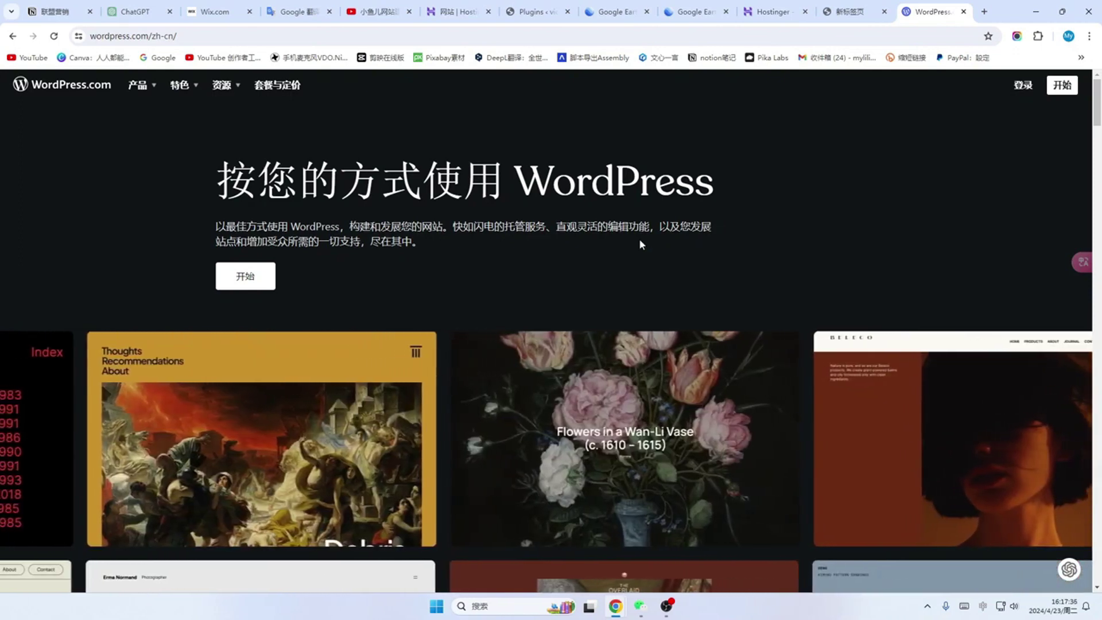
Step: Switch the Hostinger site from English to the 中国 region
{"action": "scroll", "coordinate": [639, 241], "scroll_direction": "down", "scroll_amount": 1}
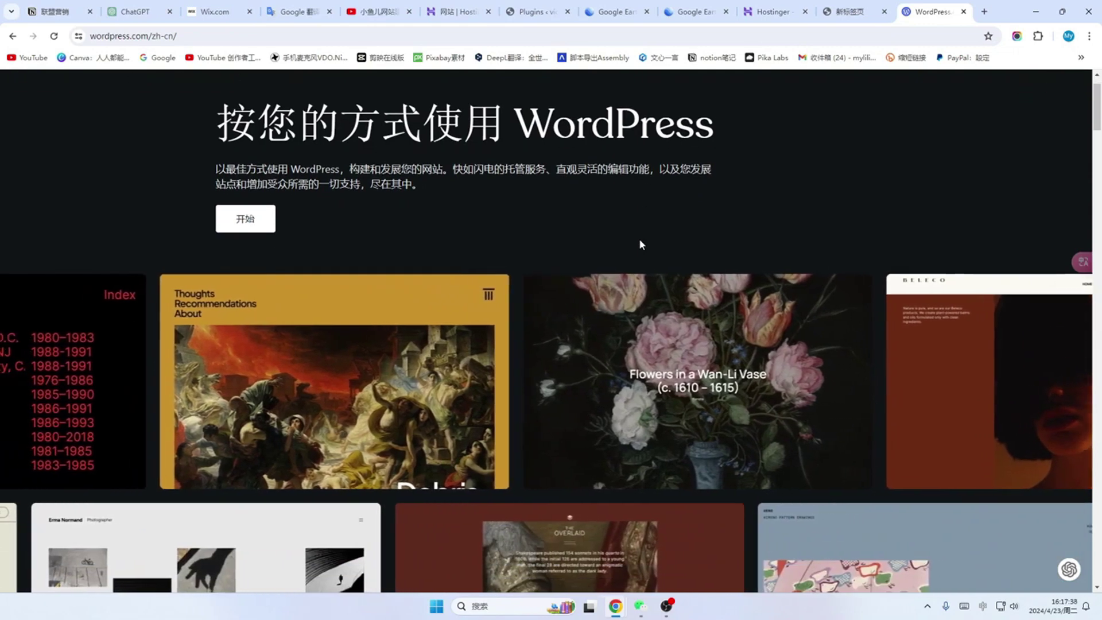
{"action": "scroll", "coordinate": [639, 241], "scroll_direction": "down", "scroll_amount": 1}
{"action": "scroll", "coordinate": [639, 241], "scroll_direction": "down", "scroll_amount": 1}
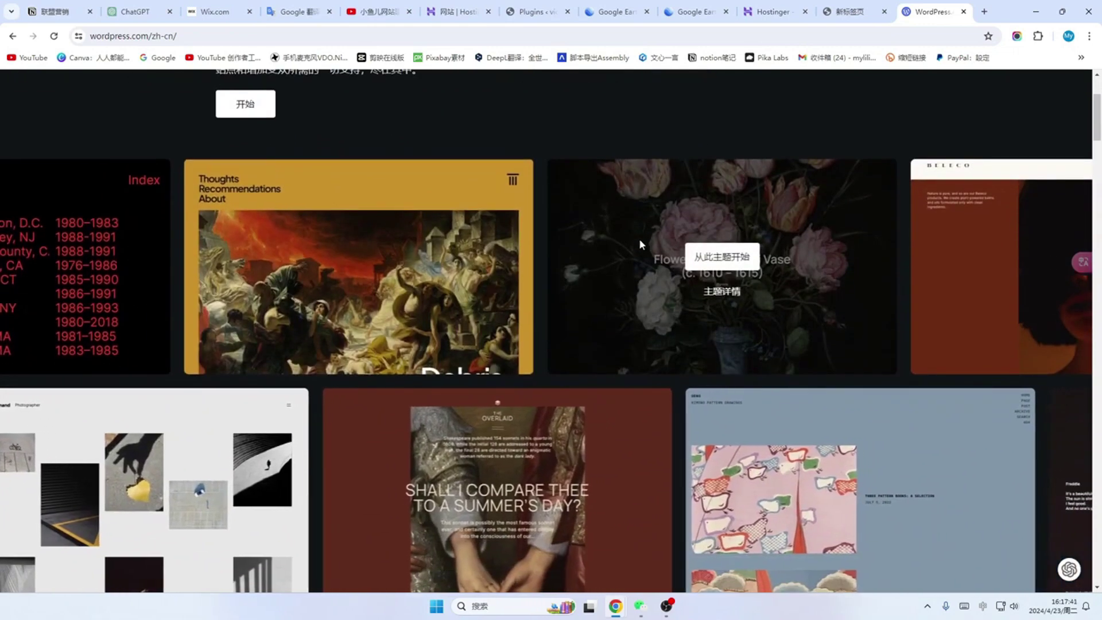
{"action": "scroll", "coordinate": [640, 243], "scroll_direction": "down", "scroll_amount": 1}
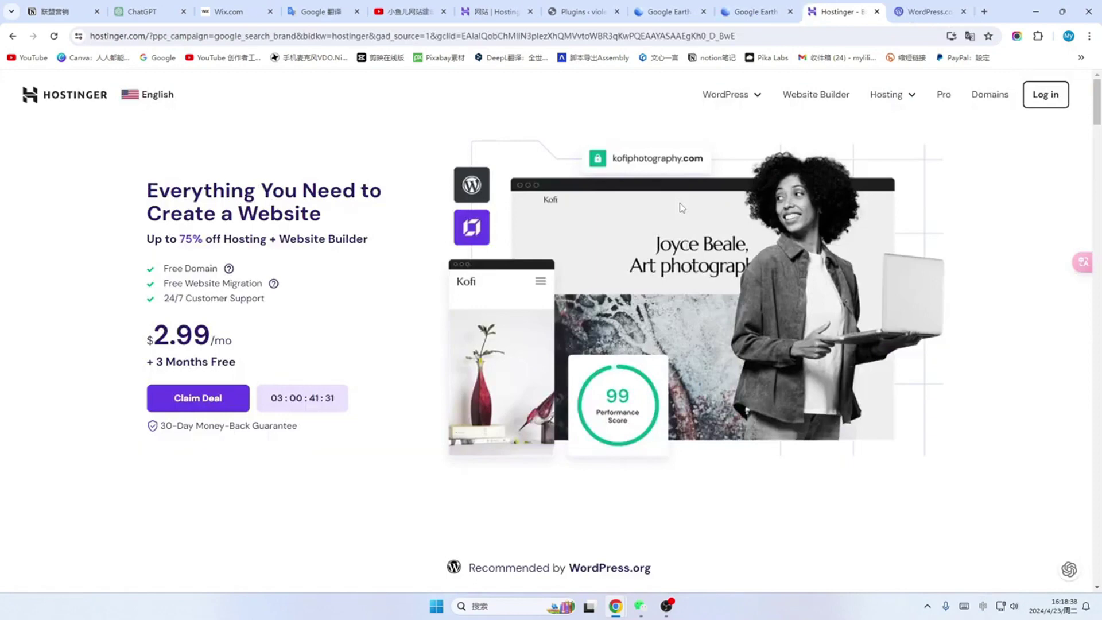
{"action": "scroll", "coordinate": [680, 202], "scroll_direction": "down", "scroll_amount": 2}
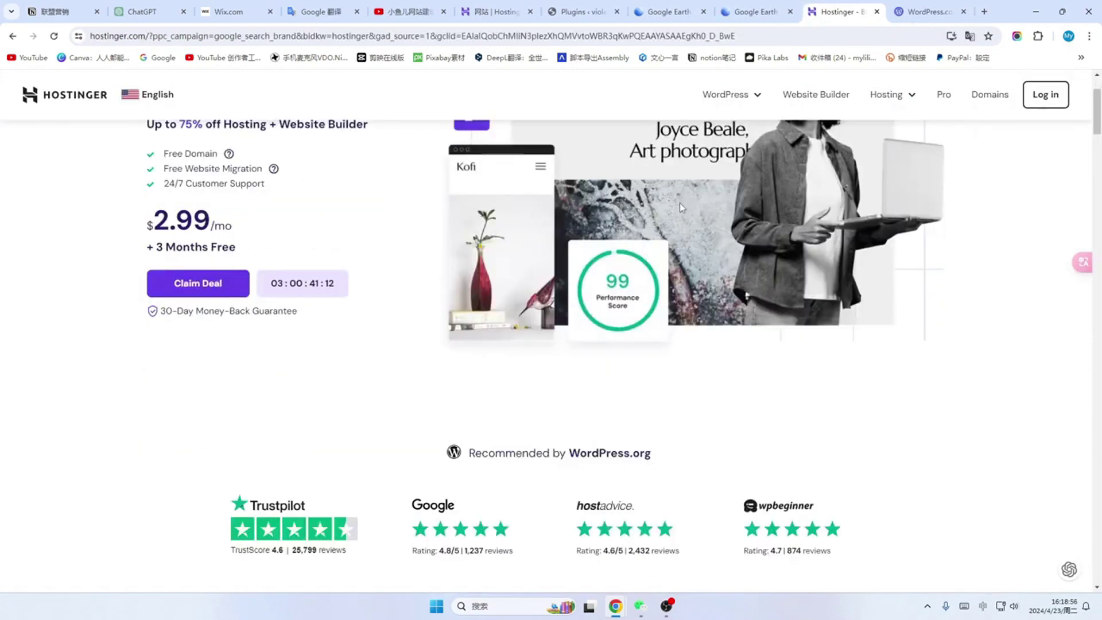
{"action": "scroll", "coordinate": [679, 202], "scroll_direction": "down", "scroll_amount": 2}
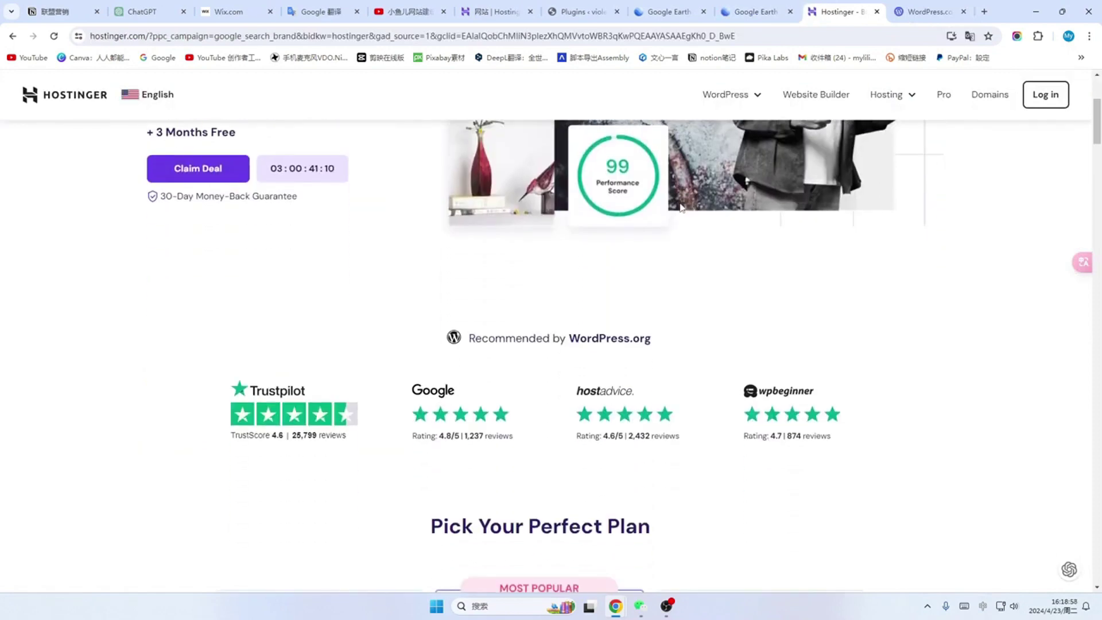
{"action": "scroll", "coordinate": [680, 207], "scroll_direction": "up", "scroll_amount": 4}
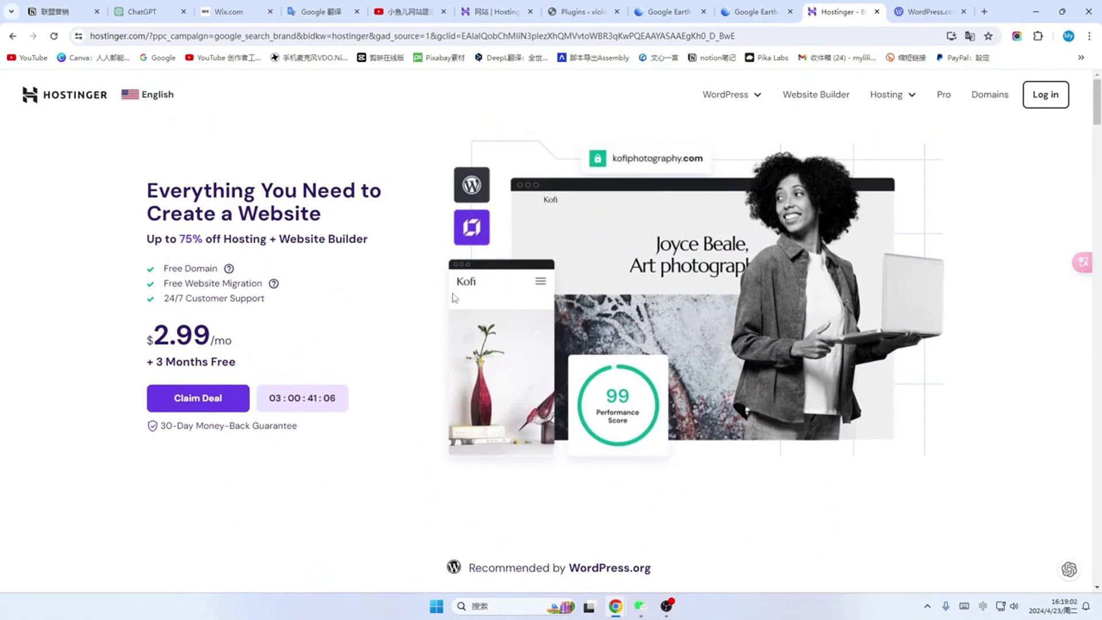
{"action": "scroll", "coordinate": [470, 290], "scroll_direction": "down", "scroll_amount": 1}
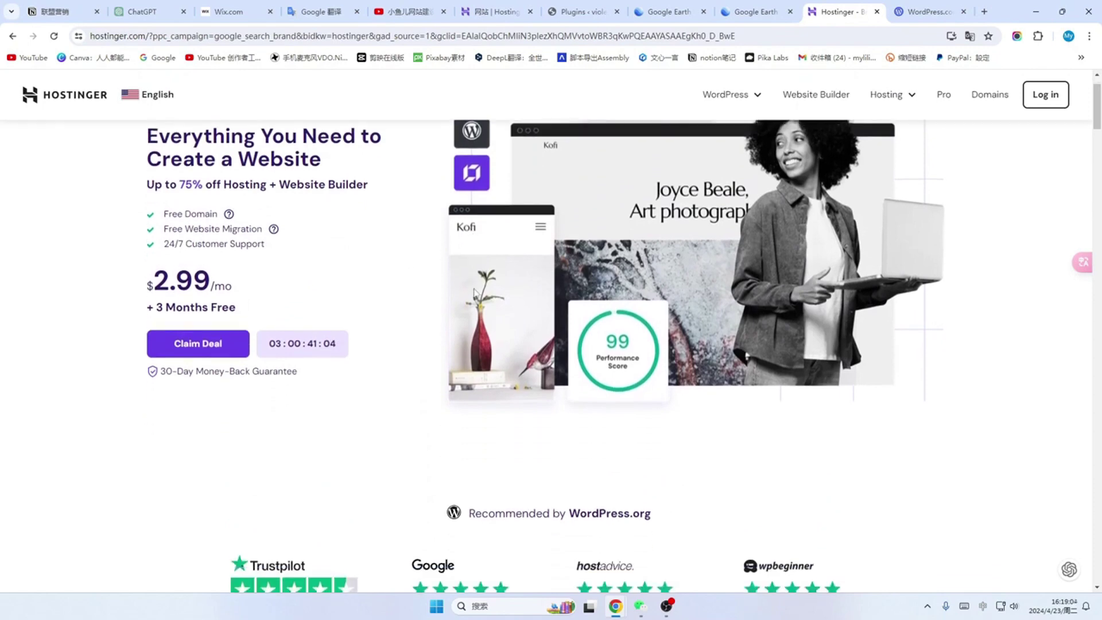
{"action": "scroll", "coordinate": [420, 328], "scroll_direction": "down", "scroll_amount": 1}
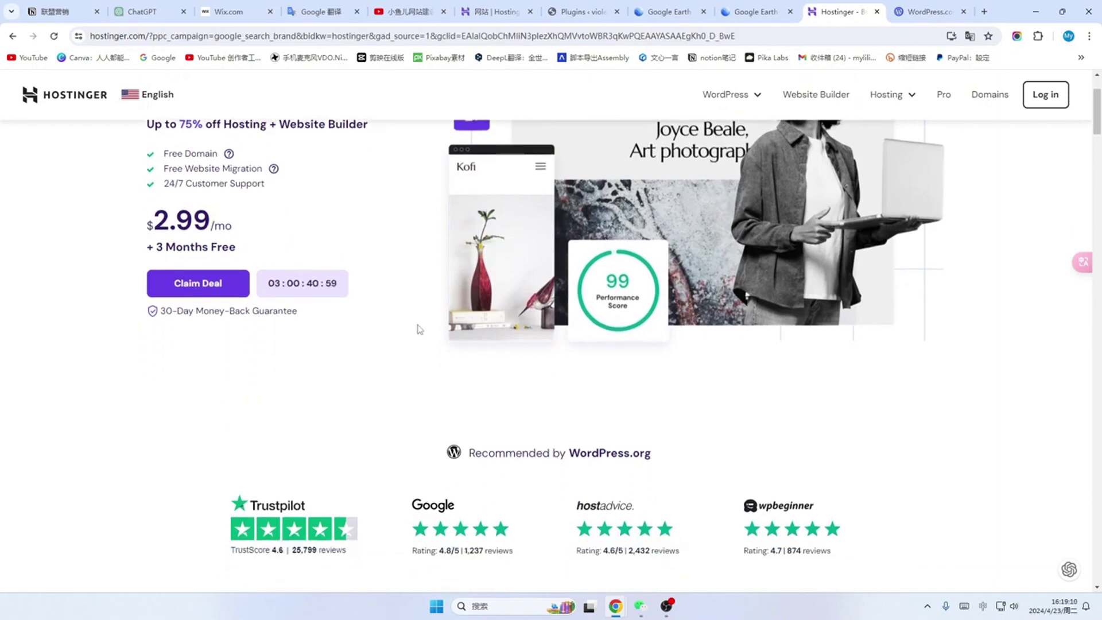
{"action": "scroll", "coordinate": [420, 328], "scroll_direction": "down", "scroll_amount": 2}
{"action": "scroll", "coordinate": [551, 324], "scroll_direction": "down", "scroll_amount": 1}
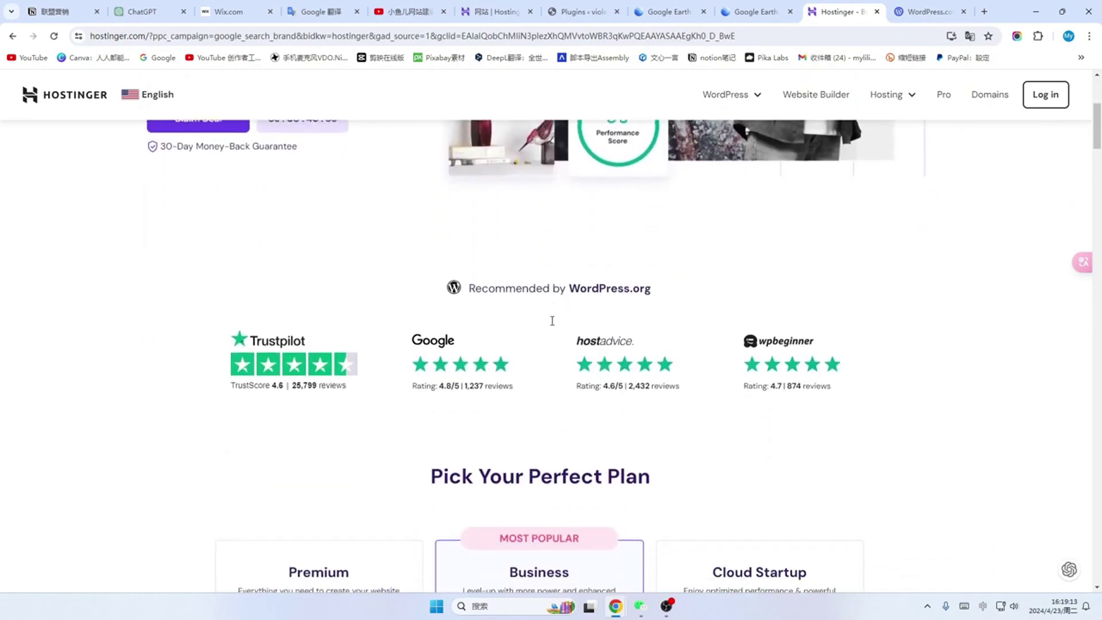
{"action": "scroll", "coordinate": [459, 368], "scroll_direction": "up", "scroll_amount": 5}
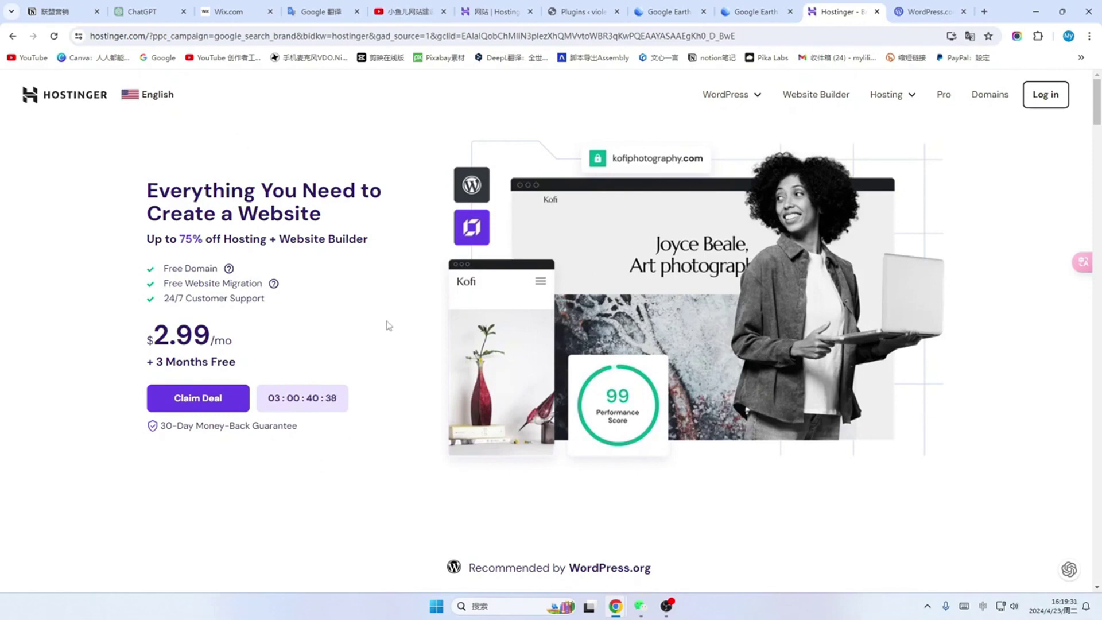
{"action": "scroll", "coordinate": [337, 301], "scroll_direction": "down", "scroll_amount": 1}
{"action": "scroll", "coordinate": [96, 231], "scroll_direction": "up", "scroll_amount": 1}
{"action": "left_click", "coordinate": [164, 96]}
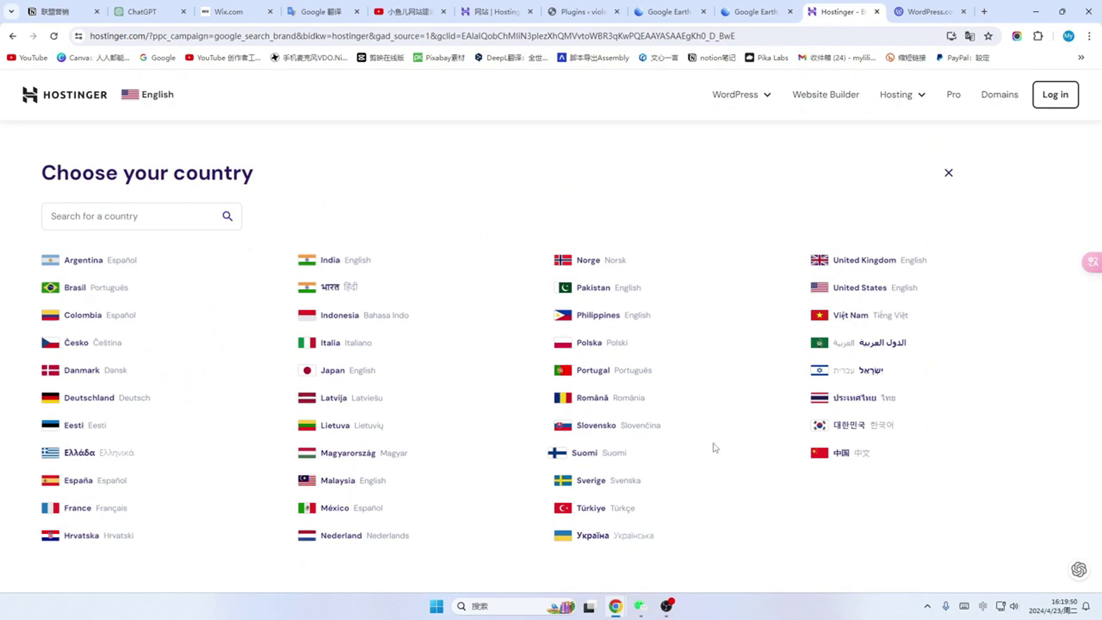
{"action": "left_click", "coordinate": [820, 458]}
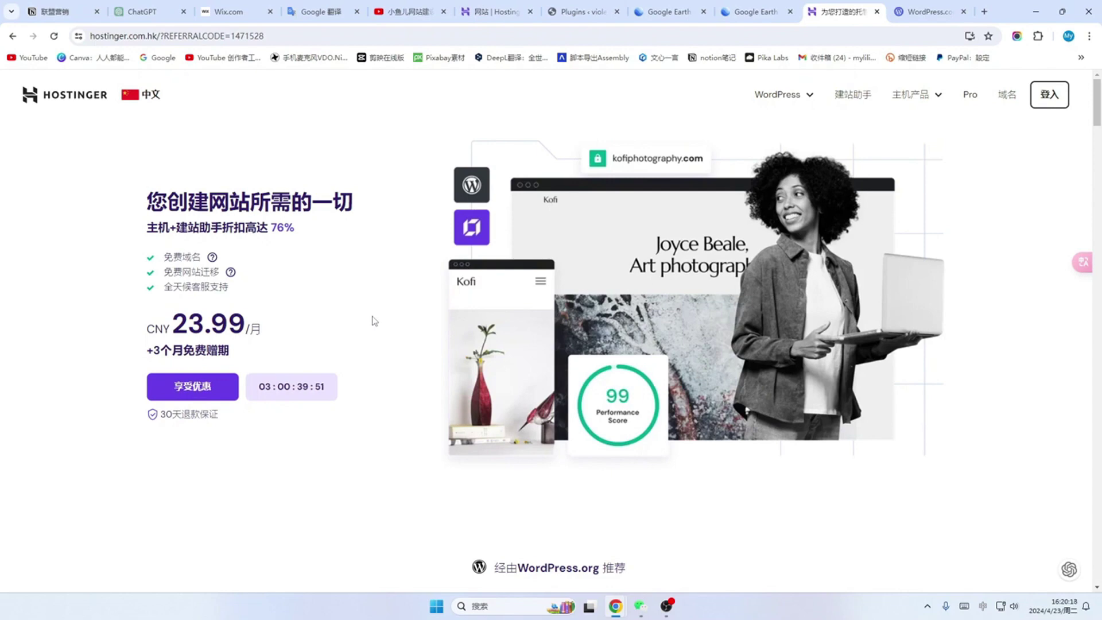
Step: Show the 建站助手 plans: Premium 23.99, Business 29.99 and Cloud Startup 79.99 CNY monthly
{"action": "left_click", "coordinate": [854, 99]}
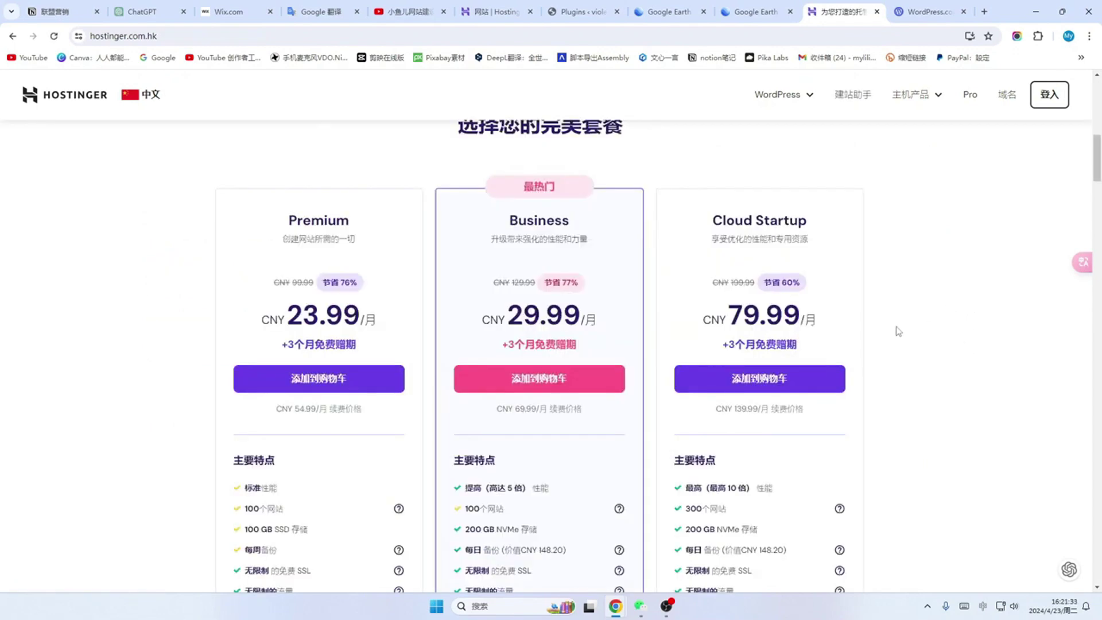
{"action": "scroll", "coordinate": [896, 329], "scroll_direction": "down", "scroll_amount": 2}
{"action": "scroll", "coordinate": [882, 337], "scroll_direction": "up", "scroll_amount": 1}
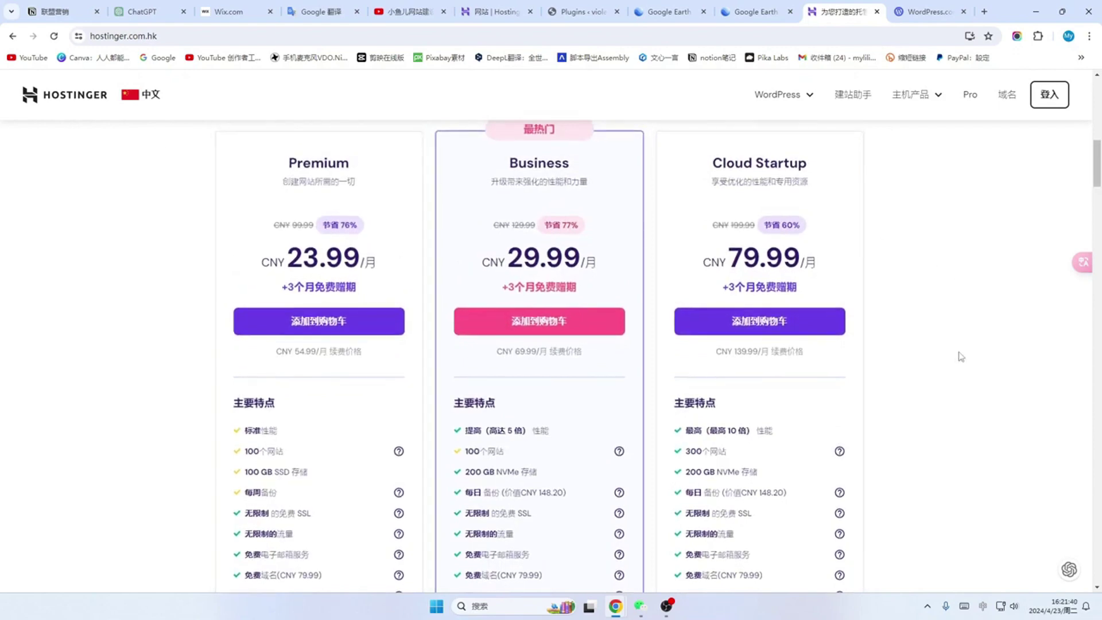
{"action": "scroll", "coordinate": [961, 357], "scroll_direction": "up", "scroll_amount": 2}
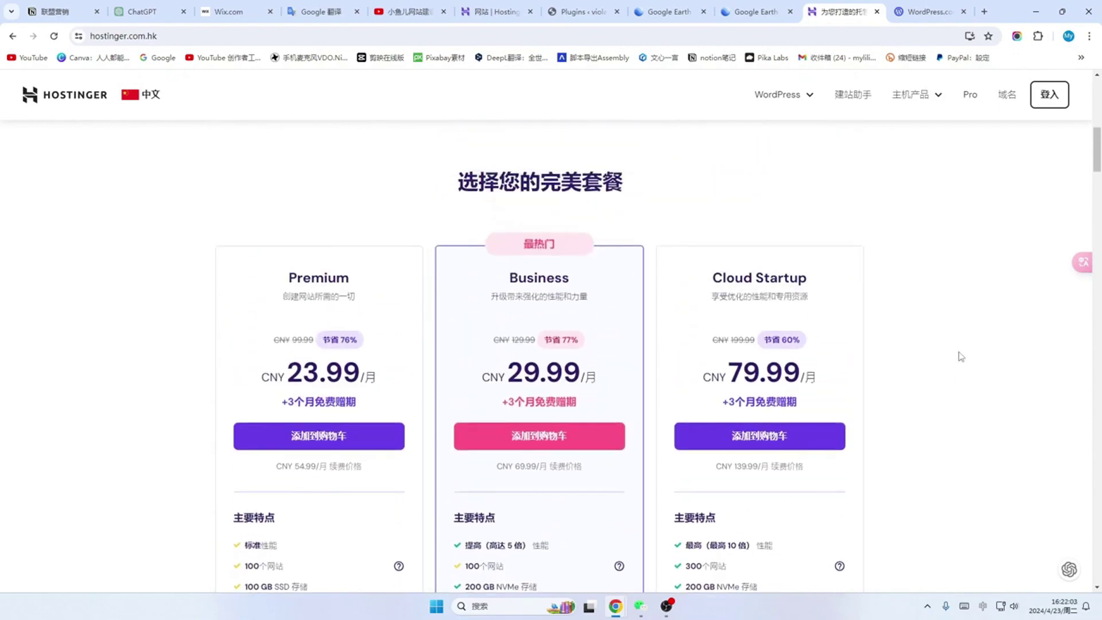
{"action": "scroll", "coordinate": [450, 327], "scroll_direction": "down", "scroll_amount": 6}
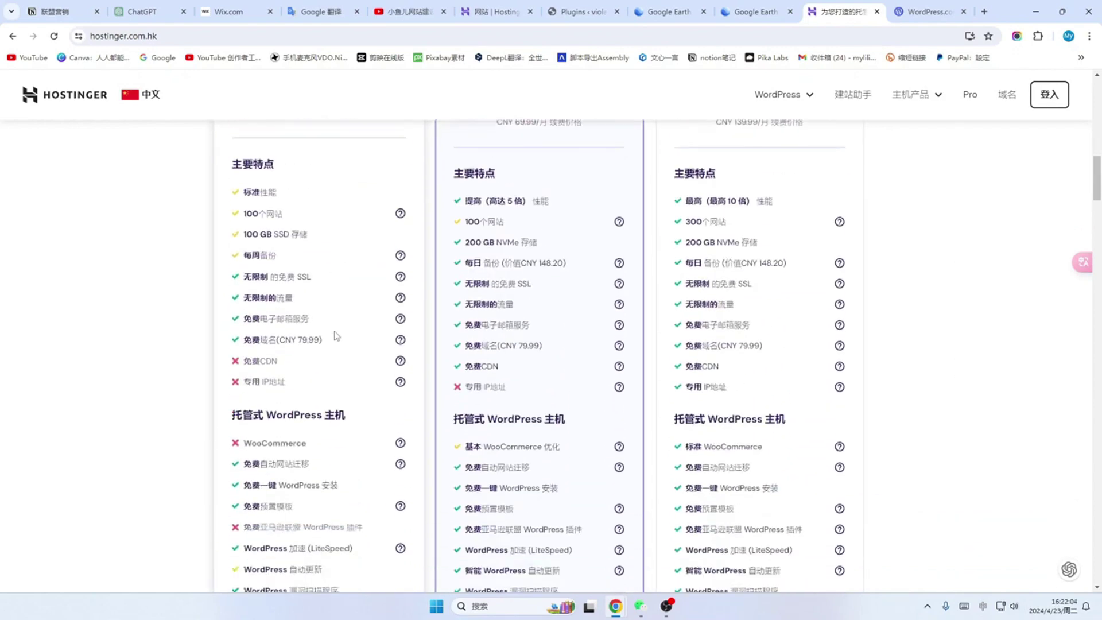
{"action": "scroll", "coordinate": [342, 289], "scroll_direction": "down", "scroll_amount": 4}
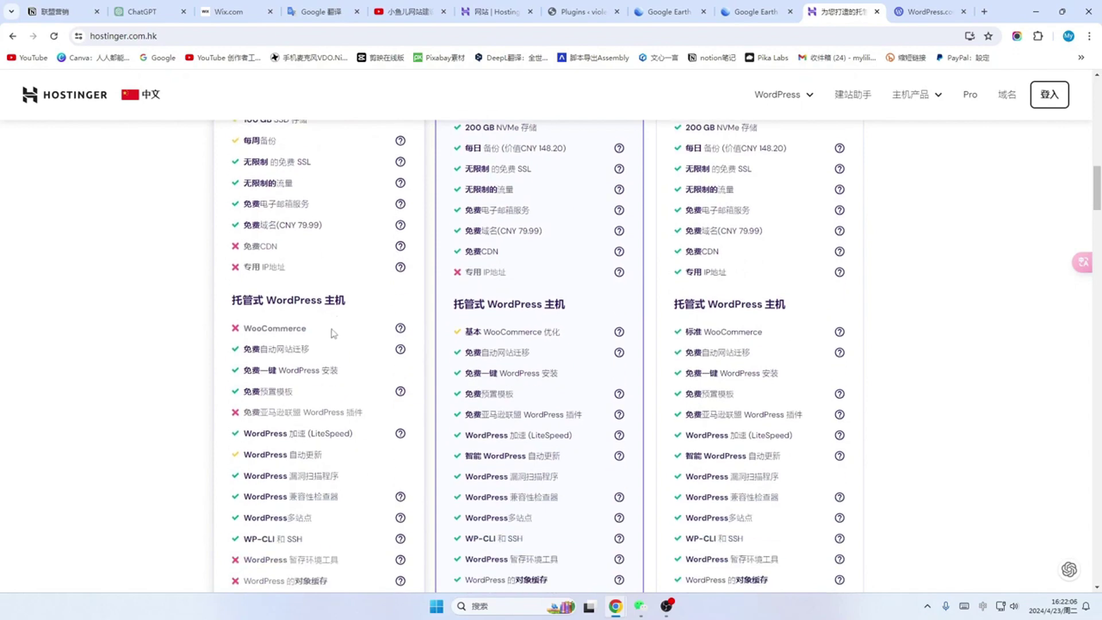
{"action": "scroll", "coordinate": [326, 358], "scroll_direction": "down", "scroll_amount": 3}
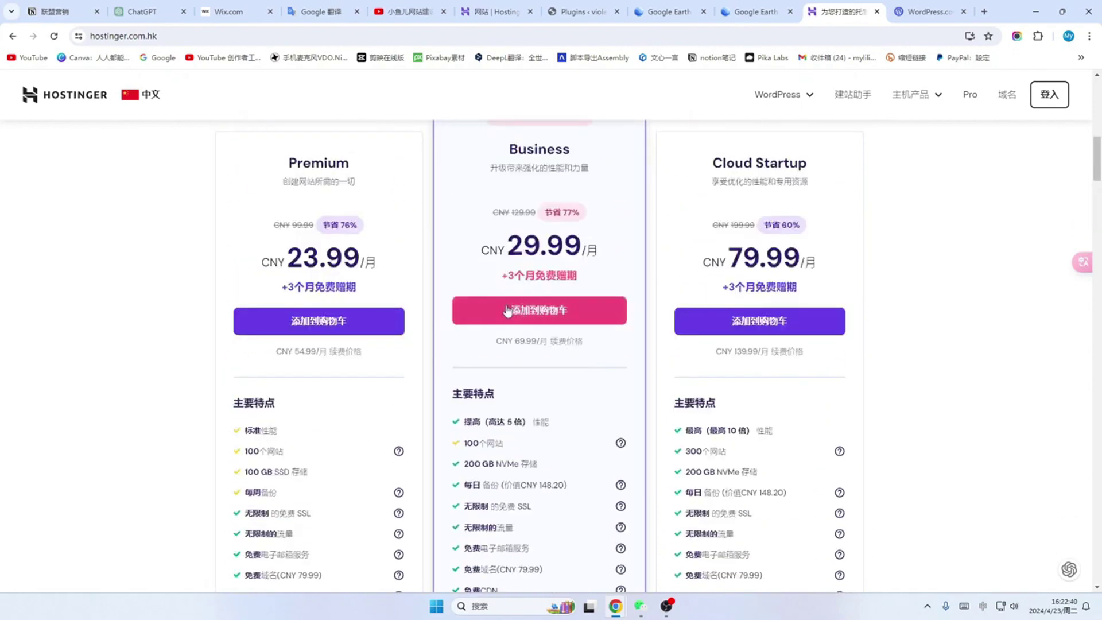
Step: Add the Business plan to the cart on the 48-month term at CNY 23.99 per month
{"action": "left_click", "coordinate": [540, 313]}
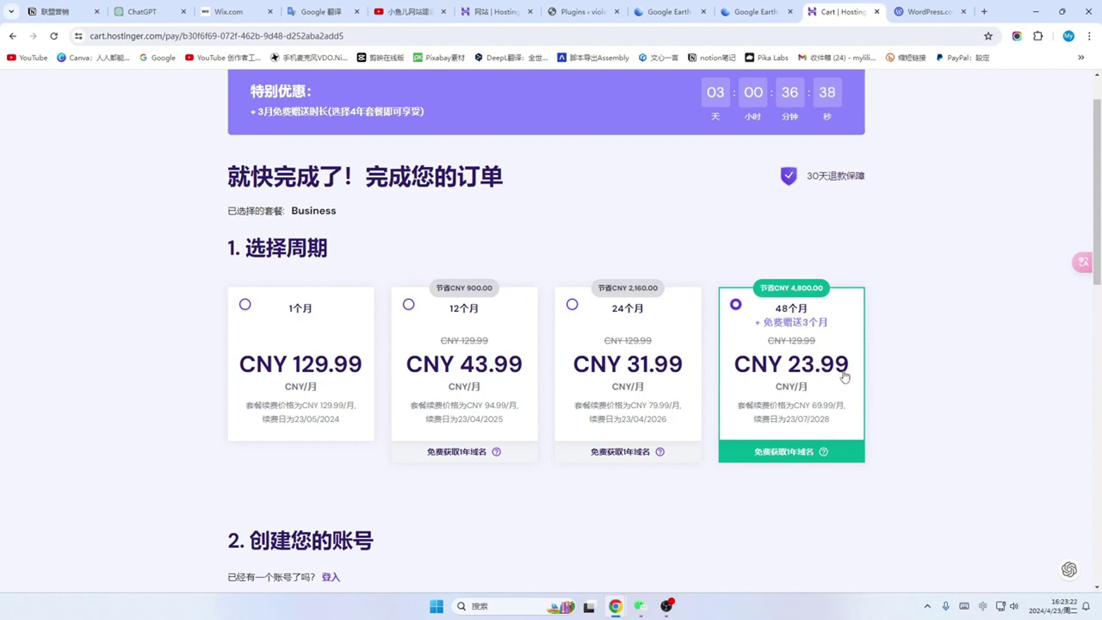
{"action": "scroll", "coordinate": [855, 376], "scroll_direction": "down", "scroll_amount": 1}
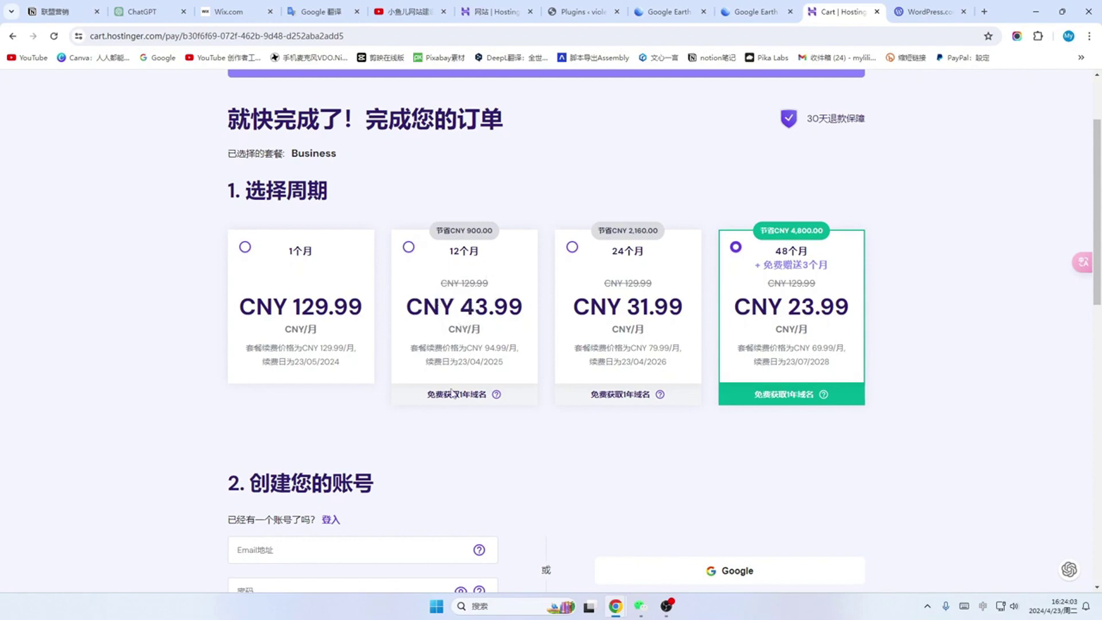
{"action": "scroll", "coordinate": [467, 321], "scroll_direction": "down", "scroll_amount": 1}
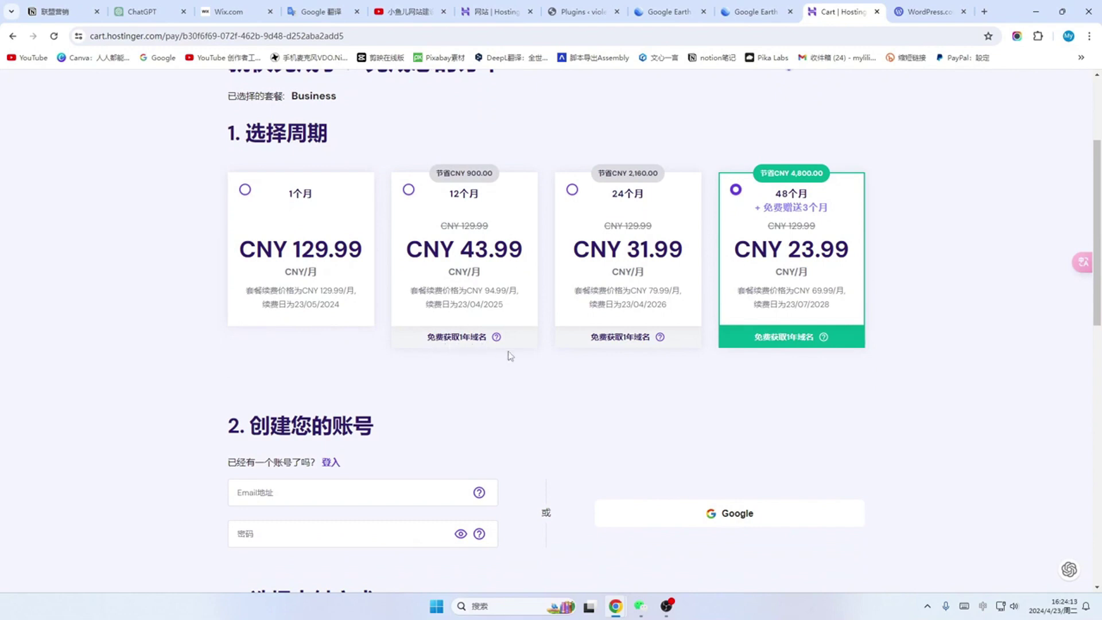
{"action": "scroll", "coordinate": [513, 356], "scroll_direction": "up", "scroll_amount": 1}
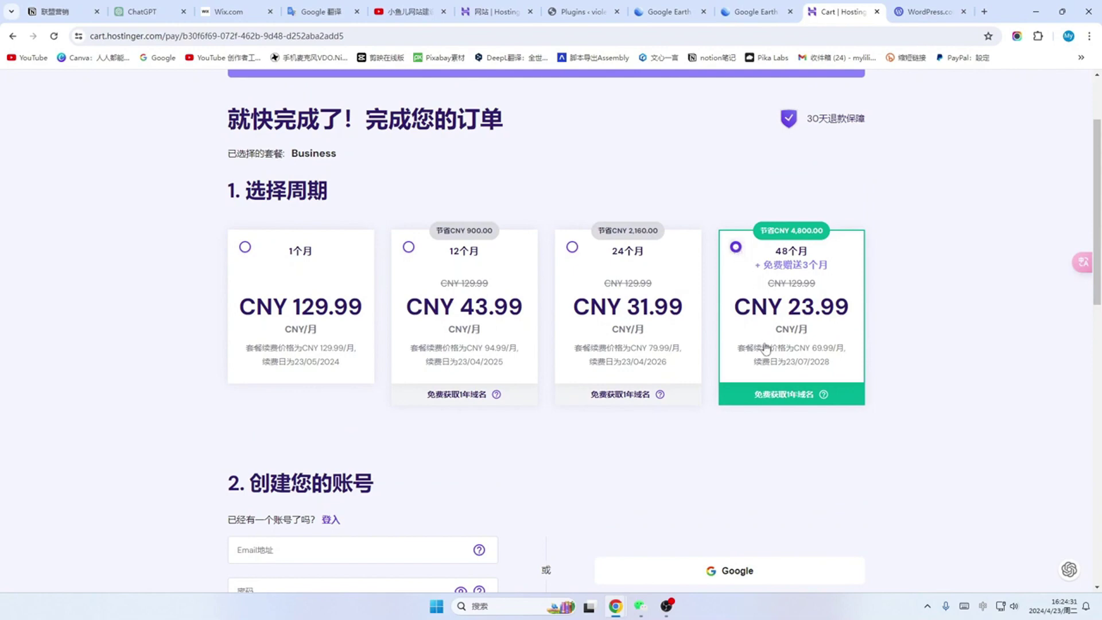
{"action": "scroll", "coordinate": [789, 358], "scroll_direction": "down", "scroll_amount": 3}
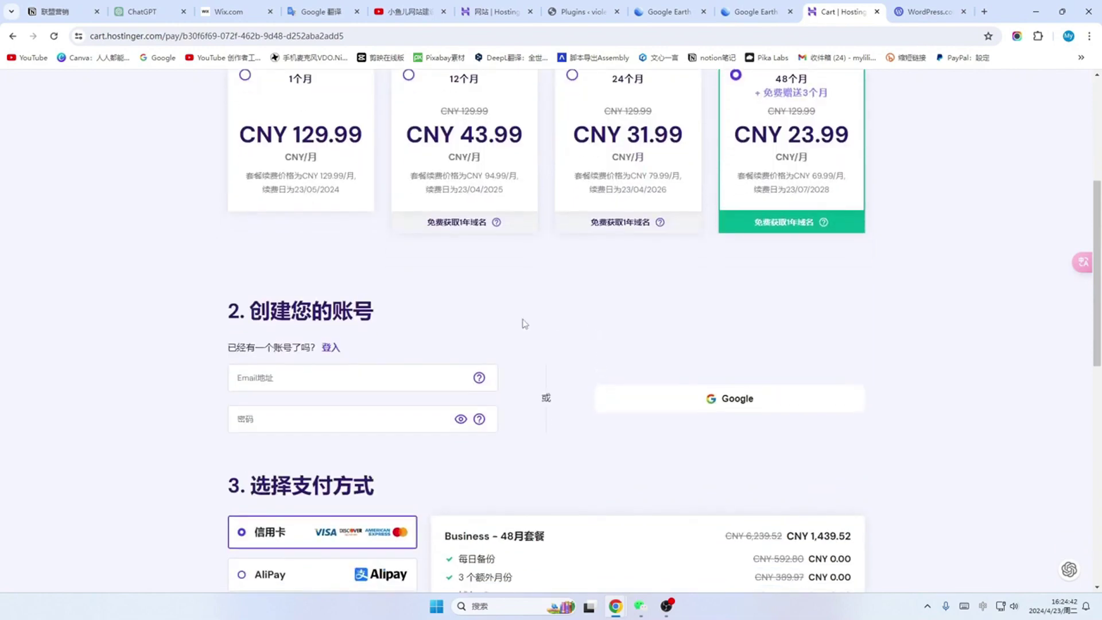
{"action": "scroll", "coordinate": [500, 315], "scroll_direction": "down", "scroll_amount": 1}
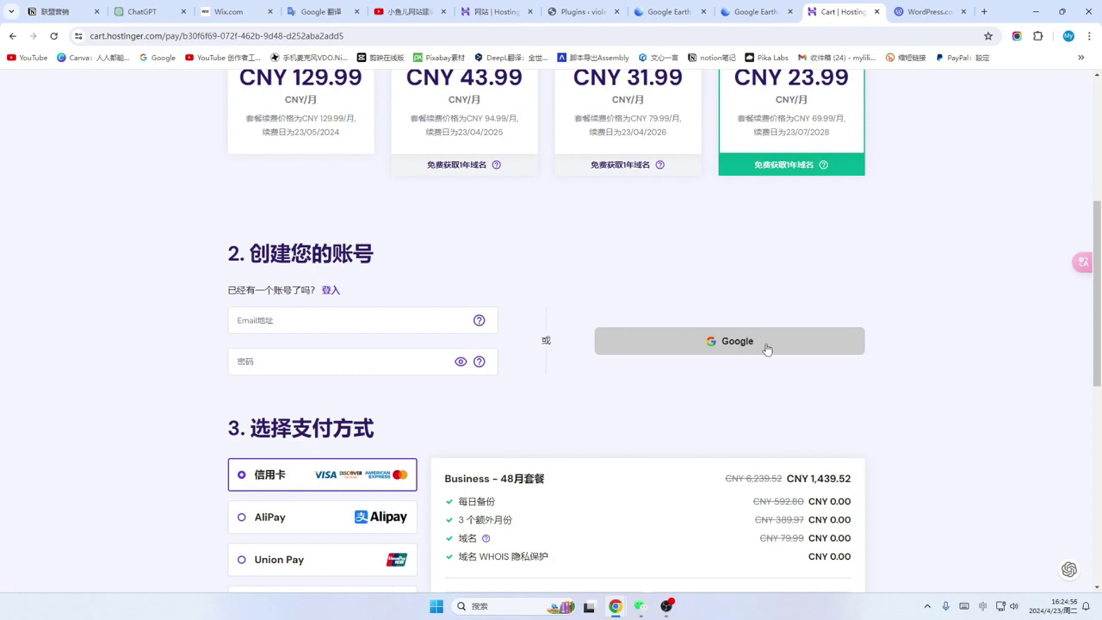
Step: Create the Hostinger account through Google sign-in at checkout
{"action": "left_click", "coordinate": [767, 348]}
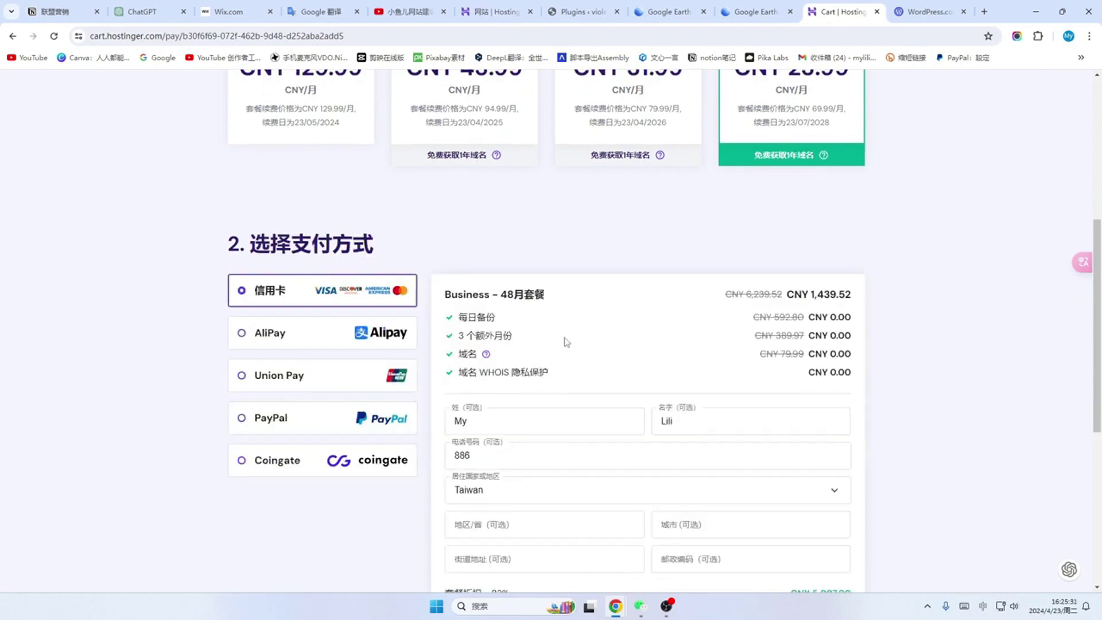
{"action": "scroll", "coordinate": [566, 342], "scroll_direction": "down", "scroll_amount": 1}
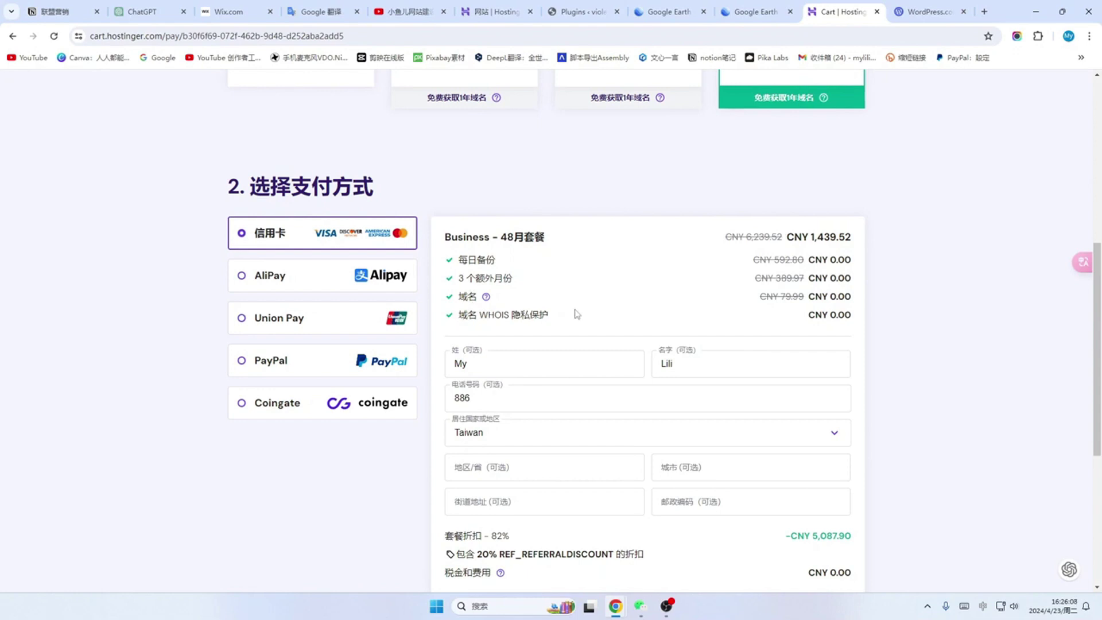
{"action": "scroll", "coordinate": [577, 313], "scroll_direction": "down", "scroll_amount": 3}
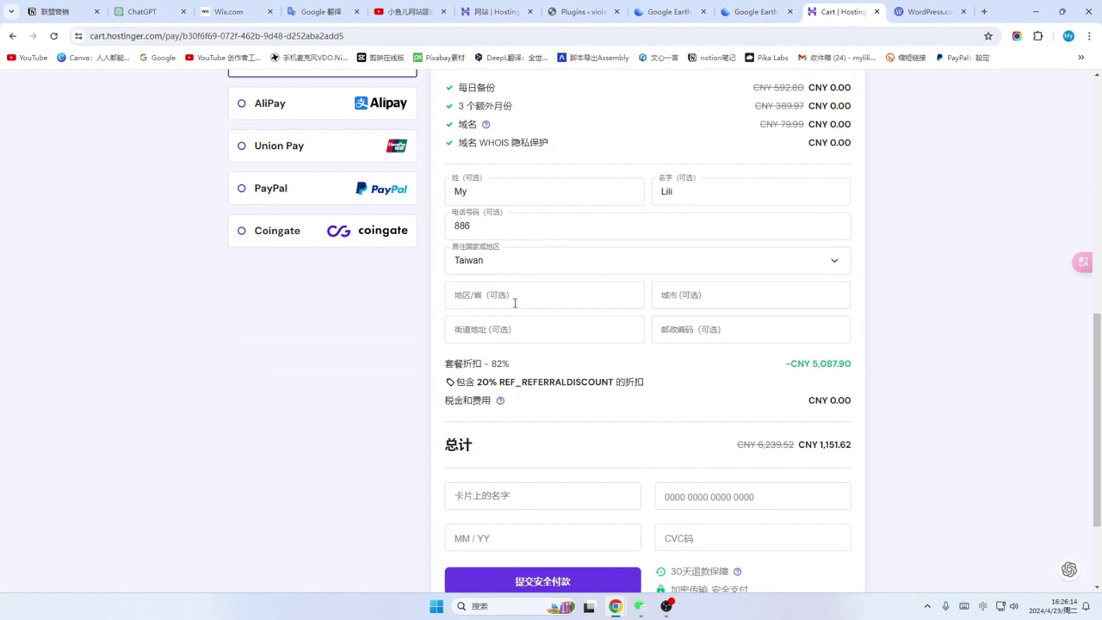
{"action": "scroll", "coordinate": [718, 335], "scroll_direction": "down", "scroll_amount": 2}
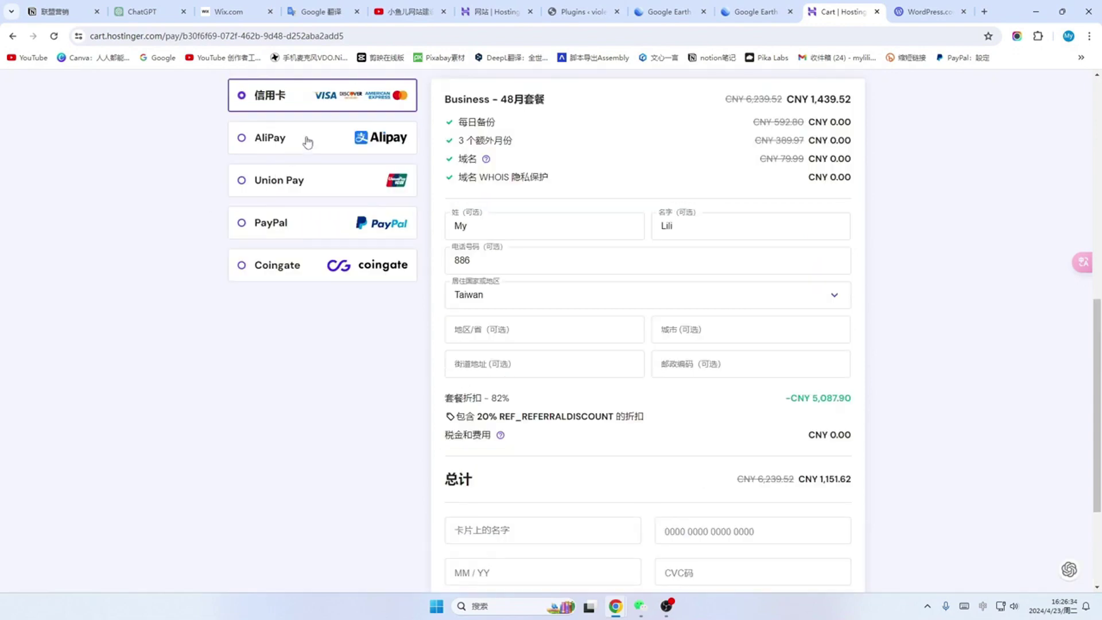
Step: Choose AliPay as the payment method for the order
{"action": "left_click", "coordinate": [308, 141]}
{"action": "scroll", "coordinate": [632, 467], "scroll_direction": "down", "scroll_amount": 1}
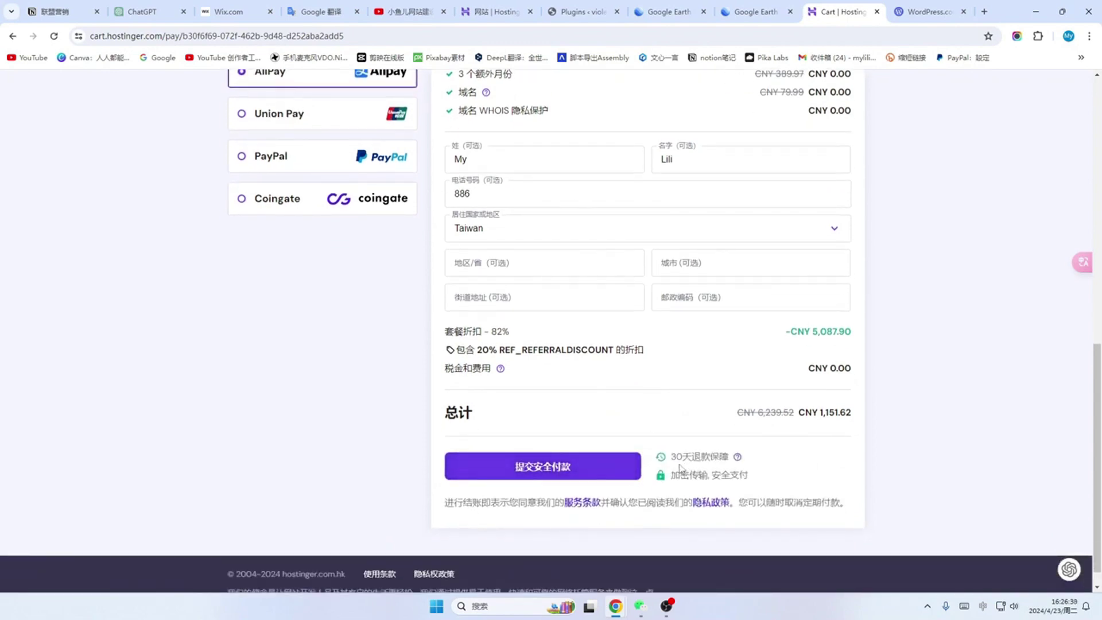
{"action": "mouse_move", "coordinate": [738, 459]}
Step: Submit the CNY 1,151.62 Business order through 提交安全付款
{"action": "left_click", "coordinate": [544, 466]}
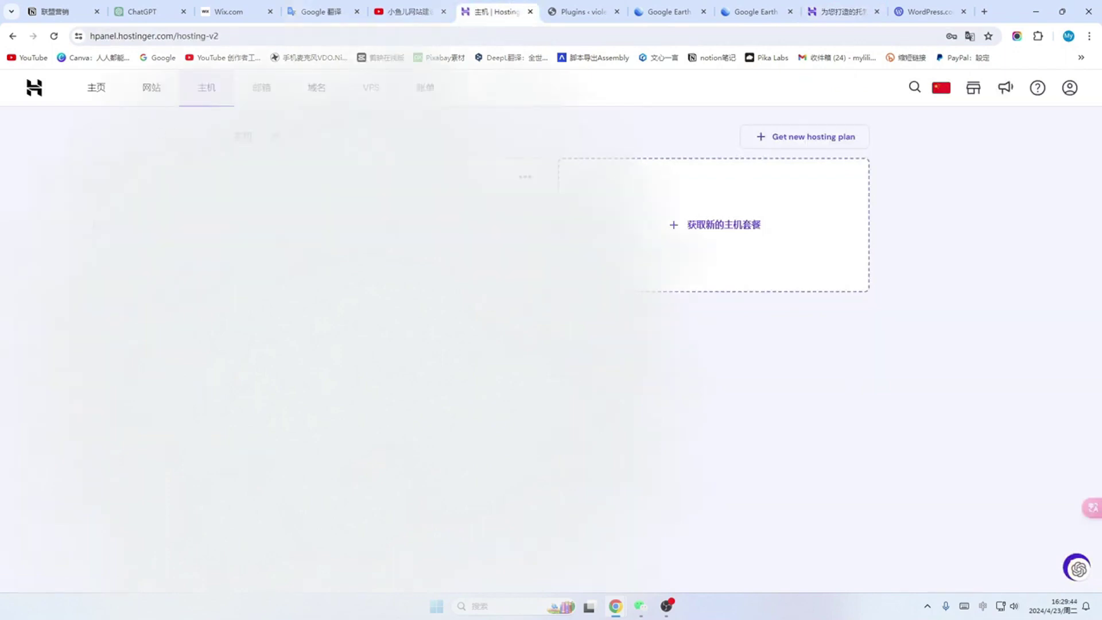
Step: On hPanel's websites list, bring up the add-website choices: WordPress, 建站助手, or migration
{"action": "left_click", "coordinate": [96, 90]}
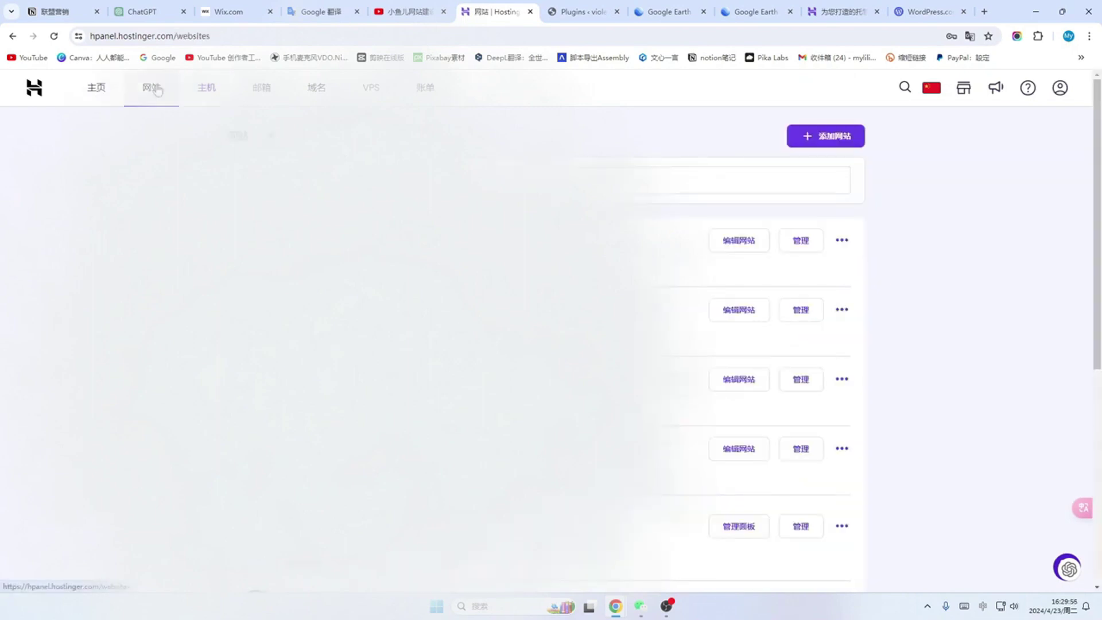
{"action": "left_click", "coordinate": [95, 89]}
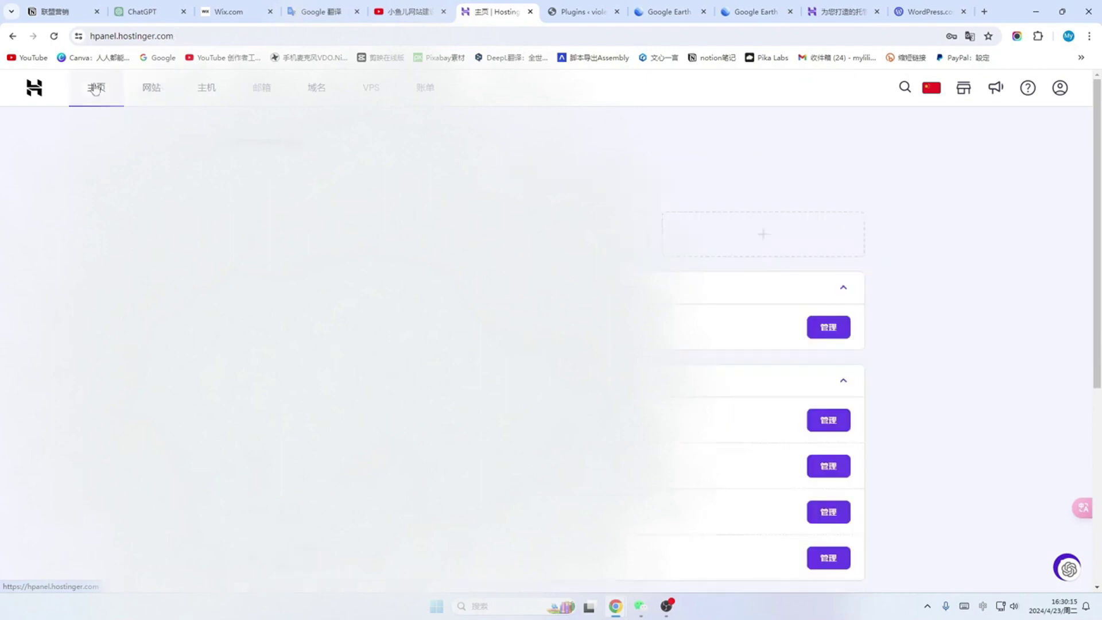
{"action": "left_click", "coordinate": [150, 90]}
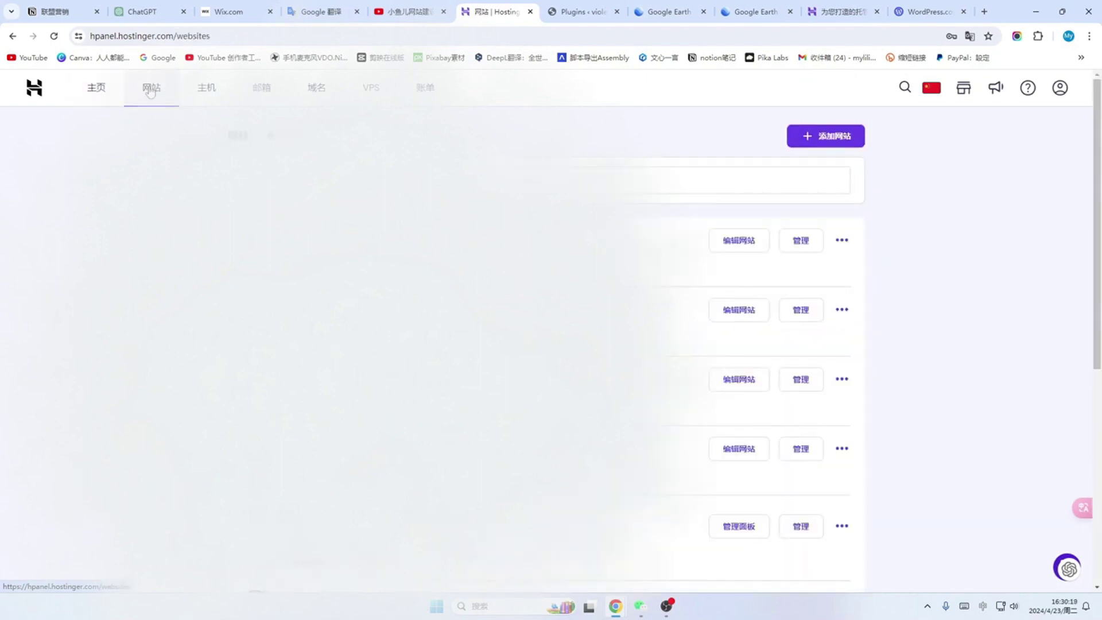
{"action": "left_click", "coordinate": [838, 141]}
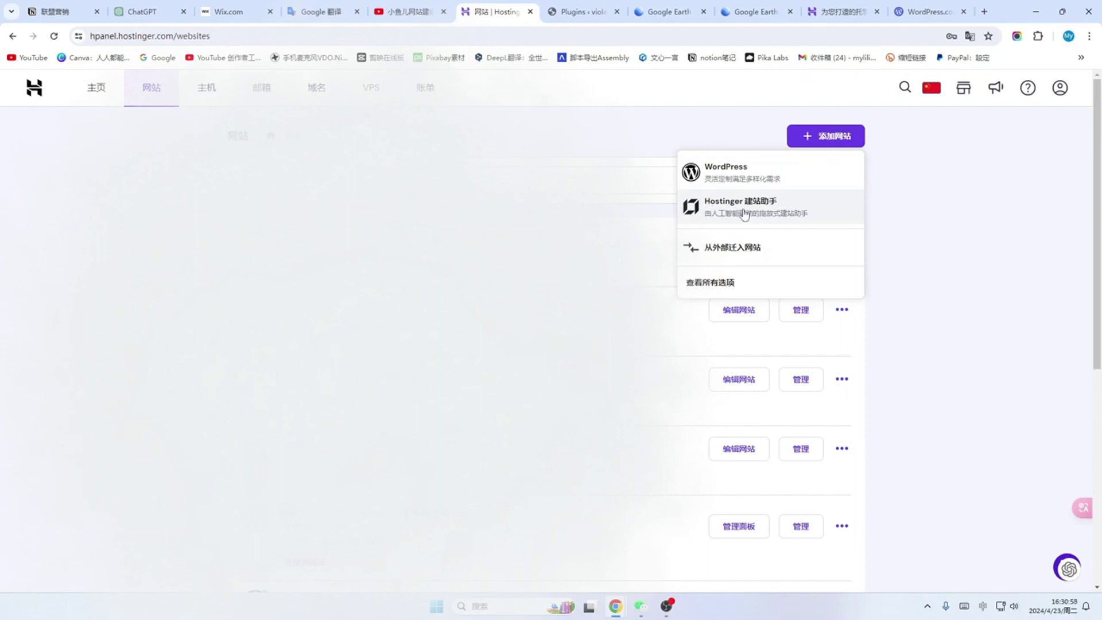
Step: Start a WordPress site with Chinese (China) as admin language and proceed past the login details
{"action": "left_click", "coordinate": [725, 174]}
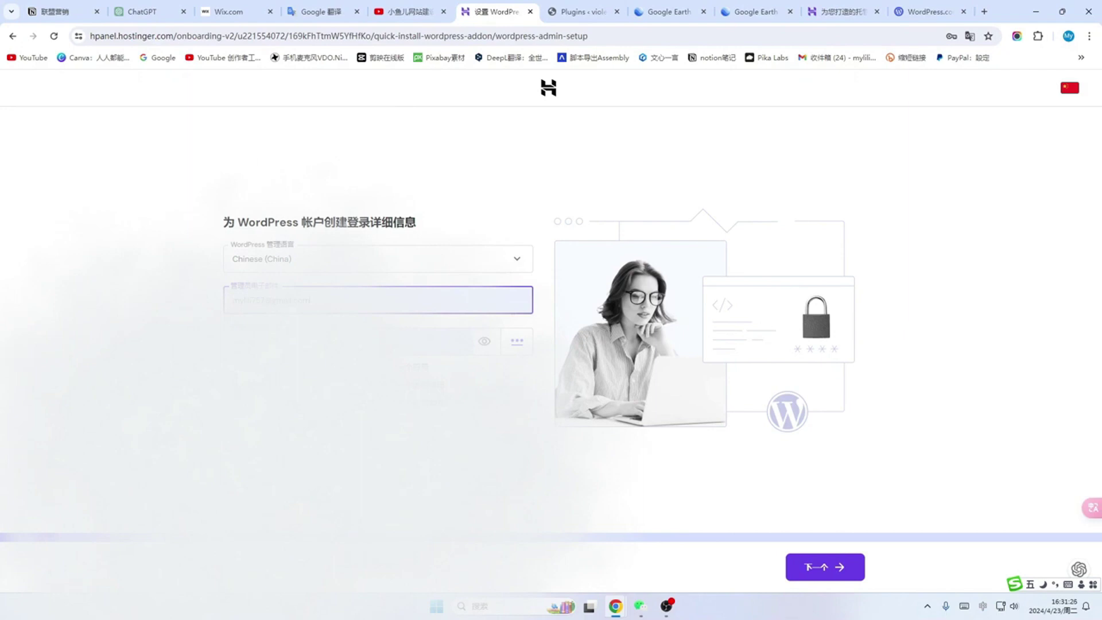
{"action": "left_click", "coordinate": [519, 263]}
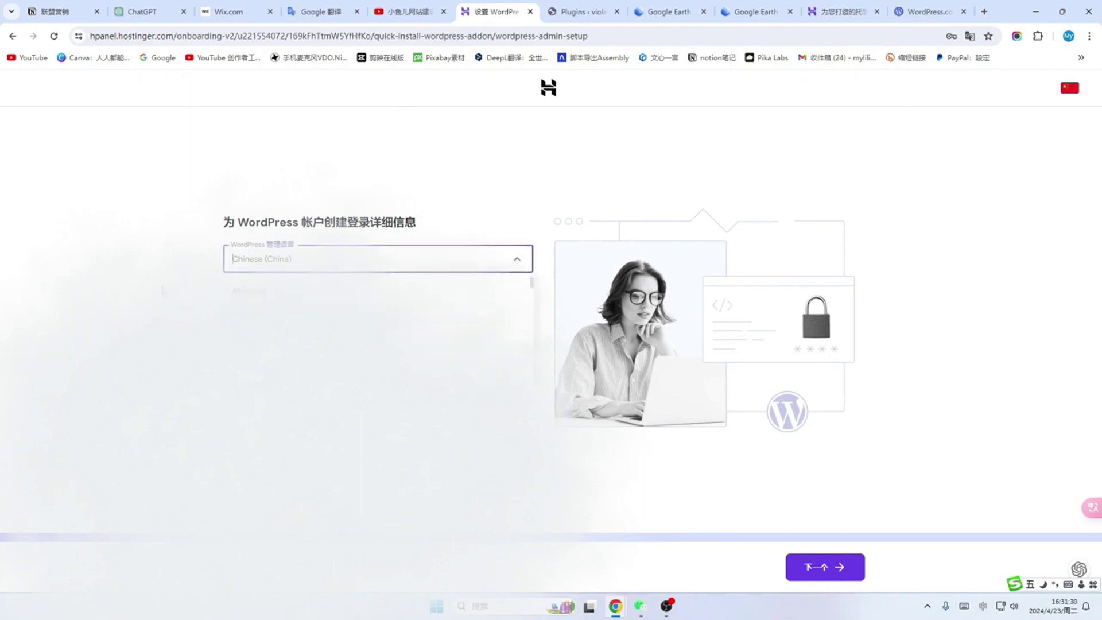
{"action": "left_click", "coordinate": [163, 290]}
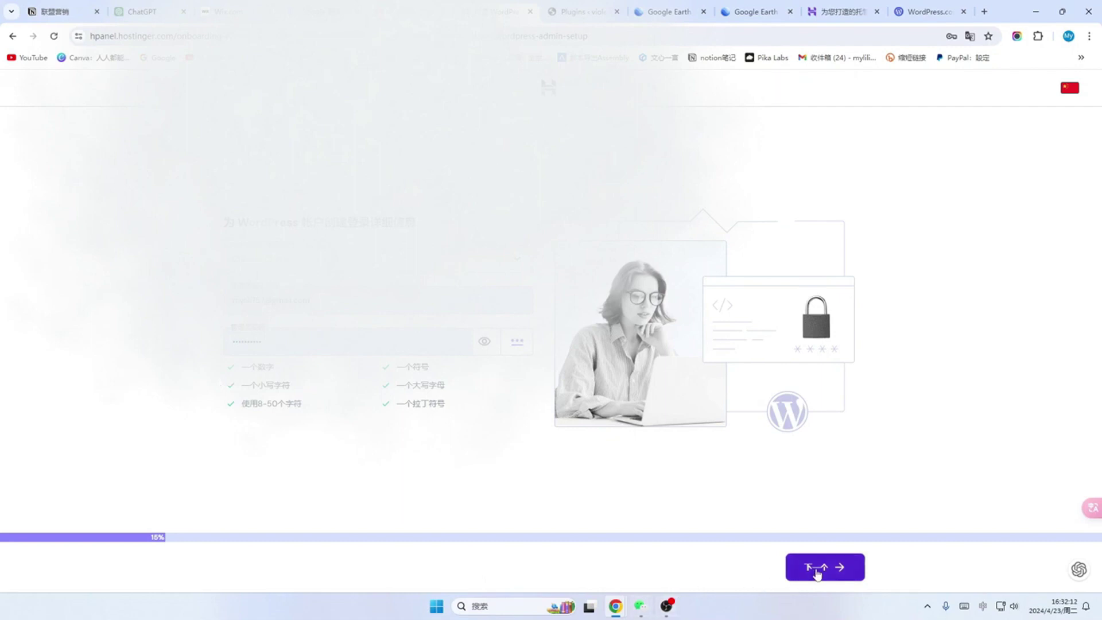
{"action": "left_click", "coordinate": [817, 569]}
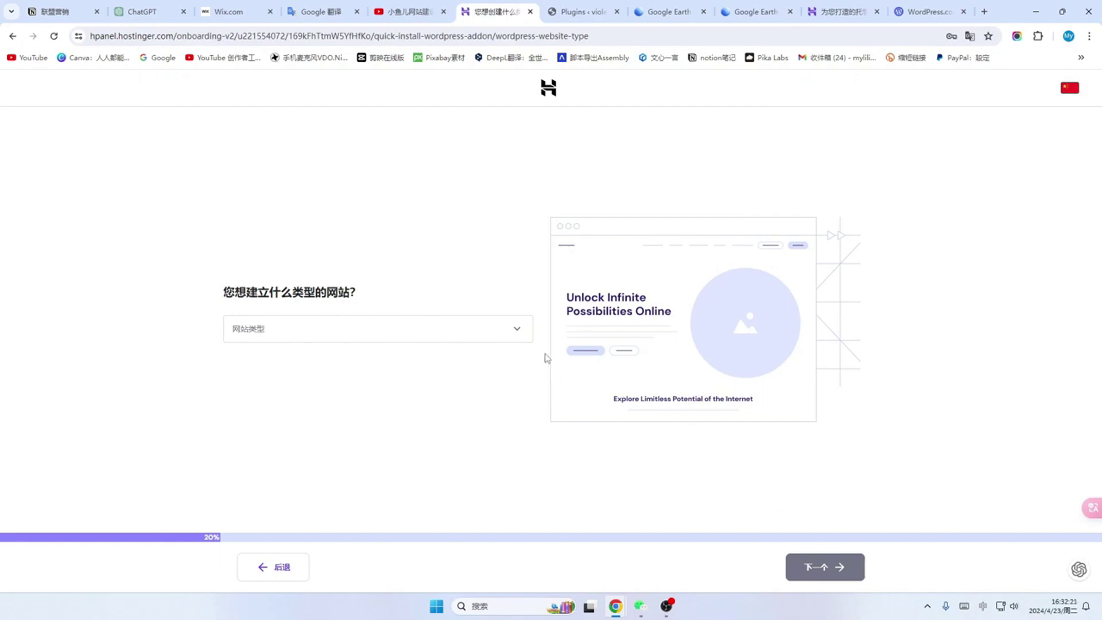
Step: Make the site type 博客, skip the template step, and choose plugins manually
{"action": "left_click", "coordinate": [523, 334]}
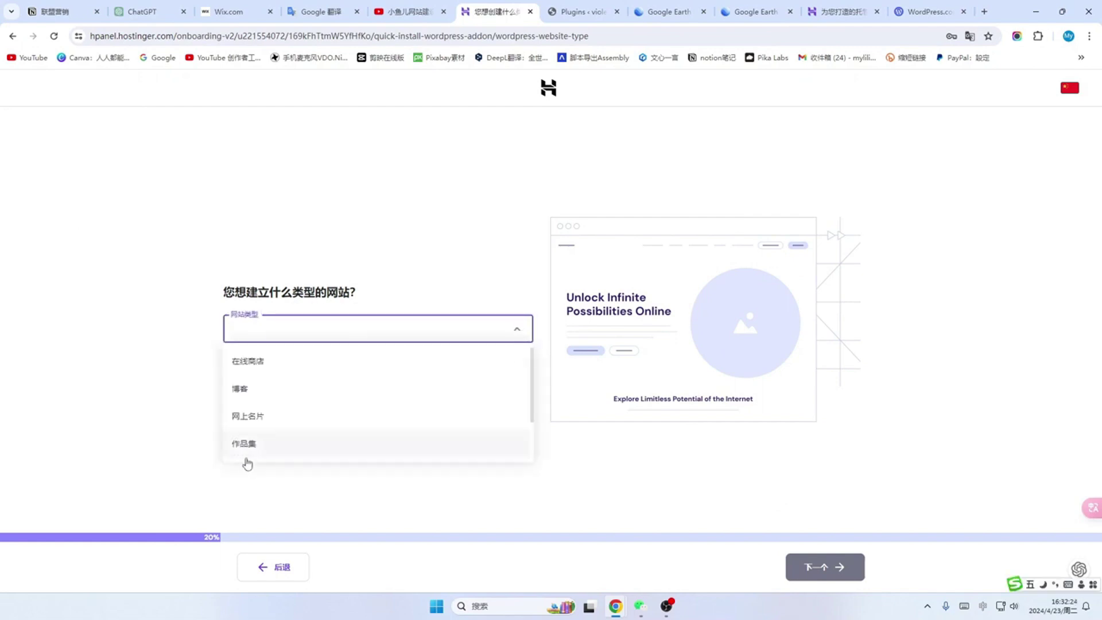
{"action": "left_click", "coordinate": [241, 389]}
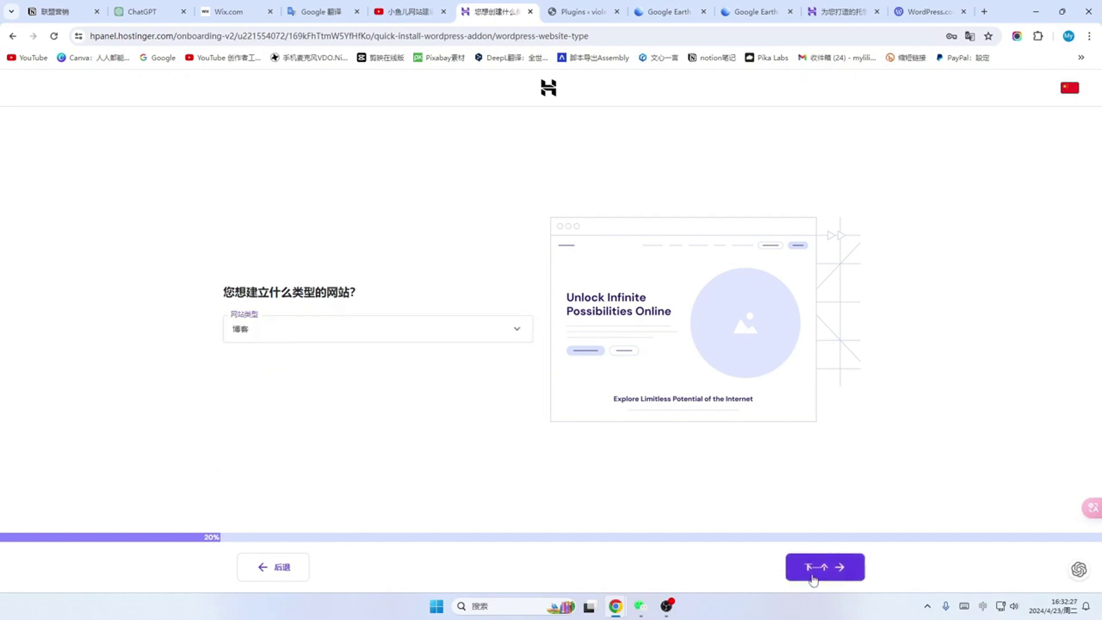
{"action": "left_click", "coordinate": [825, 572]}
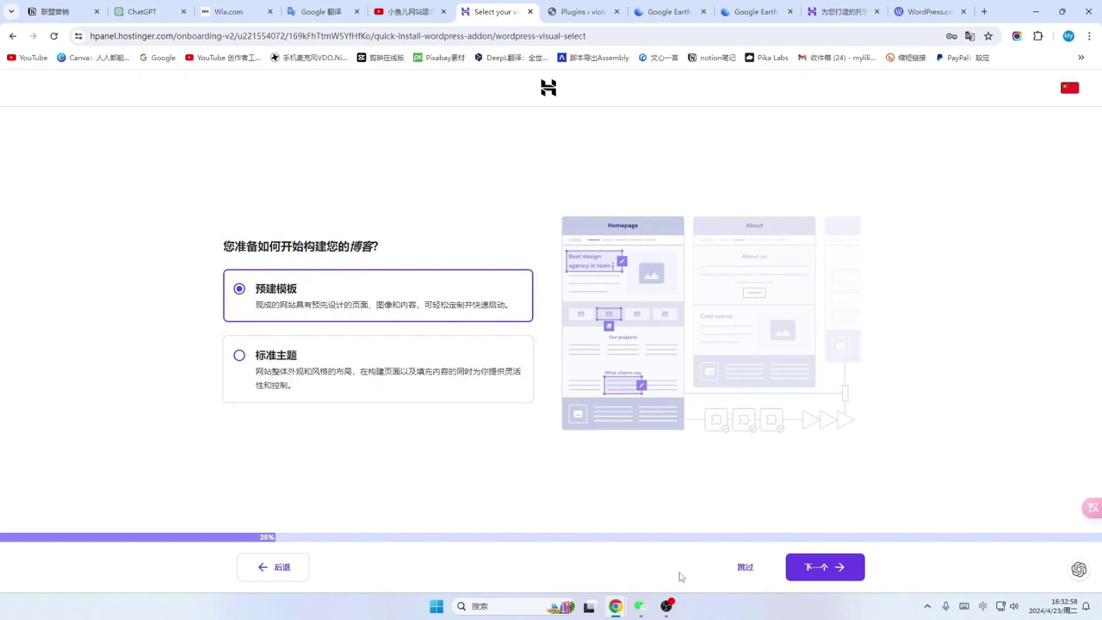
{"action": "left_click", "coordinate": [746, 567]}
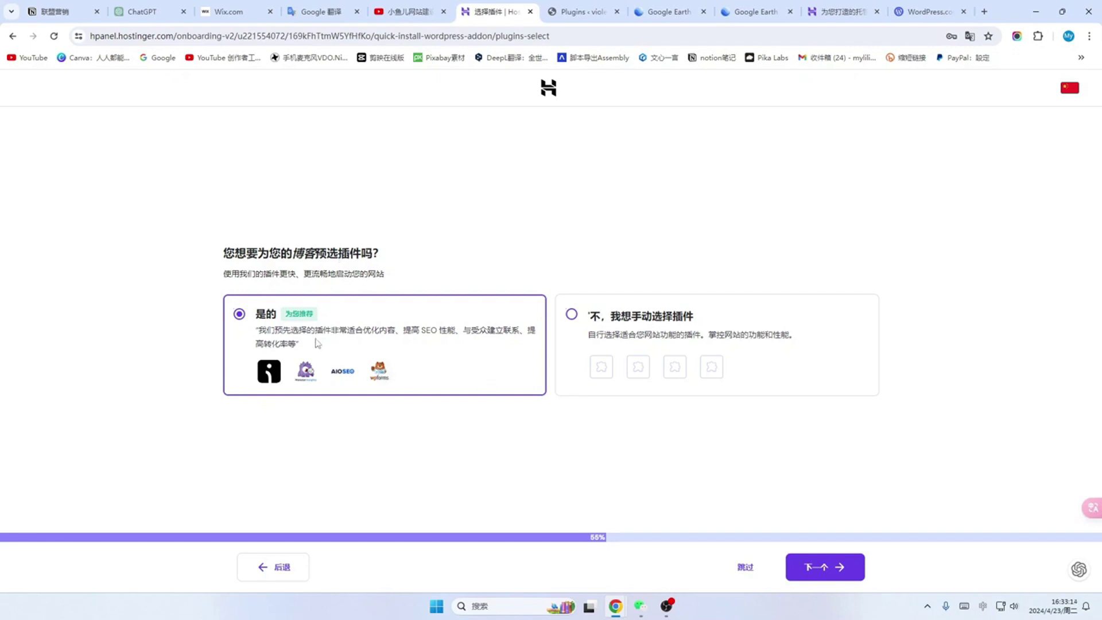
{"action": "left_click", "coordinate": [571, 315]}
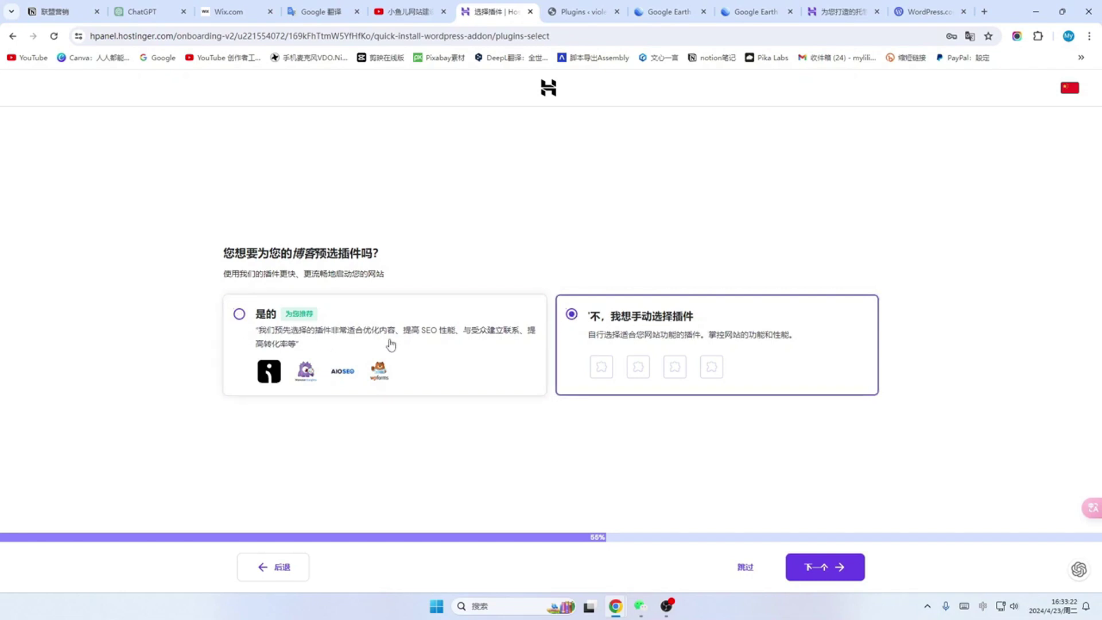
{"action": "left_click", "coordinate": [821, 576]}
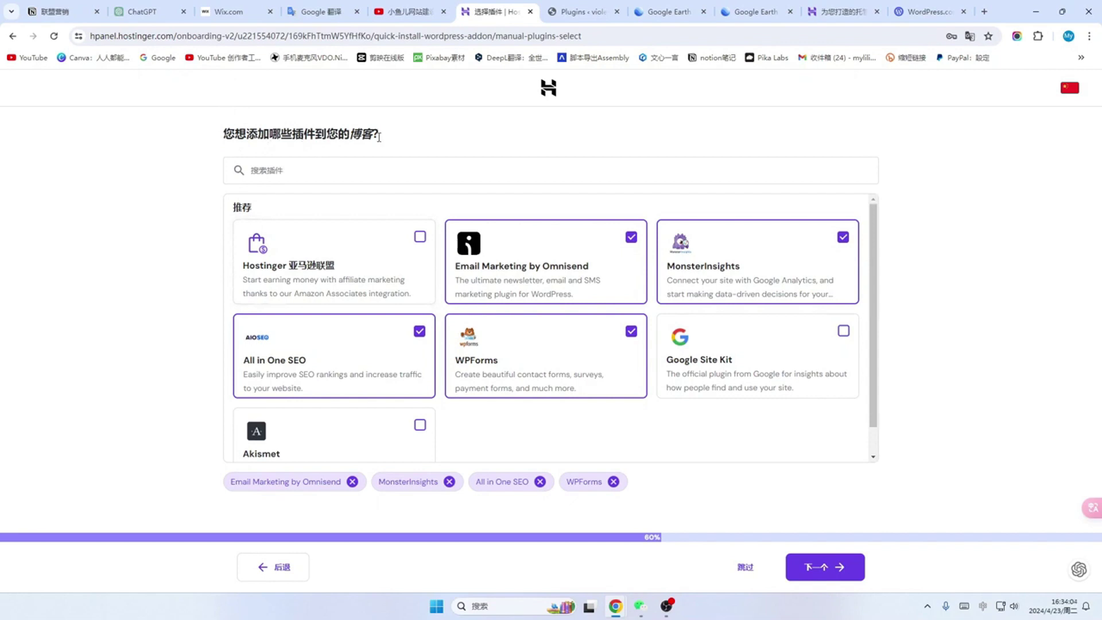
Step: Skip both the plugin list and the AI content generation steps
{"action": "left_click", "coordinate": [745, 570]}
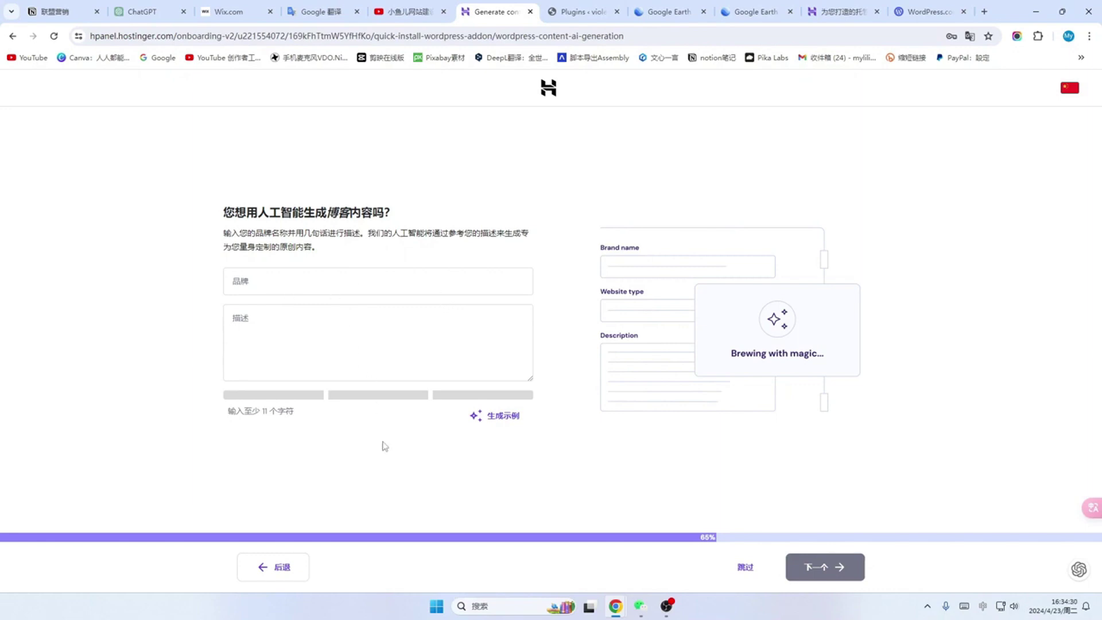
{"action": "left_click", "coordinate": [748, 570]}
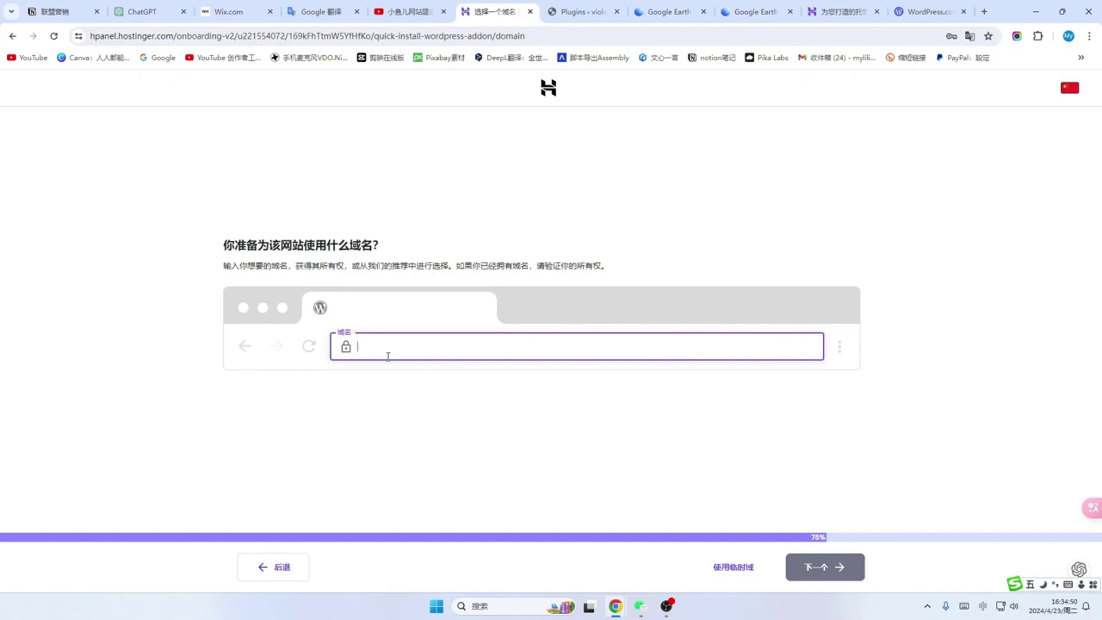
Step: Build the site on a temporary domain and open its WordPress admin
{"action": "left_click", "coordinate": [733, 566]}
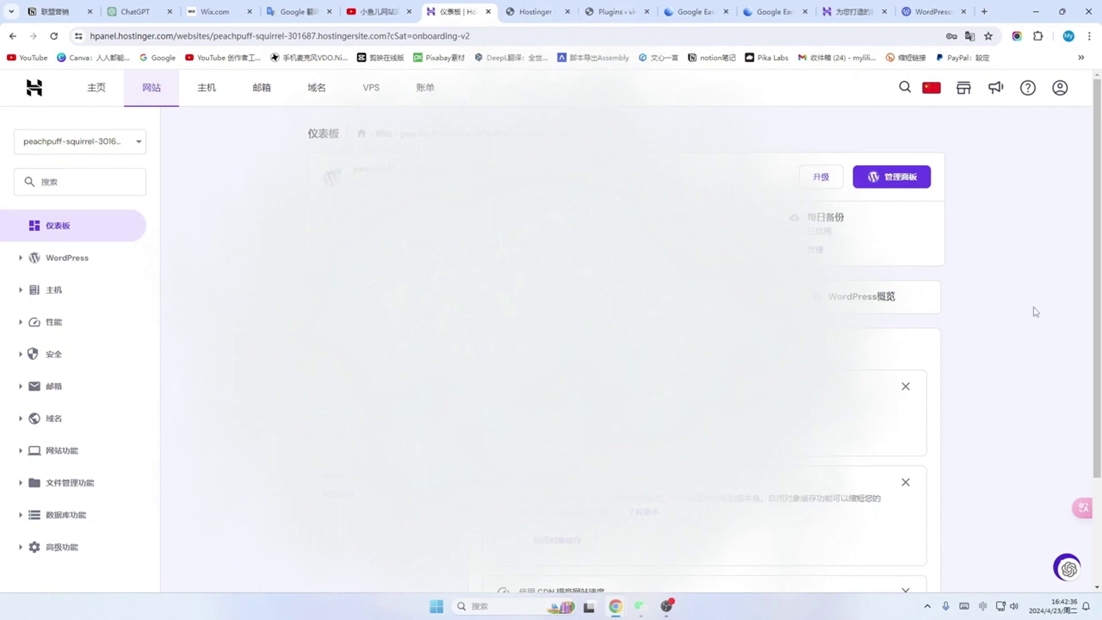
{"action": "left_click", "coordinate": [901, 181]}
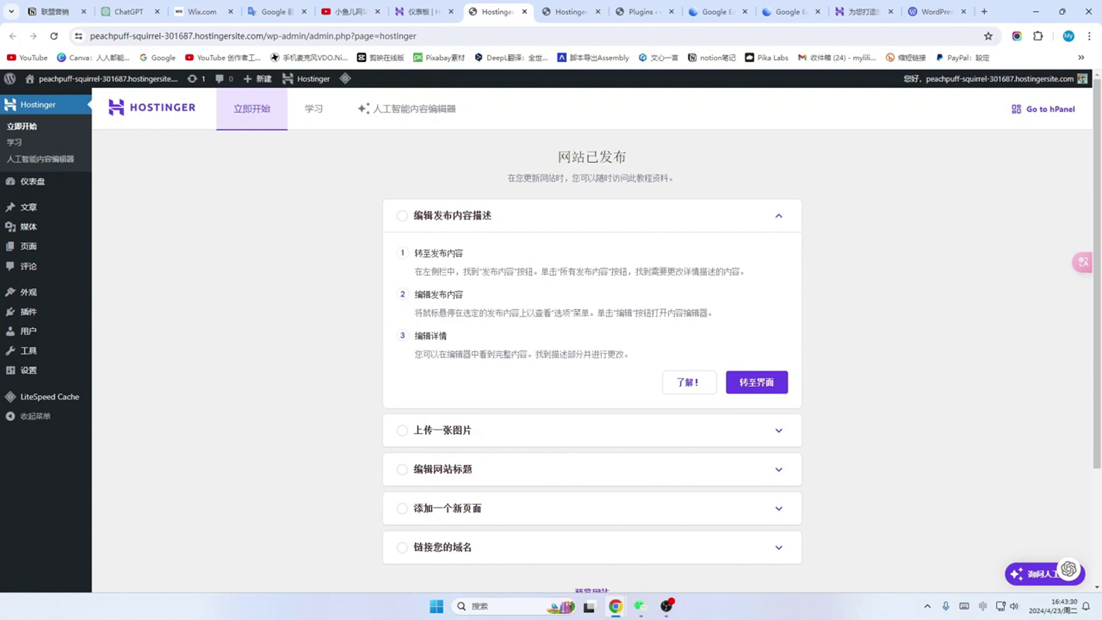
Step: In General Settings, keep 简体中文 as the site language
{"action": "mouse_move", "coordinate": [27, 386]}
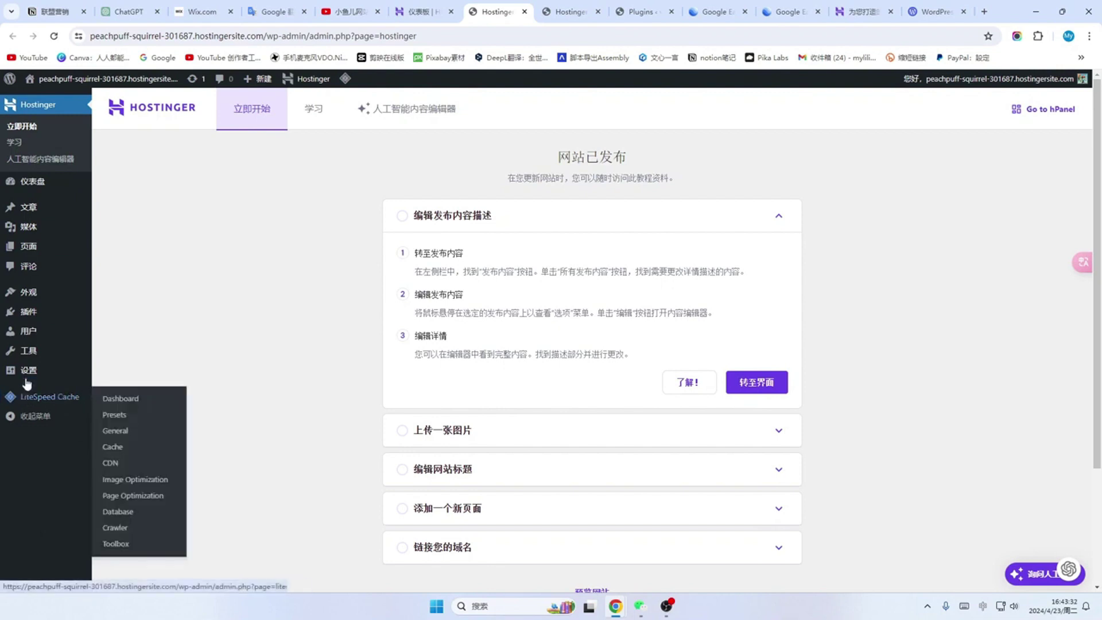
{"action": "left_click", "coordinate": [29, 374]}
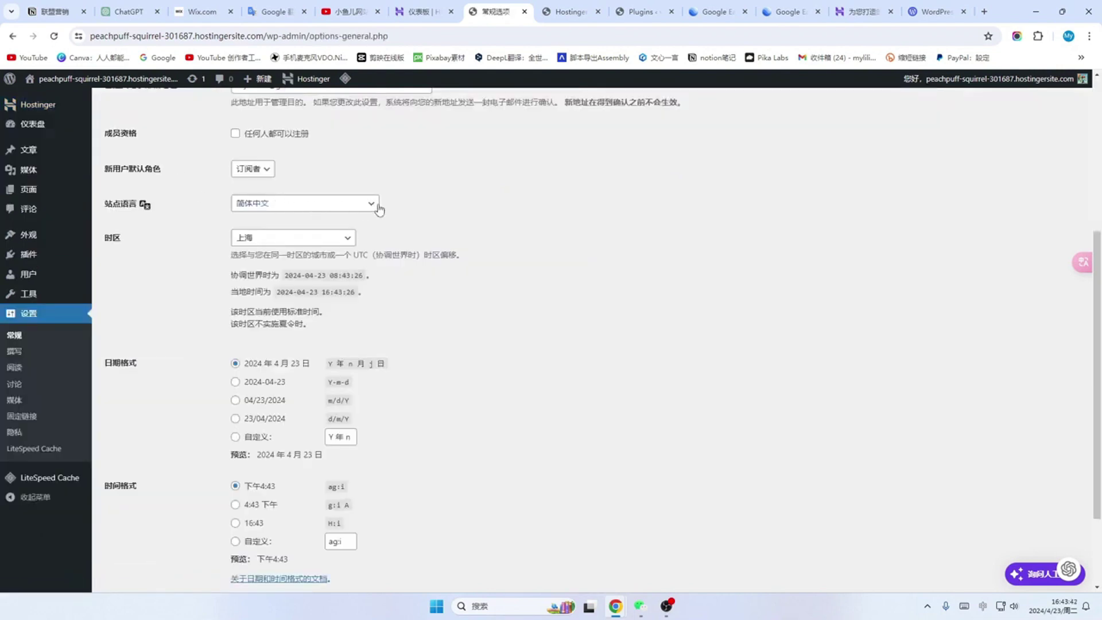
{"action": "left_click", "coordinate": [374, 205]}
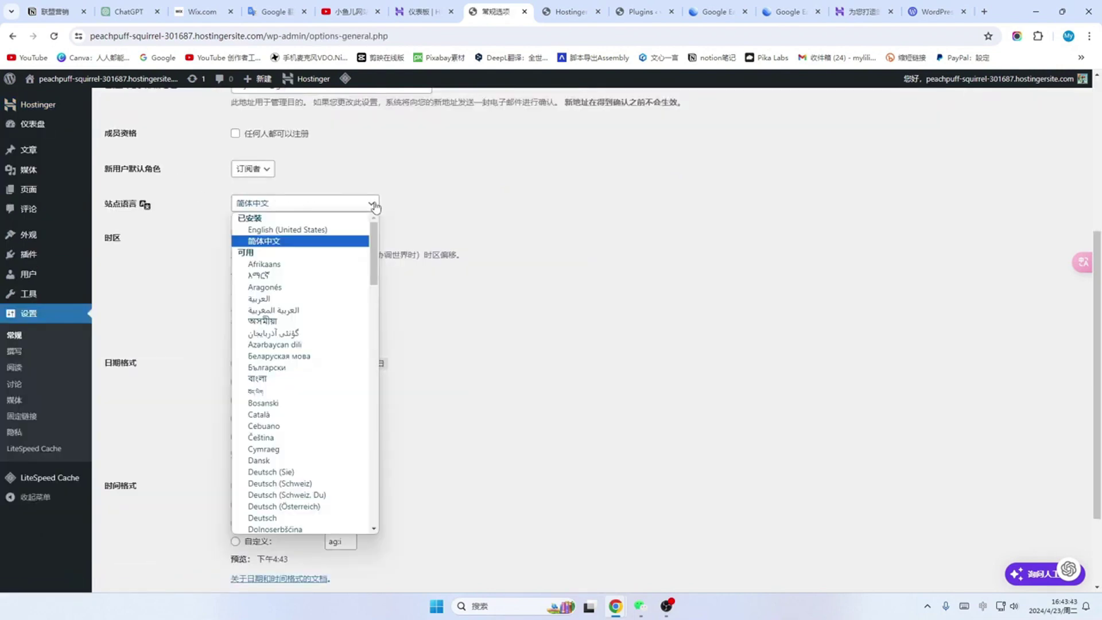
{"action": "left_click", "coordinate": [287, 241]}
{"action": "scroll", "coordinate": [548, 274], "scroll_direction": "up", "scroll_amount": 5}
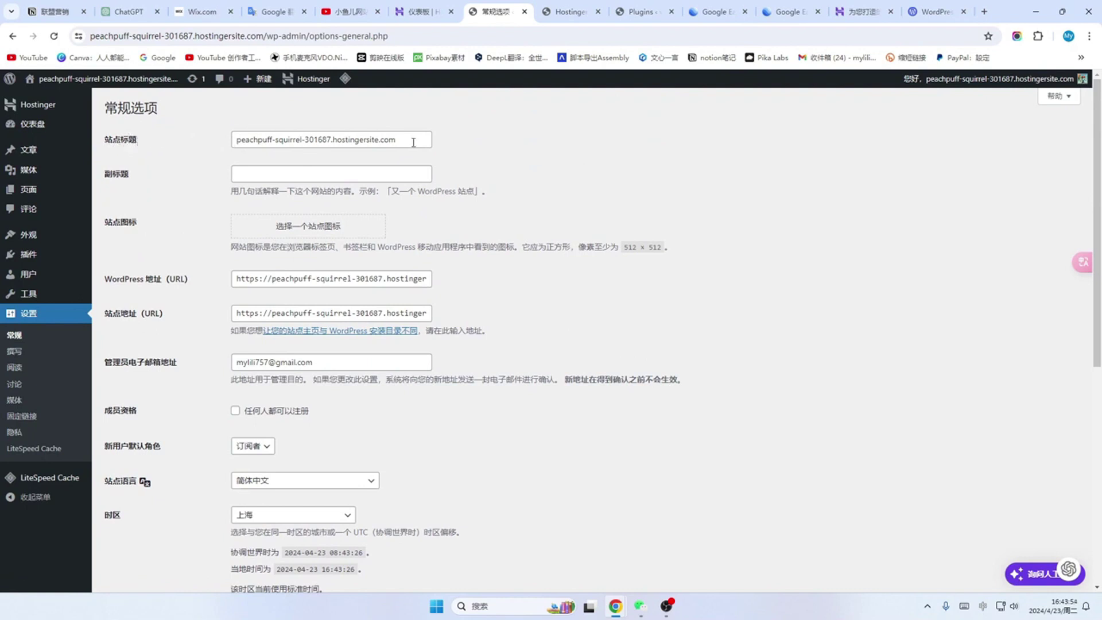
Step: Rename the site title to '小鱼儿爱家'
{"action": "left_click_drag", "start_coordinate": [413, 142], "coordinate": [205, 133]}
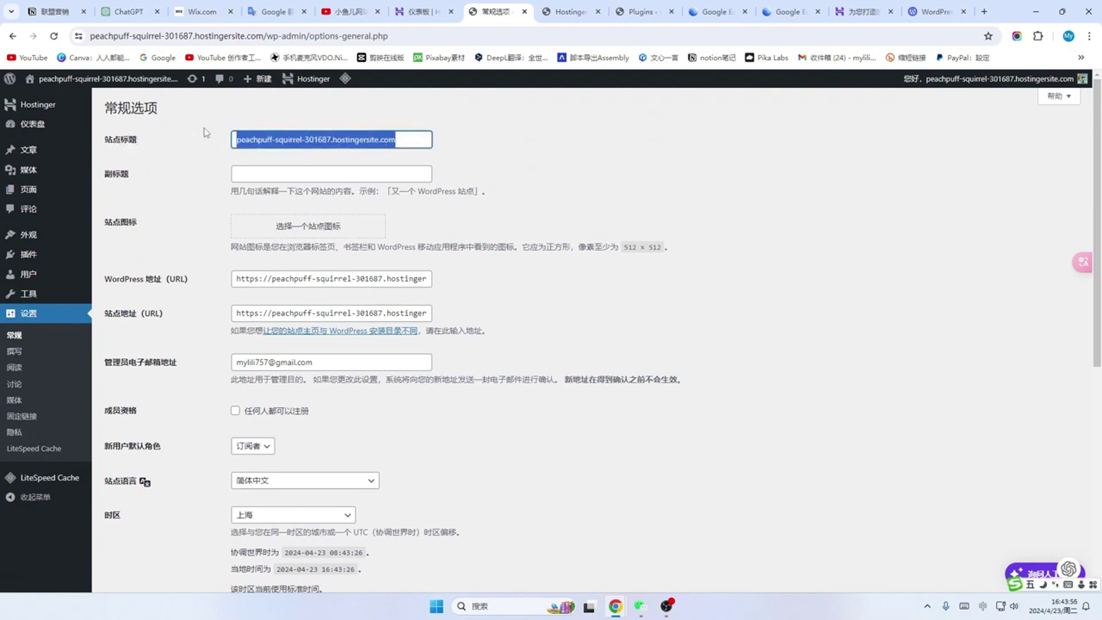
{"action": "key", "text": "BackSpace"}
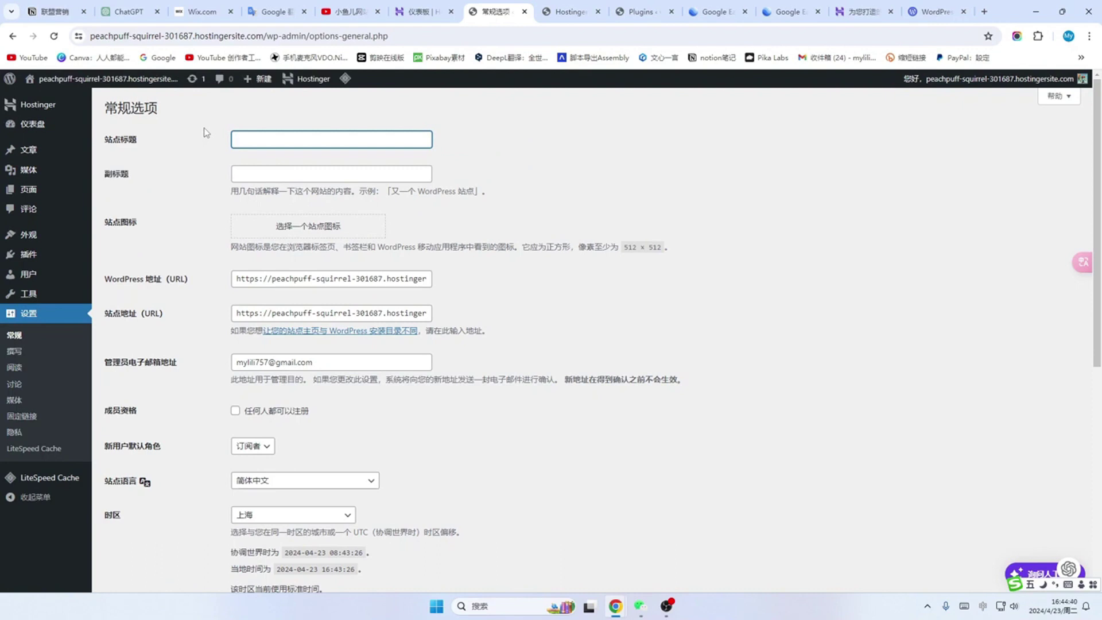
{"action": "type", "text": "xiaoyuer"}
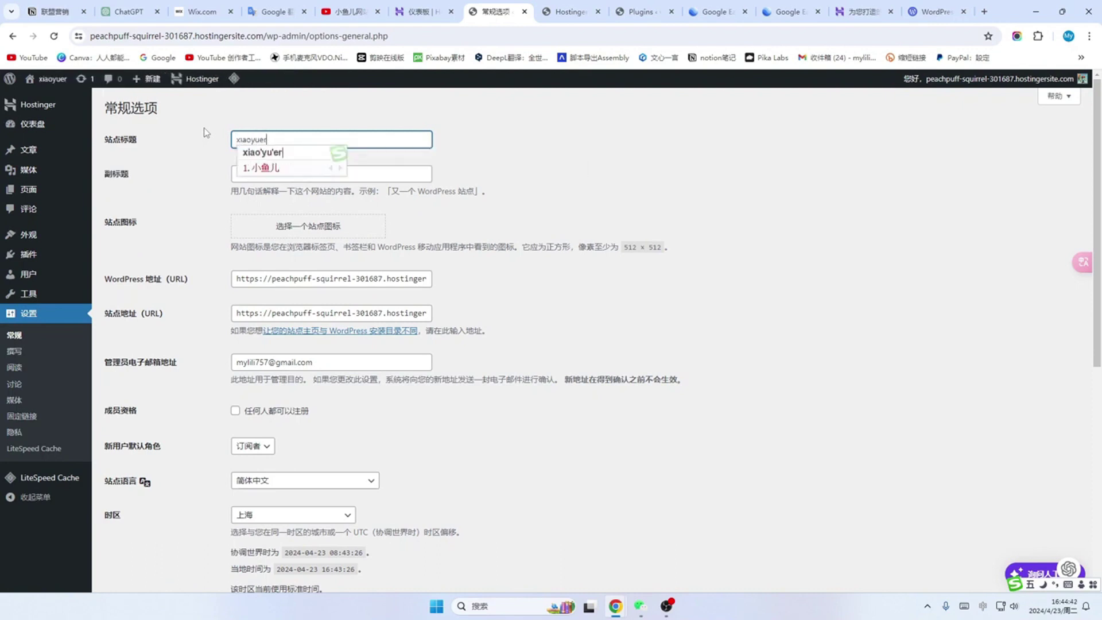
{"action": "key", "text": "space"}
{"action": "type", "text": "爱家"}
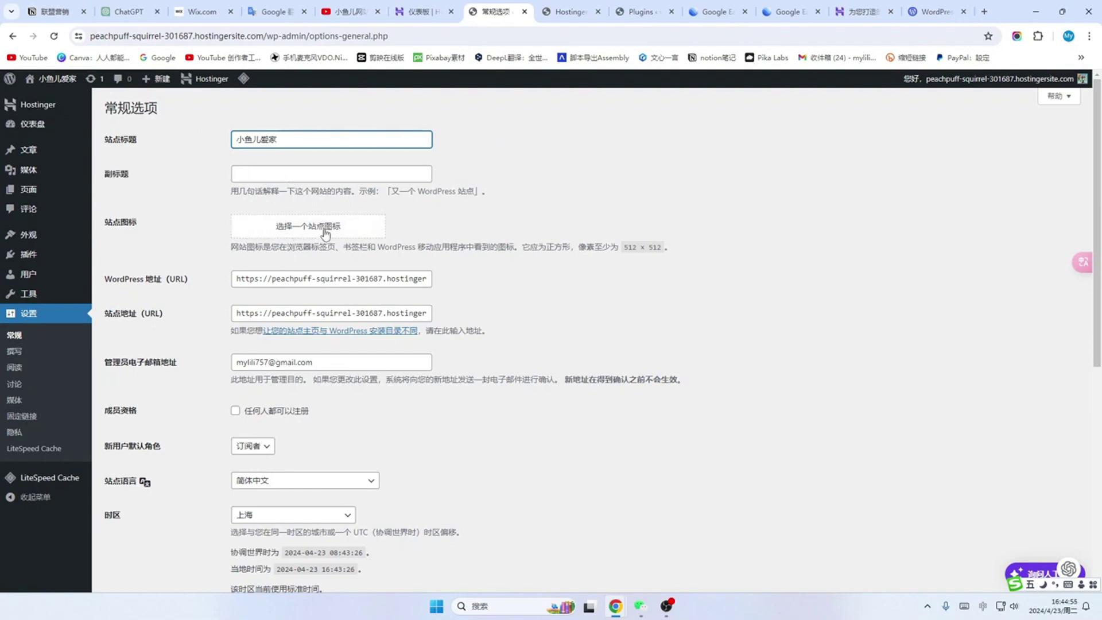
Step: Check the default new-user role and save the general settings
{"action": "scroll", "coordinate": [258, 218], "scroll_direction": "down", "scroll_amount": 4}
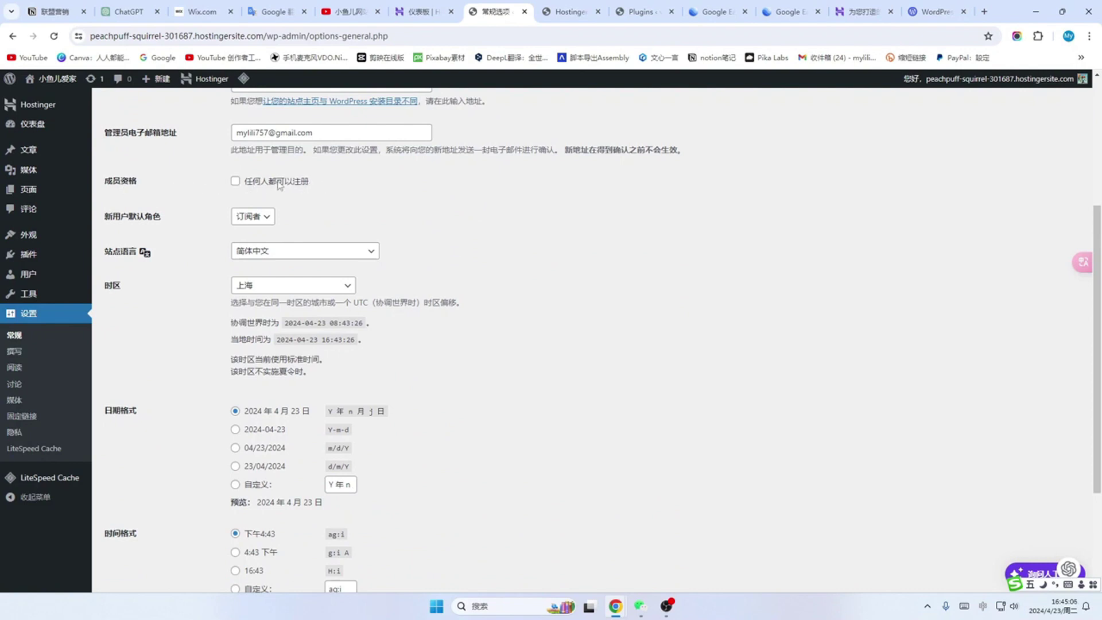
{"action": "left_click", "coordinate": [265, 222]}
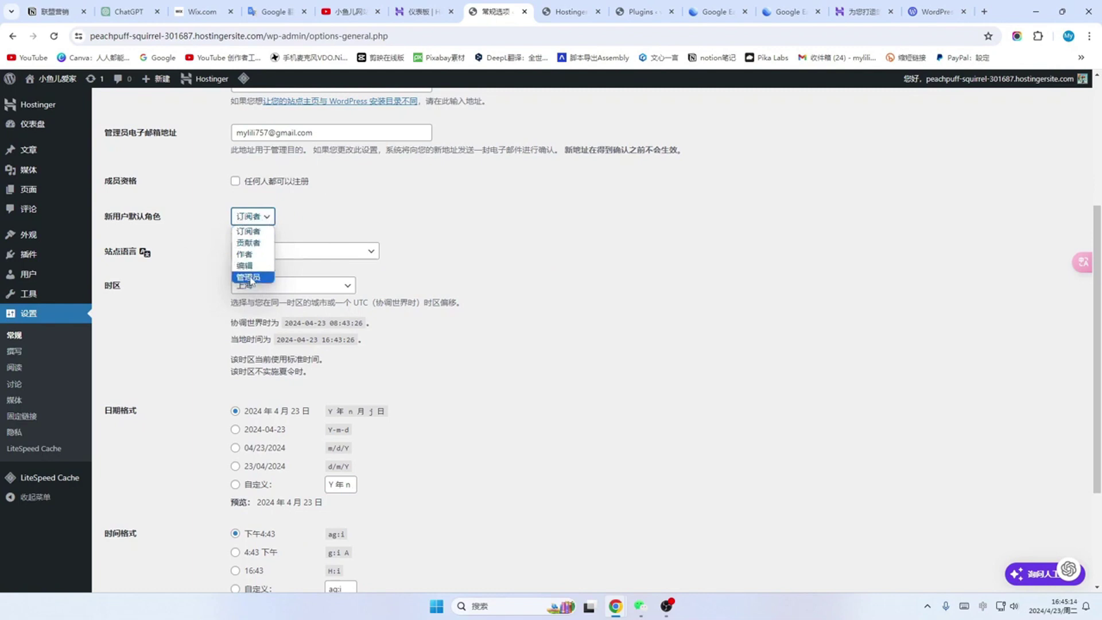
{"action": "scroll", "coordinate": [409, 257], "scroll_direction": "down", "scroll_amount": 2}
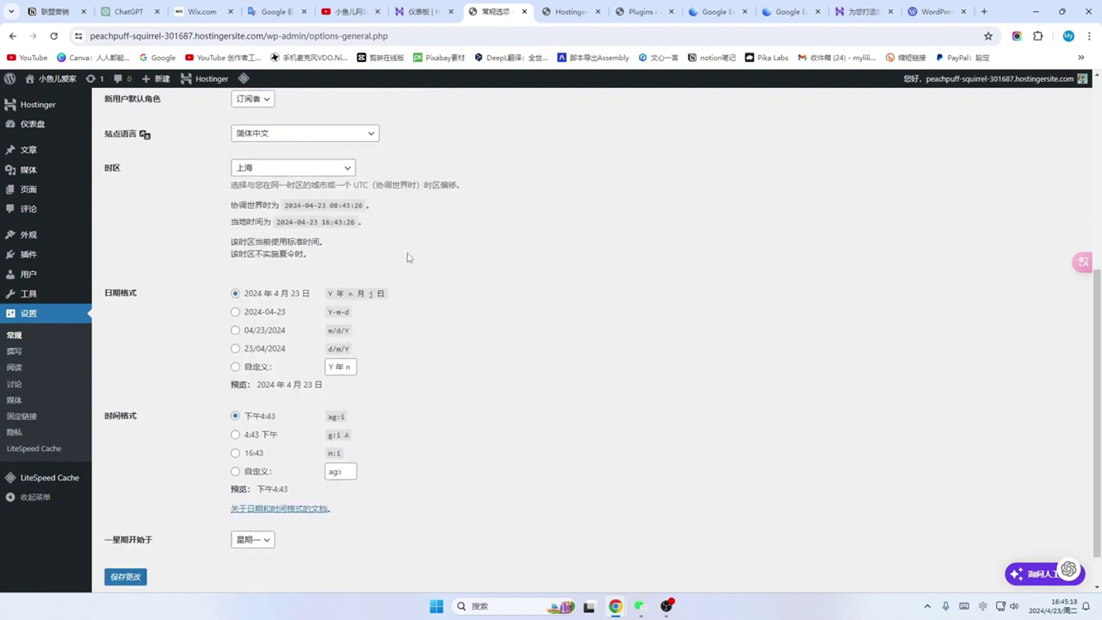
{"action": "scroll", "coordinate": [409, 258], "scroll_direction": "down", "scroll_amount": 1}
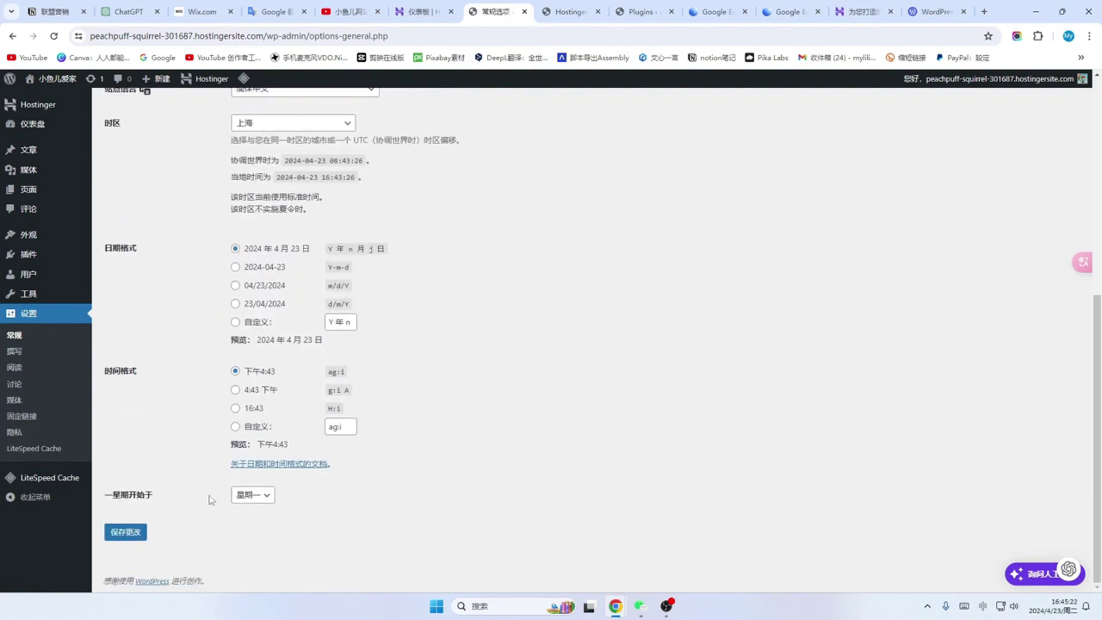
{"action": "scroll", "coordinate": [211, 499], "scroll_direction": "up", "scroll_amount": 7}
{"action": "scroll", "coordinate": [546, 263], "scroll_direction": "down", "scroll_amount": 7}
{"action": "left_click", "coordinate": [126, 533]}
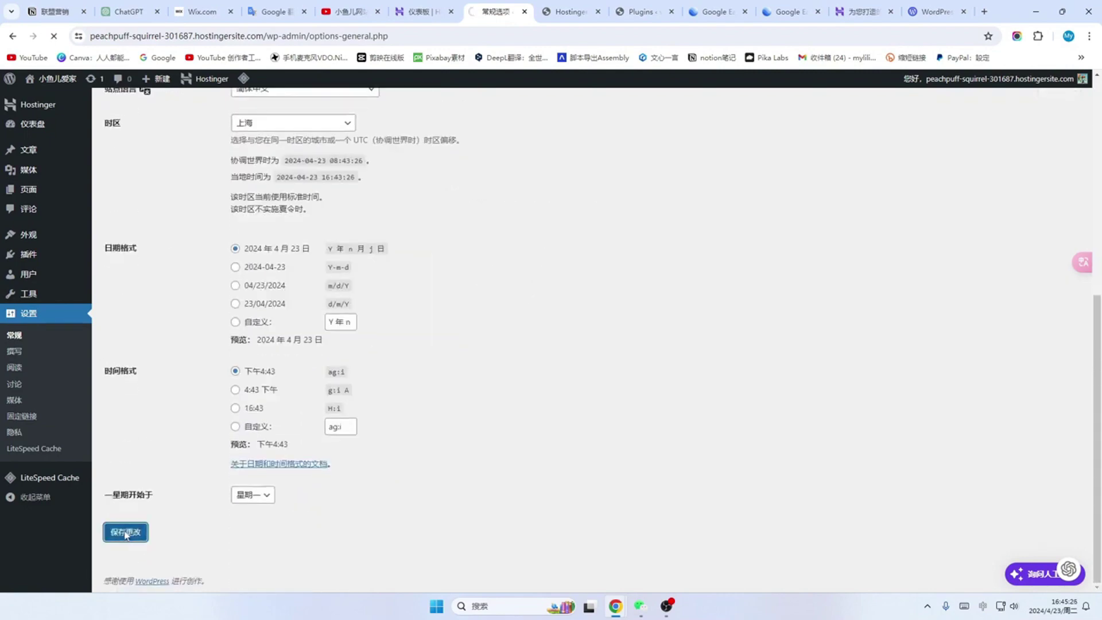
Step: Go back to the site's dashboard, then load wordpress.com/wp-admin in the wordpress.com tab
{"action": "left_click", "coordinate": [33, 125]}
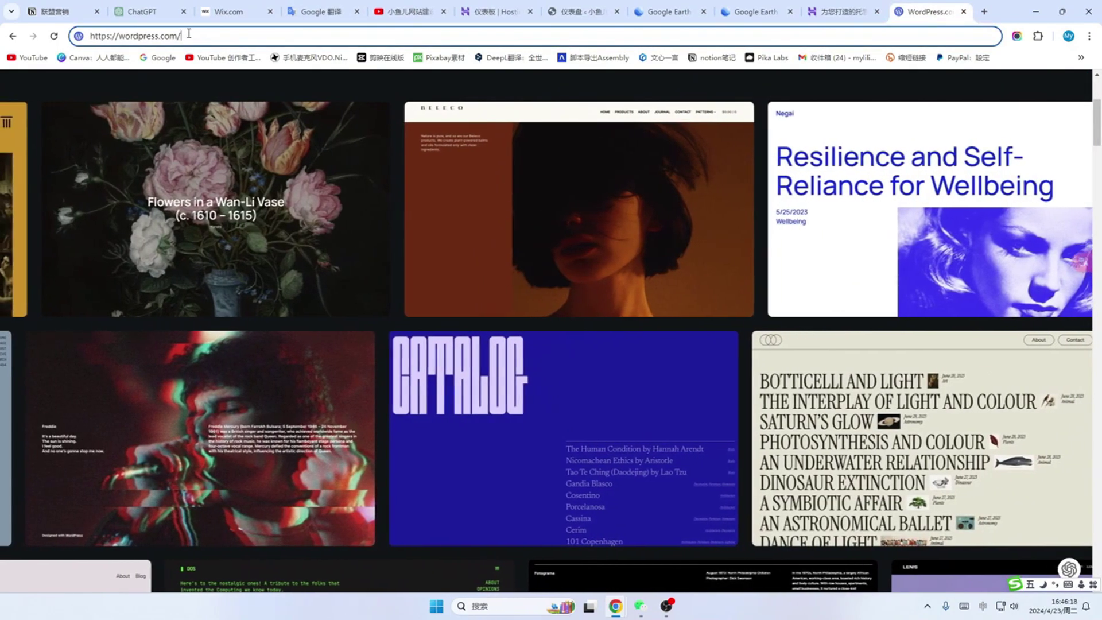
{"action": "type", "text": "wp-admin"}
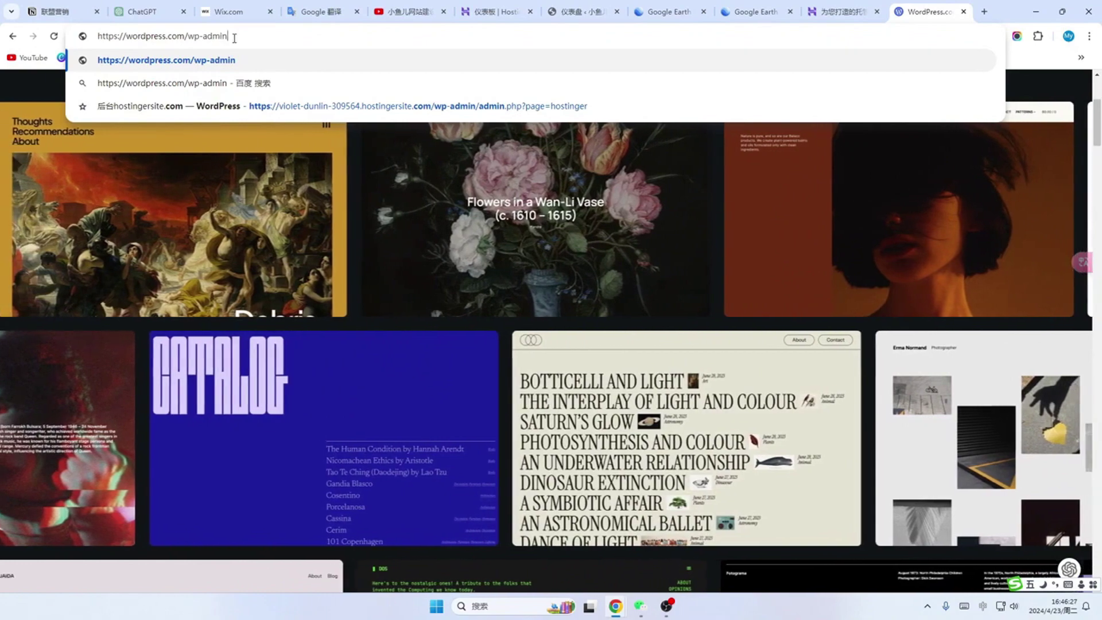
{"action": "key", "text": "Return"}
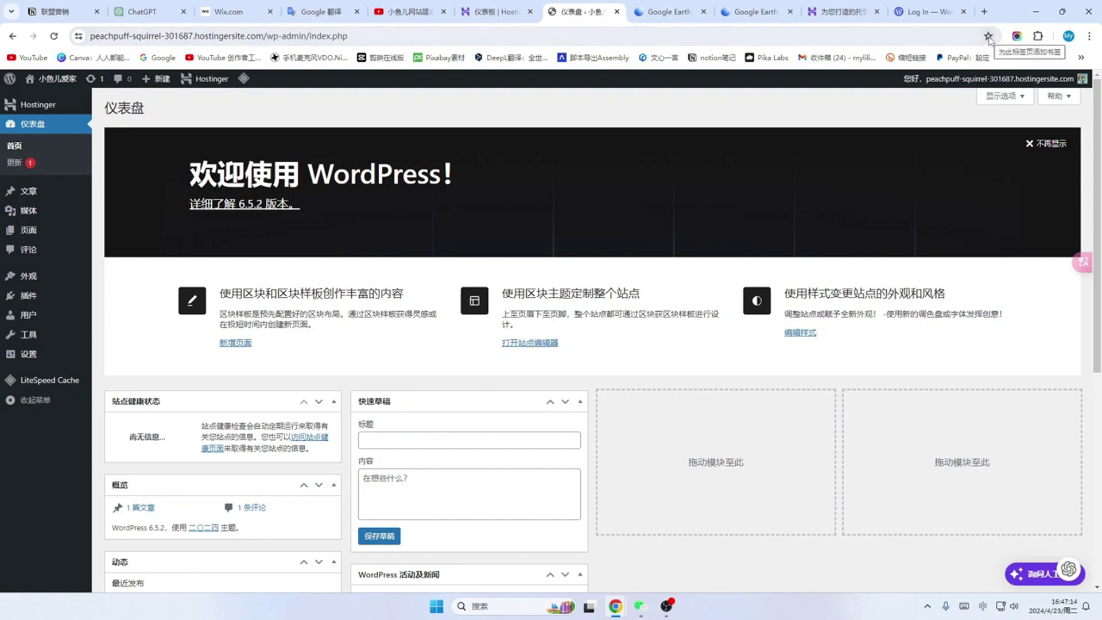
Step: Bookmark the dashboard, renaming the bookmark to start with 'WordPress后台', and check it in the bookmarks list
{"action": "left_click", "coordinate": [989, 37]}
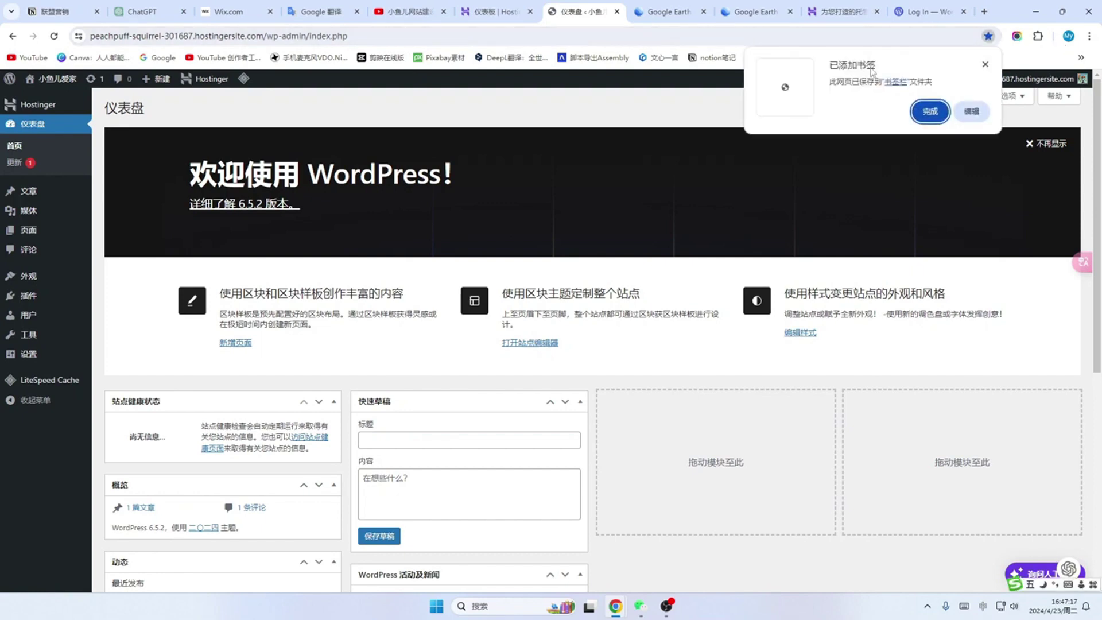
{"action": "left_click", "coordinate": [972, 112]}
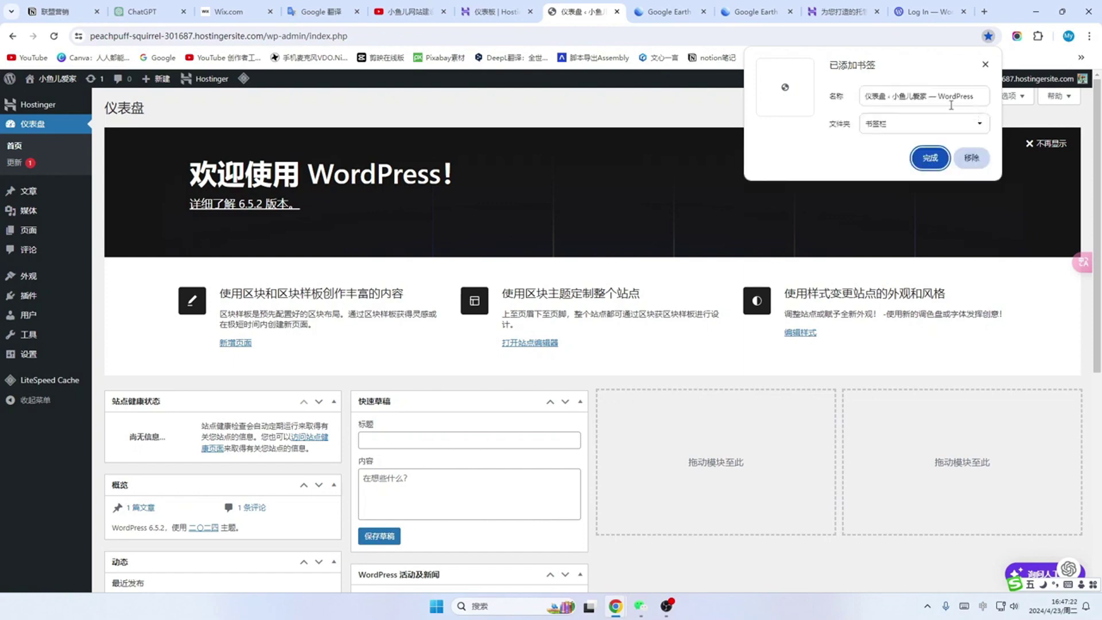
{"action": "left_click", "coordinate": [888, 95]}
{"action": "left_click_drag", "start_coordinate": [887, 92], "coordinate": [854, 91]}
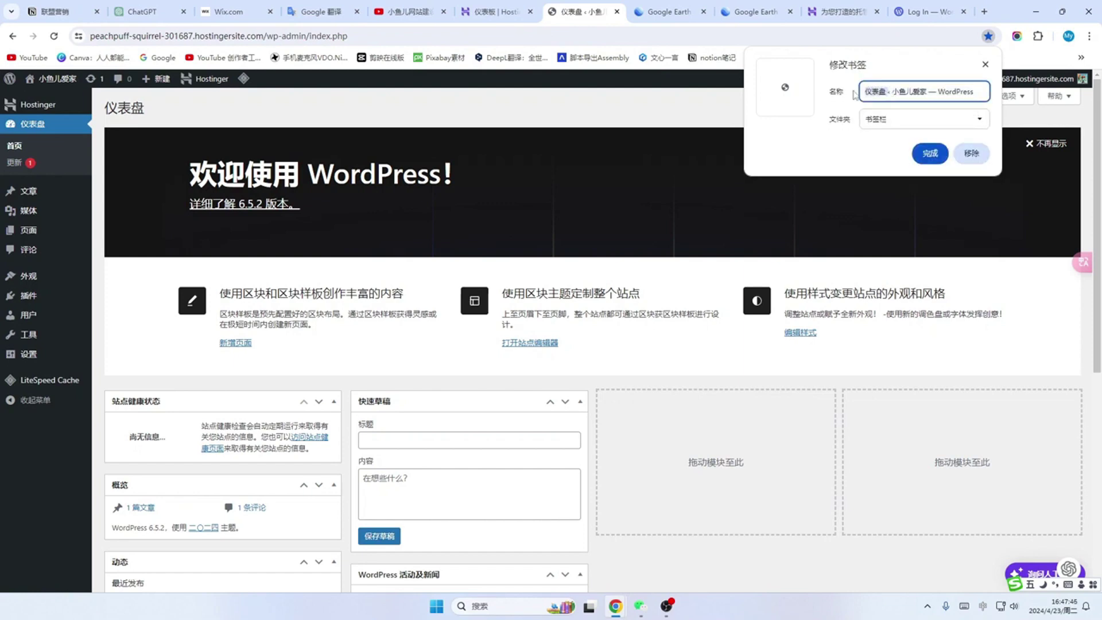
{"action": "type", "text": "WordPress"}
{"action": "type", "text": "后台"}
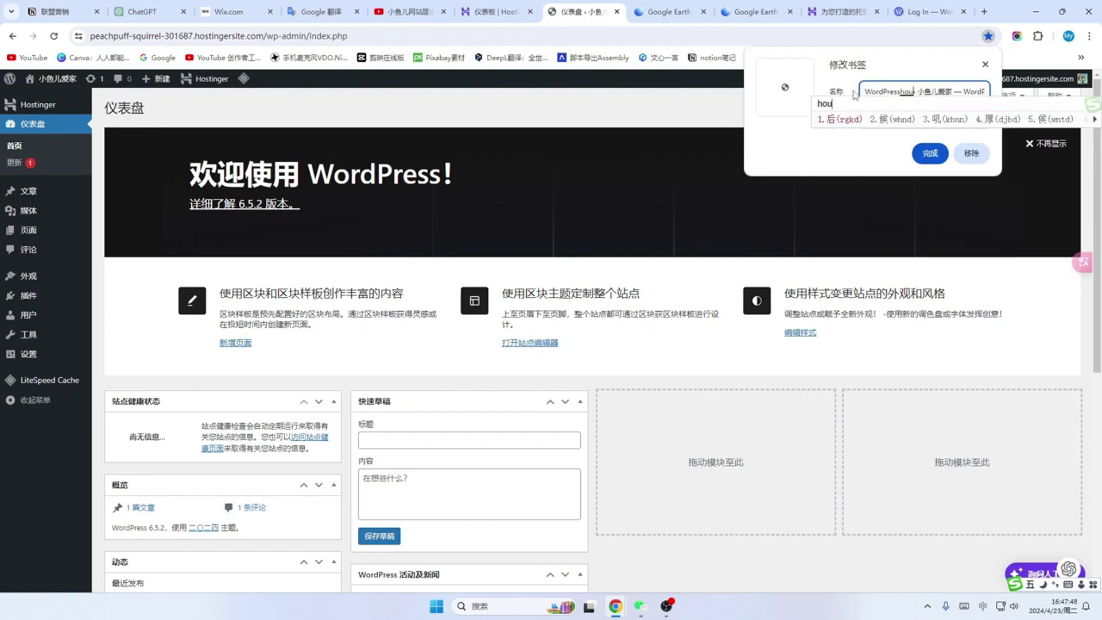
{"action": "left_click", "coordinate": [929, 155]}
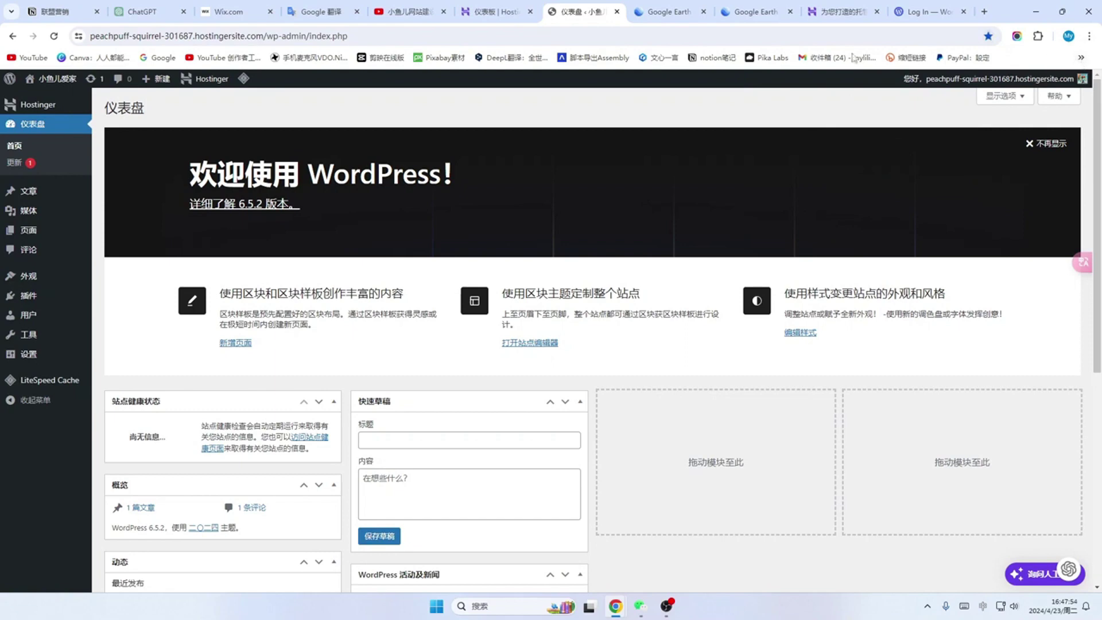
{"action": "left_click", "coordinate": [1081, 58]}
{"action": "scroll", "coordinate": [1002, 475], "scroll_direction": "down", "scroll_amount": 5}
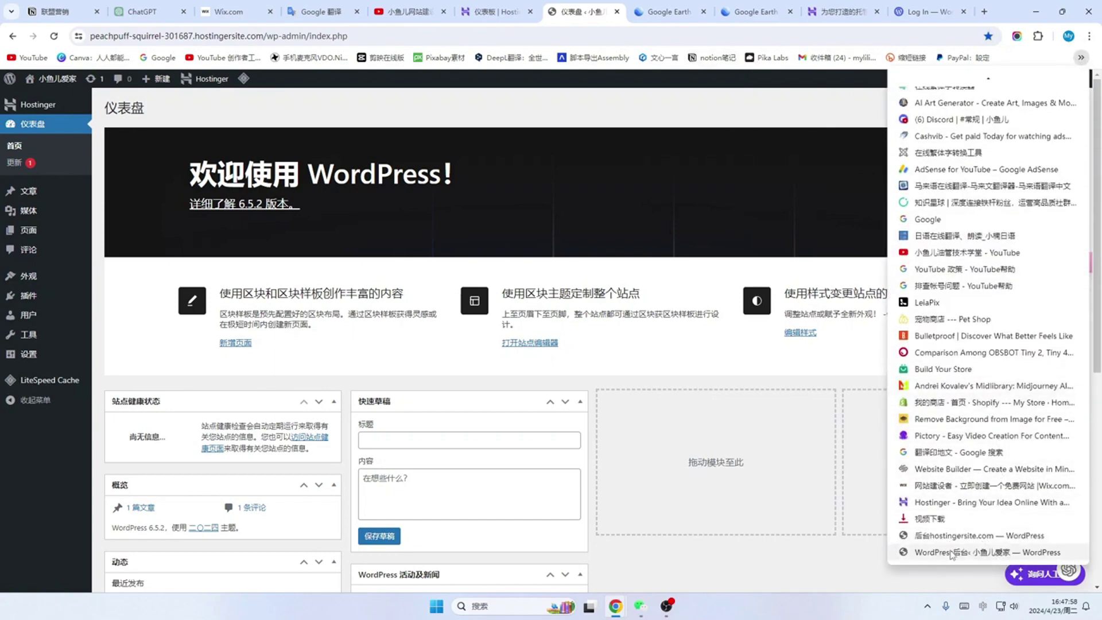
{"action": "left_click", "coordinate": [952, 552]}
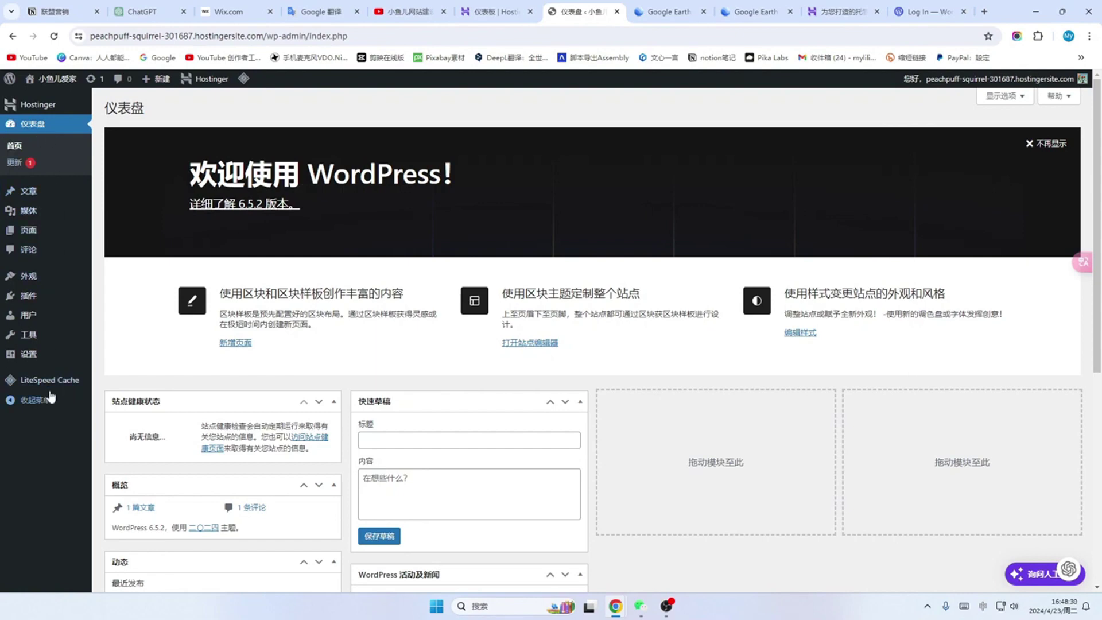
Step: Dismiss the dashboard welcome panel and hide the WordPress news and Quick Draft widgets
{"action": "scroll", "coordinate": [631, 269], "scroll_direction": "down", "scroll_amount": 4}
{"action": "scroll", "coordinate": [632, 270], "scroll_direction": "down", "scroll_amount": 3}
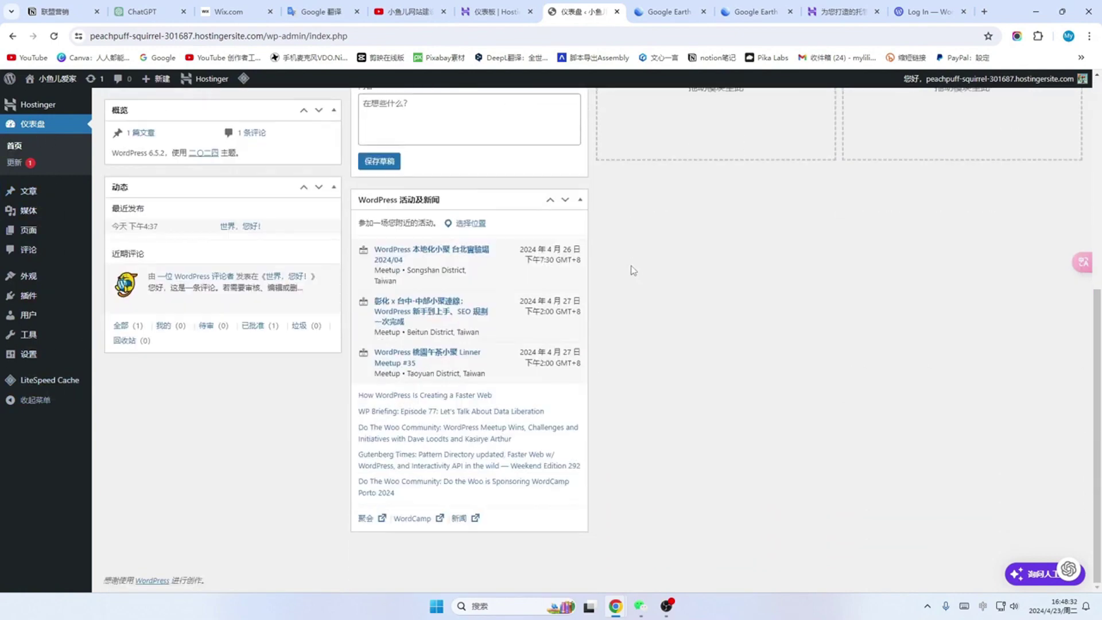
{"action": "scroll", "coordinate": [631, 270], "scroll_direction": "up", "scroll_amount": 7}
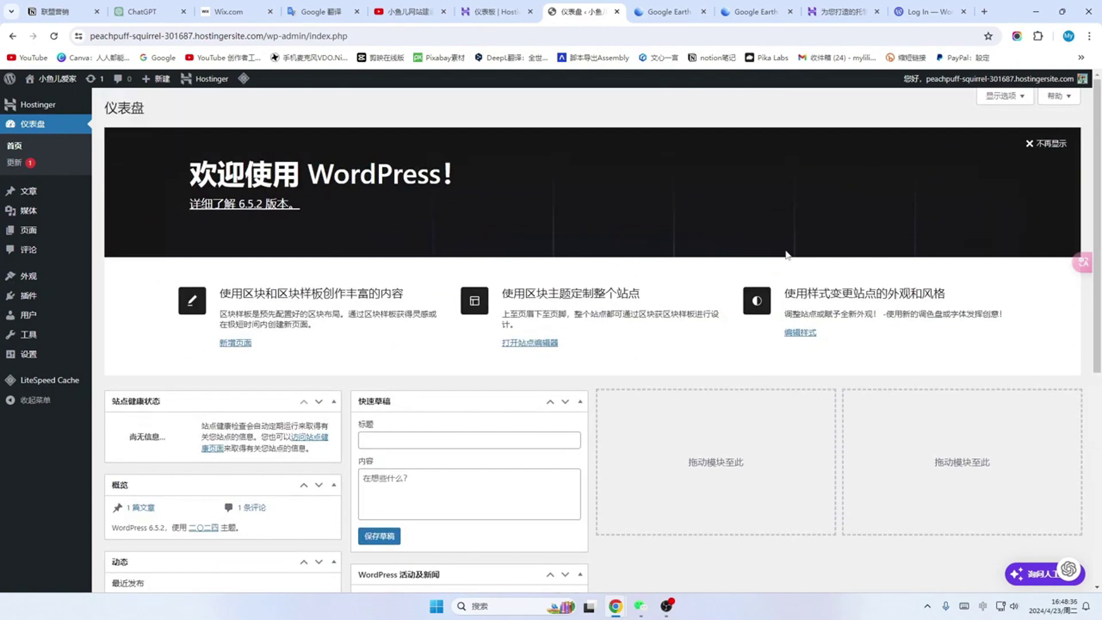
{"action": "left_click", "coordinate": [1052, 145]}
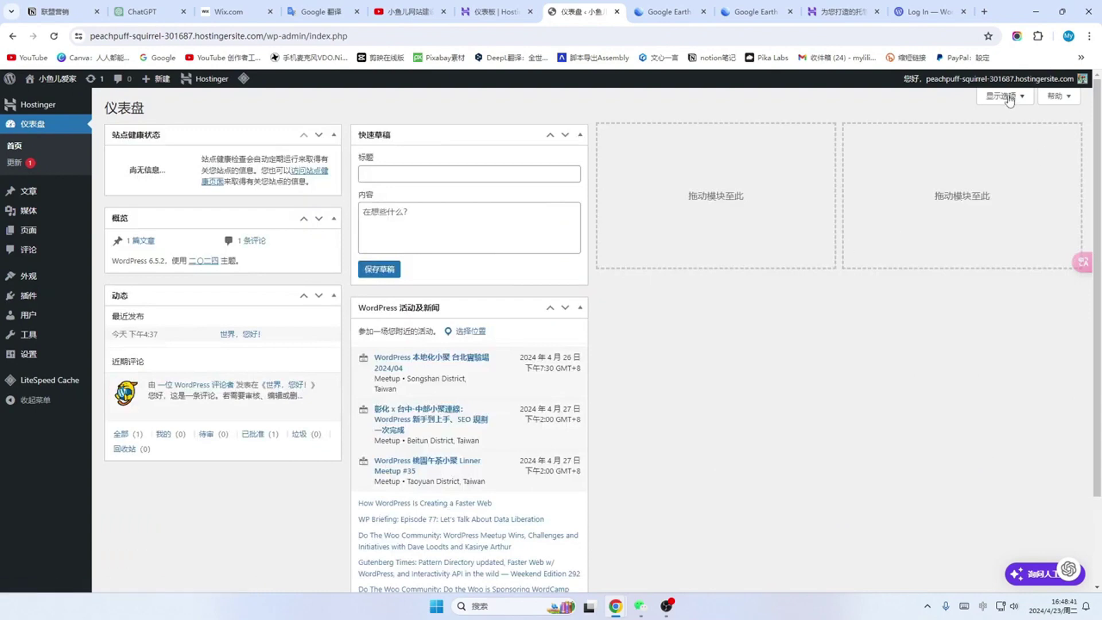
{"action": "left_click", "coordinate": [1012, 98]}
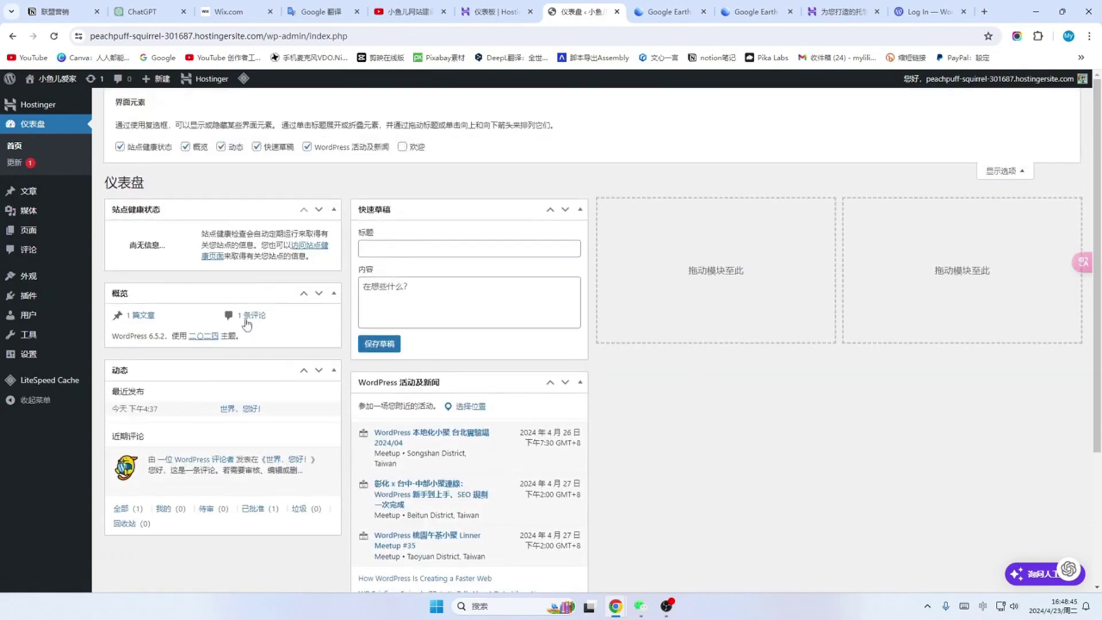
{"action": "left_click", "coordinate": [307, 147]}
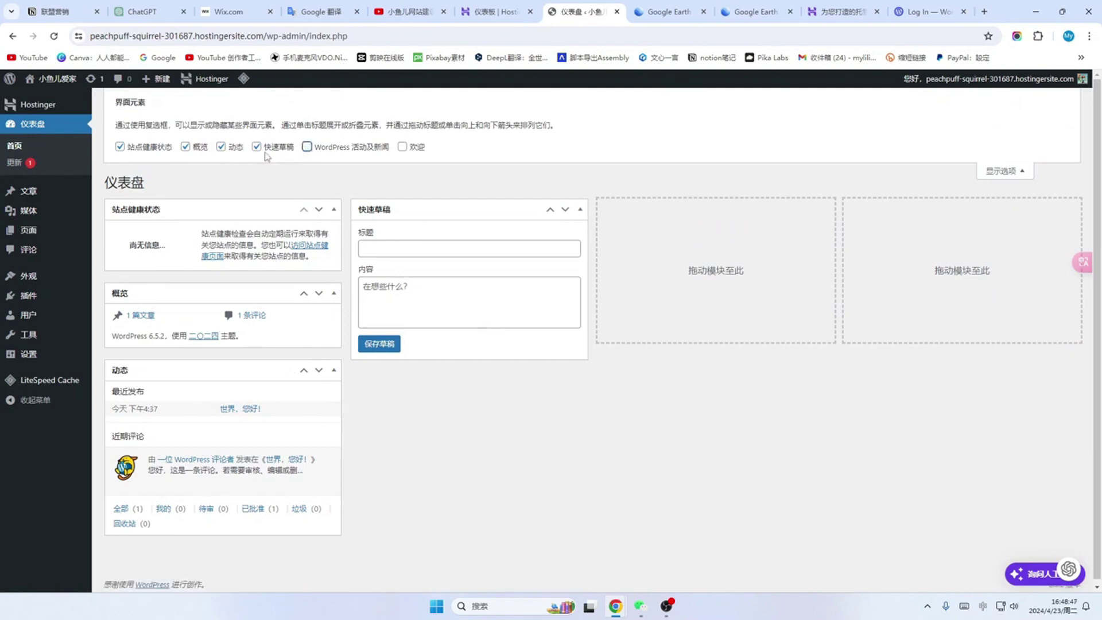
{"action": "left_click", "coordinate": [257, 147]}
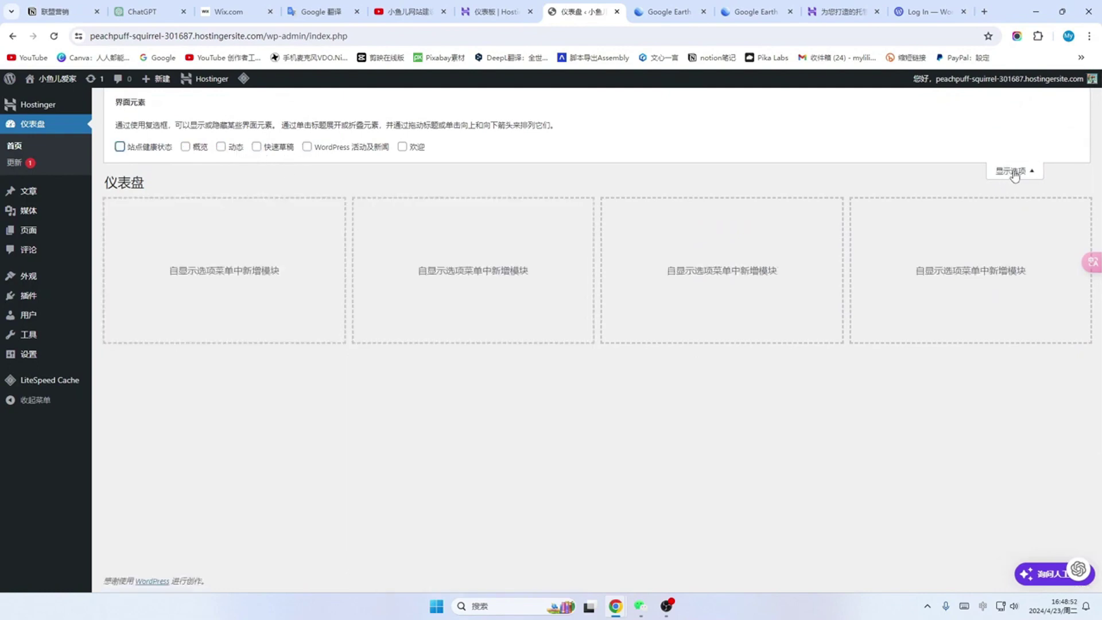
{"action": "left_click", "coordinate": [1013, 171]}
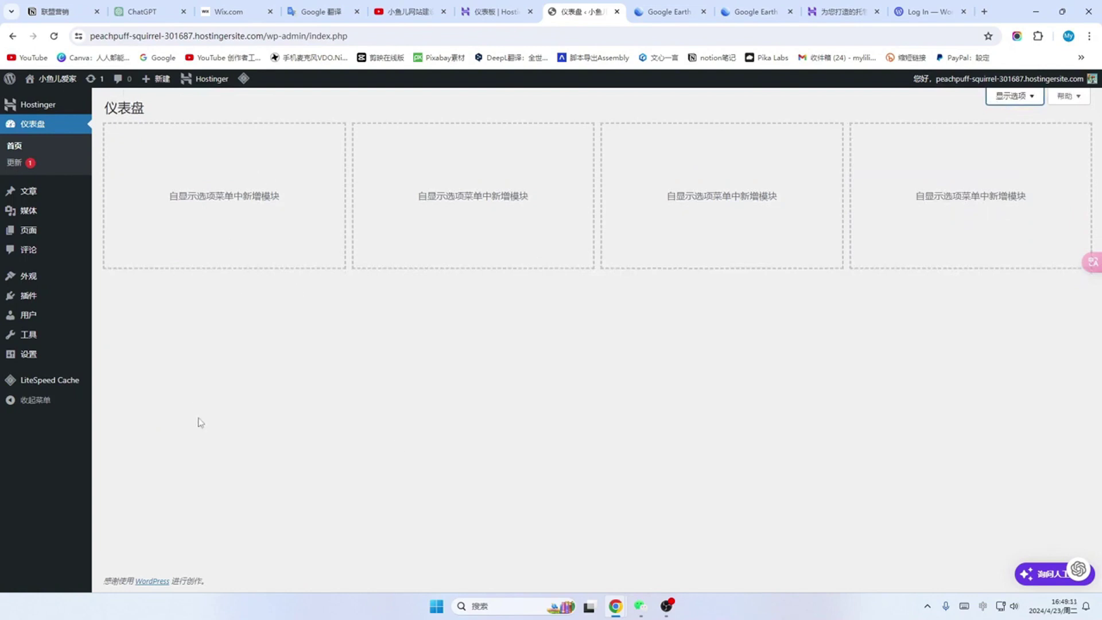
Step: Trash the sample post 世界，您好！ and permanently delete it from the trash
{"action": "left_click", "coordinate": [30, 191]}
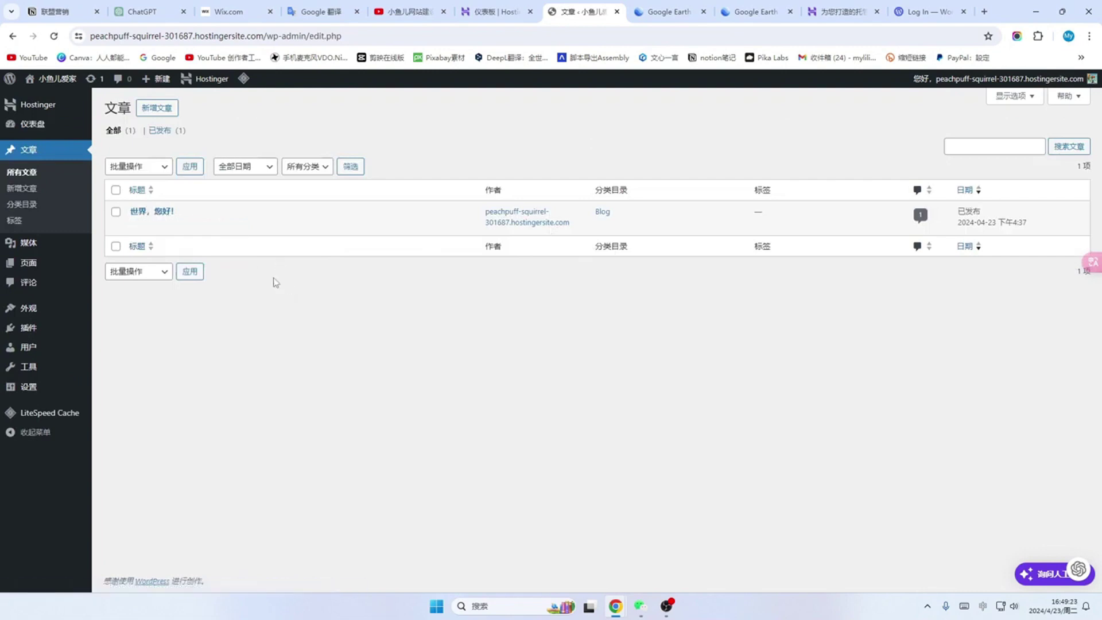
{"action": "left_click", "coordinate": [117, 190]}
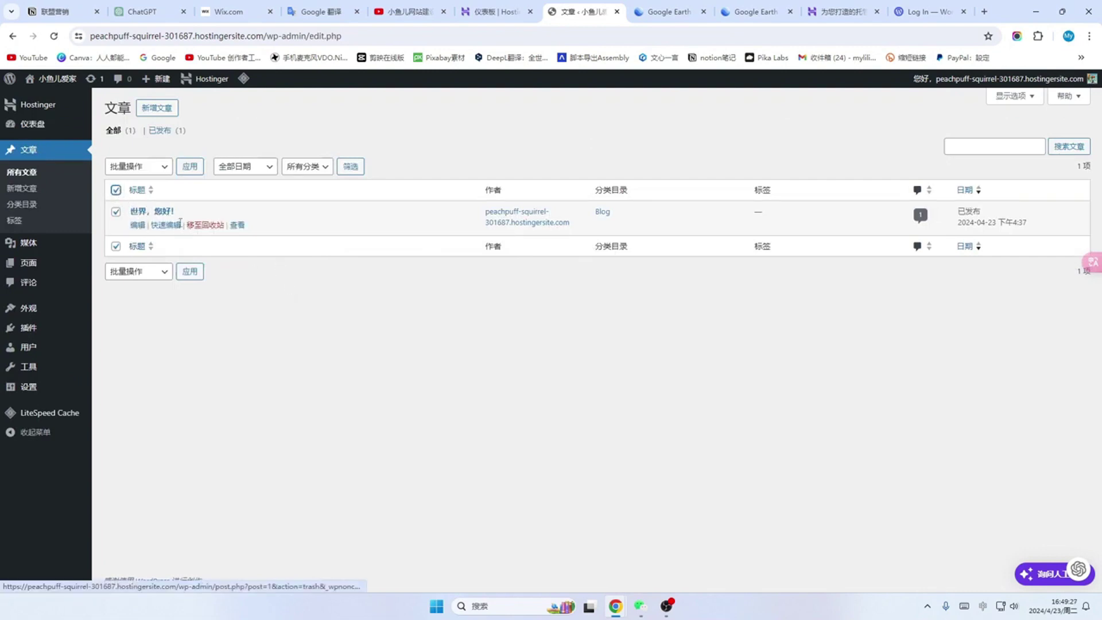
{"action": "left_click", "coordinate": [205, 227]}
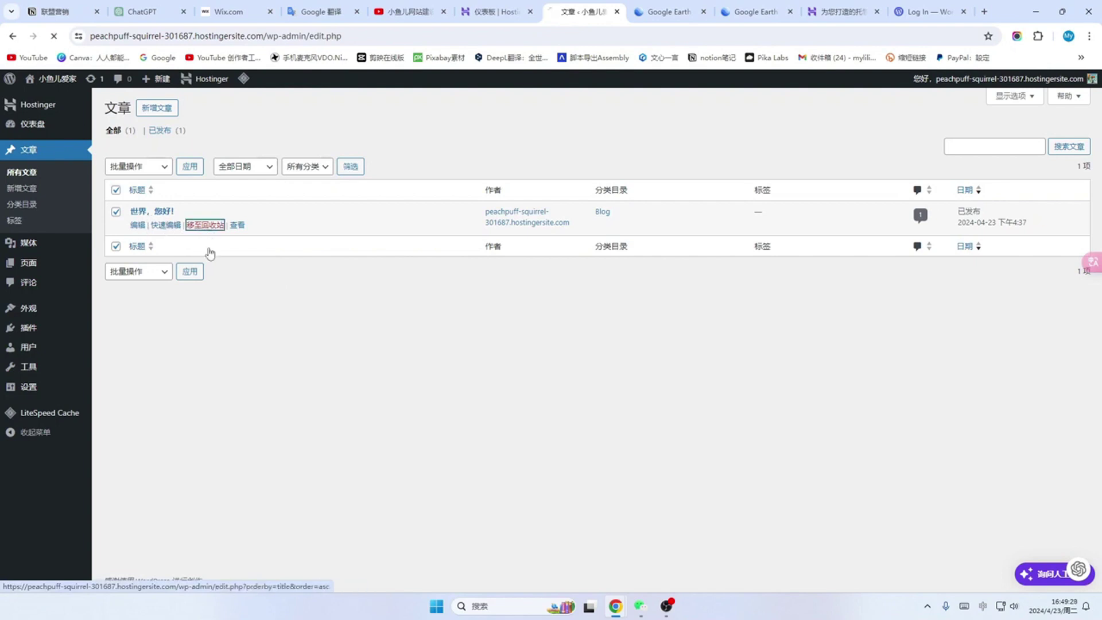
{"action": "left_click", "coordinate": [161, 167]}
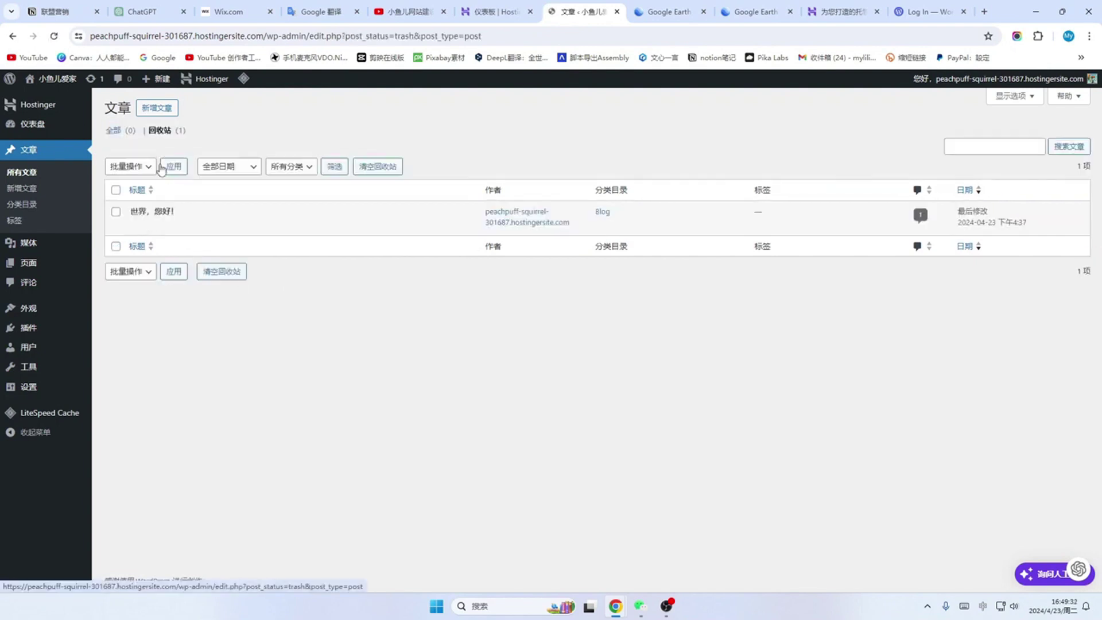
{"action": "left_click", "coordinate": [116, 212]}
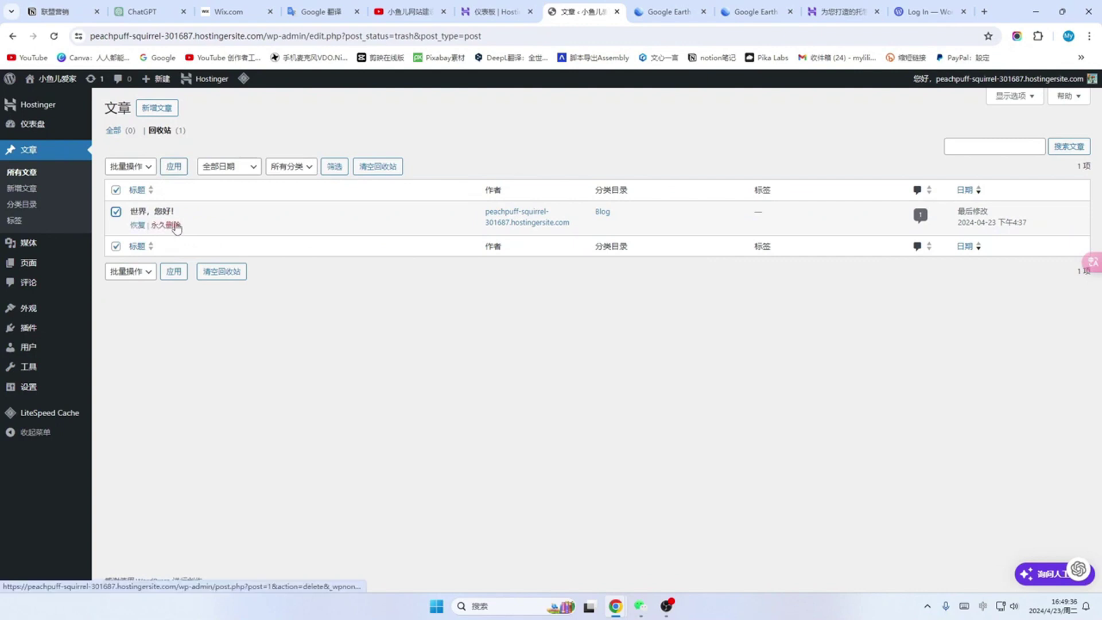
{"action": "left_click", "coordinate": [165, 225]}
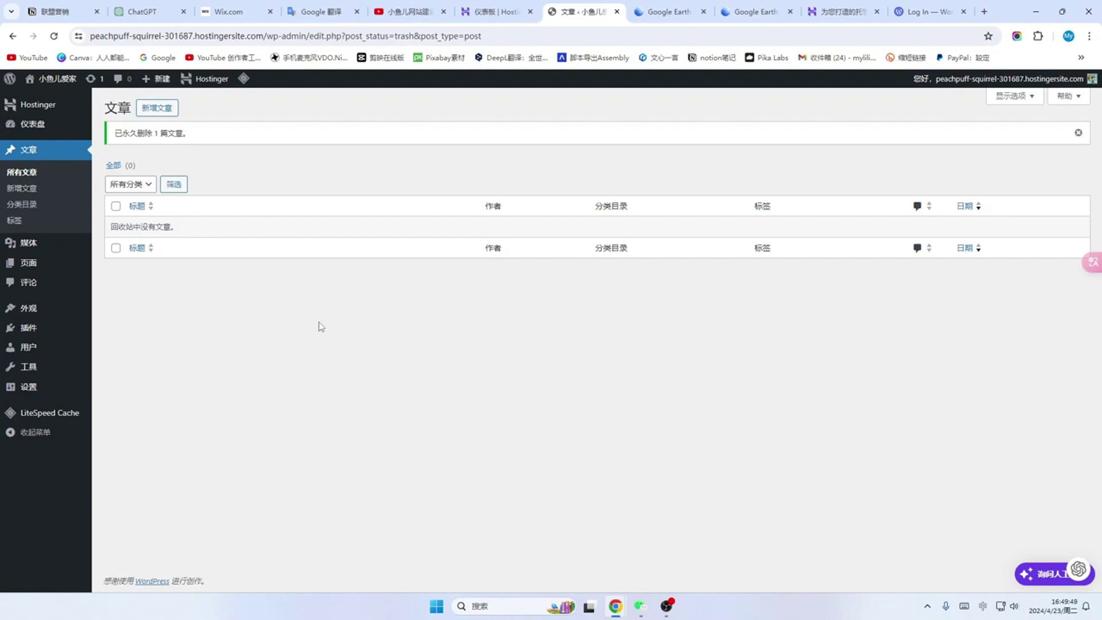
Step: Move the privacy policy draft page to the trash
{"action": "left_click", "coordinate": [27, 262]}
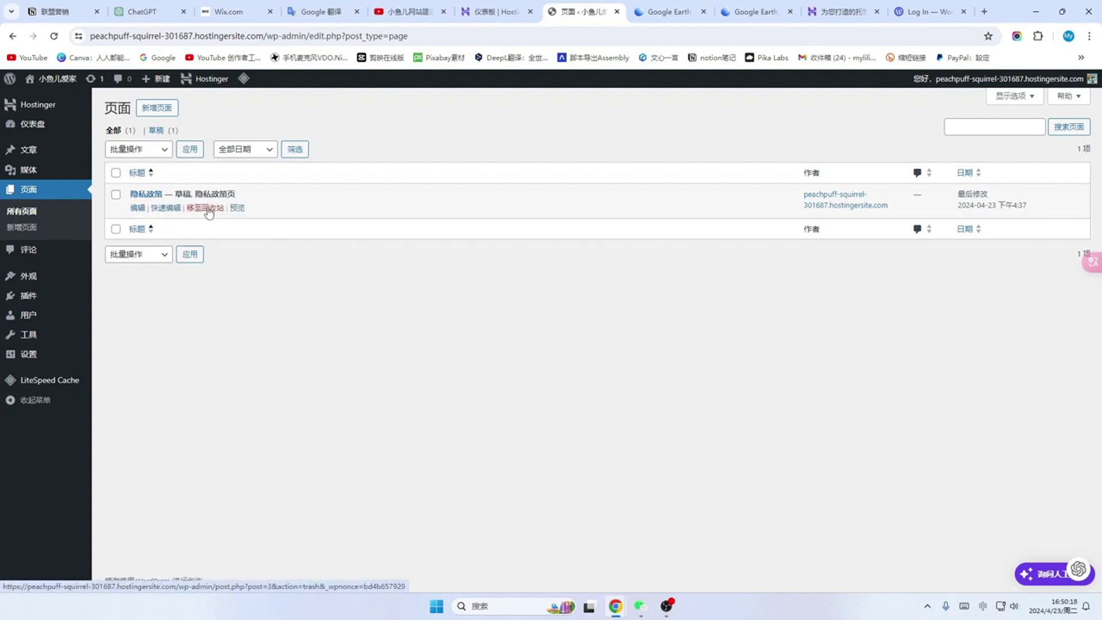
{"action": "left_click", "coordinate": [208, 208]}
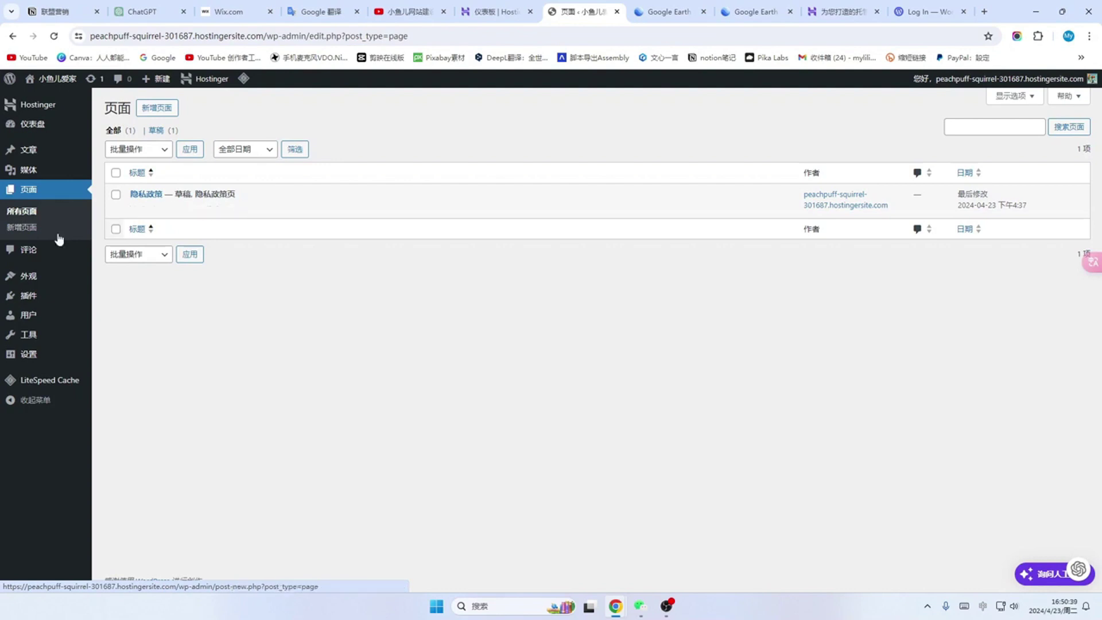
{"action": "left_click", "coordinate": [25, 278]}
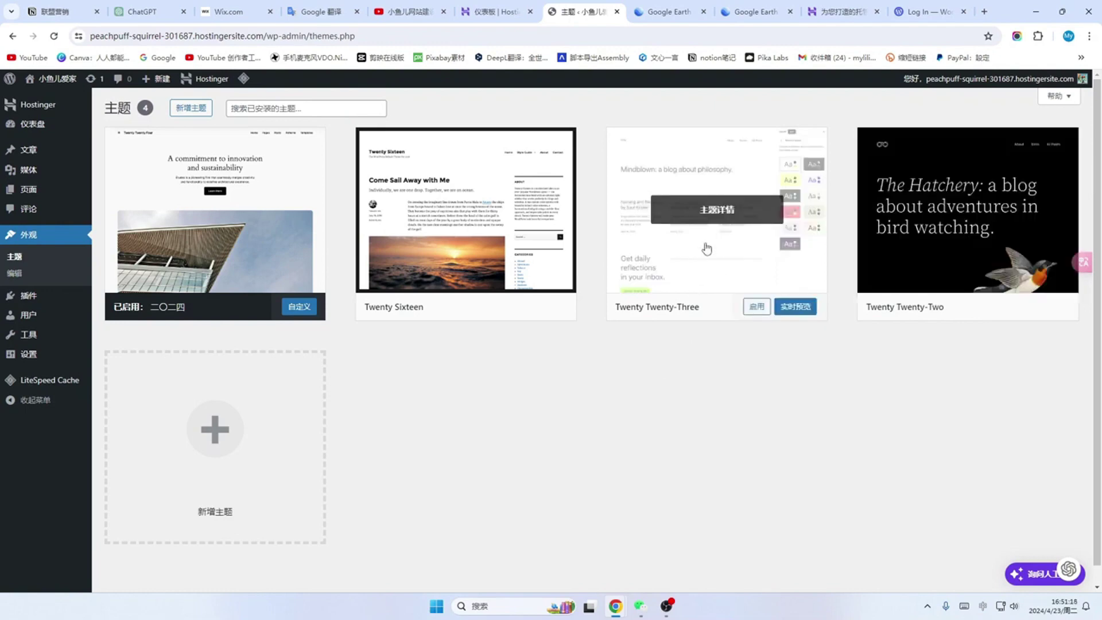
Step: Delete the Twenty Twenty-Three and Twenty Sixteen themes, confirming each deletion
{"action": "left_click", "coordinate": [706, 248]}
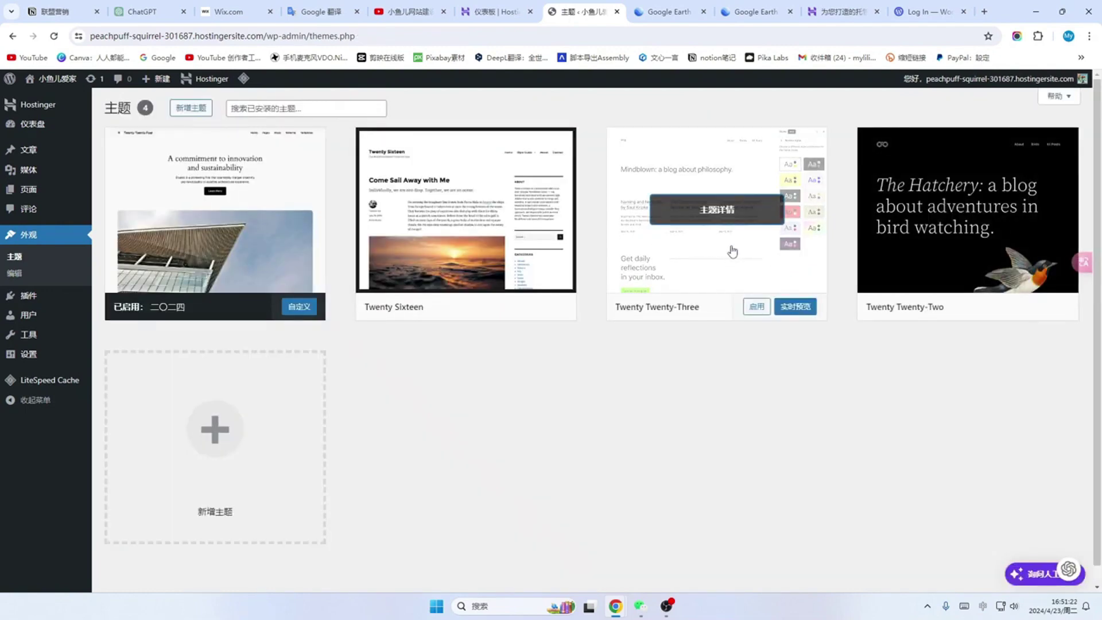
{"action": "left_click", "coordinate": [733, 251]}
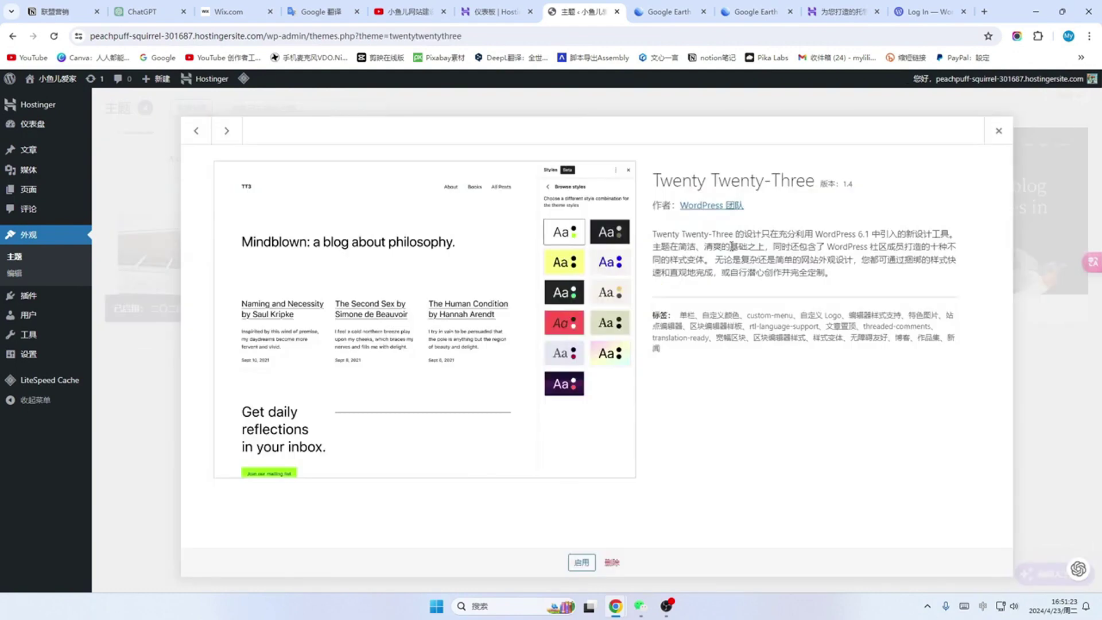
{"action": "left_click", "coordinate": [611, 563]}
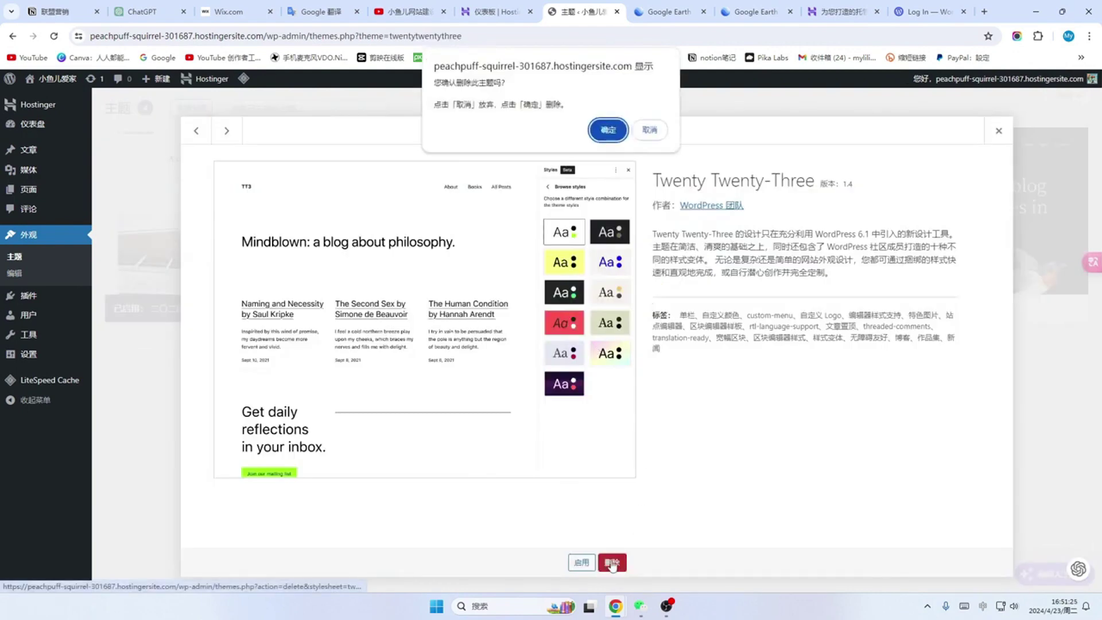
{"action": "left_click", "coordinate": [610, 136]}
{"action": "left_click", "coordinate": [537, 180]}
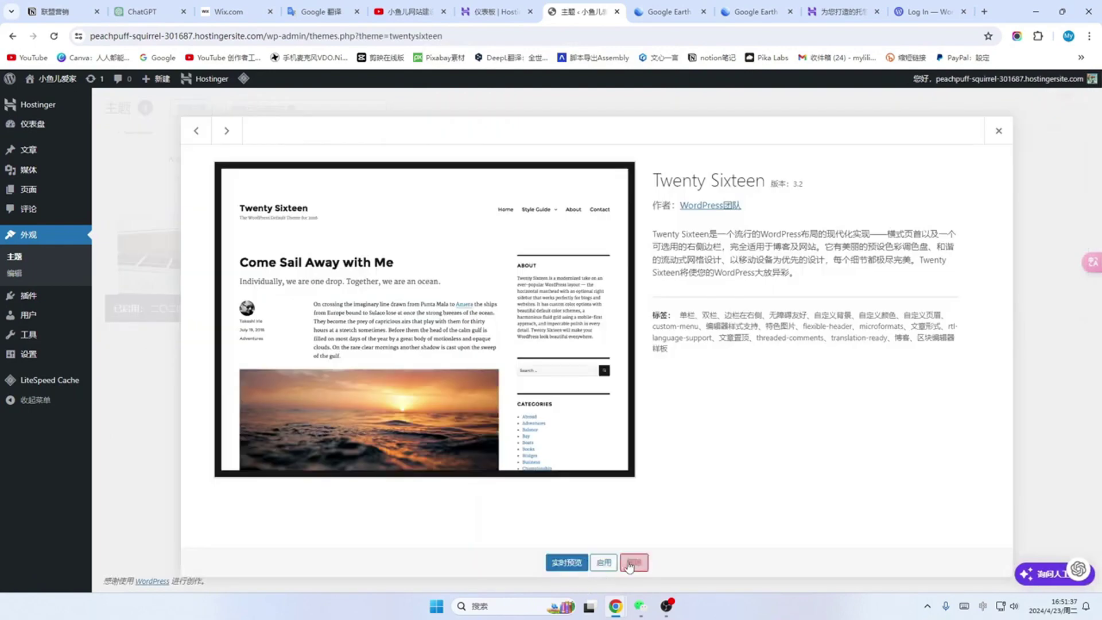
{"action": "left_click", "coordinate": [632, 563]}
{"action": "left_click", "coordinate": [610, 131]}
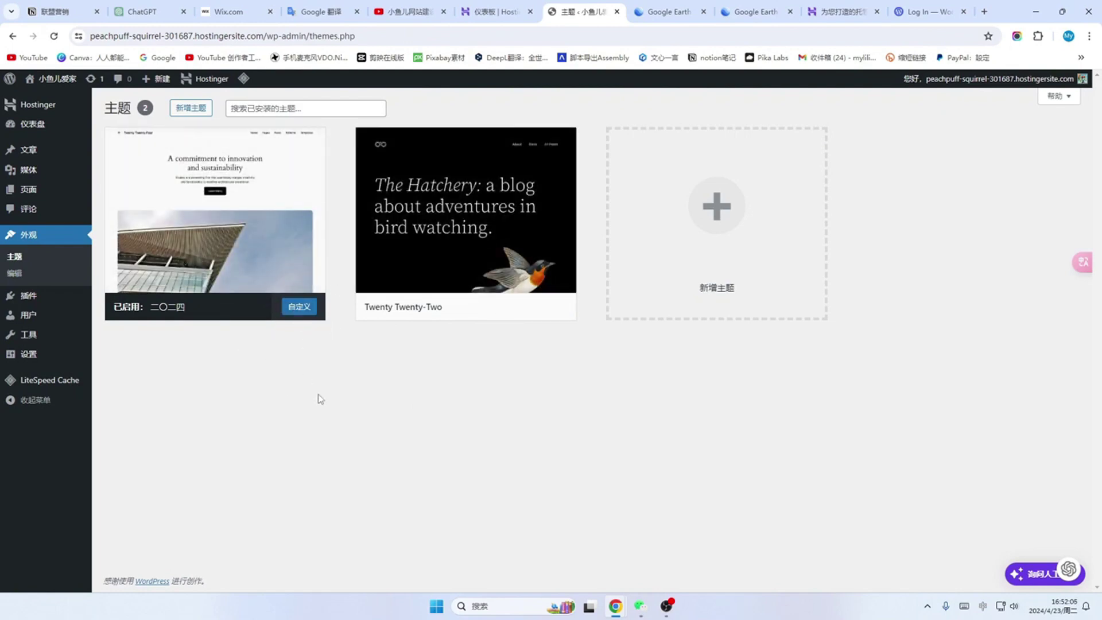
{"action": "left_click", "coordinate": [29, 298]}
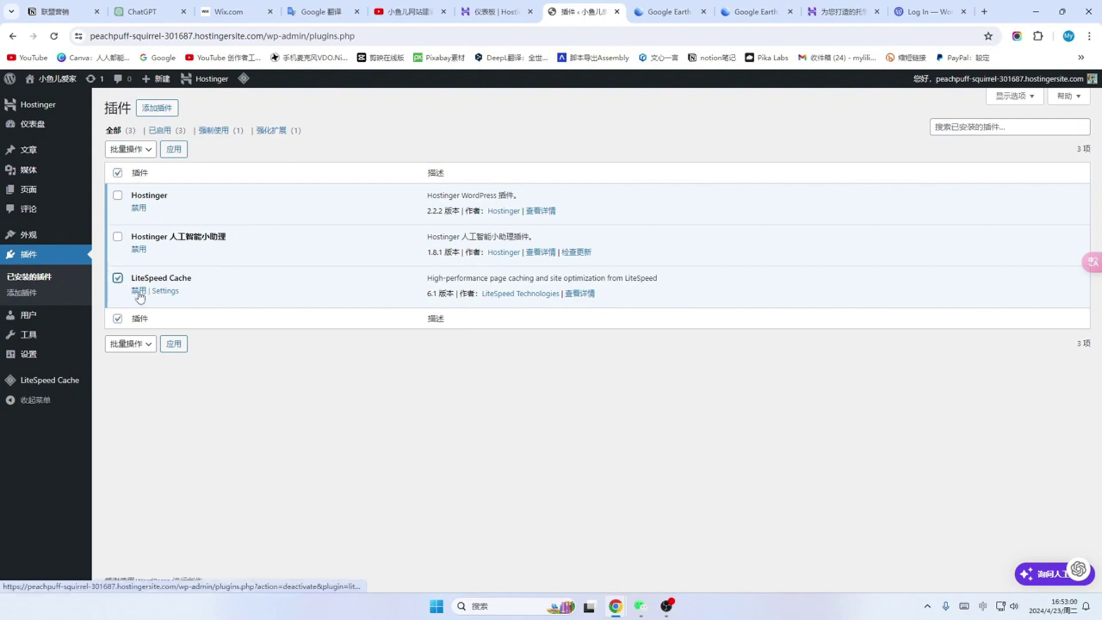
Step: Deactivate the LiteSpeed Cache plugin and delete it along with its data
{"action": "left_click", "coordinate": [138, 290]}
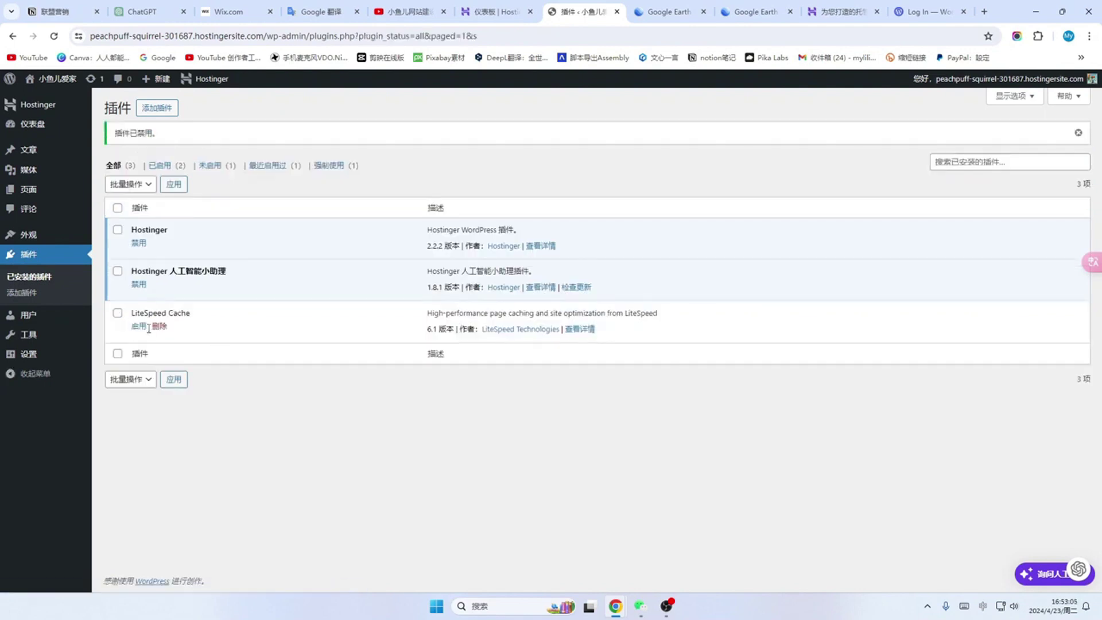
{"action": "left_click", "coordinate": [117, 314]}
{"action": "left_click", "coordinate": [159, 326]}
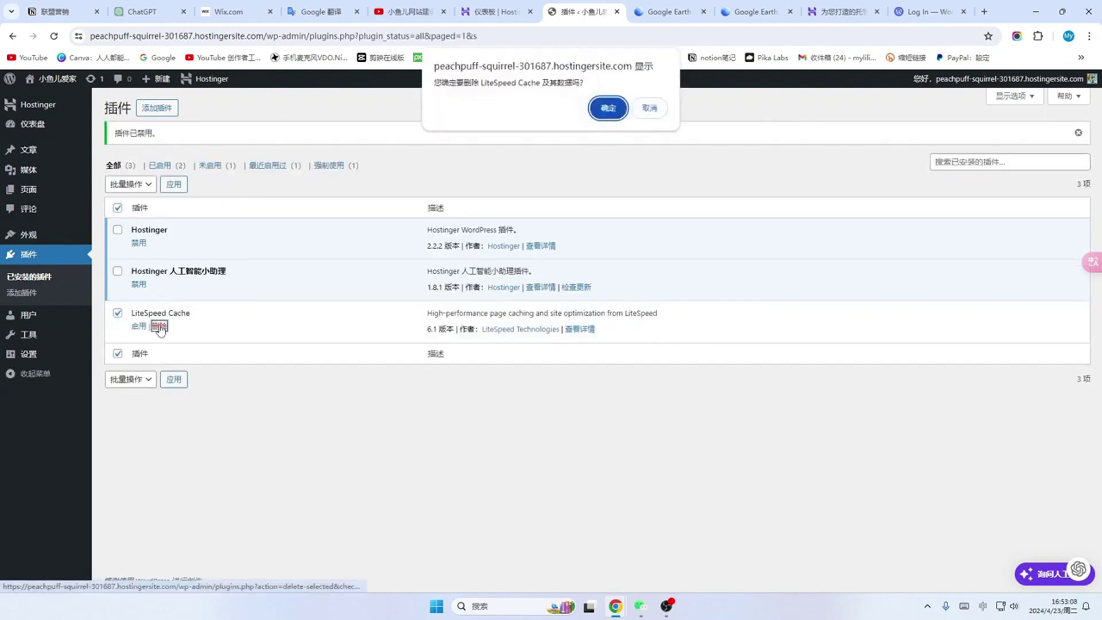
{"action": "left_click", "coordinate": [606, 109]}
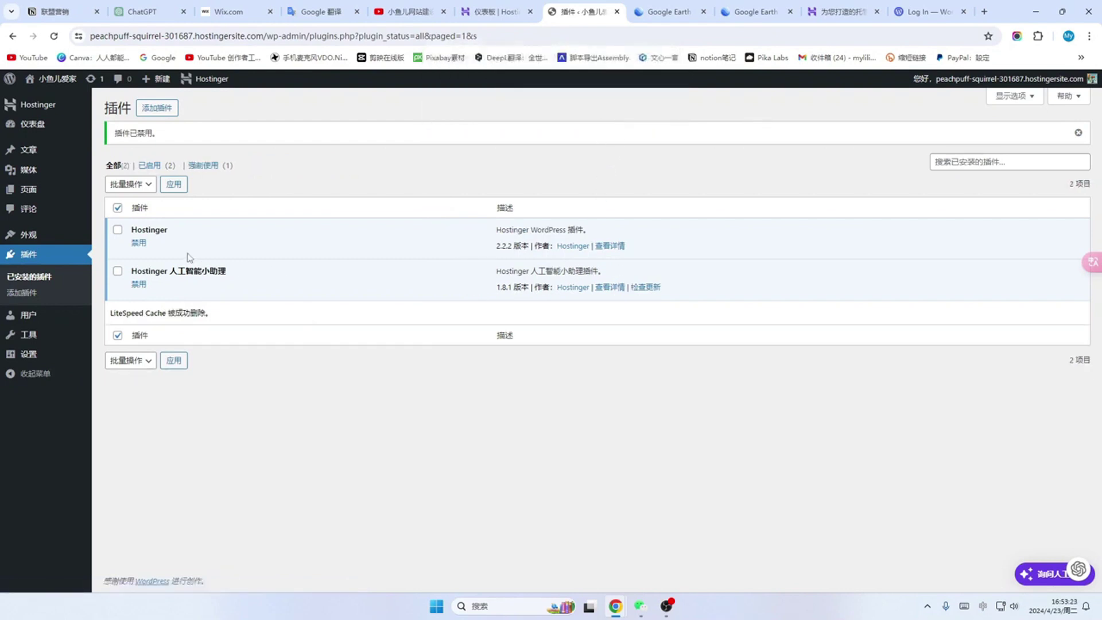
{"action": "left_click", "coordinate": [33, 125]}
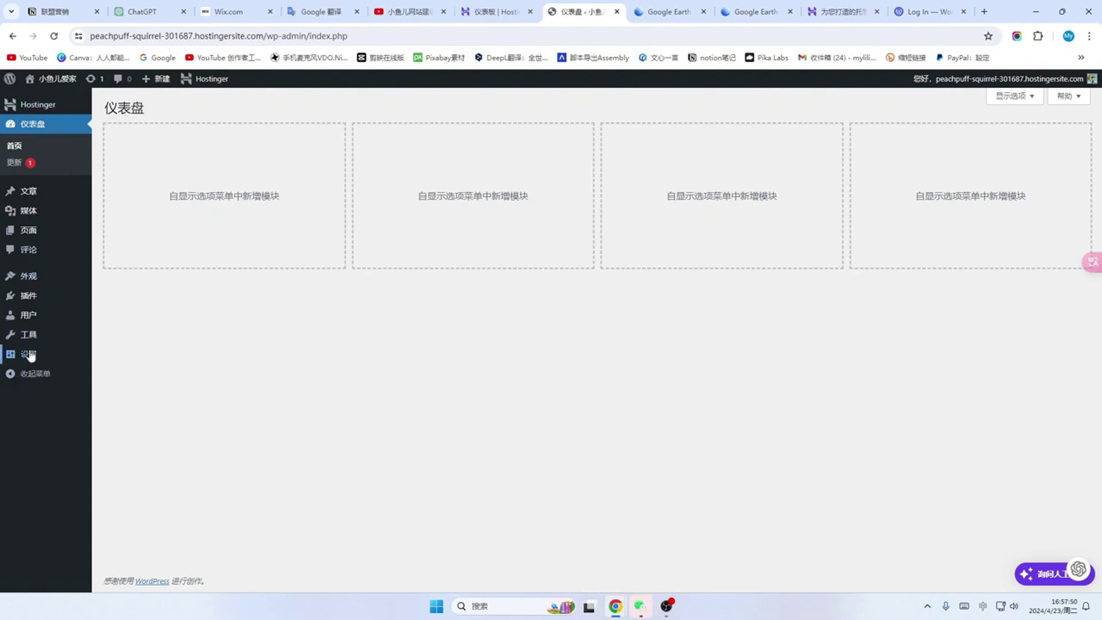
Step: Untick 'Allow people to submit comments on new posts' in Settings > Discussion
{"action": "left_click", "coordinate": [31, 355]}
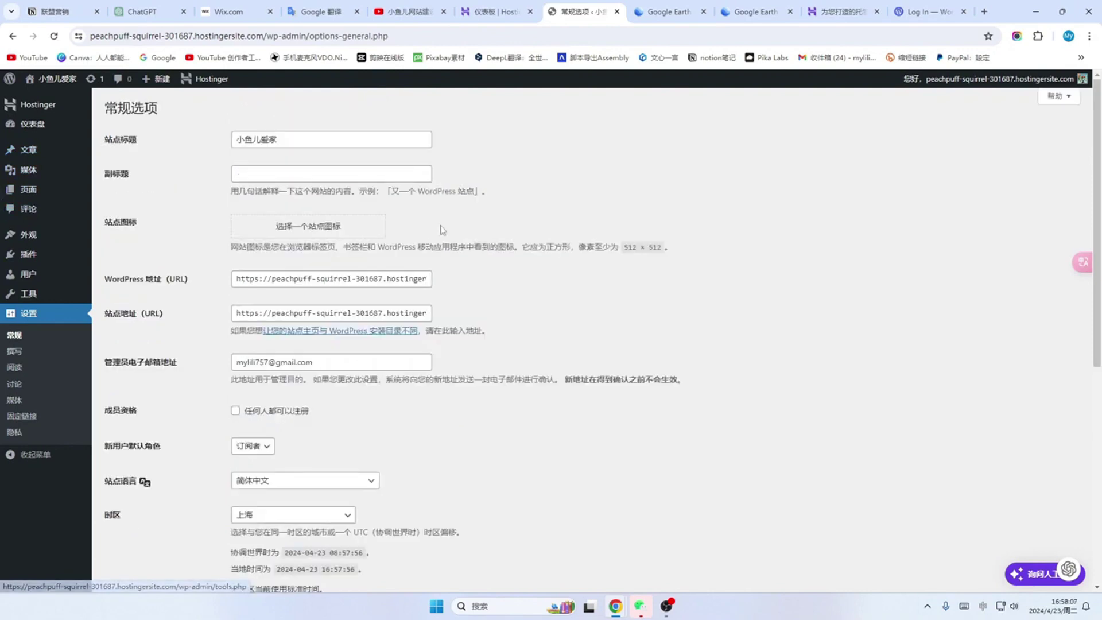
{"action": "scroll", "coordinate": [505, 302], "scroll_direction": "down", "scroll_amount": 5}
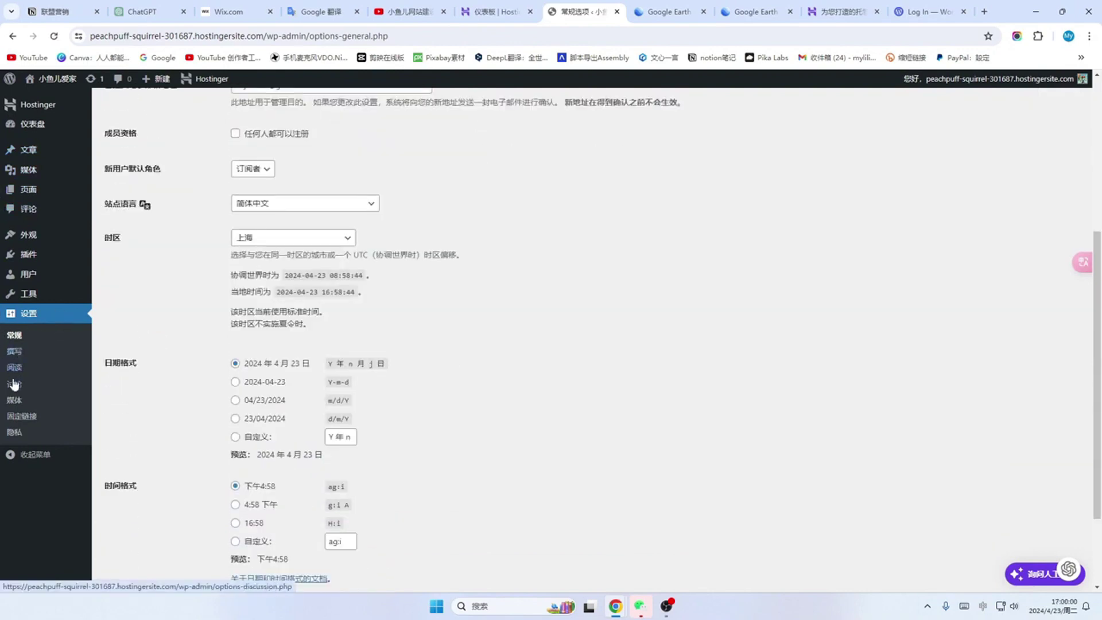
{"action": "left_click", "coordinate": [16, 384]}
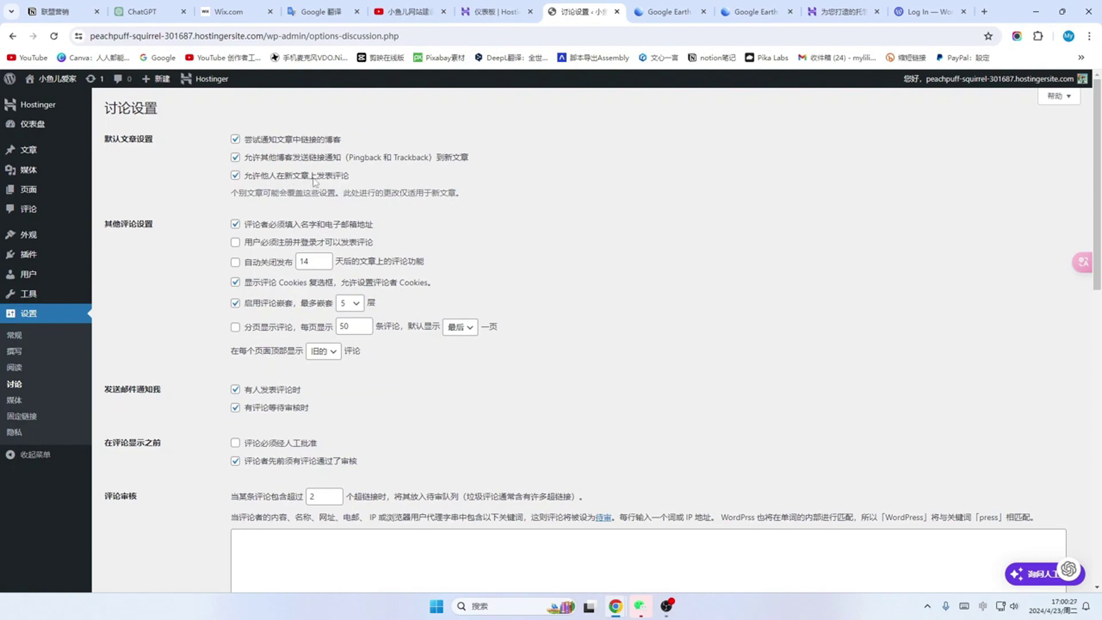
{"action": "left_click", "coordinate": [235, 175]}
{"action": "scroll", "coordinate": [447, 276], "scroll_direction": "down", "scroll_amount": 1}
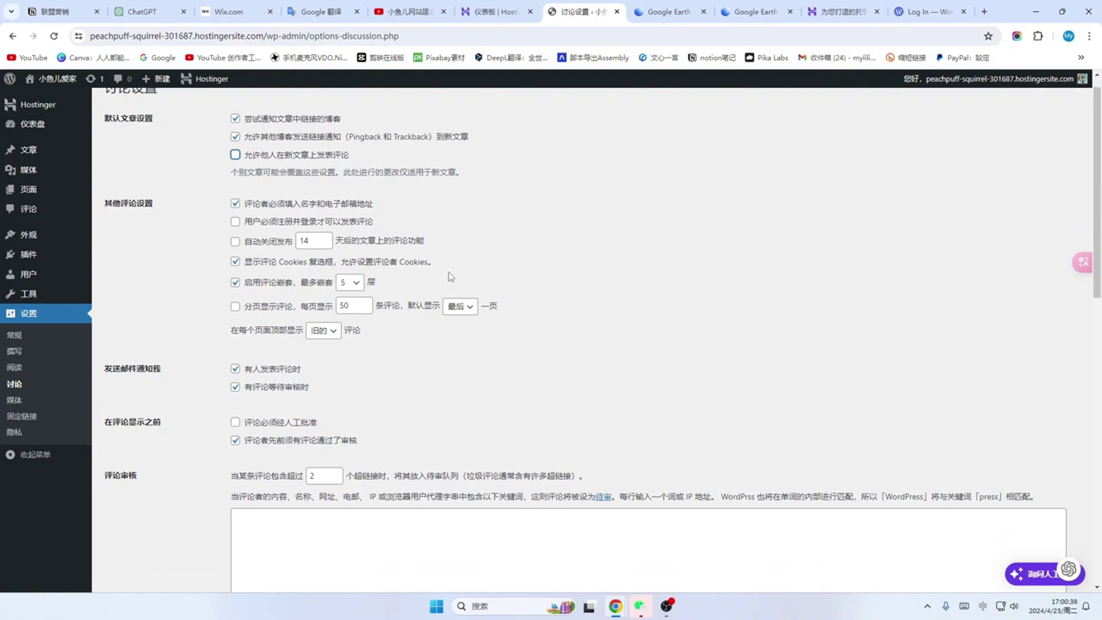
{"action": "scroll", "coordinate": [447, 350], "scroll_direction": "down", "scroll_amount": 4}
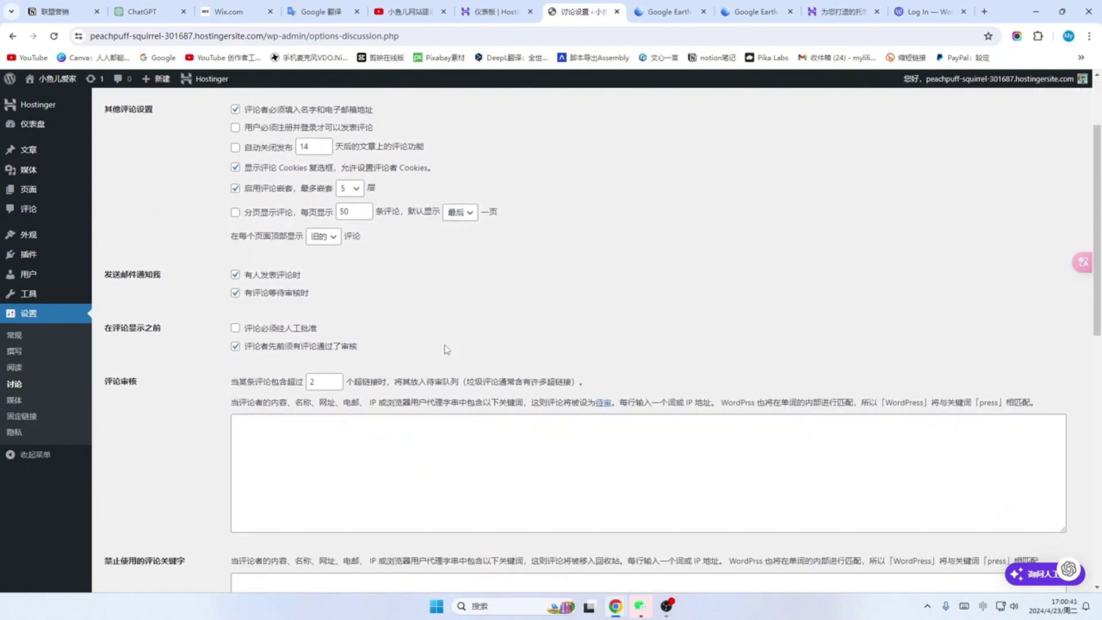
{"action": "scroll", "coordinate": [445, 345], "scroll_direction": "down", "scroll_amount": 2}
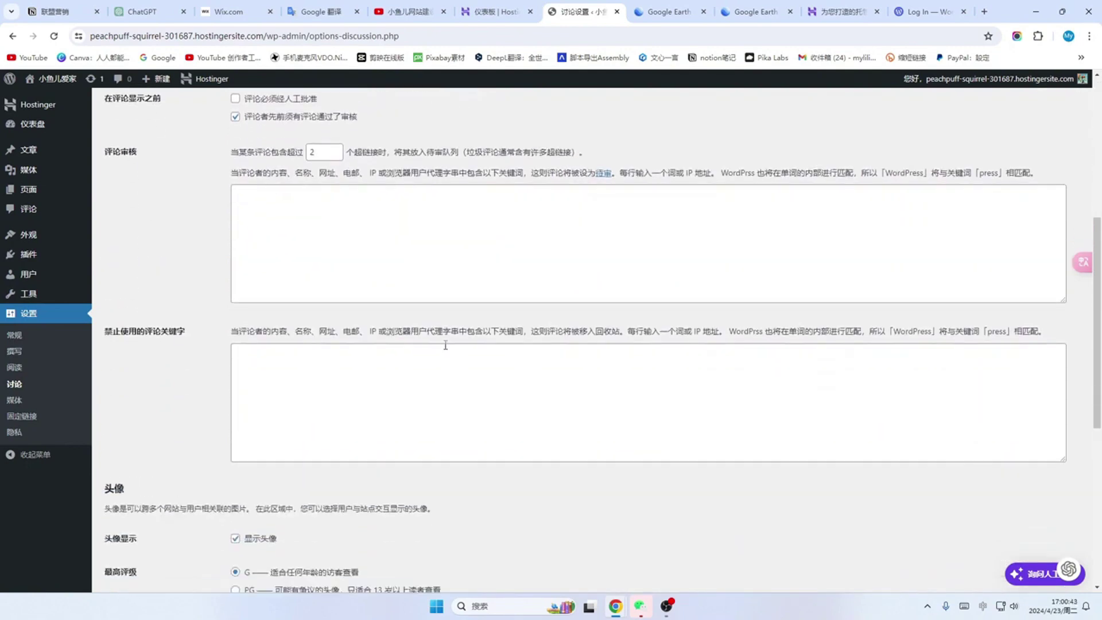
{"action": "scroll", "coordinate": [446, 345], "scroll_direction": "up", "scroll_amount": 7}
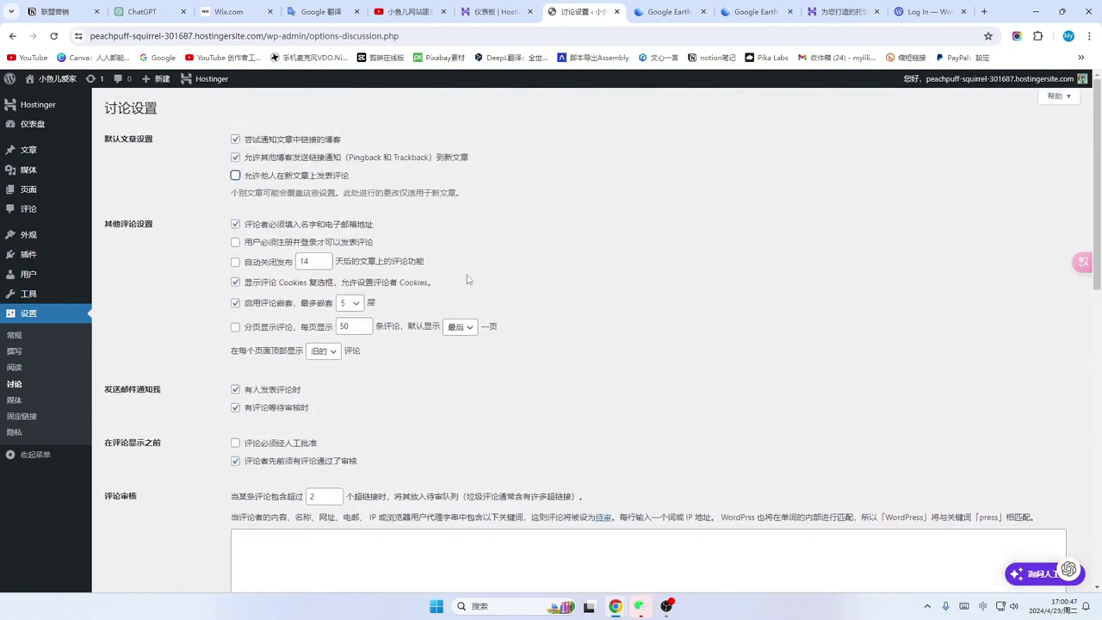
{"action": "scroll", "coordinate": [469, 279], "scroll_direction": "down", "scroll_amount": 12}
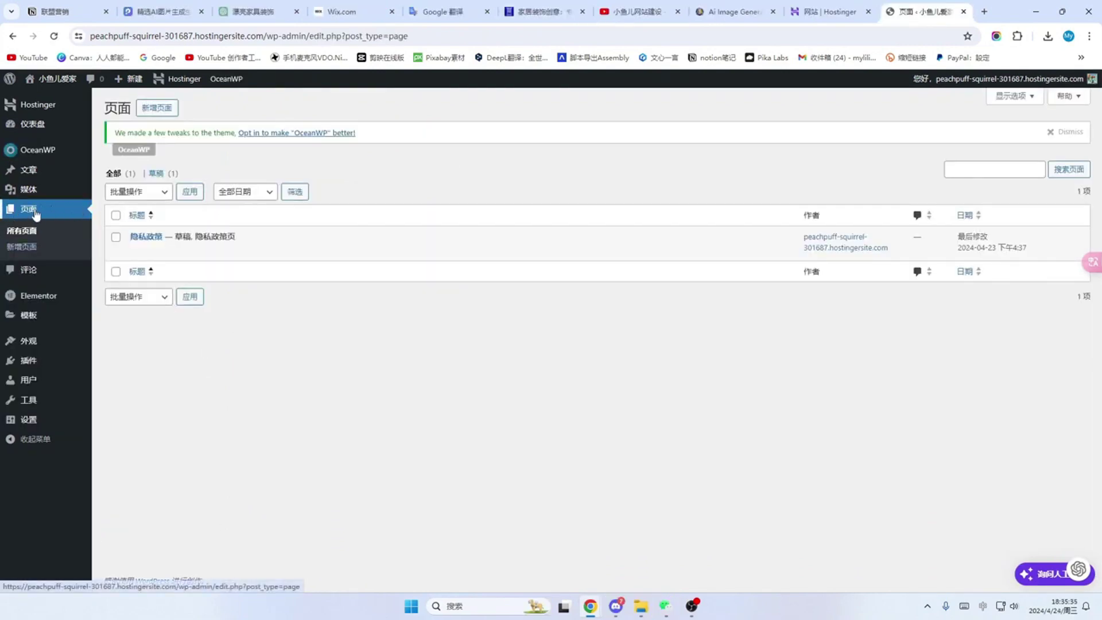
Step: Create a new page and set its OceanWP content layout to 100% Full Width with padding disabled
{"action": "left_click", "coordinate": [158, 110]}
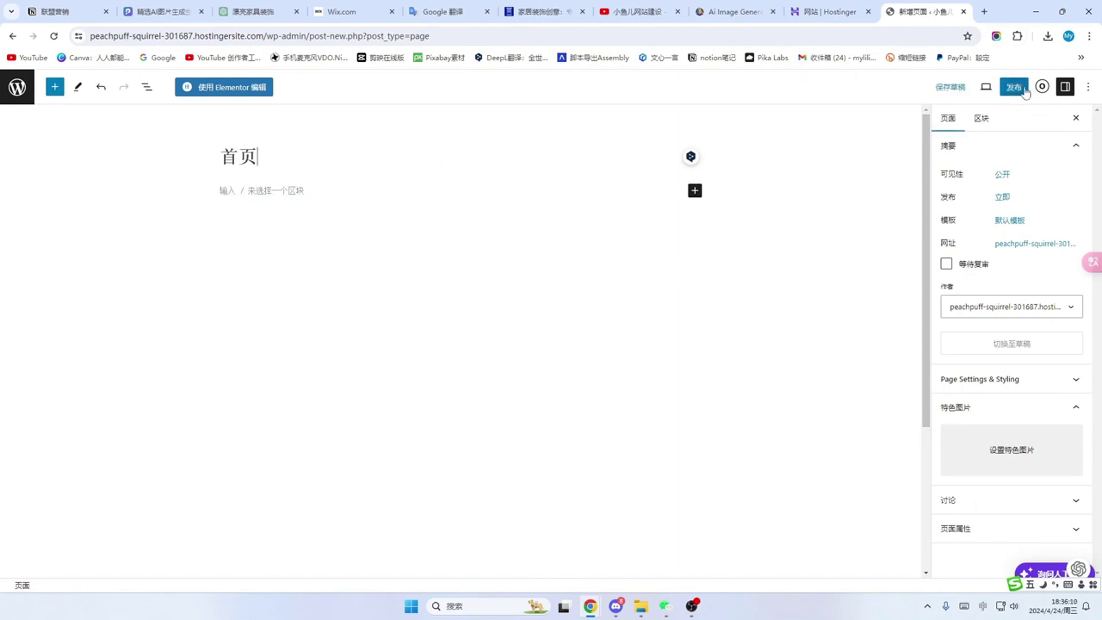
{"action": "left_click", "coordinate": [1043, 87]}
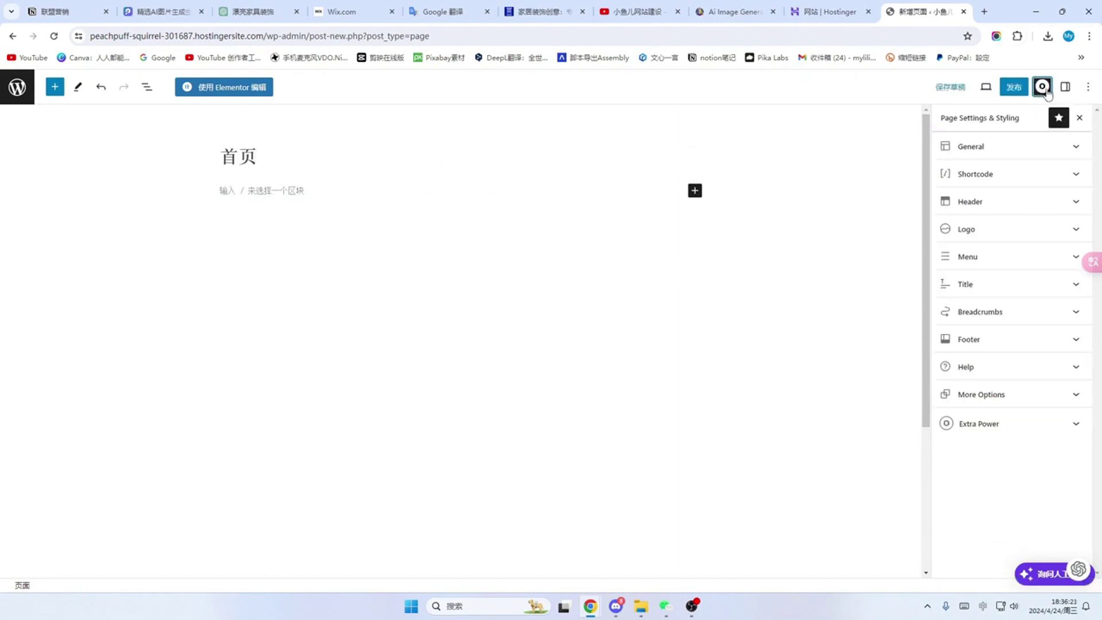
{"action": "left_click", "coordinate": [1075, 149]}
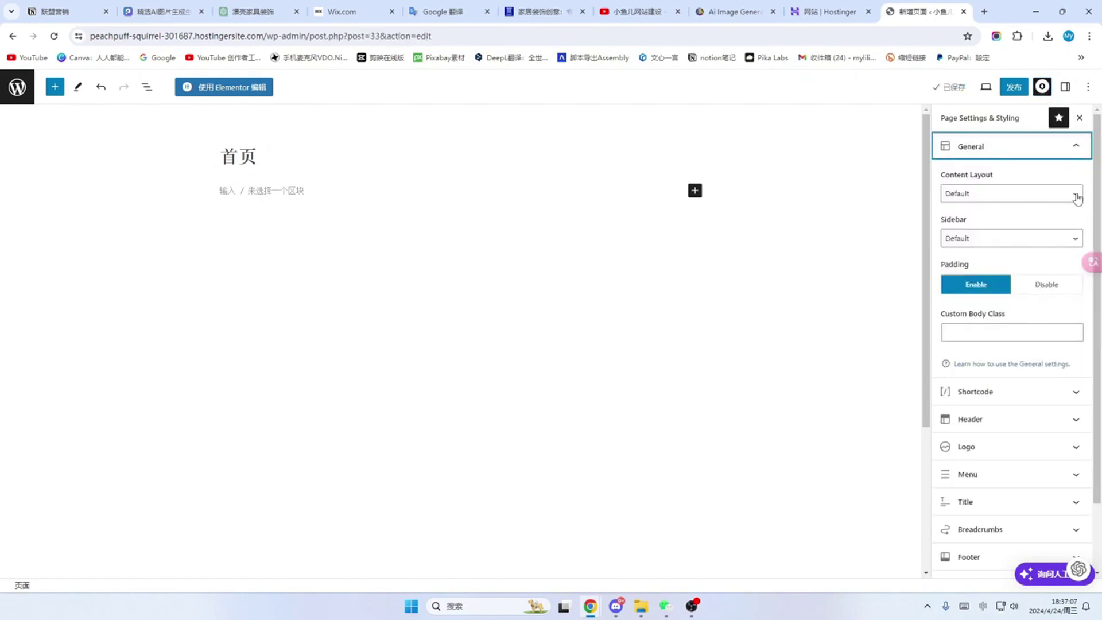
{"action": "left_click", "coordinate": [1075, 195]}
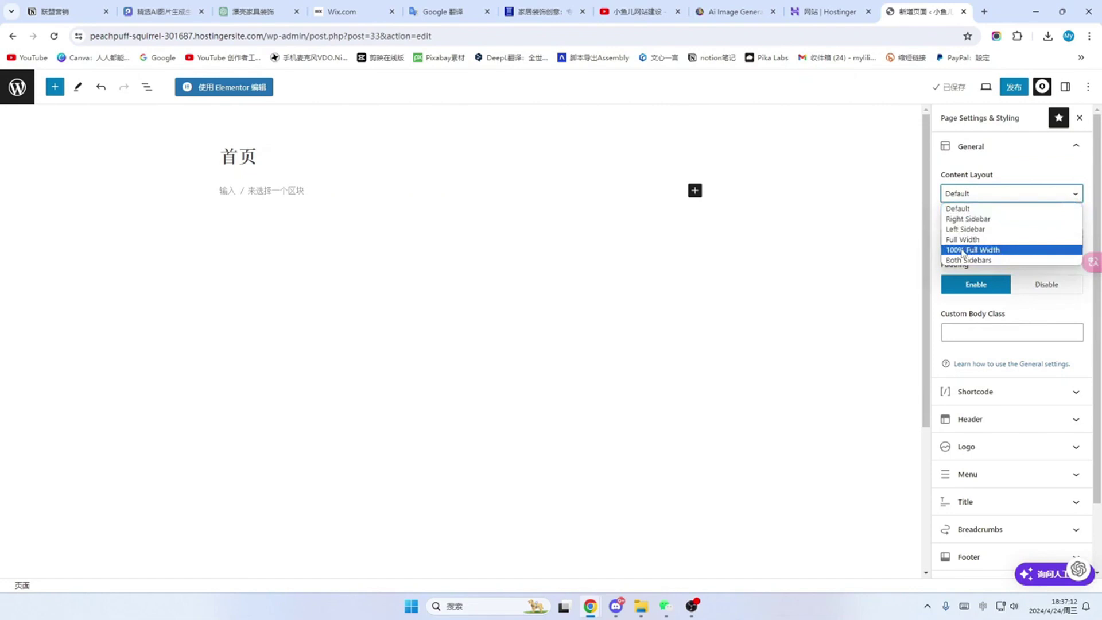
{"action": "left_click", "coordinate": [962, 252]}
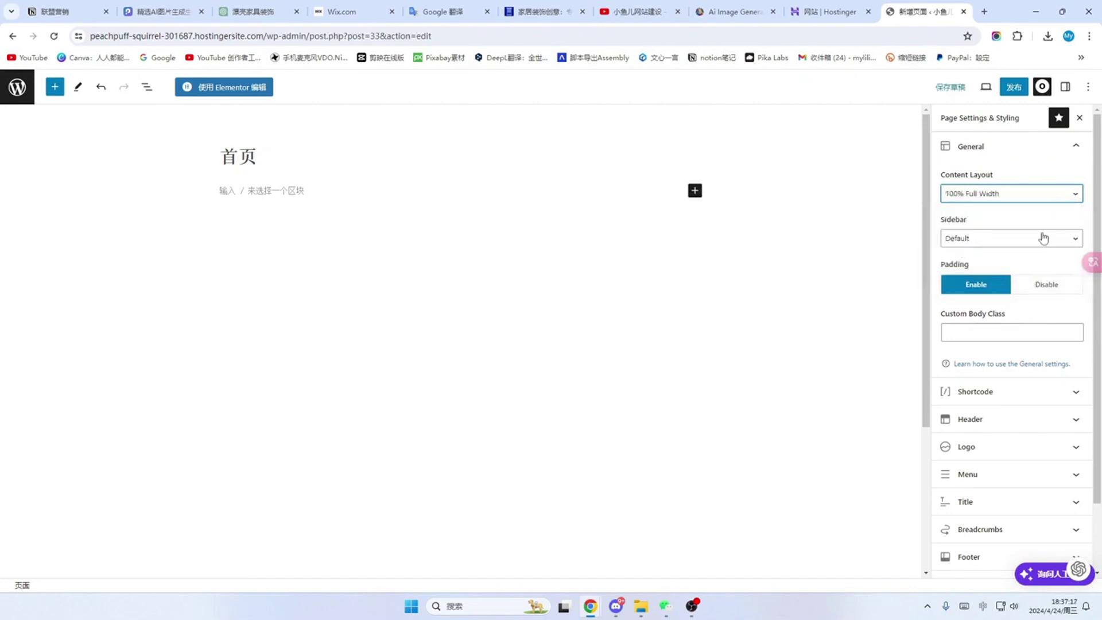
{"action": "left_click", "coordinate": [1051, 287]}
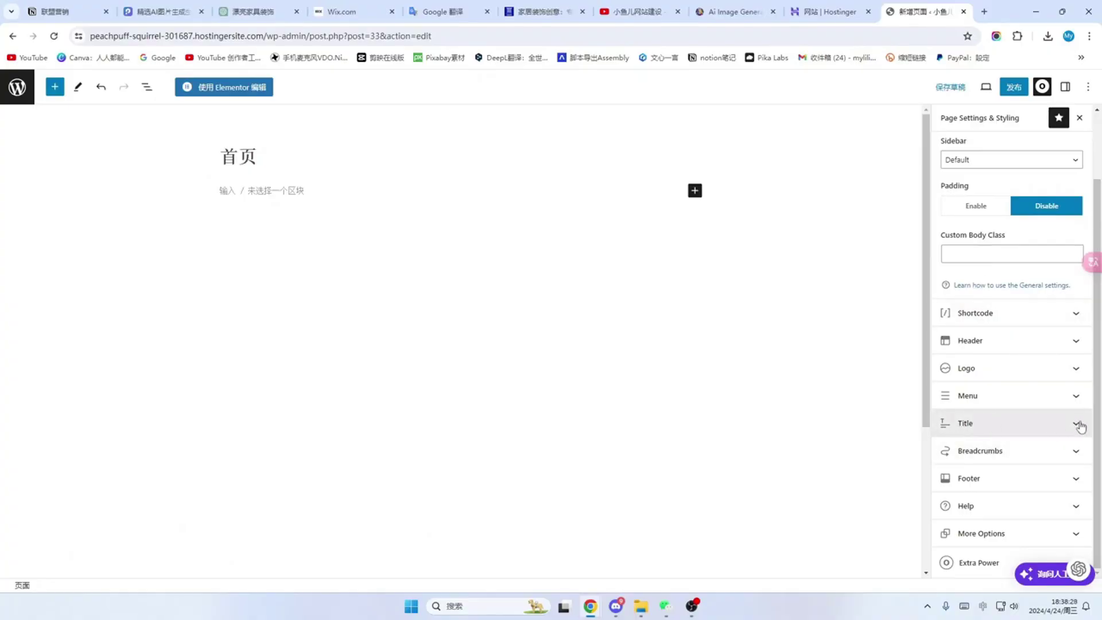
Step: Disable the page title display in the OceanWP title settings
{"action": "left_click", "coordinate": [1076, 425]}
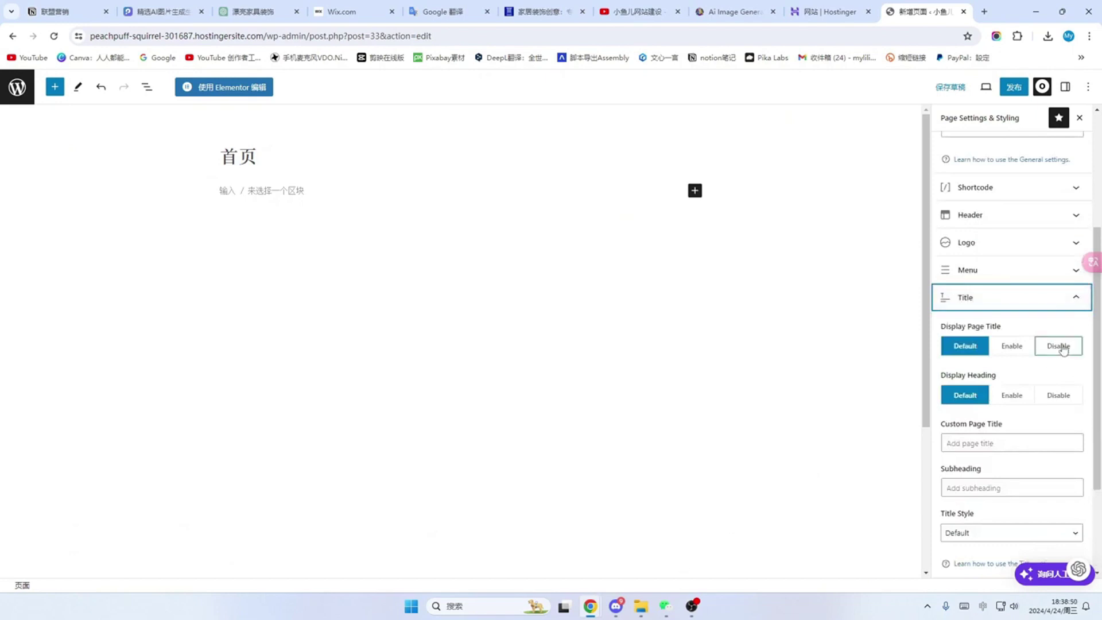
{"action": "left_click", "coordinate": [1059, 346]}
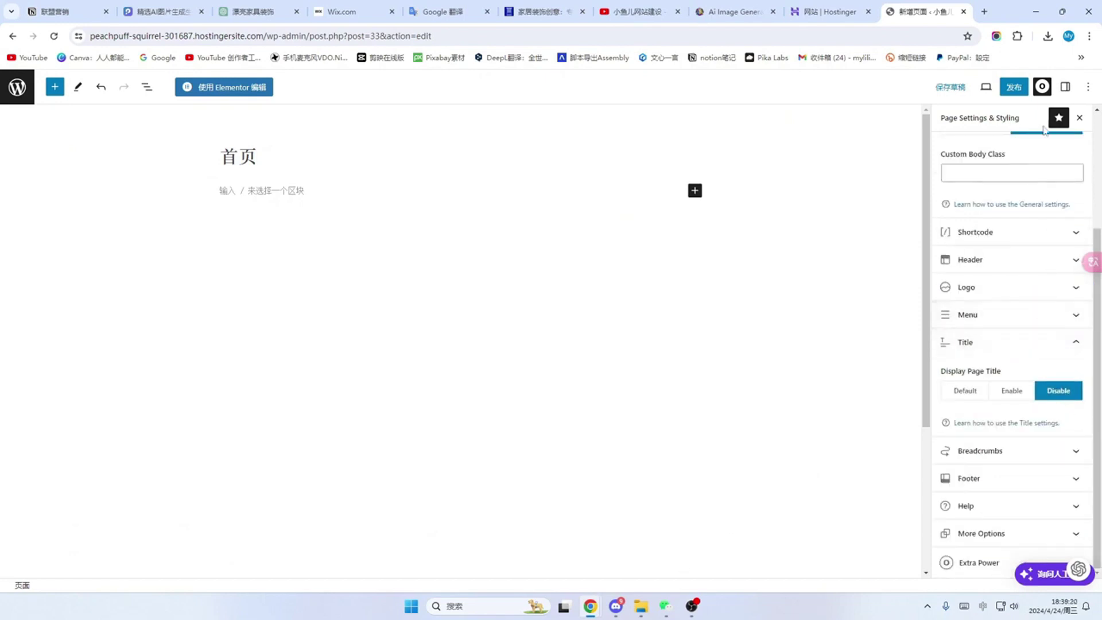
{"action": "left_click", "coordinate": [1014, 87]}
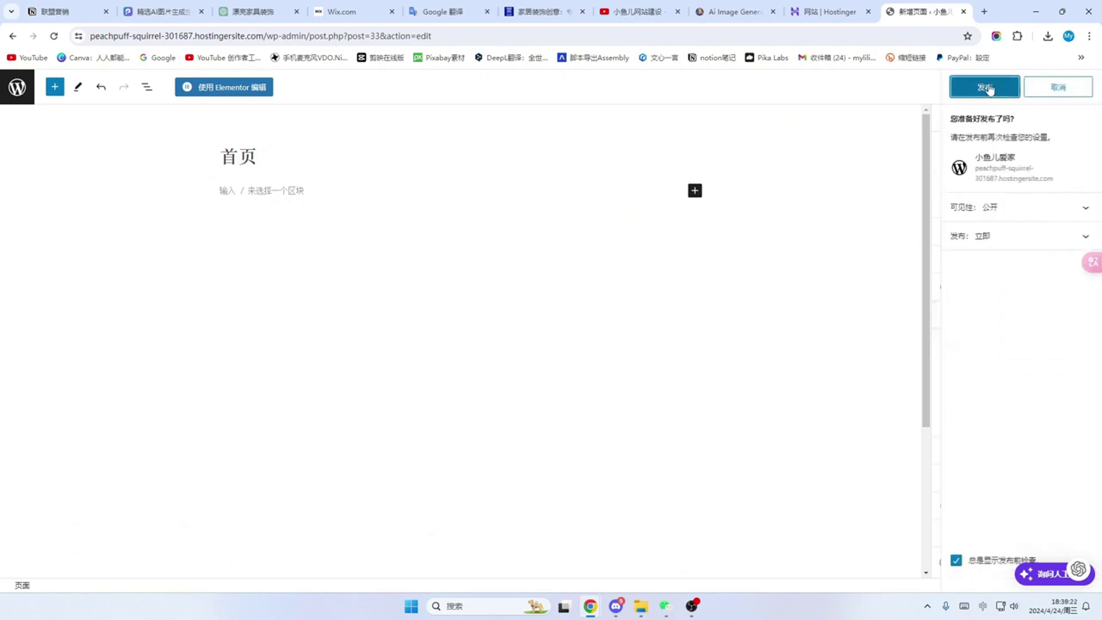
Step: Publish the 首页 page and view it on the live site
{"action": "left_click", "coordinate": [987, 87]}
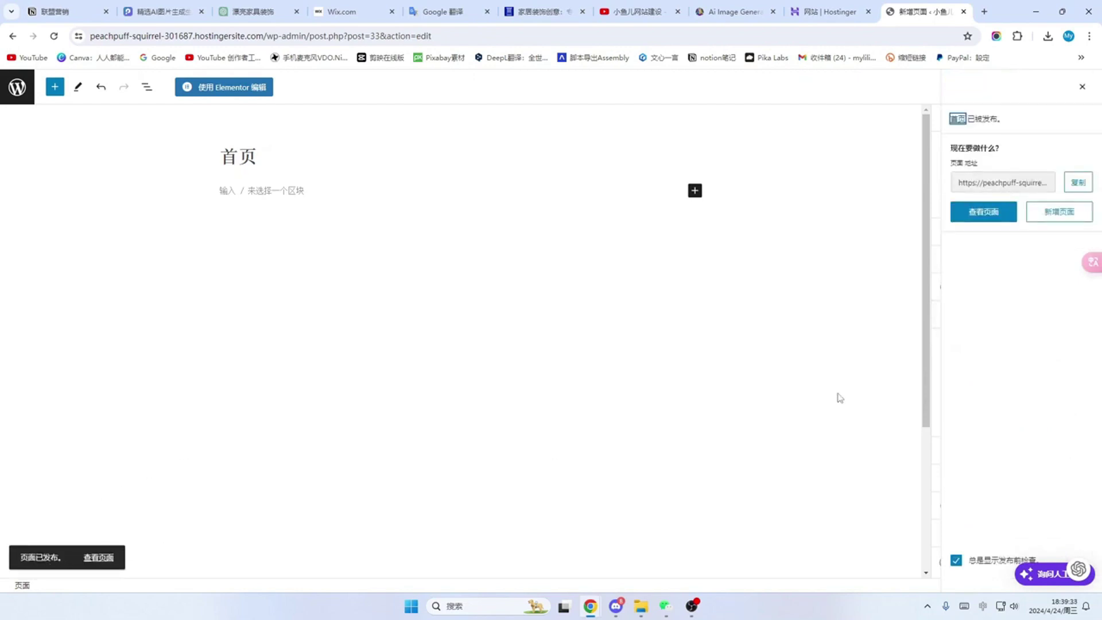
{"action": "left_click", "coordinate": [969, 215]}
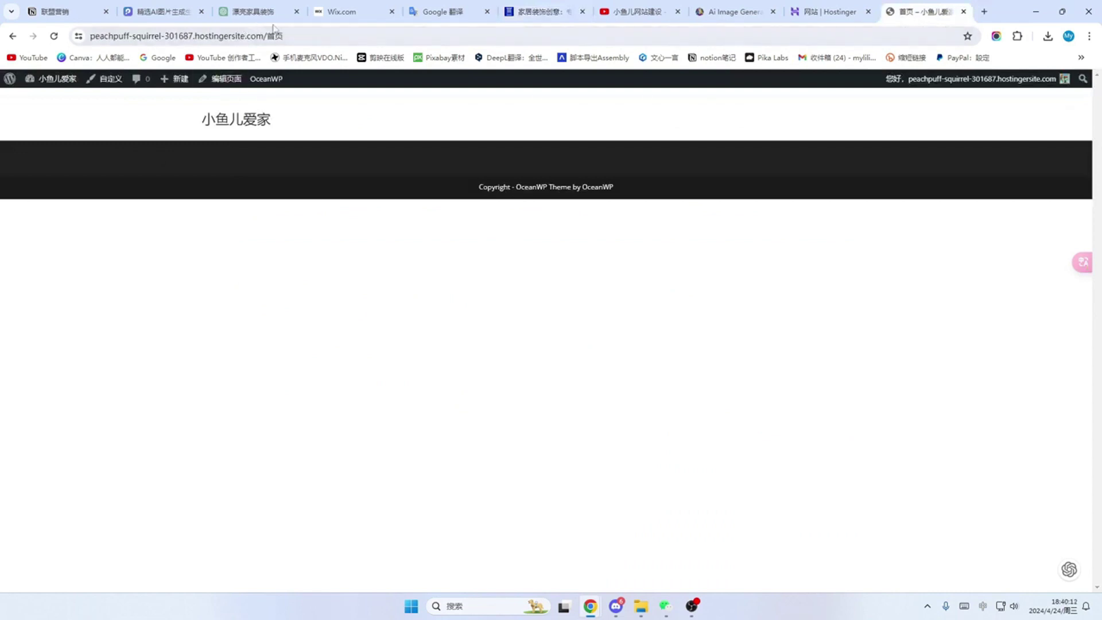
Step: Remove 首页 from the end of the URL to load the site's root address
{"action": "left_click", "coordinate": [298, 33]}
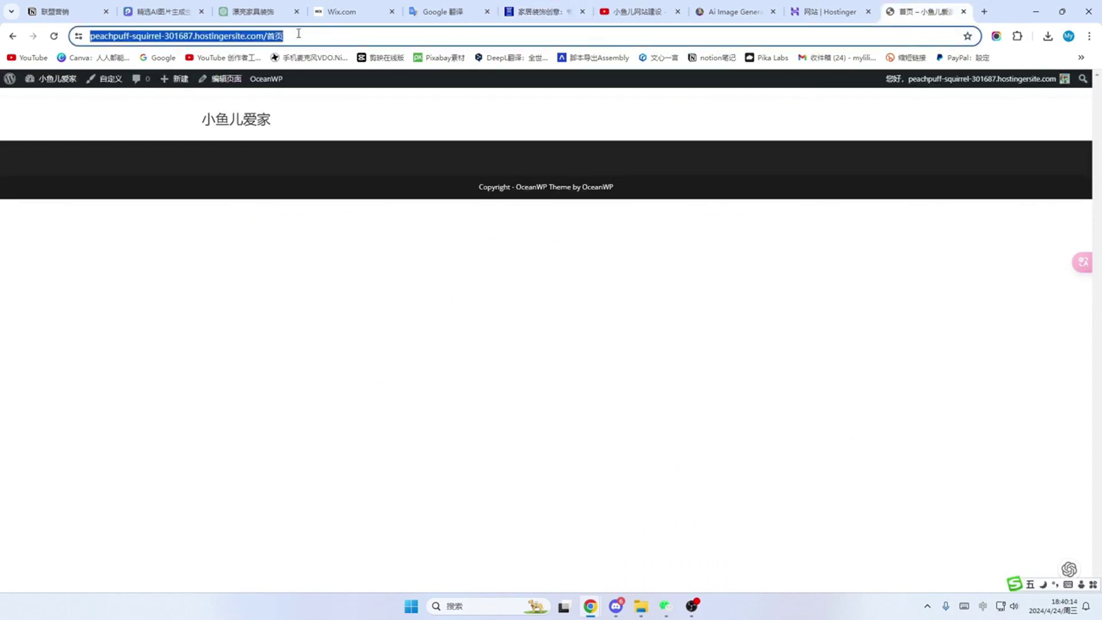
{"action": "left_click", "coordinate": [299, 33]}
{"action": "key", "text": "BackSpace"}
{"action": "key", "text": "BackSpace"}
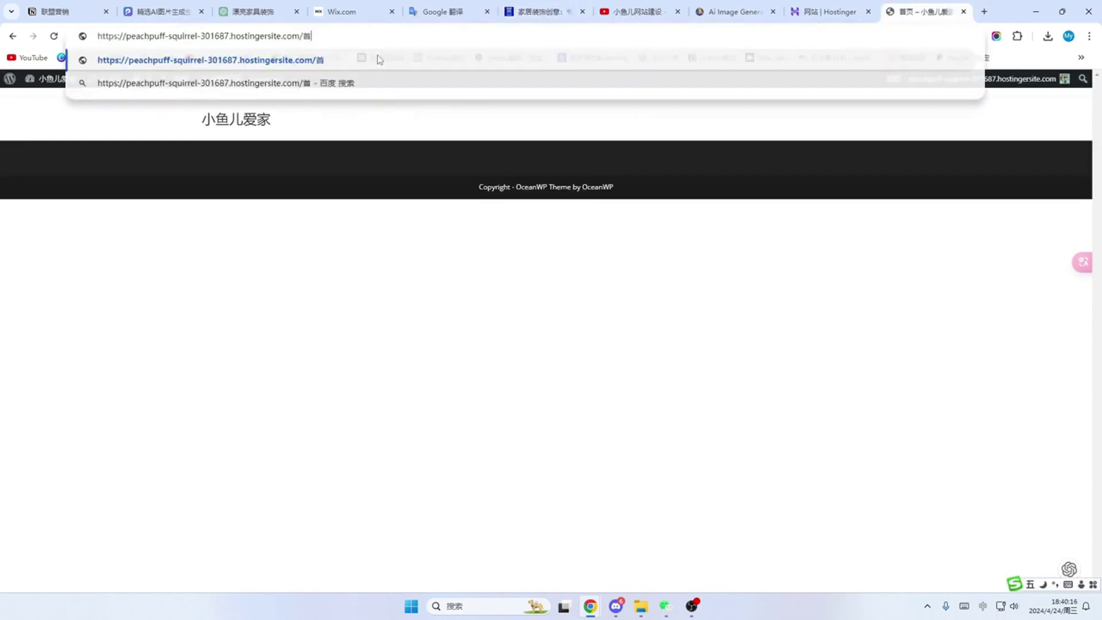
{"action": "key", "text": "Return"}
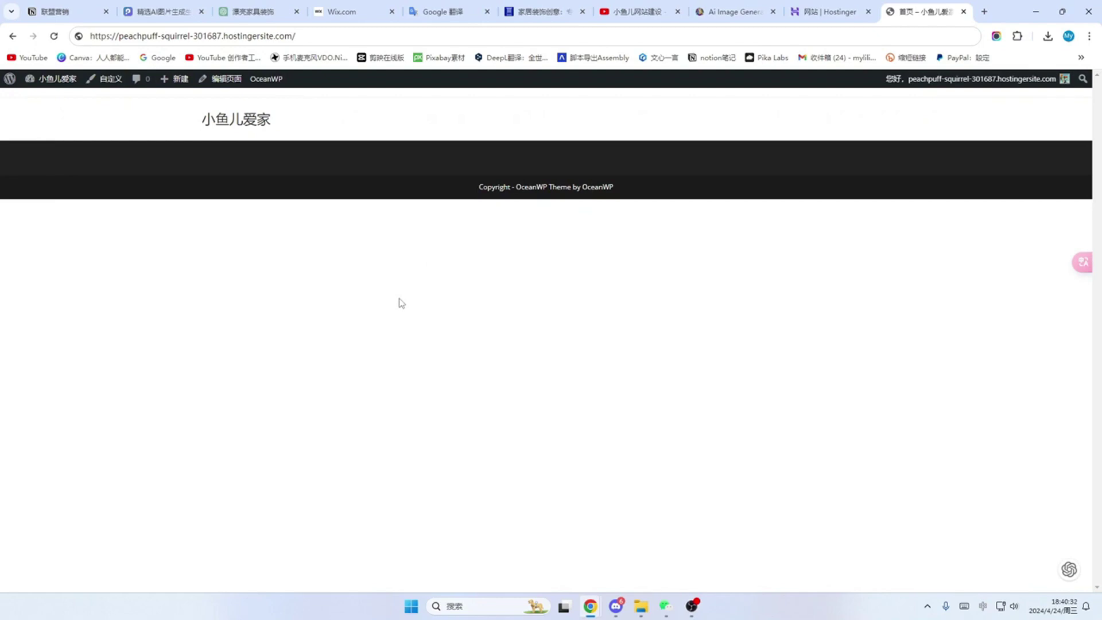
Step: In Settings > Reading, choose 'A static page' with 首页 as Homepage and save
{"action": "mouse_move", "coordinate": [50, 79]}
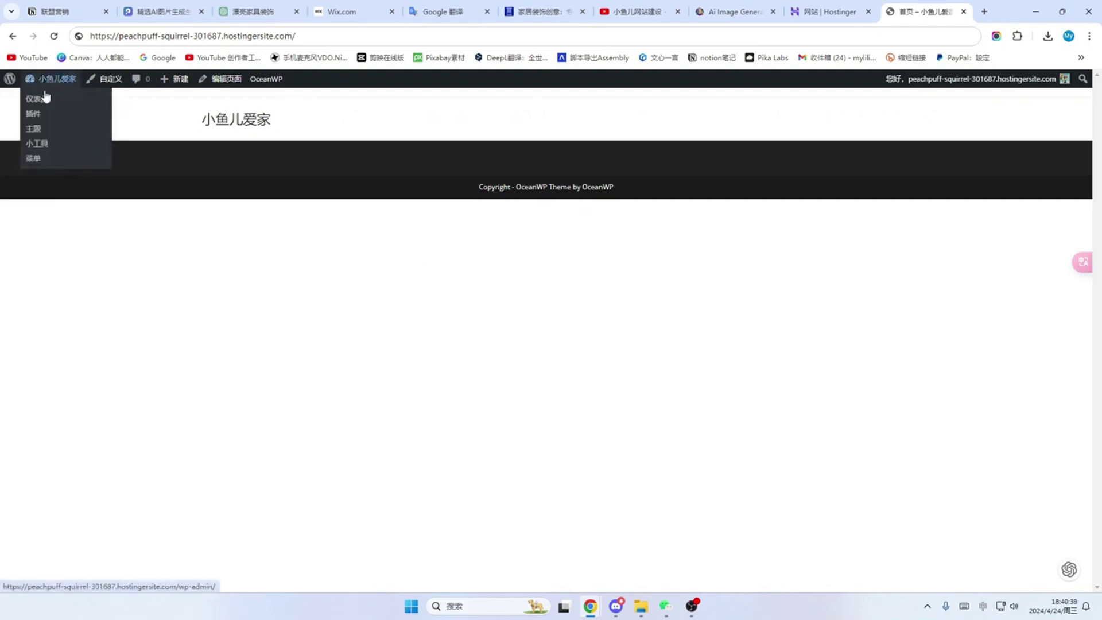
{"action": "left_click", "coordinate": [44, 101]}
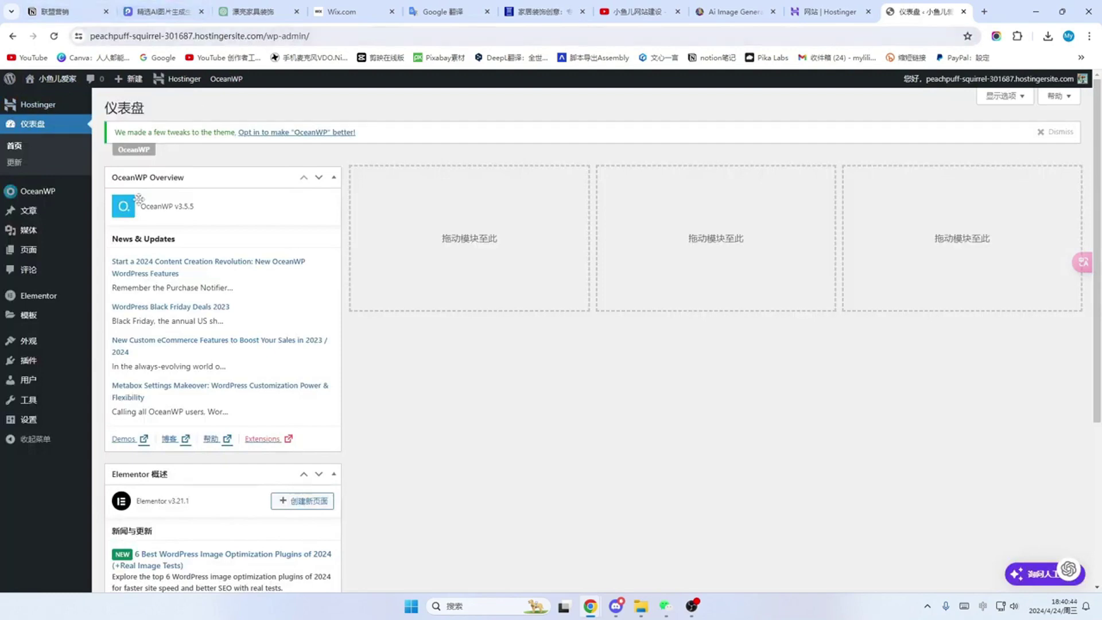
{"action": "left_click", "coordinate": [34, 425]}
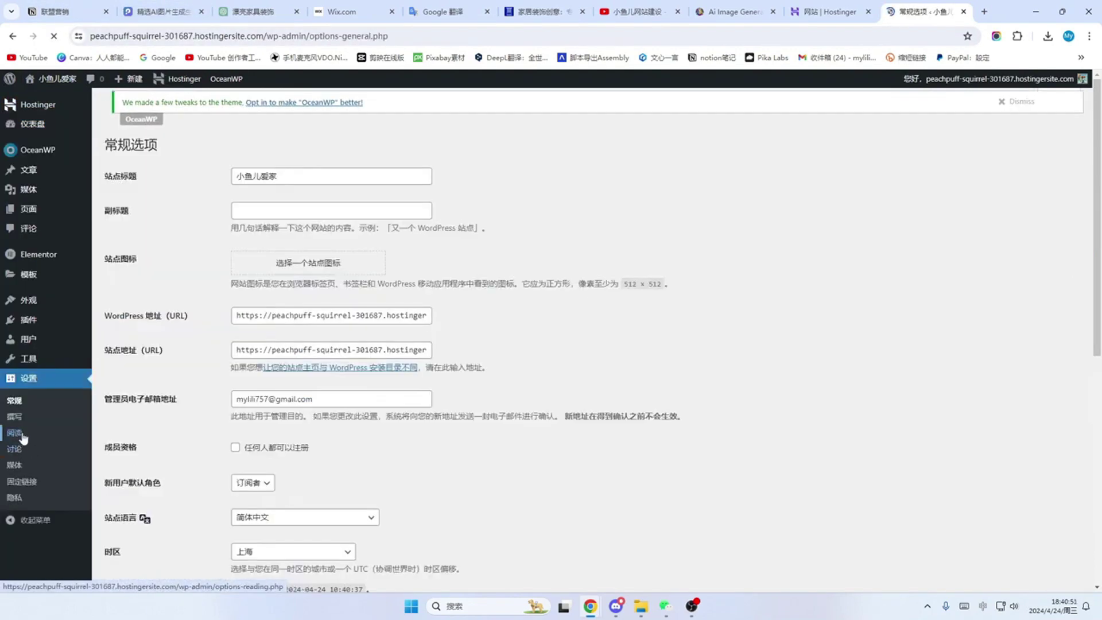
{"action": "left_click", "coordinate": [23, 439]}
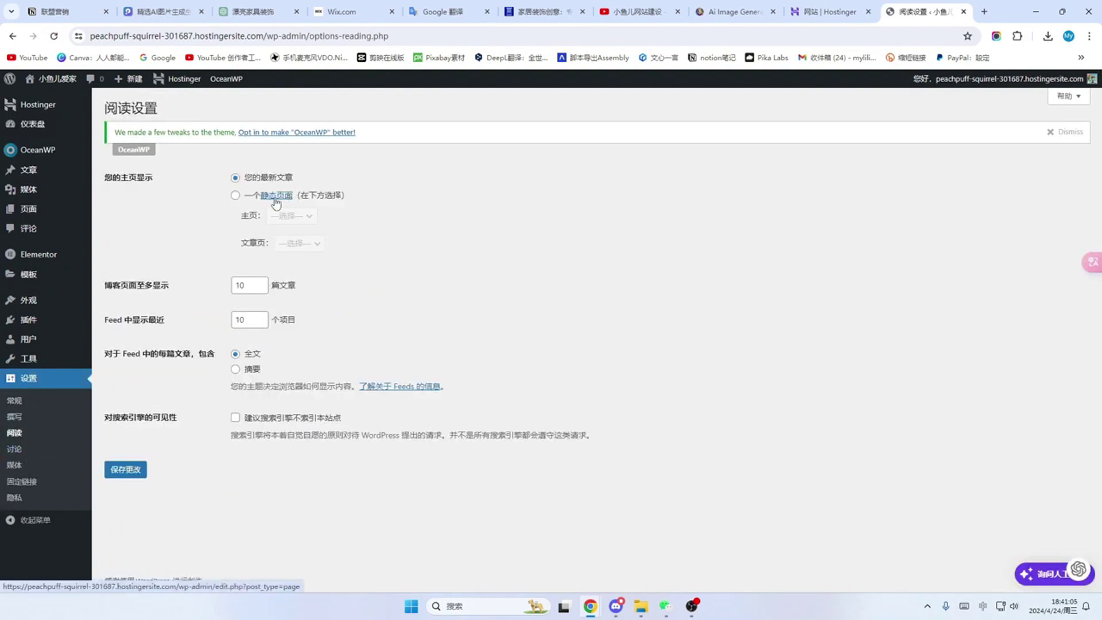
{"action": "left_click", "coordinate": [236, 196]}
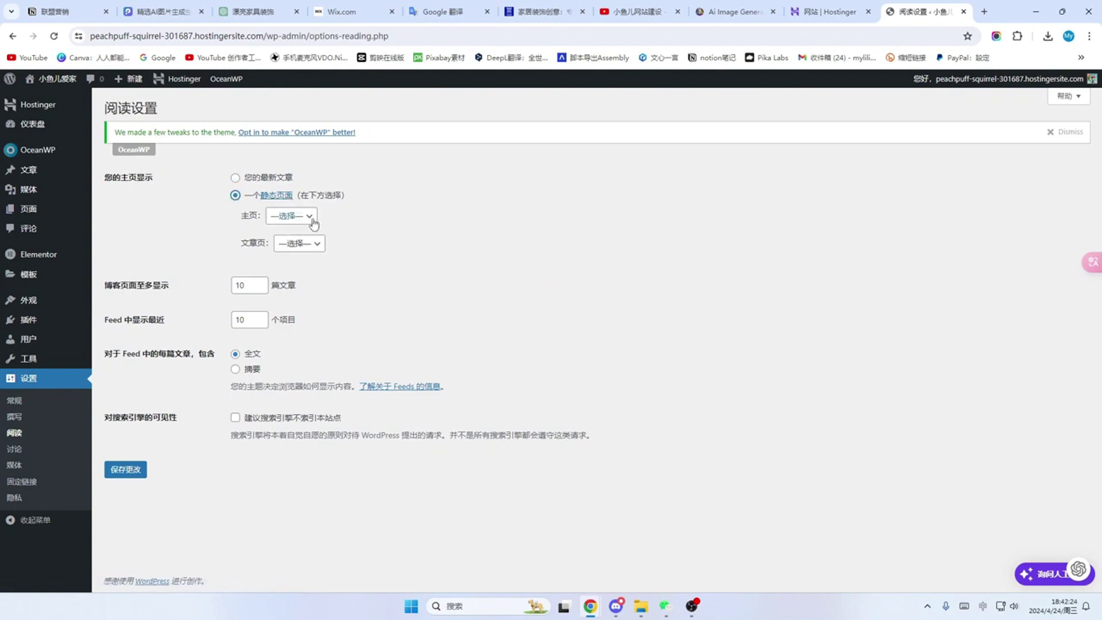
{"action": "left_click", "coordinate": [312, 219]}
{"action": "left_click", "coordinate": [285, 244]}
{"action": "left_click", "coordinate": [307, 217]}
{"action": "left_click", "coordinate": [278, 243]}
{"action": "left_click", "coordinate": [126, 470]}
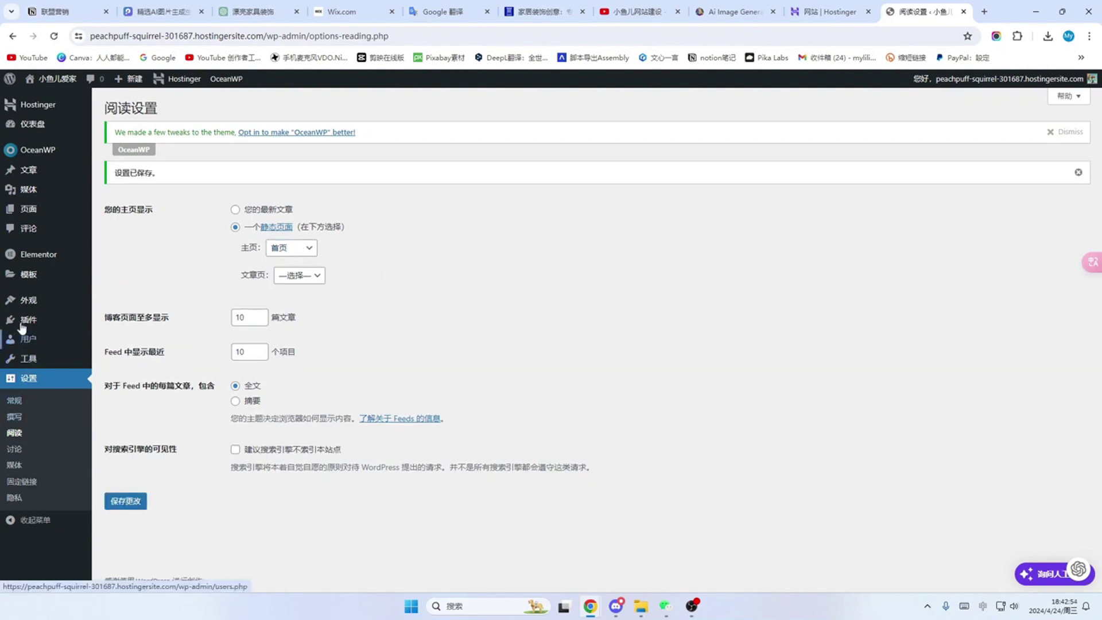
{"action": "left_click", "coordinate": [32, 209]}
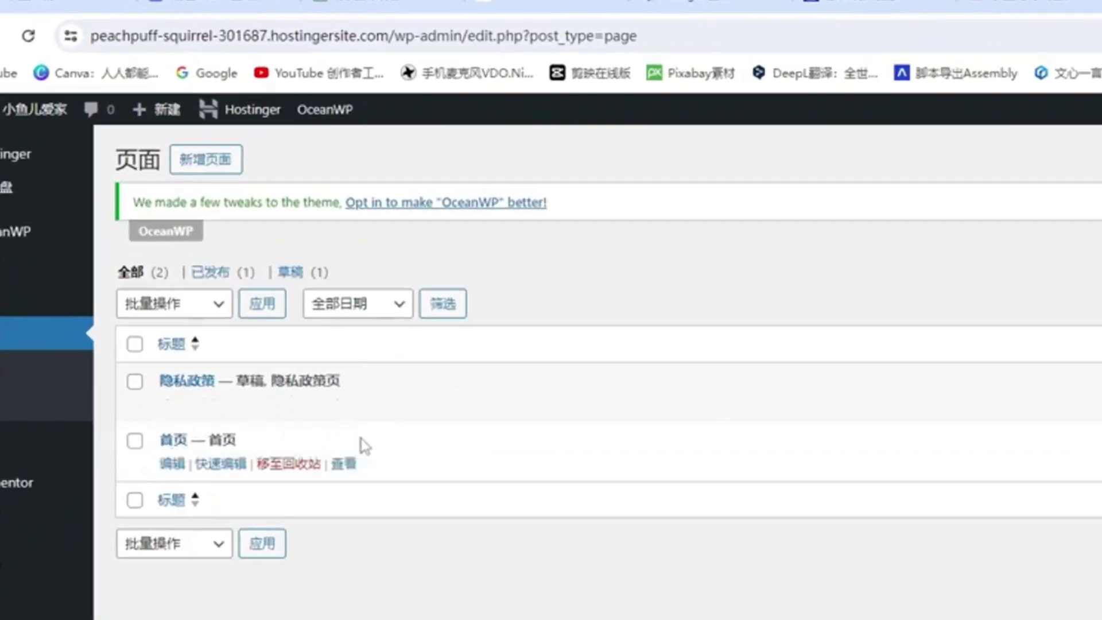
Step: Preview the live site's front page via Visit Site, then go back to the WordPress admin
{"action": "mouse_move", "coordinate": [25, 118]}
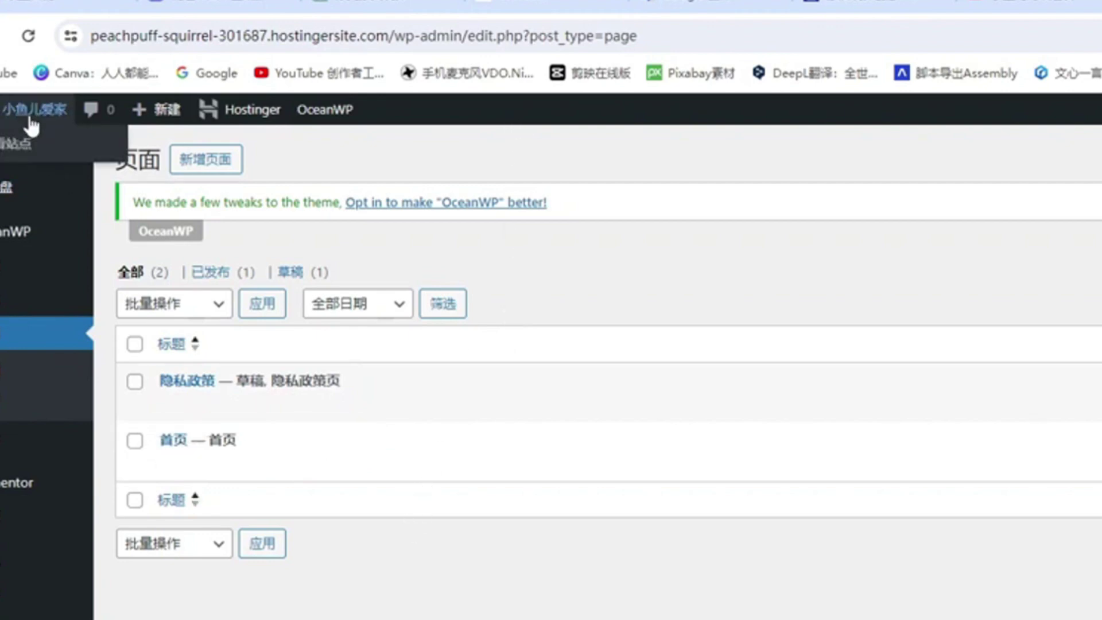
{"action": "left_click", "coordinate": [12, 143]}
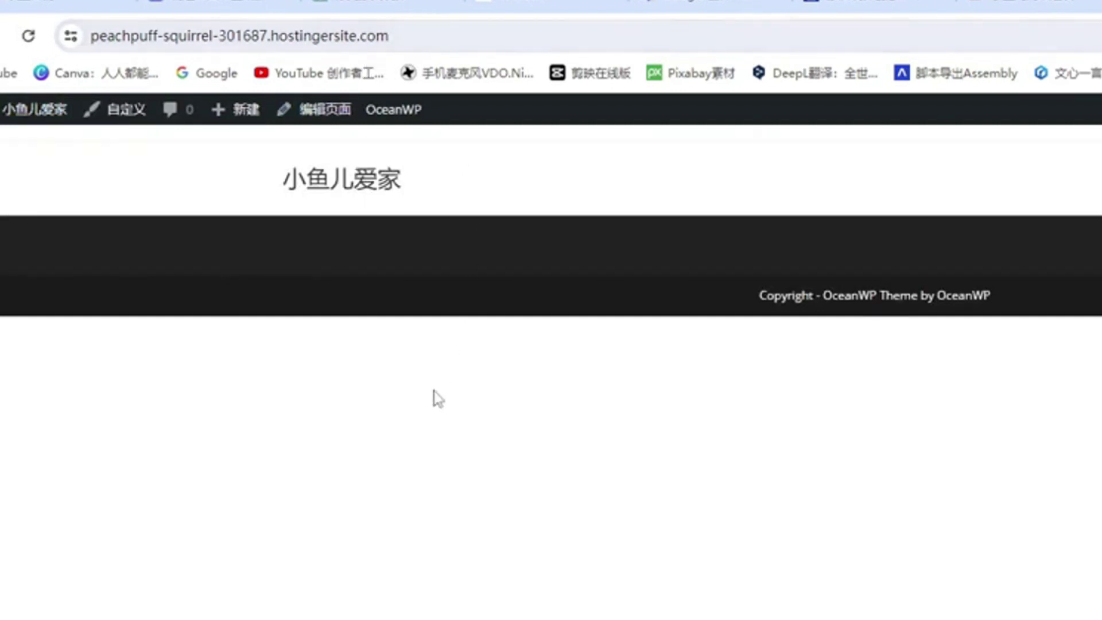
{"action": "key", "text": "alt+Left"}
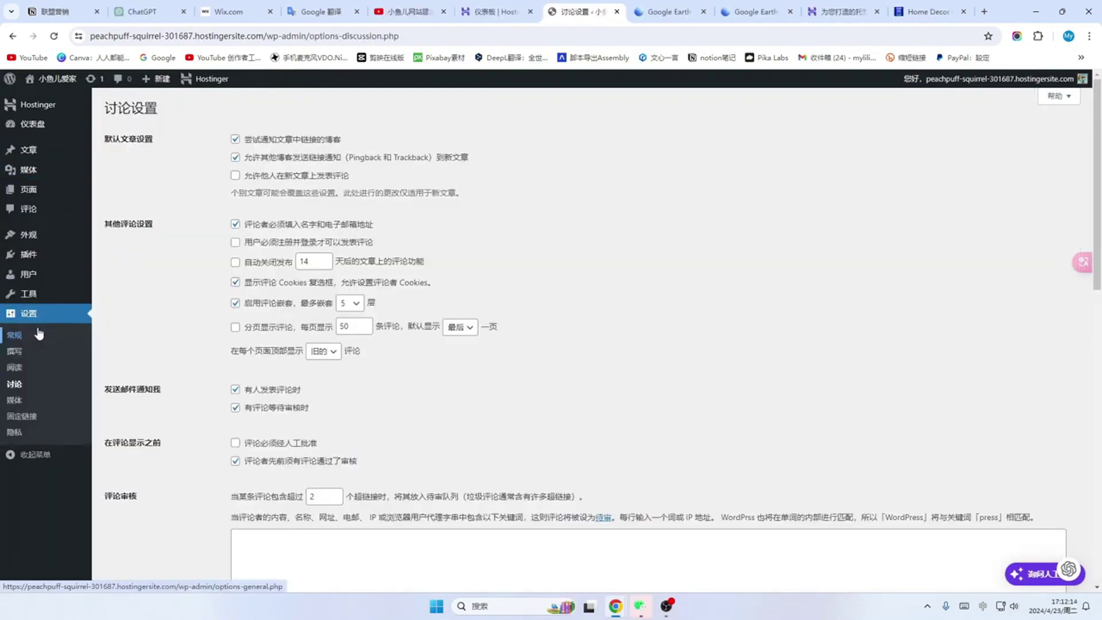
Step: Open Permalink Settings, then display the Home Decor article's complete web address
{"action": "left_click", "coordinate": [25, 421]}
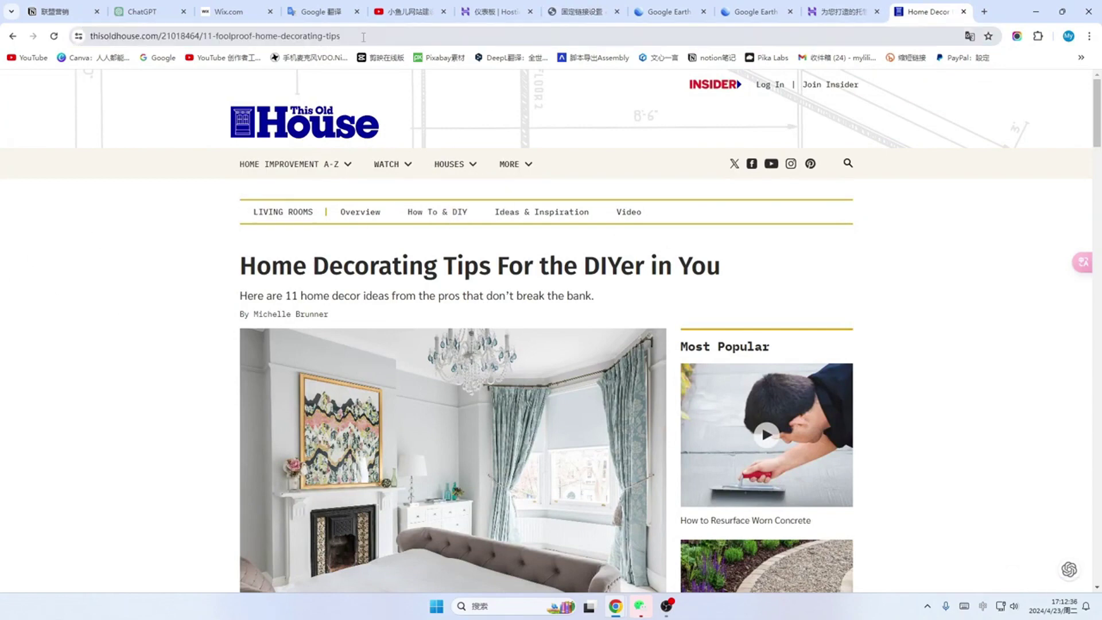
{"action": "left_click", "coordinate": [358, 37]}
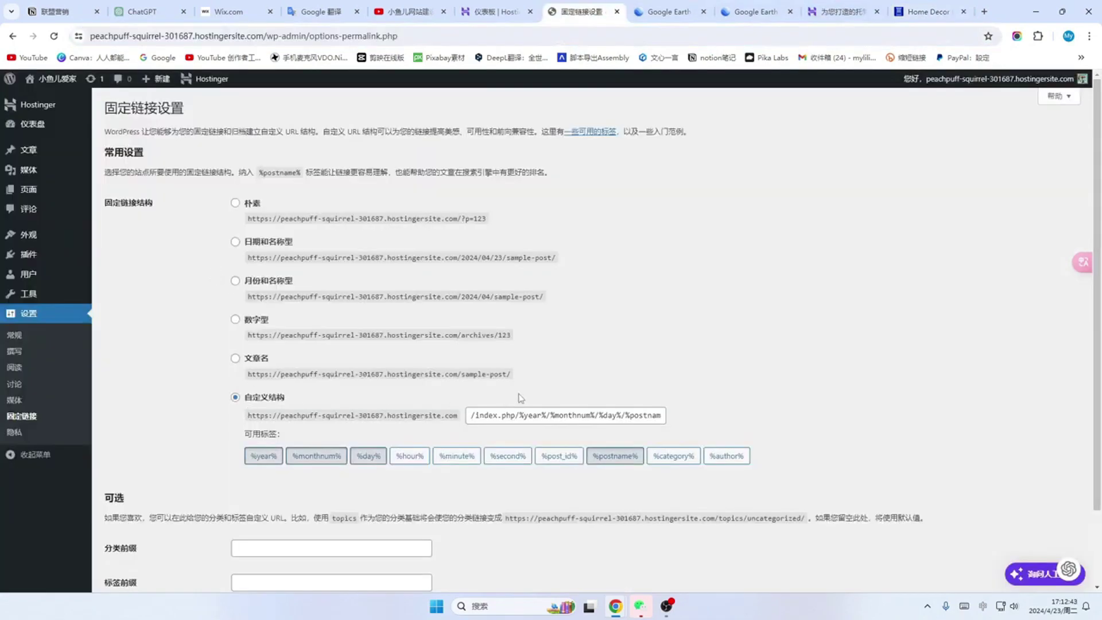
{"action": "left_click", "coordinate": [934, 11]}
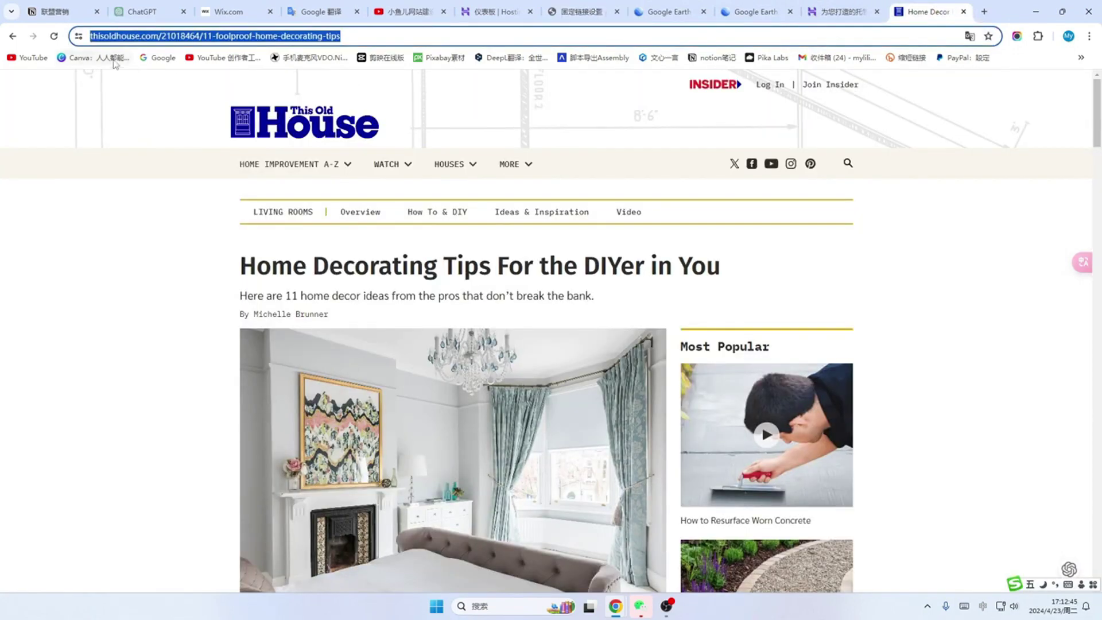
{"action": "left_click", "coordinate": [356, 34]}
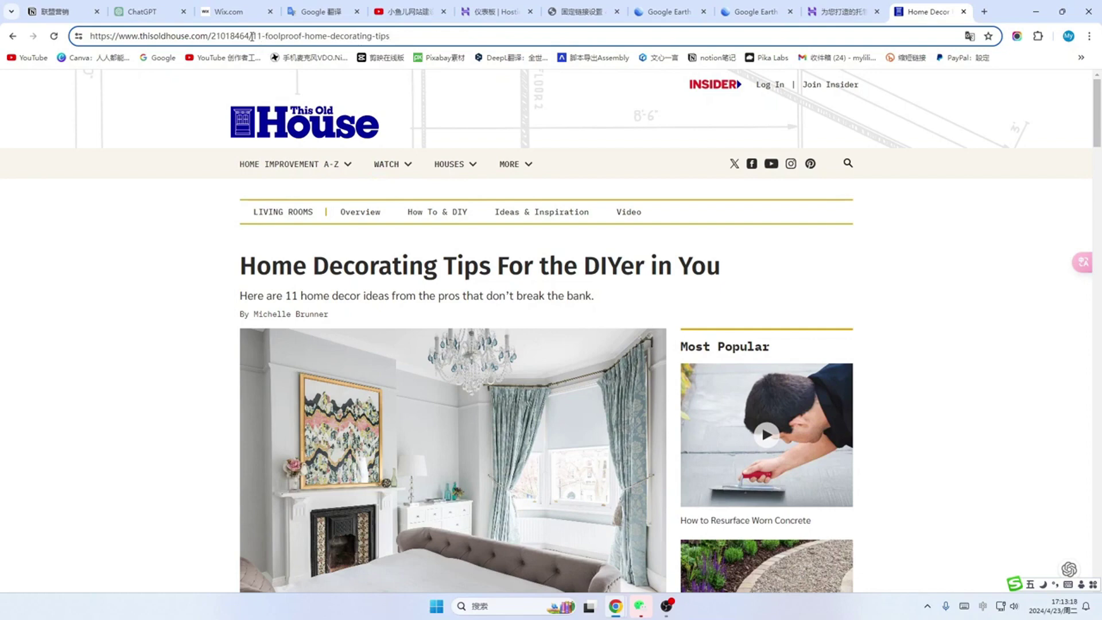
Step: Highlight the address's domain and its readable post-name slug as an example
{"action": "left_click_drag", "start_coordinate": [212, 36], "coordinate": [78, 37]}
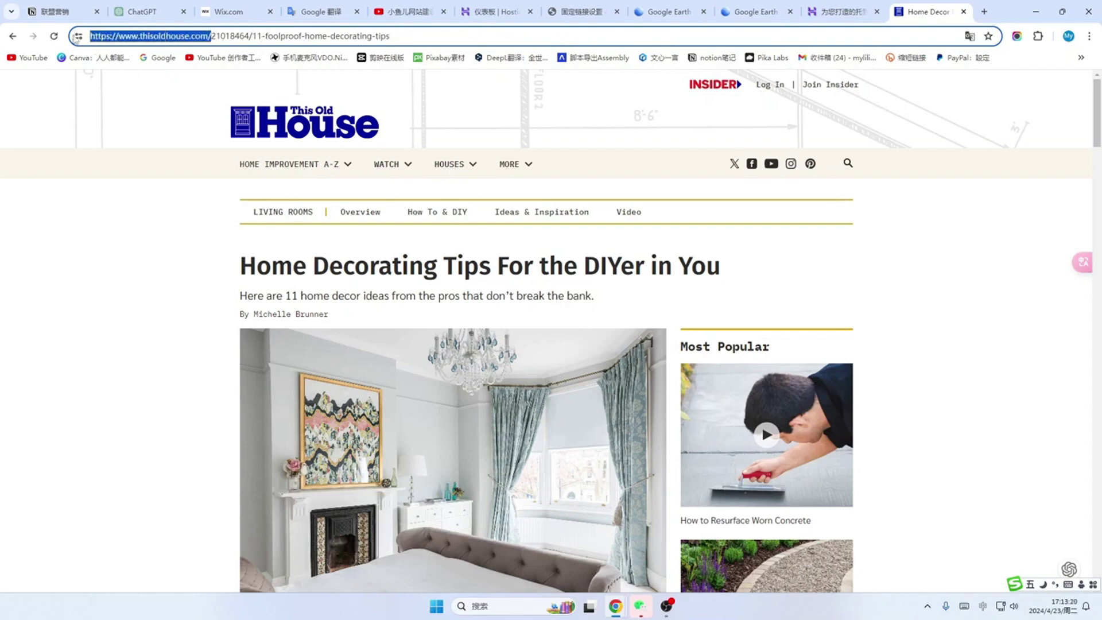
{"action": "left_click_drag", "start_coordinate": [261, 35], "coordinate": [396, 39]}
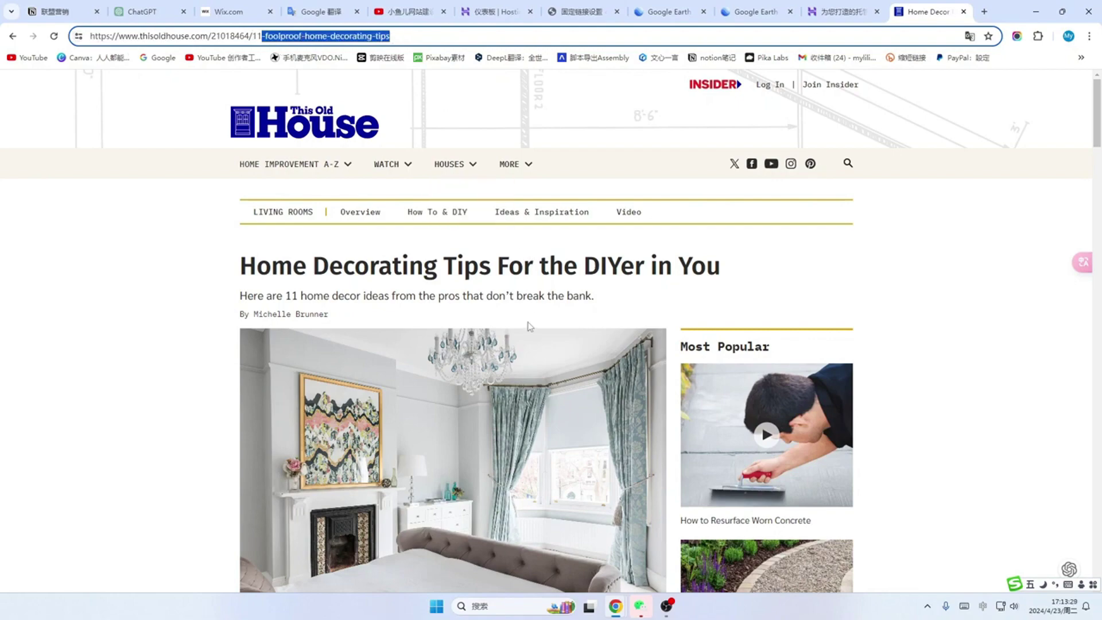
{"action": "scroll", "coordinate": [483, 309], "scroll_direction": "down", "scroll_amount": 2}
{"action": "scroll", "coordinate": [483, 321], "scroll_direction": "up", "scroll_amount": 2}
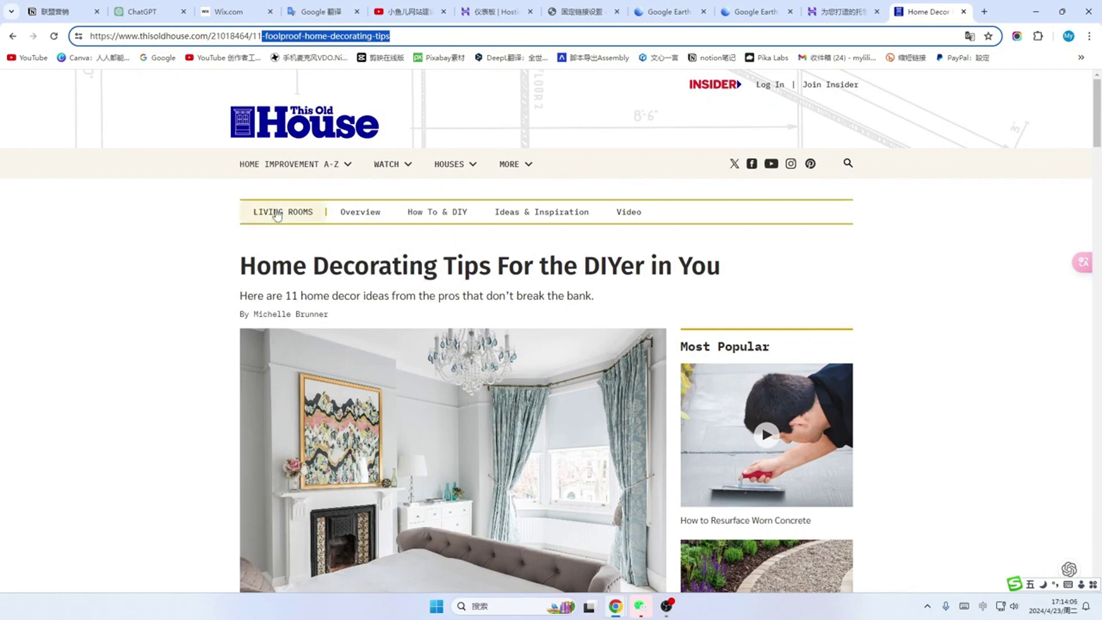
{"action": "left_click", "coordinate": [289, 164]}
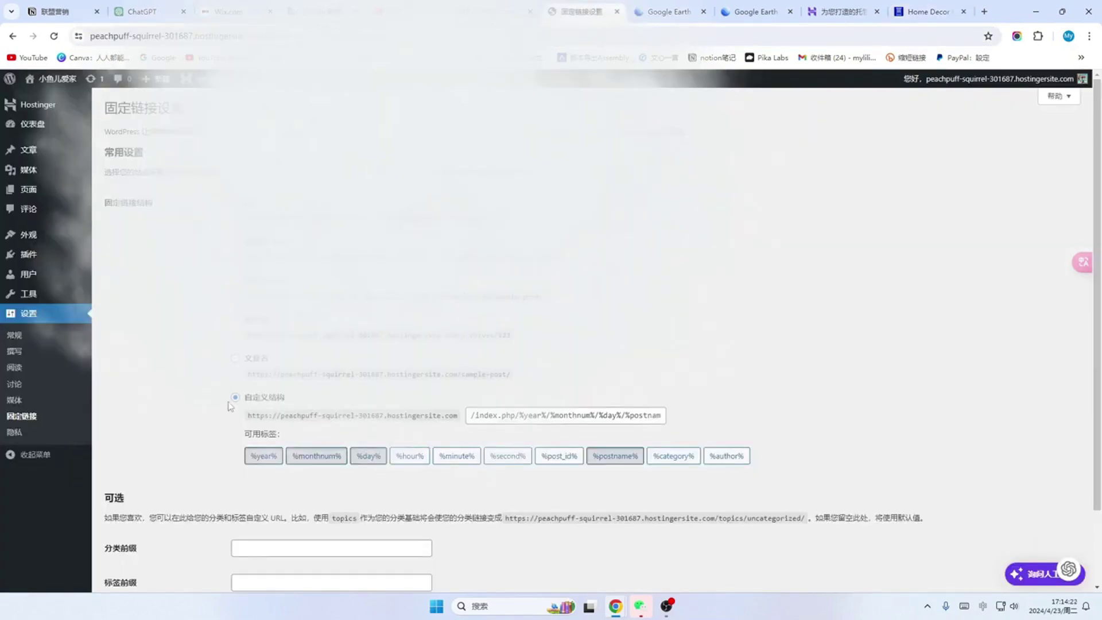
Step: Choose Post name, set the custom structure to /%postname%, and save the permalink changes
{"action": "left_click", "coordinate": [234, 360]}
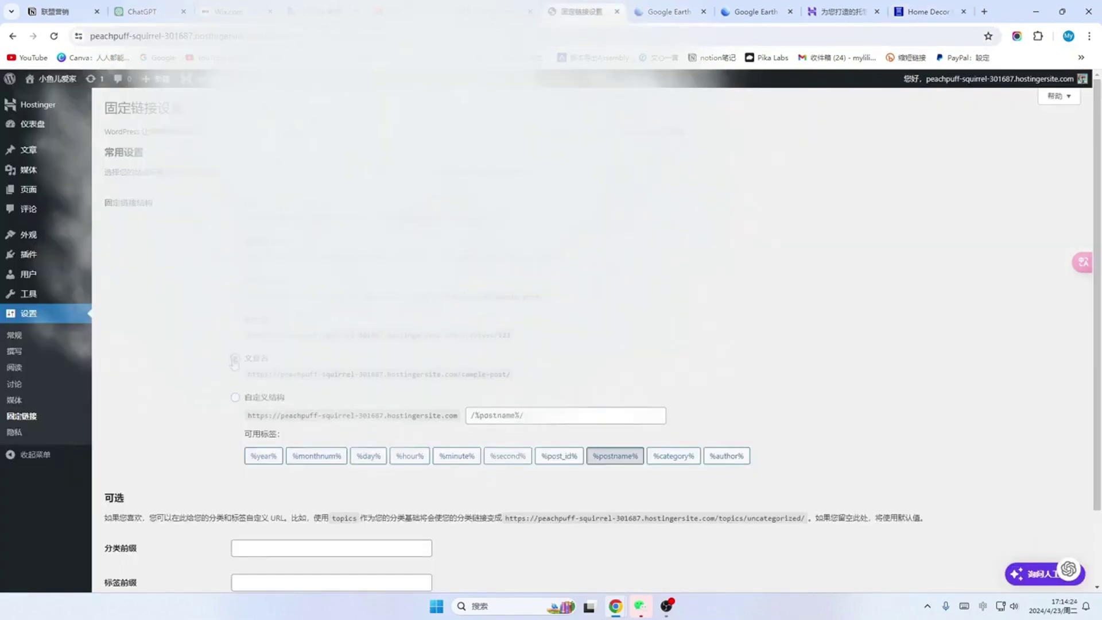
{"action": "left_click", "coordinate": [236, 397]}
{"action": "left_click", "coordinate": [539, 416]}
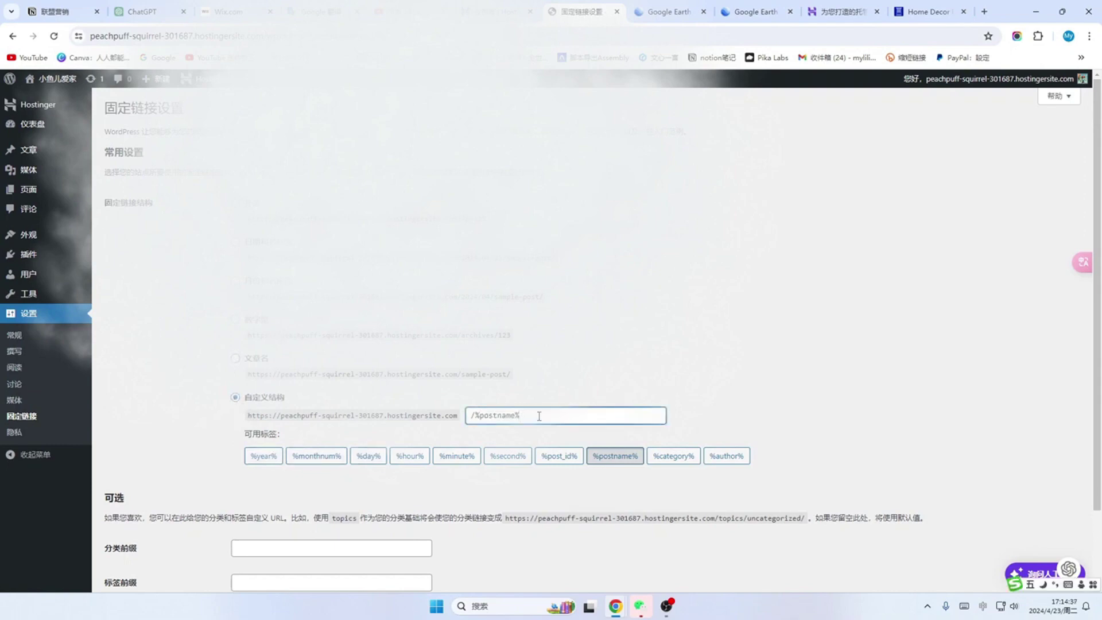
{"action": "scroll", "coordinate": [436, 433], "scroll_direction": "down", "scroll_amount": 2}
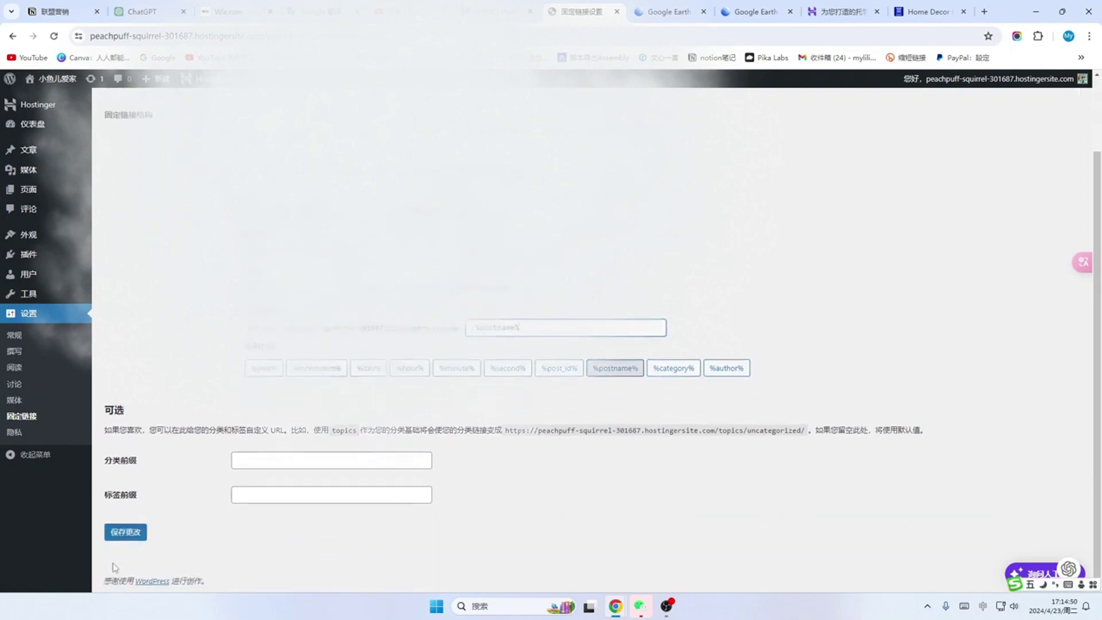
{"action": "left_click", "coordinate": [118, 531]}
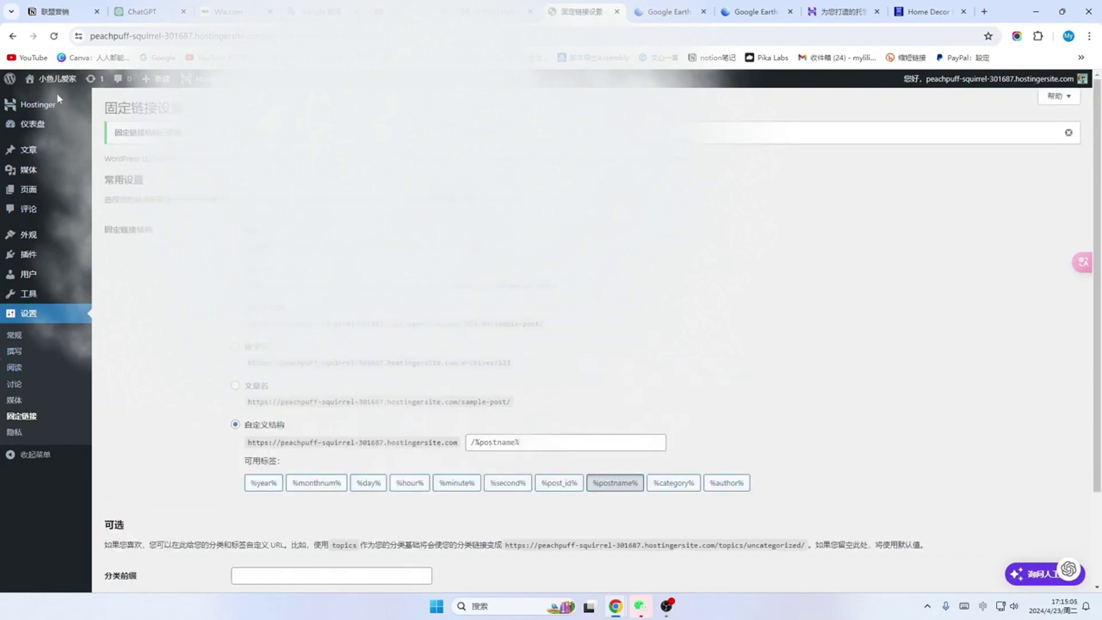
{"action": "mouse_move", "coordinate": [59, 87]}
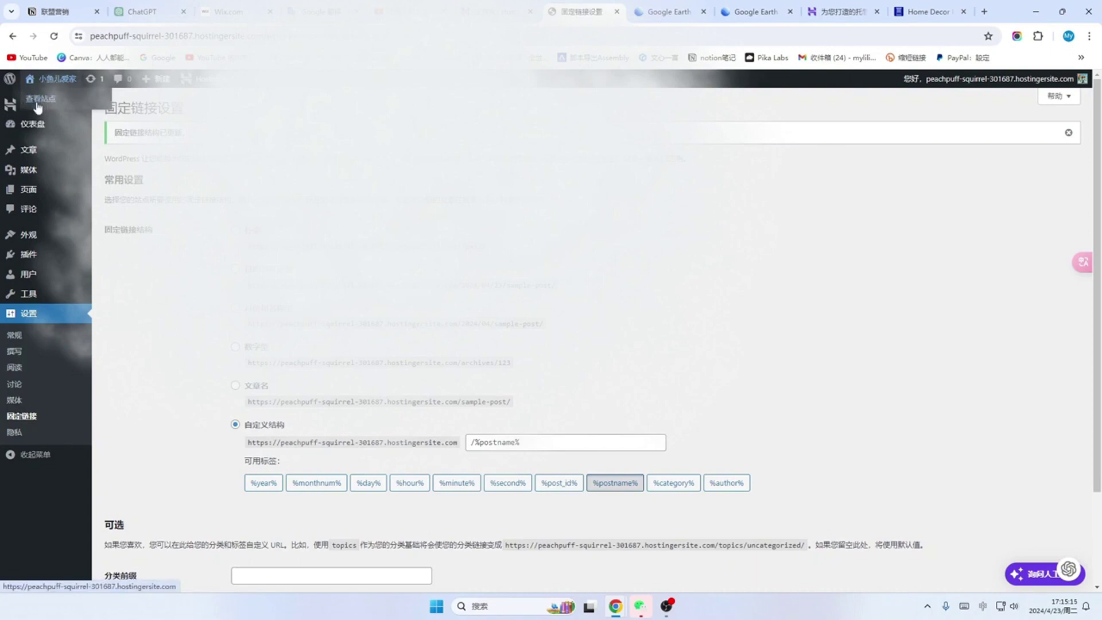
{"action": "left_click", "coordinate": [39, 101]}
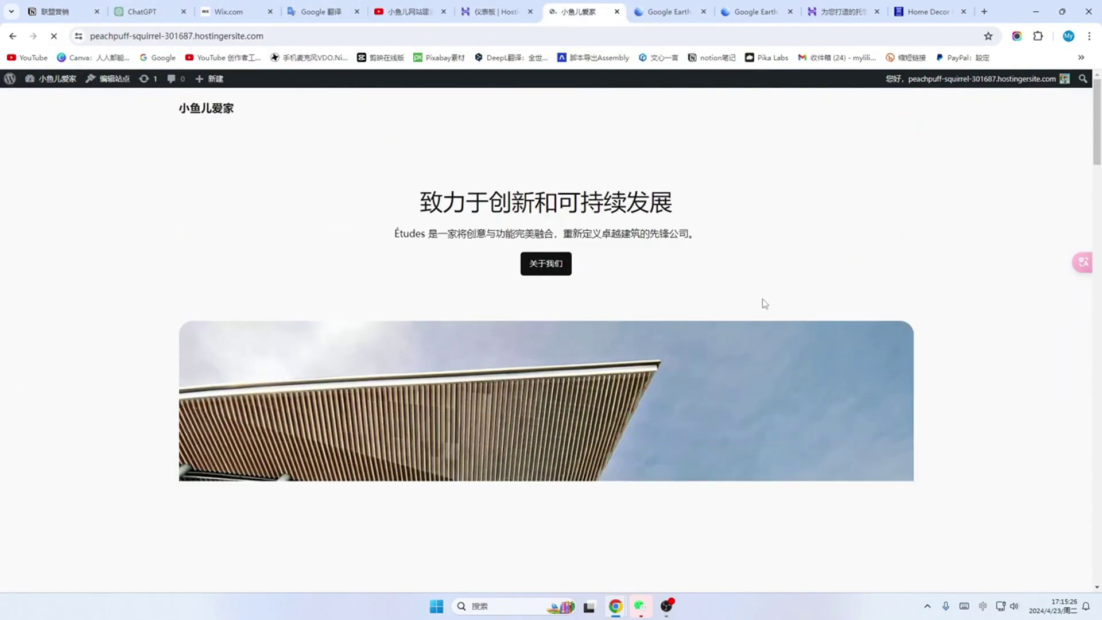
{"action": "scroll", "coordinate": [762, 299], "scroll_direction": "down", "scroll_amount": 3}
{"action": "scroll", "coordinate": [762, 299], "scroll_direction": "up", "scroll_amount": 3}
{"action": "scroll", "coordinate": [758, 303], "scroll_direction": "down", "scroll_amount": 4}
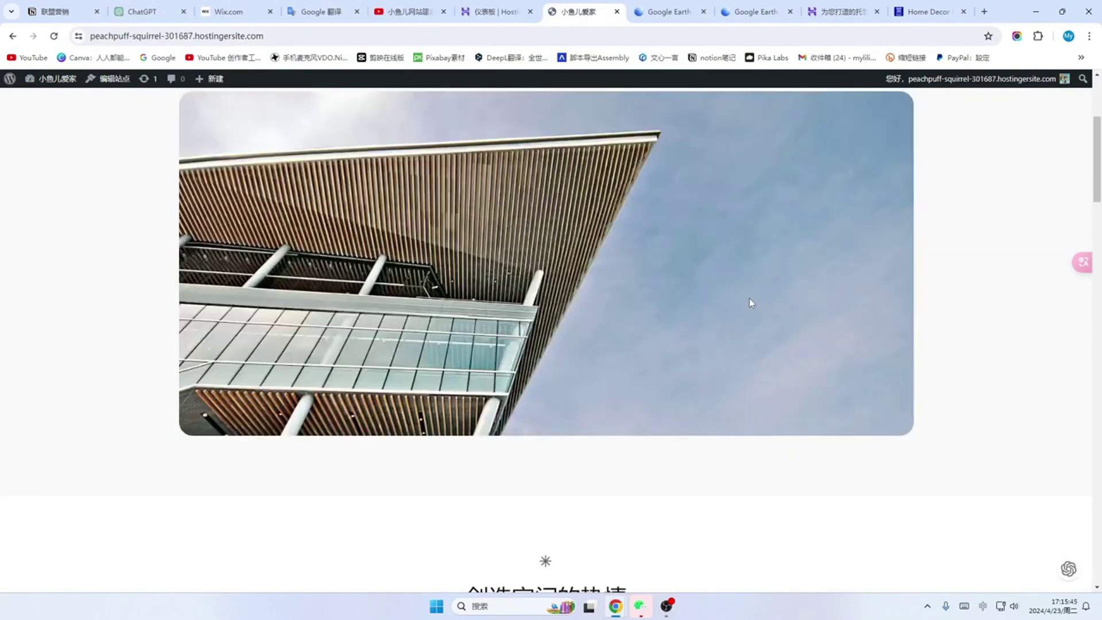
{"action": "scroll", "coordinate": [615, 325], "scroll_direction": "up", "scroll_amount": 4}
{"action": "scroll", "coordinate": [616, 324], "scroll_direction": "down", "scroll_amount": 4}
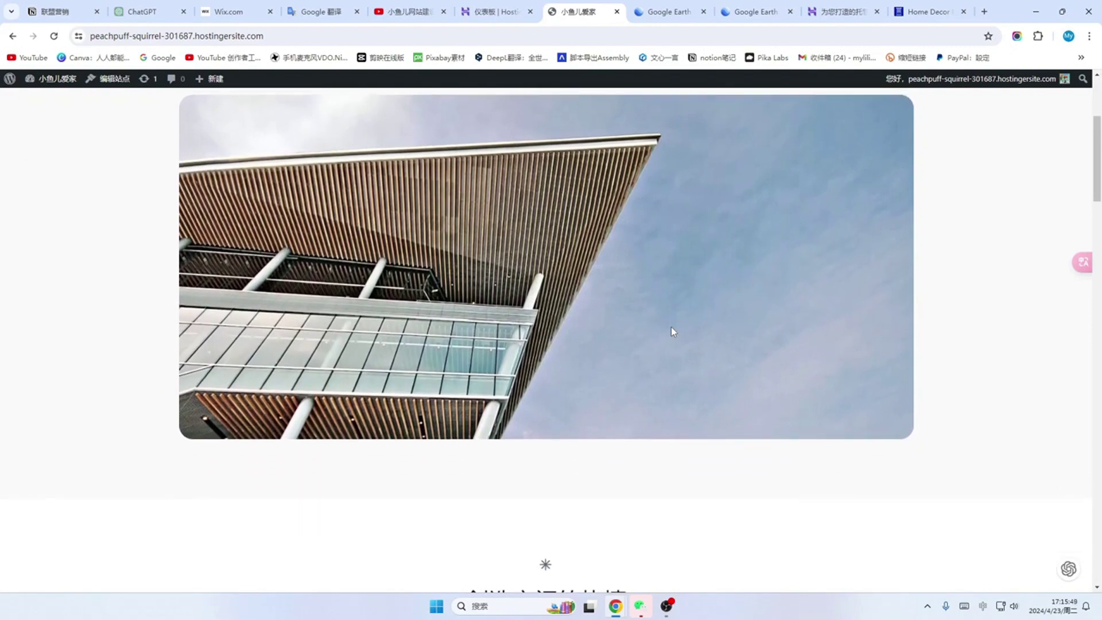
{"action": "scroll", "coordinate": [671, 328], "scroll_direction": "up", "scroll_amount": 3}
{"action": "scroll", "coordinate": [679, 320], "scroll_direction": "down", "scroll_amount": 3}
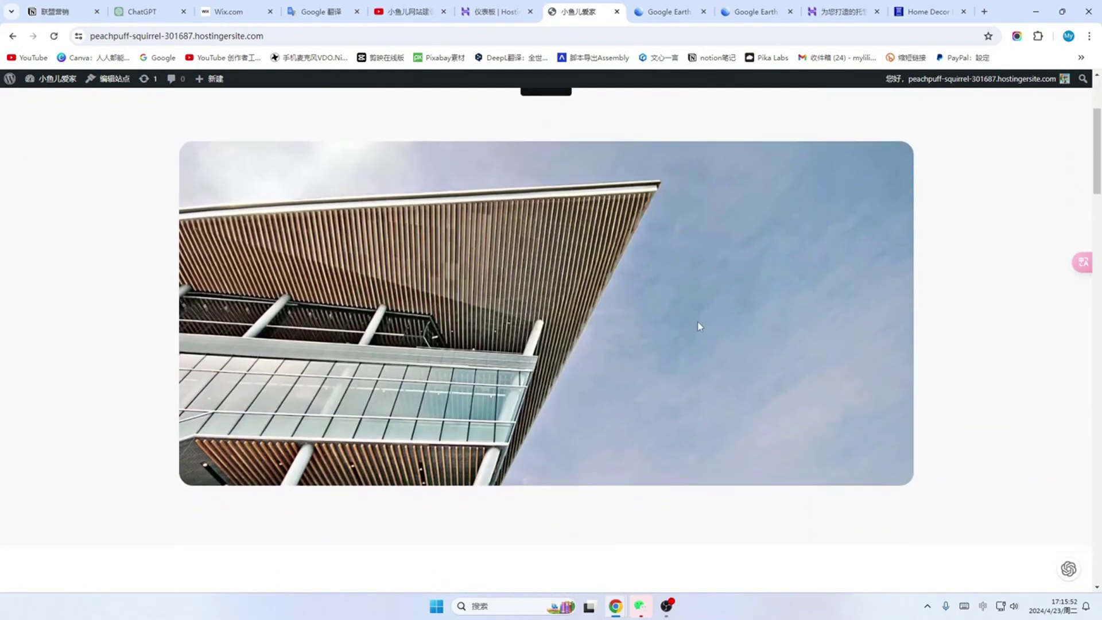
{"action": "scroll", "coordinate": [697, 323], "scroll_direction": "down", "scroll_amount": 2}
{"action": "scroll", "coordinate": [699, 326], "scroll_direction": "down", "scroll_amount": 3}
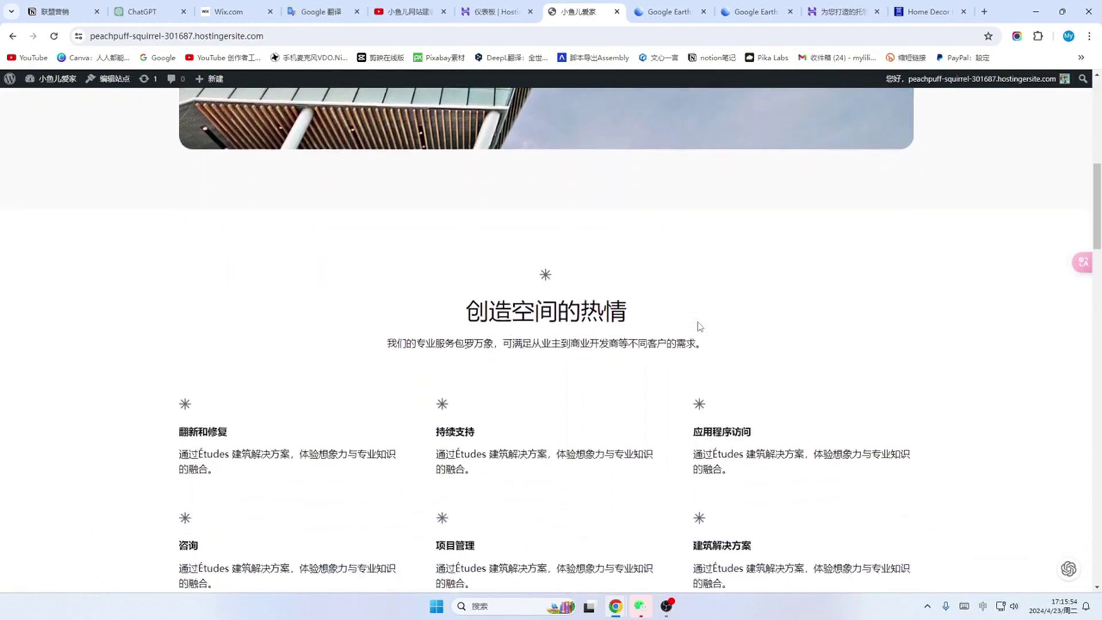
{"action": "scroll", "coordinate": [700, 326], "scroll_direction": "down", "scroll_amount": 1}
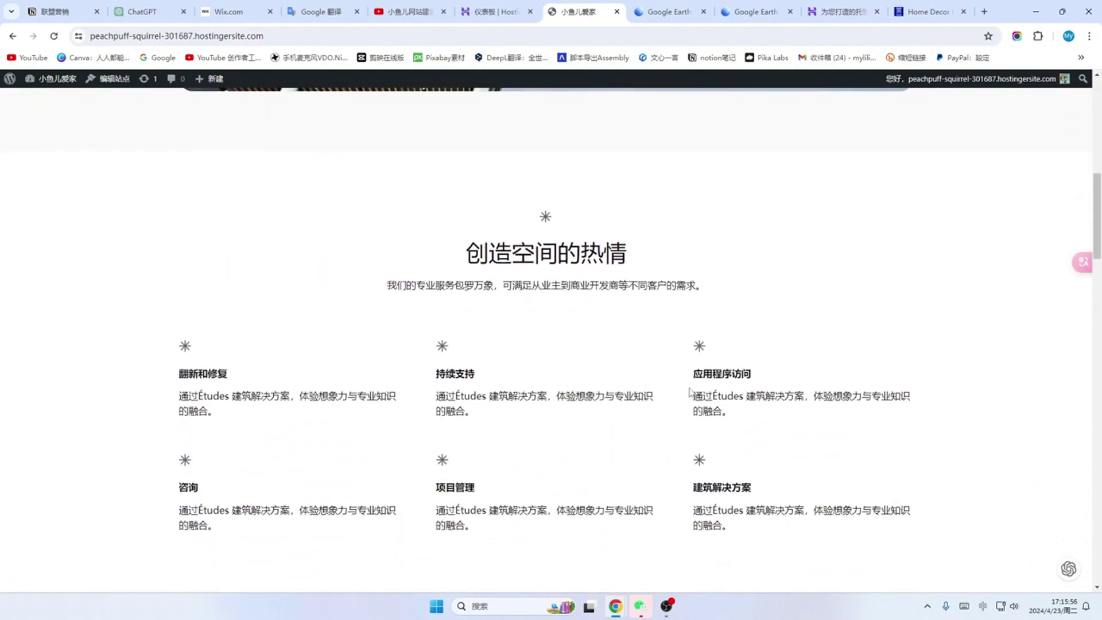
{"action": "scroll", "coordinate": [624, 415], "scroll_direction": "down", "scroll_amount": 1}
{"action": "scroll", "coordinate": [681, 406], "scroll_direction": "down", "scroll_amount": 2}
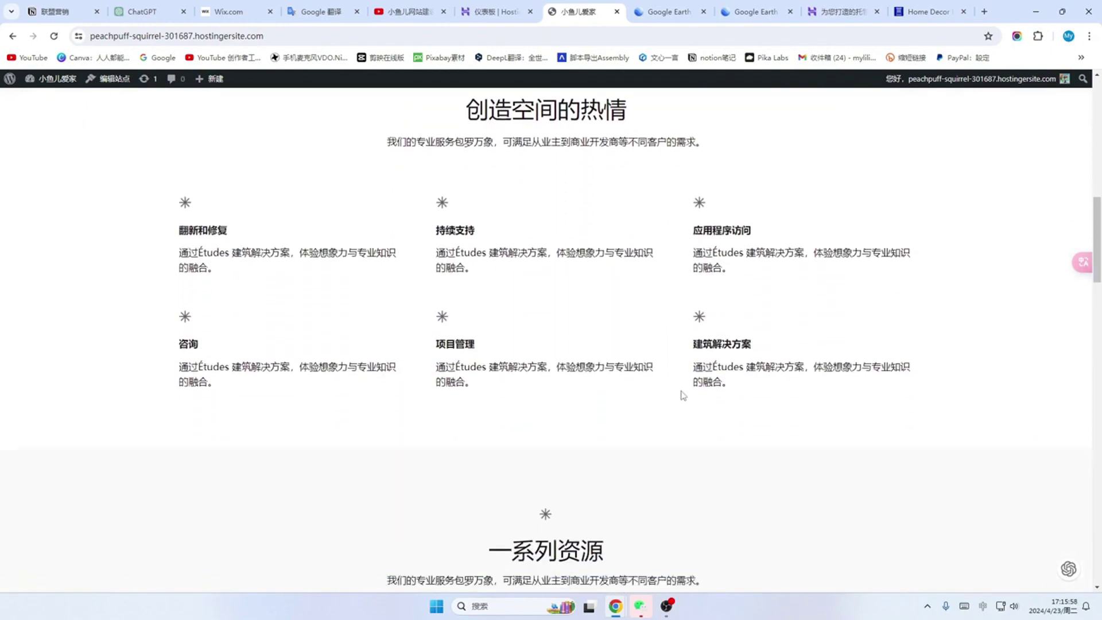
{"action": "scroll", "coordinate": [681, 394], "scroll_direction": "down", "scroll_amount": 2}
{"action": "scroll", "coordinate": [683, 395], "scroll_direction": "up", "scroll_amount": 10}
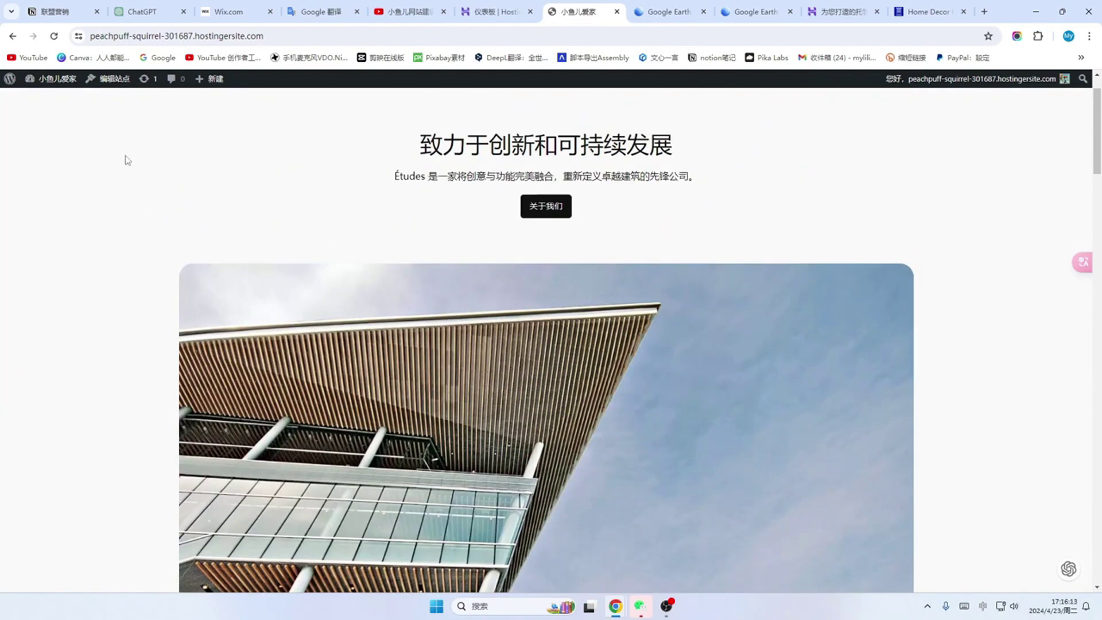
{"action": "mouse_move", "coordinate": [58, 84]}
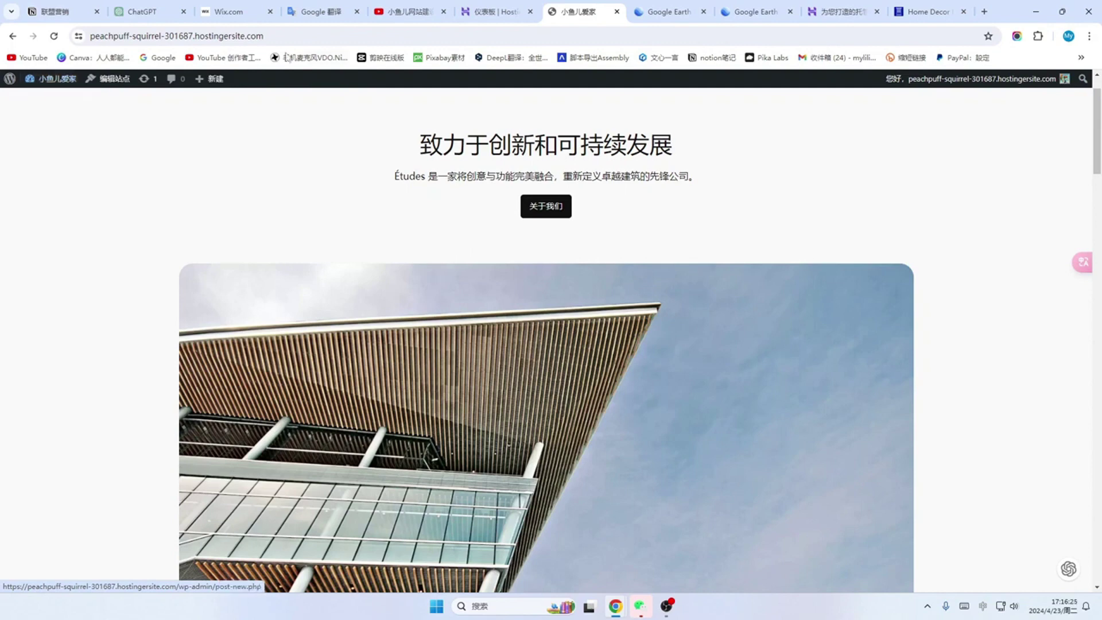
Step: Append /wp-admin to the site's address and go to the admin area
{"action": "left_click", "coordinate": [282, 35]}
{"action": "left_click", "coordinate": [281, 35]}
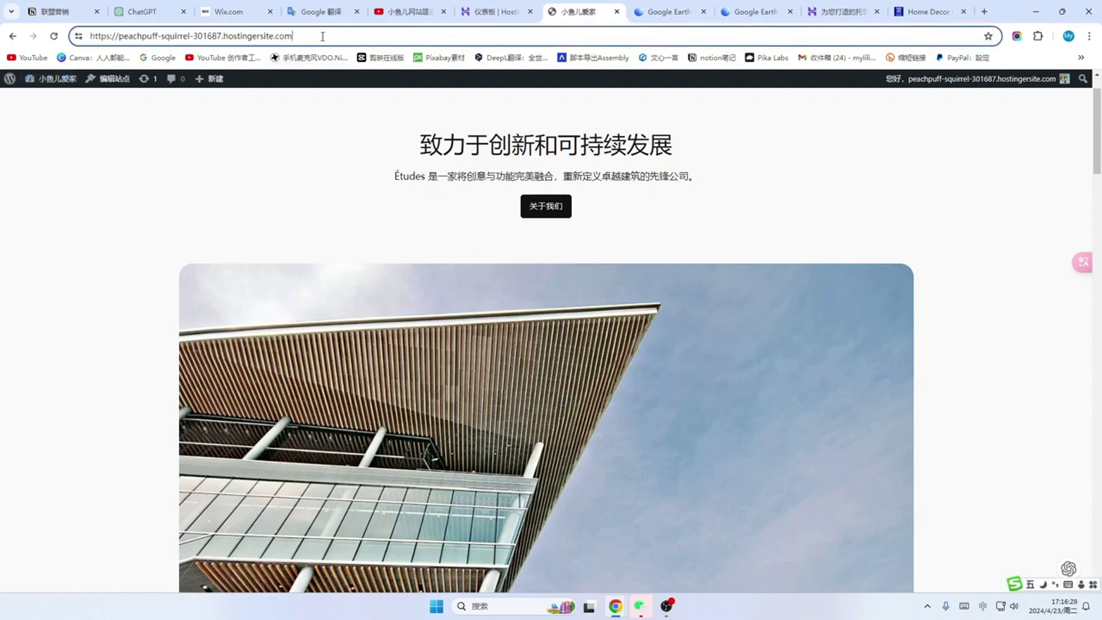
{"action": "type", "text": "/"}
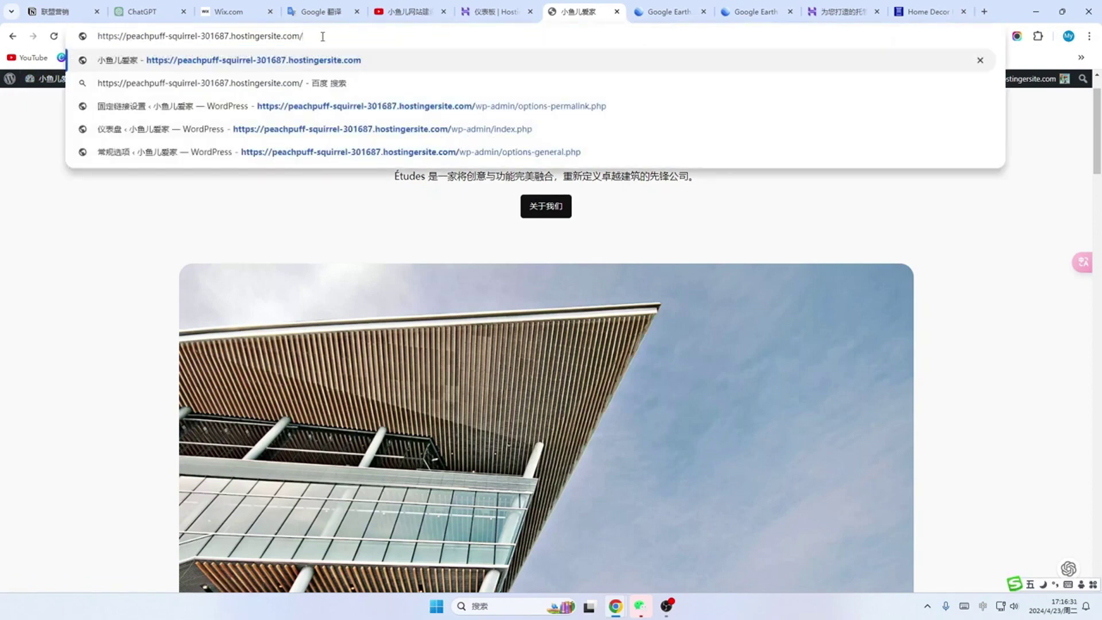
{"action": "key", "text": "BackSpace"}
{"action": "type", "text": "/wp-admin"}
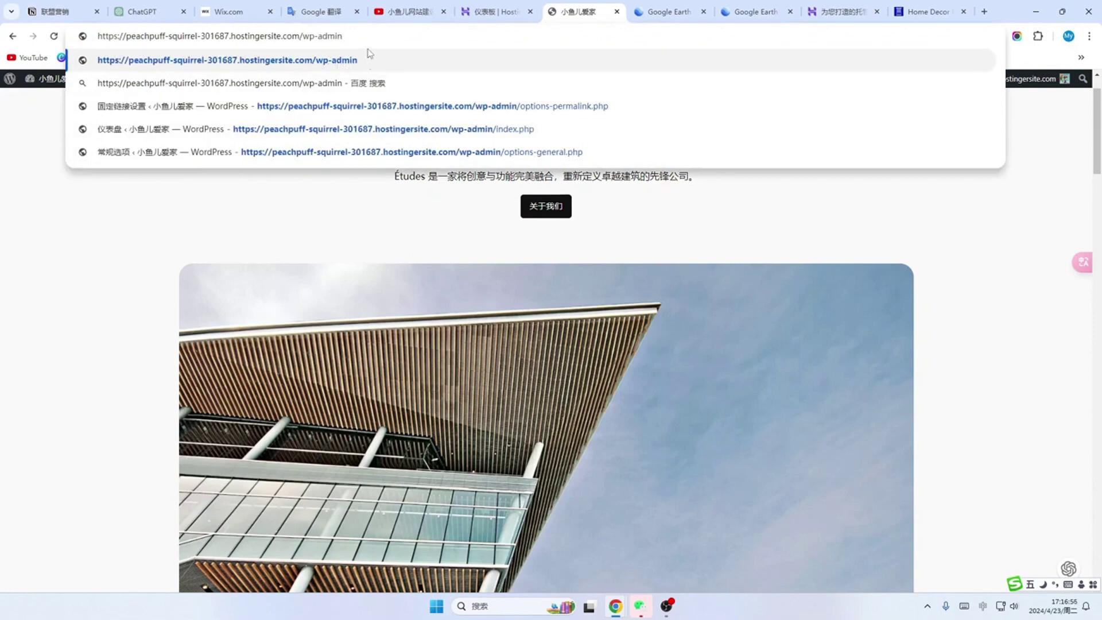
{"action": "left_click", "coordinate": [128, 228]}
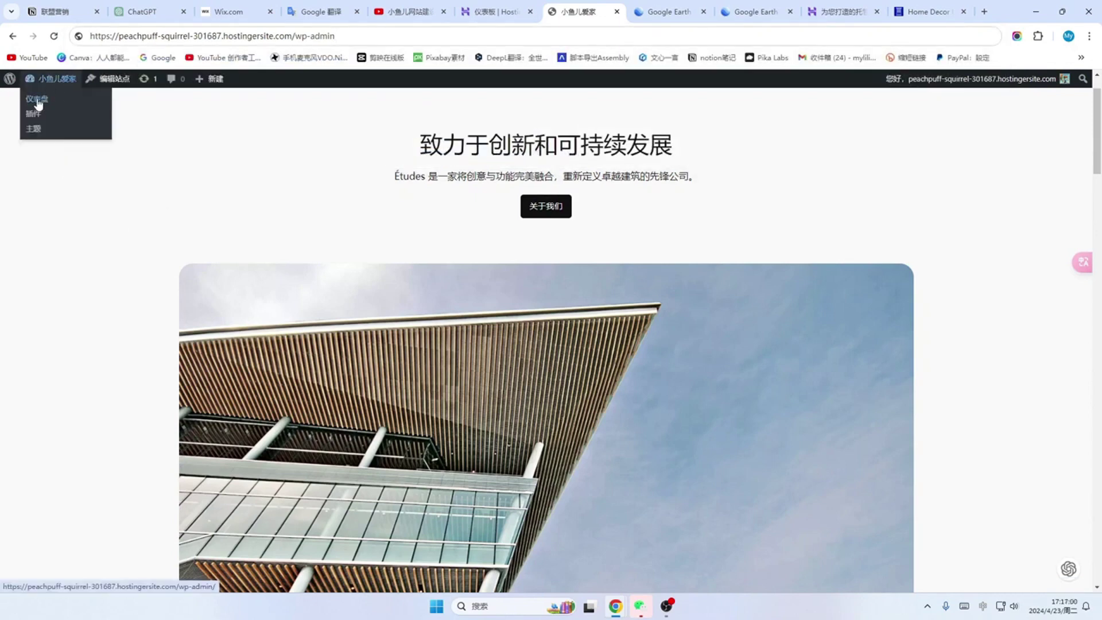
Step: Open the 仪表盘 dashboard and scroll over its empty placeholder areas
{"action": "left_click", "coordinate": [38, 101]}
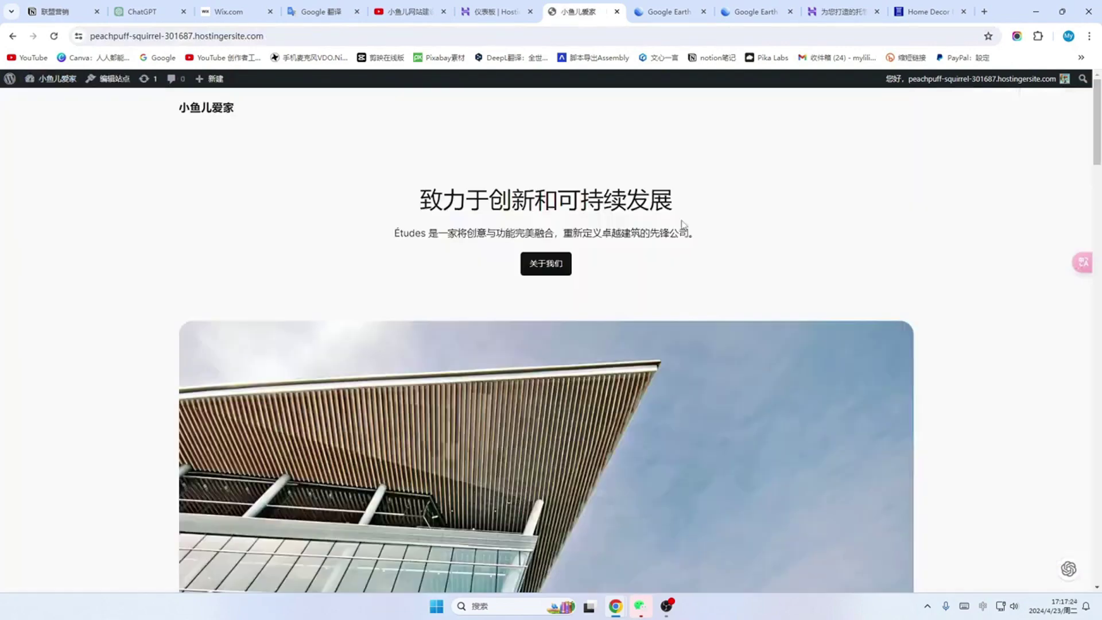
{"action": "scroll", "coordinate": [683, 224], "scroll_direction": "down", "scroll_amount": 4}
{"action": "scroll", "coordinate": [681, 224], "scroll_direction": "down", "scroll_amount": 3}
{"action": "scroll", "coordinate": [682, 224], "scroll_direction": "up", "scroll_amount": 6}
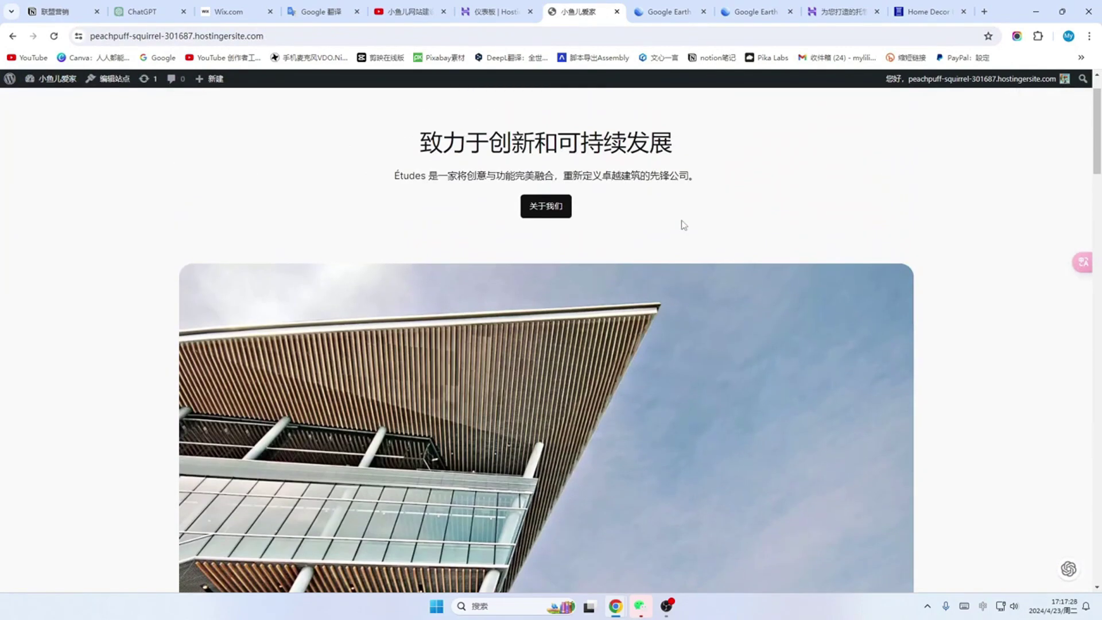
{"action": "scroll", "coordinate": [683, 224], "scroll_direction": "down", "scroll_amount": 15}
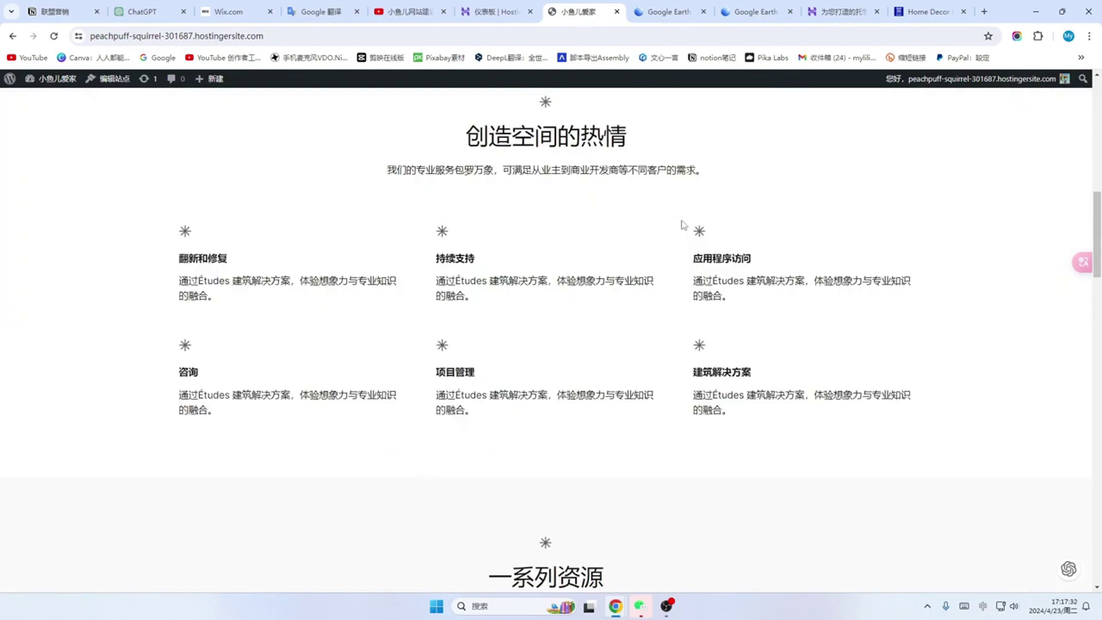
{"action": "scroll", "coordinate": [687, 236], "scroll_direction": "up", "scroll_amount": 6}
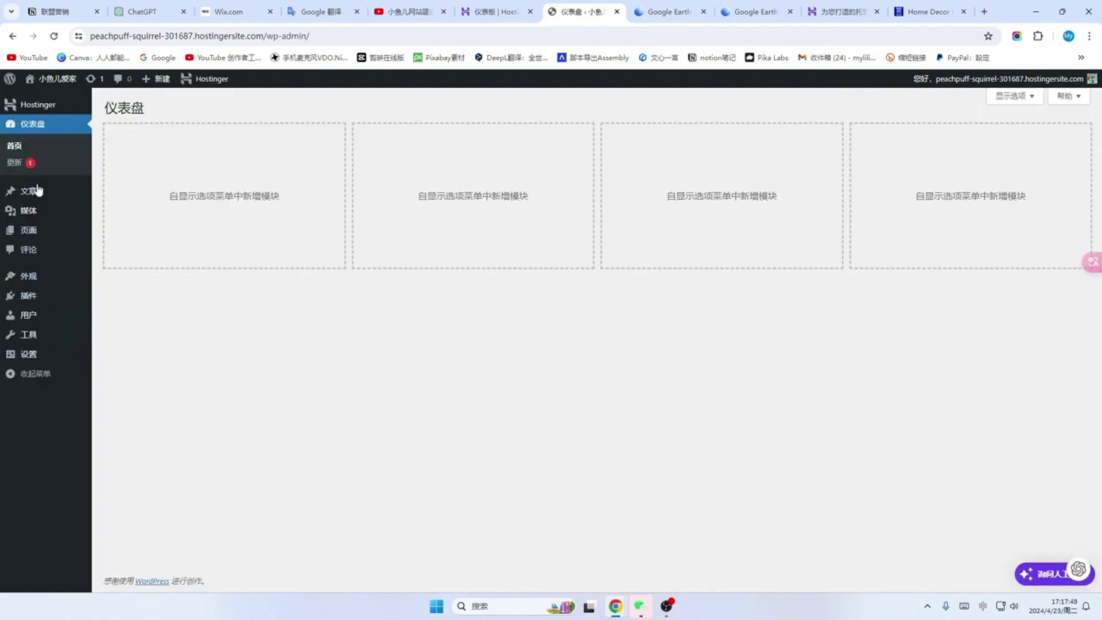
{"action": "mouse_move", "coordinate": [29, 282]}
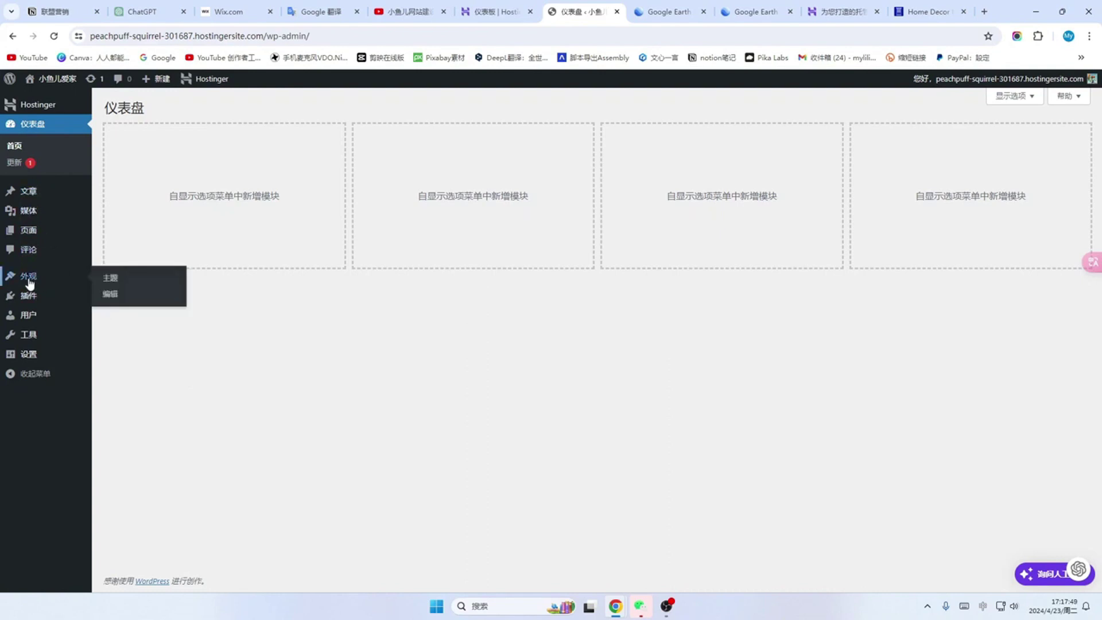
Step: Go to 外观 > 主题 > 新增主题 and browse the popular themes like Astra, Kadence and Neve
{"action": "left_click", "coordinate": [119, 280]}
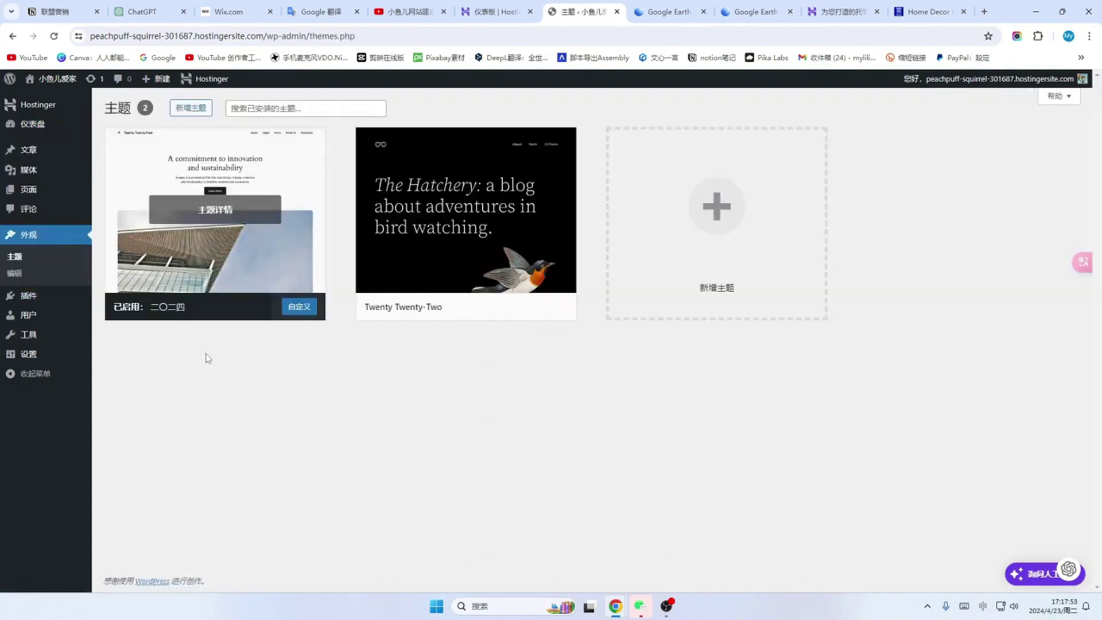
{"action": "left_click", "coordinate": [190, 113]}
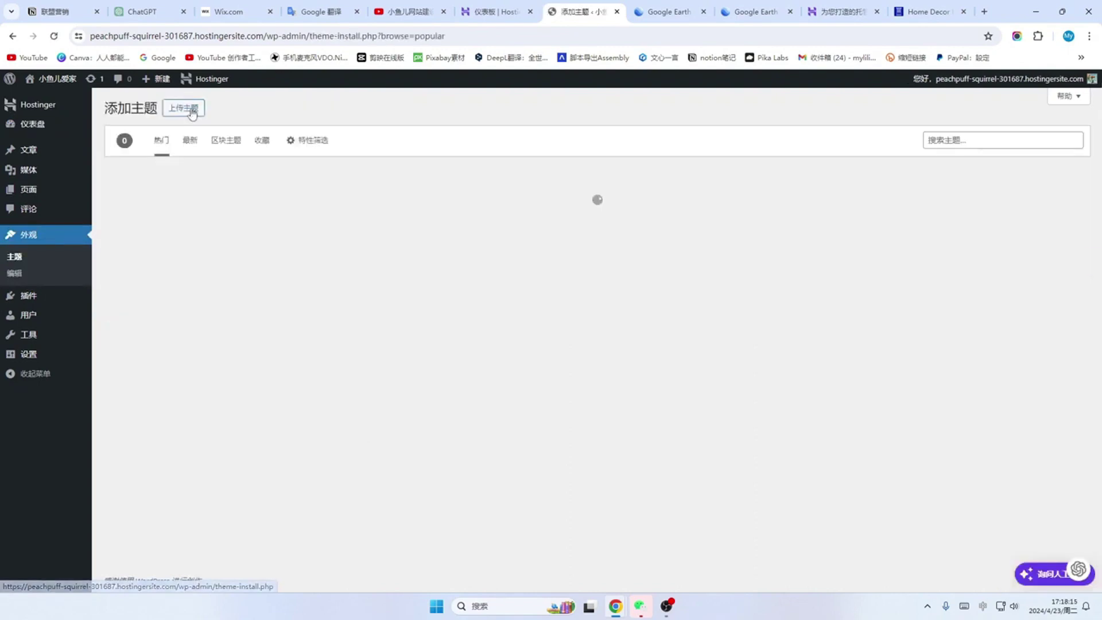
{"action": "left_click", "coordinate": [940, 143]}
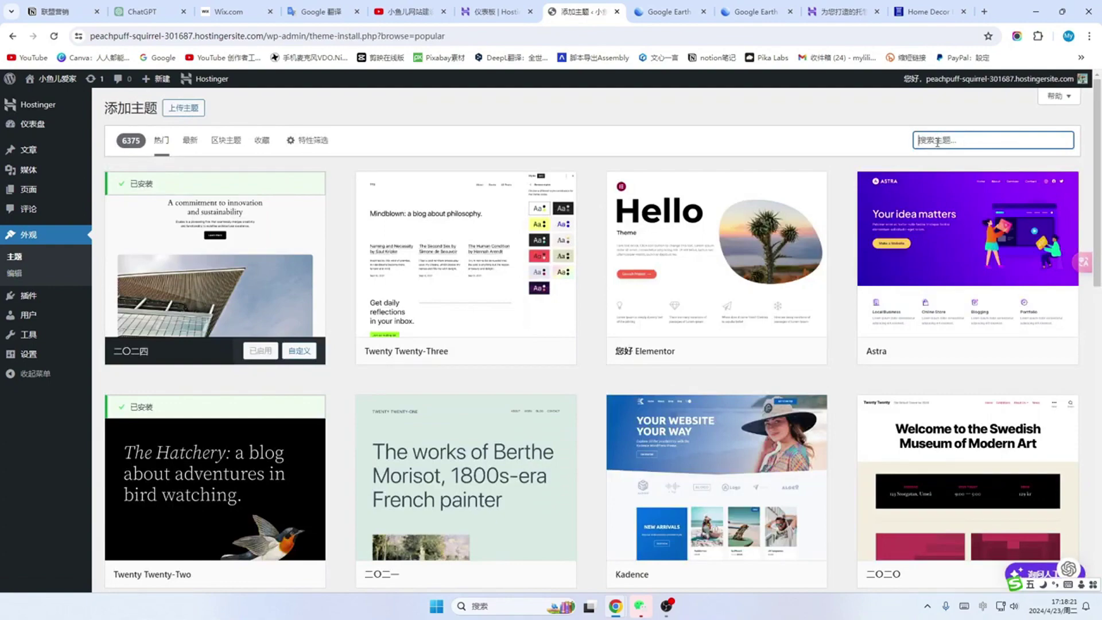
{"action": "scroll", "coordinate": [829, 293], "scroll_direction": "down", "scroll_amount": 10}
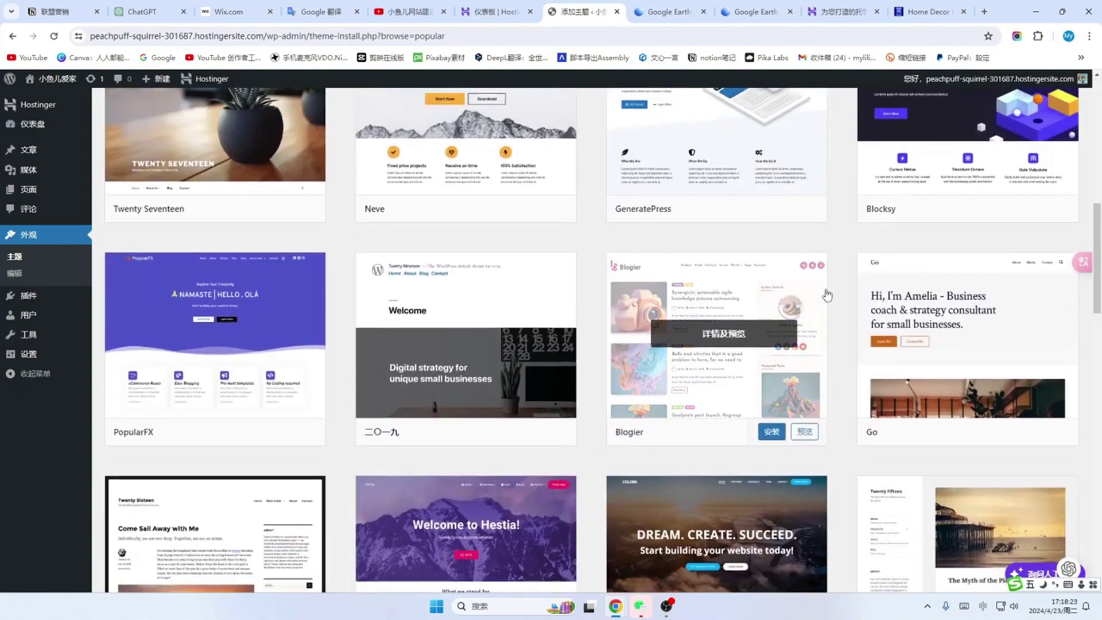
{"action": "scroll", "coordinate": [826, 295], "scroll_direction": "down", "scroll_amount": 17}
{"action": "scroll", "coordinate": [832, 302], "scroll_direction": "up", "scroll_amount": 7}
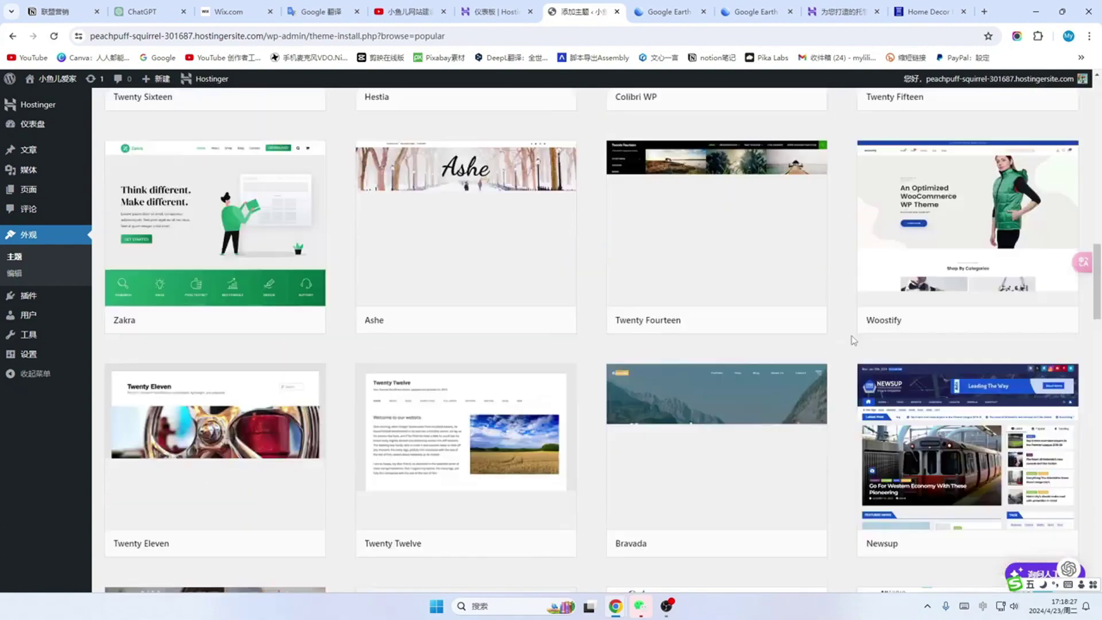
{"action": "scroll", "coordinate": [854, 340], "scroll_direction": "up", "scroll_amount": 20}
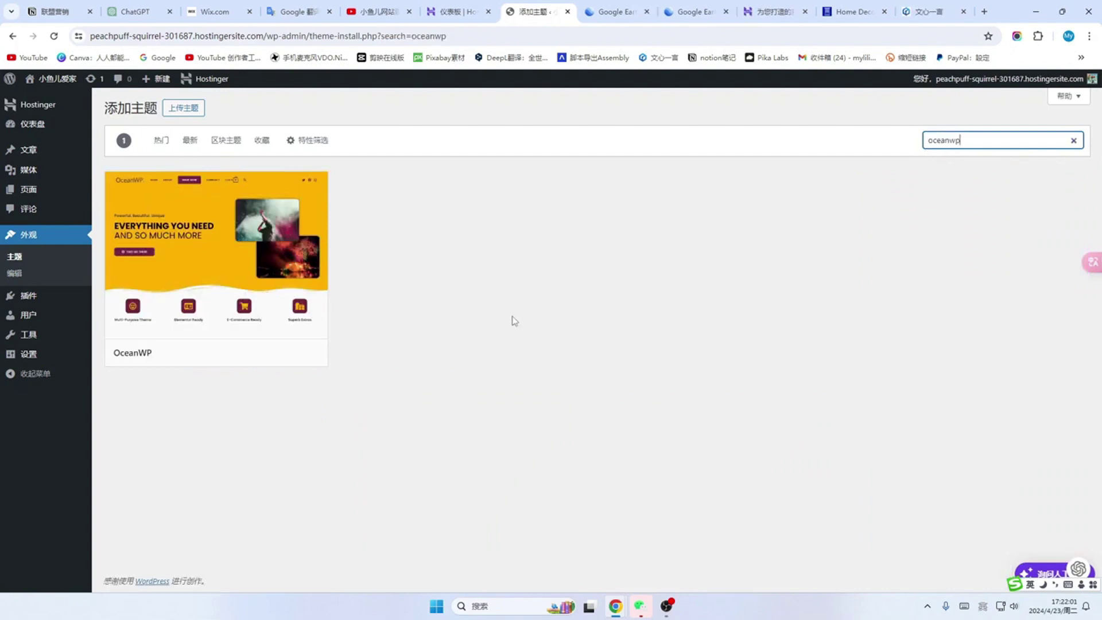
Step: Search the theme directory for oceanwp and install the OceanWP theme
{"action": "double_click", "coordinate": [931, 144]}
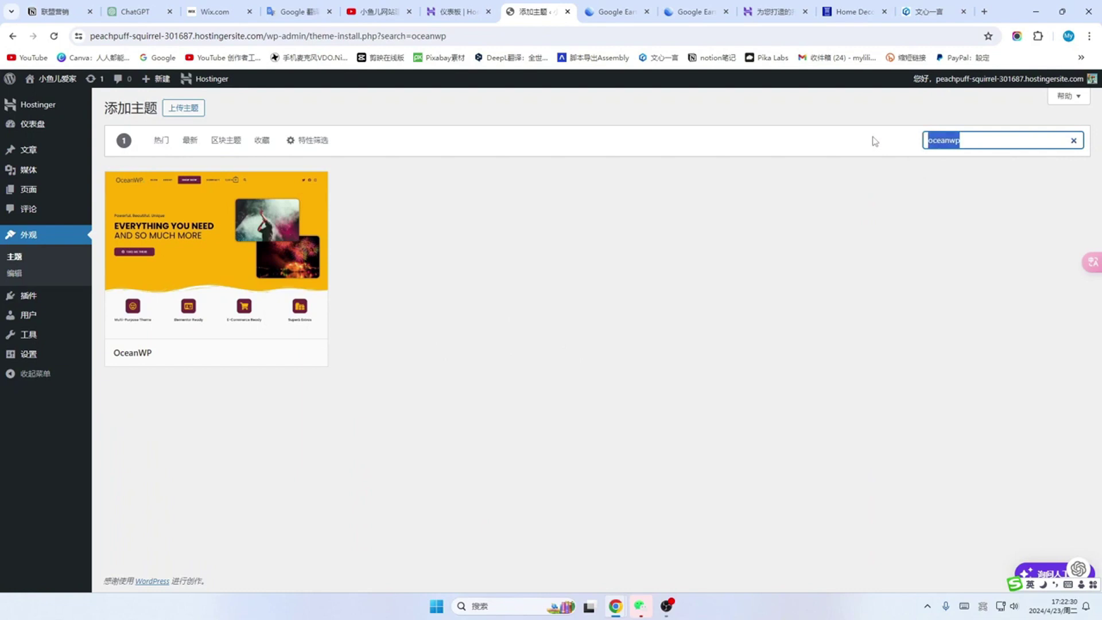
{"action": "type", "text": "oceanwp"}
{"action": "mouse_move", "coordinate": [212, 275]}
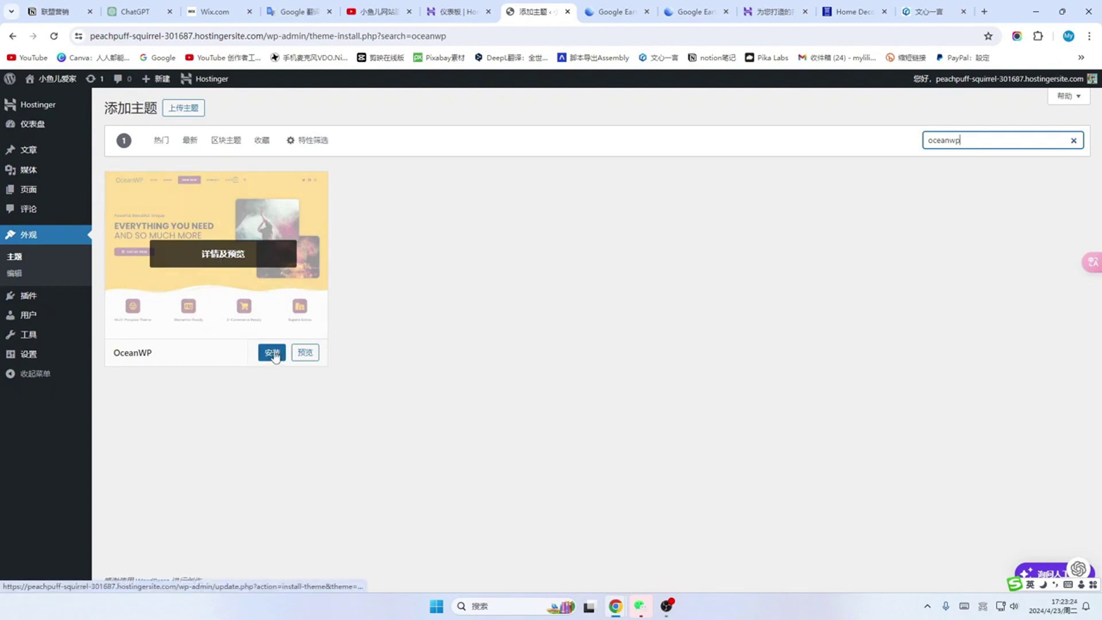
{"action": "left_click", "coordinate": [272, 352]}
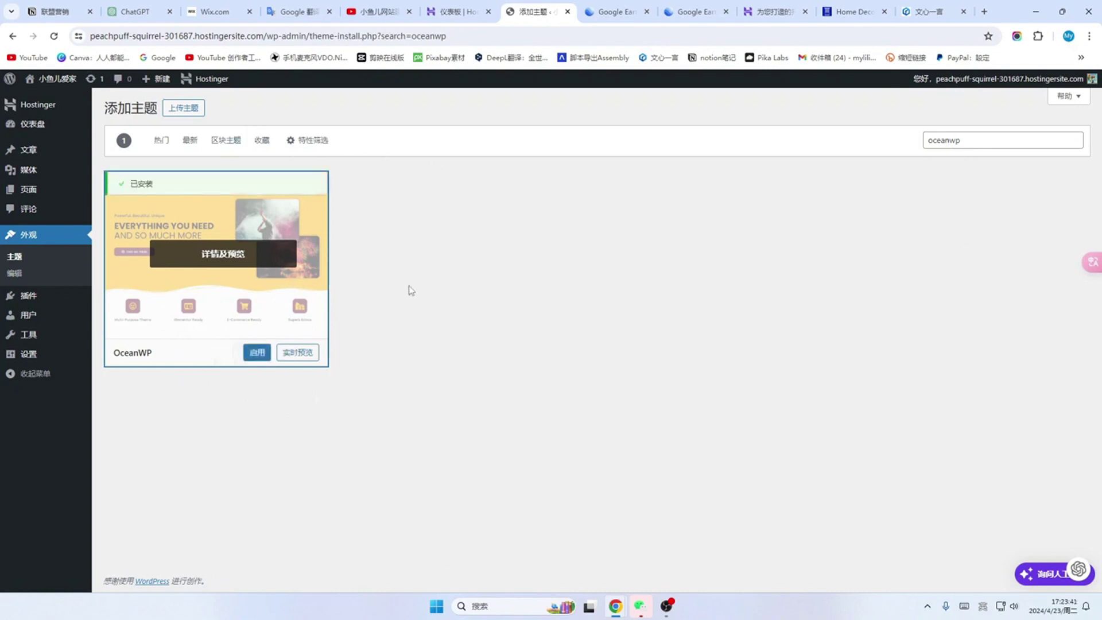
Step: Browse the 热门 and 最新 themes and feature filters, then return to the installed themes list
{"action": "left_click", "coordinate": [160, 141]}
{"action": "scroll", "coordinate": [521, 345], "scroll_direction": "down", "scroll_amount": 5}
{"action": "scroll", "coordinate": [521, 401], "scroll_direction": "up", "scroll_amount": 5}
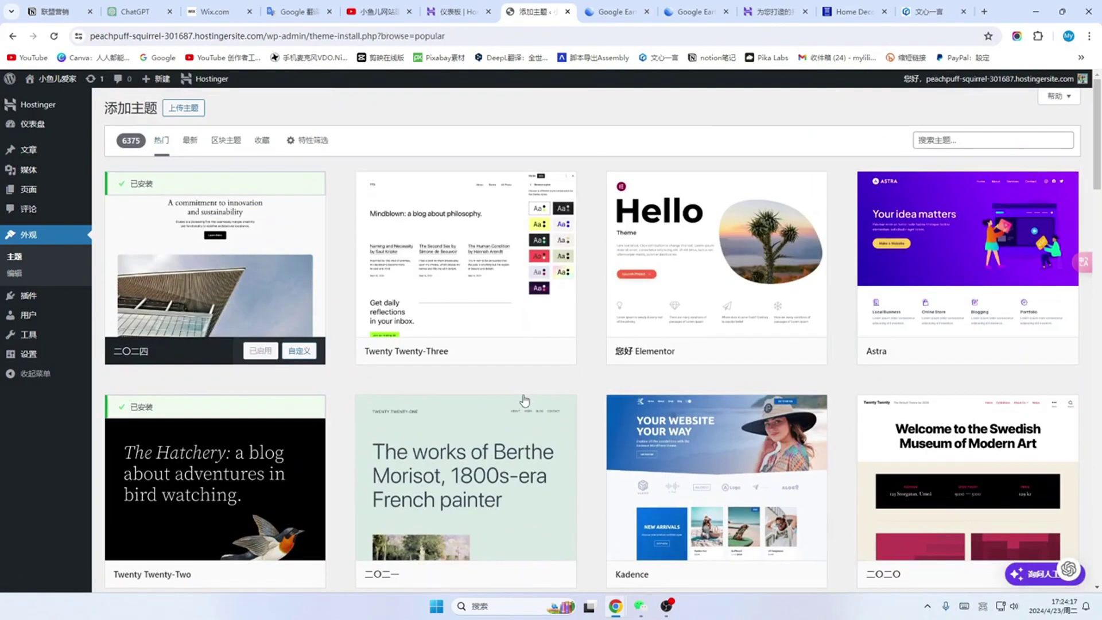
{"action": "scroll", "coordinate": [523, 400], "scroll_direction": "down", "scroll_amount": 5}
{"action": "scroll", "coordinate": [525, 400], "scroll_direction": "up", "scroll_amount": 5}
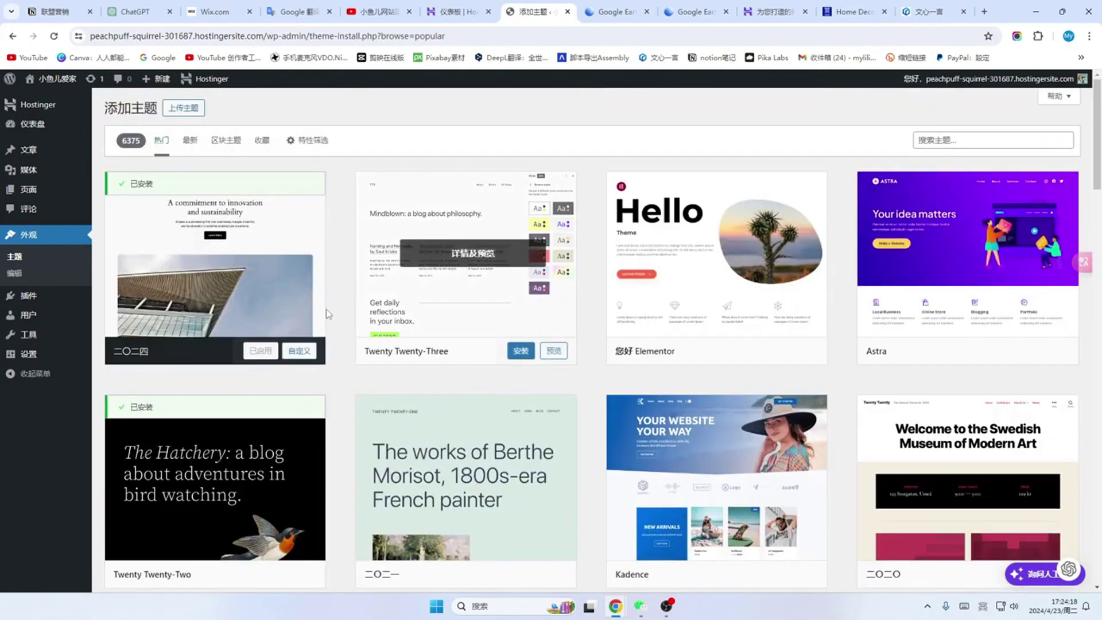
{"action": "left_click", "coordinate": [189, 140]}
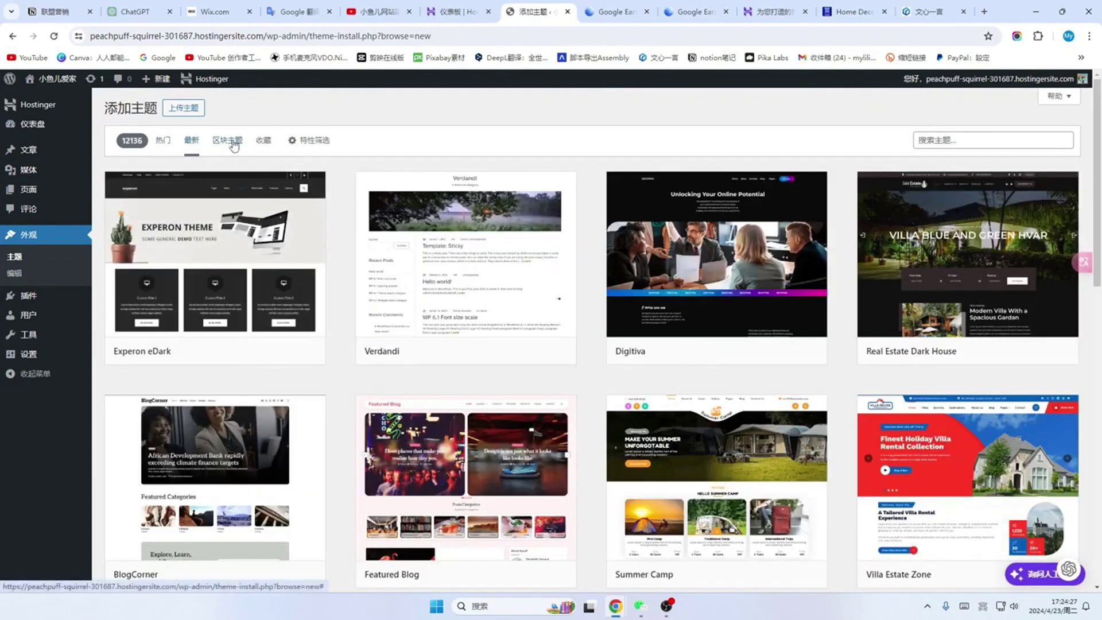
{"action": "left_click", "coordinate": [315, 144]}
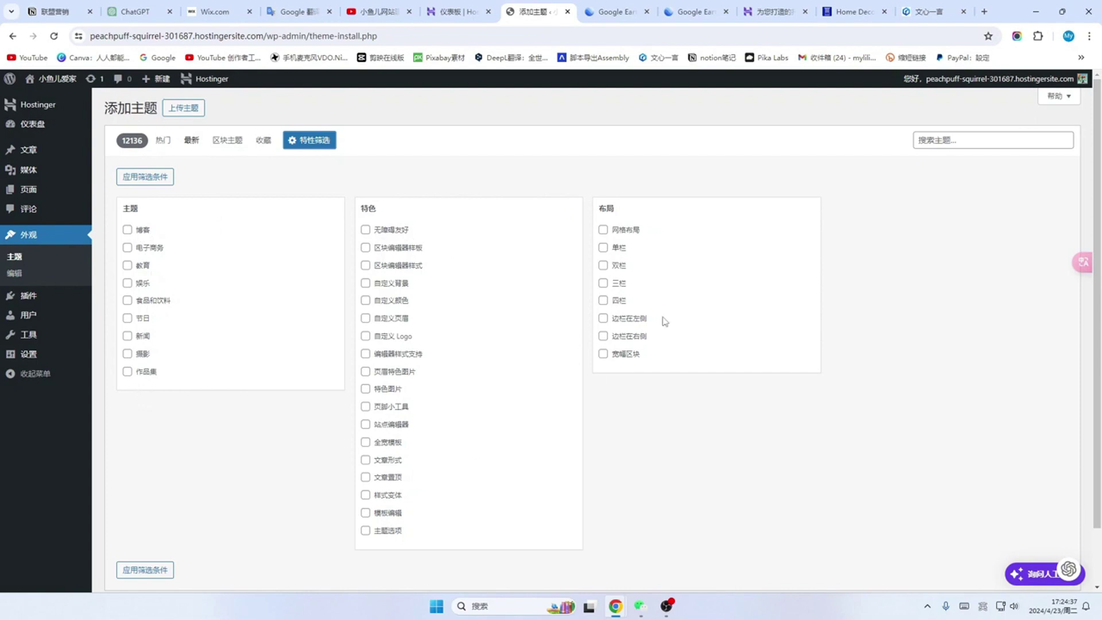
{"action": "left_click", "coordinate": [55, 237]}
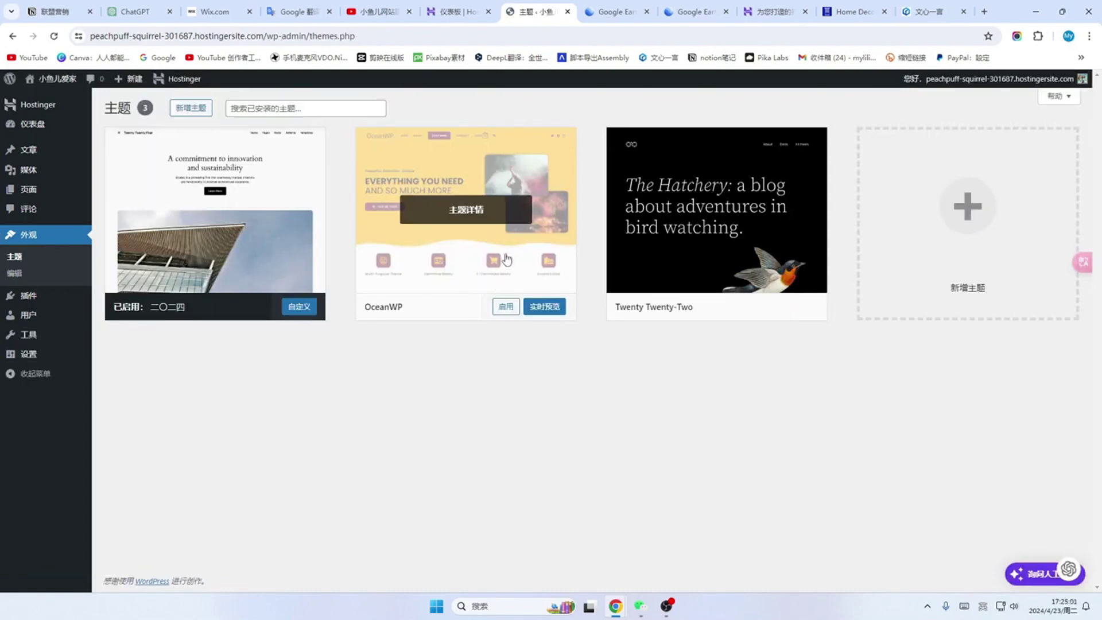
Step: Live-preview OceanWP, close the preview, and activate the OceanWP theme
{"action": "left_click", "coordinate": [547, 307]}
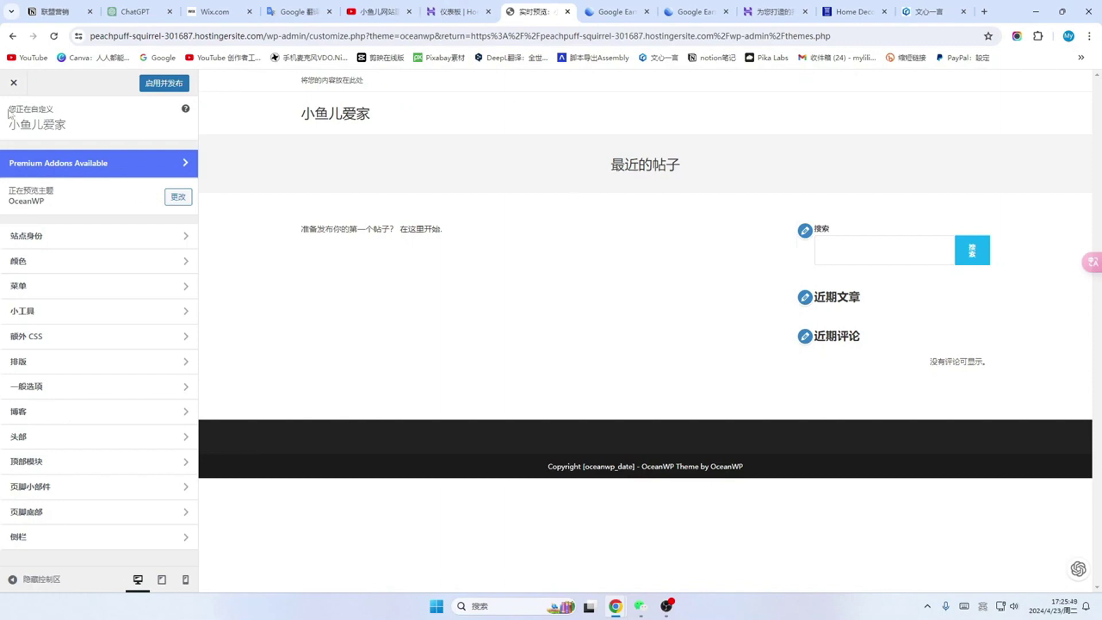
{"action": "left_click", "coordinate": [14, 88]}
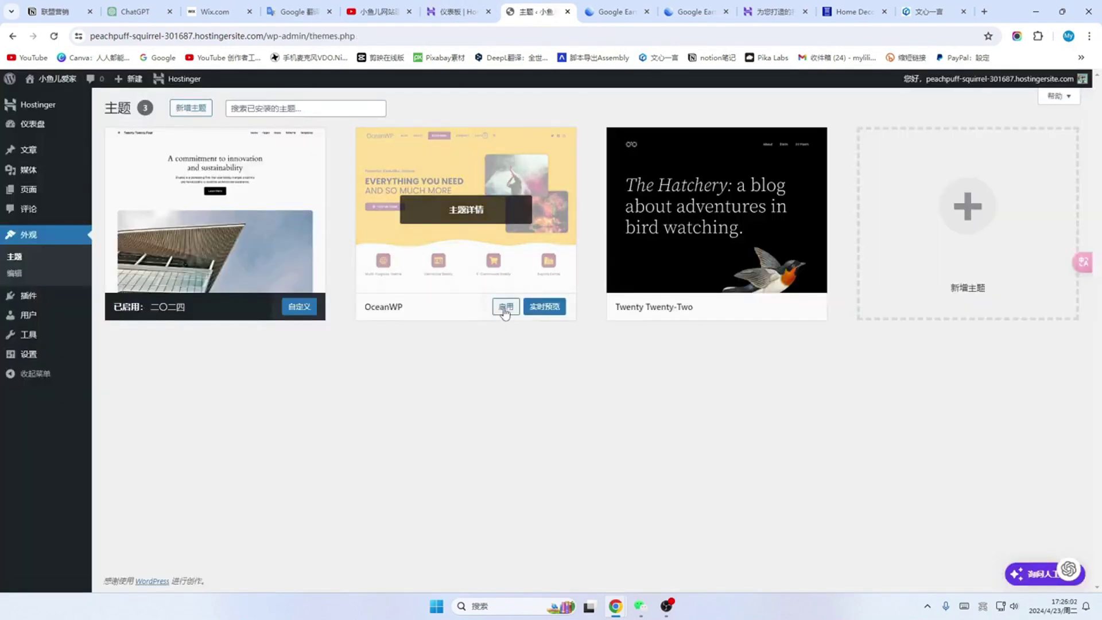
{"action": "left_click", "coordinate": [506, 308]}
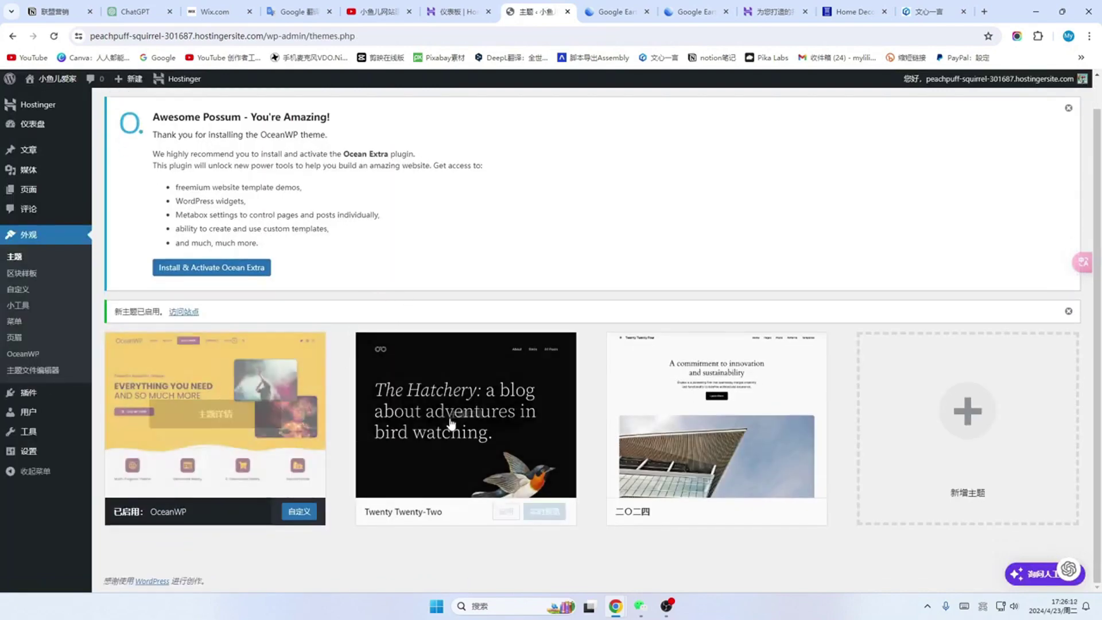
Step: Delete the Twenty Twenty-Two theme and confirm the removal
{"action": "mouse_move", "coordinate": [751, 428]}
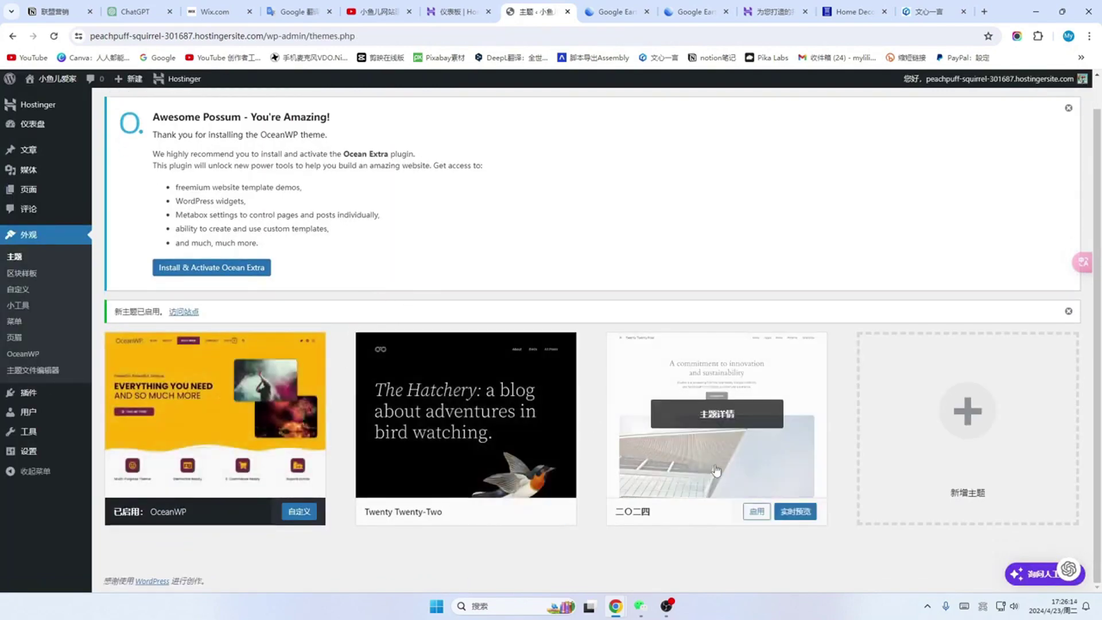
{"action": "mouse_move", "coordinate": [468, 484]}
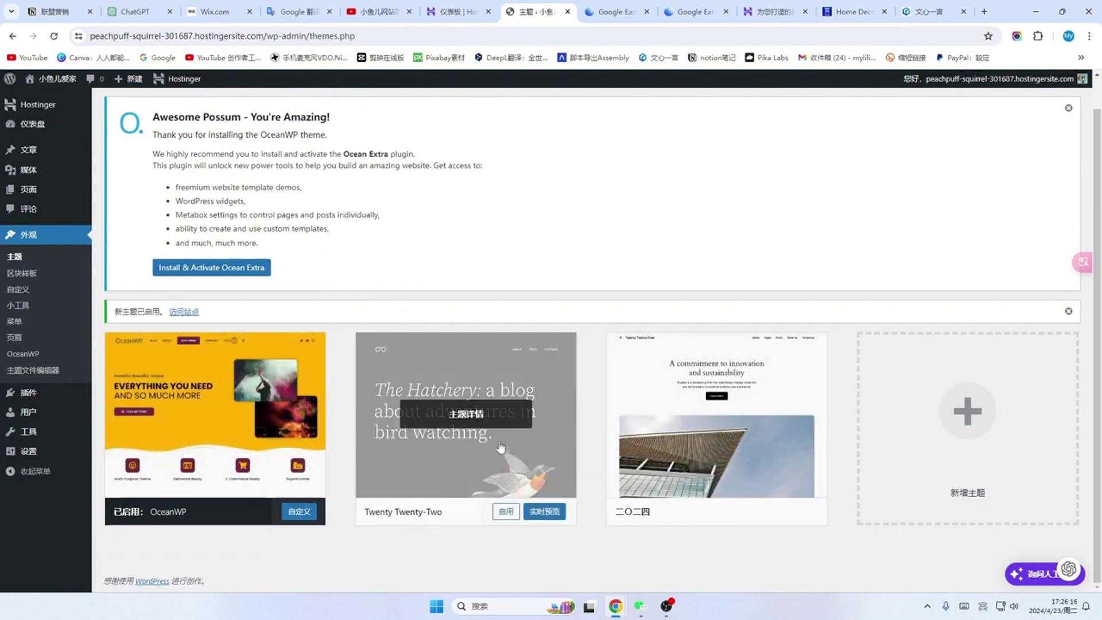
{"action": "left_click", "coordinate": [449, 454]}
{"action": "left_click", "coordinate": [612, 562]}
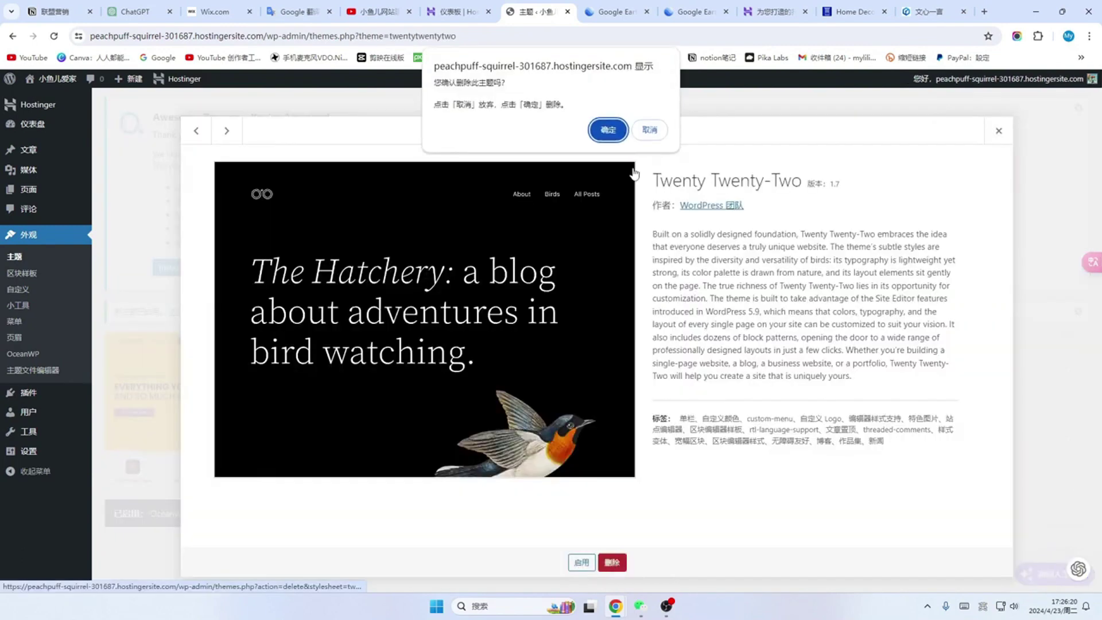
{"action": "left_click", "coordinate": [608, 131]}
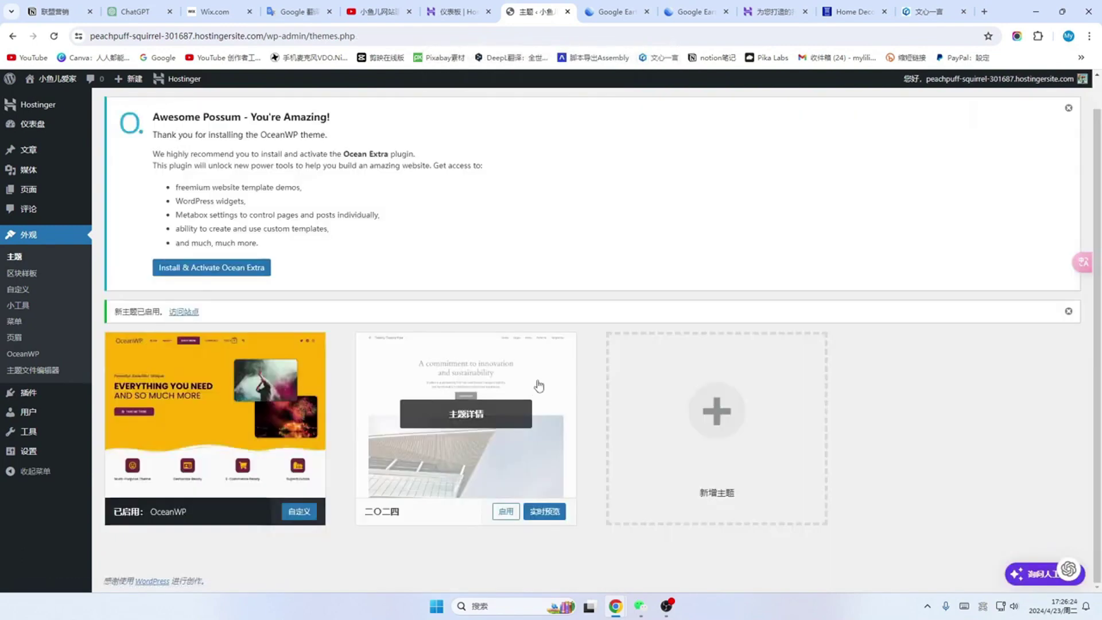
Step: Delete the Twenty Twenty-Four (二〇二四) theme and confirm, leaving only OceanWP
{"action": "left_click", "coordinate": [538, 385]}
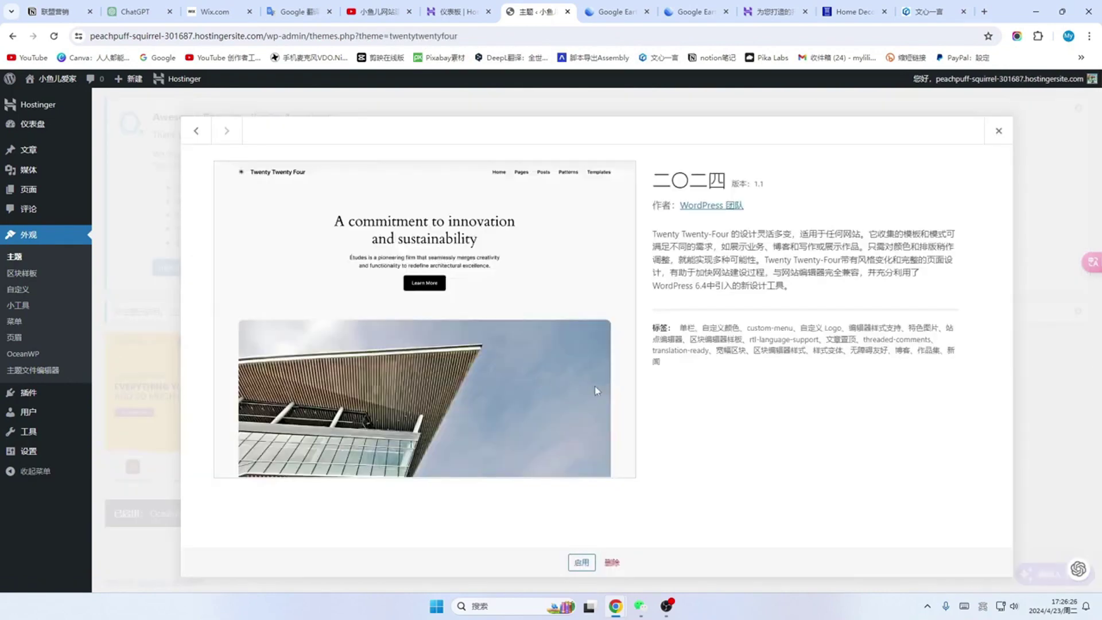
{"action": "left_click", "coordinate": [612, 562]}
{"action": "left_click", "coordinate": [615, 131]}
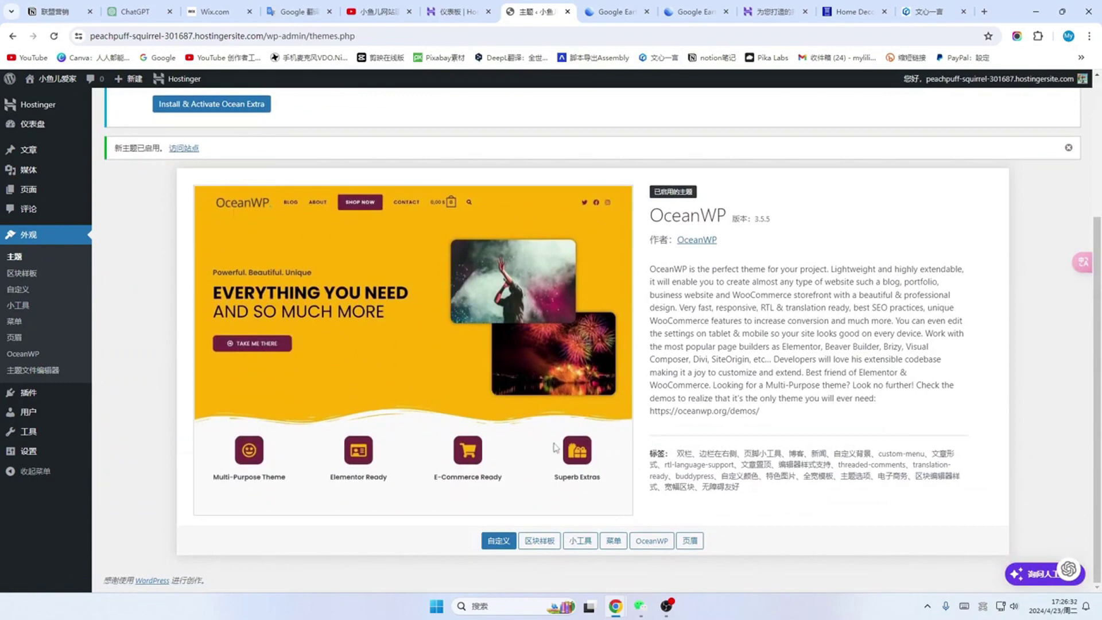
{"action": "mouse_move", "coordinate": [52, 79]}
{"action": "left_click", "coordinate": [41, 100]}
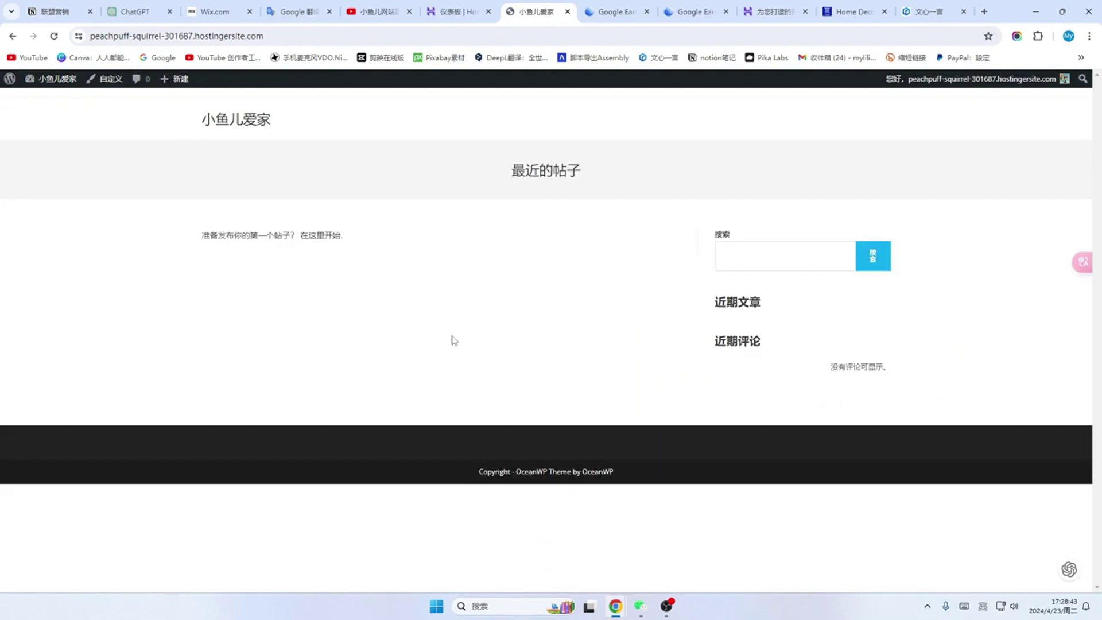
{"action": "left_click", "coordinate": [856, 12]}
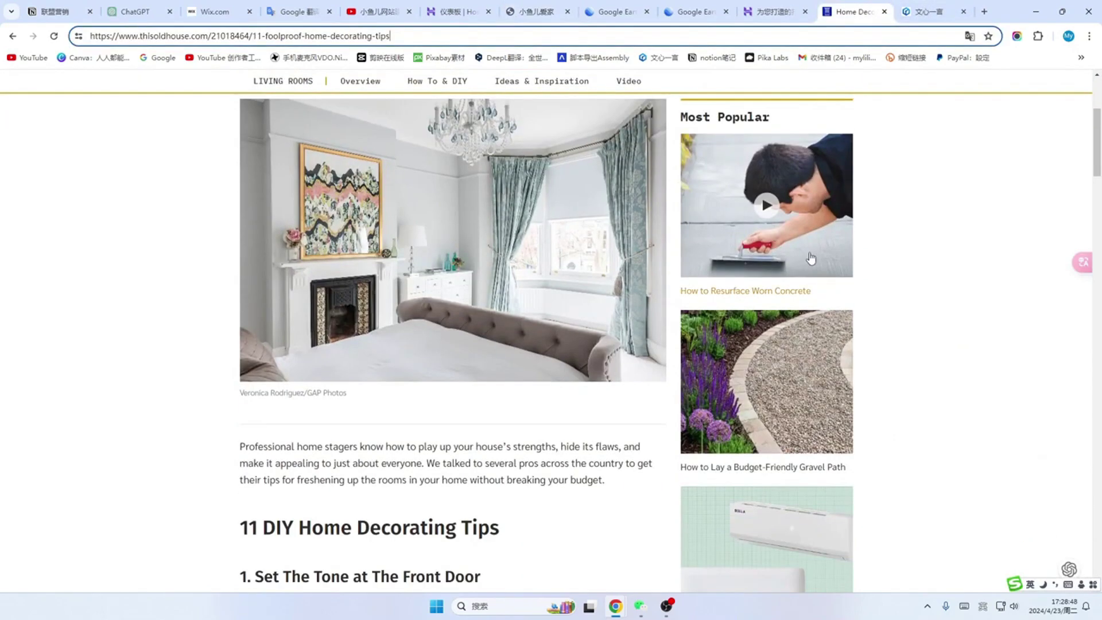
{"action": "scroll", "coordinate": [827, 265], "scroll_direction": "down", "scroll_amount": 5}
{"action": "scroll", "coordinate": [828, 265], "scroll_direction": "down", "scroll_amount": 10}
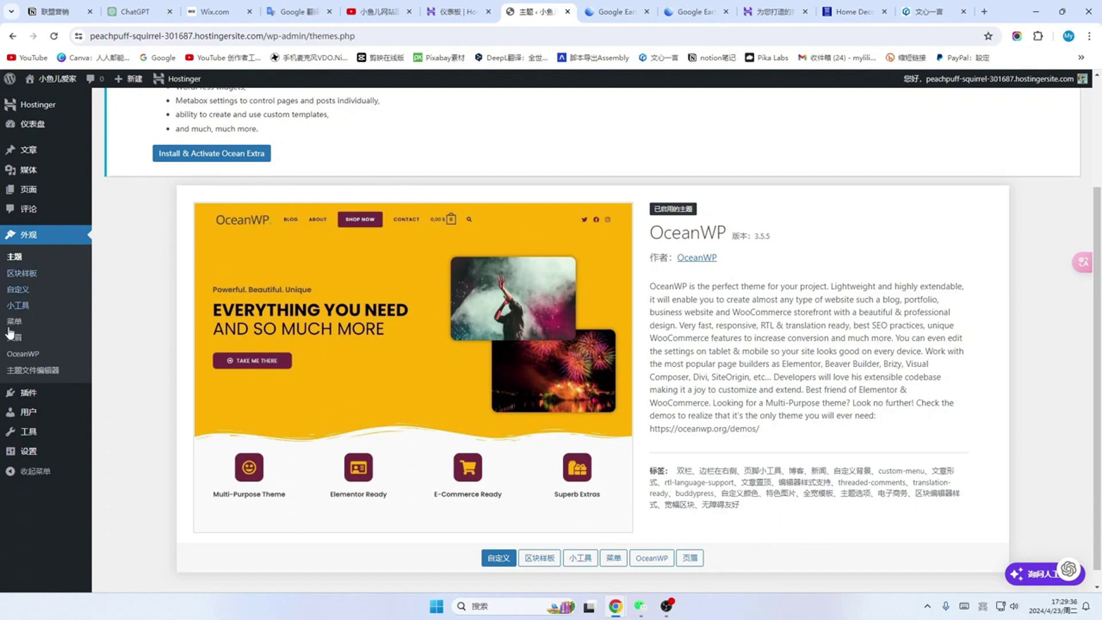
Step: Open 插件 and look over the Hostinger and Hostinger AI assistant plugin entries
{"action": "left_click", "coordinate": [32, 395]}
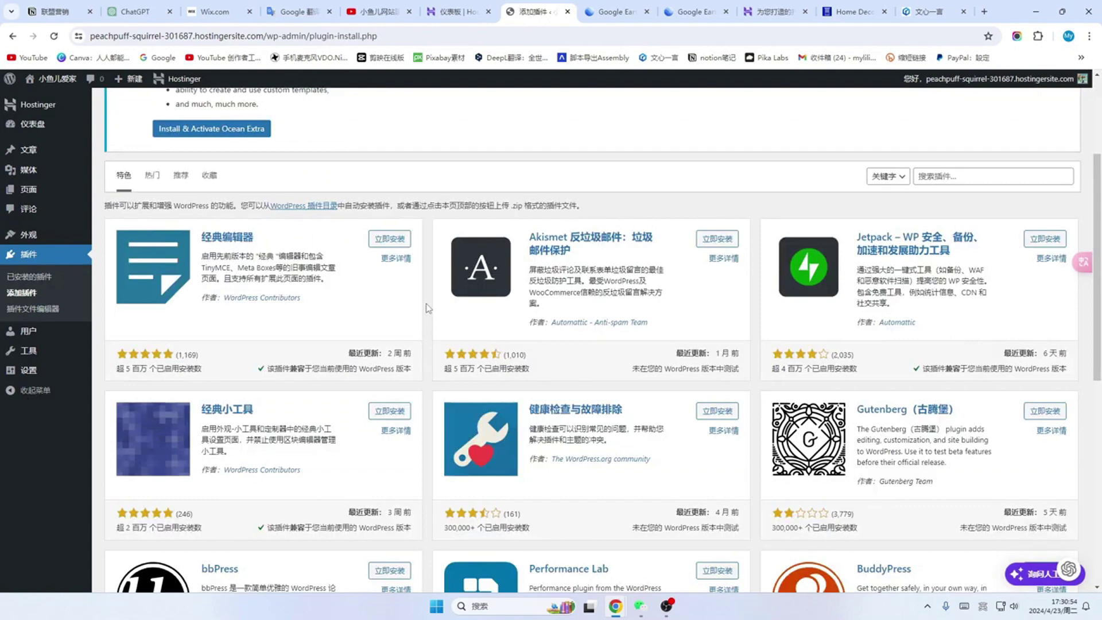
{"action": "scroll", "coordinate": [428, 308], "scroll_direction": "down", "scroll_amount": 1}
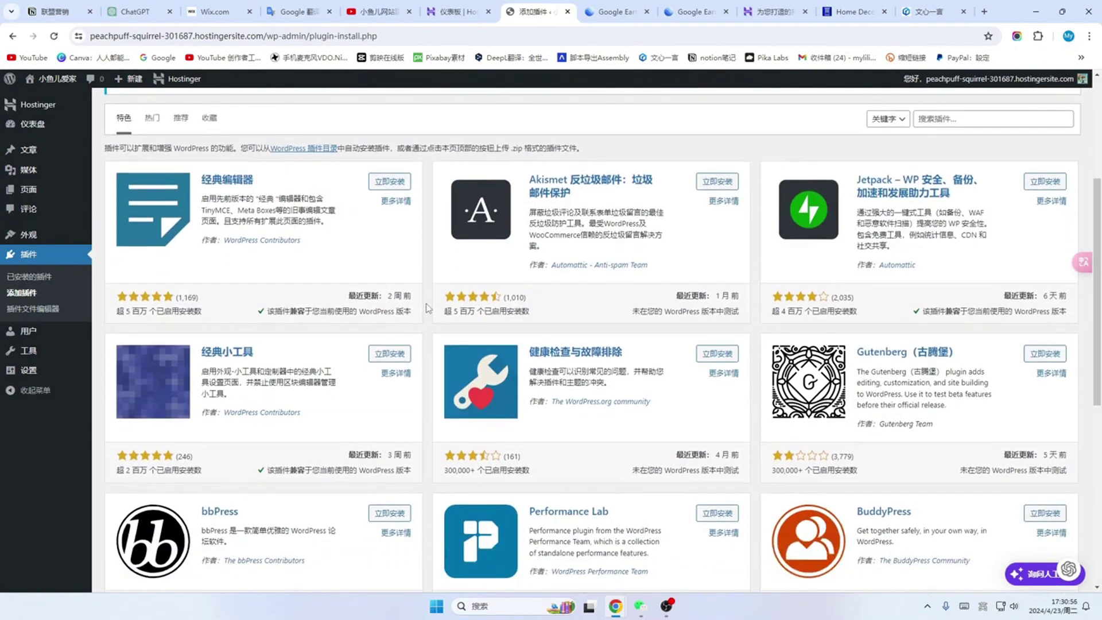
{"action": "scroll", "coordinate": [428, 309], "scroll_direction": "down", "scroll_amount": 2}
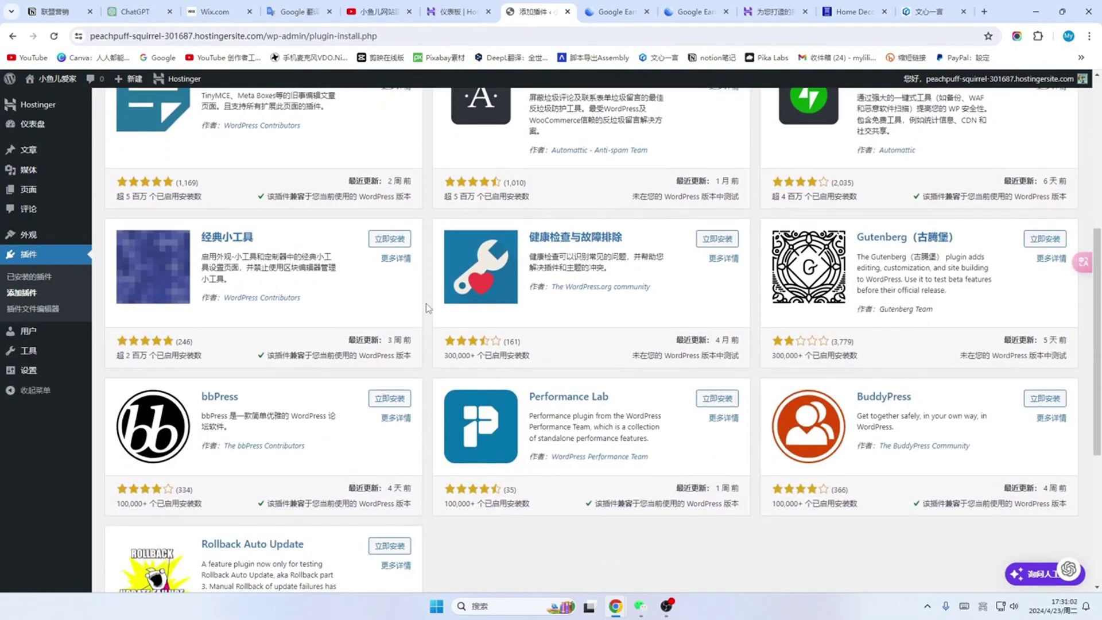
{"action": "scroll", "coordinate": [428, 308], "scroll_direction": "down", "scroll_amount": 1}
{"action": "scroll", "coordinate": [428, 309], "scroll_direction": "up", "scroll_amount": 2}
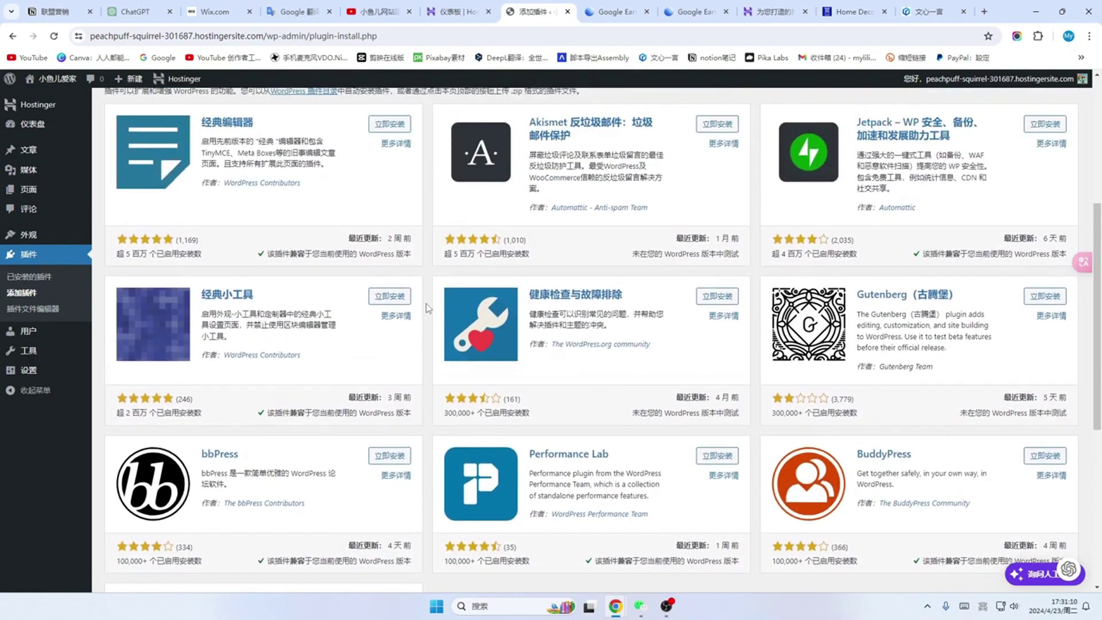
{"action": "scroll", "coordinate": [428, 308], "scroll_direction": "up", "scroll_amount": 1}
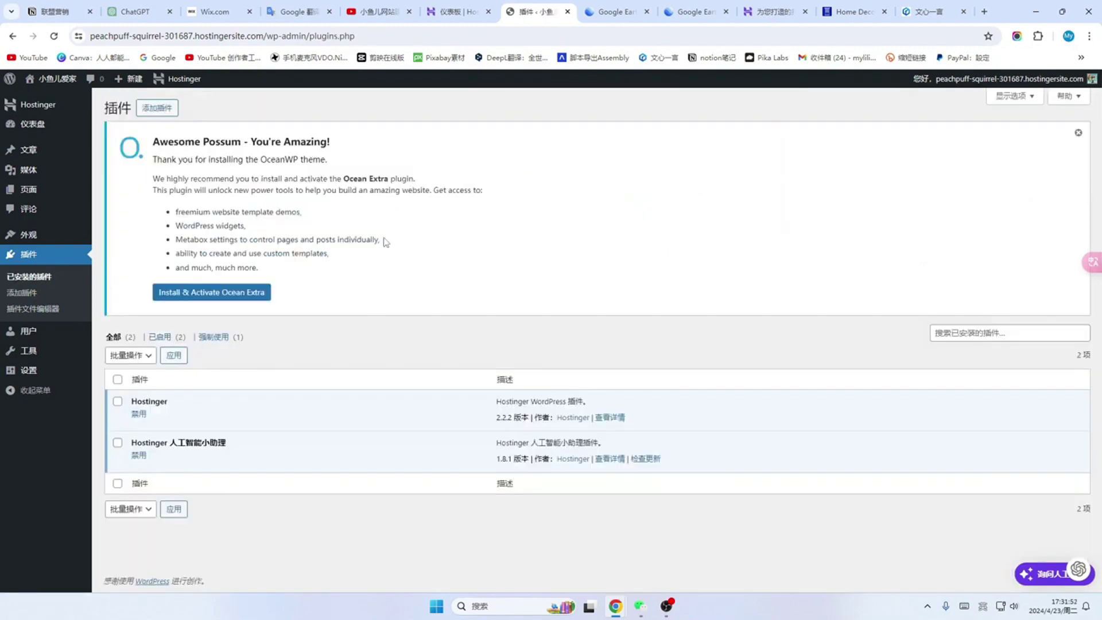
Step: Search the plugin directory for 'element', then install and activate Elementor
{"action": "left_click", "coordinate": [157, 109]}
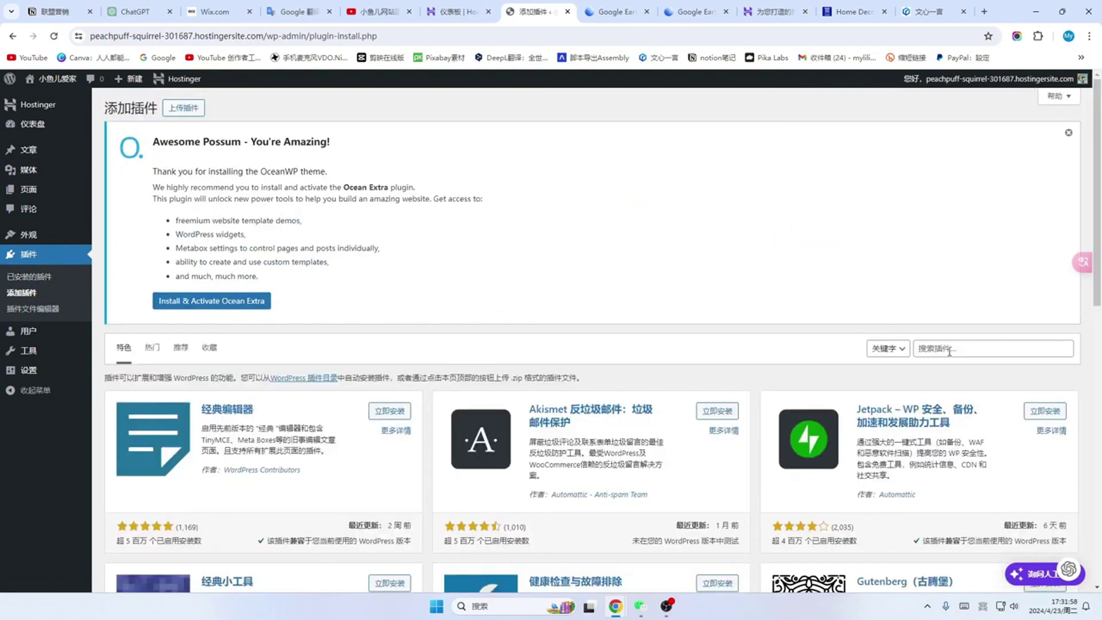
{"action": "left_click", "coordinate": [959, 346]}
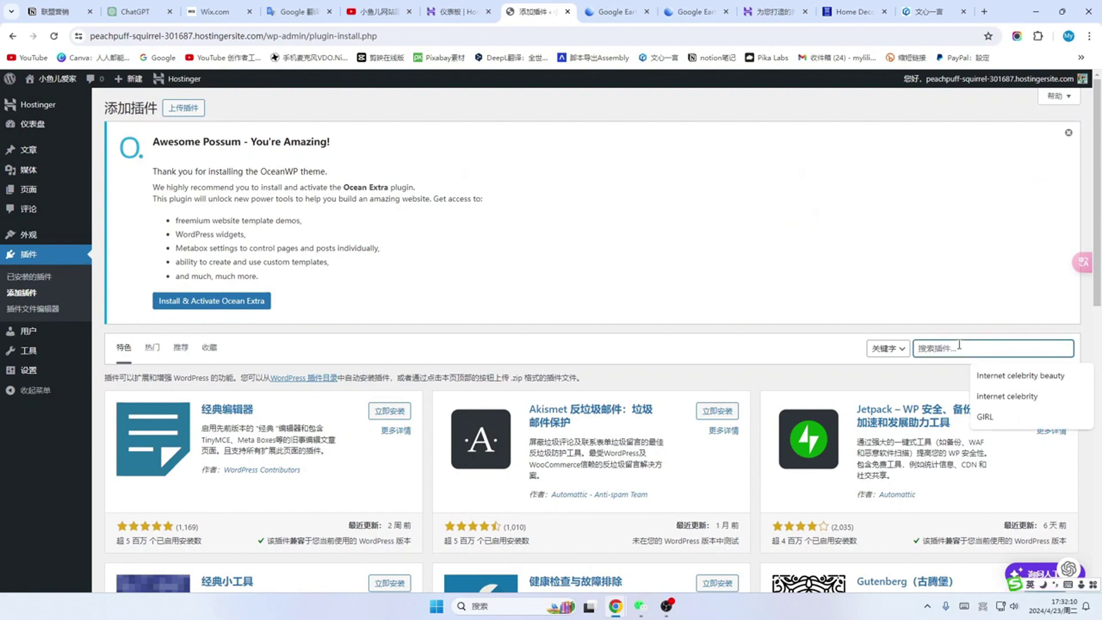
{"action": "type", "text": "element"}
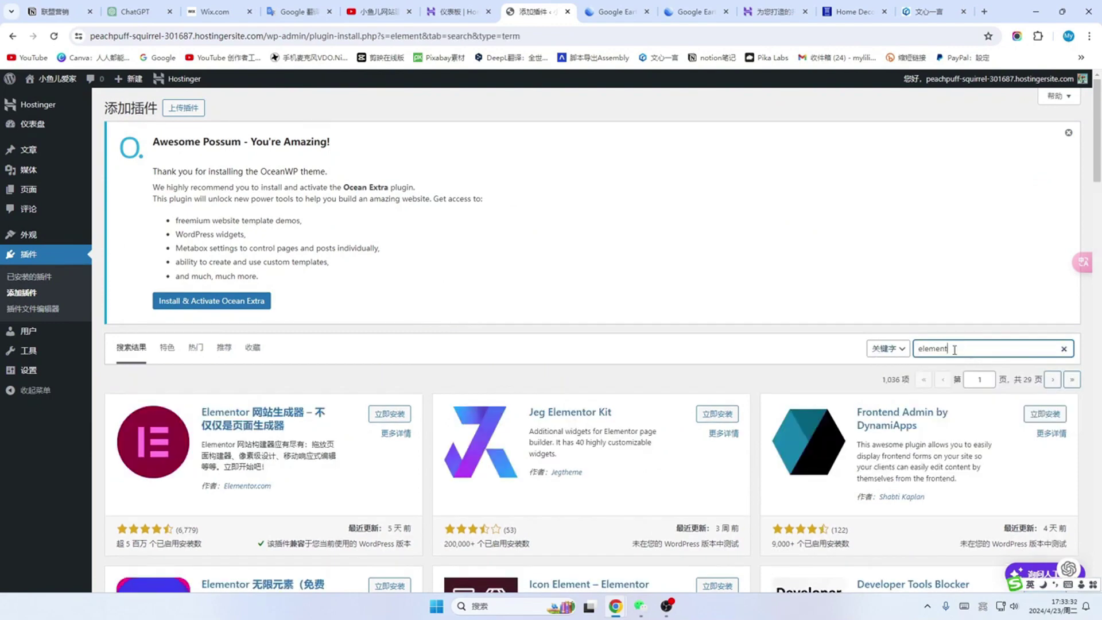
{"action": "scroll", "coordinate": [146, 376], "scroll_direction": "down", "scroll_amount": 1}
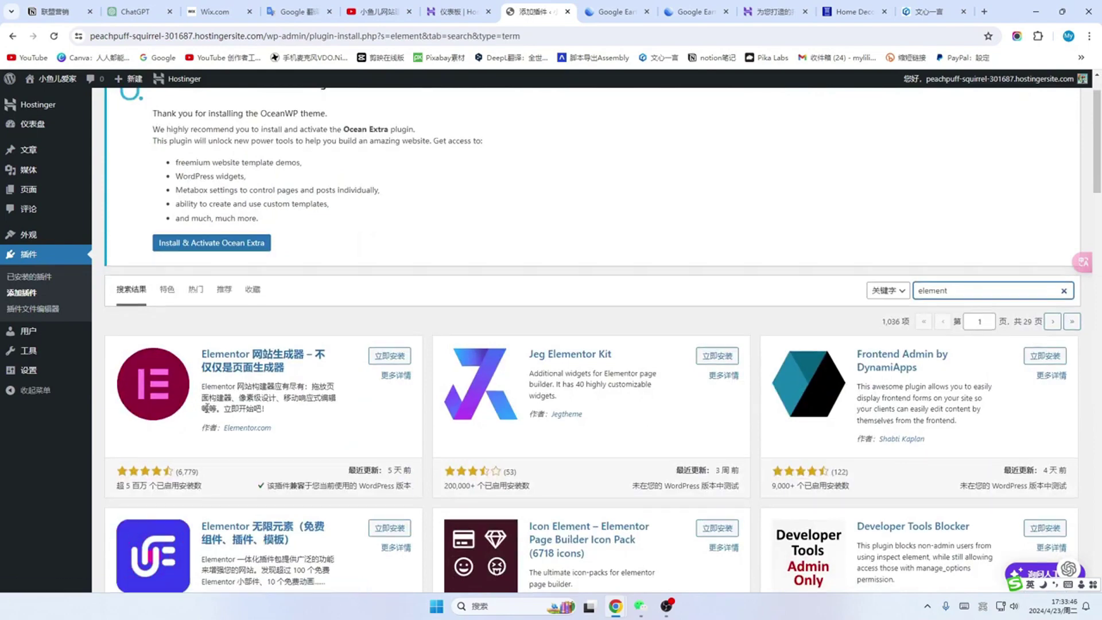
{"action": "scroll", "coordinate": [241, 402], "scroll_direction": "down", "scroll_amount": 1}
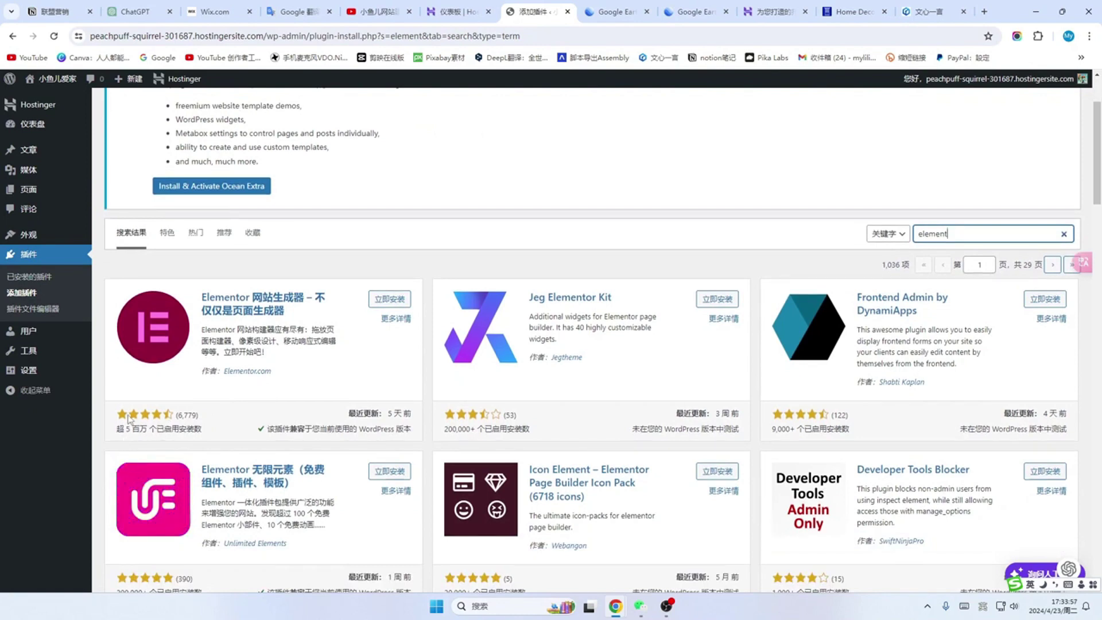
{"action": "scroll", "coordinate": [169, 413], "scroll_direction": "down", "scroll_amount": 1}
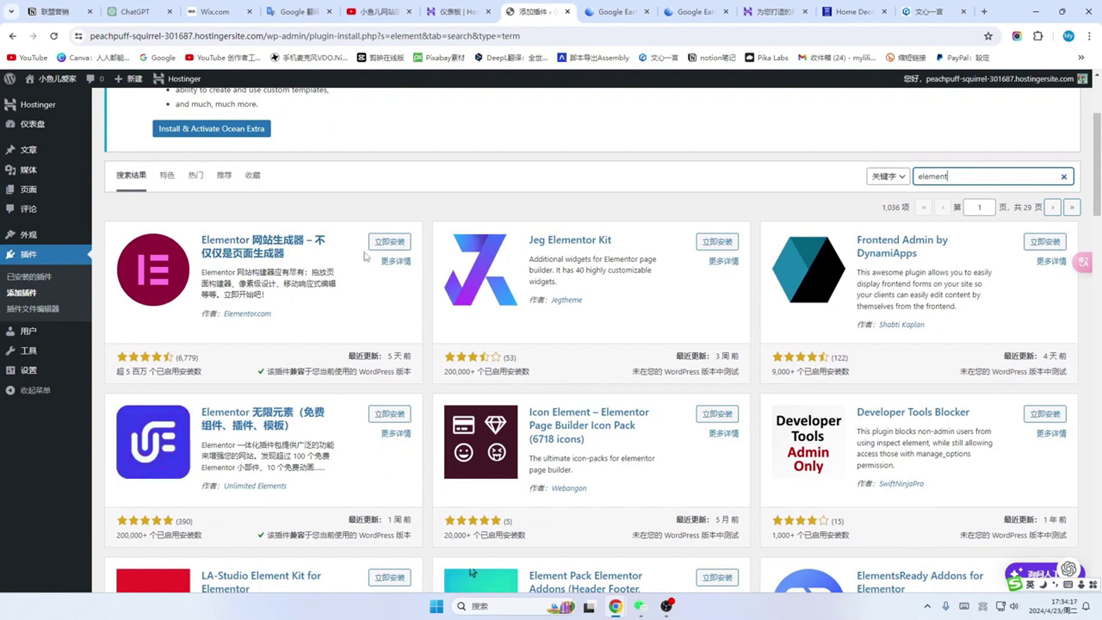
{"action": "left_click", "coordinate": [394, 246]}
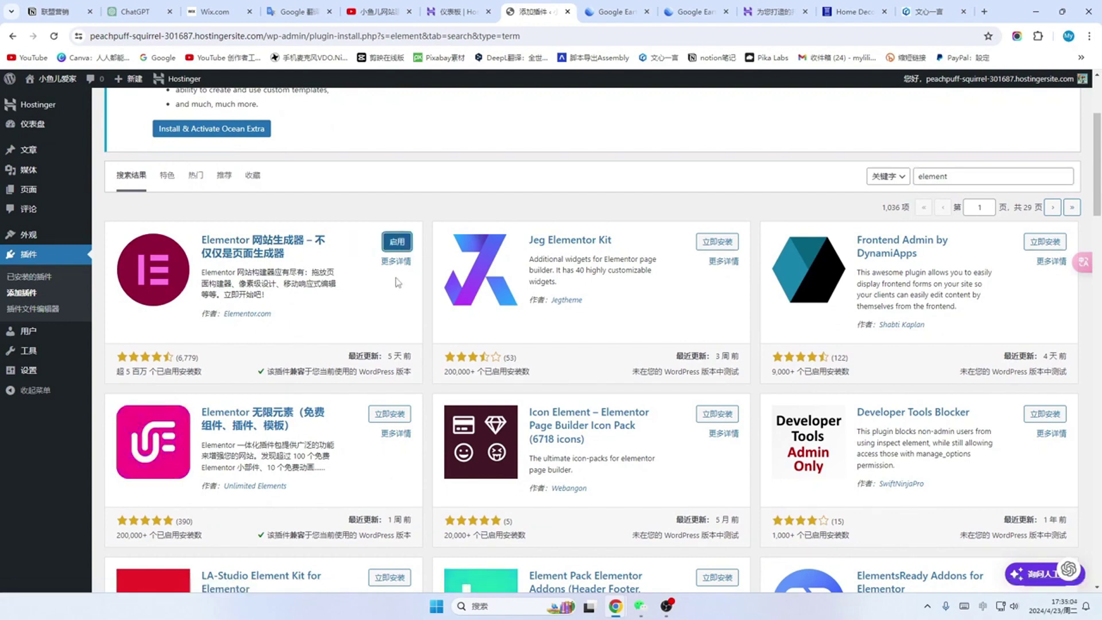
{"action": "left_click", "coordinate": [397, 243]}
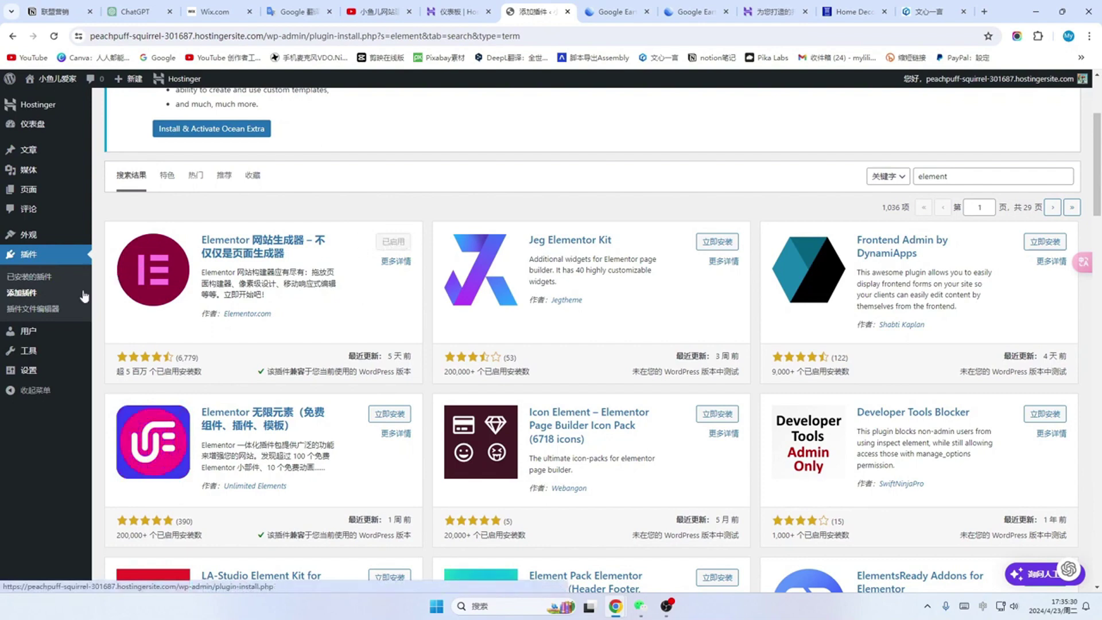
{"action": "left_click", "coordinate": [35, 279]}
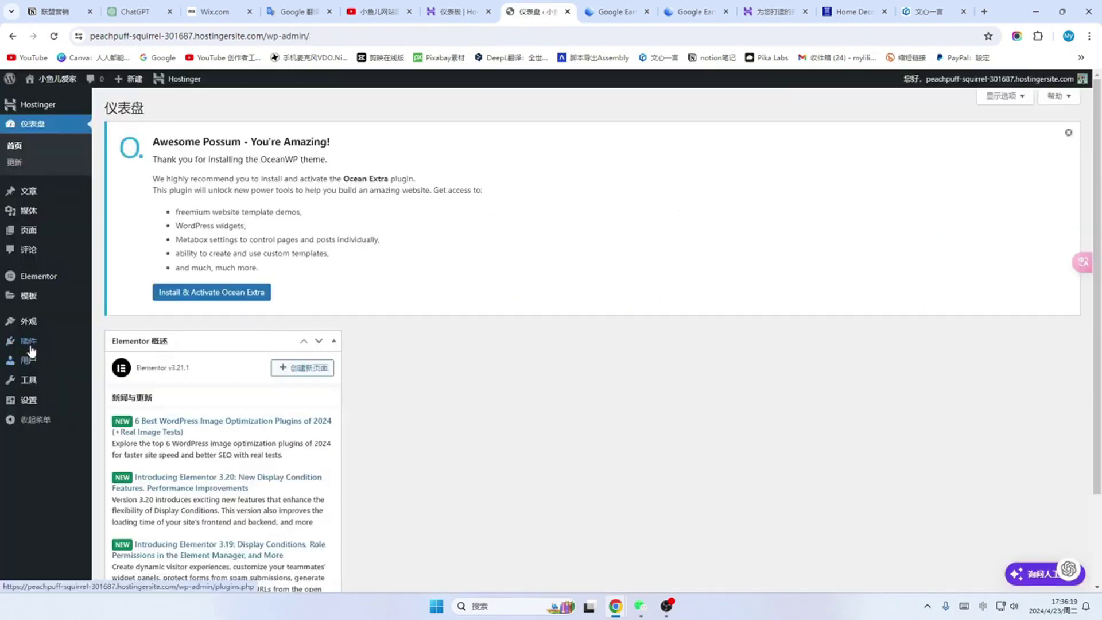
Step: Search plugins for 'ocean extra', install and activate Ocean Extra, then view installed plugins
{"action": "left_click", "coordinate": [31, 345]}
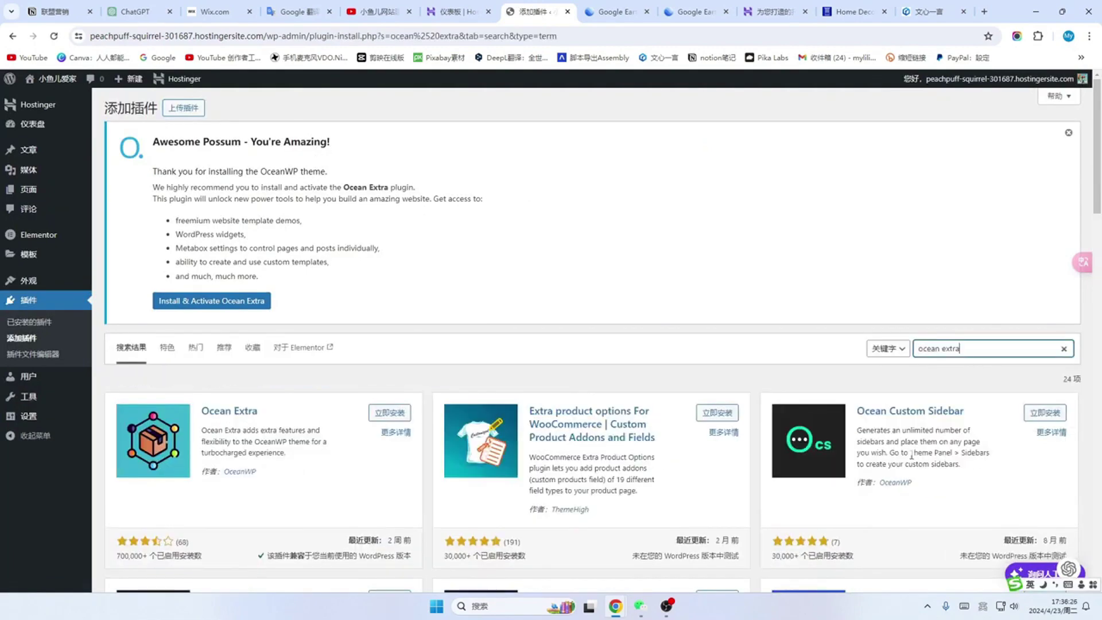
{"action": "triple_click", "coordinate": [974, 355]}
{"action": "scroll", "coordinate": [971, 350], "scroll_direction": "down", "scroll_amount": 1}
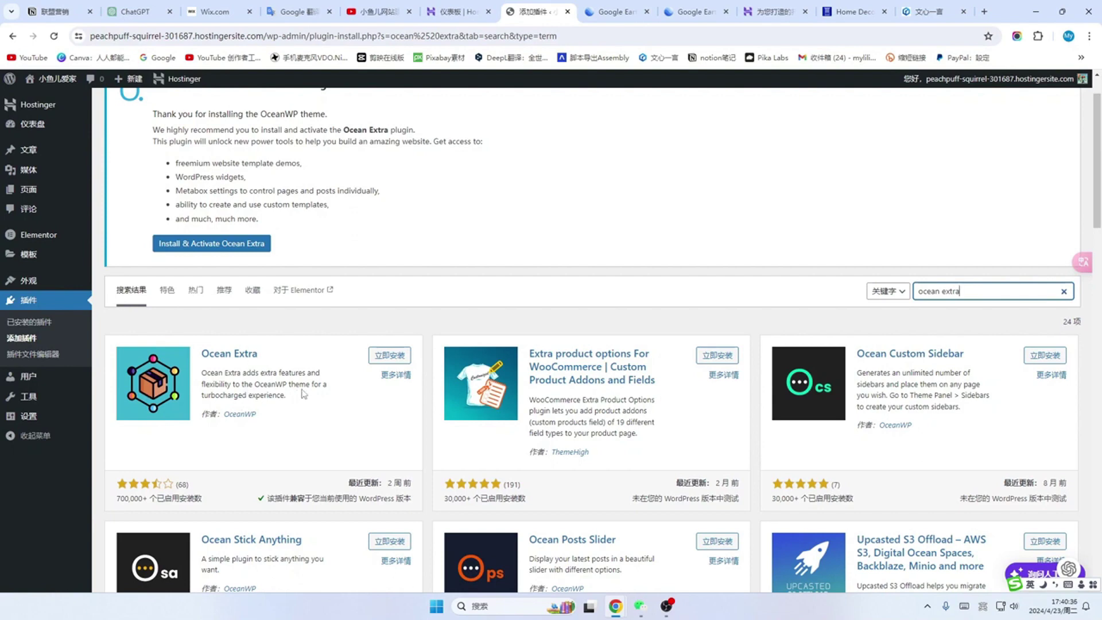
{"action": "scroll", "coordinate": [305, 390], "scroll_direction": "down", "scroll_amount": 1}
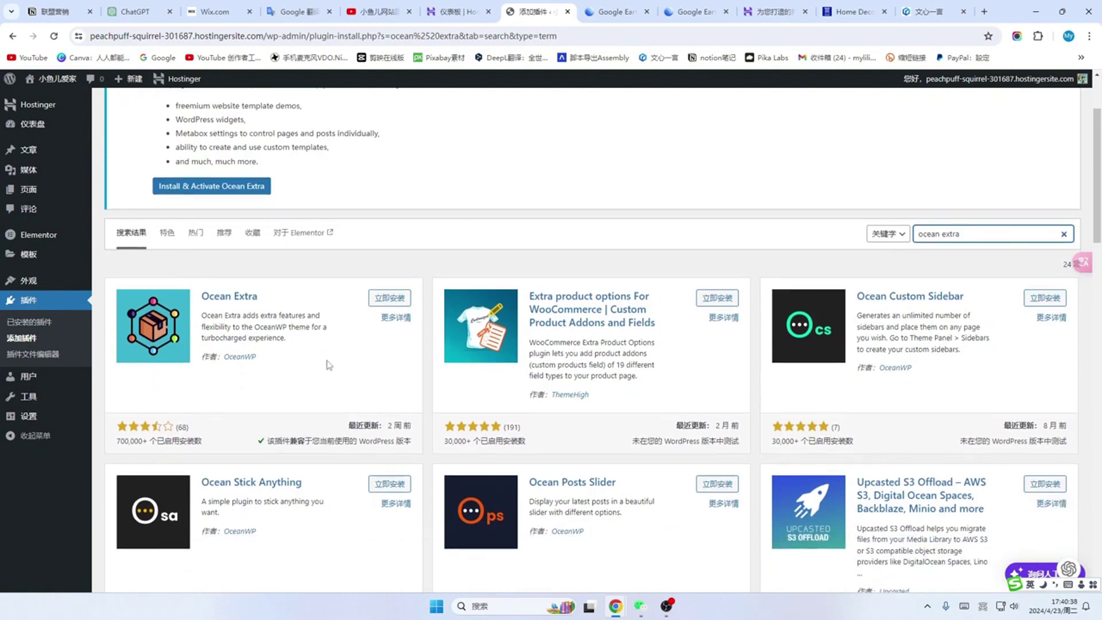
{"action": "left_click", "coordinate": [386, 299]}
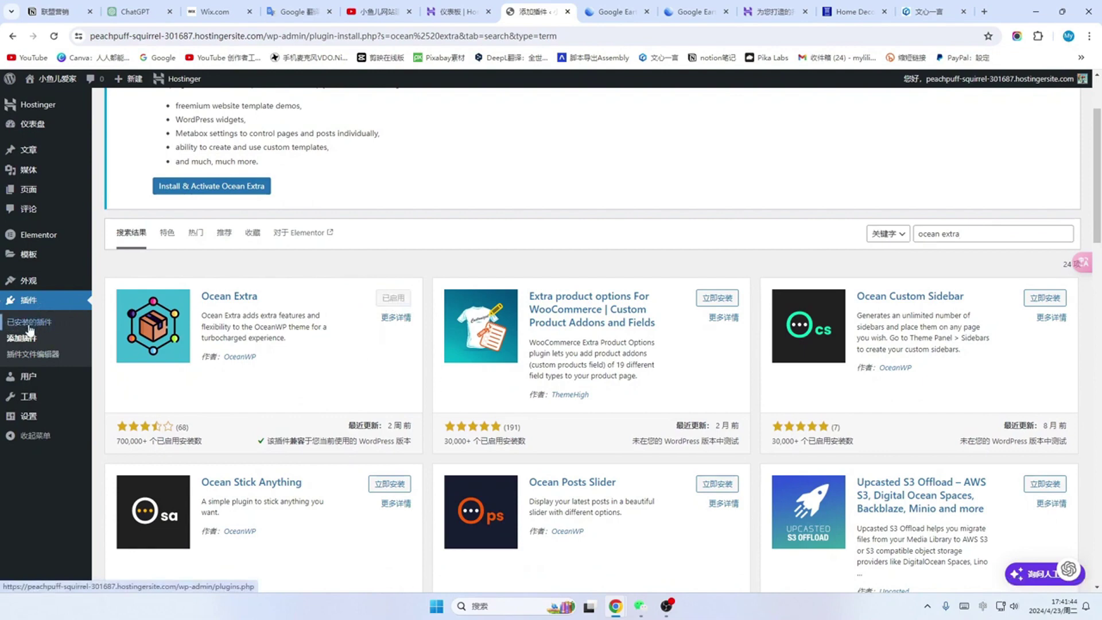
{"action": "left_click", "coordinate": [30, 325]}
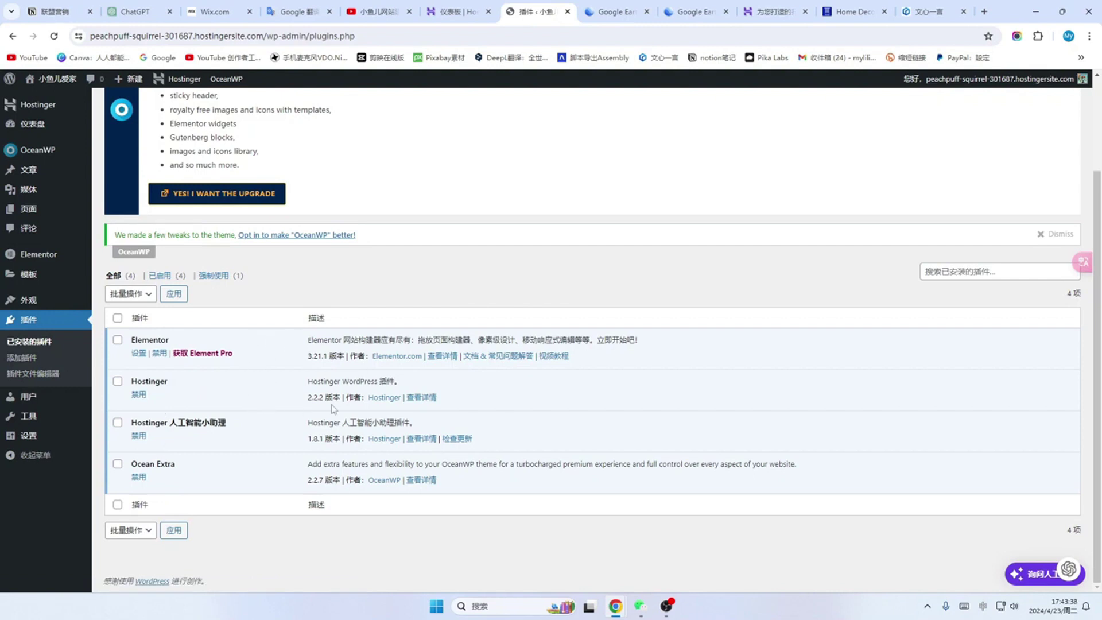
Step: Confirm Elementor, Hostinger, Hostinger AI assistant and Ocean Extra are active, then go to Posts
{"action": "left_click", "coordinate": [32, 175]}
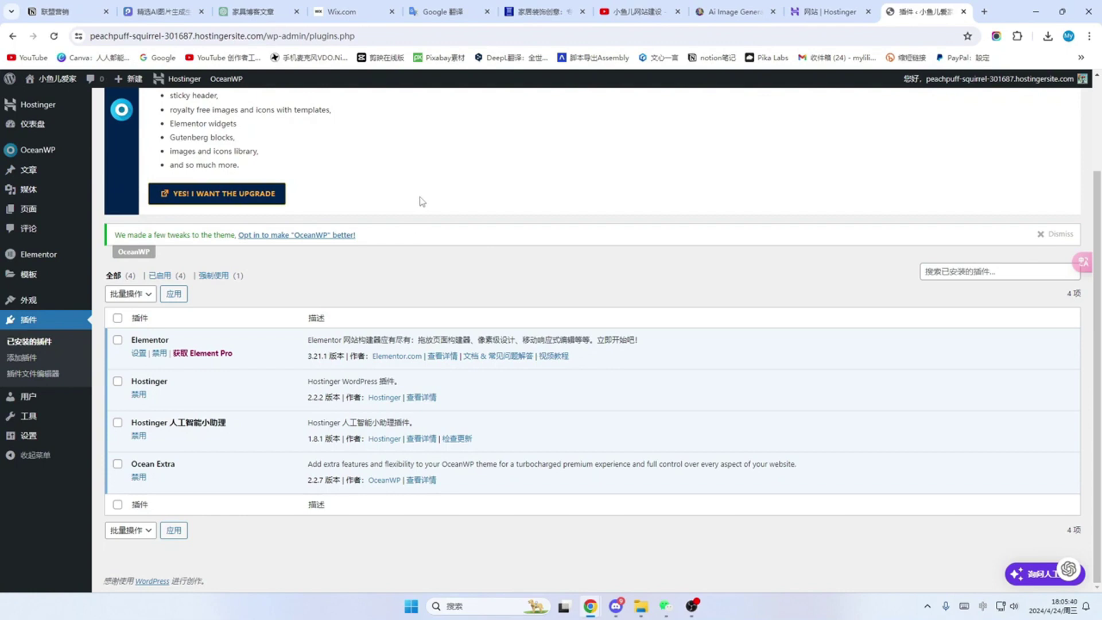
Step: Open All Posts and scroll through the three published furniture posts with their images
{"action": "left_click", "coordinate": [28, 173]}
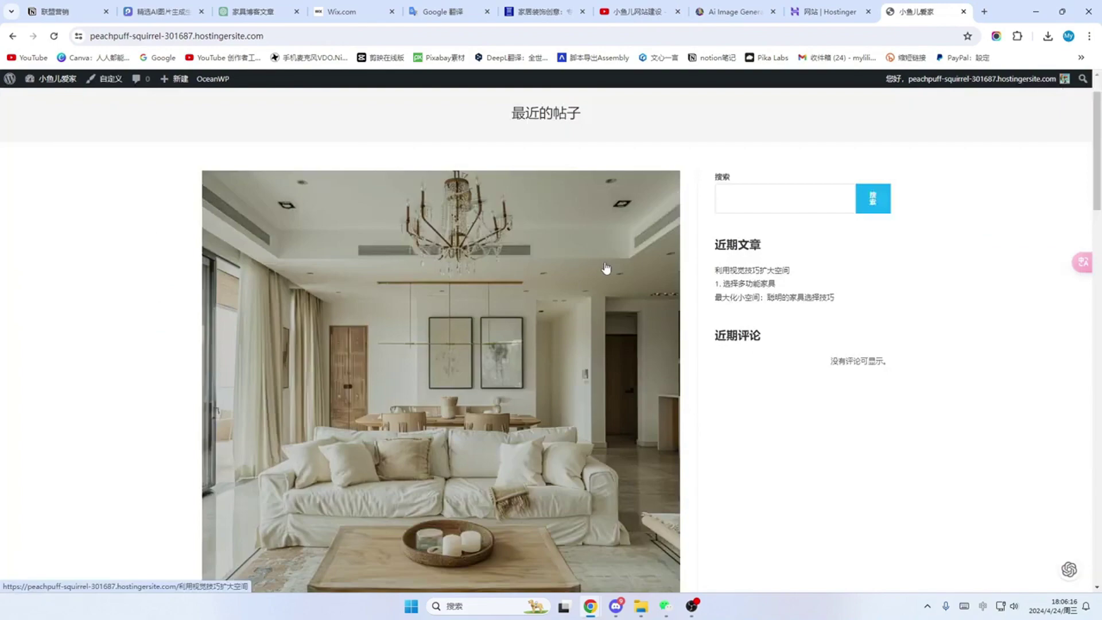
{"action": "scroll", "coordinate": [607, 267], "scroll_direction": "down", "scroll_amount": 4}
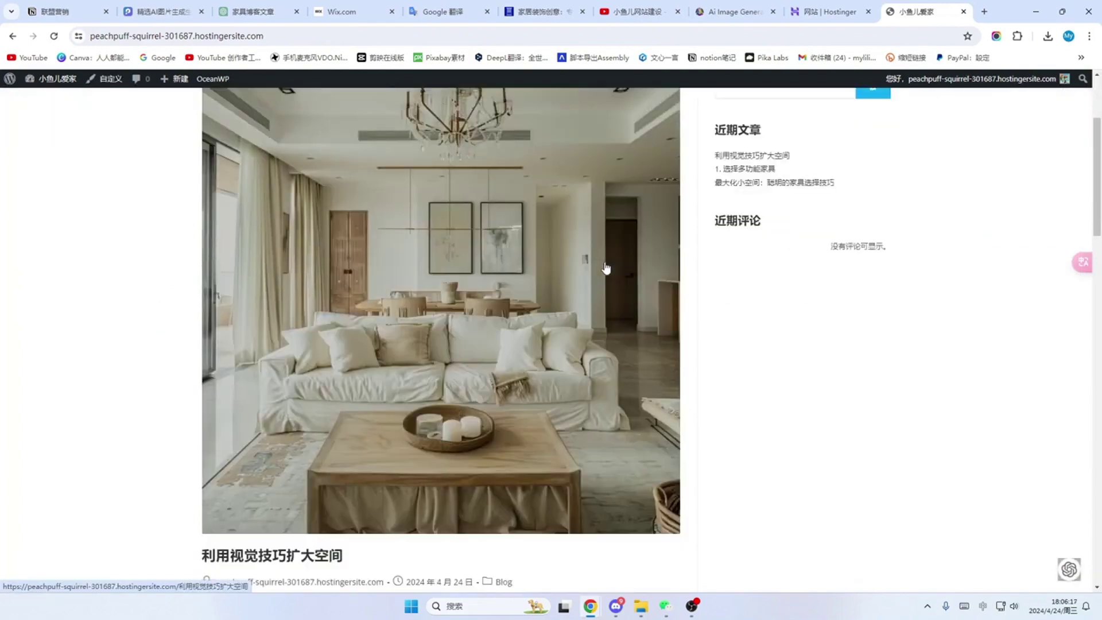
{"action": "scroll", "coordinate": [606, 267], "scroll_direction": "down", "scroll_amount": 3}
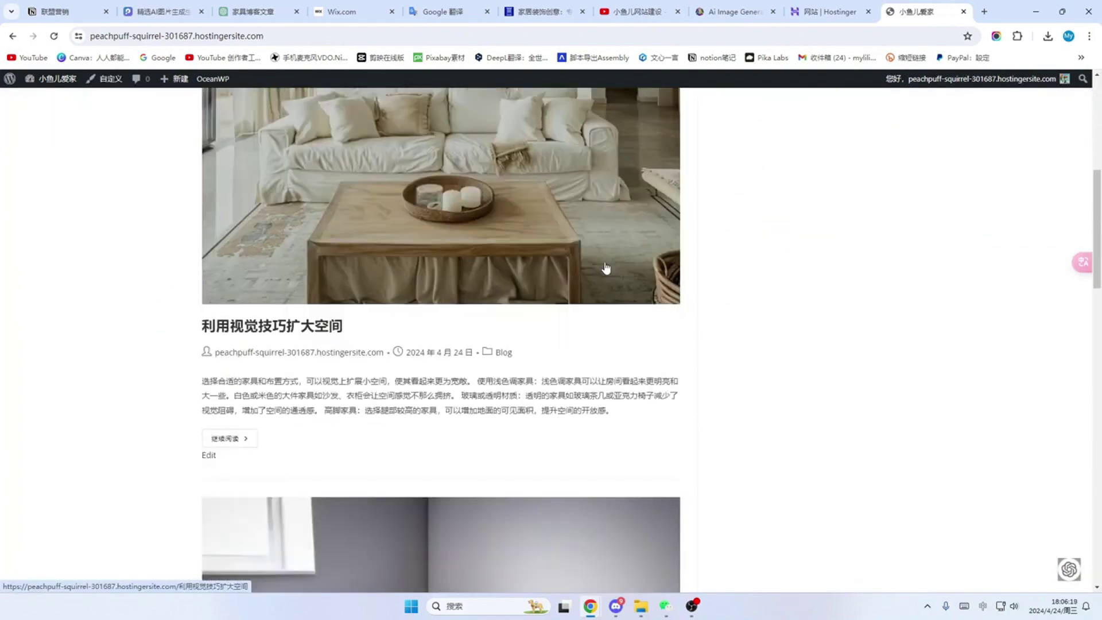
{"action": "scroll", "coordinate": [606, 268], "scroll_direction": "up", "scroll_amount": 3}
{"action": "scroll", "coordinate": [606, 268], "scroll_direction": "down", "scroll_amount": 7}
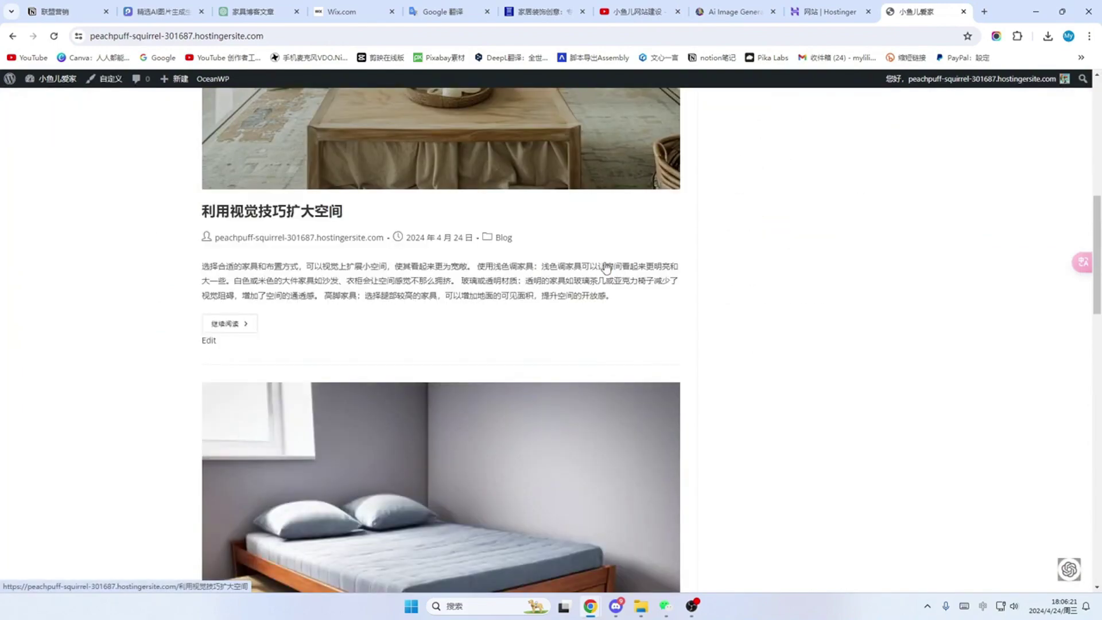
{"action": "scroll", "coordinate": [606, 267], "scroll_direction": "down", "scroll_amount": 11}
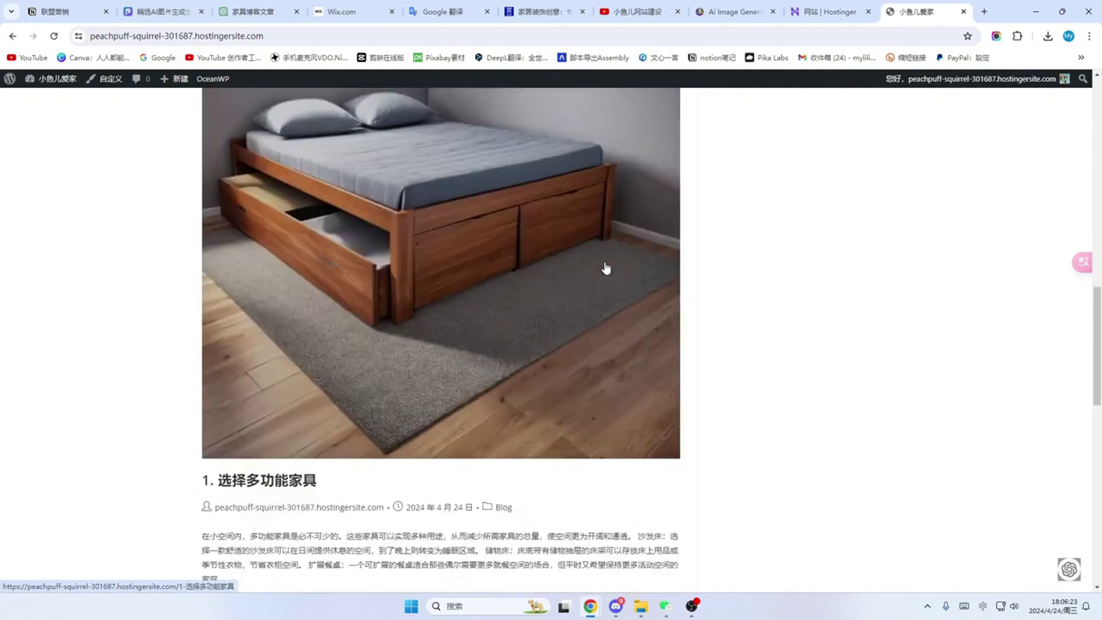
{"action": "scroll", "coordinate": [607, 268], "scroll_direction": "down", "scroll_amount": 2}
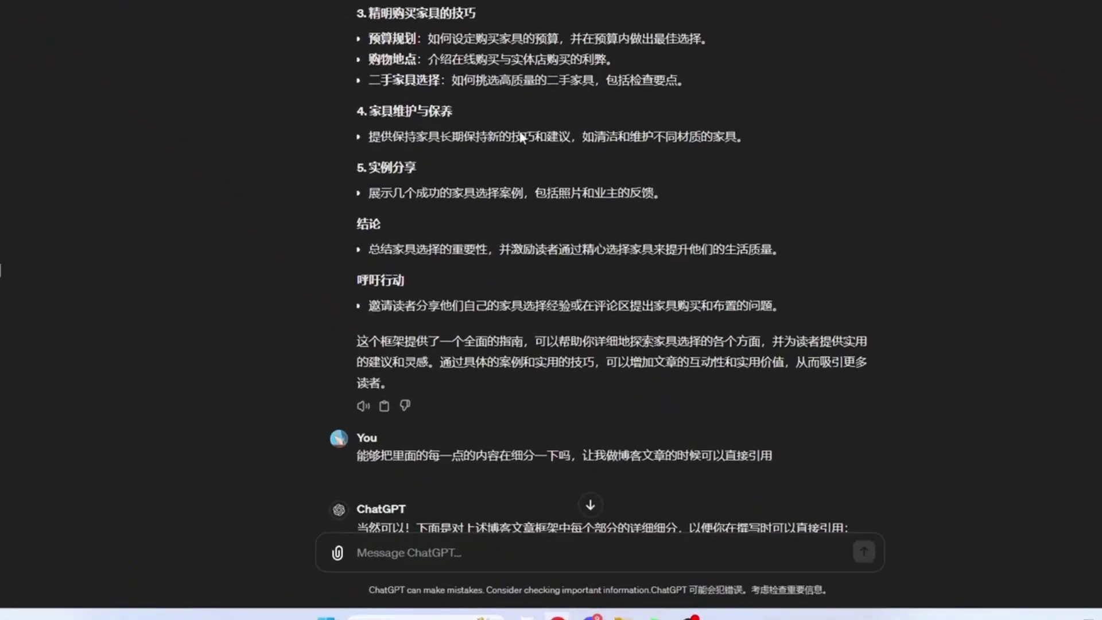
Step: Scroll up and down the ChatGPT conversation reviewing the furniture blog framework and outlines
{"action": "scroll", "coordinate": [623, 193], "scroll_direction": "up", "scroll_amount": 9}
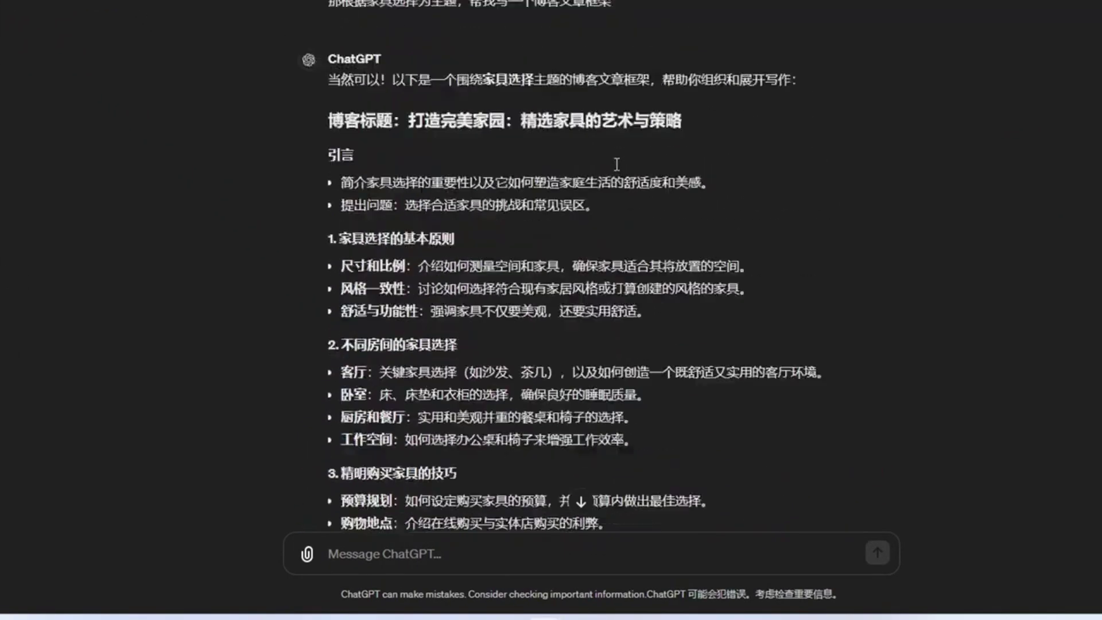
{"action": "scroll", "coordinate": [616, 165], "scroll_direction": "up", "scroll_amount": 15}
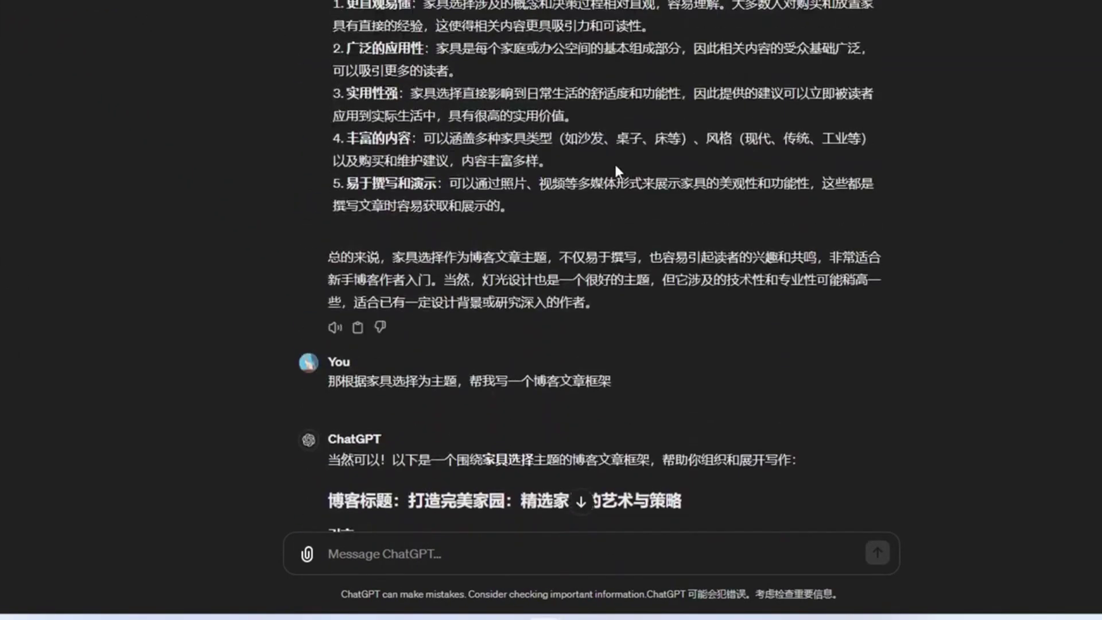
{"action": "scroll", "coordinate": [668, 260], "scroll_direction": "up", "scroll_amount": 15}
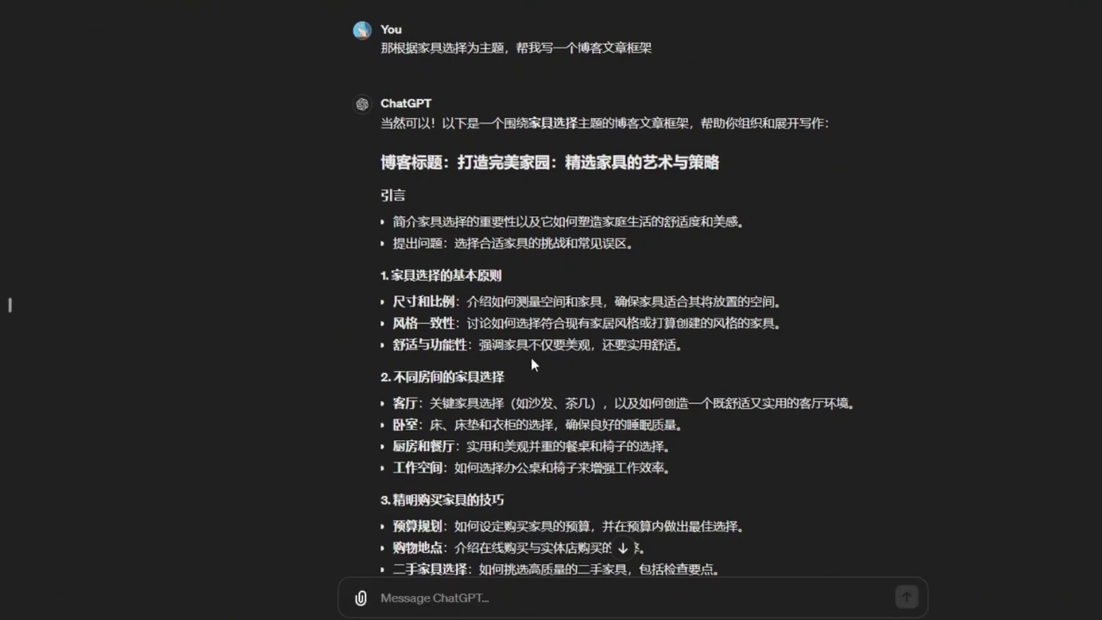
{"action": "scroll", "coordinate": [505, 209], "scroll_direction": "down", "scroll_amount": 2}
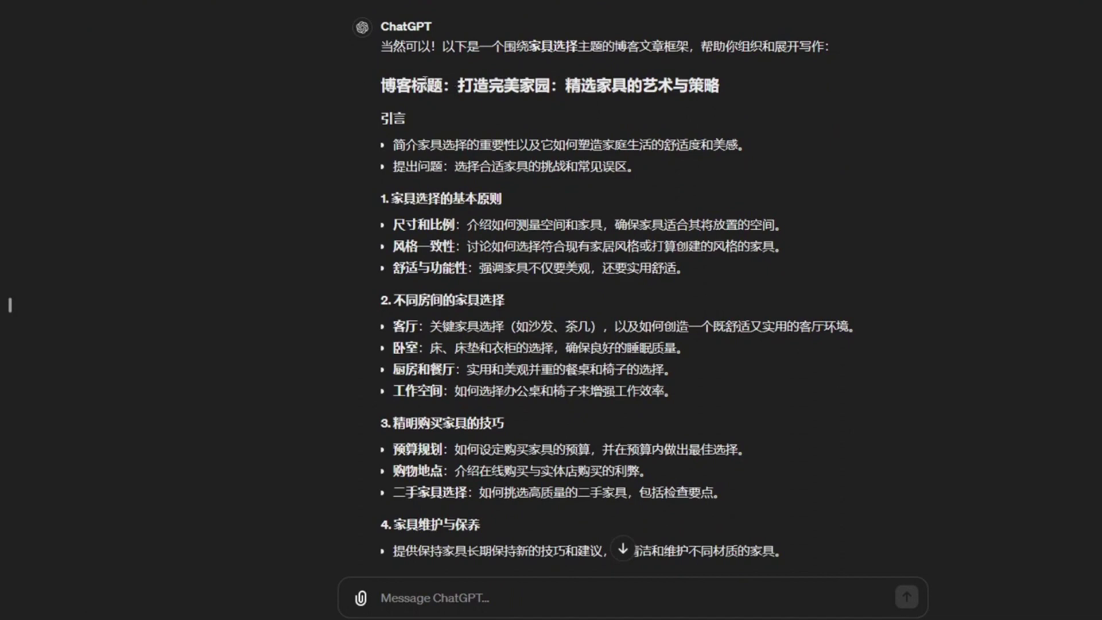
{"action": "scroll", "coordinate": [482, 169], "scroll_direction": "down", "scroll_amount": 2}
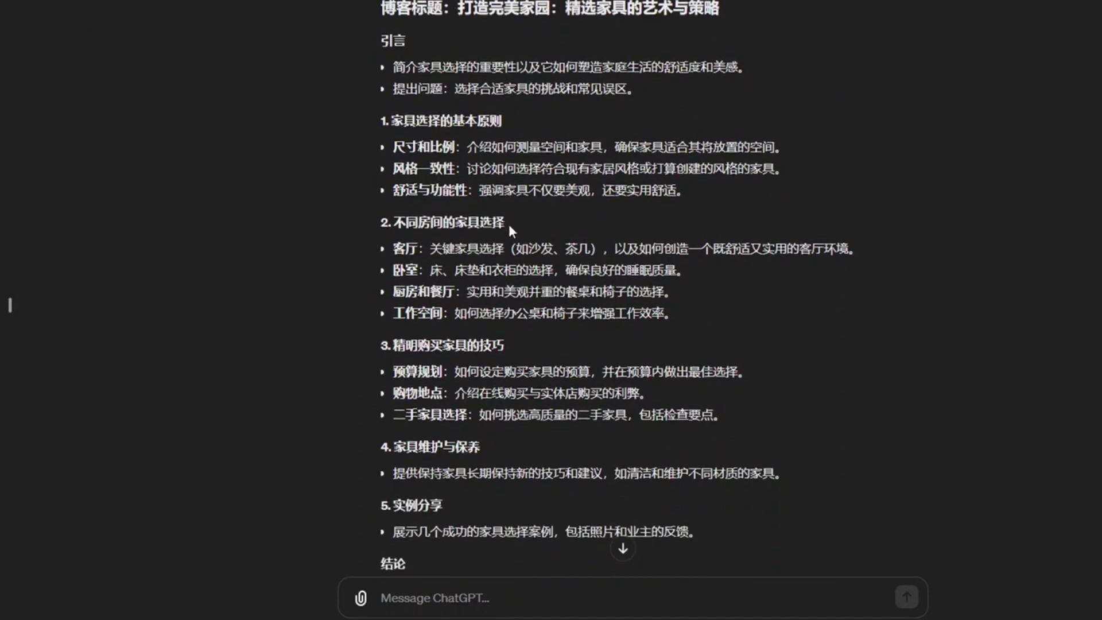
{"action": "scroll", "coordinate": [509, 226], "scroll_direction": "down", "scroll_amount": 2}
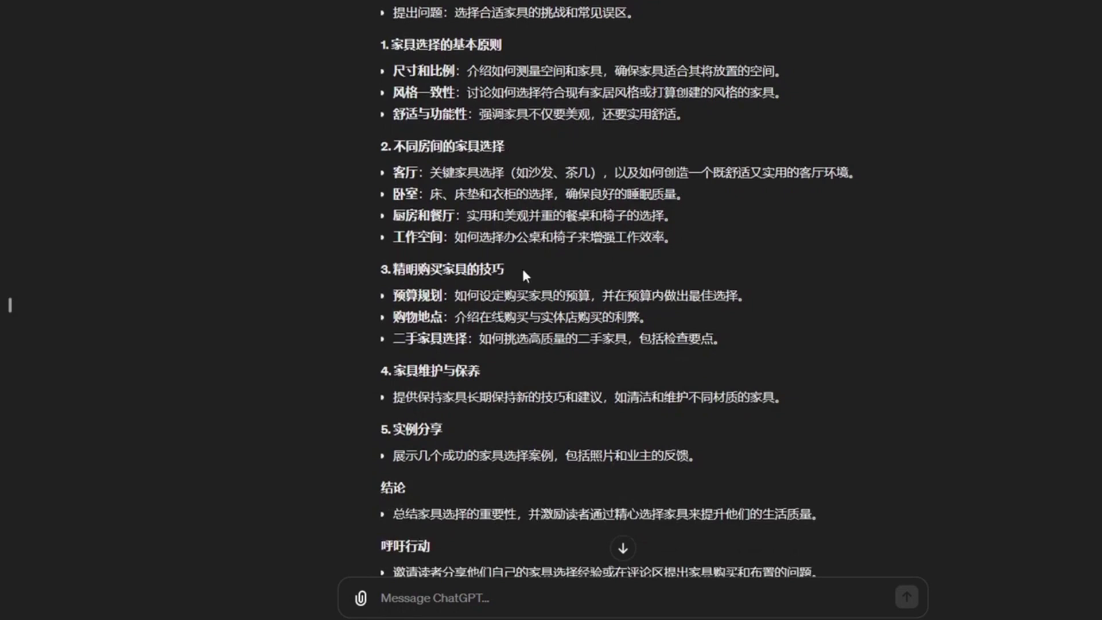
{"action": "scroll", "coordinate": [523, 273], "scroll_direction": "down", "scroll_amount": 4}
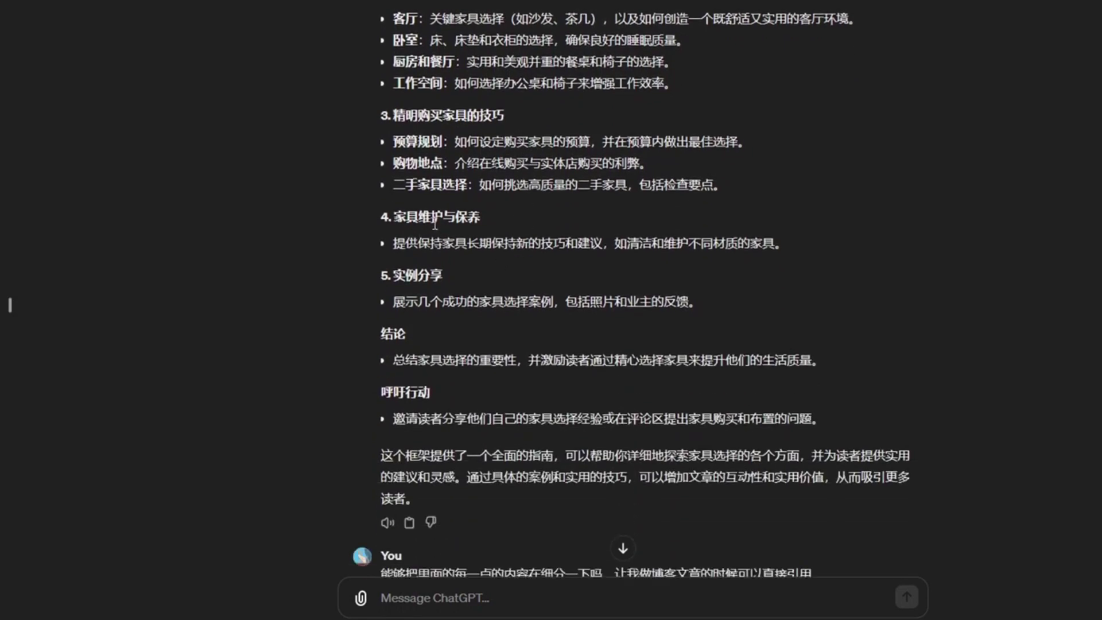
{"action": "scroll", "coordinate": [515, 217], "scroll_direction": "down", "scroll_amount": 10}
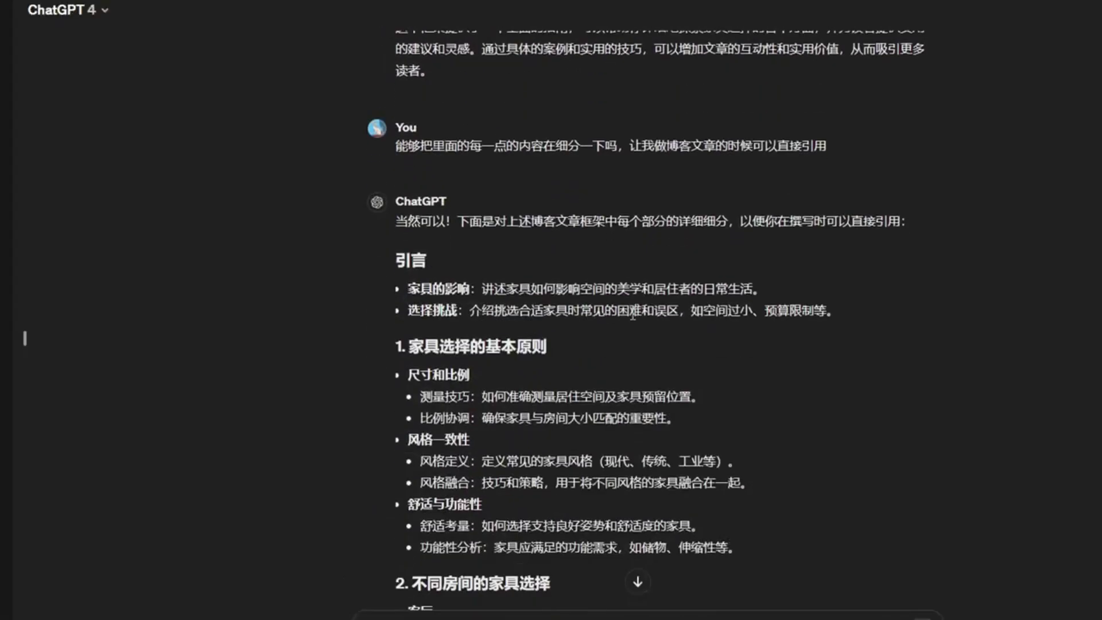
{"action": "scroll", "coordinate": [580, 199], "scroll_direction": "up", "scroll_amount": 8}
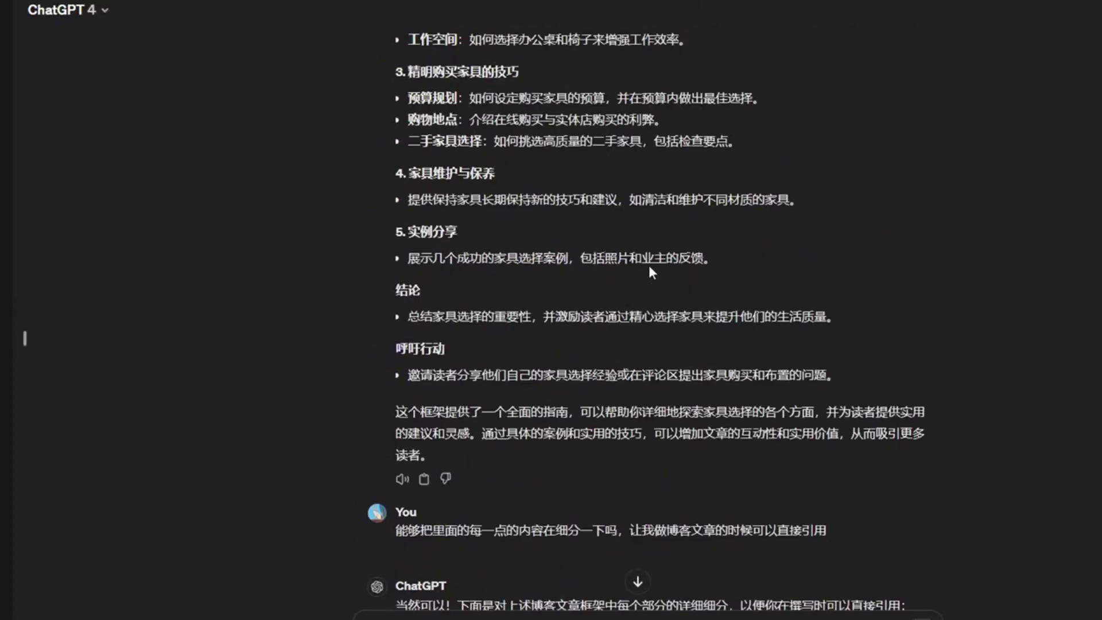
{"action": "scroll", "coordinate": [650, 267], "scroll_direction": "up", "scroll_amount": 6}
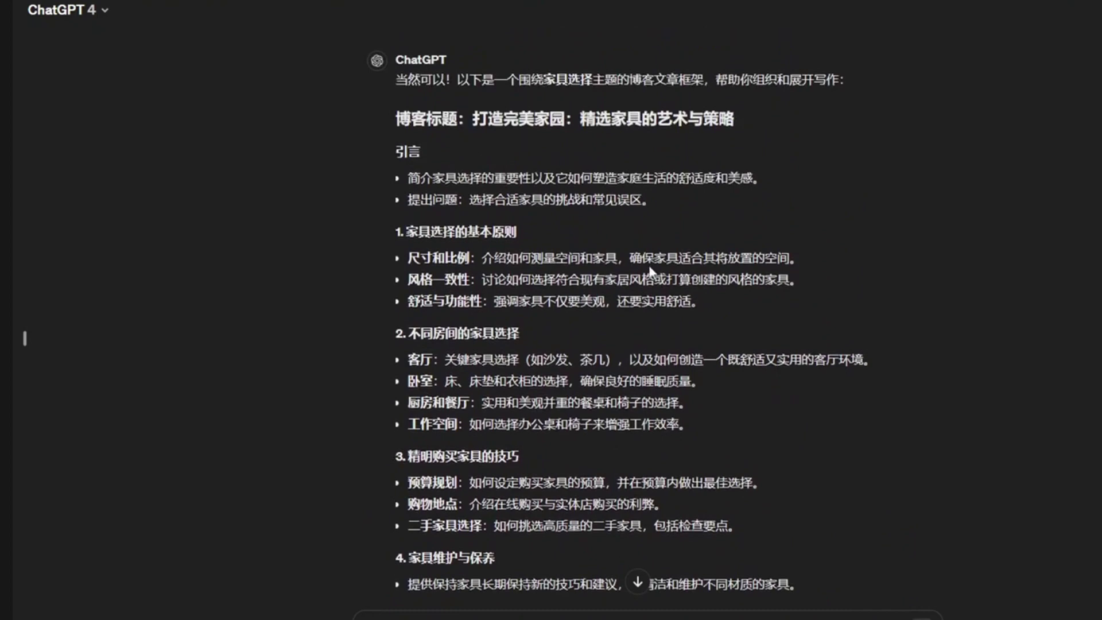
{"action": "scroll", "coordinate": [650, 270], "scroll_direction": "down", "scroll_amount": 4}
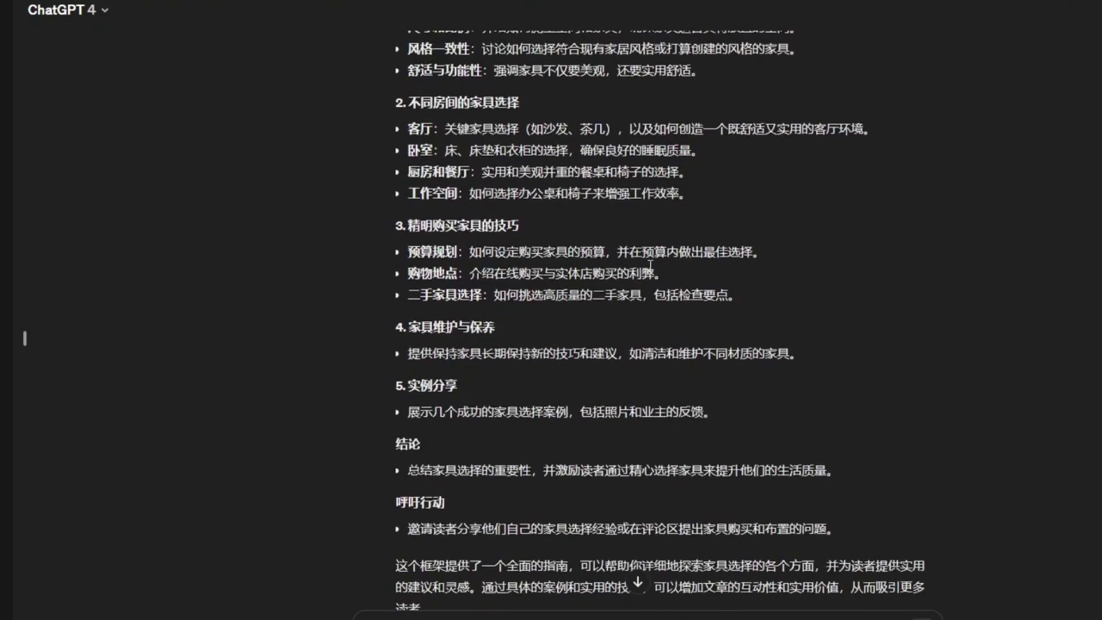
{"action": "scroll", "coordinate": [650, 265], "scroll_direction": "down", "scroll_amount": 3}
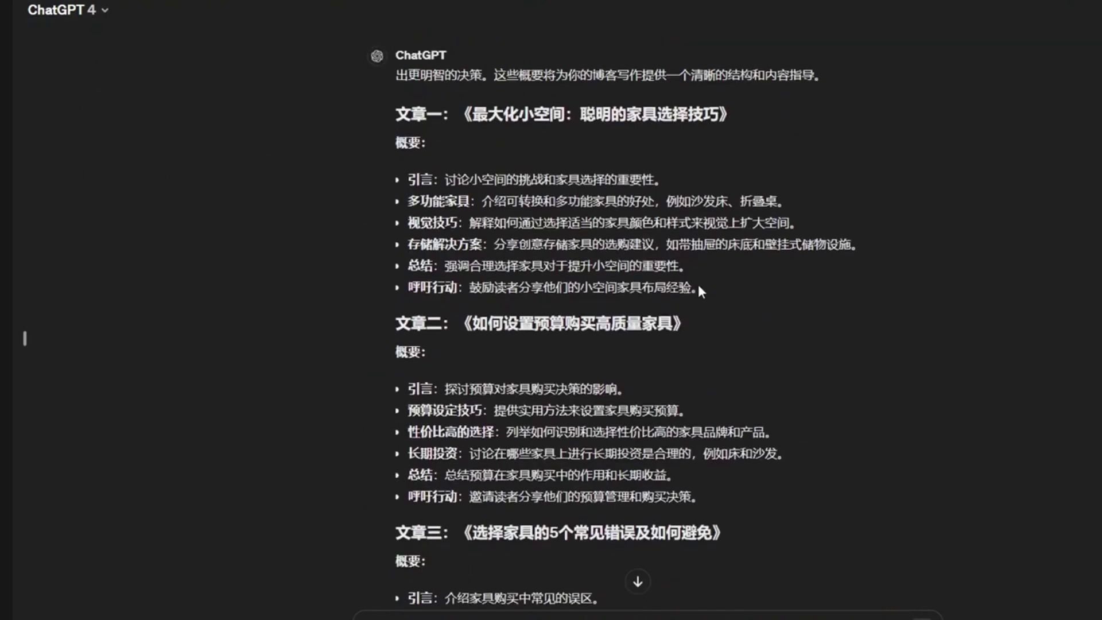
{"action": "scroll", "coordinate": [697, 281], "scroll_direction": "up", "scroll_amount": 2}
{"action": "scroll", "coordinate": [485, 310], "scroll_direction": "down", "scroll_amount": 4}
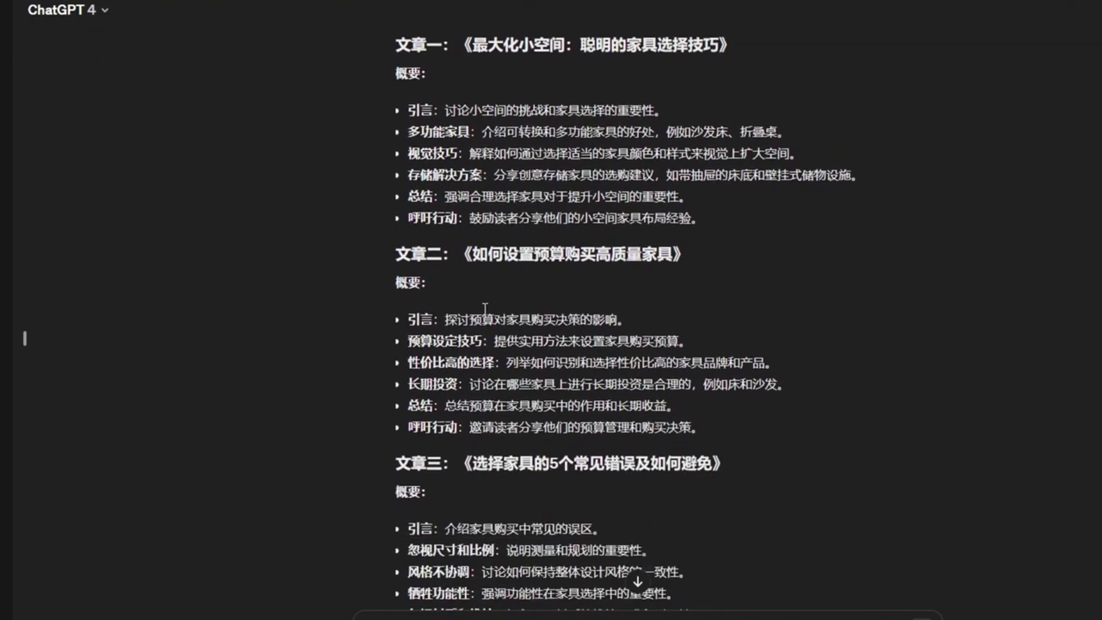
{"action": "scroll", "coordinate": [622, 318], "scroll_direction": "down", "scroll_amount": 2}
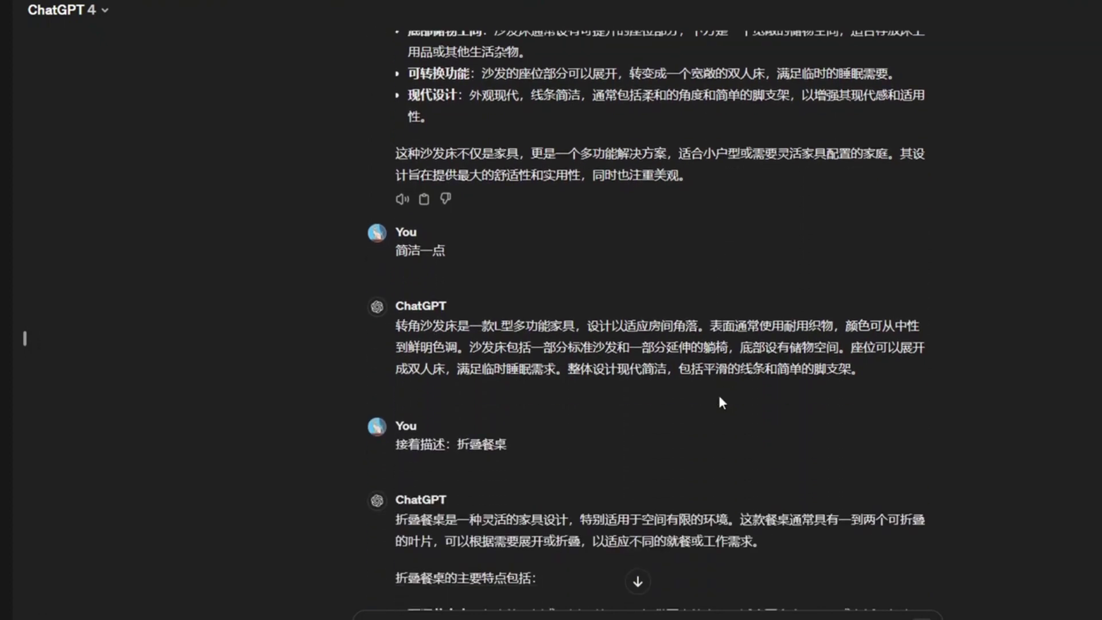
{"action": "scroll", "coordinate": [717, 392], "scroll_direction": "up", "scroll_amount": 2}
{"action": "scroll", "coordinate": [718, 391], "scroll_direction": "down", "scroll_amount": 4}
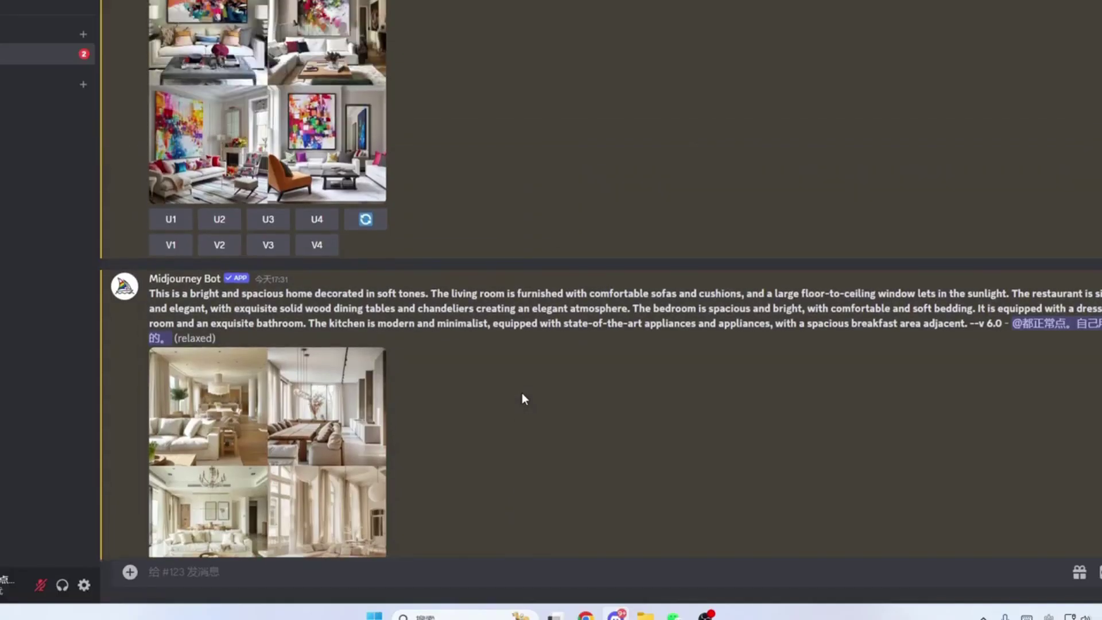
{"action": "scroll", "coordinate": [522, 393], "scroll_direction": "up", "scroll_amount": 2}
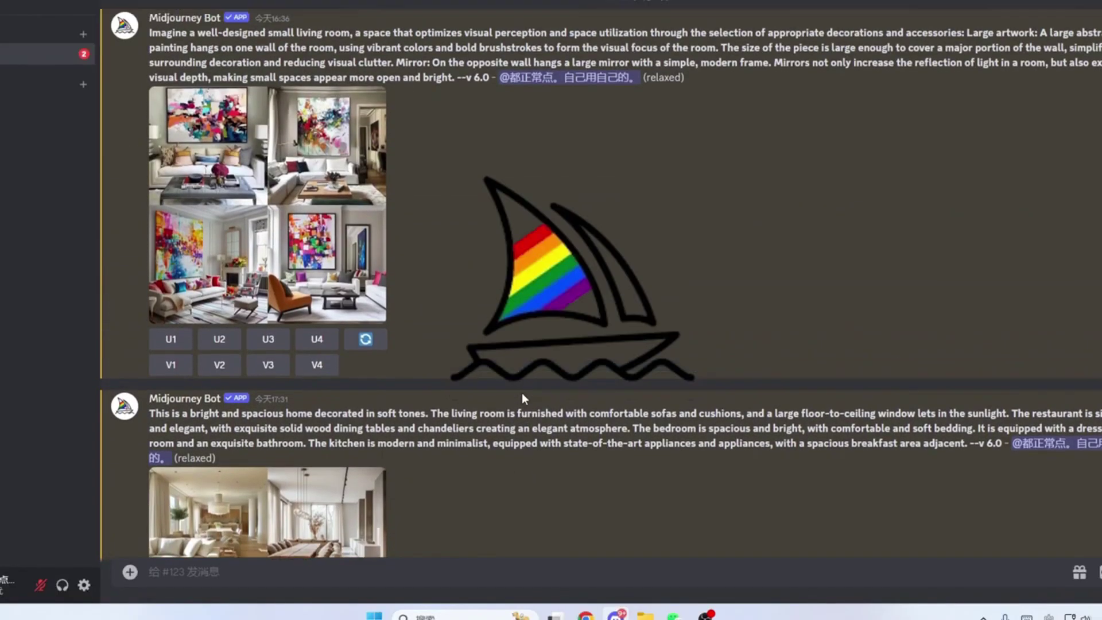
Step: View the living-room and soft-toned home image grids full size, then close them
{"action": "left_click", "coordinate": [294, 241]}
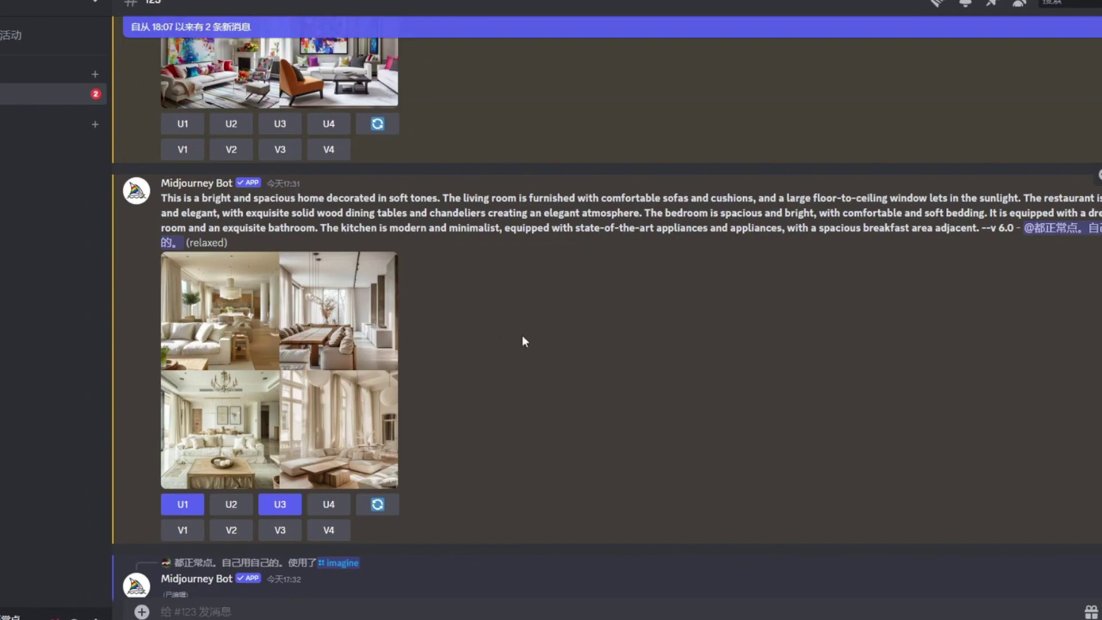
{"action": "left_click", "coordinate": [293, 362]}
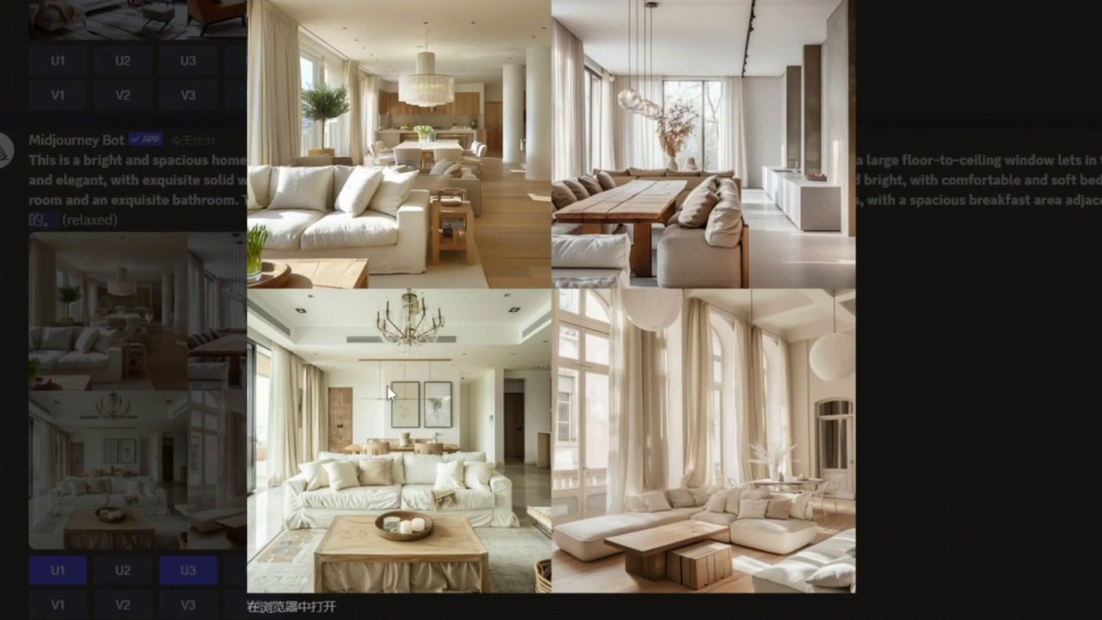
{"action": "left_click", "coordinate": [970, 354]}
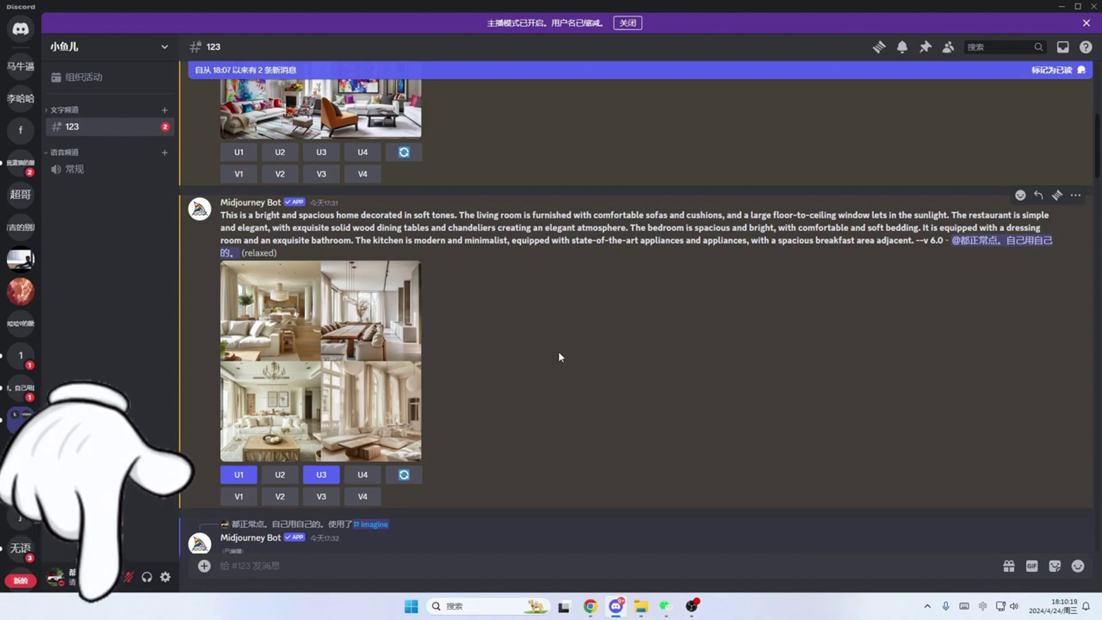
{"action": "left_click", "coordinate": [373, 367]}
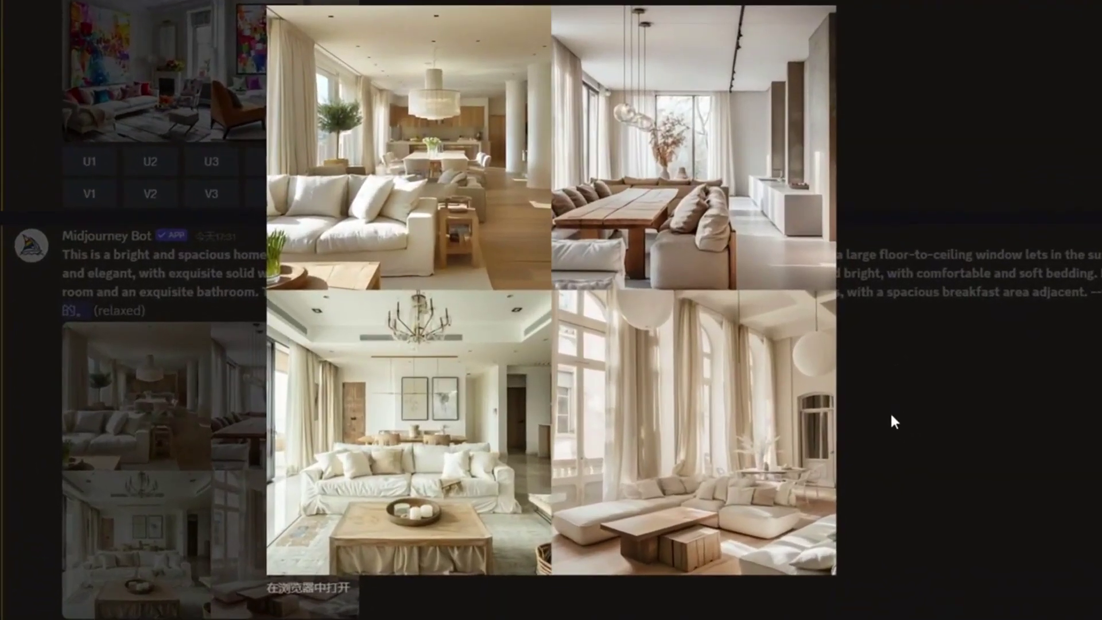
{"action": "left_click", "coordinate": [889, 411]}
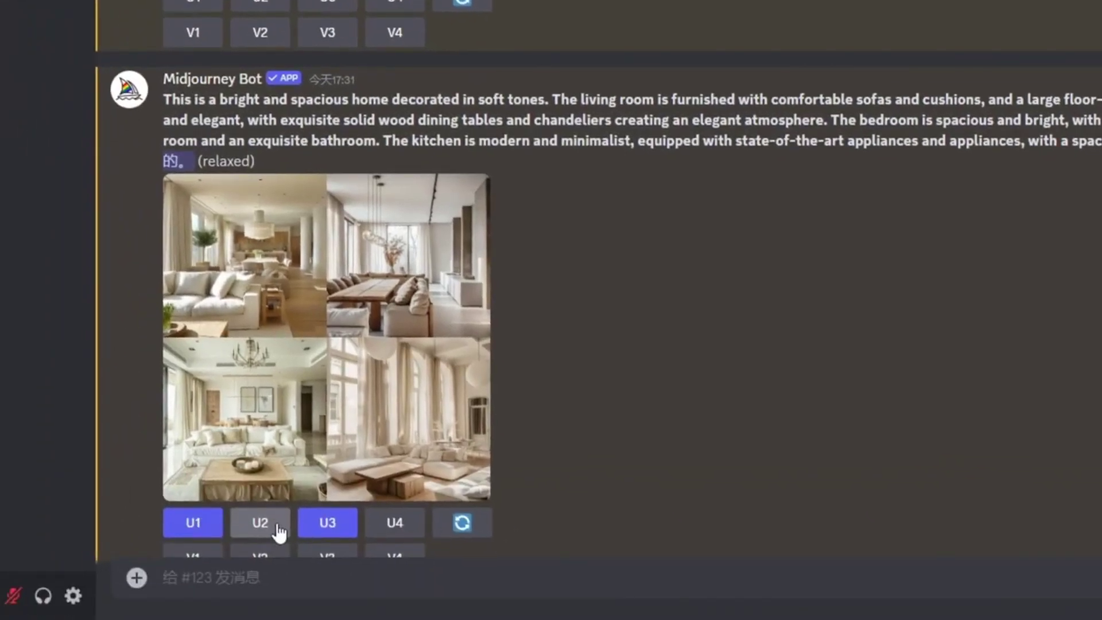
Step: Open the upscaled living-room image full size and save it as a PNG on drive D
{"action": "scroll", "coordinate": [580, 326], "scroll_direction": "down", "scroll_amount": 10}
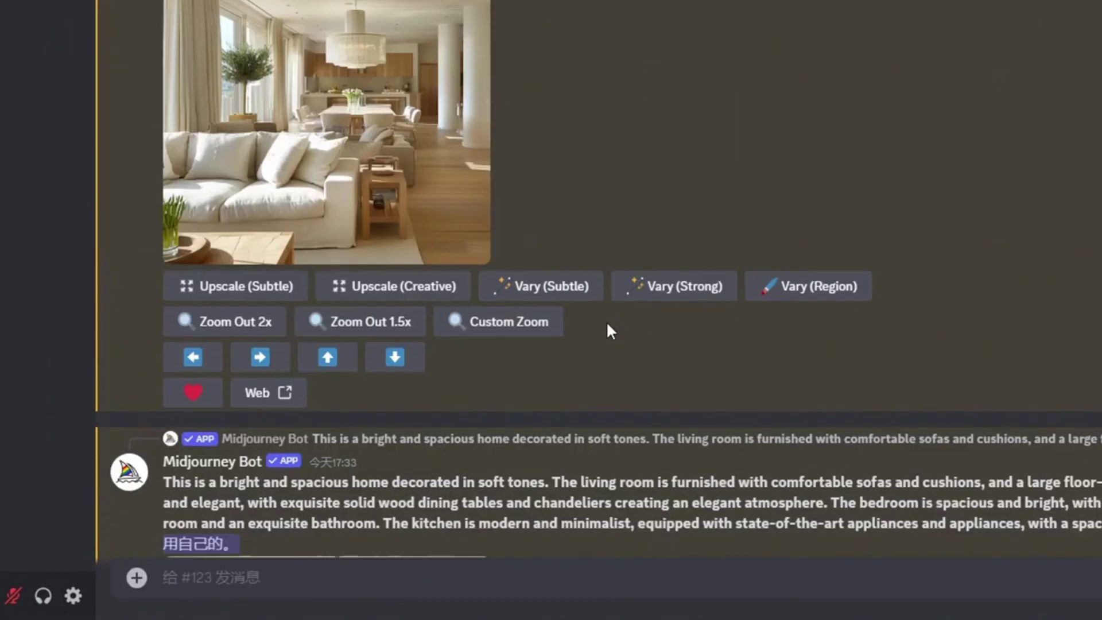
{"action": "scroll", "coordinate": [607, 323], "scroll_direction": "down", "scroll_amount": 6}
{"action": "scroll", "coordinate": [607, 323], "scroll_direction": "up", "scroll_amount": 3}
{"action": "scroll", "coordinate": [510, 142], "scroll_direction": "up", "scroll_amount": 1}
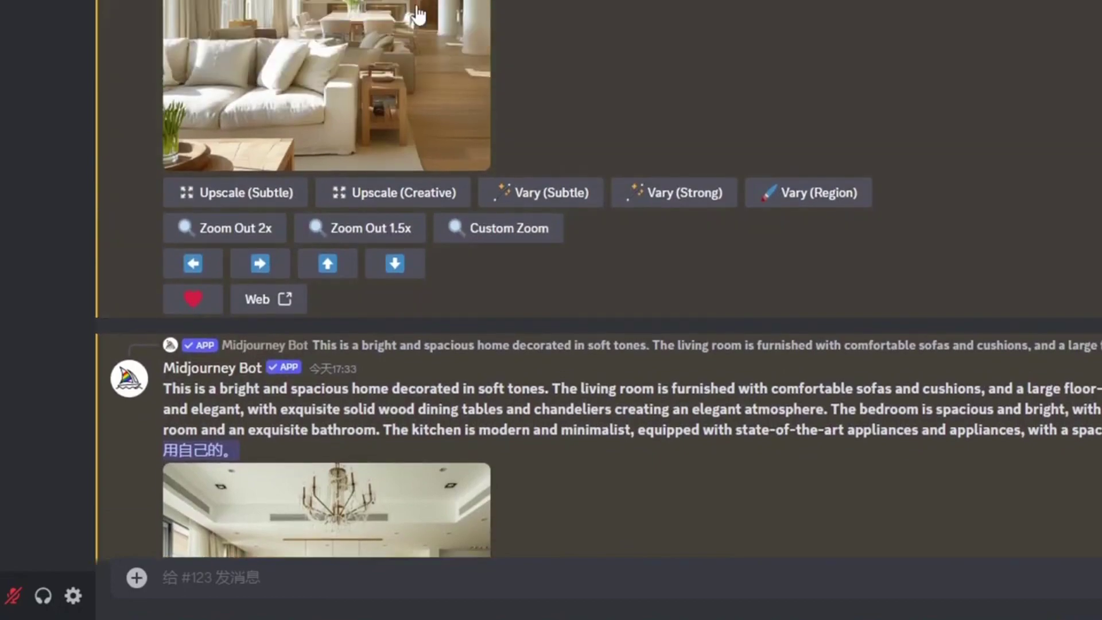
{"action": "left_click", "coordinate": [415, 21]}
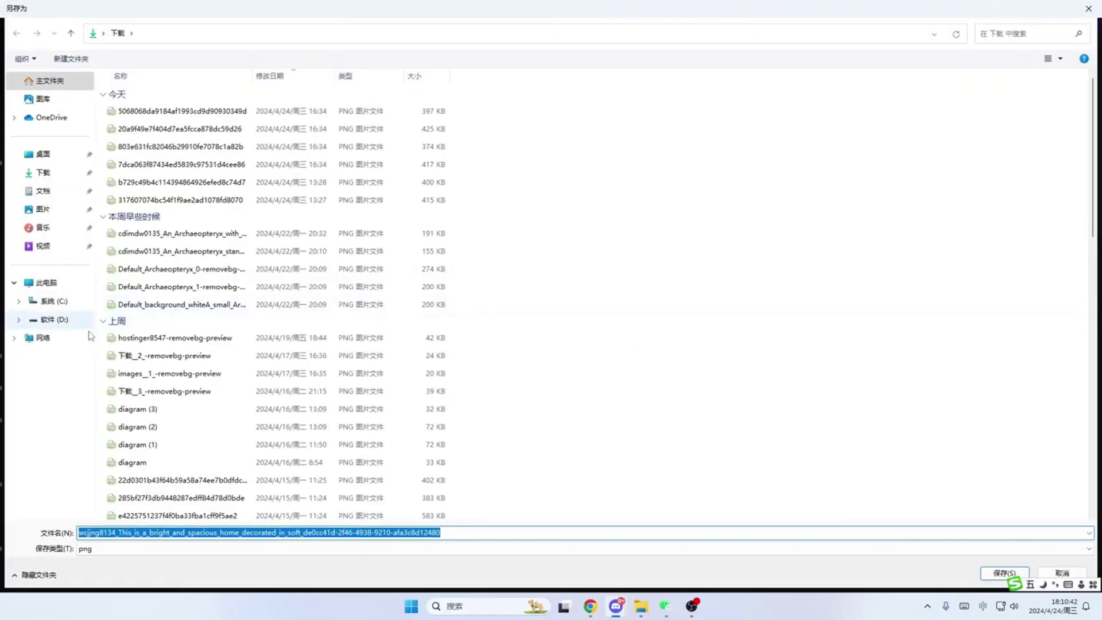
{"action": "left_click", "coordinate": [45, 320]}
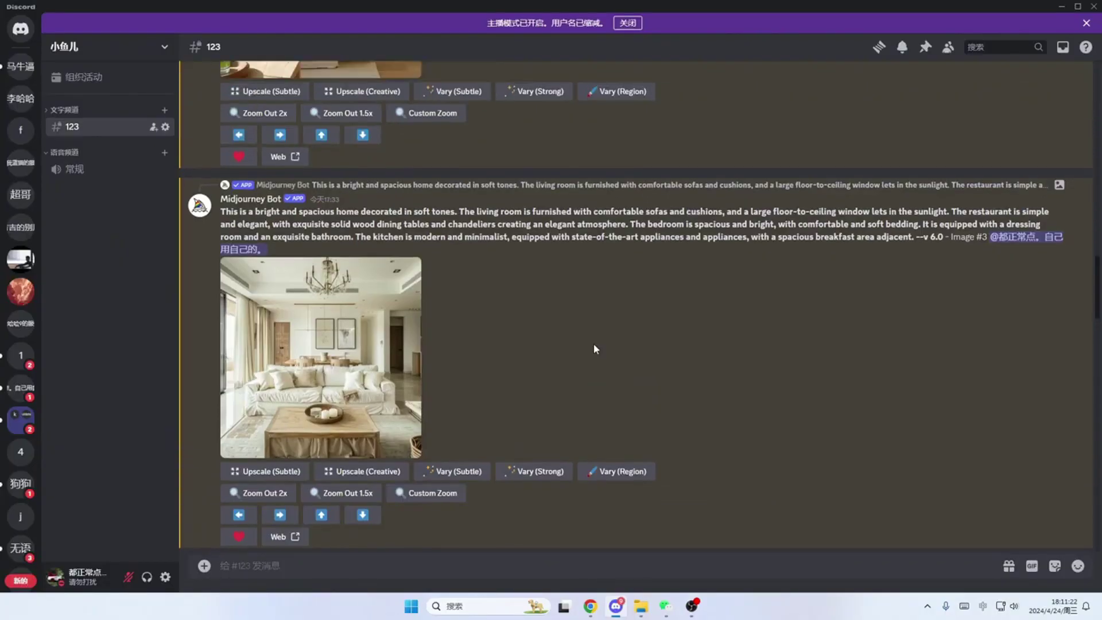
{"action": "scroll", "coordinate": [593, 346], "scroll_direction": "up", "scroll_amount": 5}
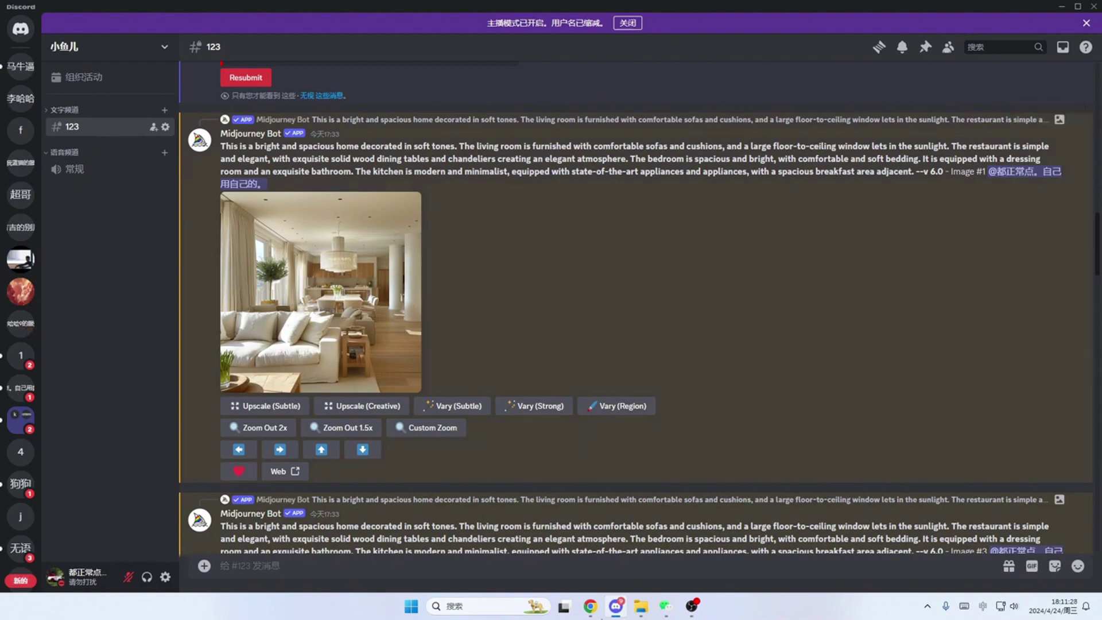
Step: Switch to the PromeAI tab in Chrome and preview a generated wall-shelf image from the history
{"action": "mouse_move", "coordinate": [591, 607]}
{"action": "left_click", "coordinate": [476, 543]}
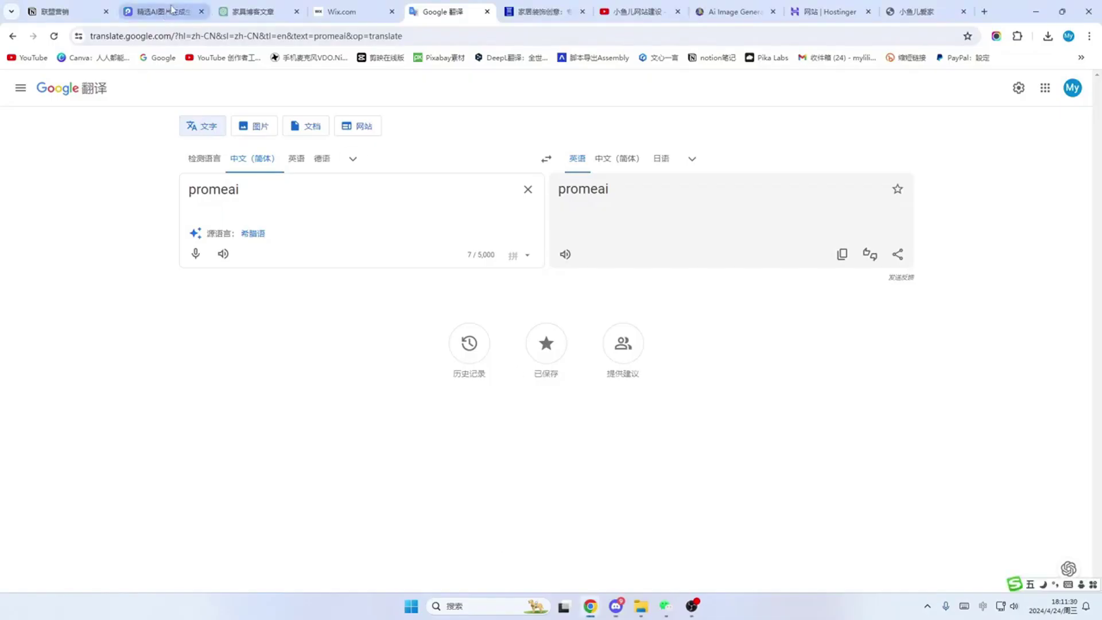
{"action": "left_click", "coordinate": [166, 14]}
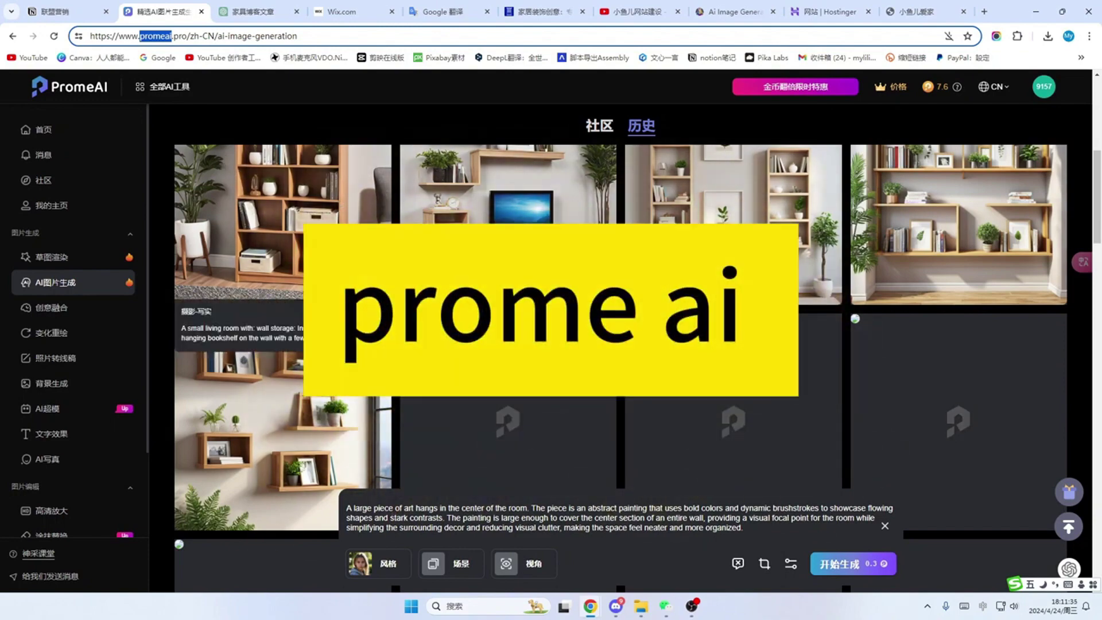
{"action": "left_click", "coordinate": [647, 243]}
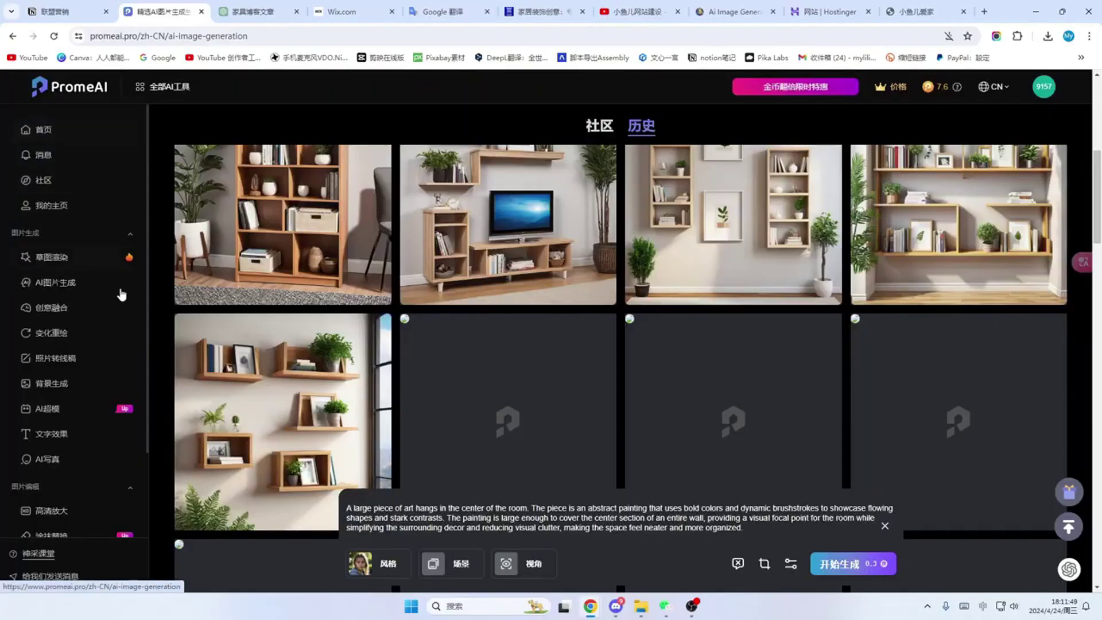
{"action": "mouse_move", "coordinate": [305, 206]}
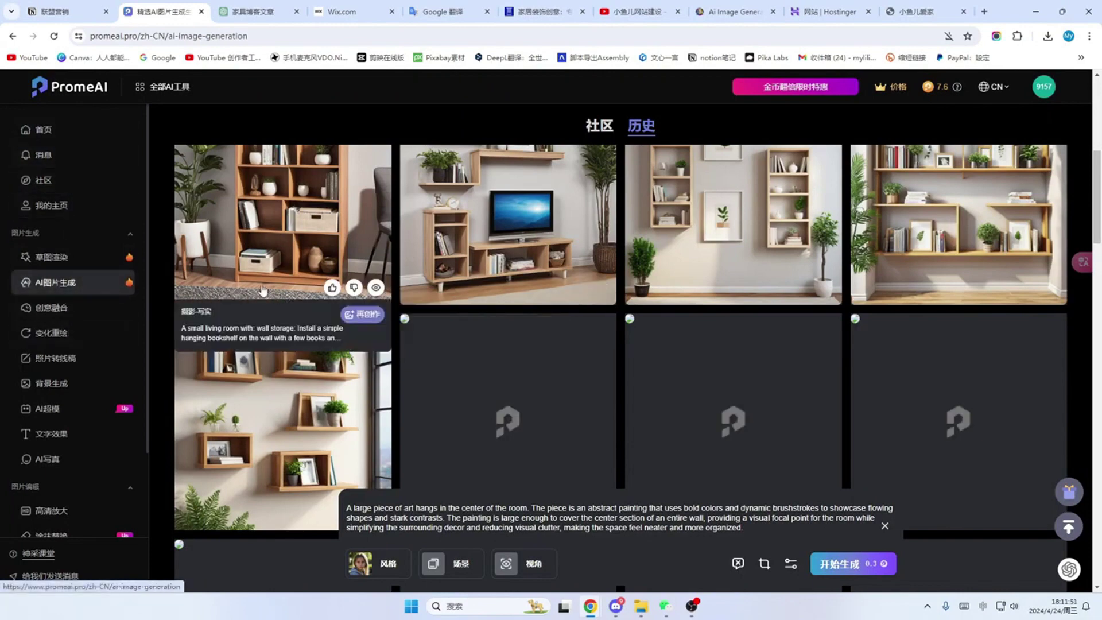
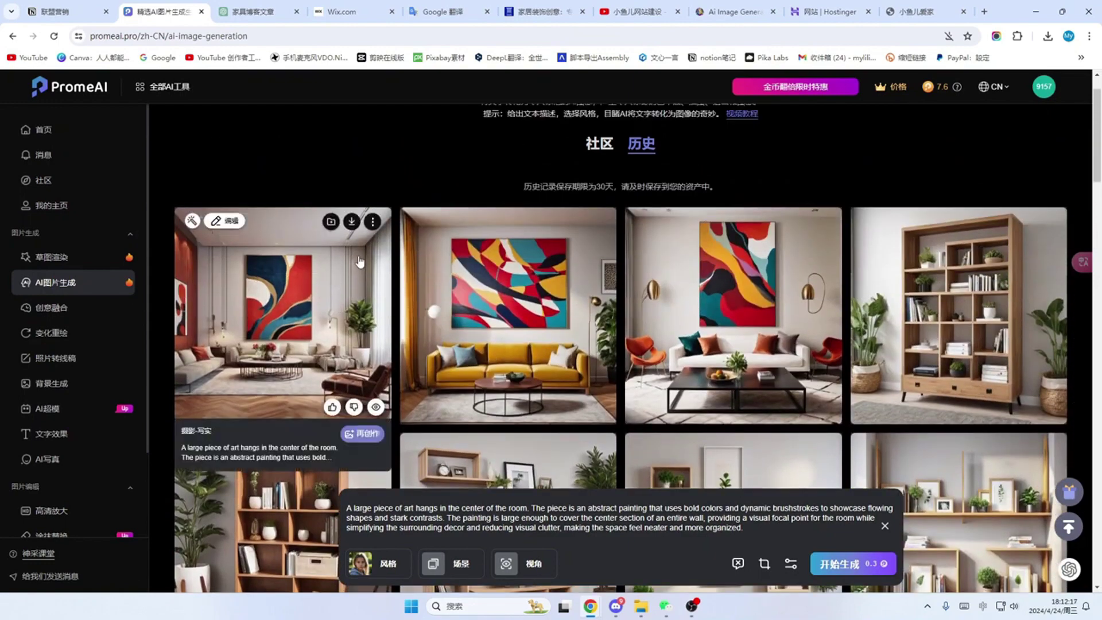
Step: Download the PromeAI wall-shelf living room image at 512×512 preview size
{"action": "scroll", "coordinate": [359, 270], "scroll_direction": "down", "scroll_amount": 5}
{"action": "left_click", "coordinate": [352, 159]}
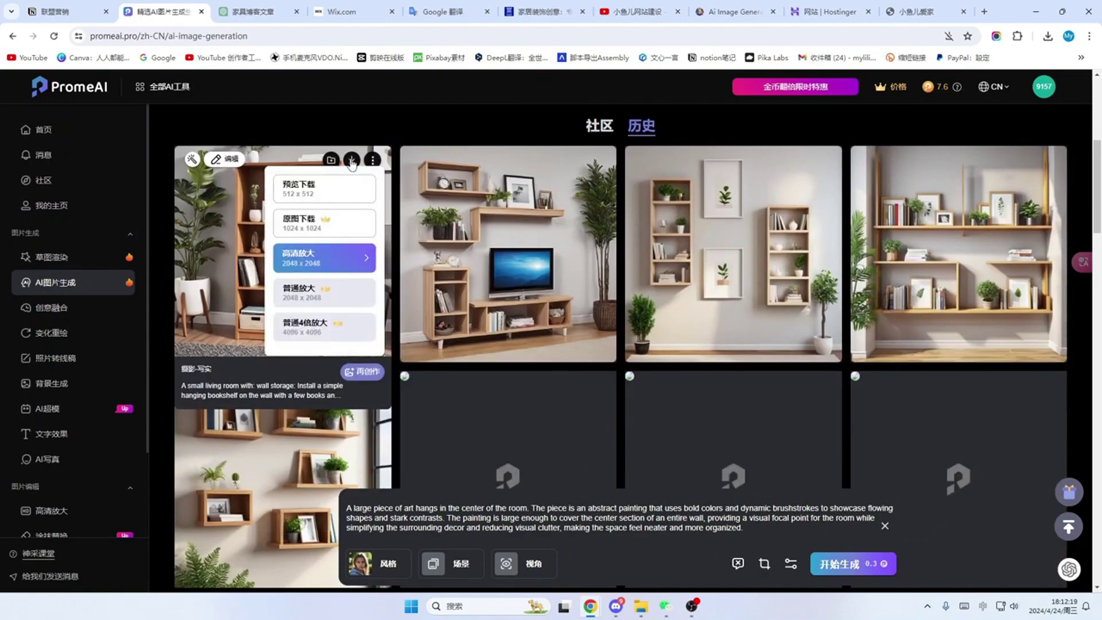
{"action": "left_click", "coordinate": [360, 195]}
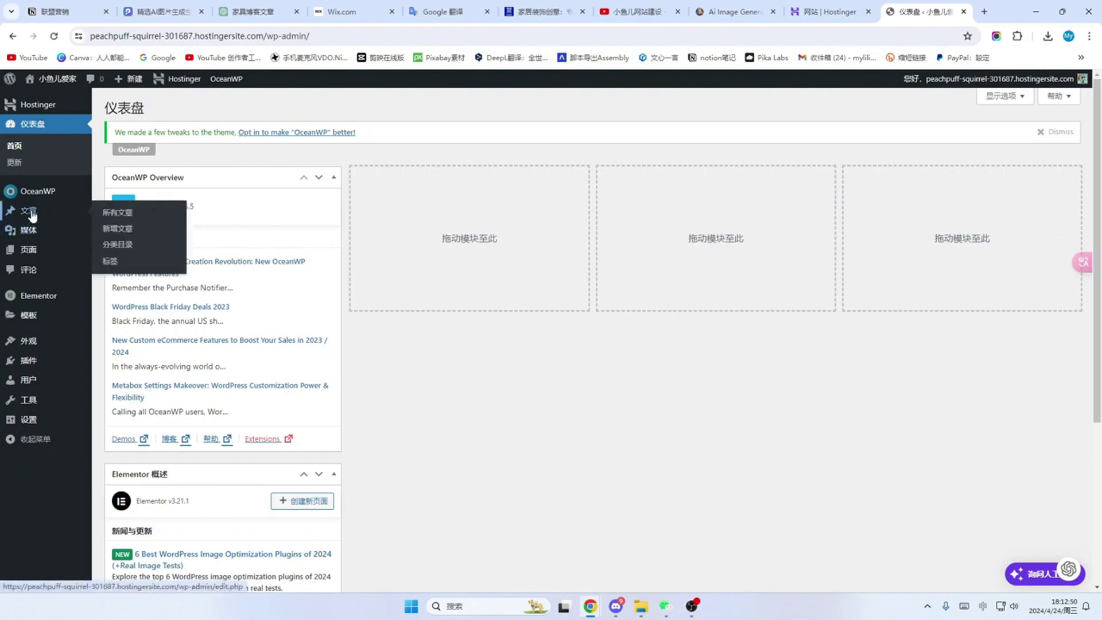
Step: Start a new post and paste in the title 精明的储物解决方案 and its excerpt
{"action": "left_click", "coordinate": [31, 216]}
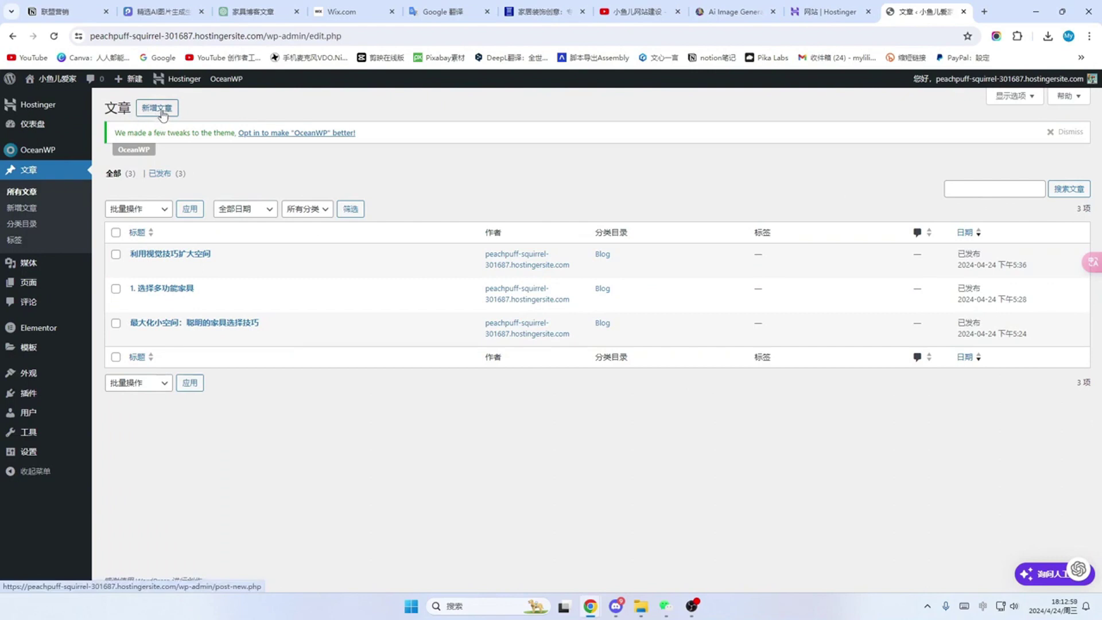
{"action": "left_click", "coordinate": [162, 114]}
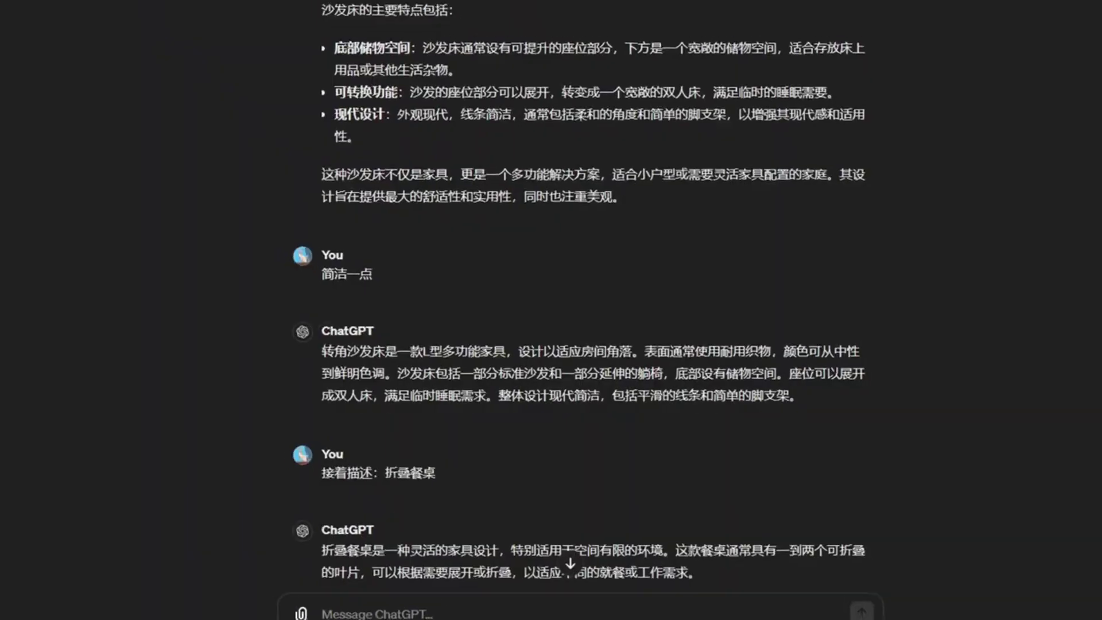
{"action": "scroll", "coordinate": [494, 286], "scroll_direction": "up", "scroll_amount": 1}
{"action": "scroll", "coordinate": [497, 297], "scroll_direction": "up", "scroll_amount": 10}
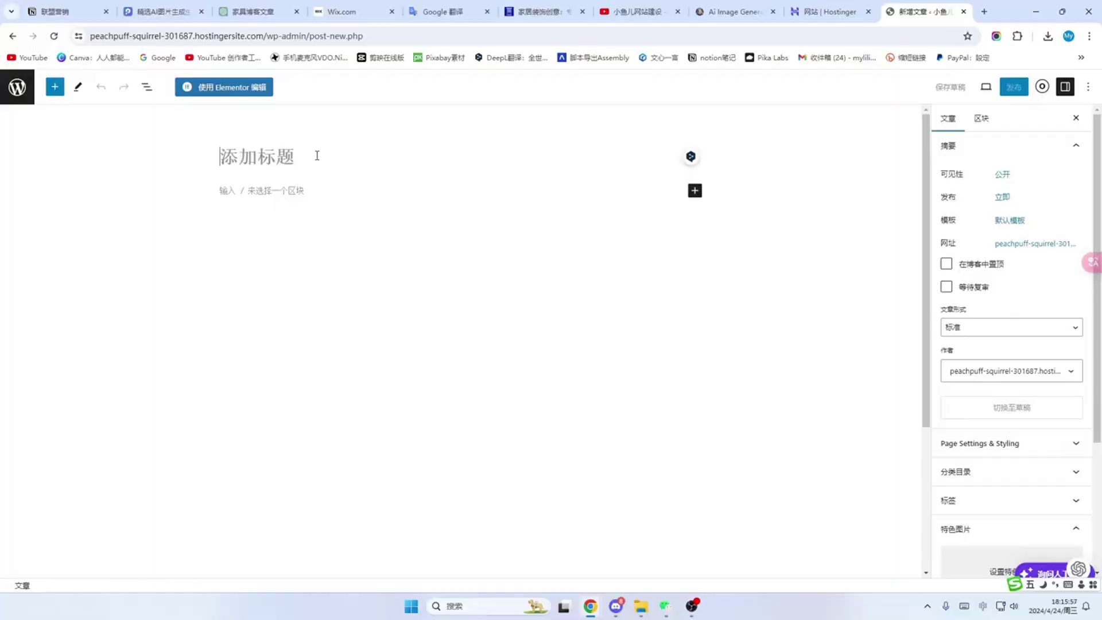
{"action": "type", "text": "精明的储物解决方案"}
{"action": "scroll", "coordinate": [1006, 315], "scroll_direction": "down", "scroll_amount": 3}
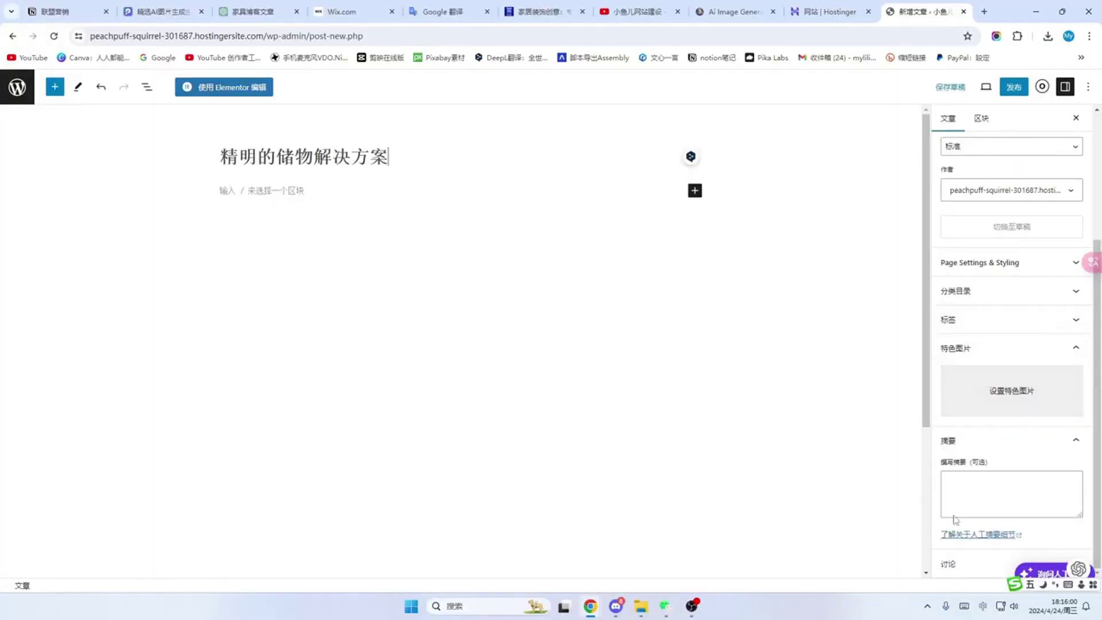
{"action": "left_click", "coordinate": [974, 487]}
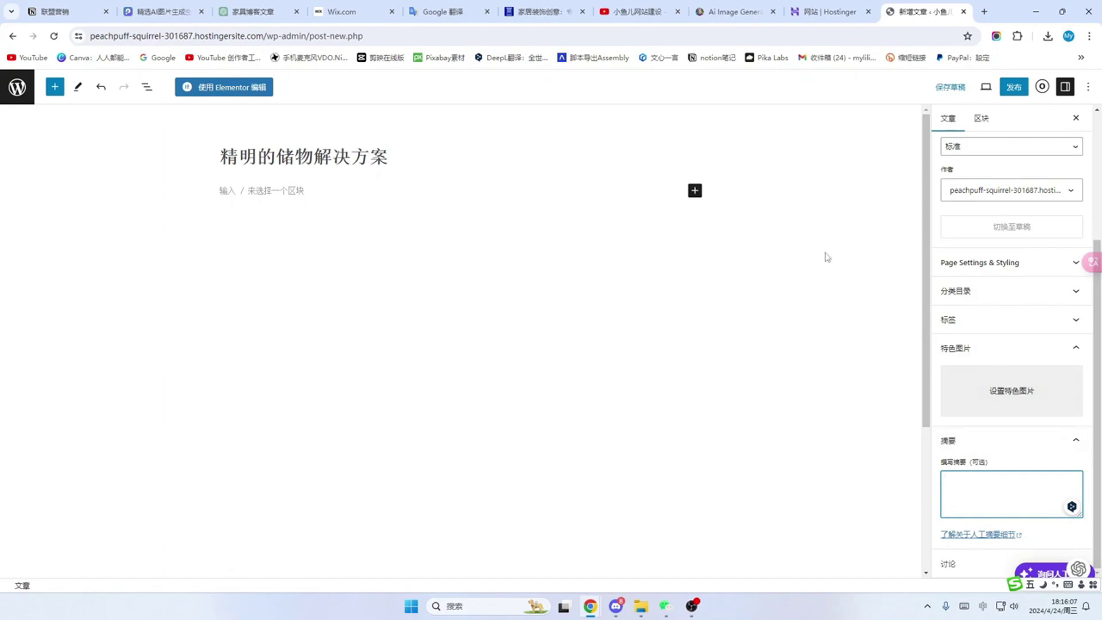
{"action": "key", "text": "ctrl+v"}
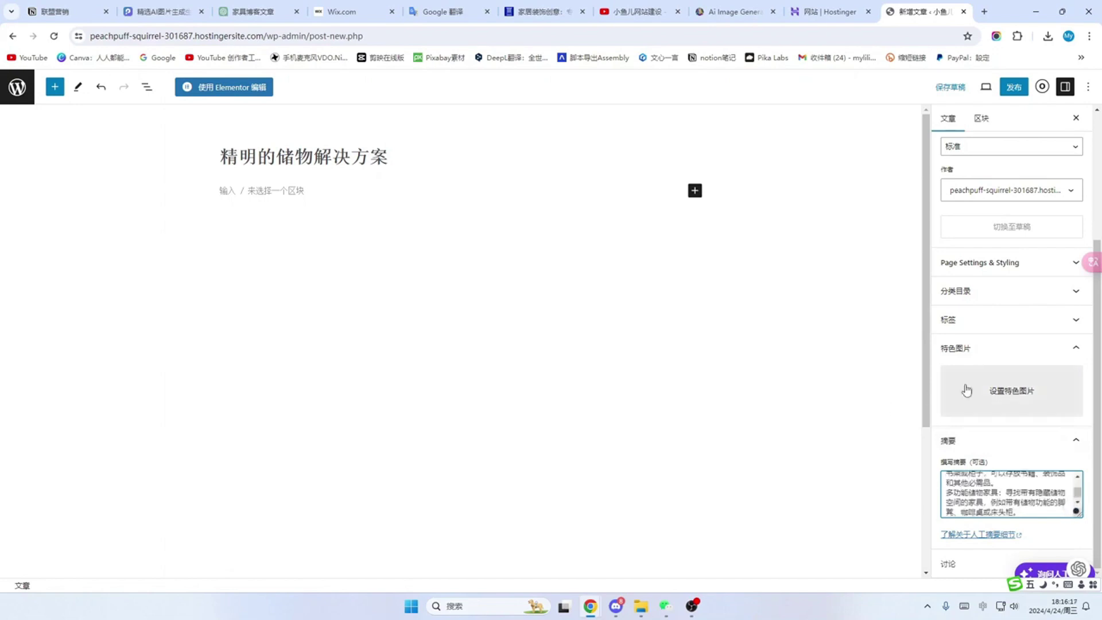
Step: Upload the wall-cabinet image as featured image with alt text 悬挂式柜子, then publish
{"action": "left_click", "coordinate": [1016, 396]}
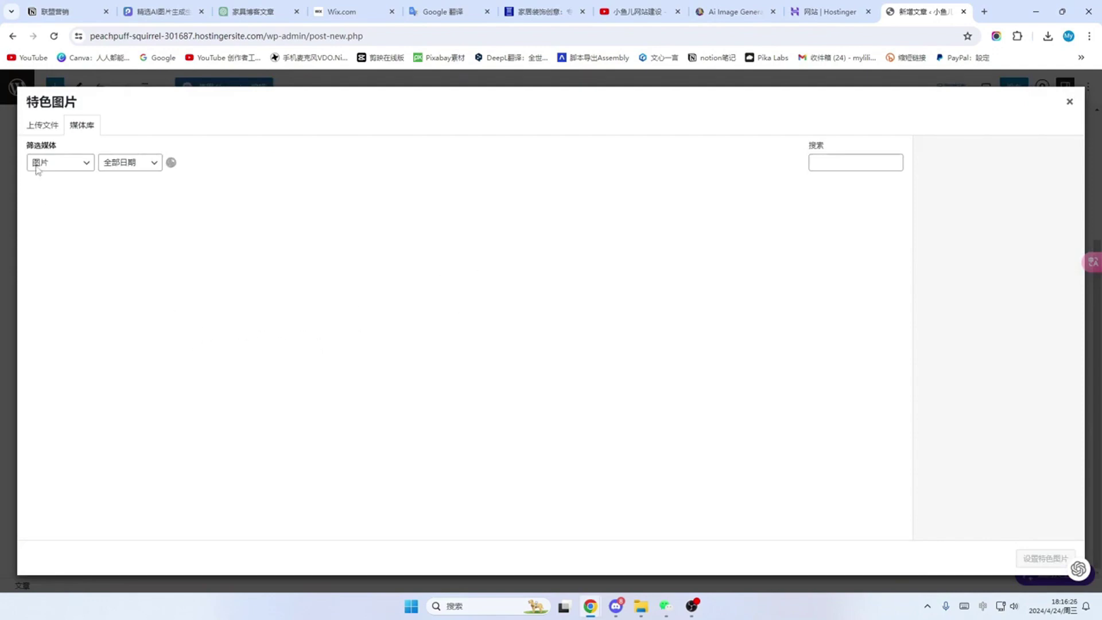
{"action": "left_click", "coordinate": [42, 126]}
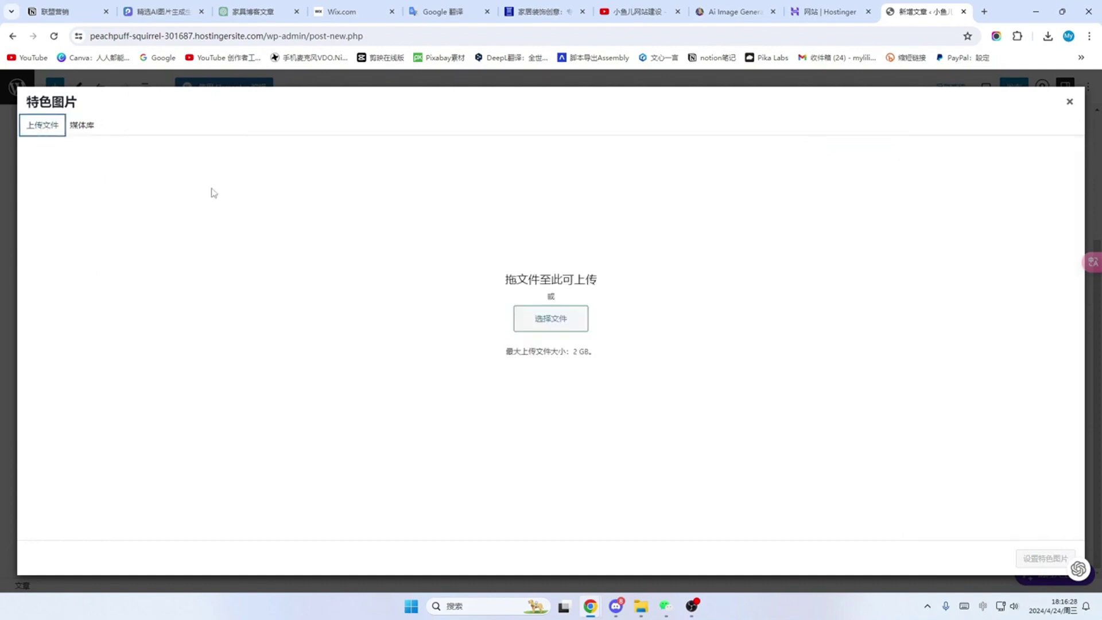
{"action": "left_click", "coordinate": [551, 321]}
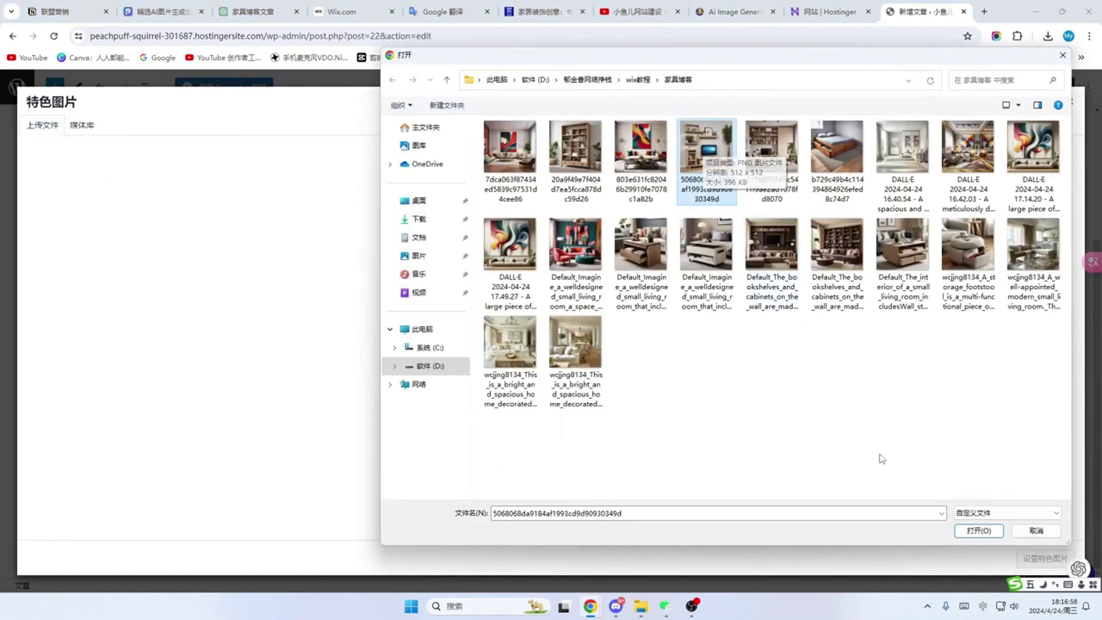
{"action": "left_click", "coordinate": [978, 533]}
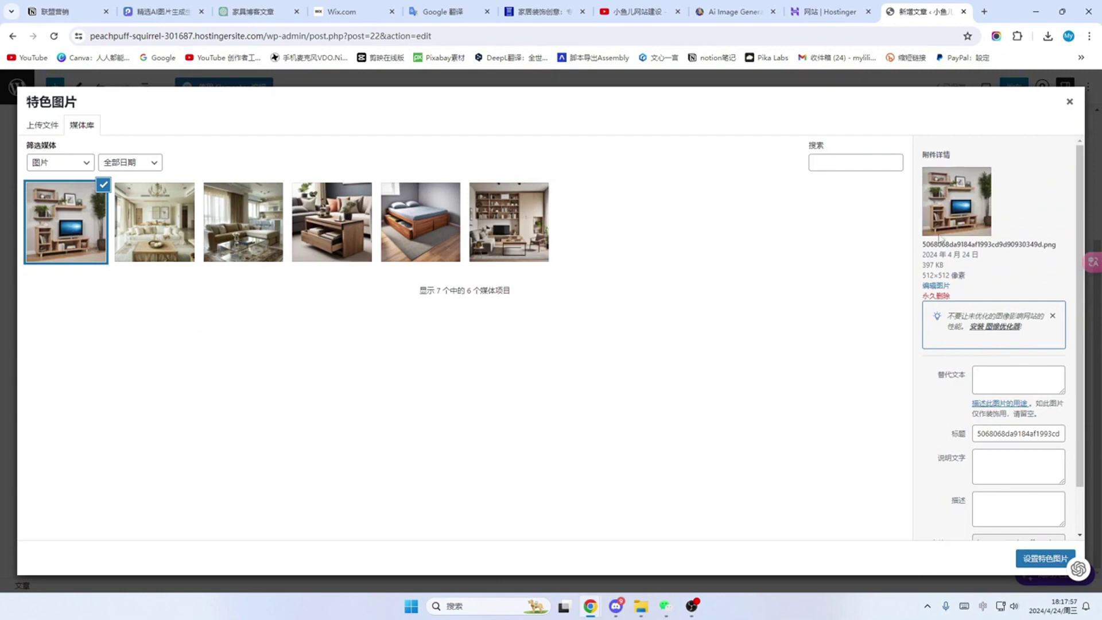
{"action": "left_click", "coordinate": [993, 375]}
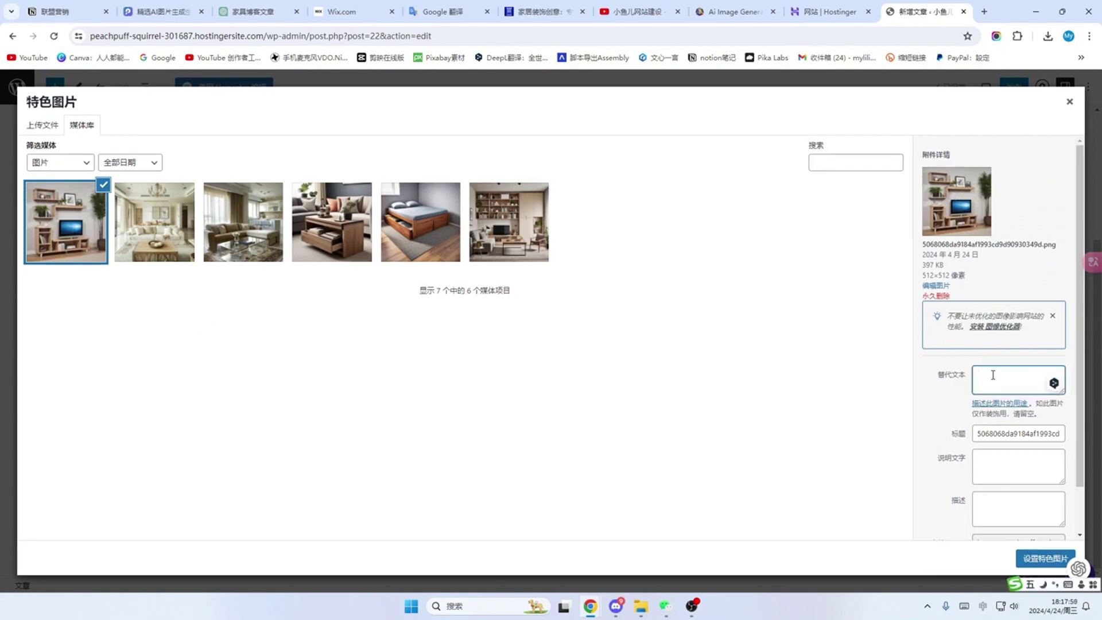
{"action": "type", "text": "悬挂式柜子"}
{"action": "scroll", "coordinate": [1016, 377], "scroll_direction": "down", "scroll_amount": 1}
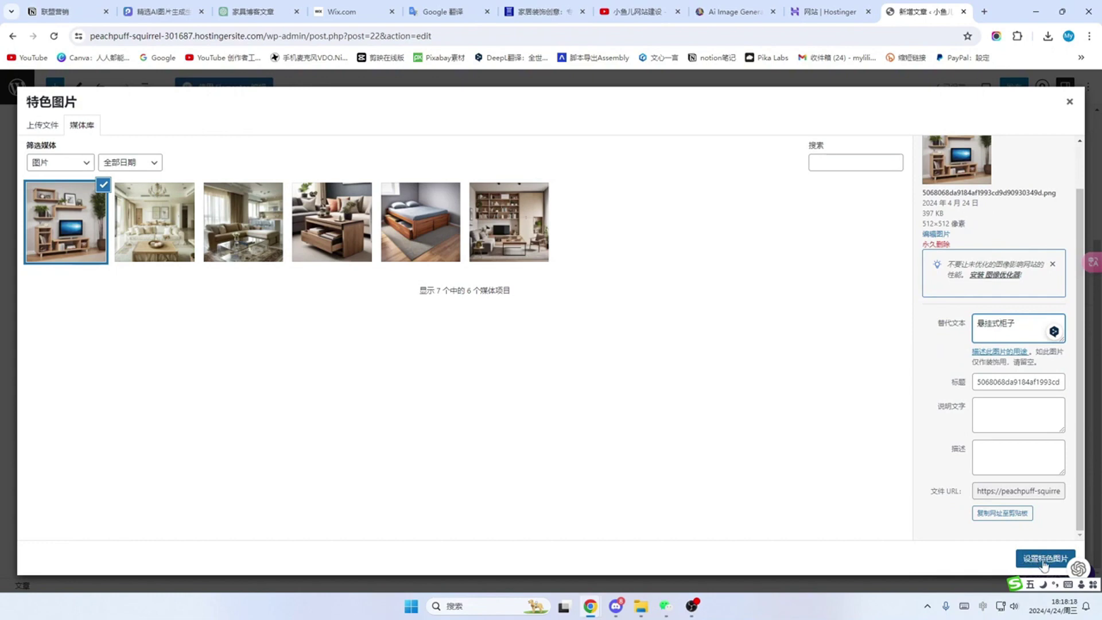
{"action": "left_click", "coordinate": [1044, 564]}
{"action": "left_click", "coordinate": [1015, 88]}
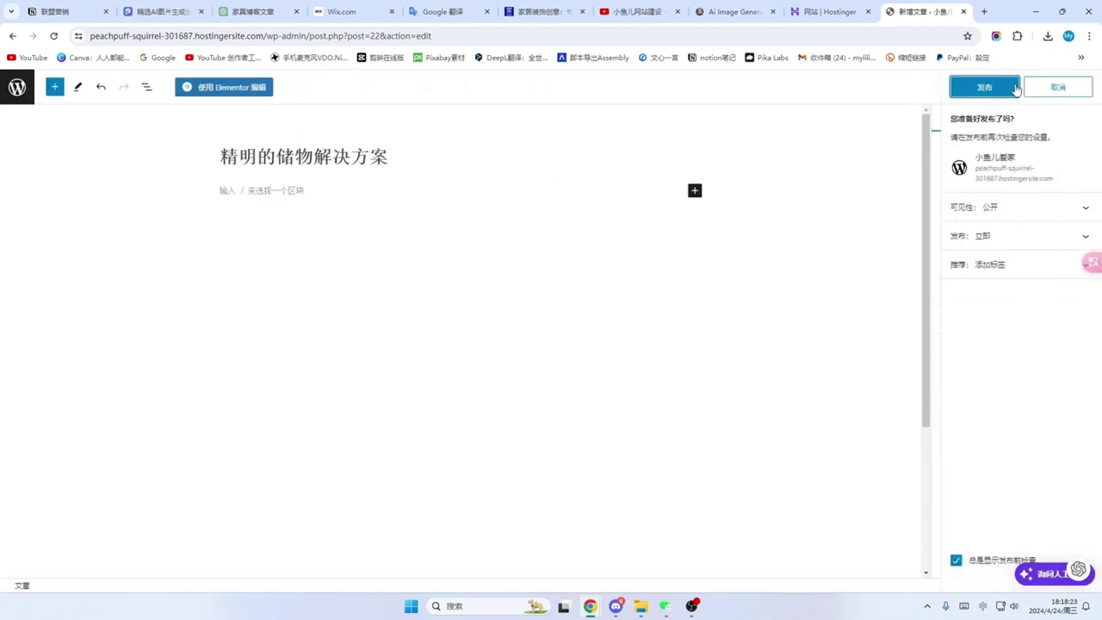
{"action": "left_click", "coordinate": [989, 88]}
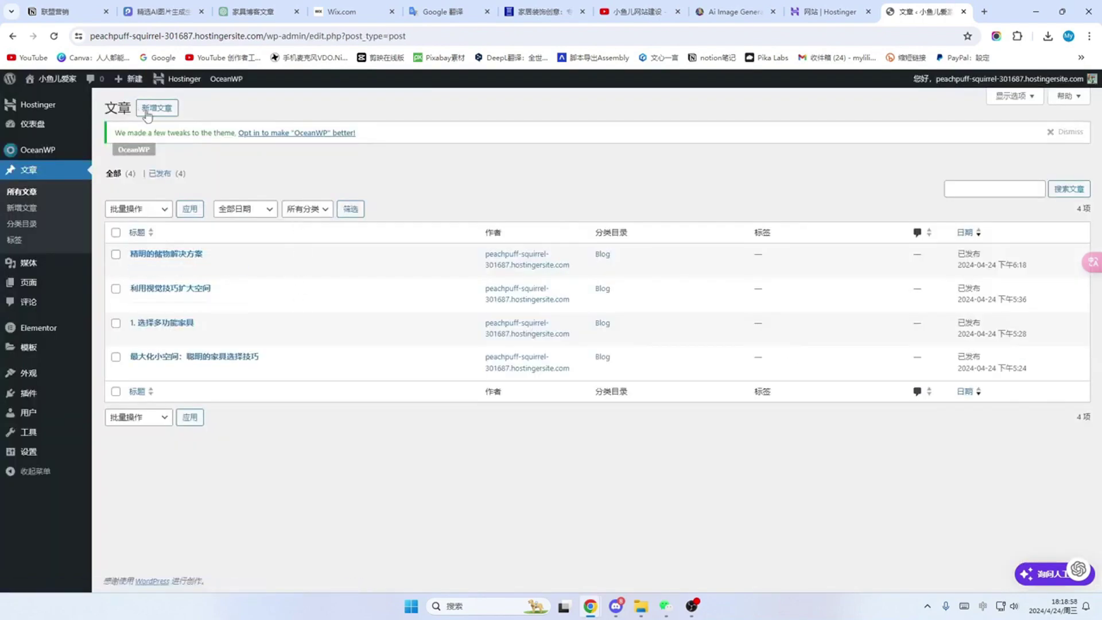
Step: Start another post with the title 精心选择装饰和配饰 and its excerpt pasted from ChatGPT
{"action": "left_click", "coordinate": [161, 111]}
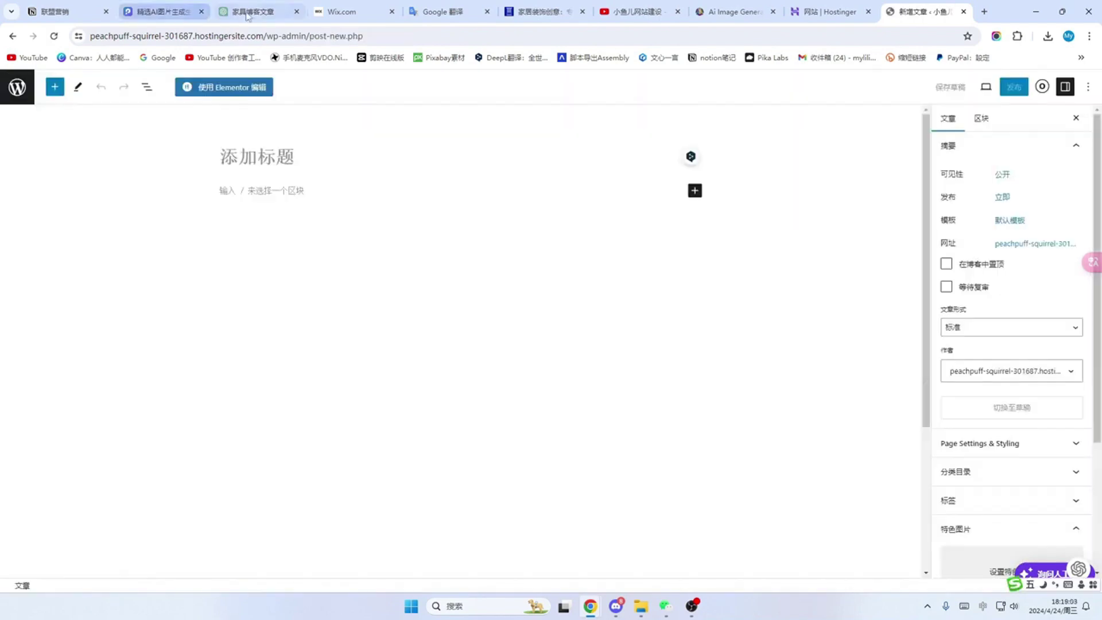
{"action": "left_click", "coordinate": [253, 11]}
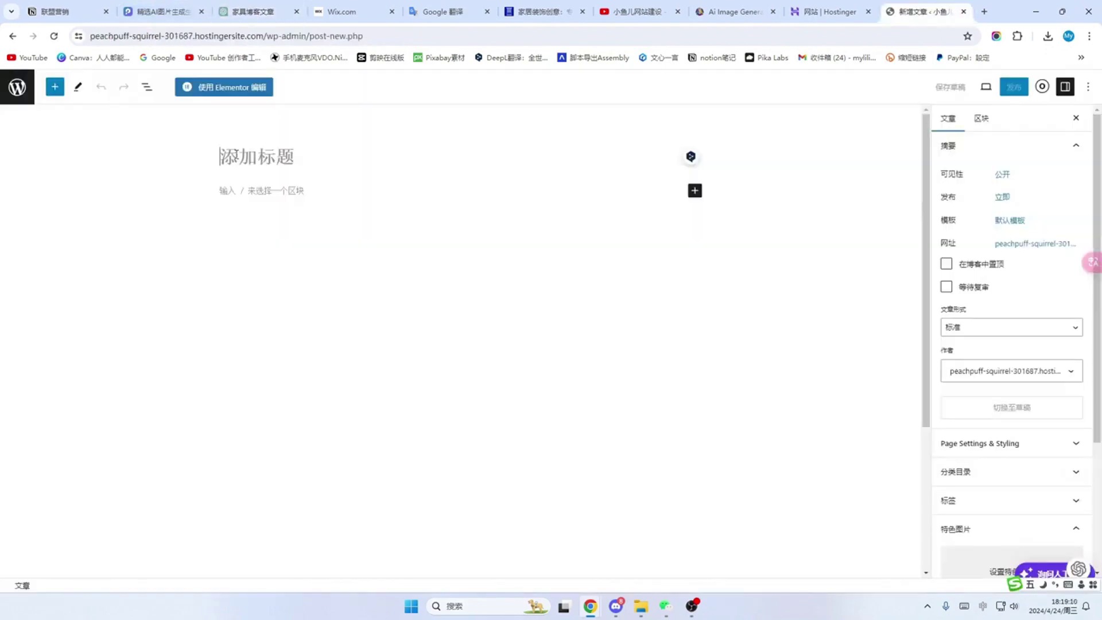
{"action": "type", "text": "精心选择装饰和配饰"}
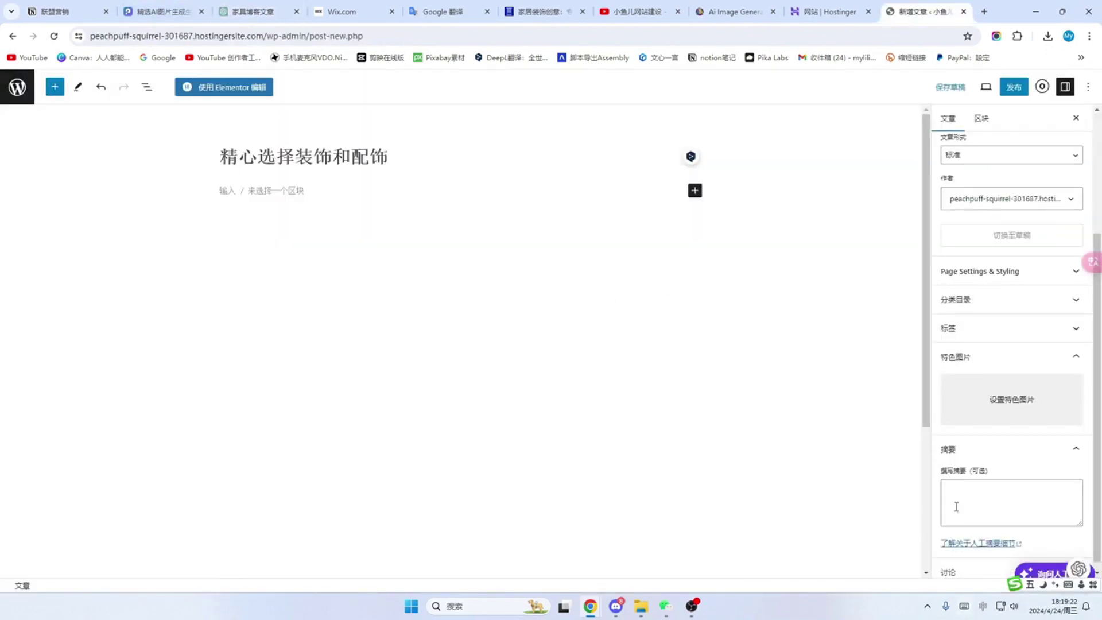
{"action": "left_click", "coordinate": [964, 500]}
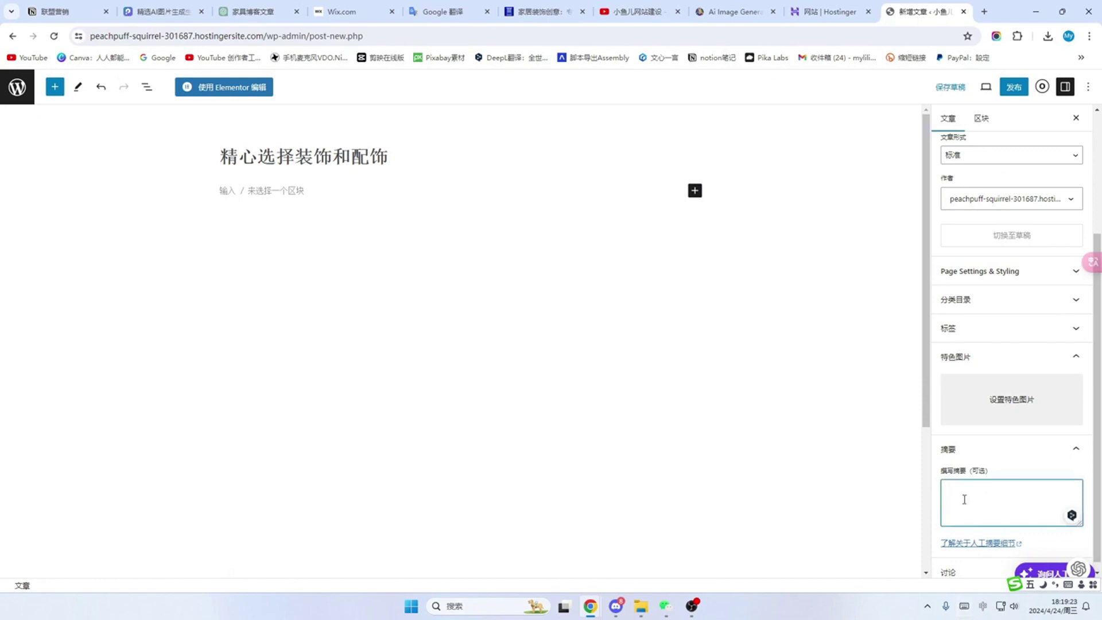
{"action": "key", "text": "ctrl+v"}
Step: Set the abstract-art room PNG as featured image after the webp upload fails, and publish
{"action": "left_click", "coordinate": [1011, 409]}
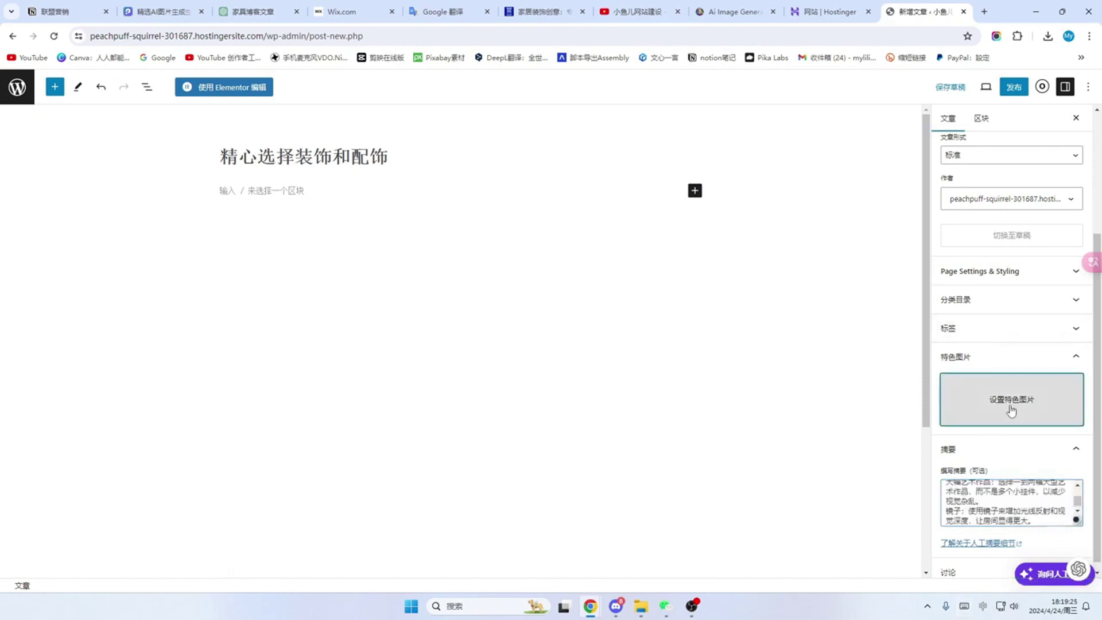
{"action": "left_click", "coordinate": [42, 124]}
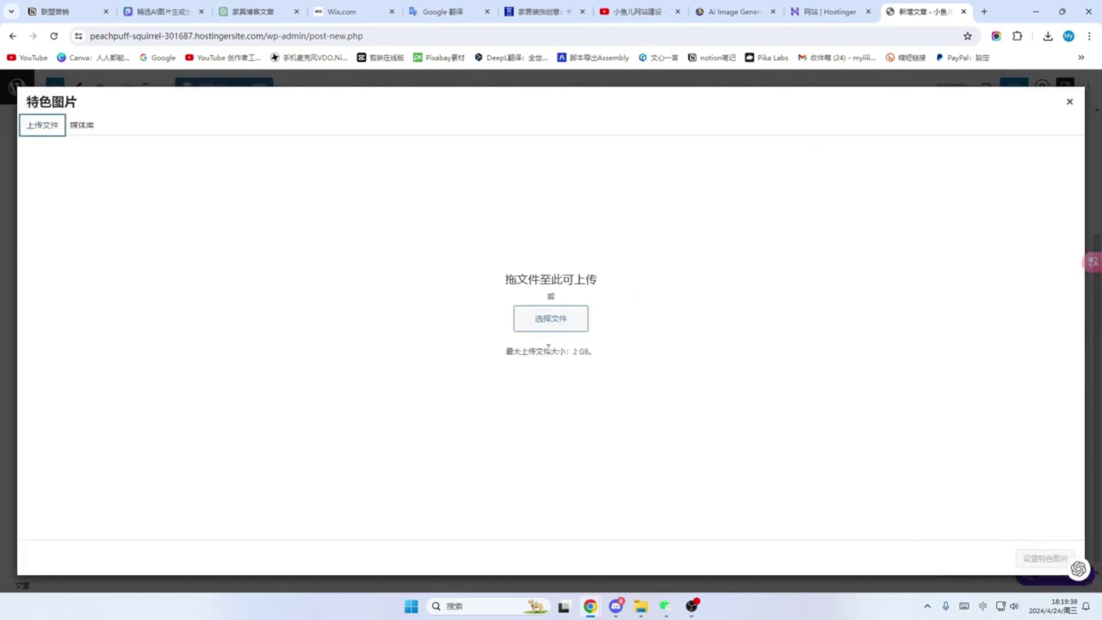
{"action": "left_click", "coordinate": [551, 318]}
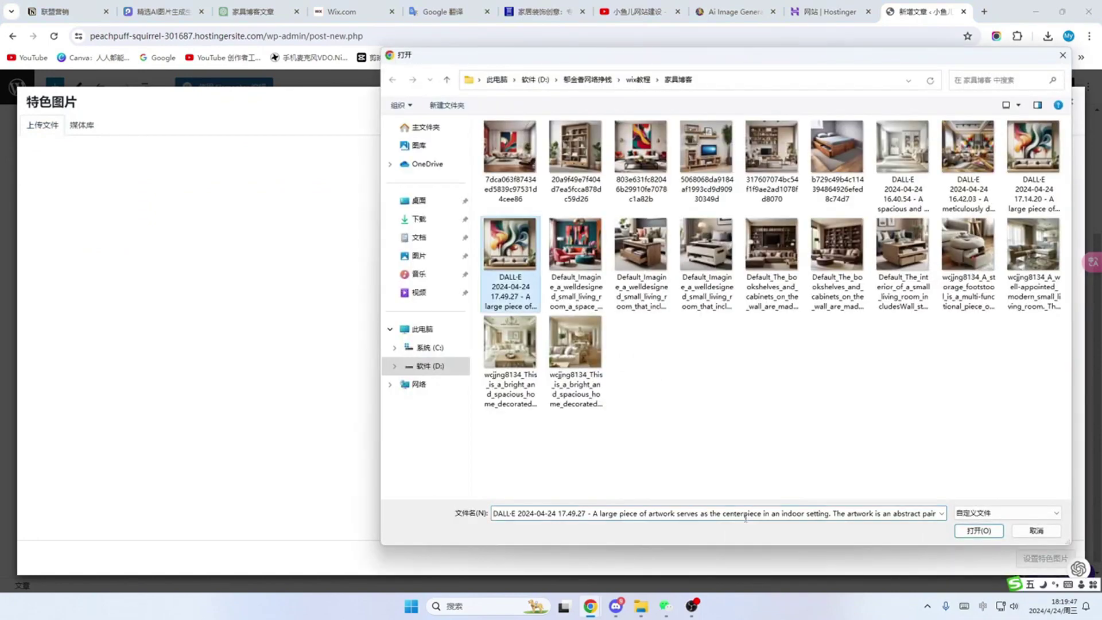
{"action": "left_click", "coordinate": [975, 532]}
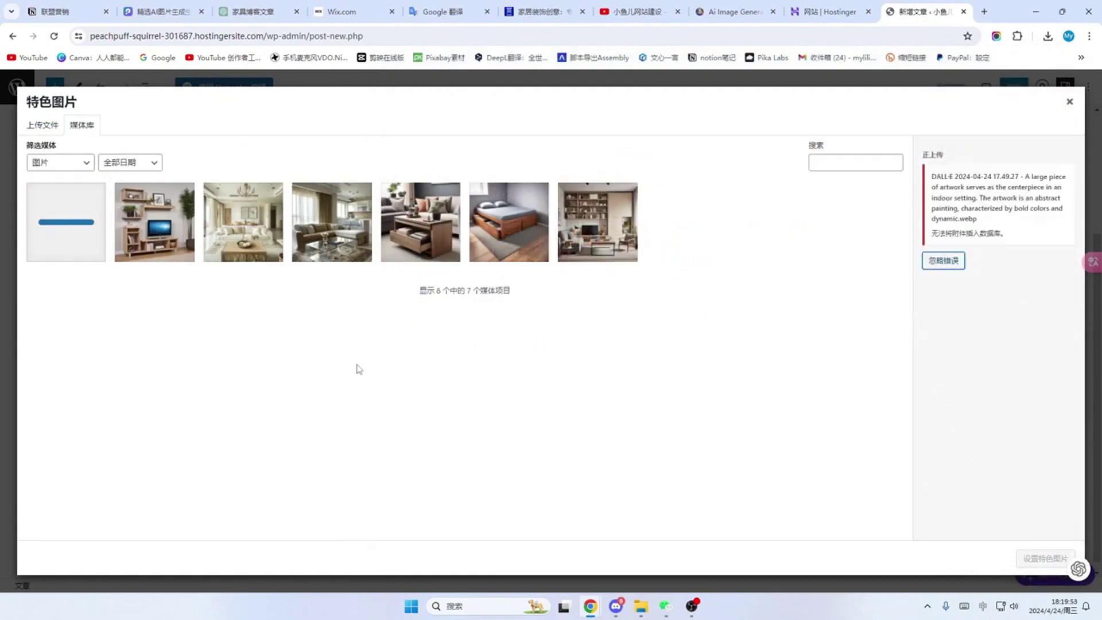
{"action": "left_click", "coordinate": [946, 263]}
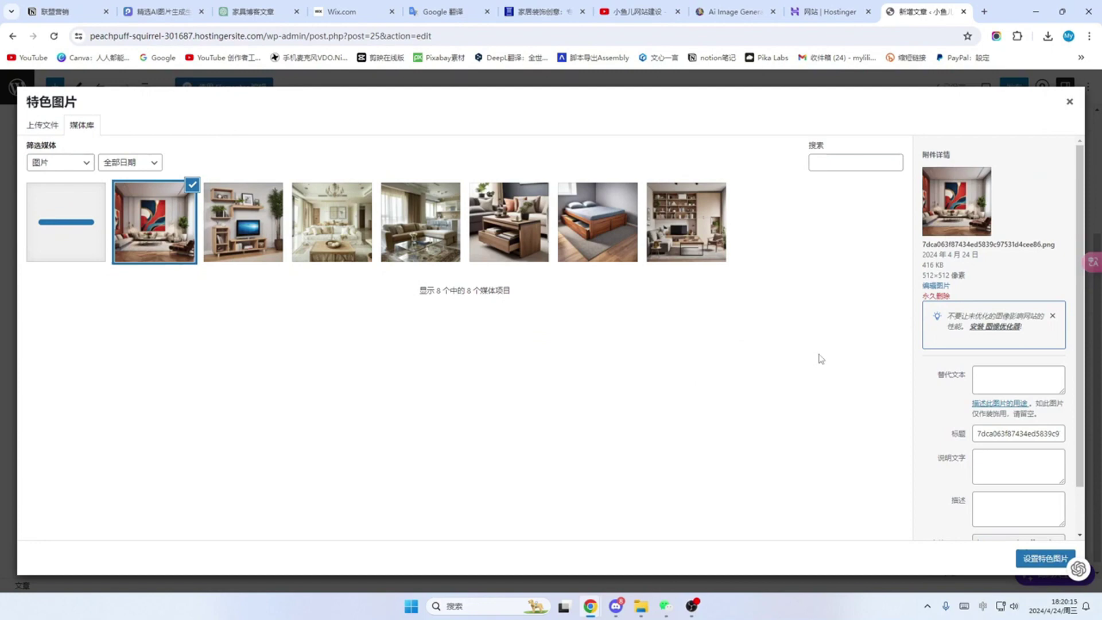
{"action": "scroll", "coordinate": [975, 342], "scroll_direction": "down", "scroll_amount": 1}
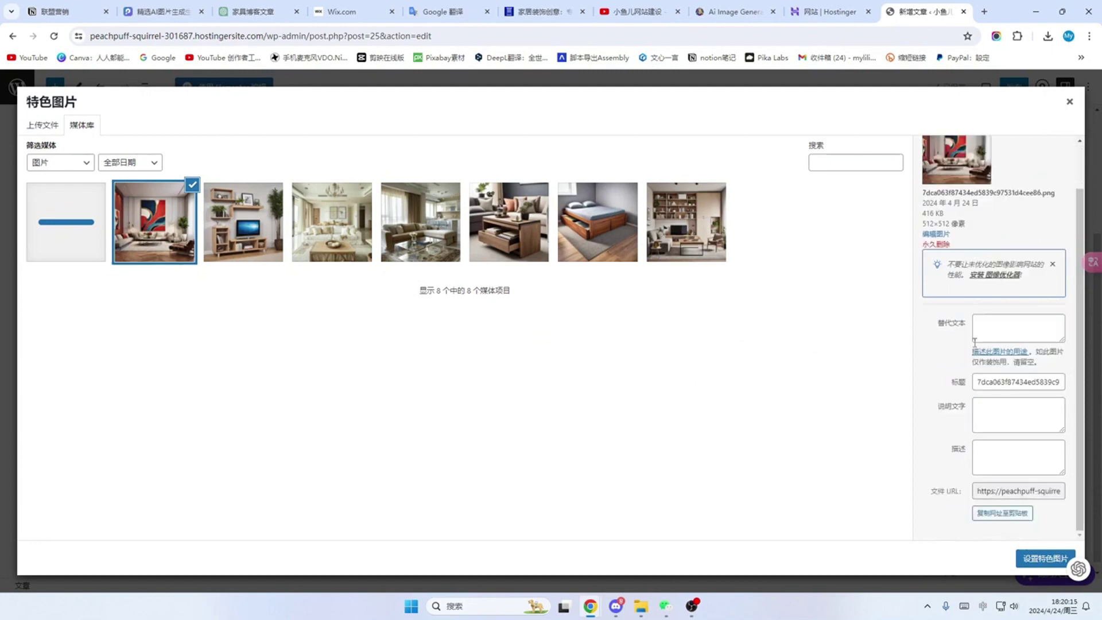
{"action": "left_click", "coordinate": [1043, 558]}
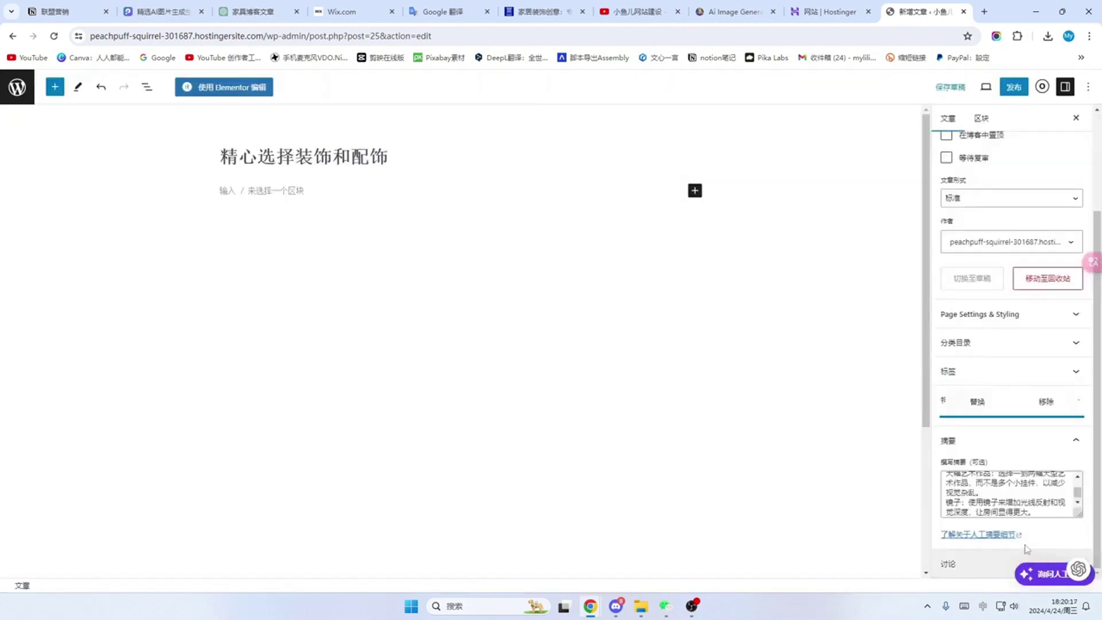
{"action": "left_click", "coordinate": [1013, 87]}
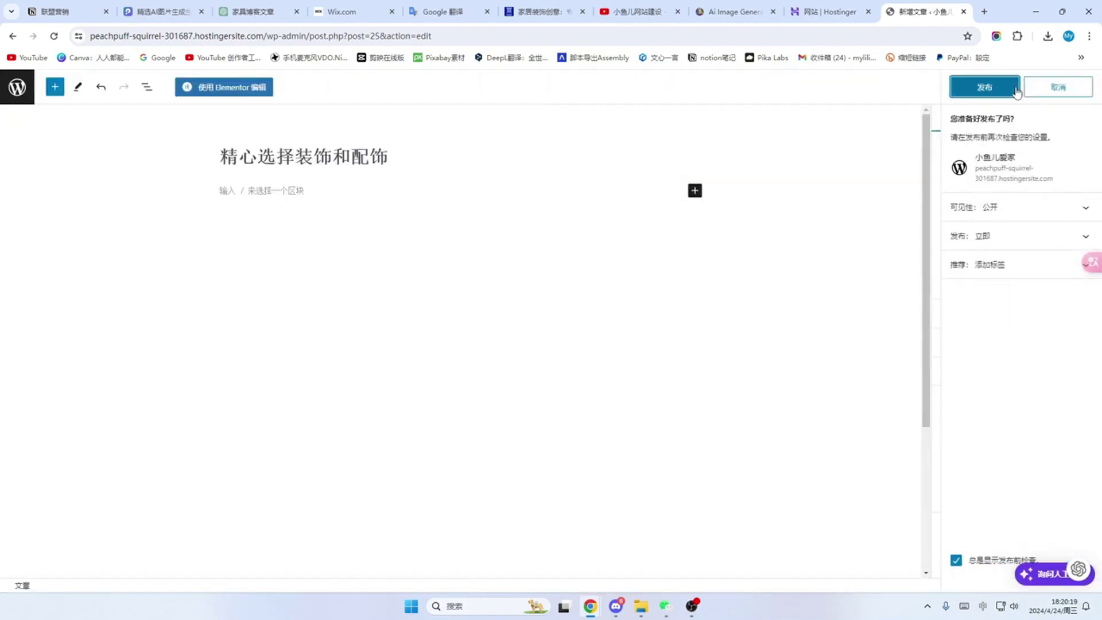
{"action": "left_click", "coordinate": [963, 96]}
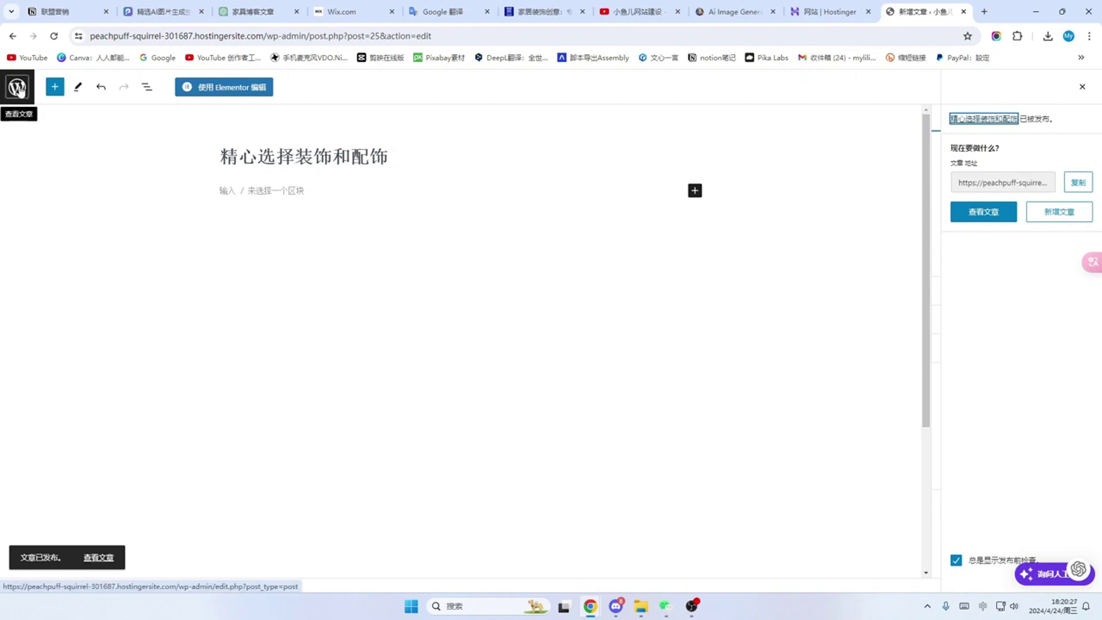
{"action": "left_click", "coordinate": [19, 91]}
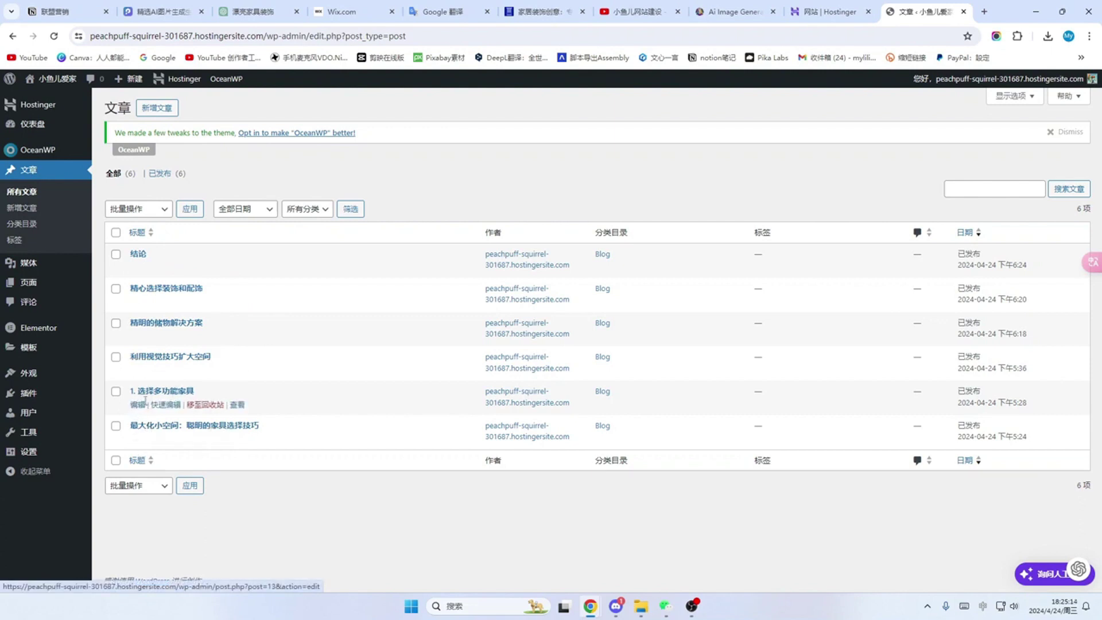
Step: Remove the '1.' numbering from the 选择多功能家具 post title and save it
{"action": "left_click", "coordinate": [138, 405]}
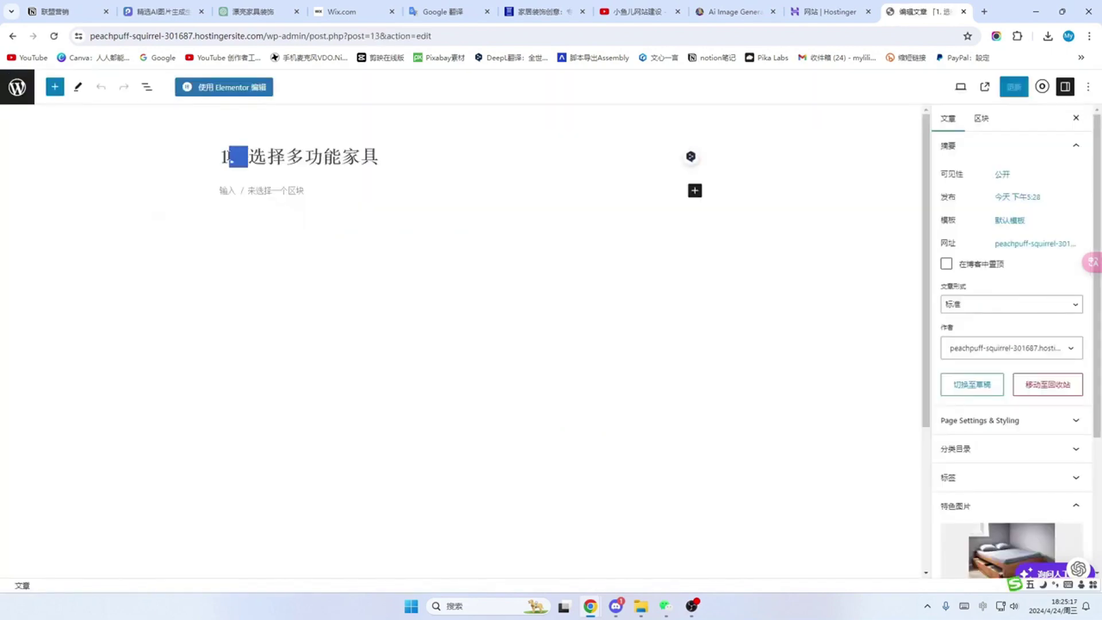
{"action": "left_click", "coordinate": [235, 157]}
{"action": "key", "text": "BackSpace"}
{"action": "key", "text": "BackSpace"}
{"action": "left_click", "coordinate": [1013, 86]}
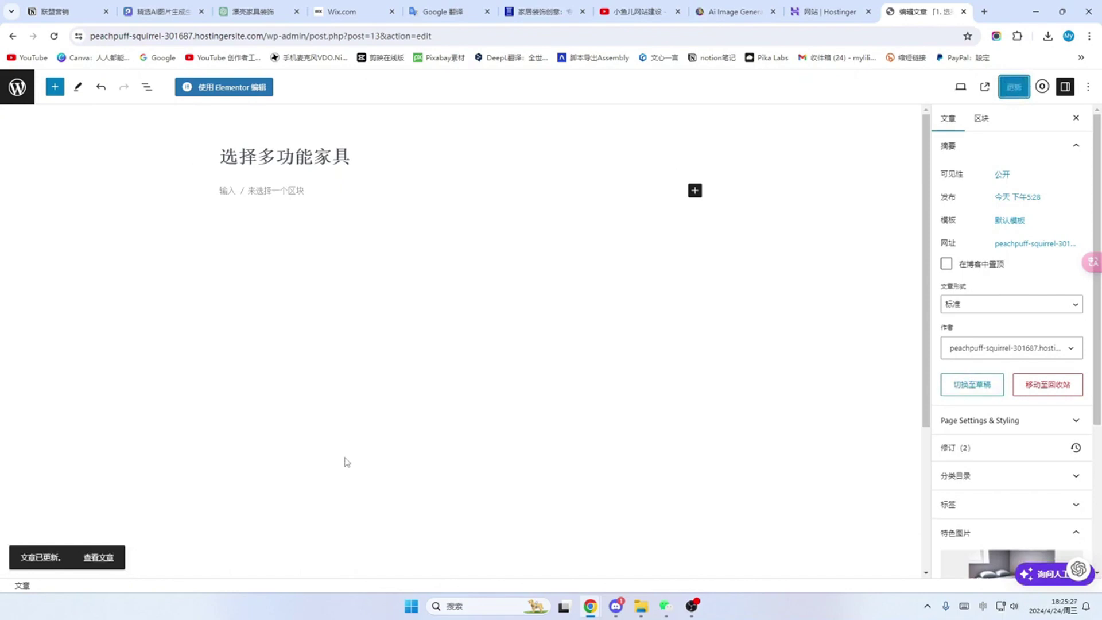
{"action": "left_click", "coordinate": [28, 96]}
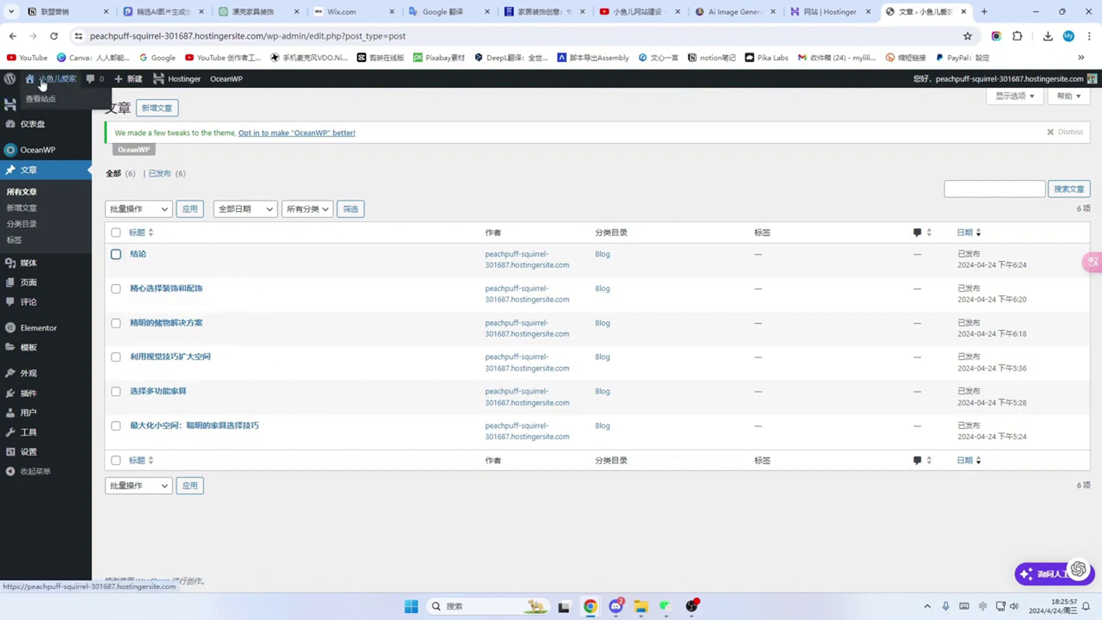
Step: View the live site and scroll through the furniture posts feed, then back to the top
{"action": "mouse_move", "coordinate": [13, 83]}
{"action": "mouse_move", "coordinate": [56, 85]}
{"action": "left_click", "coordinate": [43, 102]}
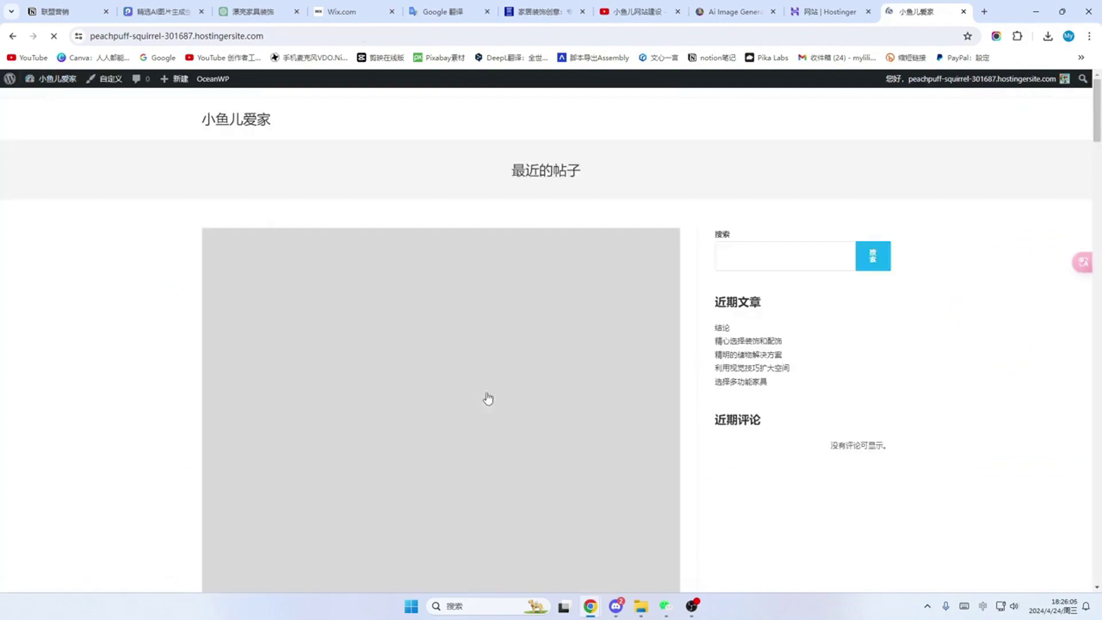
{"action": "scroll", "coordinate": [635, 387], "scroll_direction": "down", "scroll_amount": 4}
{"action": "scroll", "coordinate": [636, 391], "scroll_direction": "down", "scroll_amount": 10}
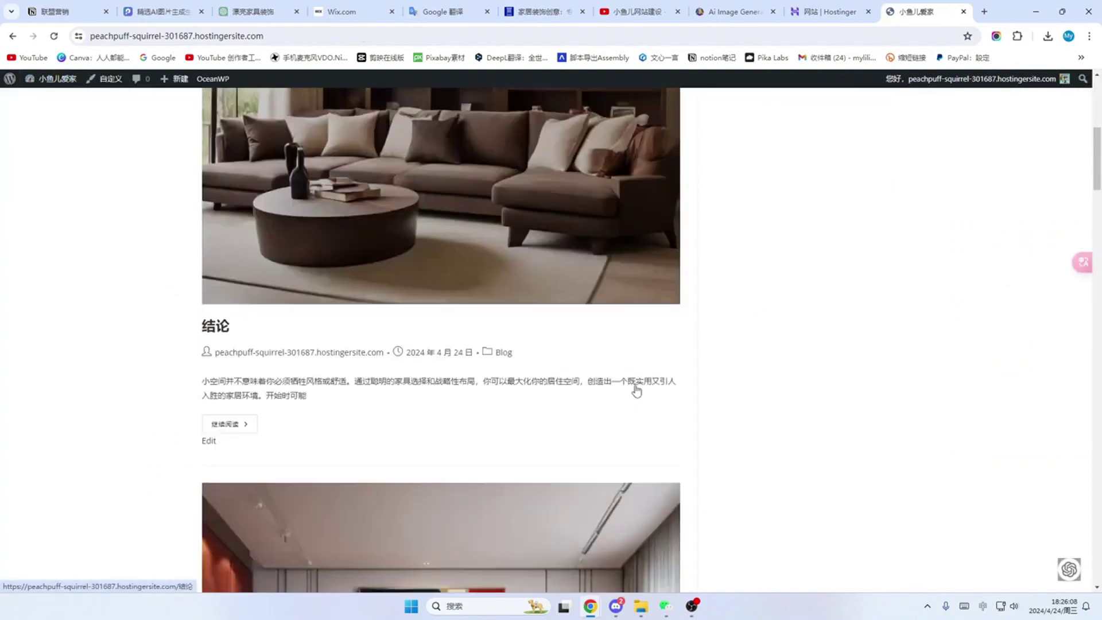
{"action": "scroll", "coordinate": [636, 391], "scroll_direction": "down", "scroll_amount": 9}
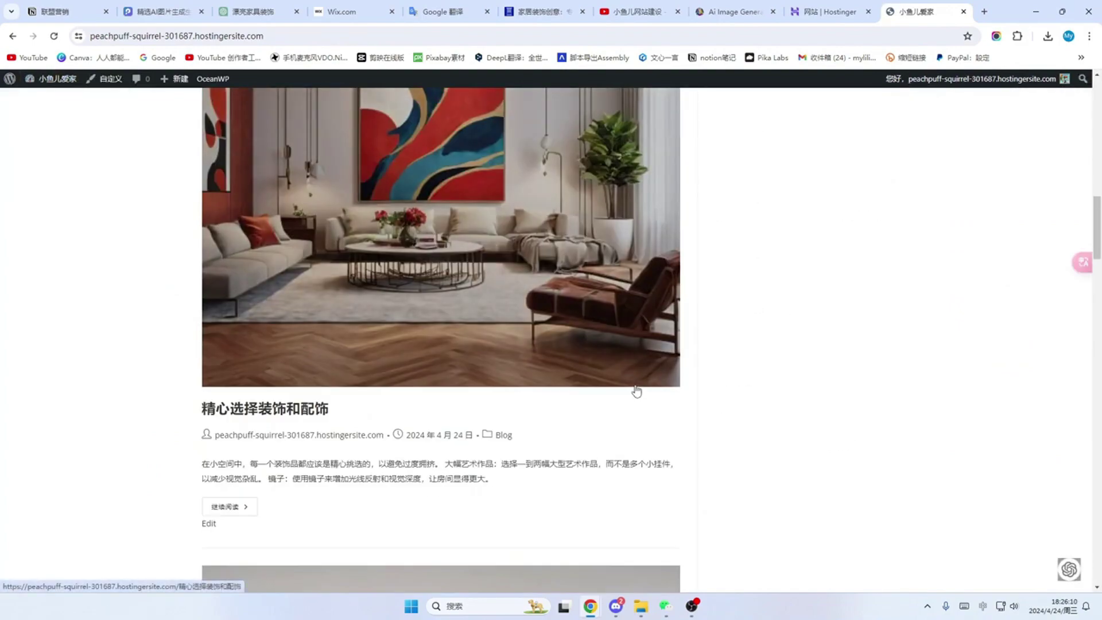
{"action": "scroll", "coordinate": [636, 391], "scroll_direction": "up", "scroll_amount": 4}
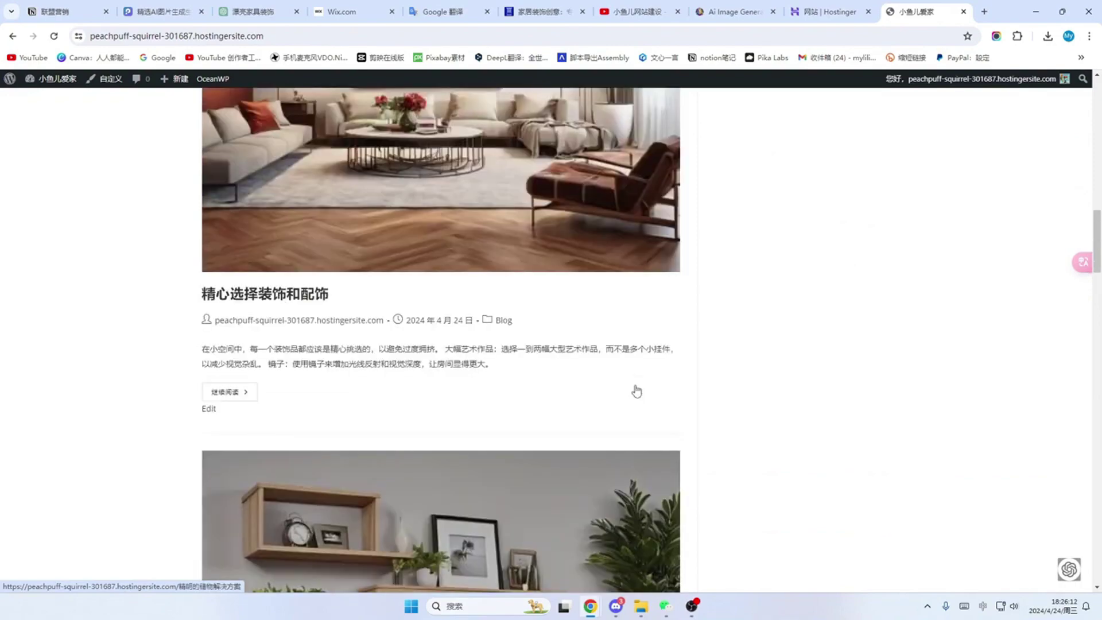
{"action": "scroll", "coordinate": [636, 391], "scroll_direction": "down", "scroll_amount": 11}
{"action": "scroll", "coordinate": [636, 391], "scroll_direction": "down", "scroll_amount": 20}
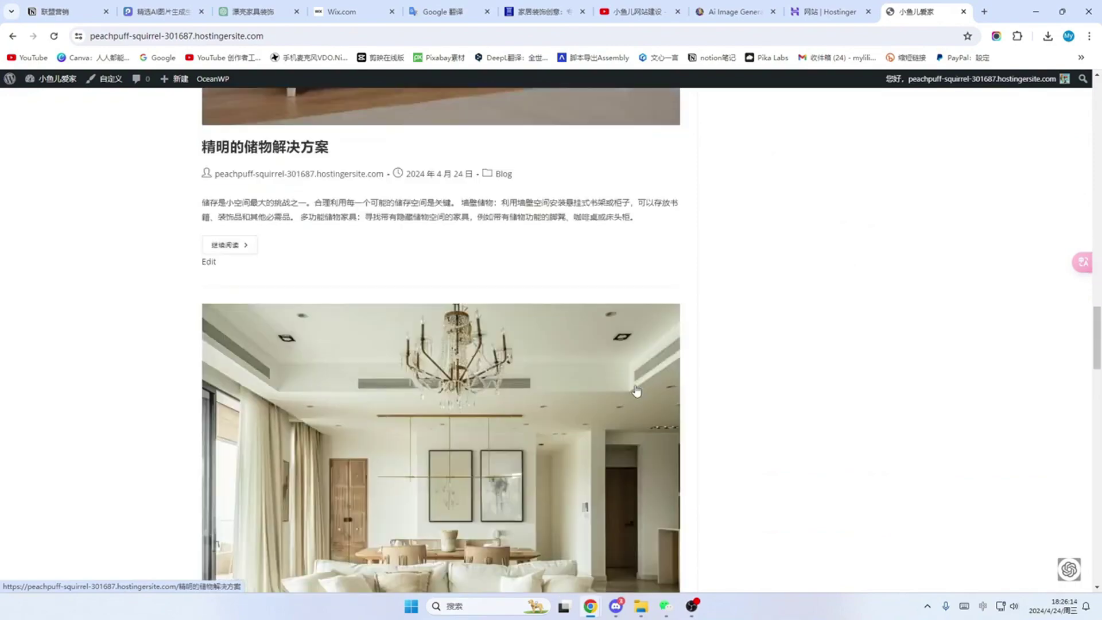
{"action": "scroll", "coordinate": [712, 415], "scroll_direction": "up", "scroll_amount": 4}
{"action": "scroll", "coordinate": [712, 416], "scroll_direction": "up", "scroll_amount": 20}
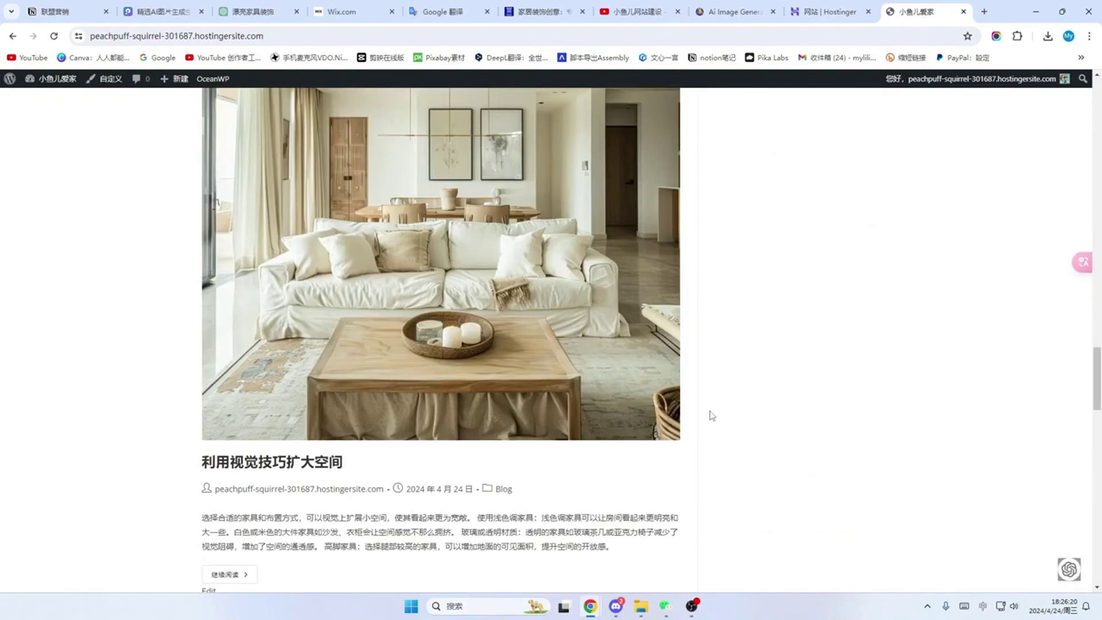
{"action": "scroll", "coordinate": [712, 416], "scroll_direction": "up", "scroll_amount": 20}
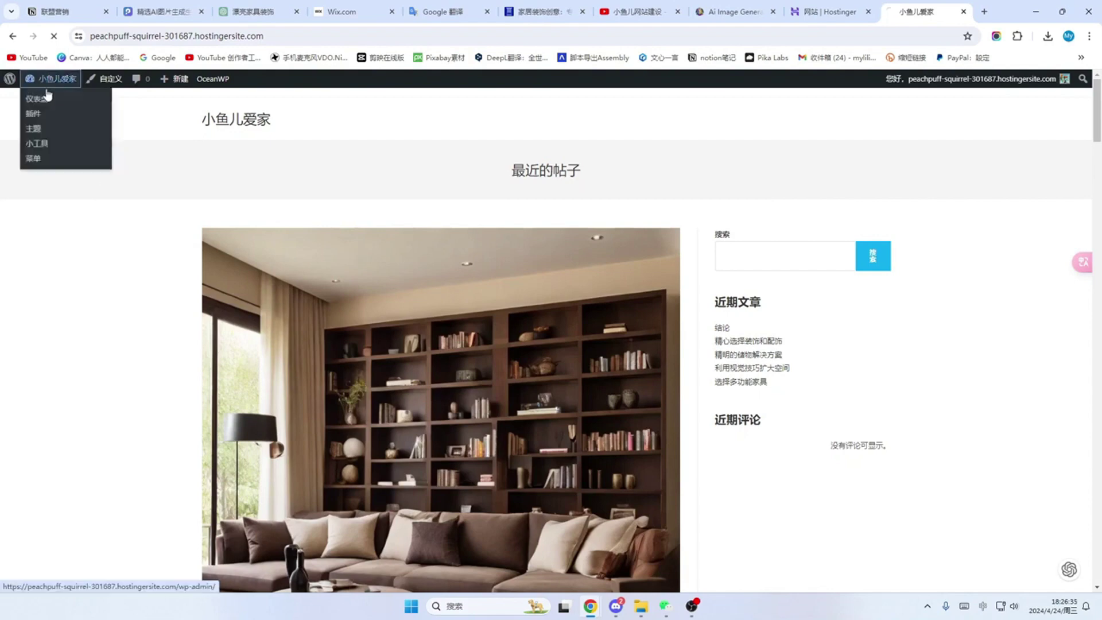
Step: From the dashboard's Pages list, add a new page and enter the title 首页
{"action": "left_click", "coordinate": [37, 96]}
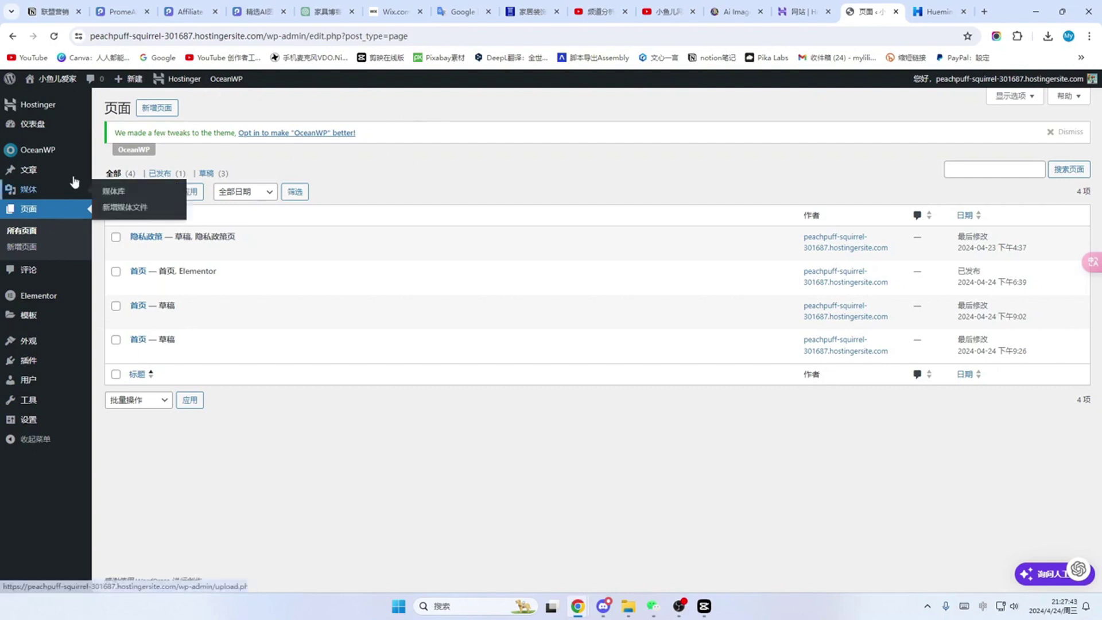
{"action": "left_click", "coordinate": [26, 214]}
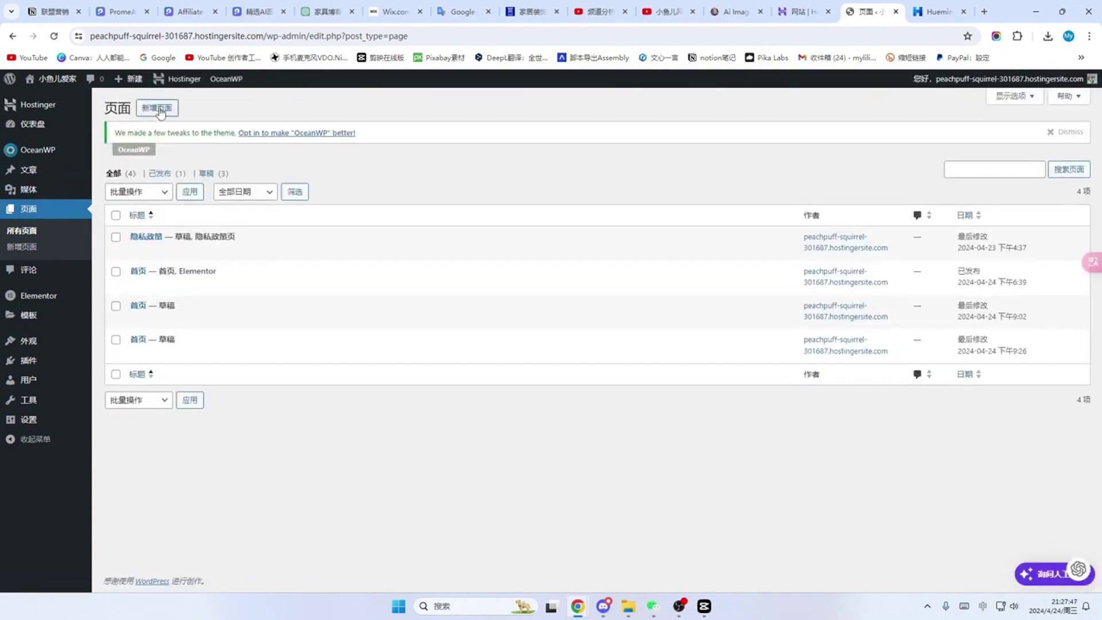
{"action": "left_click", "coordinate": [159, 109]}
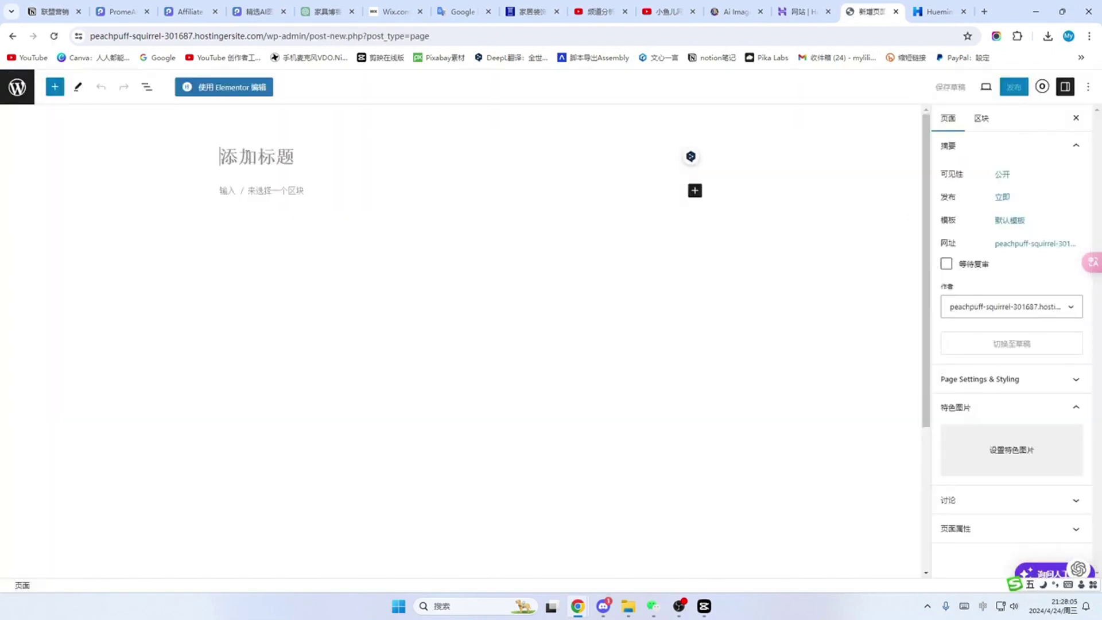
{"action": "type", "text": "shu"}
{"action": "type", "text": "ye"}
{"action": "key", "text": "space"}
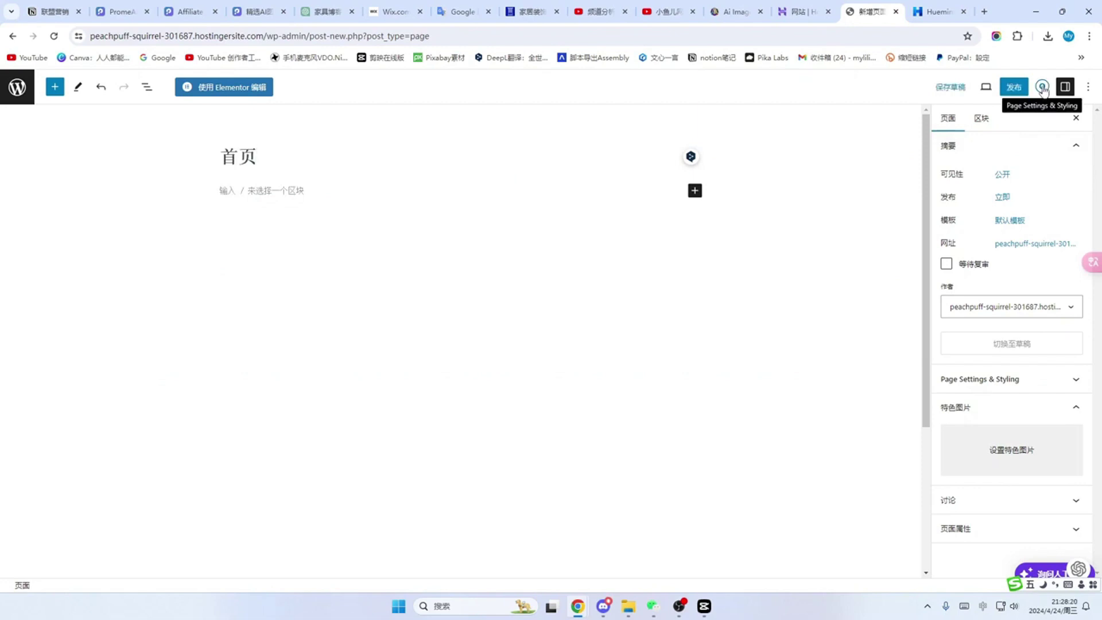
Step: Give 首页 a 100% Full Width layout with padding and page title disabled, and start publishing
{"action": "left_click", "coordinate": [1042, 87]}
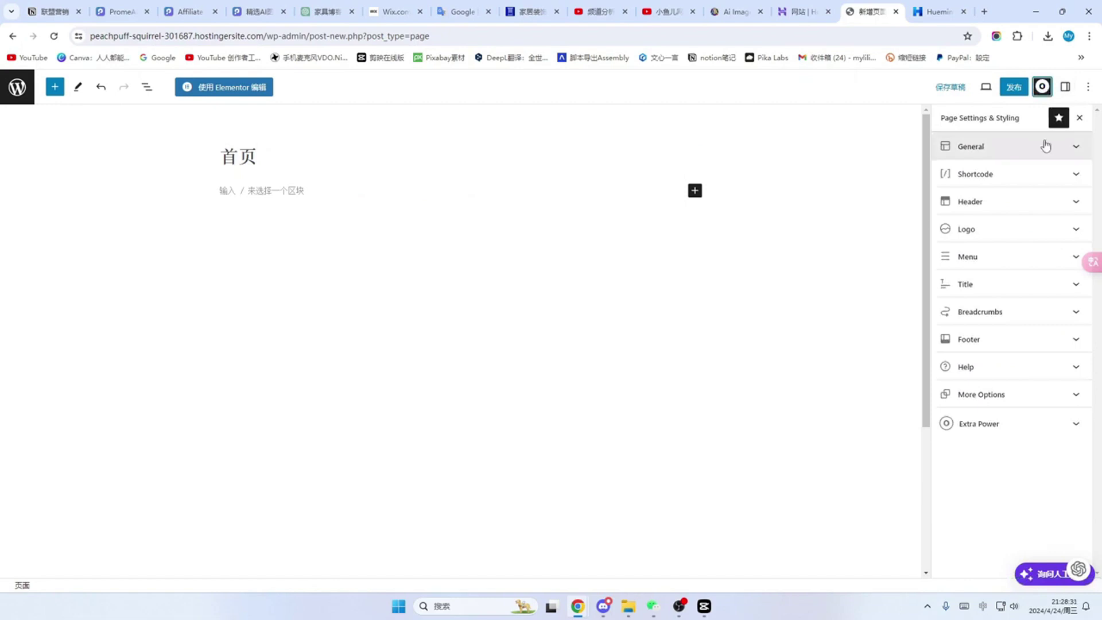
{"action": "left_click", "coordinate": [1075, 148]}
{"action": "left_click", "coordinate": [1074, 194]}
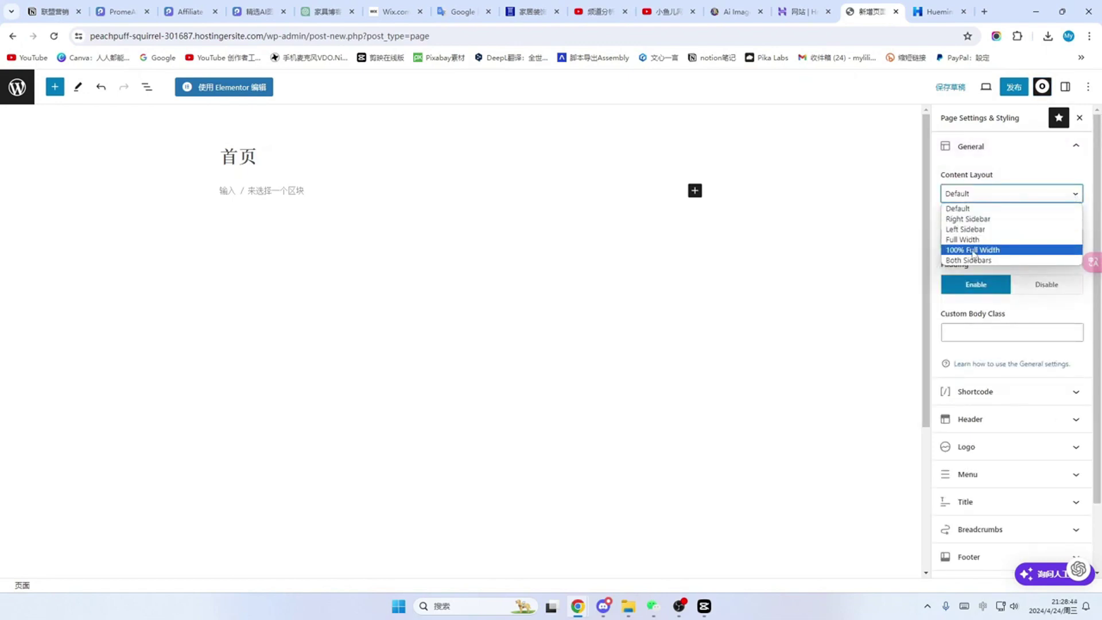
{"action": "left_click", "coordinate": [974, 251]}
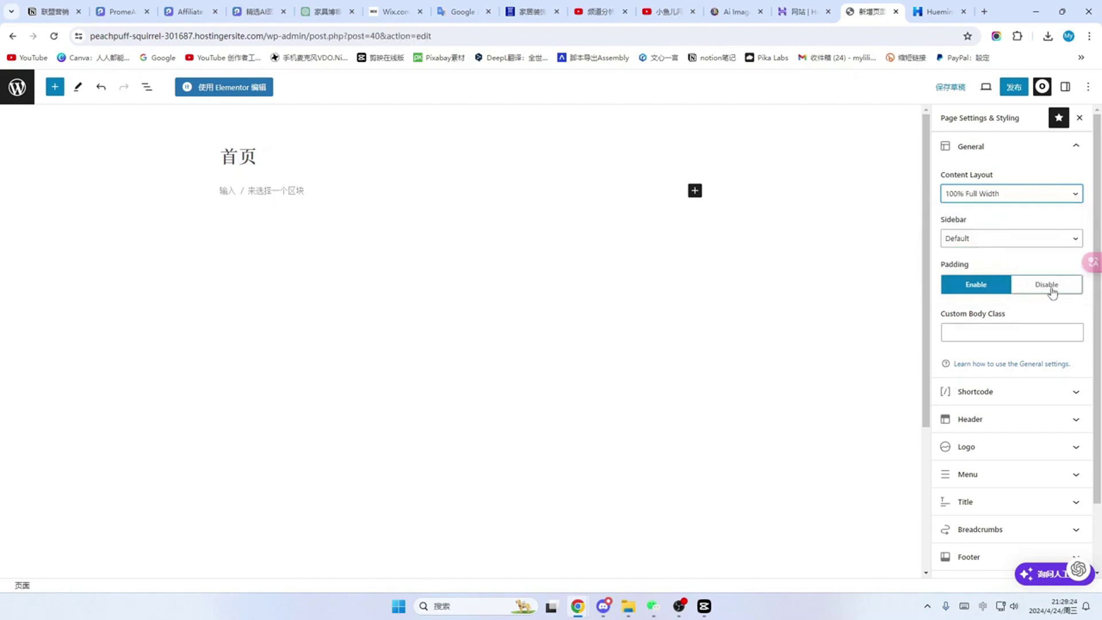
{"action": "left_click", "coordinate": [1048, 285]}
{"action": "scroll", "coordinate": [1038, 342], "scroll_direction": "down", "scroll_amount": 2}
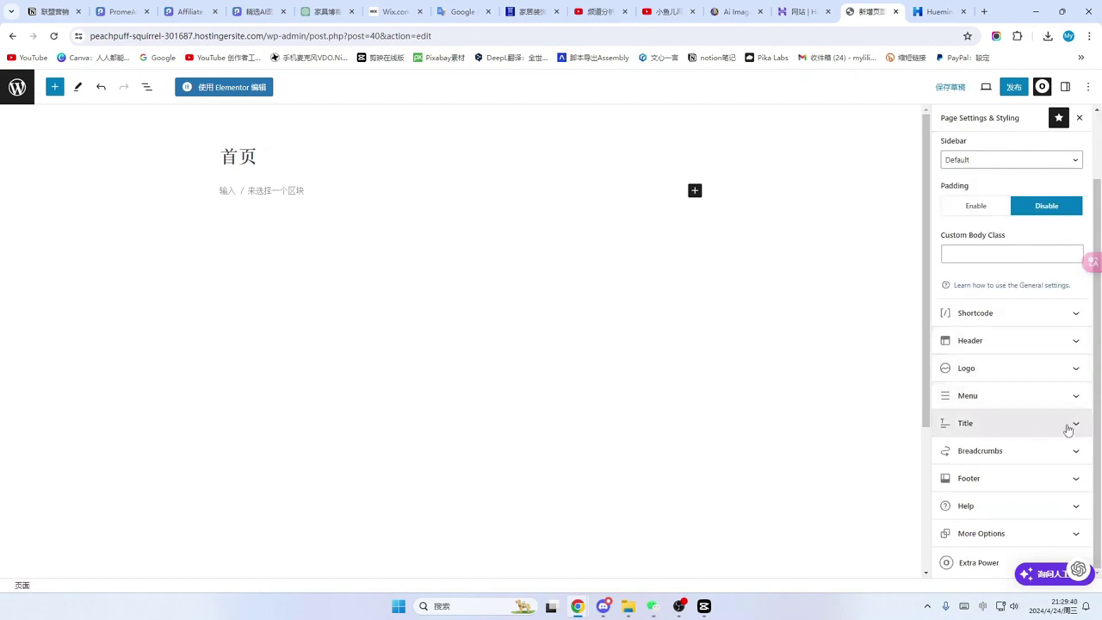
{"action": "left_click", "coordinate": [1077, 425]}
{"action": "left_click", "coordinate": [1058, 349]}
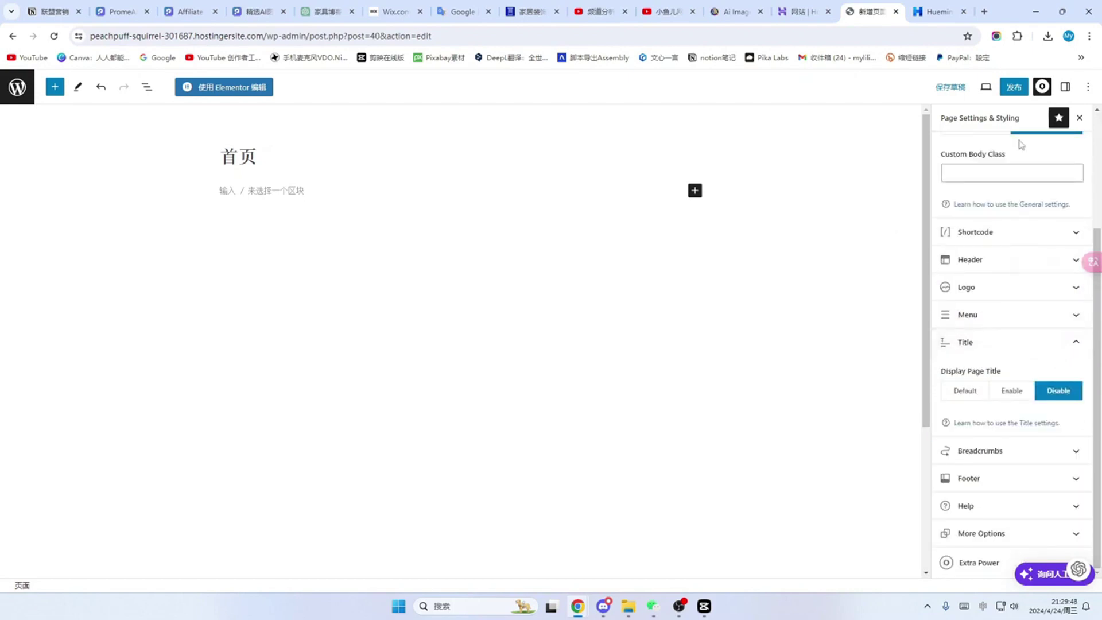
{"action": "left_click", "coordinate": [1014, 88]}
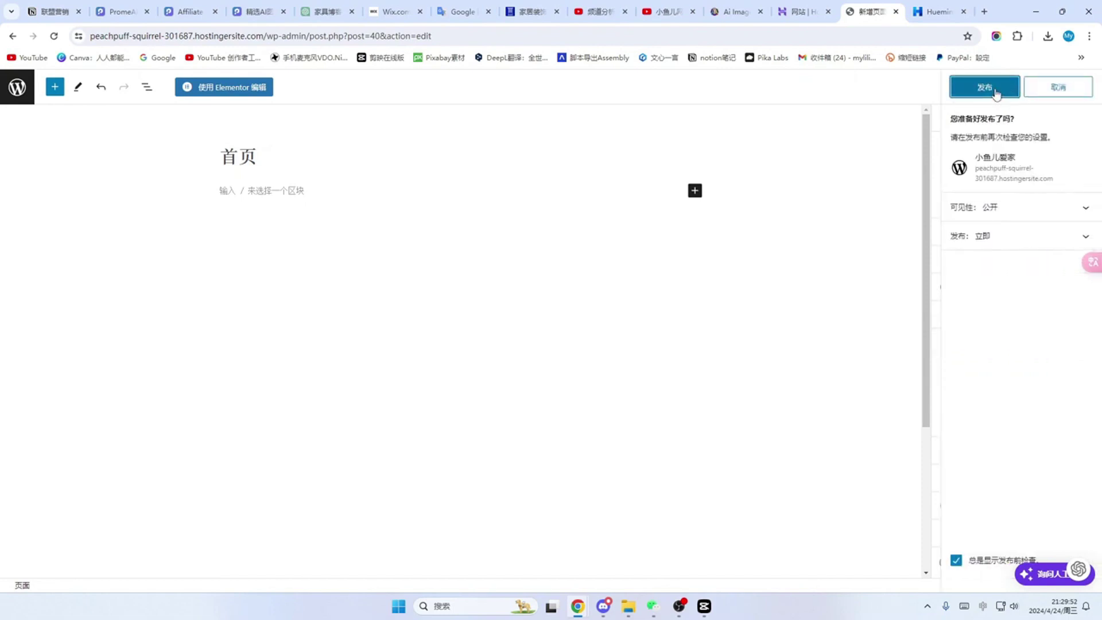
Step: Publish 首页, check the empty live front page, then open About WordPress
{"action": "left_click", "coordinate": [996, 89]}
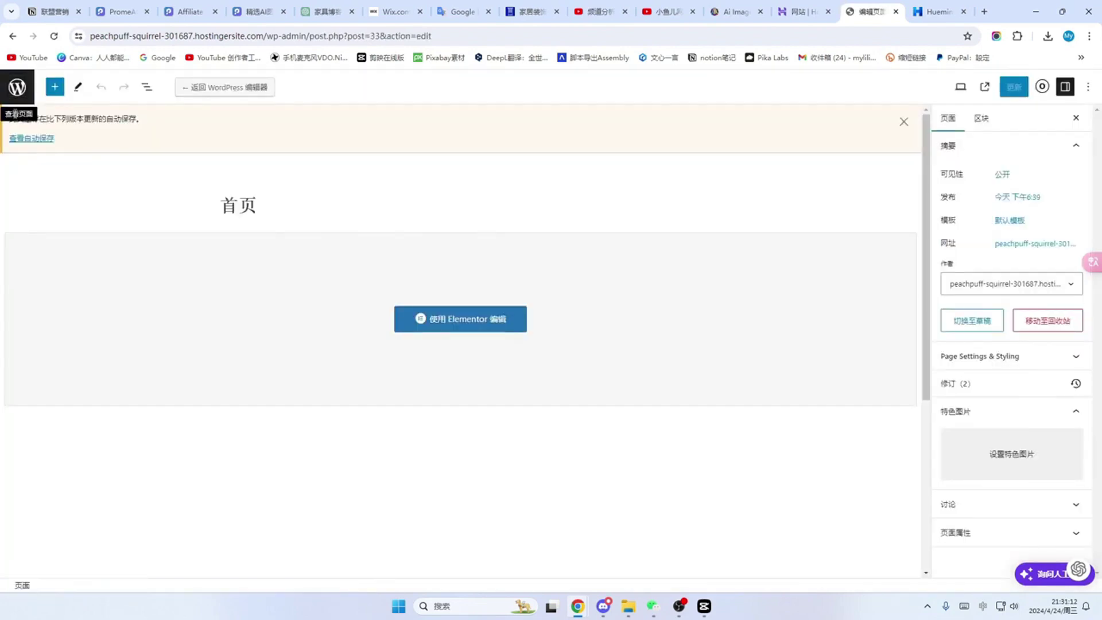
{"action": "left_click", "coordinate": [15, 109]}
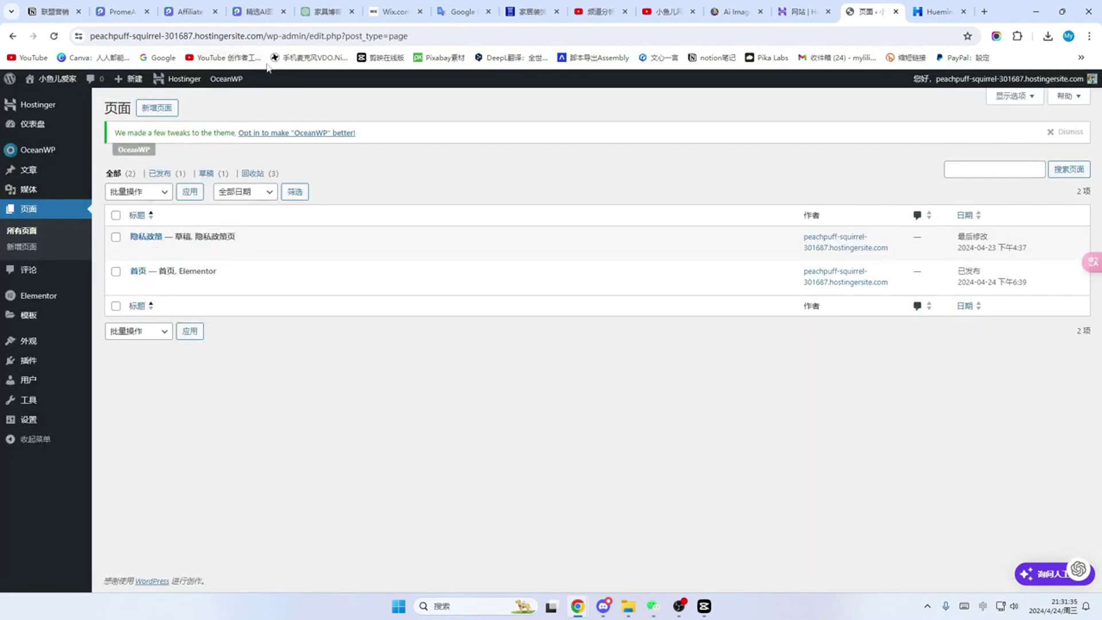
{"action": "left_click", "coordinate": [237, 284]}
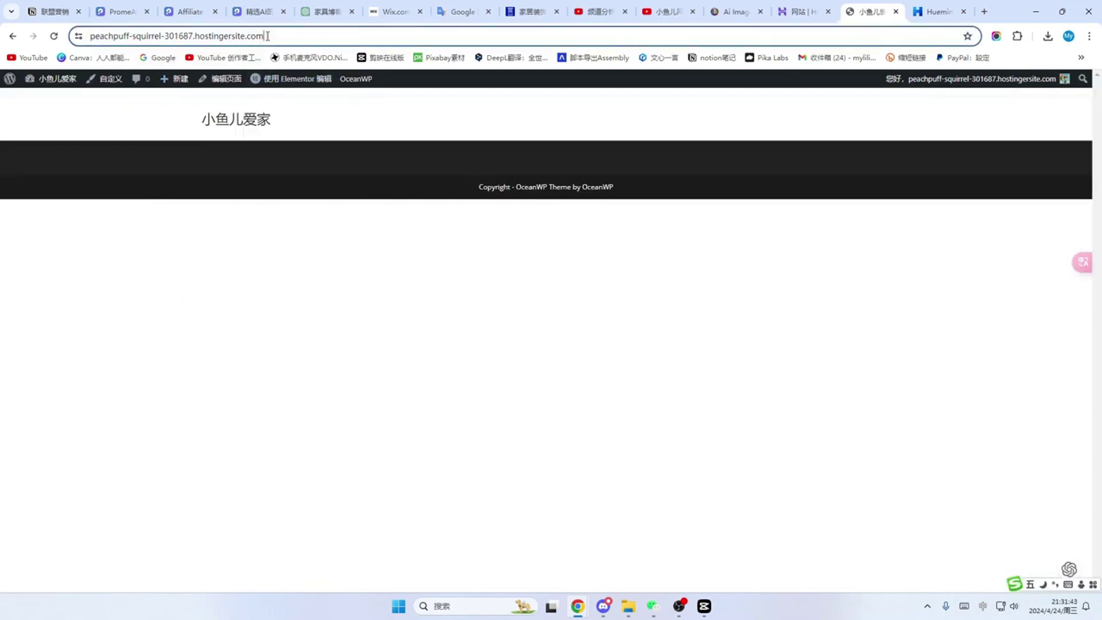
{"action": "left_click_drag", "start_coordinate": [285, 35], "coordinate": [82, 45]}
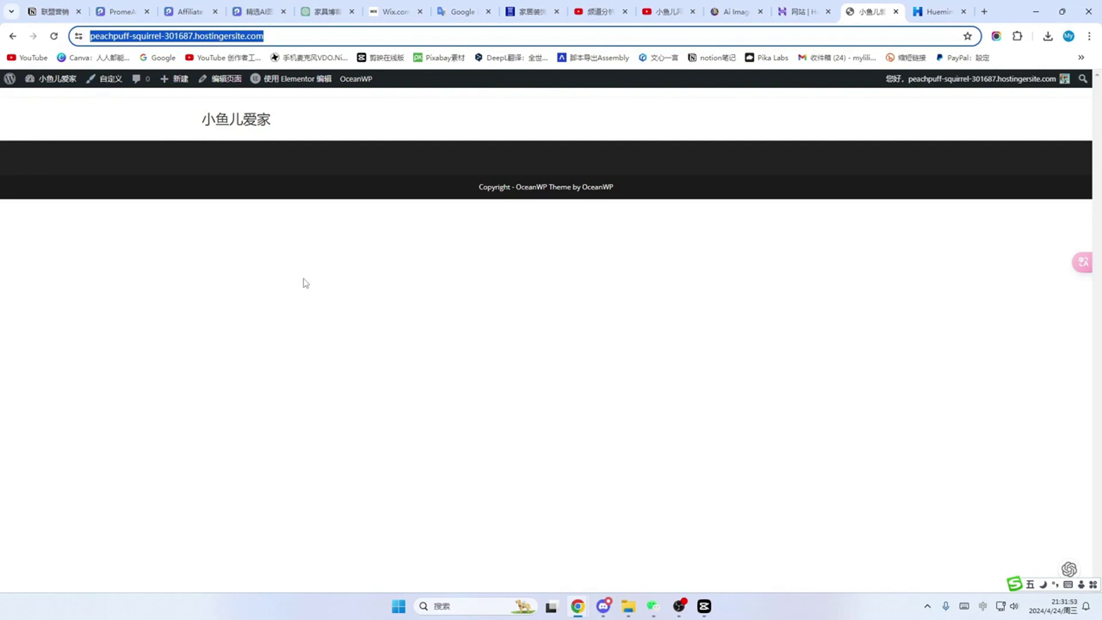
{"action": "left_click", "coordinate": [280, 33]}
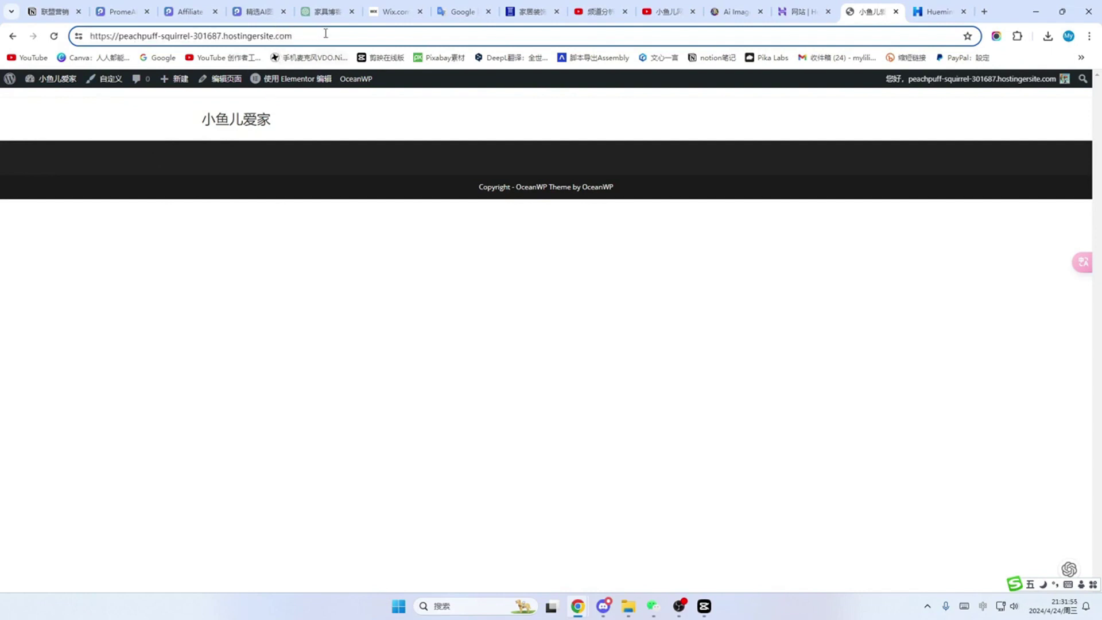
{"action": "left_click", "coordinate": [10, 80]}
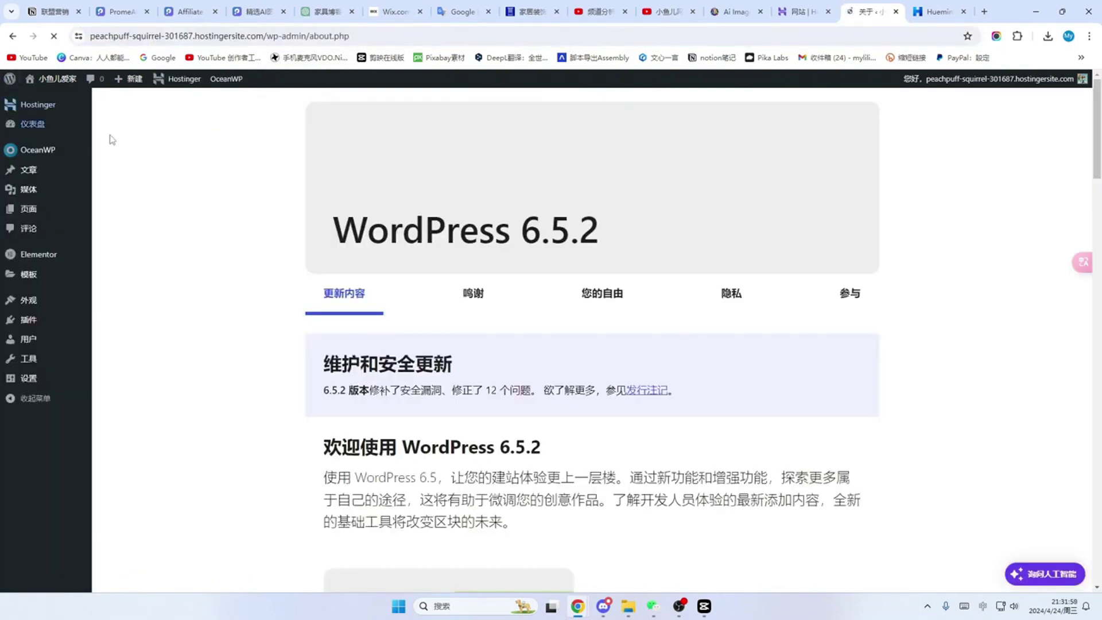
Step: In Reading settings, set the static homepage to 首页 and save the changes
{"action": "left_click", "coordinate": [29, 378]}
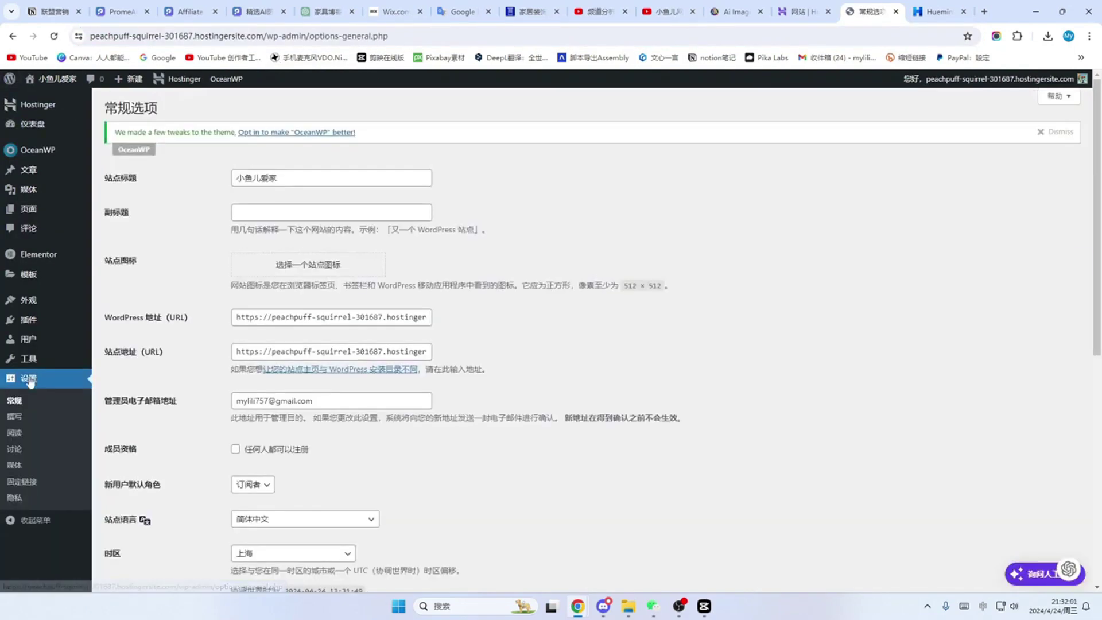
{"action": "left_click", "coordinate": [15, 433]}
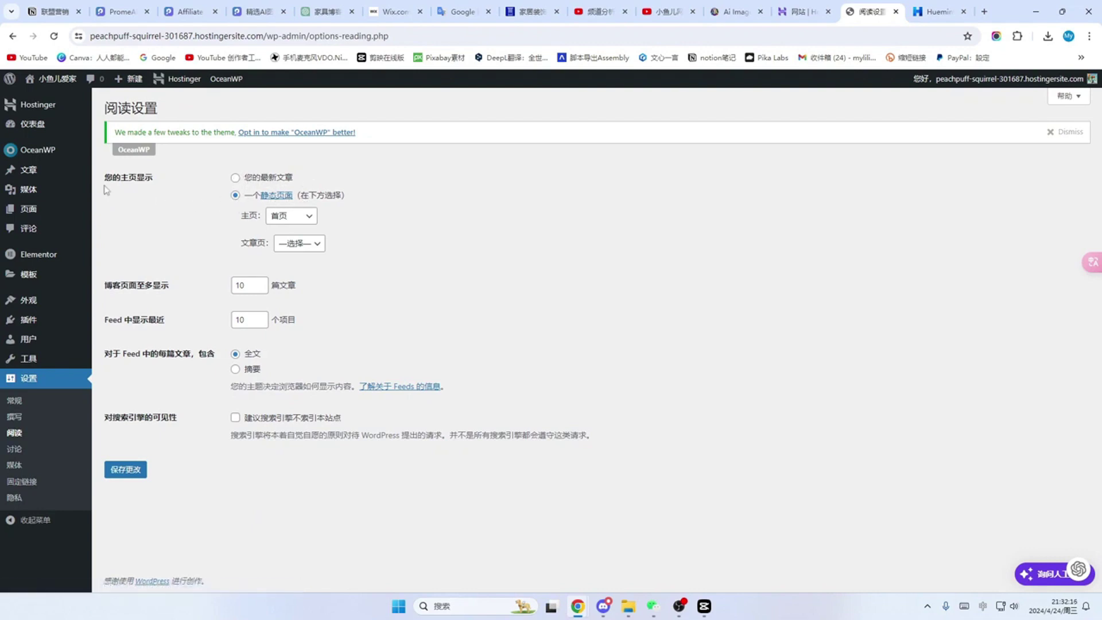
{"action": "left_click", "coordinate": [309, 217]}
{"action": "left_click", "coordinate": [281, 244]}
{"action": "left_click", "coordinate": [125, 470]}
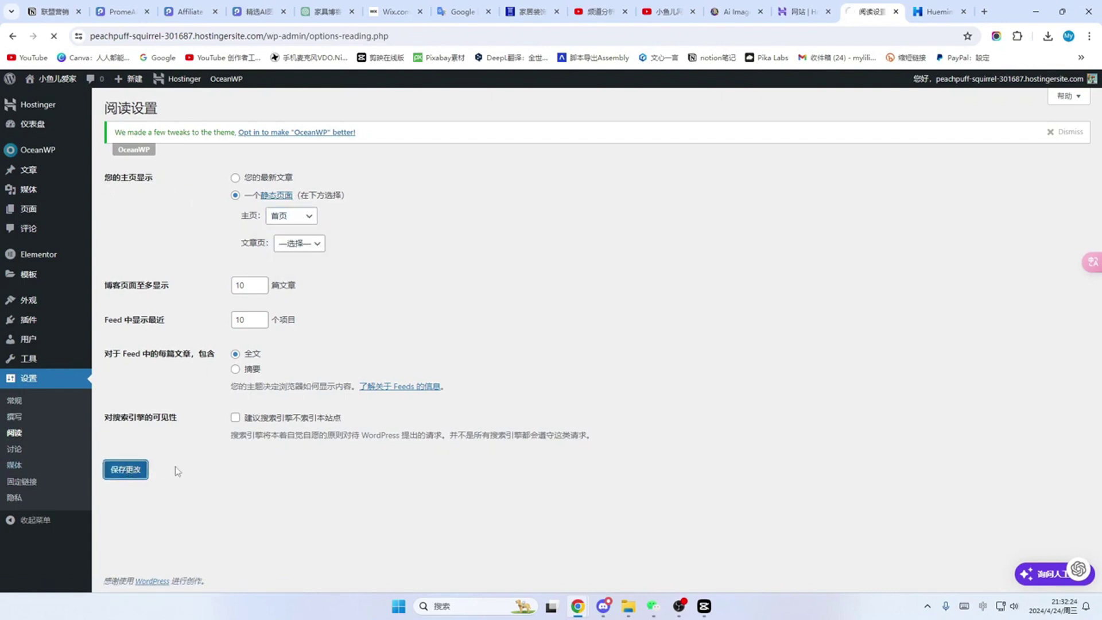
{"action": "left_click", "coordinate": [30, 210]}
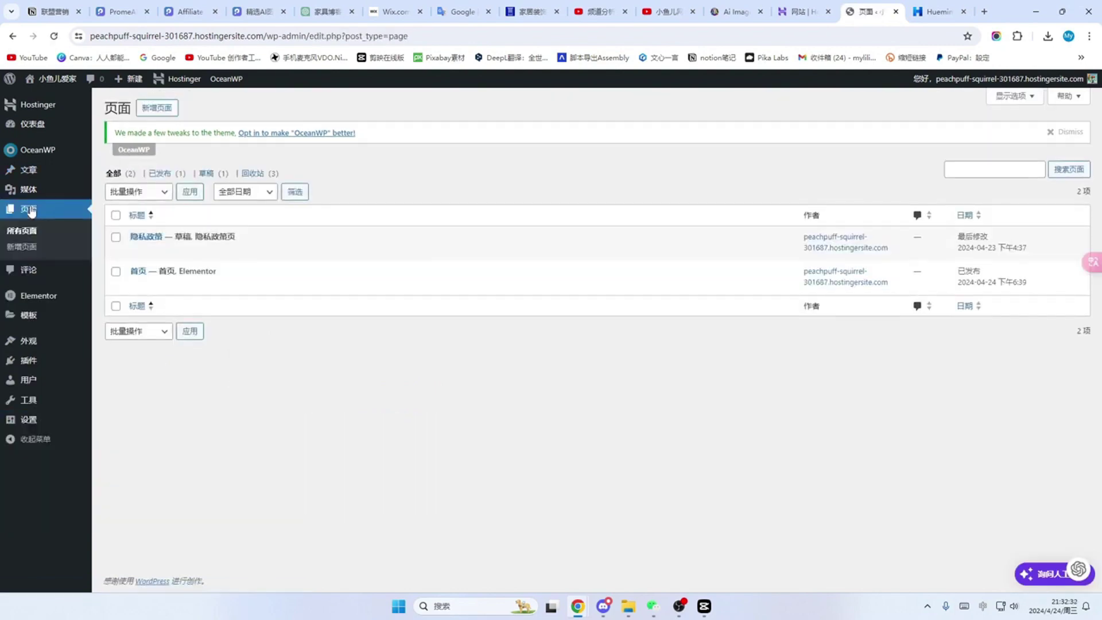
Step: Open the 首页 page in the Elementor editor
{"action": "mouse_move", "coordinate": [166, 285]}
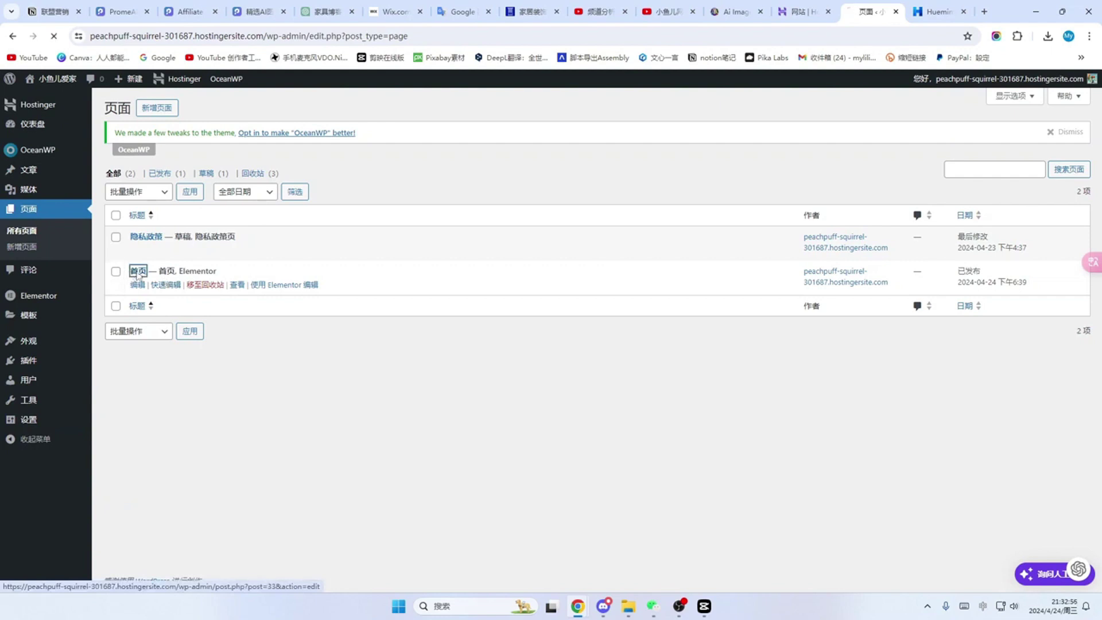
{"action": "left_click", "coordinate": [137, 272]}
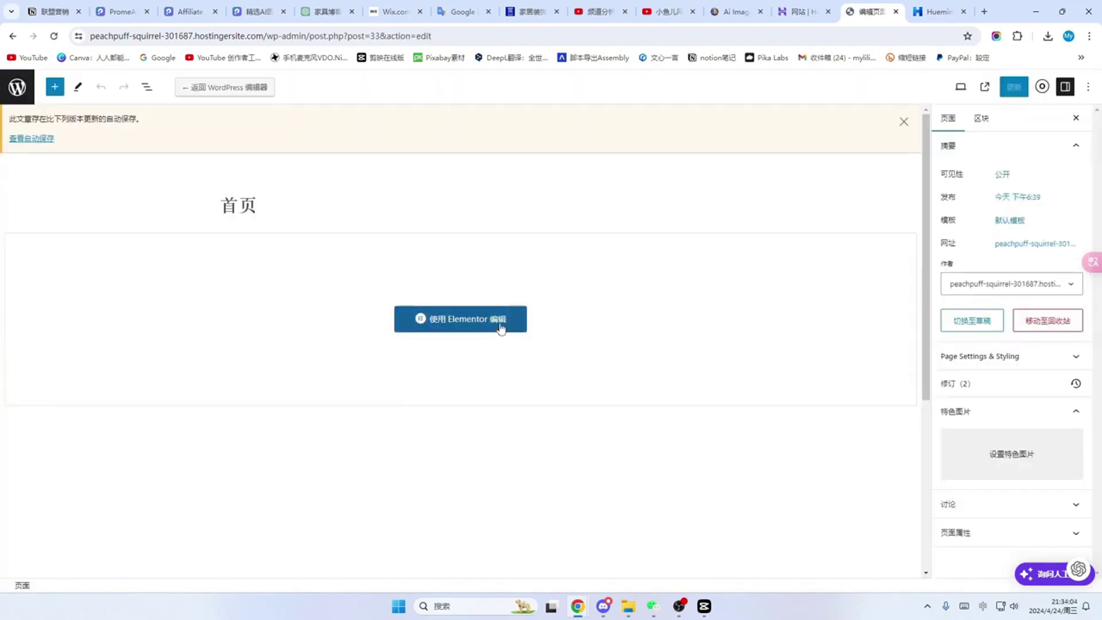
{"action": "left_click", "coordinate": [500, 328]}
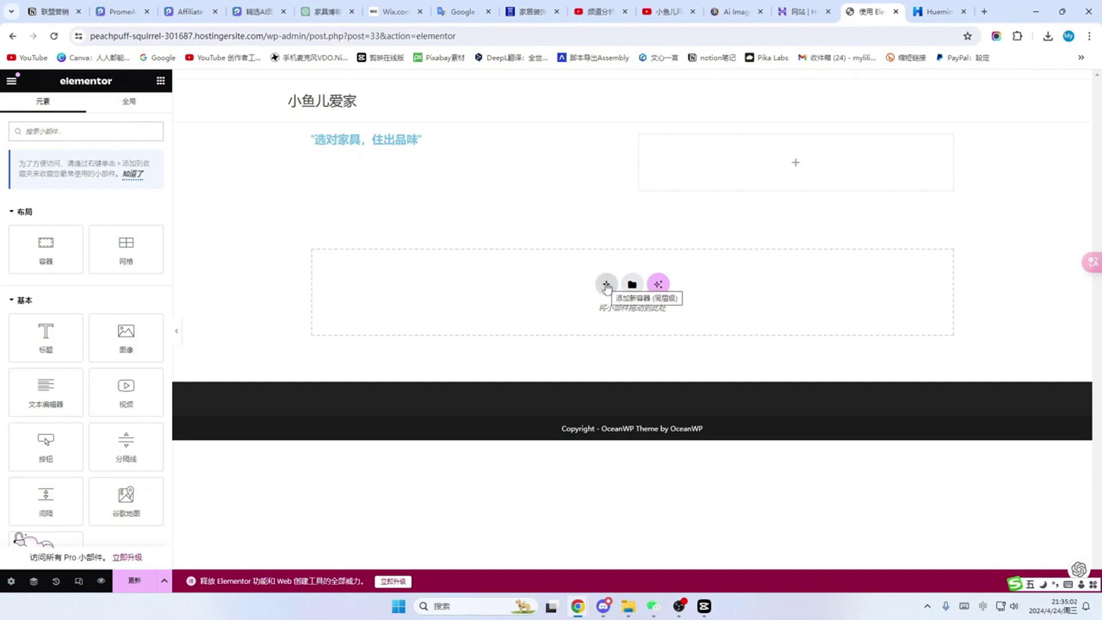
Step: Add a two-column flexbox container with a Heading widget in its left column
{"action": "left_click", "coordinate": [607, 284]}
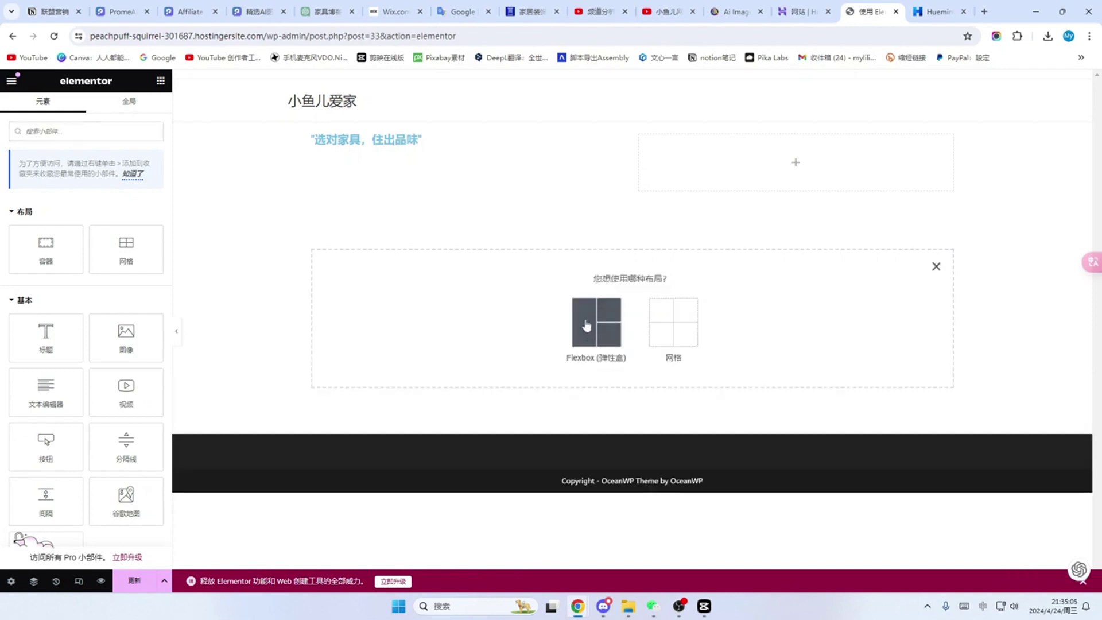
{"action": "left_click", "coordinate": [587, 336]}
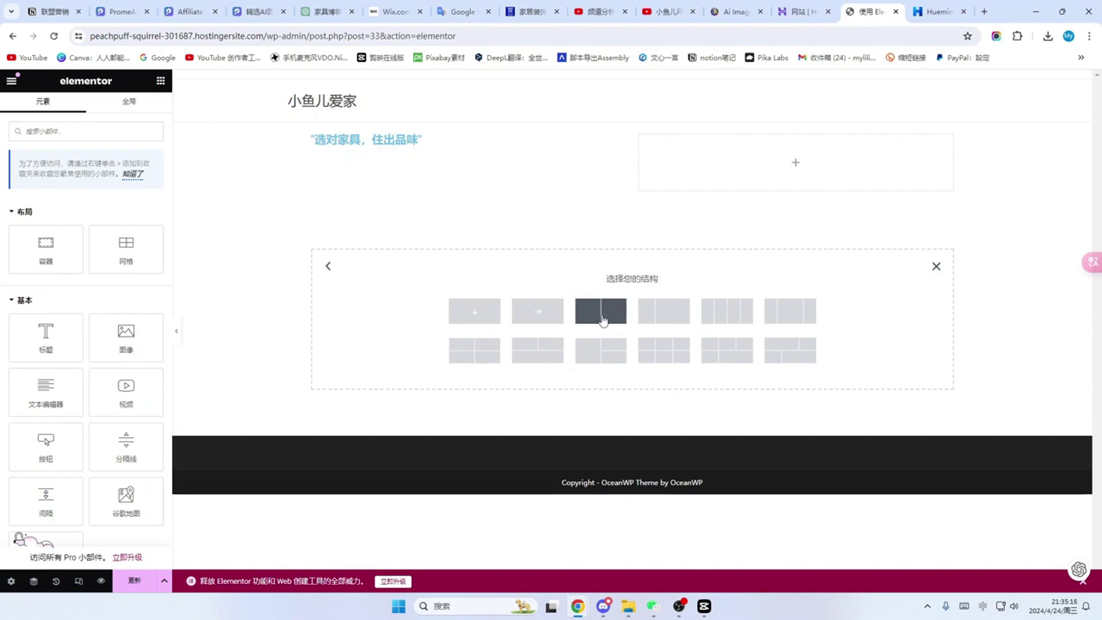
{"action": "left_click", "coordinate": [602, 320]}
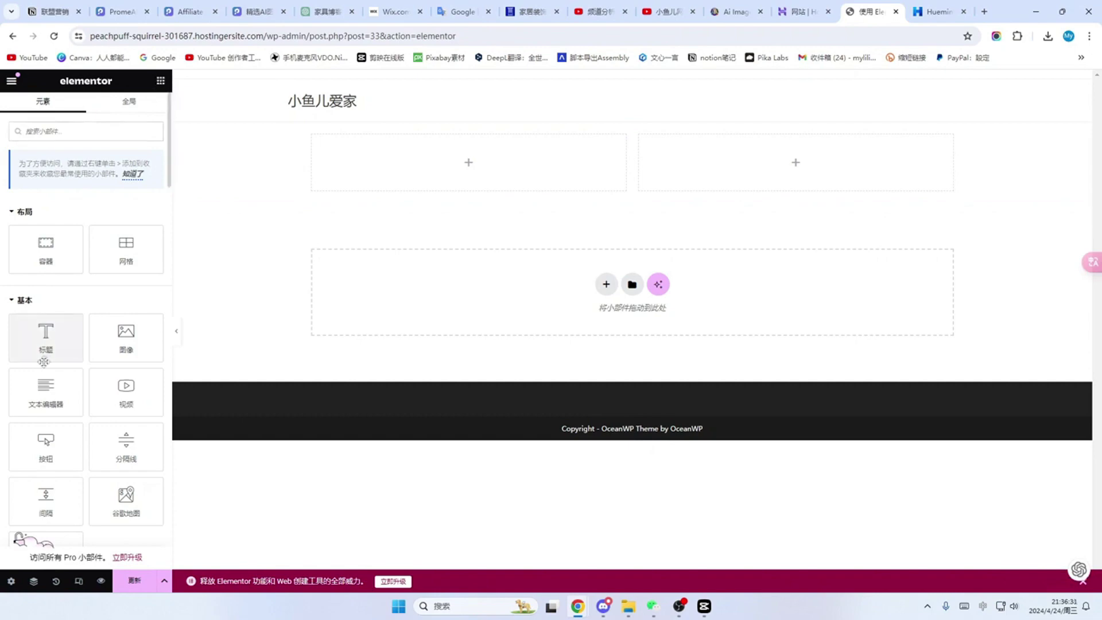
{"action": "left_click_drag", "start_coordinate": [43, 336], "coordinate": [422, 153]}
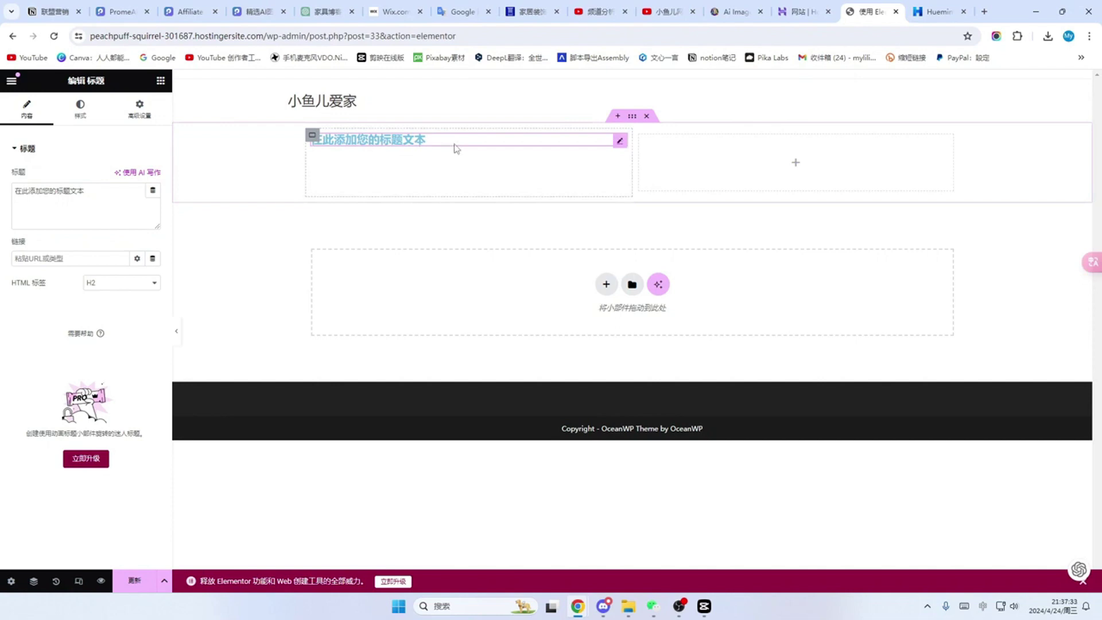
{"action": "left_click", "coordinate": [215, 12]}
{"action": "left_click", "coordinate": [215, 12]}
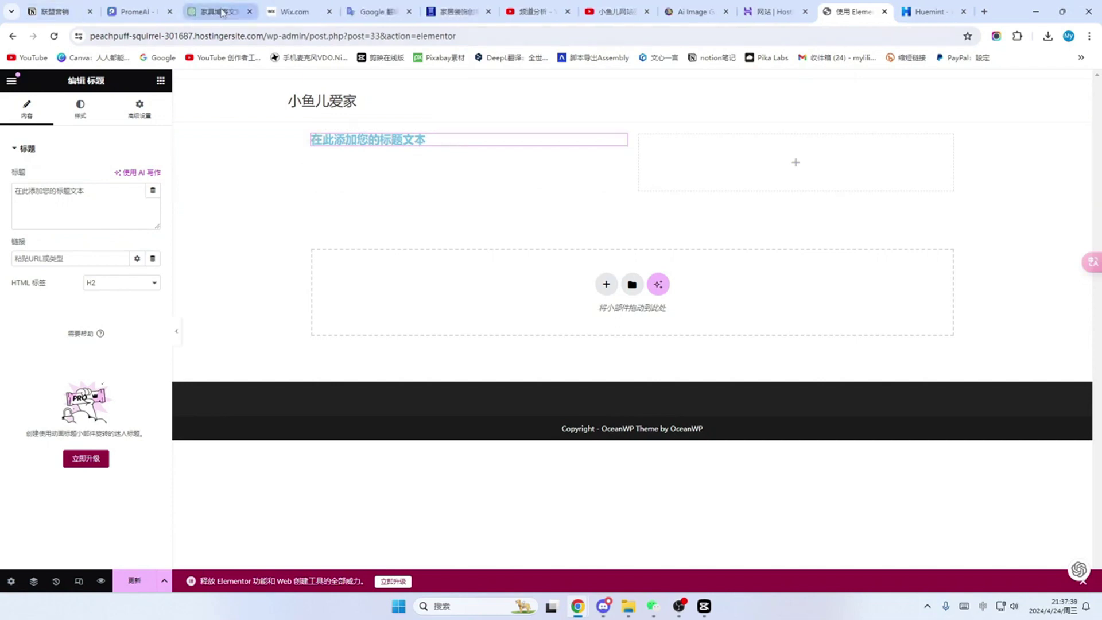
{"action": "left_click", "coordinate": [223, 13]}
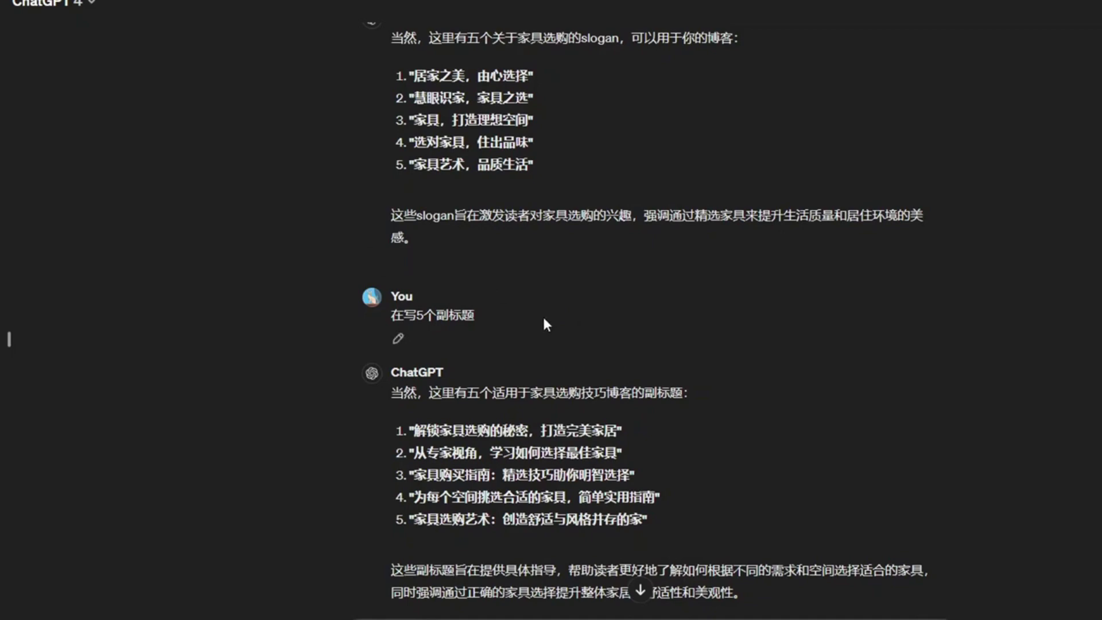
Step: Scroll through ChatGPT's earlier suggestions and select the cramped-to-comfortable headline
{"action": "scroll", "coordinate": [352, 301], "scroll_direction": "up", "scroll_amount": 10}
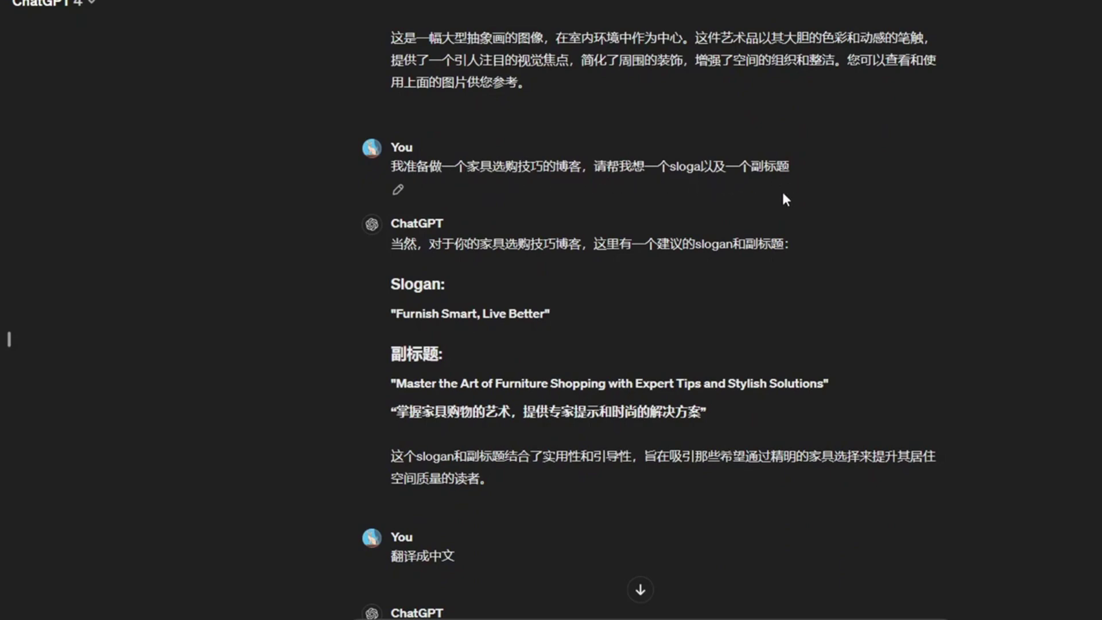
{"action": "scroll", "coordinate": [517, 327], "scroll_direction": "down", "scroll_amount": 8}
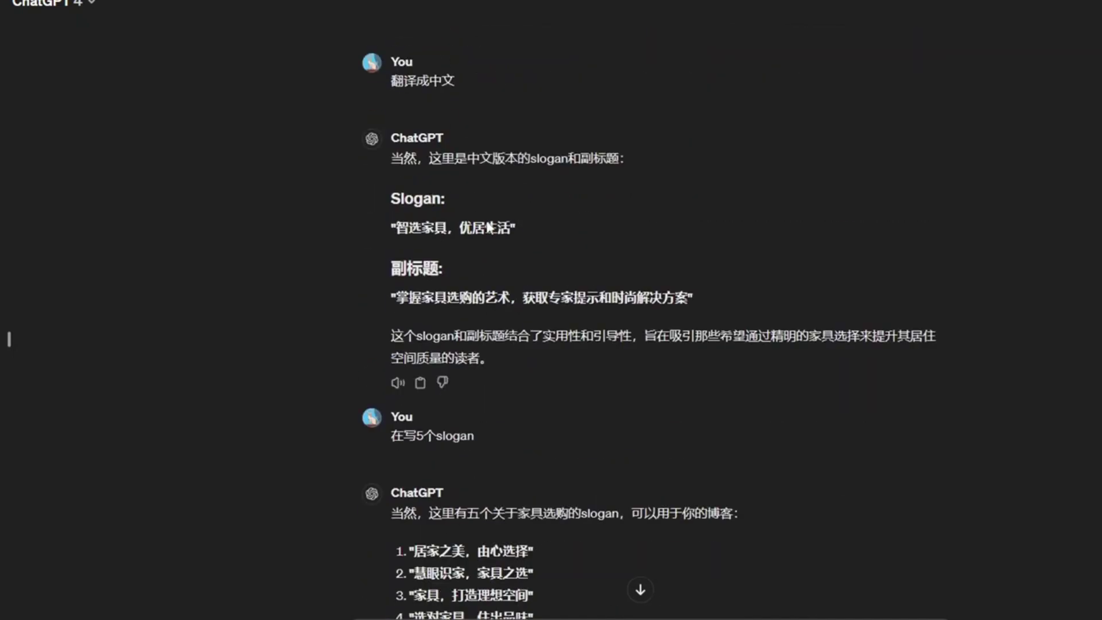
{"action": "scroll", "coordinate": [492, 250], "scroll_direction": "down", "scroll_amount": 1}
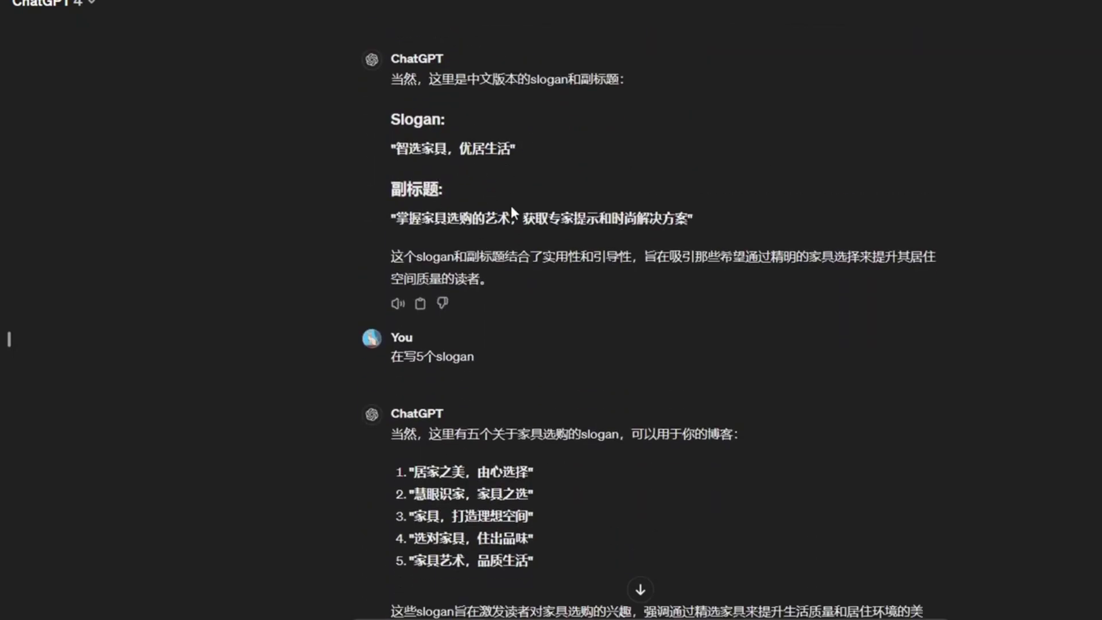
{"action": "scroll", "coordinate": [498, 247], "scroll_direction": "down", "scroll_amount": 1}
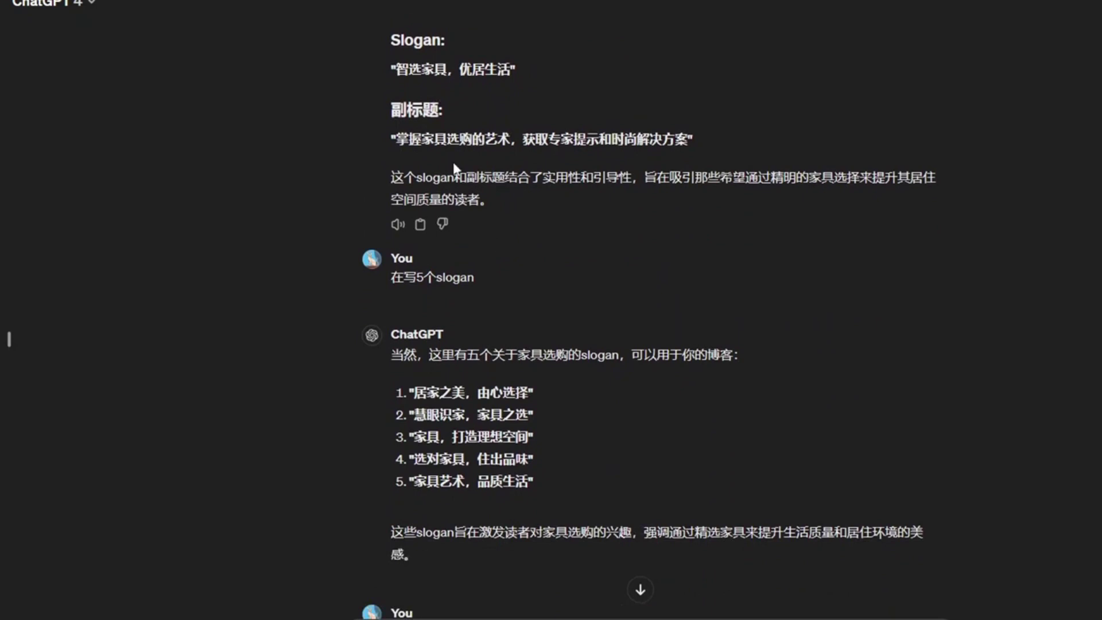
{"action": "scroll", "coordinate": [498, 248], "scroll_direction": "down", "scroll_amount": 2}
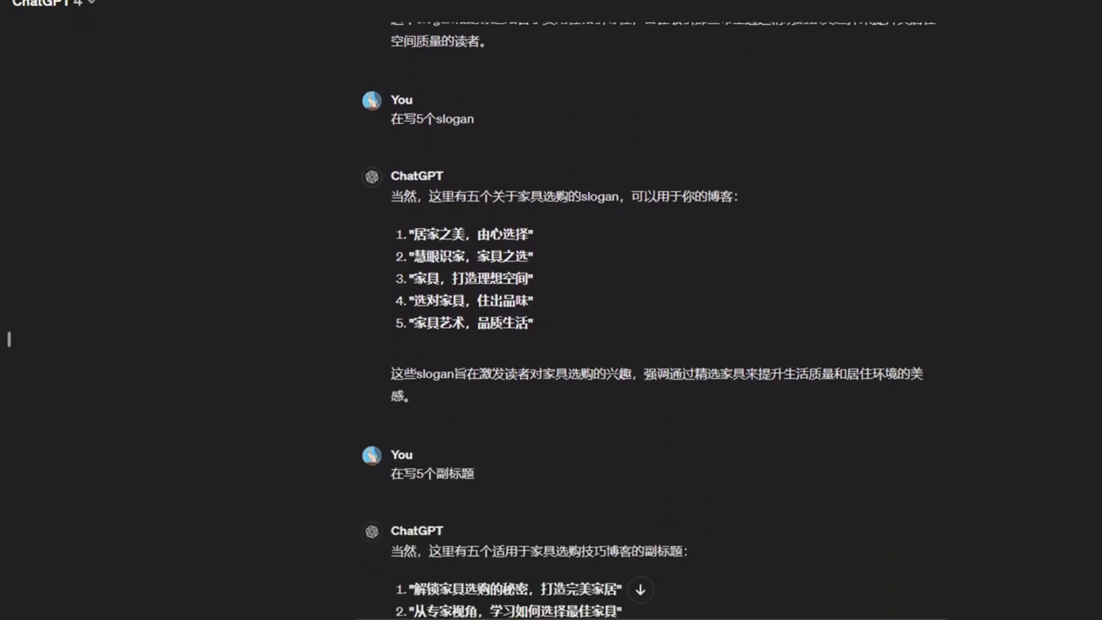
{"action": "scroll", "coordinate": [525, 270], "scroll_direction": "down", "scroll_amount": 10}
{"action": "left_click_drag", "start_coordinate": [409, 184], "coordinate": [699, 193]}
{"action": "key", "text": "ctrl+c"}
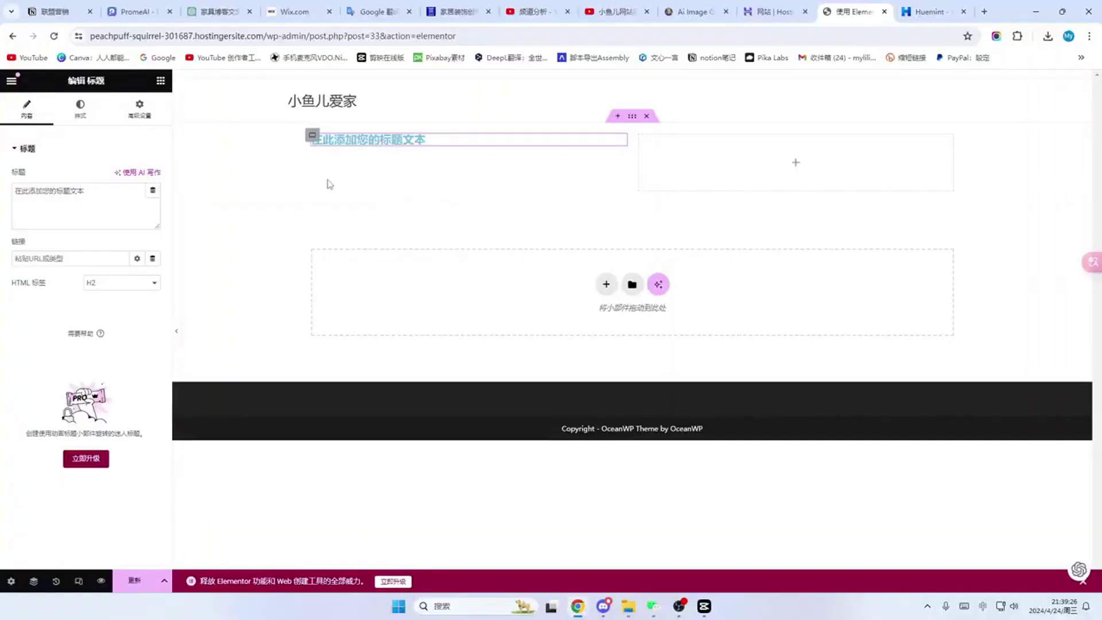
Step: Replace the placeholder heading title with '从拥挤到舒适：如何通过巧妙设计改变你的小家'
{"action": "left_click", "coordinate": [442, 138]}
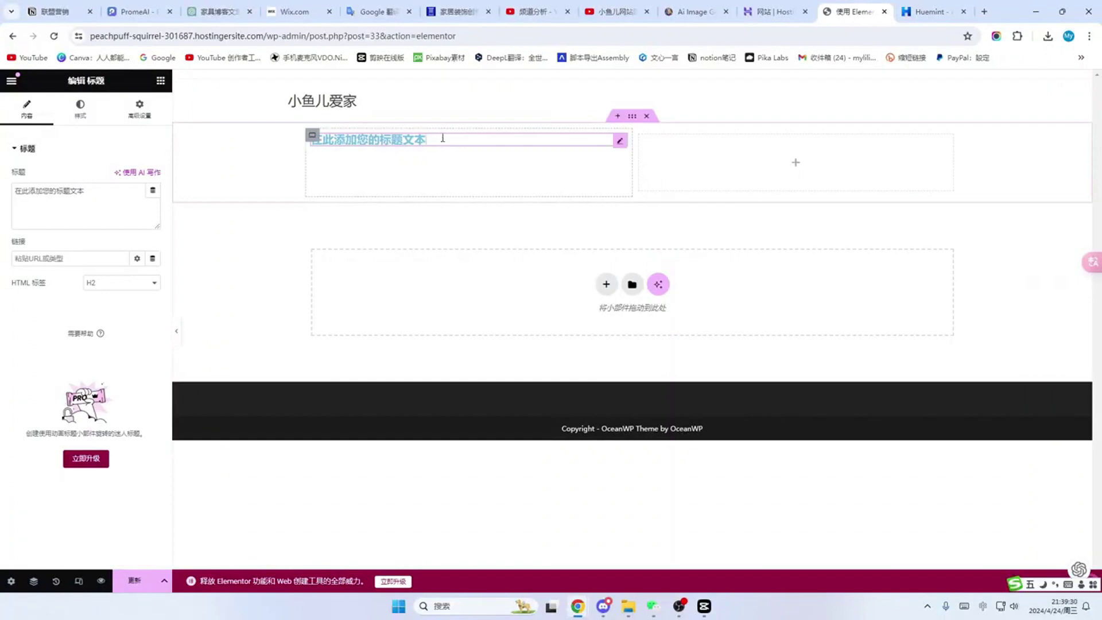
{"action": "left_click_drag", "start_coordinate": [442, 139], "coordinate": [379, 141]}
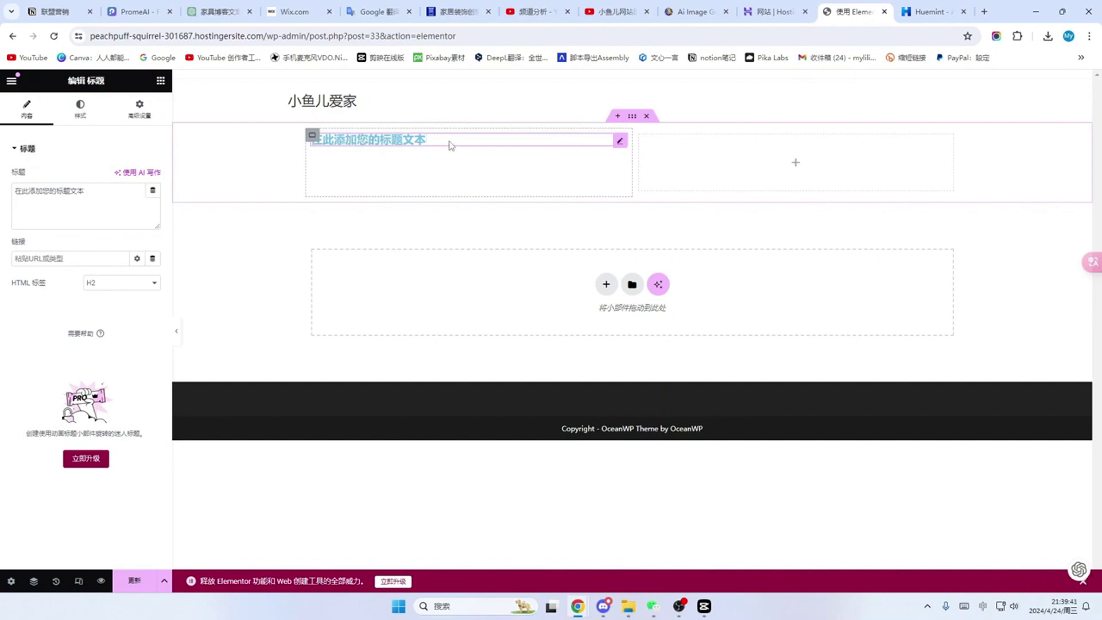
{"action": "left_click", "coordinate": [98, 192]}
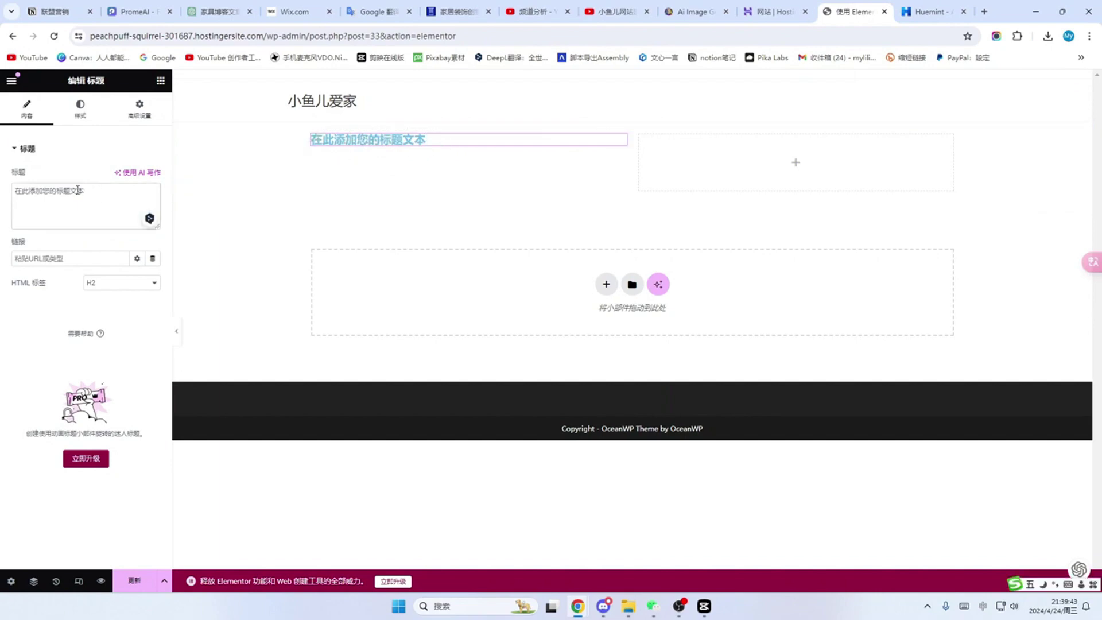
{"action": "left_click_drag", "start_coordinate": [86, 192], "coordinate": [20, 198]}
{"action": "key", "text": "ctrl+v"}
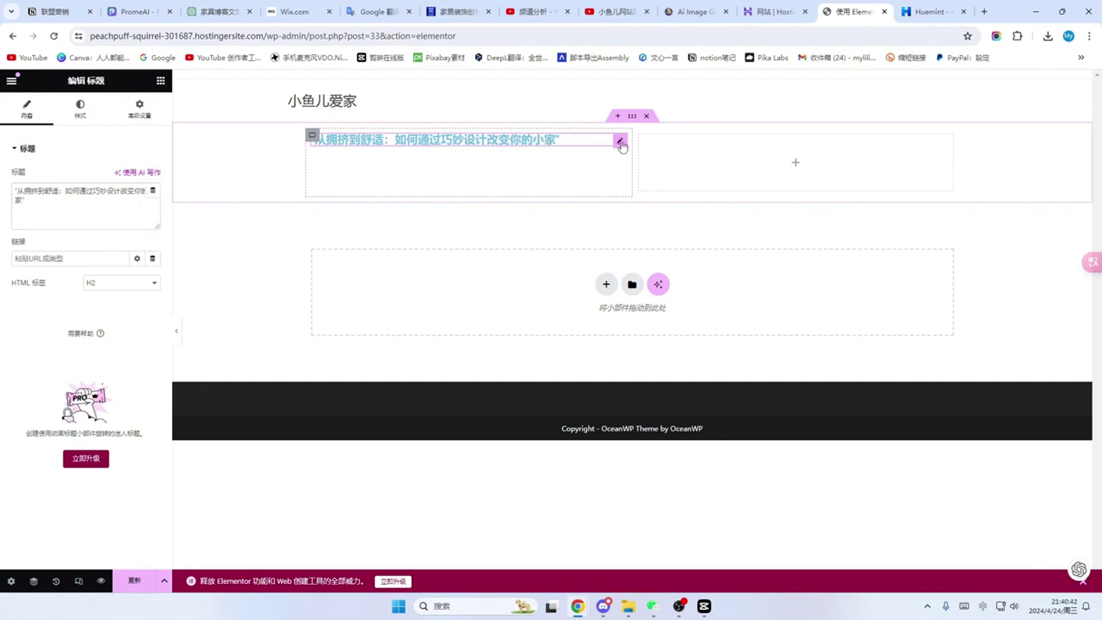
{"action": "left_click", "coordinate": [80, 109]}
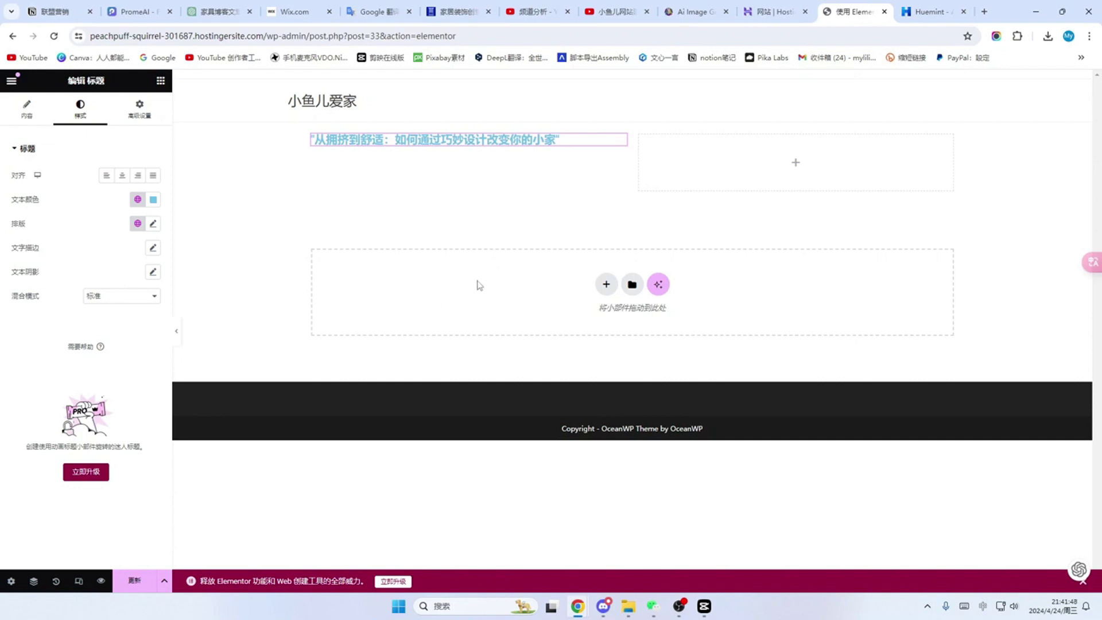
Step: Open Global Colors under Elementor's Site Settings
{"action": "left_click", "coordinate": [11, 83]}
{"action": "left_click", "coordinate": [100, 140]}
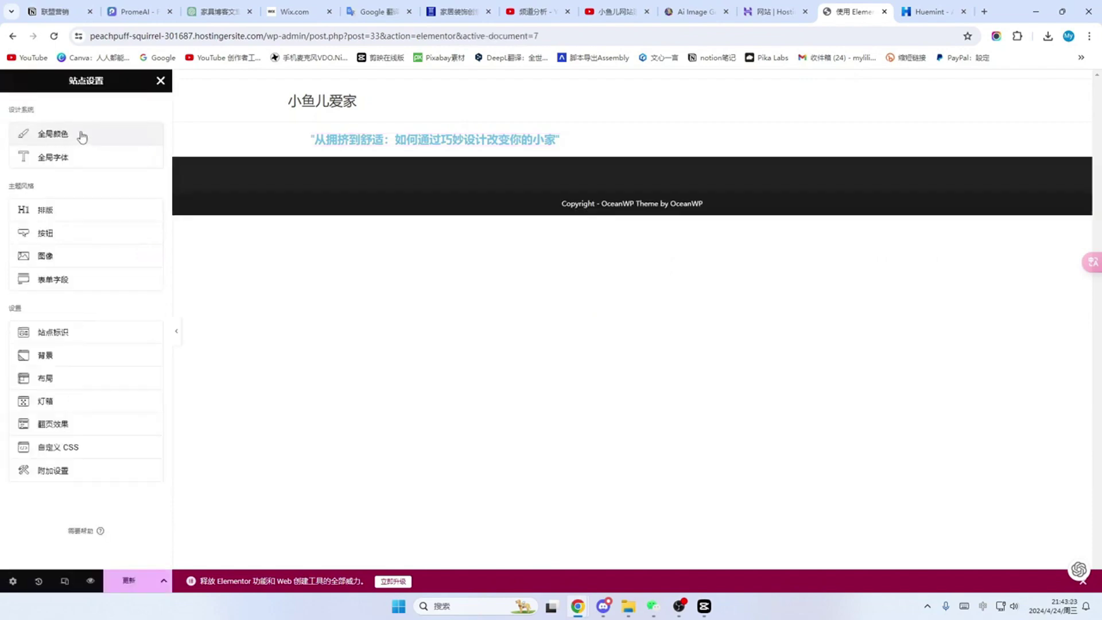
{"action": "left_click", "coordinate": [82, 136]}
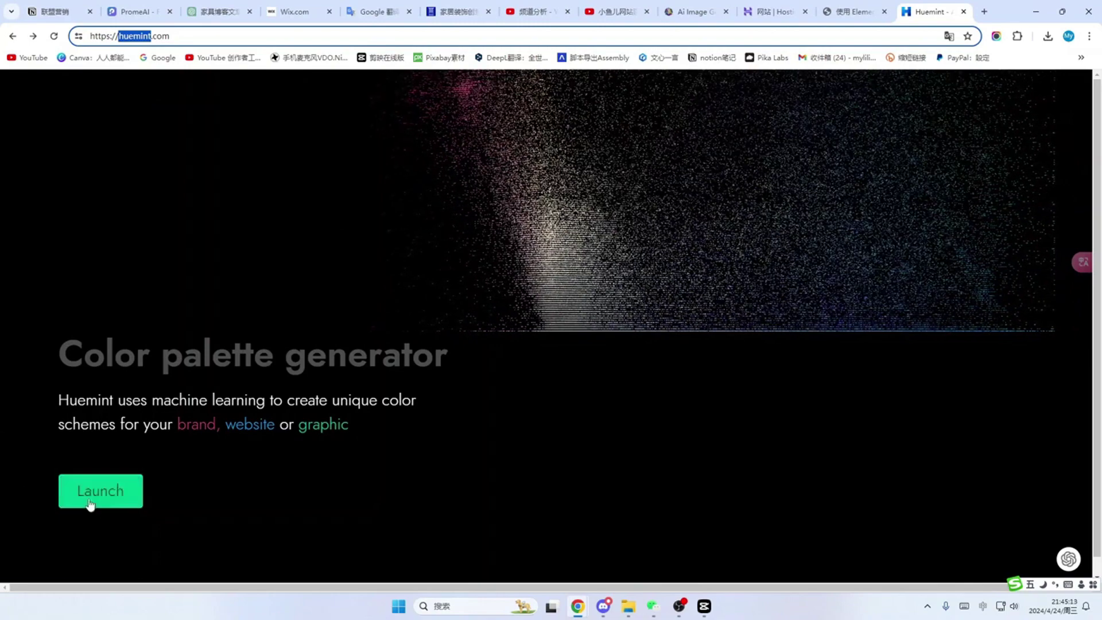
Step: Launch Huemint and regenerate until a navy, off-white, orange and brown palette appears
{"action": "left_click", "coordinate": [99, 493]}
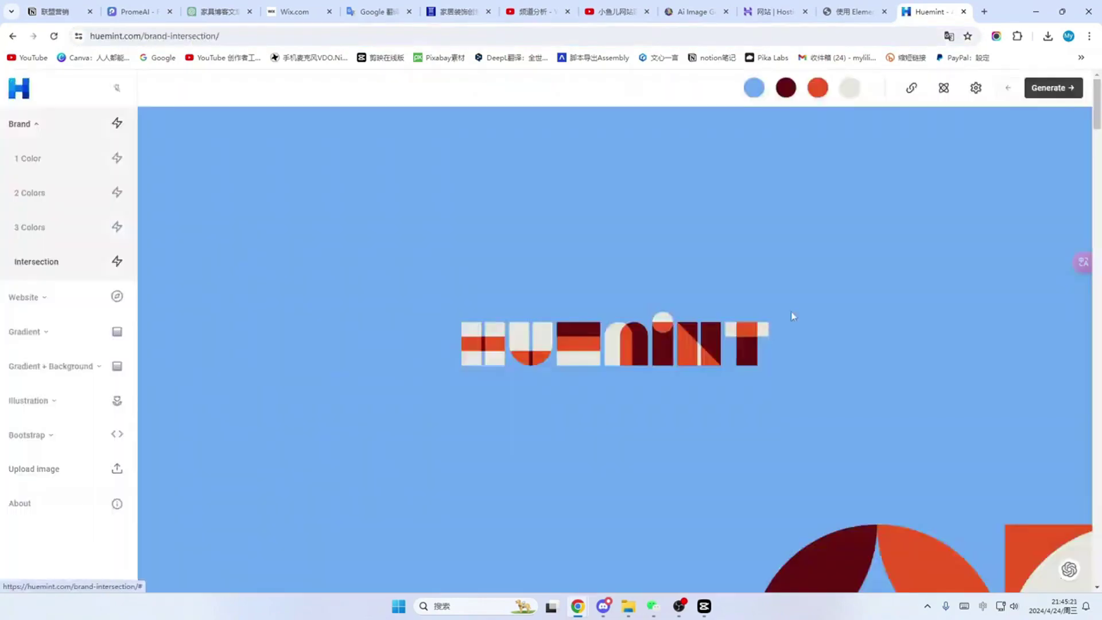
{"action": "left_click", "coordinate": [1053, 94]}
{"action": "left_click", "coordinate": [1054, 88]}
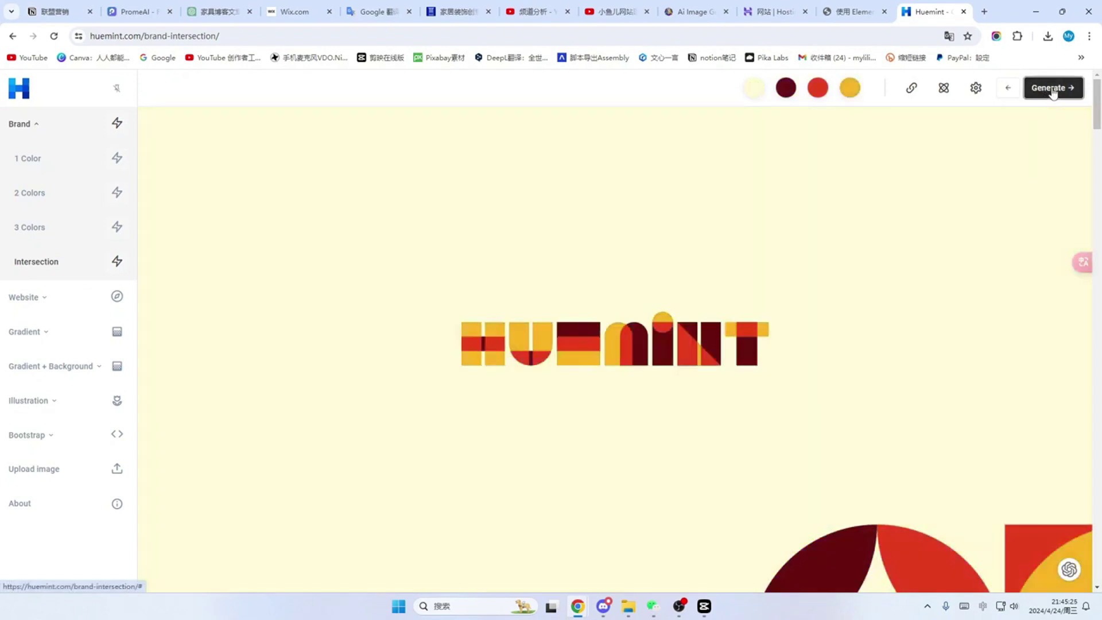
{"action": "left_click", "coordinate": [1054, 88]}
{"action": "left_click", "coordinate": [1053, 88]}
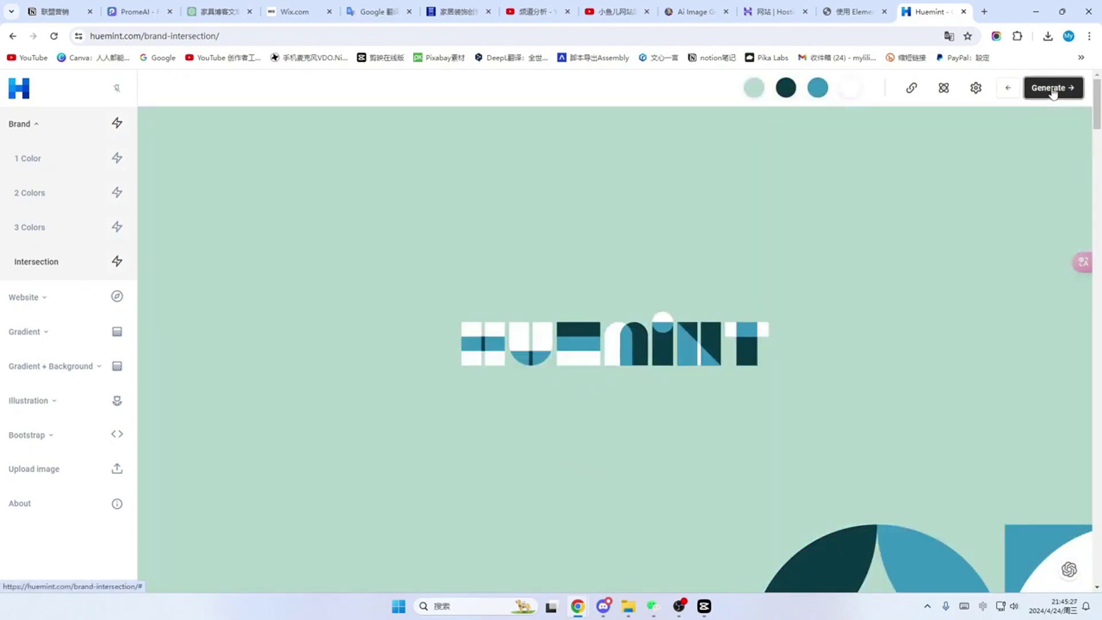
{"action": "left_click", "coordinate": [1053, 89]}
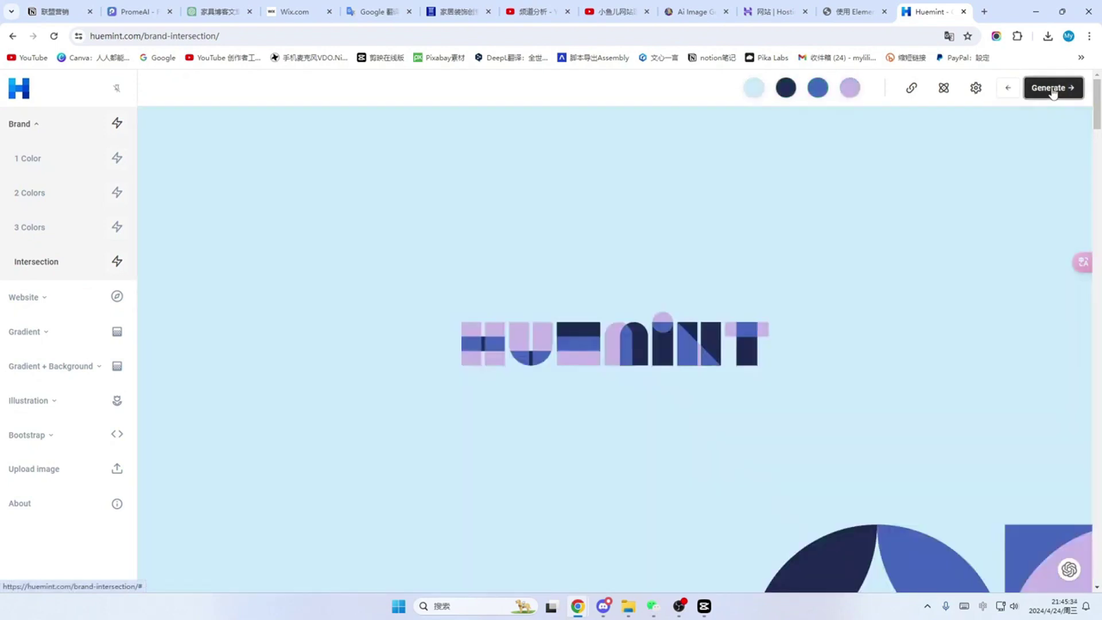
{"action": "left_click", "coordinate": [1053, 90]}
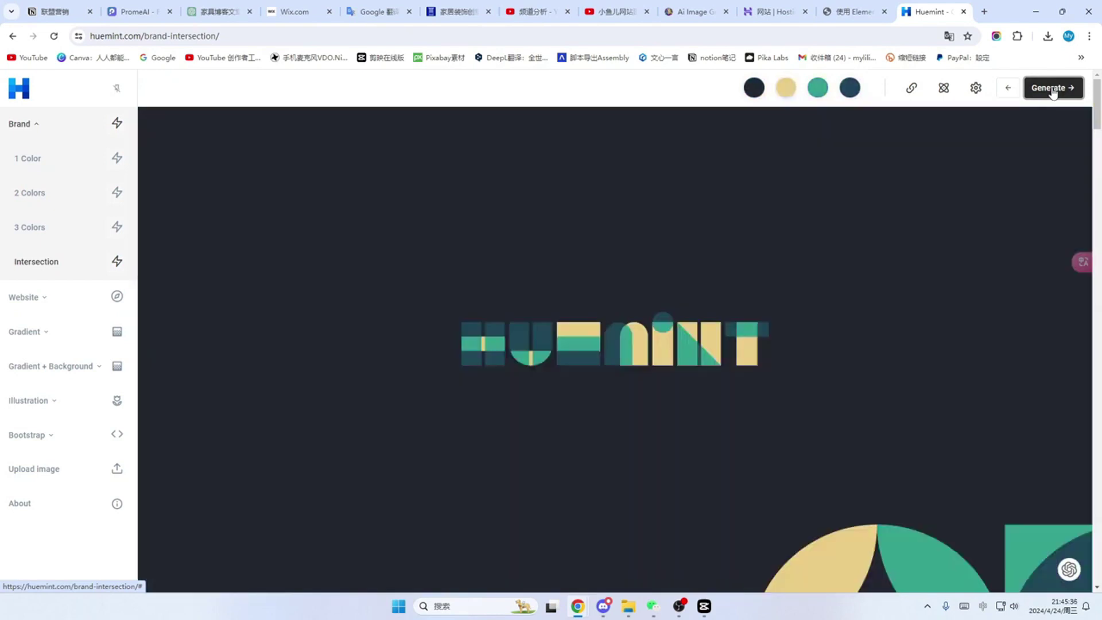
{"action": "left_click", "coordinate": [1053, 90]}
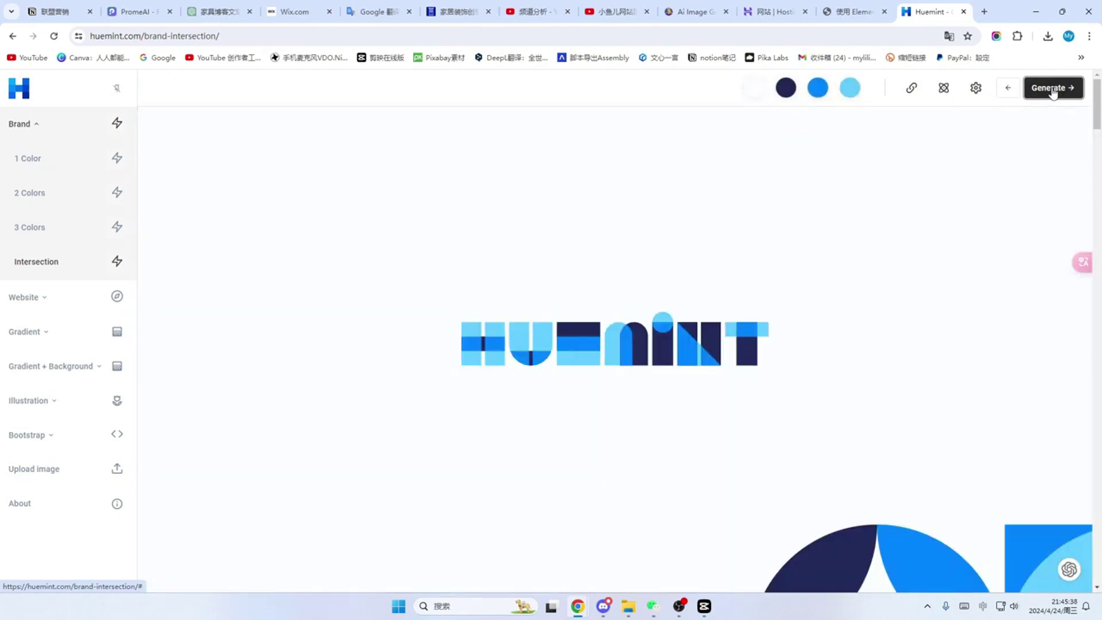
{"action": "left_click", "coordinate": [1053, 90]}
{"action": "left_click", "coordinate": [1053, 90]}
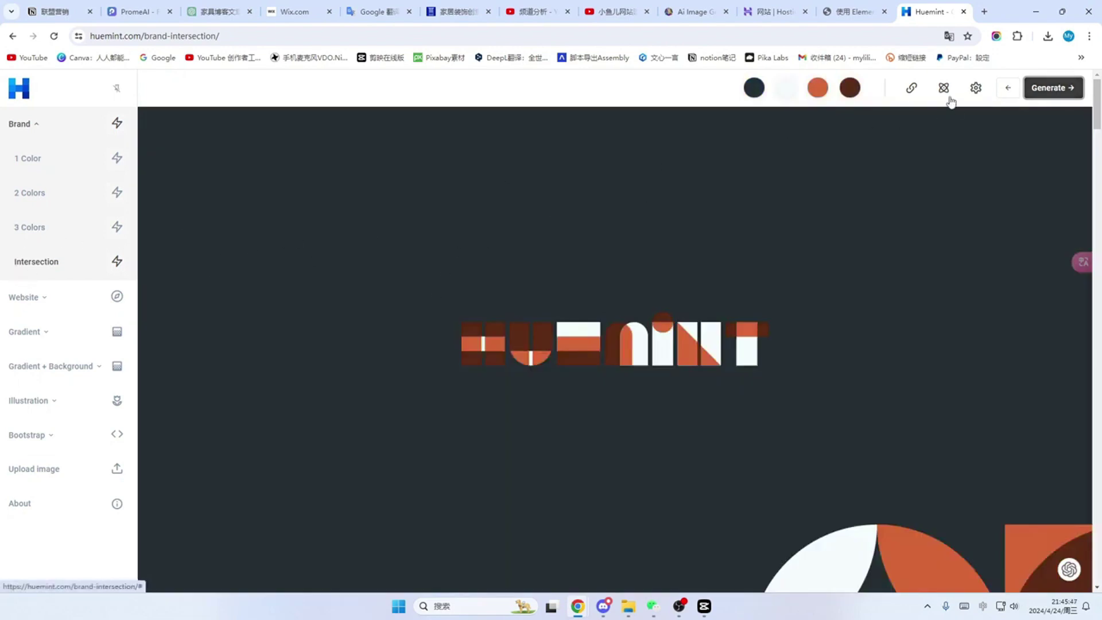
Step: Translate the Huemint page into Chinese and expand the Website palette categories
{"action": "left_click", "coordinate": [997, 36]}
{"action": "left_click", "coordinate": [938, 172]}
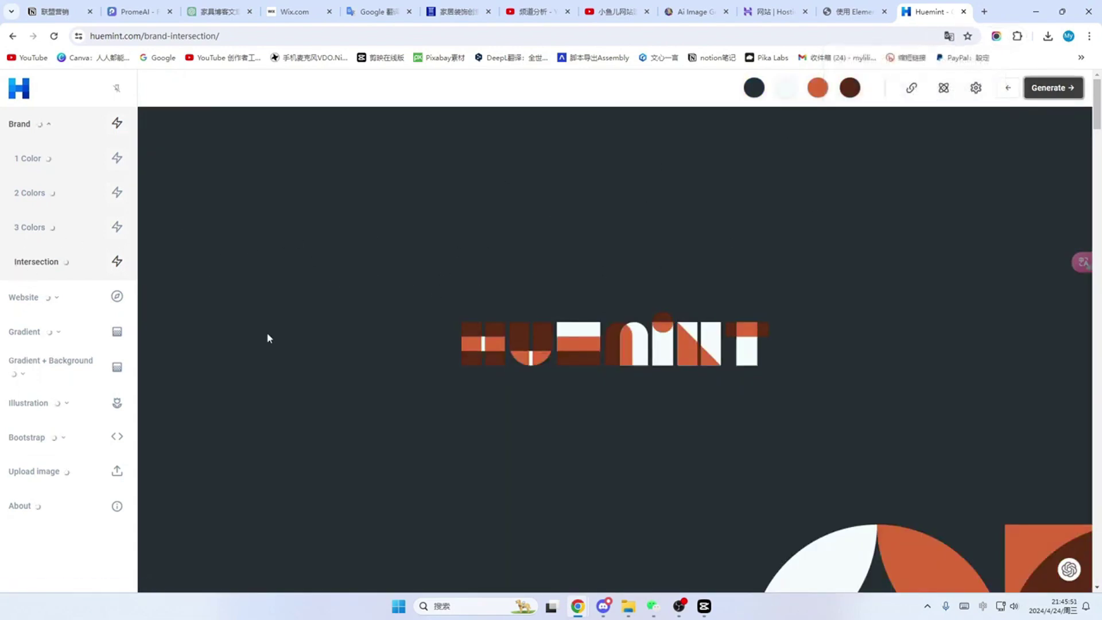
{"action": "left_click", "coordinate": [60, 305]}
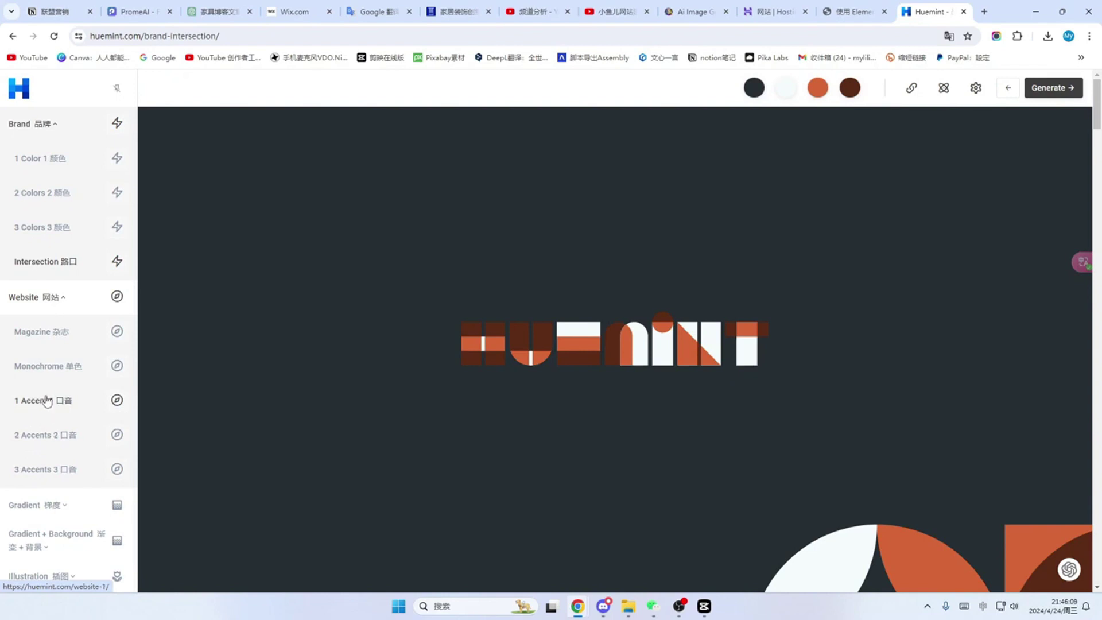
{"action": "left_click", "coordinate": [47, 401]}
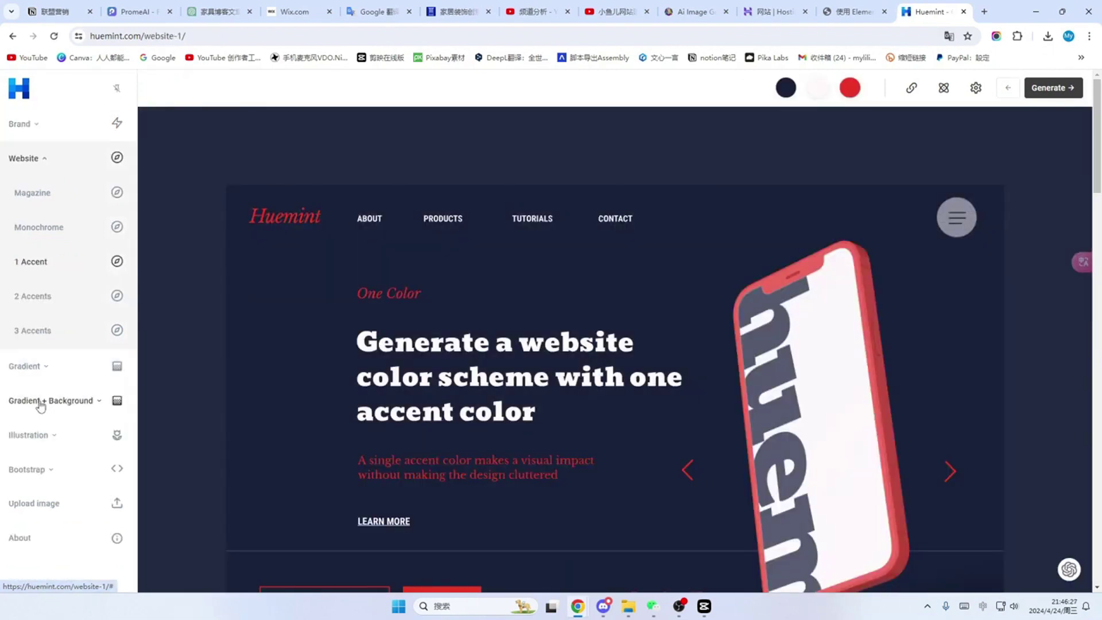
{"action": "left_click", "coordinate": [35, 297]}
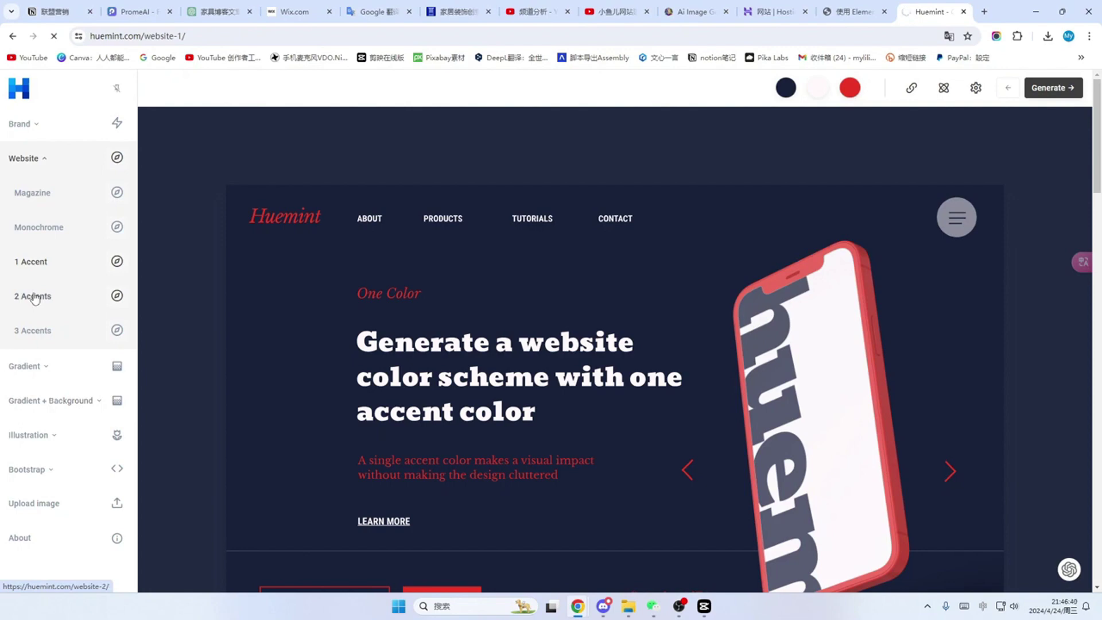
{"action": "scroll", "coordinate": [409, 317], "scroll_direction": "down", "scroll_amount": 12}
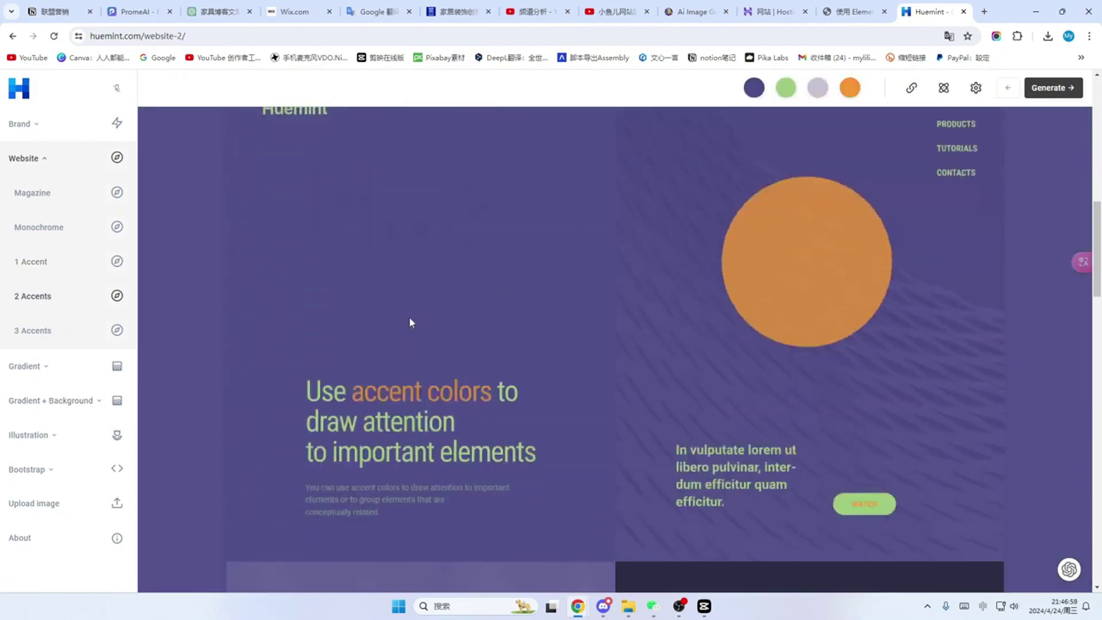
{"action": "scroll", "coordinate": [408, 317], "scroll_direction": "up", "scroll_amount": 5}
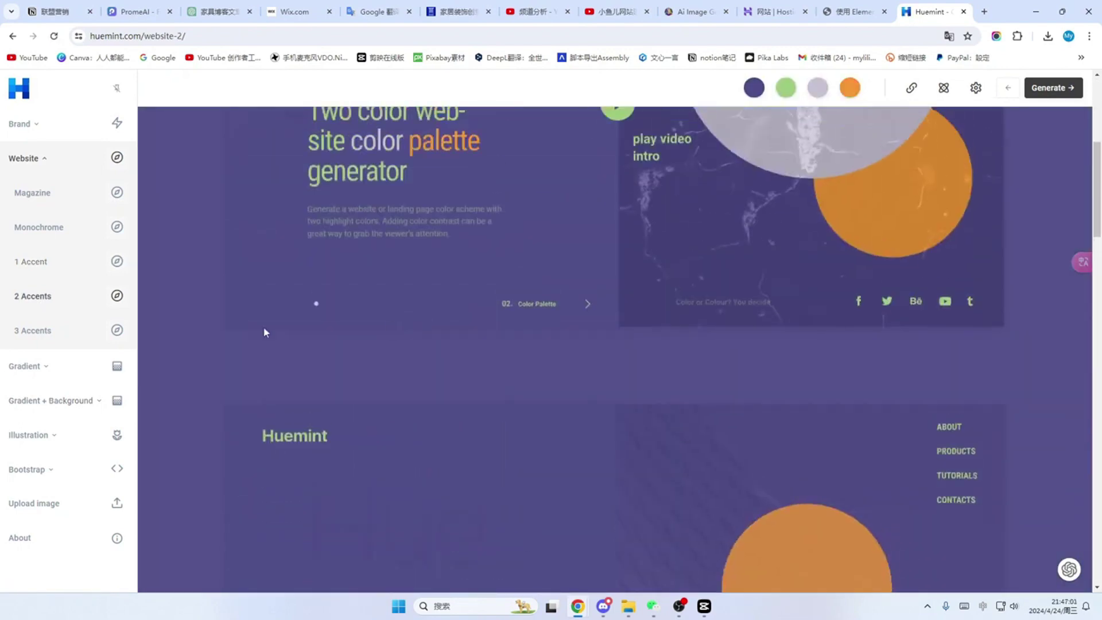
{"action": "left_click", "coordinate": [33, 330]}
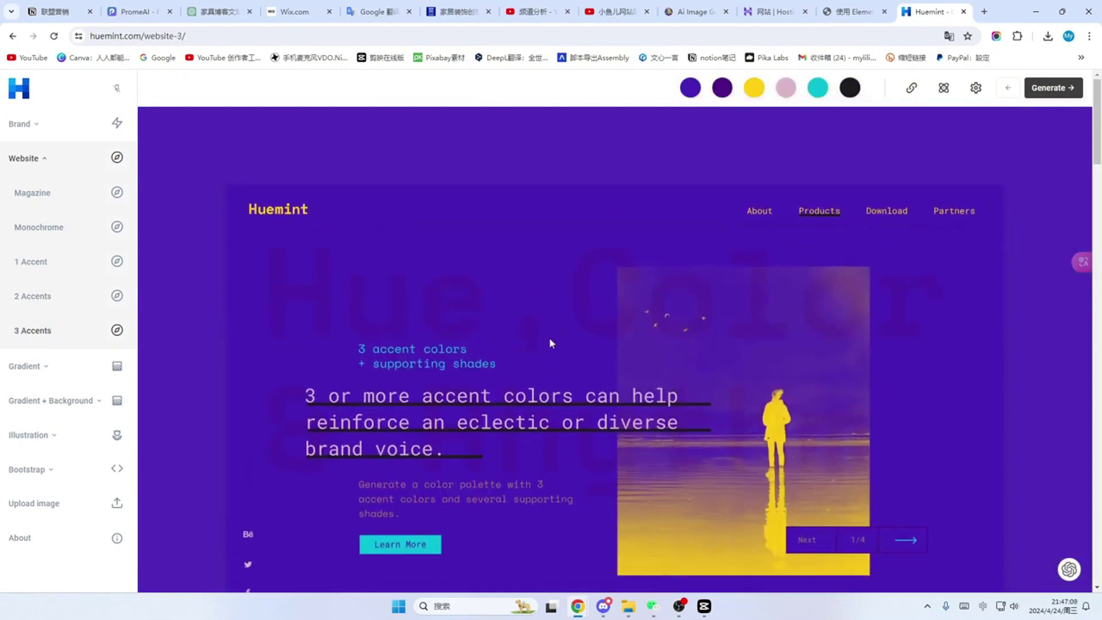
{"action": "scroll", "coordinate": [549, 342], "scroll_direction": "down", "scroll_amount": 10}
{"action": "scroll", "coordinate": [550, 342], "scroll_direction": "down", "scroll_amount": 3}
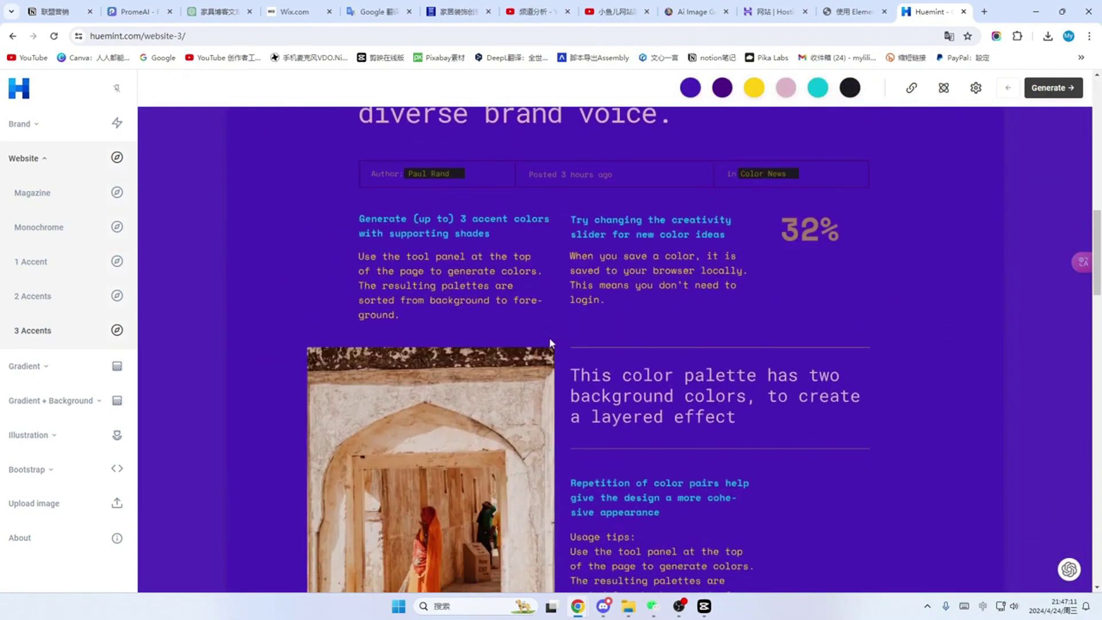
{"action": "scroll", "coordinate": [549, 343], "scroll_direction": "up", "scroll_amount": 13}
{"action": "scroll", "coordinate": [549, 343], "scroll_direction": "up", "scroll_amount": 1}
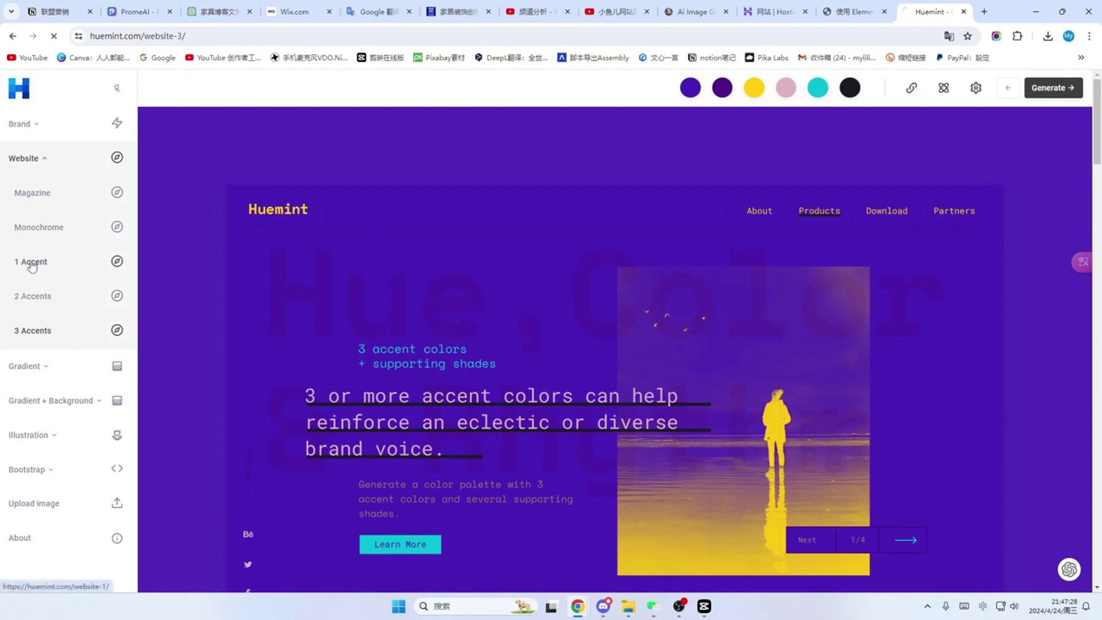
Step: Generate a 1 Accent palette with navy and hot pink, and copy the navy code #32377a
{"action": "left_click", "coordinate": [32, 263]}
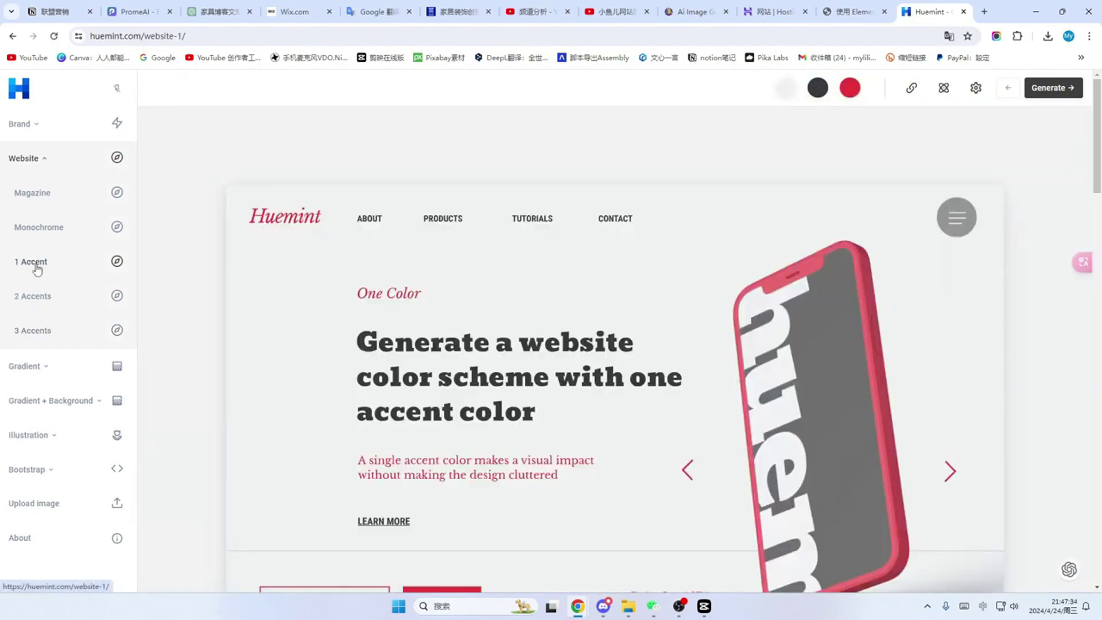
{"action": "left_click", "coordinate": [1052, 89]}
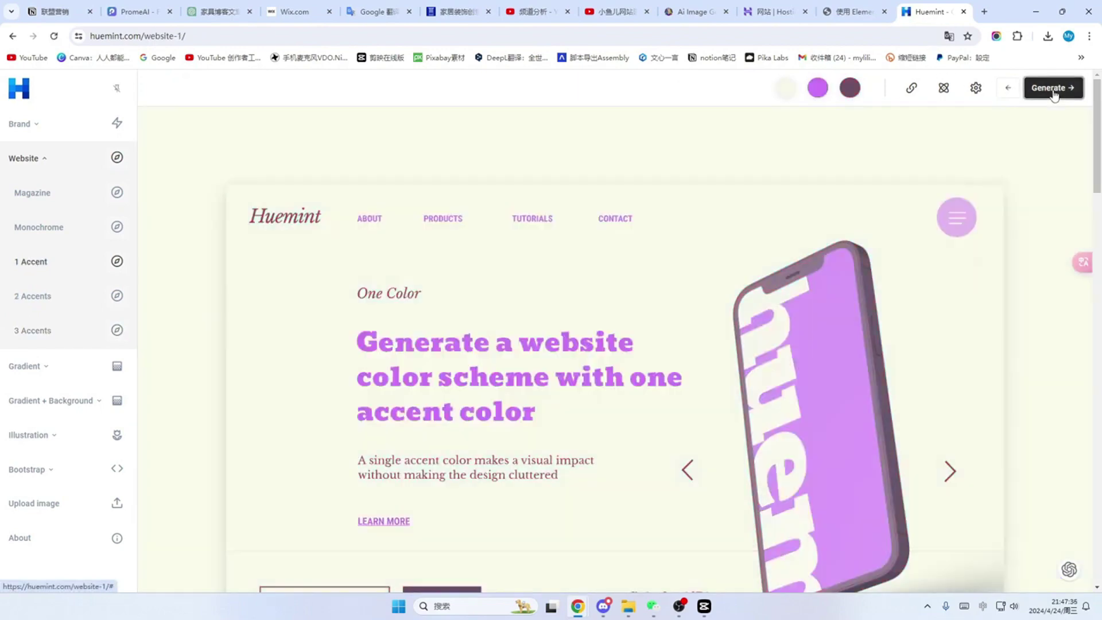
{"action": "left_click", "coordinate": [1053, 93]}
{"action": "left_click", "coordinate": [1054, 93]}
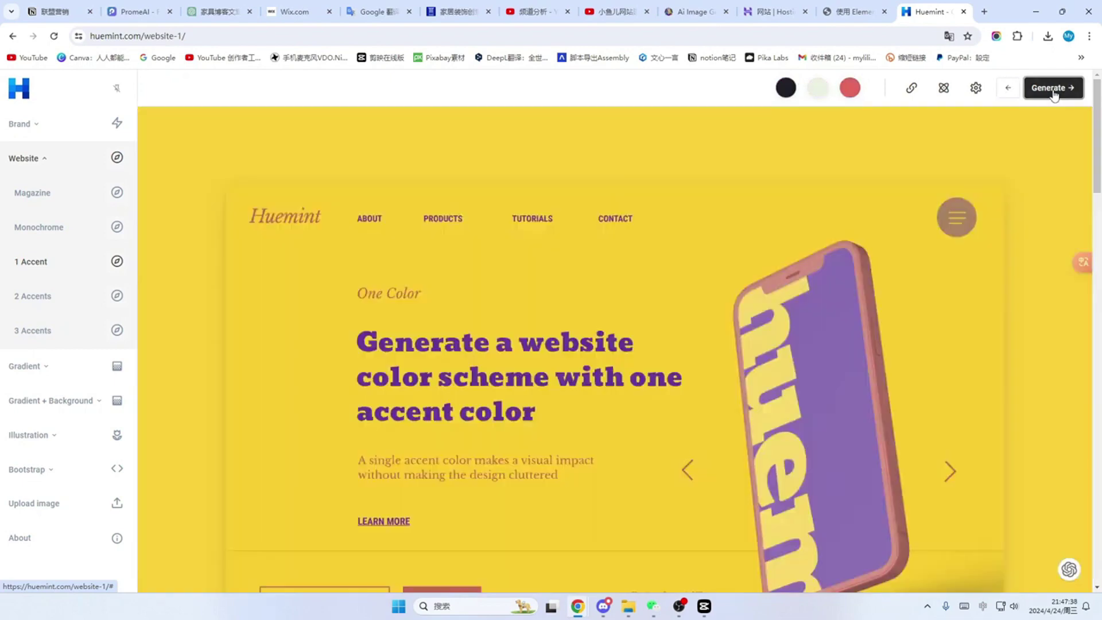
{"action": "left_click", "coordinate": [1054, 93]}
{"action": "left_click", "coordinate": [1053, 93]}
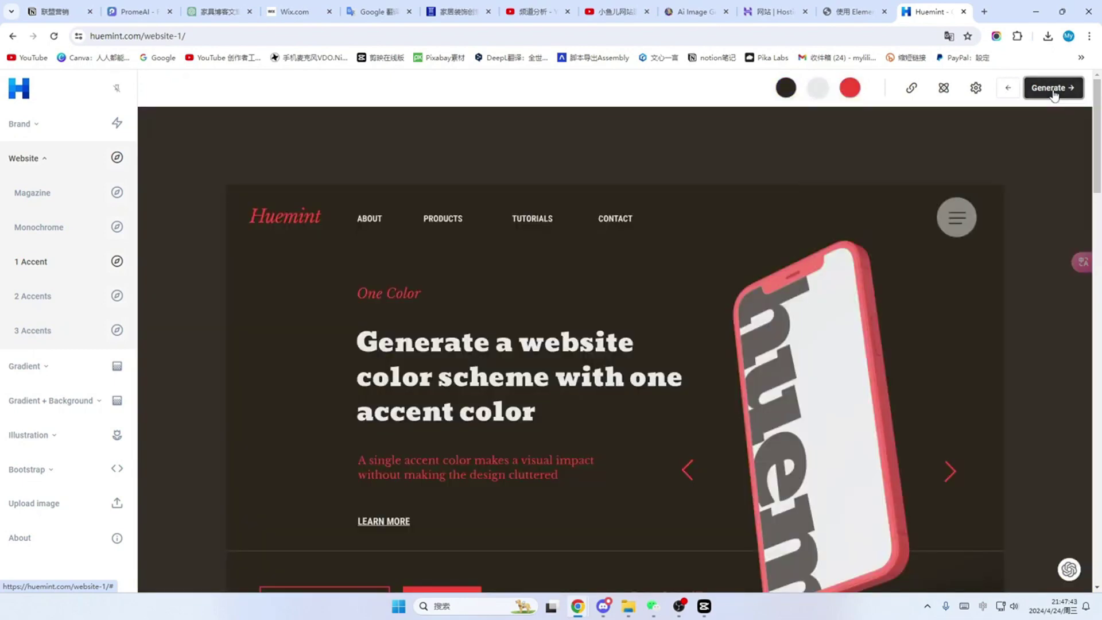
{"action": "left_click", "coordinate": [1053, 93]}
{"action": "left_click", "coordinate": [1053, 93]}
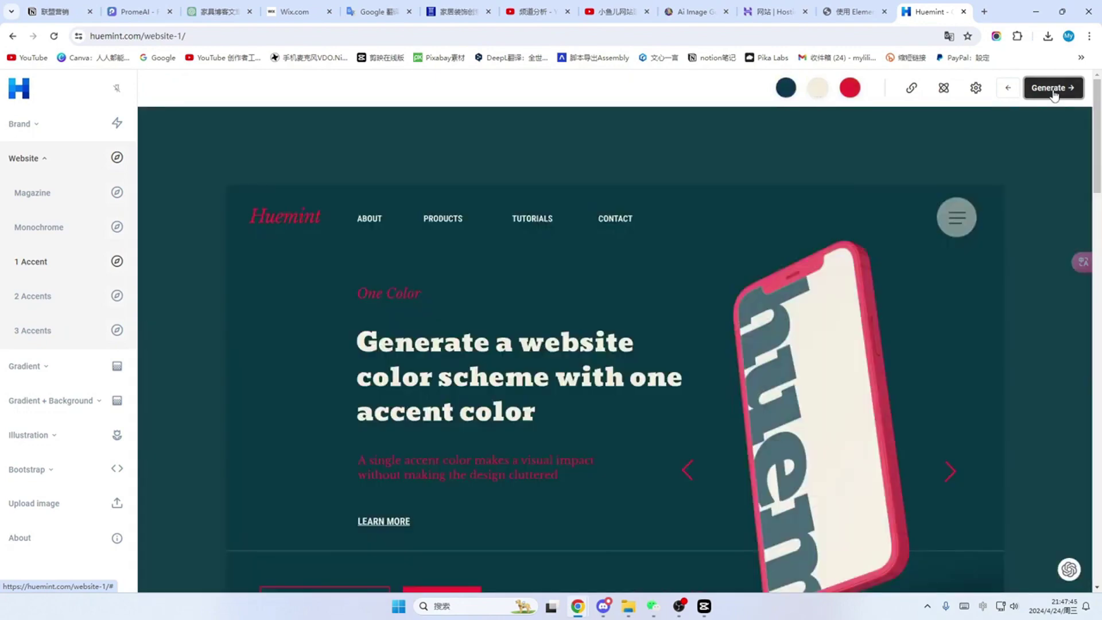
{"action": "left_click", "coordinate": [1053, 93]}
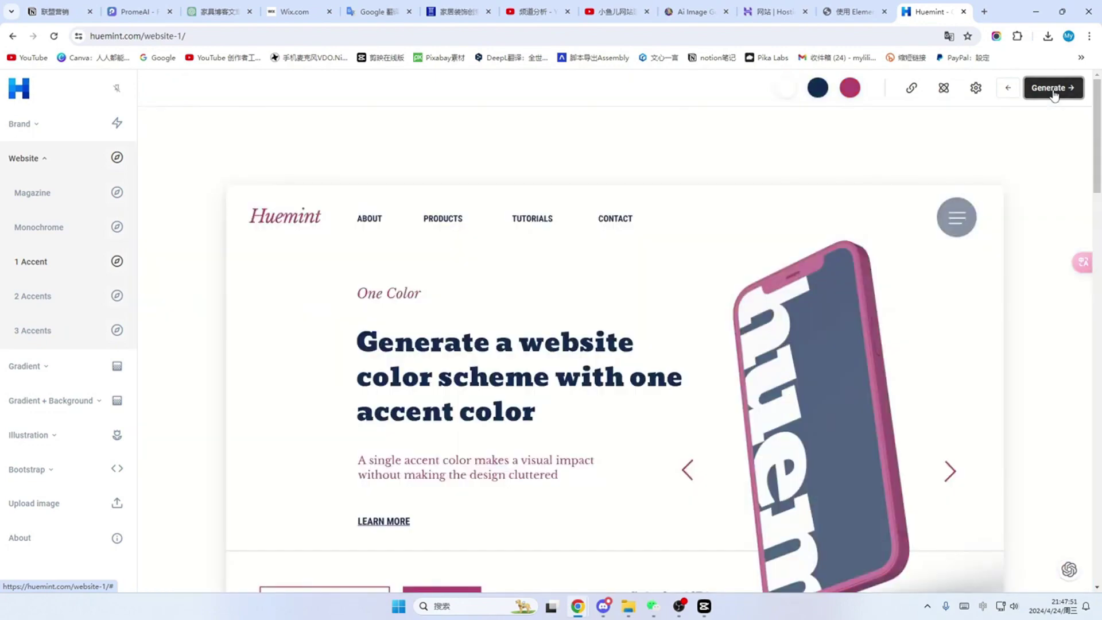
{"action": "left_click", "coordinate": [1053, 93]}
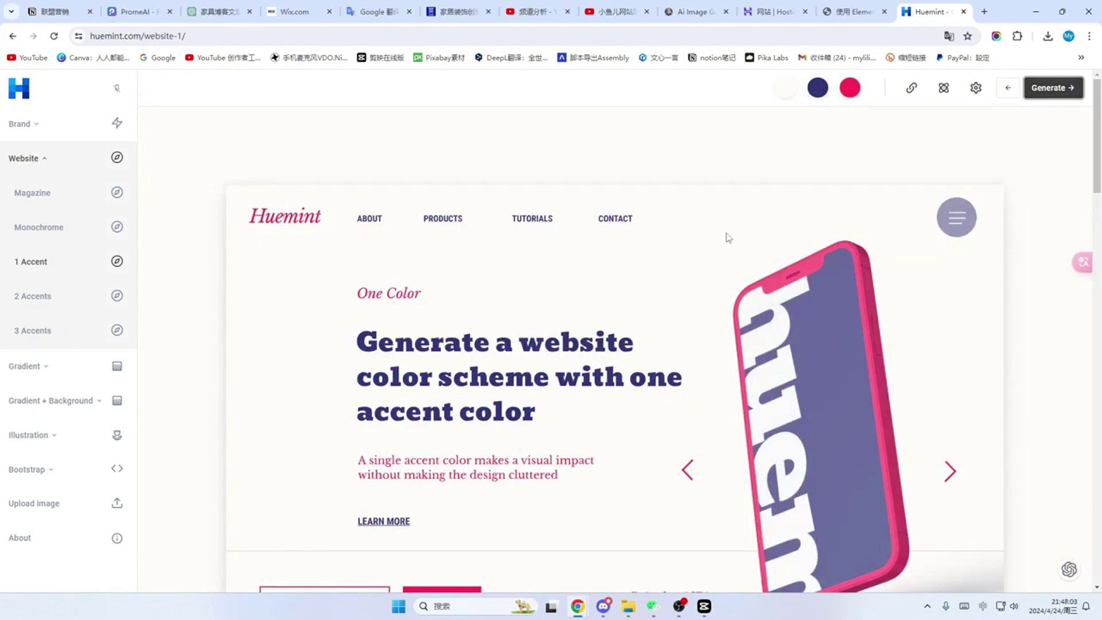
{"action": "left_click", "coordinate": [818, 90]}
{"action": "left_click", "coordinate": [783, 147]}
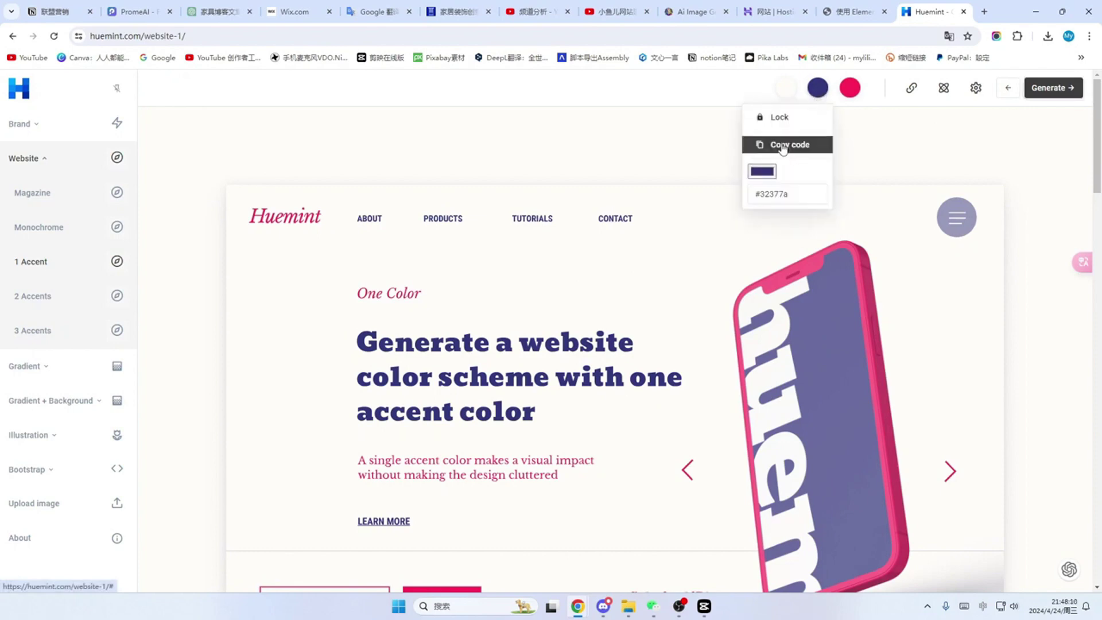
Step: Paste #32377A into the 主要, 次要, 文本 and 摘要 system colour swatches
{"action": "left_click", "coordinate": [857, 13]}
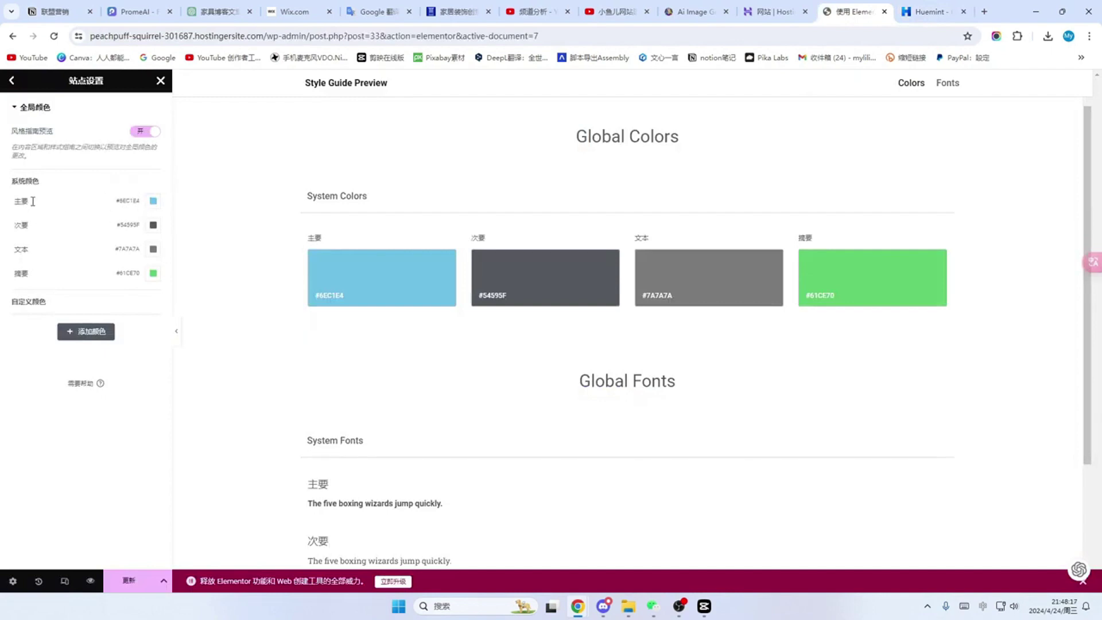
{"action": "left_click", "coordinate": [153, 202]}
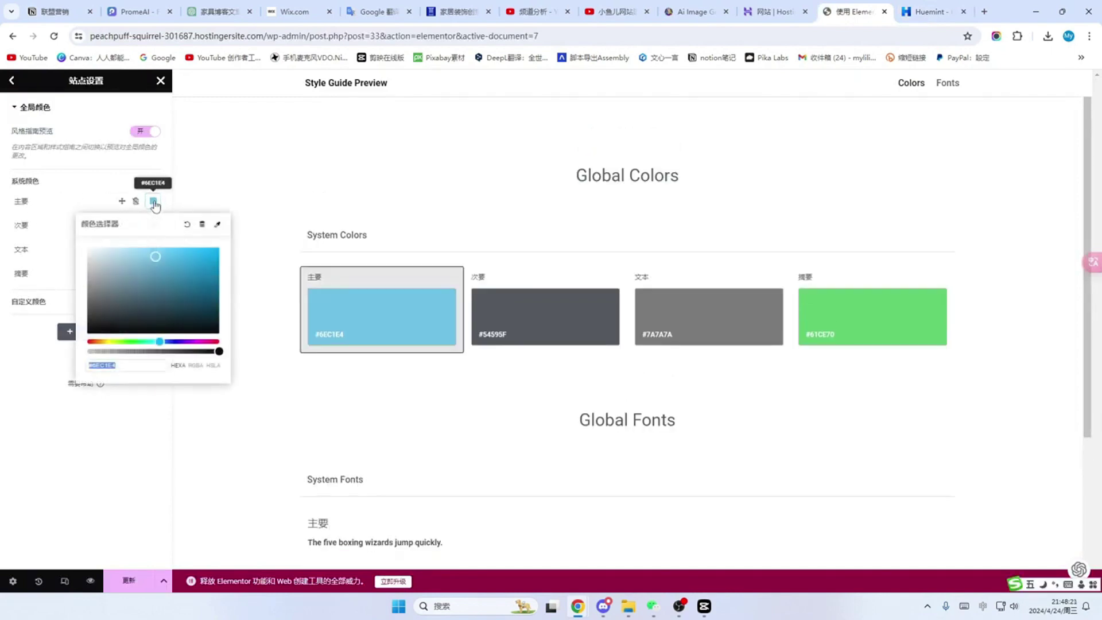
{"action": "type", "text": "#32377A"}
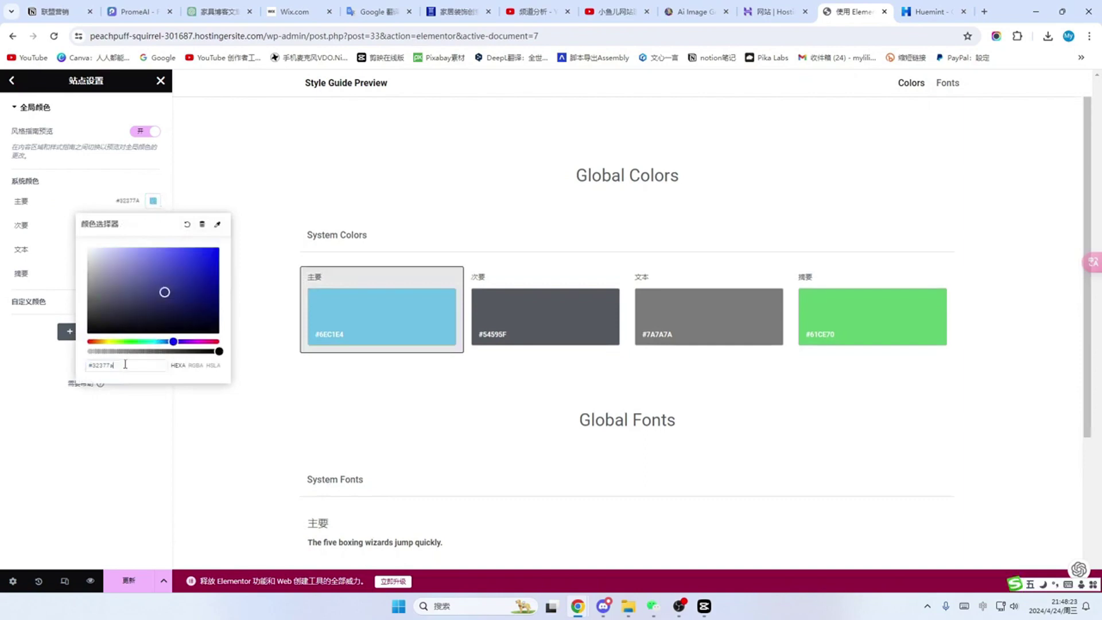
{"action": "left_click", "coordinate": [153, 225]}
{"action": "left_click", "coordinate": [152, 226]}
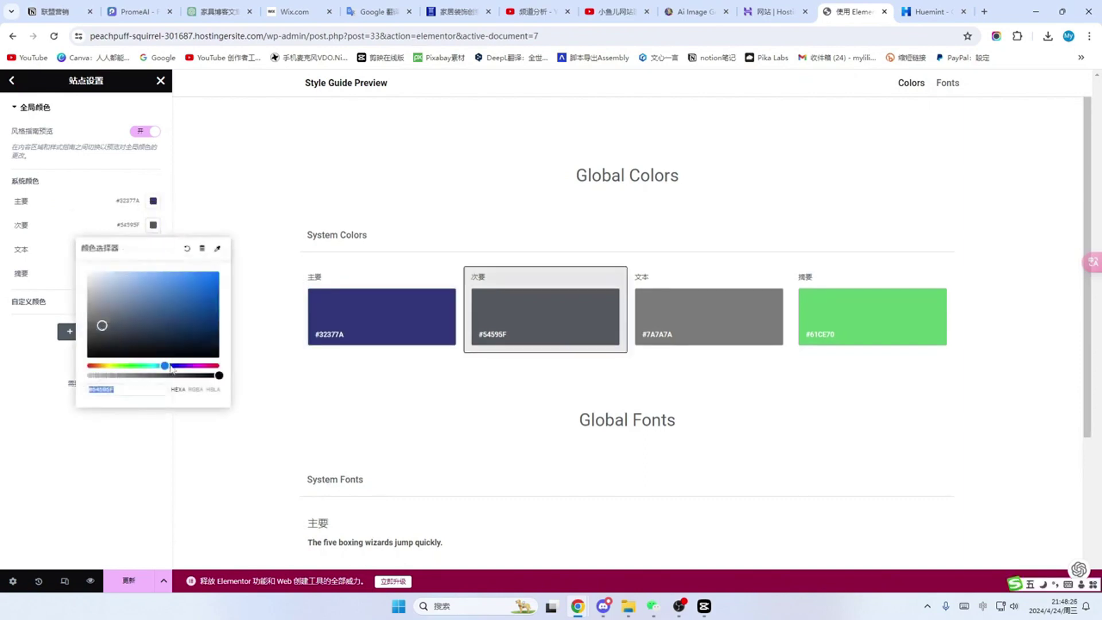
{"action": "type", "text": "#32377A"}
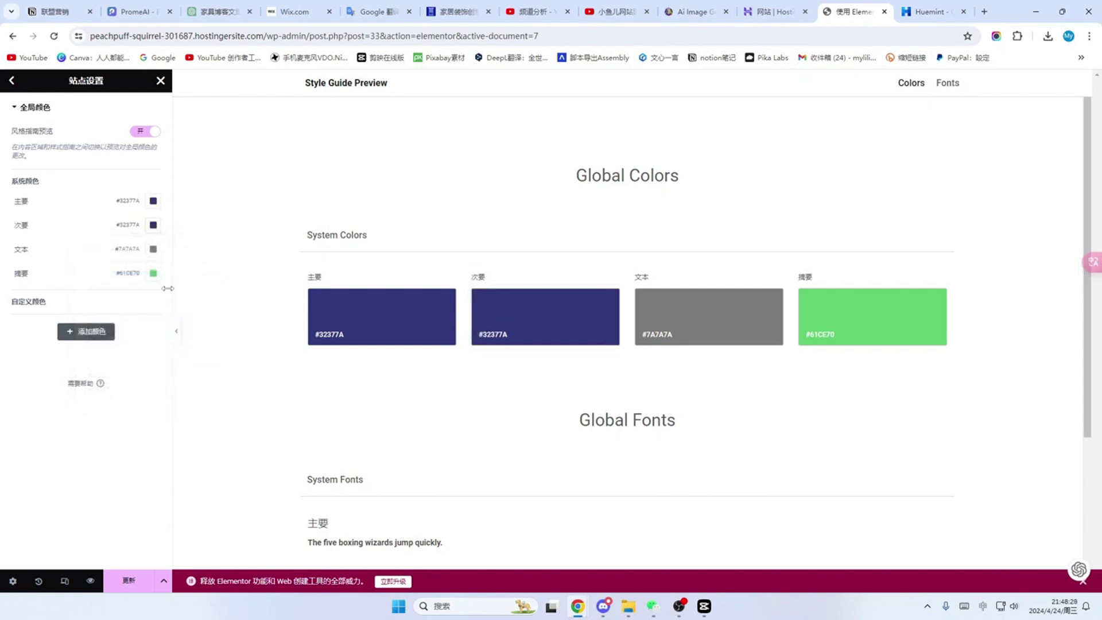
{"action": "left_click", "coordinate": [154, 251]}
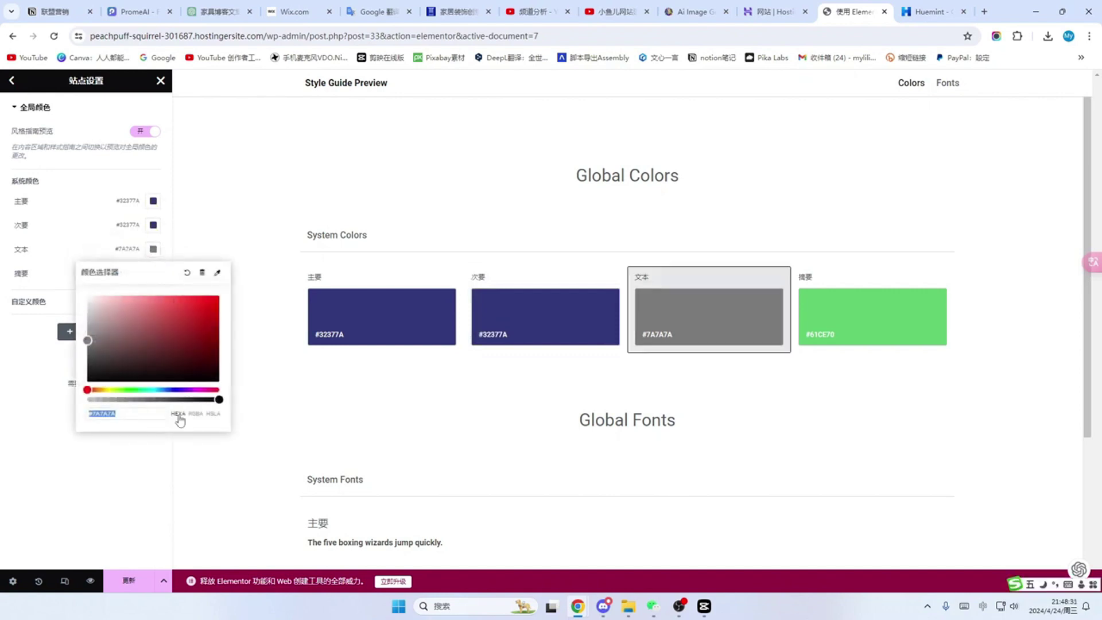
{"action": "type", "text": "#32377A"}
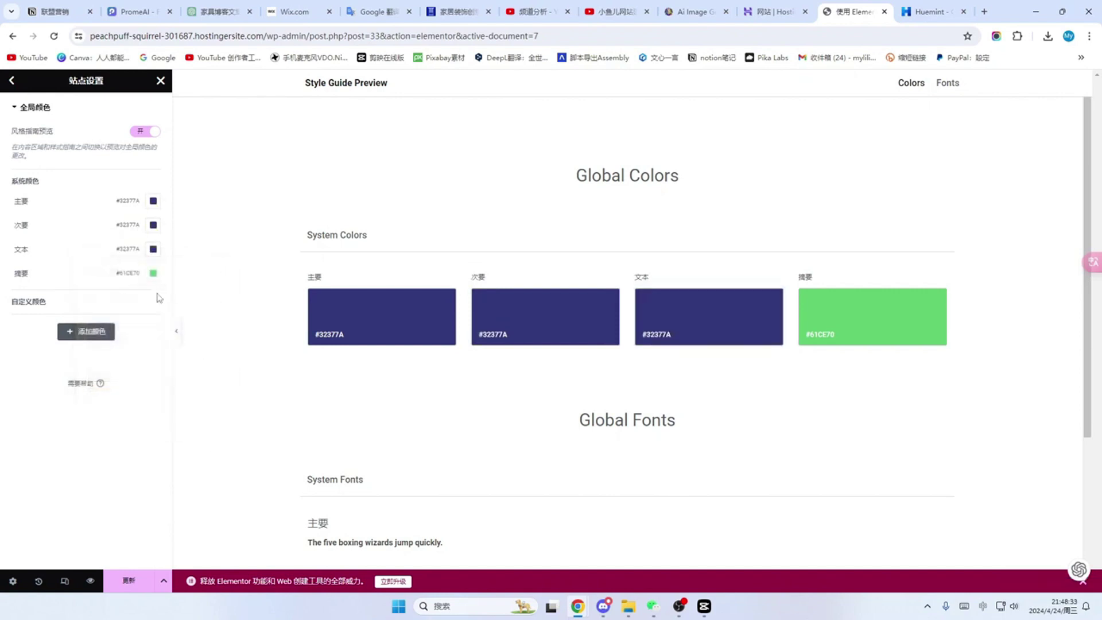
{"action": "left_click", "coordinate": [153, 273]}
{"action": "type", "text": "#32377A"}
{"action": "left_click", "coordinate": [263, 398]}
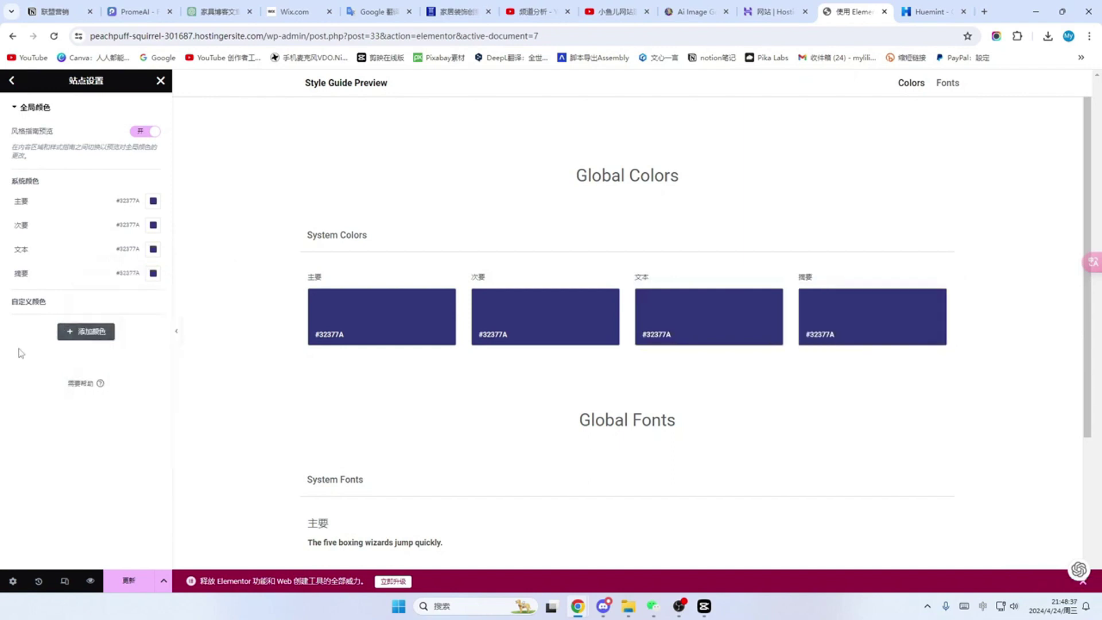
Step: Add a custom global colour named 背景色1 set to navy #32377A
{"action": "left_click", "coordinate": [86, 333]}
{"action": "left_click", "coordinate": [52, 321]}
{"action": "left_click_drag", "start_coordinate": [58, 321], "coordinate": [3, 329]}
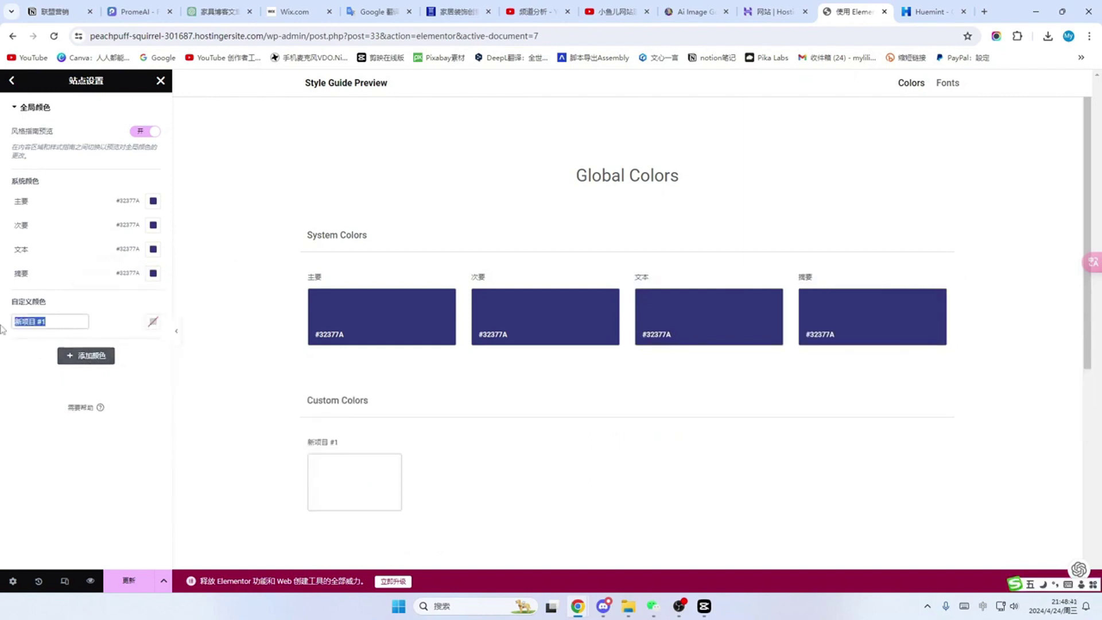
{"action": "type", "text": "背景色1"}
{"action": "left_click", "coordinate": [154, 321]}
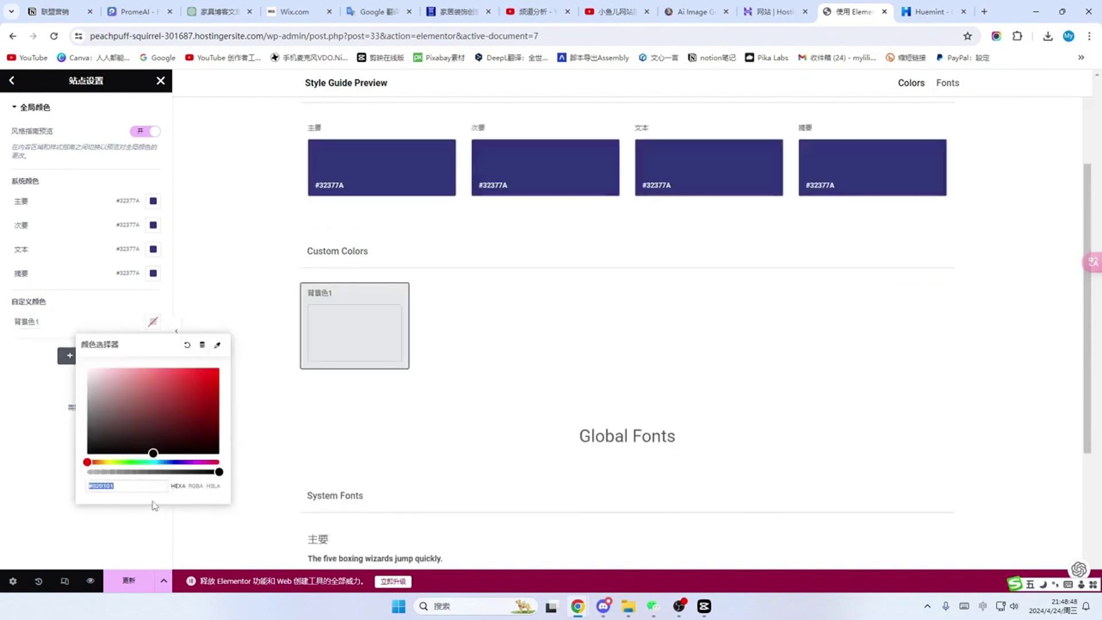
{"action": "type", "text": "#32377a"}
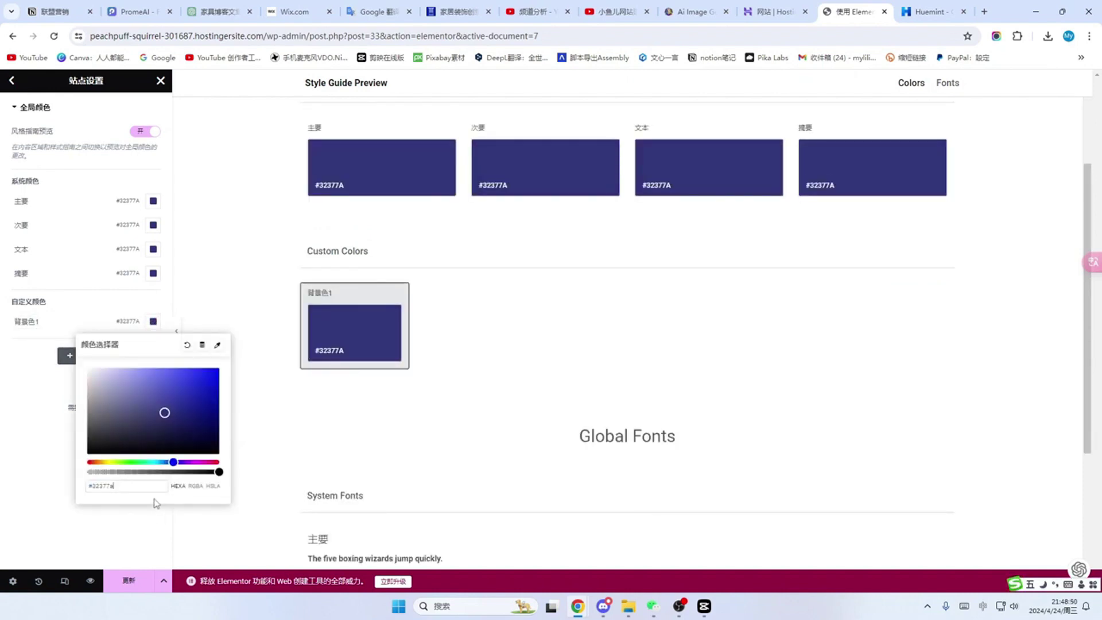
{"action": "left_click", "coordinate": [155, 505]}
Step: Add a second custom colour 背景色2 with a picked shade, and save the site settings
{"action": "left_click", "coordinate": [86, 355]}
{"action": "left_click", "coordinate": [50, 346]}
{"action": "left_click_drag", "start_coordinate": [51, 346], "coordinate": [20, 350]}
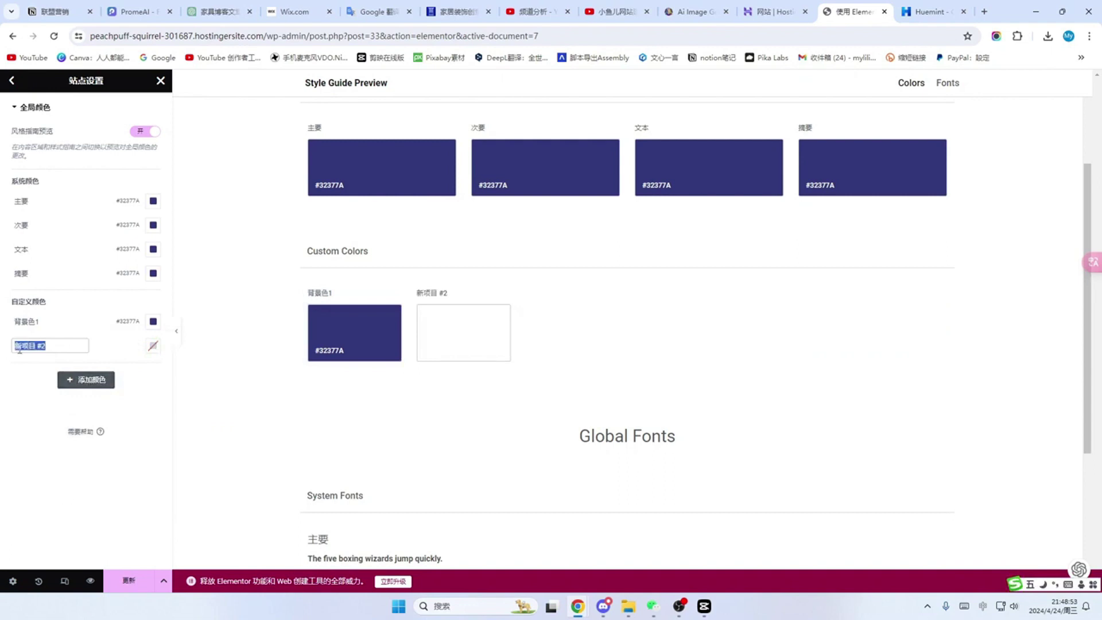
{"action": "type", "text": "背景色2"}
{"action": "left_click", "coordinate": [153, 346]}
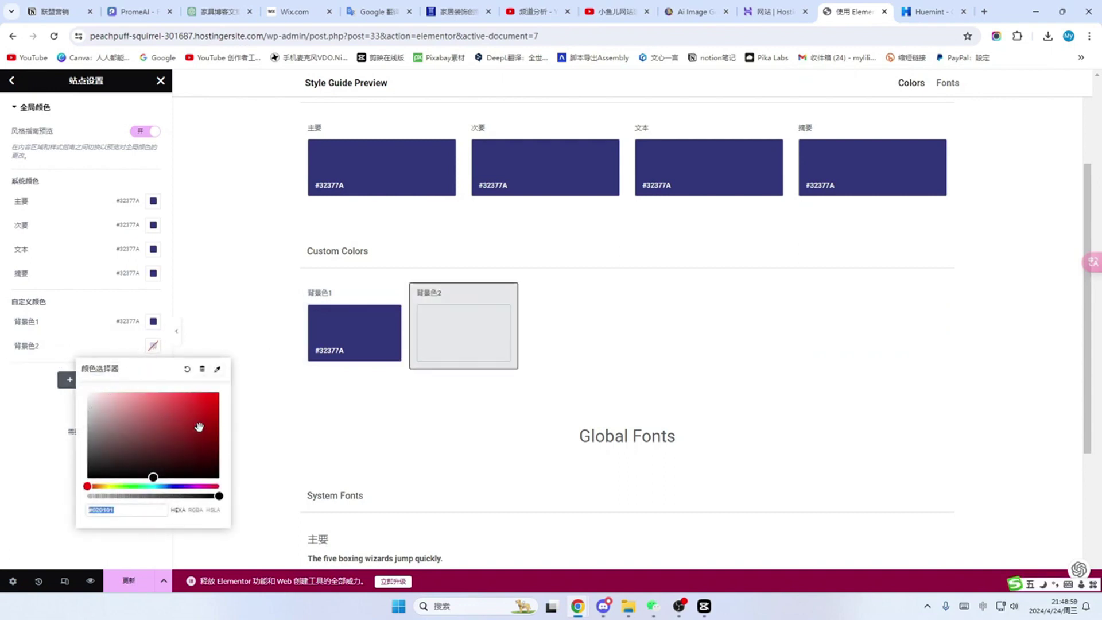
{"action": "left_click", "coordinate": [91, 397]}
{"action": "left_click", "coordinate": [255, 438]}
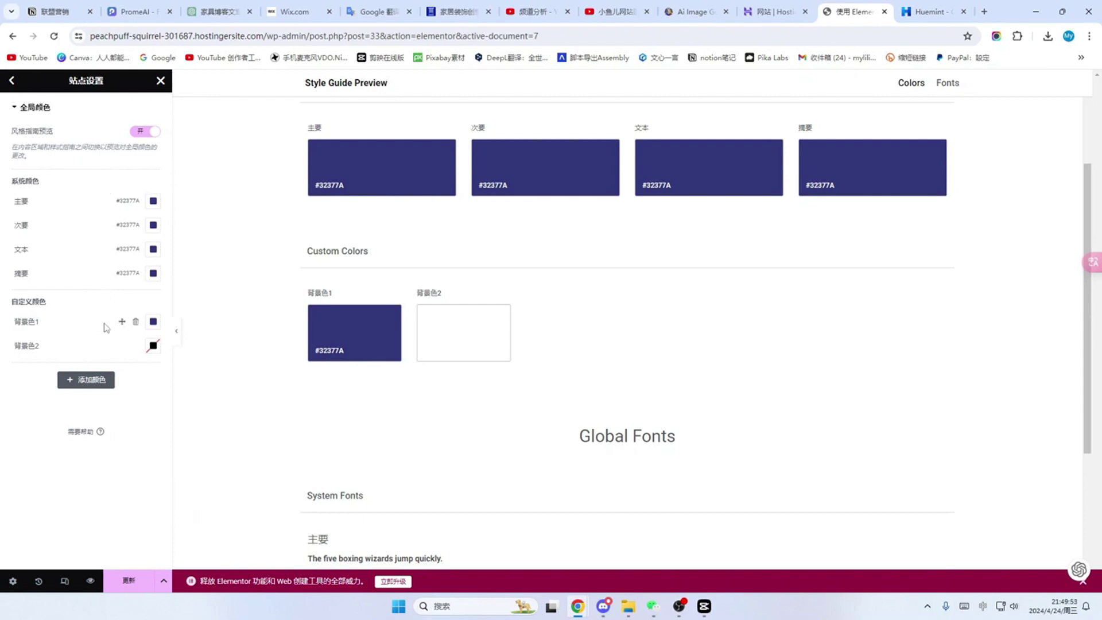
{"action": "left_click", "coordinate": [129, 582]}
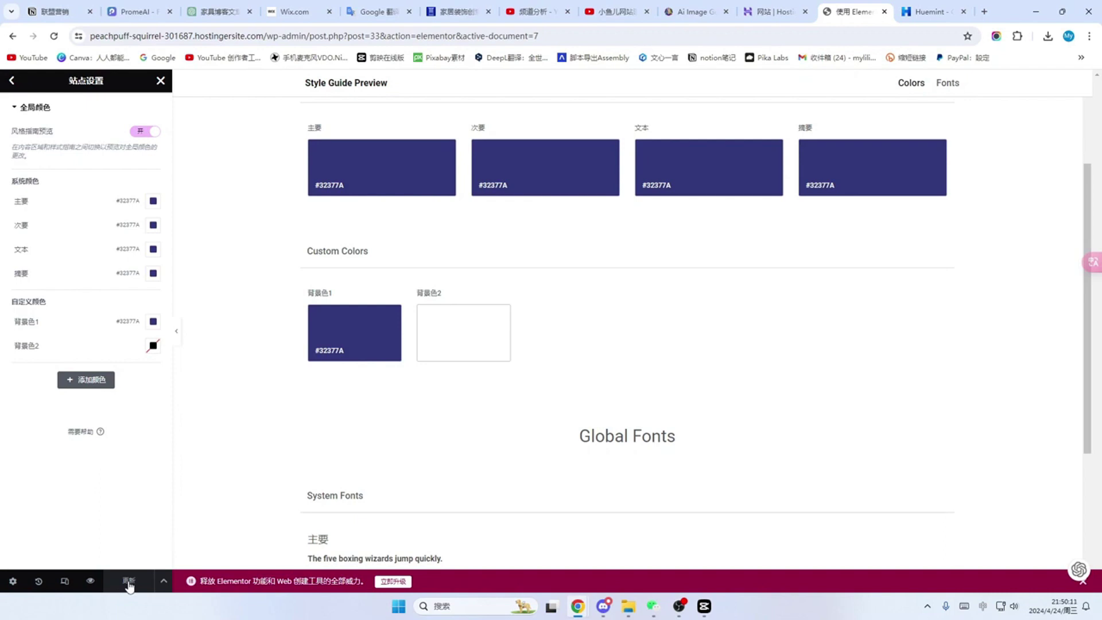
Step: Set the 主要 and 次要 global fonts to Tahoma
{"action": "left_click", "coordinate": [13, 84]}
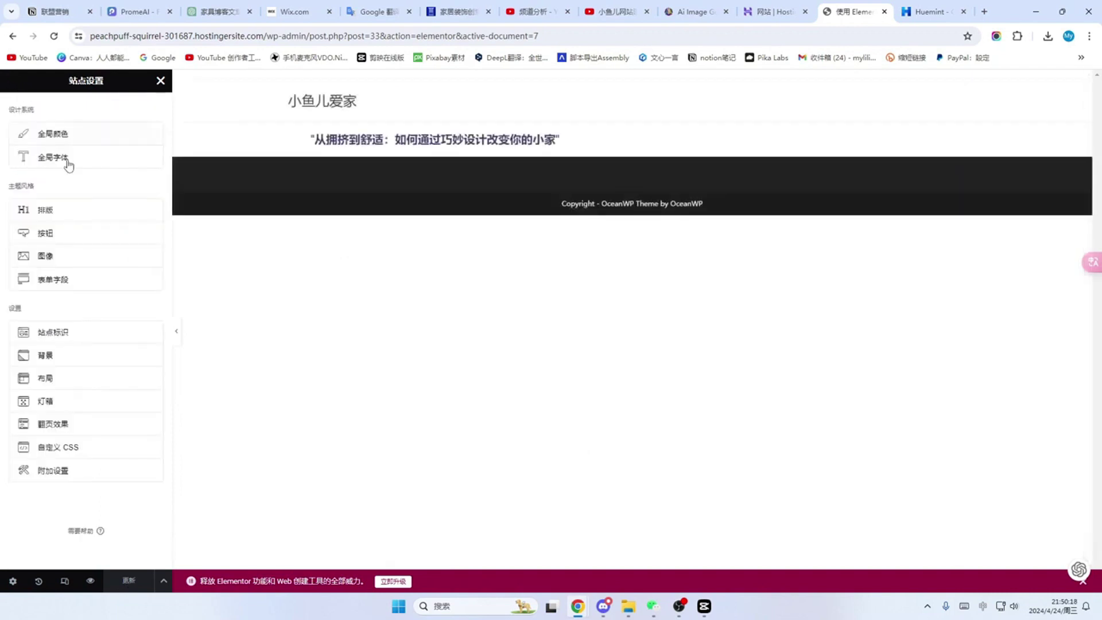
{"action": "left_click", "coordinate": [80, 158]}
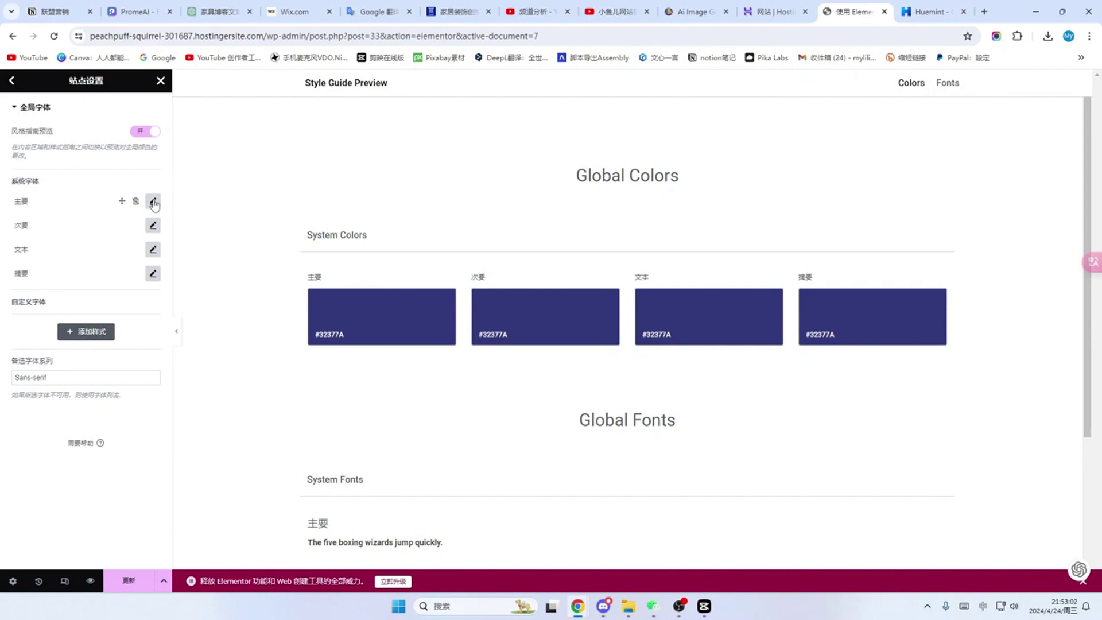
{"action": "left_click", "coordinate": [153, 203]}
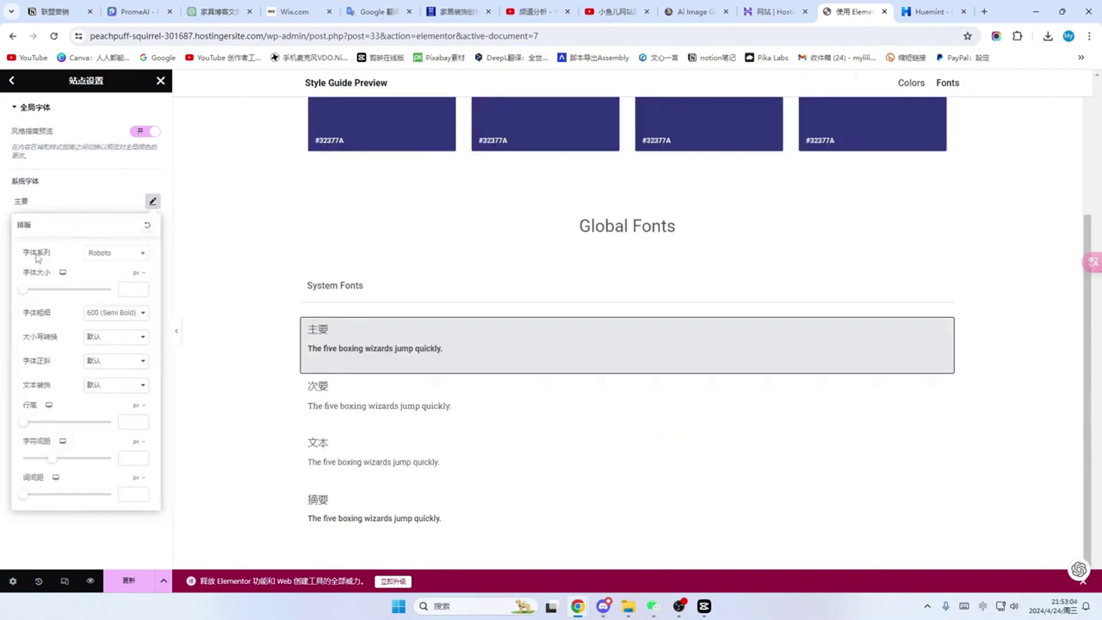
{"action": "left_click", "coordinate": [142, 253]}
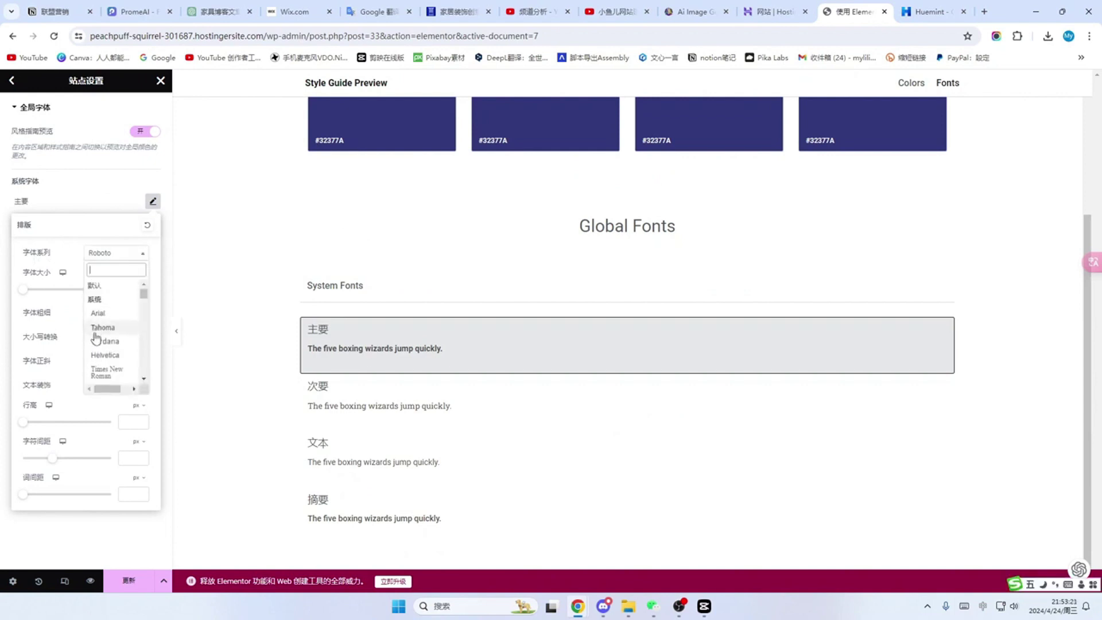
{"action": "left_click", "coordinate": [100, 329]}
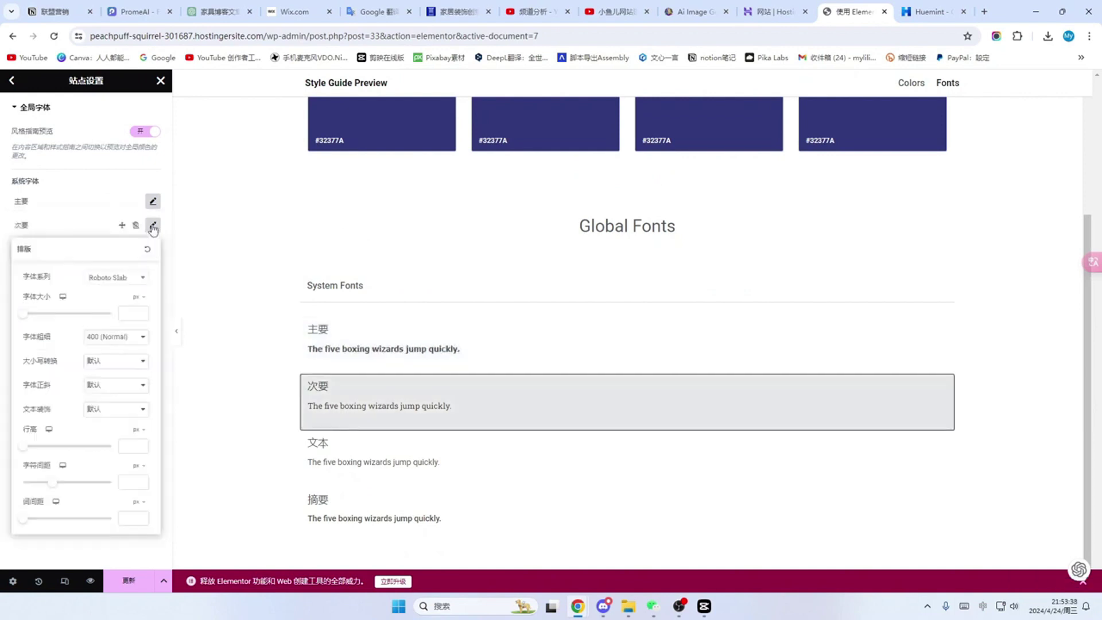
{"action": "left_click", "coordinate": [140, 287]}
{"action": "scroll", "coordinate": [106, 344], "scroll_direction": "up", "scroll_amount": 10}
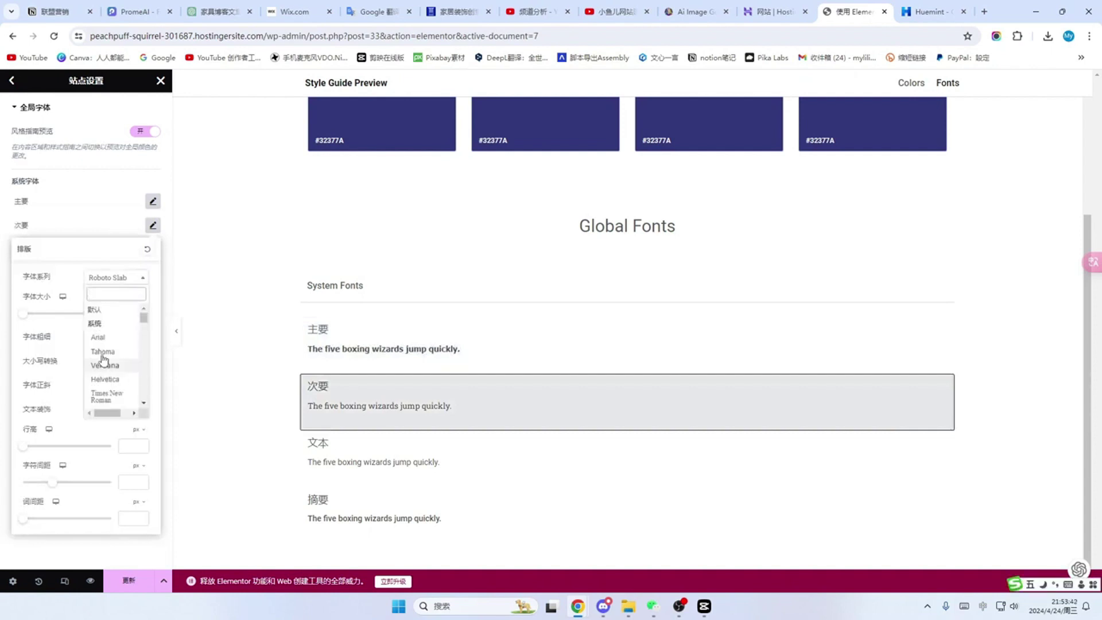
{"action": "left_click", "coordinate": [103, 357]}
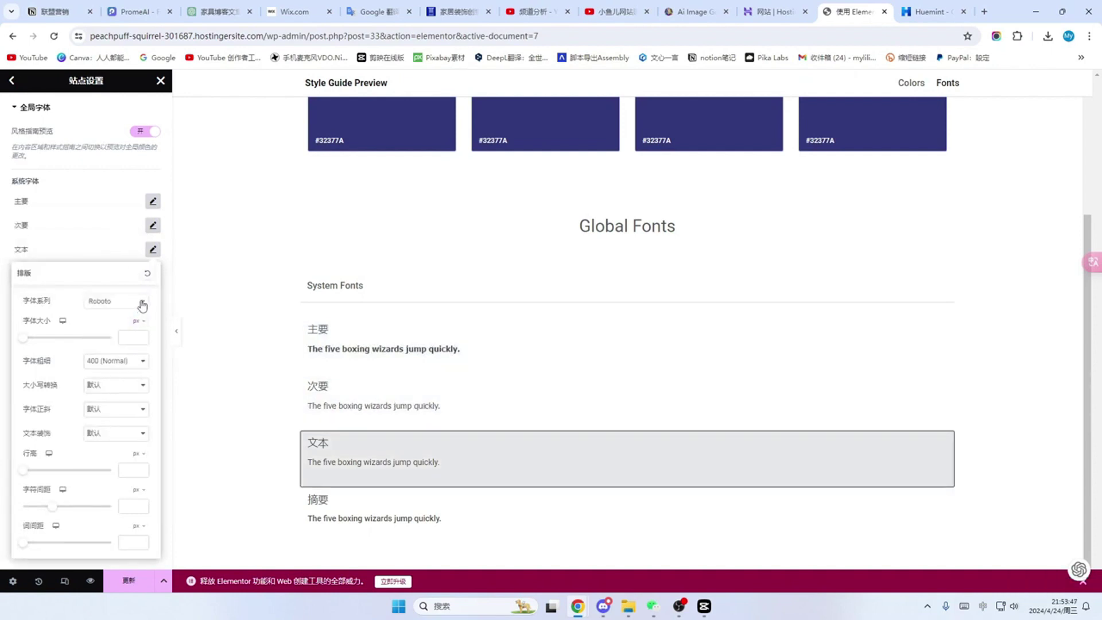
Step: Change the 文本 global font, save, and return to the homepage heading
{"action": "left_click", "coordinate": [140, 301]}
{"action": "left_click", "coordinate": [102, 379]}
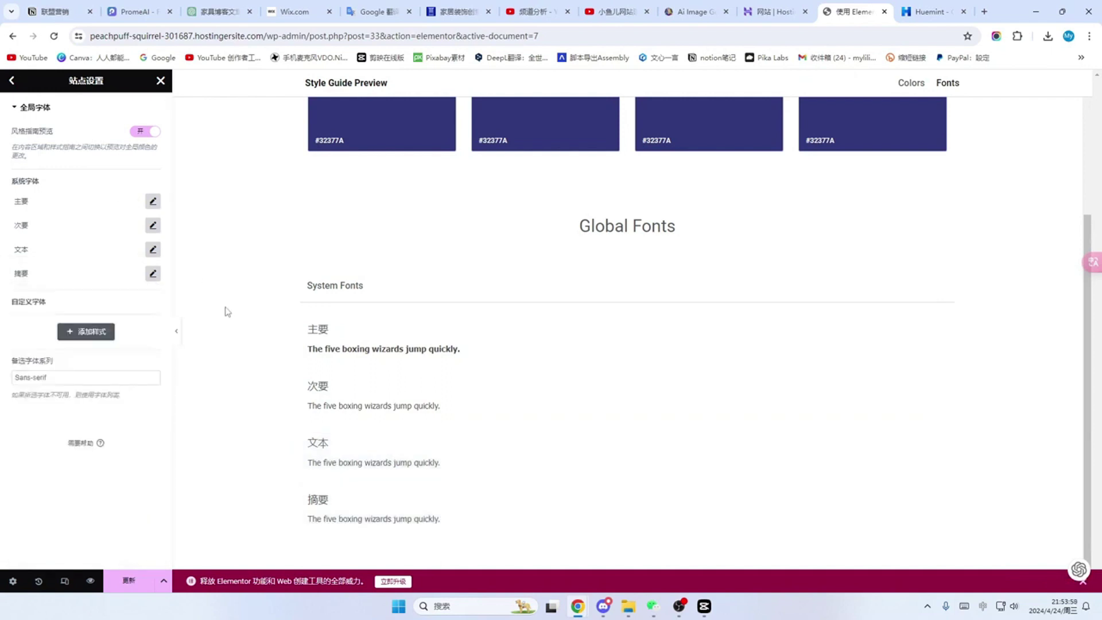
{"action": "left_click", "coordinate": [128, 587]}
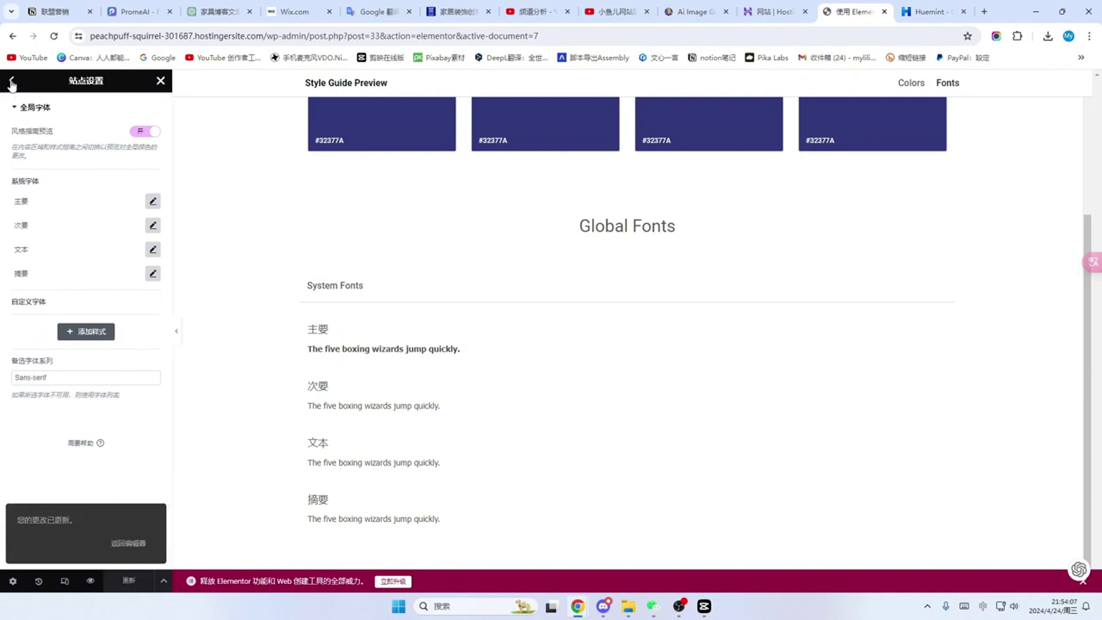
{"action": "left_click", "coordinate": [161, 83]}
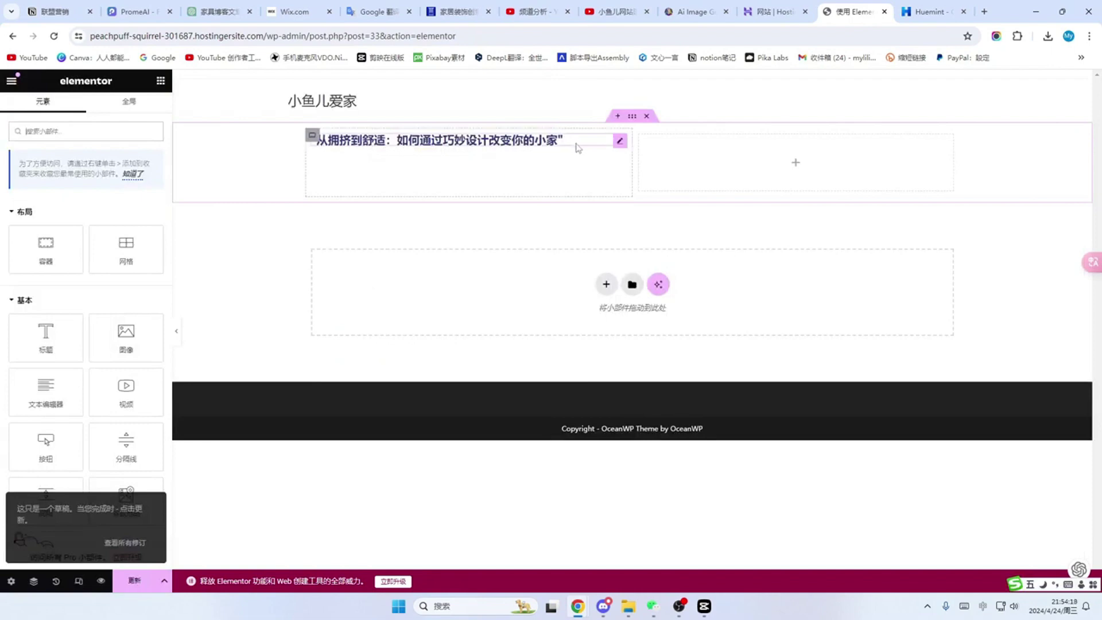
{"action": "left_click", "coordinate": [379, 151]}
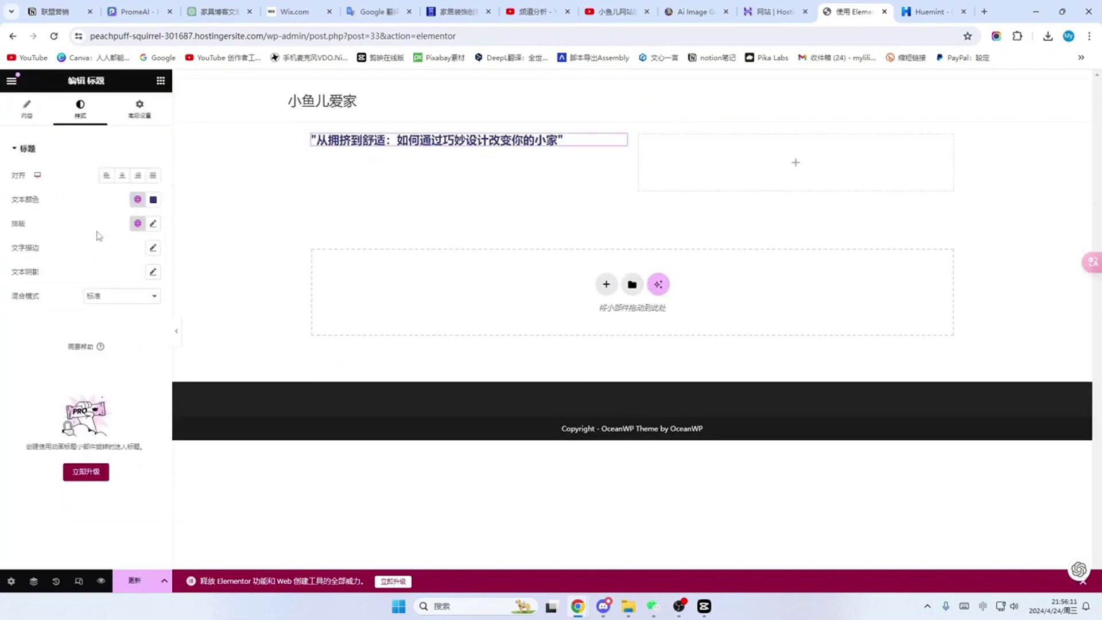
Step: Give the heading 37 px size, 47 line height, 1.7 letter spacing, 3 word spacing, and update
{"action": "left_click", "coordinate": [153, 225]}
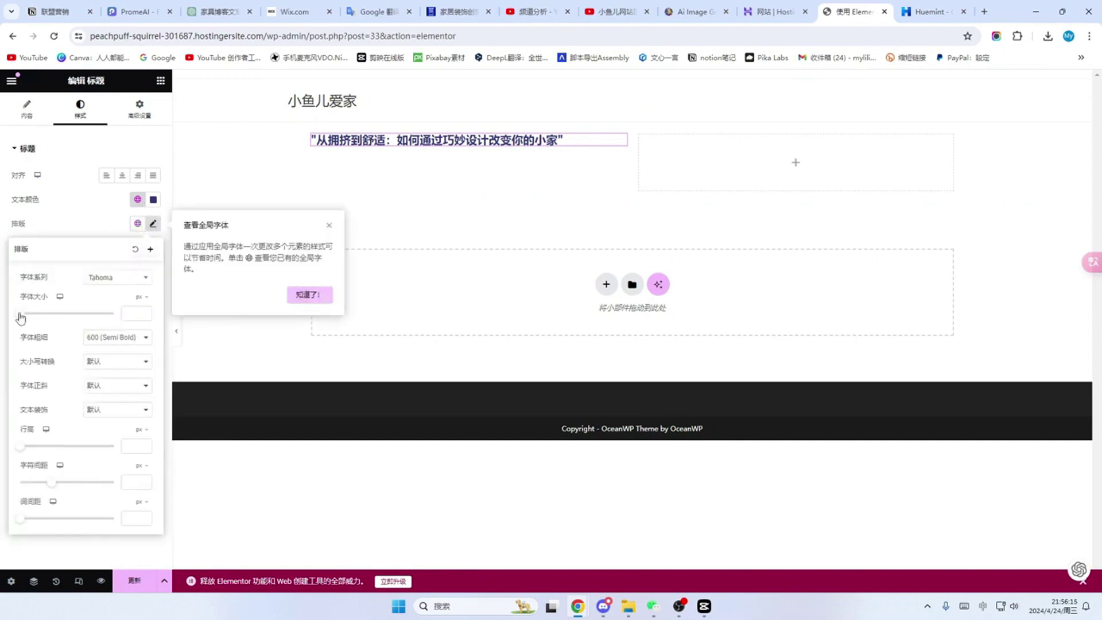
{"action": "left_click_drag", "start_coordinate": [23, 319], "coordinate": [41, 320]}
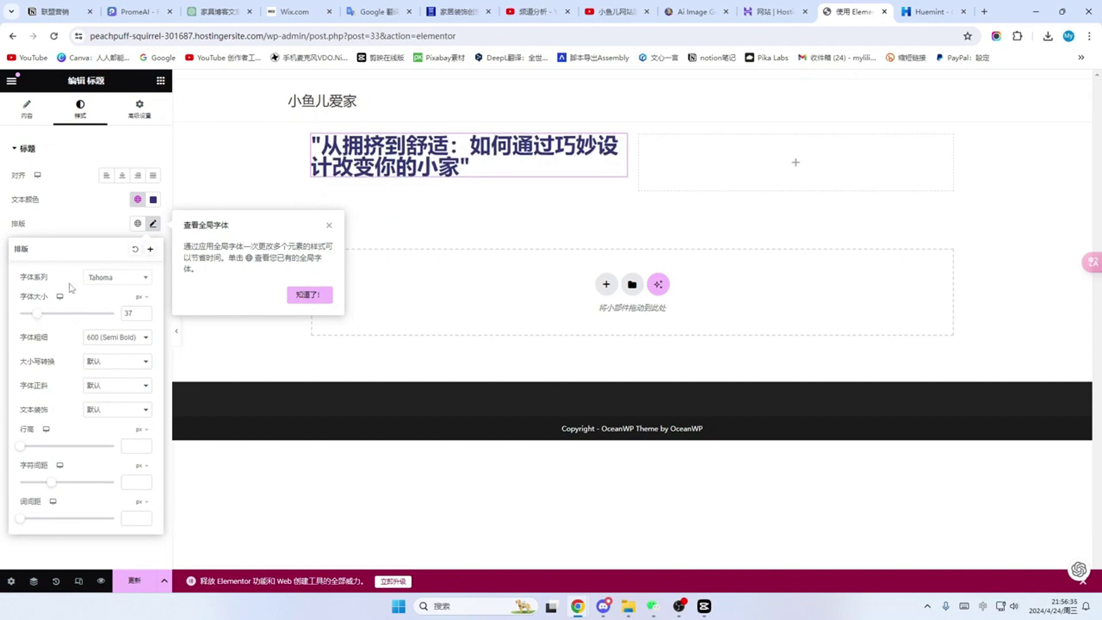
{"action": "left_click", "coordinate": [310, 294]}
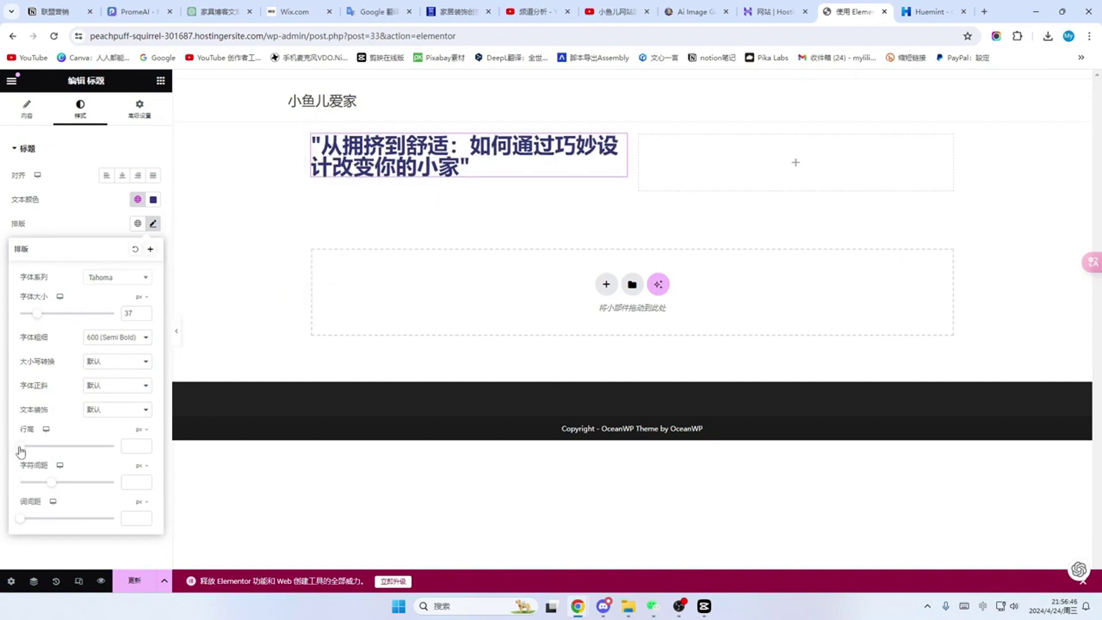
{"action": "left_click_drag", "start_coordinate": [21, 452], "coordinate": [69, 458]}
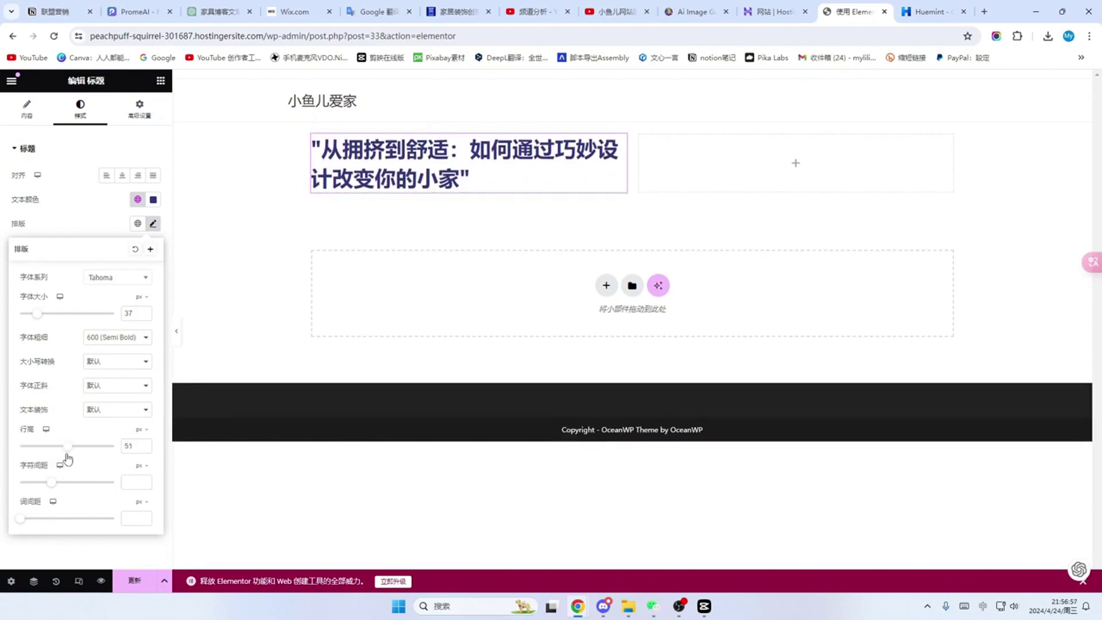
{"action": "left_click_drag", "start_coordinate": [67, 457], "coordinate": [62, 457]}
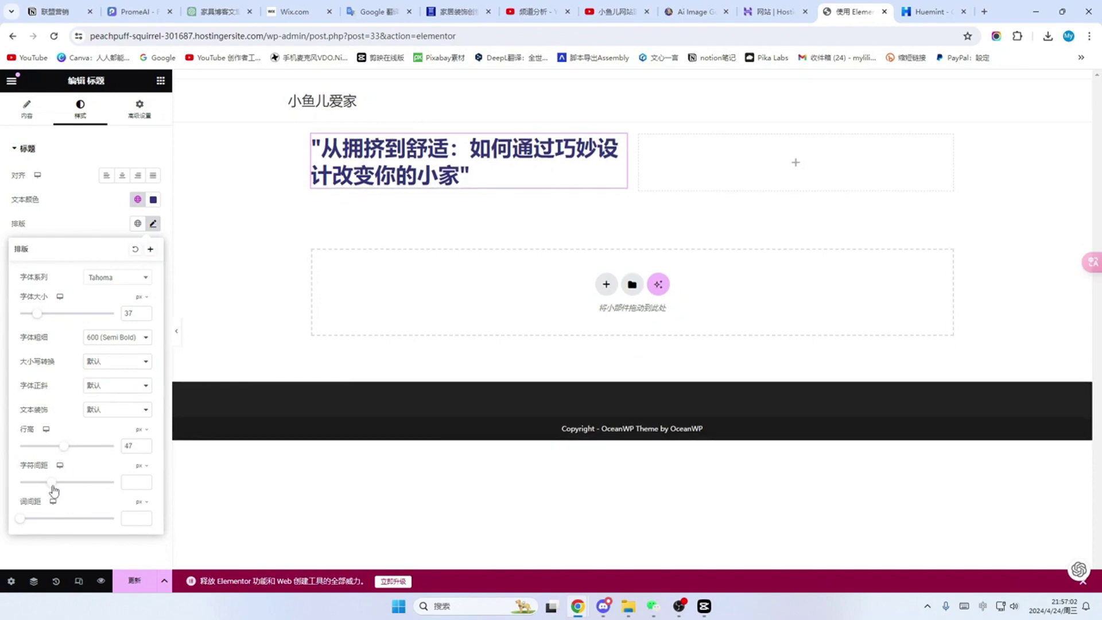
{"action": "mouse_move", "coordinate": [53, 484]}
{"action": "left_mouse_down"}
{"action": "mouse_move", "coordinate": [77, 486]}
{"action": "mouse_move", "coordinate": [65, 487]}
{"action": "left_mouse_up"}
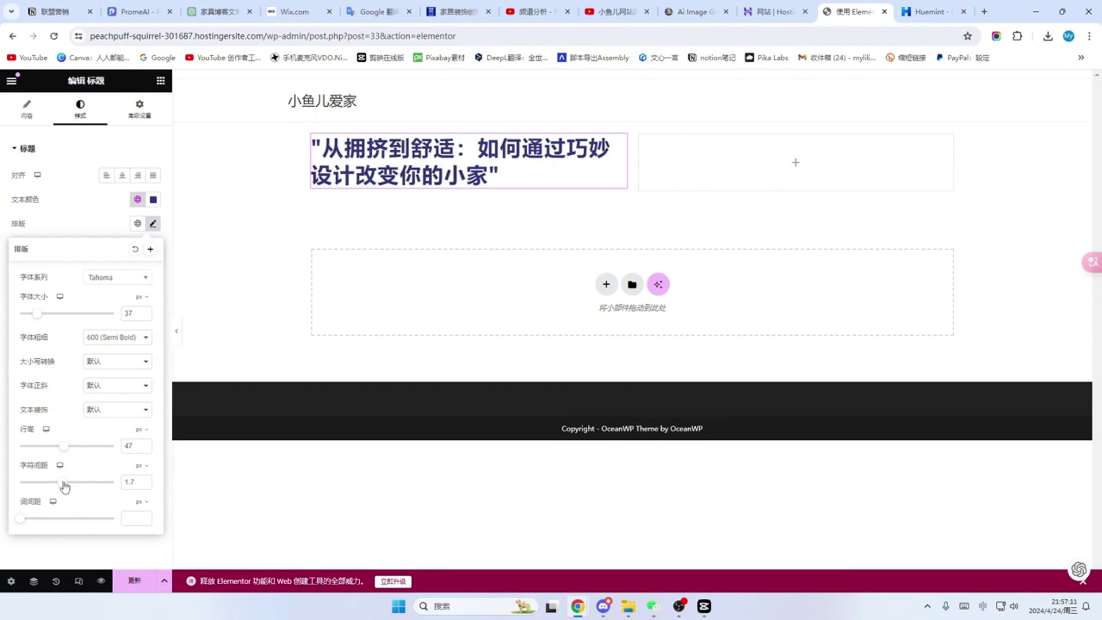
{"action": "mouse_move", "coordinate": [23, 520]}
{"action": "left_mouse_down"}
{"action": "mouse_move", "coordinate": [43, 521]}
{"action": "mouse_move", "coordinate": [22, 520]}
{"action": "left_mouse_up"}
{"action": "left_click", "coordinate": [134, 582]}
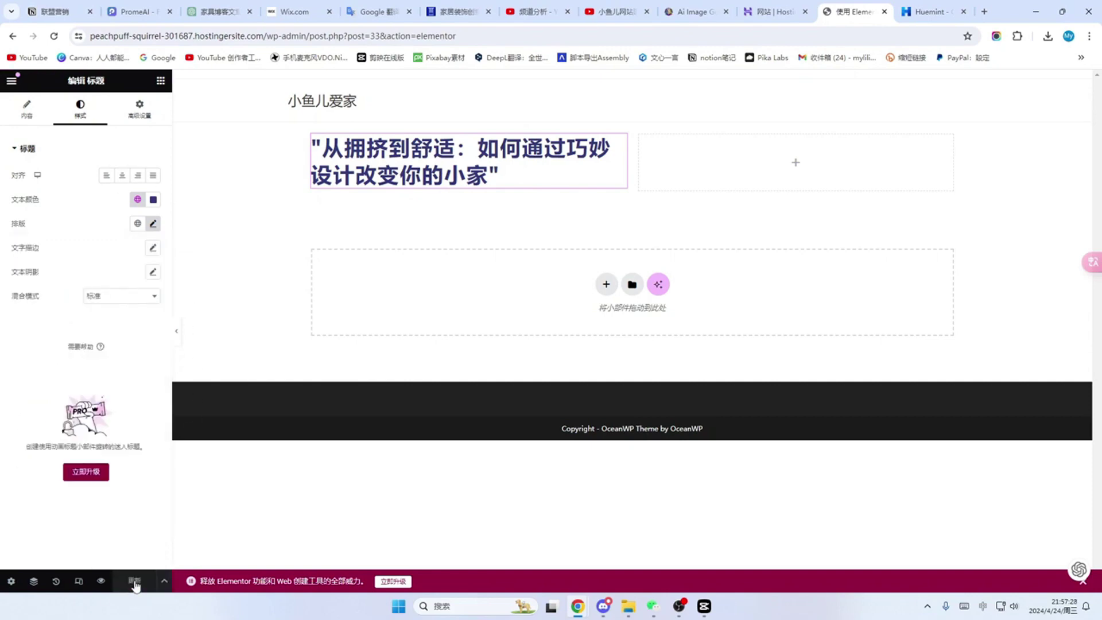
Step: Show the heading's title in the Content tab, then open and dismiss Elementor AI unused
{"action": "left_click", "coordinate": [26, 115]}
{"action": "left_click", "coordinate": [40, 205]}
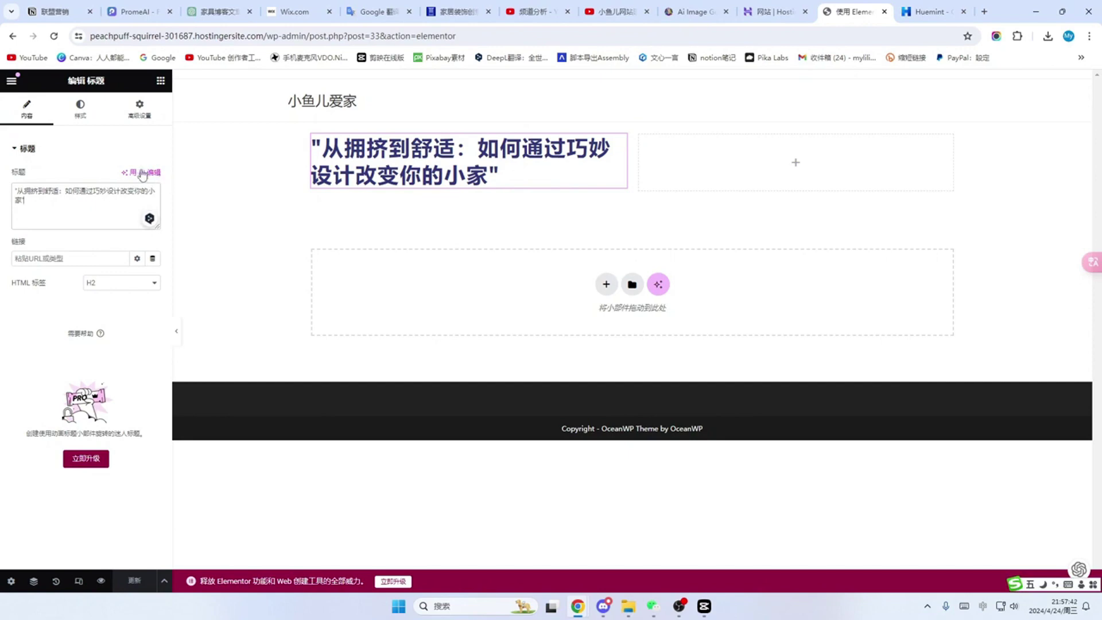
{"action": "left_click", "coordinate": [144, 174]}
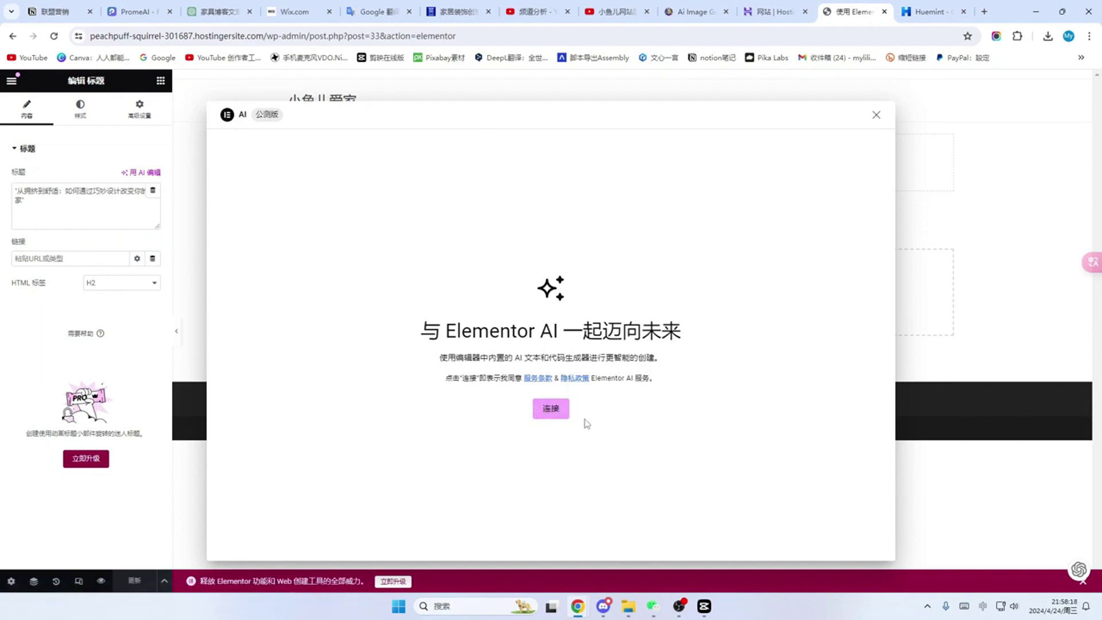
{"action": "left_click", "coordinate": [875, 118]}
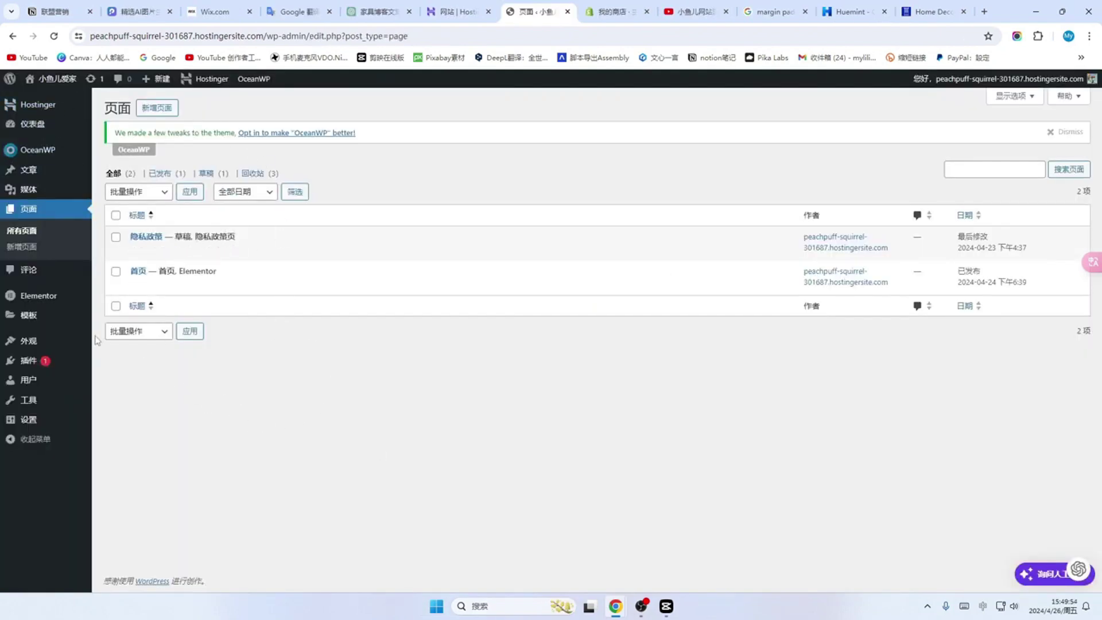
Step: Open the 首页 homepage from Pages in the Elementor editor
{"action": "left_click", "coordinate": [29, 211]}
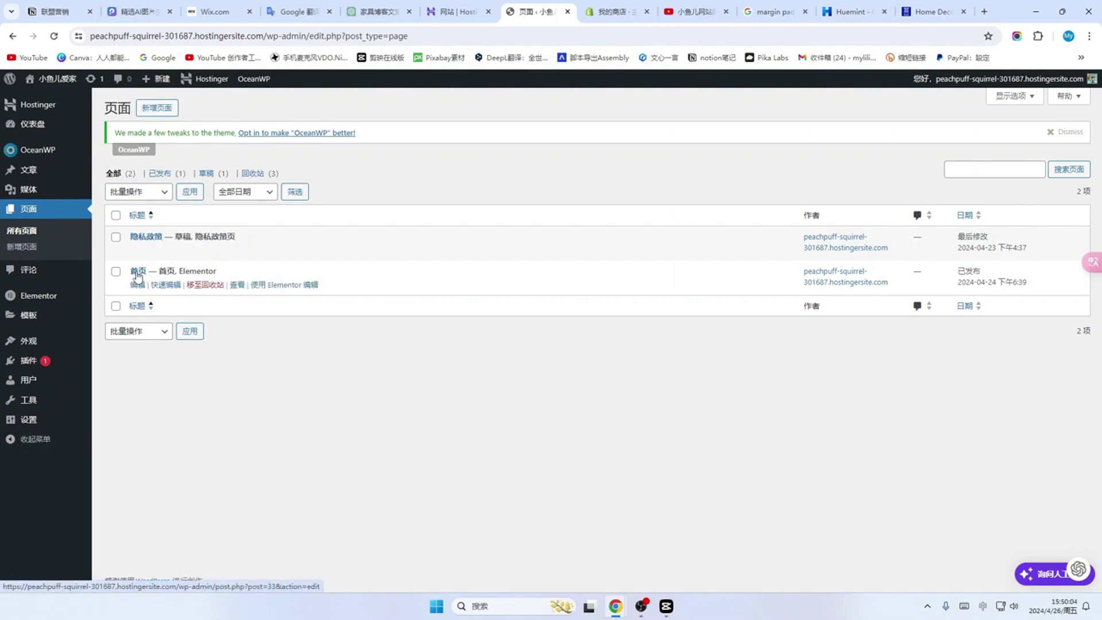
{"action": "left_click", "coordinate": [137, 275]}
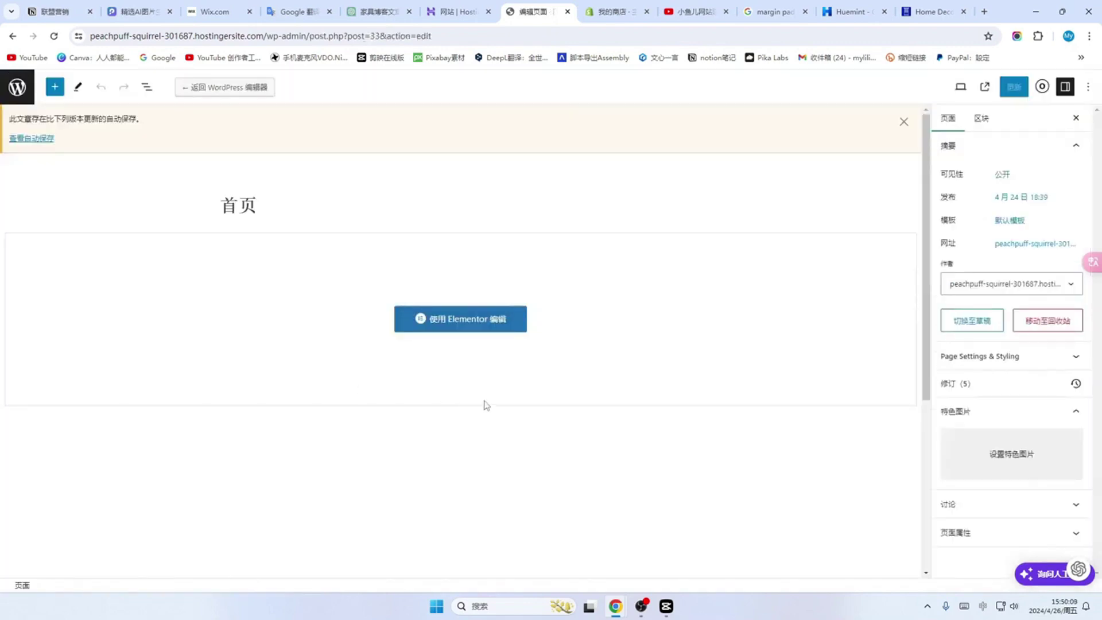
{"action": "left_click", "coordinate": [475, 324]}
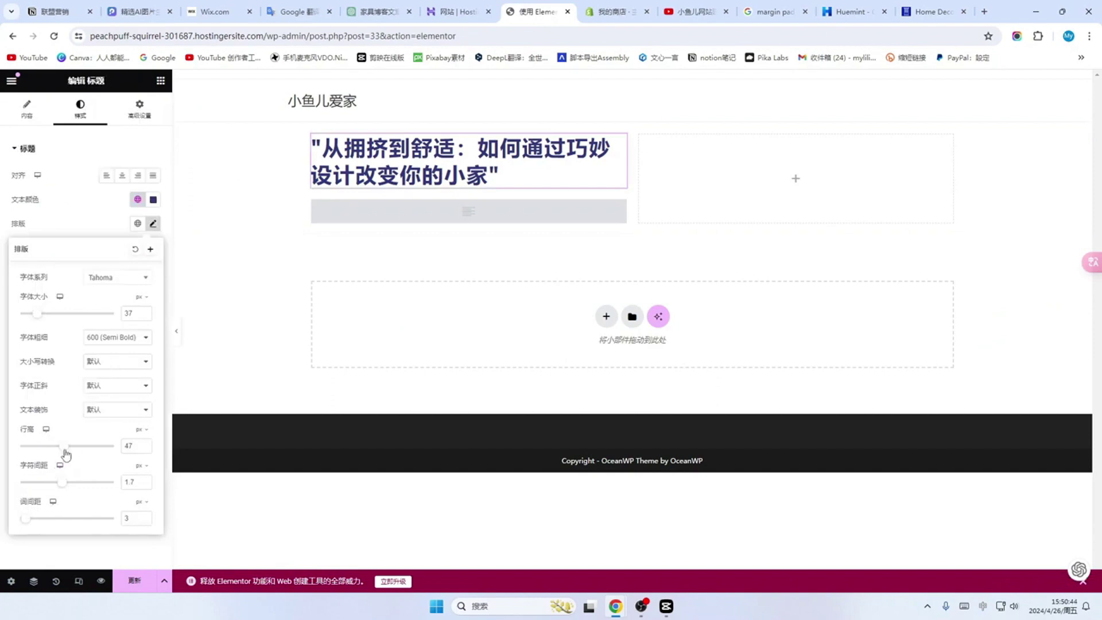
Step: Set the heading to 54 line height, 2.2 letter spacing and 6 word spacing, then update
{"action": "left_click_drag", "start_coordinate": [65, 448], "coordinate": [66, 485]}
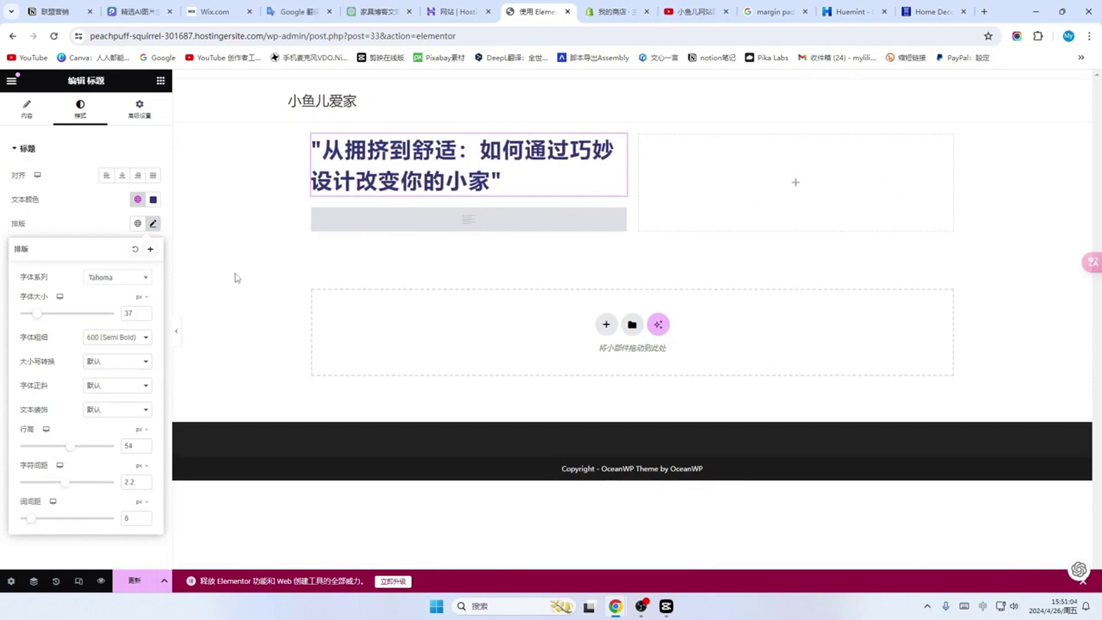
{"action": "left_click", "coordinate": [144, 516]}
{"action": "left_click", "coordinate": [144, 520]}
{"action": "left_click", "coordinate": [144, 521]}
{"action": "left_click", "coordinate": [134, 582]}
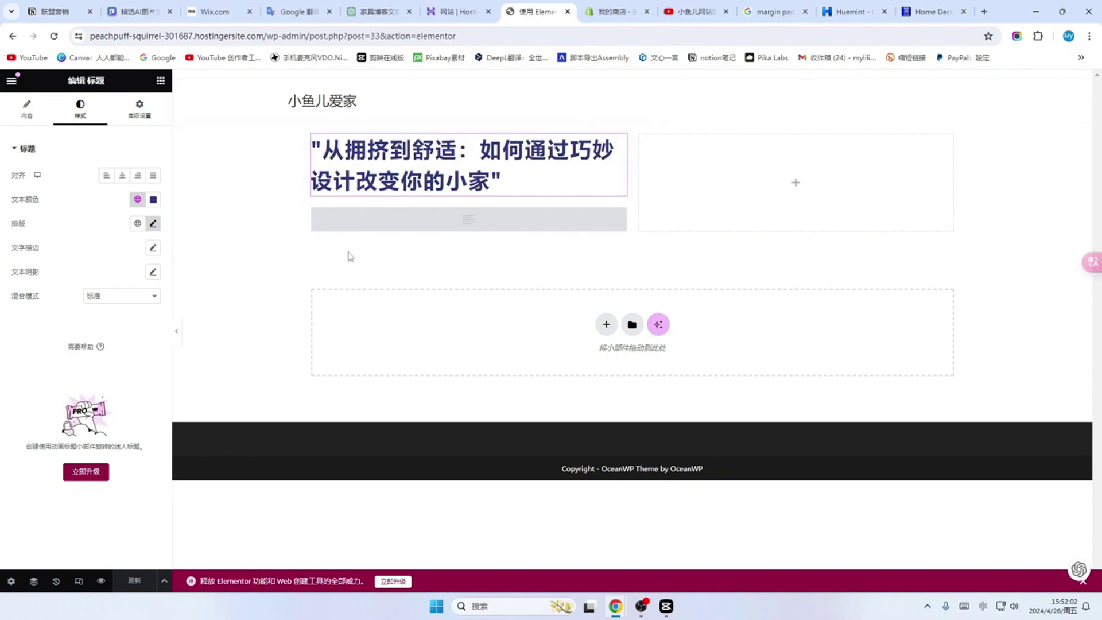
Step: Add a Text Editor block under the heading and paste the subtitle over its placeholder
{"action": "left_click", "coordinate": [160, 82]}
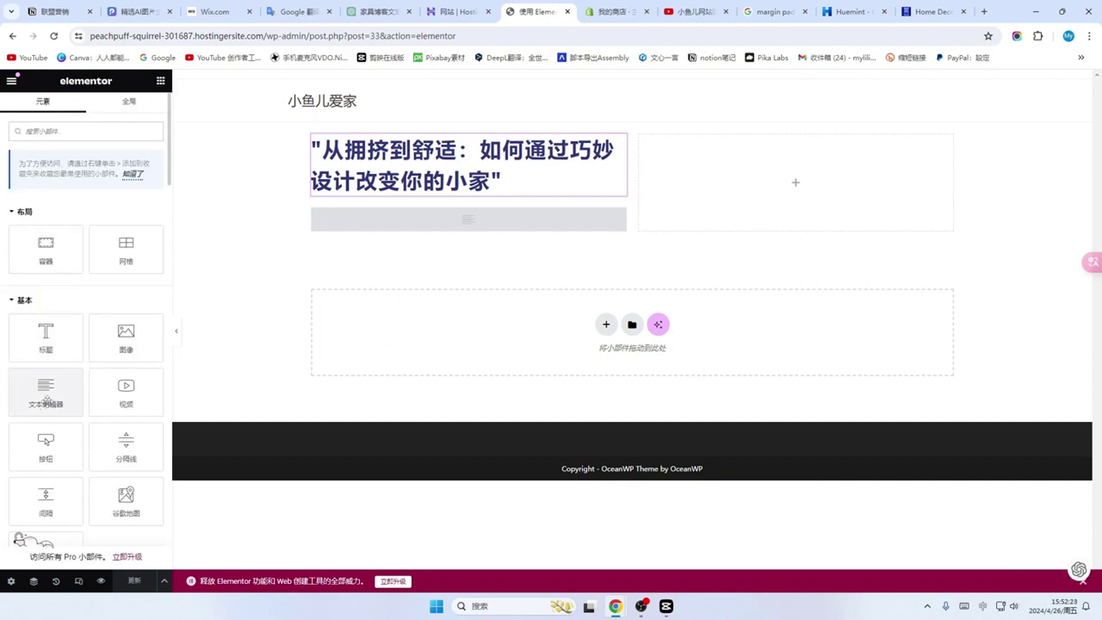
{"action": "left_click_drag", "start_coordinate": [47, 405], "coordinate": [434, 198]}
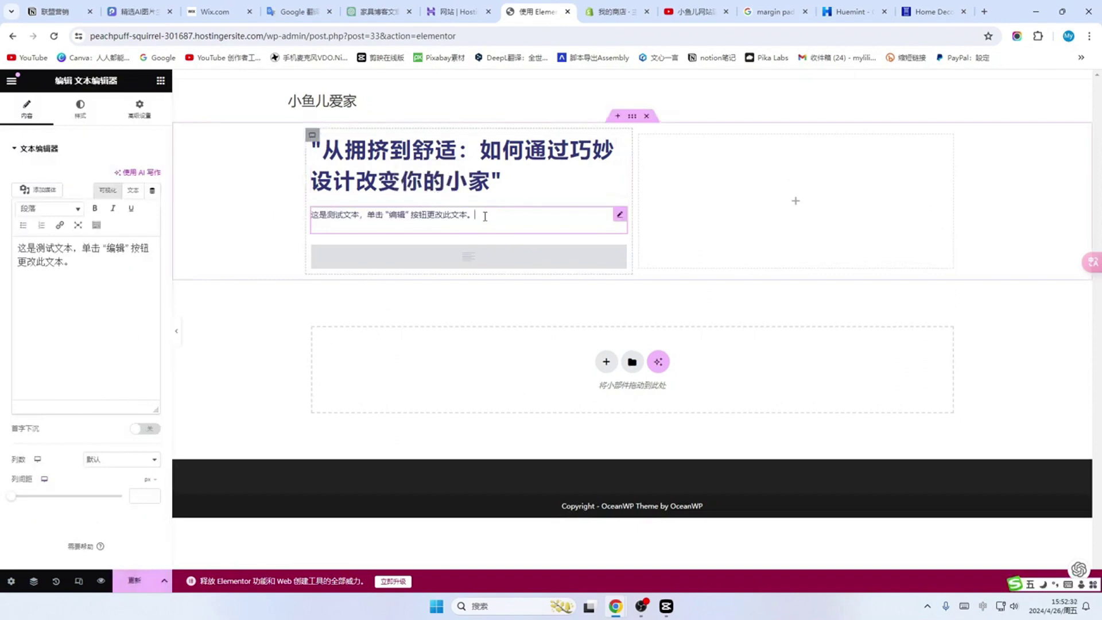
{"action": "left_click", "coordinate": [90, 265]}
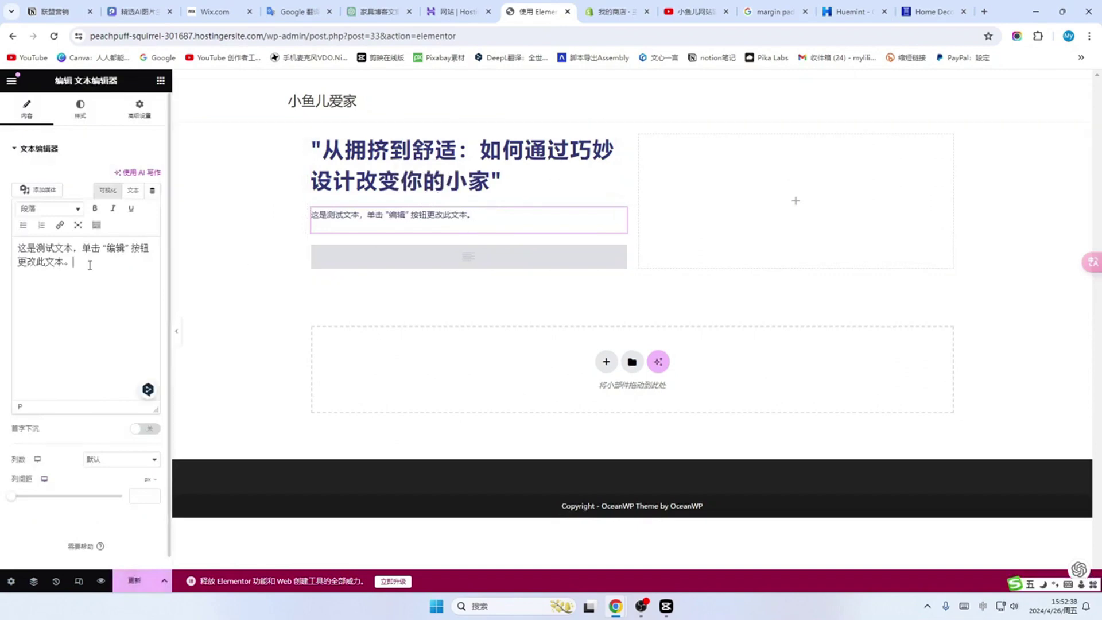
{"action": "key", "text": "ctrl+a"}
{"action": "key", "text": "BackSpace"}
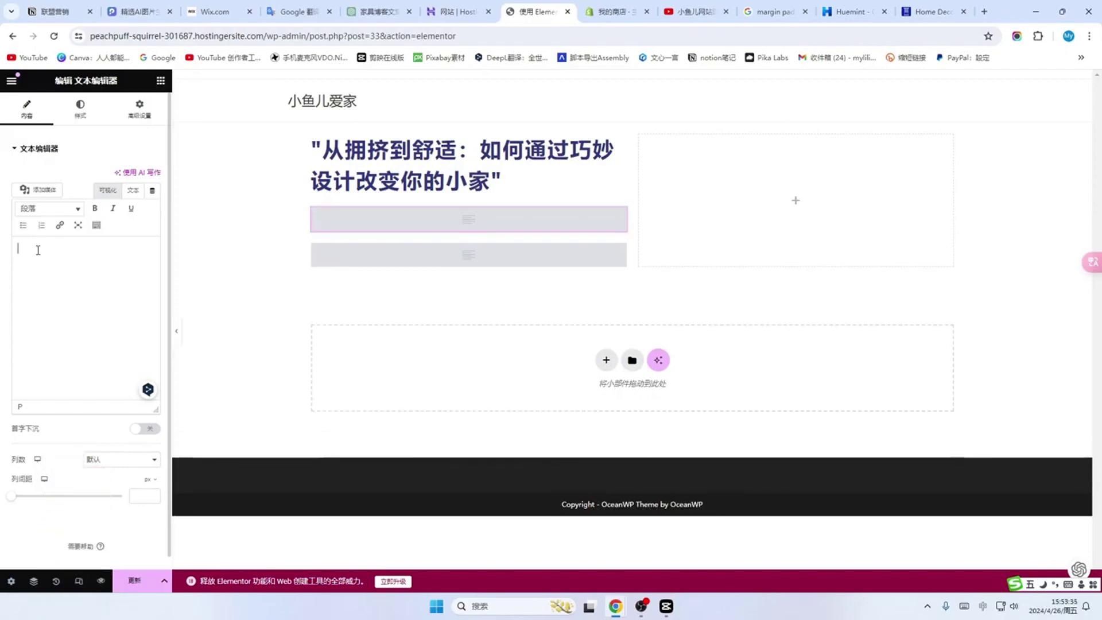
{"action": "type", "text": "\"从拥挤到舒适：解锁小空间的潜力，通过巧妙设计和精选家具改变你的居住环境，提供实用技巧与灵感，让你的每一寸空间都变得美观且功能齐全\""}
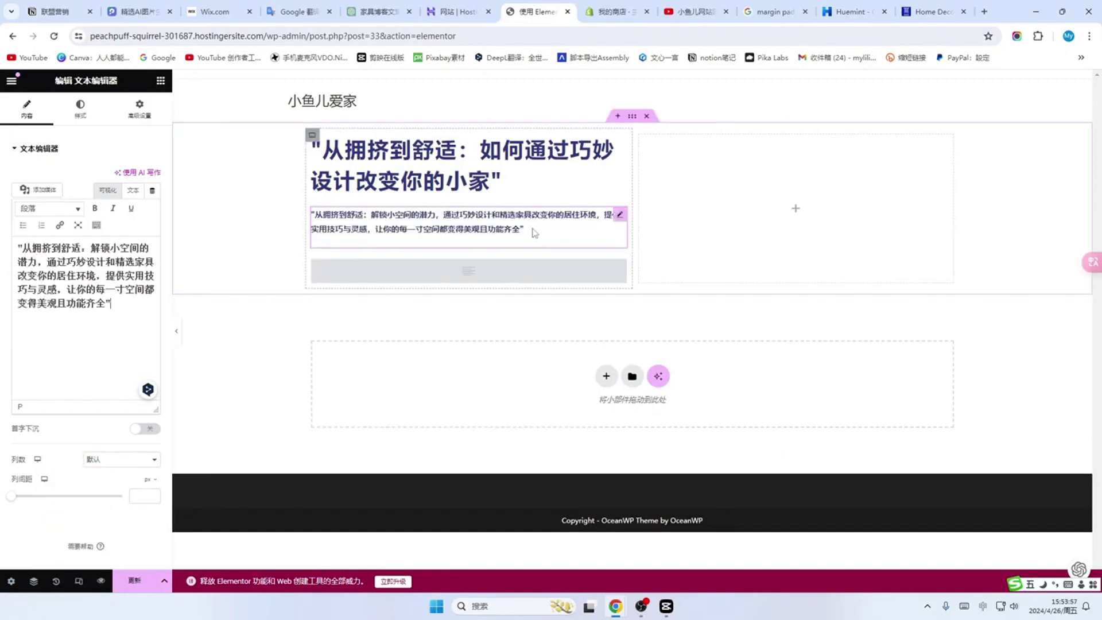
Step: Replace it with ChatGPT's longer subtitle beginning 从拥挤到舒适：解锁小空间的潜力
{"action": "left_click", "coordinate": [376, 14]}
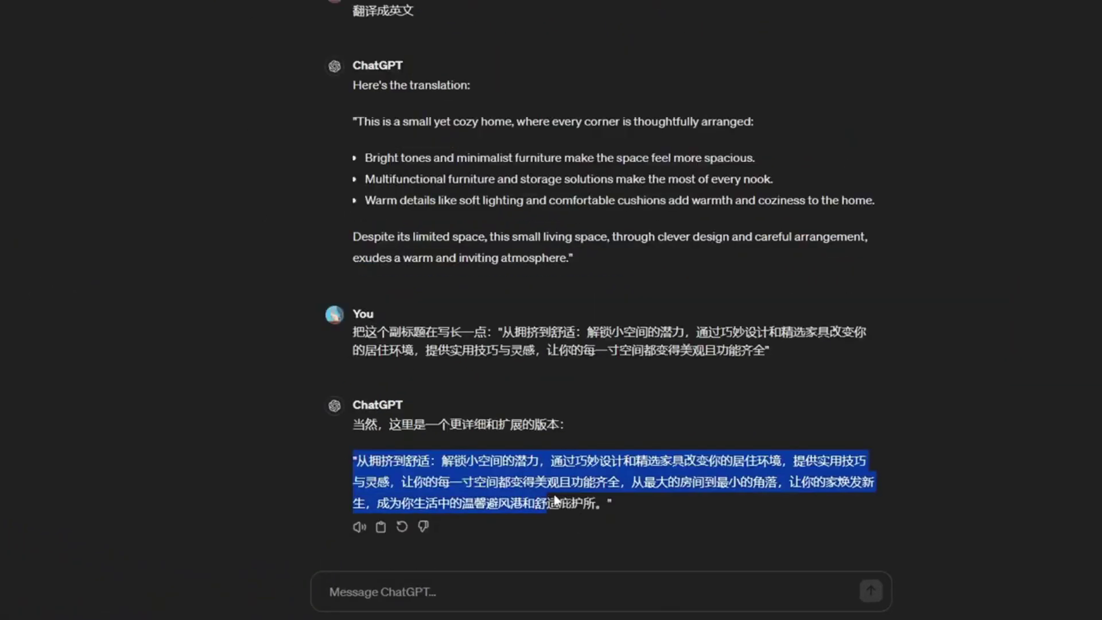
{"action": "left_click_drag", "start_coordinate": [546, 503], "coordinate": [612, 504]}
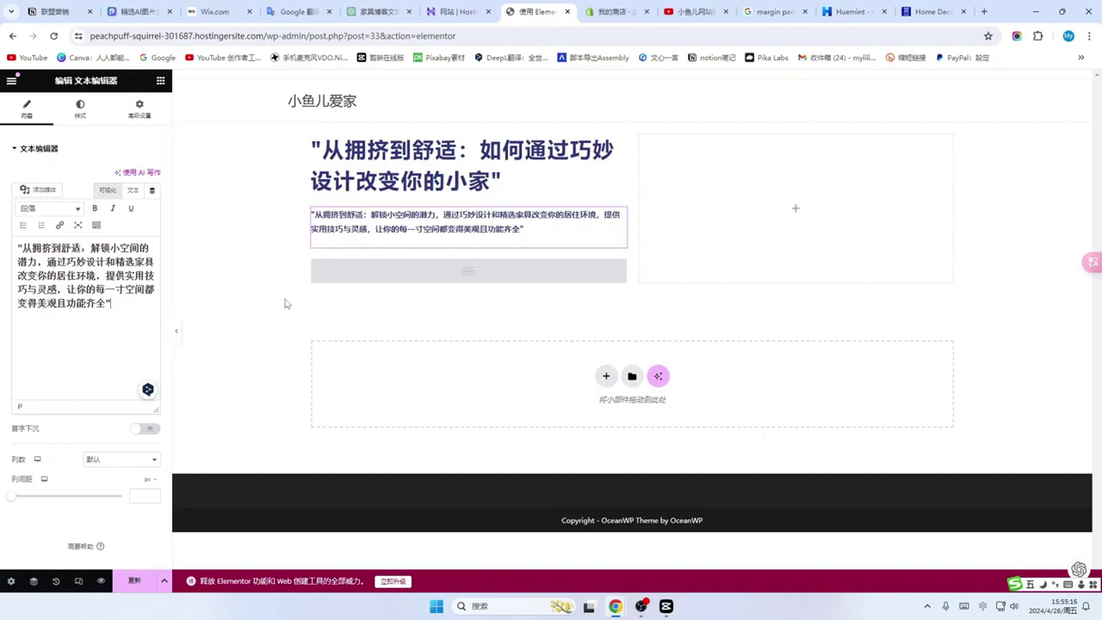
{"action": "key", "text": "BackSpace"}
{"action": "type", "text": "，从最大的房间到最小的角落，让你的家焕发新生，成为你生活中的温馨避风港和舒适庇护所。"}
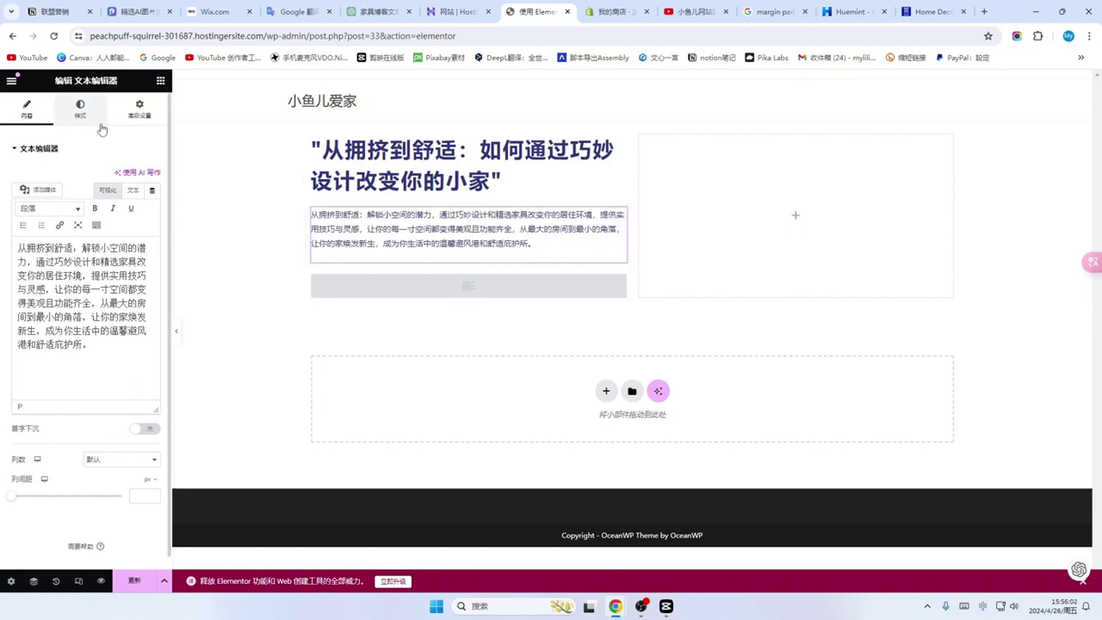
Step: Style the intro paragraph at size 20, no decoration, 28 px line height, -0.1 letter spacing, and update
{"action": "left_click", "coordinate": [82, 114]}
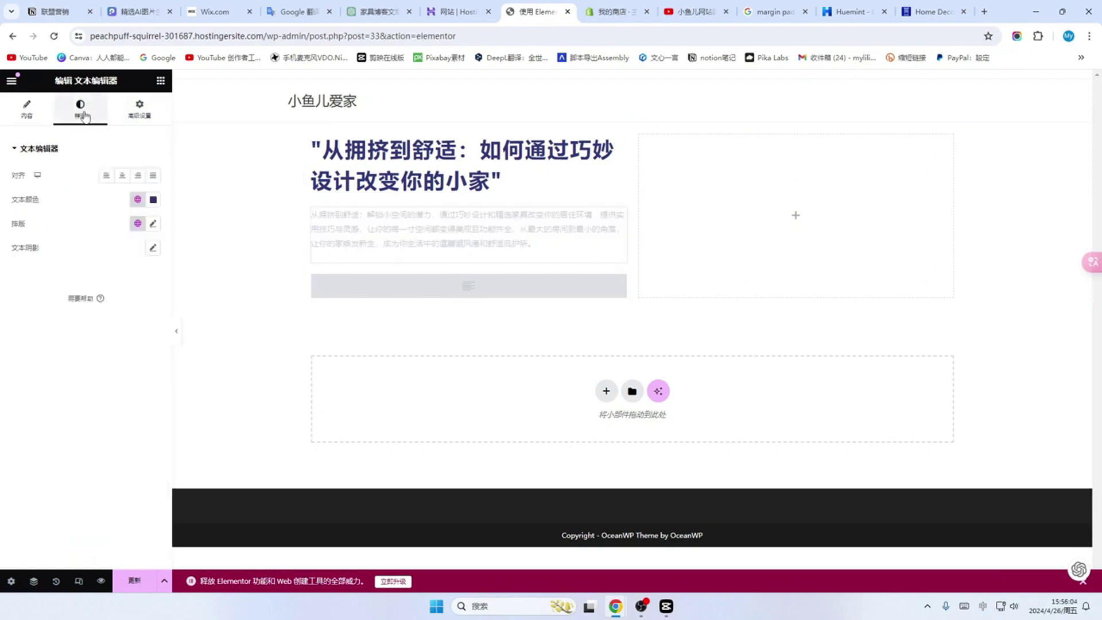
{"action": "left_click", "coordinate": [153, 223]}
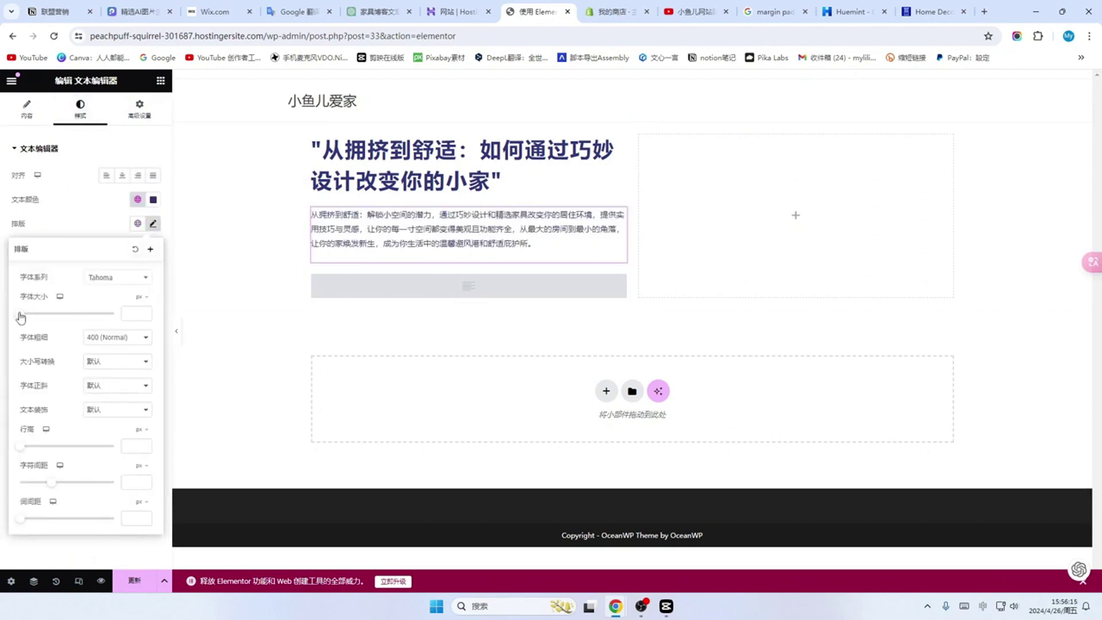
{"action": "left_click_drag", "start_coordinate": [21, 317], "coordinate": [30, 321]}
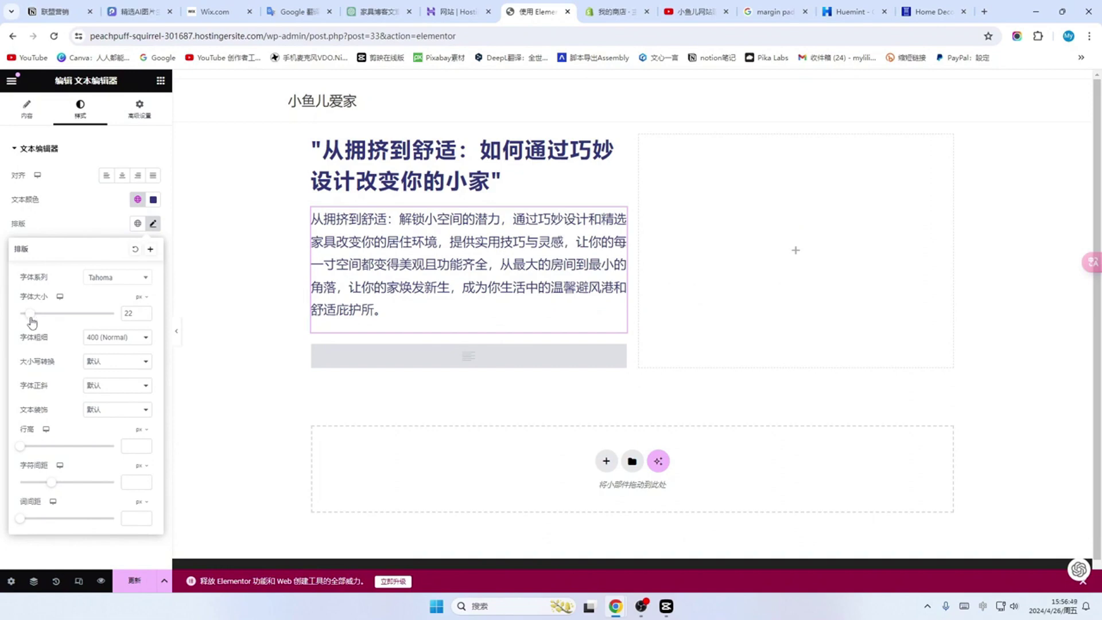
{"action": "left_click_drag", "start_coordinate": [31, 321], "coordinate": [29, 320]}
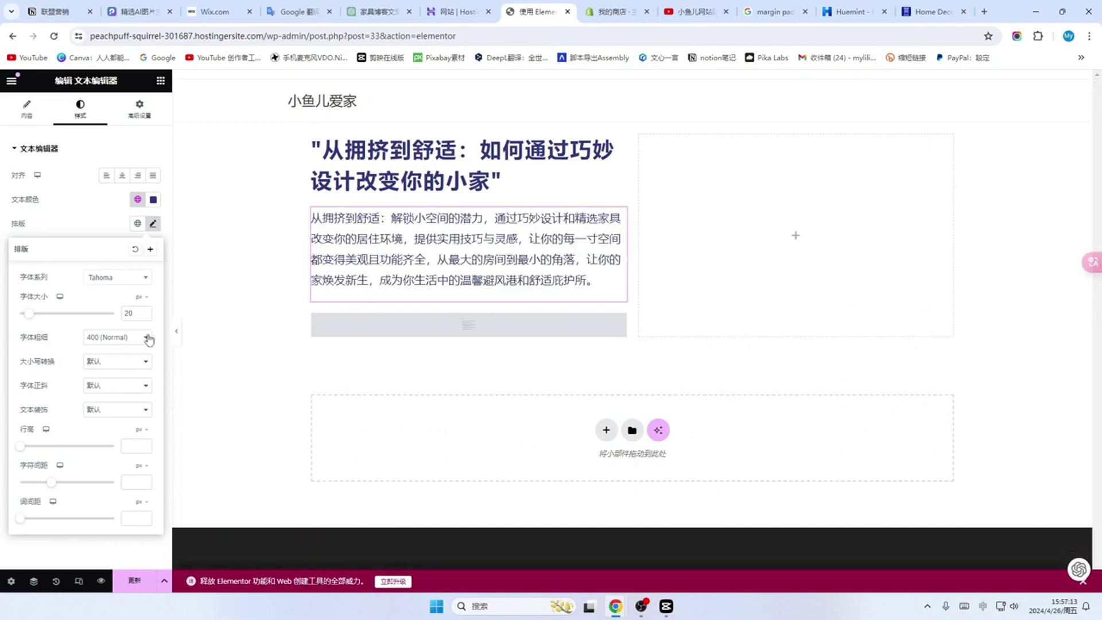
{"action": "left_click", "coordinate": [145, 413]}
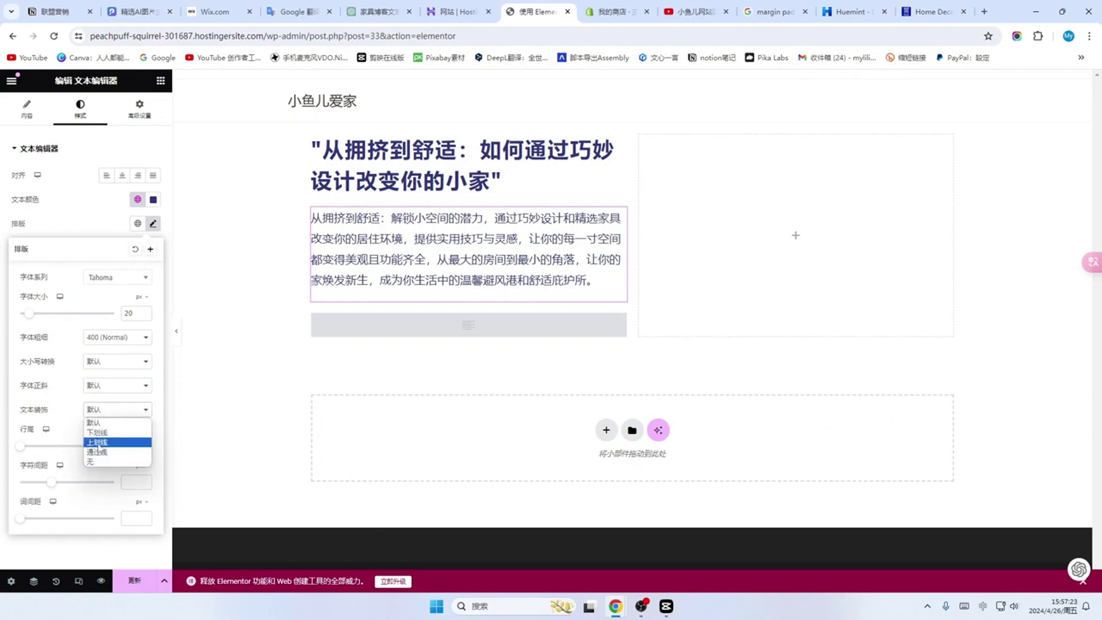
{"action": "left_click", "coordinate": [103, 433]}
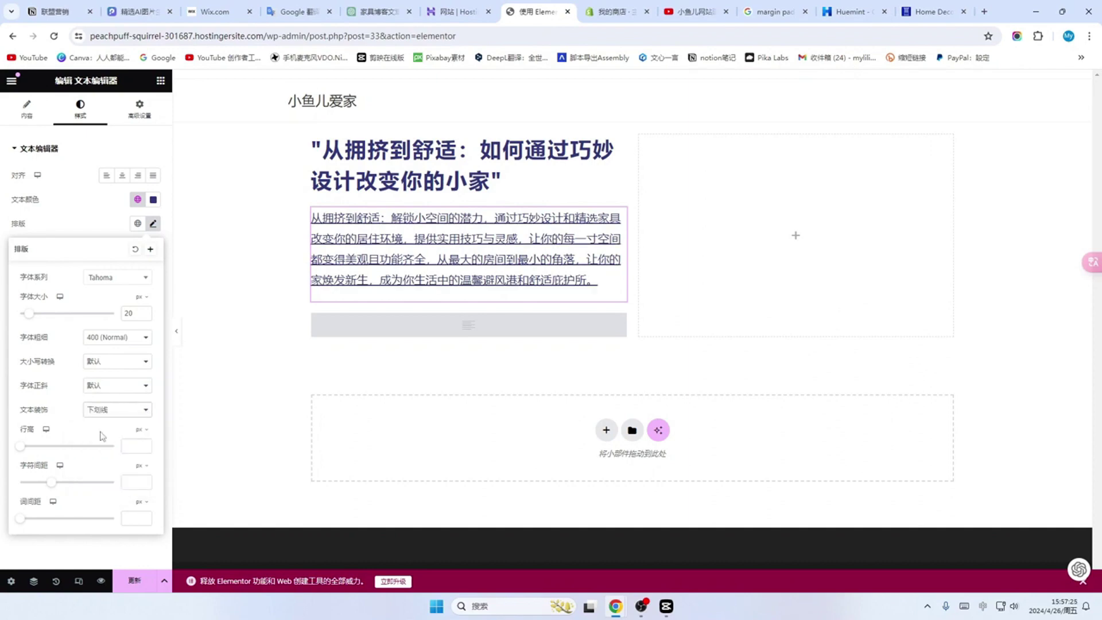
{"action": "key", "text": "ctrl+z"}
{"action": "left_click_drag", "start_coordinate": [22, 446], "coordinate": [57, 490]}
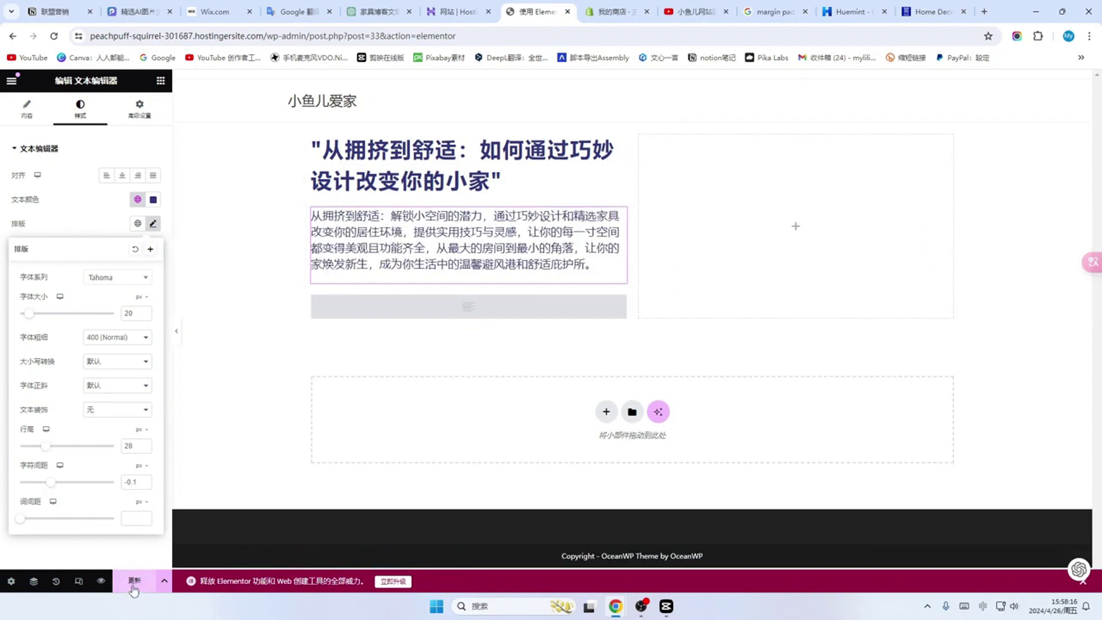
{"action": "left_click", "coordinate": [134, 585]}
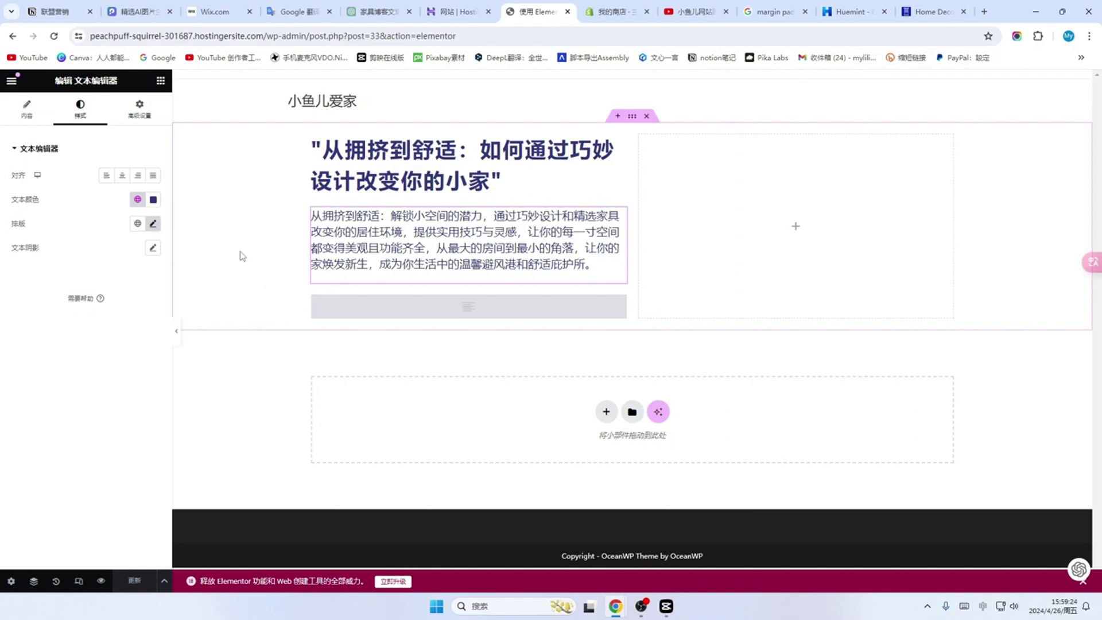
Step: Place a MailChimp widget from the WordPress widgets below the intro paragraph
{"action": "left_click", "coordinate": [161, 81]}
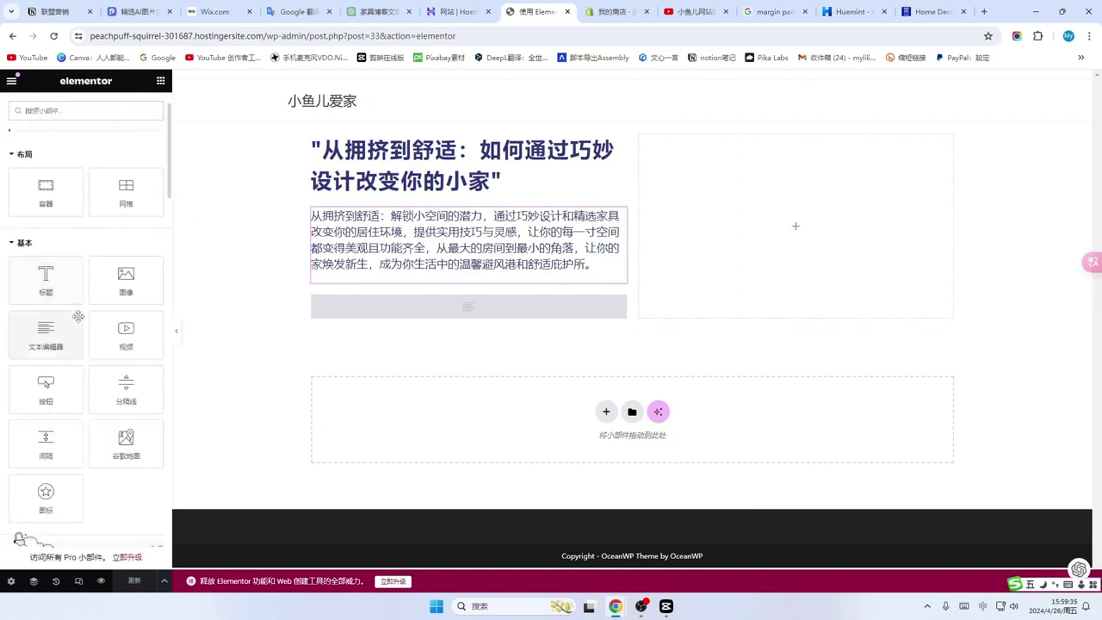
{"action": "scroll", "coordinate": [86, 338], "scroll_direction": "down", "scroll_amount": 12}
{"action": "scroll", "coordinate": [89, 344], "scroll_direction": "down", "scroll_amount": 10}
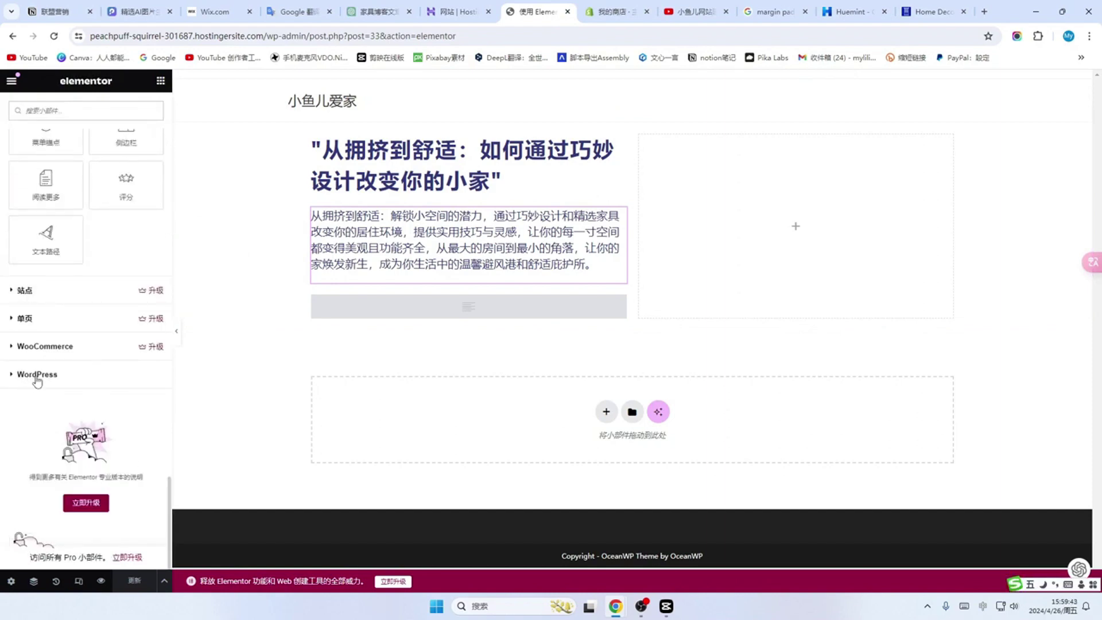
{"action": "left_click", "coordinate": [38, 376]}
{"action": "scroll", "coordinate": [94, 336], "scroll_direction": "down", "scroll_amount": 5}
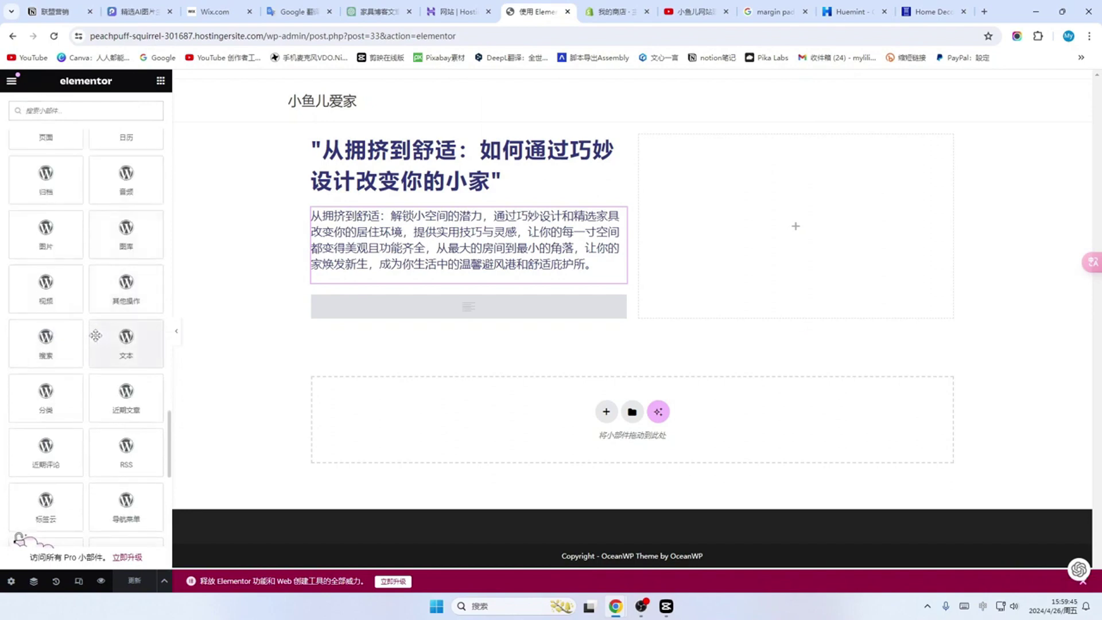
{"action": "scroll", "coordinate": [81, 345], "scroll_direction": "down", "scroll_amount": 7}
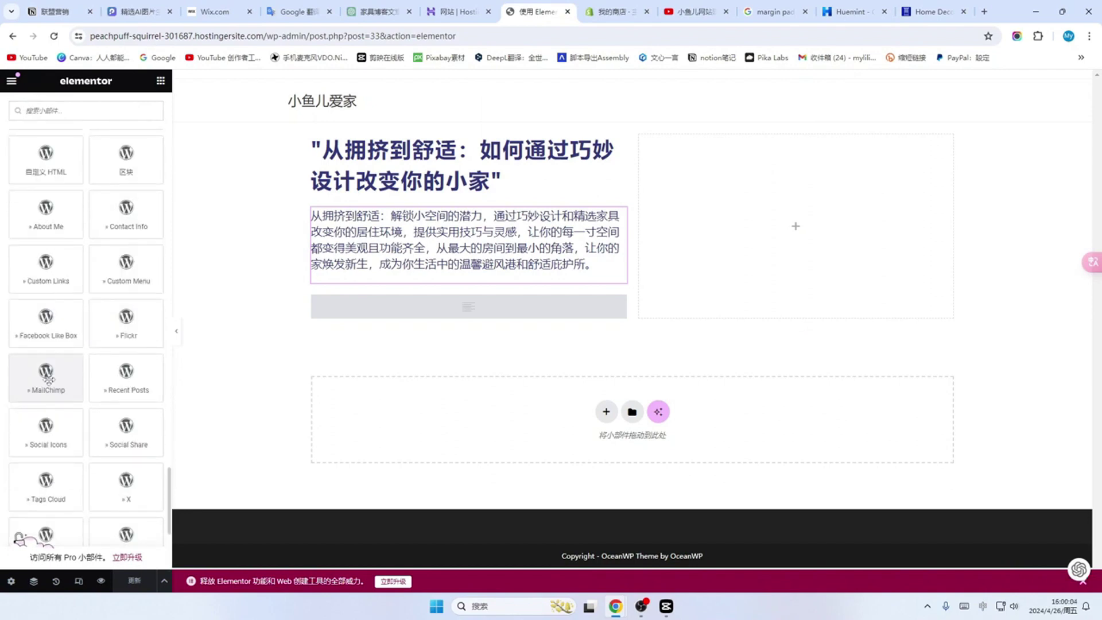
{"action": "left_click_drag", "start_coordinate": [48, 379], "coordinate": [354, 316]}
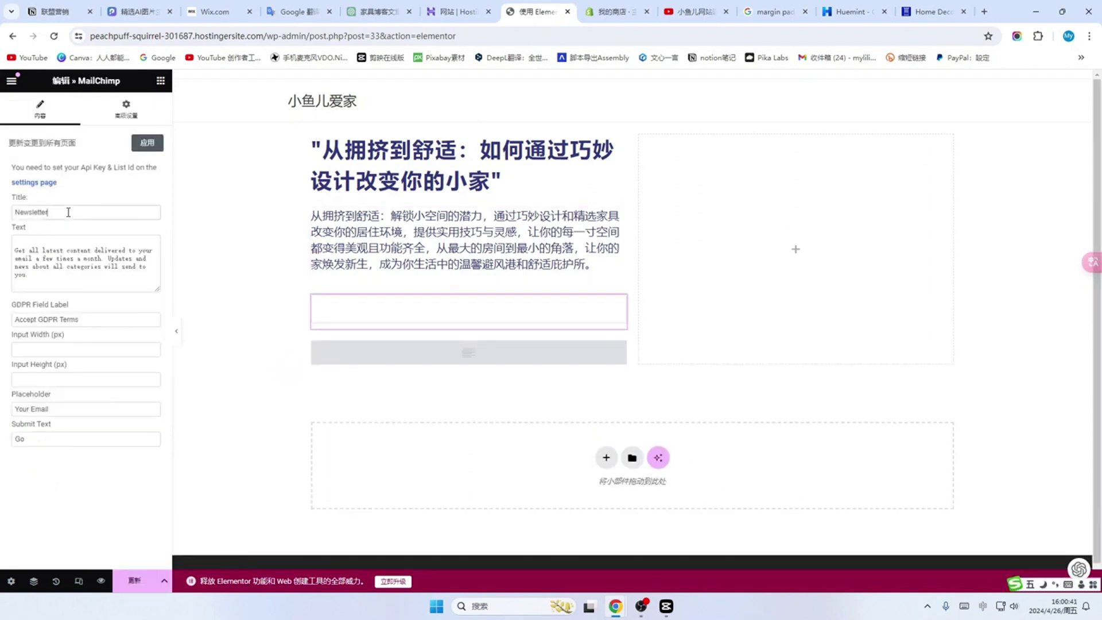
Step: Clear the form's Newsletter title, description text and Accept GDPR Terms label
{"action": "left_click_drag", "start_coordinate": [64, 213], "coordinate": [9, 215]}
{"action": "key", "text": "BackSpace"}
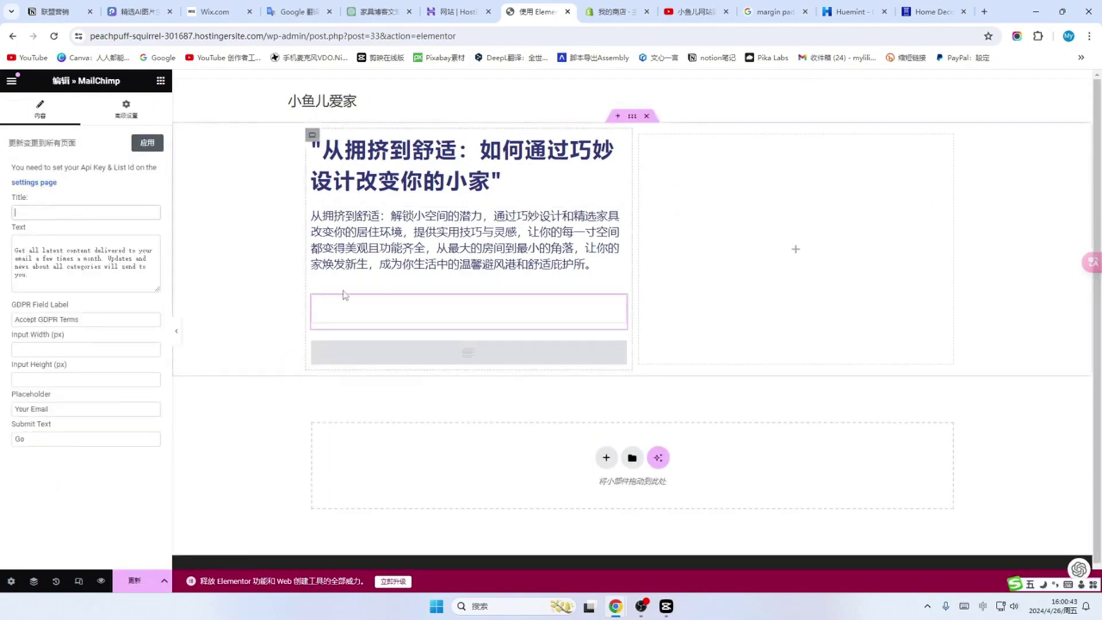
{"action": "left_click_drag", "start_coordinate": [47, 285], "coordinate": [3, 254]}
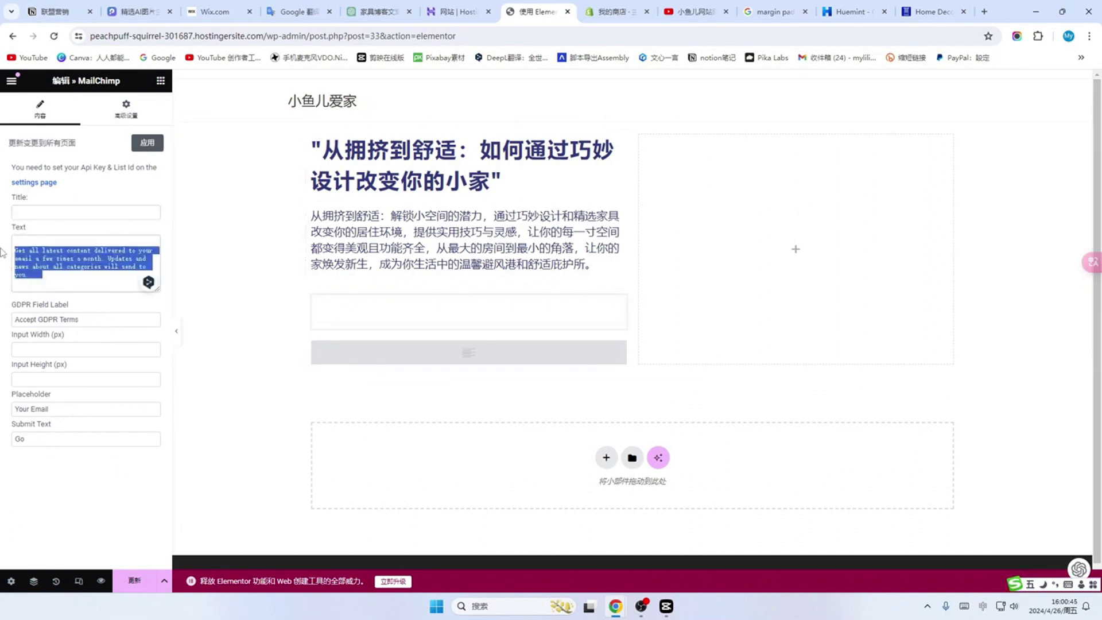
{"action": "key", "text": "BackSpace"}
{"action": "left_click_drag", "start_coordinate": [86, 320], "coordinate": [3, 320]}
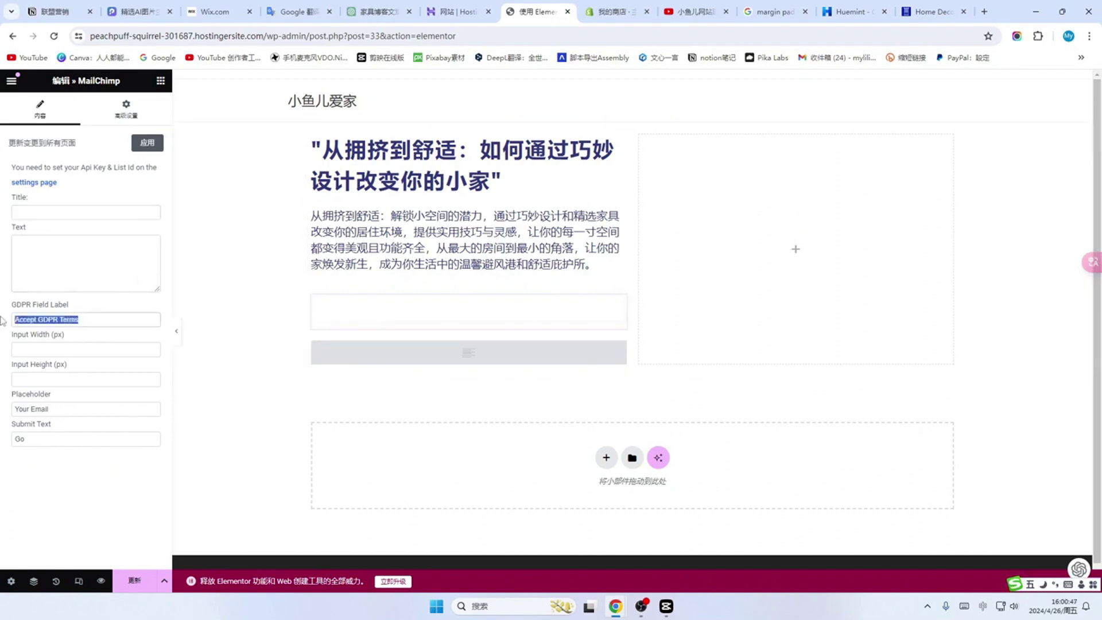
{"action": "key", "text": "BackSpace"}
Step: Set the email placeholder to 你常用的邮箱 and the button text to 提交, then update
{"action": "left_click", "coordinate": [60, 411]}
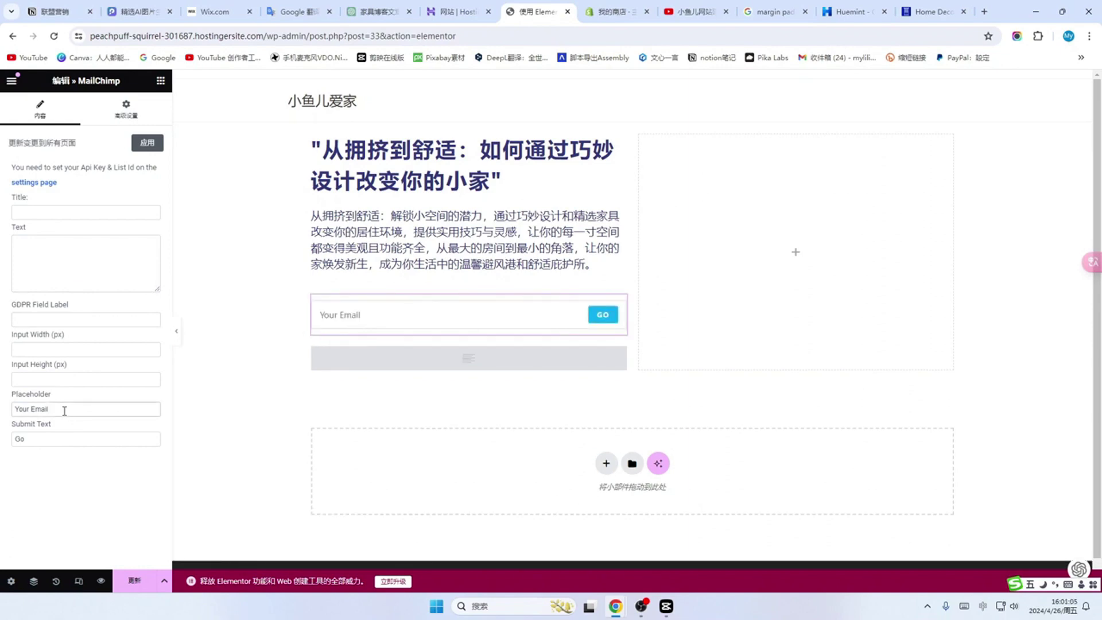
{"action": "left_click_drag", "start_coordinate": [64, 410], "coordinate": [13, 414]}
{"action": "type", "text": "你常用的邮箱"}
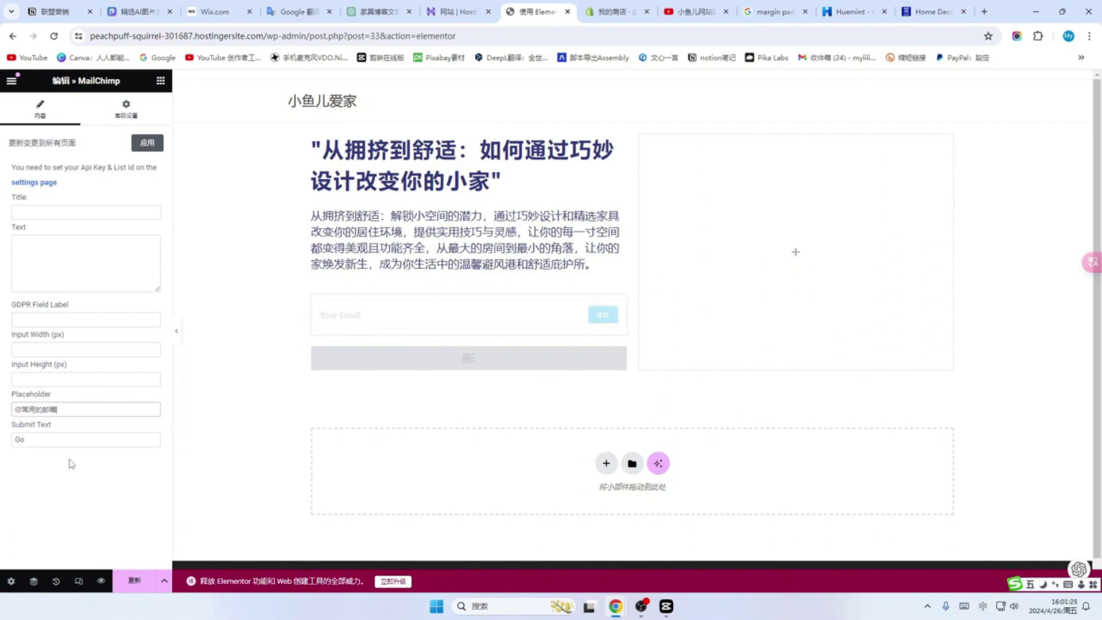
{"action": "left_click_drag", "start_coordinate": [24, 440], "coordinate": [14, 441]}
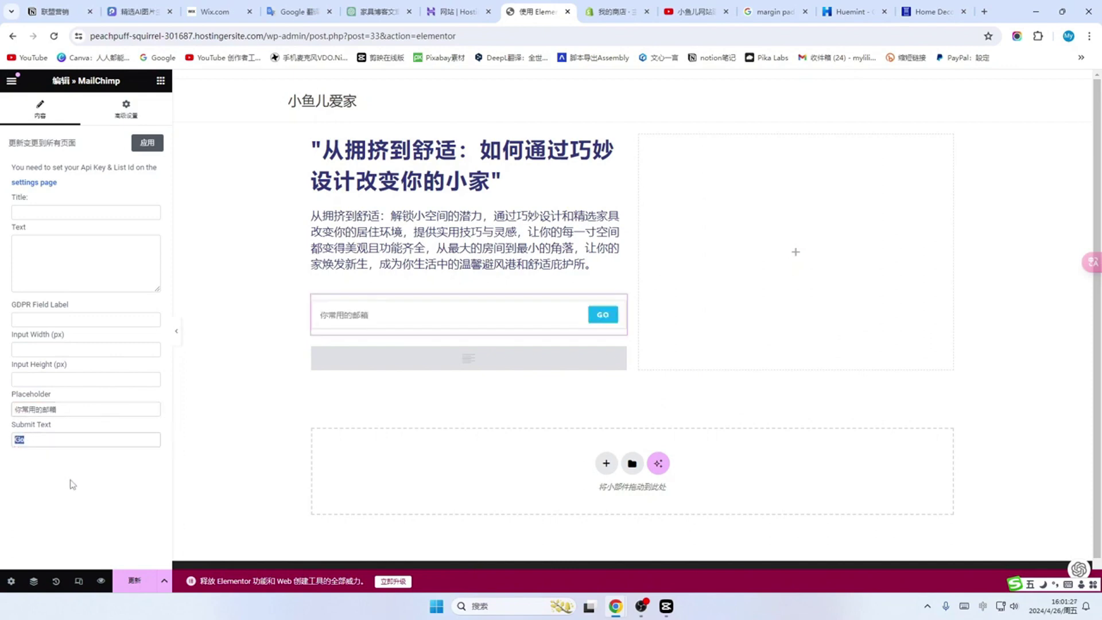
{"action": "type", "text": "提交"}
{"action": "left_click", "coordinate": [134, 581]}
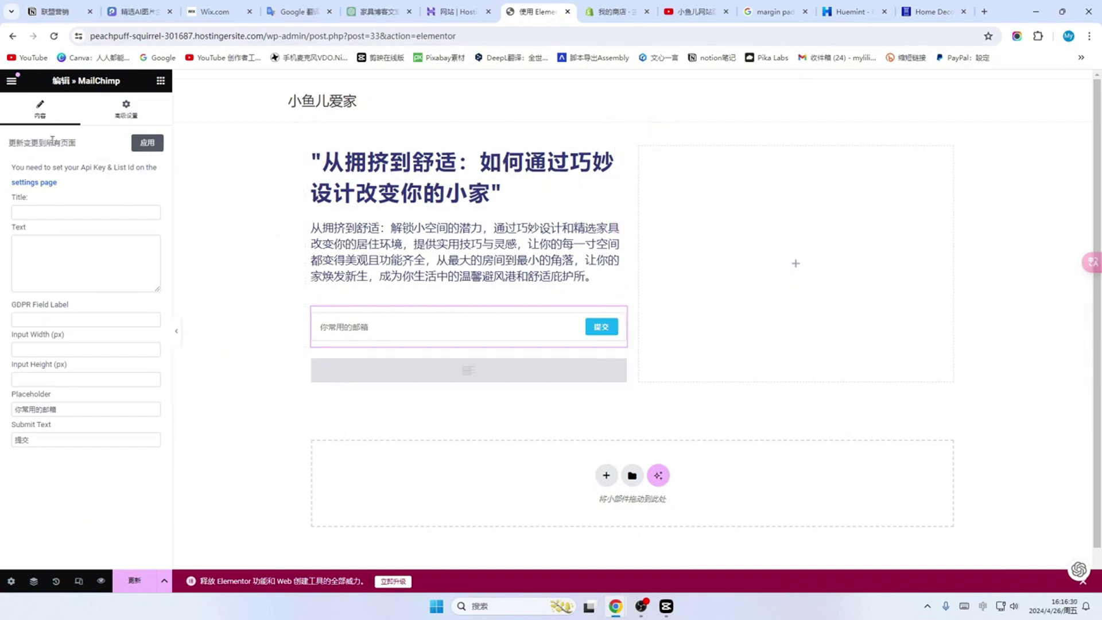
{"action": "left_click", "coordinate": [130, 119]}
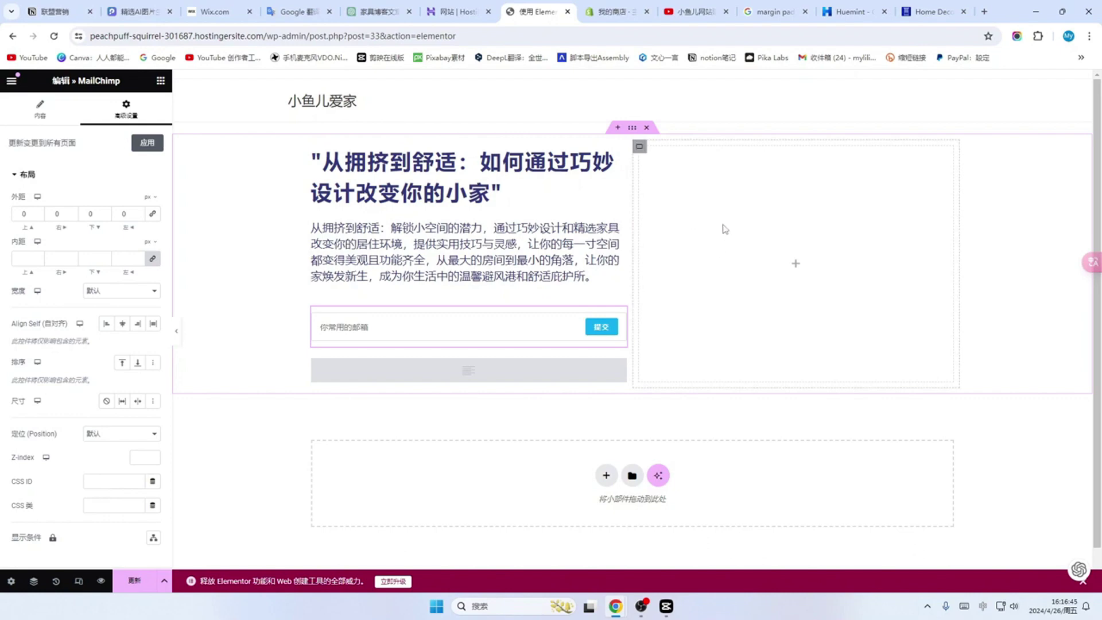
Step: Check the Google Images results showing the margin, border, padding and content box-model diagram
{"action": "left_click", "coordinate": [771, 11]}
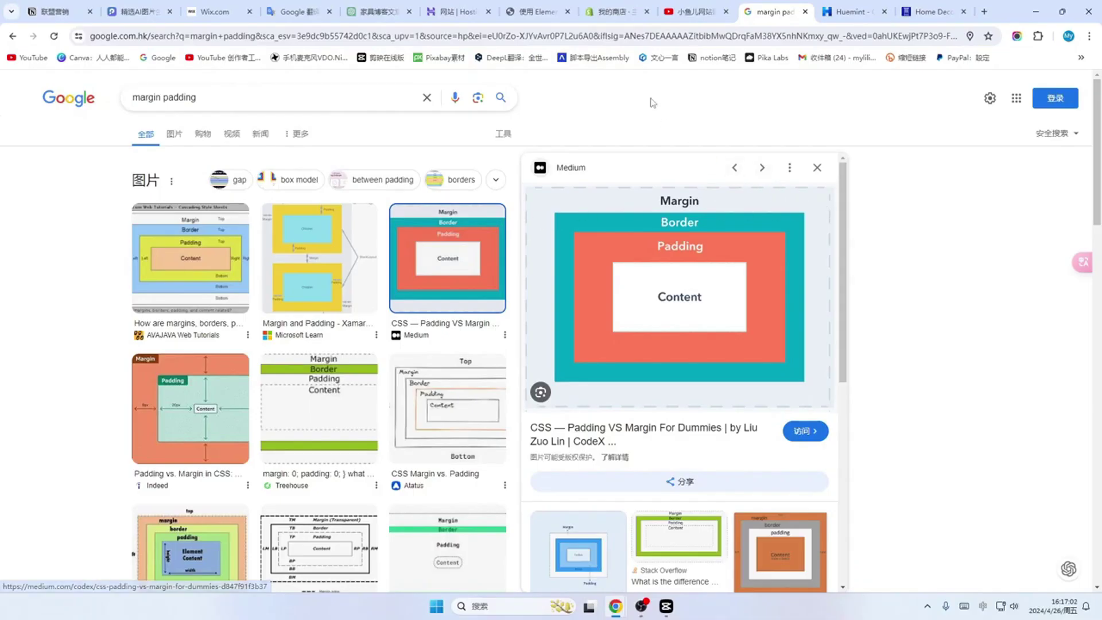
Step: Go back to the Elementor tab with the form's margin settings, all at 0
{"action": "left_click", "coordinate": [538, 19]}
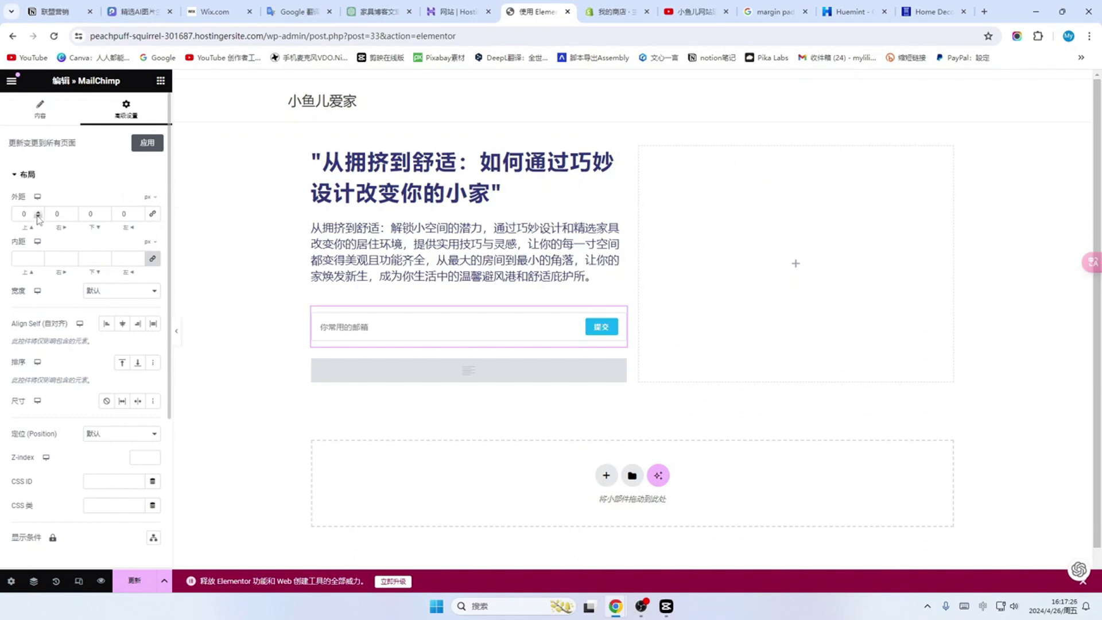
Step: Set the signup form's top margin to -31 px and update the page
{"action": "left_click", "coordinate": [38, 217]}
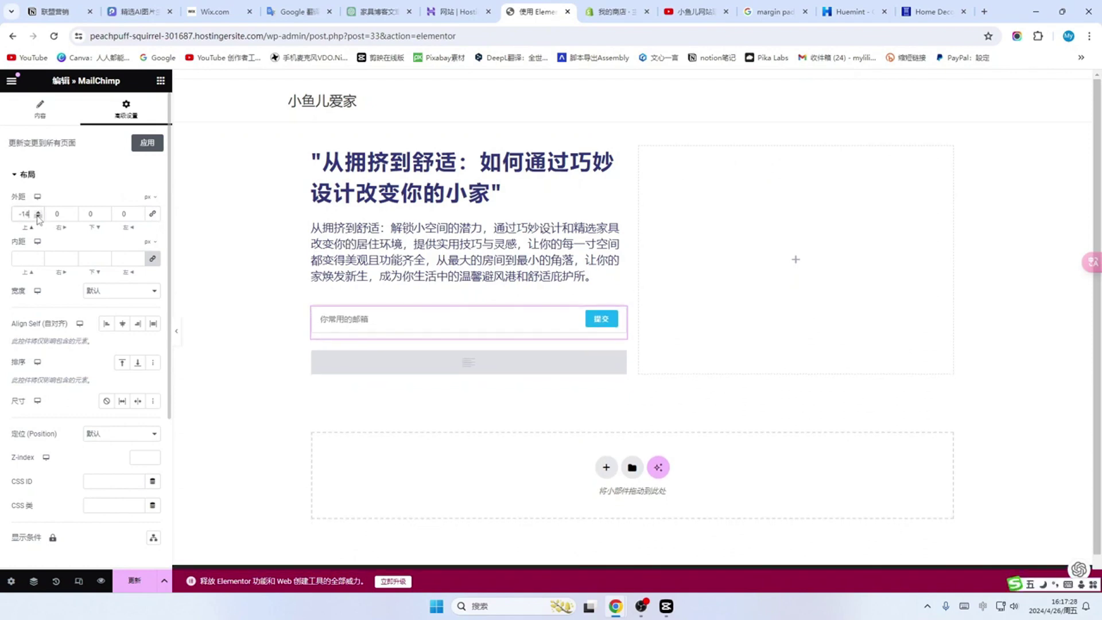
{"action": "left_click", "coordinate": [38, 216]}
{"action": "left_click", "coordinate": [37, 216]}
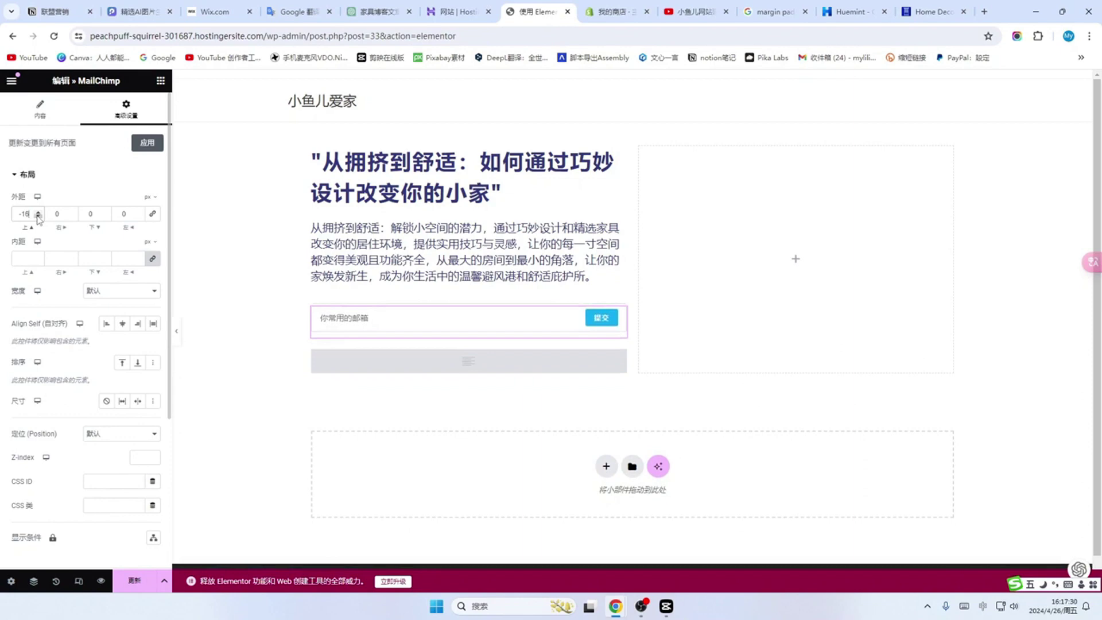
{"action": "left_click", "coordinate": [38, 216]}
{"action": "left_click", "coordinate": [38, 216]}
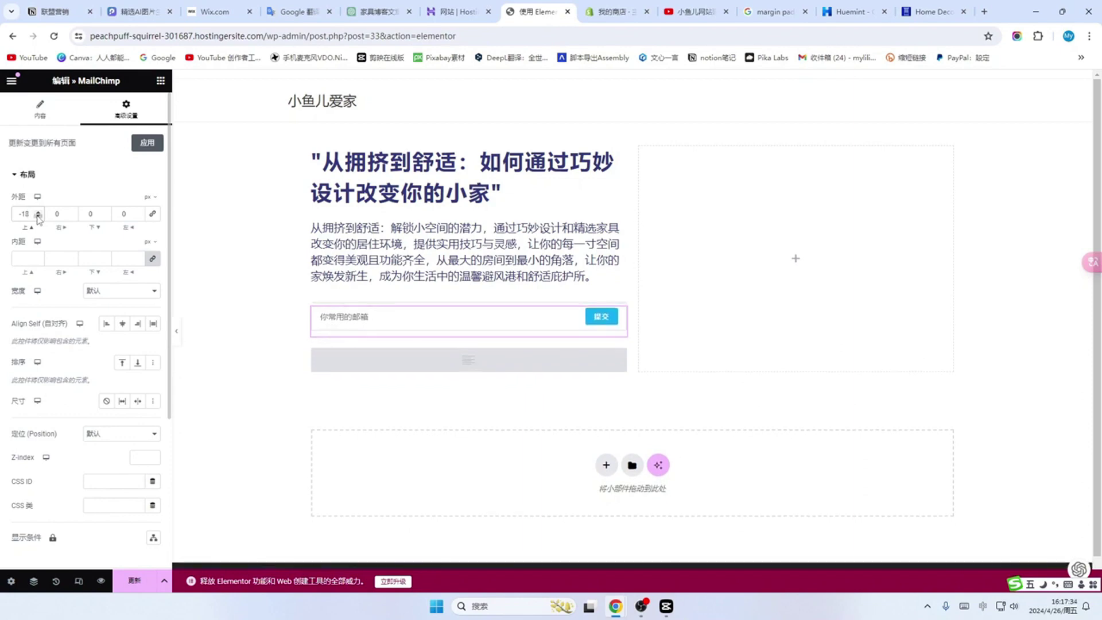
{"action": "left_click", "coordinate": [38, 216]}
{"action": "left_click", "coordinate": [38, 216]}
{"action": "left_click", "coordinate": [38, 217]}
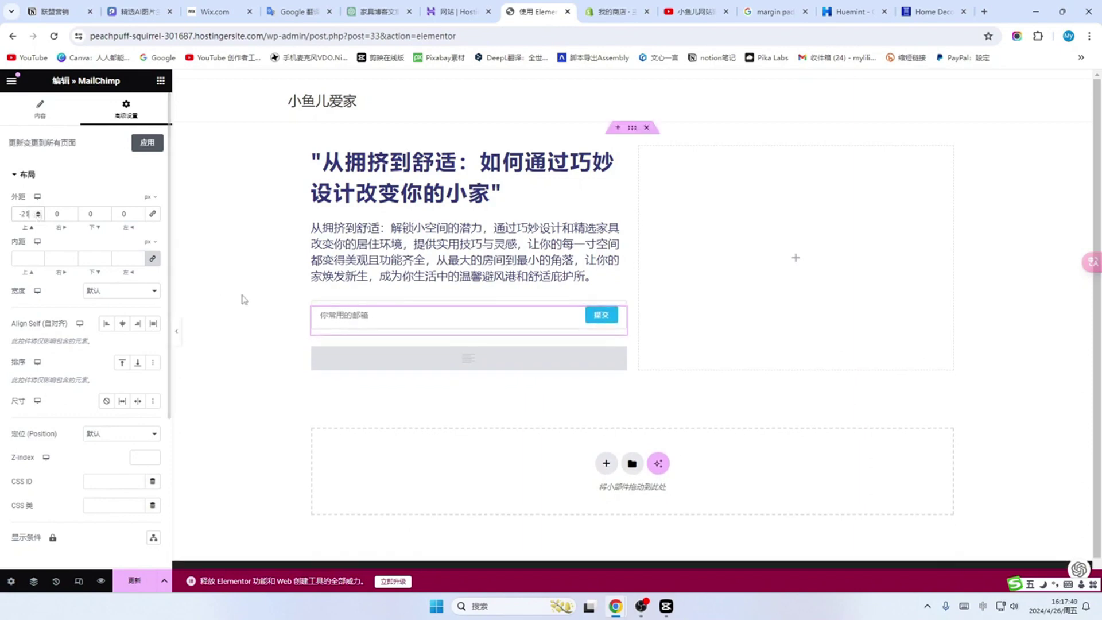
{"action": "left_click", "coordinate": [38, 211]}
{"action": "left_click", "coordinate": [38, 212]}
{"action": "left_click", "coordinate": [38, 212]}
{"action": "left_click", "coordinate": [38, 212]}
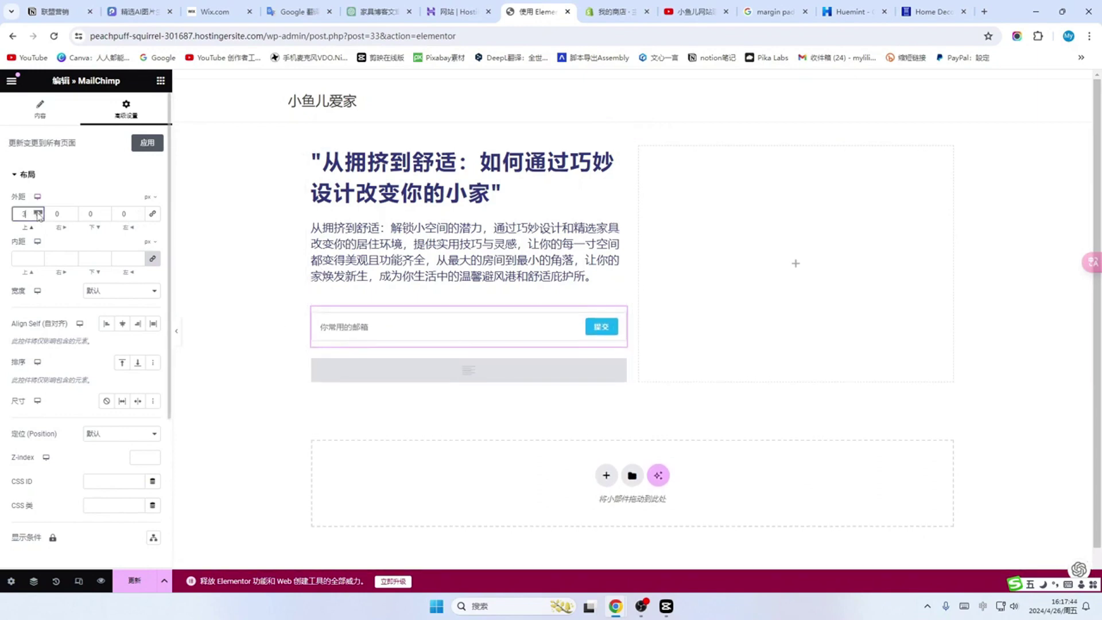
{"action": "left_click", "coordinate": [73, 229]}
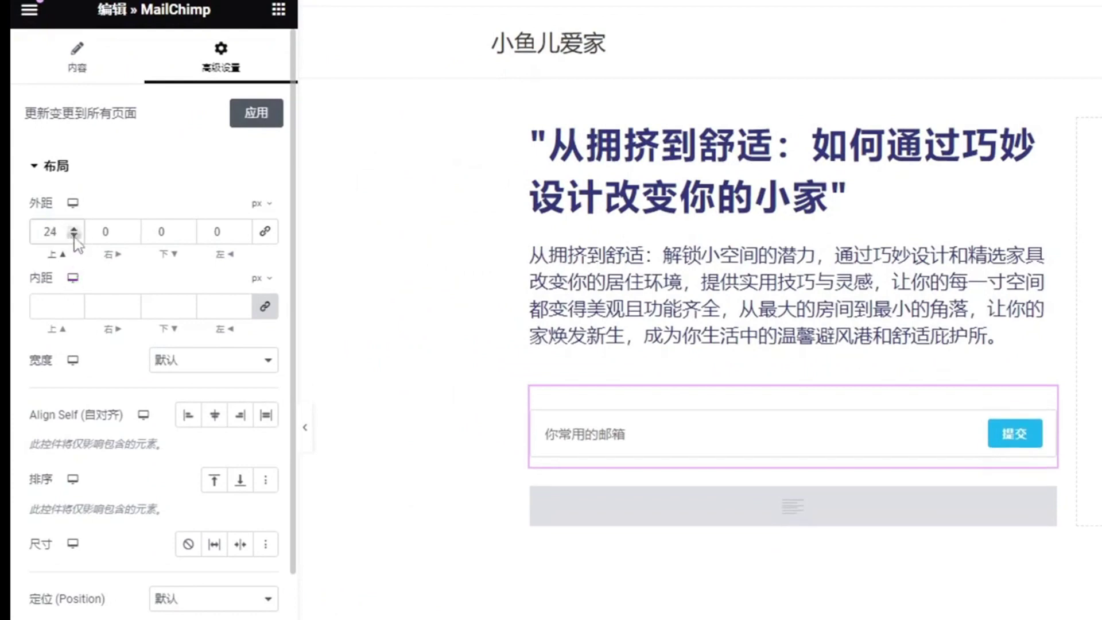
{"action": "left_click", "coordinate": [74, 236]}
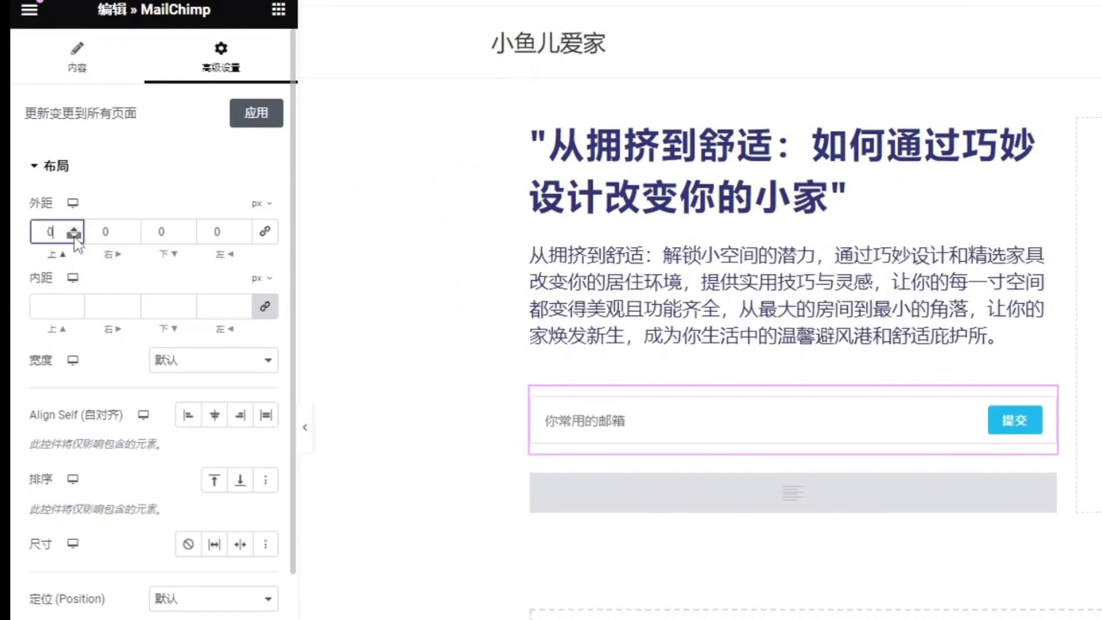
{"action": "left_click", "coordinate": [74, 235]}
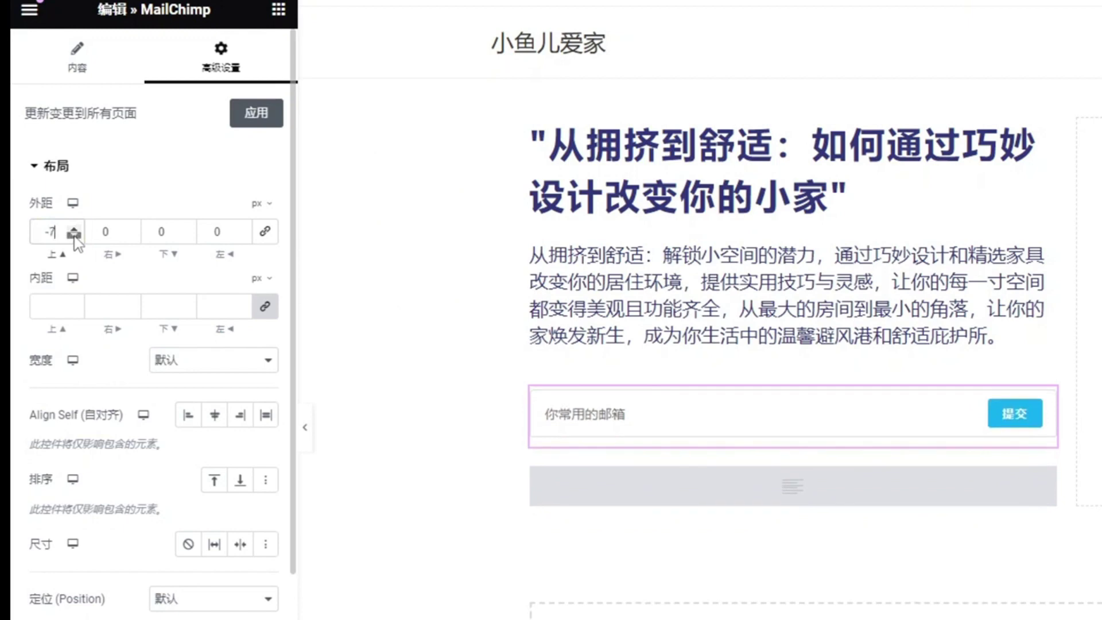
{"action": "left_click", "coordinate": [74, 235]}
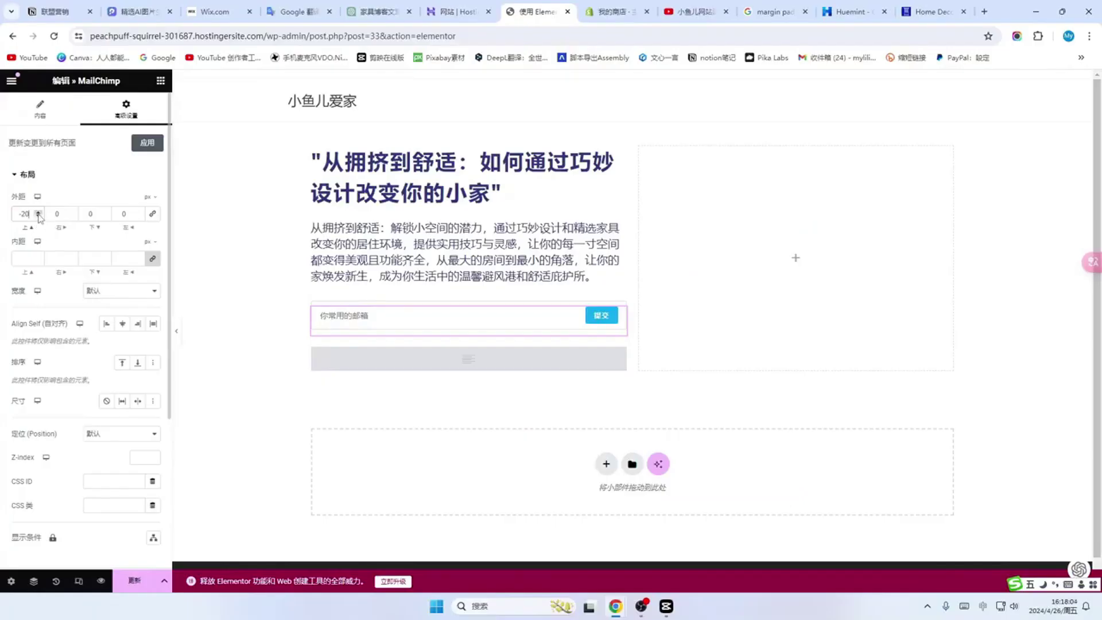
{"action": "left_click", "coordinate": [39, 217]}
{"action": "left_click", "coordinate": [39, 217]}
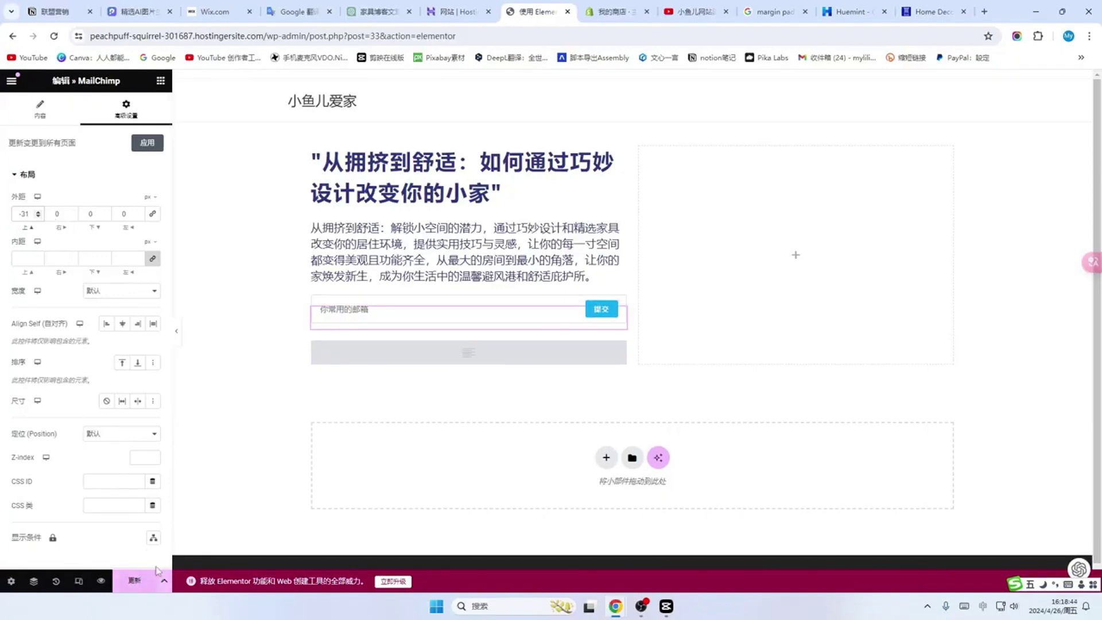
{"action": "left_click", "coordinate": [133, 581]}
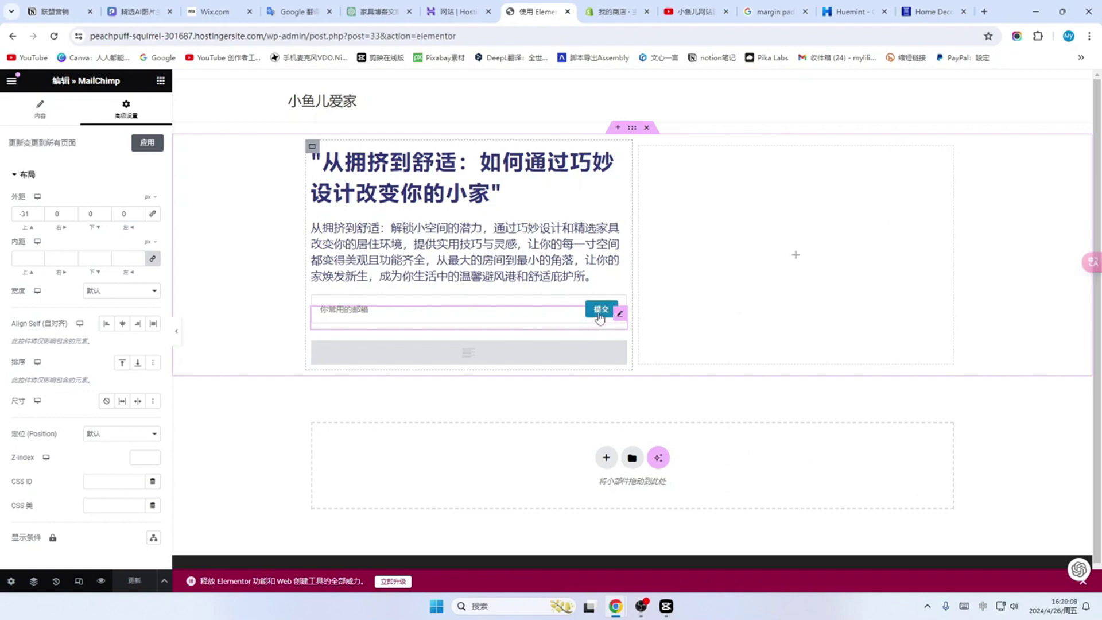
{"action": "left_click_drag", "start_coordinate": [265, 35], "coordinate": [62, 39]}
{"action": "key", "text": "ctrl+c"}
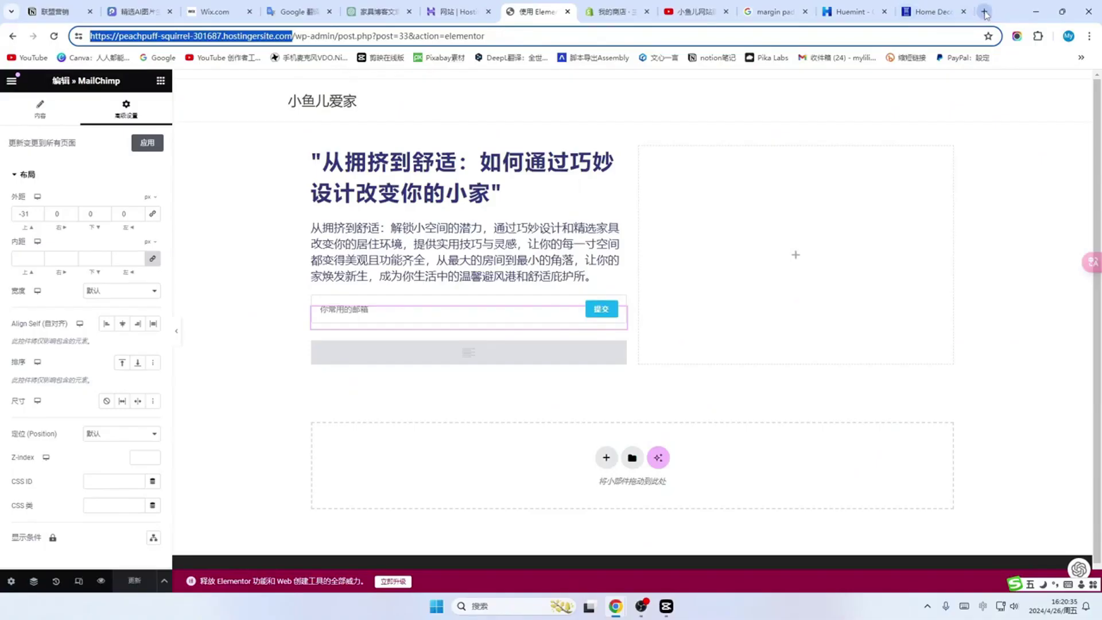
Step: Load the site's address in a new tab to view the live 小鱼儿爱家 homepage
{"action": "key", "text": "ctrl+t"}
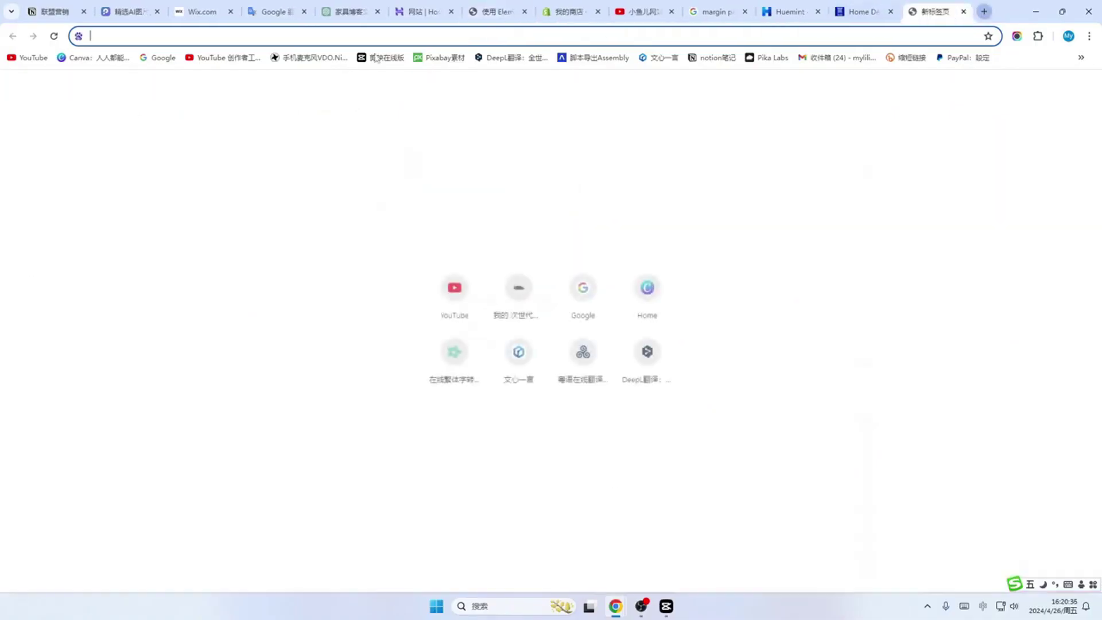
{"action": "key", "text": "ctrl+v"}
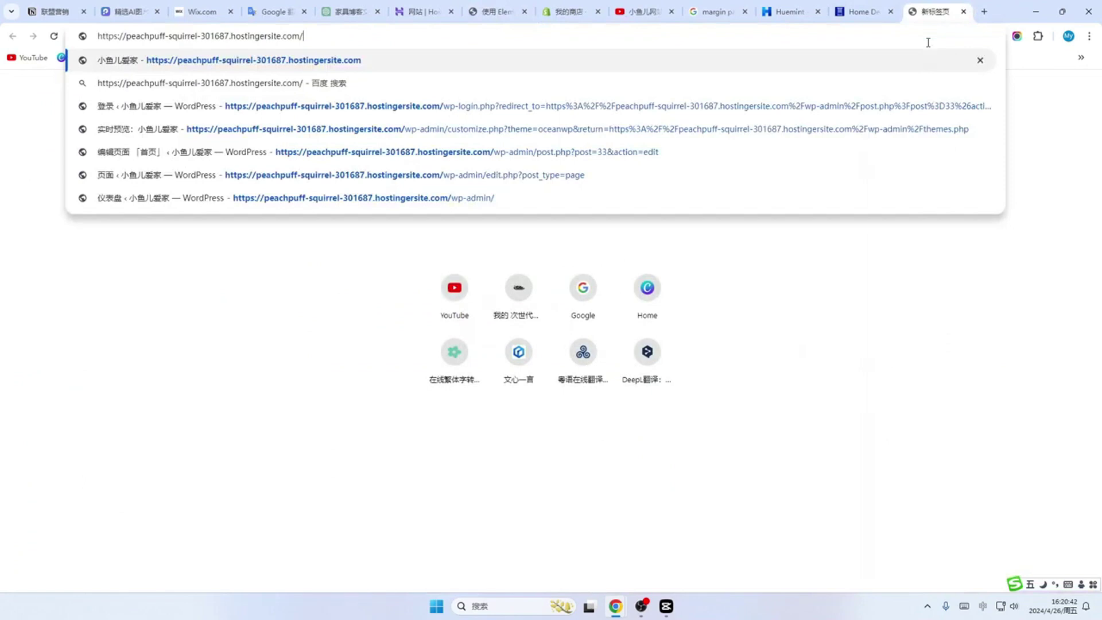
{"action": "key", "text": "Return"}
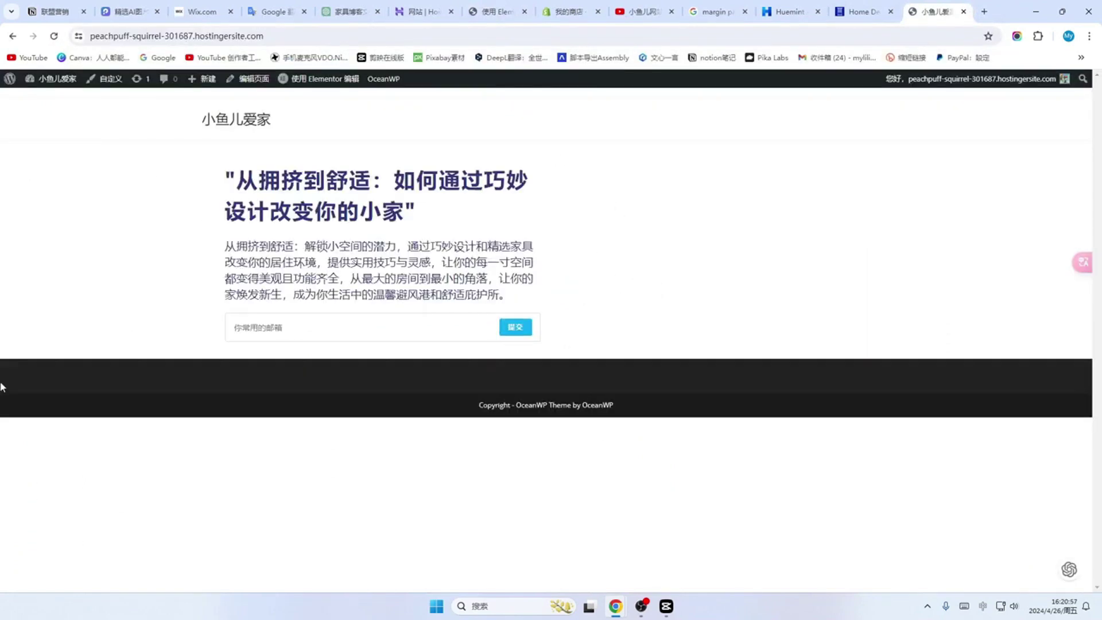
Step: Open the Customizer's 一般选项 > 一般的样式 panel with the theme colour settings
{"action": "left_click", "coordinate": [106, 79]}
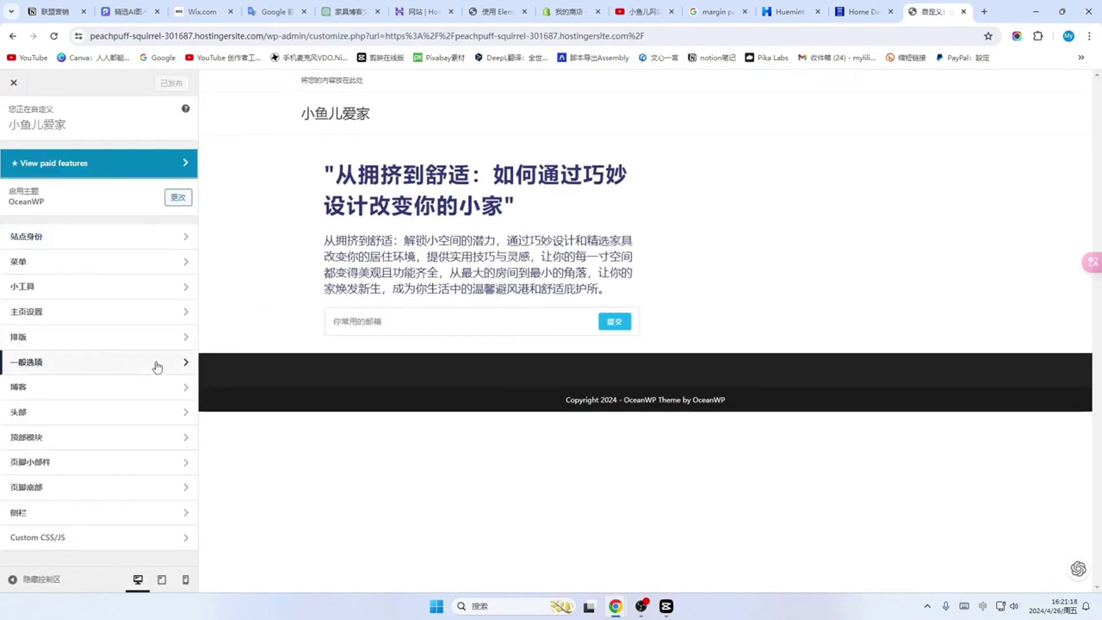
{"action": "left_click", "coordinate": [157, 366]}
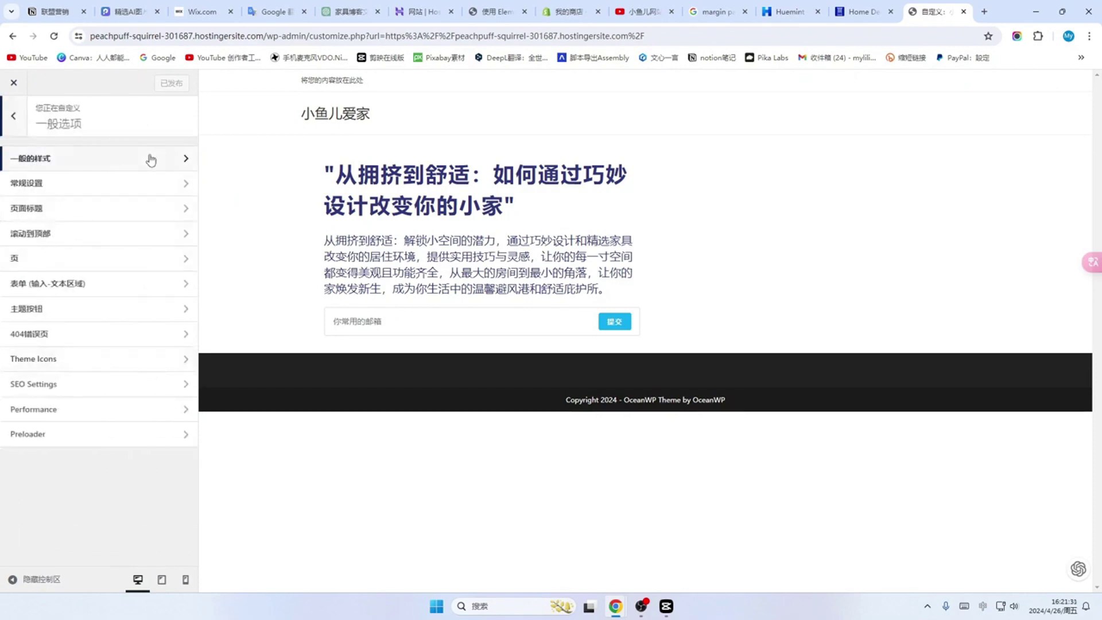
{"action": "left_click", "coordinate": [166, 165]}
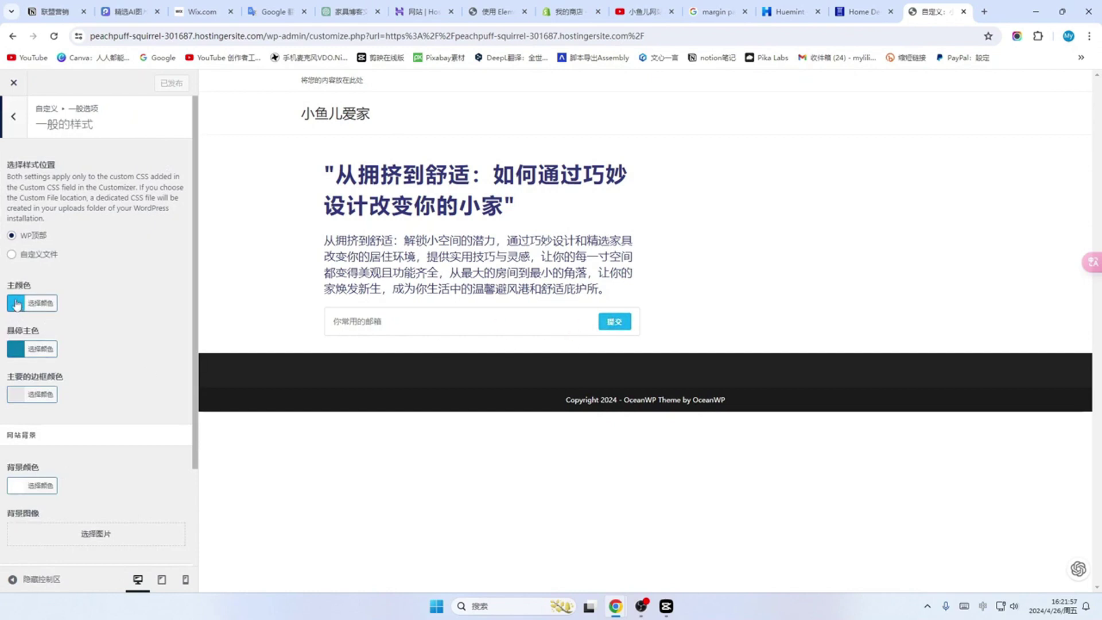
Step: Copy the pink accent code #ed2e58 from Huemint and return to the Customizer
{"action": "left_click", "coordinate": [859, 12]}
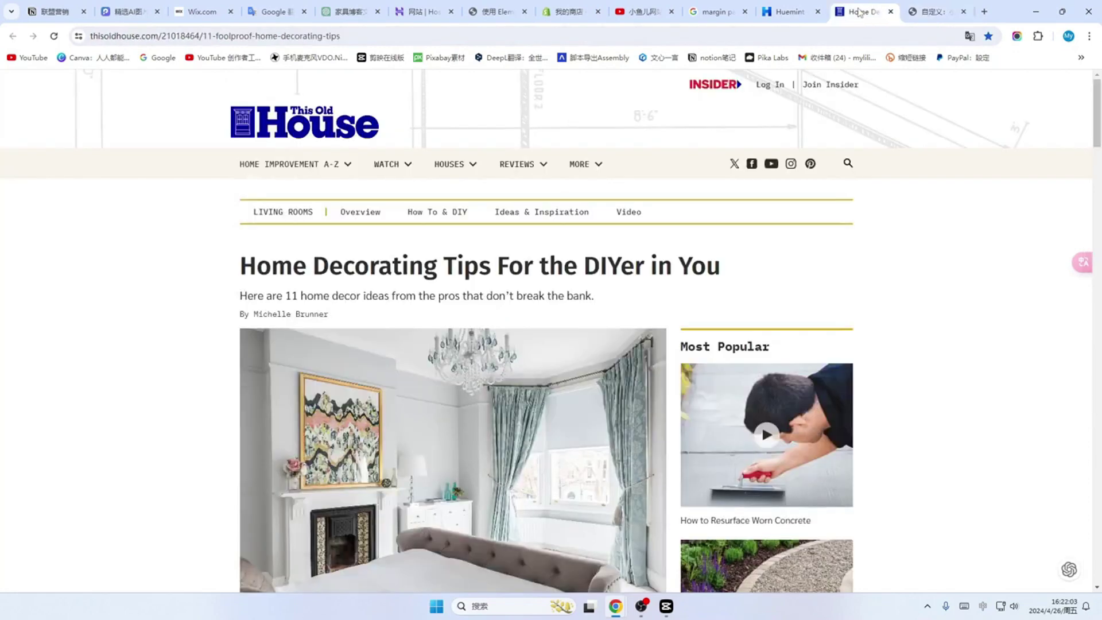
{"action": "left_click", "coordinate": [790, 11]}
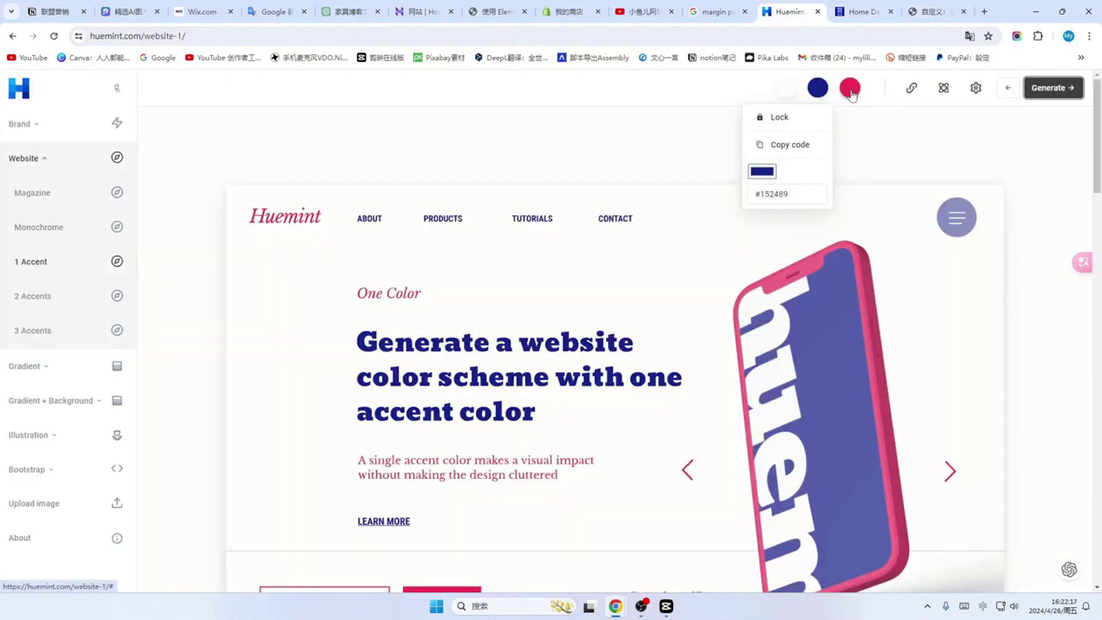
{"action": "left_click", "coordinate": [850, 91]}
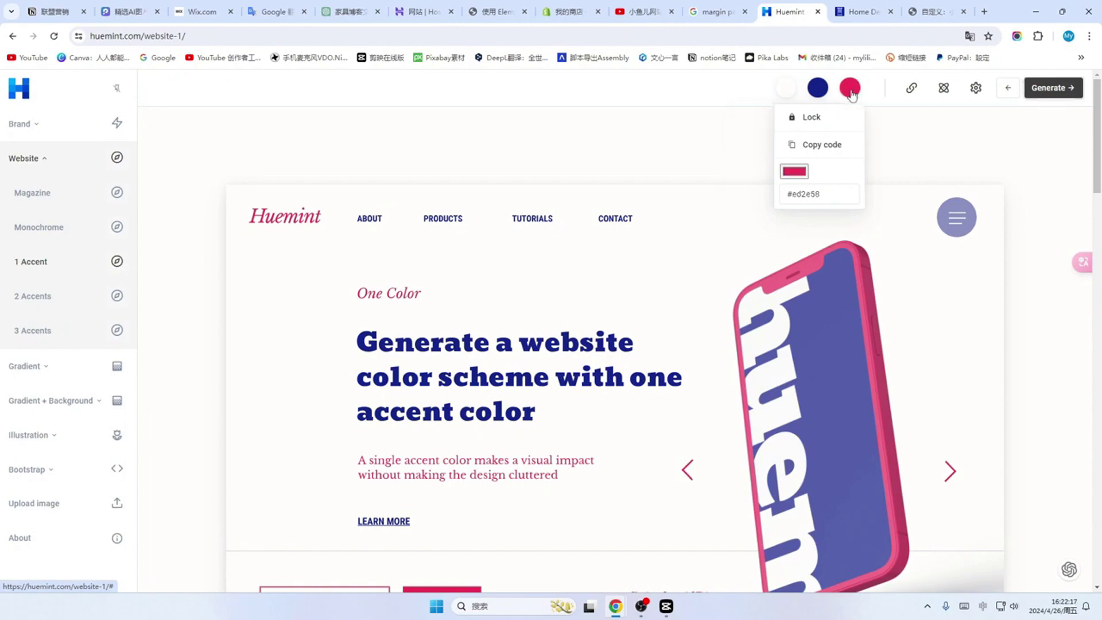
{"action": "left_click", "coordinate": [810, 147]}
{"action": "left_click", "coordinate": [936, 11]}
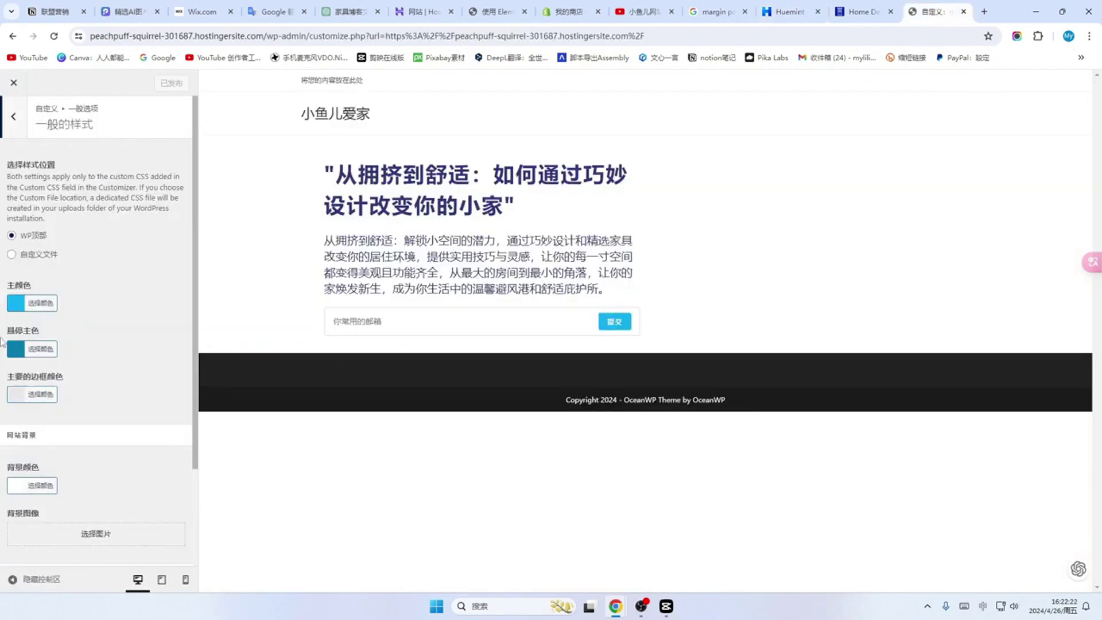
Step: Paste the pink Huemint code as the 主颜色 main colour
{"action": "left_click", "coordinate": [39, 303]}
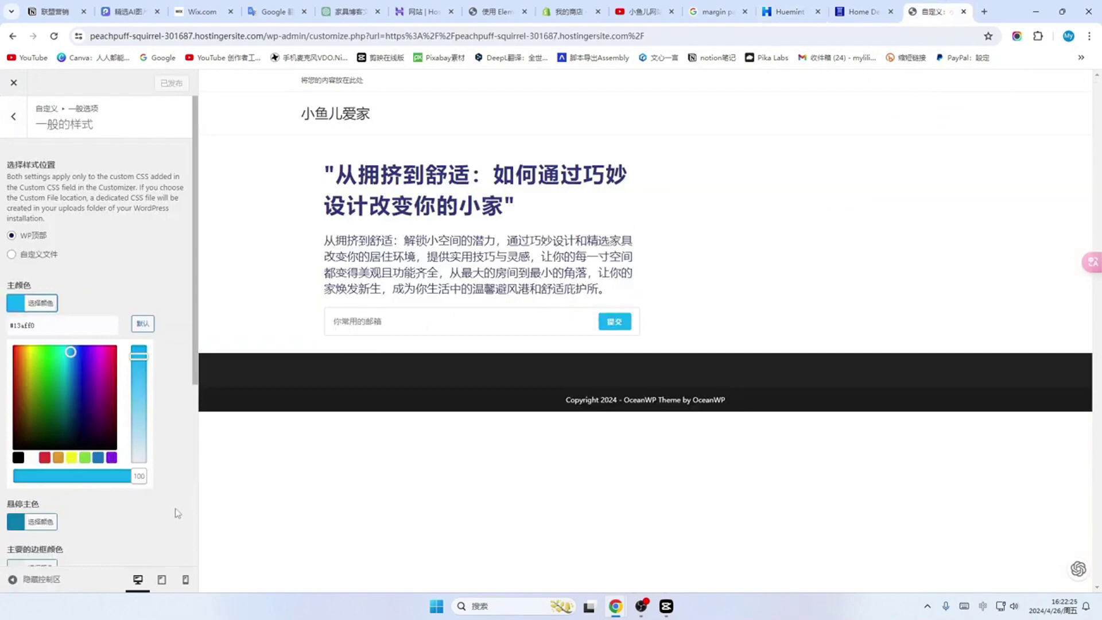
{"action": "left_click", "coordinate": [34, 325]}
{"action": "left_click", "coordinate": [15, 307]}
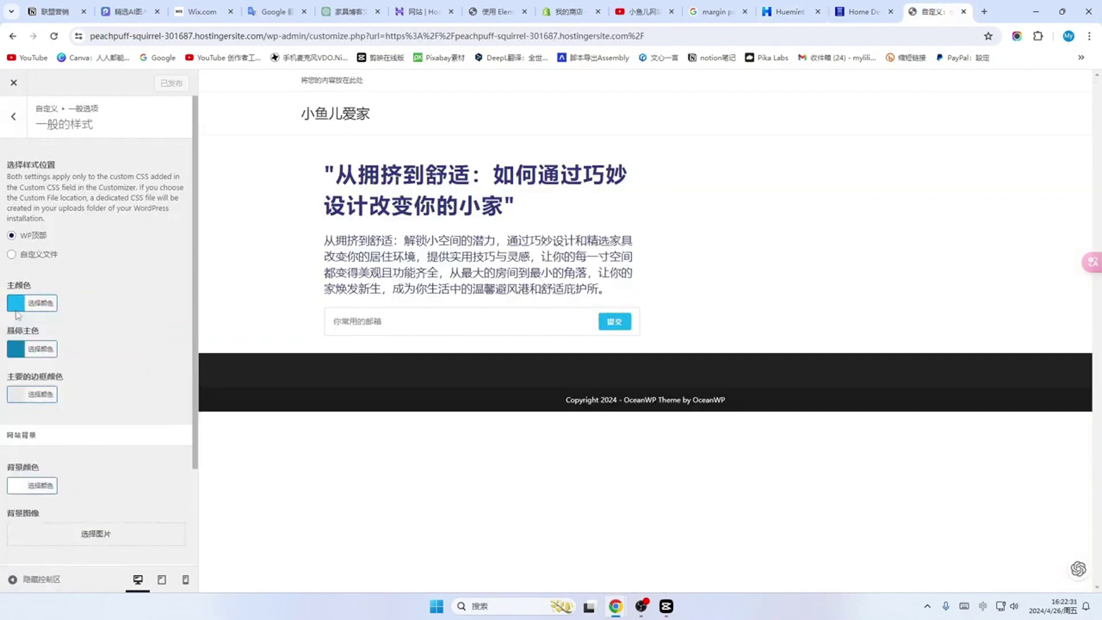
{"action": "left_click", "coordinate": [51, 304]}
{"action": "left_click", "coordinate": [69, 325]}
{"action": "key", "text": "ctrl+v"}
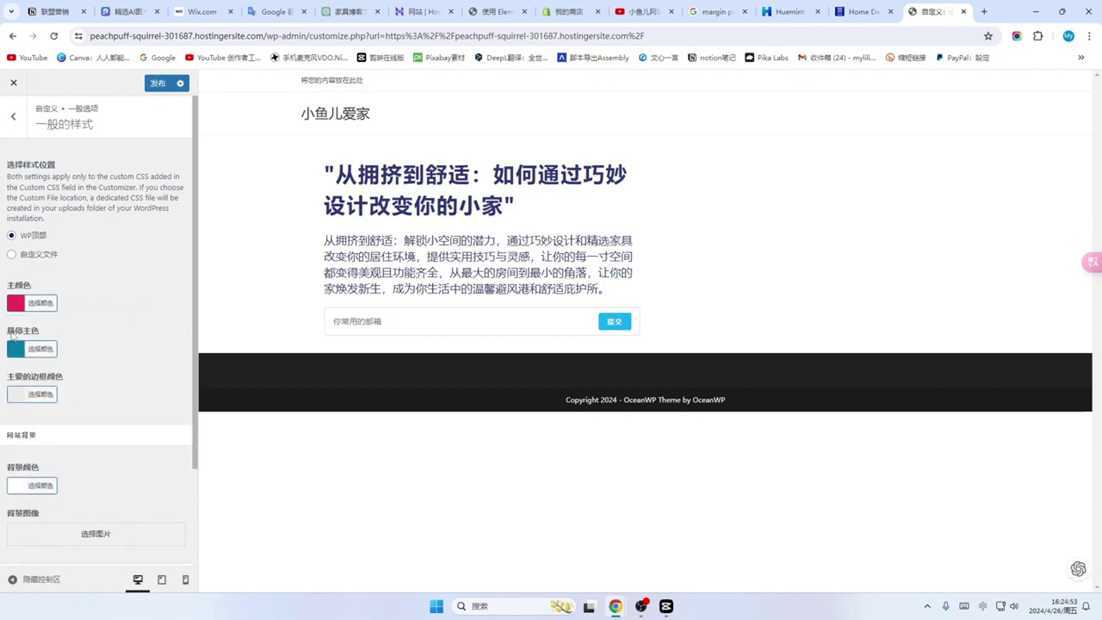
Step: Paste the pink code as the 悬停主色 hover colour and lighten it to a soft pink
{"action": "left_click", "coordinate": [40, 350]}
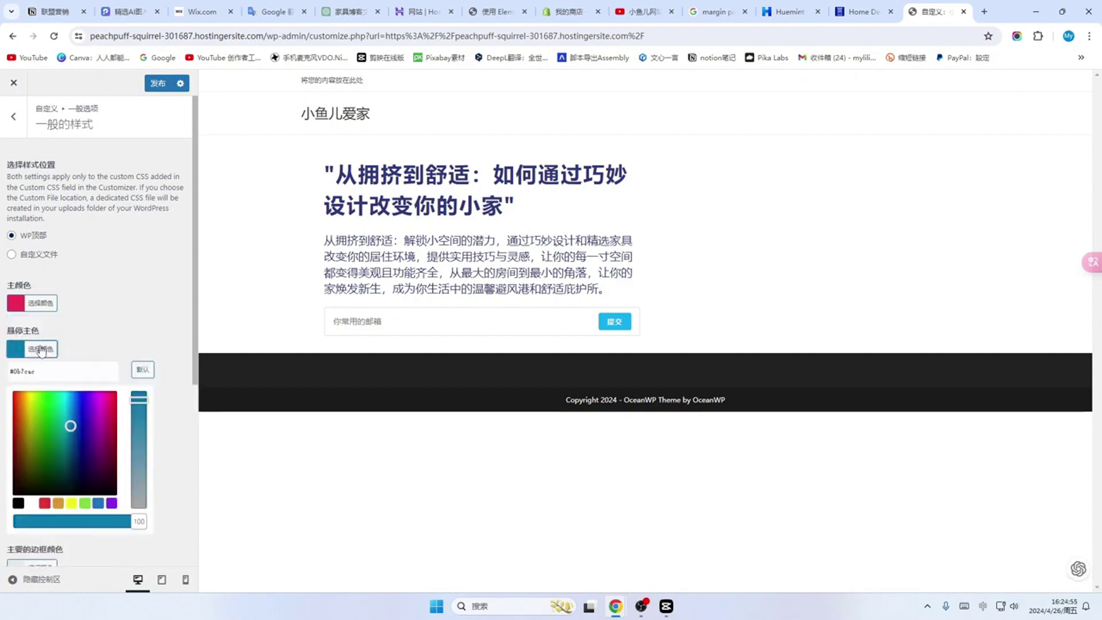
{"action": "left_click", "coordinate": [75, 377]}
{"action": "key", "text": "BackSpace"}
{"action": "key", "text": "BackSpace"}
{"action": "key", "text": "BackSpace"}
{"action": "key", "text": "BackSpace"}
{"action": "key", "text": "BackSpace"}
{"action": "key", "text": "BackSpace"}
{"action": "key", "text": "BackSpace"}
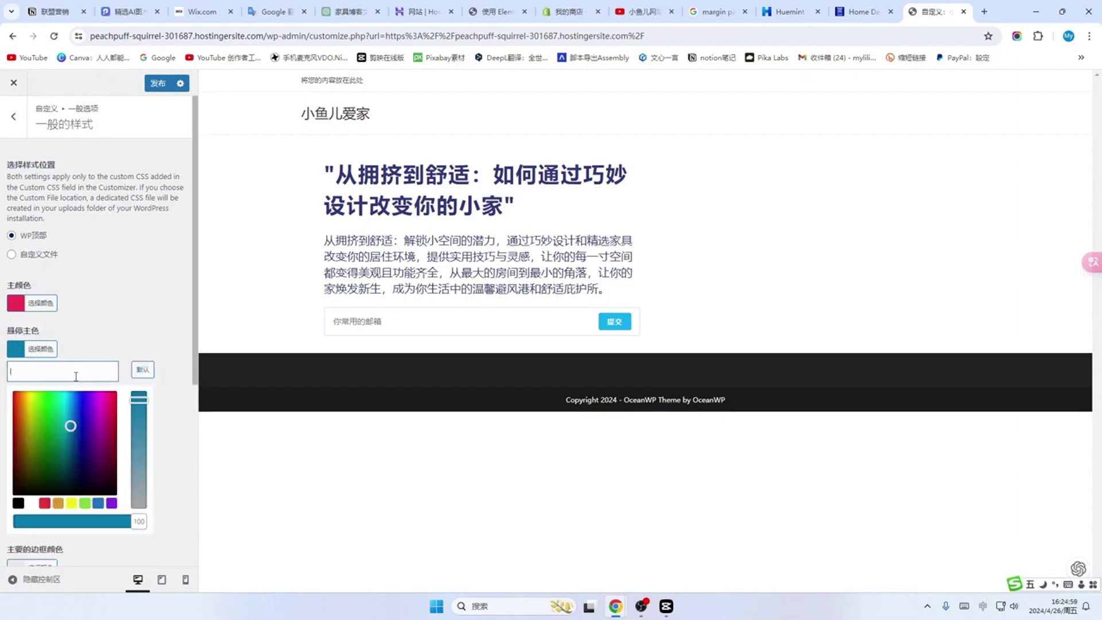
{"action": "key", "text": "ctrl+v"}
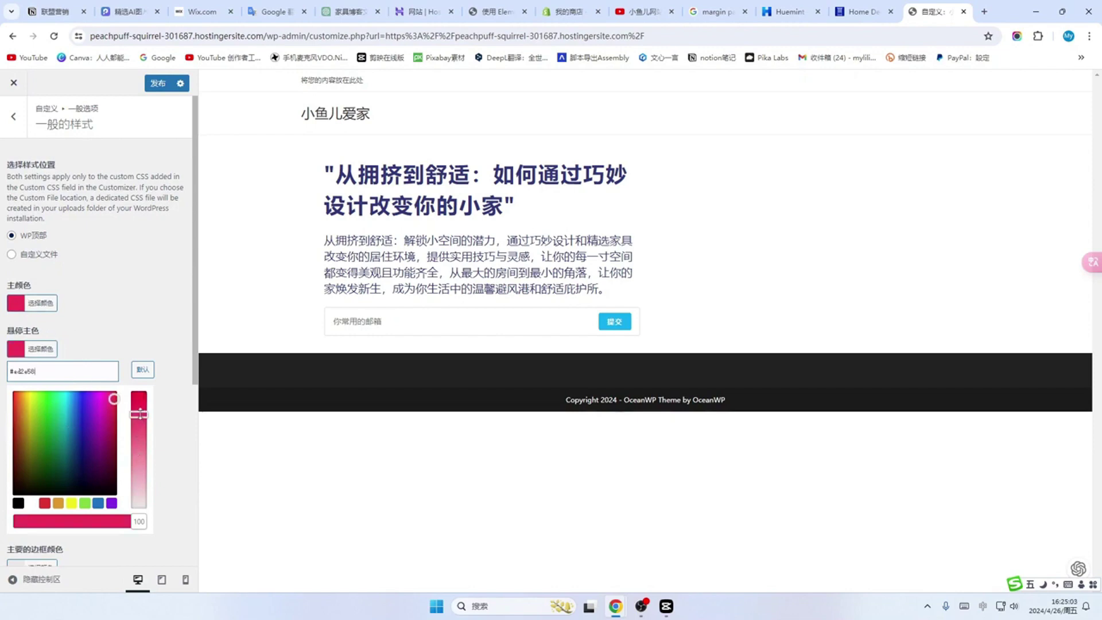
{"action": "left_click_drag", "start_coordinate": [140, 415], "coordinate": [148, 468]}
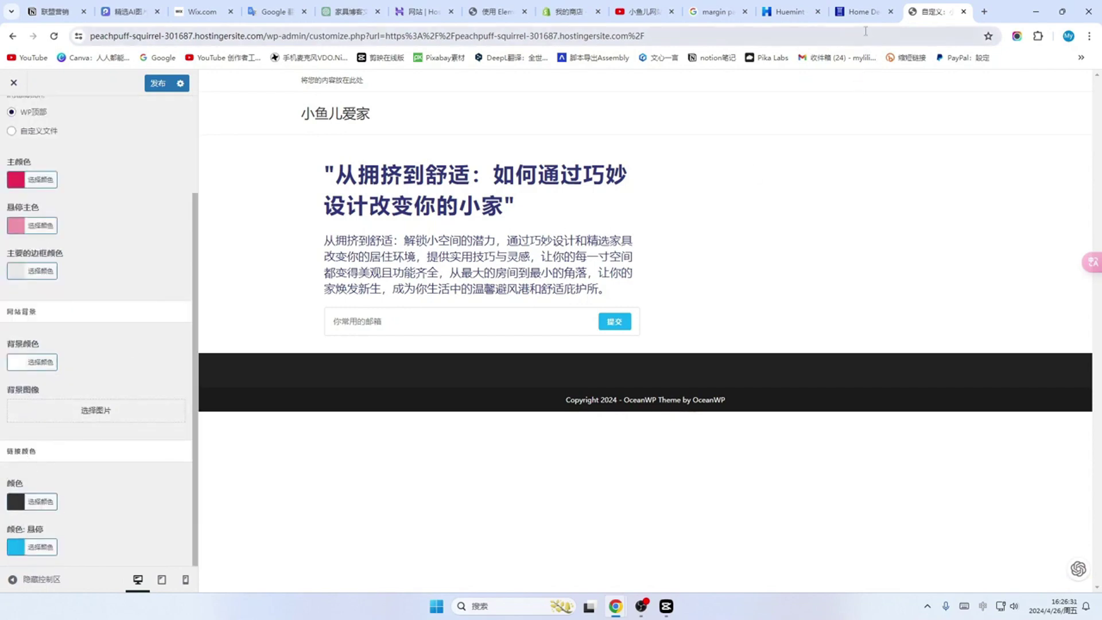
Step: Copy the navy #152489 code from Huemint for the link colour and publish the theme colours
{"action": "left_click", "coordinate": [792, 12]}
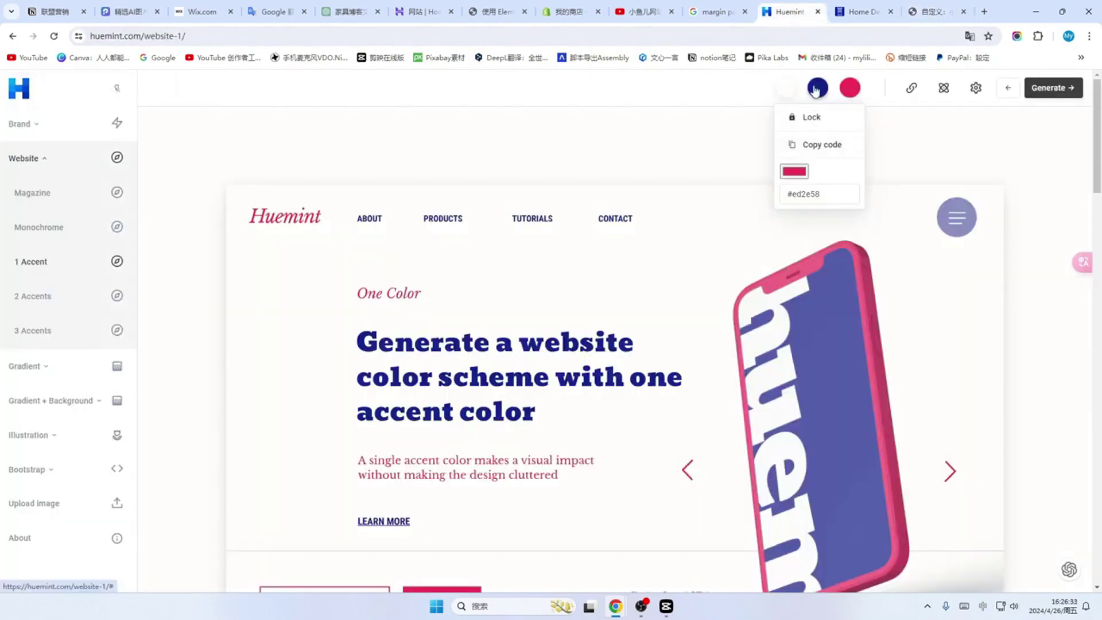
{"action": "left_click", "coordinate": [816, 88]}
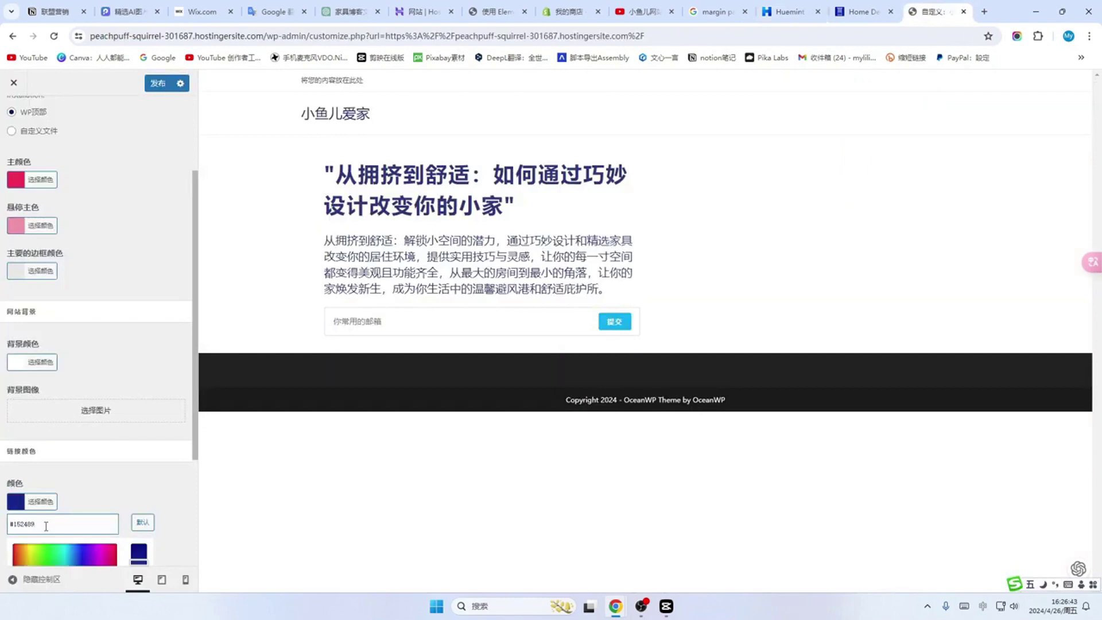
{"action": "left_click", "coordinate": [5, 559]}
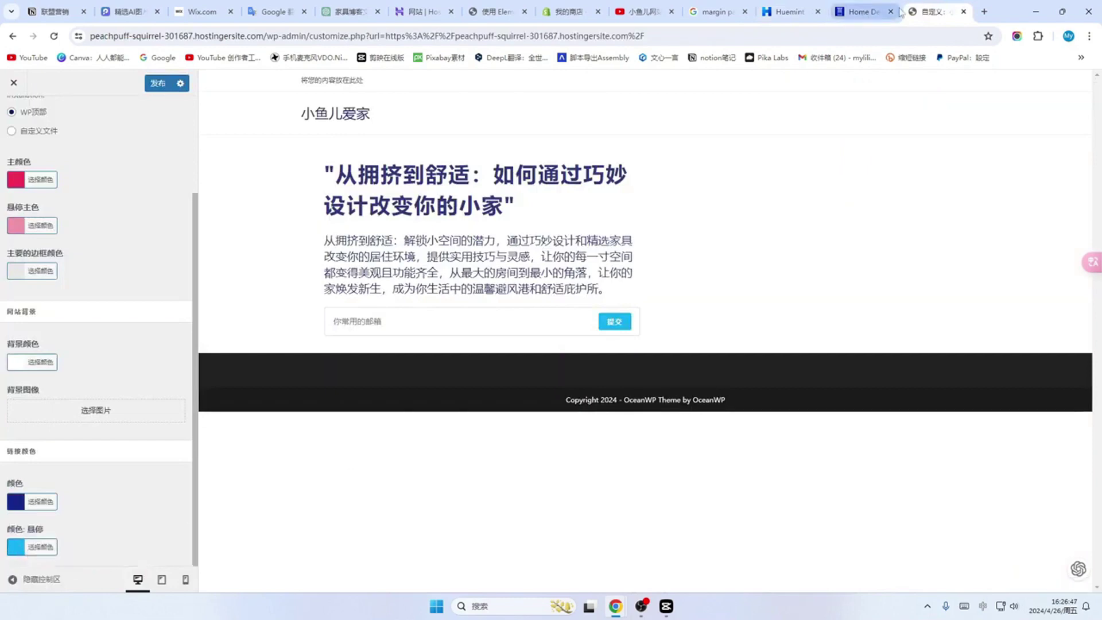
{"action": "left_click", "coordinate": [790, 12]}
{"action": "left_click", "coordinate": [850, 88]}
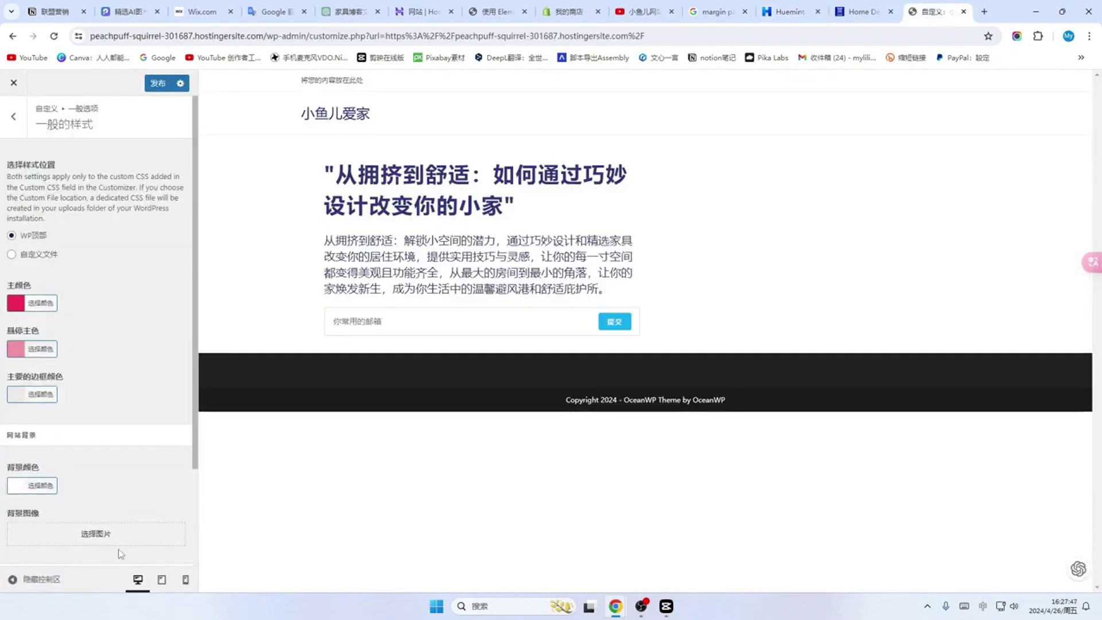
{"action": "left_click", "coordinate": [159, 86]}
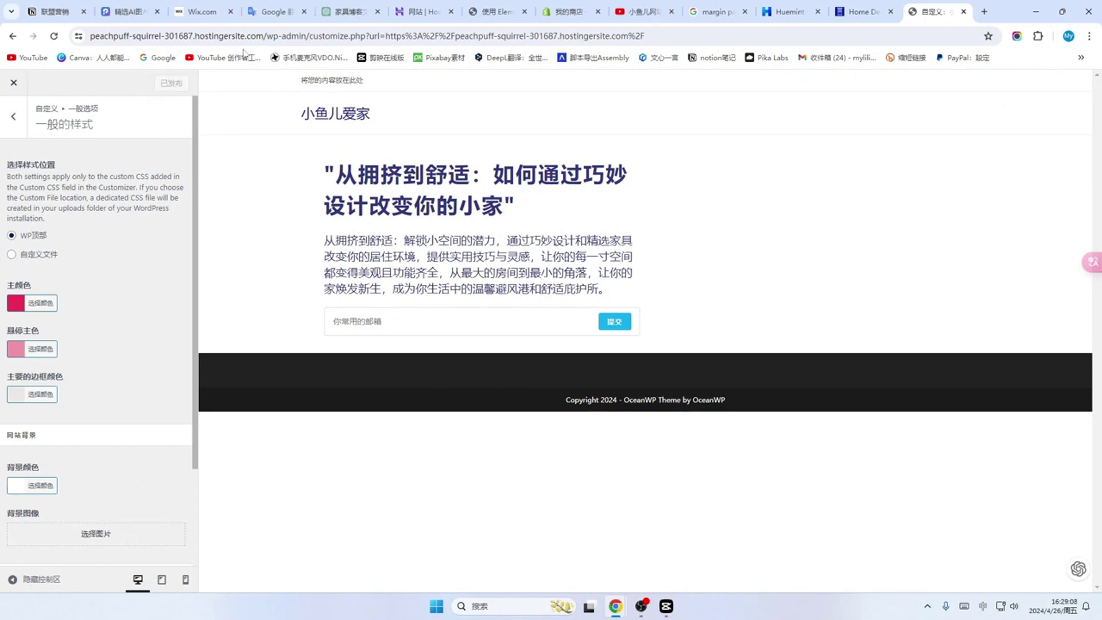
Step: Cut the admin path from the address bar URL and load the site's homepage
{"action": "left_click", "coordinate": [266, 37]}
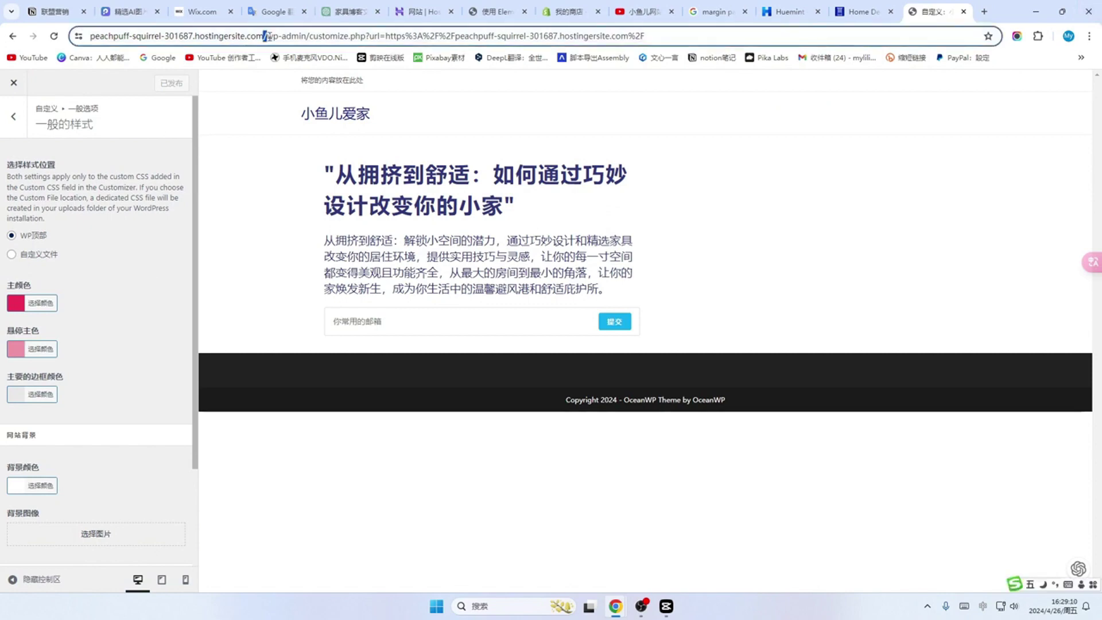
{"action": "left_click_drag", "start_coordinate": [267, 36], "coordinate": [665, 36]}
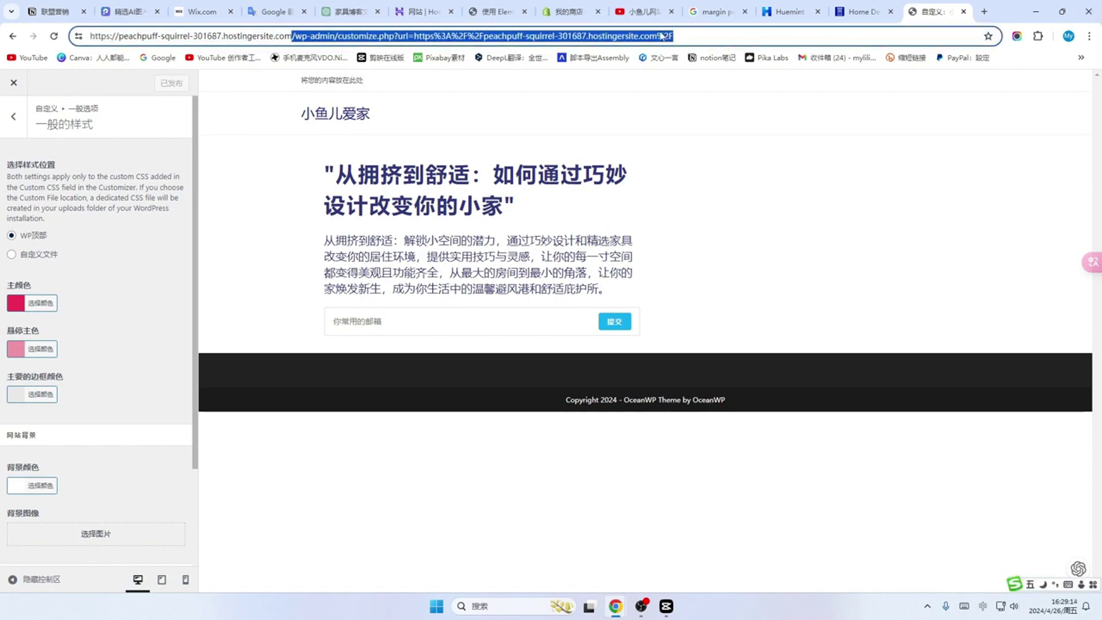
{"action": "key", "text": "BackSpace"}
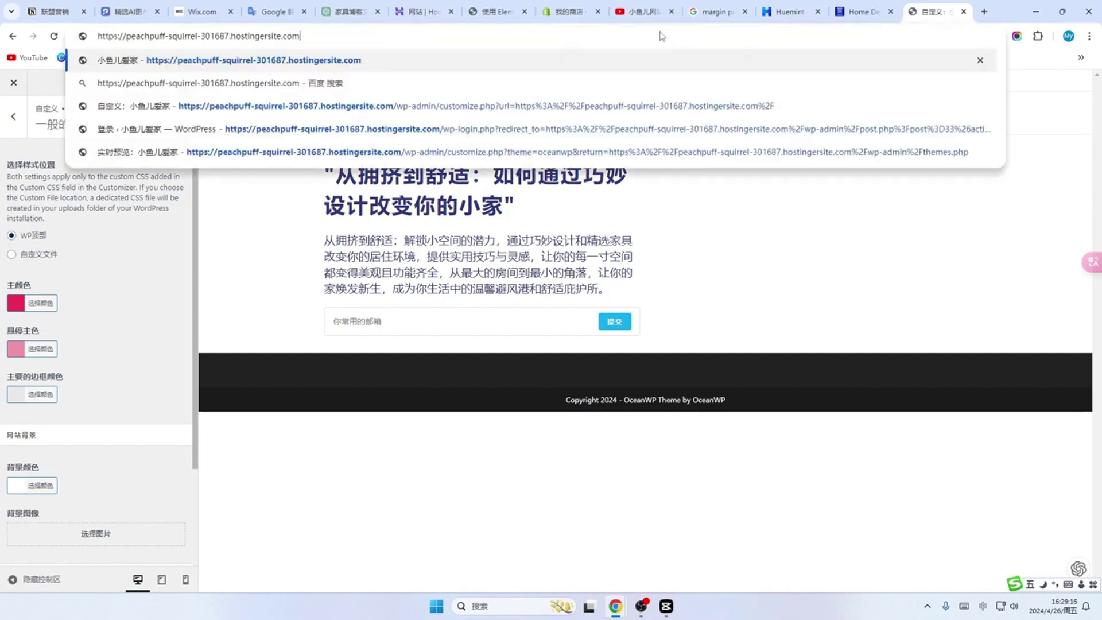
{"action": "key", "text": "Return"}
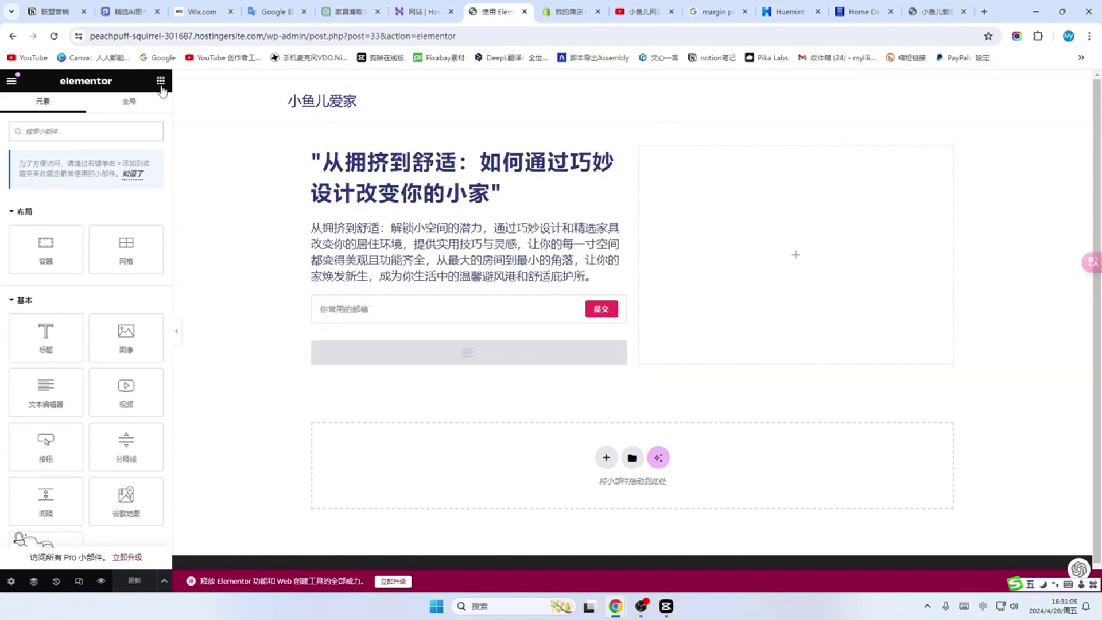
Step: Place an Image widget with the default placeholder in the empty right column and dismiss the AI prompt
{"action": "scroll", "coordinate": [95, 208], "scroll_direction": "down", "scroll_amount": 1}
{"action": "scroll", "coordinate": [95, 207], "scroll_direction": "up", "scroll_amount": 1}
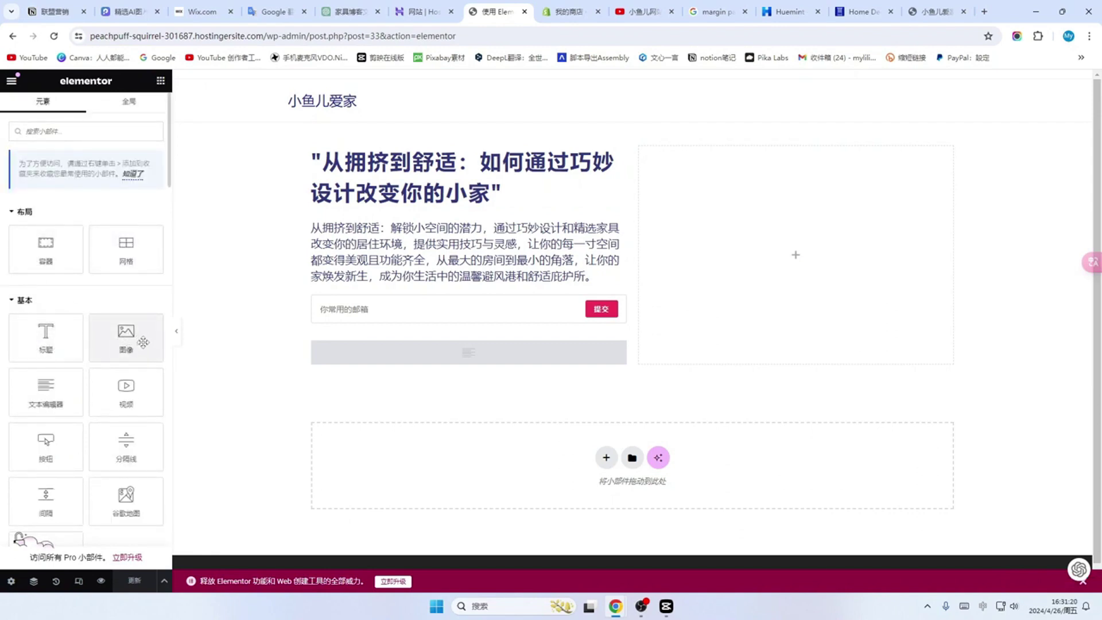
{"action": "left_click_drag", "start_coordinate": [143, 342], "coordinate": [775, 214]}
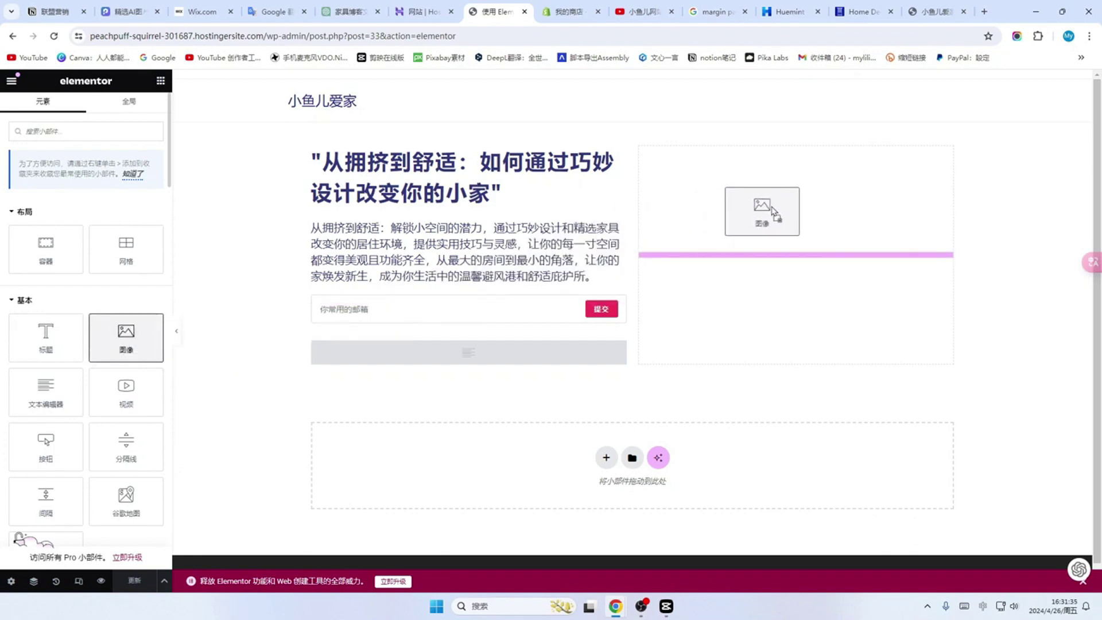
{"action": "left_click_drag", "start_coordinate": [773, 211], "coordinate": [770, 207]}
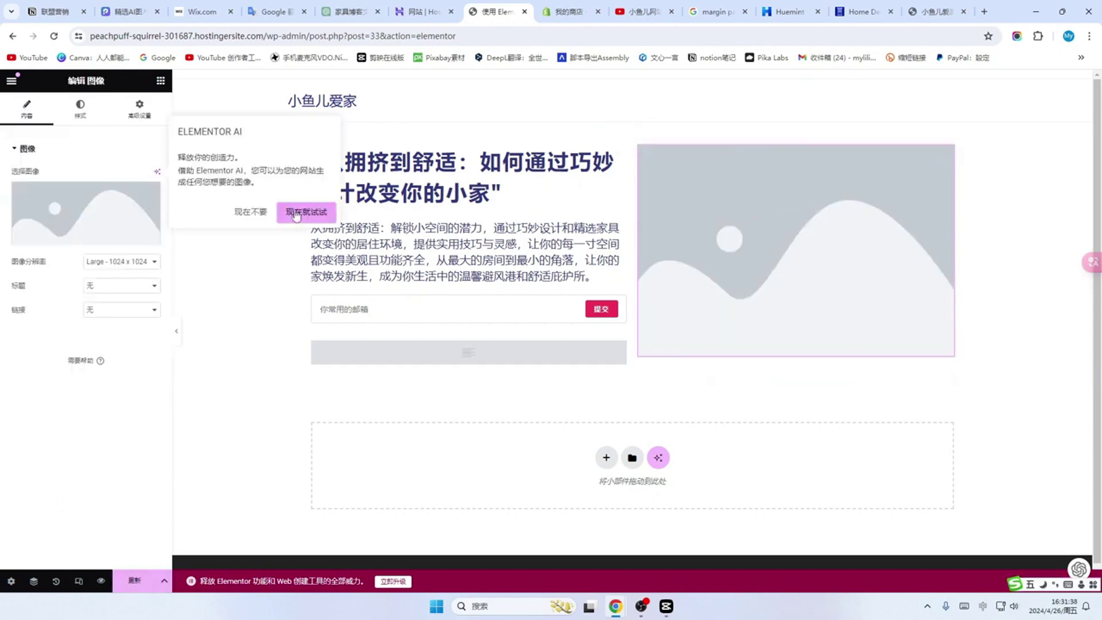
{"action": "left_click", "coordinate": [295, 215]}
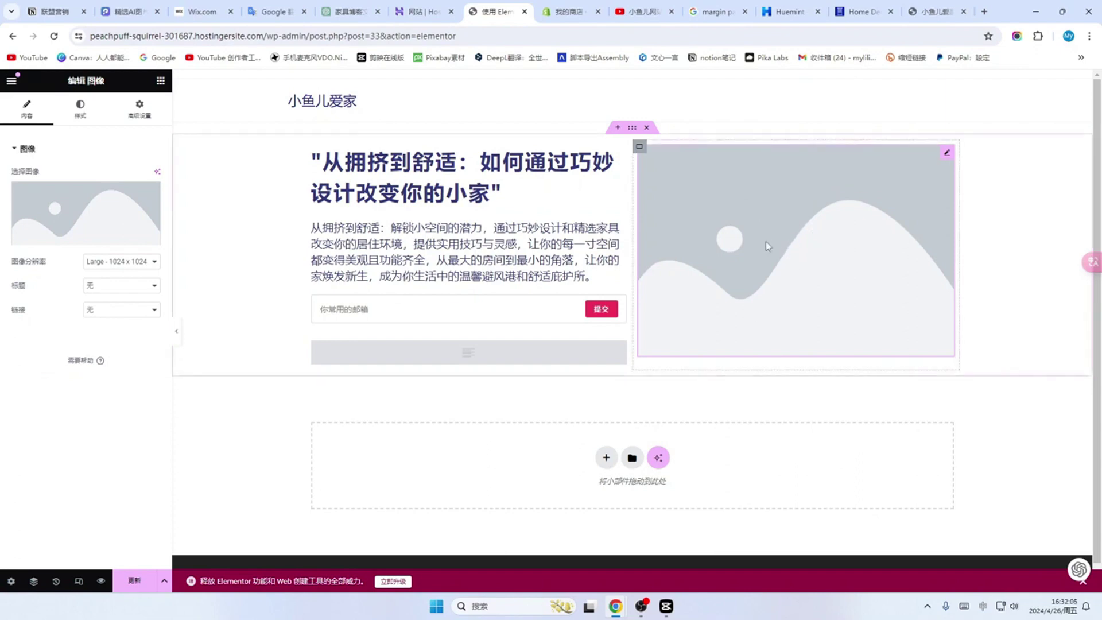
{"action": "mouse_move", "coordinate": [69, 202]}
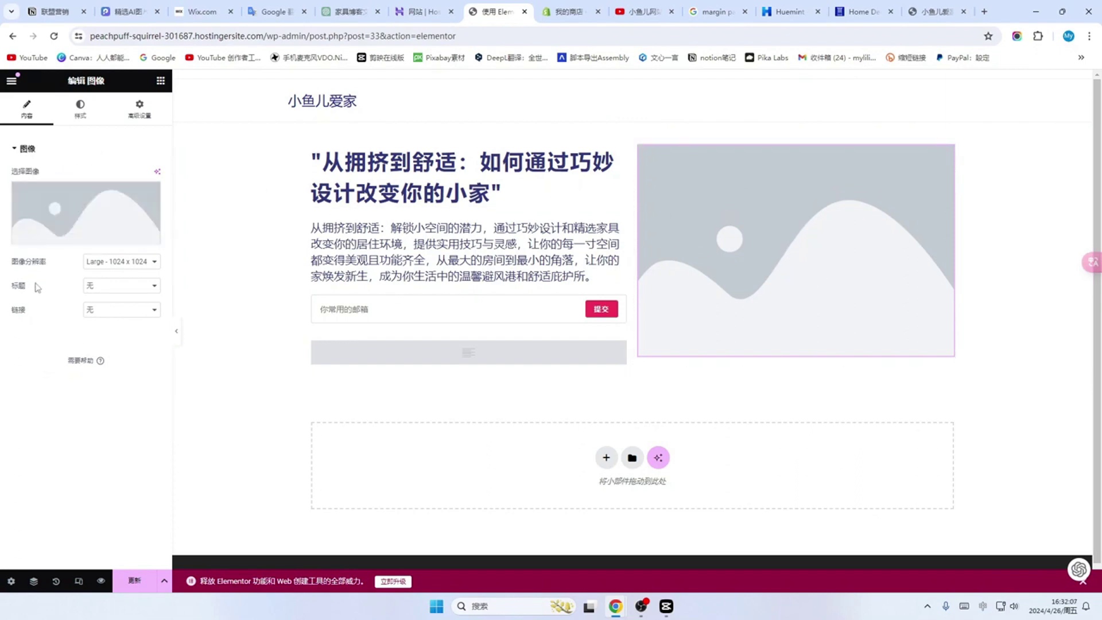
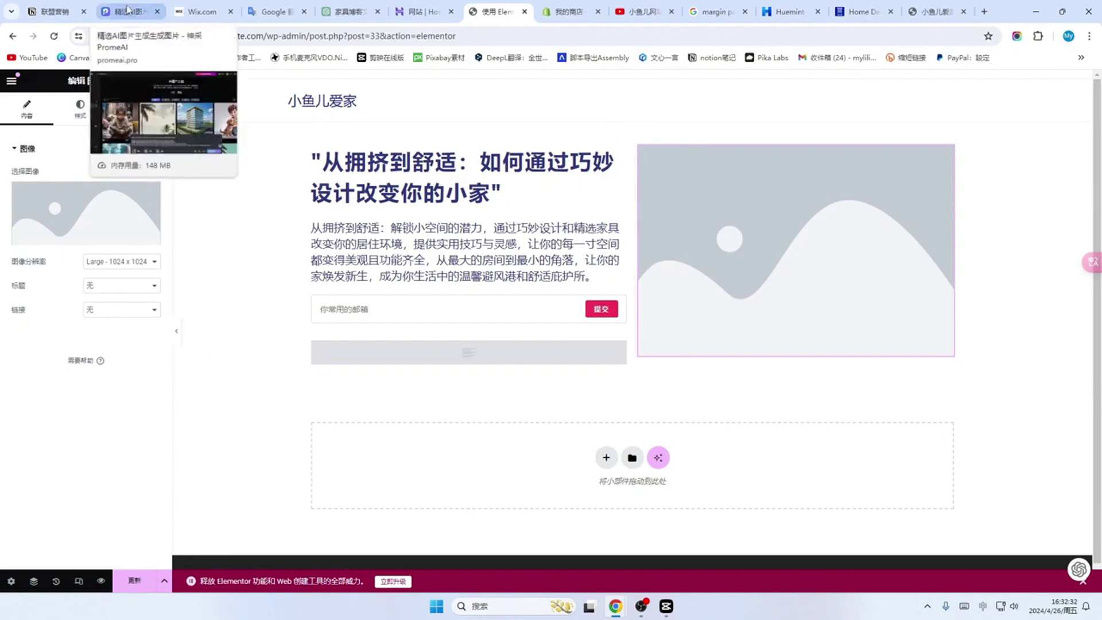
Step: Switch to the PromeAI image generator and check the pasted English cozy-home prompt
{"action": "left_click", "coordinate": [127, 12]}
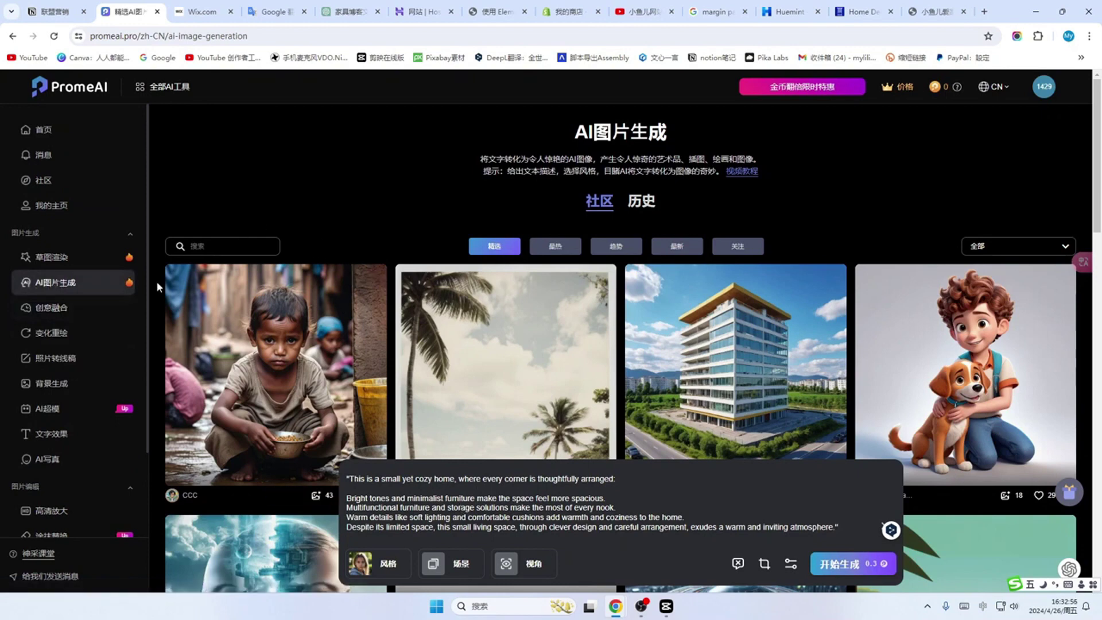
{"action": "scroll", "coordinate": [139, 295], "scroll_direction": "down", "scroll_amount": 1}
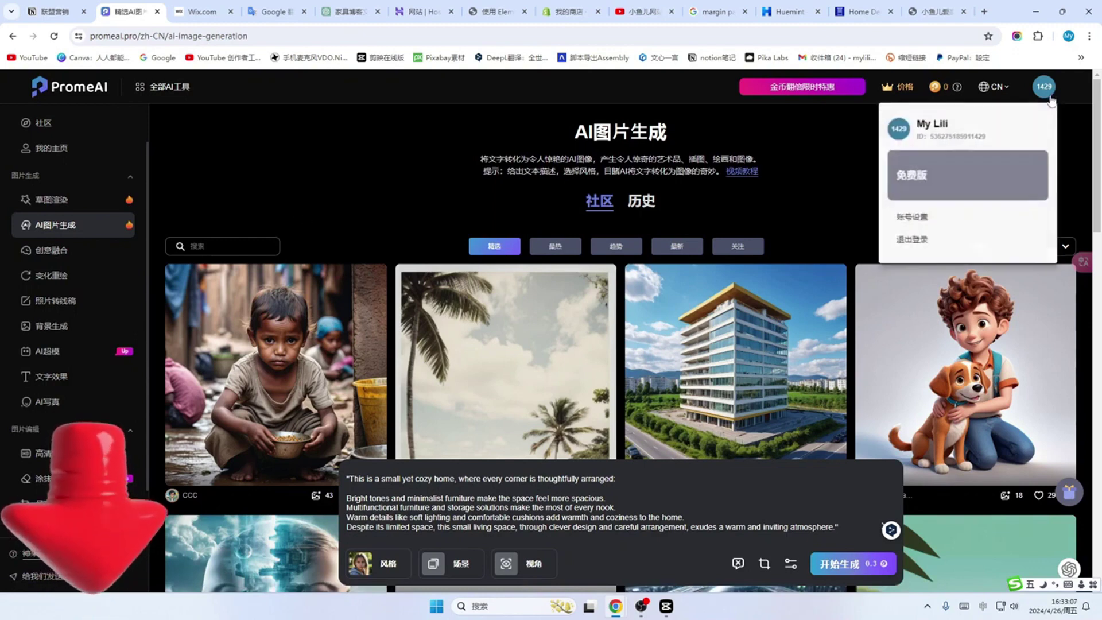
{"action": "mouse_move", "coordinate": [1044, 101]}
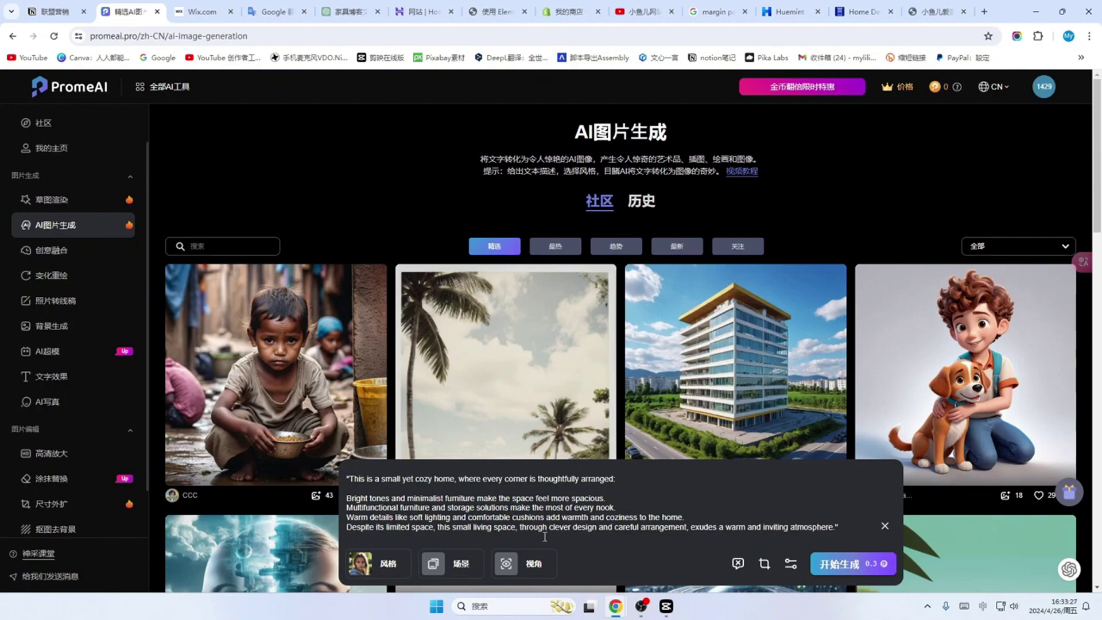
{"action": "left_click", "coordinate": [349, 12]}
{"action": "scroll", "coordinate": [560, 388], "scroll_direction": "up", "scroll_amount": 2}
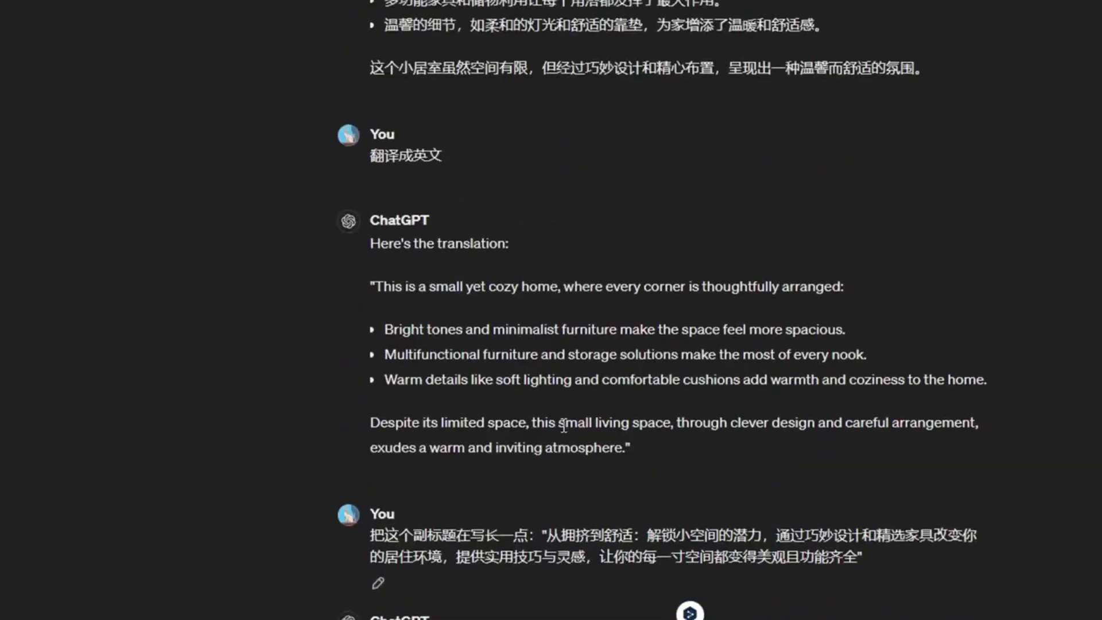
{"action": "scroll", "coordinate": [561, 424], "scroll_direction": "down", "scroll_amount": 2}
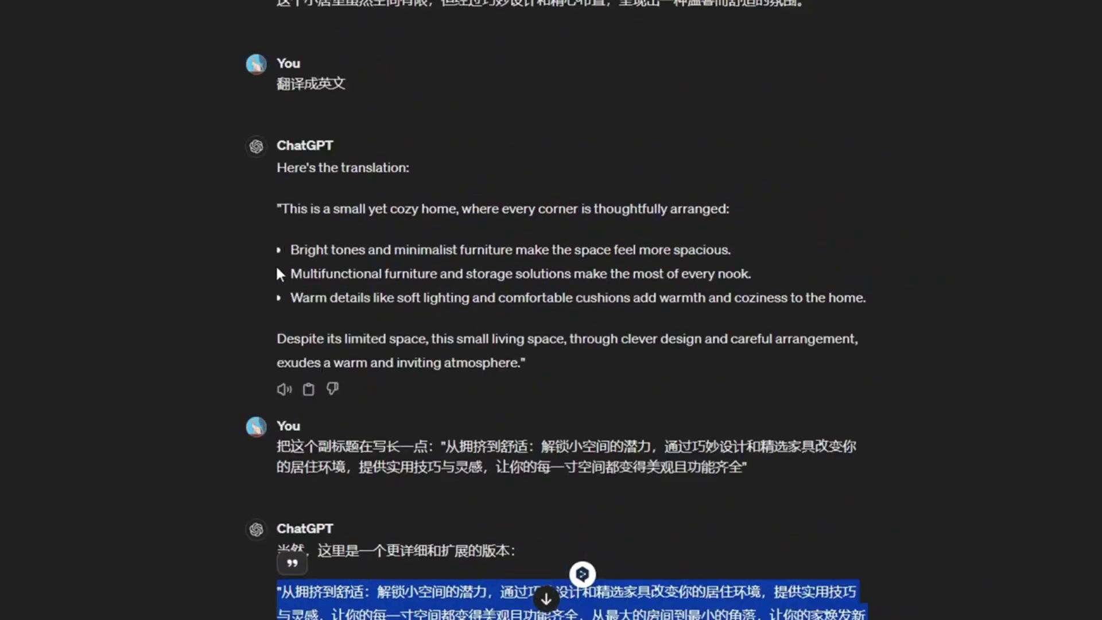
{"action": "scroll", "coordinate": [340, 226], "scroll_direction": "down", "scroll_amount": 1}
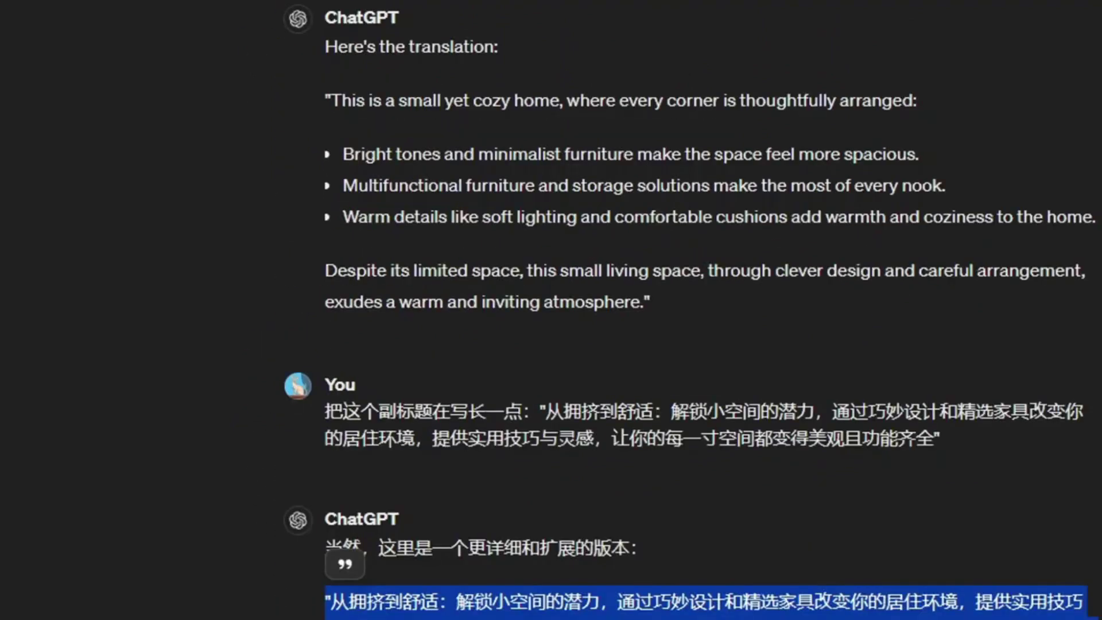
{"action": "left_click", "coordinate": [738, 545]}
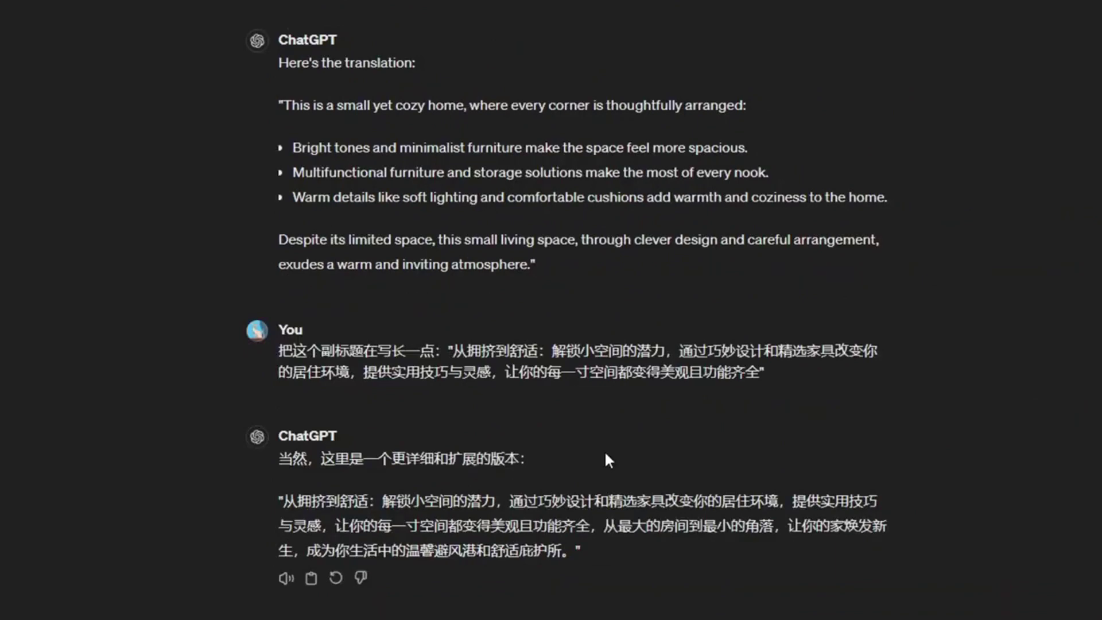
{"action": "mouse_move", "coordinate": [439, 401]}
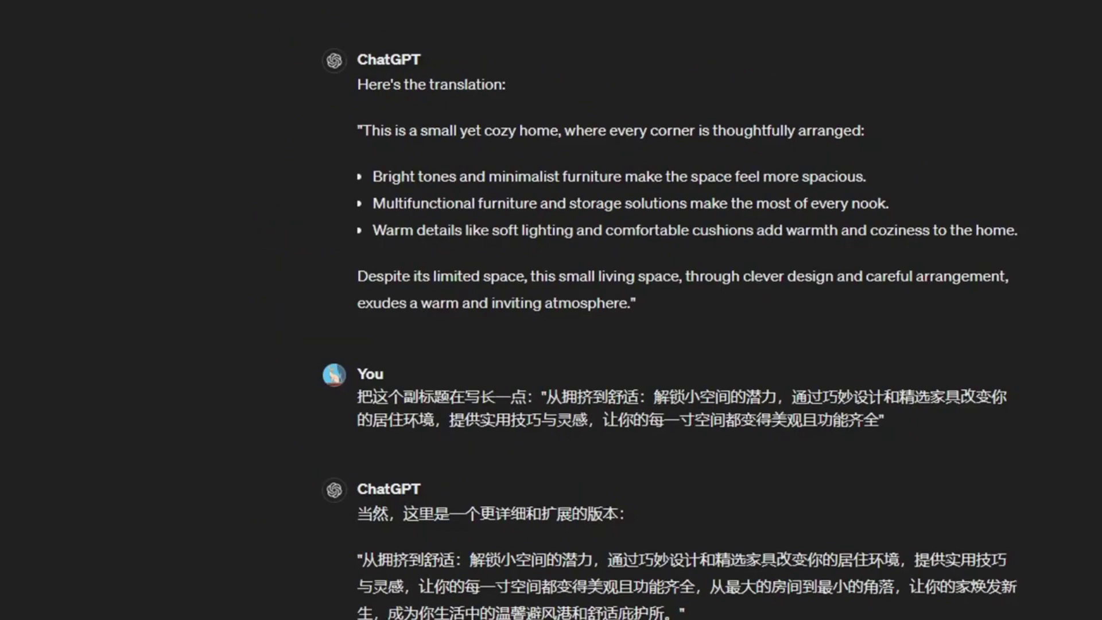
{"action": "scroll", "coordinate": [672, 535], "scroll_direction": "up", "scroll_amount": 3}
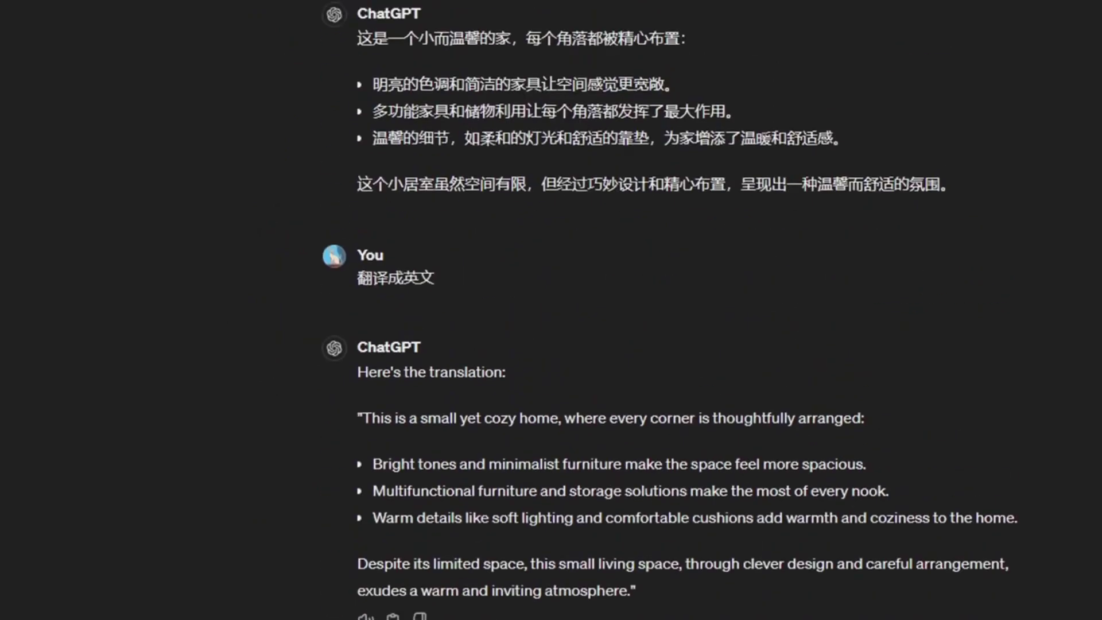
{"action": "scroll", "coordinate": [672, 535], "scroll_direction": "down", "scroll_amount": 2}
{"action": "scroll", "coordinate": [667, 527], "scroll_direction": "down", "scroll_amount": 2}
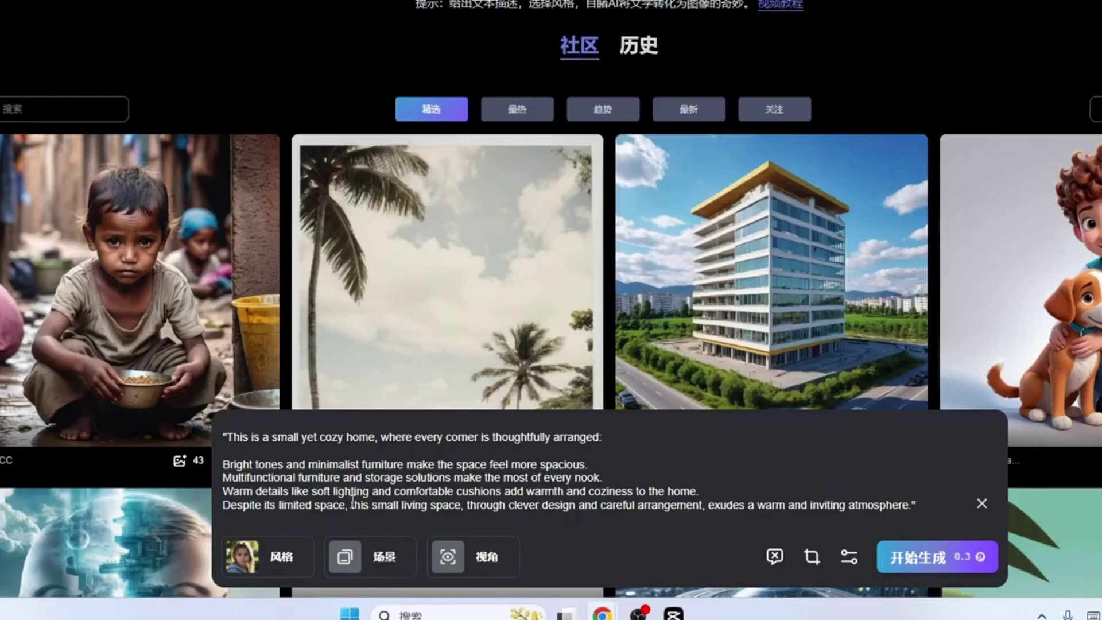
Step: Apply a Nordic (北欧) interior living-room scene to the image prompt
{"action": "left_click", "coordinate": [275, 560]}
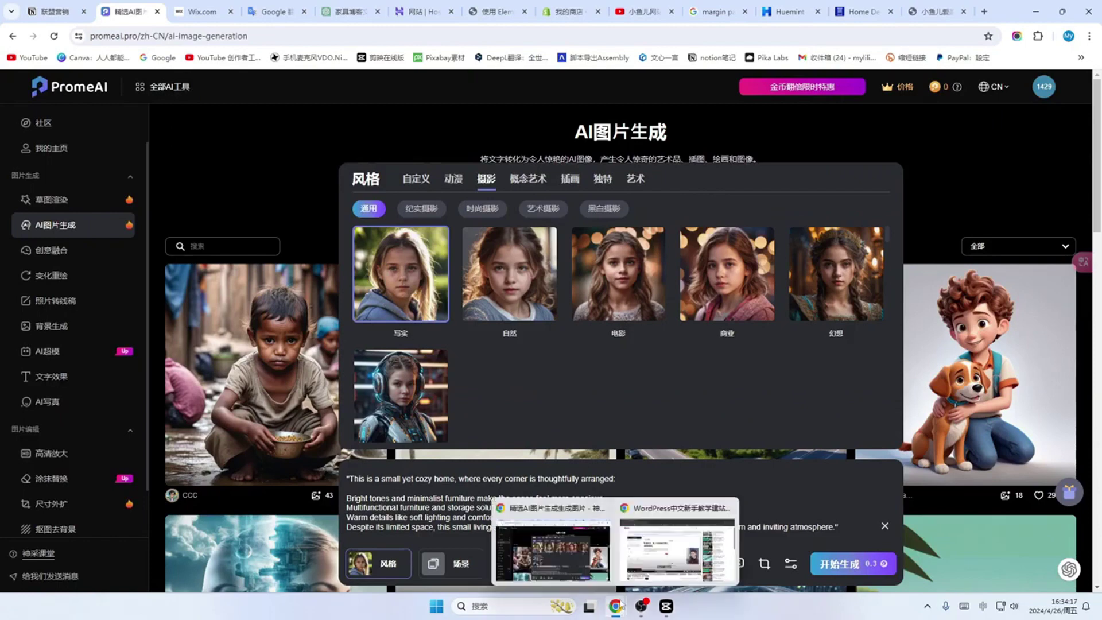
{"action": "left_click", "coordinate": [459, 565]}
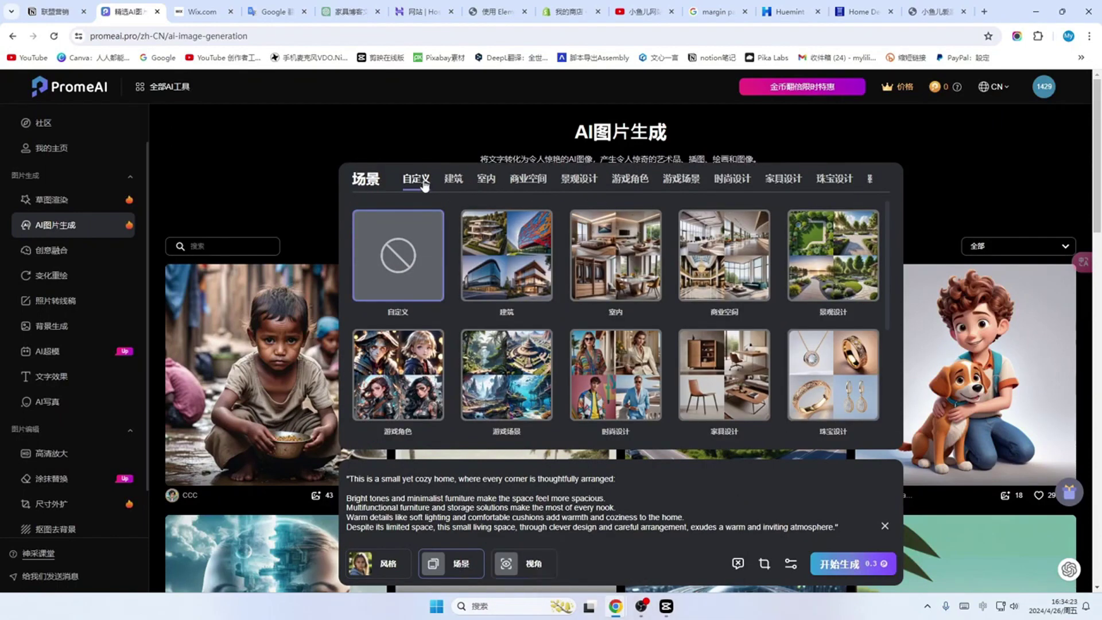
{"action": "left_click", "coordinate": [482, 179]}
{"action": "left_click", "coordinate": [496, 206]}
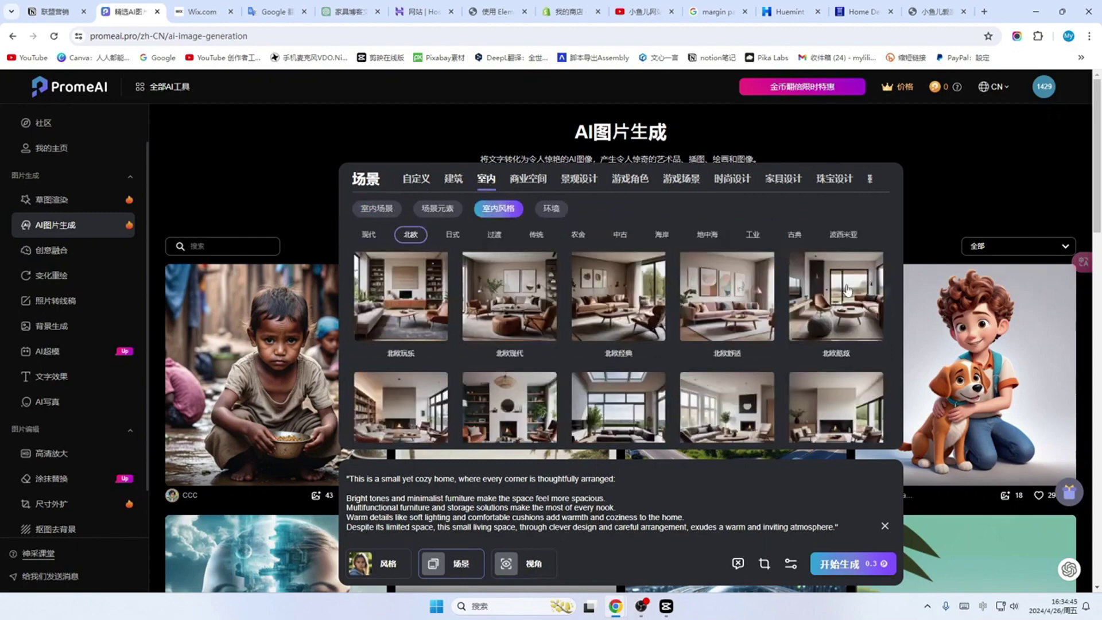
{"action": "left_click", "coordinate": [848, 290]}
Step: Review the view angle, negative prompt and image size options without changing them
{"action": "left_click", "coordinate": [551, 567]}
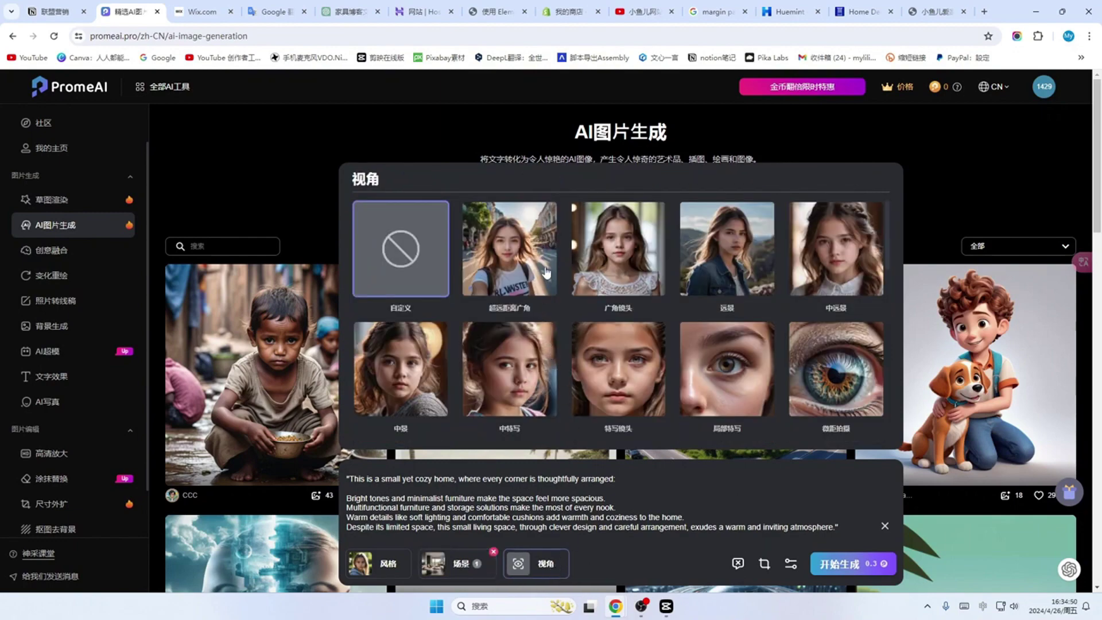
{"action": "scroll", "coordinate": [542, 276], "scroll_direction": "down", "scroll_amount": 1}
{"action": "scroll", "coordinate": [440, 283], "scroll_direction": "up", "scroll_amount": 1}
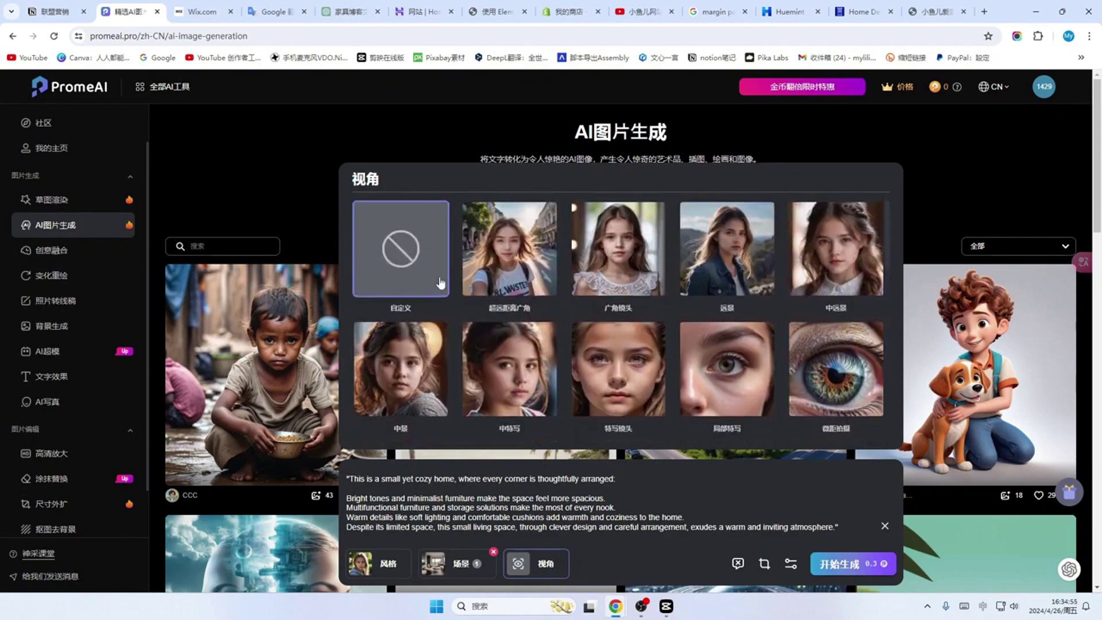
{"action": "left_click", "coordinate": [738, 564]}
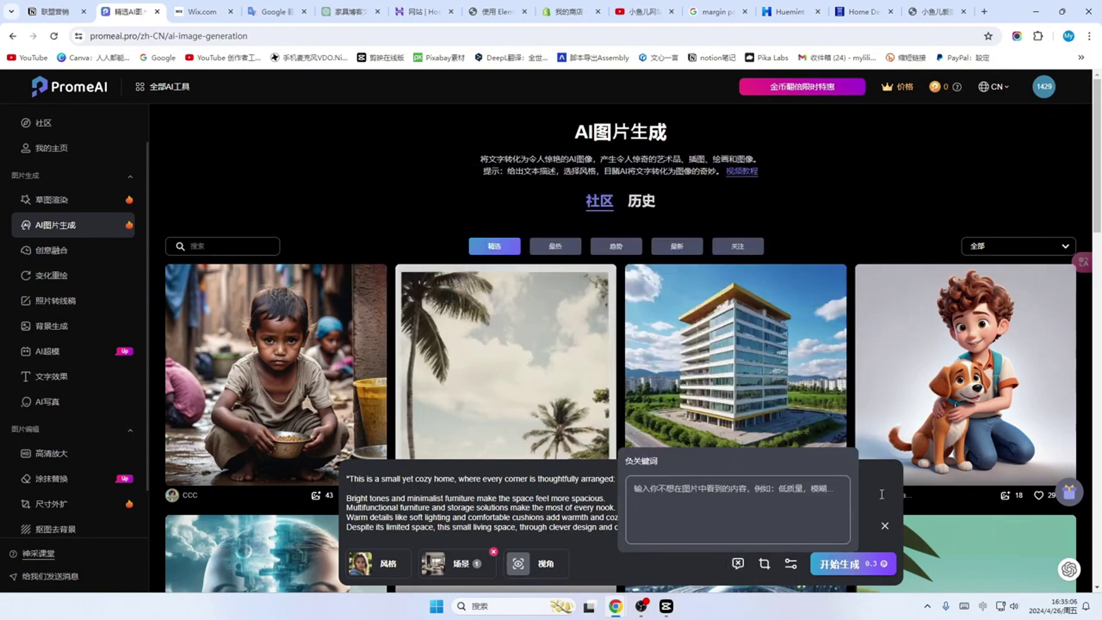
{"action": "left_click", "coordinate": [887, 526]}
{"action": "left_click", "coordinate": [764, 565]}
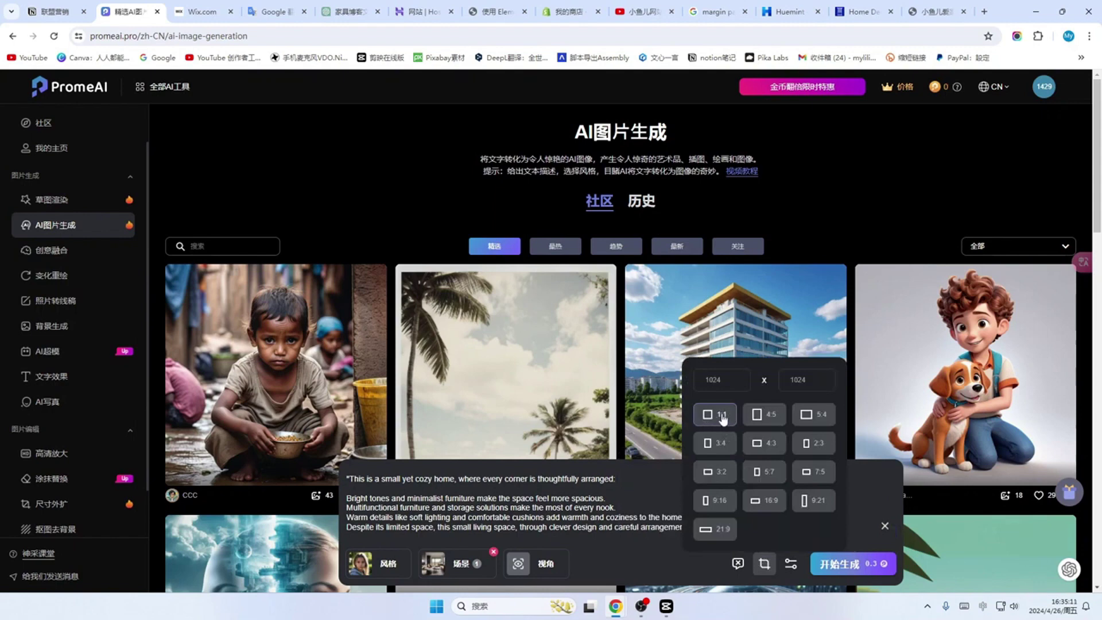
{"action": "left_click", "coordinate": [853, 524]}
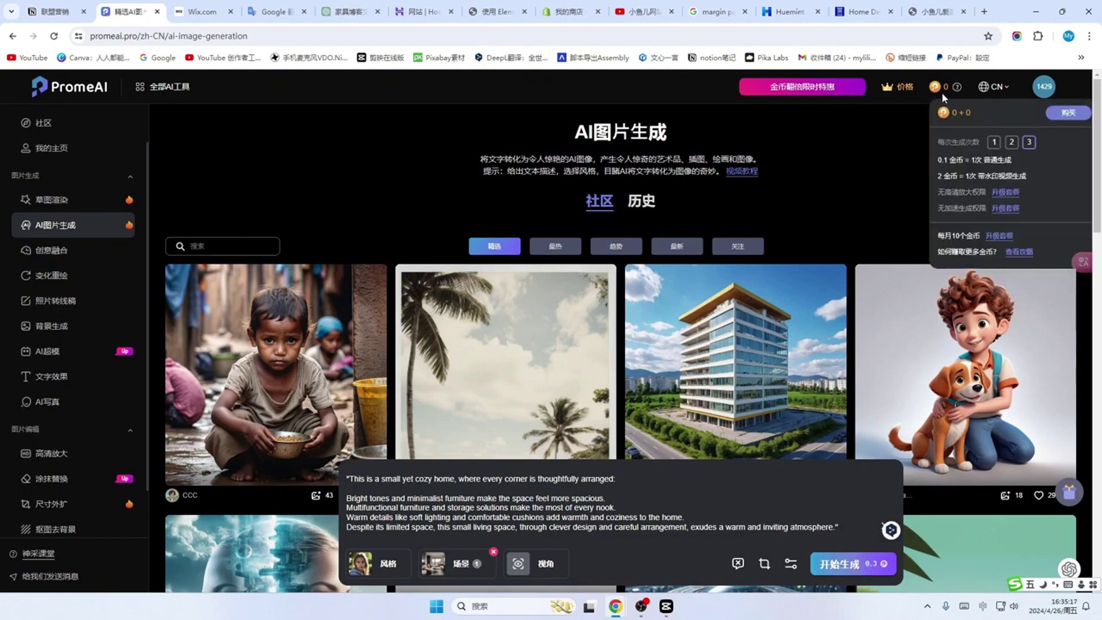
Step: Generate three living-room images and download the third one's 512×512 preview
{"action": "left_click", "coordinate": [824, 570]}
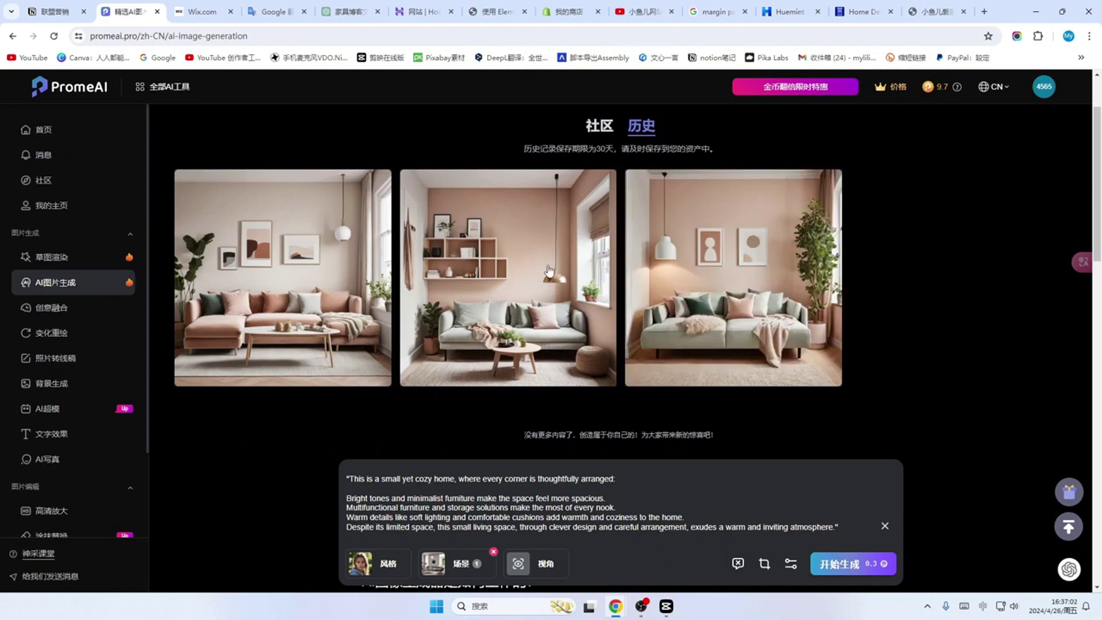
{"action": "mouse_move", "coordinate": [745, 272]}
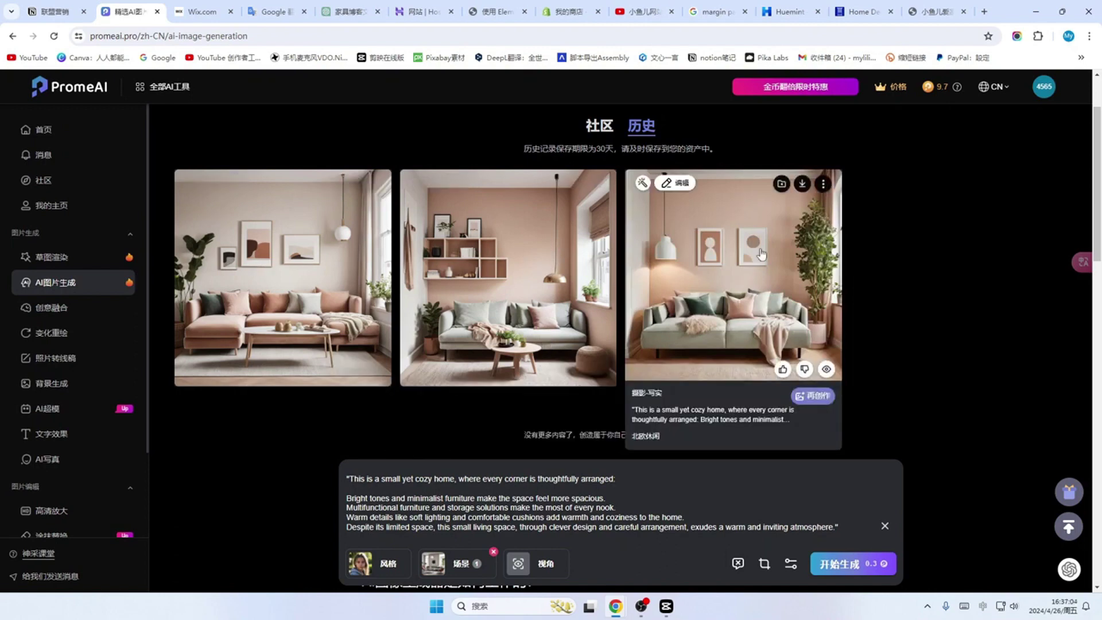
{"action": "left_click", "coordinate": [802, 184]}
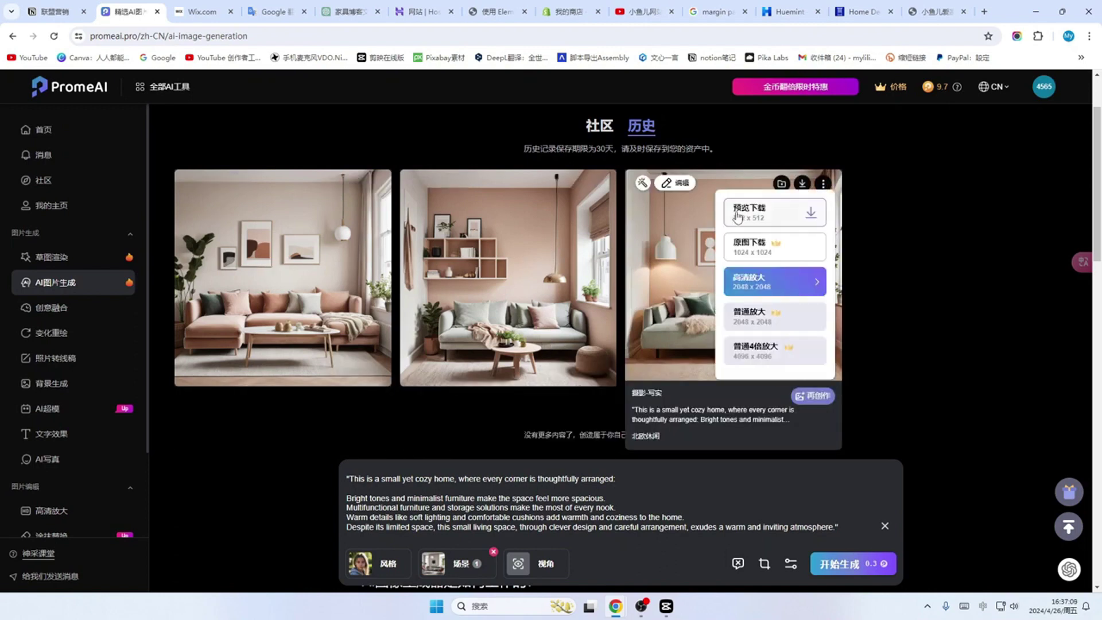
{"action": "left_click", "coordinate": [811, 214]}
{"action": "left_click", "coordinate": [577, 185]}
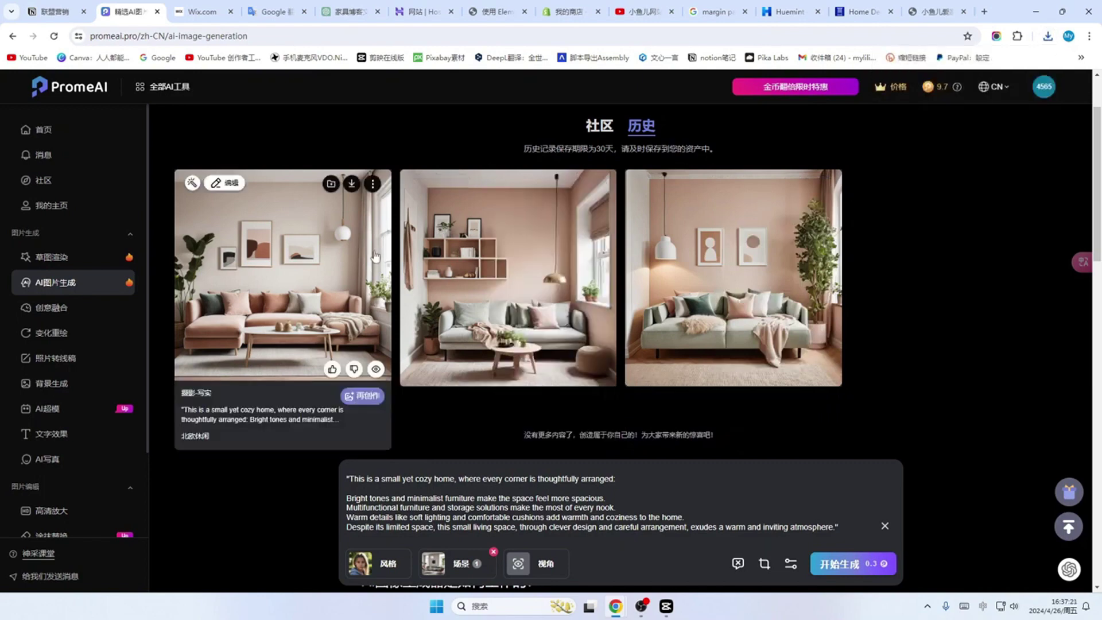
{"action": "left_click", "coordinate": [497, 11]}
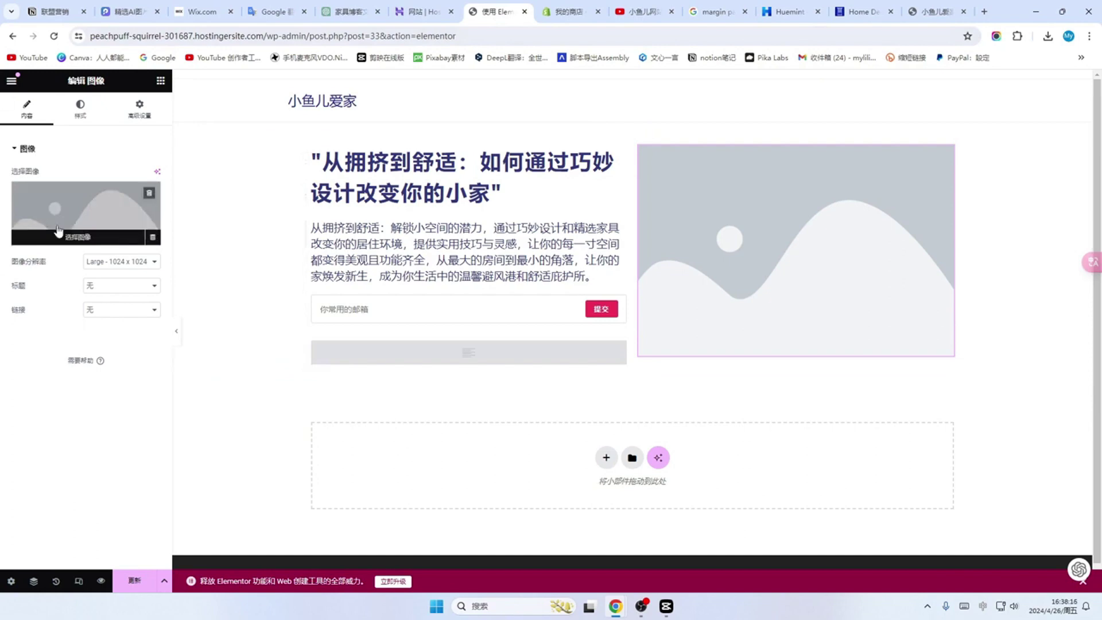
Step: Upload the living-room image with alt text 一个小而温馨的家，每个角落都被精心布置 and insert it
{"action": "left_click", "coordinate": [74, 237]}
{"action": "left_click", "coordinate": [149, 127]}
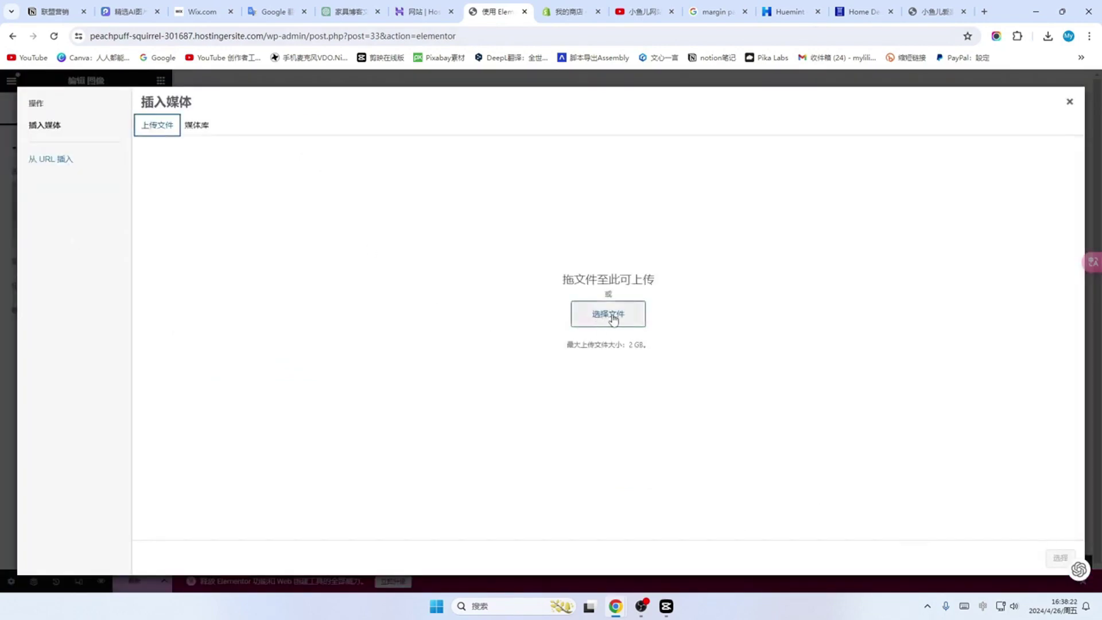
{"action": "left_click", "coordinate": [605, 320]}
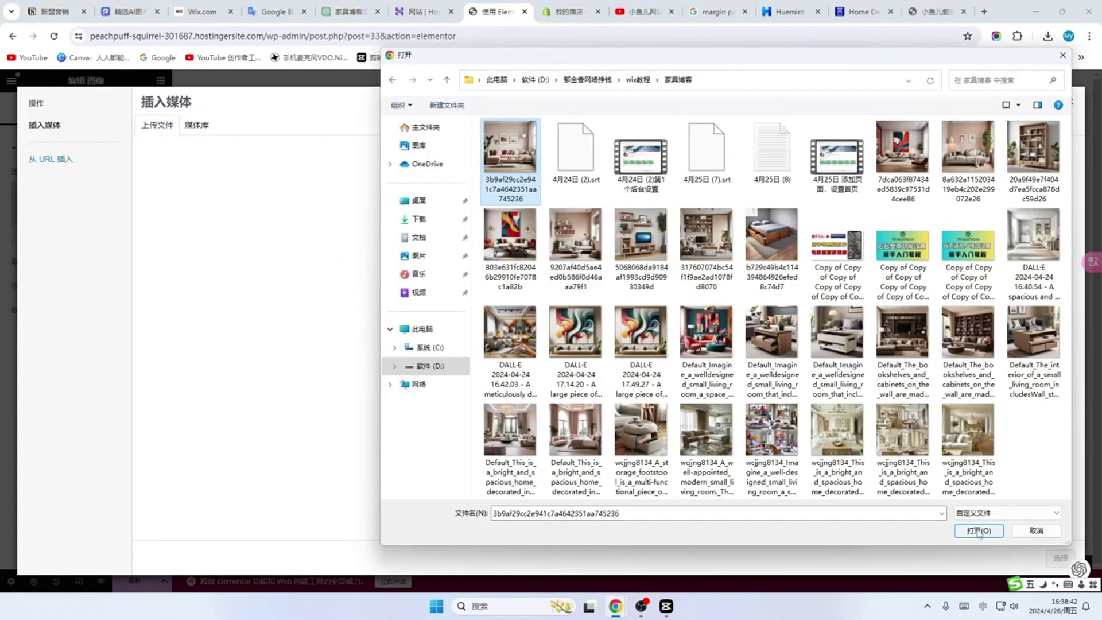
{"action": "left_click", "coordinate": [976, 531]}
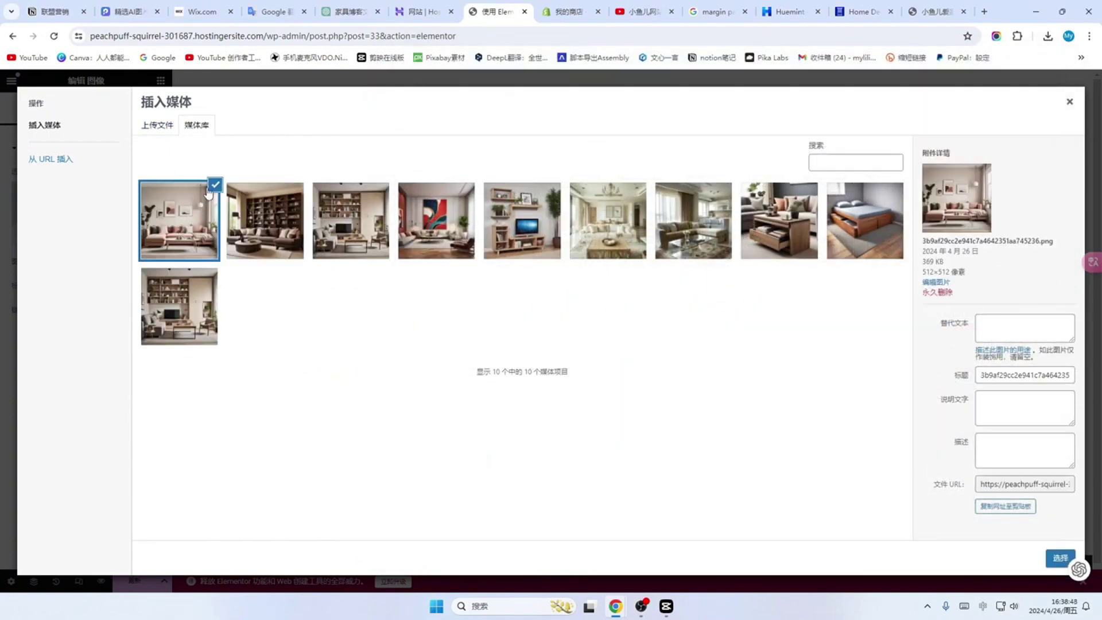
{"action": "left_click", "coordinate": [993, 329]}
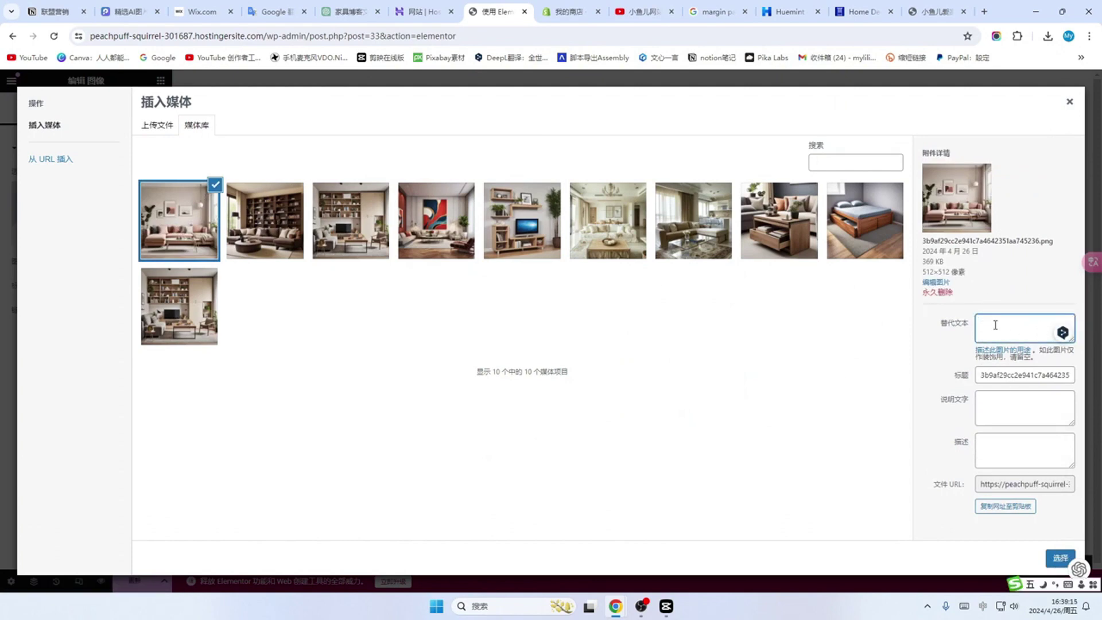
{"action": "type", "text": "一个小而温馨的家，每个角落都被精心布置"}
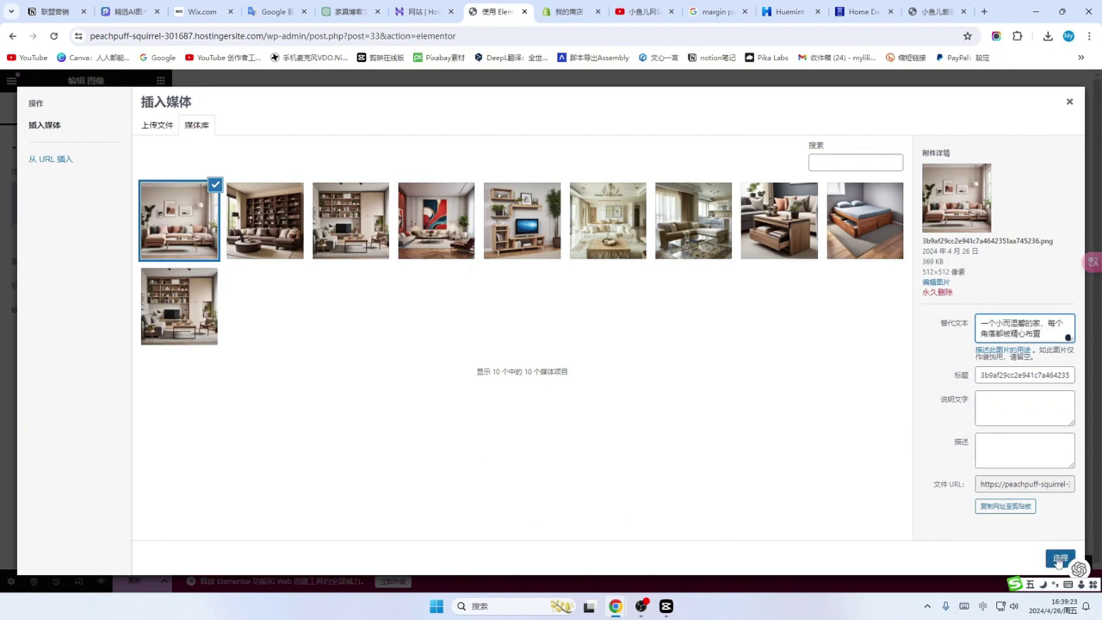
{"action": "left_click", "coordinate": [1059, 558]}
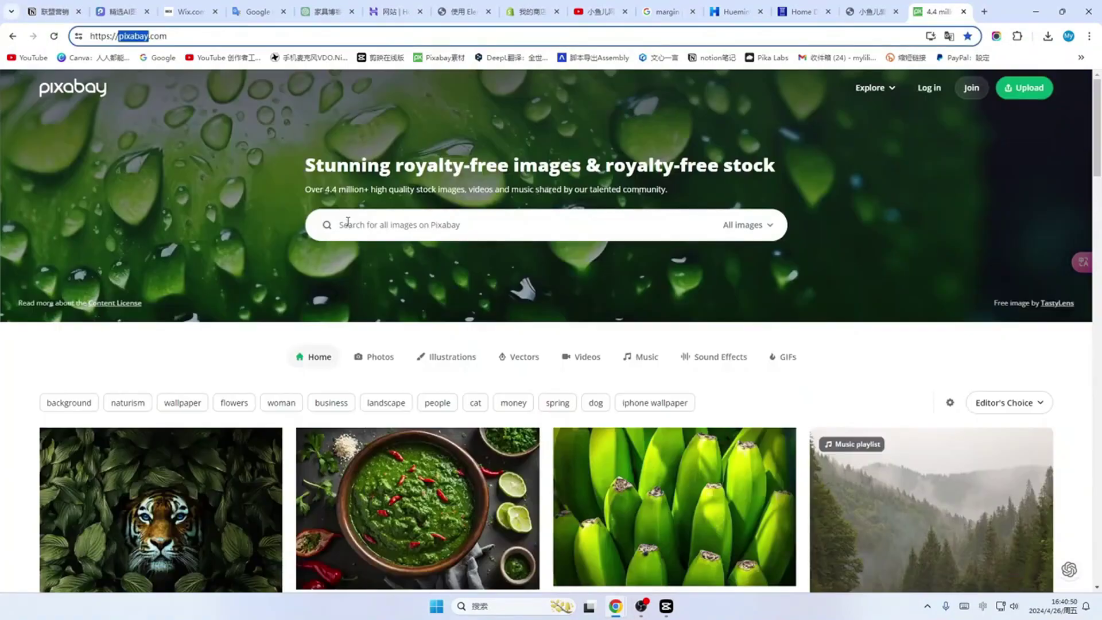
Step: Search Pixabay photos for 'Home' and open the interior living-room photo
{"action": "left_click", "coordinate": [347, 223]}
{"action": "type", "text": "Home"}
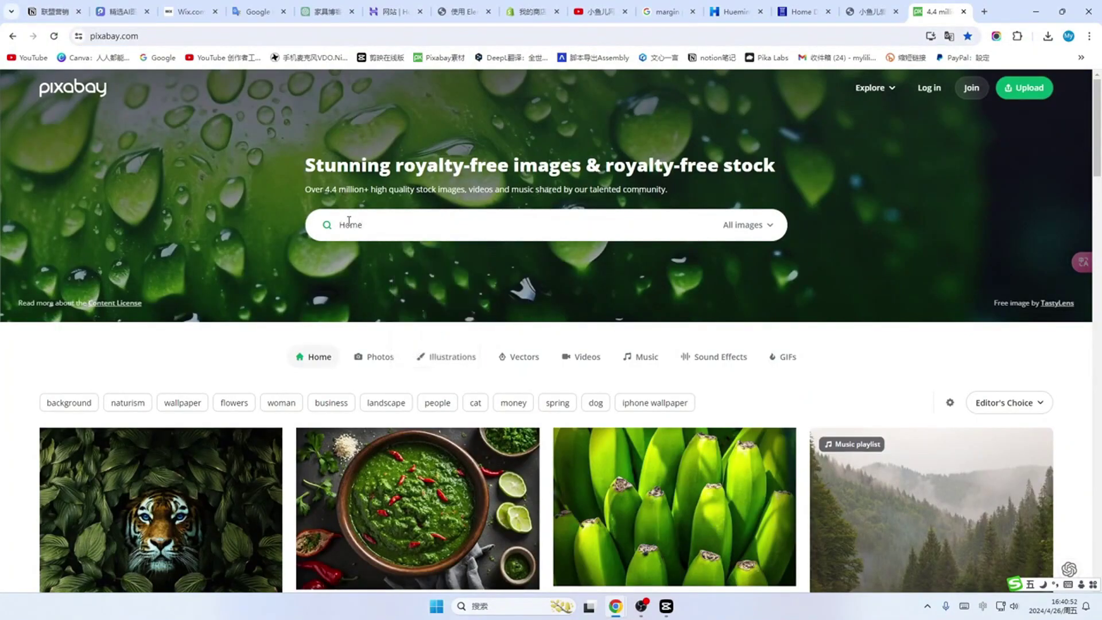
{"action": "left_click", "coordinate": [770, 226]}
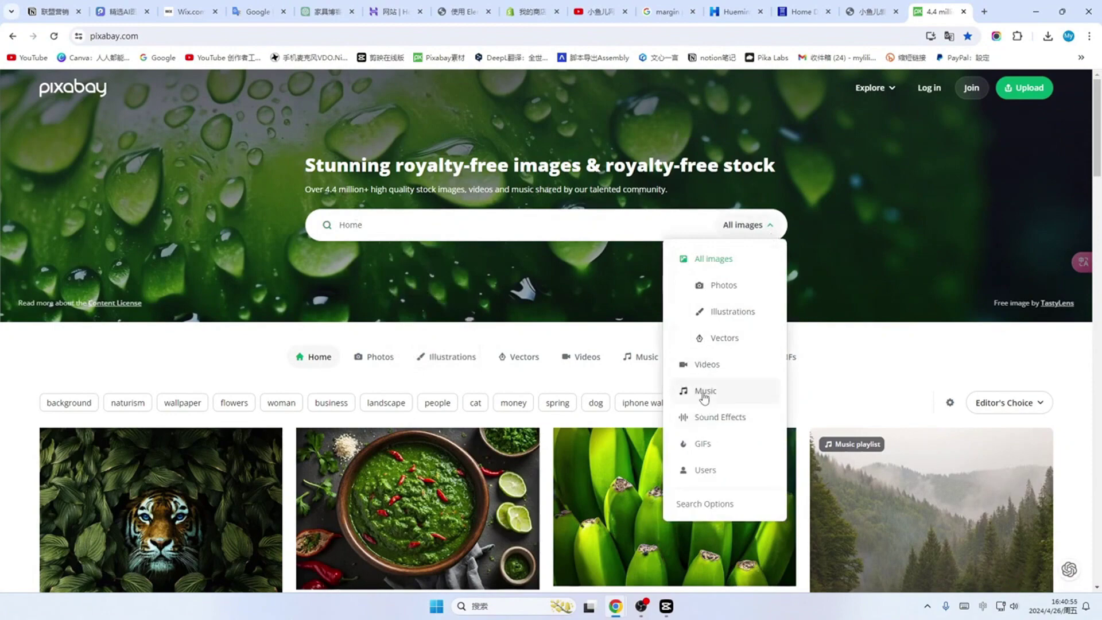
{"action": "left_click", "coordinate": [740, 286]}
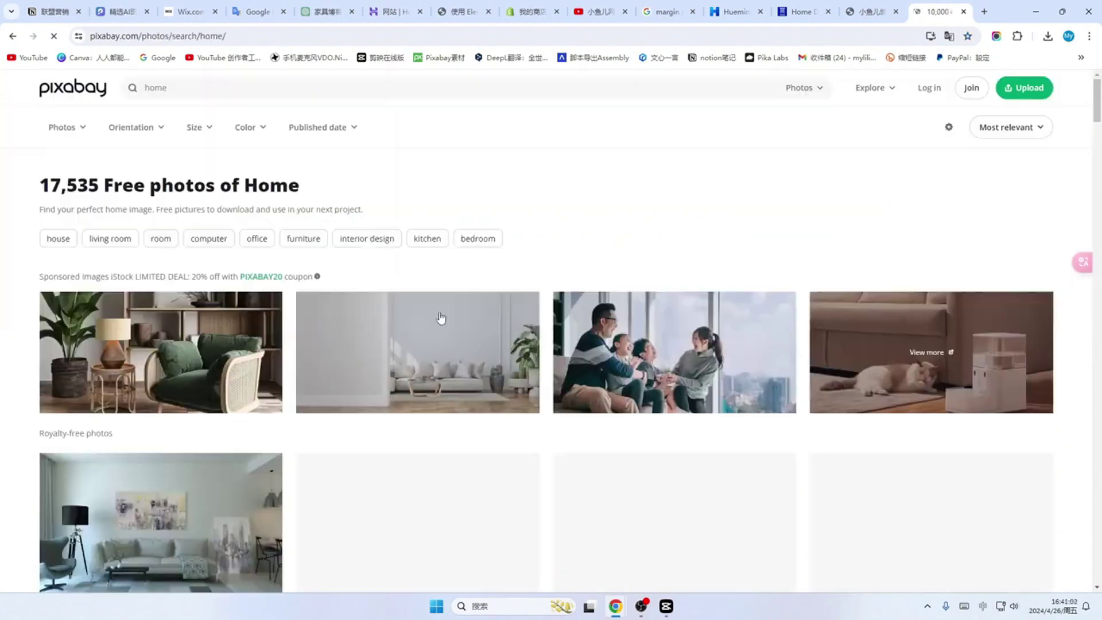
{"action": "scroll", "coordinate": [440, 317], "scroll_direction": "down", "scroll_amount": 4}
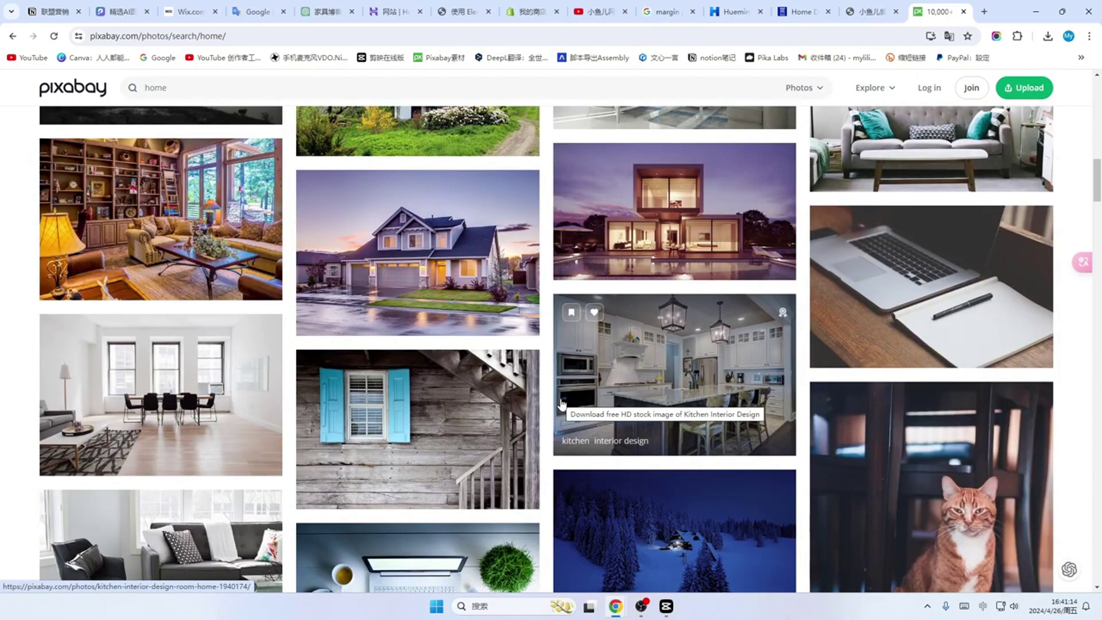
{"action": "scroll", "coordinate": [562, 403], "scroll_direction": "up", "scroll_amount": 4}
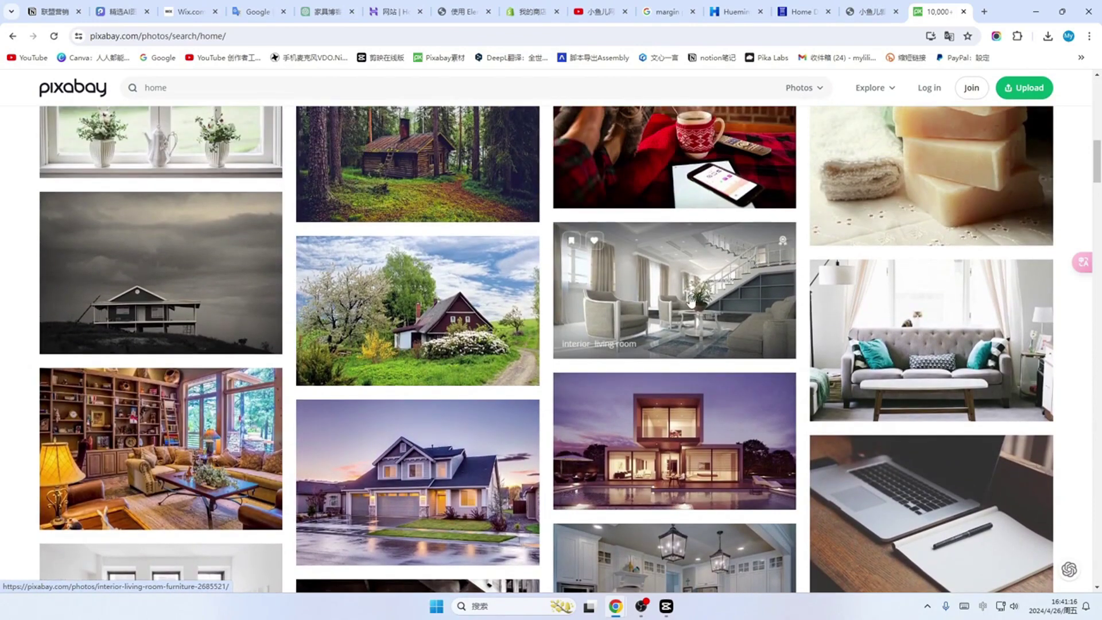
{"action": "left_click", "coordinate": [690, 300]}
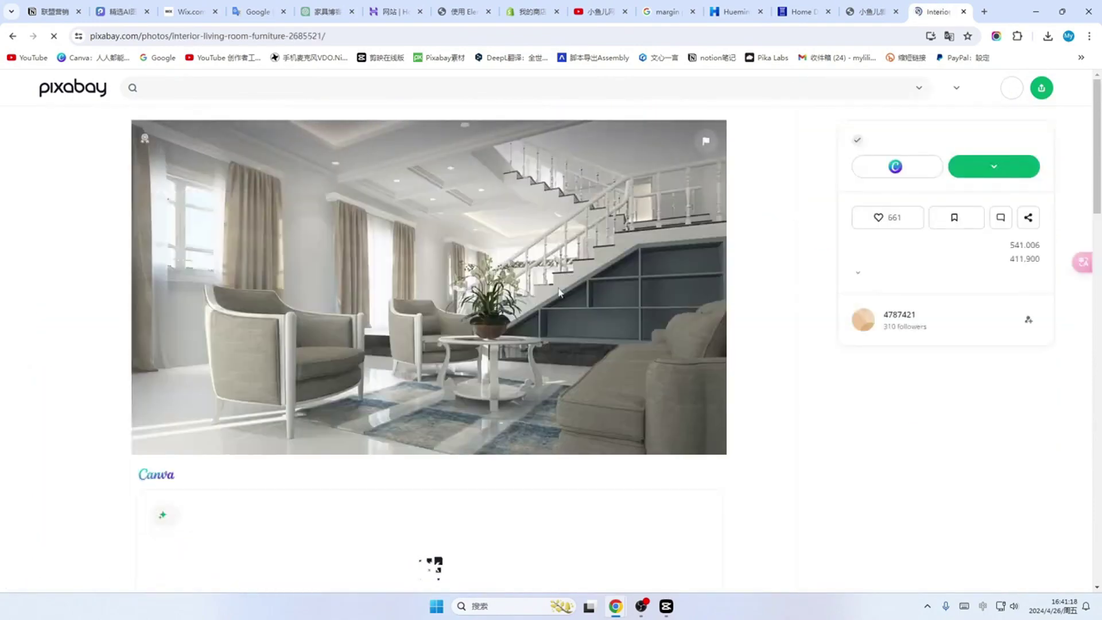
Step: Download the photo at 1920×1081 and paste it into the 家具博客 folder
{"action": "left_click", "coordinate": [997, 175]}
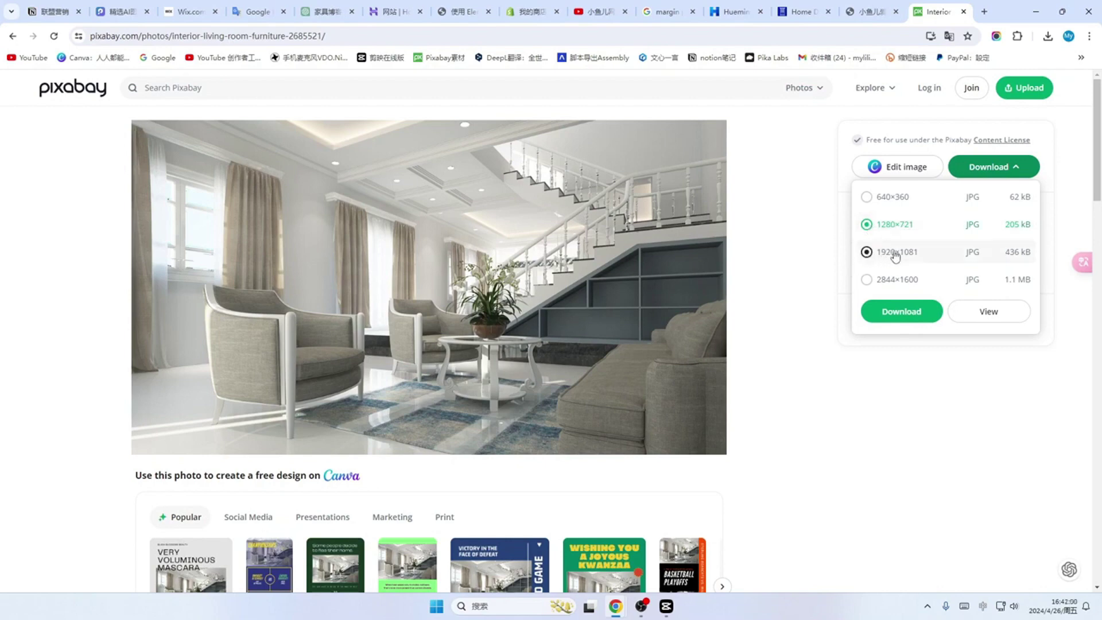
{"action": "left_click", "coordinate": [898, 252]}
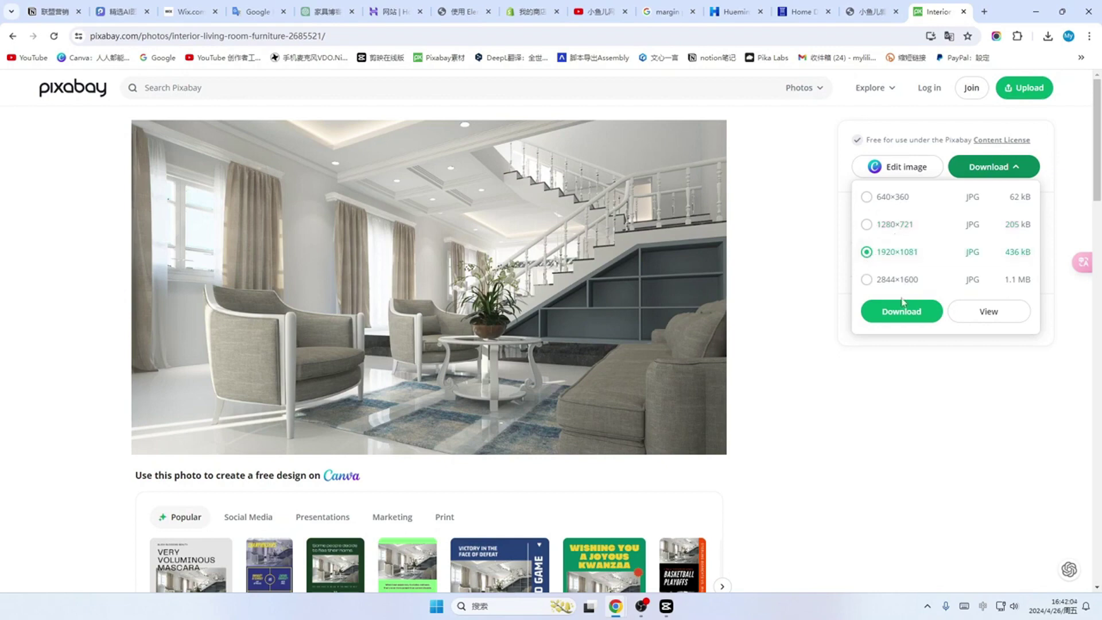
{"action": "left_click", "coordinate": [901, 311]}
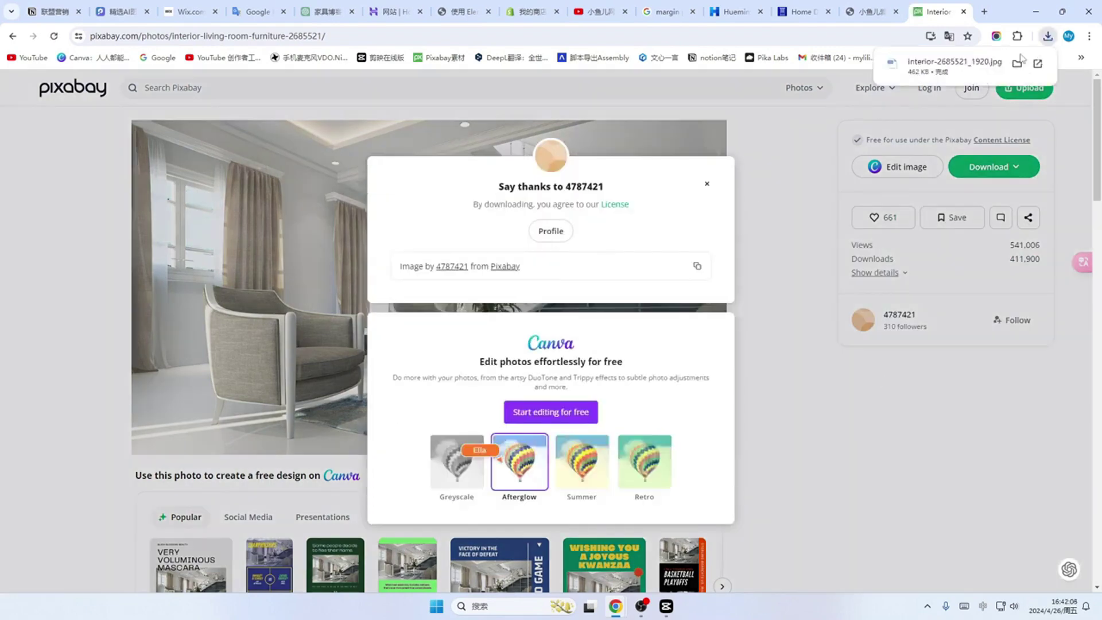
{"action": "left_click", "coordinate": [707, 183]}
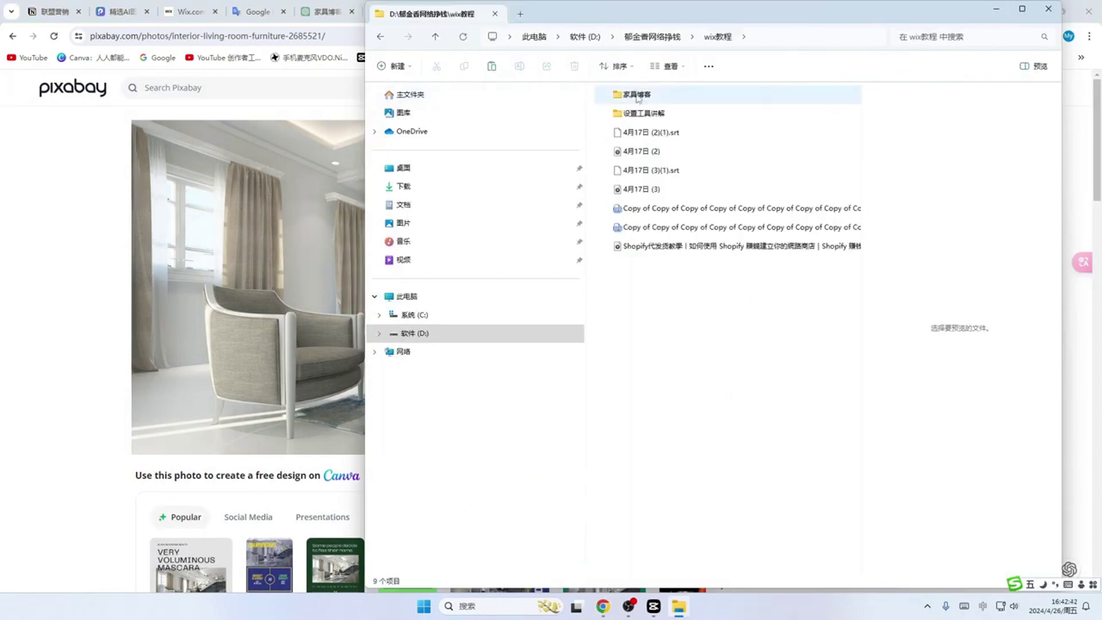
{"action": "double_click", "coordinate": [637, 97]}
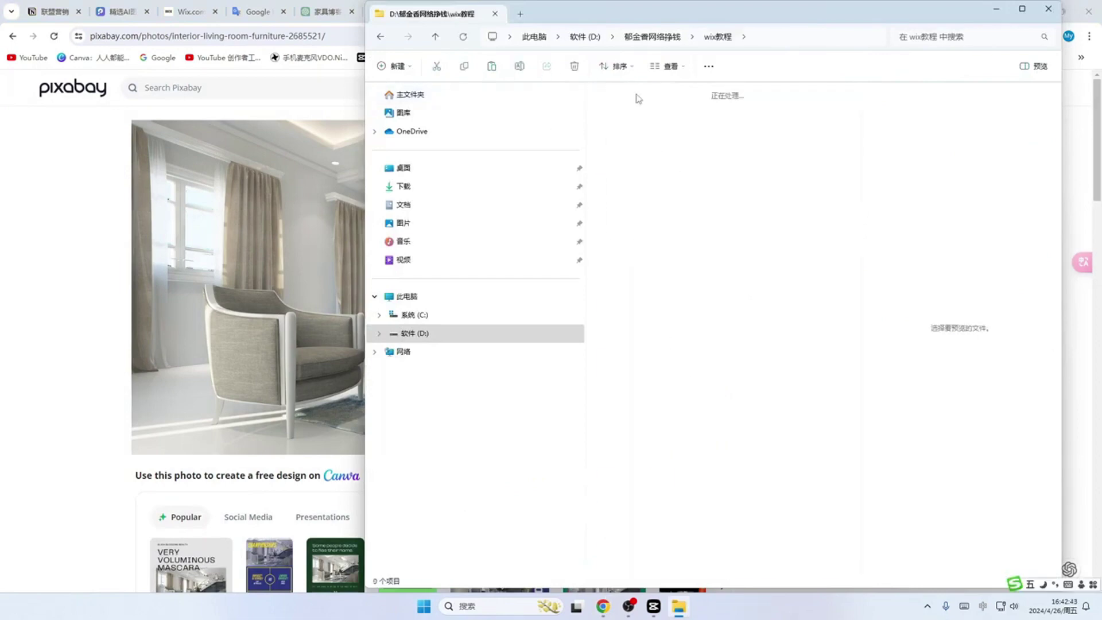
{"action": "key", "text": "ctrl+v"}
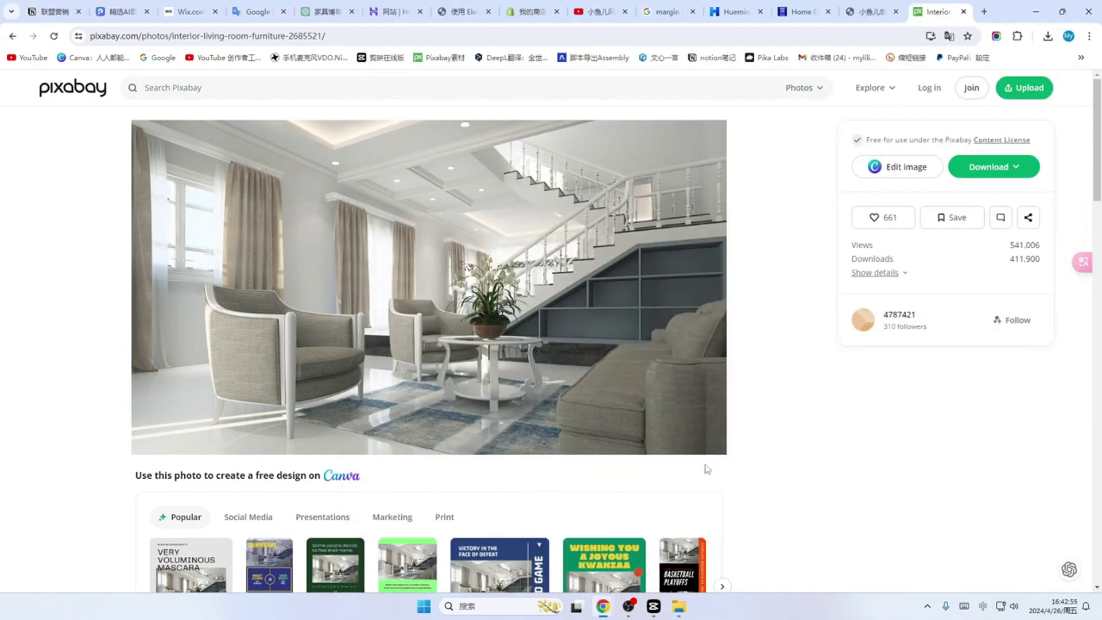
Step: Replace the hero image with the uploaded pink-sofa photo interior-2685521_1920.jpg
{"action": "left_click", "coordinate": [327, 11]}
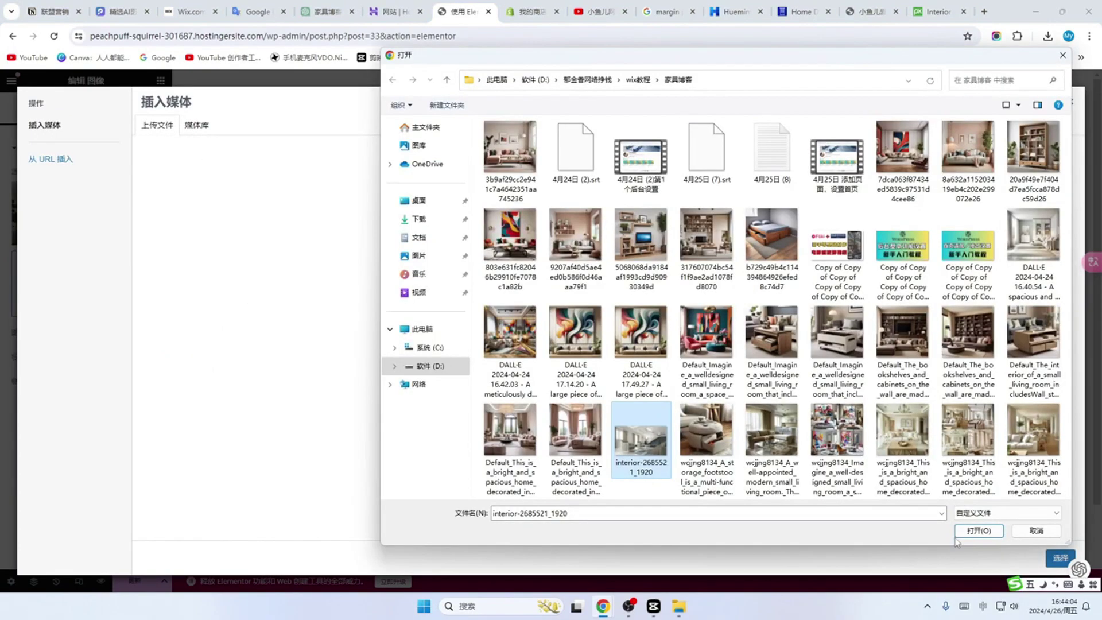
{"action": "left_click", "coordinate": [979, 526]}
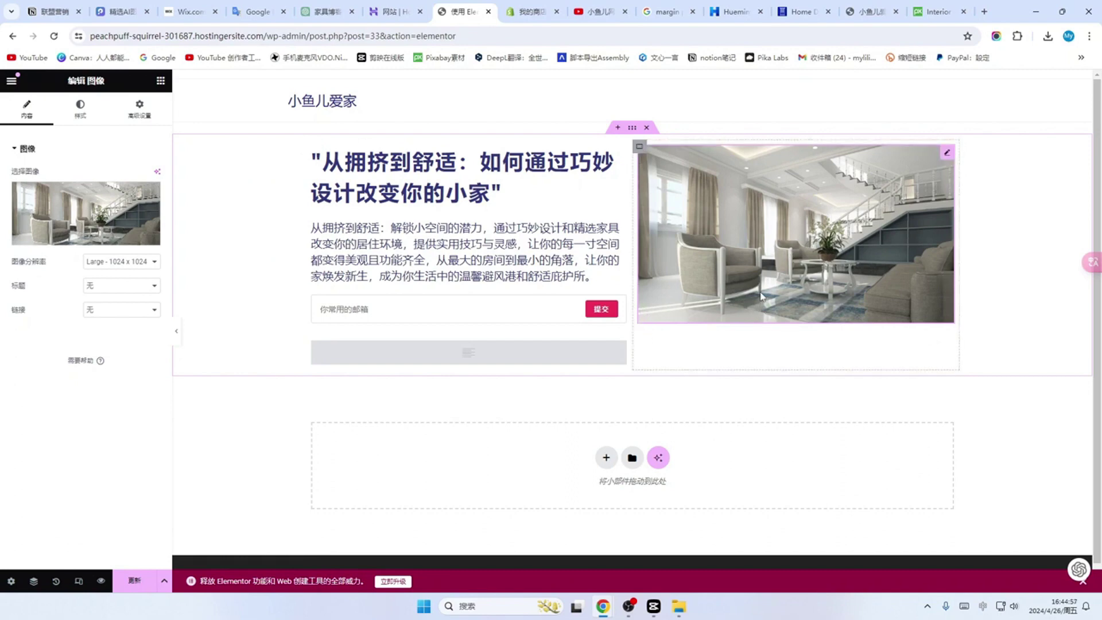
{"action": "left_click", "coordinate": [78, 241]}
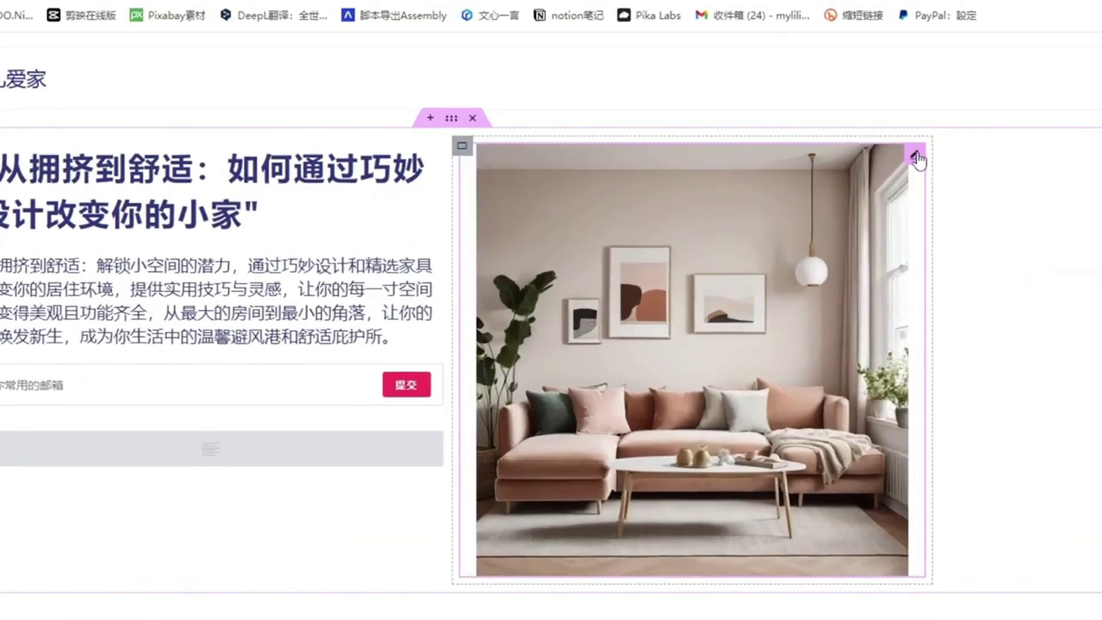
{"action": "left_click", "coordinate": [916, 157]}
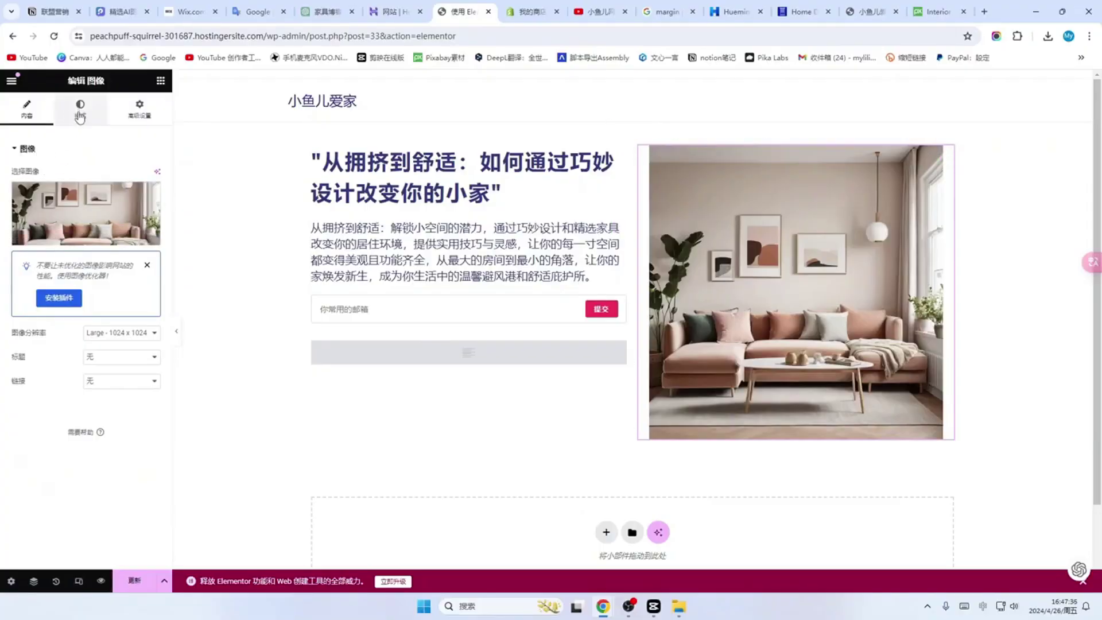
{"action": "left_click", "coordinate": [80, 113]}
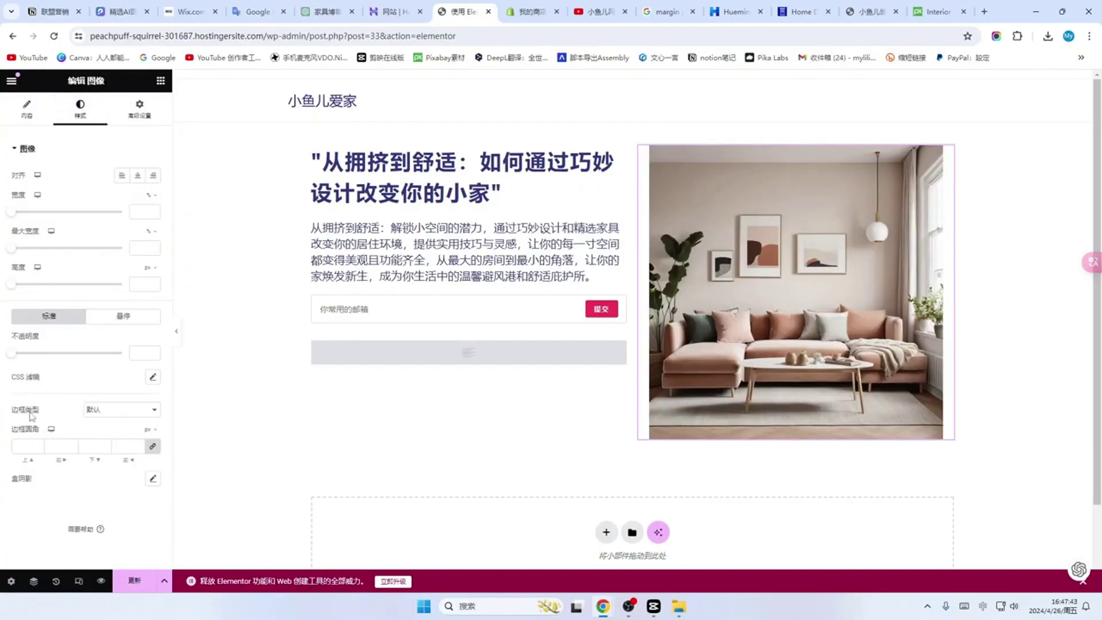
Step: Keep the default border type and try separate corner radii of 50, 30 and 20
{"action": "left_click", "coordinate": [153, 411]}
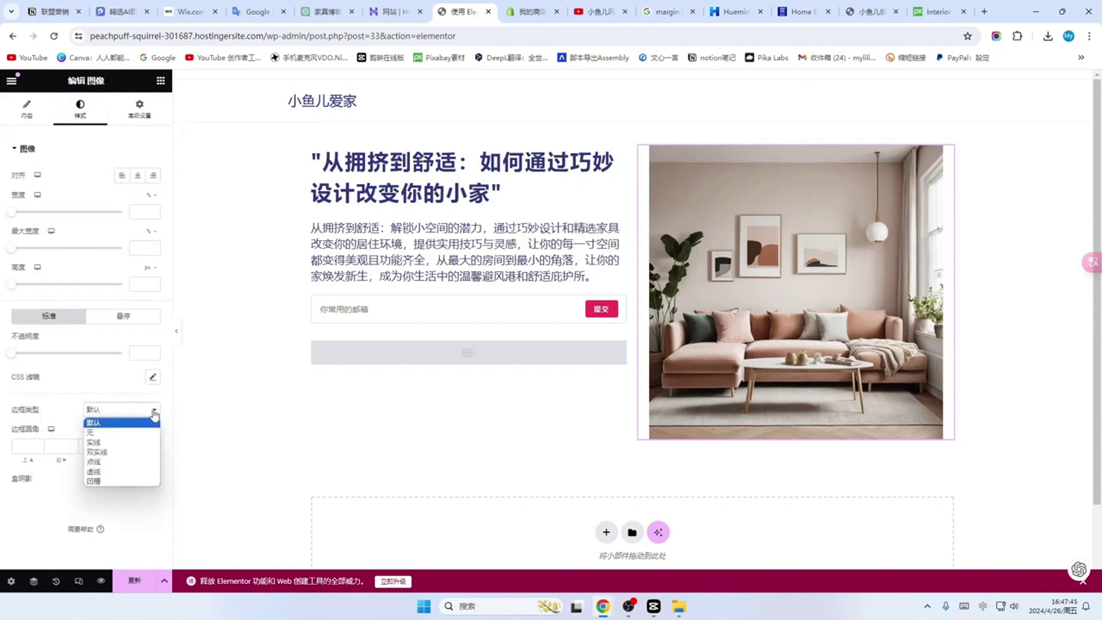
{"action": "left_click", "coordinate": [150, 412]}
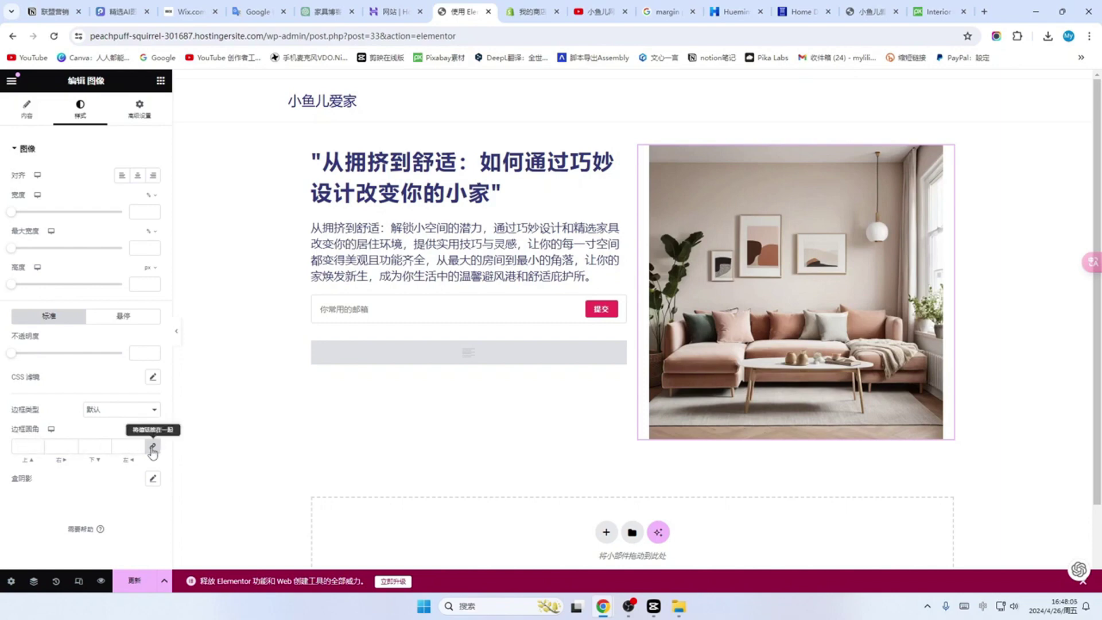
{"action": "left_click", "coordinate": [153, 448]}
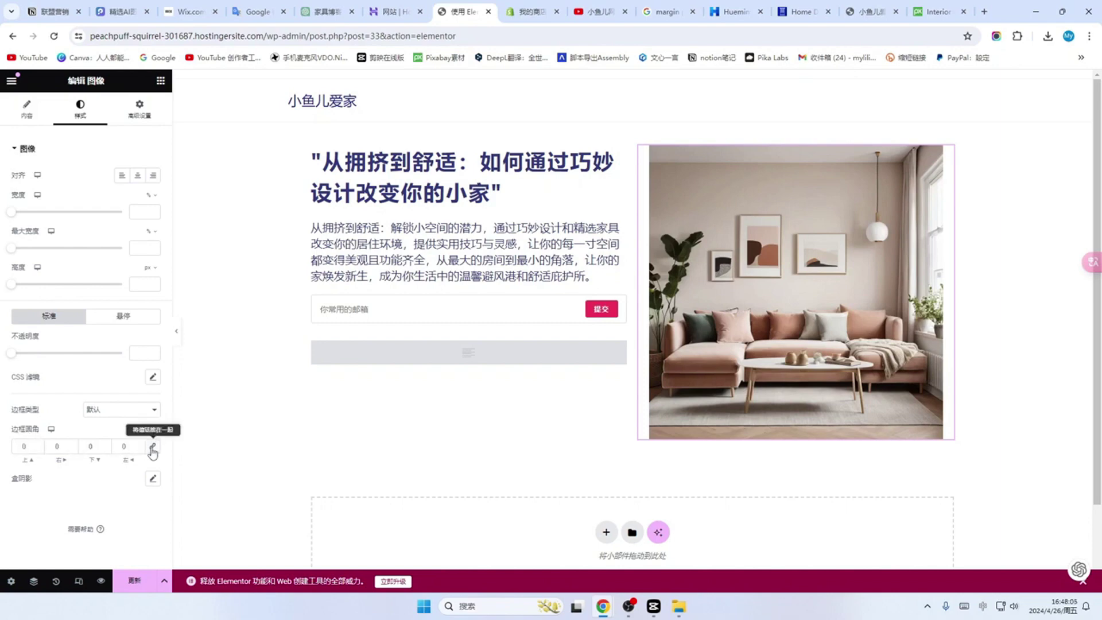
{"action": "left_click", "coordinate": [38, 448]}
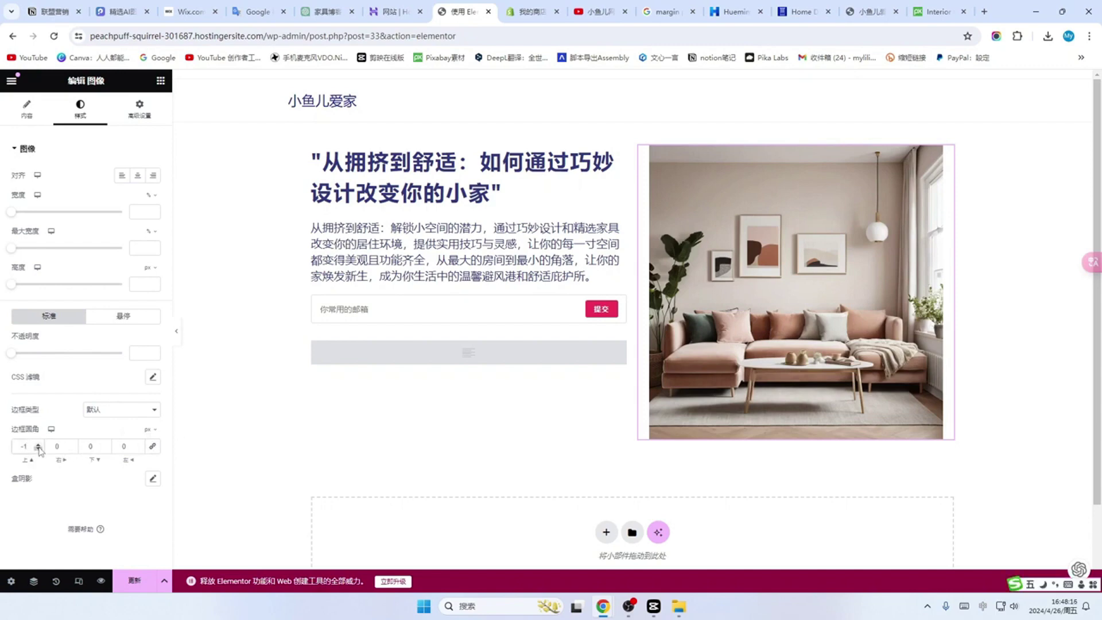
{"action": "left_click", "coordinate": [38, 446]}
{"action": "left_click_drag", "start_coordinate": [28, 446], "coordinate": [19, 446]}
{"action": "type", "text": "50"}
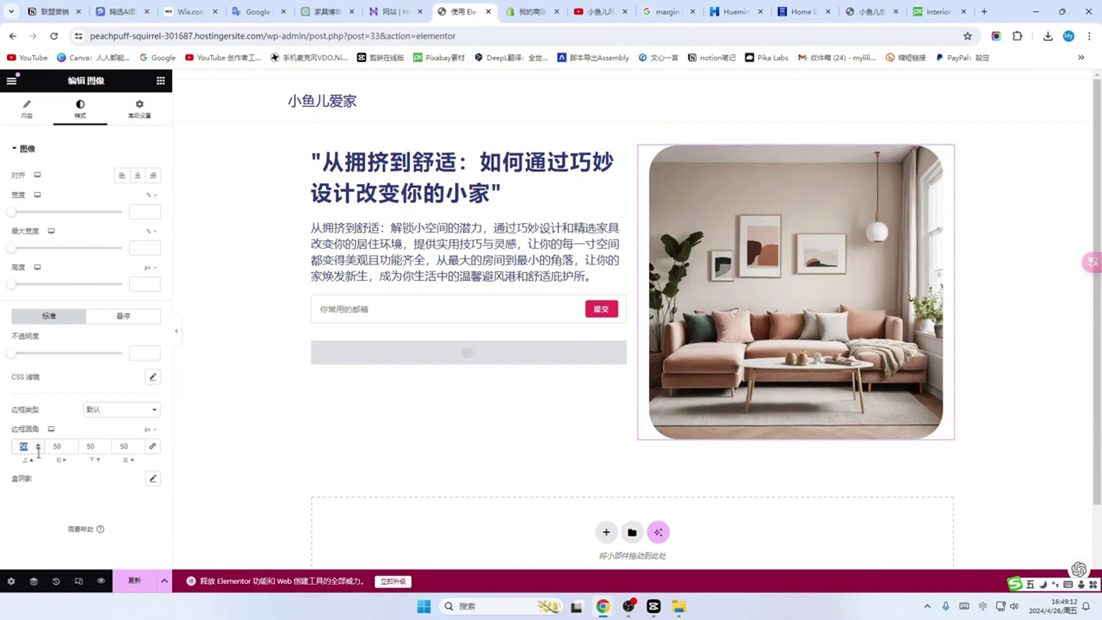
{"action": "type", "text": "50"}
{"action": "key", "text": "Tab"}
{"action": "type", "text": "30"}
{"action": "key", "text": "Tab"}
{"action": "type", "text": "30"}
{"action": "key", "text": "Tab"}
{"action": "type", "text": "30"}
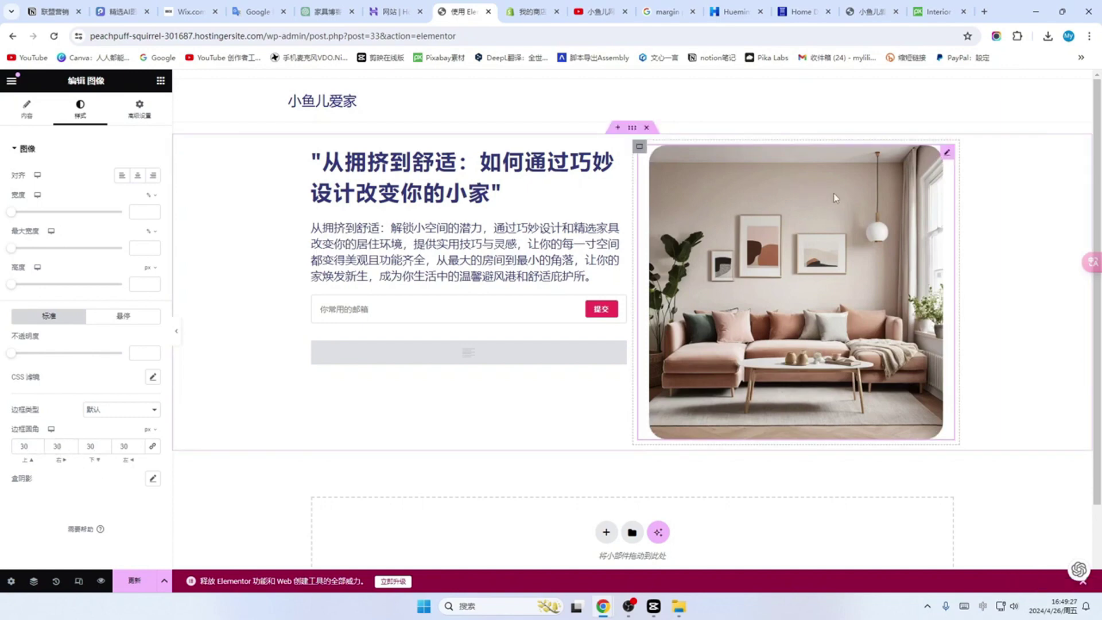
{"action": "left_click", "coordinate": [19, 446]}
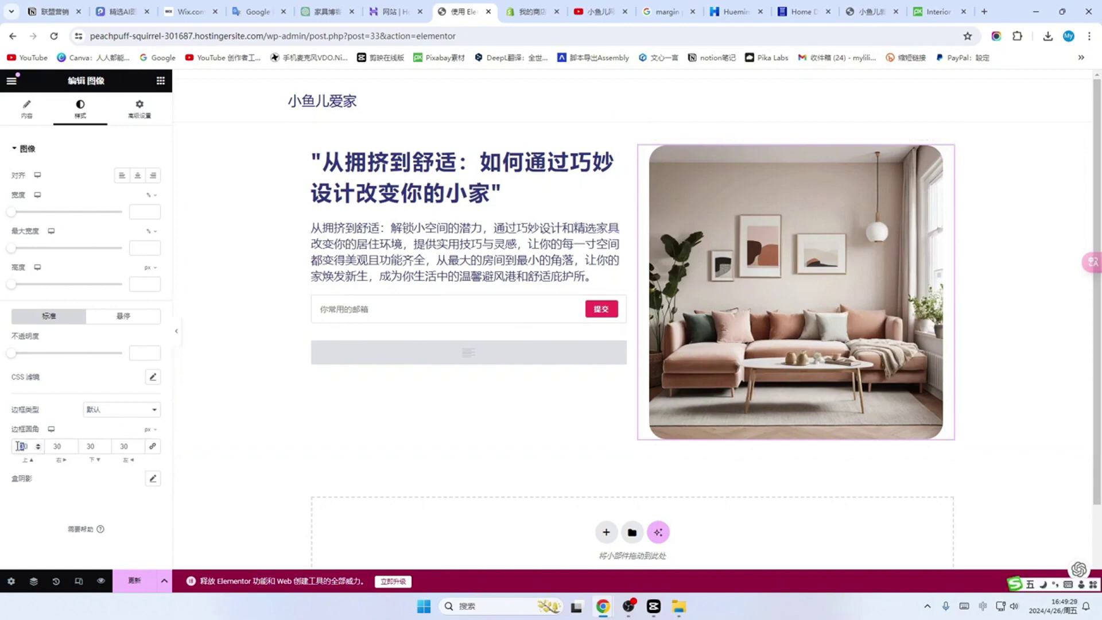
{"action": "type", "text": "20"}
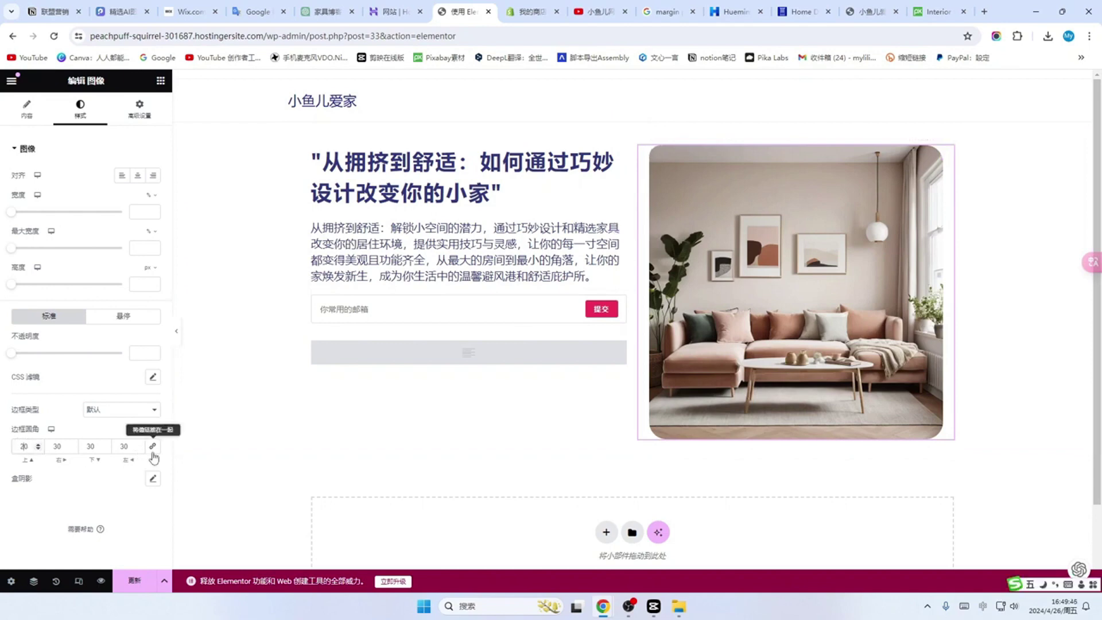
Step: Link all four corners and settle on a uniform 40 px radius
{"action": "left_click", "coordinate": [153, 446]}
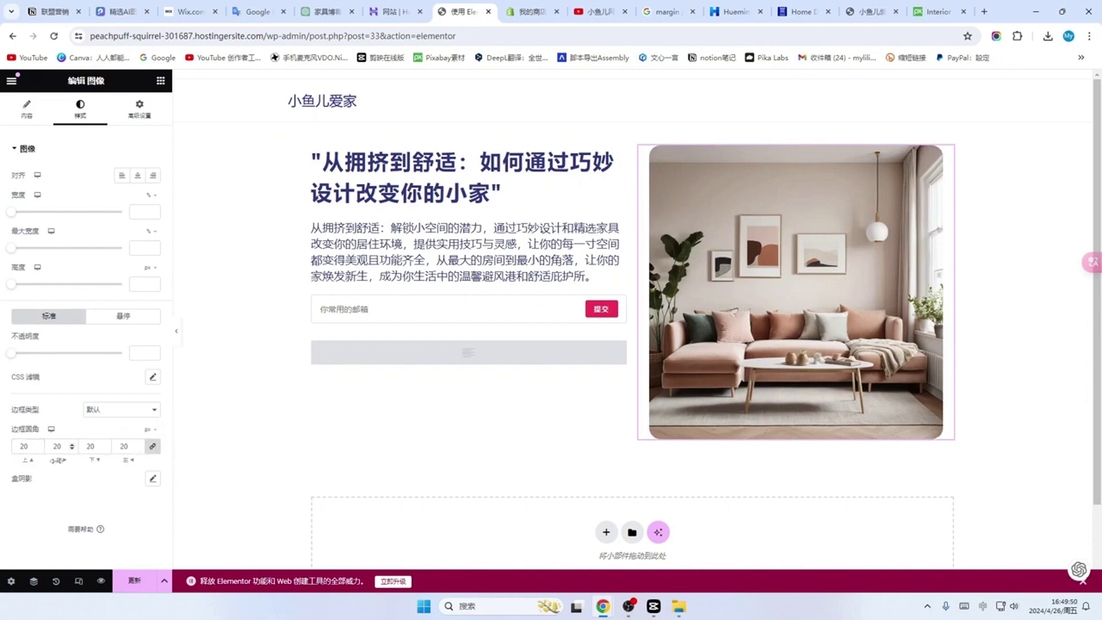
{"action": "left_click", "coordinate": [21, 447]}
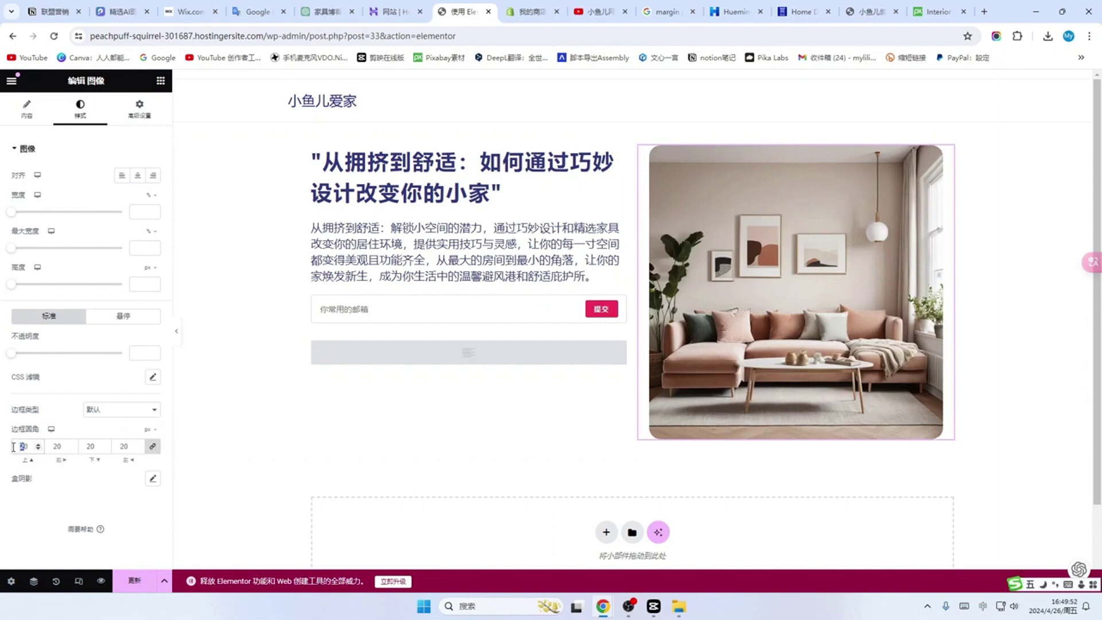
{"action": "type", "text": "100"}
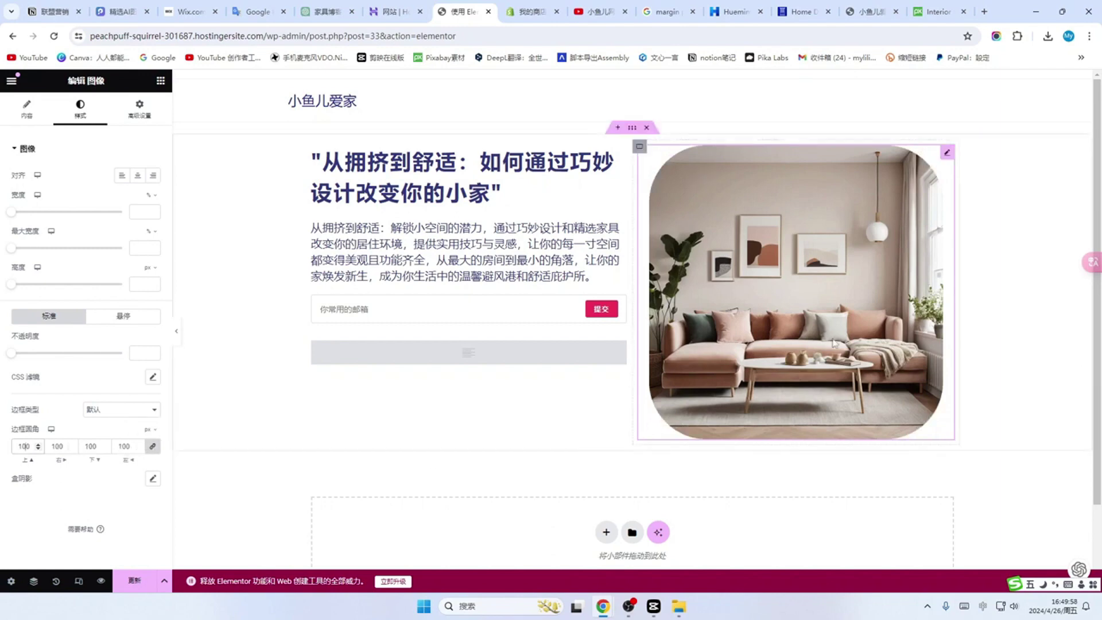
{"action": "left_click", "coordinate": [151, 447]}
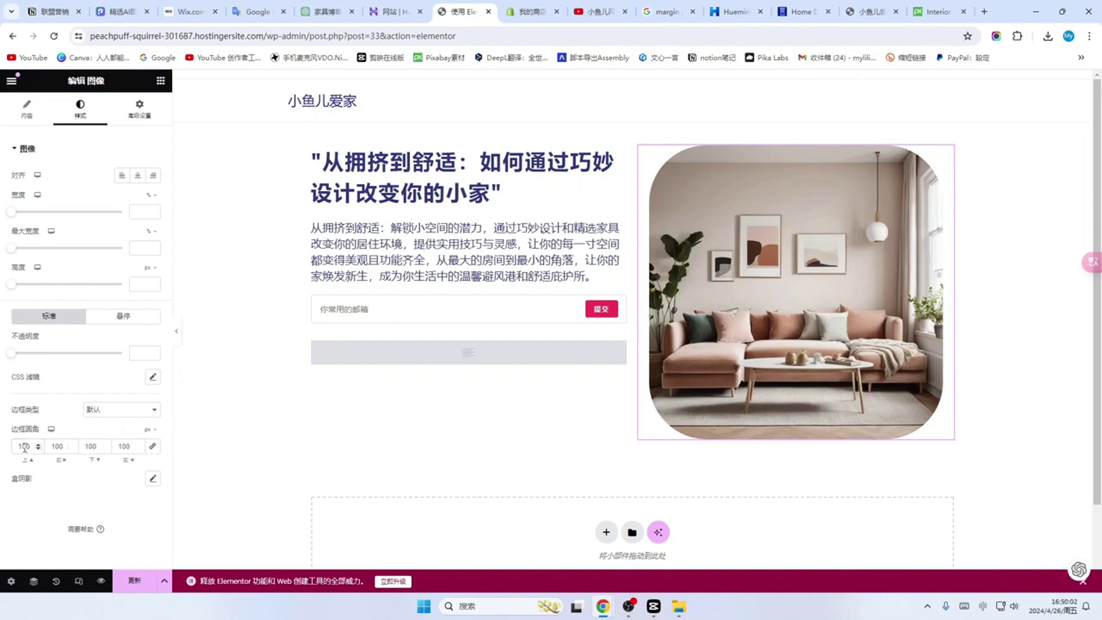
{"action": "left_click", "coordinate": [153, 446]}
{"action": "left_click_drag", "start_coordinate": [31, 446], "coordinate": [13, 446]}
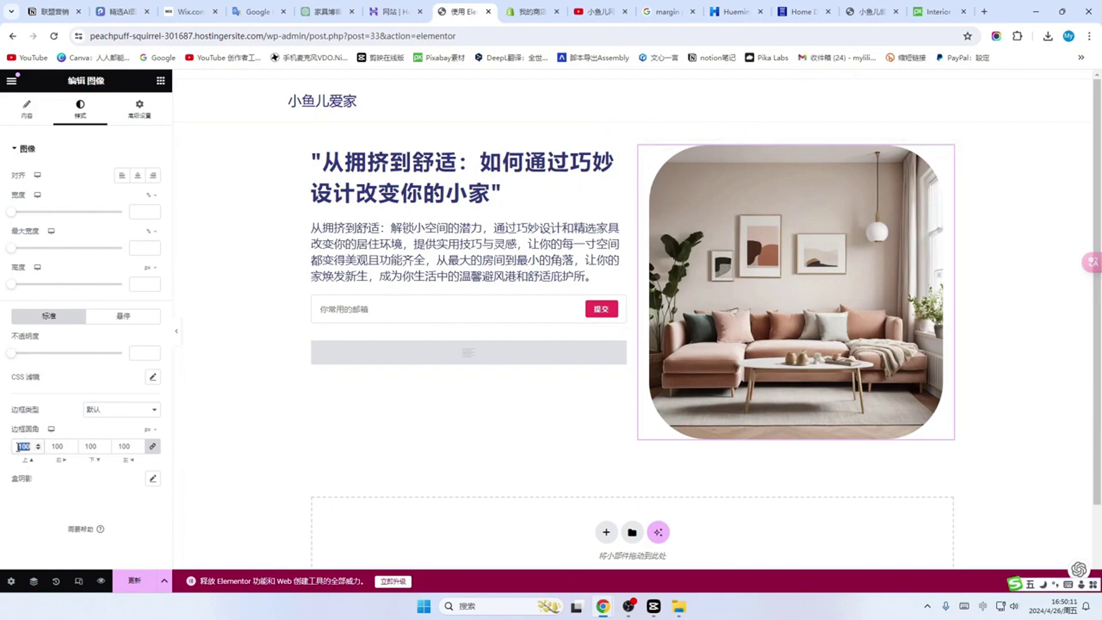
{"action": "type", "text": "30"}
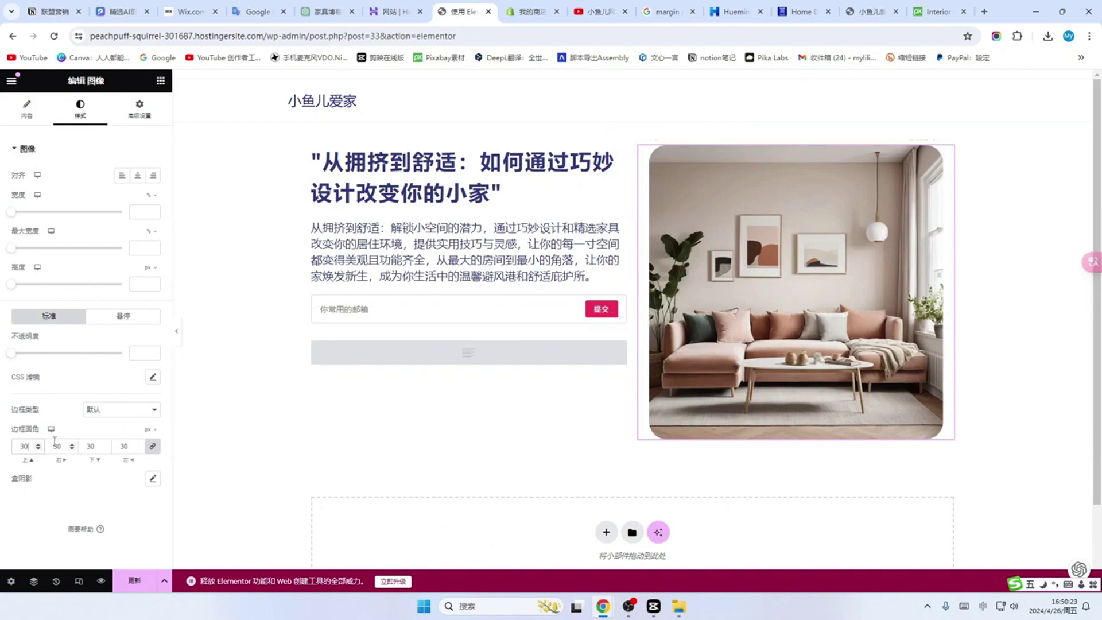
{"action": "key", "text": "BackSpace"}
{"action": "key", "text": "BackSpace"}
{"action": "type", "text": "40"}
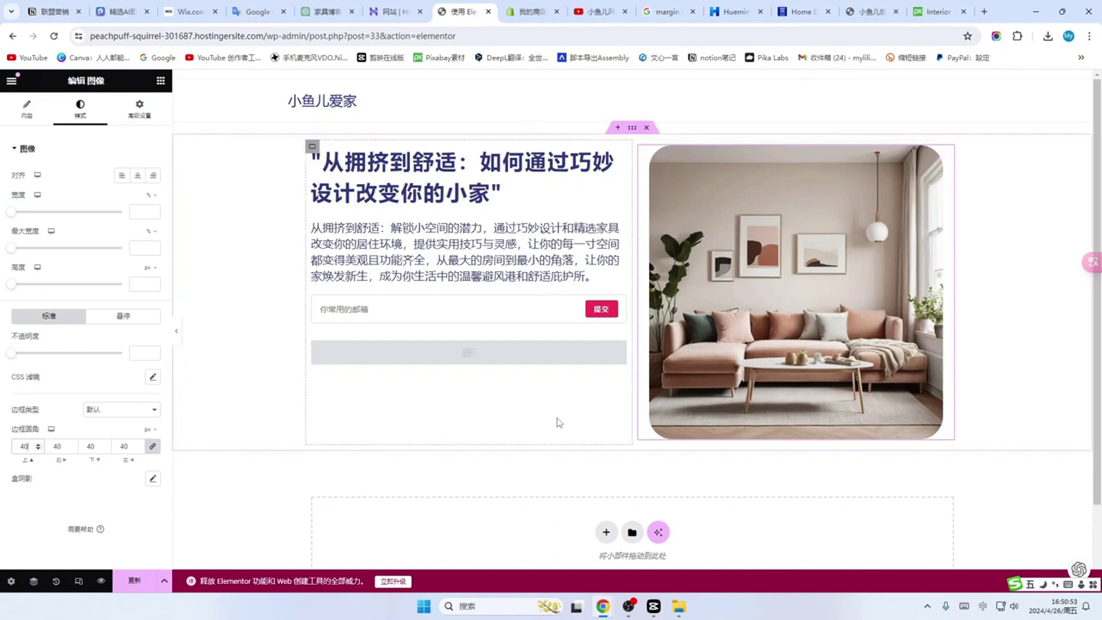
{"action": "left_click", "coordinate": [633, 129]}
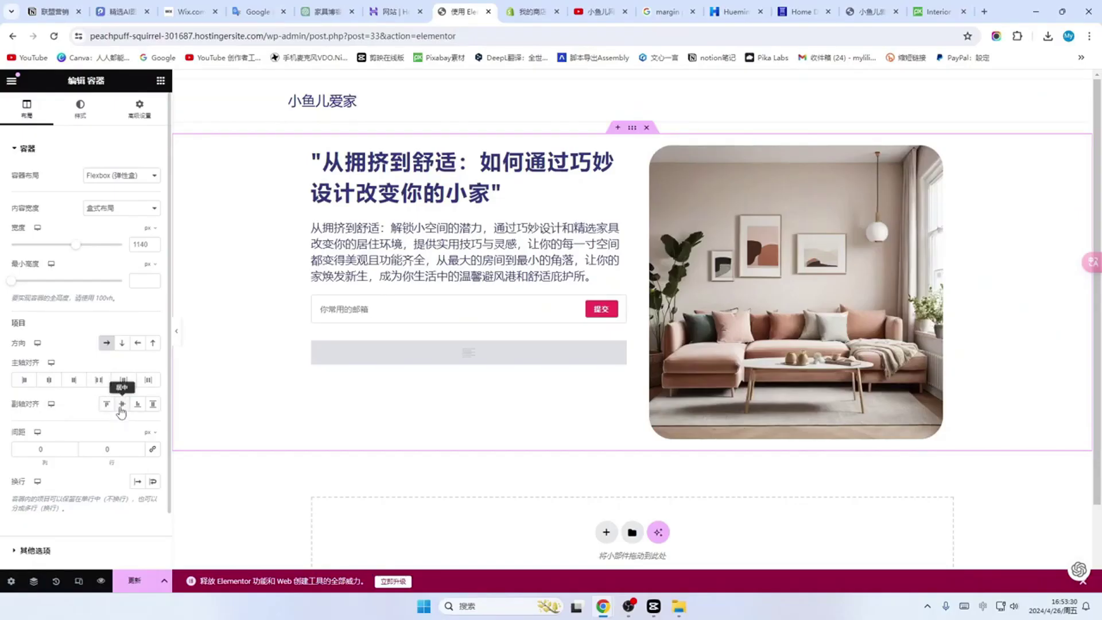
Step: Vertically centre the hero text beside the image and show the container's style settings
{"action": "left_click", "coordinate": [122, 404]}
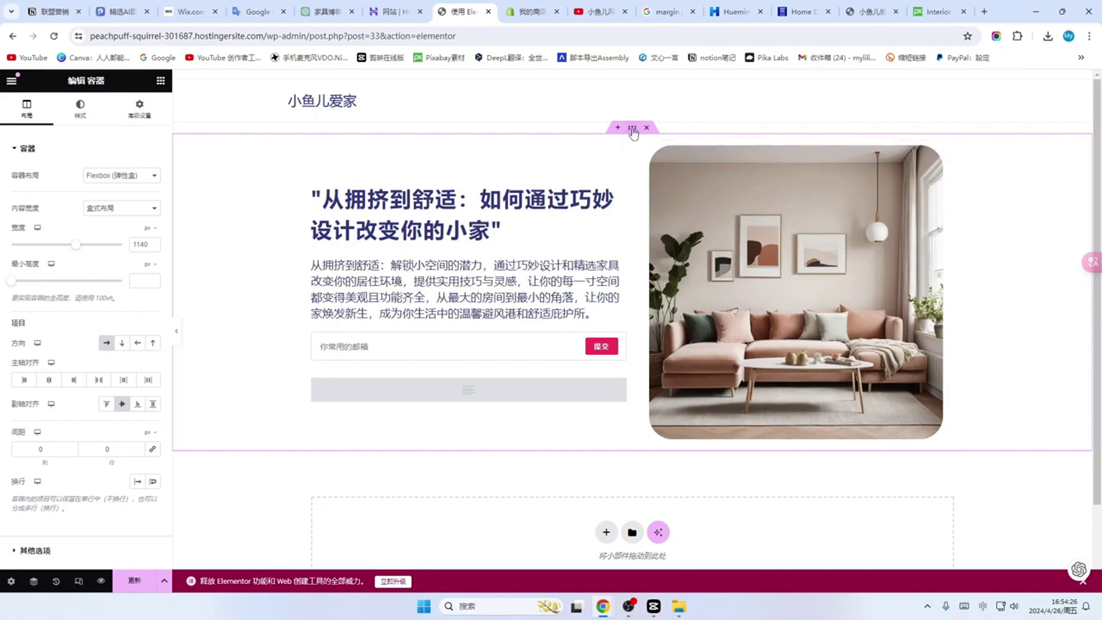
{"action": "left_click", "coordinate": [80, 109]}
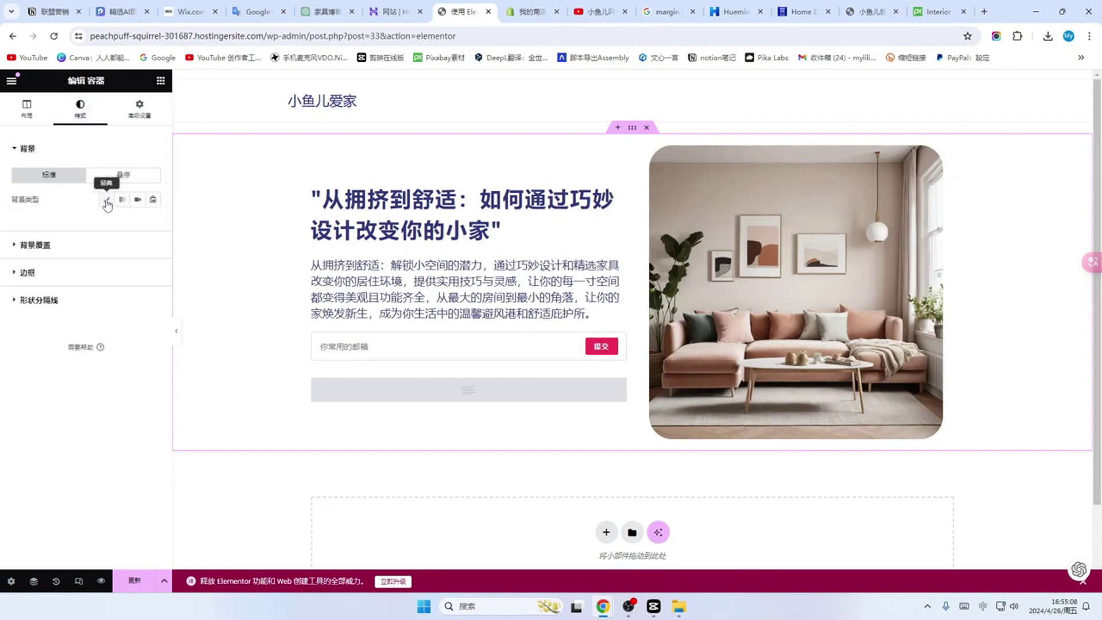
Step: Give the container a Classic background, try several red shades, then clear the colour
{"action": "left_click", "coordinate": [107, 201]}
{"action": "left_click", "coordinate": [152, 223]}
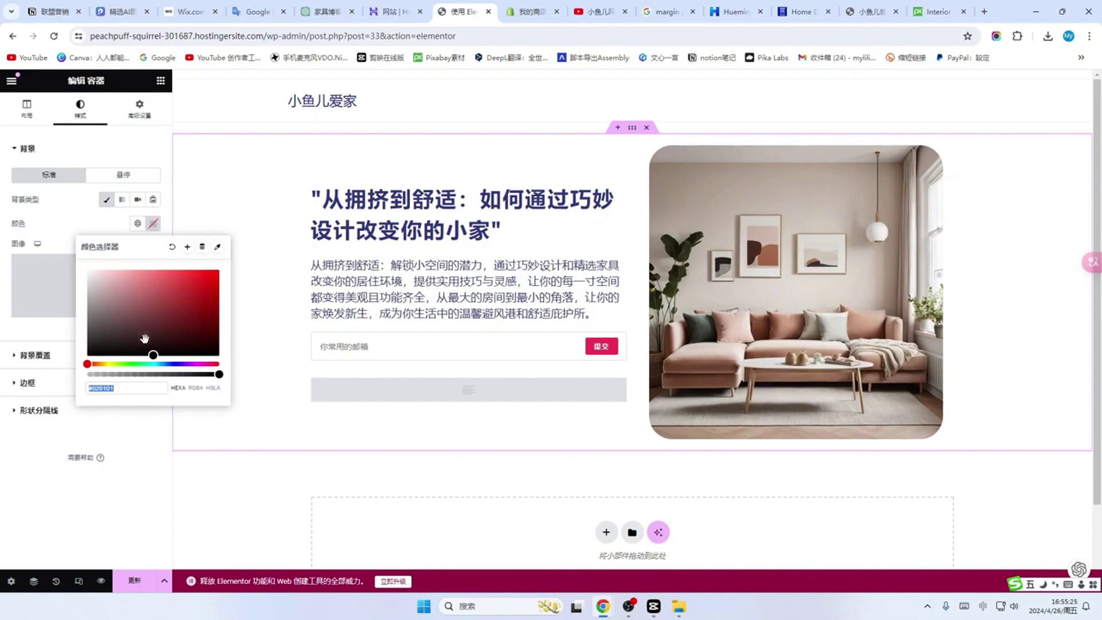
{"action": "left_click", "coordinate": [185, 291]}
{"action": "mouse_move", "coordinate": [209, 288]}
{"action": "left_mouse_down"}
{"action": "mouse_move", "coordinate": [152, 286]}
{"action": "mouse_move", "coordinate": [209, 290]}
{"action": "mouse_move", "coordinate": [178, 301]}
{"action": "mouse_move", "coordinate": [177, 291]}
{"action": "mouse_move", "coordinate": [198, 289]}
{"action": "mouse_move", "coordinate": [176, 292]}
{"action": "mouse_move", "coordinate": [188, 291]}
{"action": "left_mouse_up"}
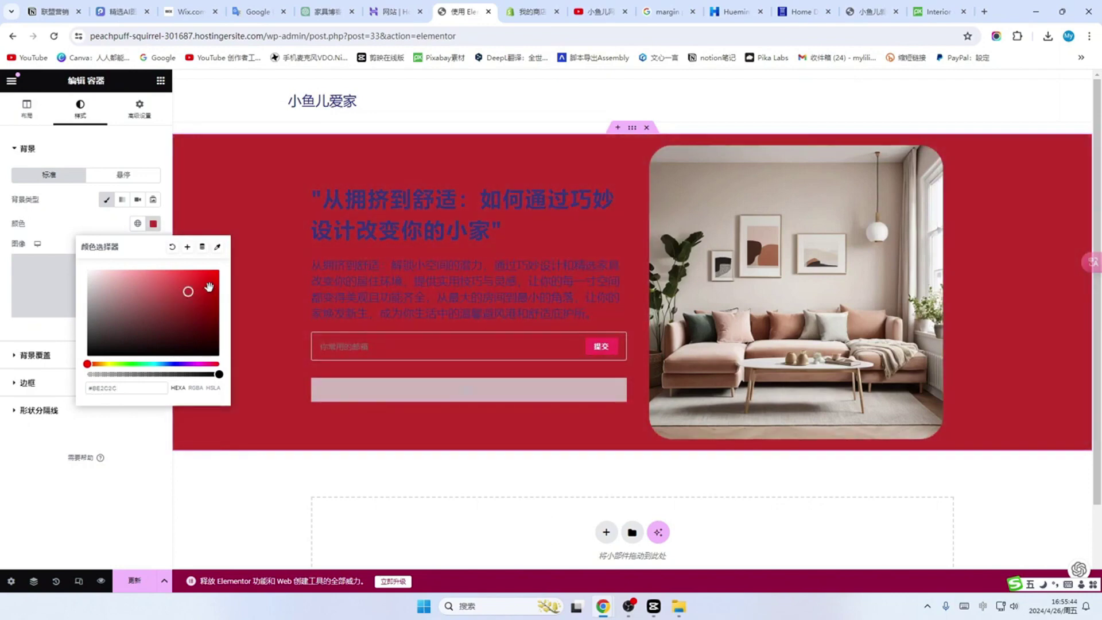
{"action": "left_click", "coordinate": [209, 284]}
{"action": "left_click", "coordinate": [187, 283]}
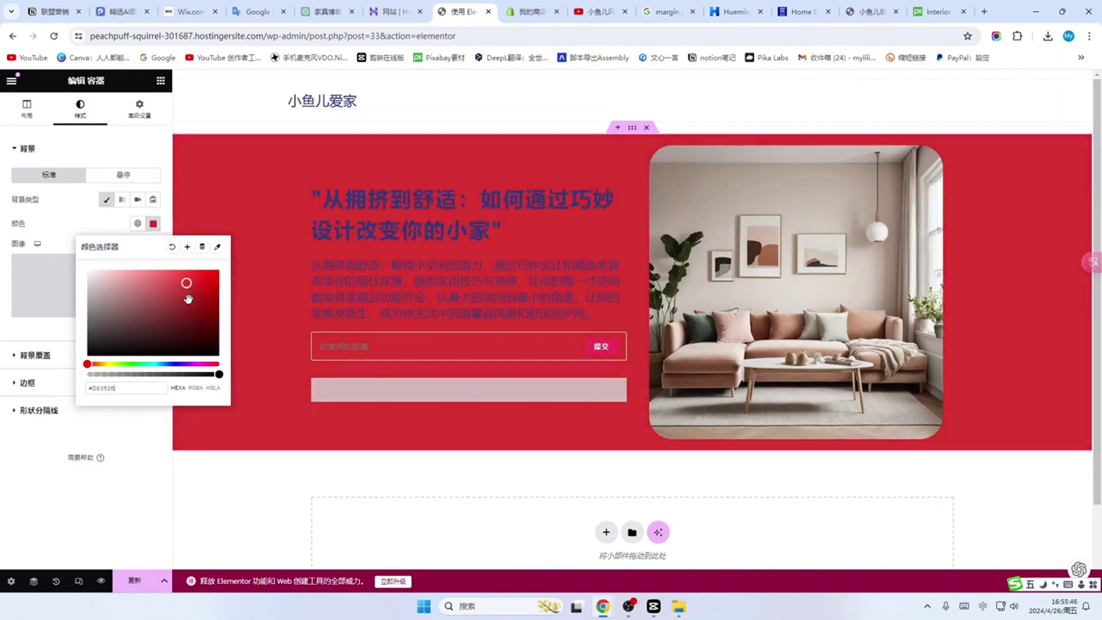
{"action": "left_click", "coordinate": [199, 306]}
{"action": "left_click", "coordinate": [207, 283]}
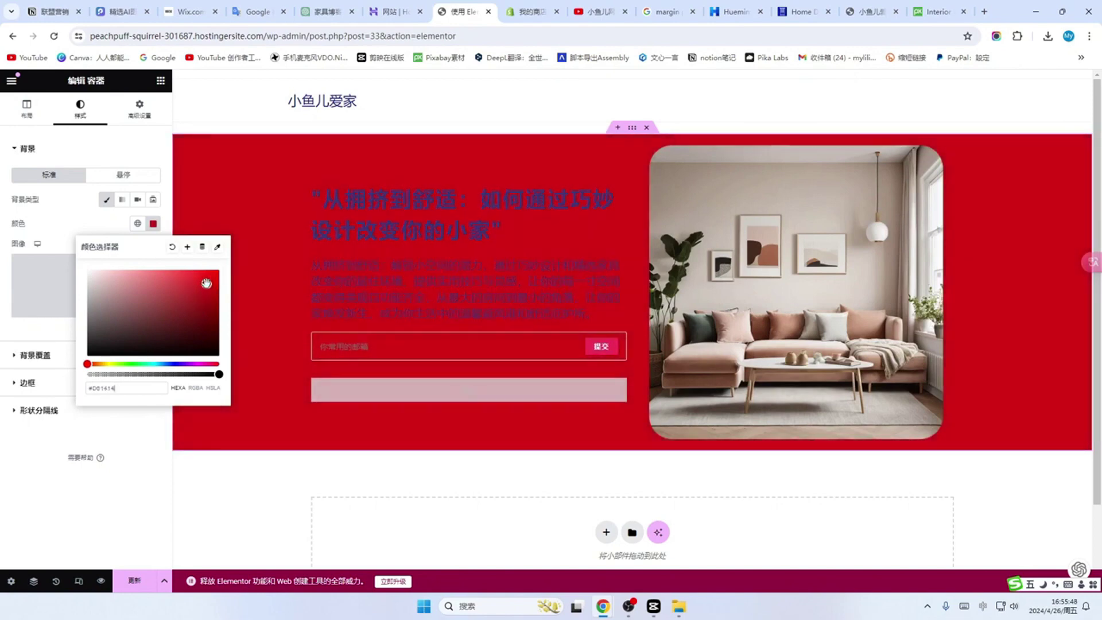
{"action": "left_click", "coordinate": [186, 282]}
{"action": "left_click", "coordinate": [208, 300]}
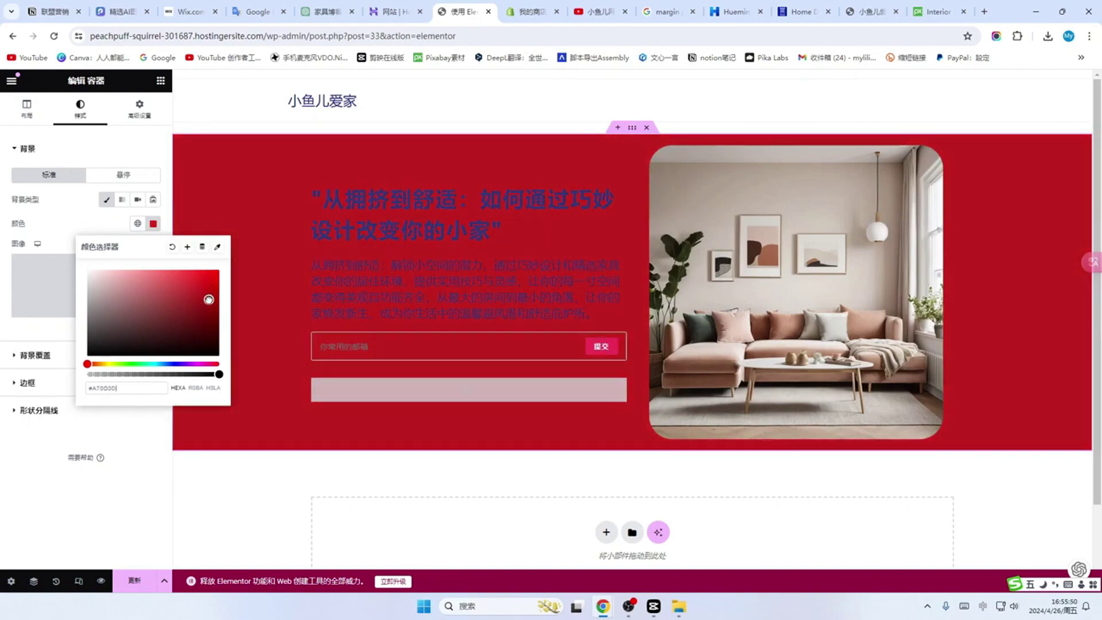
{"action": "left_click", "coordinate": [185, 316]}
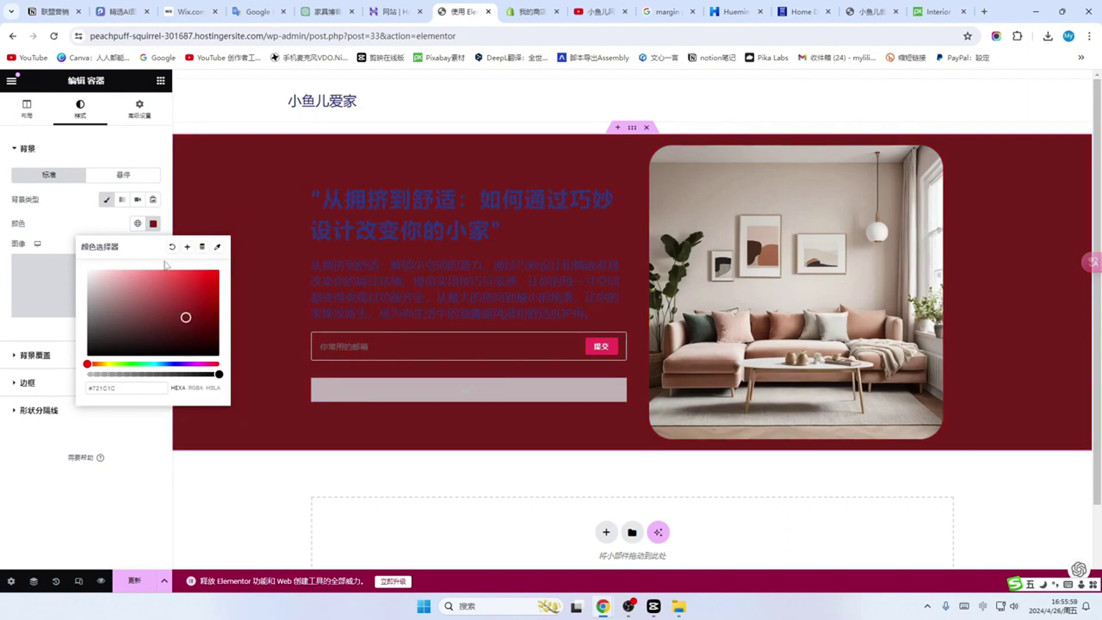
{"action": "left_click", "coordinate": [166, 297]}
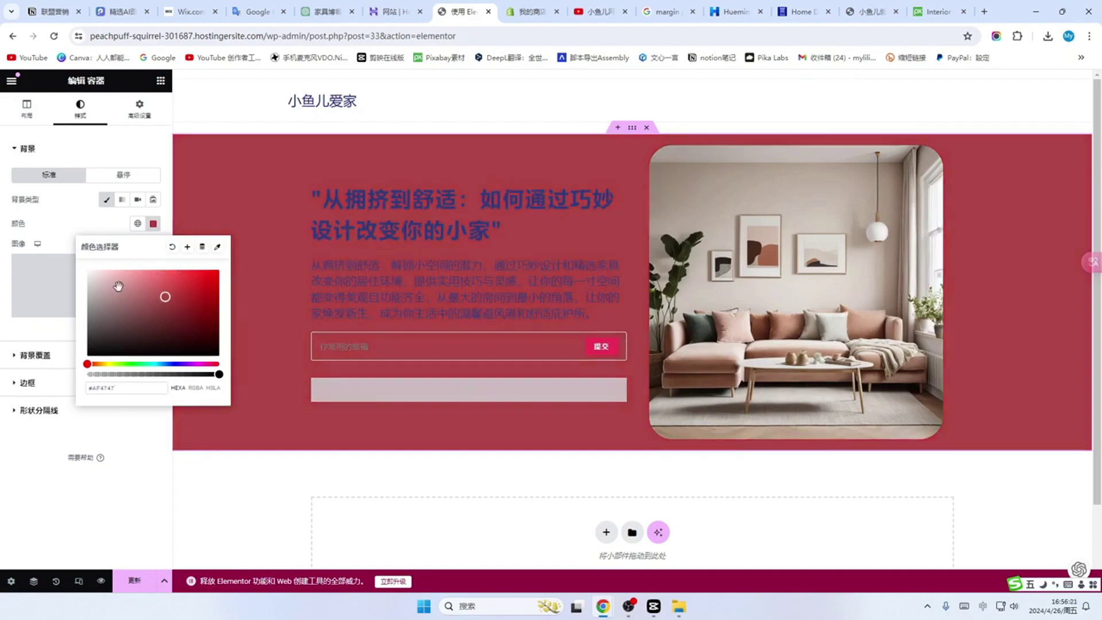
{"action": "left_click_drag", "start_coordinate": [117, 286], "coordinate": [206, 301]}
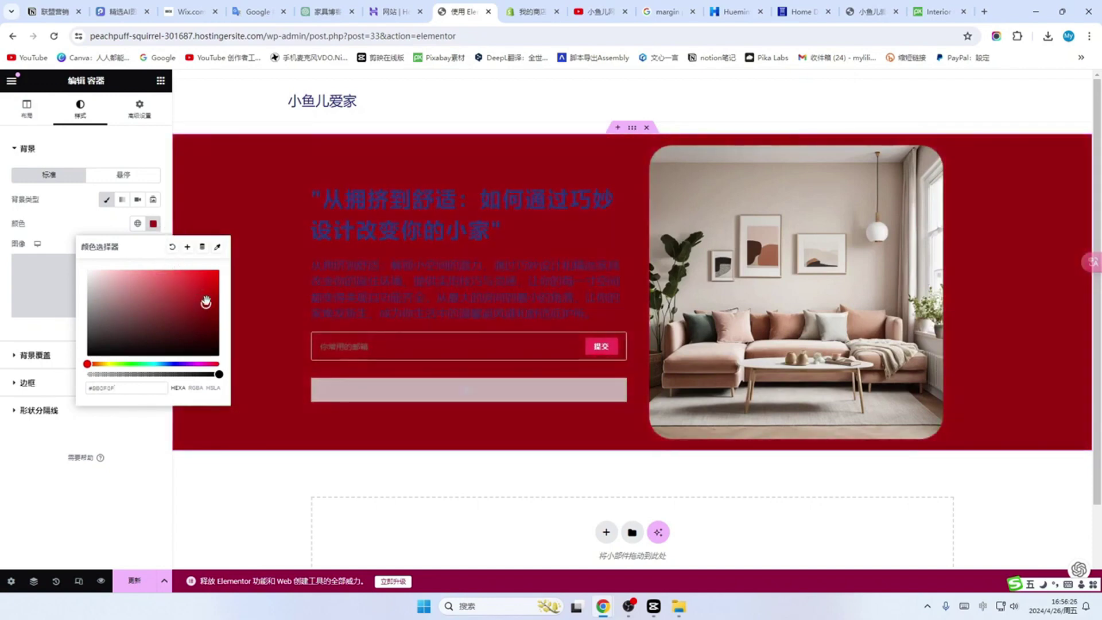
{"action": "left_click", "coordinate": [173, 250]}
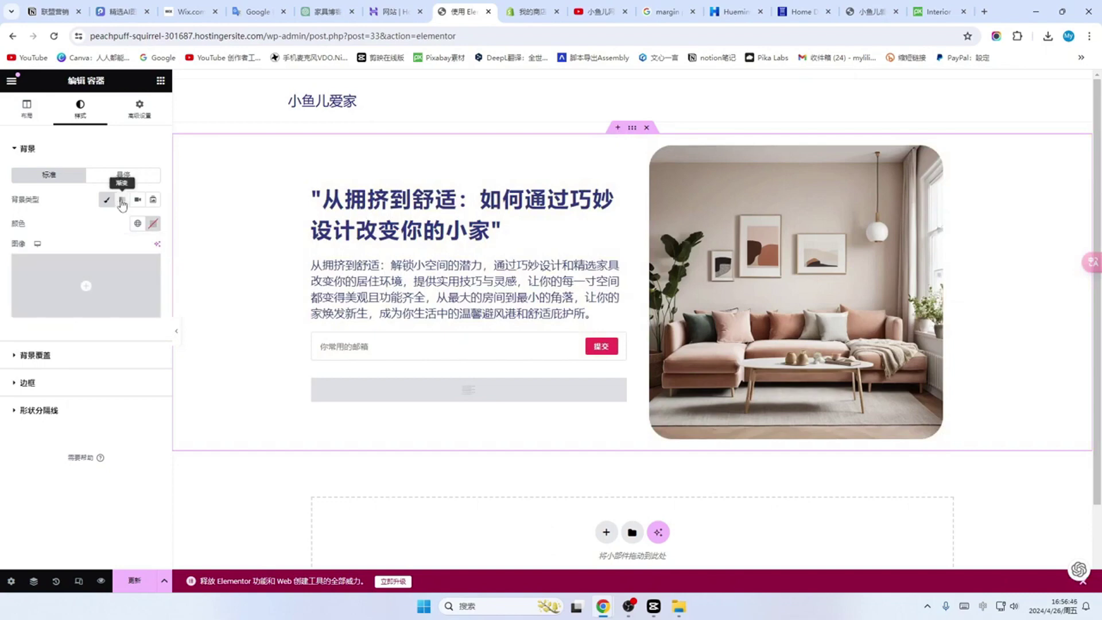
Step: Switch the hero background to a pink gradient with a pale grey-green top colour
{"action": "left_click", "coordinate": [121, 199]}
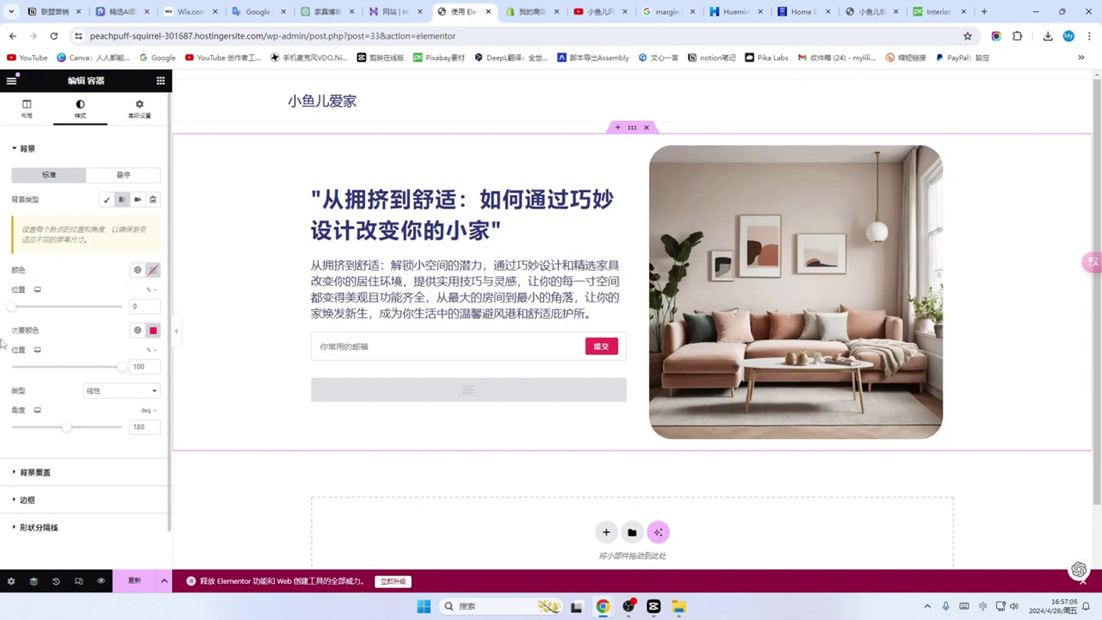
{"action": "left_click", "coordinate": [155, 270]}
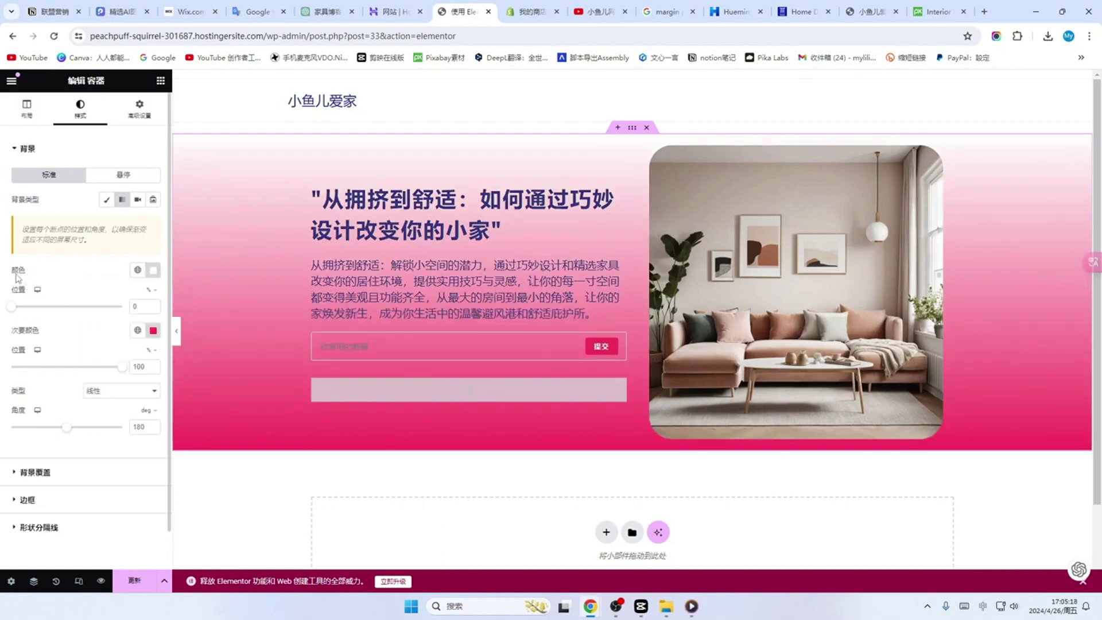
{"action": "left_click", "coordinate": [153, 271]}
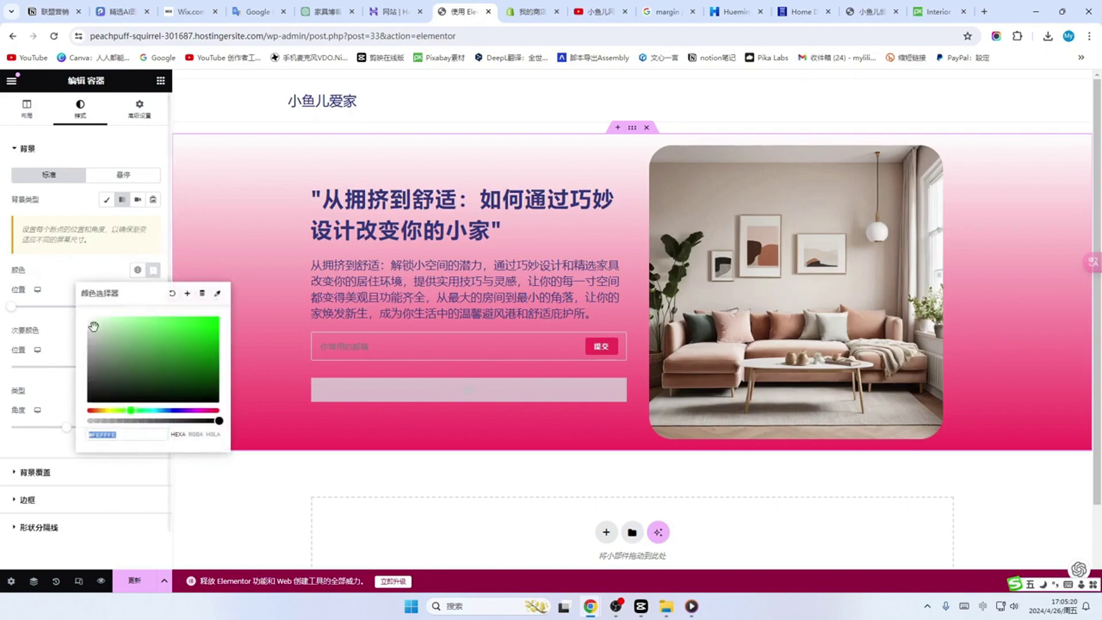
{"action": "left_click_drag", "start_coordinate": [92, 329], "coordinate": [95, 323]}
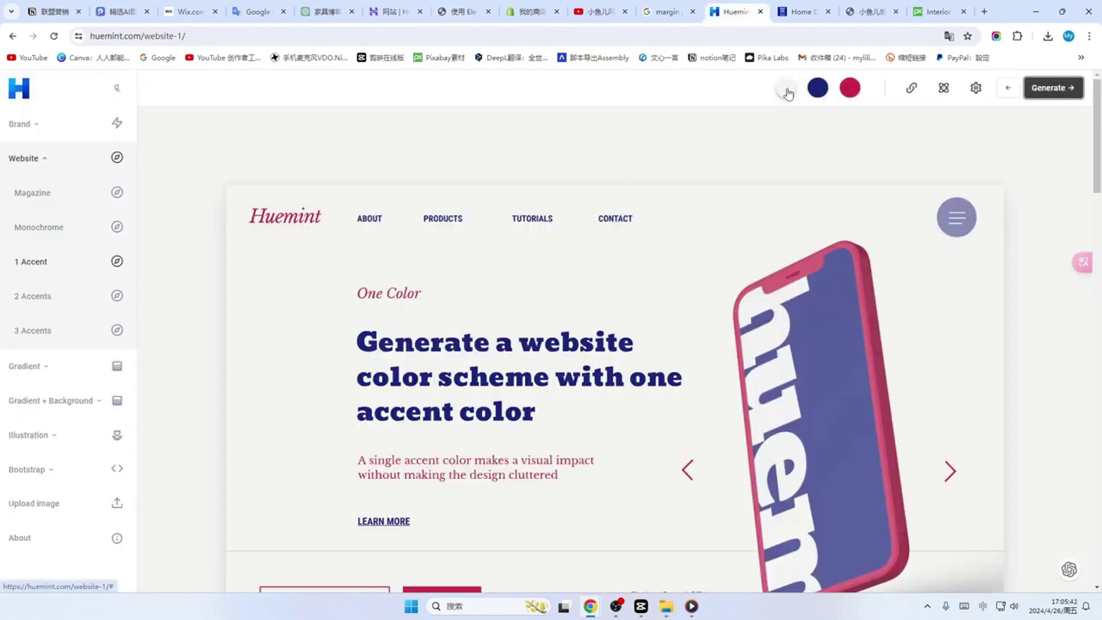
Step: Copy the hex code #f3f3f0 from Huemint's light first colour swatch
{"action": "left_click", "coordinate": [786, 88]}
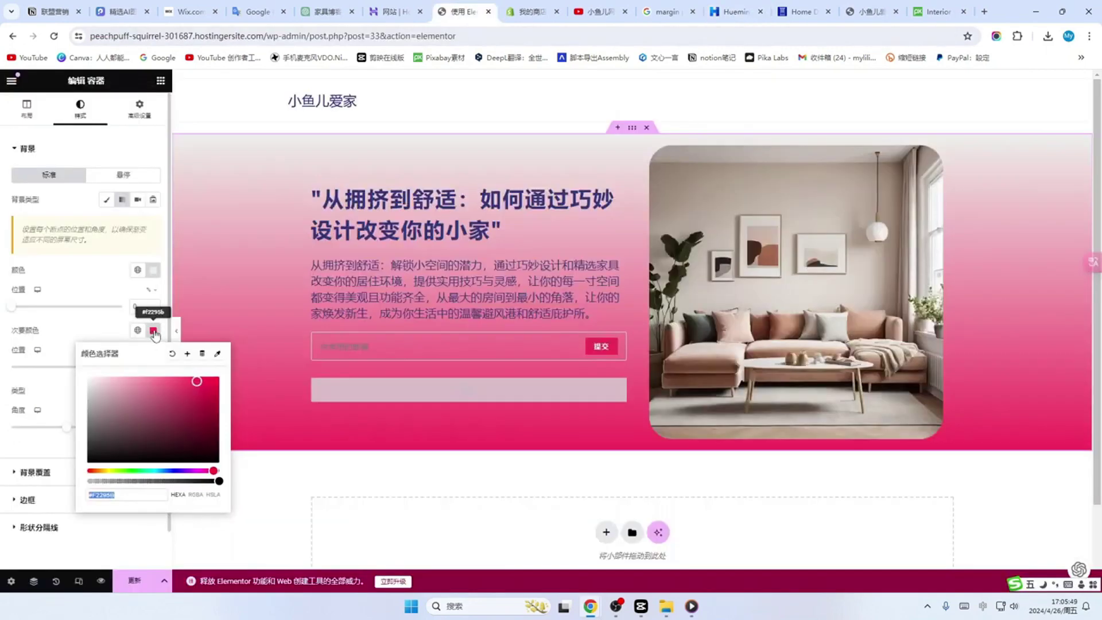
Step: Replace the pink second gradient colour's hex value with the pasted #f3f3f0
{"action": "left_click", "coordinate": [123, 494]}
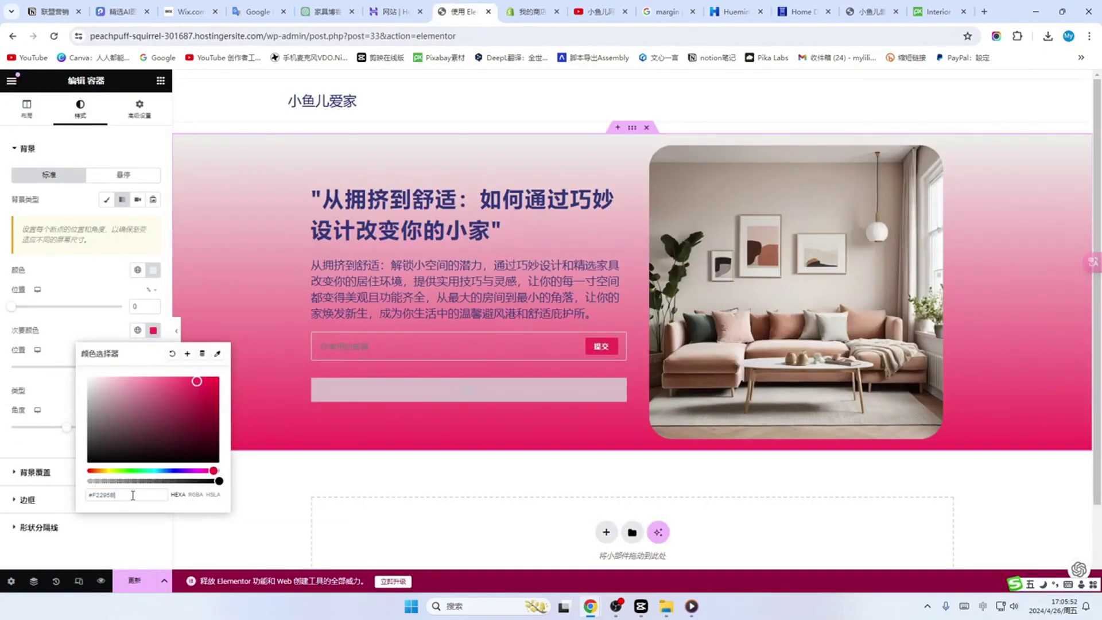
{"action": "key", "text": "ctrl+a"}
{"action": "type", "text": "#f3f3f0"}
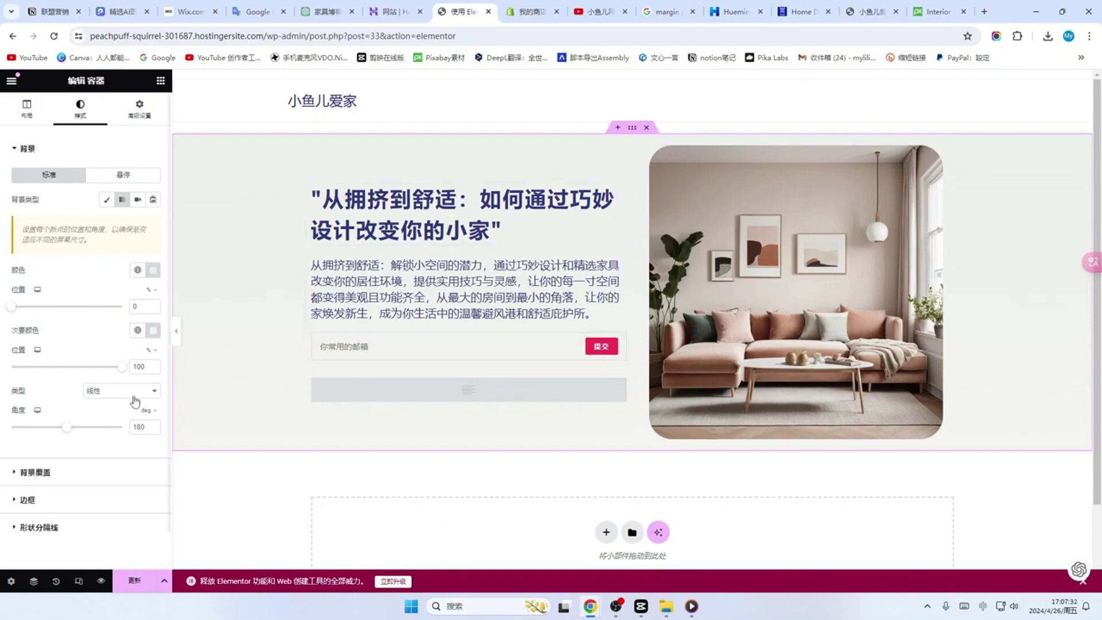
Step: Tune the second gradient colour to a pale yellow for the hero's bottom
{"action": "left_click", "coordinate": [153, 330]}
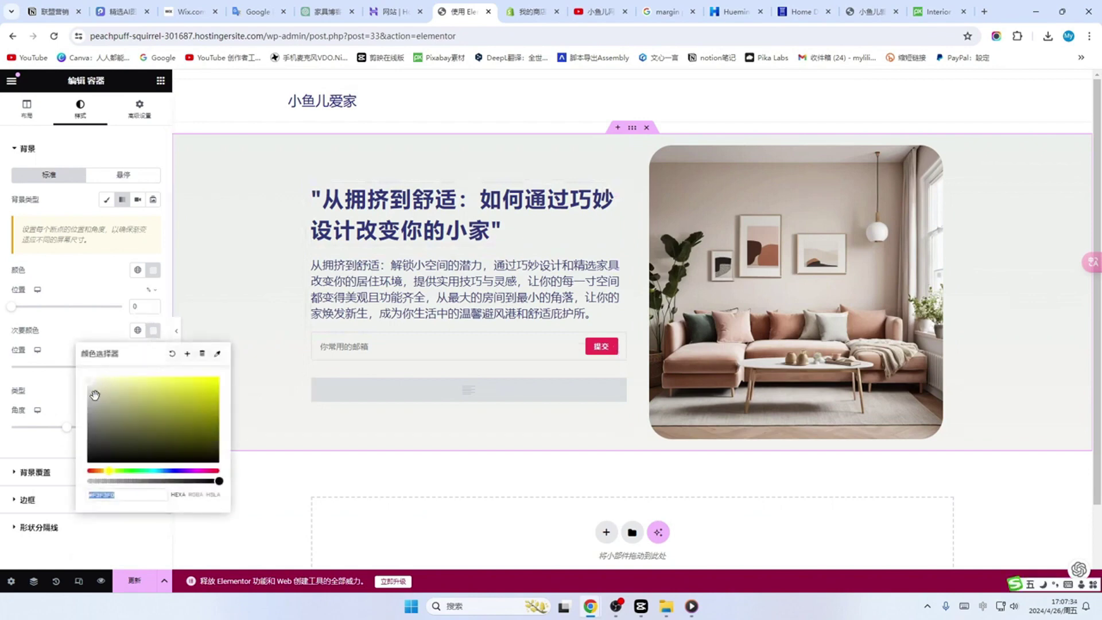
{"action": "left_click", "coordinate": [110, 387]}
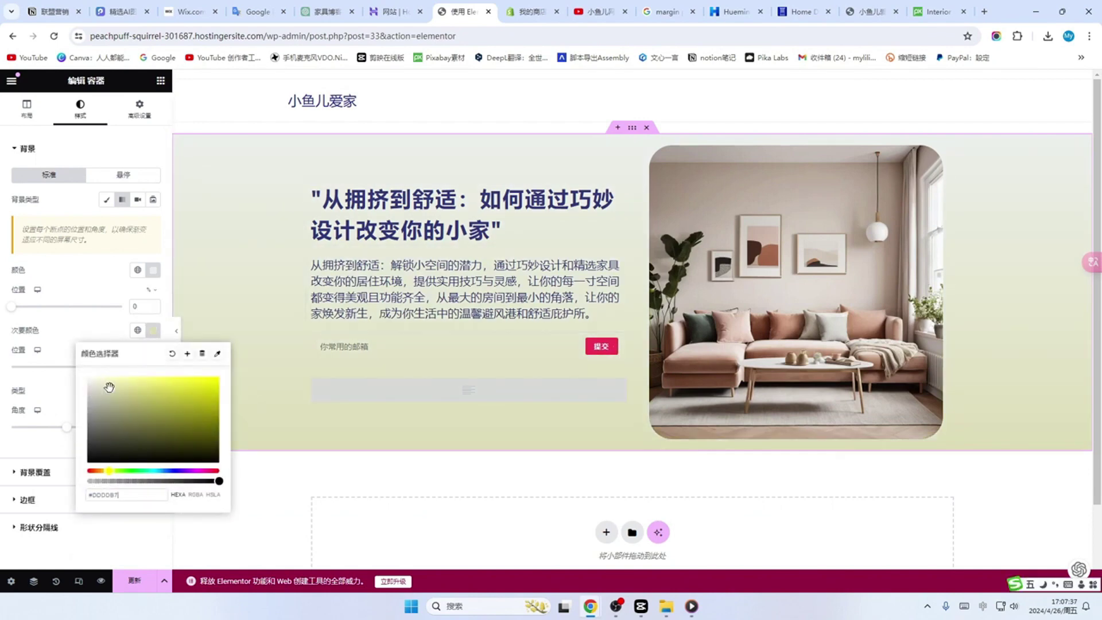
{"action": "left_click", "coordinate": [147, 389]}
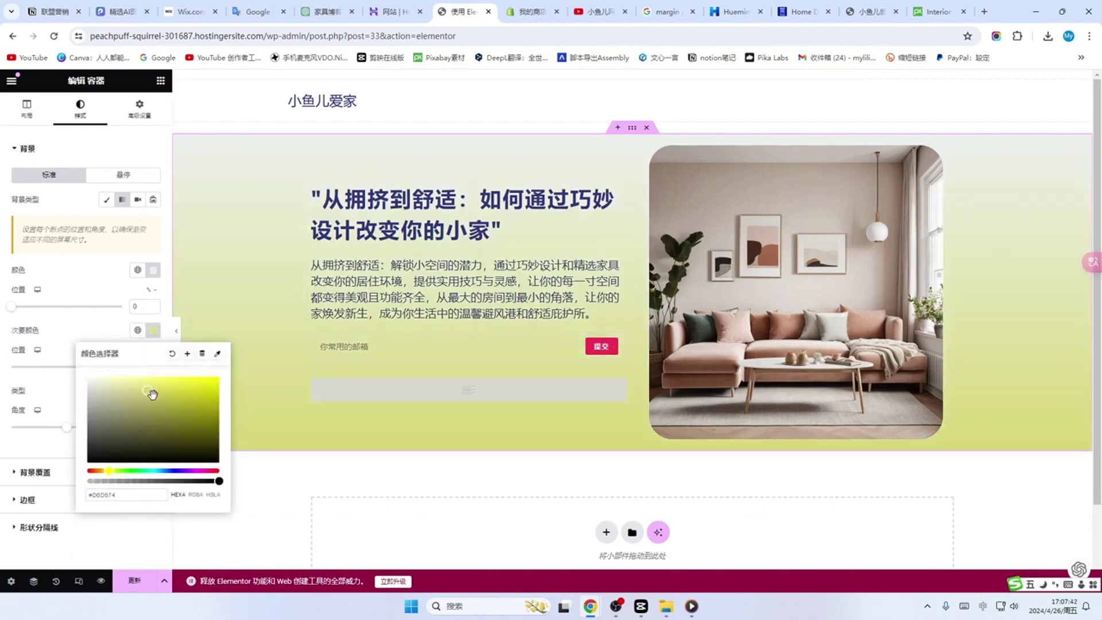
{"action": "left_click", "coordinate": [114, 388]}
{"action": "left_click", "coordinate": [131, 390]}
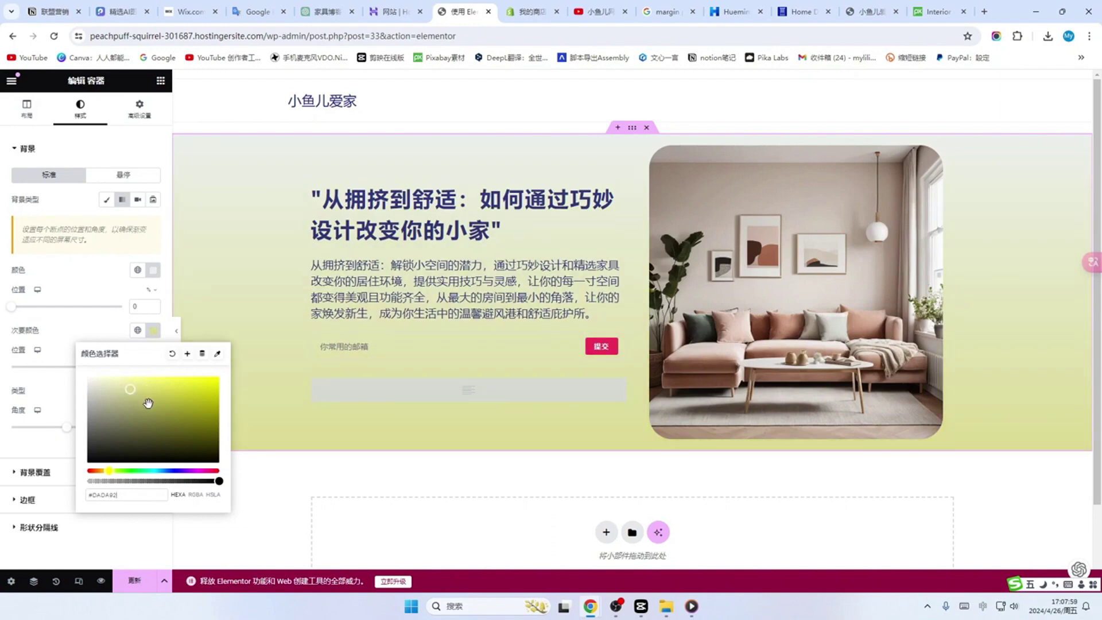
{"action": "left_click", "coordinate": [122, 386]}
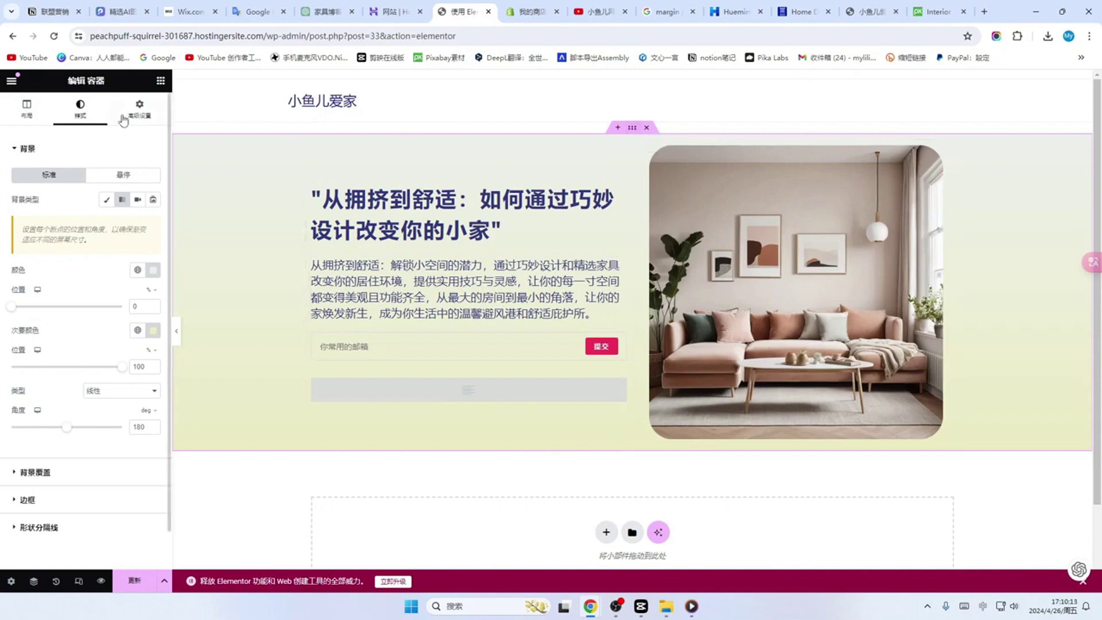
Step: Give the hero container a 35 px margin on all four sides, save, and select the site URL
{"action": "left_click", "coordinate": [139, 109]}
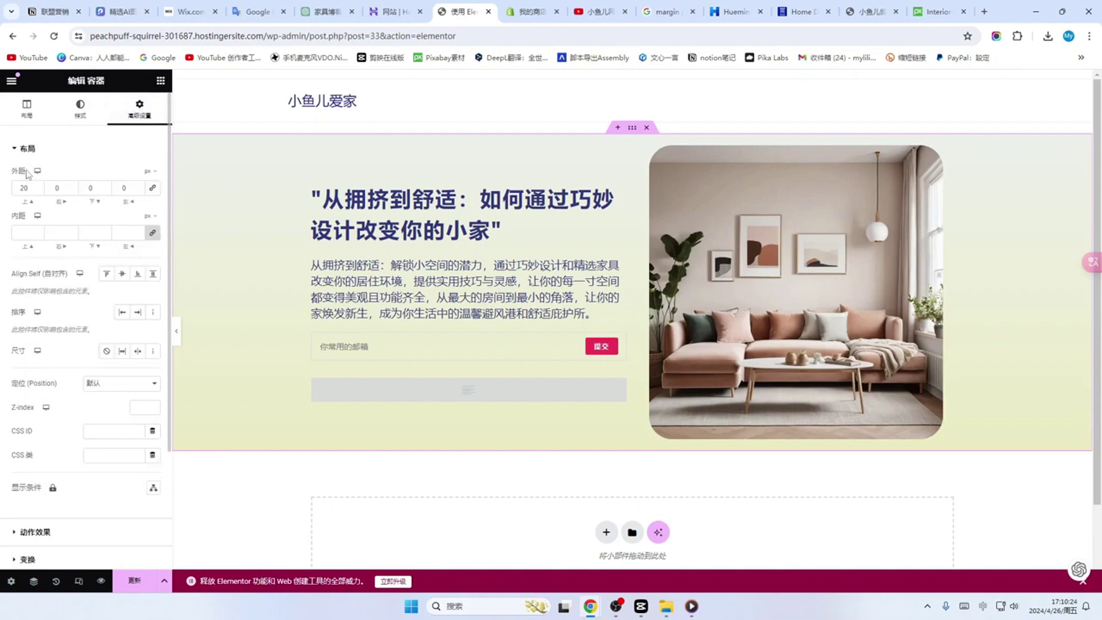
{"action": "left_click", "coordinate": [154, 189]}
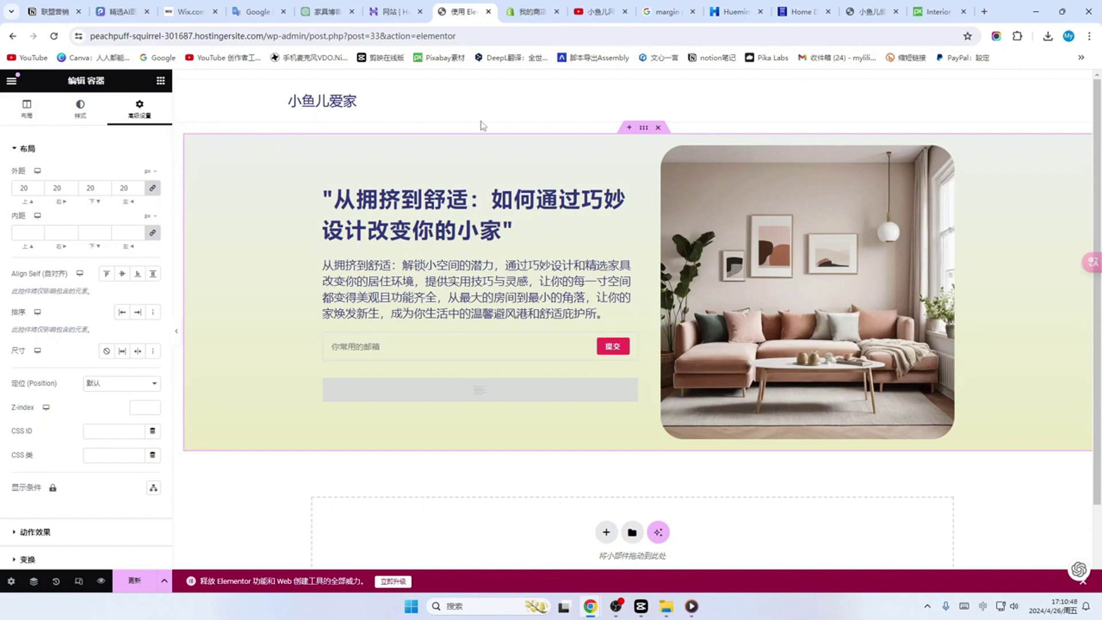
{"action": "double_click", "coordinate": [20, 188]}
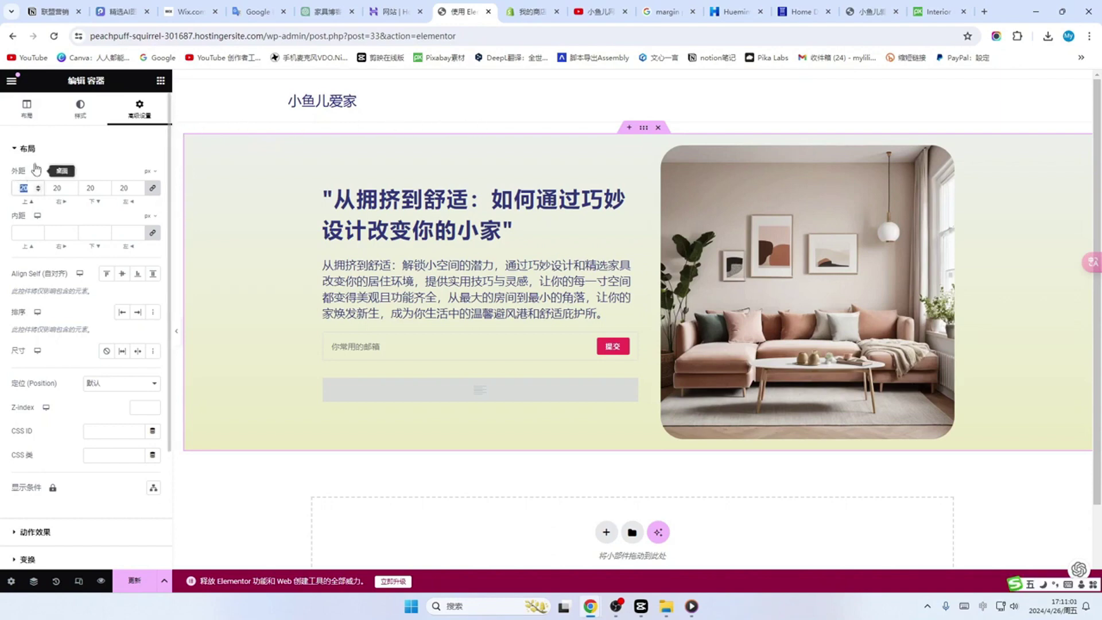
{"action": "type", "text": "40"}
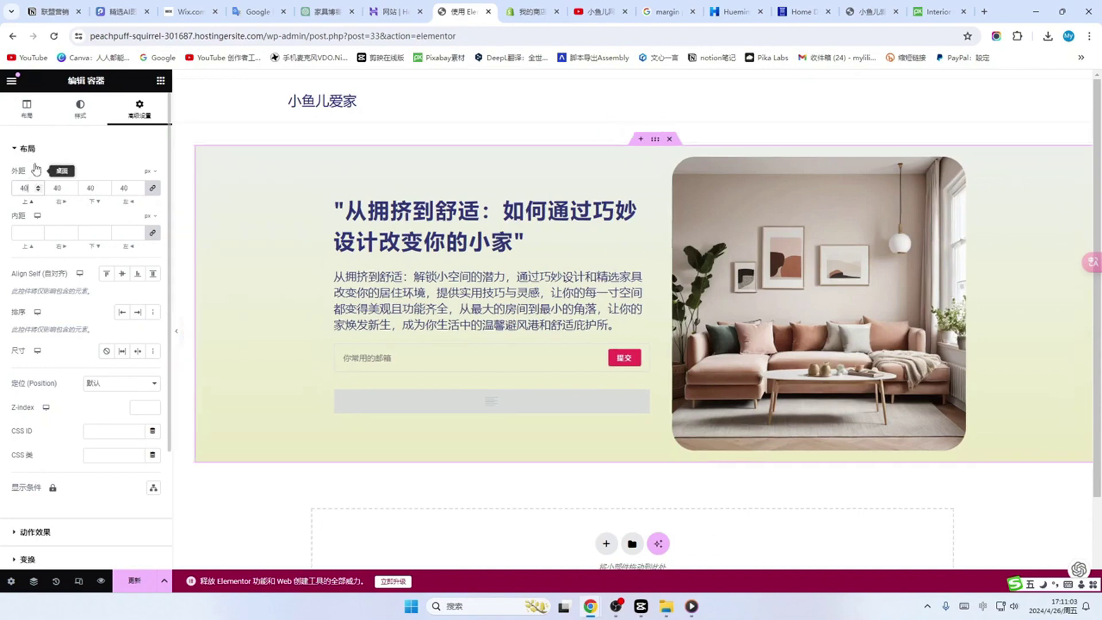
{"action": "left_click", "coordinate": [152, 188]}
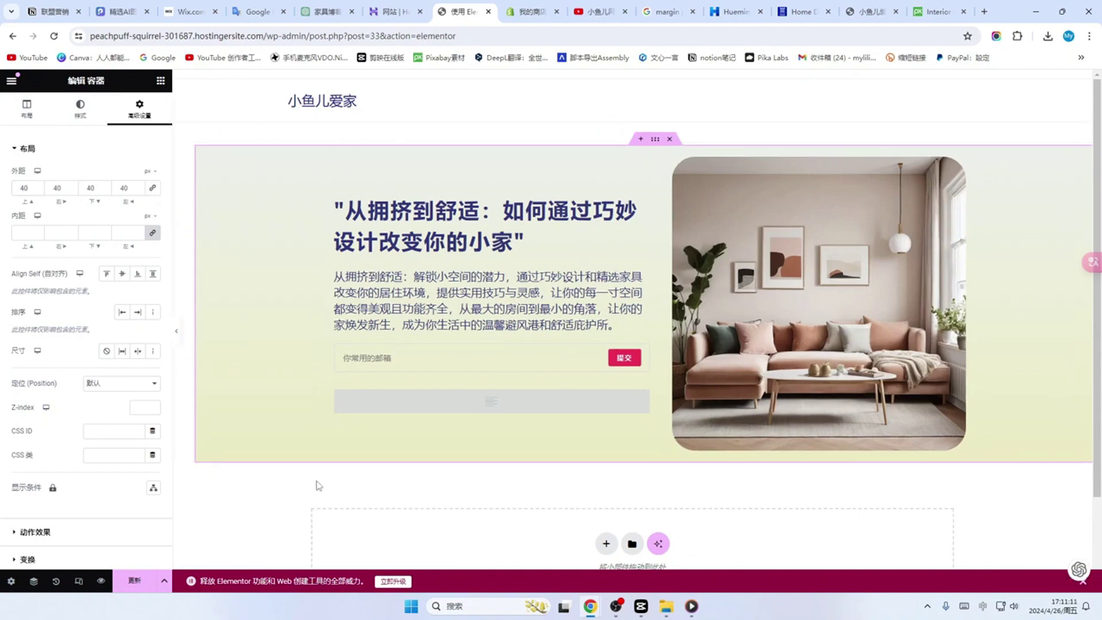
{"action": "left_click_drag", "start_coordinate": [28, 188], "coordinate": [8, 190]}
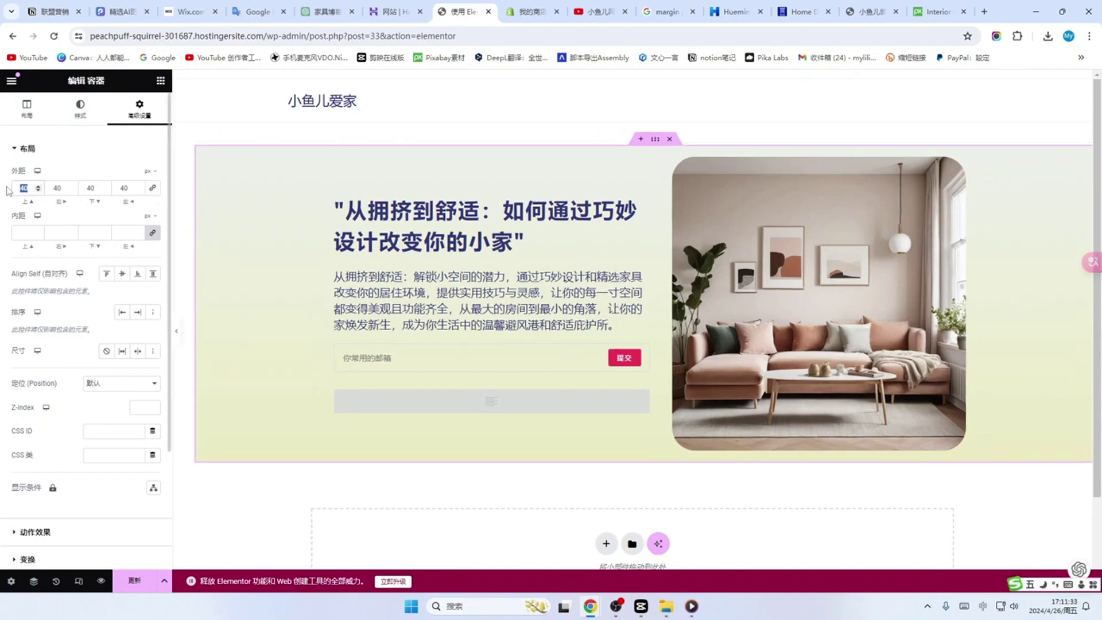
{"action": "type", "text": "35"}
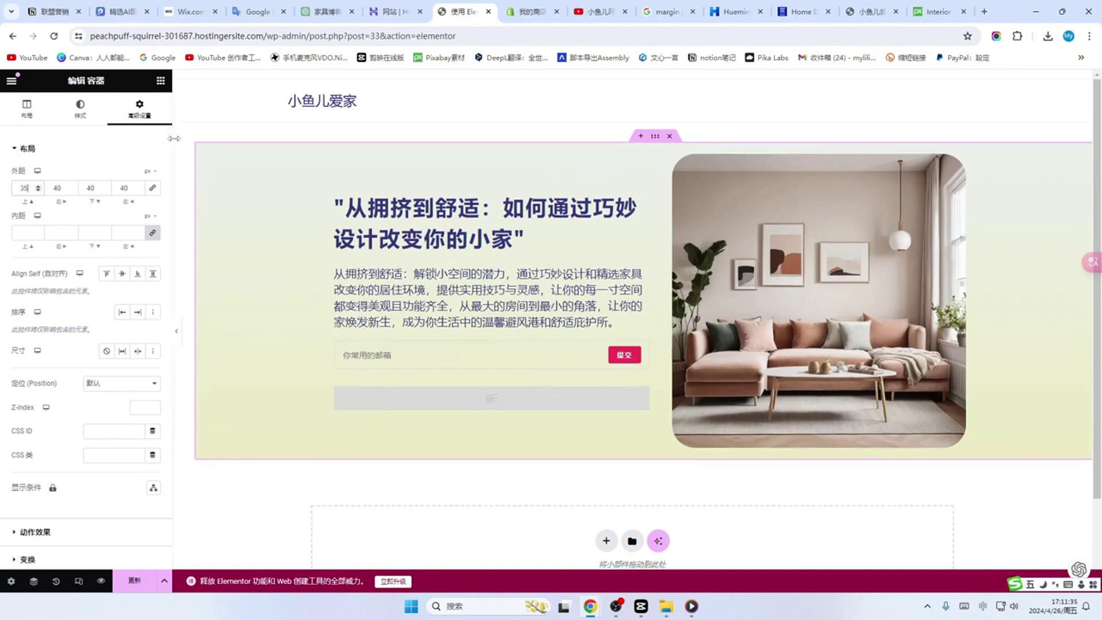
{"action": "left_click", "coordinate": [153, 189]}
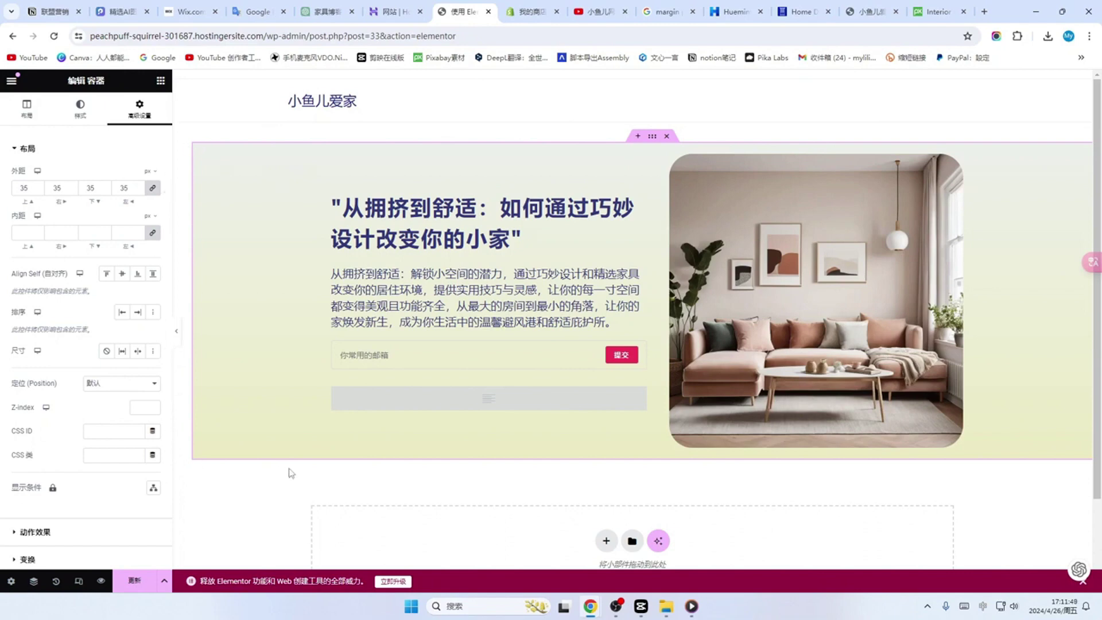
{"action": "left_click", "coordinate": [135, 582]}
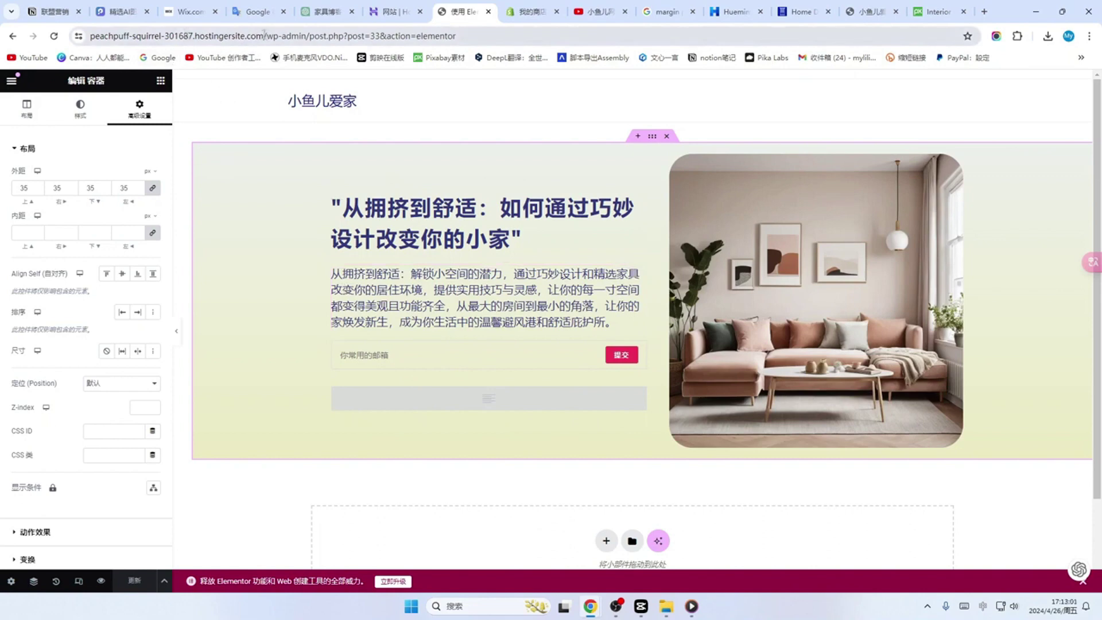
{"action": "left_click_drag", "start_coordinate": [264, 35], "coordinate": [76, 36]}
{"action": "key", "text": "ctrl+c"}
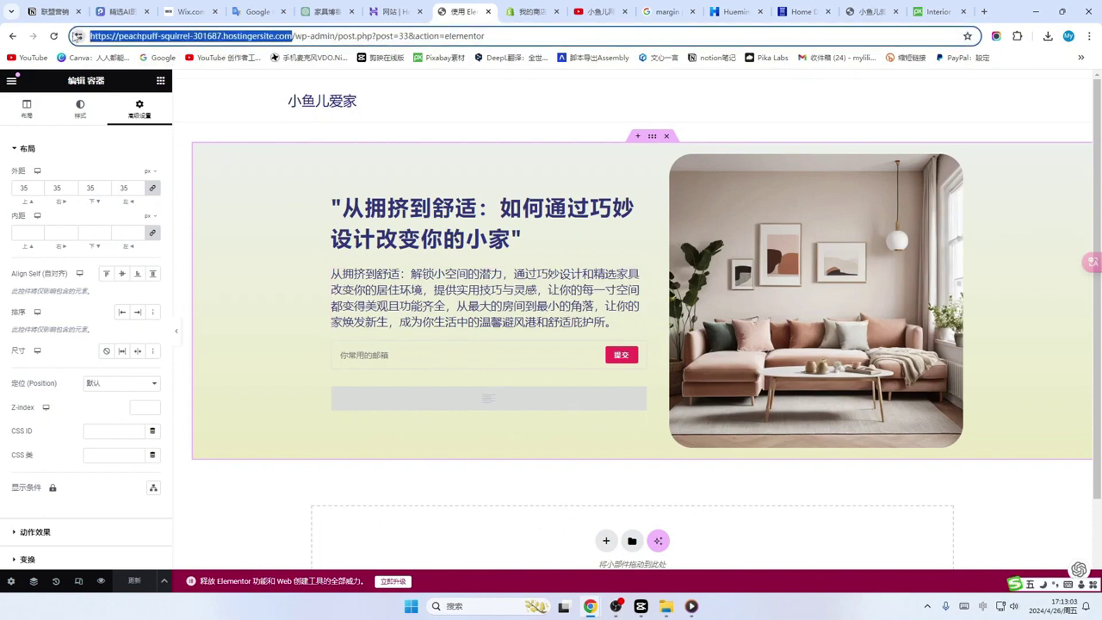
Step: Load the site's front page in a new tab, then go to the WordPress 仪表盘 from the admin bar
{"action": "key", "text": "ctrl+t"}
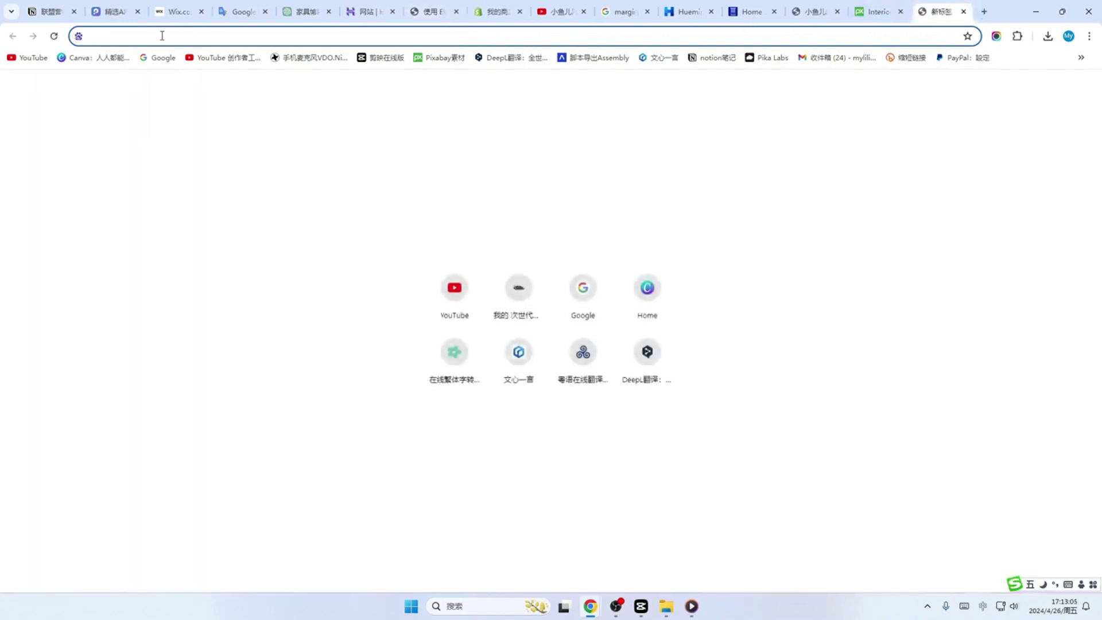
{"action": "key", "text": "ctrl+v"}
{"action": "key", "text": "Return"}
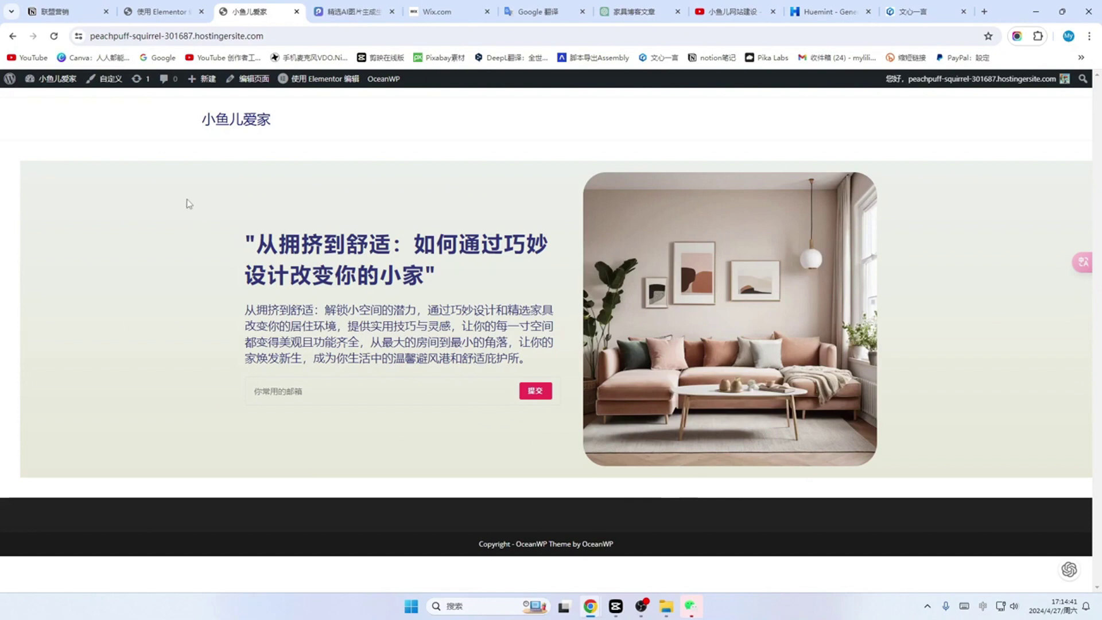
{"action": "mouse_move", "coordinate": [53, 85]}
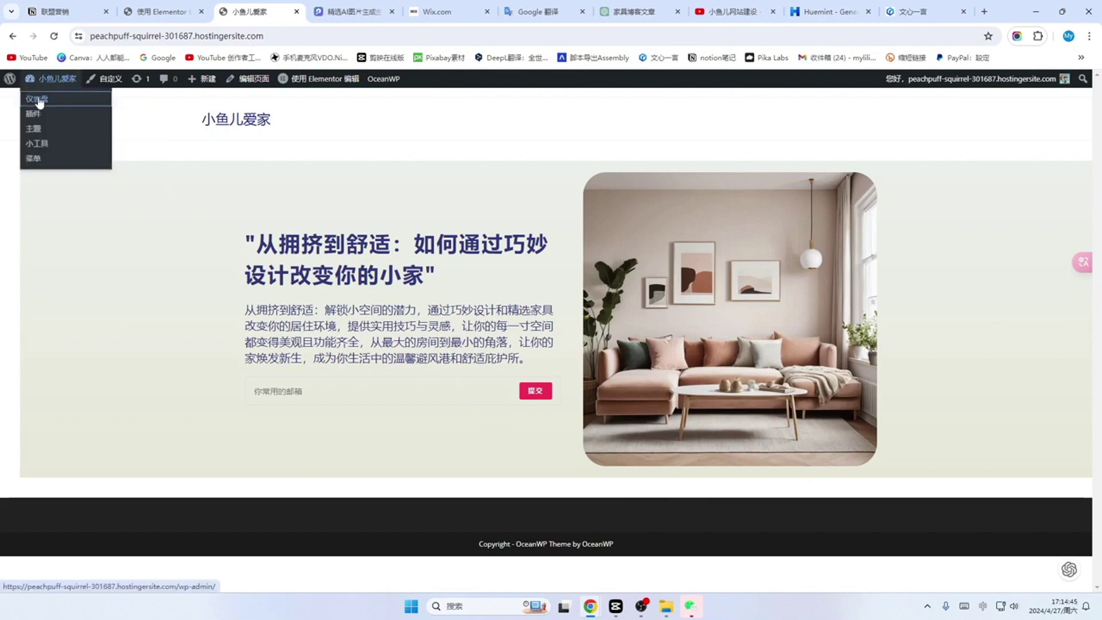
{"action": "left_click", "coordinate": [36, 99]}
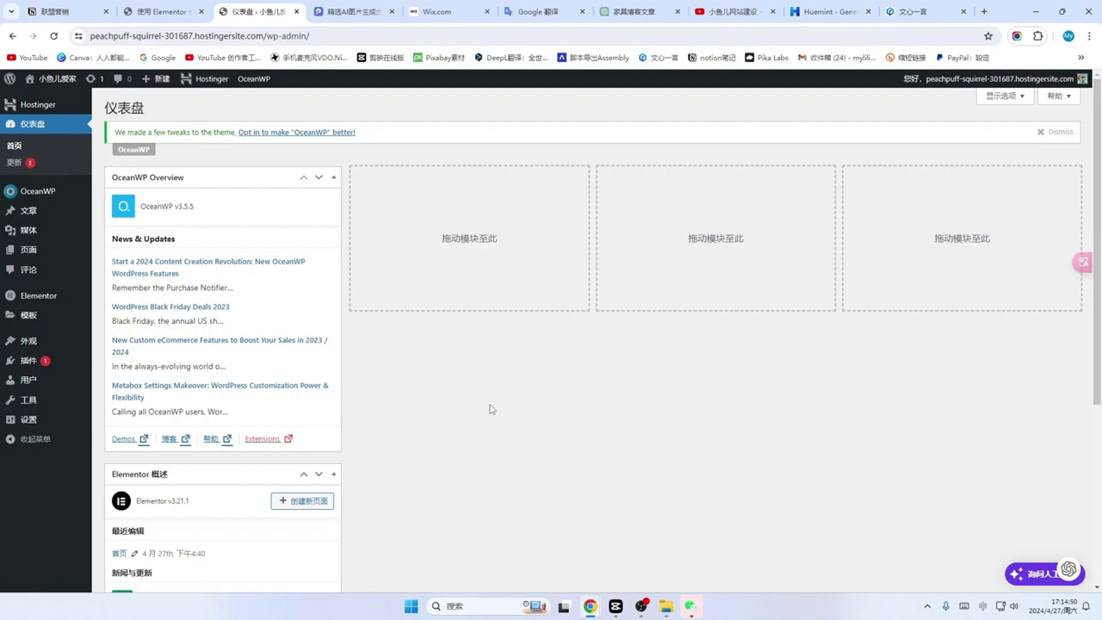
{"action": "scroll", "coordinate": [243, 217], "scroll_direction": "down", "scroll_amount": 5}
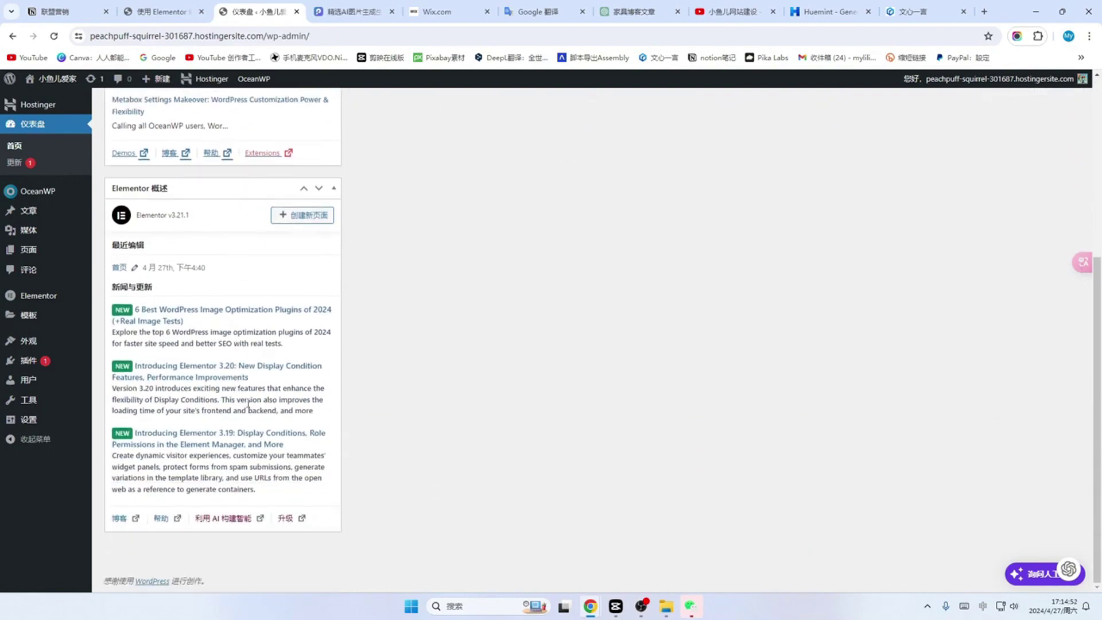
{"action": "scroll", "coordinate": [248, 404], "scroll_direction": "up", "scroll_amount": 5}
{"action": "scroll", "coordinate": [300, 351], "scroll_direction": "down", "scroll_amount": 5}
{"action": "scroll", "coordinate": [376, 342], "scroll_direction": "up", "scroll_amount": 5}
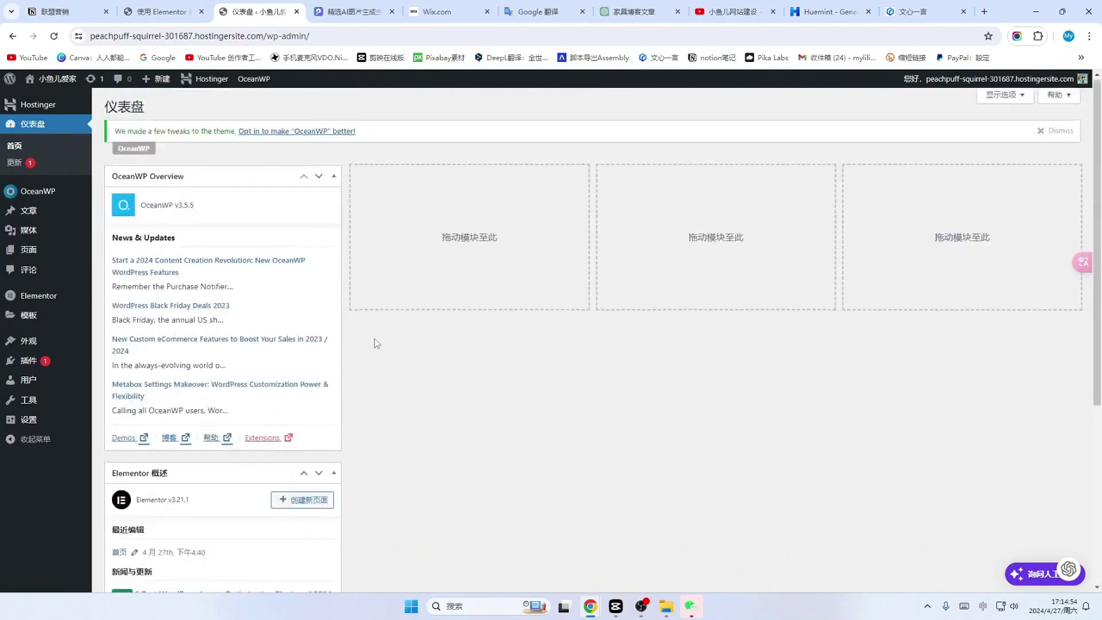
Step: Uncheck OceanWP Overview and Elementor 概述 in the dashboard's 显示选项
{"action": "left_click", "coordinate": [1002, 97]}
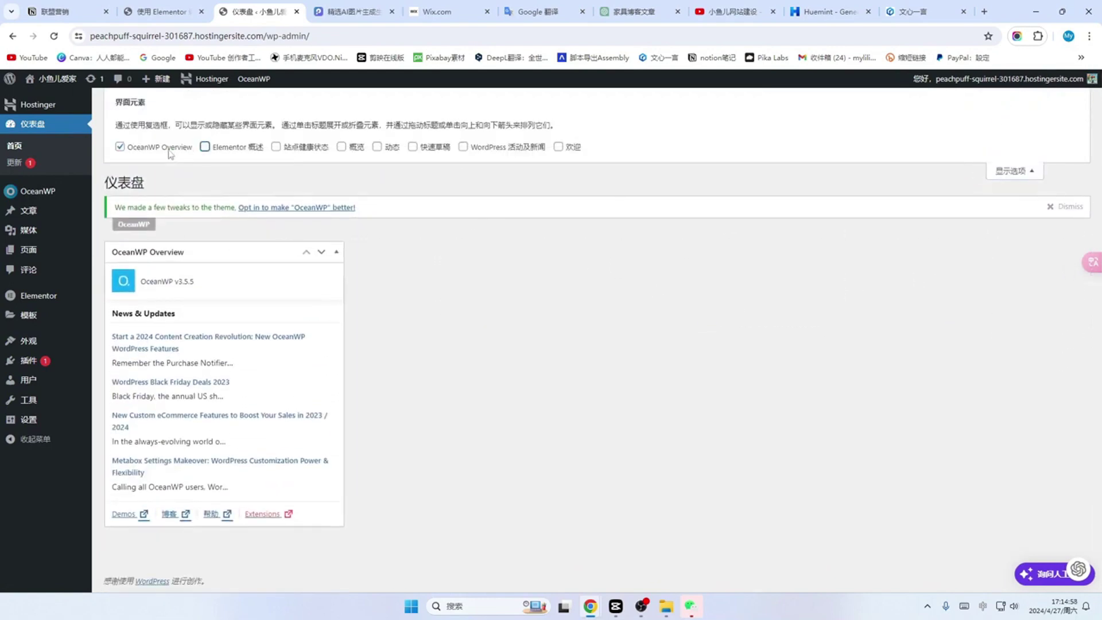
{"action": "left_click", "coordinate": [205, 147]}
{"action": "left_click", "coordinate": [119, 148]}
{"action": "left_click", "coordinate": [1039, 170]}
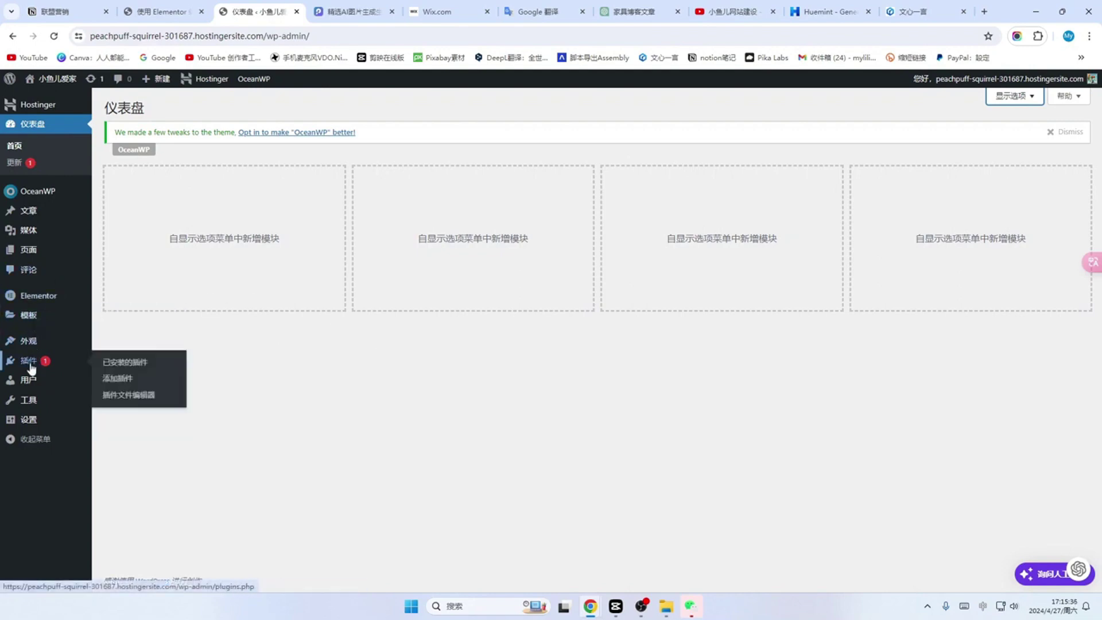
Step: Go from the installed plugins list (插件) to the 添加插件 page
{"action": "left_click", "coordinate": [31, 361]}
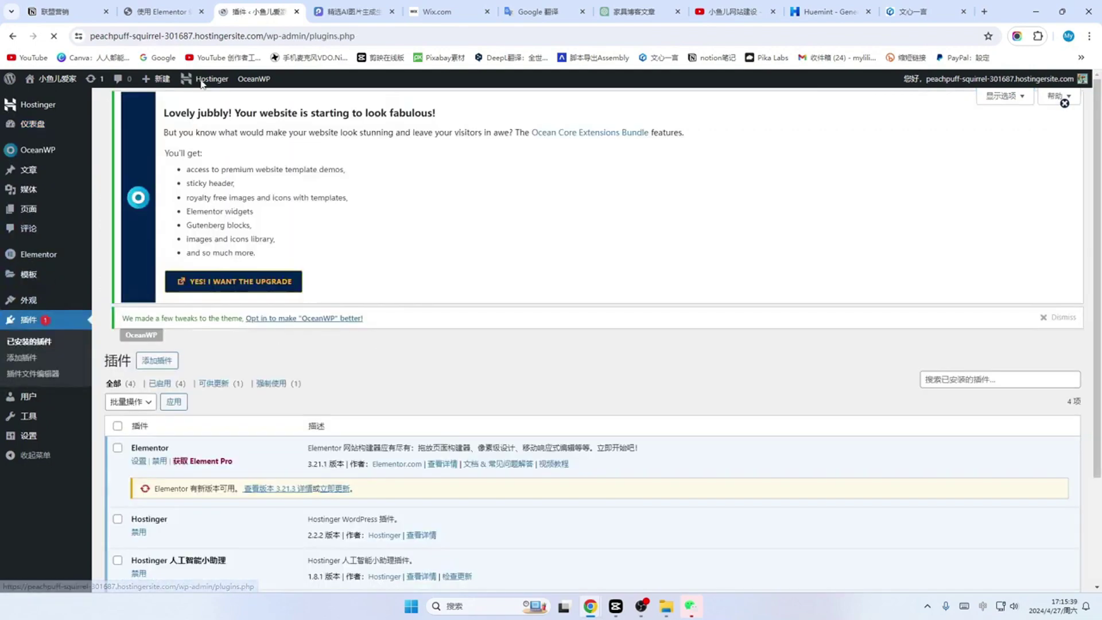
{"action": "scroll", "coordinate": [411, 275], "scroll_direction": "down", "scroll_amount": 1}
{"action": "scroll", "coordinate": [411, 276], "scroll_direction": "down", "scroll_amount": 2}
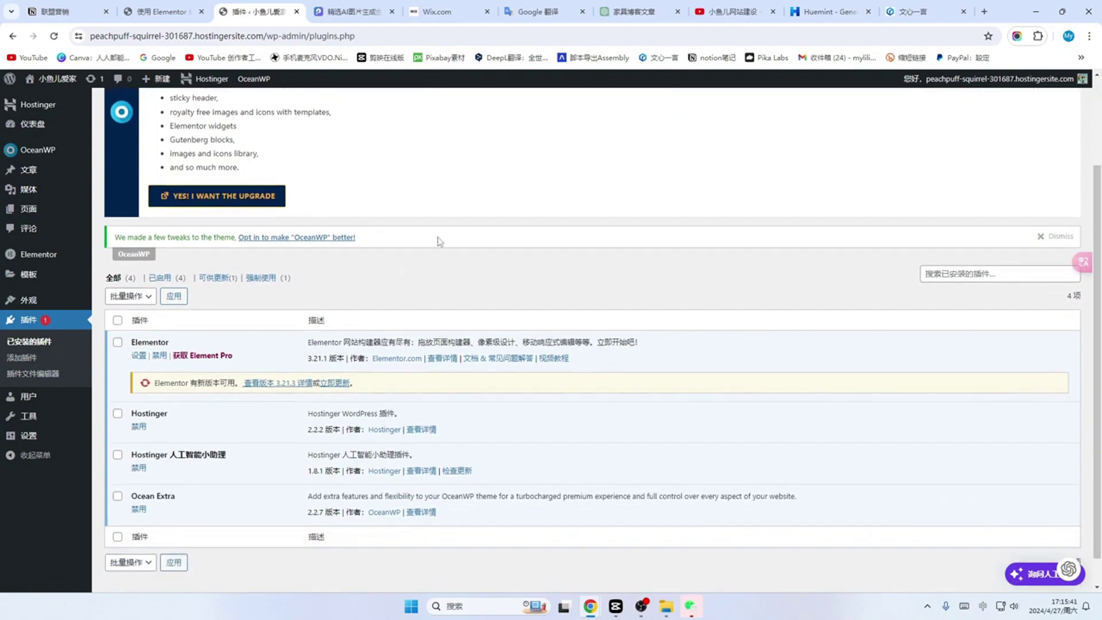
{"action": "scroll", "coordinate": [521, 266], "scroll_direction": "up", "scroll_amount": 3}
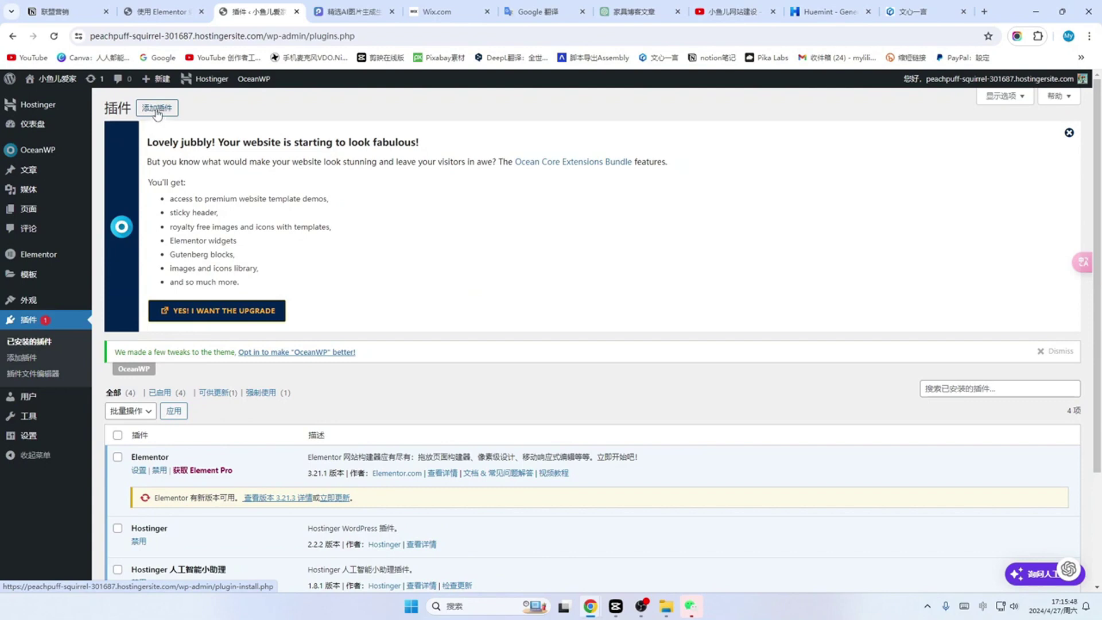
{"action": "left_click", "coordinate": [157, 109]}
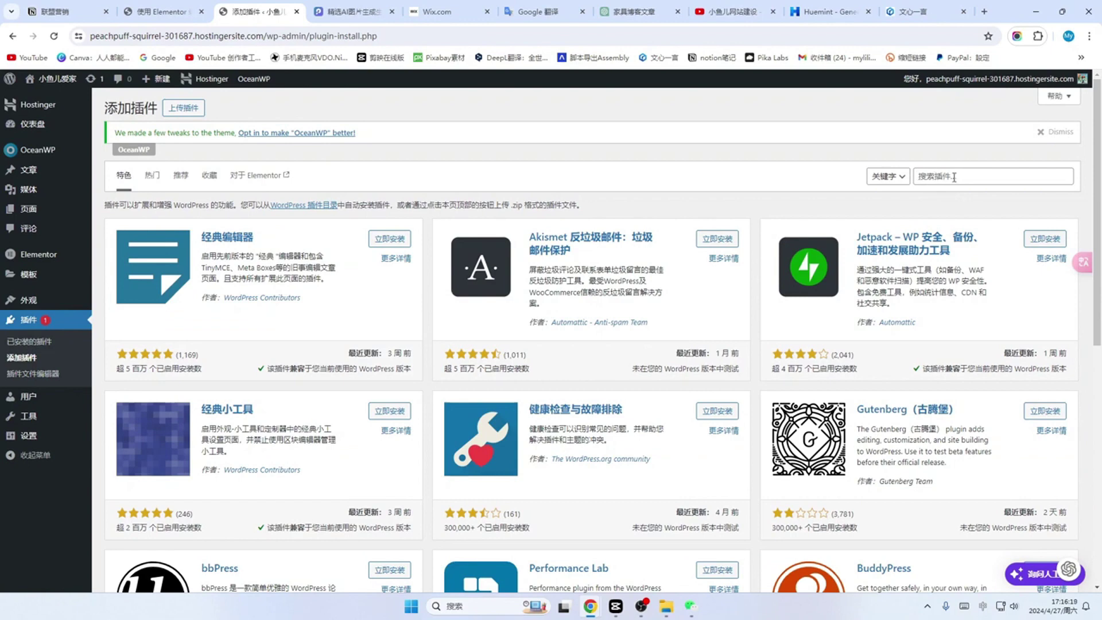
Step: Search plugins for 'post grid', then install and activate The Post Grid by RadiusTheme
{"action": "left_click", "coordinate": [938, 172]}
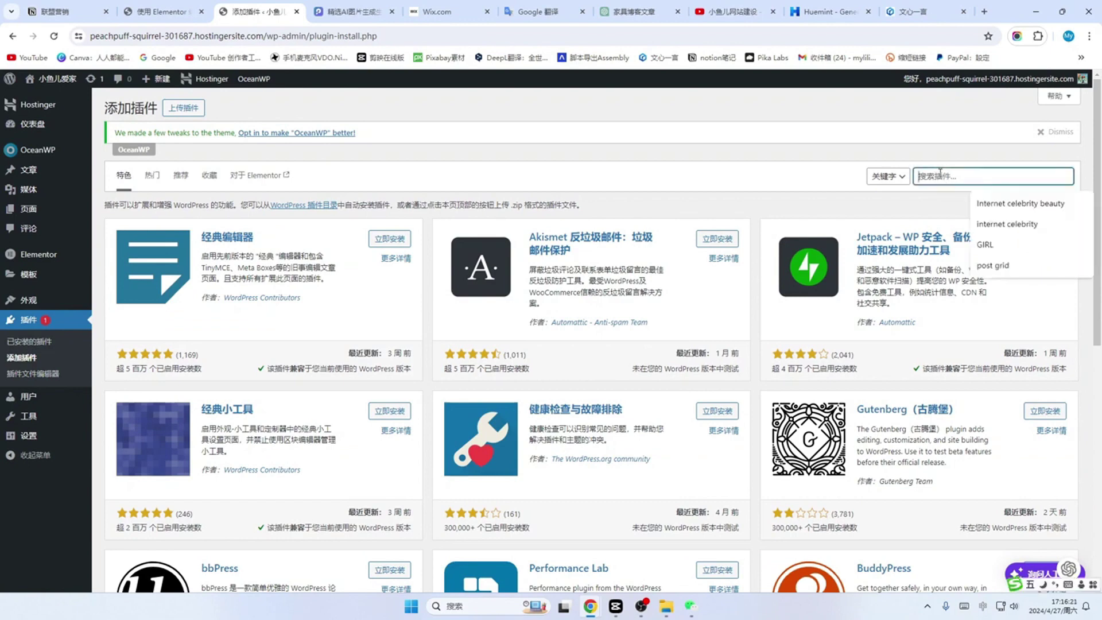
{"action": "type", "text": "post grid"}
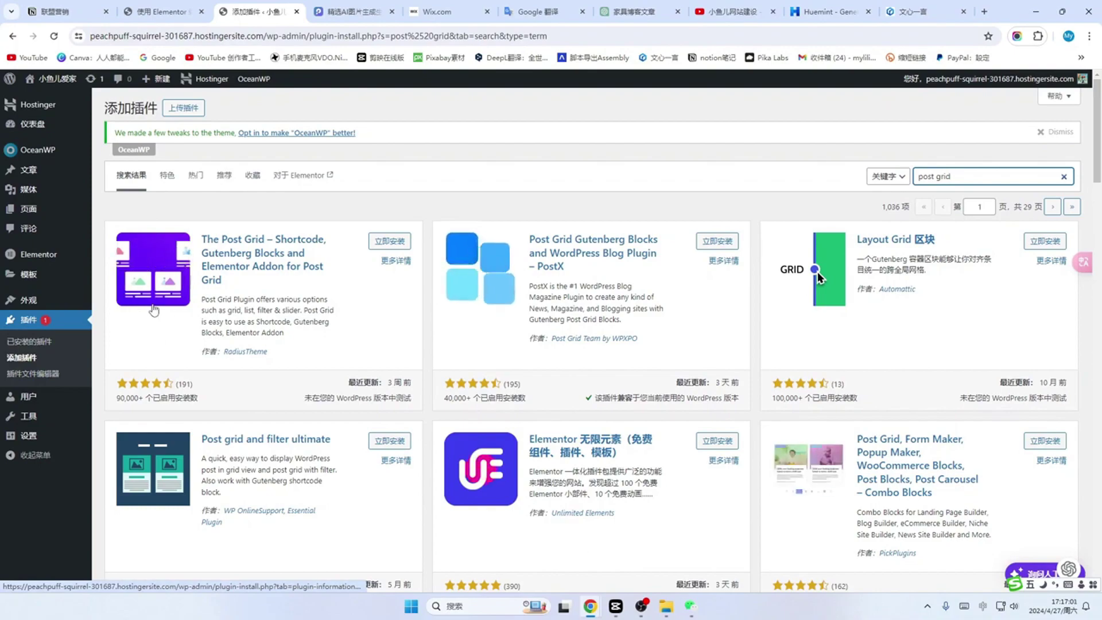
{"action": "scroll", "coordinate": [676, 407], "scroll_direction": "down", "scroll_amount": 4}
{"action": "scroll", "coordinate": [675, 407], "scroll_direction": "down", "scroll_amount": 10}
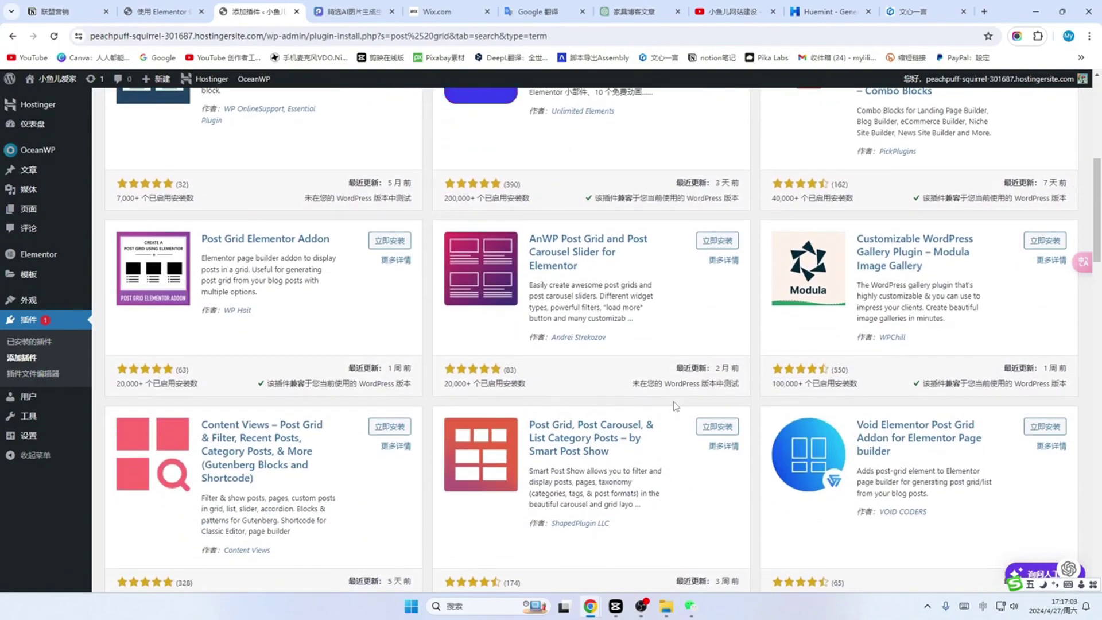
{"action": "scroll", "coordinate": [676, 406], "scroll_direction": "up", "scroll_amount": 15}
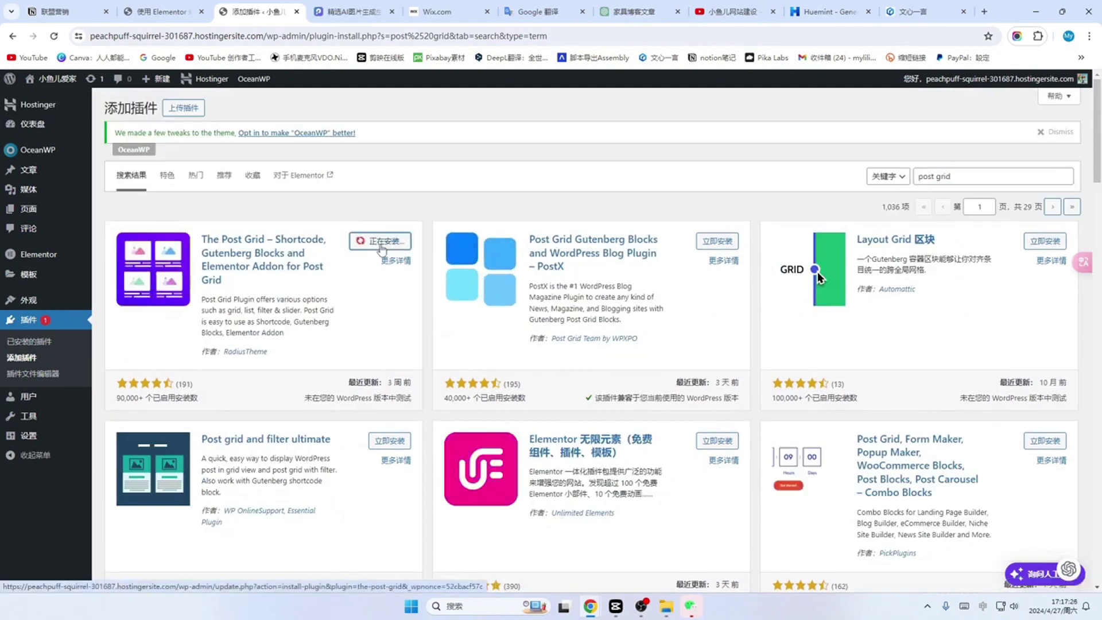
{"action": "left_click", "coordinate": [389, 246]}
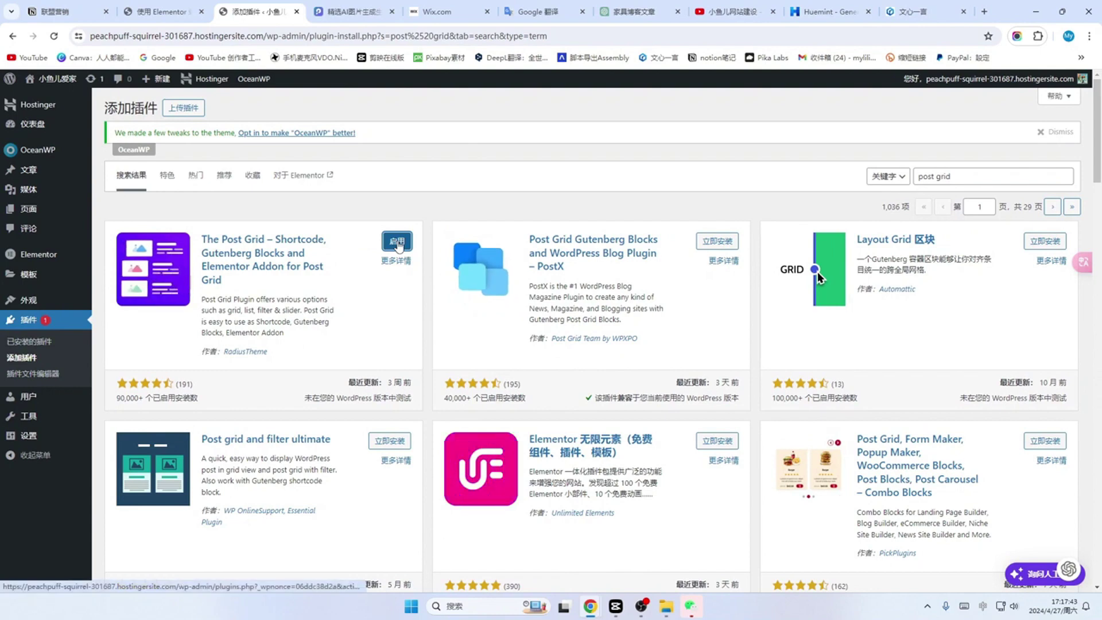
{"action": "left_click", "coordinate": [398, 244]}
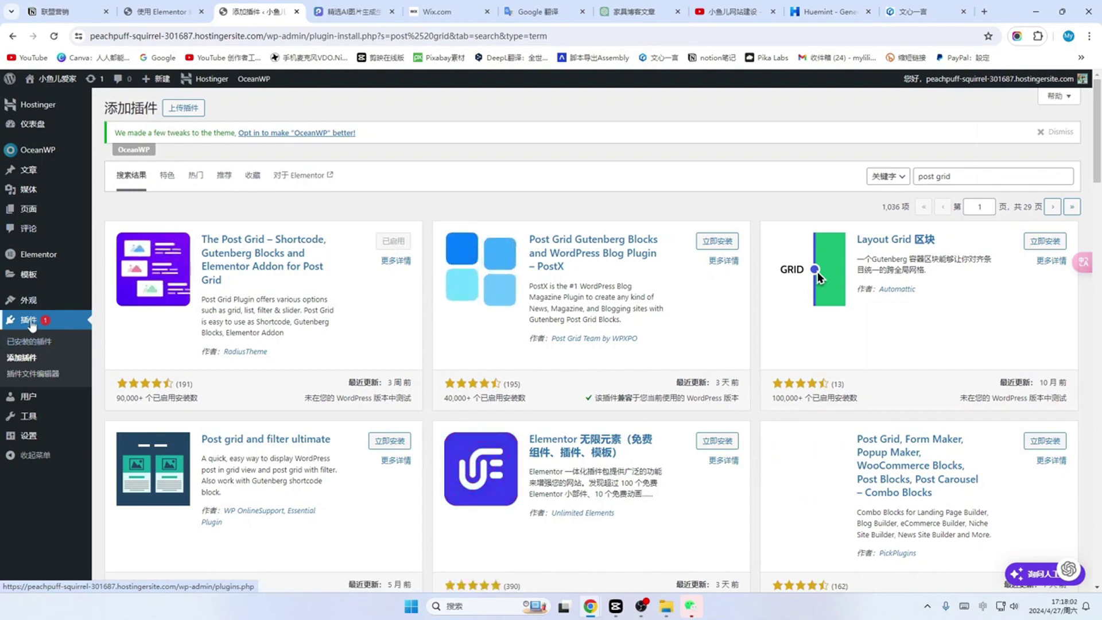
Step: Dismiss The Post Grid rating notice, then edit the 首页 page with Elementor
{"action": "left_click", "coordinate": [32, 322]}
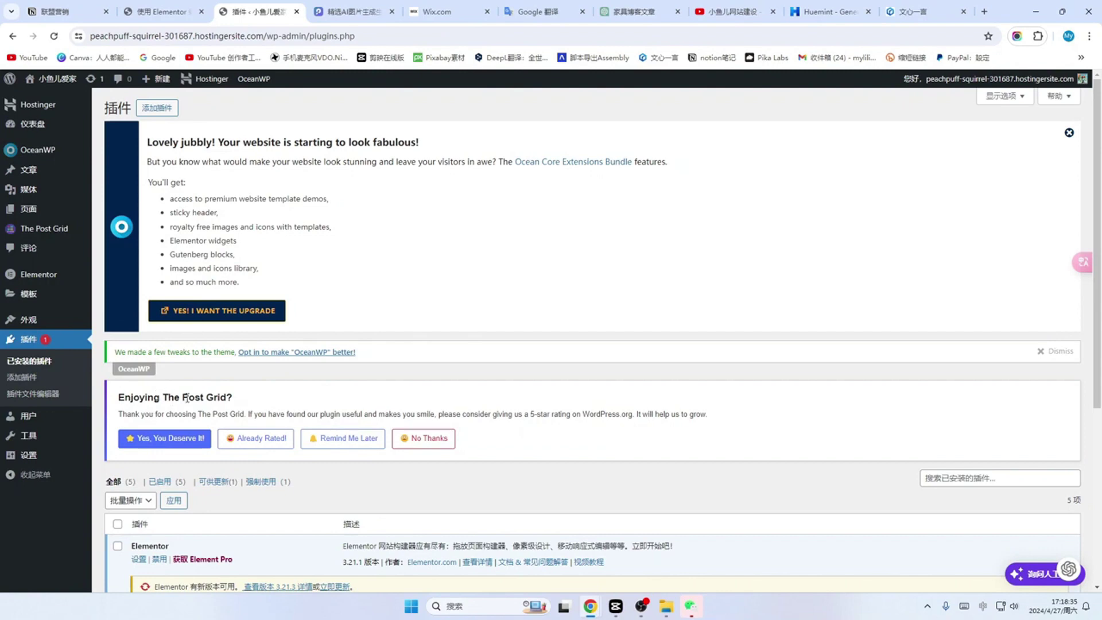
{"action": "left_click", "coordinate": [425, 439]}
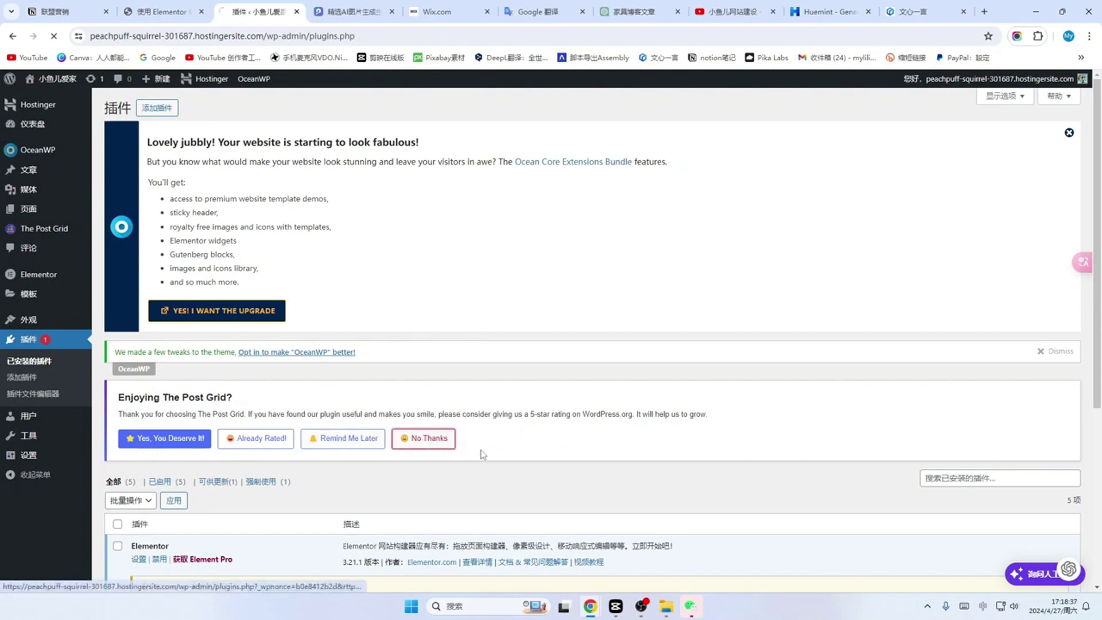
{"action": "scroll", "coordinate": [529, 371], "scroll_direction": "down", "scroll_amount": 3}
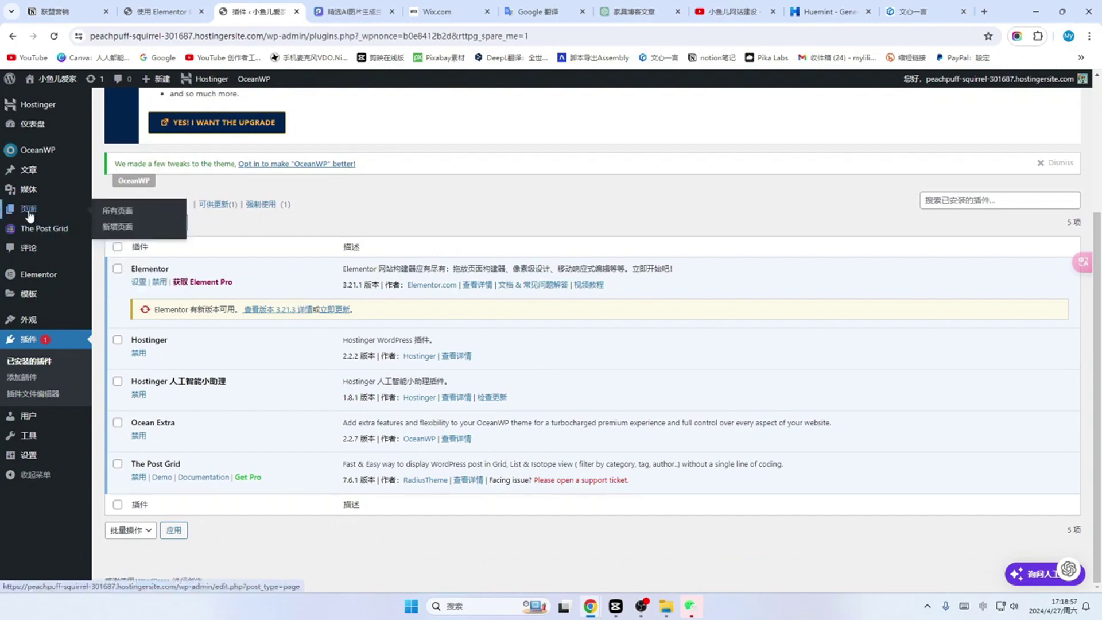
{"action": "left_click", "coordinate": [30, 215]}
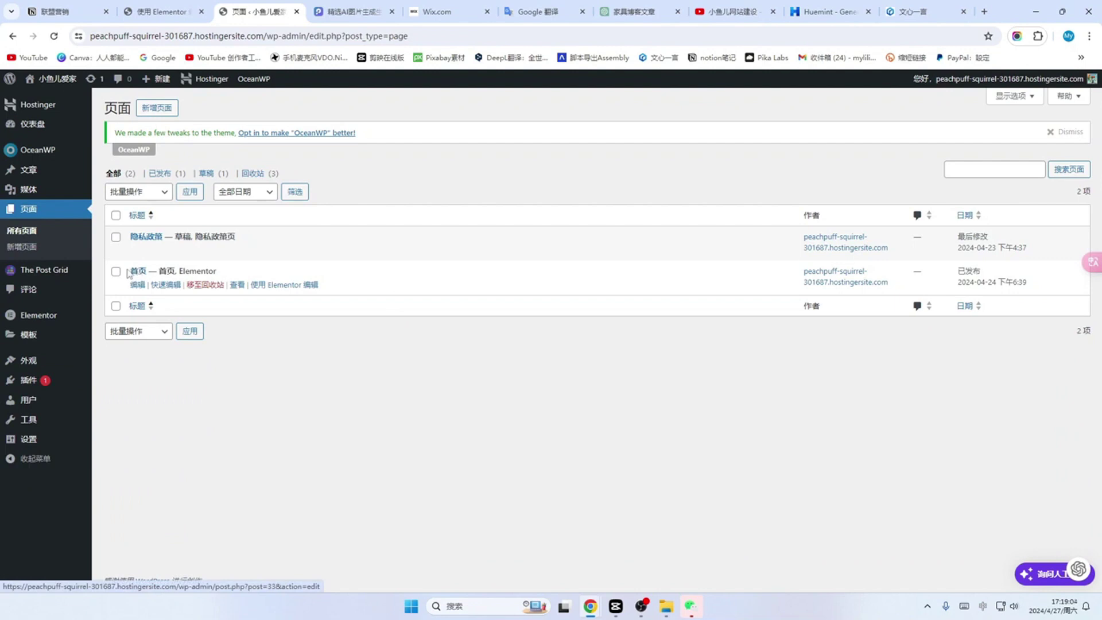
{"action": "left_click", "coordinate": [138, 272]}
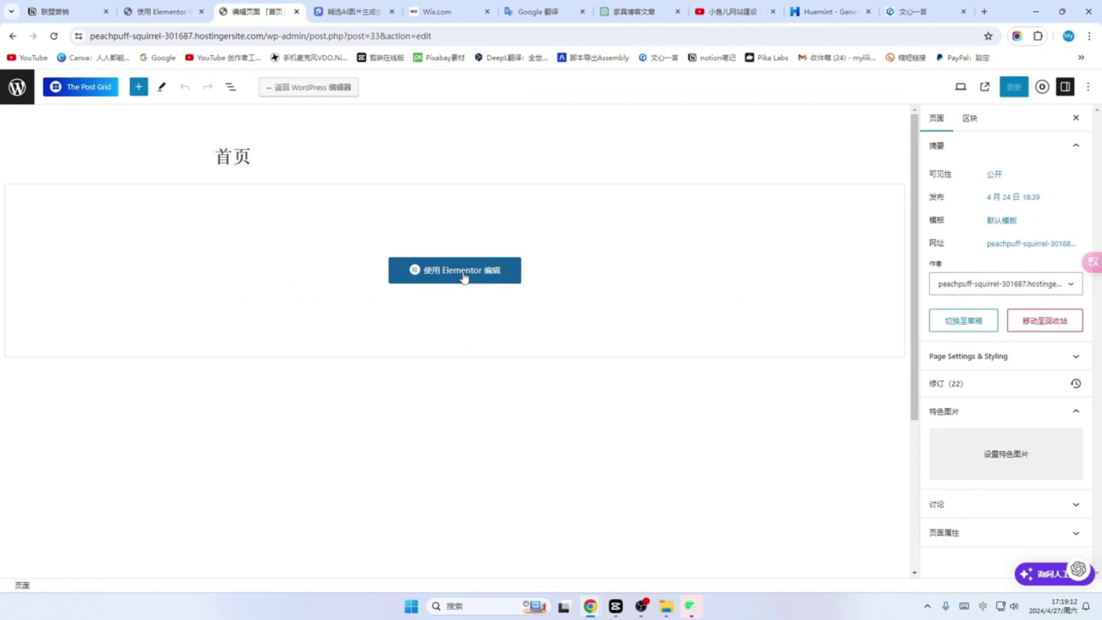
{"action": "left_click", "coordinate": [464, 277]}
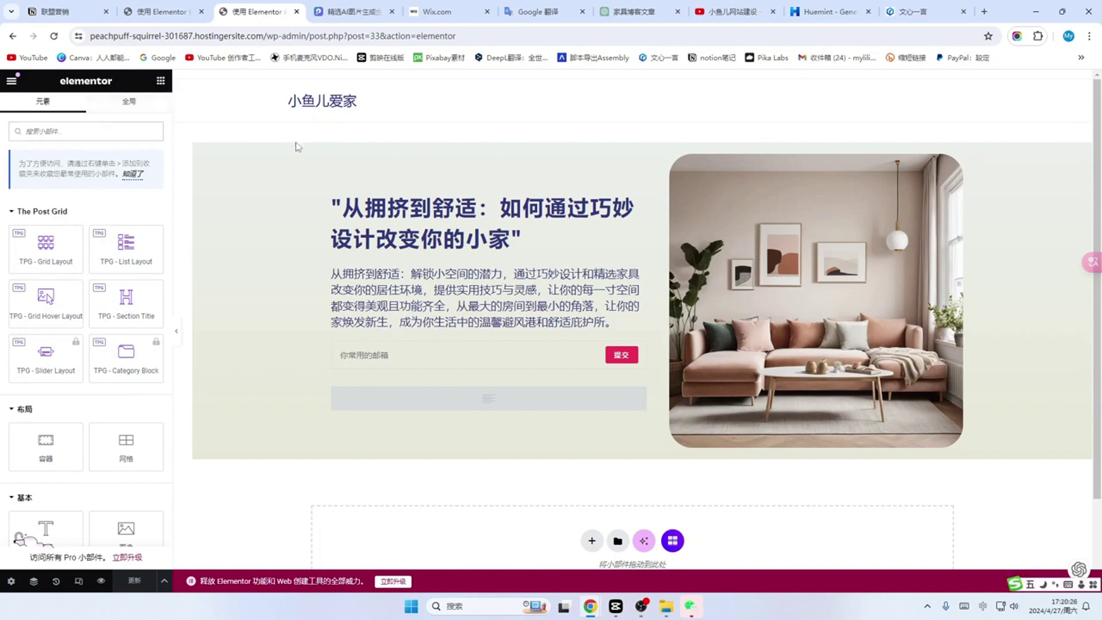
Step: Add a Flexbox single-column container below the hero, then go back to the widget list
{"action": "scroll", "coordinate": [531, 259], "scroll_direction": "down", "scroll_amount": 2}
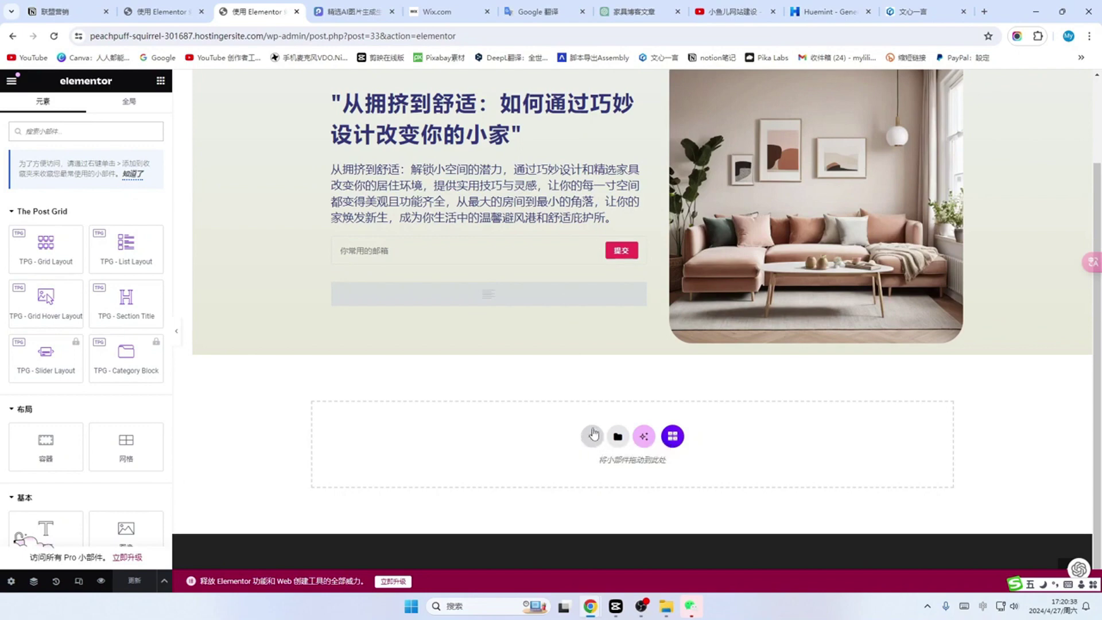
{"action": "left_click", "coordinate": [592, 439]}
{"action": "scroll", "coordinate": [594, 436], "scroll_direction": "down", "scroll_amount": 1}
{"action": "left_click", "coordinate": [597, 434]}
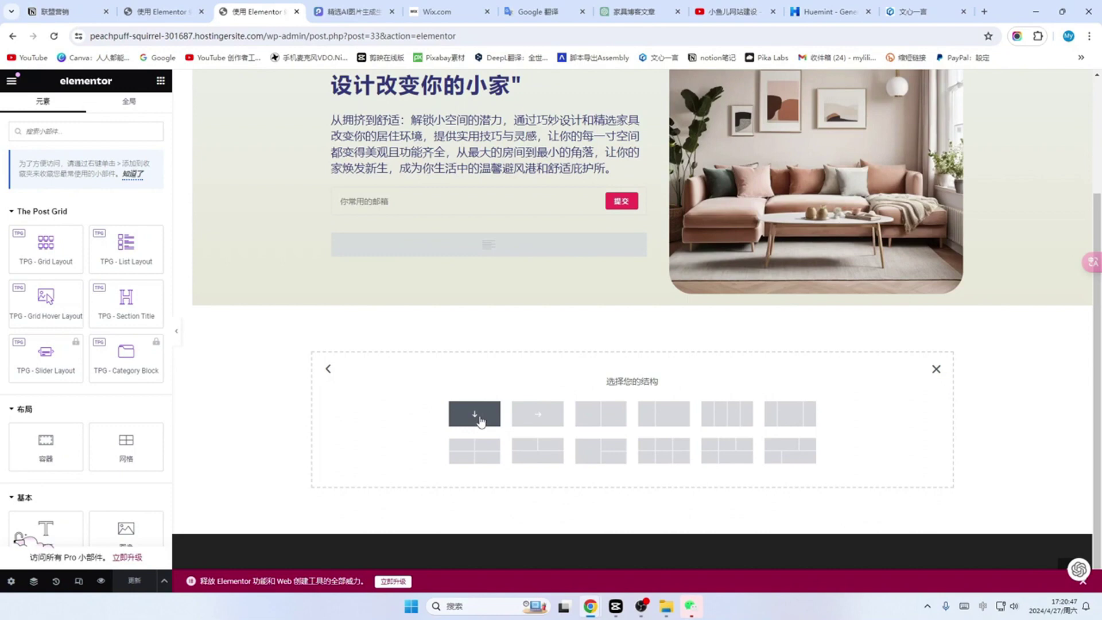
{"action": "left_click", "coordinate": [474, 414]}
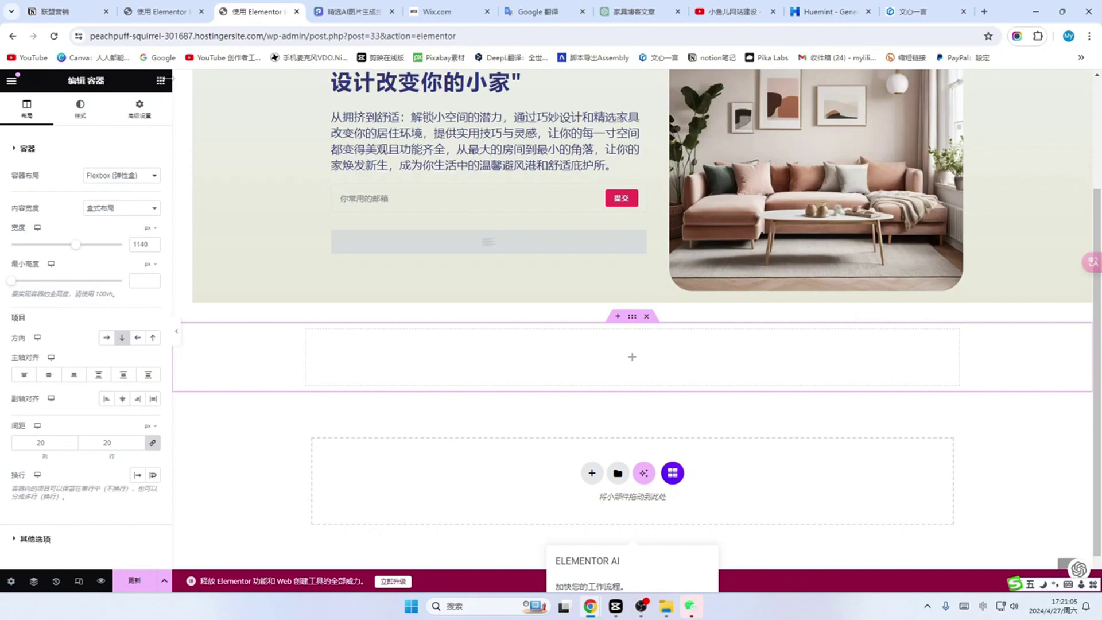
{"action": "left_click", "coordinate": [161, 81]}
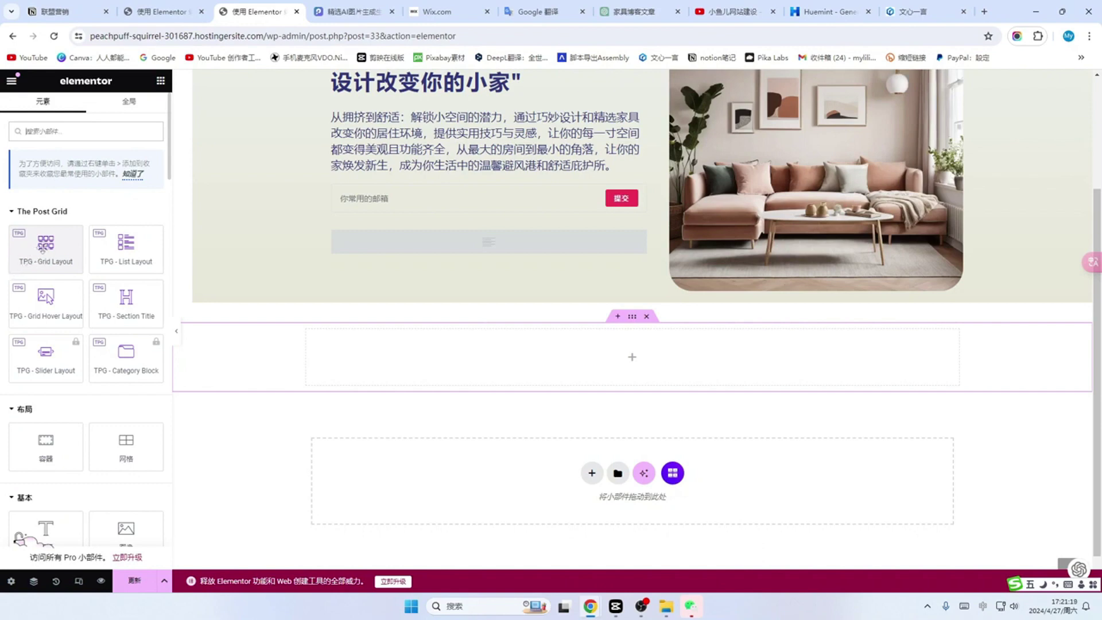
{"action": "left_click_drag", "start_coordinate": [42, 245], "coordinate": [565, 337]}
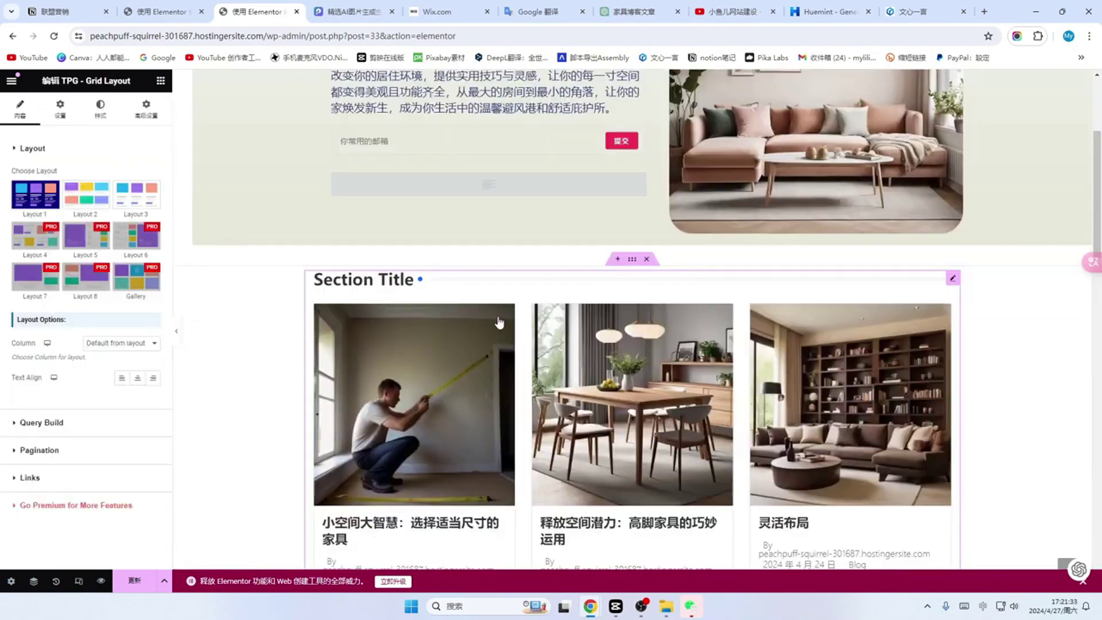
{"action": "scroll", "coordinate": [567, 339], "scroll_direction": "down", "scroll_amount": 2}
{"action": "scroll", "coordinate": [568, 339], "scroll_direction": "down", "scroll_amount": 4}
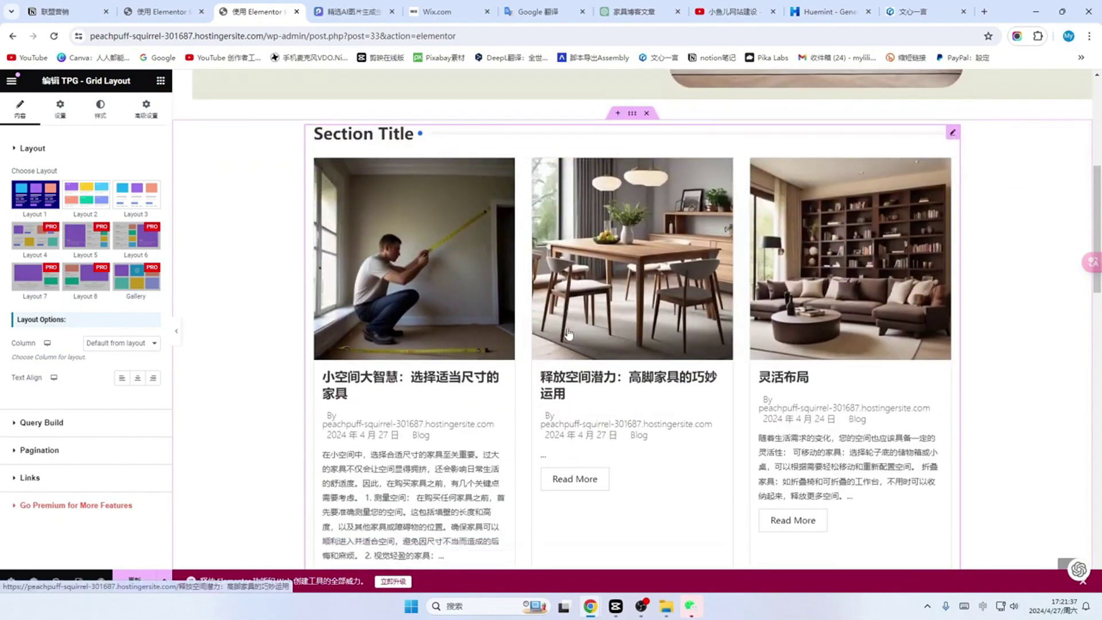
{"action": "scroll", "coordinate": [734, 396], "scroll_direction": "up", "scroll_amount": 5}
{"action": "scroll", "coordinate": [734, 396], "scroll_direction": "up", "scroll_amount": 4}
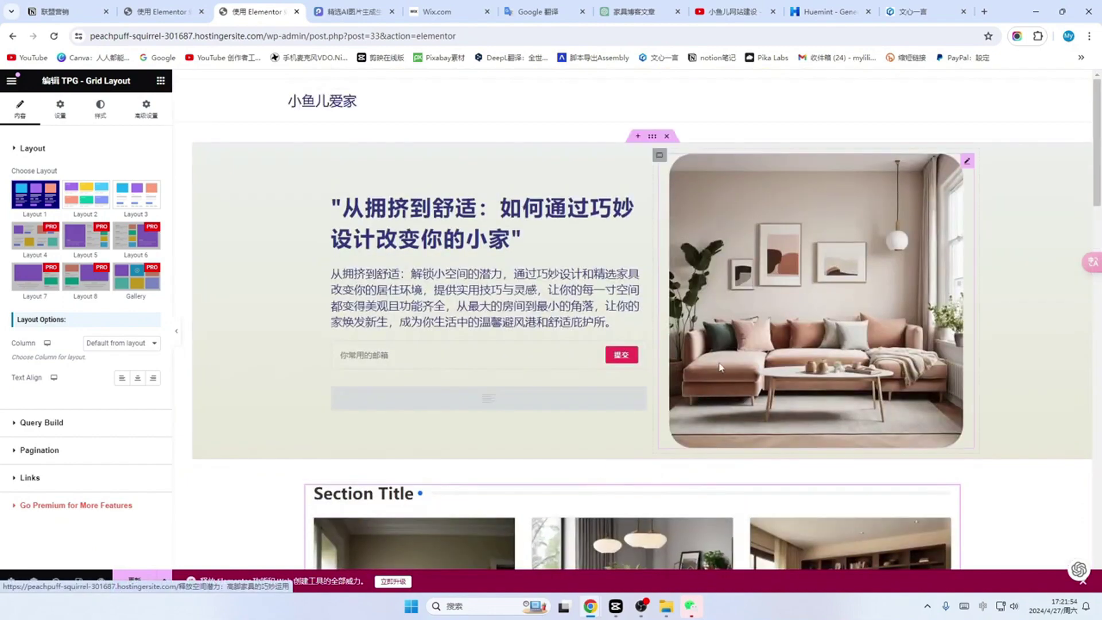
{"action": "scroll", "coordinate": [745, 332], "scroll_direction": "down", "scroll_amount": 2}
{"action": "scroll", "coordinate": [745, 332], "scroll_direction": "up", "scroll_amount": 2}
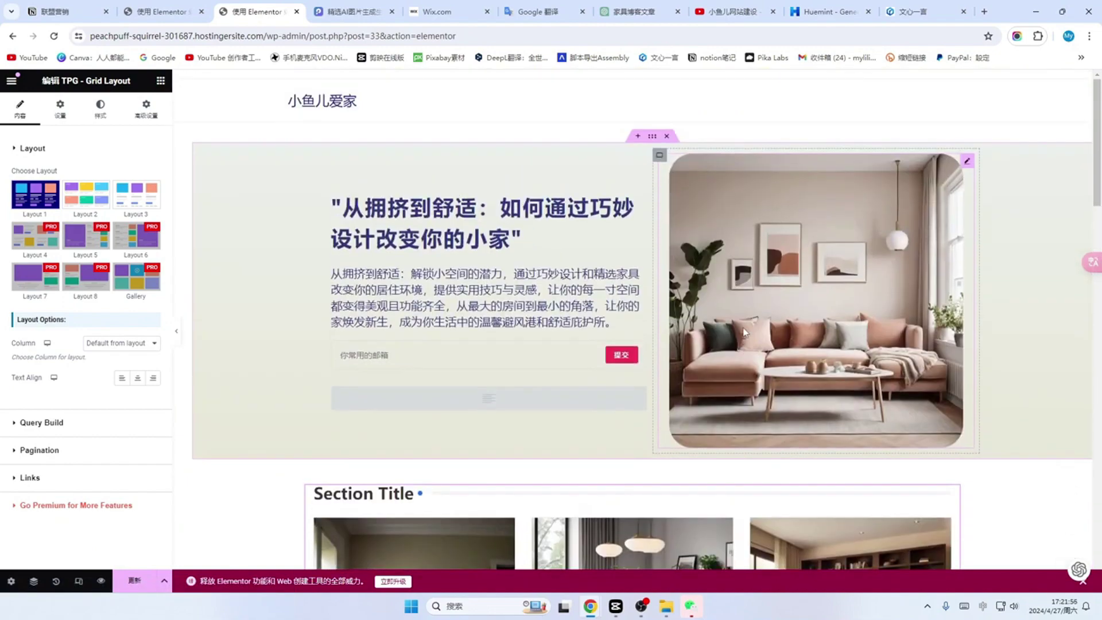
{"action": "scroll", "coordinate": [745, 332], "scroll_direction": "down", "scroll_amount": 10}
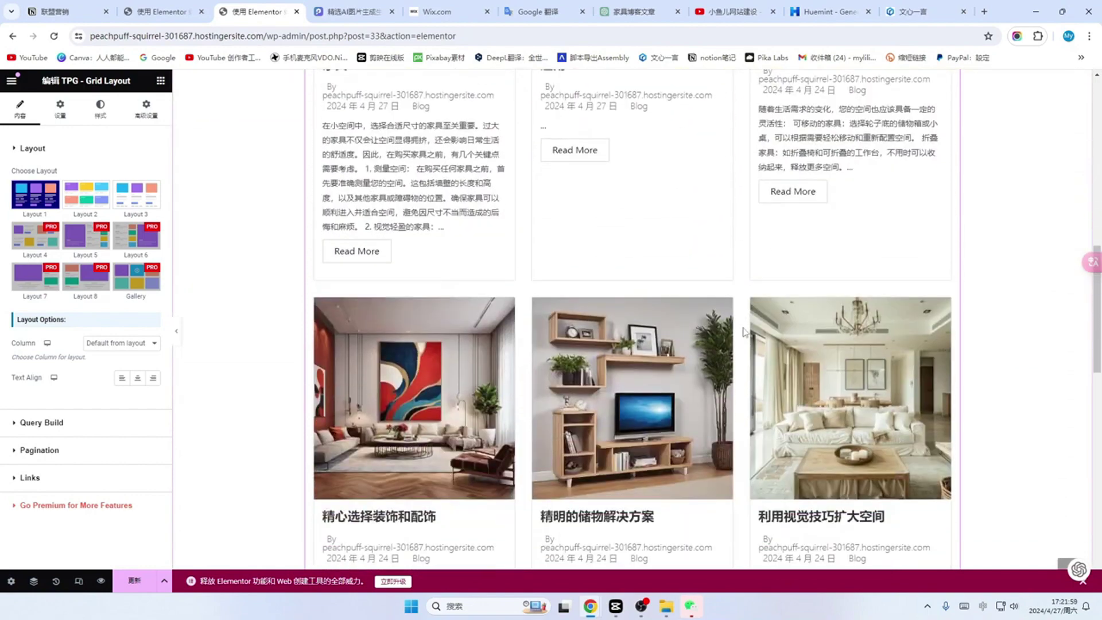
{"action": "scroll", "coordinate": [744, 332], "scroll_direction": "down", "scroll_amount": 8}
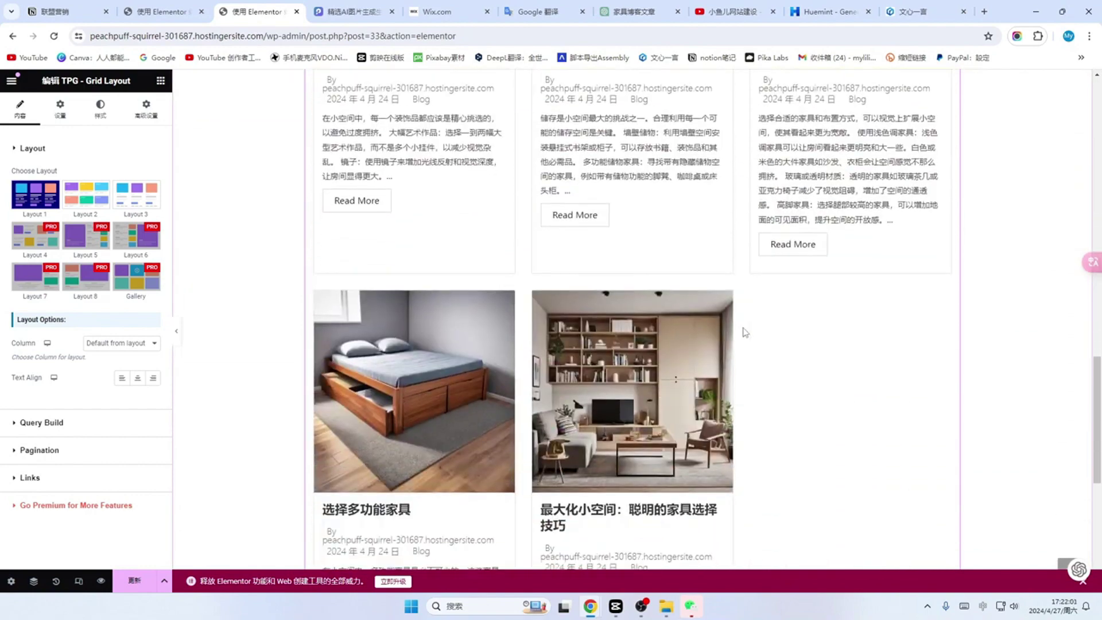
{"action": "scroll", "coordinate": [744, 332], "scroll_direction": "up", "scroll_amount": 15}
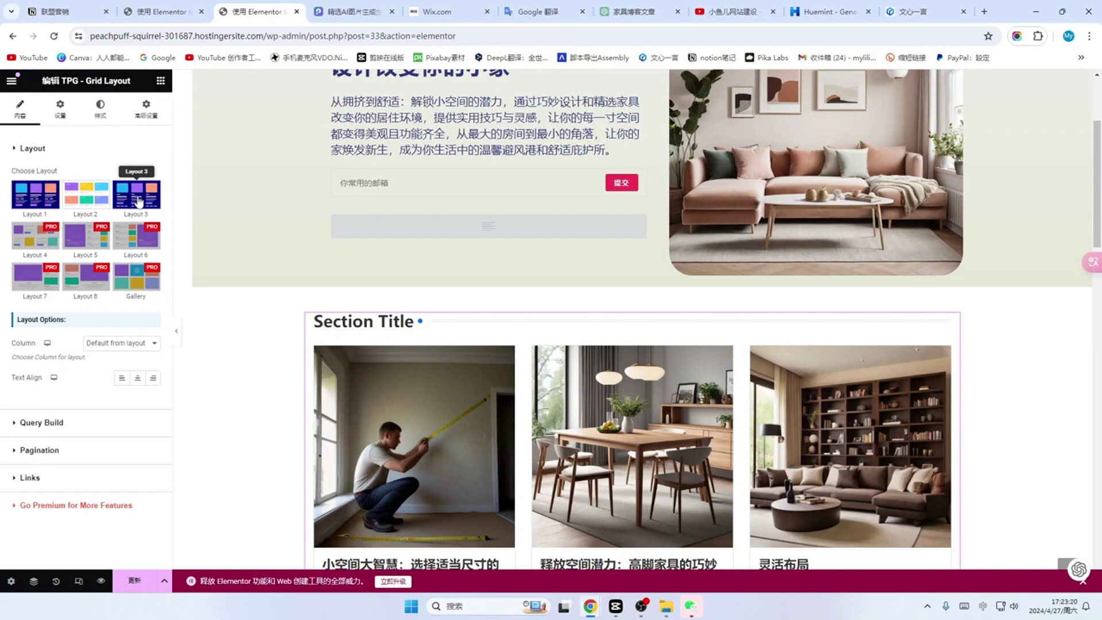
{"action": "left_click", "coordinate": [81, 199]}
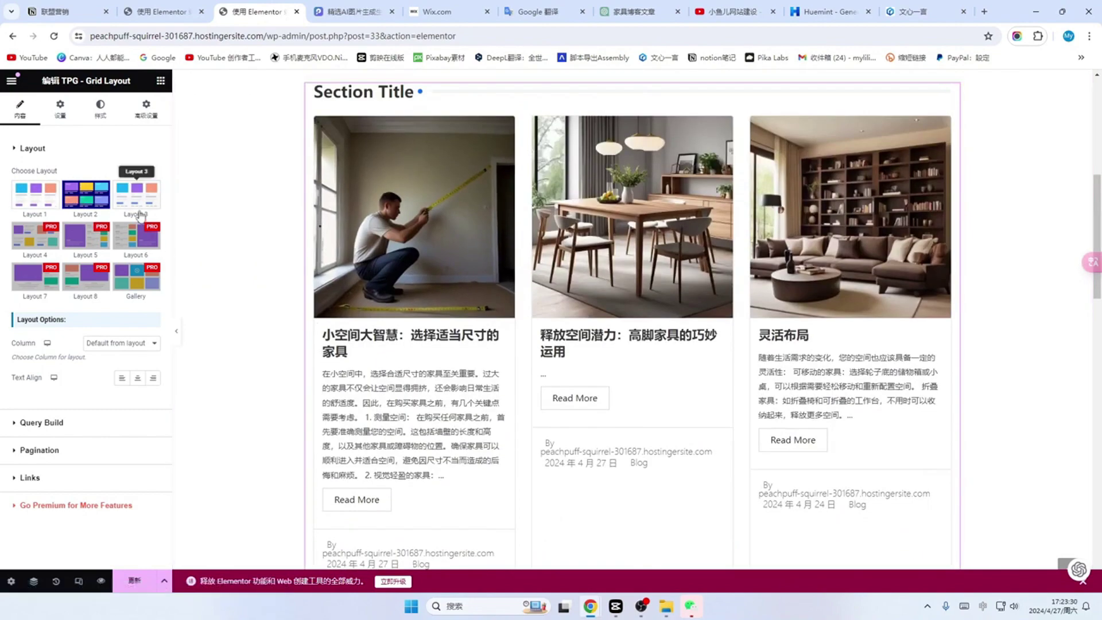
{"action": "left_click", "coordinate": [137, 198]}
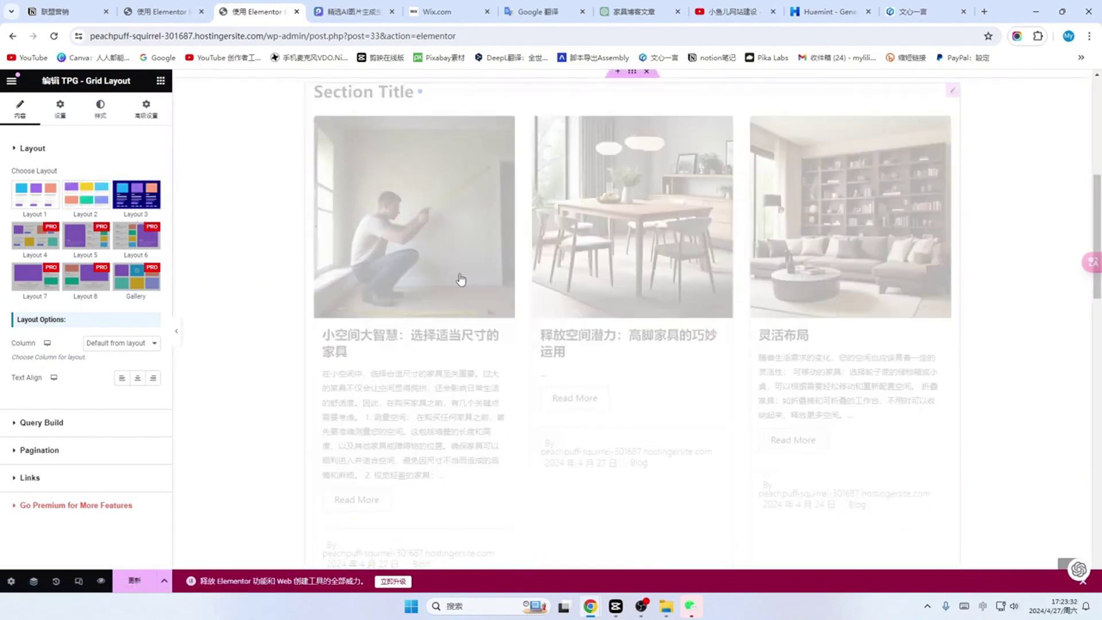
{"action": "scroll", "coordinate": [477, 320], "scroll_direction": "down", "scroll_amount": 8}
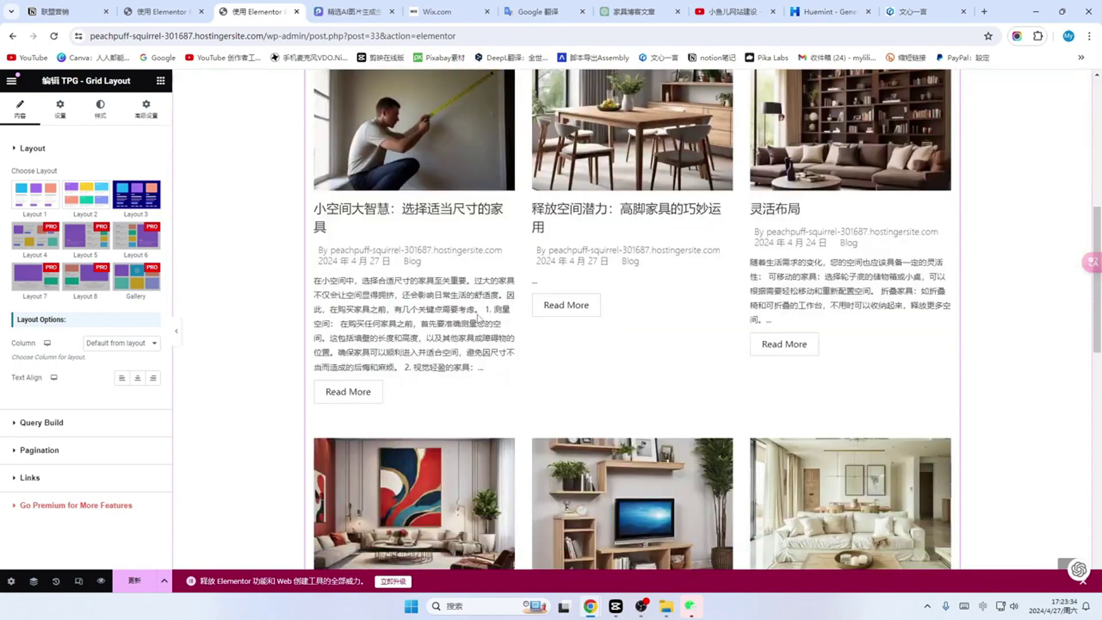
{"action": "scroll", "coordinate": [477, 319], "scroll_direction": "up", "scroll_amount": 5}
{"action": "left_click", "coordinate": [33, 208]}
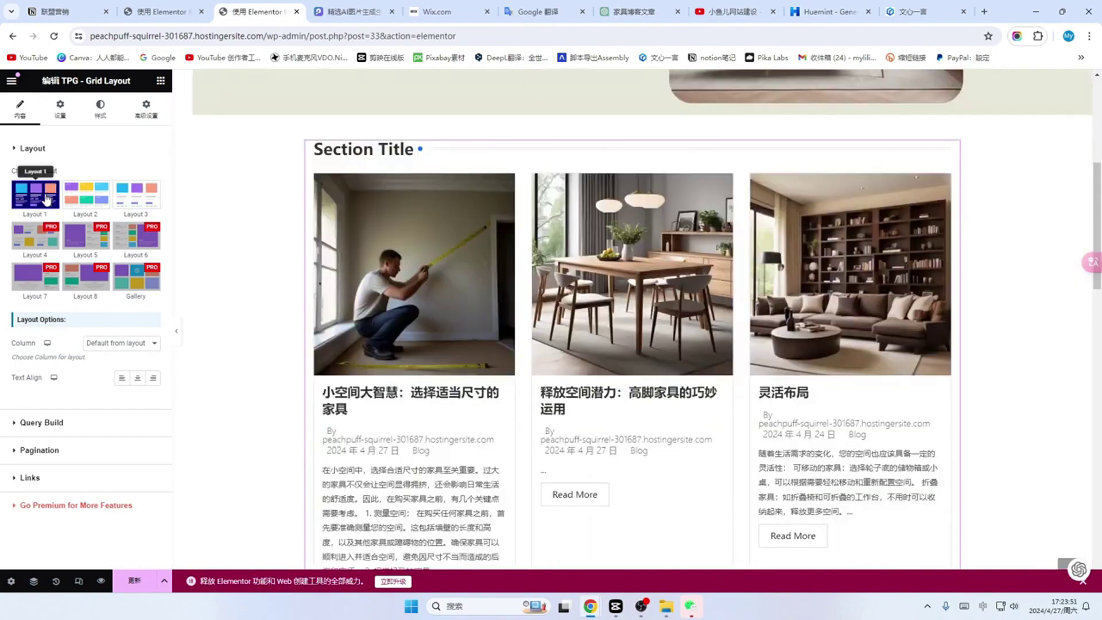
Step: Set Section Title and Meta Data to Hide in the post grid settings
{"action": "left_click", "coordinate": [61, 115]}
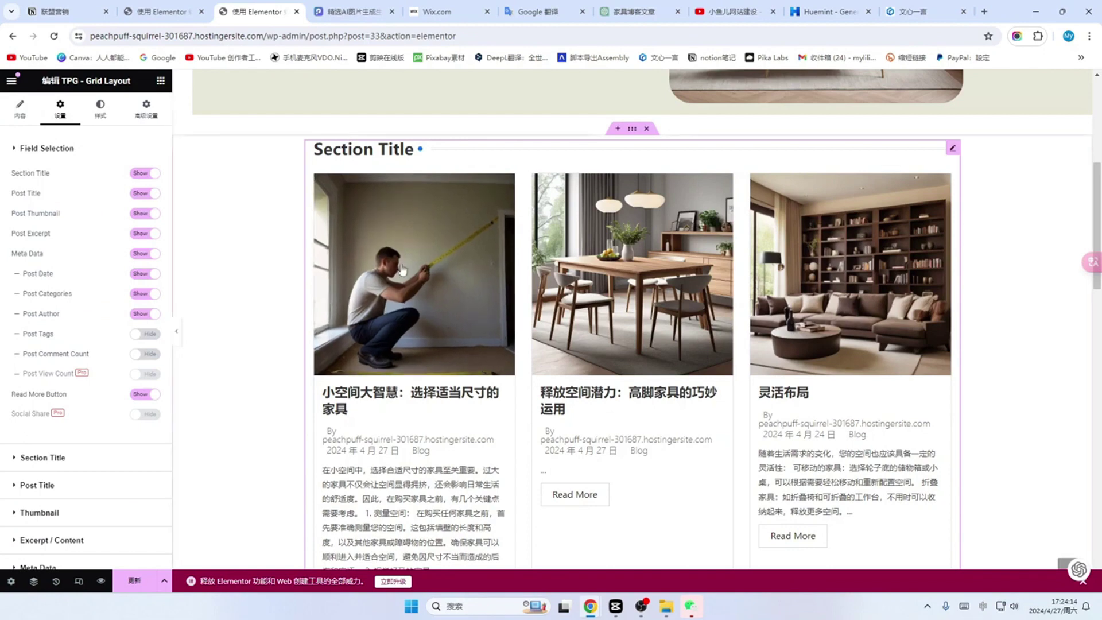
{"action": "scroll", "coordinate": [329, 287], "scroll_direction": "up", "scroll_amount": 2}
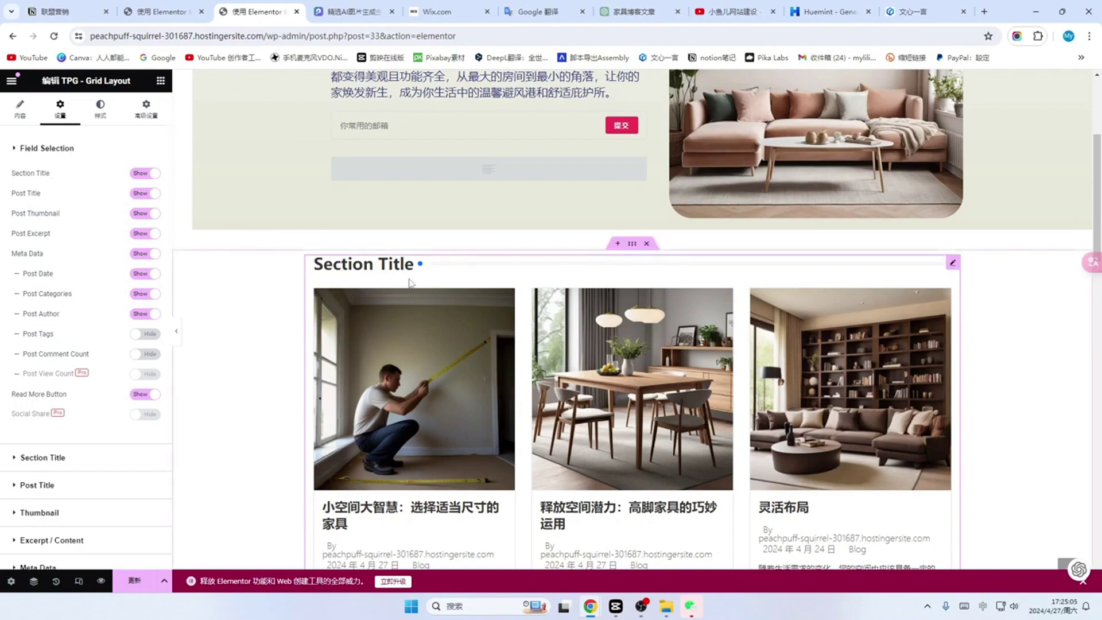
{"action": "left_click", "coordinate": [141, 175]}
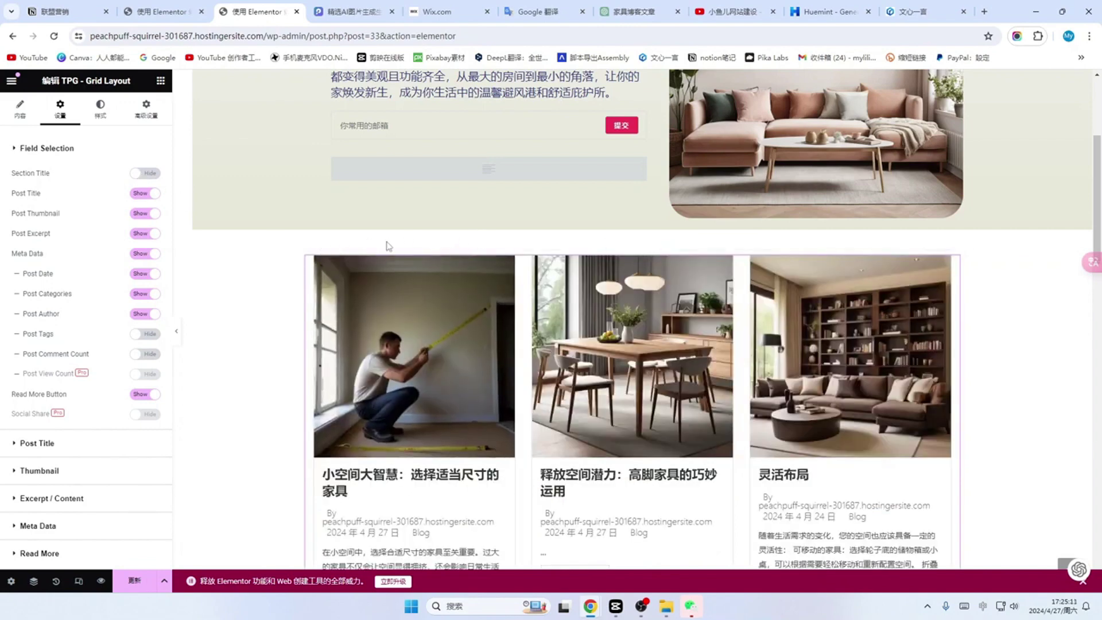
{"action": "scroll", "coordinate": [386, 246], "scroll_direction": "down", "scroll_amount": 2}
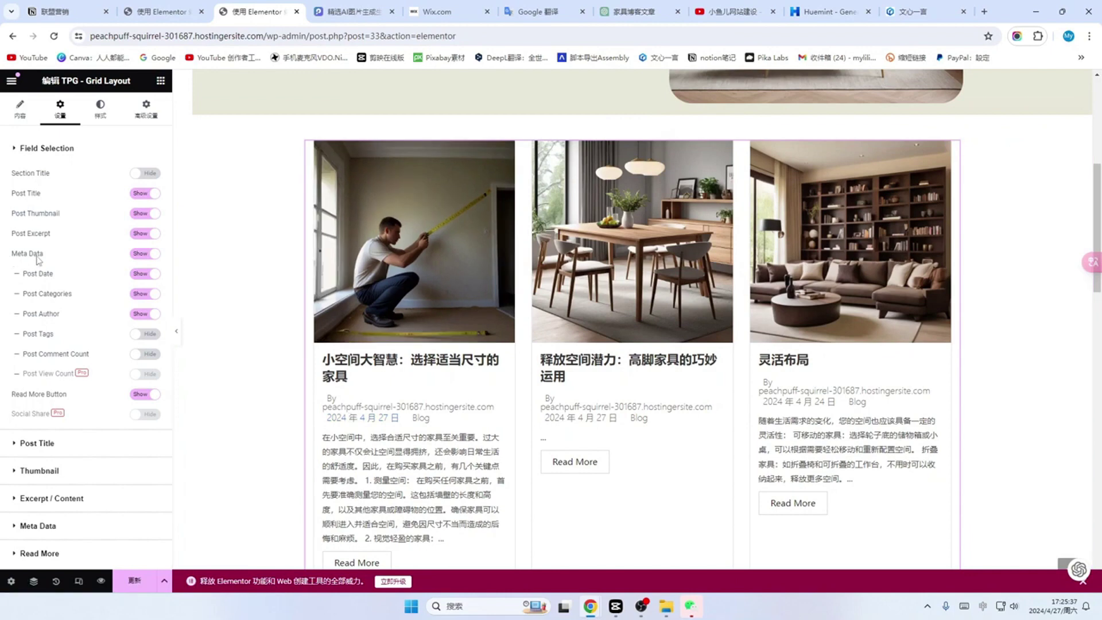
{"action": "left_click", "coordinate": [146, 254]}
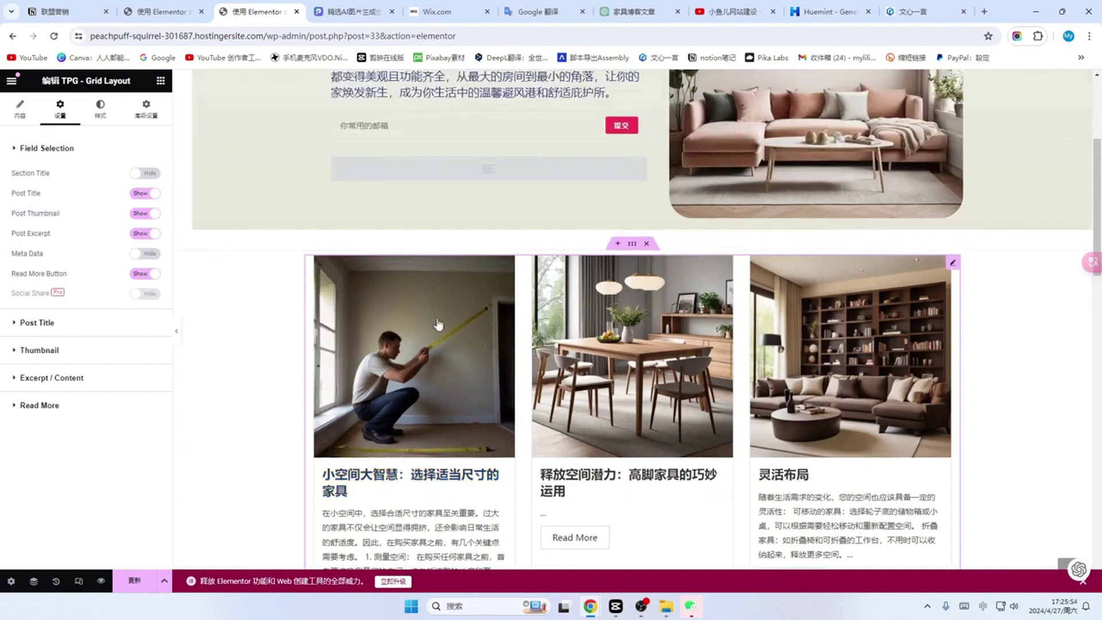
{"action": "scroll", "coordinate": [425, 482], "scroll_direction": "down", "scroll_amount": 8}
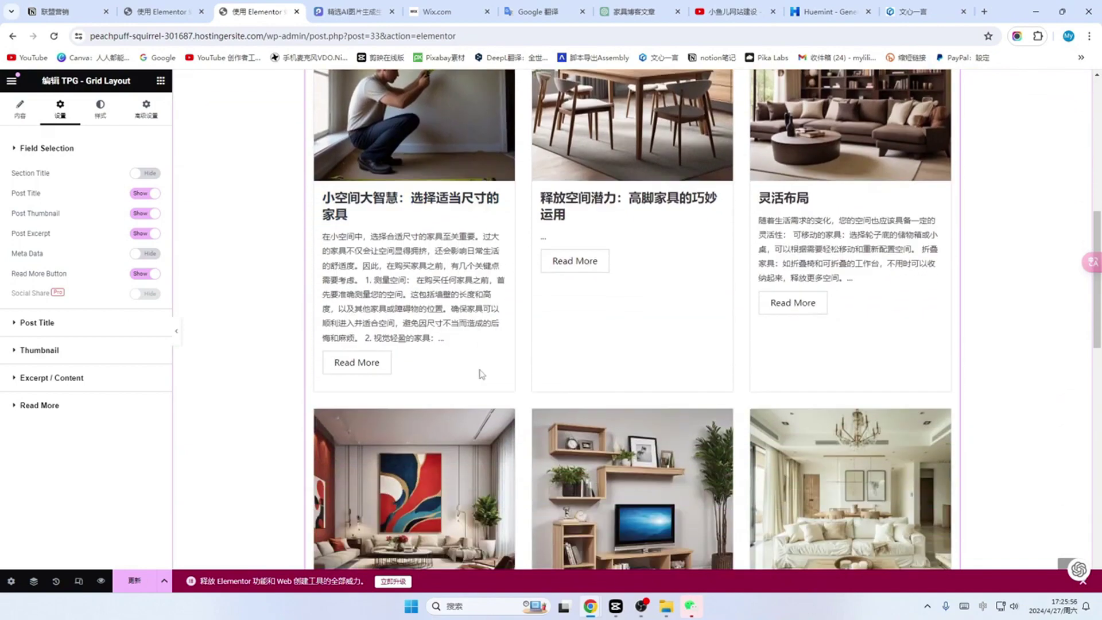
{"action": "scroll", "coordinate": [484, 398], "scroll_direction": "down", "scroll_amount": 4}
{"action": "scroll", "coordinate": [484, 398], "scroll_direction": "up", "scroll_amount": 6}
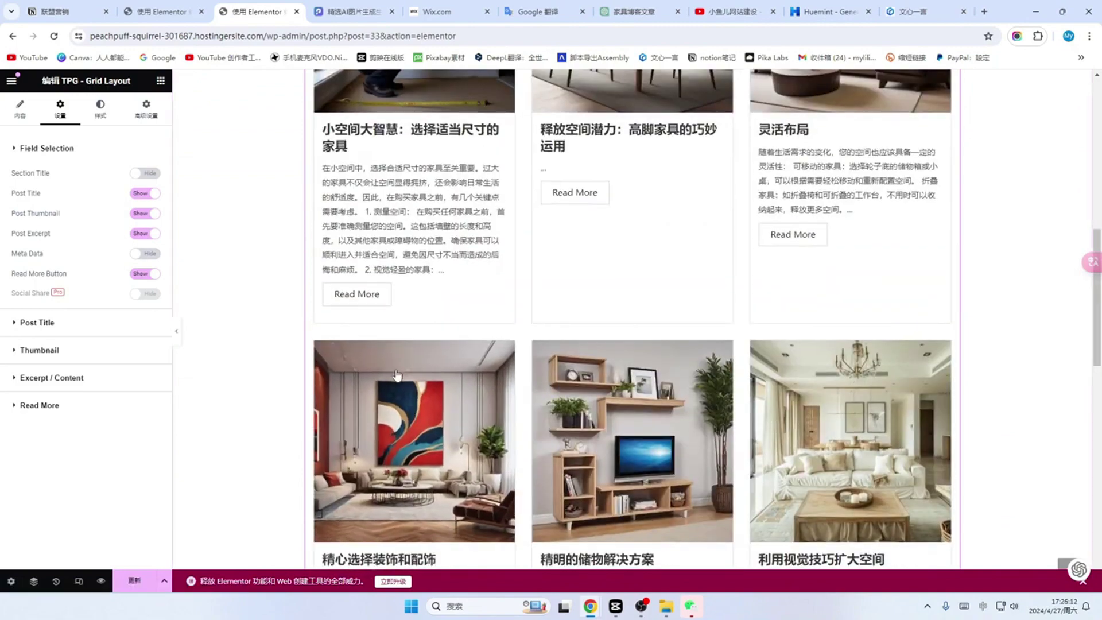
{"action": "scroll", "coordinate": [332, 248], "scroll_direction": "up", "scroll_amount": 1}
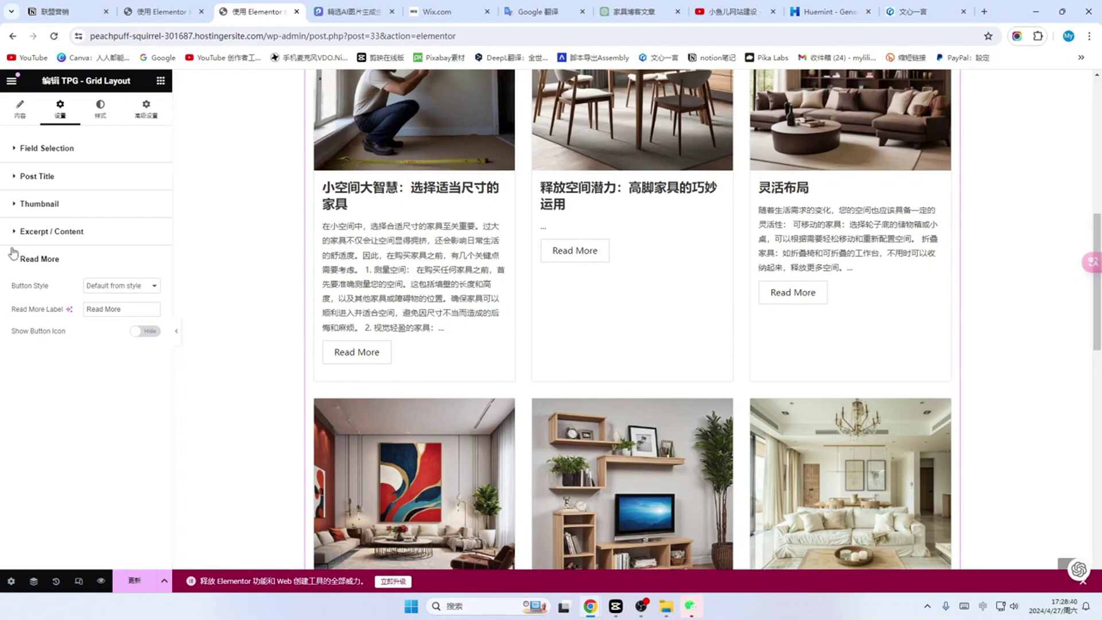
Step: Change the Excerpt Limit from 200 to 140 characters
{"action": "left_click", "coordinate": [98, 234]}
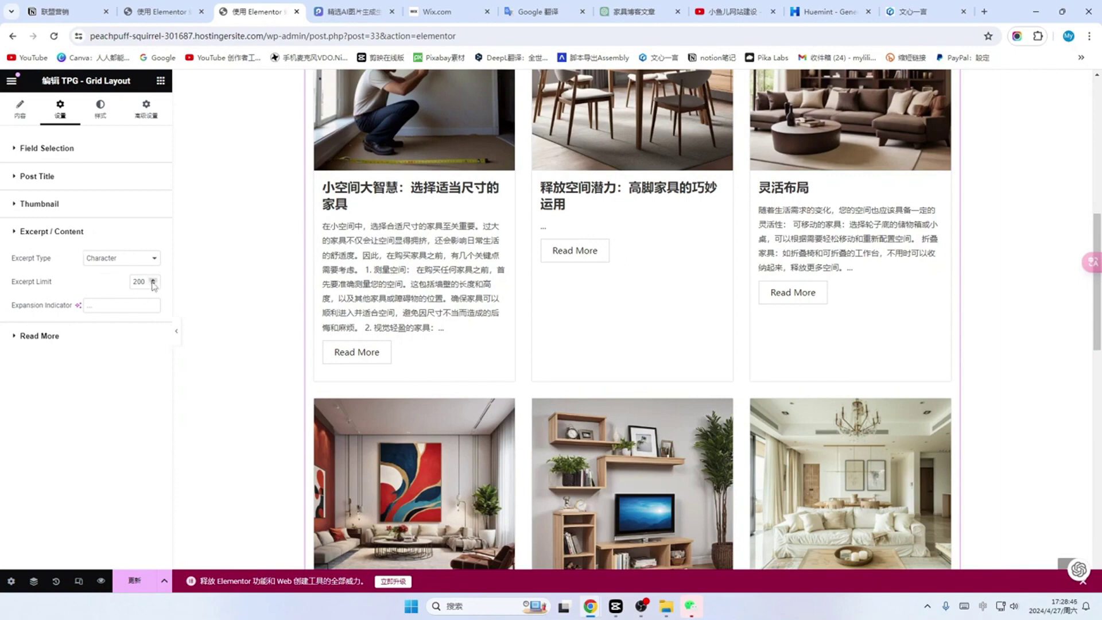
{"action": "left_click_drag", "start_coordinate": [145, 281], "coordinate": [122, 283]}
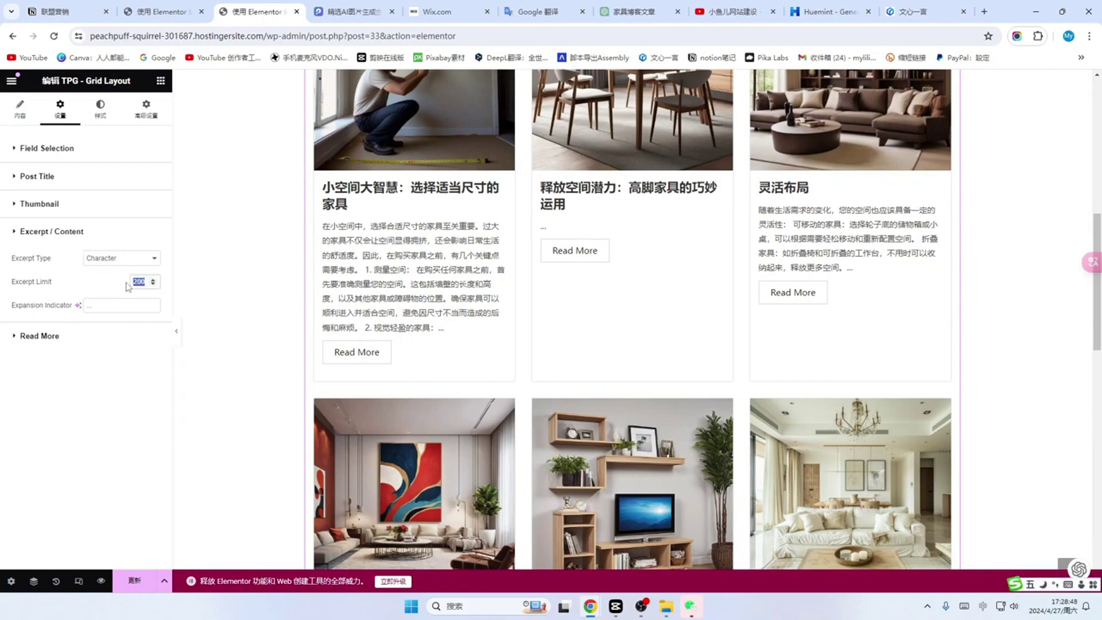
{"action": "type", "text": "140"}
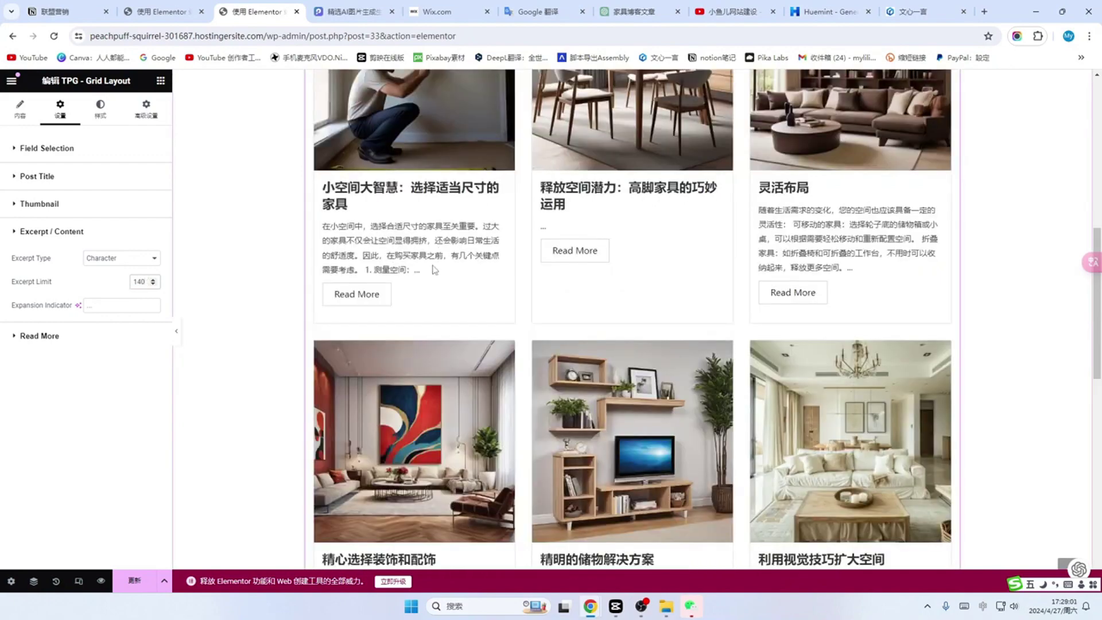
{"action": "scroll", "coordinate": [434, 270], "scroll_direction": "down", "scroll_amount": 7}
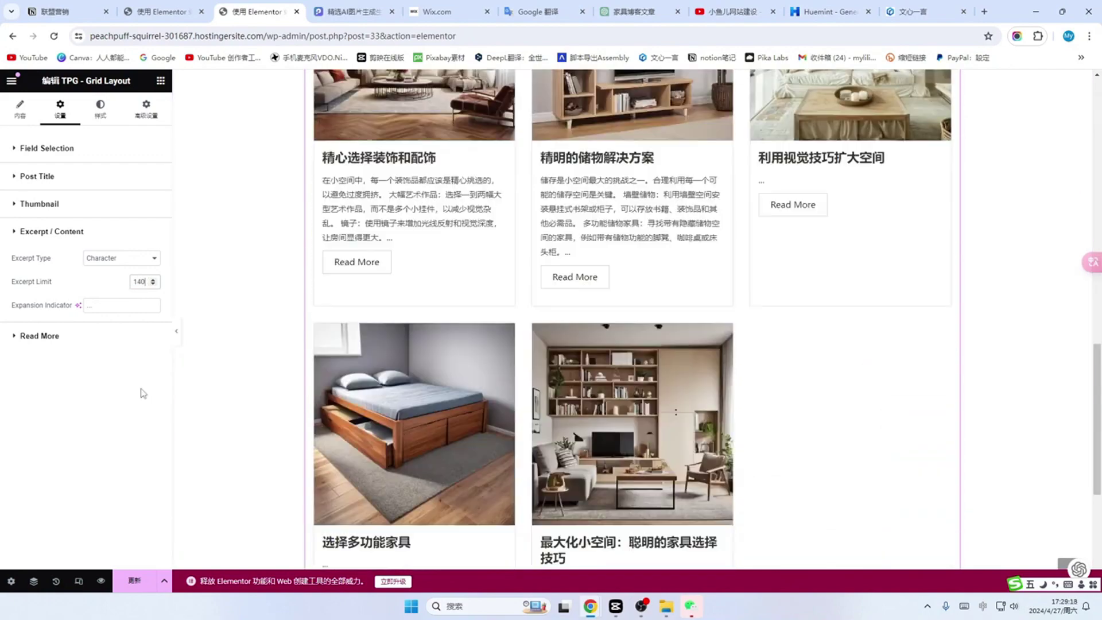
Step: Change the Read More Label to 查看全文
{"action": "left_click", "coordinate": [36, 340]}
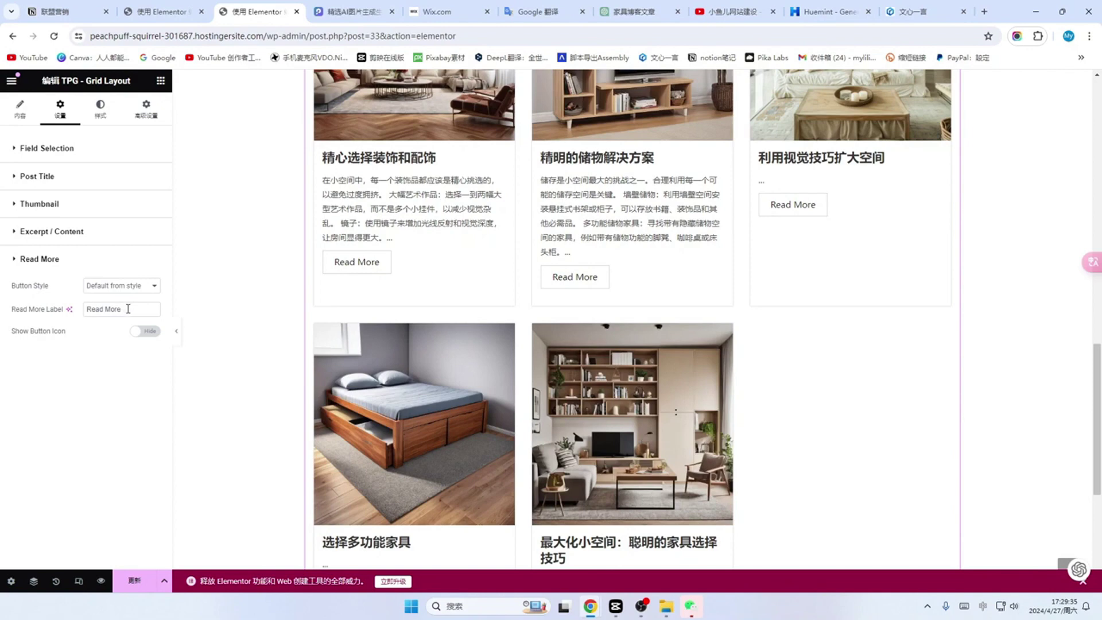
{"action": "left_click_drag", "start_coordinate": [129, 309], "coordinate": [89, 314]}
{"action": "type", "text": "chakan"}
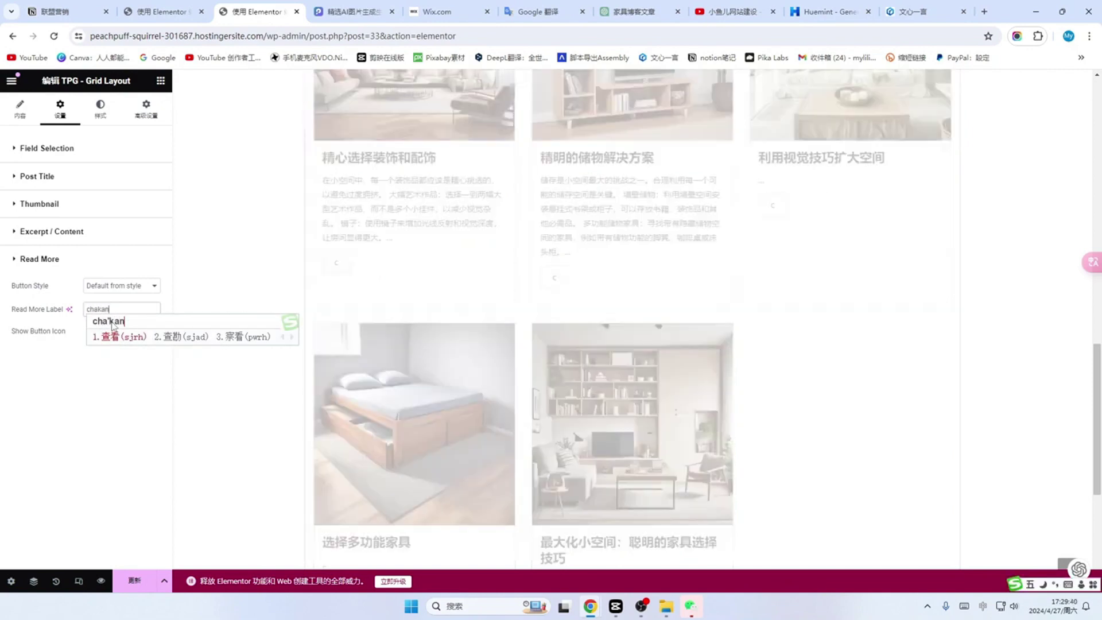
{"action": "key", "text": "space"}
{"action": "type", "text": "cuanwen"}
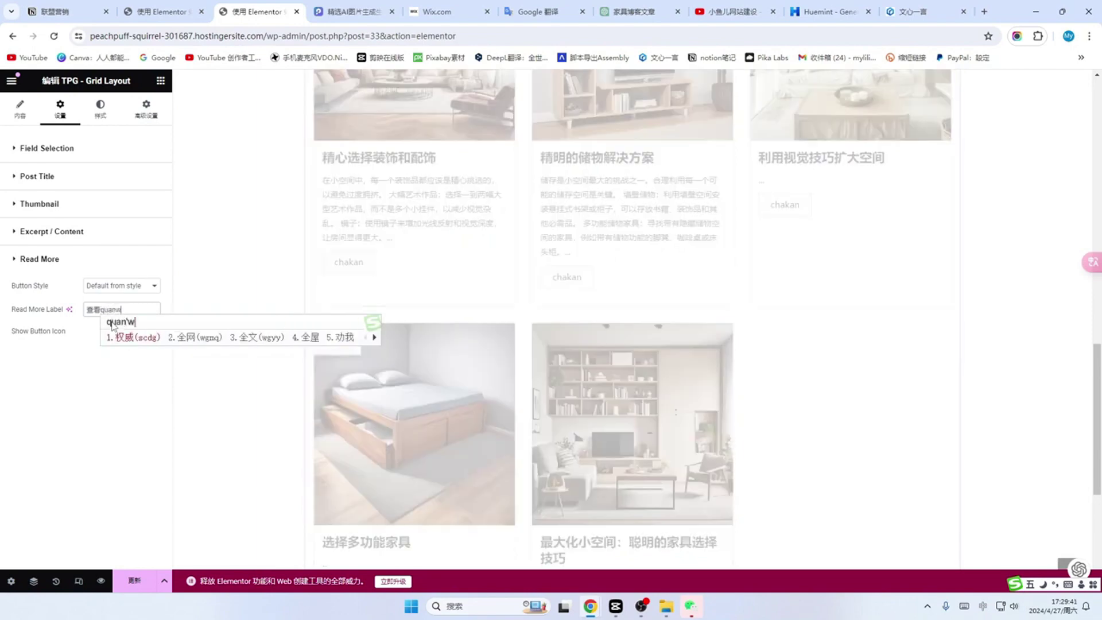
{"action": "key", "text": "space"}
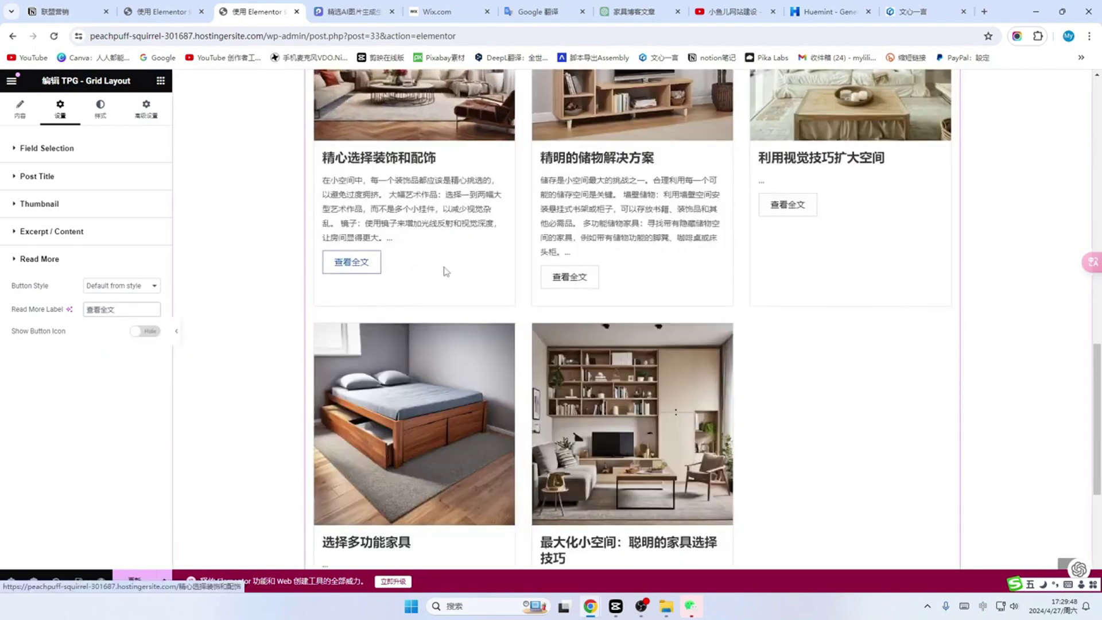
{"action": "scroll", "coordinate": [385, 401], "scroll_direction": "up", "scroll_amount": 7}
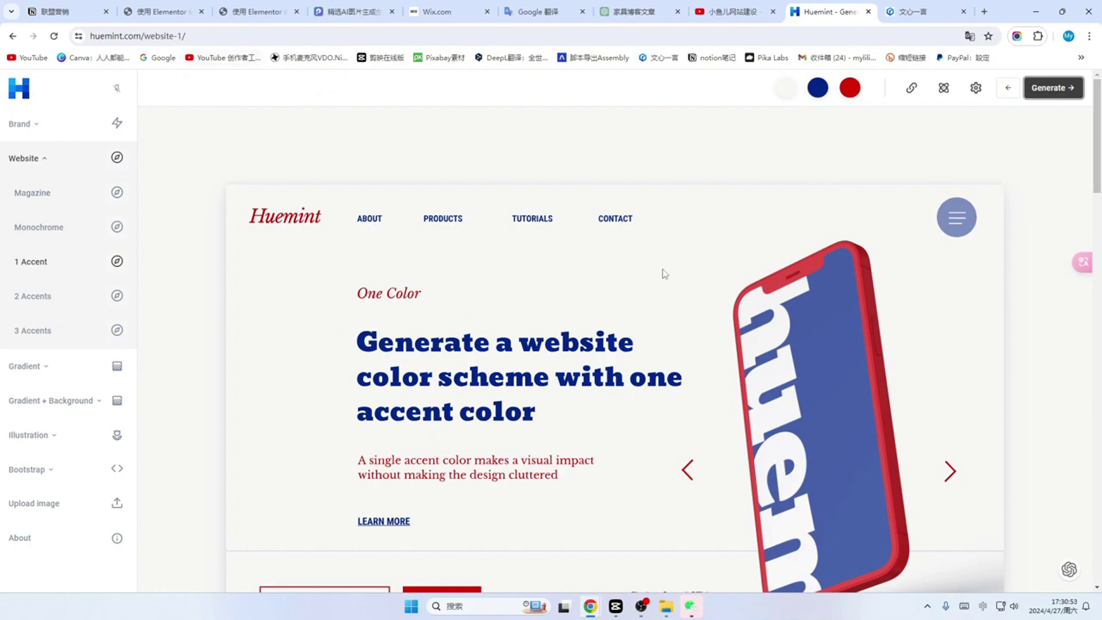
{"action": "left_click", "coordinate": [256, 11]}
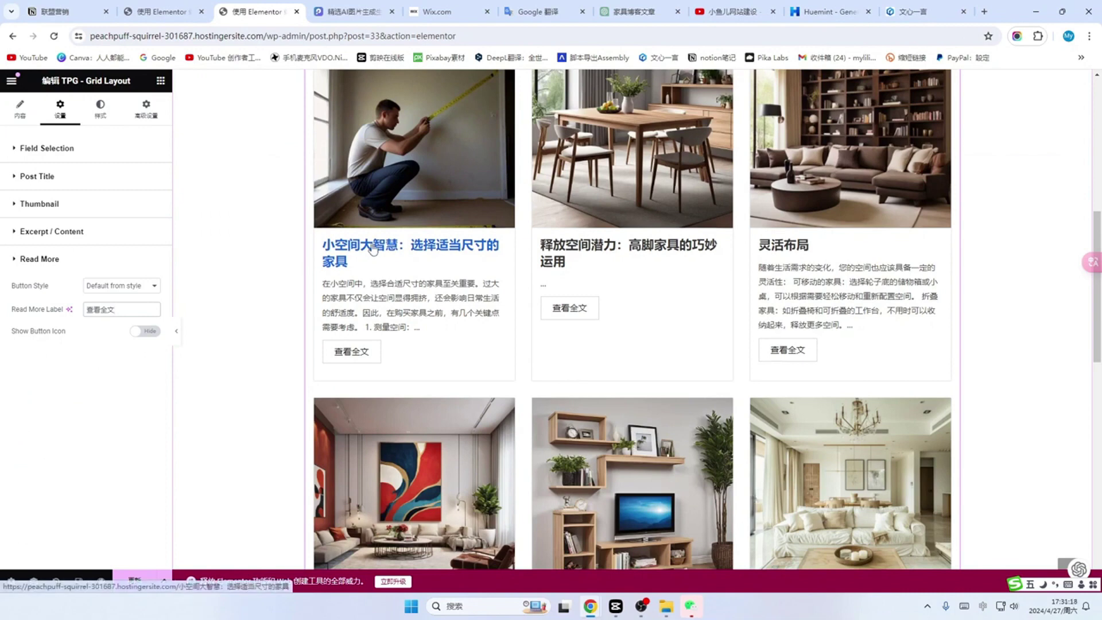
Step: Colour the post grid titles with the 主要 global colour
{"action": "left_click", "coordinate": [99, 110]}
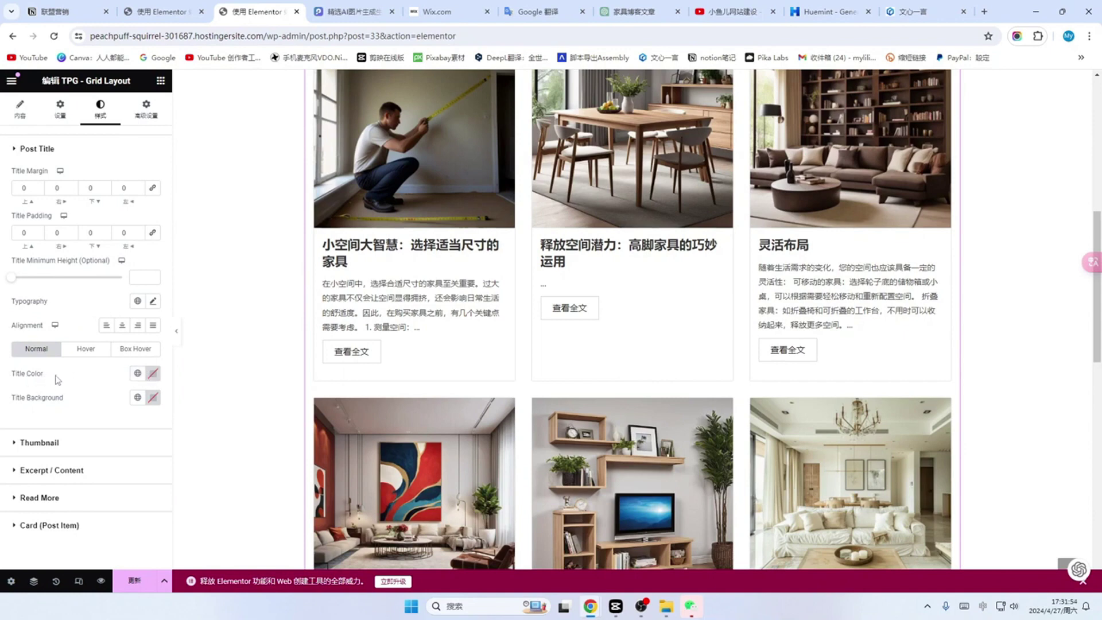
{"action": "left_click", "coordinate": [153, 375]}
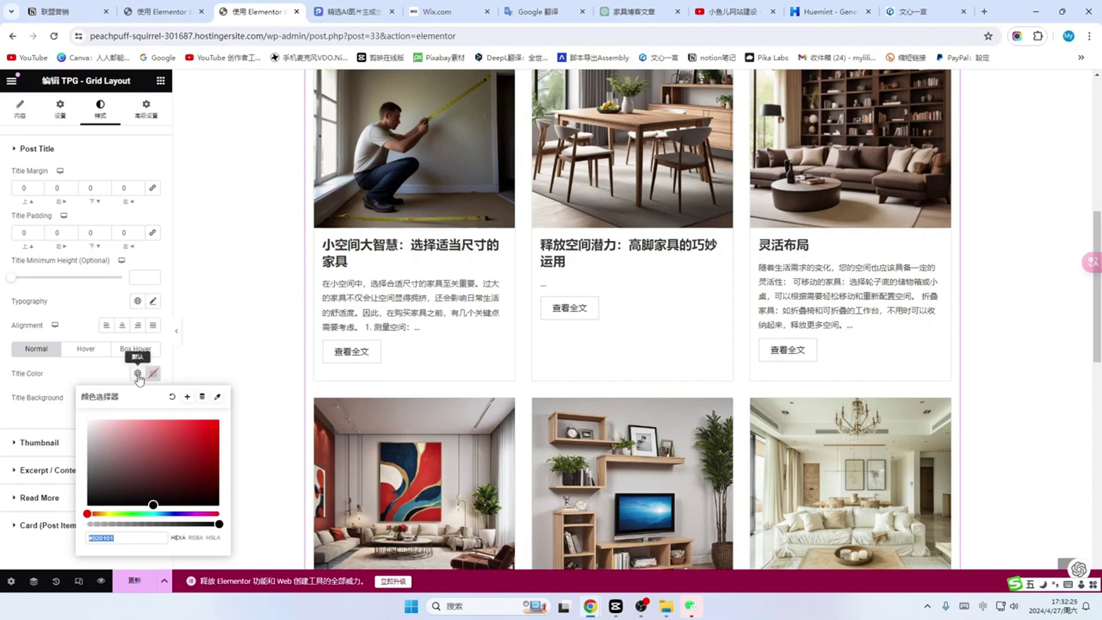
{"action": "left_click", "coordinate": [137, 373]}
{"action": "left_click", "coordinate": [150, 379]}
{"action": "left_click", "coordinate": [137, 374]}
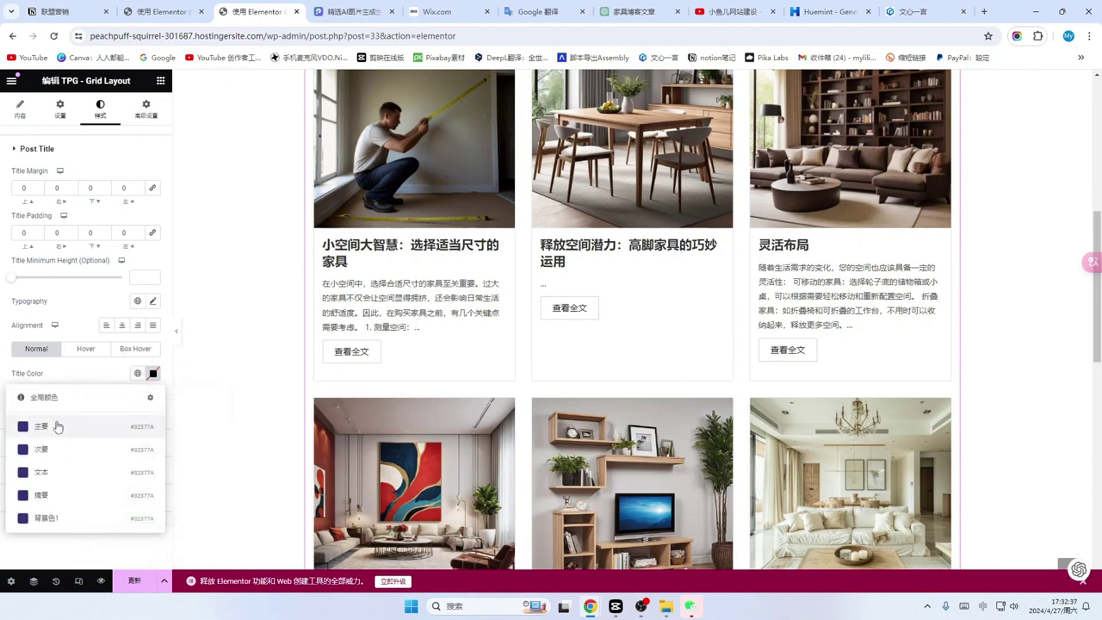
{"action": "left_click", "coordinate": [144, 431]}
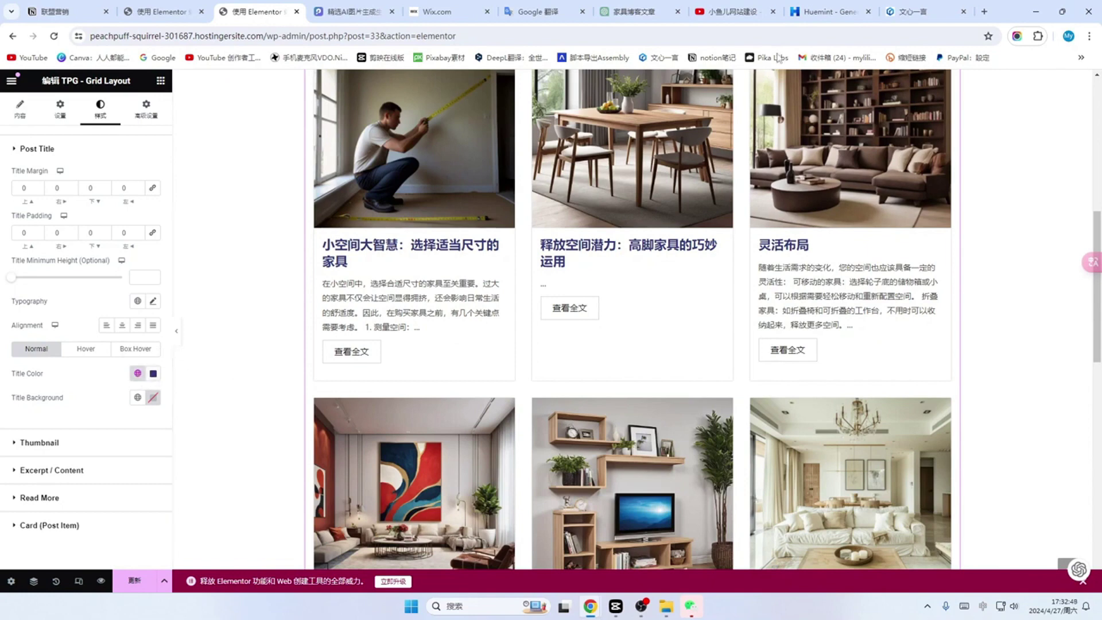
Step: Copy the red accent hex from Huemint and paste it as the titles' hover colour
{"action": "left_click", "coordinate": [828, 12]}
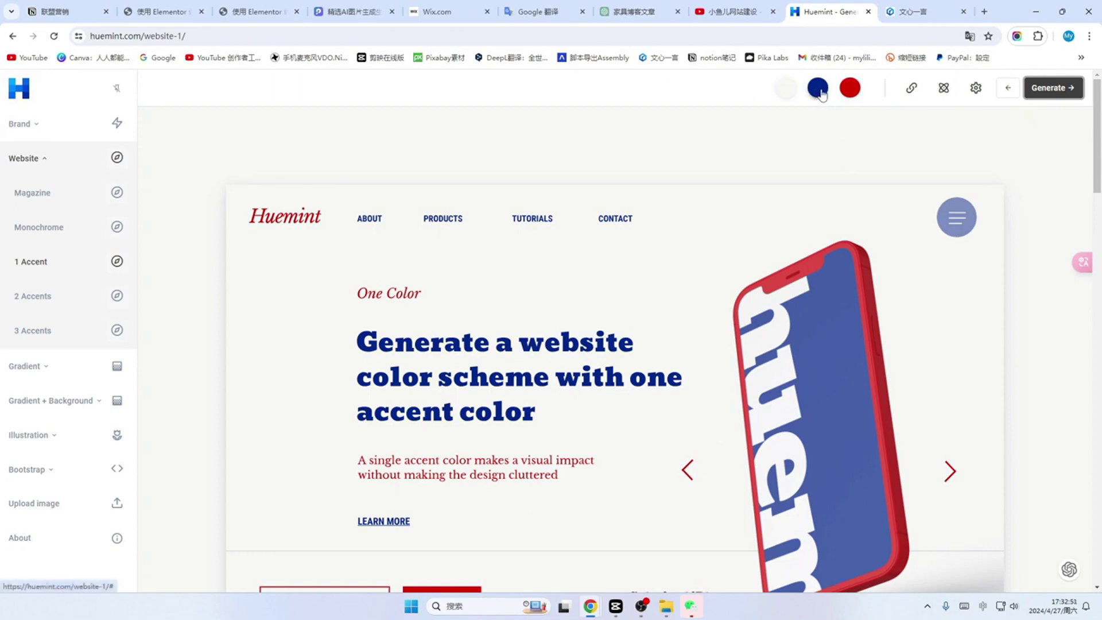
{"action": "left_click", "coordinate": [259, 11]}
{"action": "left_click", "coordinate": [86, 351]}
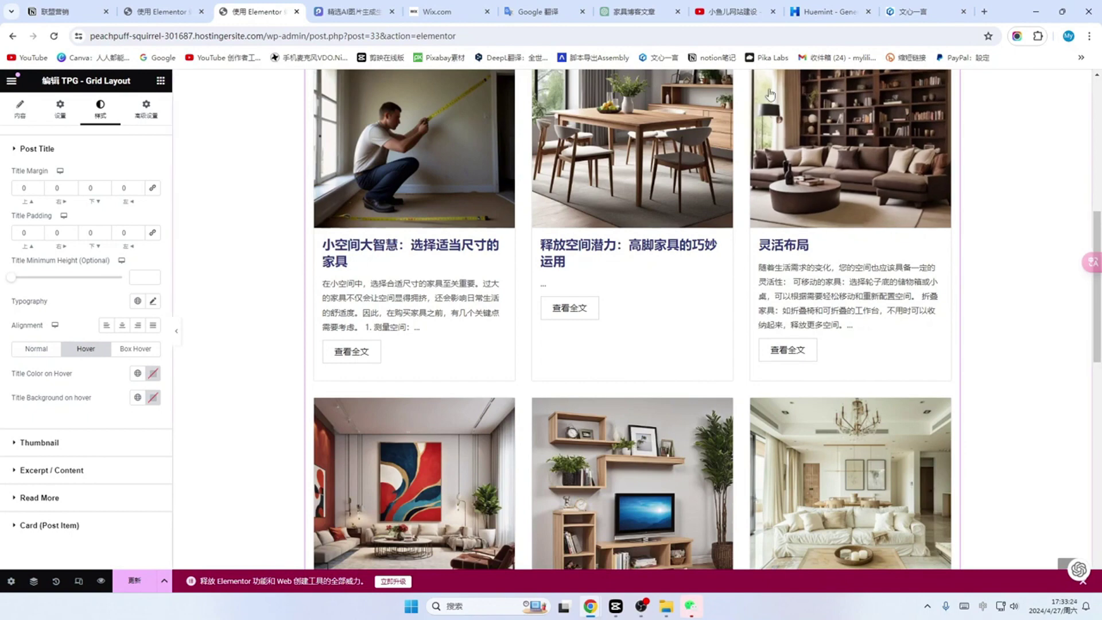
{"action": "left_click", "coordinate": [831, 11]}
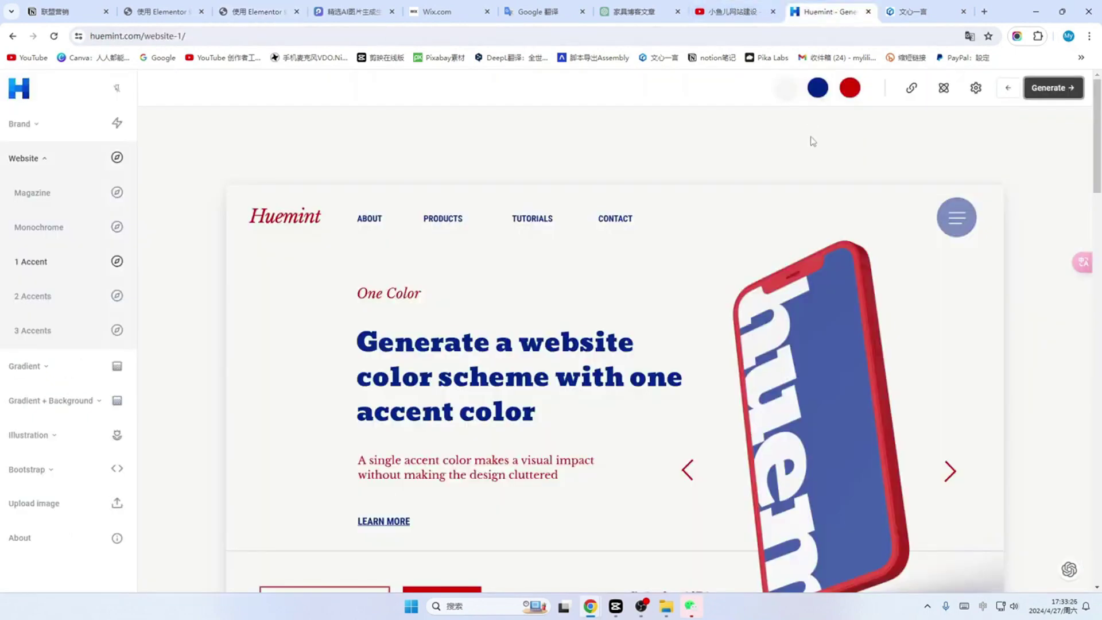
{"action": "right_click", "coordinate": [848, 91]}
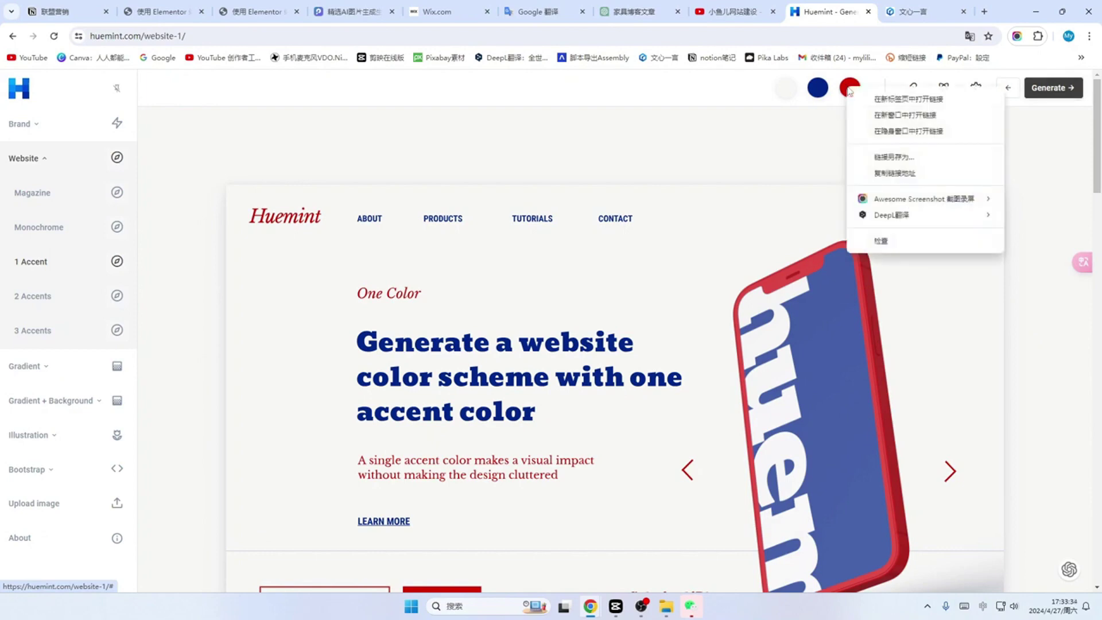
{"action": "left_click", "coordinate": [850, 88]}
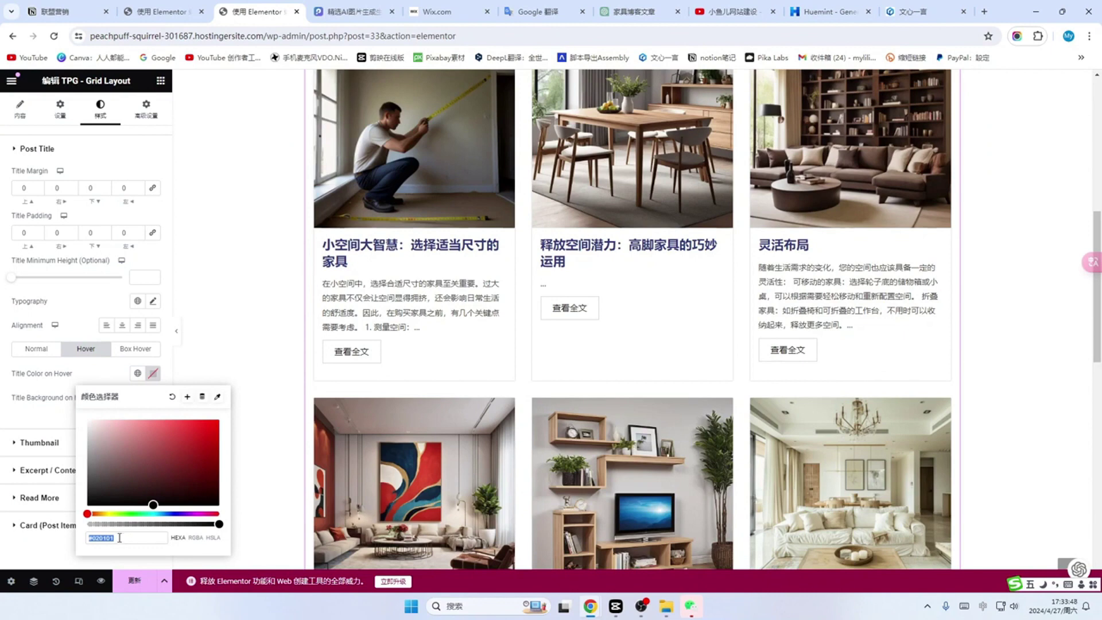
{"action": "type", "text": "#d70800"}
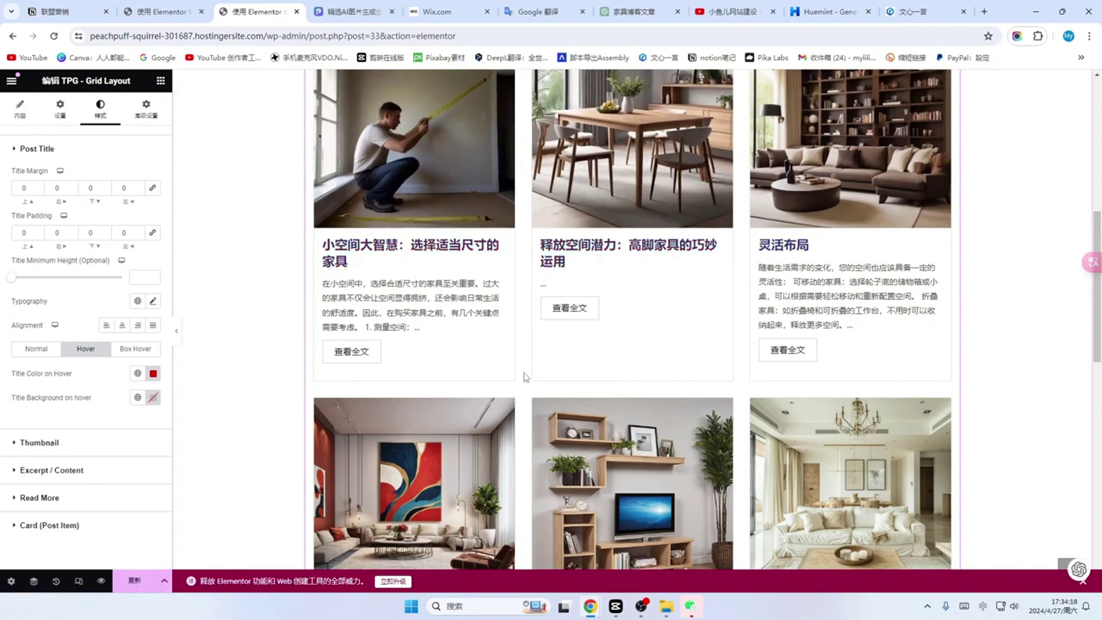
{"action": "scroll", "coordinate": [524, 377], "scroll_direction": "up", "scroll_amount": 3}
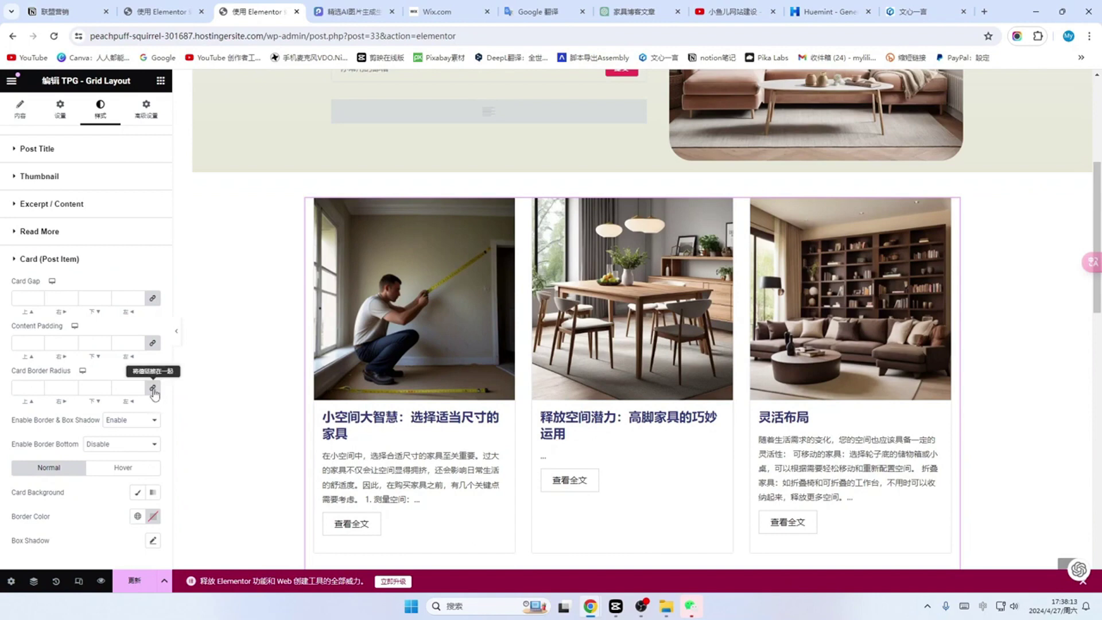
Step: Give the post cards a linked 30 px border radius on all corners
{"action": "left_click", "coordinate": [27, 387]}
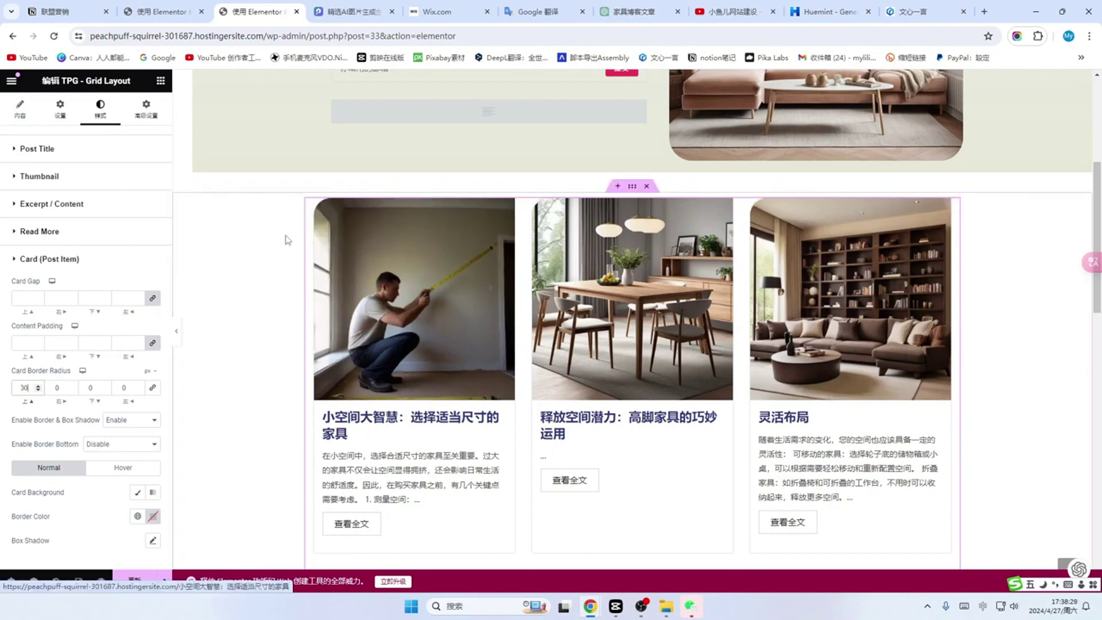
{"action": "left_click", "coordinate": [154, 392]}
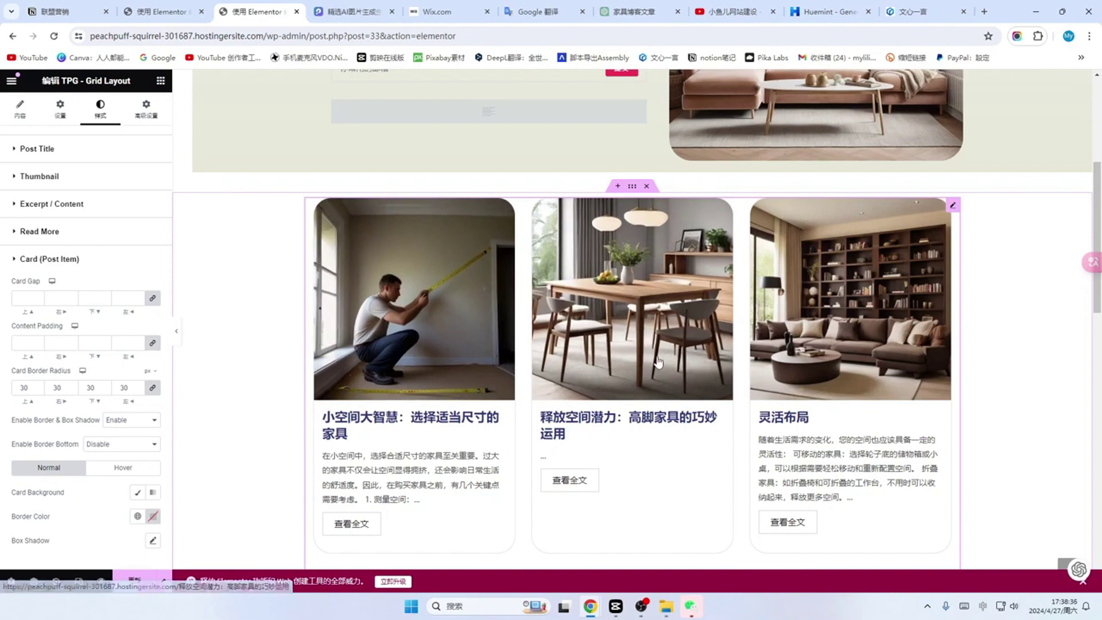
{"action": "scroll", "coordinate": [345, 201], "scroll_direction": "down", "scroll_amount": 1}
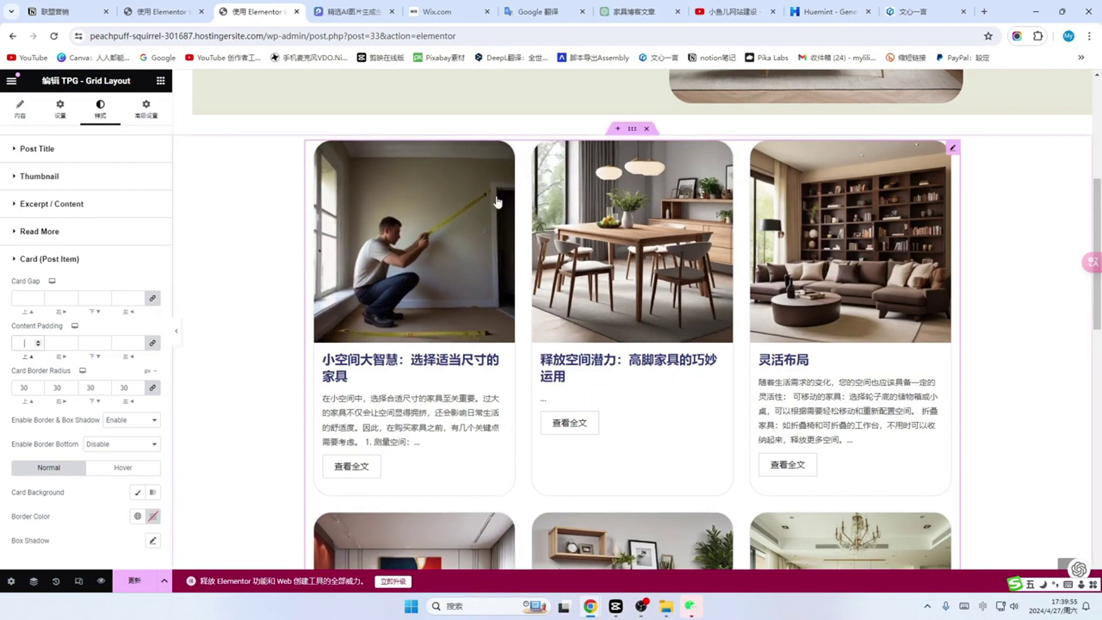
{"action": "scroll", "coordinate": [476, 402], "scroll_direction": "down", "scroll_amount": 7}
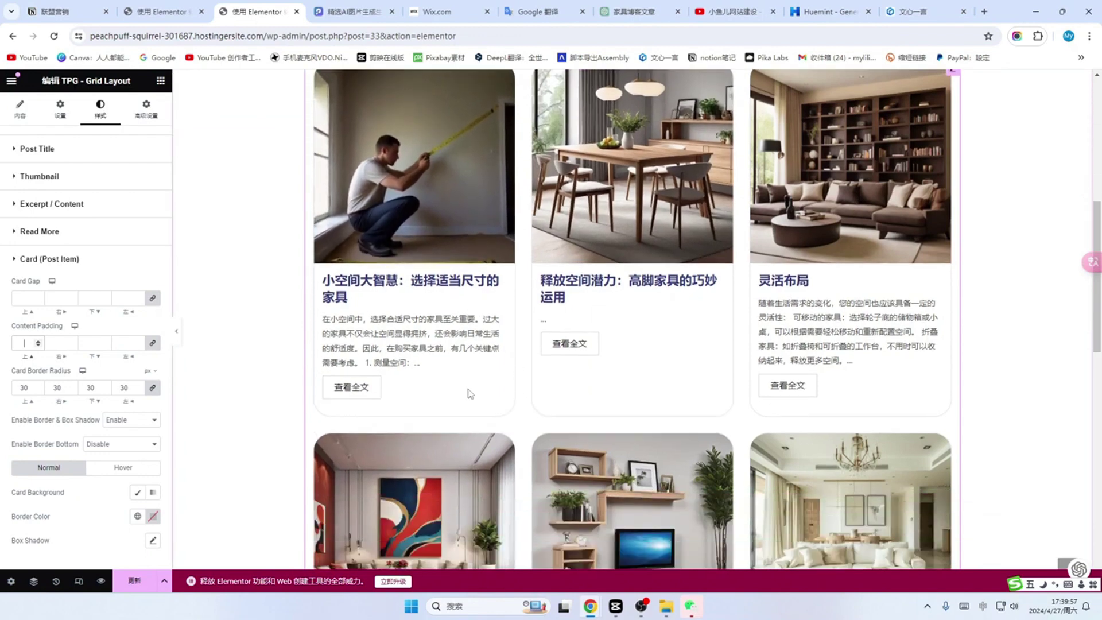
{"action": "scroll", "coordinate": [476, 408], "scroll_direction": "down", "scroll_amount": 6}
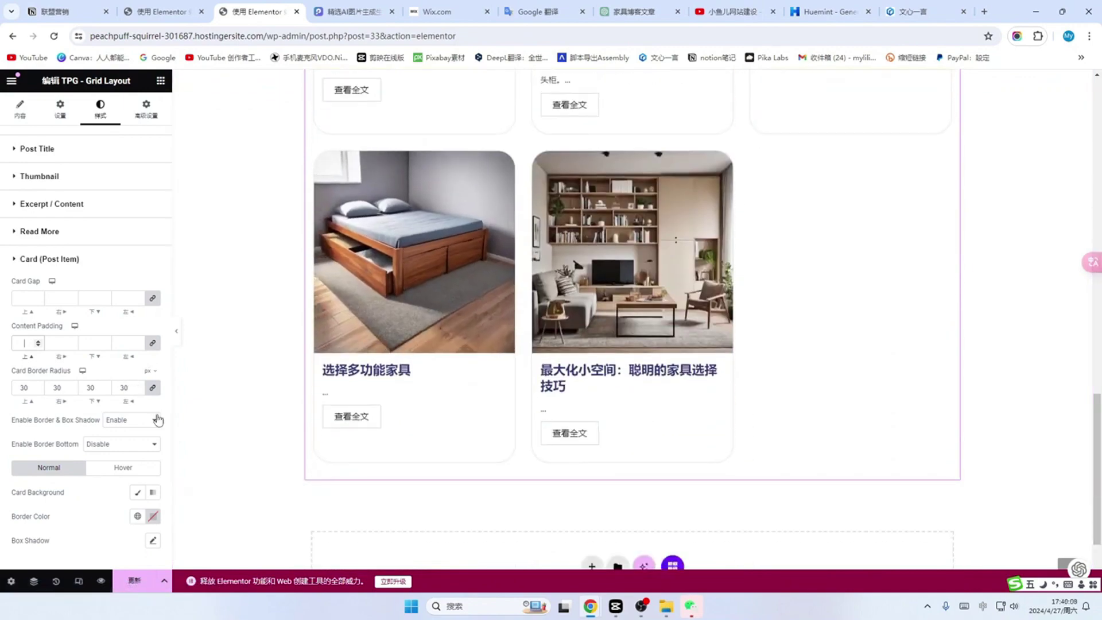
Step: Set a classic card background and add a box shadow with blur 15
{"action": "left_click", "coordinate": [138, 493]}
{"action": "scroll", "coordinate": [115, 459], "scroll_direction": "down", "scroll_amount": 2}
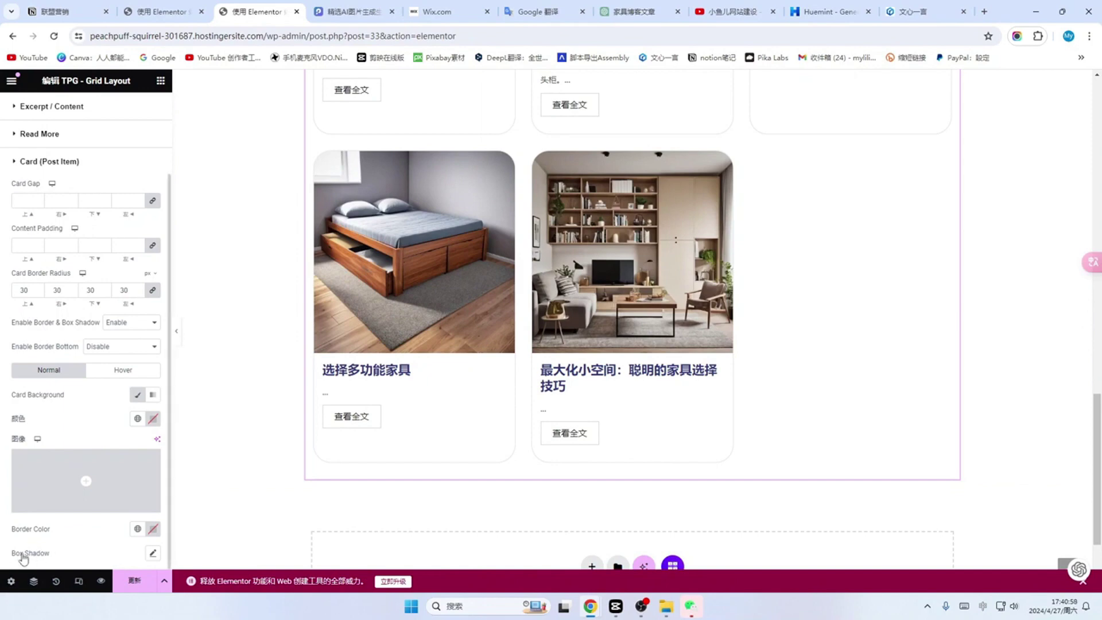
{"action": "left_click", "coordinate": [153, 552]}
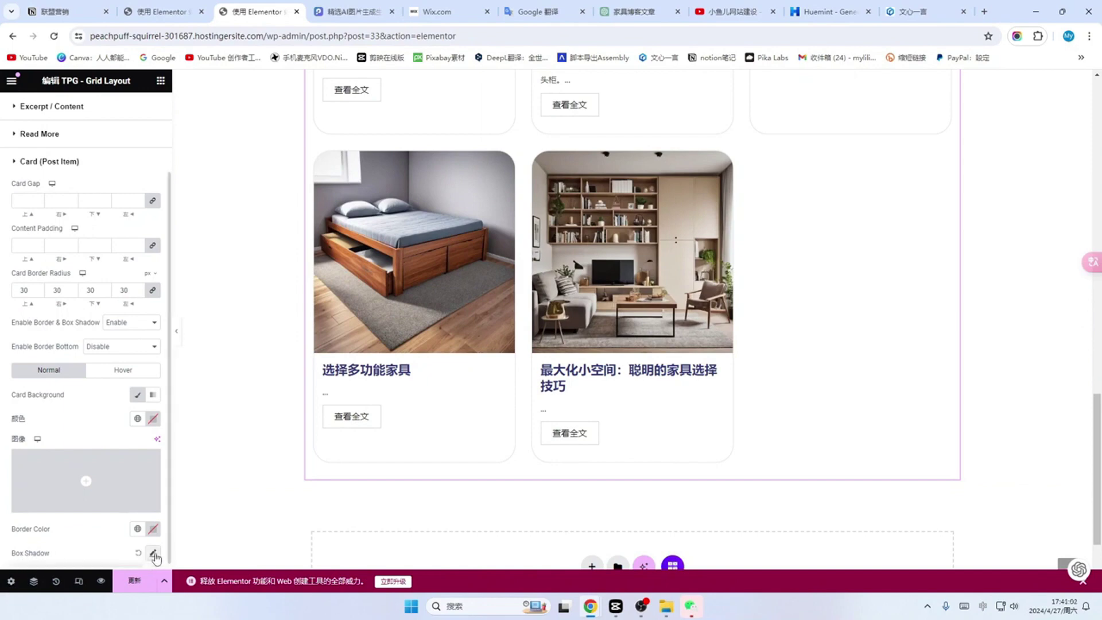
{"action": "scroll", "coordinate": [116, 395], "scroll_direction": "down", "scroll_amount": 1}
{"action": "scroll", "coordinate": [117, 395], "scroll_direction": "down", "scroll_amount": 2}
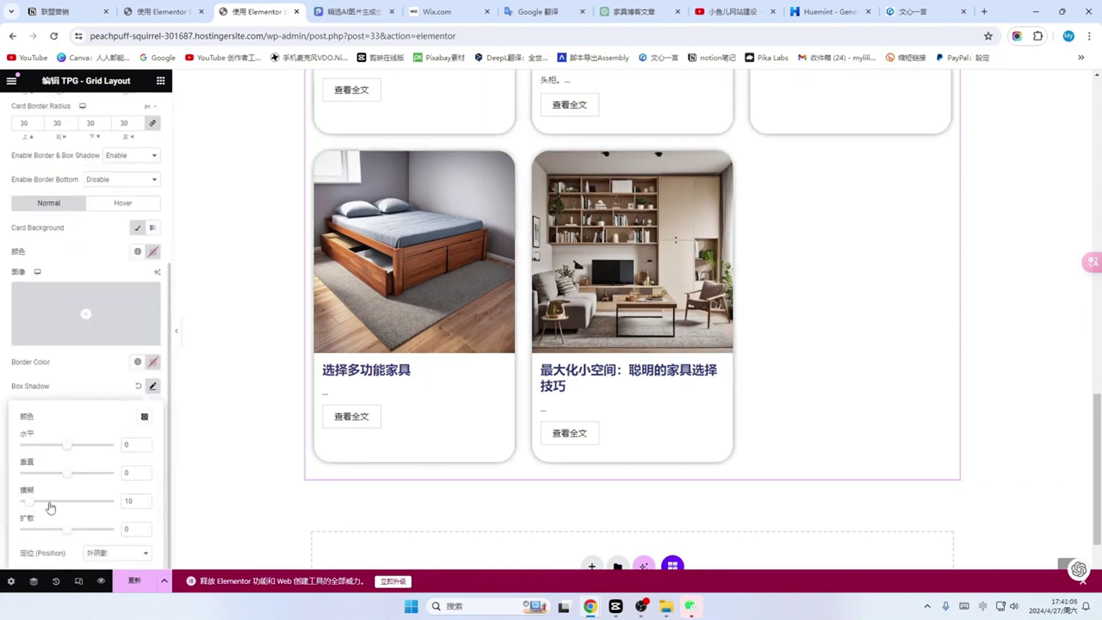
{"action": "left_click", "coordinate": [137, 501]}
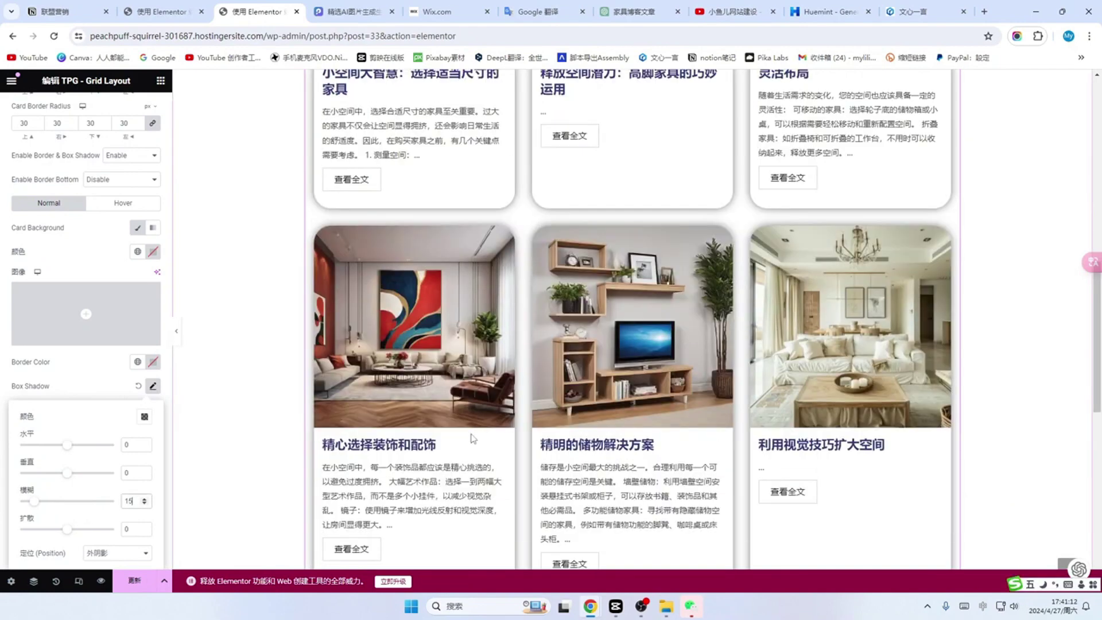
{"action": "scroll", "coordinate": [472, 438], "scroll_direction": "up", "scroll_amount": 5}
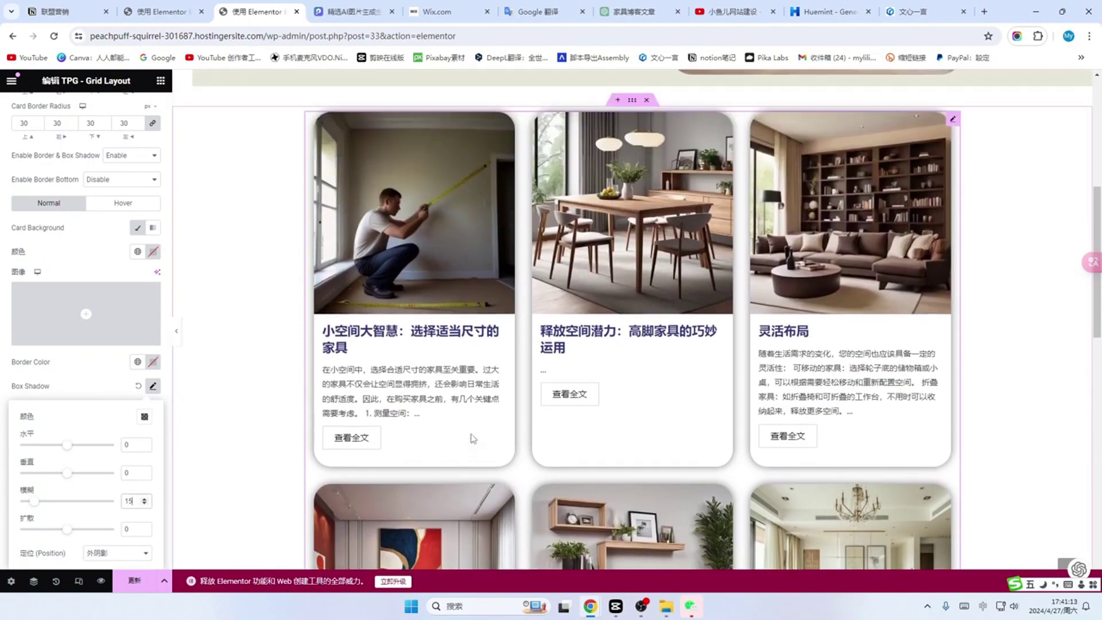
{"action": "scroll", "coordinate": [365, 349], "scroll_direction": "down", "scroll_amount": 1}
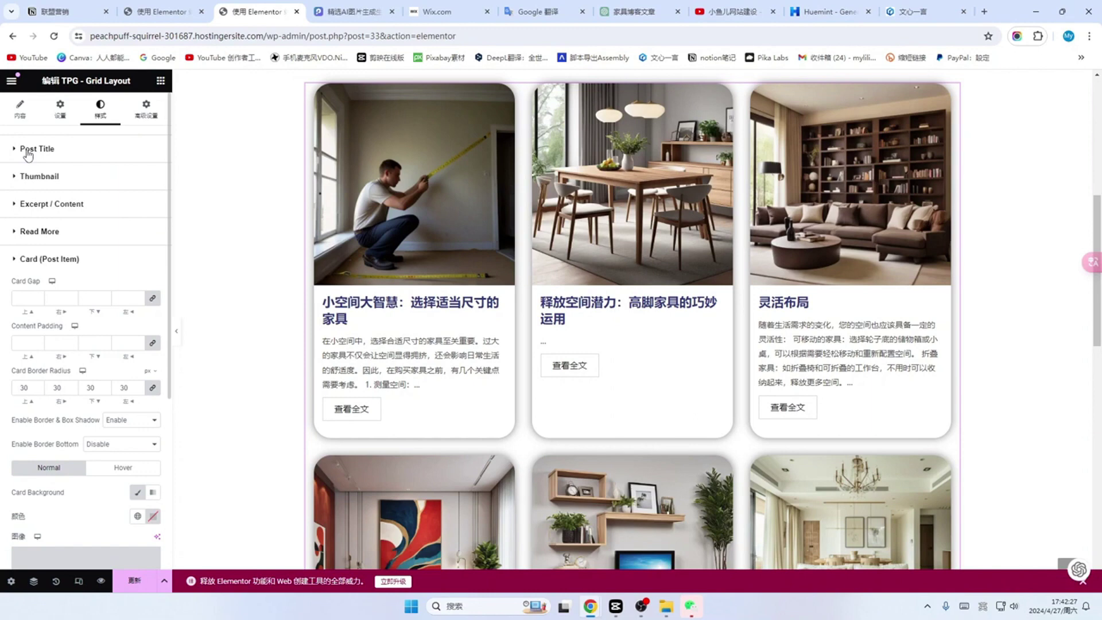
Step: Set the Post Title typography font size to 31 px
{"action": "left_click", "coordinate": [28, 151]}
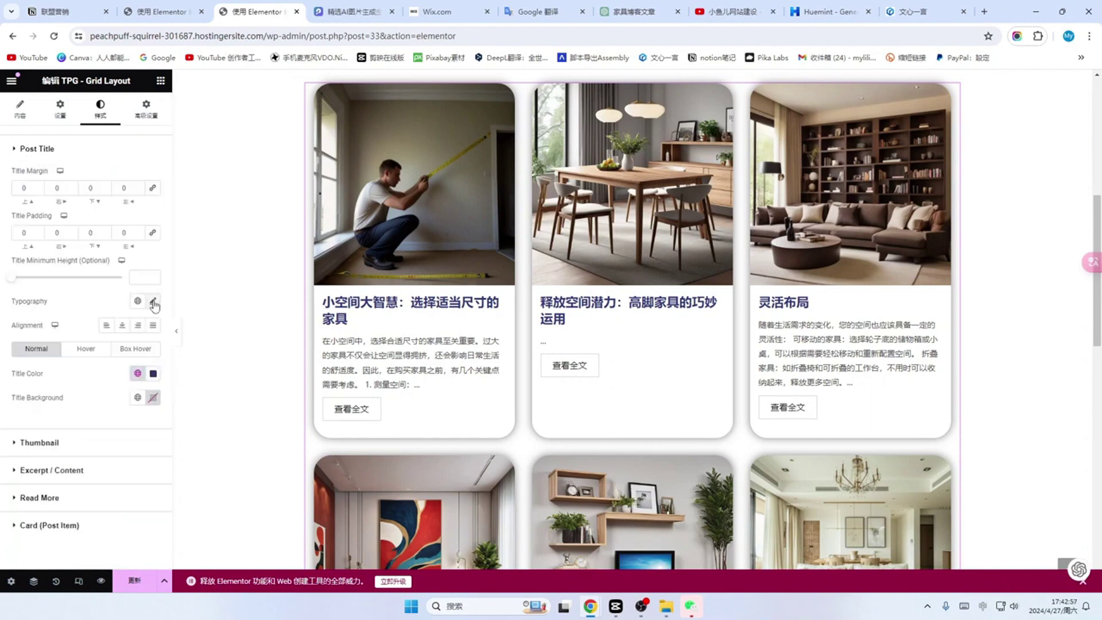
{"action": "left_click", "coordinate": [153, 302]}
{"action": "scroll", "coordinate": [60, 397], "scroll_direction": "down", "scroll_amount": 1}
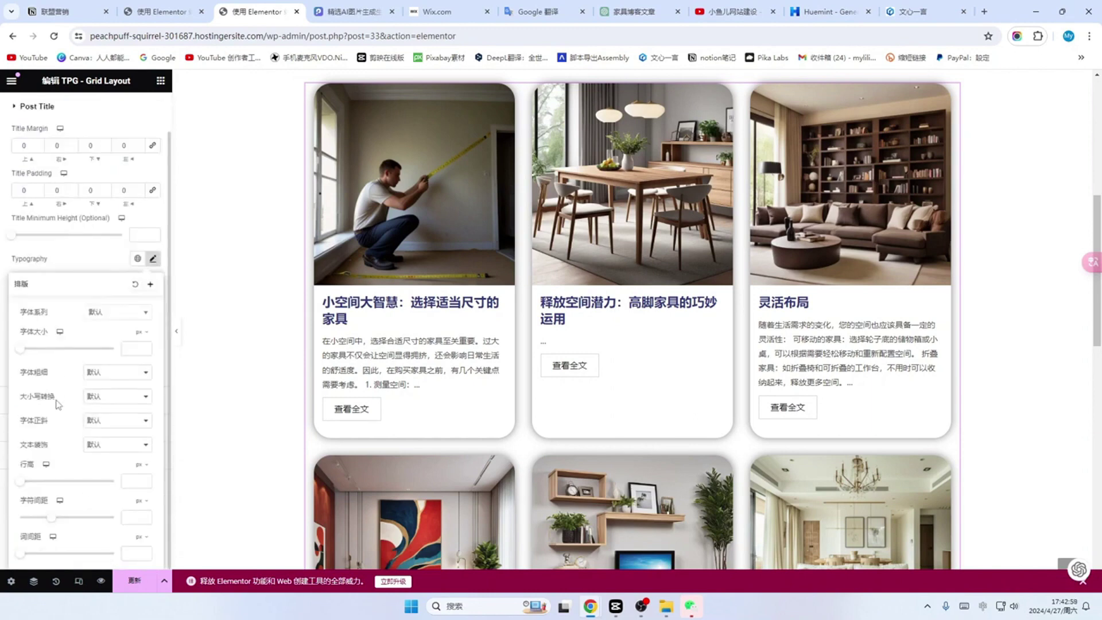
{"action": "scroll", "coordinate": [45, 368], "scroll_direction": "up", "scroll_amount": 1}
{"action": "left_click_drag", "start_coordinate": [25, 394], "coordinate": [38, 397]}
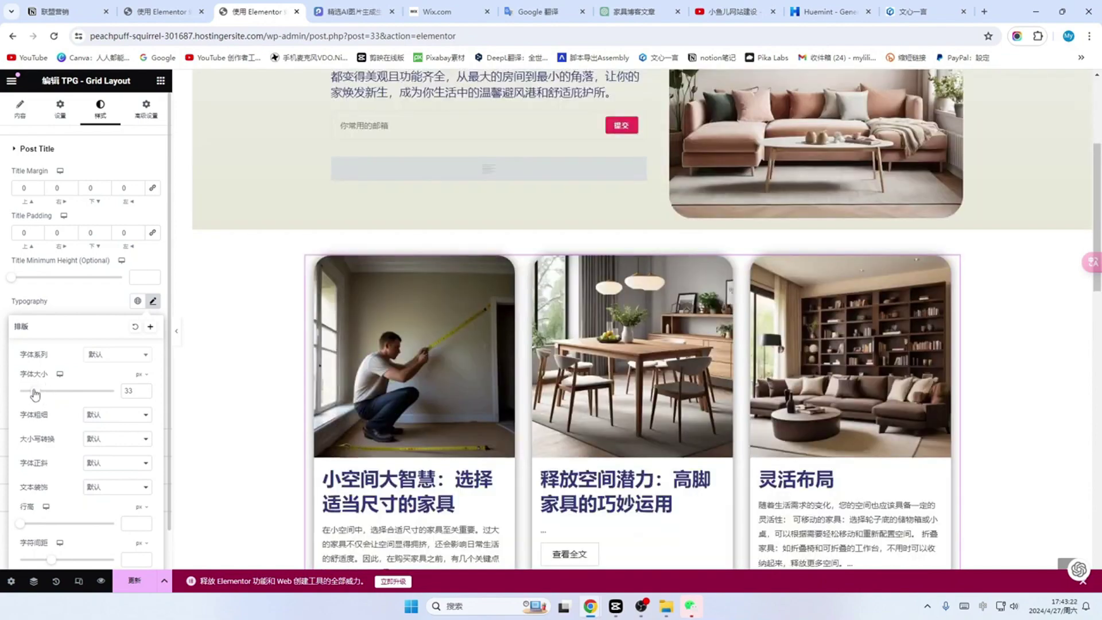
{"action": "left_click_drag", "start_coordinate": [36, 394], "coordinate": [34, 394]}
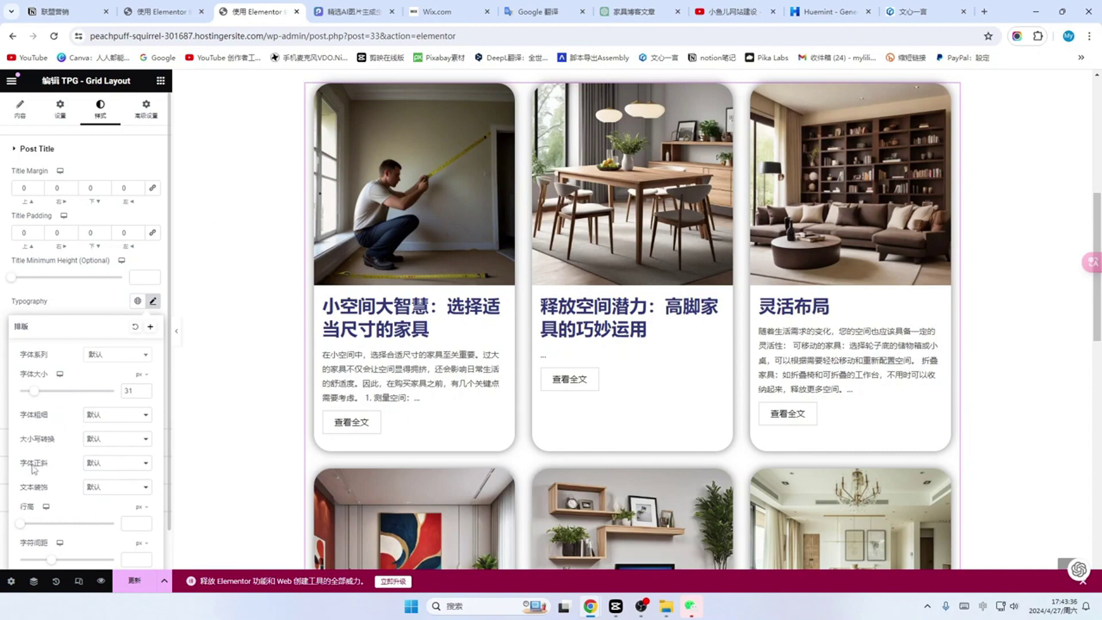
{"action": "scroll", "coordinate": [44, 472], "scroll_direction": "down", "scroll_amount": 1}
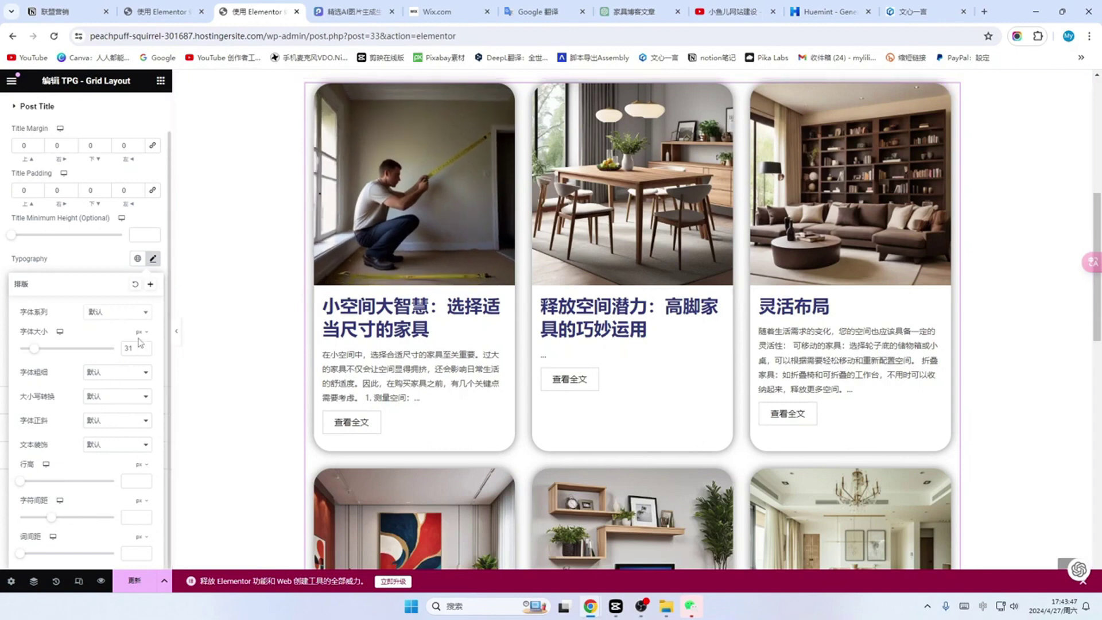
{"action": "scroll", "coordinate": [101, 336], "scroll_direction": "up", "scroll_amount": 1}
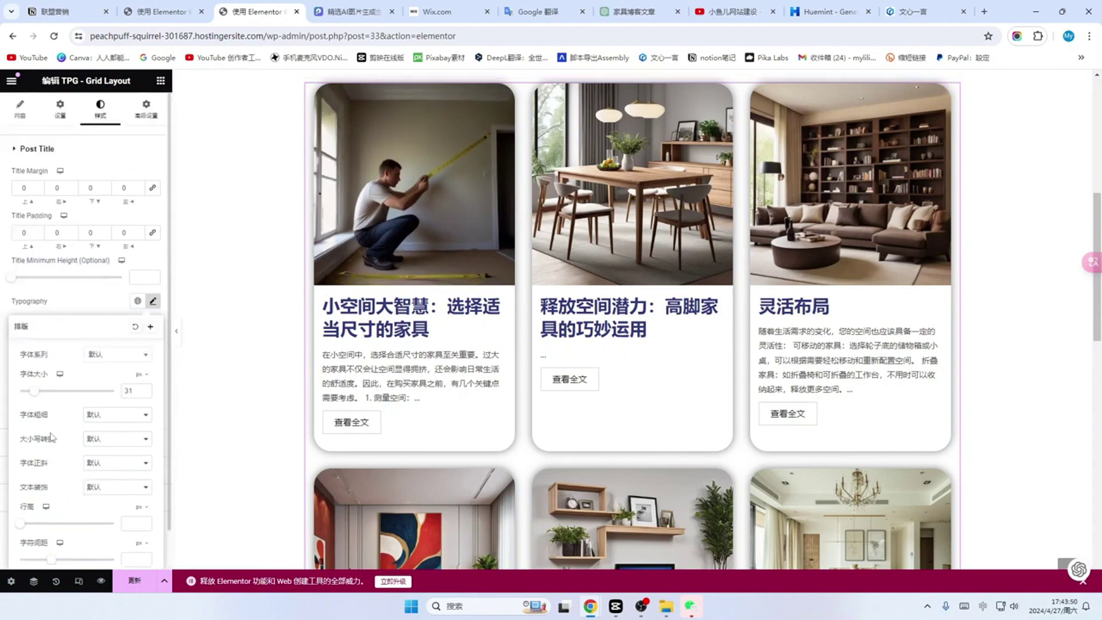
{"action": "scroll", "coordinate": [52, 437], "scroll_direction": "down", "scroll_amount": 1}
{"action": "left_click", "coordinate": [207, 298]}
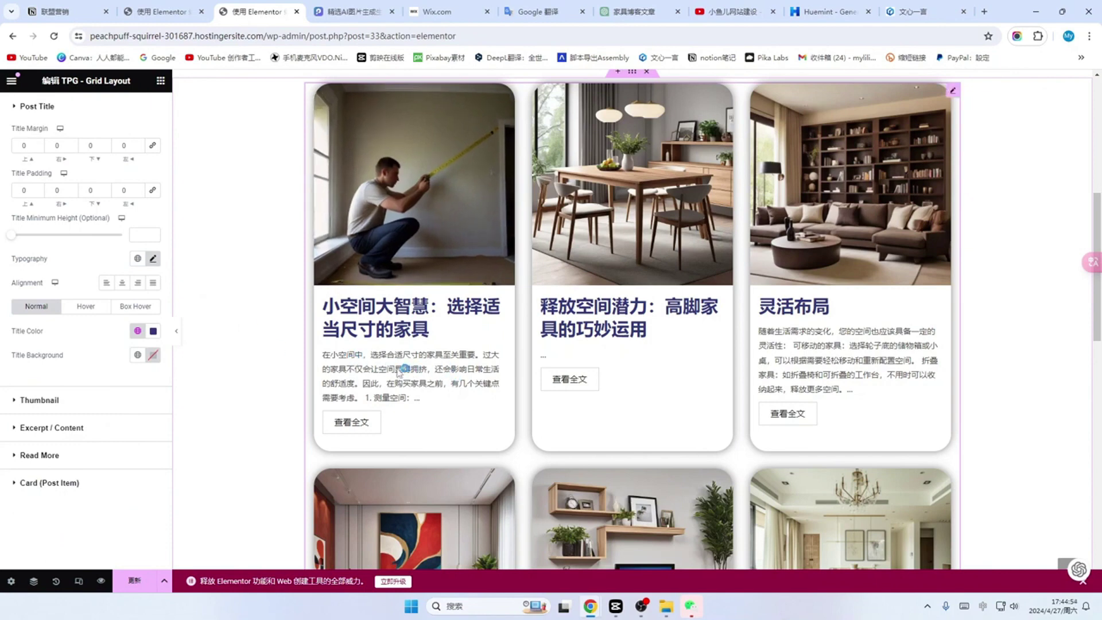
Step: Set the excerpt font size to 16 px, leaving its font unchanged
{"action": "left_click", "coordinate": [37, 430]}
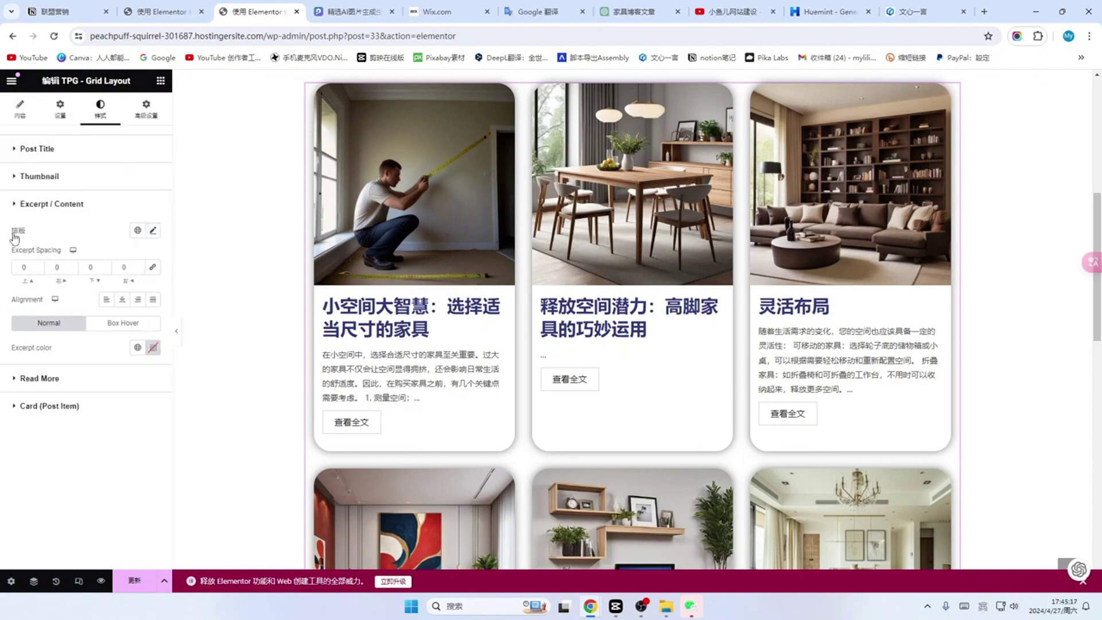
{"action": "left_click", "coordinate": [153, 231]}
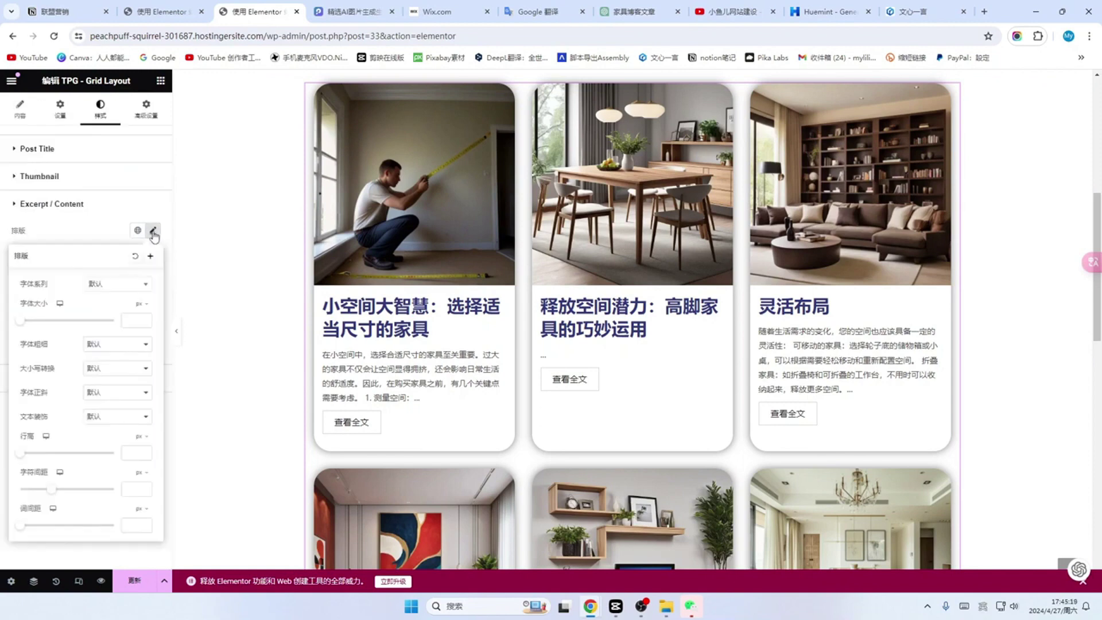
{"action": "mouse_move", "coordinate": [20, 320]}
{"action": "left_mouse_down"}
{"action": "mouse_move", "coordinate": [49, 324]}
{"action": "mouse_move", "coordinate": [27, 321]}
{"action": "left_mouse_up"}
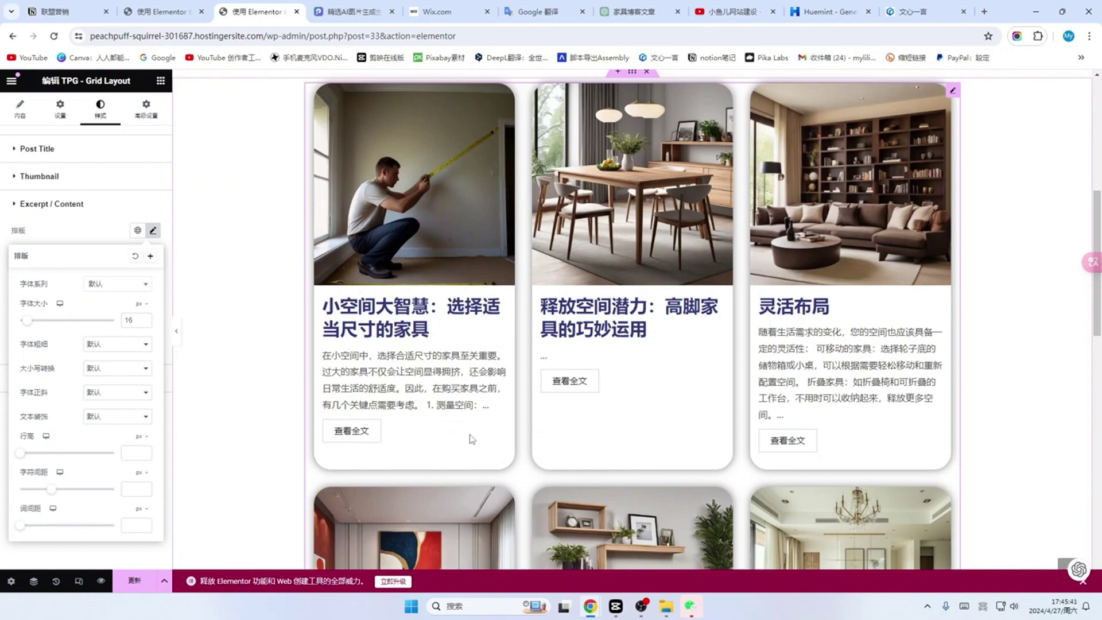
{"action": "left_click", "coordinate": [143, 283]}
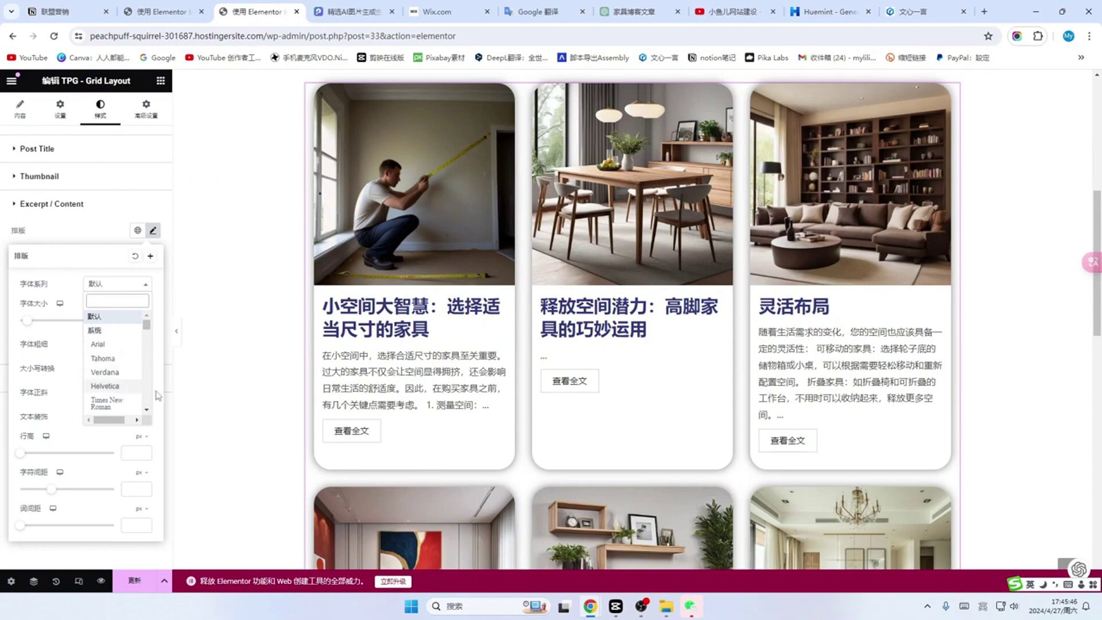
{"action": "left_click", "coordinate": [227, 320]}
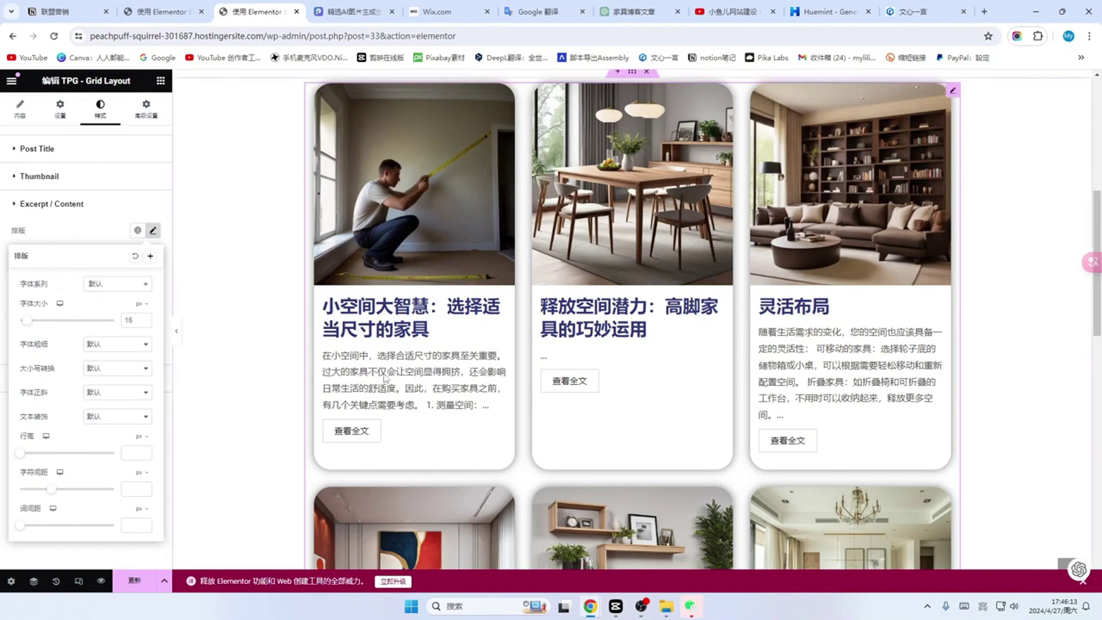
Step: Save the post grid styling with Update and reload the Elementor editor
{"action": "scroll", "coordinate": [604, 334], "scroll_direction": "up", "scroll_amount": 7}
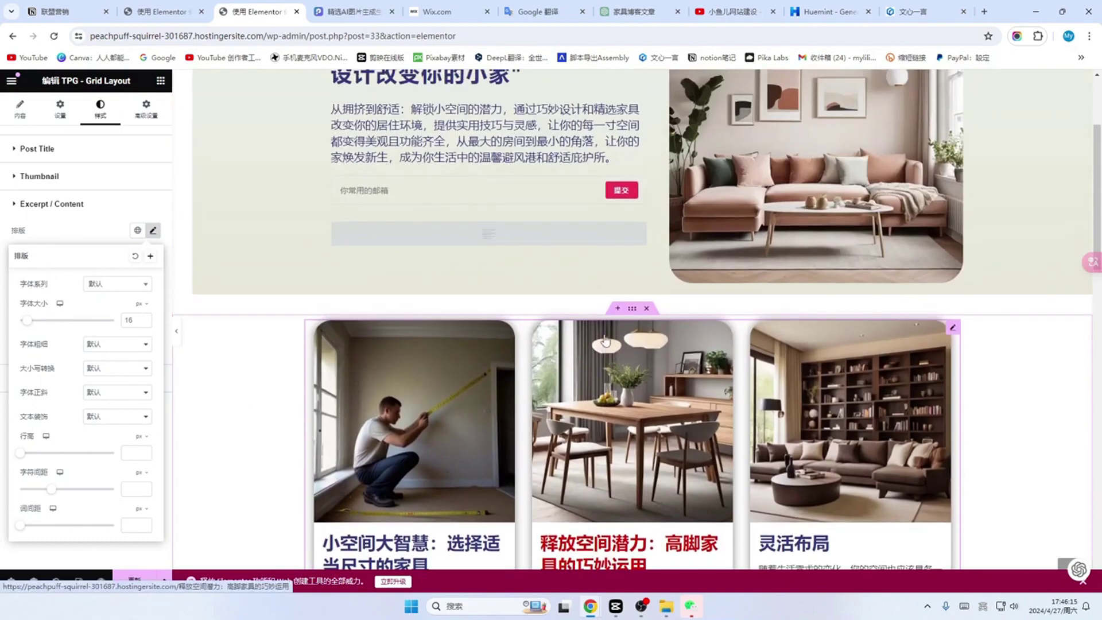
{"action": "scroll", "coordinate": [604, 334], "scroll_direction": "down", "scroll_amount": 15}
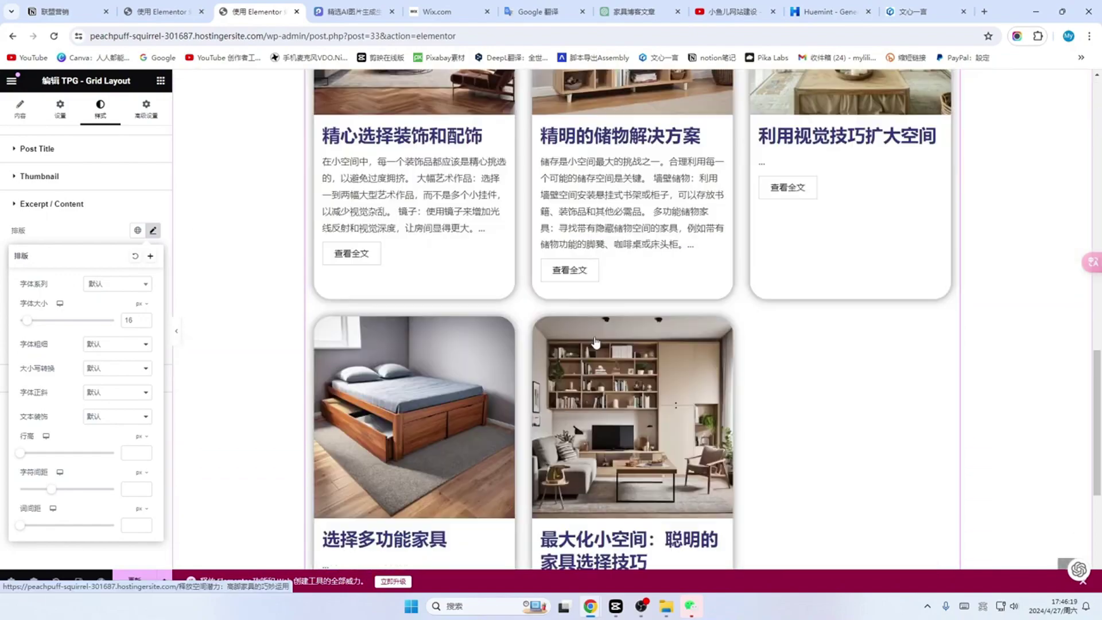
{"action": "scroll", "coordinate": [595, 342], "scroll_direction": "up", "scroll_amount": 15}
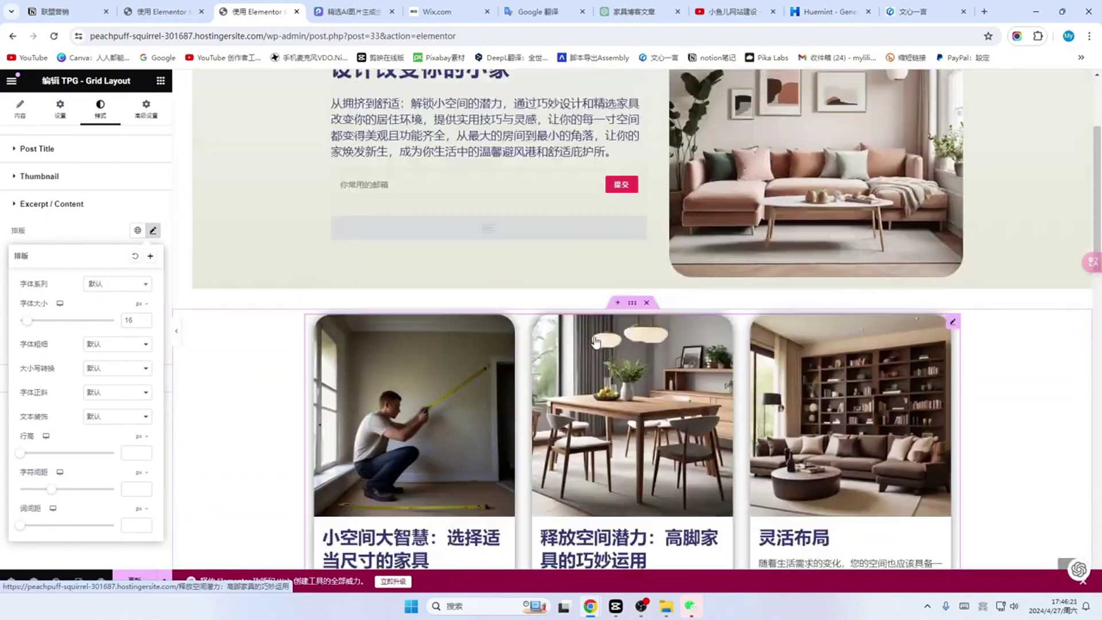
{"action": "scroll", "coordinate": [596, 340], "scroll_direction": "down", "scroll_amount": 12}
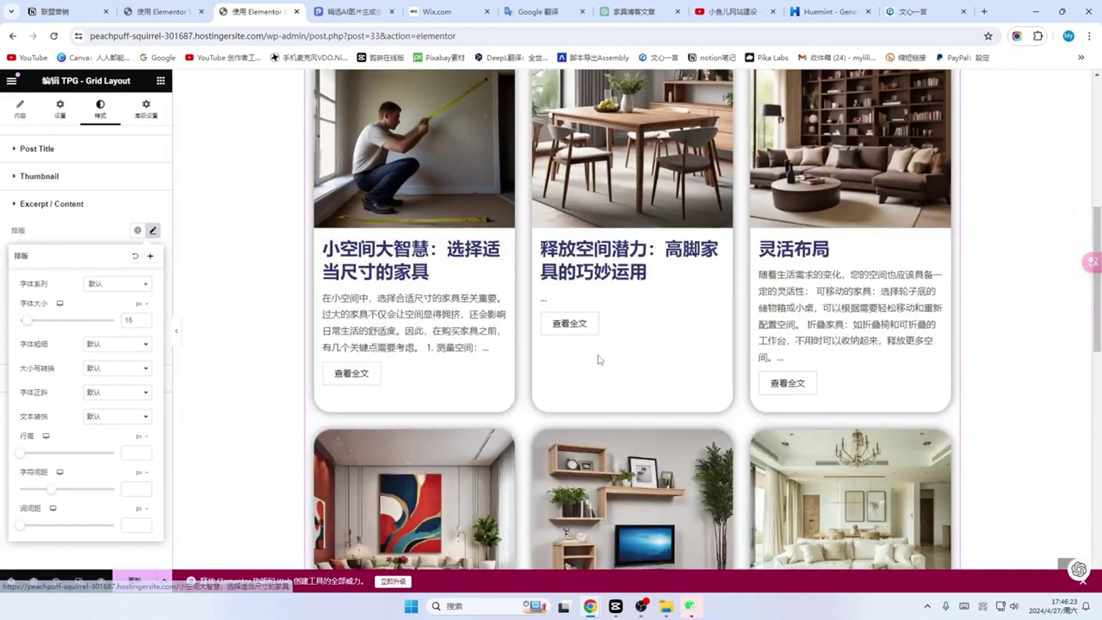
{"action": "scroll", "coordinate": [597, 353], "scroll_direction": "down", "scroll_amount": 10}
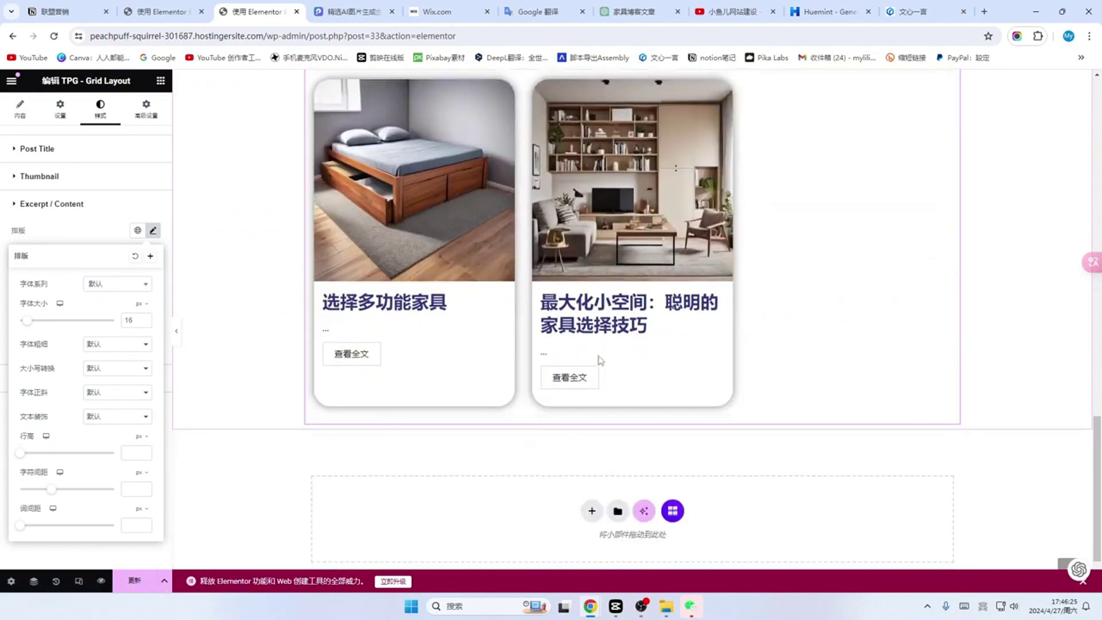
{"action": "left_click", "coordinate": [134, 589]}
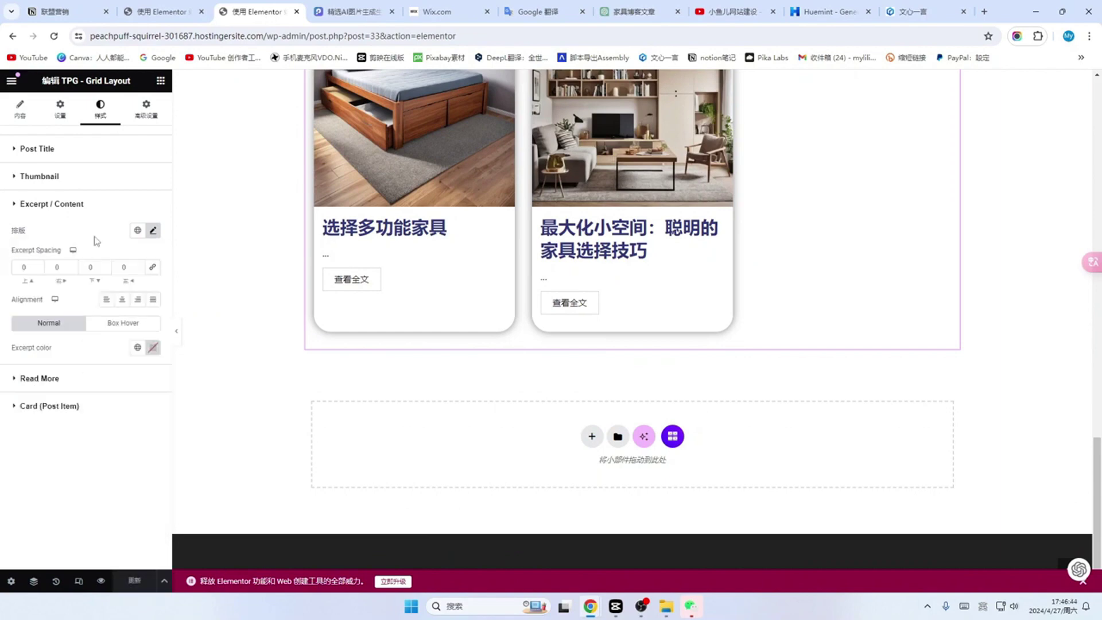
{"action": "scroll", "coordinate": [232, 232], "scroll_direction": "up", "scroll_amount": 2}
{"action": "scroll", "coordinate": [233, 229], "scroll_direction": "up", "scroll_amount": 1}
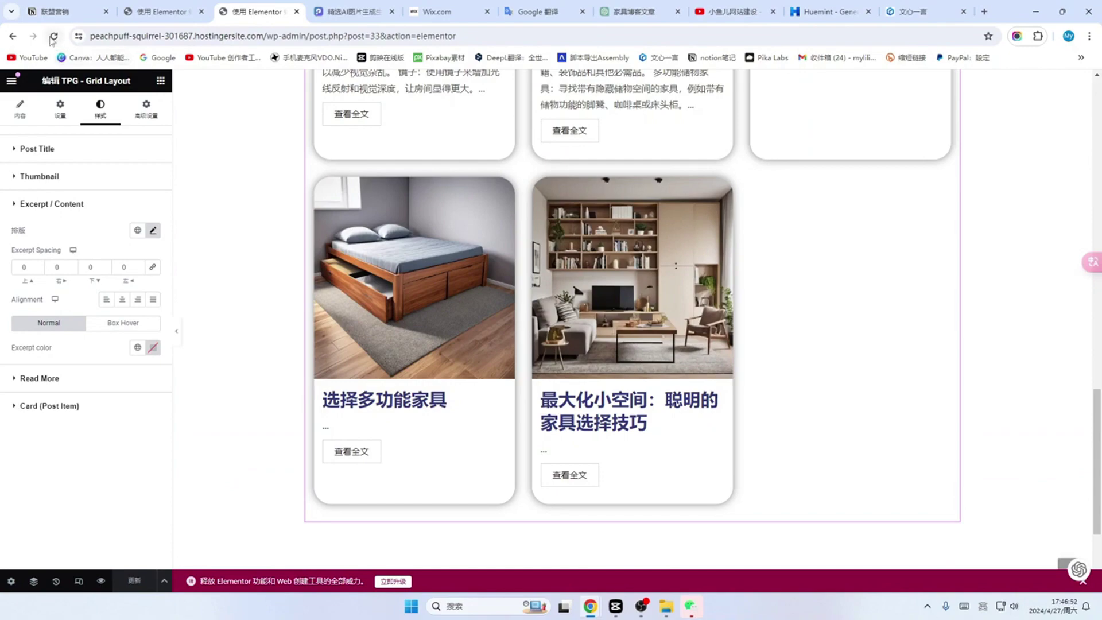
{"action": "left_click", "coordinate": [53, 37]}
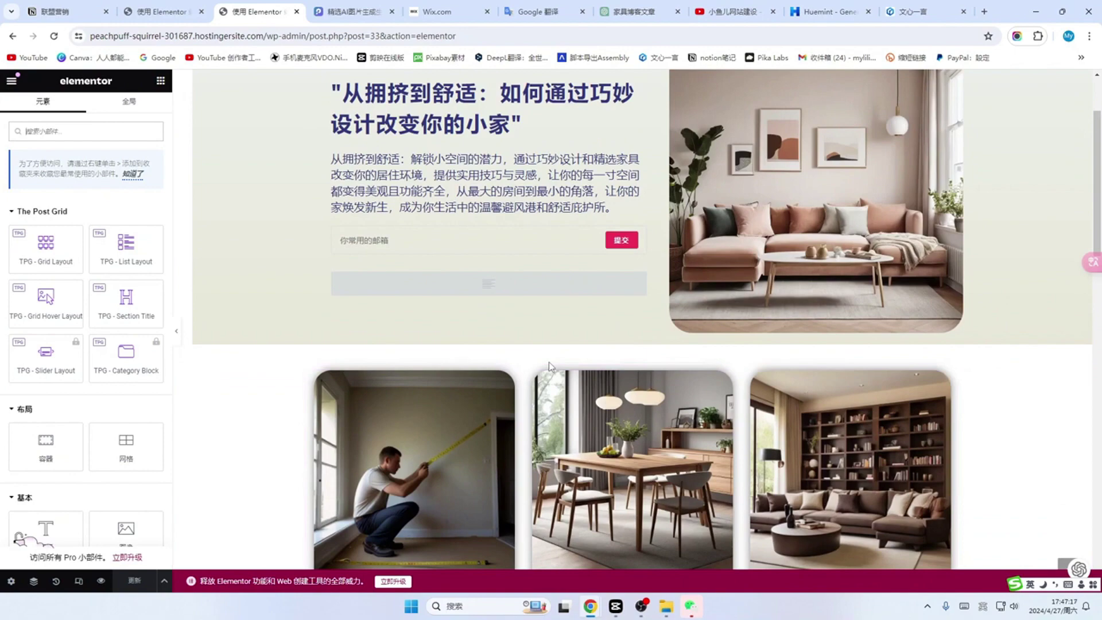
Step: Add a Heading widget above the post grid reading 选家具必看
{"action": "scroll", "coordinate": [548, 362], "scroll_direction": "down", "scroll_amount": 5}
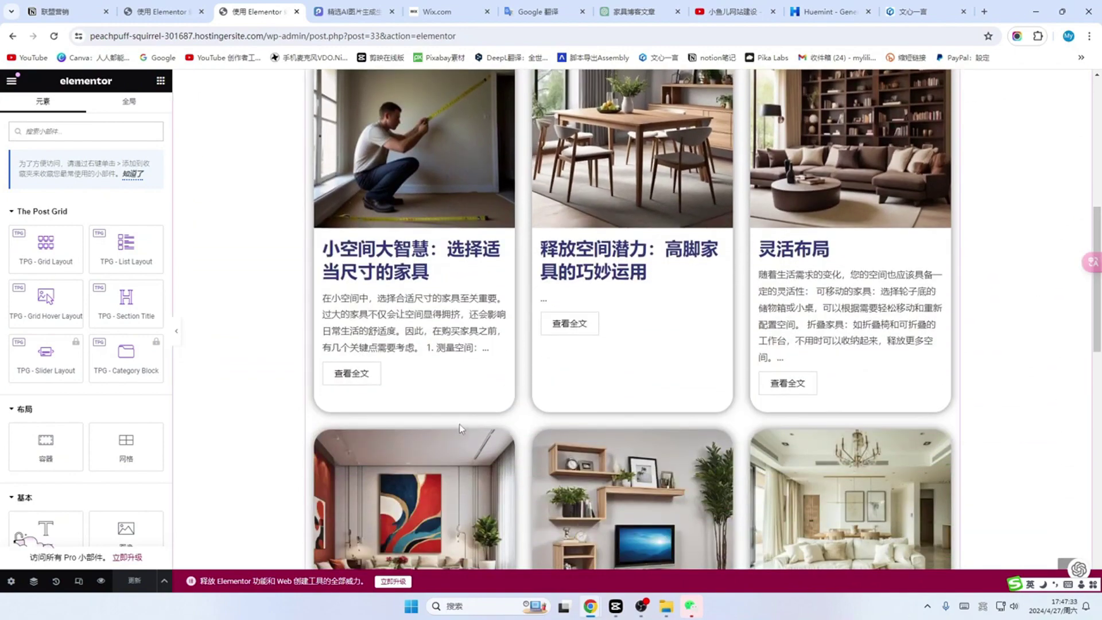
{"action": "scroll", "coordinate": [459, 423], "scroll_direction": "up", "scroll_amount": 4}
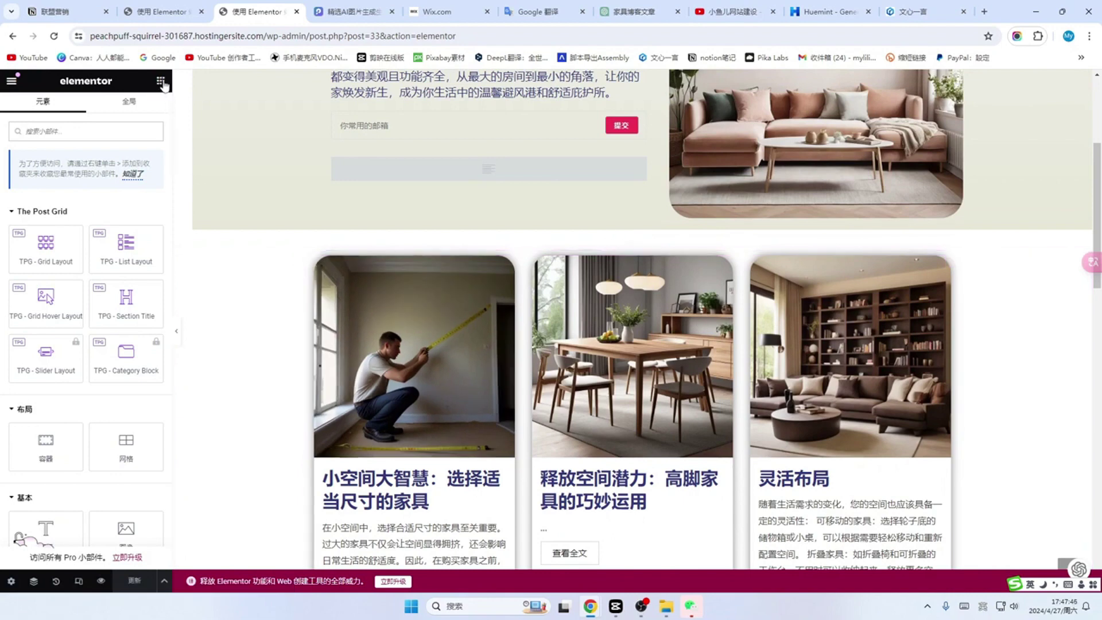
{"action": "scroll", "coordinate": [86, 258], "scroll_direction": "down", "scroll_amount": 2}
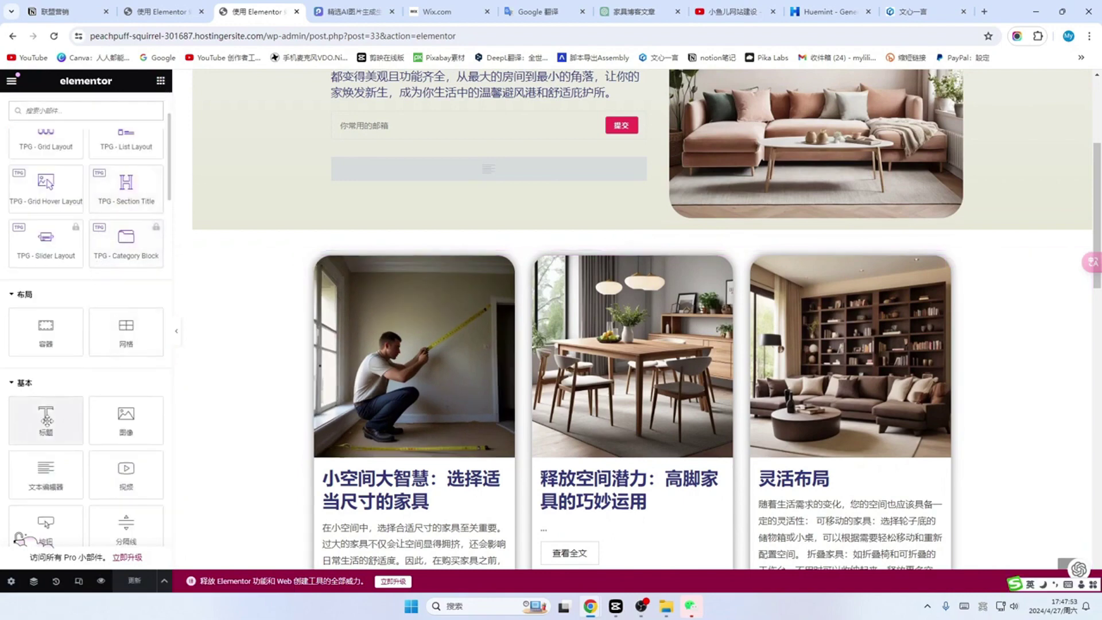
{"action": "left_click_drag", "start_coordinate": [47, 421], "coordinate": [245, 264]}
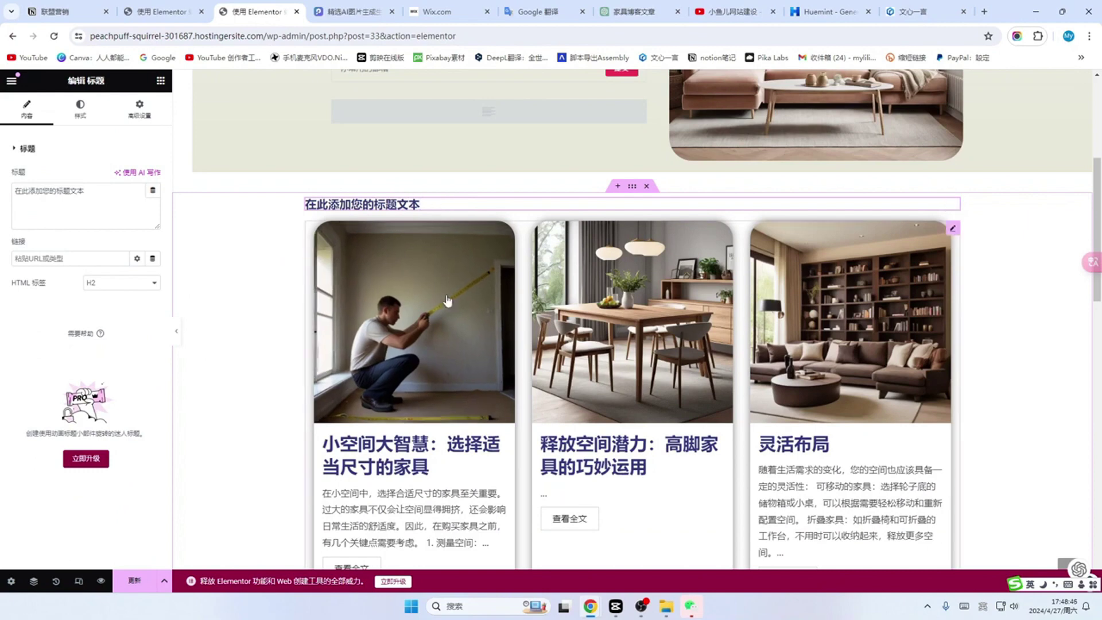
{"action": "scroll", "coordinate": [448, 393], "scroll_direction": "down", "scroll_amount": 2}
{"action": "scroll", "coordinate": [448, 393], "scroll_direction": "up", "scroll_amount": 2}
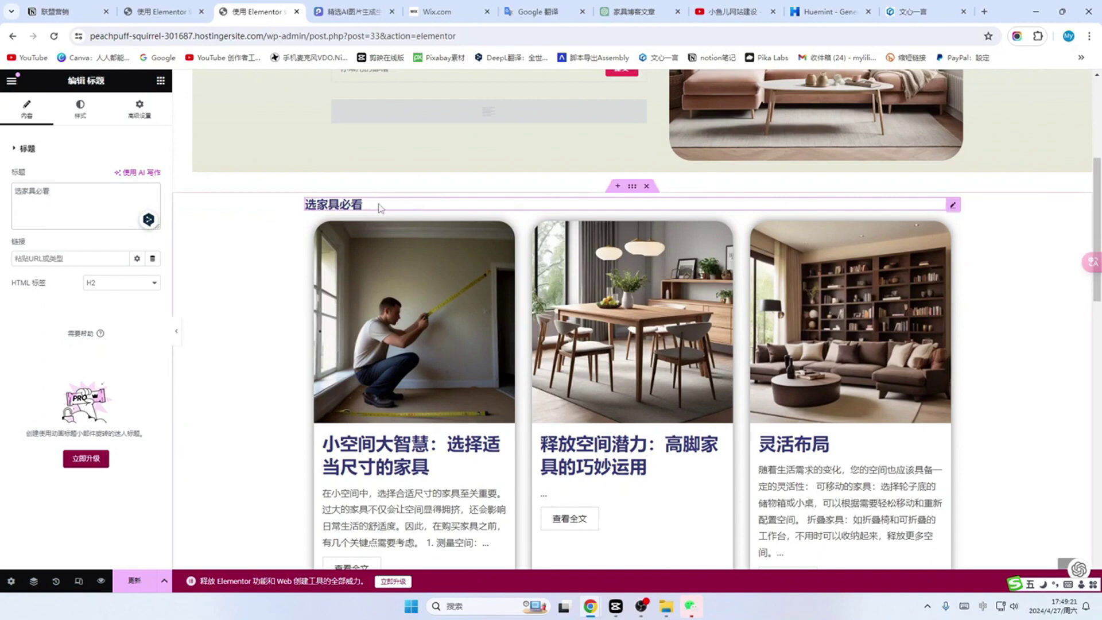
{"action": "scroll", "coordinate": [303, 290], "scroll_direction": "up", "scroll_amount": 1}
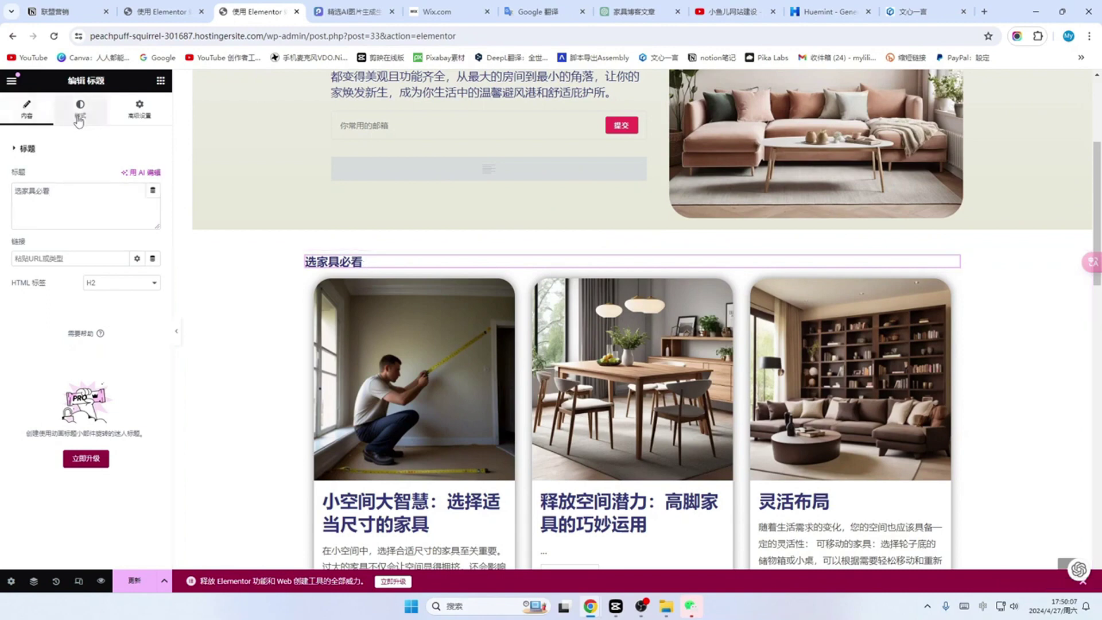
Step: Set the 选家具必看 heading's typography font size to 34 px
{"action": "left_click", "coordinate": [80, 115]}
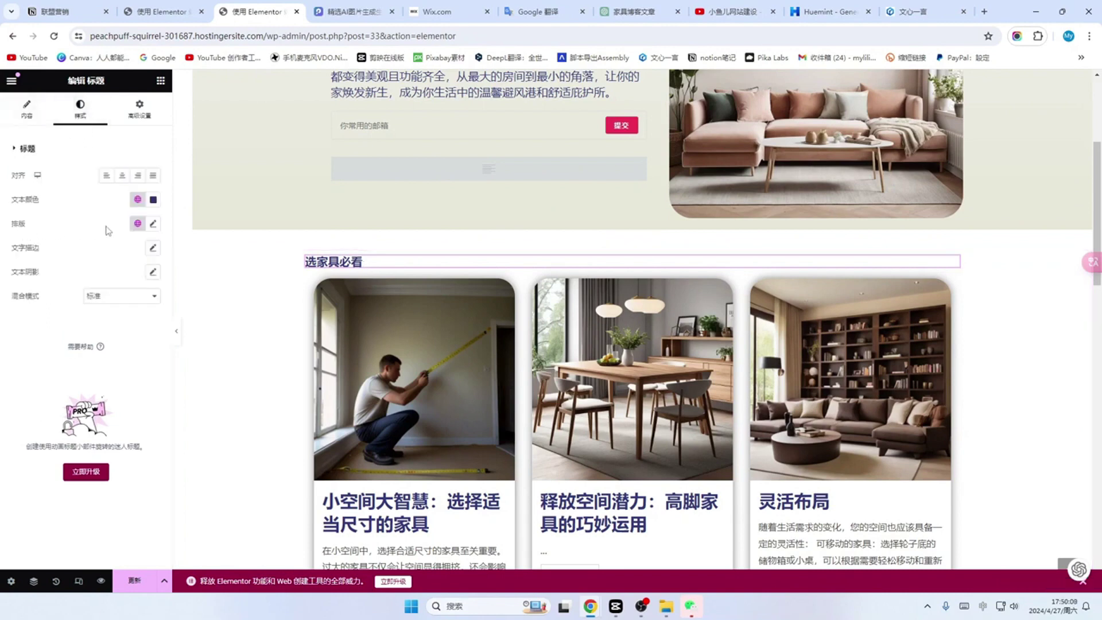
{"action": "left_click", "coordinate": [153, 224]}
{"action": "left_click_drag", "start_coordinate": [32, 315], "coordinate": [39, 323]}
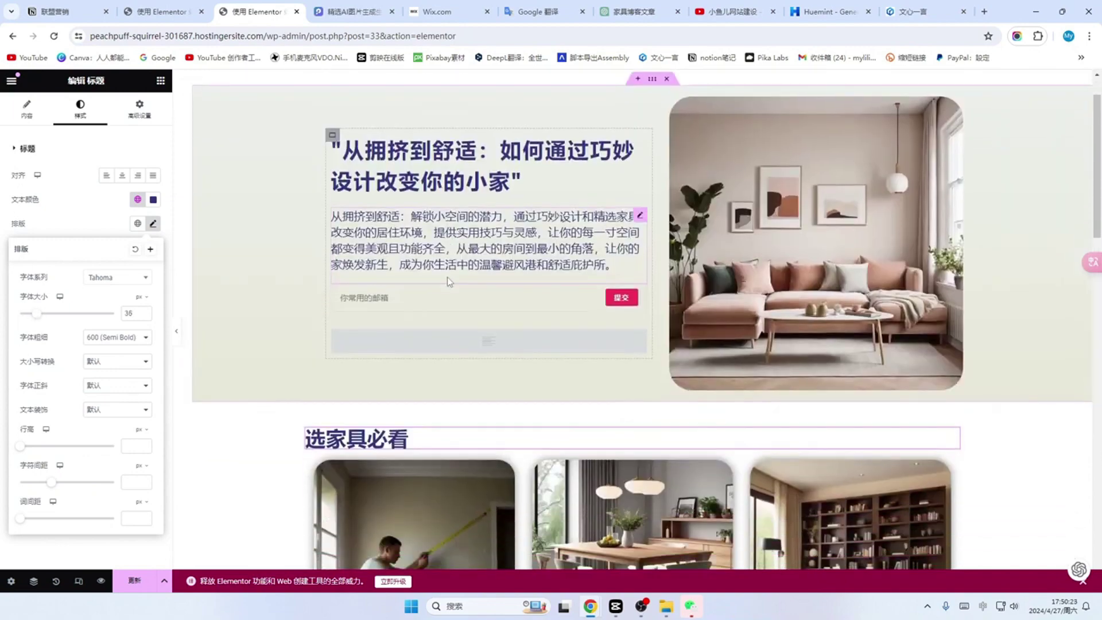
{"action": "scroll", "coordinate": [453, 319], "scroll_direction": "down", "scroll_amount": 1}
{"action": "scroll", "coordinate": [453, 319], "scroll_direction": "down", "scroll_amount": 3}
{"action": "scroll", "coordinate": [452, 322], "scroll_direction": "up", "scroll_amount": 3}
{"action": "scroll", "coordinate": [487, 227], "scroll_direction": "down", "scroll_amount": 2}
{"action": "scroll", "coordinate": [487, 229], "scroll_direction": "up", "scroll_amount": 2}
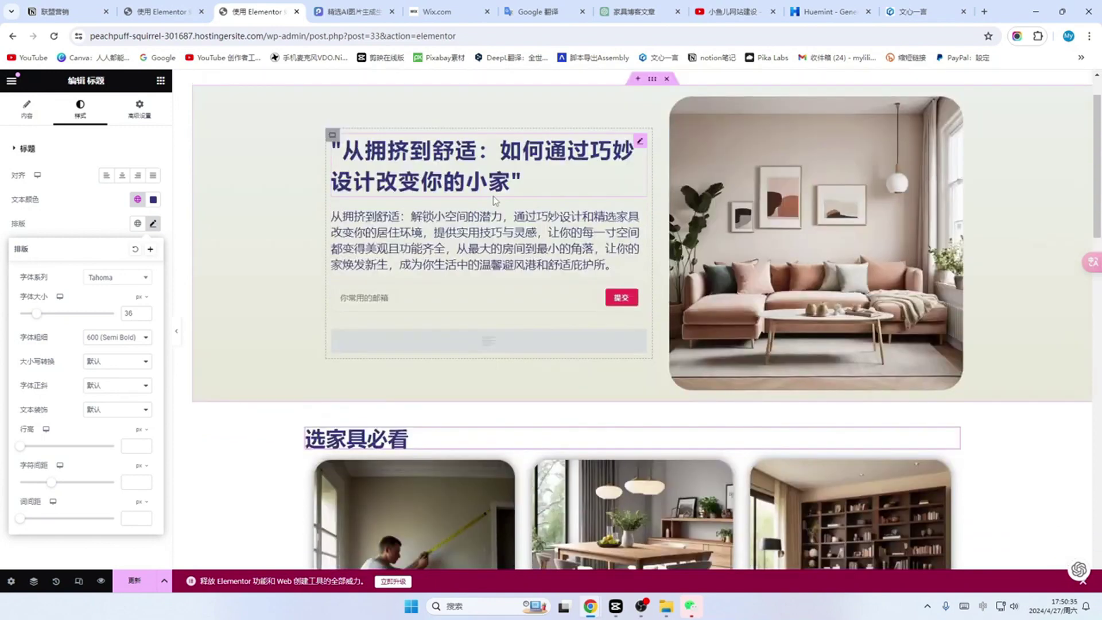
{"action": "scroll", "coordinate": [460, 301], "scroll_direction": "down", "scroll_amount": 1}
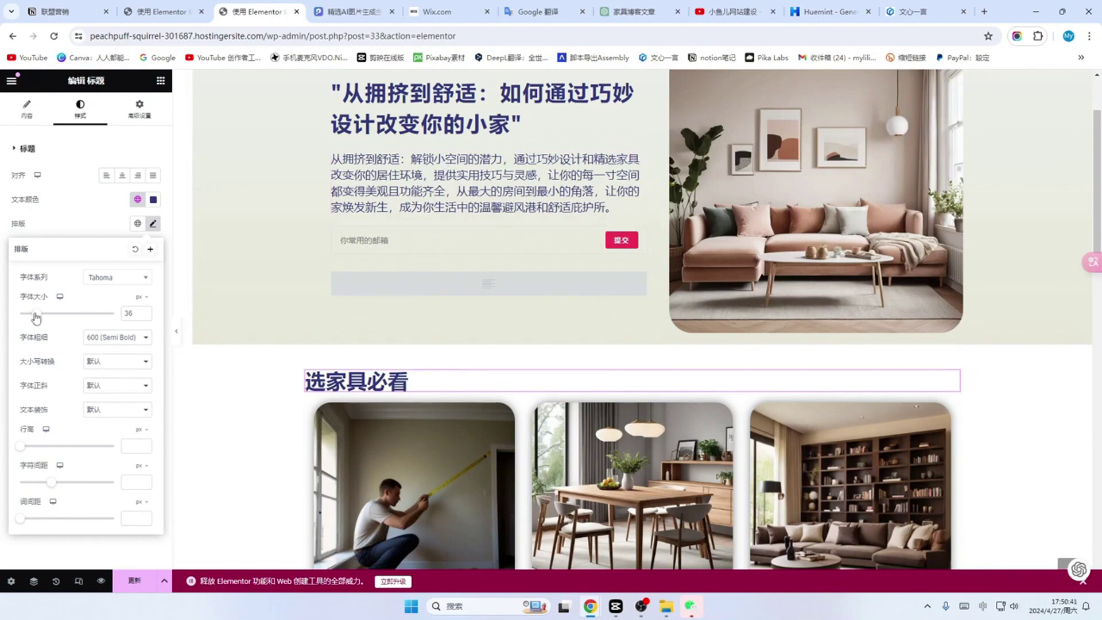
{"action": "left_click_drag", "start_coordinate": [36, 315], "coordinate": [36, 315]}
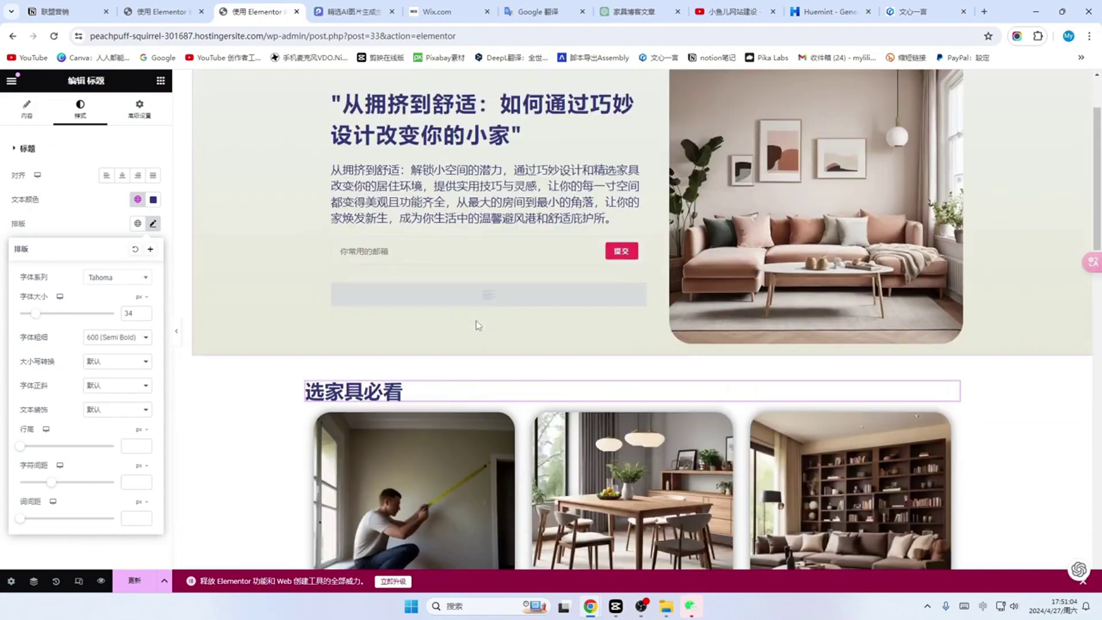
{"action": "scroll", "coordinate": [310, 366], "scroll_direction": "down", "scroll_amount": 1}
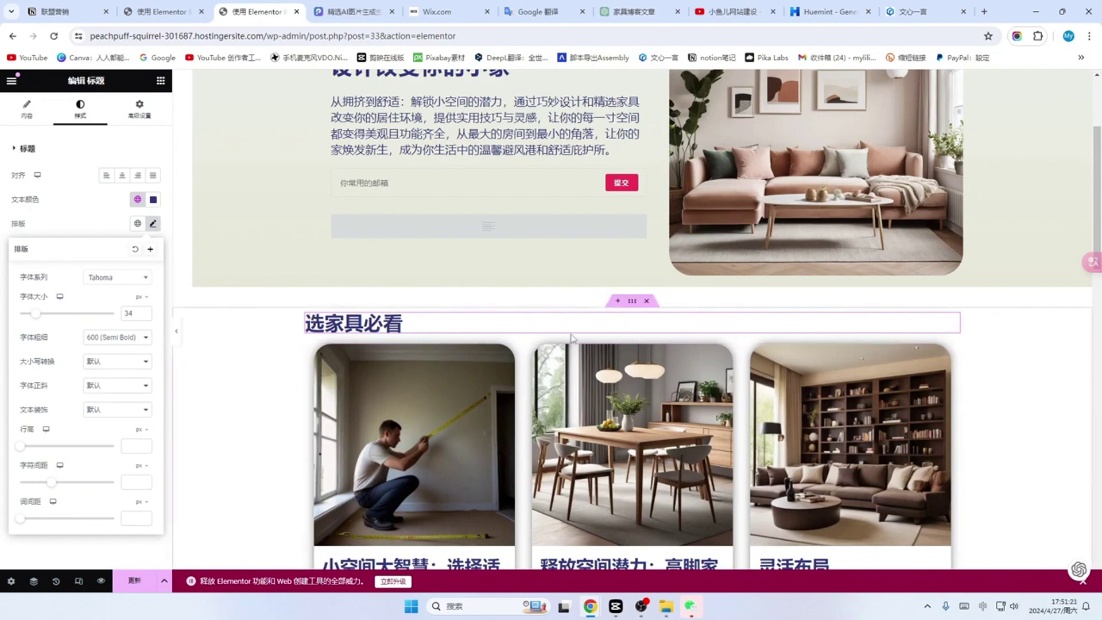
Step: Select the heading-and-grid section and enter 40 px margins in its Advanced settings
{"action": "left_click", "coordinate": [632, 302]}
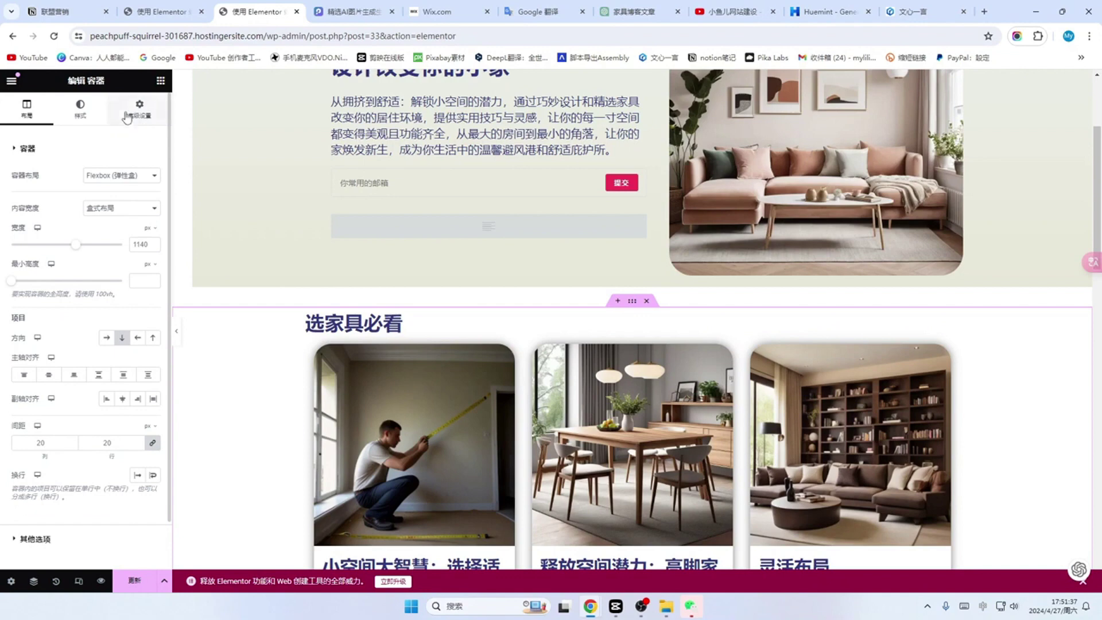
{"action": "left_click", "coordinate": [143, 122]}
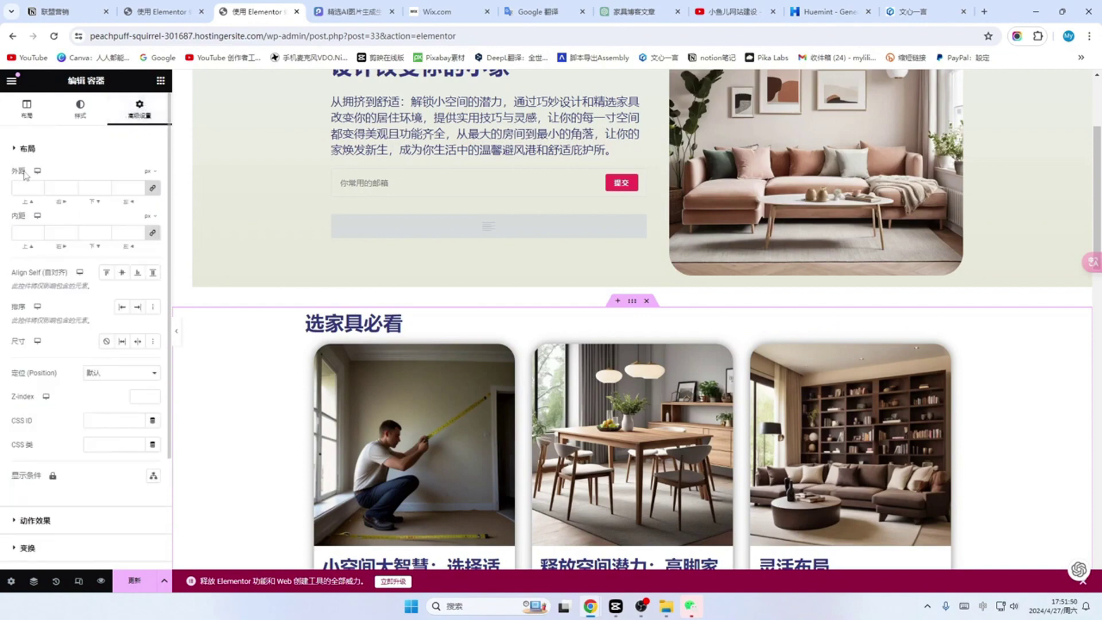
{"action": "left_click", "coordinate": [153, 190]}
{"action": "left_click", "coordinate": [38, 193]}
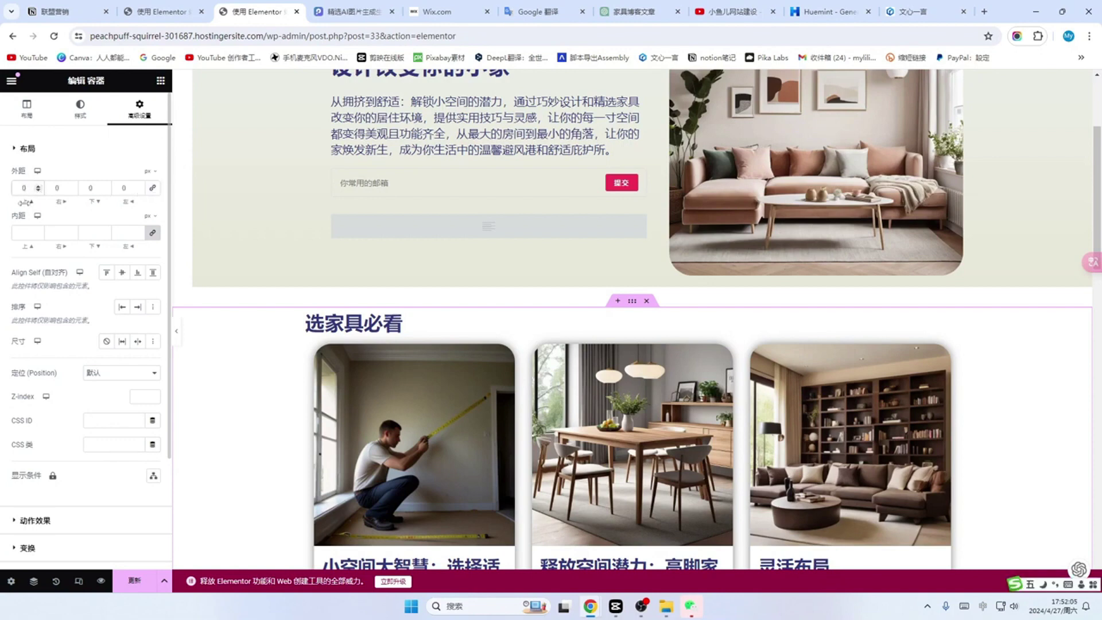
{"action": "left_click_drag", "start_coordinate": [29, 187], "coordinate": [14, 188]}
{"action": "type", "text": "4"}
{"action": "type", "text": "0"}
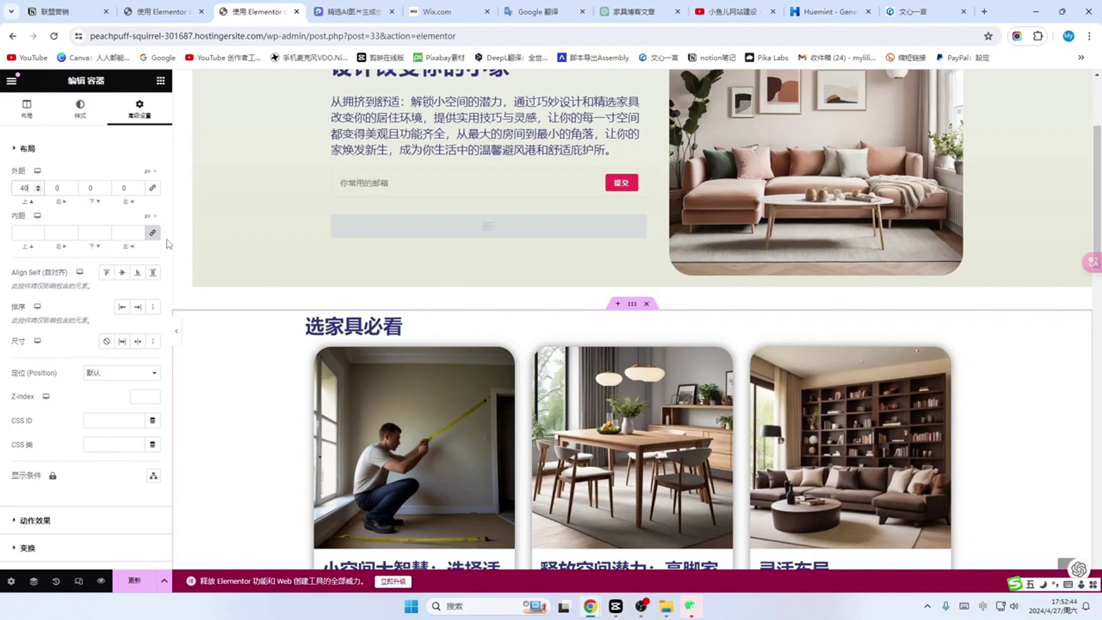
{"action": "double_click", "coordinate": [57, 190]}
{"action": "type", "text": "4"}
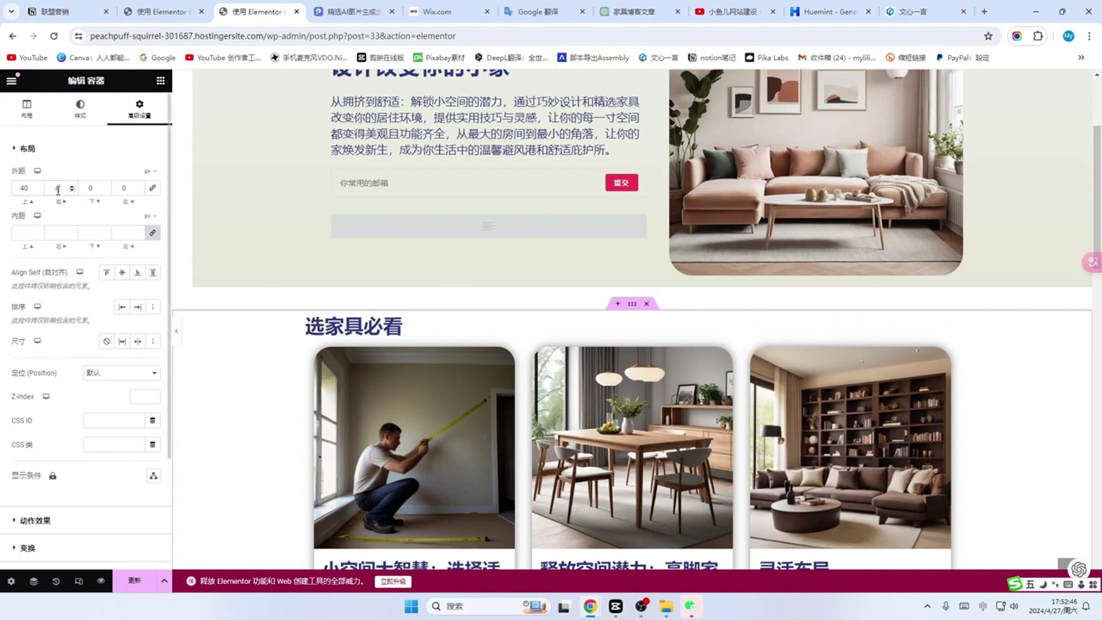
{"action": "type", "text": "0"}
{"action": "left_click", "coordinate": [90, 188]}
{"action": "type", "text": "40"}
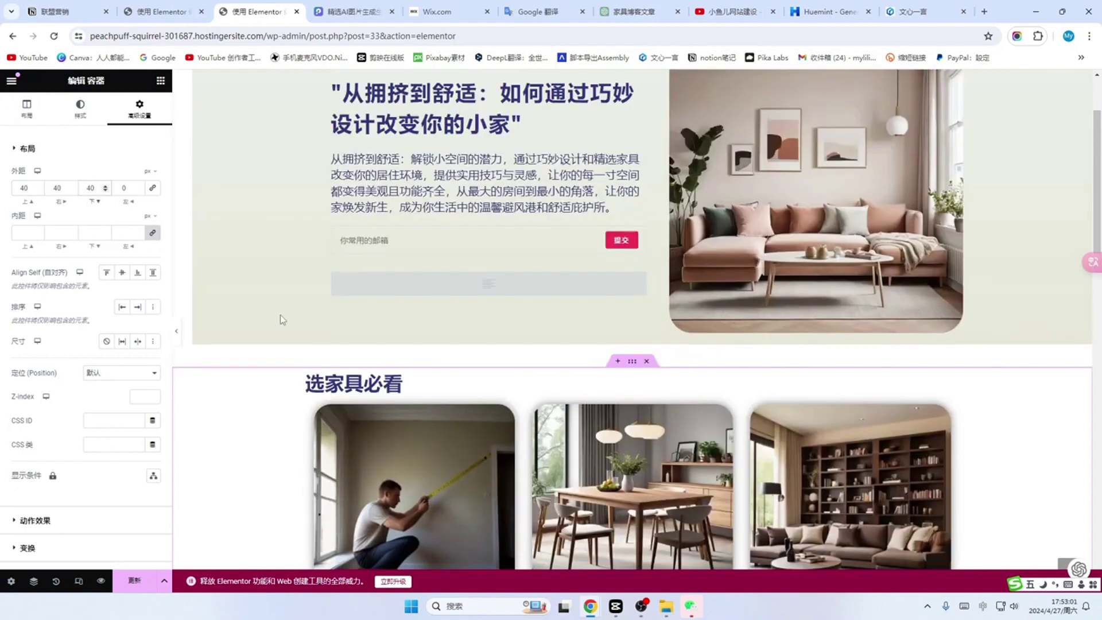
{"action": "left_click", "coordinate": [123, 188]}
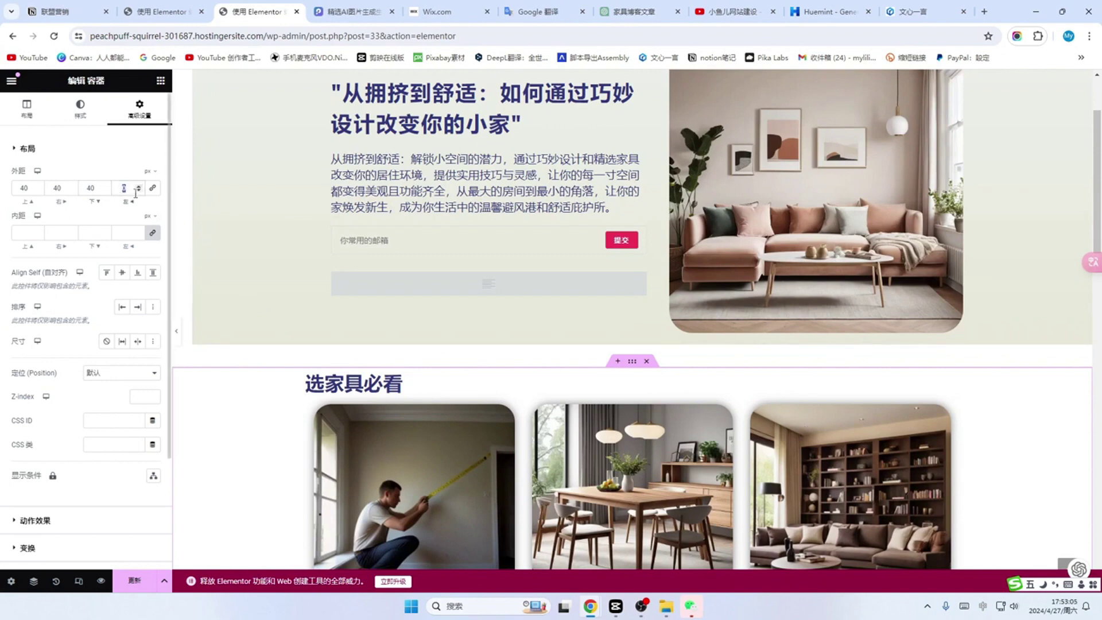
{"action": "type", "text": "40"}
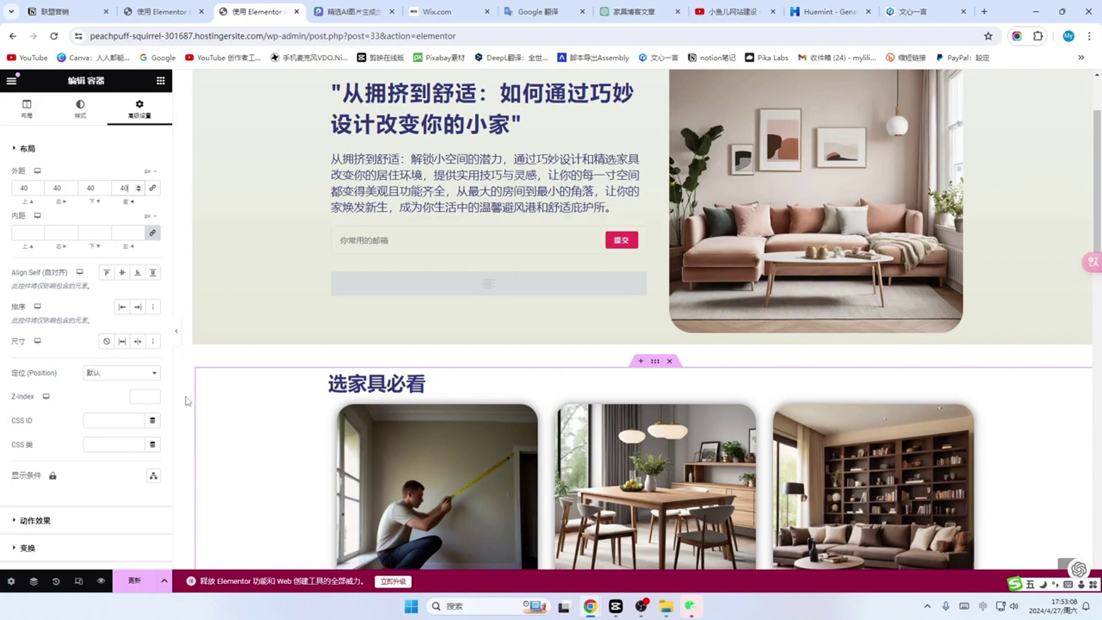
Step: Change the section margin to 35 px, linked on all four sides
{"action": "scroll", "coordinate": [207, 313], "scroll_direction": "up", "scroll_amount": 3}
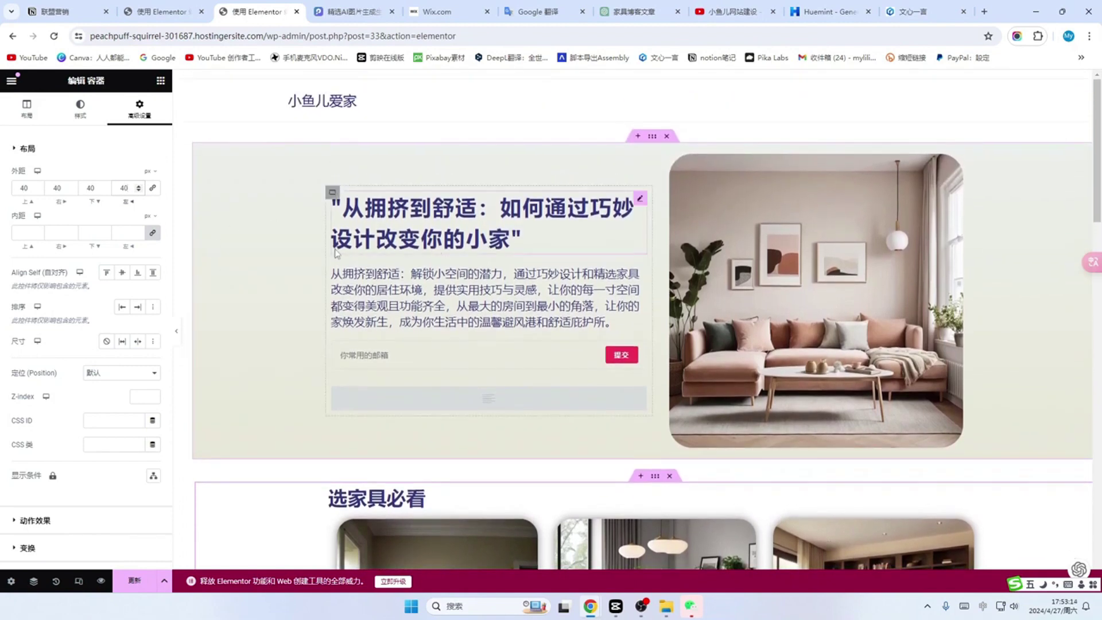
{"action": "scroll", "coordinate": [184, 440], "scroll_direction": "down", "scroll_amount": 1}
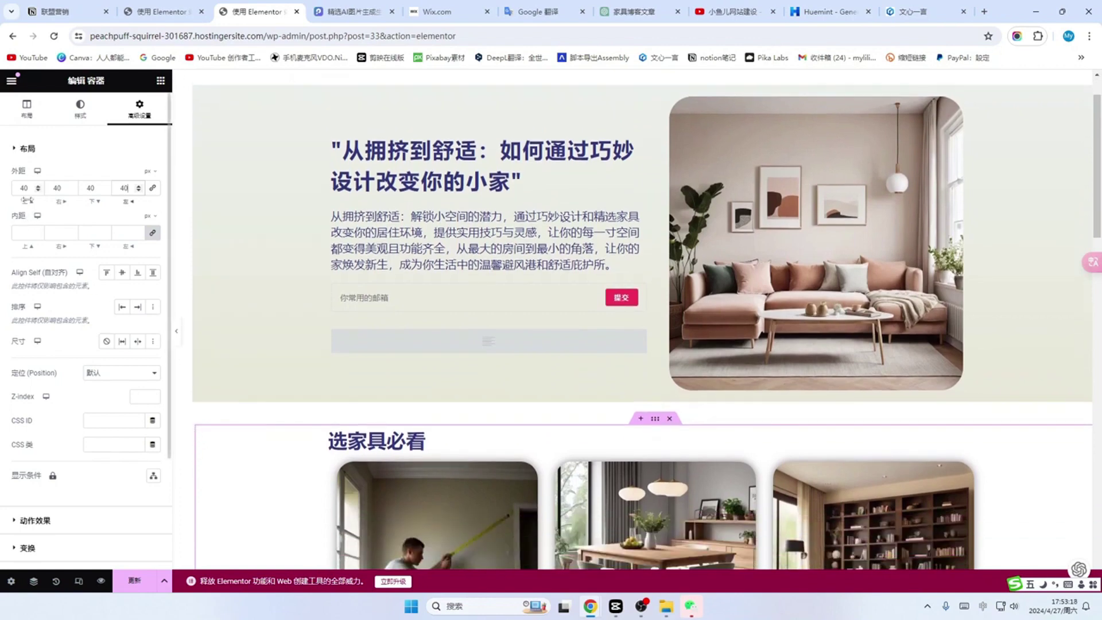
{"action": "left_click_drag", "start_coordinate": [25, 183], "coordinate": [15, 188]}
{"action": "type", "text": "35"}
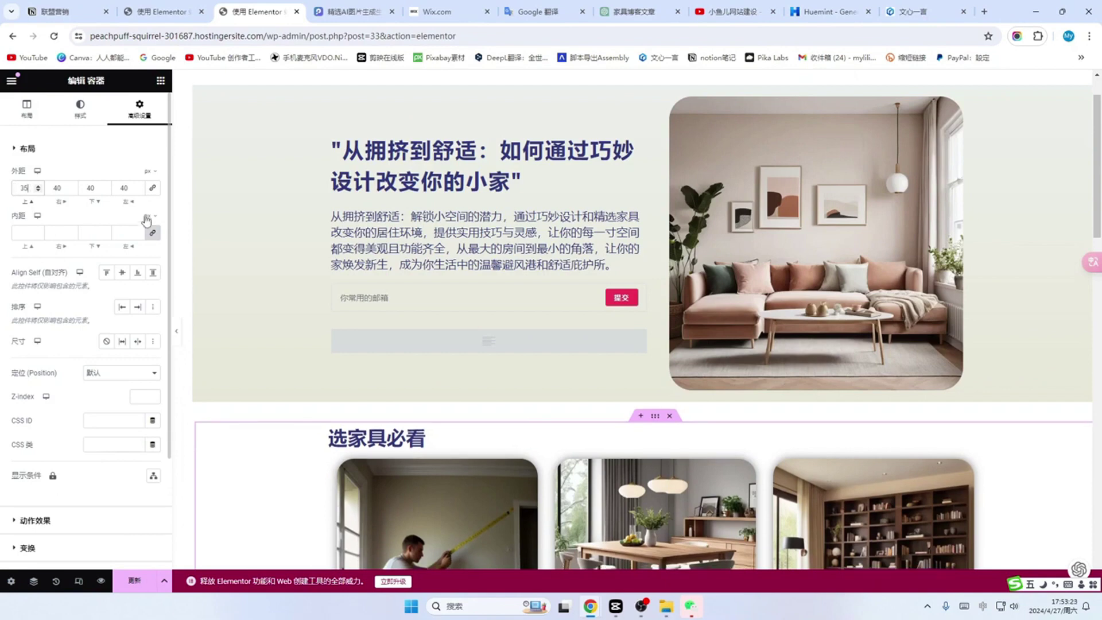
{"action": "left_click", "coordinate": [152, 189]}
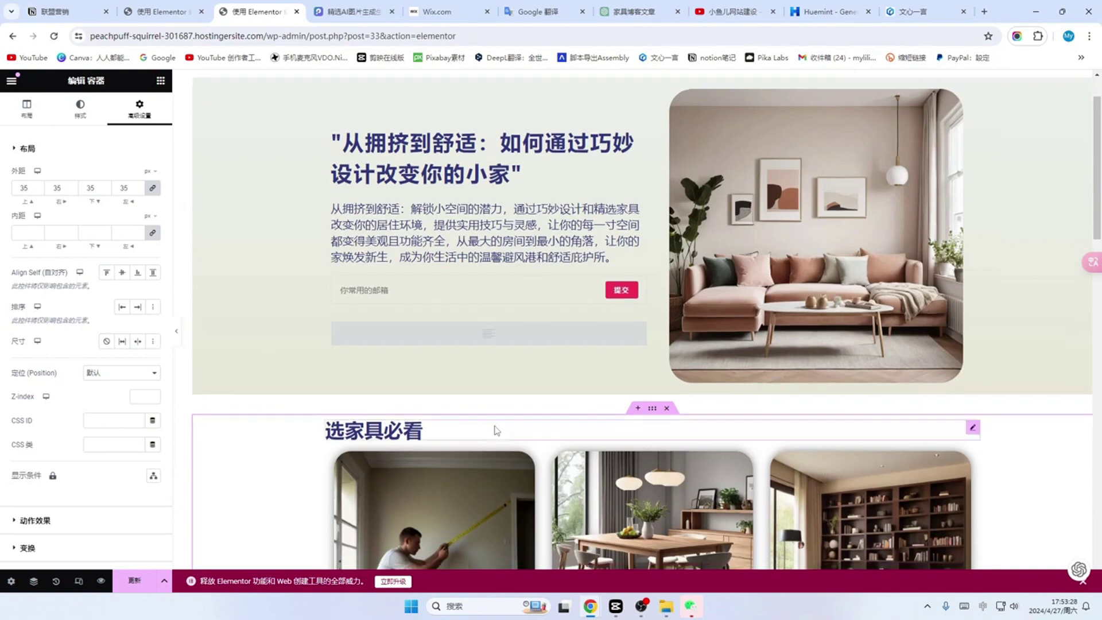
{"action": "scroll", "coordinate": [494, 431], "scroll_direction": "down", "scroll_amount": 4}
{"action": "scroll", "coordinate": [505, 396], "scroll_direction": "up", "scroll_amount": 4}
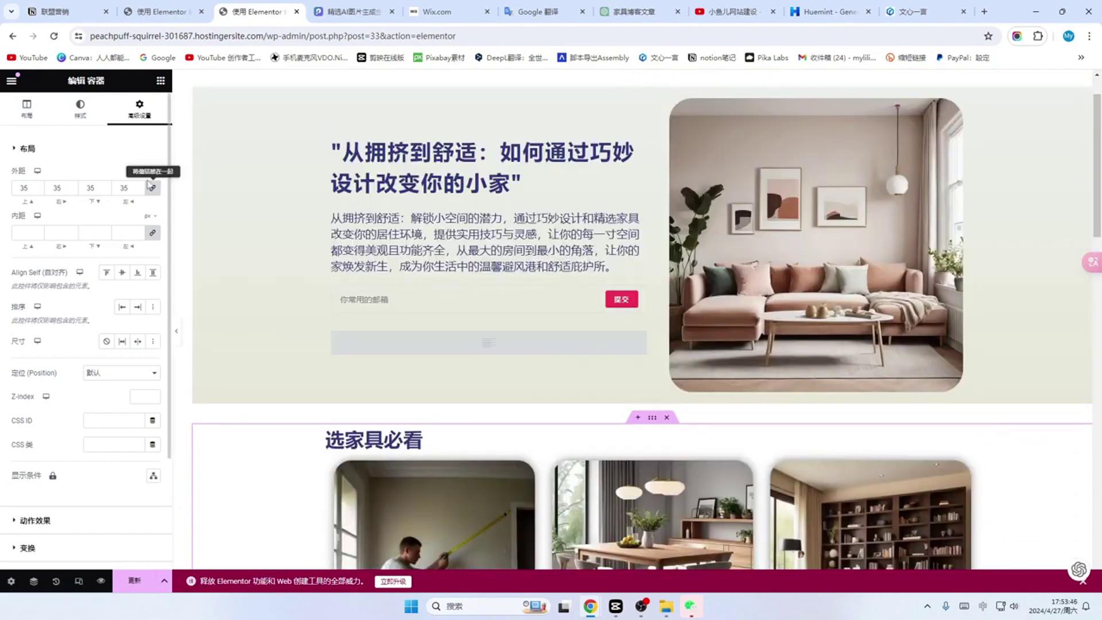
{"action": "scroll", "coordinate": [195, 166], "scroll_direction": "up", "scroll_amount": 1}
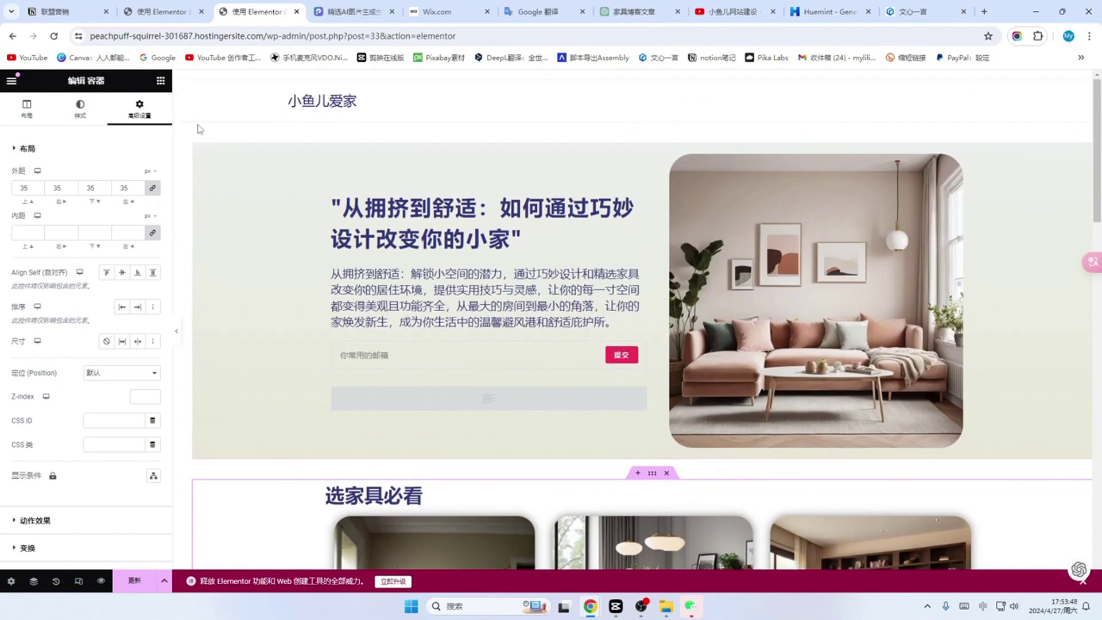
Step: Save the homepage with its restyled post-card sections using Update
{"action": "scroll", "coordinate": [217, 315], "scroll_direction": "down", "scroll_amount": 3}
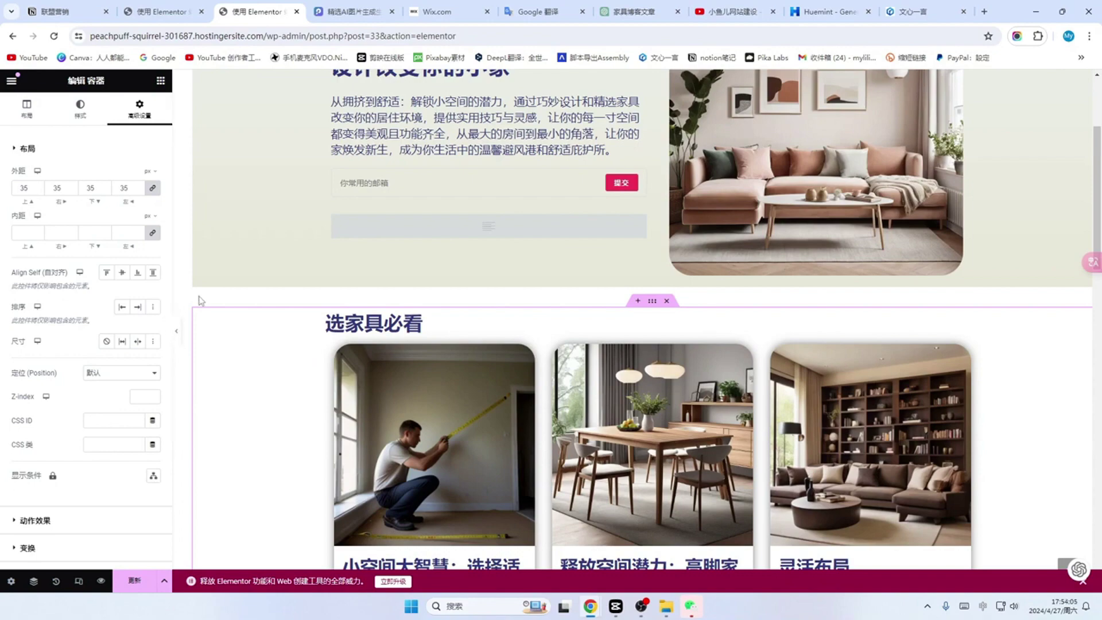
{"action": "scroll", "coordinate": [195, 281], "scroll_direction": "up", "scroll_amount": 3}
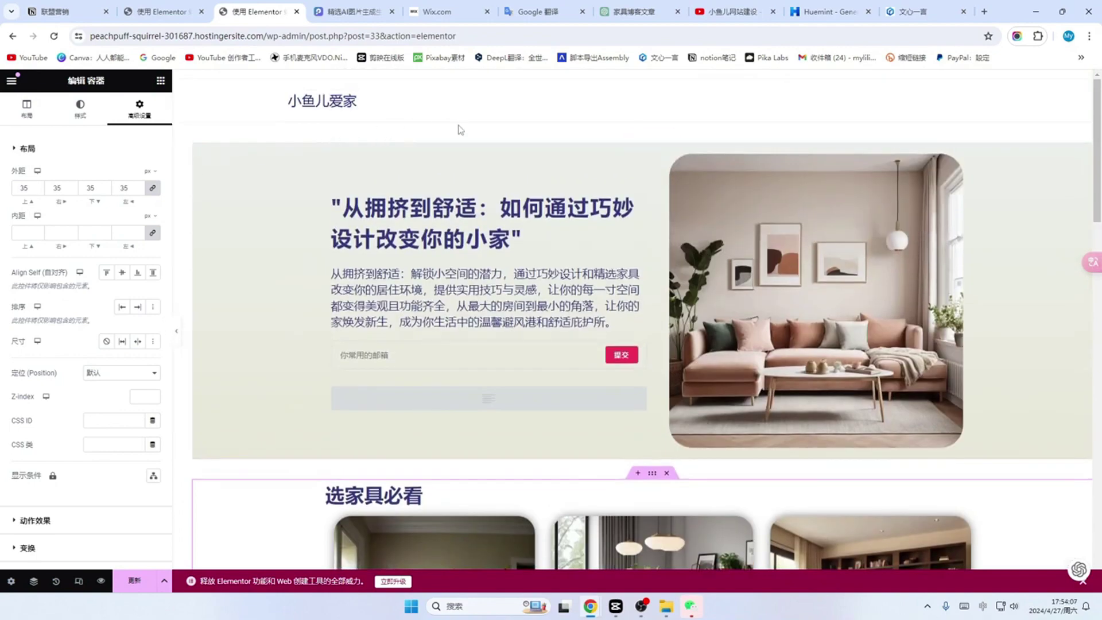
{"action": "scroll", "coordinate": [201, 510], "scroll_direction": "down", "scroll_amount": 1}
{"action": "scroll", "coordinate": [567, 376], "scroll_direction": "down", "scroll_amount": 12}
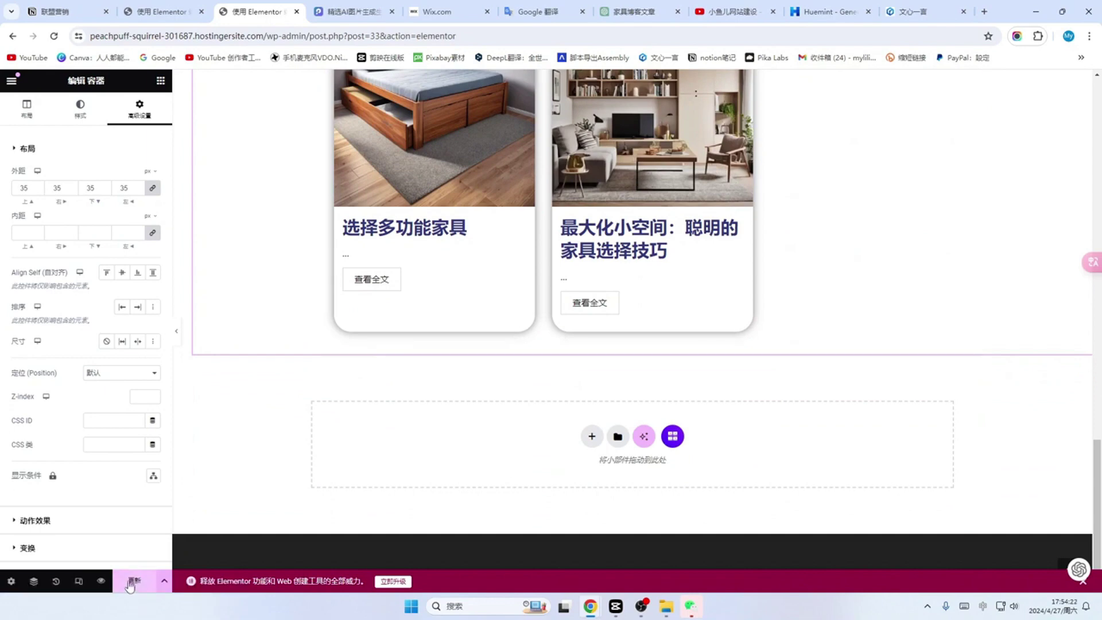
{"action": "left_click", "coordinate": [135, 587]}
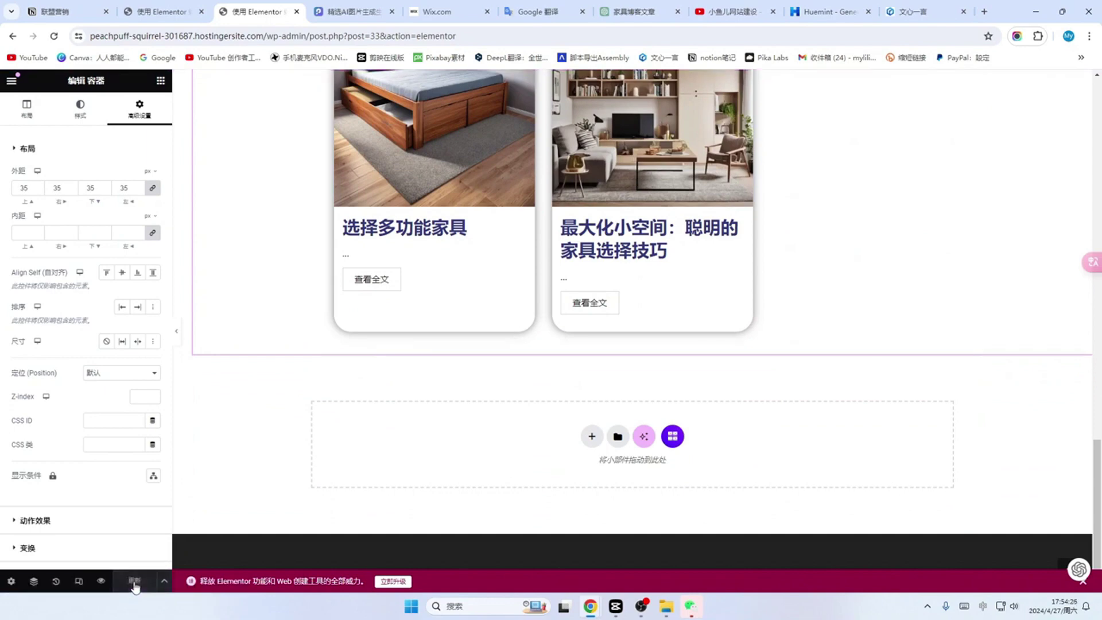
{"action": "scroll", "coordinate": [301, 416], "scroll_direction": "up", "scroll_amount": 10}
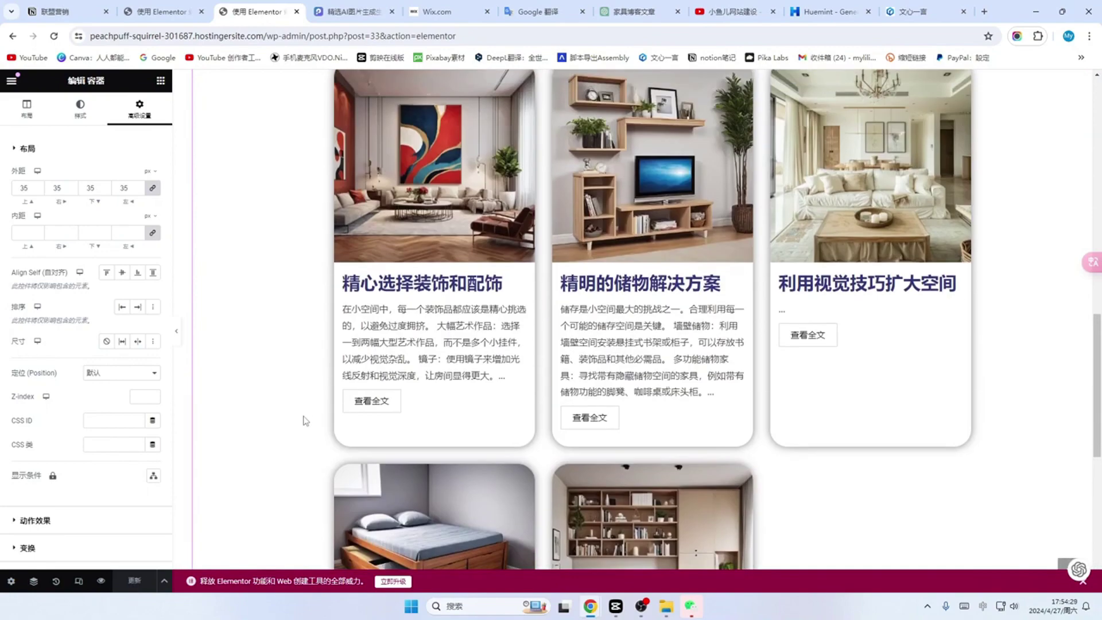
{"action": "scroll", "coordinate": [302, 419], "scroll_direction": "up", "scroll_amount": 2}
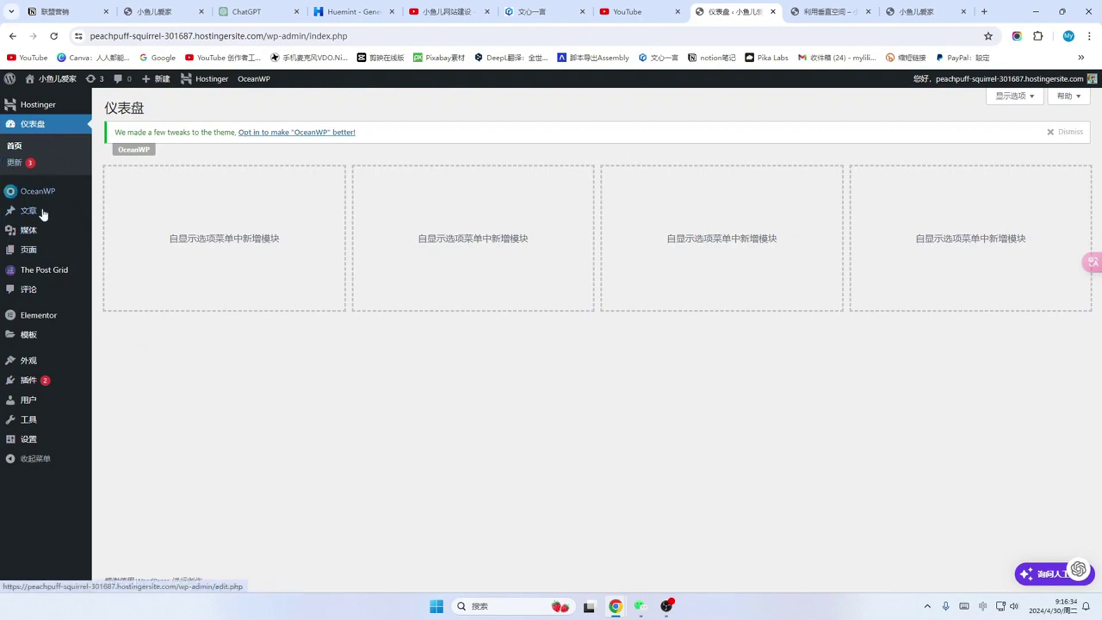
Step: Create and publish a new page titled 博客, then return to the Pages list
{"action": "mouse_move", "coordinate": [31, 260]}
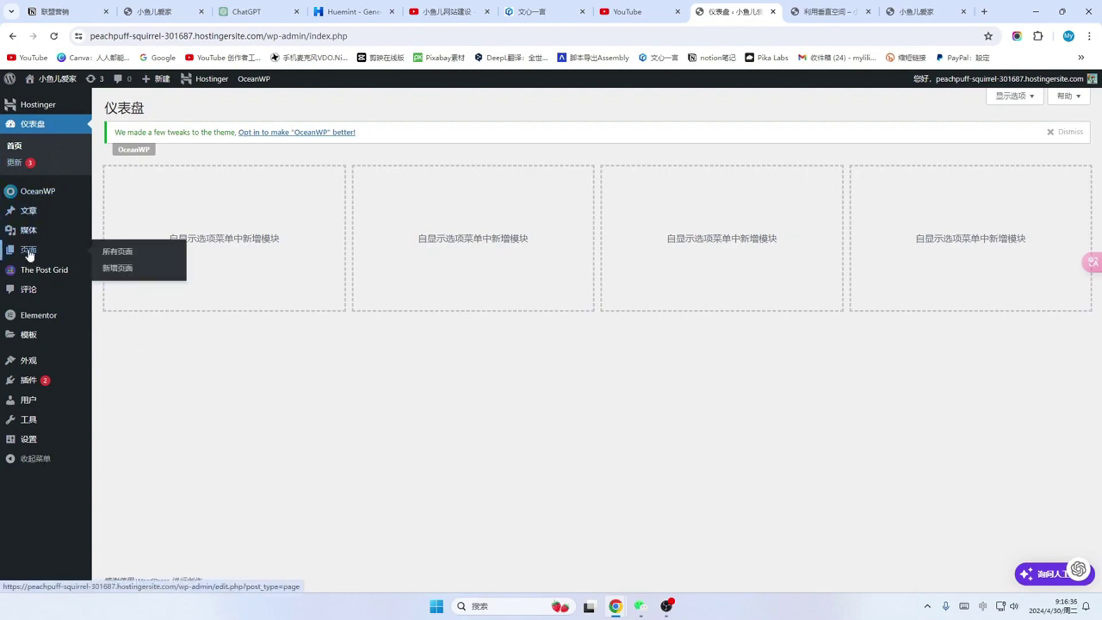
{"action": "left_click", "coordinate": [28, 251]}
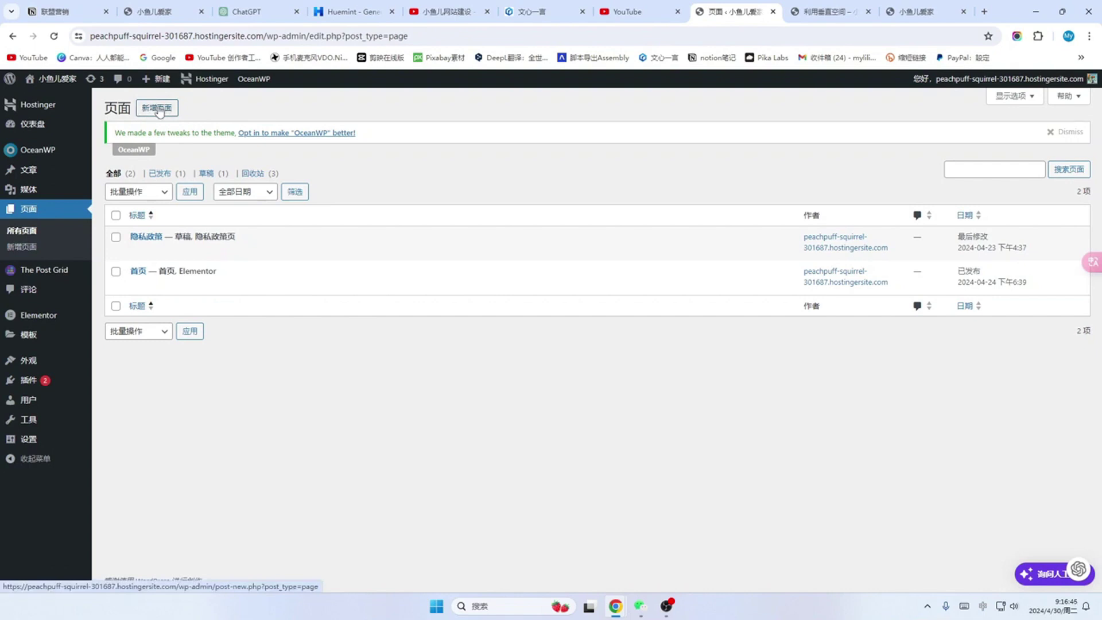
{"action": "left_click", "coordinate": [159, 111]}
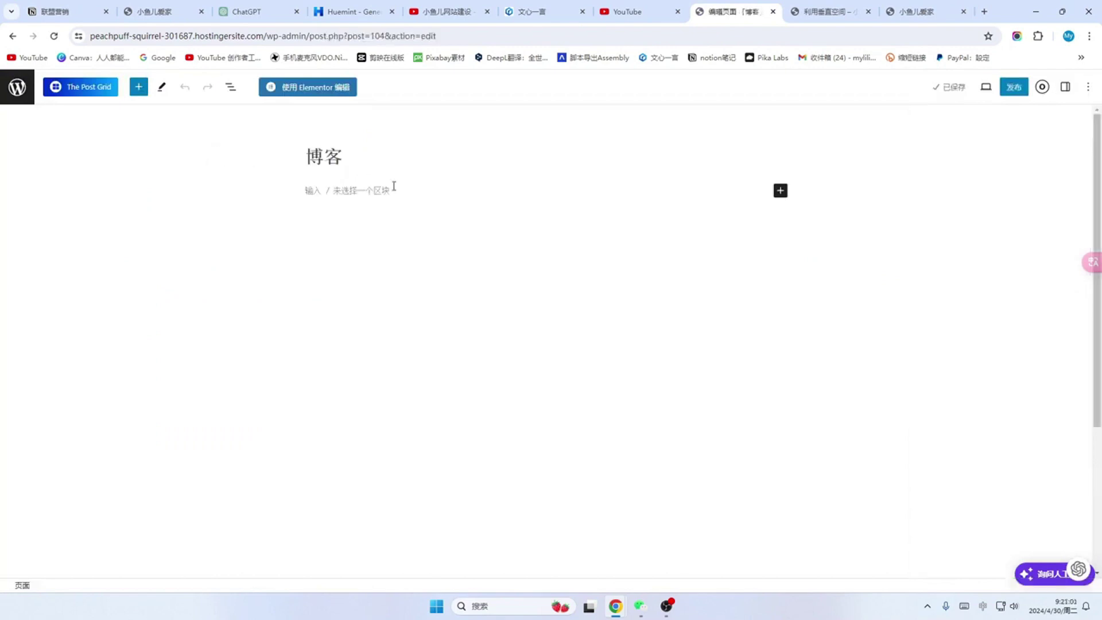
{"action": "left_click", "coordinate": [1015, 96]}
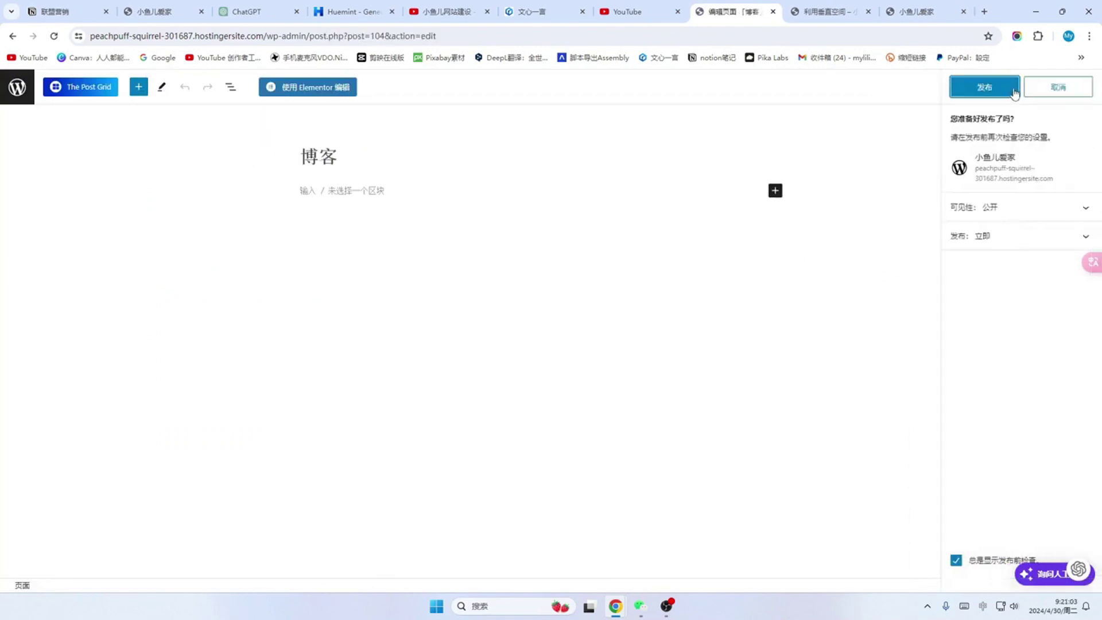
{"action": "left_click", "coordinate": [986, 89]}
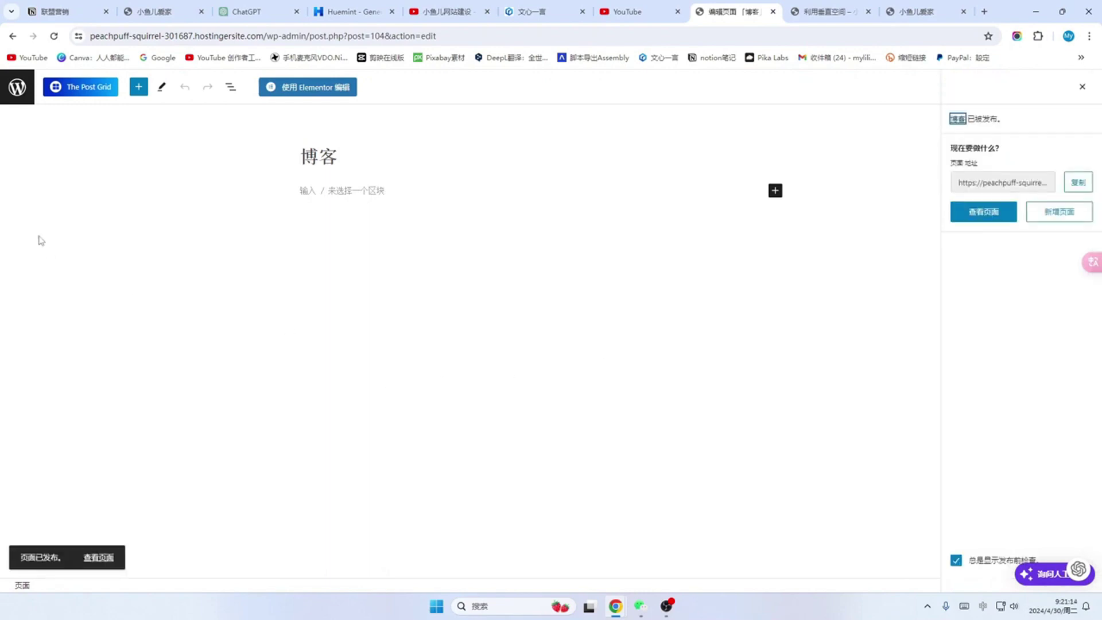
{"action": "left_click", "coordinate": [19, 90]}
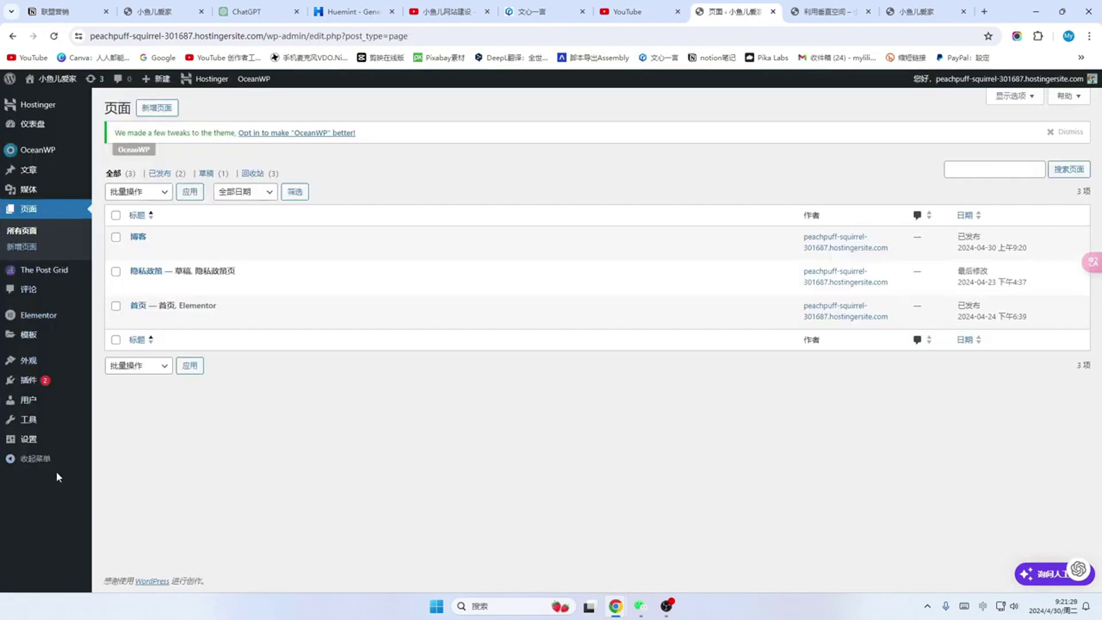
Step: In Reading settings, make 博客 the posts page and save the changes
{"action": "left_click", "coordinate": [29, 444]}
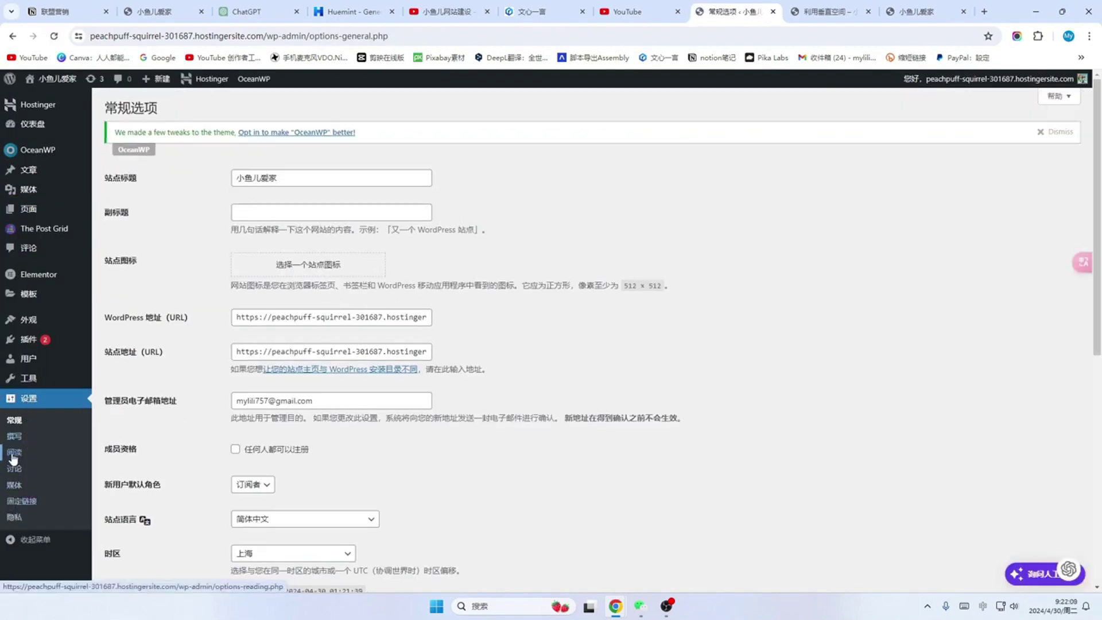
{"action": "left_click", "coordinate": [13, 453]}
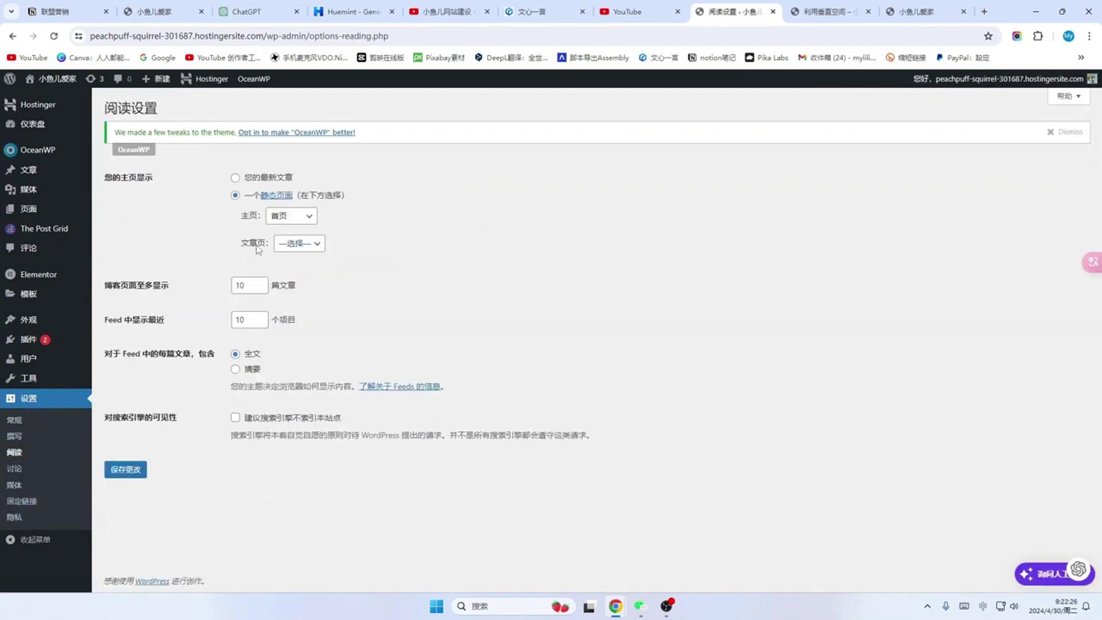
{"action": "left_click", "coordinate": [317, 246]}
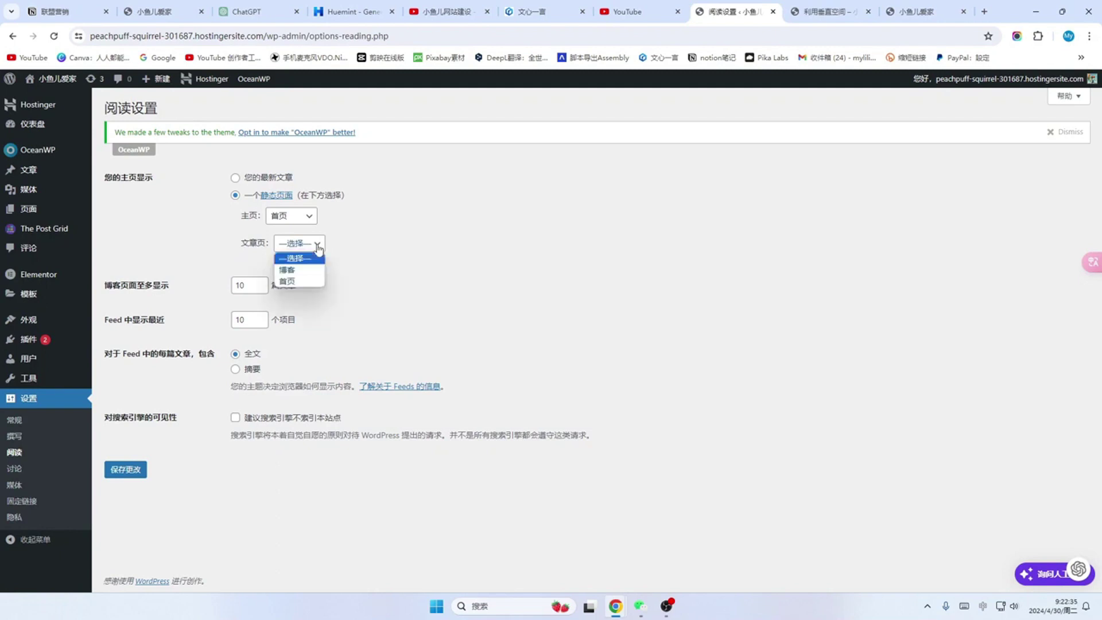
{"action": "left_click", "coordinate": [288, 270]}
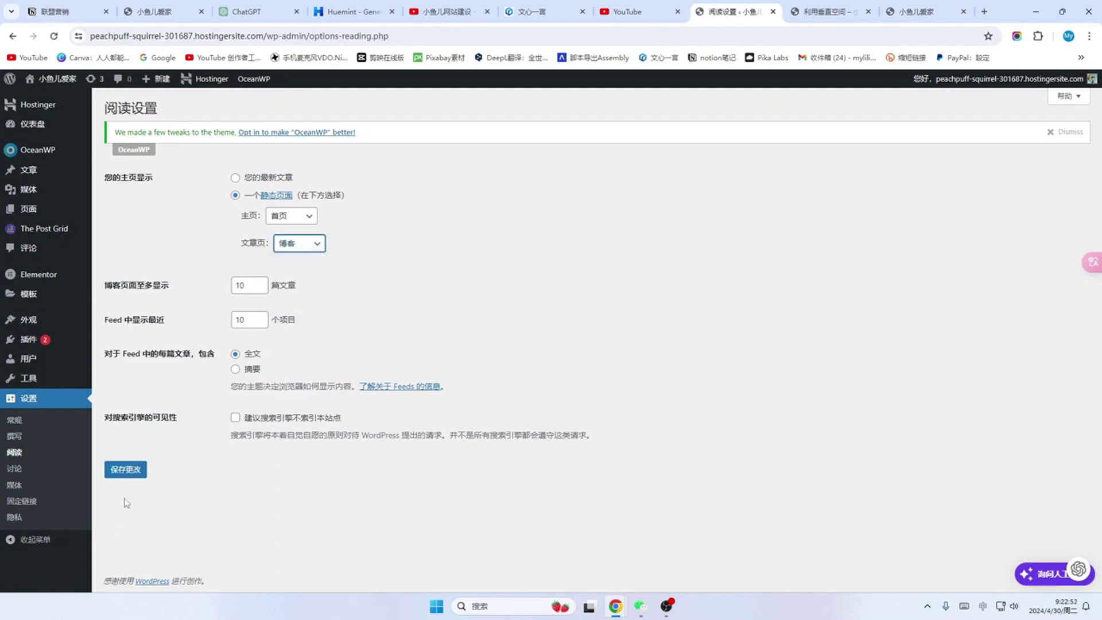
{"action": "left_click", "coordinate": [127, 475]}
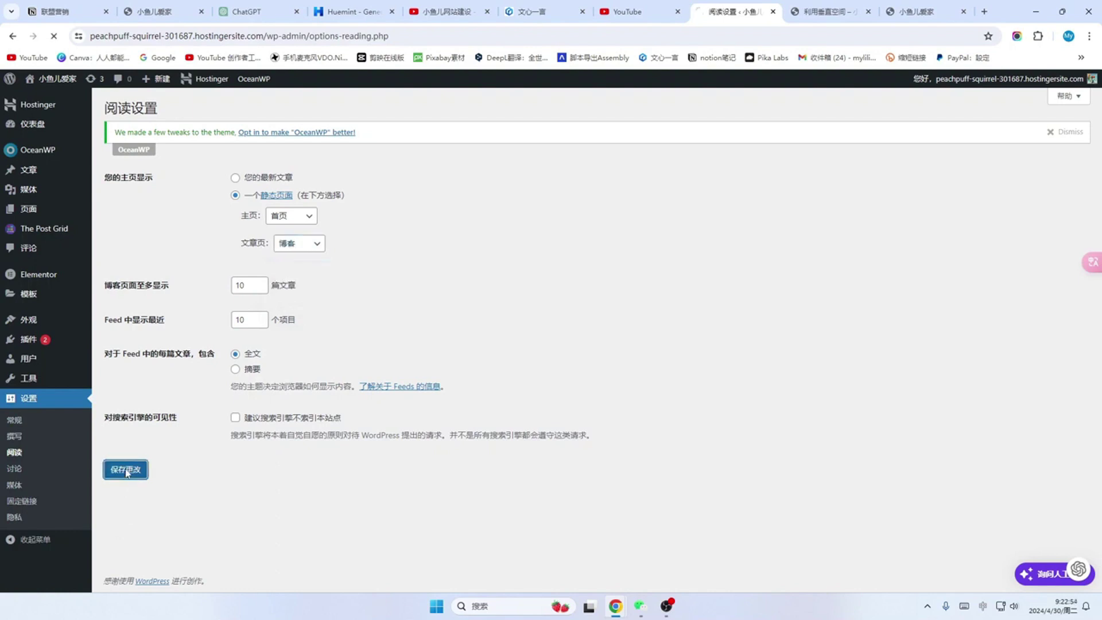
{"action": "mouse_move", "coordinate": [35, 217]}
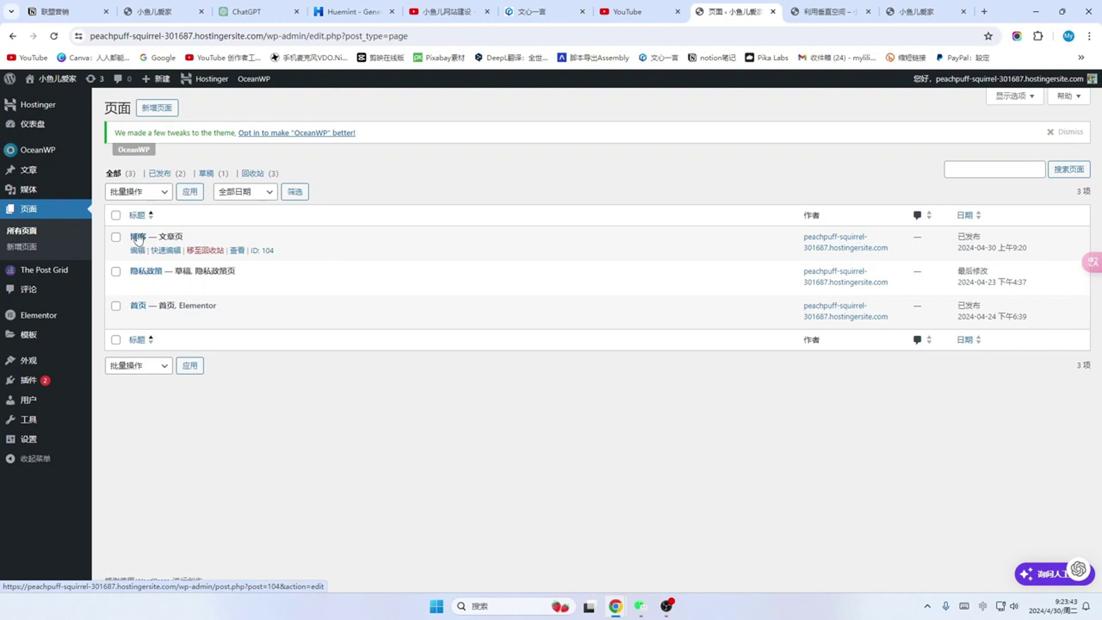
Step: Open the 博客 page, view it live, and launch the Customizer from the admin bar
{"action": "left_click", "coordinate": [137, 246]}
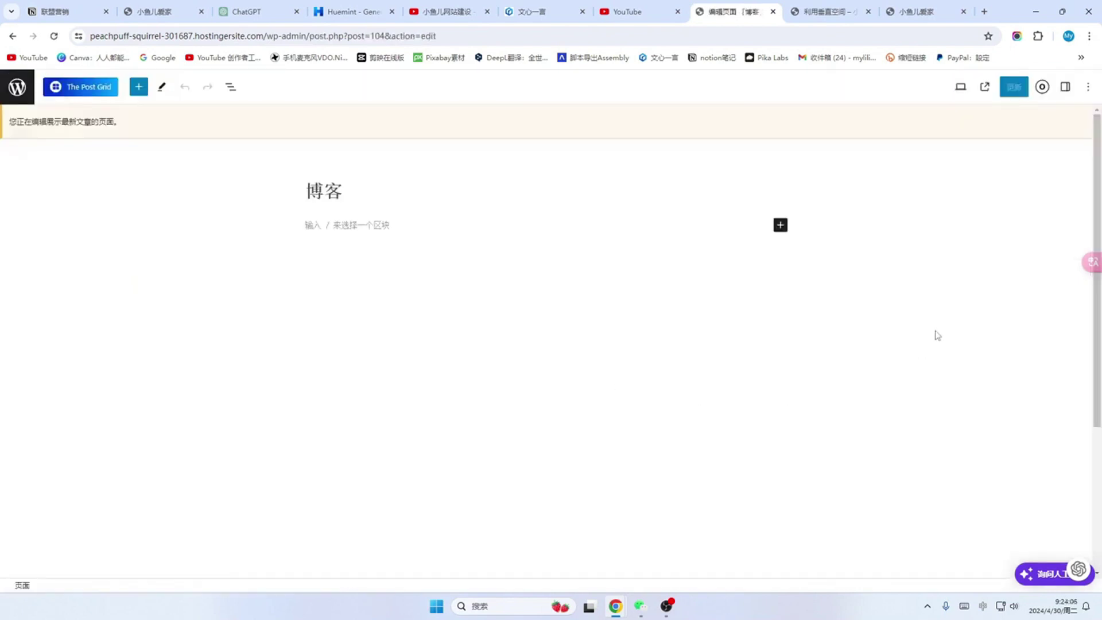
{"action": "left_click", "coordinate": [985, 88]}
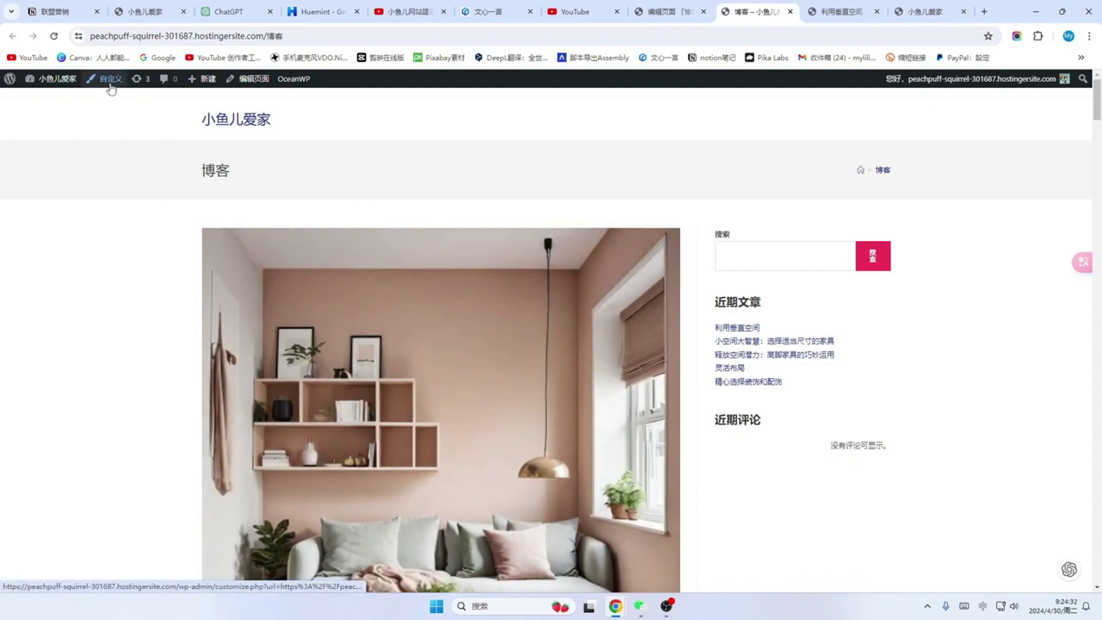
{"action": "left_click", "coordinate": [111, 86]}
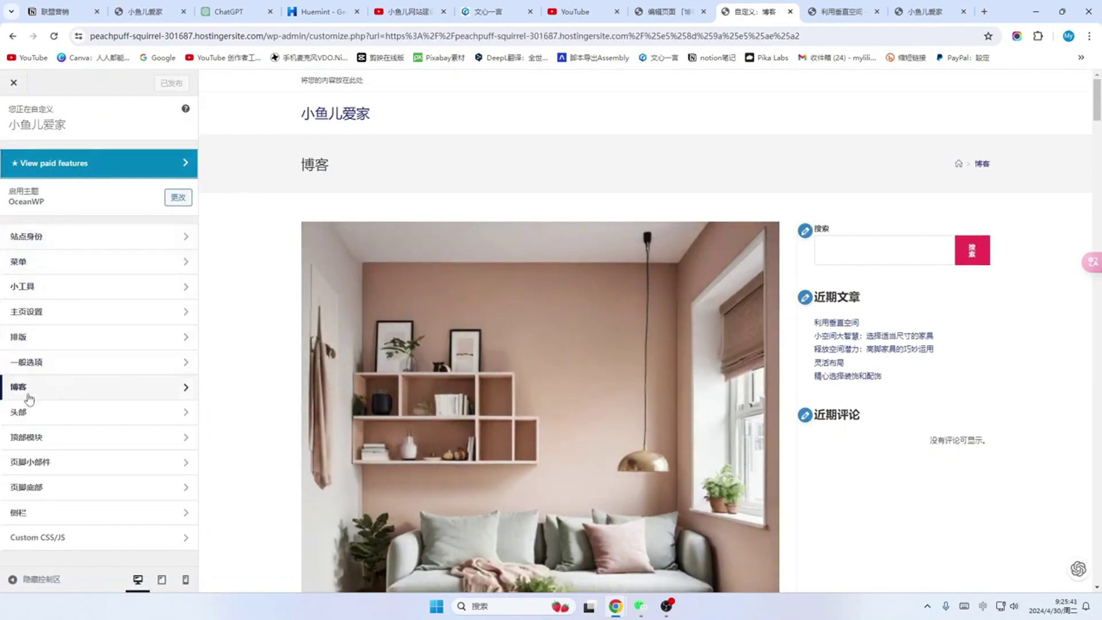
Step: Open the 博客条目 archive layout options and try the left-sidebar and full-width layouts
{"action": "left_click", "coordinate": [186, 390]}
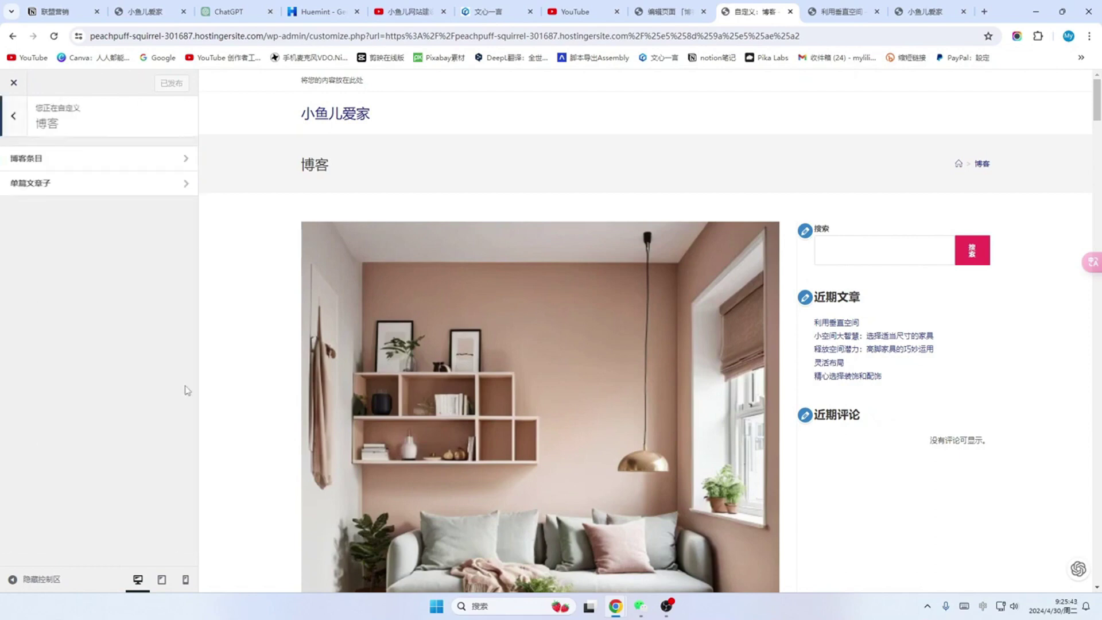
{"action": "left_click", "coordinate": [186, 160]}
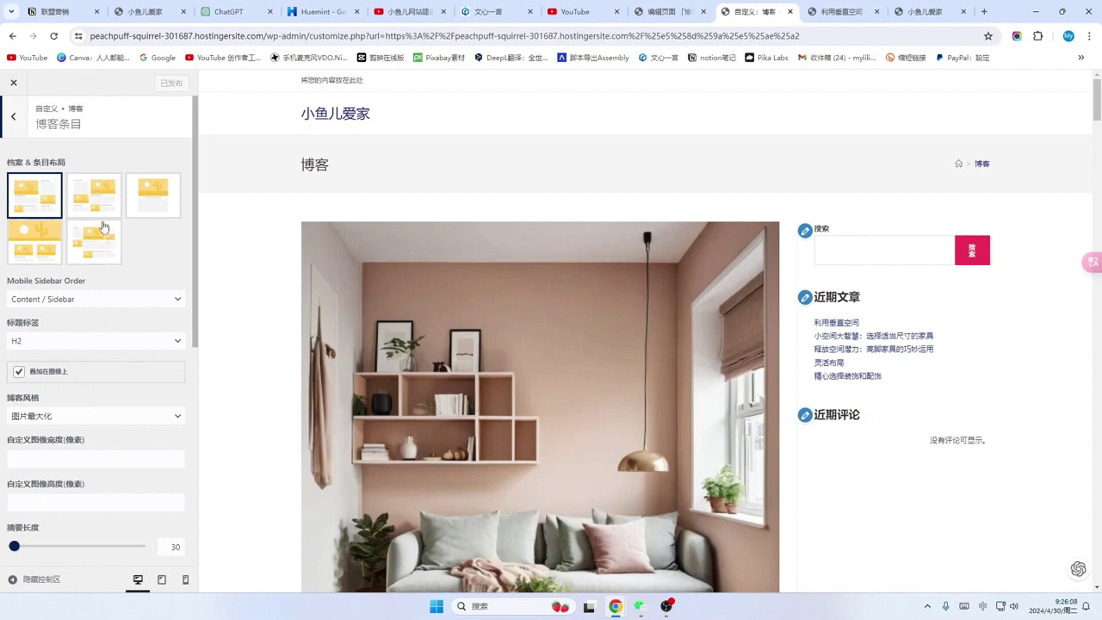
{"action": "scroll", "coordinate": [458, 261], "scroll_direction": "down", "scroll_amount": 5}
{"action": "scroll", "coordinate": [469, 286], "scroll_direction": "up", "scroll_amount": 5}
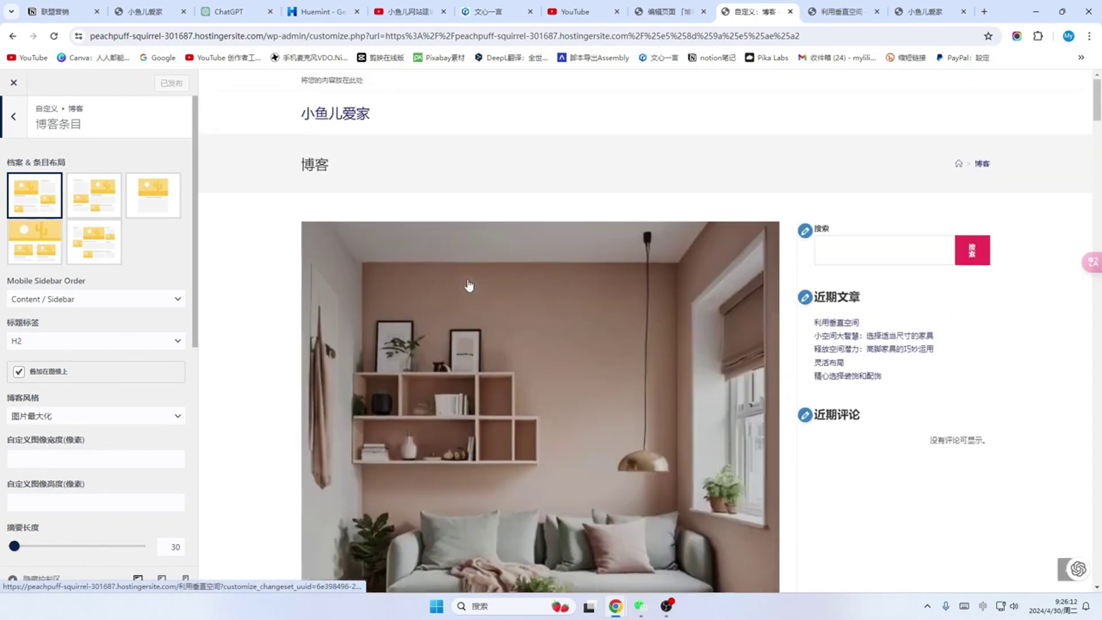
{"action": "scroll", "coordinate": [455, 258], "scroll_direction": "down", "scroll_amount": 5}
{"action": "scroll", "coordinate": [455, 258], "scroll_direction": "up", "scroll_amount": 4}
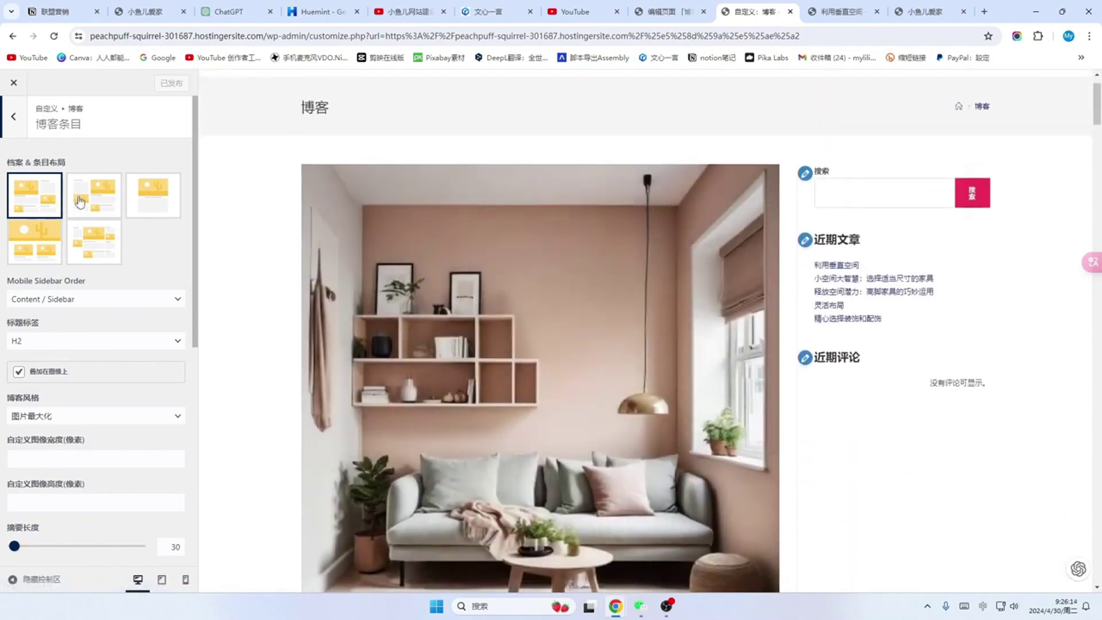
{"action": "left_click", "coordinate": [80, 201]}
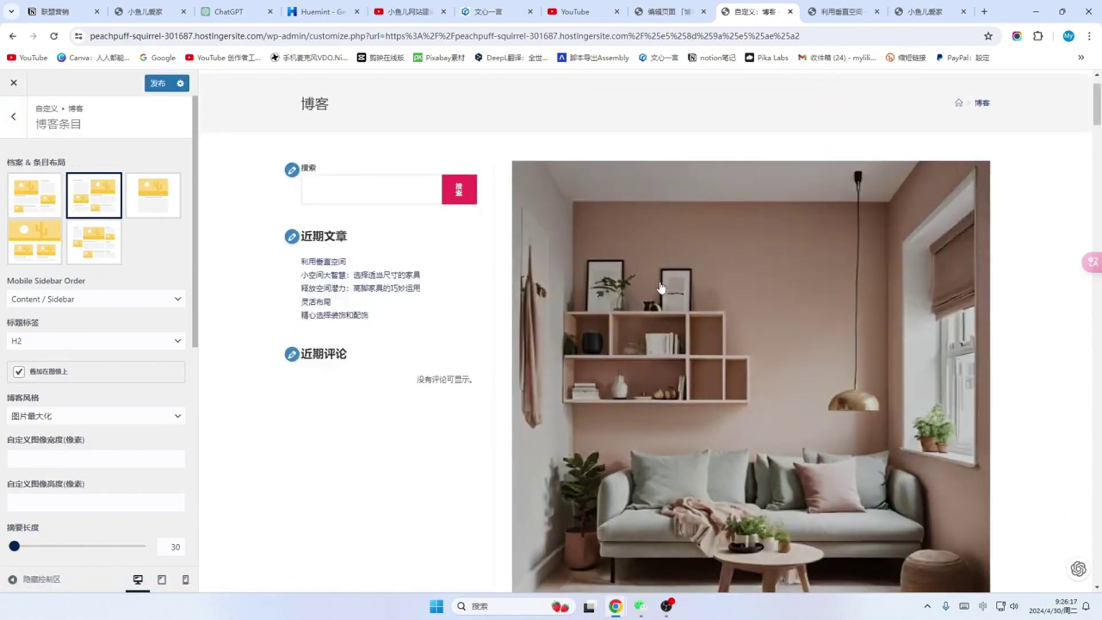
{"action": "scroll", "coordinate": [660, 287], "scroll_direction": "down", "scroll_amount": 4}
{"action": "scroll", "coordinate": [660, 287], "scroll_direction": "up", "scroll_amount": 3}
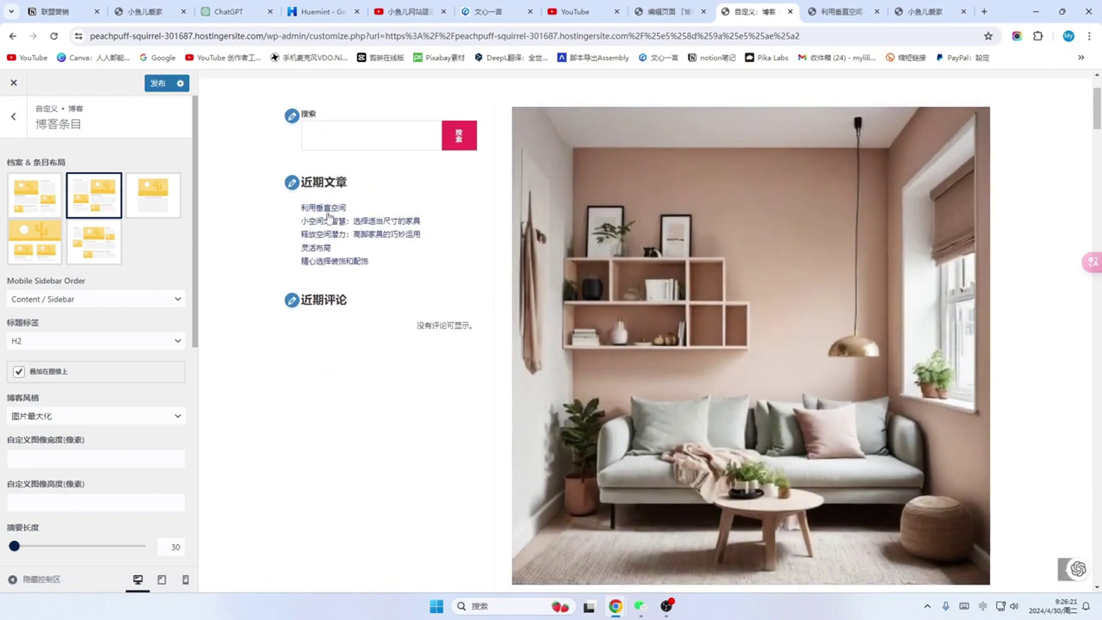
{"action": "scroll", "coordinate": [761, 254], "scroll_direction": "down", "scroll_amount": 4}
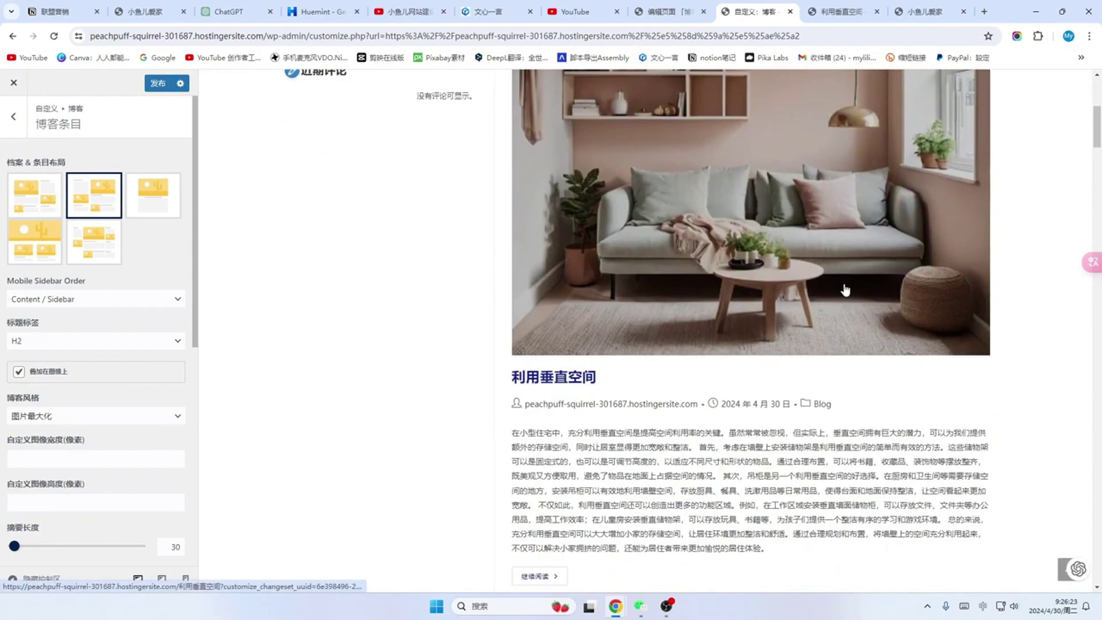
{"action": "scroll", "coordinate": [762, 255], "scroll_direction": "up", "scroll_amount": 1}
{"action": "left_click", "coordinate": [153, 195]}
{"action": "scroll", "coordinate": [545, 263], "scroll_direction": "down", "scroll_amount": 12}
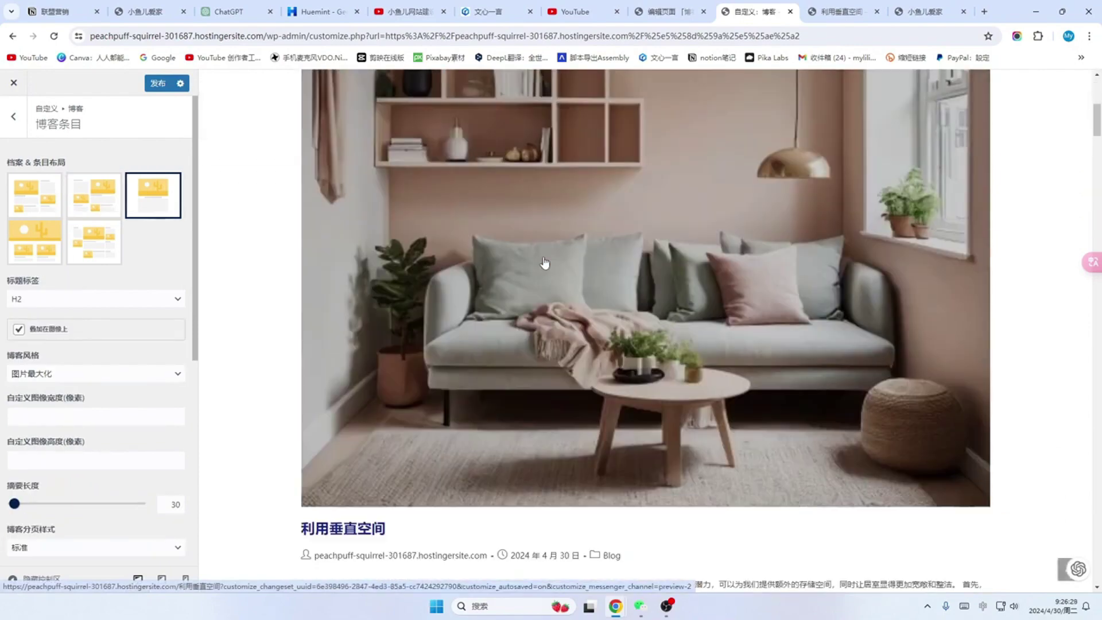
{"action": "scroll", "coordinate": [530, 299], "scroll_direction": "up", "scroll_amount": 4}
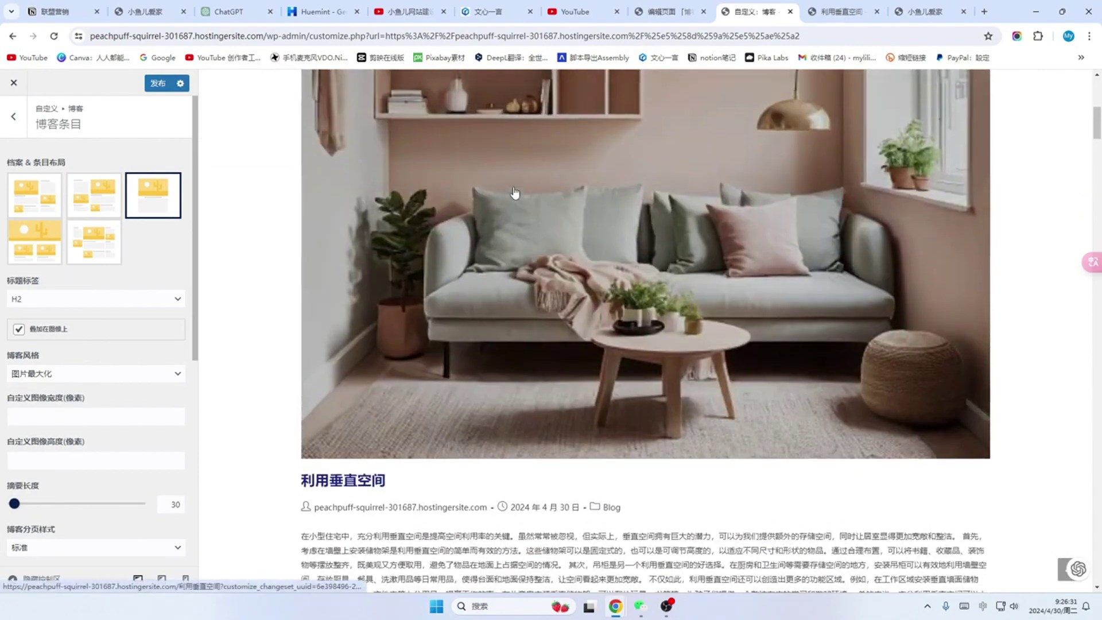
{"action": "scroll", "coordinate": [624, 338], "scroll_direction": "down", "scroll_amount": 3}
Step: Try the fourth layout, then settle on the right-sidebar archive layout
{"action": "left_click", "coordinate": [35, 241]}
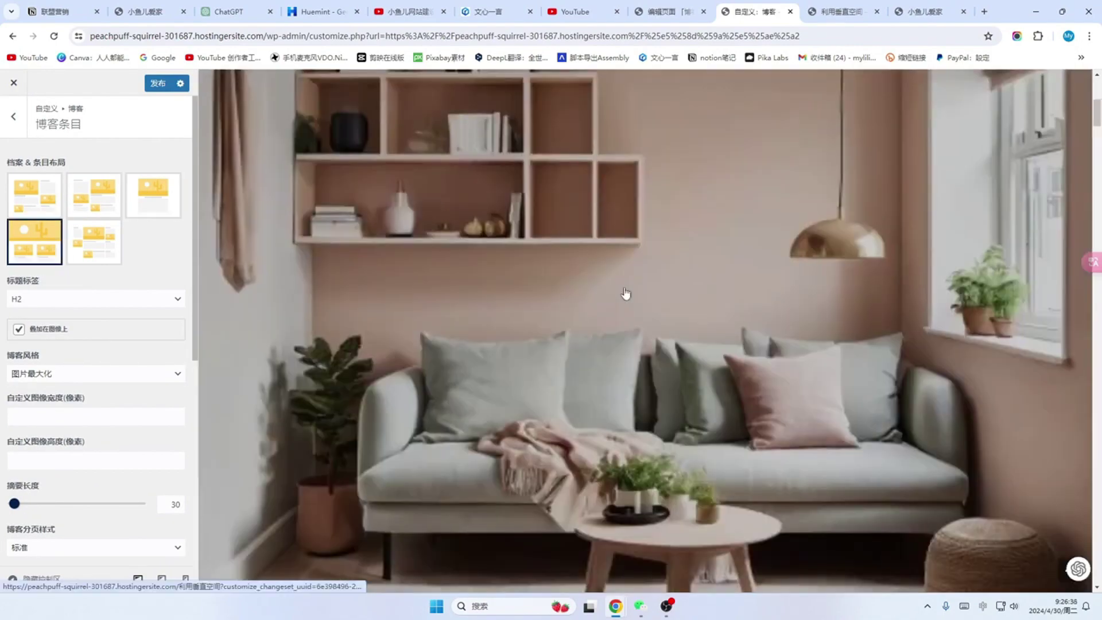
{"action": "scroll", "coordinate": [625, 294], "scroll_direction": "down", "scroll_amount": 5}
{"action": "scroll", "coordinate": [625, 293], "scroll_direction": "down", "scroll_amount": 5}
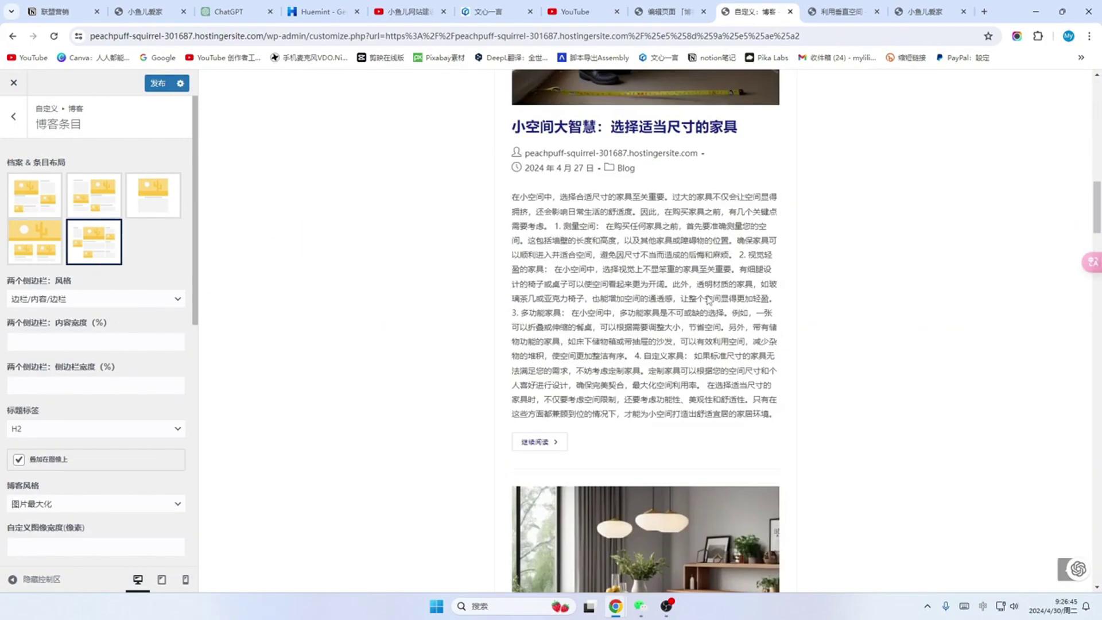
{"action": "scroll", "coordinate": [706, 294], "scroll_direction": "up", "scroll_amount": 12}
{"action": "scroll", "coordinate": [709, 299], "scroll_direction": "up", "scroll_amount": 5}
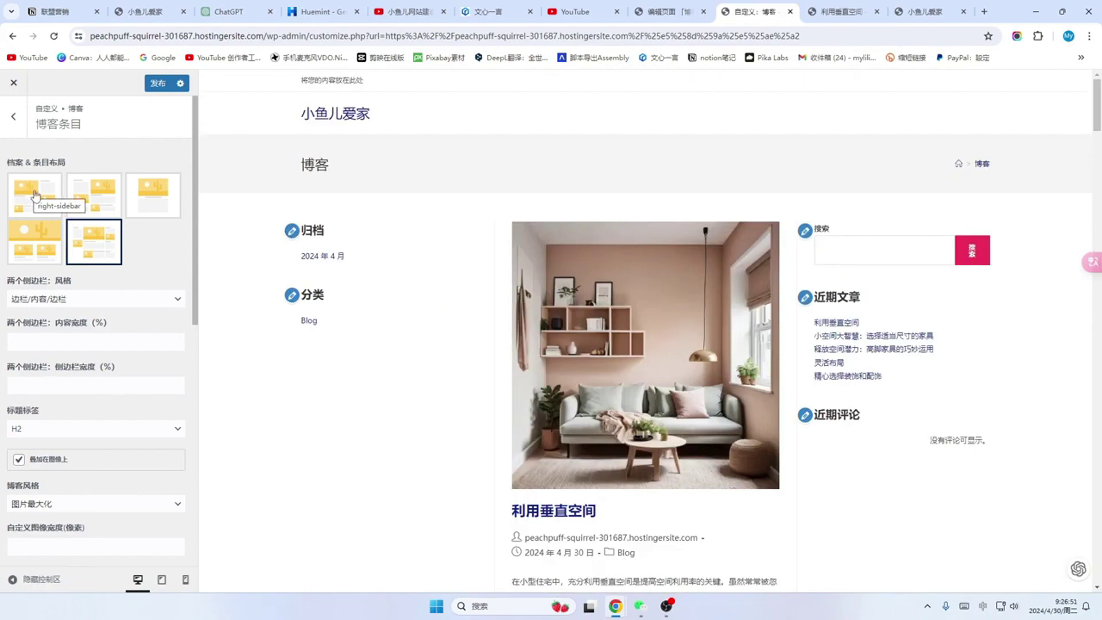
{"action": "left_click", "coordinate": [31, 199]}
{"action": "scroll", "coordinate": [546, 332], "scroll_direction": "down", "scroll_amount": 15}
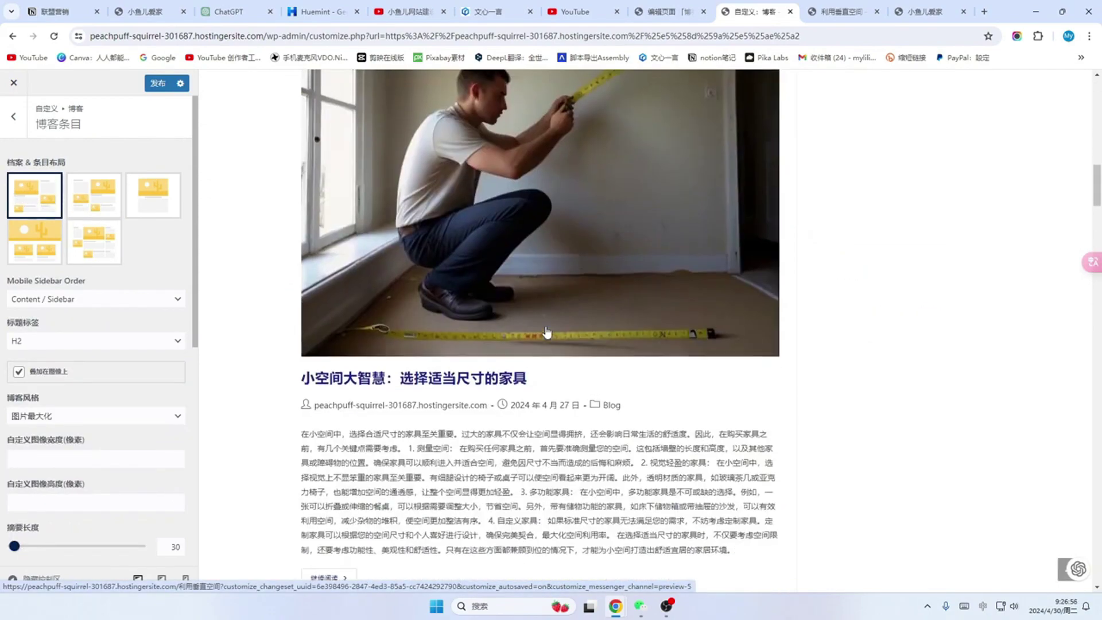
{"action": "scroll", "coordinate": [546, 332], "scroll_direction": "down", "scroll_amount": 15}
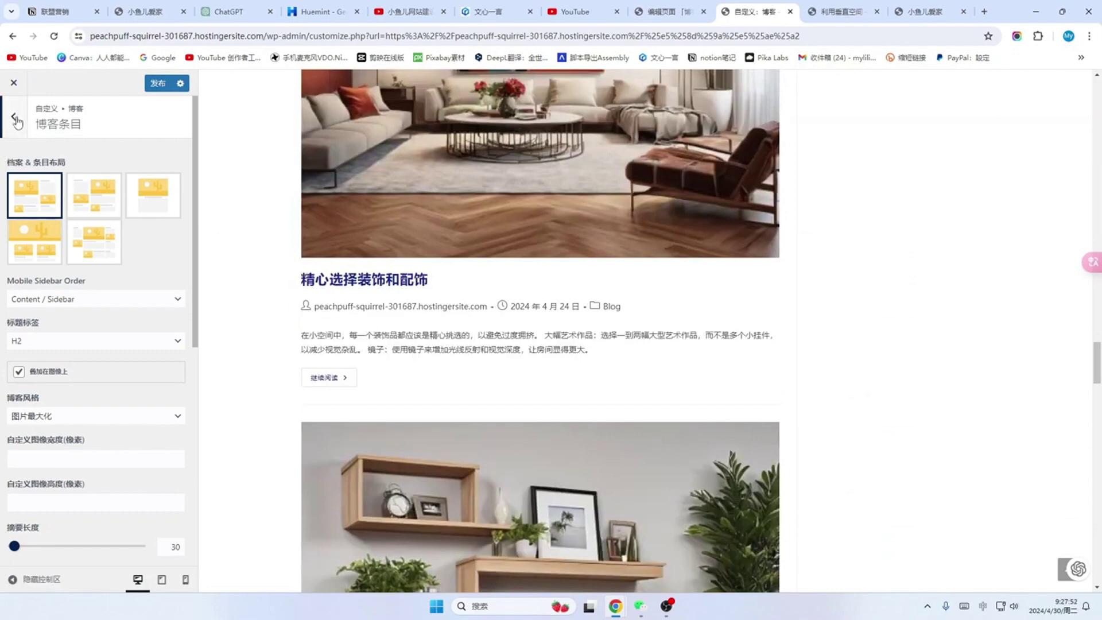
Step: Go back to the customizer root and bring up the 一般选项 > 页面标题 settings
{"action": "left_click", "coordinate": [13, 121]}
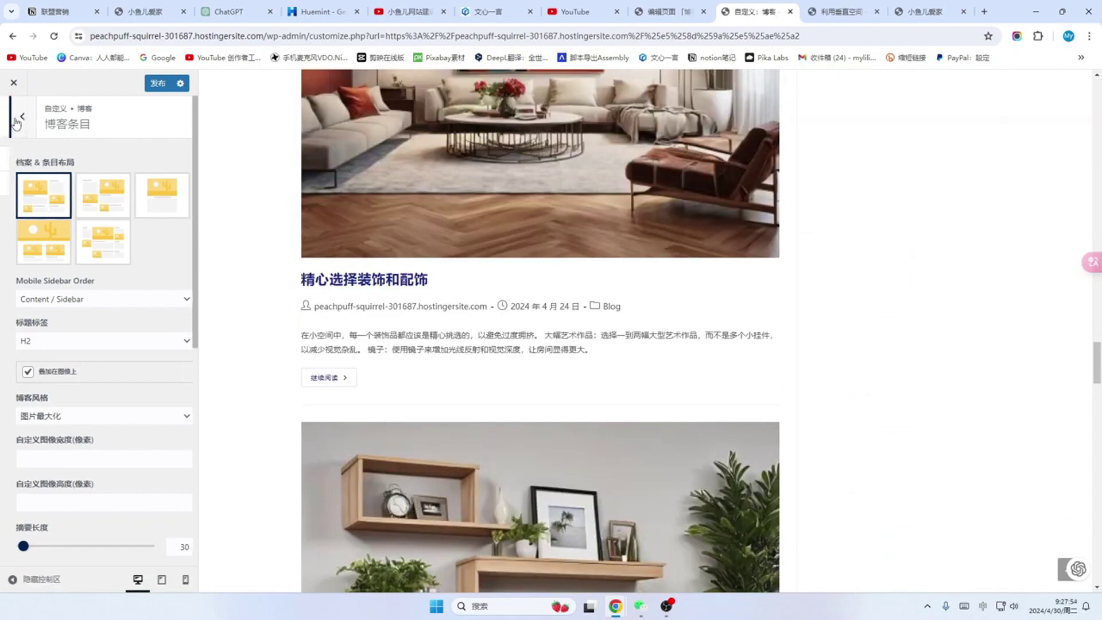
{"action": "left_click", "coordinate": [12, 121]}
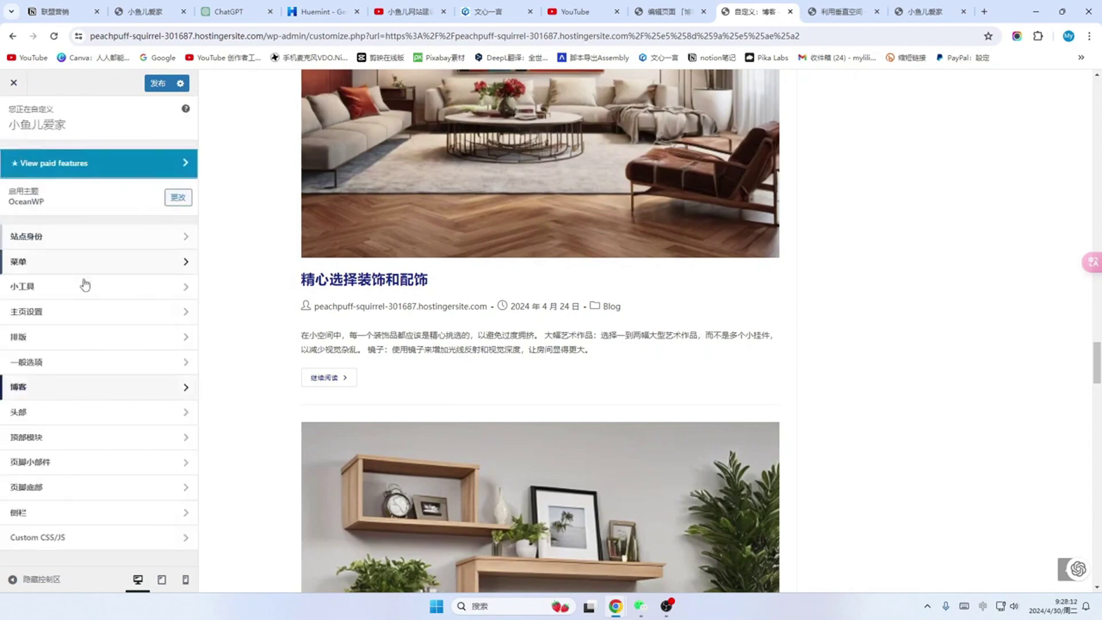
{"action": "left_click", "coordinate": [186, 362]}
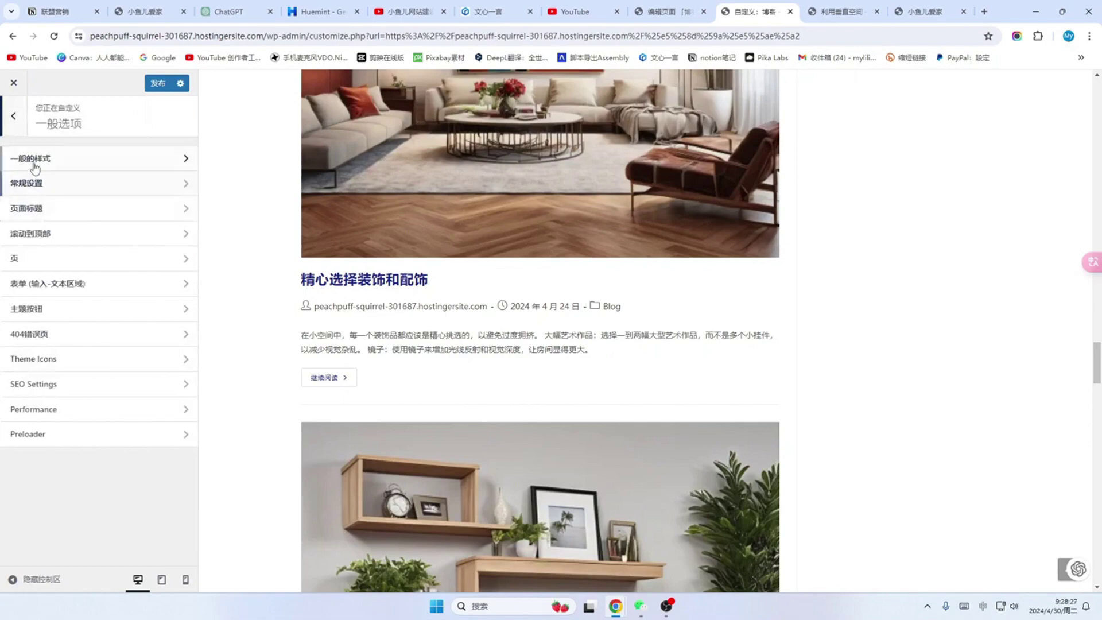
{"action": "left_click", "coordinate": [184, 210]}
{"action": "scroll", "coordinate": [391, 248], "scroll_direction": "up", "scroll_amount": 20}
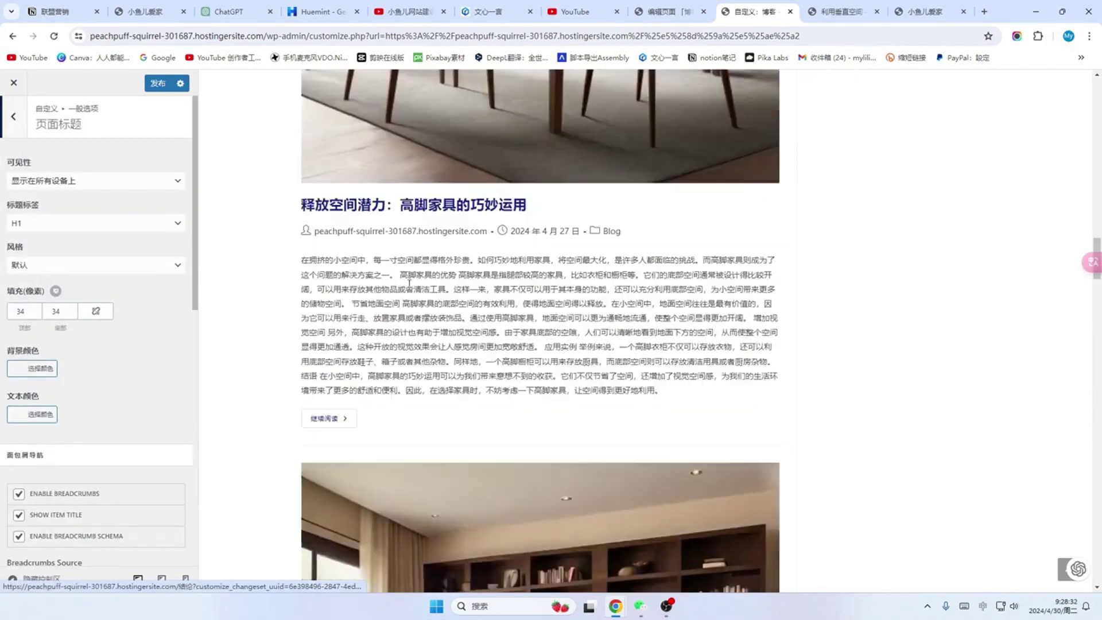
{"action": "scroll", "coordinate": [415, 293], "scroll_direction": "up", "scroll_amount": 10}
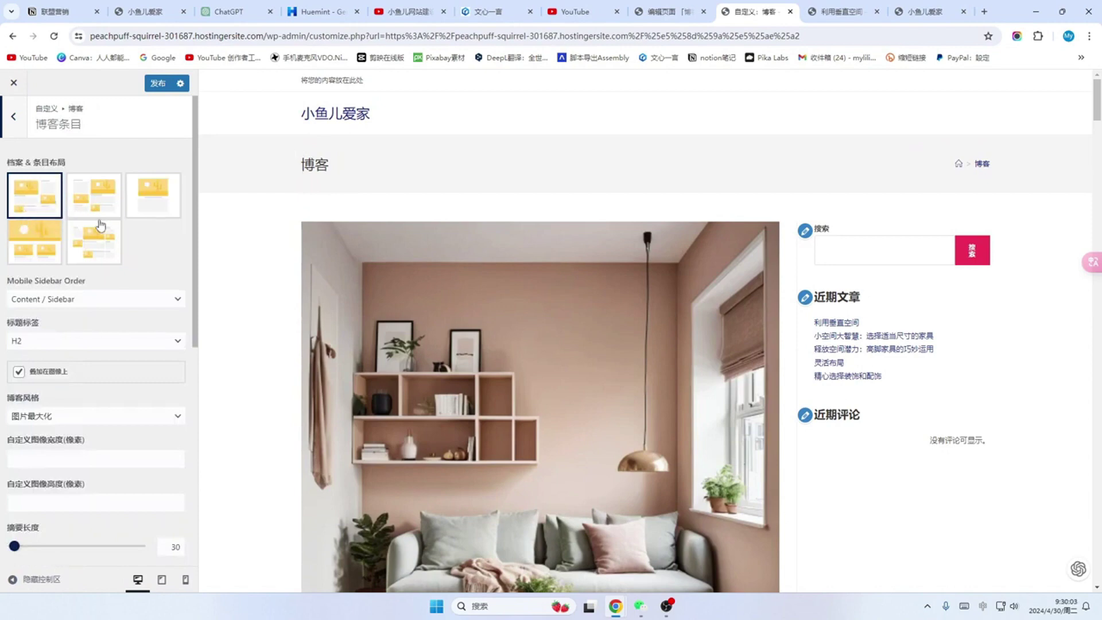
Step: Change the 博客风格 dropdown from 图片最大化 to 缩略图 so posts show side thumbnails
{"action": "scroll", "coordinate": [148, 287], "scroll_direction": "down", "scroll_amount": 1}
{"action": "scroll", "coordinate": [141, 277], "scroll_direction": "down", "scroll_amount": 1}
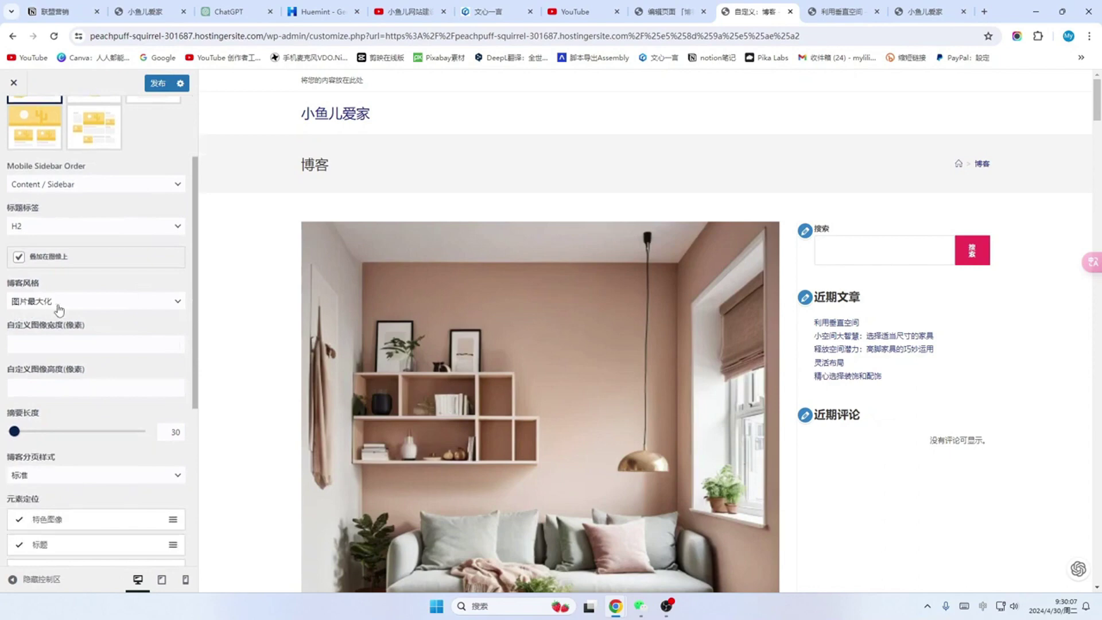
{"action": "scroll", "coordinate": [394, 249], "scroll_direction": "down", "scroll_amount": 3}
{"action": "scroll", "coordinate": [395, 253], "scroll_direction": "up", "scroll_amount": 3}
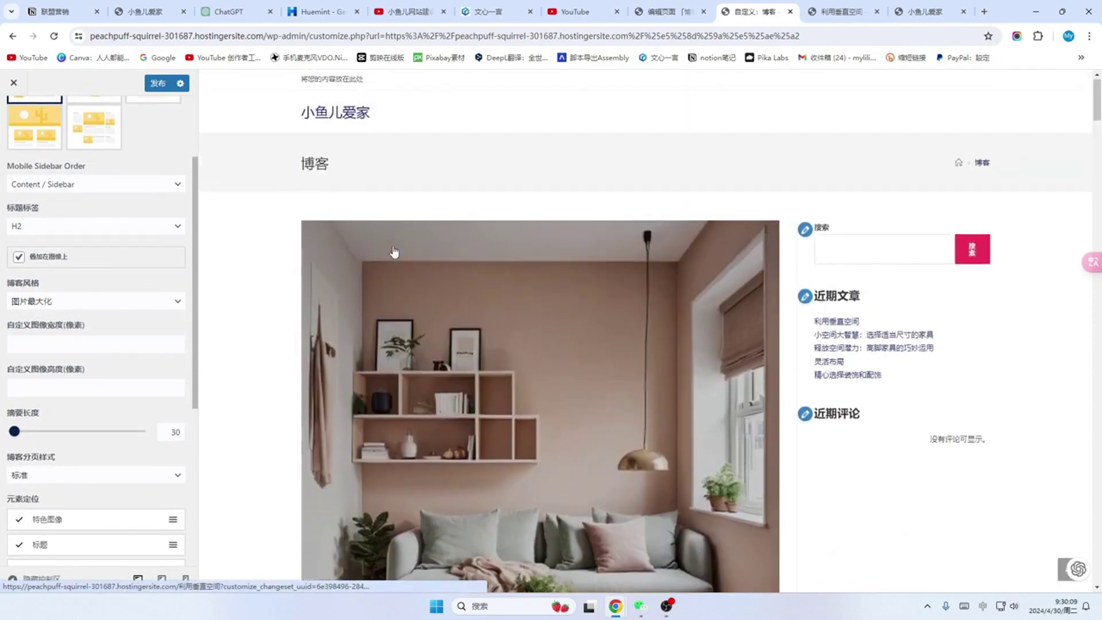
{"action": "scroll", "coordinate": [444, 371], "scroll_direction": "down", "scroll_amount": 1}
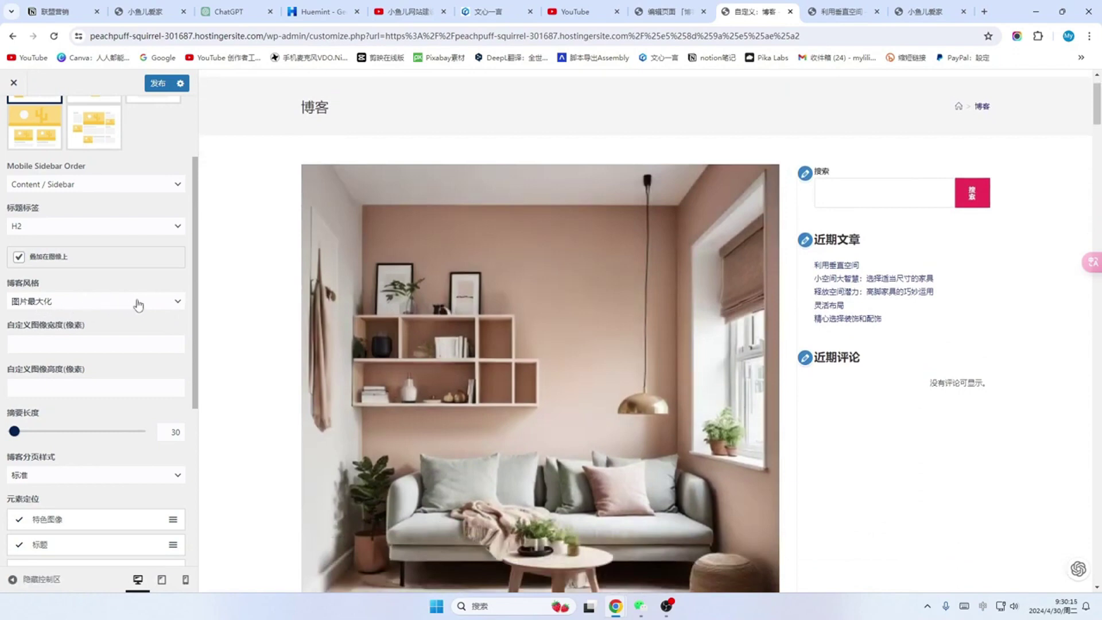
{"action": "left_click", "coordinate": [179, 306]}
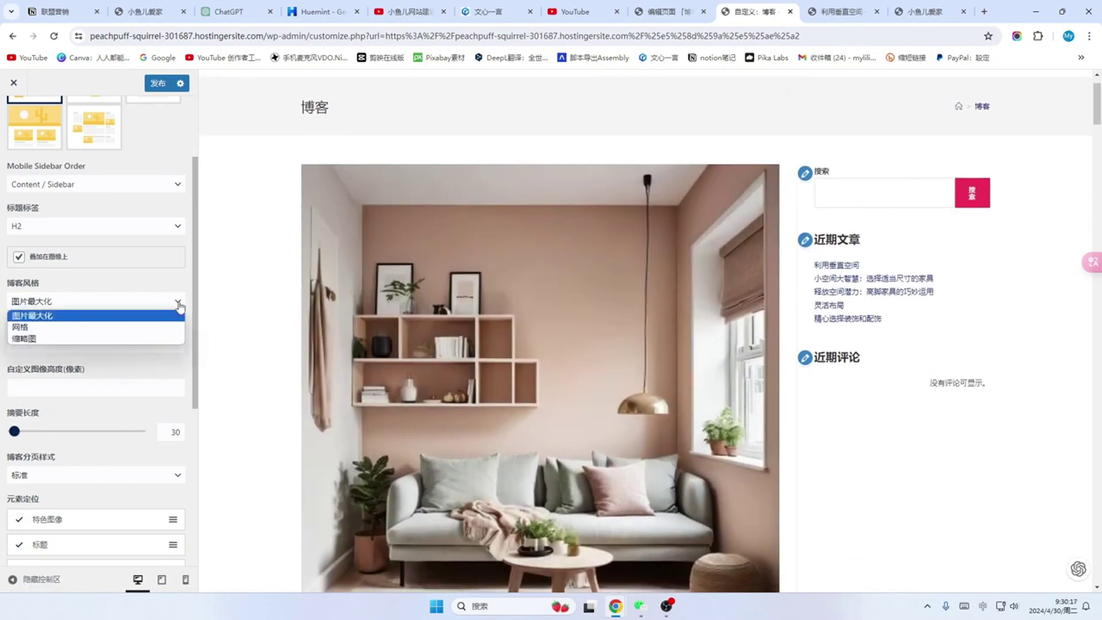
{"action": "left_click", "coordinate": [25, 339]}
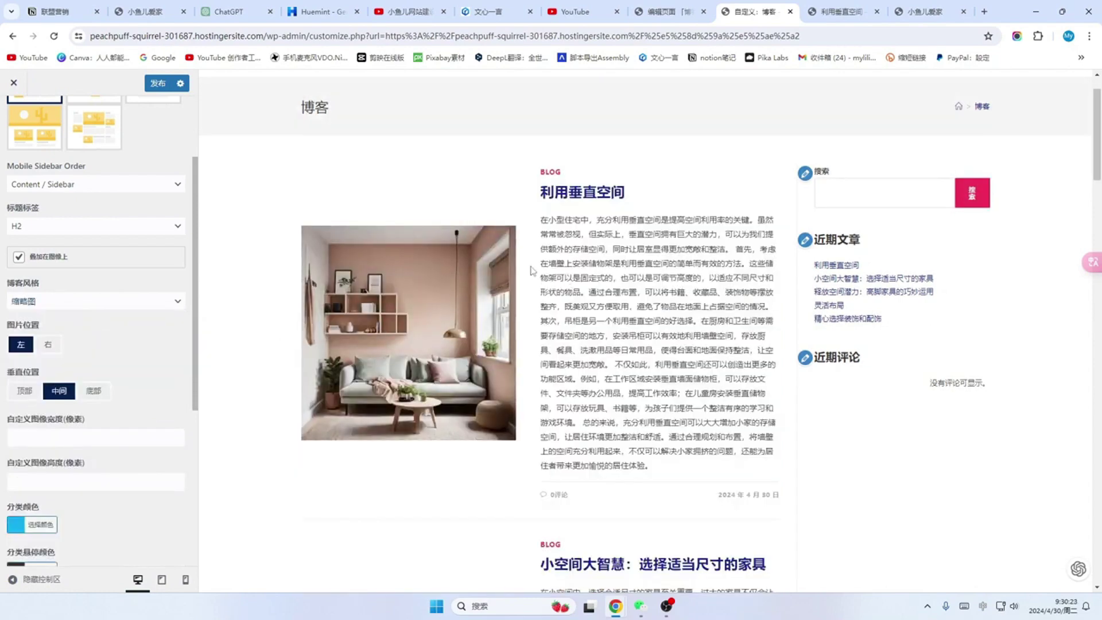
{"action": "scroll", "coordinate": [601, 297], "scroll_direction": "down", "scroll_amount": 2}
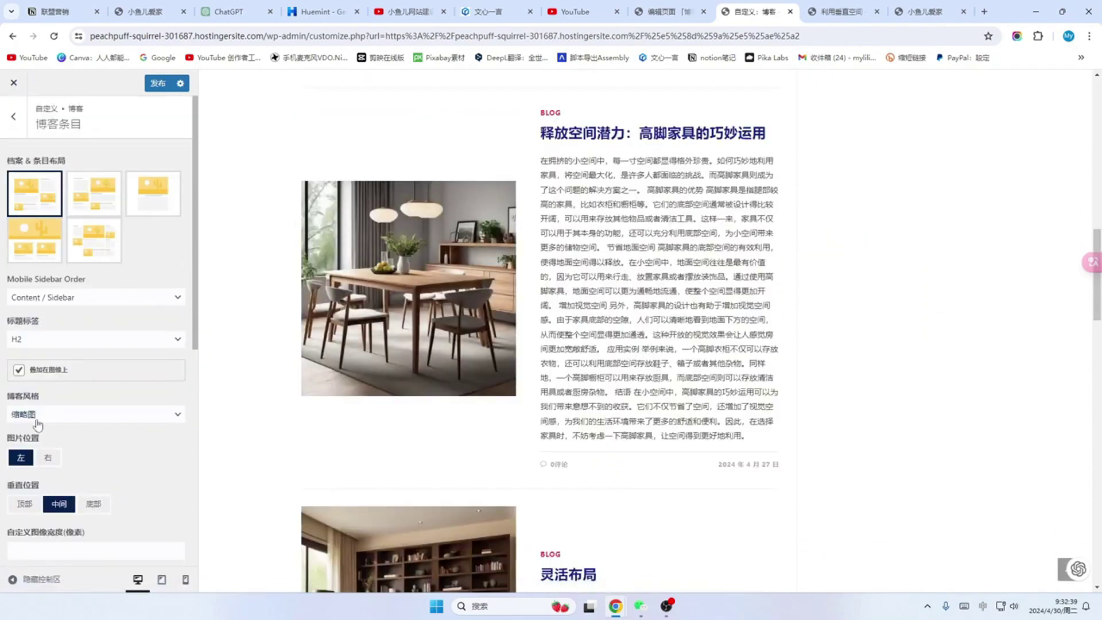
{"action": "scroll", "coordinate": [432, 419], "scroll_direction": "up", "scroll_amount": 9}
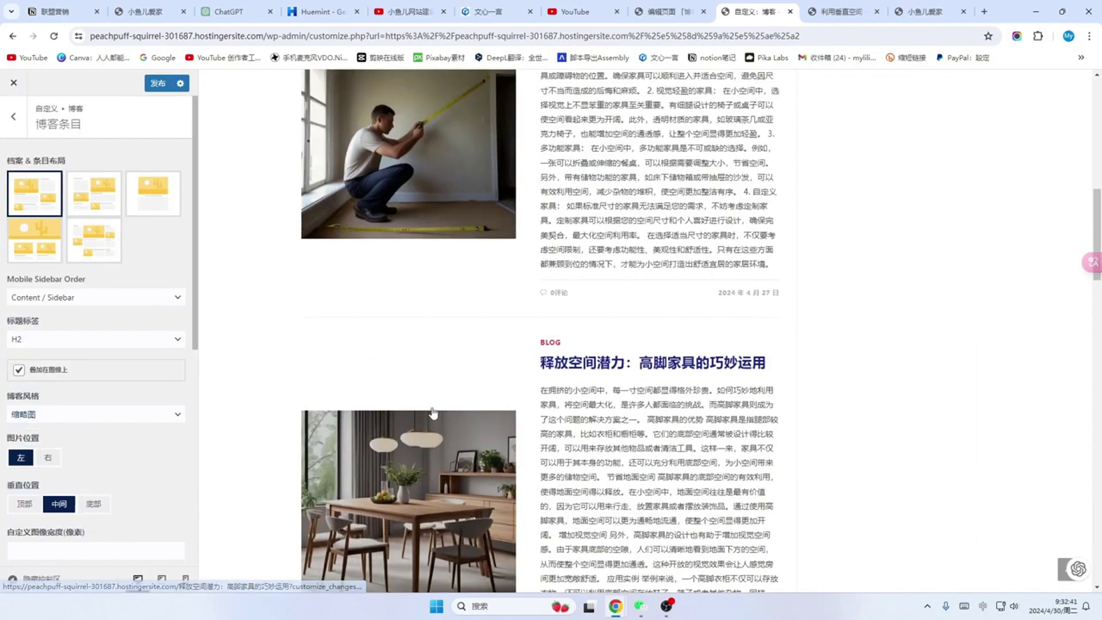
{"action": "scroll", "coordinate": [434, 414], "scroll_direction": "up", "scroll_amount": 6}
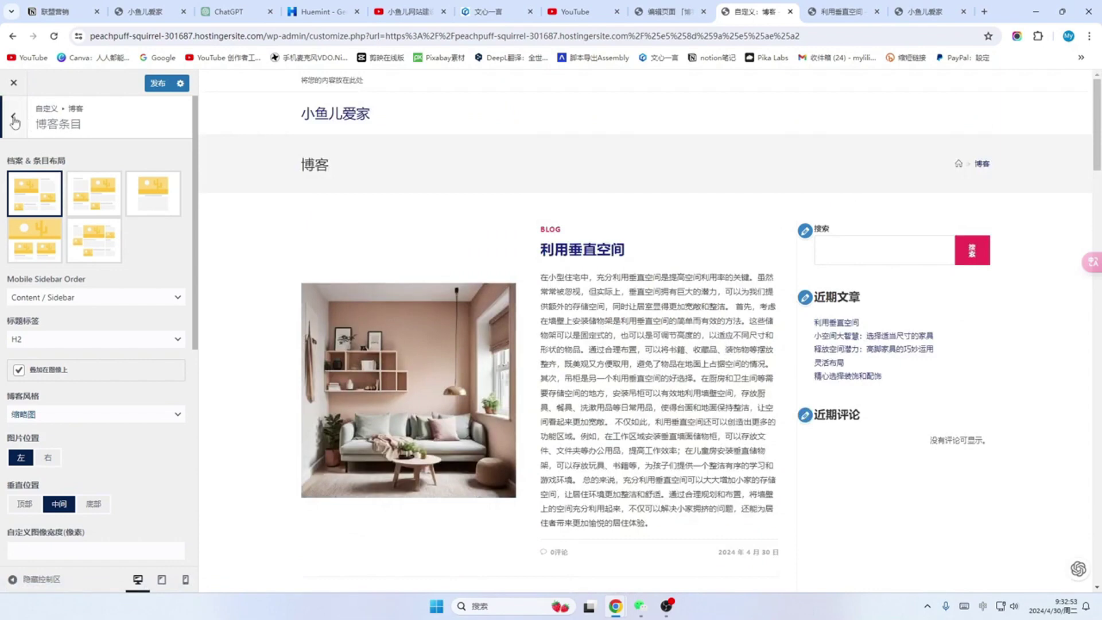
Step: Set 一般选项 > 页面标题 可见性 to Hide On All Devices
{"action": "left_click", "coordinate": [14, 119]}
{"action": "left_click", "coordinate": [14, 120]}
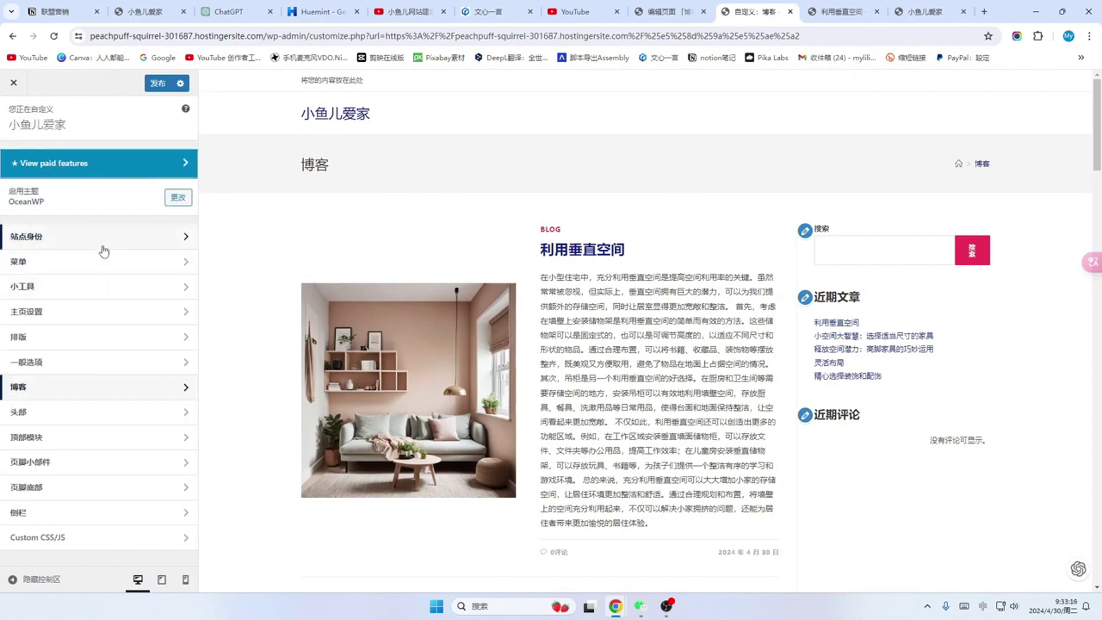
{"action": "left_click", "coordinate": [185, 363]}
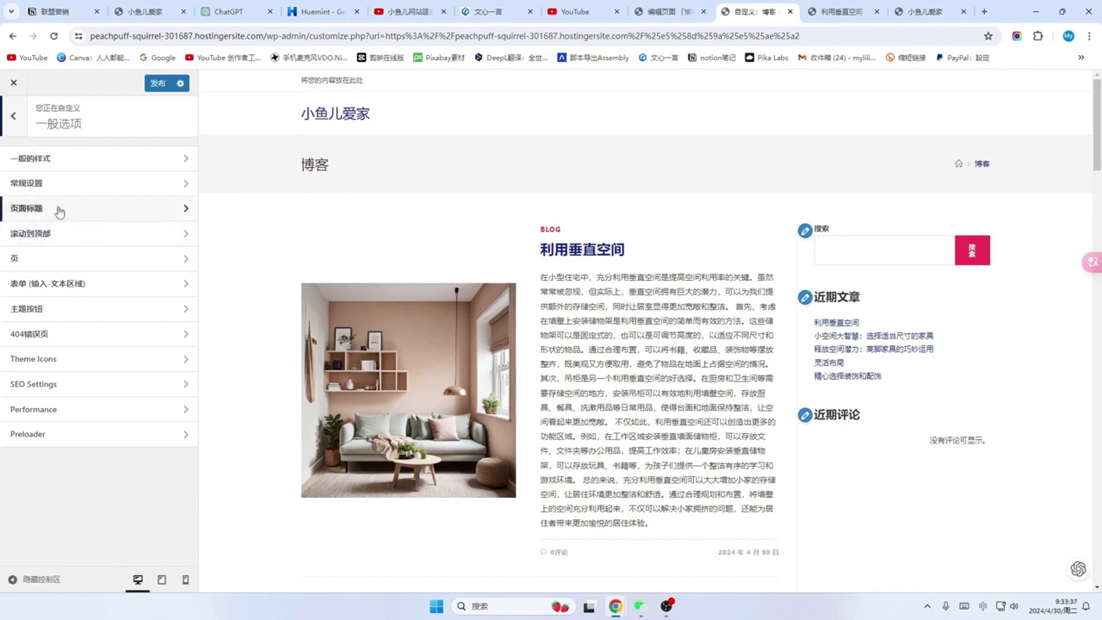
{"action": "left_click", "coordinate": [183, 216]}
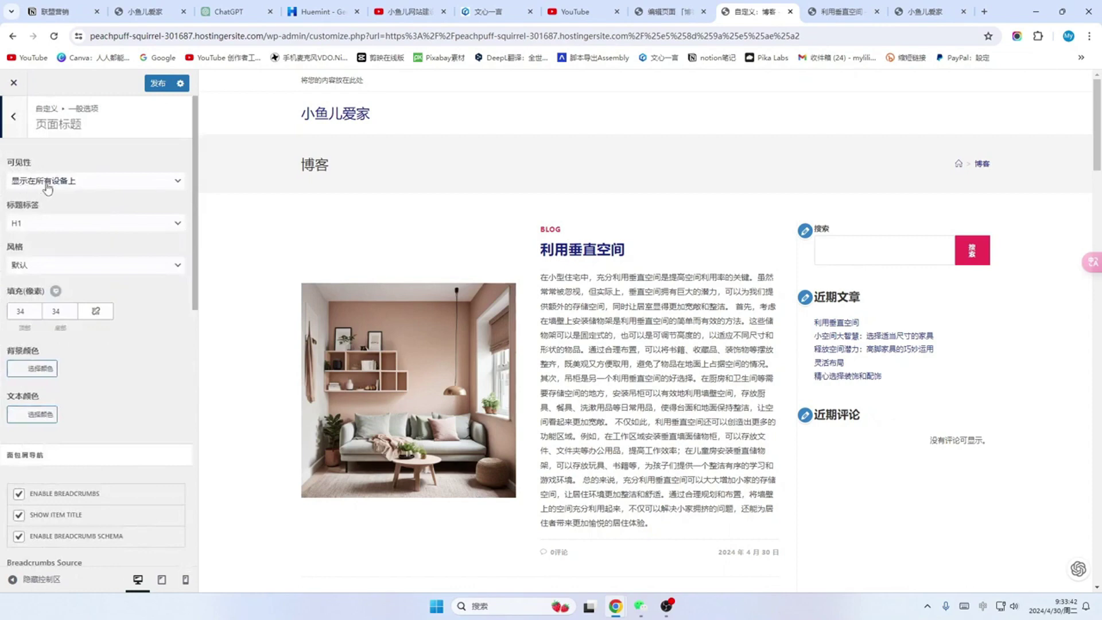
{"action": "left_click", "coordinate": [179, 186]}
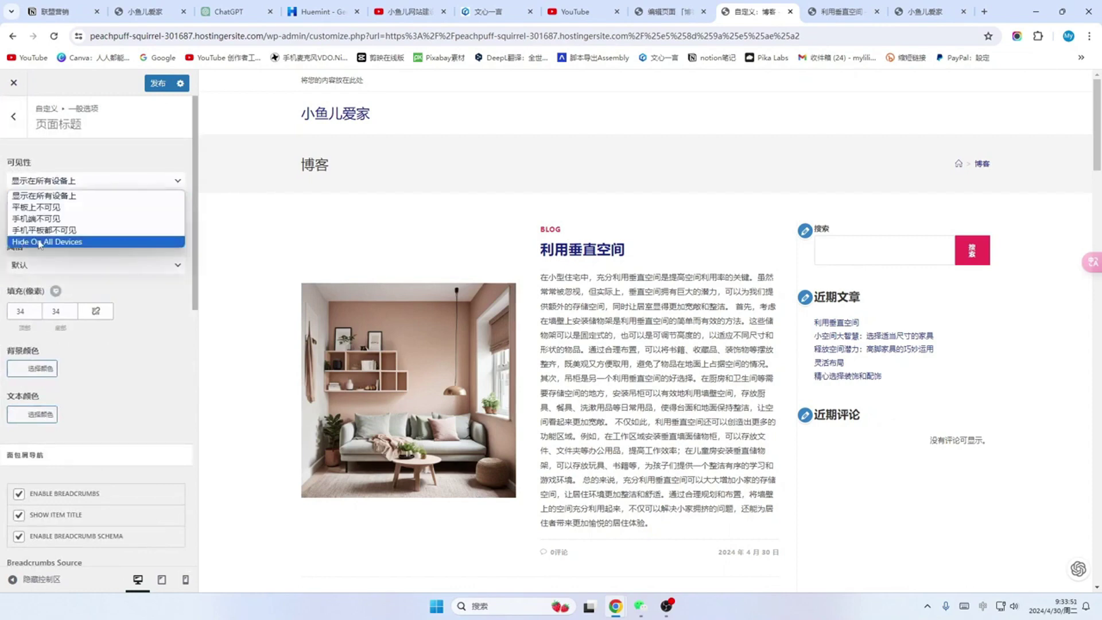
{"action": "left_click", "coordinate": [93, 244]}
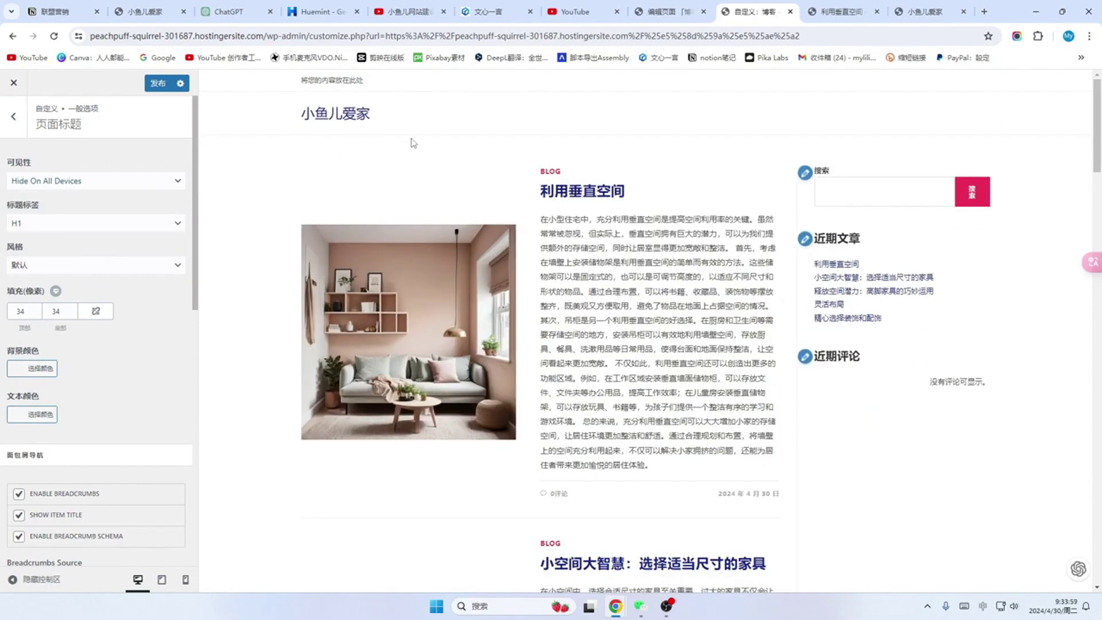
Step: Publish the Customizer changes and check the 博客 preview
{"action": "left_click", "coordinate": [158, 83]}
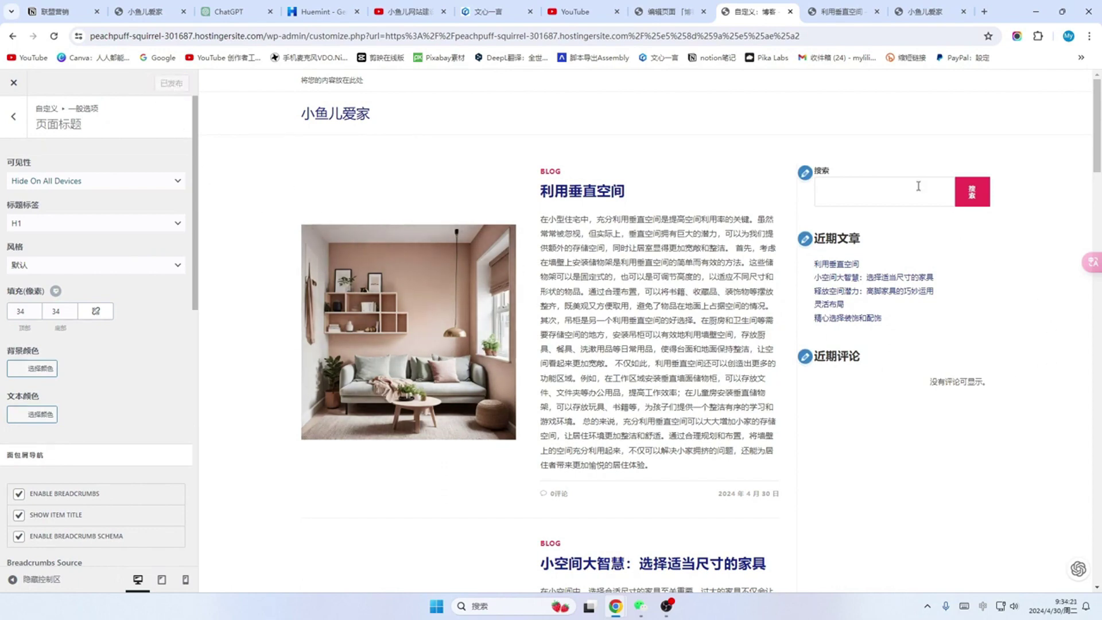
{"action": "scroll", "coordinate": [913, 258], "scroll_direction": "down", "scroll_amount": 1}
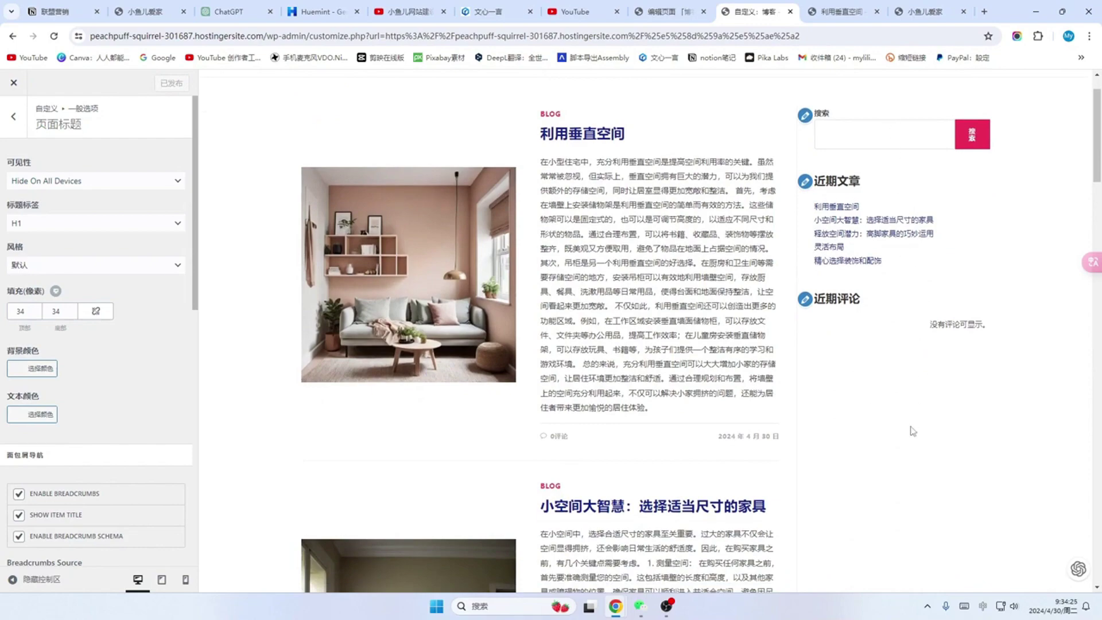
{"action": "scroll", "coordinate": [873, 230], "scroll_direction": "down", "scroll_amount": 1}
{"action": "scroll", "coordinate": [874, 316], "scroll_direction": "down", "scroll_amount": 3}
{"action": "scroll", "coordinate": [886, 322], "scroll_direction": "up", "scroll_amount": 4}
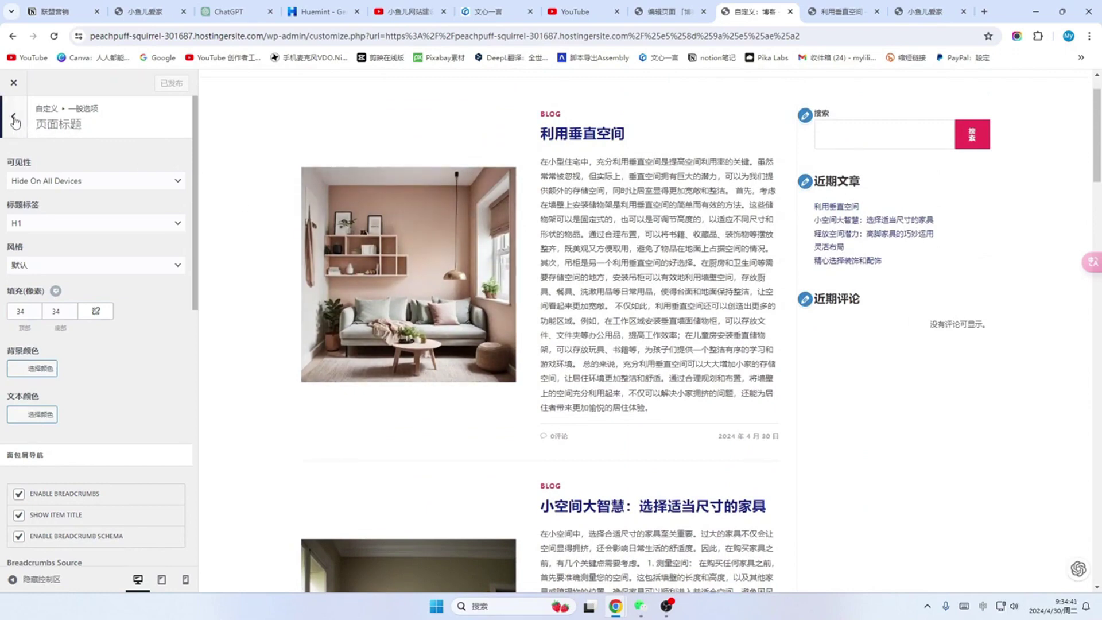
Step: Open 小工具 > Default Sidebar and dismiss the block widgets welcome panel with 知道了
{"action": "left_click", "coordinate": [15, 117]}
{"action": "left_click", "coordinate": [15, 118]}
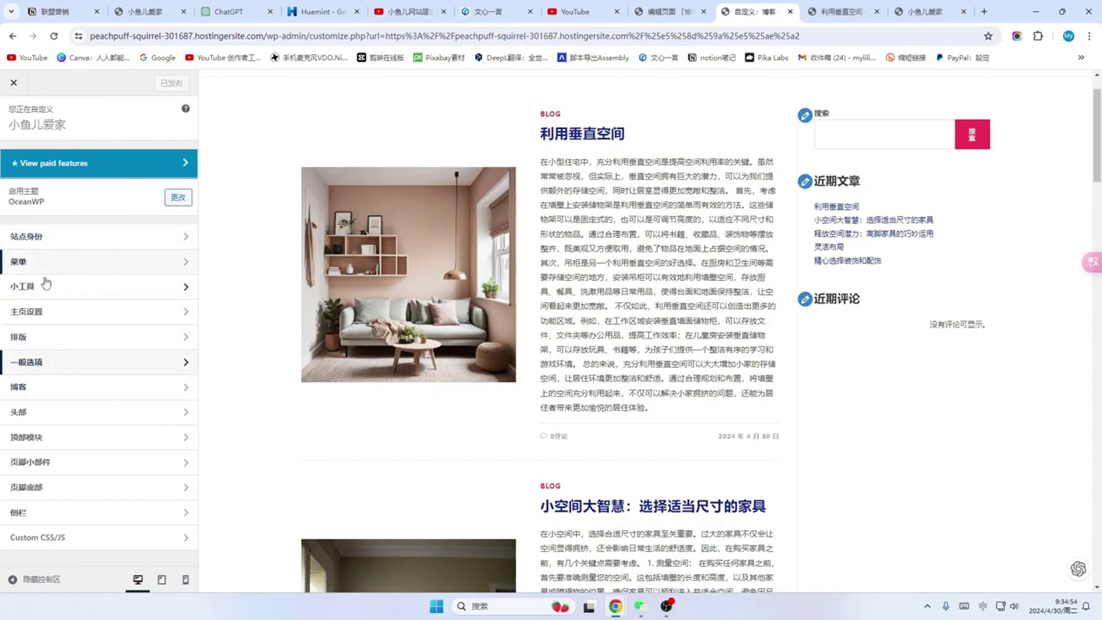
{"action": "left_click", "coordinate": [187, 290]}
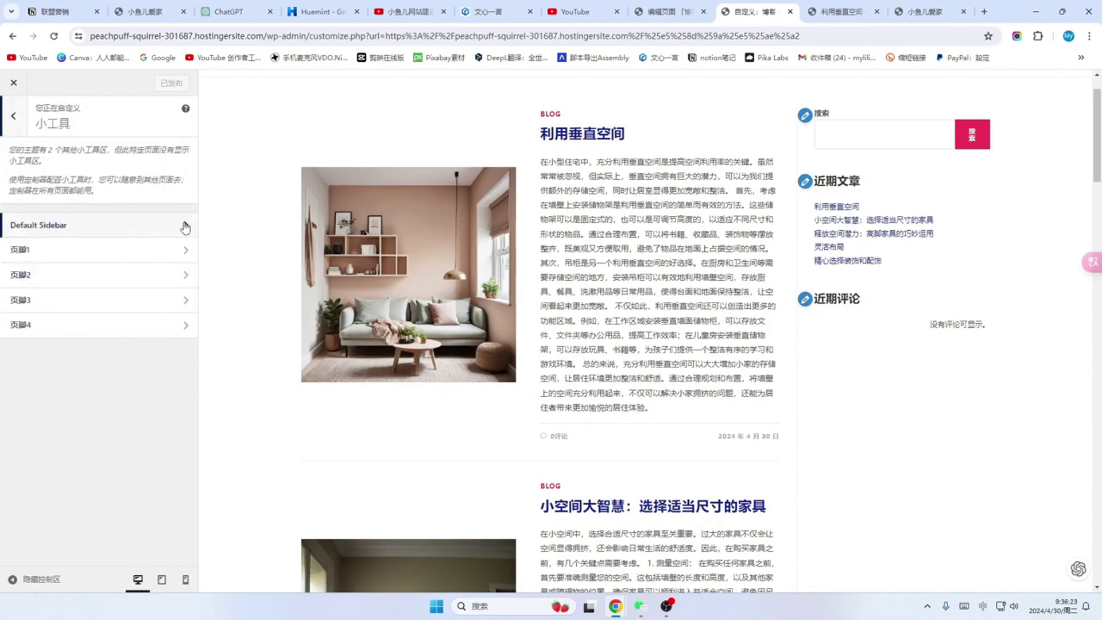
{"action": "left_click", "coordinate": [187, 227]}
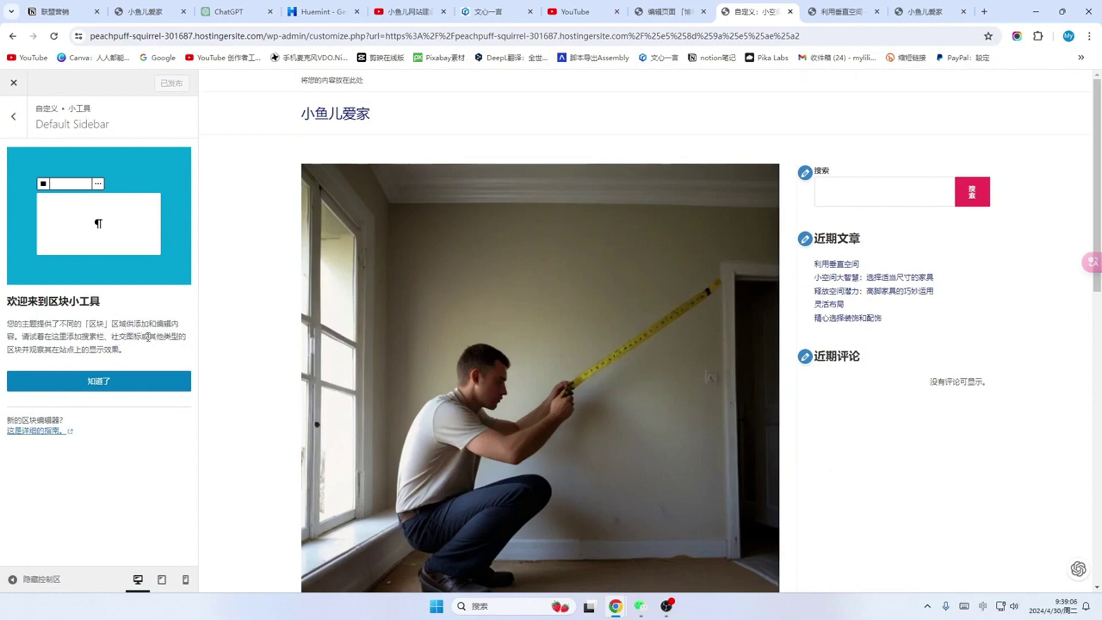
{"action": "left_click", "coordinate": [98, 382]}
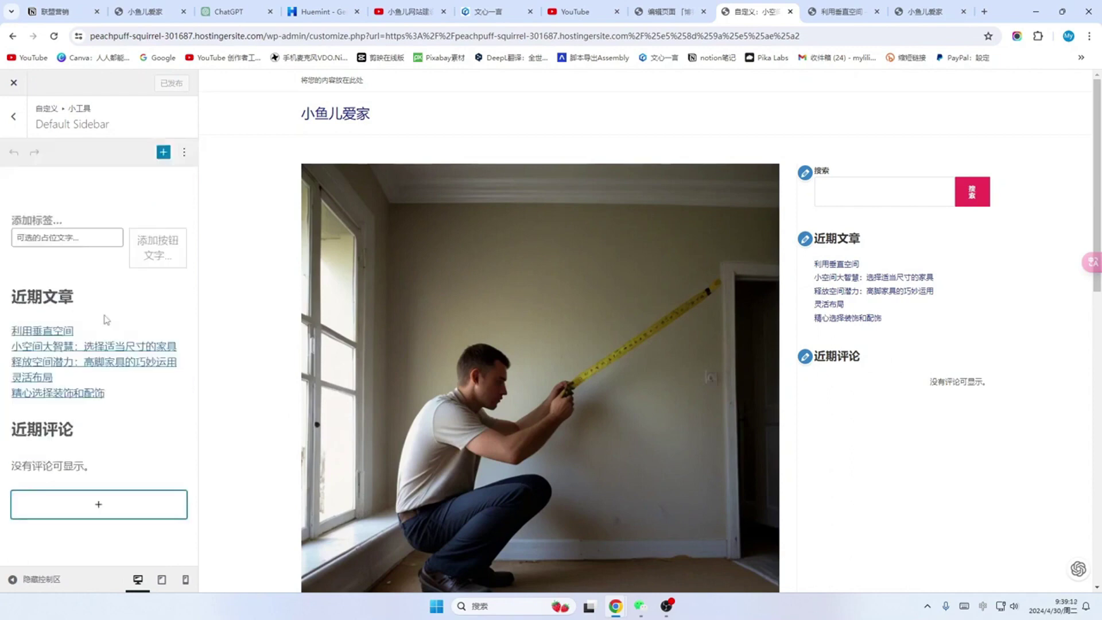
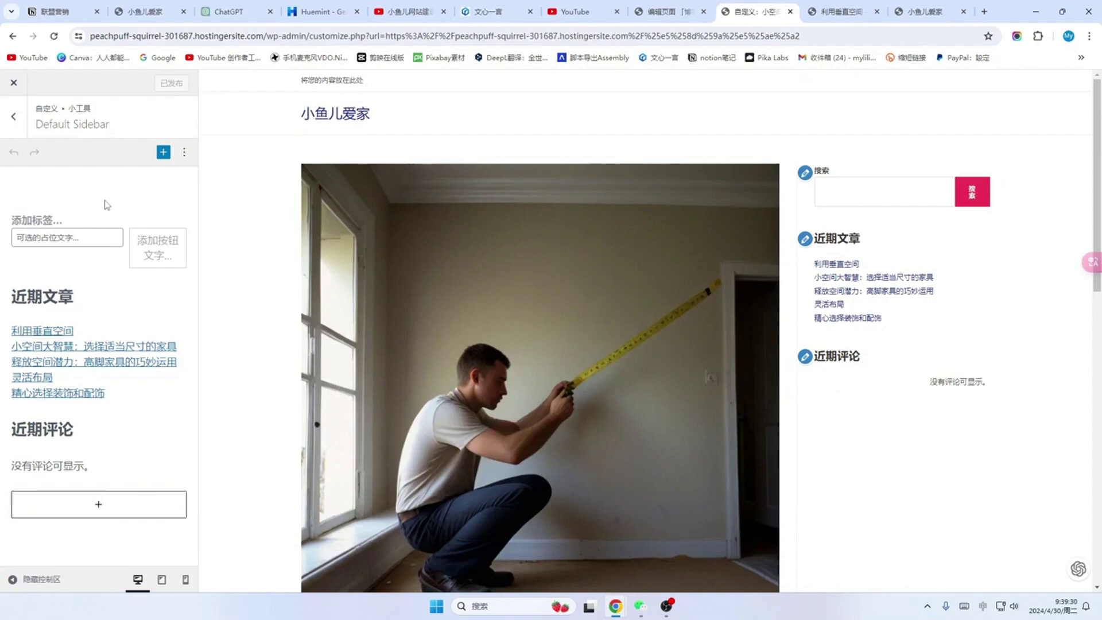
Step: Delete the search block from the Default Sidebar
{"action": "right_click", "coordinate": [111, 203]}
{"action": "left_click", "coordinate": [89, 205]}
{"action": "left_click", "coordinate": [81, 238]}
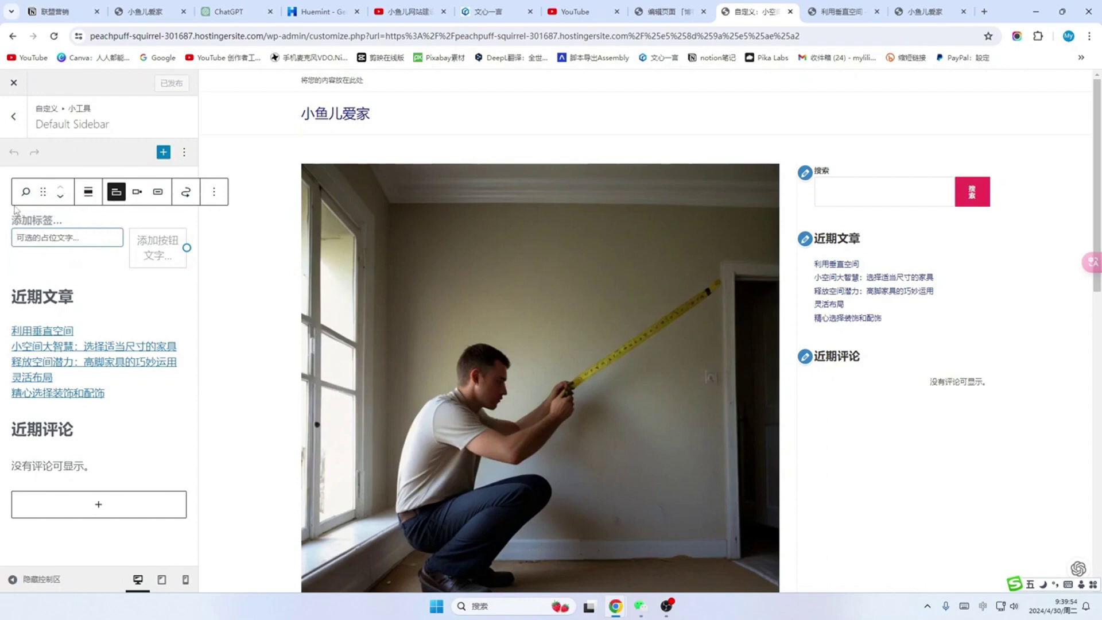
{"action": "left_click", "coordinate": [214, 197]}
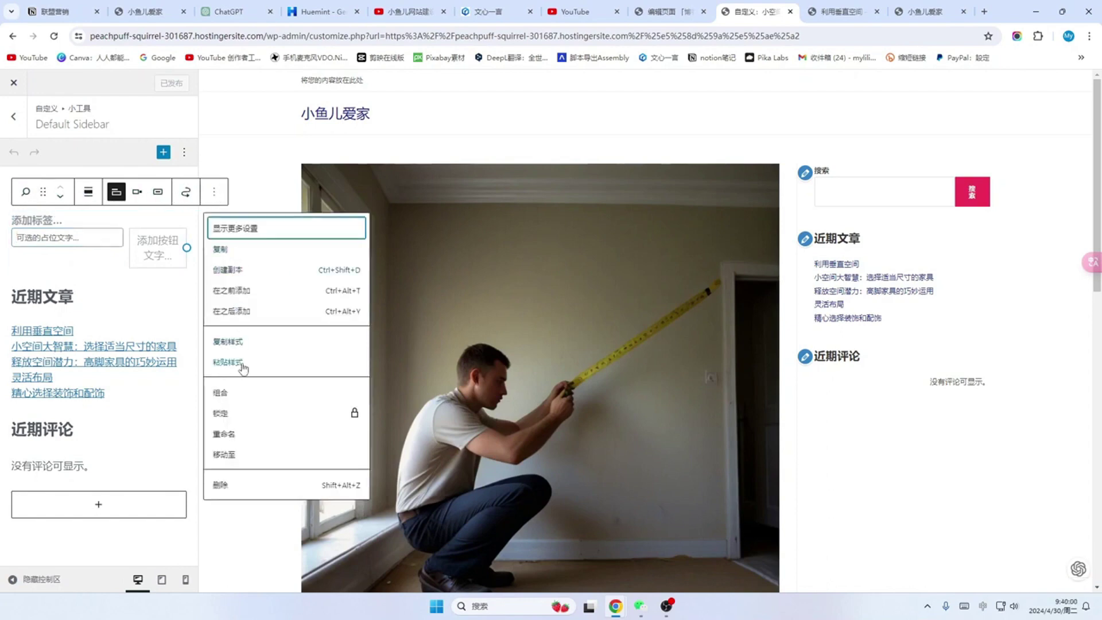
{"action": "left_click", "coordinate": [221, 486]}
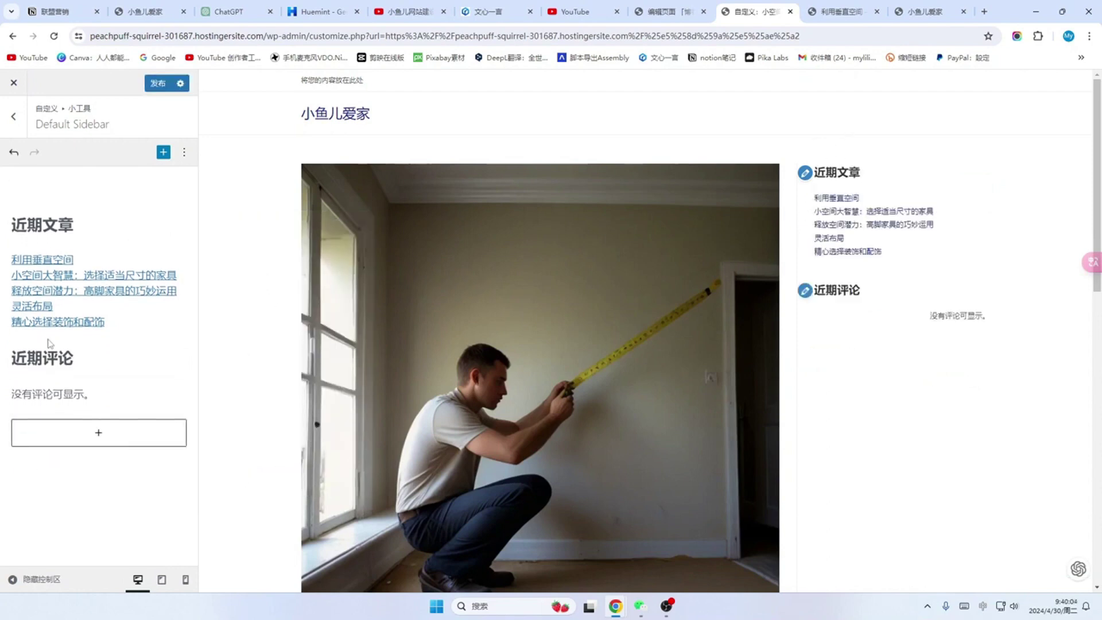
Step: Delete the recent posts list, the 近期文章 and 近期评论 headings, and the no-comments paragraph
{"action": "left_click", "coordinate": [67, 270]}
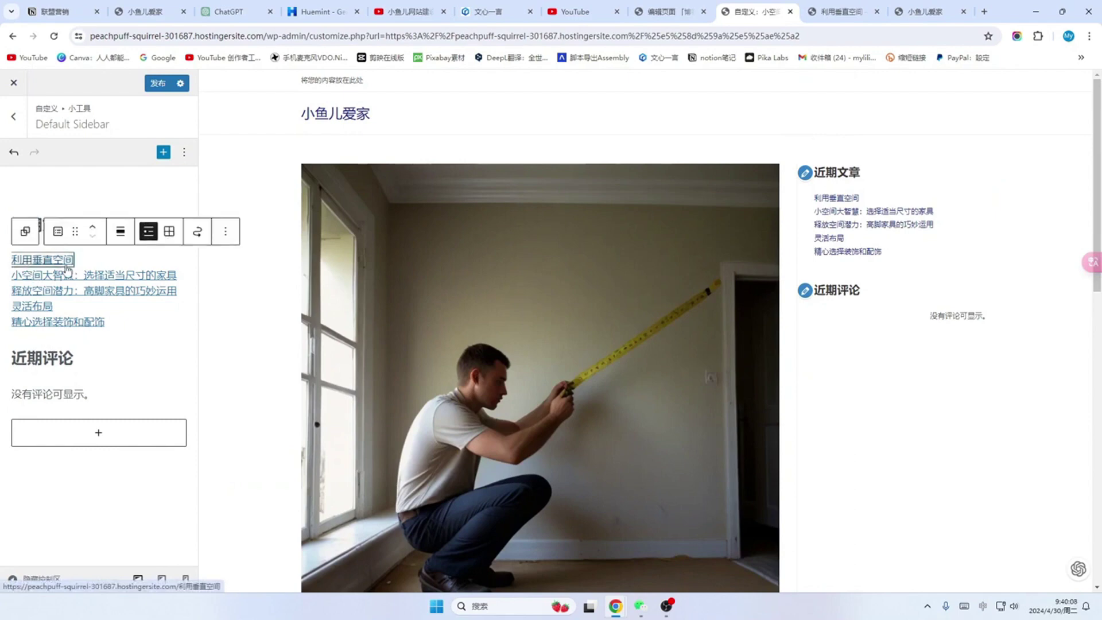
{"action": "left_click", "coordinate": [225, 232]}
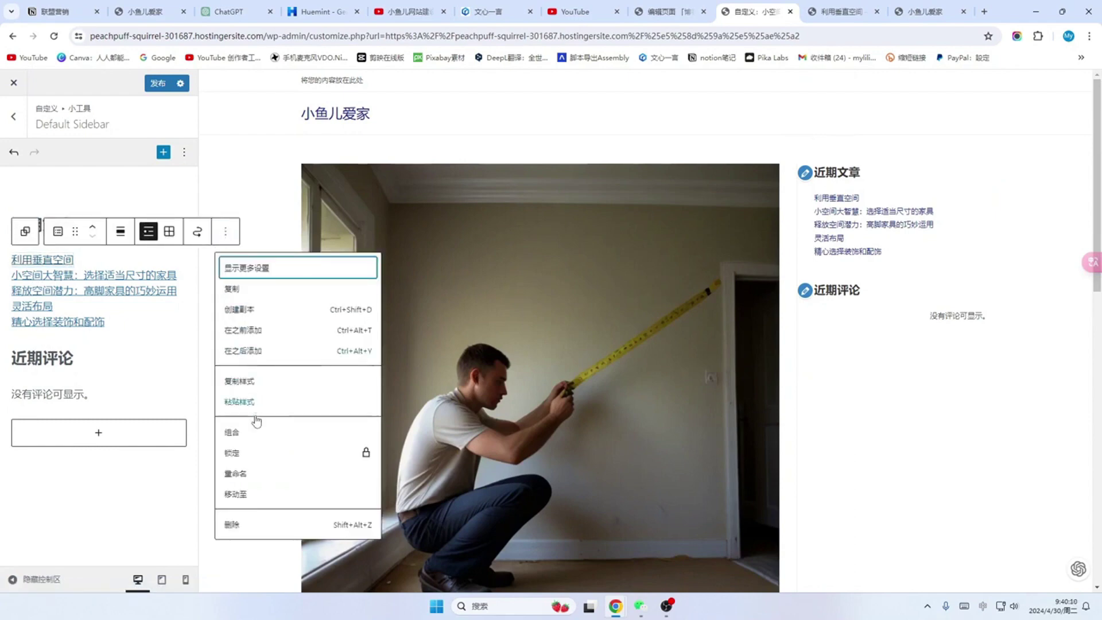
{"action": "left_click", "coordinate": [232, 525]}
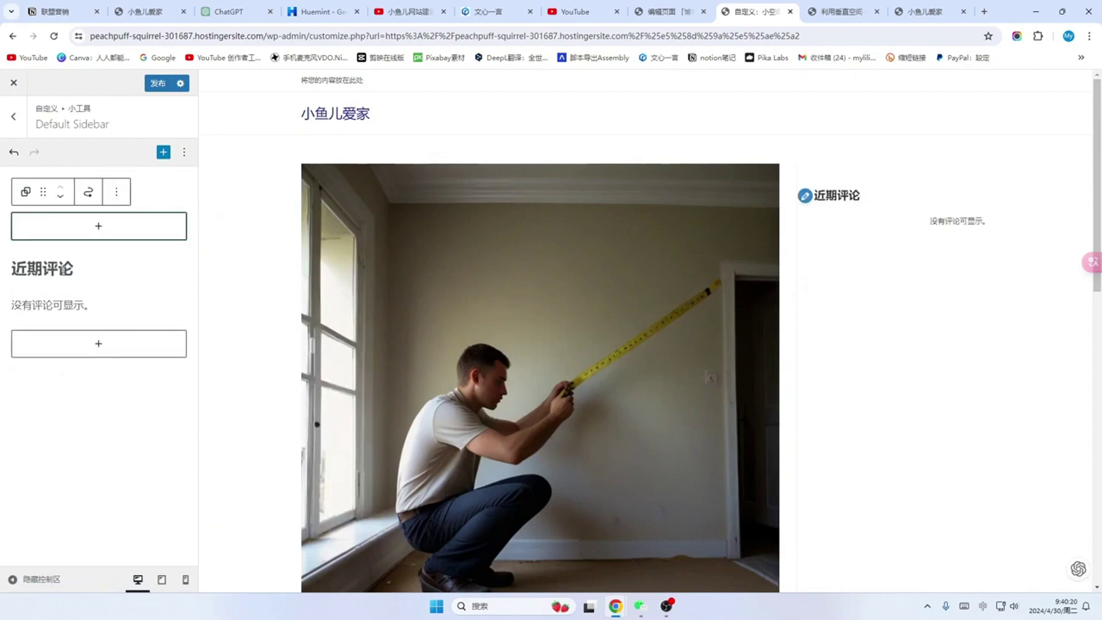
{"action": "left_click", "coordinate": [61, 269]}
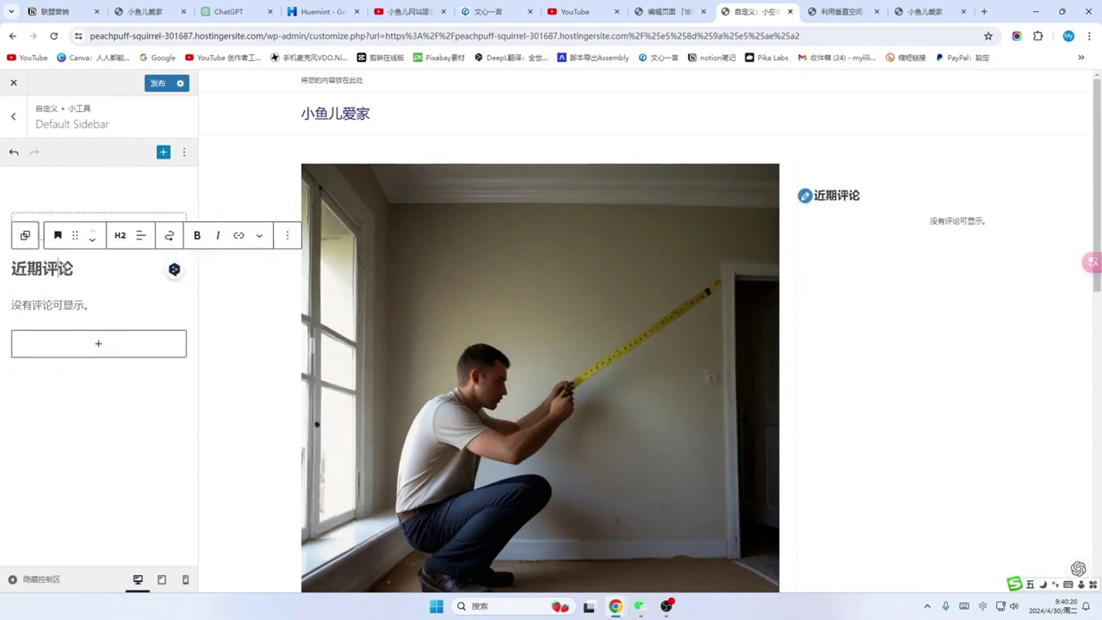
{"action": "left_click", "coordinate": [288, 235]}
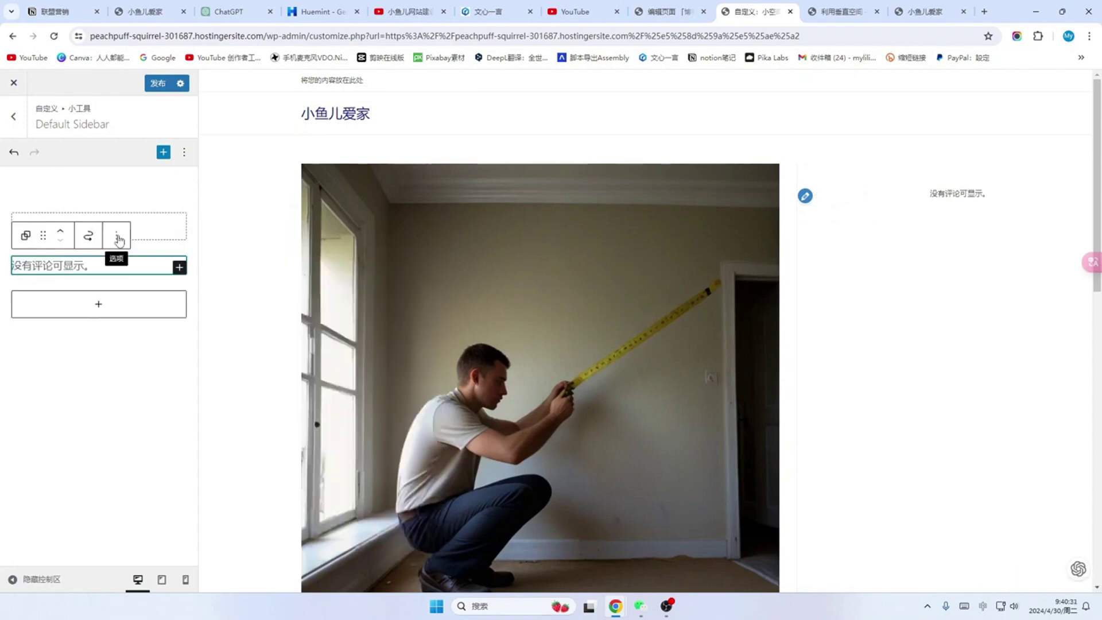
{"action": "left_click", "coordinate": [118, 236]}
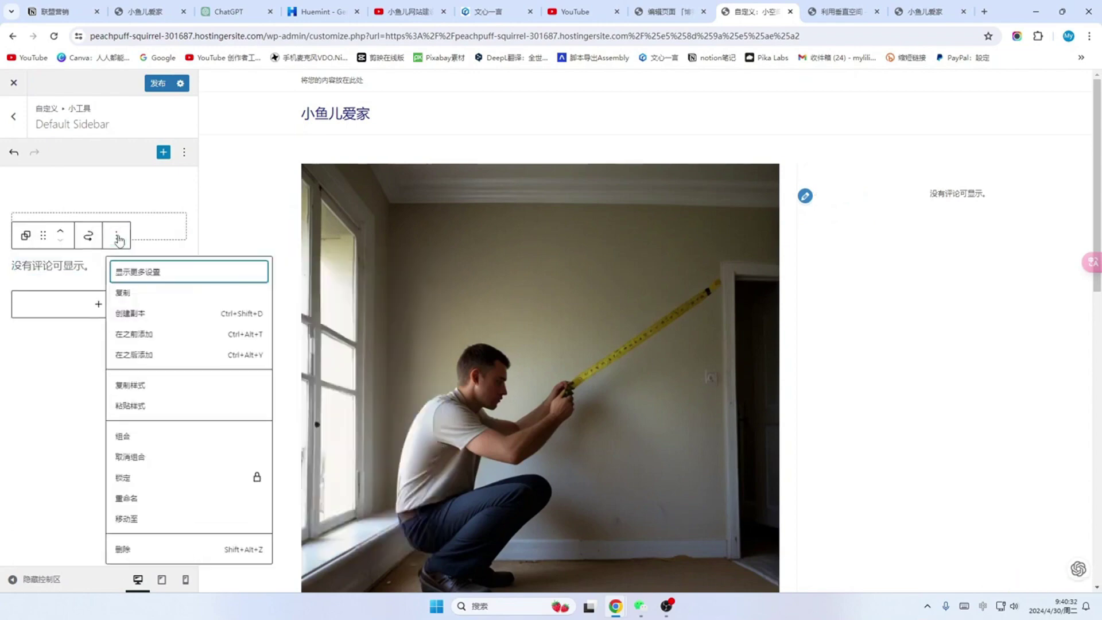
{"action": "left_click", "coordinate": [124, 550]}
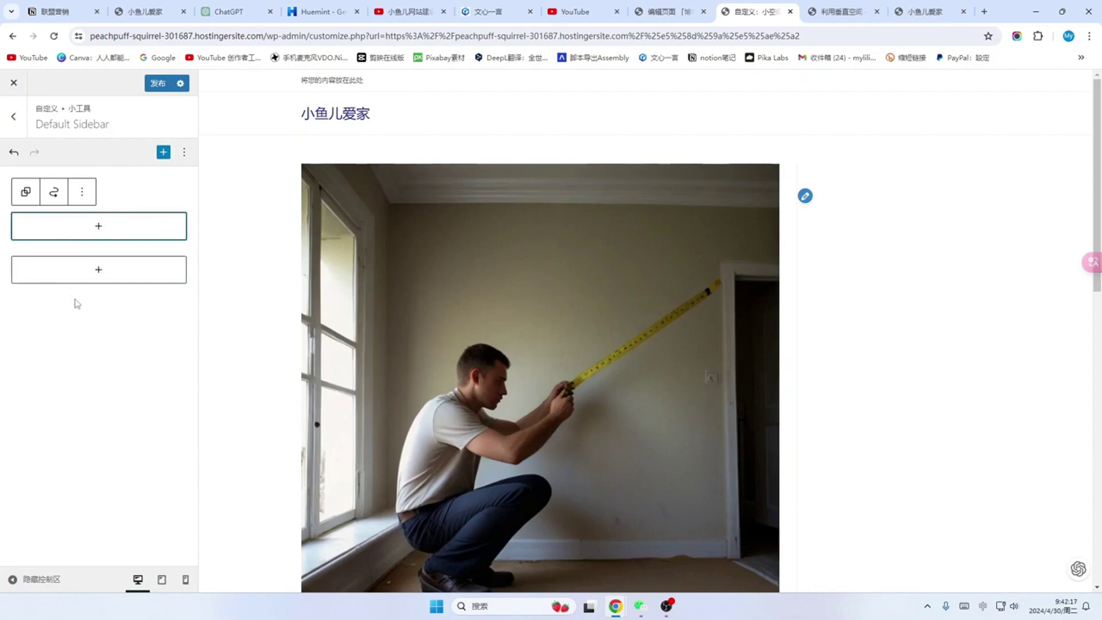
Step: Insert a Search block into the sidebar by searching '搜索' in all blocks
{"action": "left_click", "coordinate": [99, 271]}
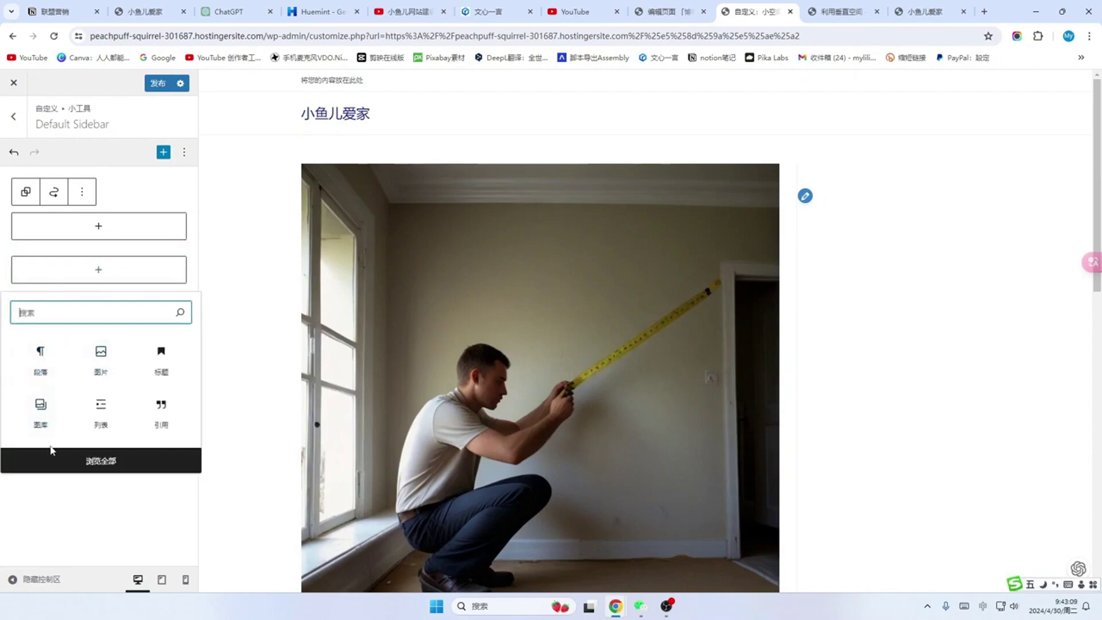
{"action": "left_click", "coordinate": [91, 468]}
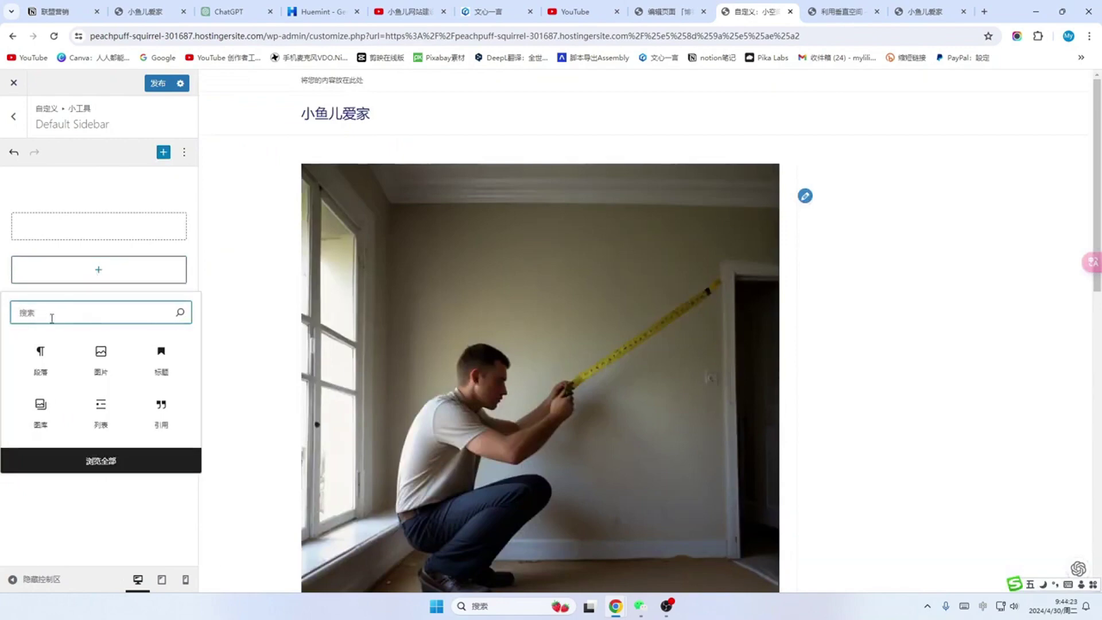
{"action": "type", "text": "搜索"}
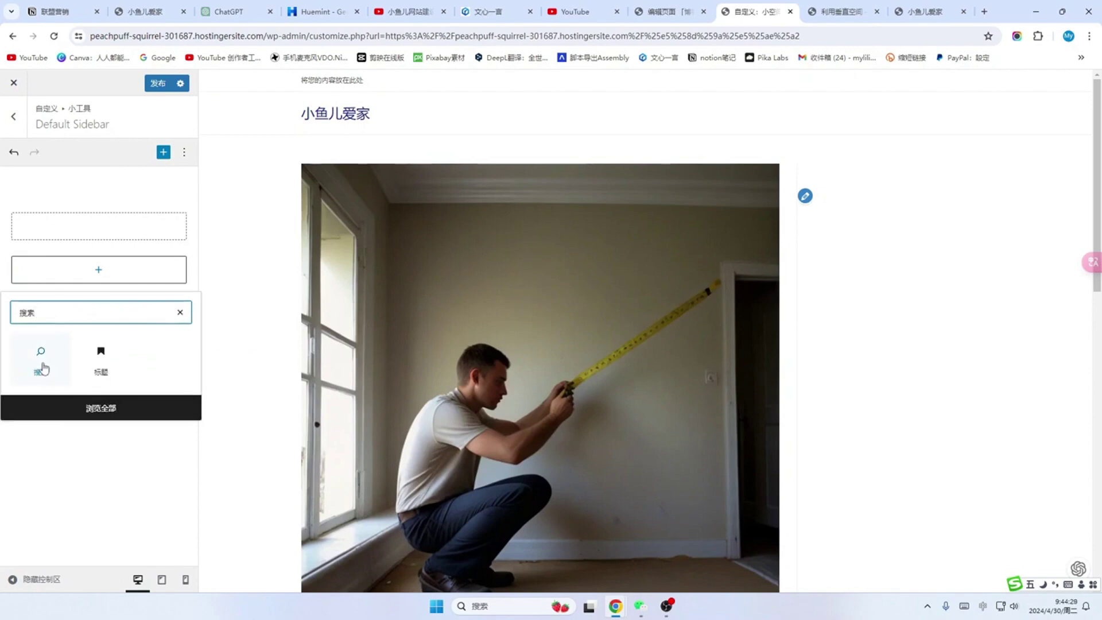
{"action": "left_click", "coordinate": [43, 367]}
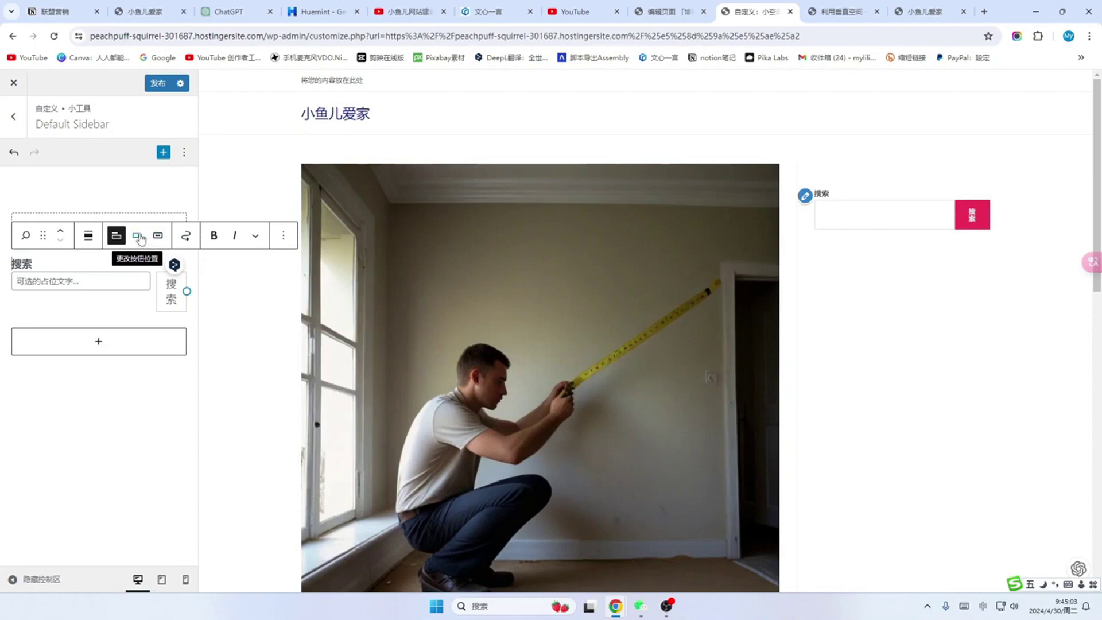
Step: Set the search button position to 'button inside' and use a magnifier icon button
{"action": "left_click", "coordinate": [138, 236]}
{"action": "left_click", "coordinate": [171, 276]}
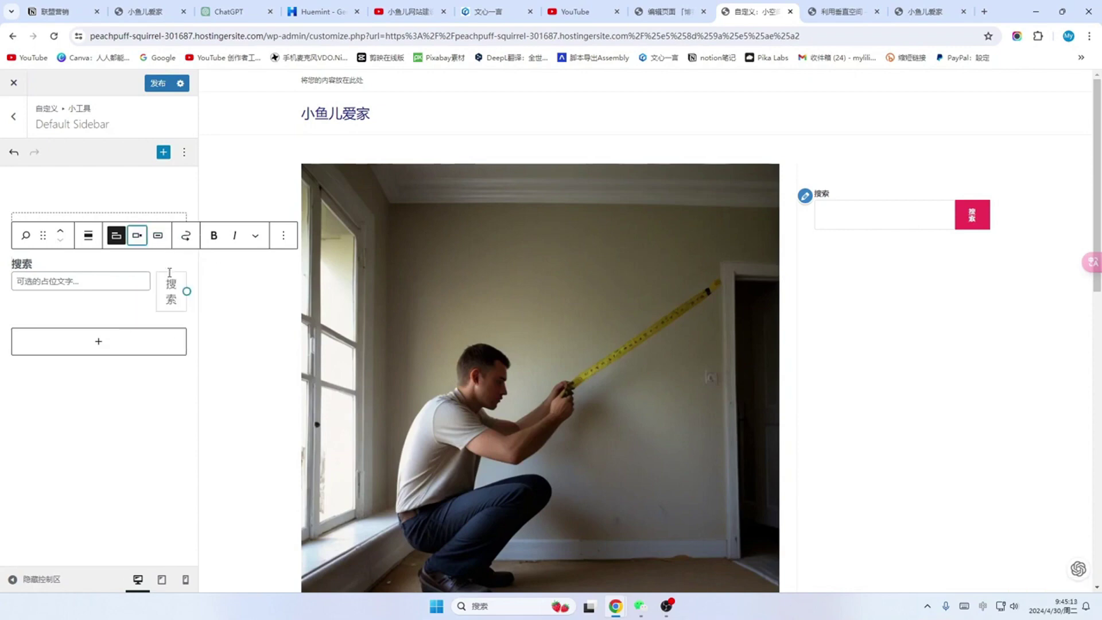
{"action": "left_click", "coordinate": [137, 235]}
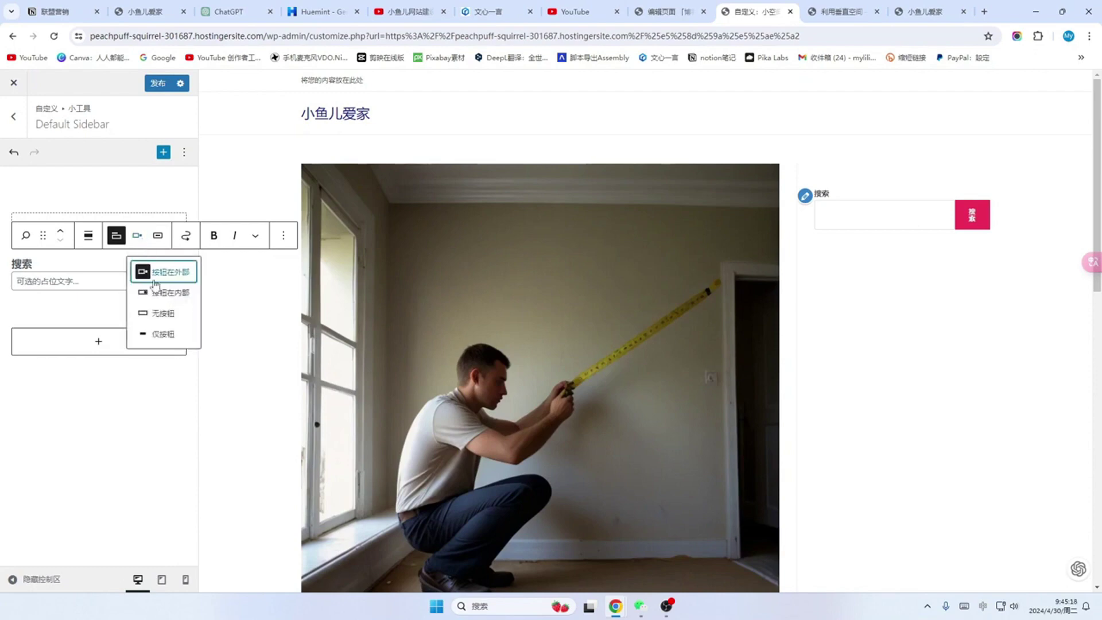
{"action": "left_click", "coordinate": [168, 295]}
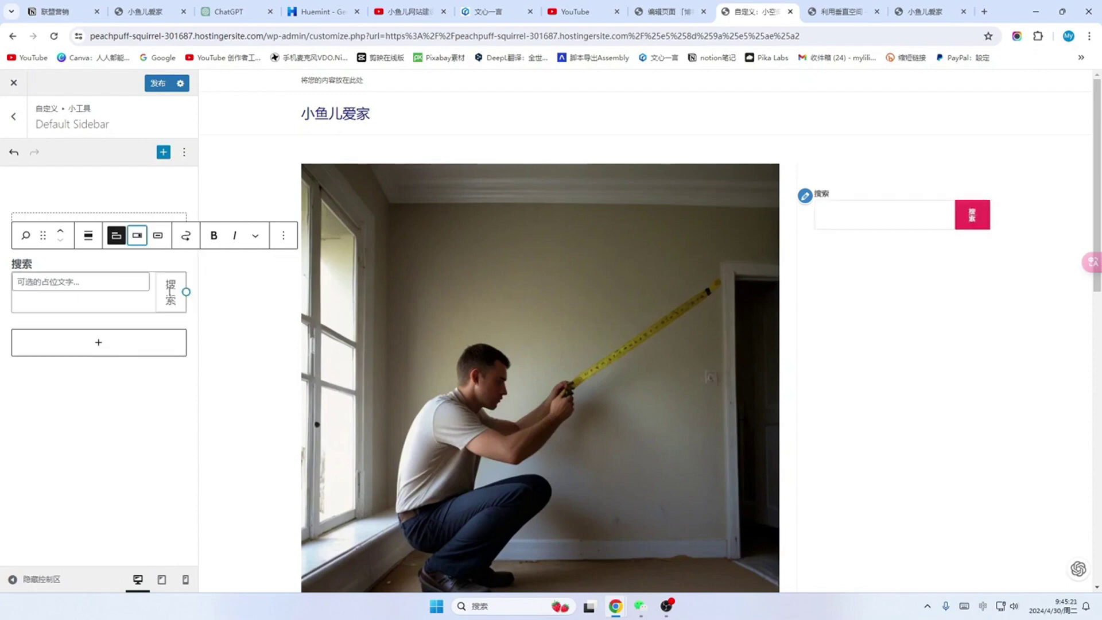
{"action": "left_click", "coordinate": [137, 235]}
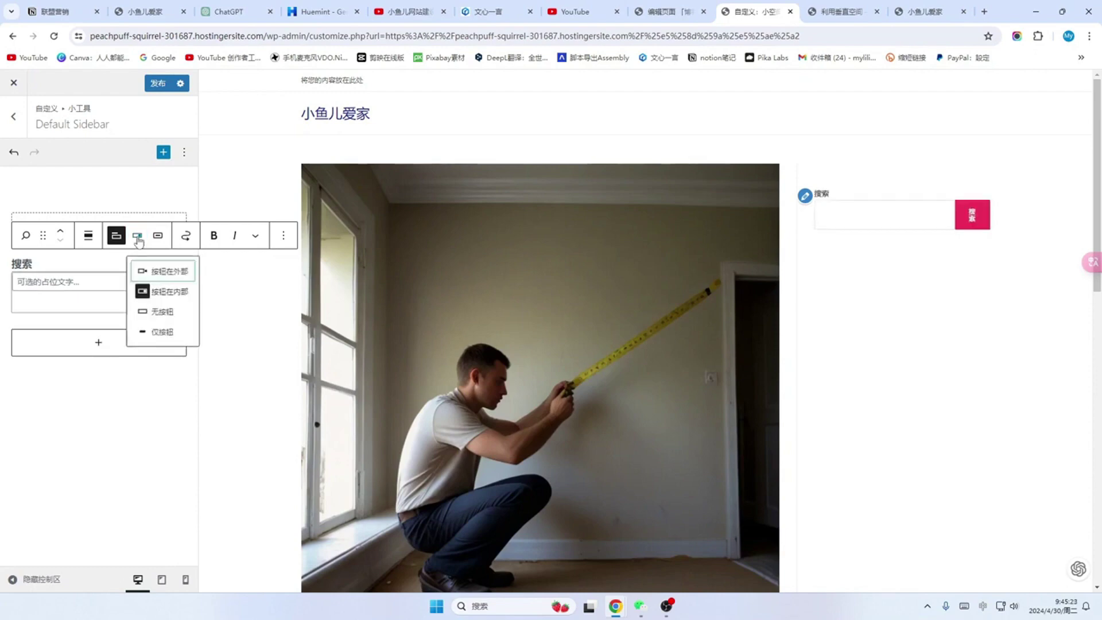
{"action": "left_click", "coordinate": [165, 317]}
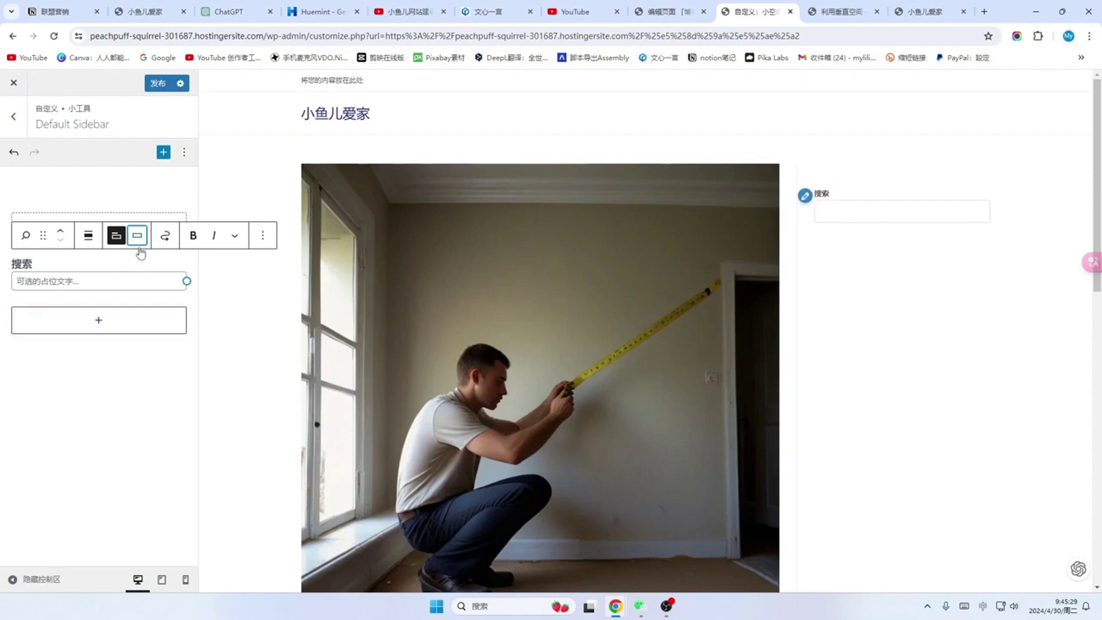
{"action": "key", "text": "ctrl+z"}
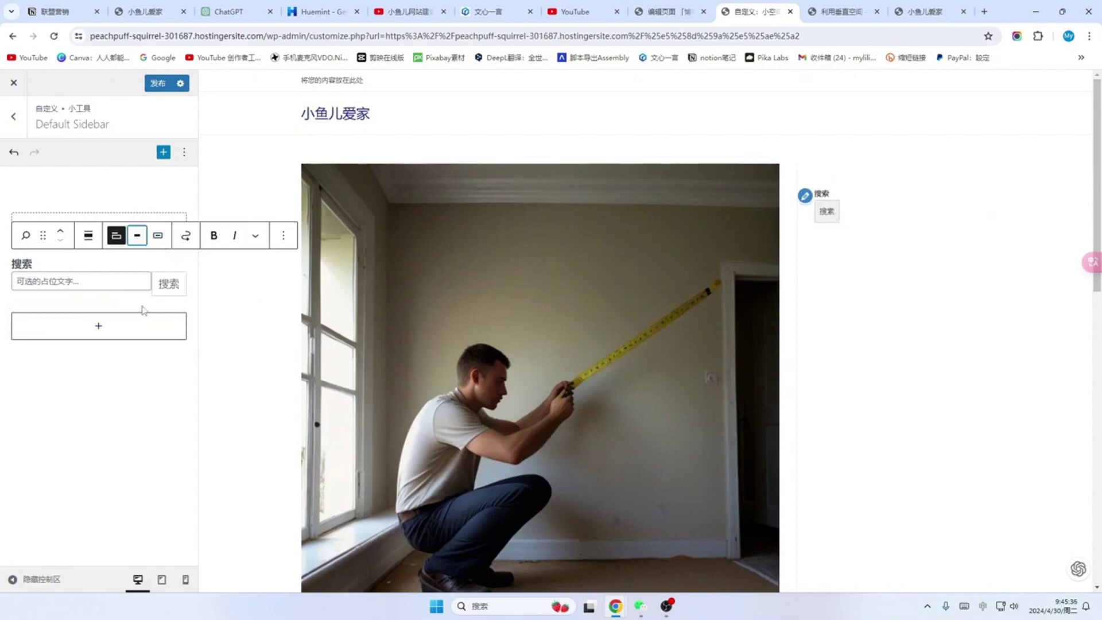
{"action": "left_click", "coordinate": [137, 235]}
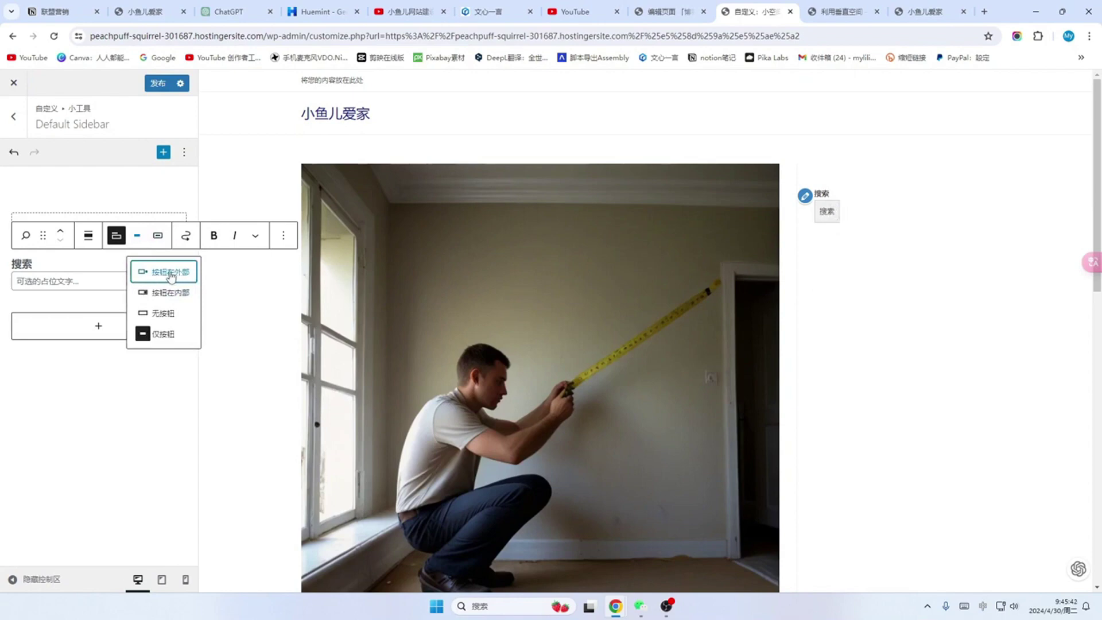
{"action": "left_click", "coordinate": [170, 294]}
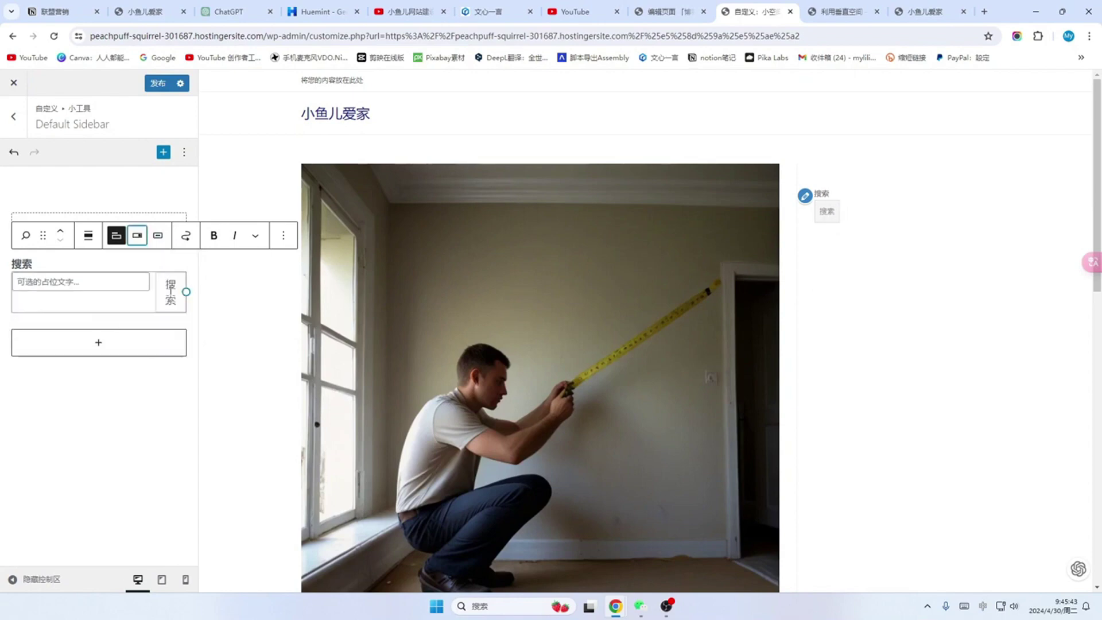
{"action": "left_click", "coordinate": [159, 236]}
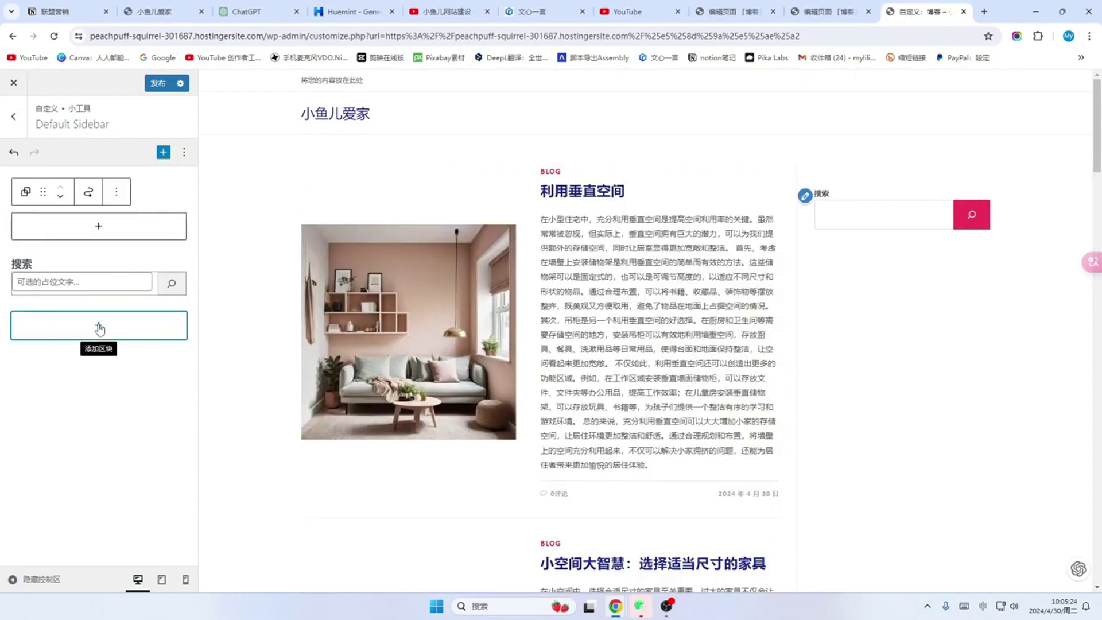
Step: Add the About Me widget to the sidebar, finding it by searching 'about'
{"action": "left_click", "coordinate": [100, 329]}
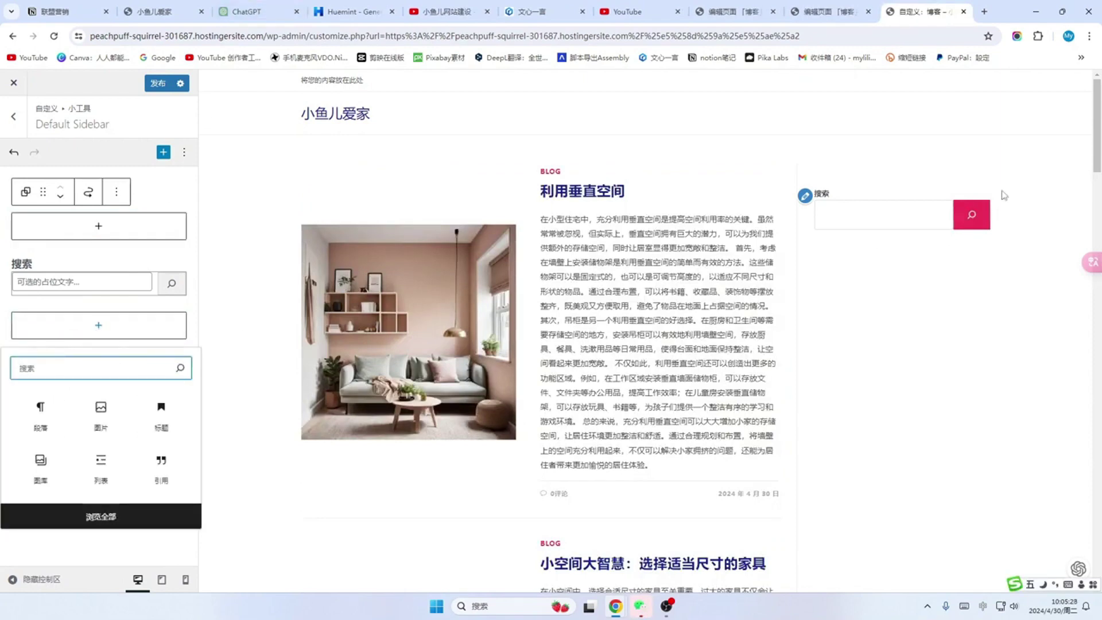
{"action": "left_click", "coordinate": [1081, 58]}
{"action": "left_click", "coordinate": [939, 243]}
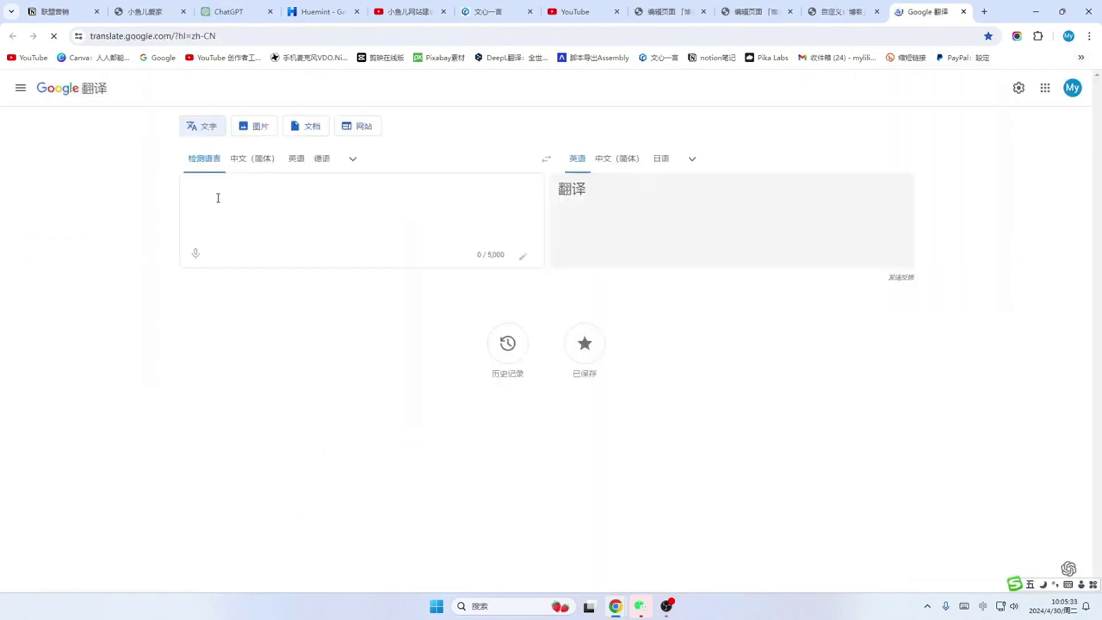
{"action": "type", "text": "关于我们"}
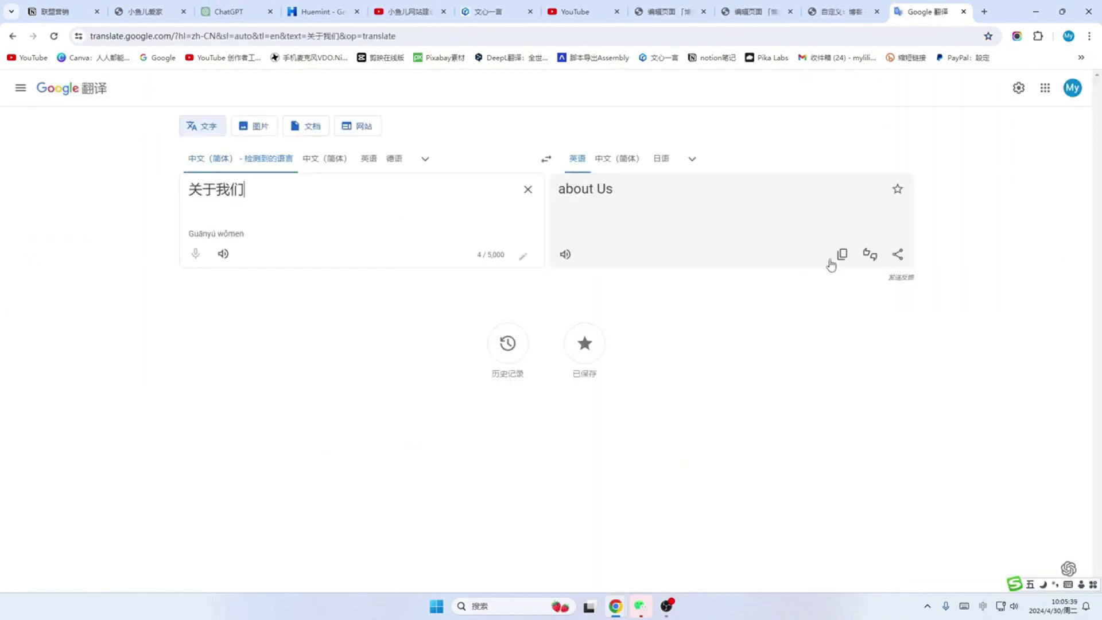
{"action": "left_click", "coordinate": [842, 253]}
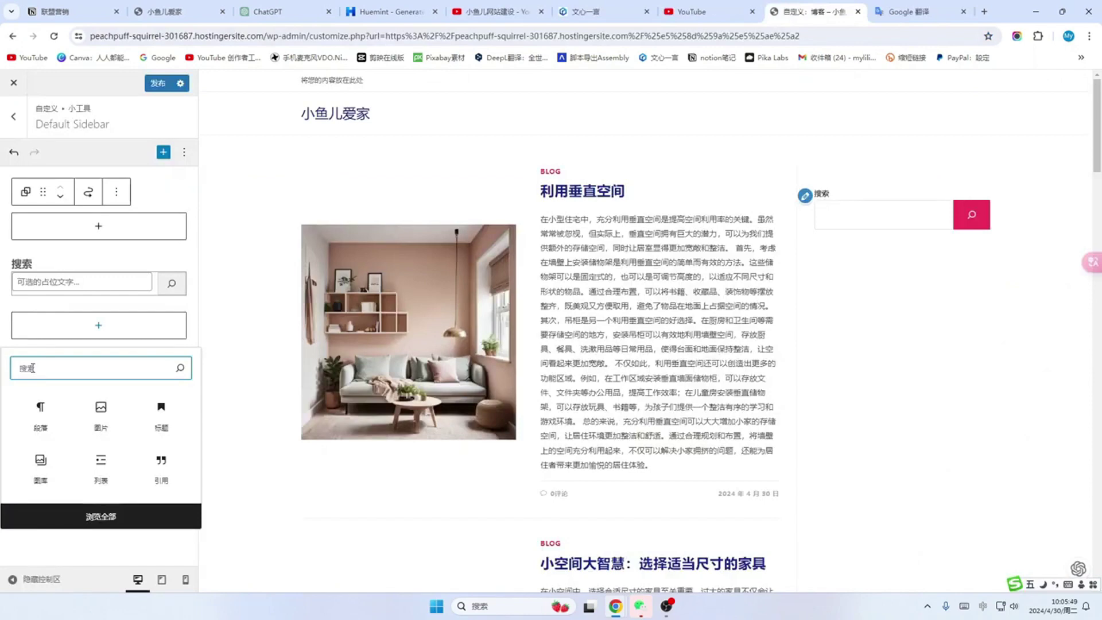
{"action": "type", "text": "about"}
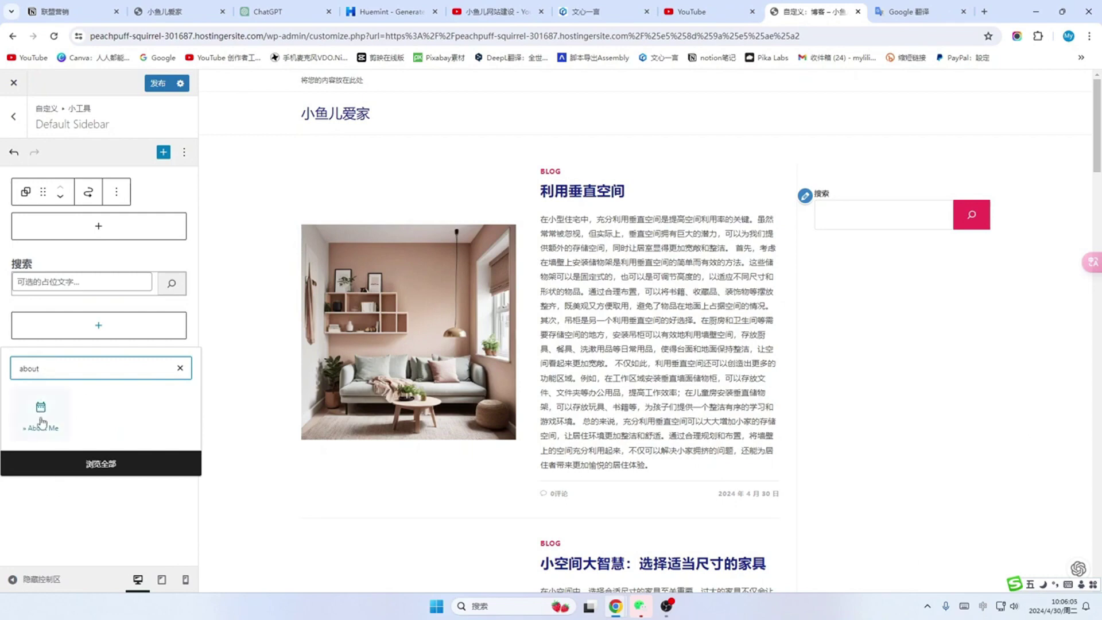
{"action": "left_click", "coordinate": [30, 431]}
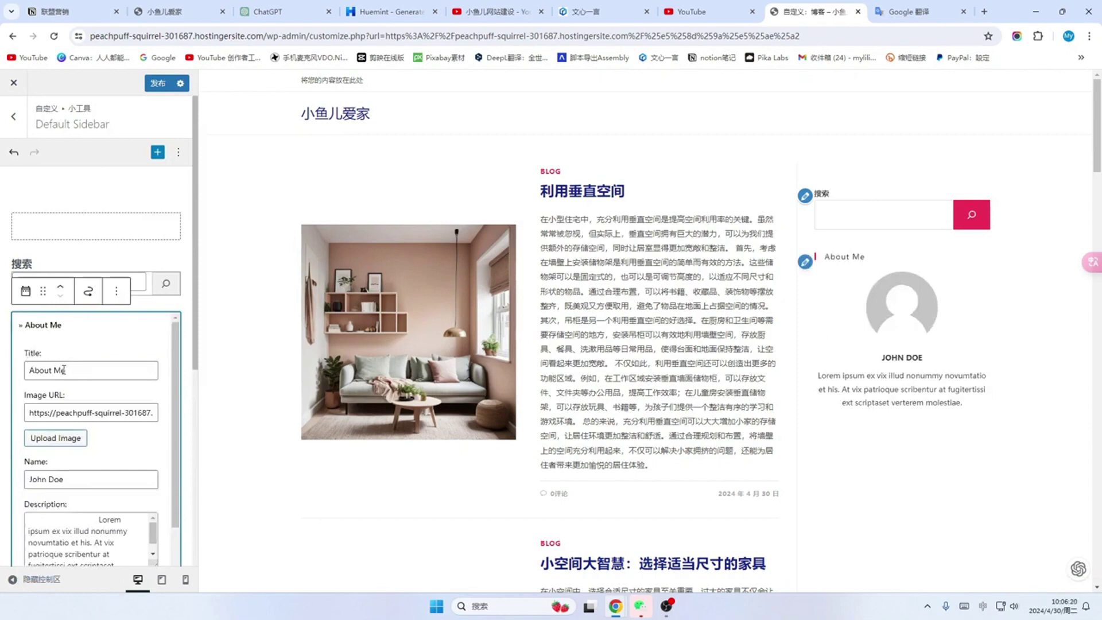
Step: Retitle the widget 关于我们 and select the site's admin address to copy
{"action": "left_click_drag", "start_coordinate": [81, 371], "coordinate": [23, 370]}
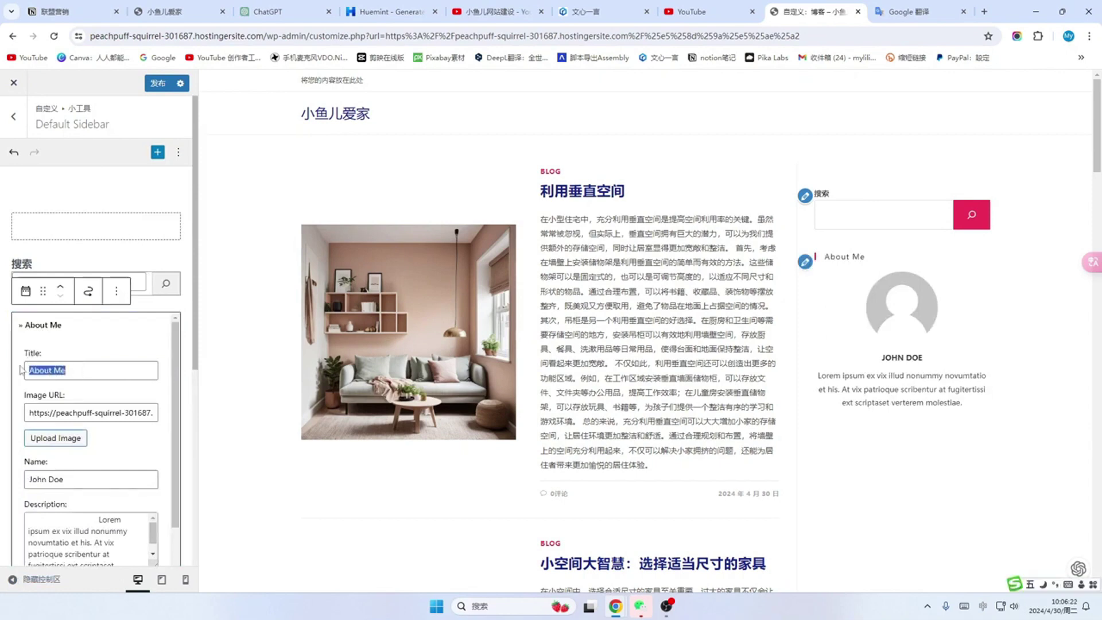
{"action": "type", "text": "关于我们"}
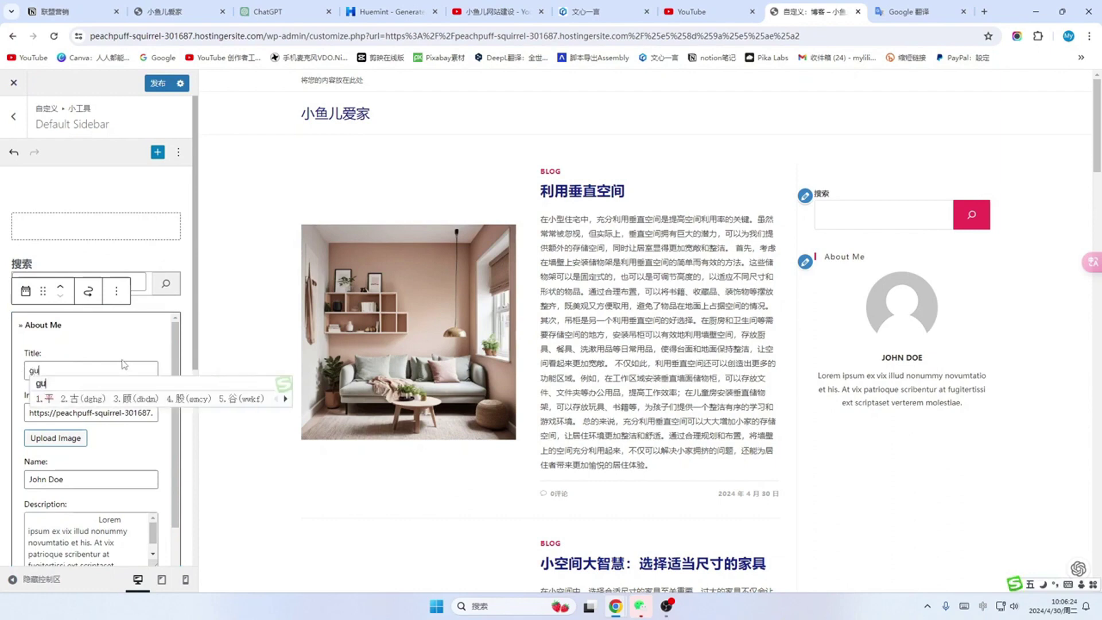
{"action": "scroll", "coordinate": [30, 353], "scroll_direction": "down", "scroll_amount": 1}
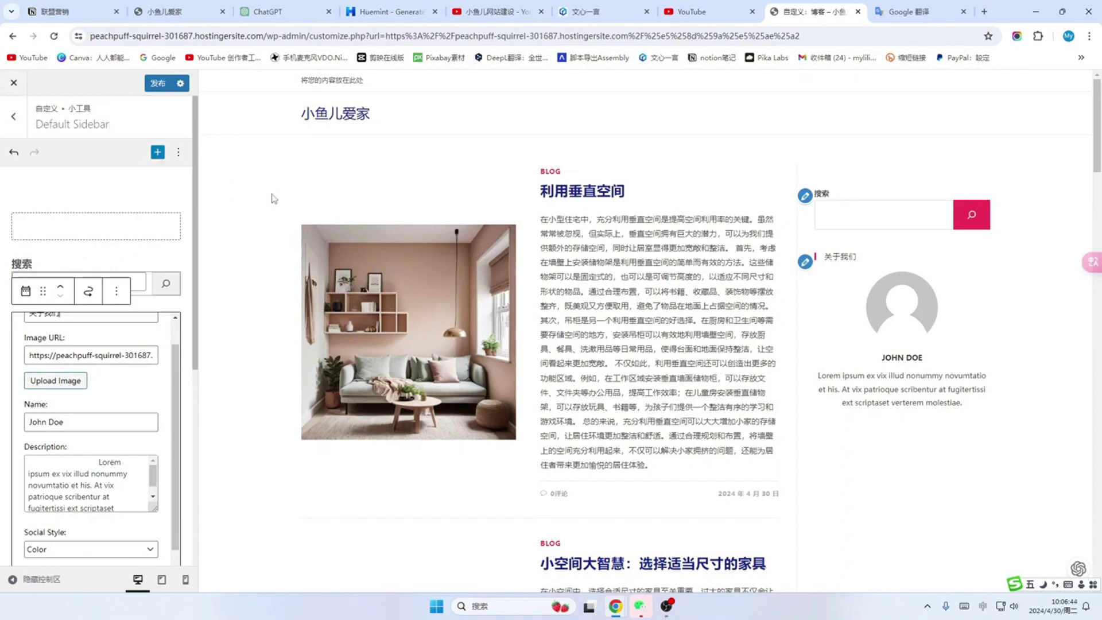
{"action": "left_click_drag", "start_coordinate": [335, 36], "coordinate": [113, 40]}
{"action": "key", "text": "ctrl+c"}
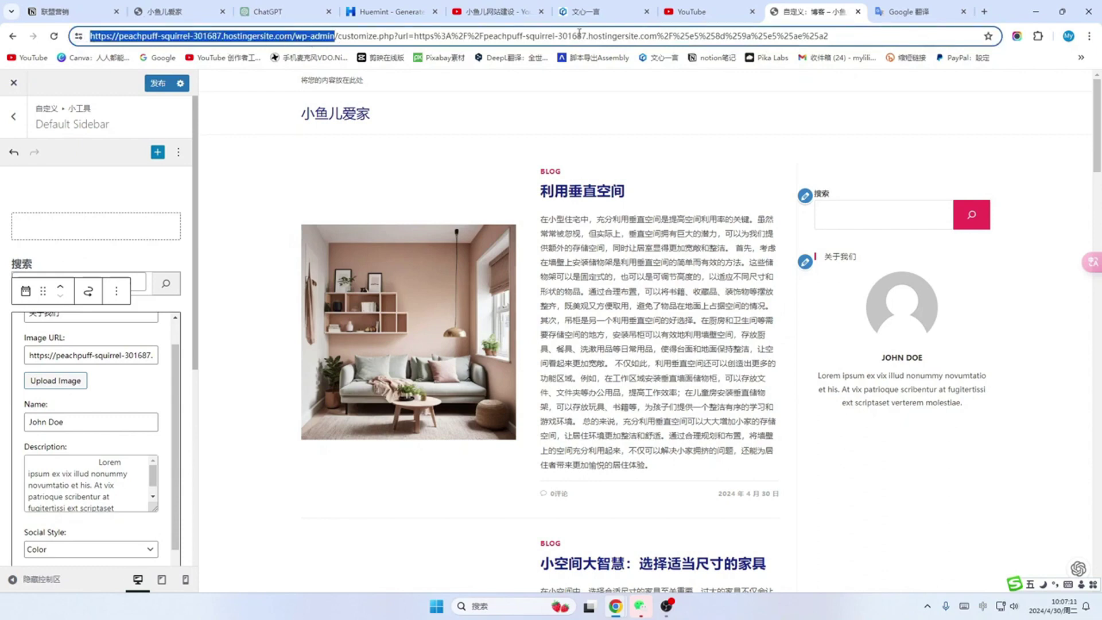
Step: Copy the chandelier living-room photo's URL from the Media Library into the widget's Image URL
{"action": "key", "text": "ctrl+t"}
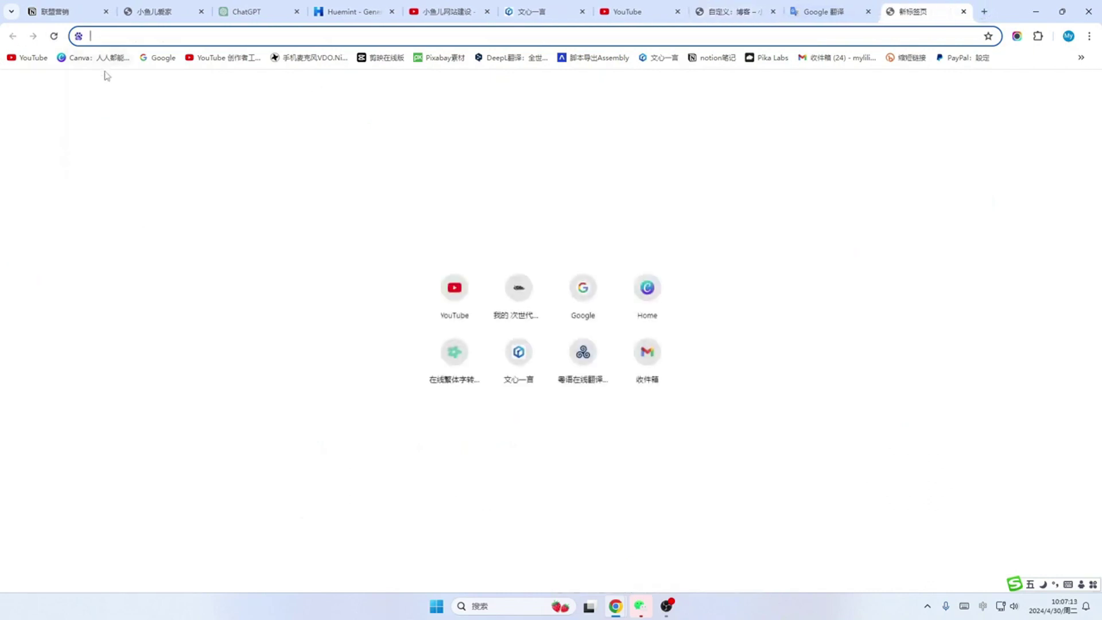
{"action": "key", "text": "ctrl+v"}
{"action": "key", "text": "Return"}
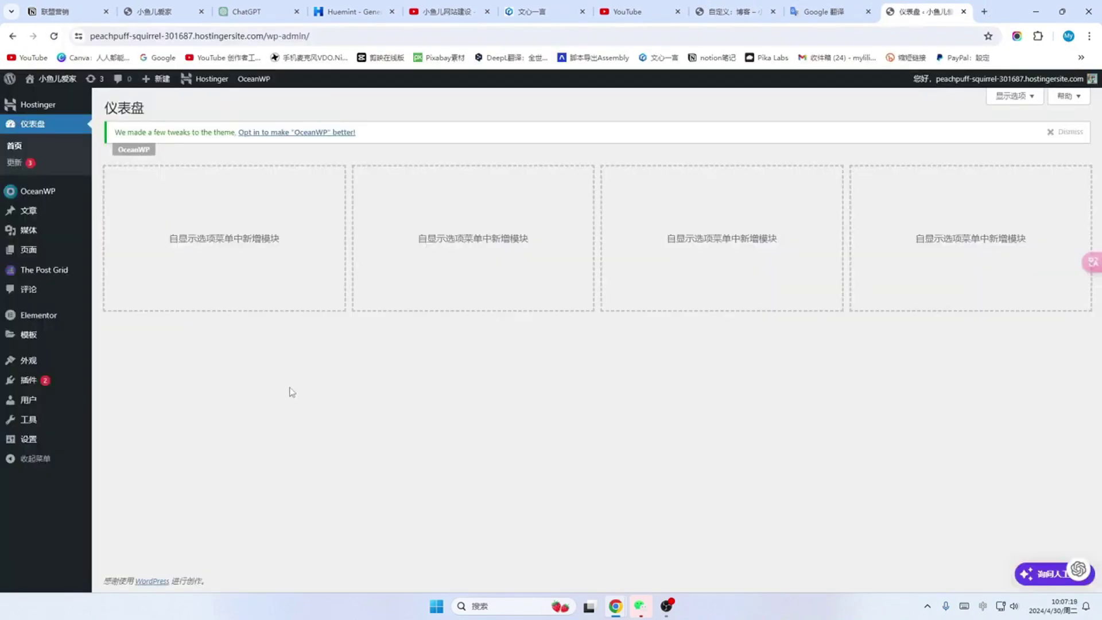
{"action": "left_click", "coordinate": [28, 233]}
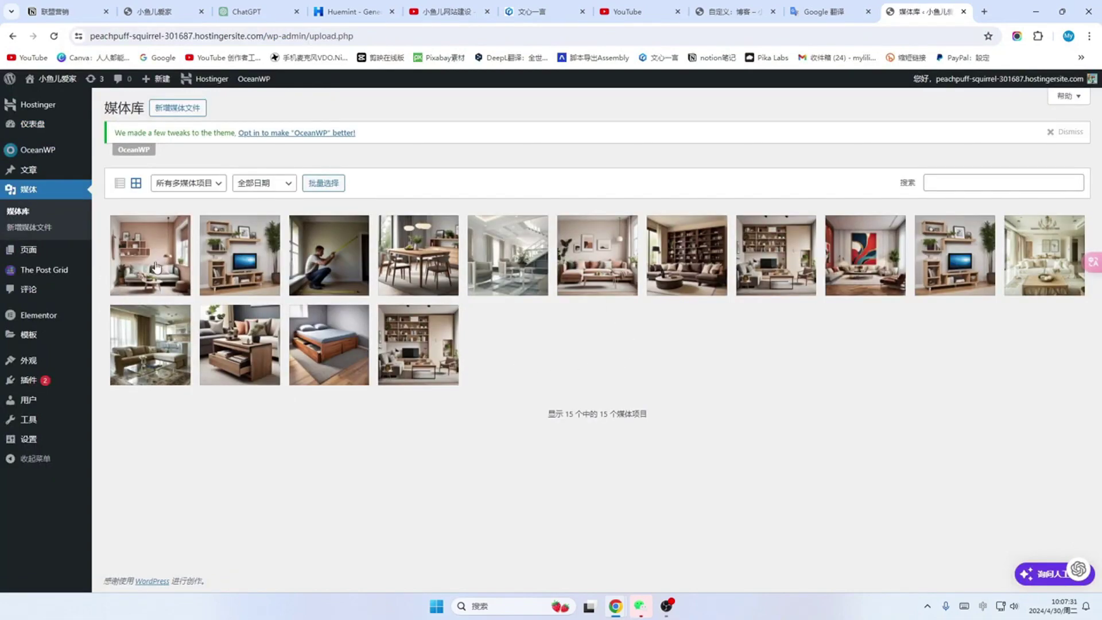
{"action": "left_click", "coordinate": [1035, 249]}
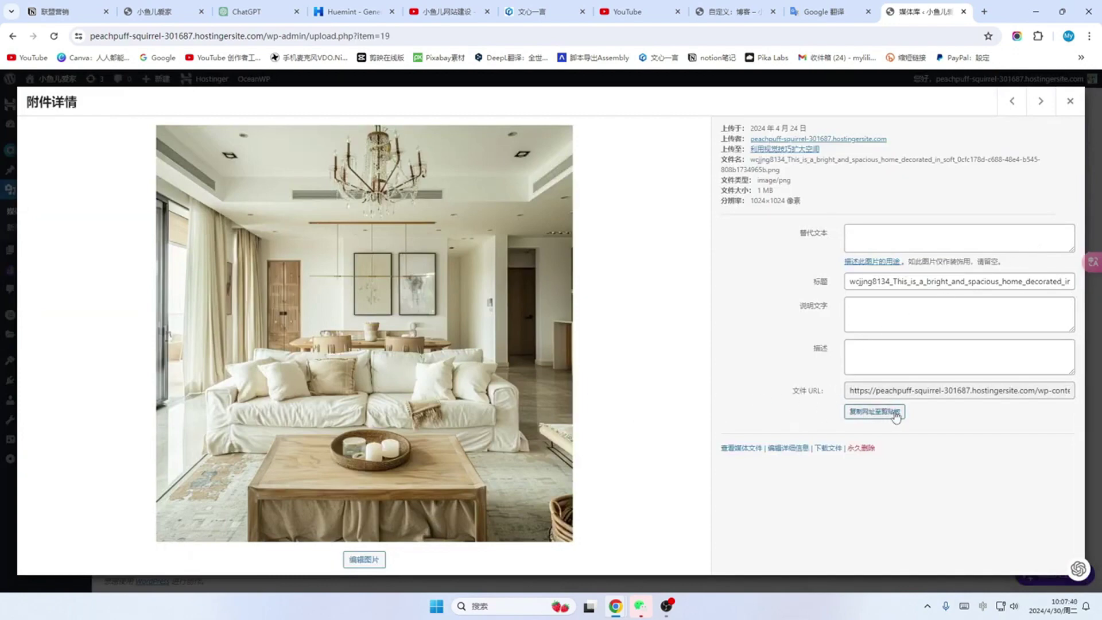
{"action": "left_click", "coordinate": [875, 412]}
{"action": "left_click", "coordinate": [729, 11]}
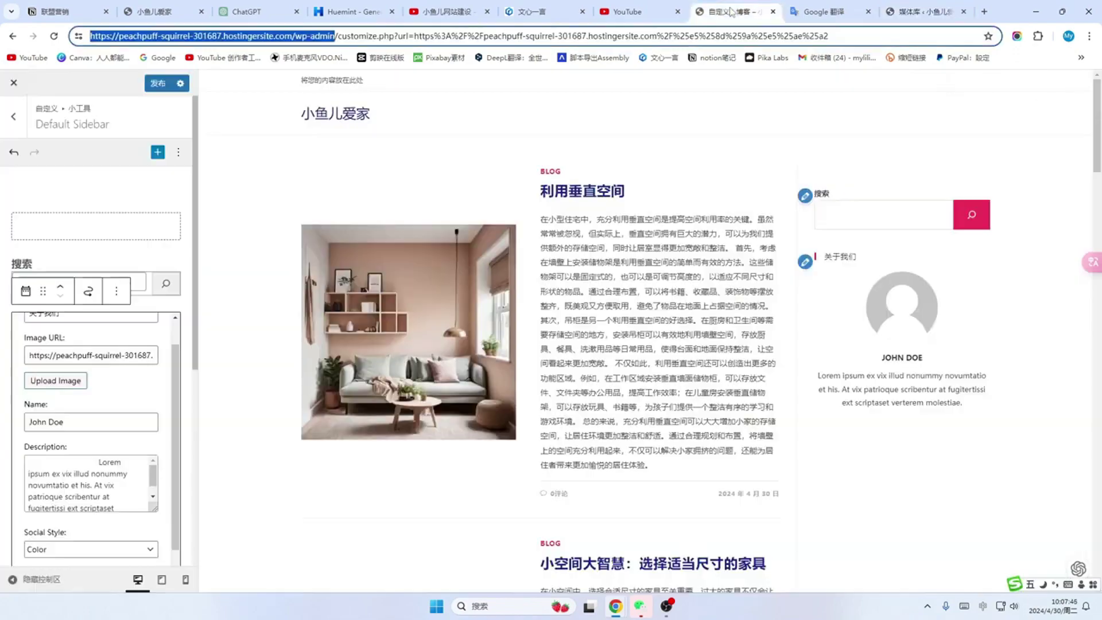
{"action": "left_click_drag", "start_coordinate": [28, 355], "coordinate": [232, 366]}
{"action": "key", "text": "ctrl+v"}
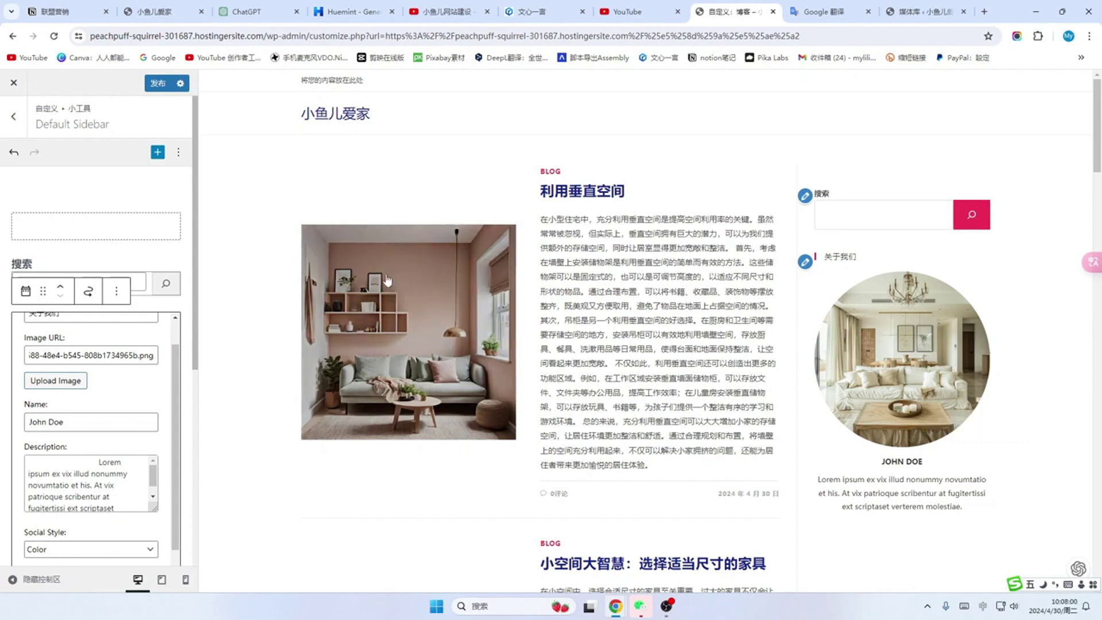
Step: Ask ChatGPT for a blog avatar idea and paste its house-with-furniture-icons reply into Google Translate
{"action": "left_click", "coordinate": [257, 10]}
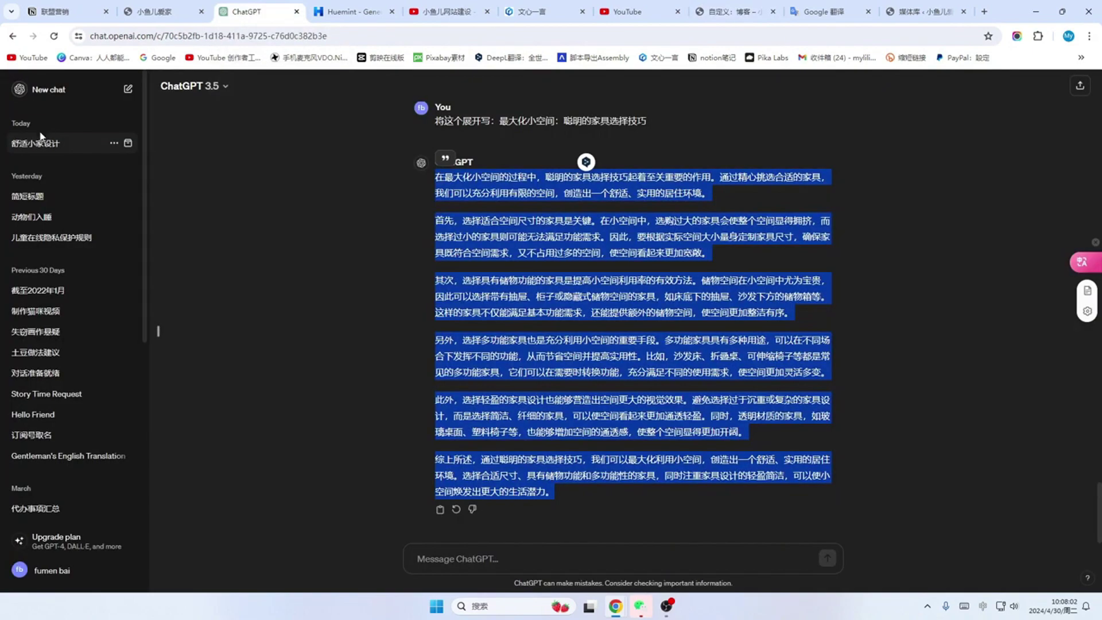
{"action": "left_click", "coordinate": [485, 558]}
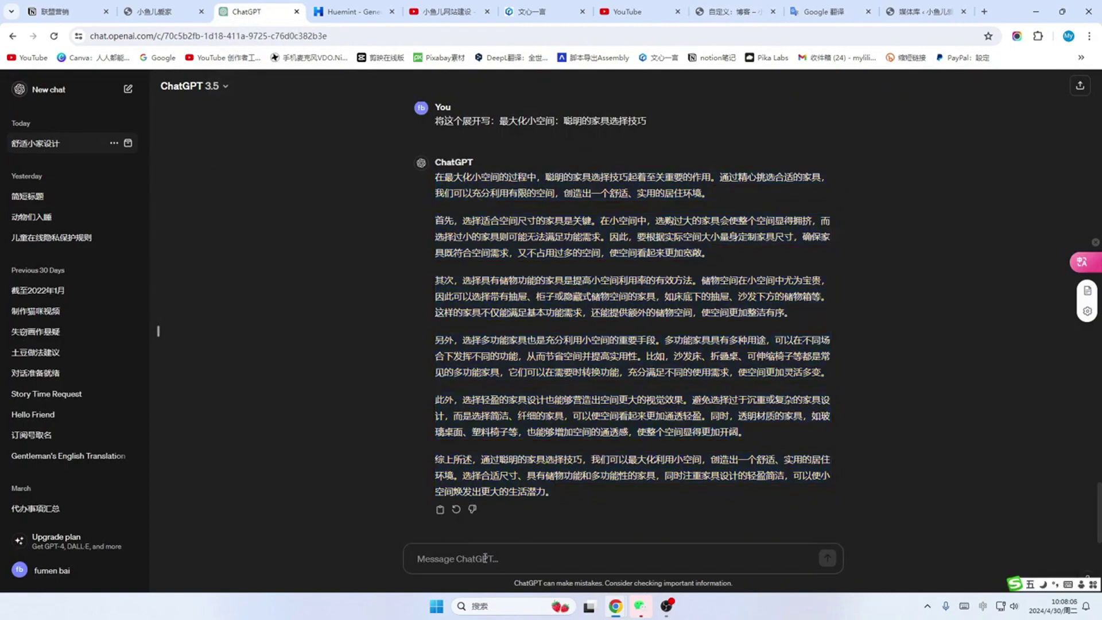
{"action": "key", "text": "ctrl+v"}
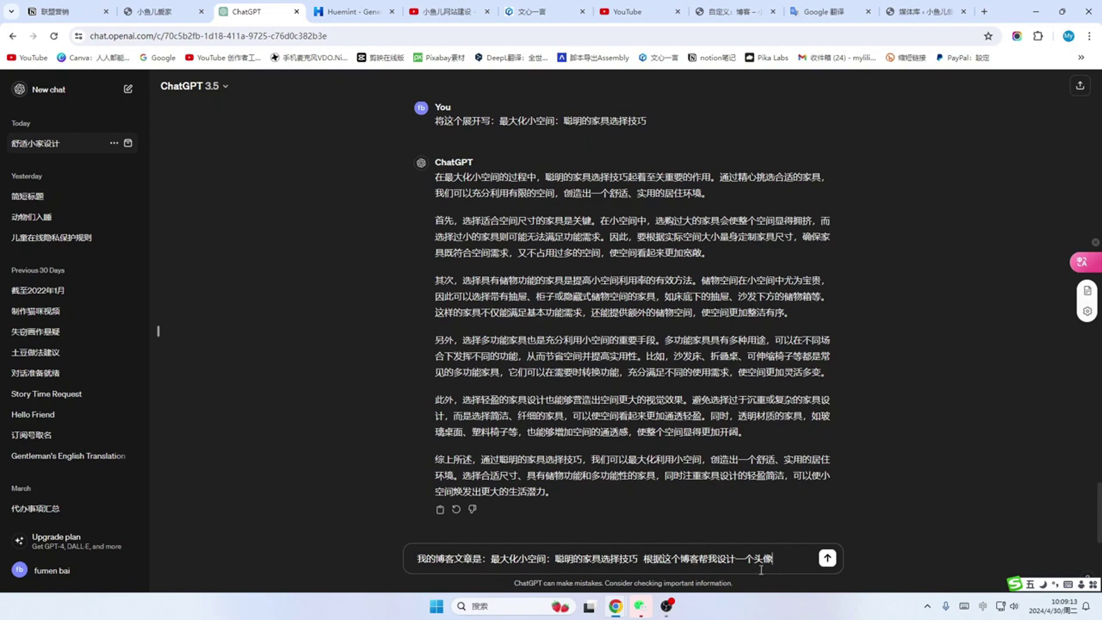
{"action": "key", "text": "Return"}
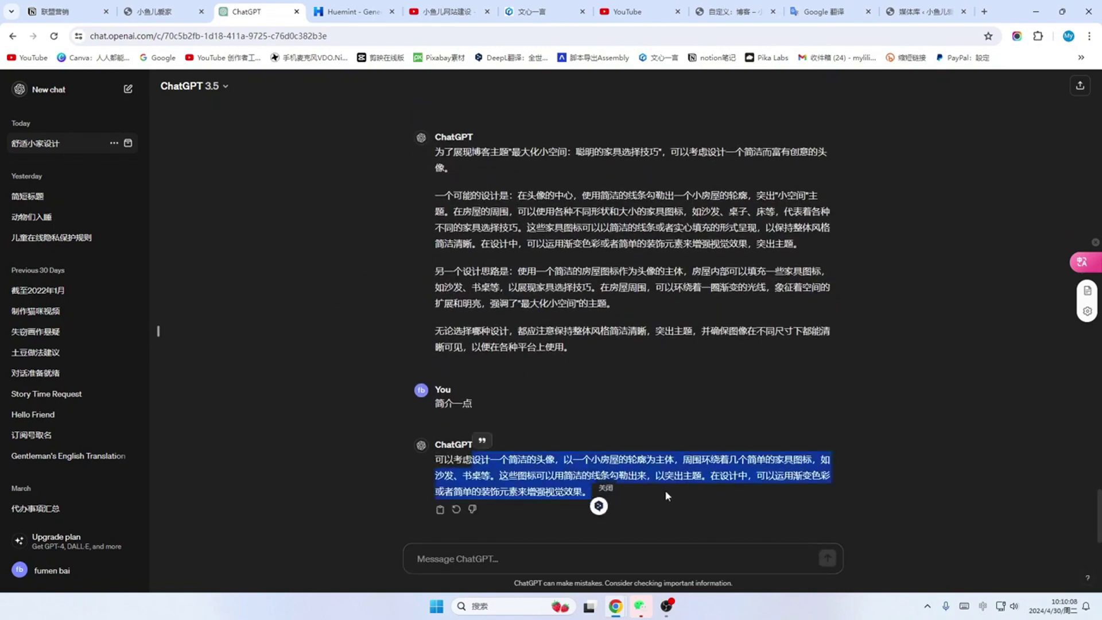
{"action": "left_click", "coordinate": [833, 19]}
{"action": "key", "text": "ctrl+v"}
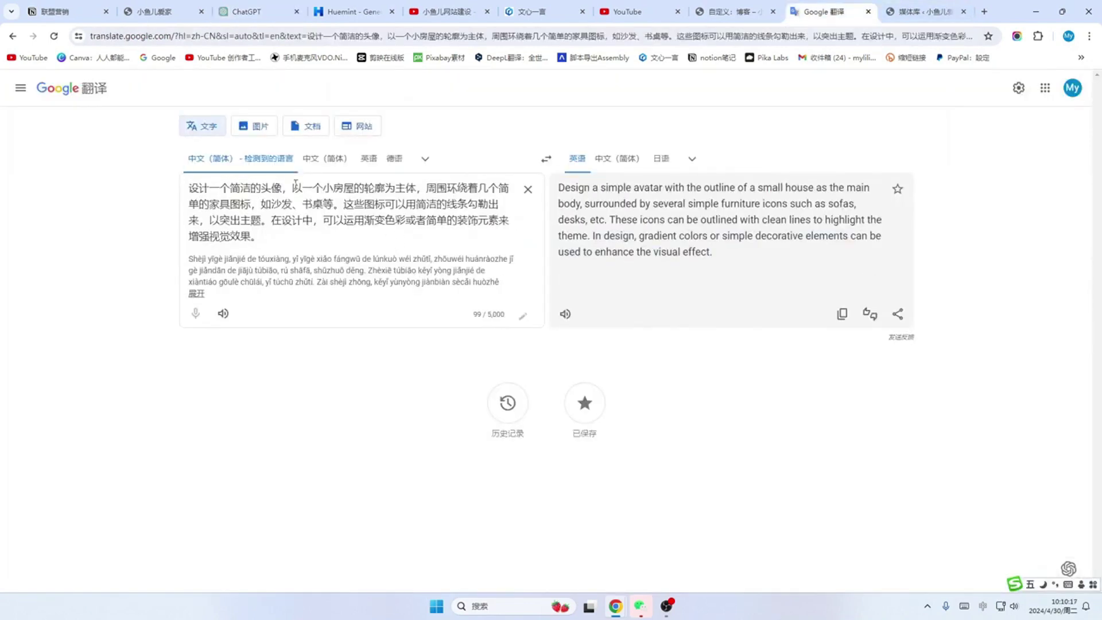
Step: Copy the English avatar description and minimize the browser
{"action": "left_click", "coordinate": [842, 314]}
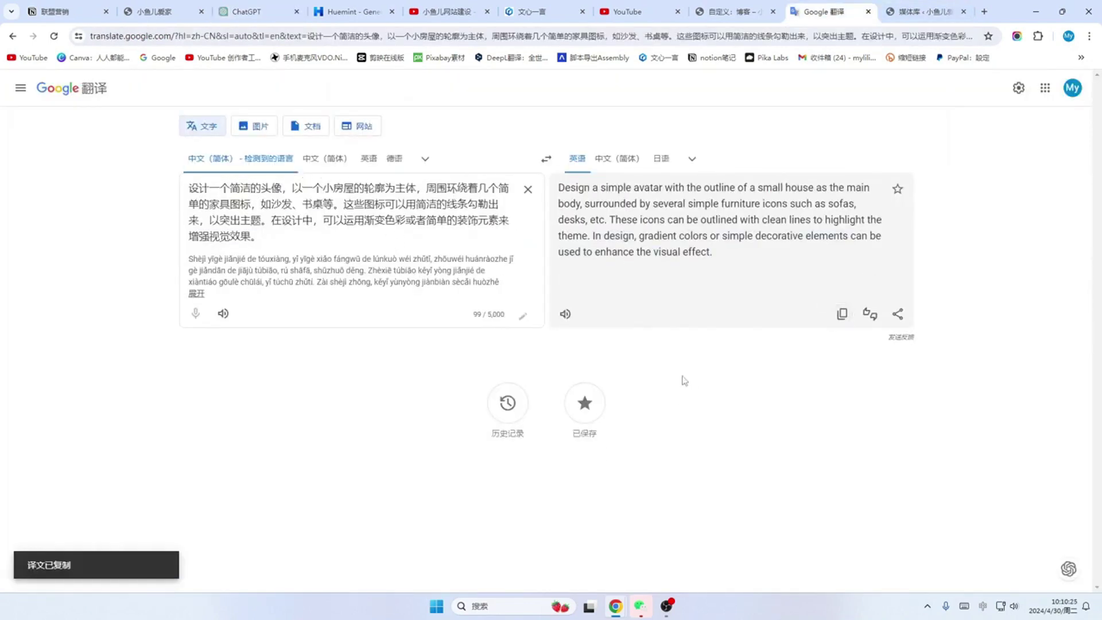
{"action": "left_click", "coordinate": [591, 607]}
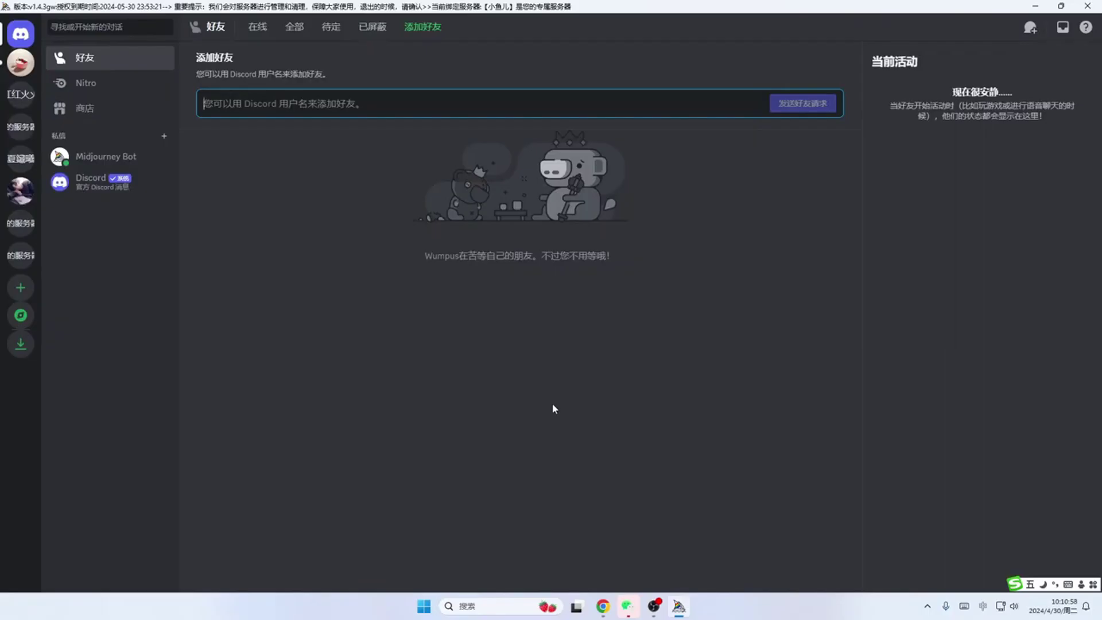
Step: Send Midjourney /imagine with the English avatar prompt plus --ar 1:1 --v 6 in 常规
{"action": "left_click", "coordinate": [20, 67]}
{"action": "type", "text": "/"}
{"action": "scroll", "coordinate": [245, 486], "scroll_direction": "down", "scroll_amount": 1}
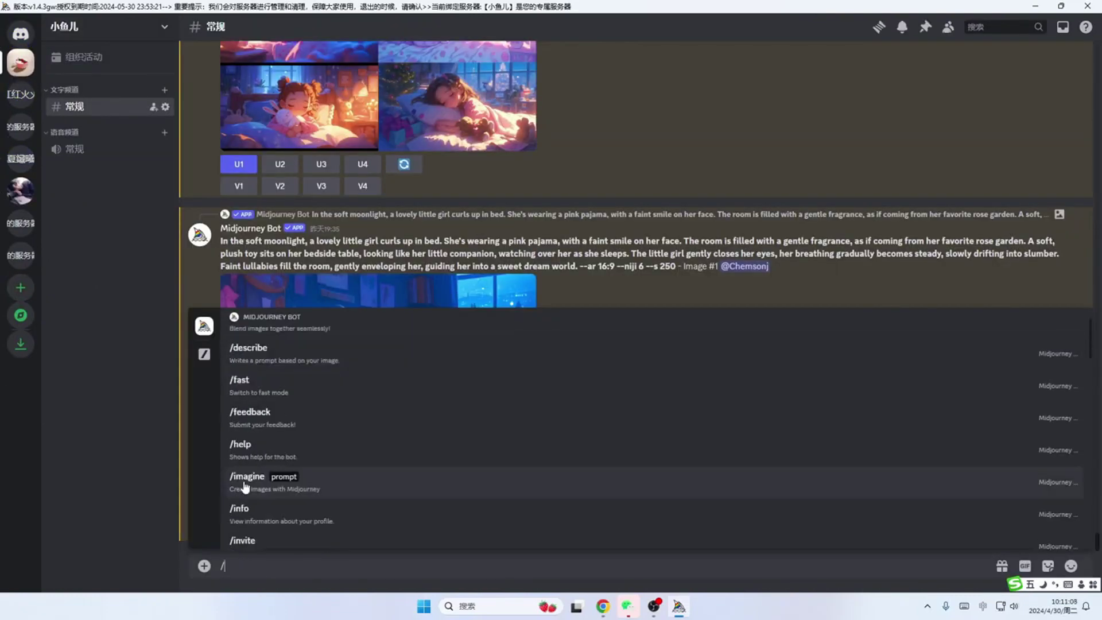
{"action": "left_click", "coordinate": [245, 482]}
{"action": "key", "text": "ctrl+v"}
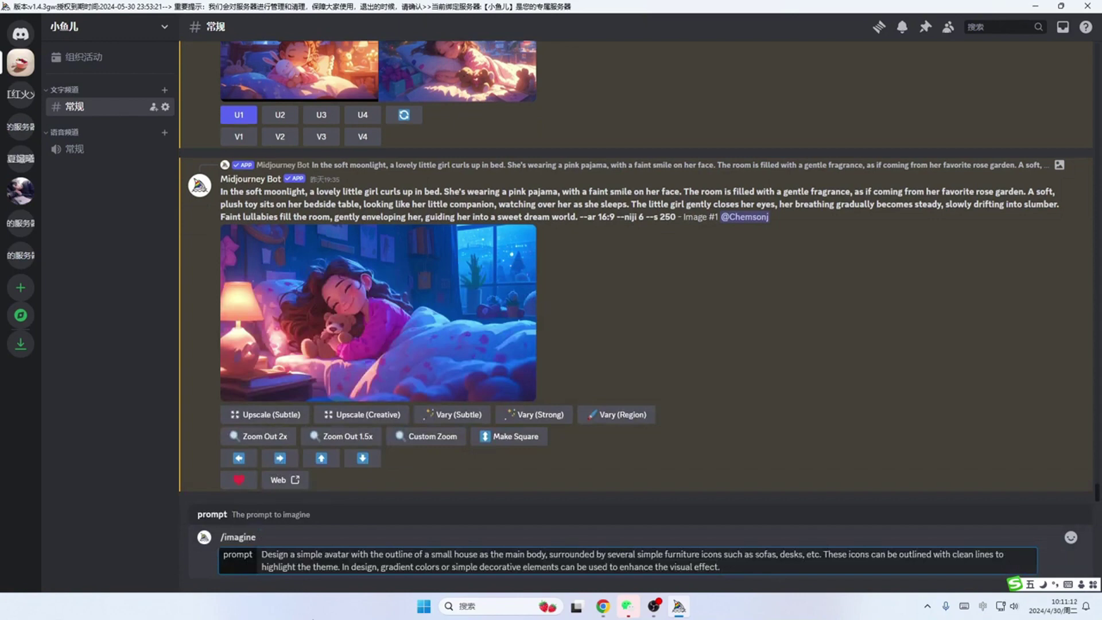
{"action": "type", "text": "ar"}
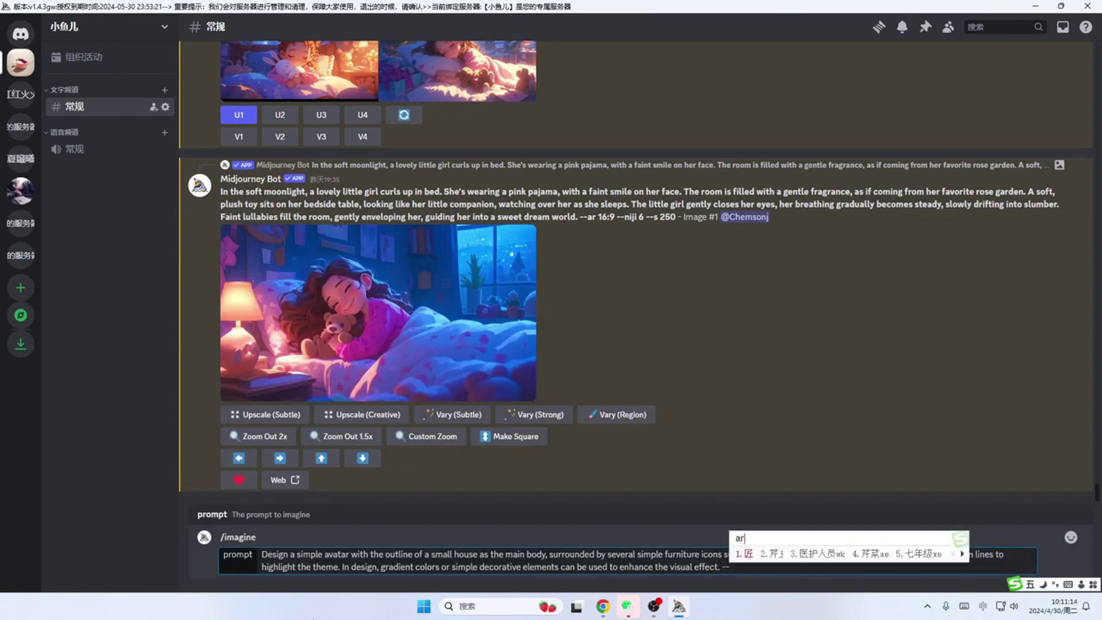
{"action": "key", "text": "shift"}
{"action": "type", "text": "1"}
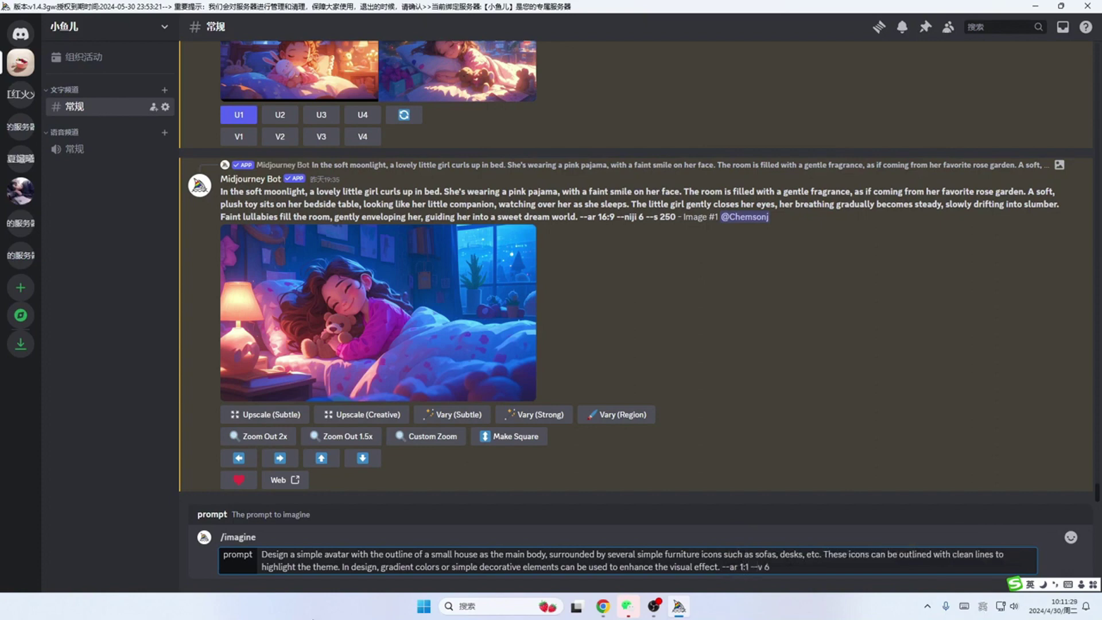
{"action": "type", "text": ":1 --v 6"}
{"action": "key", "text": "Return"}
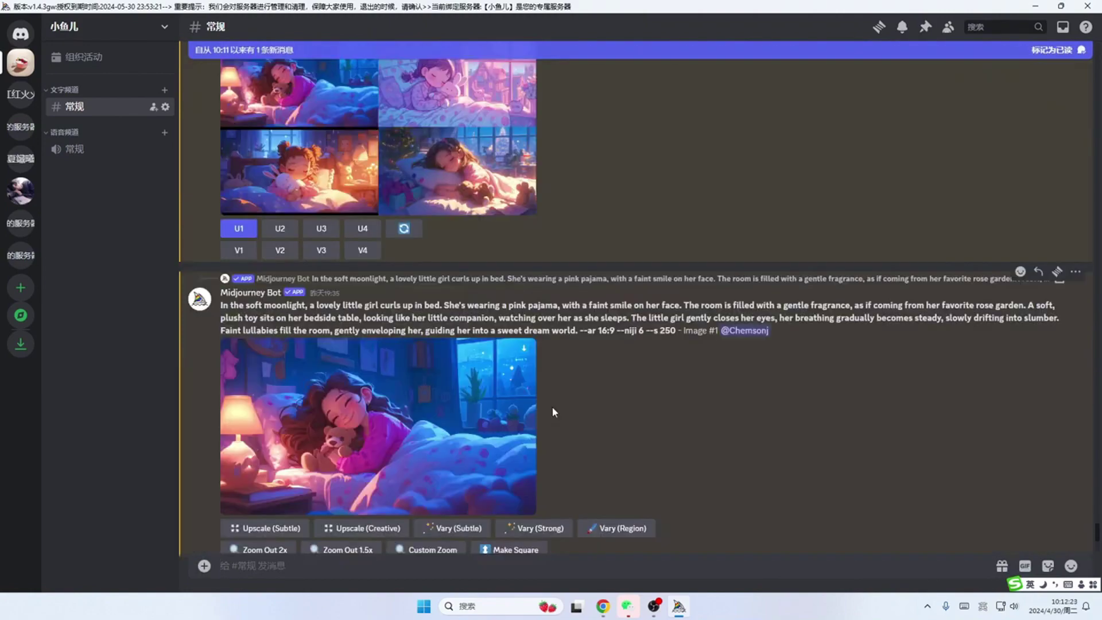
{"action": "scroll", "coordinate": [552, 407], "scroll_direction": "up", "scroll_amount": 5}
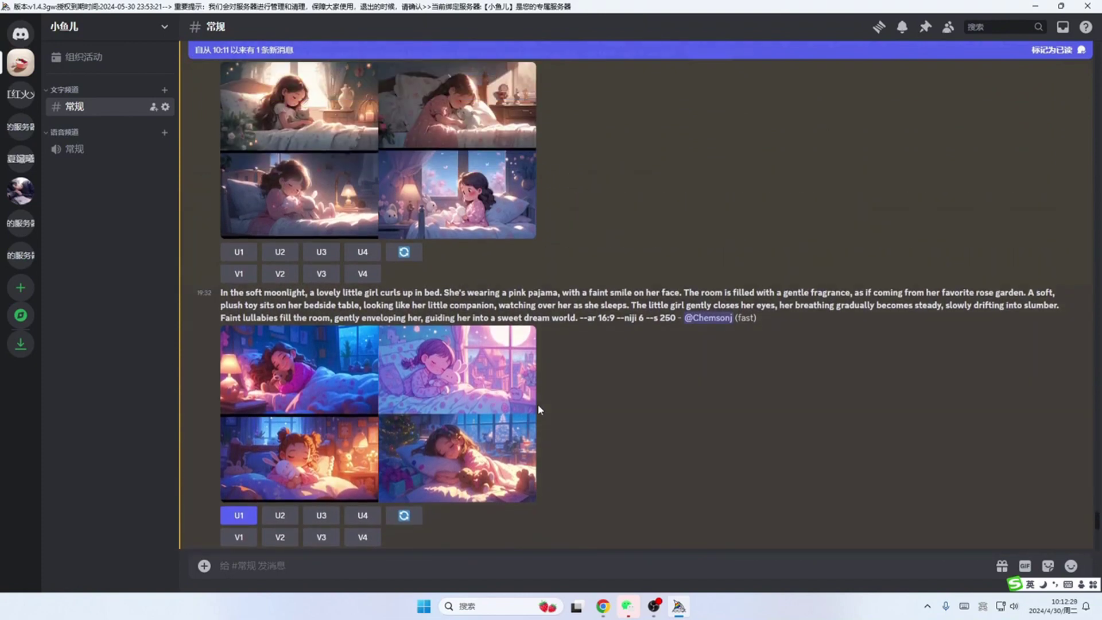
Step: Paste the avatar prompt into PromeAI's AI Image Generator
{"action": "mouse_move", "coordinate": [603, 606]}
{"action": "left_click", "coordinate": [554, 548]}
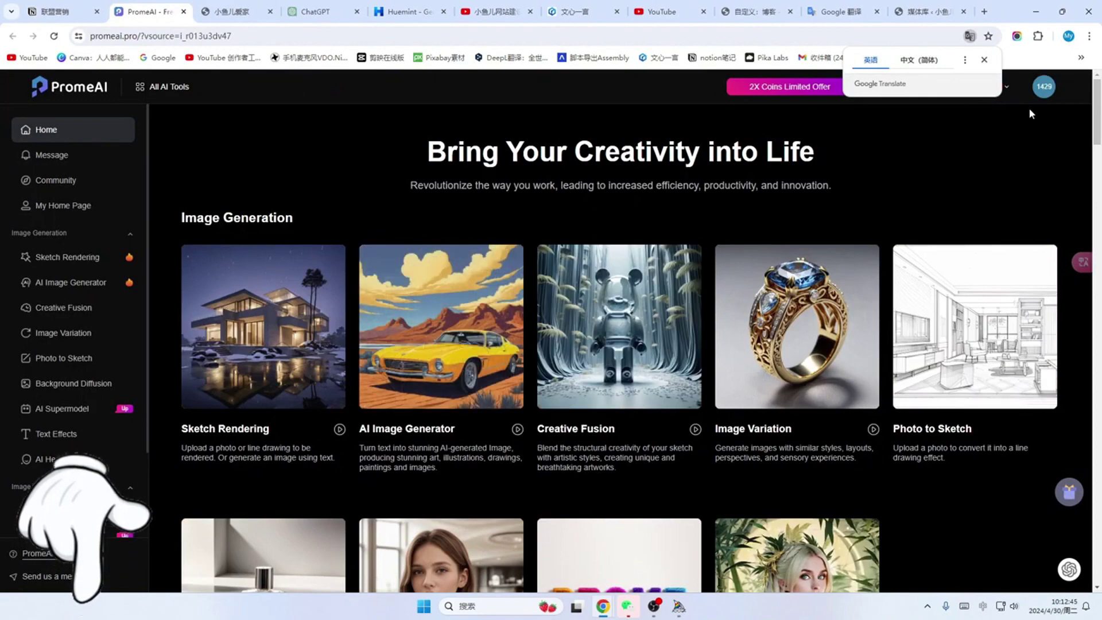
{"action": "mouse_move", "coordinate": [1047, 91]}
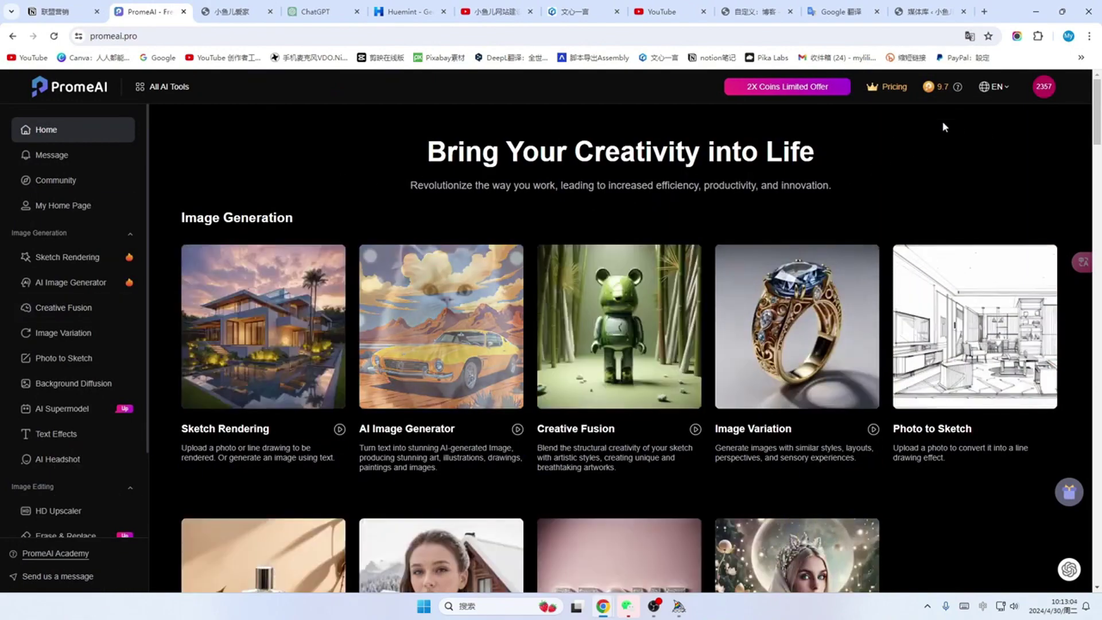
{"action": "mouse_move", "coordinate": [942, 98]}
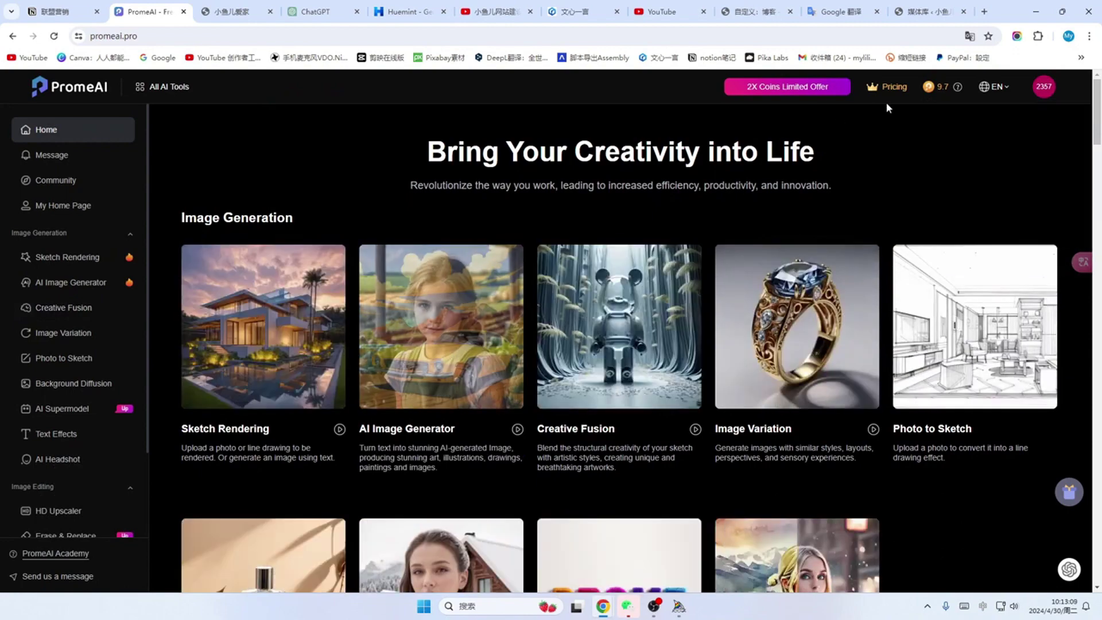
{"action": "left_click", "coordinate": [71, 291]}
{"action": "key", "text": "ctrl+v"}
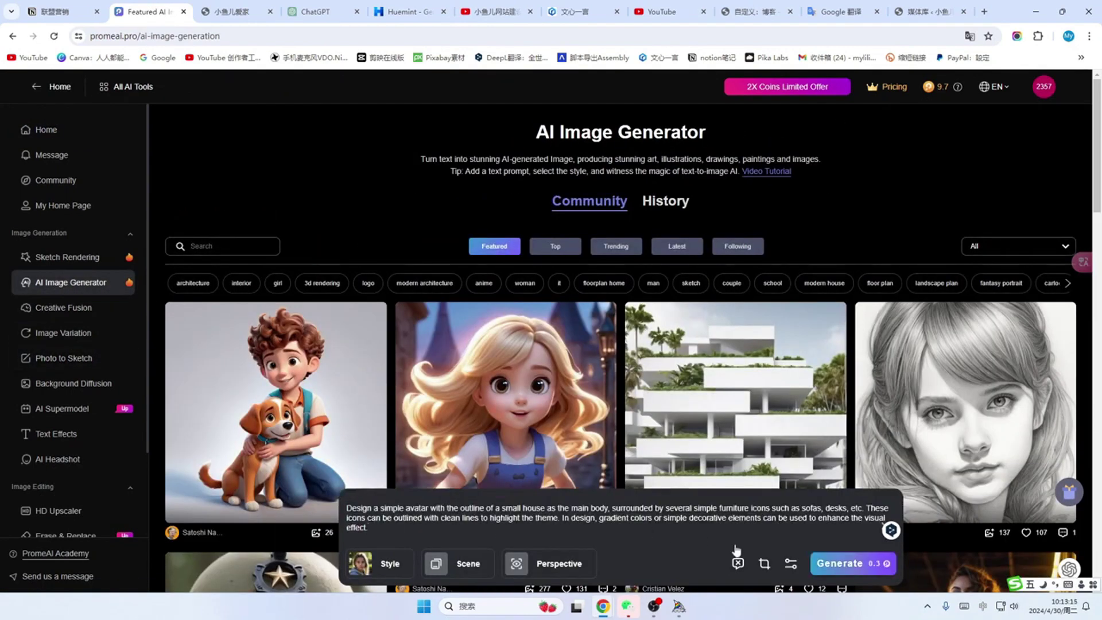
Step: Choose a modern living-room interior scene and generate images with 开始生成
{"action": "left_click", "coordinate": [382, 563]}
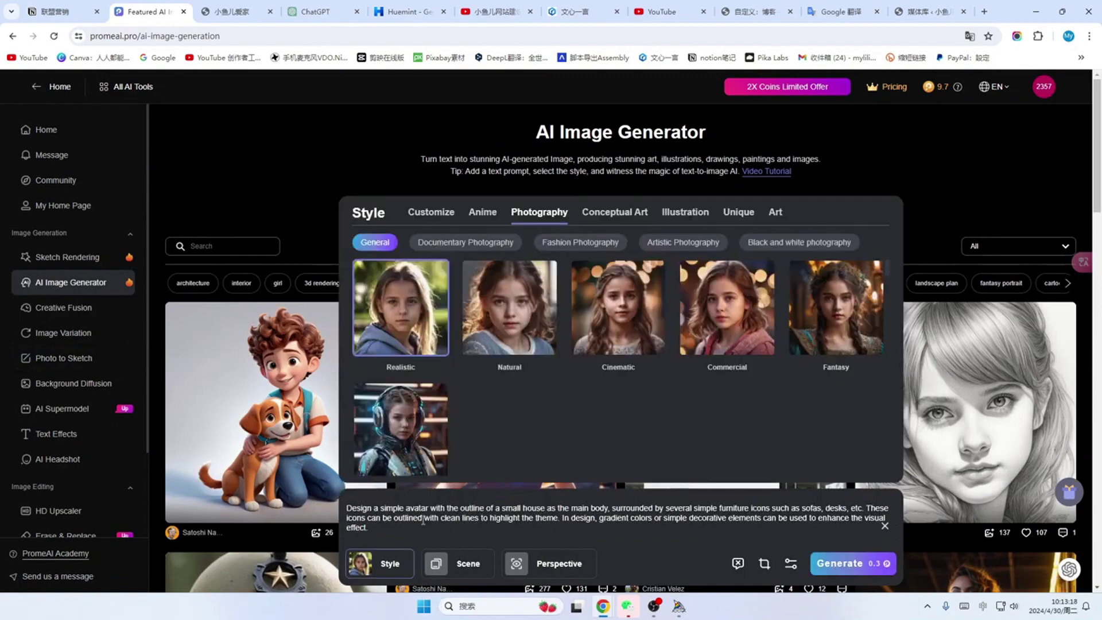
{"action": "left_click", "coordinate": [445, 565]}
{"action": "left_click", "coordinate": [486, 213]}
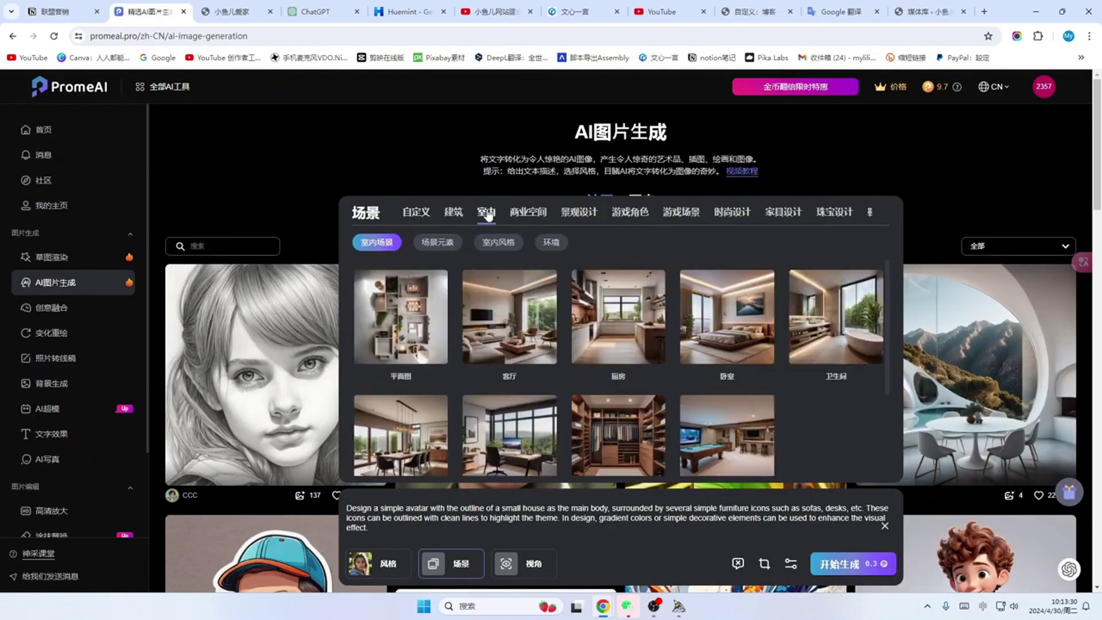
{"action": "left_click", "coordinate": [498, 242]}
{"action": "left_click", "coordinate": [727, 435]}
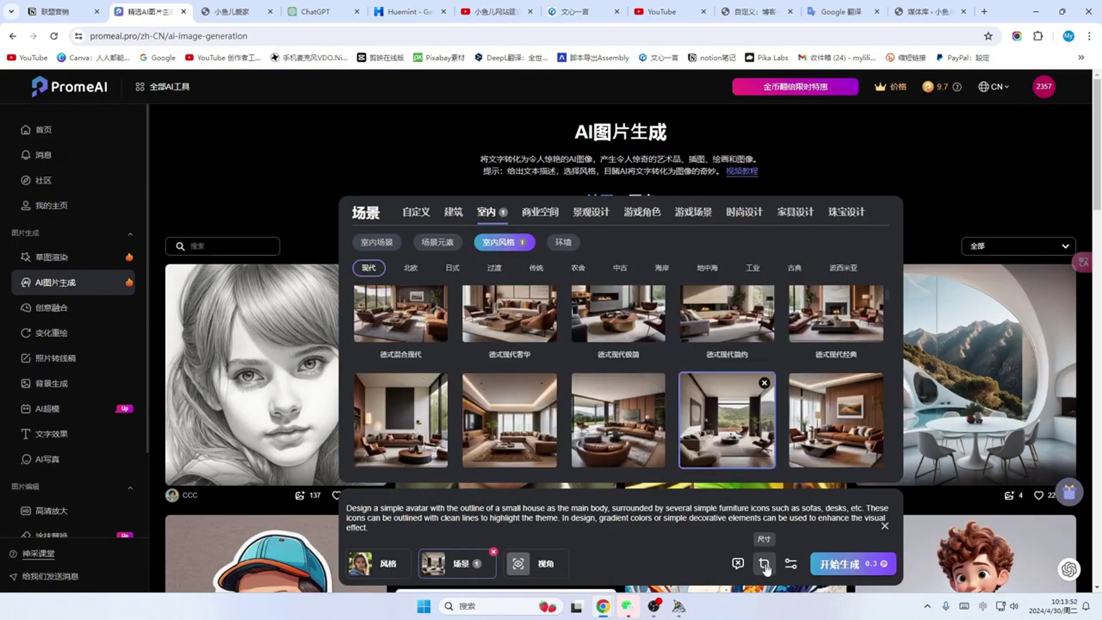
{"action": "left_click", "coordinate": [764, 563]}
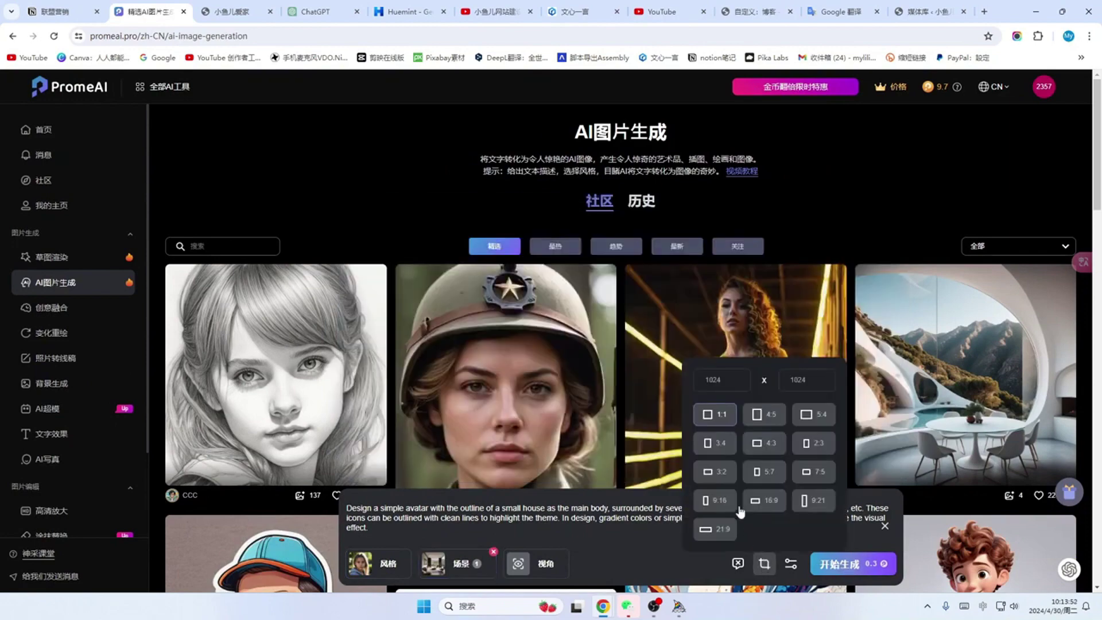
{"action": "left_click", "coordinate": [850, 570]}
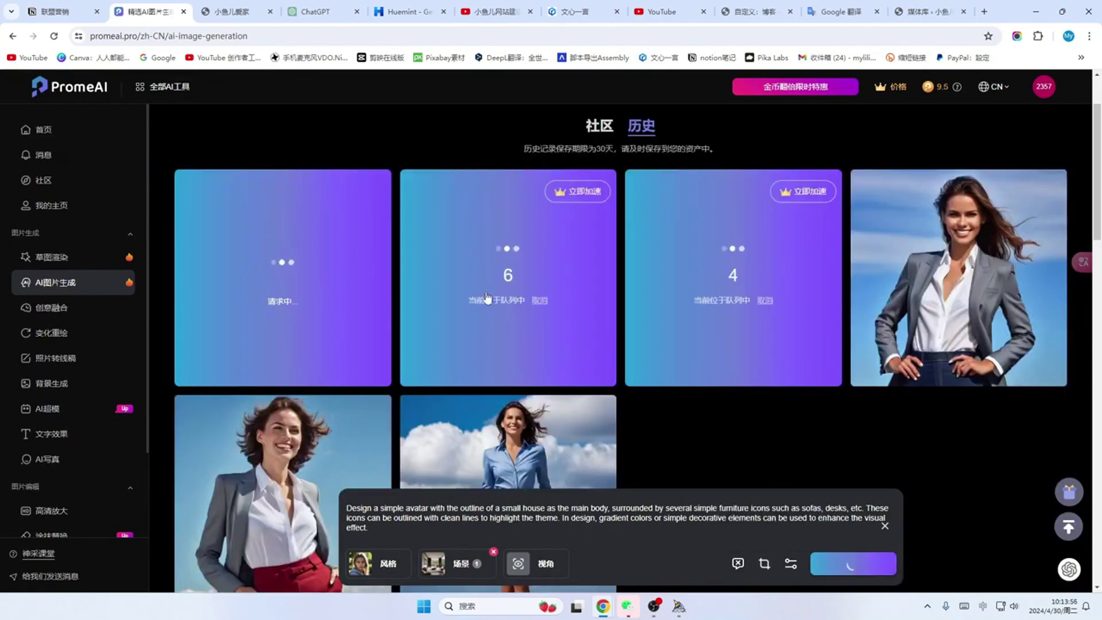
Step: Download the round-shelf room image as the 512×512 预览下载
{"action": "mouse_move", "coordinate": [937, 87]}
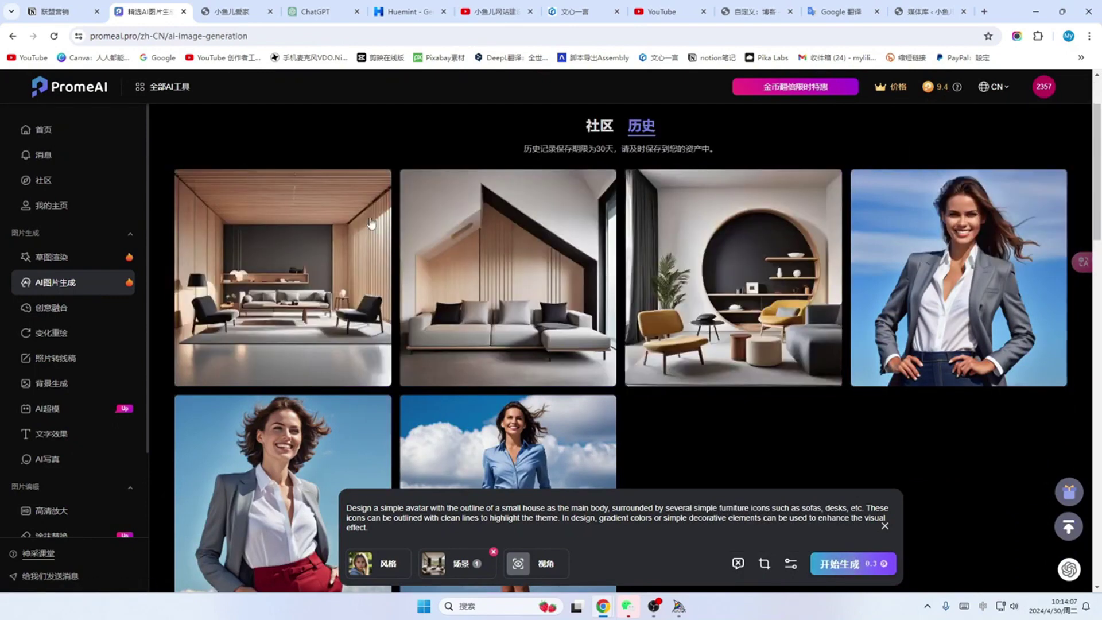
{"action": "mouse_move", "coordinate": [746, 285]}
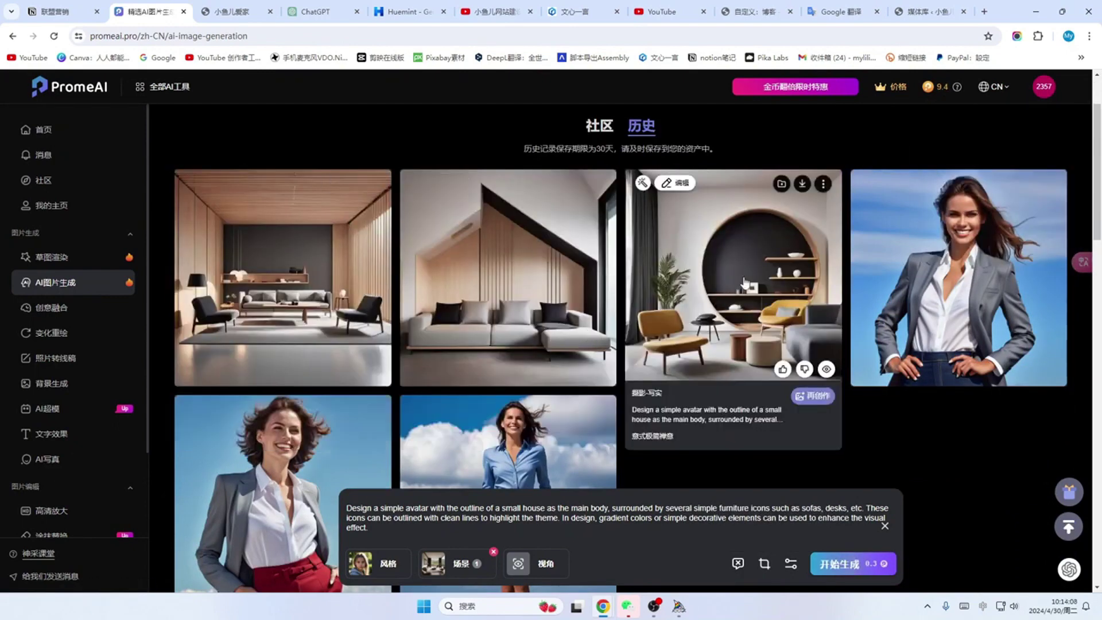
{"action": "left_click", "coordinate": [802, 184]}
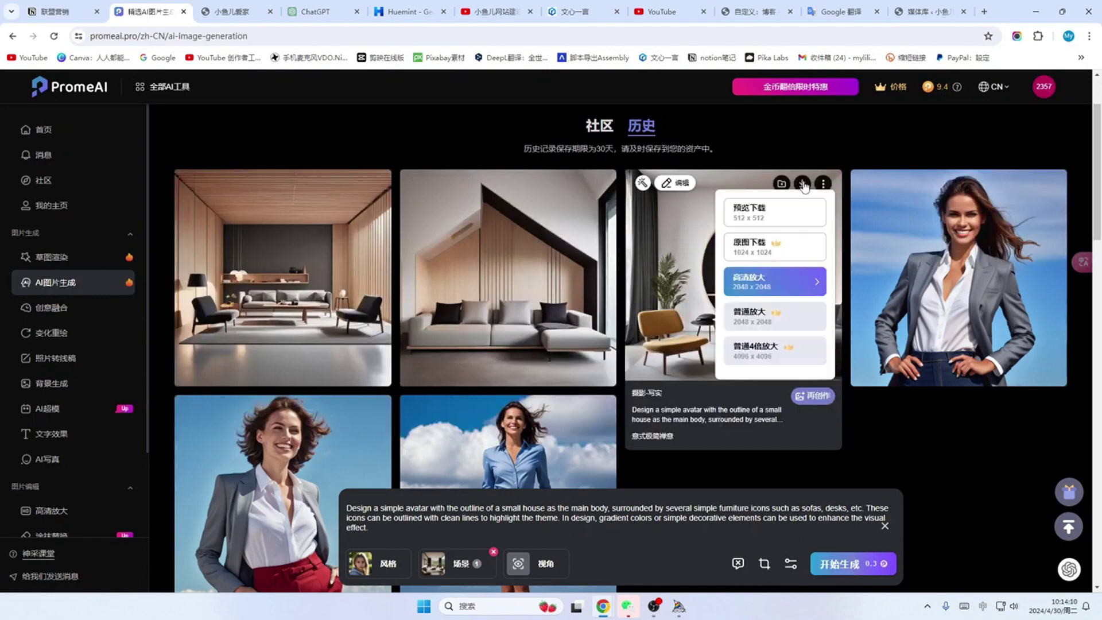
{"action": "left_click", "coordinate": [812, 216]}
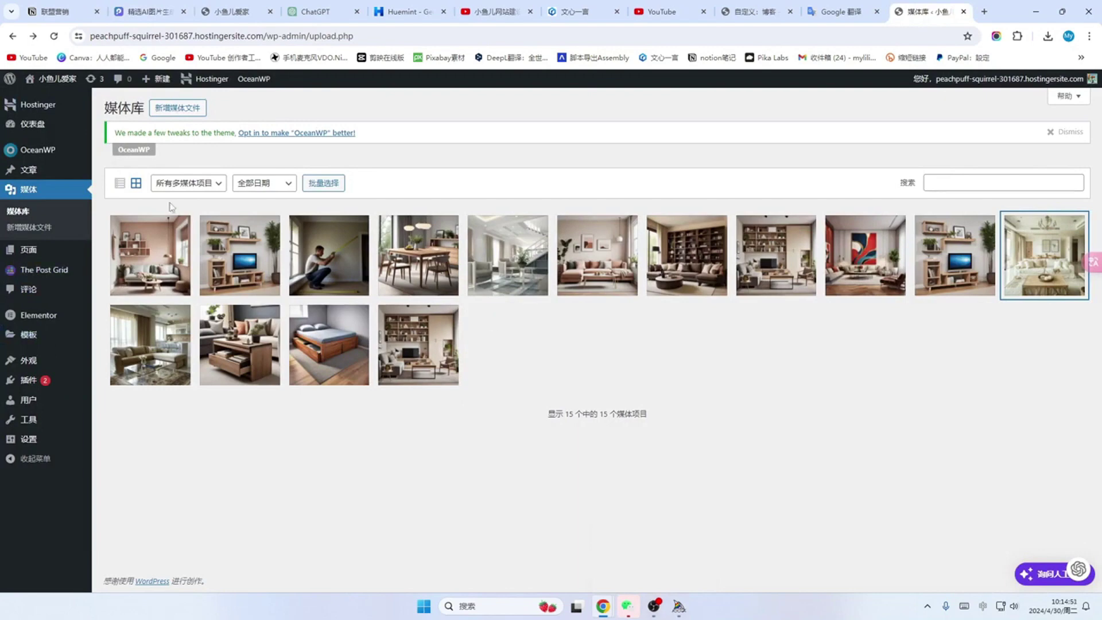
Step: Upload the round-shelf image to the media library and paste its URL into the widget's Image URL
{"action": "left_click", "coordinate": [174, 111]}
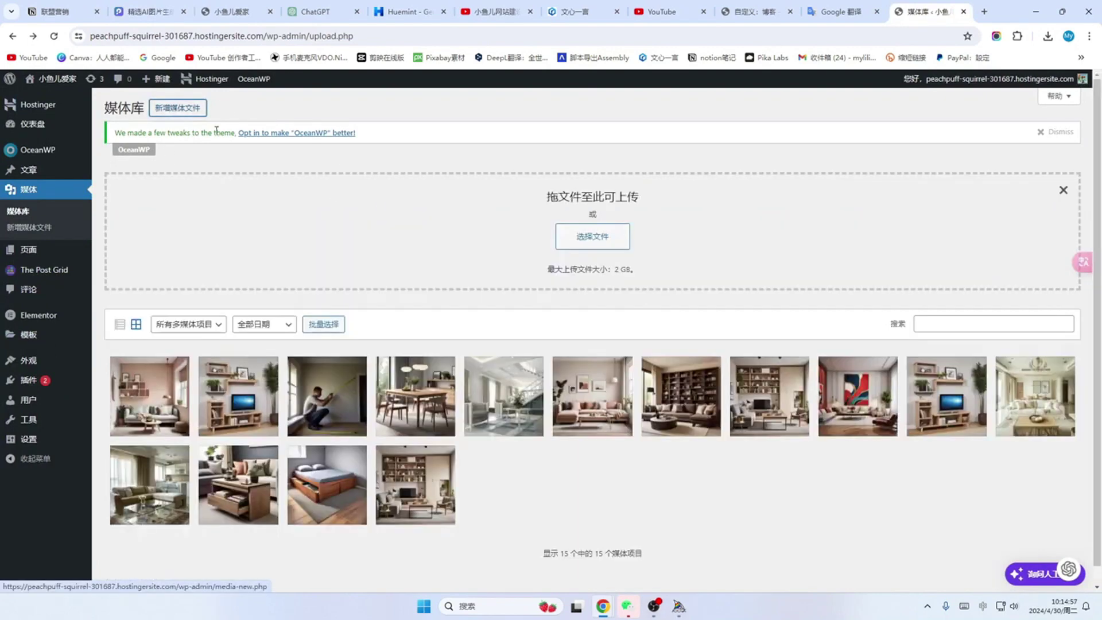
{"action": "left_click", "coordinate": [597, 241]}
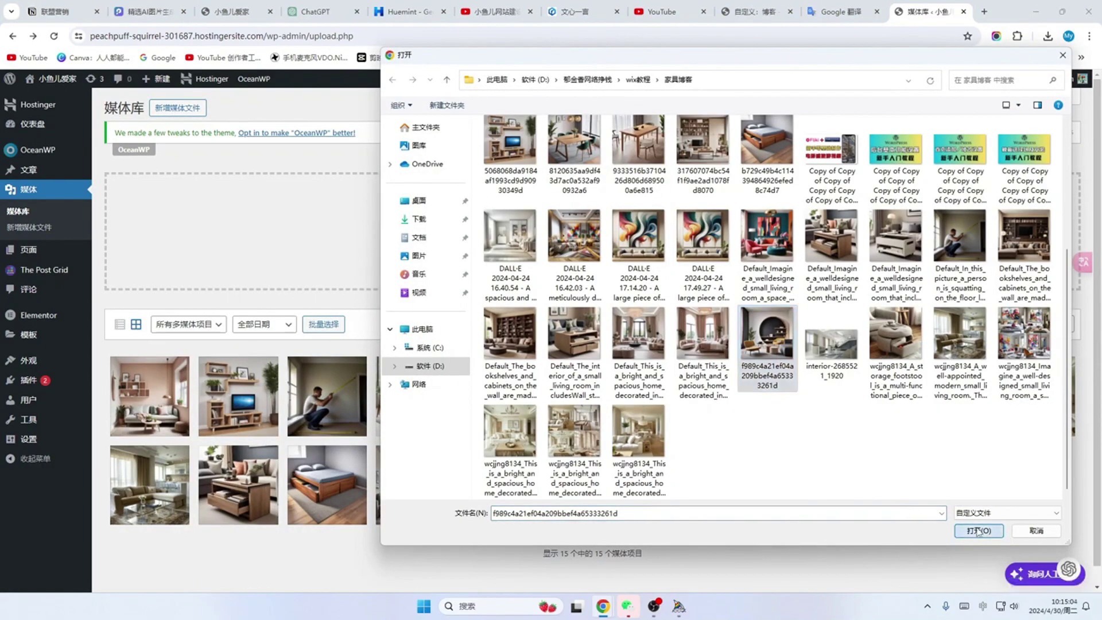
{"action": "left_click", "coordinate": [979, 531]}
{"action": "left_click", "coordinate": [151, 406]}
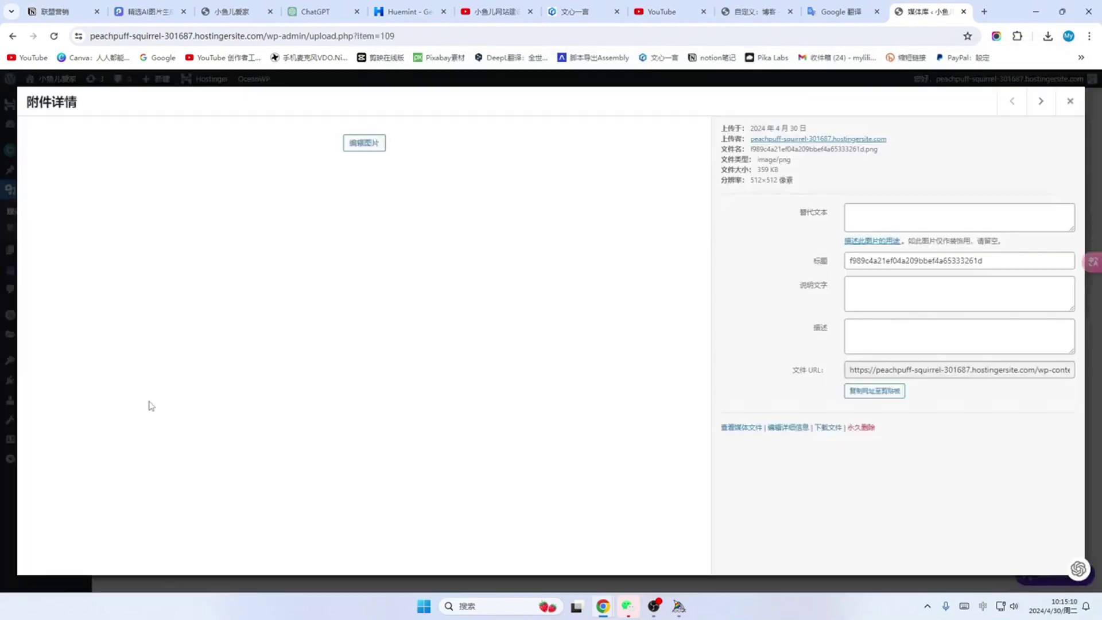
{"action": "left_click", "coordinate": [885, 396]}
{"action": "left_click", "coordinate": [755, 11]}
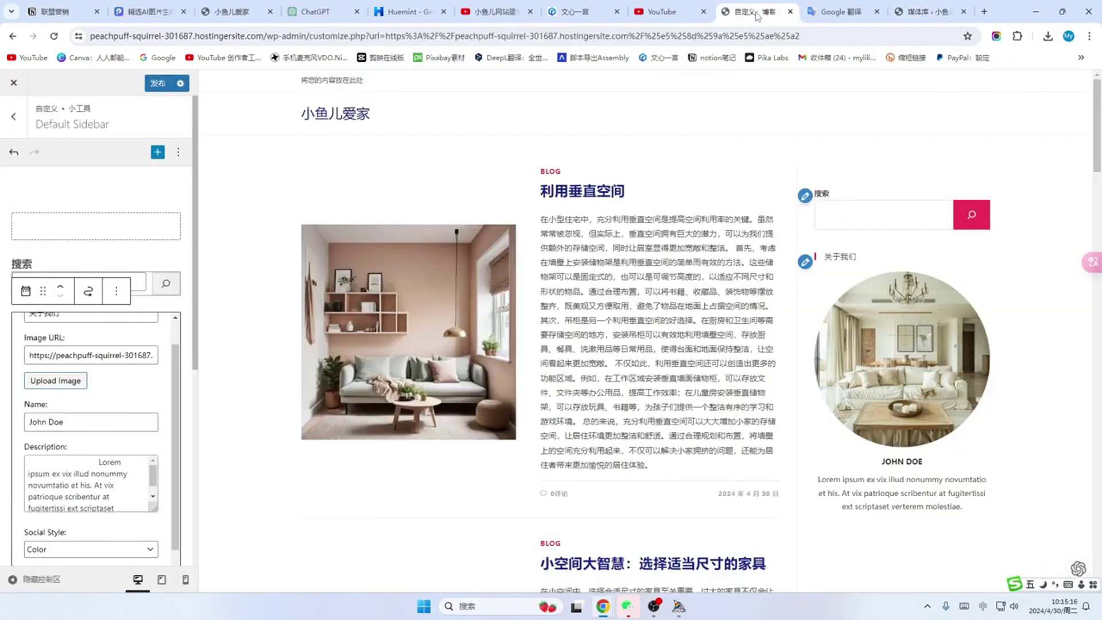
{"action": "left_click_drag", "start_coordinate": [29, 355], "coordinate": [221, 363]}
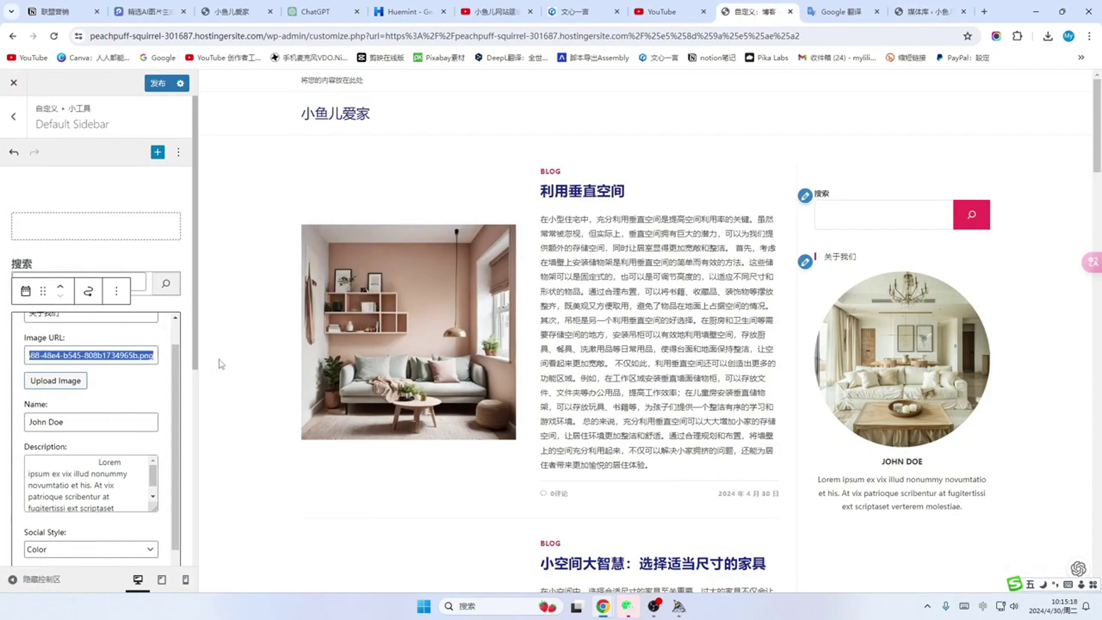
{"action": "key", "text": "ctrl+v"}
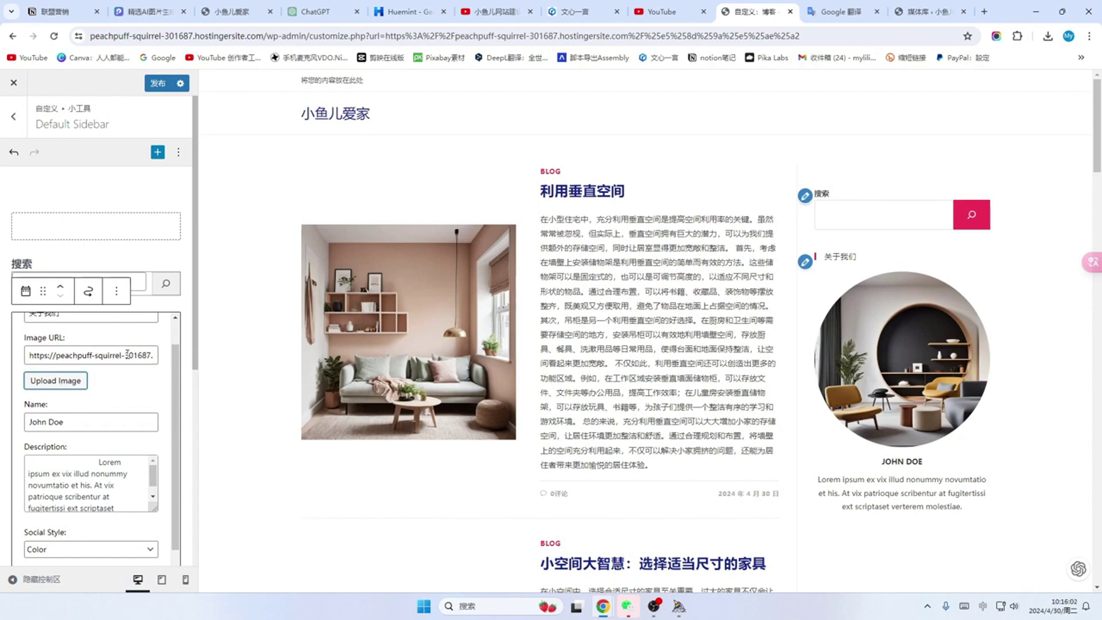
Step: Replace the placeholder name with 小鱼儿爱家 and clear the placeholder description
{"action": "left_click", "coordinate": [60, 381]}
{"action": "left_click", "coordinate": [77, 421]}
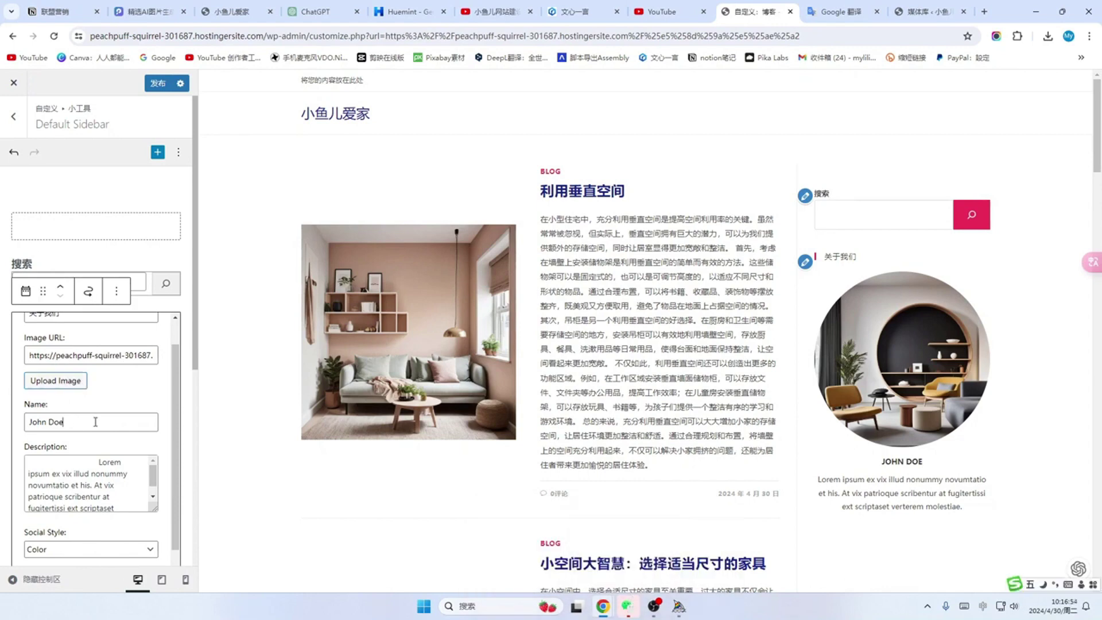
{"action": "key", "text": "ctrl+a"}
{"action": "type", "text": "小鱼儿爱家"}
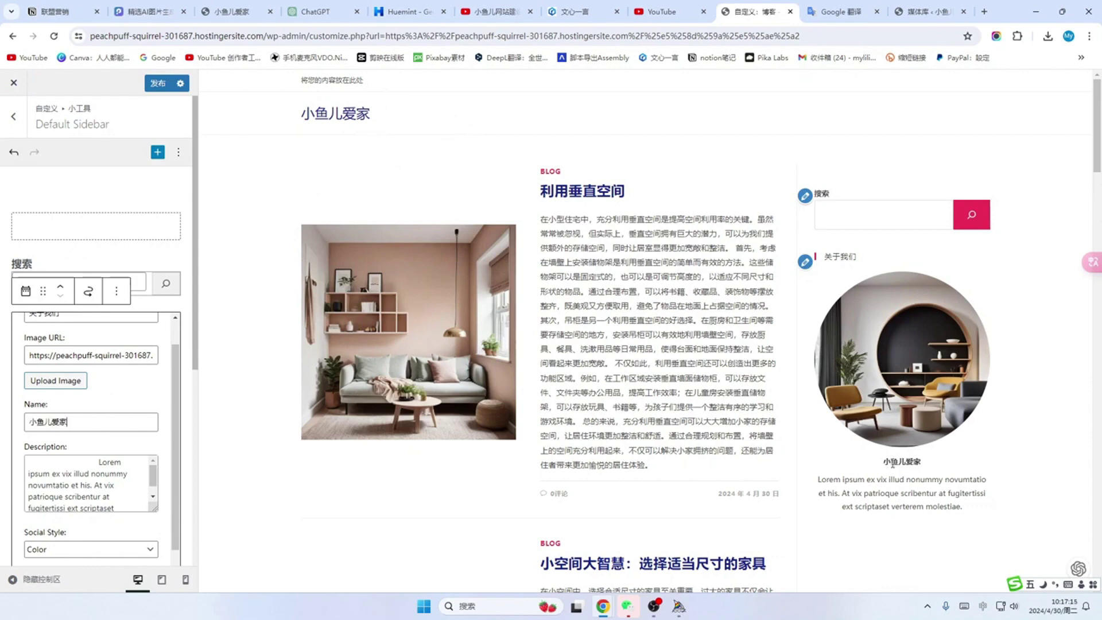
{"action": "scroll", "coordinate": [43, 445], "scroll_direction": "down", "scroll_amount": 1}
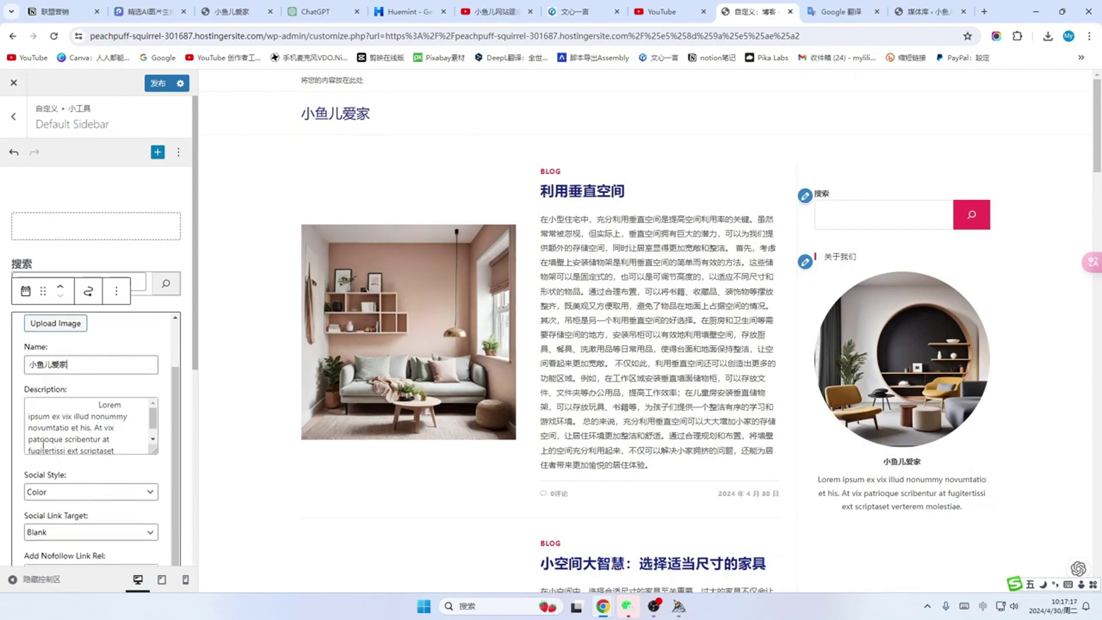
{"action": "triple_click", "coordinate": [79, 414]}
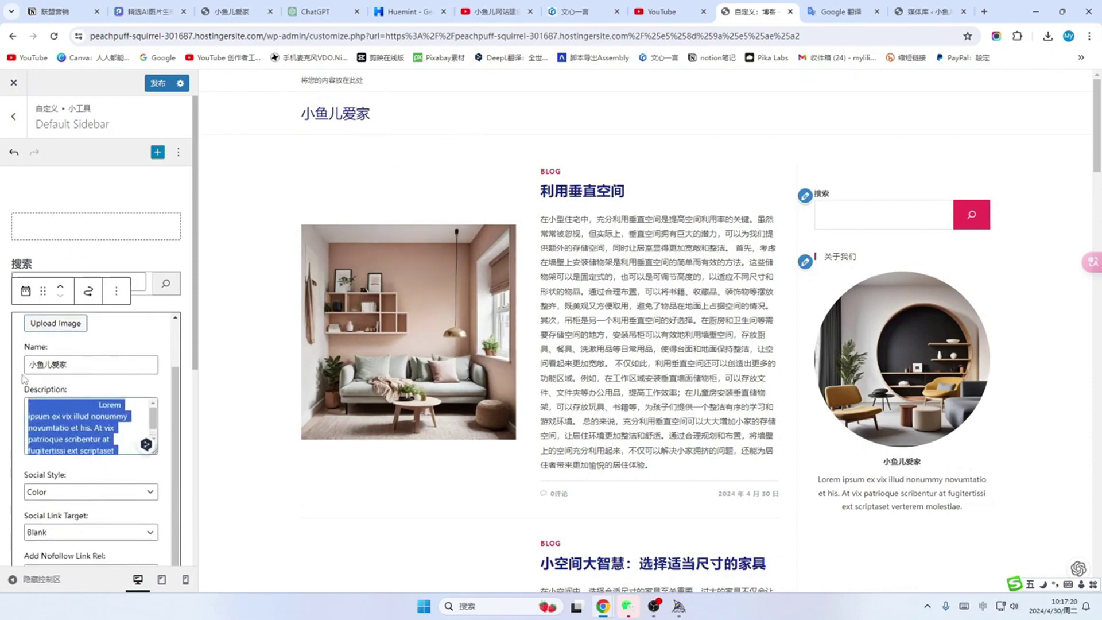
{"action": "key", "text": "BackSpace"}
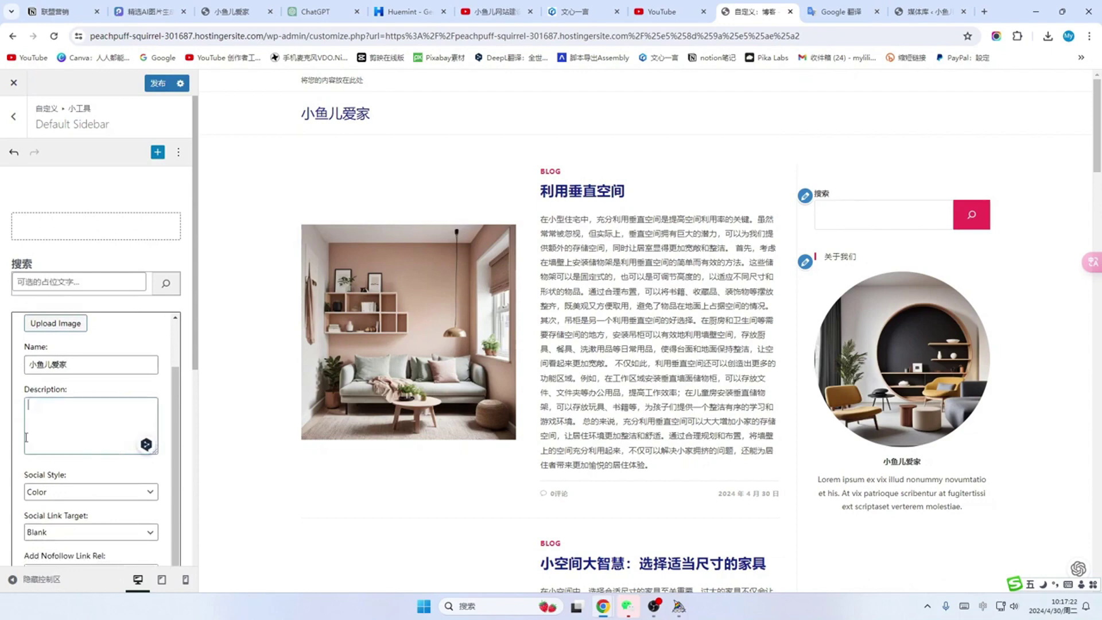
Step: Ask ChatGPT for a personal introduction themed on 最大化小空间：聪明的家具选择技巧
{"action": "left_click", "coordinate": [316, 12]}
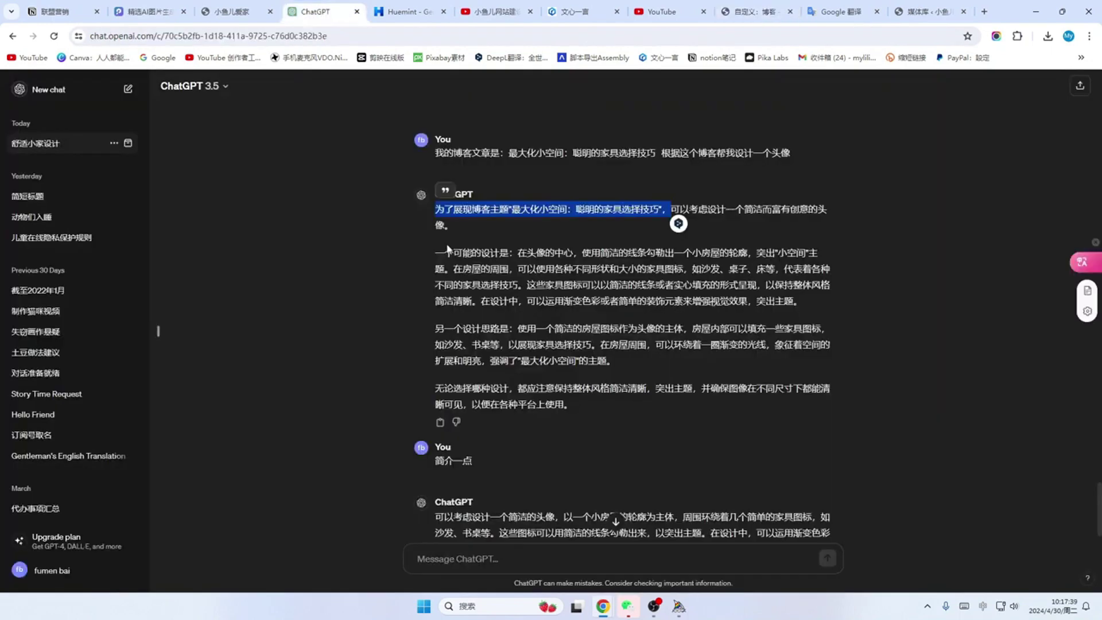
{"action": "left_click", "coordinate": [444, 566]}
{"action": "type", "text": "围绕博客主题\"最大化小空间：聪明的家具选择技巧\"，"}
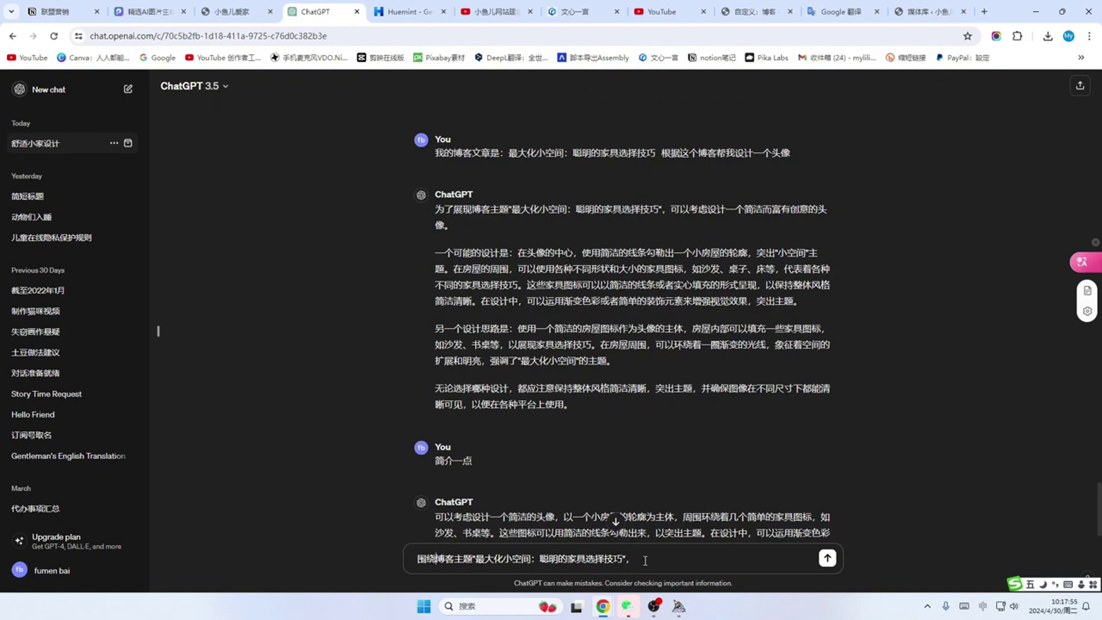
{"action": "type", "text": "bangwo xie"}
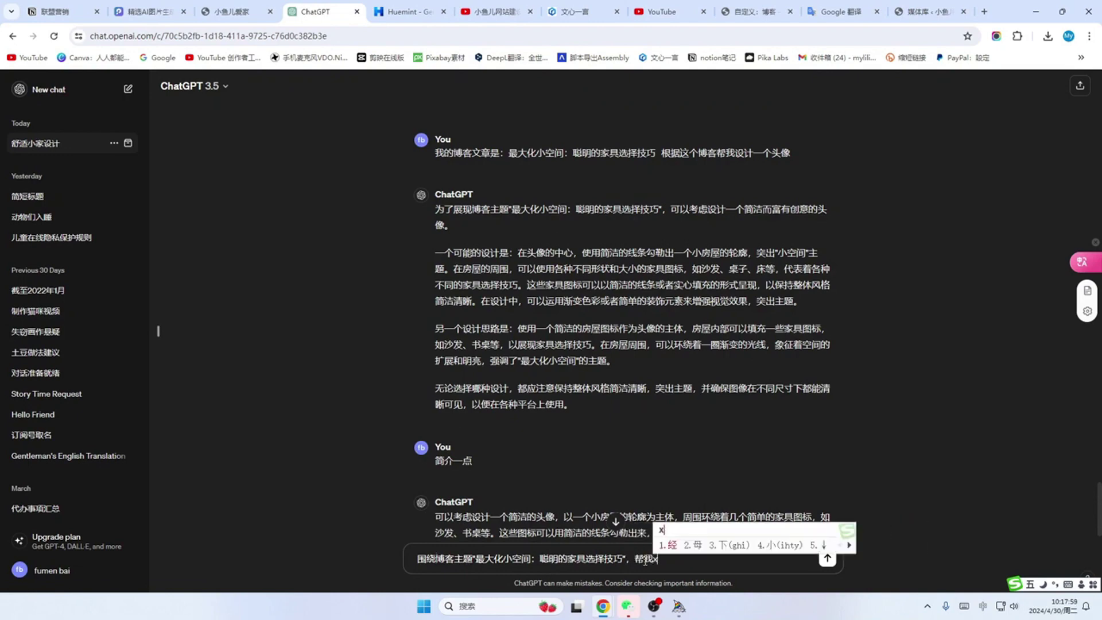
{"action": "type", "text": "2yigegerenjianjie"}
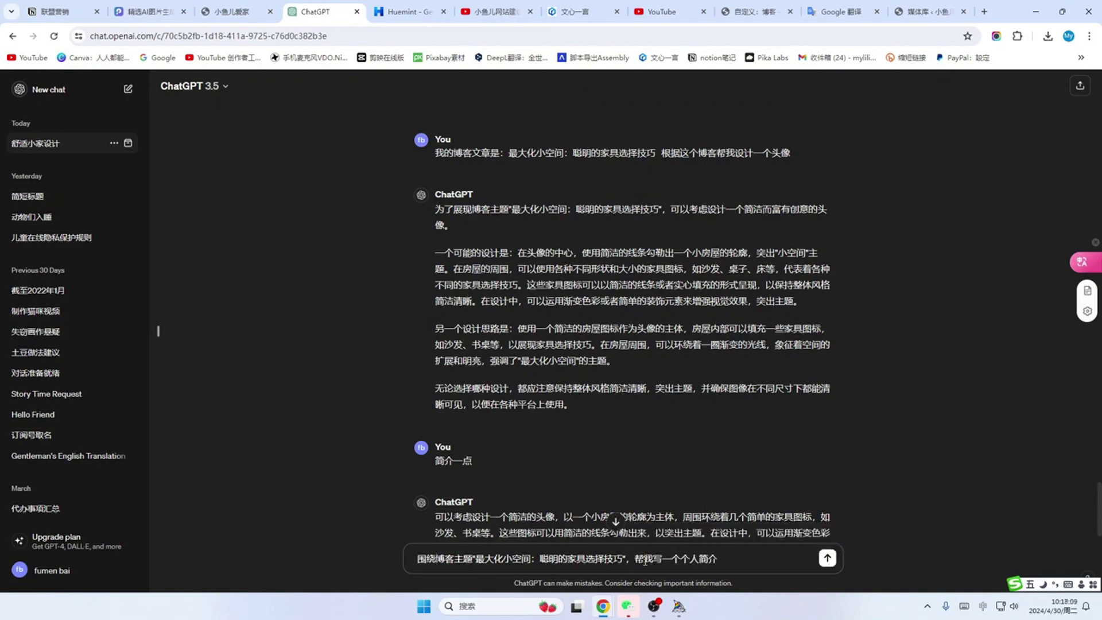
{"action": "key", "text": "Return"}
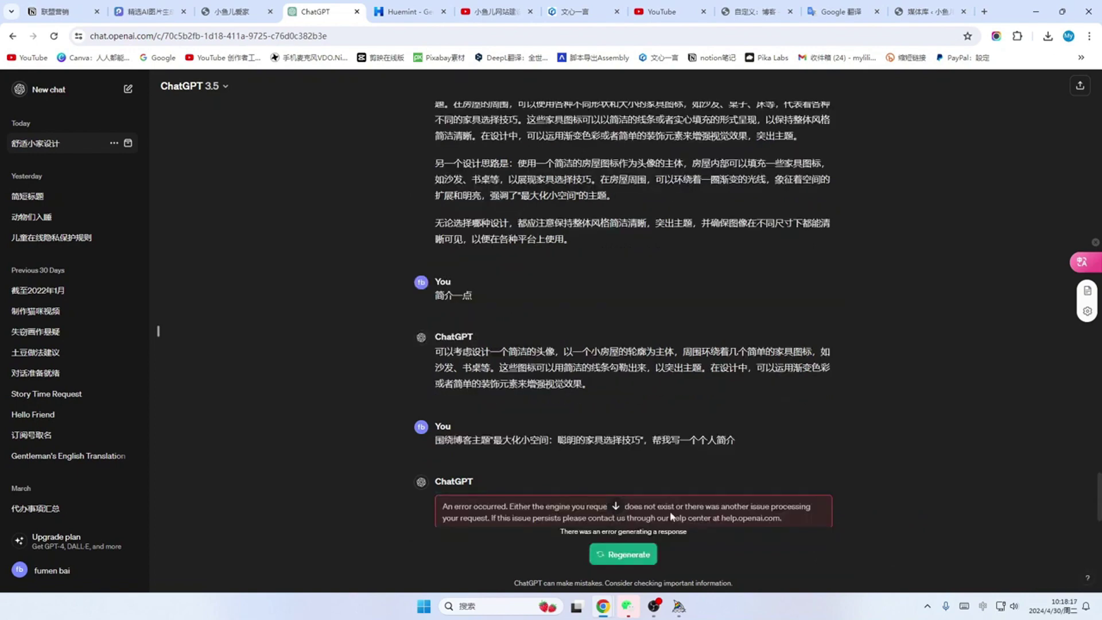
Step: Regenerate the failed reply and select the introduction text it produces
{"action": "left_click", "coordinate": [626, 554]}
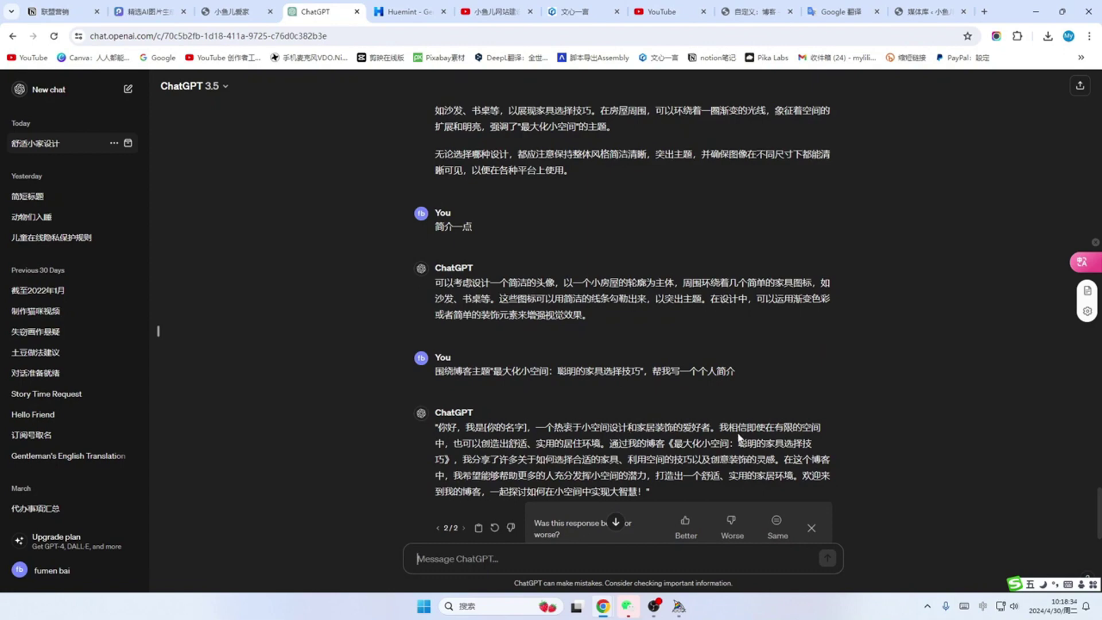
{"action": "scroll", "coordinate": [740, 437], "scroll_direction": "down", "scroll_amount": 1}
{"action": "left_click_drag", "start_coordinate": [466, 390], "coordinate": [679, 464]}
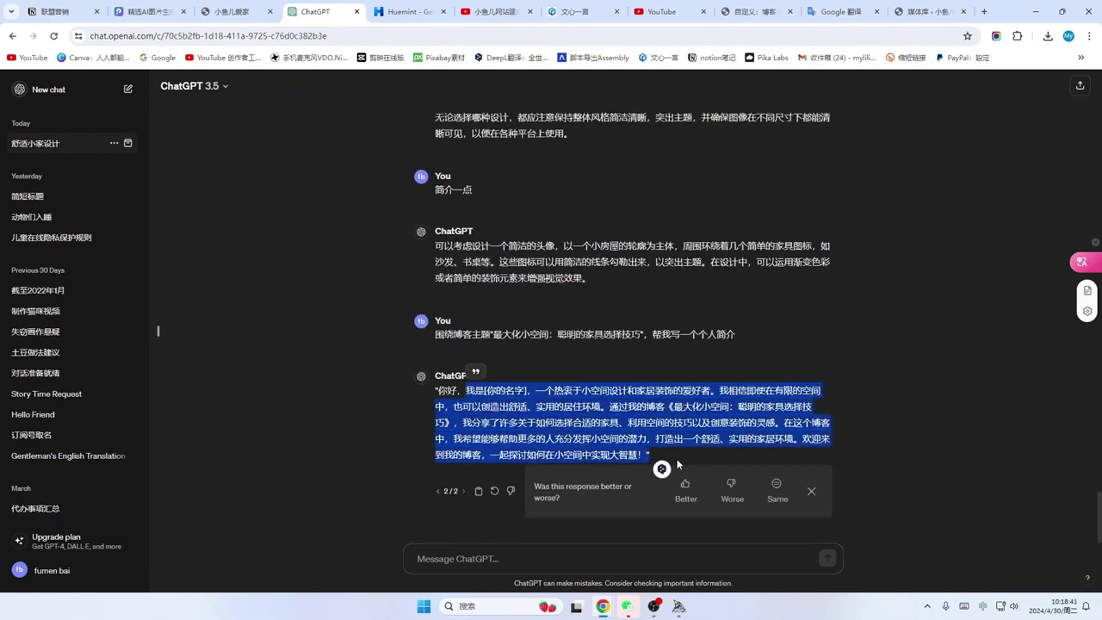
{"action": "left_click", "coordinate": [753, 12]}
Step: Paste the ChatGPT self-introduction into the 关于我们 widget's empty description
{"action": "left_click", "coordinate": [39, 413]}
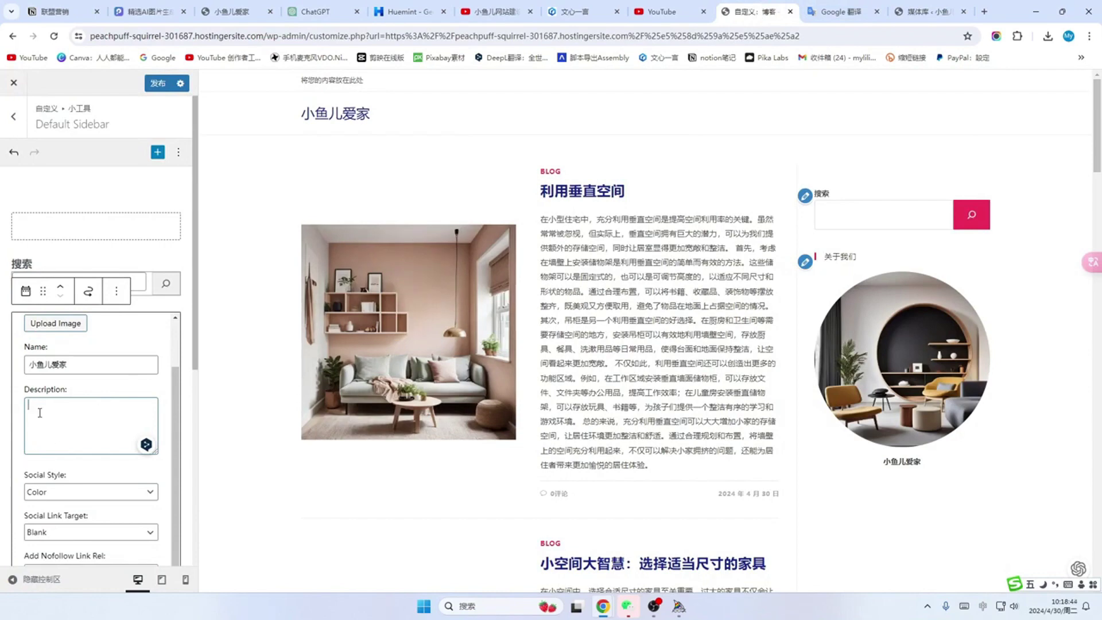
{"action": "key", "text": "ctrl+v"}
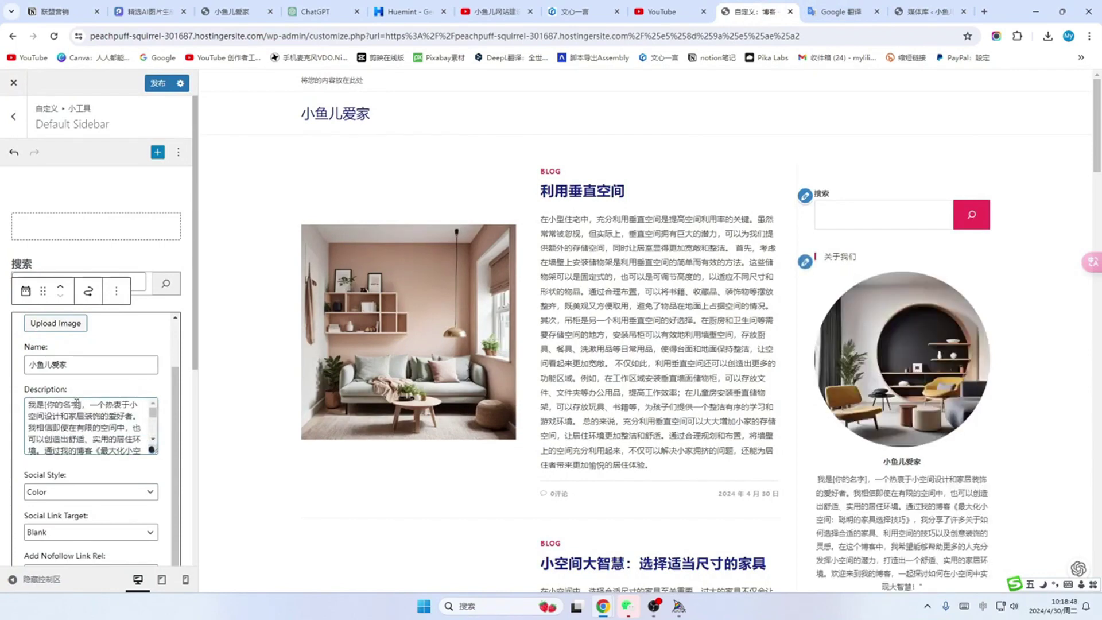
{"action": "key", "text": "BackSpace"}
{"action": "key", "text": "BackSpace"}
{"action": "key", "text": "BackSpace"}
{"action": "key", "text": "BackSpace"}
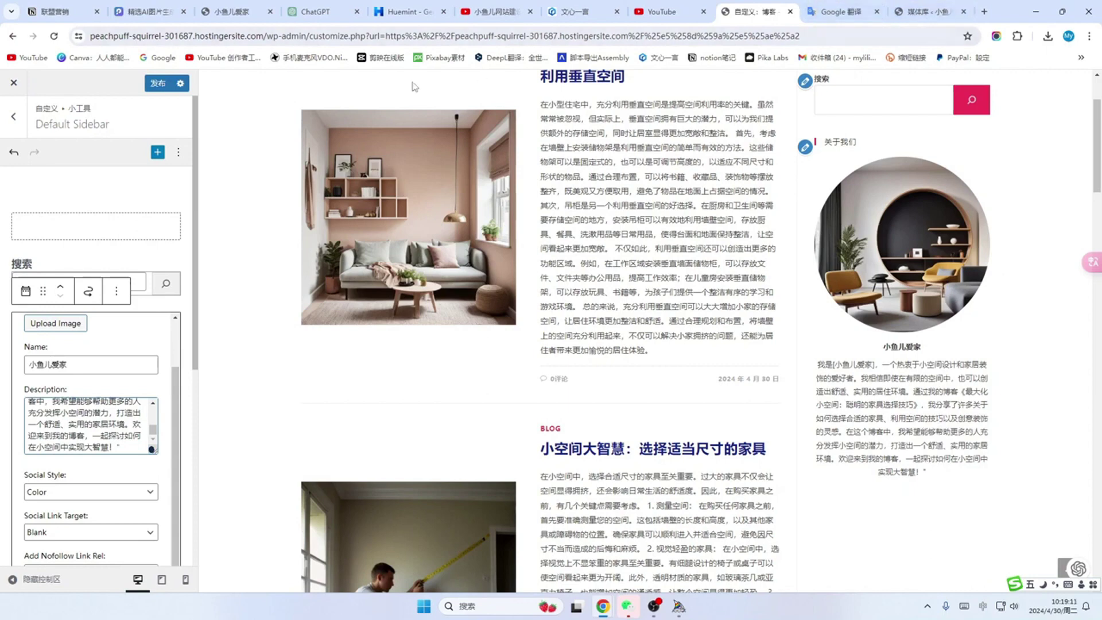
Step: Ask ChatGPT for a shorter version (简短一点) and select the new introduction
{"action": "left_click", "coordinate": [321, 11]}
{"action": "left_click", "coordinate": [476, 558]}
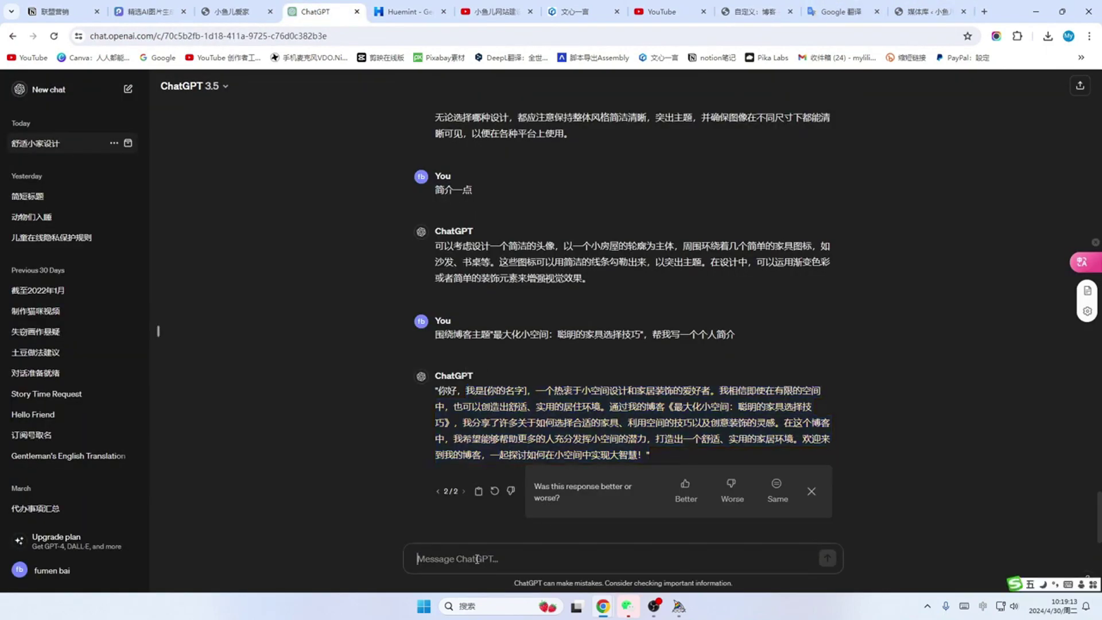
{"action": "type", "text": "简短一点"}
{"action": "key", "text": "Return"}
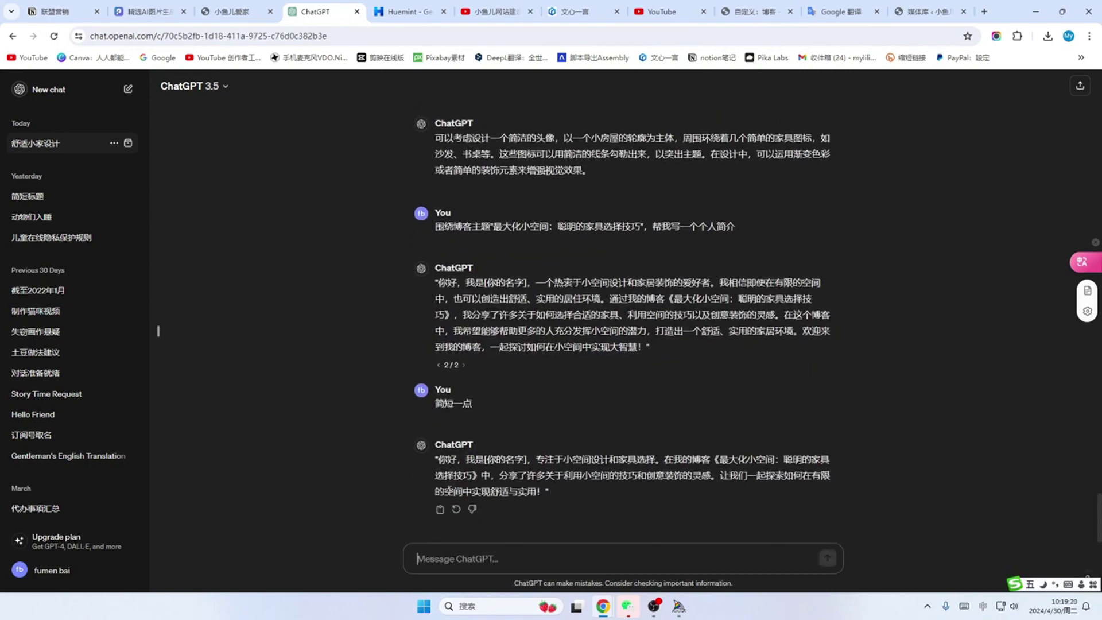
{"action": "left_click_drag", "start_coordinate": [434, 461], "coordinate": [561, 497]}
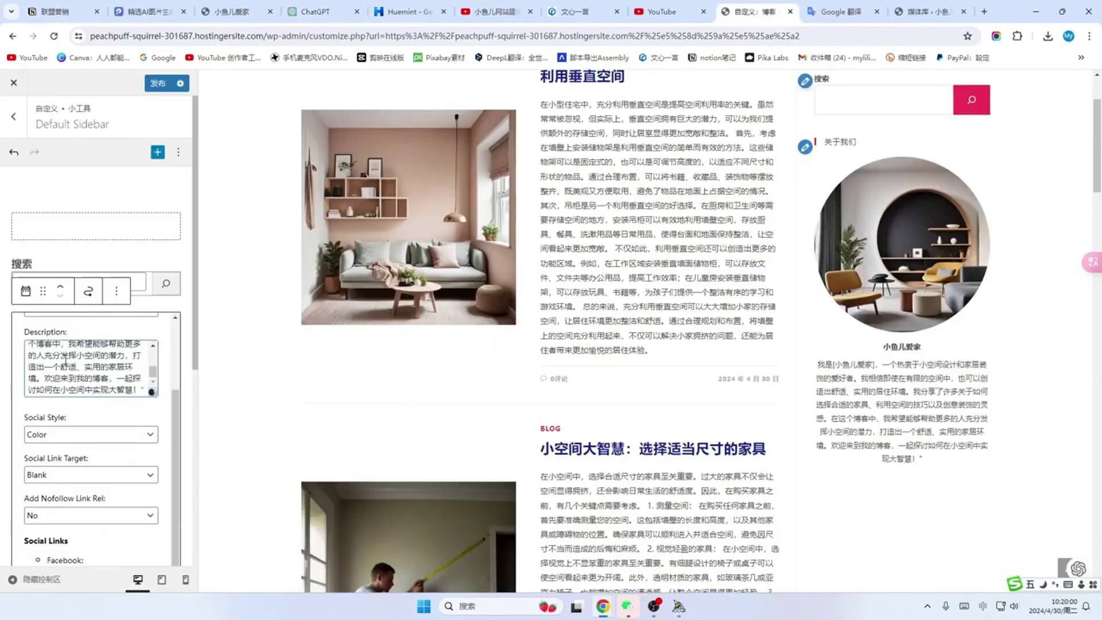
{"action": "scroll", "coordinate": [88, 366], "scroll_direction": "up", "scroll_amount": 3}
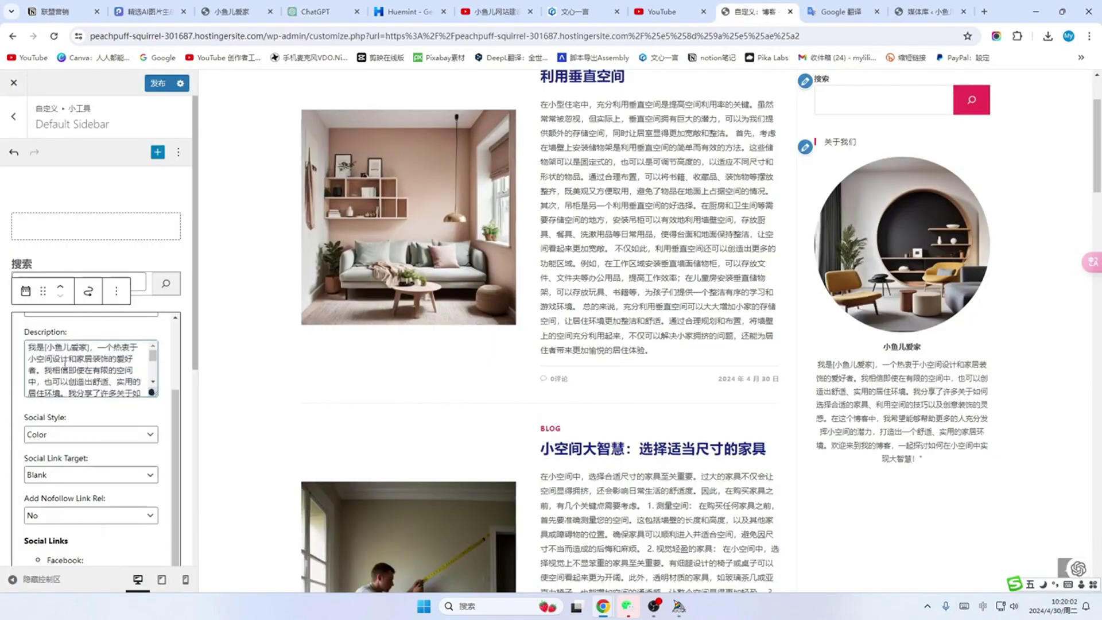
{"action": "scroll", "coordinate": [75, 362], "scroll_direction": "down", "scroll_amount": 3}
{"action": "scroll", "coordinate": [74, 362], "scroll_direction": "up", "scroll_amount": 3}
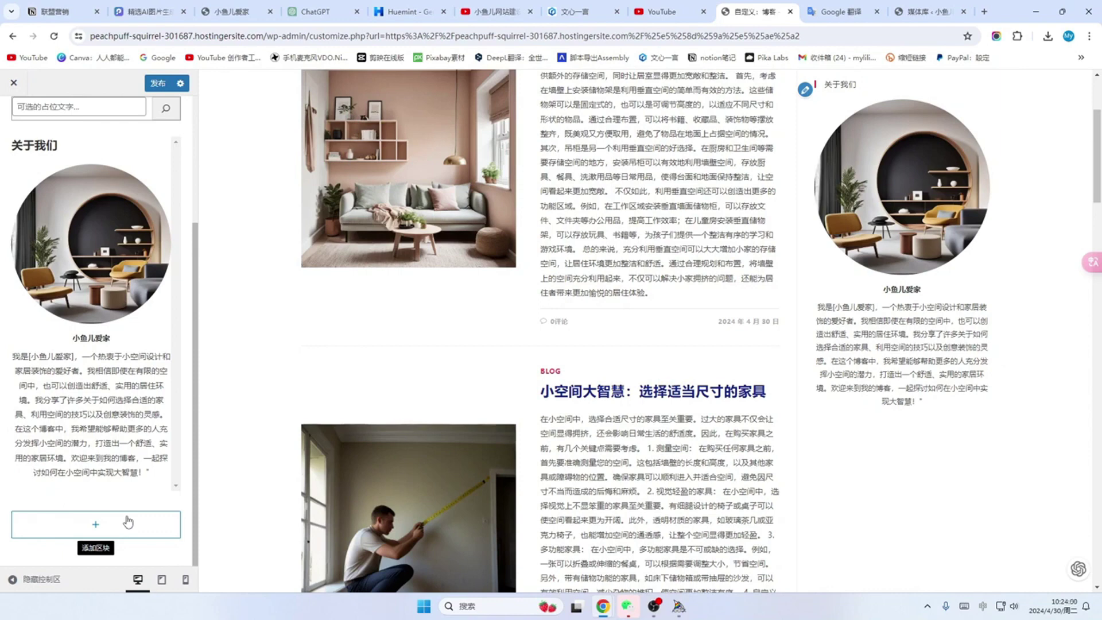
Step: Insert a Social Icons widget into the sidebar via the 'soc' block search
{"action": "left_click", "coordinate": [90, 524]}
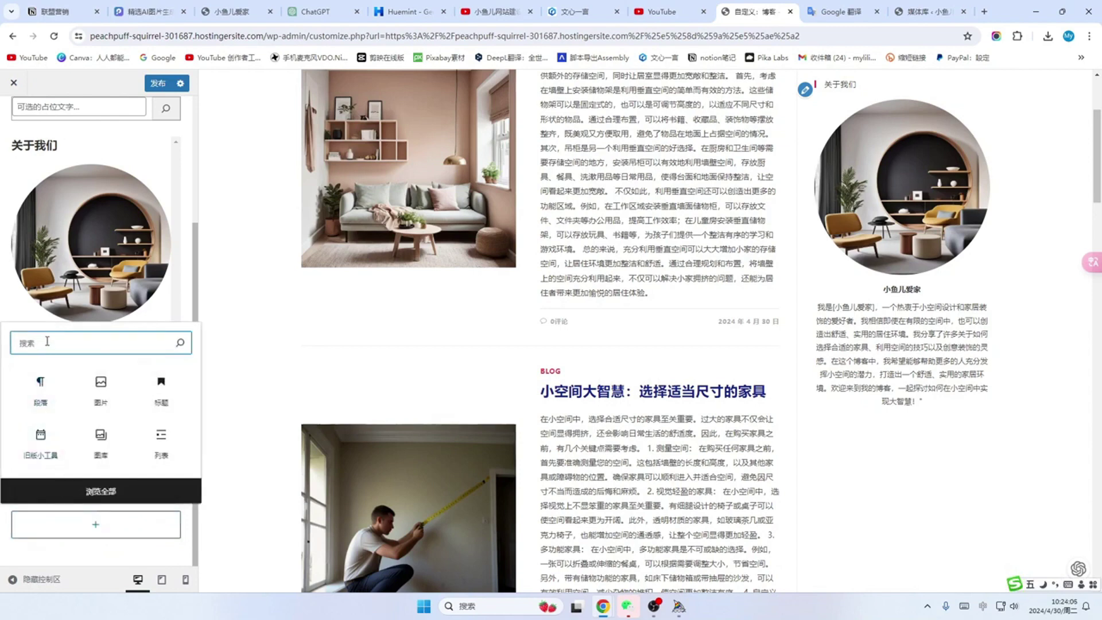
{"action": "key", "text": "shift"}
{"action": "type", "text": "soc"}
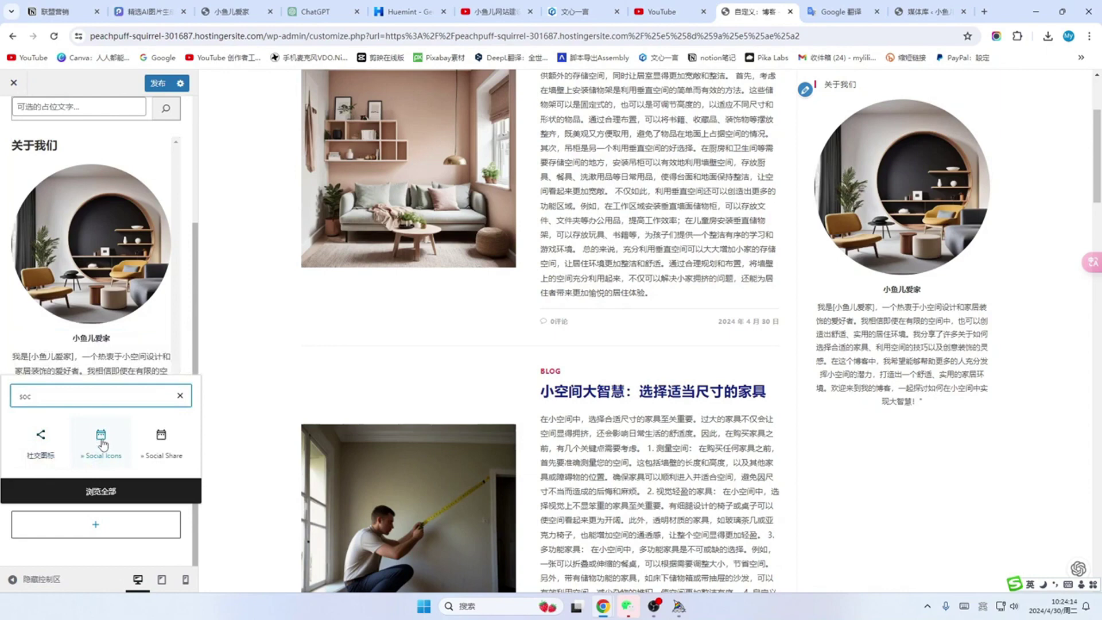
{"action": "left_click", "coordinate": [102, 442]}
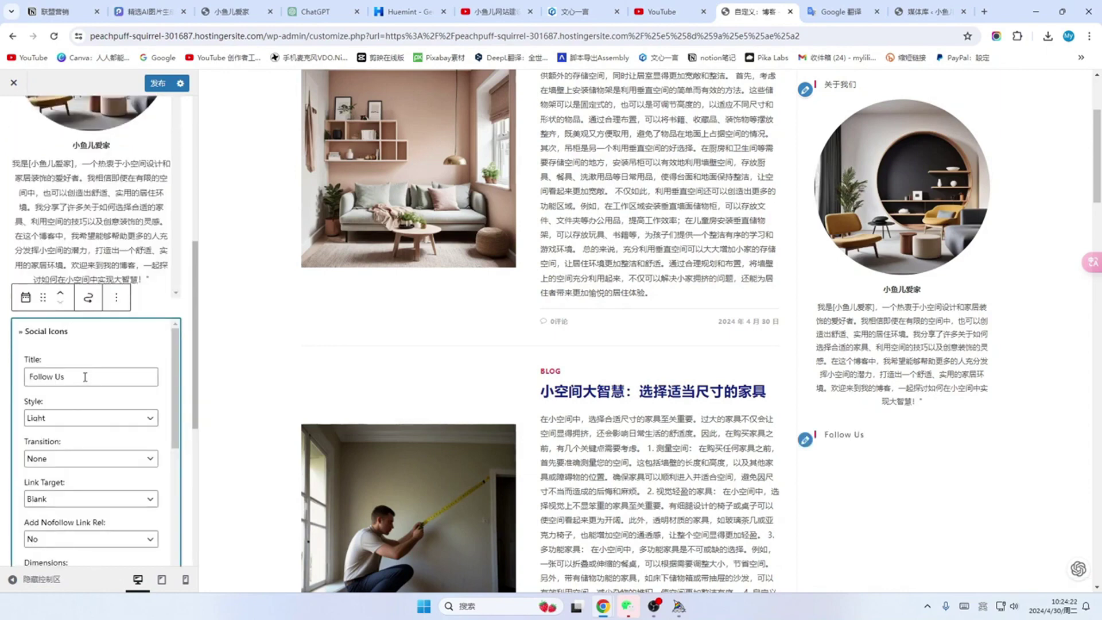
Step: Retitle it 关注我们 and fill the Facebook, Instagram, LinkedIn, Pinterest and YouTube links
{"action": "left_click_drag", "start_coordinate": [85, 377], "coordinate": [30, 385]}
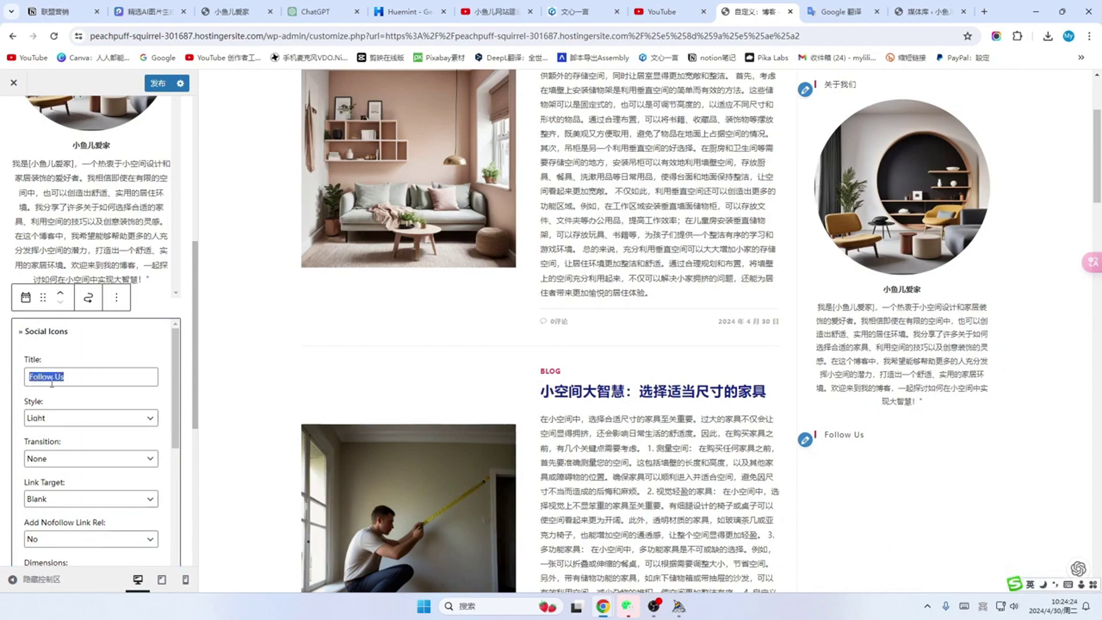
{"action": "scroll", "coordinate": [92, 413], "scroll_direction": "down", "scroll_amount": 8}
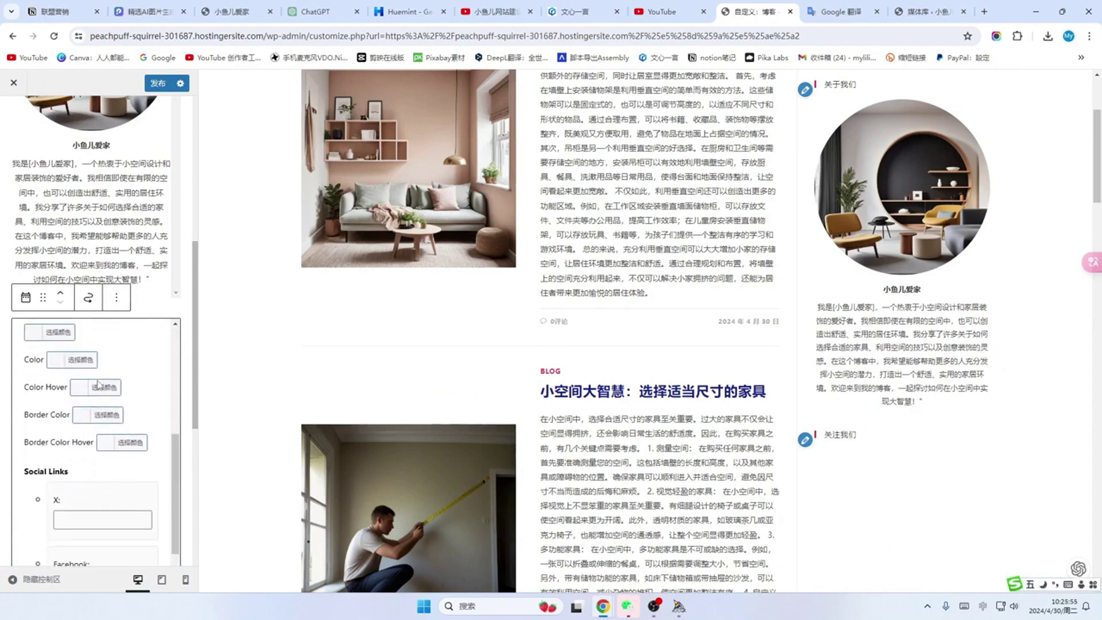
{"action": "scroll", "coordinate": [99, 384], "scroll_direction": "down", "scroll_amount": 2}
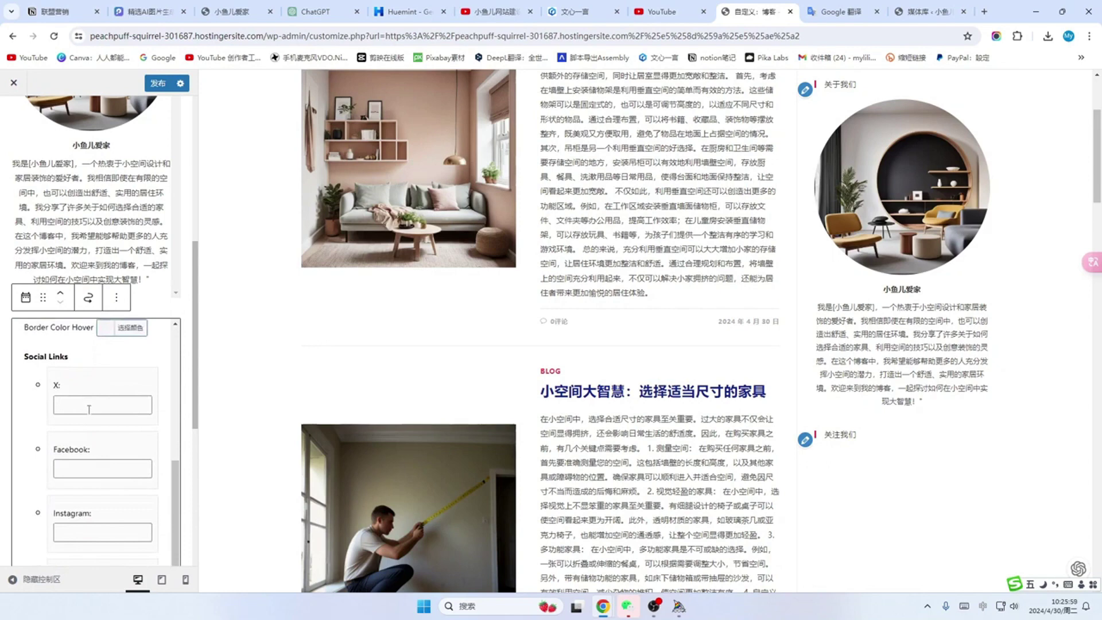
{"action": "scroll", "coordinate": [89, 409], "scroll_direction": "down", "scroll_amount": 1}
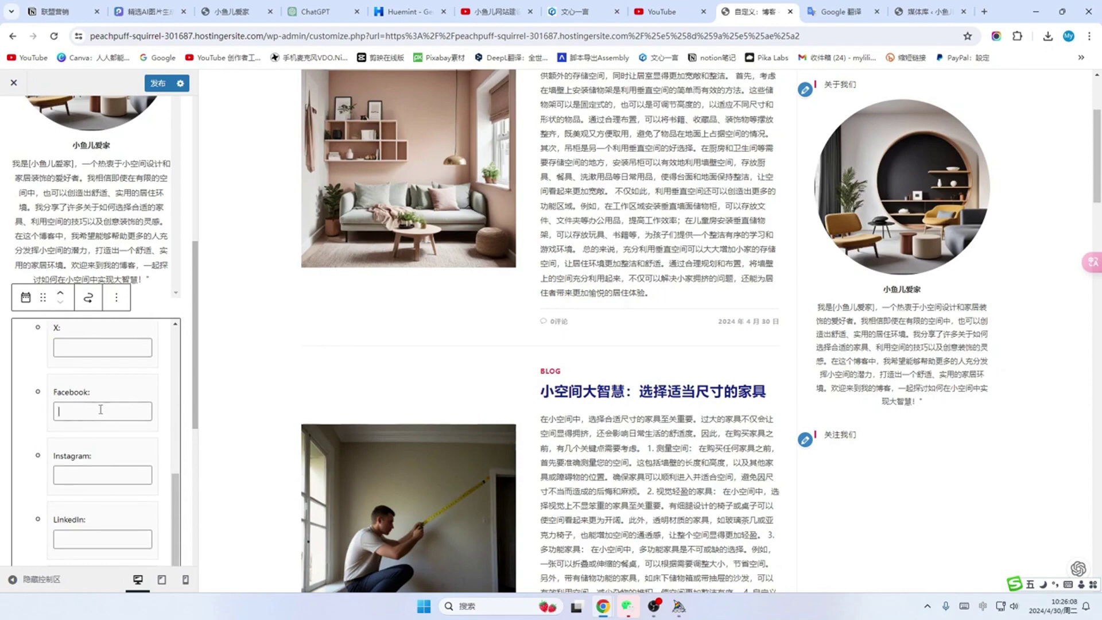
{"action": "type", "text": "D"}
{"action": "left_click", "coordinate": [73, 476]}
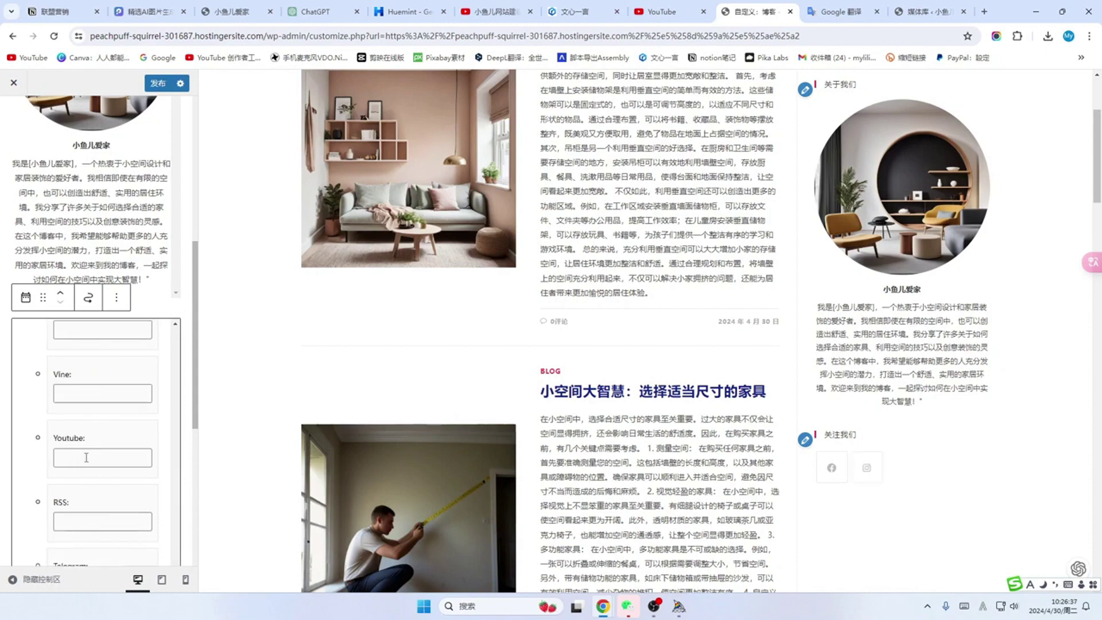
{"action": "scroll", "coordinate": [91, 441], "scroll_direction": "up", "scroll_amount": 2}
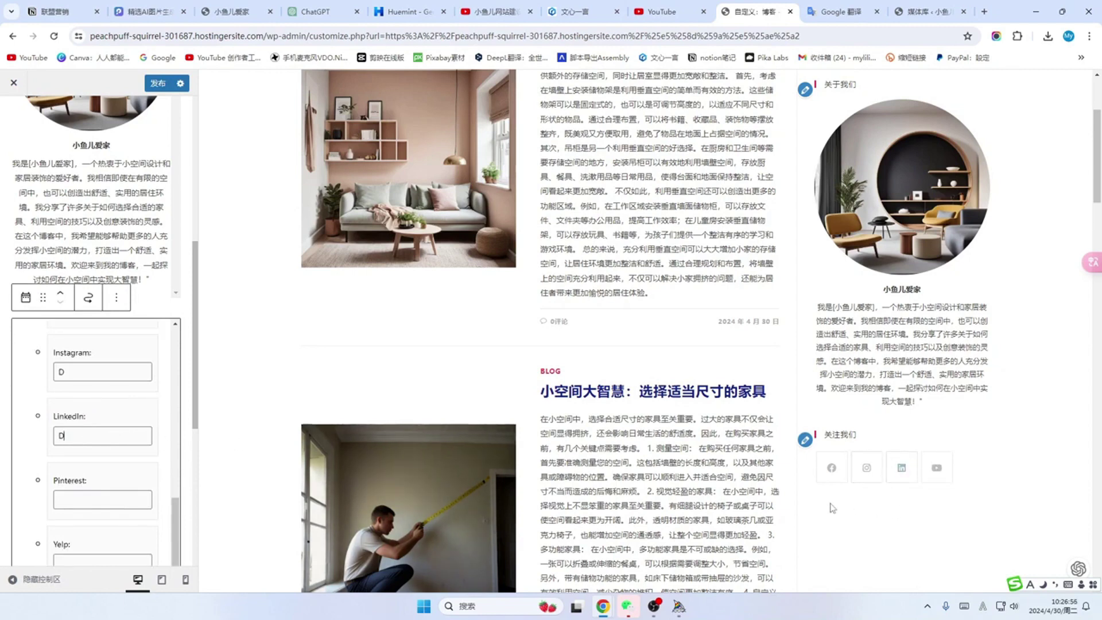
{"action": "left_click", "coordinate": [78, 498]}
{"action": "type", "text": "D"}
{"action": "scroll", "coordinate": [88, 416], "scroll_direction": "down", "scroll_amount": 2}
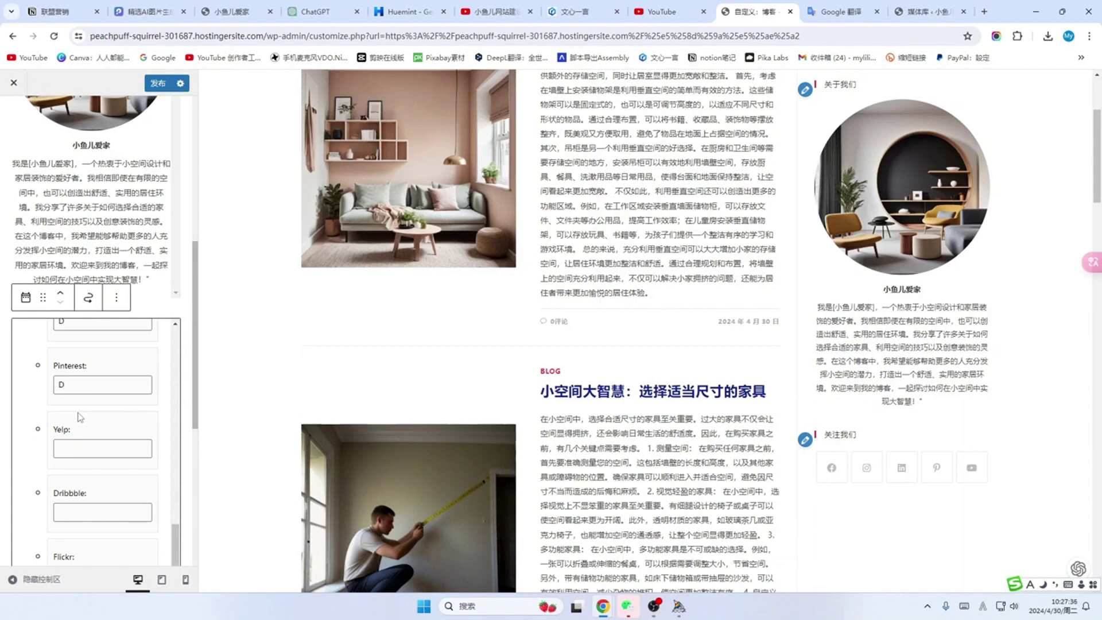
{"action": "scroll", "coordinate": [88, 414], "scroll_direction": "down", "scroll_amount": 8}
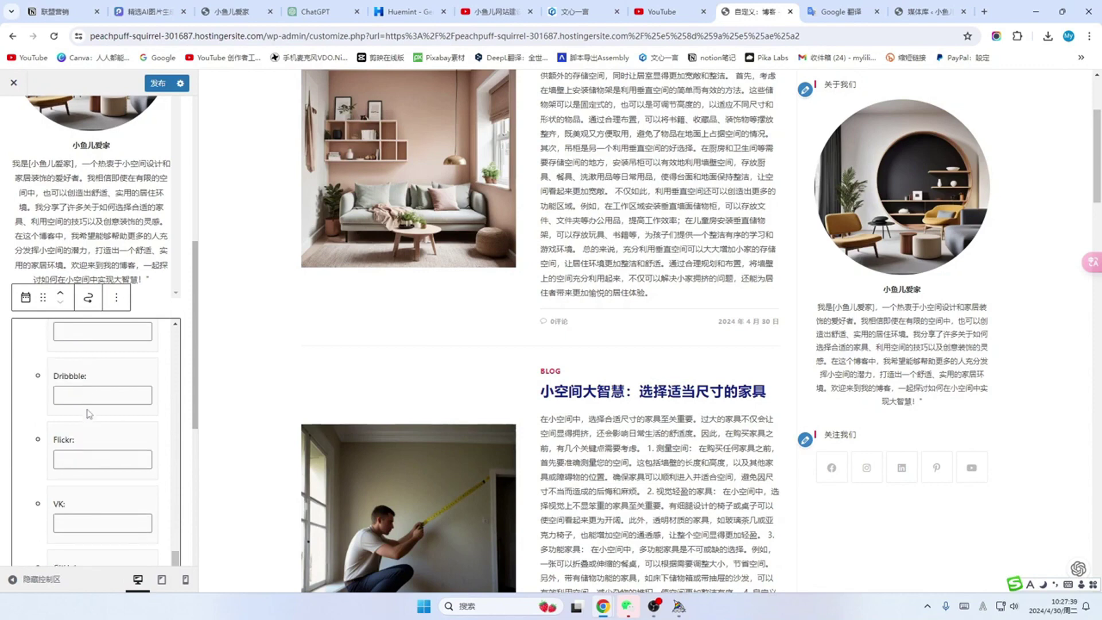
{"action": "left_click", "coordinate": [206, 407]}
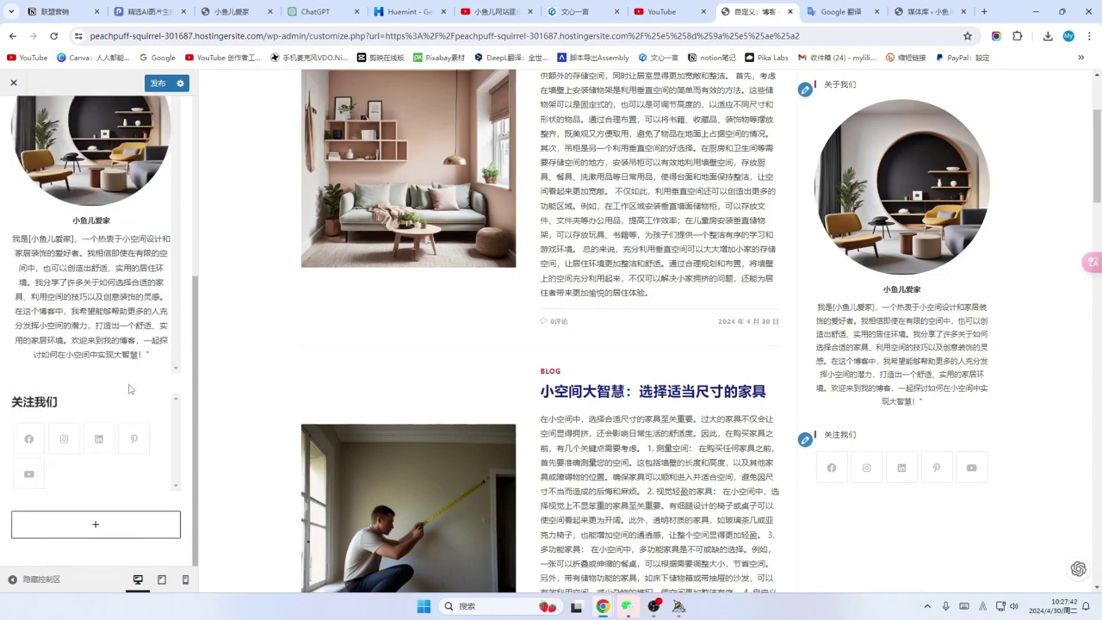
Step: Insert a MailChimp newsletter widget below the social icons using the 'mai' search
{"action": "left_click", "coordinate": [96, 526]}
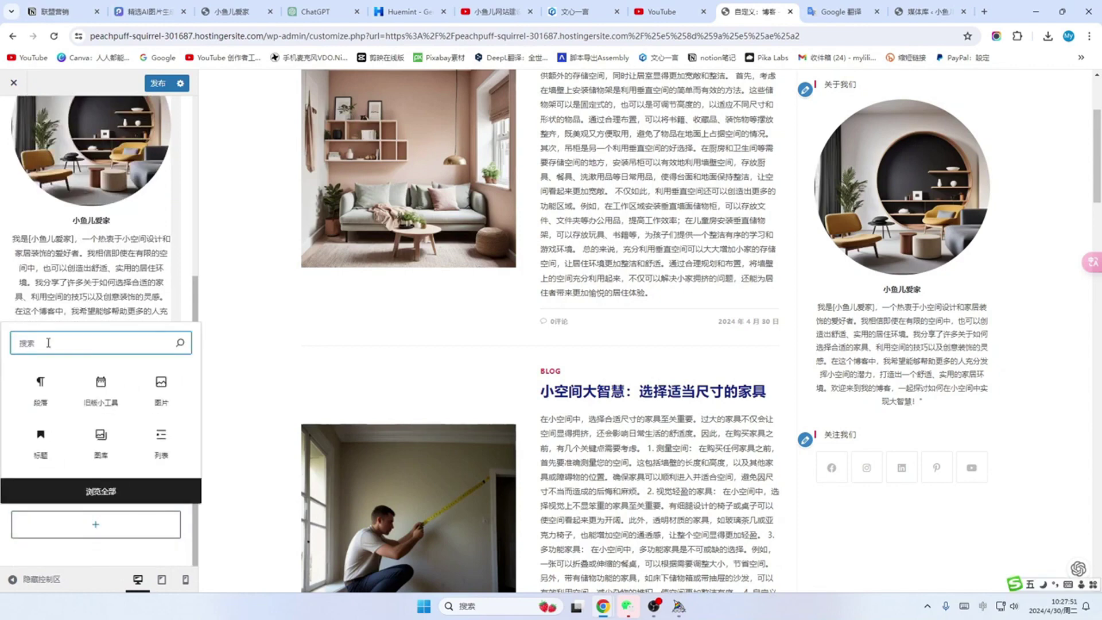
{"action": "type", "text": "mai"}
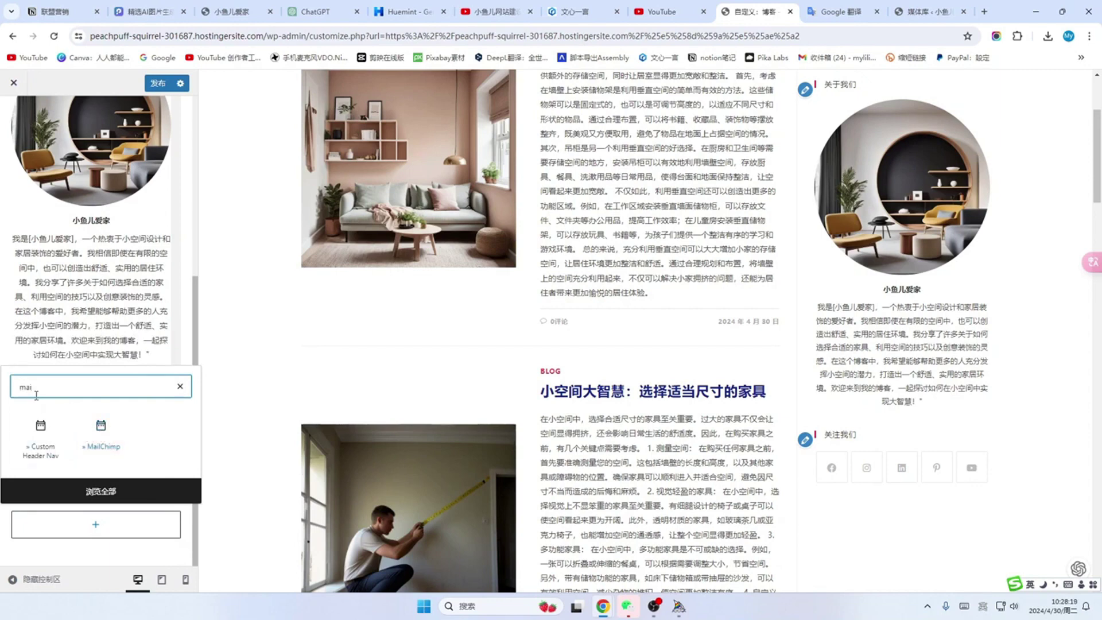
{"action": "left_click", "coordinate": [851, 11]}
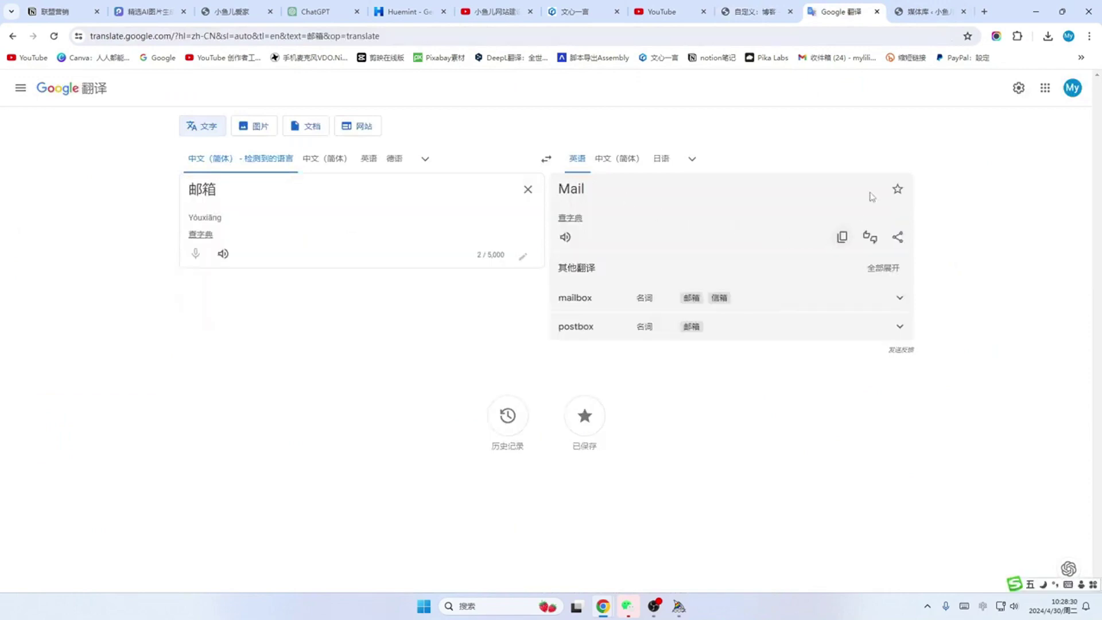
{"action": "left_click", "coordinate": [939, 8]}
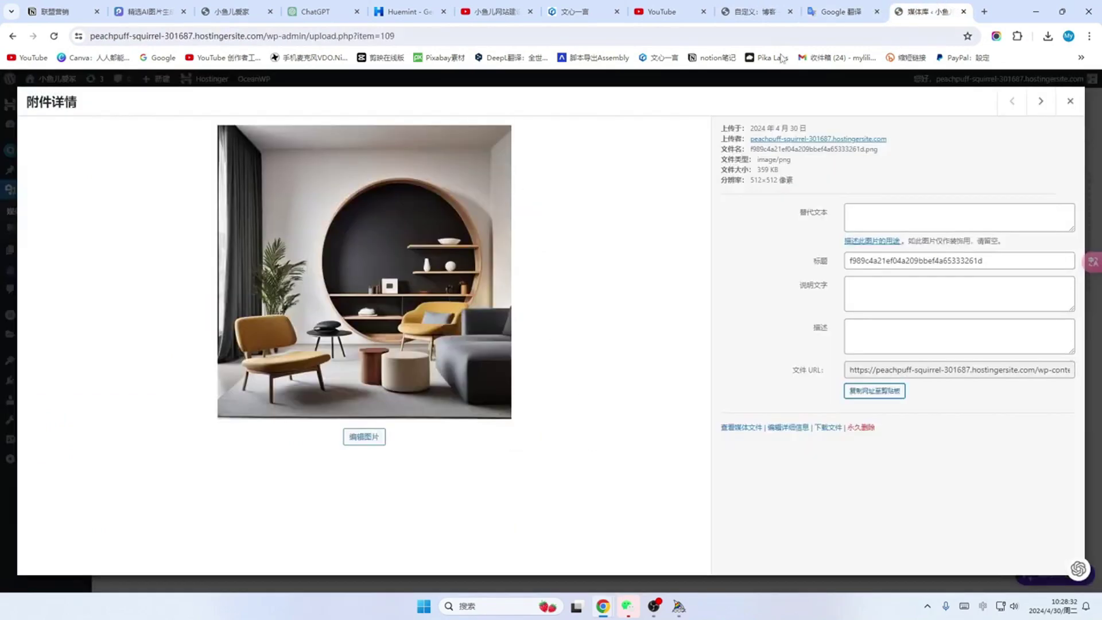
{"action": "left_click", "coordinate": [749, 9]}
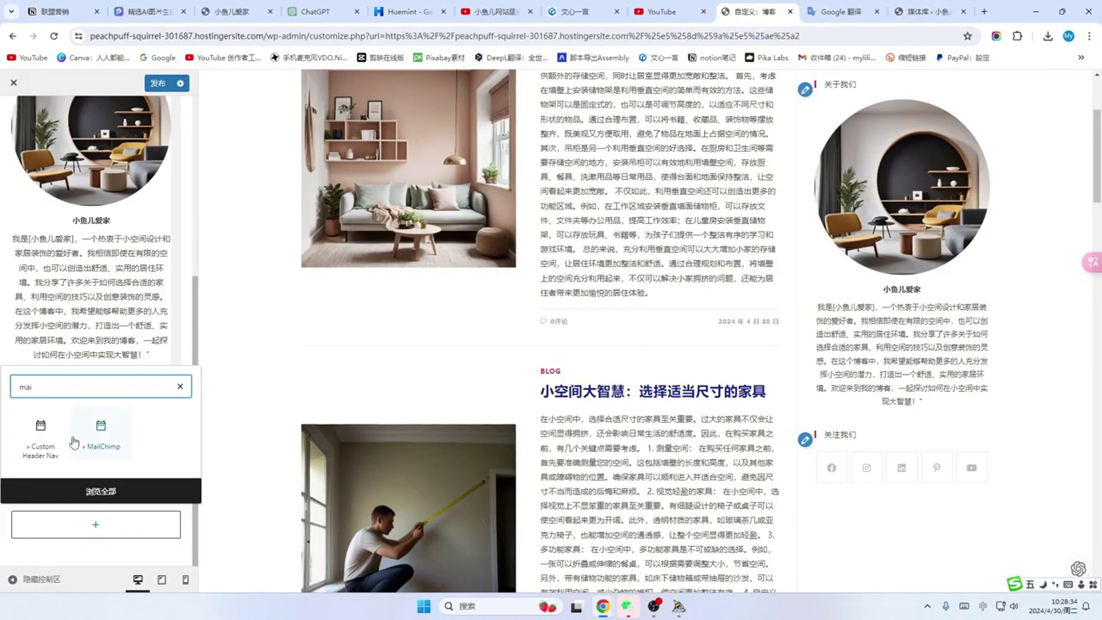
{"action": "left_click", "coordinate": [104, 433]}
Step: Change the newsletter widget's title from Newsletter to 关注我们
{"action": "scroll", "coordinate": [103, 430], "scroll_direction": "down", "scroll_amount": 5}
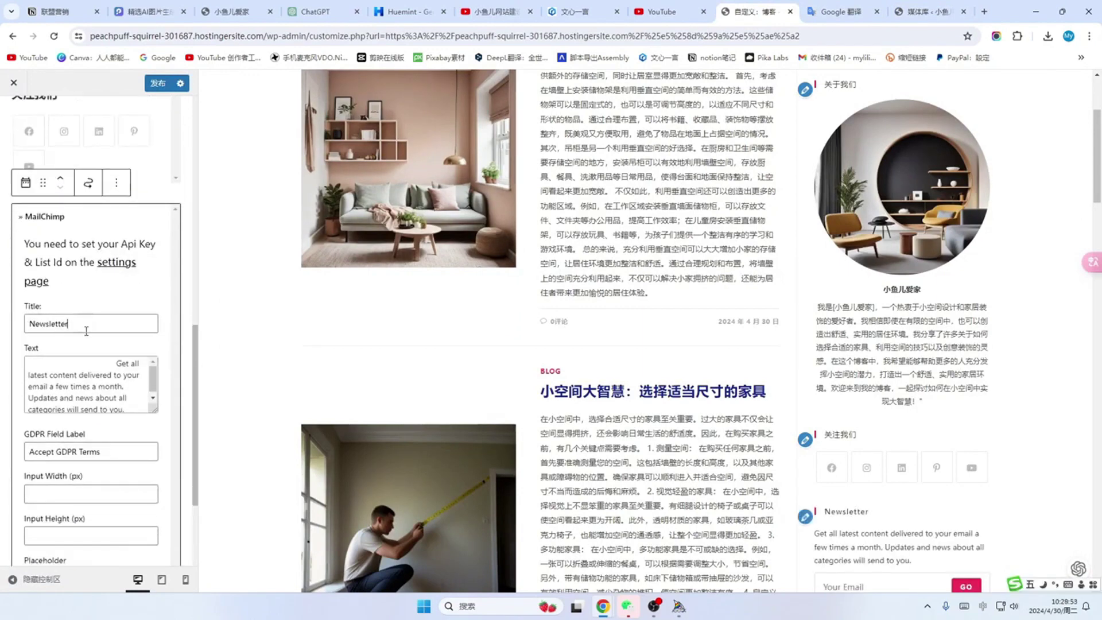
{"action": "left_click_drag", "start_coordinate": [85, 325], "coordinate": [1, 328]}
{"action": "type", "text": "订阅我们"}
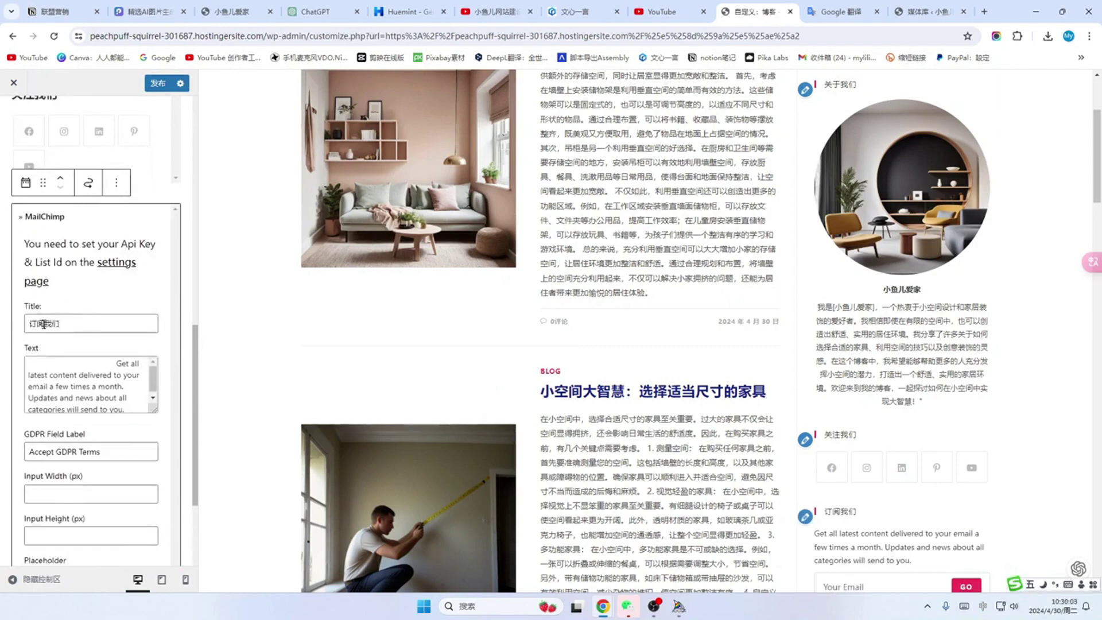
{"action": "left_click", "coordinate": [49, 323]}
{"action": "key", "text": "BackSpace"}
{"action": "key", "text": "BackSpace"}
{"action": "type", "text": "关注"}
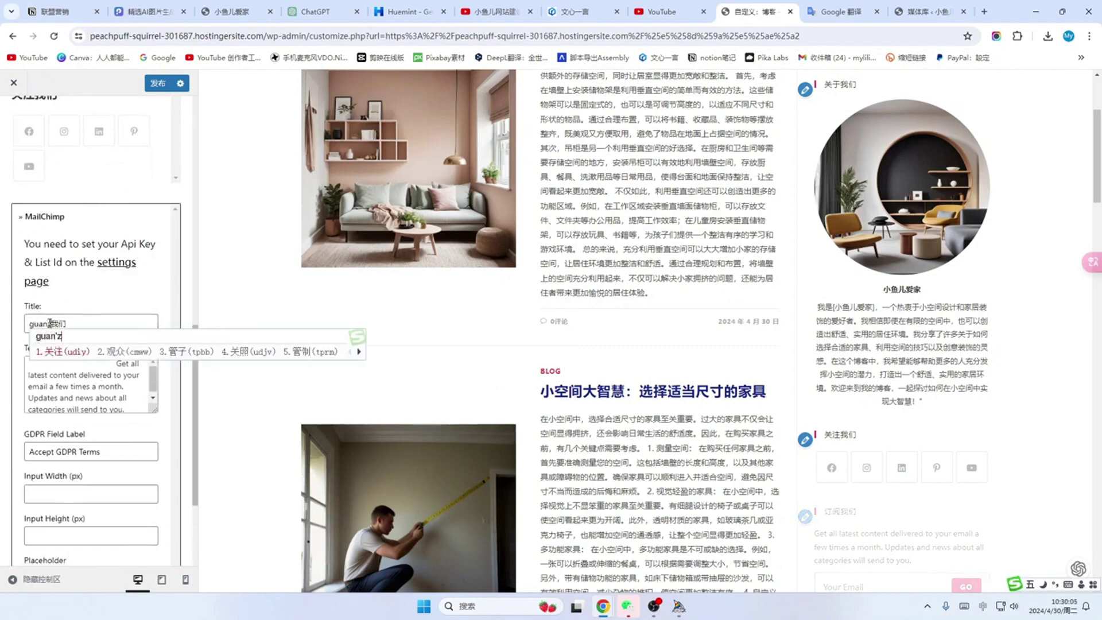
{"action": "scroll", "coordinate": [88, 265], "scroll_direction": "down", "scroll_amount": 2}
{"action": "scroll", "coordinate": [86, 265], "scroll_direction": "down", "scroll_amount": 1}
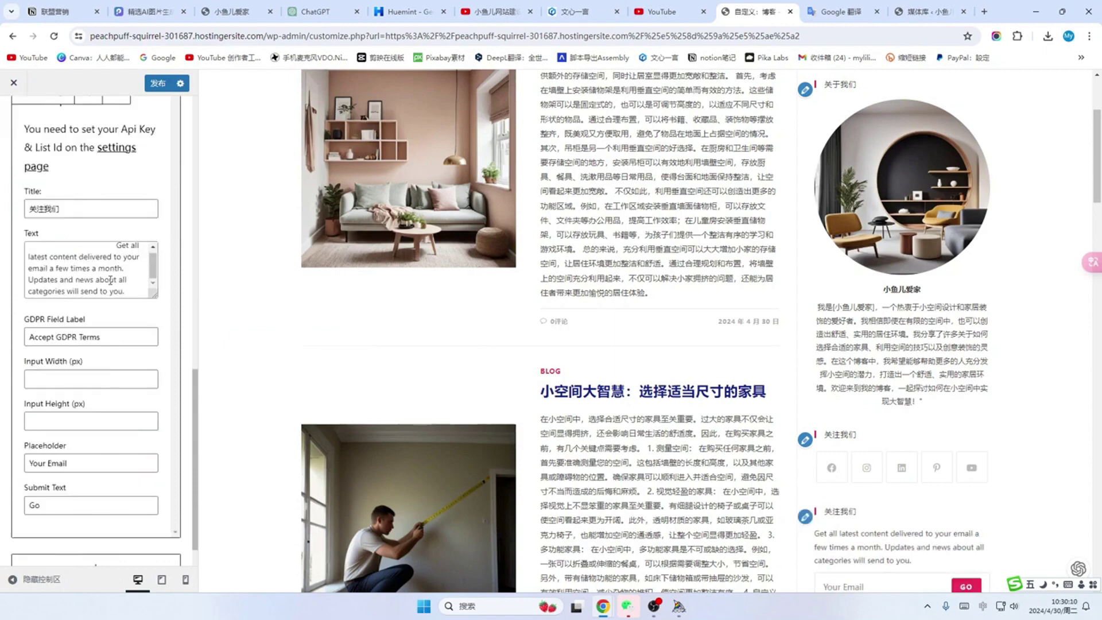
{"action": "left_click", "coordinate": [319, 13]}
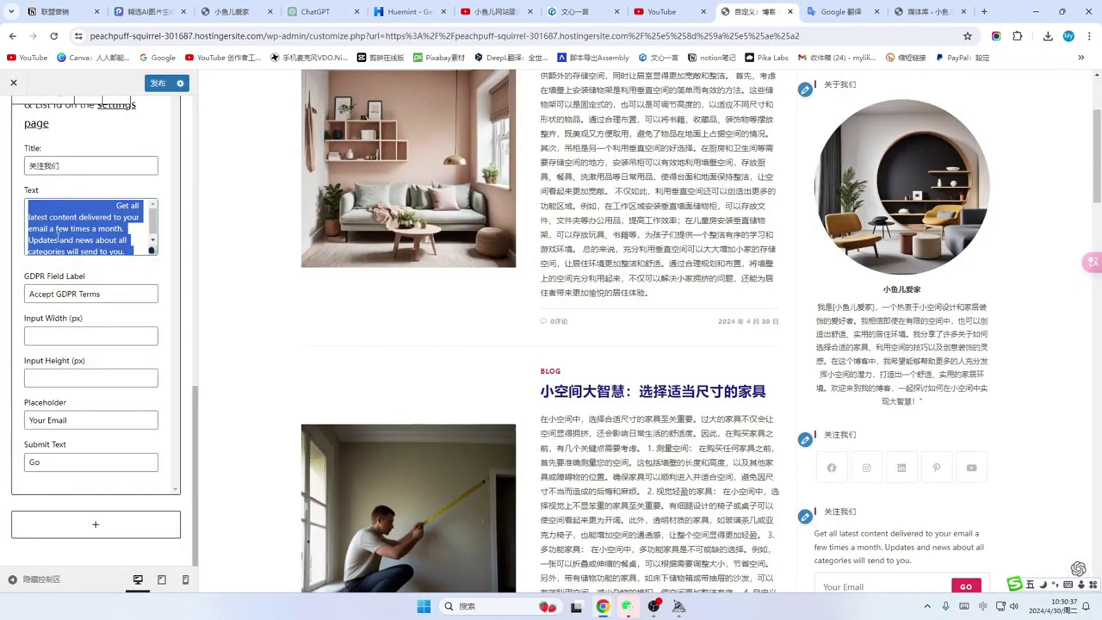
Step: Paste the introduction as the newsletter text and delete the GDPR terms label
{"action": "type", "text": "如何选择合适的家具、利用空间的技巧以及创意装饰的灵感。在这个博客中，我希望能够帮助更多的人充分发挥小空间的潜力，打造出一个舒适、实用的家居环境"}
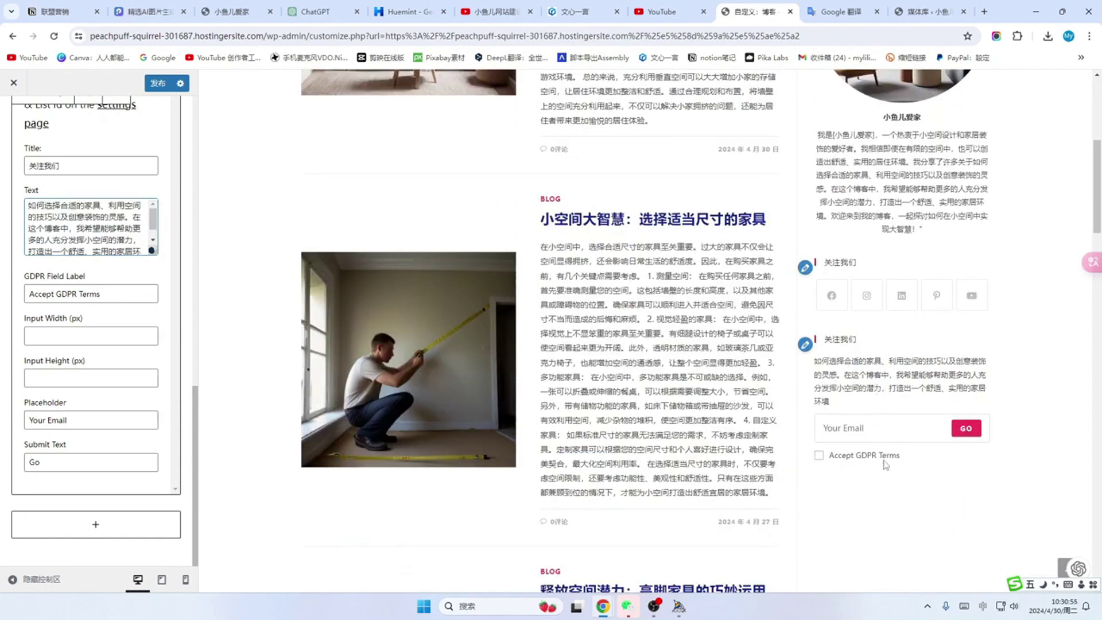
{"action": "triple_click", "coordinate": [109, 295]}
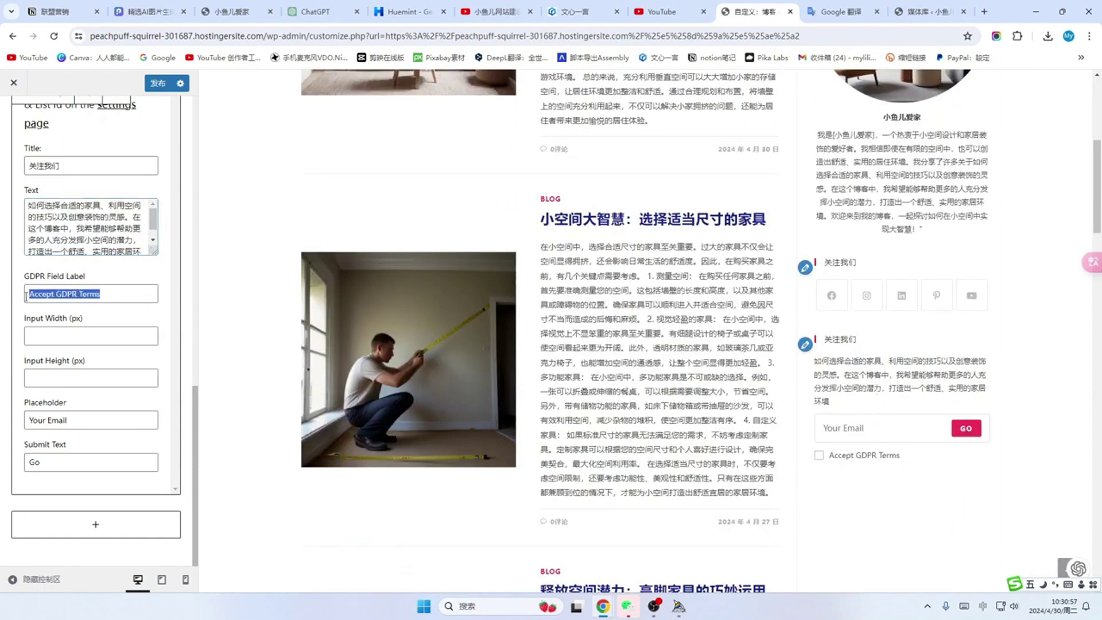
{"action": "key", "text": "BackSpace"}
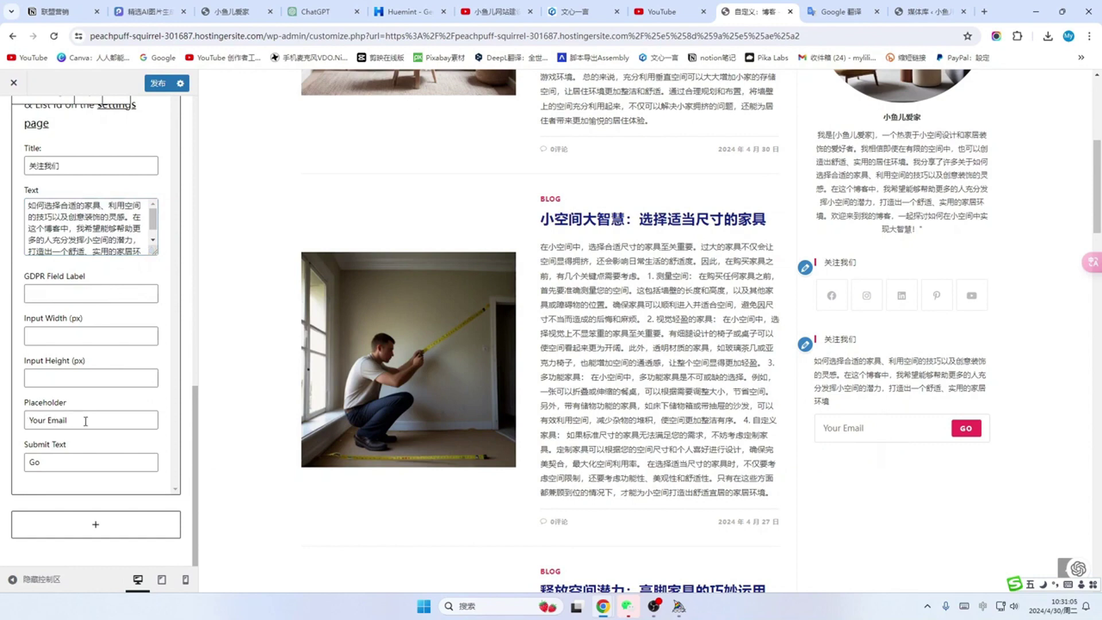
Step: Set the email placeholder to 你常用的邮箱 and the submit button text to 加入
{"action": "left_click_drag", "start_coordinate": [108, 421], "coordinate": [1, 425]}
{"action": "type", "text": "你常用的邮箱"}
{"action": "double_click", "coordinate": [64, 464]}
{"action": "type", "text": "jiaru"}
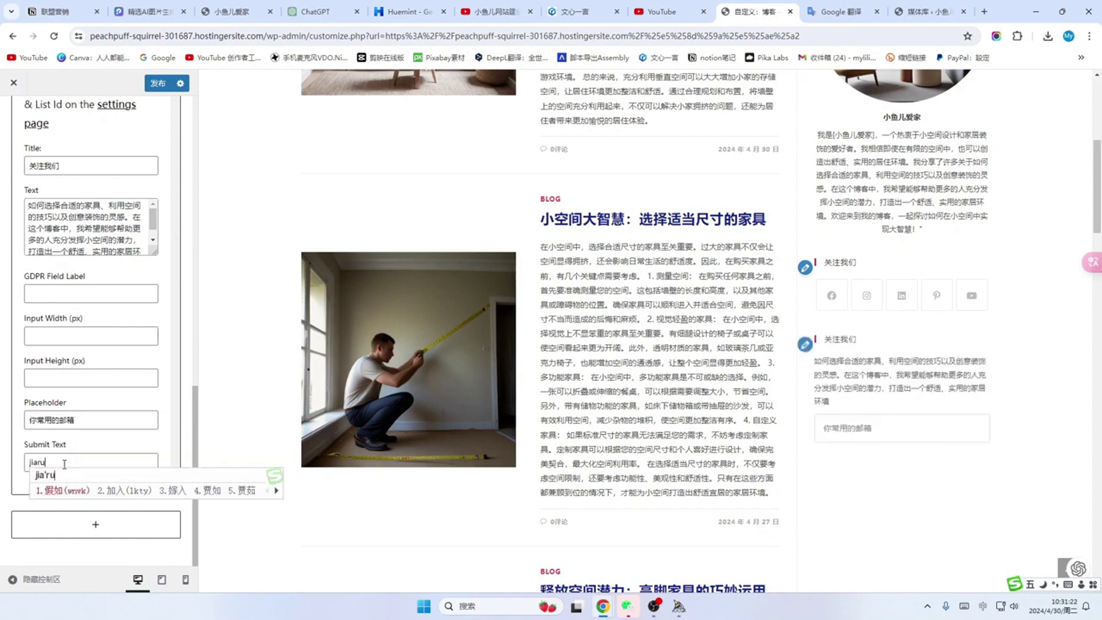
{"action": "type", "text": "2"}
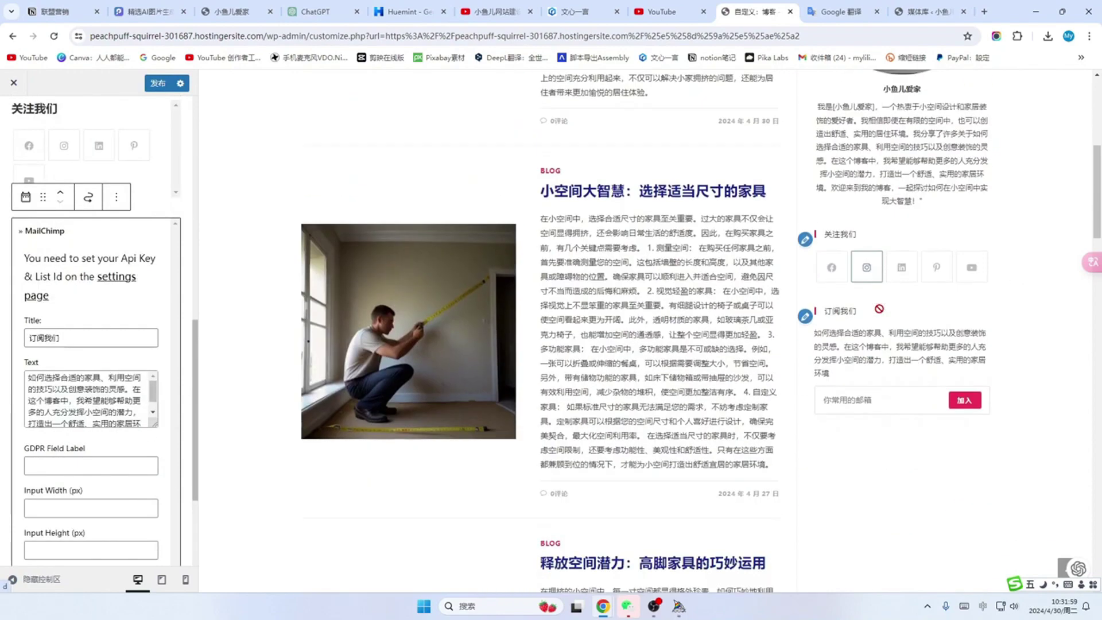
{"action": "scroll", "coordinate": [876, 405], "scroll_direction": "down", "scroll_amount": 1}
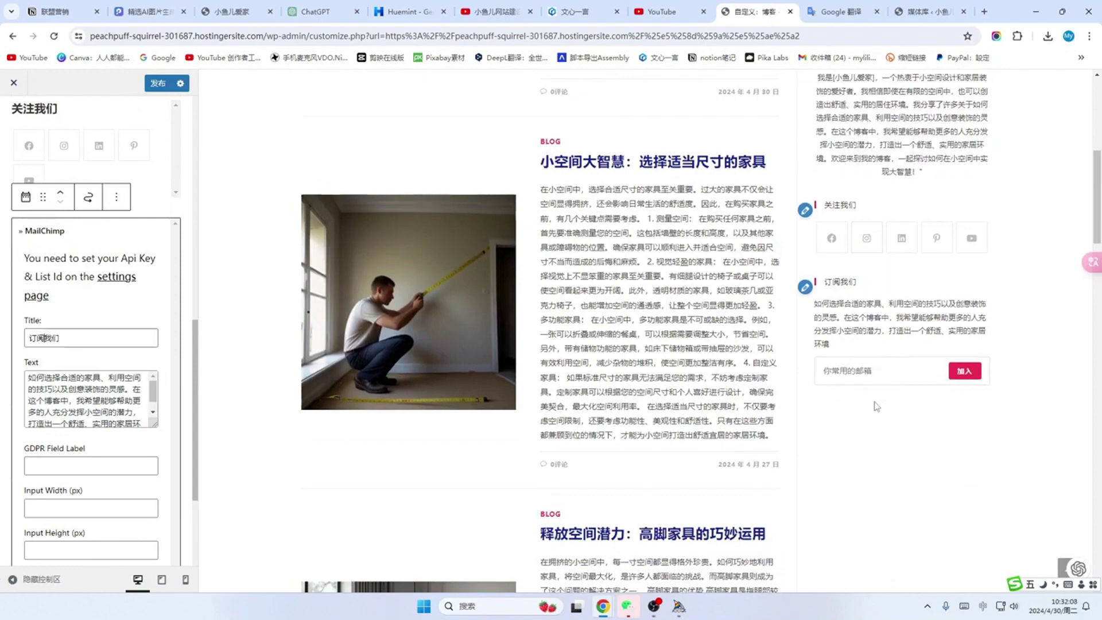
{"action": "scroll", "coordinate": [877, 406], "scroll_direction": "up", "scroll_amount": 8}
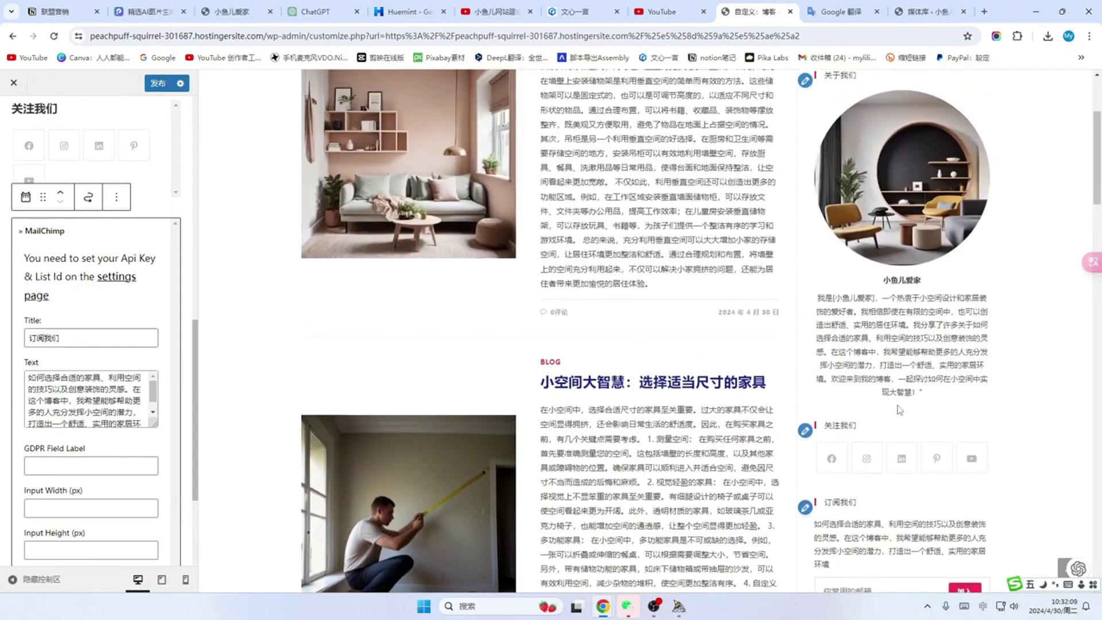
{"action": "scroll", "coordinate": [900, 409], "scroll_direction": "down", "scroll_amount": 10}
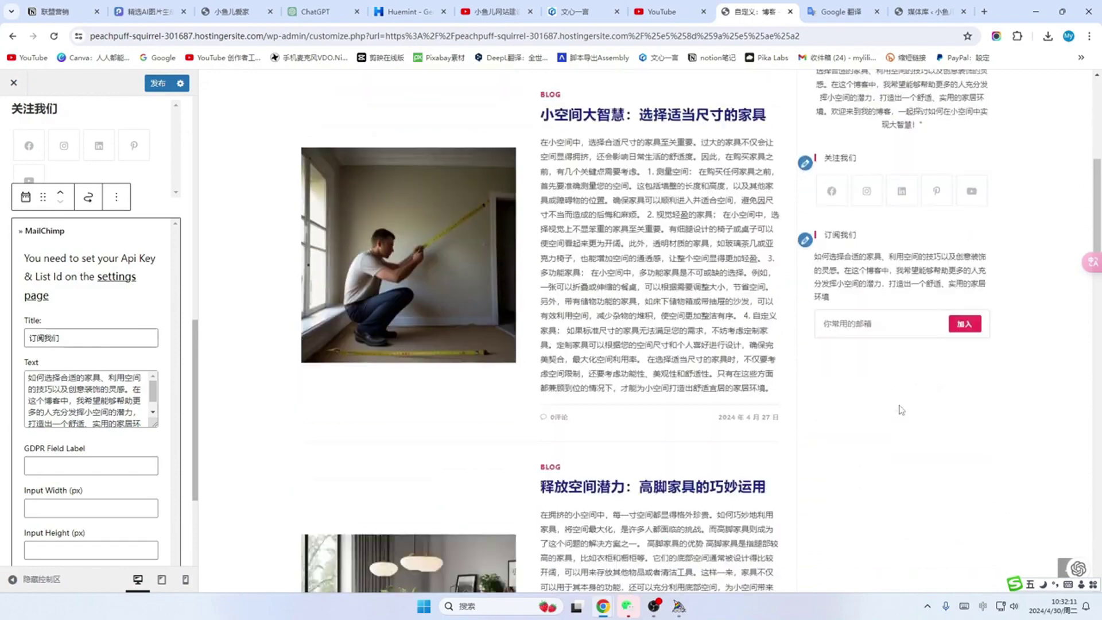
{"action": "scroll", "coordinate": [190, 442], "scroll_direction": "down", "scroll_amount": 3}
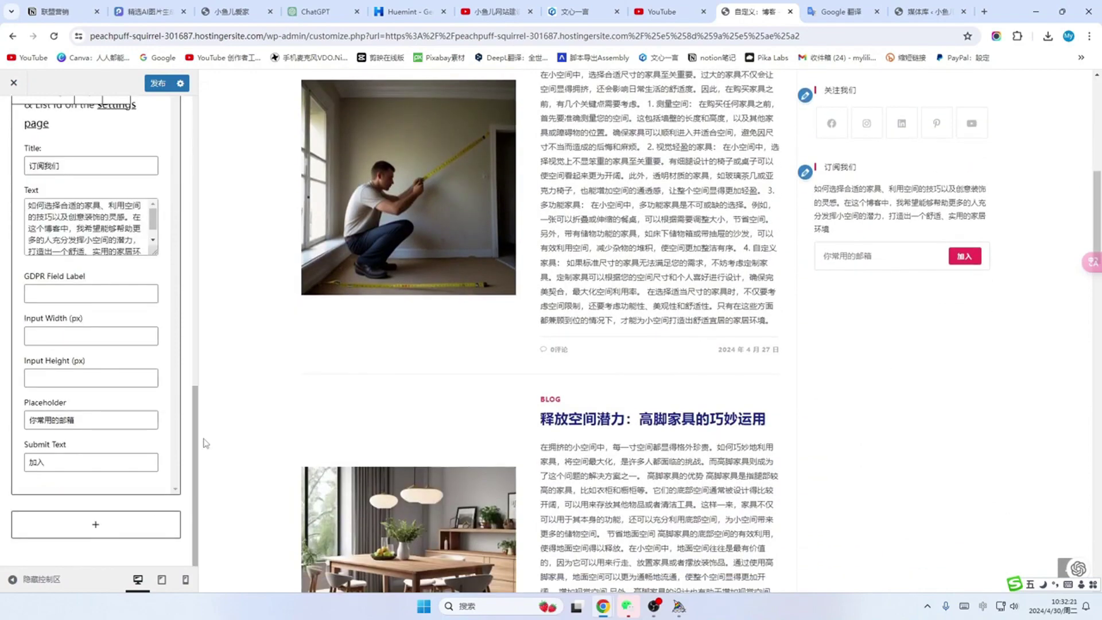
Step: Add a Recent Posts widget titled 最新文章 to the sidebar
{"action": "left_click", "coordinate": [95, 528]}
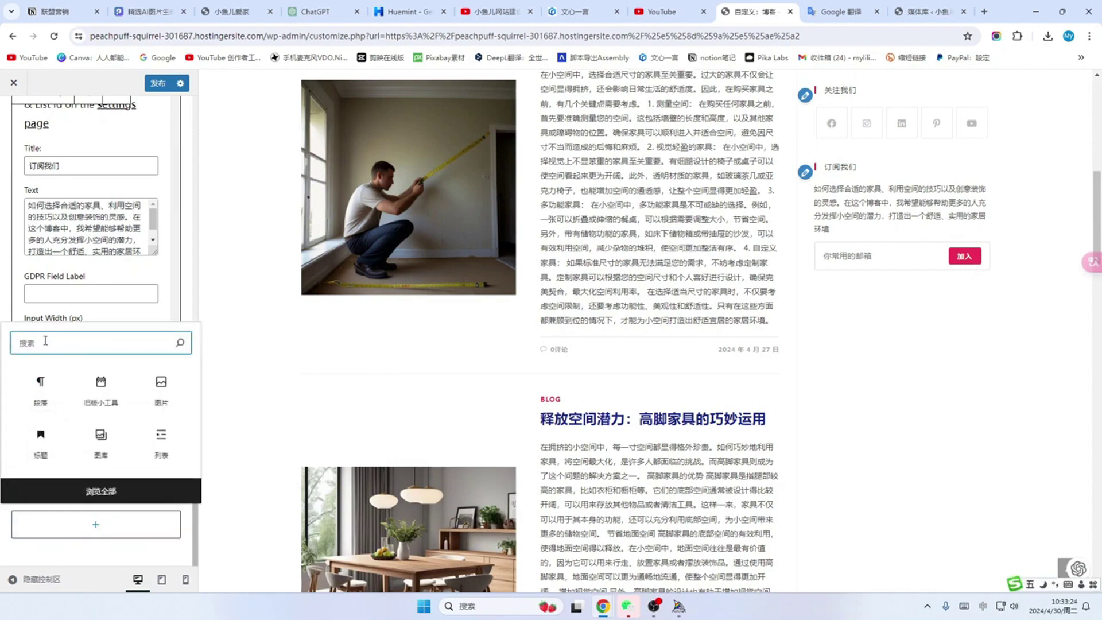
{"action": "key", "text": "shift"}
{"action": "type", "text": "rec"}
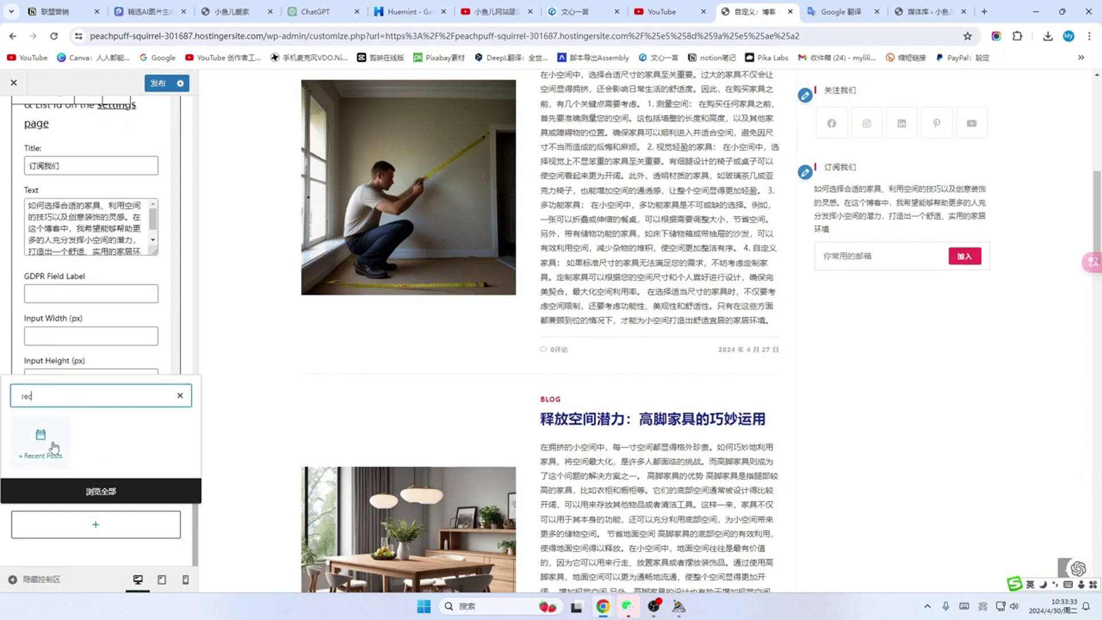
{"action": "left_click", "coordinate": [54, 446]}
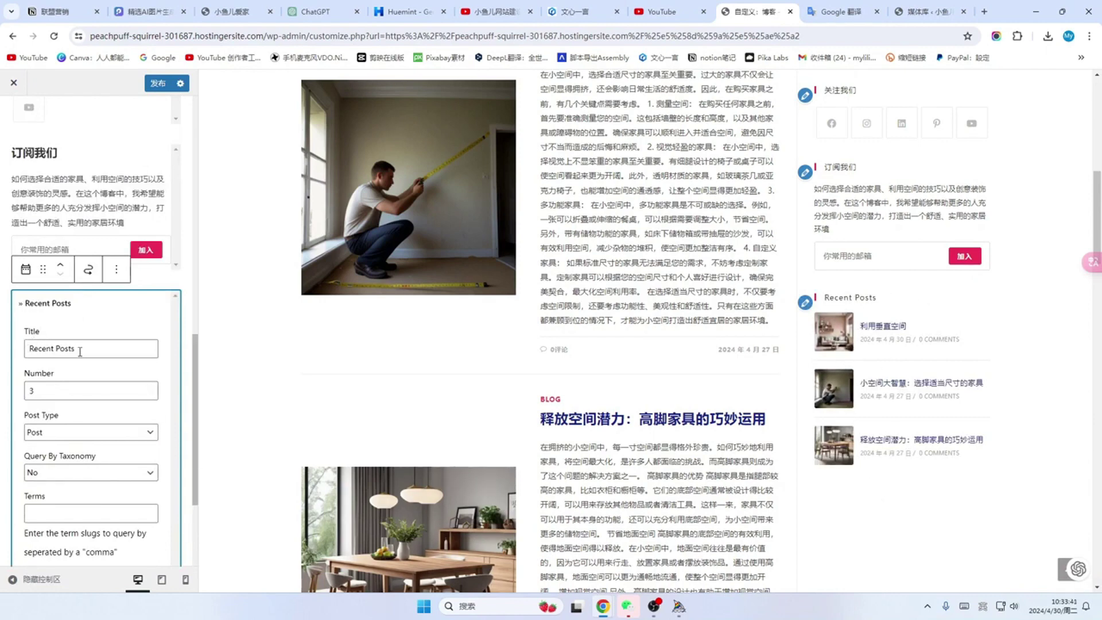
{"action": "left_click_drag", "start_coordinate": [86, 350], "coordinate": [15, 353]}
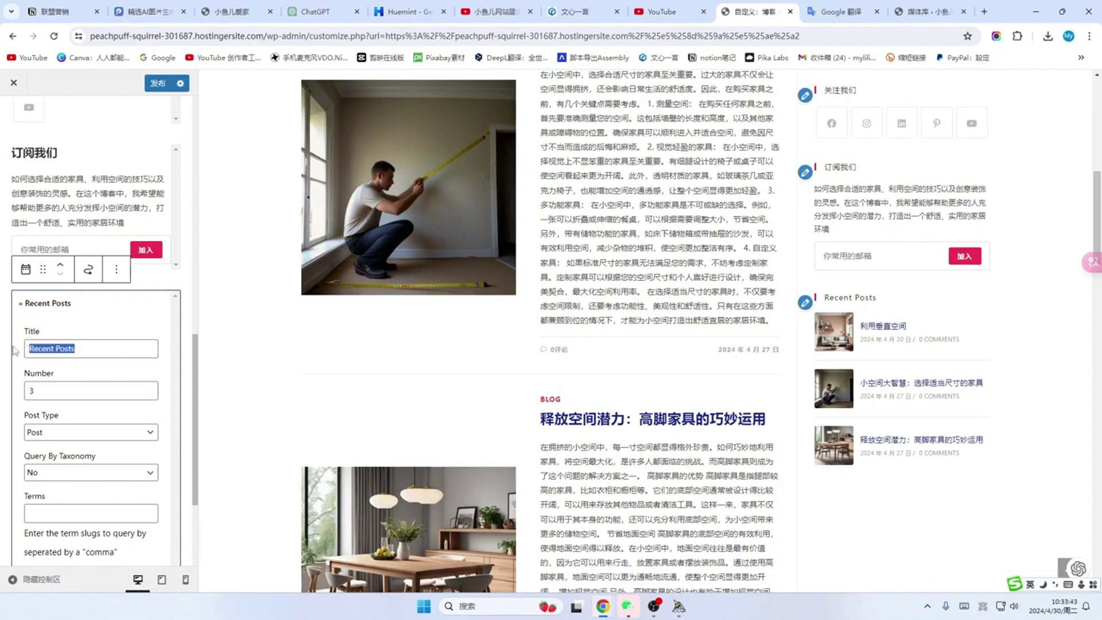
{"action": "type", "text": "zuix"}
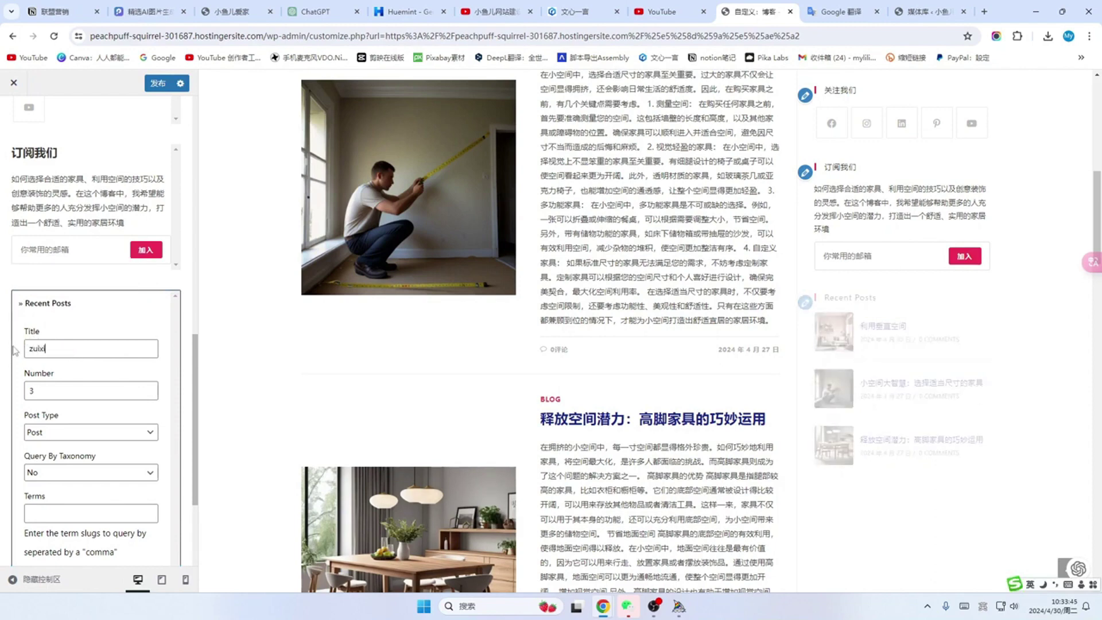
{"action": "type", "text": "最新文章"}
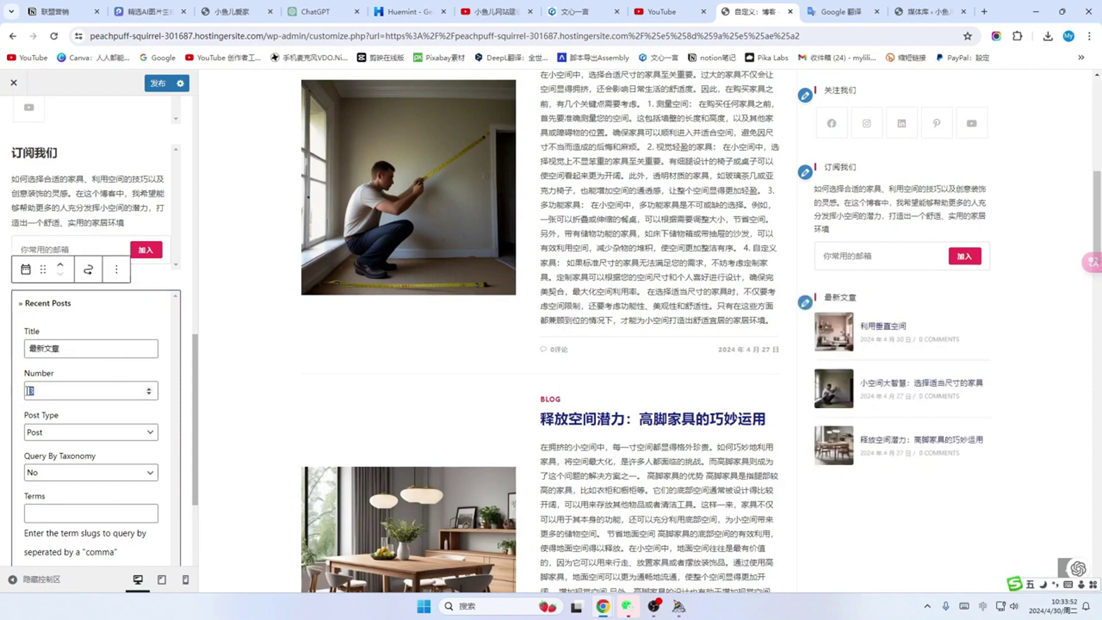
Step: Set the number of recent posts listed to 6
{"action": "left_click", "coordinate": [33, 388]}
{"action": "type", "text": "5"}
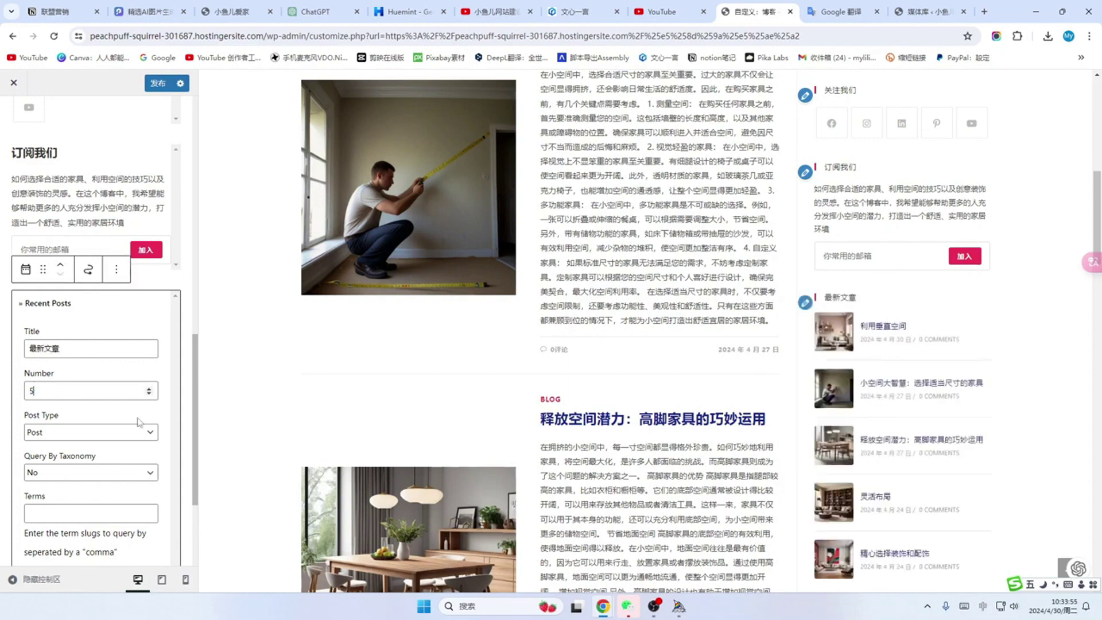
{"action": "scroll", "coordinate": [857, 369], "scroll_direction": "down", "scroll_amount": 1}
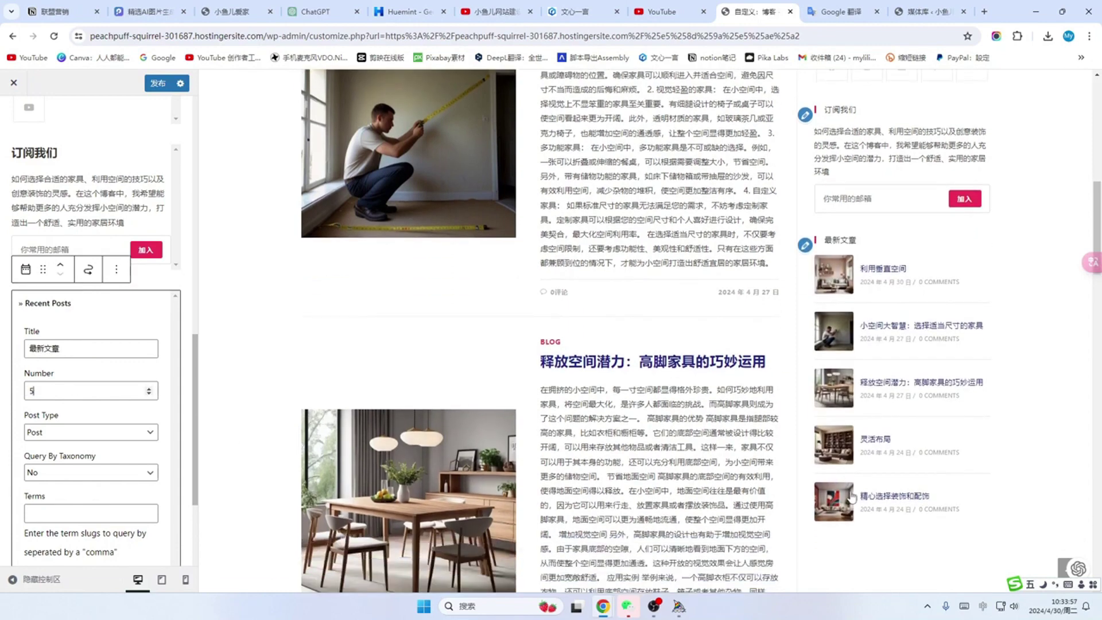
{"action": "left_click_drag", "start_coordinate": [32, 391], "coordinate": [19, 396]}
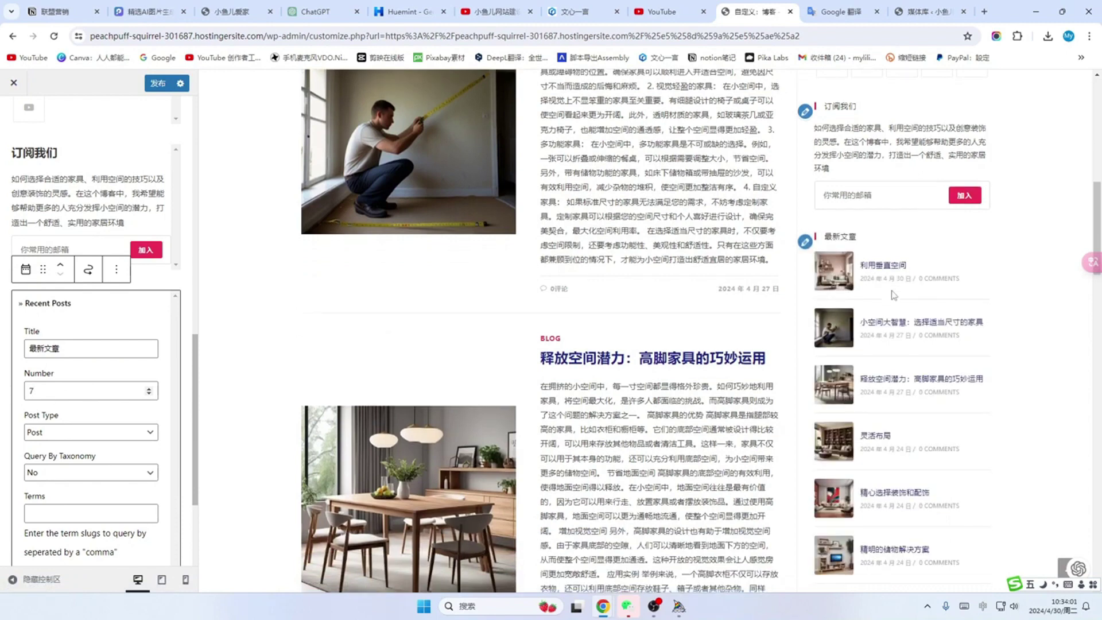
{"action": "scroll", "coordinate": [893, 398], "scroll_direction": "down", "scroll_amount": 2}
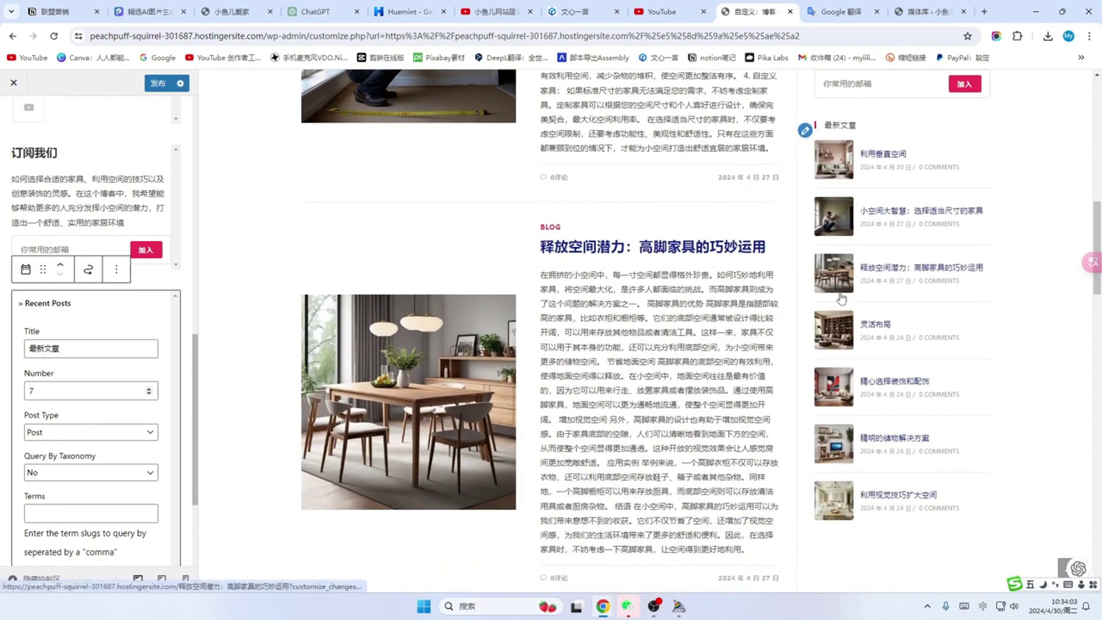
{"action": "left_click_drag", "start_coordinate": [60, 391], "coordinate": [4, 398]}
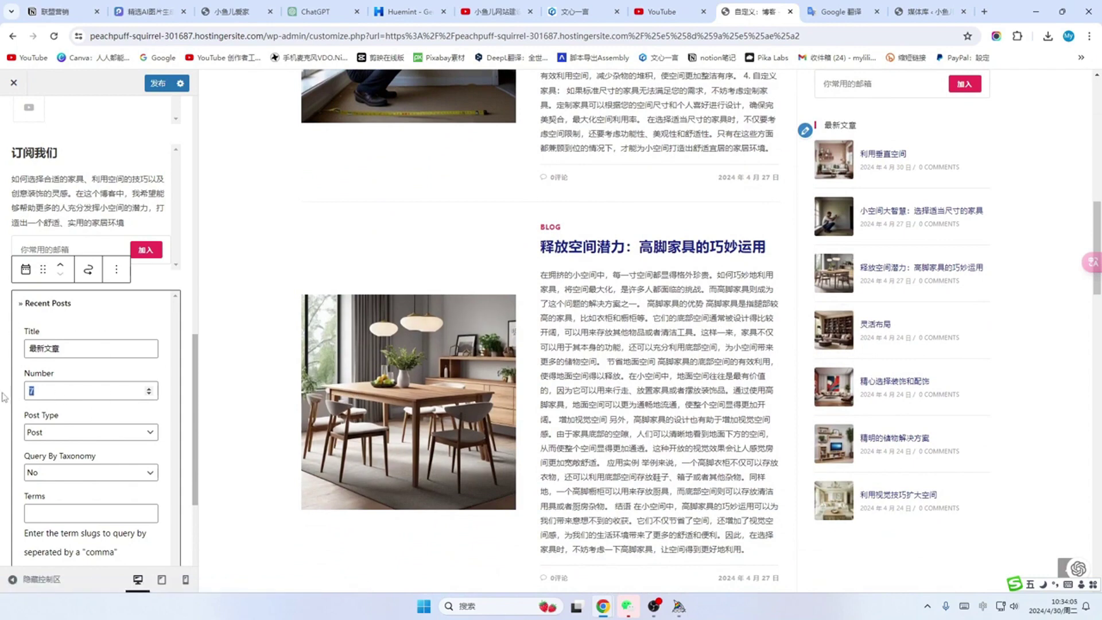
{"action": "type", "text": "6"}
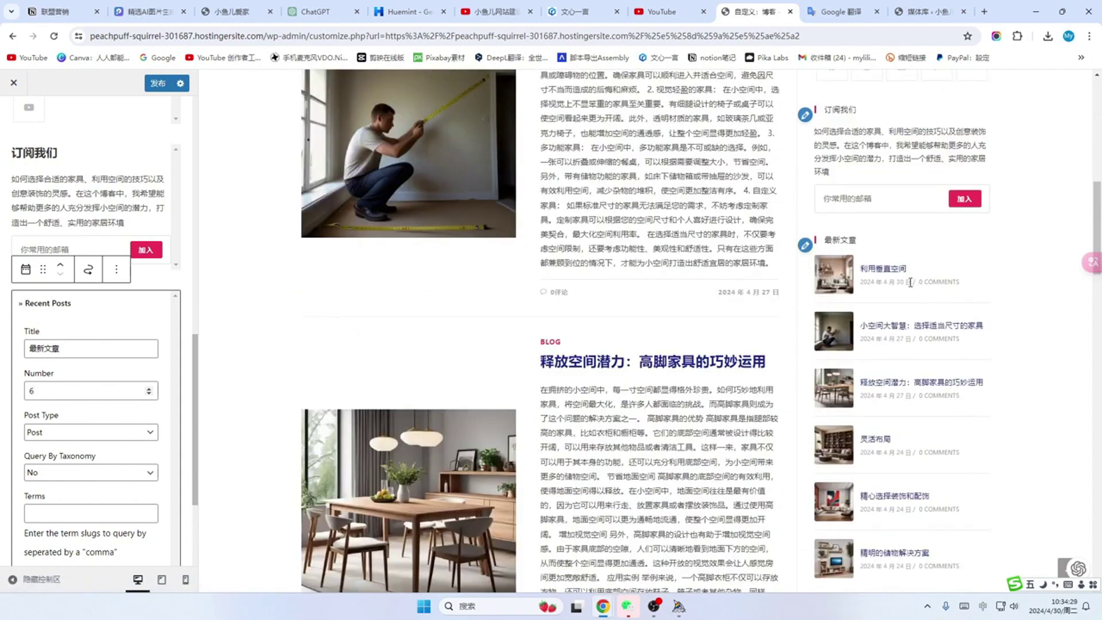
{"action": "scroll", "coordinate": [912, 287], "scroll_direction": "down", "scroll_amount": 2}
{"action": "scroll", "coordinate": [914, 313], "scroll_direction": "up", "scroll_amount": 10}
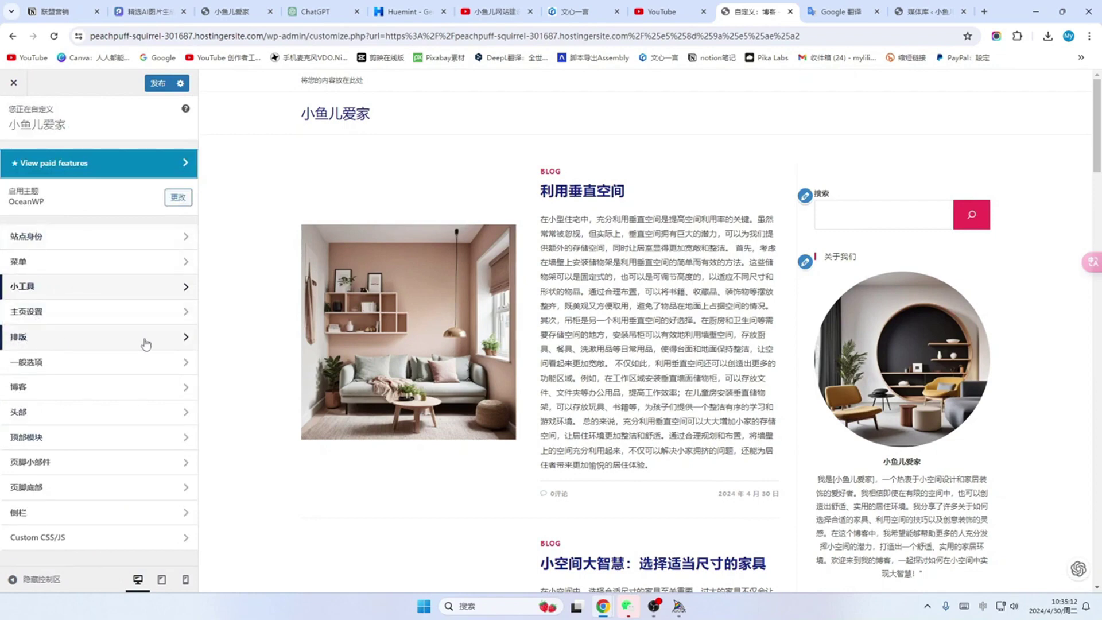
Step: Set the sidebar widget title font size to 19px in the Typography settings
{"action": "left_click", "coordinate": [180, 340]}
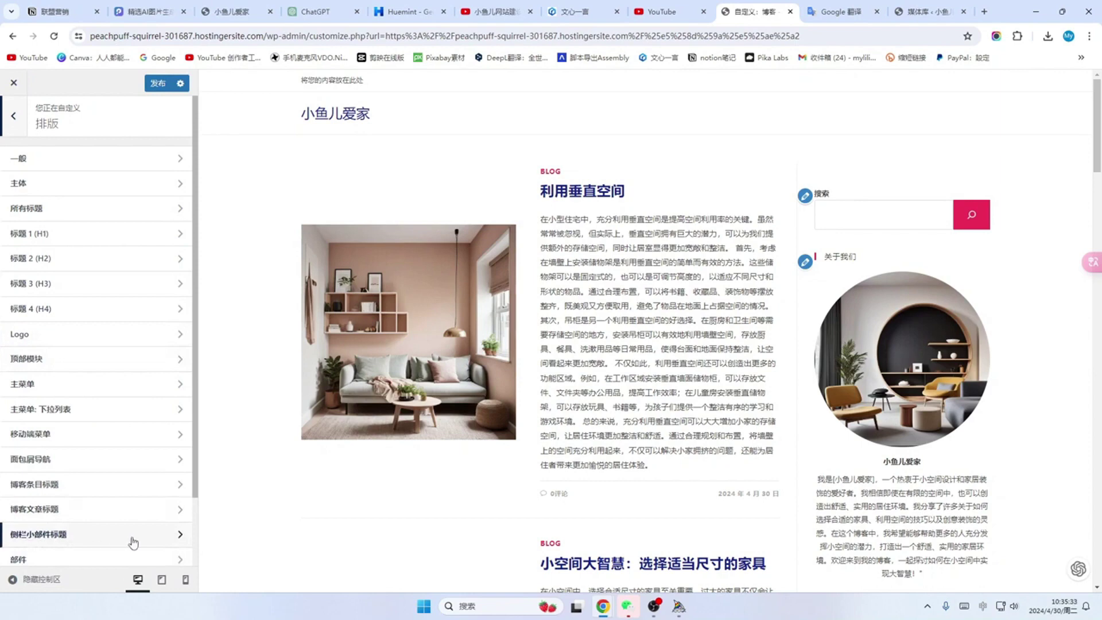
{"action": "left_click", "coordinate": [177, 538]}
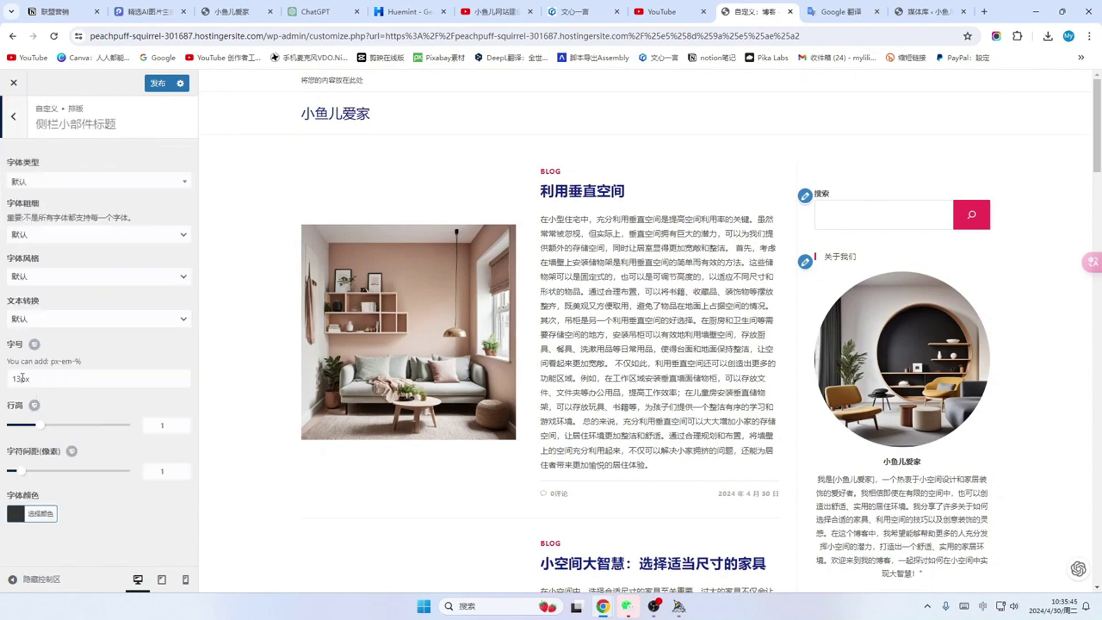
{"action": "left_click_drag", "start_coordinate": [23, 378], "coordinate": [14, 378]}
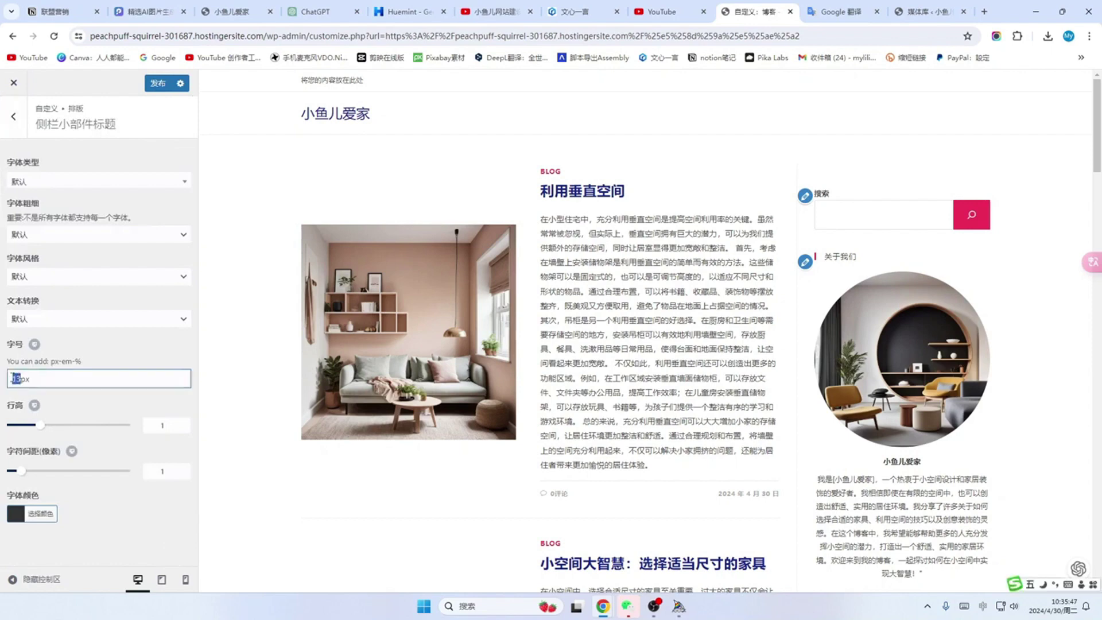
{"action": "type", "text": "20"}
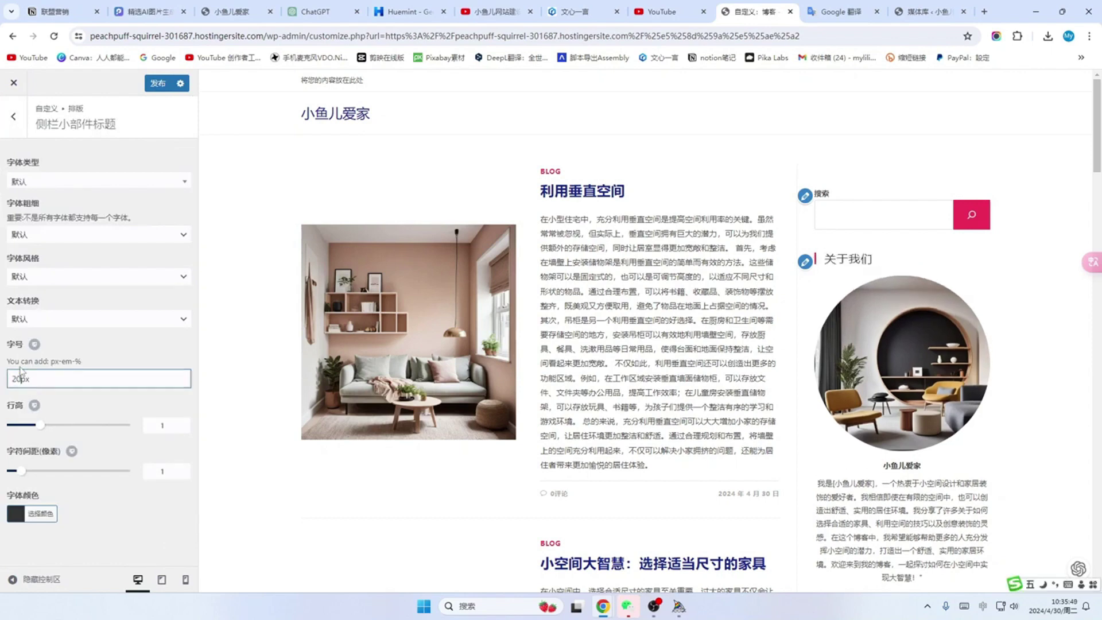
{"action": "scroll", "coordinate": [827, 281], "scroll_direction": "down", "scroll_amount": 6}
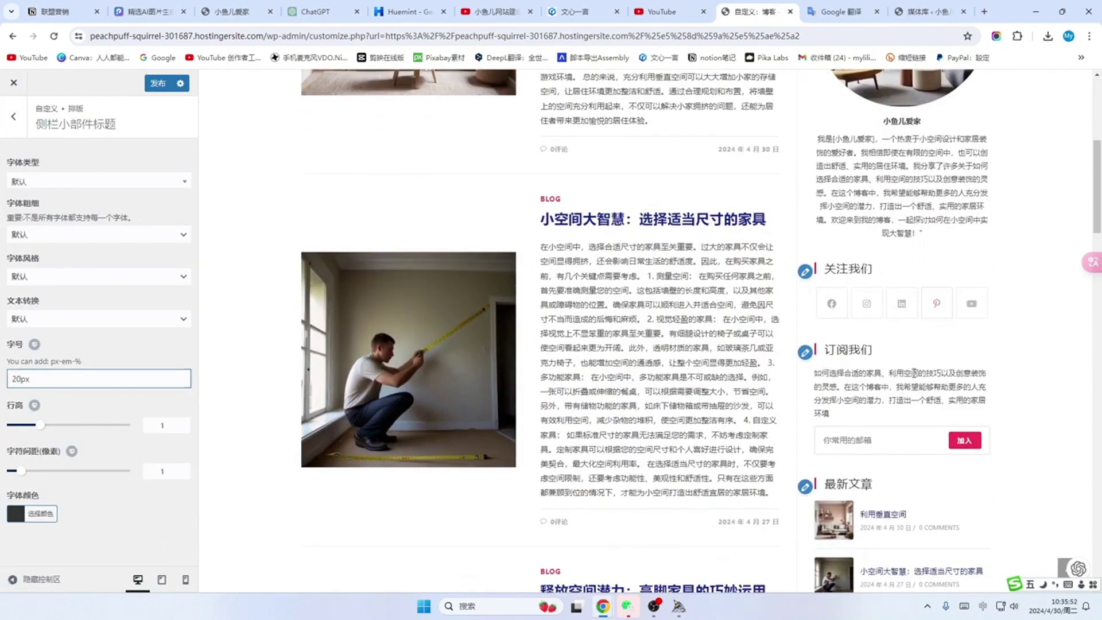
{"action": "scroll", "coordinate": [915, 373], "scroll_direction": "down", "scroll_amount": 2}
{"action": "left_click_drag", "start_coordinate": [21, 378], "coordinate": [9, 378]}
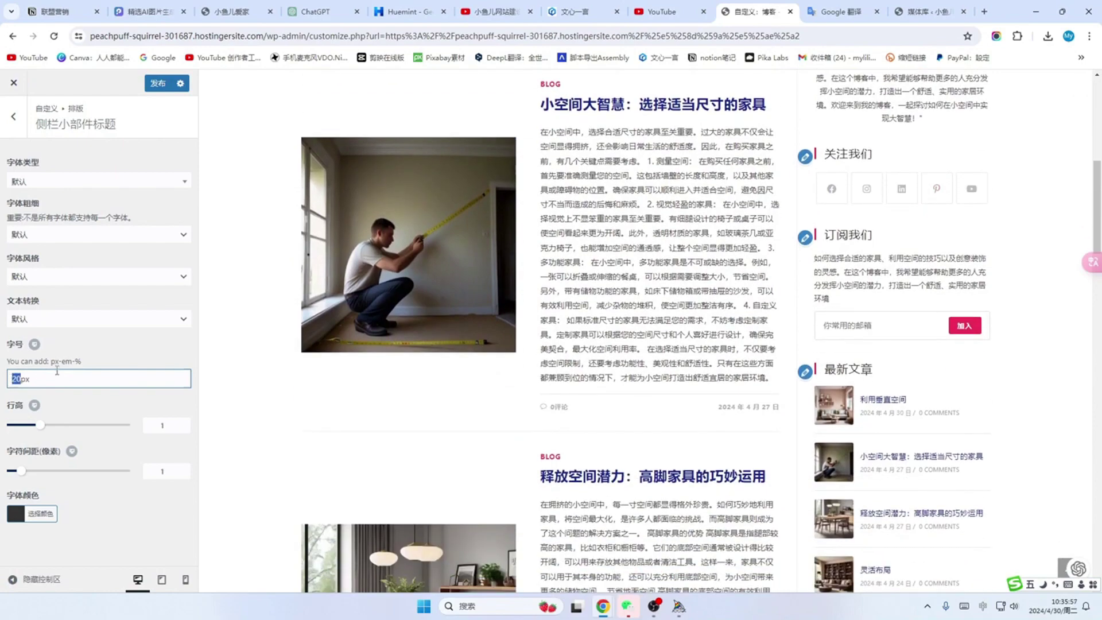
{"action": "type", "text": "30"}
{"action": "scroll", "coordinate": [824, 231], "scroll_direction": "up", "scroll_amount": 7}
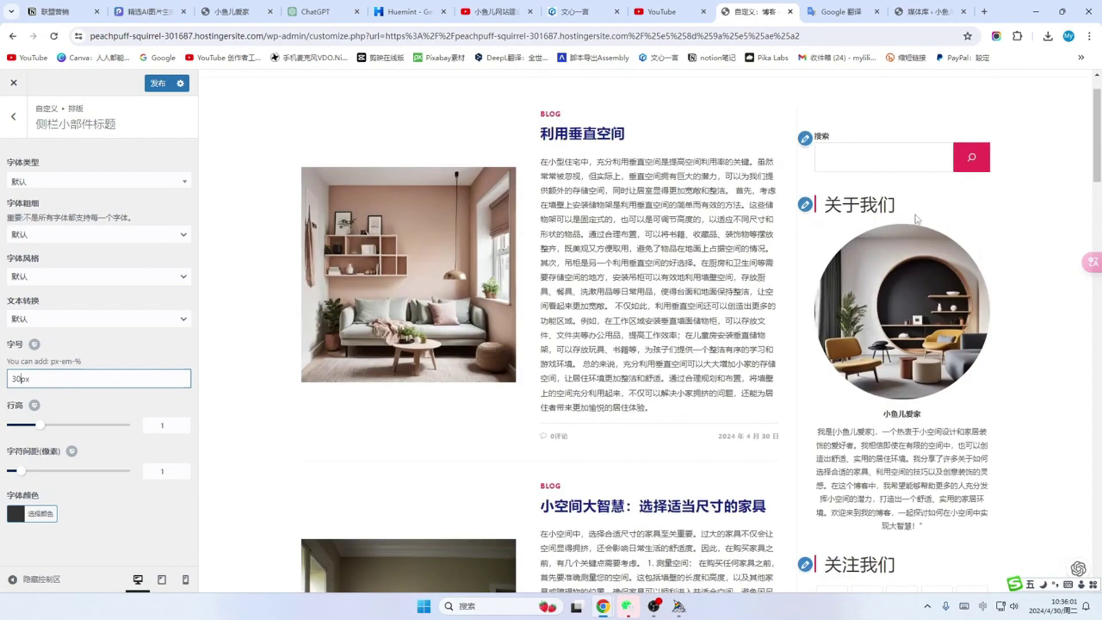
{"action": "scroll", "coordinate": [865, 302], "scroll_direction": "down", "scroll_amount": 3}
{"action": "scroll", "coordinate": [855, 403], "scroll_direction": "down", "scroll_amount": 3}
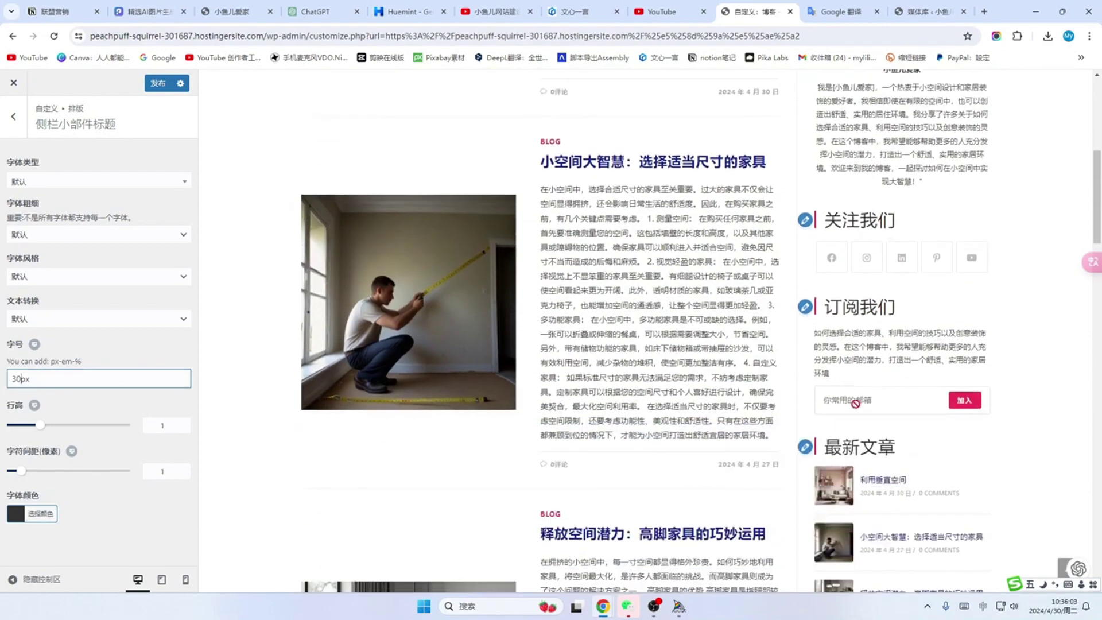
{"action": "scroll", "coordinate": [906, 315], "scroll_direction": "down", "scroll_amount": 3}
{"action": "scroll", "coordinate": [879, 414], "scroll_direction": "up", "scroll_amount": 6}
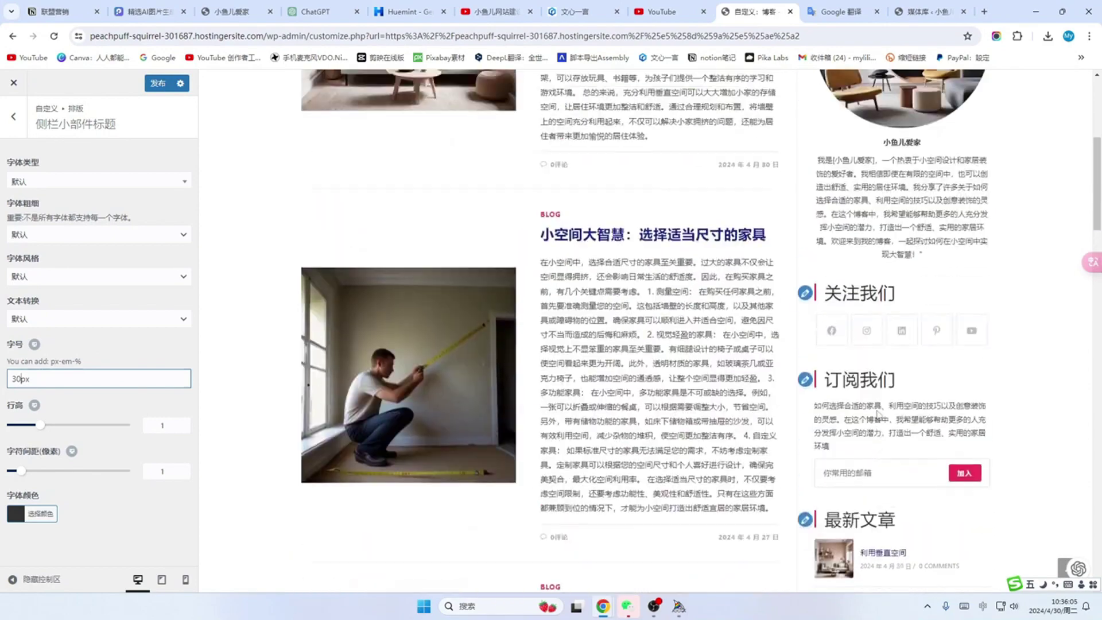
{"action": "scroll", "coordinate": [876, 415], "scroll_direction": "up", "scroll_amount": 4}
{"action": "left_click_drag", "start_coordinate": [20, 379], "coordinate": [8, 382]}
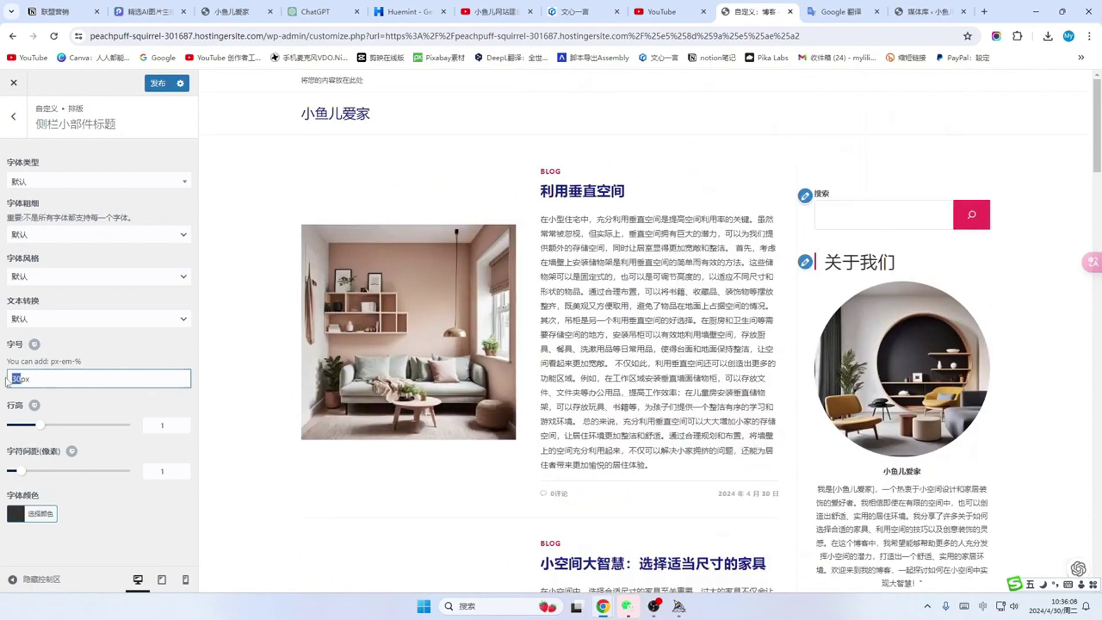
{"action": "type", "text": "1"}
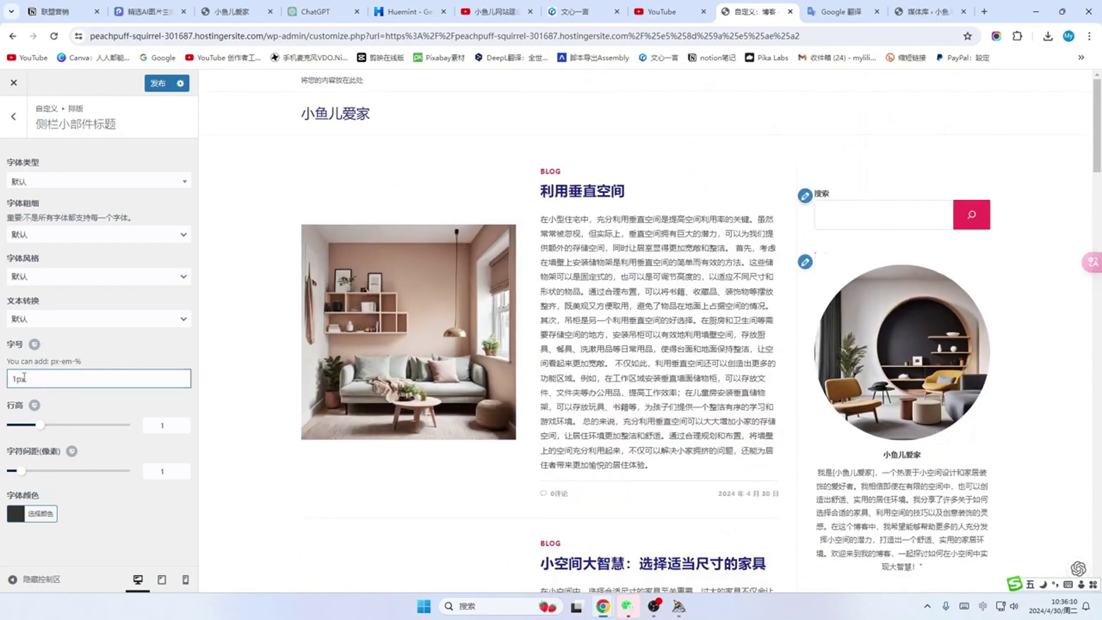
{"action": "type", "text": "9"}
{"action": "scroll", "coordinate": [918, 322], "scroll_direction": "down", "scroll_amount": 10}
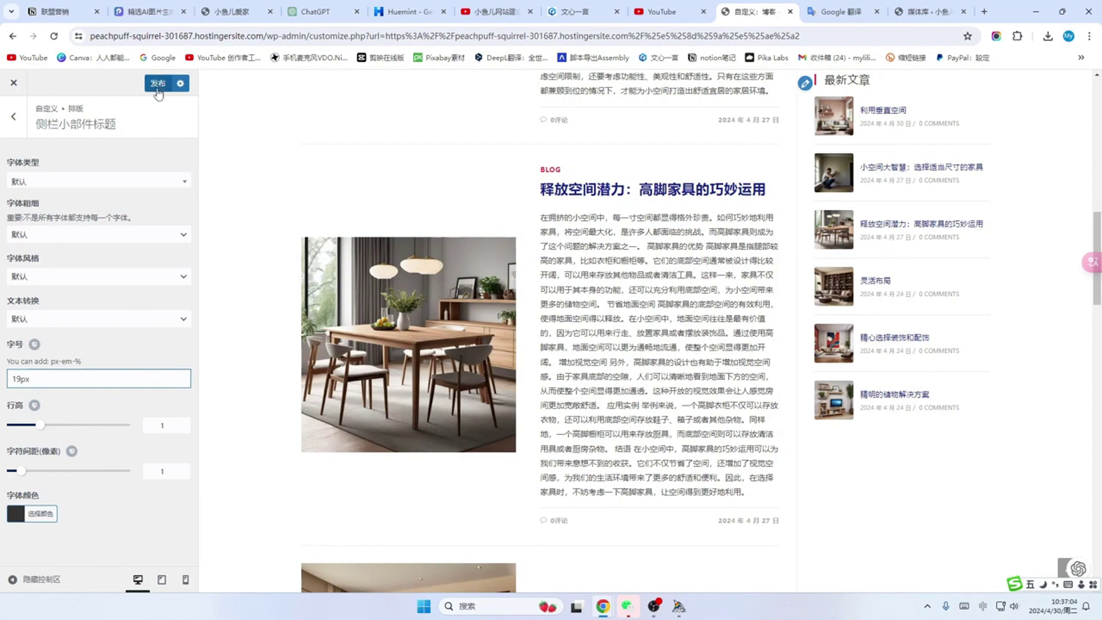
Step: Publish the customizer changes and exit to the live blog page
{"action": "left_click", "coordinate": [158, 86]}
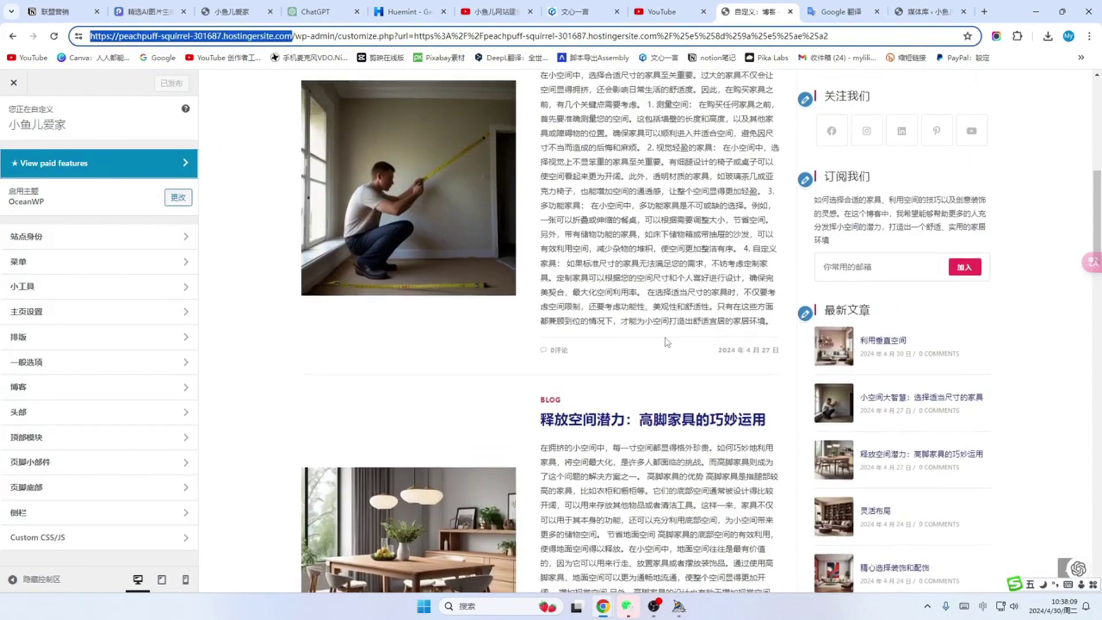
{"action": "scroll", "coordinate": [665, 342], "scroll_direction": "up", "scroll_amount": 8}
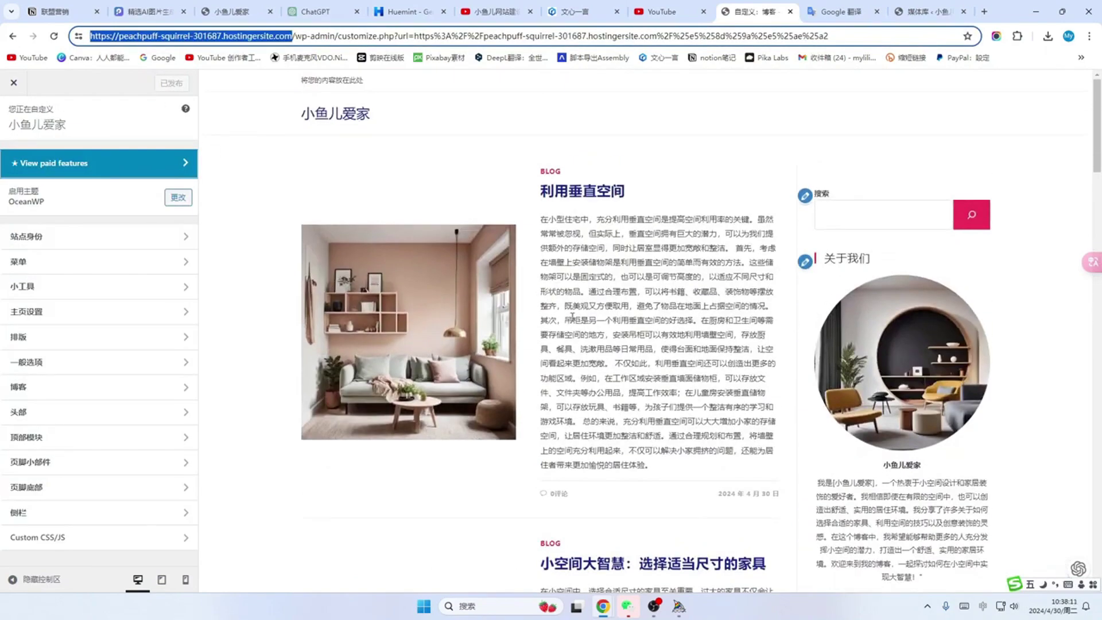
{"action": "scroll", "coordinate": [666, 310], "scroll_direction": "down", "scroll_amount": 8}
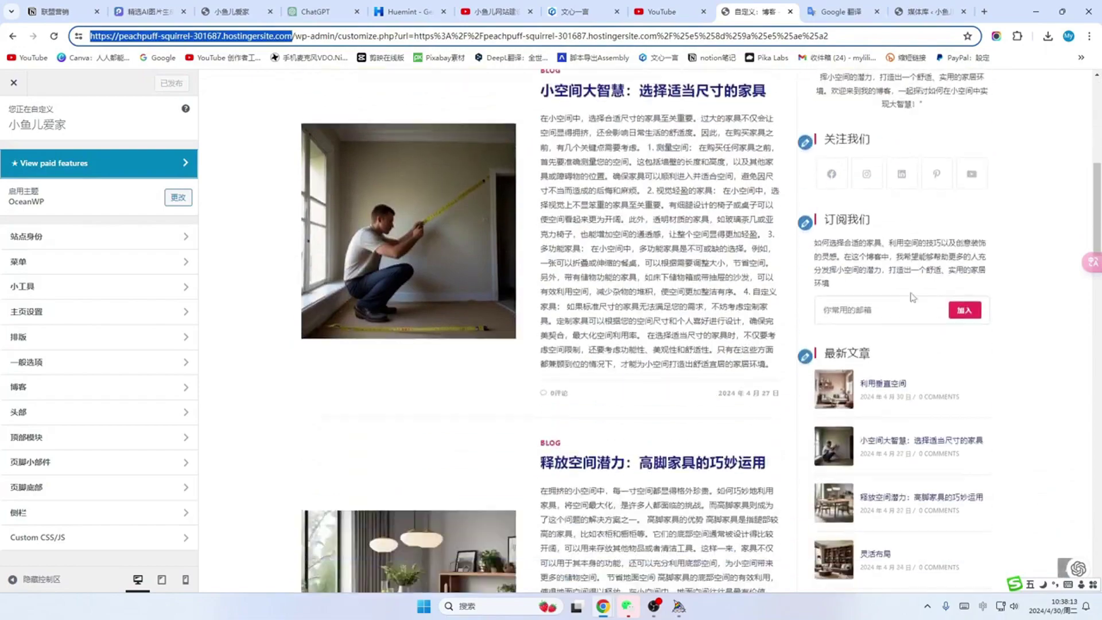
{"action": "scroll", "coordinate": [913, 297], "scroll_direction": "down", "scroll_amount": 6}
{"action": "scroll", "coordinate": [907, 270], "scroll_direction": "up", "scroll_amount": 12}
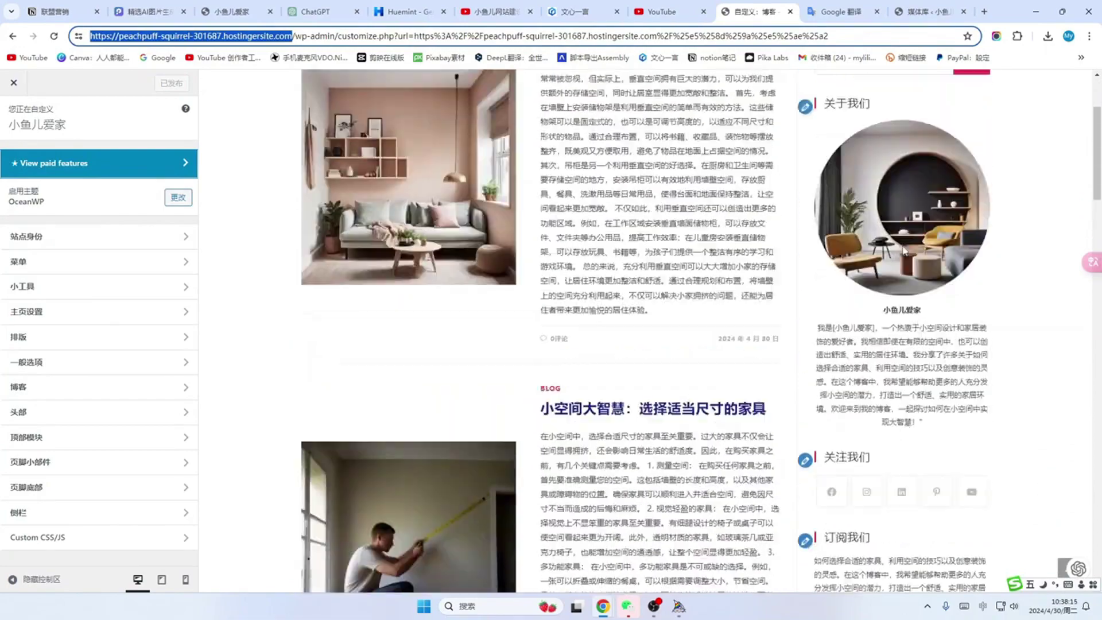
{"action": "scroll", "coordinate": [905, 250], "scroll_direction": "up", "scroll_amount": 3}
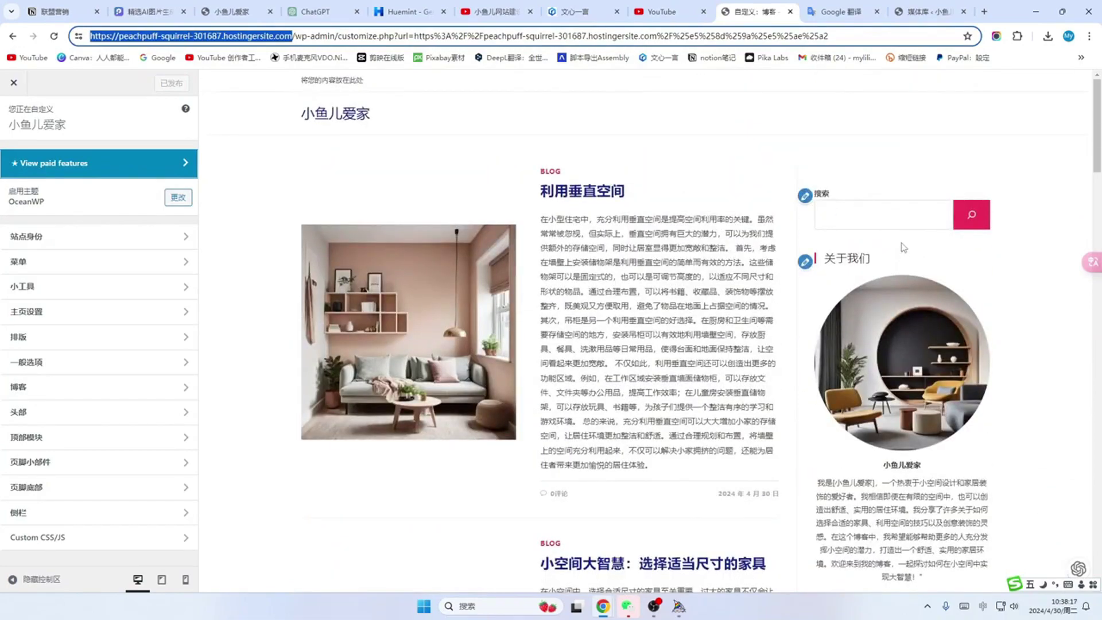
{"action": "scroll", "coordinate": [913, 314], "scroll_direction": "down", "scroll_amount": 6}
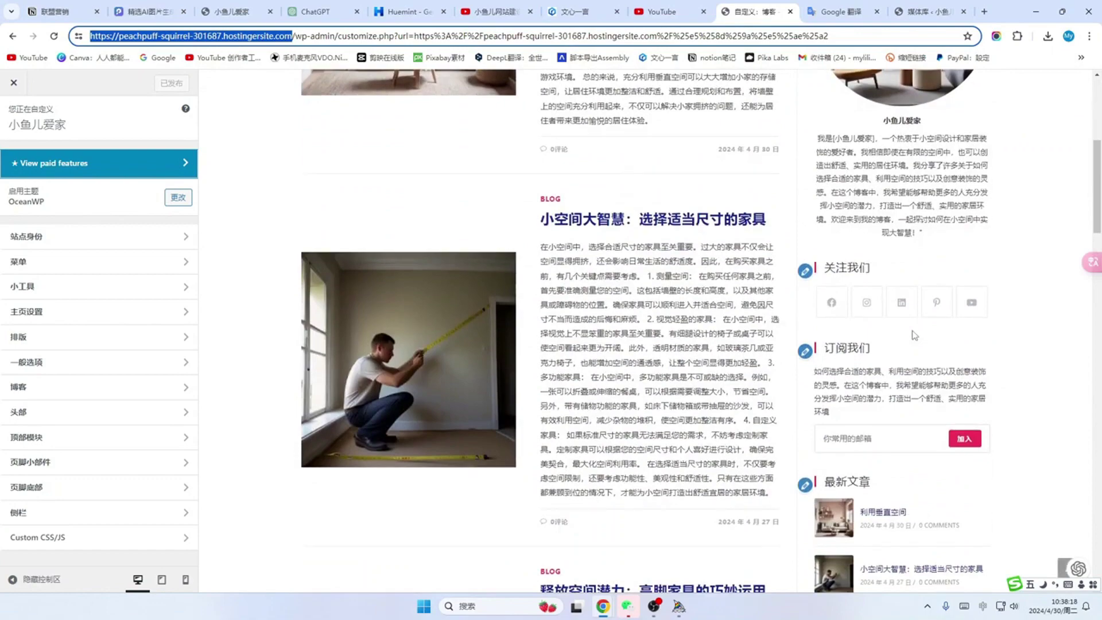
{"action": "left_click", "coordinate": [14, 83]}
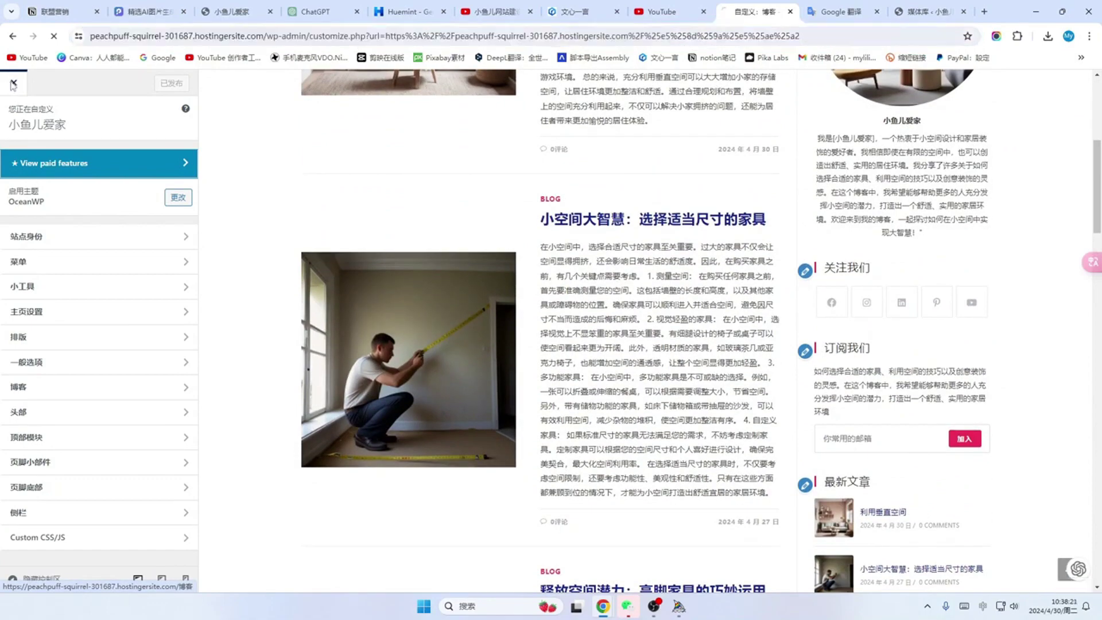
Step: Scroll through the live blog and open the 灵活布局 post
{"action": "scroll", "coordinate": [559, 222], "scroll_direction": "down", "scroll_amount": 1}
{"action": "scroll", "coordinate": [568, 250], "scroll_direction": "up", "scroll_amount": 3}
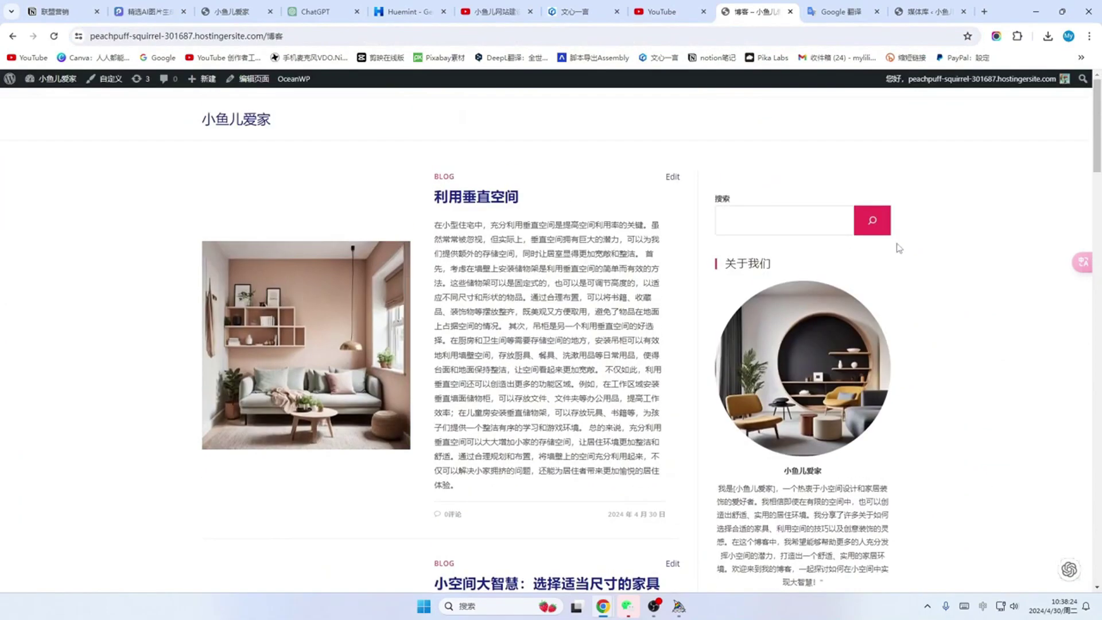
{"action": "scroll", "coordinate": [835, 301], "scroll_direction": "down", "scroll_amount": 7}
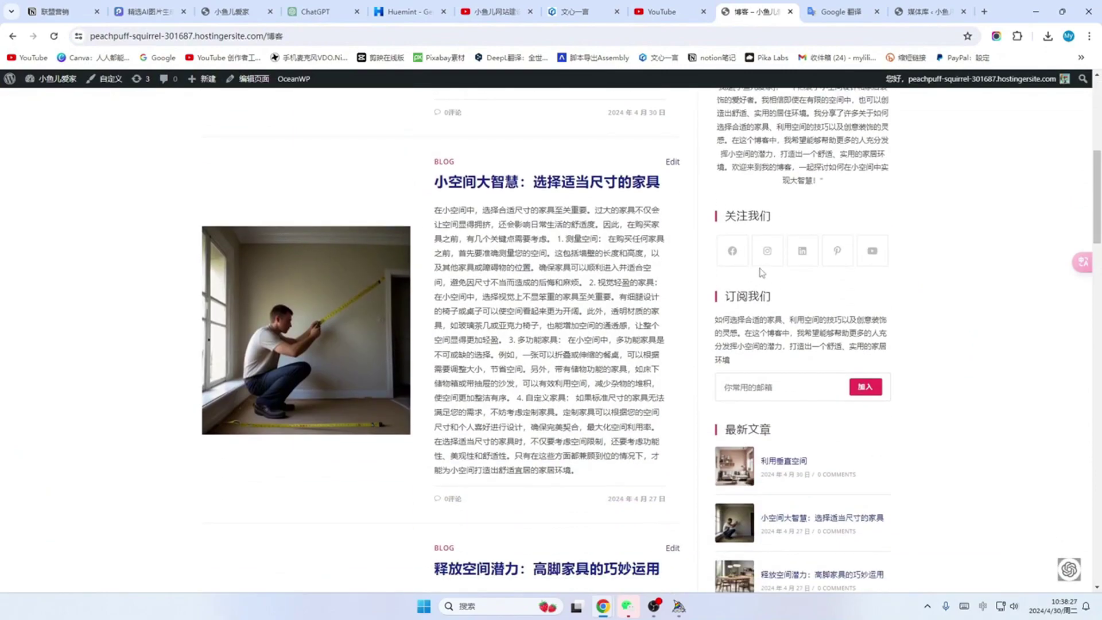
{"action": "scroll", "coordinate": [824, 316], "scroll_direction": "down", "scroll_amount": 4}
{"action": "scroll", "coordinate": [832, 349], "scroll_direction": "down", "scroll_amount": 4}
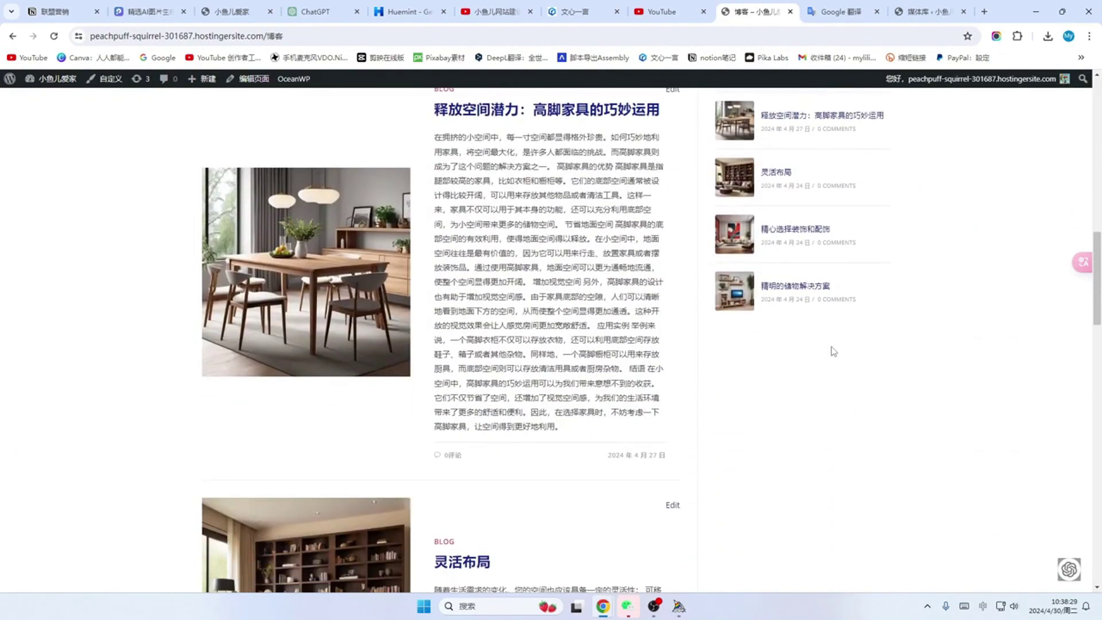
{"action": "scroll", "coordinate": [835, 333], "scroll_direction": "up", "scroll_amount": 6}
{"action": "scroll", "coordinate": [838, 319], "scroll_direction": "up", "scroll_amount": 11}
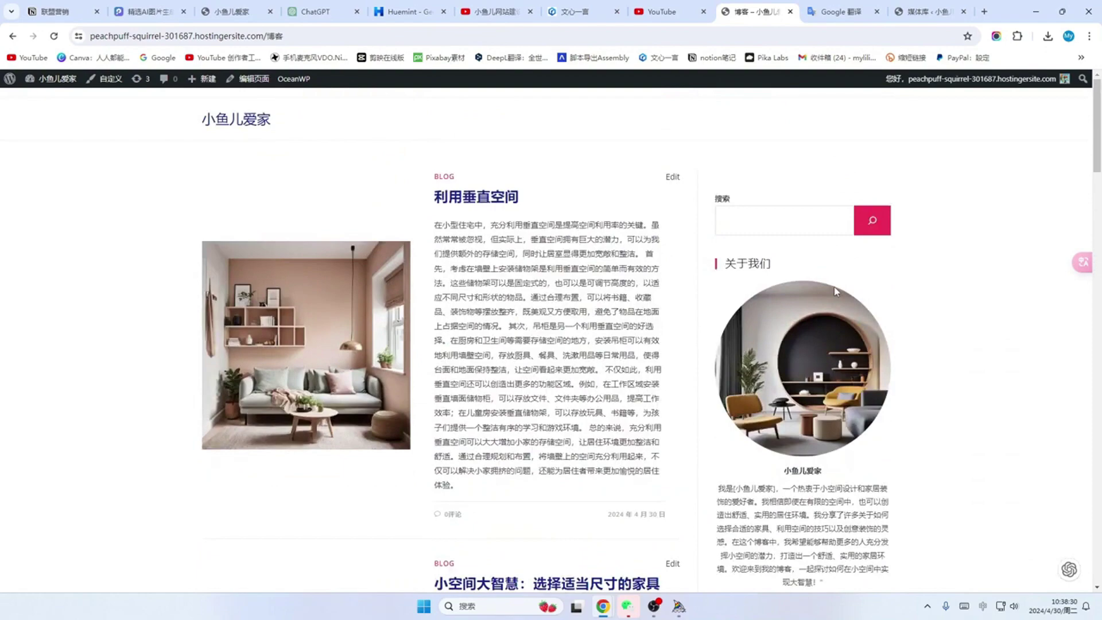
{"action": "scroll", "coordinate": [376, 363], "scroll_direction": "down", "scroll_amount": 6}
{"action": "scroll", "coordinate": [376, 362], "scroll_direction": "down", "scroll_amount": 13}
{"action": "left_click", "coordinate": [376, 362]}
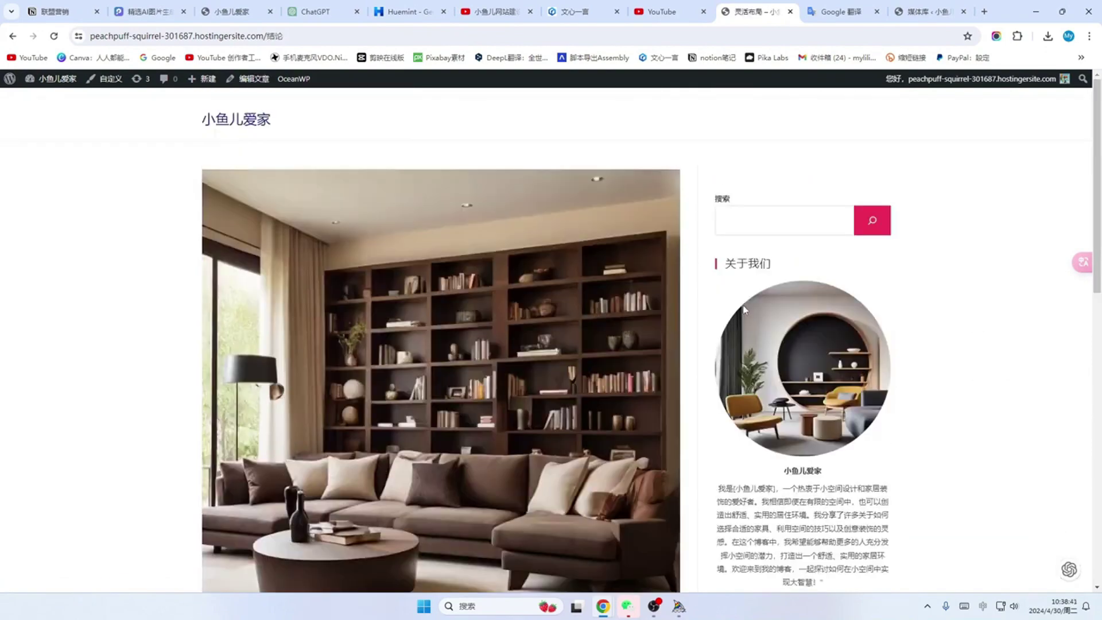
Step: Open and read through the 精心选择装饰和配饰 post
{"action": "scroll", "coordinate": [839, 285], "scroll_direction": "down", "scroll_amount": 2}
{"action": "scroll", "coordinate": [839, 286], "scroll_direction": "down", "scroll_amount": 11}
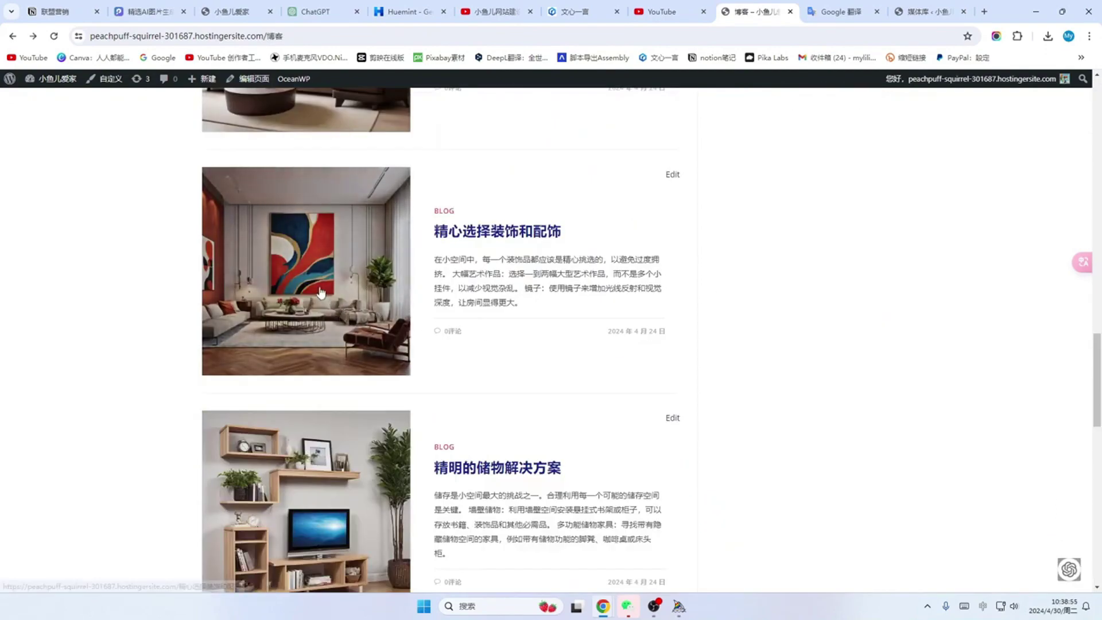
{"action": "left_click", "coordinate": [497, 231]}
{"action": "scroll", "coordinate": [903, 249], "scroll_direction": "down", "scroll_amount": 4}
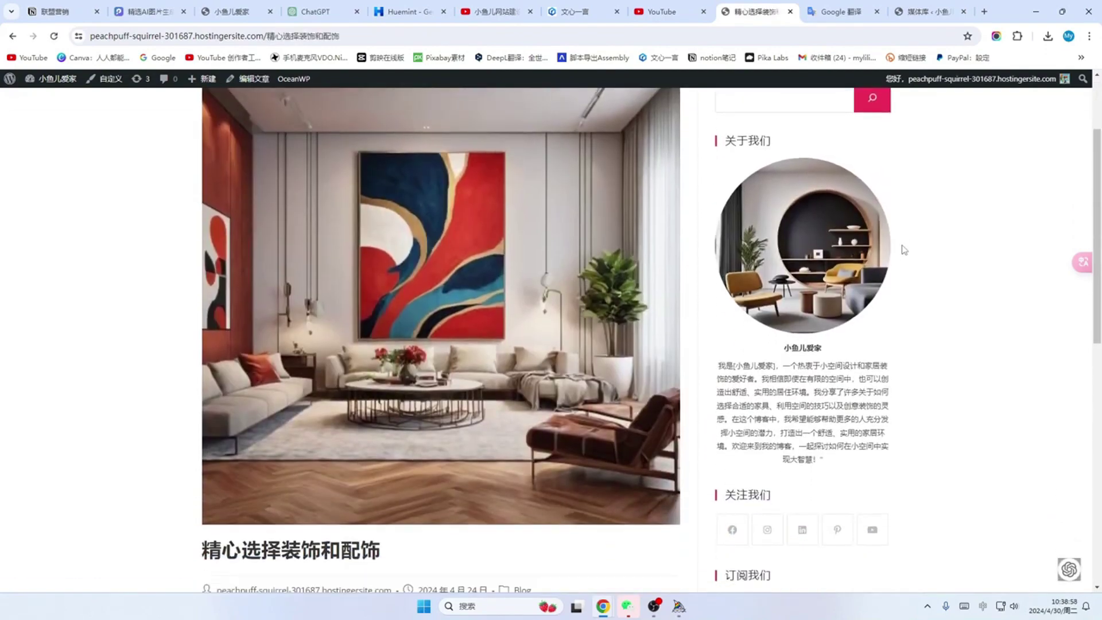
{"action": "scroll", "coordinate": [903, 248], "scroll_direction": "up", "scroll_amount": 4}
{"action": "scroll", "coordinate": [817, 290], "scroll_direction": "down", "scroll_amount": 6}
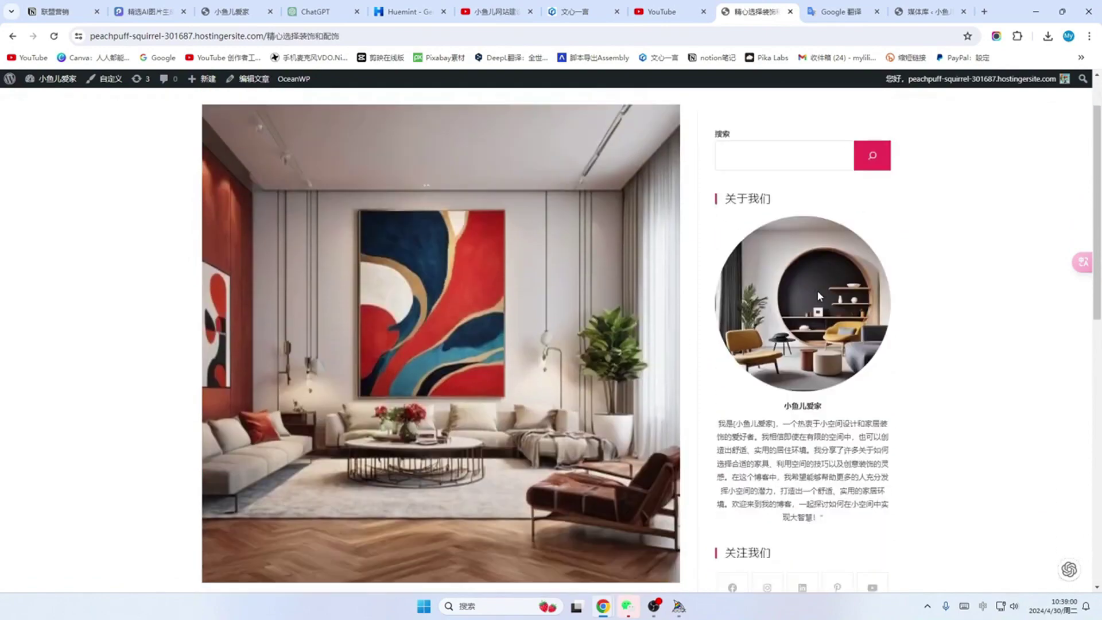
{"action": "scroll", "coordinate": [814, 342], "scroll_direction": "down", "scroll_amount": 3}
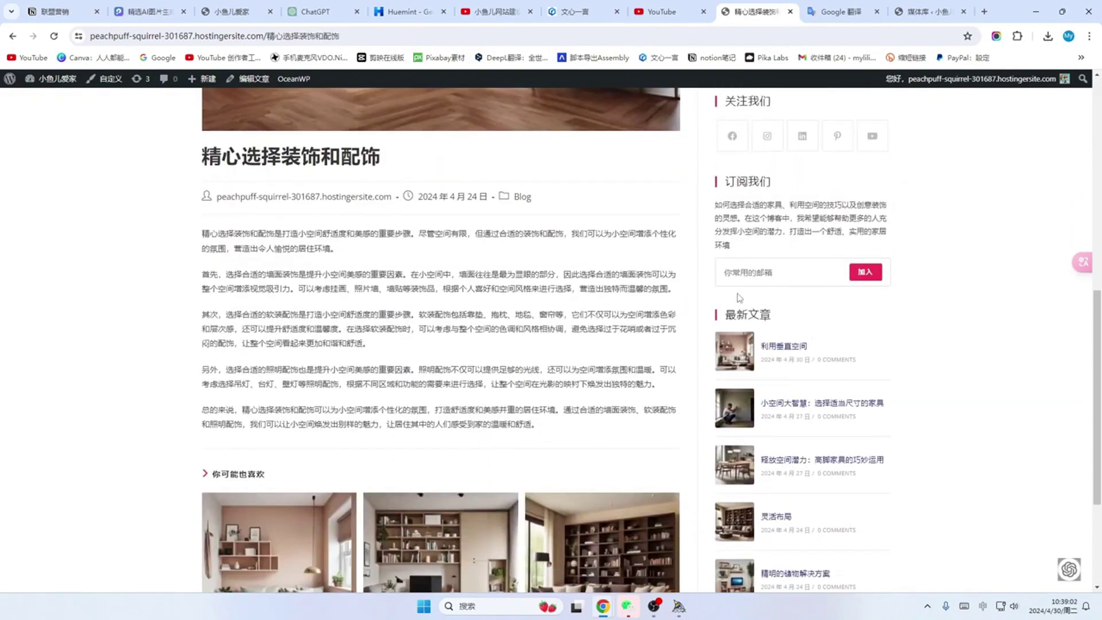
{"action": "scroll", "coordinate": [850, 295], "scroll_direction": "down", "scroll_amount": 3}
{"action": "scroll", "coordinate": [850, 296], "scroll_direction": "up", "scroll_amount": 9}
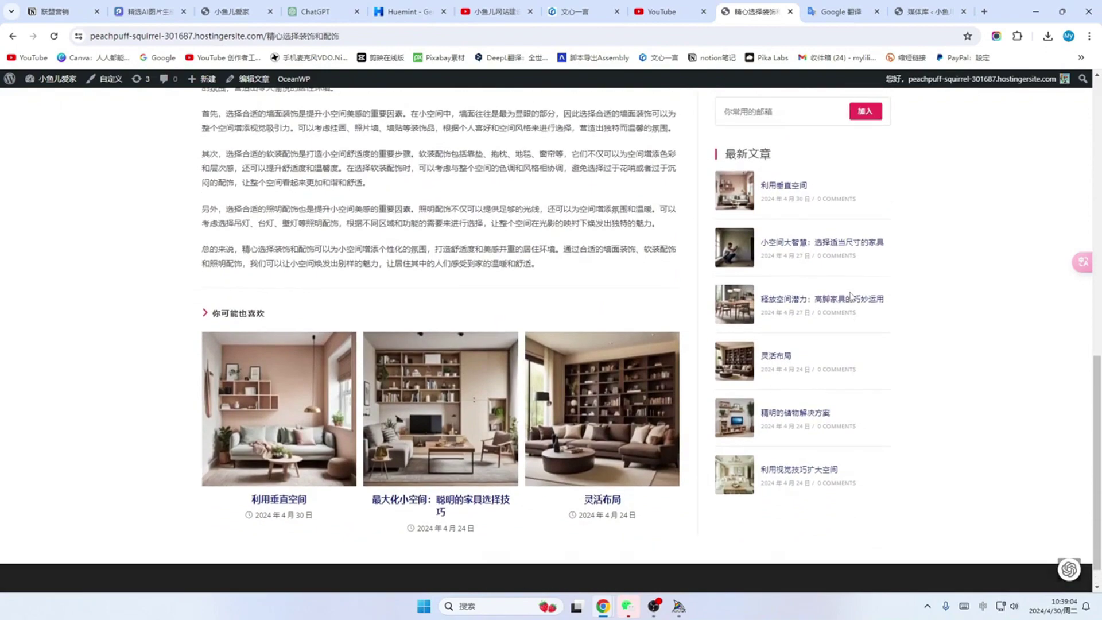
{"action": "scroll", "coordinate": [851, 296], "scroll_direction": "up", "scroll_amount": 3}
{"action": "scroll", "coordinate": [815, 310], "scroll_direction": "down", "scroll_amount": 7}
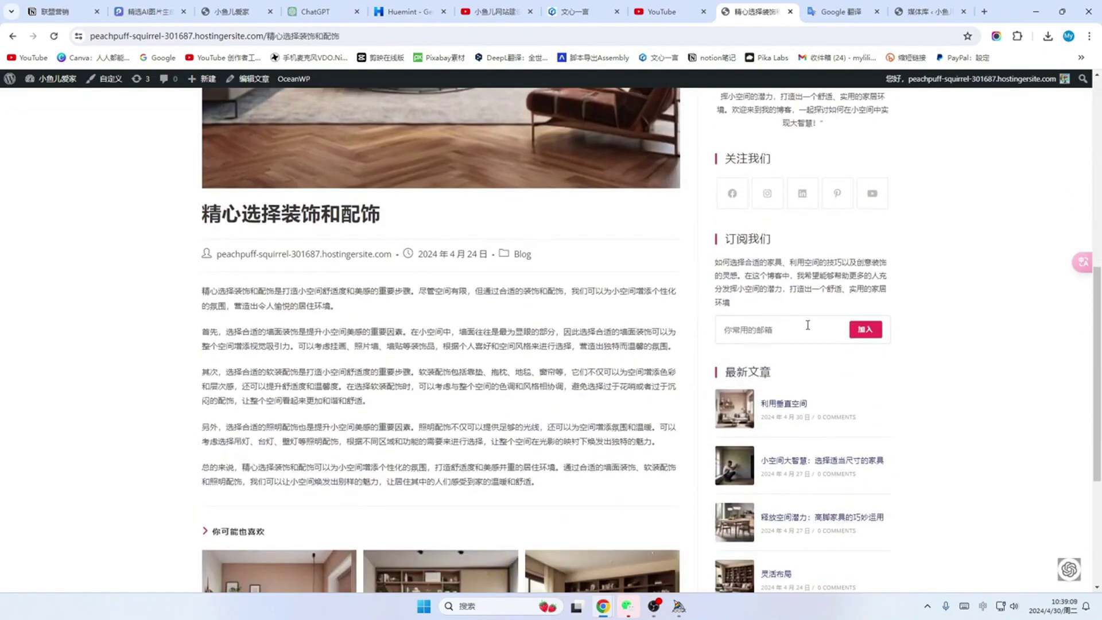
{"action": "scroll", "coordinate": [804, 313], "scroll_direction": "down", "scroll_amount": 4}
{"action": "scroll", "coordinate": [551, 302], "scroll_direction": "up", "scroll_amount": 10}
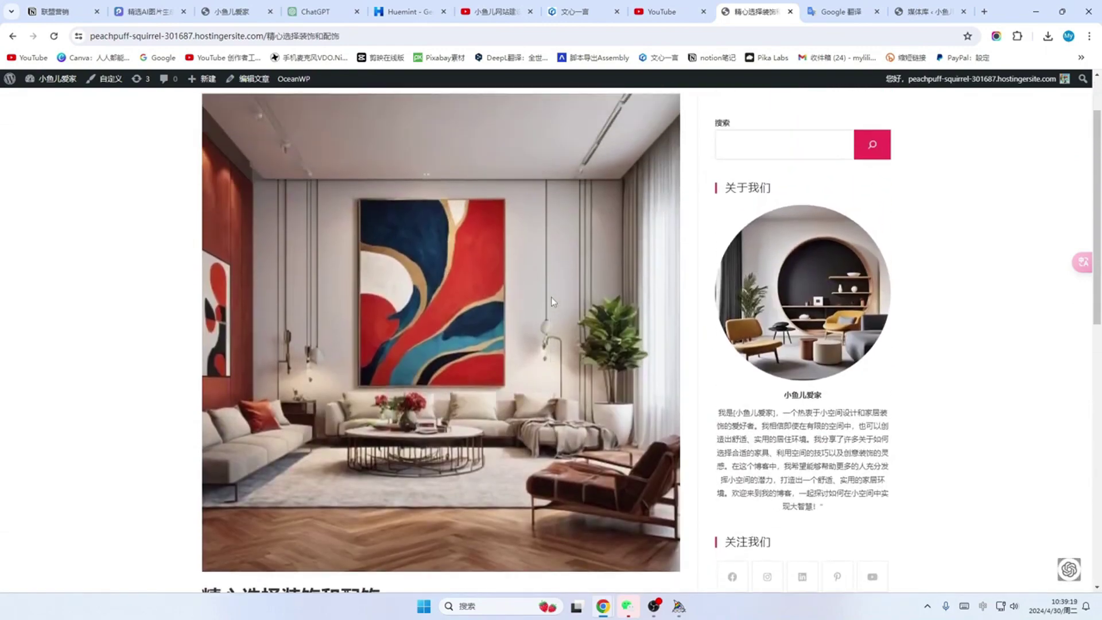
{"action": "scroll", "coordinate": [551, 301], "scroll_direction": "up", "scroll_amount": 2}
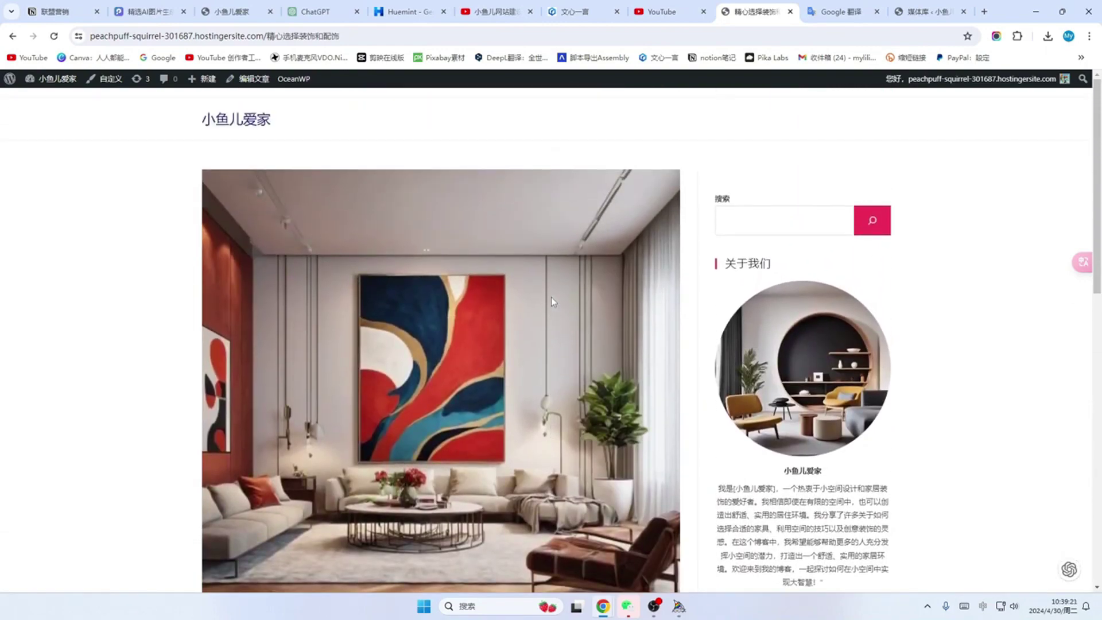
{"action": "scroll", "coordinate": [551, 298], "scroll_direction": "down", "scroll_amount": 5}
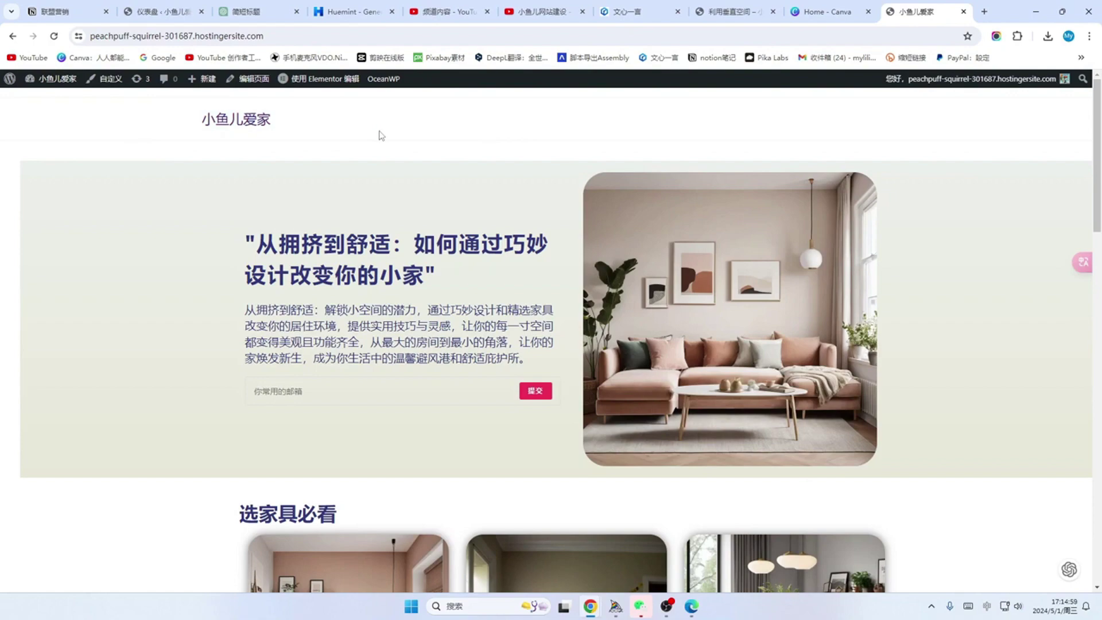
Step: Return to the 利用垂直空间 post and launch the Customizer from the admin bar
{"action": "left_click", "coordinate": [729, 11]}
{"action": "scroll", "coordinate": [893, 372], "scroll_direction": "down", "scroll_amount": 9}
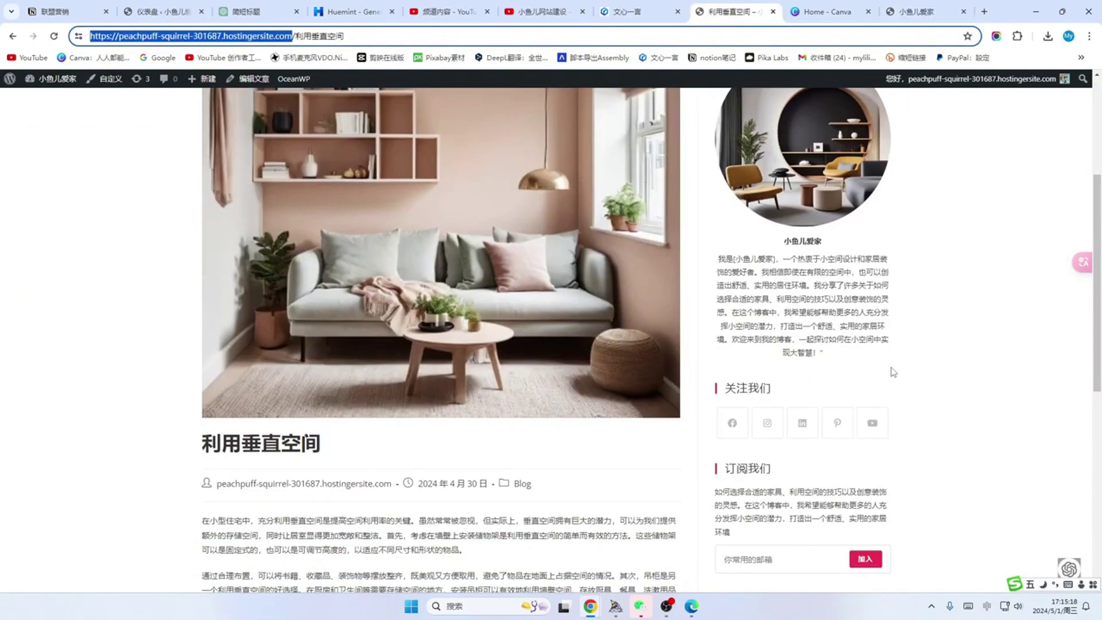
{"action": "scroll", "coordinate": [408, 354], "scroll_direction": "up", "scroll_amount": 3}
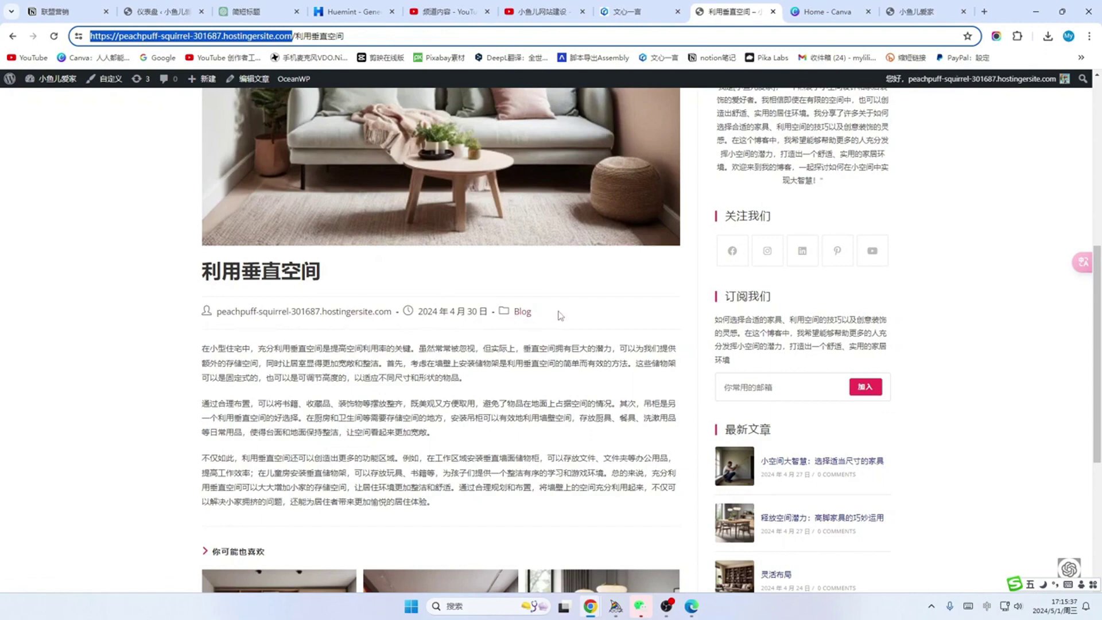
{"action": "scroll", "coordinate": [560, 315], "scroll_direction": "up", "scroll_amount": 4}
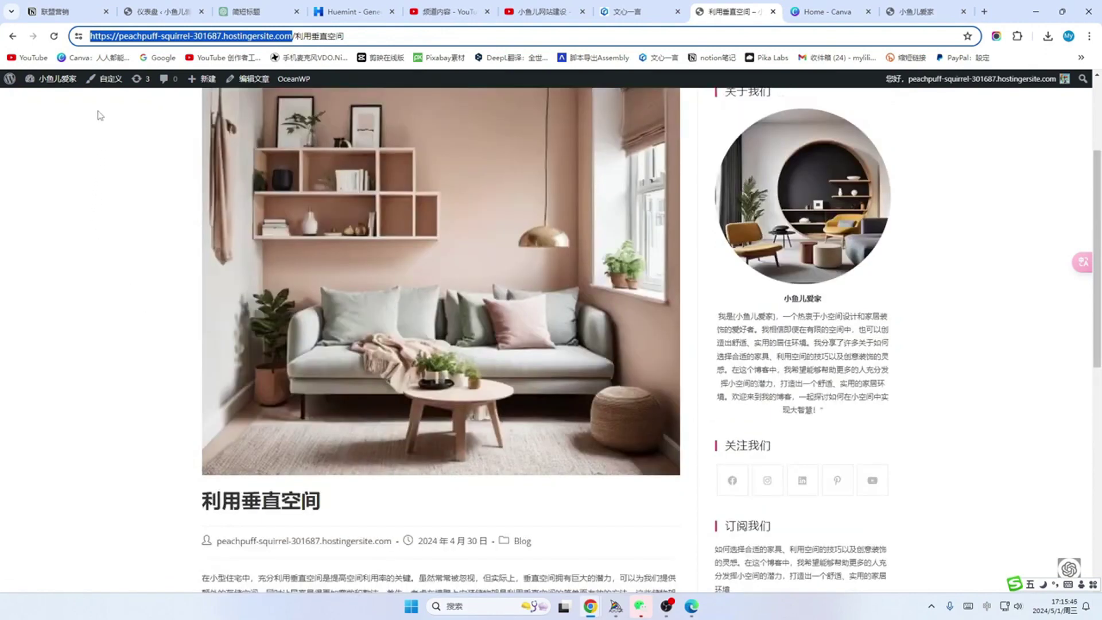
{"action": "left_click", "coordinate": [109, 82]}
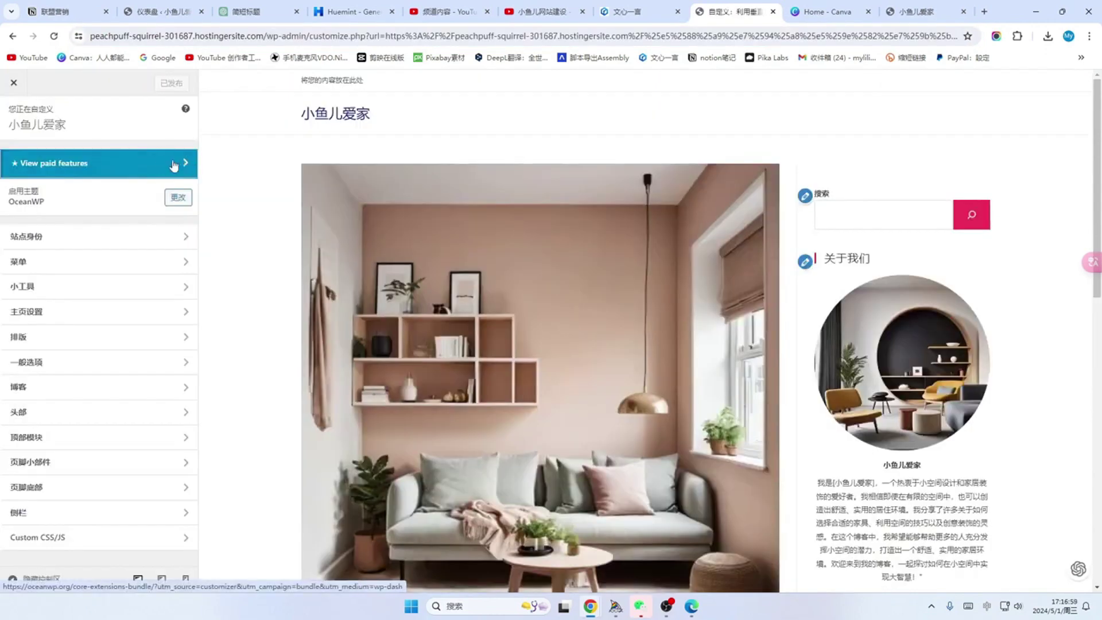
Step: In the single-post settings, hide the post date, show the Modified Date, and publish
{"action": "left_click", "coordinate": [174, 165]}
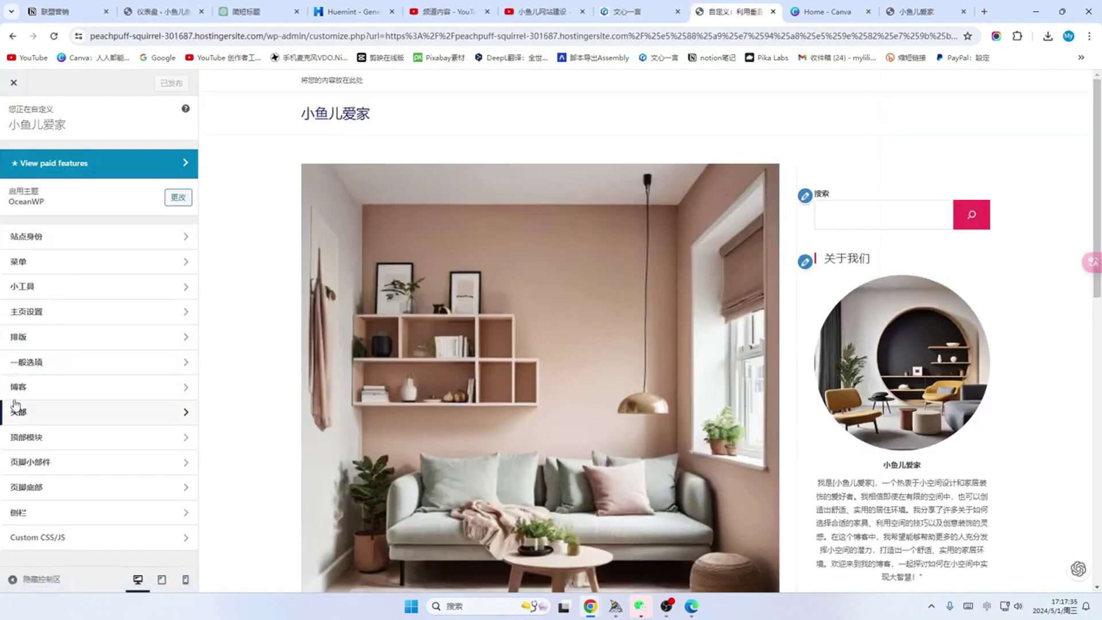
{"action": "left_click", "coordinate": [176, 391]}
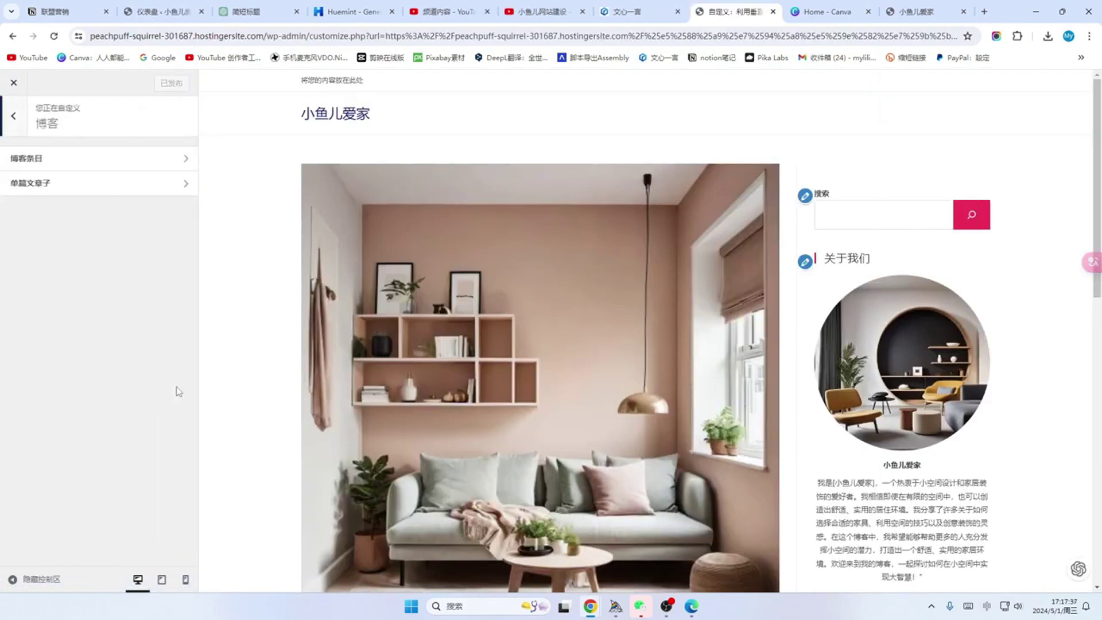
{"action": "left_click", "coordinate": [163, 194]}
{"action": "scroll", "coordinate": [74, 284], "scroll_direction": "down", "scroll_amount": 4}
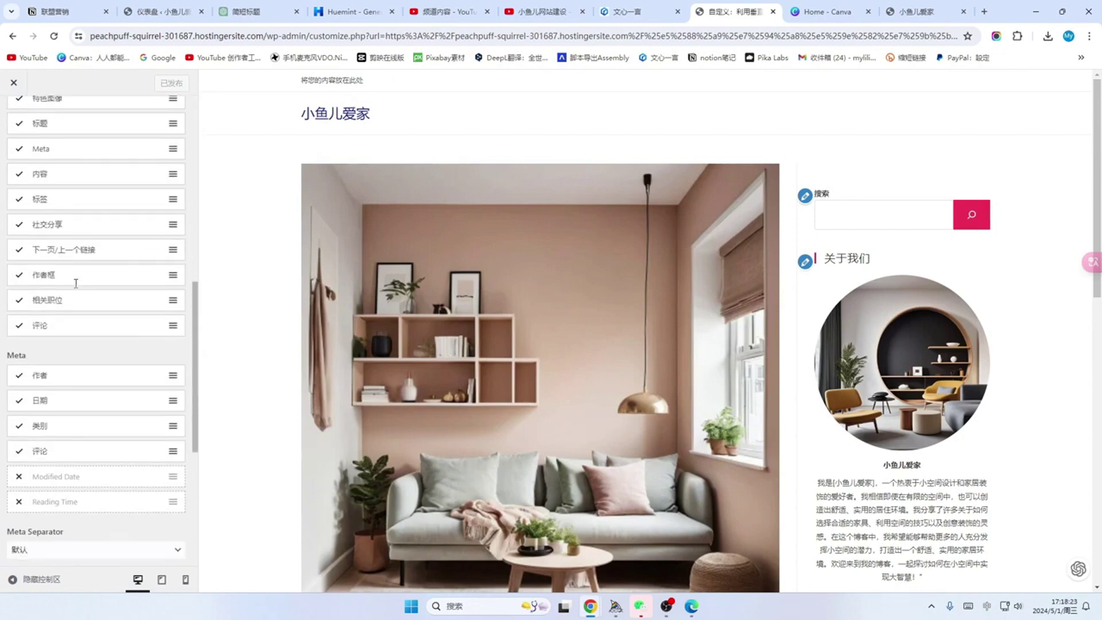
{"action": "scroll", "coordinate": [77, 288], "scroll_direction": "down", "scroll_amount": 2}
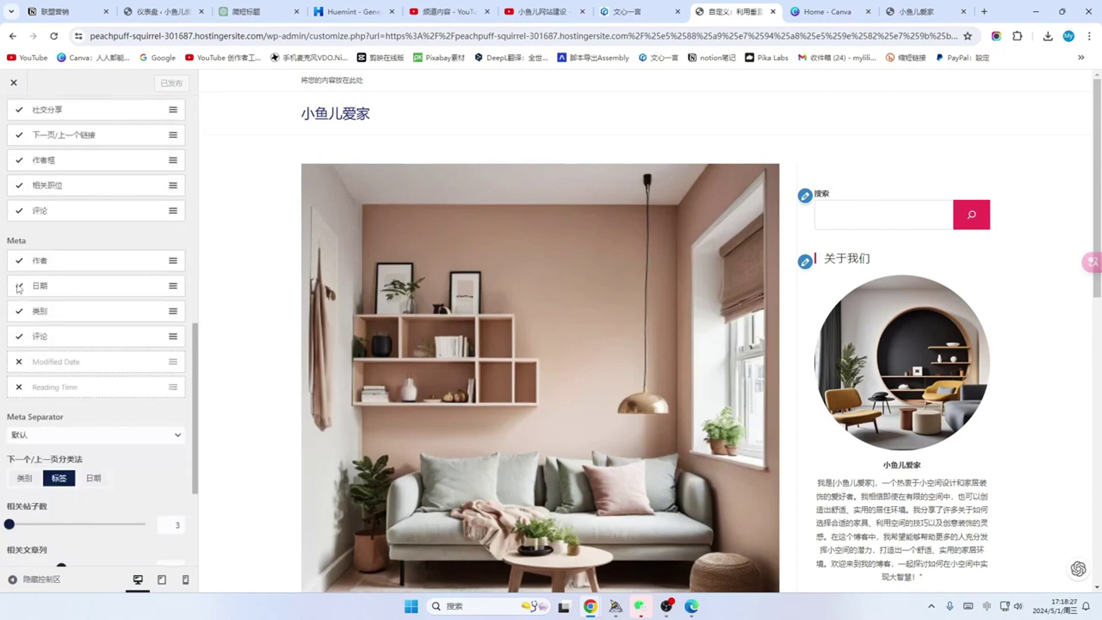
{"action": "left_click", "coordinate": [19, 287]}
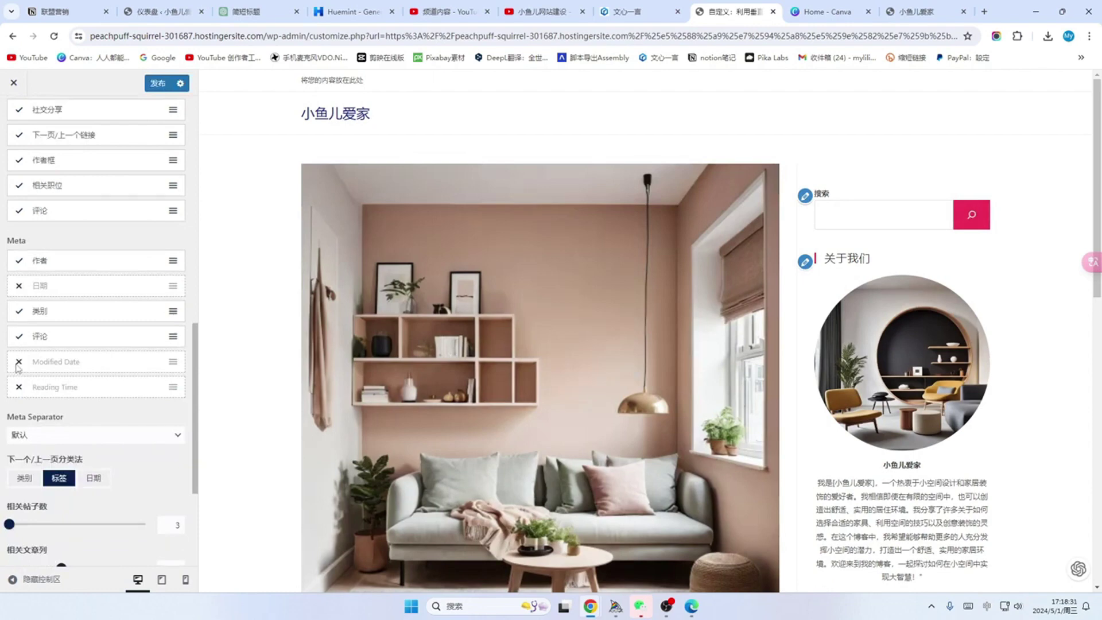
{"action": "left_click", "coordinate": [19, 362]}
{"action": "scroll", "coordinate": [446, 339], "scroll_direction": "down", "scroll_amount": 2}
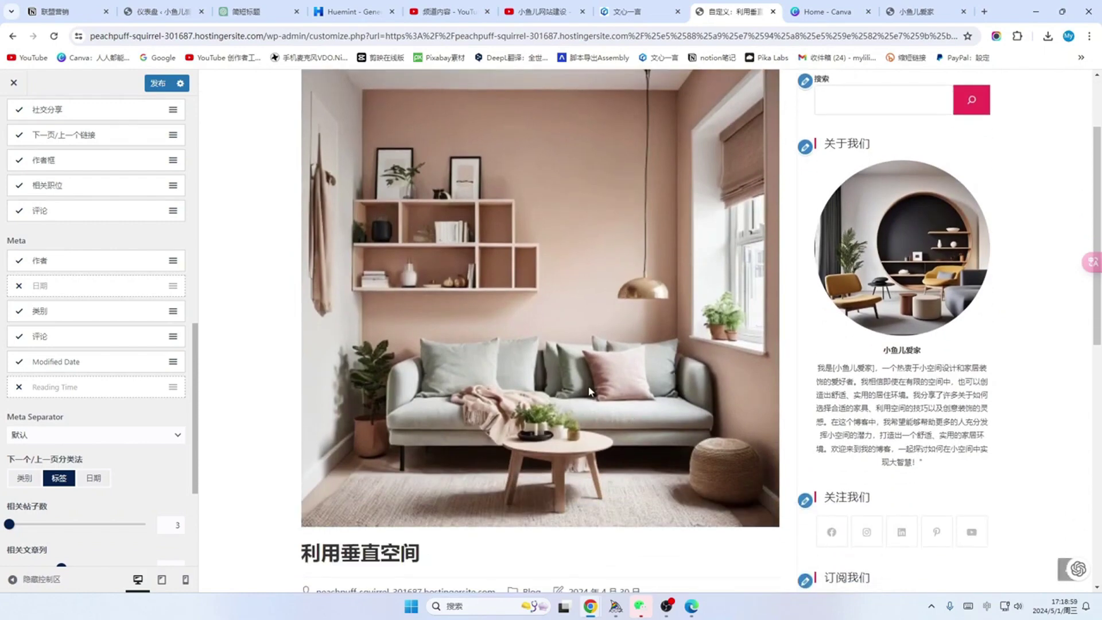
{"action": "scroll", "coordinate": [589, 390], "scroll_direction": "down", "scroll_amount": 1}
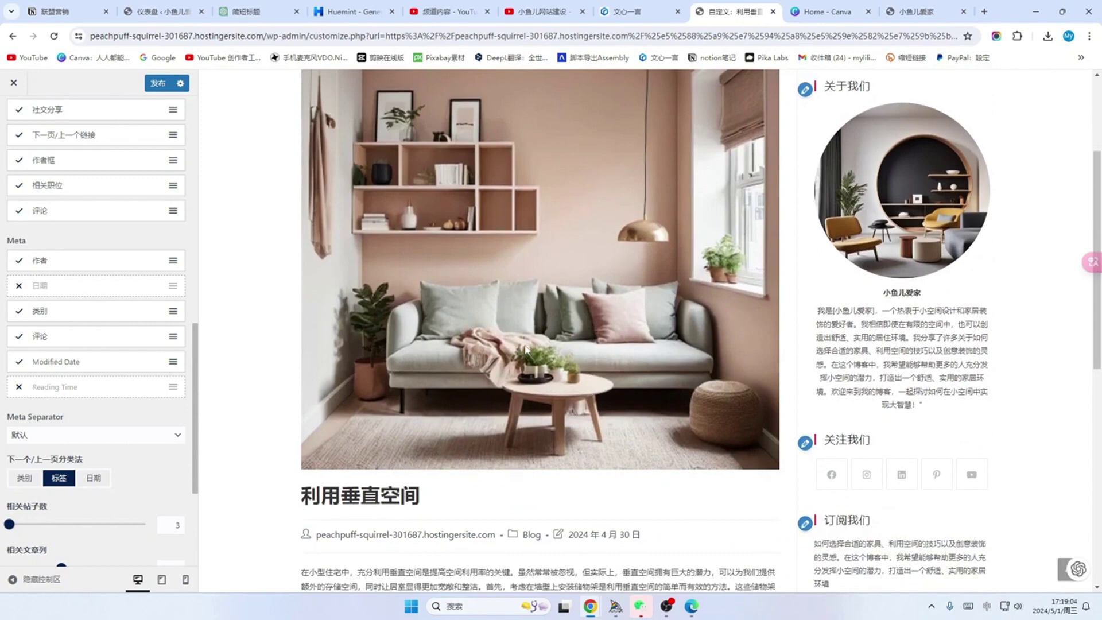
{"action": "scroll", "coordinate": [525, 345], "scroll_direction": "down", "scroll_amount": 1}
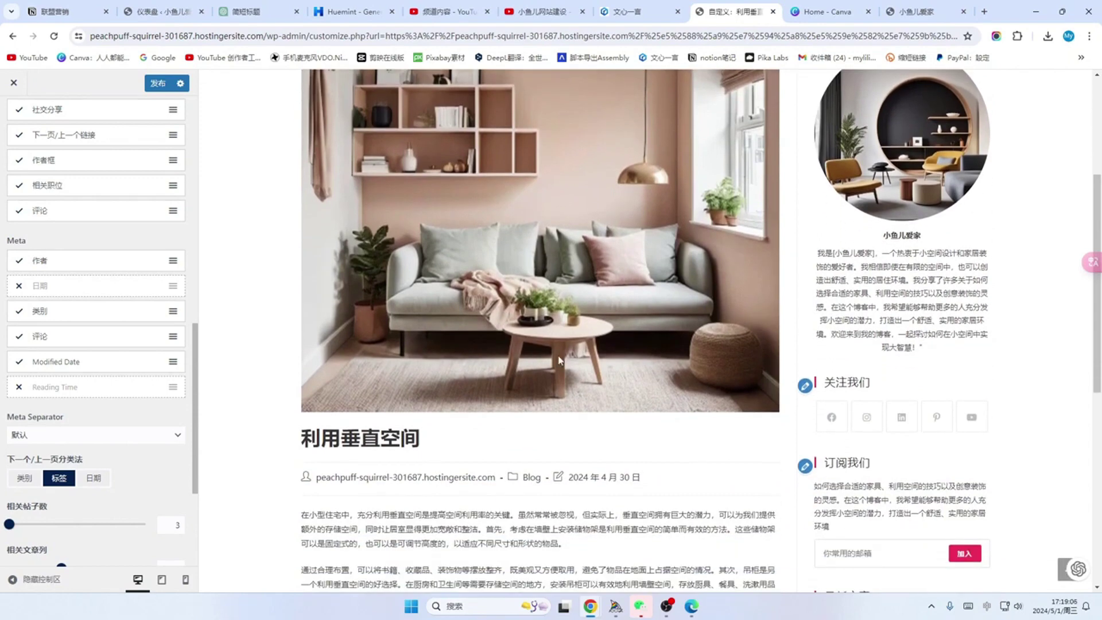
{"action": "scroll", "coordinate": [559, 359], "scroll_direction": "down", "scroll_amount": 2}
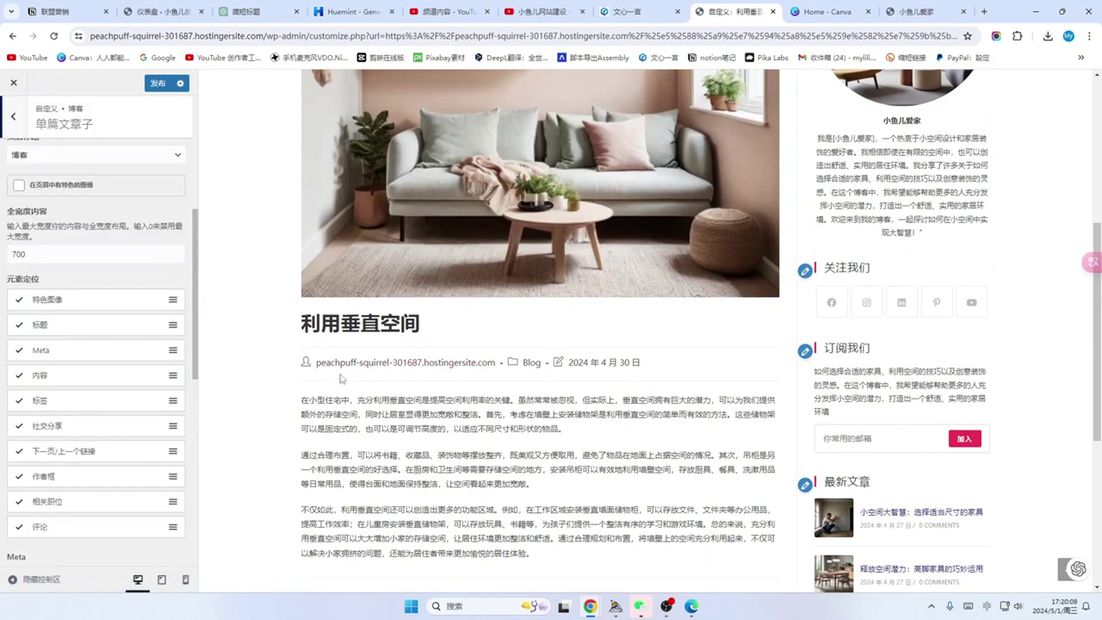
{"action": "scroll", "coordinate": [453, 414], "scroll_direction": "up", "scroll_amount": 1}
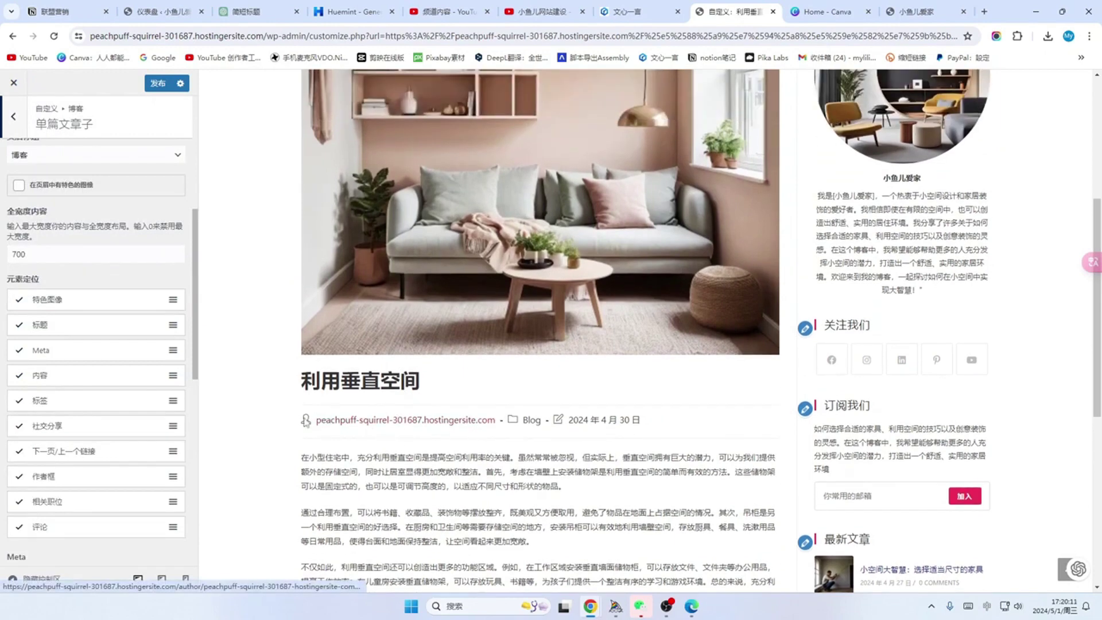
{"action": "scroll", "coordinate": [267, 407], "scroll_direction": "up", "scroll_amount": 2}
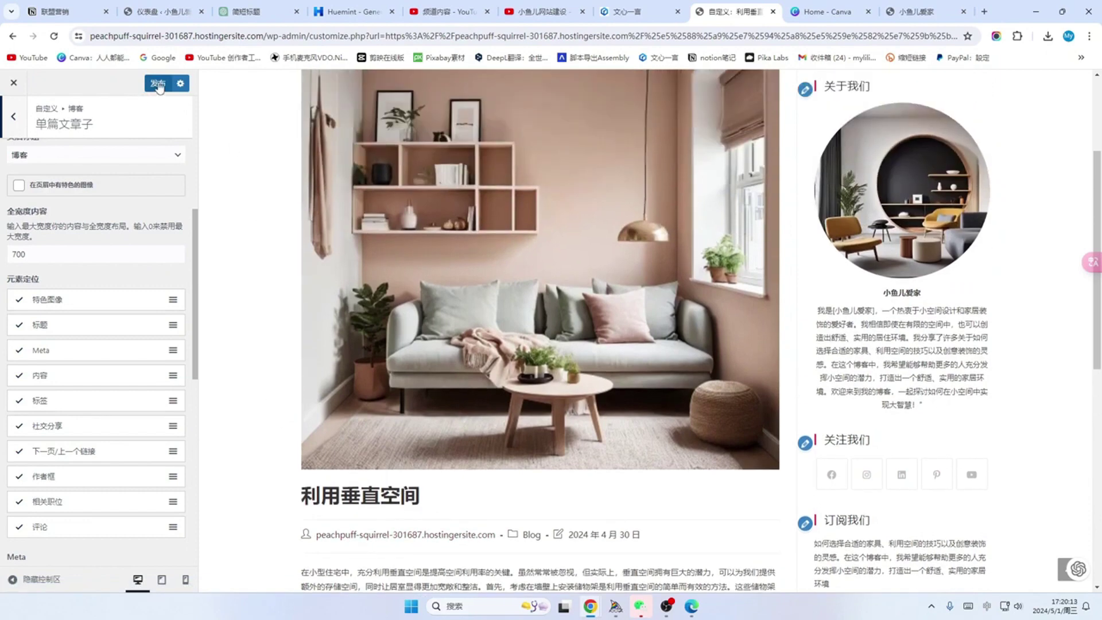
{"action": "left_click", "coordinate": [158, 85]}
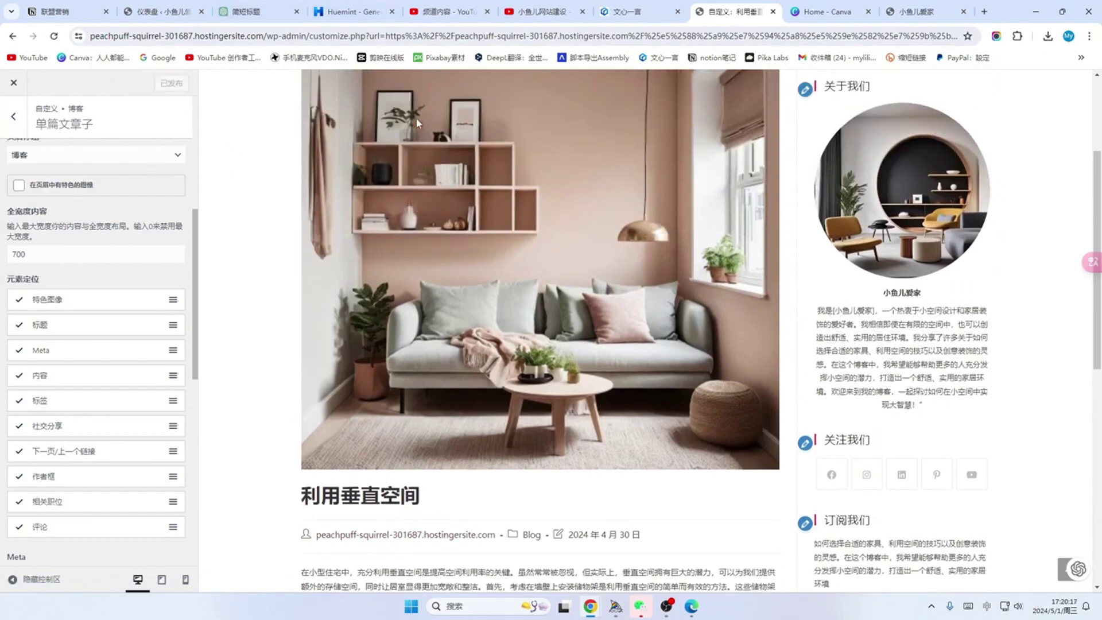
Step: Open the WordPress admin dashboard in a new tab using the copied wp-admin URL
{"action": "left_click_drag", "start_coordinate": [310, 36], "coordinate": [74, 40]}
{"action": "key", "text": "ctrl+c"}
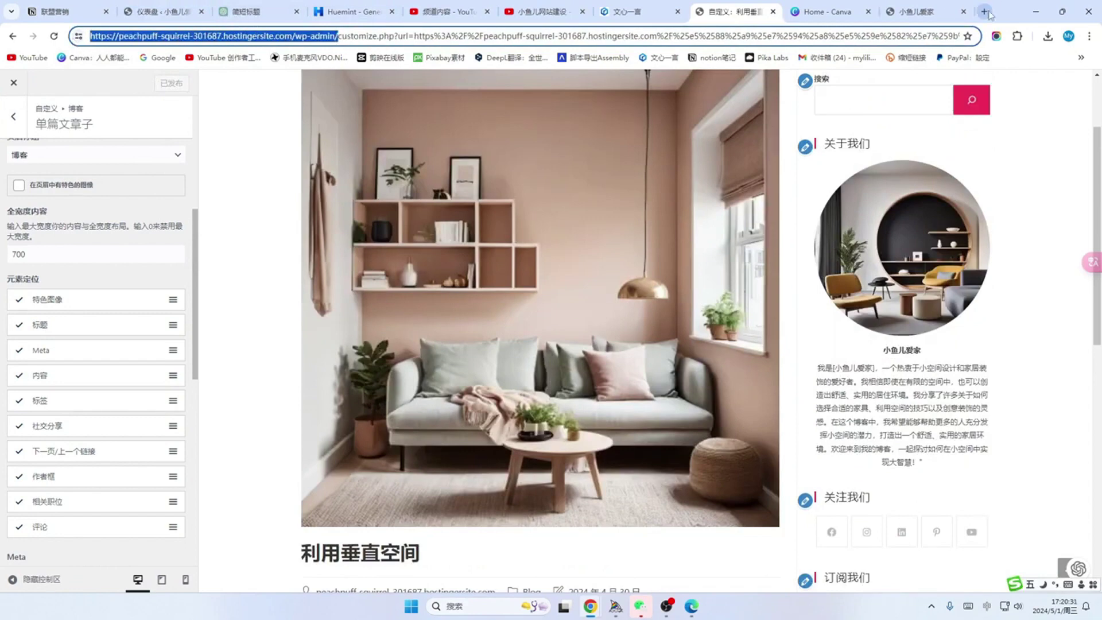
{"action": "key", "text": "ctrl+t"}
{"action": "key", "text": "ctrl+v"}
{"action": "key", "text": "Return"}
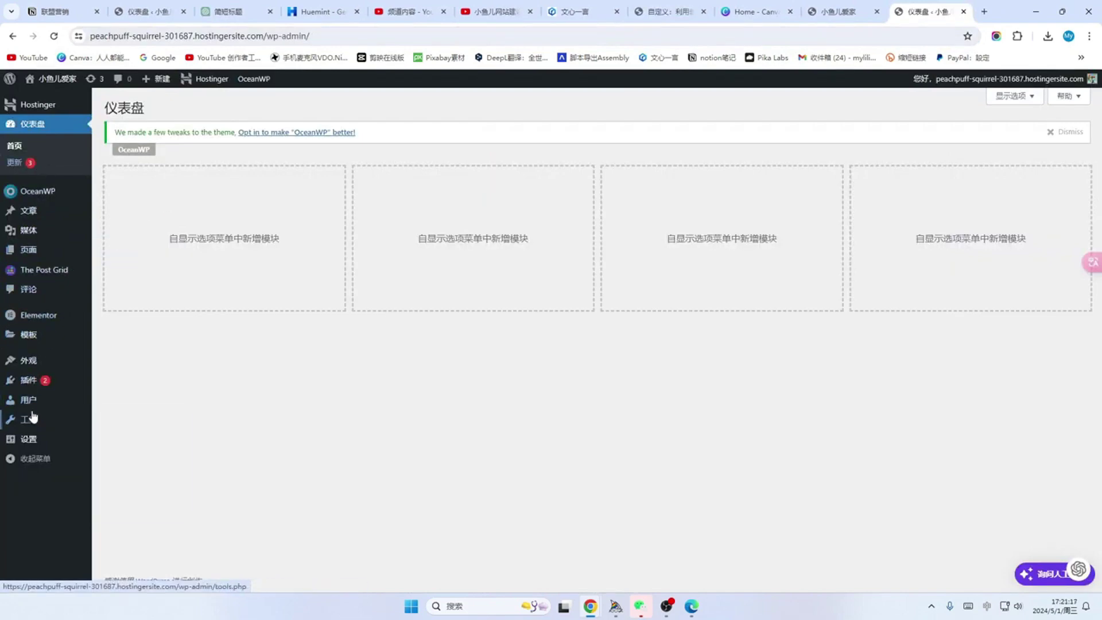
Step: Open the admin user's profile for editing from the Users list
{"action": "mouse_move", "coordinate": [28, 405]}
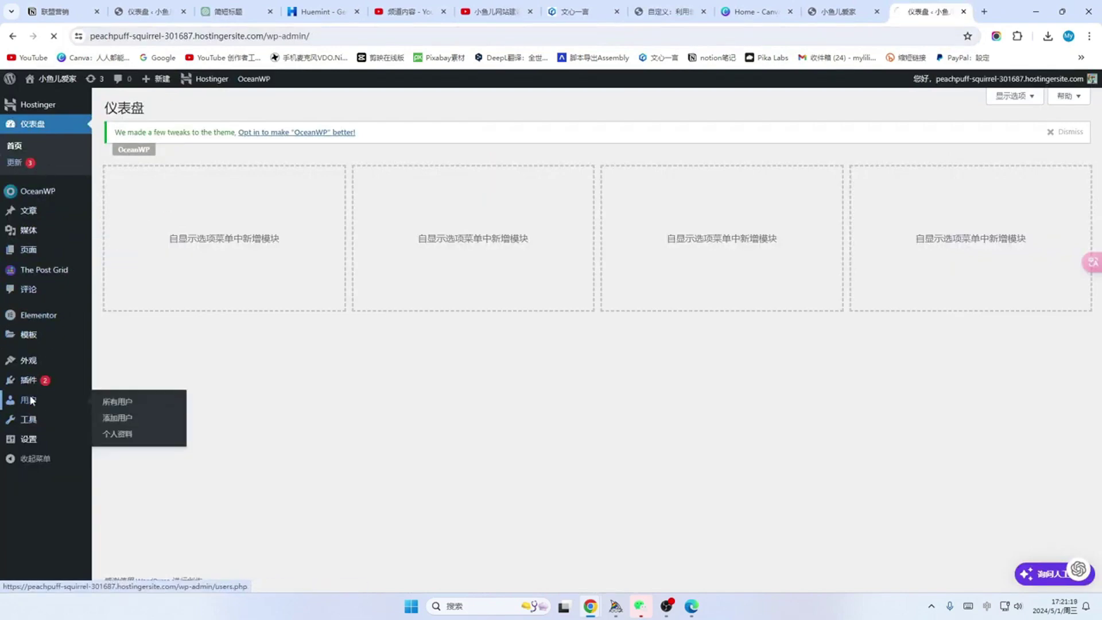
{"action": "left_click", "coordinate": [31, 402]}
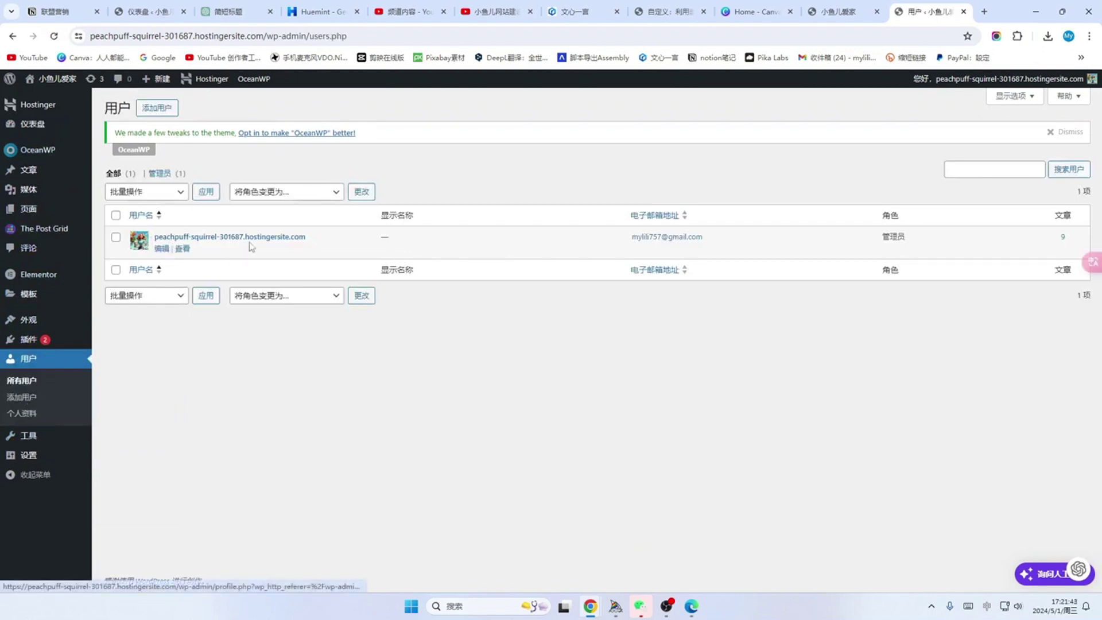
{"action": "left_click", "coordinate": [161, 248]}
{"action": "scroll", "coordinate": [188, 259], "scroll_direction": "down", "scroll_amount": 2}
{"action": "scroll", "coordinate": [186, 258], "scroll_direction": "down", "scroll_amount": 3}
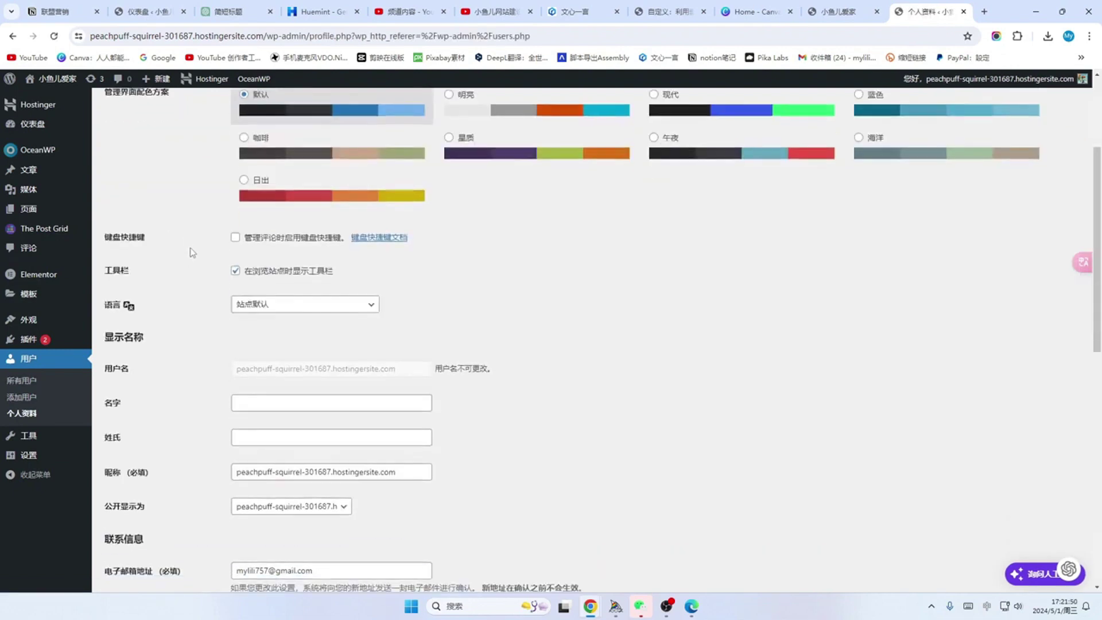
{"action": "scroll", "coordinate": [203, 256], "scroll_direction": "down", "scroll_amount": 2}
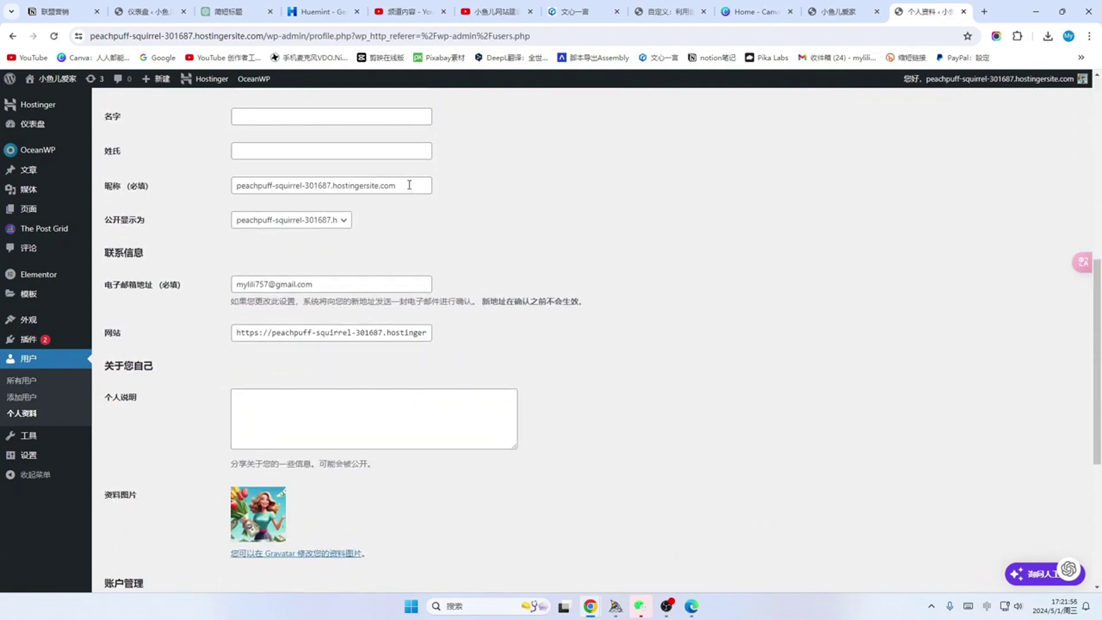
Step: Change the nickname to 小鱼儿爱家, make it the public display name, and save the profile
{"action": "left_click_drag", "start_coordinate": [409, 185], "coordinate": [196, 176]}
{"action": "key", "text": "BackSpace"}
{"action": "type", "text": "小鱼儿爱家"}
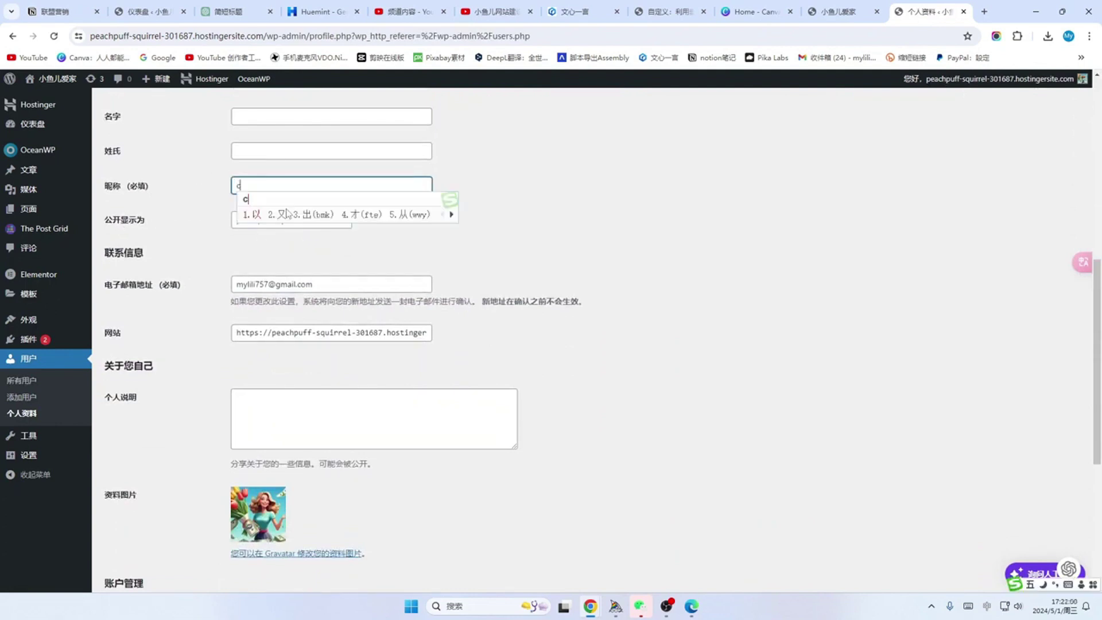
{"action": "left_click", "coordinate": [344, 221]}
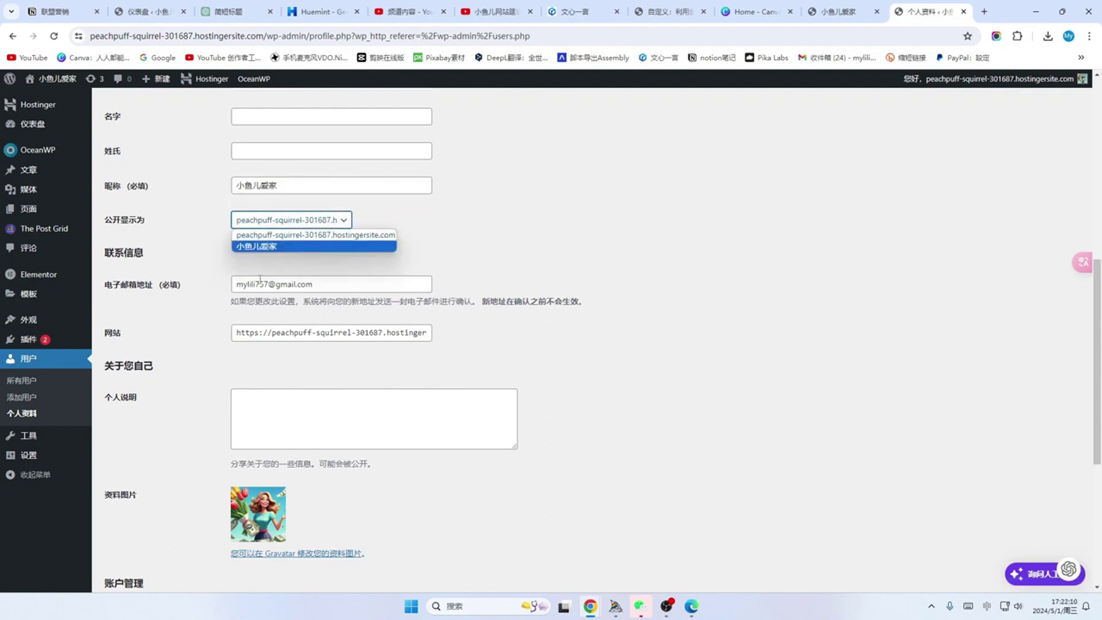
{"action": "left_click", "coordinate": [267, 247]}
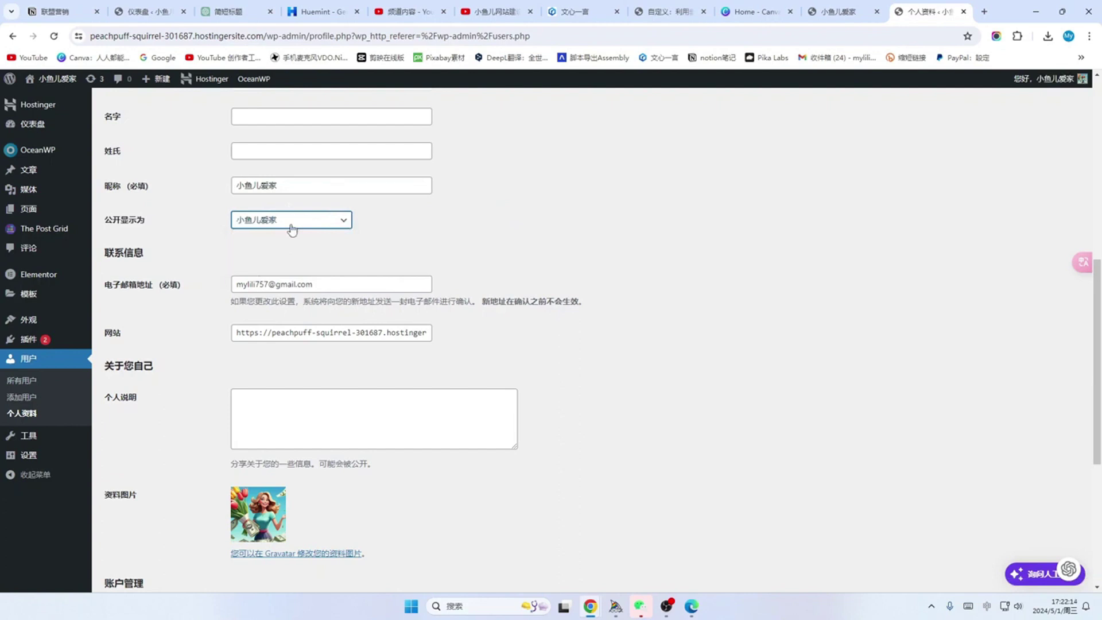
{"action": "scroll", "coordinate": [292, 230], "scroll_direction": "down", "scroll_amount": 5}
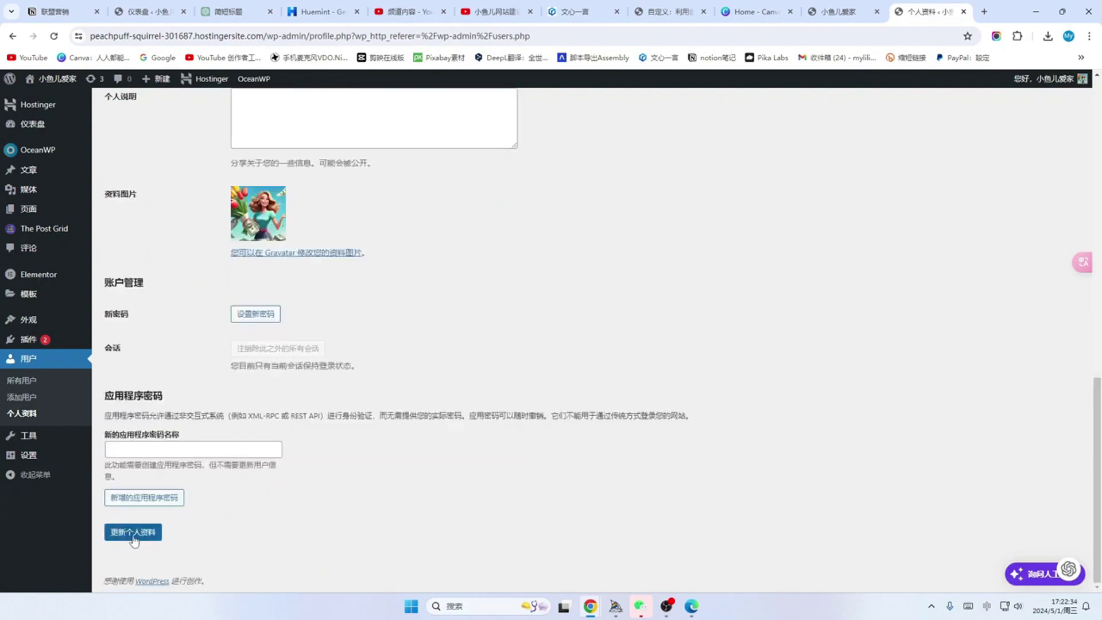
{"action": "left_click", "coordinate": [134, 532]}
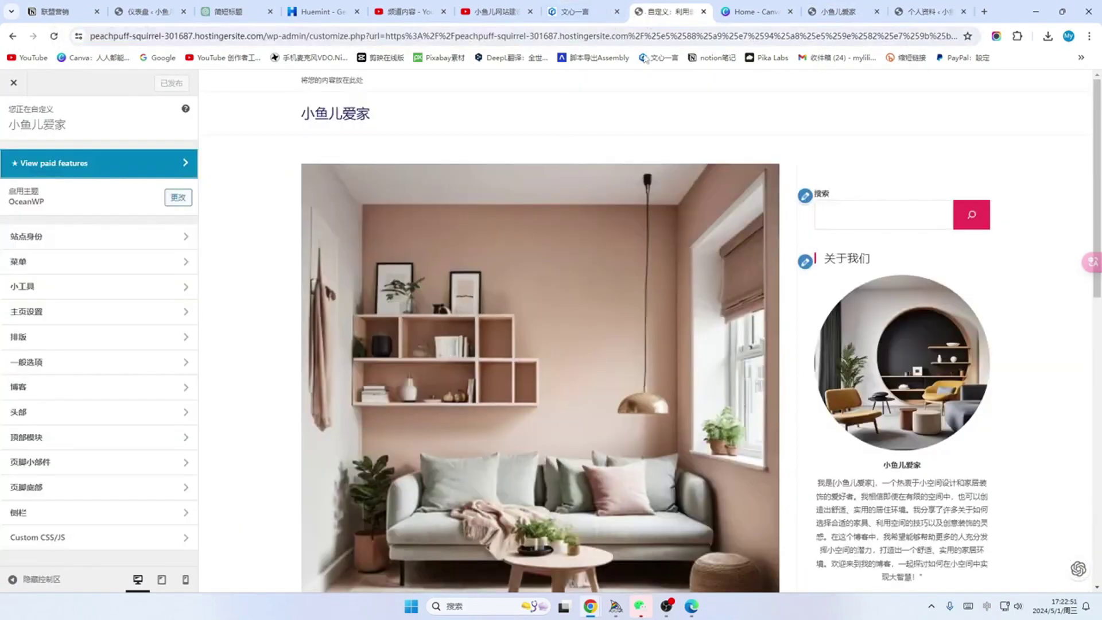
Step: Leave the Customizer to confirm the post author shows 小鱼儿爱家, then close that post page
{"action": "scroll", "coordinate": [489, 221], "scroll_direction": "down", "scroll_amount": 7}
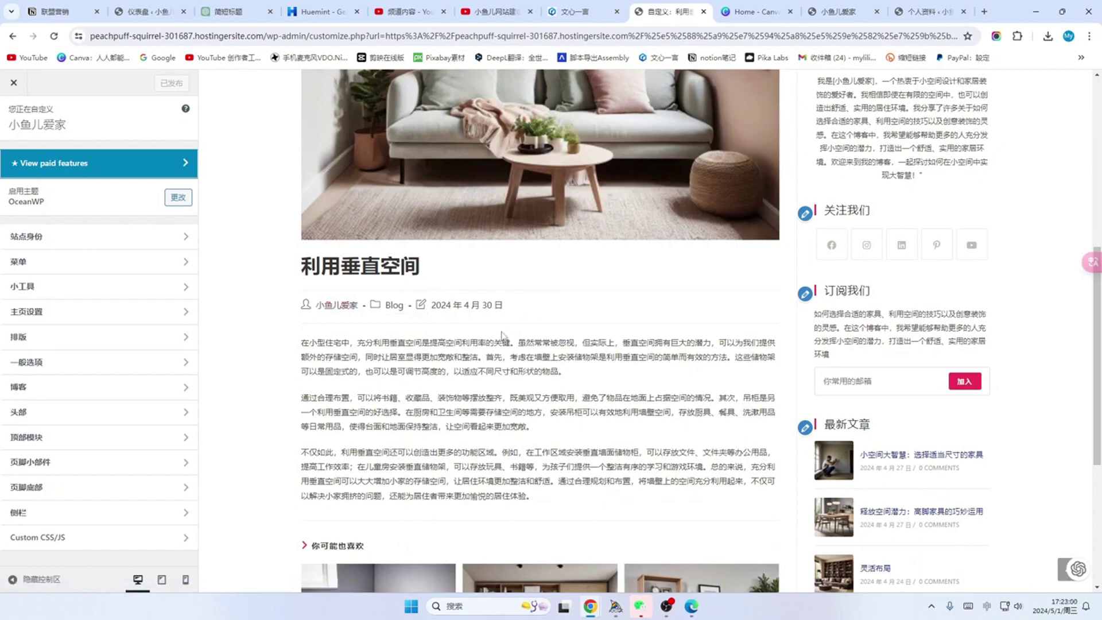
{"action": "left_click", "coordinate": [14, 86]}
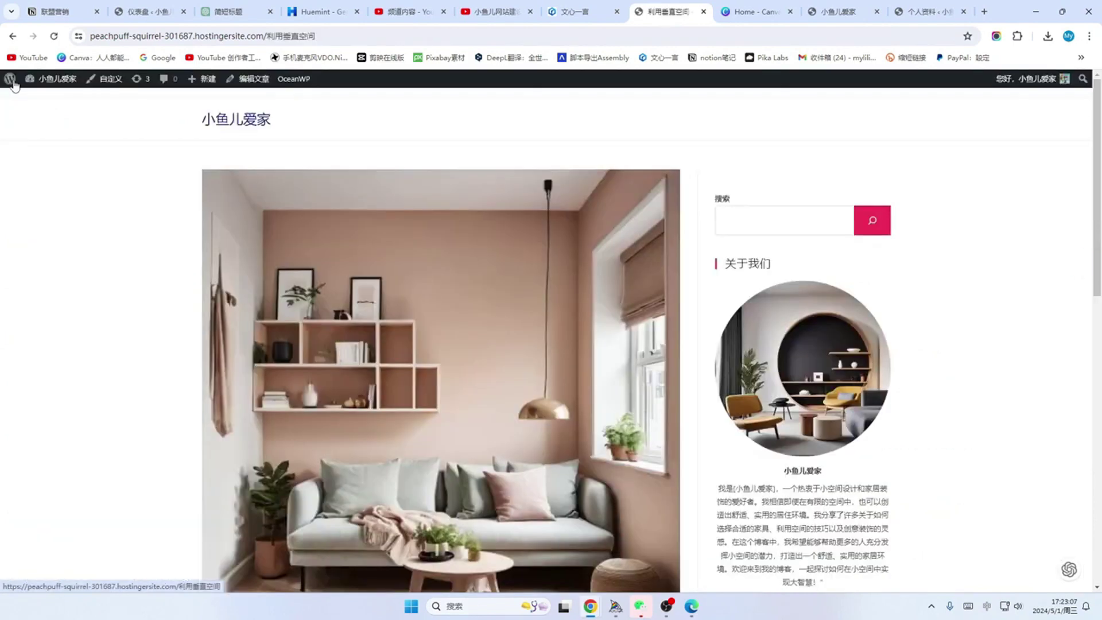
{"action": "scroll", "coordinate": [525, 260], "scroll_direction": "down", "scroll_amount": 5}
{"action": "scroll", "coordinate": [530, 244], "scroll_direction": "down", "scroll_amount": 2}
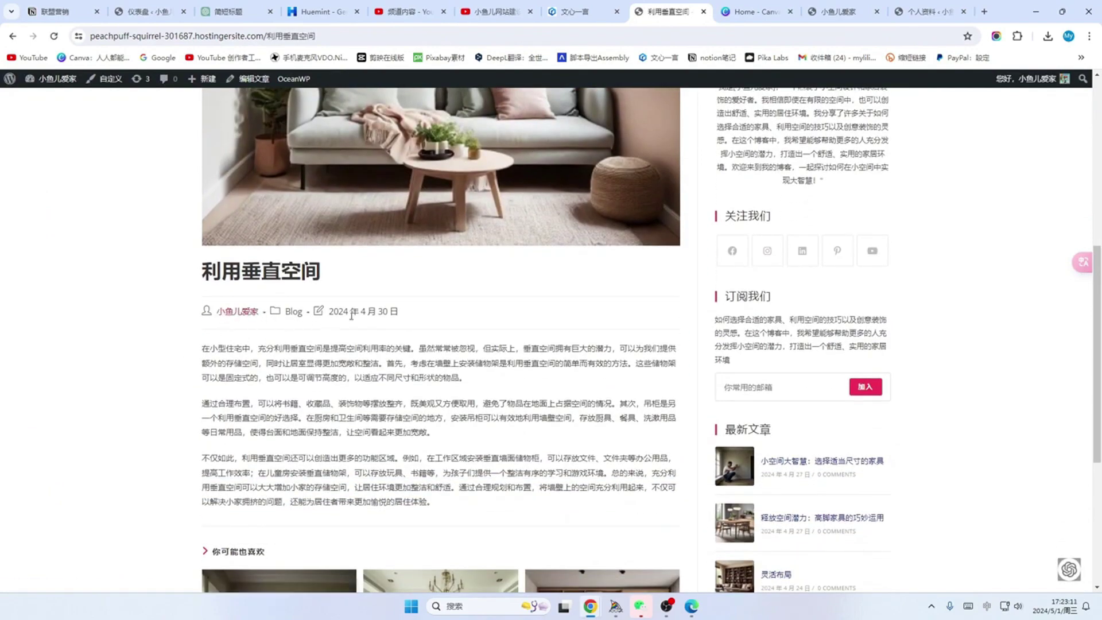
{"action": "key", "text": "ctrl+w"}
Step: View the live site home page from the admin-bar site menu and scroll through it
{"action": "mouse_move", "coordinate": [60, 83]}
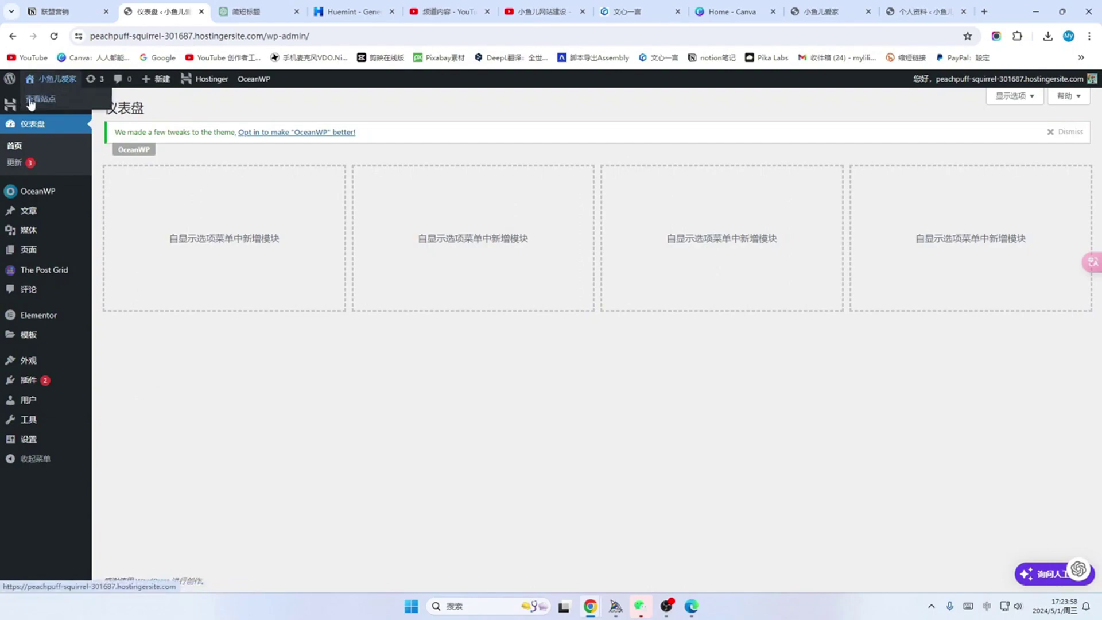
{"action": "left_click", "coordinate": [39, 100]}
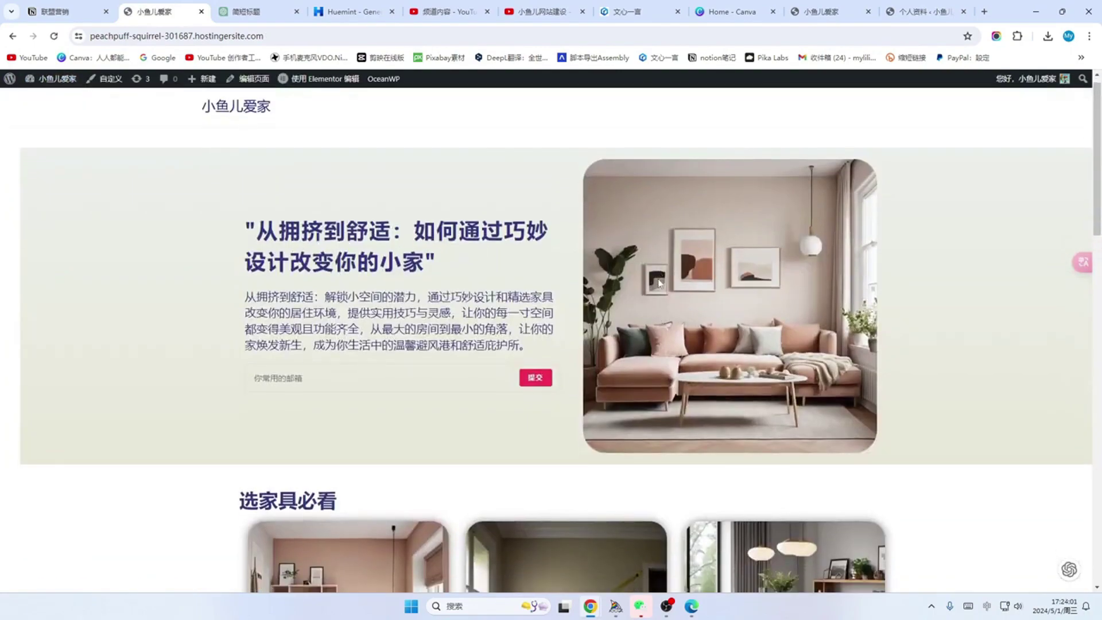
{"action": "scroll", "coordinate": [659, 282], "scroll_direction": "down", "scroll_amount": 12}
{"action": "scroll", "coordinate": [659, 282], "scroll_direction": "down", "scroll_amount": 7}
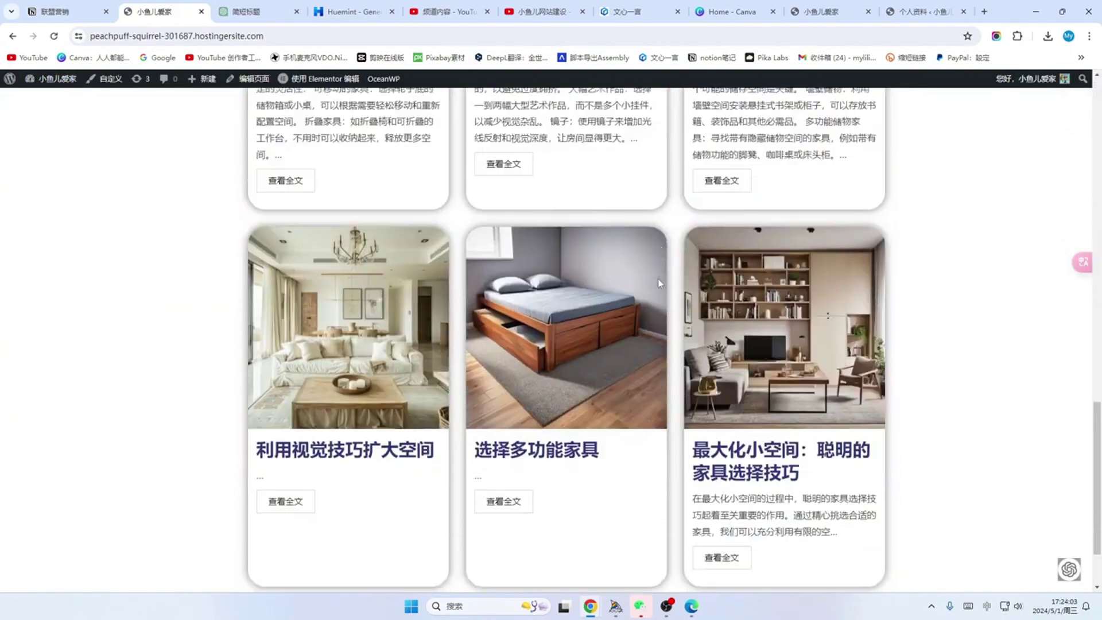
{"action": "scroll", "coordinate": [659, 282], "scroll_direction": "up", "scroll_amount": 13}
{"action": "scroll", "coordinate": [660, 284], "scroll_direction": "up", "scroll_amount": 6}
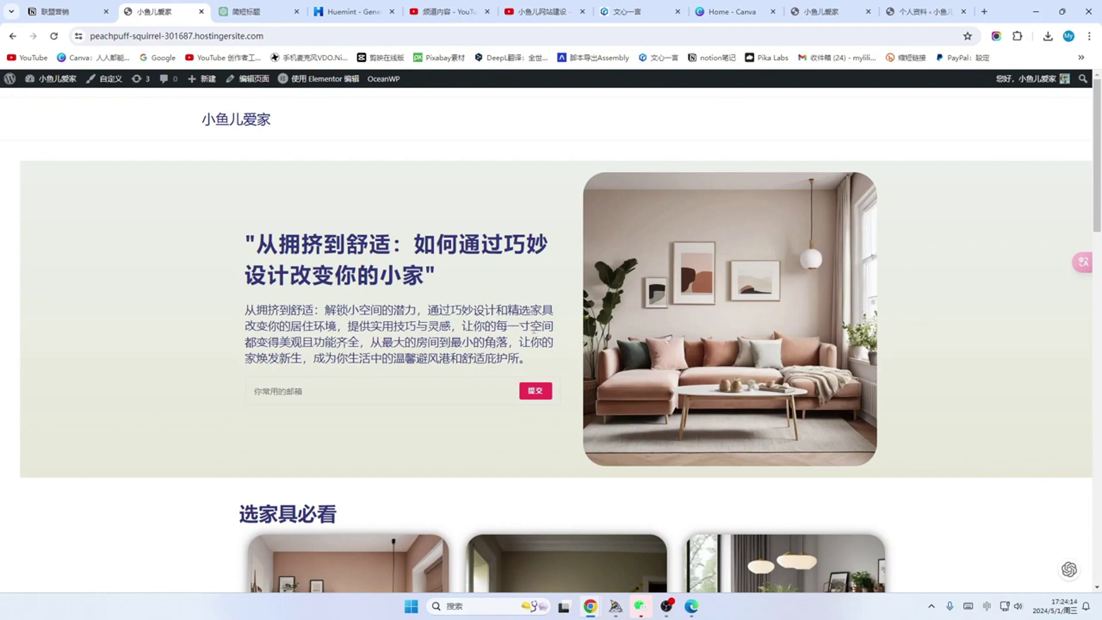
{"action": "scroll", "coordinate": [533, 330], "scroll_direction": "down", "scroll_amount": 2}
{"action": "scroll", "coordinate": [534, 330], "scroll_direction": "up", "scroll_amount": 2}
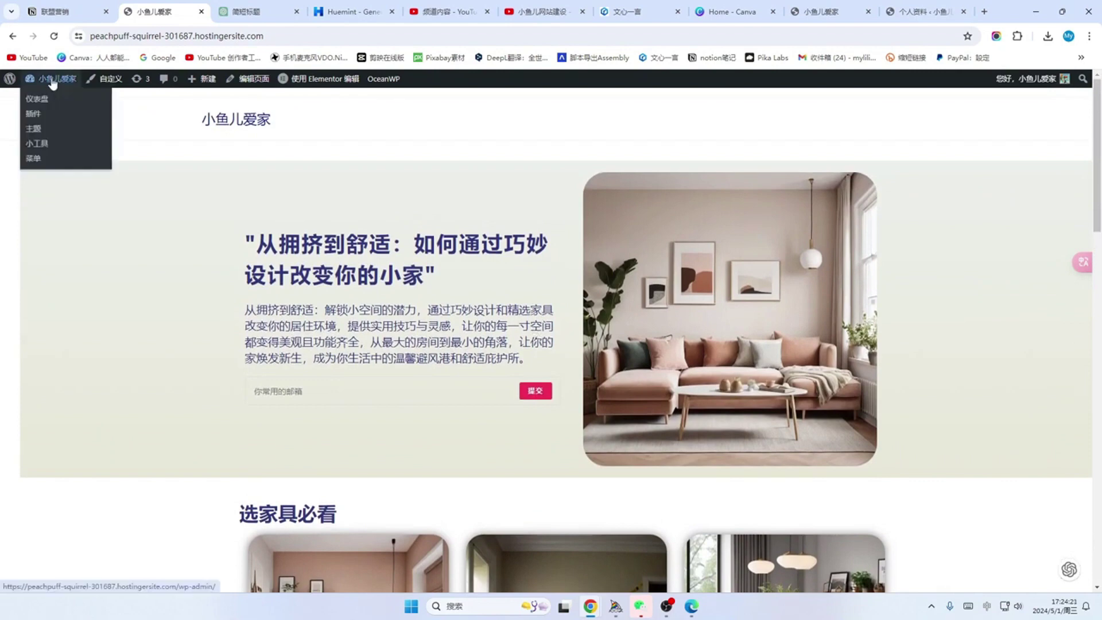
Step: Create a new page titled 关于我们
{"action": "left_click", "coordinate": [38, 100]}
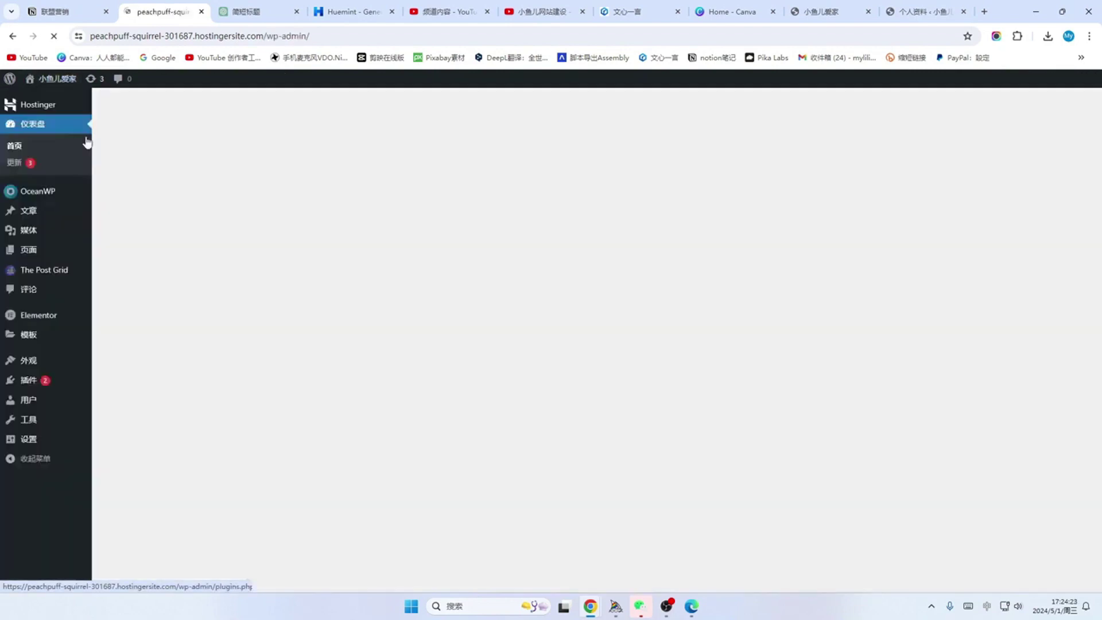
{"action": "left_click", "coordinate": [32, 256]}
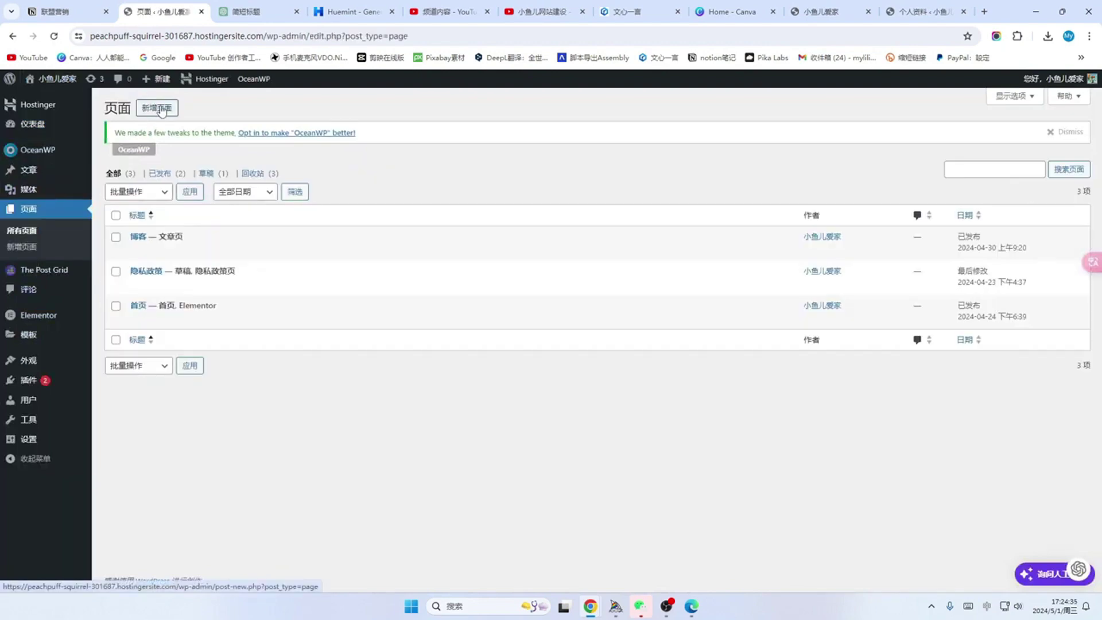
{"action": "left_click", "coordinate": [161, 109]}
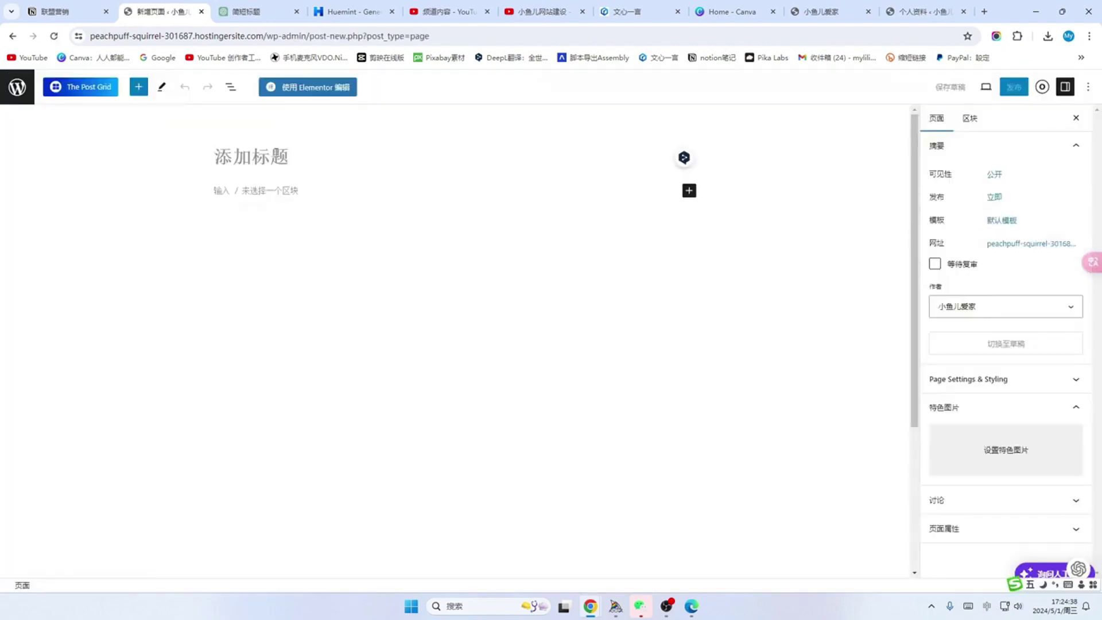
{"action": "type", "text": "关于我们"}
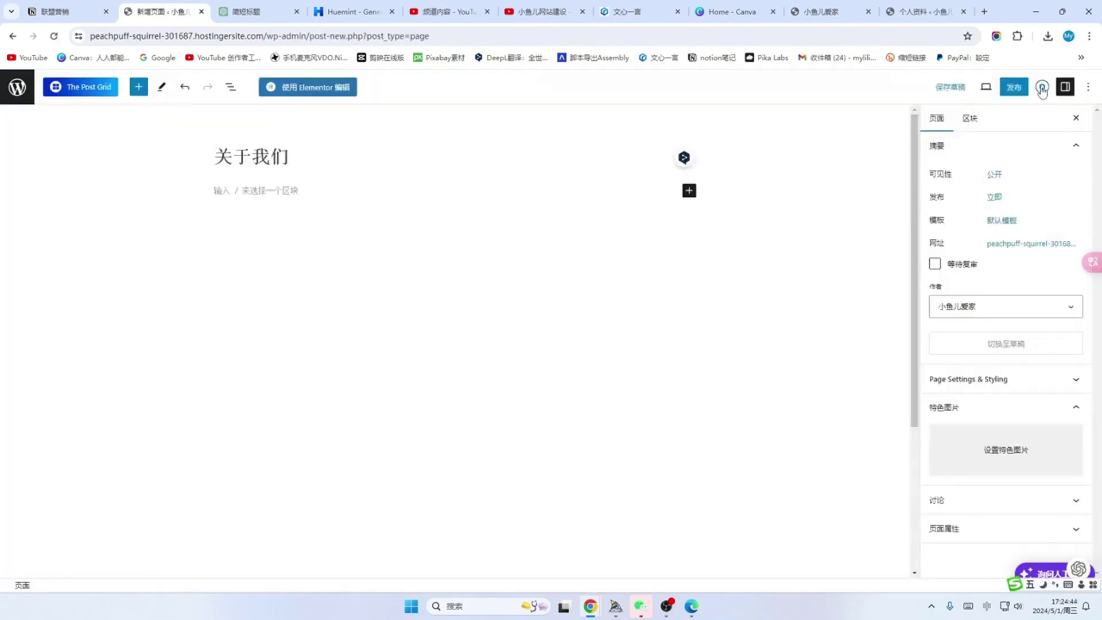
Step: Set the page to 100% Full Width with padding and title disabled, then publish it
{"action": "left_click", "coordinate": [1043, 87]}
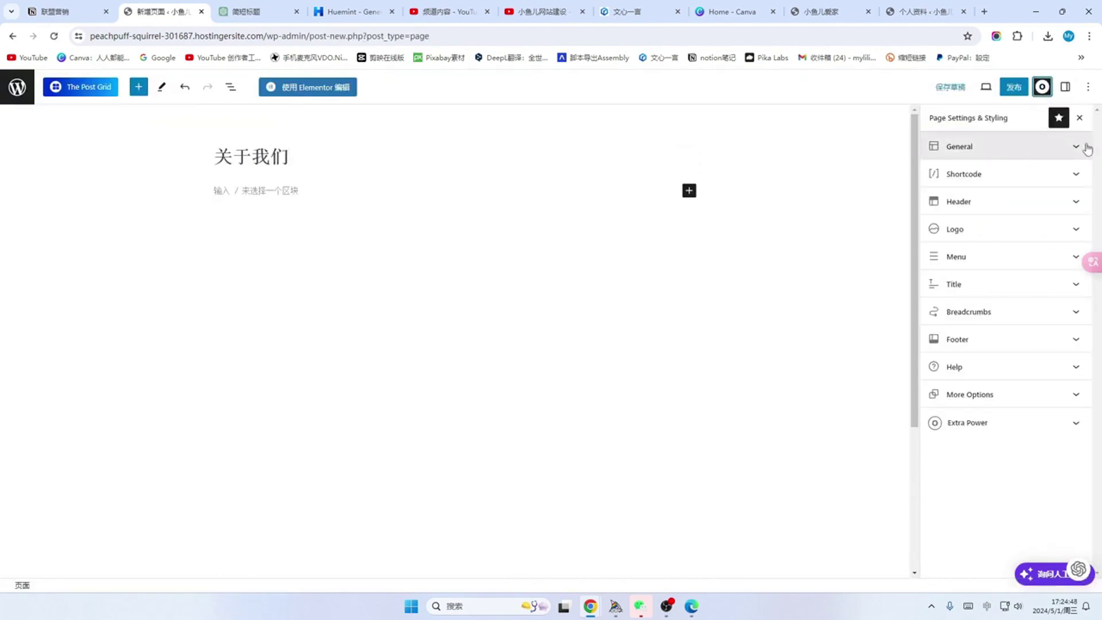
{"action": "left_click", "coordinate": [1082, 147]}
{"action": "left_click", "coordinate": [992, 194]}
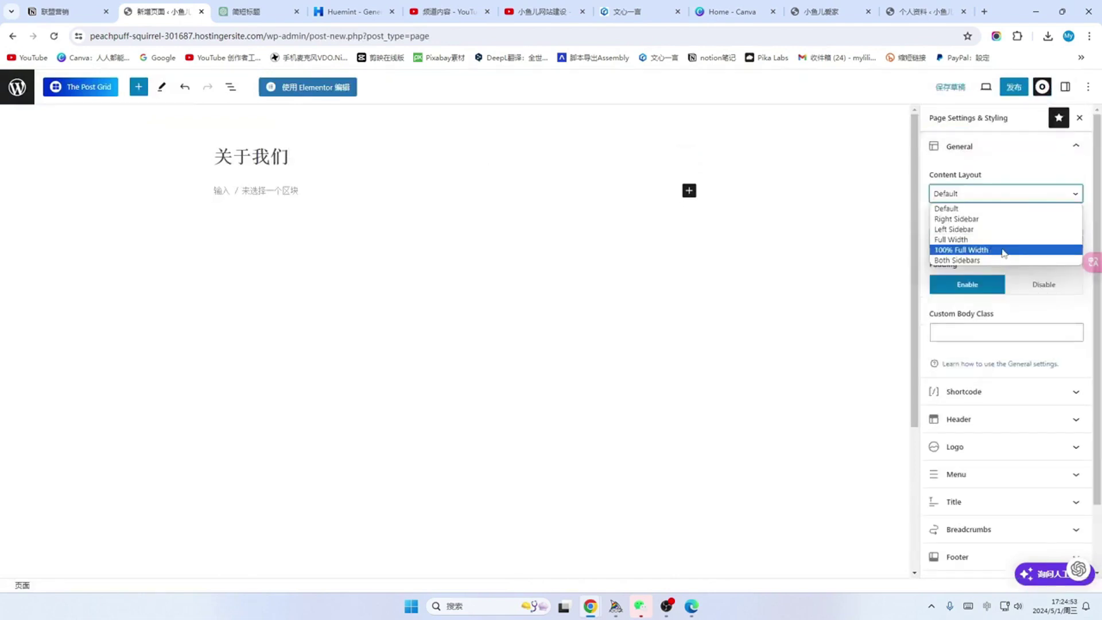
{"action": "left_click", "coordinate": [1003, 254]}
{"action": "left_click", "coordinate": [1057, 289]}
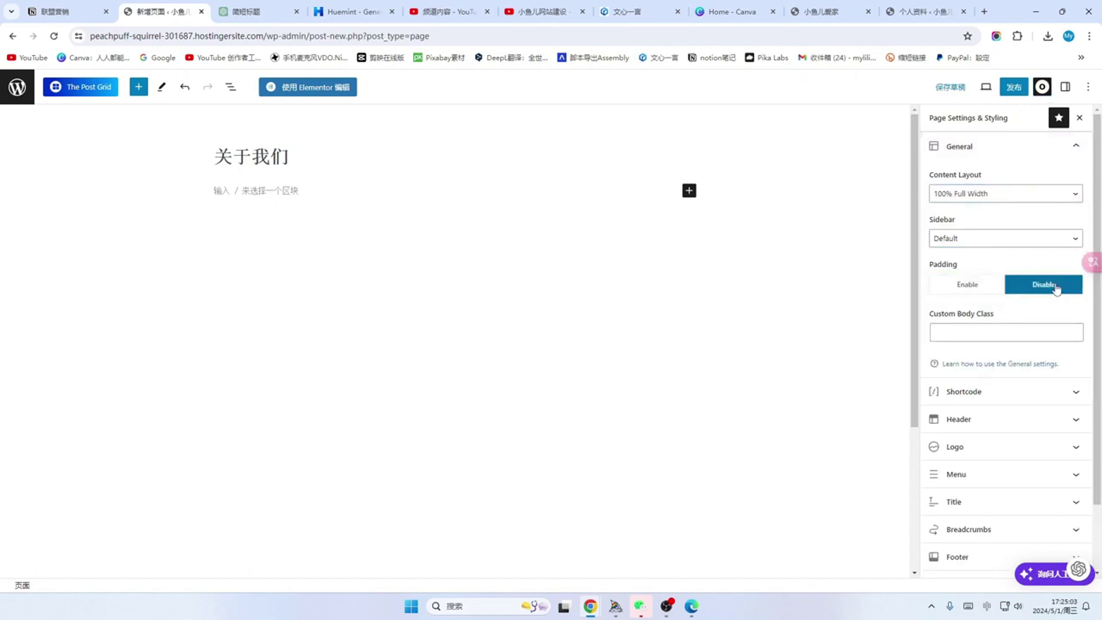
{"action": "scroll", "coordinate": [1053, 313], "scroll_direction": "down", "scroll_amount": 1}
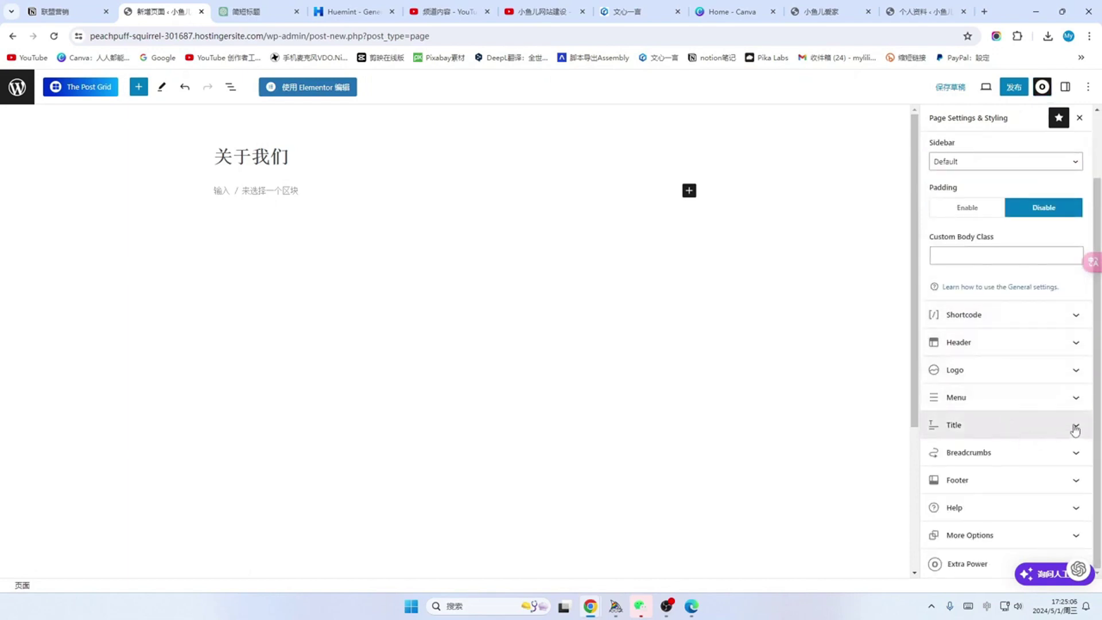
{"action": "left_click", "coordinate": [1075, 428]}
{"action": "scroll", "coordinate": [1068, 423], "scroll_direction": "down", "scroll_amount": 2}
{"action": "left_click", "coordinate": [1060, 345]}
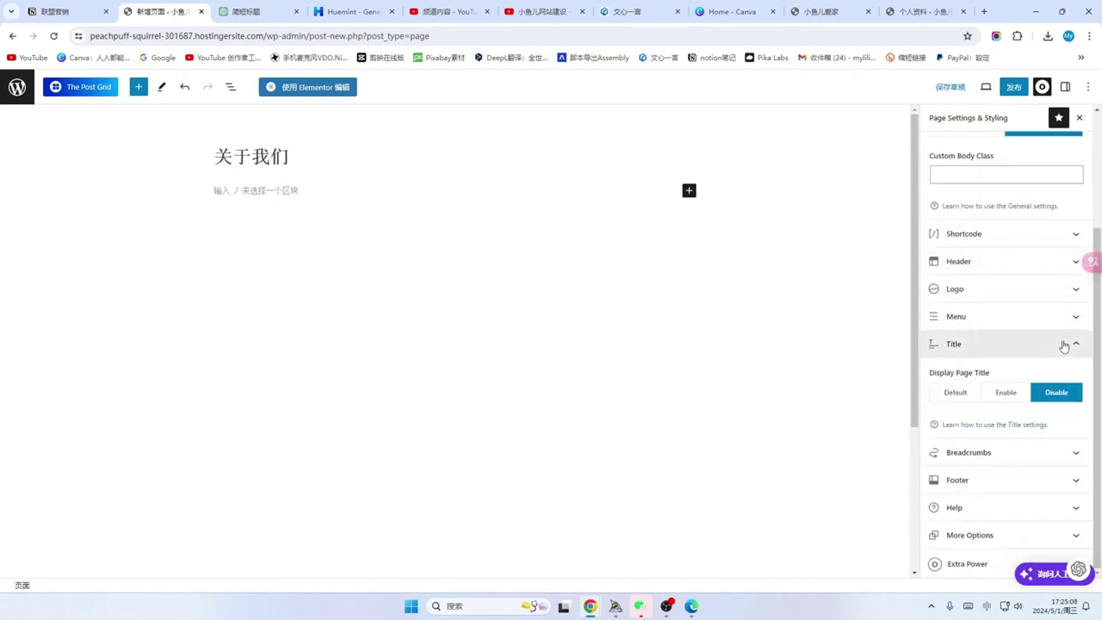
{"action": "left_click", "coordinate": [1014, 88]}
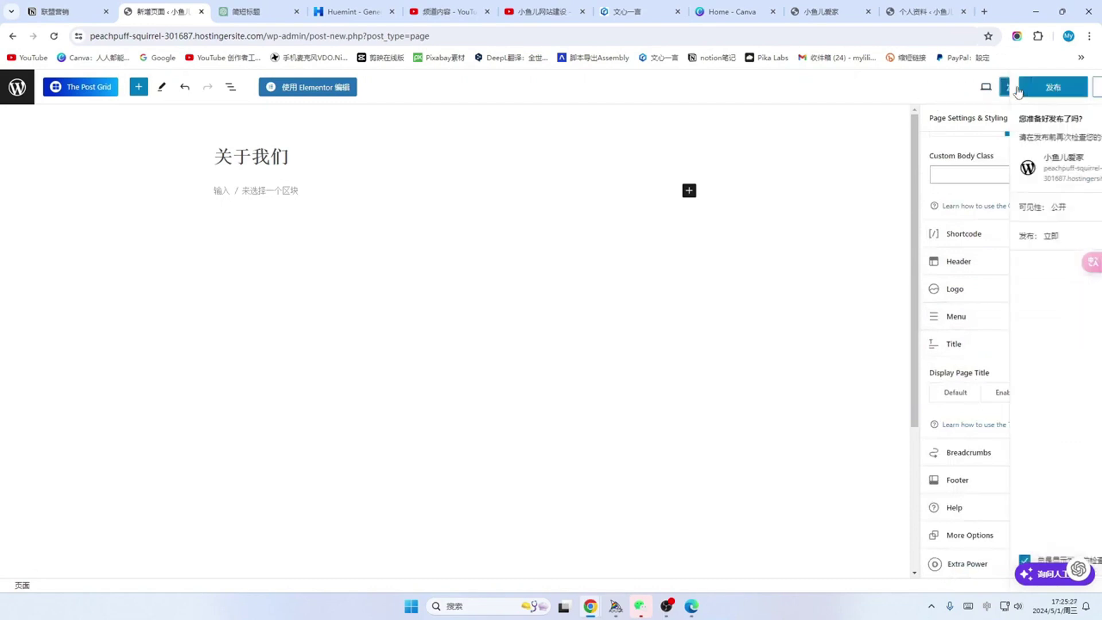
{"action": "left_click", "coordinate": [1014, 91]}
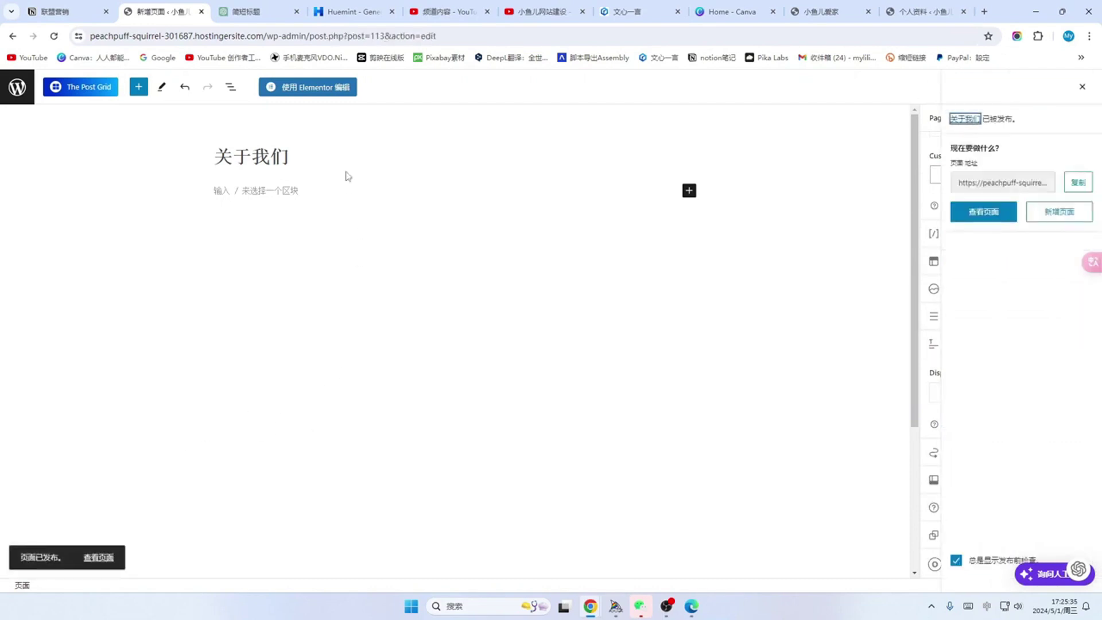
Step: Open the page in Elementor and add a single-column container
{"action": "left_click", "coordinate": [316, 91]}
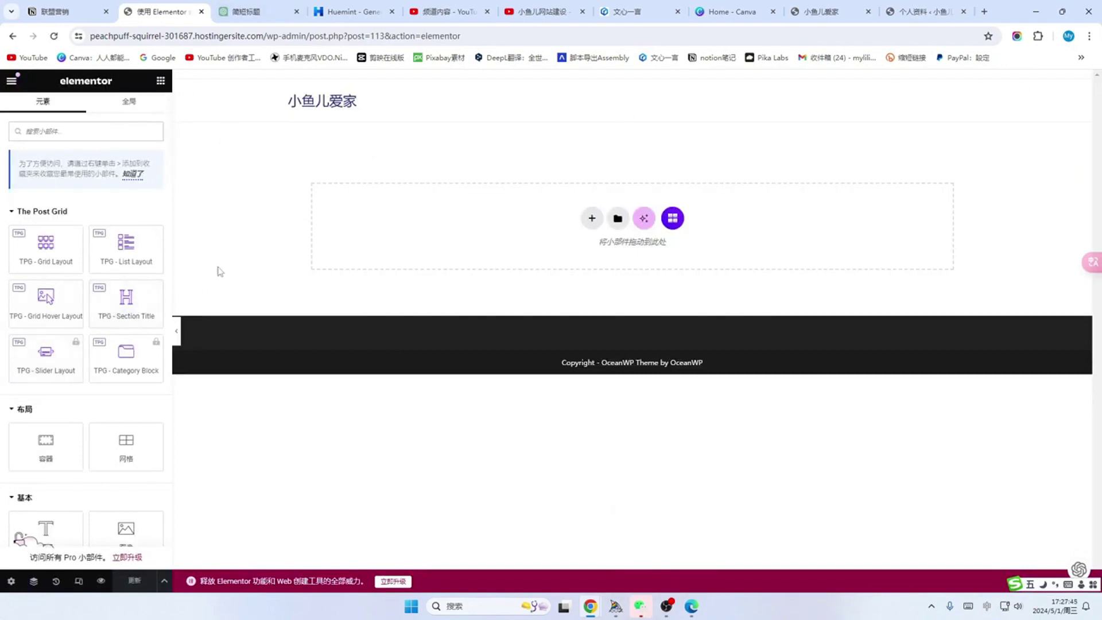
{"action": "left_click", "coordinate": [592, 218]}
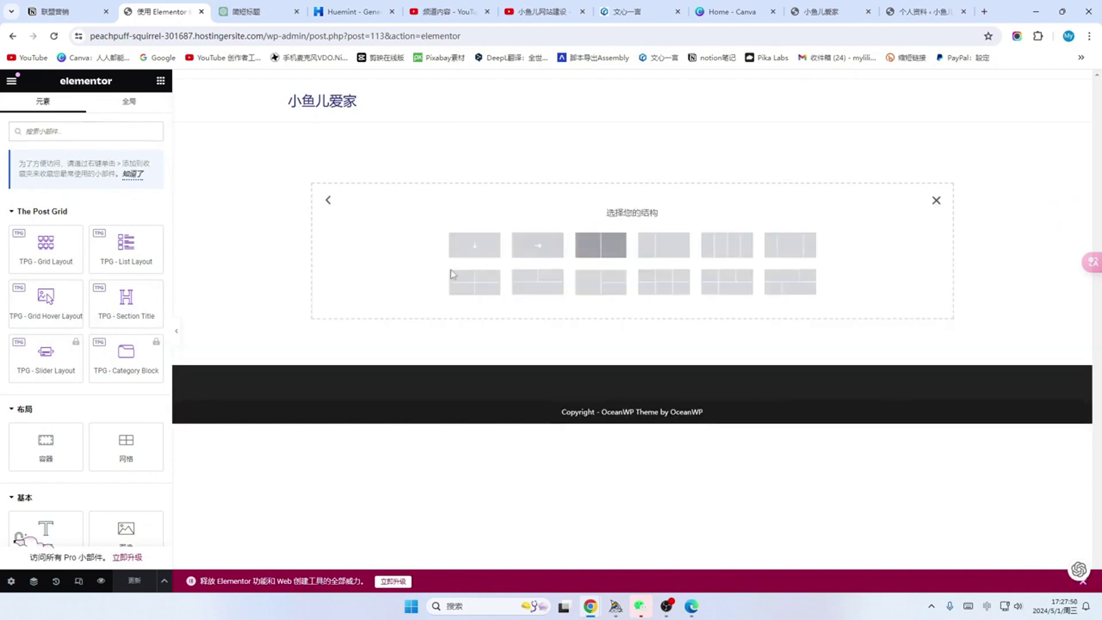
{"action": "left_click", "coordinate": [475, 246]}
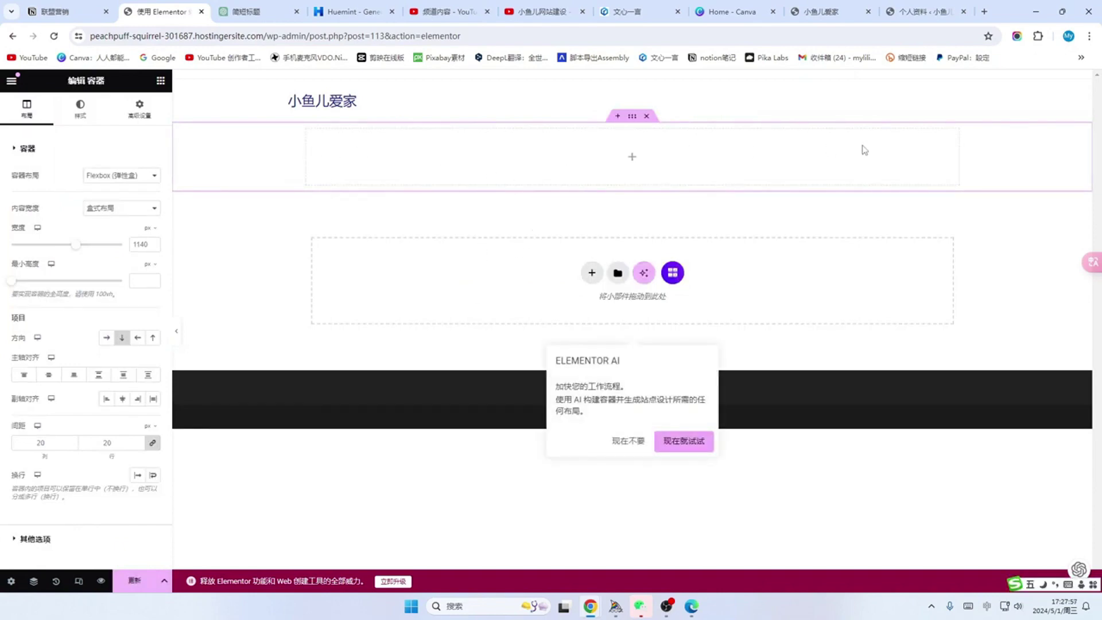
{"action": "left_click", "coordinate": [636, 480]}
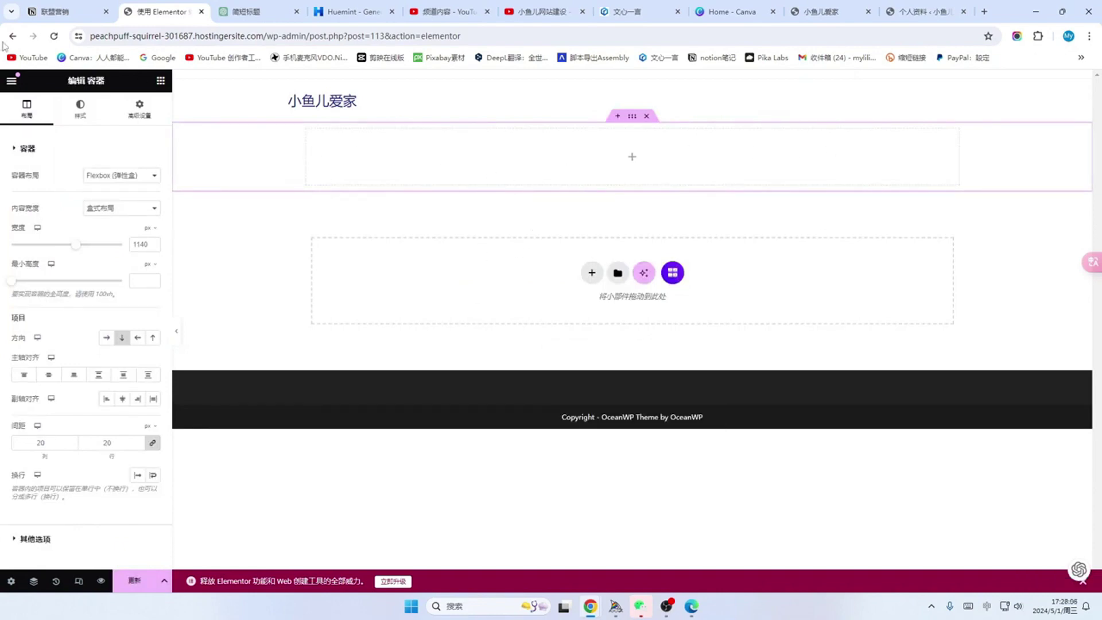
Step: Add a Heading widget reading 关于我们 with font size 33 to the container
{"action": "left_click", "coordinate": [161, 82]}
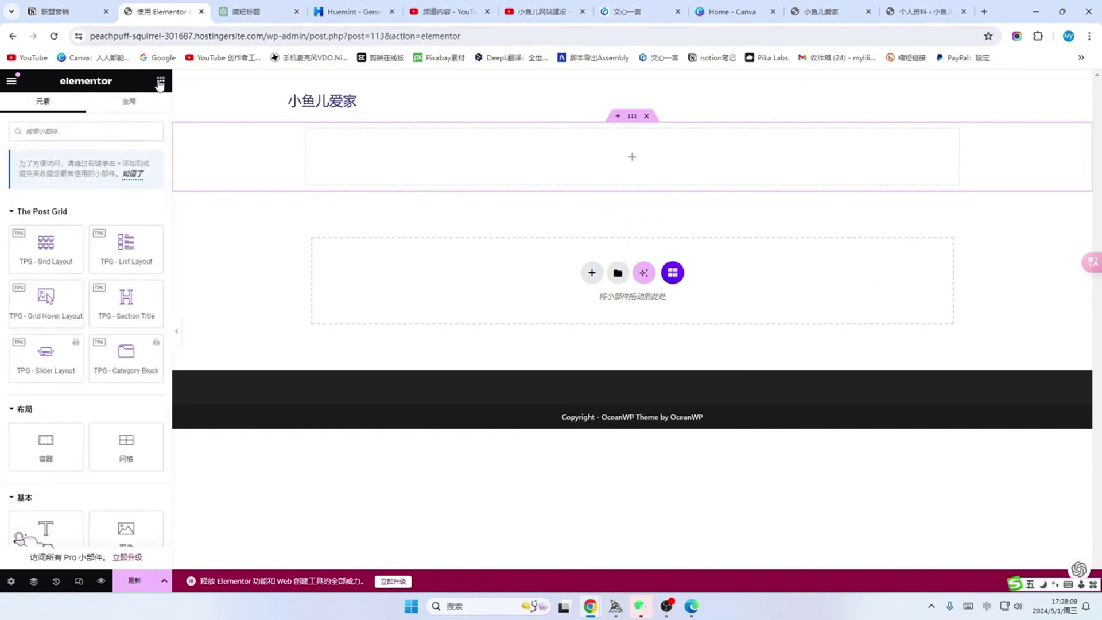
{"action": "scroll", "coordinate": [83, 262], "scroll_direction": "down", "scroll_amount": 2}
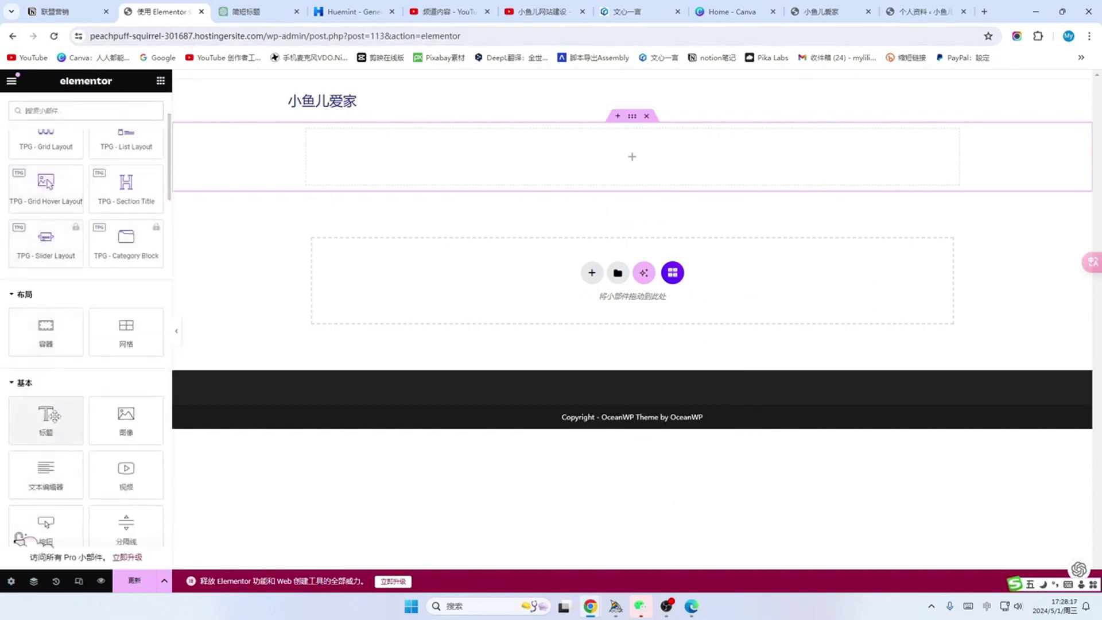
{"action": "left_click_drag", "start_coordinate": [56, 413], "coordinate": [190, 317]}
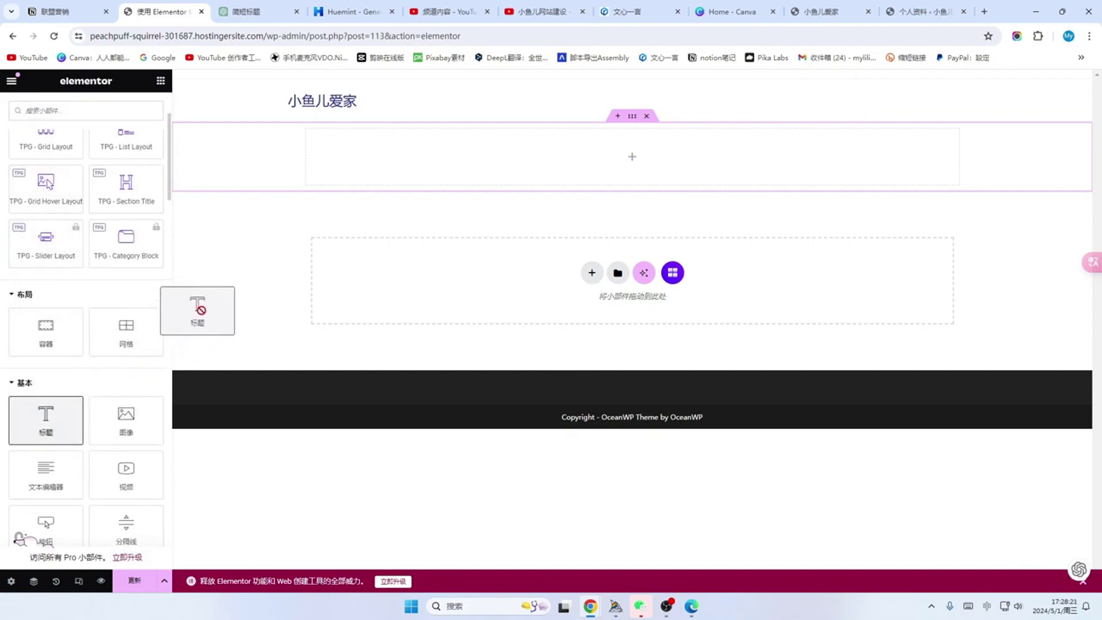
{"action": "left_click_drag", "start_coordinate": [201, 310], "coordinate": [450, 138]}
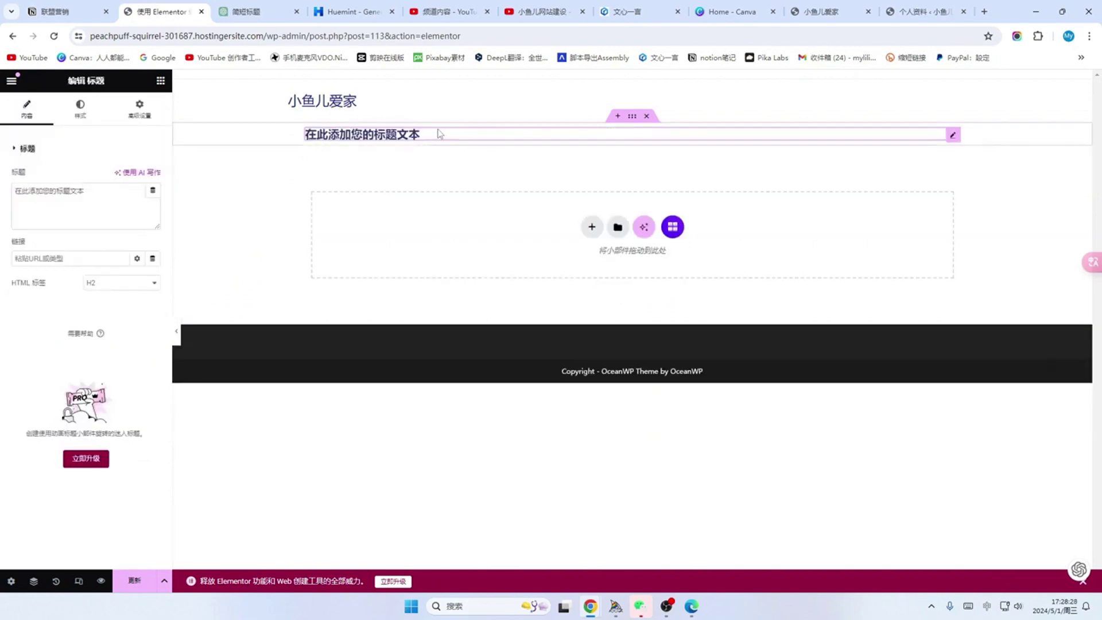
{"action": "left_click", "coordinate": [109, 187]}
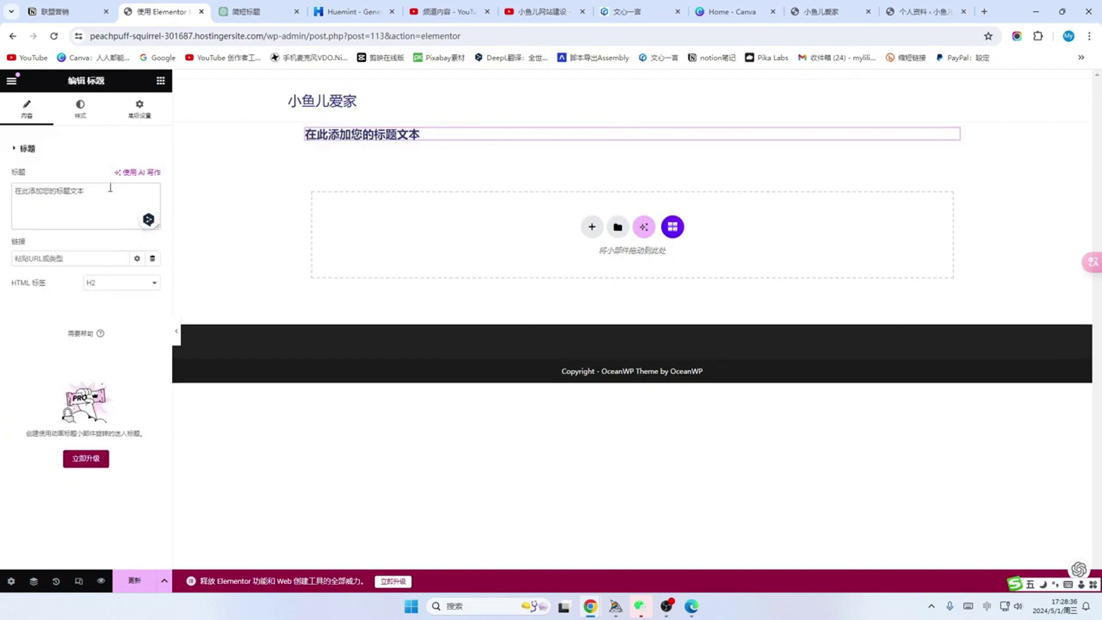
{"action": "key", "text": "BackSpace"}
{"action": "key", "text": "BackSpace"}
{"action": "key", "text": "BackSpace"}
{"action": "key", "text": "BackSpace"}
{"action": "key", "text": "BackSpace"}
{"action": "key", "text": "BackSpace"}
{"action": "key", "text": "BackSpace"}
{"action": "key", "text": "BackSpace"}
{"action": "key", "text": "BackSpace"}
{"action": "key", "text": "BackSpace"}
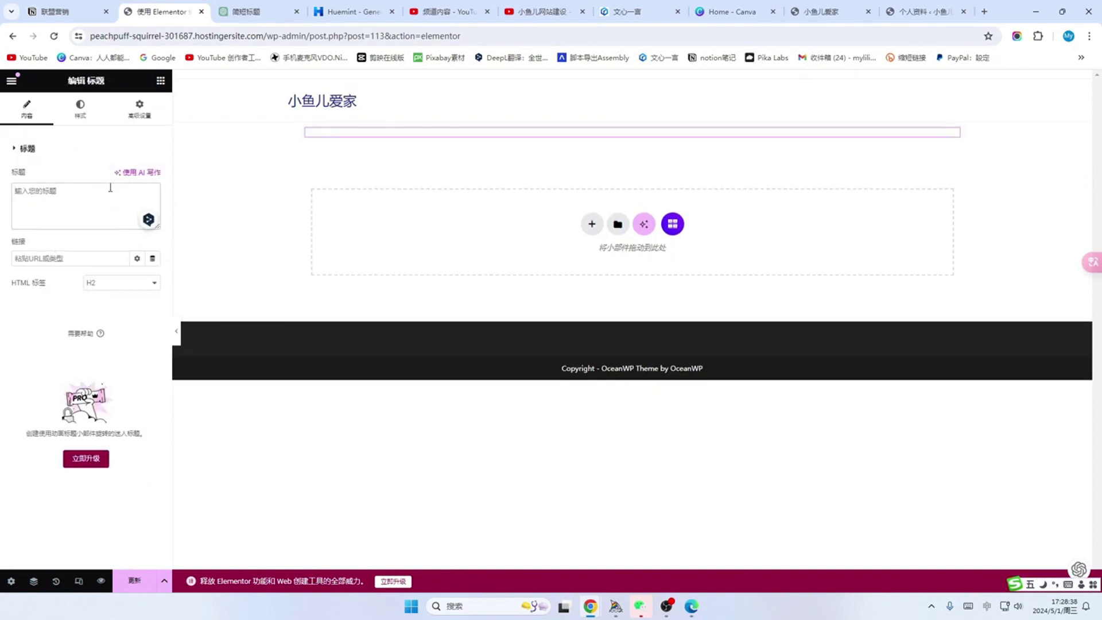
{"action": "type", "text": "关于我们"}
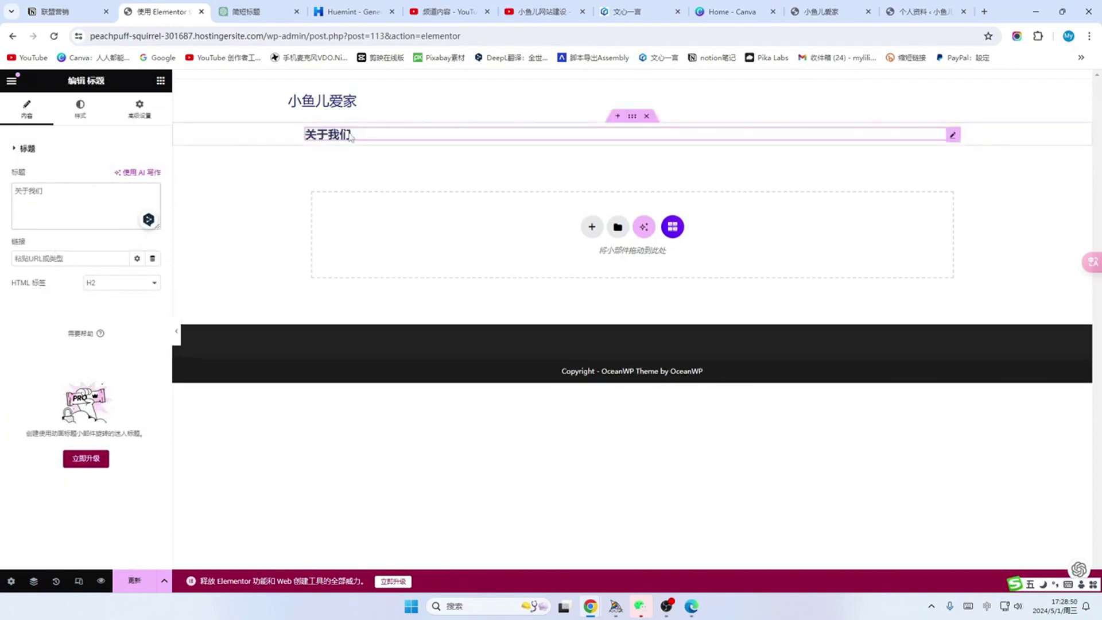
{"action": "left_click", "coordinate": [80, 111]}
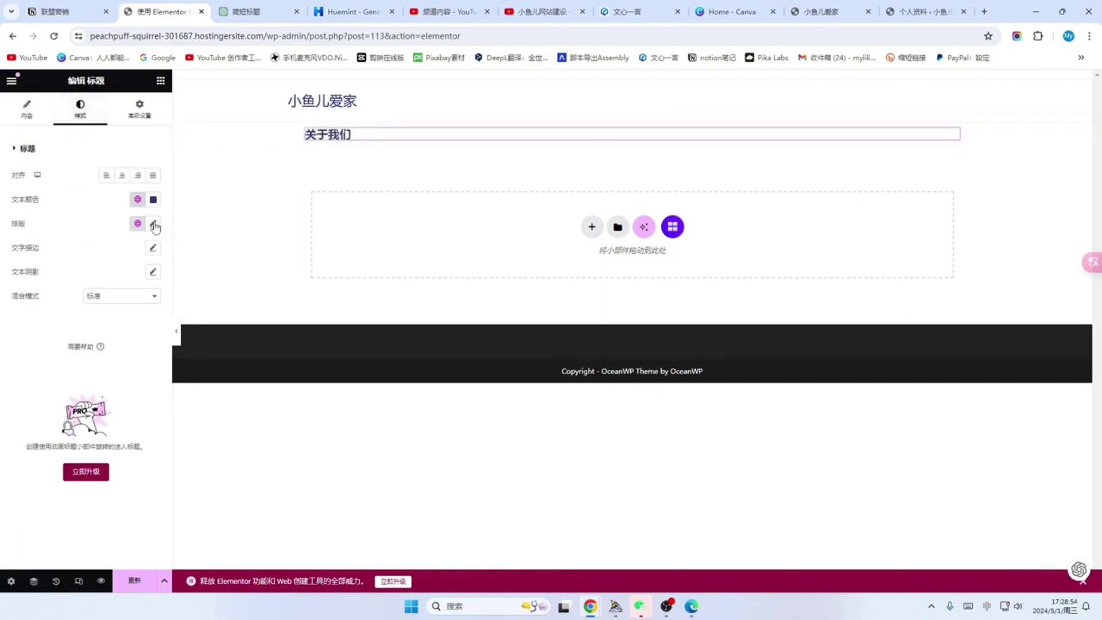
{"action": "left_click", "coordinate": [153, 223]}
{"action": "left_click_drag", "start_coordinate": [21, 315], "coordinate": [36, 319]}
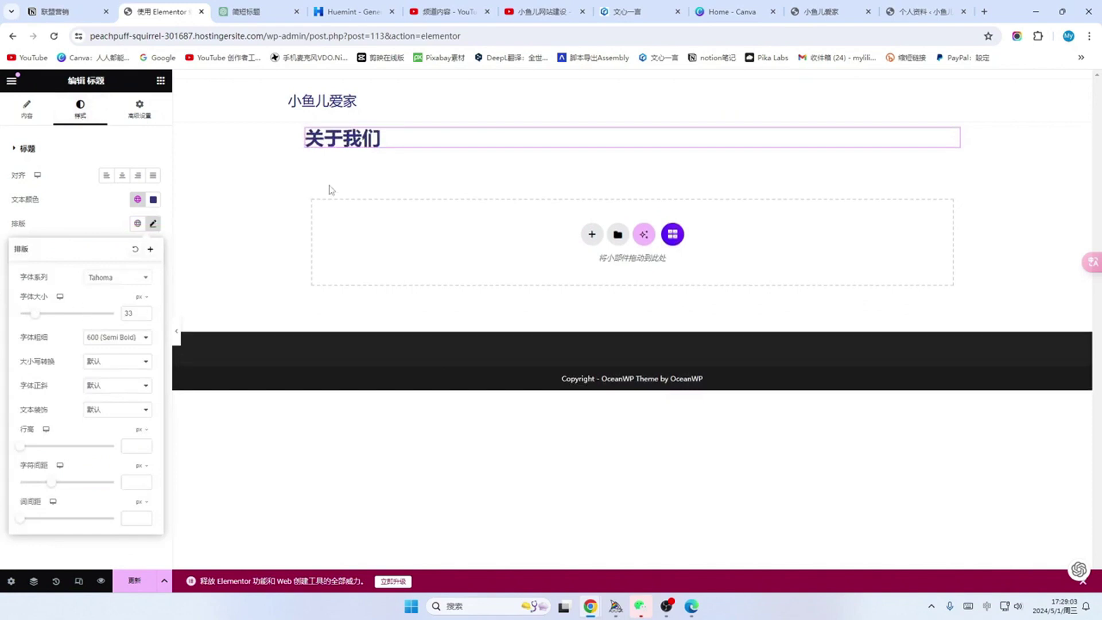
Step: Add a Text Editor widget below the heading and clear its placeholder text
{"action": "left_click", "coordinate": [160, 80]}
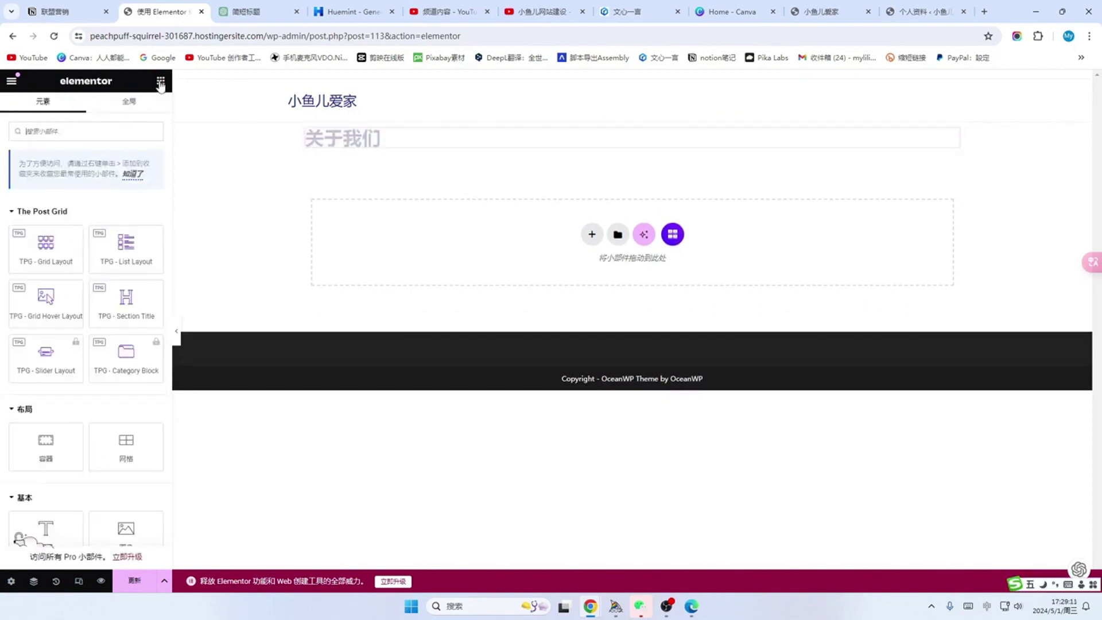
{"action": "scroll", "coordinate": [59, 192], "scroll_direction": "down", "scroll_amount": 2}
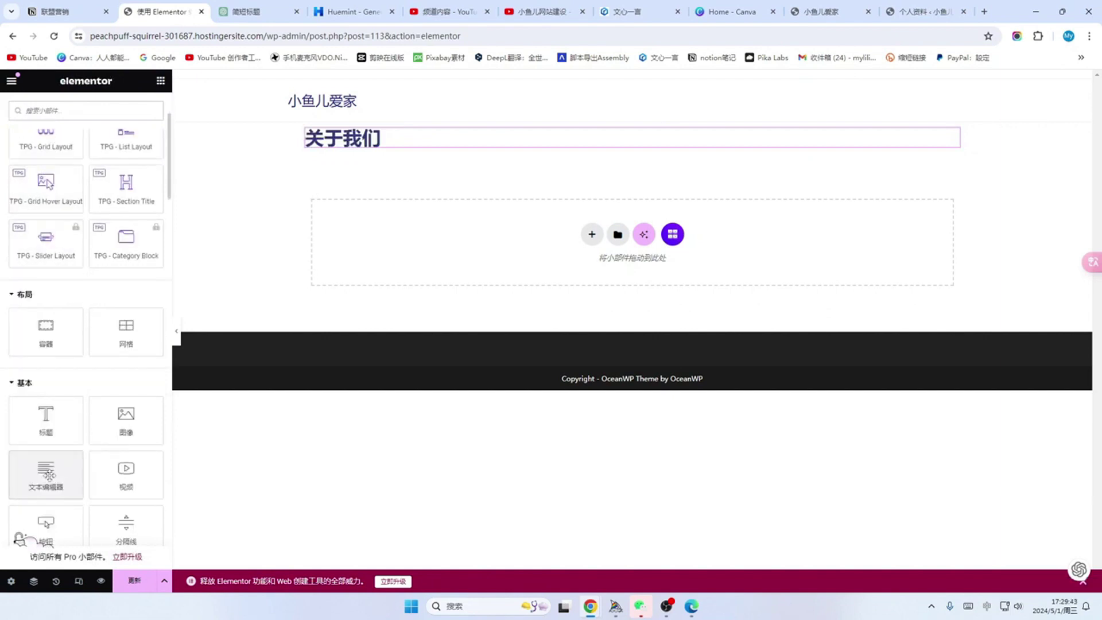
{"action": "left_click_drag", "start_coordinate": [48, 474], "coordinate": [492, 165]}
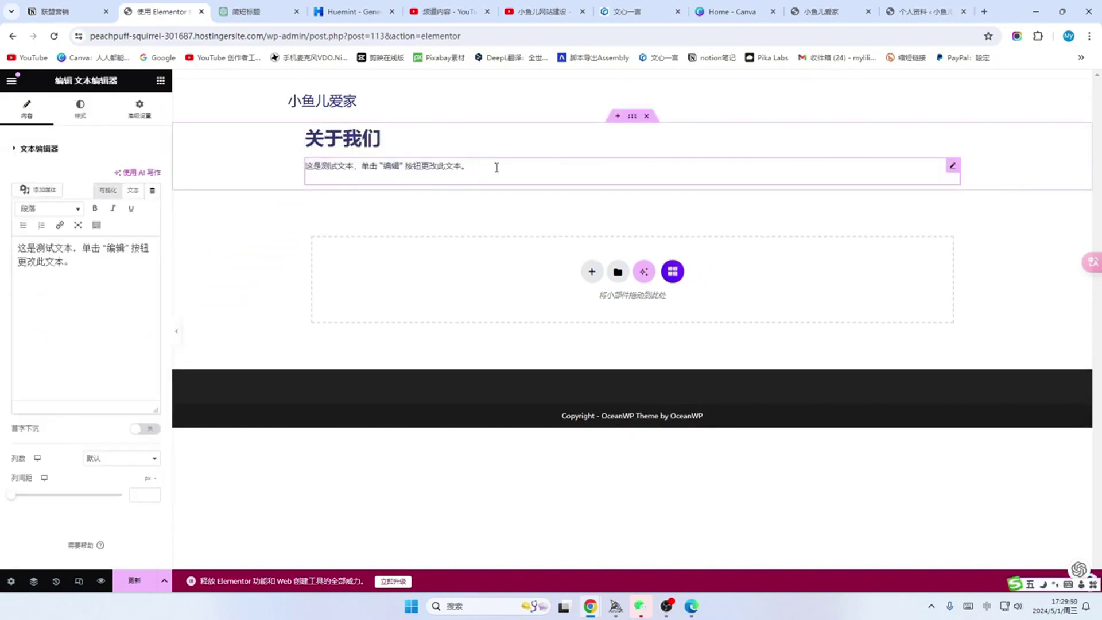
{"action": "key", "text": "BackSpace"}
{"action": "key", "text": "BackSpace"}
{"action": "key", "text": "BackSpace"}
{"action": "key", "text": "BackSpace"}
{"action": "key", "text": "BackSpace"}
{"action": "key", "text": "BackSpace"}
{"action": "key", "text": "BackSpace"}
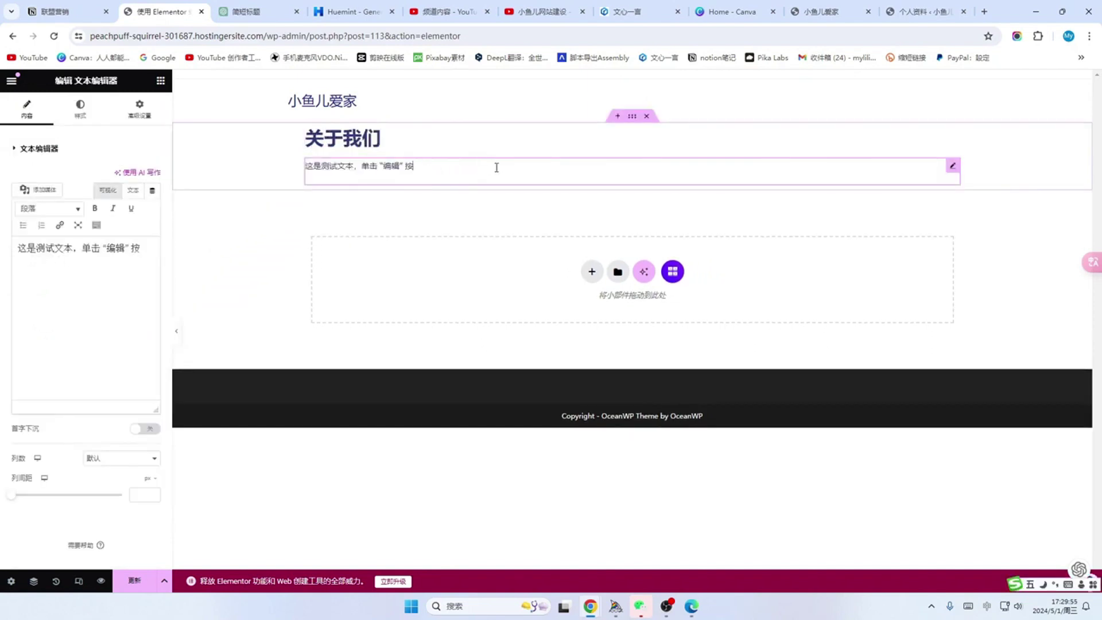
{"action": "key", "text": "BackSpace"}
{"action": "key", "text": "BackSpace"}
{"action": "key", "text": "BackSpace"}
{"action": "key", "text": "BackSpace"}
{"action": "key", "text": "BackSpace"}
{"action": "key", "text": "BackSpace"}
{"action": "key", "text": "BackSpace"}
{"action": "key", "text": "BackSpace"}
{"action": "key", "text": "BackSpace"}
{"action": "key", "text": "BackSpace"}
{"action": "key", "text": "BackSpace"}
{"action": "key", "text": "BackSpace"}
{"action": "key", "text": "BackSpace"}
{"action": "key", "text": "BackSpace"}
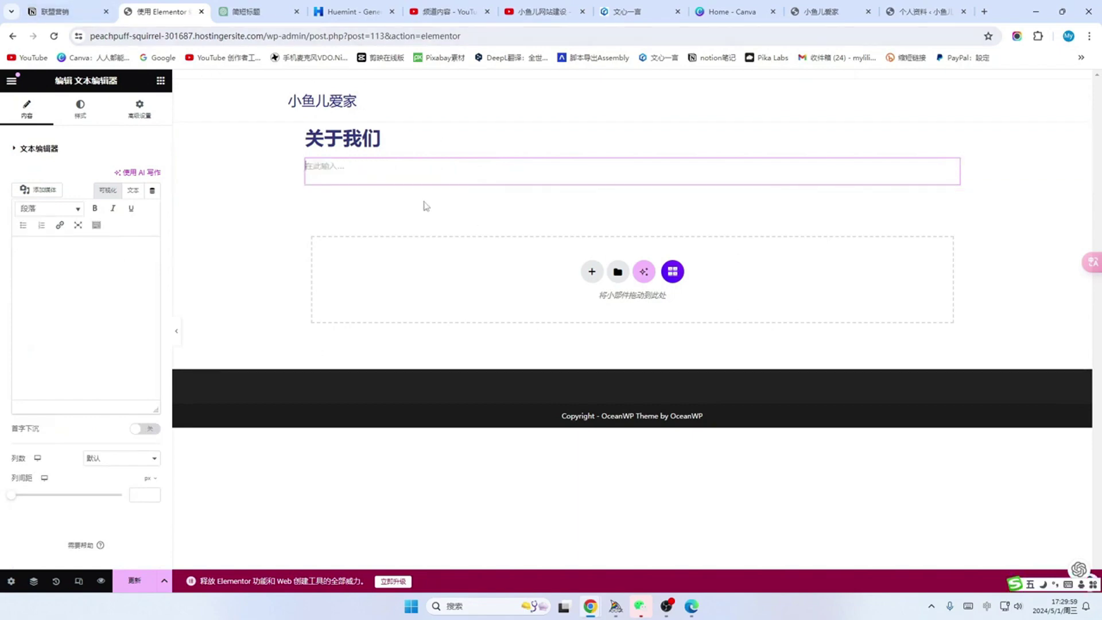
Step: Reopen the 舒适小家设计 chat in ChatGPT and scroll up to its earlier replies
{"action": "left_click", "coordinate": [263, 11]}
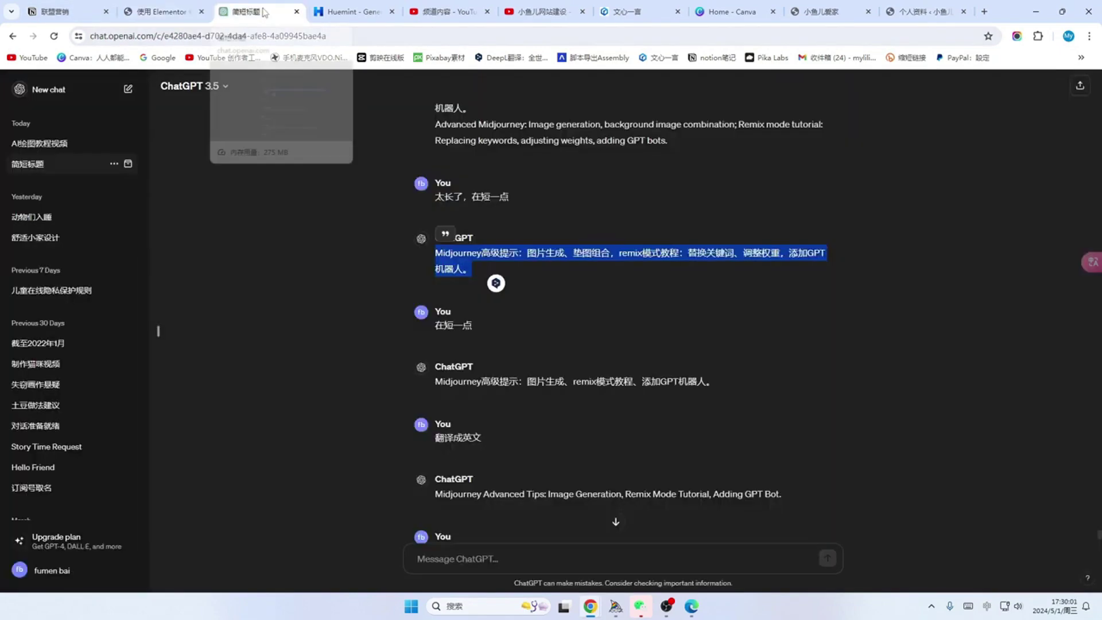
{"action": "left_click", "coordinate": [35, 237]}
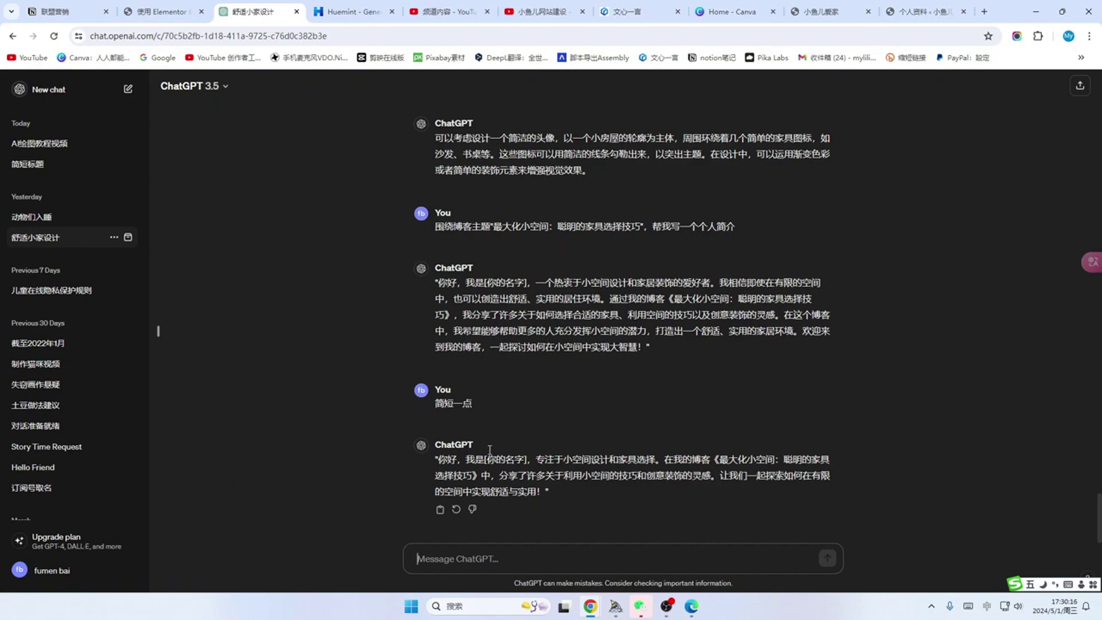
{"action": "scroll", "coordinate": [553, 380], "scroll_direction": "up", "scroll_amount": 7}
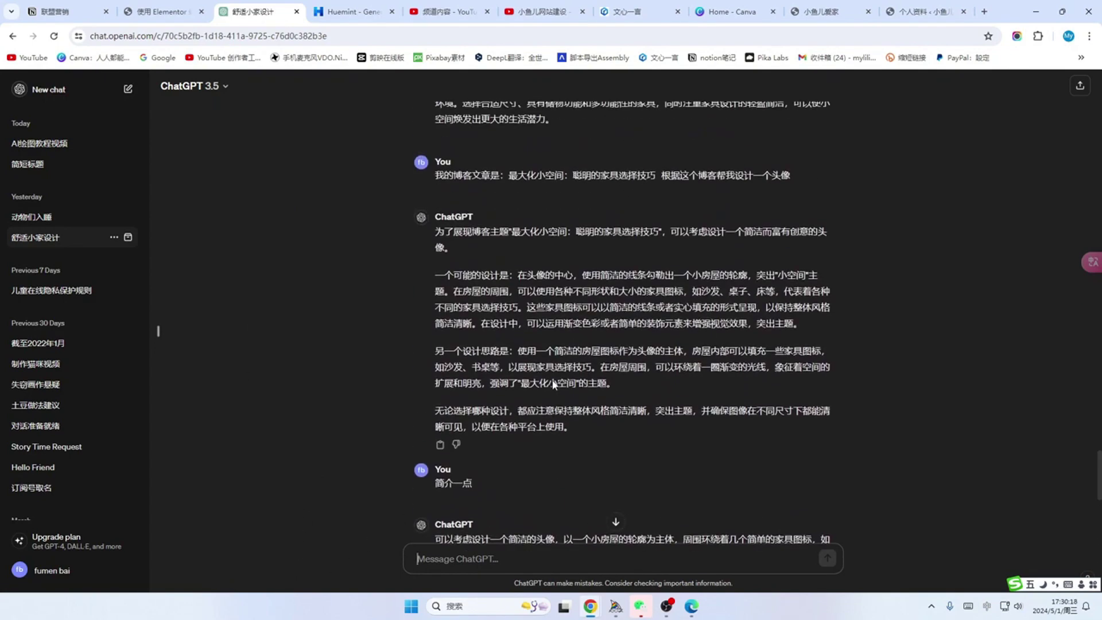
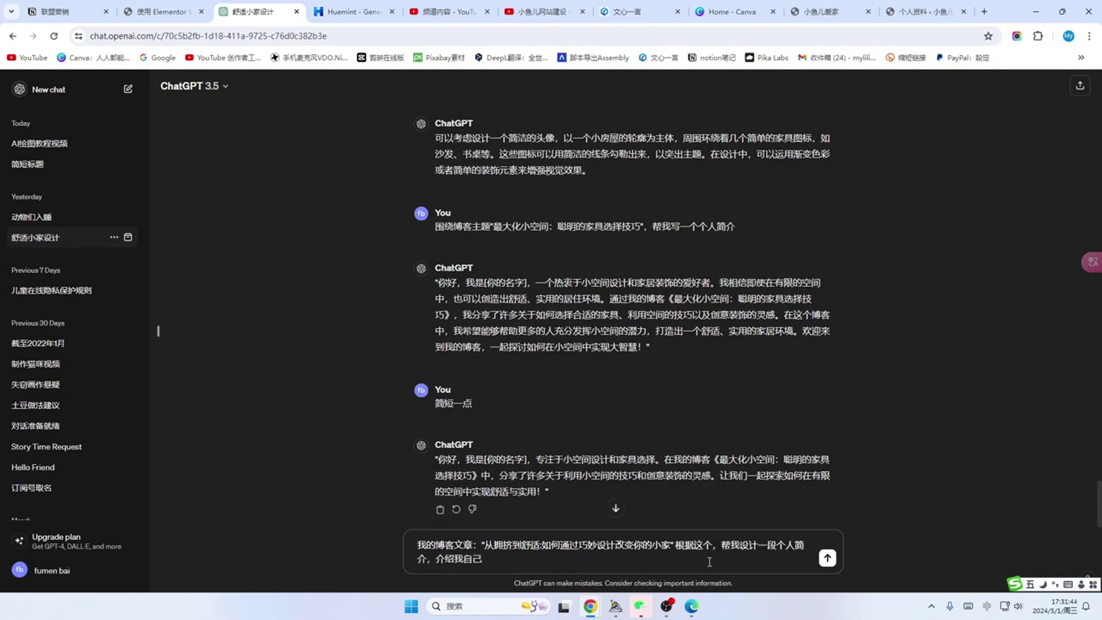
Step: Have ChatGPT write a longer, fuller blog self-introduction, copy it, and return to the 小鱼儿爱家 site
{"action": "key", "text": "Return"}
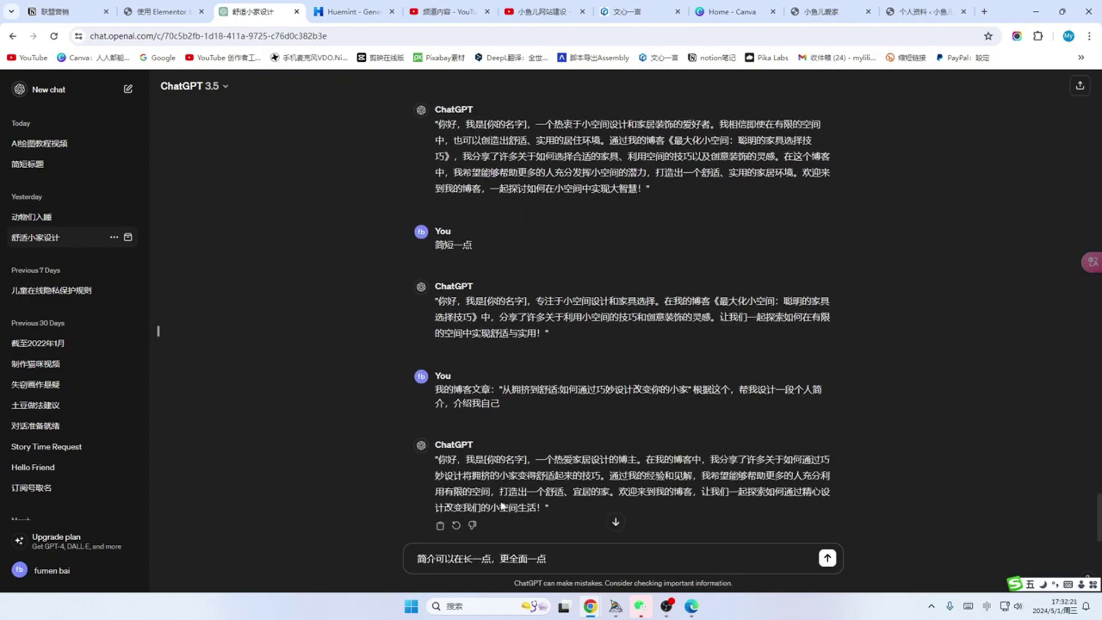
{"action": "key", "text": "Return"}
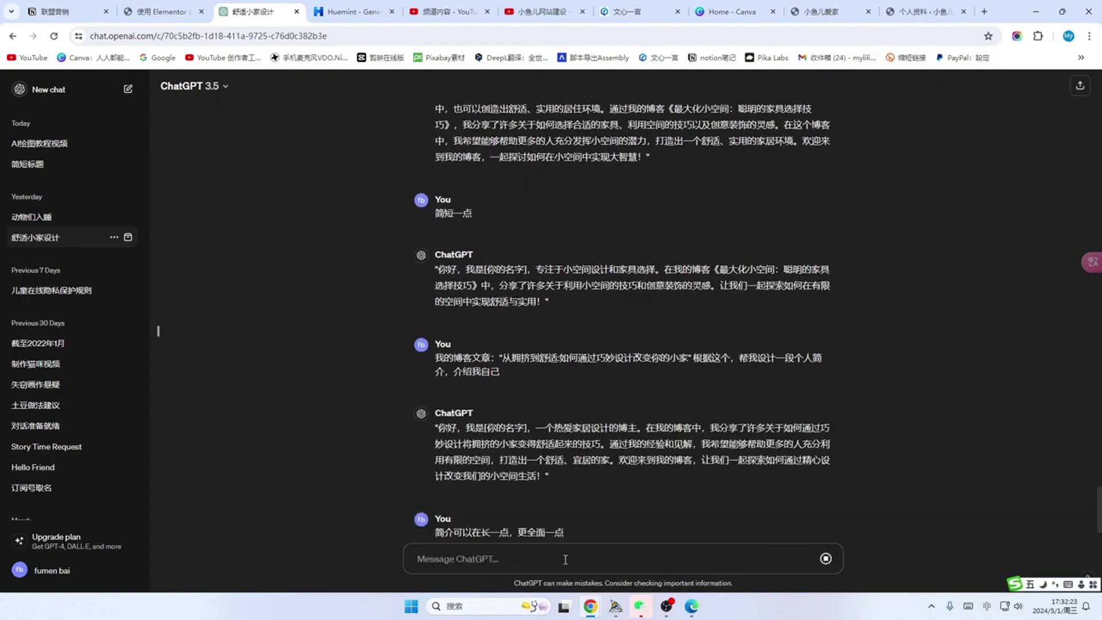
{"action": "left_click_drag", "start_coordinate": [435, 395], "coordinate": [577, 507]}
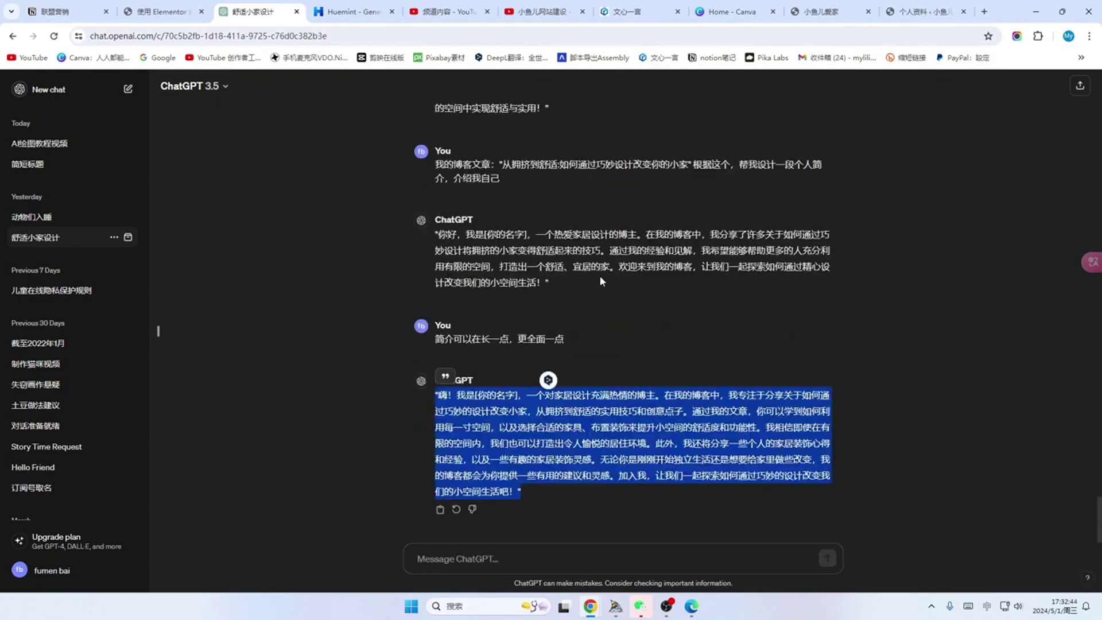
{"action": "key", "text": "ctrl+9"}
{"action": "left_click", "coordinate": [838, 13]}
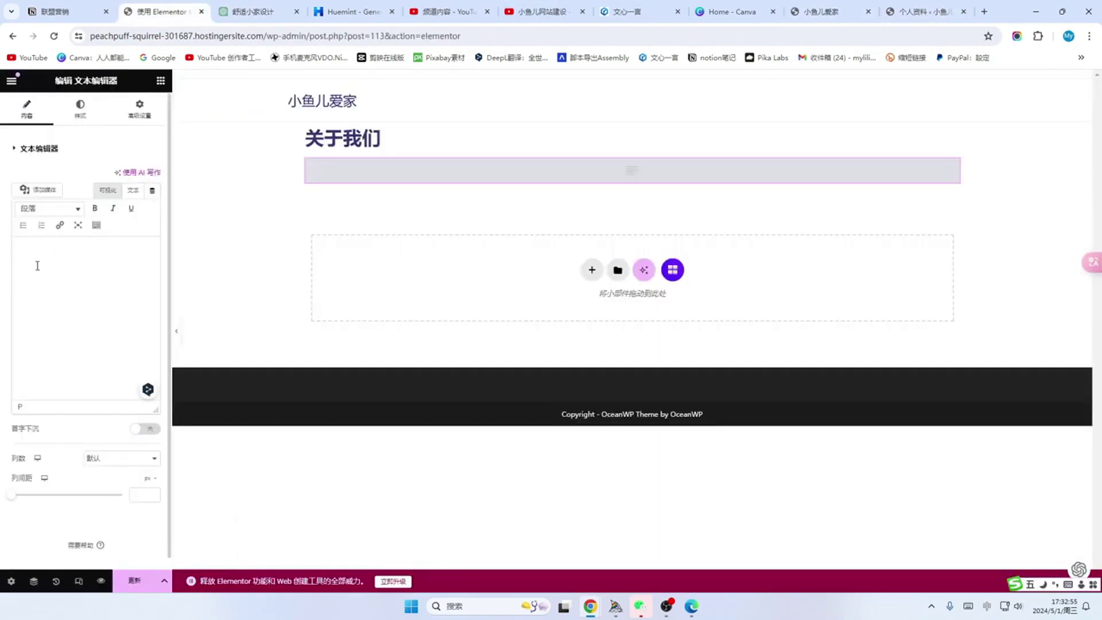
Step: Paste the introduction into the text block, start a new paragraph at 此外, and narrow the block
{"action": "type", "text": "\"嗨！我是[小鱼儿爱家]，一个对家居设计充满热情的博主。在我的博客中，我专注于分享关于如何通过巧妙的设计改变小家，从拥挤到舒适的实用技巧和创意点子。通过我的文章，你可以学到如何利用每一寸空间，以及选择合适的家具、布置装饰来提升小空间的舒适度和功能性。我相信即使在有限的空间内，我们也可以打造出令人愉悦的居住环境。此外，我还将分享一些个人的家居装饰心得和经验，以及一些有趣的家居装饰灵感。无论你是刚刚开始独立生活还是想要给家里做些改变，我的博客都会为你提供一些有用的建议和灵感。加入我，让我们一起探索如何通过巧妙的设计改变我们的小空间生活吧！\""}
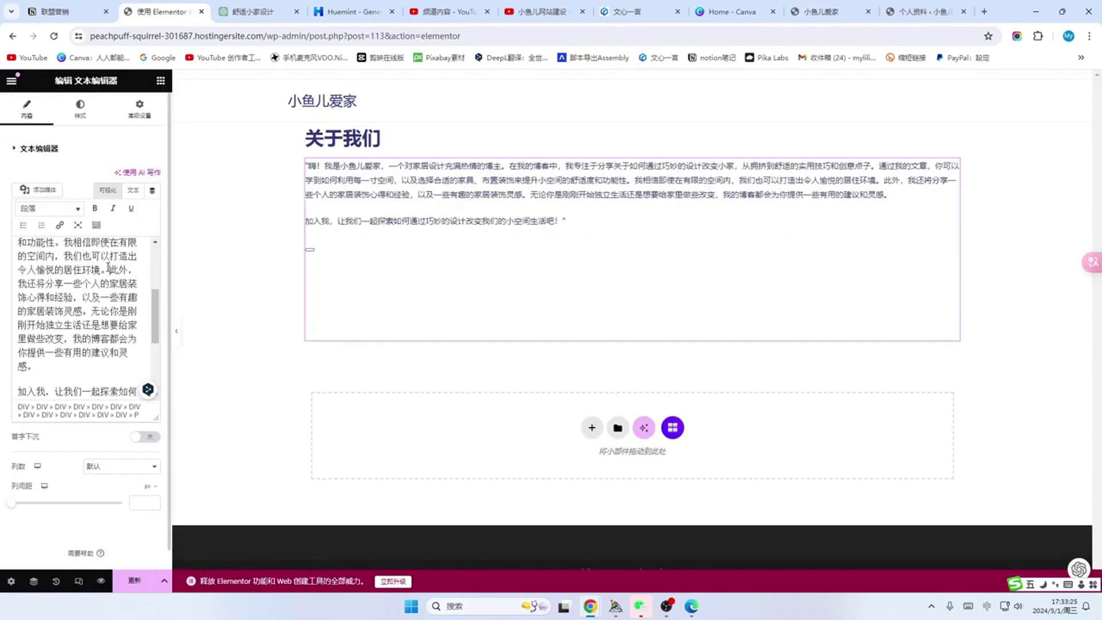
{"action": "left_click", "coordinate": [110, 267]}
{"action": "key", "text": "Return"}
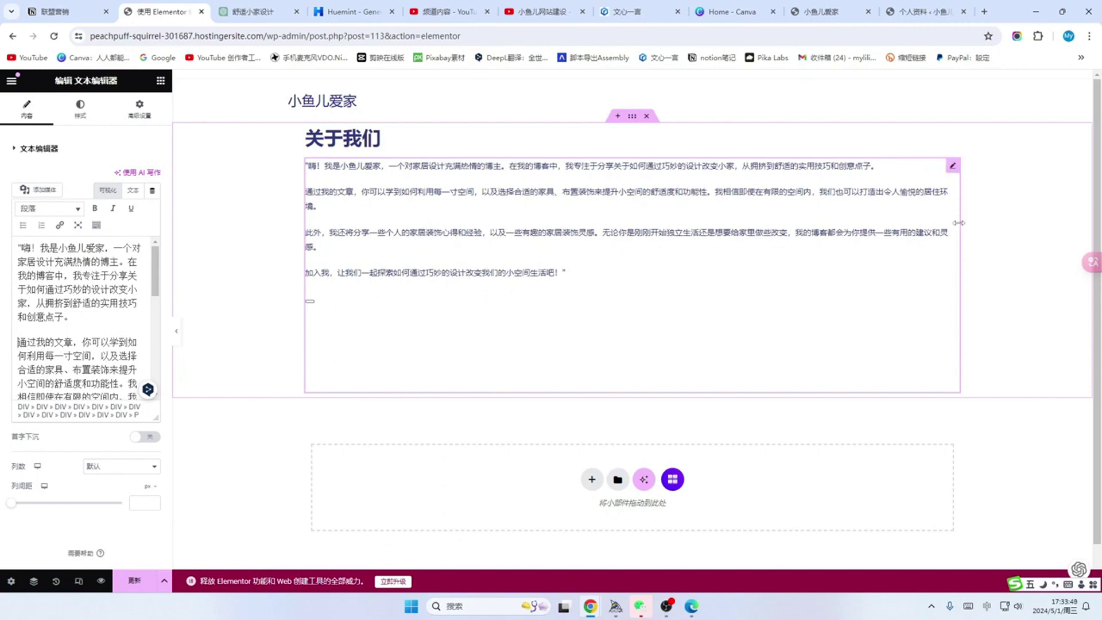
{"action": "left_click_drag", "start_coordinate": [959, 222], "coordinate": [617, 230]}
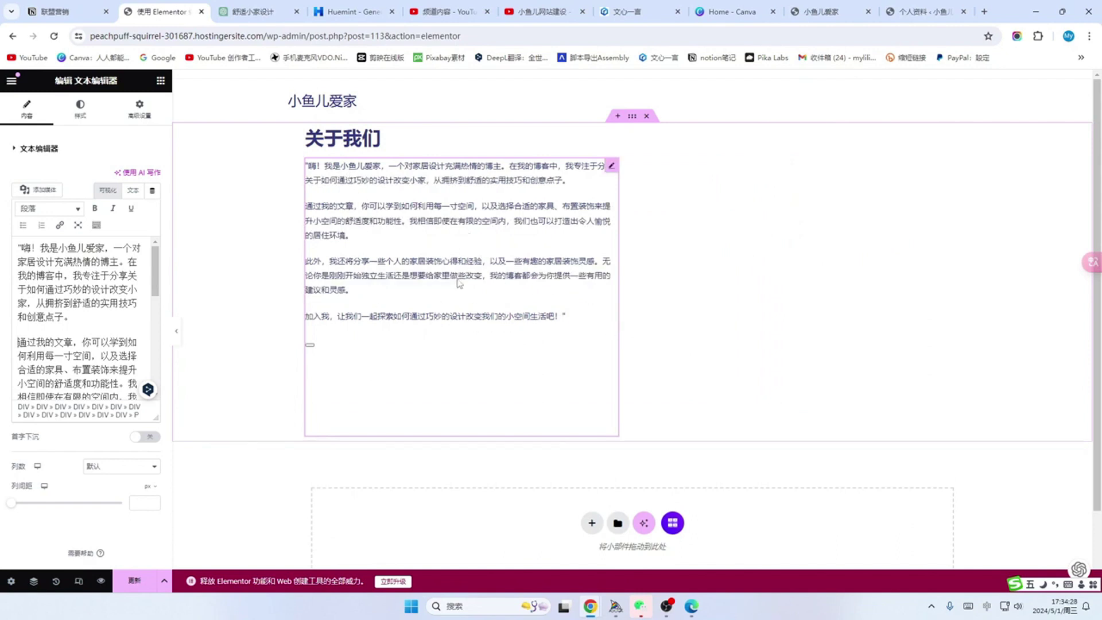
Step: Make the closing paragraph bold and set the text's typography size to 17
{"action": "scroll", "coordinate": [29, 335], "scroll_direction": "down", "scroll_amount": 5}
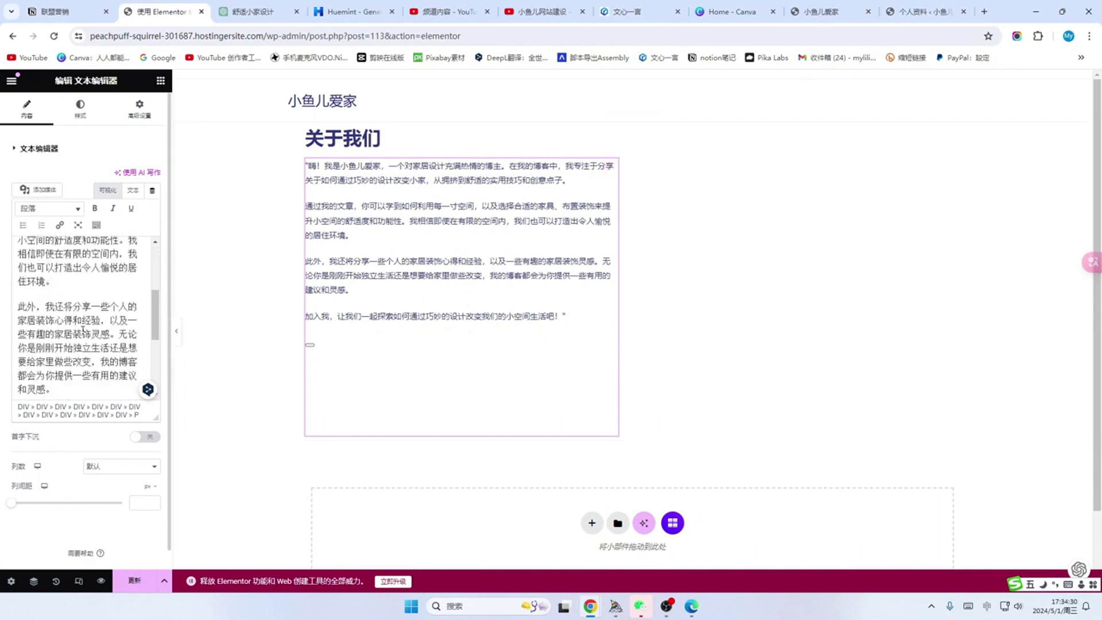
{"action": "left_click_drag", "start_coordinate": [19, 328], "coordinate": [79, 354]}
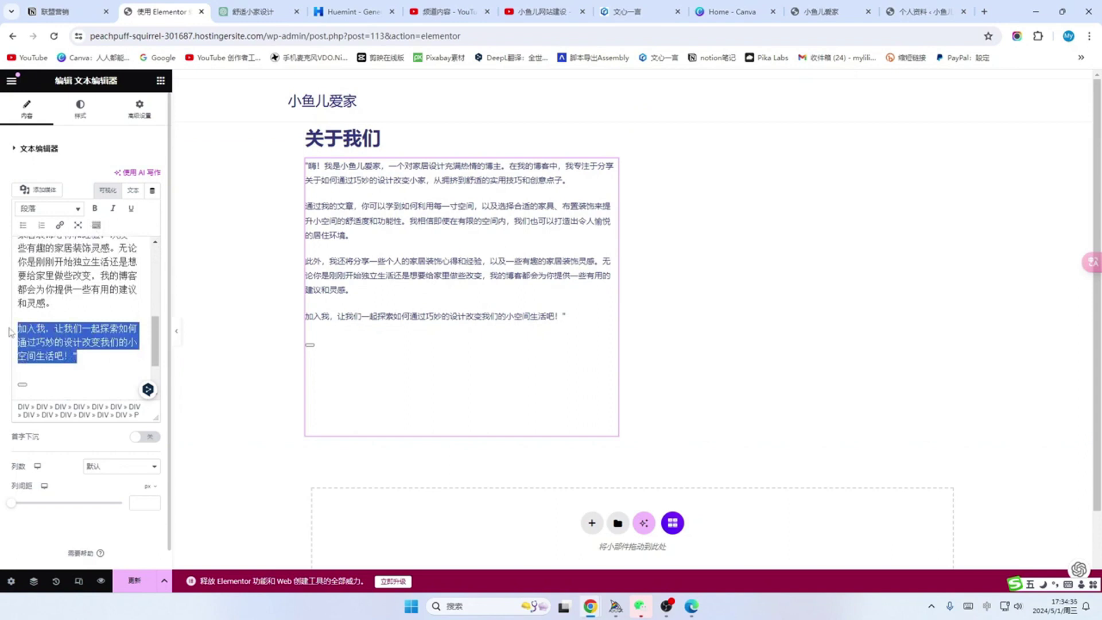
{"action": "left_click", "coordinate": [96, 208]}
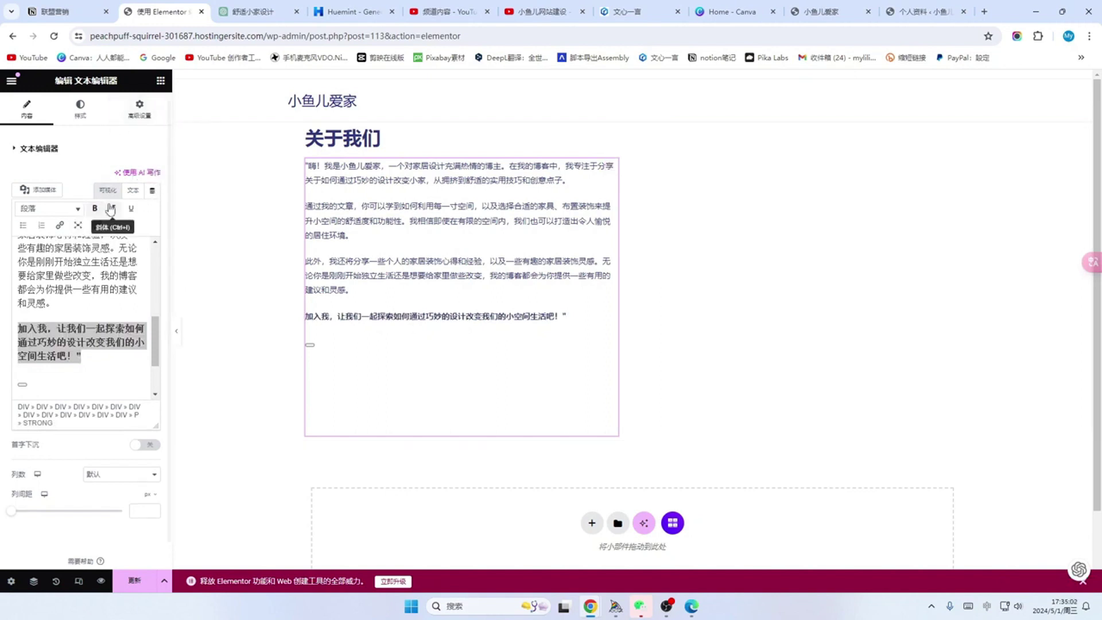
{"action": "left_click", "coordinate": [80, 109]}
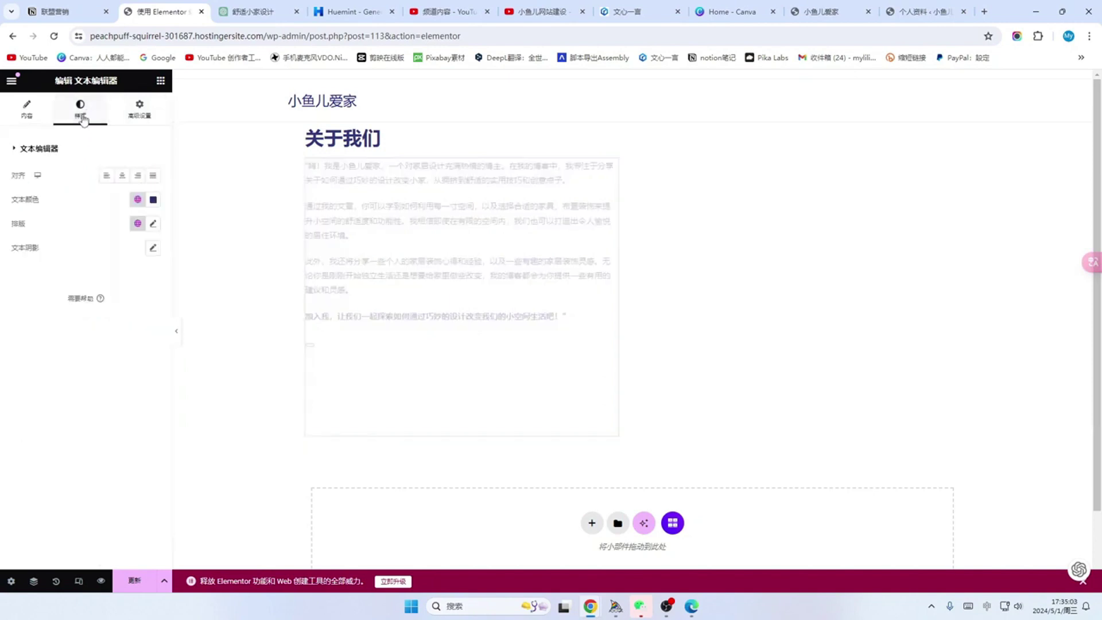
{"action": "left_click", "coordinate": [153, 223]}
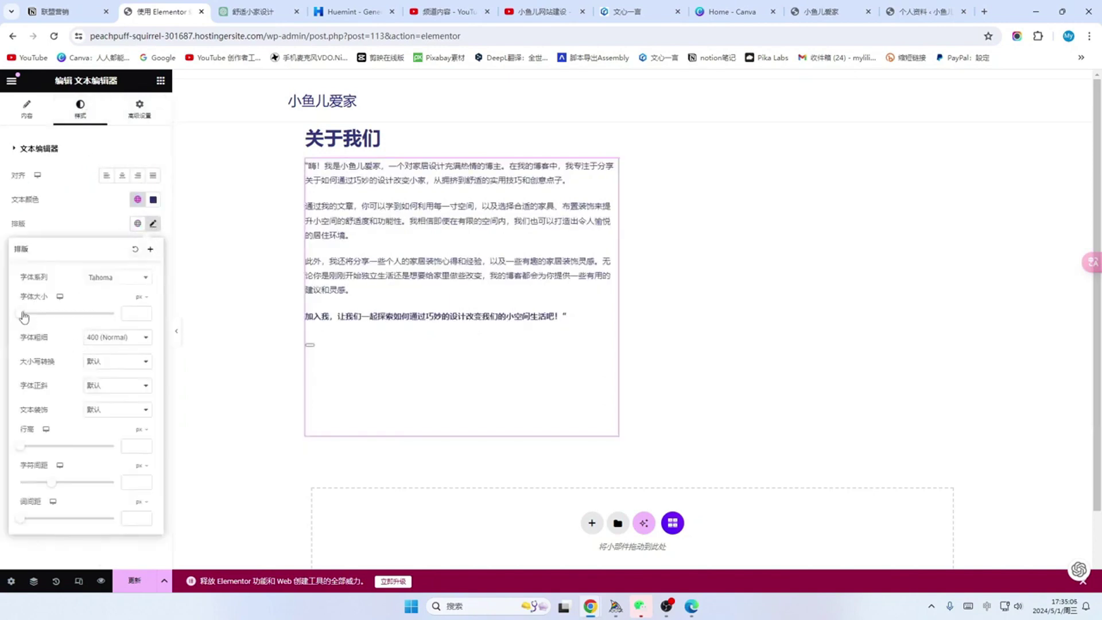
{"action": "left_click_drag", "start_coordinate": [23, 317], "coordinate": [27, 314]}
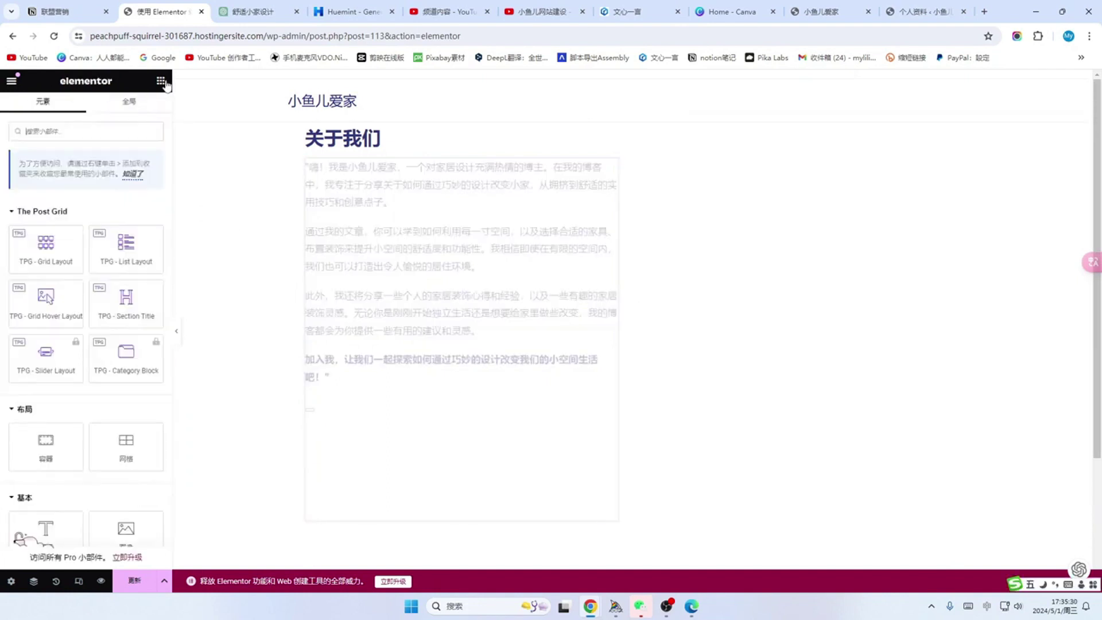
{"action": "scroll", "coordinate": [80, 281], "scroll_direction": "down", "scroll_amount": 3}
{"action": "scroll", "coordinate": [84, 280], "scroll_direction": "down", "scroll_amount": 2}
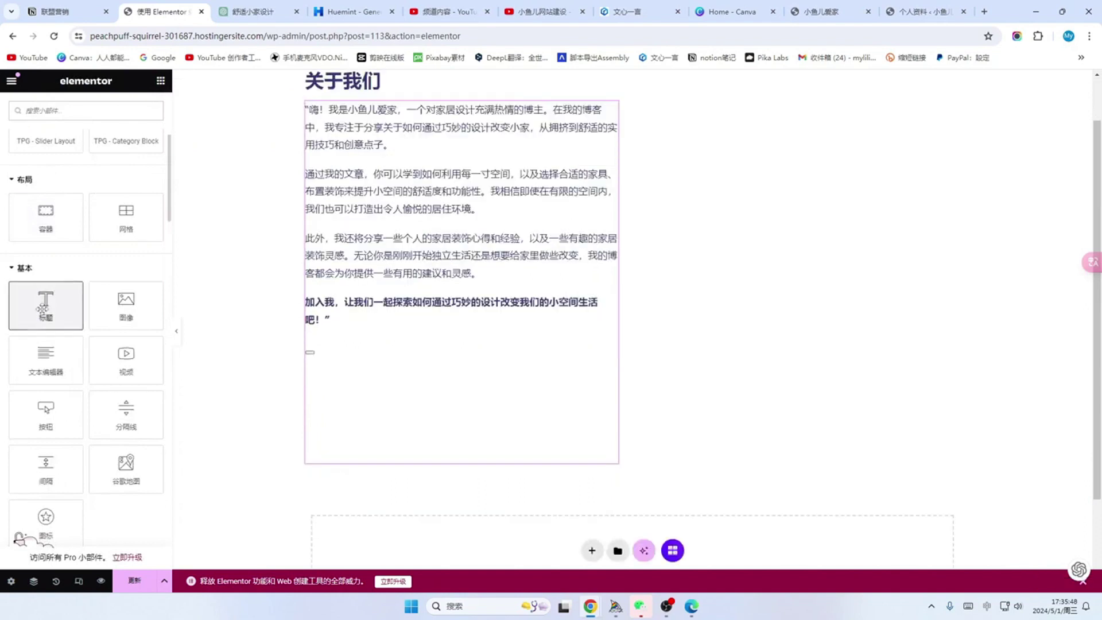
Step: Add a Heading widget below the introduction and replace its text with 小鱼儿爱家
{"action": "left_click_drag", "start_coordinate": [46, 310], "coordinate": [369, 465]}
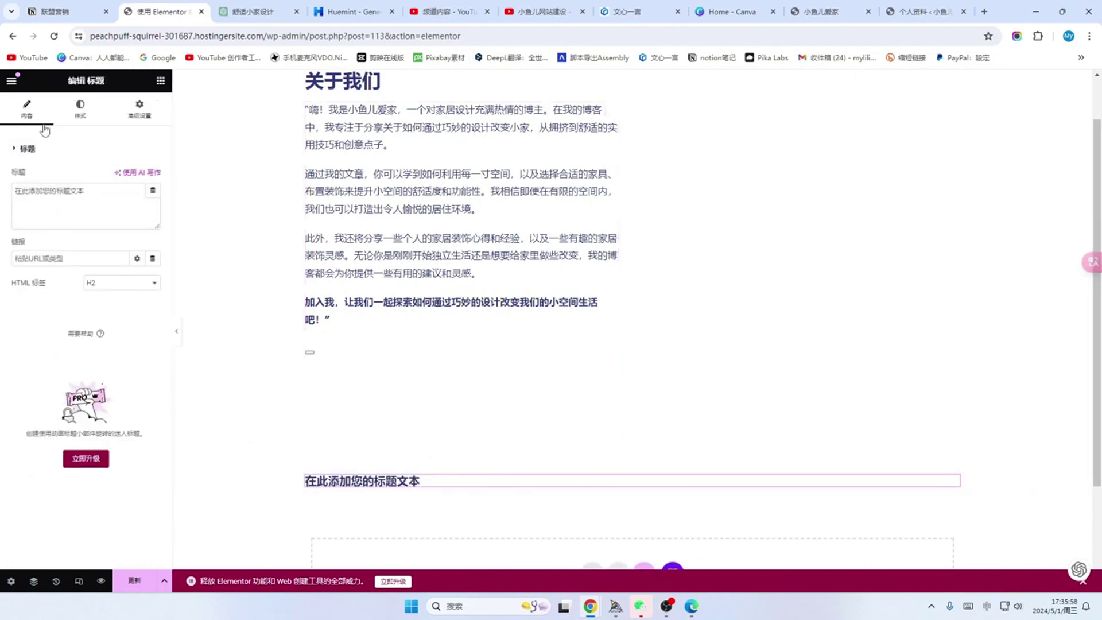
{"action": "left_click", "coordinate": [80, 109]}
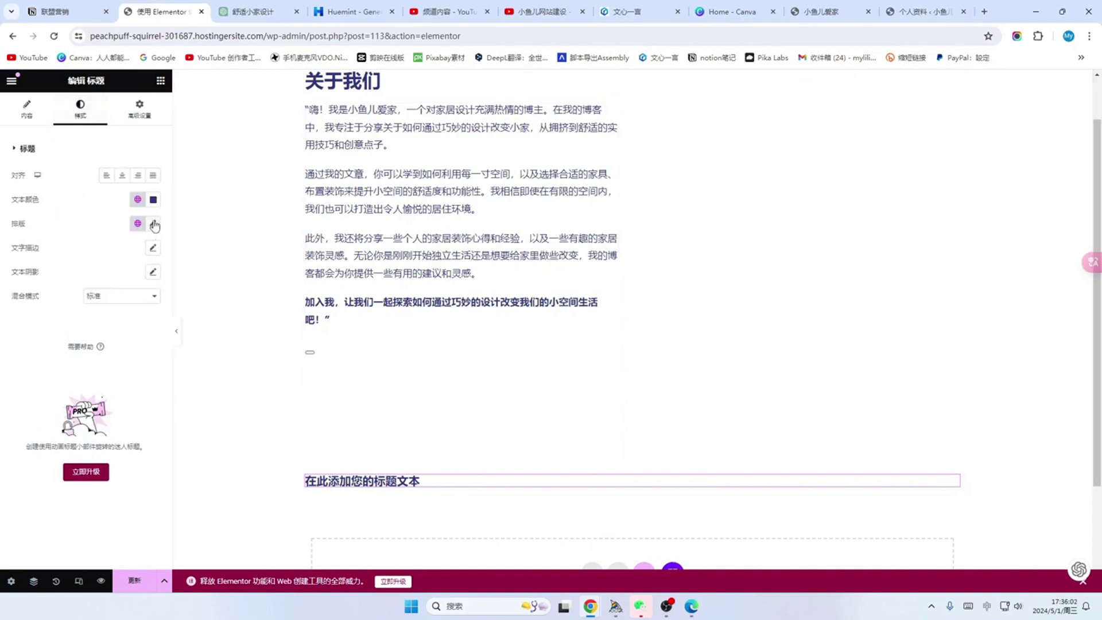
{"action": "left_click", "coordinate": [153, 223]}
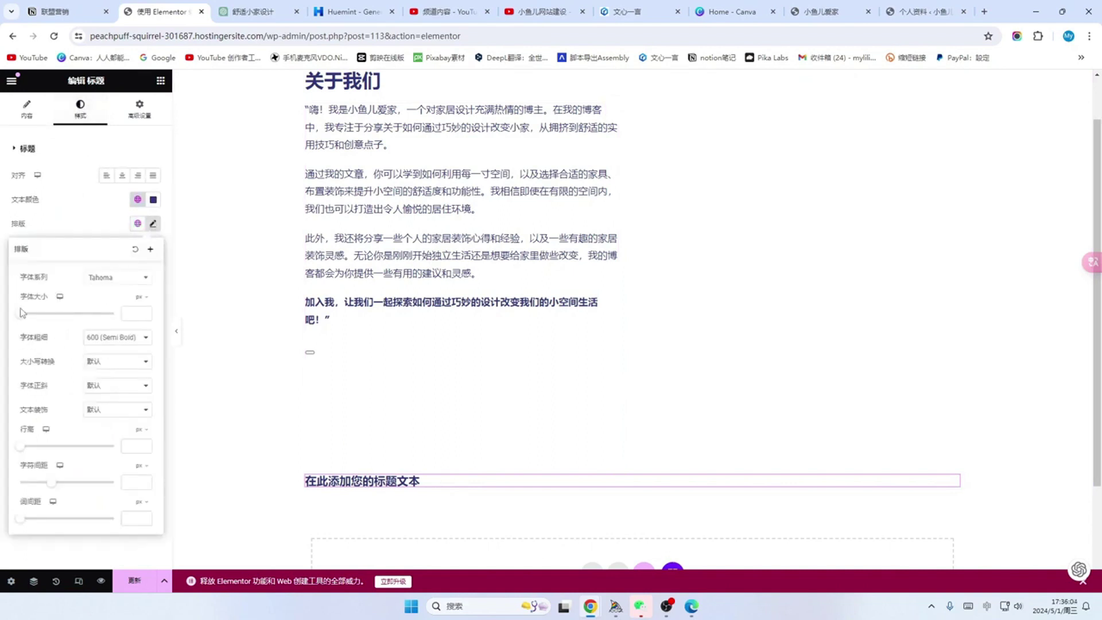
{"action": "left_click", "coordinate": [468, 479]}
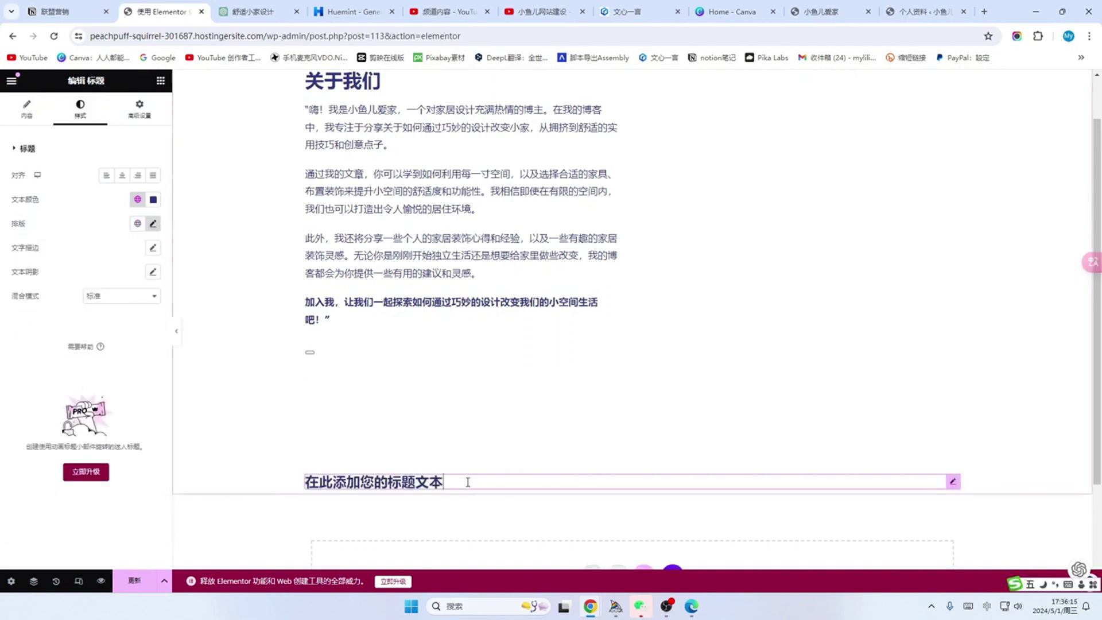
{"action": "key", "text": "BackSpace"}
{"action": "key", "text": "BackSpace"}
{"action": "key", "text": "BackSpace"}
{"action": "key", "text": "BackSpace"}
{"action": "key", "text": "BackSpace"}
{"action": "key", "text": "BackSpace"}
{"action": "key", "text": "BackSpace"}
{"action": "key", "text": "BackSpace"}
{"action": "key", "text": "BackSpace"}
{"action": "key", "text": "BackSpace"}
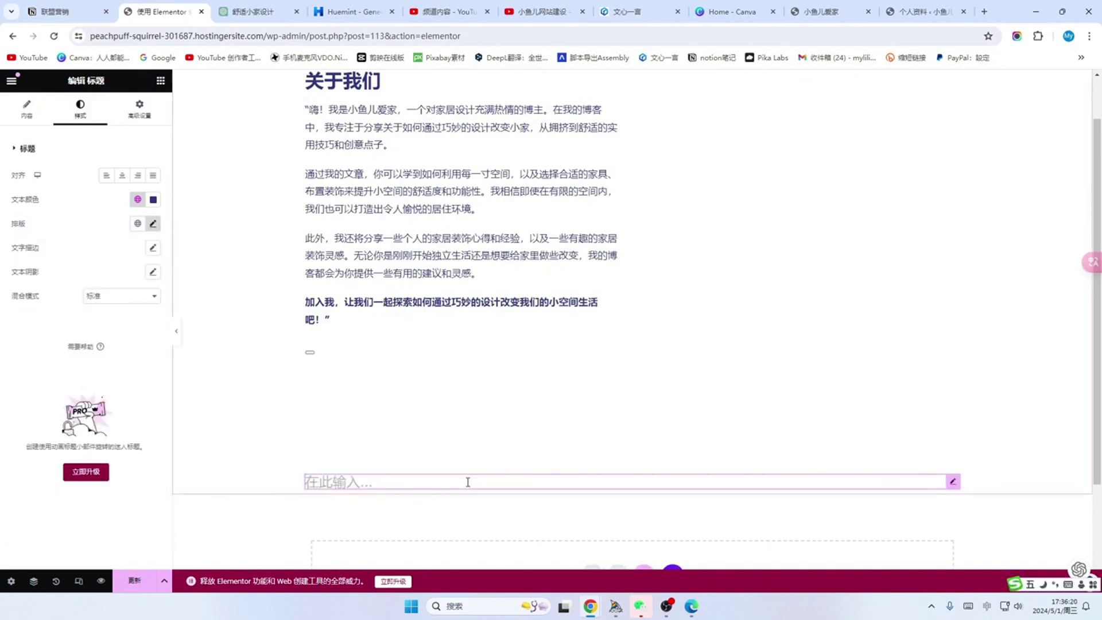
{"action": "type", "text": "xiaoyuer"}
{"action": "key", "text": "space"}
{"action": "type", "text": "aijia"}
{"action": "key", "text": "space"}
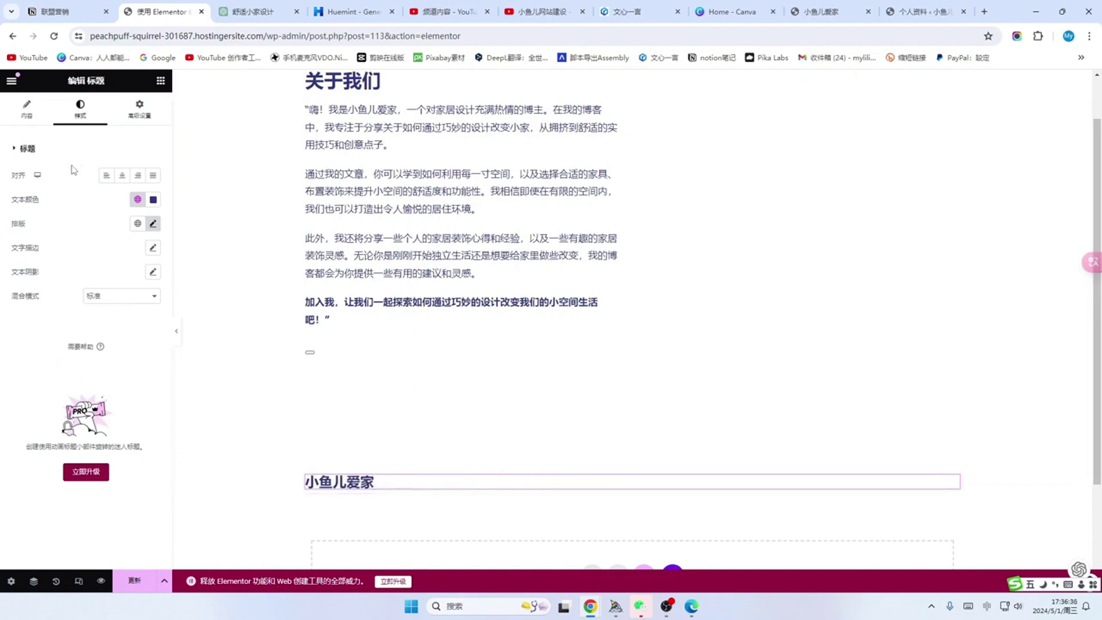
{"action": "left_click", "coordinate": [153, 224]}
Step: Set the heading size to 36 and try Abril Fatface, Aclonica and others before choosing a script font
{"action": "left_click_drag", "start_coordinate": [31, 314], "coordinate": [42, 318]}
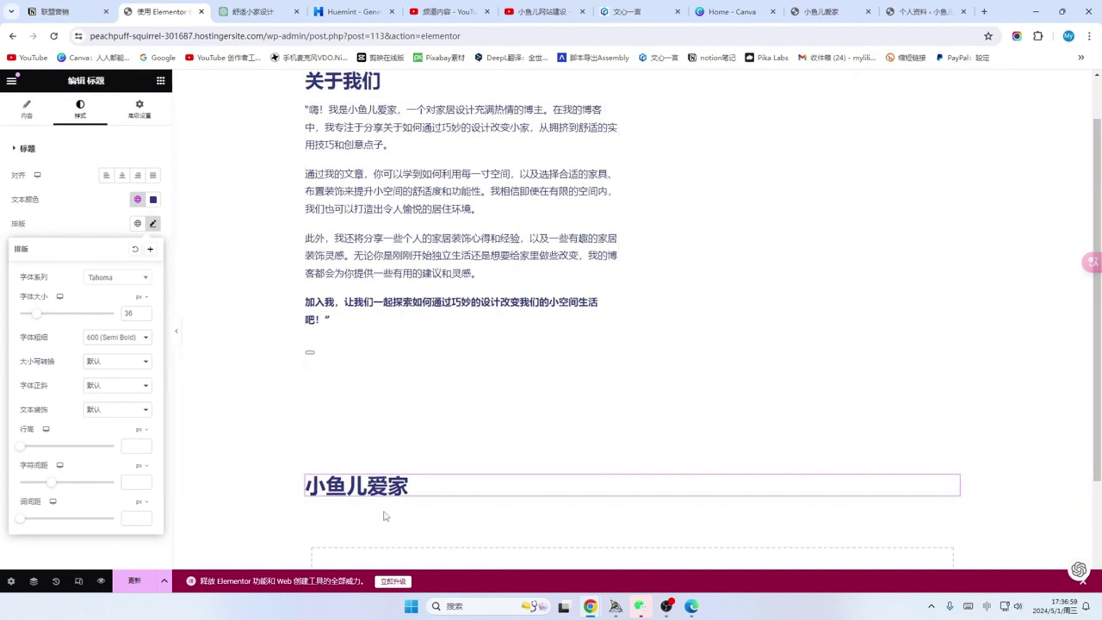
{"action": "left_click", "coordinate": [146, 277]}
{"action": "scroll", "coordinate": [107, 390], "scroll_direction": "down", "scroll_amount": 3}
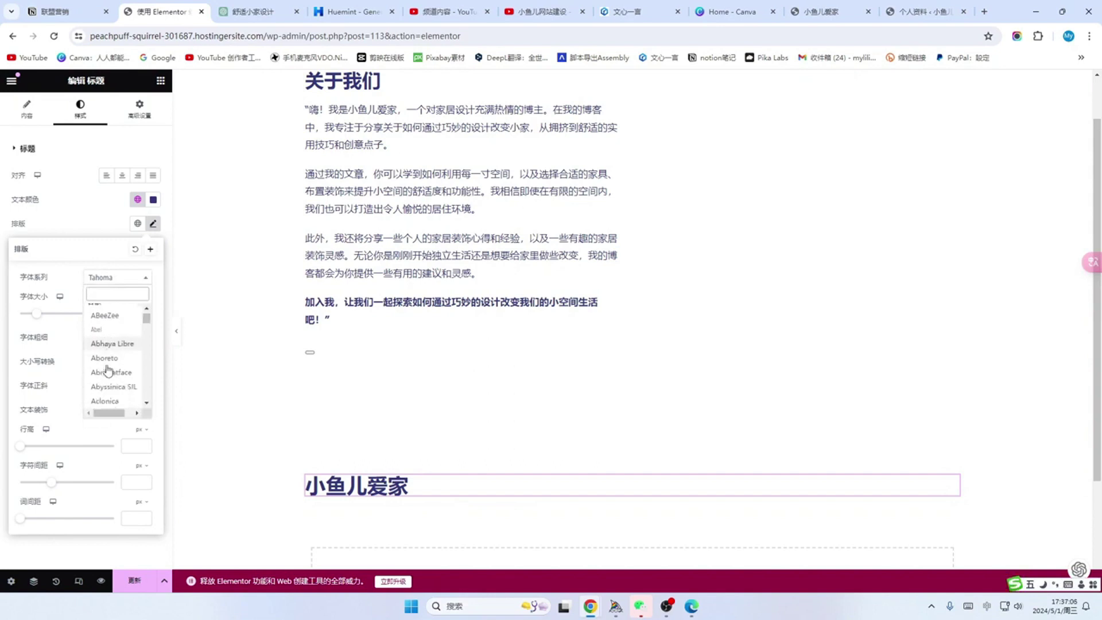
{"action": "left_click", "coordinate": [104, 340]}
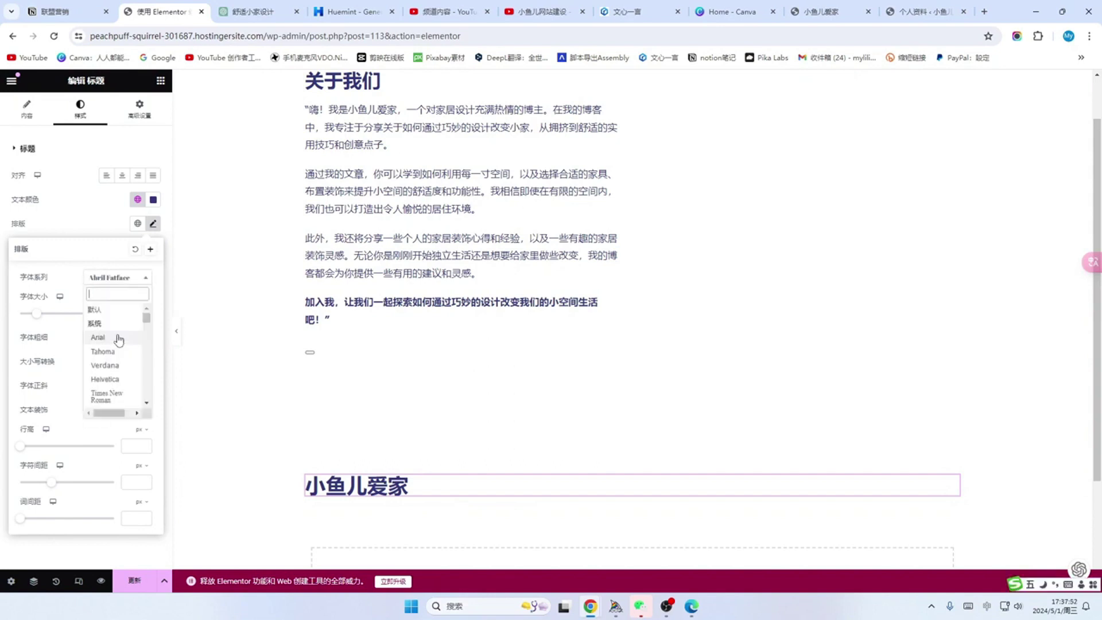
{"action": "scroll", "coordinate": [116, 367], "scroll_direction": "down", "scroll_amount": 3}
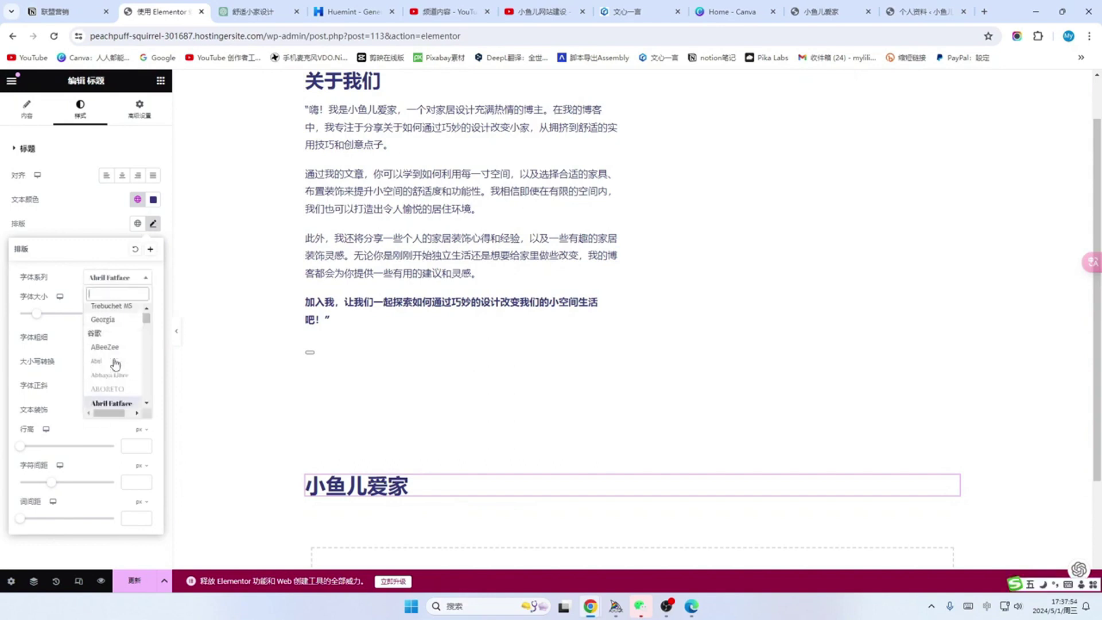
{"action": "scroll", "coordinate": [116, 339], "scroll_direction": "down", "scroll_amount": 3}
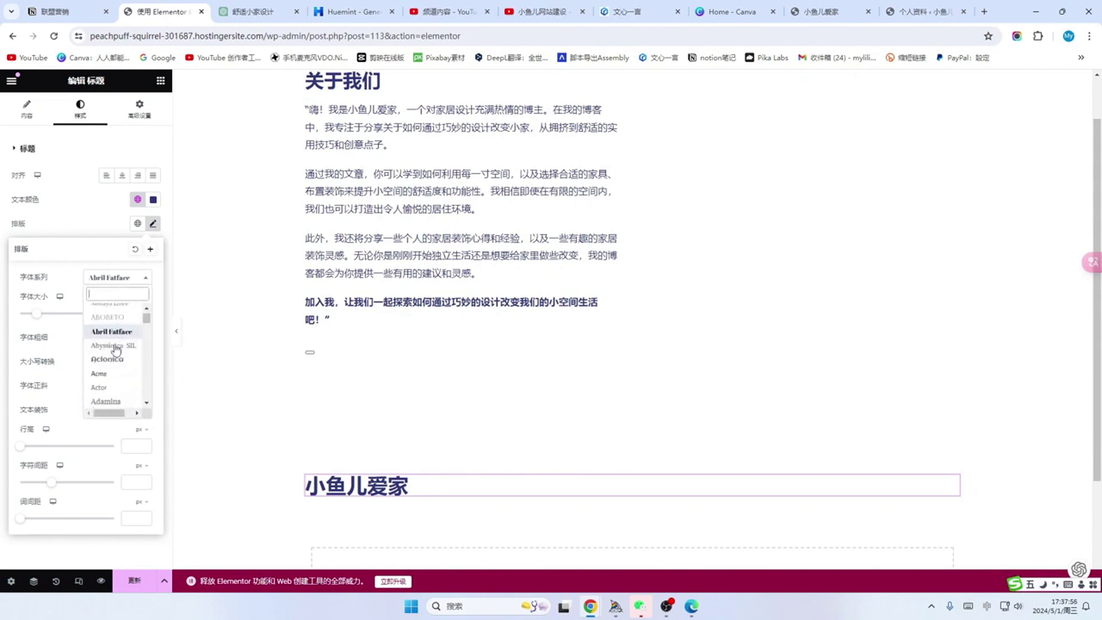
{"action": "left_click", "coordinate": [115, 313]}
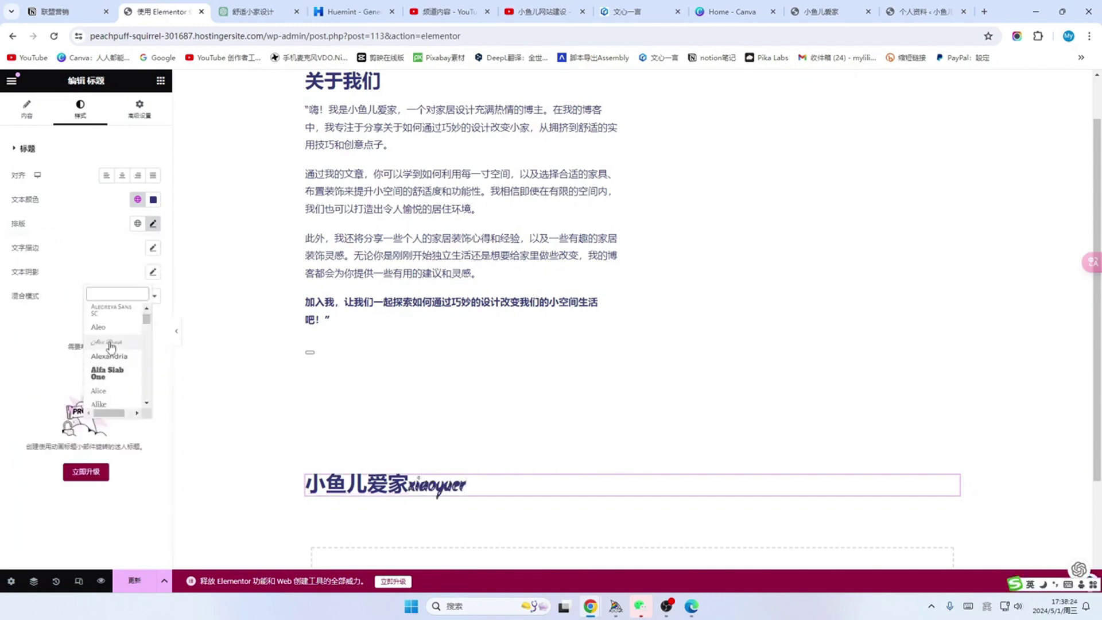
{"action": "left_click", "coordinate": [109, 343]}
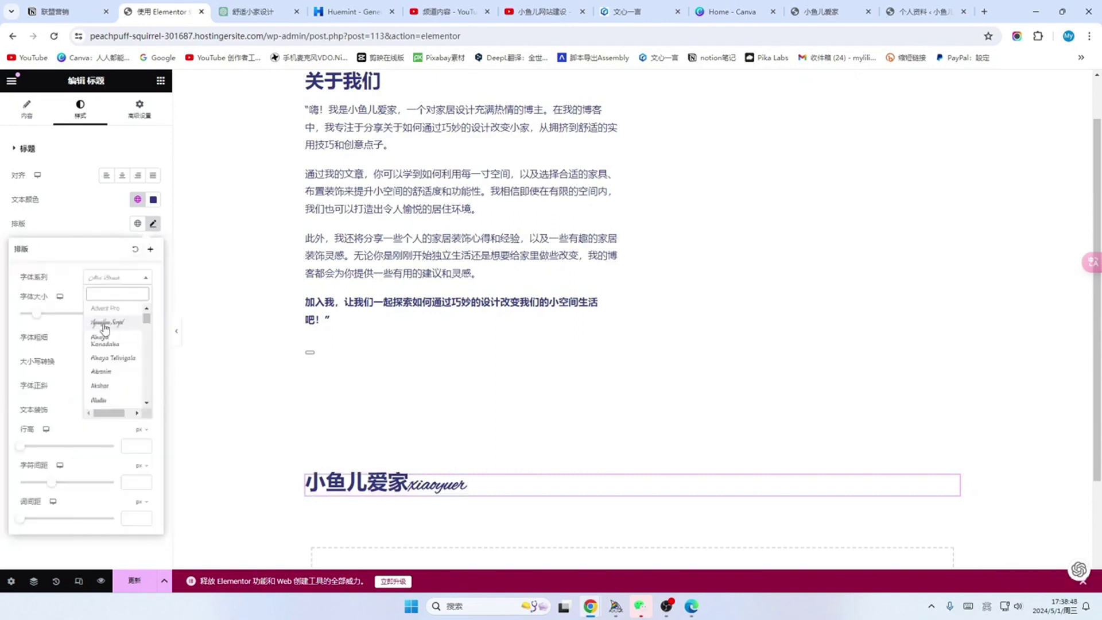
{"action": "left_click", "coordinate": [102, 326]}
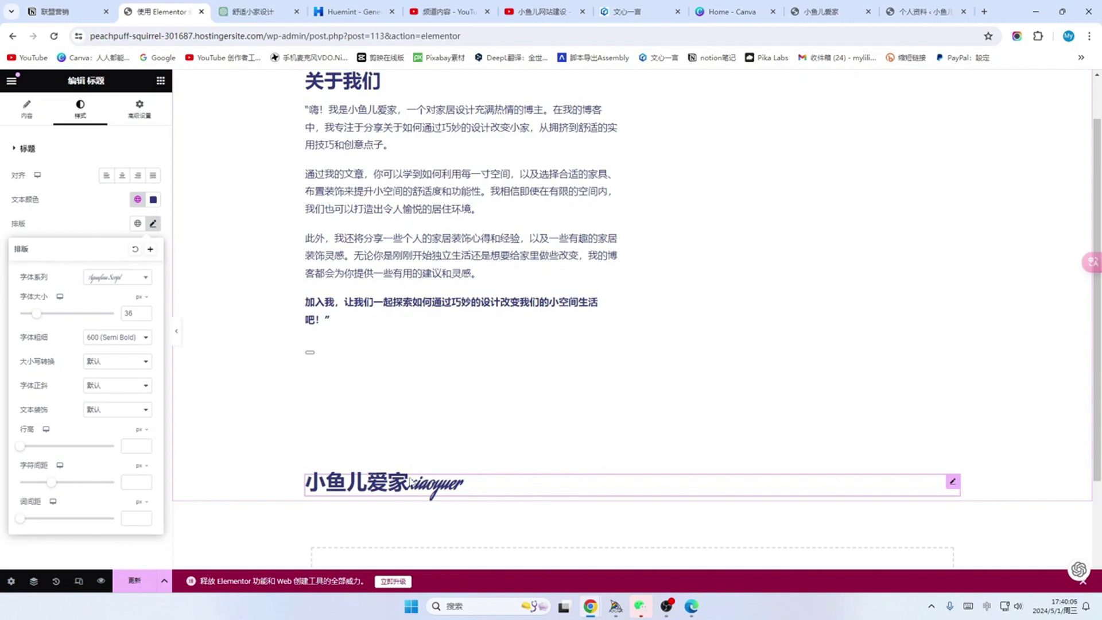
Step: Give the 小鱼儿爱家xiaoyuer heading a linked 30 margin, then change it to 20 on all sides
{"action": "left_click", "coordinate": [141, 109]}
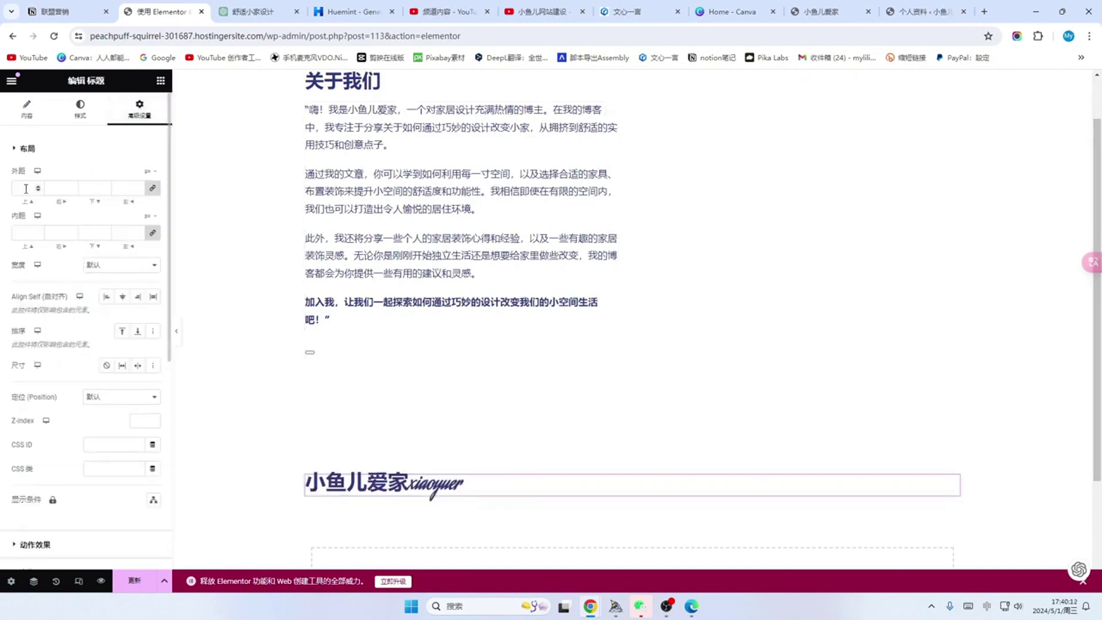
{"action": "left_click", "coordinate": [153, 190]}
{"action": "double_click", "coordinate": [31, 188]}
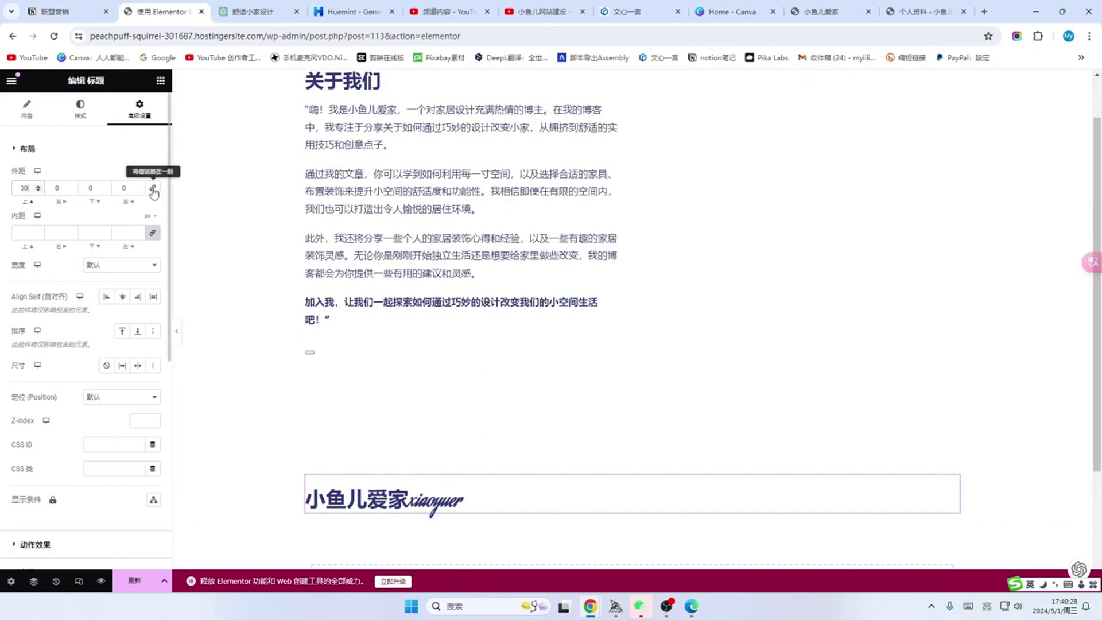
{"action": "left_click", "coordinate": [154, 189]}
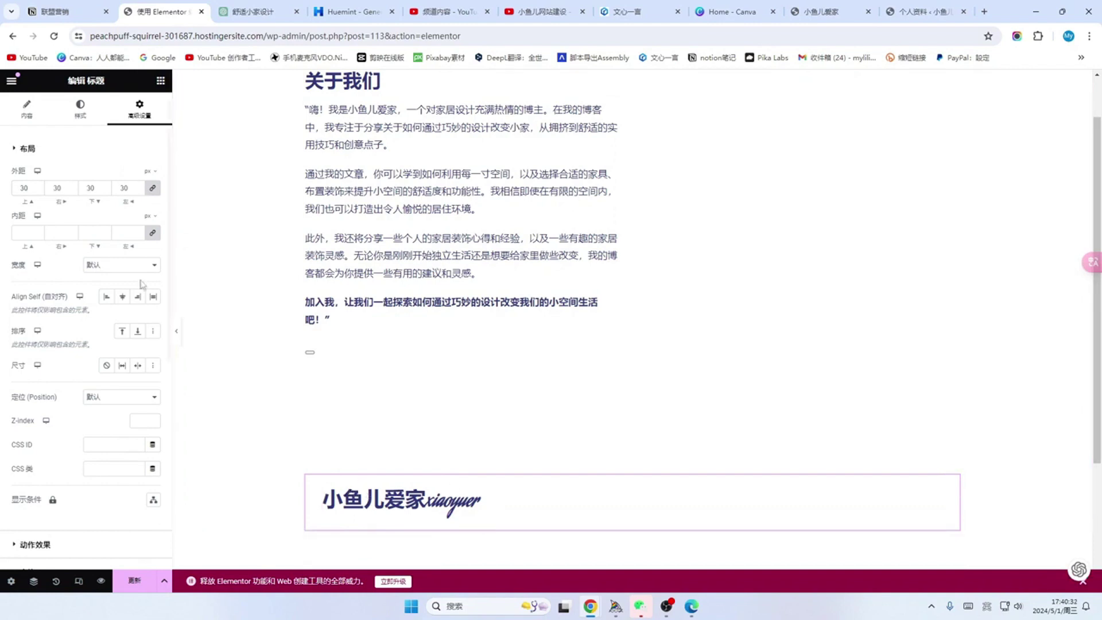
{"action": "double_click", "coordinate": [30, 187]}
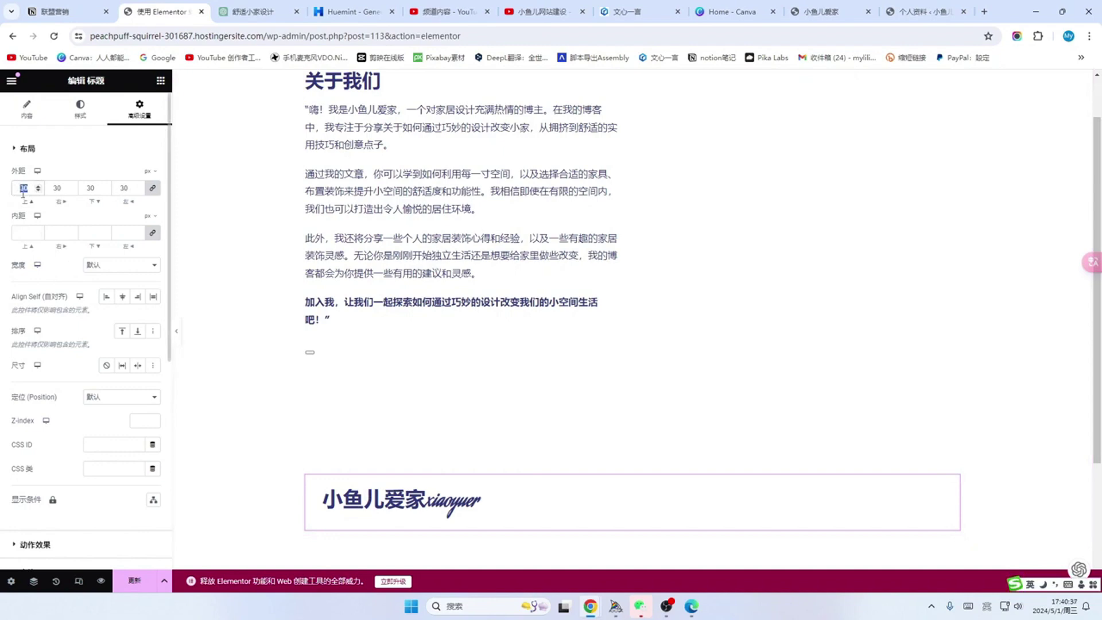
{"action": "type", "text": "20"}
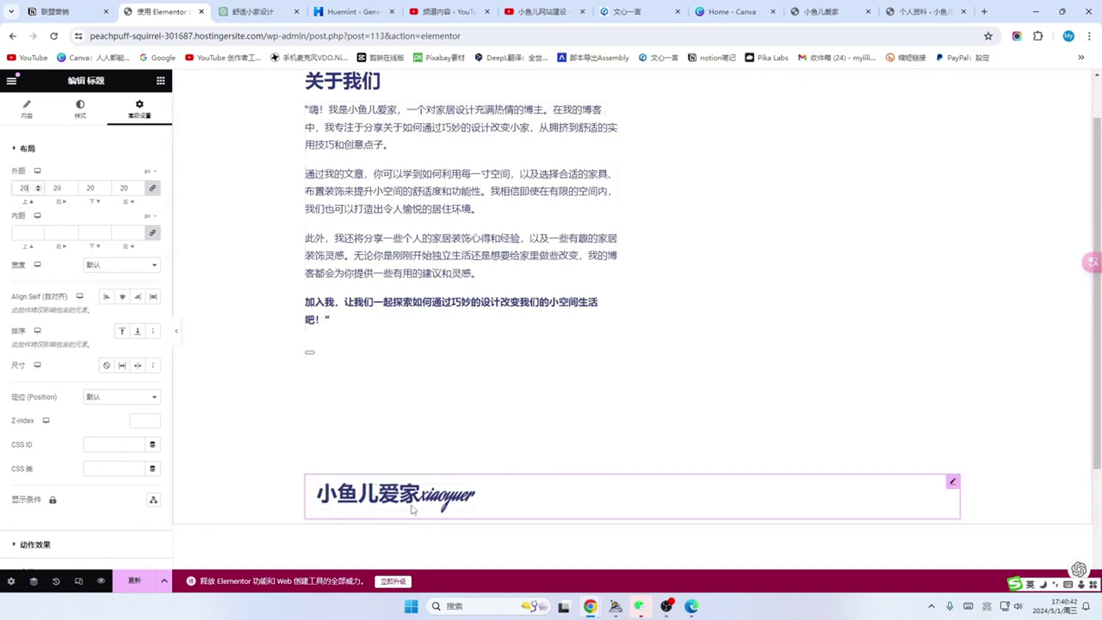
{"action": "scroll", "coordinate": [427, 236], "scroll_direction": "up", "scroll_amount": 1}
{"action": "left_click", "coordinate": [427, 237]}
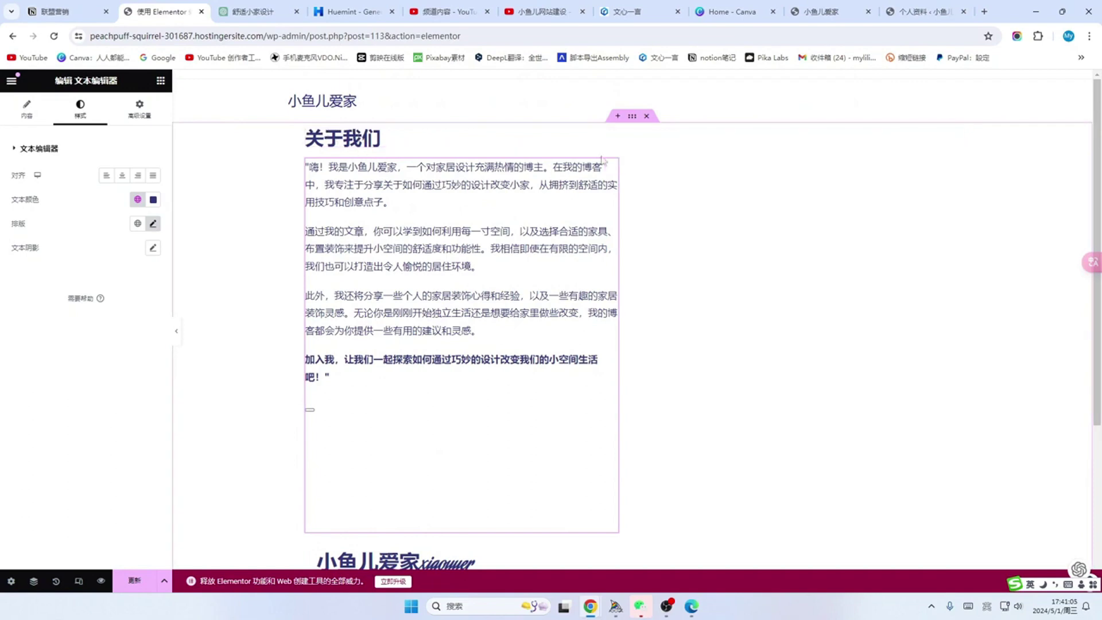
Step: Set a linked 30 px margin on the container holding the 关于我们 text and heading
{"action": "left_click", "coordinate": [632, 116]}
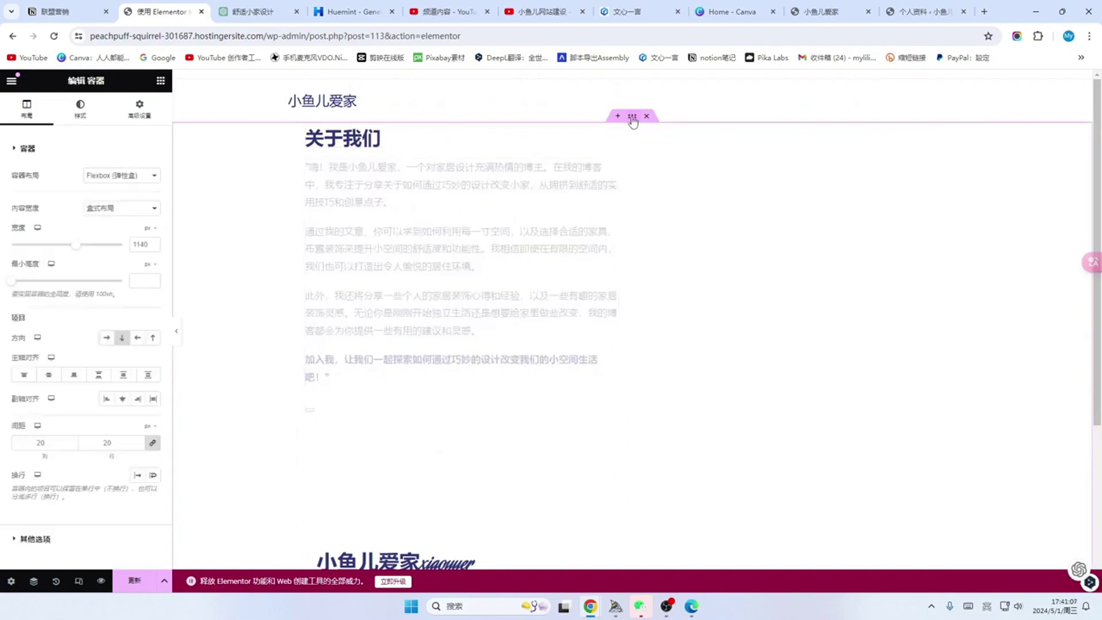
{"action": "left_click", "coordinate": [140, 108]}
{"action": "left_click", "coordinate": [22, 185]}
{"action": "type", "text": "0"}
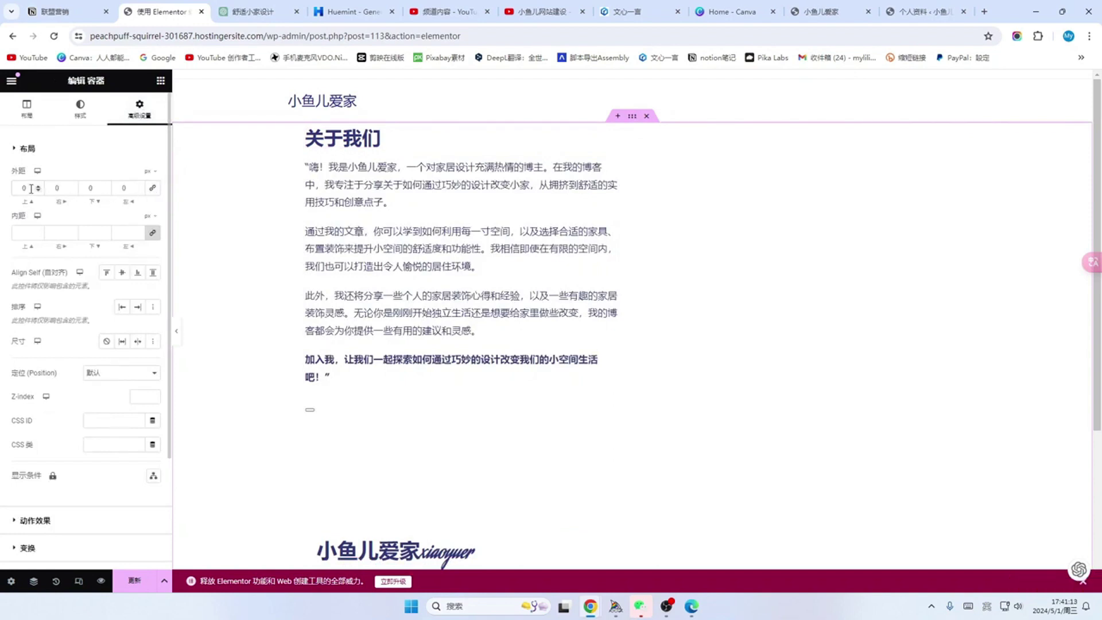
{"action": "left_click_drag", "start_coordinate": [31, 188], "coordinate": [18, 187]}
{"action": "type", "text": "30"}
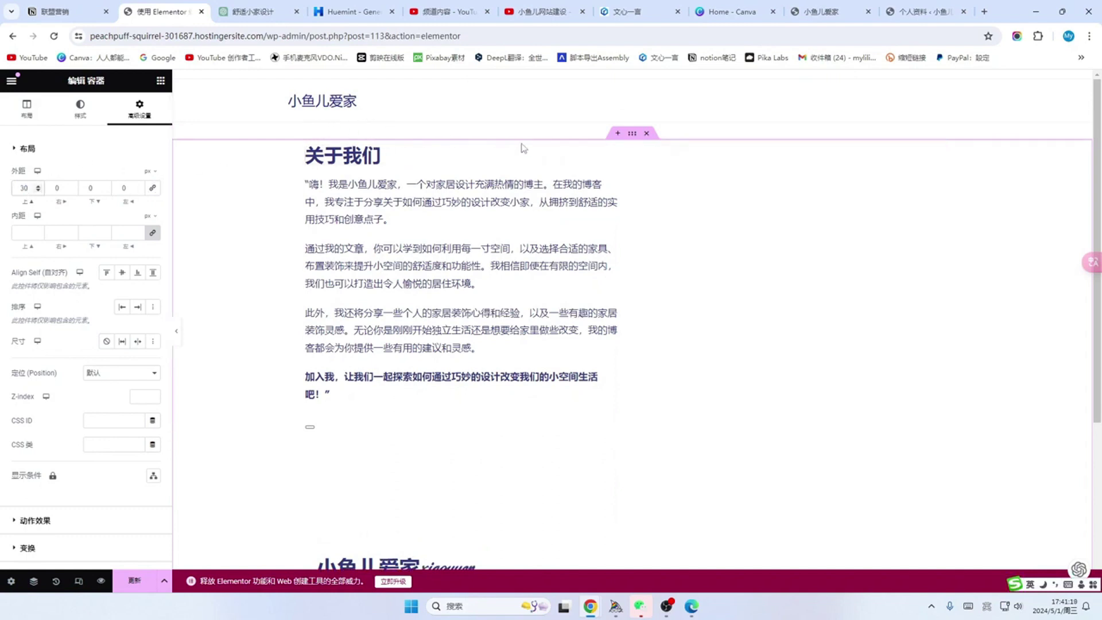
{"action": "left_click", "coordinate": [153, 189]}
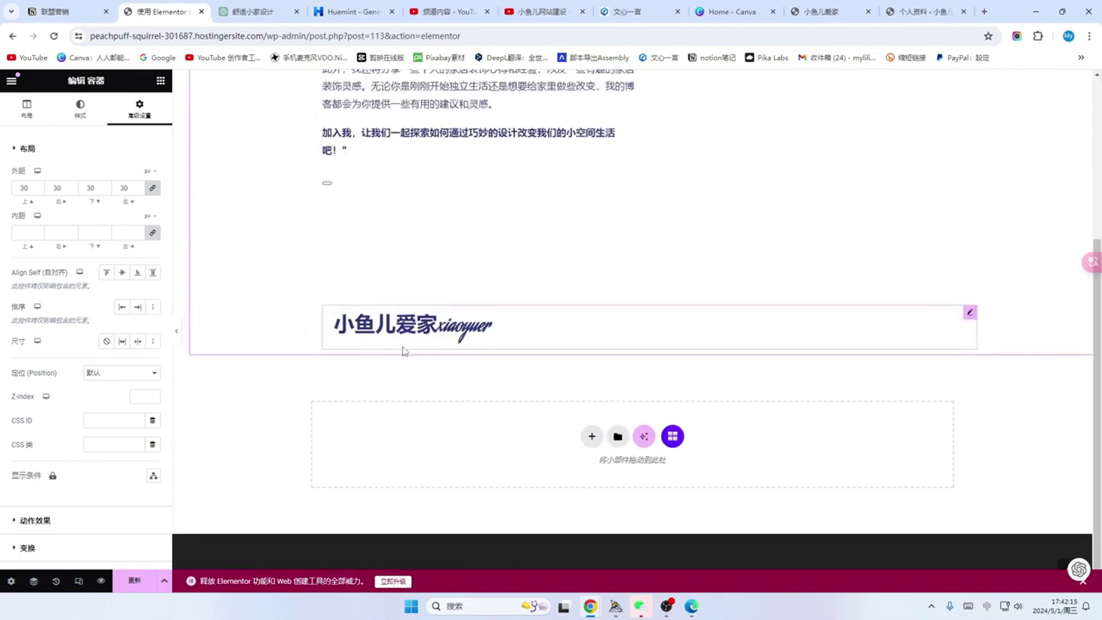
Step: Add an Image widget under the heading showing the living-room photo with round shelves from the media library
{"action": "left_click", "coordinate": [160, 81]}
{"action": "scroll", "coordinate": [115, 409], "scroll_direction": "down", "scroll_amount": 1}
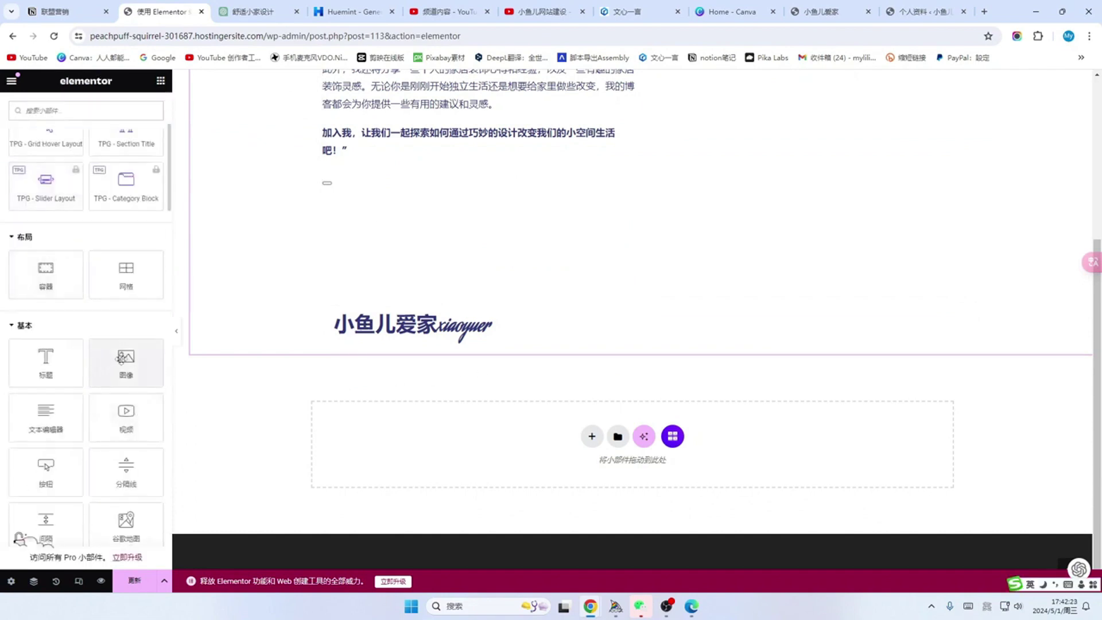
{"action": "left_click_drag", "start_coordinate": [121, 359], "coordinate": [361, 335]}
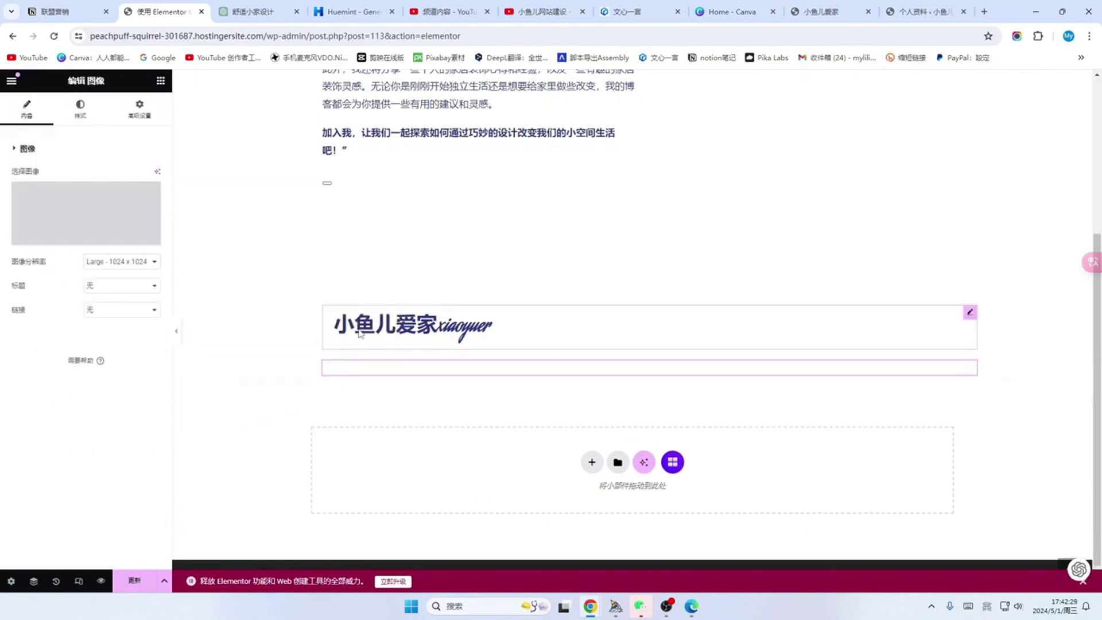
{"action": "scroll", "coordinate": [574, 339], "scroll_direction": "down", "scroll_amount": 4}
{"action": "scroll", "coordinate": [605, 300], "scroll_direction": "up", "scroll_amount": 1}
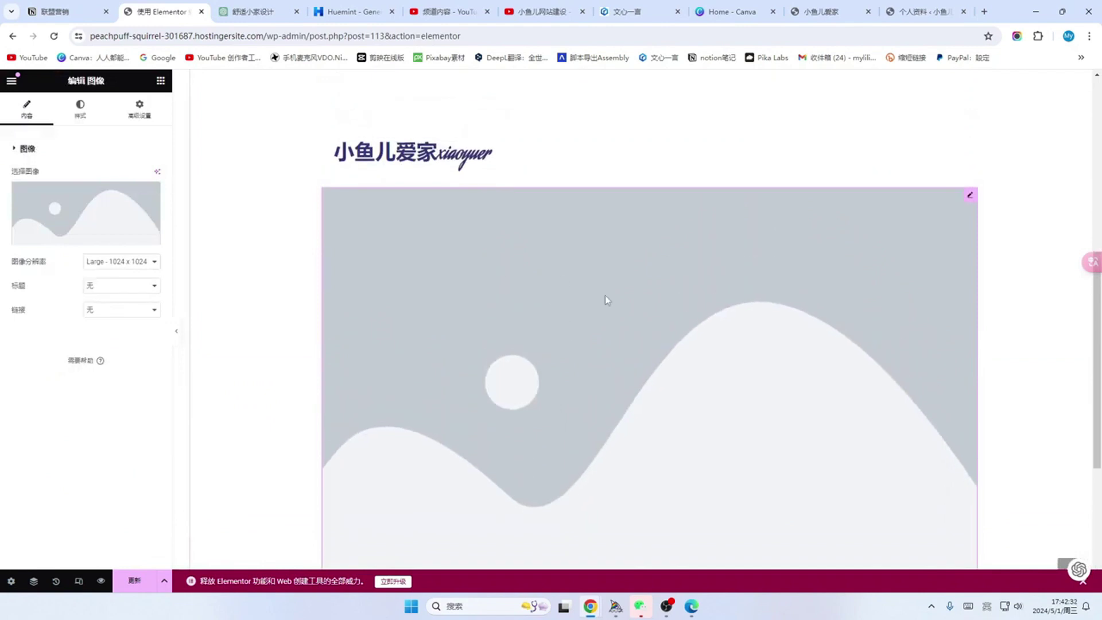
{"action": "scroll", "coordinate": [631, 402], "scroll_direction": "down", "scroll_amount": 2}
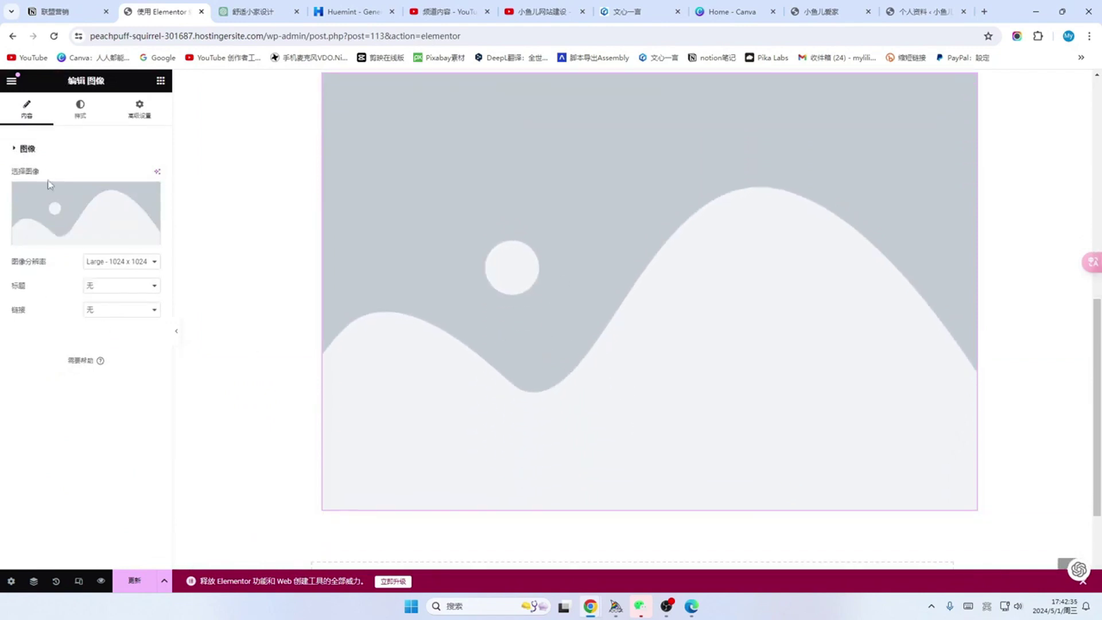
{"action": "mouse_move", "coordinate": [51, 230]}
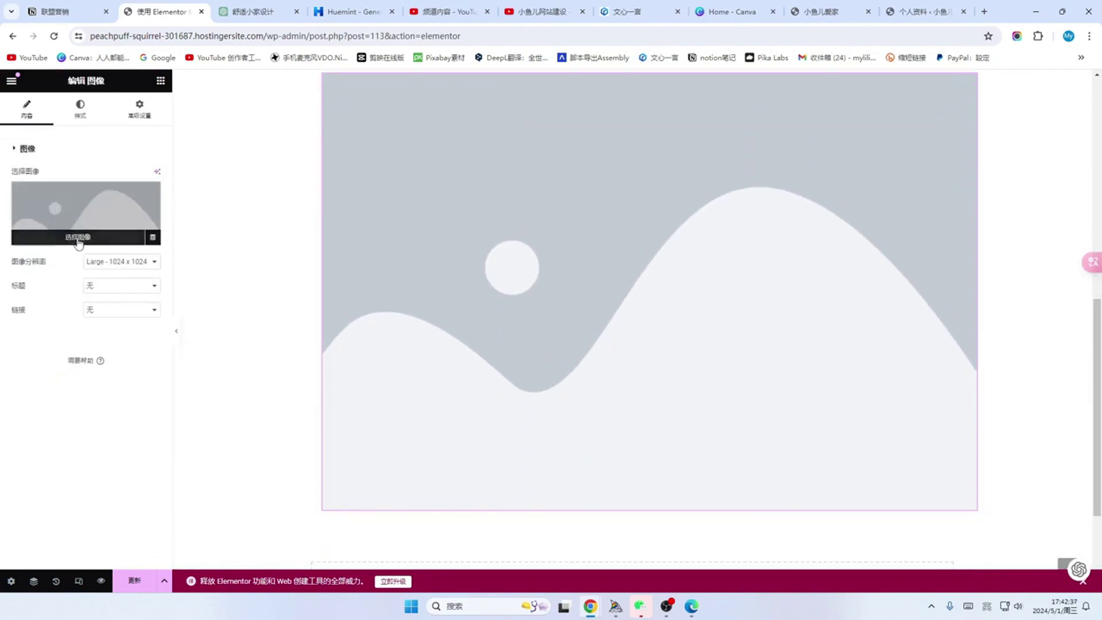
{"action": "left_click", "coordinate": [78, 240]}
{"action": "left_click", "coordinate": [181, 227]}
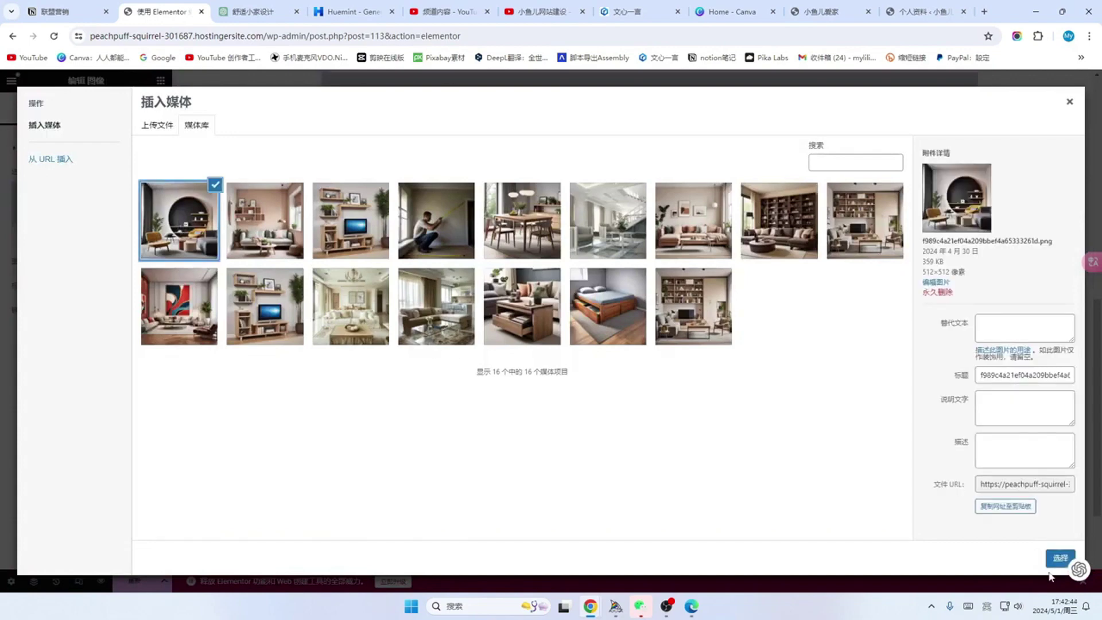
{"action": "left_click", "coordinate": [1059, 558]}
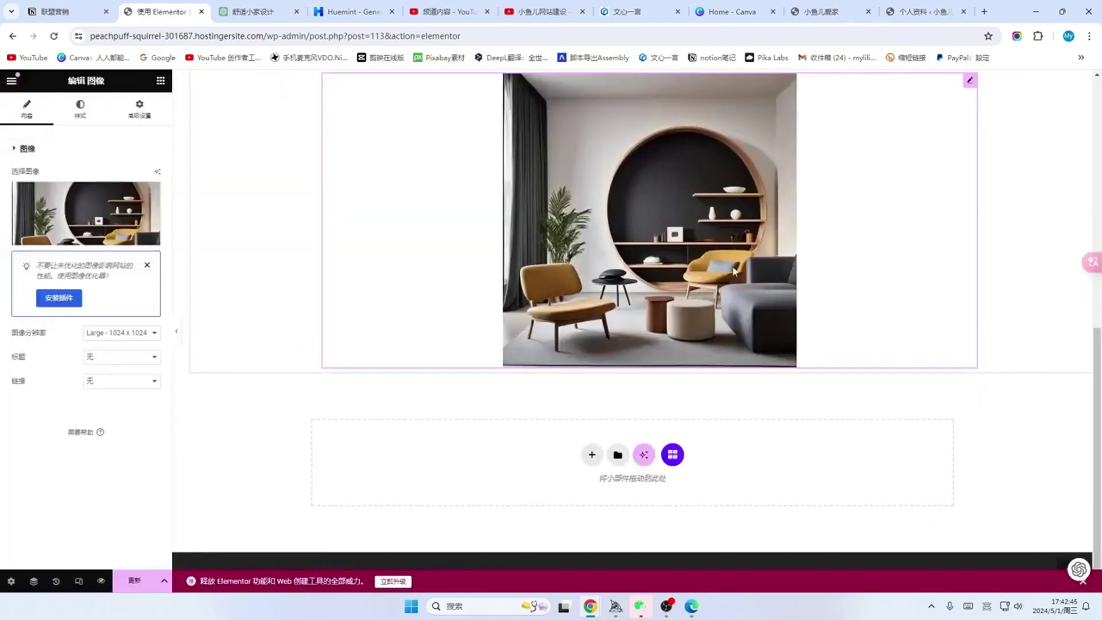
Step: Narrow the living-room image to about 357 px, then to about 314 px wide
{"action": "scroll", "coordinate": [729, 268], "scroll_direction": "up", "scroll_amount": 2}
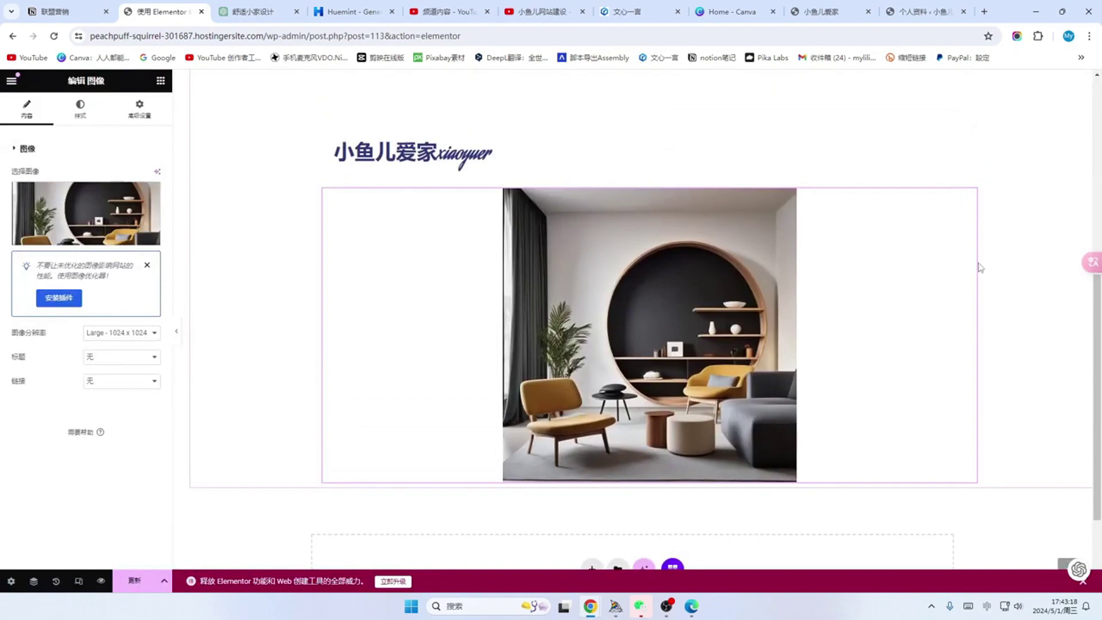
{"action": "left_click_drag", "start_coordinate": [975, 263], "coordinate": [521, 315]}
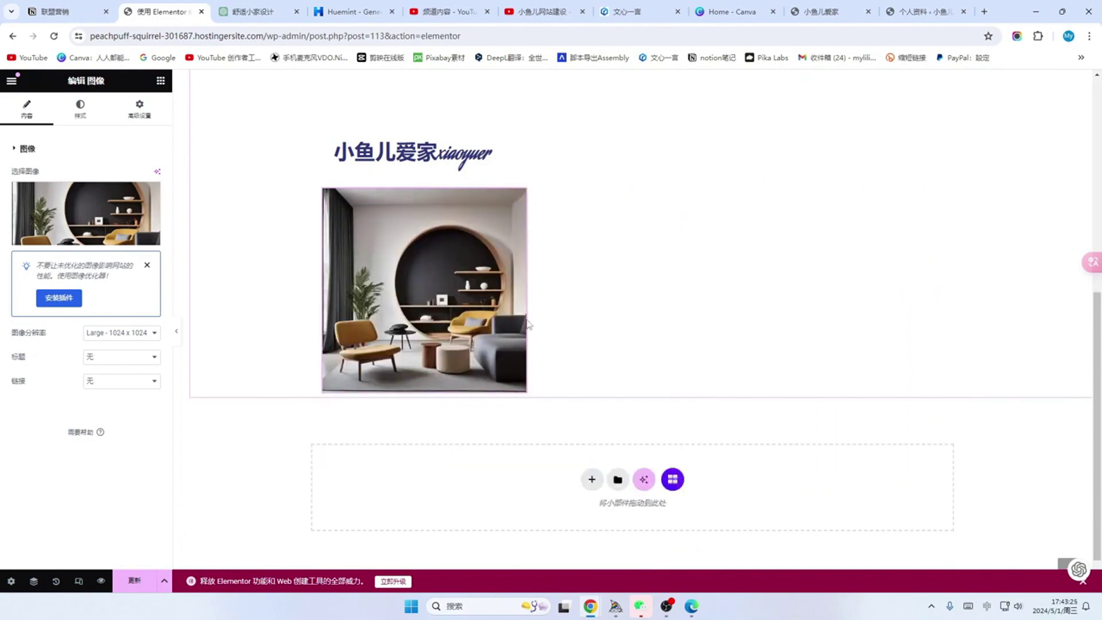
{"action": "left_click_drag", "start_coordinate": [528, 324], "coordinate": [497, 295]}
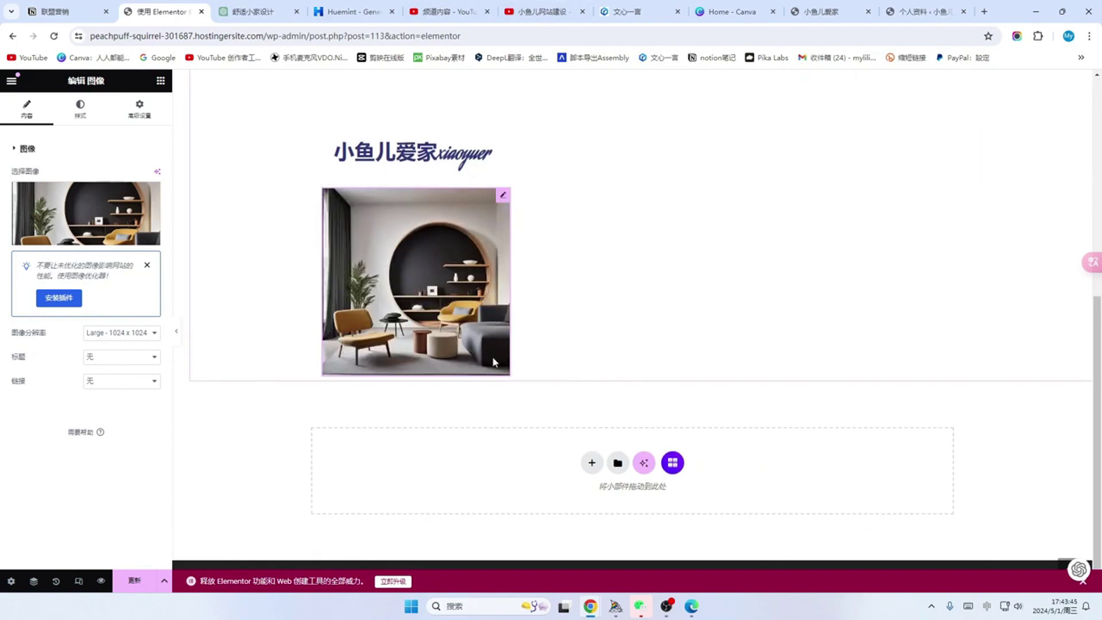
Step: Round the image's corners with a linked border radius of 30, then 80, finally 200
{"action": "left_click", "coordinate": [81, 110]}
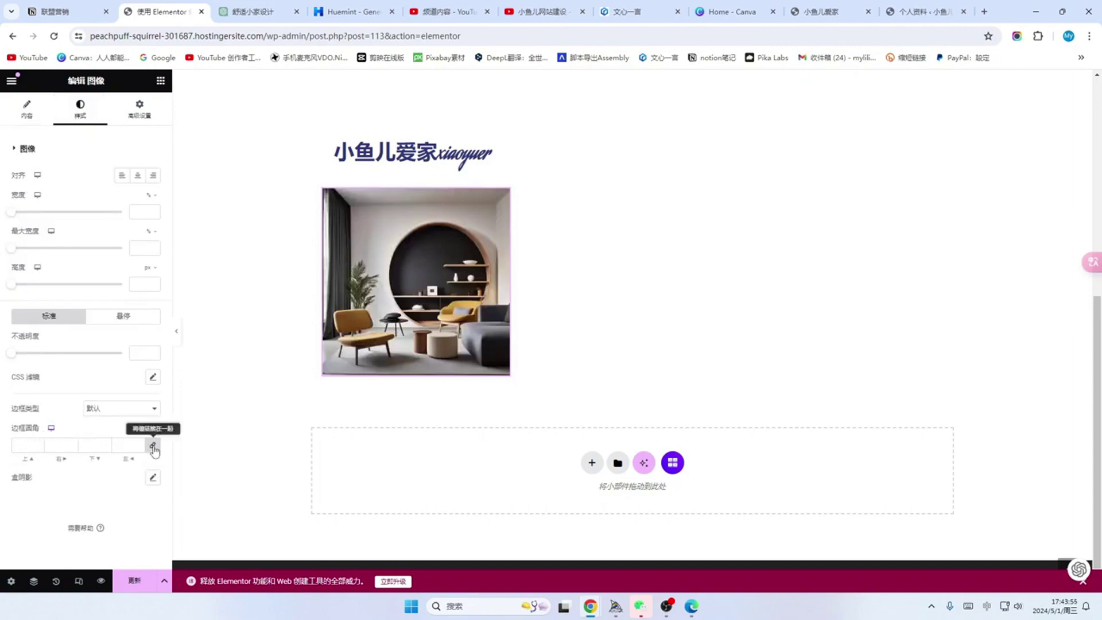
{"action": "left_click", "coordinate": [151, 446]}
{"action": "left_click_drag", "start_coordinate": [31, 448], "coordinate": [9, 447]}
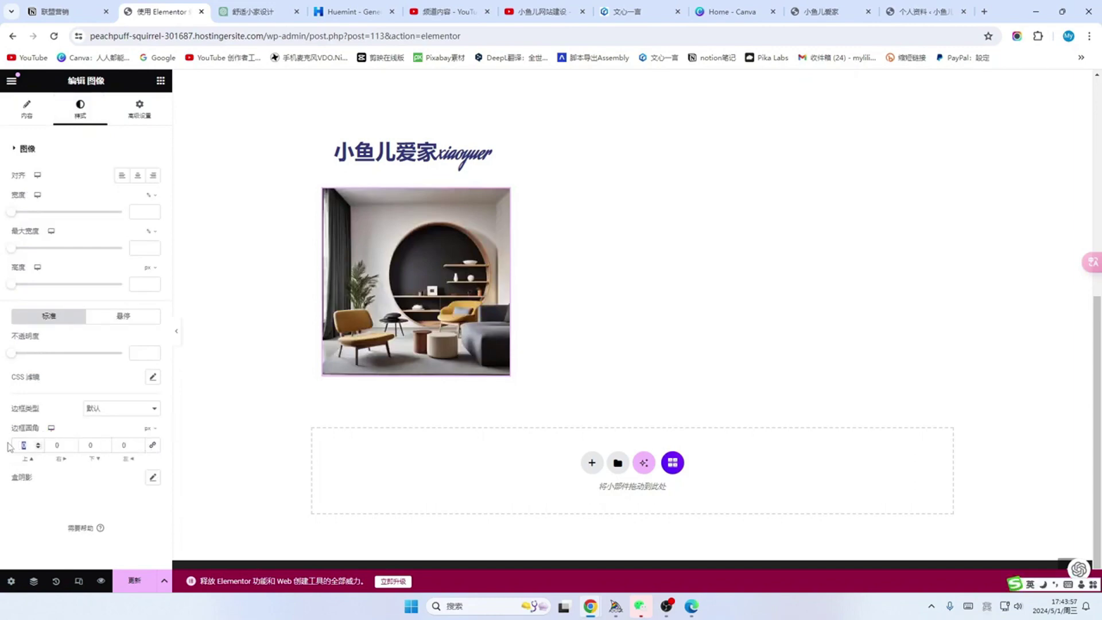
{"action": "type", "text": "30"}
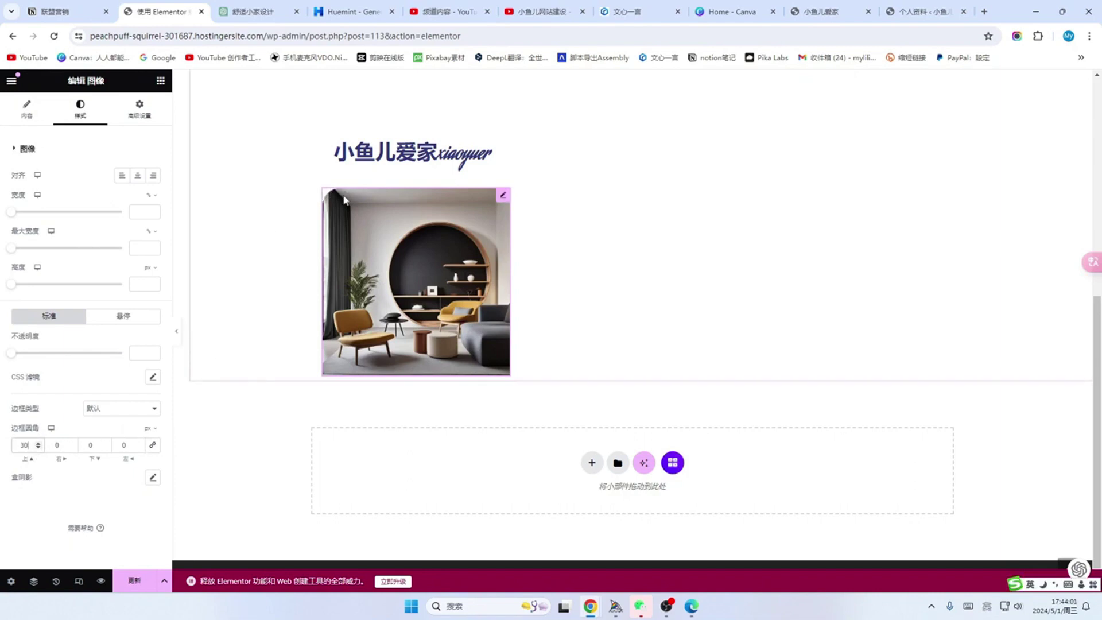
{"action": "left_click", "coordinate": [153, 447]}
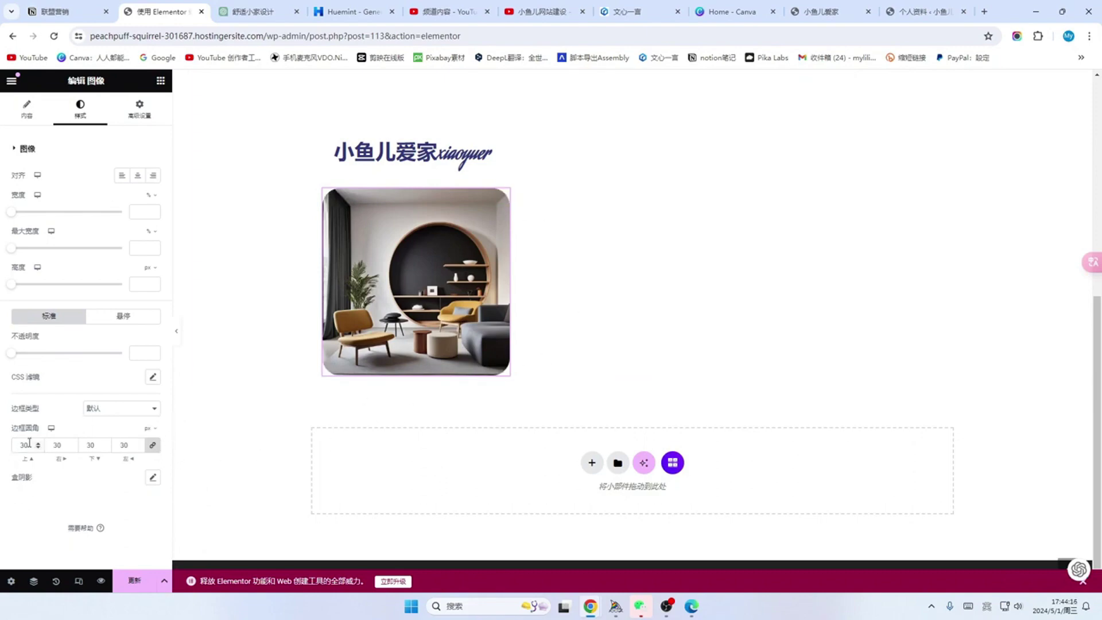
{"action": "left_click_drag", "start_coordinate": [29, 445], "coordinate": [10, 443]}
{"action": "type", "text": "80"}
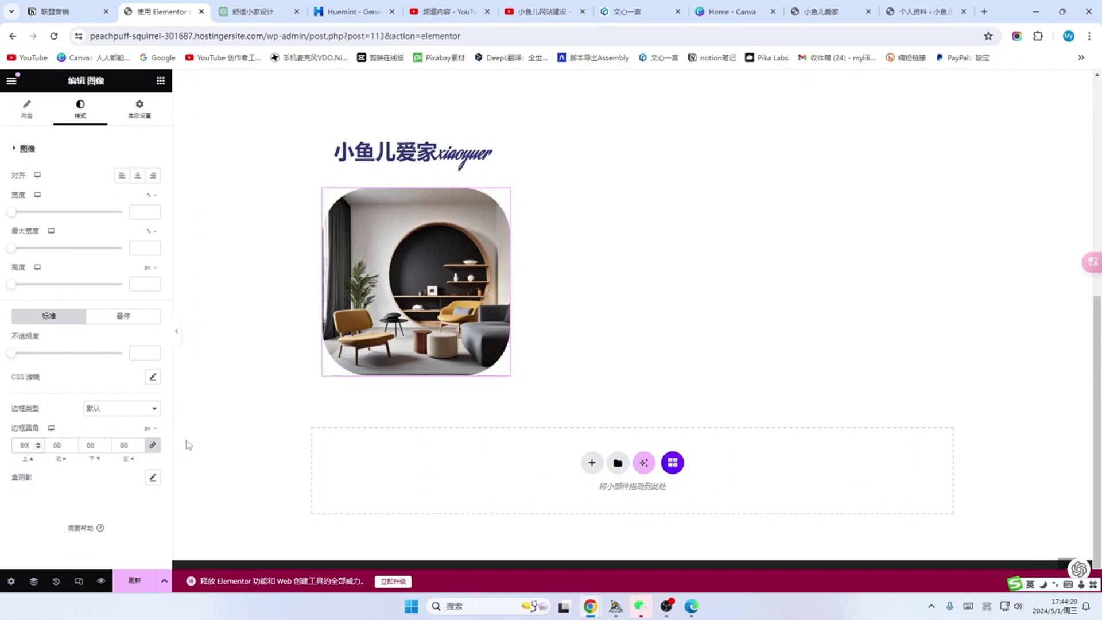
{"action": "left_click_drag", "start_coordinate": [30, 446], "coordinate": [2, 451]}
{"action": "type", "text": "200"}
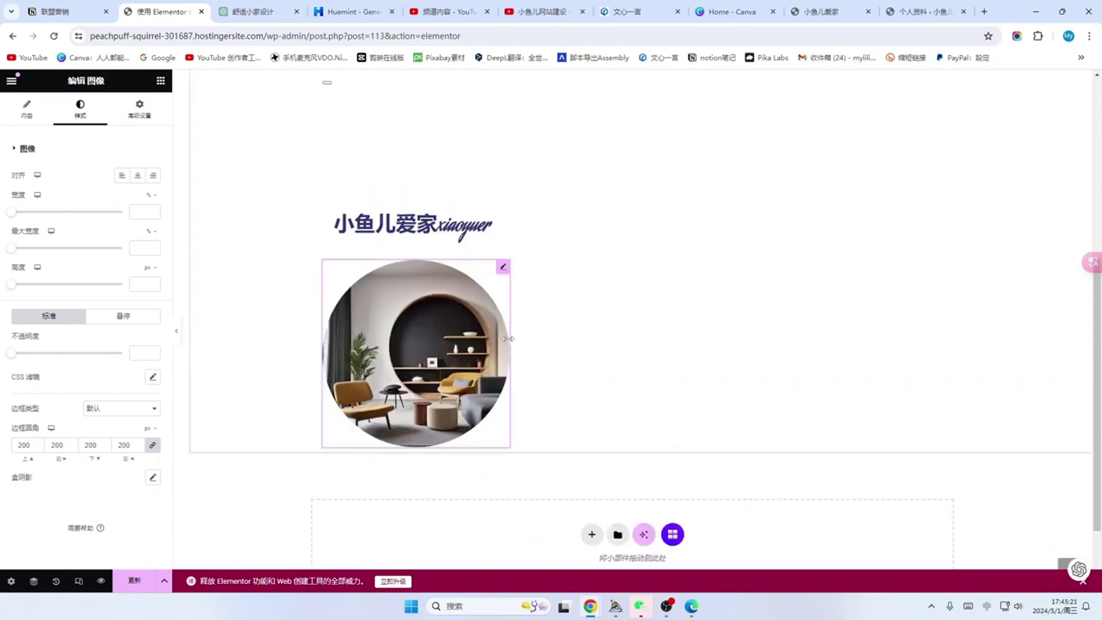
{"action": "mouse_move", "coordinate": [510, 345]}
{"action": "left_mouse_down"}
{"action": "mouse_move", "coordinate": [458, 328]}
{"action": "mouse_move", "coordinate": [518, 339]}
{"action": "mouse_move", "coordinate": [508, 338]}
{"action": "left_mouse_up"}
Step: Scroll through the 关于我们 page to review the text, heading and circular photo
{"action": "scroll", "coordinate": [466, 301], "scroll_direction": "up", "scroll_amount": 1}
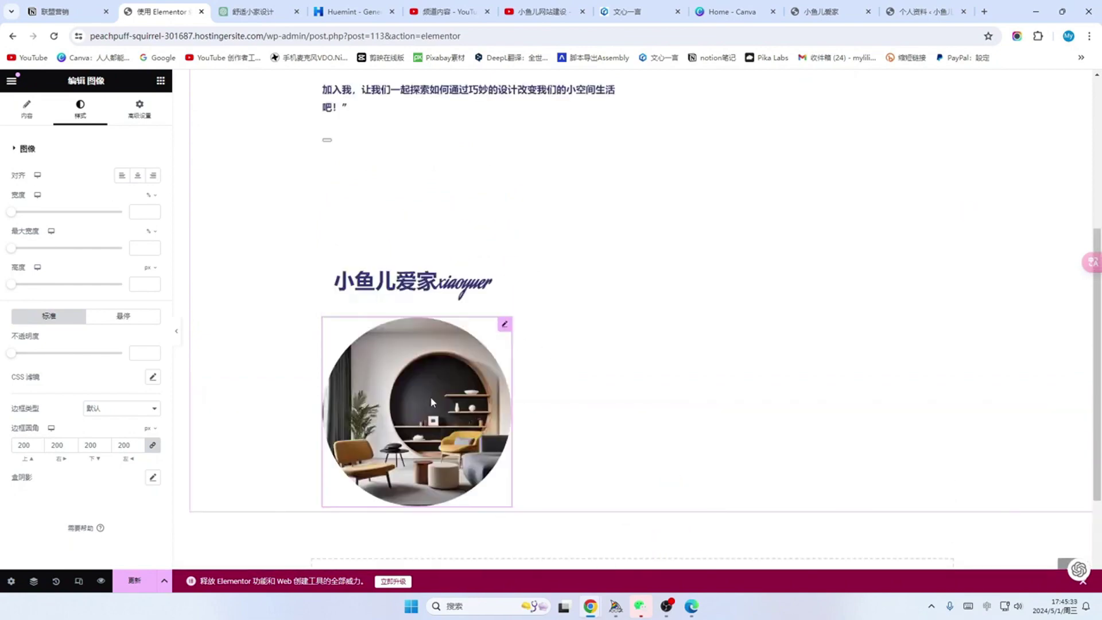
{"action": "left_click_drag", "start_coordinate": [431, 397], "coordinate": [376, 197]}
{"action": "scroll", "coordinate": [601, 430], "scroll_direction": "down", "scroll_amount": 1}
{"action": "scroll", "coordinate": [601, 430], "scroll_direction": "down", "scroll_amount": 3}
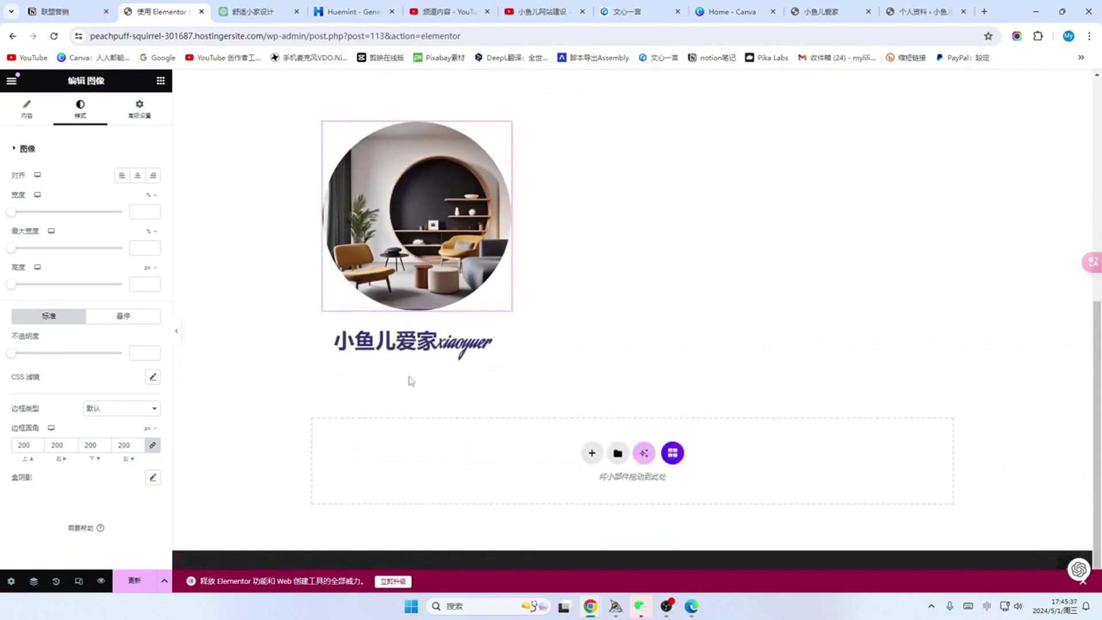
{"action": "scroll", "coordinate": [365, 340], "scroll_direction": "up", "scroll_amount": 3}
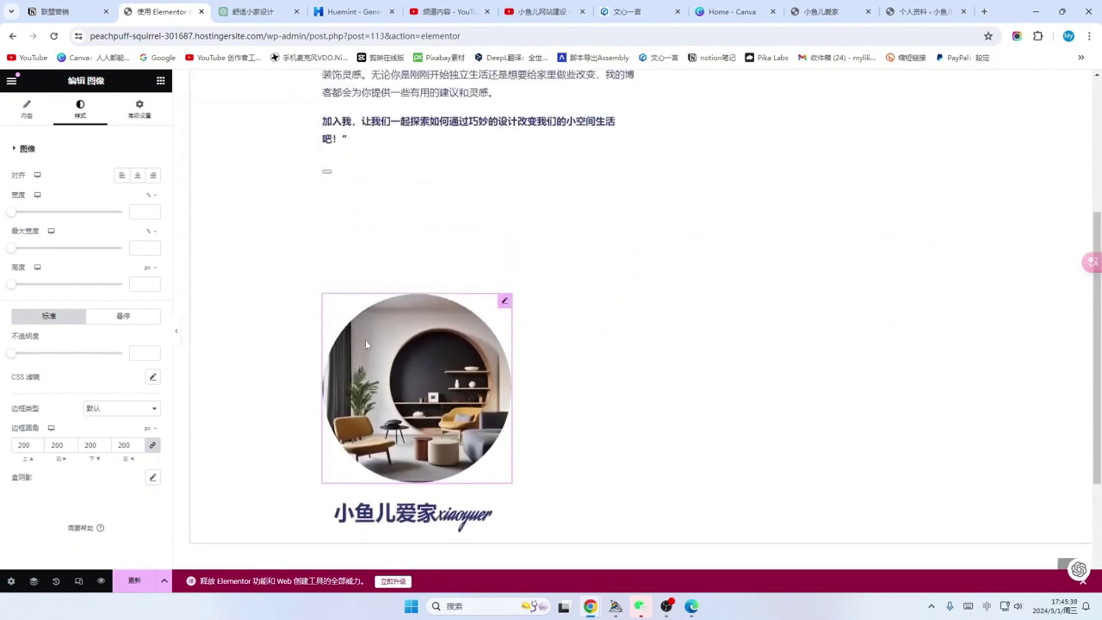
{"action": "scroll", "coordinate": [511, 370], "scroll_direction": "up", "scroll_amount": 4}
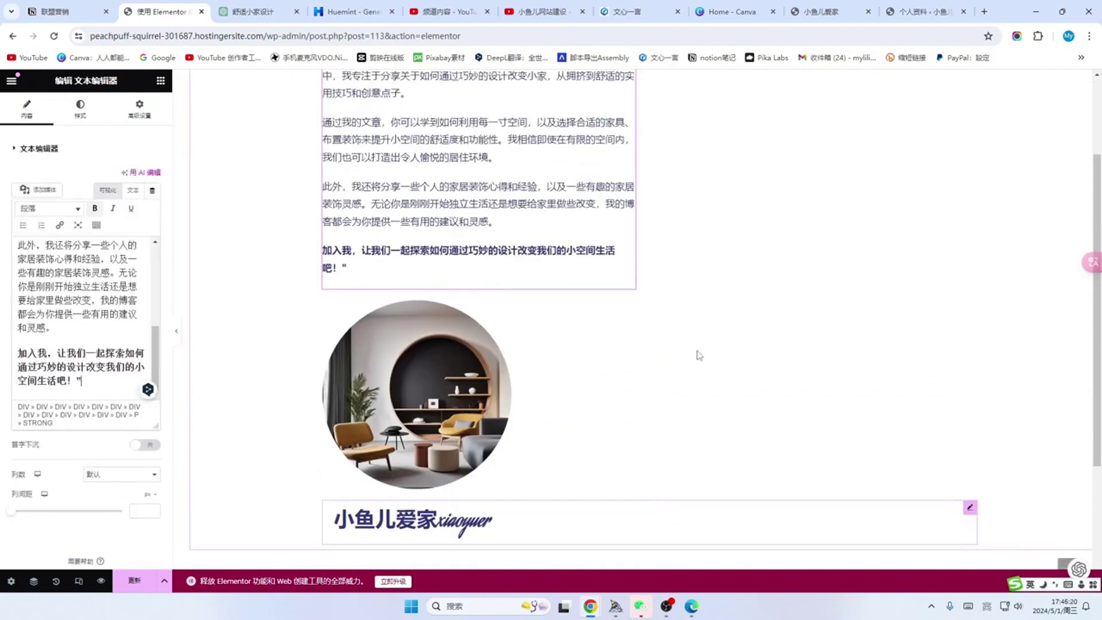
{"action": "scroll", "coordinate": [373, 199], "scroll_direction": "up", "scroll_amount": 3}
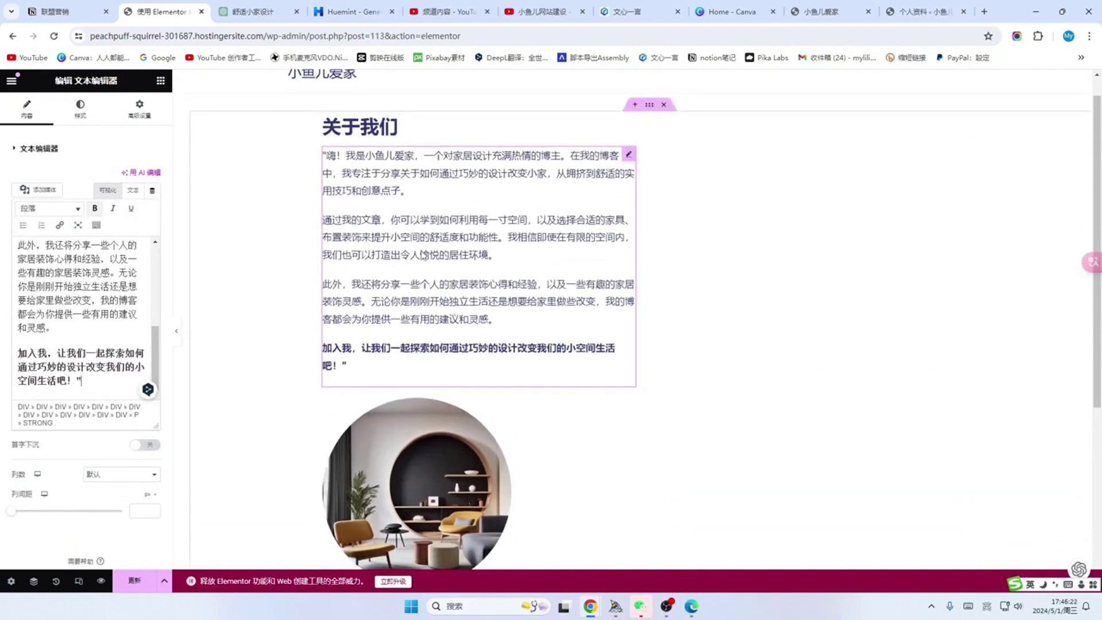
{"action": "scroll", "coordinate": [511, 298], "scroll_direction": "down", "scroll_amount": 3}
{"action": "scroll", "coordinate": [552, 356], "scroll_direction": "down", "scroll_amount": 2}
{"action": "scroll", "coordinate": [652, 342], "scroll_direction": "up", "scroll_amount": 4}
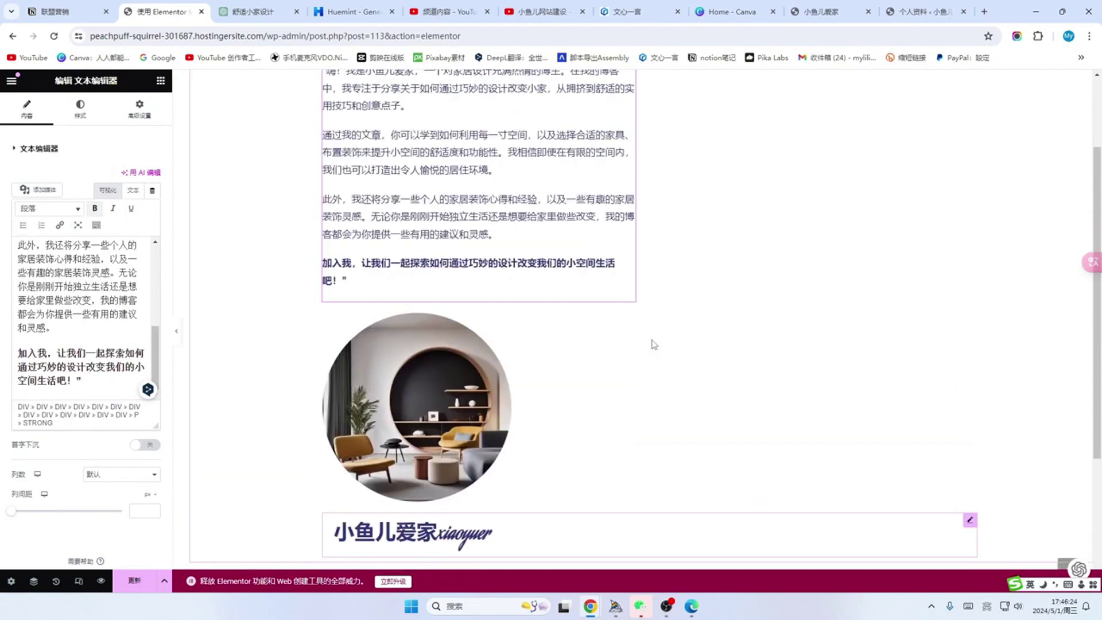
{"action": "scroll", "coordinate": [661, 344], "scroll_direction": "down", "scroll_amount": 3}
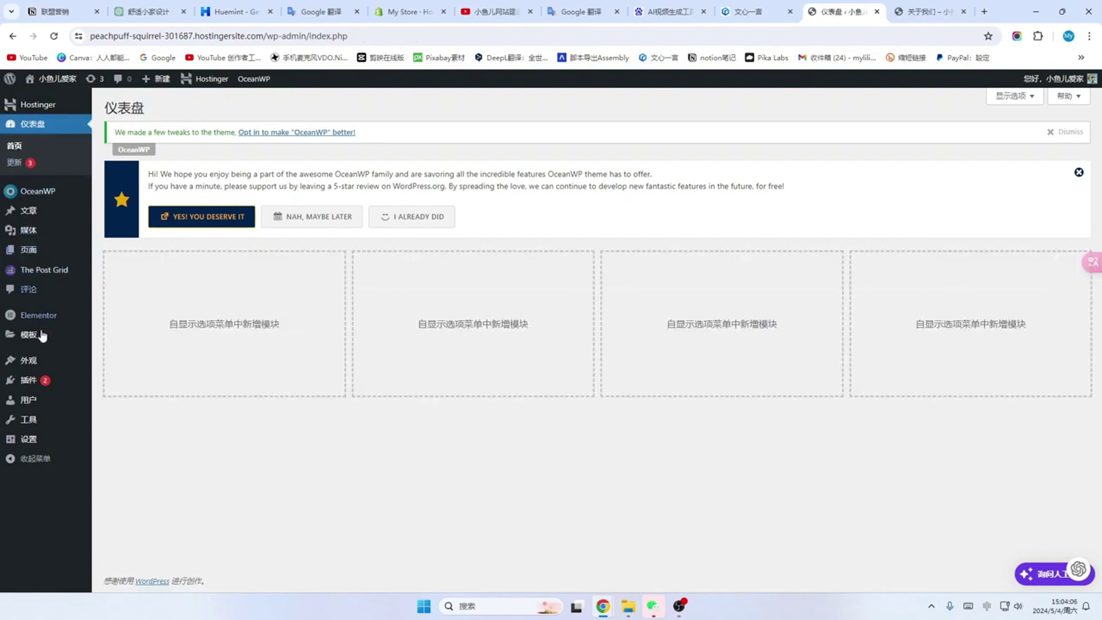
Step: Create a new page titled 联系我们 with a 100% Full Width layout and its page title hidden
{"action": "mouse_move", "coordinate": [31, 254]}
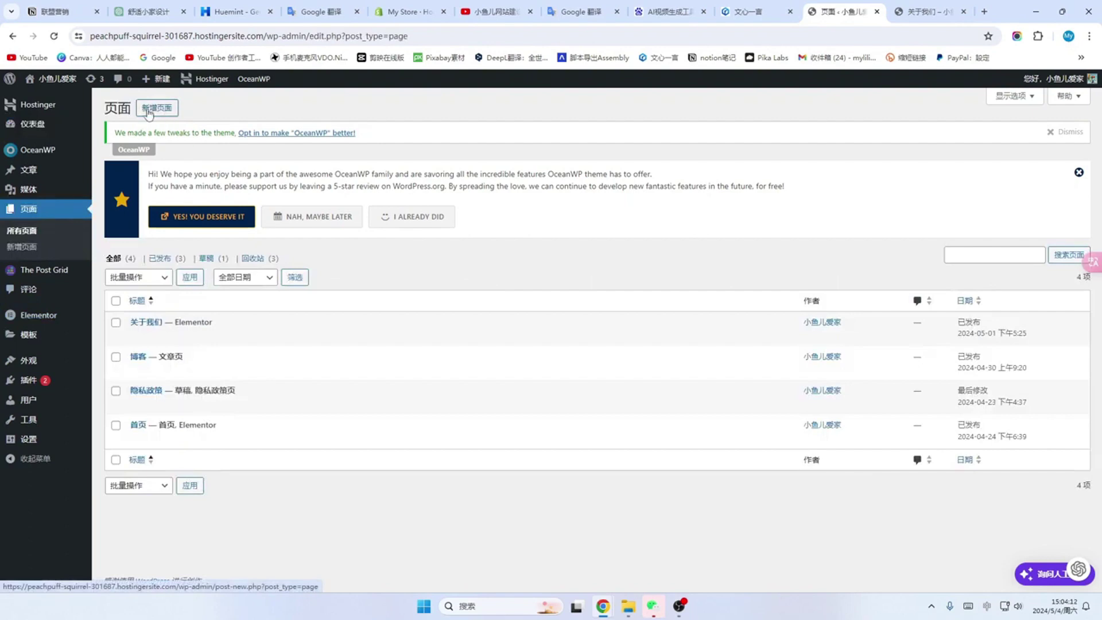
{"action": "left_click", "coordinate": [158, 110]}
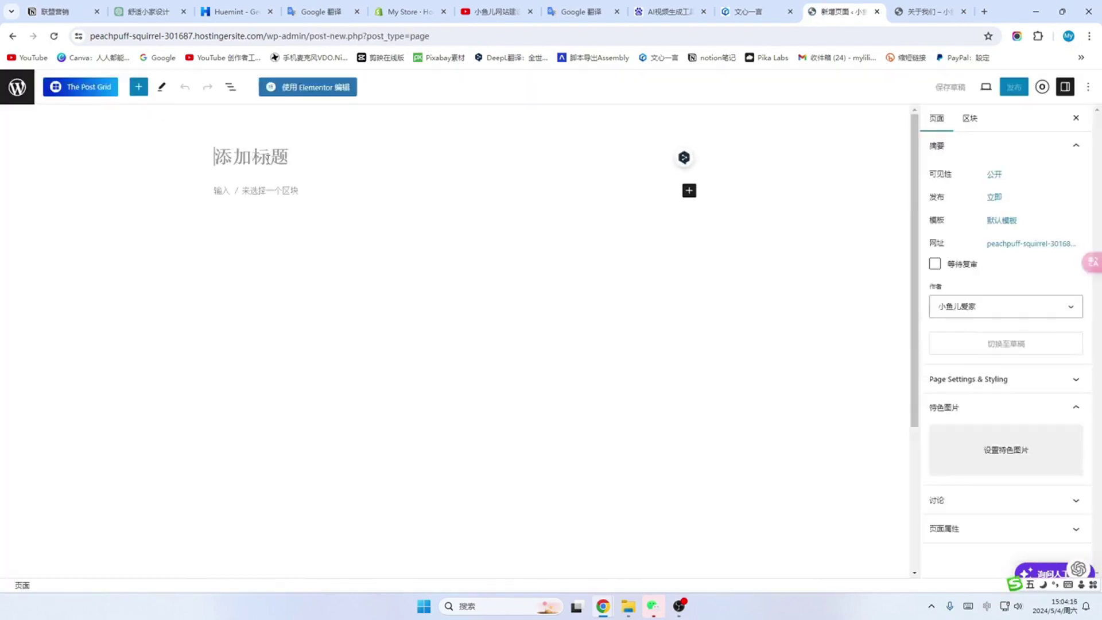
{"action": "type", "text": "联系我们"}
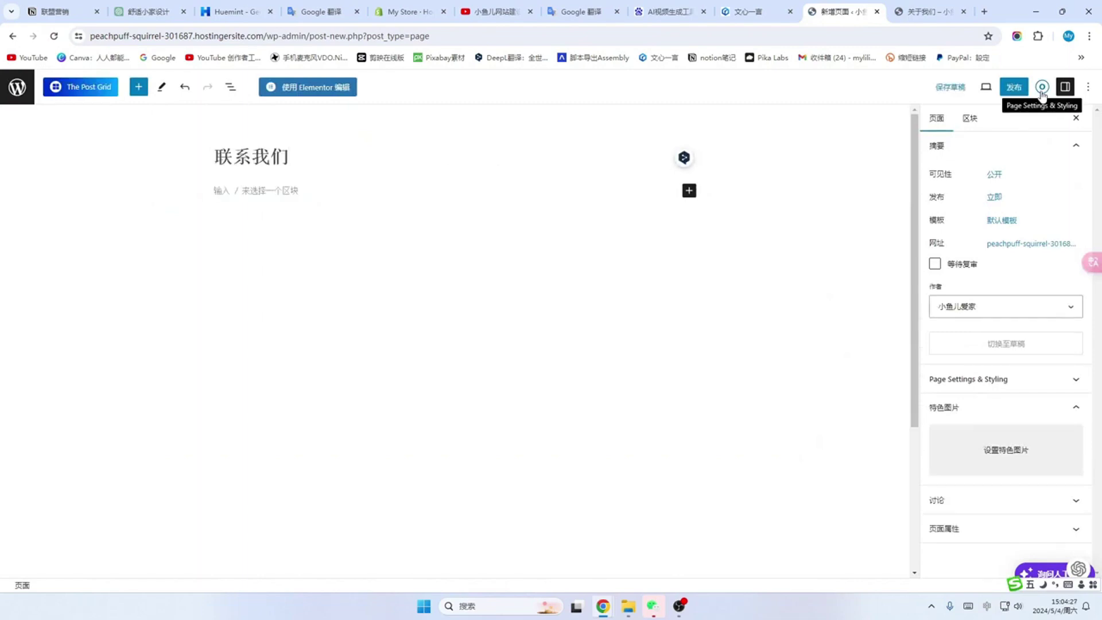
{"action": "left_click", "coordinate": [1042, 87]}
{"action": "left_click", "coordinate": [1006, 194]}
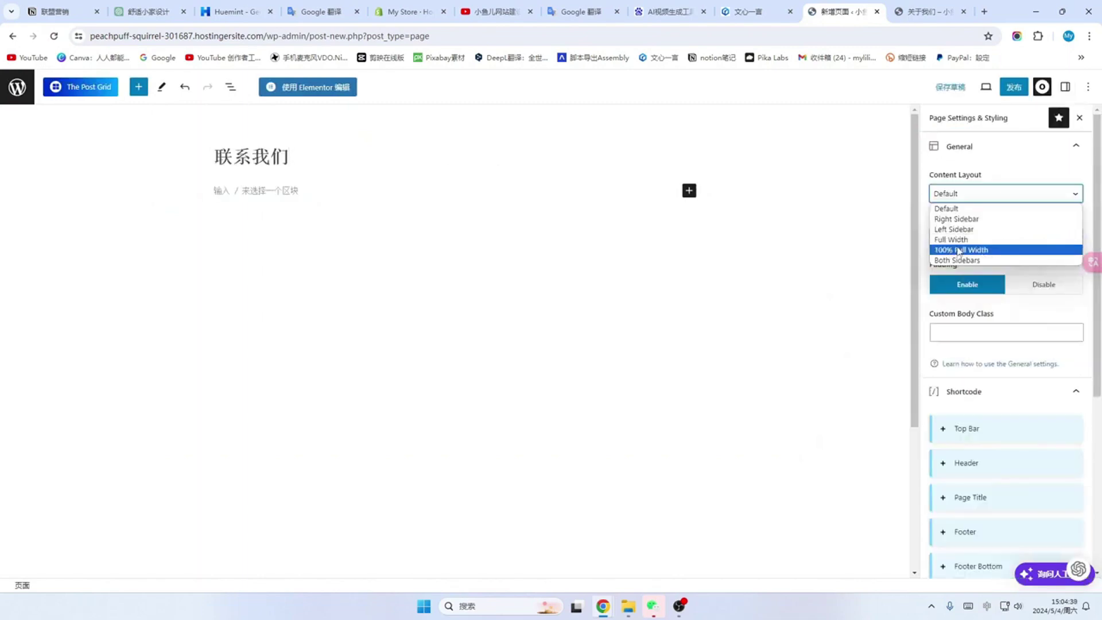
{"action": "left_click", "coordinate": [958, 251]}
{"action": "left_click", "coordinate": [993, 392]}
{"action": "scroll", "coordinate": [993, 423], "scroll_direction": "down", "scroll_amount": 1}
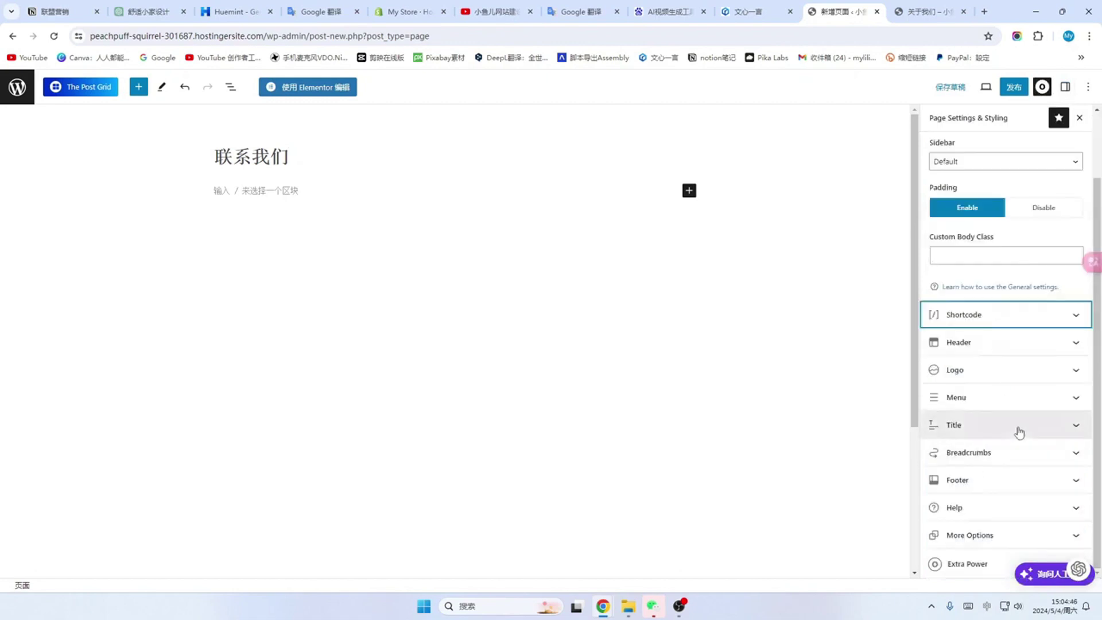
{"action": "left_click", "coordinate": [1076, 427]}
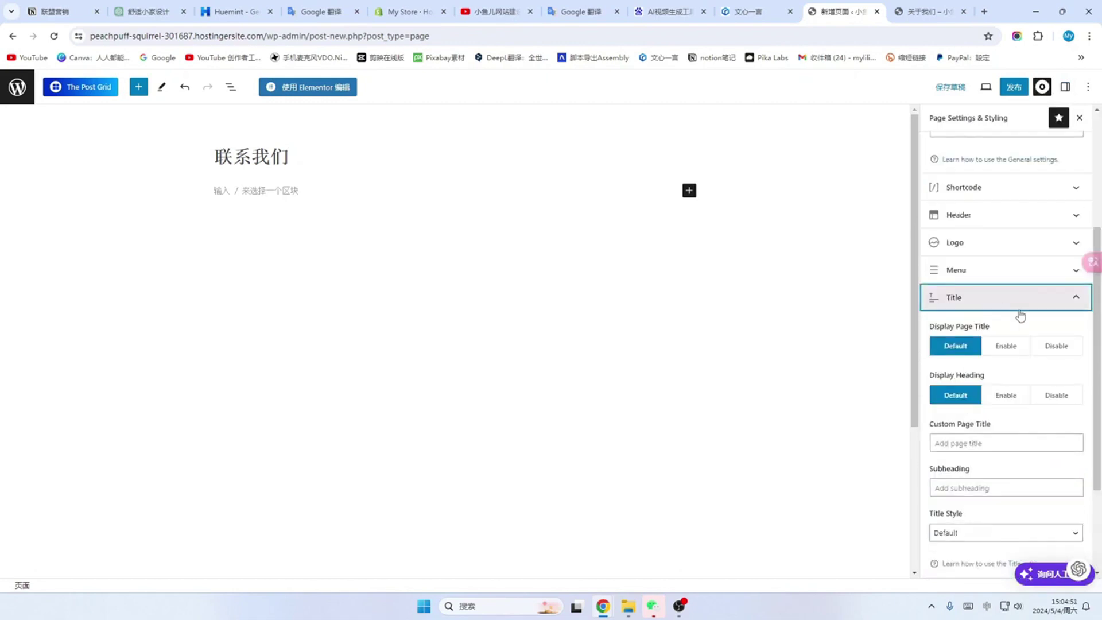
{"action": "left_click", "coordinate": [1057, 346]}
Step: Publish the 联系我们 page and go back to the Pages list
{"action": "left_click", "coordinate": [1014, 86]}
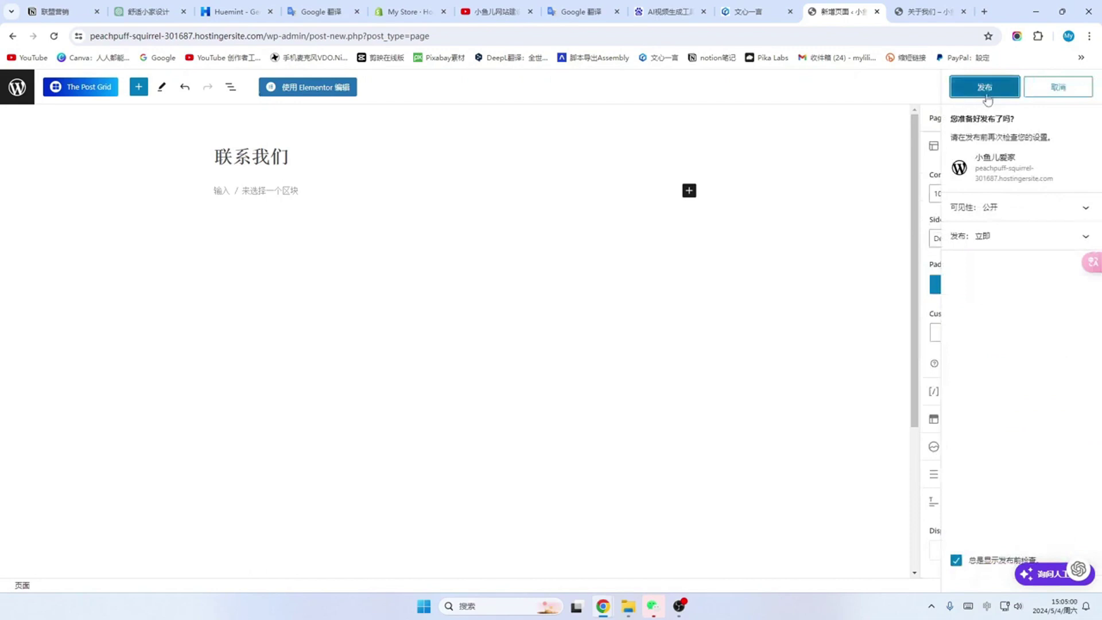
{"action": "left_click", "coordinate": [987, 95]}
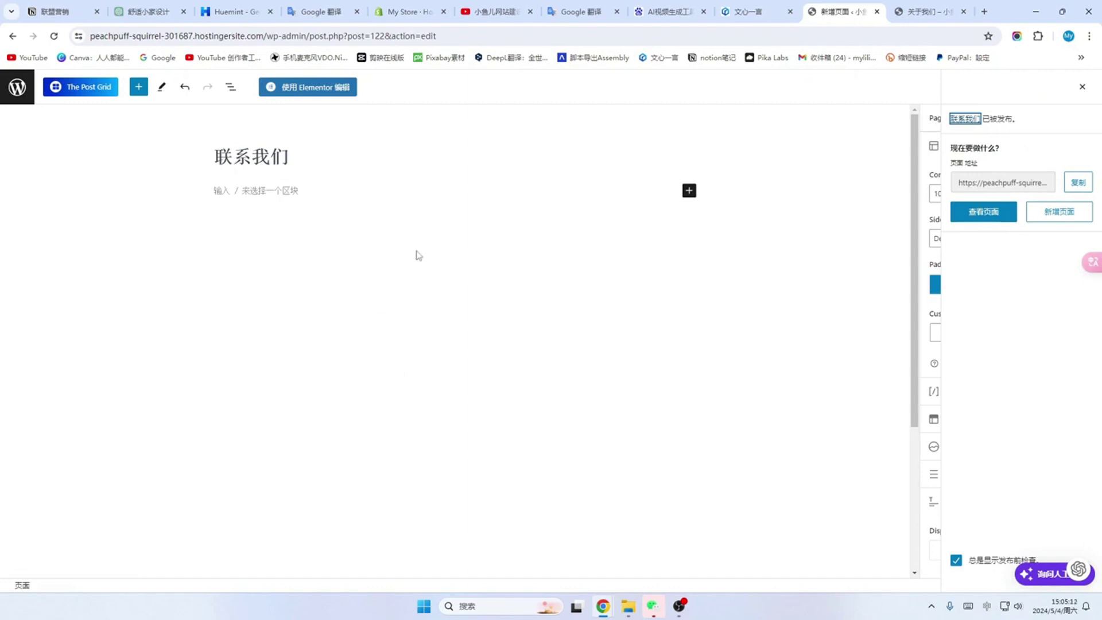
{"action": "left_click", "coordinate": [18, 87]}
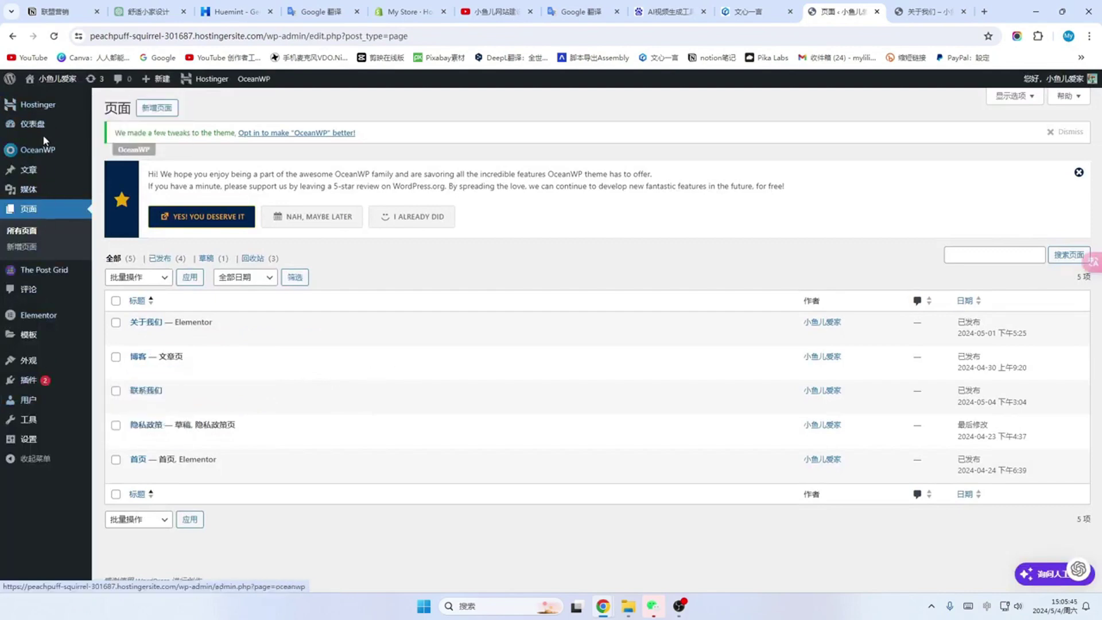
Step: Search Add Plugins for wpforms, then install and activate the WPForms plugin
{"action": "mouse_move", "coordinate": [34, 384]}
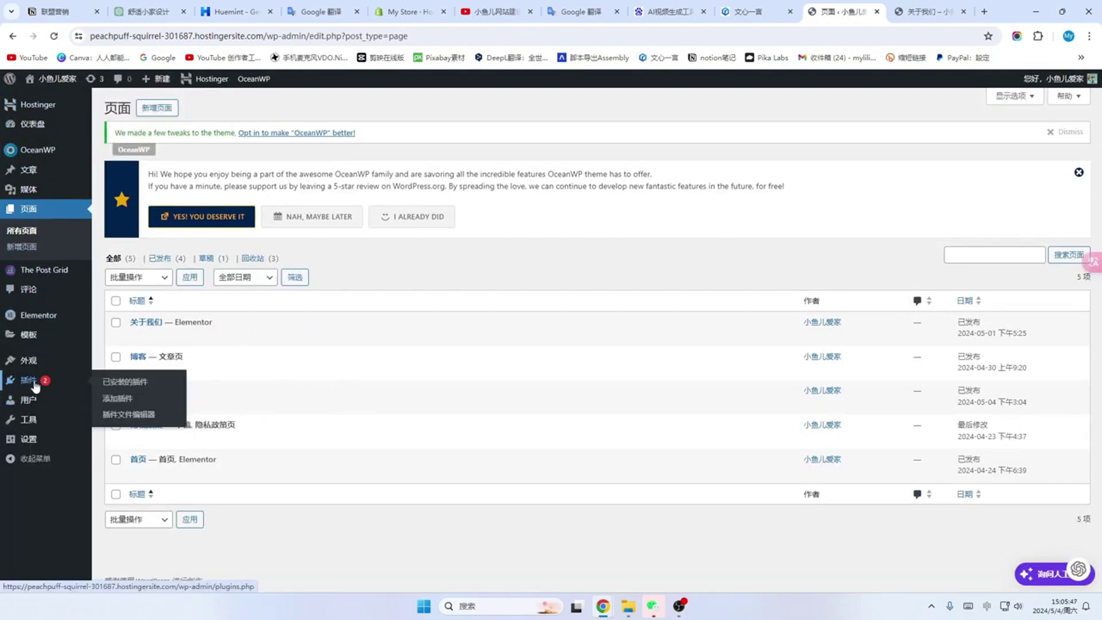
{"action": "left_click", "coordinate": [33, 384]}
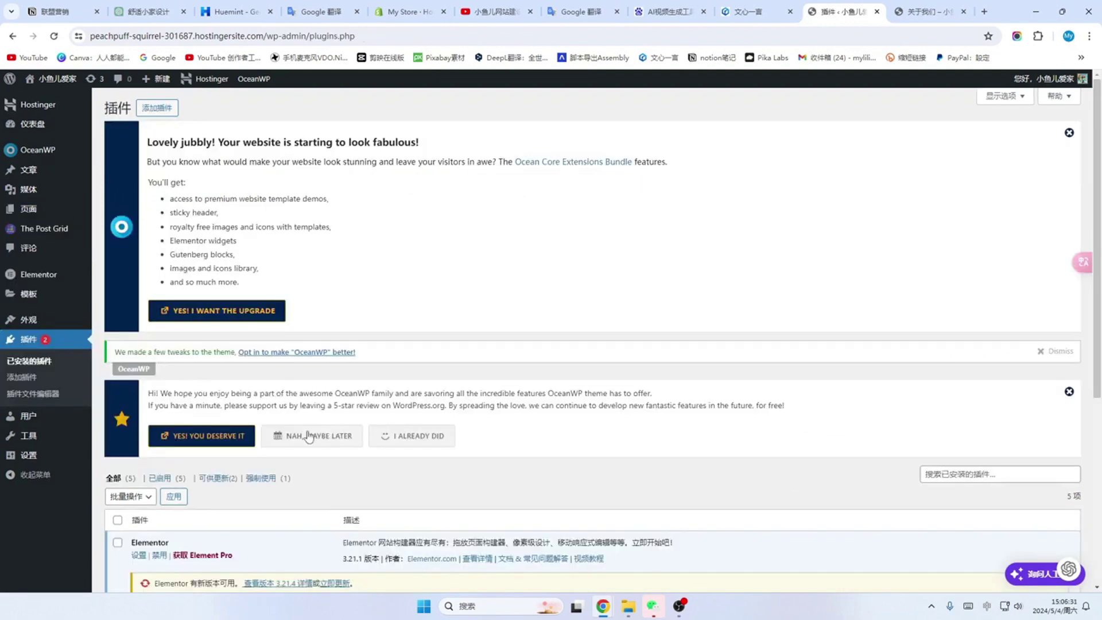
{"action": "left_click", "coordinate": [161, 111]}
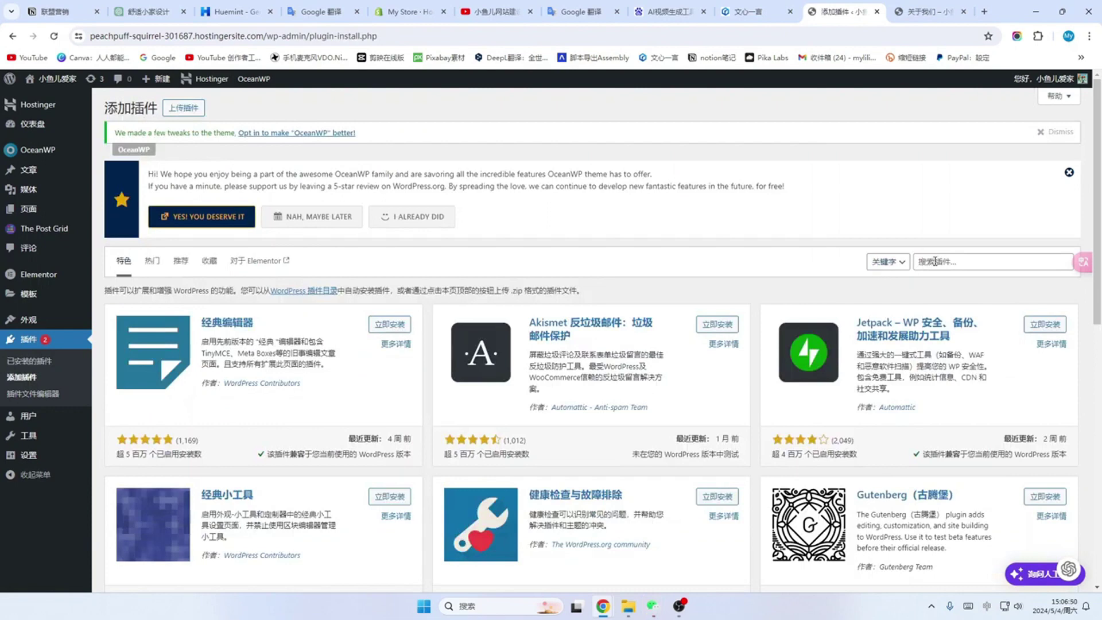
{"action": "left_click", "coordinate": [935, 262]}
{"action": "type", "text": "wpforms"}
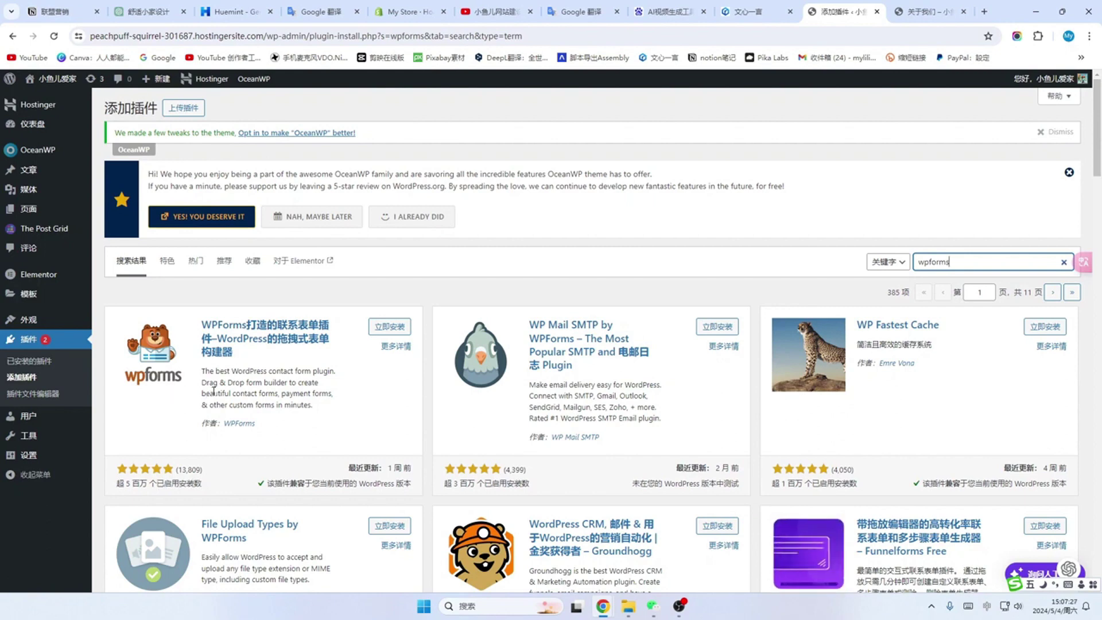
{"action": "left_click", "coordinate": [394, 331]}
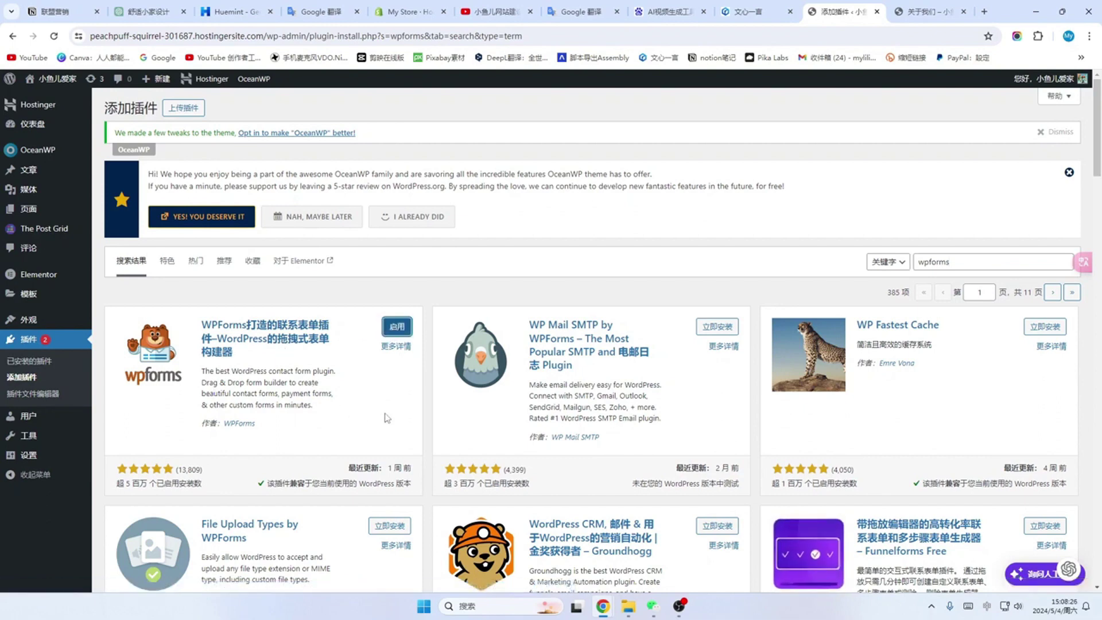
{"action": "left_click", "coordinate": [397, 328]}
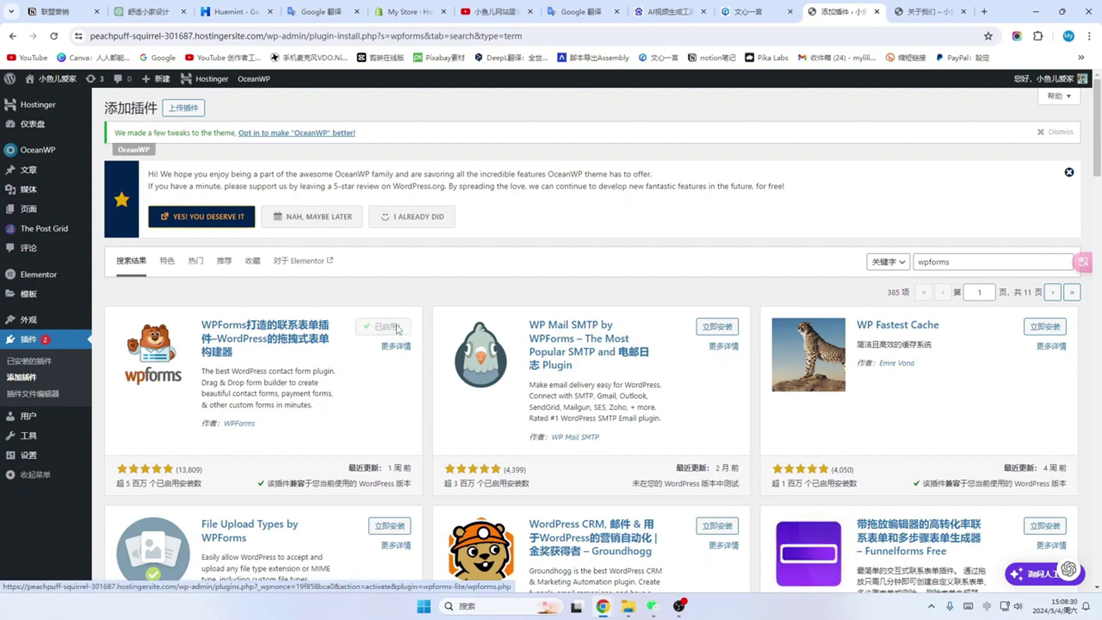
{"action": "left_click", "coordinate": [974, 261]}
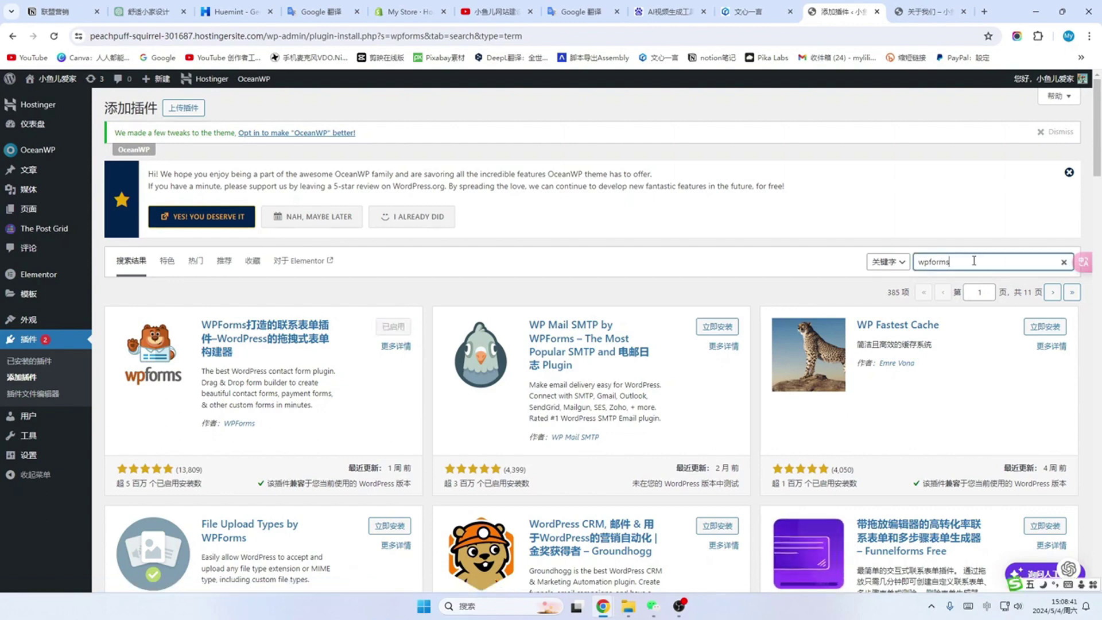
{"action": "left_click_drag", "start_coordinate": [981, 263], "coordinate": [896, 276]}
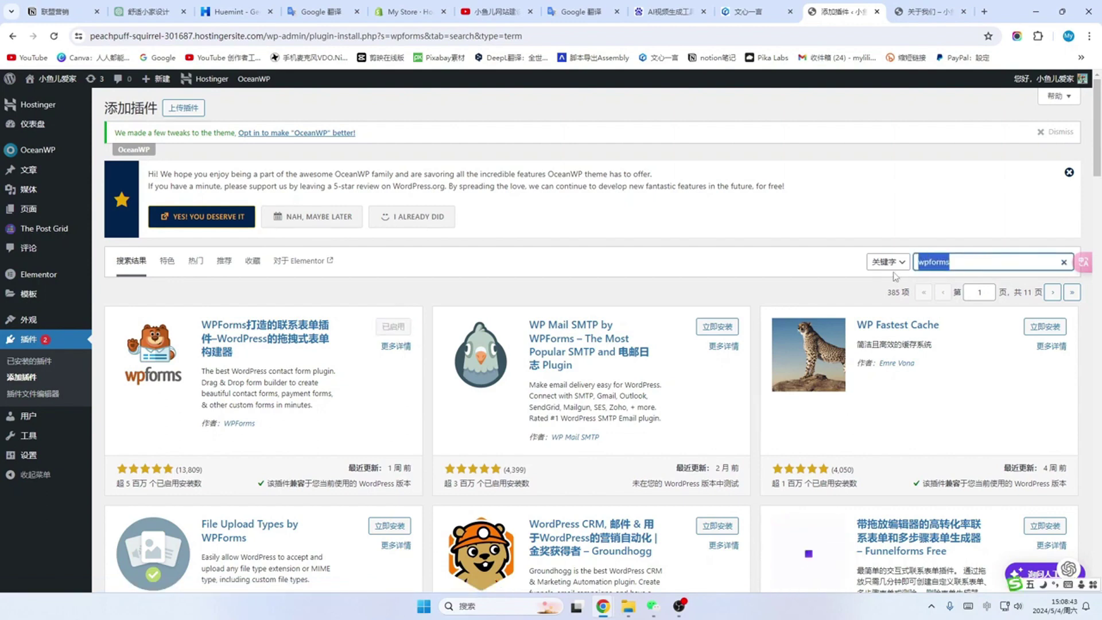
Step: Search for 'Qi Addons For', install and activate Qi Addons For Elementor, then check the installed plugins list
{"action": "type", "text": "Qi Addons For"}
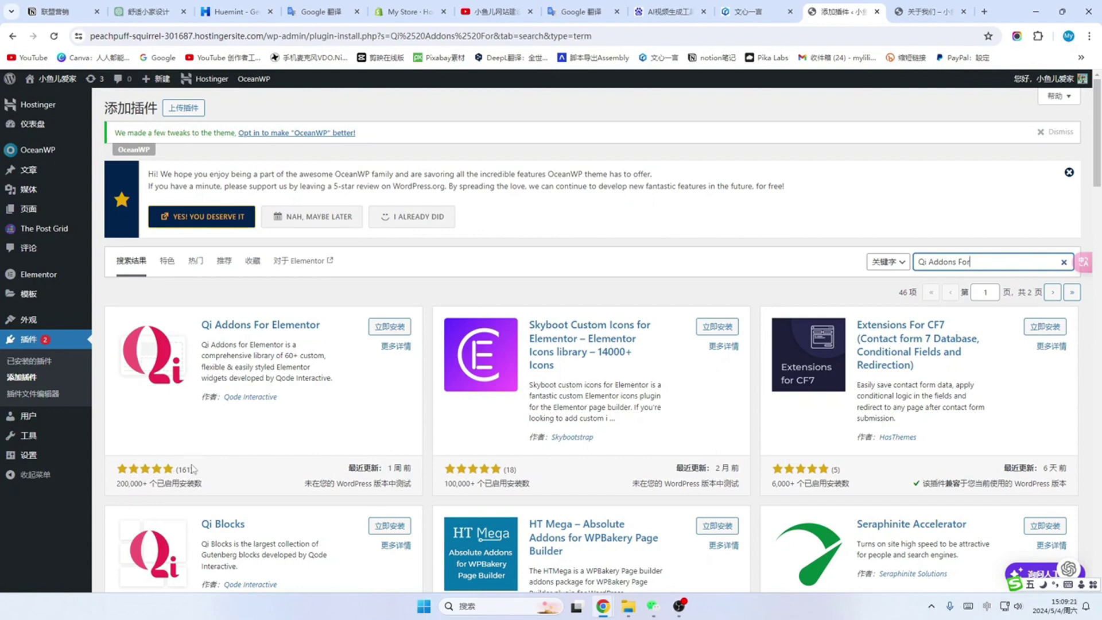
{"action": "left_click", "coordinate": [394, 332]}
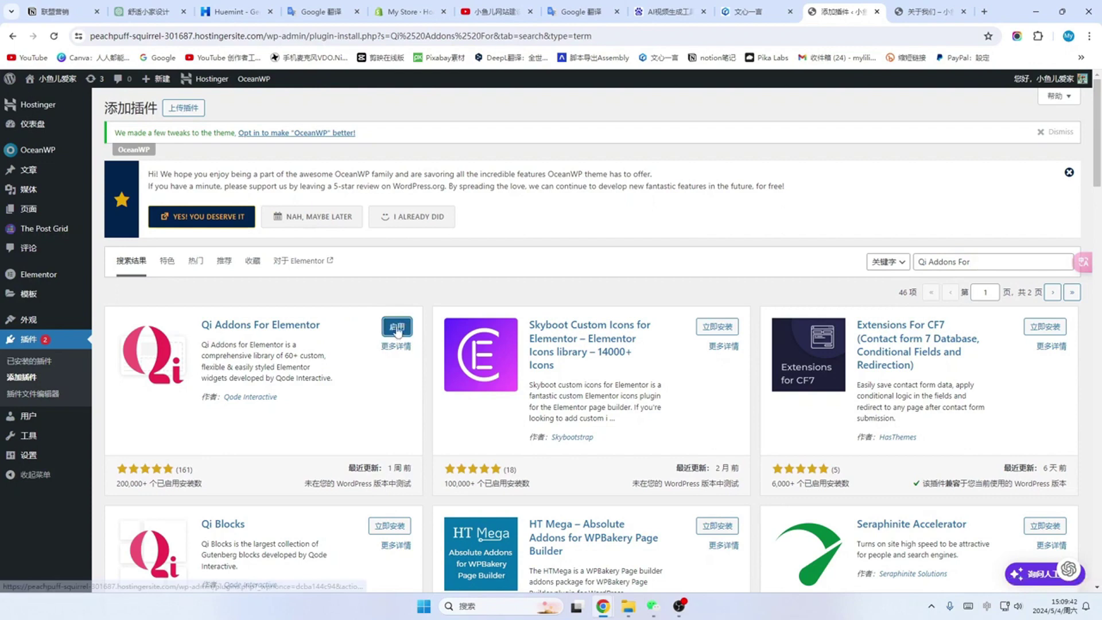
{"action": "left_click", "coordinate": [396, 331]}
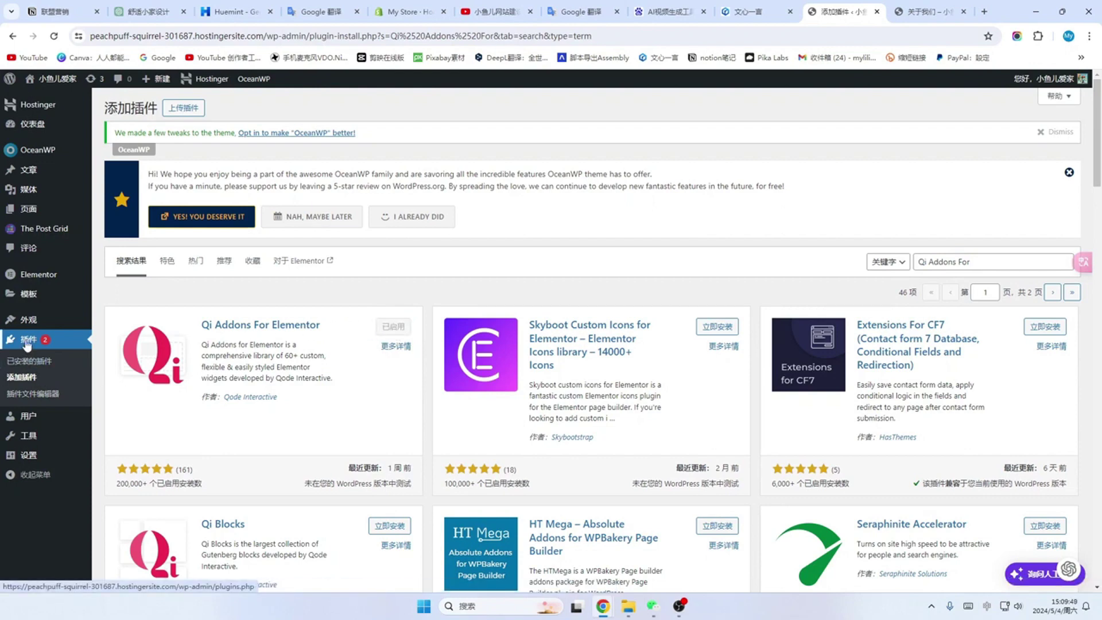
{"action": "left_click", "coordinate": [27, 344]}
{"action": "scroll", "coordinate": [425, 238], "scroll_direction": "down", "scroll_amount": 4}
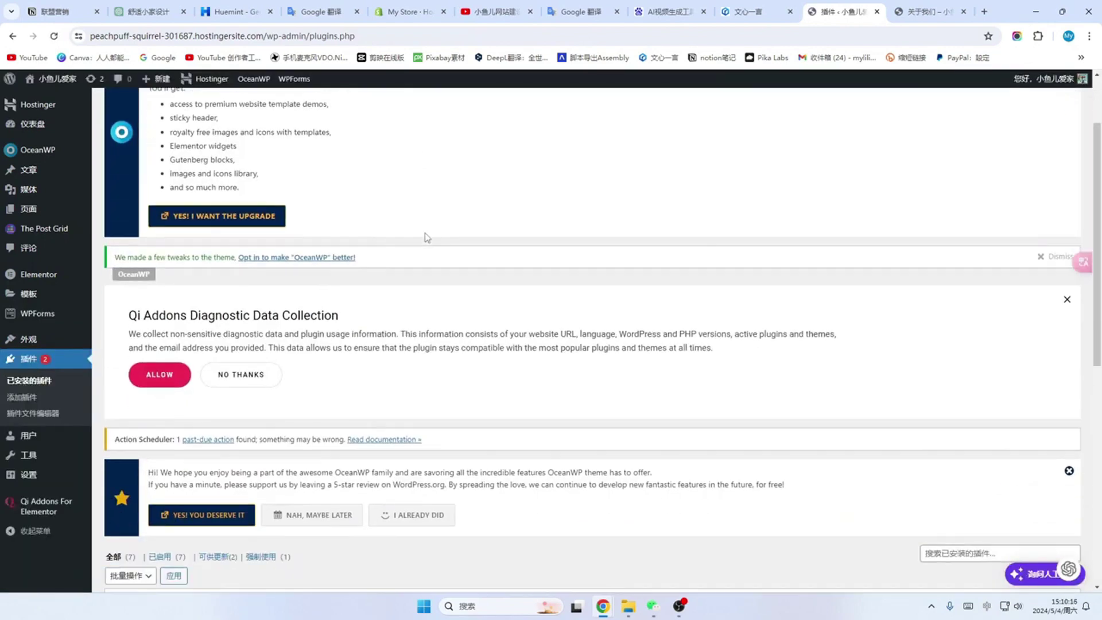
{"action": "scroll", "coordinate": [427, 237], "scroll_direction": "down", "scroll_amount": 6}
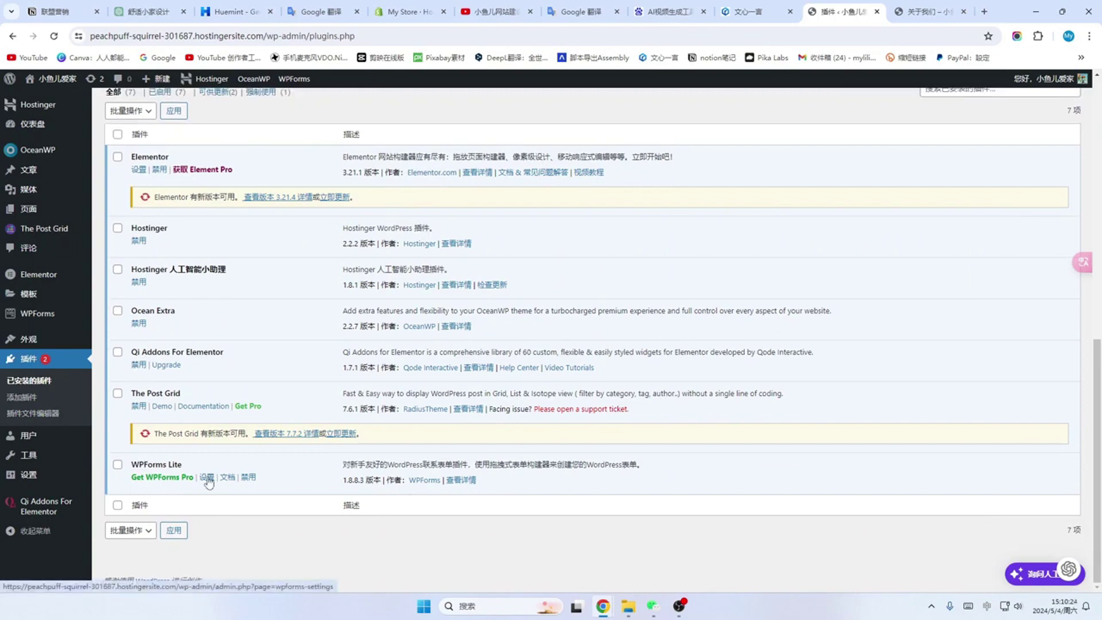
{"action": "mouse_move", "coordinate": [47, 505]}
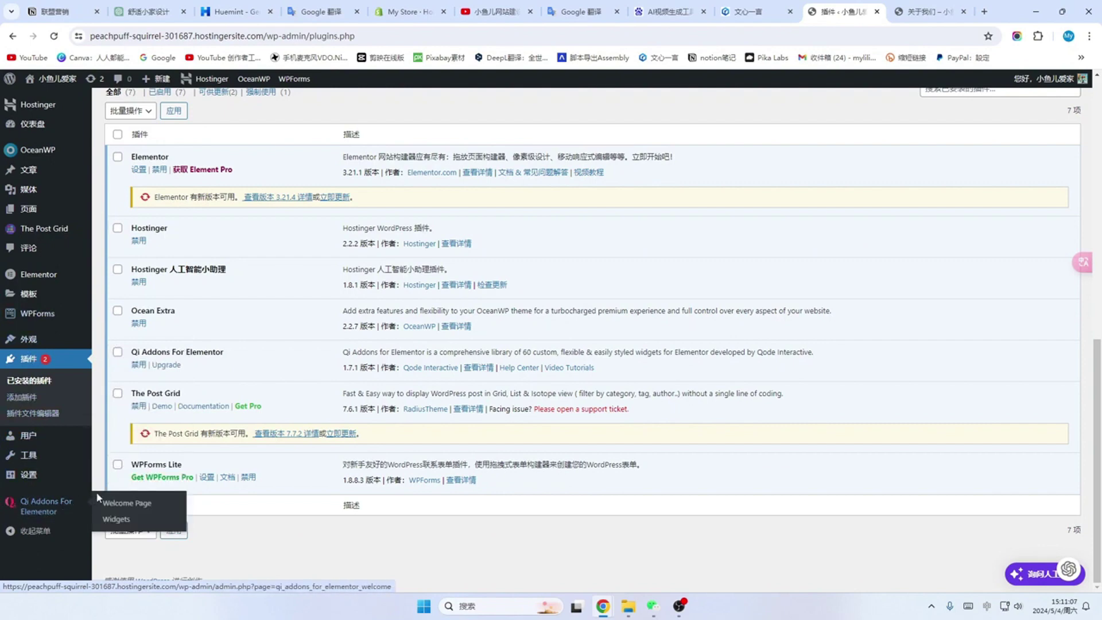
Step: On the Qi Addons widgets page, switch off the Typography, Business and Creative widget groups
{"action": "left_click", "coordinate": [119, 521]}
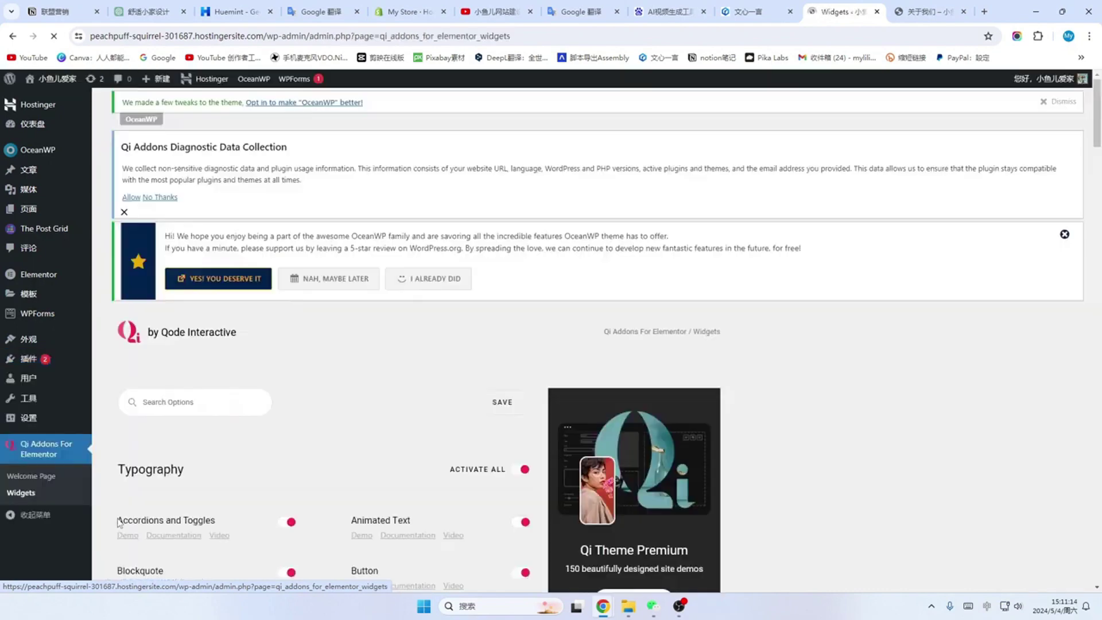
{"action": "scroll", "coordinate": [359, 406], "scroll_direction": "down", "scroll_amount": 1}
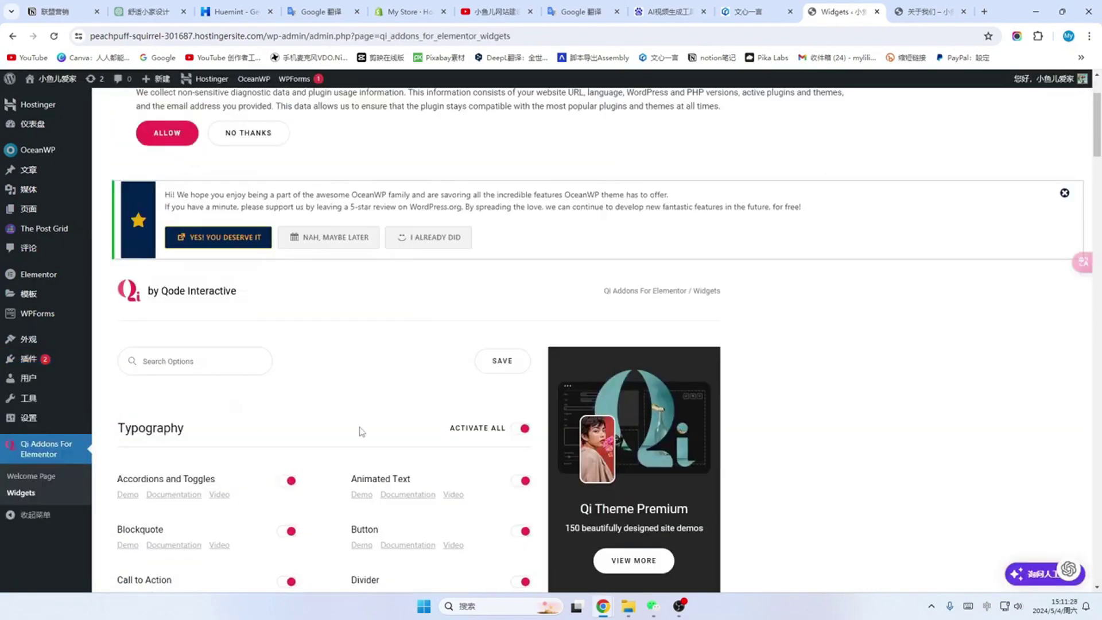
{"action": "scroll", "coordinate": [360, 434], "scroll_direction": "down", "scroll_amount": 1}
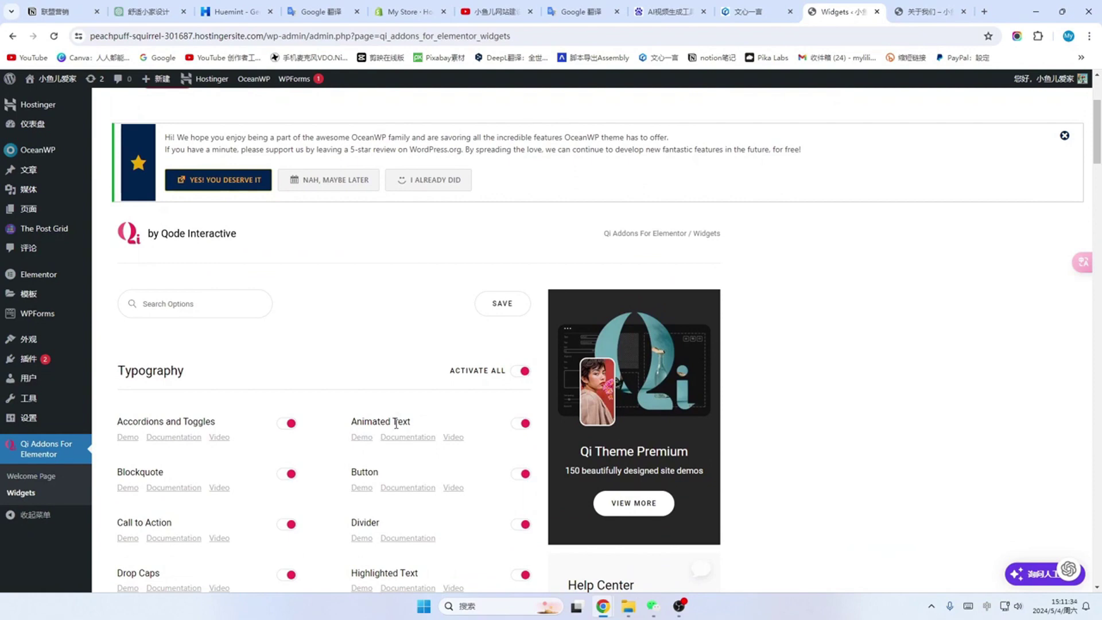
{"action": "scroll", "coordinate": [396, 424], "scroll_direction": "down", "scroll_amount": 1}
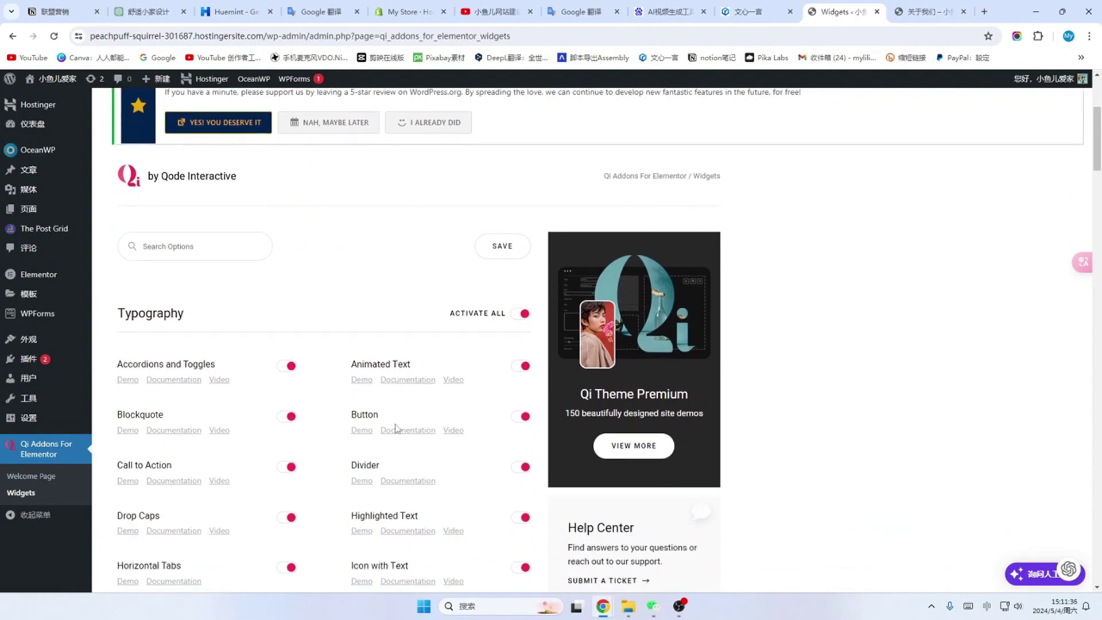
{"action": "scroll", "coordinate": [402, 424], "scroll_direction": "up", "scroll_amount": 1}
{"action": "scroll", "coordinate": [350, 409], "scroll_direction": "down", "scroll_amount": 1}
{"action": "left_click", "coordinate": [524, 315]}
{"action": "scroll", "coordinate": [519, 298], "scroll_direction": "down", "scroll_amount": 10}
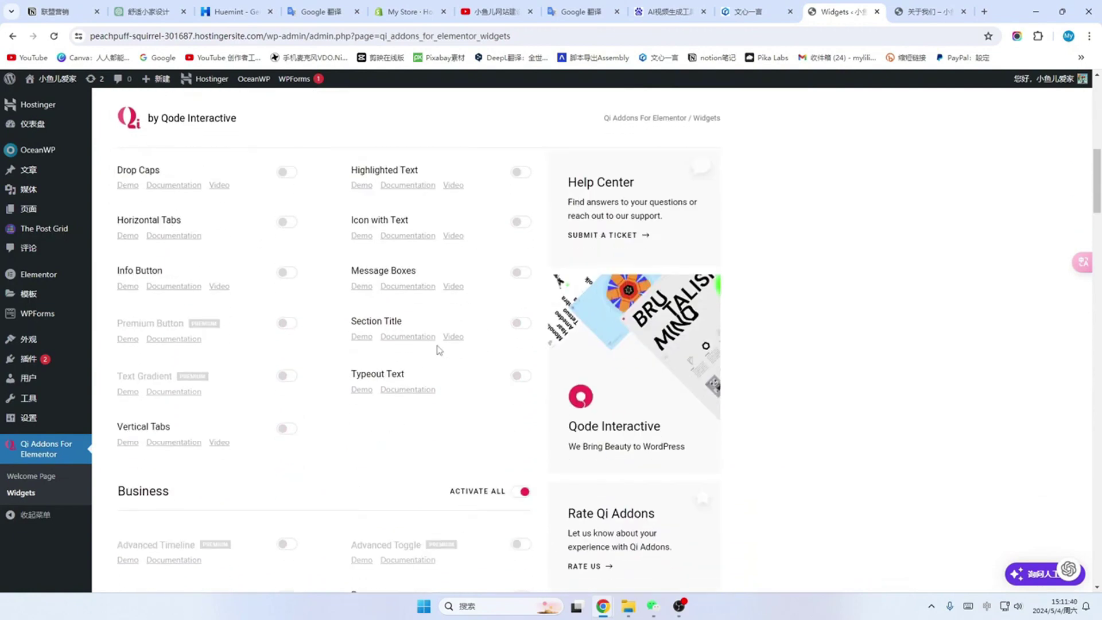
{"action": "left_click", "coordinate": [519, 263]}
{"action": "scroll", "coordinate": [425, 328], "scroll_direction": "down", "scroll_amount": 10}
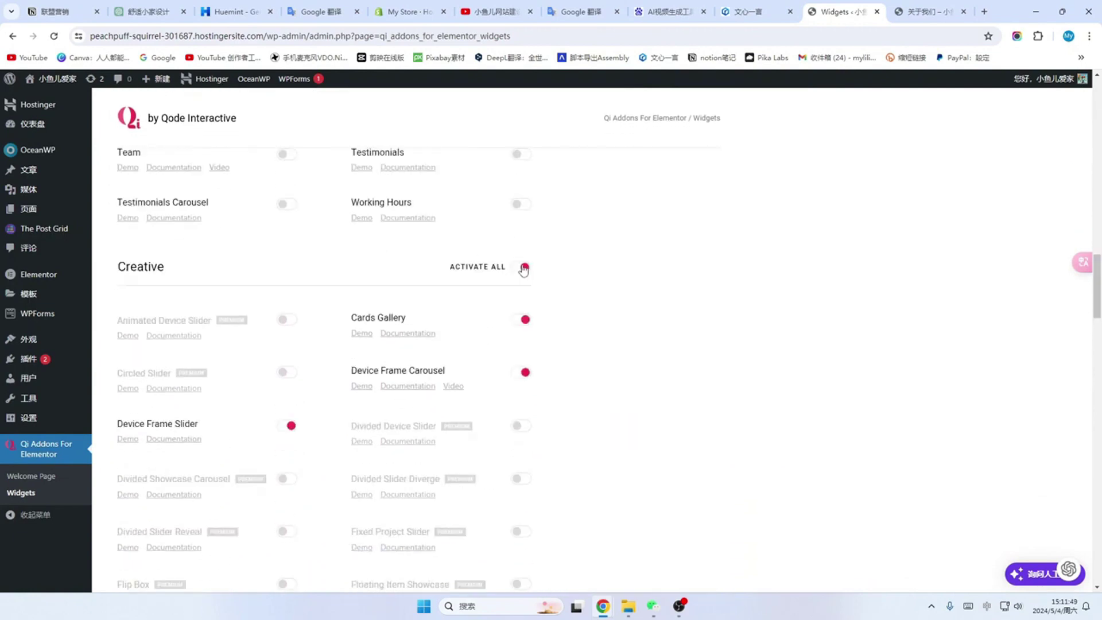
{"action": "left_click", "coordinate": [521, 266]}
Step: Switch off the Showcase, Infographics, Seo and Woocommerce widget groups
{"action": "scroll", "coordinate": [401, 368], "scroll_direction": "down", "scroll_amount": 10}
{"action": "left_click", "coordinate": [522, 221]}
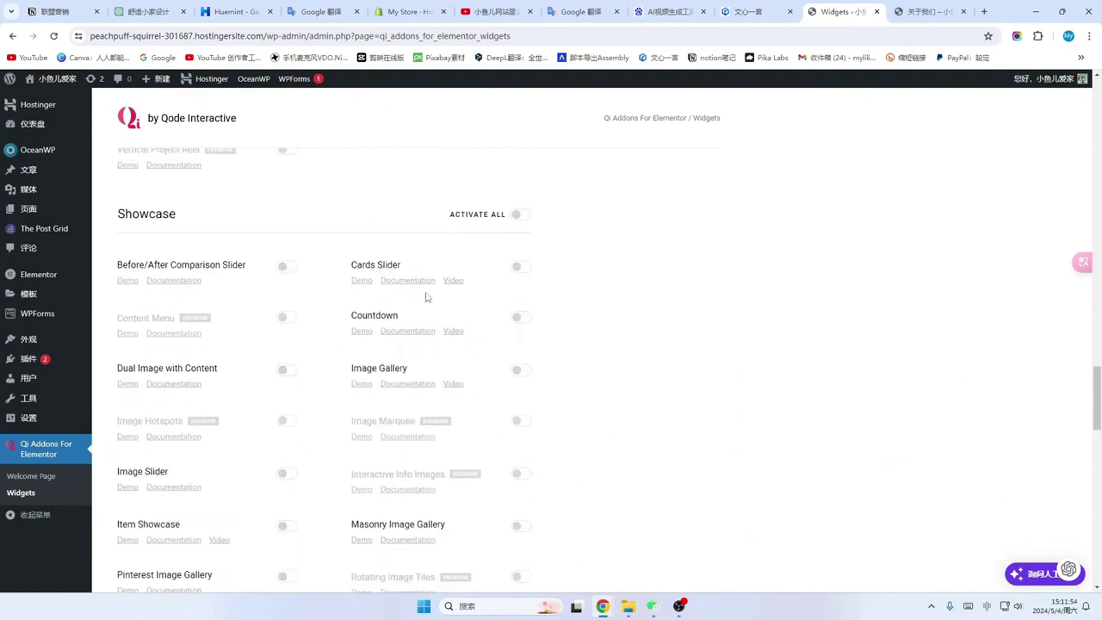
{"action": "scroll", "coordinate": [524, 224], "scroll_direction": "down", "scroll_amount": 8}
{"action": "left_click", "coordinate": [525, 222]}
{"action": "scroll", "coordinate": [423, 278], "scroll_direction": "down", "scroll_amount": 4}
{"action": "scroll", "coordinate": [408, 504], "scroll_direction": "up", "scroll_amount": 10}
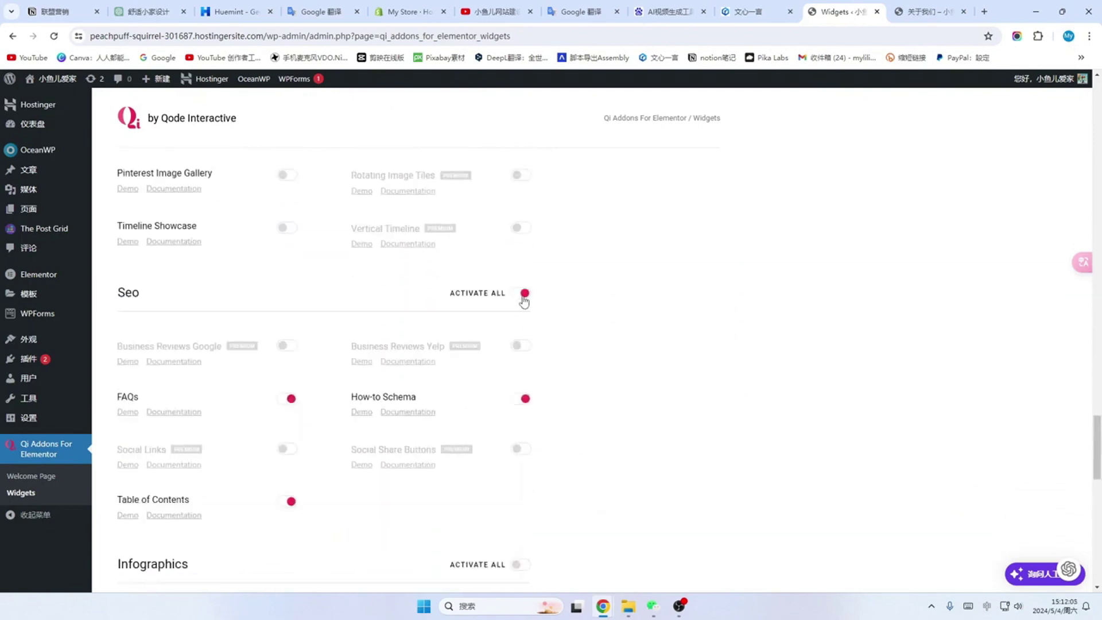
{"action": "left_click", "coordinate": [518, 294]}
{"action": "scroll", "coordinate": [411, 351], "scroll_direction": "down", "scroll_amount": 15}
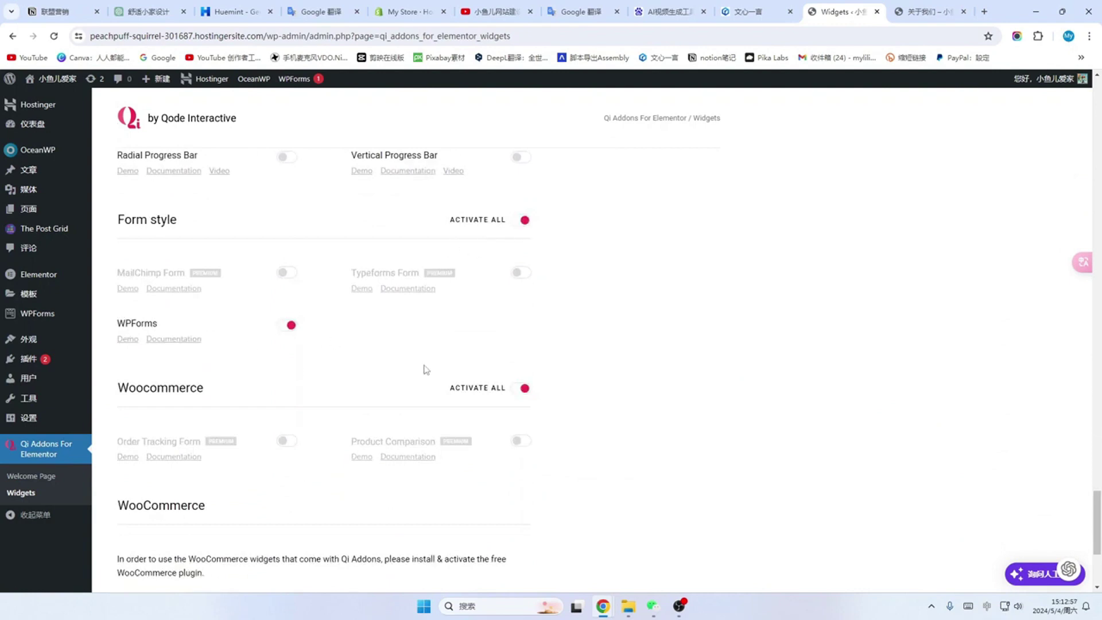
{"action": "left_click", "coordinate": [522, 389]}
{"action": "scroll", "coordinate": [527, 388], "scroll_direction": "up", "scroll_amount": 2}
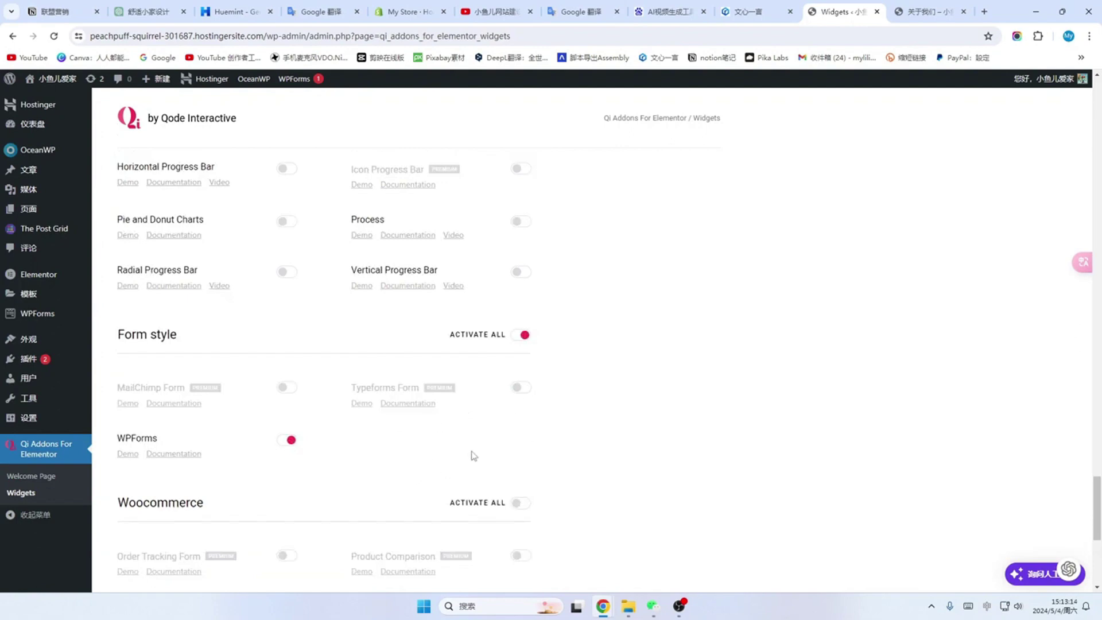
{"action": "scroll", "coordinate": [456, 465], "scroll_direction": "up", "scroll_amount": 10}
{"action": "scroll", "coordinate": [459, 454], "scroll_direction": "up", "scroll_amount": 15}
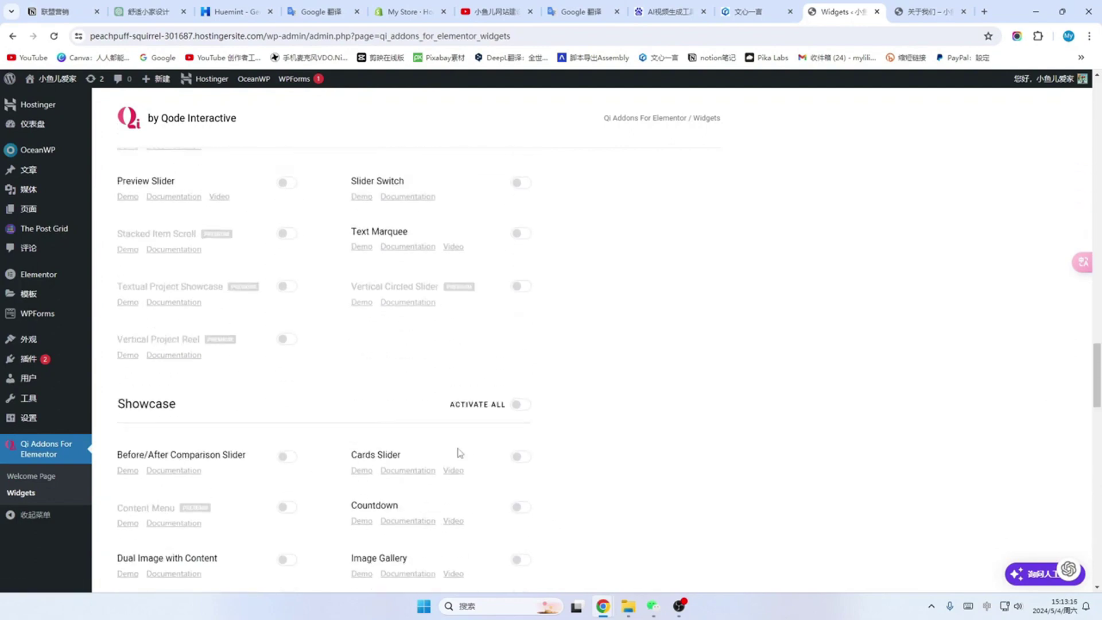
{"action": "scroll", "coordinate": [459, 445], "scroll_direction": "up", "scroll_amount": 10}
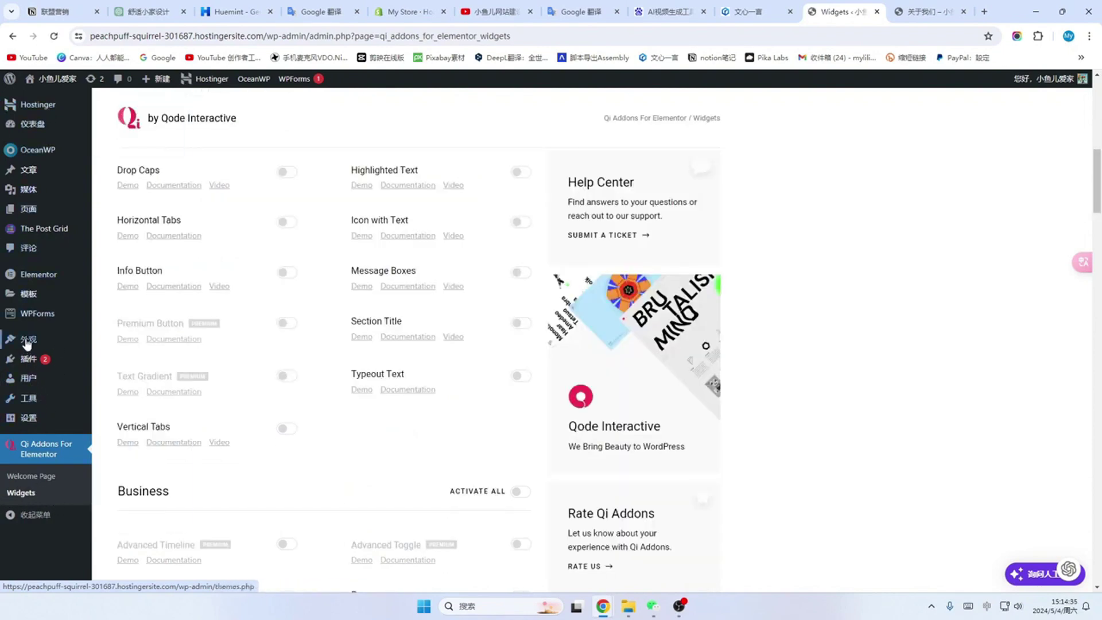
Step: Add a new WPForms form built from the 简单的联系表单 (Simple Contact Form) template
{"action": "mouse_move", "coordinate": [35, 317]}
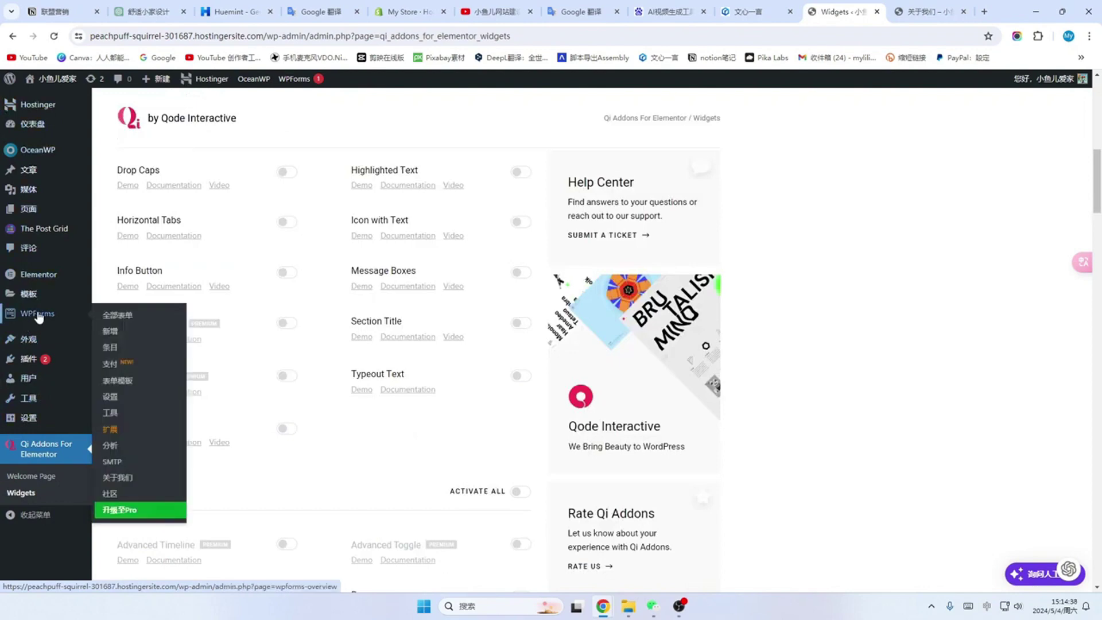
{"action": "left_click", "coordinate": [37, 315]}
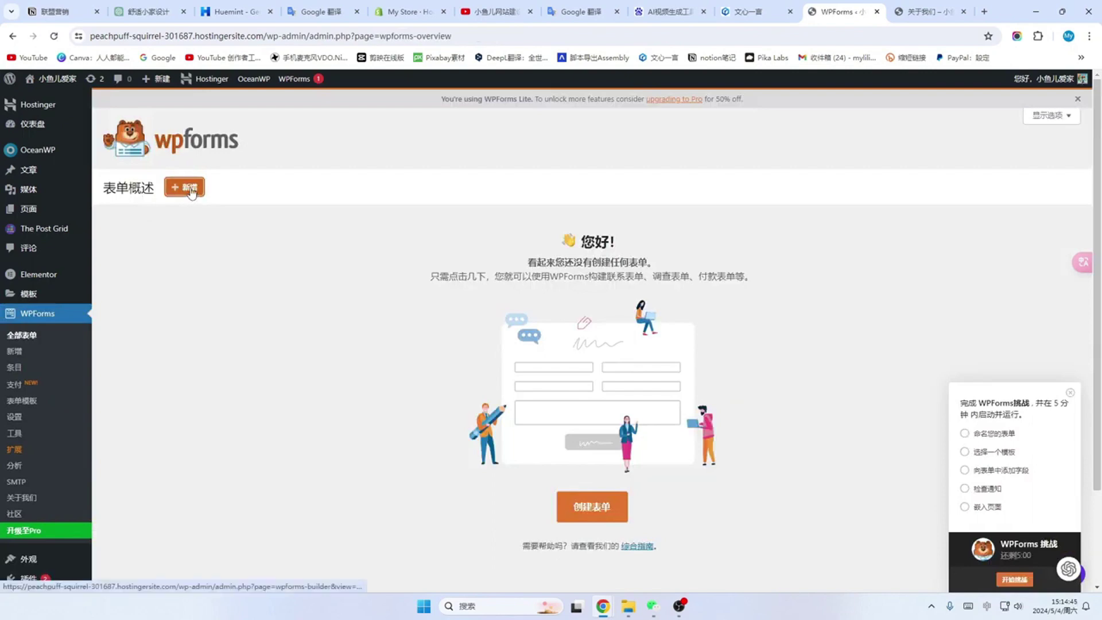
{"action": "left_click", "coordinate": [184, 187]}
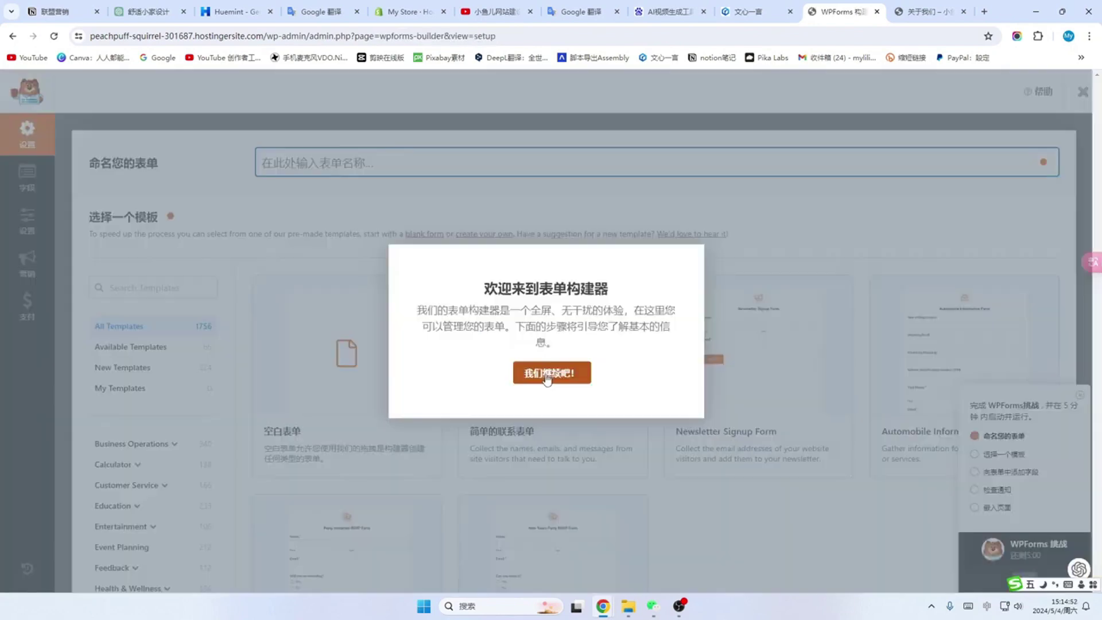
{"action": "left_click", "coordinate": [550, 373]}
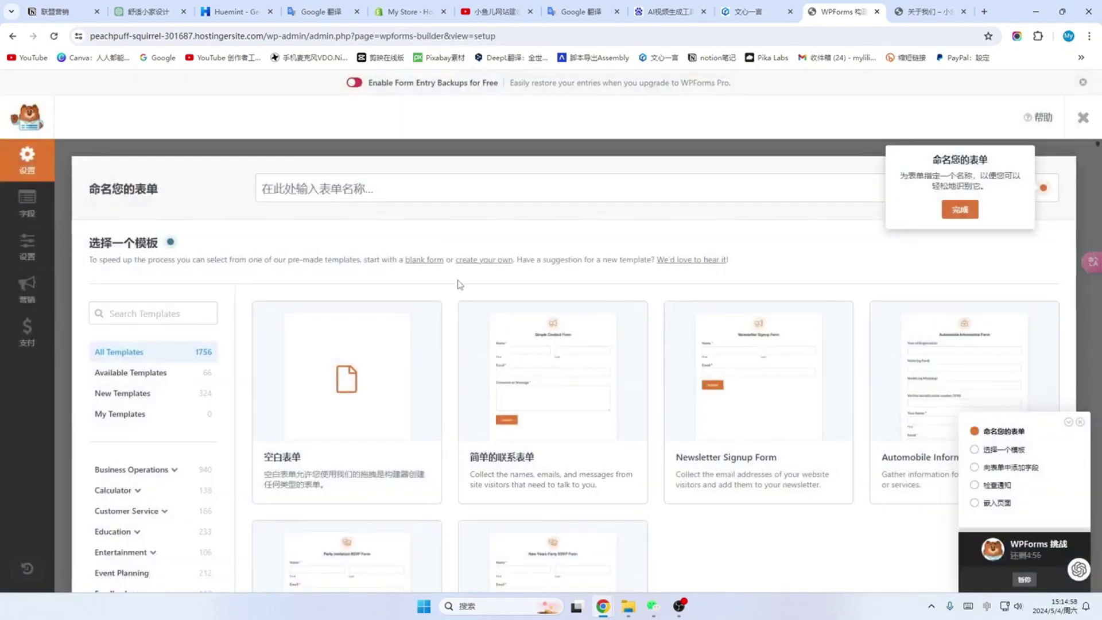
{"action": "scroll", "coordinate": [459, 289], "scroll_direction": "down", "scroll_amount": 1}
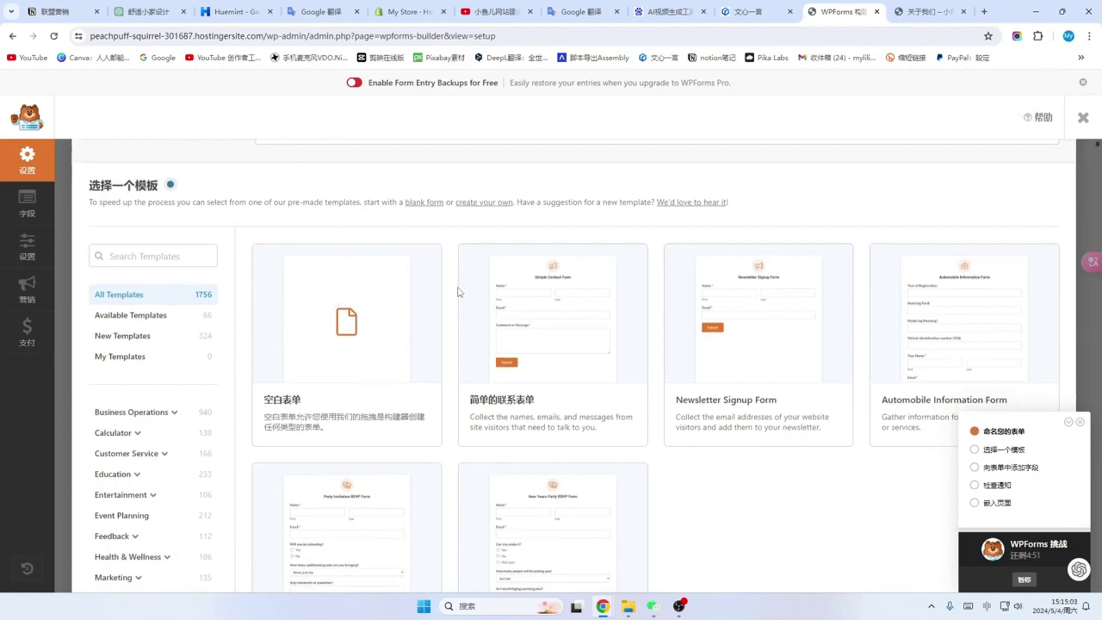
{"action": "mouse_move", "coordinate": [489, 292]}
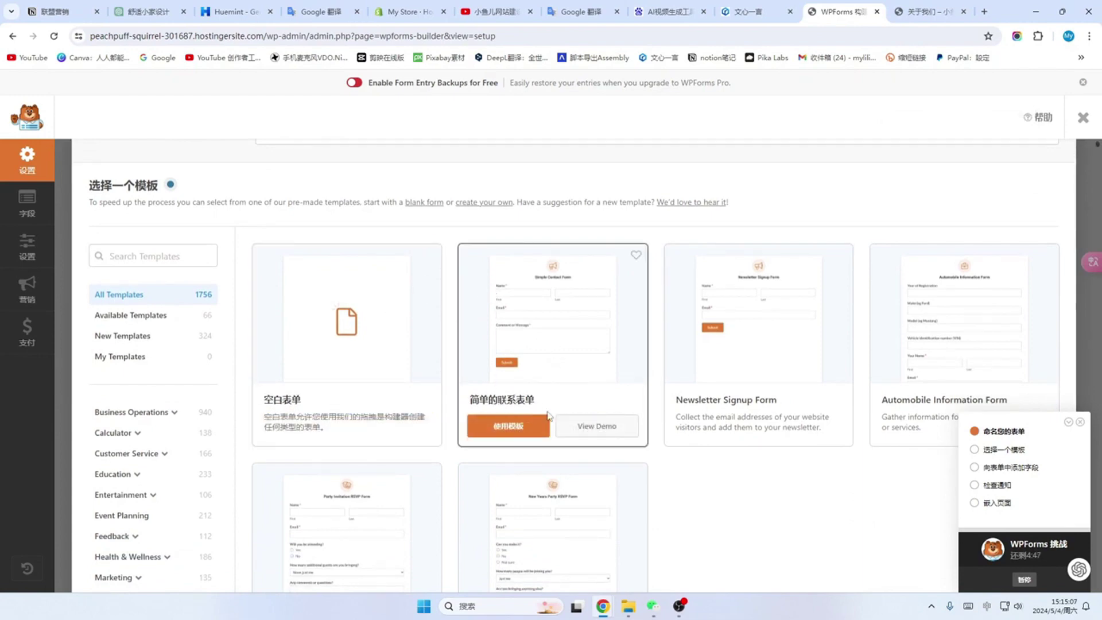
{"action": "left_click", "coordinate": [519, 431]}
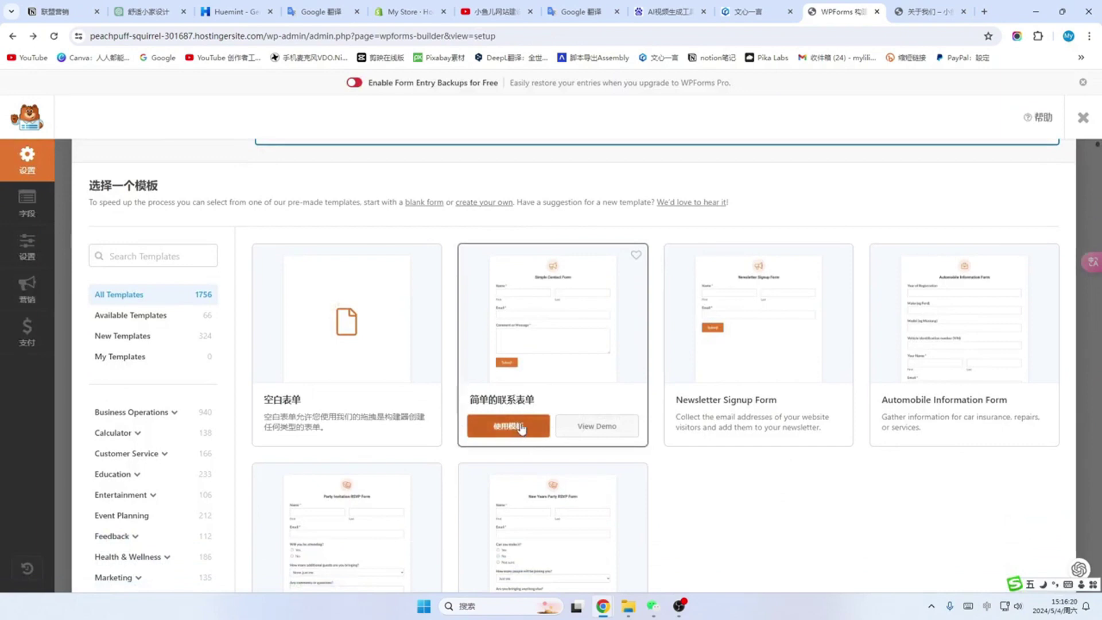
{"action": "left_click", "coordinate": [504, 435]}
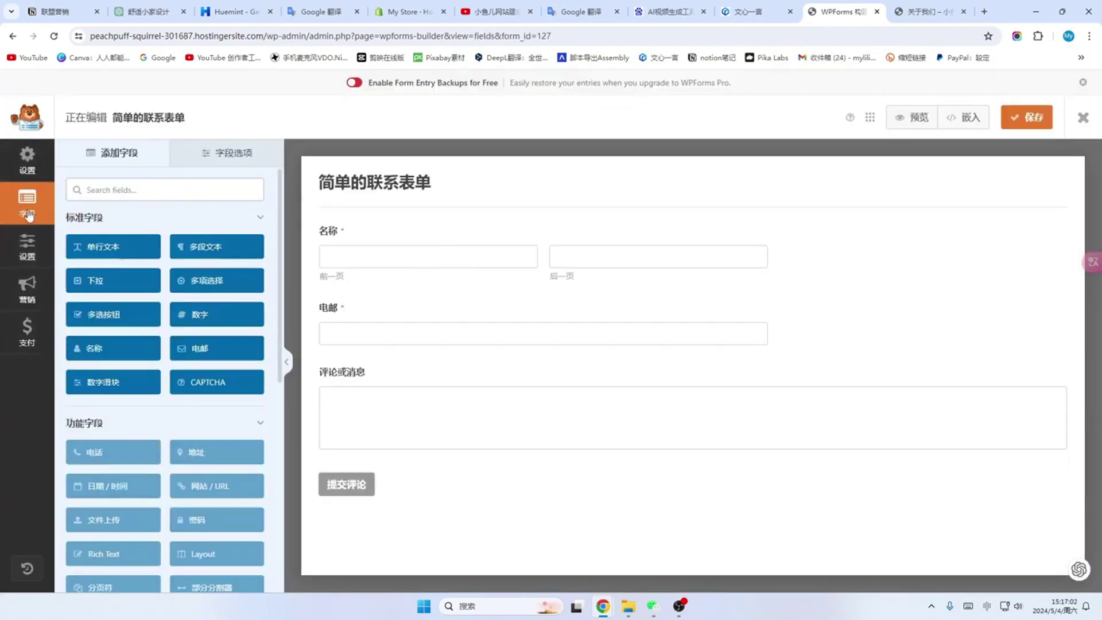
Step: Set the 名称 field to Simple format, hide its label, and give it the placeholder 怎么称呼您
{"action": "left_click", "coordinate": [241, 156]}
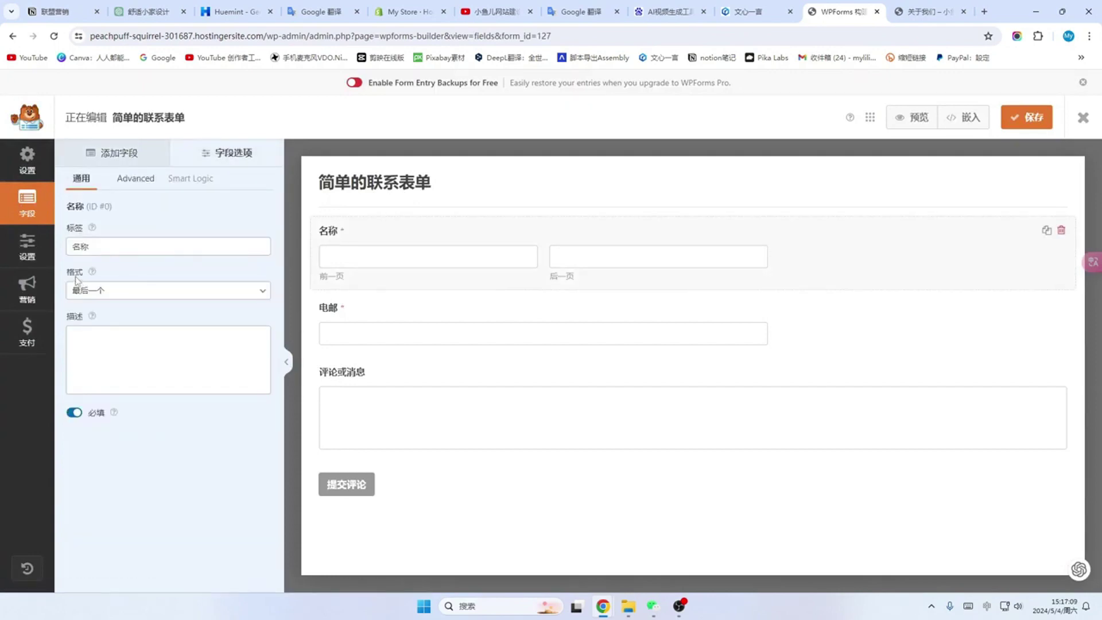
{"action": "left_click", "coordinate": [264, 293]}
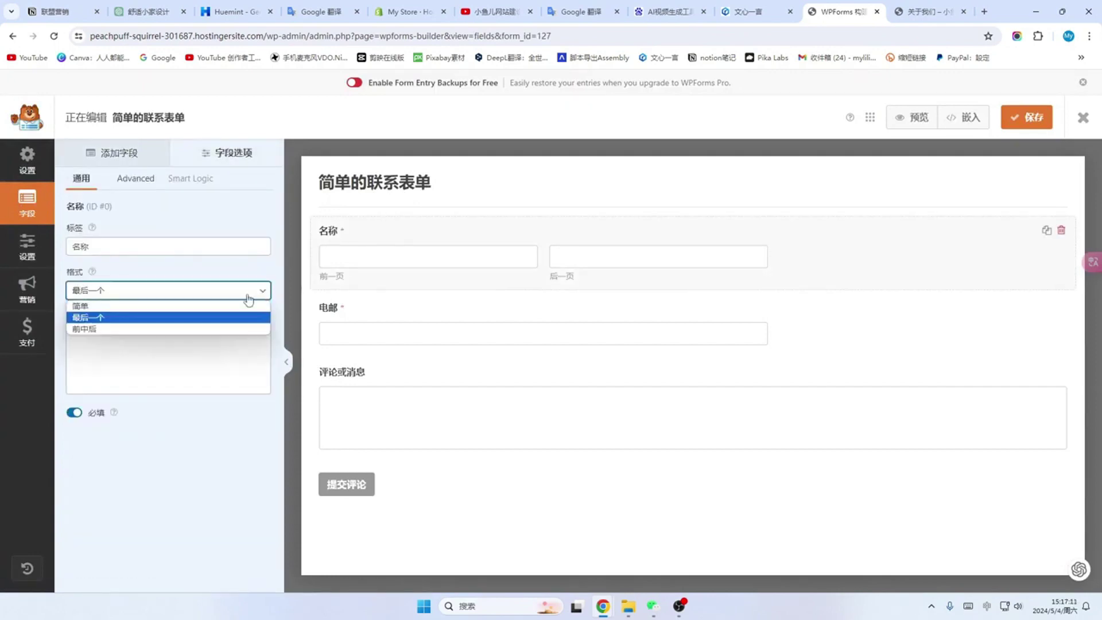
{"action": "left_click", "coordinate": [96, 307]}
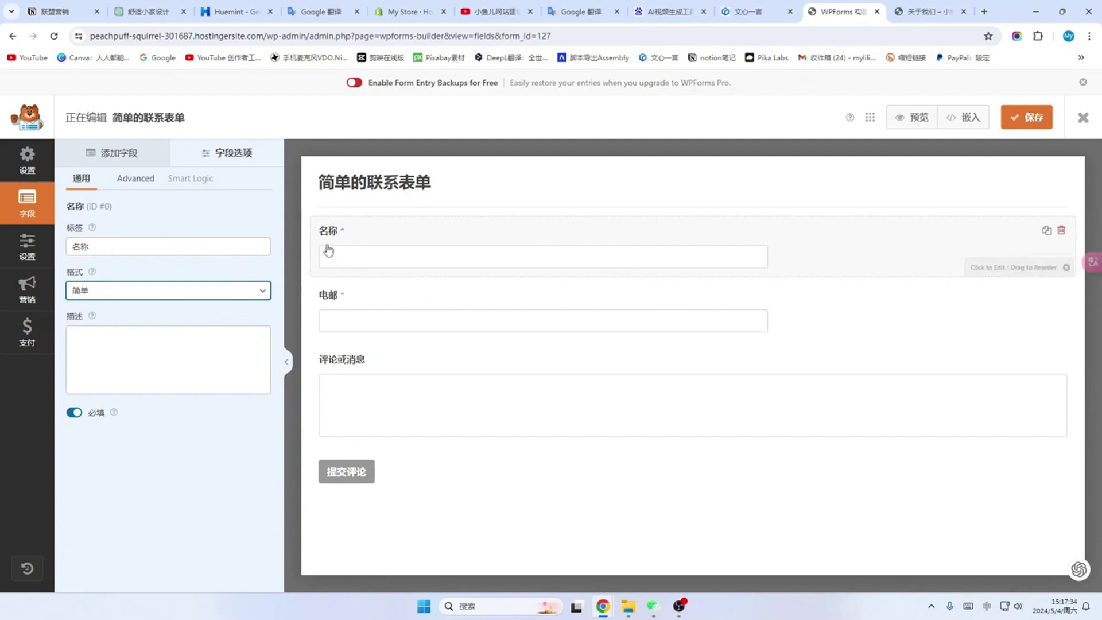
{"action": "left_click", "coordinate": [139, 182]}
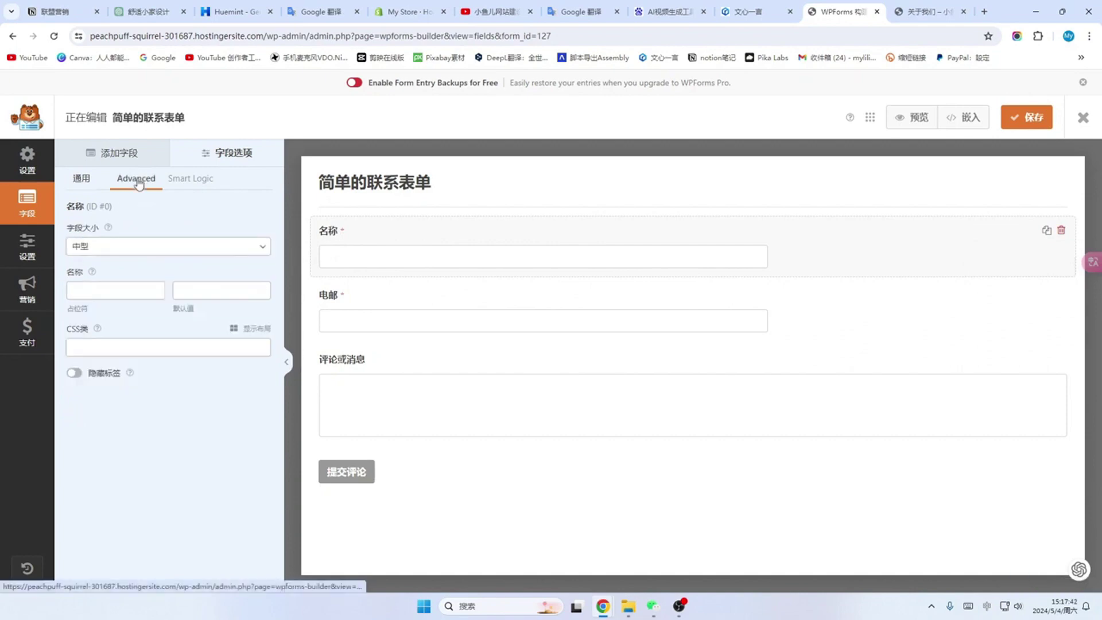
{"action": "left_click", "coordinate": [73, 376]}
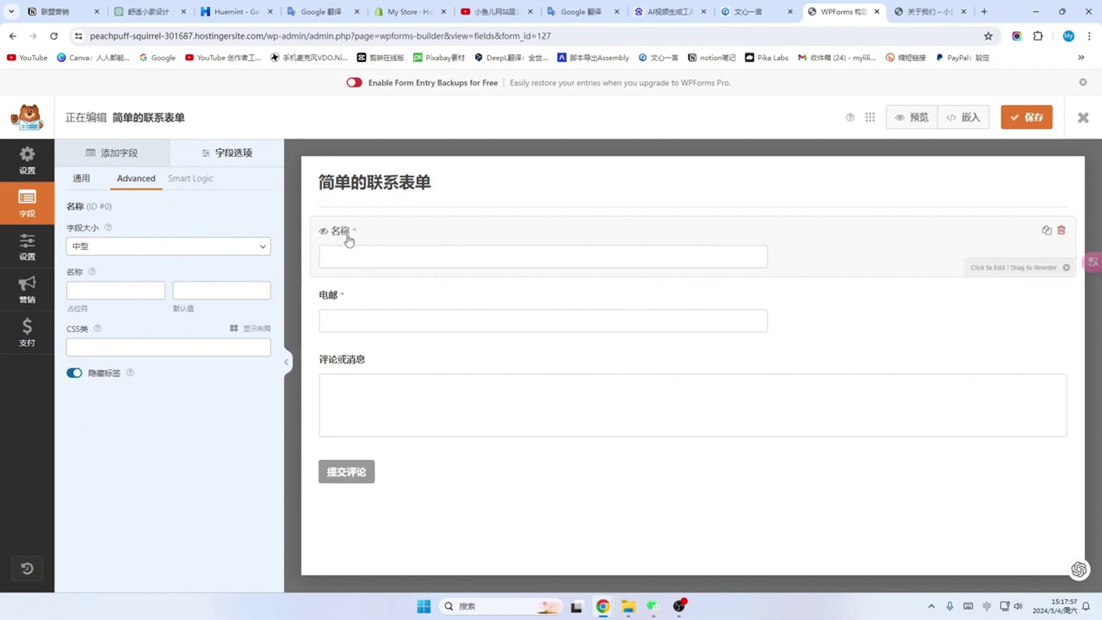
{"action": "left_click", "coordinate": [94, 289]}
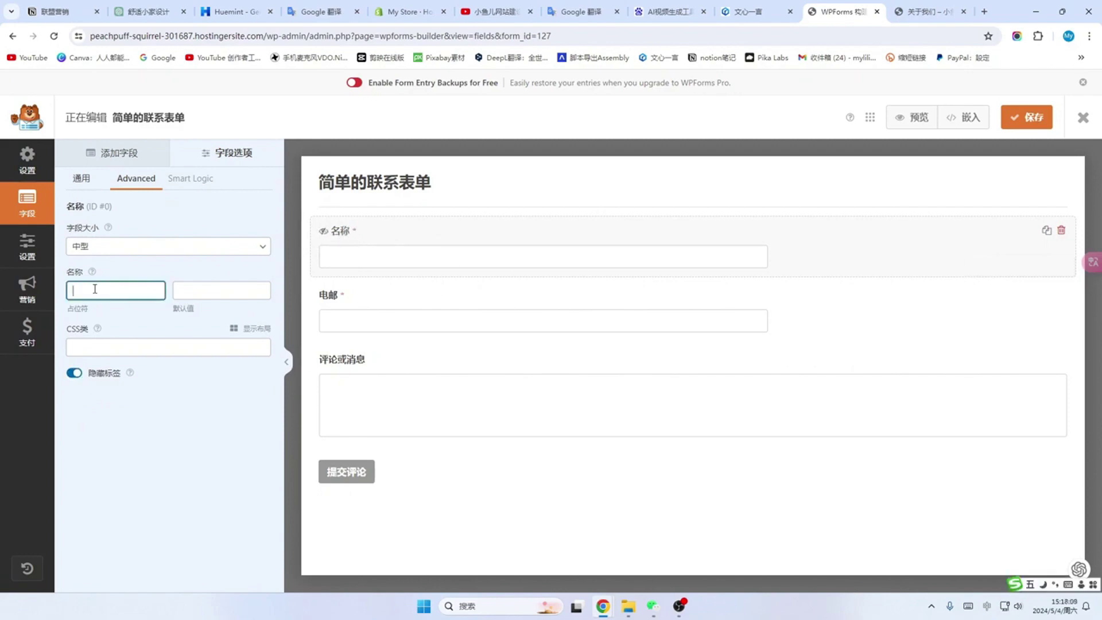
{"action": "type", "text": "怎么称呼您"}
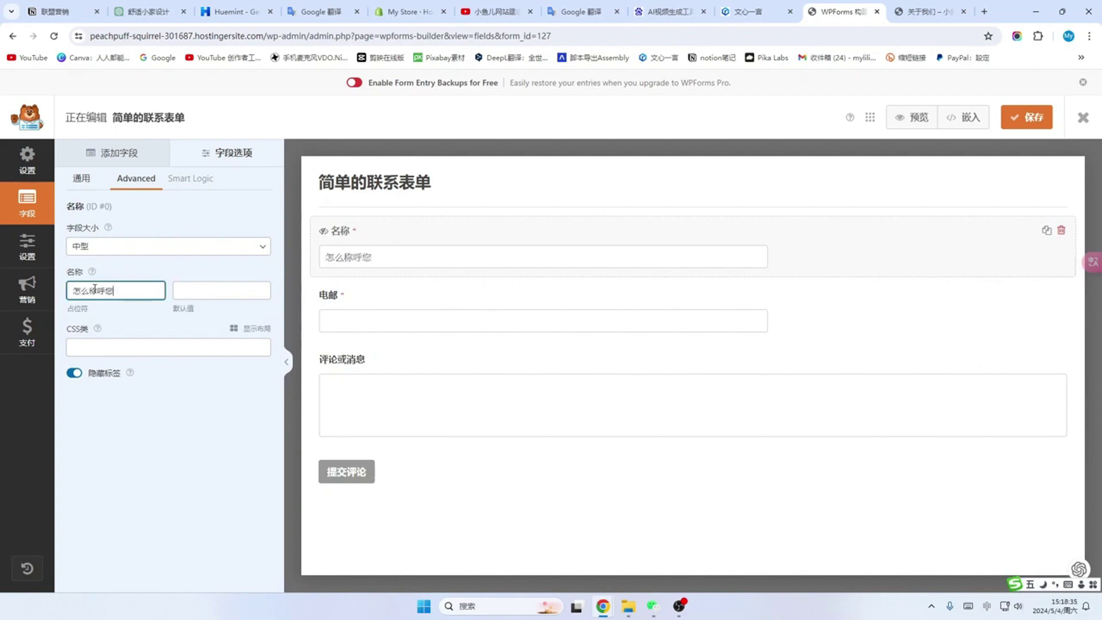
{"action": "left_click", "coordinate": [339, 321]}
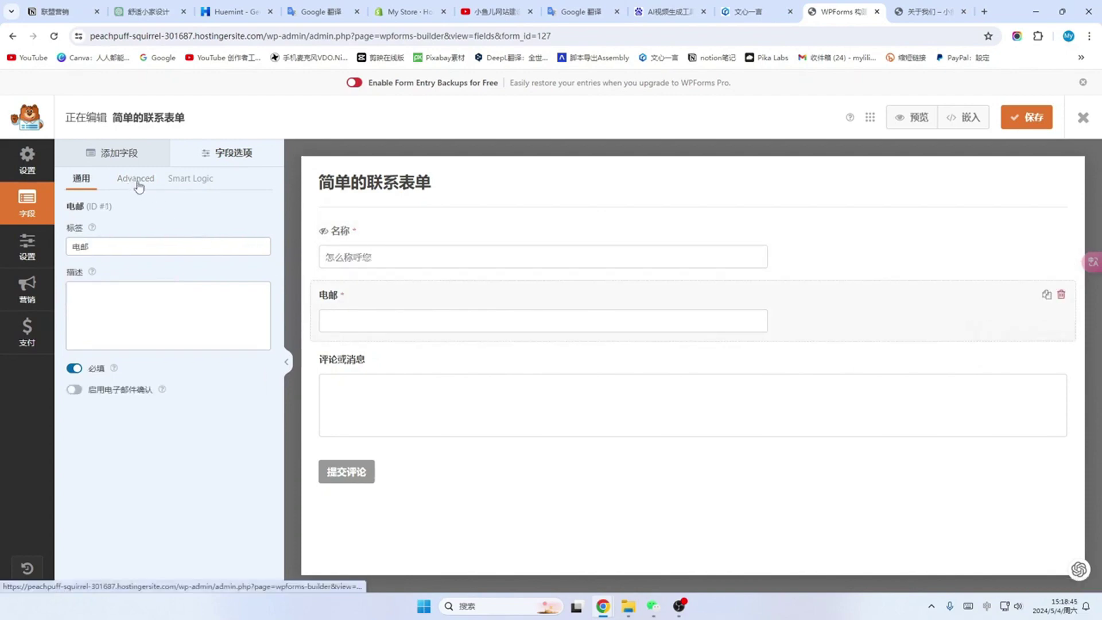
Step: Hide the 电邮 field's label and set its placeholder to 您常用的邮箱
{"action": "left_click", "coordinate": [137, 181]}
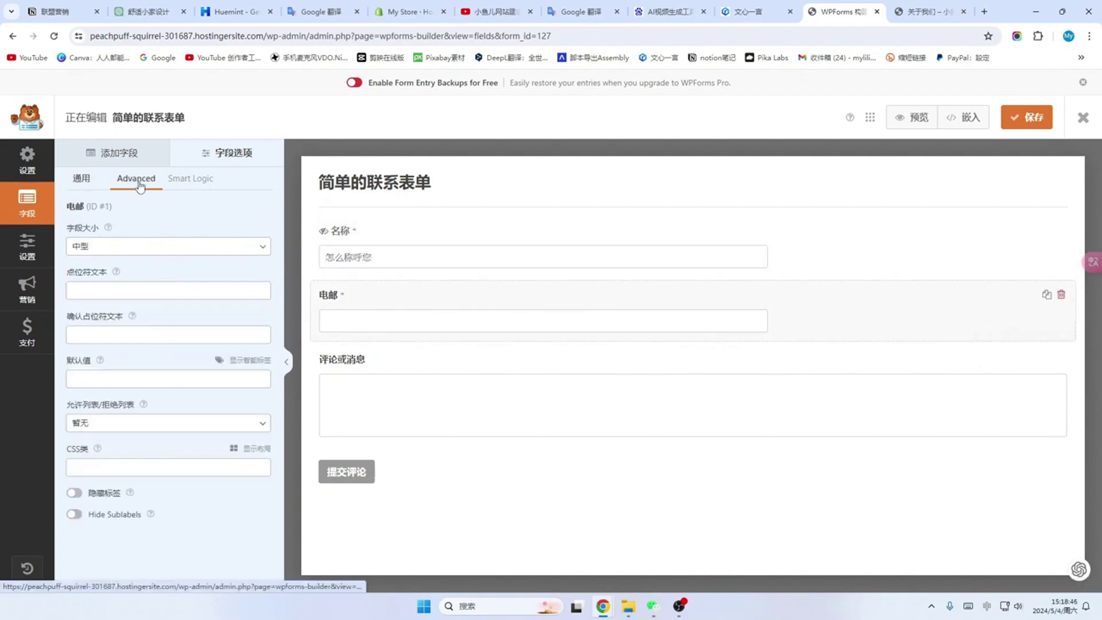
{"action": "left_click", "coordinate": [74, 493]}
{"action": "left_click", "coordinate": [72, 290]}
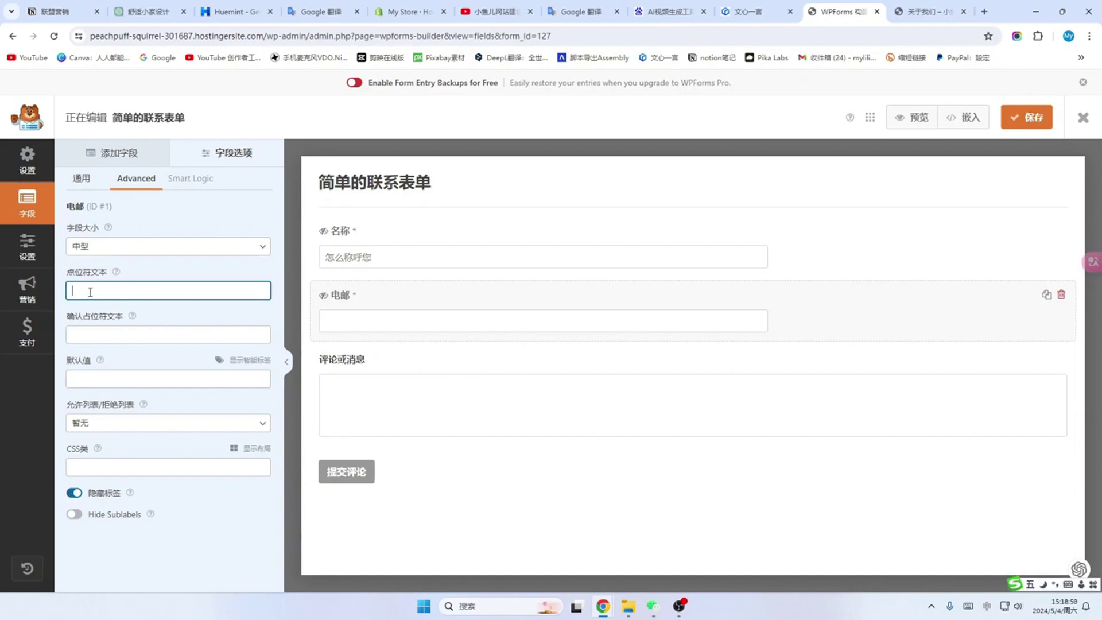
{"action": "type", "text": "您常用的邮箱"}
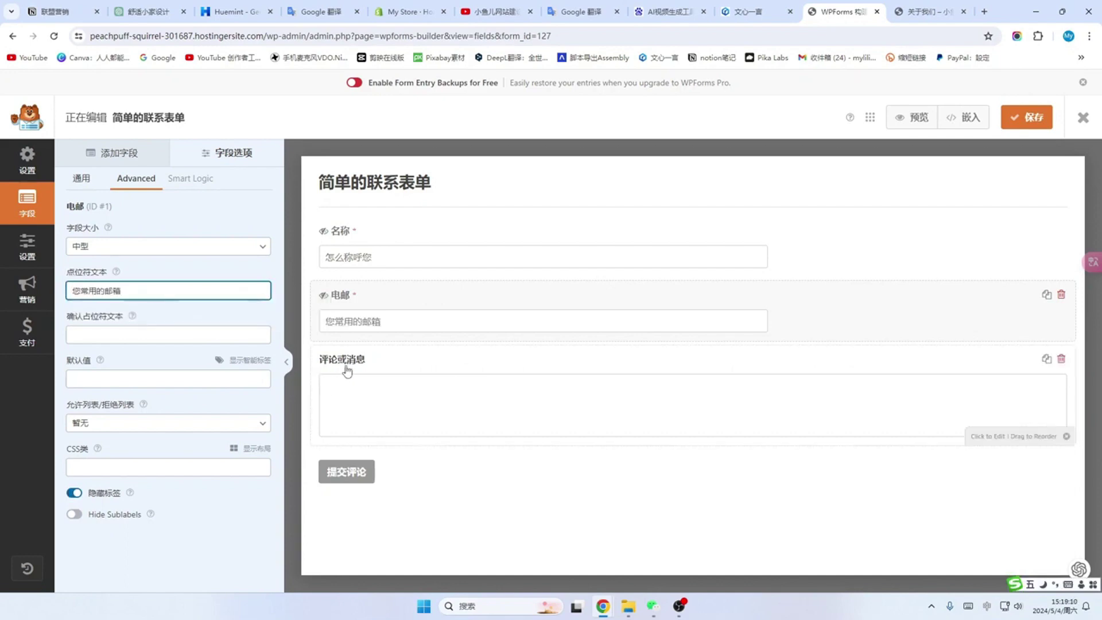
Step: Hide the 评论或消息 label, set its placeholder to 告诉我你的问题, keep medium size, and save the form
{"action": "left_click", "coordinate": [370, 405]}
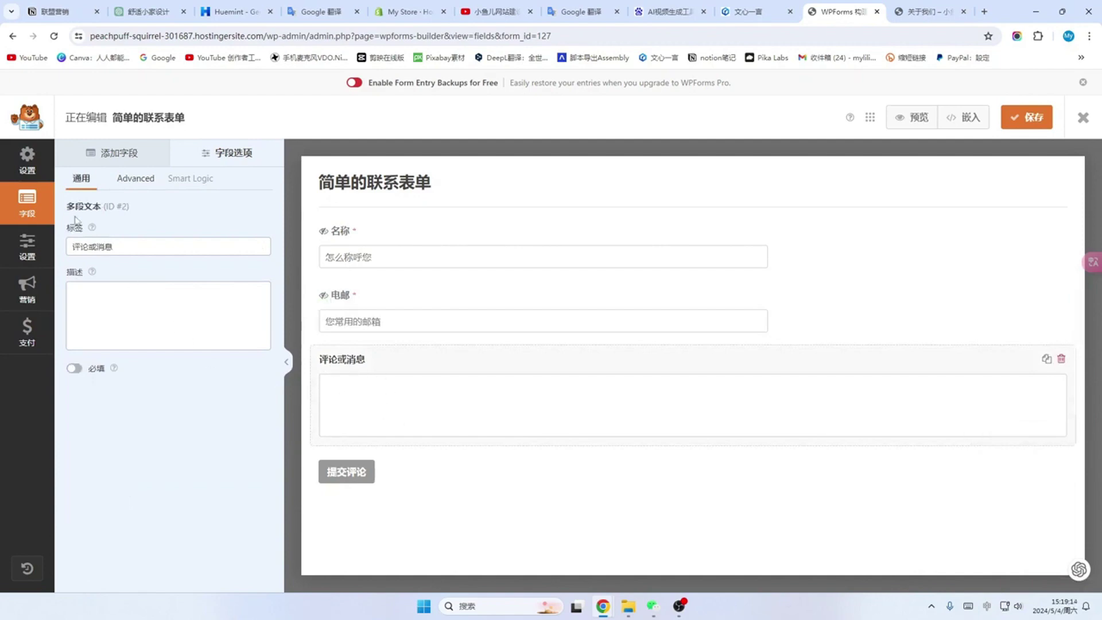
{"action": "left_click", "coordinate": [136, 179]}
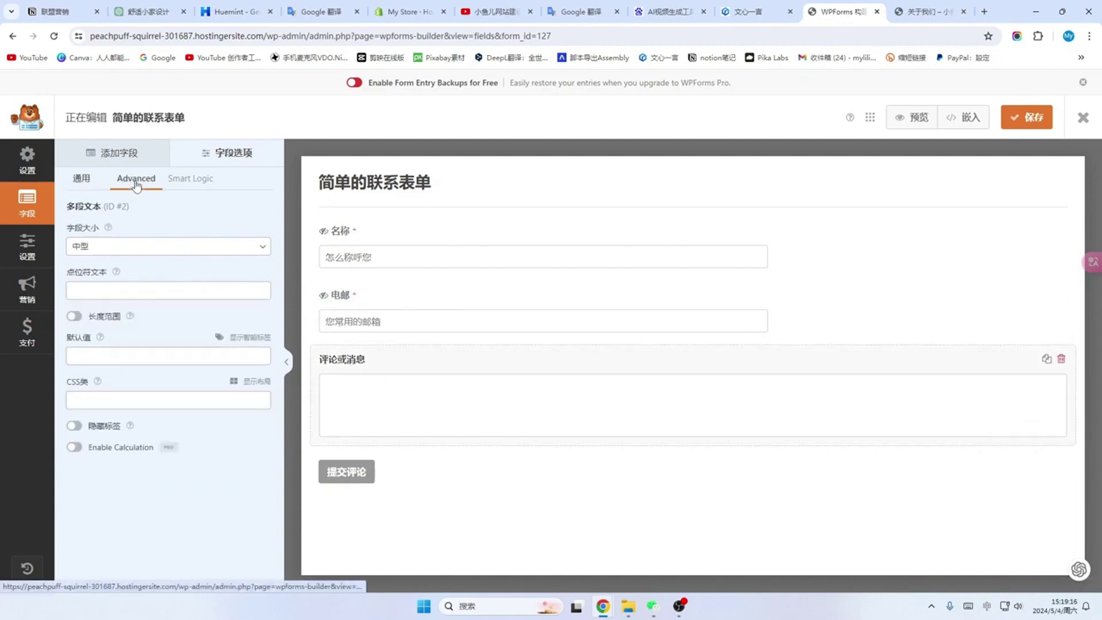
{"action": "left_click", "coordinate": [75, 426]}
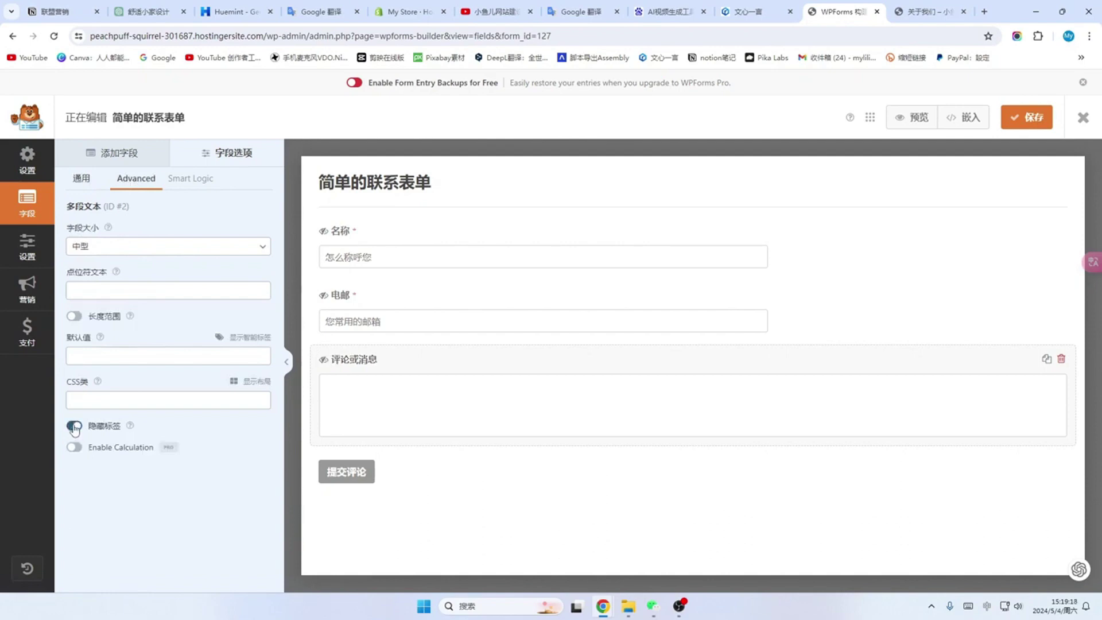
{"action": "left_click", "coordinate": [86, 284]}
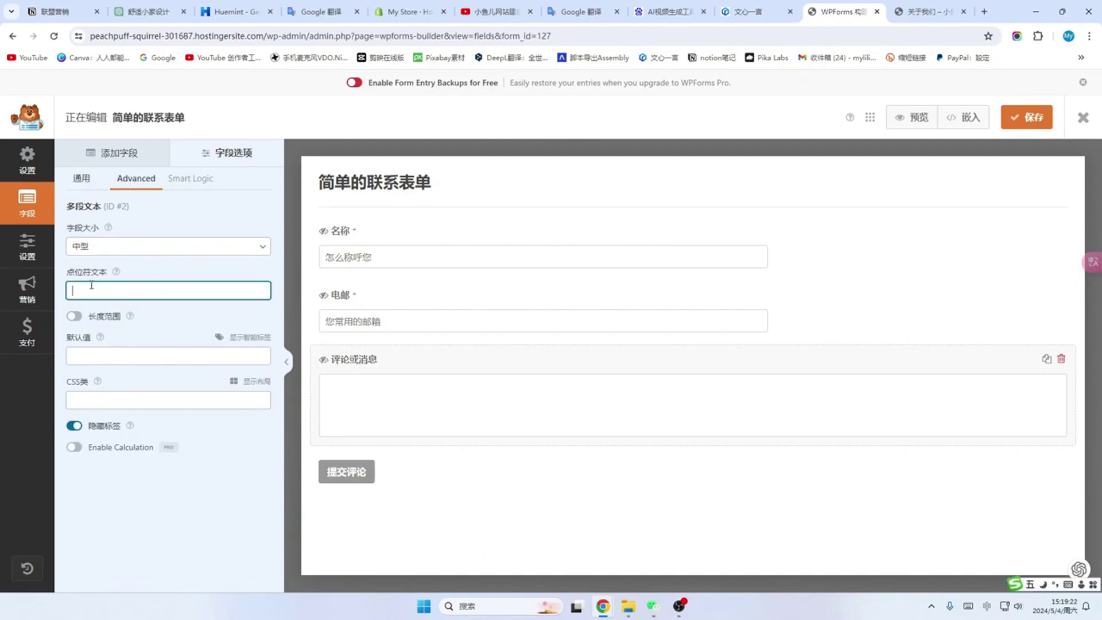
{"action": "type", "text": "告诉我你的问题"}
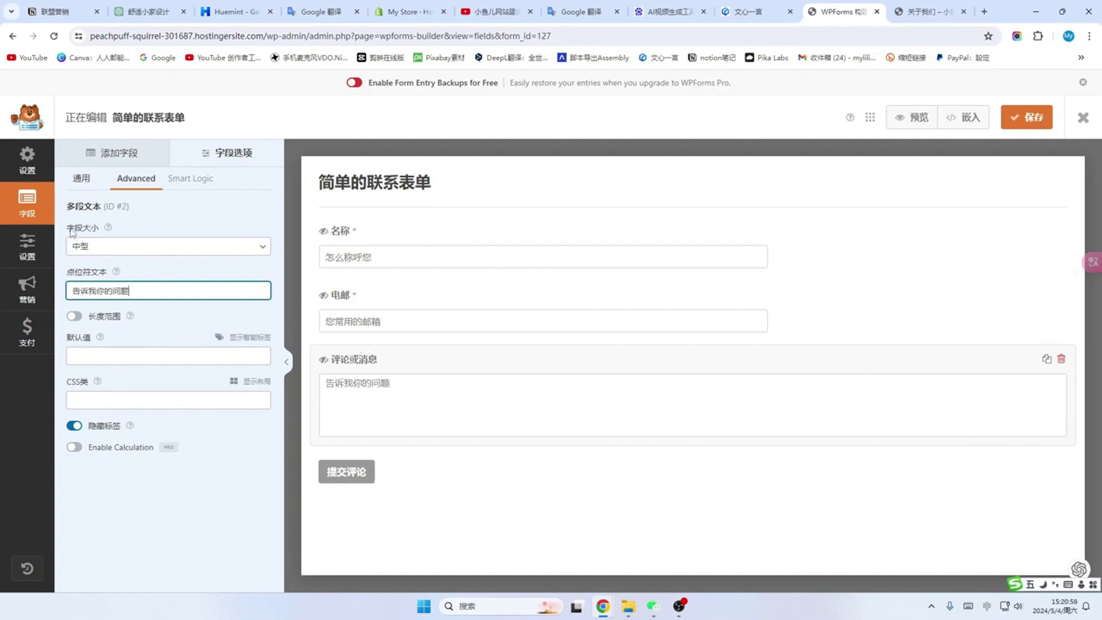
{"action": "left_click", "coordinate": [262, 247]}
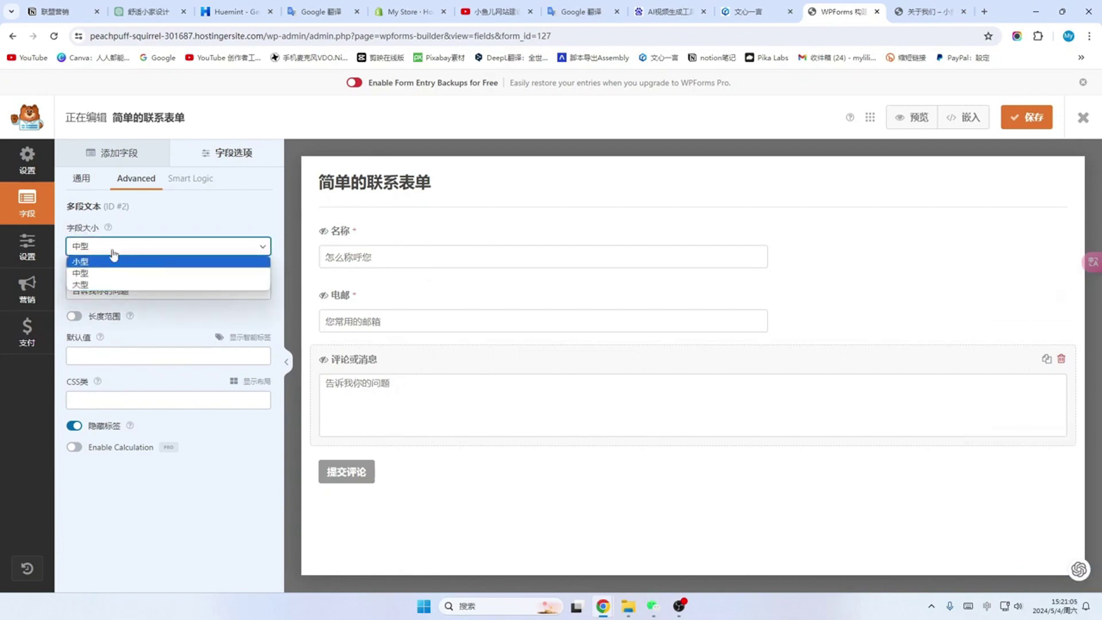
{"action": "left_click", "coordinate": [106, 274]}
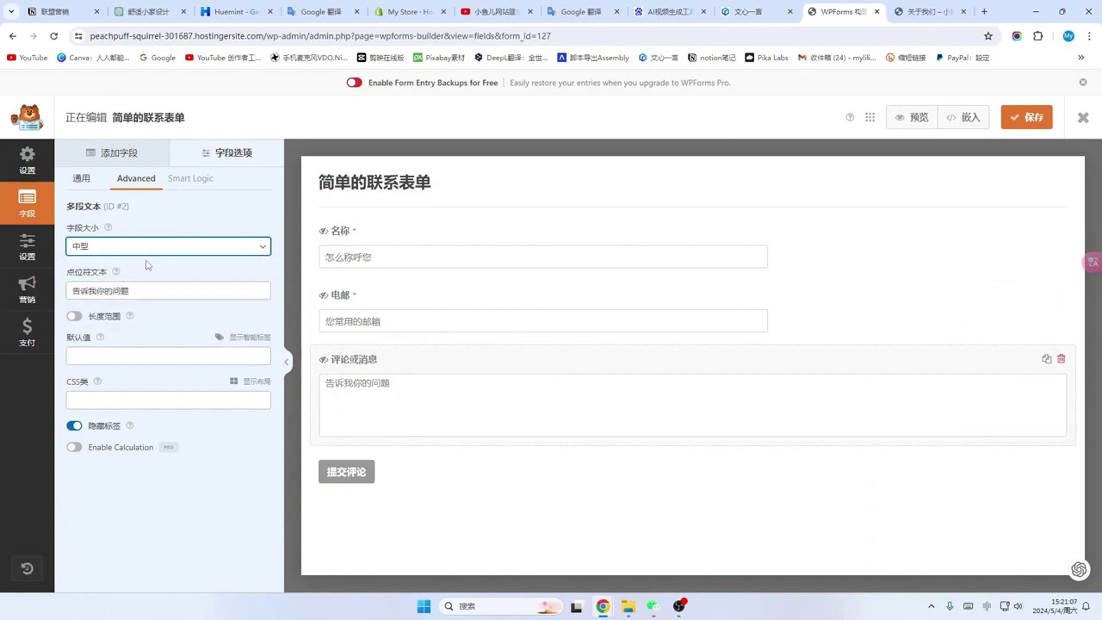
{"action": "left_click", "coordinate": [94, 284]}
{"action": "left_click", "coordinate": [1029, 123]}
{"action": "left_click", "coordinate": [1030, 123]}
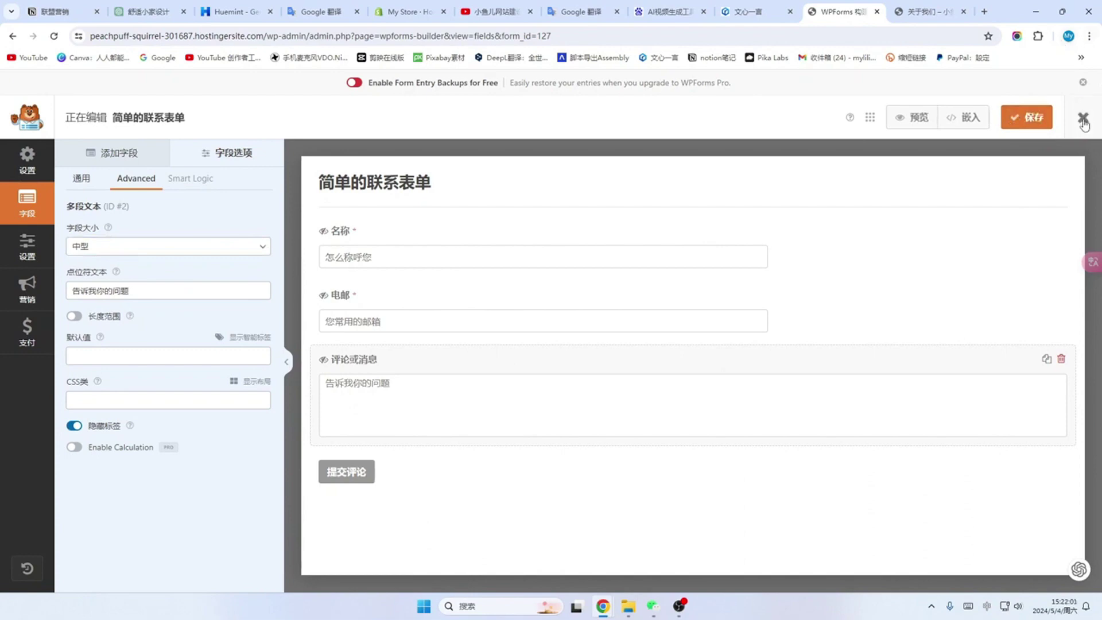
Step: Close the form builder and the form 127 preview to return to the WPForms overview
{"action": "left_click", "coordinate": [1085, 119]}
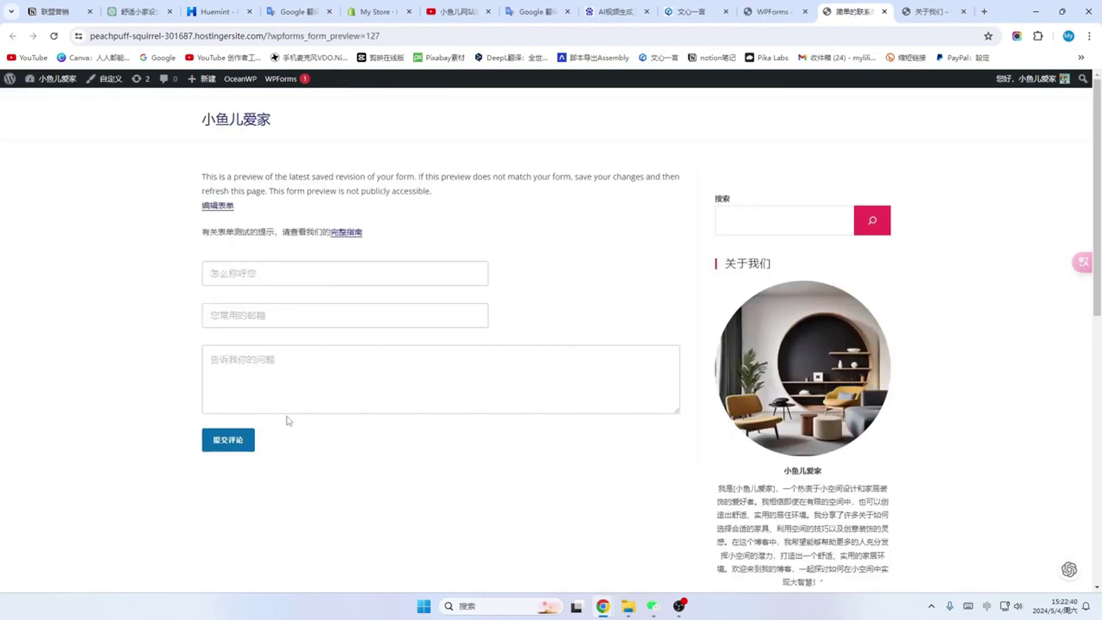
{"action": "left_click", "coordinate": [884, 11]}
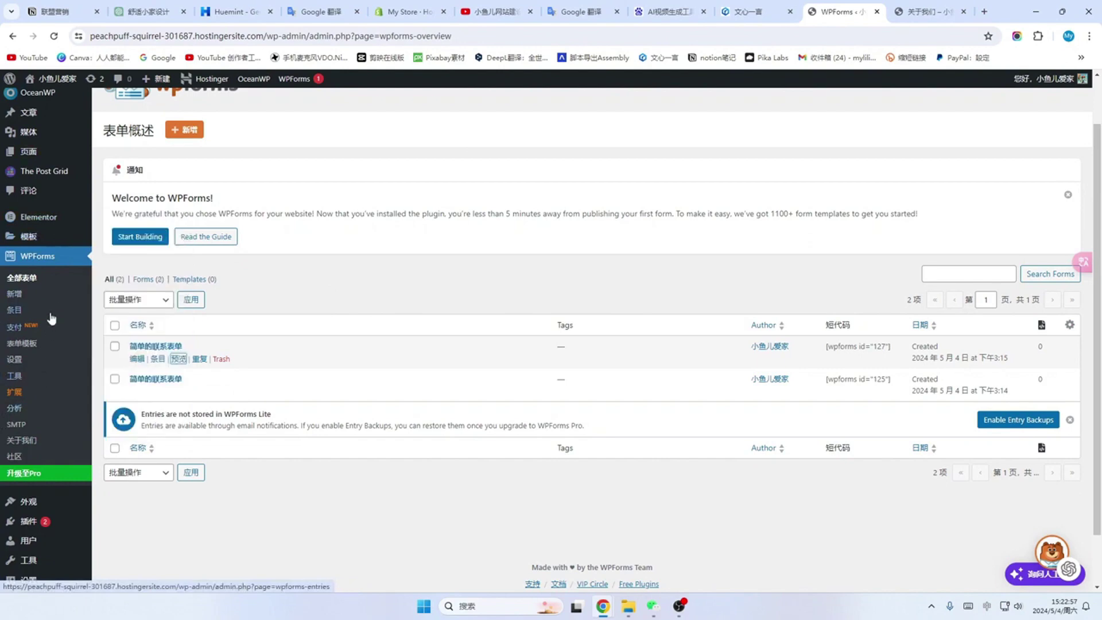
{"action": "scroll", "coordinate": [53, 301], "scroll_direction": "up", "scroll_amount": 1}
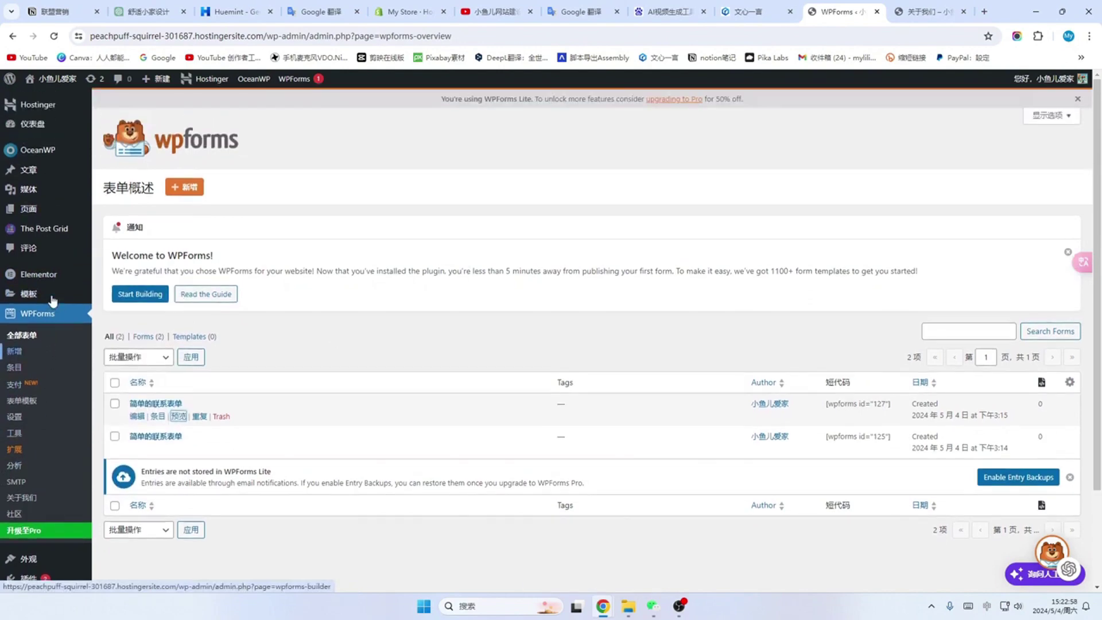
Step: Open the 联系我们 page from the Pages list in the Elementor editor
{"action": "left_click", "coordinate": [34, 214]}
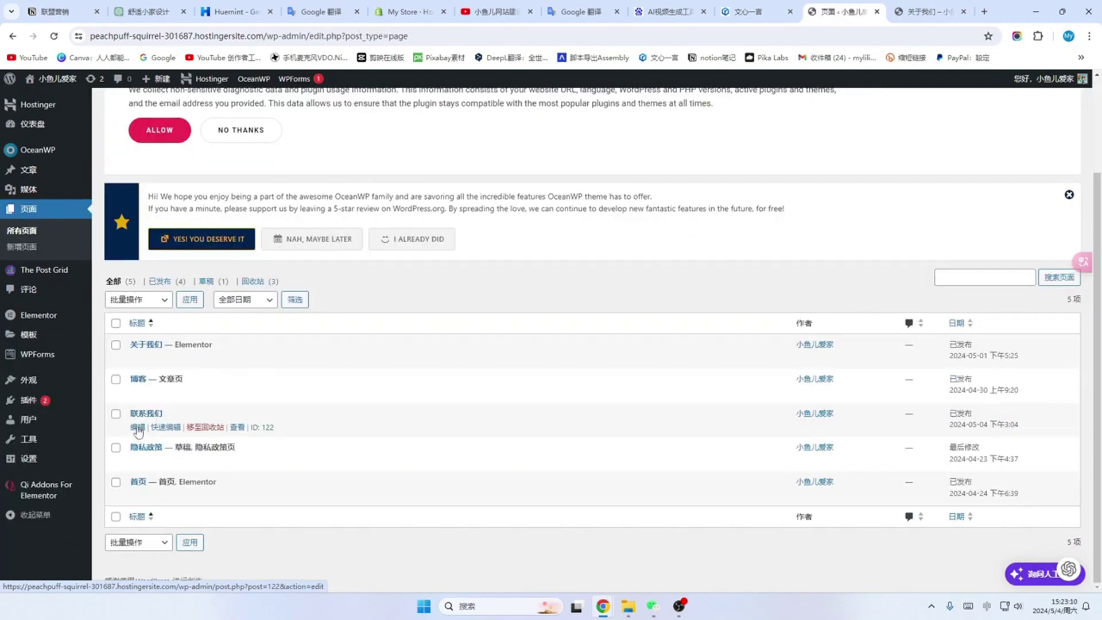
{"action": "left_click", "coordinate": [137, 429]}
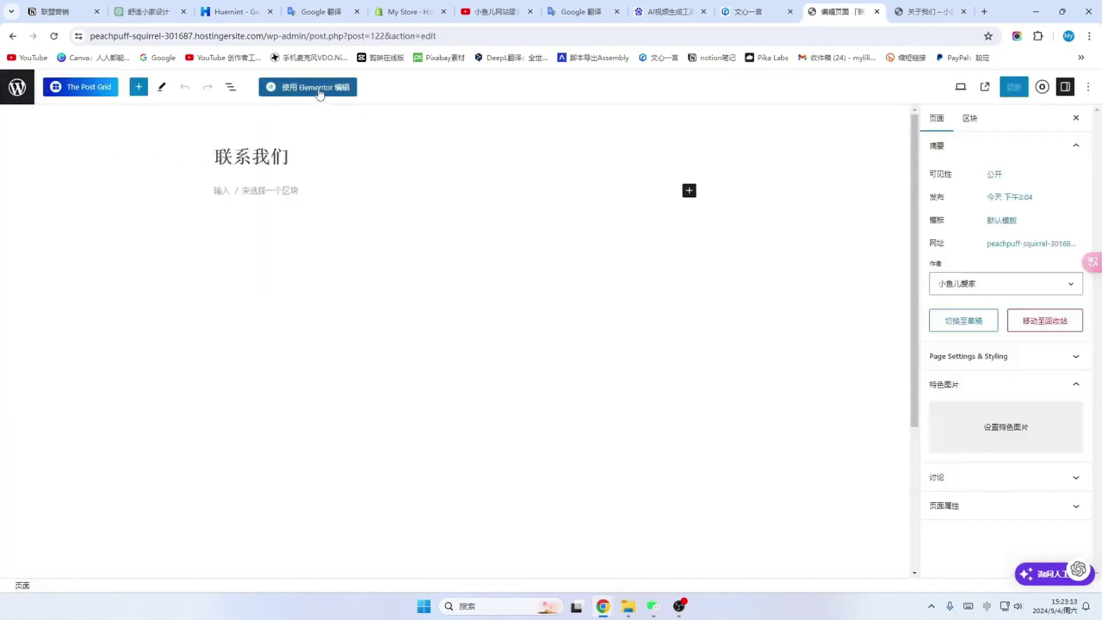
{"action": "left_click", "coordinate": [320, 92]}
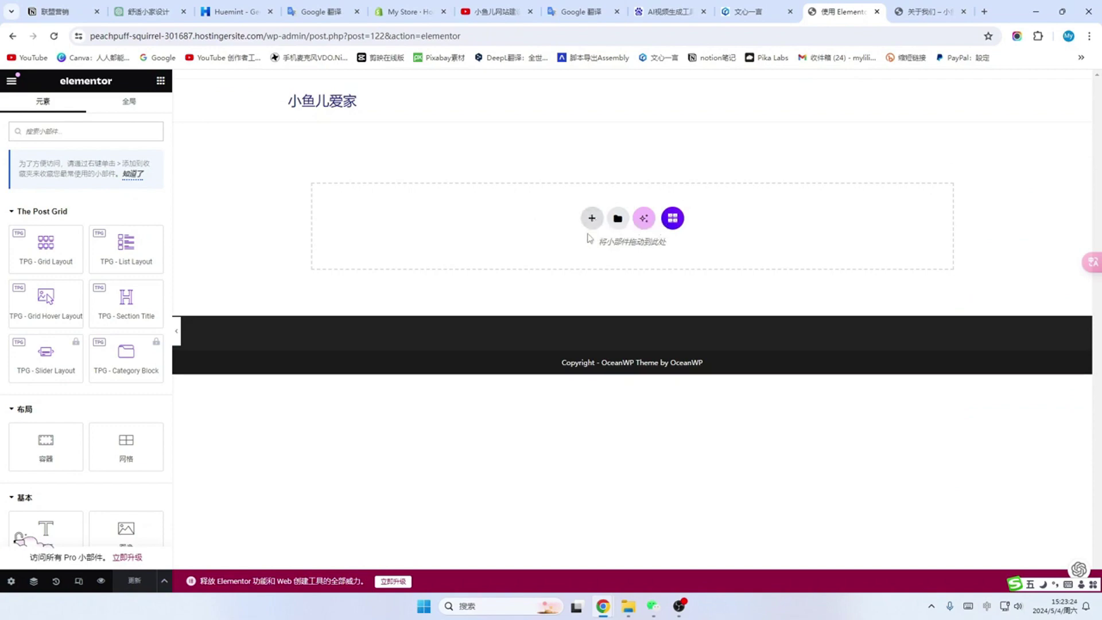
Step: Add a one-column Flexbox container to the page and place a Text Editor widget in it
{"action": "left_click", "coordinate": [592, 220]}
{"action": "left_click", "coordinate": [596, 253]}
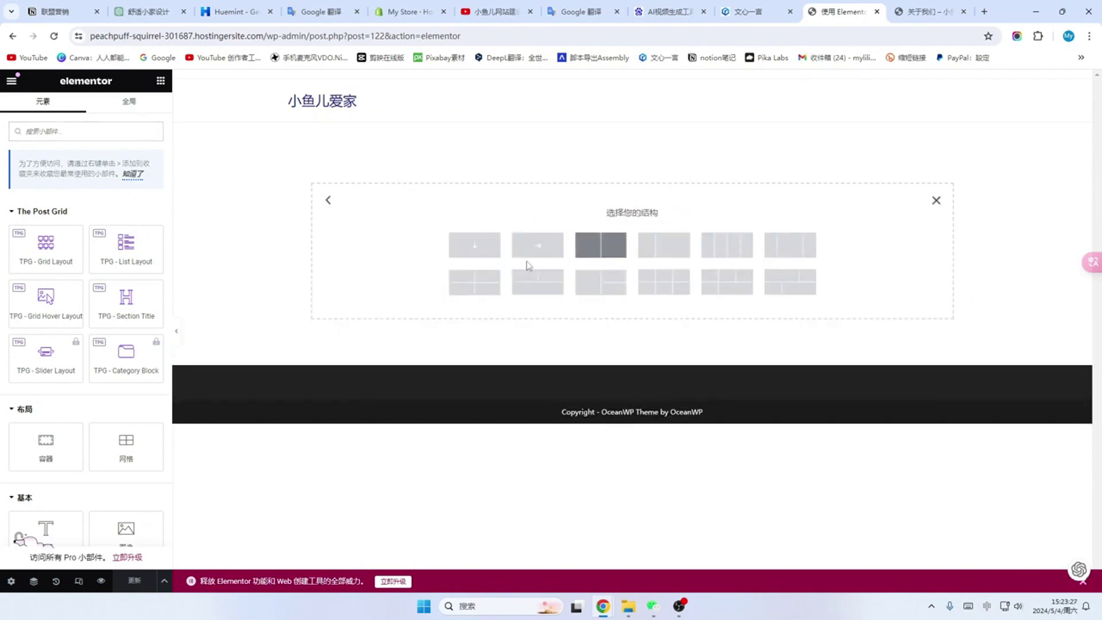
{"action": "left_click", "coordinate": [482, 247]}
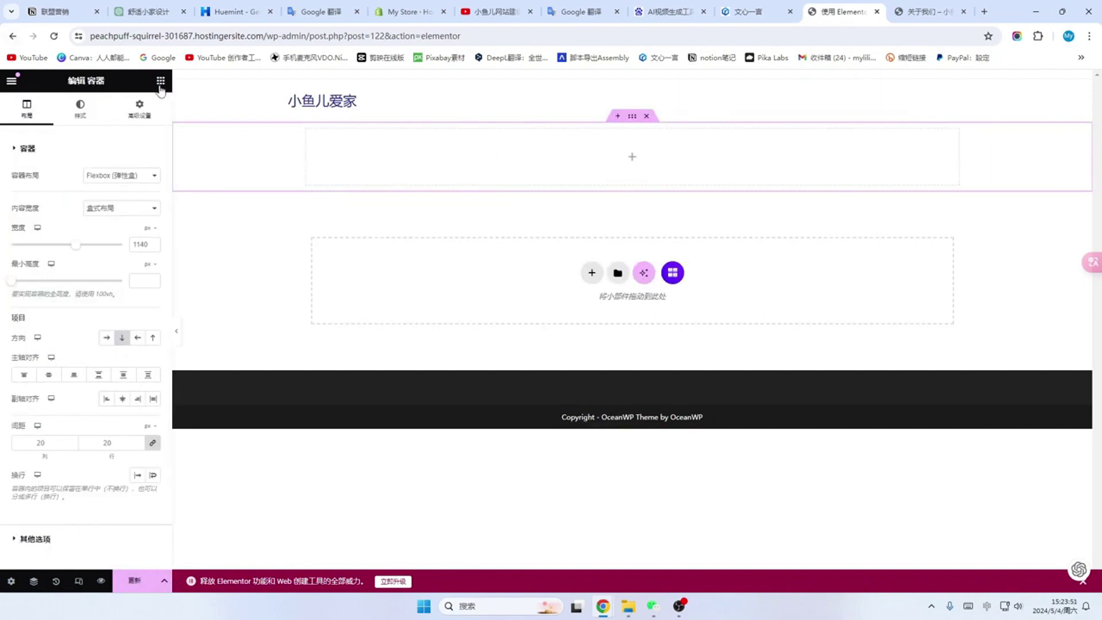
{"action": "left_click", "coordinate": [161, 81]}
{"action": "scroll", "coordinate": [63, 270], "scroll_direction": "down", "scroll_amount": 3}
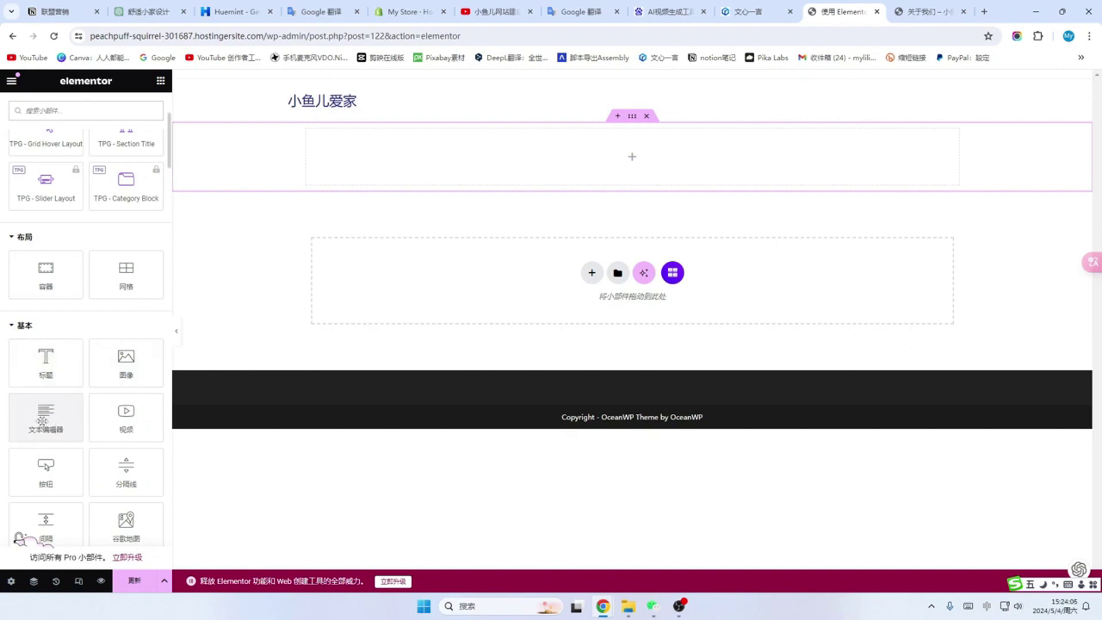
{"action": "left_click_drag", "start_coordinate": [41, 421], "coordinate": [402, 145]}
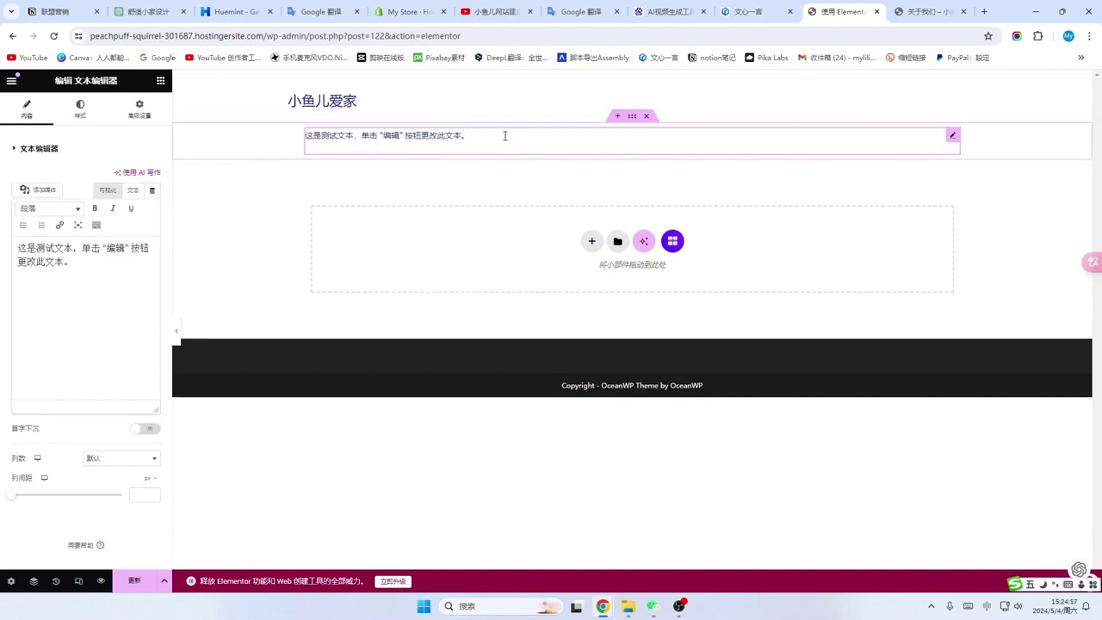
Step: Clear all of the Text Editor widget's placeholder text
{"action": "left_click_drag", "start_coordinate": [504, 135], "coordinate": [351, 134]}
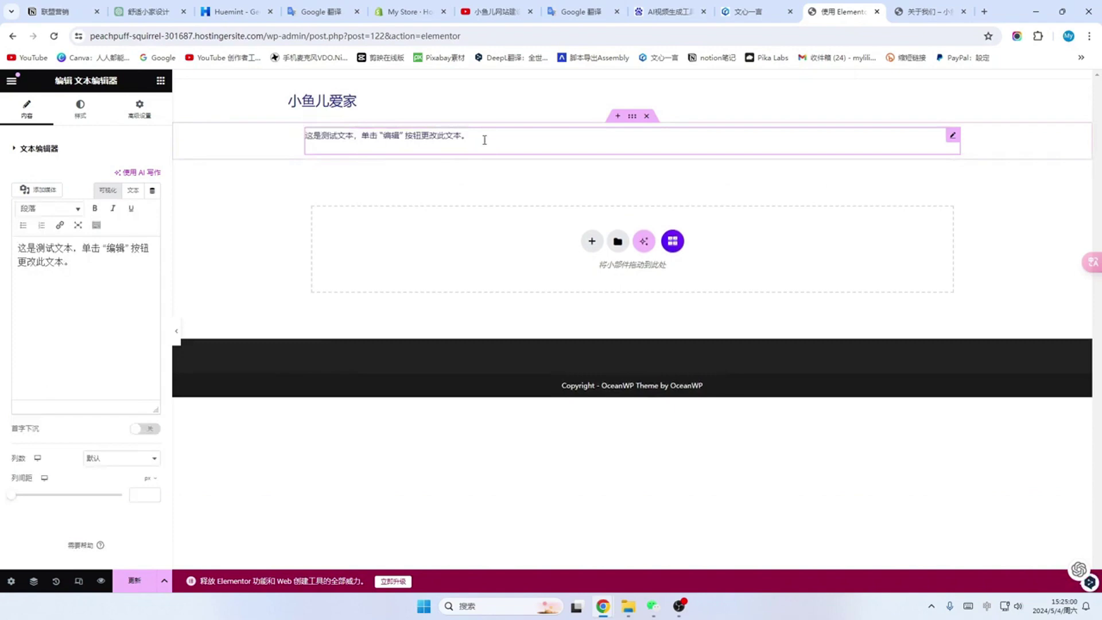
{"action": "left_click", "coordinate": [36, 284]}
{"action": "key", "text": "ctrl+a"}
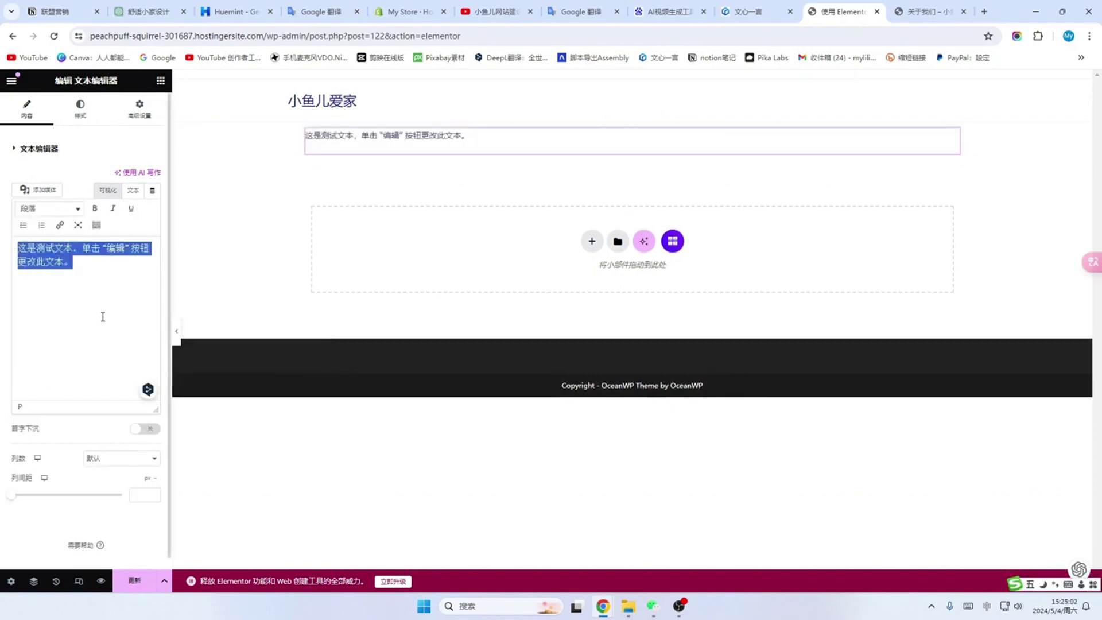
{"action": "key", "text": "BackSpace"}
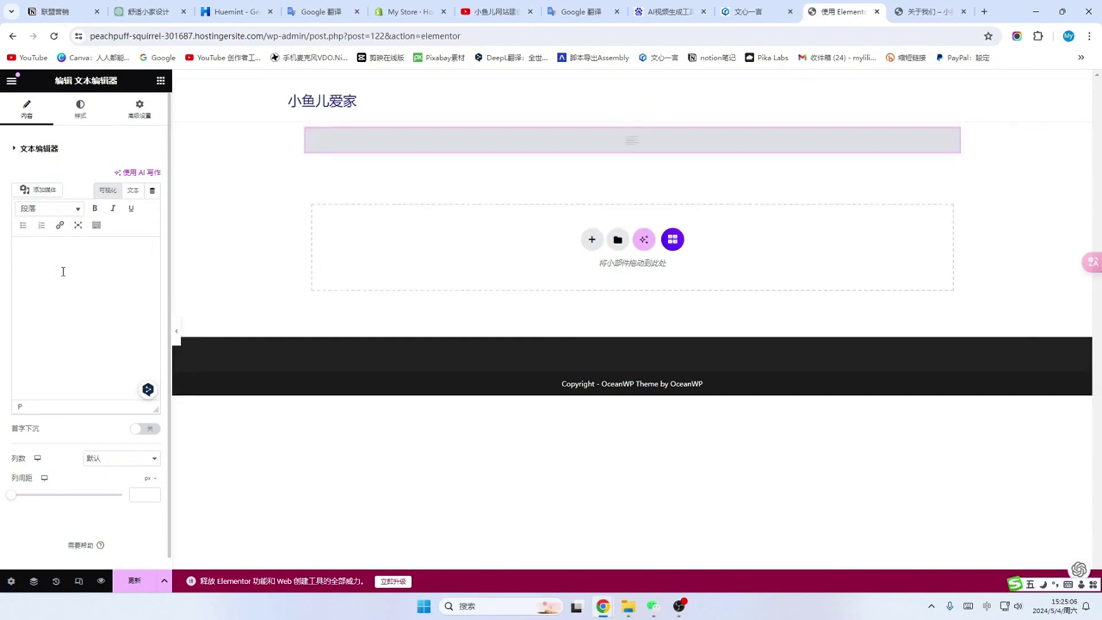
{"action": "left_click", "coordinate": [151, 11]}
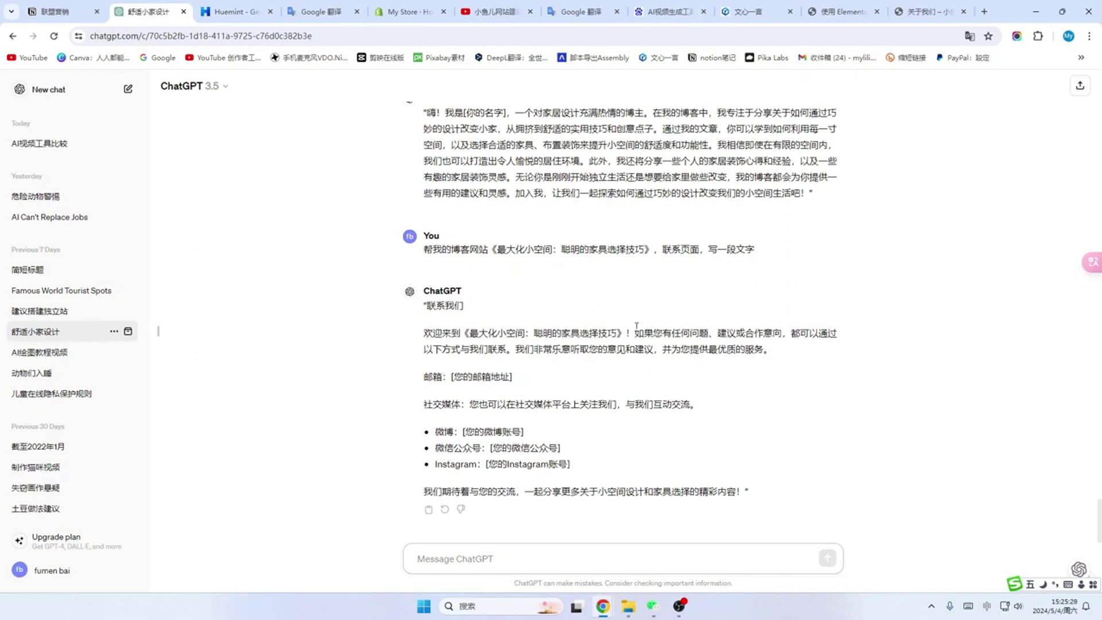
Step: Copy ChatGPT's contact paragraph, opening with 欢迎您联系我们！, into the Elementor text block
{"action": "left_click_drag", "start_coordinate": [635, 331], "coordinate": [796, 354]}
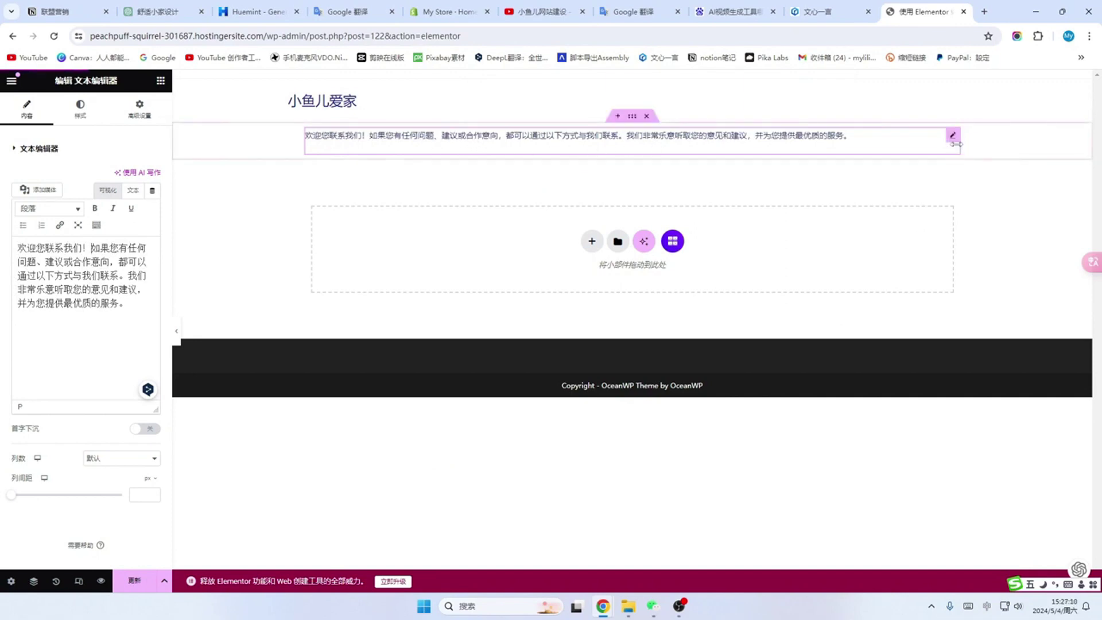
Step: Narrow the contact paragraph's text widget so it wraps, and return to the widget list
{"action": "left_click_drag", "start_coordinate": [956, 144], "coordinate": [851, 148]}
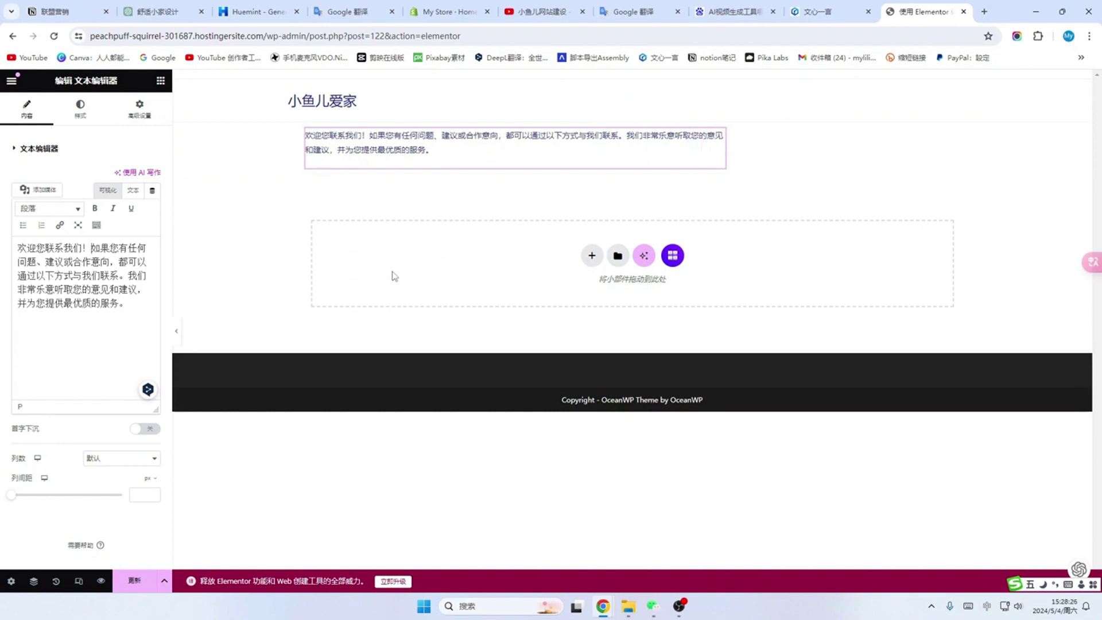
{"action": "left_click", "coordinate": [162, 84]}
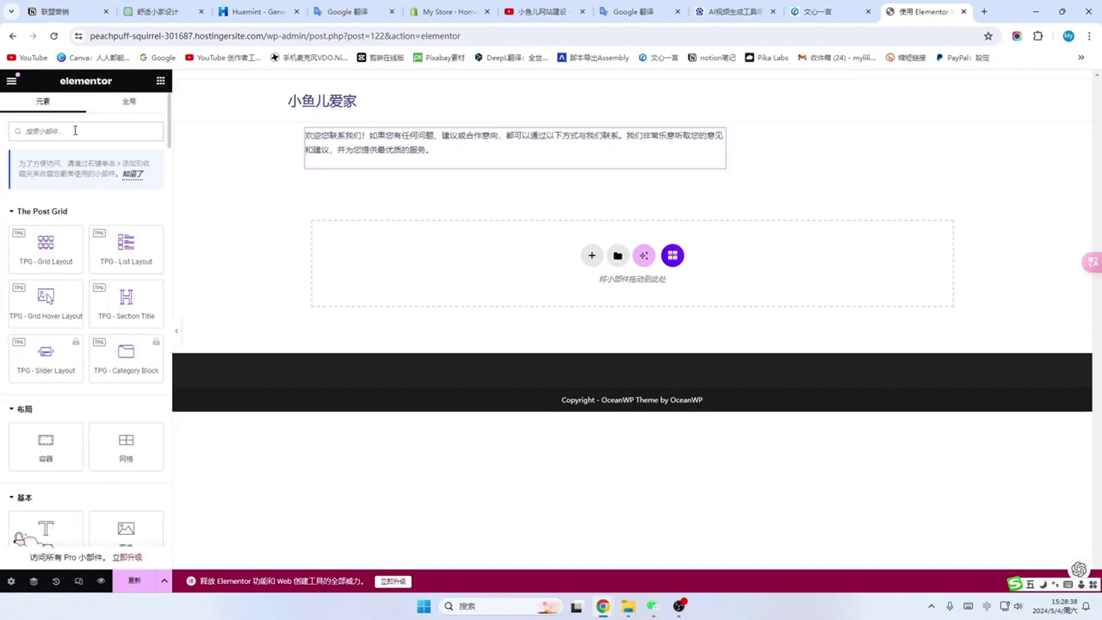
Step: Add a WPForms widget showing the 简单的联系表单 form below the welcome paragraph
{"action": "key", "text": "shift"}
{"action": "type", "text": "w"}
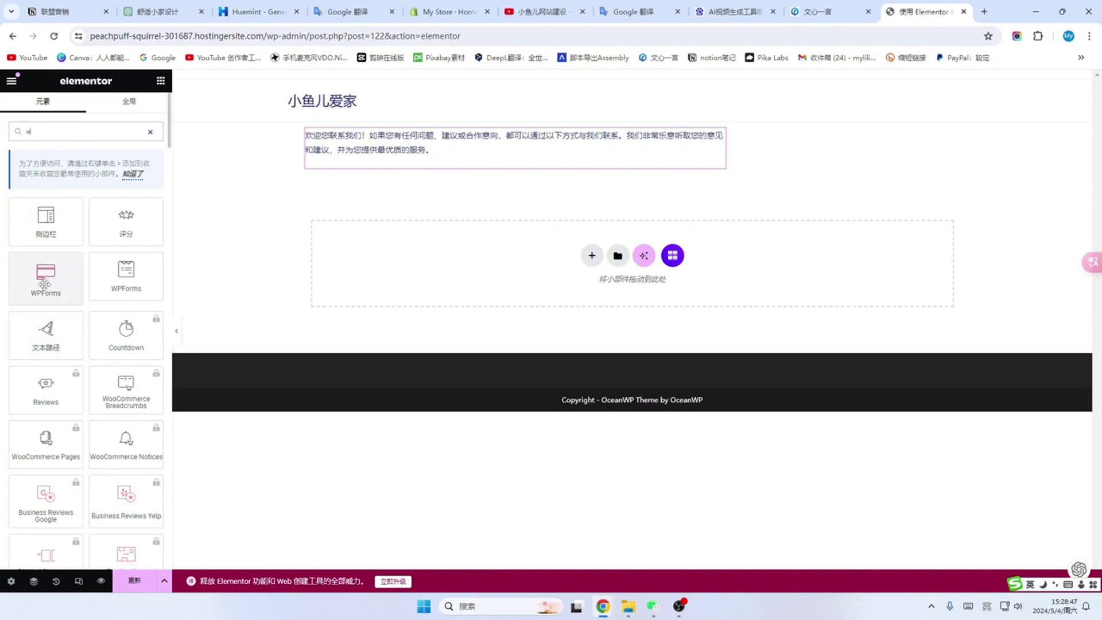
{"action": "left_click_drag", "start_coordinate": [52, 277], "coordinate": [298, 253]}
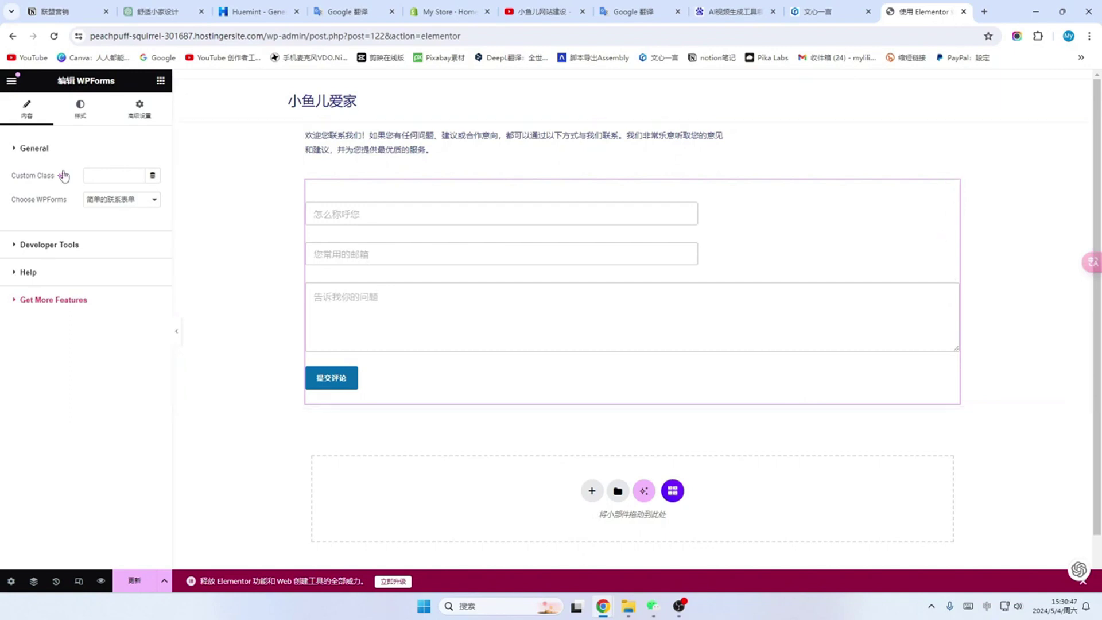
{"action": "left_click", "coordinate": [80, 118]}
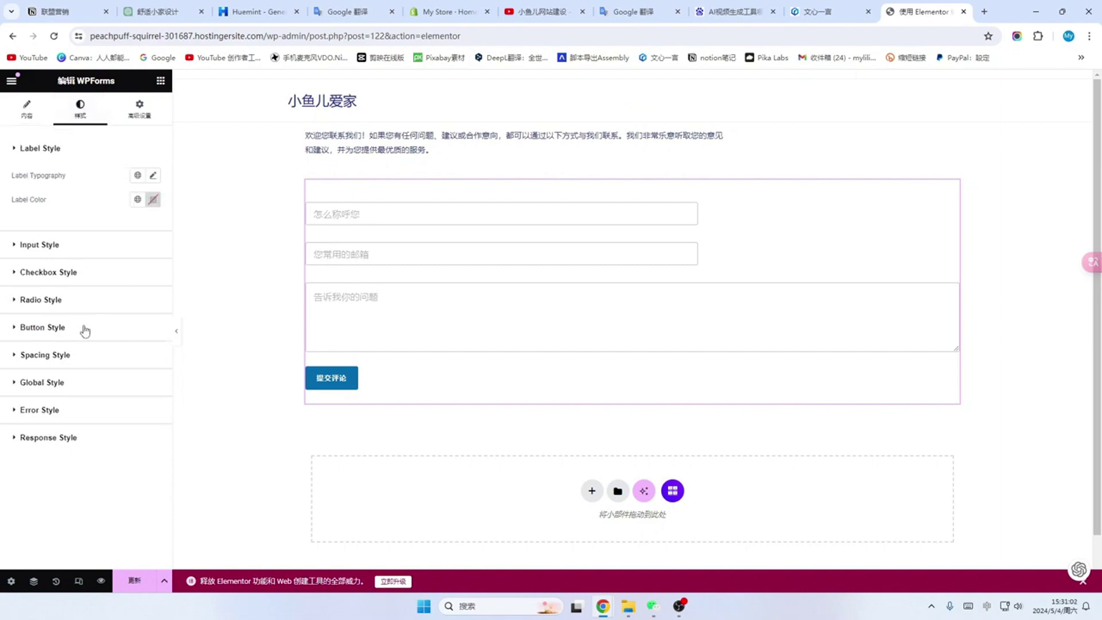
Step: Set the 提交评论 submit button's Button Full Width option to Yes
{"action": "left_click", "coordinate": [81, 328]}
{"action": "scroll", "coordinate": [84, 333], "scroll_direction": "down", "scroll_amount": 2}
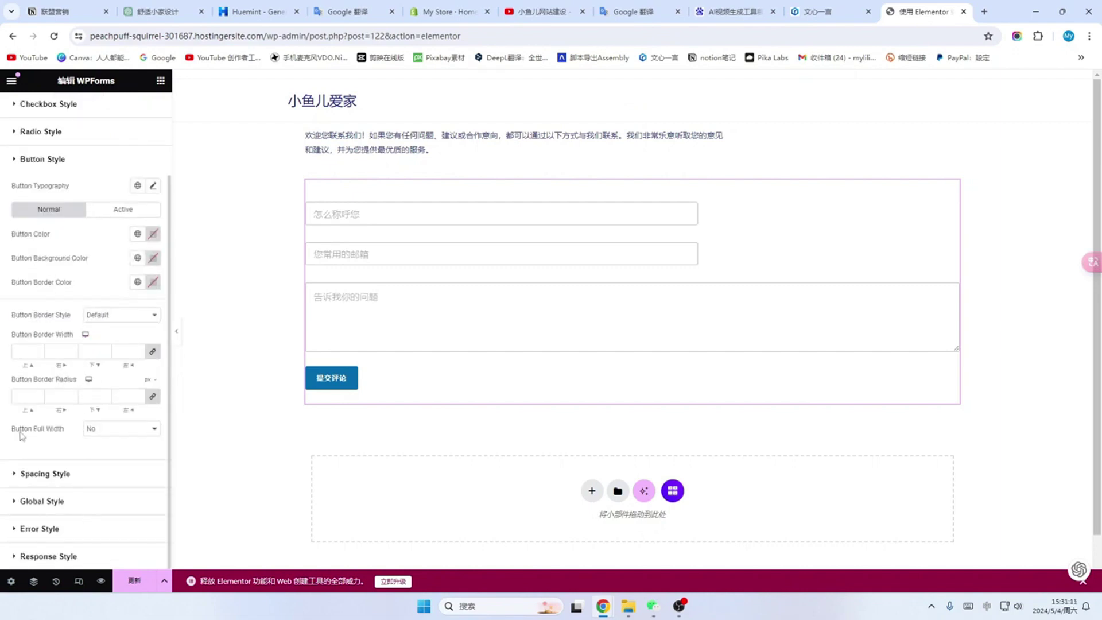
{"action": "left_click", "coordinate": [154, 429]}
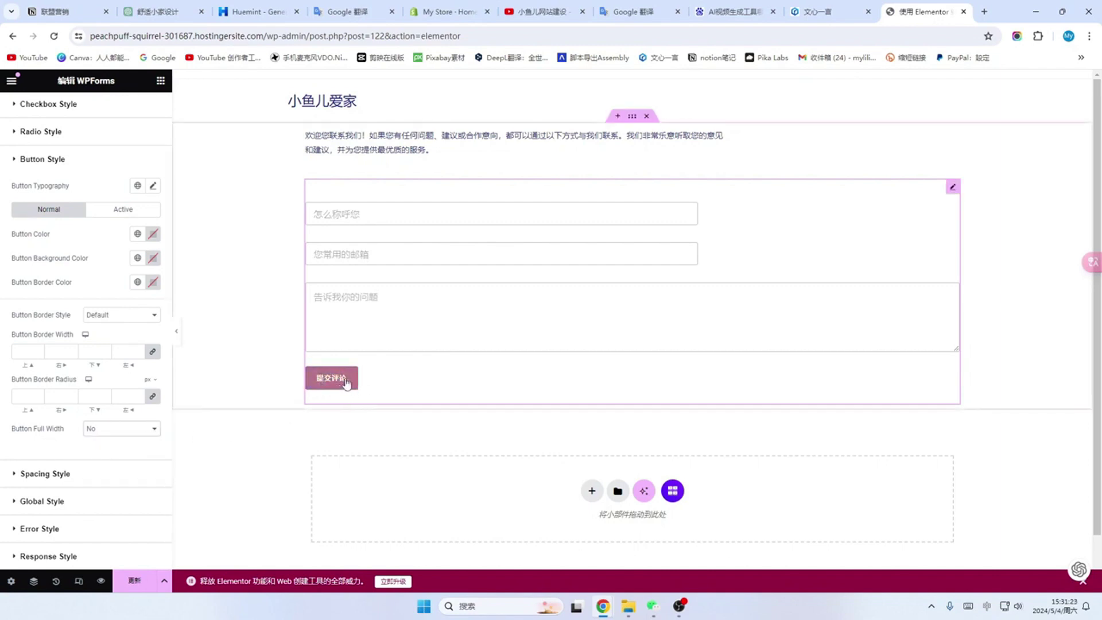
{"action": "left_click", "coordinate": [153, 428]}
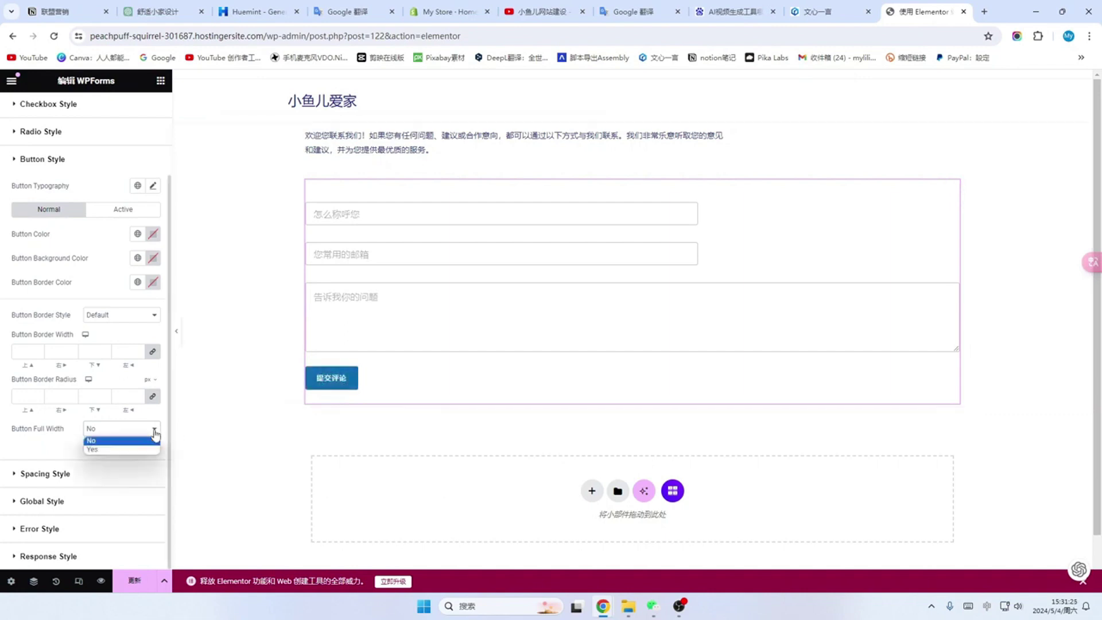
{"action": "left_click", "coordinate": [95, 450]}
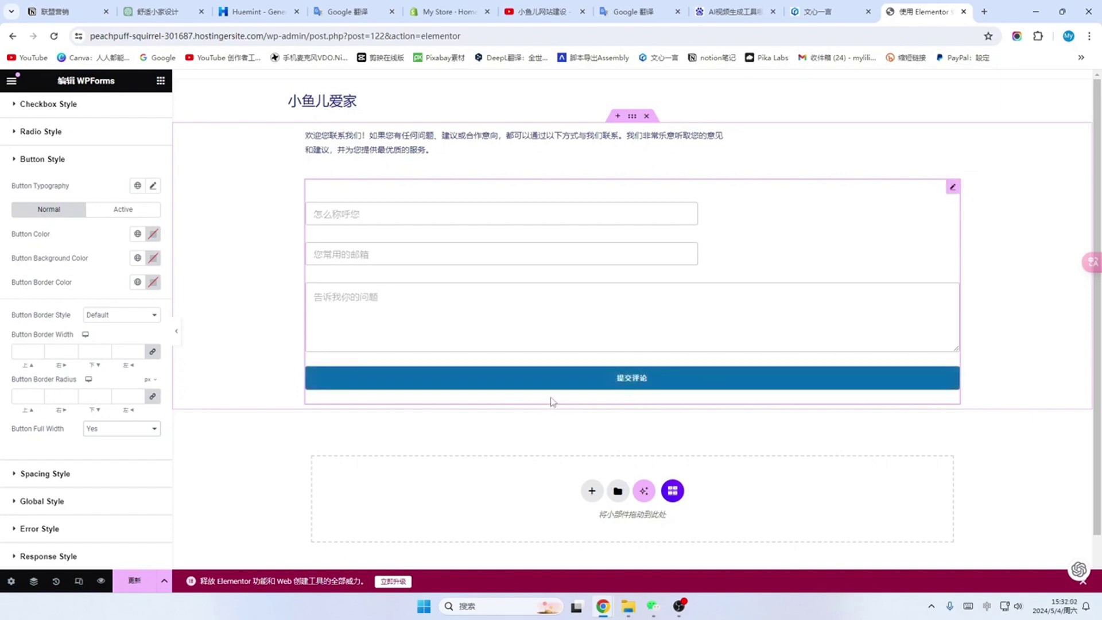
Step: Copy Huemint's red accent hex and paste it into the form's Button Color
{"action": "left_click", "coordinate": [258, 11]}
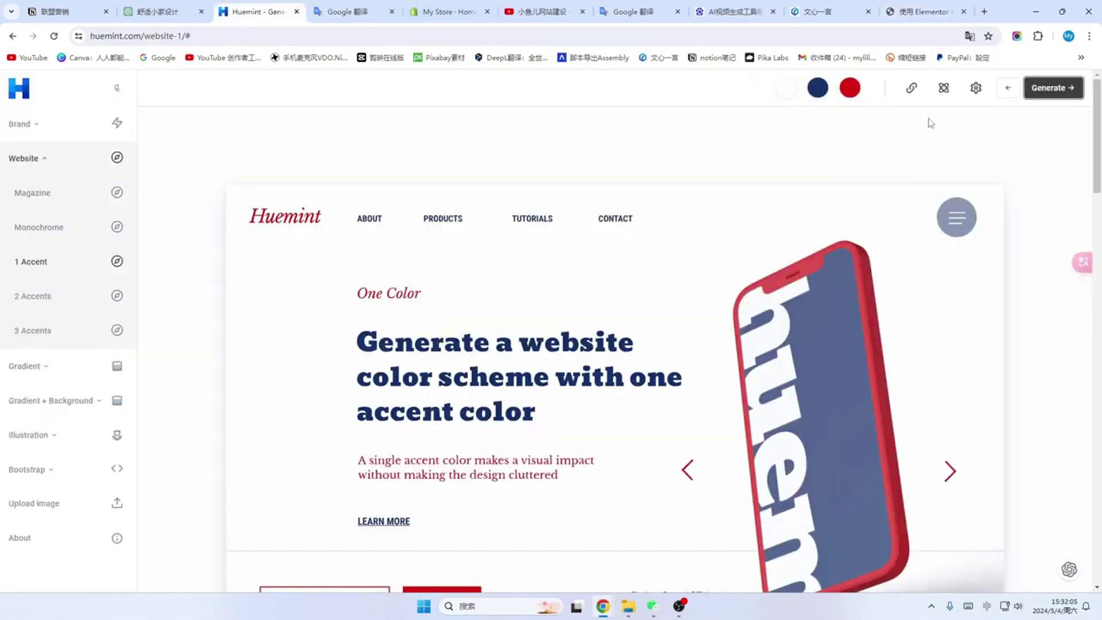
{"action": "left_click", "coordinate": [850, 88]}
{"action": "left_click", "coordinate": [823, 144]}
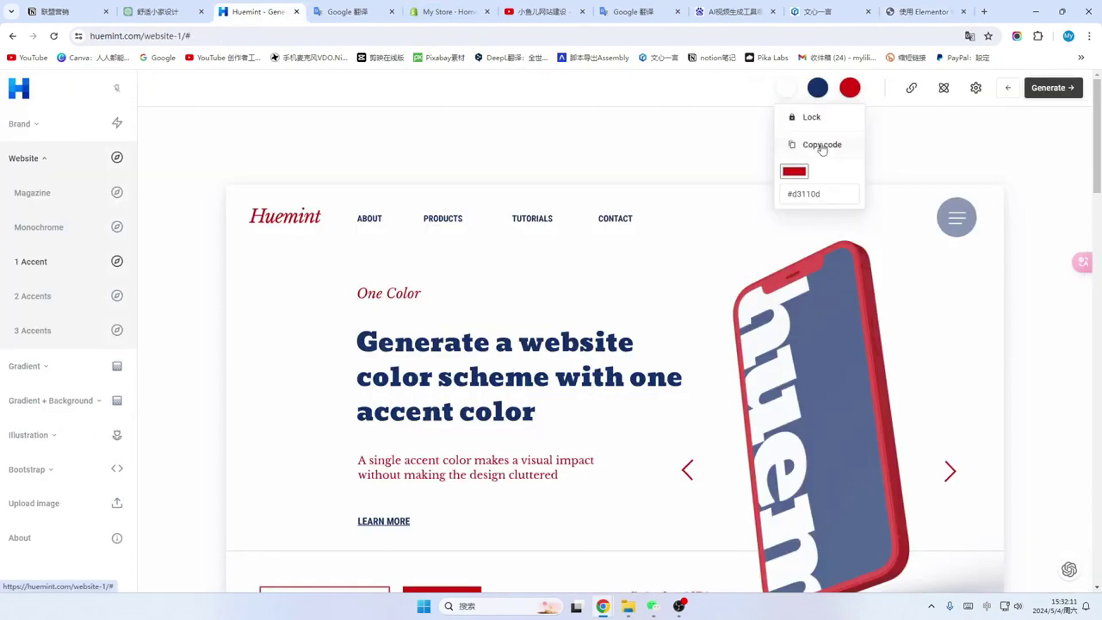
{"action": "left_click", "coordinate": [924, 12]}
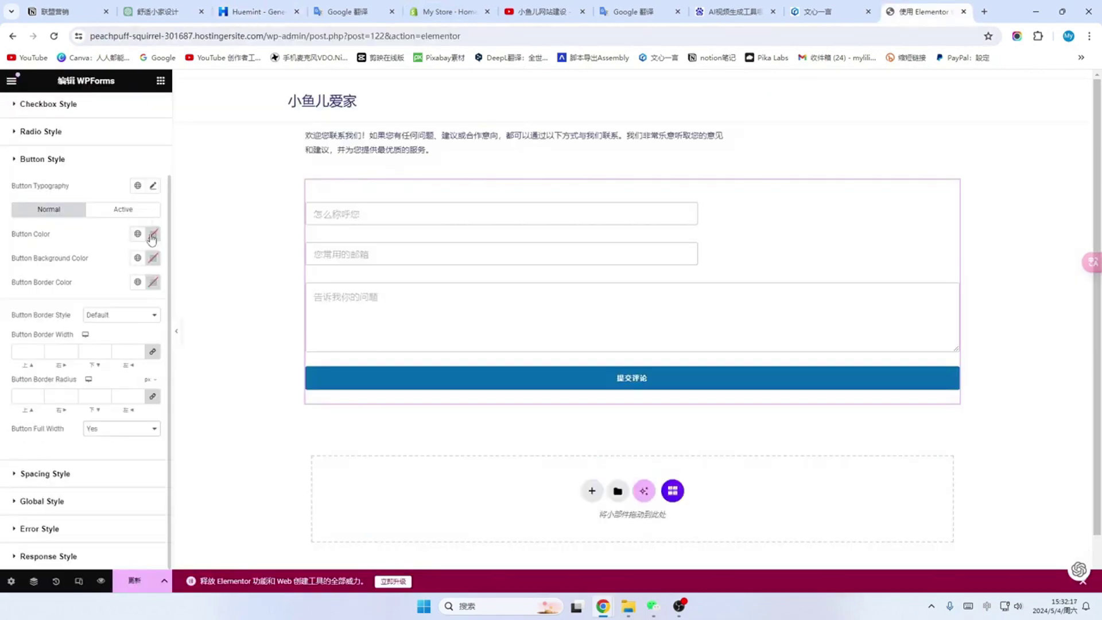
{"action": "left_click", "coordinate": [152, 235]}
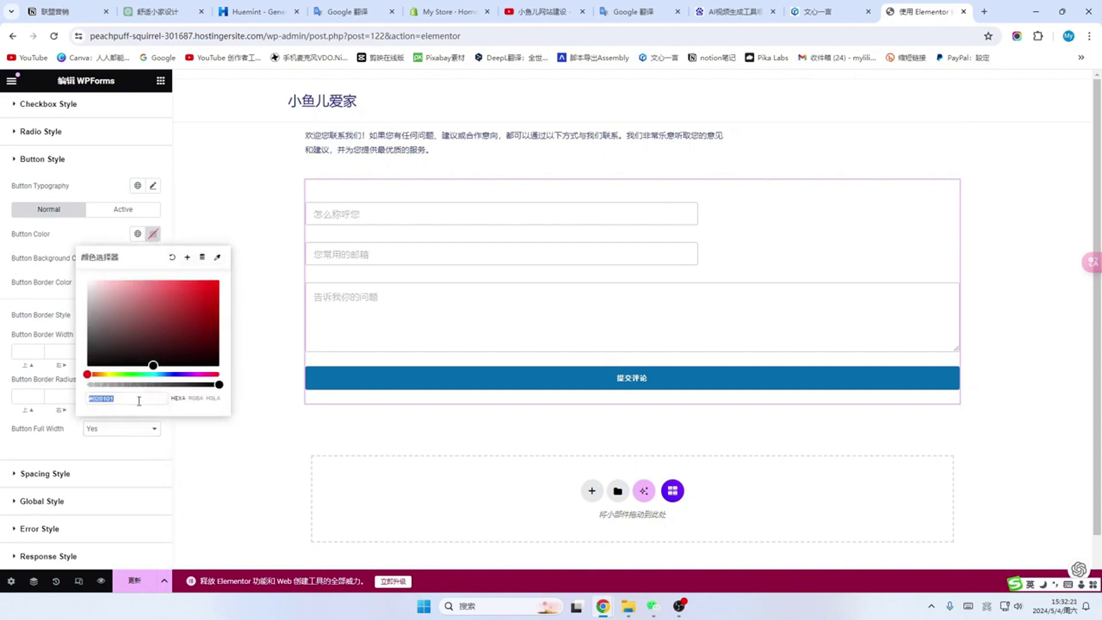
{"action": "key", "text": "BackSpace"}
{"action": "key", "text": "ctrl+v"}
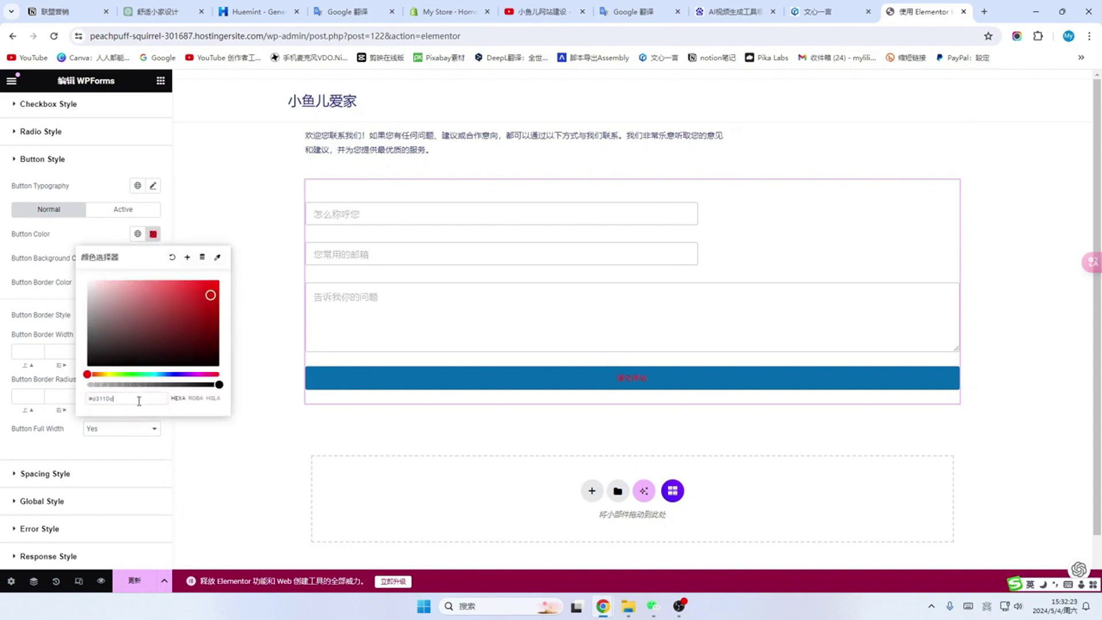
{"action": "left_click", "coordinate": [237, 267]}
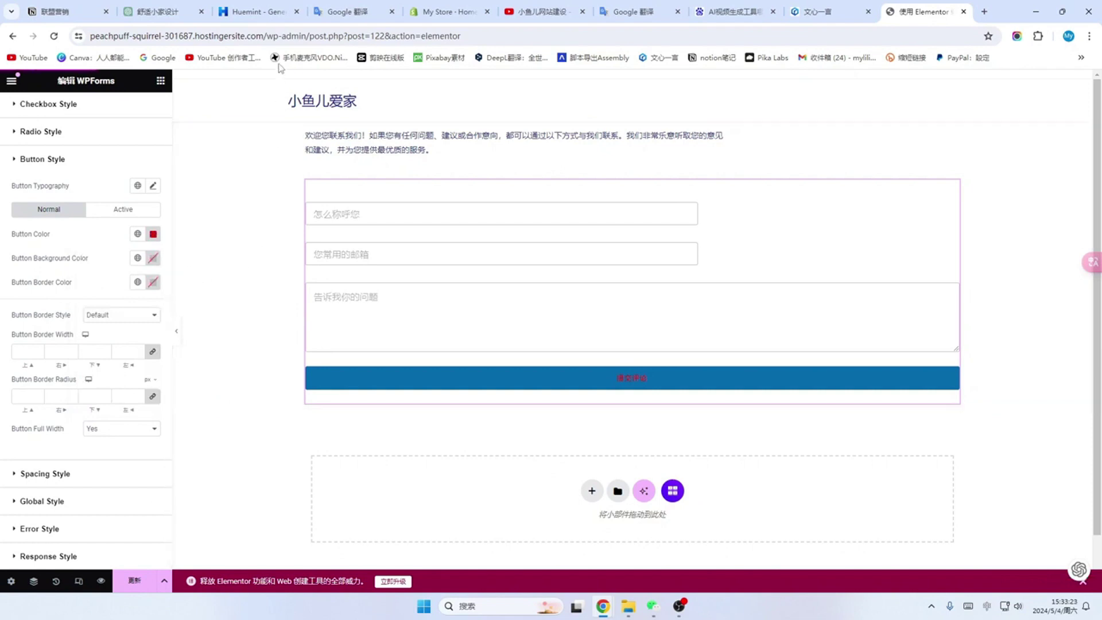
Step: Paste the same Huemint red hex into the submit button's Button Background Color
{"action": "left_click", "coordinate": [256, 10]}
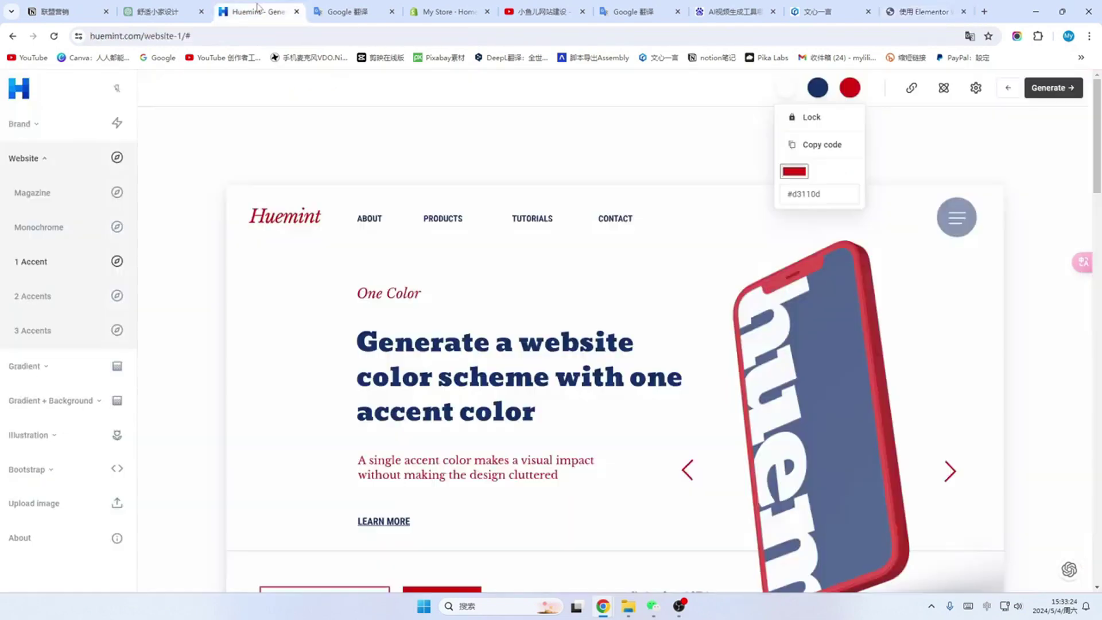
{"action": "left_click", "coordinate": [824, 146]}
{"action": "left_click", "coordinate": [926, 12]}
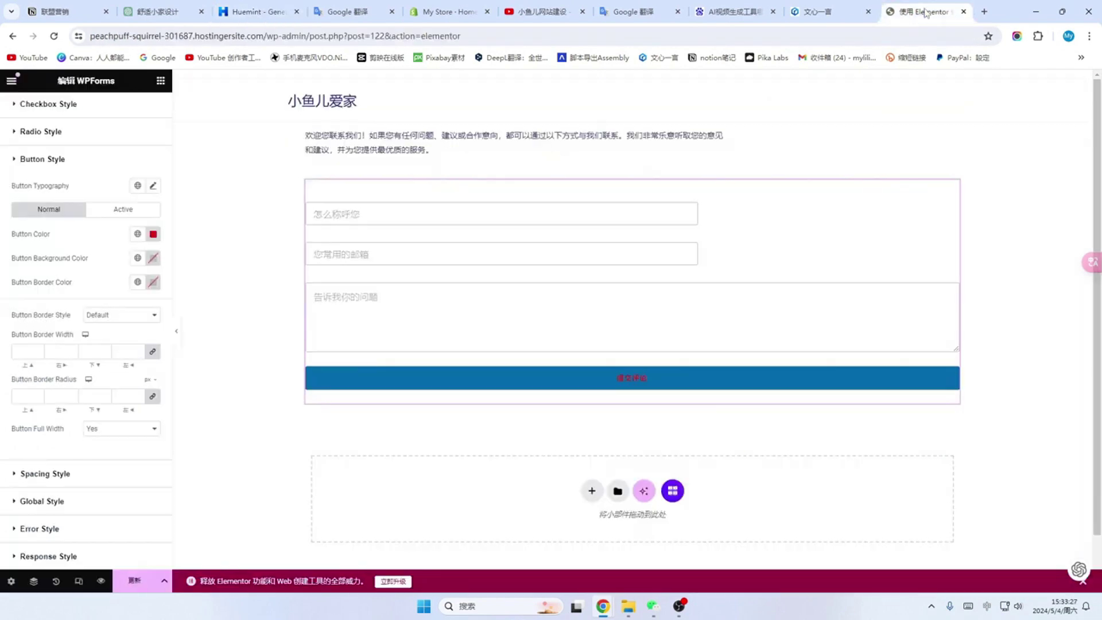
{"action": "left_click", "coordinate": [153, 260]}
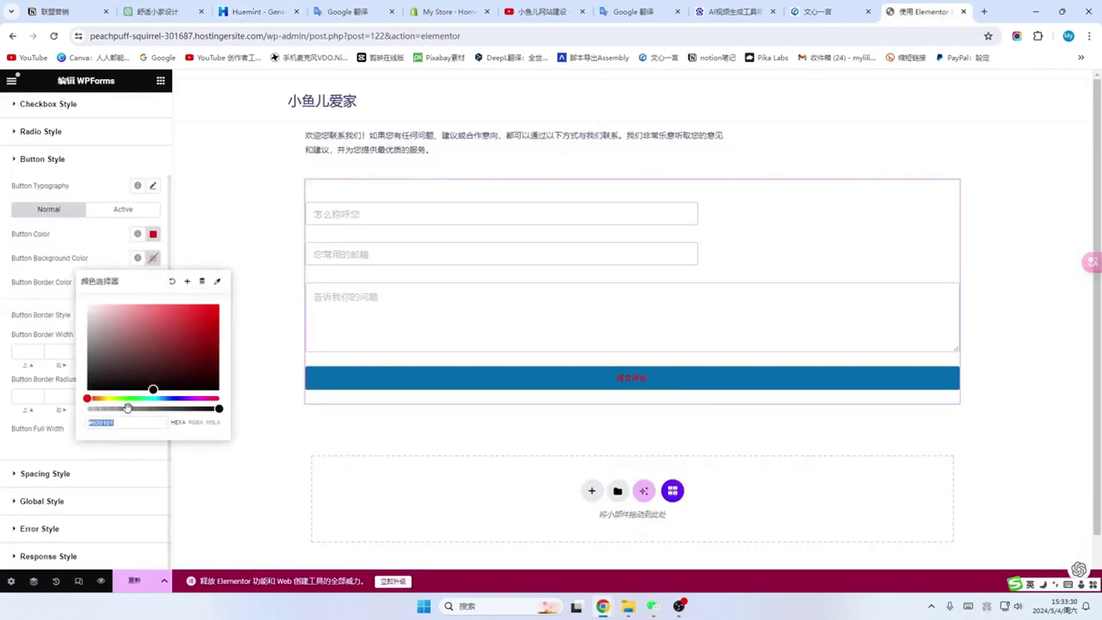
{"action": "left_click", "coordinate": [121, 423]}
{"action": "key", "text": "ctrl+v"}
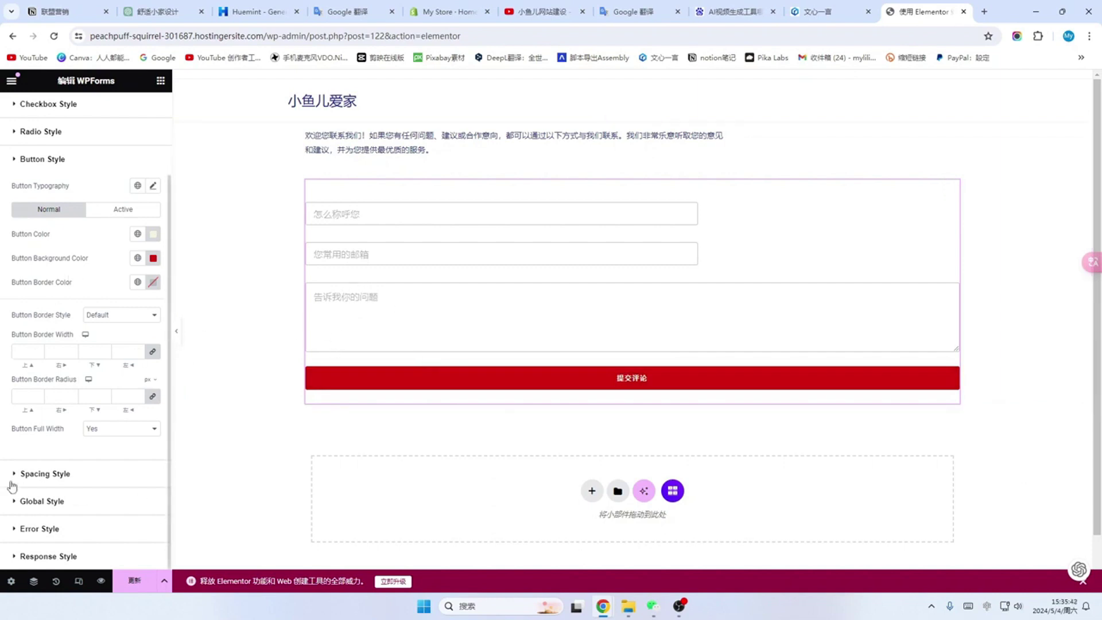
{"action": "left_click", "coordinate": [49, 474]}
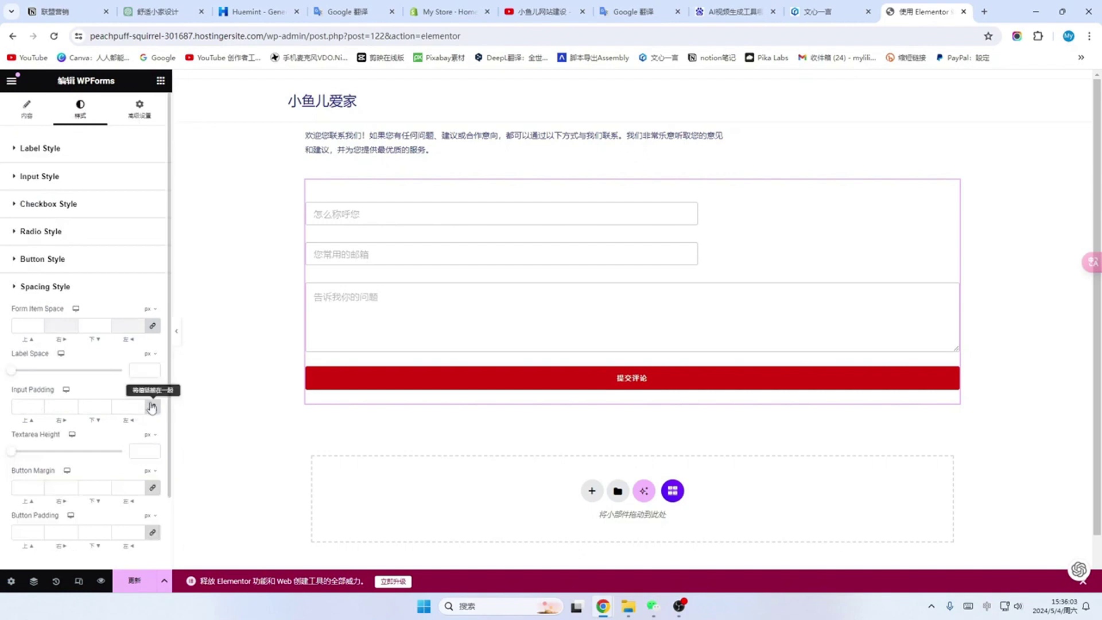
Step: Set the form's Input Padding to 15 px, linked across all four sides
{"action": "left_click", "coordinate": [152, 409]}
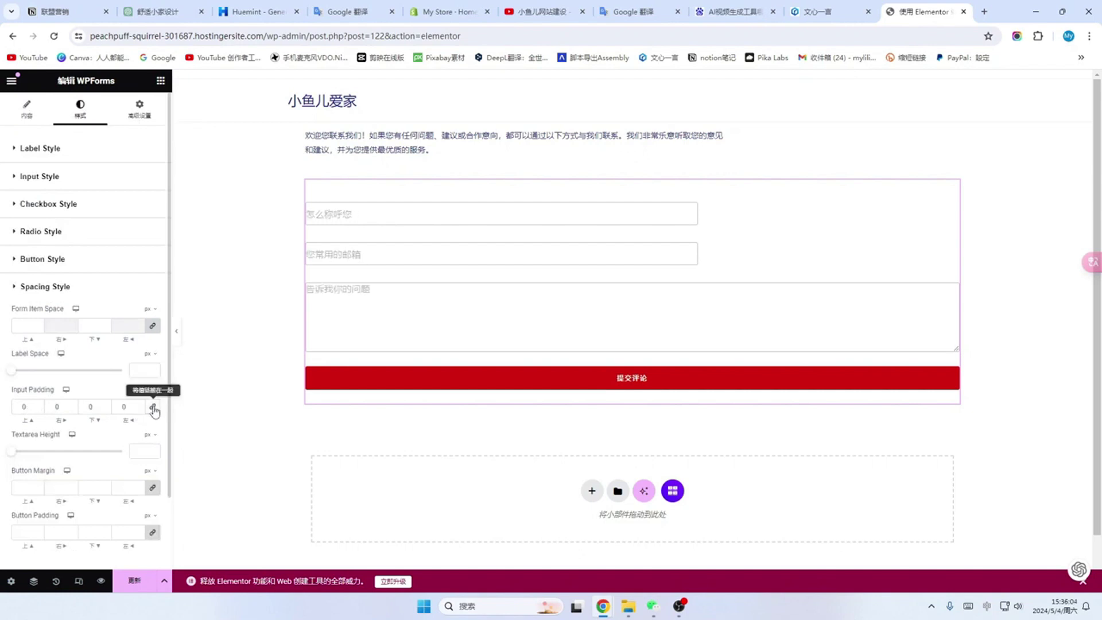
{"action": "double_click", "coordinate": [32, 407]}
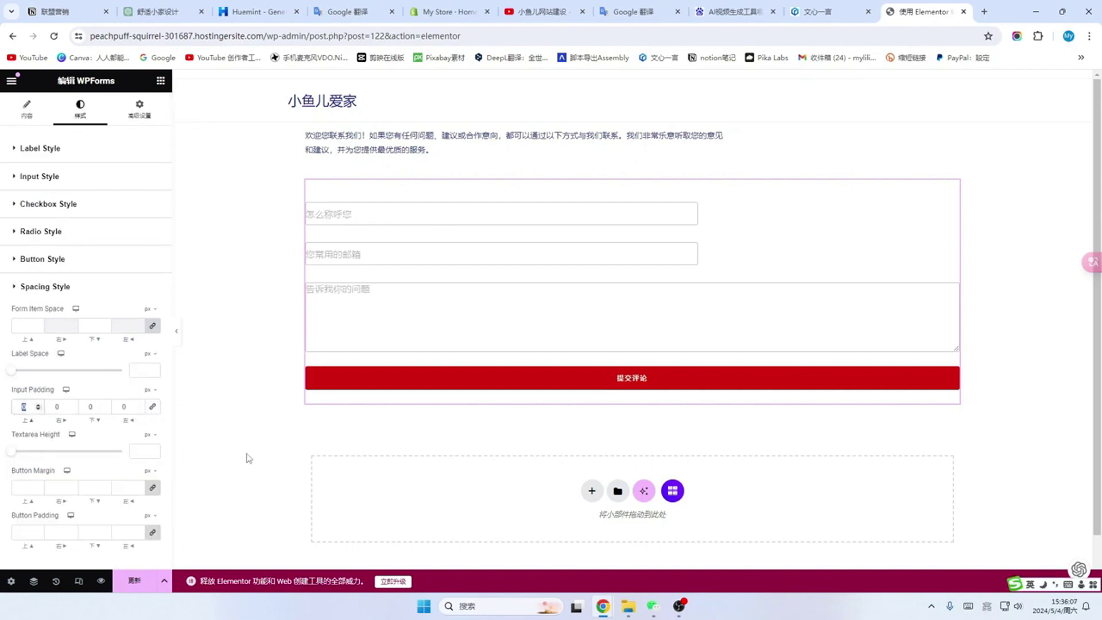
{"action": "type", "text": "20"}
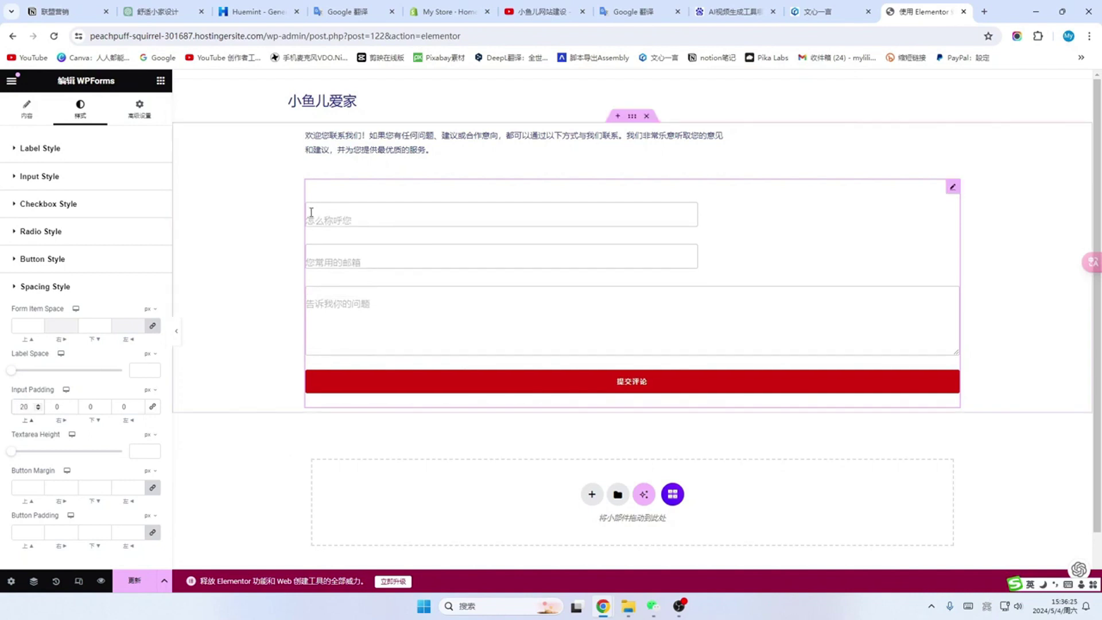
{"action": "key", "text": "ctrl+a"}
{"action": "type", "text": "15"}
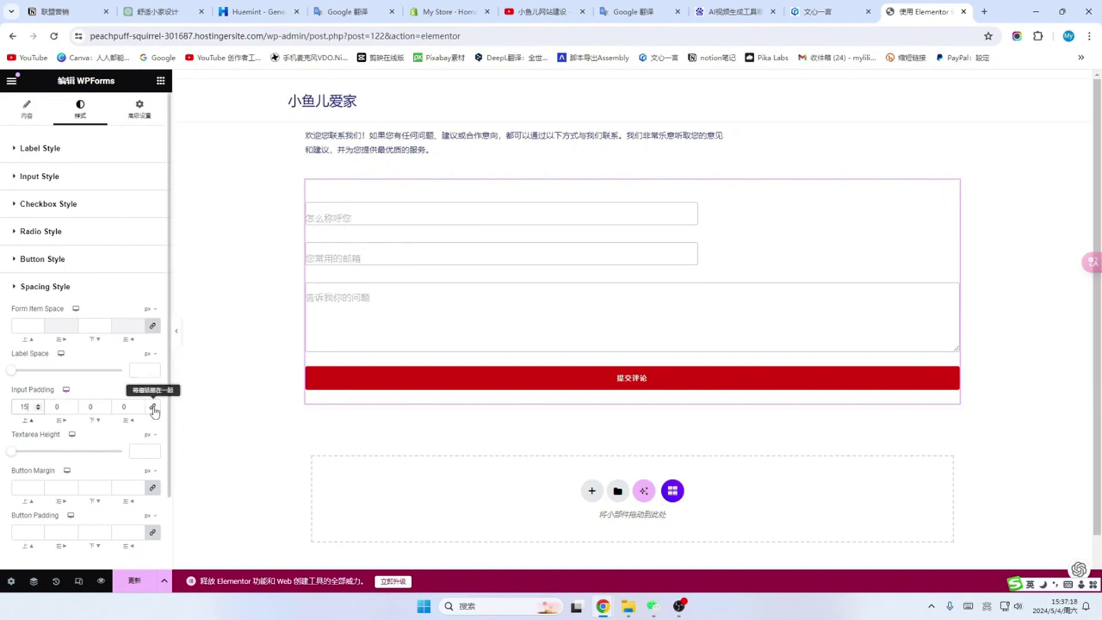
{"action": "left_click", "coordinate": [153, 407]}
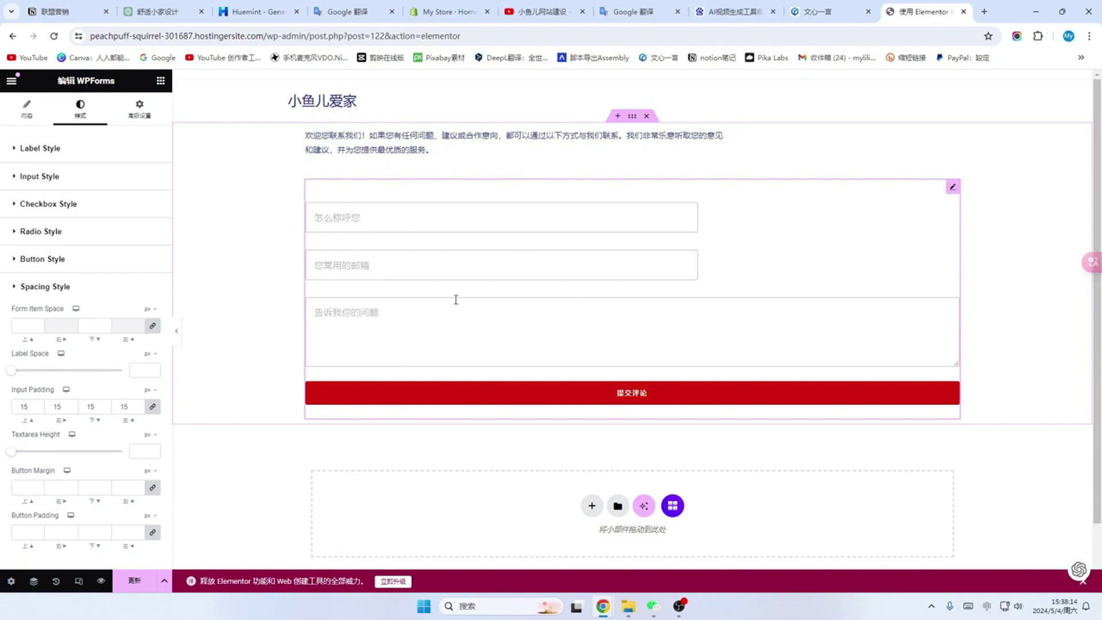
{"action": "left_click", "coordinate": [140, 109]}
Step: Enable the default box shadow (blur 10) around the WPForms form under Advanced > Border
{"action": "scroll", "coordinate": [115, 241], "scroll_direction": "down", "scroll_amount": 3}
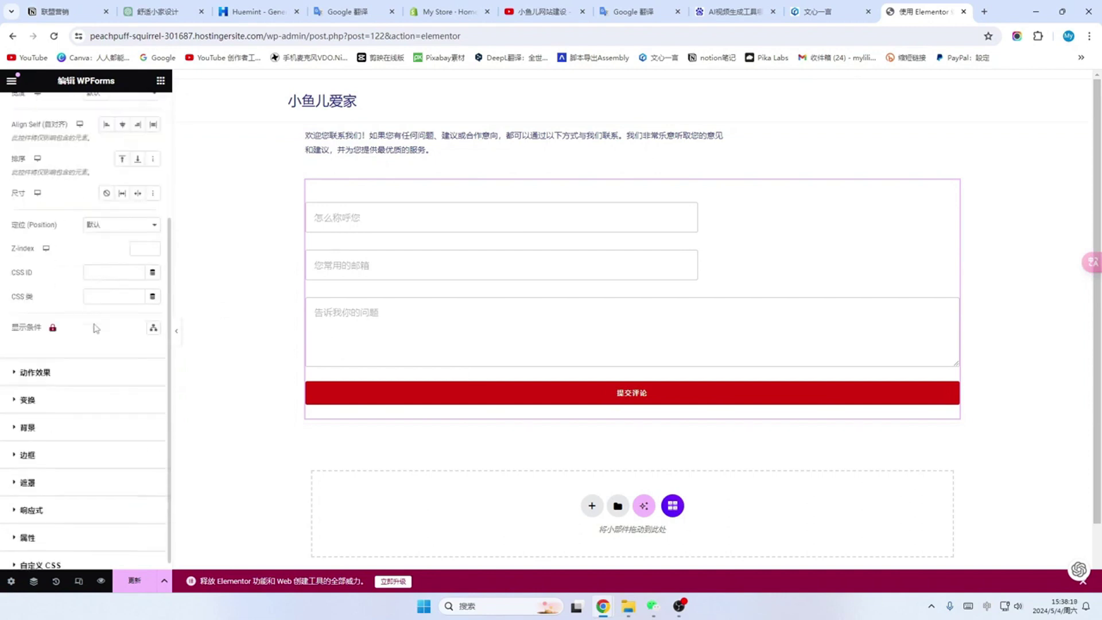
{"action": "left_click", "coordinate": [73, 449]}
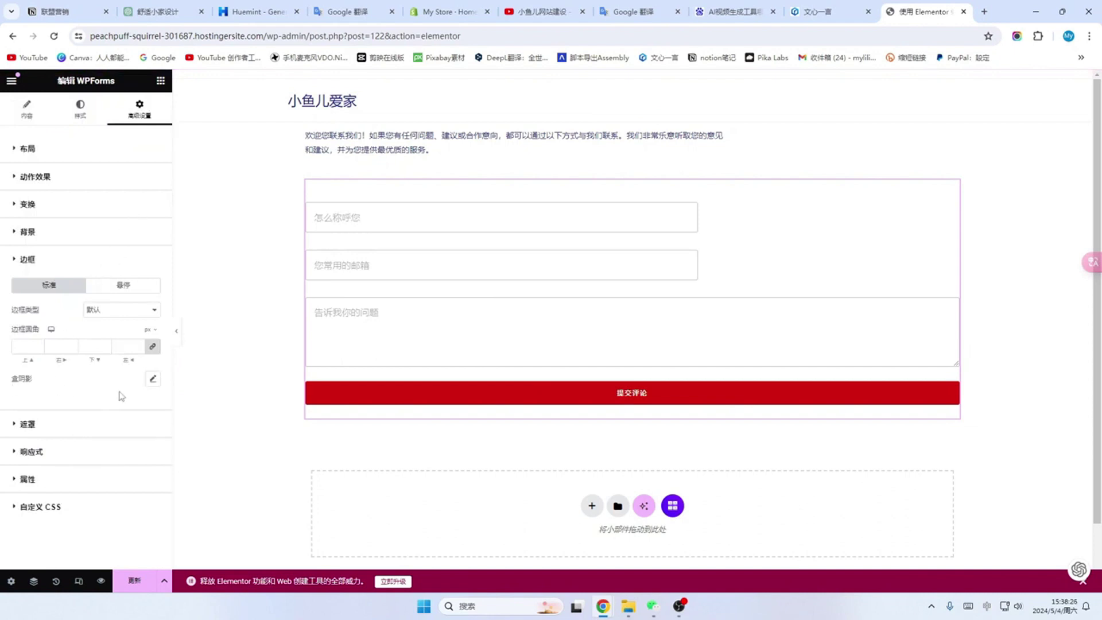
{"action": "left_click", "coordinate": [153, 380]}
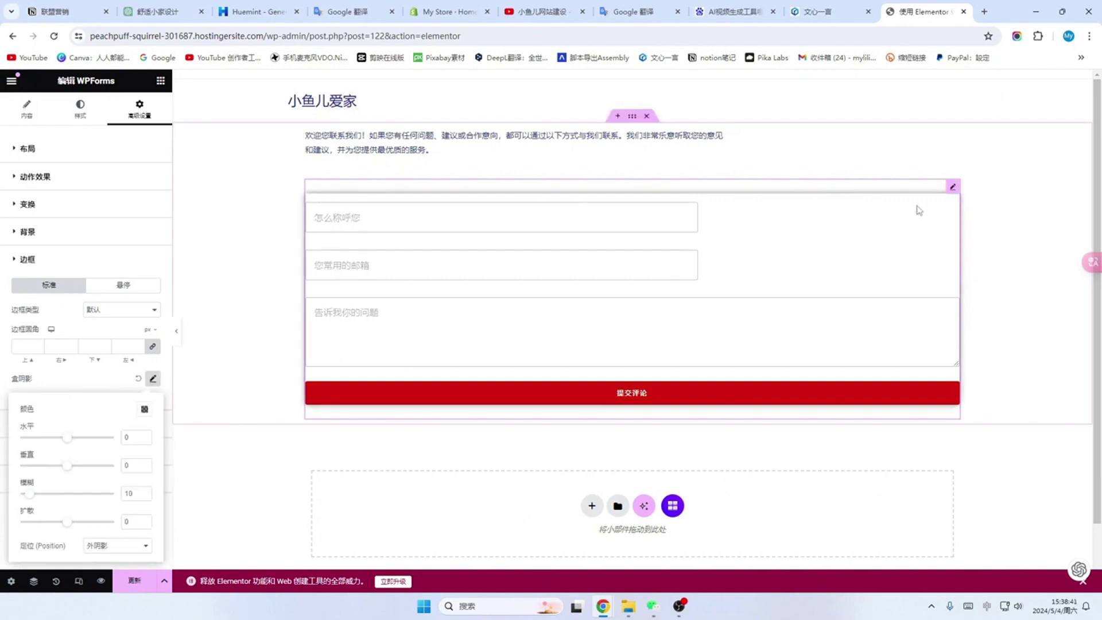
{"action": "left_click", "coordinate": [292, 332]}
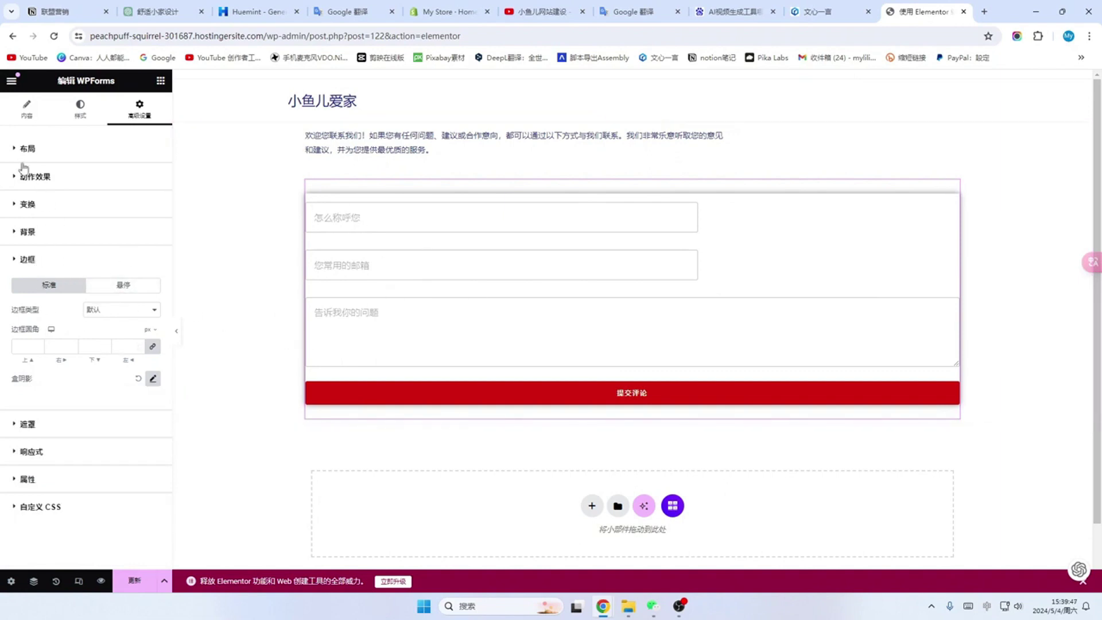
{"action": "left_click", "coordinate": [58, 154]}
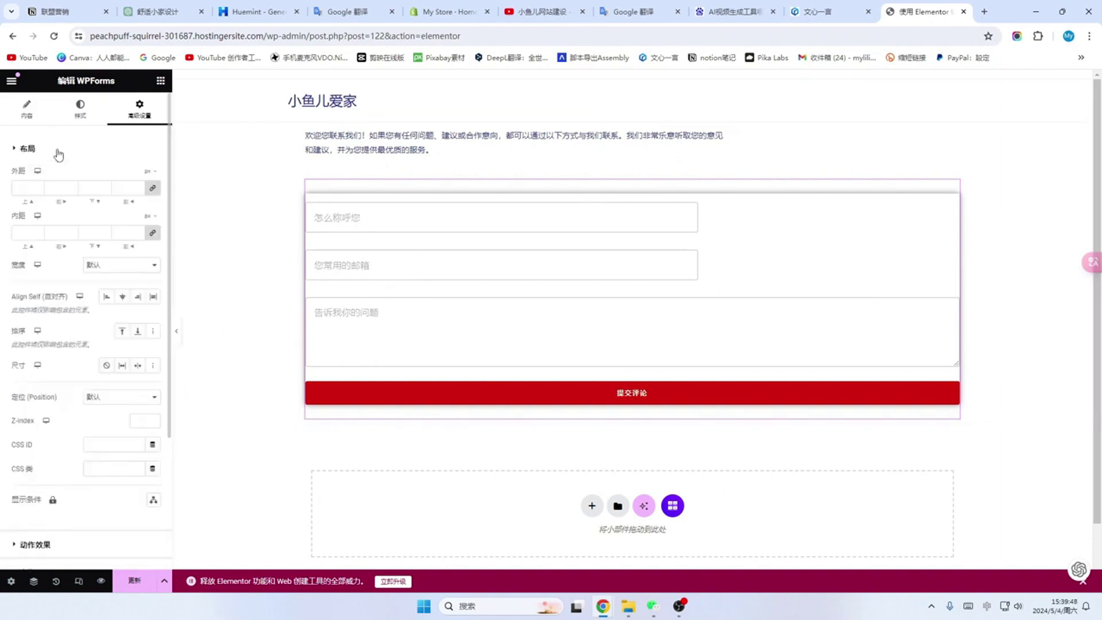
Step: Unlink the form widget's margin sides and set the right margin to 30 px
{"action": "left_click", "coordinate": [25, 186]}
{"action": "type", "text": "0"}
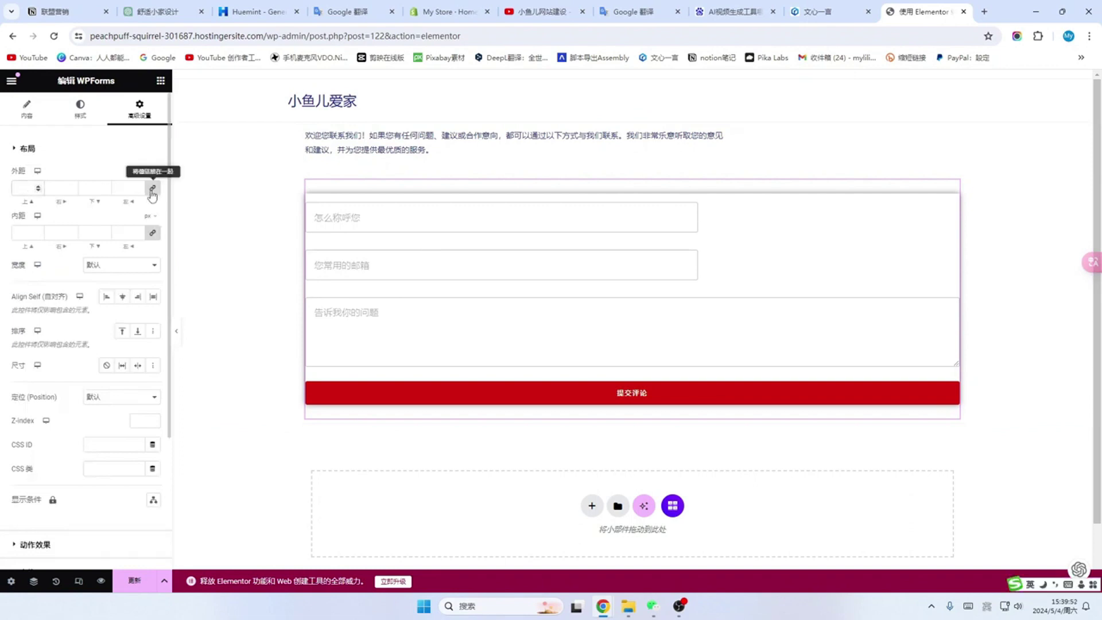
{"action": "left_click", "coordinate": [151, 189]}
{"action": "double_click", "coordinate": [24, 188]}
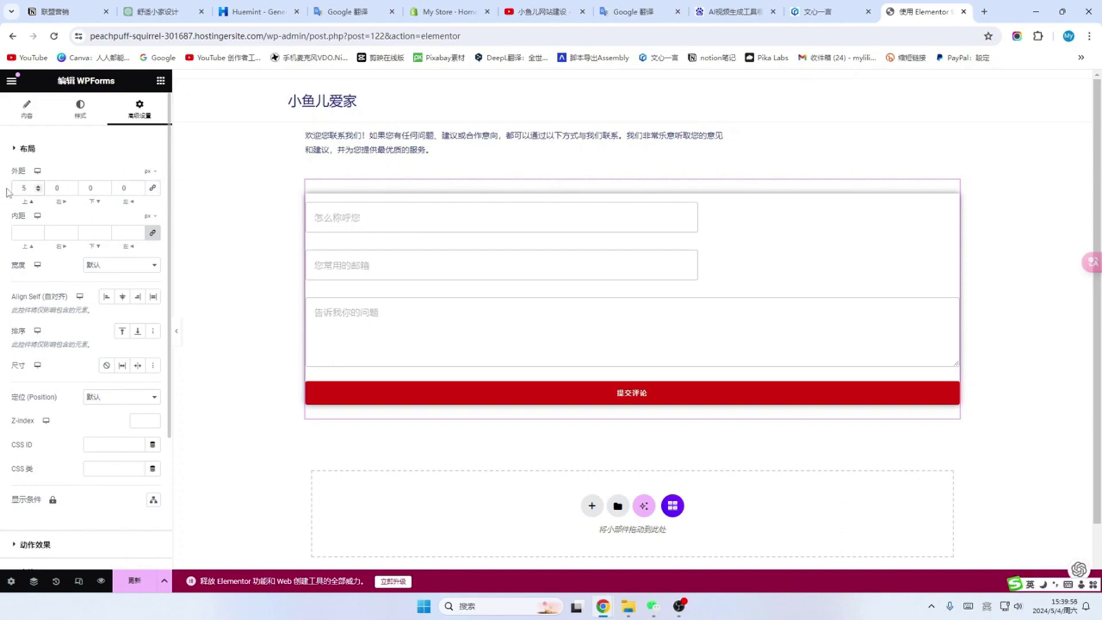
{"action": "type", "text": "5"}
{"action": "key", "text": "Tab"}
{"action": "type", "text": "50"}
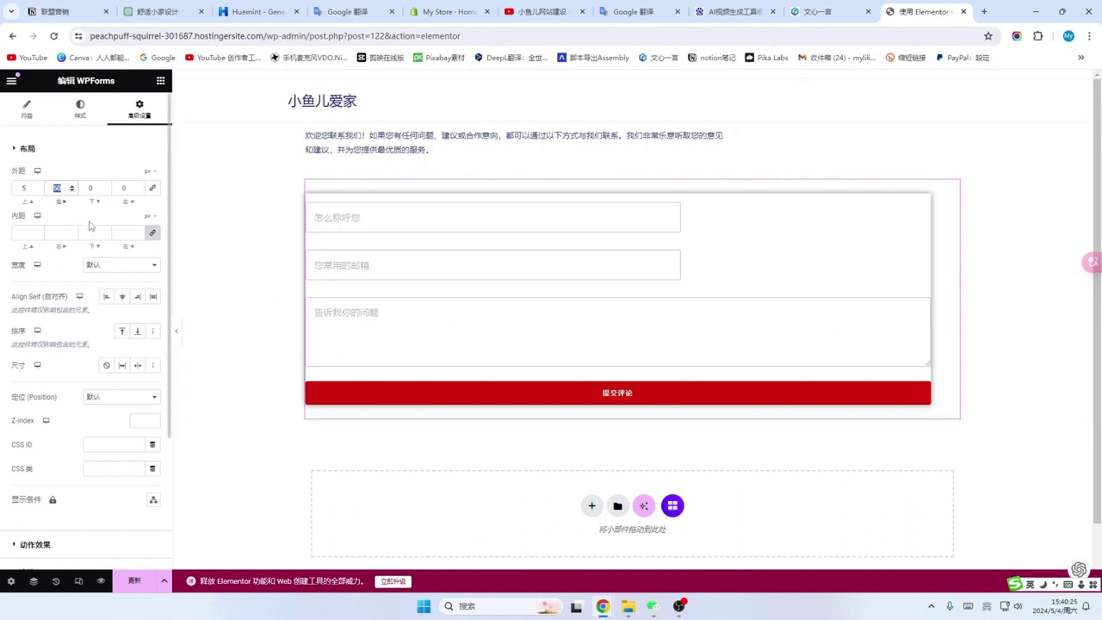
{"action": "key", "text": "BackSpace"}
{"action": "key", "text": "BackSpace"}
{"action": "type", "text": "30"}
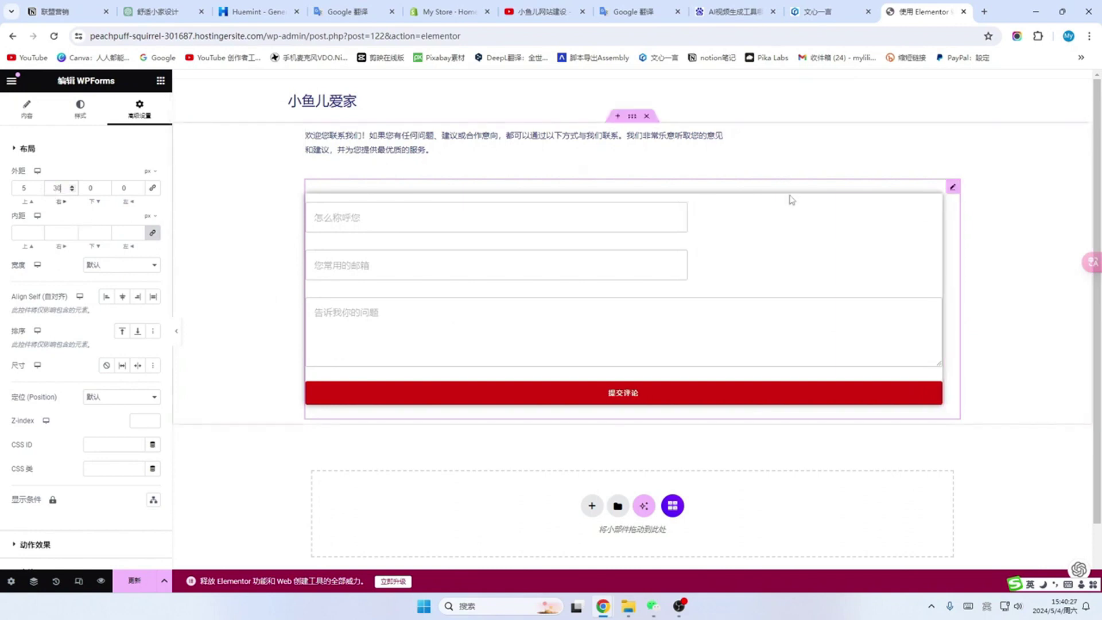
Step: Set the form's bottom and left margins to 20 px and top margin to 3 px
{"action": "double_click", "coordinate": [100, 186]}
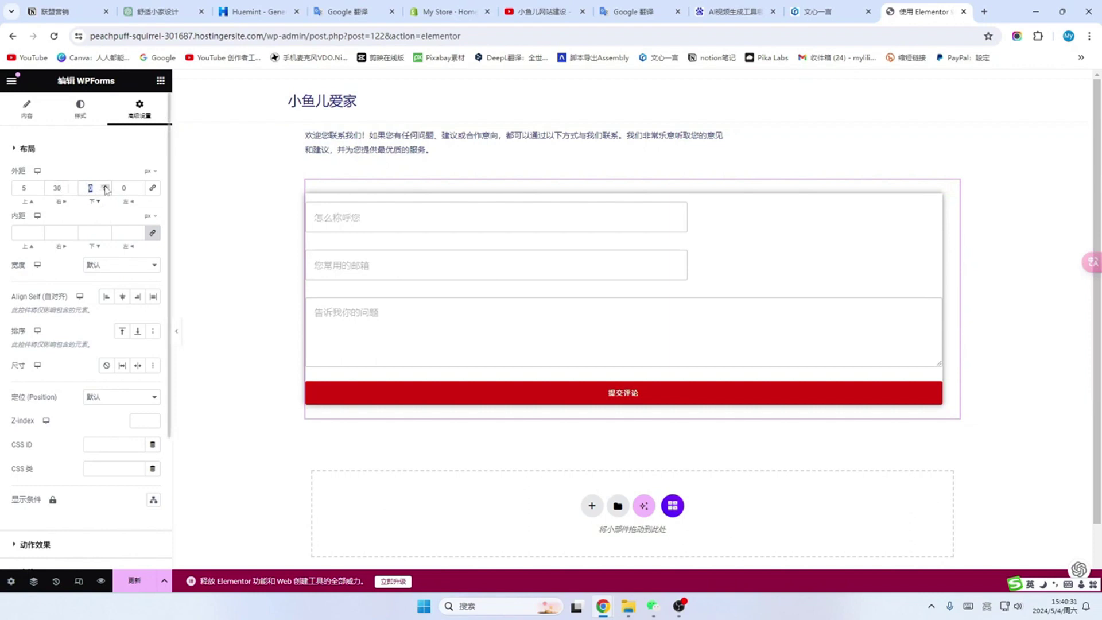
{"action": "type", "text": "100"}
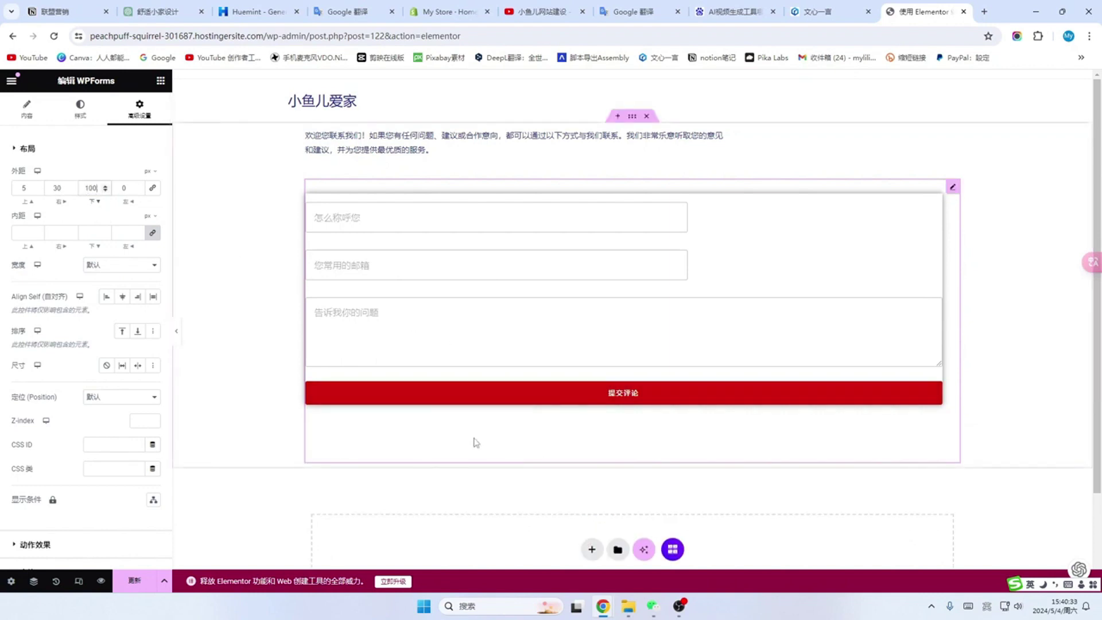
{"action": "key", "text": "Tab"}
{"action": "type", "text": "20"}
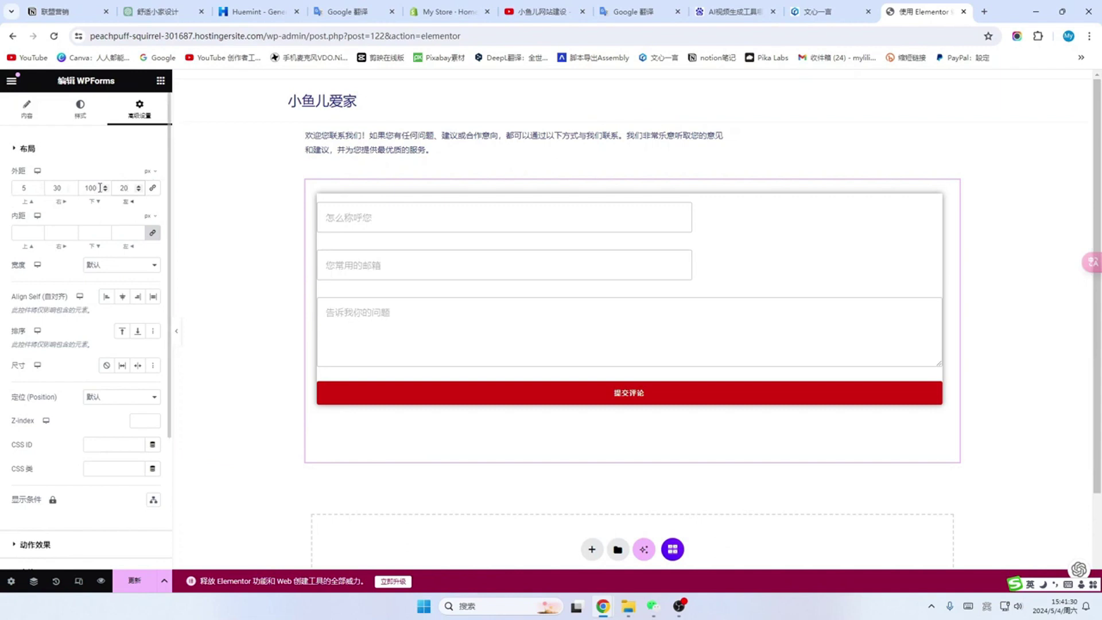
{"action": "double_click", "coordinate": [90, 188]}
{"action": "type", "text": "20"}
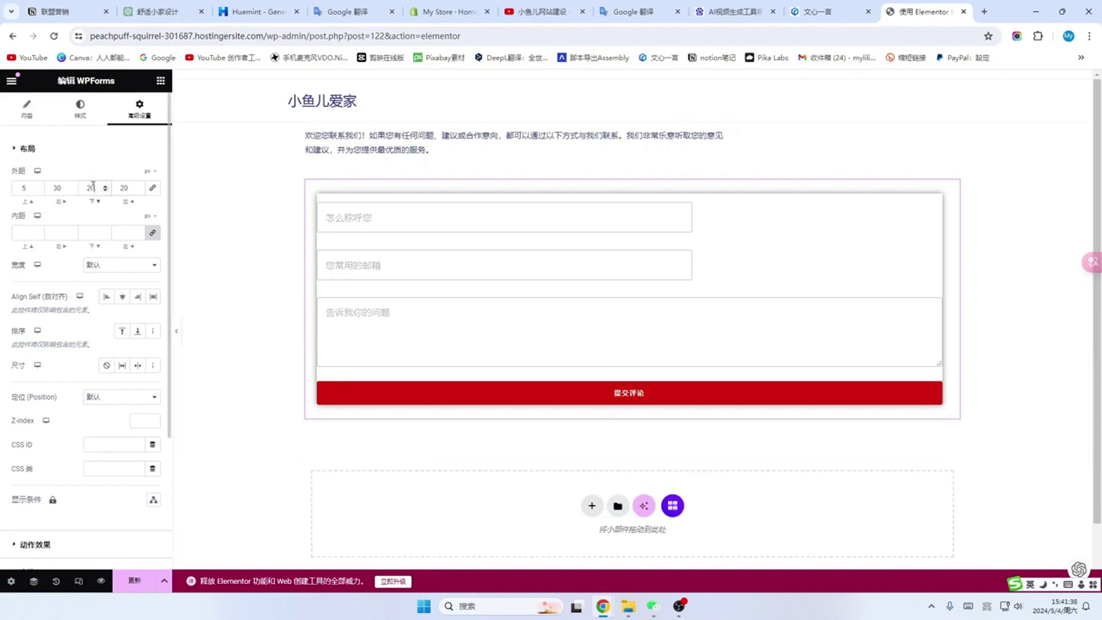
{"action": "double_click", "coordinate": [24, 187]}
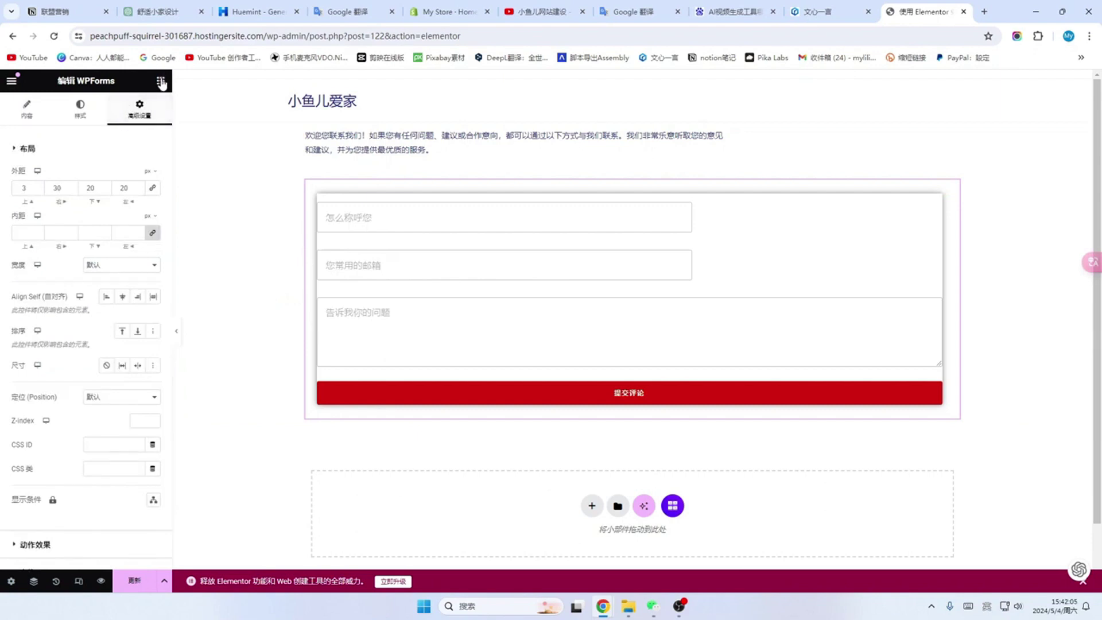
{"action": "left_click", "coordinate": [161, 82]}
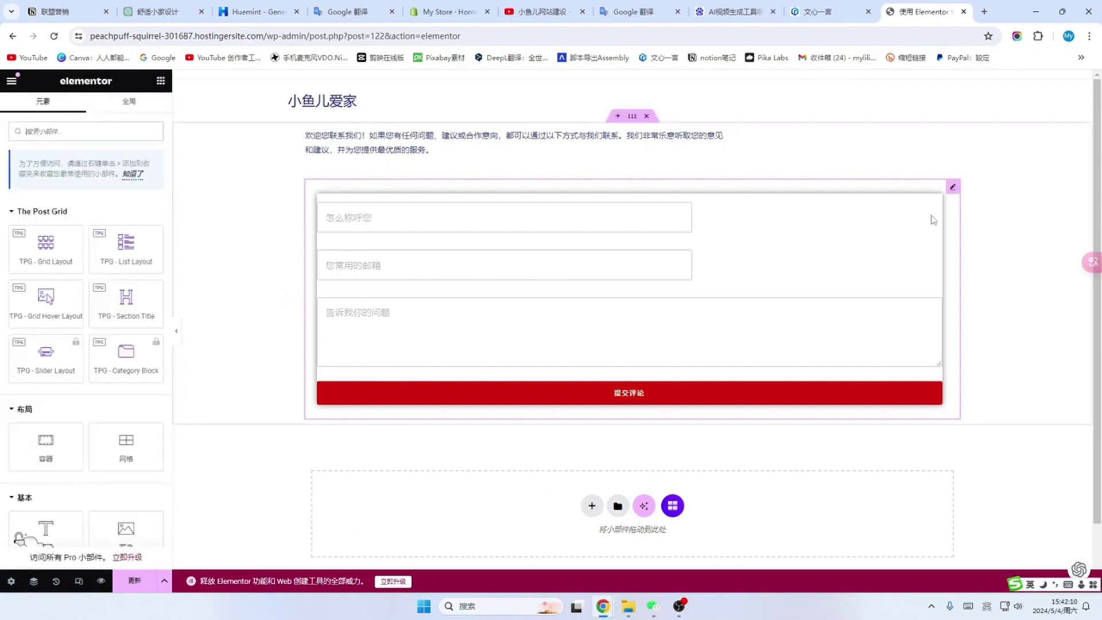
Step: Give the WPForms widget a 25 px Border Radius on all four linked corners
{"action": "left_click", "coordinate": [953, 189]}
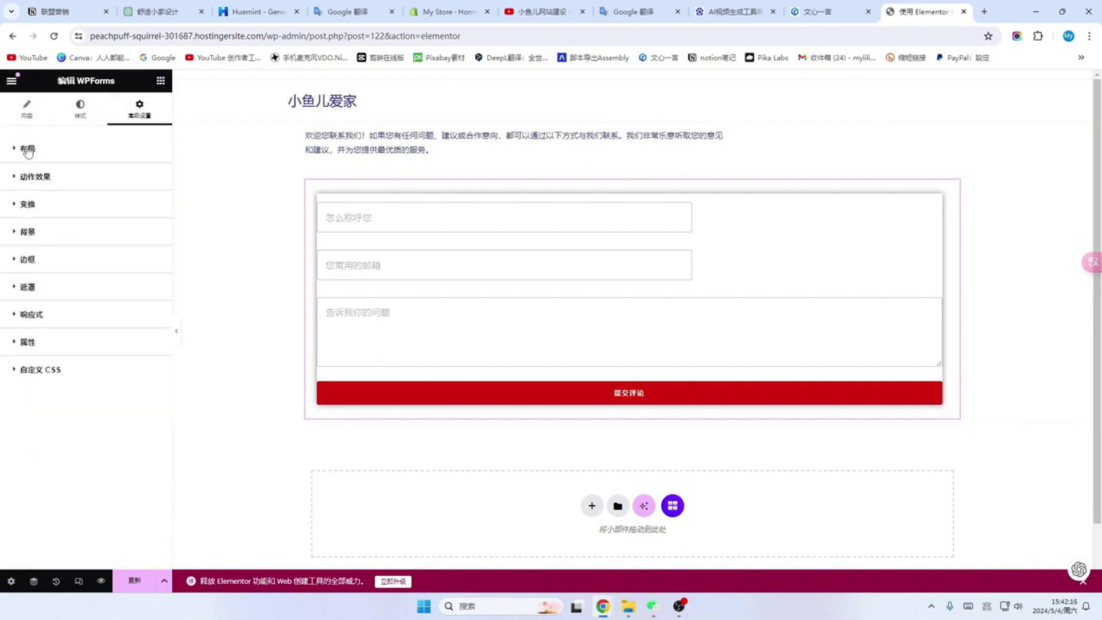
{"action": "left_click", "coordinate": [63, 264]}
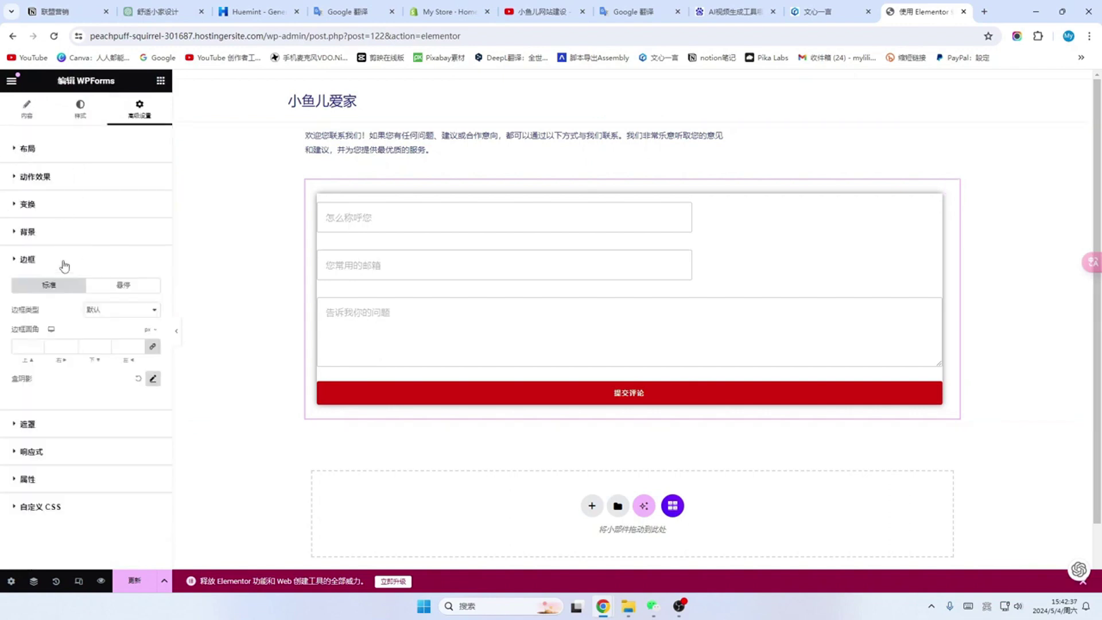
{"action": "left_click", "coordinate": [25, 344]}
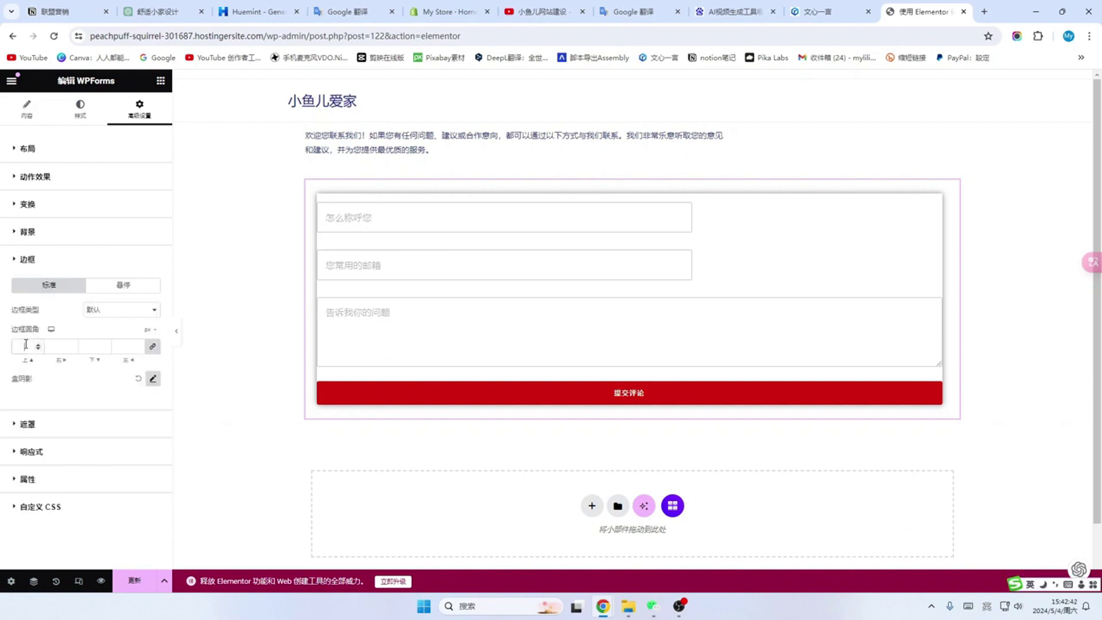
{"action": "type", "text": "20"}
{"action": "left_click_drag", "start_coordinate": [29, 346], "coordinate": [3, 346]}
{"action": "type", "text": "40"}
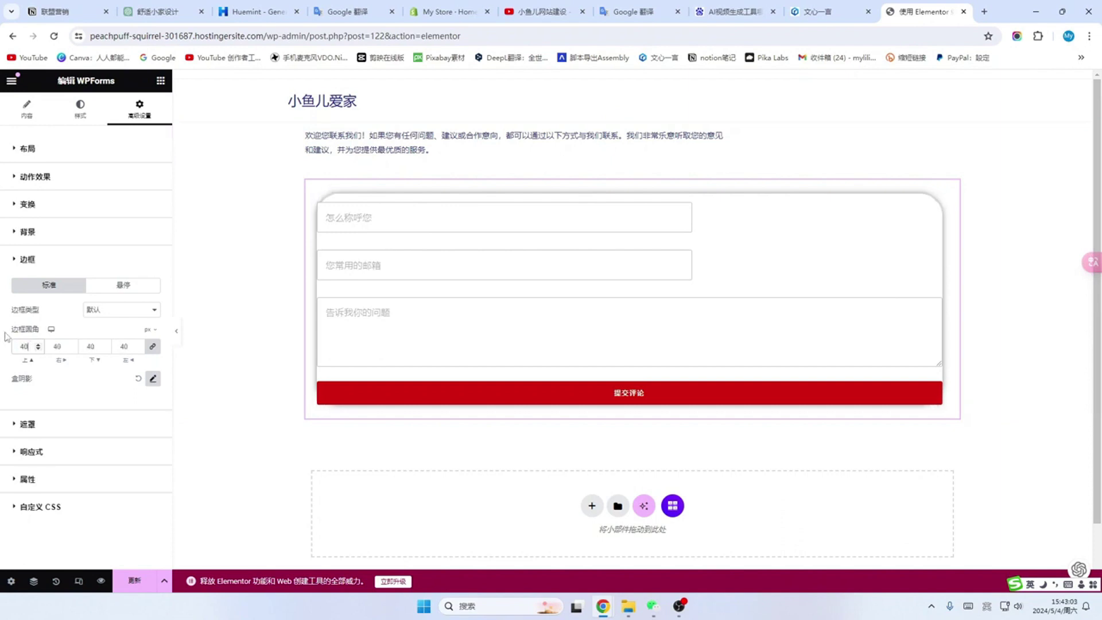
{"action": "key", "text": "BackSpace"}
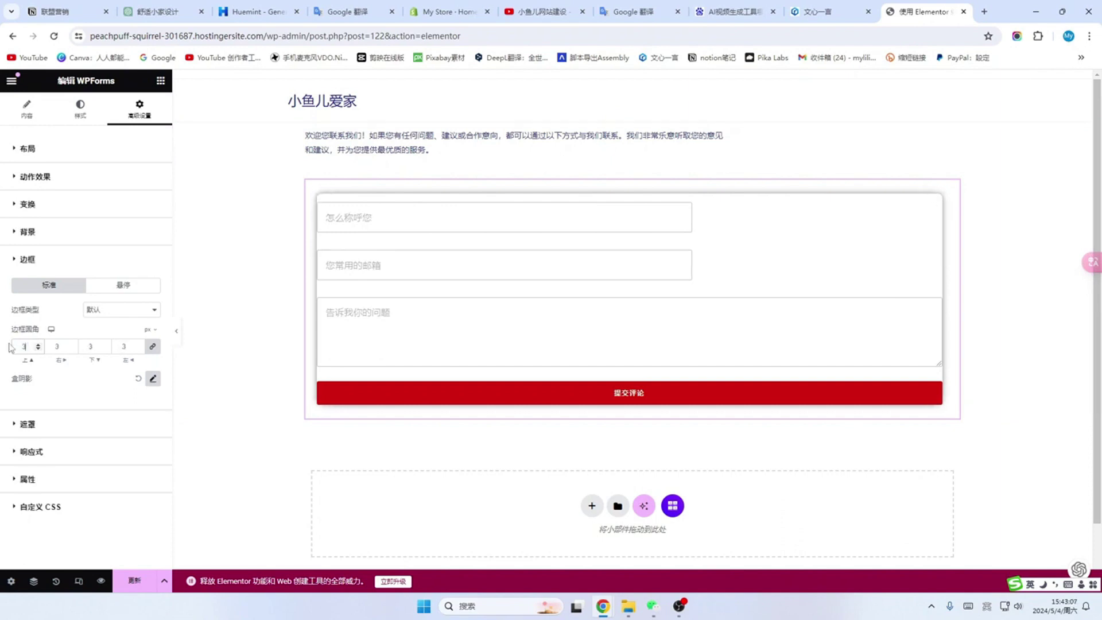
{"action": "type", "text": "25"}
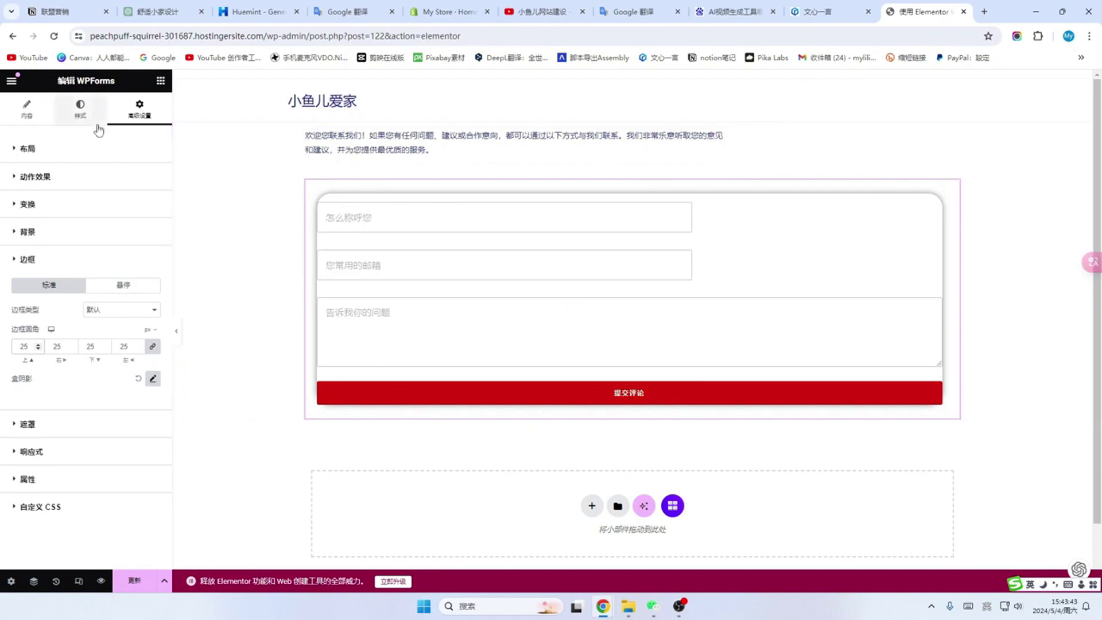
{"action": "left_click", "coordinate": [139, 112]}
{"action": "left_click", "coordinate": [138, 112]}
{"action": "left_click", "coordinate": [27, 151]}
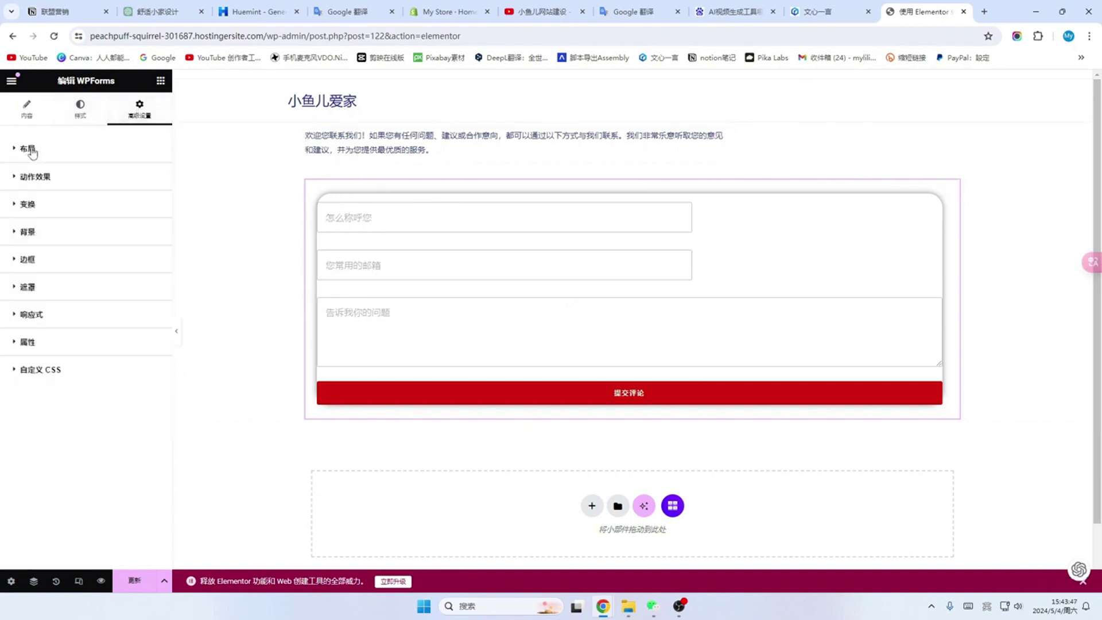
{"action": "left_click", "coordinate": [61, 150]}
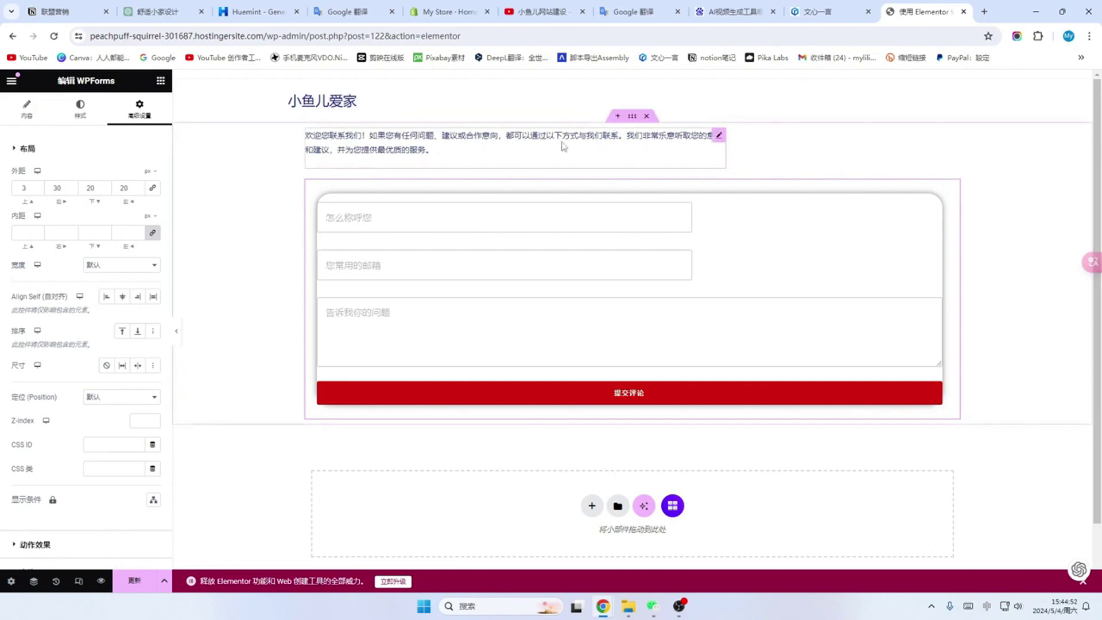
Step: Give the form's container a 30 px top and 80 px bottom margin, then save the page
{"action": "left_click", "coordinate": [633, 117]}
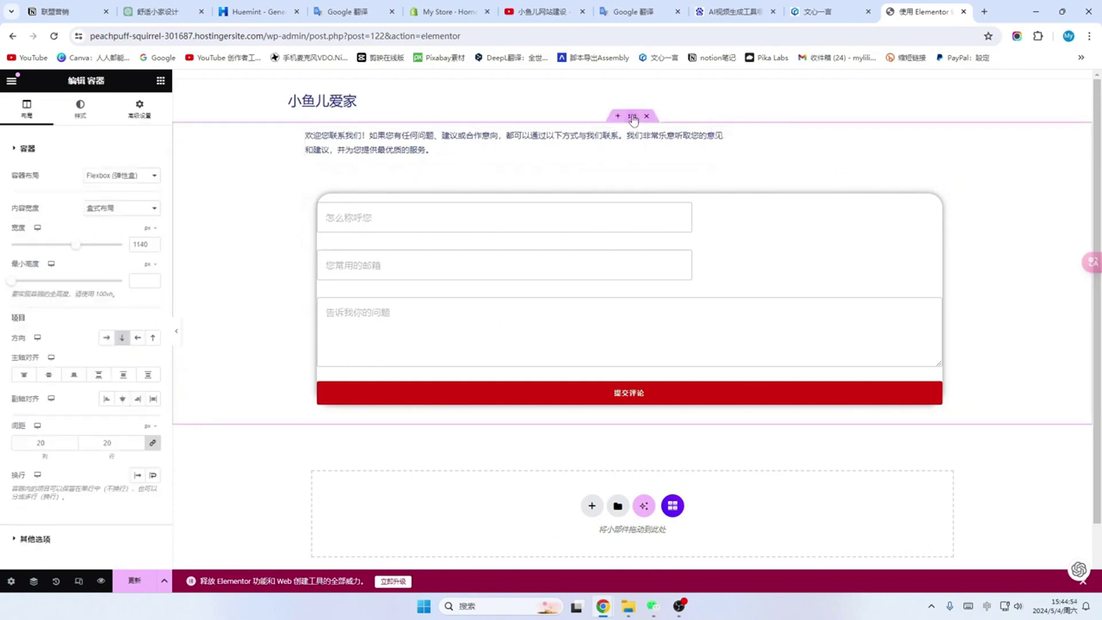
{"action": "left_click", "coordinate": [143, 116]}
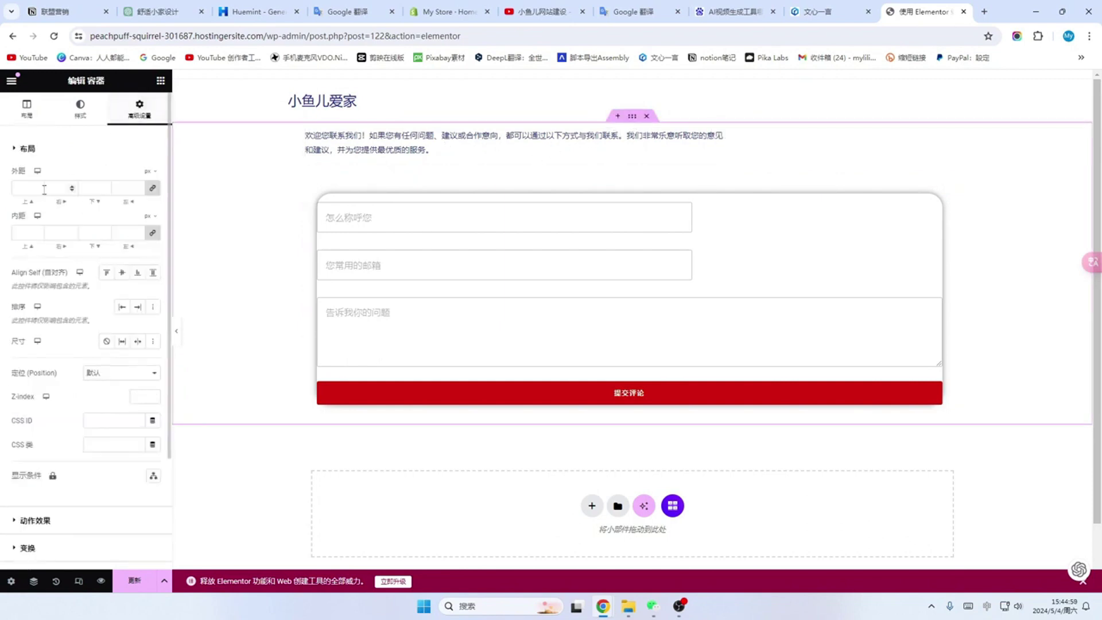
{"action": "left_click", "coordinate": [24, 188]}
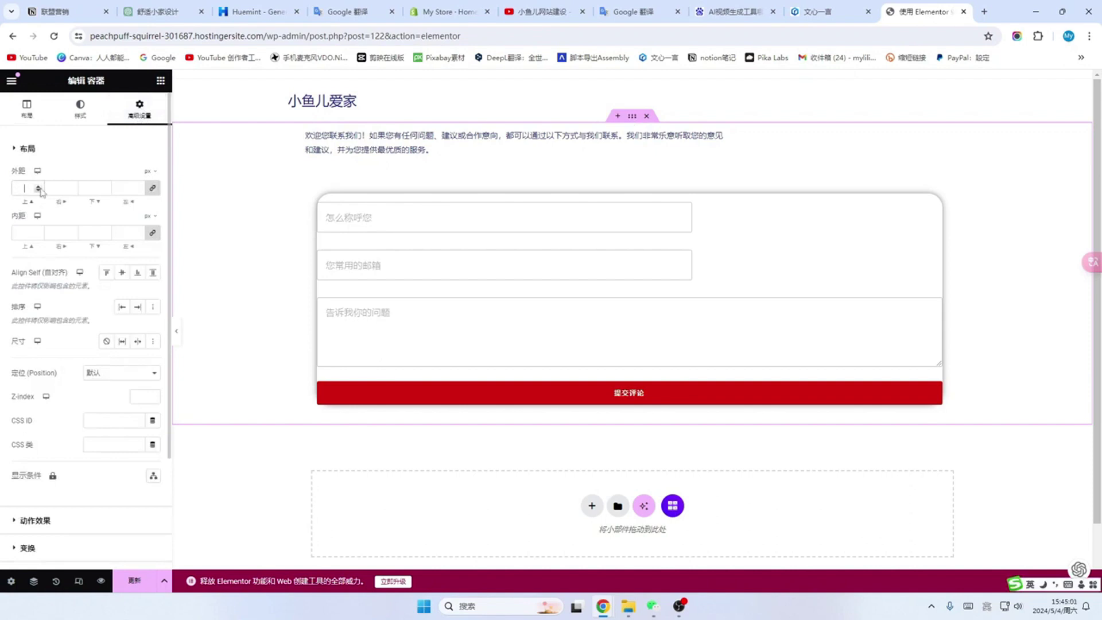
{"action": "left_click", "coordinate": [152, 189]}
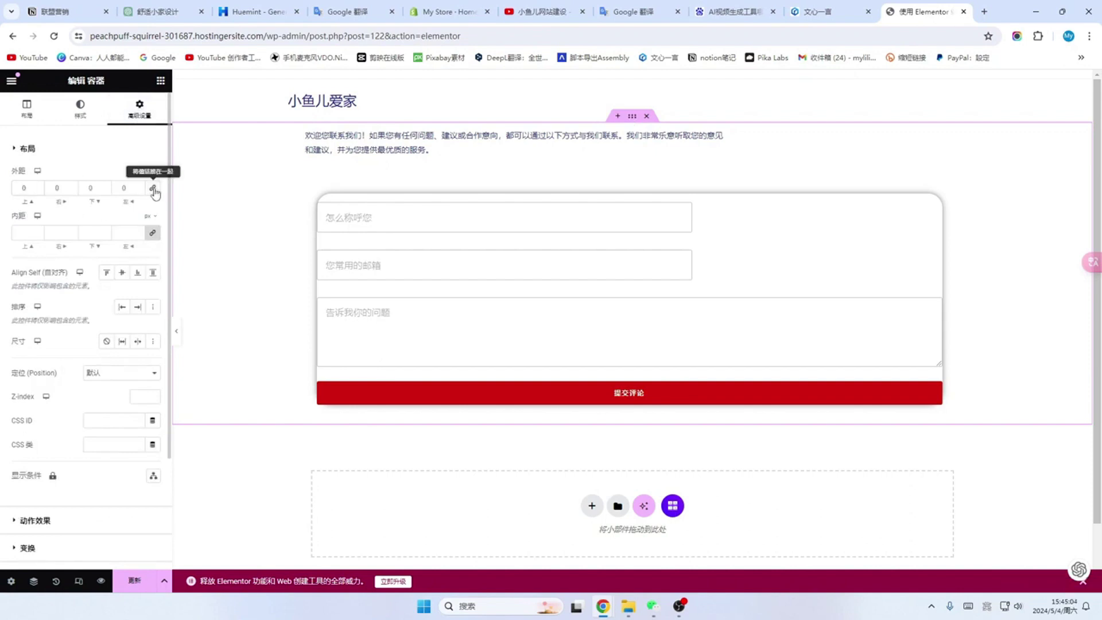
{"action": "left_click", "coordinate": [23, 188]}
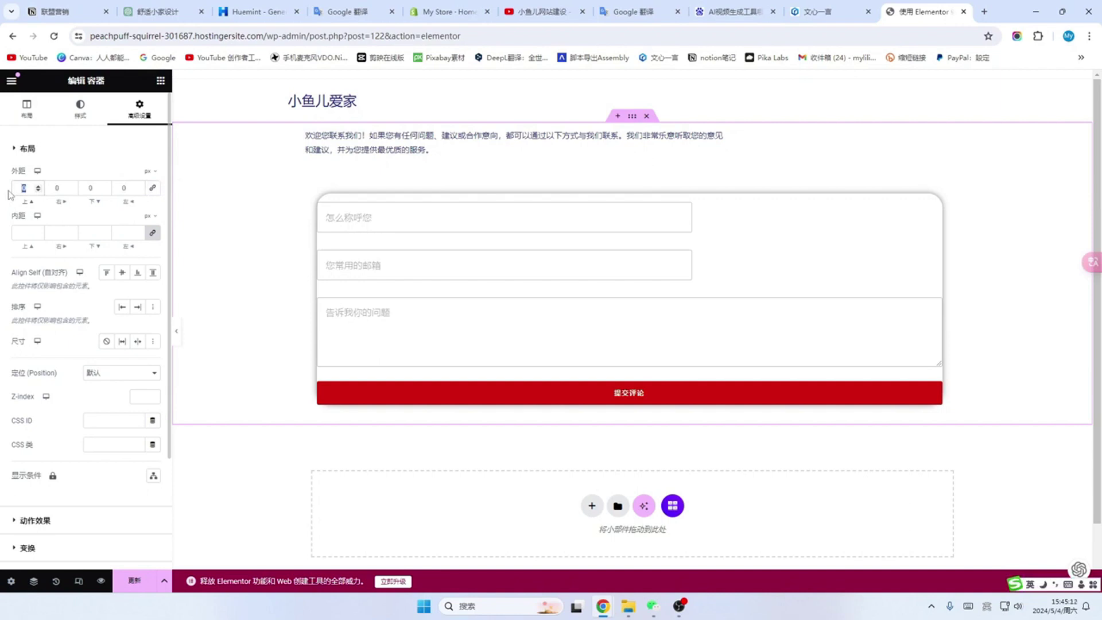
{"action": "type", "text": "20"}
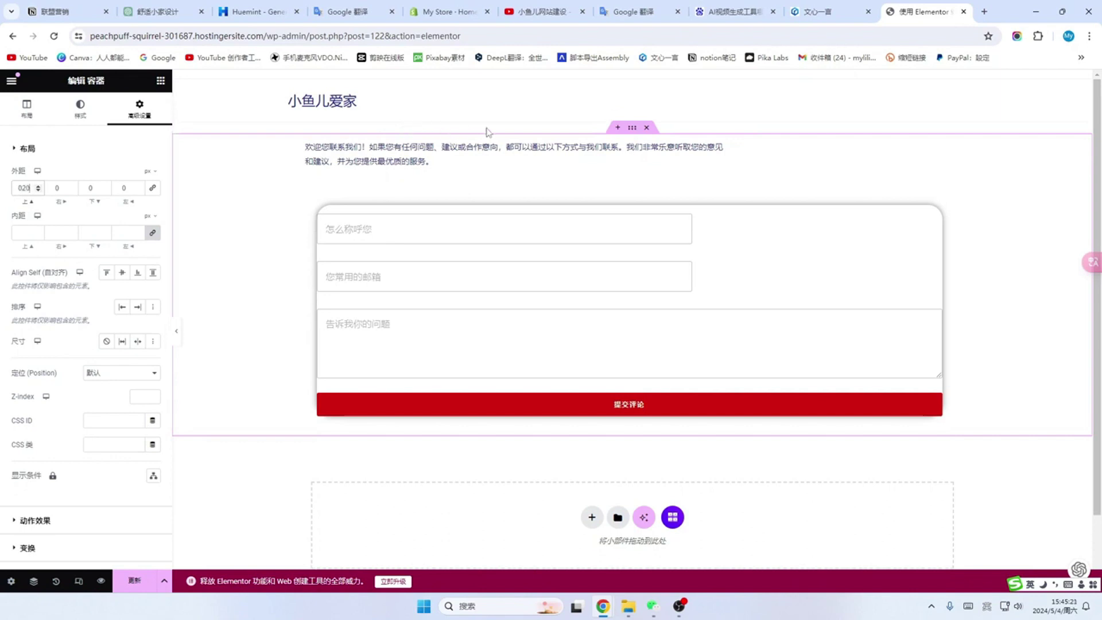
{"action": "left_click", "coordinate": [85, 188]}
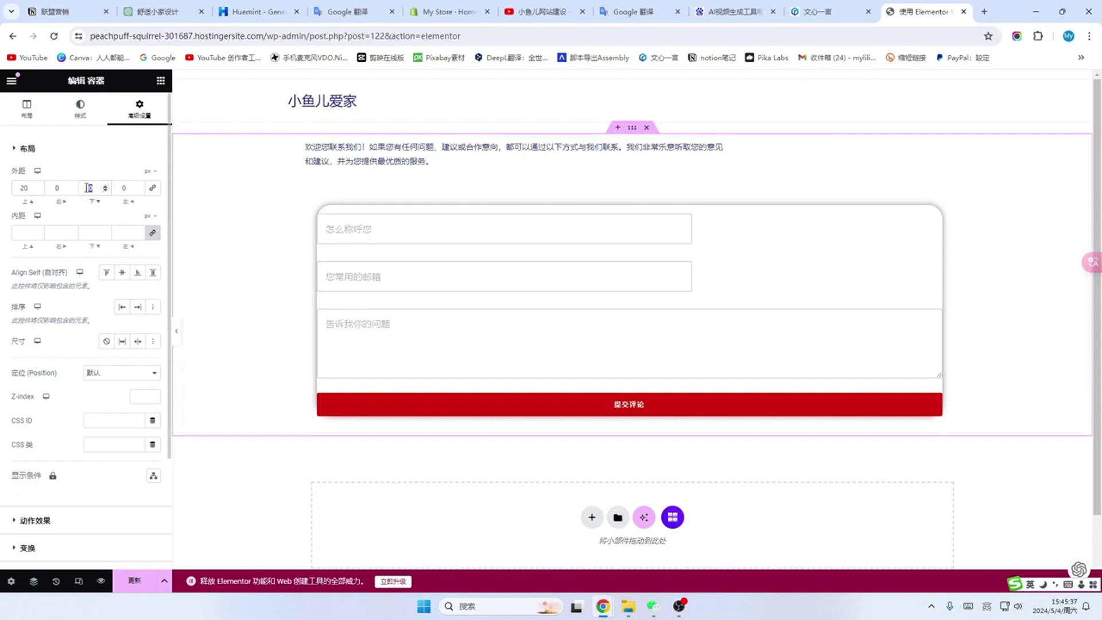
{"action": "type", "text": "80"}
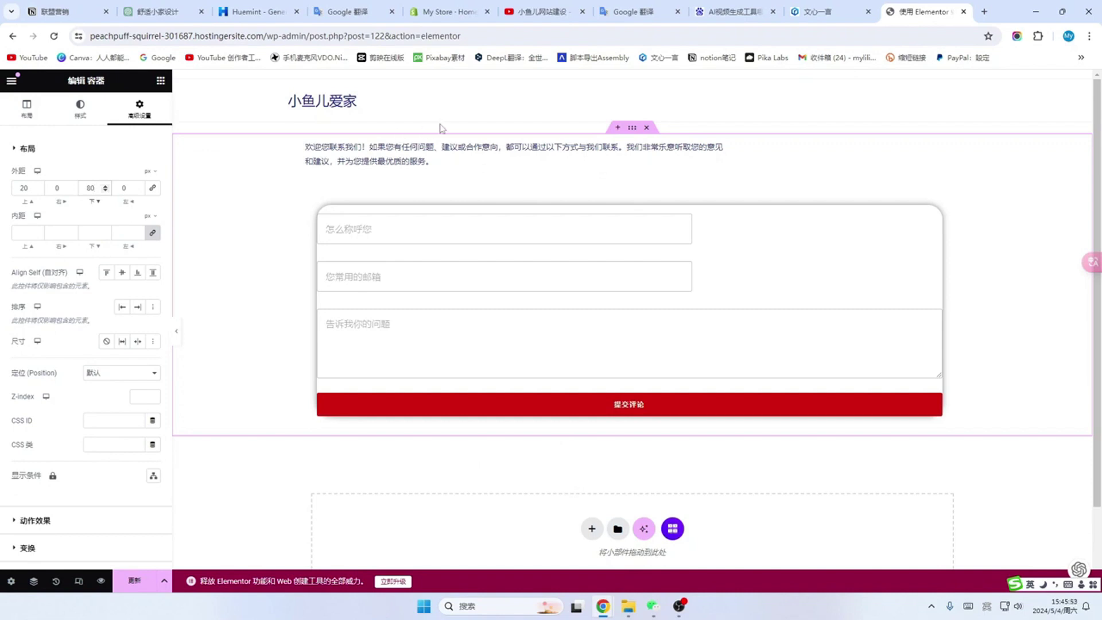
{"action": "double_click", "coordinate": [21, 188]}
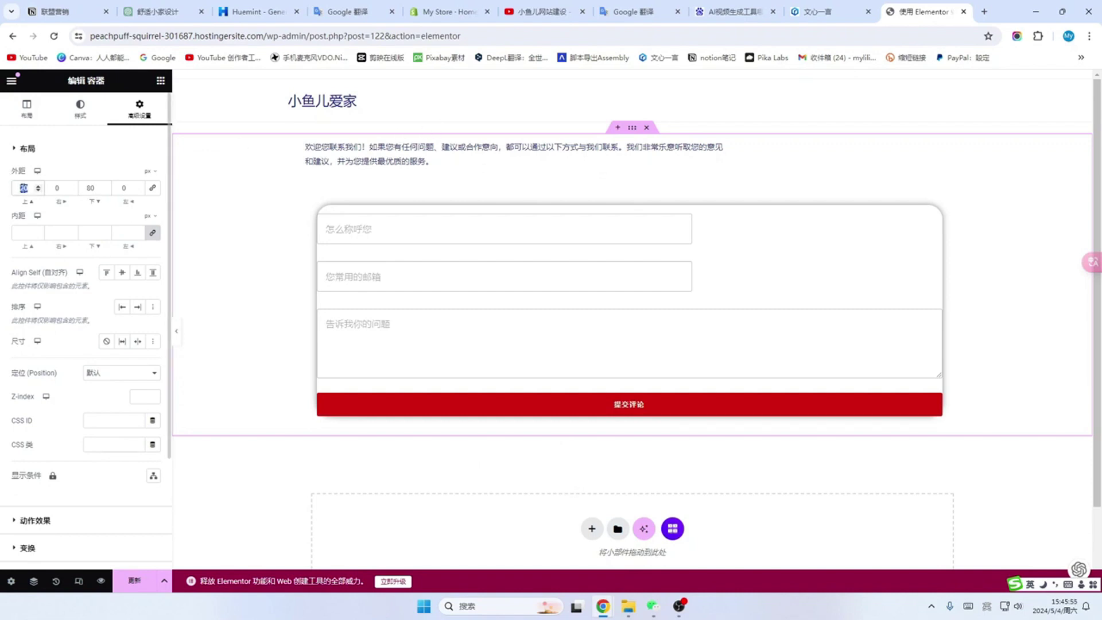
{"action": "type", "text": "30"}
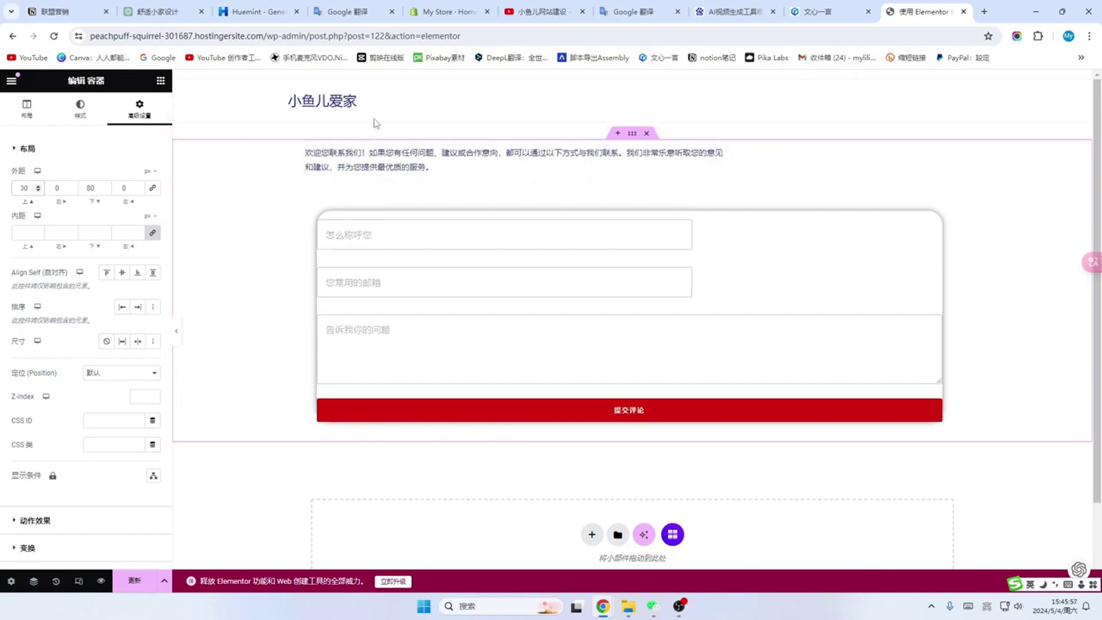
{"action": "key", "text": "ctrl+s"}
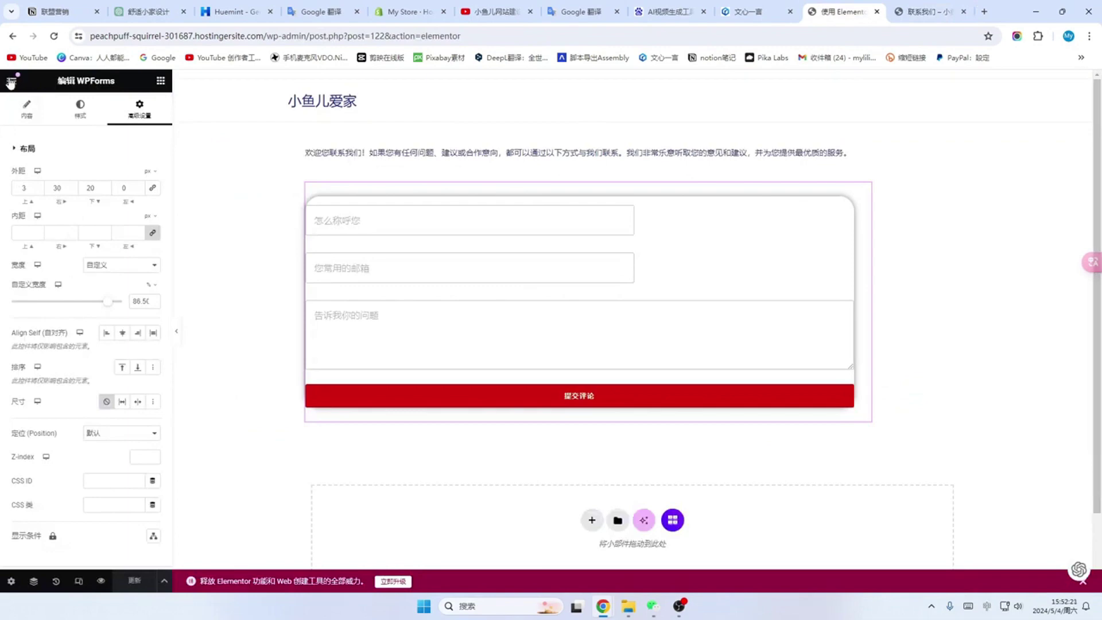
Step: Exit the Elementor editor and view the published 联系我们 page from the Pages list
{"action": "left_click", "coordinate": [12, 82]}
{"action": "left_click", "coordinate": [54, 349]}
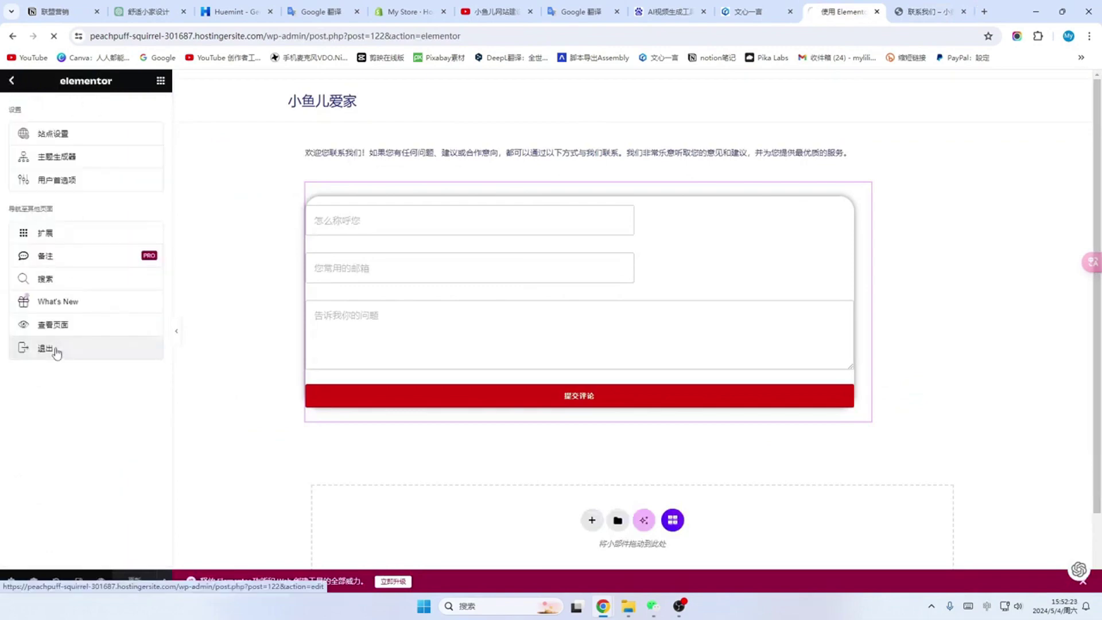
{"action": "scroll", "coordinate": [77, 297], "scroll_direction": "down", "scroll_amount": 2}
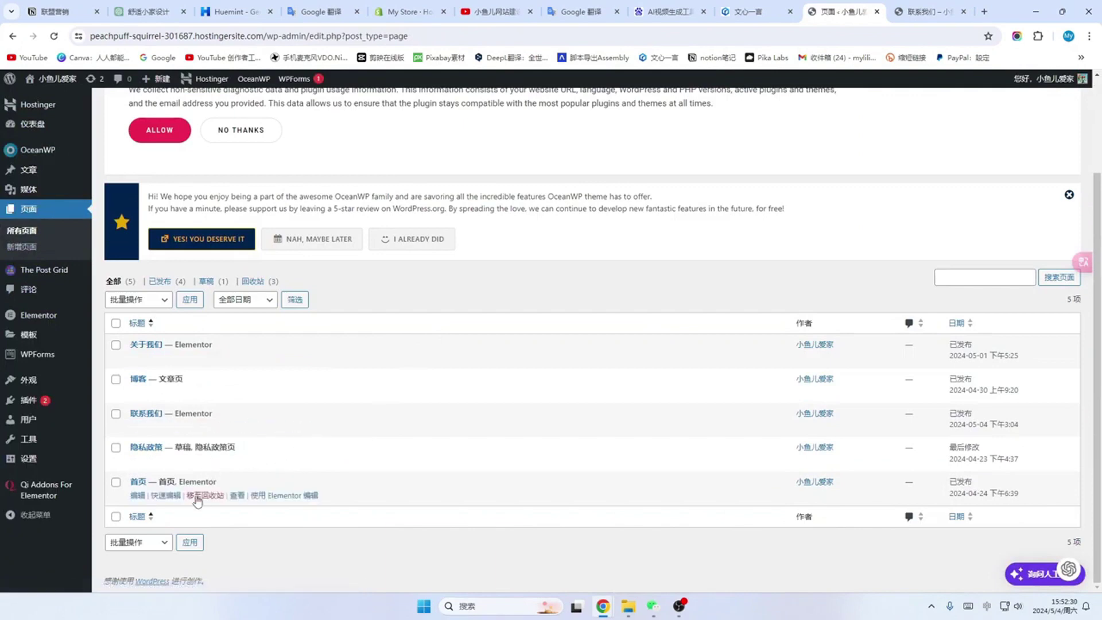
{"action": "mouse_move", "coordinate": [190, 431]}
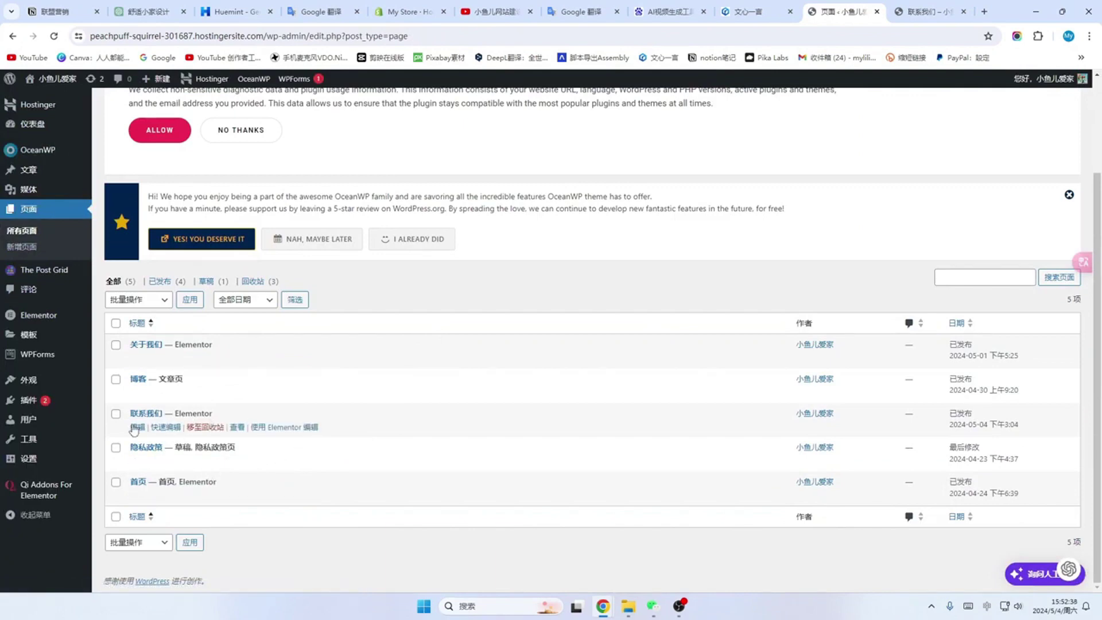
{"action": "mouse_move", "coordinate": [146, 455]}
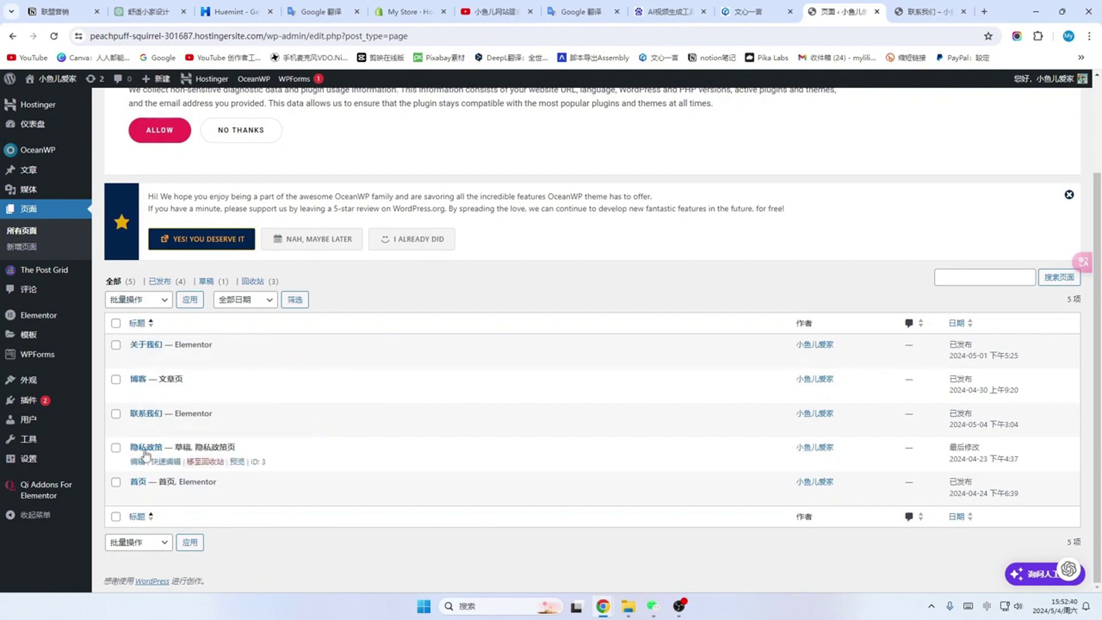
{"action": "mouse_move", "coordinate": [171, 498]}
{"action": "mouse_move", "coordinate": [153, 418]}
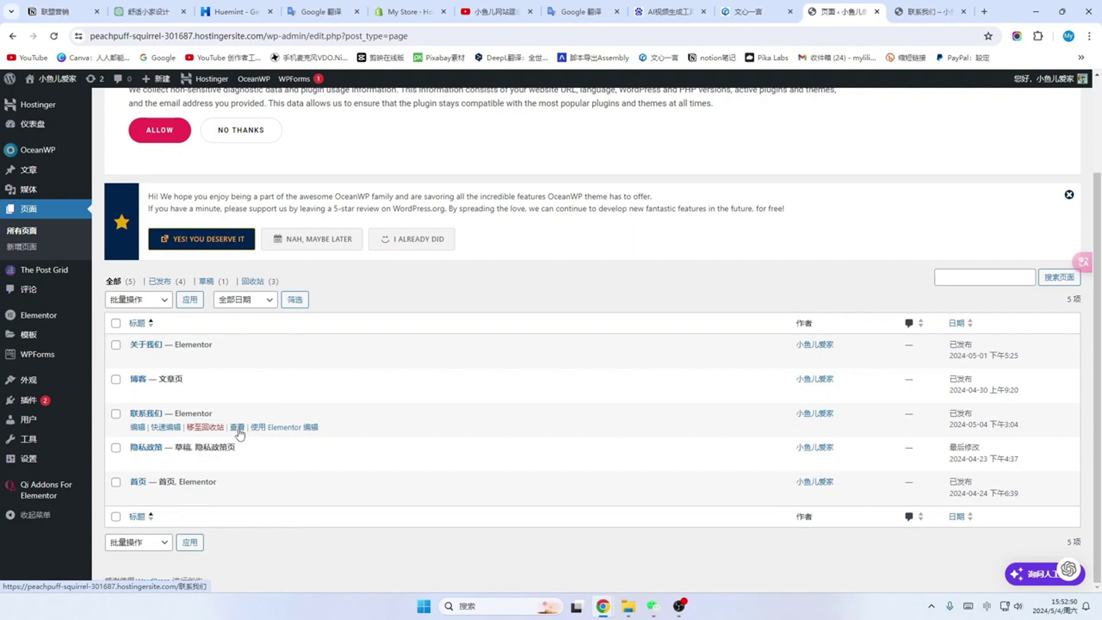
{"action": "left_click", "coordinate": [238, 428]}
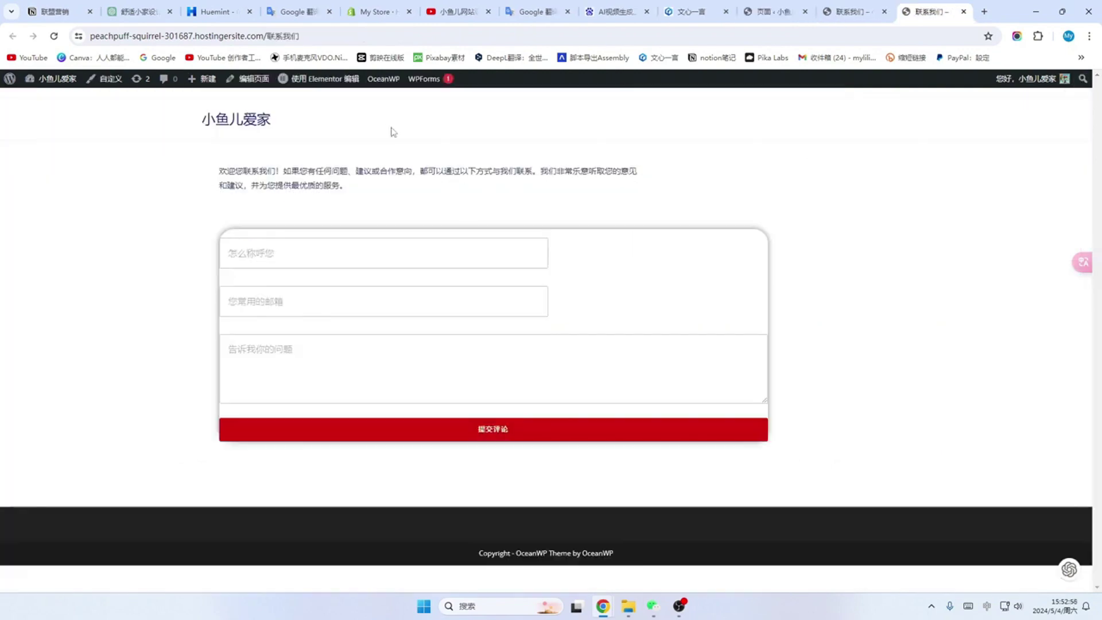
Step: Copy the contact page's URL and open a new Chrome incognito window
{"action": "left_click", "coordinate": [331, 40]}
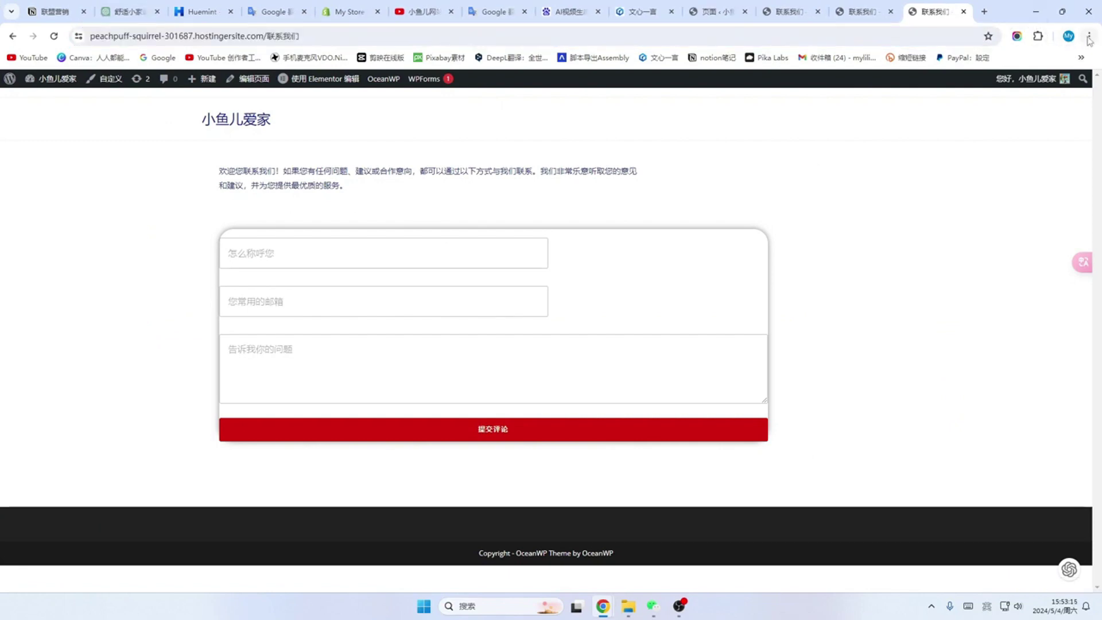
{"action": "left_click", "coordinate": [1090, 37]}
{"action": "left_click", "coordinate": [986, 93]}
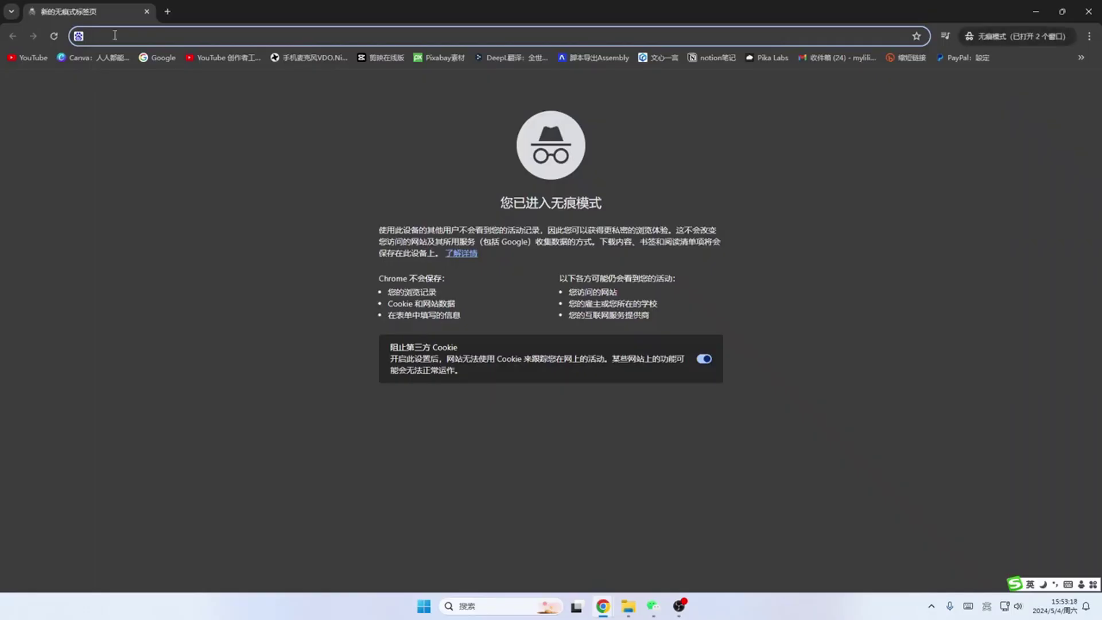
Step: Load the contact page in incognito and submit a test with a name, an e-mail and 如何选家具更省钱
{"action": "type", "text": "https://peachpuff-squirrel-301687.hostingersite.com/%e8%81%94%e7%b3%bb%e6%88%91%e4%bb%ac"}
{"action": "key", "text": "Return"}
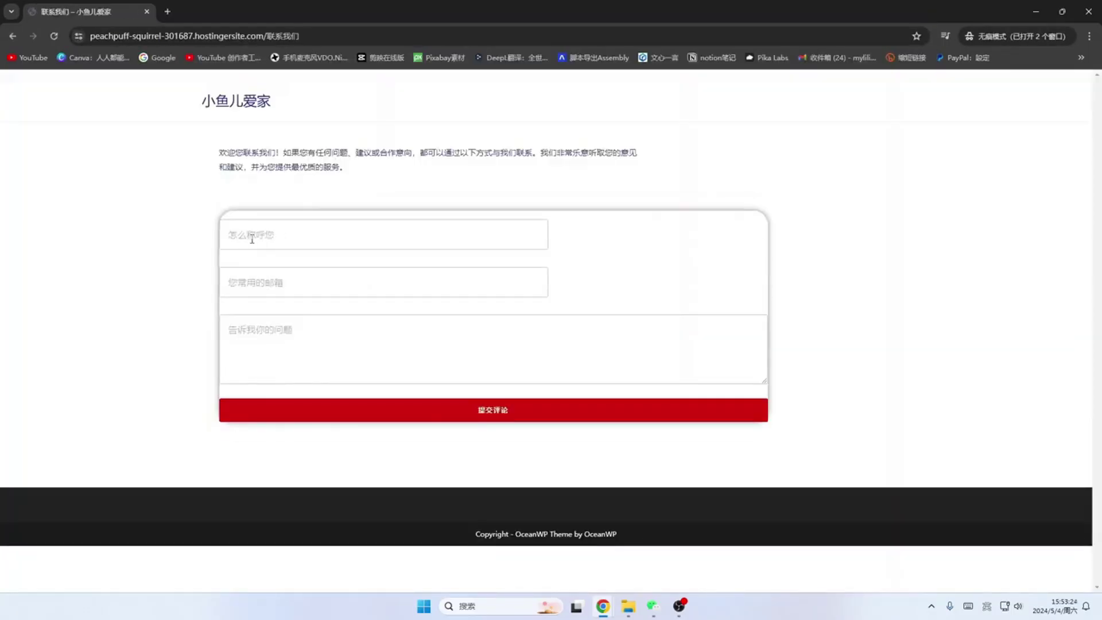
{"action": "left_click", "coordinate": [251, 237]}
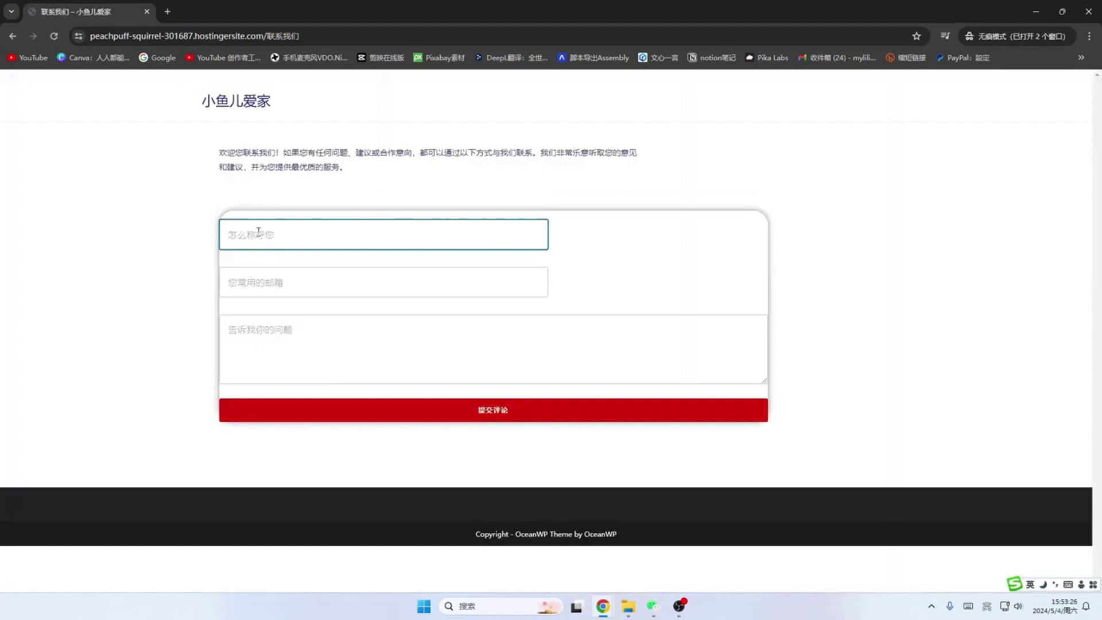
{"action": "type", "text": "小鱼儿"}
{"action": "left_click", "coordinate": [253, 283]}
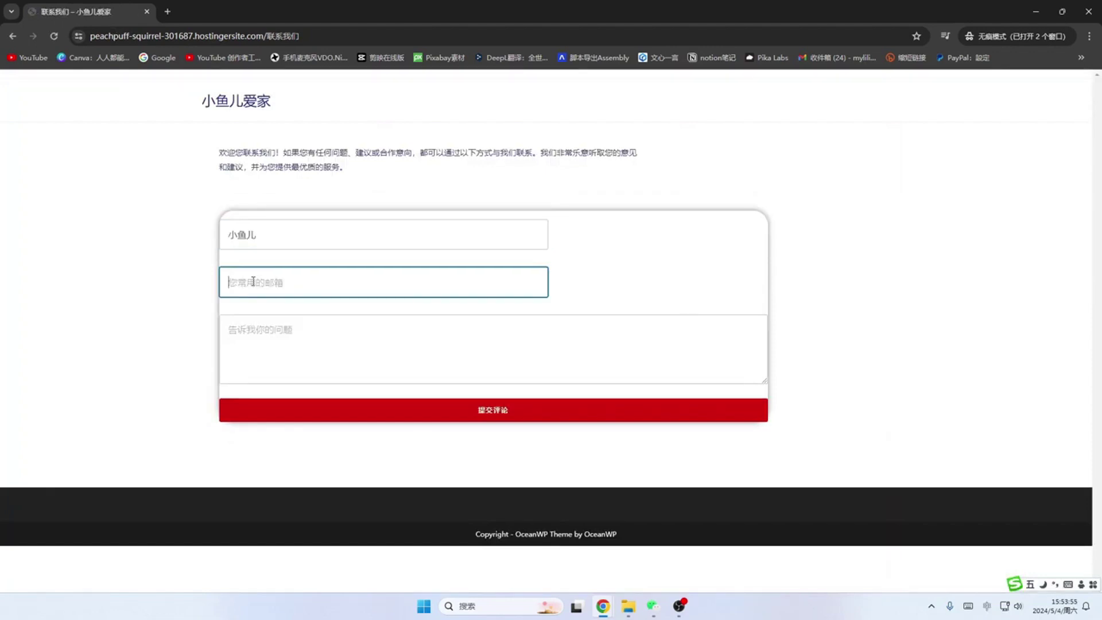
{"action": "left_click", "coordinate": [289, 355]}
{"action": "type", "text": "如何选家具更省钱"}
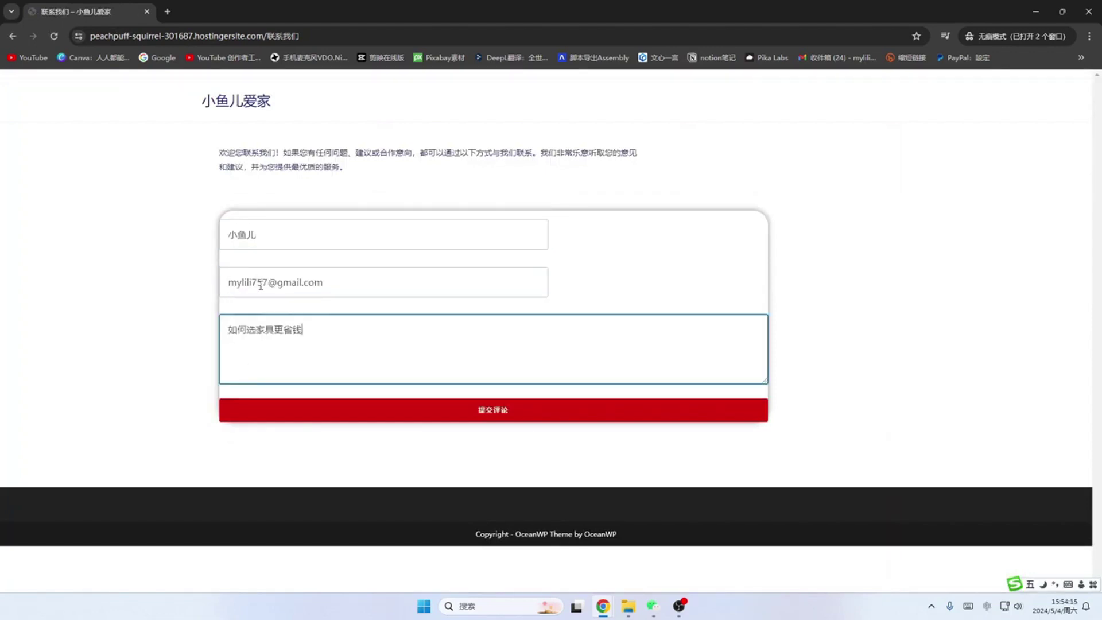
{"action": "left_click", "coordinate": [491, 411]}
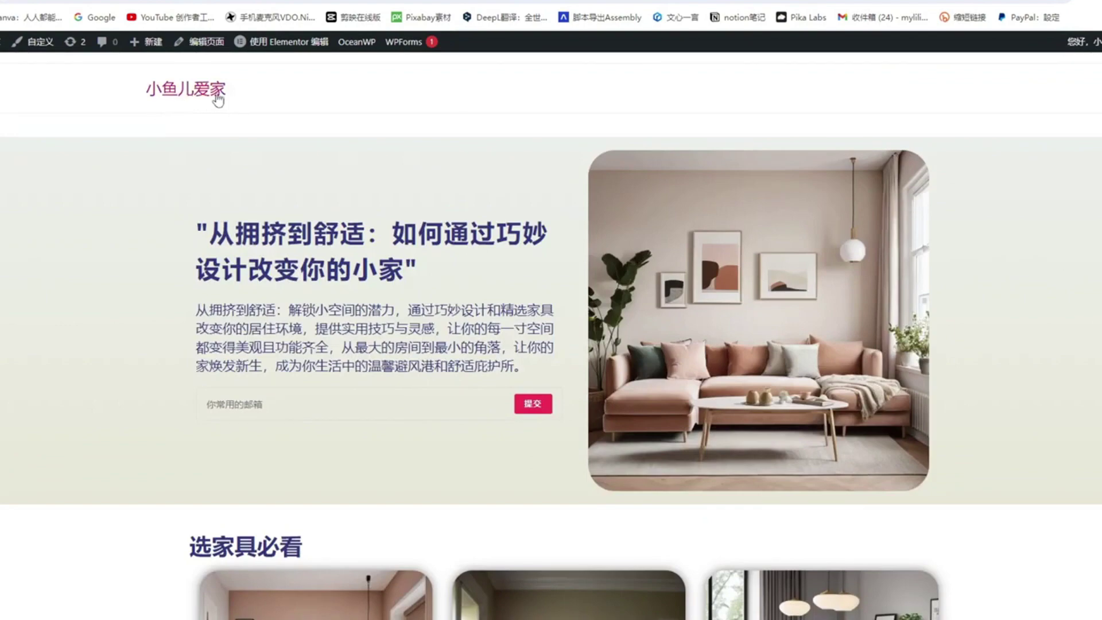
{"action": "scroll", "coordinate": [314, 213], "scroll_direction": "down", "scroll_amount": 5}
{"action": "scroll", "coordinate": [316, 219], "scroll_direction": "down", "scroll_amount": 15}
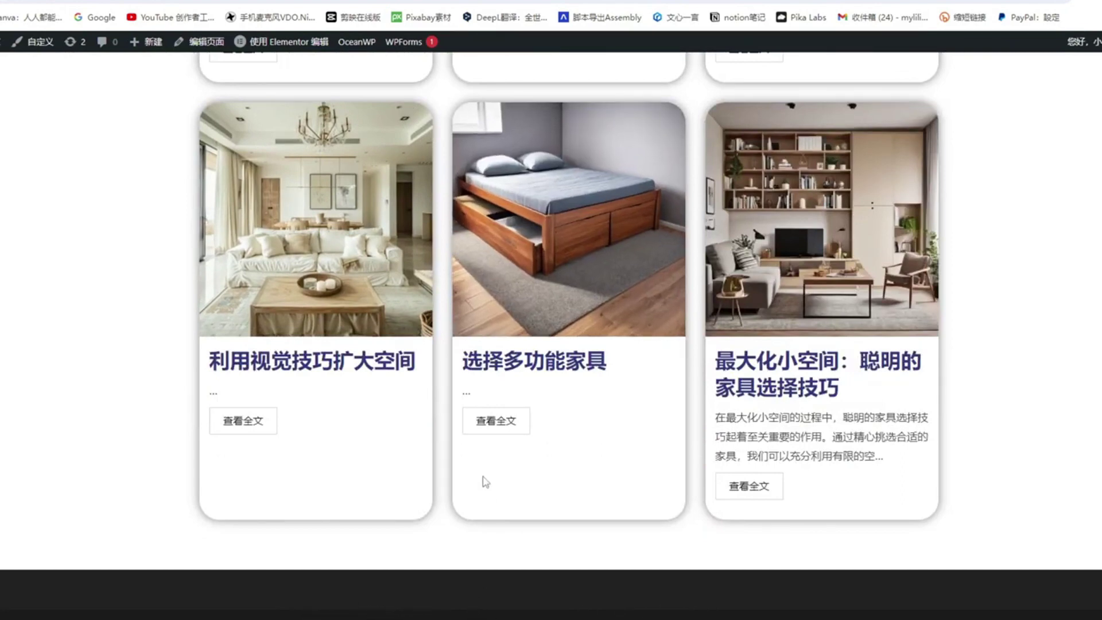
{"action": "scroll", "coordinate": [459, 447], "scroll_direction": "up", "scroll_amount": 5}
{"action": "scroll", "coordinate": [449, 424], "scroll_direction": "up", "scroll_amount": 11}
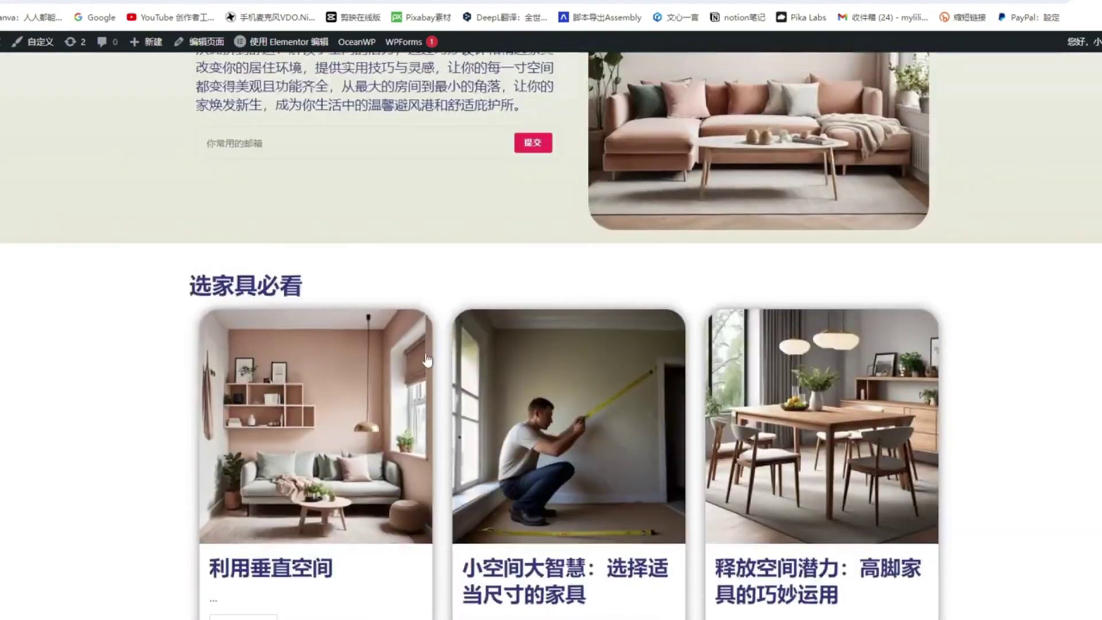
{"action": "scroll", "coordinate": [498, 235], "scroll_direction": "up", "scroll_amount": 4}
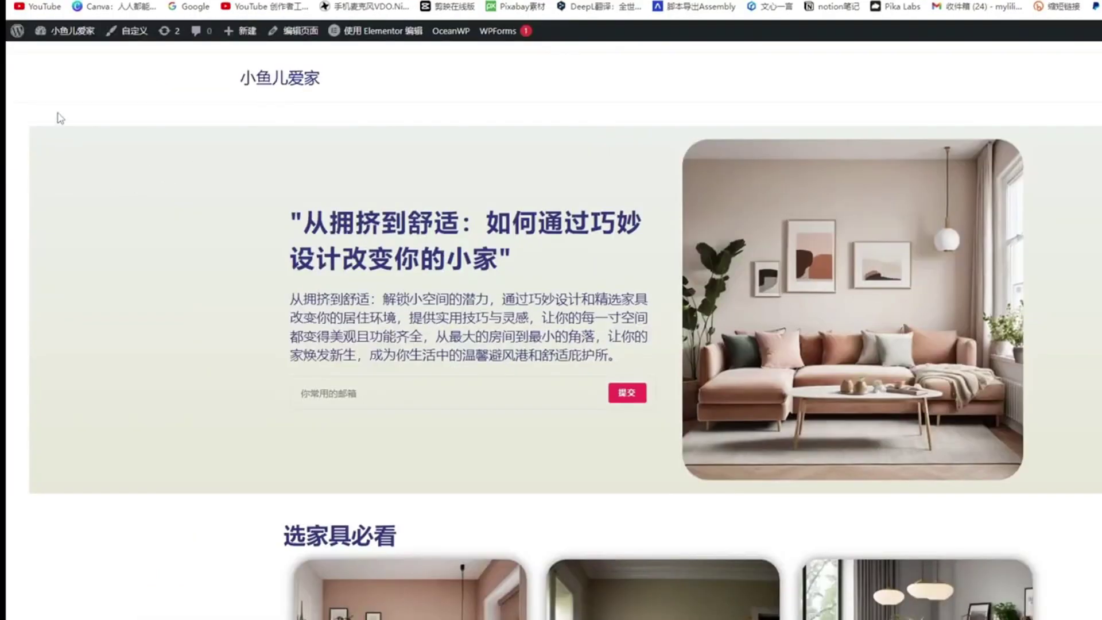
{"action": "mouse_move", "coordinate": [67, 44]}
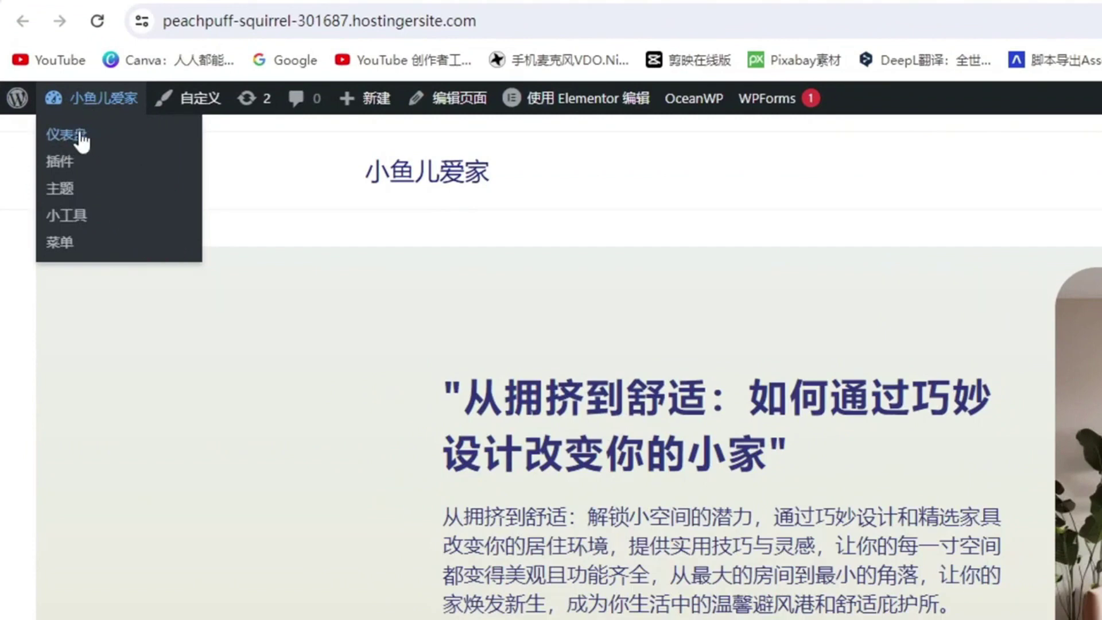
Step: Create a new WordPress menu named 主菜单 under Appearance > Menus
{"action": "left_click", "coordinate": [80, 137]}
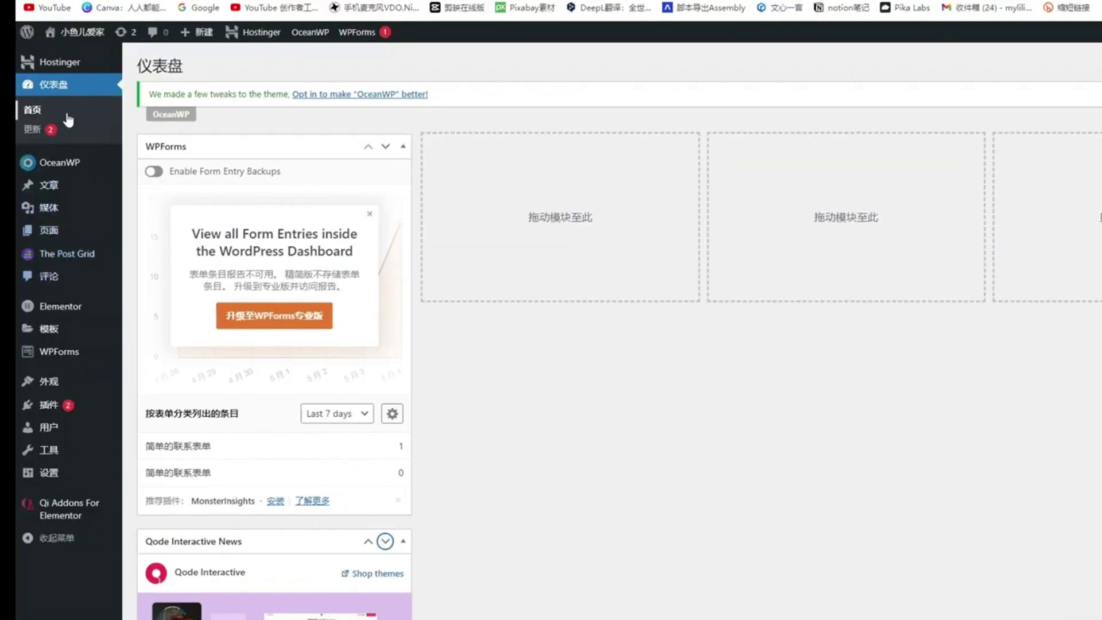
{"action": "mouse_move", "coordinate": [42, 387]}
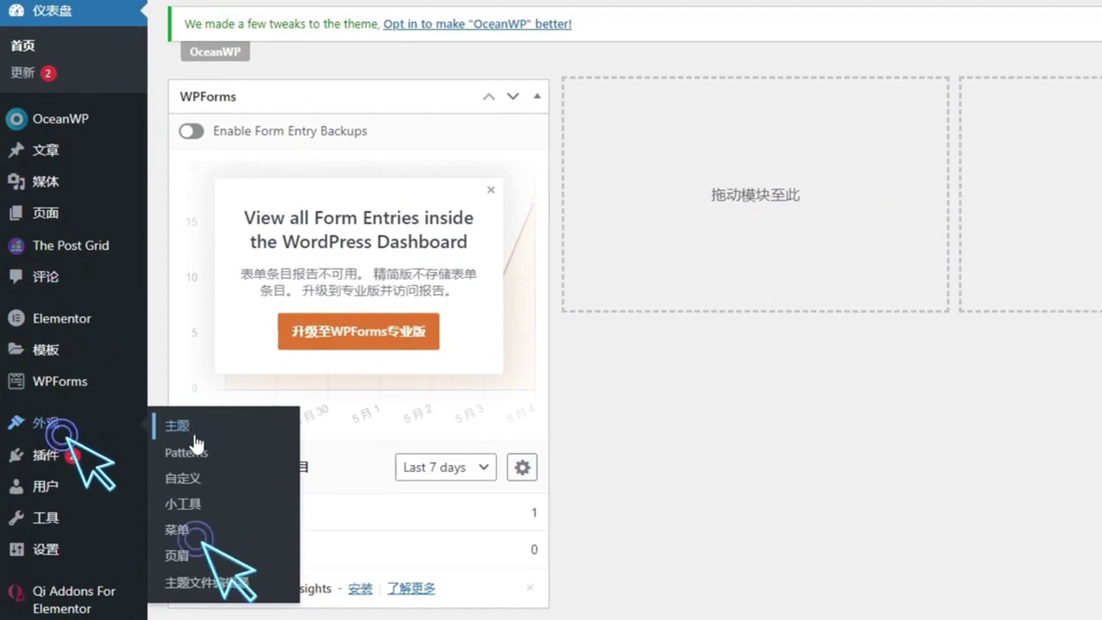
{"action": "left_click", "coordinate": [176, 531]}
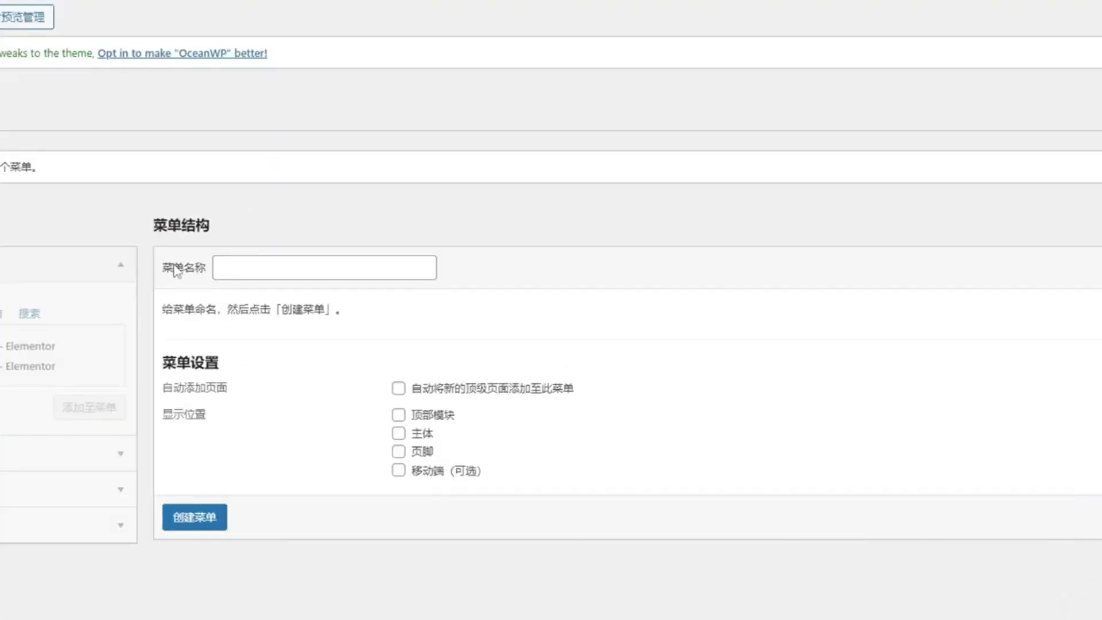
{"action": "left_click", "coordinate": [229, 265]}
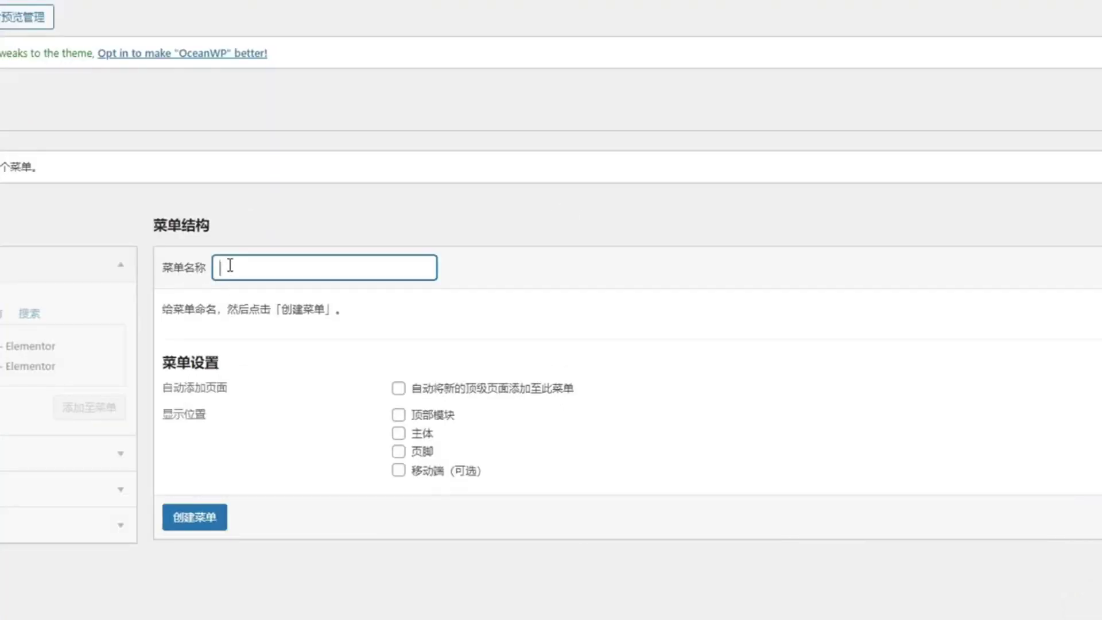
{"action": "type", "text": "主菜单"}
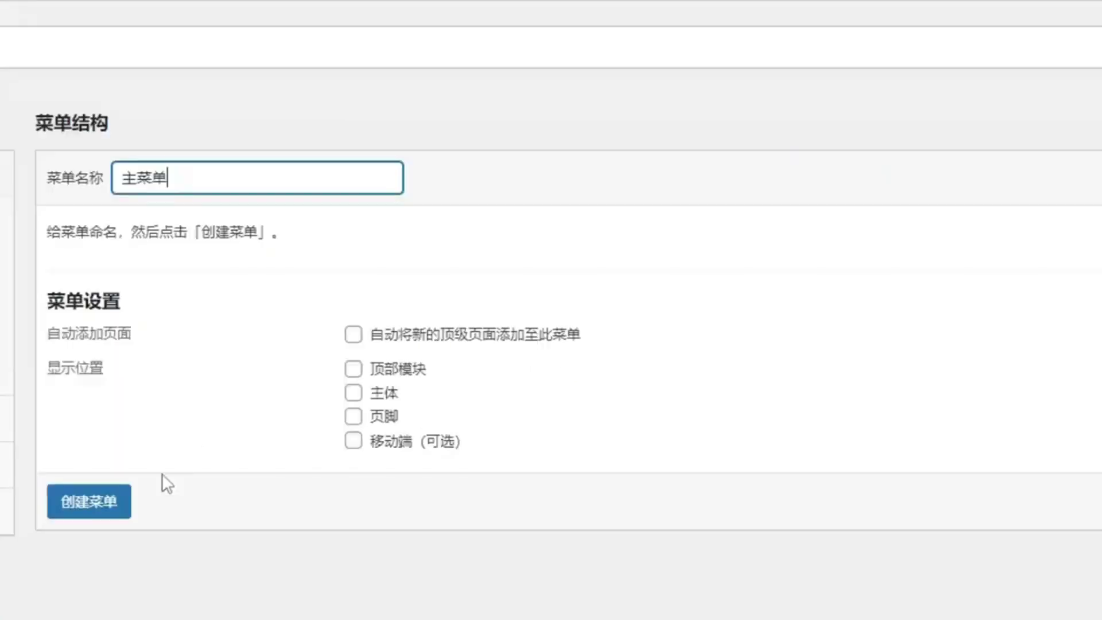
{"action": "left_click", "coordinate": [263, 478]}
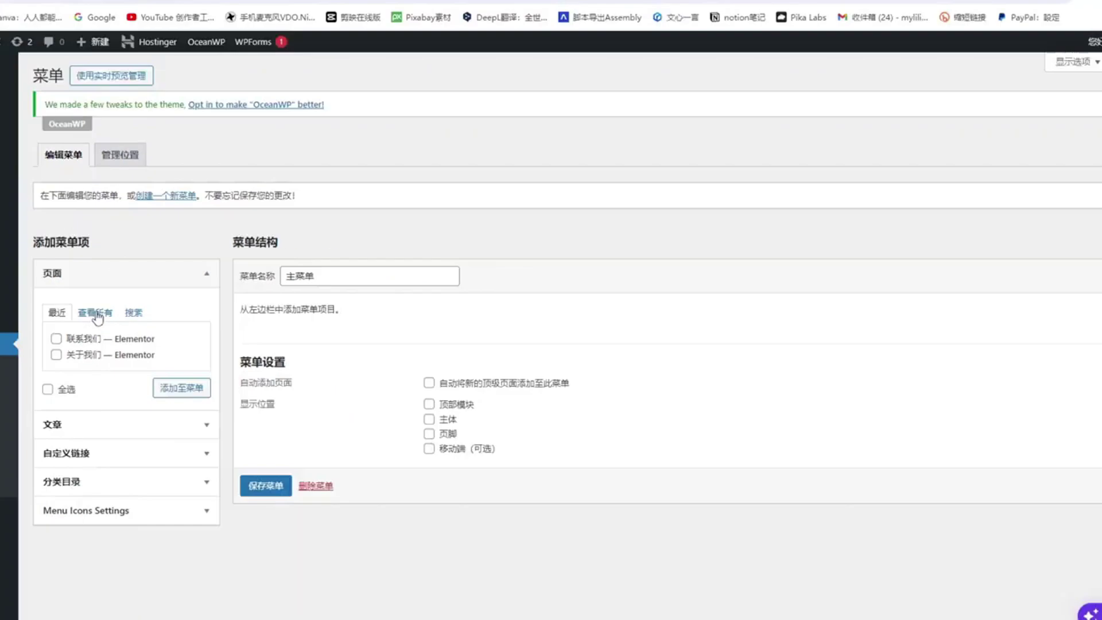
Step: Add the 博客, 关于我们 and 联系我们 pages to the menu
{"action": "left_click", "coordinate": [97, 332]}
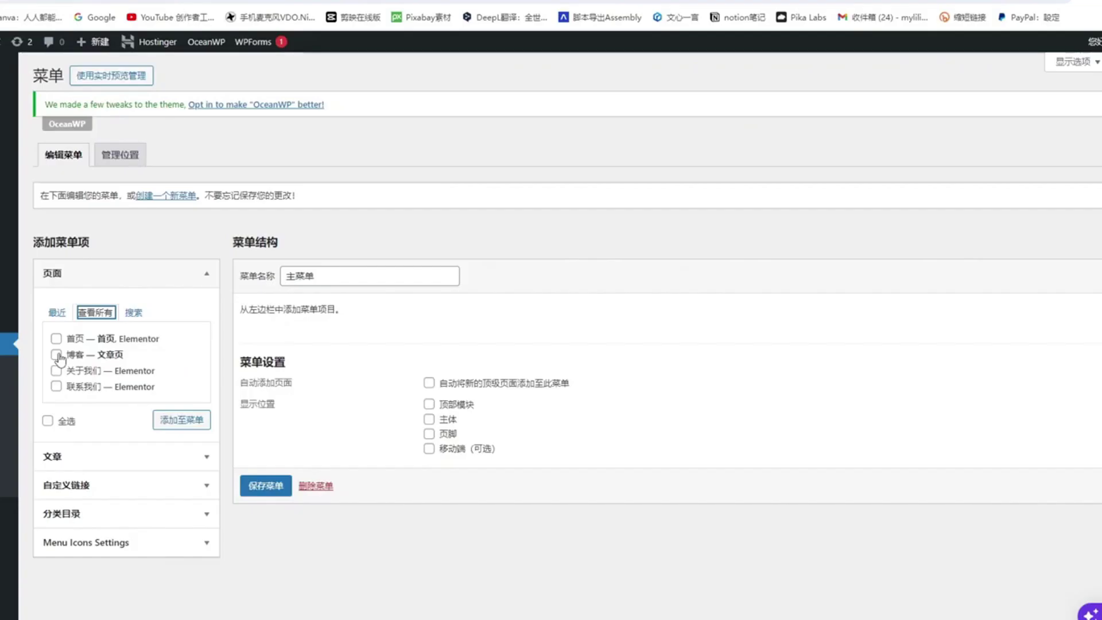
{"action": "left_click", "coordinate": [43, 285]}
{"action": "left_click", "coordinate": [43, 310]}
{"action": "left_click", "coordinate": [42, 334]}
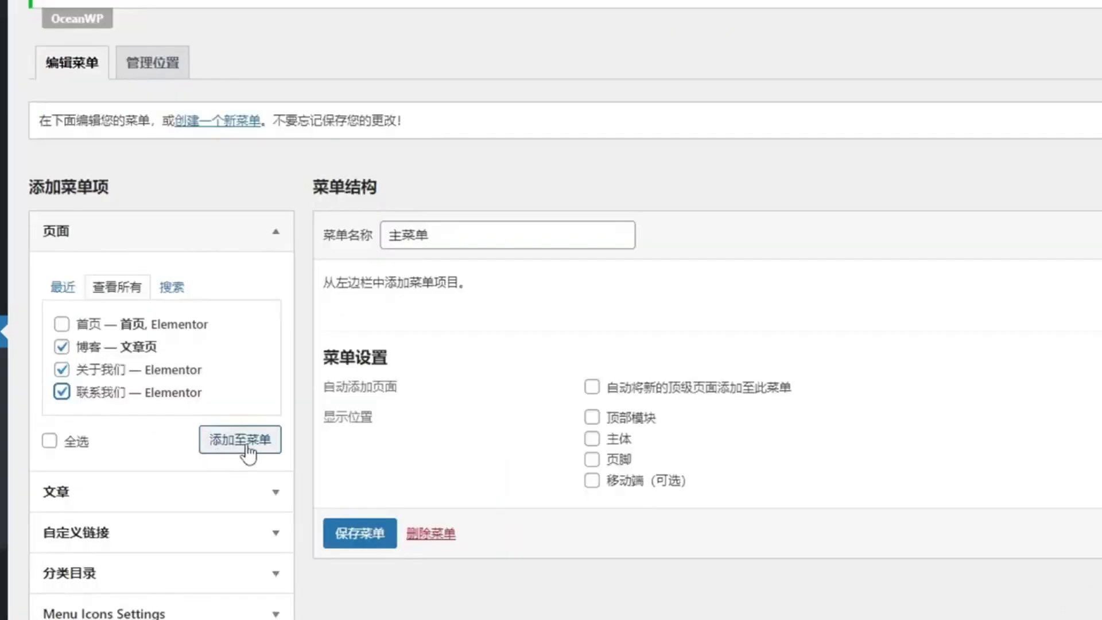
{"action": "left_click", "coordinate": [245, 448]}
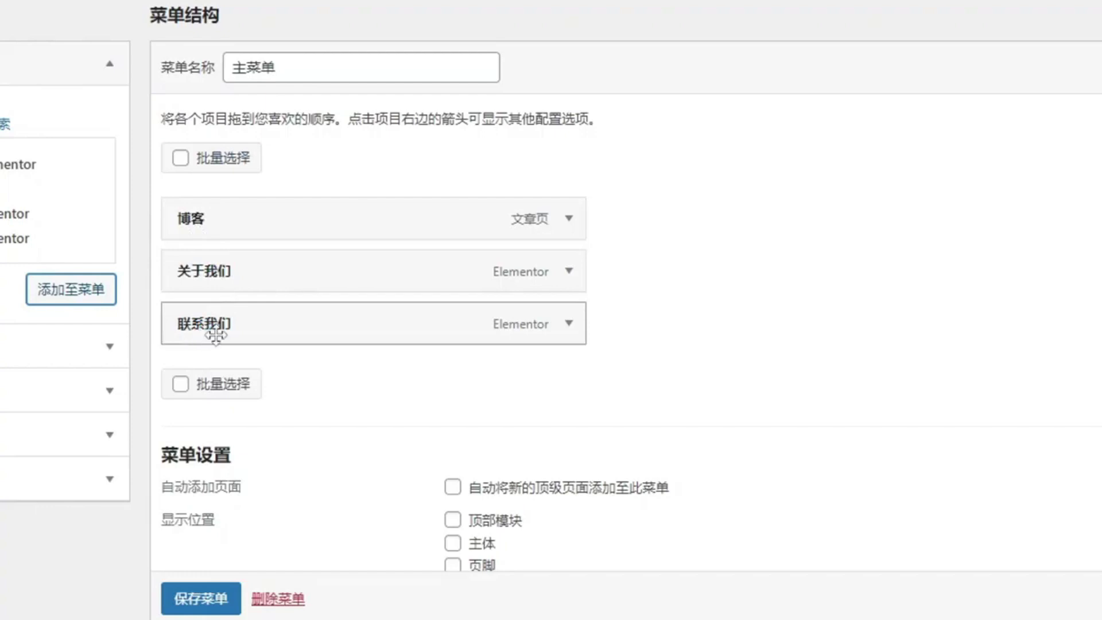
Step: Assign the menu to the 顶部模块, 主体 and 移动端 locations and save it
{"action": "scroll", "coordinate": [435, 362], "scroll_direction": "down", "scroll_amount": 2}
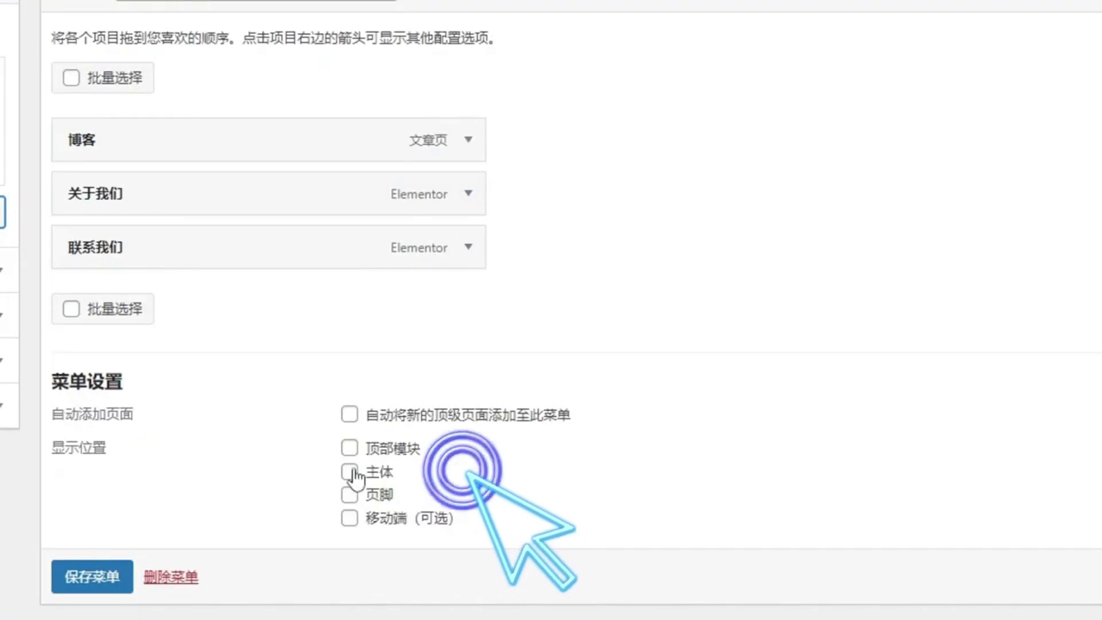
{"action": "left_click", "coordinate": [350, 448]}
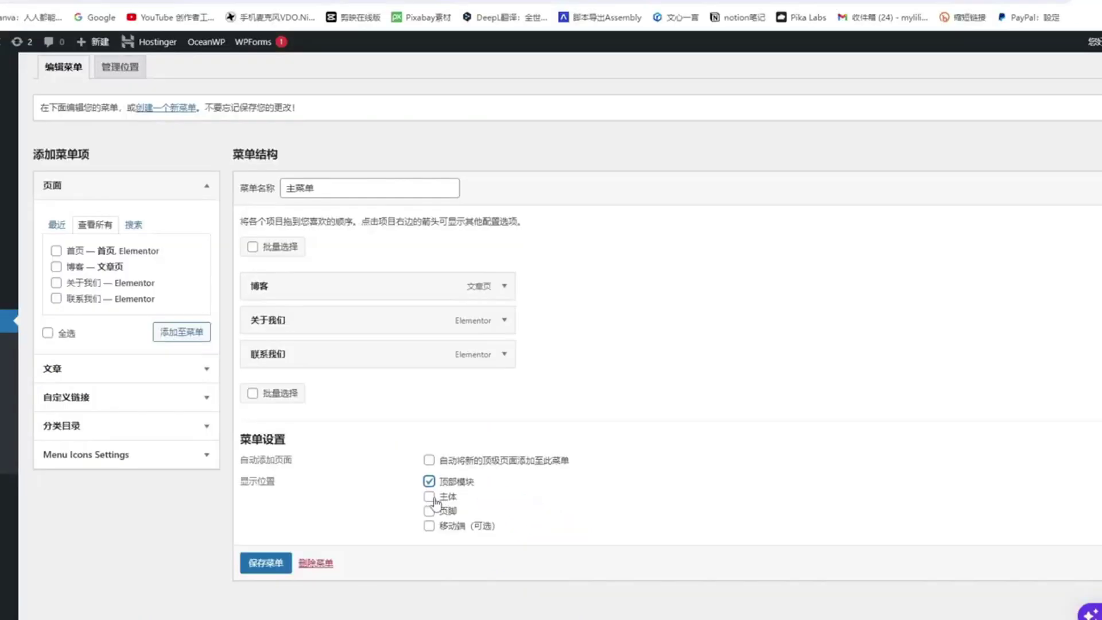
{"action": "left_click", "coordinate": [430, 498]}
{"action": "left_click", "coordinate": [429, 526]}
{"action": "left_click", "coordinate": [265, 565]}
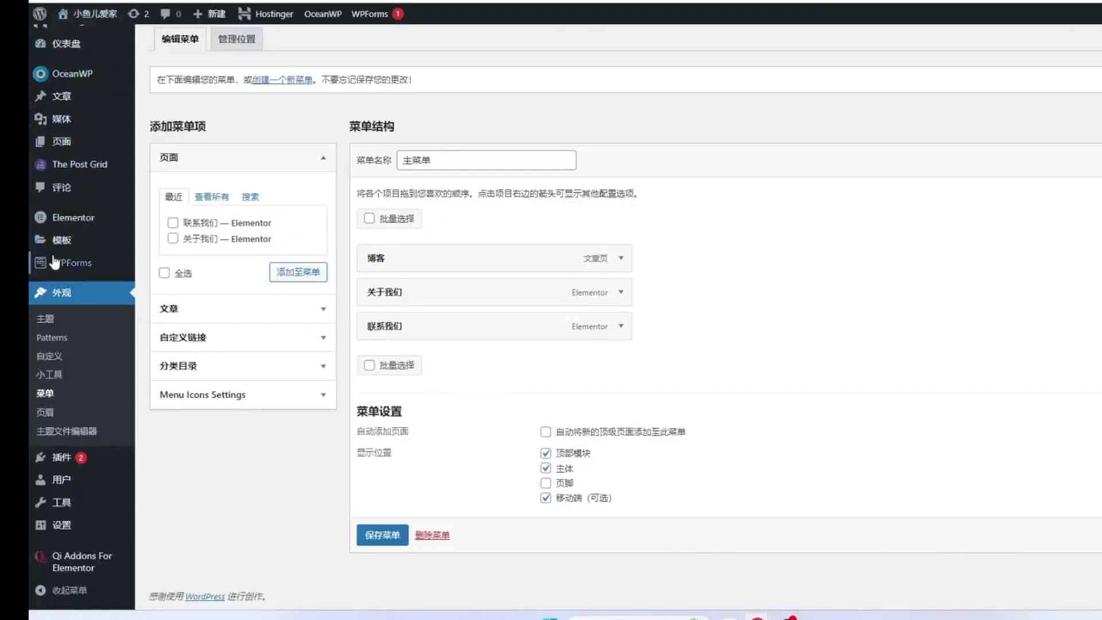
{"action": "mouse_move", "coordinate": [80, 28]}
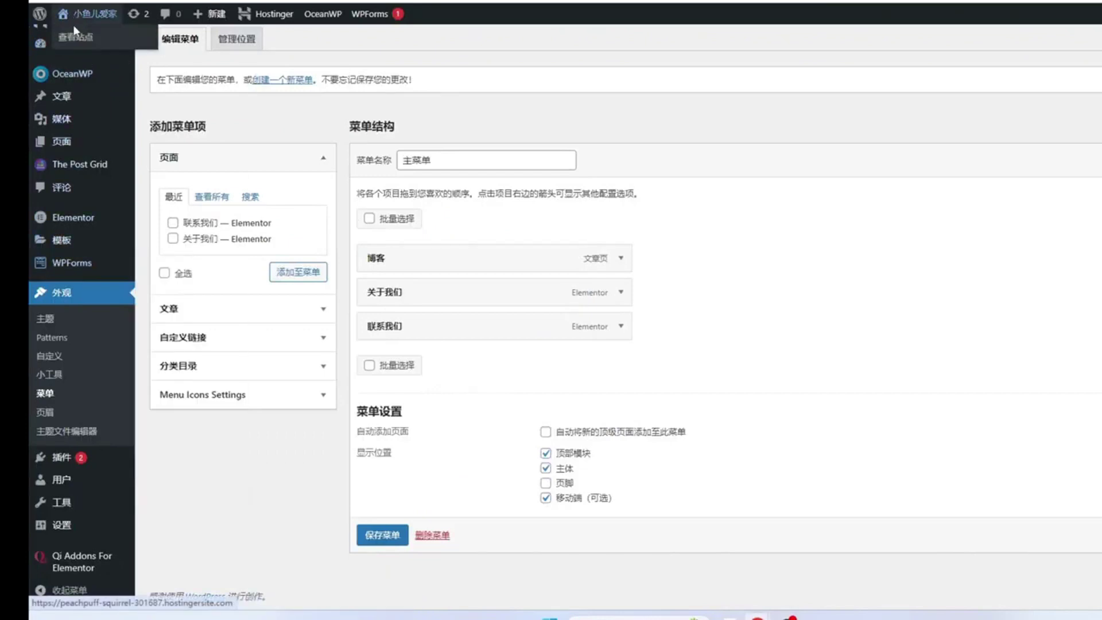
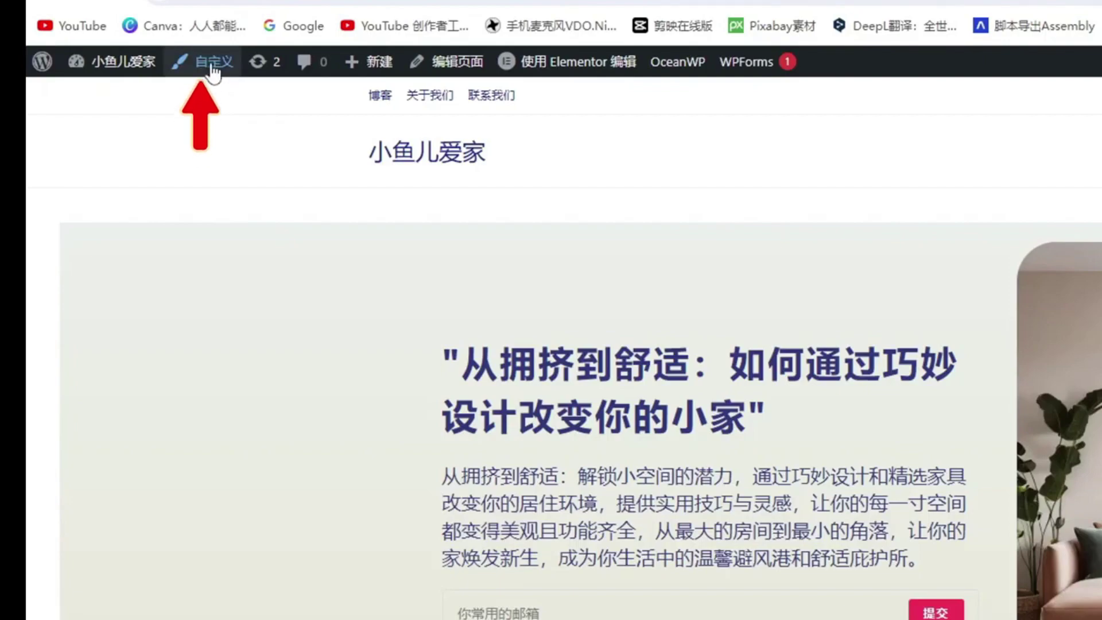
Step: Uncheck 启用顶部栏 under 顶部模块 > 一般, publish, and return to the main customizer list
{"action": "left_click", "coordinate": [212, 71]}
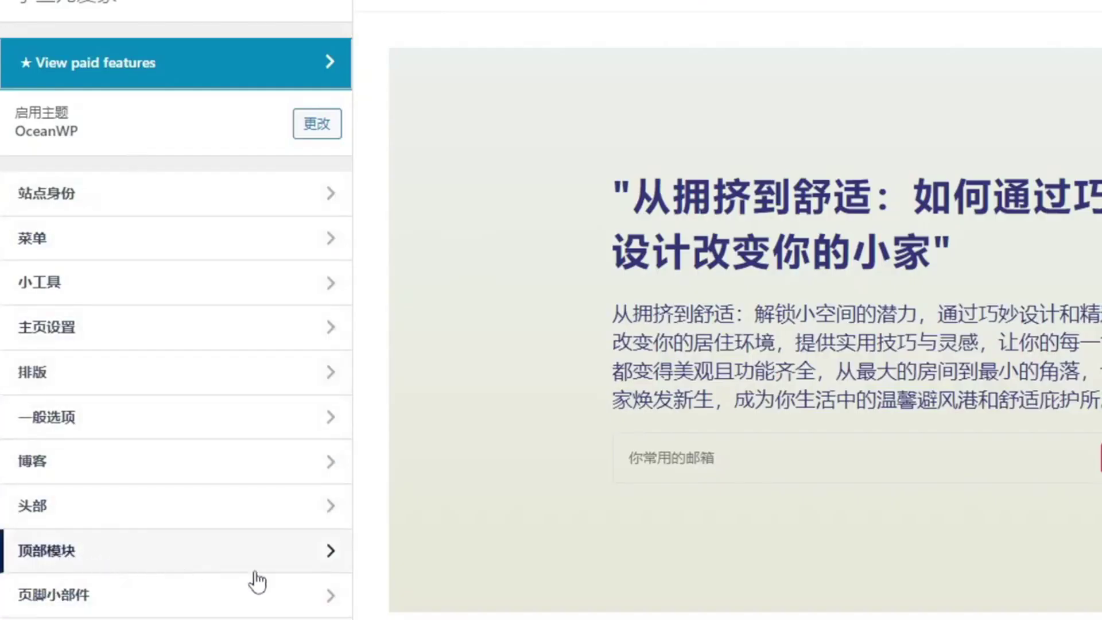
{"action": "left_click", "coordinate": [326, 559]}
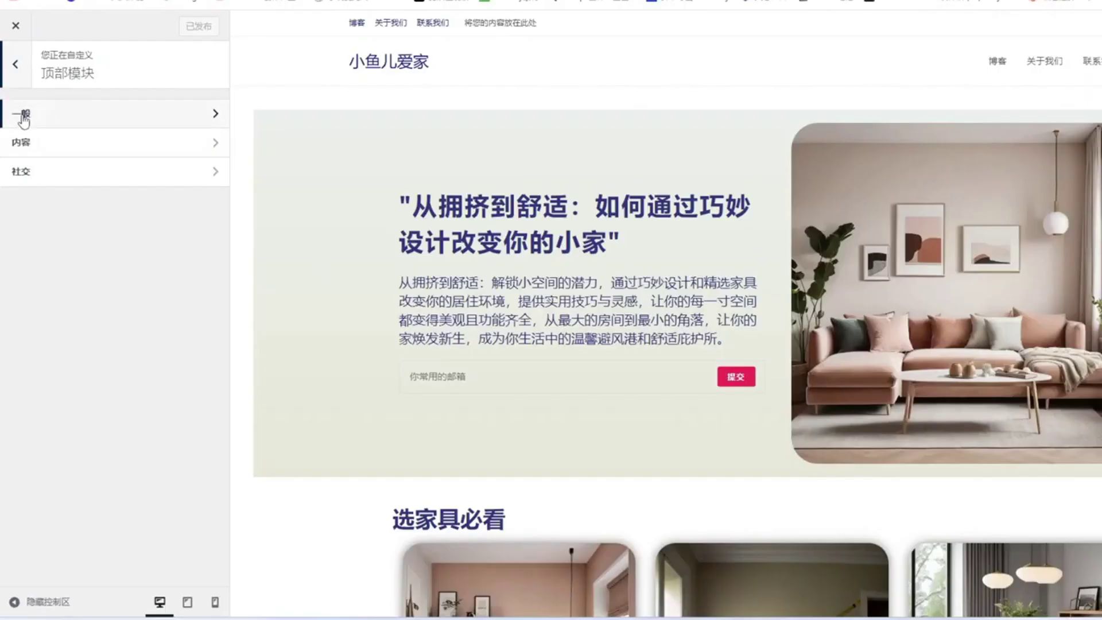
{"action": "left_click", "coordinate": [213, 118]}
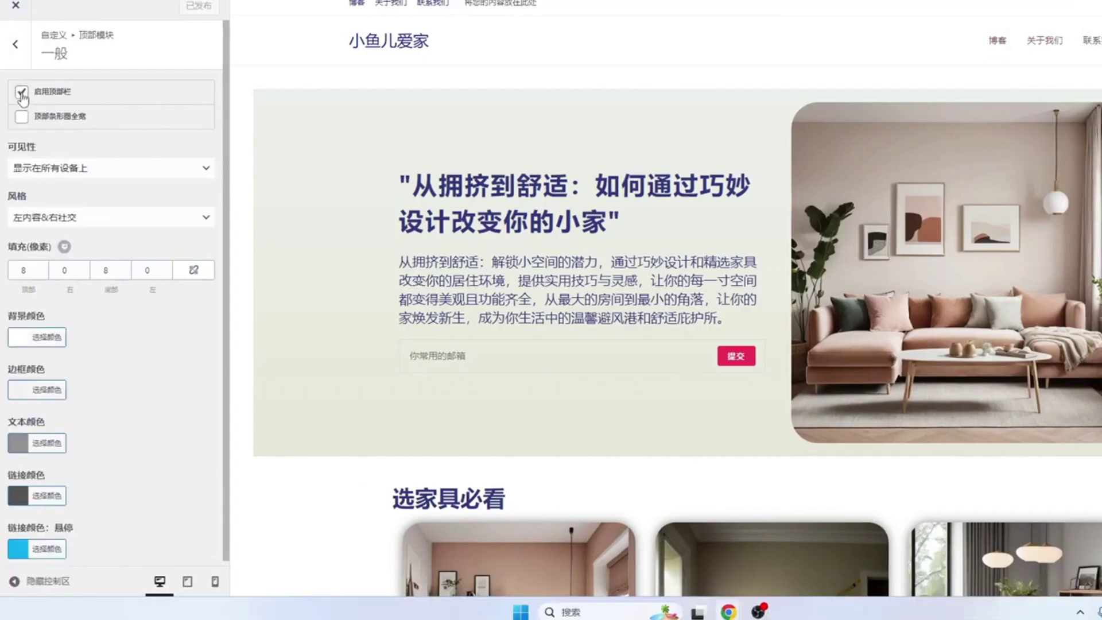
{"action": "left_click", "coordinate": [22, 93]}
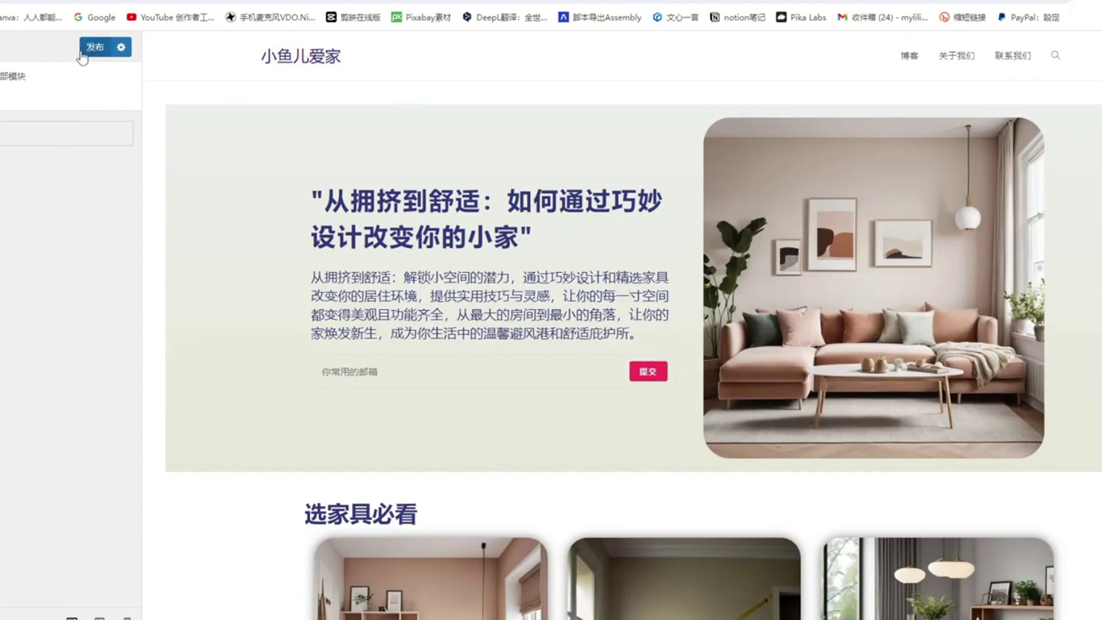
{"action": "left_click", "coordinate": [95, 51]}
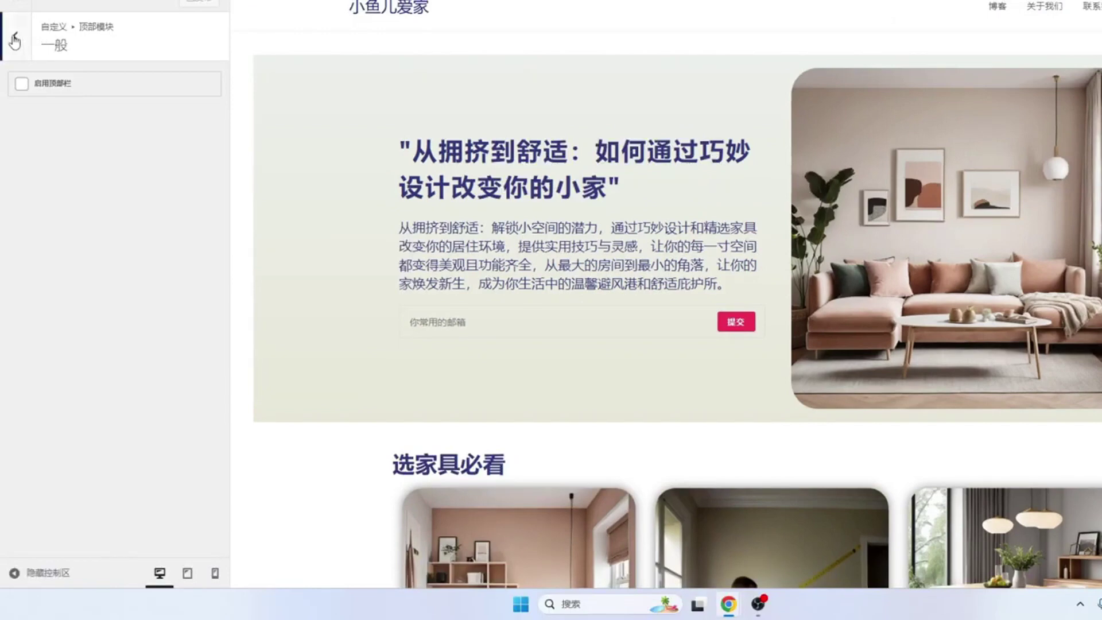
{"action": "left_click", "coordinate": [16, 37]}
{"action": "left_click", "coordinate": [15, 36]}
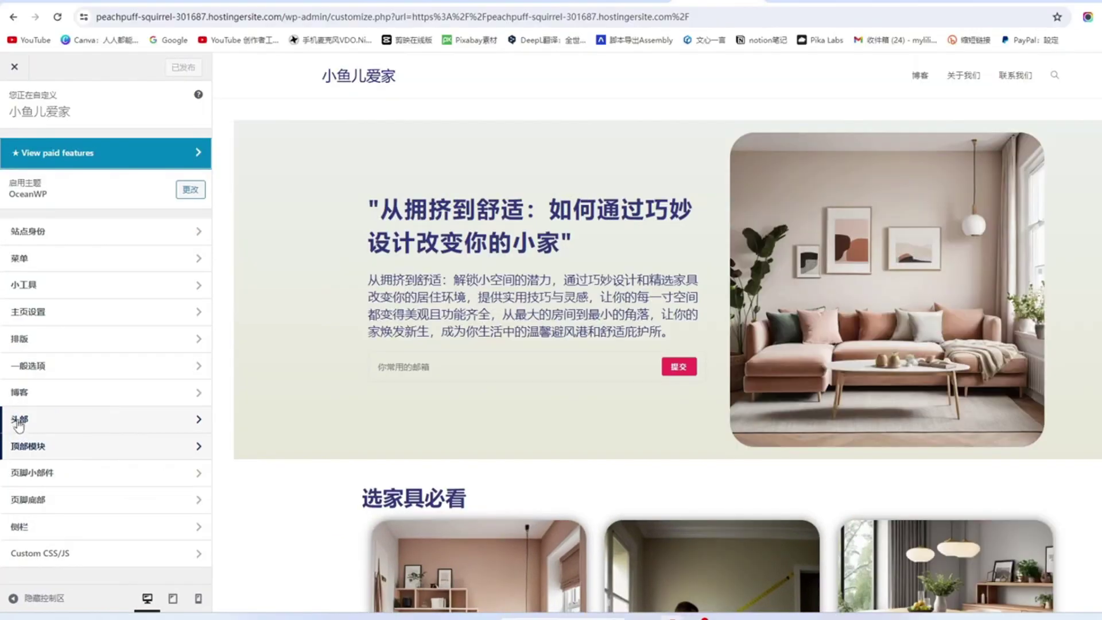
Step: Uncheck 页眉边框底部 in 头部 > 一般, publish, then reopen the 头部 section
{"action": "left_click", "coordinate": [192, 420]}
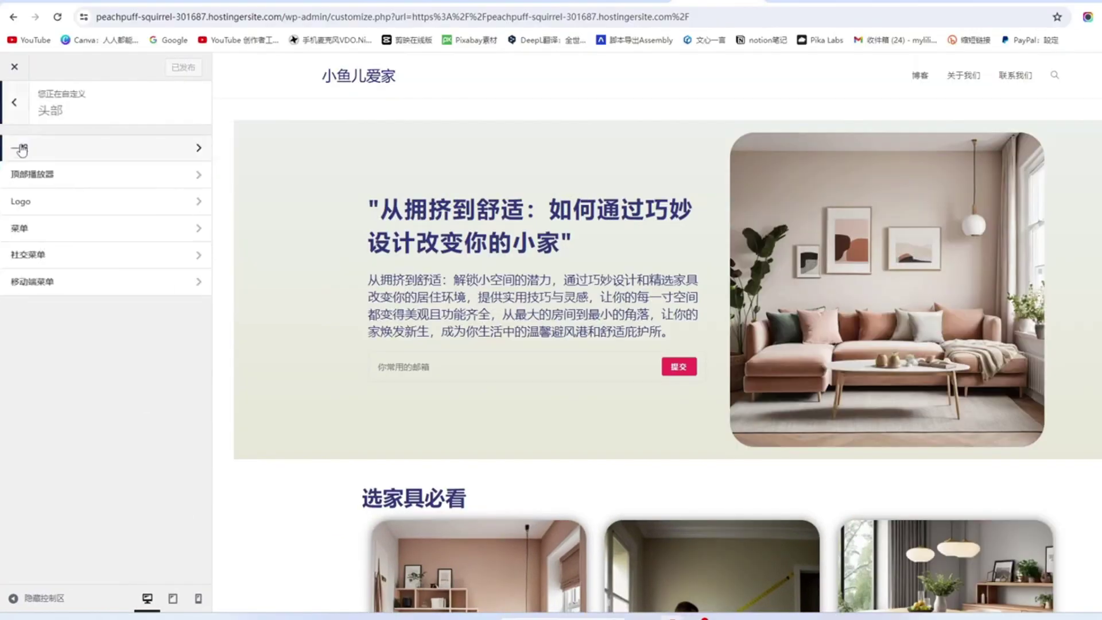
{"action": "left_click", "coordinate": [181, 151]}
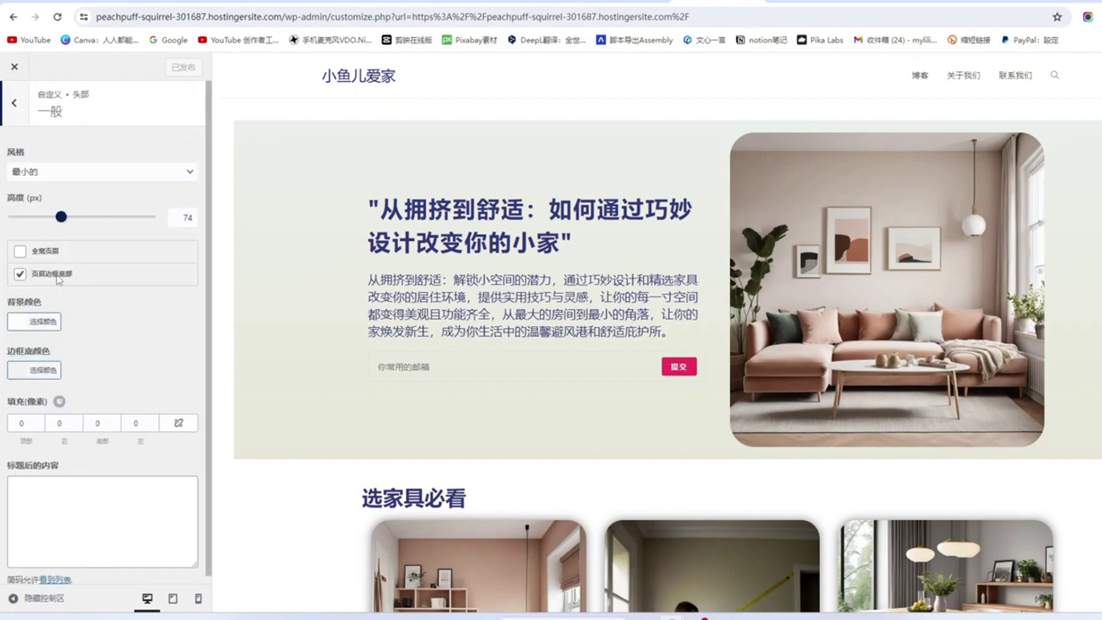
{"action": "scroll", "coordinate": [36, 272], "scroll_direction": "down", "scroll_amount": 1}
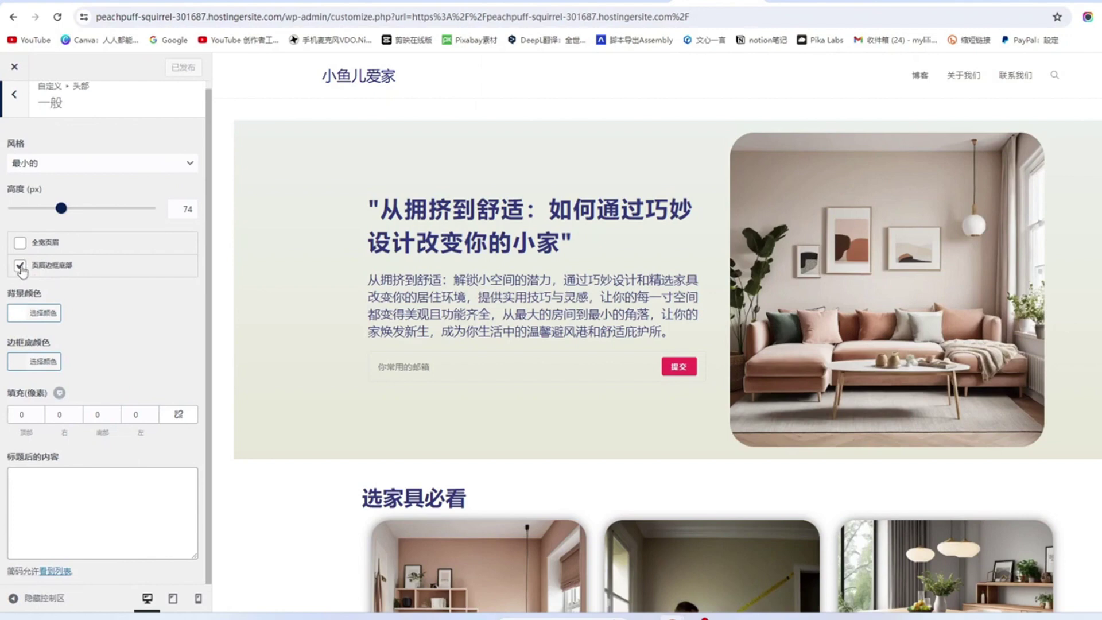
{"action": "left_click", "coordinate": [20, 267]}
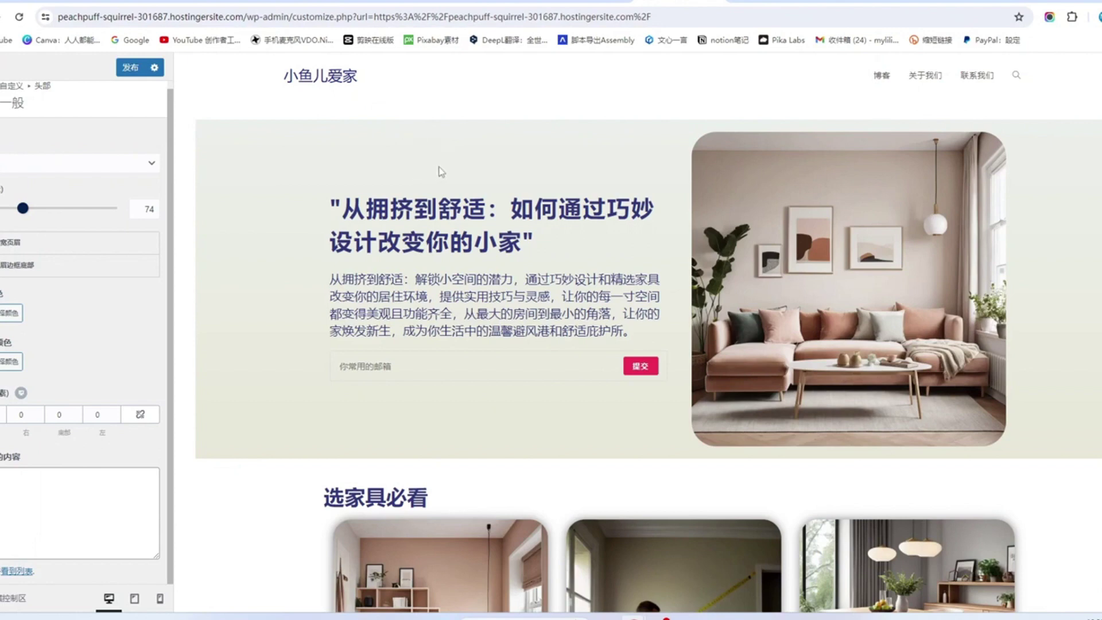
{"action": "left_click", "coordinate": [129, 69]}
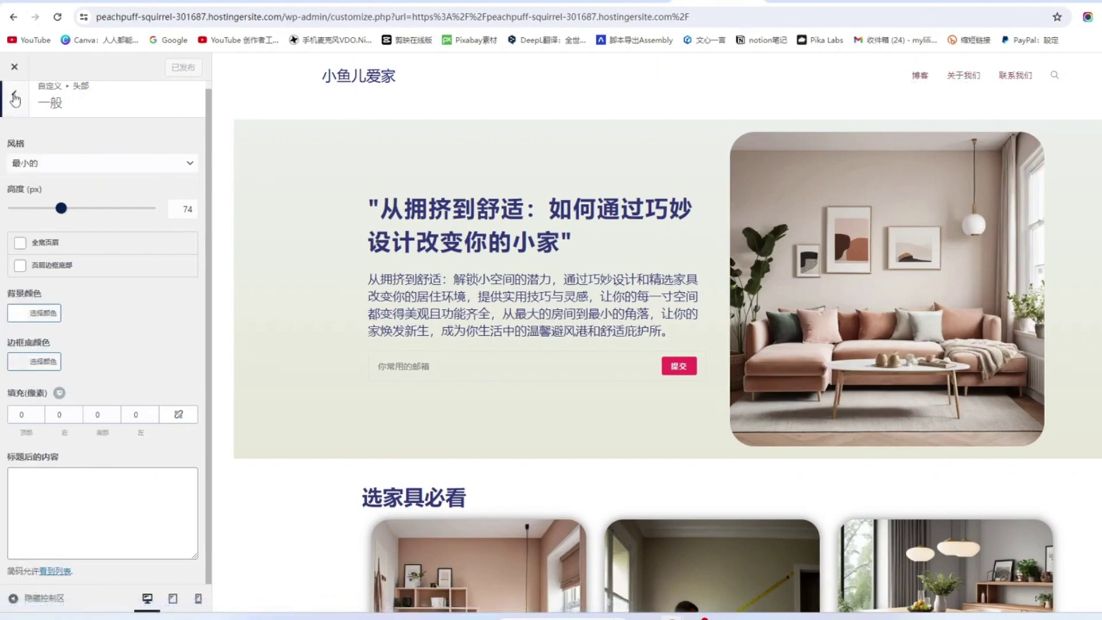
{"action": "left_click", "coordinate": [14, 99]}
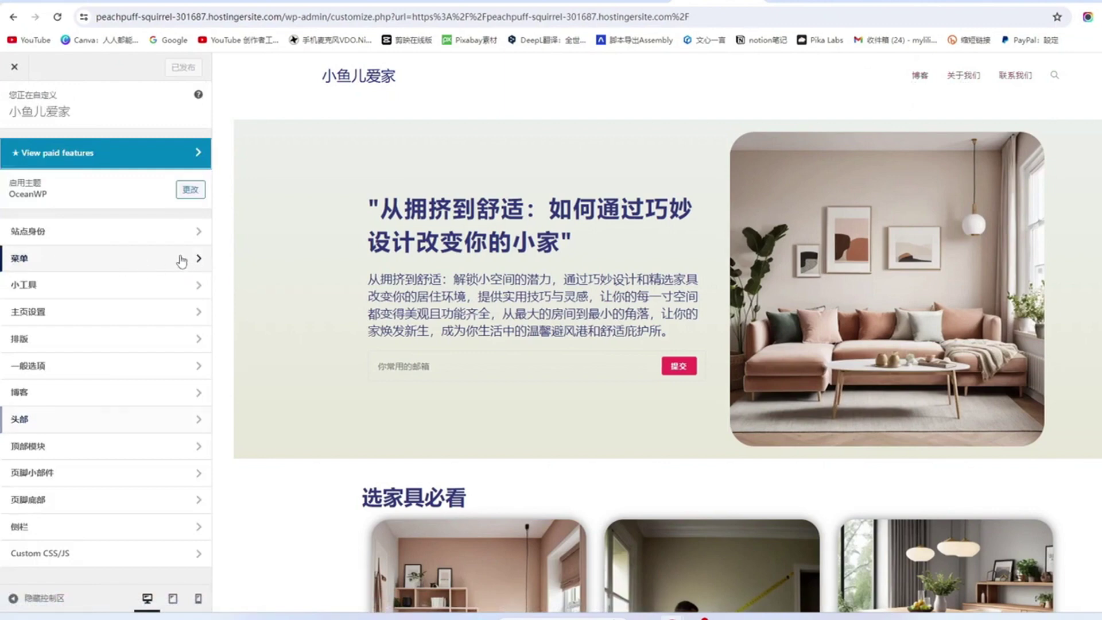
{"action": "left_click", "coordinate": [177, 260]}
{"action": "key", "text": "Escape"}
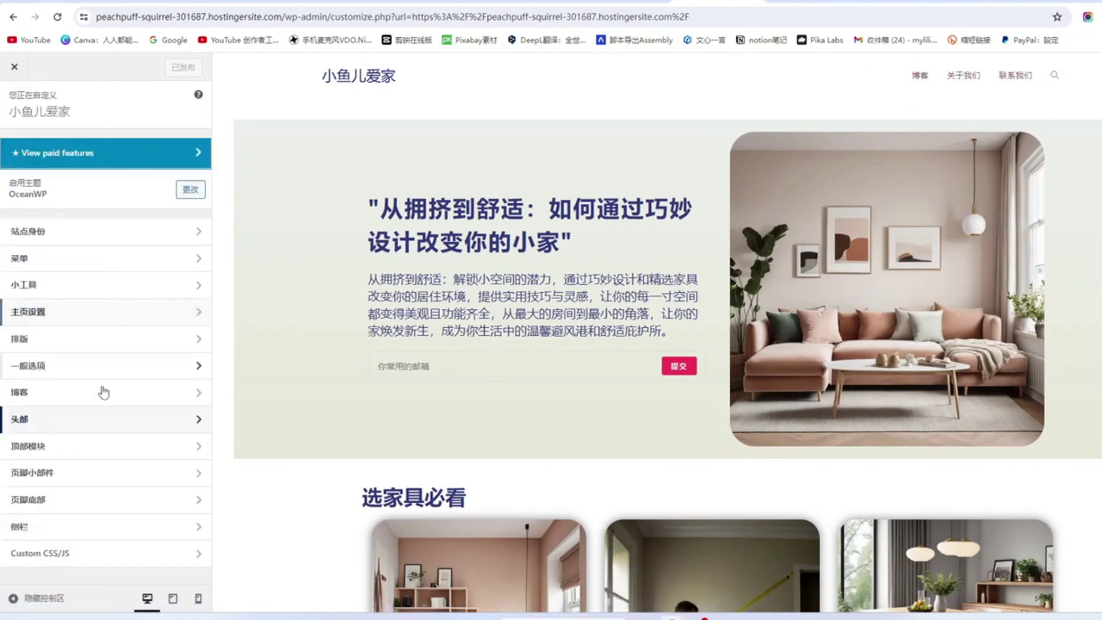
{"action": "left_click", "coordinate": [168, 421]}
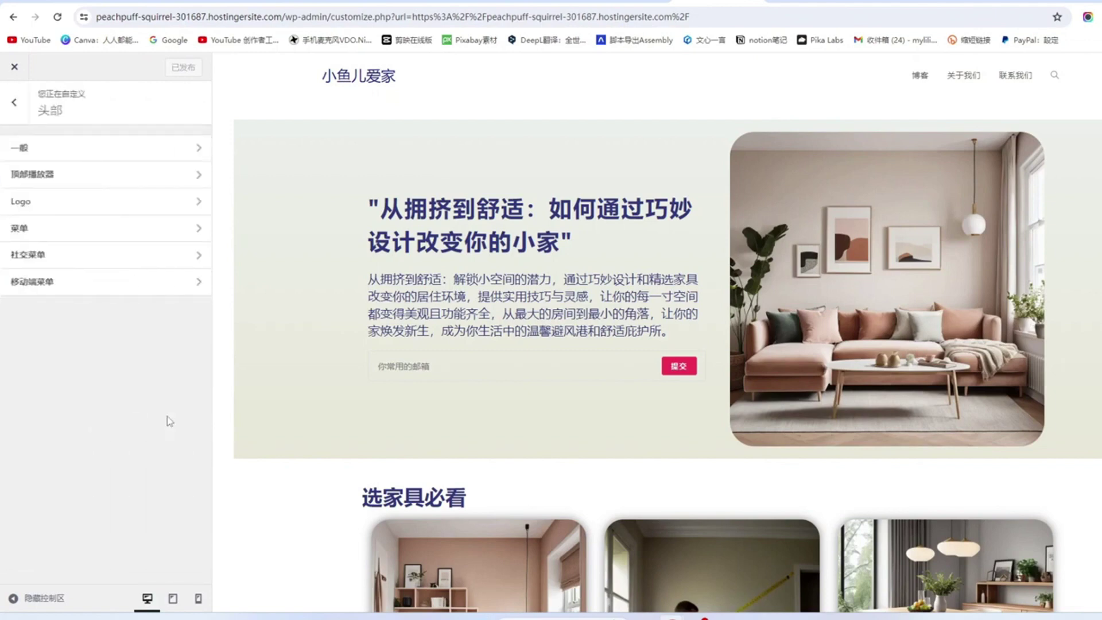
Step: Try the left-underline, overline and underline link effects on the header menu
{"action": "left_click", "coordinate": [186, 232]}
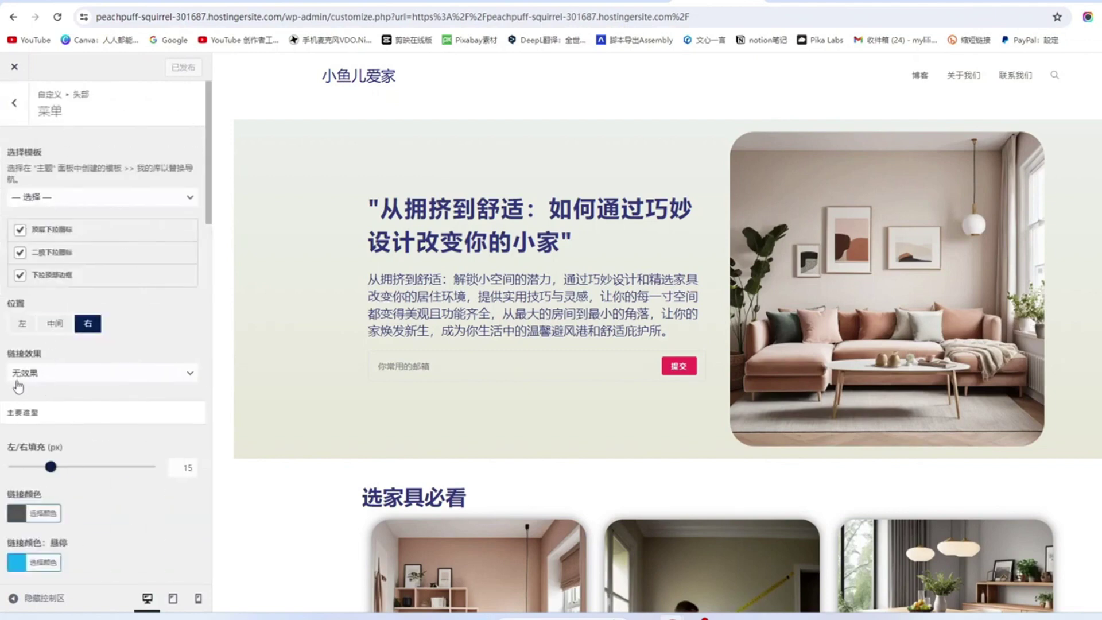
{"action": "left_click", "coordinate": [191, 376]}
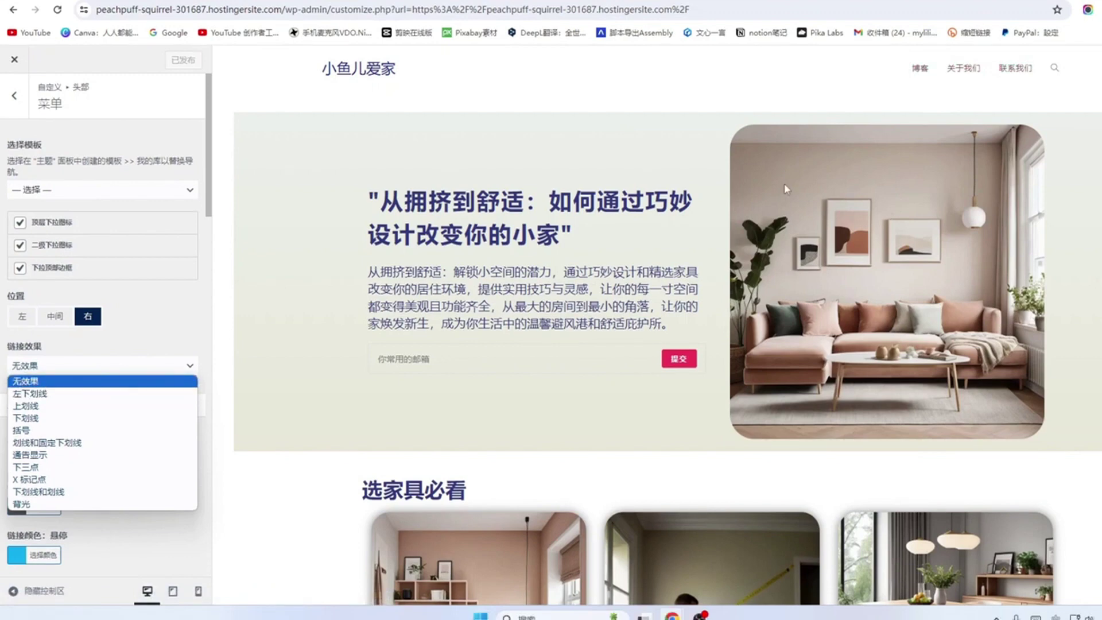
{"action": "left_click", "coordinate": [33, 393]}
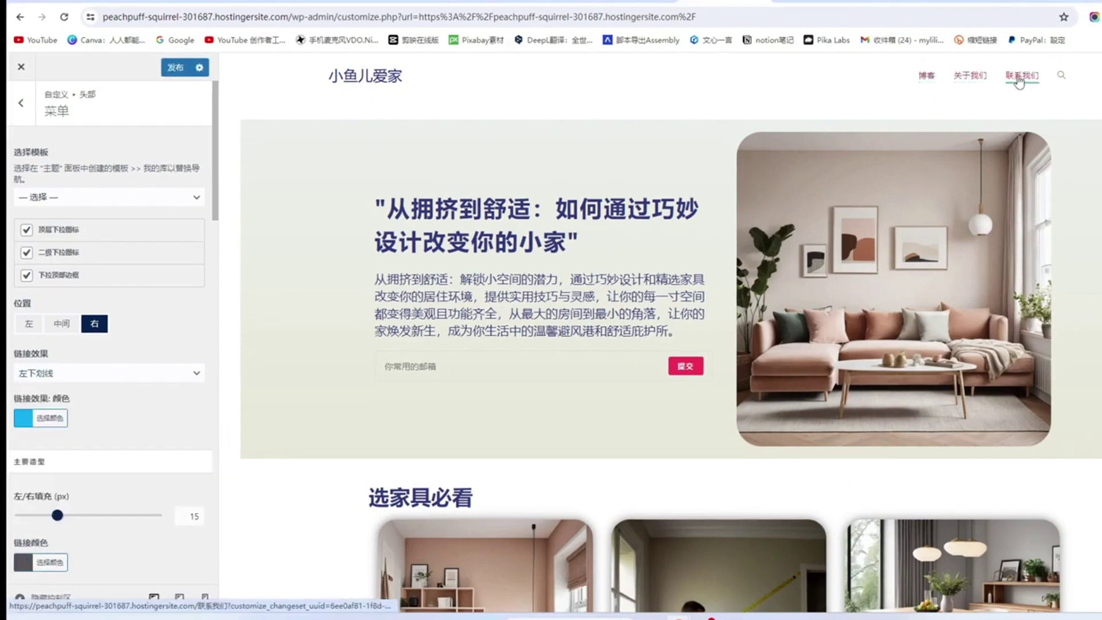
{"action": "left_click", "coordinate": [198, 374]}
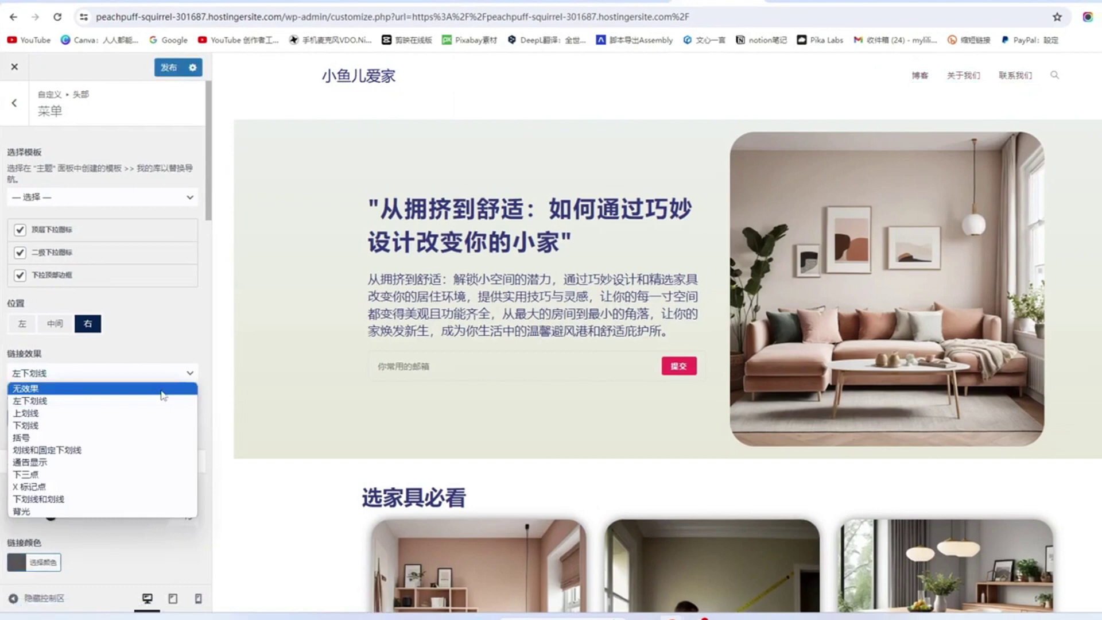
{"action": "left_click", "coordinate": [26, 413]}
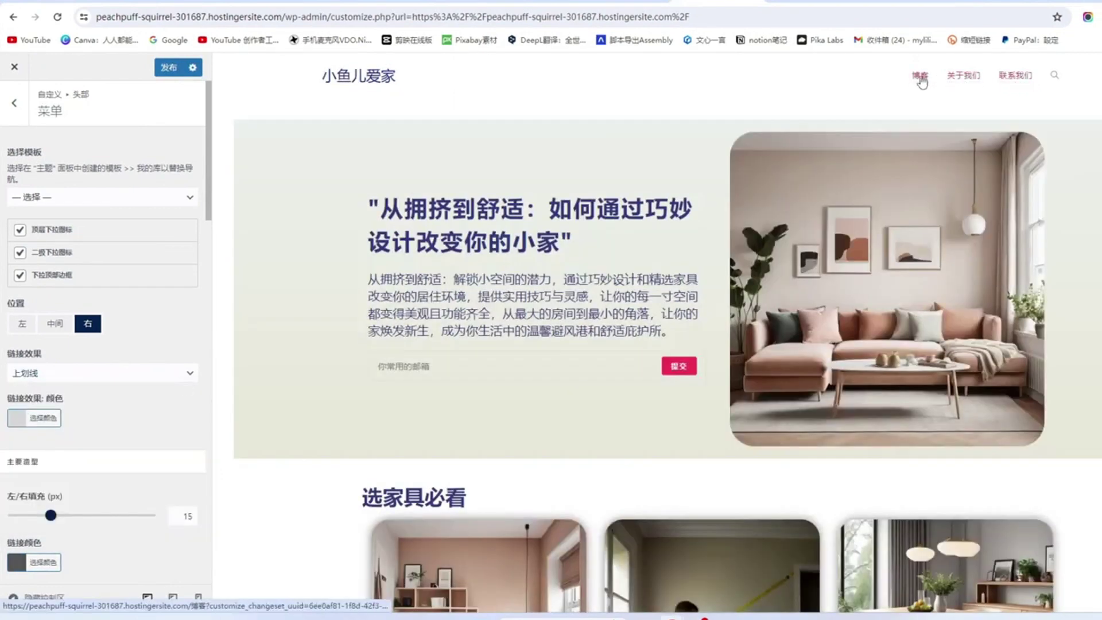
{"action": "left_click", "coordinate": [115, 373]}
{"action": "left_click", "coordinate": [34, 427]}
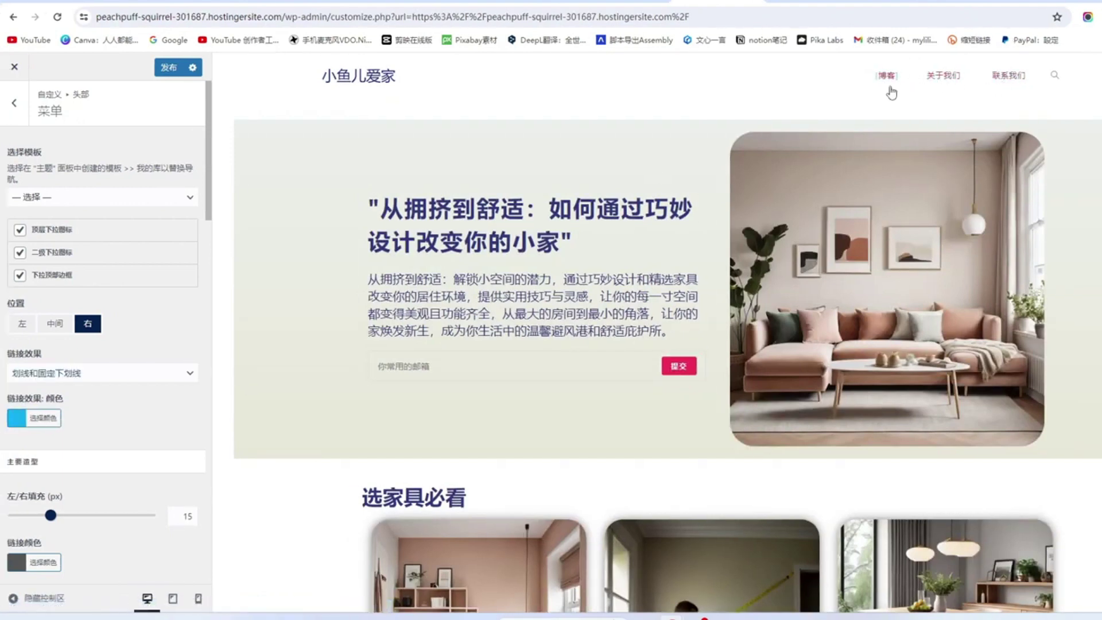
Step: Try the three-dots-below effect, settle on 左下划线, and return to the main customizer list
{"action": "left_click", "coordinate": [102, 373]}
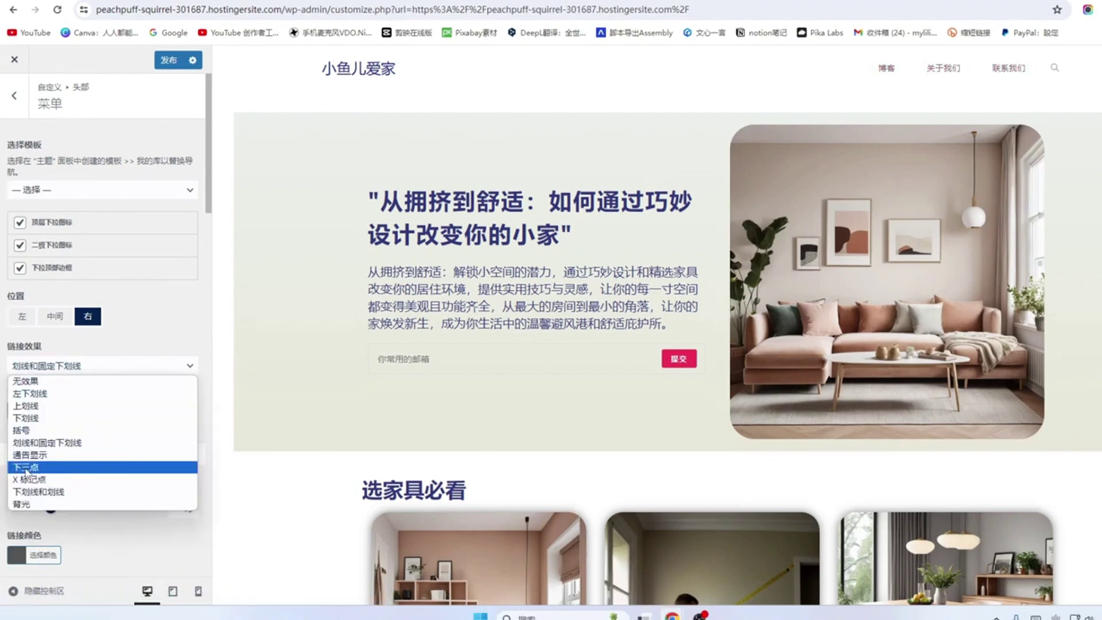
{"action": "left_click", "coordinate": [26, 467]}
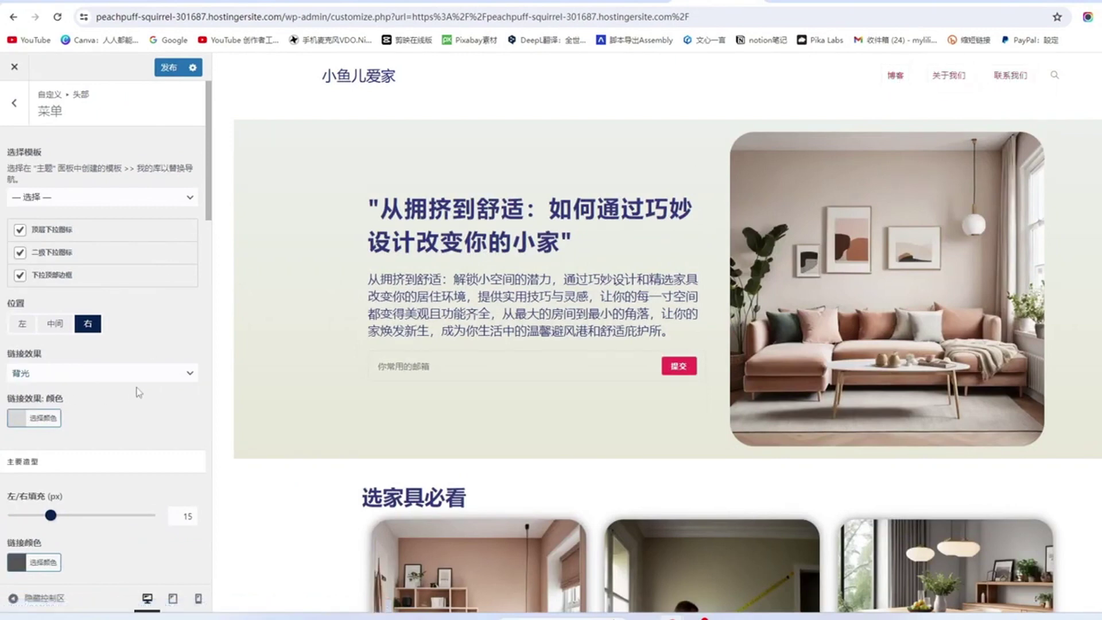
{"action": "left_click", "coordinate": [185, 373]}
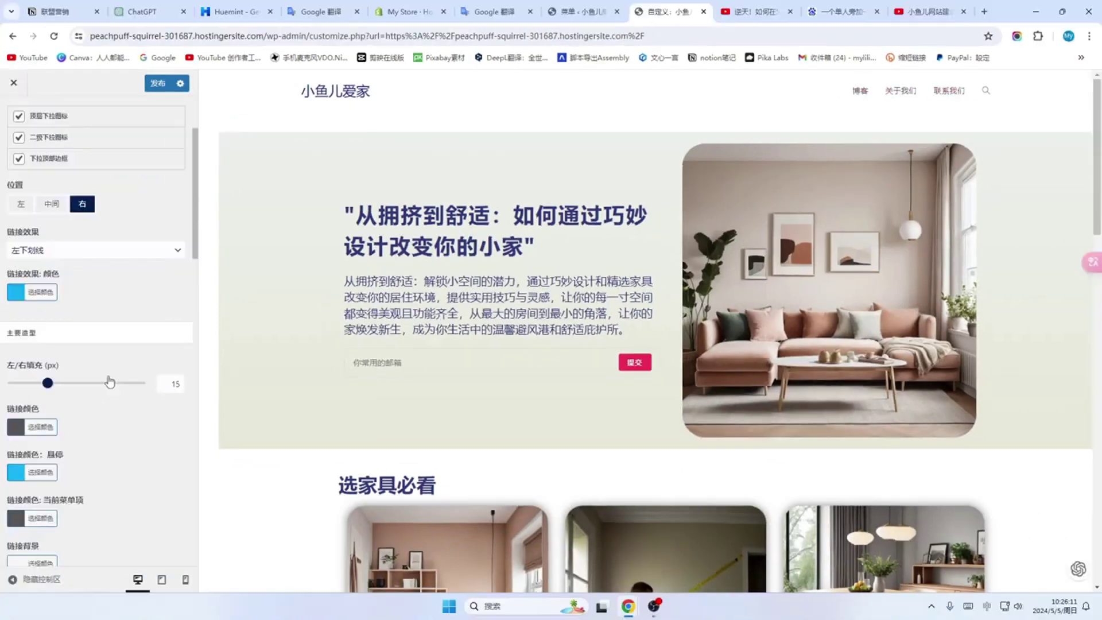
{"action": "scroll", "coordinate": [110, 382], "scroll_direction": "down", "scroll_amount": 2}
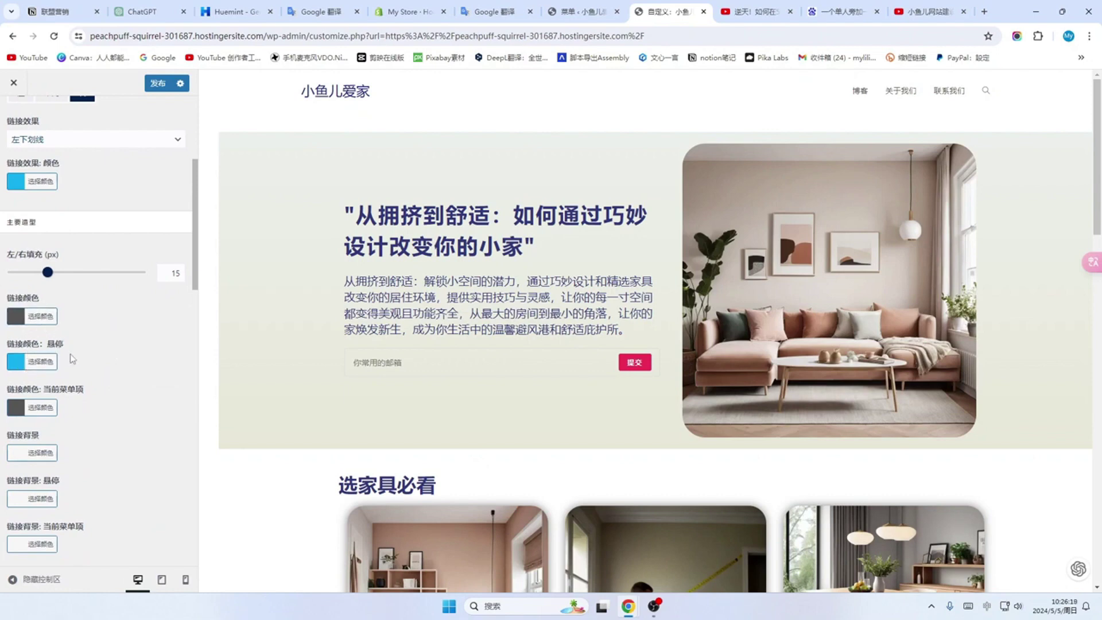
{"action": "scroll", "coordinate": [75, 359], "scroll_direction": "down", "scroll_amount": 4}
{"action": "scroll", "coordinate": [97, 368], "scroll_direction": "up", "scroll_amount": 5}
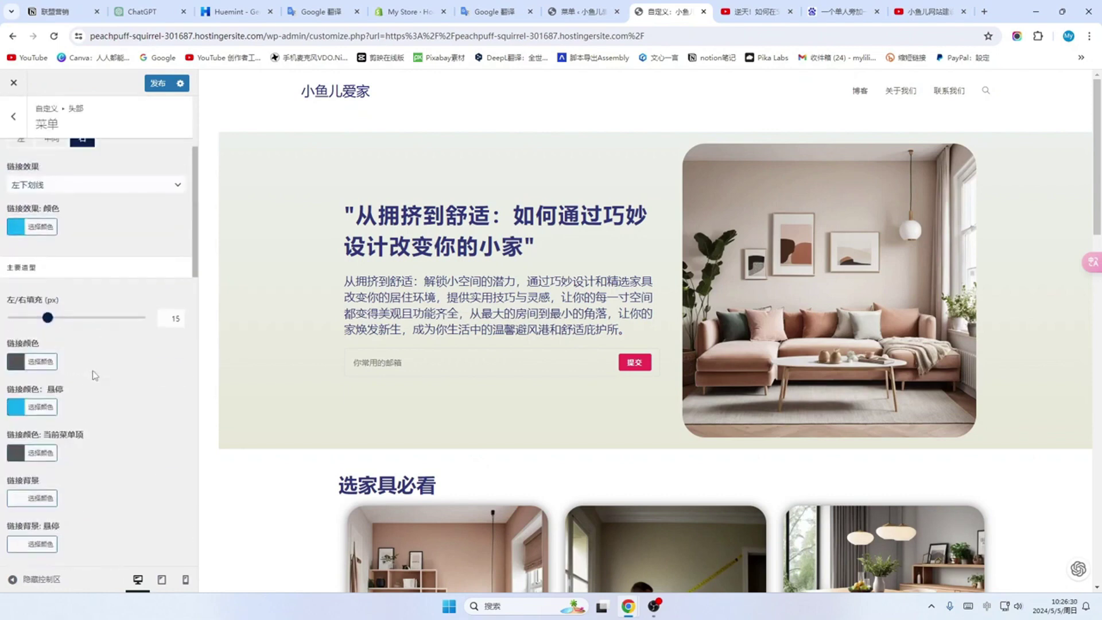
{"action": "scroll", "coordinate": [95, 376], "scroll_direction": "up", "scroll_amount": 3}
{"action": "scroll", "coordinate": [119, 344], "scroll_direction": "down", "scroll_amount": 1}
{"action": "scroll", "coordinate": [119, 327], "scroll_direction": "up", "scroll_amount": 1}
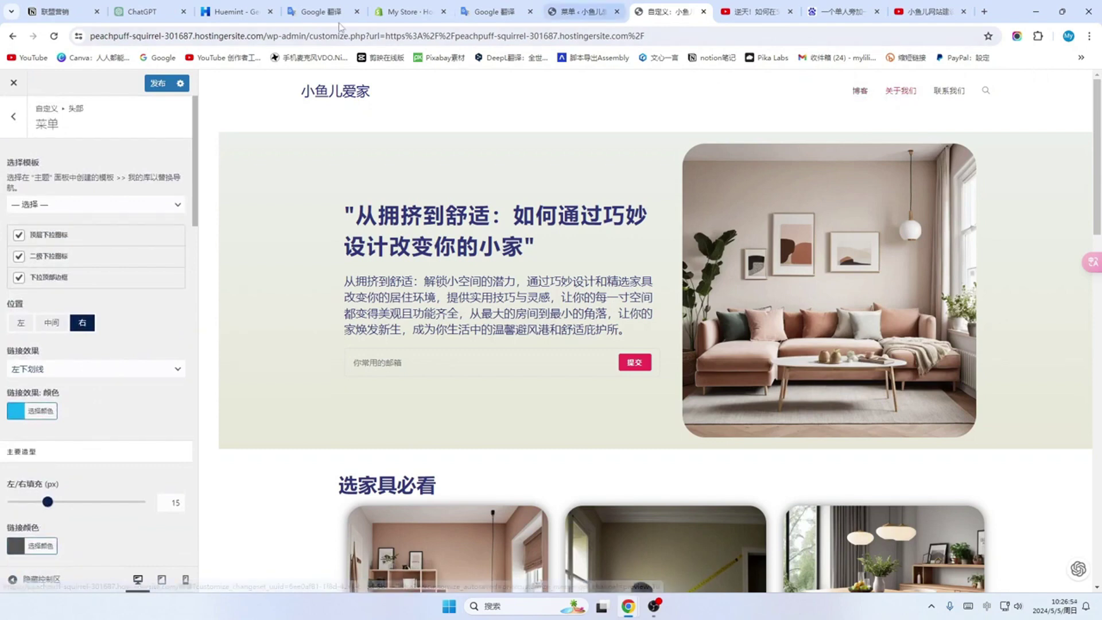
{"action": "left_click", "coordinate": [14, 119]}
{"action": "left_click", "coordinate": [14, 118]}
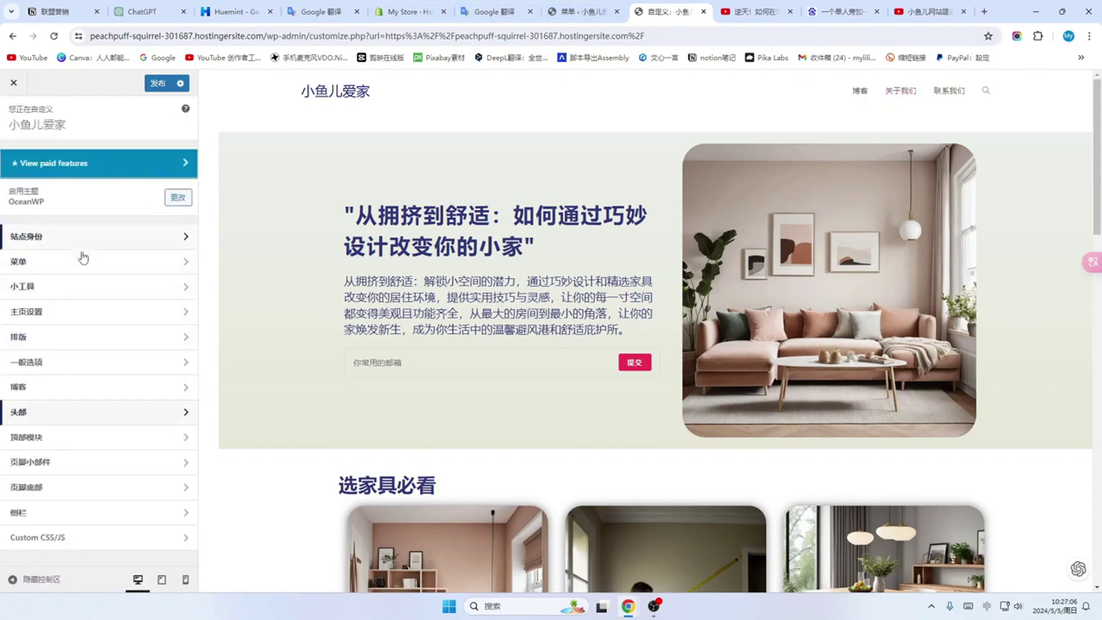
Step: Set the Typography 主菜单 font size to 17px
{"action": "left_click", "coordinate": [179, 339]}
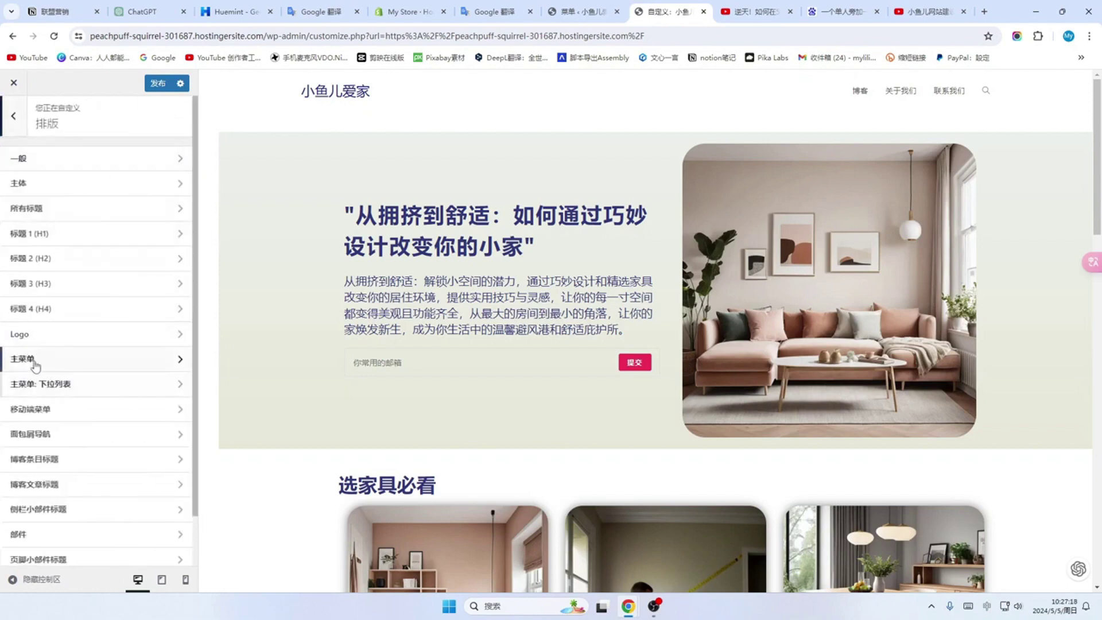
{"action": "left_click", "coordinate": [167, 360]}
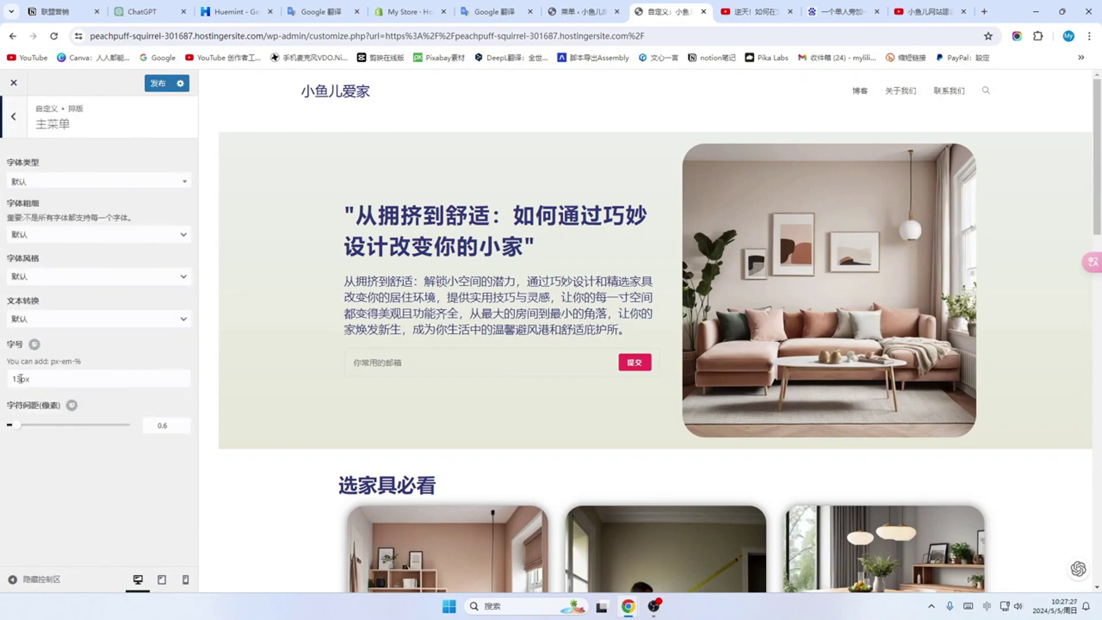
{"action": "left_click_drag", "start_coordinate": [20, 379], "coordinate": [10, 378]}
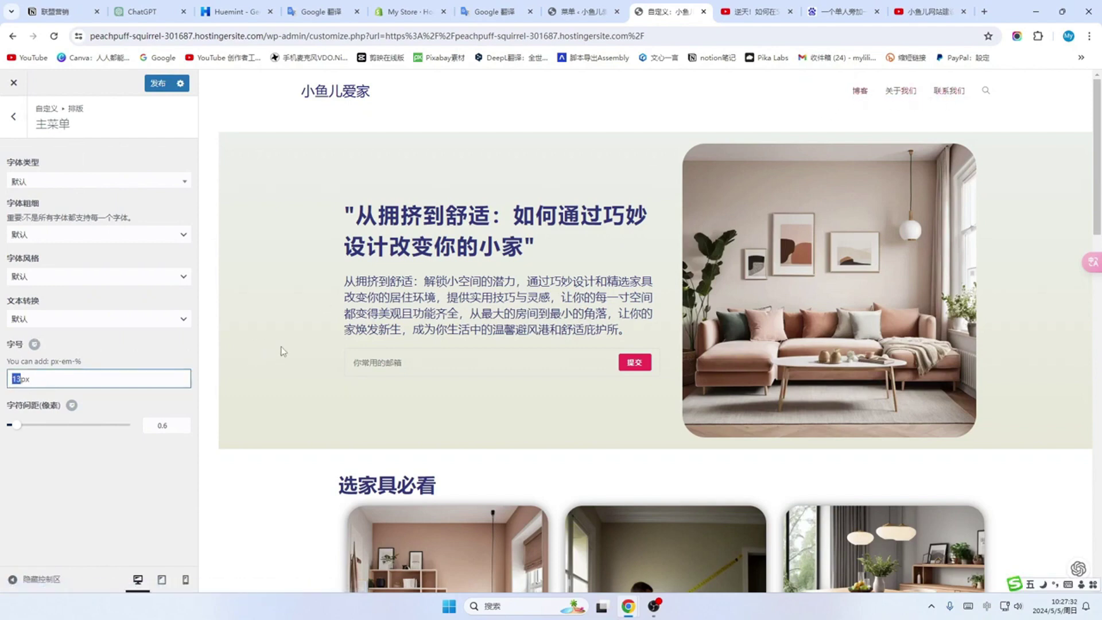
{"action": "type", "text": "20"}
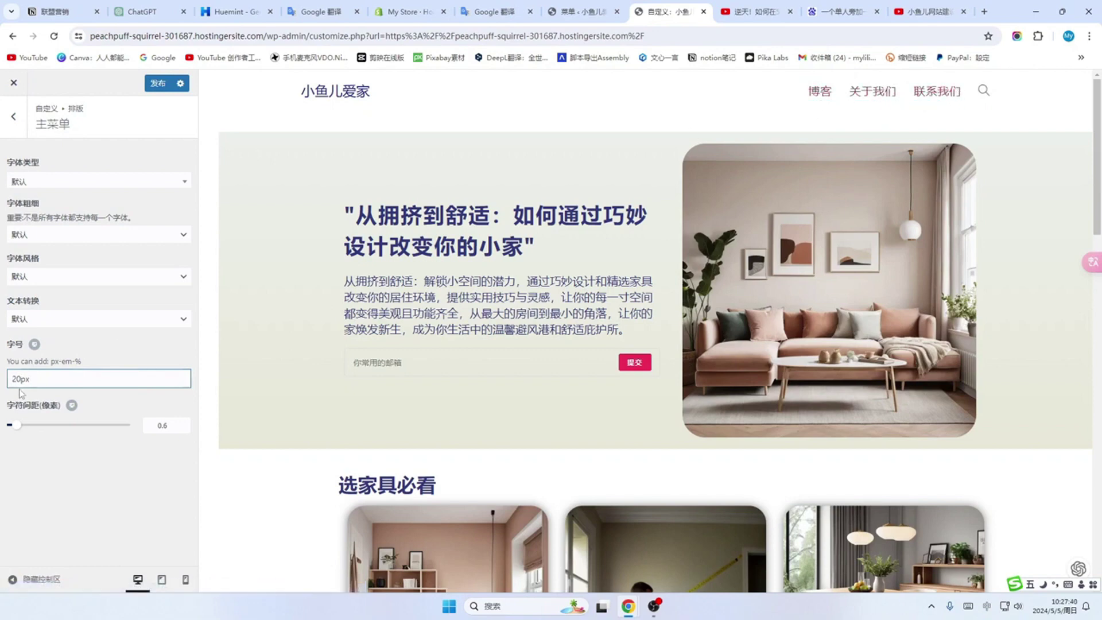
{"action": "left_click_drag", "start_coordinate": [19, 379], "coordinate": [9, 381]}
{"action": "type", "text": "19"}
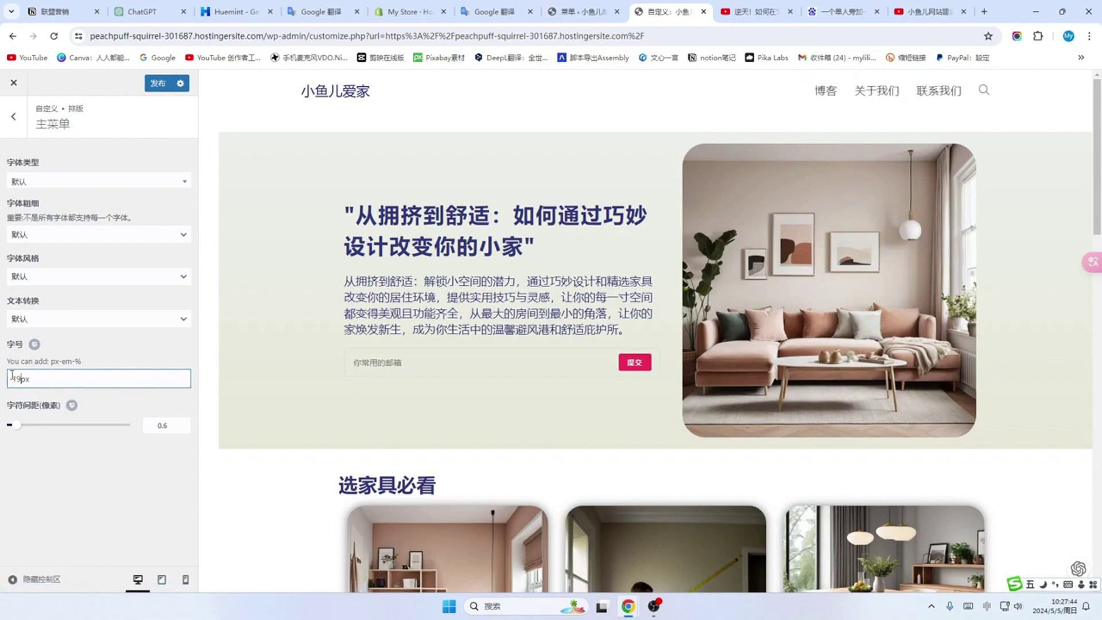
{"action": "key", "text": "Delete"}
{"action": "type", "text": "7"}
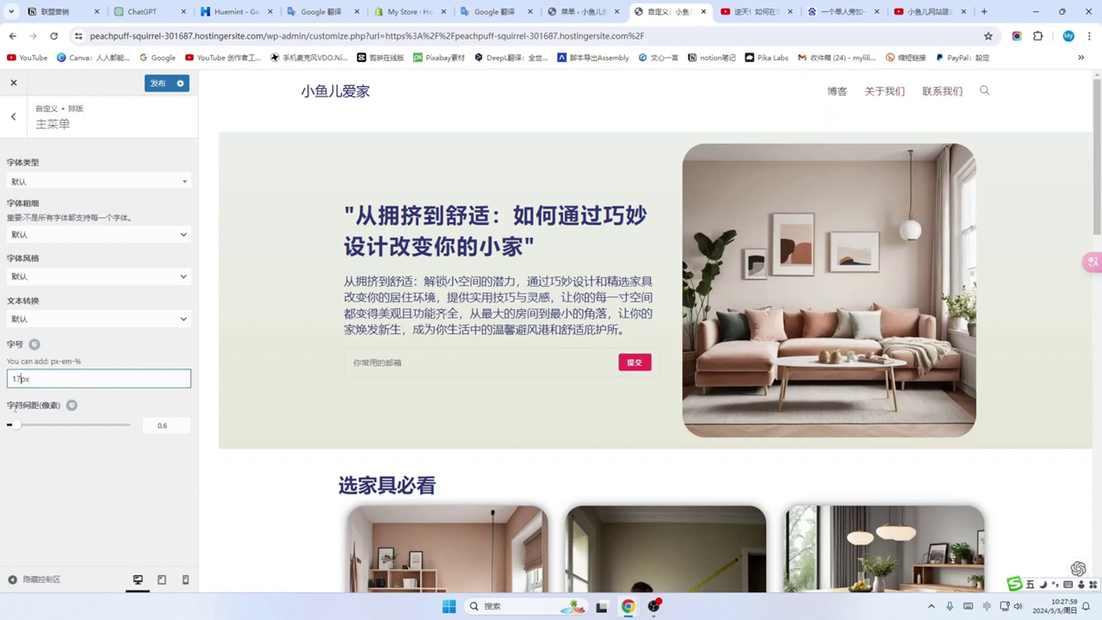
Step: Review the menu letter spacing, font style, weight and font list unchanged, then publish
{"action": "mouse_move", "coordinate": [16, 427]}
{"action": "left_mouse_down"}
{"action": "mouse_move", "coordinate": [75, 436]}
{"action": "mouse_move", "coordinate": [7, 436]}
{"action": "mouse_move", "coordinate": [16, 437]}
{"action": "left_mouse_up"}
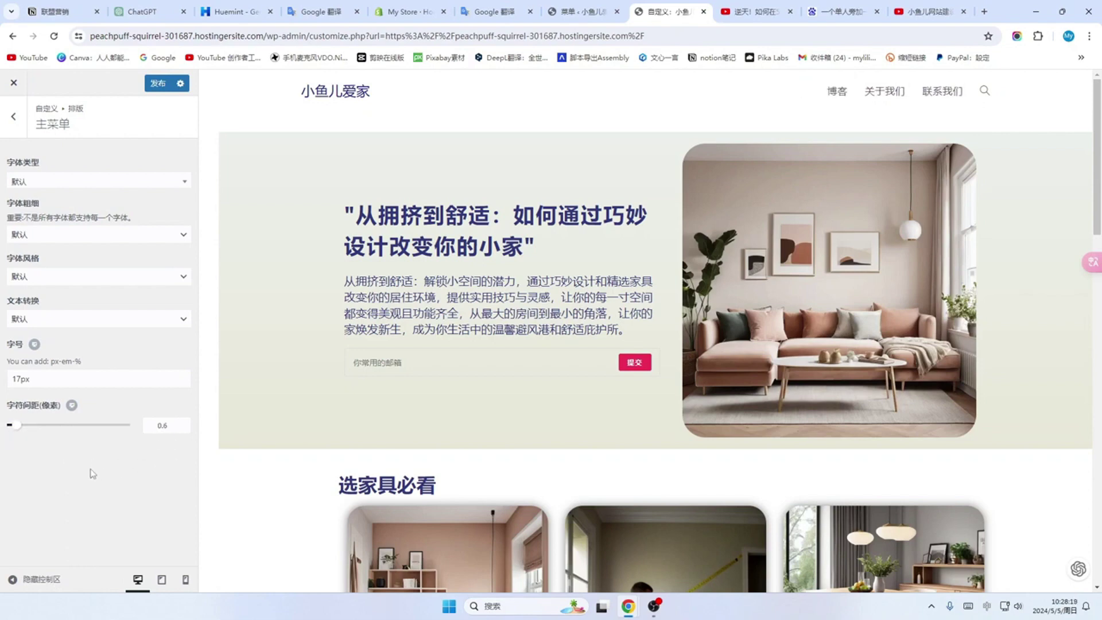
{"action": "left_click", "coordinate": [23, 276]}
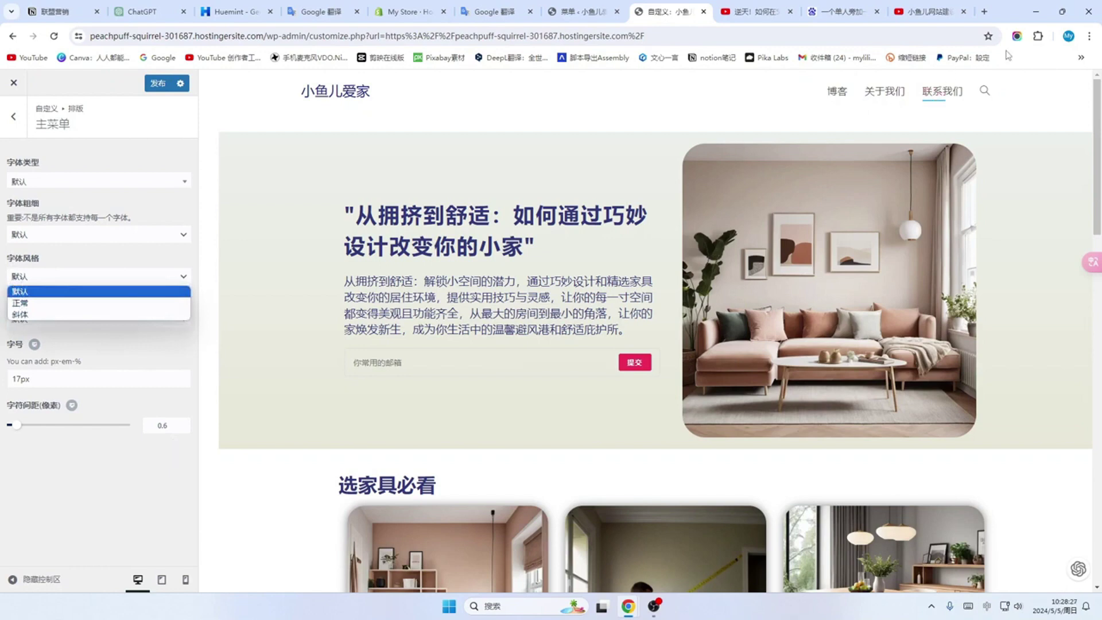
{"action": "left_click", "coordinate": [98, 234]}
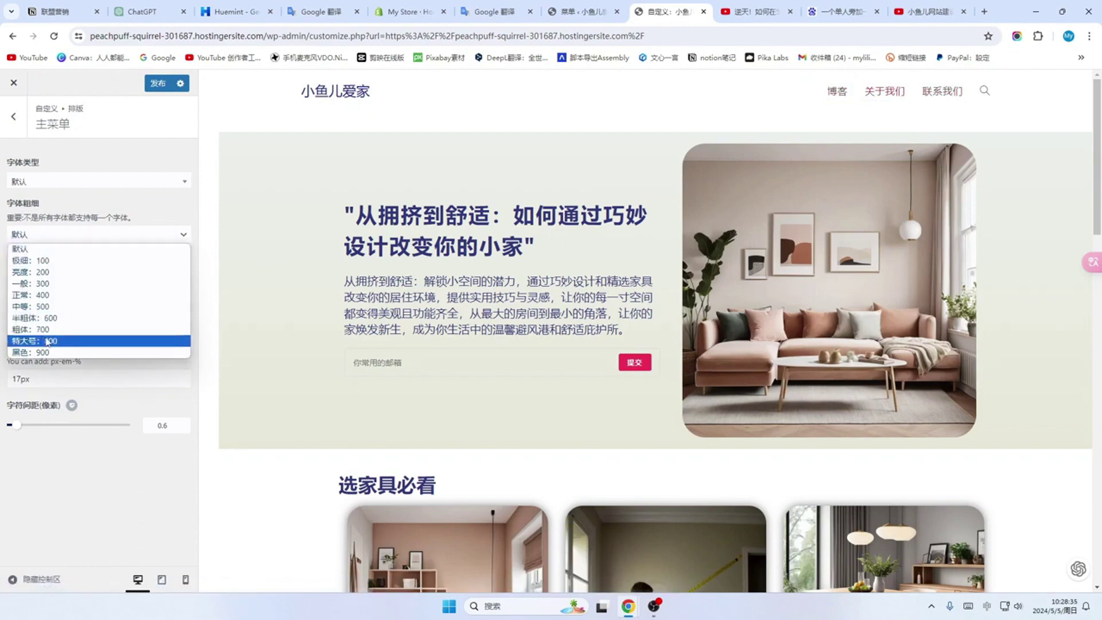
{"action": "left_click", "coordinate": [97, 181]}
{"action": "scroll", "coordinate": [97, 276], "scroll_direction": "up", "scroll_amount": 2}
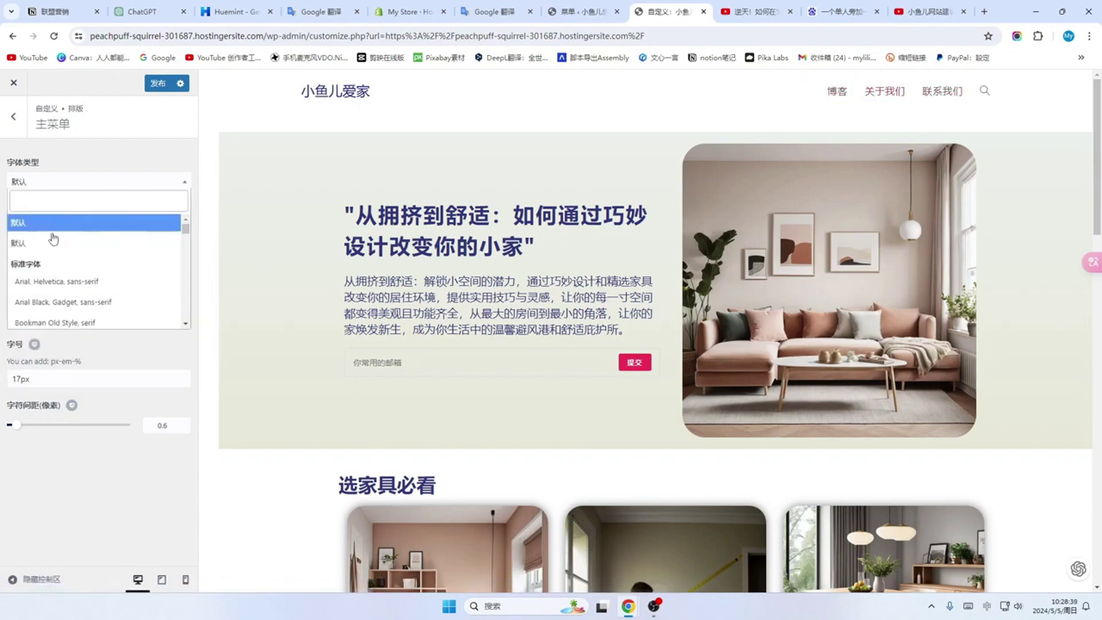
{"action": "left_click", "coordinate": [118, 500]}
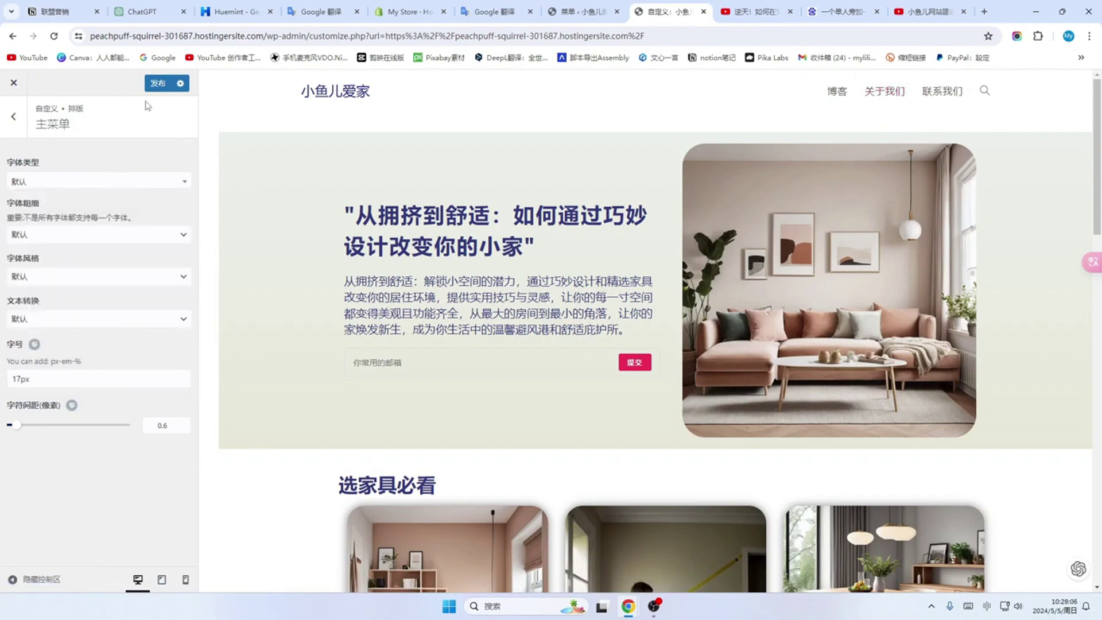
{"action": "left_click", "coordinate": [158, 83]}
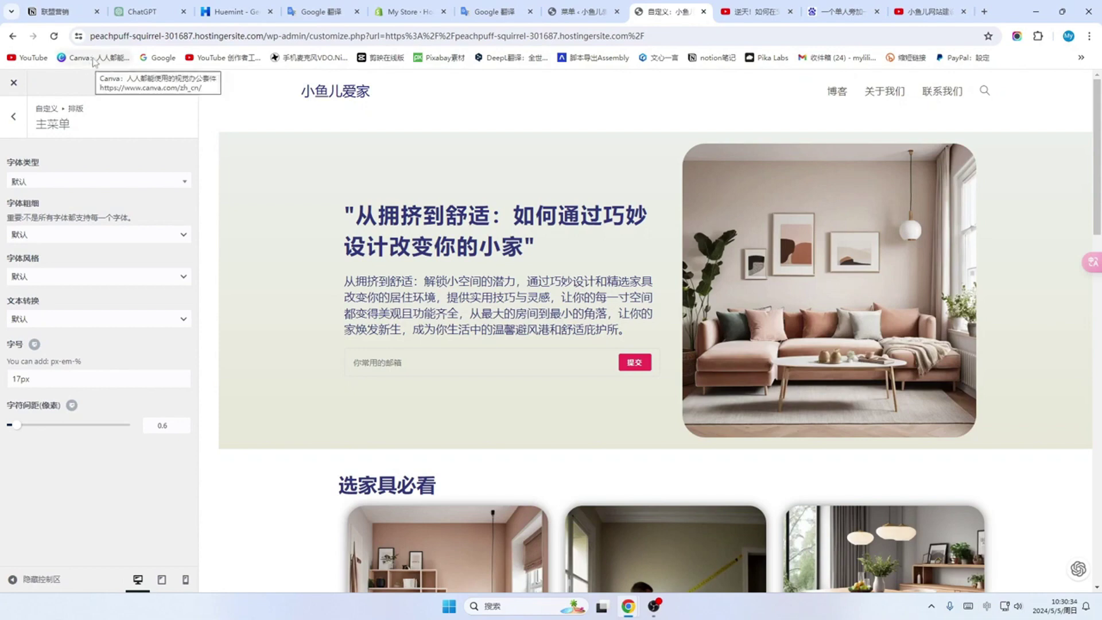
Step: Open Canva and create a custom-size 1200 × 200 px blank design
{"action": "left_click", "coordinate": [94, 58]}
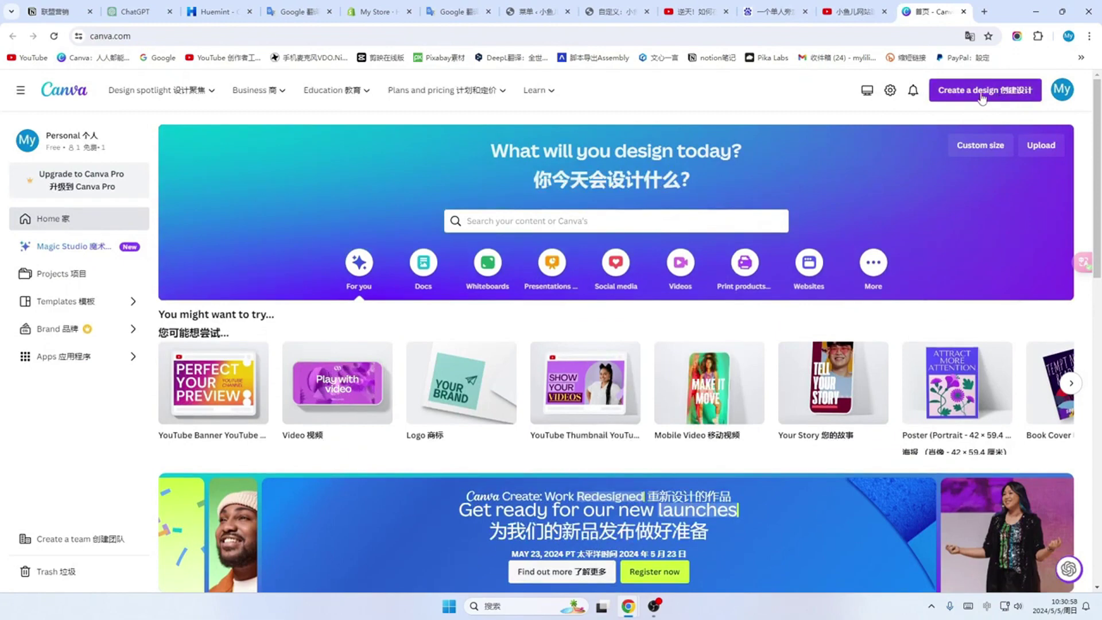
{"action": "left_click", "coordinate": [982, 97]}
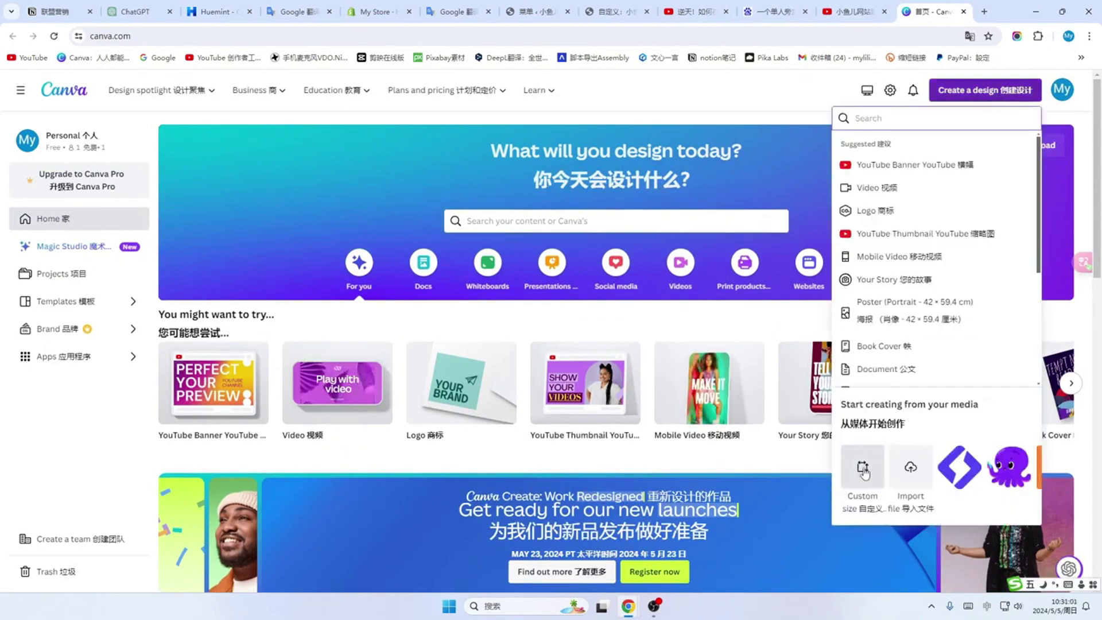
{"action": "left_click", "coordinate": [864, 470]}
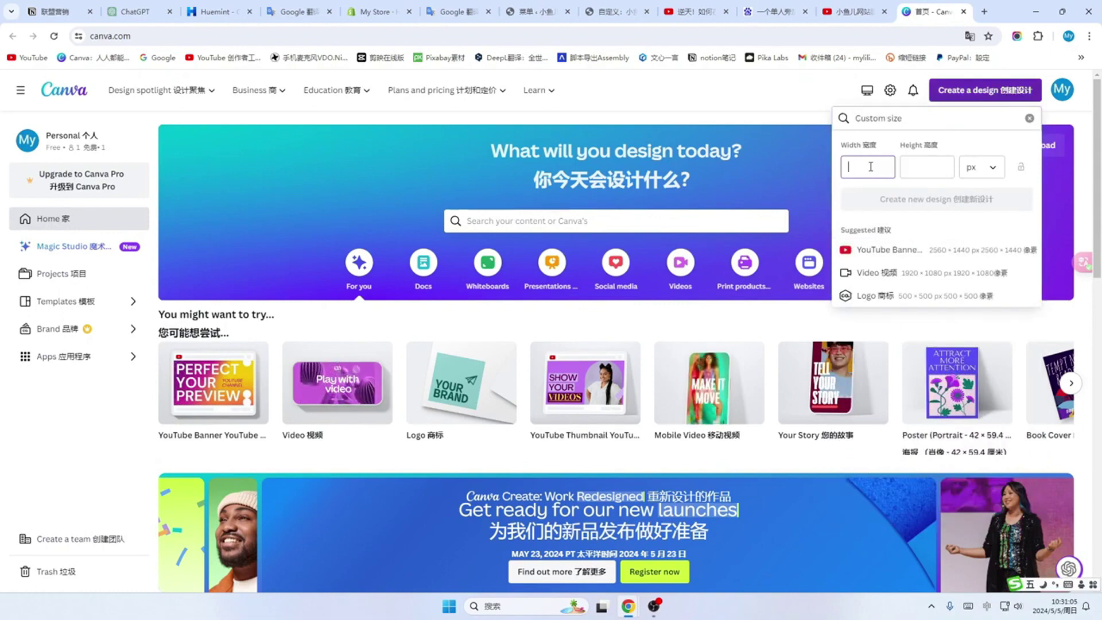
{"action": "type", "text": "1200"}
{"action": "left_click", "coordinate": [933, 169]}
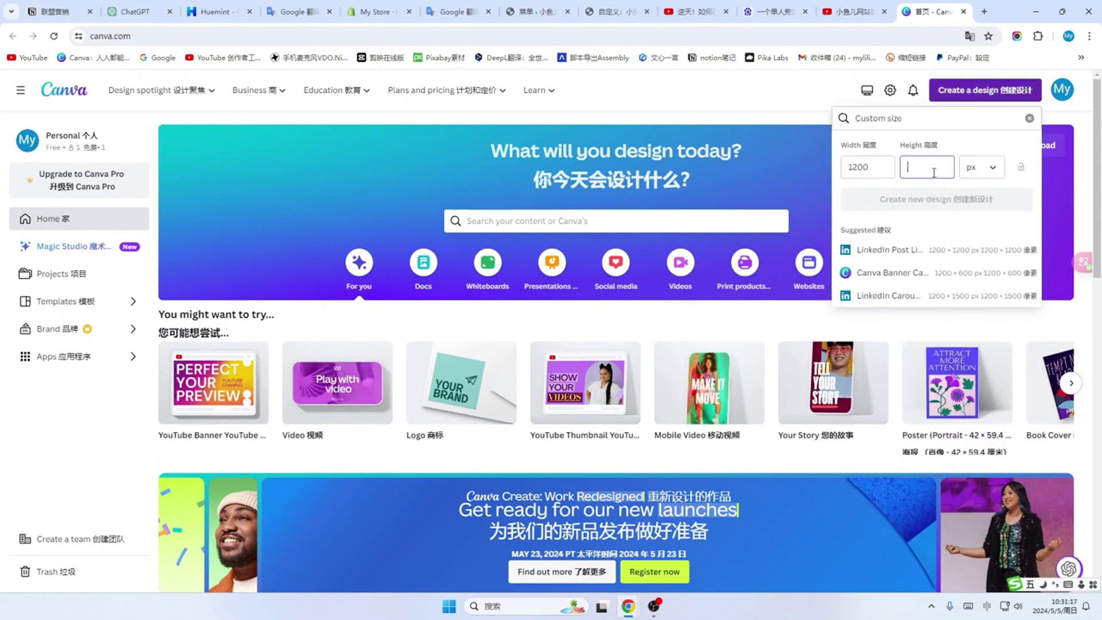
{"action": "type", "text": "200"}
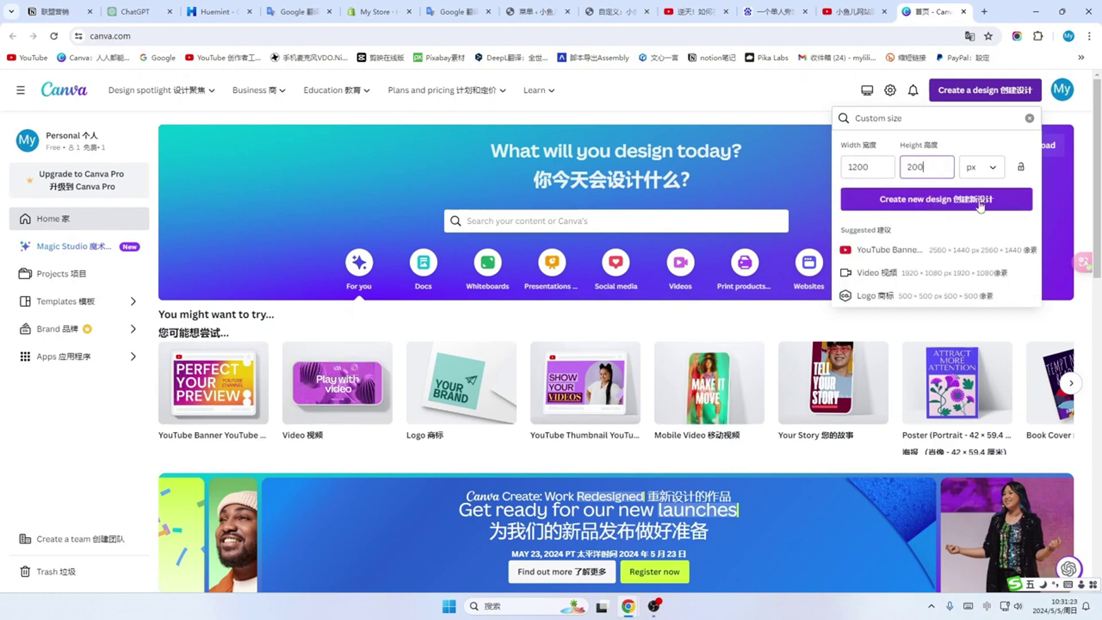
{"action": "left_click", "coordinate": [981, 202]}
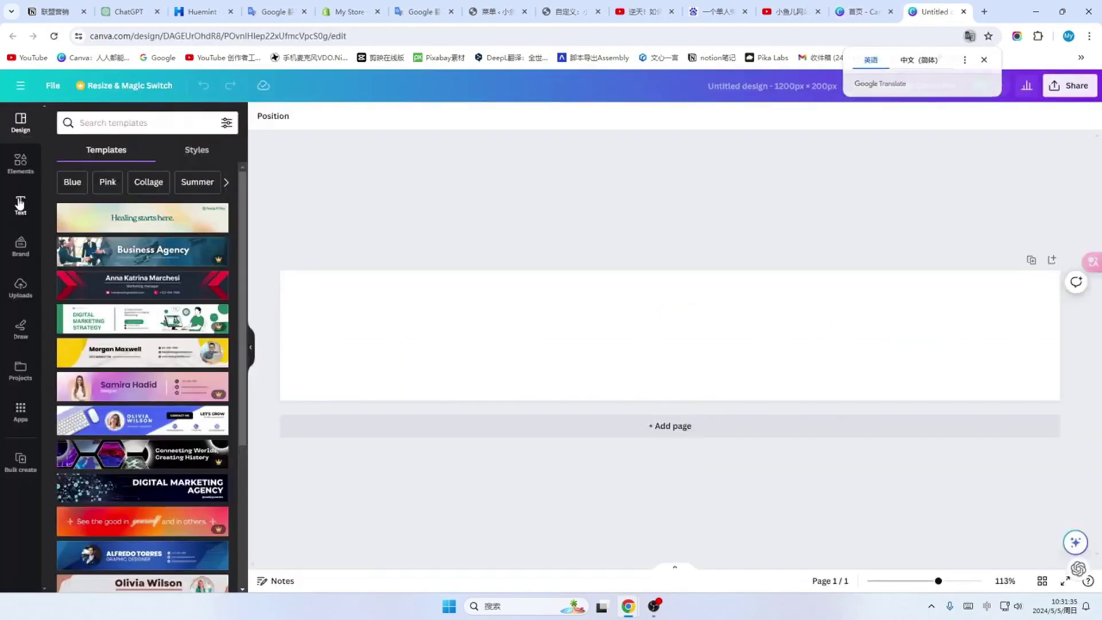
Step: Add a heading reading 小鱼儿爱家 and enlarge it to about size 117 across the banner
{"action": "left_click", "coordinate": [20, 203]}
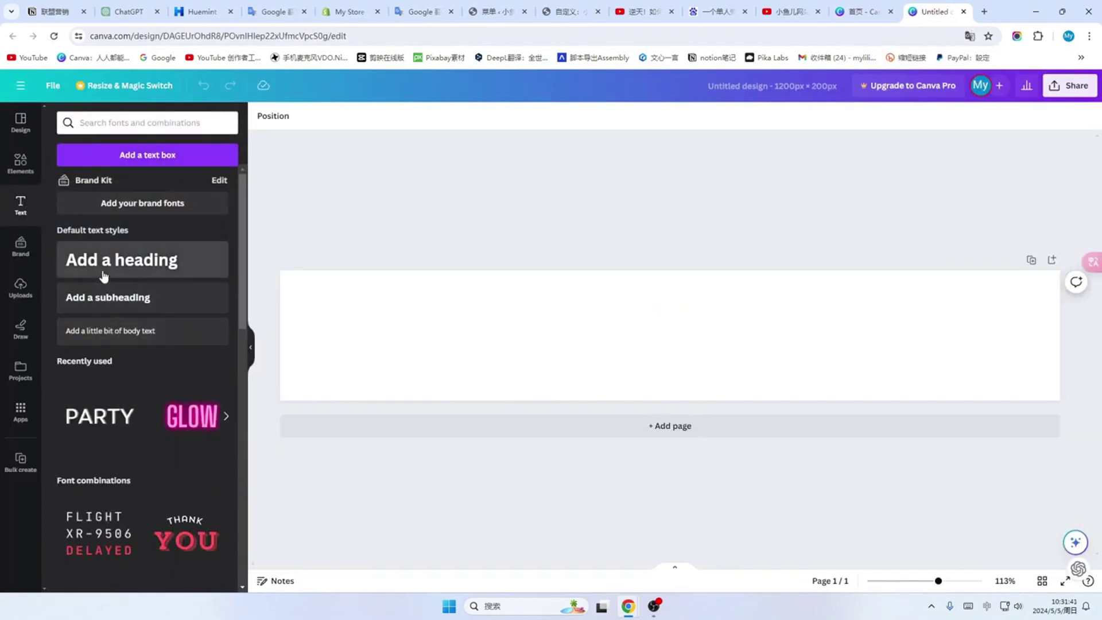
{"action": "left_click_drag", "start_coordinate": [109, 263], "coordinate": [591, 338]}
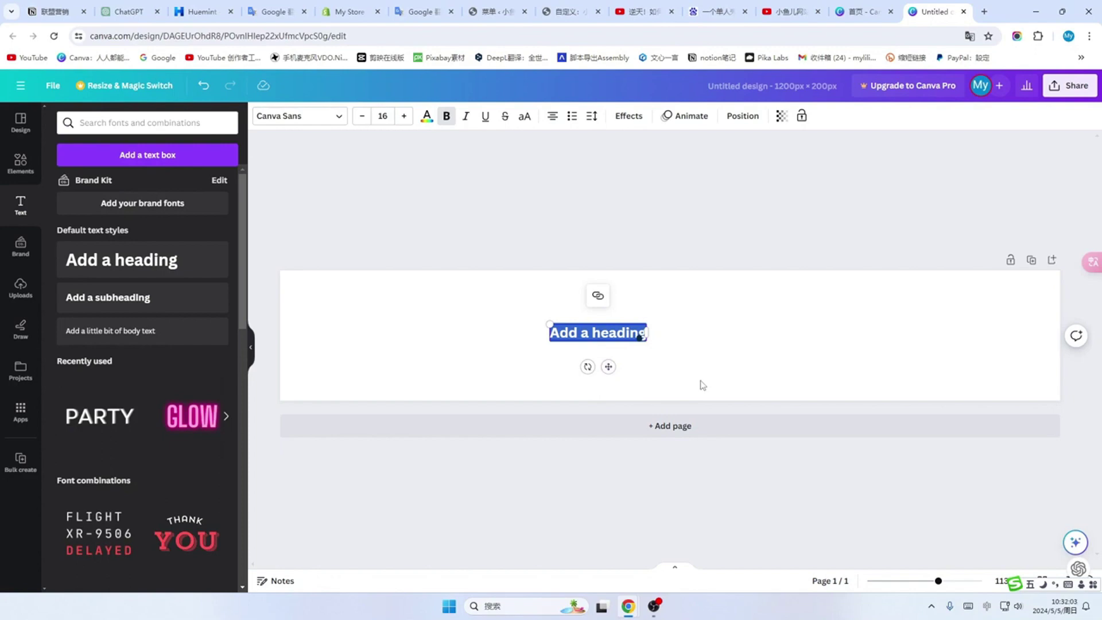
{"action": "type", "text": "小鱼儿爱家"}
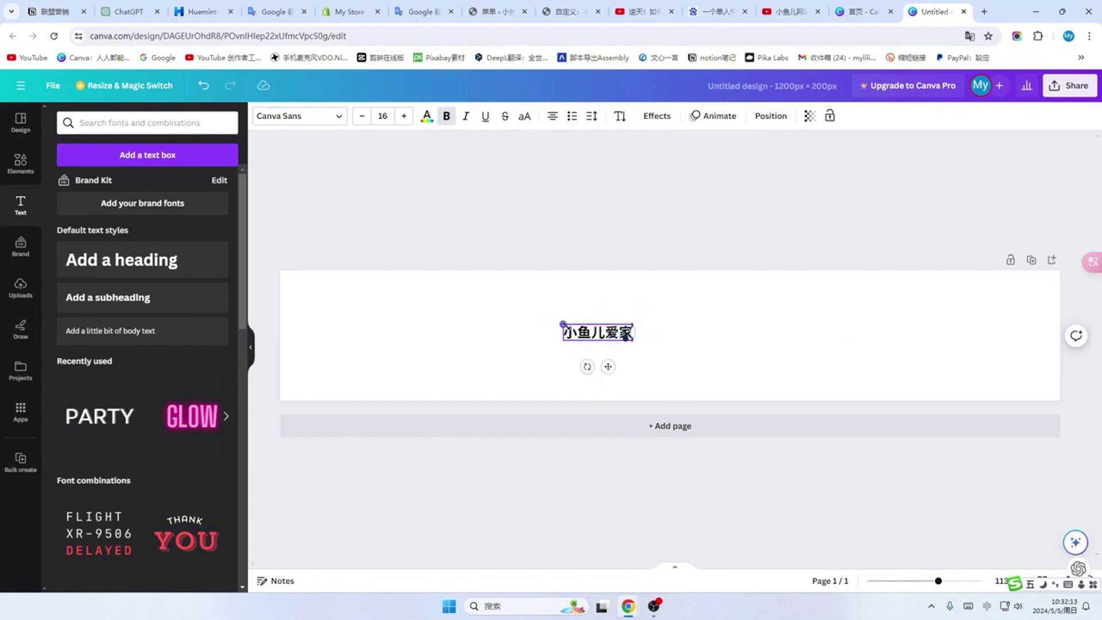
{"action": "left_click_drag", "start_coordinate": [563, 322], "coordinate": [438, 296]}
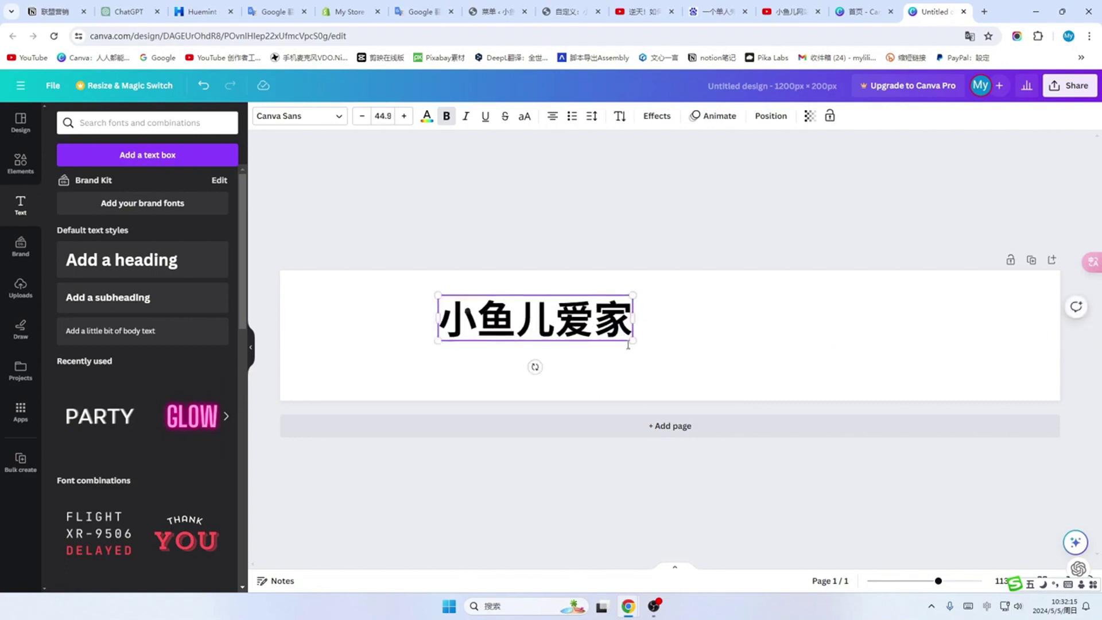
{"action": "left_click_drag", "start_coordinate": [633, 340], "coordinate": [863, 394]}
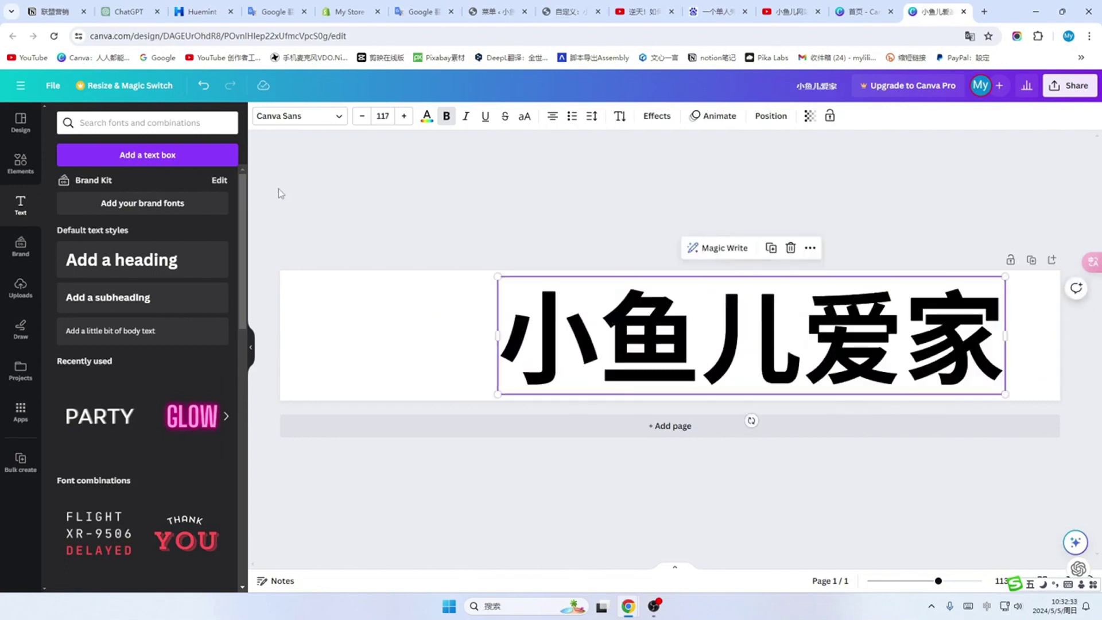
Step: Try the Anton, Lilita One and Norwester fonts and the GLOW style on the heading
{"action": "left_click", "coordinate": [340, 117]}
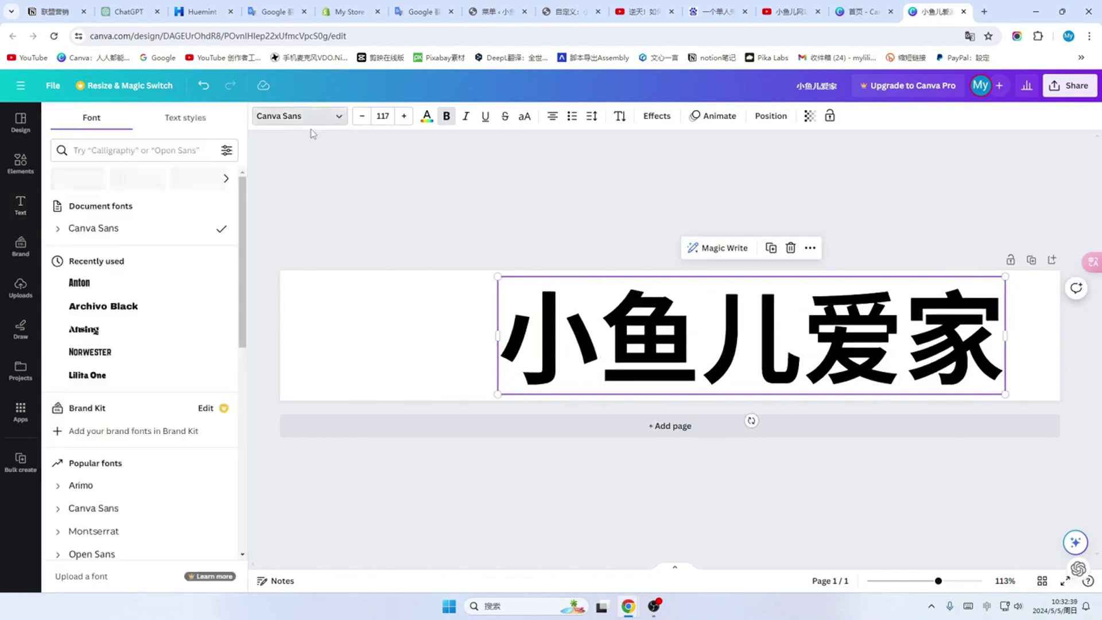
{"action": "left_click", "coordinate": [80, 283]}
{"action": "left_click", "coordinate": [86, 376]}
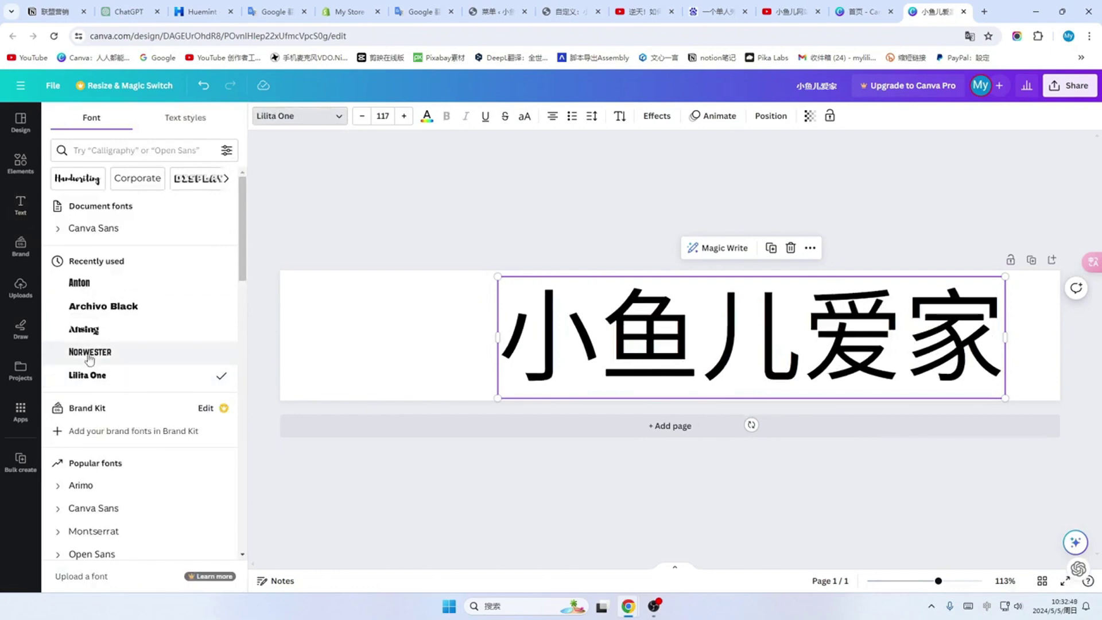
{"action": "left_click", "coordinate": [216, 352]}
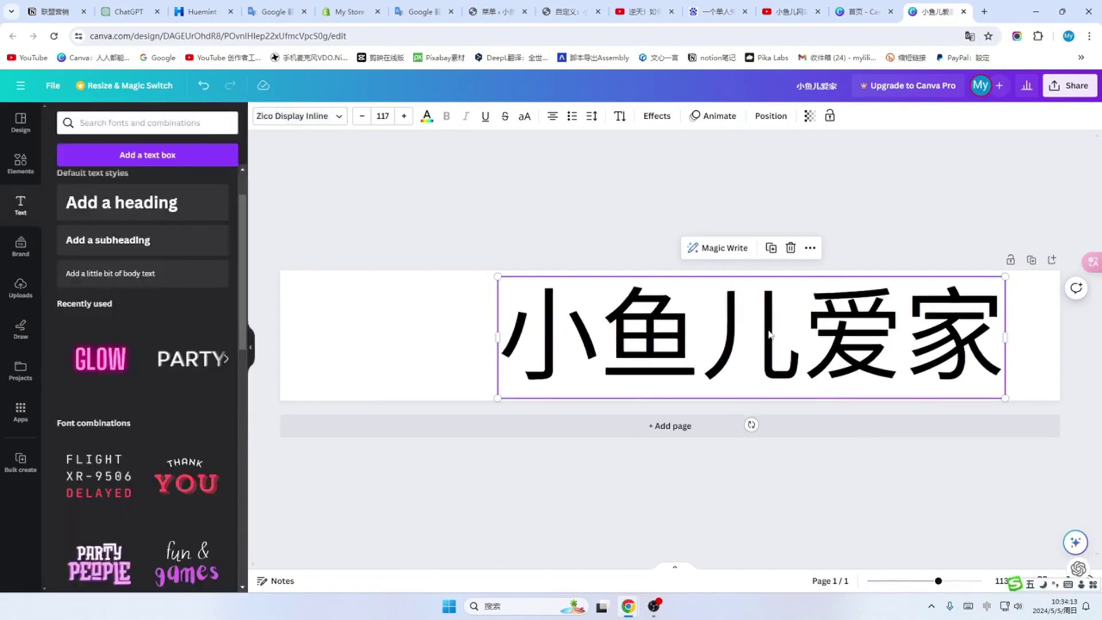
{"action": "left_click", "coordinate": [791, 248]}
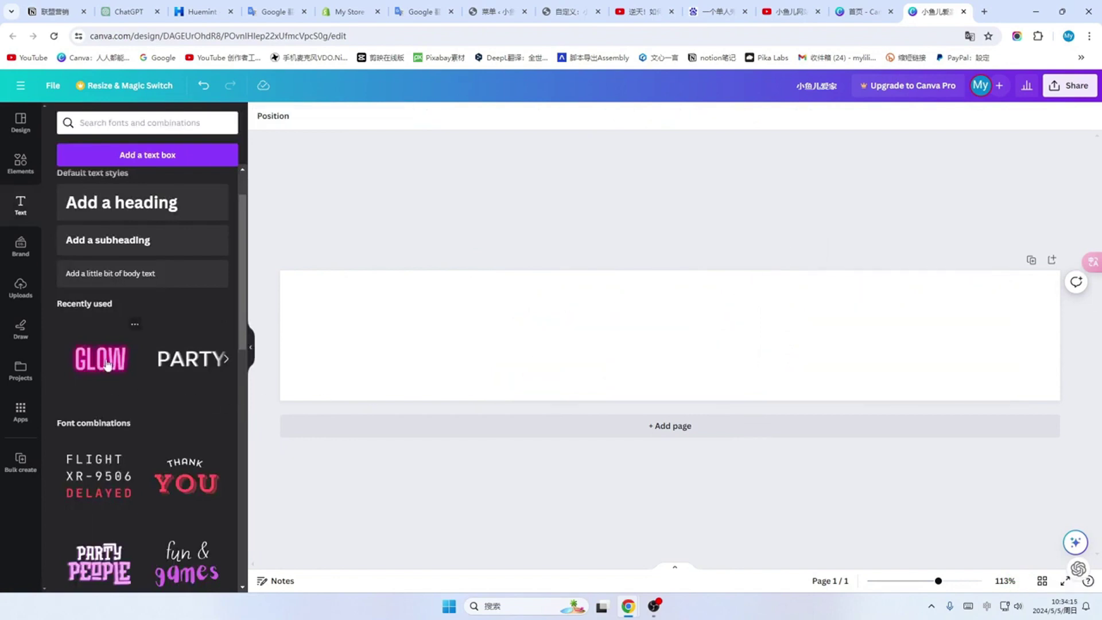
{"action": "left_click_drag", "start_coordinate": [207, 388], "coordinate": [704, 336]}
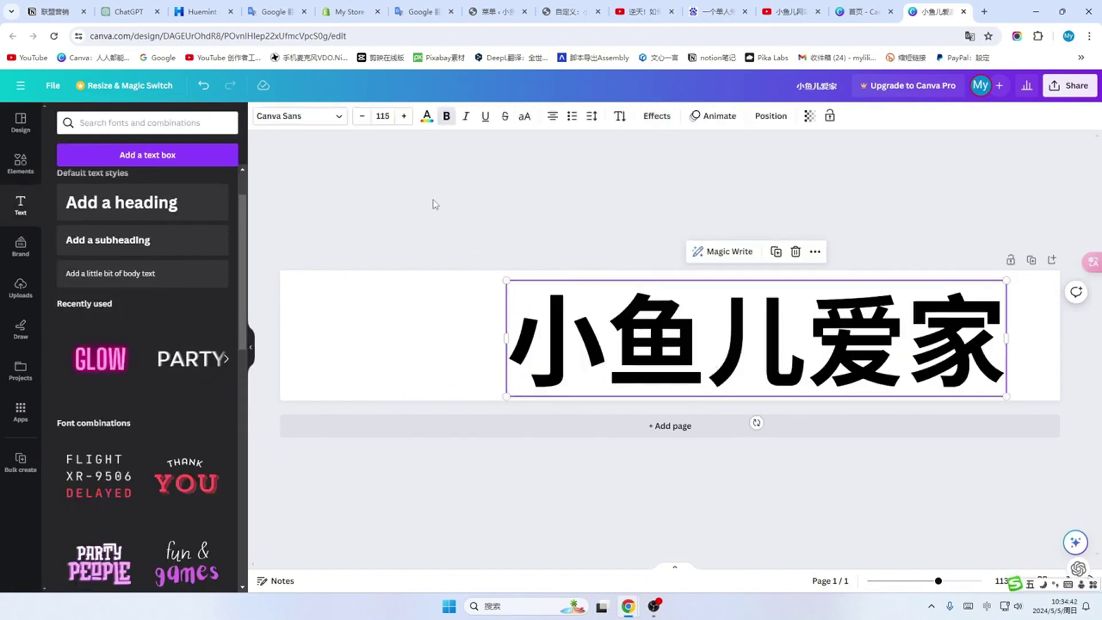
Step: Try white and pink heading colours, keep it black, and start an Elements search
{"action": "left_click", "coordinate": [428, 124]}
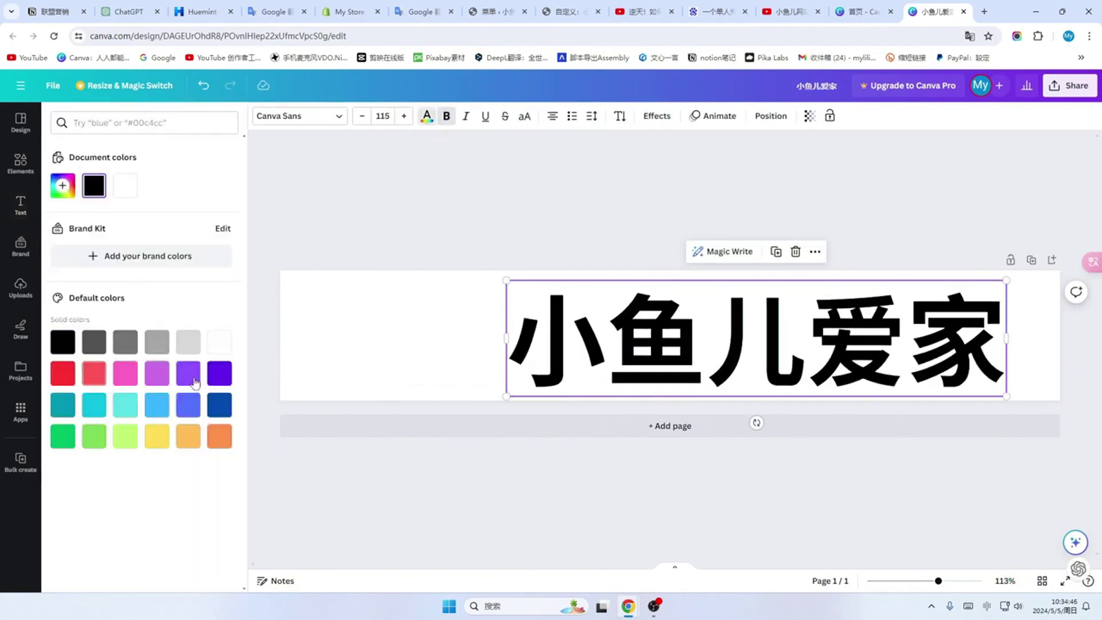
{"action": "left_click", "coordinate": [223, 348]}
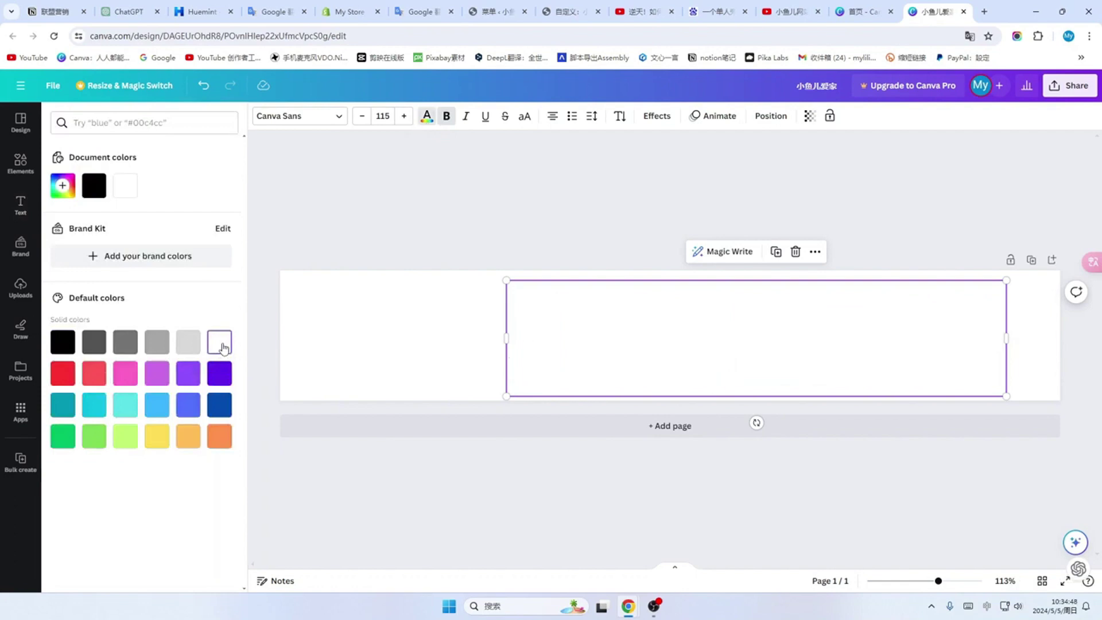
{"action": "left_click", "coordinate": [124, 374]}
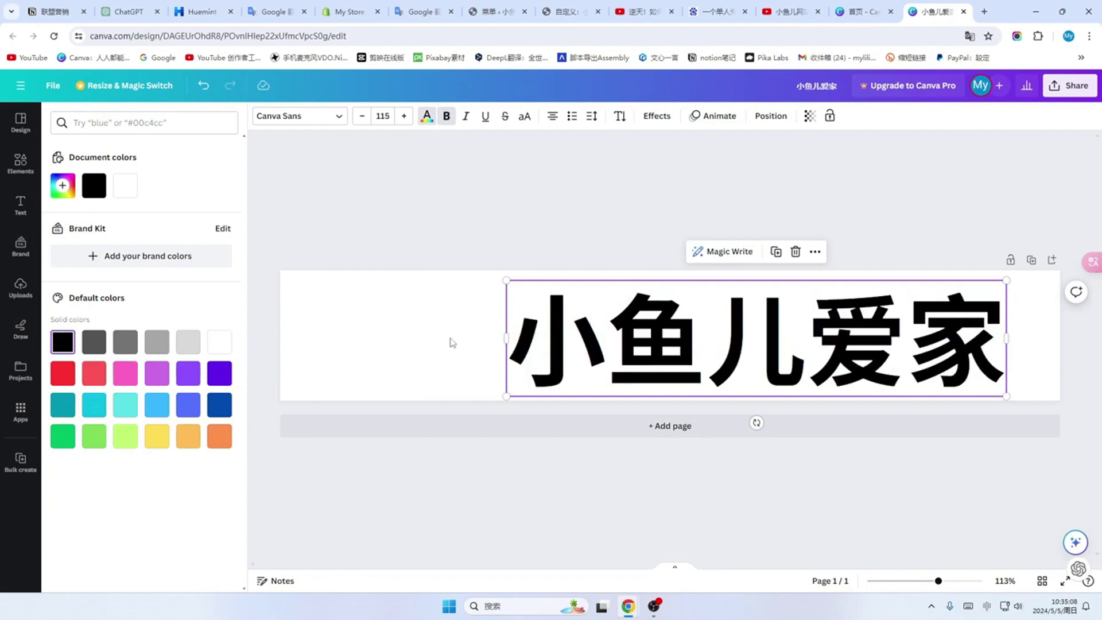
{"action": "left_click", "coordinate": [20, 165]}
{"action": "left_click", "coordinate": [96, 123]}
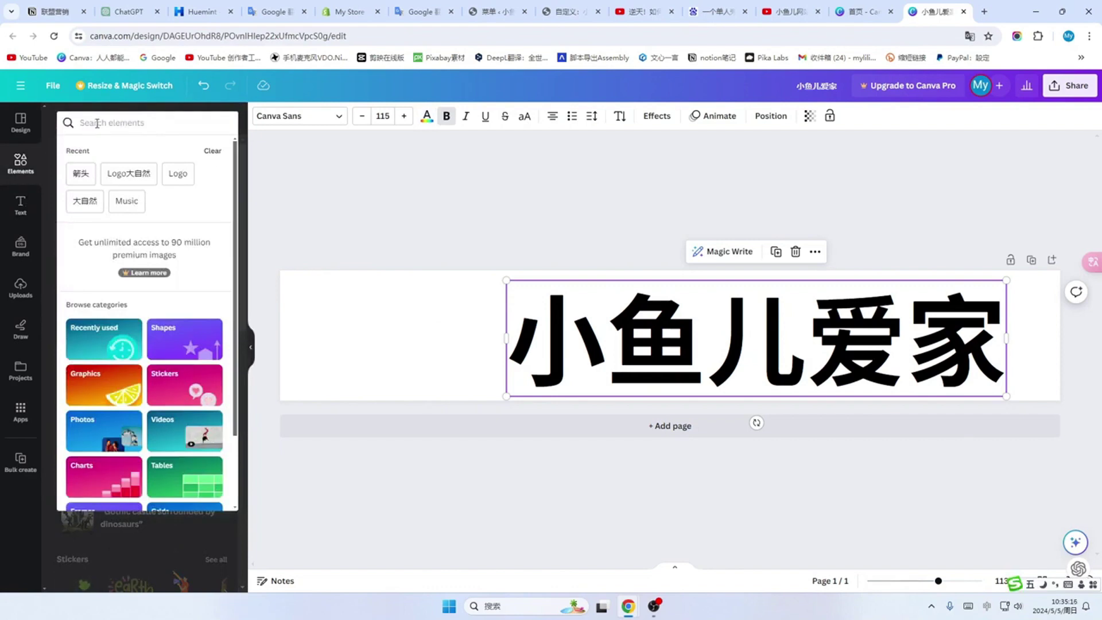
Step: Search Elements for 'Home' graphics and add the sofa-and-lamp graphic to the banner
{"action": "type", "text": "how"}
{"action": "key", "text": "Return"}
{"action": "type", "text": "Home"}
{"action": "key", "text": "Return"}
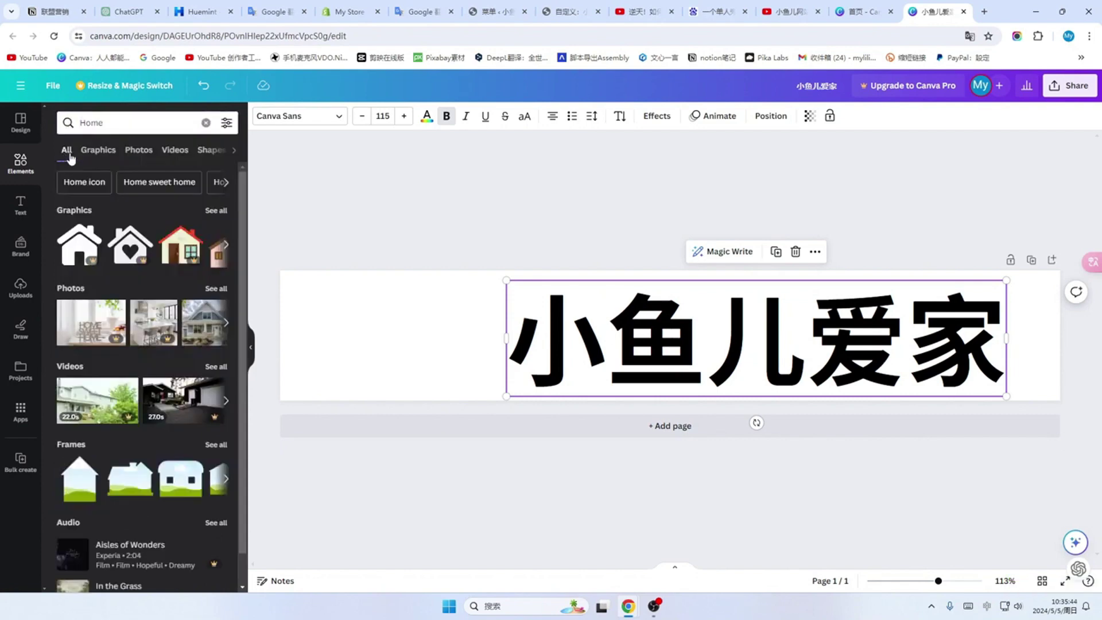
{"action": "left_click", "coordinate": [99, 151]}
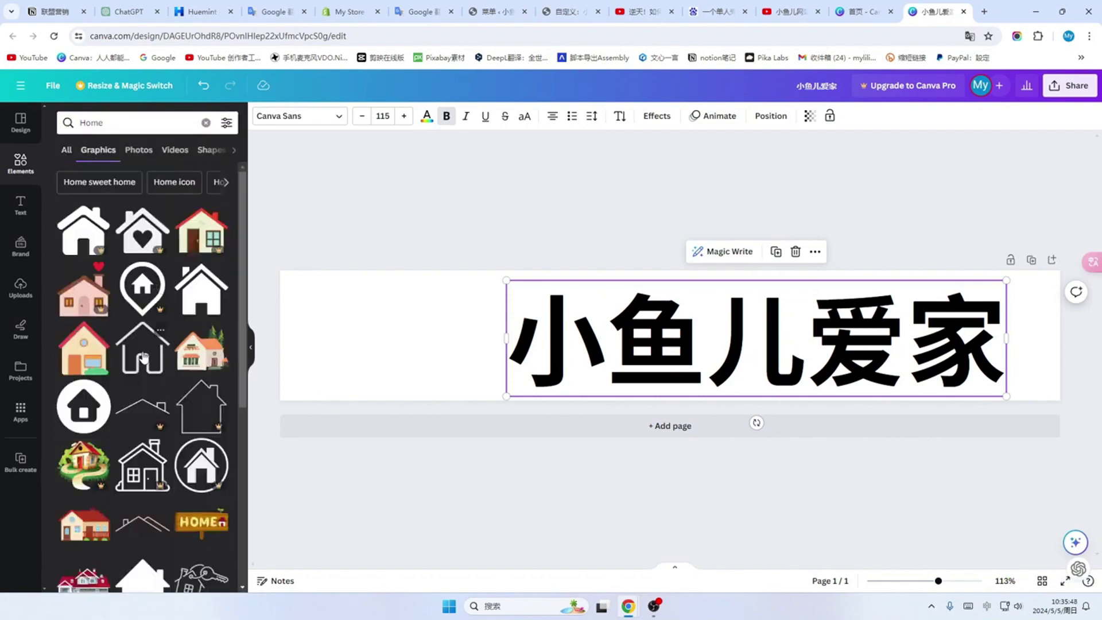
{"action": "scroll", "coordinate": [170, 284], "scroll_direction": "down", "scroll_amount": 5}
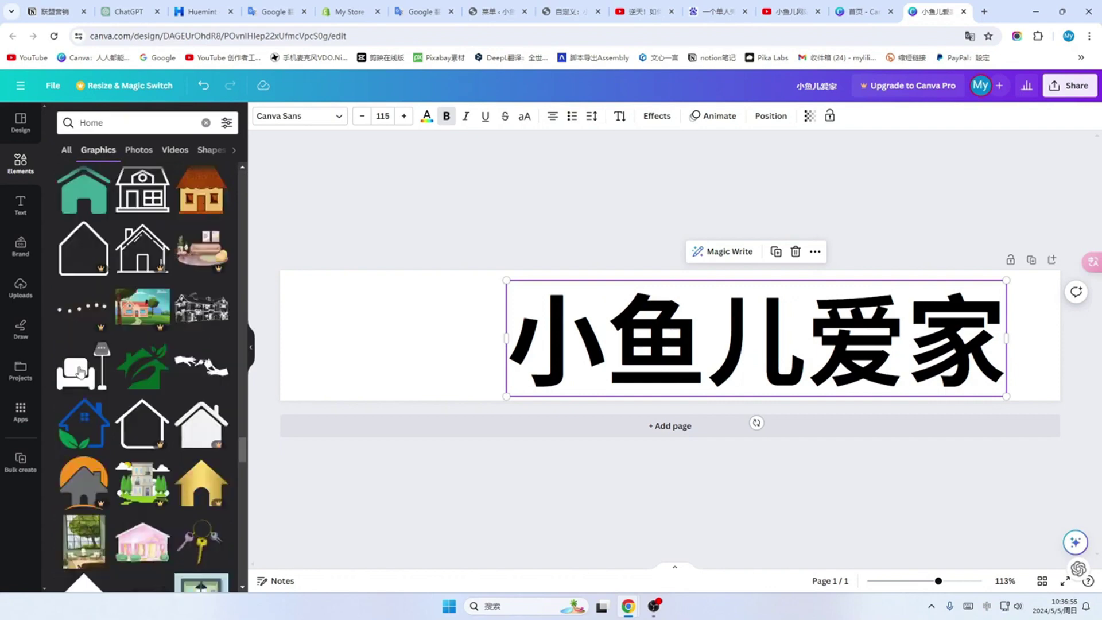
{"action": "left_click", "coordinate": [85, 373]}
Step: Enlarge the sofa graphic left of the title and nudge 小鱼儿爱家 slightly left
{"action": "left_click_drag", "start_coordinate": [644, 347], "coordinate": [379, 351]}
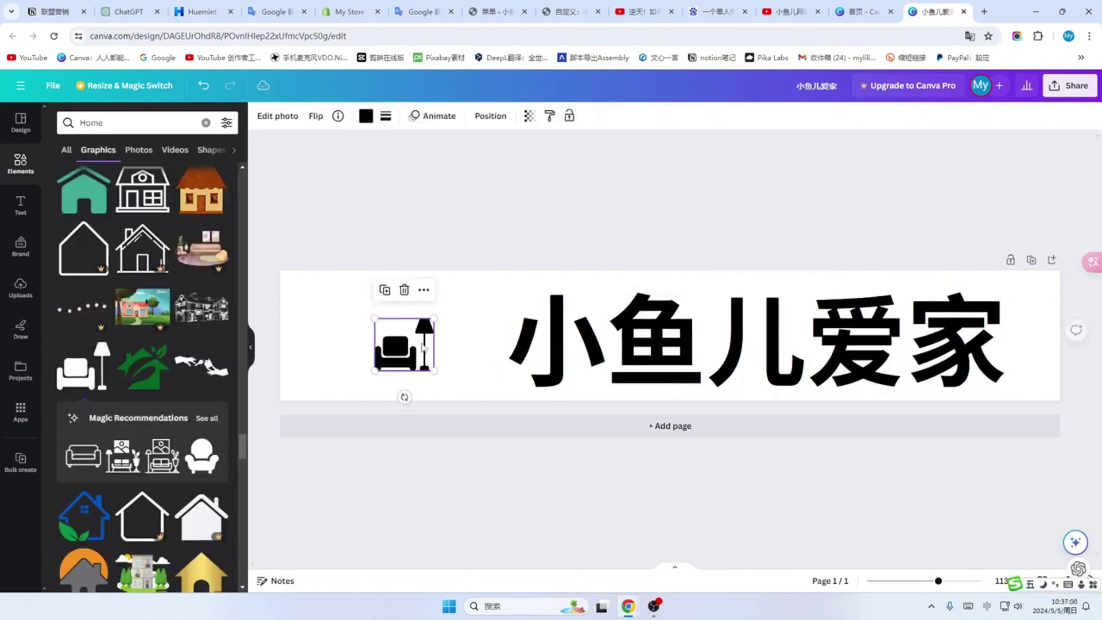
{"action": "left_click_drag", "start_coordinate": [436, 372], "coordinate": [485, 392]}
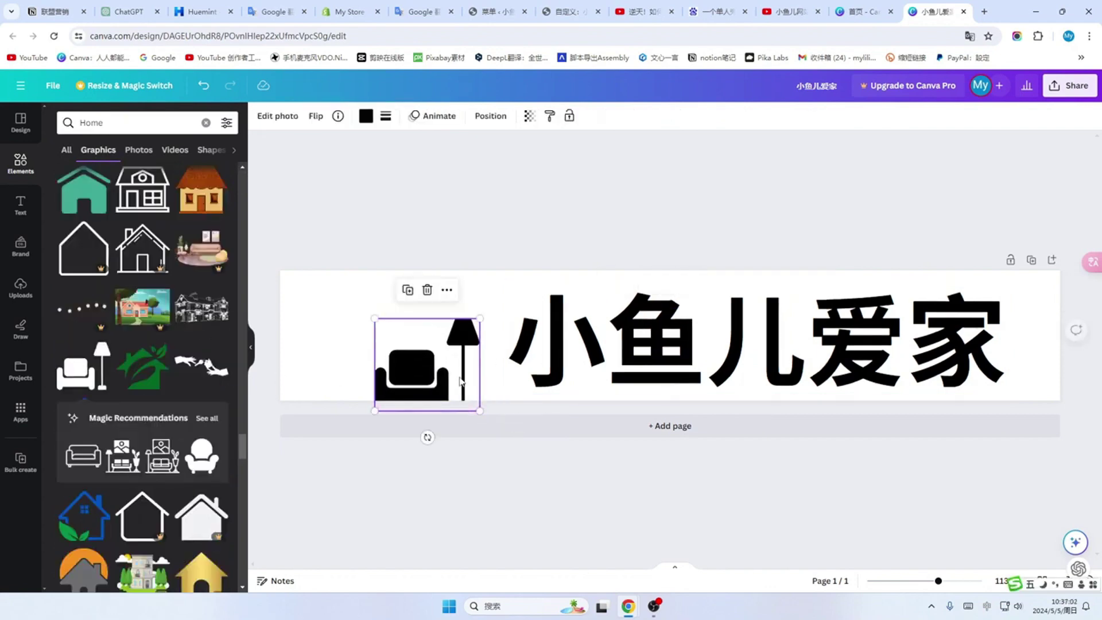
{"action": "left_click_drag", "start_coordinate": [375, 319], "coordinate": [346, 281]}
{"action": "left_click_drag", "start_coordinate": [737, 349], "coordinate": [730, 349]}
{"action": "left_click", "coordinate": [393, 353]}
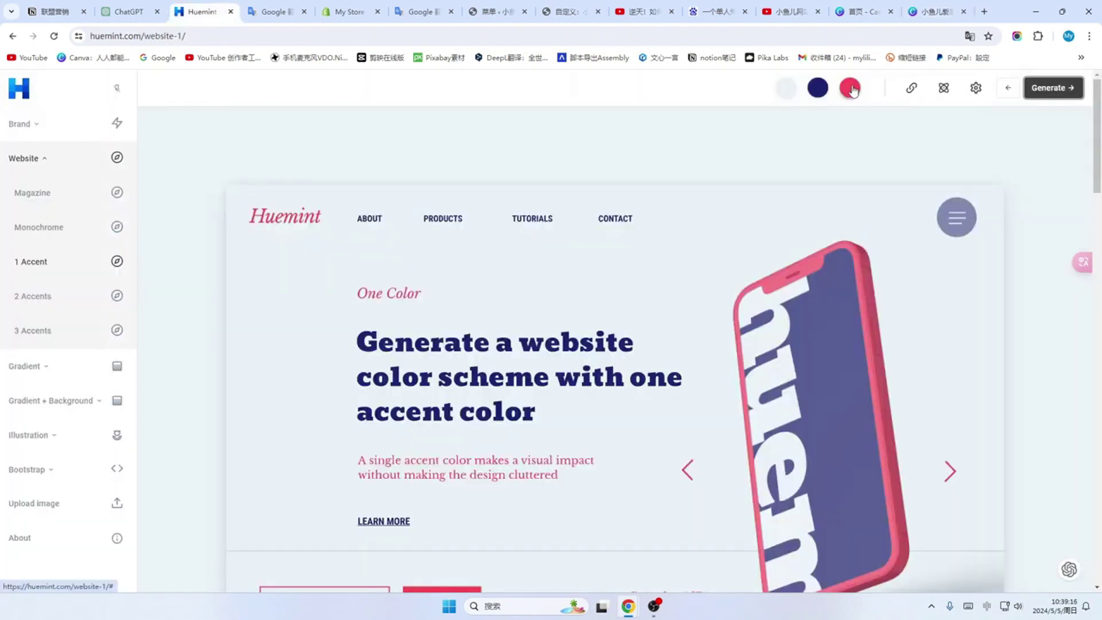
{"action": "left_click", "coordinate": [852, 89]}
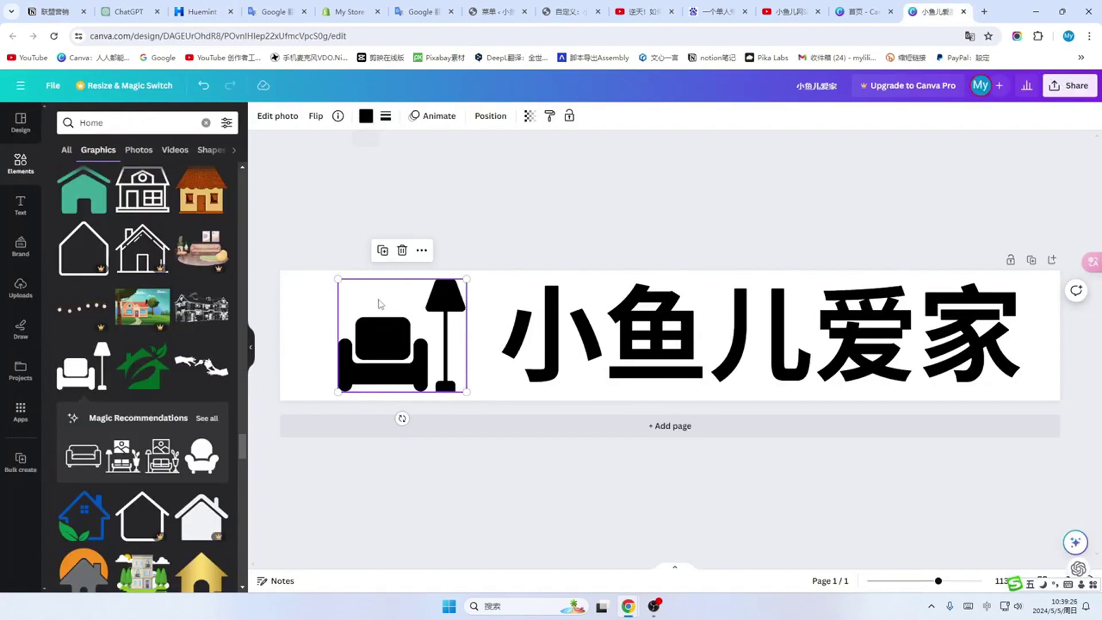
Step: Colour the sofa-and-lamp graphic #F44656, then select the 小鱼儿爱家 title
{"action": "left_click", "coordinate": [366, 116]}
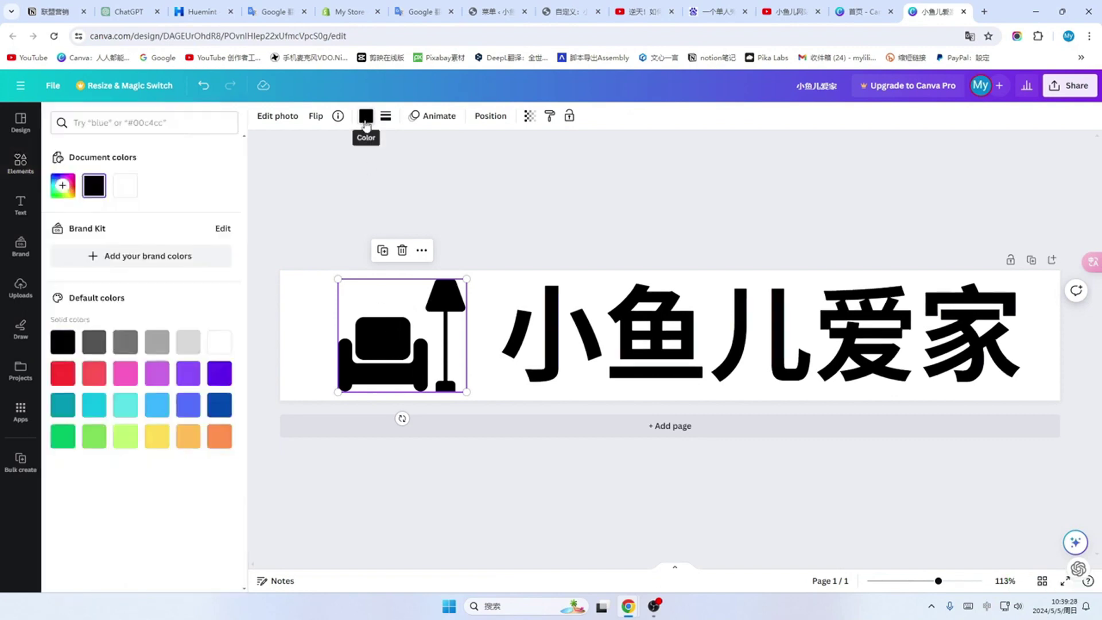
{"action": "left_click", "coordinate": [94, 185]}
{"action": "type", "text": "#F44656"}
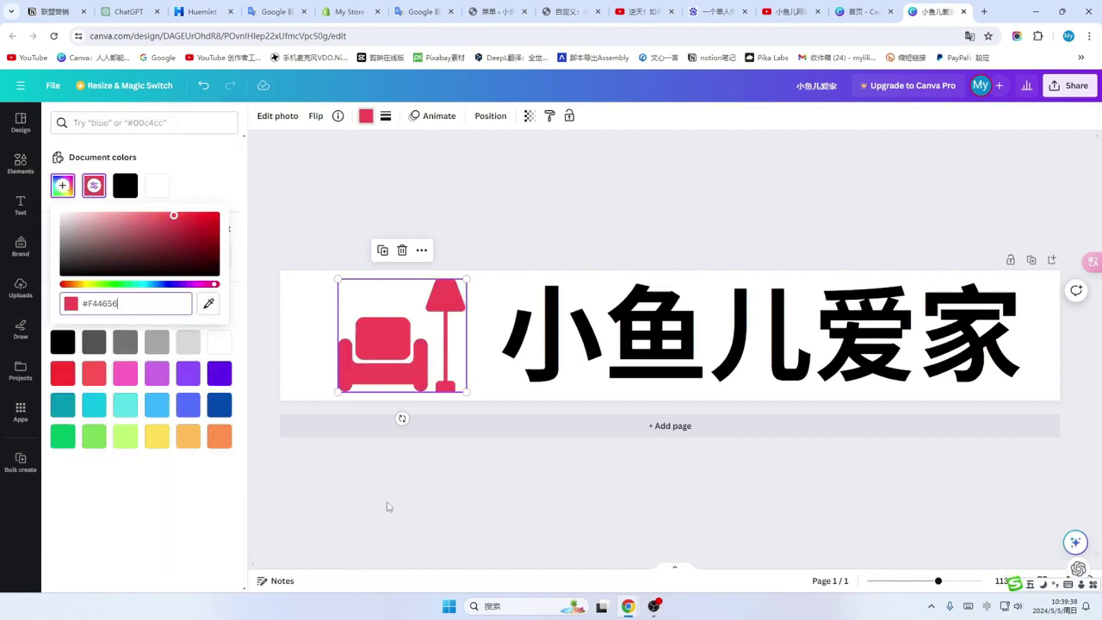
{"action": "key", "text": "Escape"}
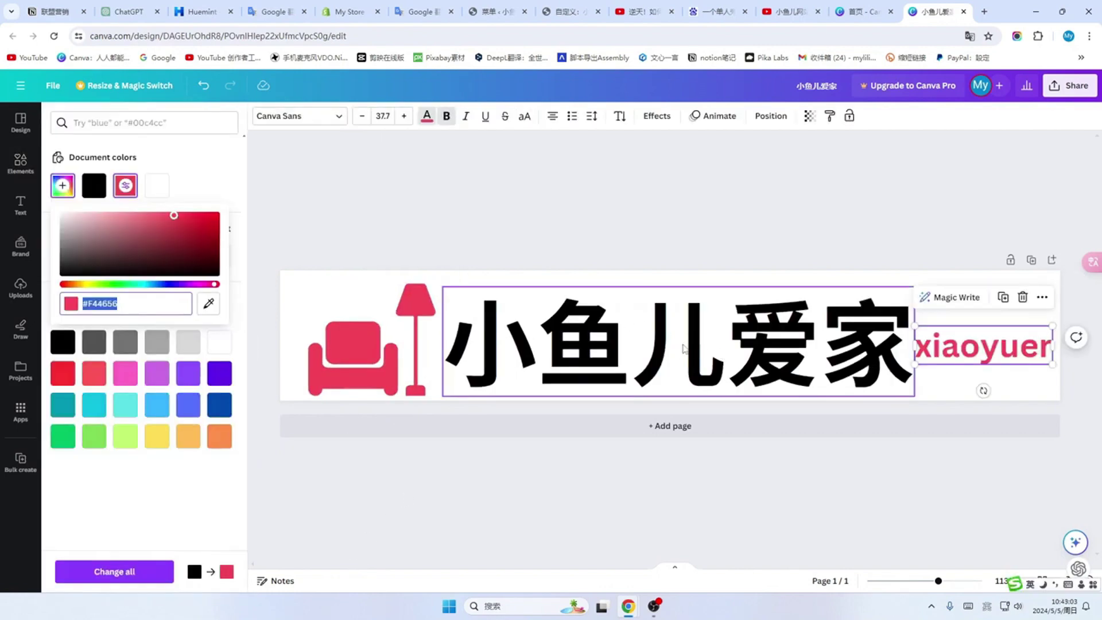
{"action": "left_click", "coordinate": [685, 347]}
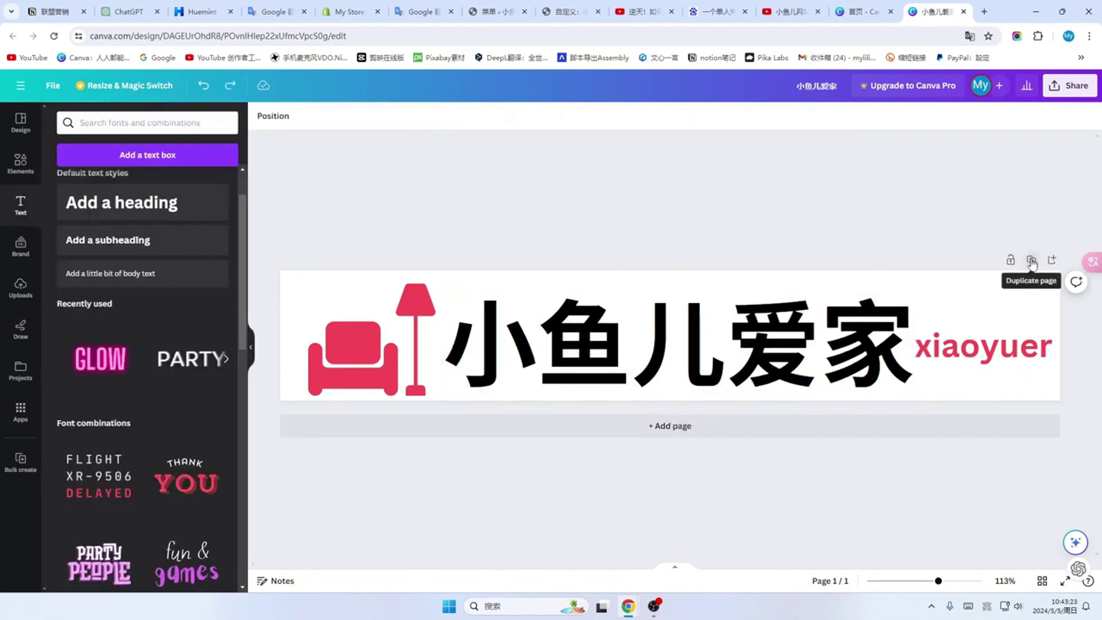
Step: Duplicate the banner page, making page 2's title white and its background black
{"action": "left_click", "coordinate": [1031, 261]}
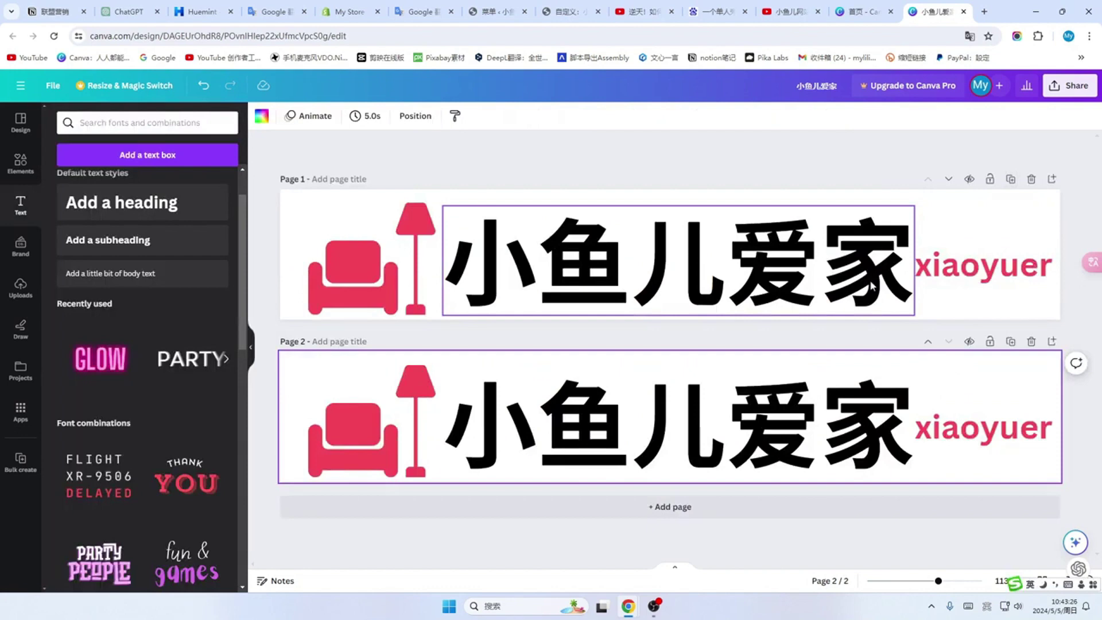
{"action": "left_click", "coordinate": [616, 431]}
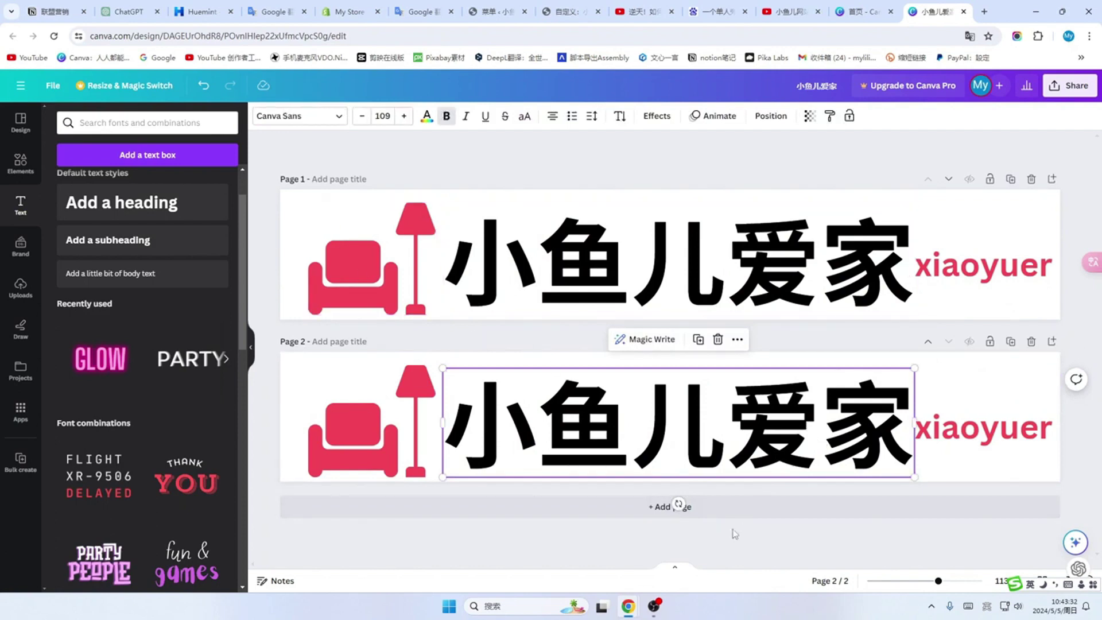
{"action": "left_click", "coordinate": [426, 116]}
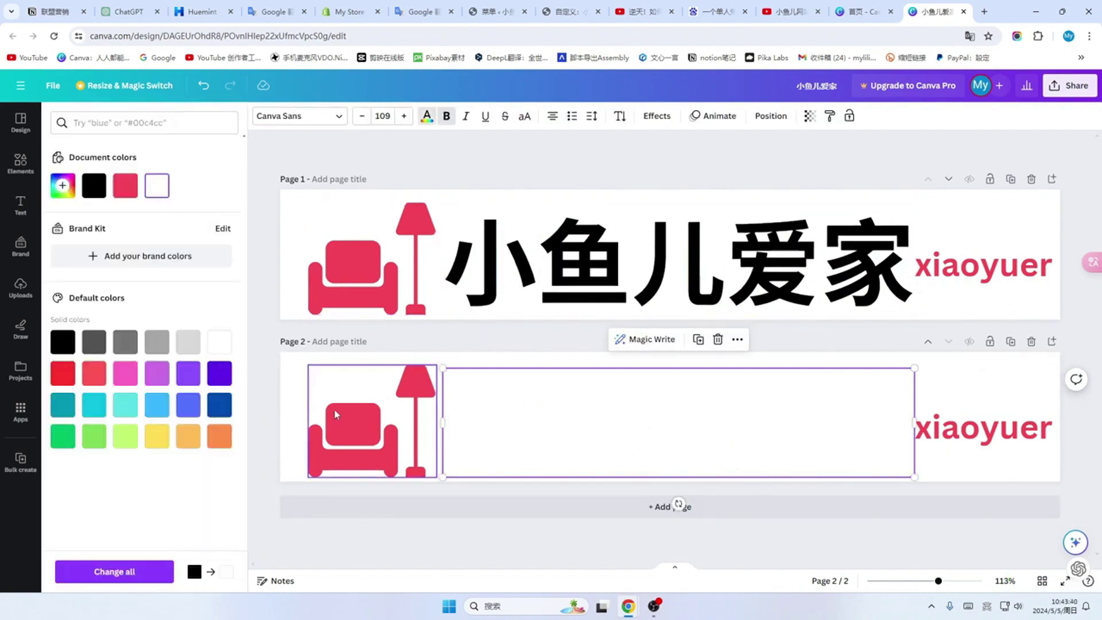
{"action": "left_click", "coordinate": [290, 369]}
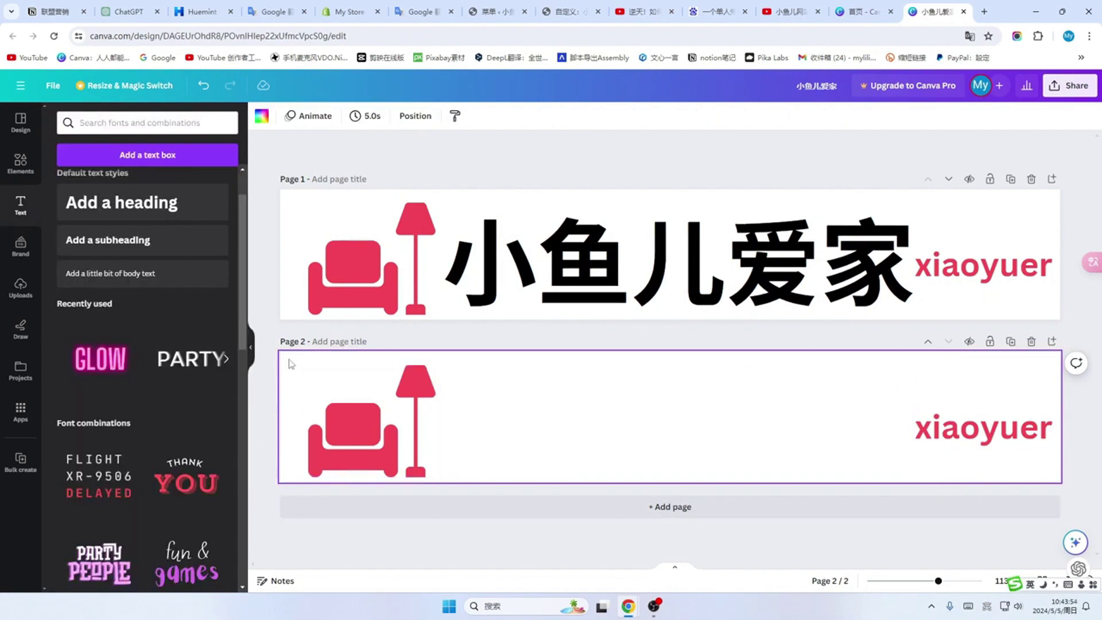
{"action": "left_click", "coordinate": [263, 120]}
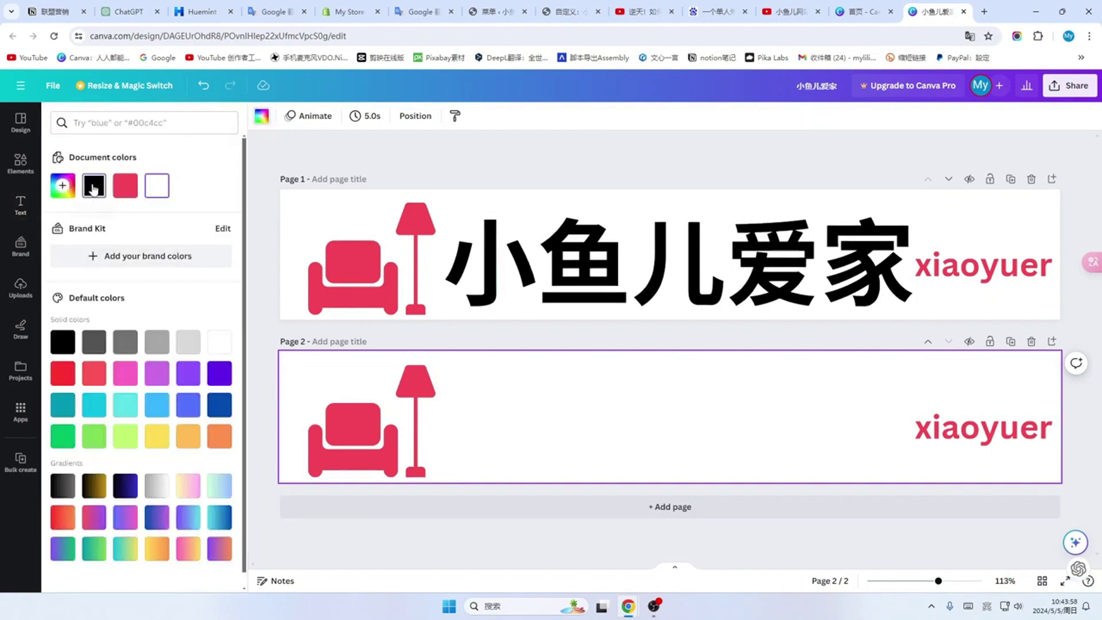
{"action": "left_click", "coordinate": [94, 186]}
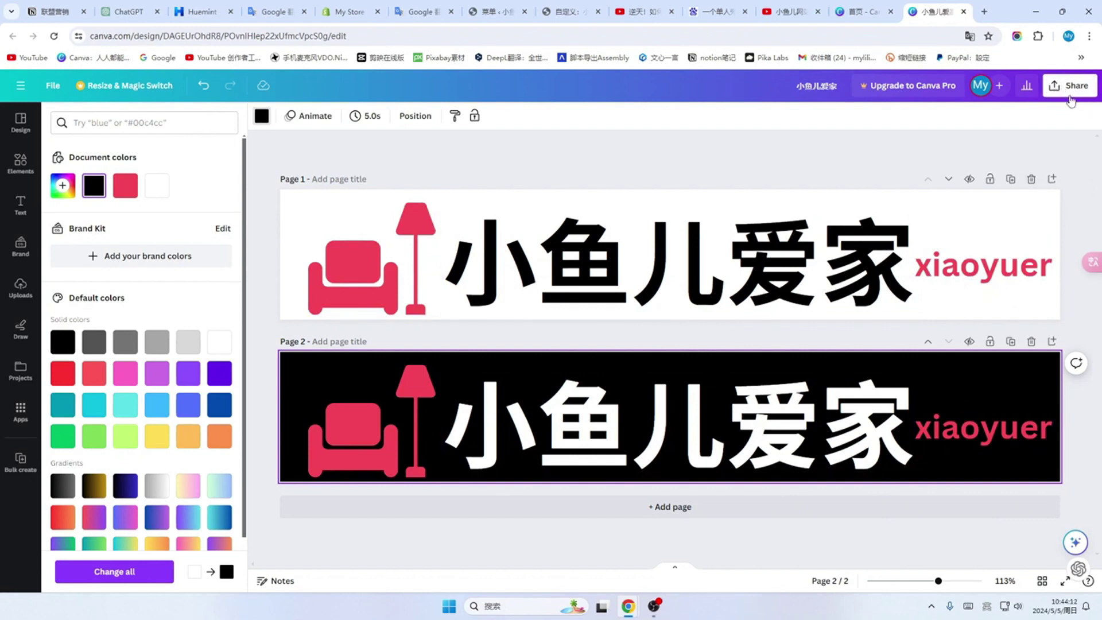
Step: Download both Canva banner pages as JPGs in a 小鱼儿爱家 zip and show it in its folder
{"action": "left_click", "coordinate": [1081, 94]}
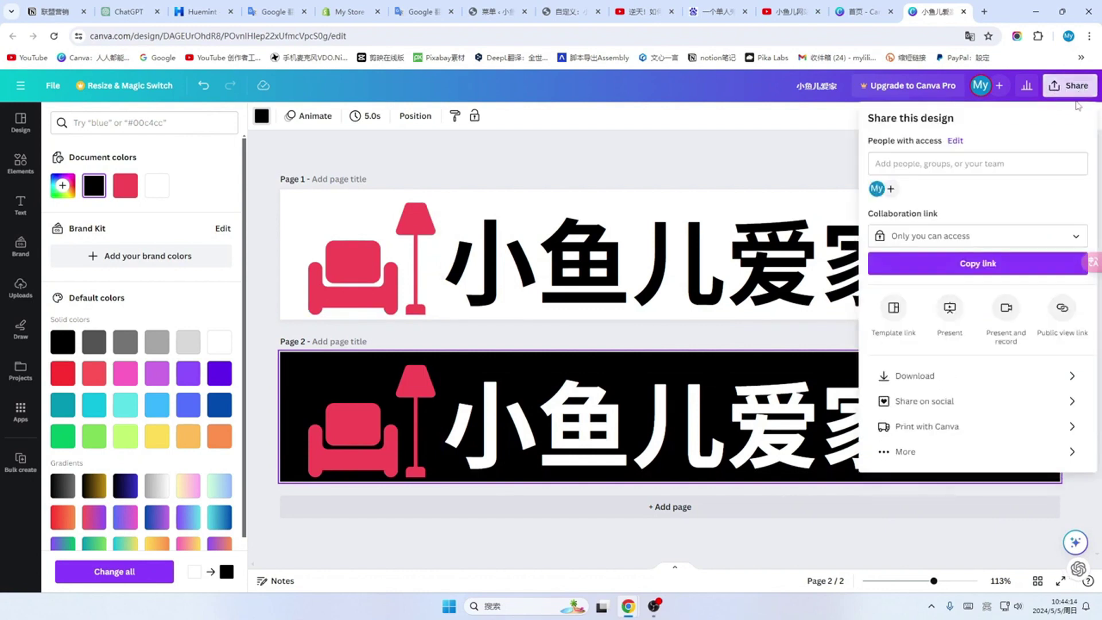
{"action": "left_click", "coordinate": [1053, 379]}
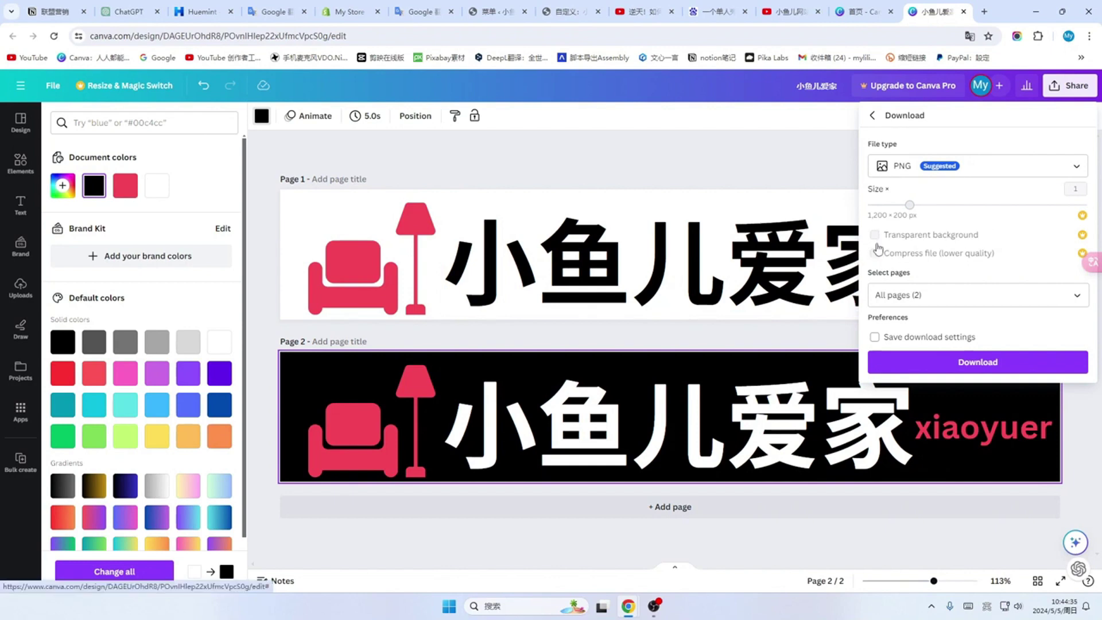
{"action": "left_click", "coordinate": [1077, 295]}
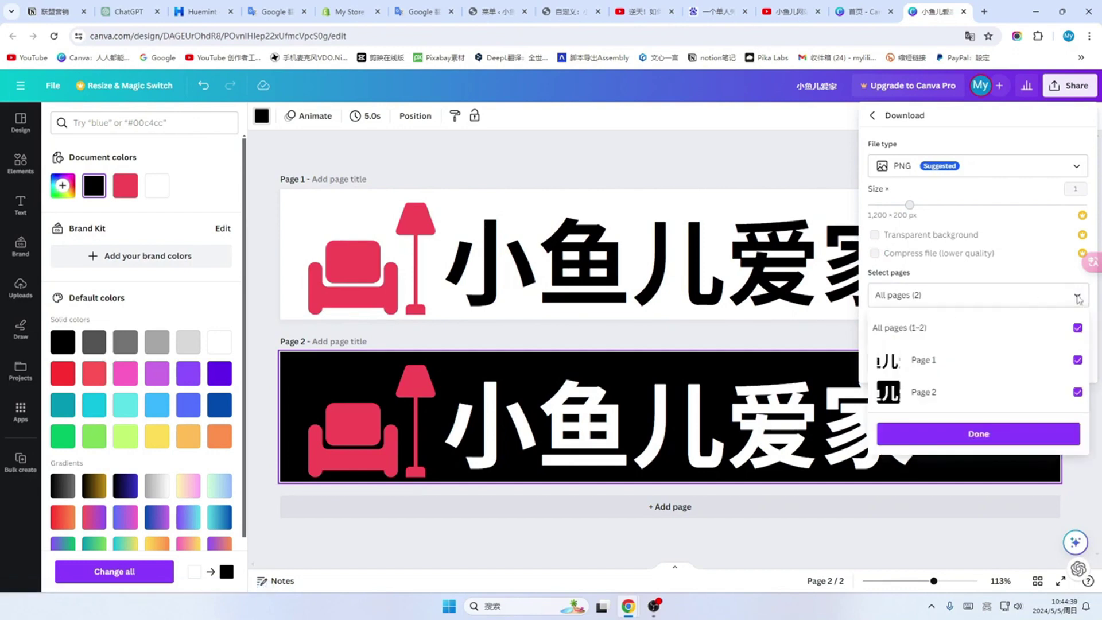
{"action": "left_click", "coordinate": [979, 435]}
{"action": "left_click", "coordinate": [1072, 168]}
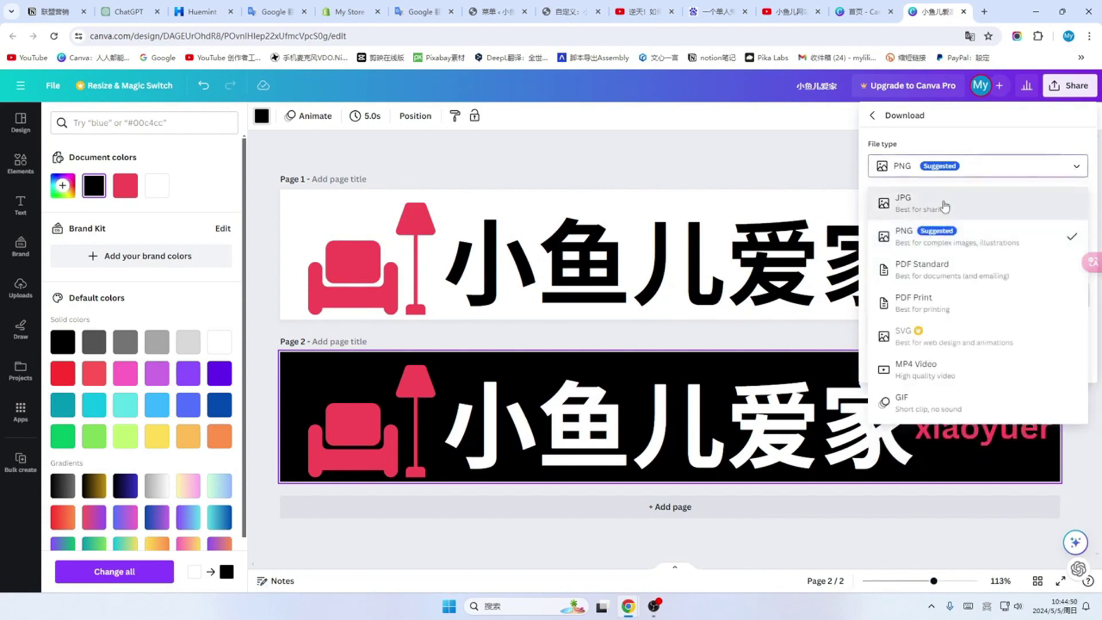
{"action": "left_click", "coordinate": [944, 206]}
{"action": "left_click", "coordinate": [979, 370]}
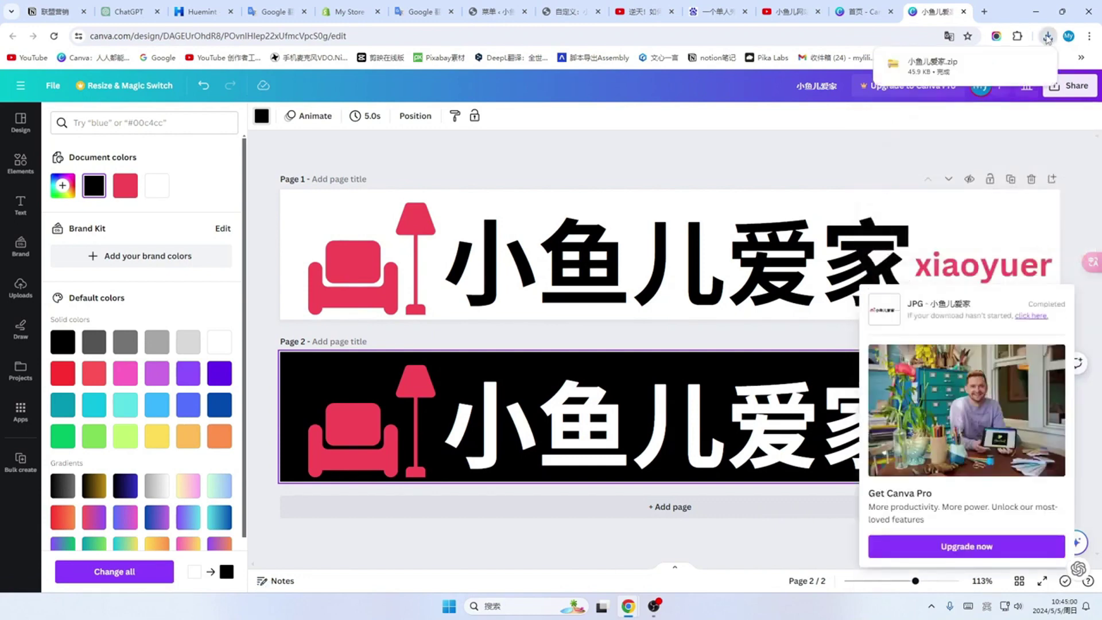
{"action": "left_click", "coordinate": [1048, 38]}
{"action": "left_click", "coordinate": [1013, 88]}
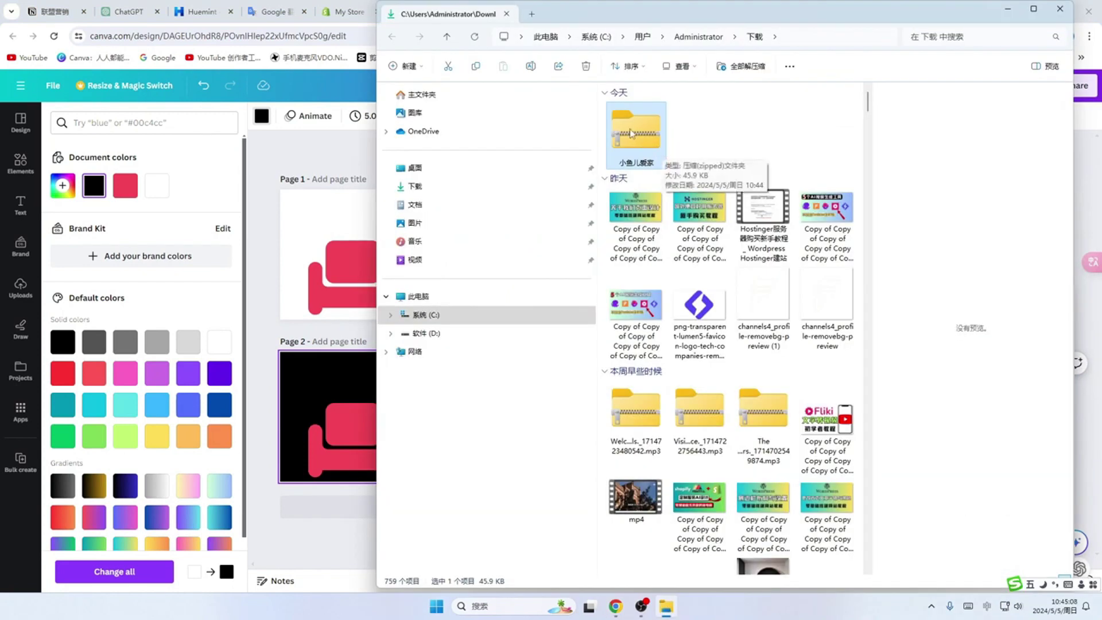
Step: Extract the 小鱼儿爱家 zip in D: drive's 家具博客 folder into a 小鱼儿爱家 folder
{"action": "left_click", "coordinate": [424, 333]}
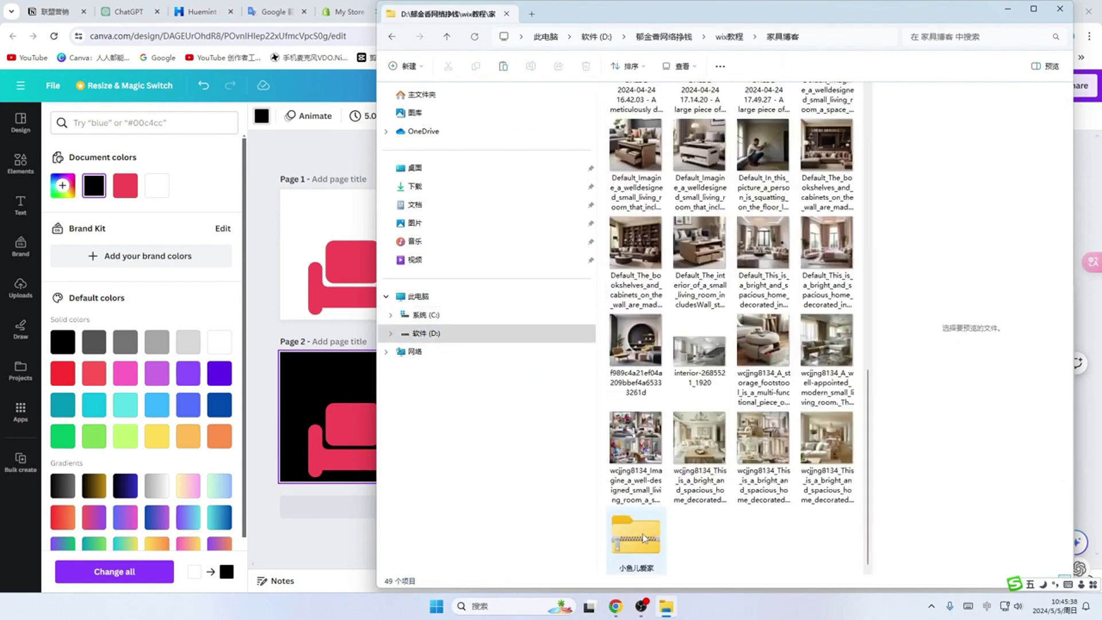
{"action": "right_click", "coordinate": [644, 538]}
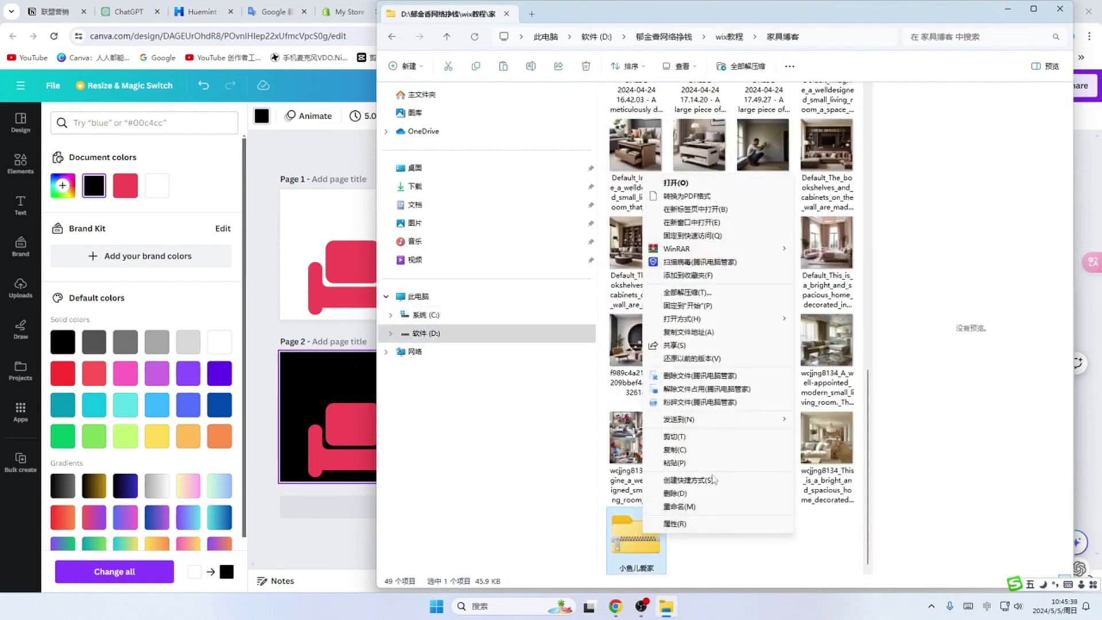
{"action": "left_click", "coordinate": [685, 295]}
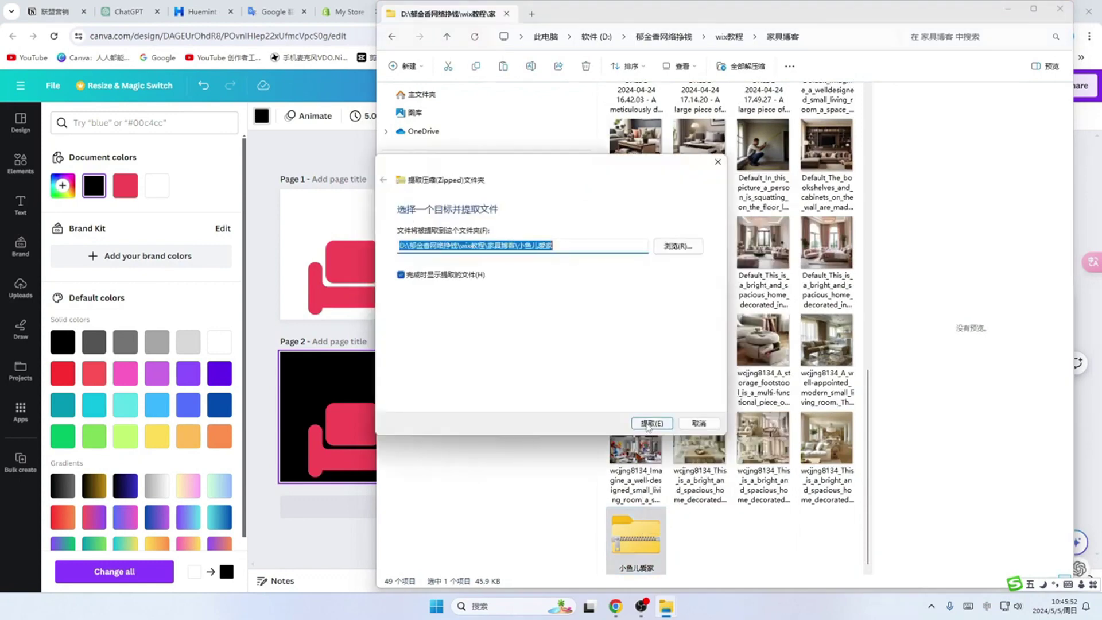
{"action": "left_click", "coordinate": [655, 431]}
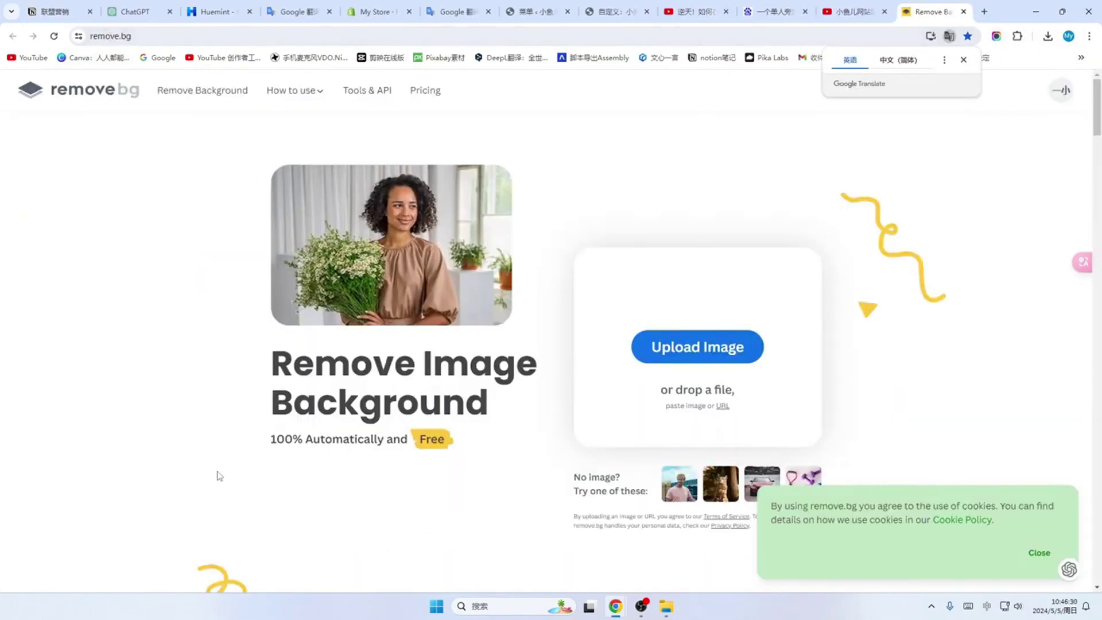
Step: Remove backgrounds from banner images 1 and 2 and download both removebg-preview PNGs
{"action": "left_click", "coordinate": [699, 353]}
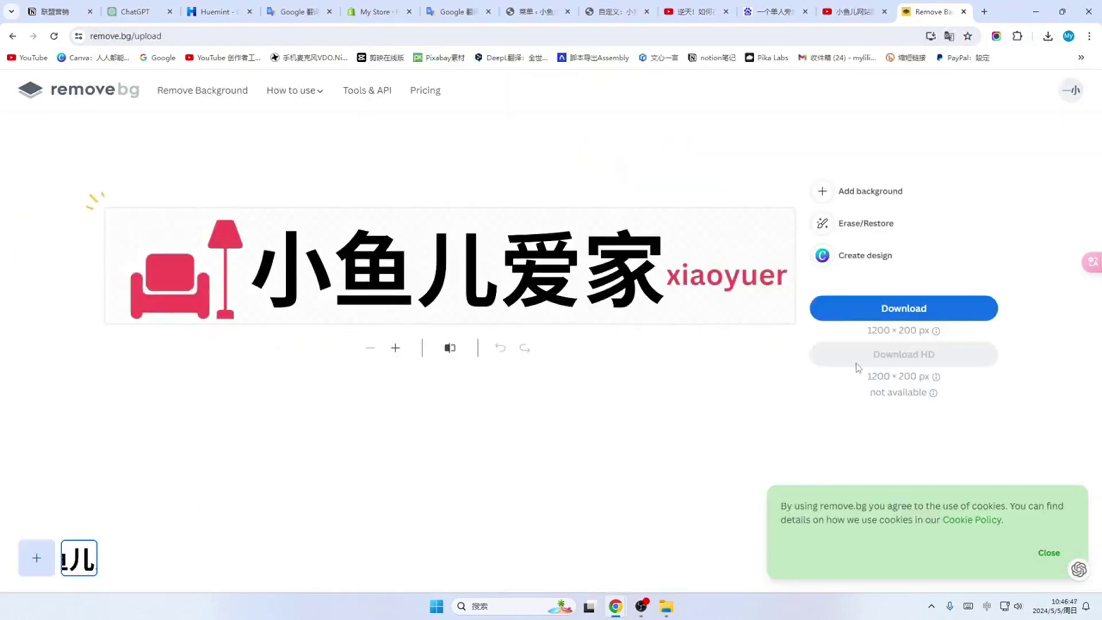
{"action": "left_click", "coordinate": [905, 308]}
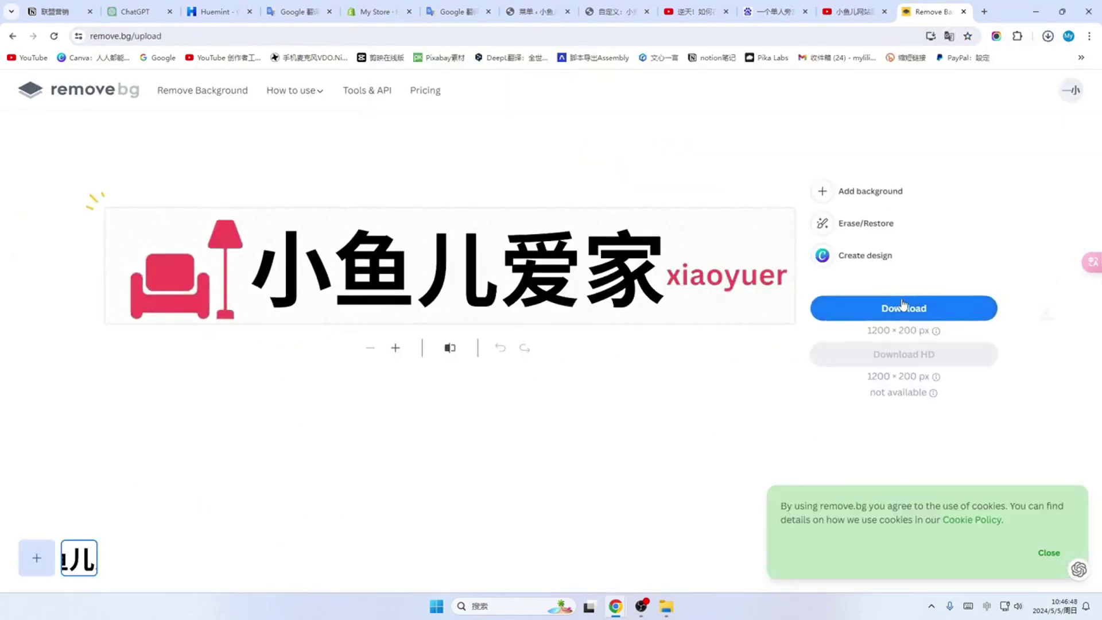
{"action": "left_click", "coordinate": [36, 561]}
{"action": "left_click", "coordinate": [703, 151]}
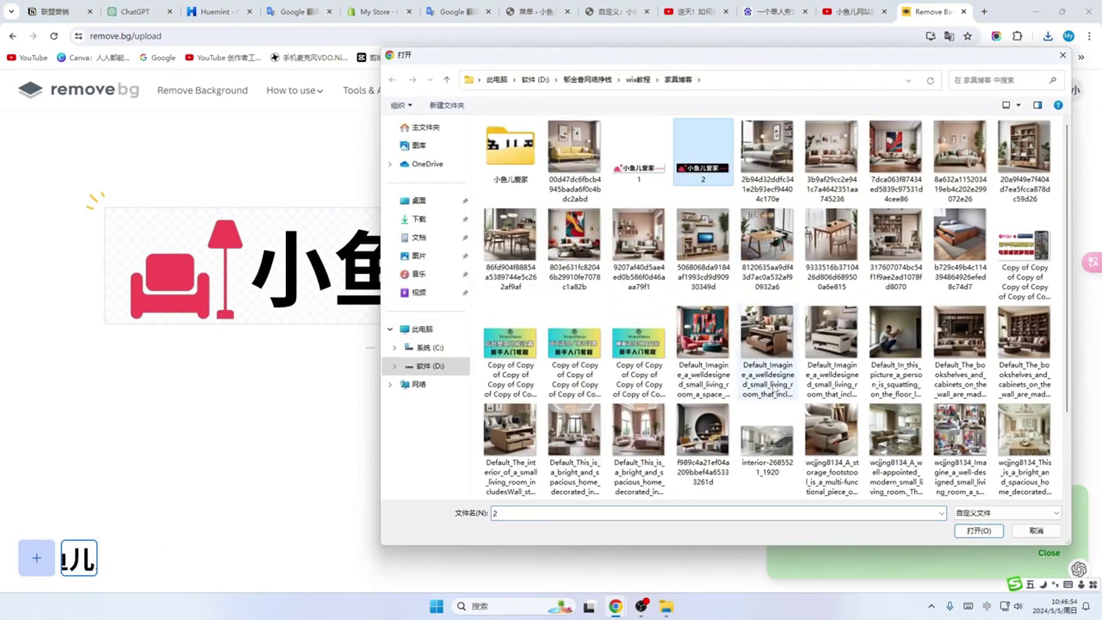
{"action": "left_click", "coordinate": [979, 531]}
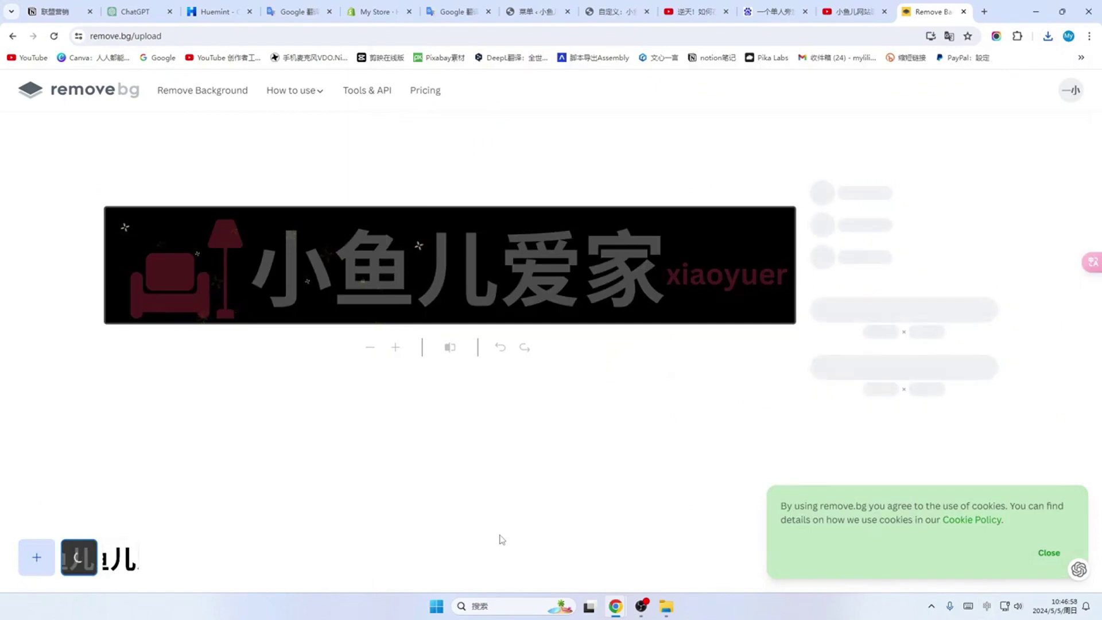
{"action": "left_click", "coordinate": [918, 308]}
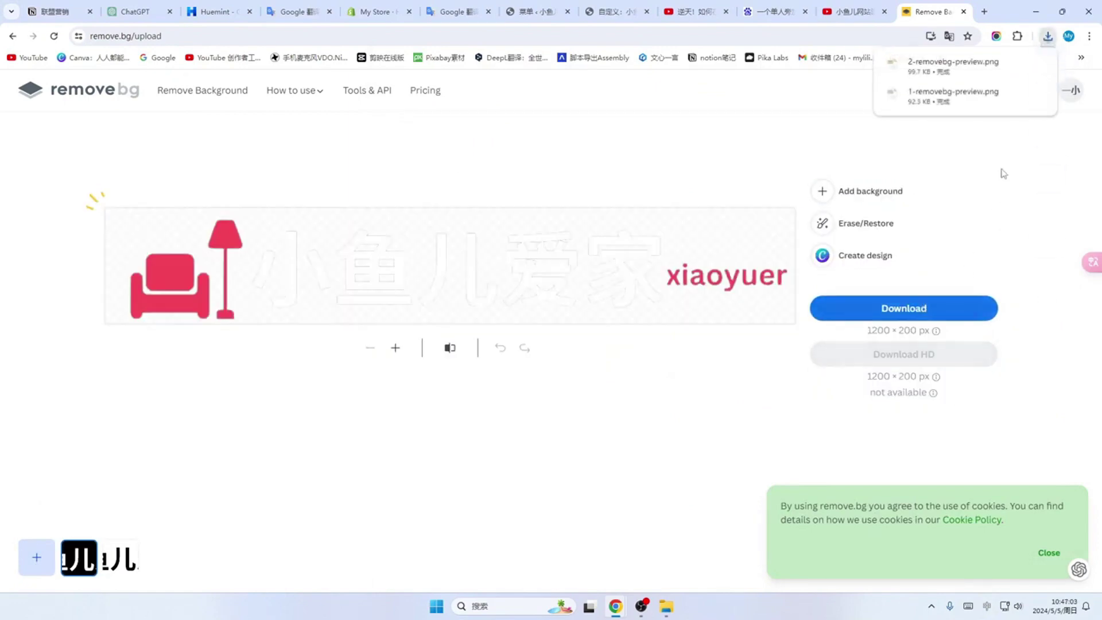
Step: Back in the Customizer, open the 头部 > Logo media picker via 选择 logo
{"action": "left_click", "coordinate": [1048, 37]}
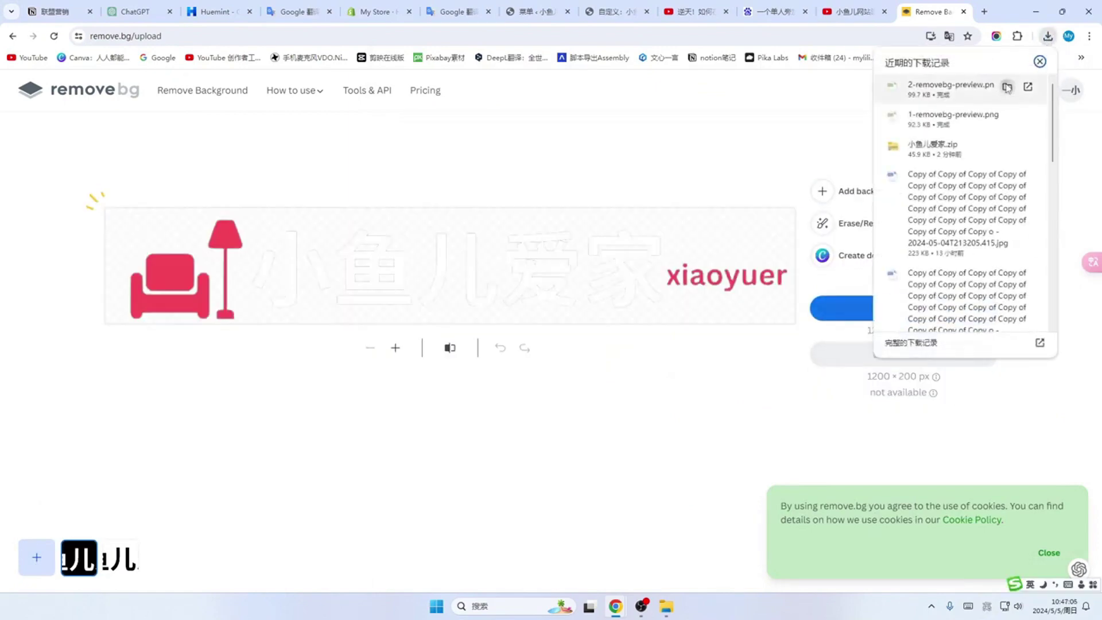
{"action": "left_click", "coordinate": [1008, 88]}
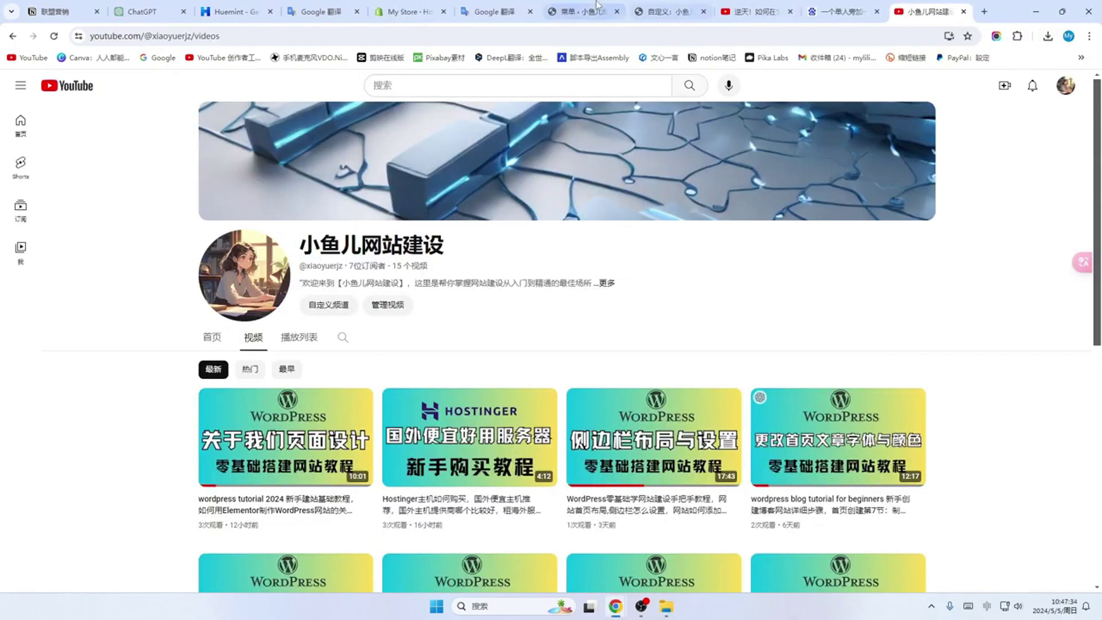
{"action": "left_click", "coordinate": [590, 13]}
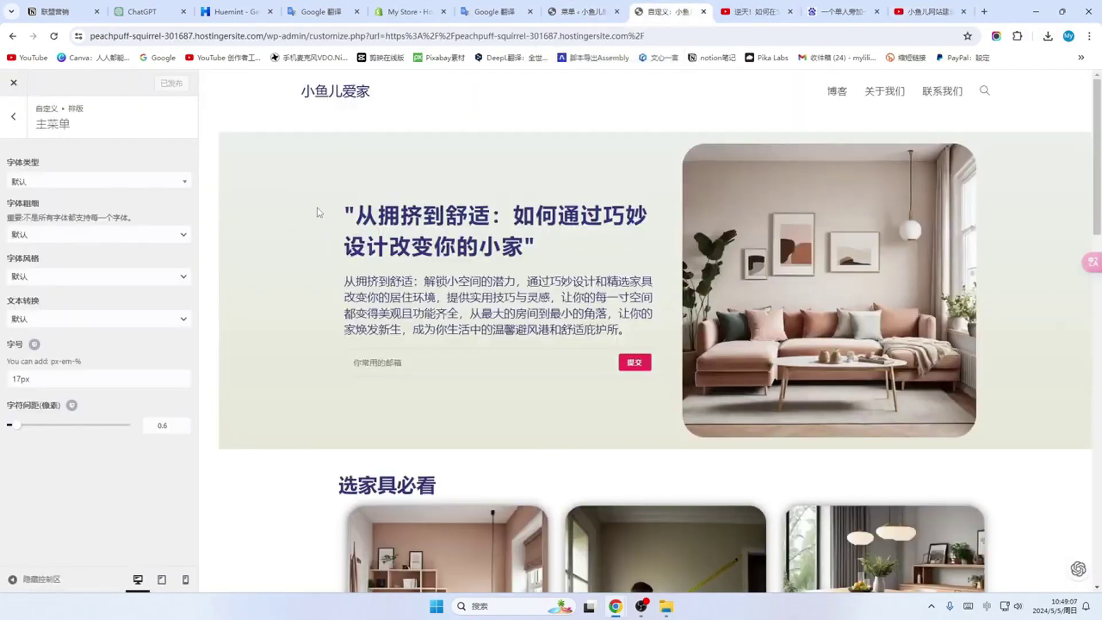
{"action": "left_click", "coordinate": [14, 121]}
{"action": "left_click", "coordinate": [14, 120]}
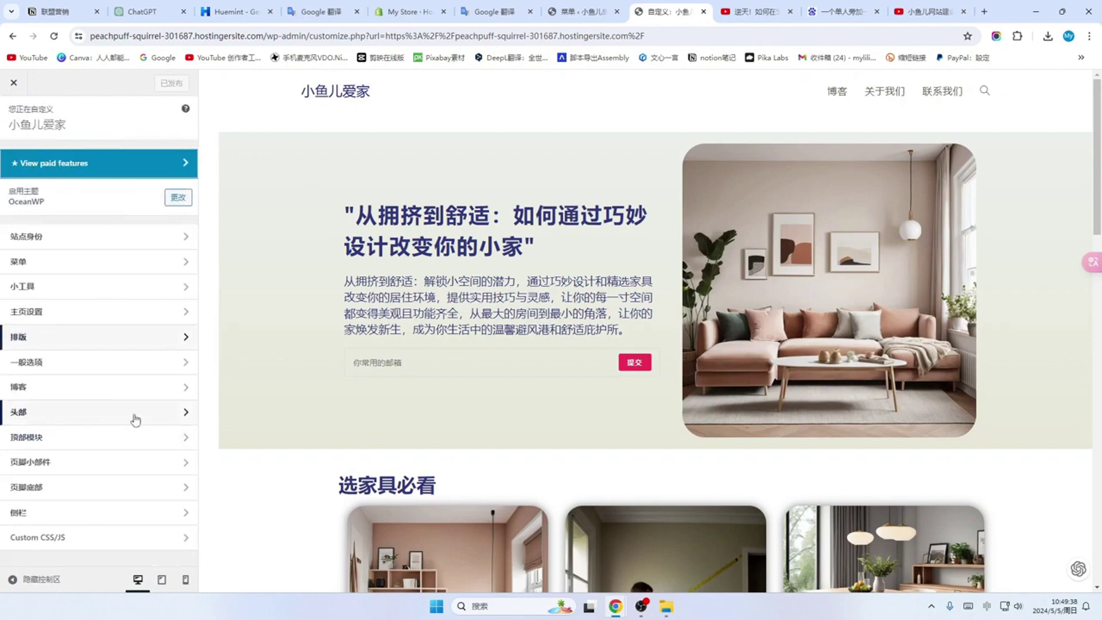
{"action": "left_click", "coordinate": [175, 415]}
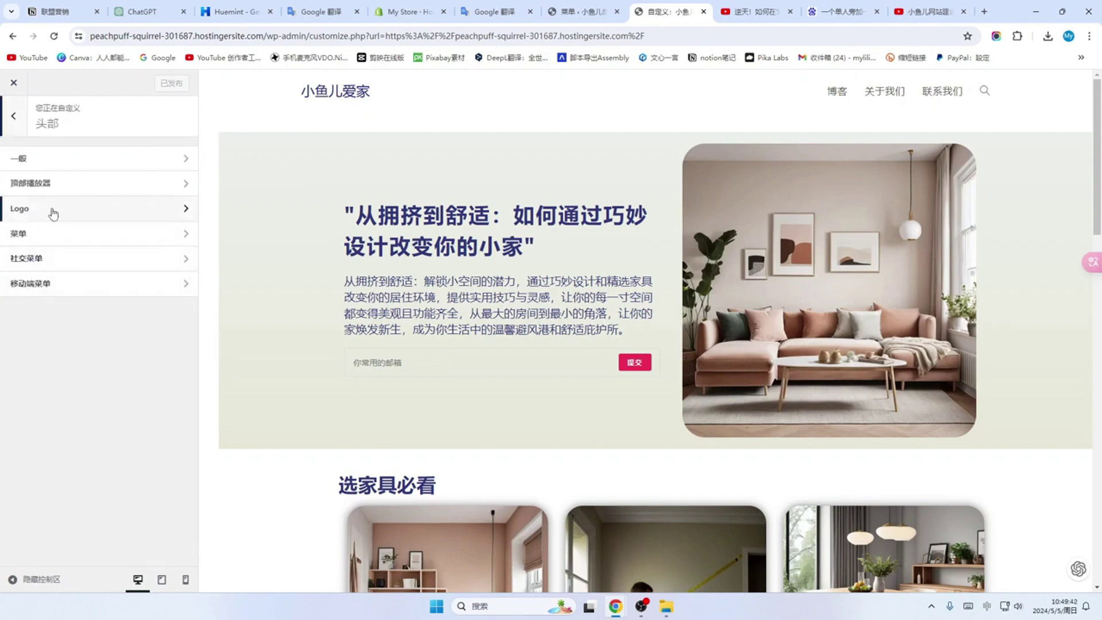
{"action": "left_click", "coordinate": [183, 209]}
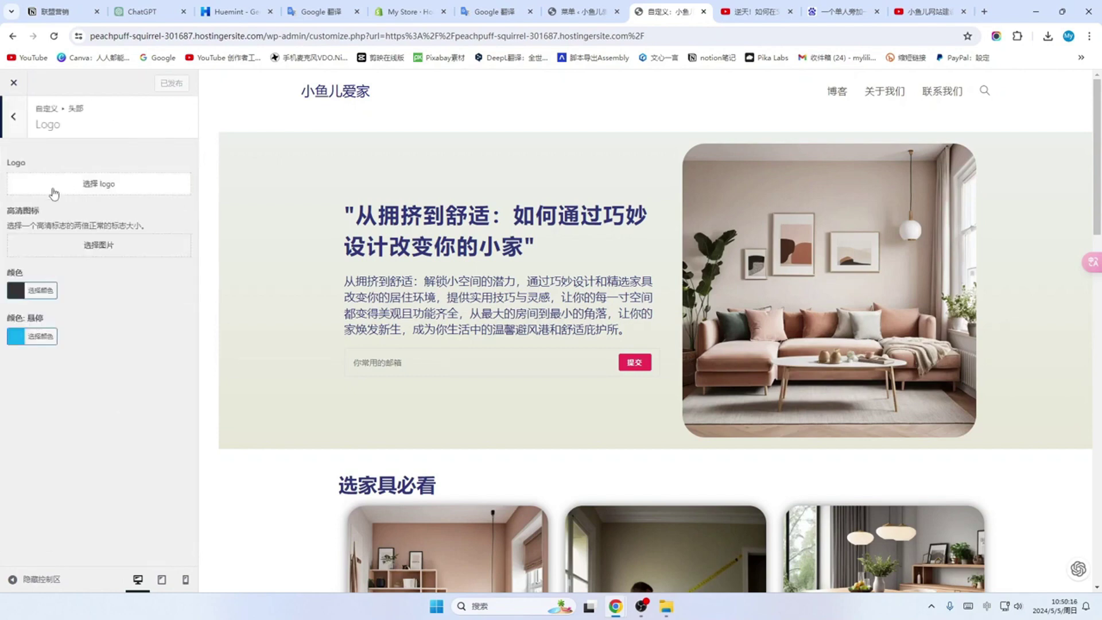
{"action": "left_click", "coordinate": [98, 185]}
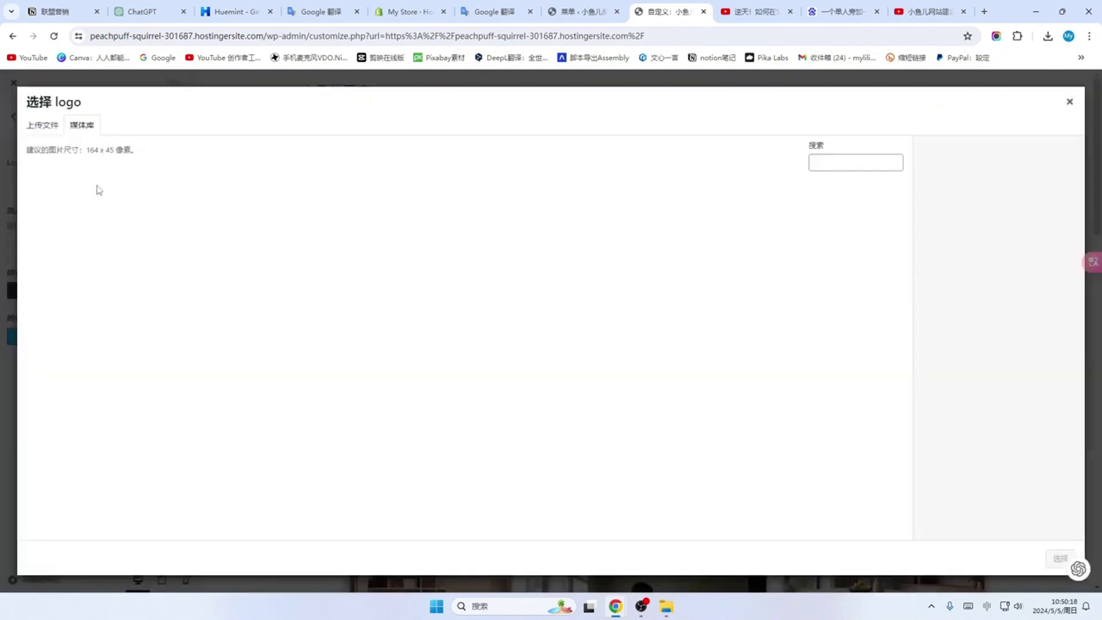
Step: Upload the 1-removebg-preview image to the media library
{"action": "left_click", "coordinate": [41, 129]}
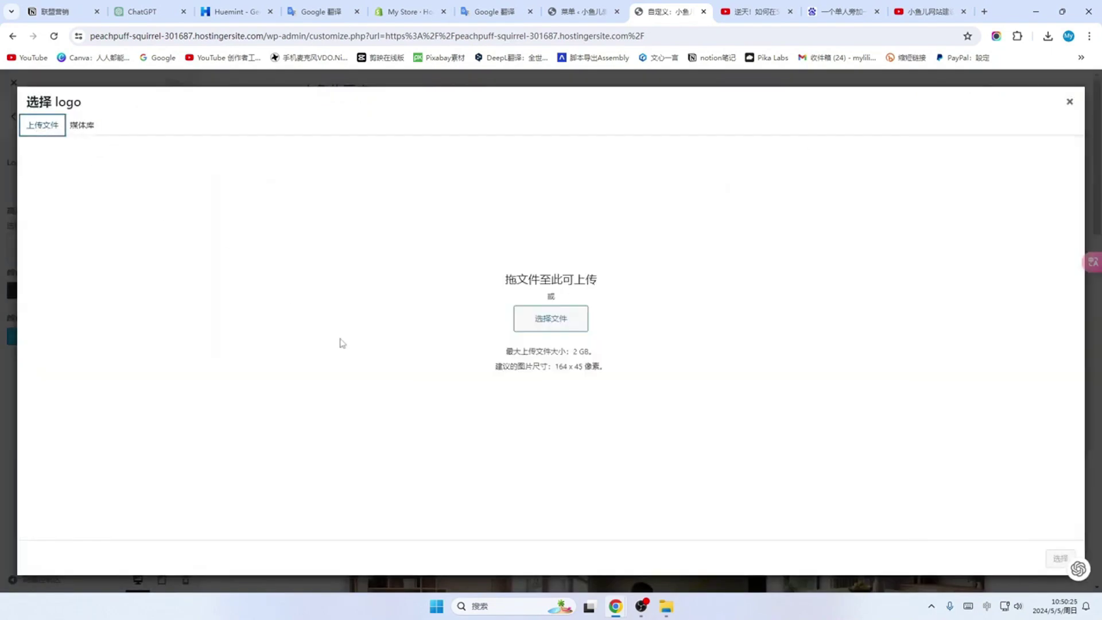
{"action": "left_click", "coordinate": [546, 321]}
{"action": "left_click", "coordinate": [703, 155]}
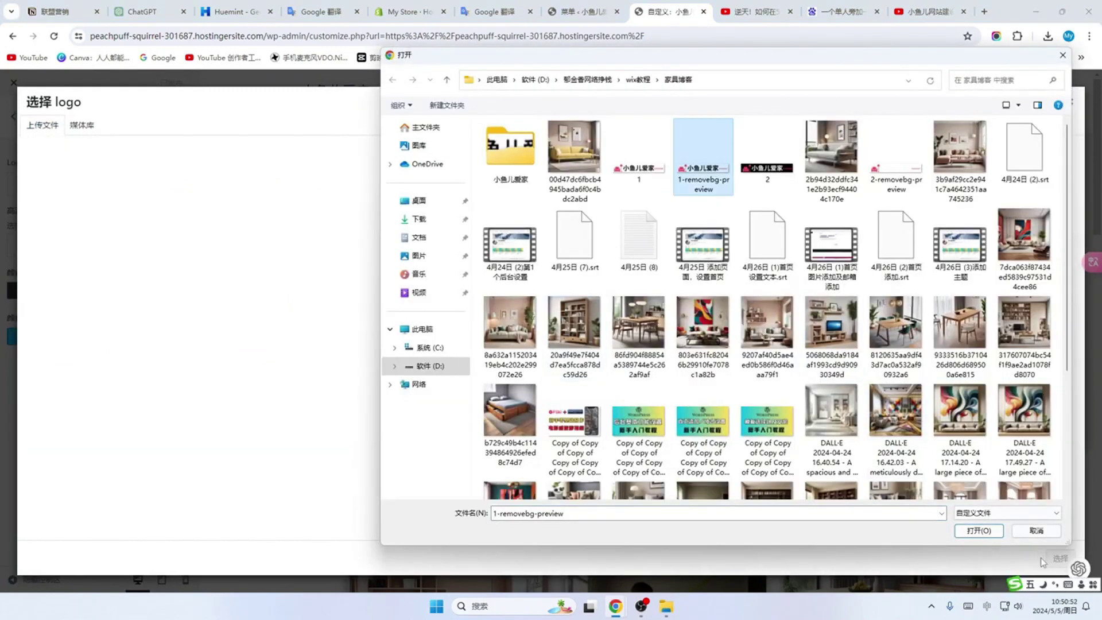
{"action": "left_click", "coordinate": [977, 531]}
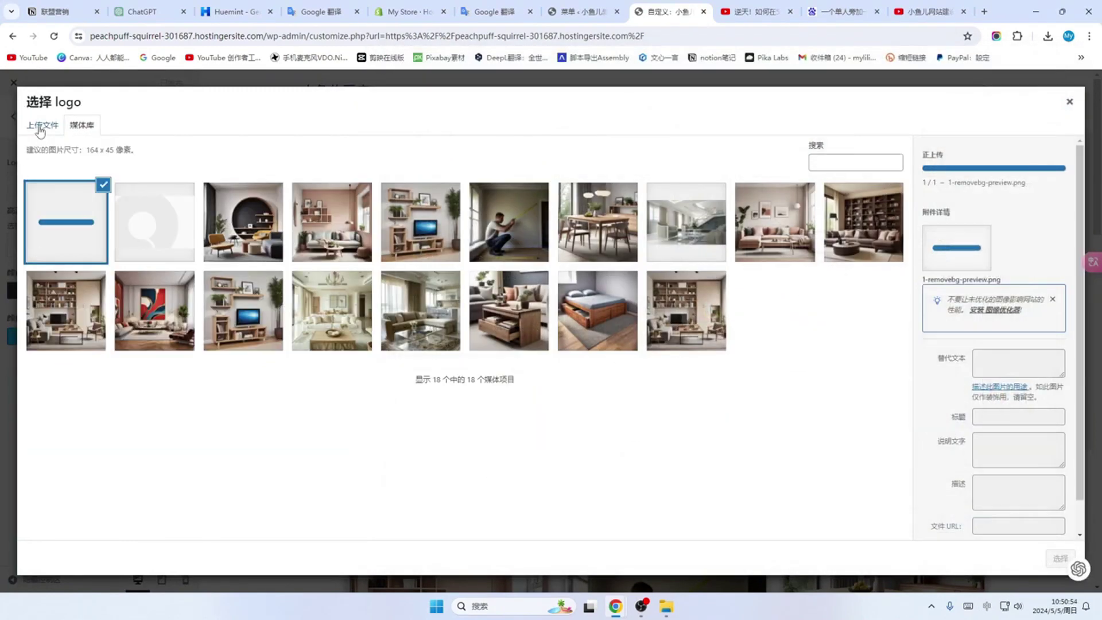
{"action": "left_click", "coordinate": [39, 131]}
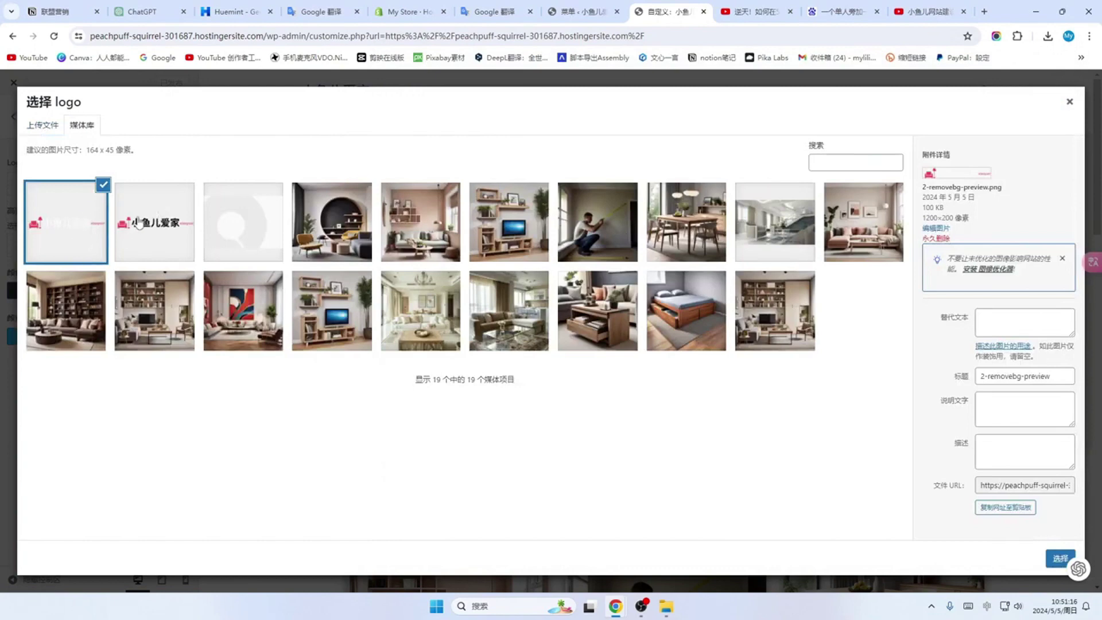
Step: Set 1-removebg-preview as the site logo, widening the crop to include xiaoyuer
{"action": "left_click", "coordinate": [157, 207]}
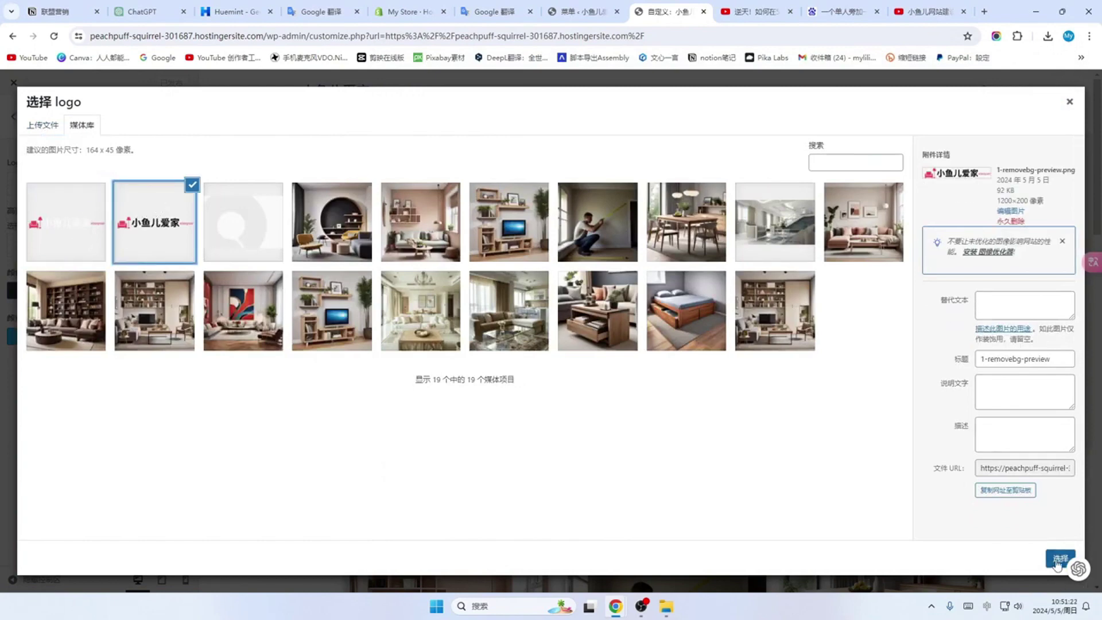
{"action": "left_click", "coordinate": [1058, 559]}
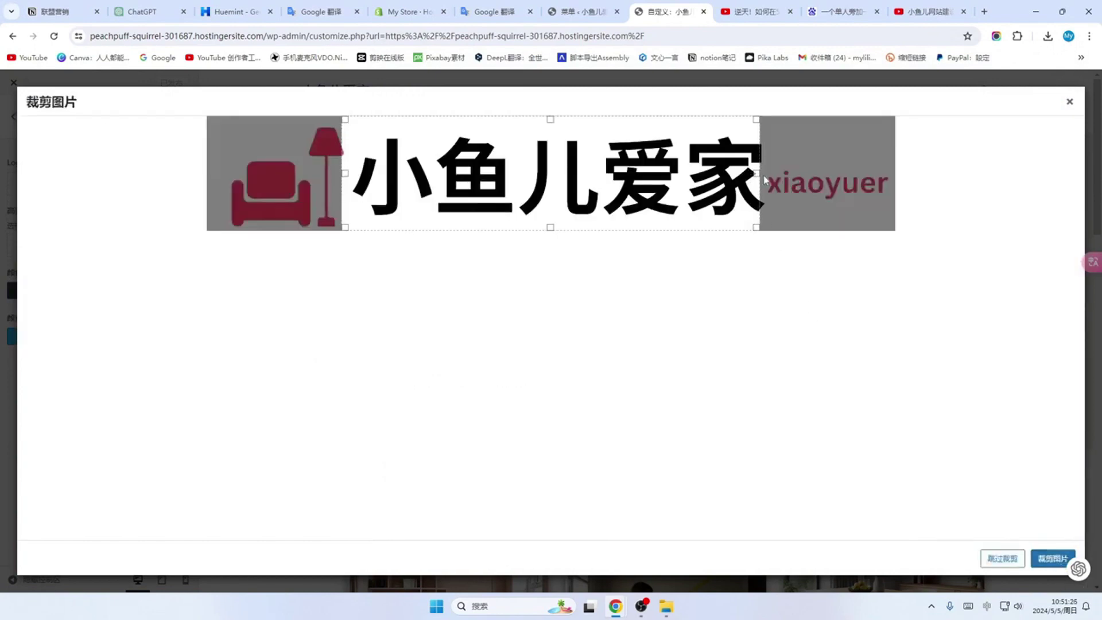
{"action": "left_click_drag", "start_coordinate": [761, 175], "coordinate": [897, 183]}
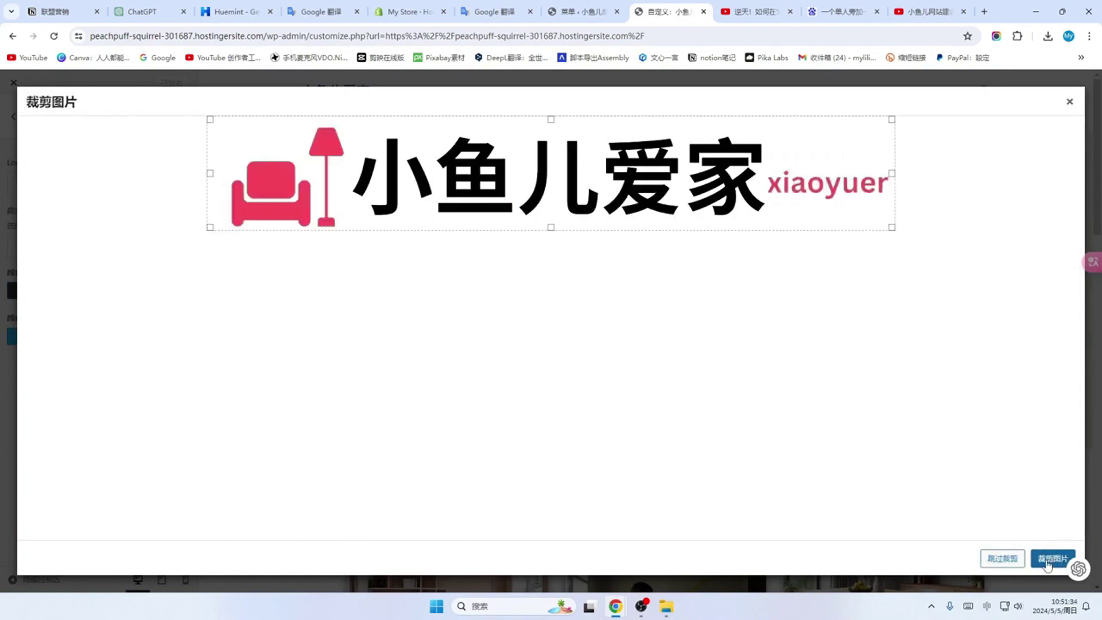
{"action": "left_click", "coordinate": [1050, 559]}
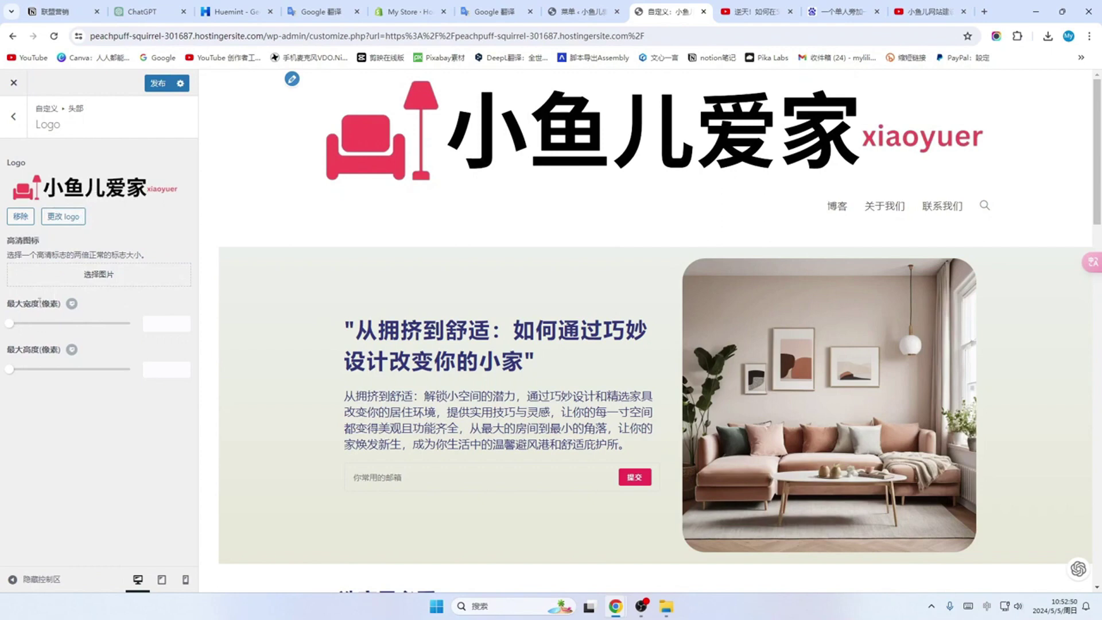
Step: Resize the header logo to a 313 px maximum width and 0 maximum height, then publish
{"action": "left_click_drag", "start_coordinate": [36, 324], "coordinate": [89, 349]}
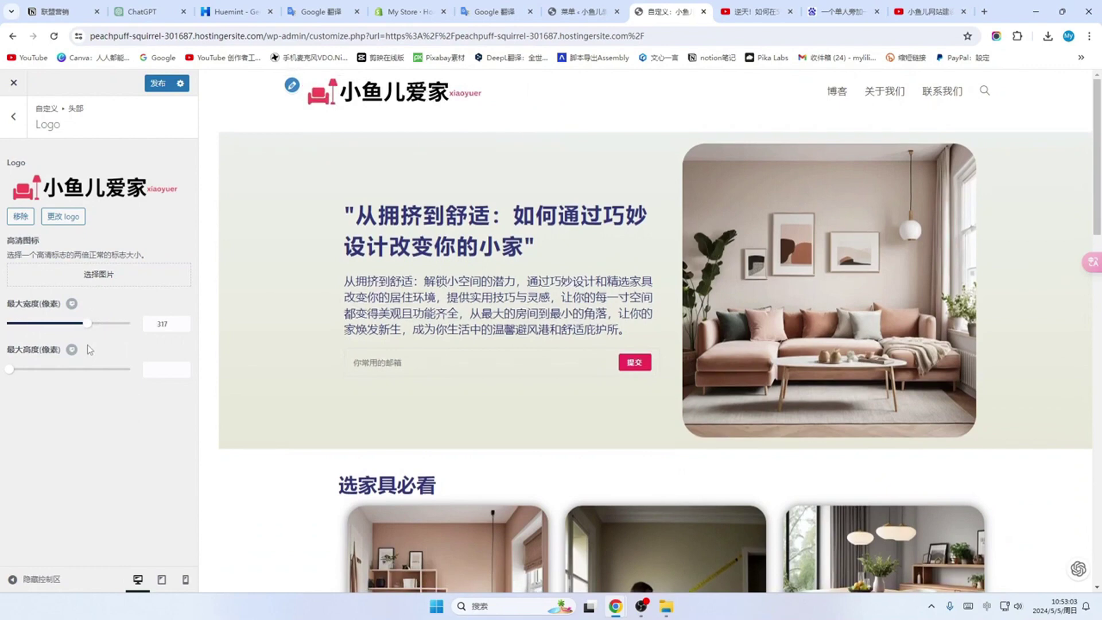
{"action": "left_click_drag", "start_coordinate": [13, 375], "coordinate": [32, 373]}
{"action": "left_click", "coordinate": [67, 326]}
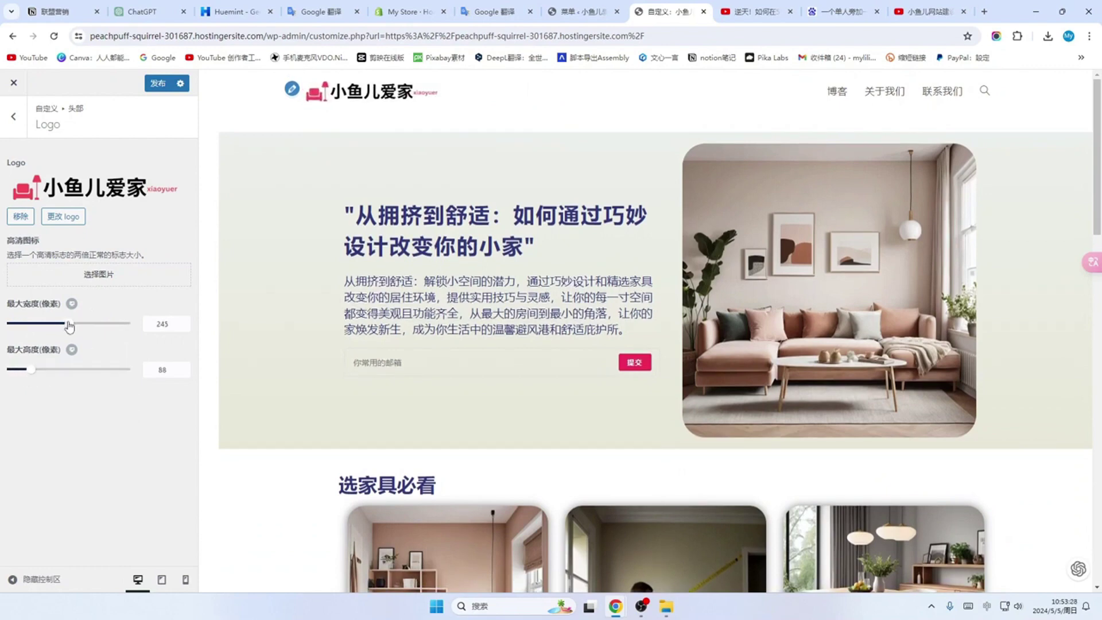
{"action": "left_click_drag", "start_coordinate": [67, 326], "coordinate": [82, 329]}
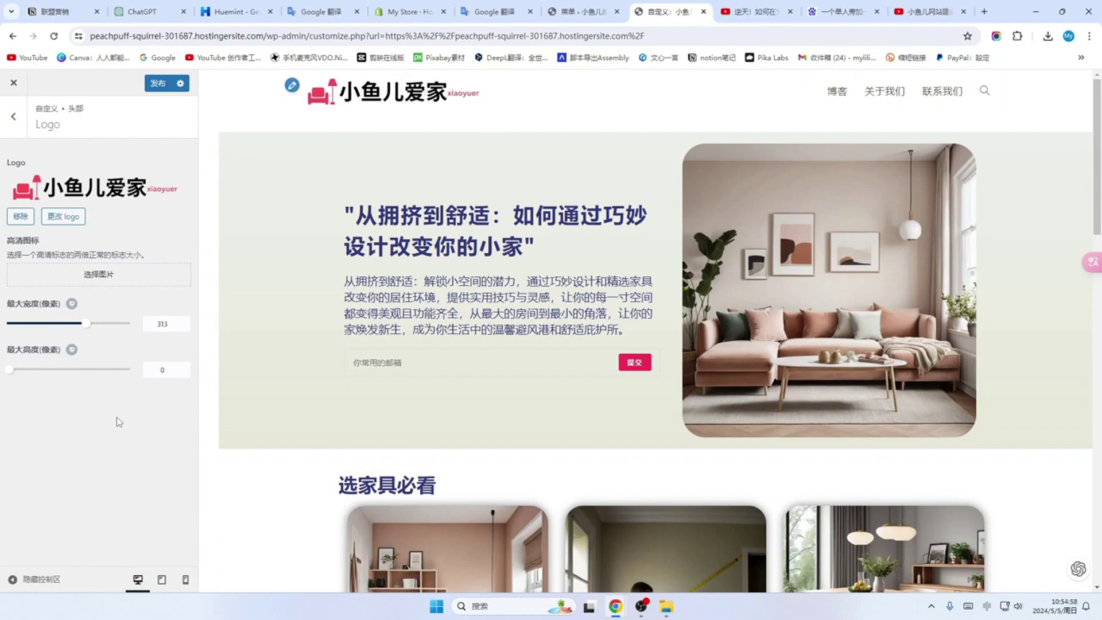
{"action": "left_click", "coordinate": [158, 85]}
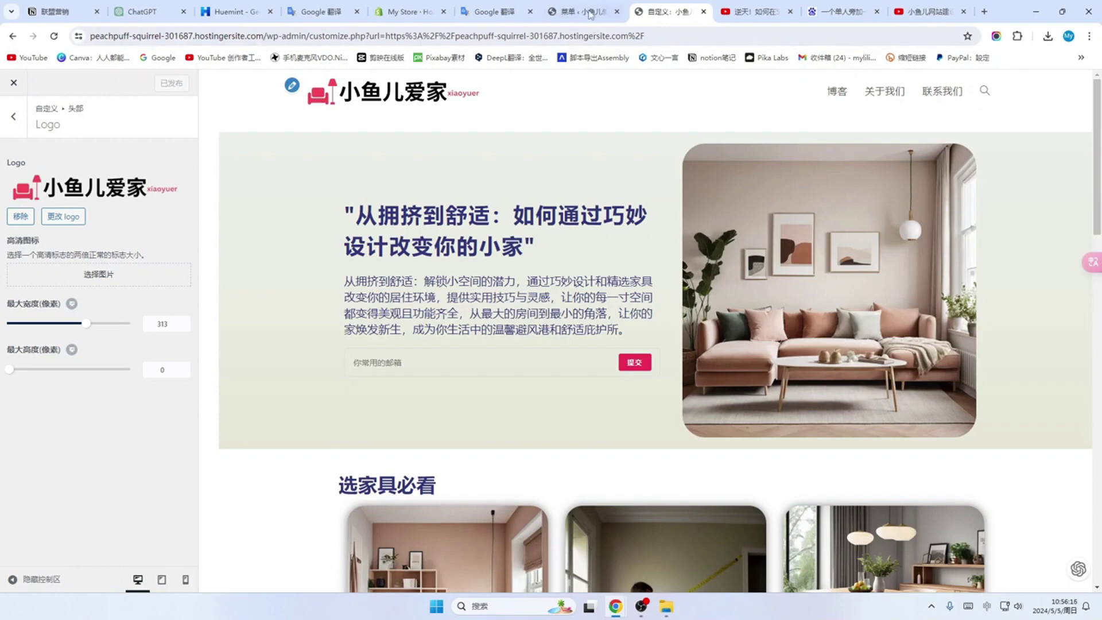
Step: Add posts 利用垂直空间, 灵活布局, 精明的储物解决方案 and 选择多功能家具 to the main menu
{"action": "left_click", "coordinate": [591, 14]}
{"action": "mouse_move", "coordinate": [28, 380]}
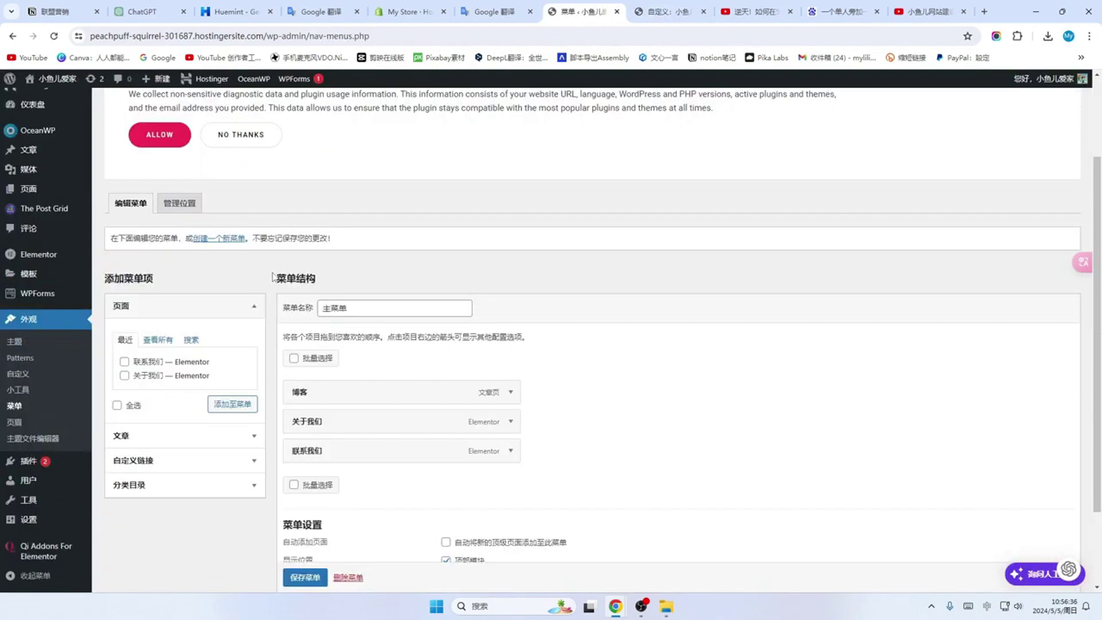
{"action": "scroll", "coordinate": [273, 277], "scroll_direction": "down", "scroll_amount": 1}
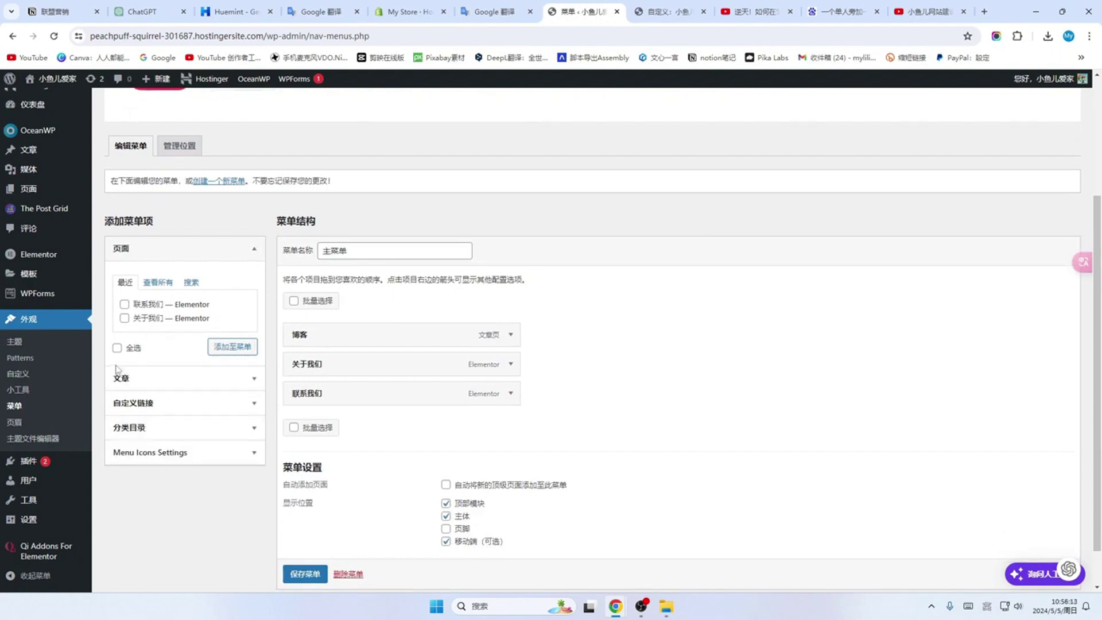
{"action": "left_click", "coordinate": [254, 379]}
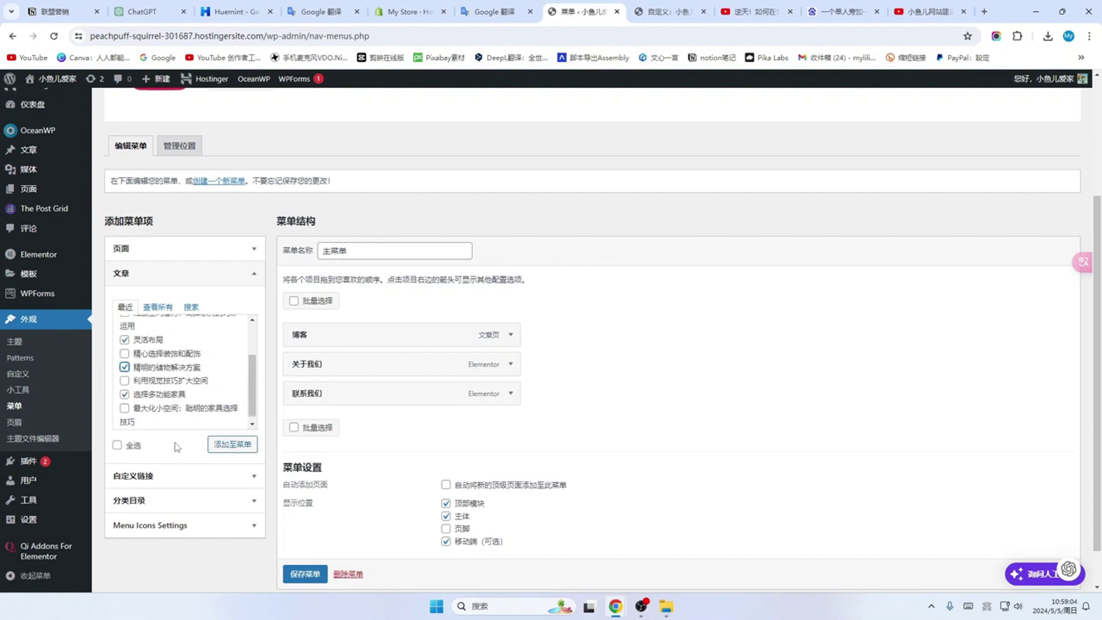
{"action": "left_click", "coordinate": [230, 445]}
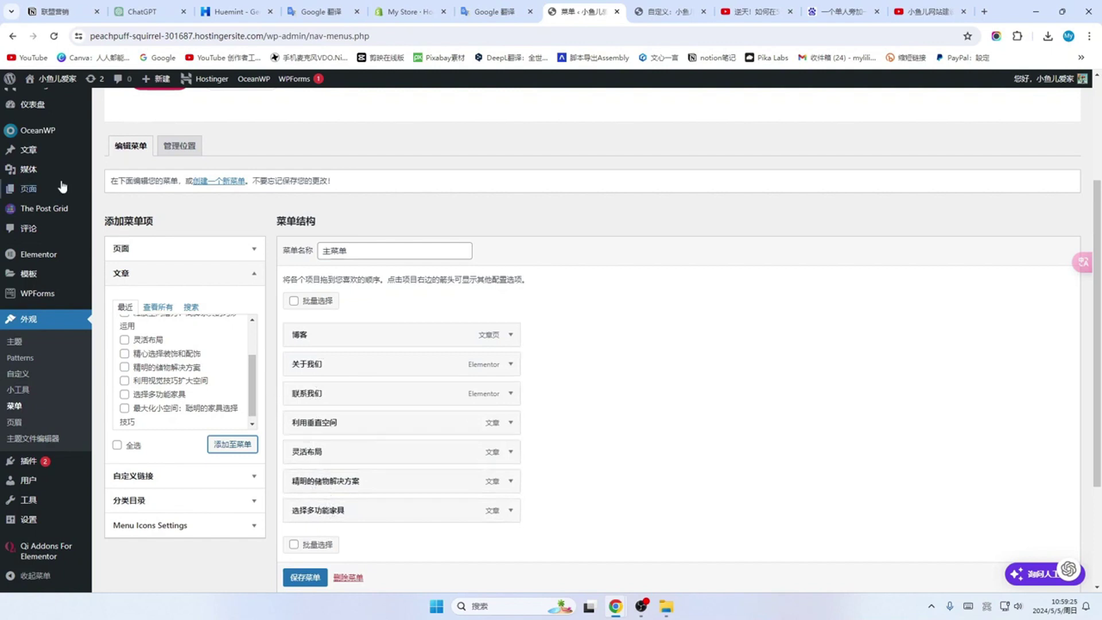
Step: Save the 主菜单 and open the live homepage to see the new links
{"action": "mouse_move", "coordinate": [56, 83]}
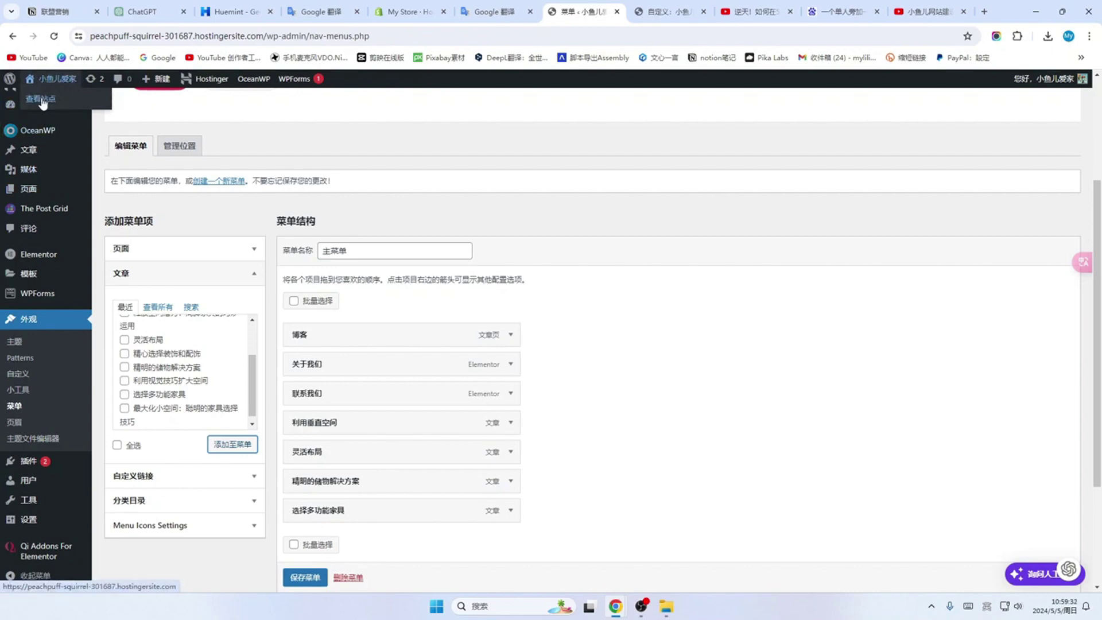
{"action": "middle_click", "coordinate": [43, 102]}
{"action": "scroll", "coordinate": [172, 344], "scroll_direction": "down", "scroll_amount": 1}
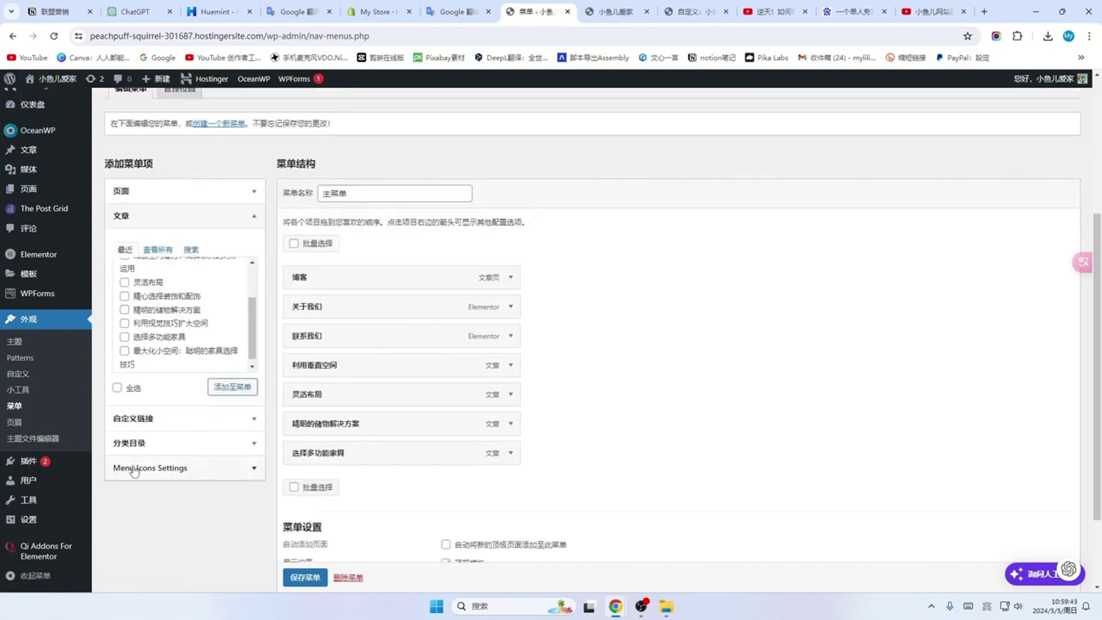
{"action": "left_click", "coordinate": [305, 579]}
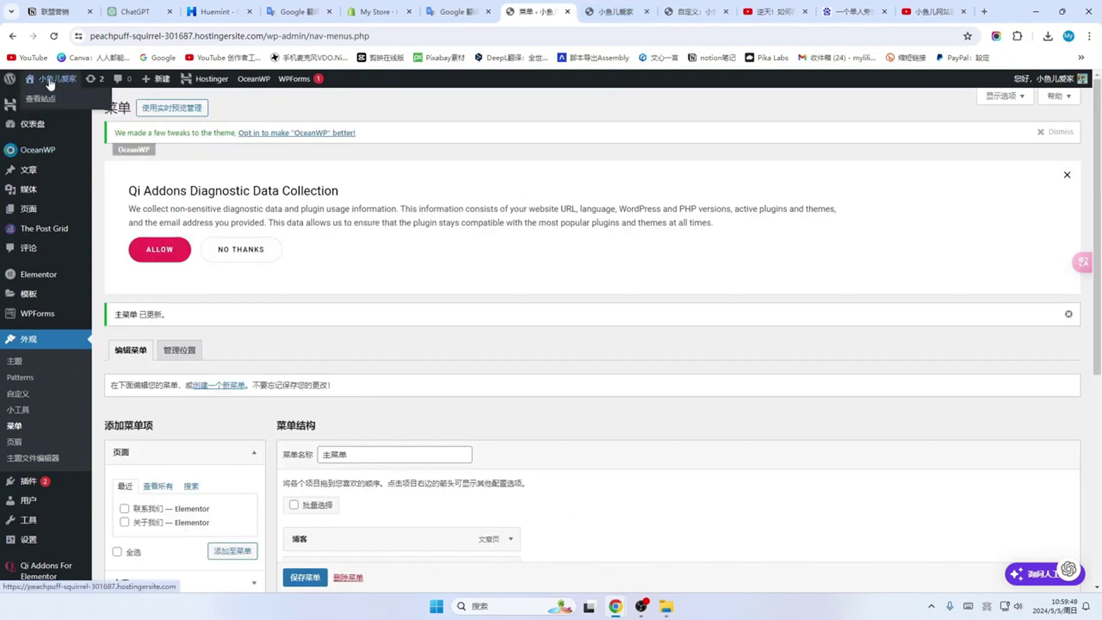
{"action": "left_click", "coordinate": [40, 101]}
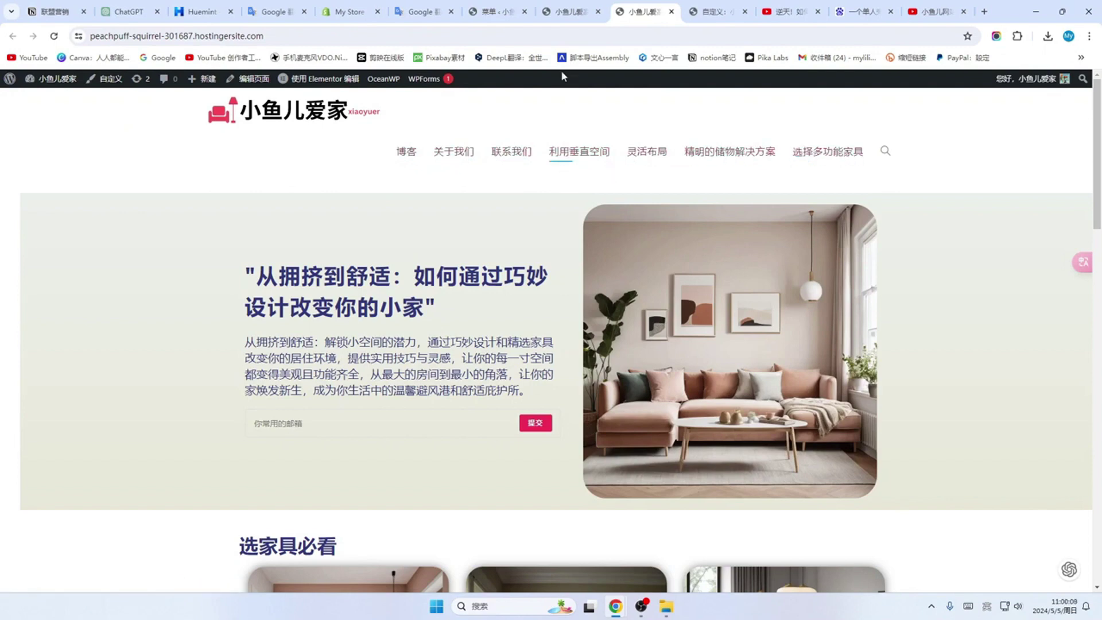
Step: Move 选择多功能家具 above 利用垂直空间 and 灵活布局 after 关于我们, then save the menu
{"action": "left_click", "coordinate": [566, 11]}
{"action": "left_click", "coordinate": [499, 11]}
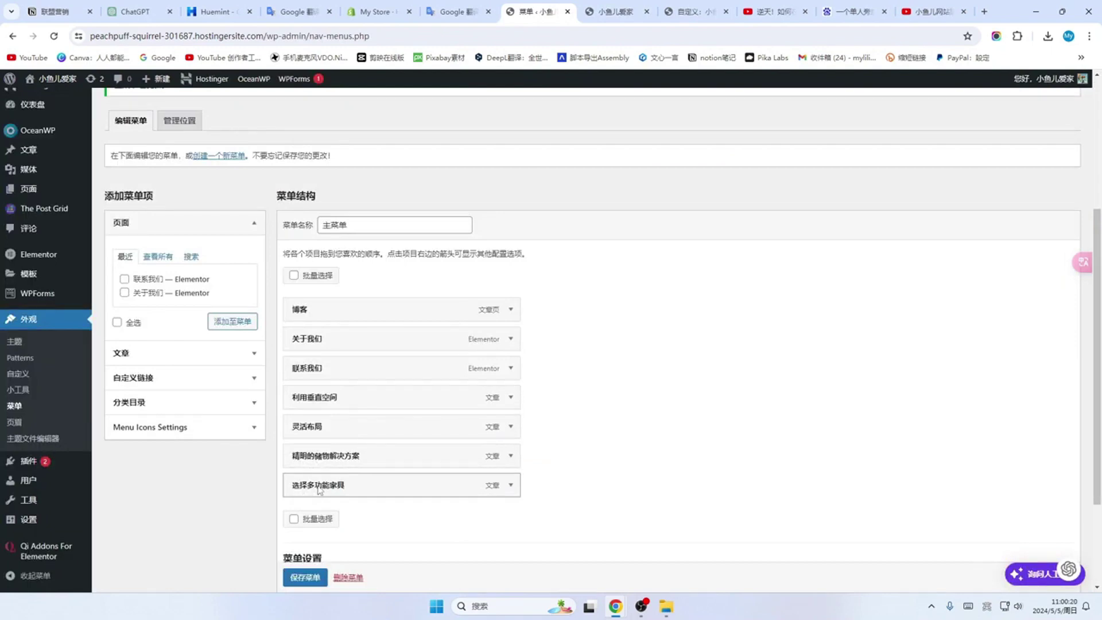
{"action": "left_click_drag", "start_coordinate": [319, 490], "coordinate": [311, 389]}
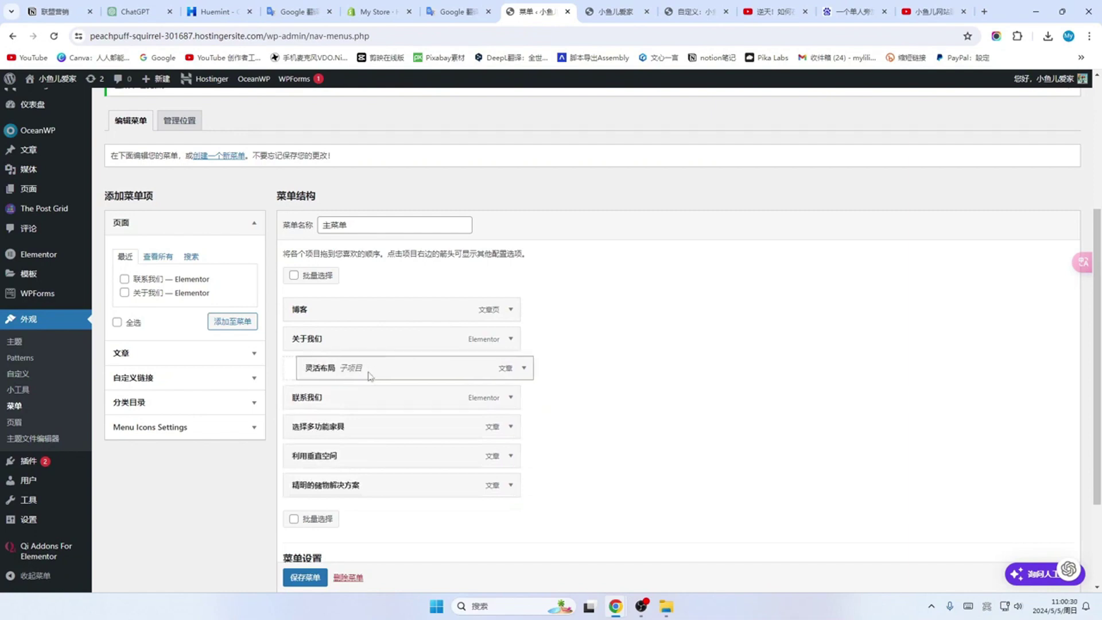
{"action": "left_click_drag", "start_coordinate": [322, 370], "coordinate": [350, 368]}
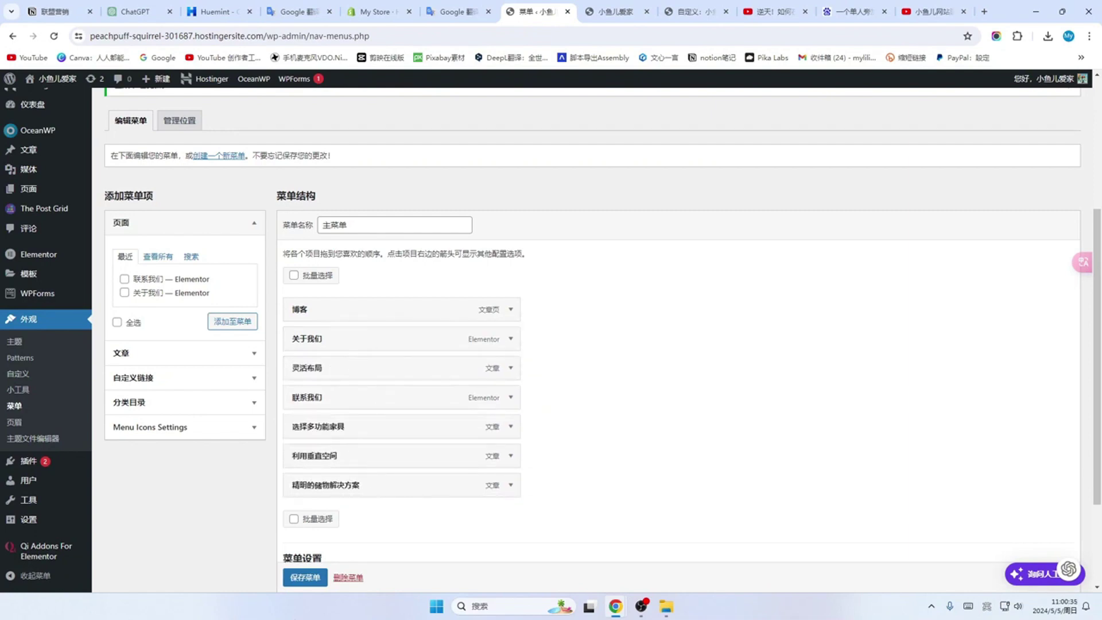
{"action": "scroll", "coordinate": [300, 582], "scroll_direction": "down", "scroll_amount": 1}
{"action": "left_click", "coordinate": [299, 578]}
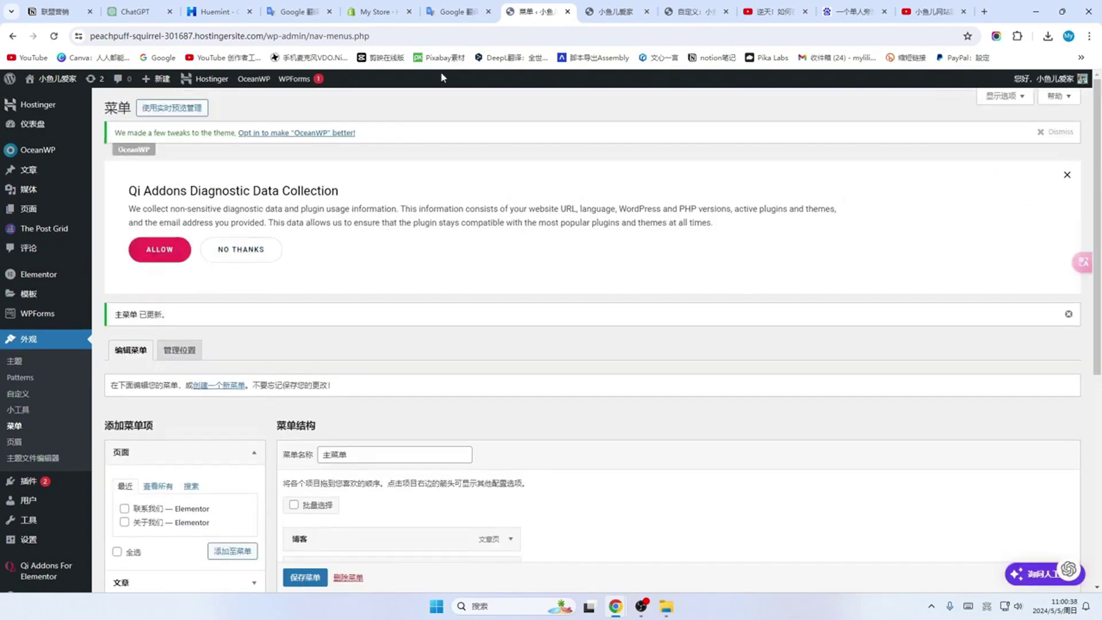
Step: Reload the live homepage and scroll through it to check the new menu order
{"action": "left_click", "coordinate": [615, 17]}
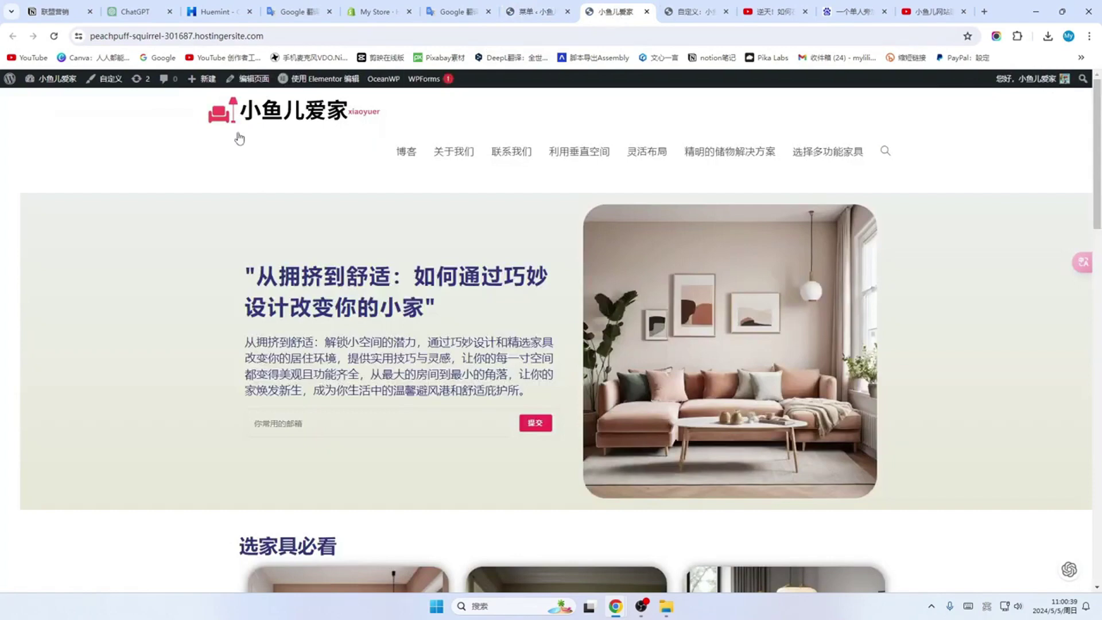
{"action": "left_click", "coordinate": [54, 37]}
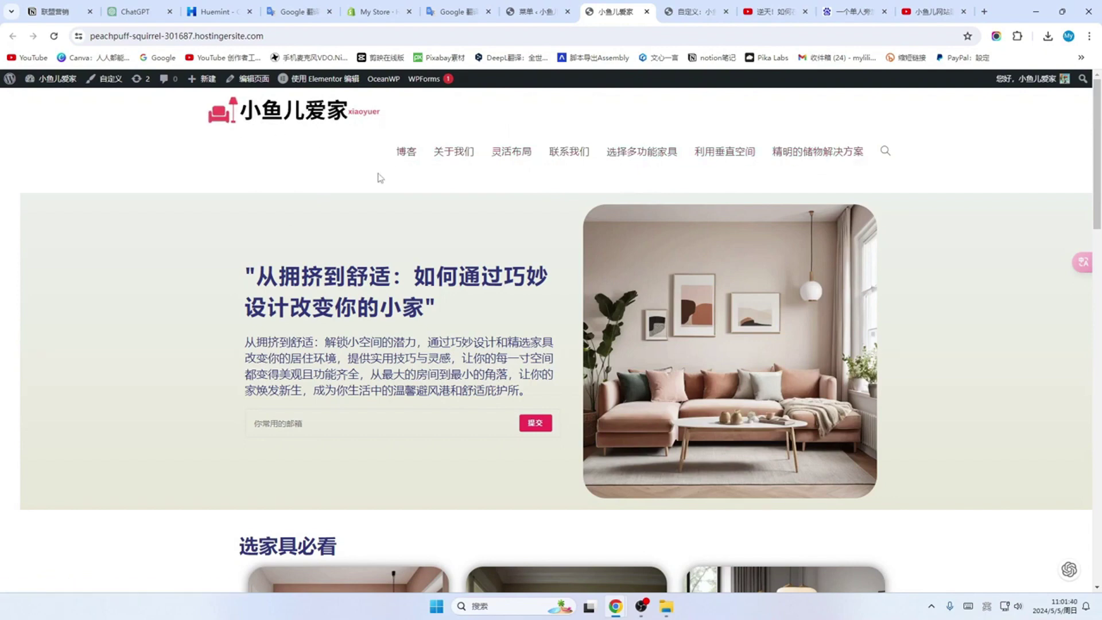
{"action": "scroll", "coordinate": [433, 258], "scroll_direction": "down", "scroll_amount": 12}
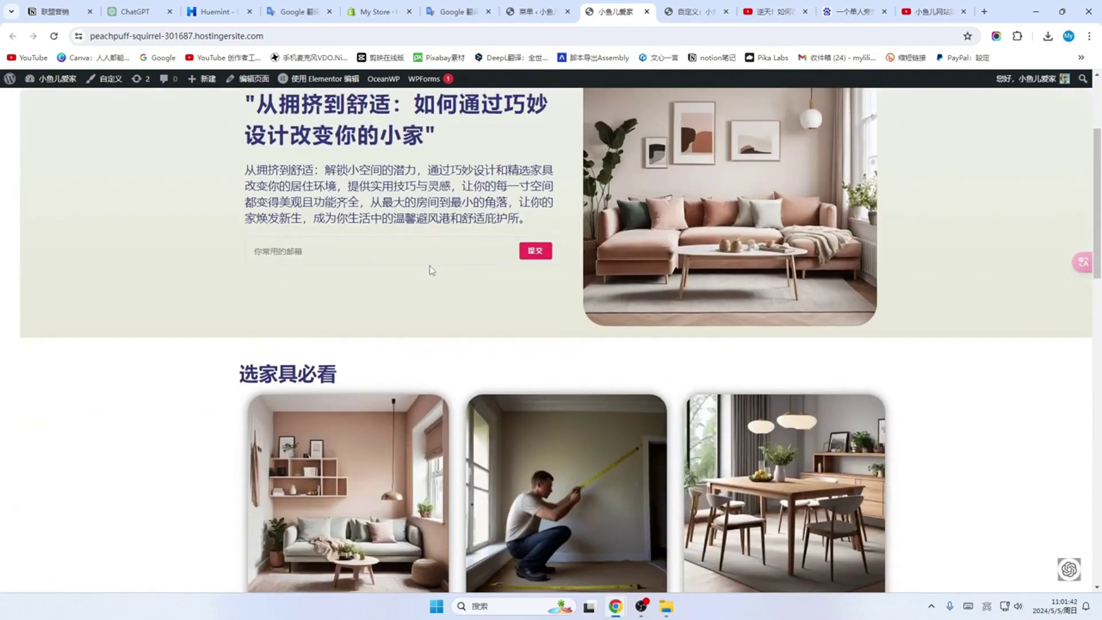
{"action": "scroll", "coordinate": [431, 274], "scroll_direction": "down", "scroll_amount": 8}
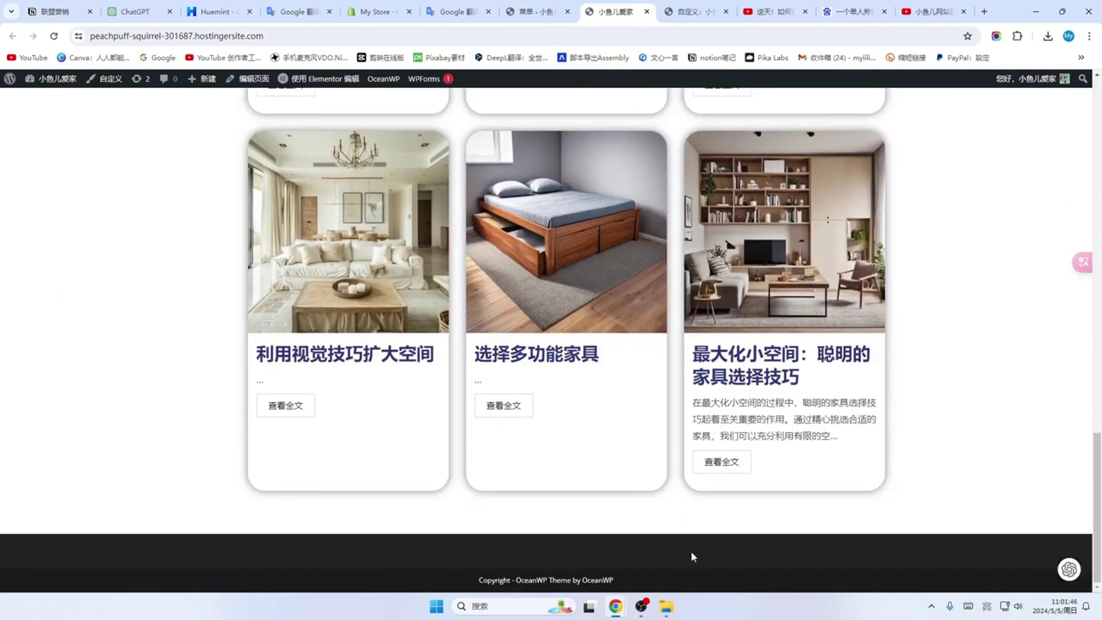
Step: Replace the Footer Bottom copyright text with '2001 -现在 小鱼儿爱家版权所有'
{"action": "left_click", "coordinate": [104, 86]}
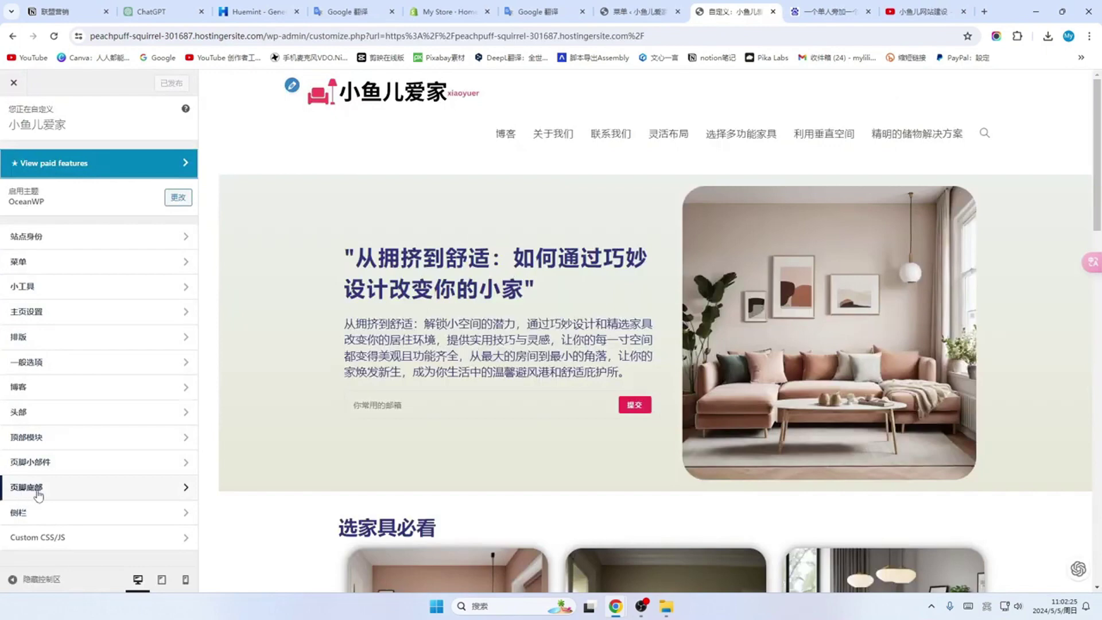
{"action": "left_click", "coordinate": [180, 490]}
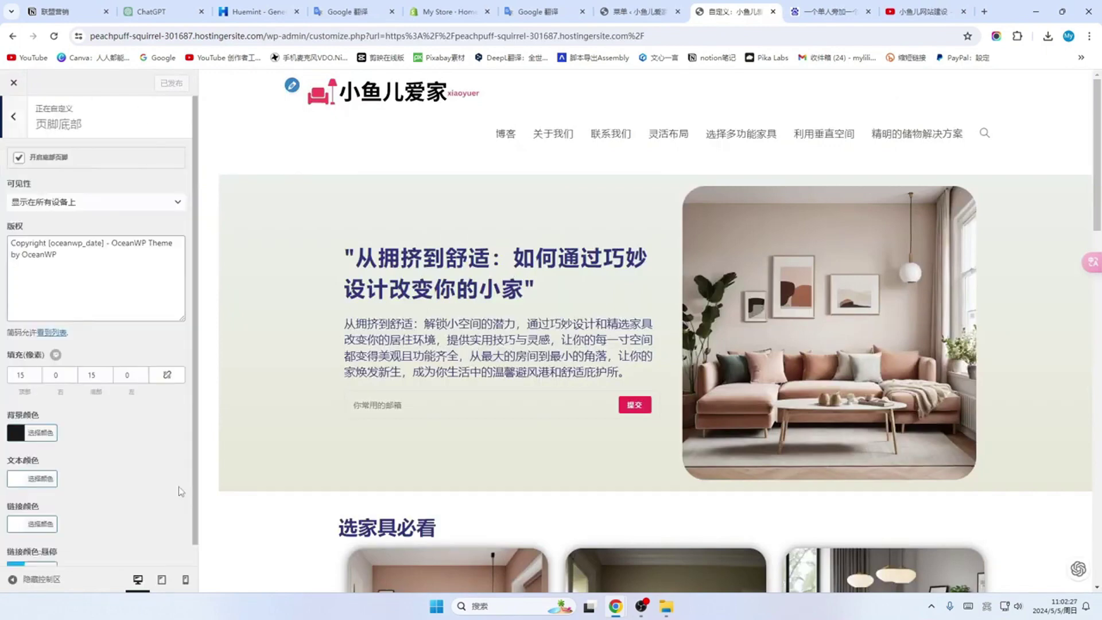
{"action": "left_click", "coordinate": [78, 263]}
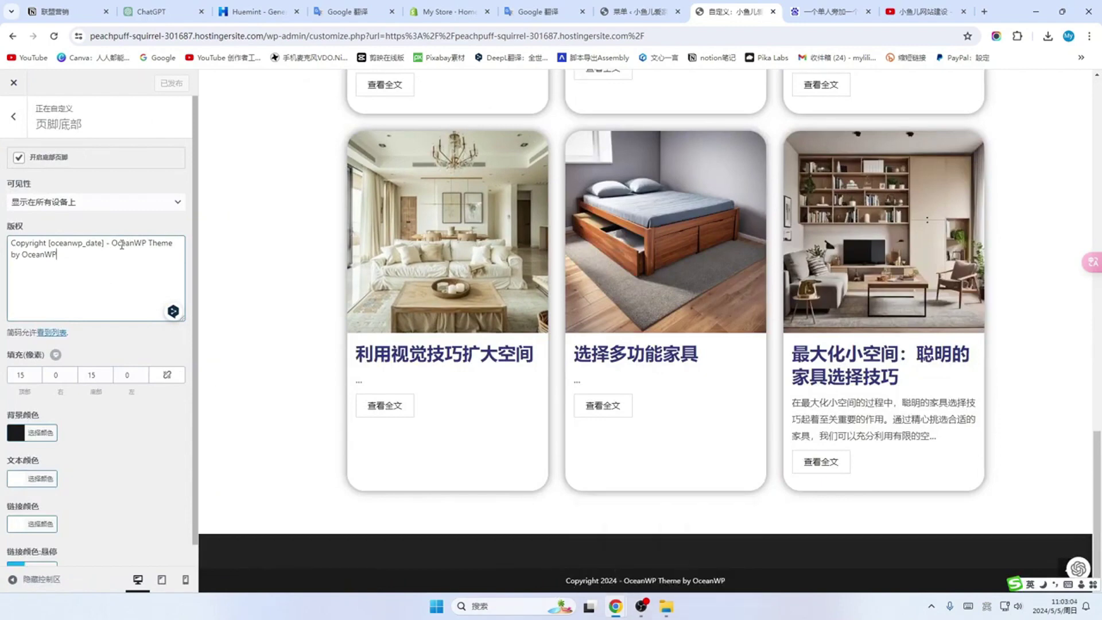
{"action": "left_click_drag", "start_coordinate": [57, 255], "coordinate": [1, 246]}
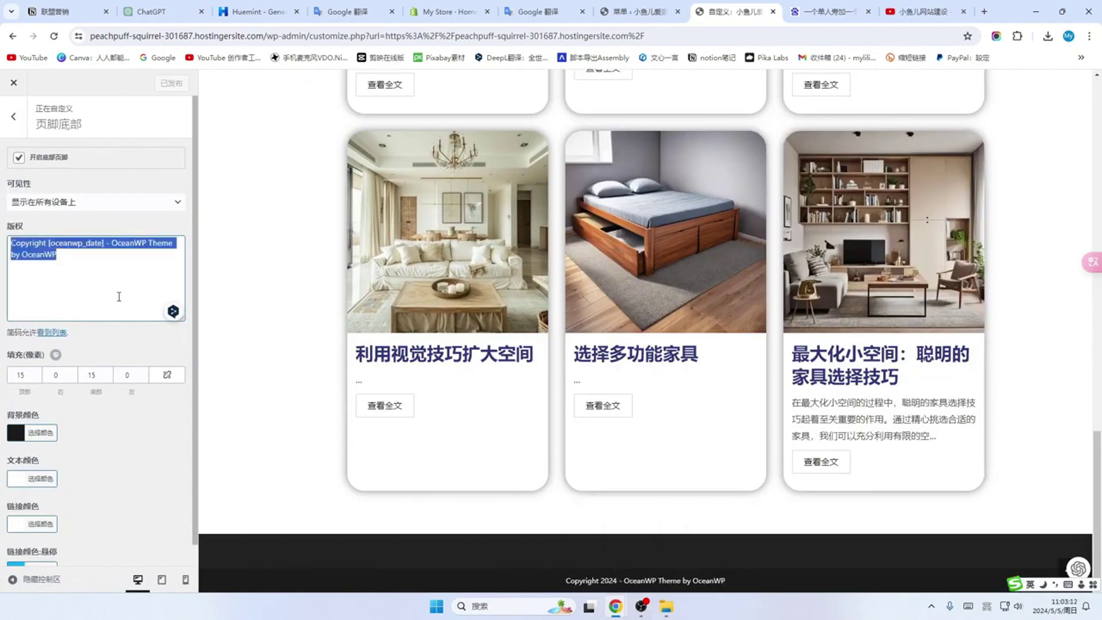
{"action": "key", "text": "BackSpace"}
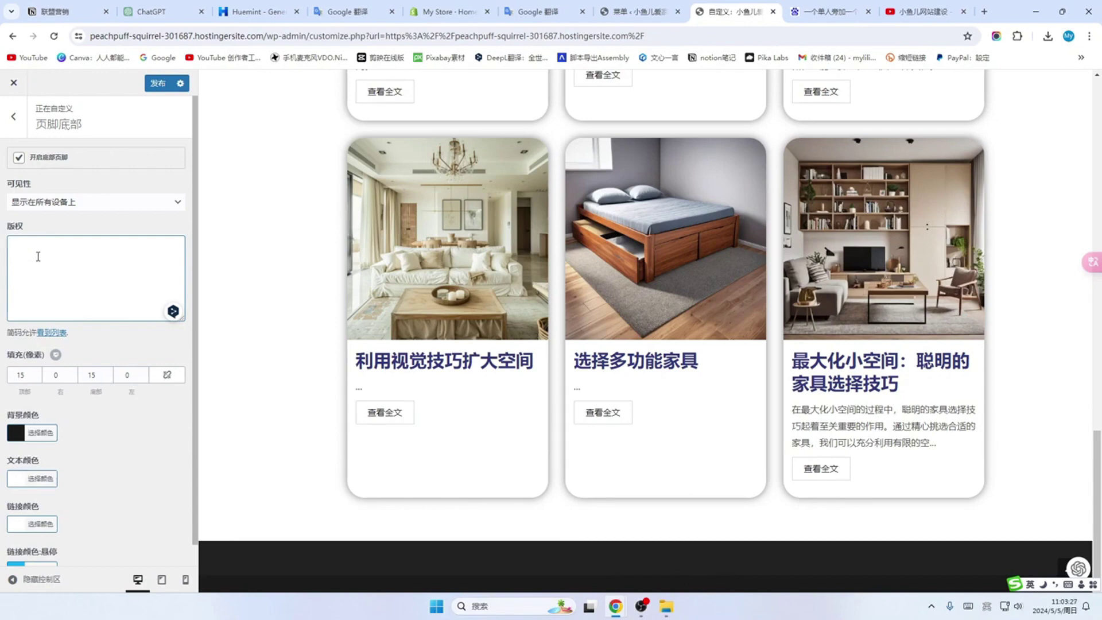
{"action": "type", "text": "2001 -2024"}
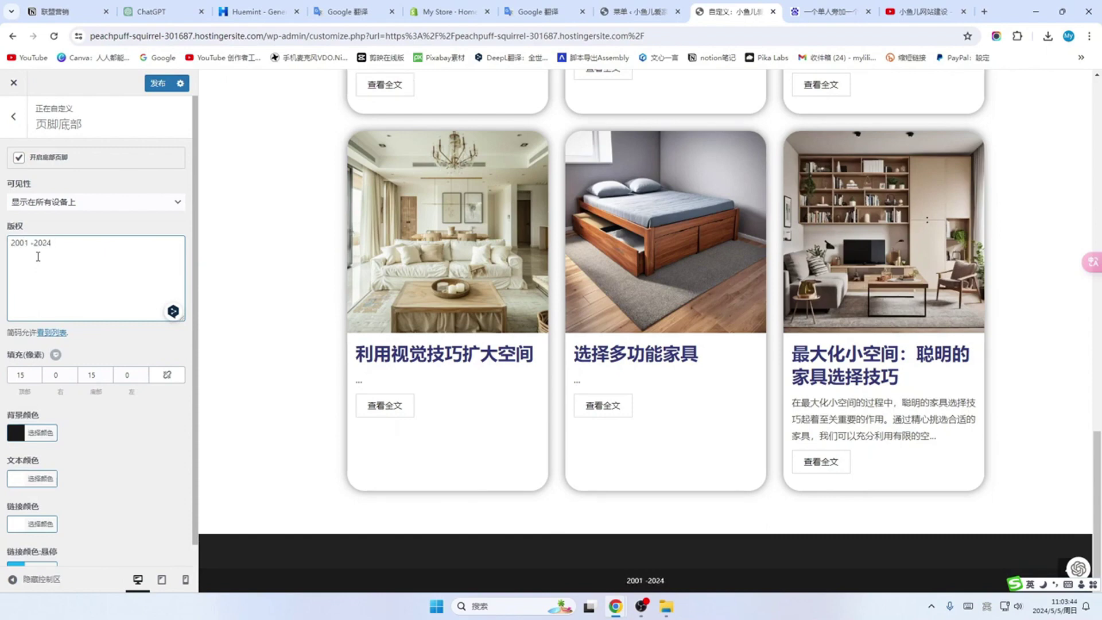
{"action": "key", "text": "BackSpace"}
{"action": "key", "text": "BackSpace"}
{"action": "key", "text": "BackSpace"}
{"action": "key", "text": "BackSpace"}
{"action": "type", "text": "现在 小鱼儿爱家版权所有"}
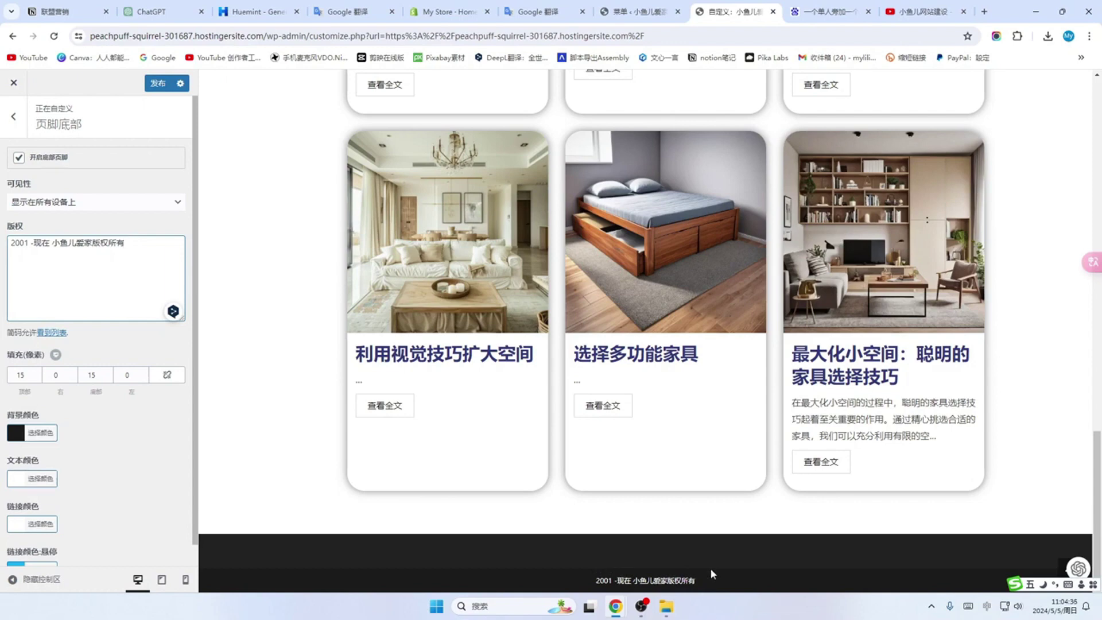
{"action": "left_click", "coordinate": [13, 117]}
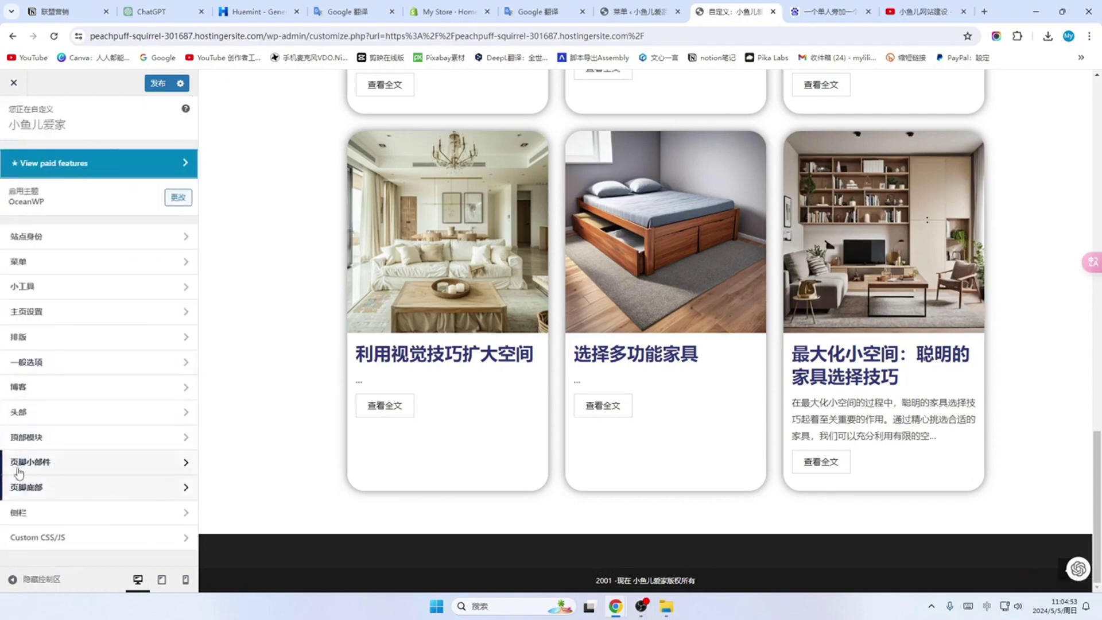
Step: Set the Footer Widgets columns to 2 and publish the change
{"action": "left_click", "coordinate": [167, 466]}
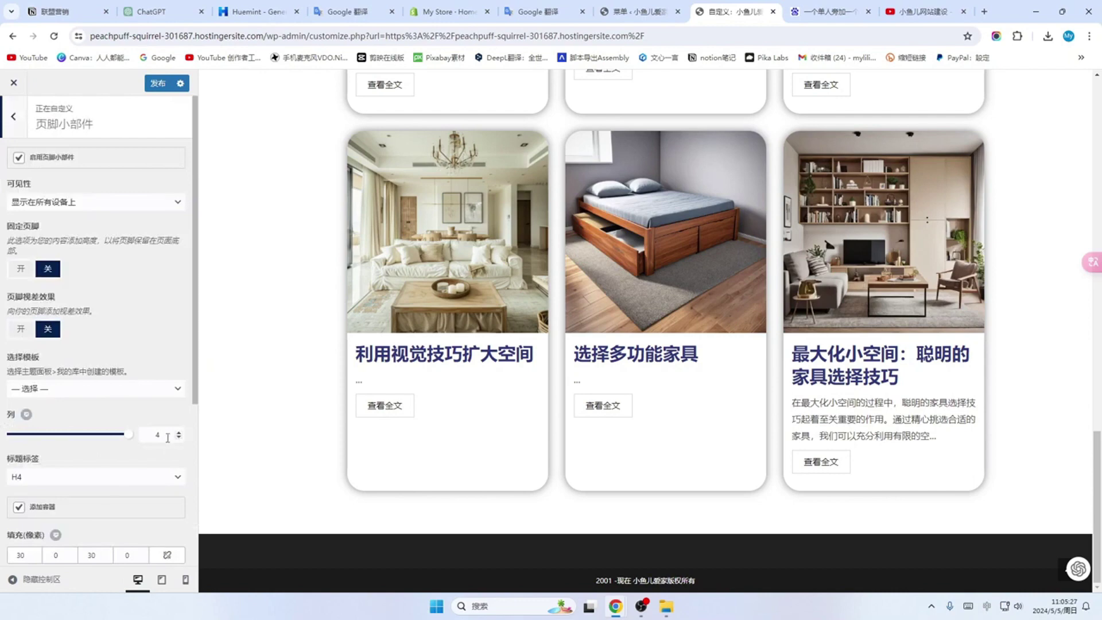
{"action": "left_click", "coordinate": [158, 435]}
{"action": "type", "text": "2"}
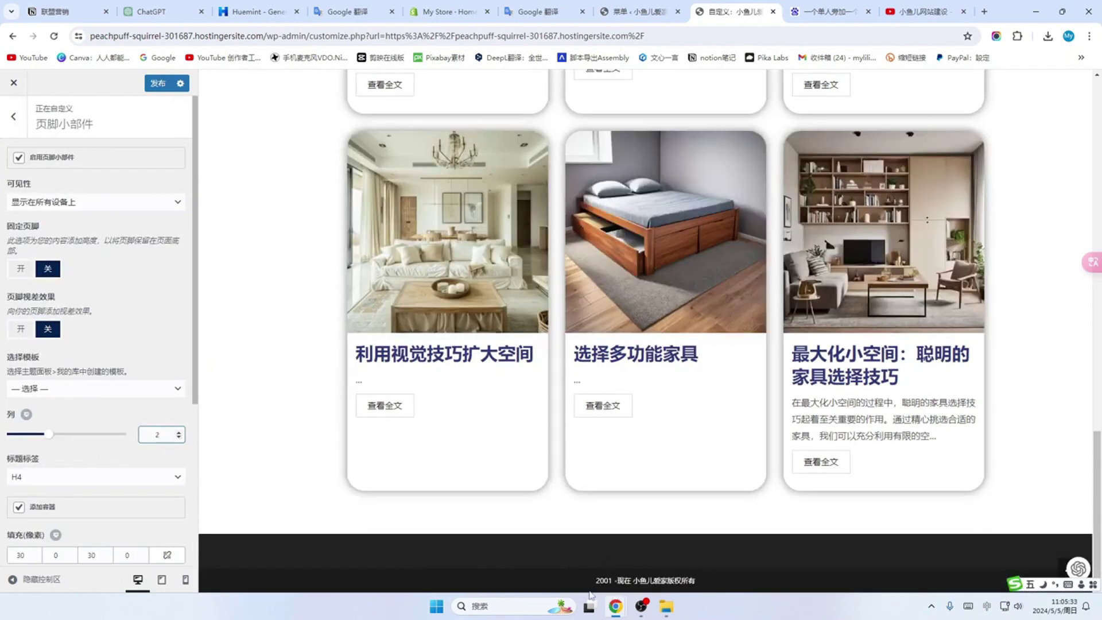
{"action": "left_click", "coordinate": [154, 84]}
{"action": "left_click", "coordinate": [13, 117]}
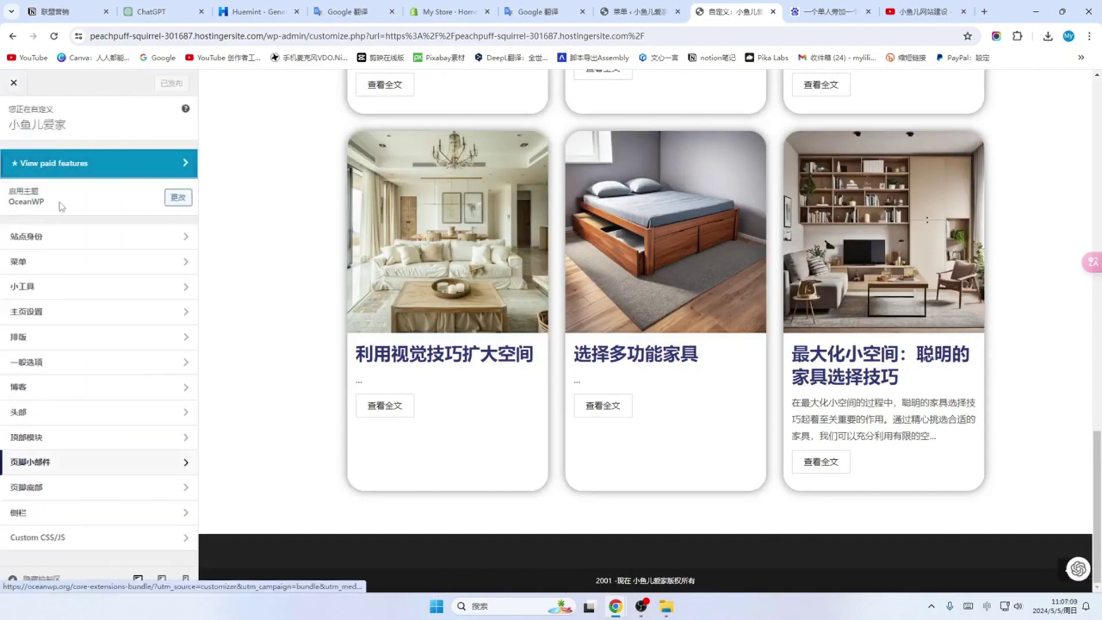
Step: Add a Gallery block to Footer 1 with the uploaded 2-removebg-preview logo image
{"action": "left_click", "coordinate": [168, 291]}
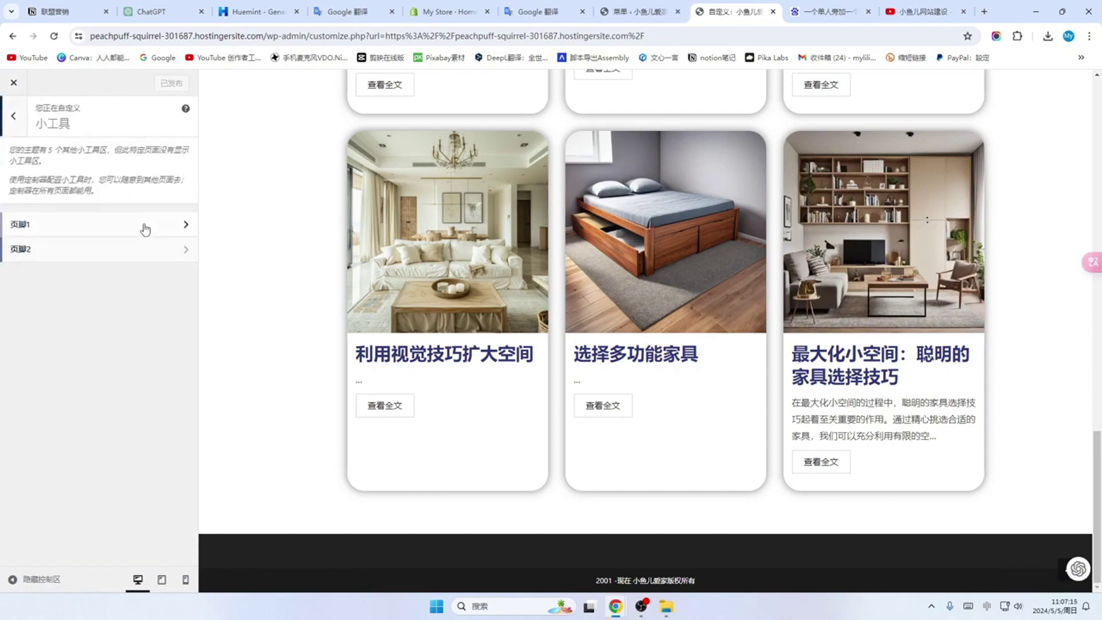
{"action": "left_click", "coordinate": [179, 227]}
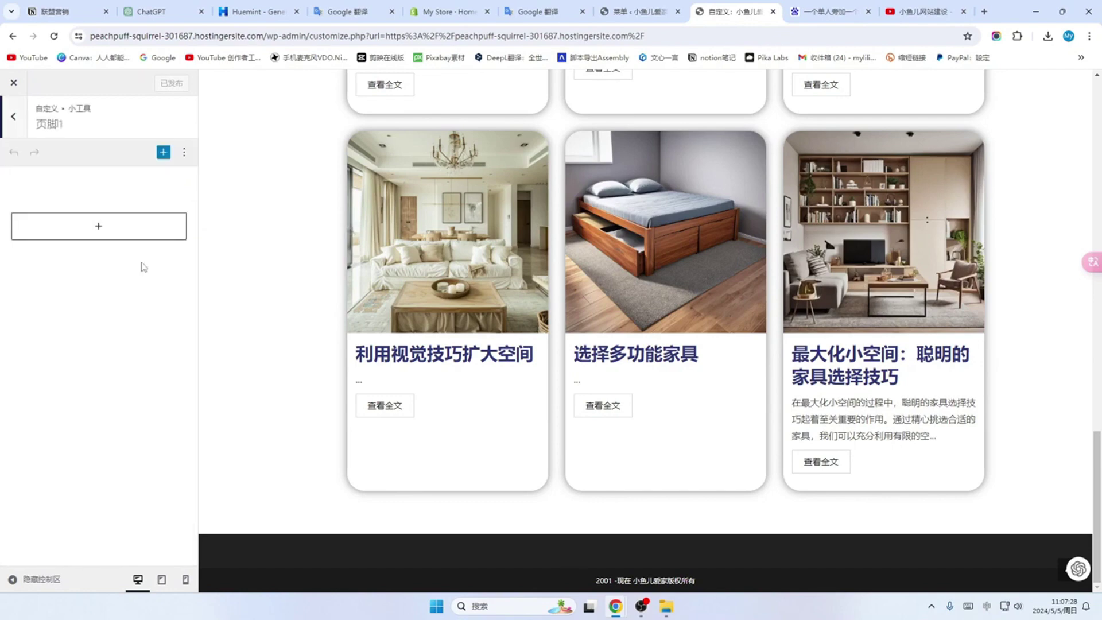
{"action": "left_click", "coordinate": [99, 229]}
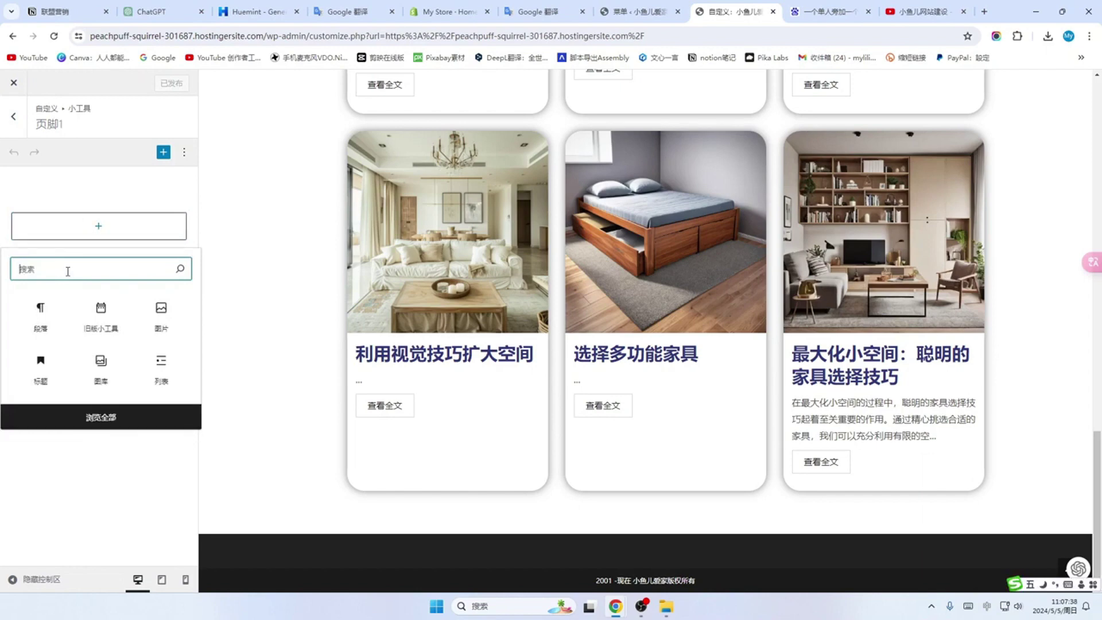
{"action": "left_click", "coordinate": [101, 370]}
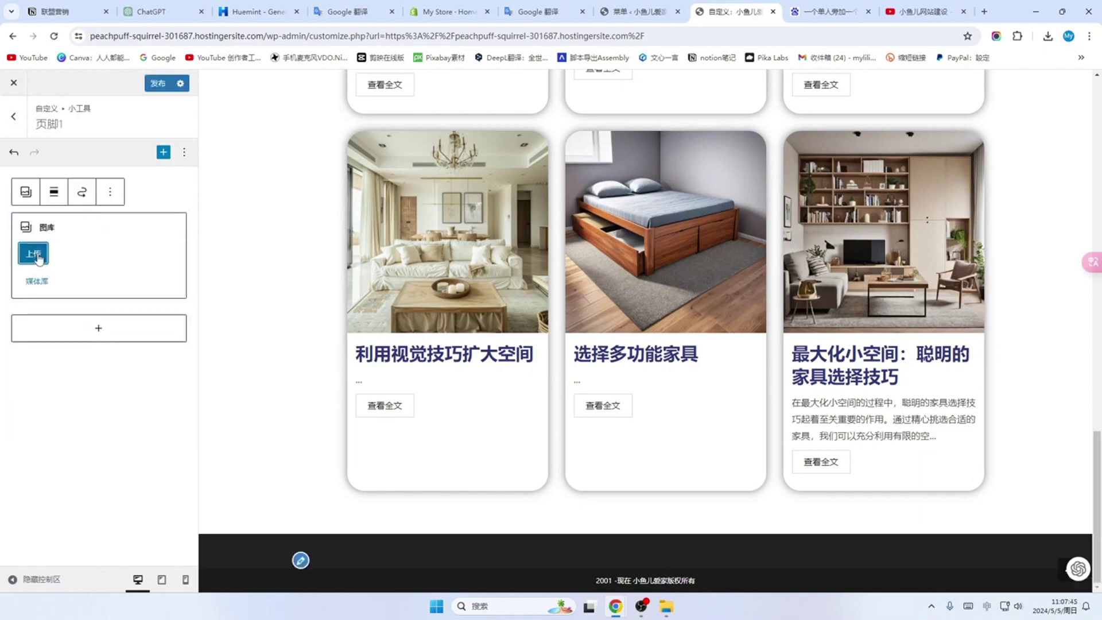
{"action": "left_click", "coordinate": [34, 254]}
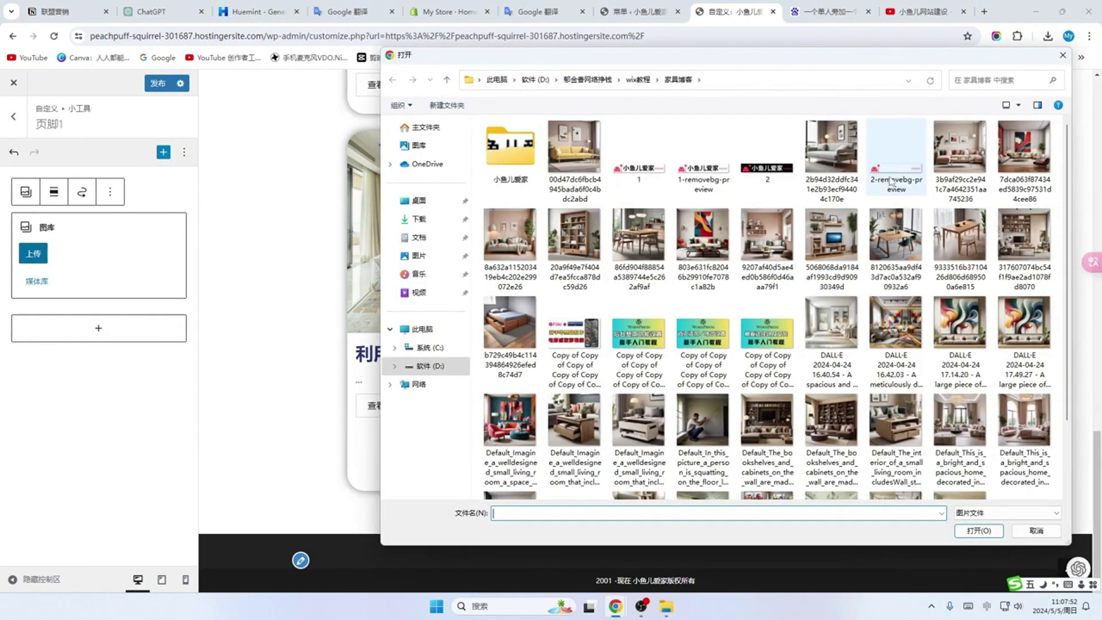
{"action": "left_click", "coordinate": [895, 173]}
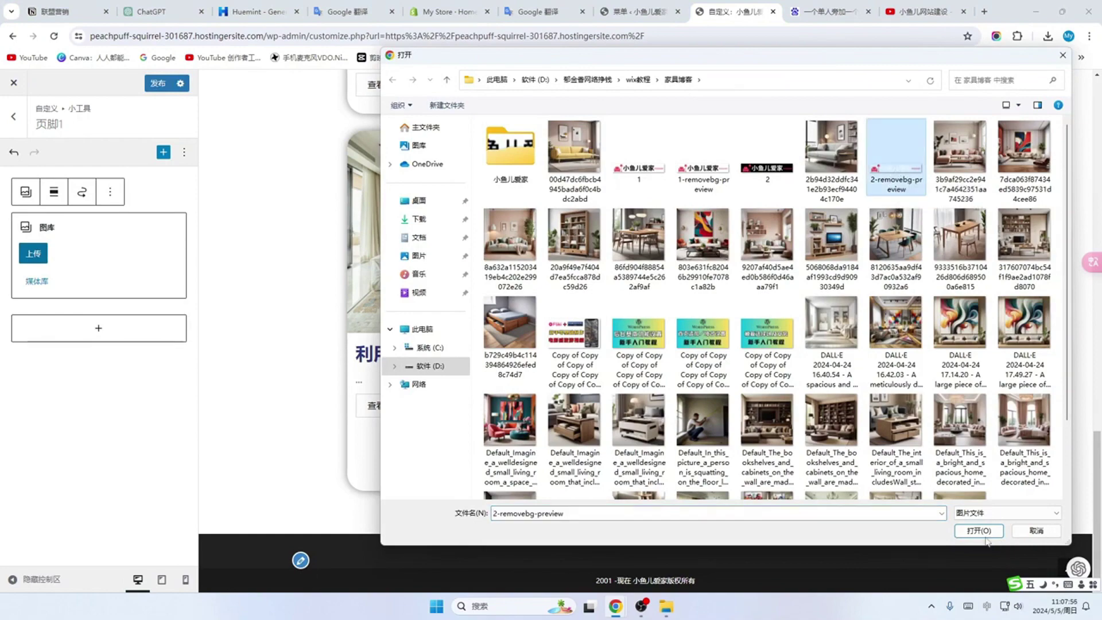
{"action": "left_click", "coordinate": [979, 530]}
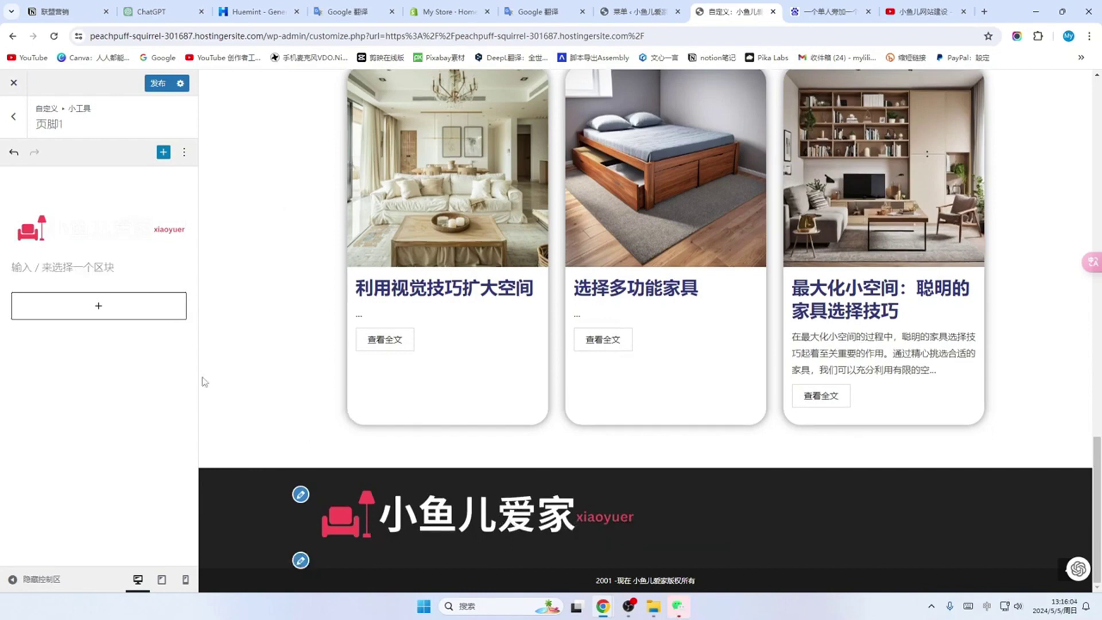
Step: Left-align the footer logo image block
{"action": "left_click", "coordinate": [125, 235]}
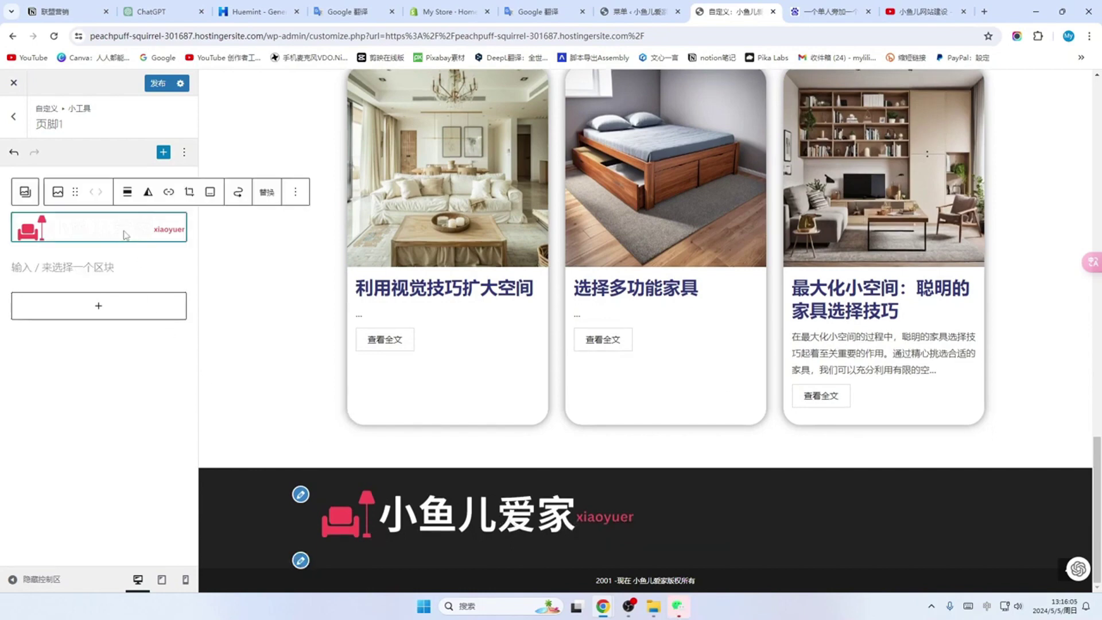
{"action": "left_click", "coordinate": [127, 195]}
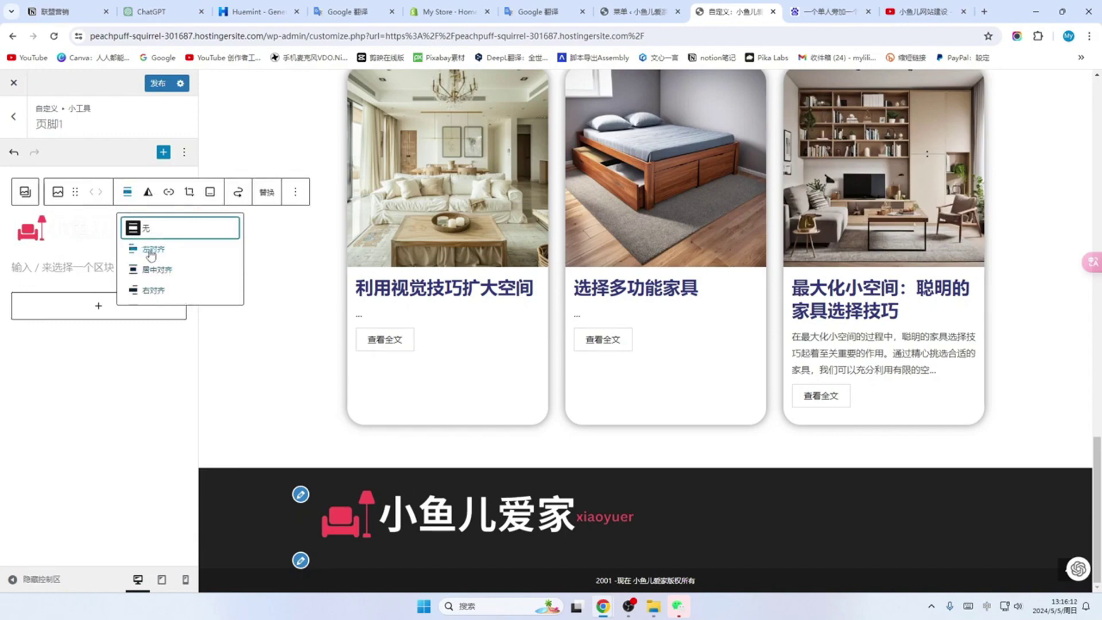
{"action": "left_click", "coordinate": [151, 254]}
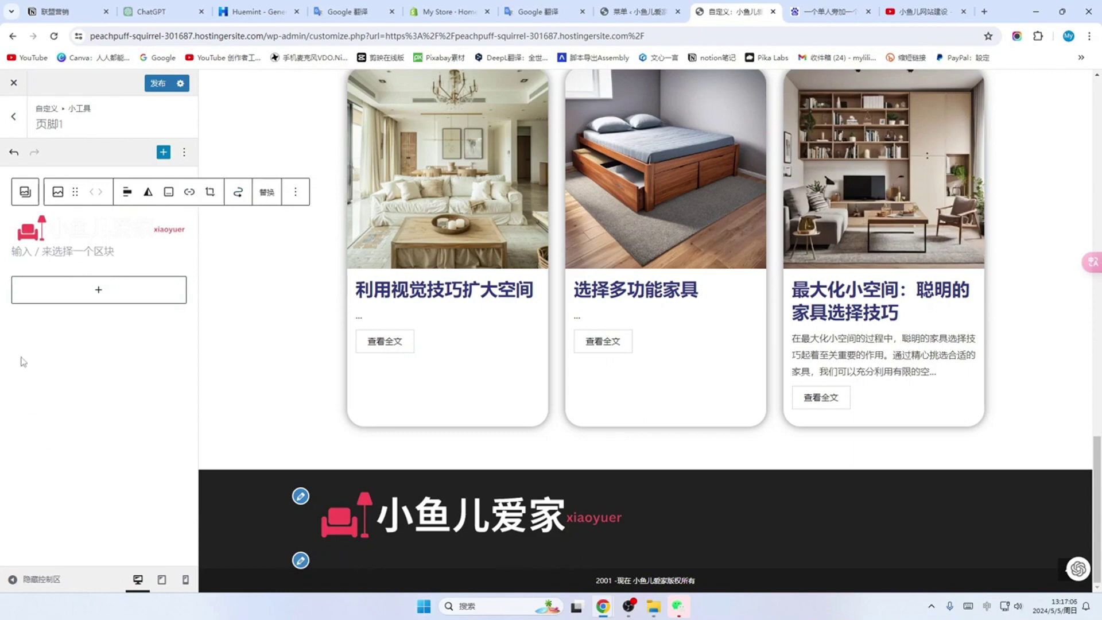
Step: Add a Paragraph block under the logo with the pasted Chinese tagline from Google Translate
{"action": "left_click", "coordinate": [100, 291]}
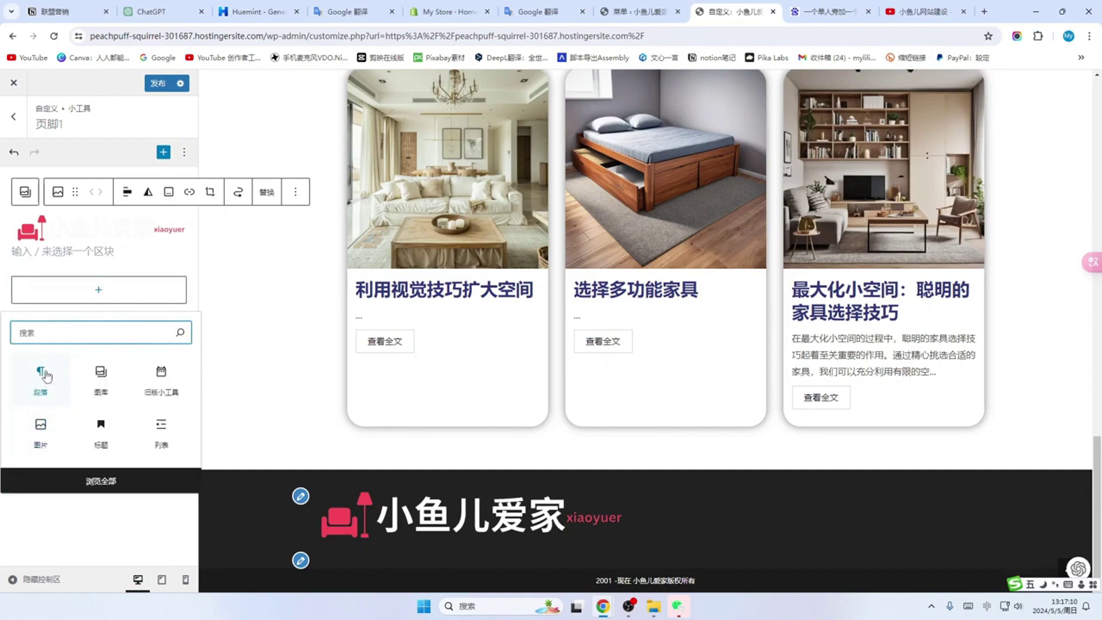
{"action": "left_click", "coordinate": [38, 252]}
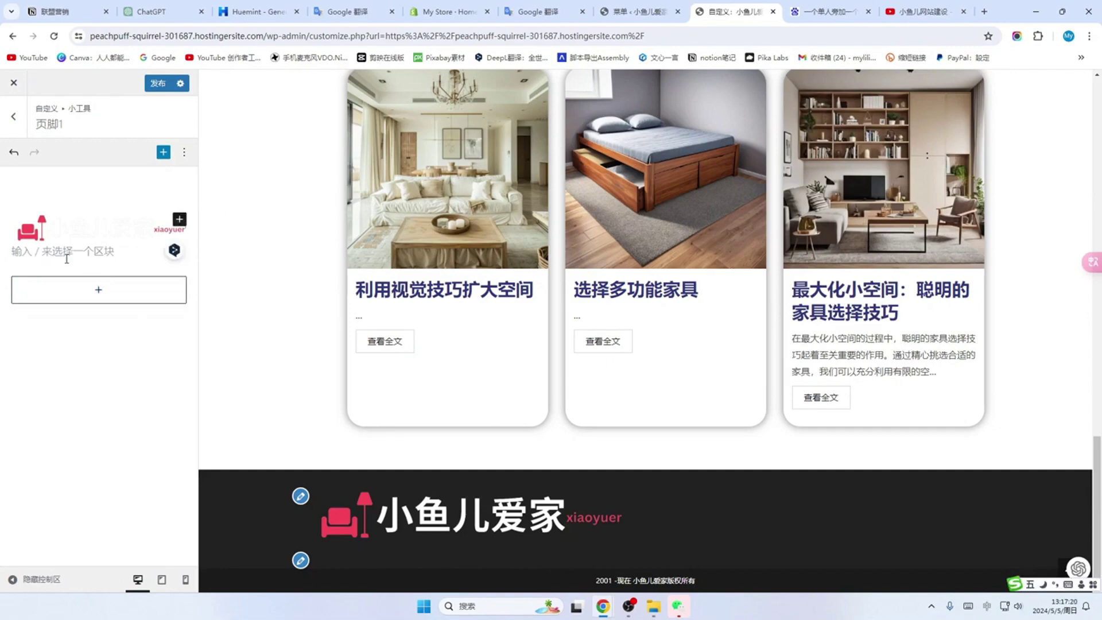
{"action": "scroll", "coordinate": [356, 207], "scroll_direction": "up", "scroll_amount": 15}
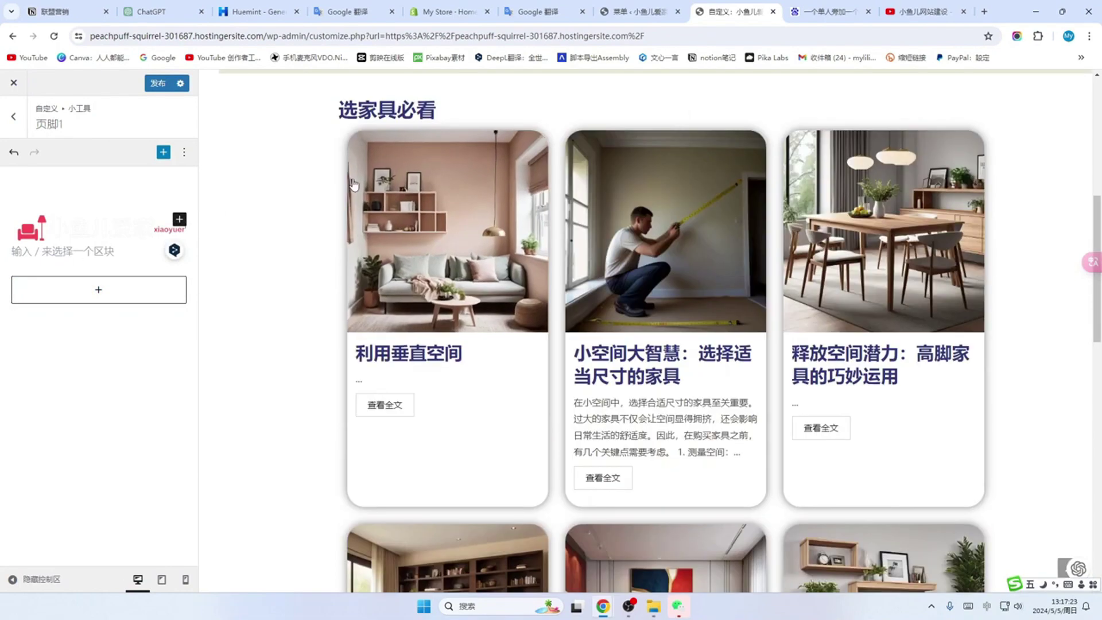
{"action": "left_click", "coordinate": [355, 12]}
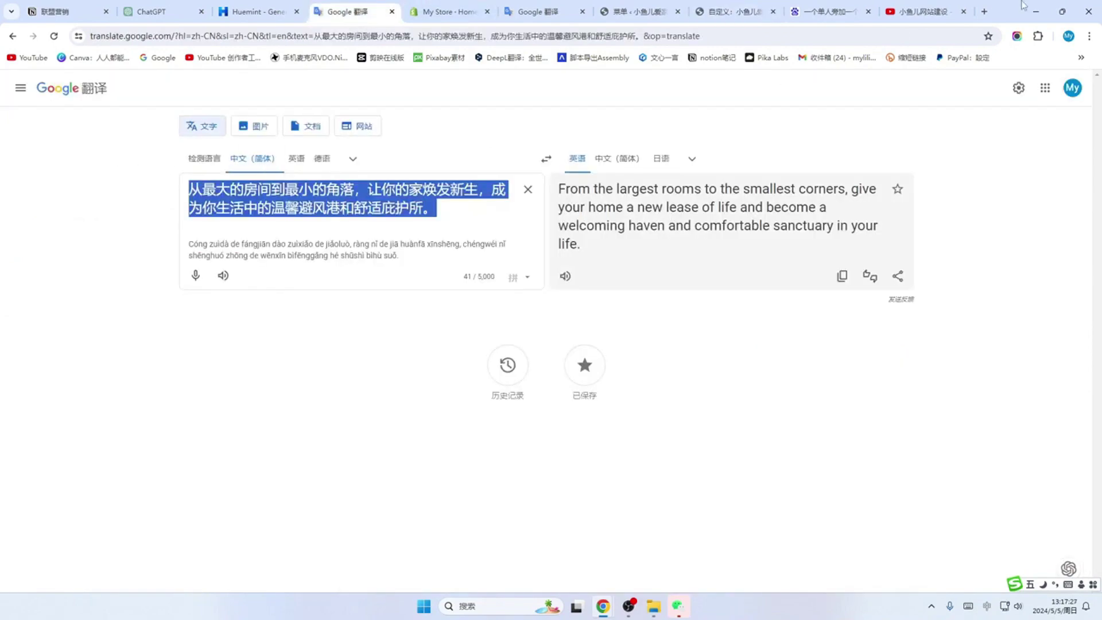
{"action": "left_click", "coordinate": [729, 11]}
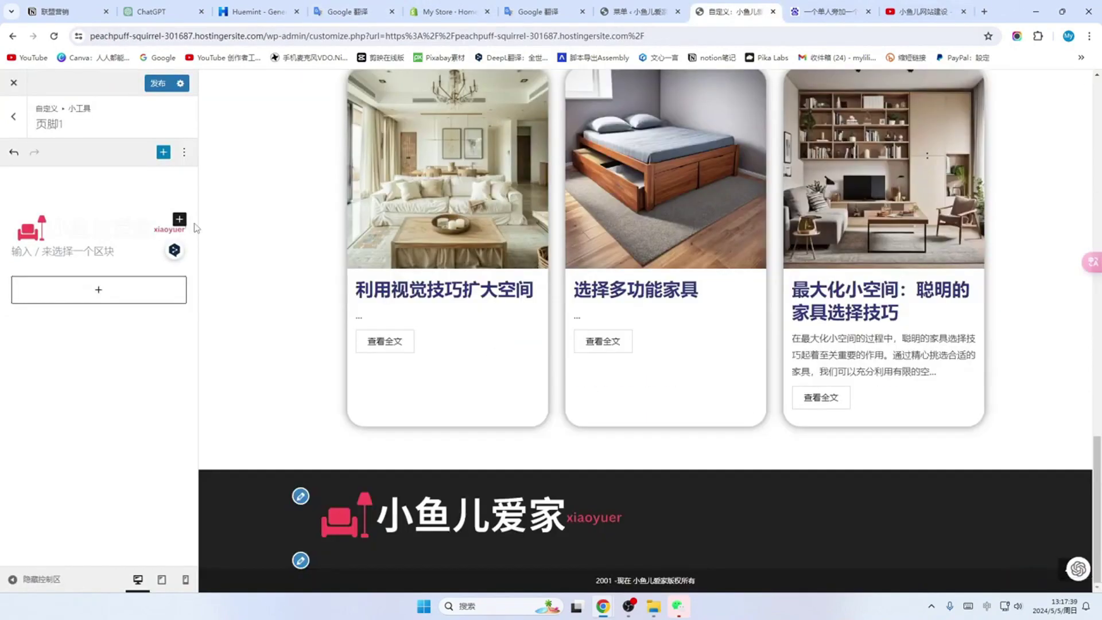
{"action": "type", "text": "从最大的房间到最小的角落，让你的家焕发新生，成为你生活中的温馨避风港和舒适庇护所。"}
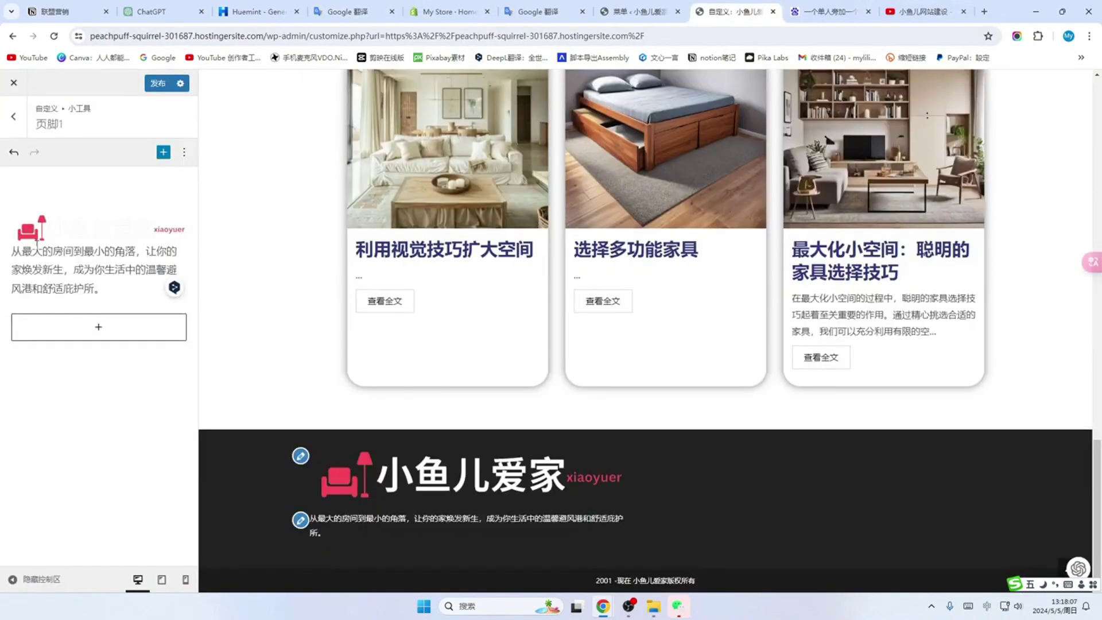
{"action": "left_click", "coordinate": [377, 529]}
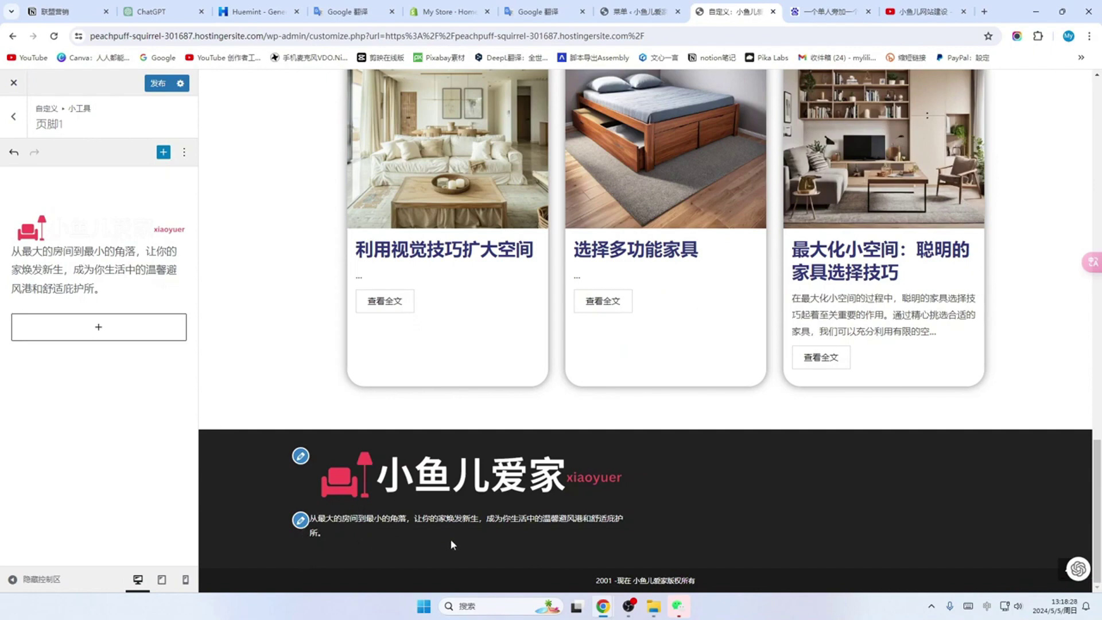
Step: Review the text colour options in the Footer Widgets settings
{"action": "left_click", "coordinate": [15, 119]}
{"action": "left_click", "coordinate": [15, 120]}
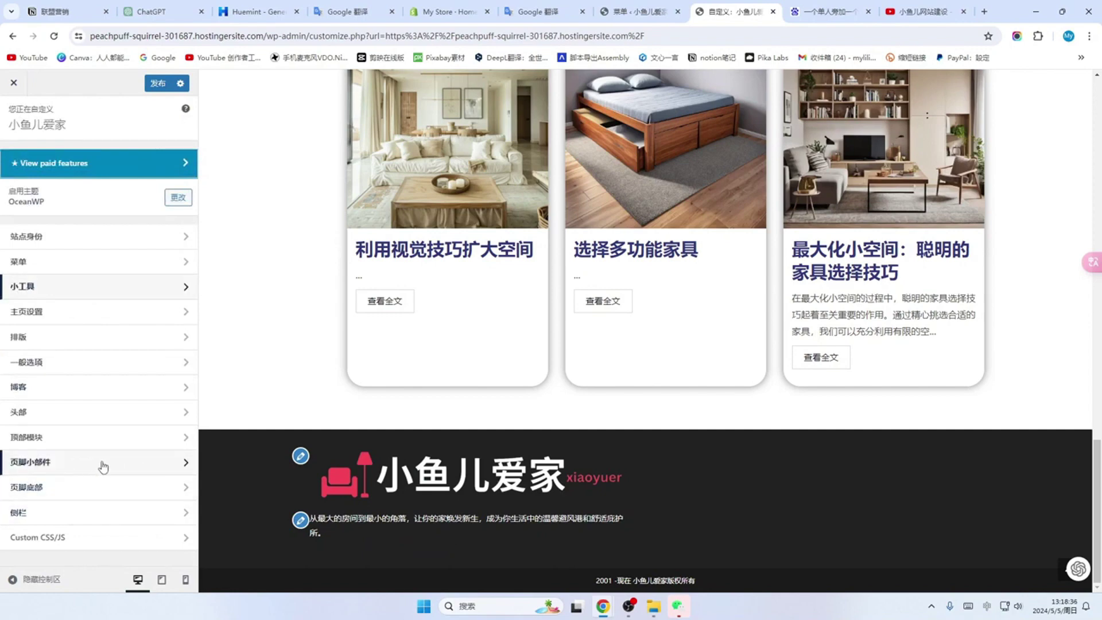
{"action": "left_click", "coordinate": [175, 471]}
{"action": "scroll", "coordinate": [86, 390], "scroll_direction": "down", "scroll_amount": 3}
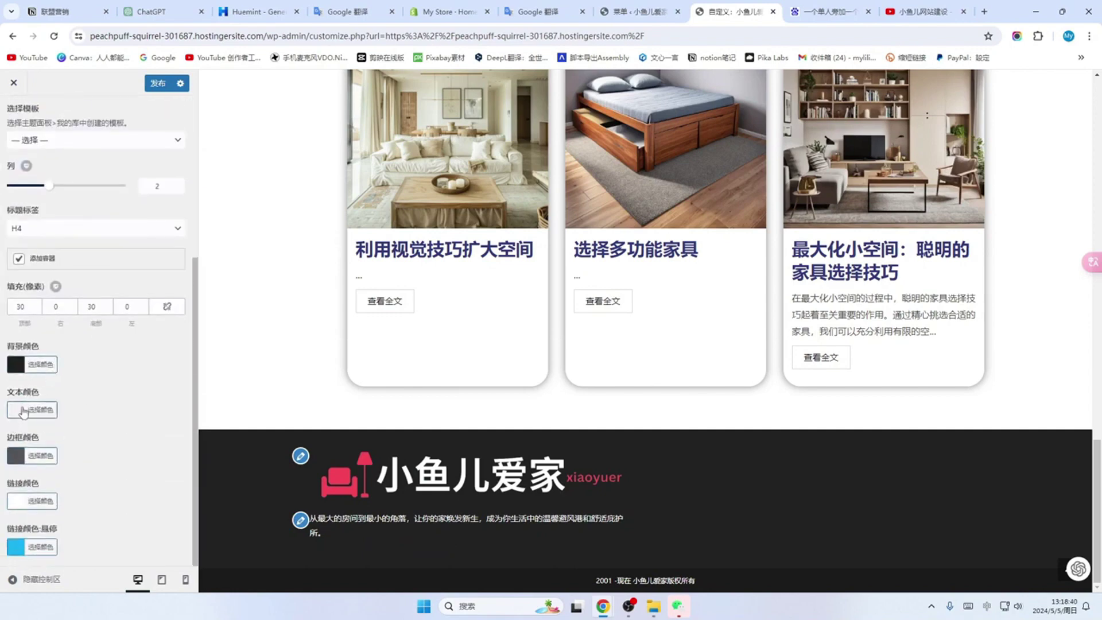
{"action": "left_click", "coordinate": [26, 411]}
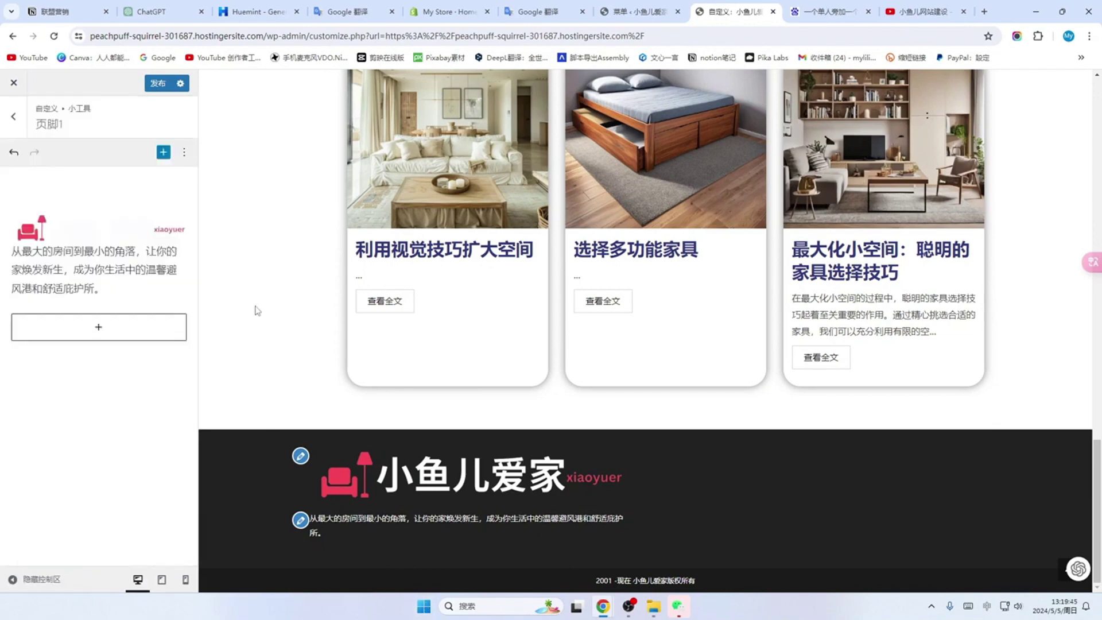
Step: Publish the footer changes and open the Footer 2 widget area
{"action": "left_click", "coordinate": [159, 84]}
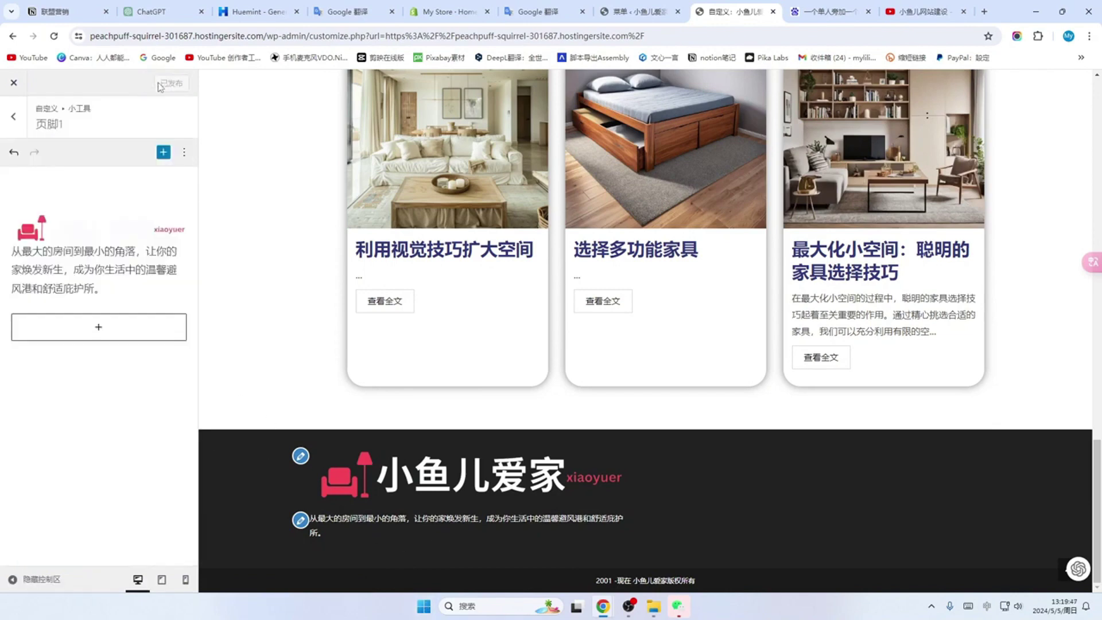
{"action": "left_click", "coordinate": [13, 116]}
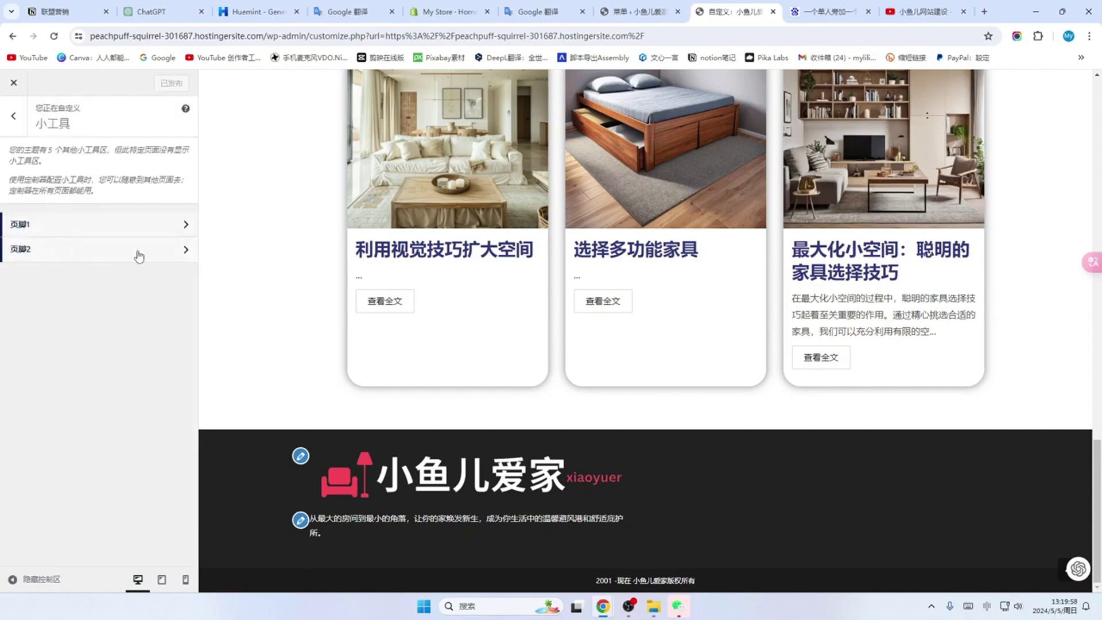
{"action": "left_click", "coordinate": [174, 251]}
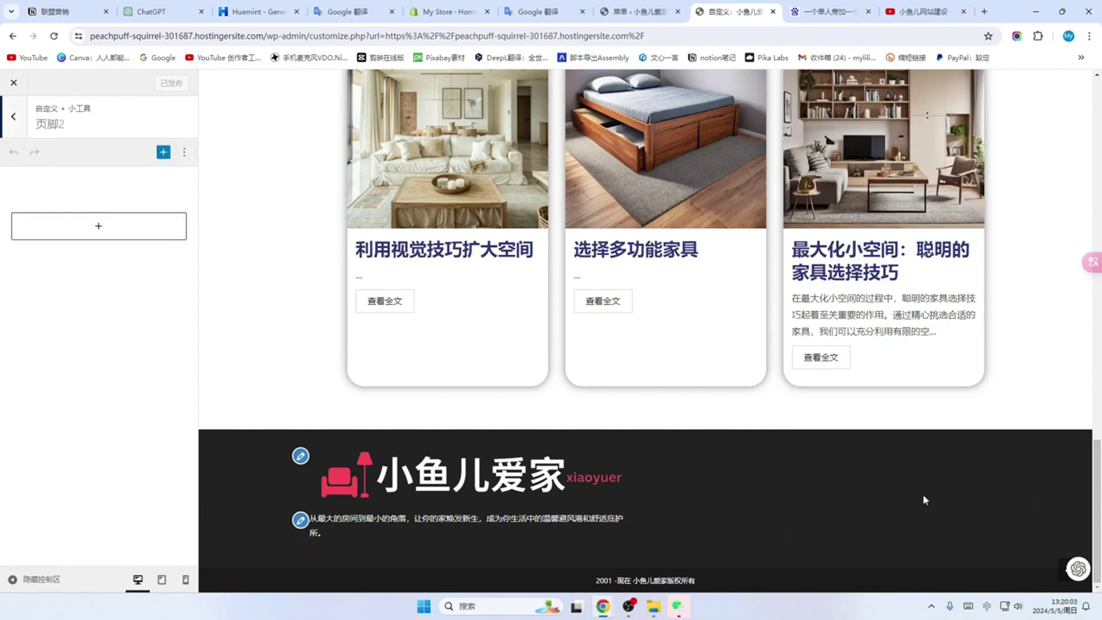
Step: Insert the MailChimp signup widget block into Footer 2
{"action": "left_click", "coordinate": [99, 230]}
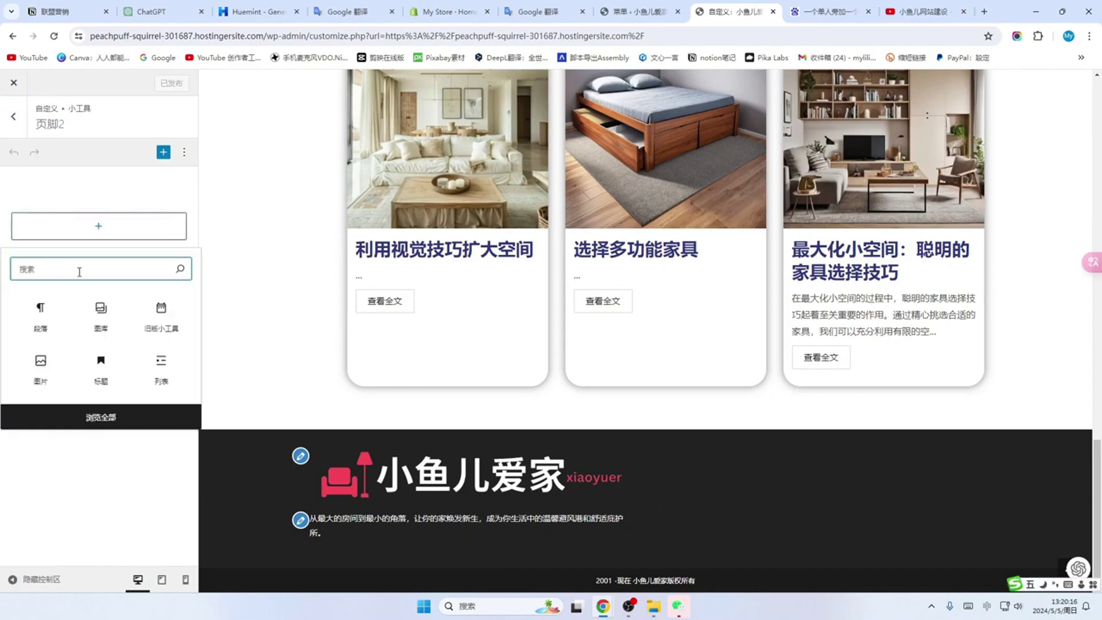
{"action": "key", "text": "shift"}
{"action": "type", "text": "mai"}
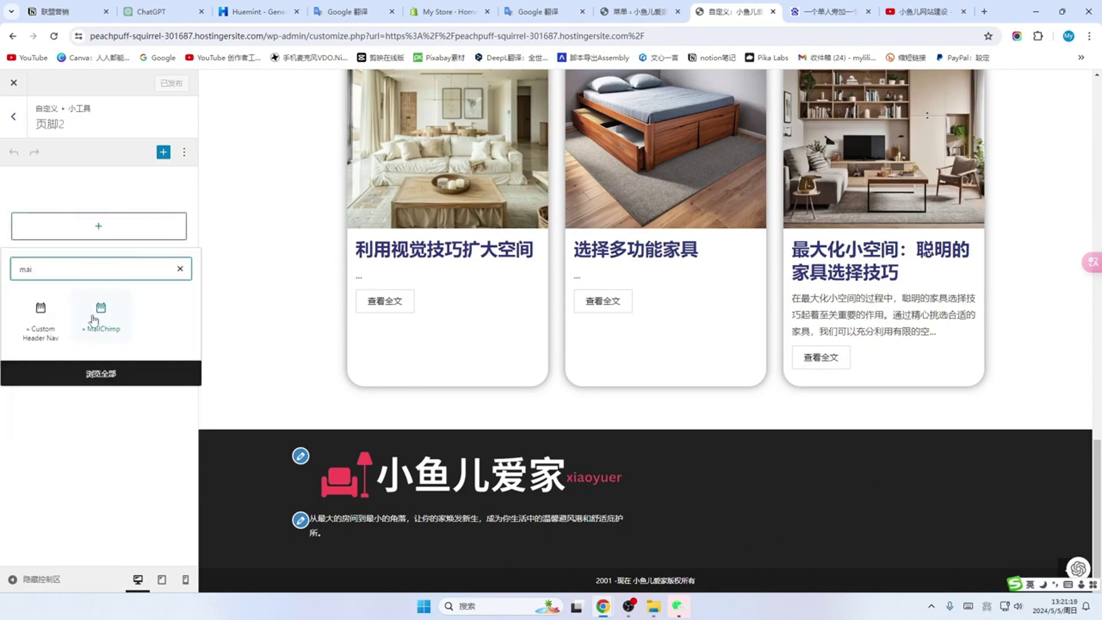
{"action": "left_click", "coordinate": [104, 320]}
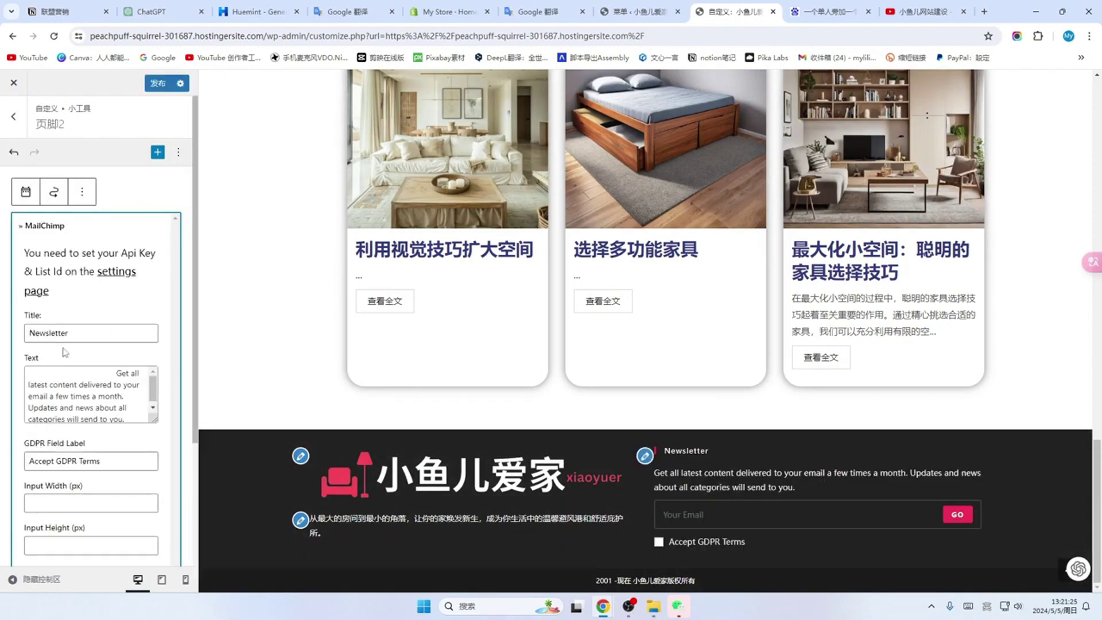
Step: Clear the widget's description text and GDPR field label
{"action": "scroll", "coordinate": [92, 396], "scroll_direction": "down", "scroll_amount": 1}
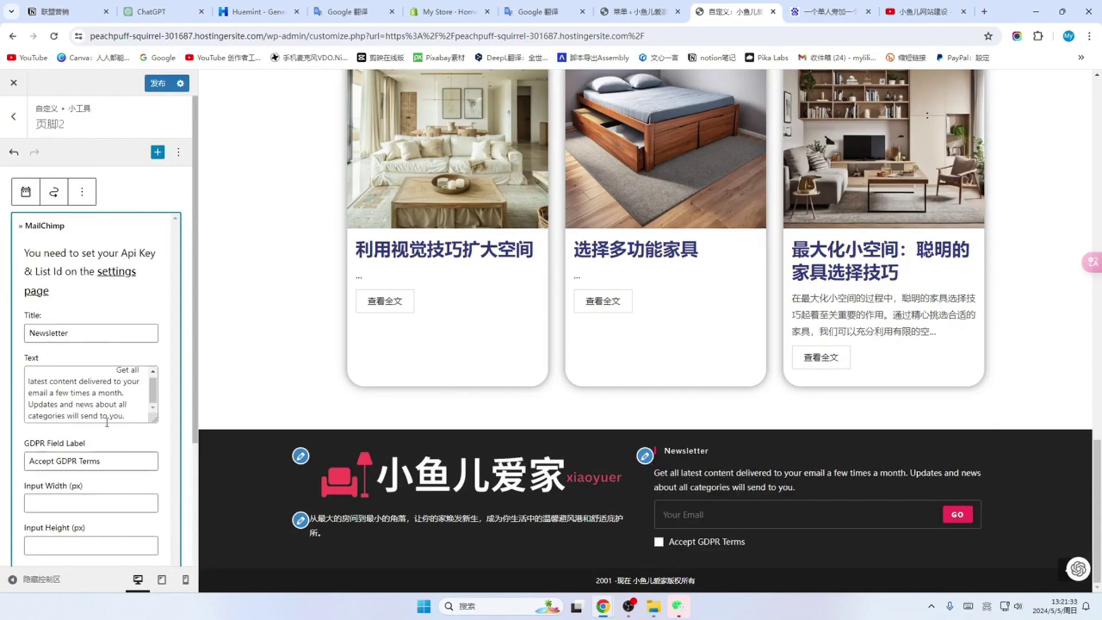
{"action": "scroll", "coordinate": [107, 421], "scroll_direction": "down", "scroll_amount": 2}
{"action": "scroll", "coordinate": [115, 358], "scroll_direction": "up", "scroll_amount": 1}
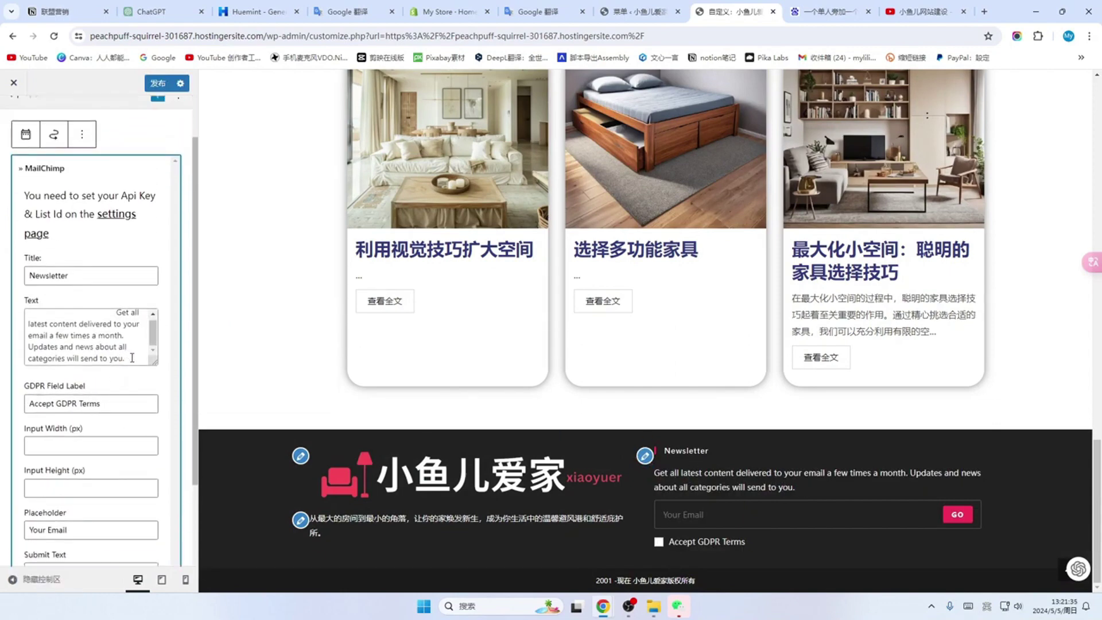
{"action": "key", "text": "ctrl+a"}
{"action": "key", "text": "BackSpace"}
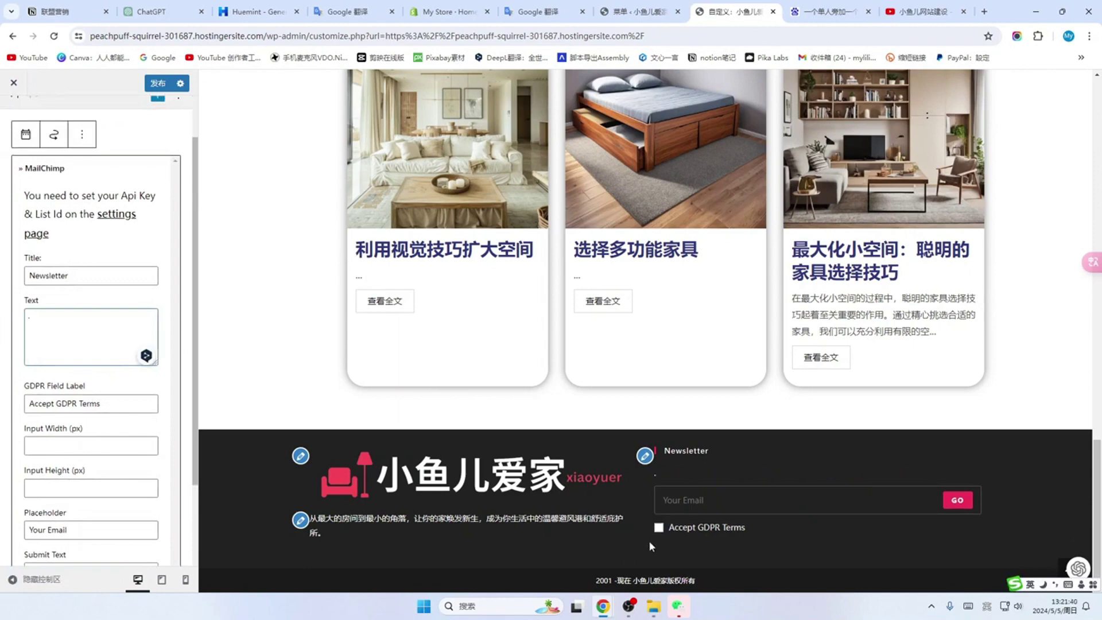
{"action": "left_click", "coordinate": [98, 403]}
{"action": "key", "text": "ctrl+a"}
{"action": "key", "text": "BackSpace"}
Step: Set the title to 加入我们, placeholder to 你常用的邮箱 and submit text to 提交
{"action": "left_click", "coordinate": [83, 275]}
{"action": "left_click_drag", "start_coordinate": [83, 275], "coordinate": [15, 272]}
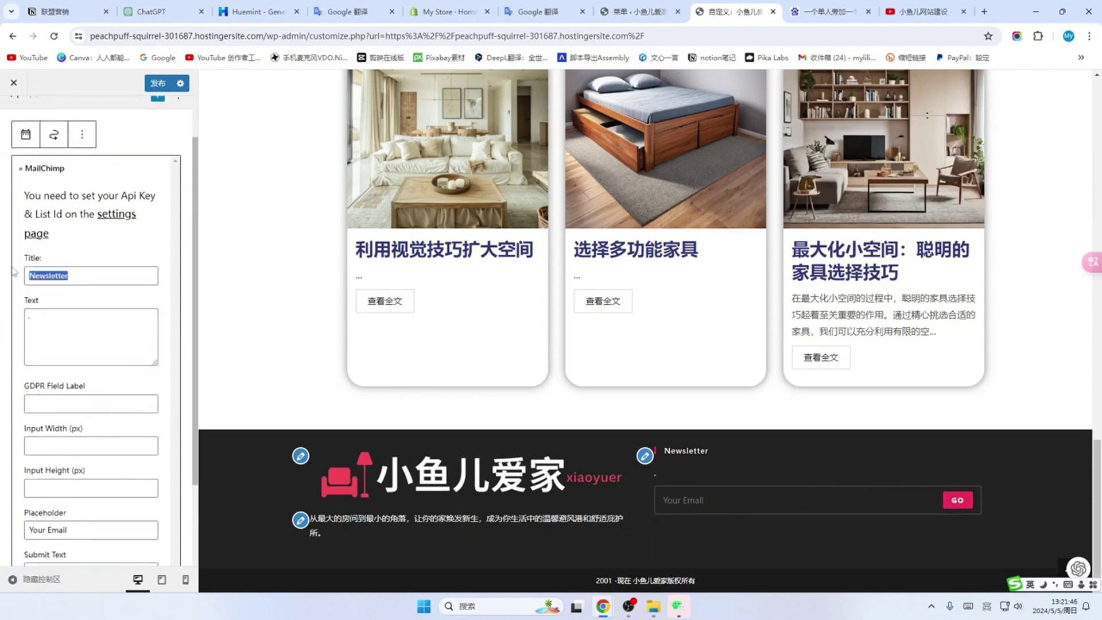
{"action": "left_click_drag", "start_coordinate": [114, 275], "coordinate": [33, 274]}
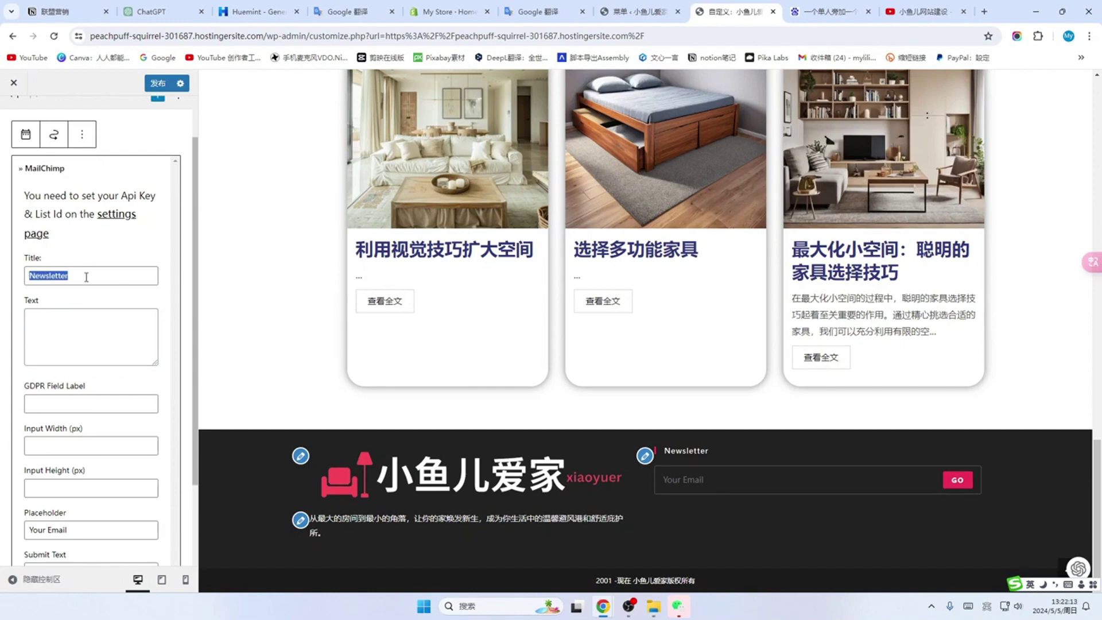
{"action": "type", "text": "加入我们"}
{"action": "scroll", "coordinate": [80, 454], "scroll_direction": "down", "scroll_amount": 2}
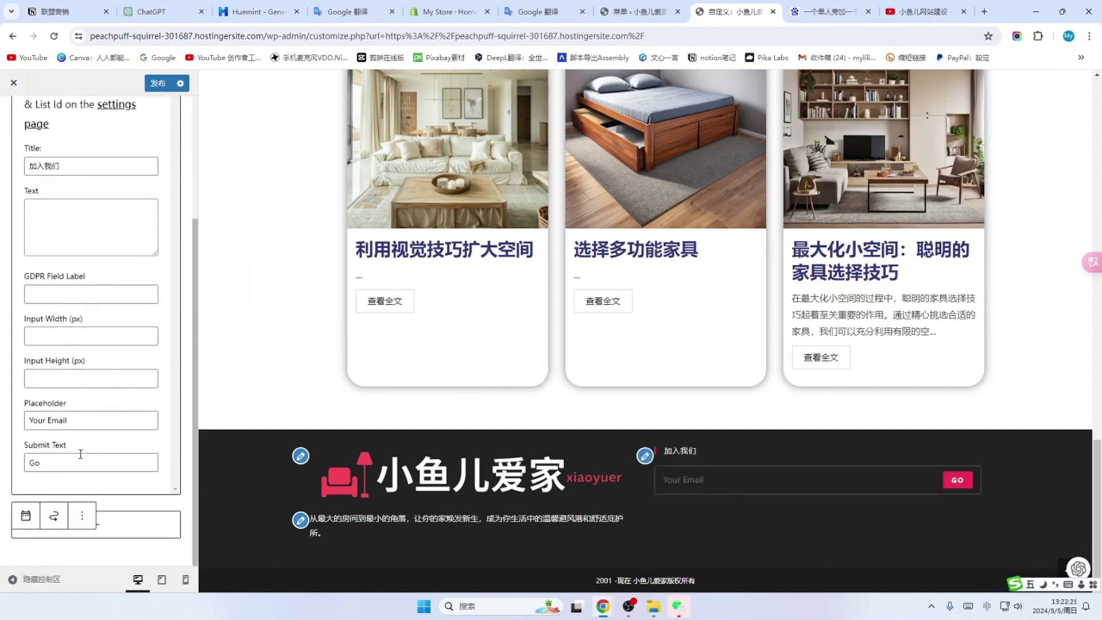
{"action": "left_click_drag", "start_coordinate": [85, 418], "coordinate": [5, 473]}
{"action": "type", "text": "你常用的邮箱"}
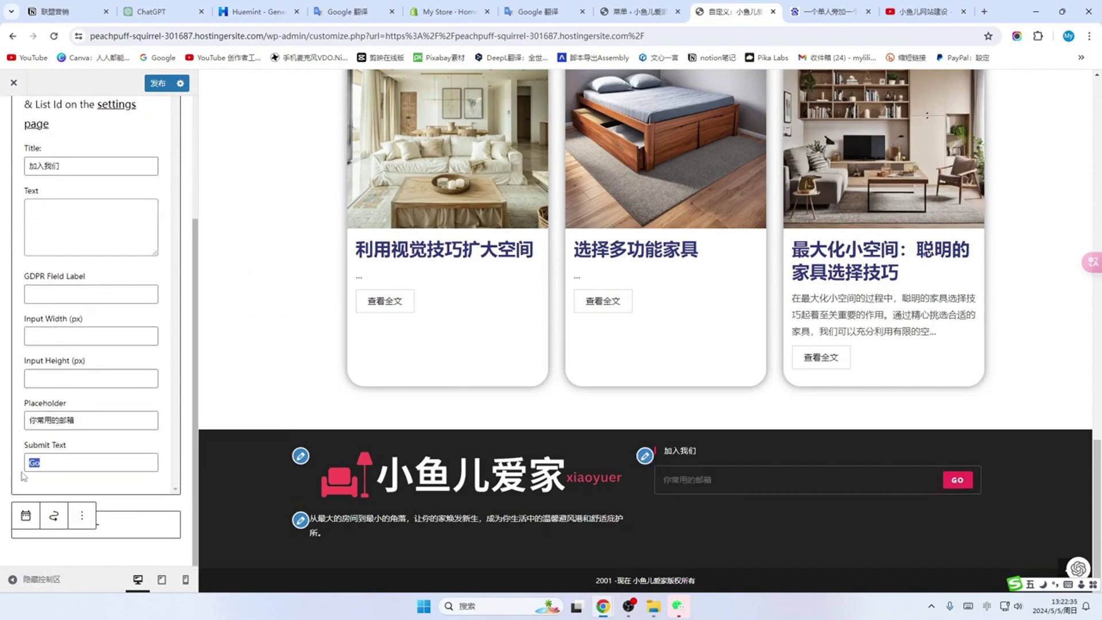
{"action": "type", "text": "提交"}
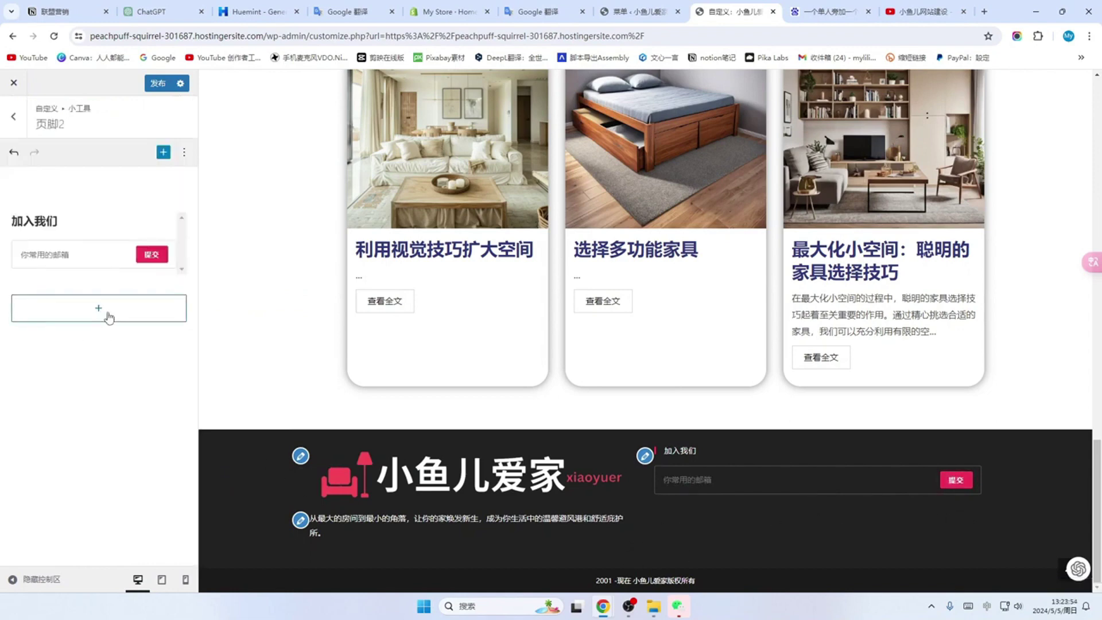
Step: Add a Social Icons widget to Footer 2 titled 关注我们
{"action": "left_click", "coordinate": [99, 310]}
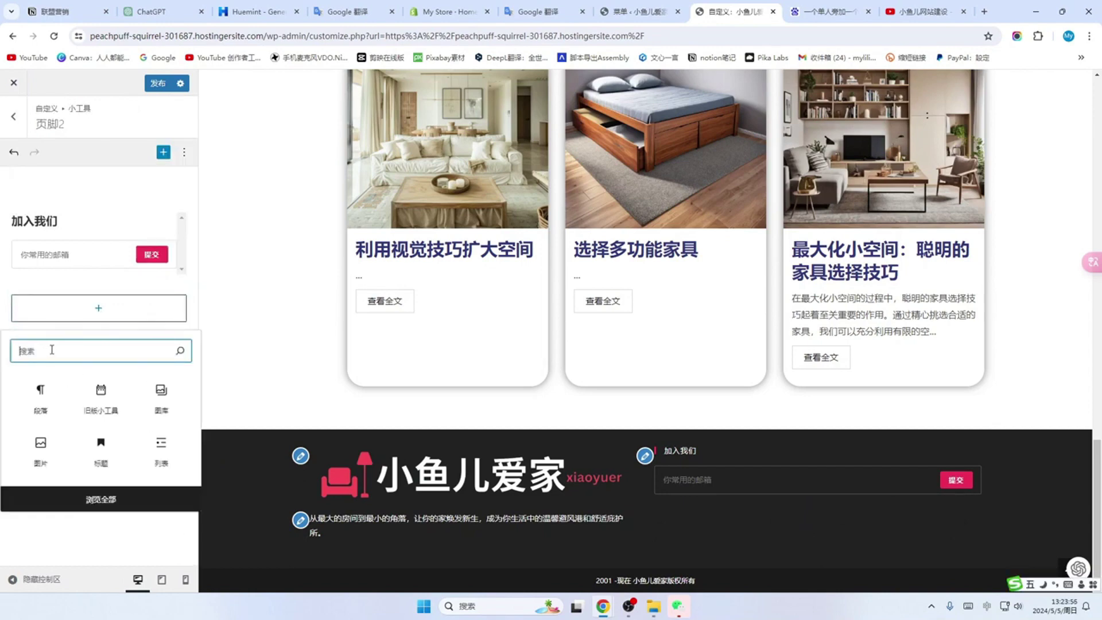
{"action": "type", "text": "soc"}
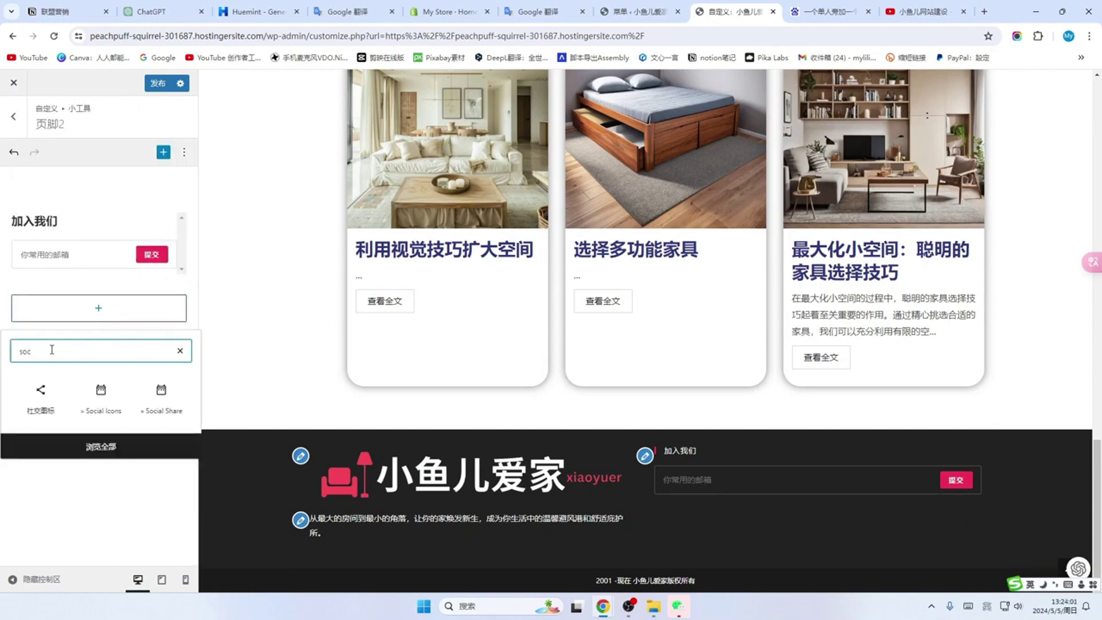
{"action": "left_click", "coordinate": [105, 398]}
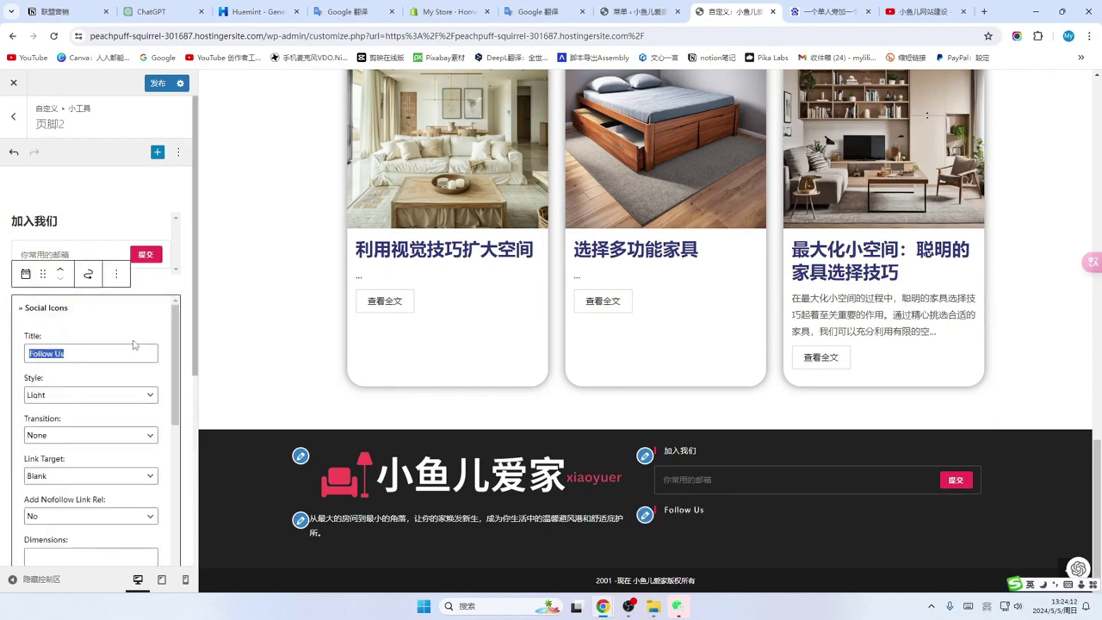
{"action": "type", "text": "guan"}
{"action": "scroll", "coordinate": [81, 407], "scroll_direction": "down", "scroll_amount": 4}
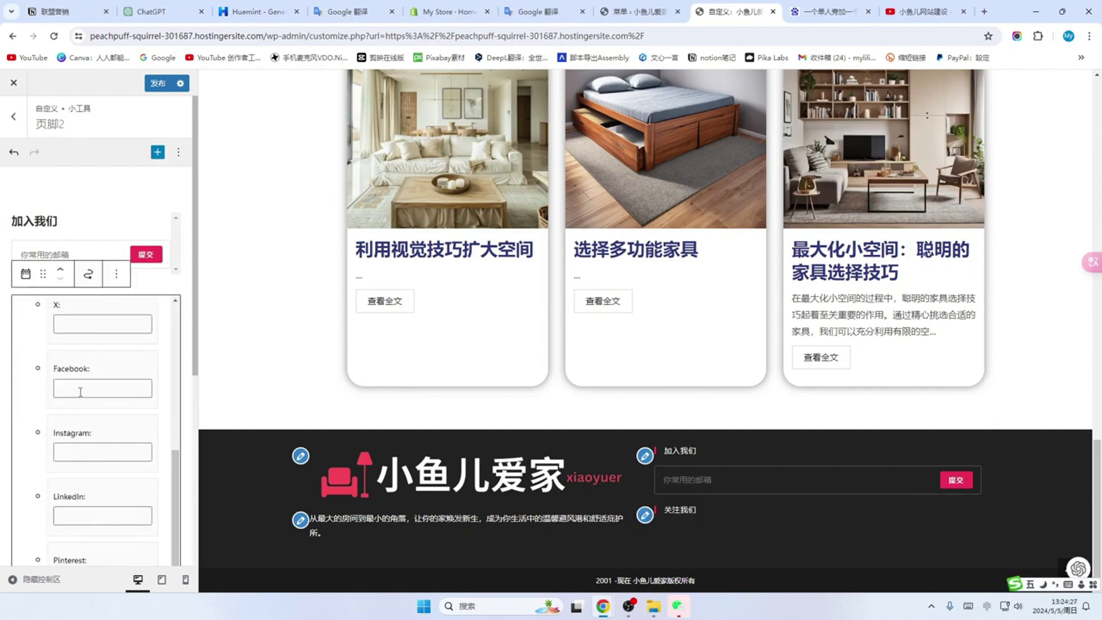
Step: Fill the Facebook, Instagram and LinkedIn link fields with the saved URLs
{"action": "left_click", "coordinate": [80, 389]}
{"action": "left_click", "coordinate": [101, 415]}
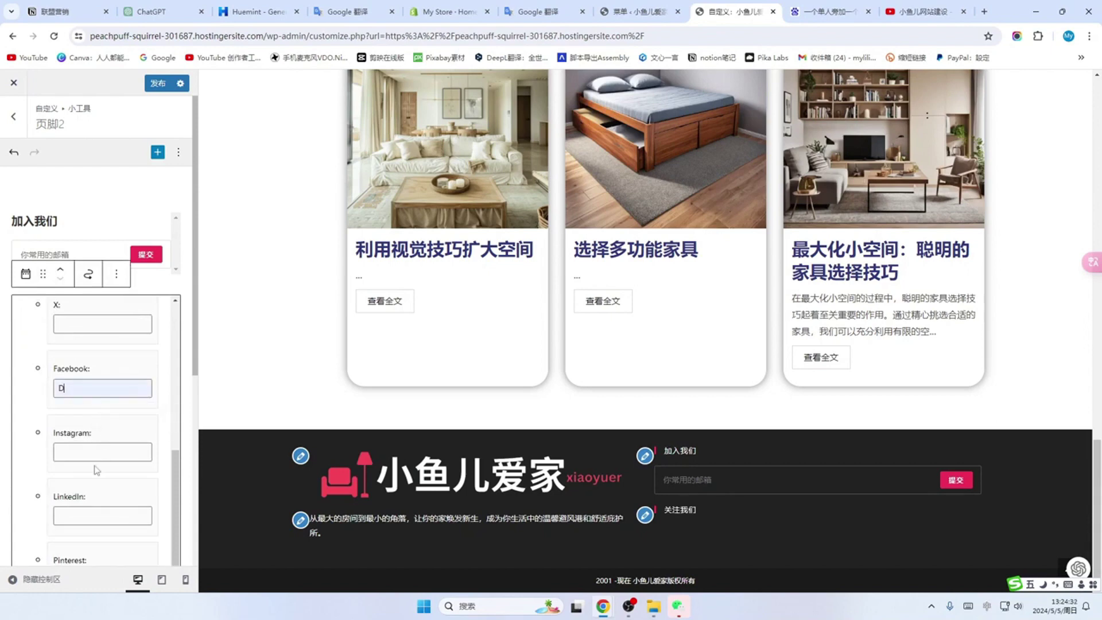
{"action": "left_click", "coordinate": [71, 454]}
{"action": "left_click", "coordinate": [100, 479]}
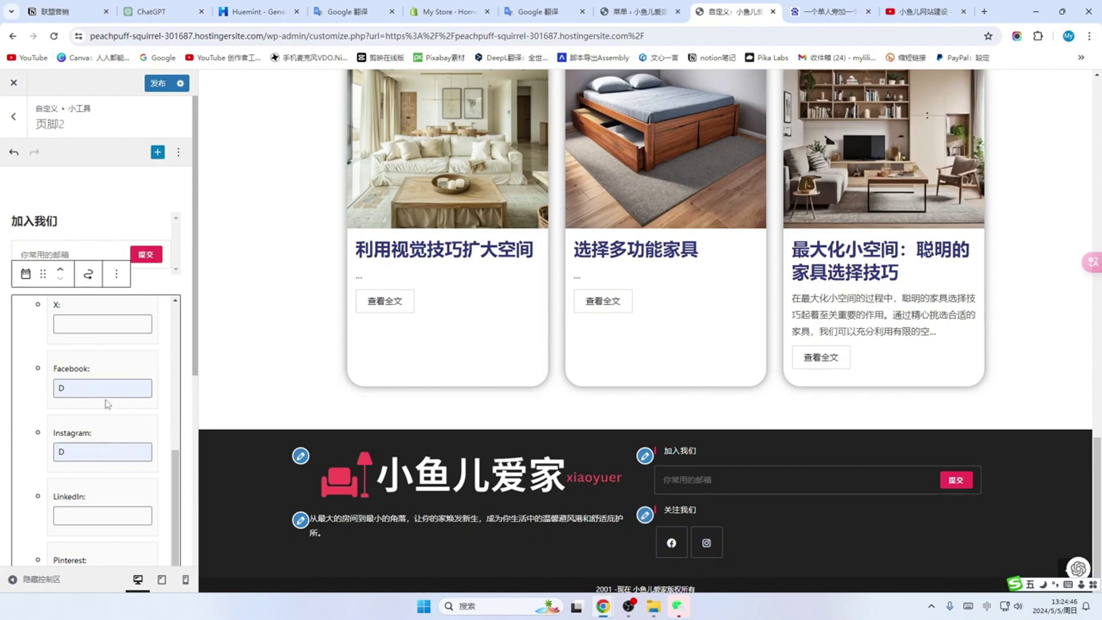
{"action": "scroll", "coordinate": [79, 436], "scroll_direction": "down", "scroll_amount": 1}
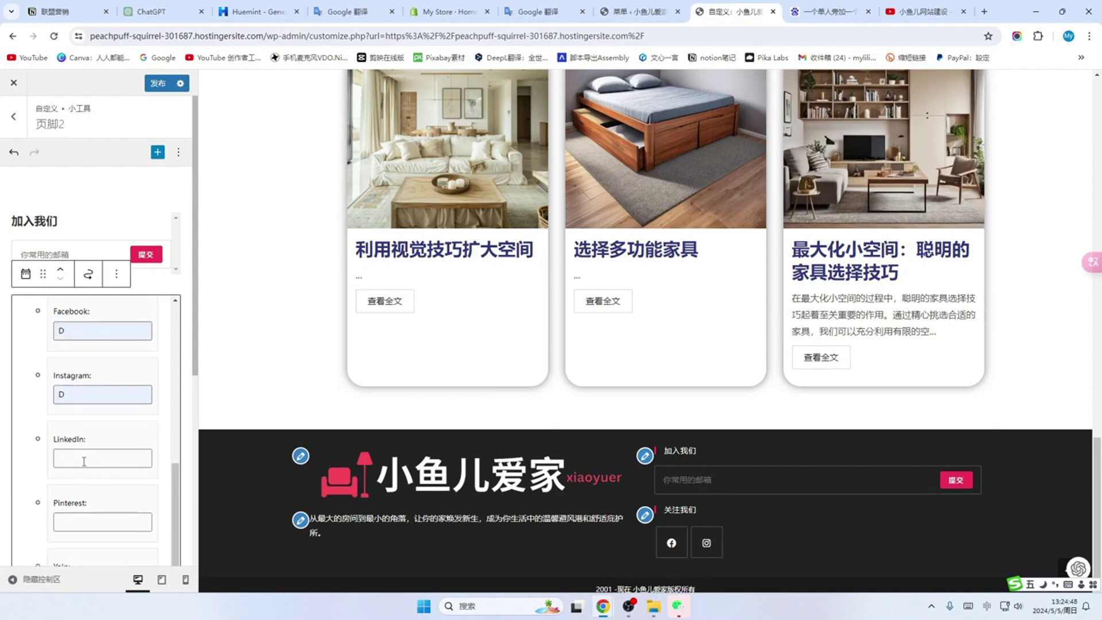
{"action": "left_click", "coordinate": [84, 459]}
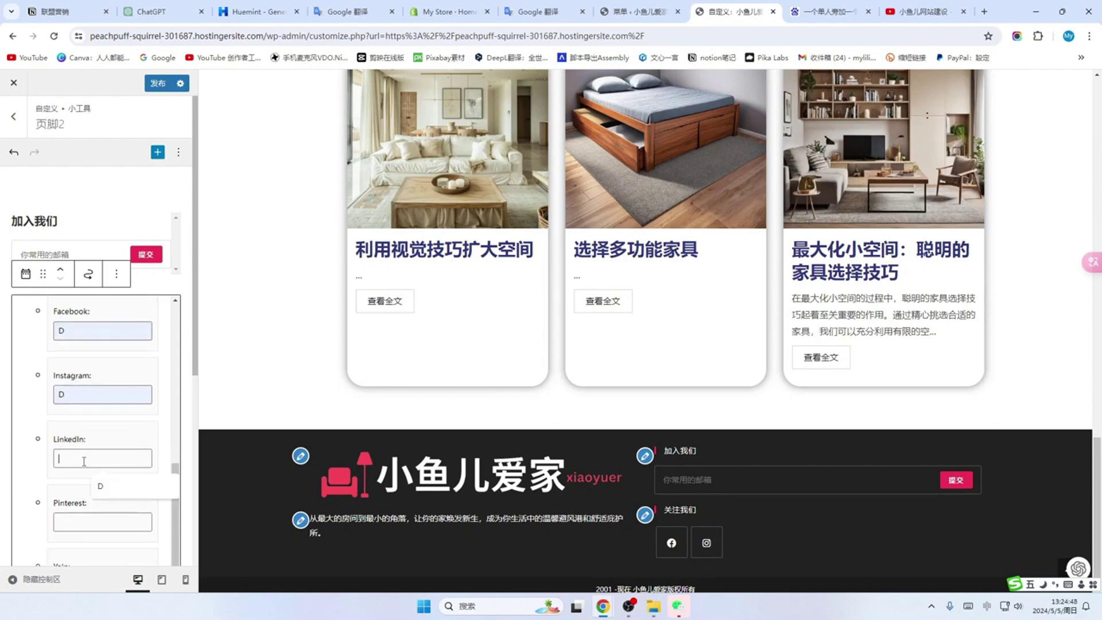
{"action": "left_click", "coordinate": [113, 496]}
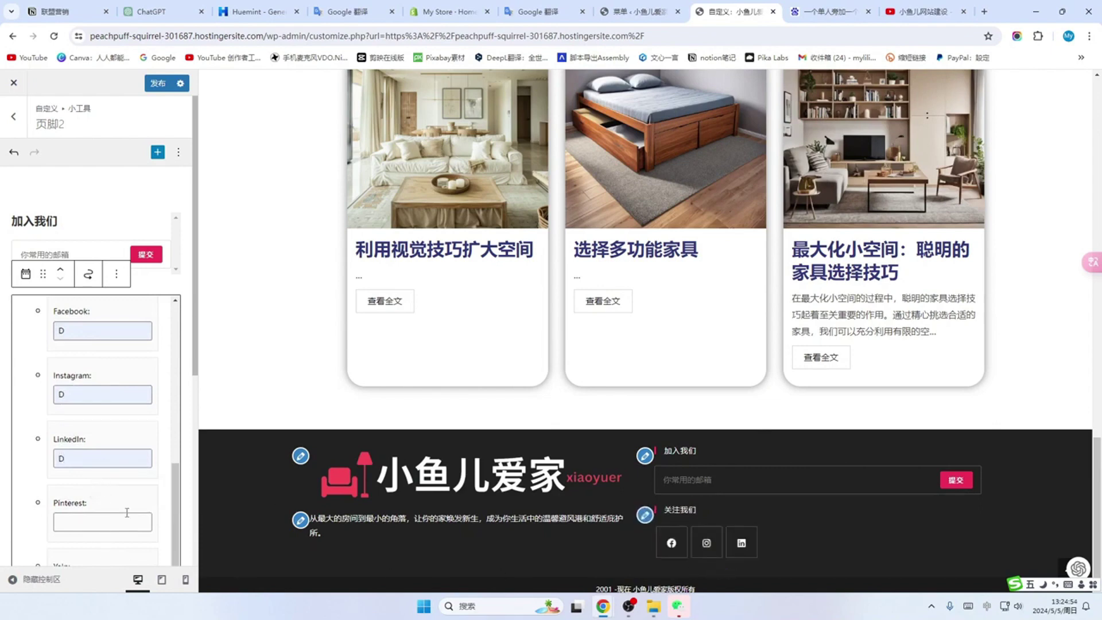
{"action": "scroll", "coordinate": [87, 499], "scroll_direction": "down", "scroll_amount": 2}
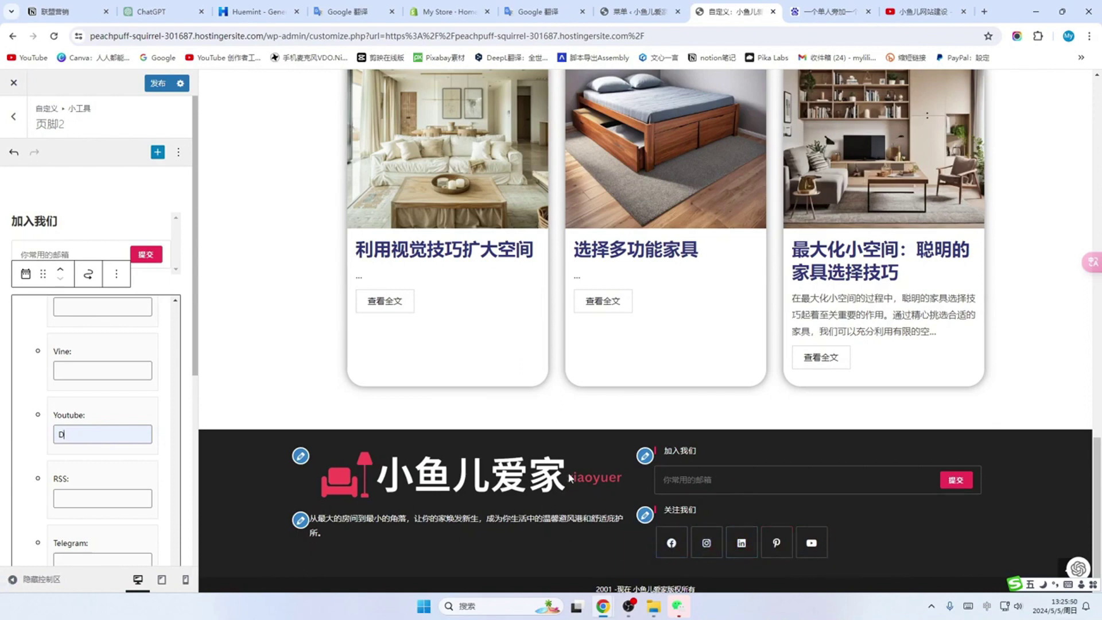
{"action": "scroll", "coordinate": [806, 535], "scroll_direction": "down", "scroll_amount": 1}
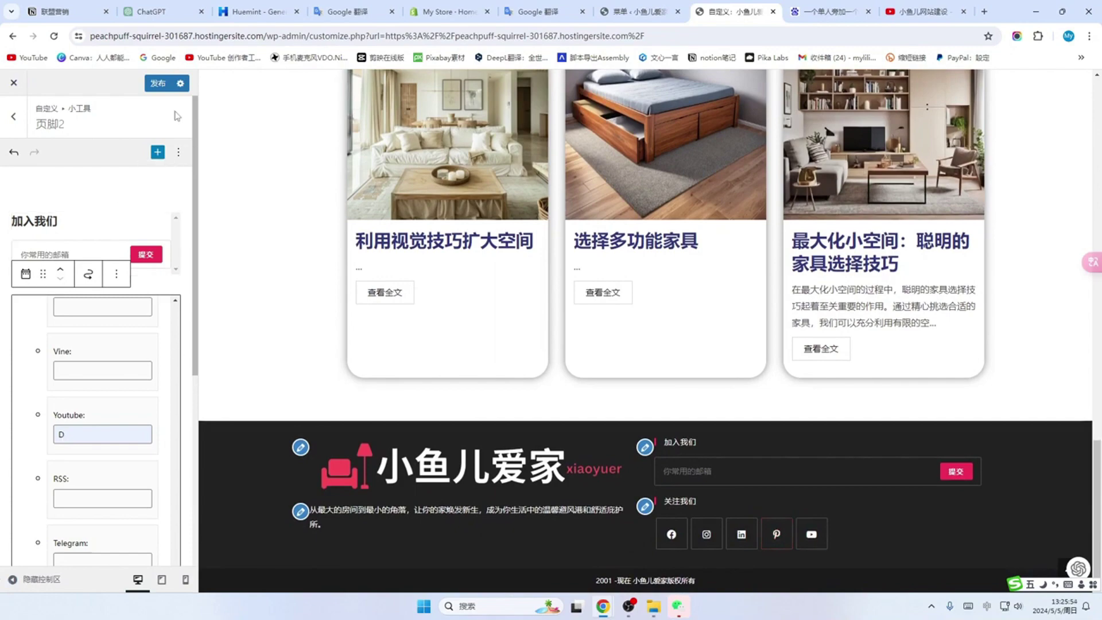
Step: Publish the new footer widgets and close the Customizer to view the live site
{"action": "left_click", "coordinate": [157, 84]}
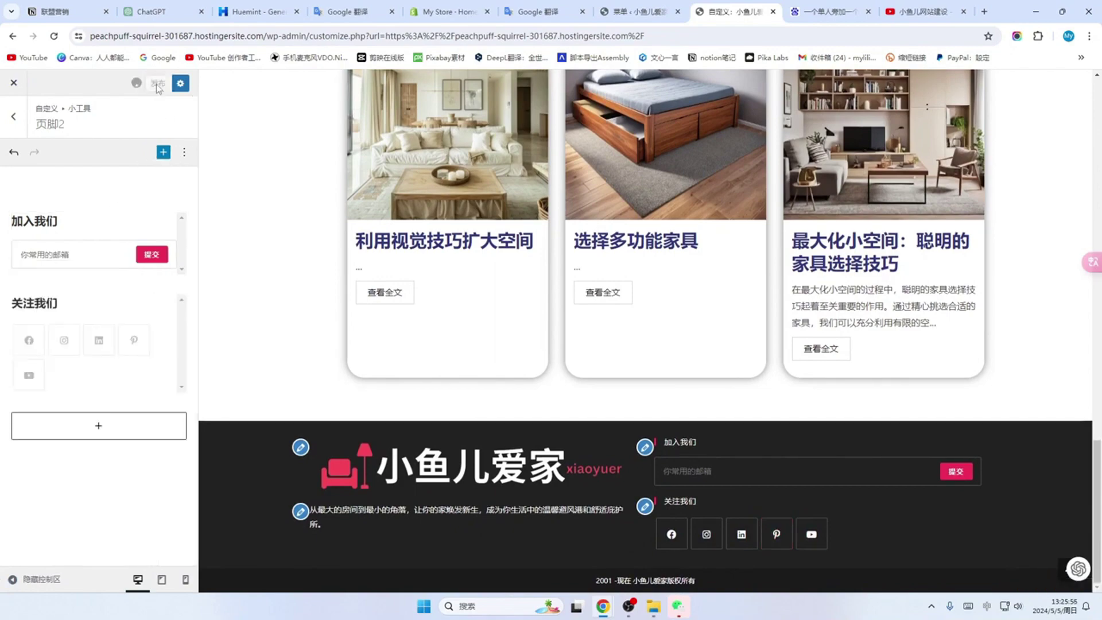
{"action": "scroll", "coordinate": [317, 319], "scroll_direction": "up", "scroll_amount": 4}
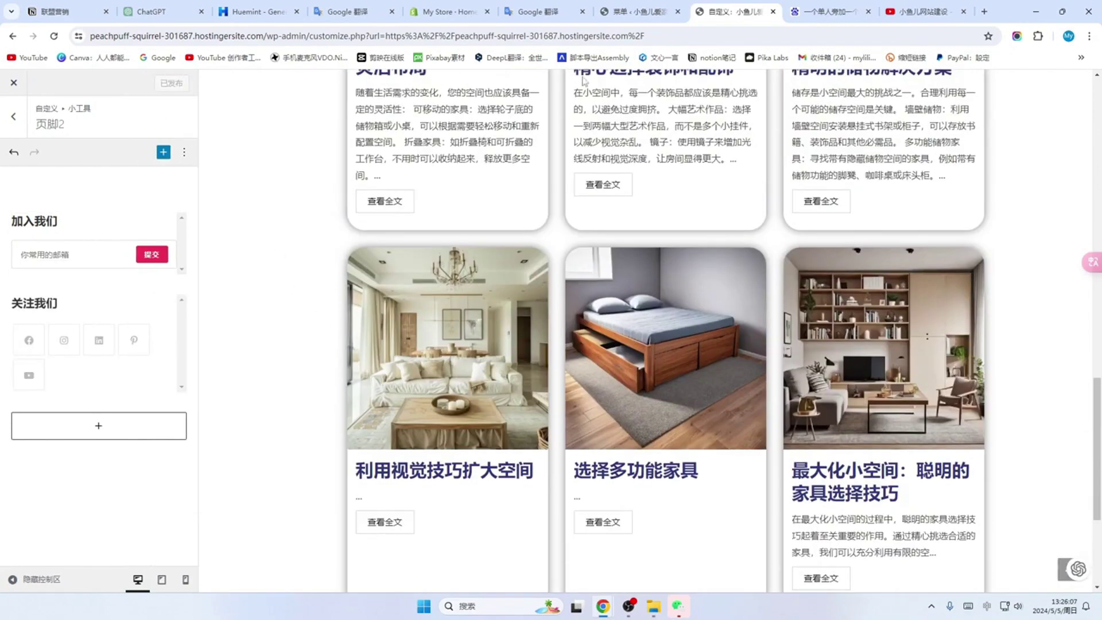
{"action": "scroll", "coordinate": [585, 81], "scroll_direction": "up", "scroll_amount": 10}
{"action": "left_click", "coordinate": [12, 118]}
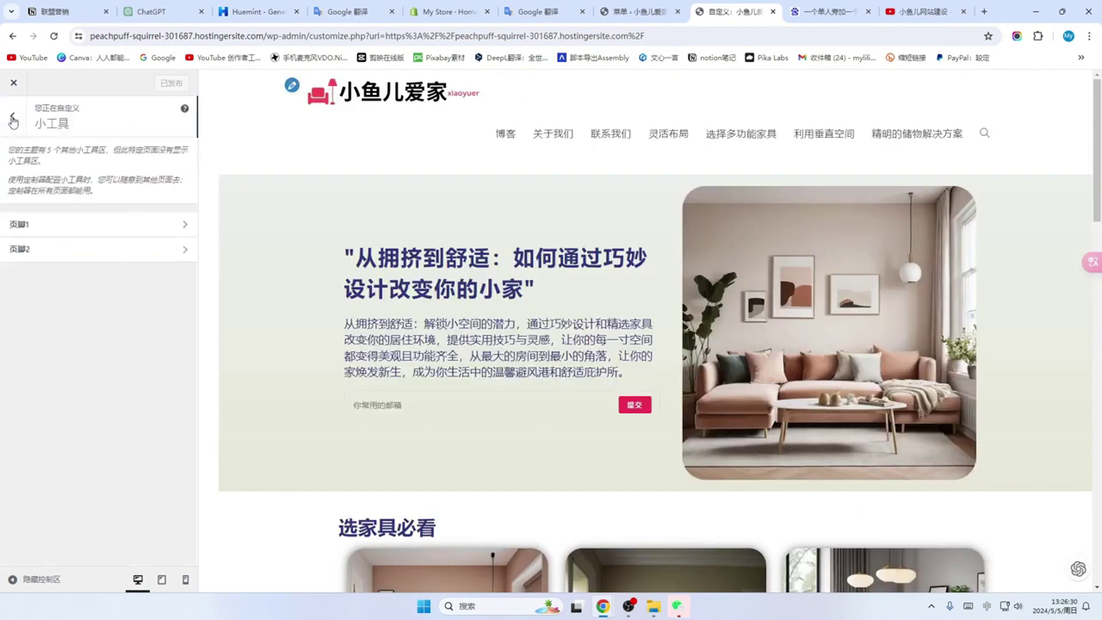
{"action": "left_click", "coordinate": [15, 119]}
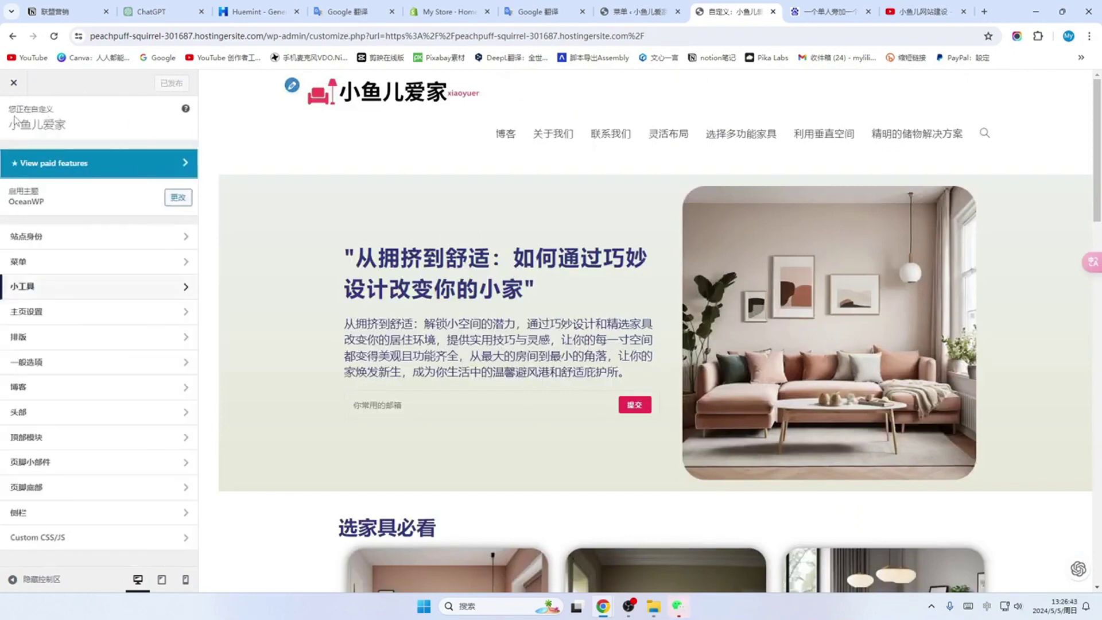
{"action": "left_click", "coordinate": [14, 84]}
Step: Scroll through the live homepage to check the hero section and 选家具必看 post cards
{"action": "scroll", "coordinate": [442, 251], "scroll_direction": "down", "scroll_amount": 3}
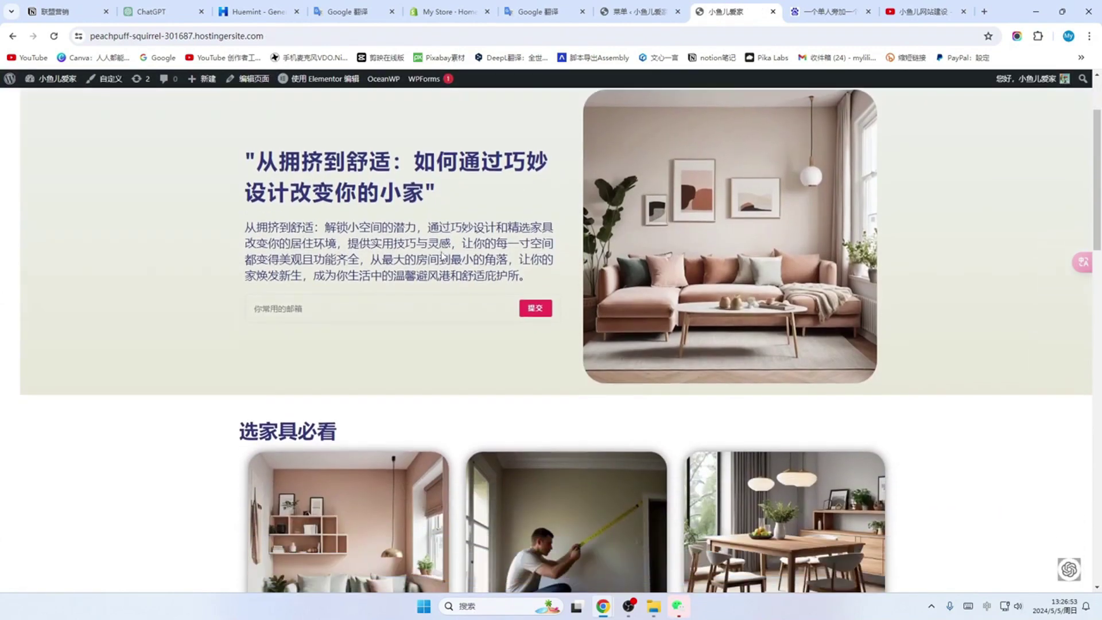
{"action": "scroll", "coordinate": [442, 251], "scroll_direction": "up", "scroll_amount": 3}
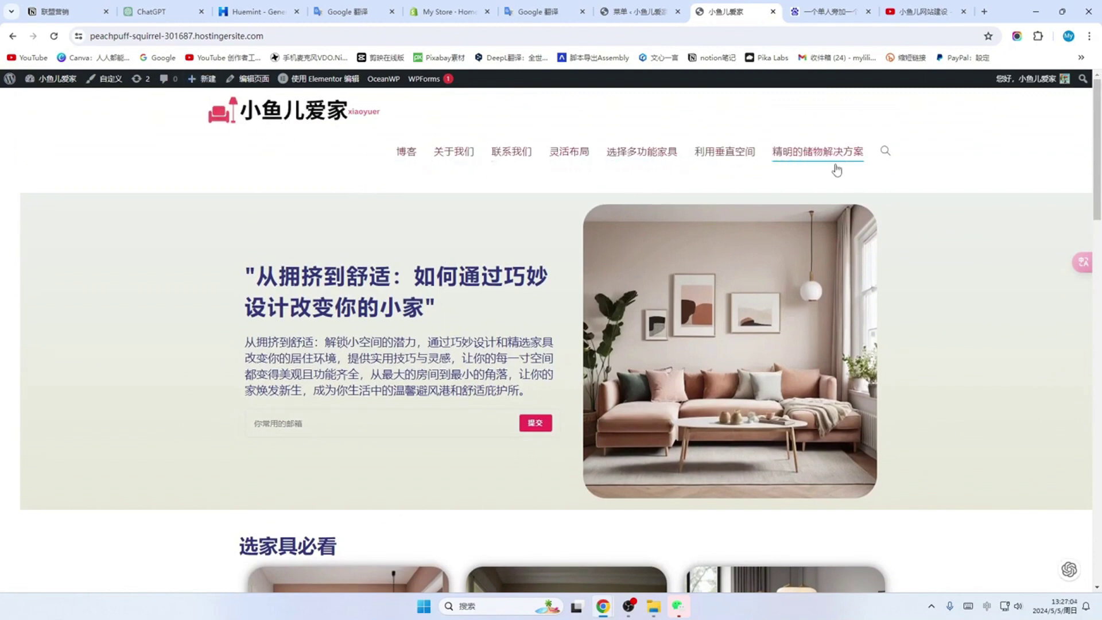
{"action": "scroll", "coordinate": [858, 175], "scroll_direction": "down", "scroll_amount": 20}
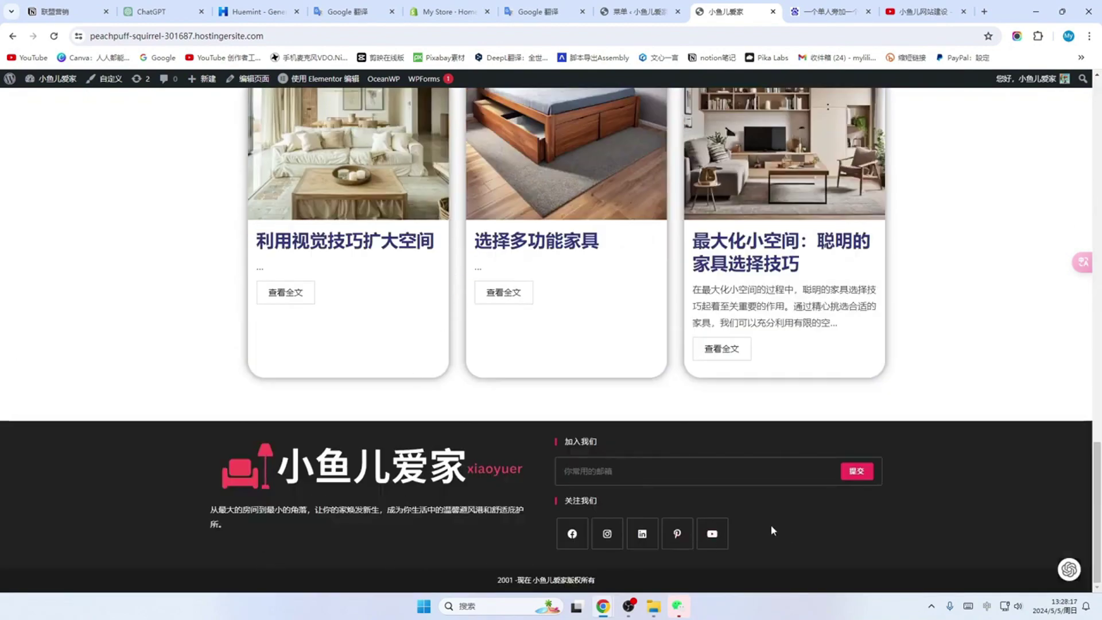
{"action": "scroll", "coordinate": [578, 389], "scroll_direction": "up", "scroll_amount": 5}
{"action": "scroll", "coordinate": [534, 459], "scroll_direction": "down", "scroll_amount": 5}
{"action": "scroll", "coordinate": [588, 586], "scroll_direction": "up", "scroll_amount": 10}
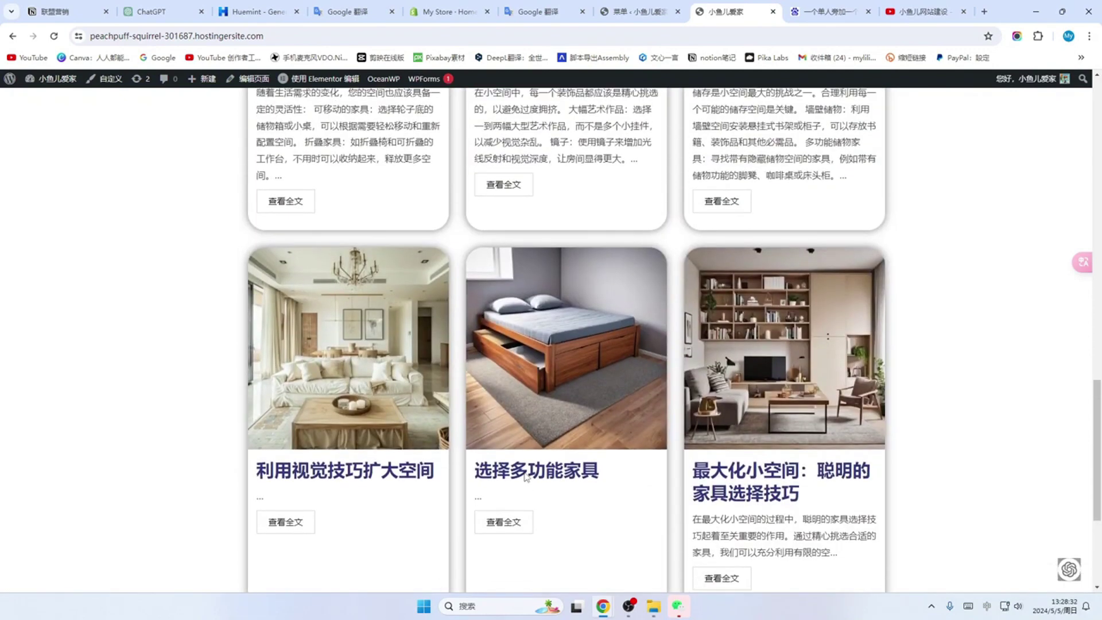
{"action": "scroll", "coordinate": [524, 476], "scroll_direction": "up", "scroll_amount": 10}
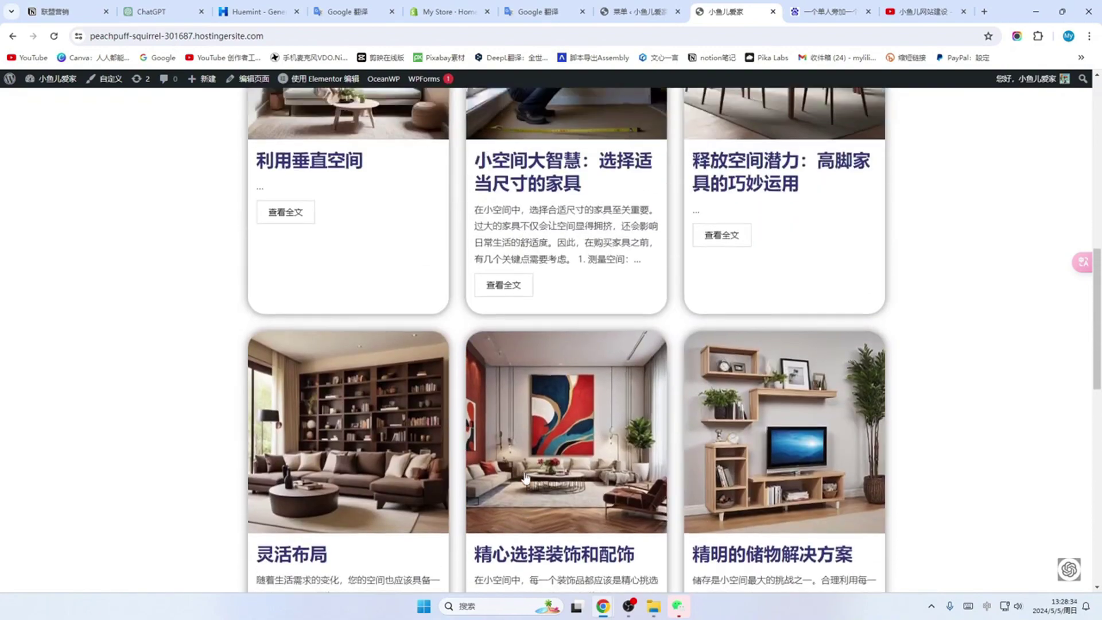
{"action": "scroll", "coordinate": [524, 477], "scroll_direction": "up", "scroll_amount": 2}
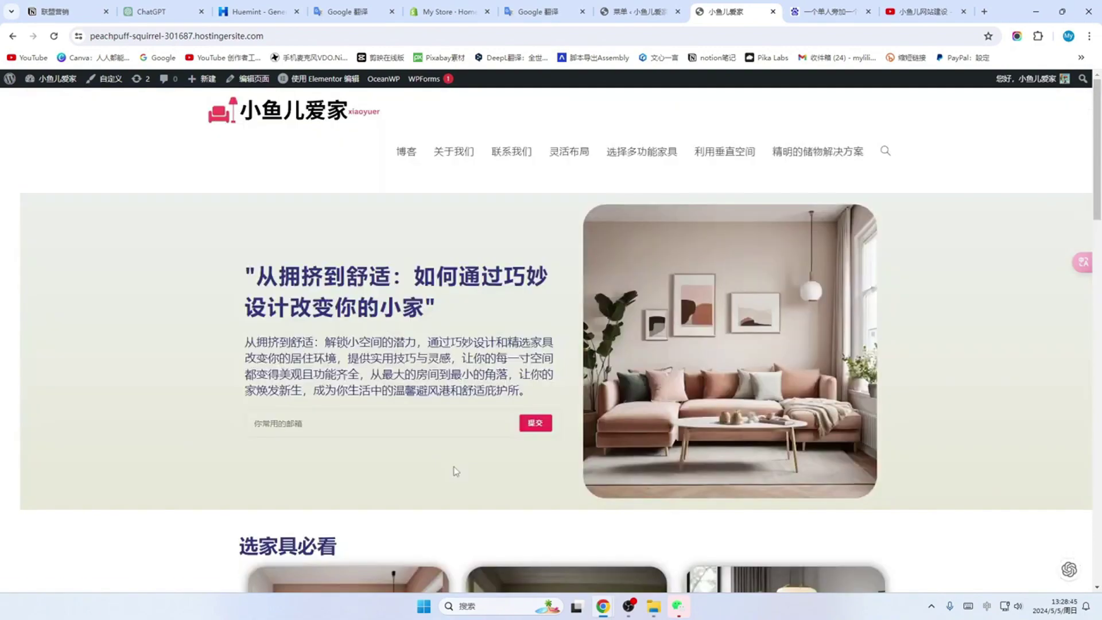
{"action": "scroll", "coordinate": [445, 436], "scroll_direction": "down", "scroll_amount": 2}
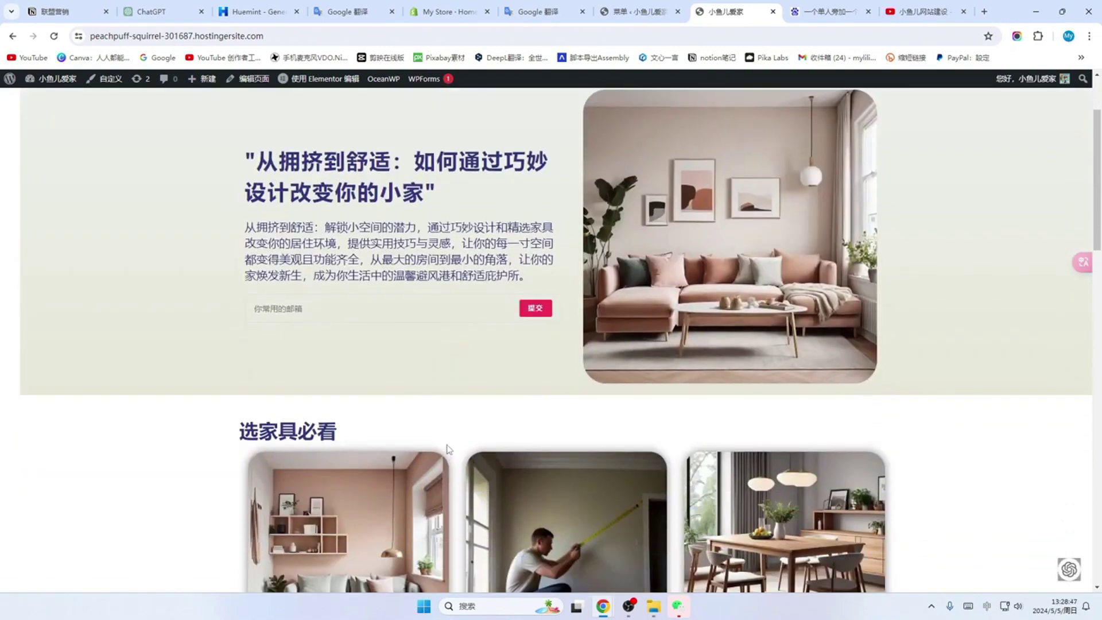
{"action": "scroll", "coordinate": [550, 445], "scroll_direction": "down", "scroll_amount": 4}
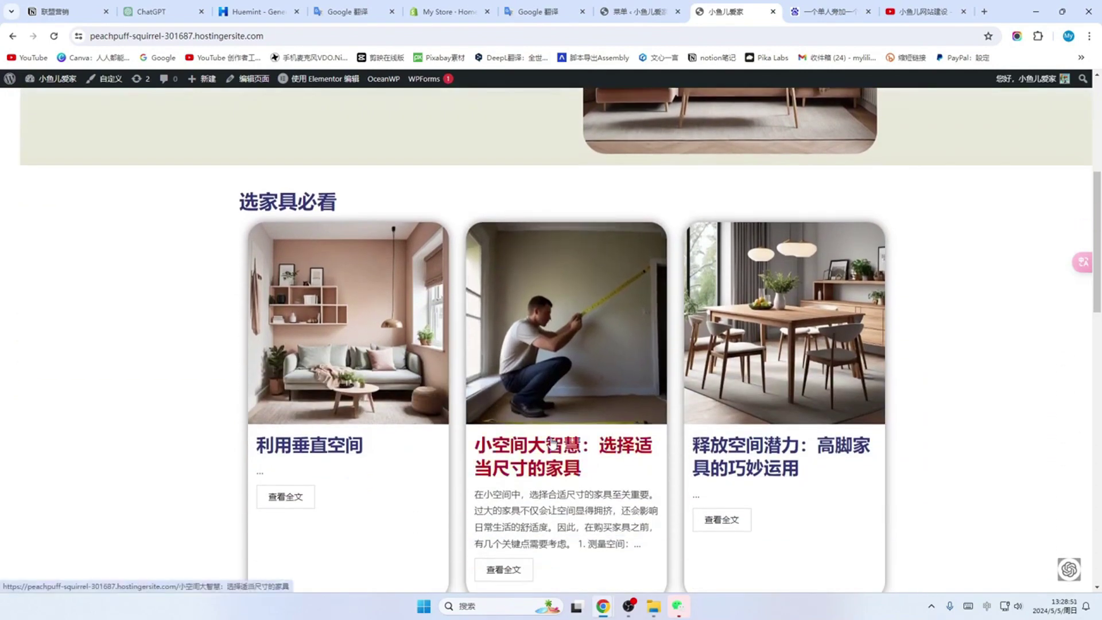
{"action": "scroll", "coordinate": [344, 456], "scroll_direction": "down", "scroll_amount": 2}
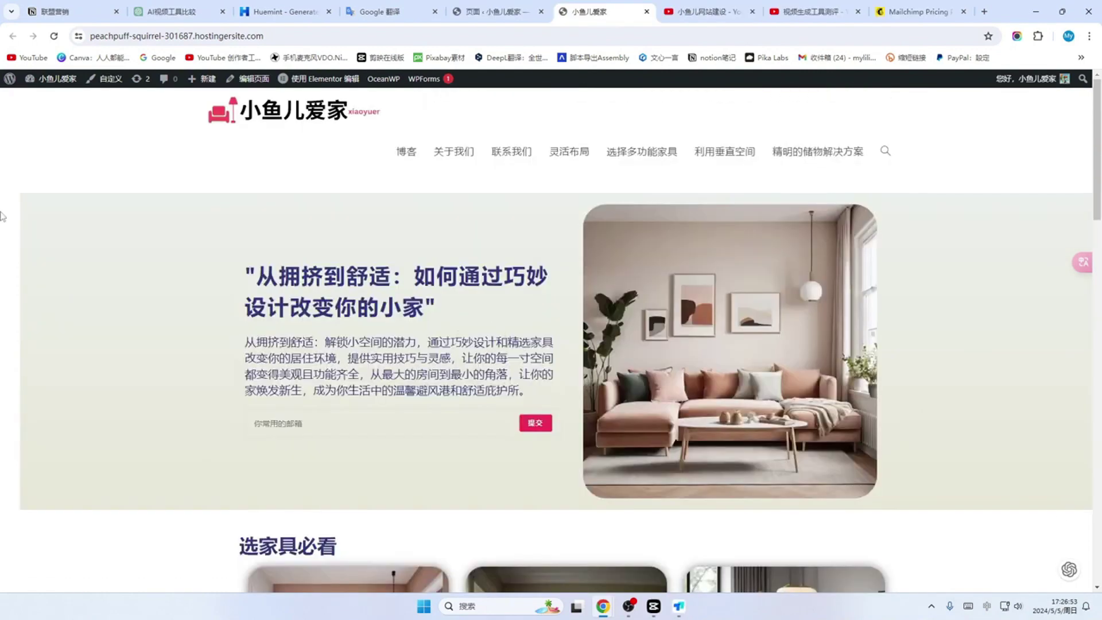
Step: Open the 首页 page in Elementor from Dashboard > Pages
{"action": "mouse_move", "coordinate": [46, 79]}
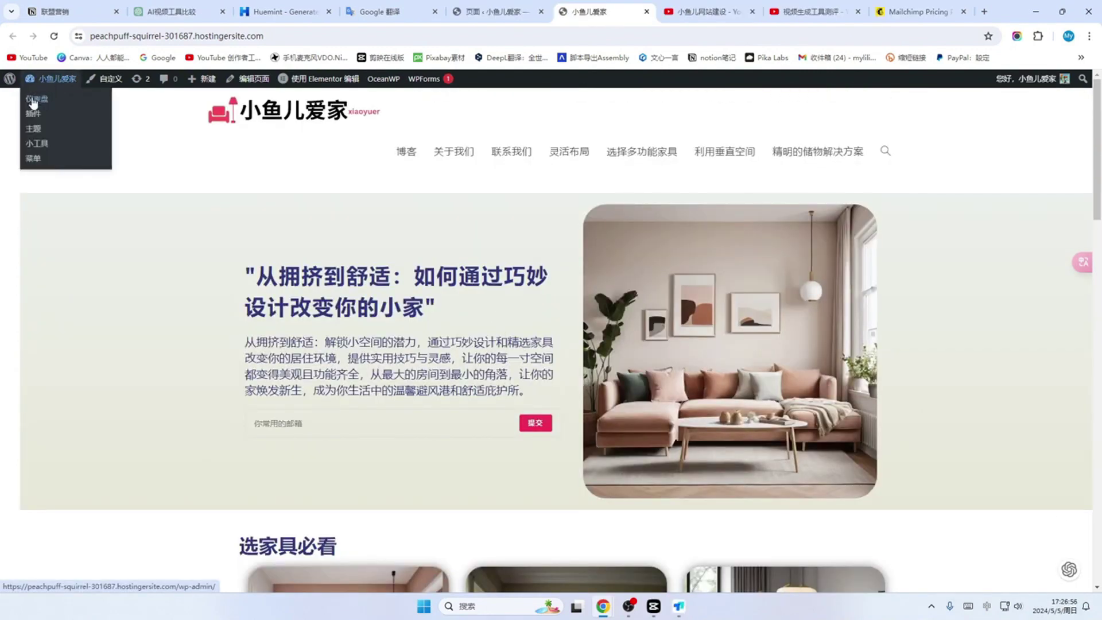
{"action": "left_click", "coordinate": [41, 101]}
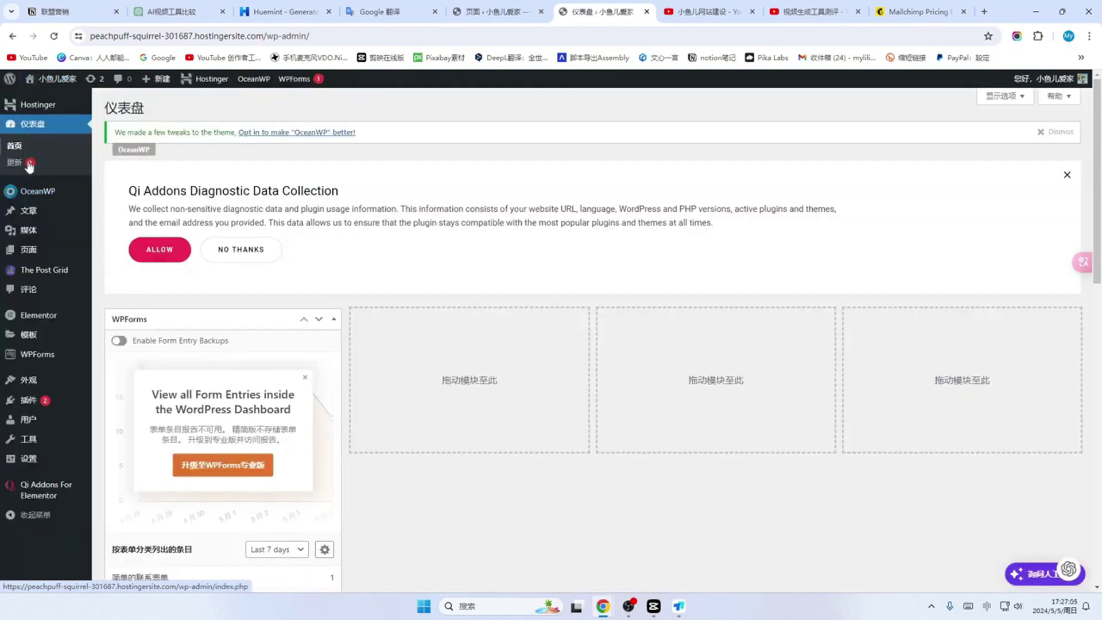
{"action": "left_click", "coordinate": [27, 253]}
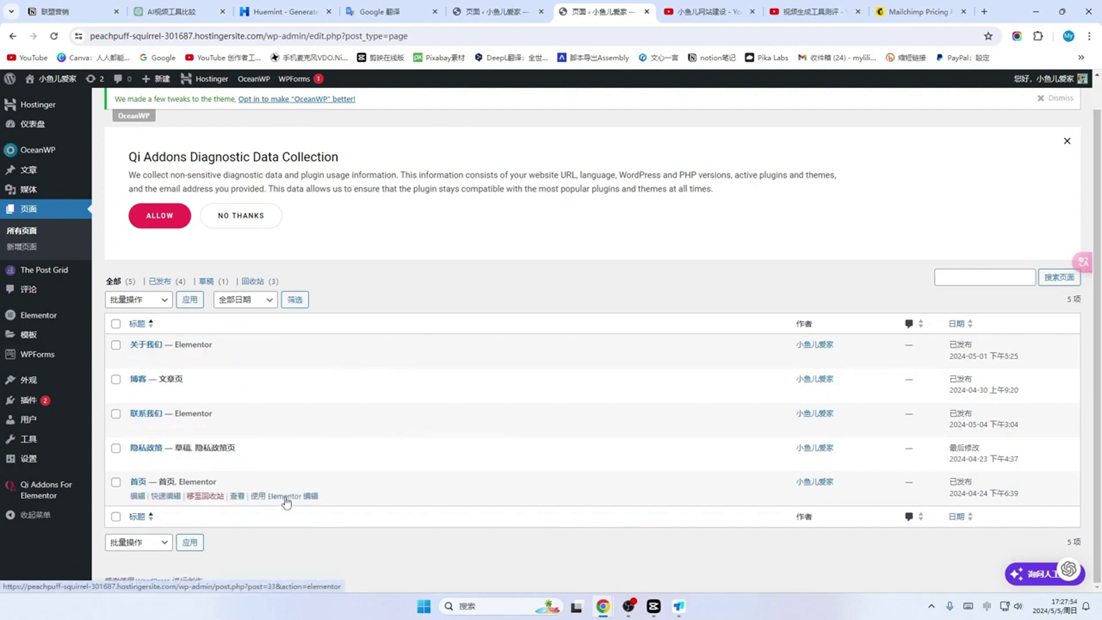
{"action": "left_click", "coordinate": [287, 501]}
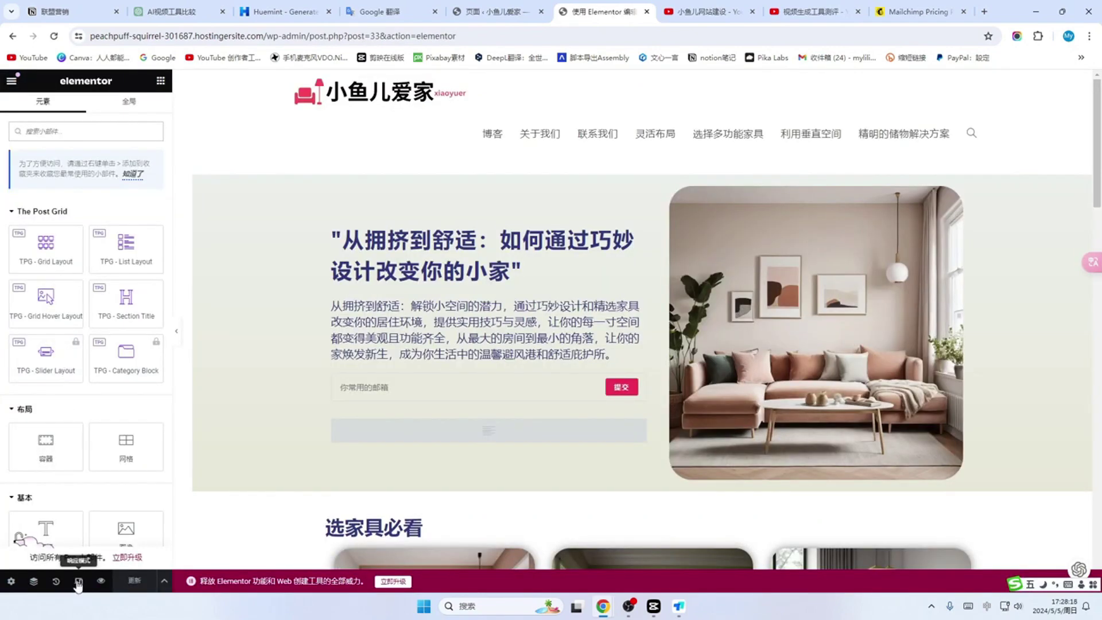
Step: Enable Elementor's responsive mode to show the device switcher
{"action": "left_click", "coordinate": [79, 583]}
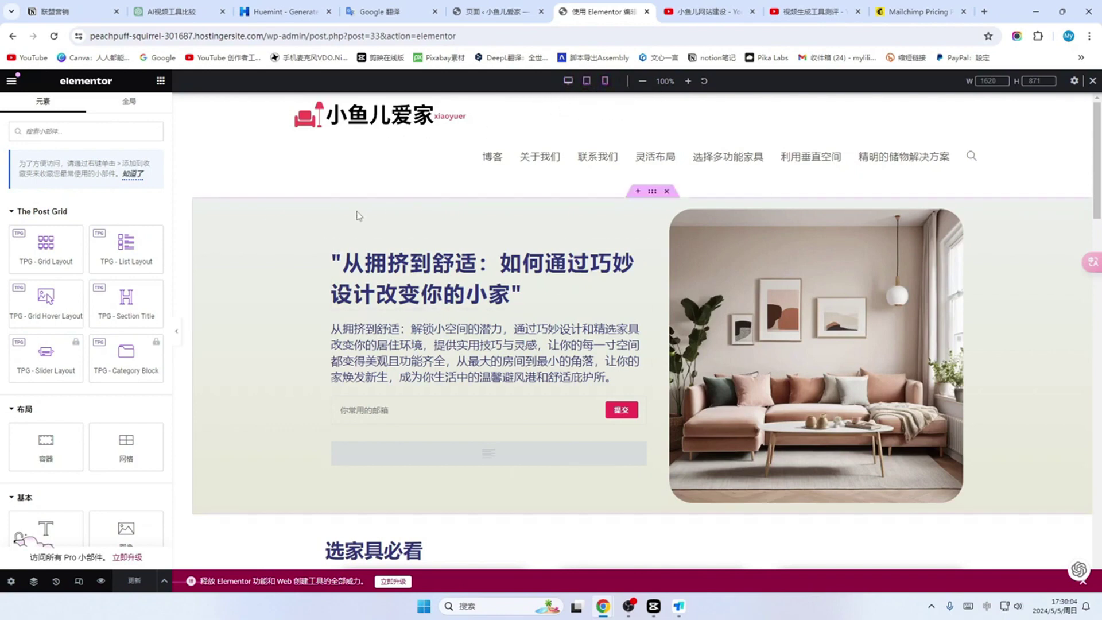
{"action": "scroll", "coordinate": [374, 301], "scroll_direction": "down", "scroll_amount": 1}
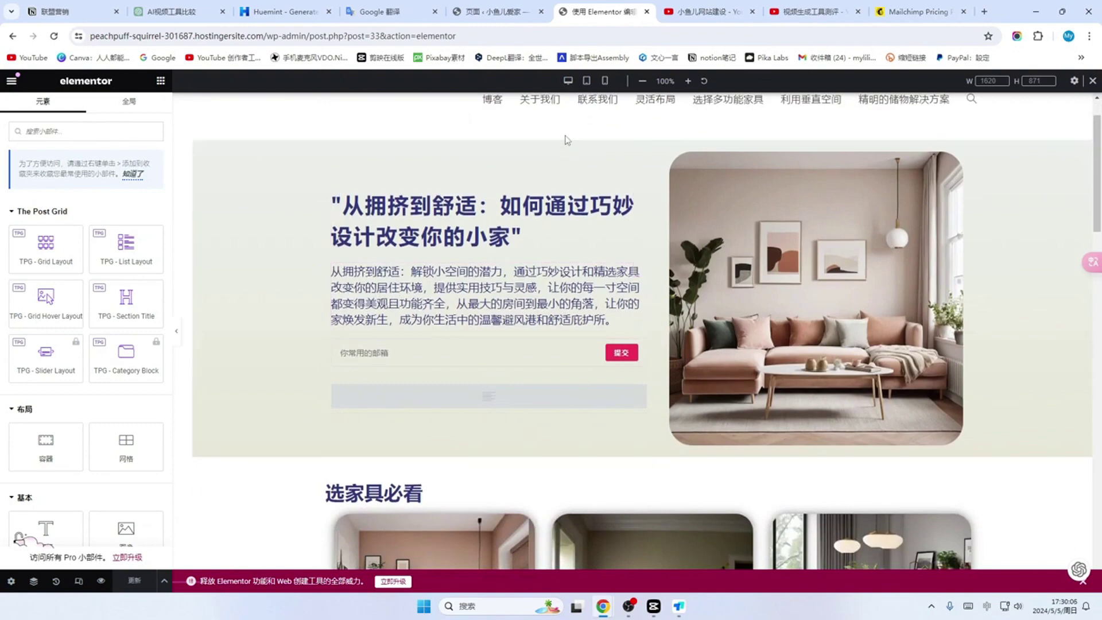
Step: In tablet preview, set the hero heading's typography font size to 31 px
{"action": "left_click", "coordinate": [588, 83]}
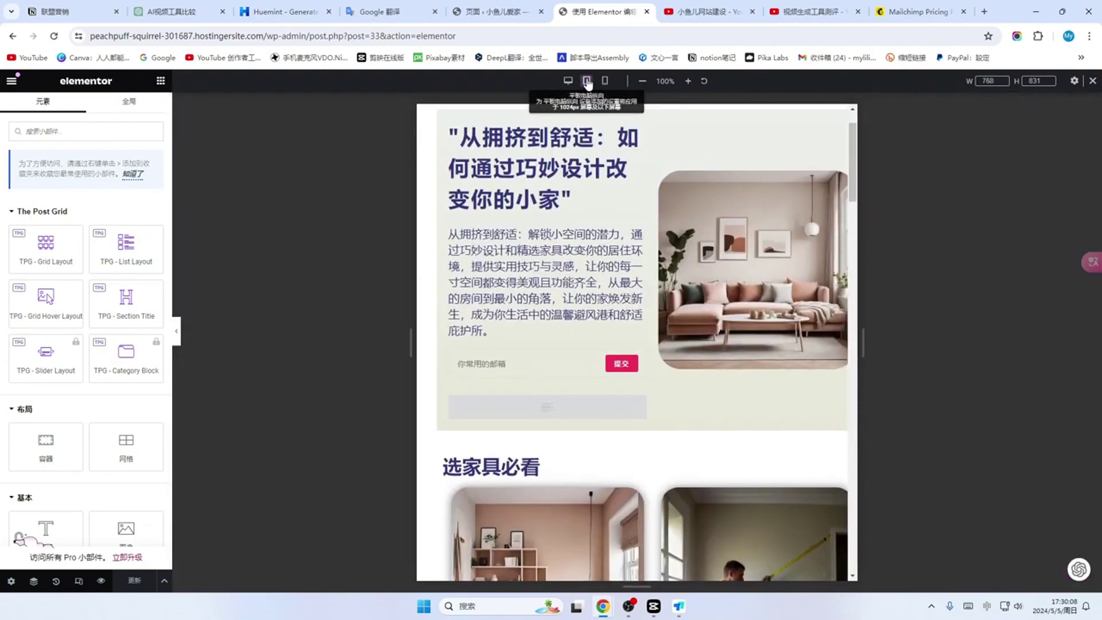
{"action": "scroll", "coordinate": [591, 236], "scroll_direction": "down", "scroll_amount": 10}
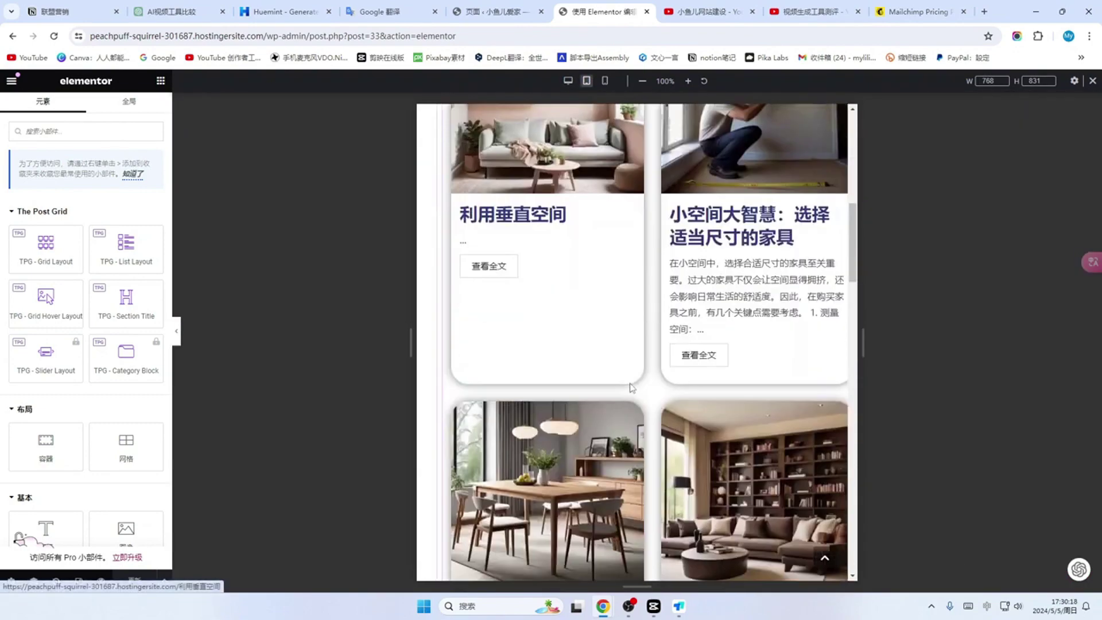
{"action": "scroll", "coordinate": [632, 389], "scroll_direction": "up", "scroll_amount": 10}
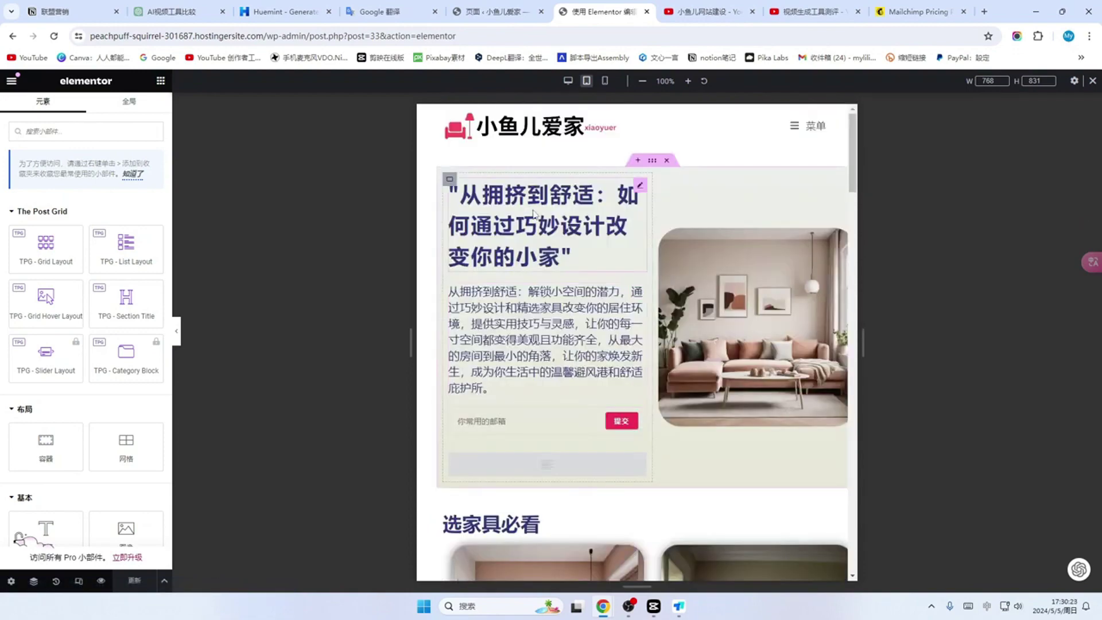
{"action": "left_click", "coordinate": [572, 257]}
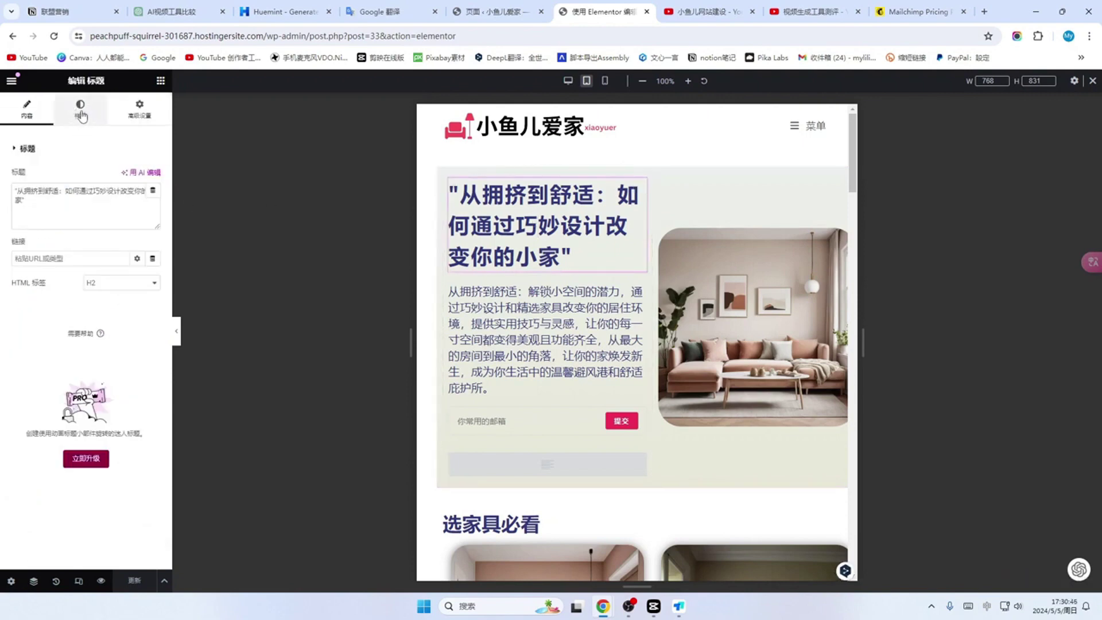
{"action": "left_click", "coordinate": [81, 115]}
{"action": "left_click", "coordinate": [153, 224]}
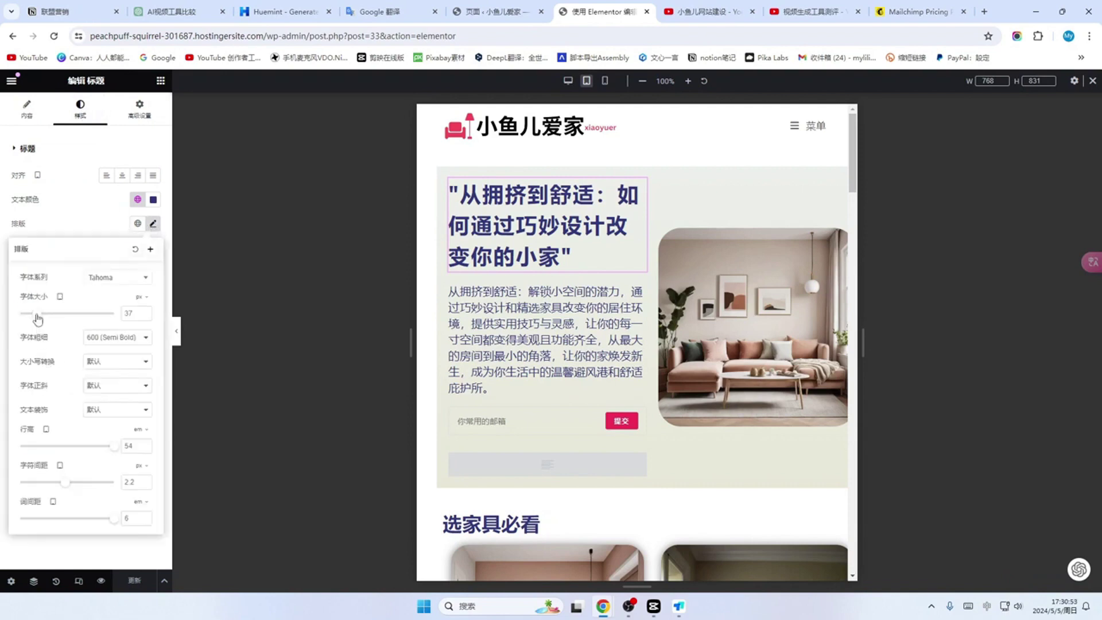
{"action": "left_click", "coordinate": [122, 314]}
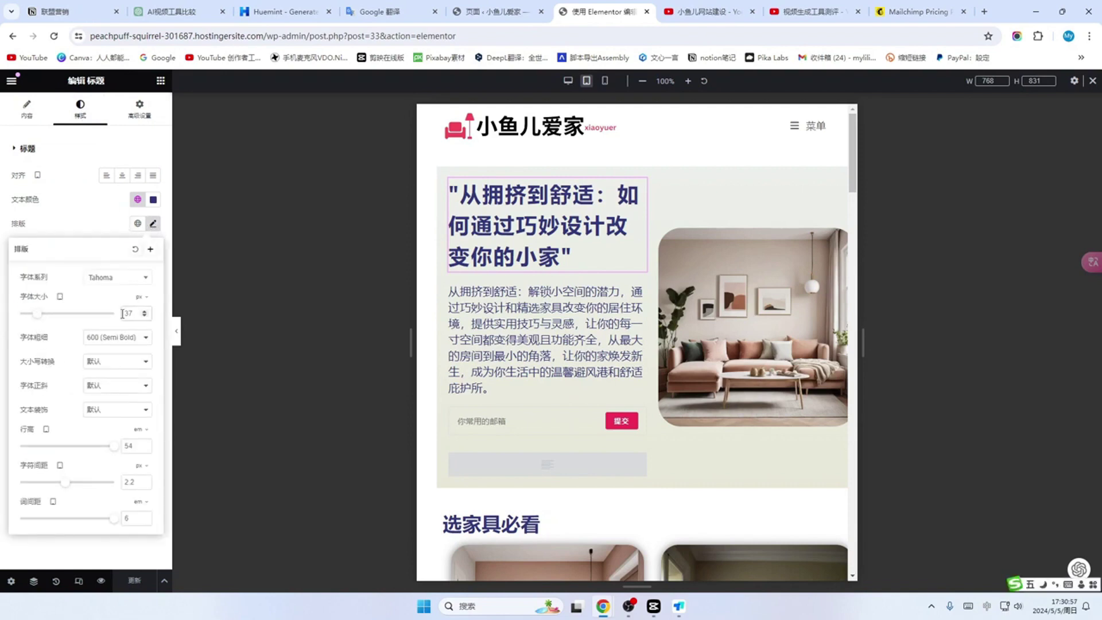
{"action": "left_click", "coordinate": [34, 315]}
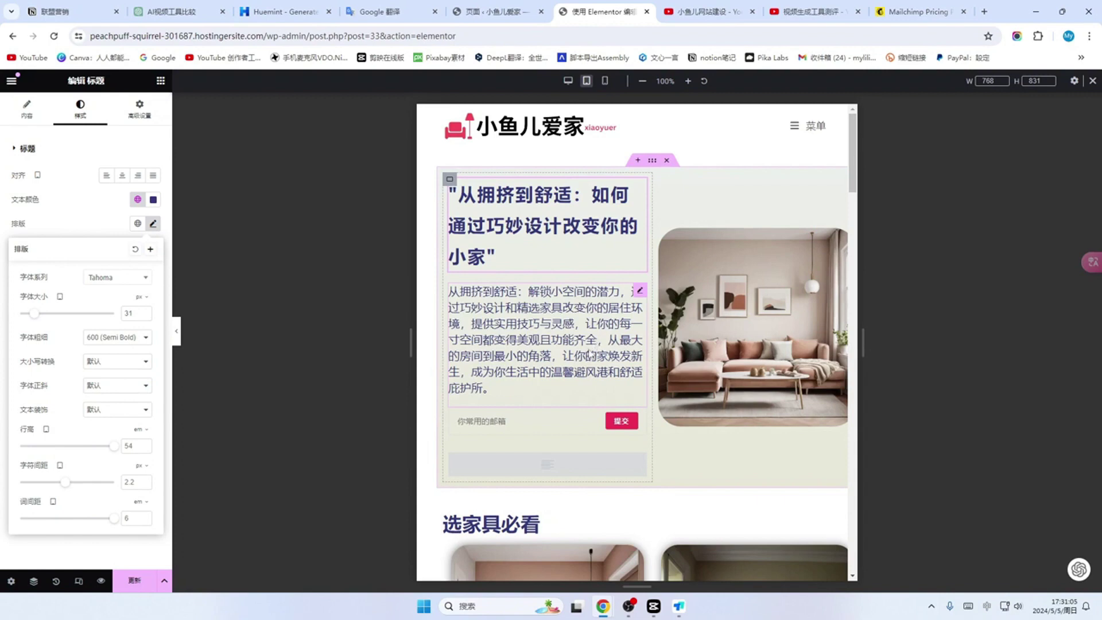
Step: Reduce the hero paragraph's tablet font size to 17 px, then switch to mobile preview
{"action": "left_click", "coordinate": [566, 332]}
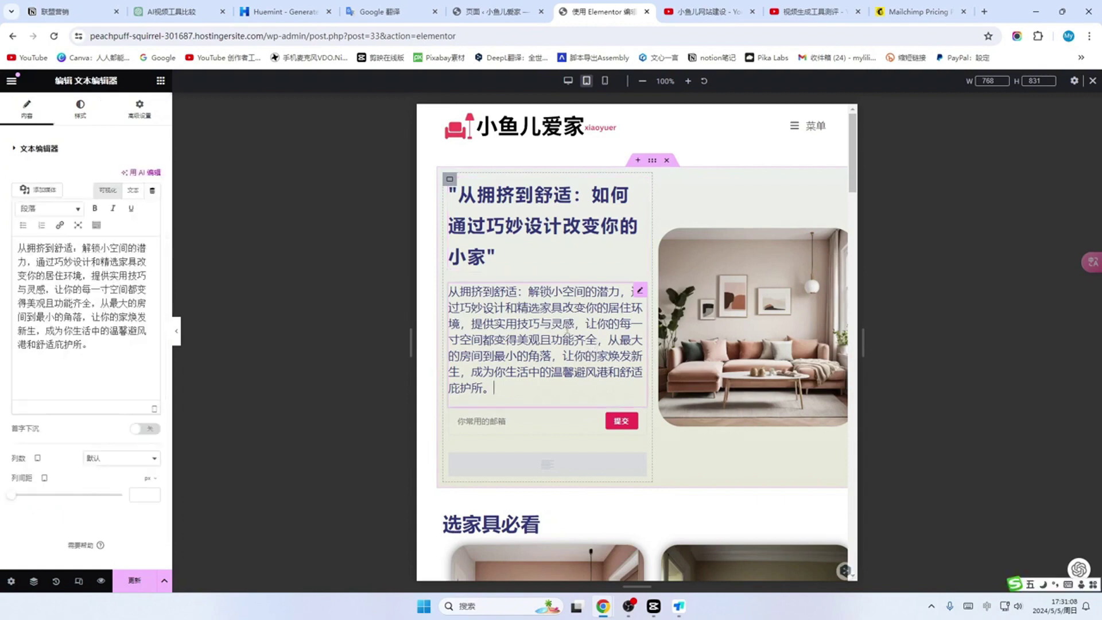
{"action": "left_click", "coordinate": [82, 110]}
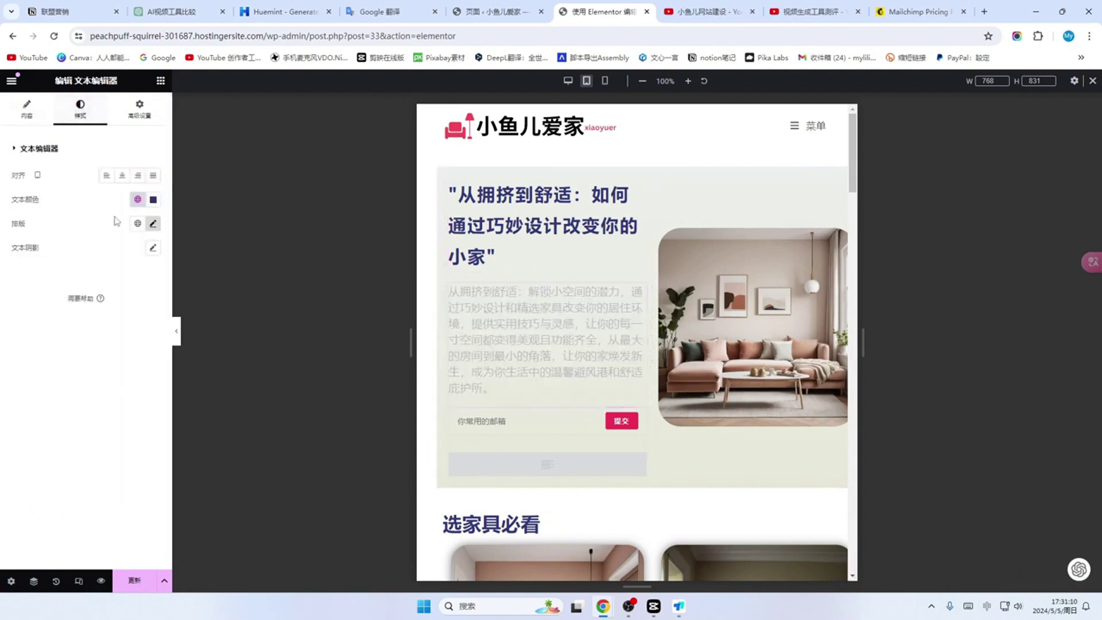
{"action": "left_click", "coordinate": [152, 223]}
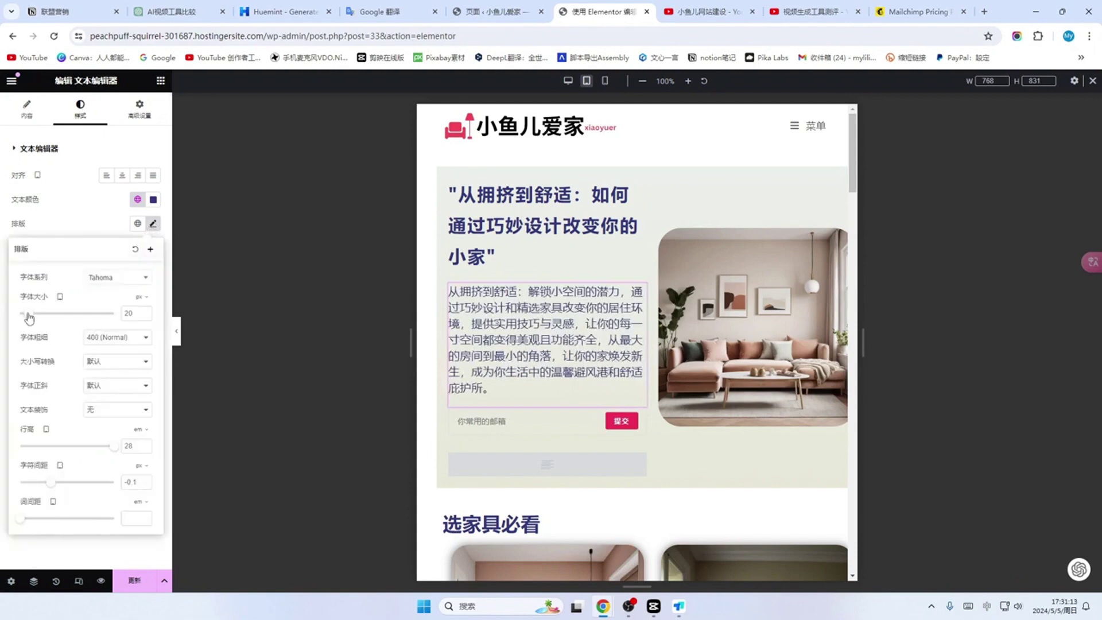
{"action": "left_click_drag", "start_coordinate": [28, 314], "coordinate": [27, 315]}
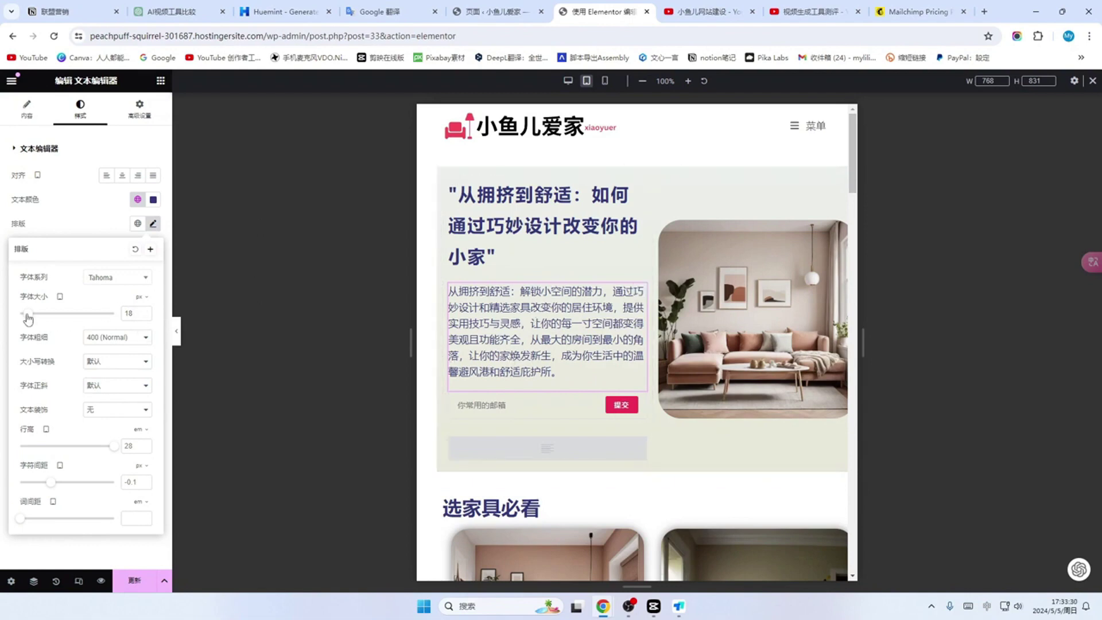
{"action": "left_click_drag", "start_coordinate": [28, 314], "coordinate": [27, 314]}
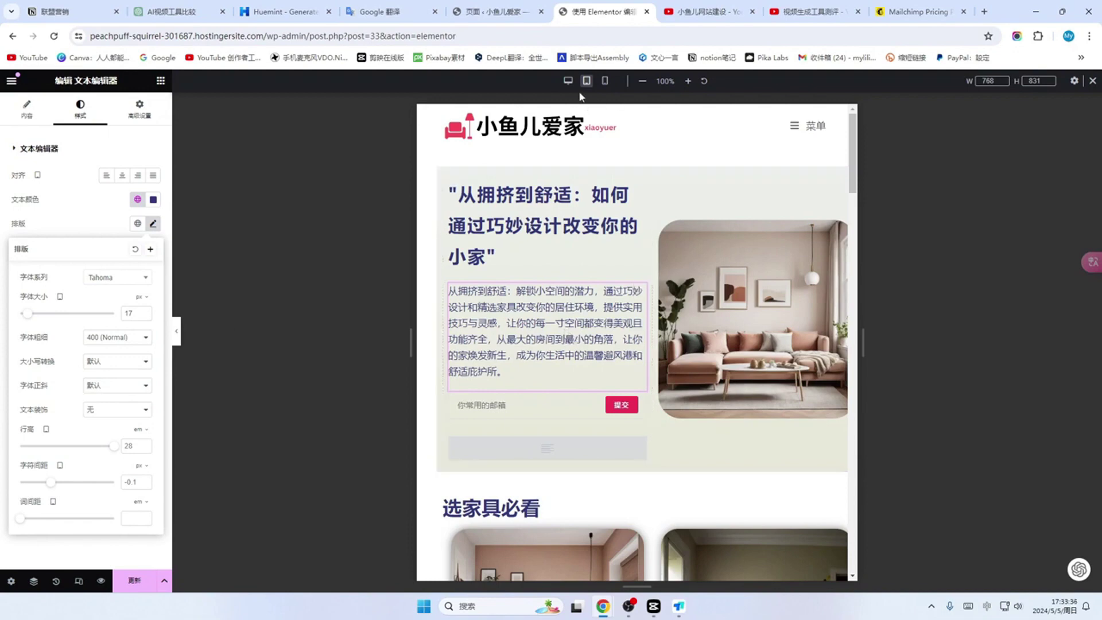
{"action": "left_click", "coordinate": [606, 82]}
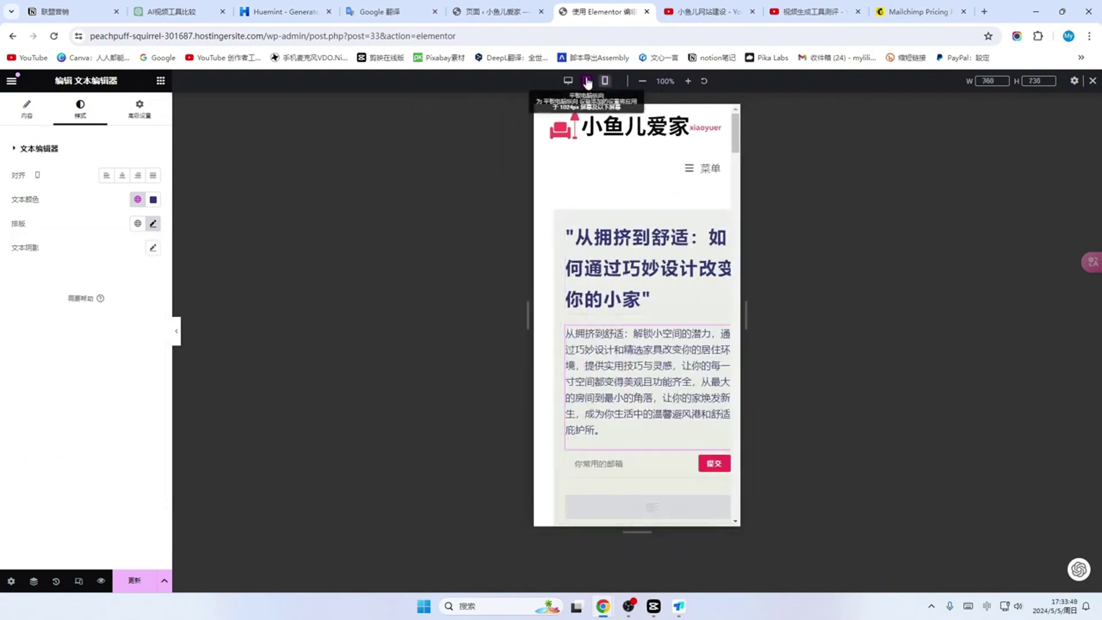
Step: In the mobile preview, shrink the hero heading's font size to 23 px
{"action": "left_click", "coordinate": [587, 81]}
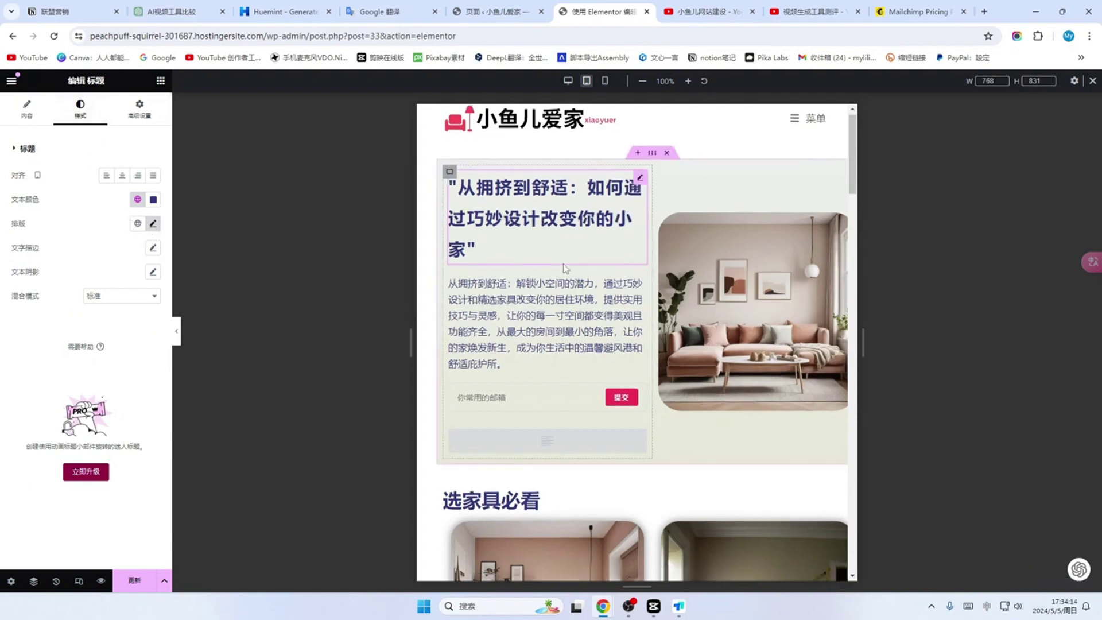
{"action": "scroll", "coordinate": [565, 293], "scroll_direction": "down", "scroll_amount": 6}
{"action": "scroll", "coordinate": [574, 324], "scroll_direction": "up", "scroll_amount": 6}
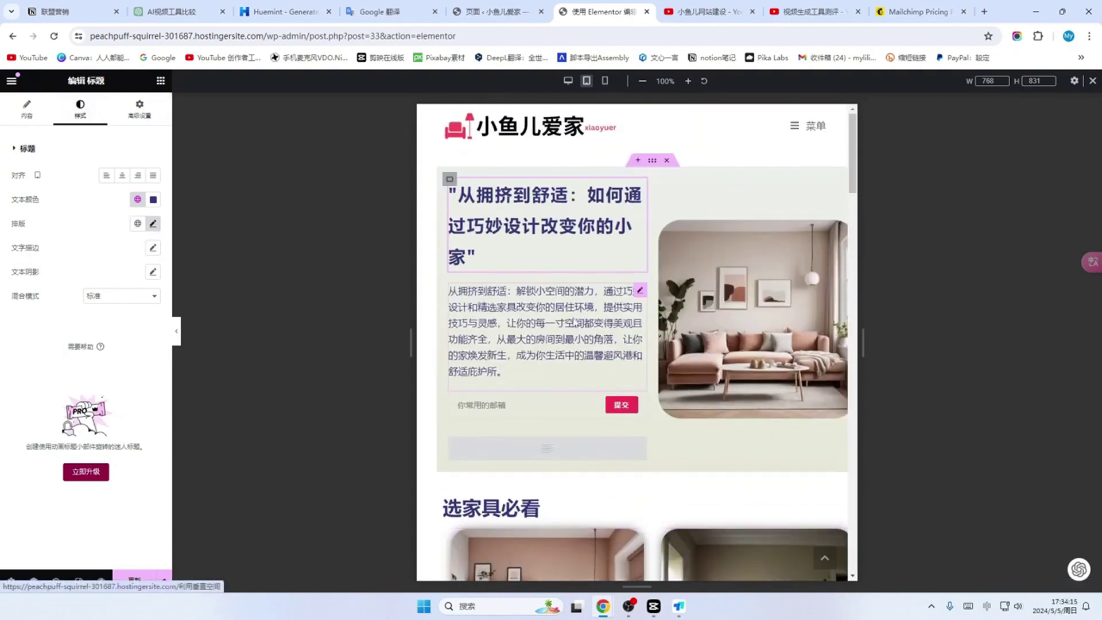
{"action": "left_click", "coordinate": [605, 81]}
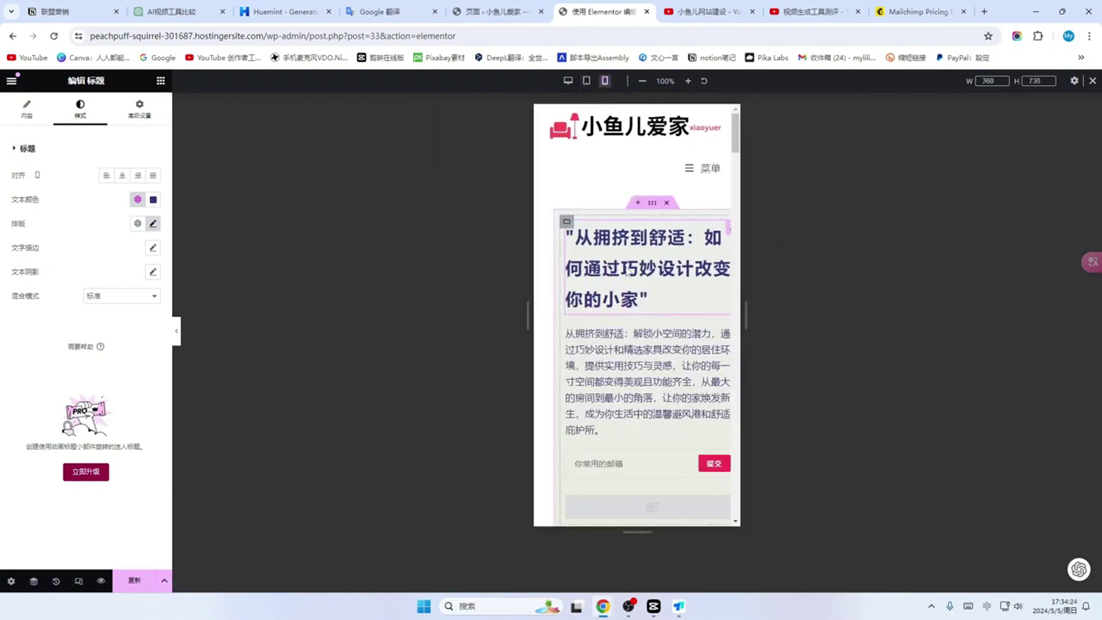
{"action": "left_click", "coordinate": [661, 262]}
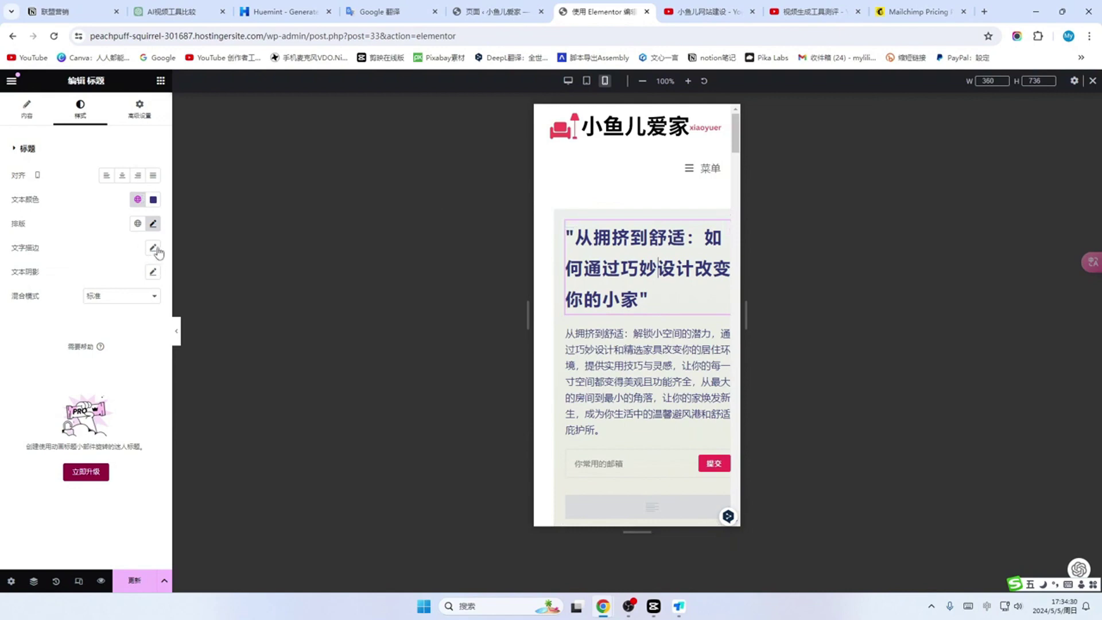
{"action": "left_click", "coordinate": [153, 224]}
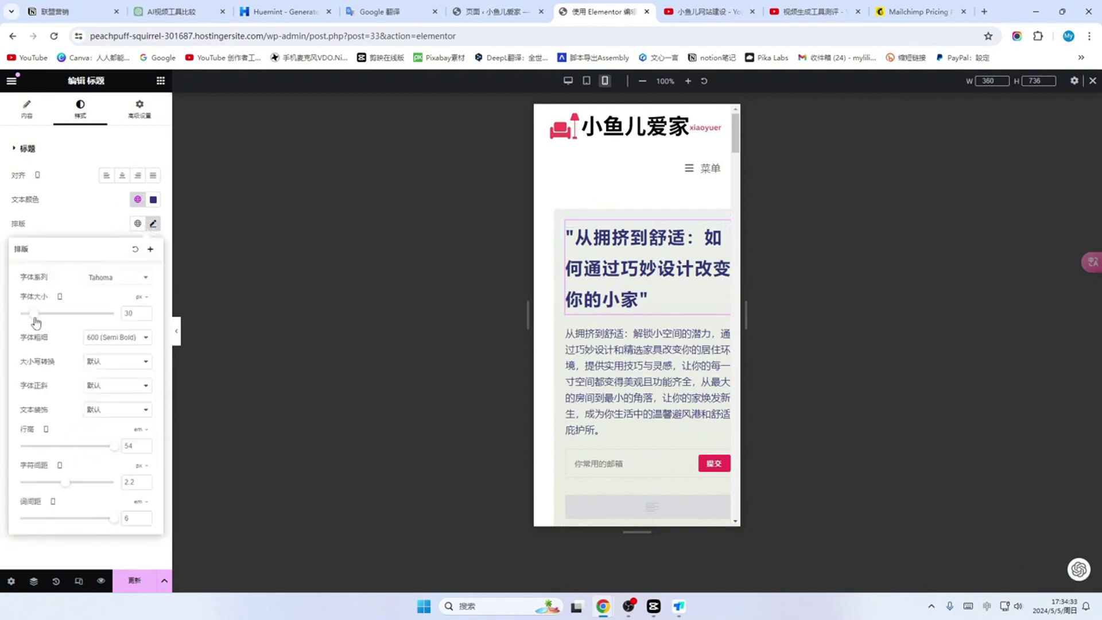
{"action": "left_click_drag", "start_coordinate": [32, 316], "coordinate": [29, 315]}
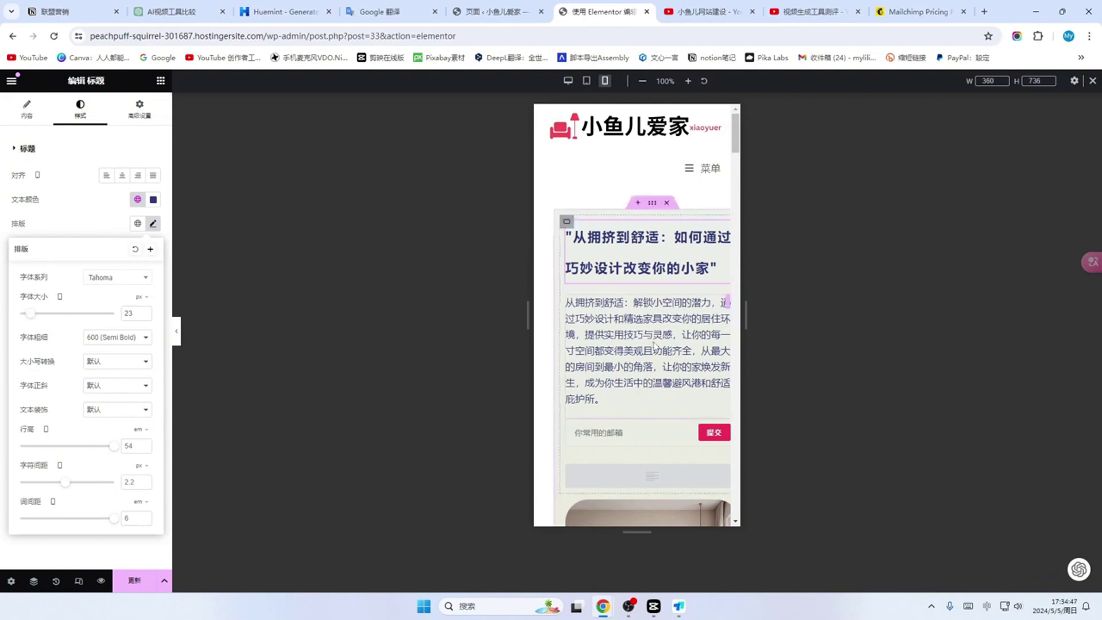
Step: Set the hero heading's mobile top margin to 0 in its Advanced spacing settings
{"action": "left_click", "coordinate": [666, 347]}
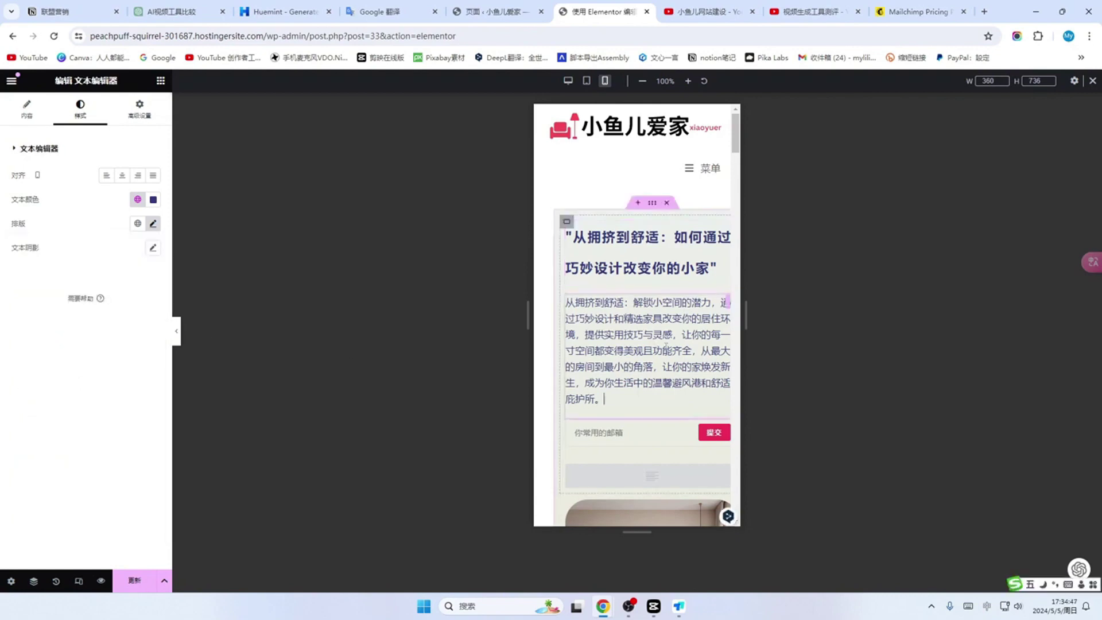
{"action": "left_click", "coordinate": [153, 224]}
{"action": "left_click", "coordinate": [631, 253]}
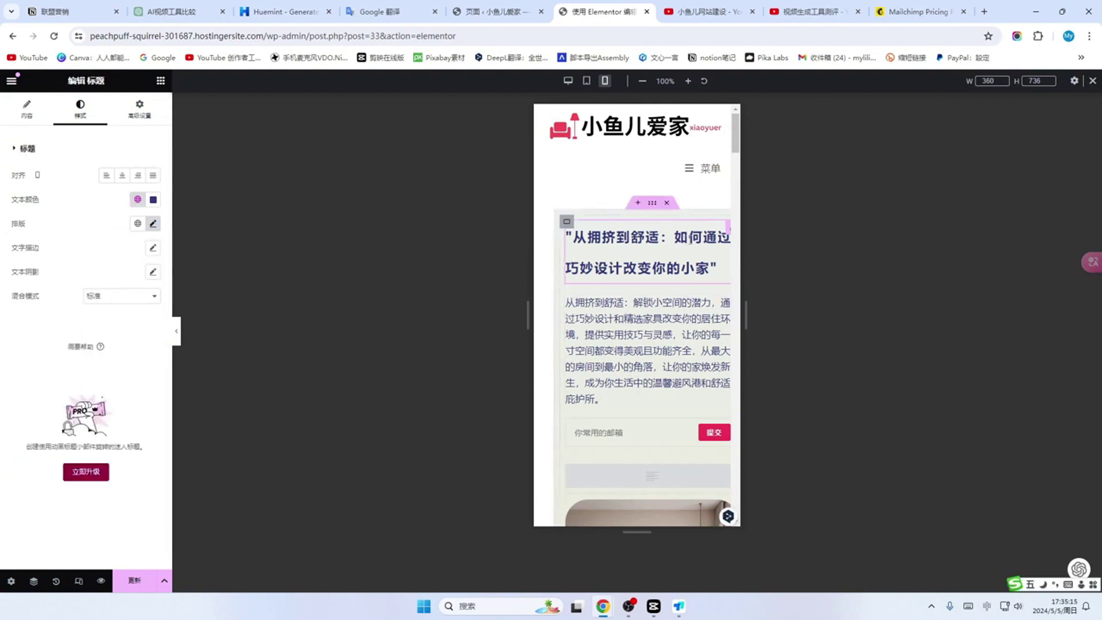
{"action": "left_click", "coordinate": [734, 263]}
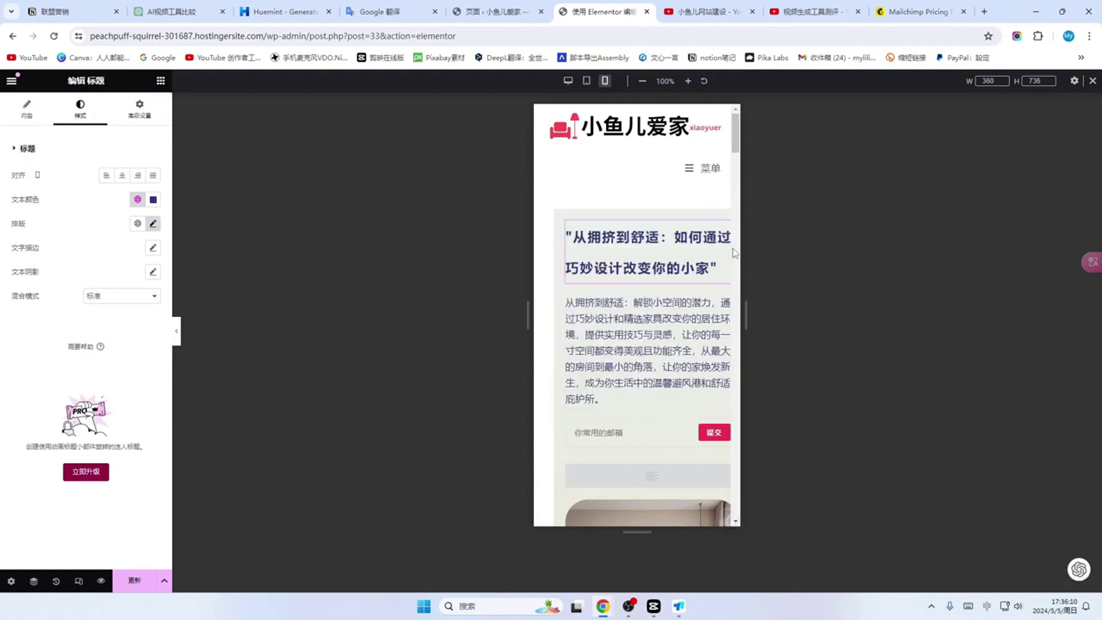
{"action": "left_click", "coordinate": [138, 114]}
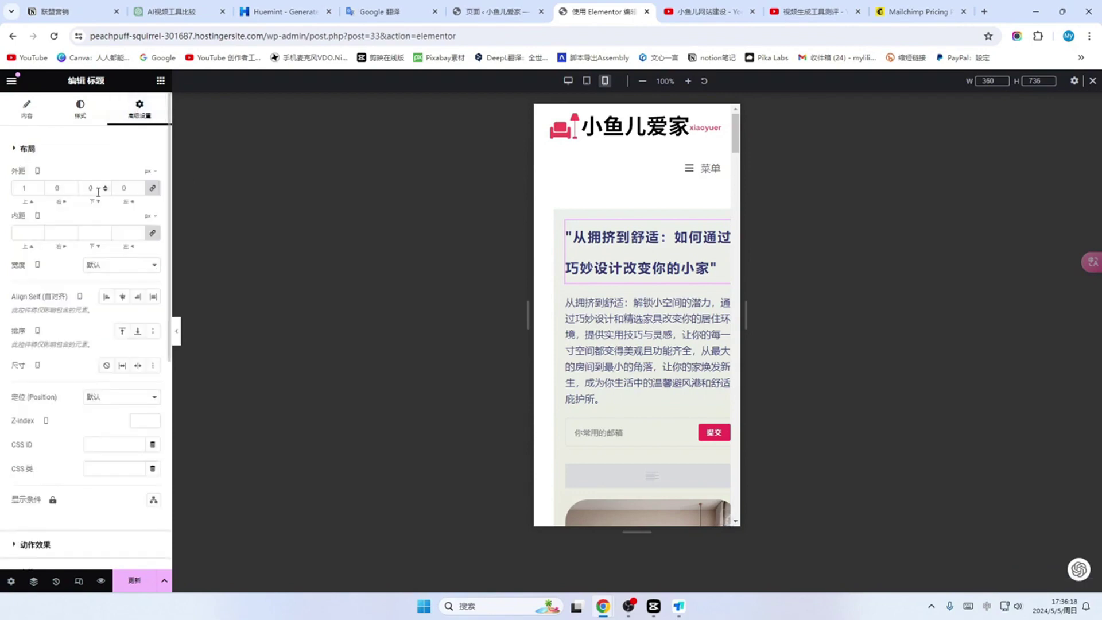
{"action": "left_click", "coordinate": [53, 187]}
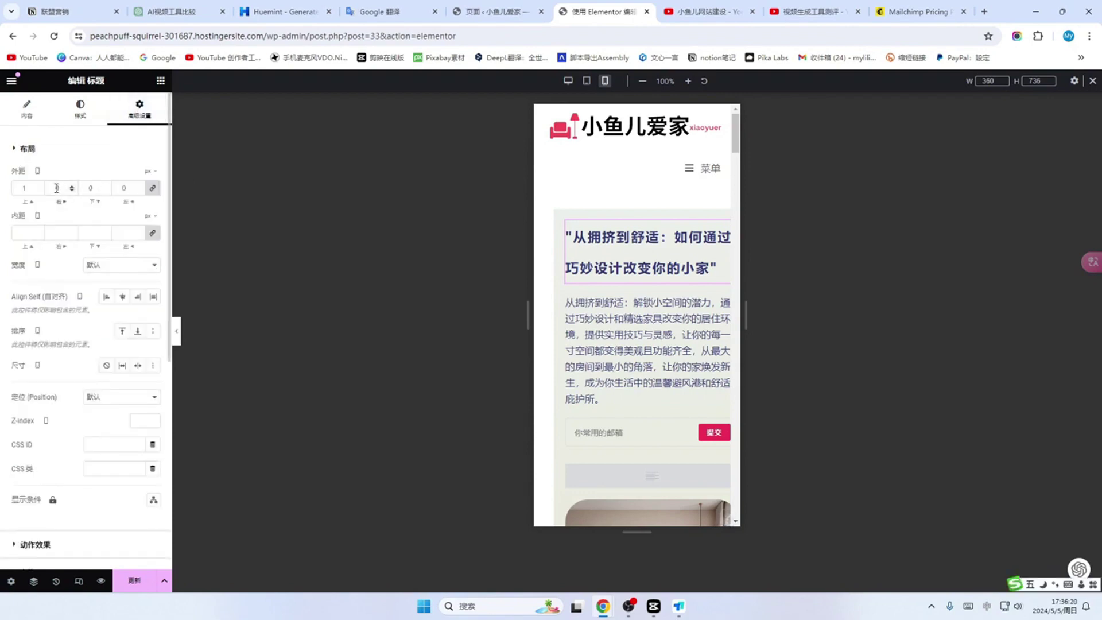
{"action": "left_click", "coordinate": [152, 188]}
{"action": "left_click", "coordinate": [55, 188]}
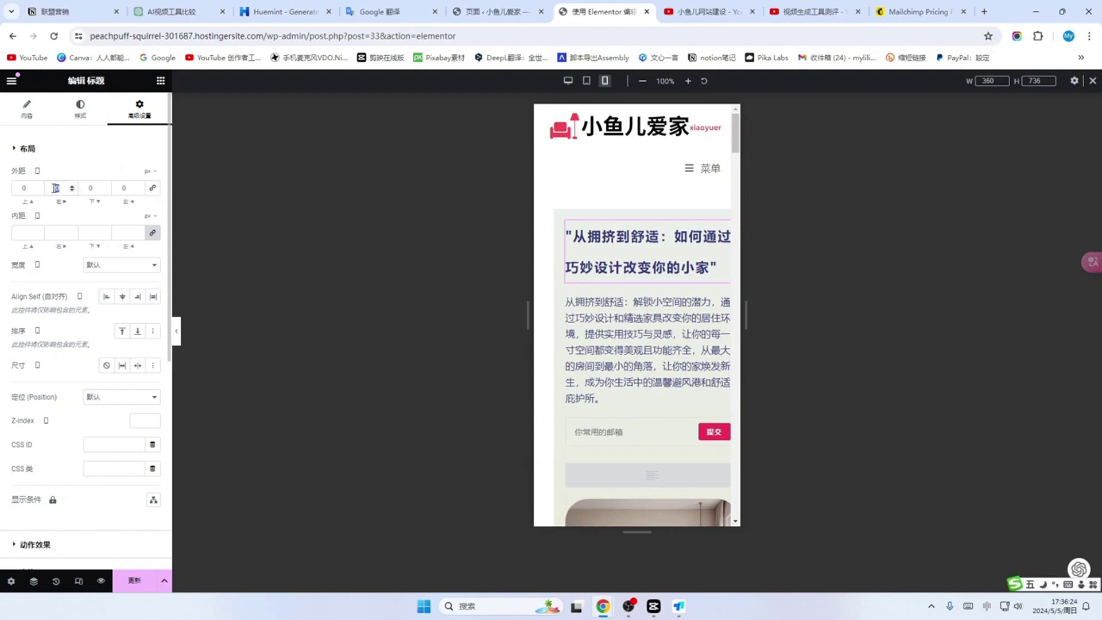
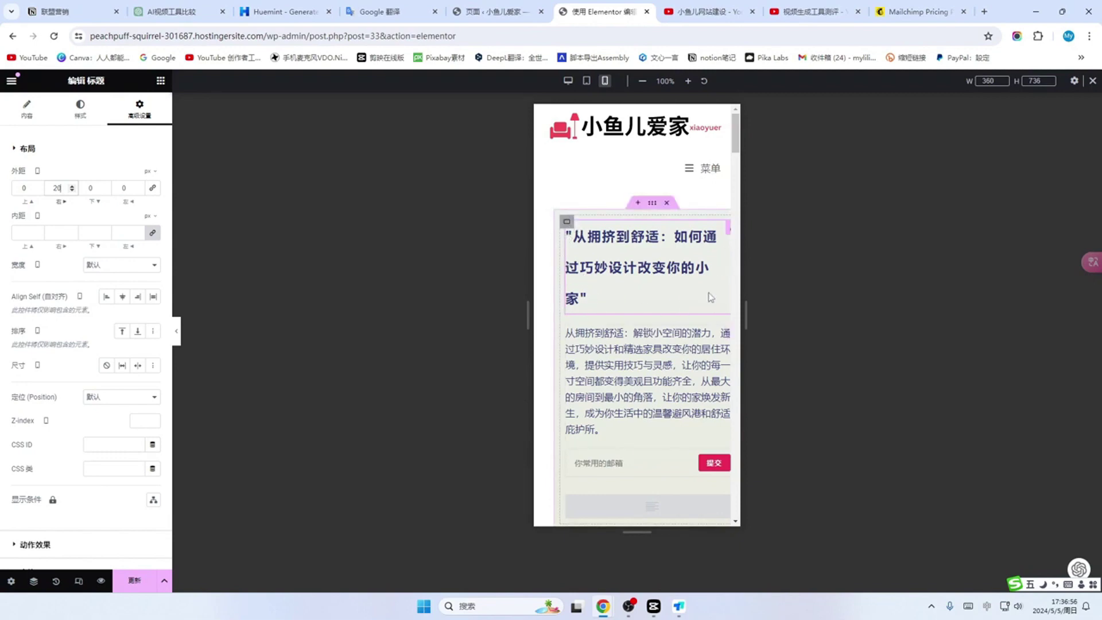
Step: Set the mobile hero paragraph's margins to 0/20/0/0
{"action": "left_click", "coordinate": [675, 388]}
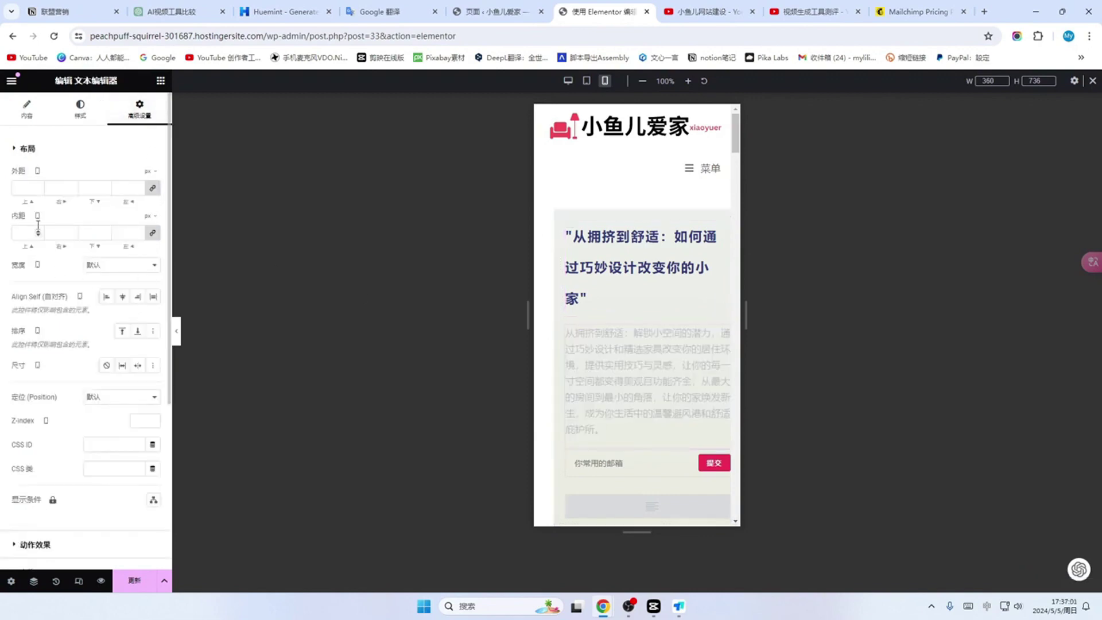
{"action": "left_click", "coordinate": [60, 188]}
{"action": "type", "text": "20"}
{"action": "key", "text": "BackSpace"}
{"action": "key", "text": "BackSpace"}
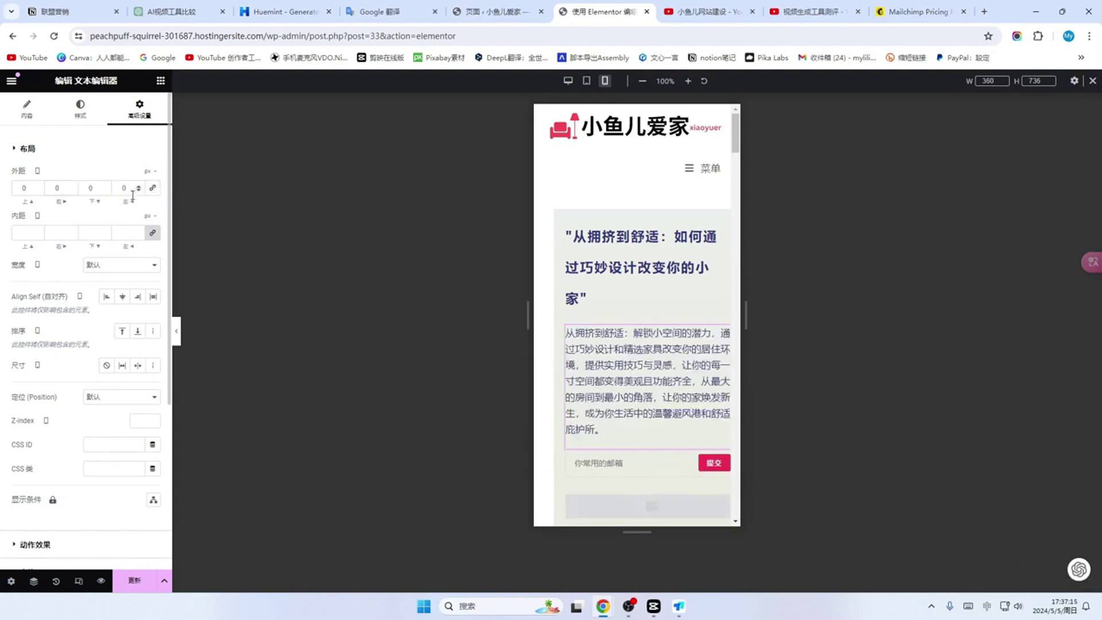
{"action": "left_click", "coordinate": [60, 188]}
{"action": "type", "text": "0"}
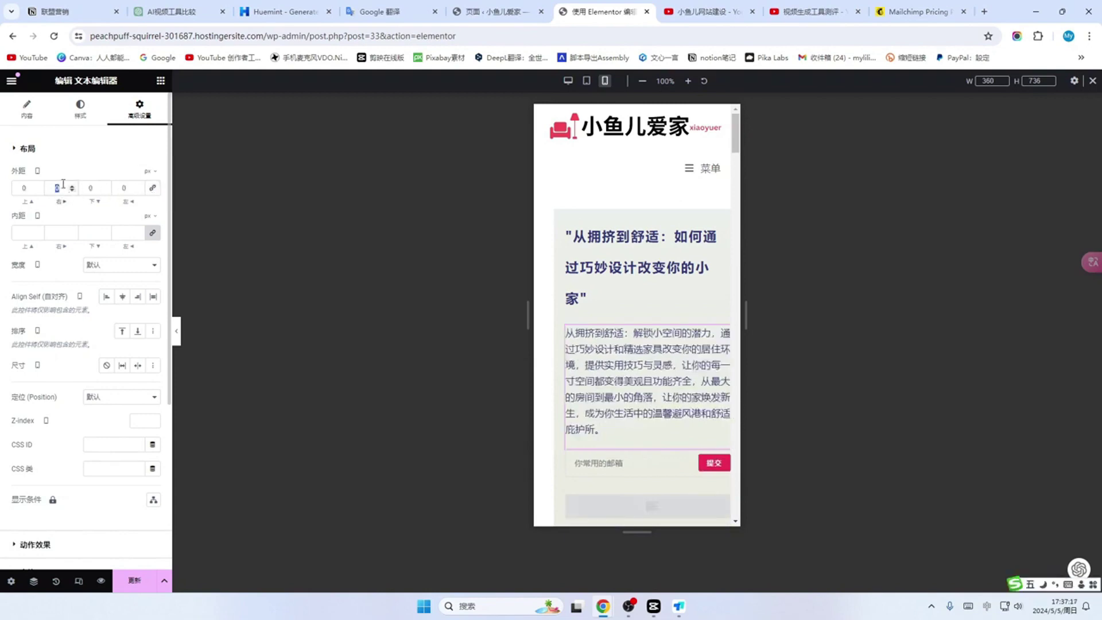
{"action": "type", "text": "20"}
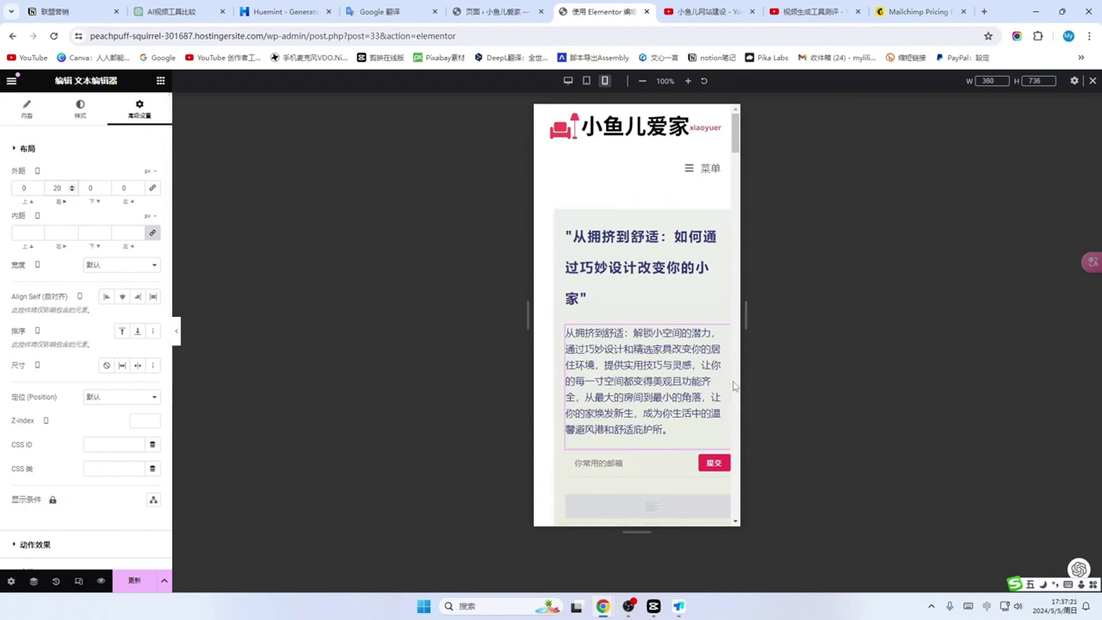
Step: Set the email signup form's mobile margins to 0/10/0/0
{"action": "left_click", "coordinate": [722, 474]}
{"action": "left_click", "coordinate": [153, 214]}
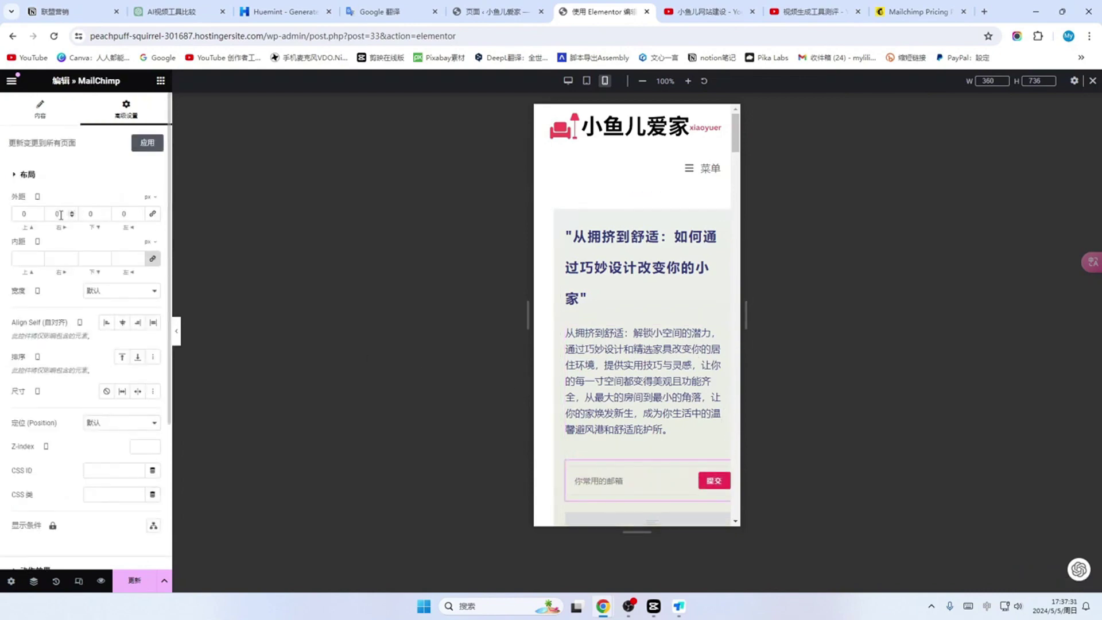
{"action": "double_click", "coordinate": [59, 213]}
{"action": "type", "text": "10"}
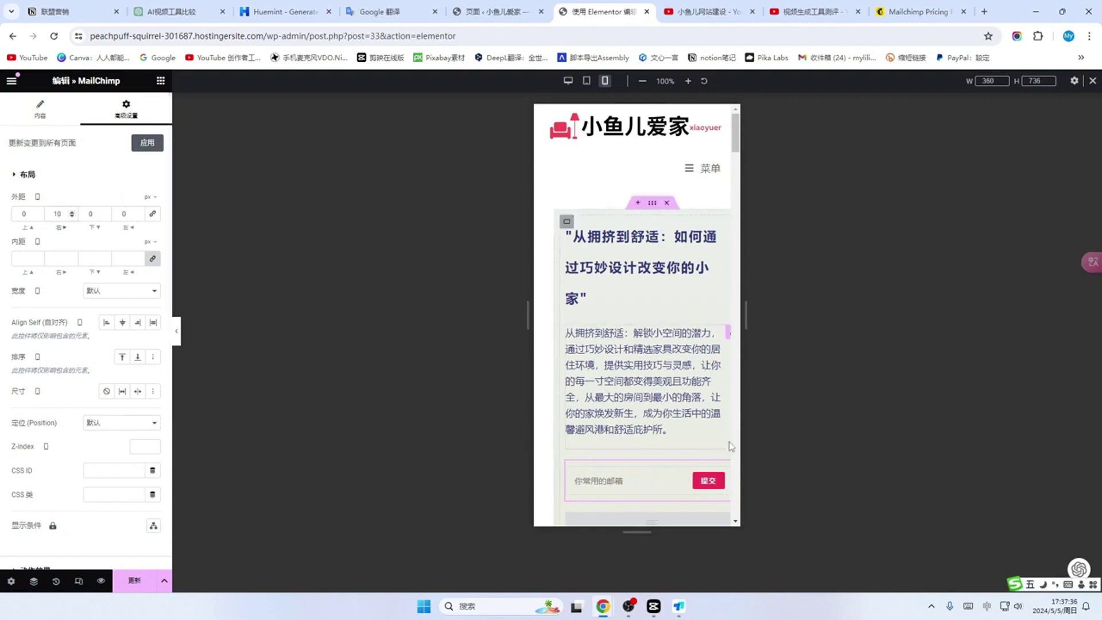
{"action": "left_click", "coordinate": [729, 476]}
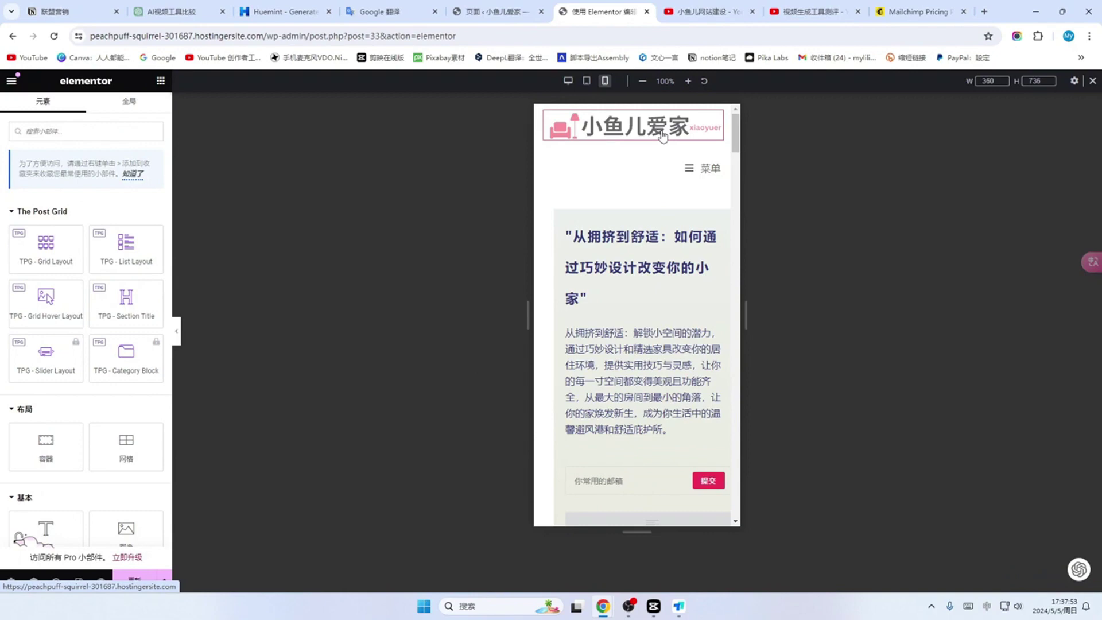
Step: Review the living-room image's layout settings, then select the header logo
{"action": "scroll", "coordinate": [663, 136], "scroll_direction": "down", "scroll_amount": 5}
{"action": "left_click", "coordinate": [671, 360]}
{"action": "left_click", "coordinate": [139, 109]}
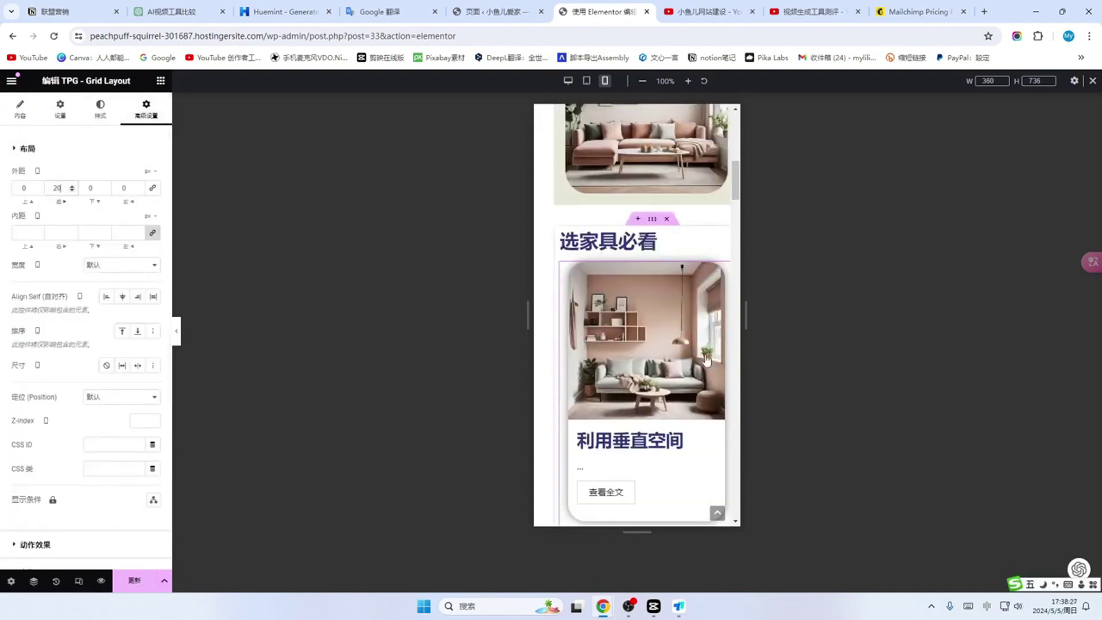
{"action": "scroll", "coordinate": [701, 384], "scroll_direction": "down", "scroll_amount": 5}
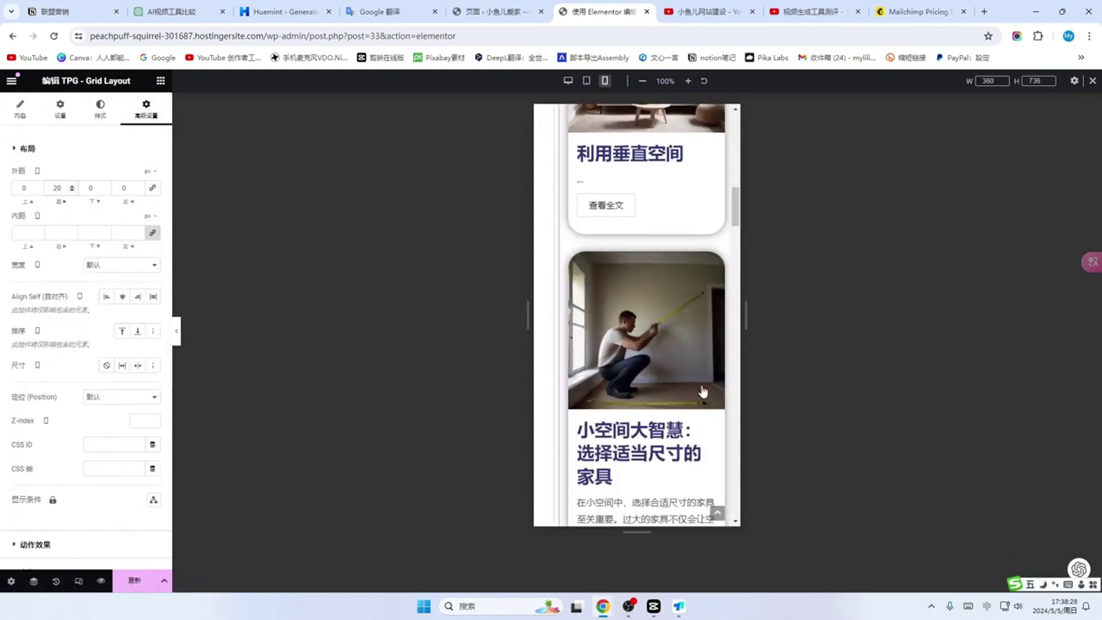
{"action": "scroll", "coordinate": [702, 393], "scroll_direction": "down", "scroll_amount": 12}
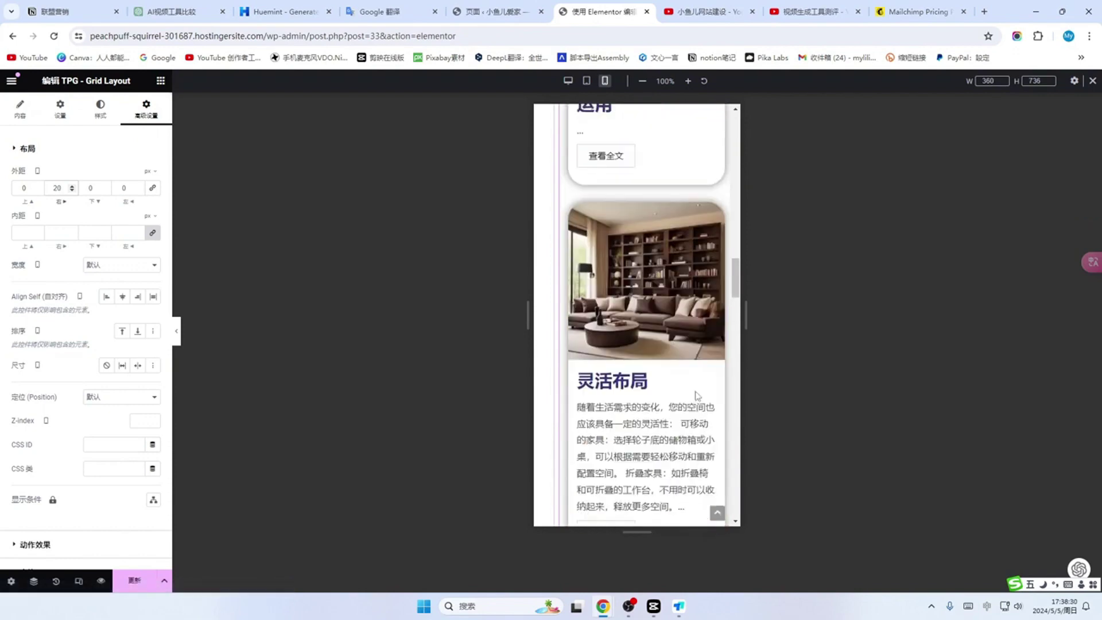
{"action": "scroll", "coordinate": [697, 396], "scroll_direction": "down", "scroll_amount": 5}
{"action": "scroll", "coordinate": [697, 394], "scroll_direction": "up", "scroll_amount": 20}
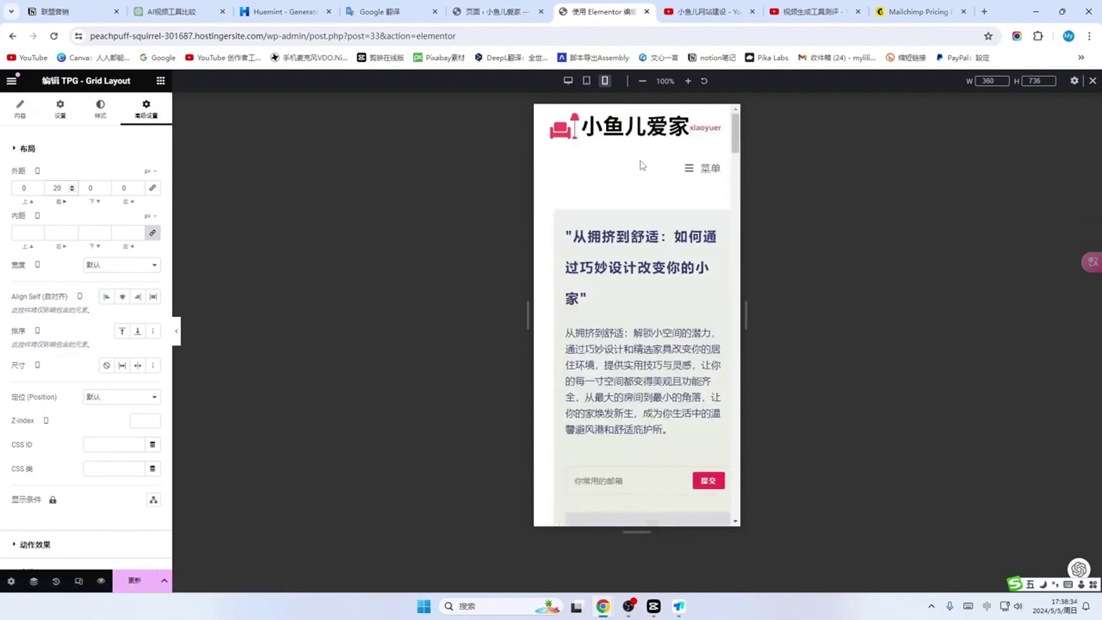
{"action": "left_click", "coordinate": [642, 132]}
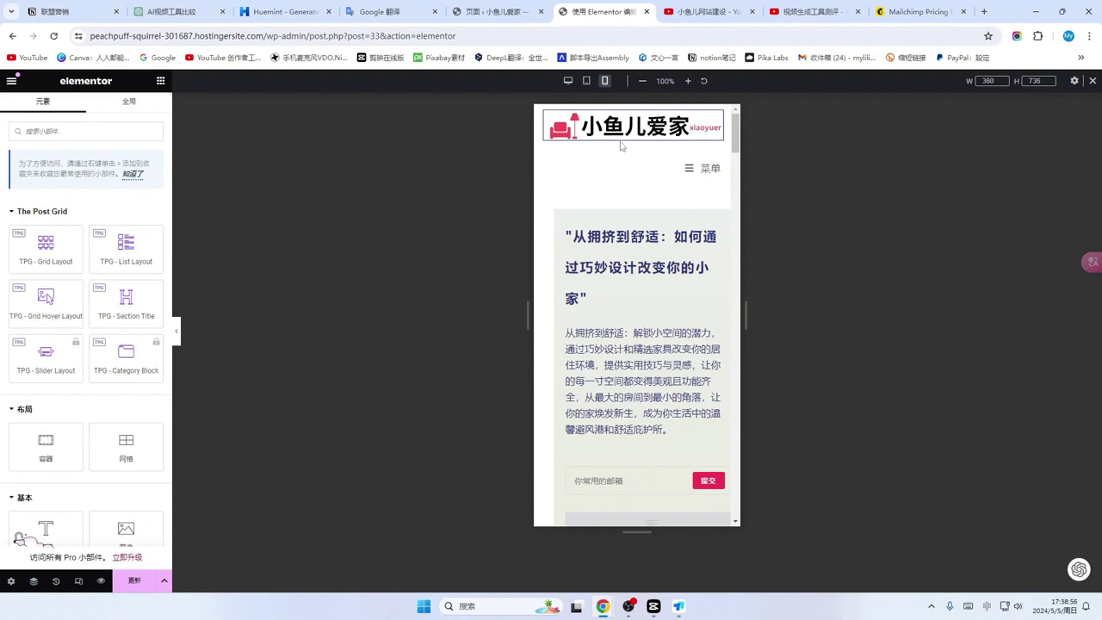
Step: Open the live site's Customizer at the Header > Mobile Menu settings
{"action": "left_click", "coordinate": [491, 13]}
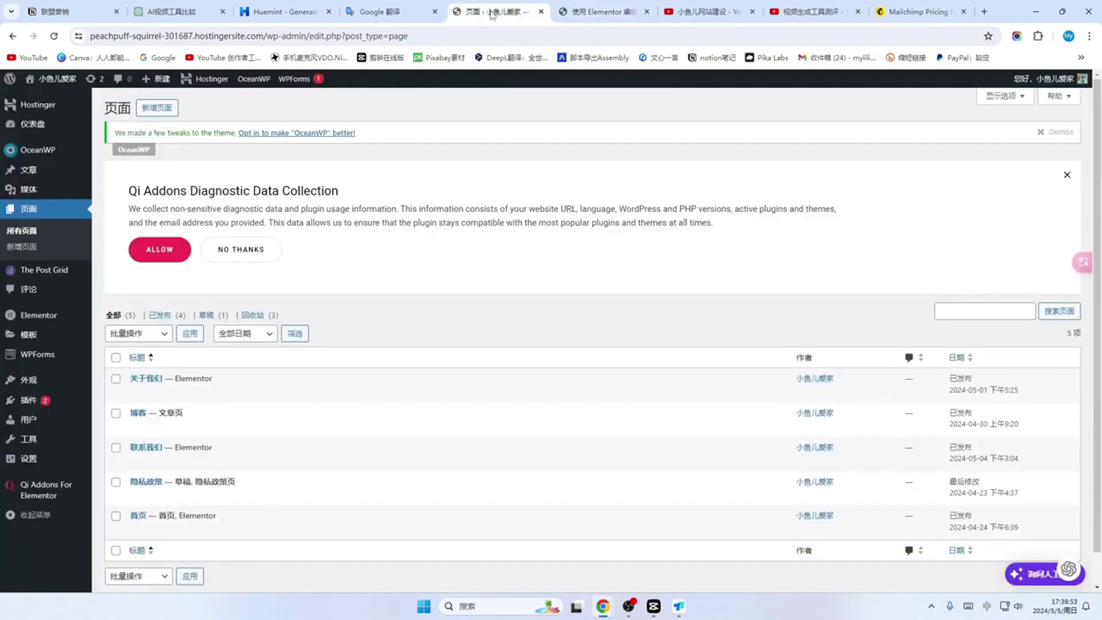
{"action": "mouse_move", "coordinate": [53, 84]}
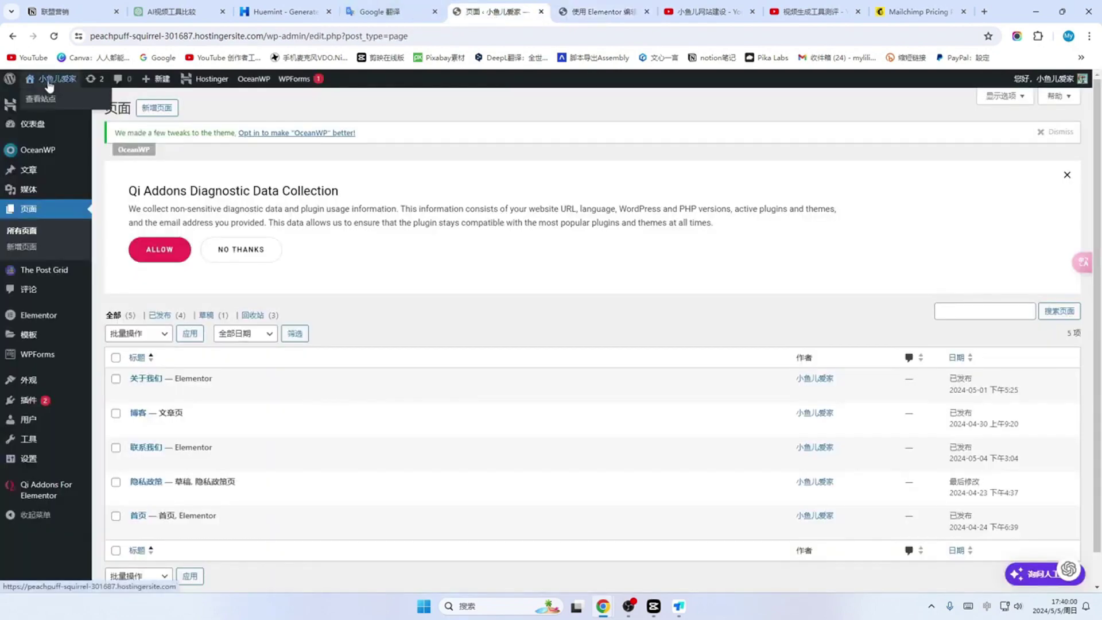
{"action": "left_click", "coordinate": [38, 102]}
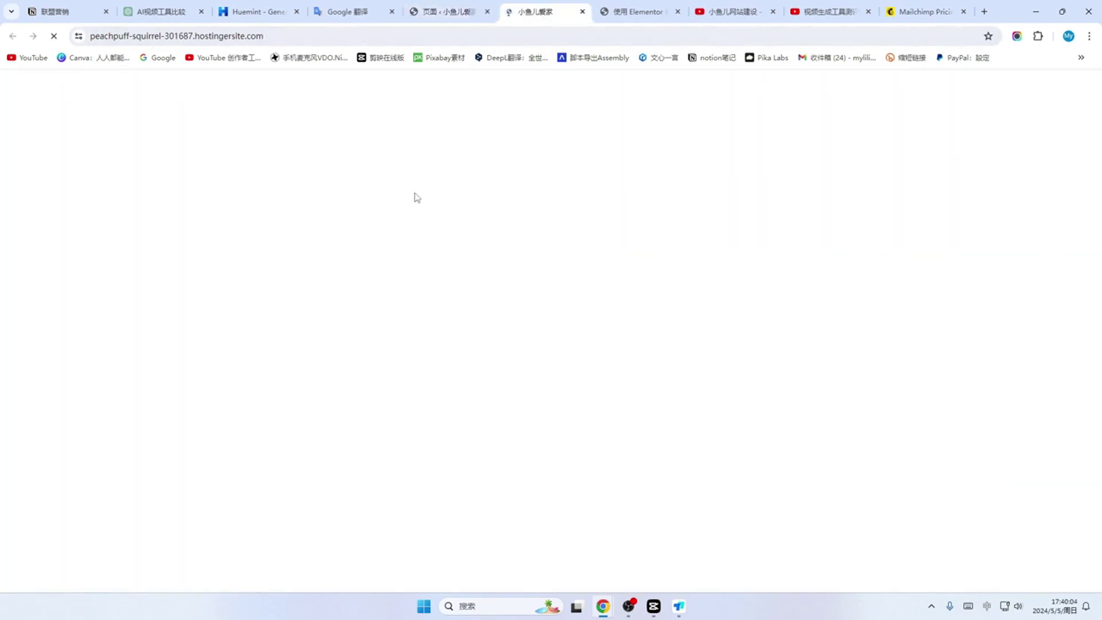
{"action": "left_click", "coordinate": [107, 84]}
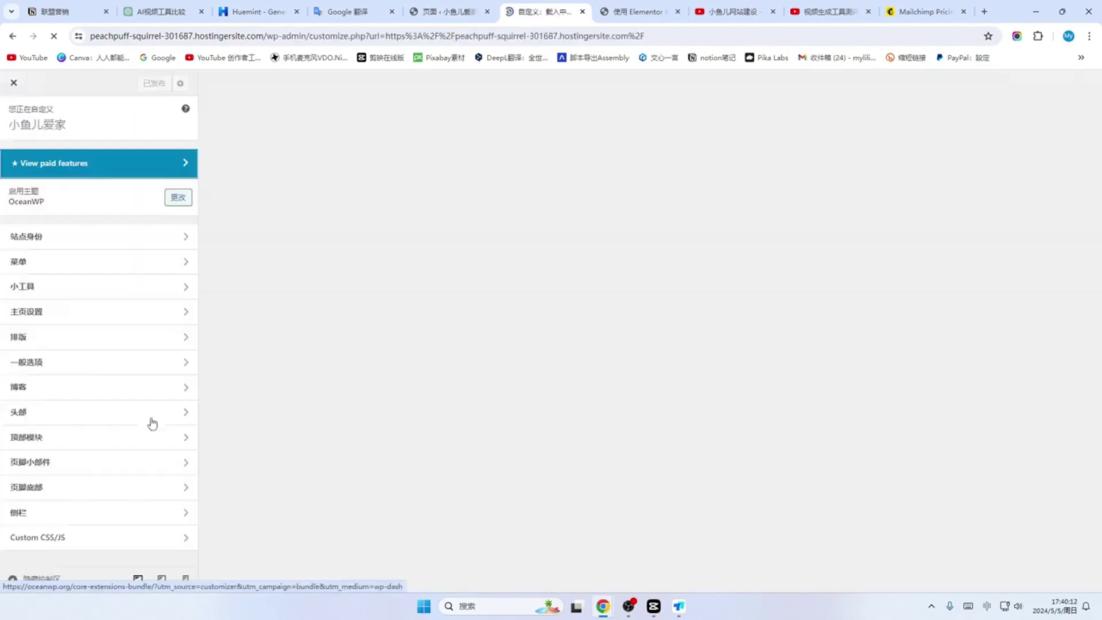
{"action": "left_click", "coordinate": [165, 413]}
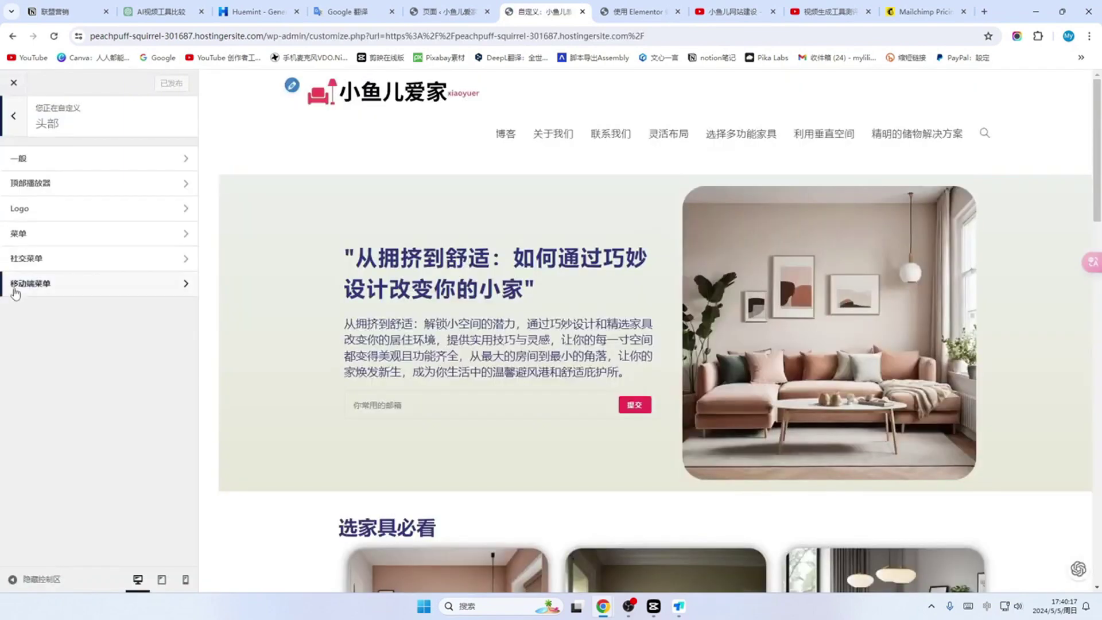
{"action": "left_click", "coordinate": [161, 285]}
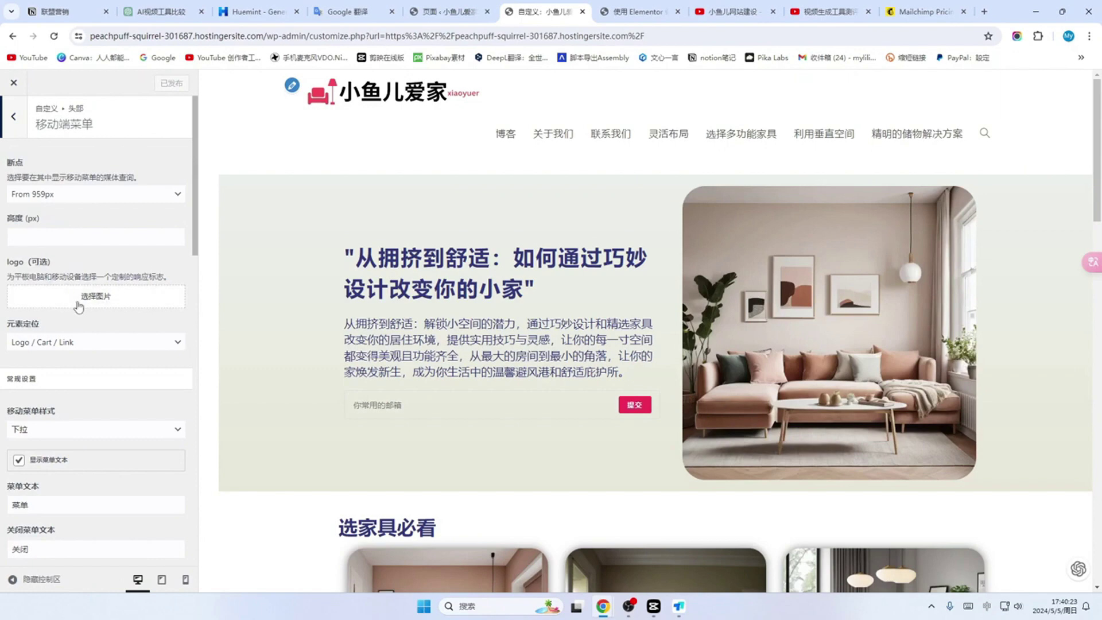
Step: Use the 小鱼儿爱家 logo for the mobile menu at 30 px height and publish
{"action": "left_click", "coordinate": [87, 305]}
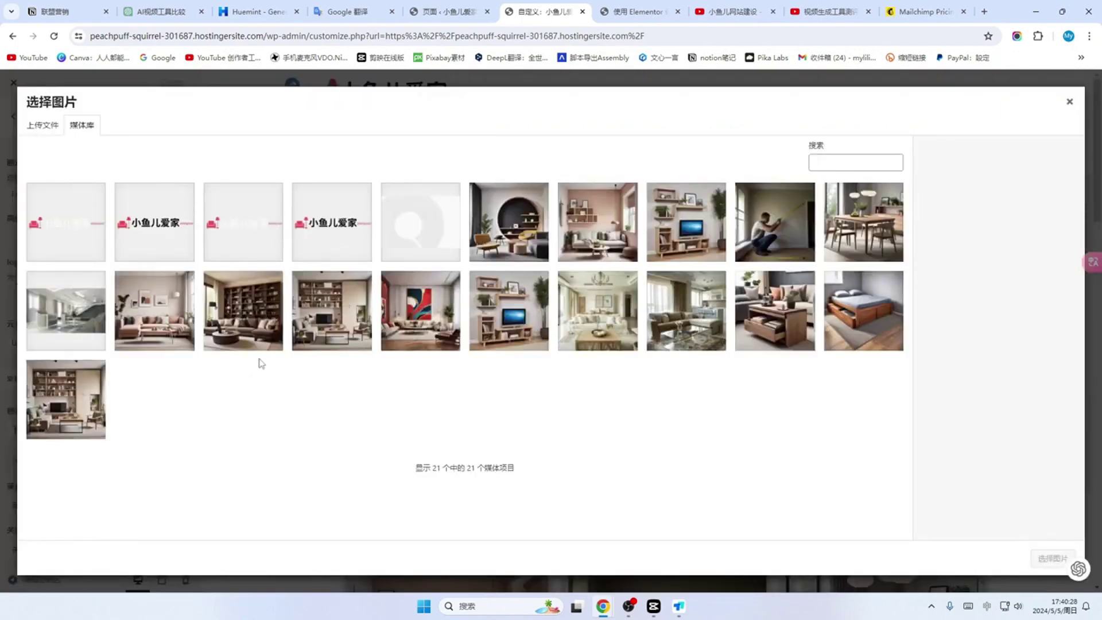
{"action": "left_click", "coordinate": [154, 222]}
{"action": "left_click", "coordinate": [1054, 559]}
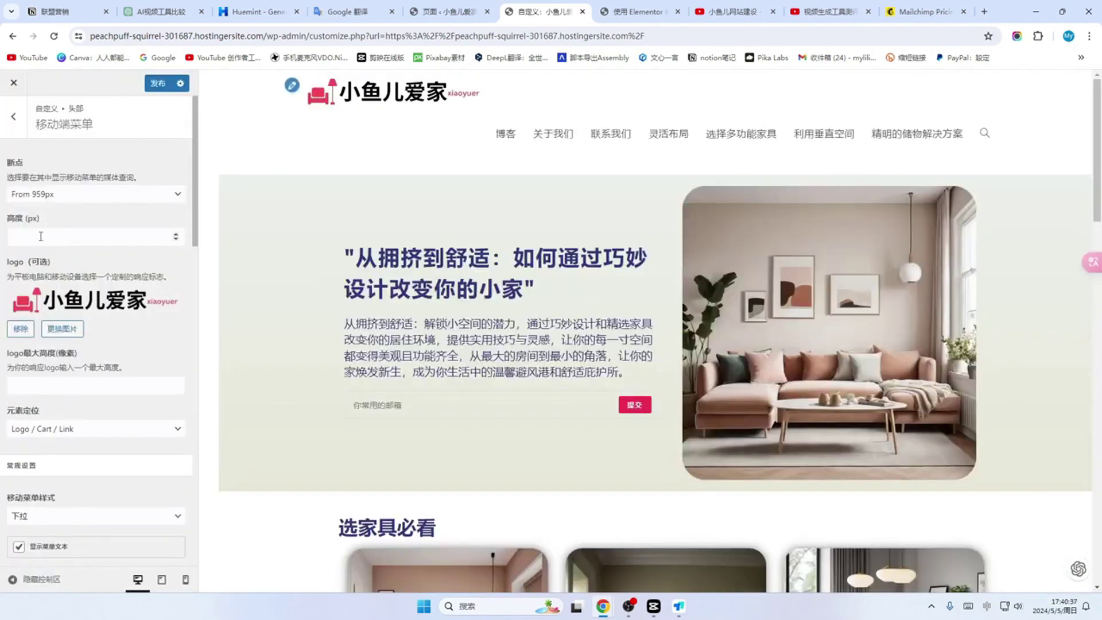
{"action": "left_click", "coordinate": [27, 236]}
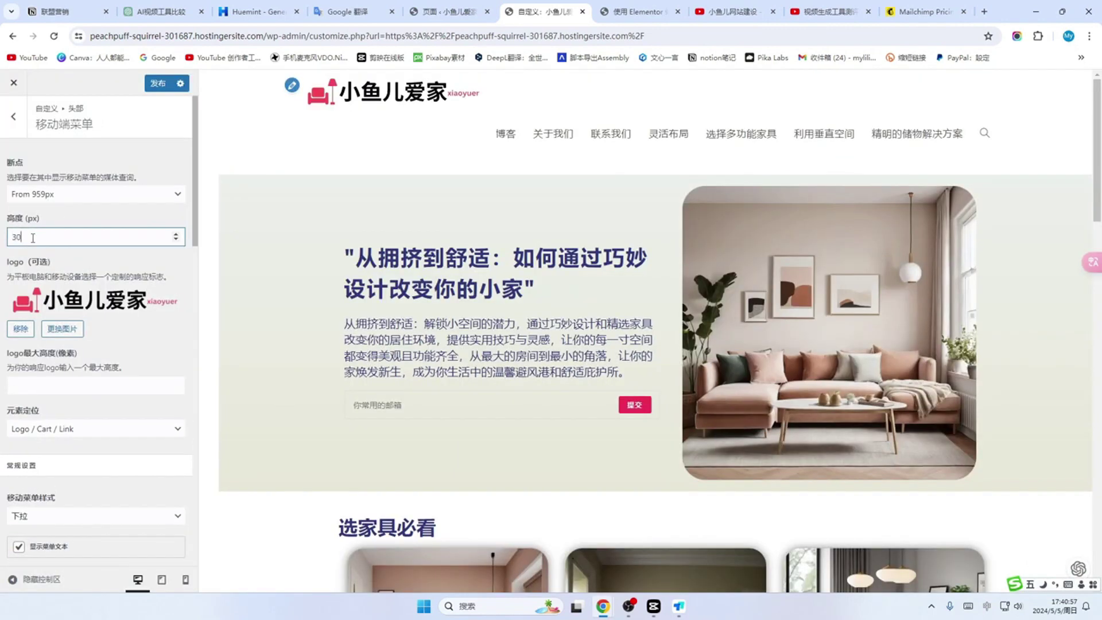
{"action": "left_click", "coordinate": [157, 83]}
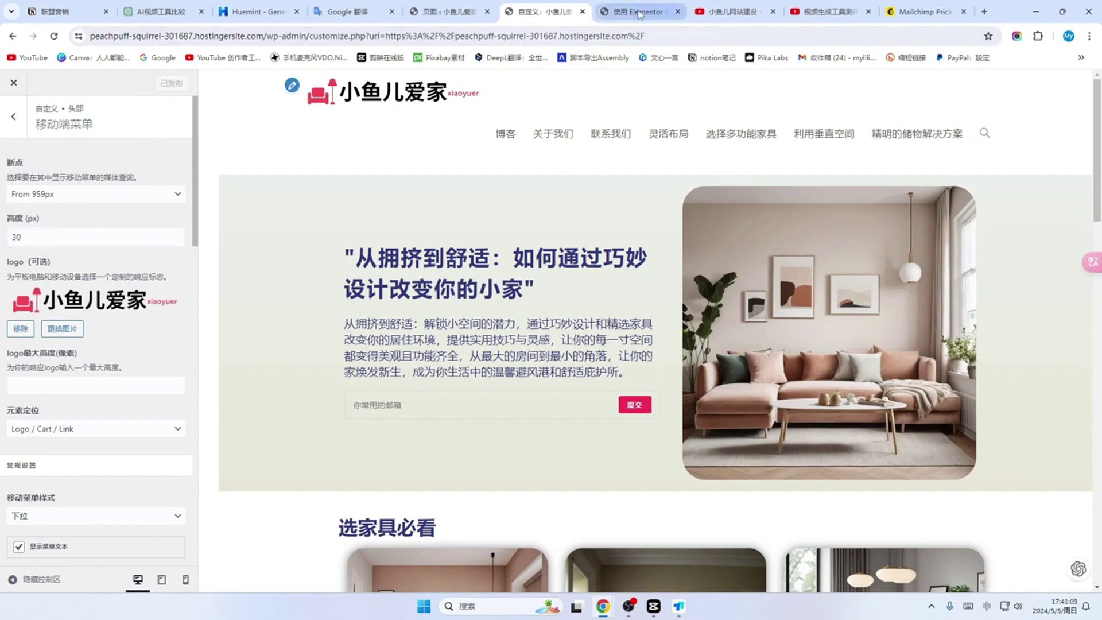
{"action": "left_click", "coordinate": [640, 13]}
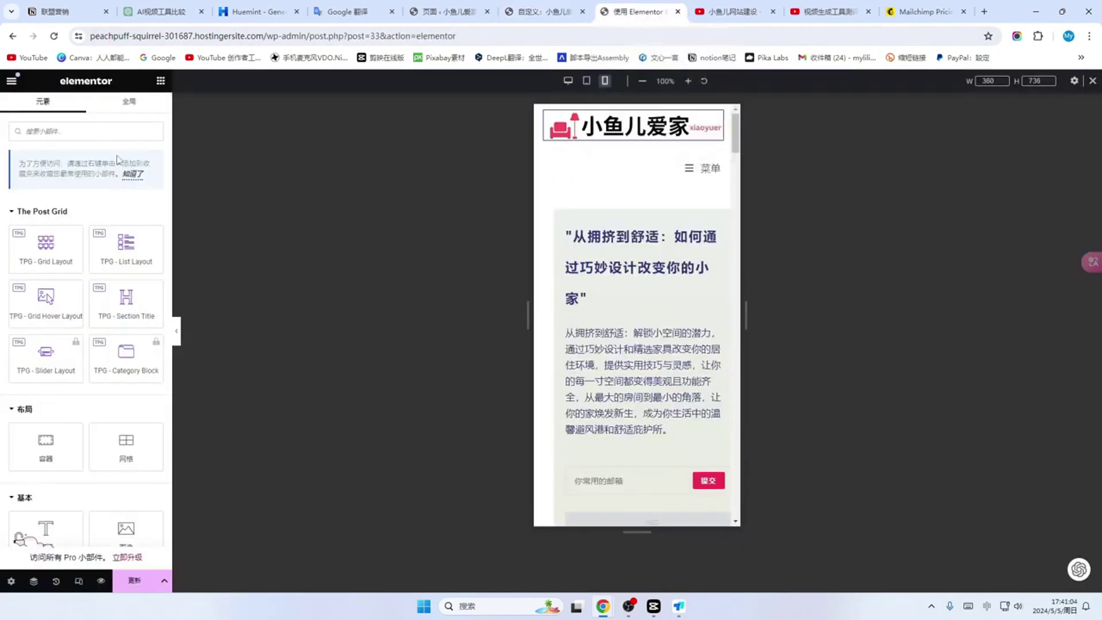
Step: Save, reload Elementor, and check the smaller logo and 菜单 toggle in mobile preview
{"action": "left_click", "coordinate": [55, 38]}
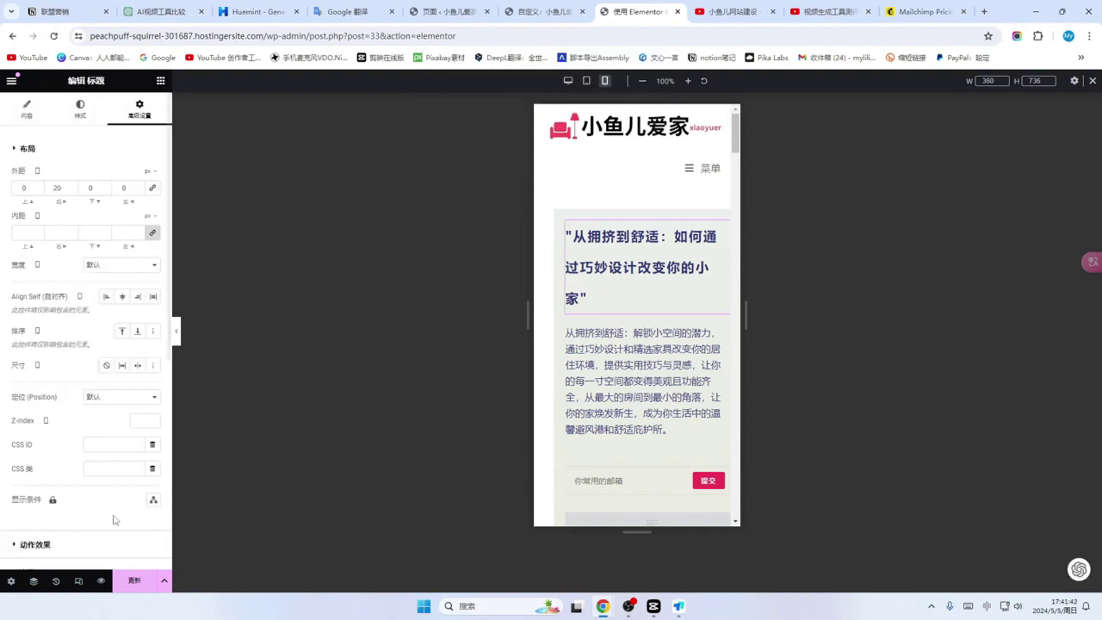
{"action": "left_click", "coordinate": [131, 581]}
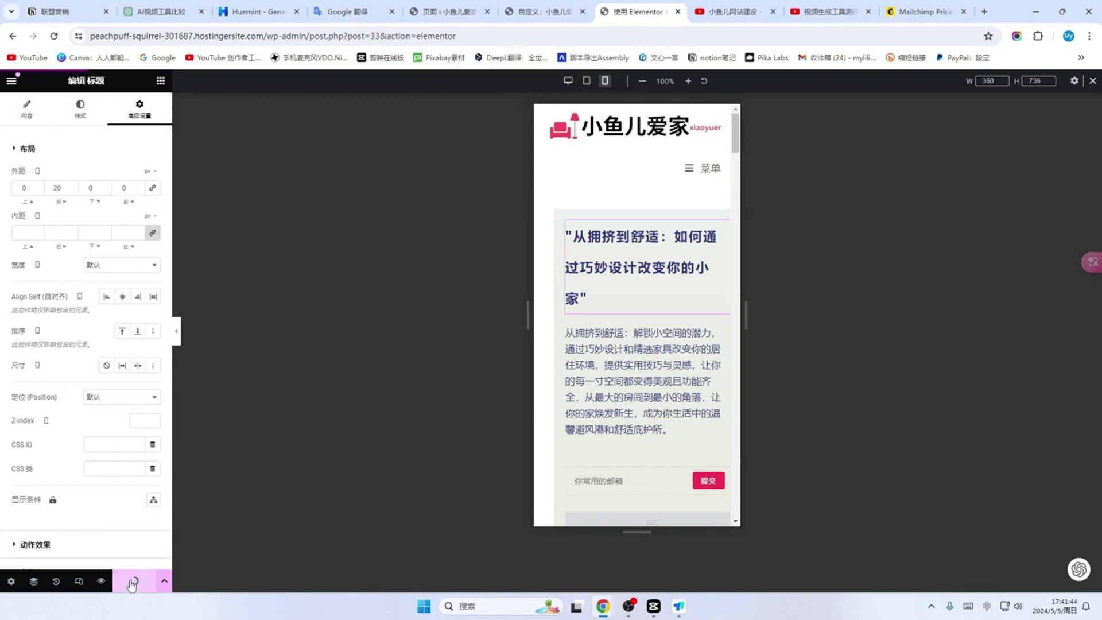
{"action": "left_click", "coordinate": [54, 36]}
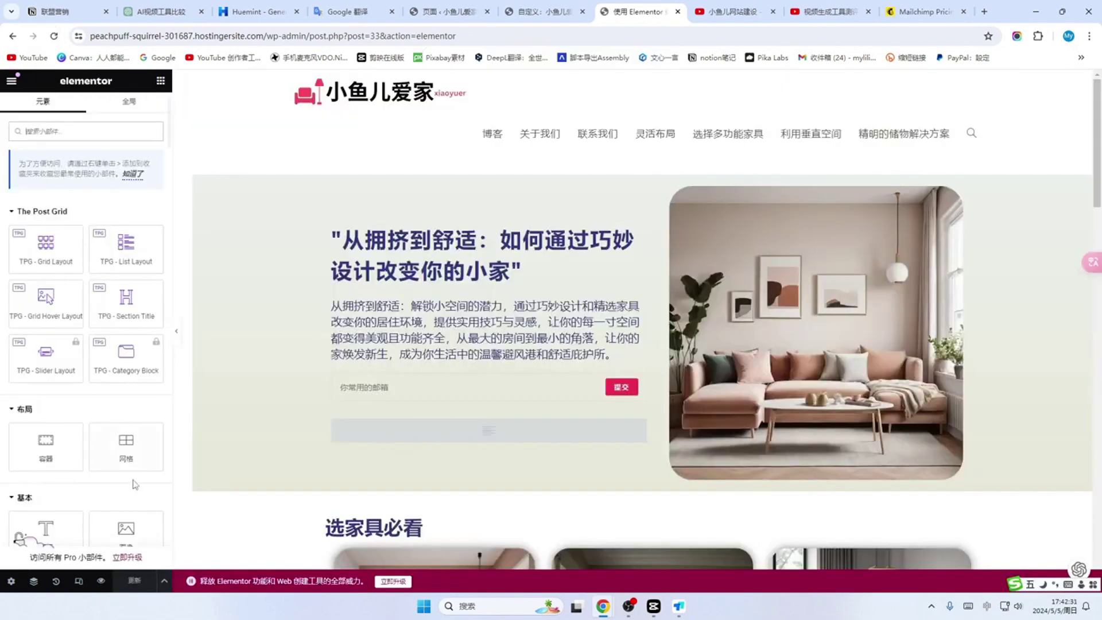
{"action": "left_click", "coordinate": [79, 581]}
{"action": "left_click", "coordinate": [606, 82]}
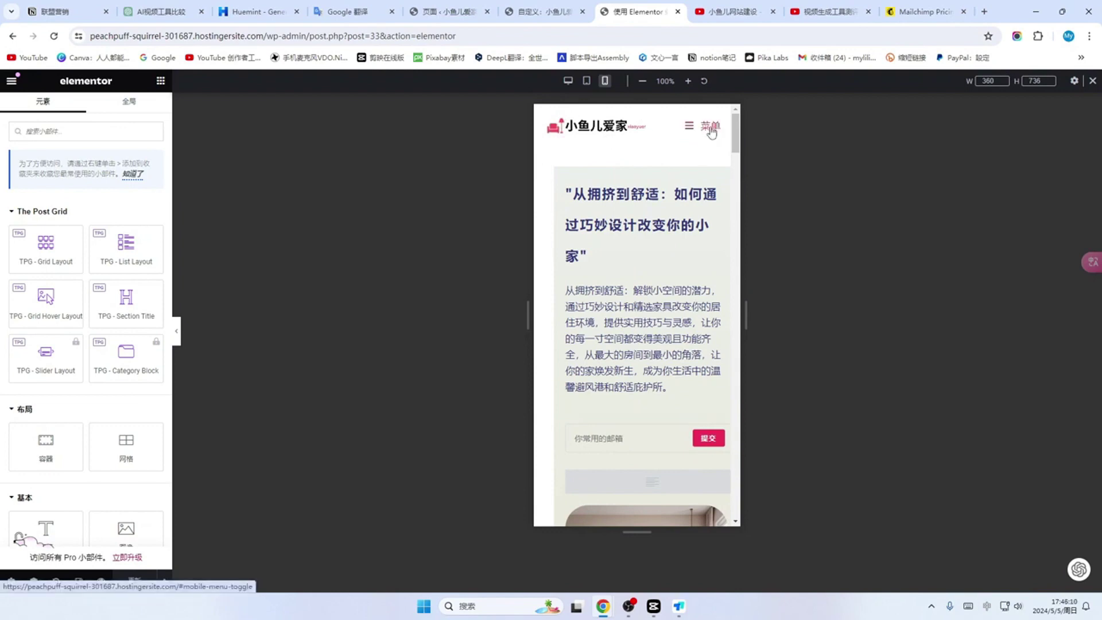
{"action": "left_click", "coordinate": [711, 129]}
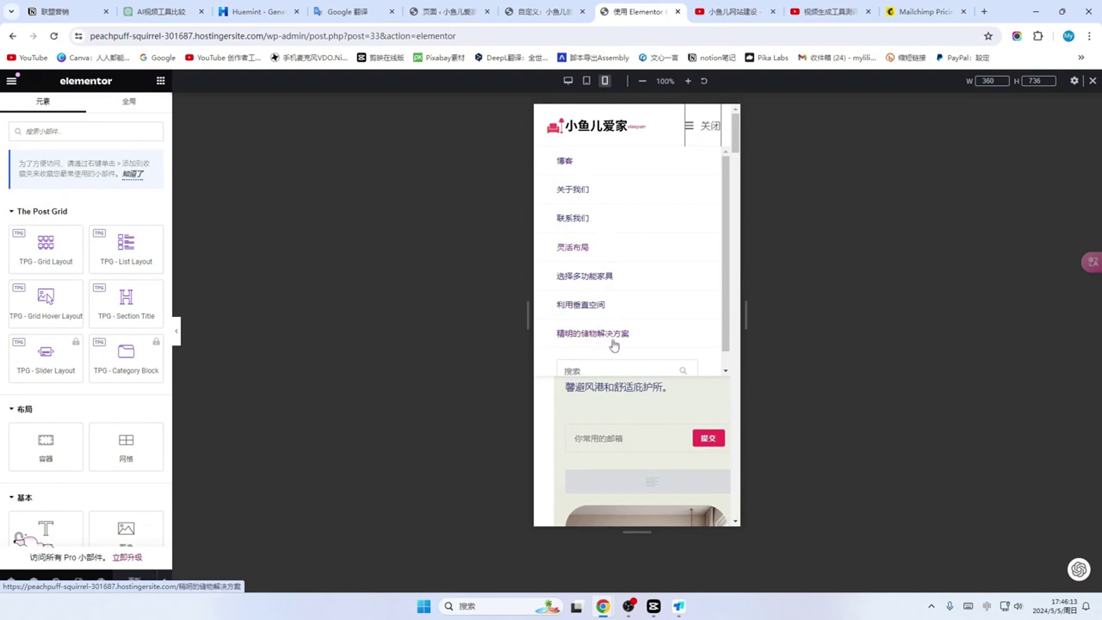
{"action": "left_click", "coordinate": [706, 131]}
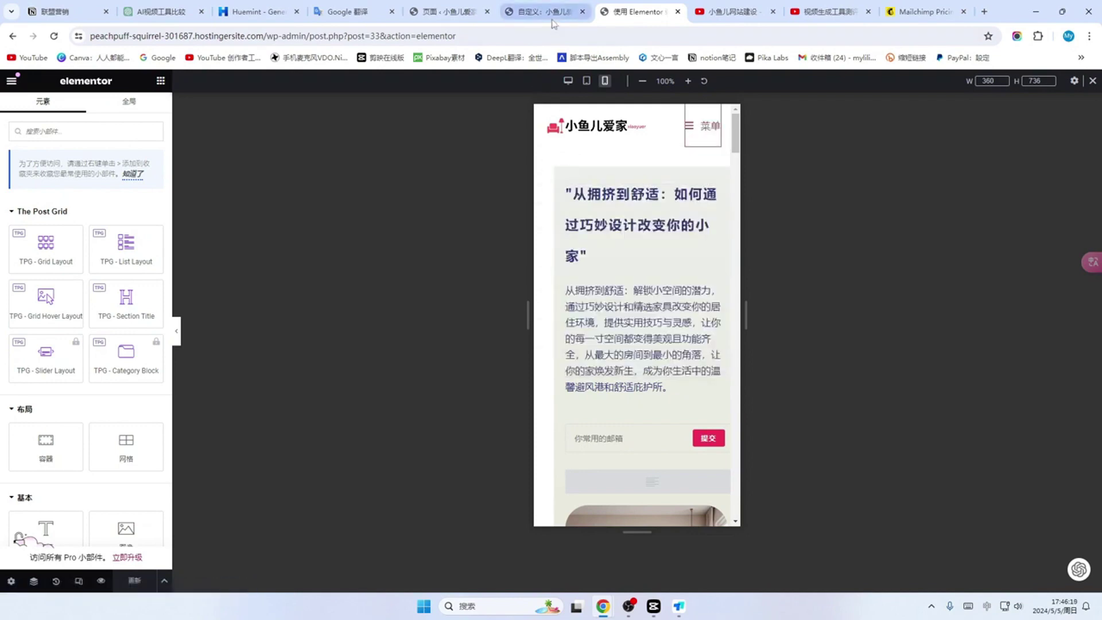
Step: Keep the dropdown mobile menu style and hide the mobile menu text label
{"action": "left_click", "coordinate": [550, 12]}
{"action": "scroll", "coordinate": [109, 195], "scroll_direction": "down", "scroll_amount": 3}
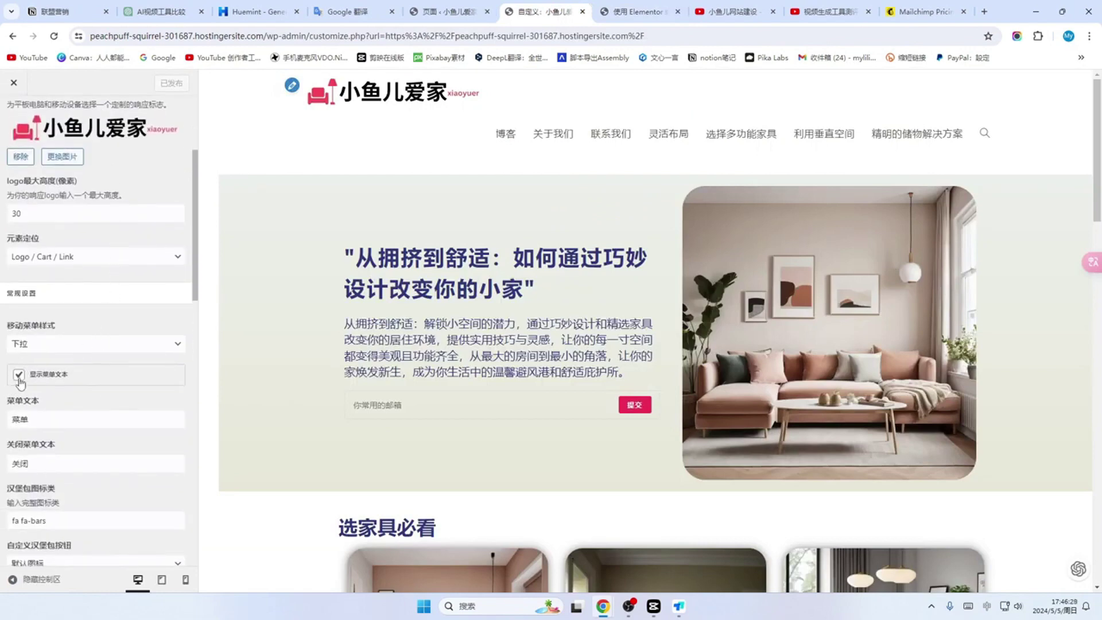
{"action": "left_click", "coordinate": [153, 345]}
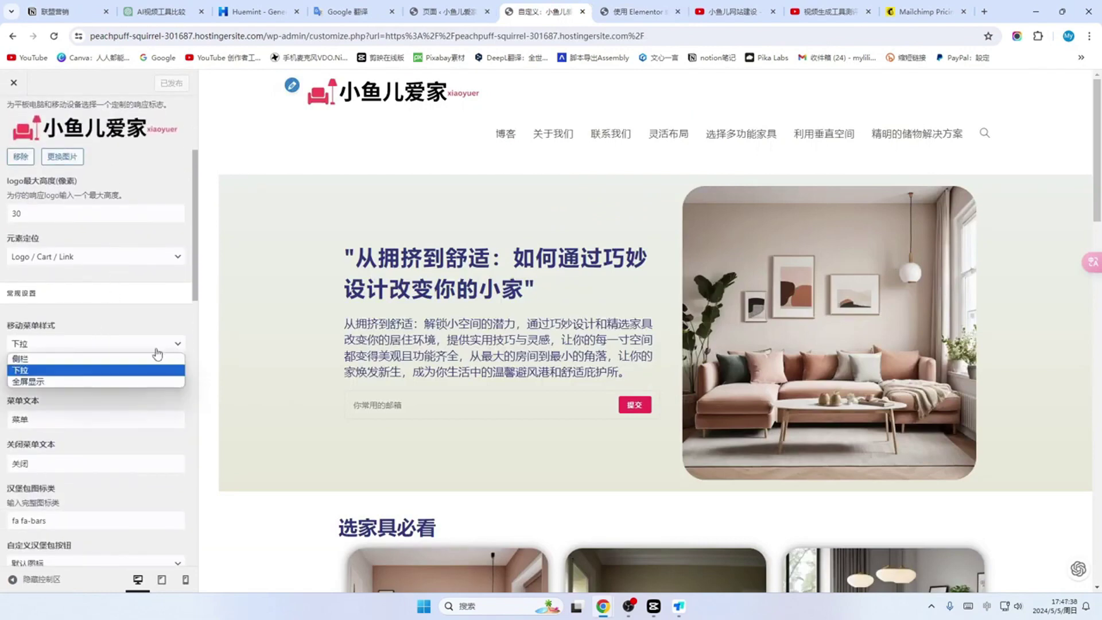
{"action": "left_click", "coordinate": [234, 340]}
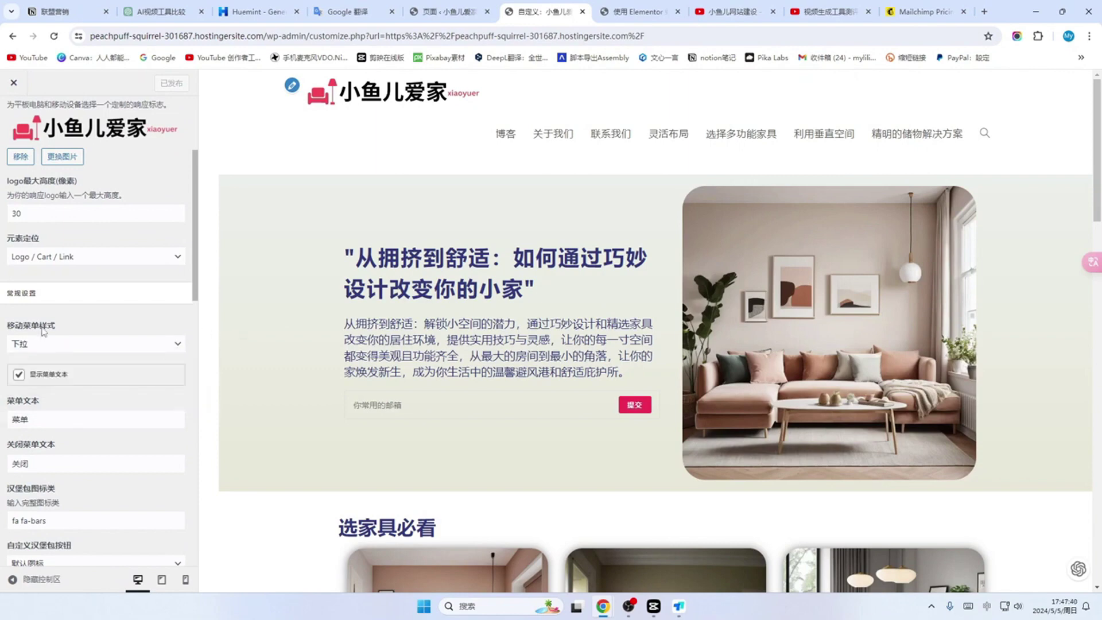
{"action": "left_click", "coordinate": [18, 376]}
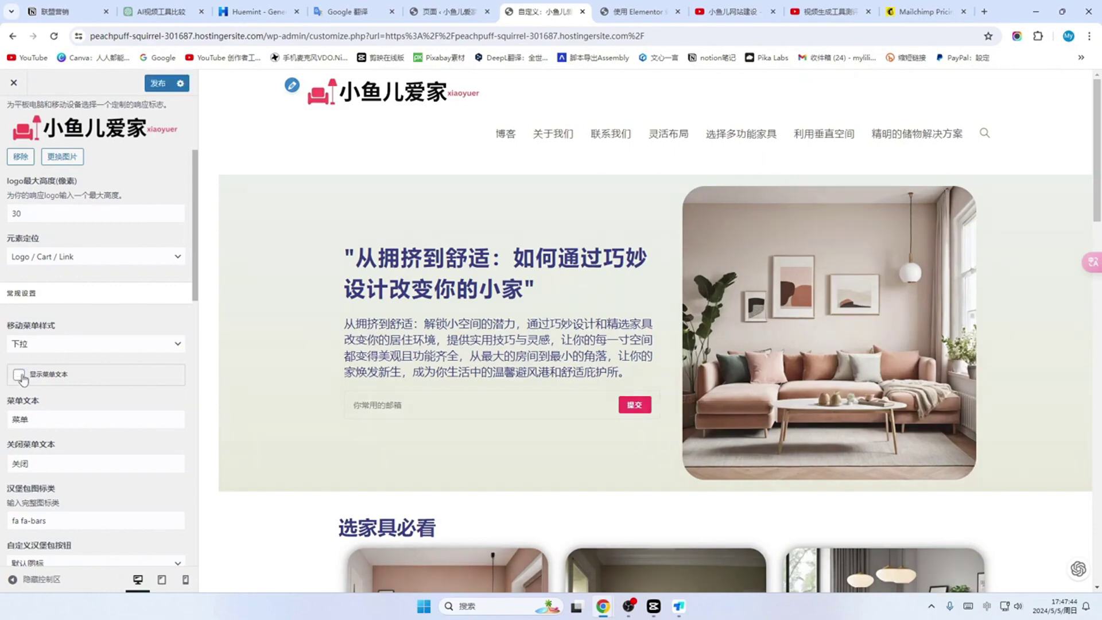
Step: Set the custom hamburger button style to 3D X
{"action": "scroll", "coordinate": [41, 381], "scroll_direction": "down", "scroll_amount": 2}
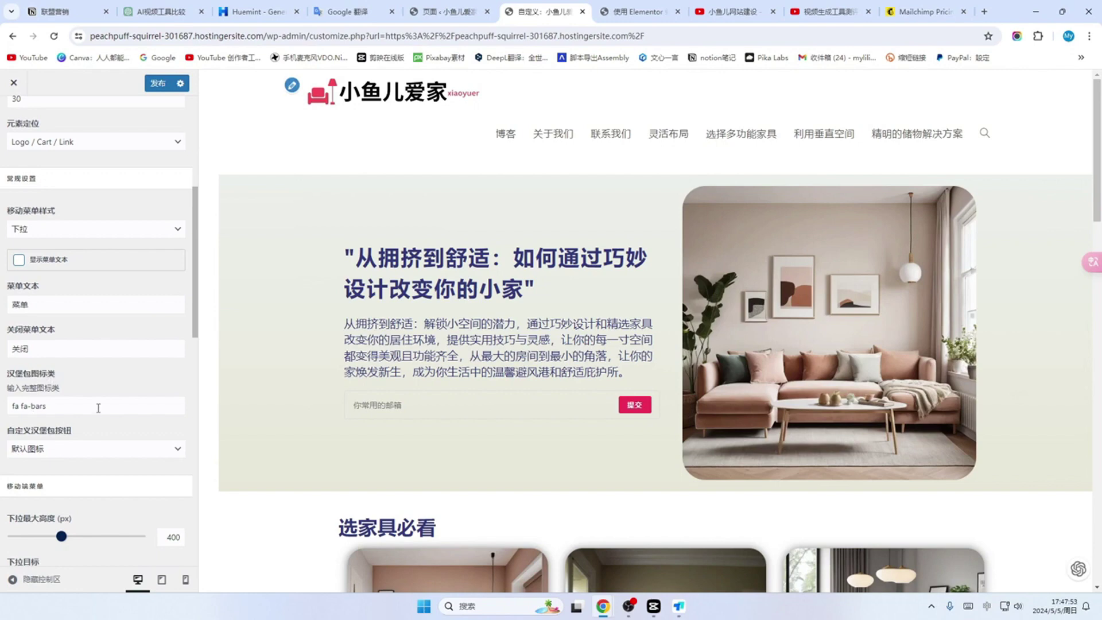
{"action": "left_click", "coordinate": [98, 408]}
{"action": "scroll", "coordinate": [37, 394], "scroll_direction": "down", "scroll_amount": 1}
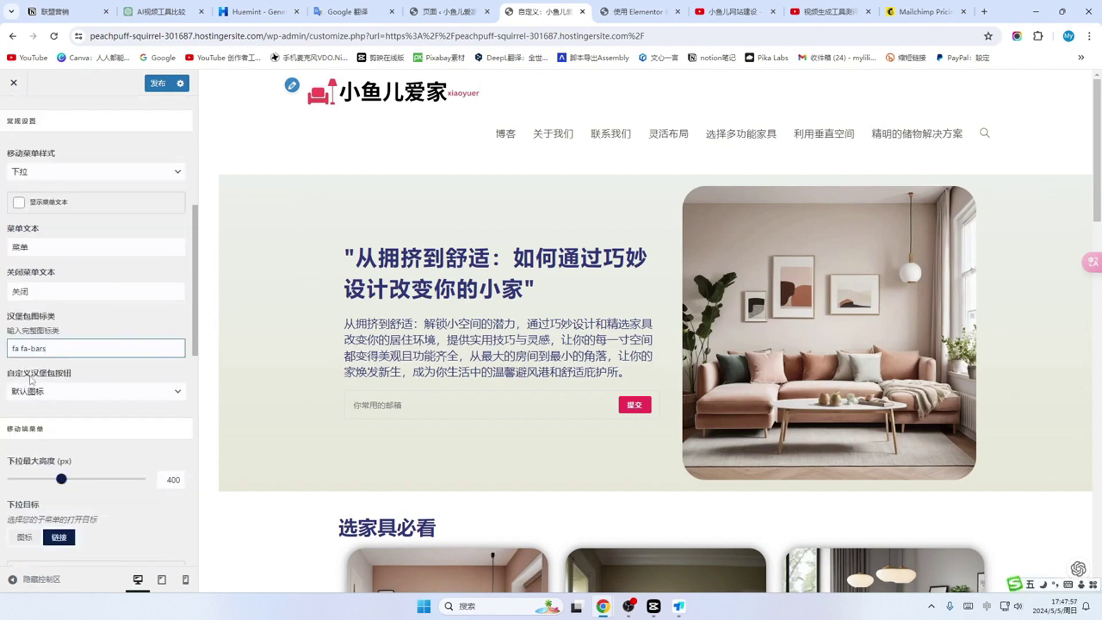
{"action": "left_click", "coordinate": [177, 392]}
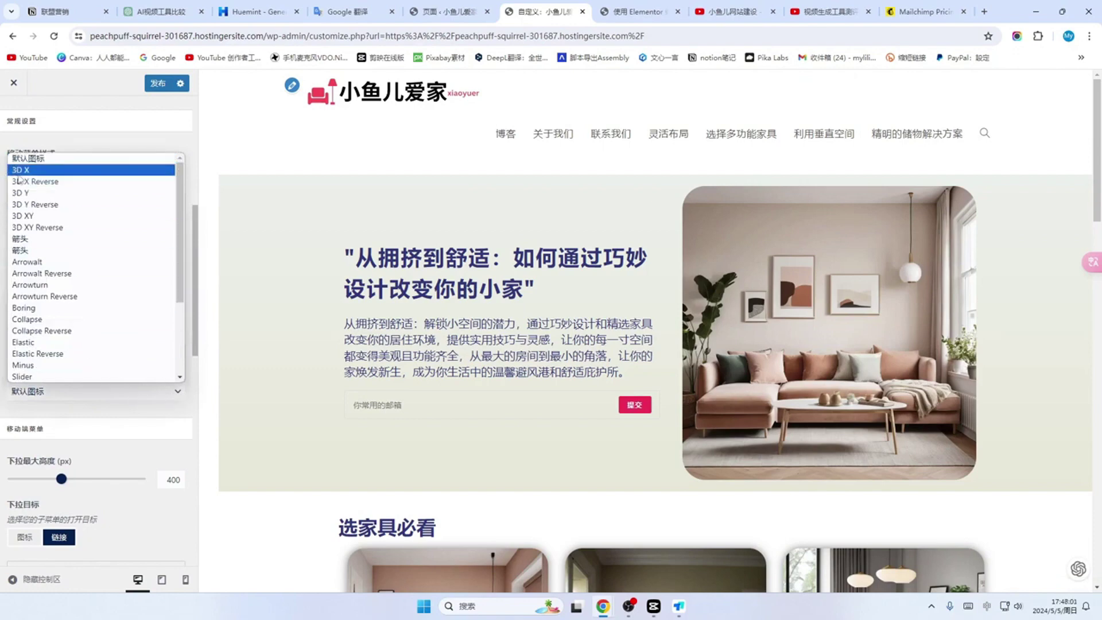
{"action": "left_click", "coordinate": [22, 170]}
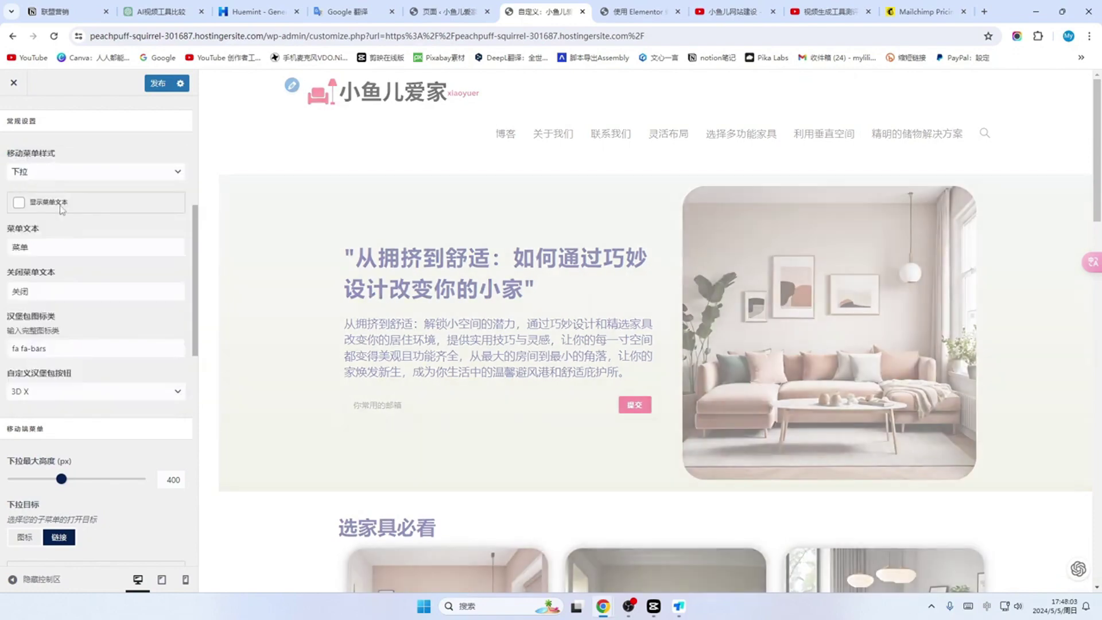
{"action": "scroll", "coordinate": [87, 376], "scroll_direction": "down", "scroll_amount": 2}
{"action": "scroll", "coordinate": [87, 376], "scroll_direction": "down", "scroll_amount": 1}
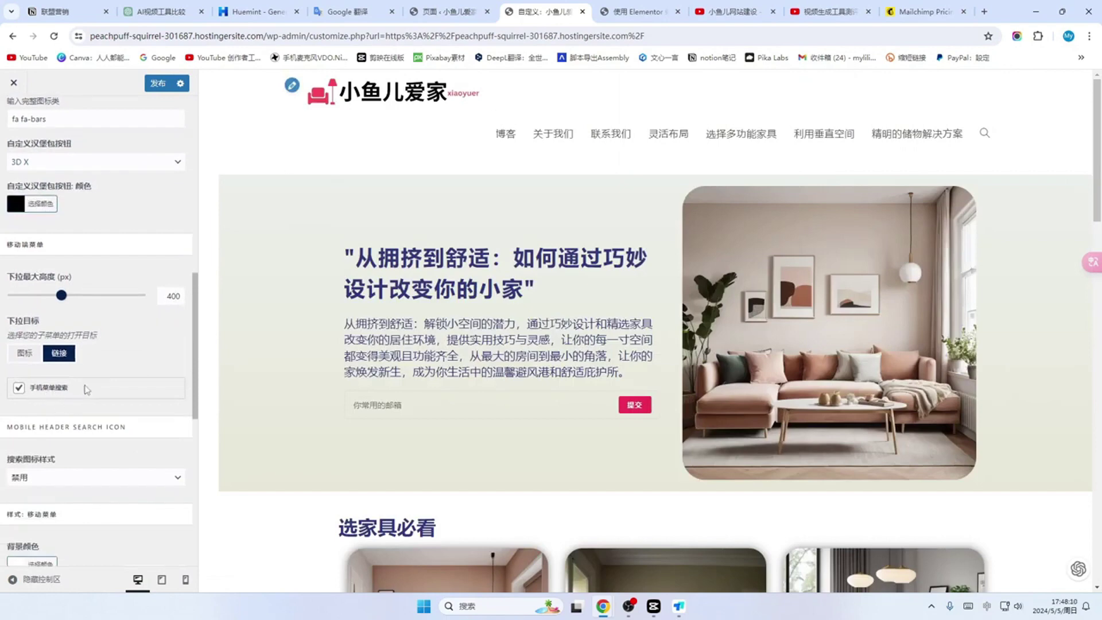
Step: Turn off mobile menu search, publish, and reload the Elementor editor
{"action": "key", "text": "ctrl+Tab"}
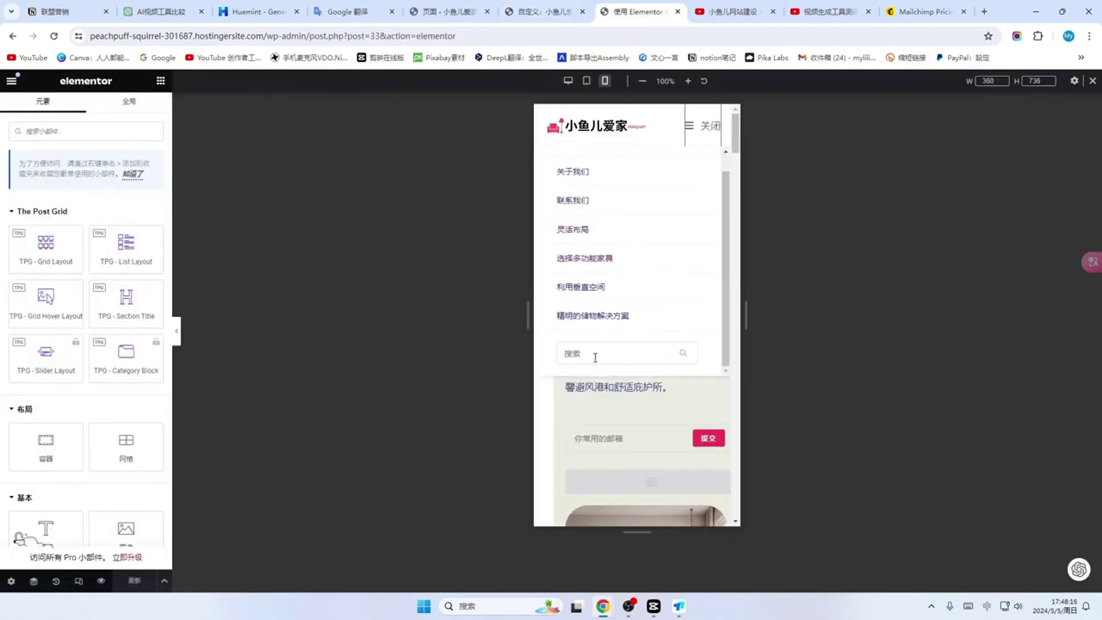
{"action": "left_click", "coordinate": [545, 11]}
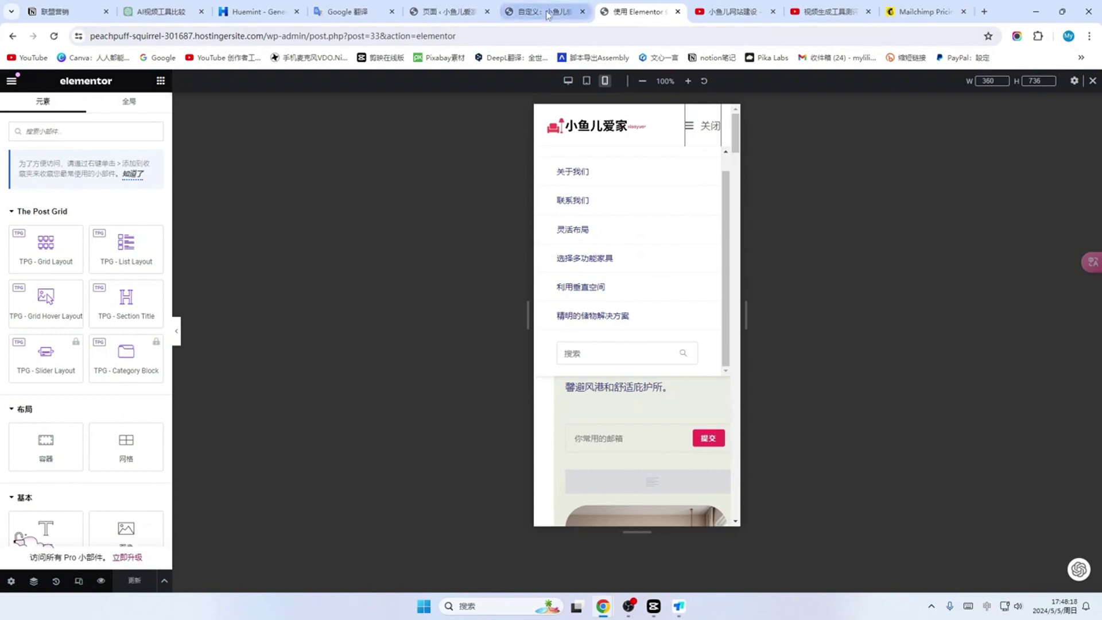
{"action": "left_click", "coordinate": [18, 389]}
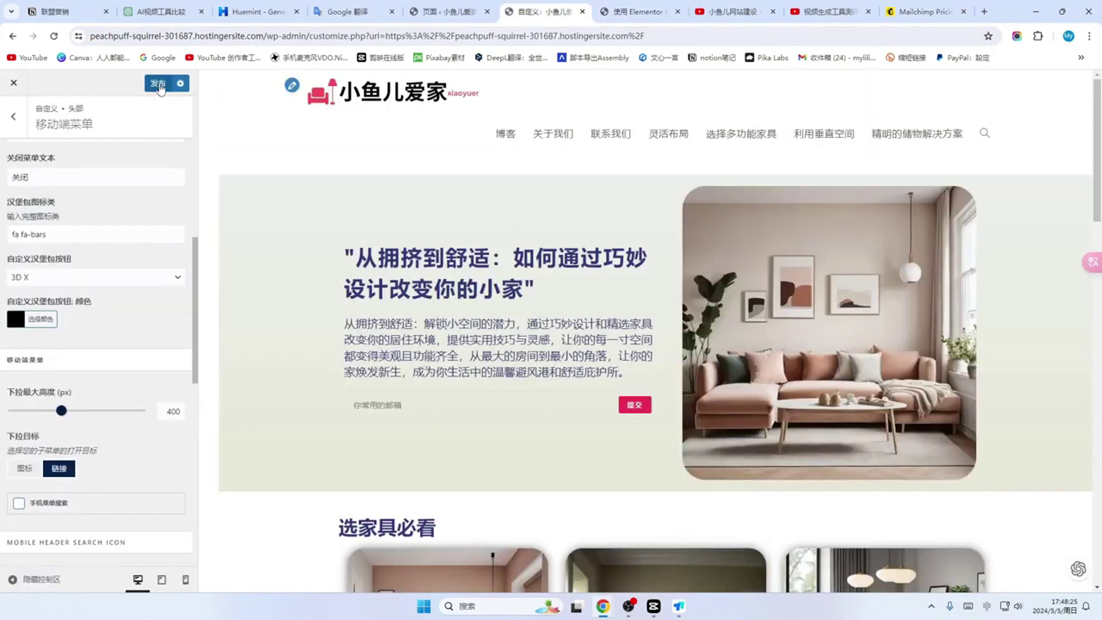
{"action": "left_click", "coordinate": [158, 85]}
{"action": "left_click", "coordinate": [638, 11]}
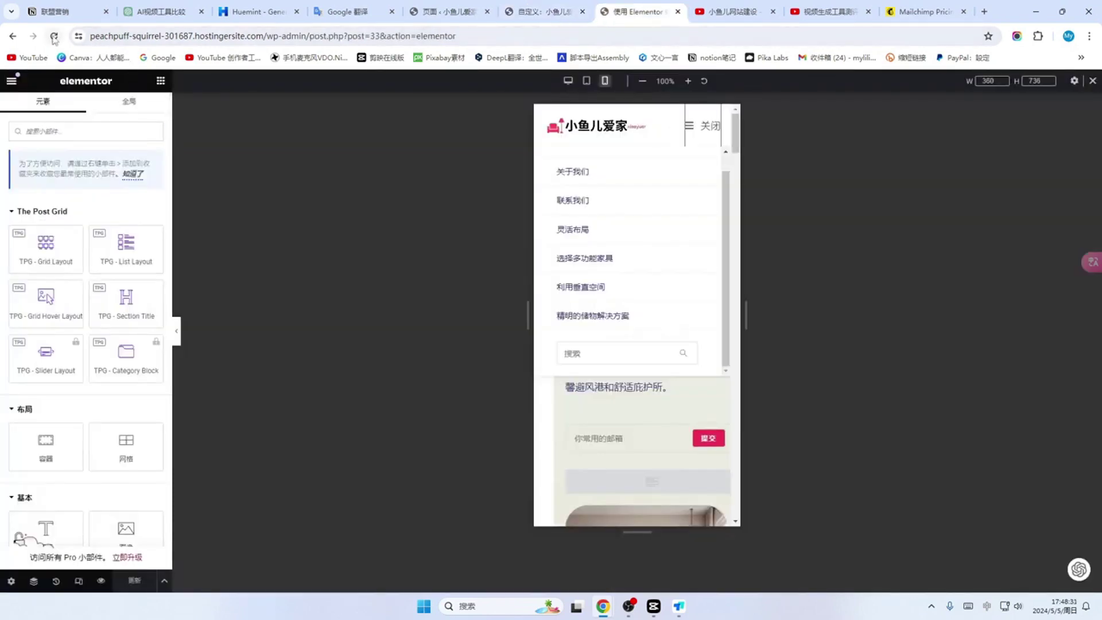
{"action": "left_click", "coordinate": [54, 36]}
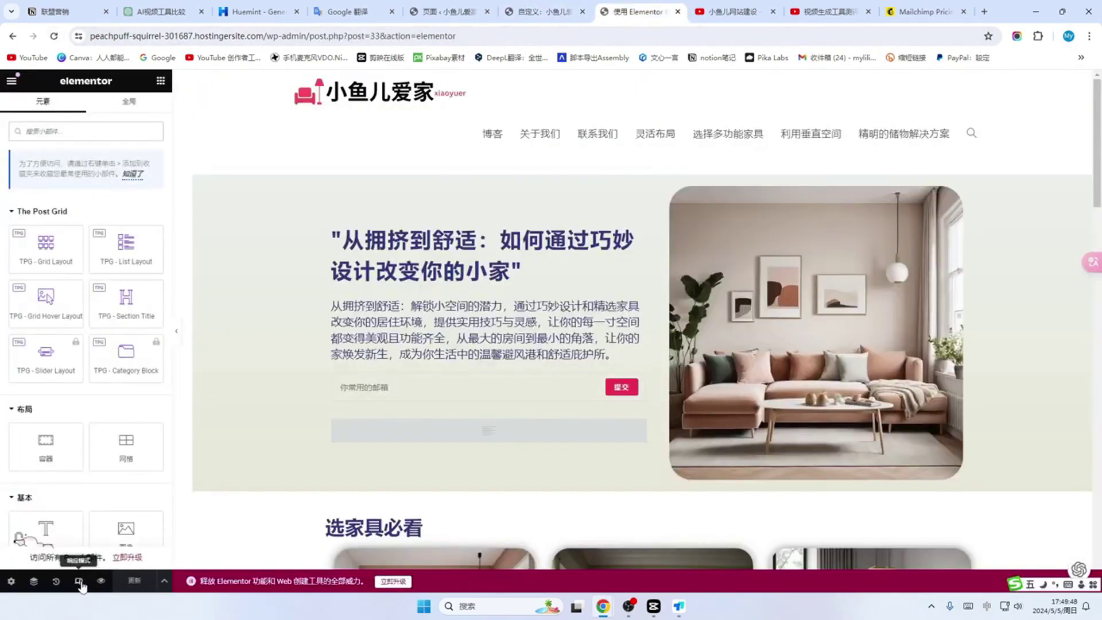
Step: Test the 3D X hamburger menu in mobile preview, then exit Elementor to the 首页 block editor
{"action": "left_click", "coordinate": [79, 582]}
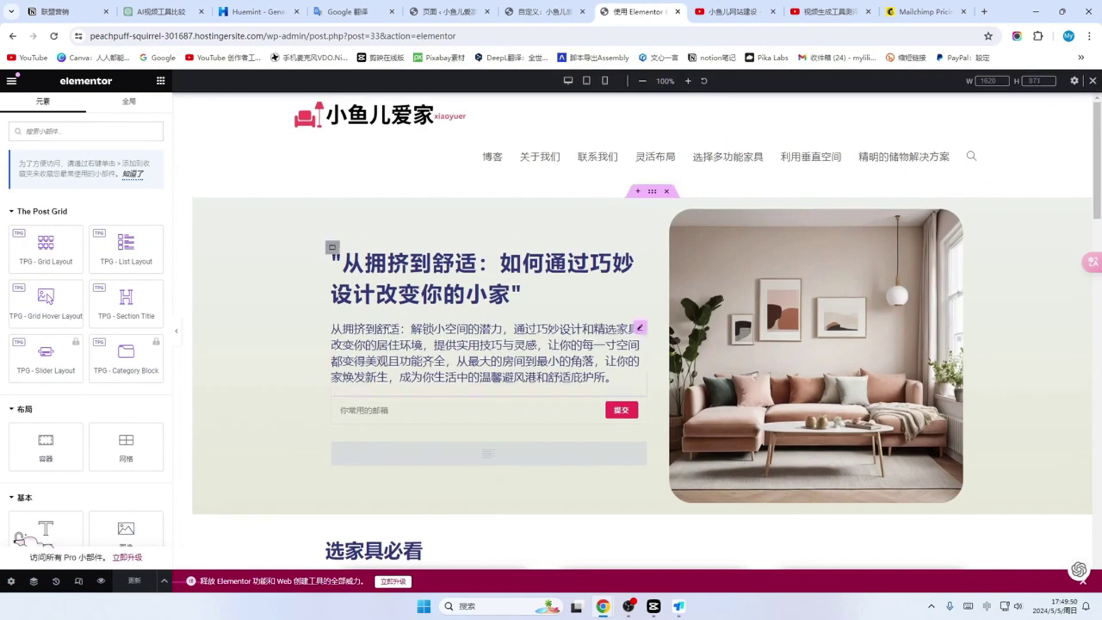
{"action": "left_click", "coordinate": [607, 82]}
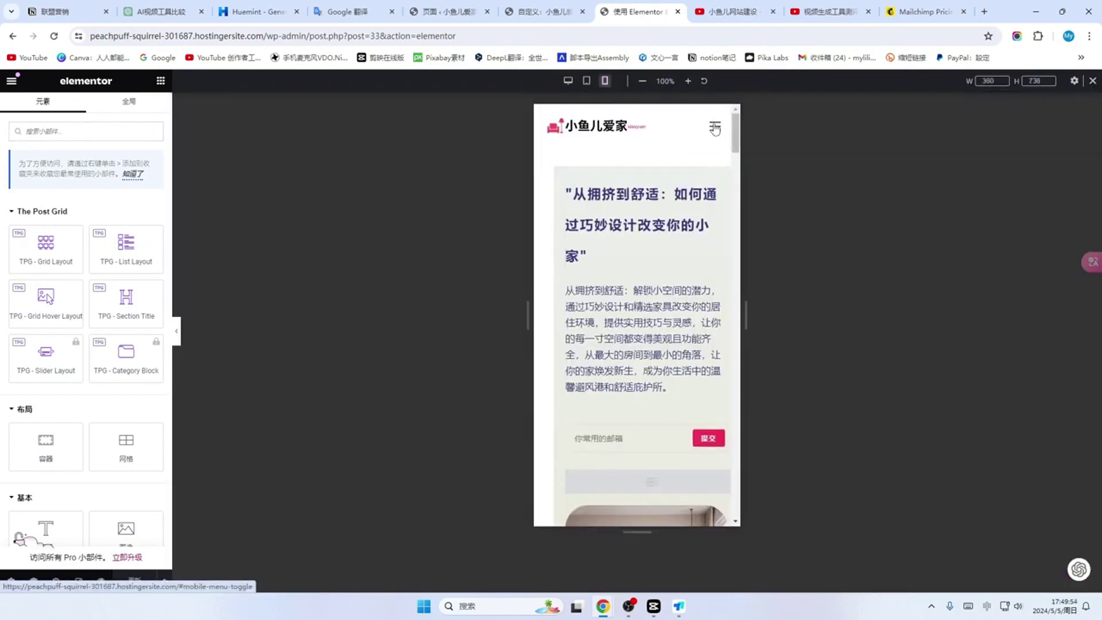
{"action": "left_click", "coordinate": [716, 131]}
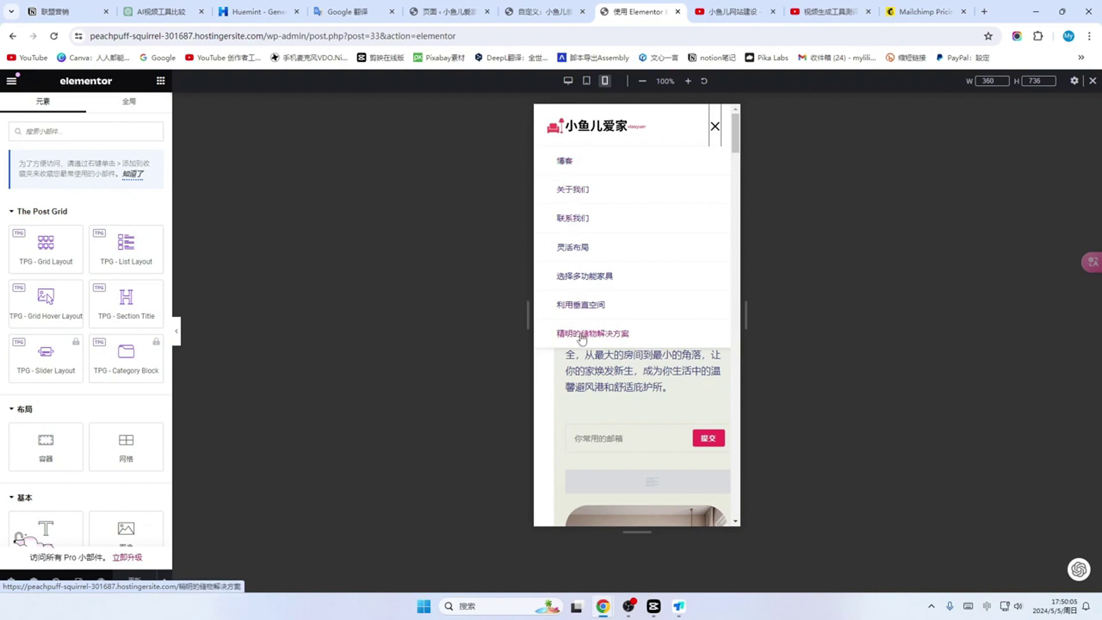
{"action": "left_click", "coordinate": [712, 137]}
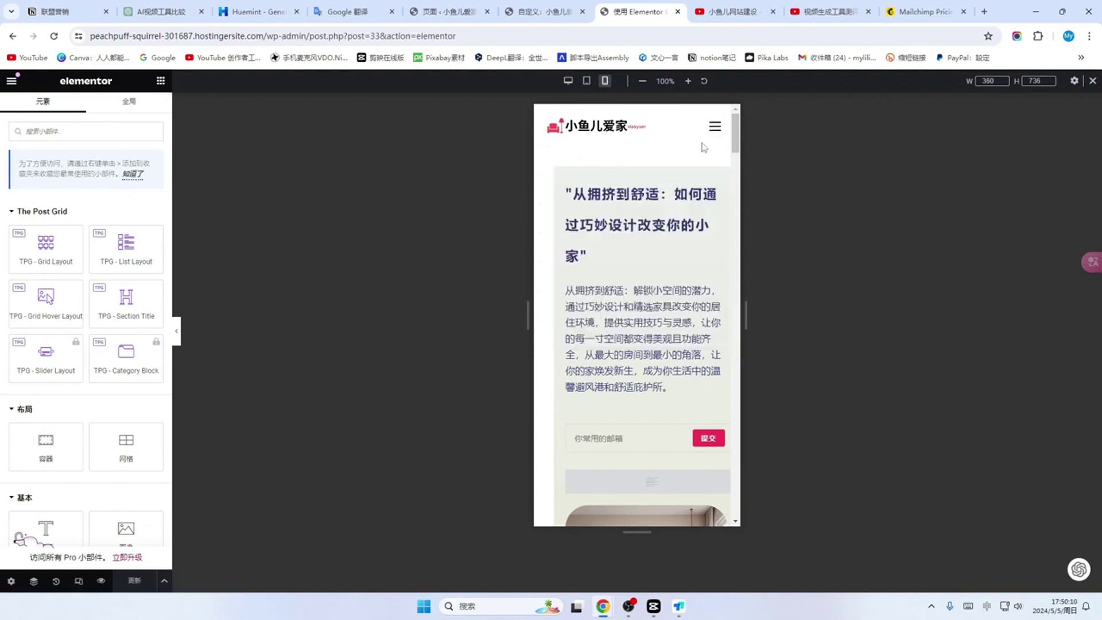
{"action": "scroll", "coordinate": [655, 315], "scroll_direction": "down", "scroll_amount": 4}
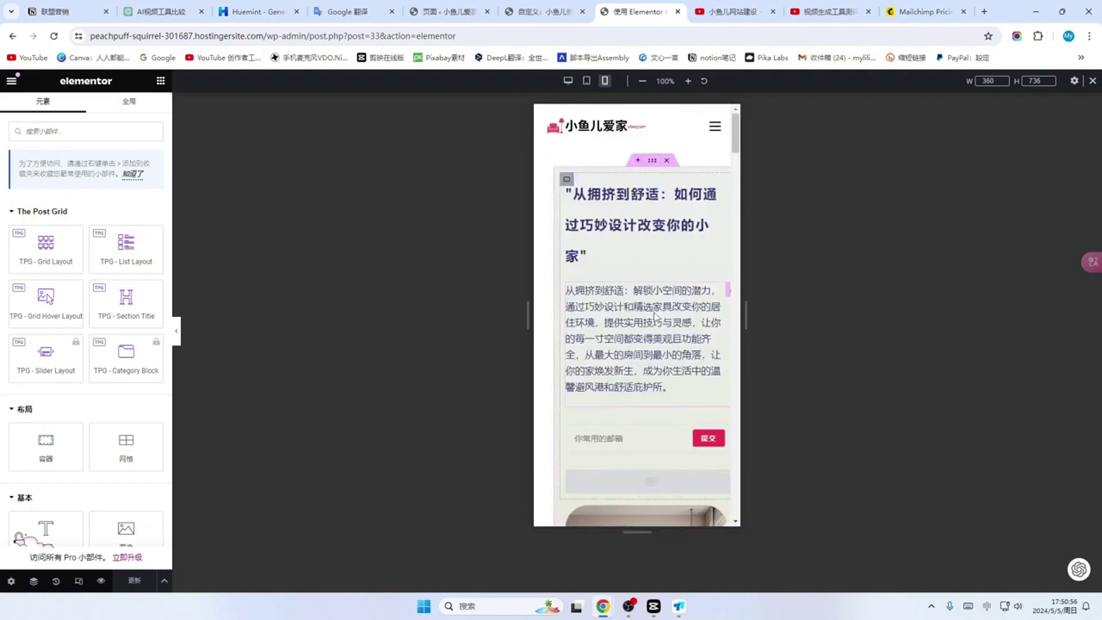
{"action": "scroll", "coordinate": [660, 345], "scroll_direction": "down", "scroll_amount": 19}
{"action": "scroll", "coordinate": [665, 375], "scroll_direction": "down", "scroll_amount": 5}
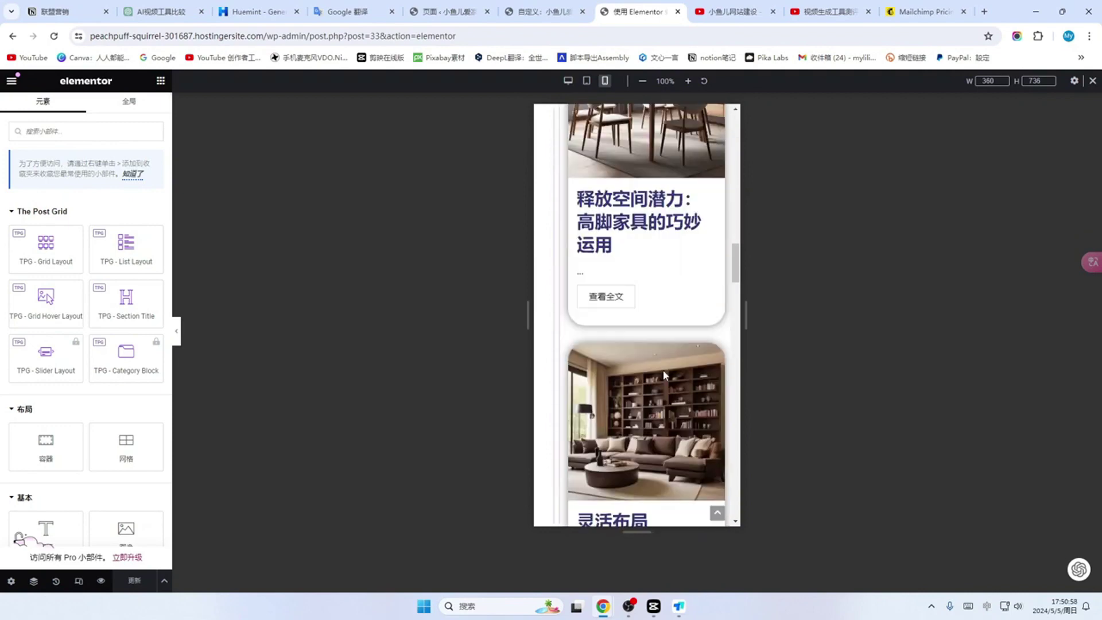
{"action": "left_click", "coordinate": [11, 80]}
{"action": "left_click", "coordinate": [49, 350]}
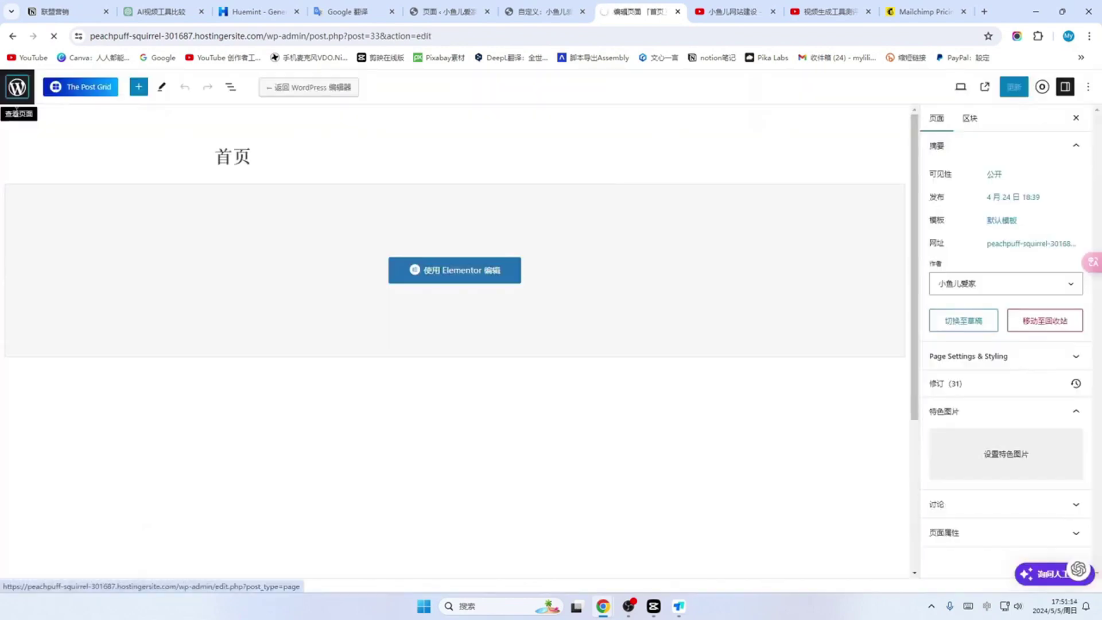
Step: Open the 联系我们 page in Elementor and preview it at tablet width
{"action": "left_click", "coordinate": [15, 86]}
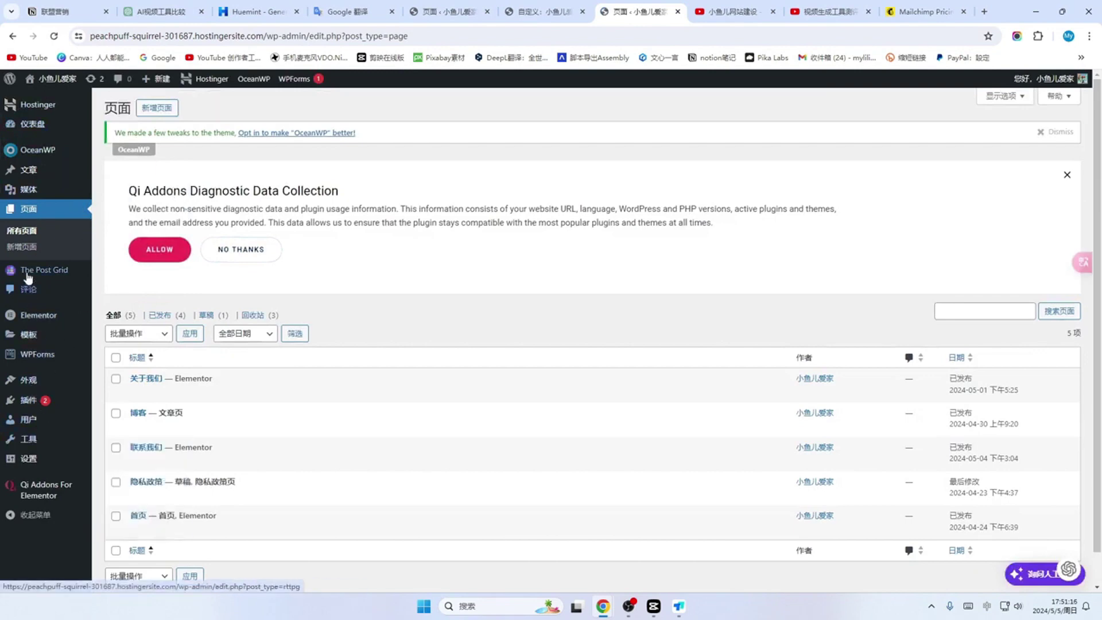
{"action": "scroll", "coordinate": [138, 402], "scroll_direction": "down", "scroll_amount": 1}
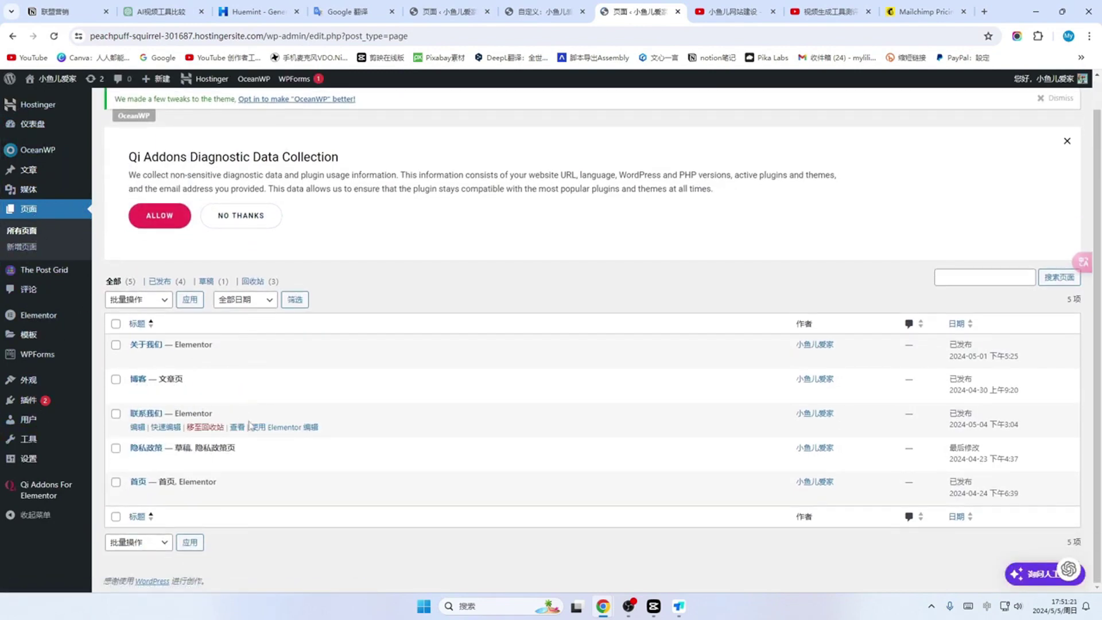
{"action": "left_click", "coordinate": [137, 379]}
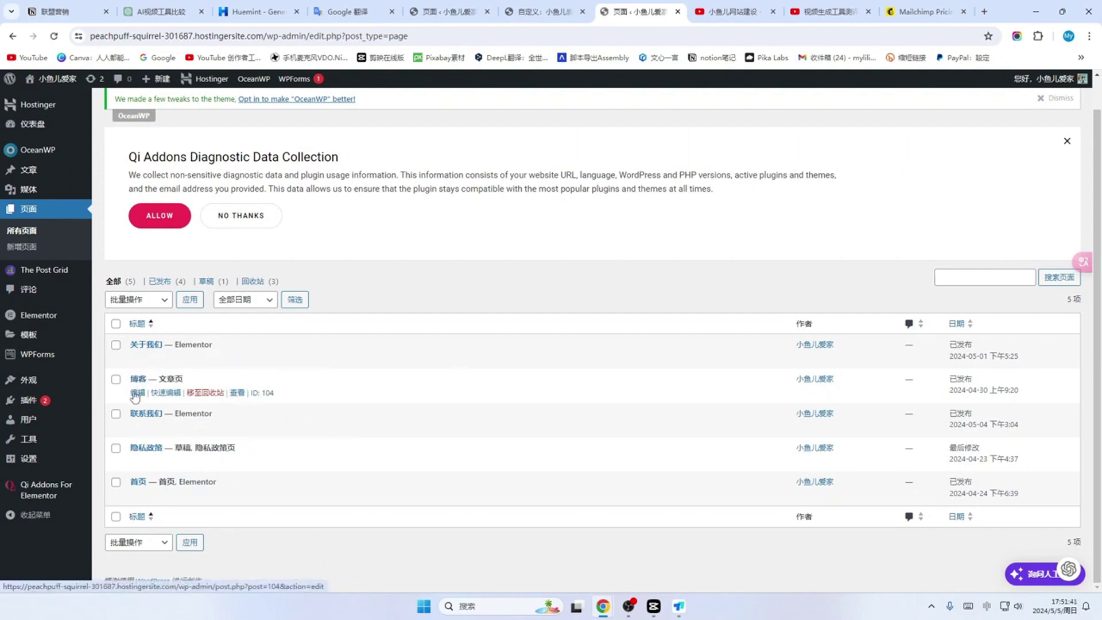
{"action": "left_click", "coordinate": [137, 395]}
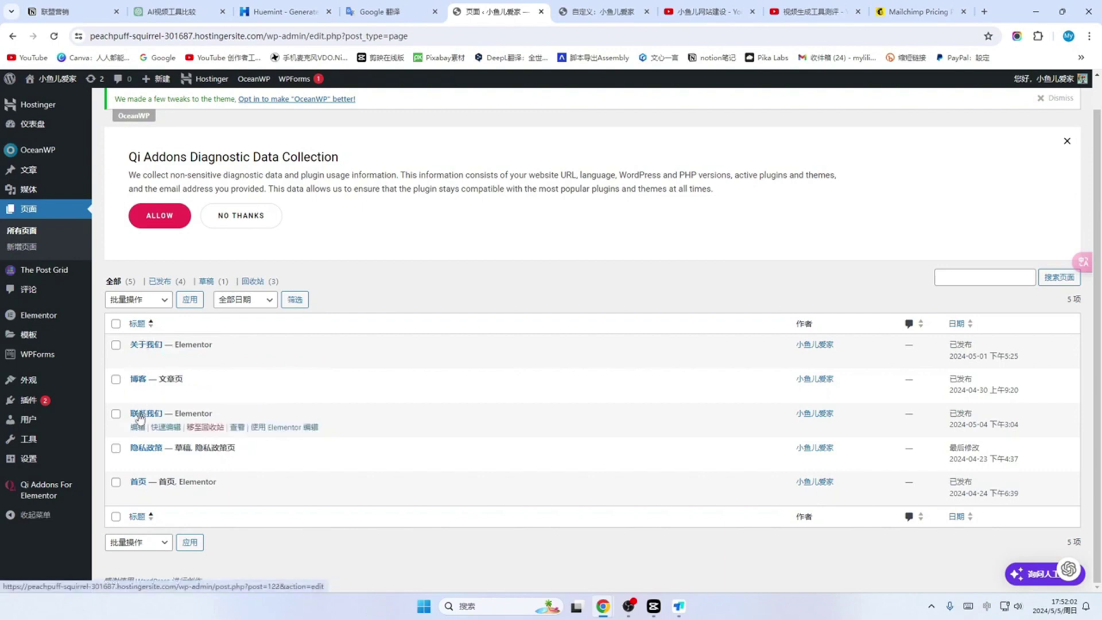
{"action": "left_click", "coordinate": [291, 428]}
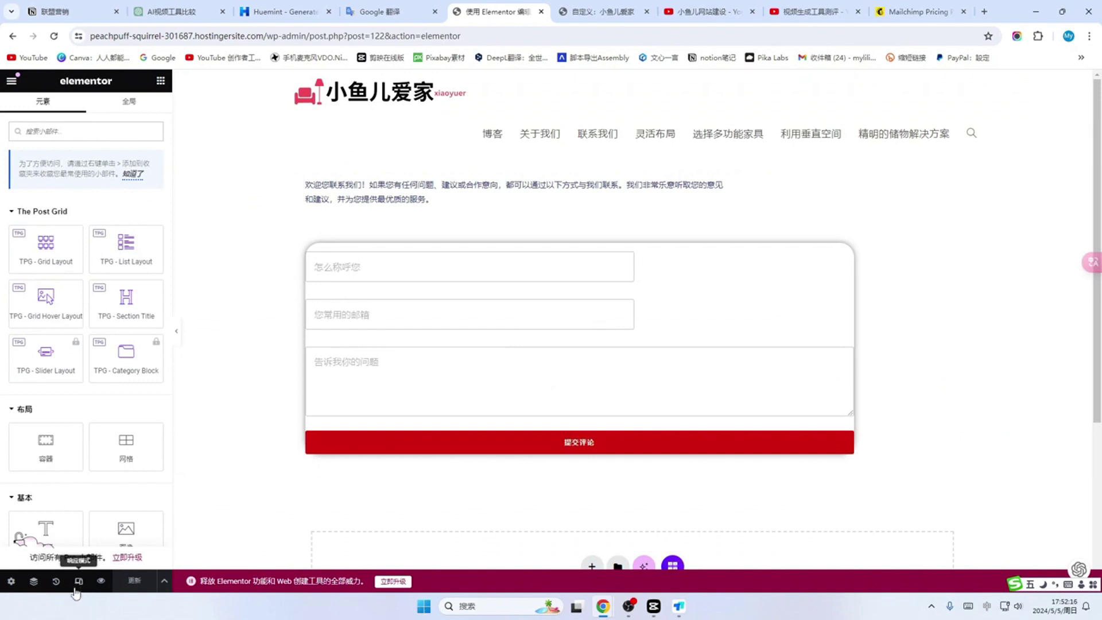
{"action": "left_click", "coordinate": [78, 588]}
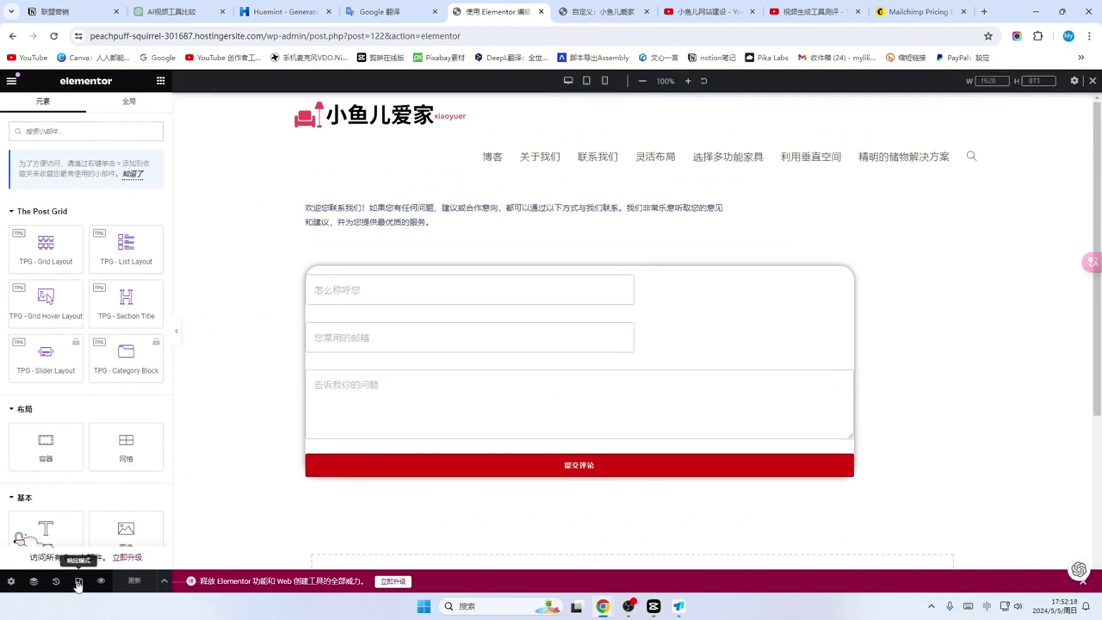
{"action": "left_click", "coordinate": [586, 80]}
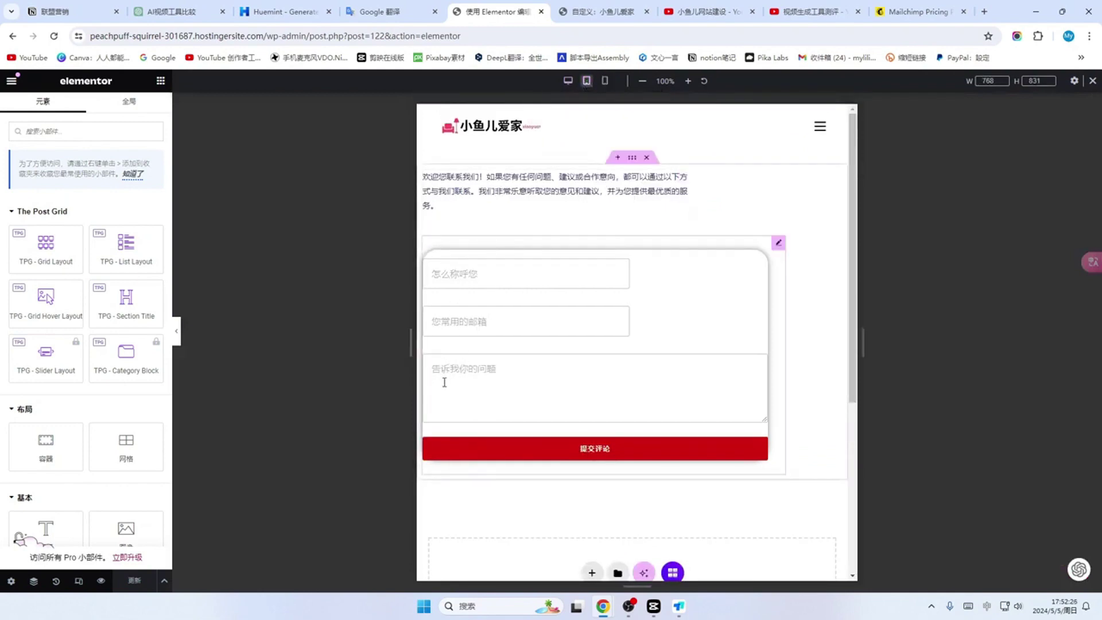
Step: Enter a margin value of 20 for the intro text block
{"action": "left_click", "coordinate": [659, 310]}
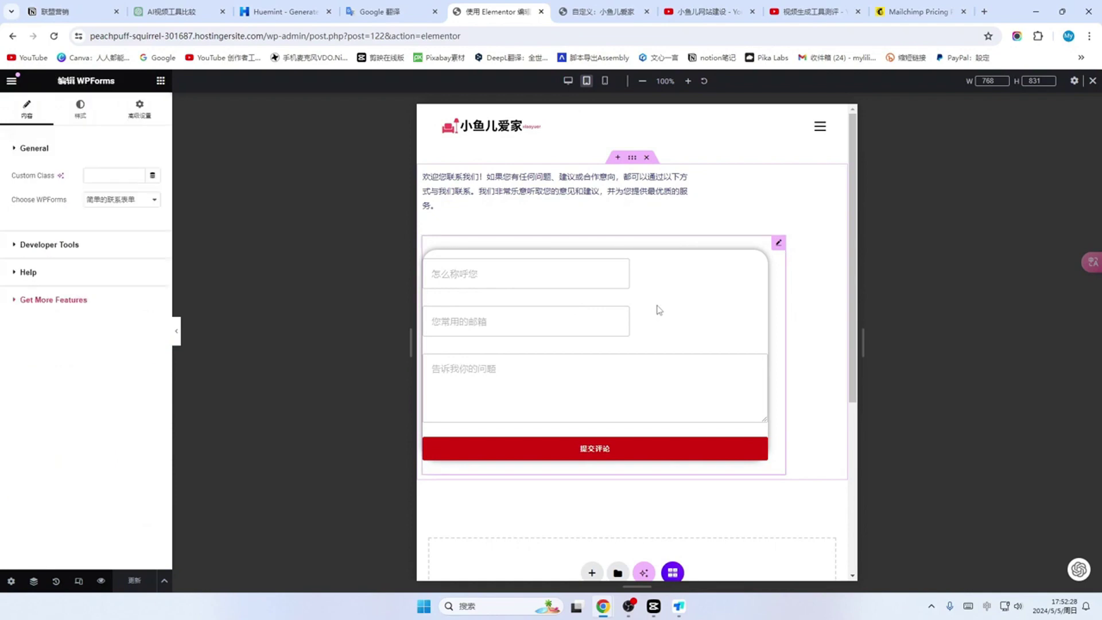
{"action": "left_click", "coordinate": [551, 192]}
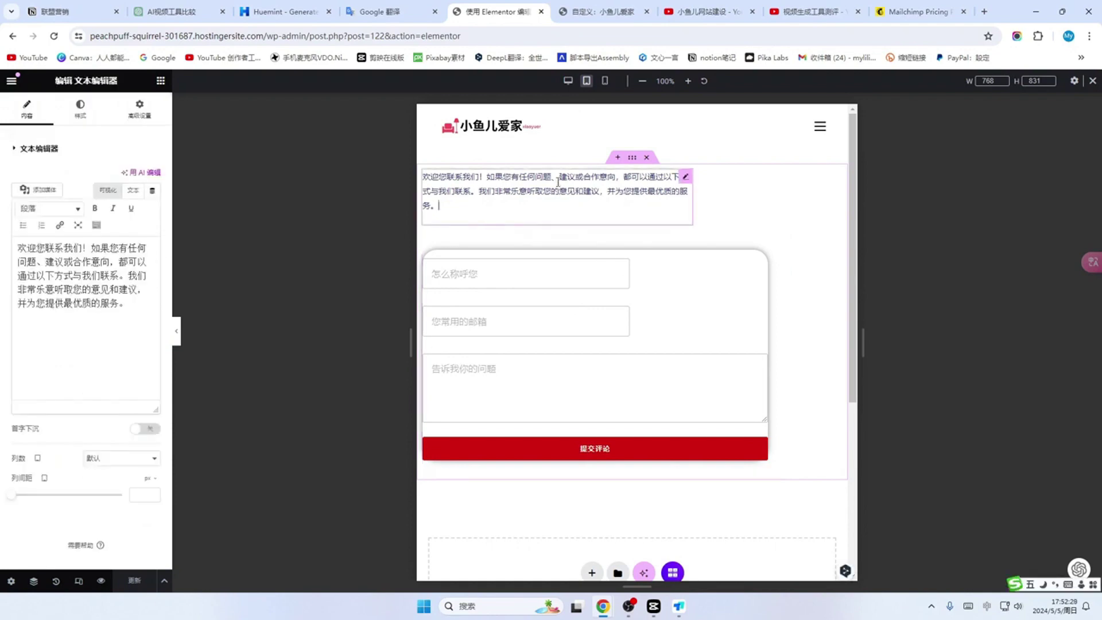
{"action": "left_click", "coordinate": [139, 108]}
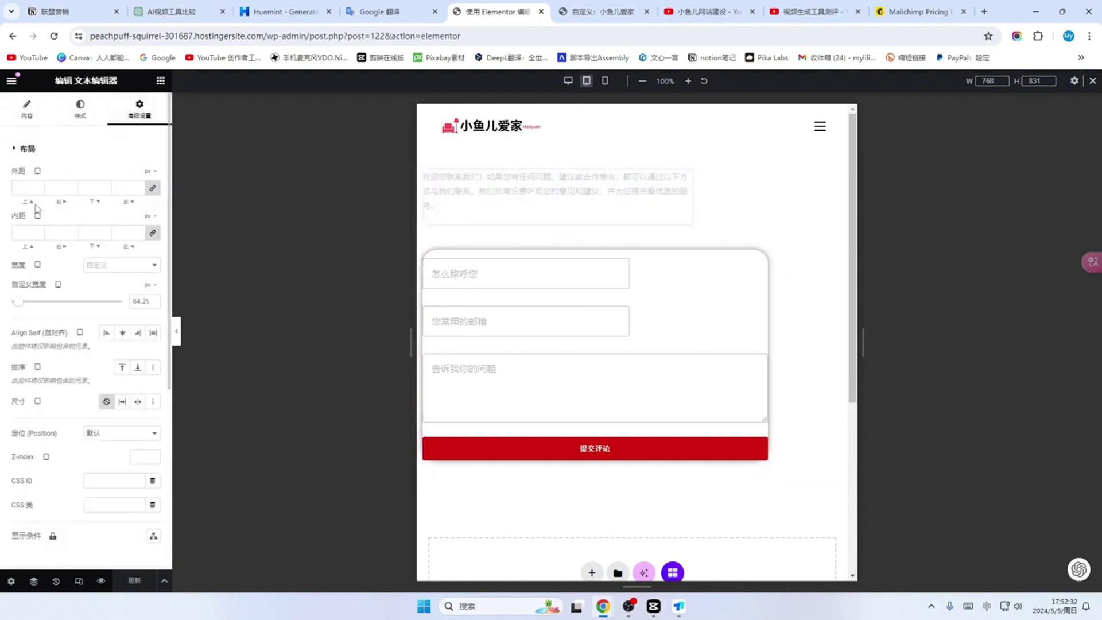
{"action": "left_click", "coordinate": [138, 190]}
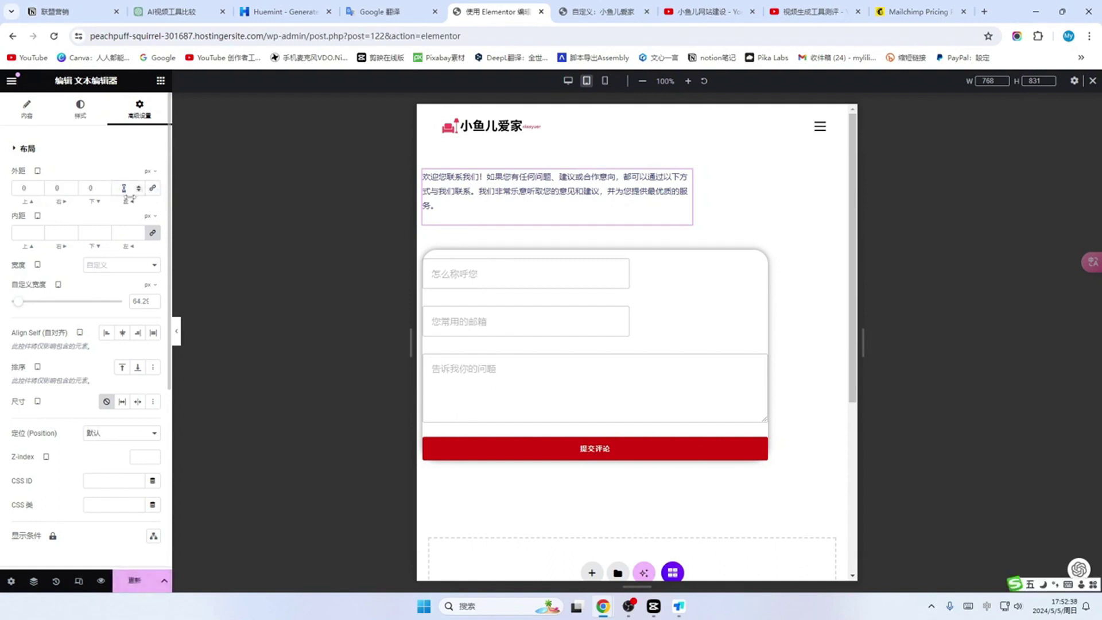
{"action": "type", "text": "20"}
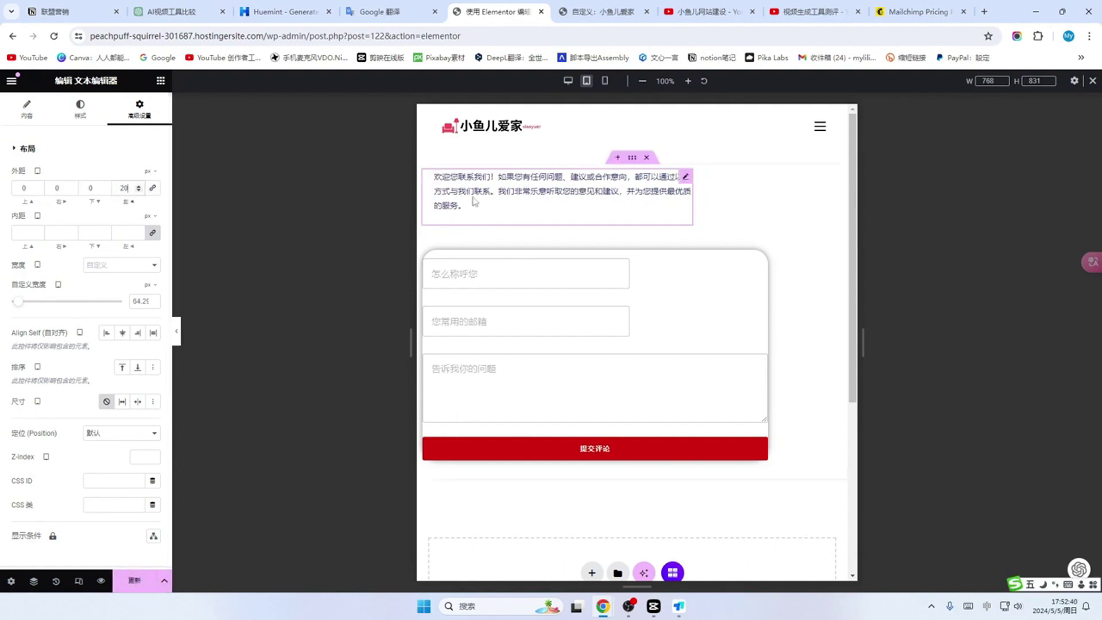
Step: Give the WPForms contact form a 20 px left margin and save
{"action": "left_click", "coordinate": [675, 319]}
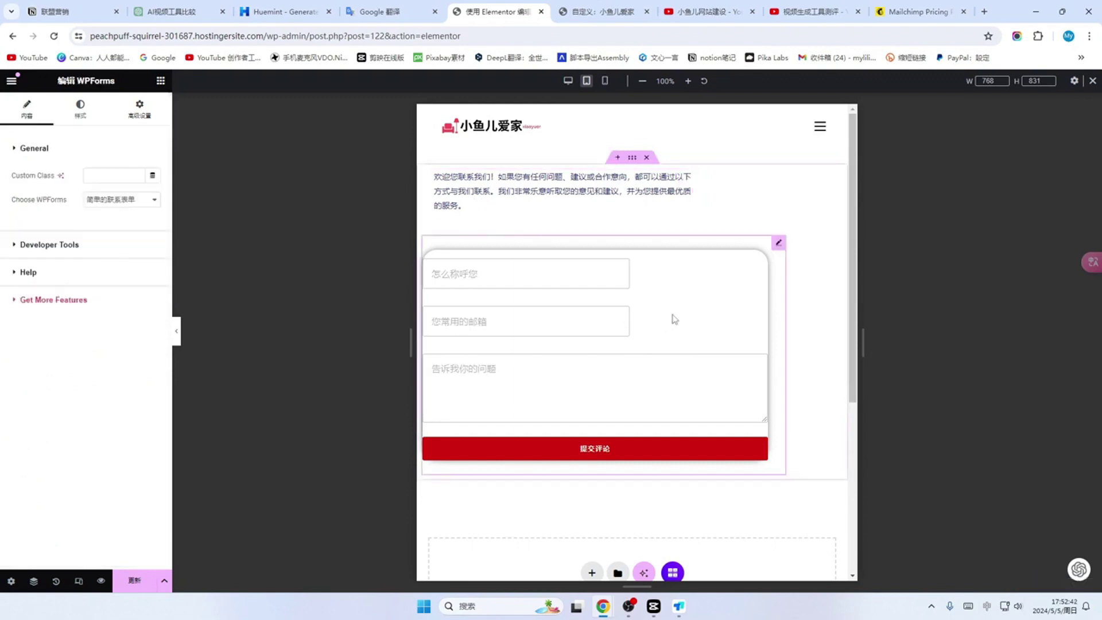
{"action": "left_click", "coordinate": [143, 114]}
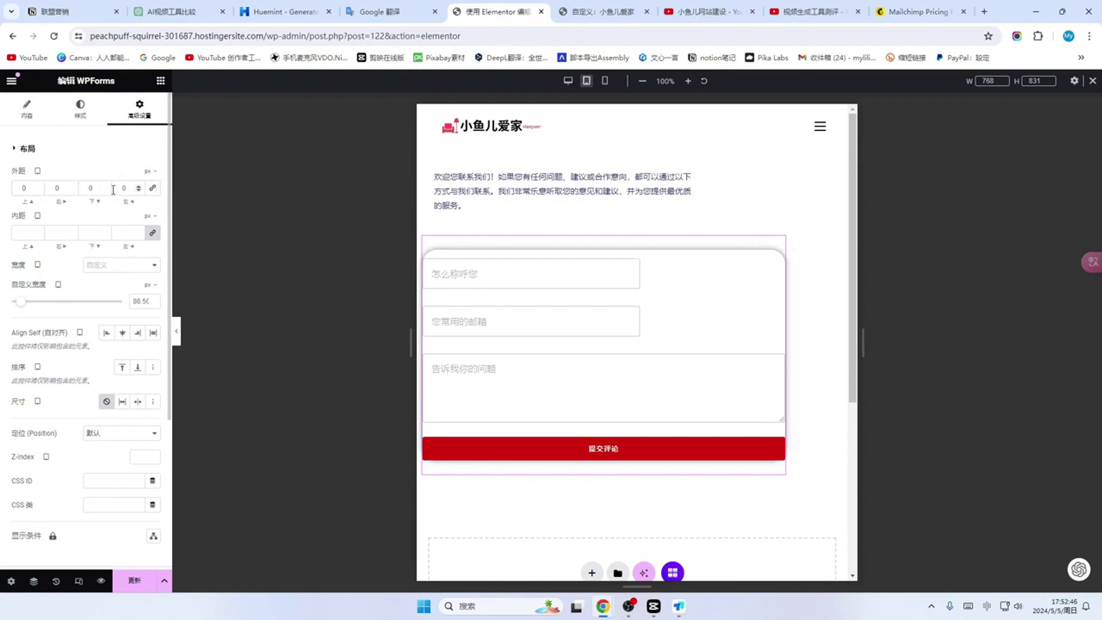
{"action": "left_click", "coordinate": [119, 190]}
{"action": "type", "text": "20"}
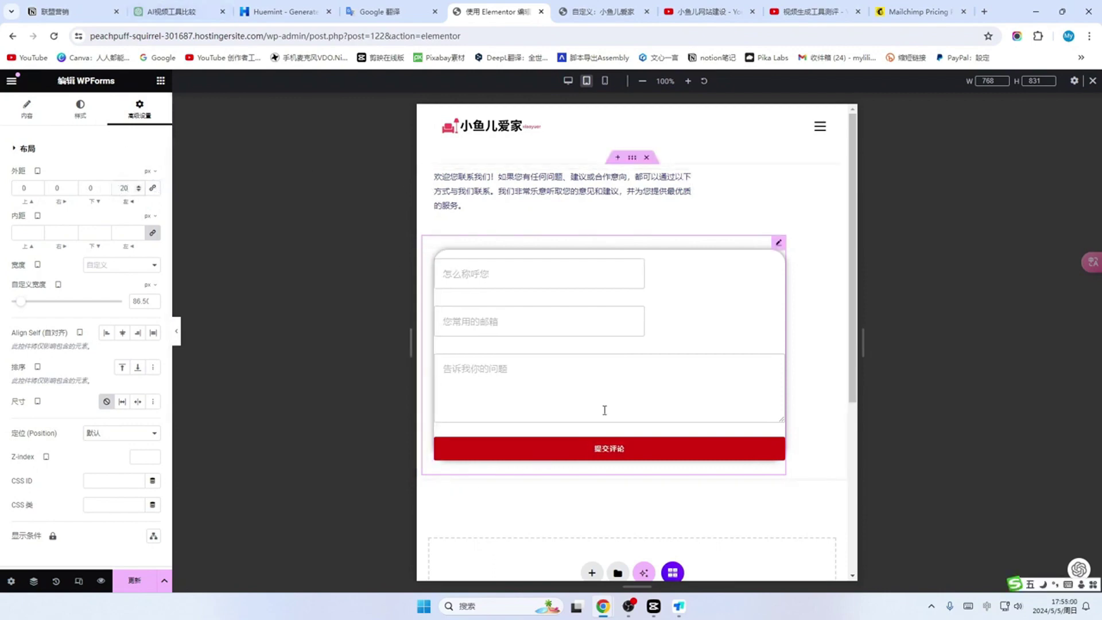
{"action": "left_click", "coordinate": [132, 582]}
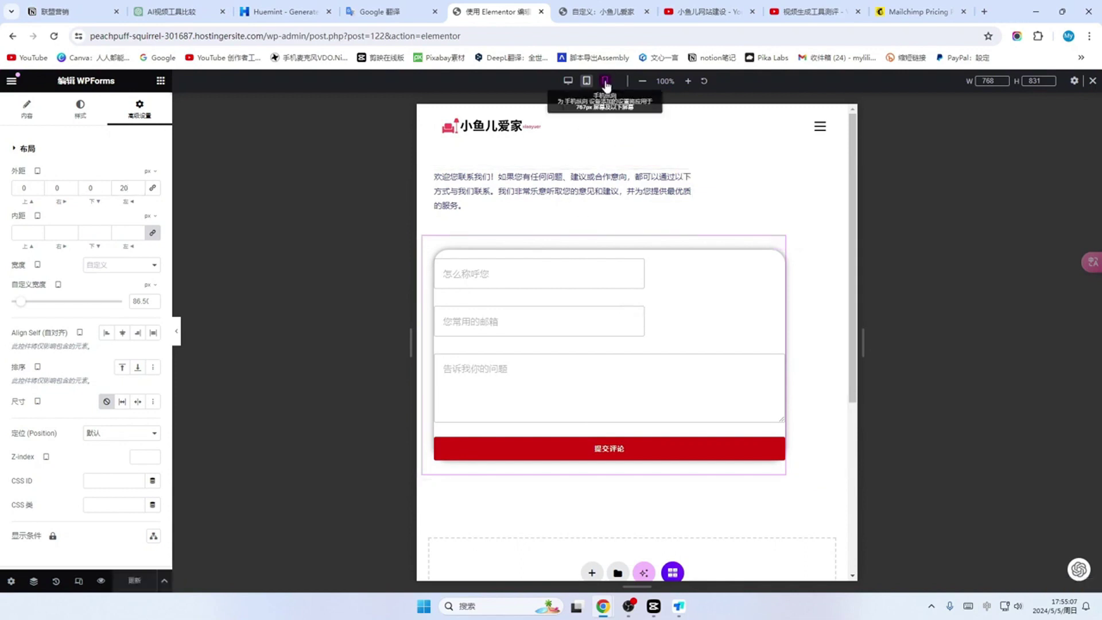
Step: Widen the intro text and form to 317 on mobile, save, and exit to the site
{"action": "left_click", "coordinate": [605, 80]}
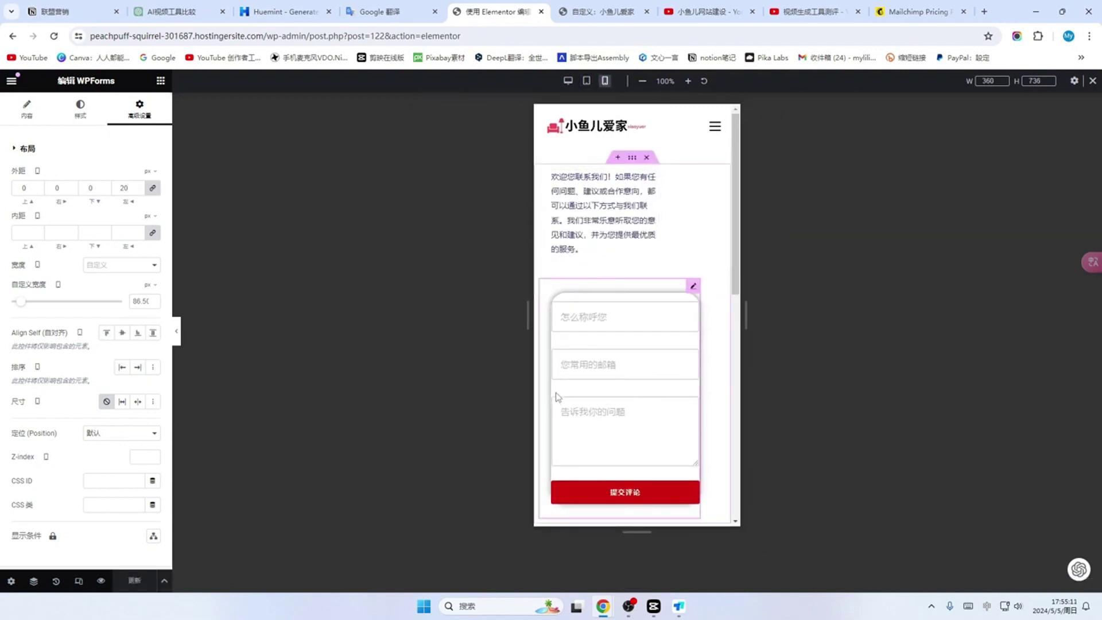
{"action": "left_click_drag", "start_coordinate": [658, 209], "coordinate": [717, 213]}
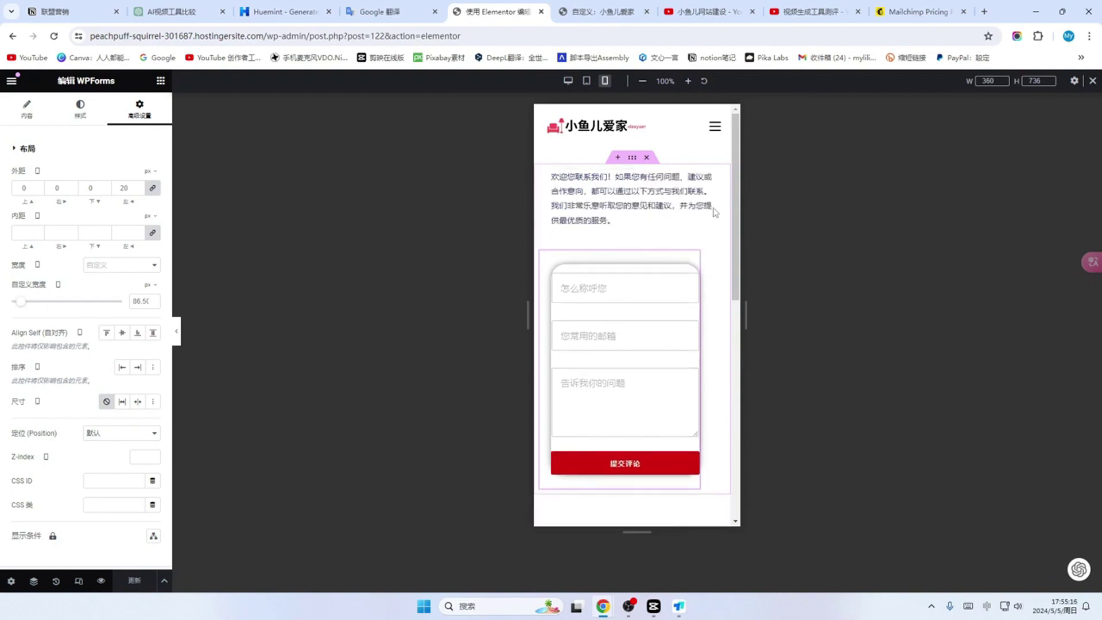
{"action": "left_click_drag", "start_coordinate": [700, 332], "coordinate": [718, 333]}
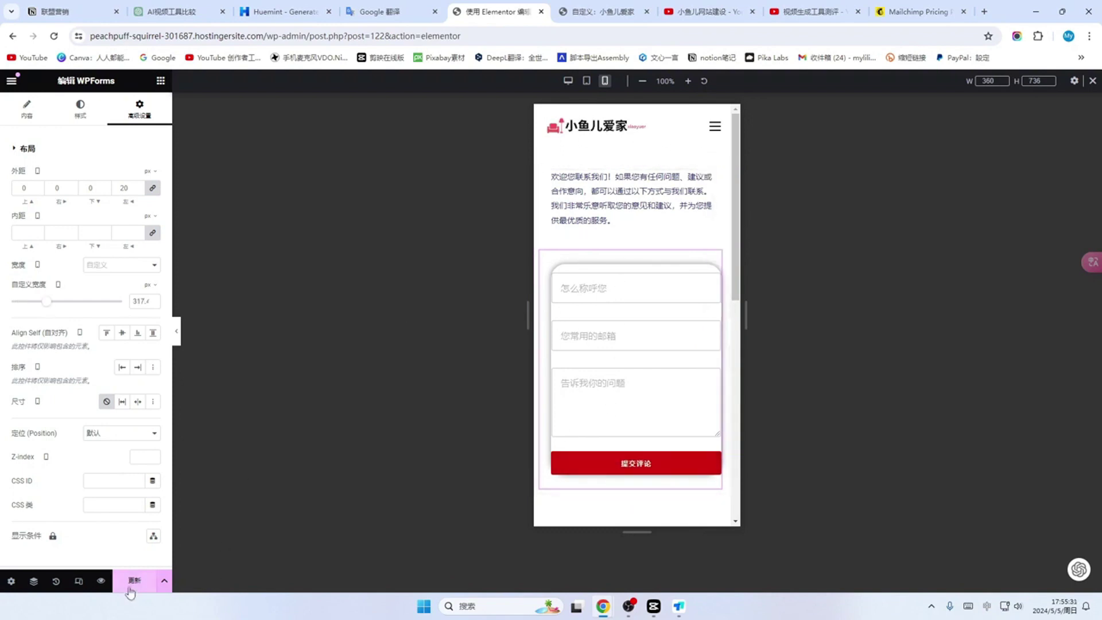
{"action": "left_click", "coordinate": [132, 587]}
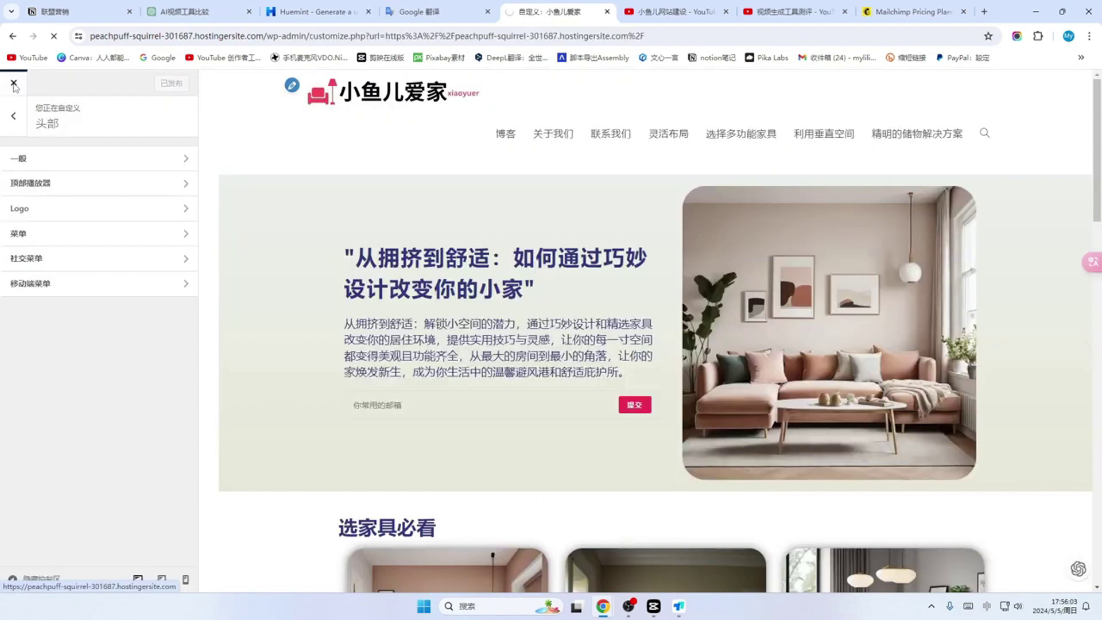
{"action": "left_click", "coordinate": [14, 85]}
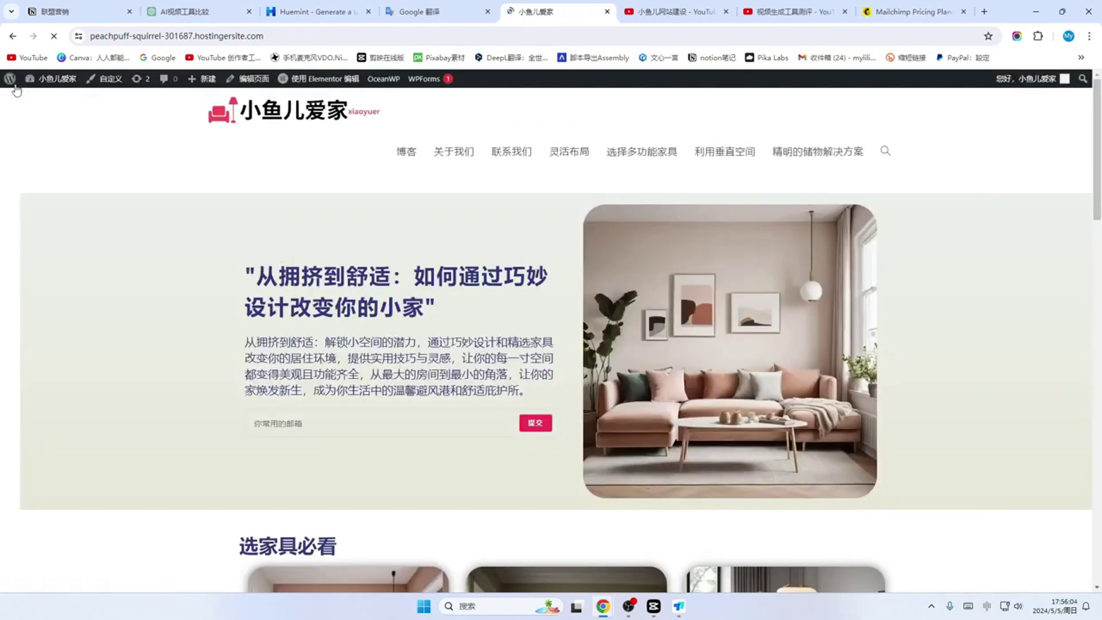
Step: Open the 关于我们 page in Elementor and widen its text block at tablet width
{"action": "mouse_move", "coordinate": [58, 79]}
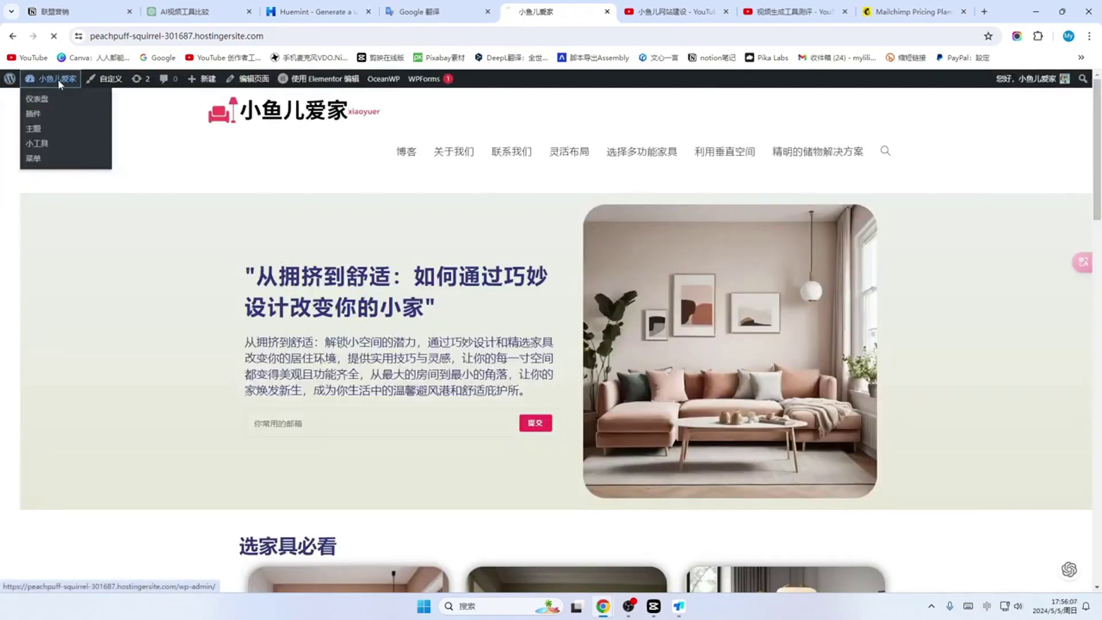
{"action": "left_click", "coordinate": [29, 98]}
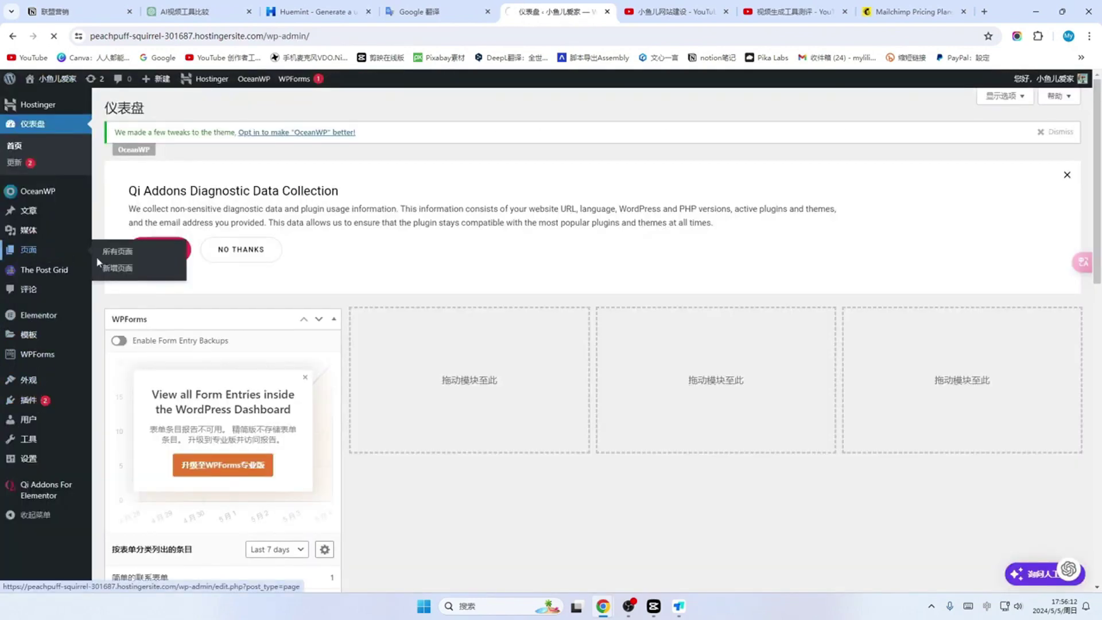
{"action": "left_click", "coordinate": [28, 249]}
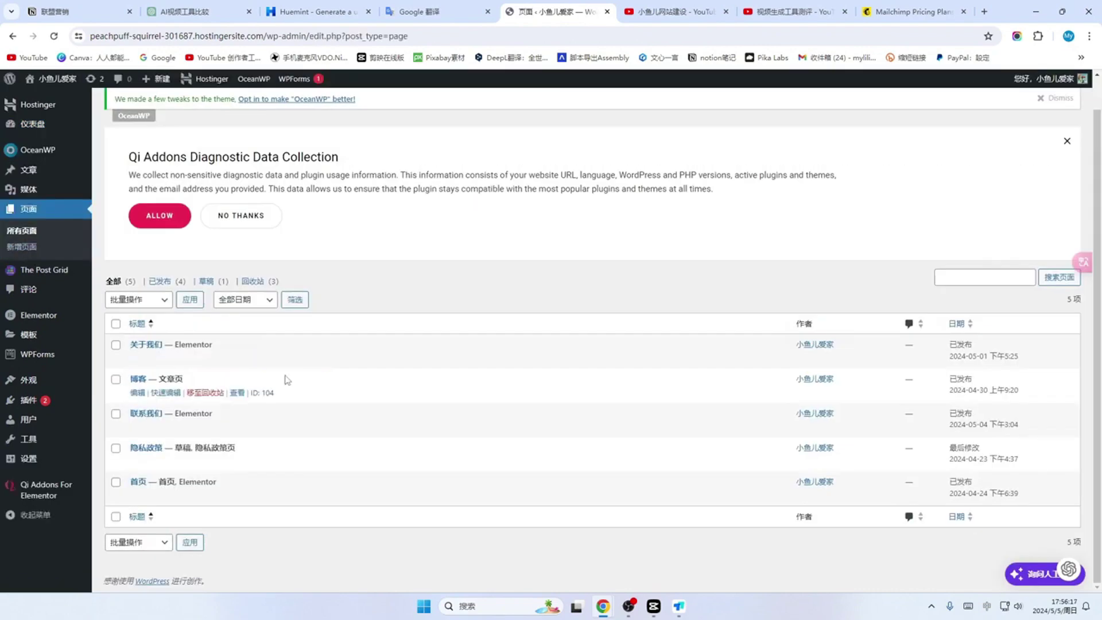
{"action": "left_click", "coordinate": [292, 360]}
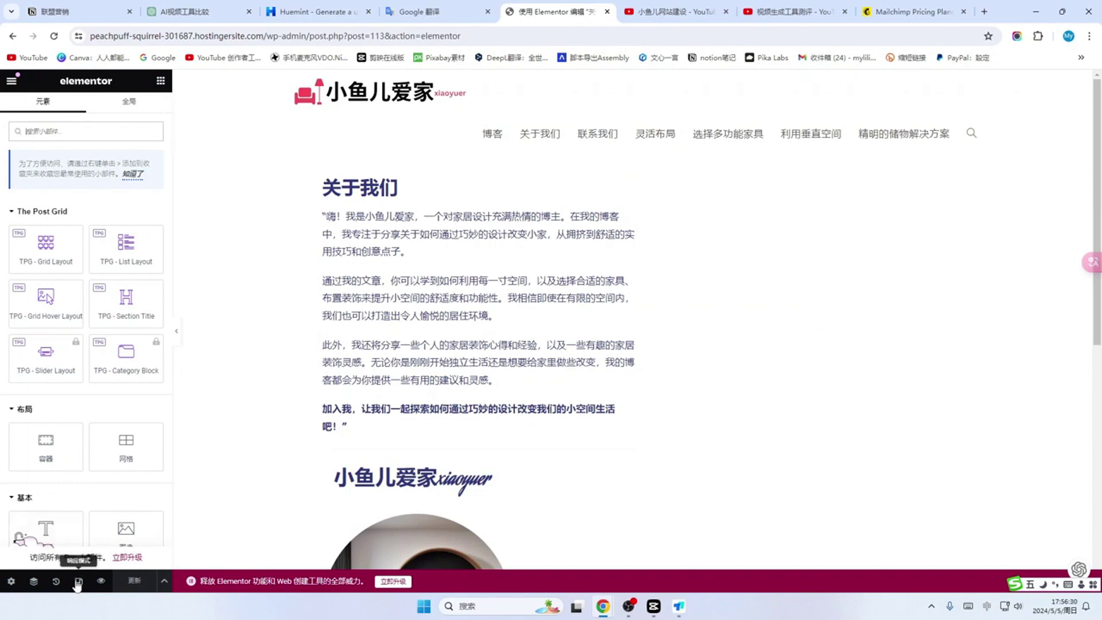
{"action": "left_click", "coordinate": [78, 582]}
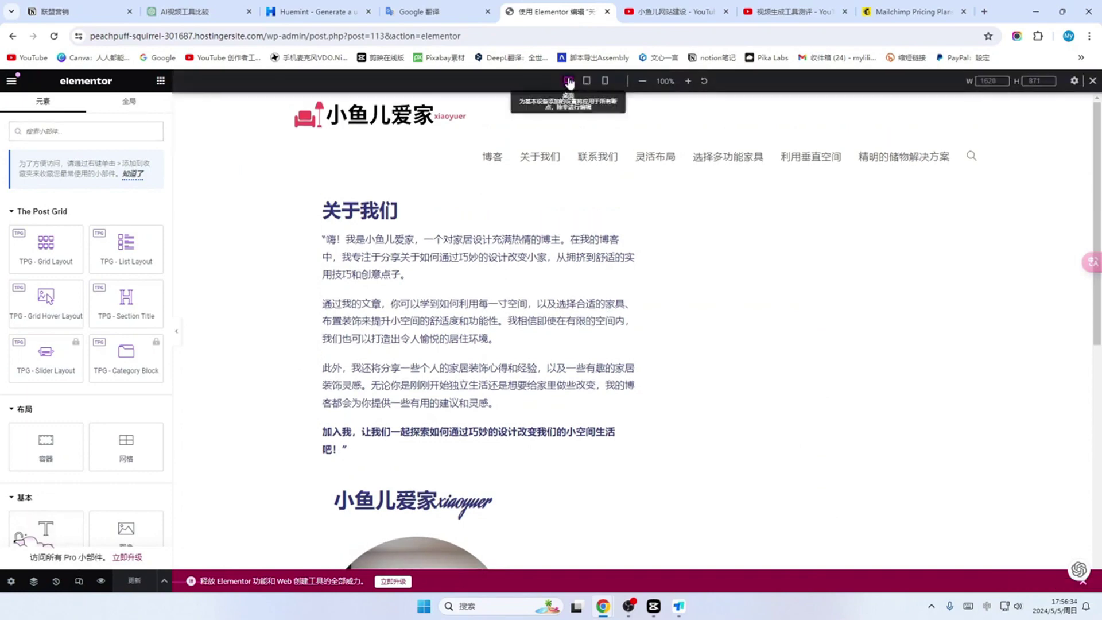
{"action": "left_click", "coordinate": [587, 81]}
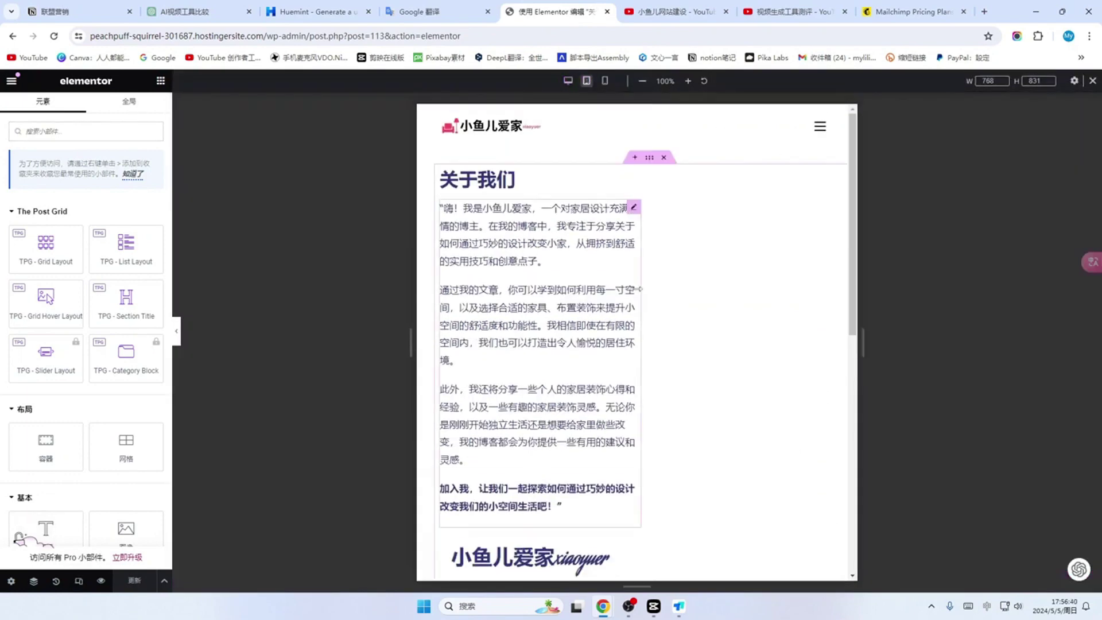
{"action": "left_click_drag", "start_coordinate": [642, 289], "coordinate": [820, 295]}
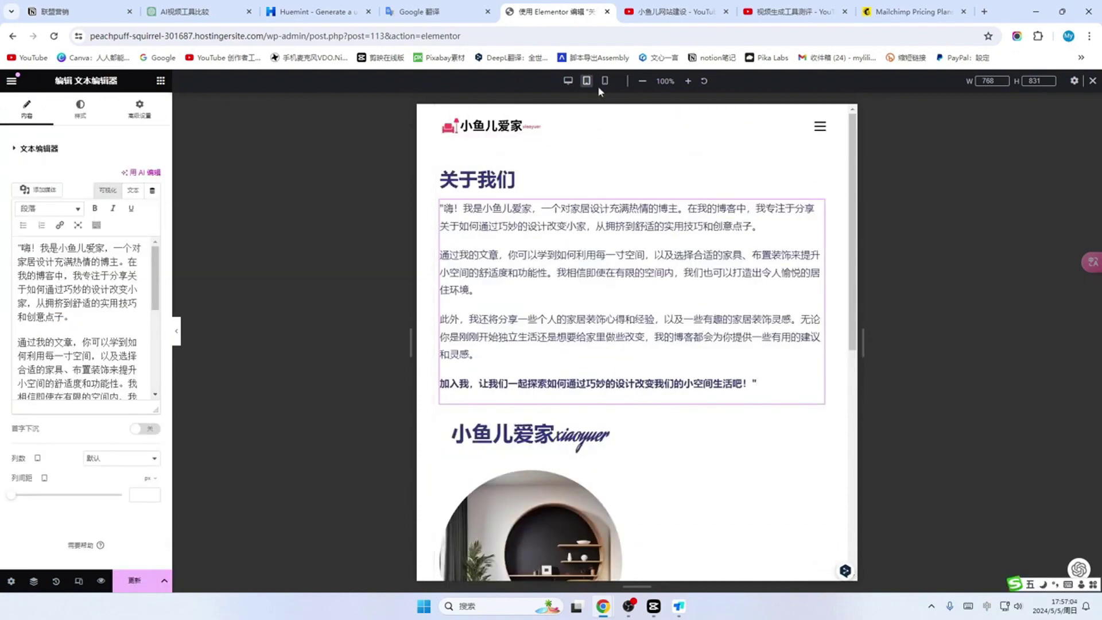
Step: In mobile preview, shrink the about paragraph's font size
{"action": "left_click", "coordinate": [604, 81]}
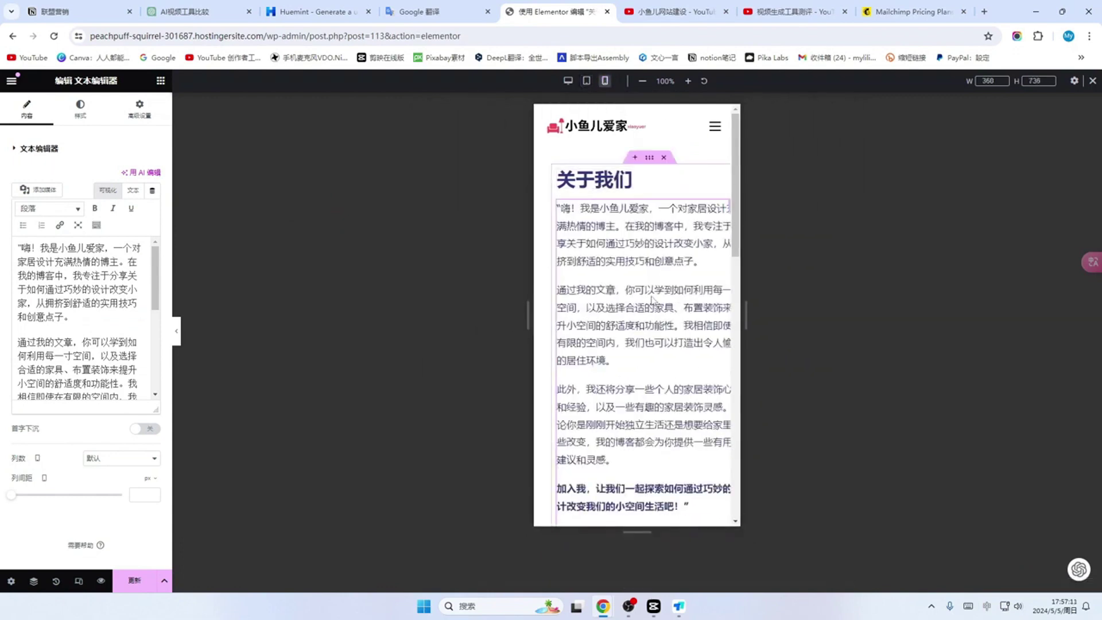
{"action": "left_click", "coordinate": [653, 256]}
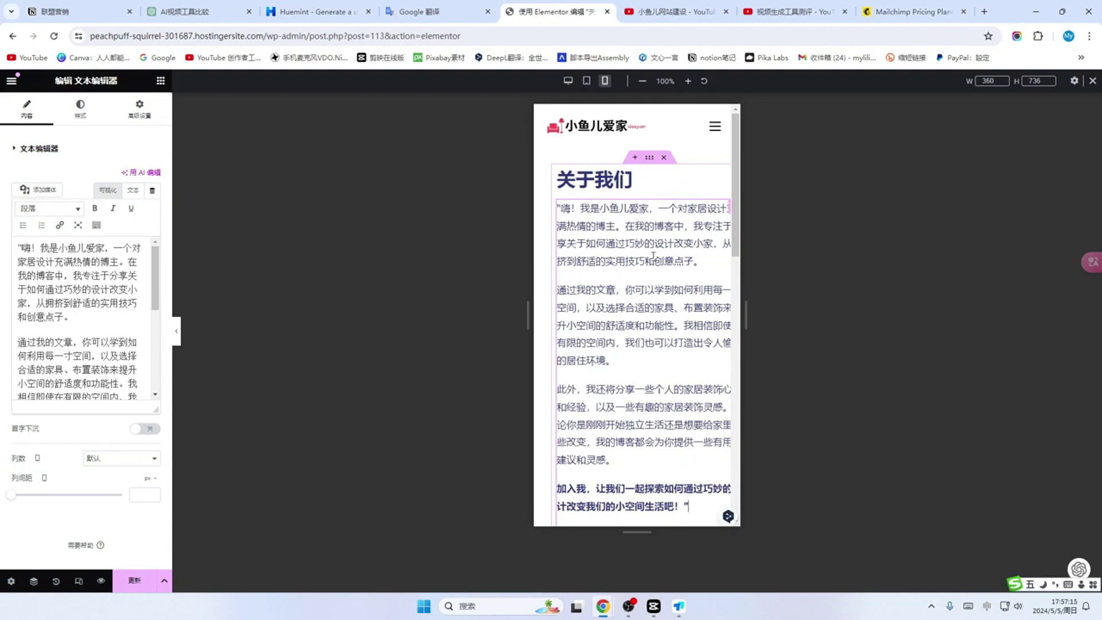
{"action": "left_click", "coordinate": [631, 180]}
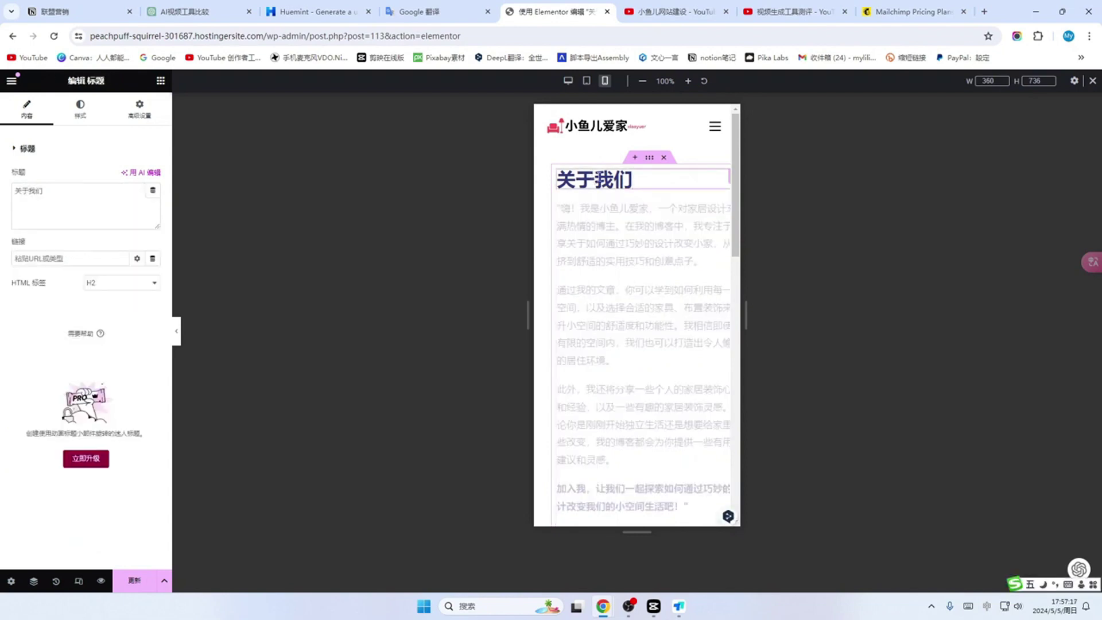
{"action": "left_click", "coordinate": [632, 283]}
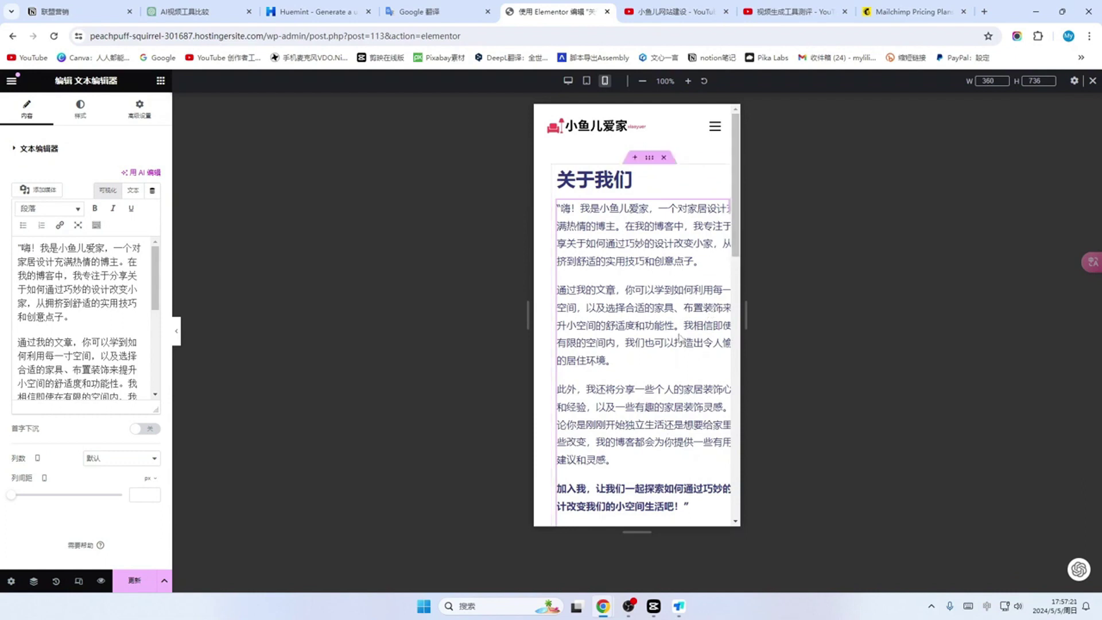
{"action": "left_click", "coordinate": [81, 109]}
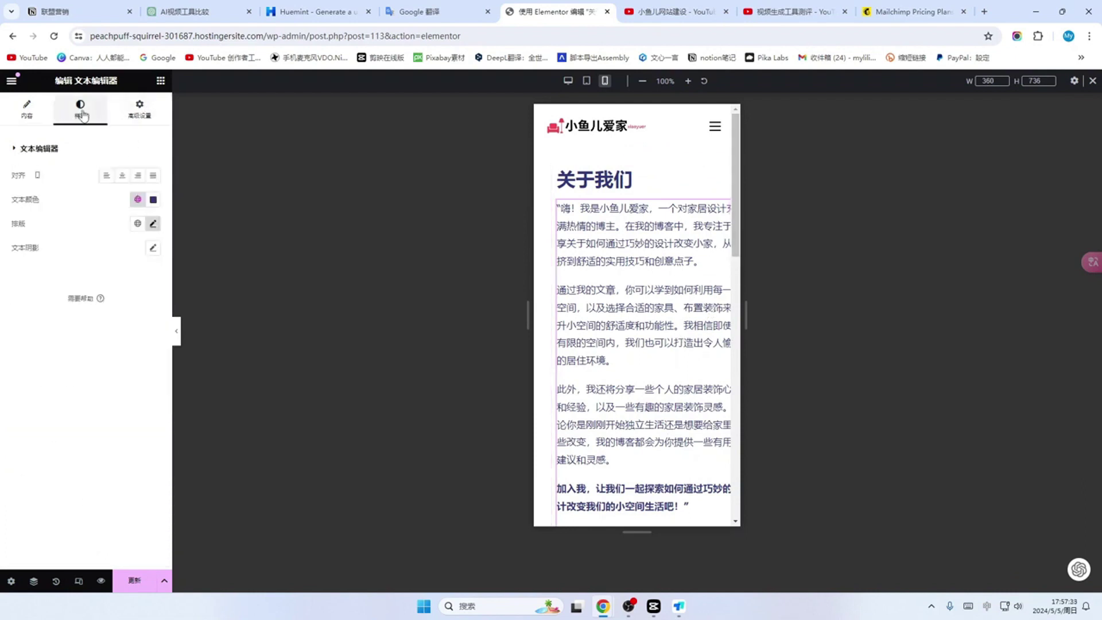
{"action": "left_click", "coordinate": [153, 224]}
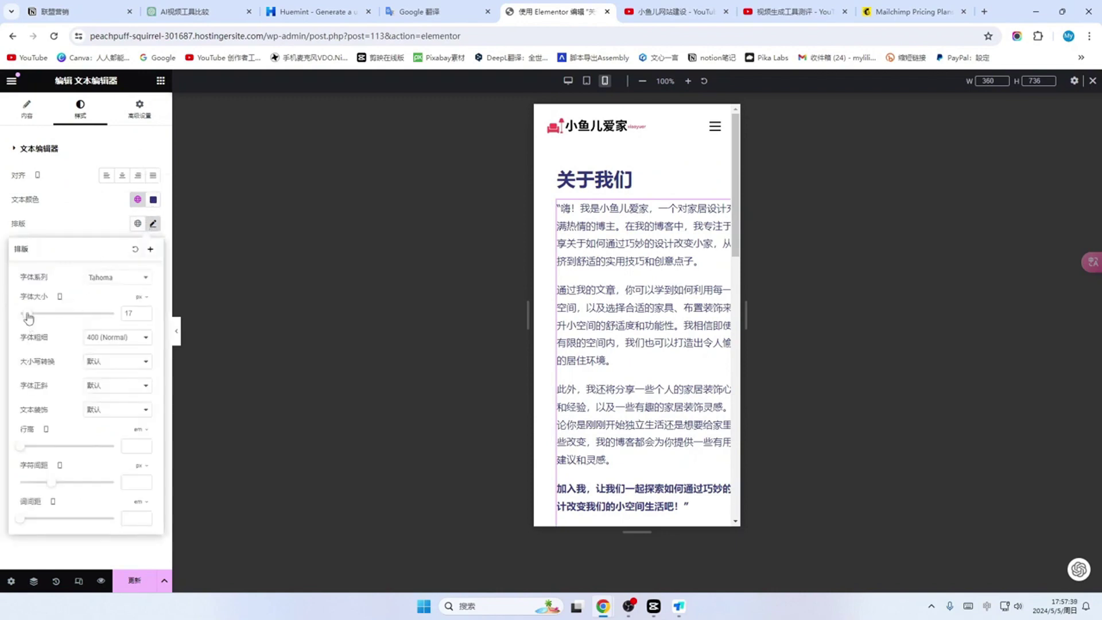
{"action": "left_click_drag", "start_coordinate": [28, 316], "coordinate": [28, 322]}
Step: Review typography of the 关于我们 heading and the 小鱼儿爱家xiaoyuer heading
{"action": "left_click", "coordinate": [630, 180]}
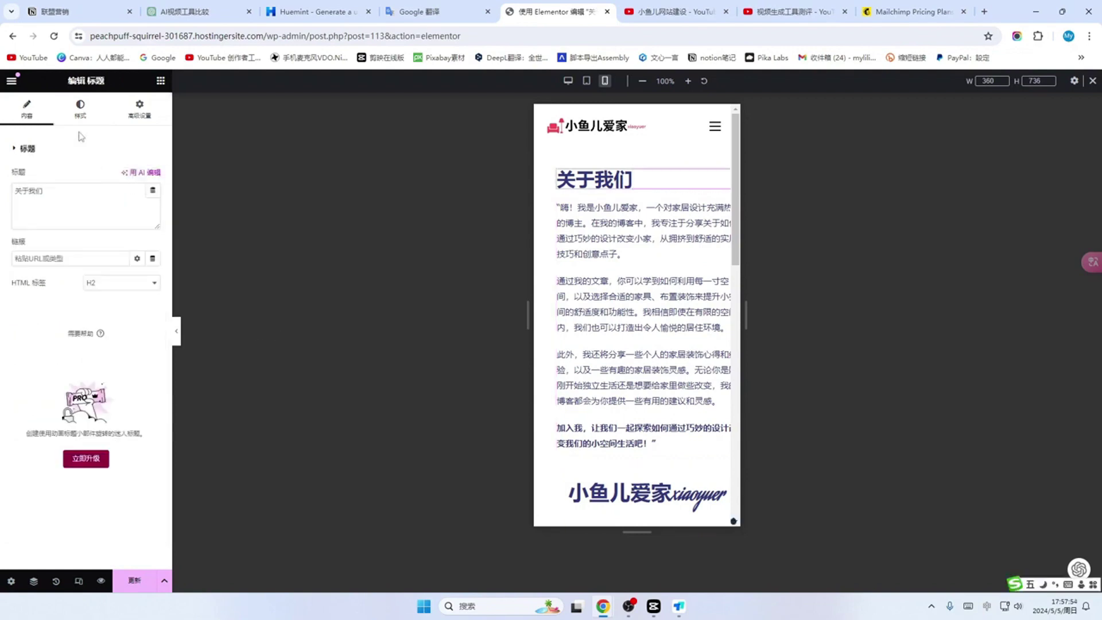
{"action": "left_click", "coordinate": [89, 110]}
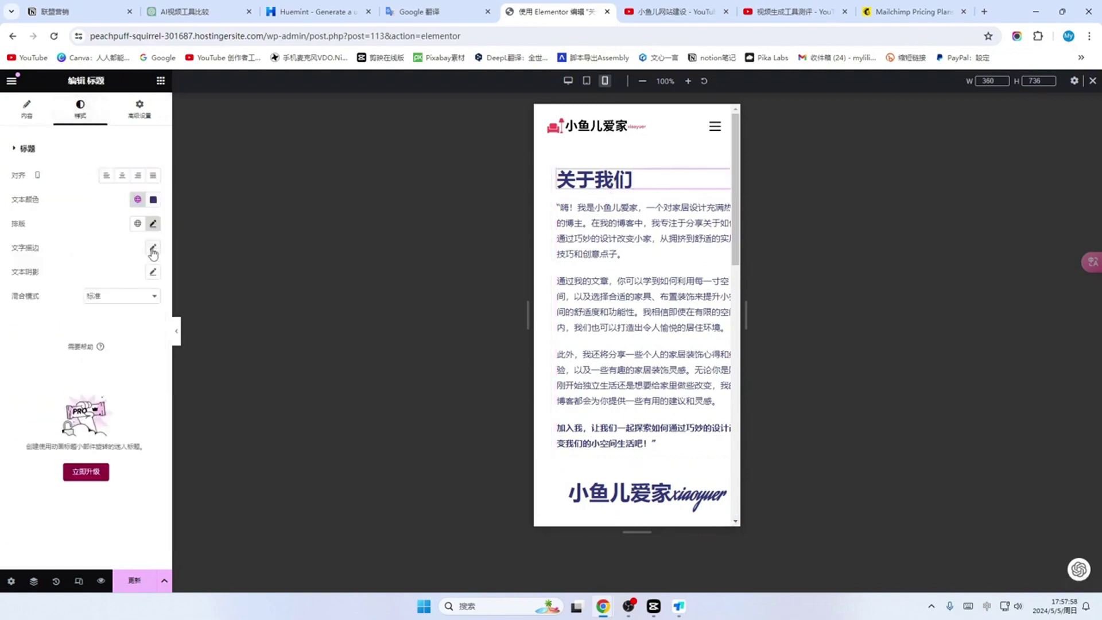
{"action": "left_click", "coordinate": [153, 224]}
{"action": "left_click", "coordinate": [689, 492]}
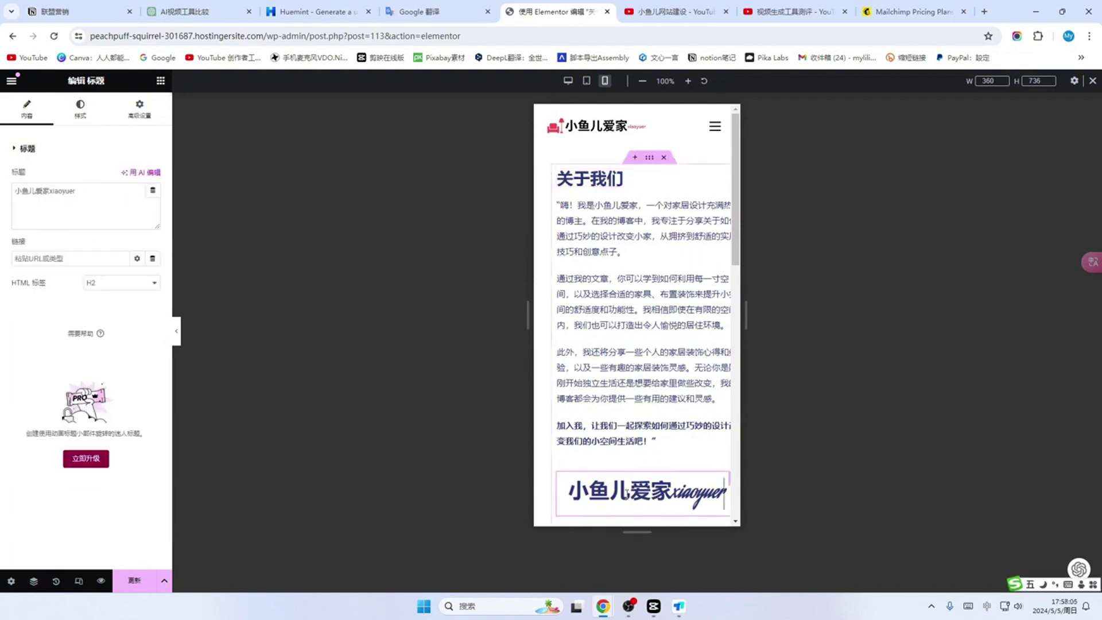
{"action": "left_click", "coordinate": [80, 109]}
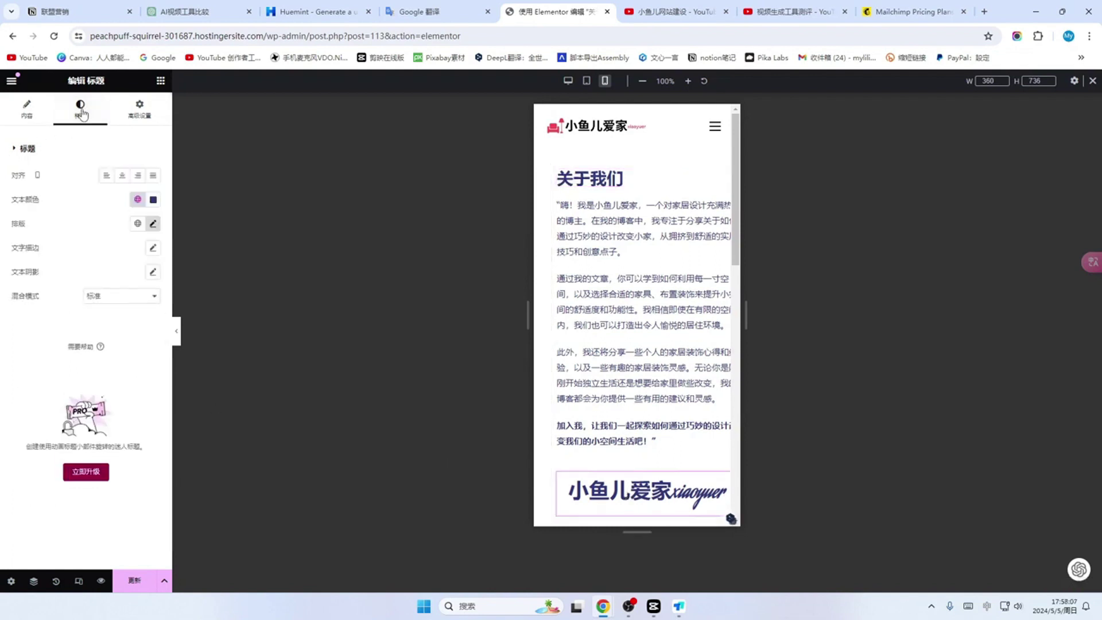
{"action": "left_click", "coordinate": [153, 224]}
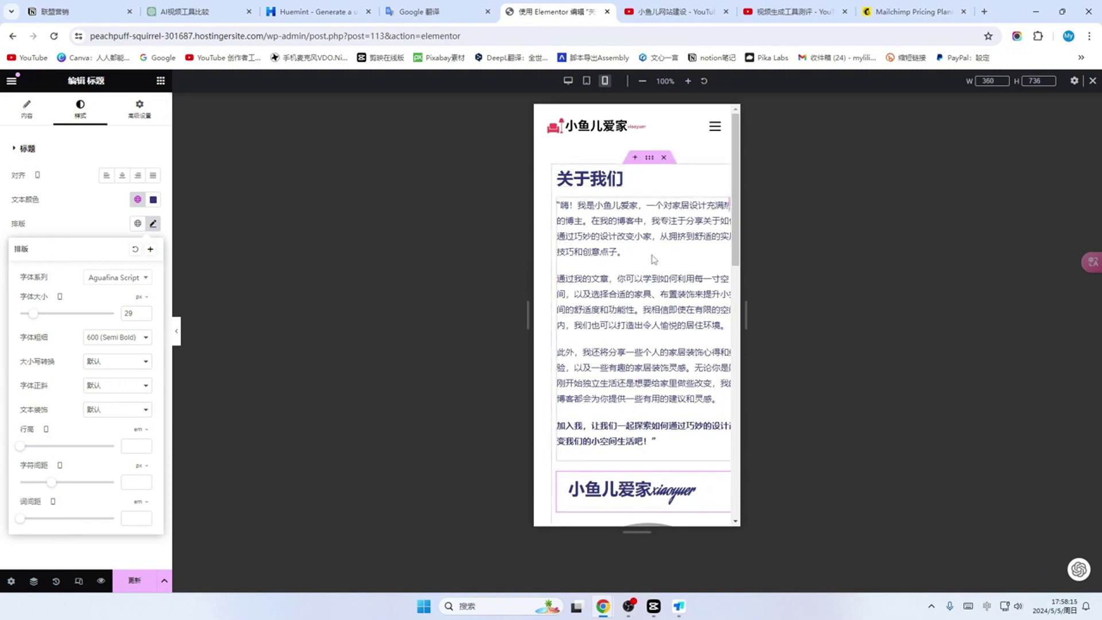
Step: Set the about paragraph's mobile margins to 0/30/0/0
{"action": "left_click", "coordinate": [652, 260]}
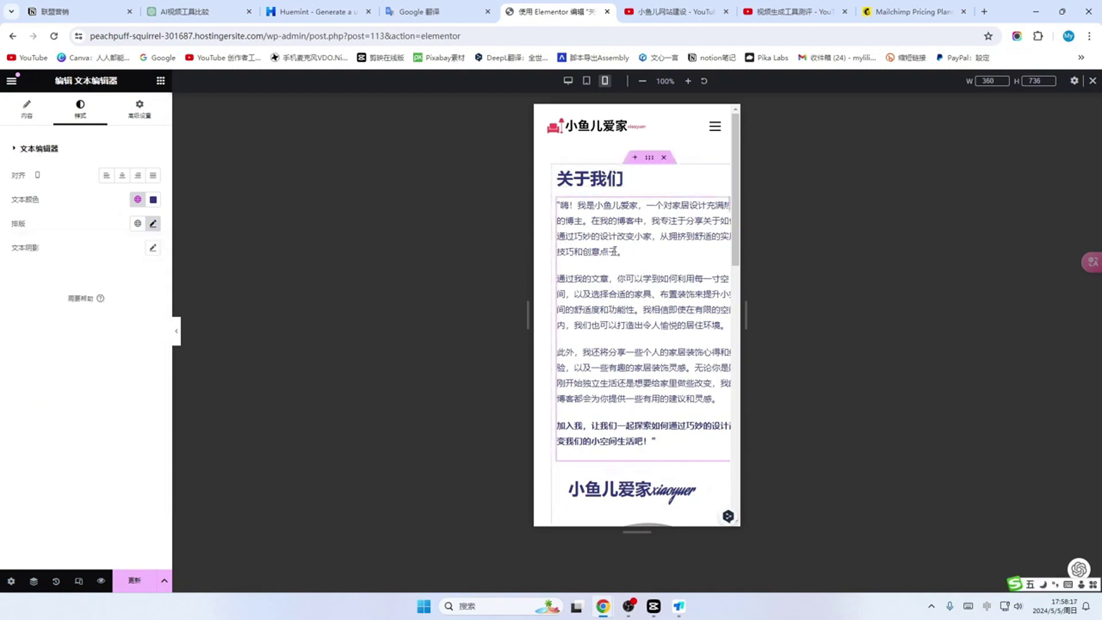
{"action": "left_click", "coordinate": [139, 109]}
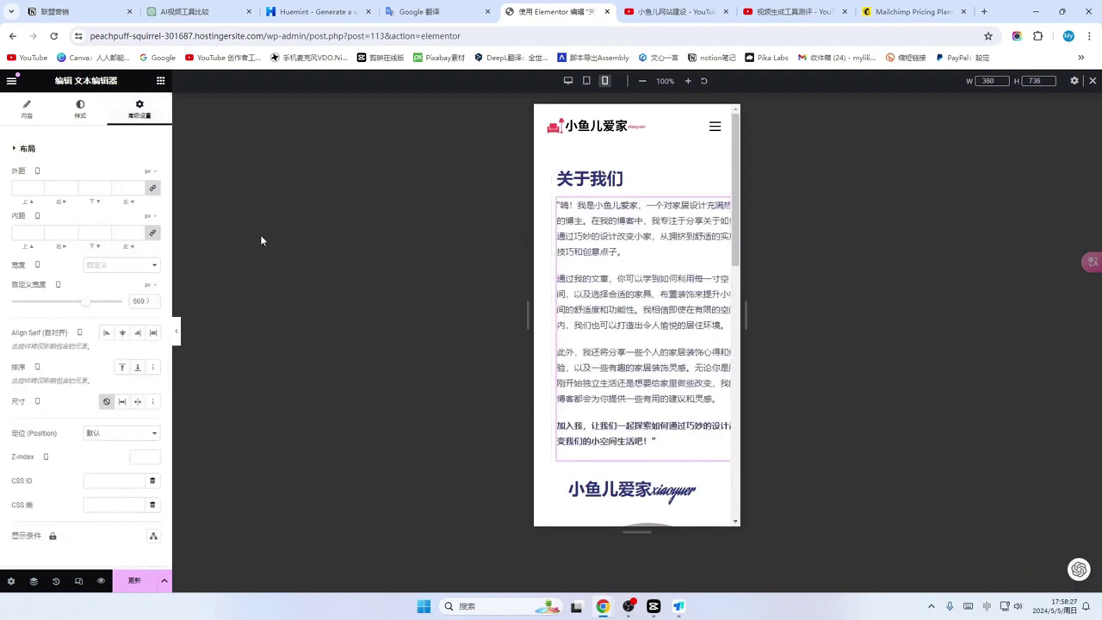
{"action": "left_click", "coordinate": [153, 188]}
{"action": "double_click", "coordinate": [59, 188]}
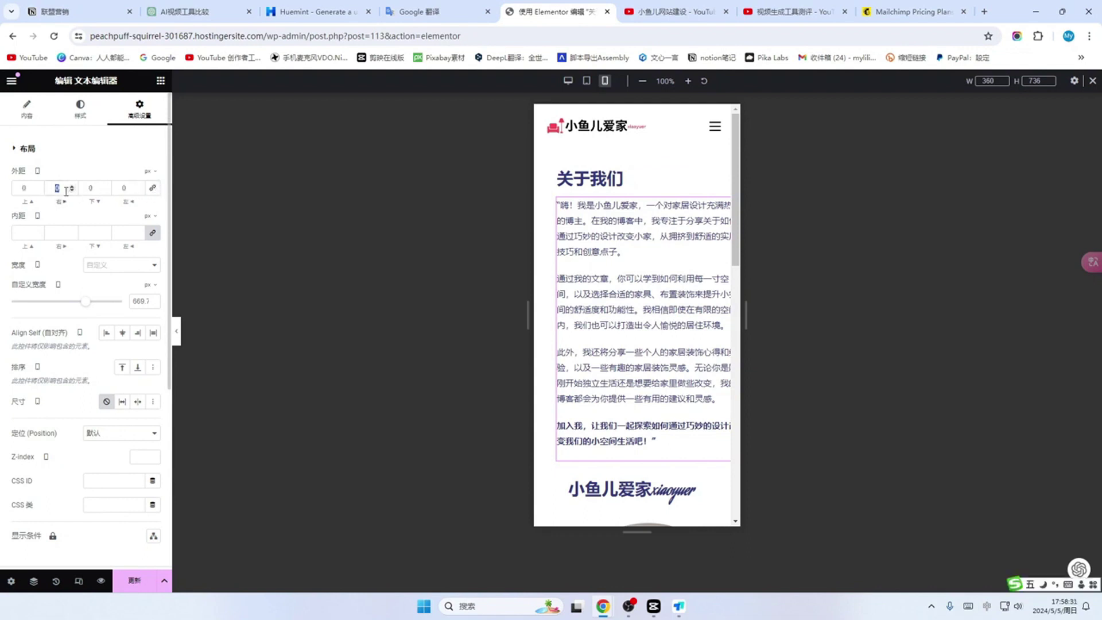
{"action": "type", "text": "20"}
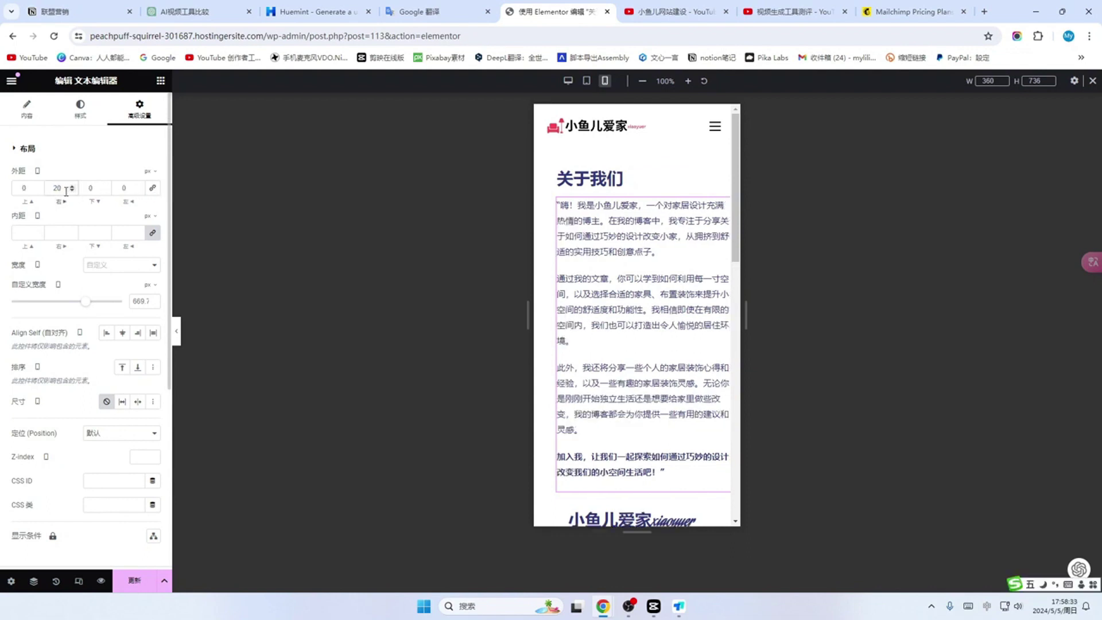
{"action": "key", "text": "BackSpace"}
{"action": "key", "text": "BackSpace"}
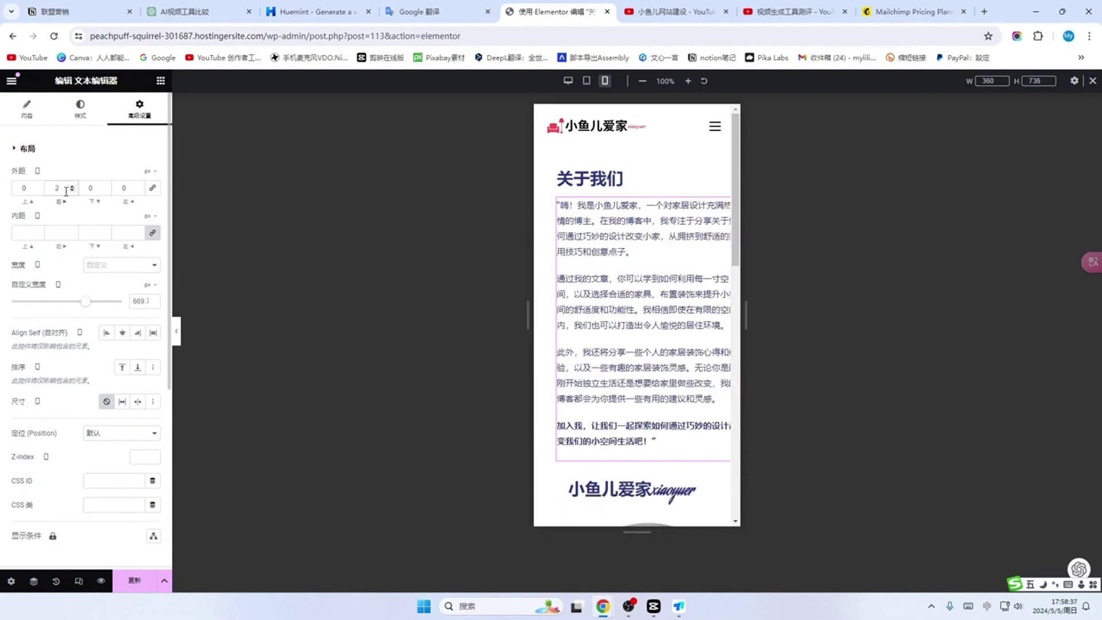
{"action": "type", "text": "30"}
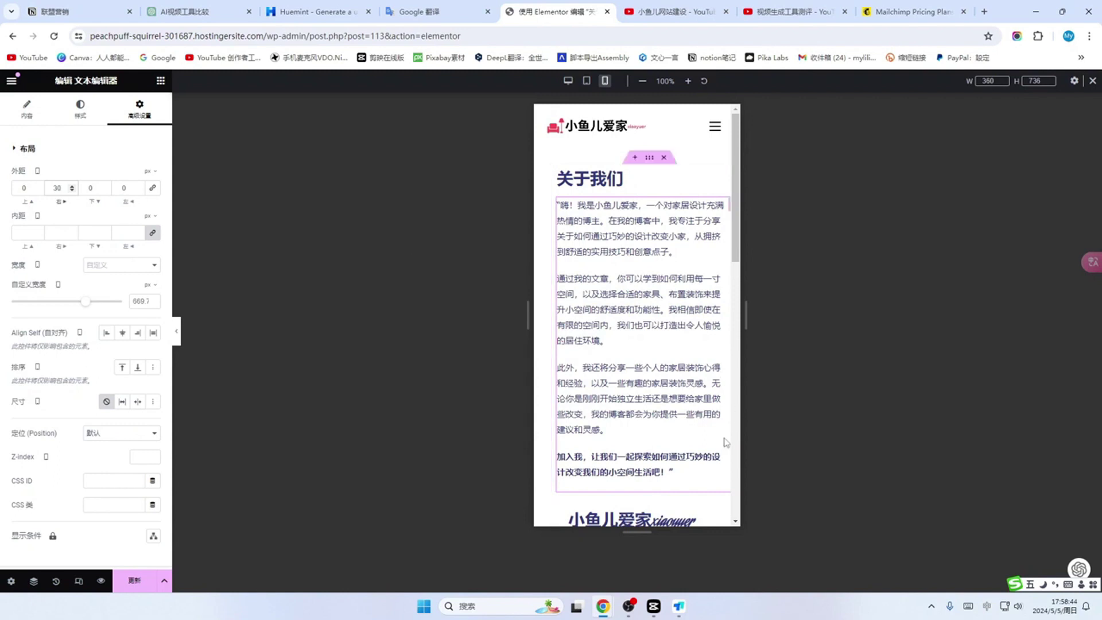
{"action": "scroll", "coordinate": [583, 299], "scroll_direction": "down", "scroll_amount": 5}
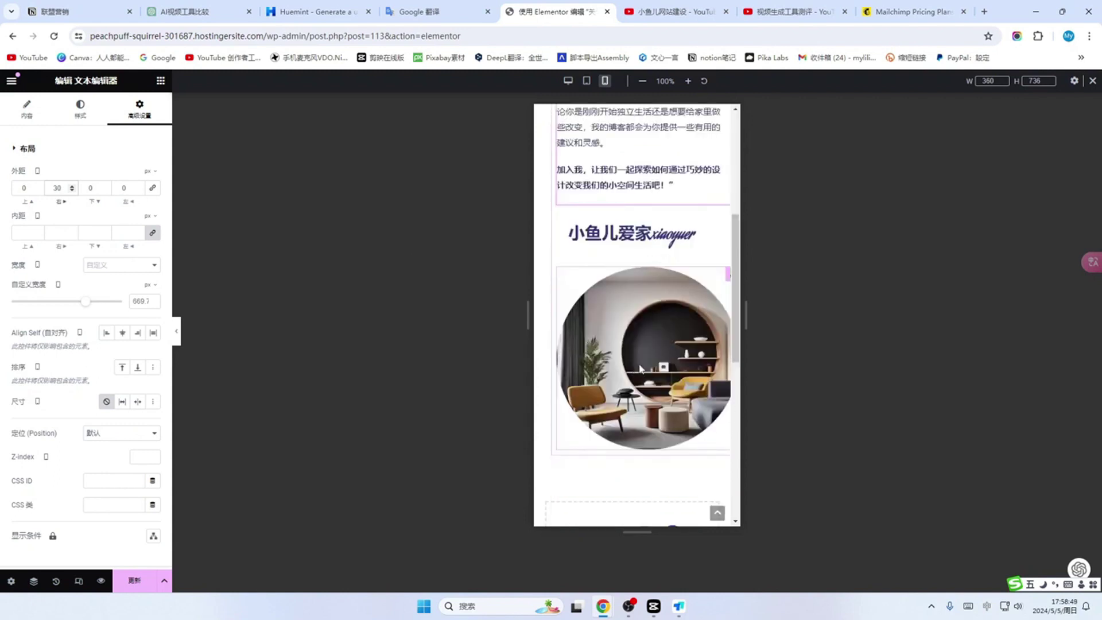
Step: Narrow the round interior image to a custom mobile width of about 272 and save
{"action": "left_click", "coordinate": [637, 366]}
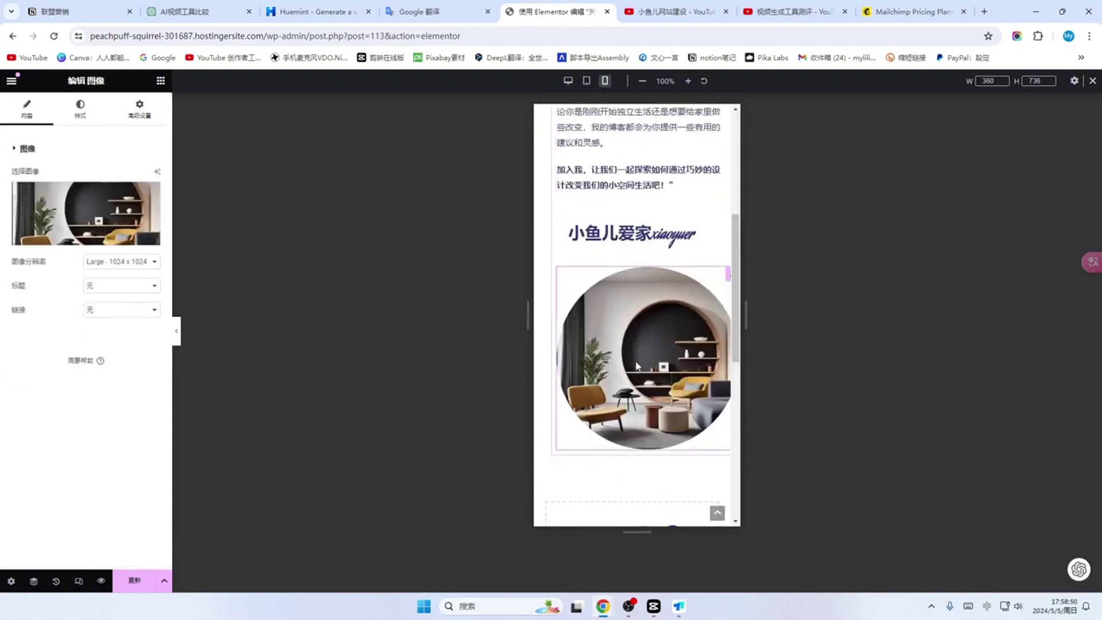
{"action": "left_click", "coordinate": [80, 109]}
{"action": "left_click", "coordinate": [140, 109]}
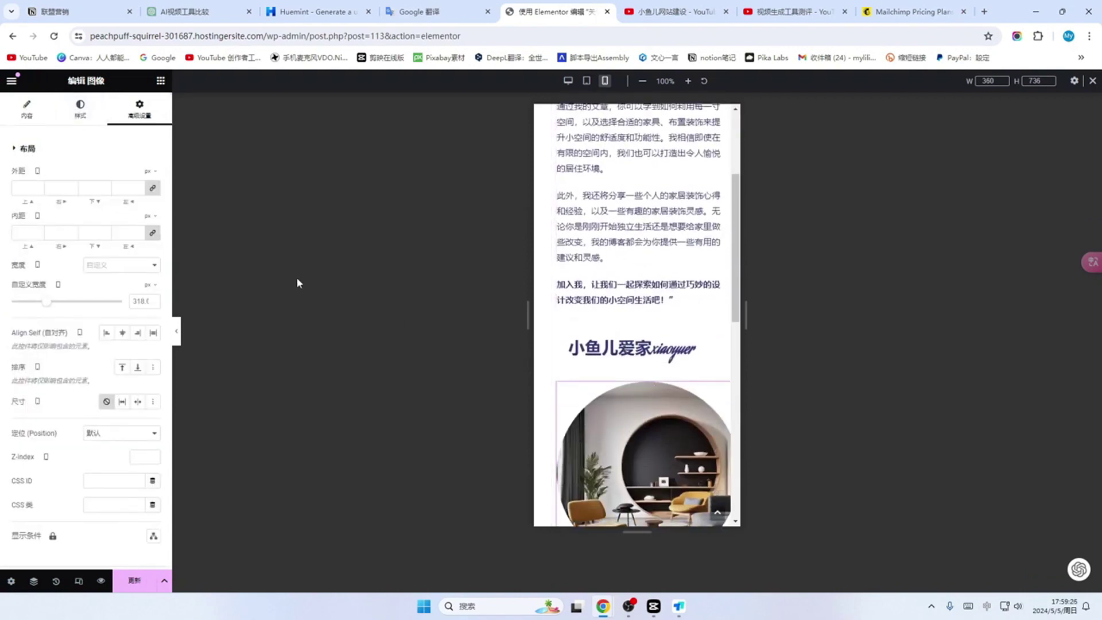
{"action": "left_click", "coordinate": [586, 81]}
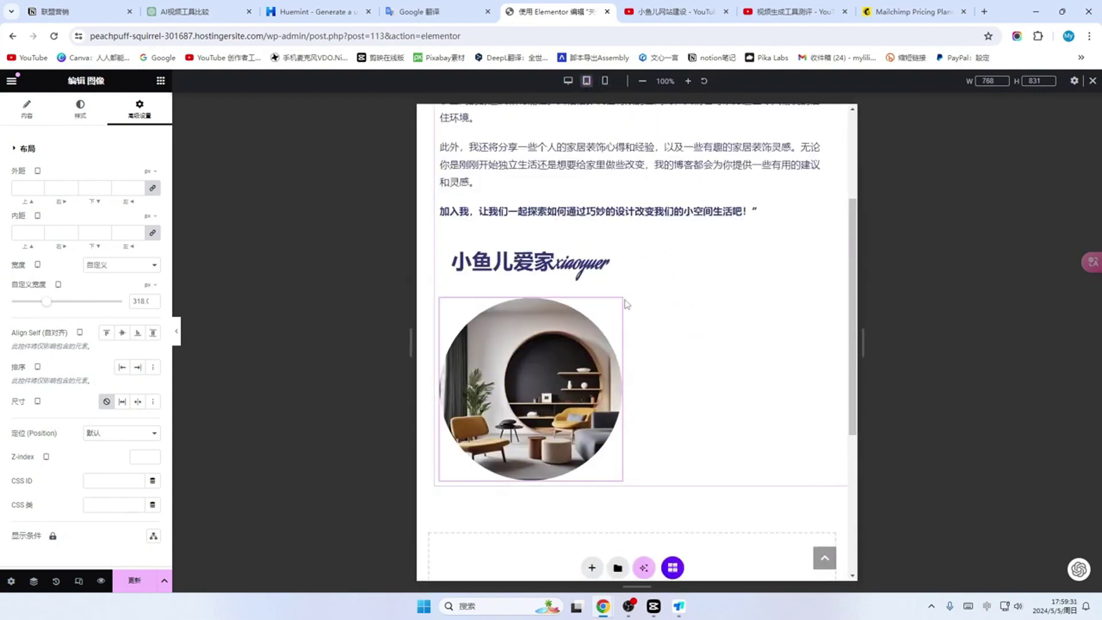
{"action": "left_click", "coordinate": [604, 80]}
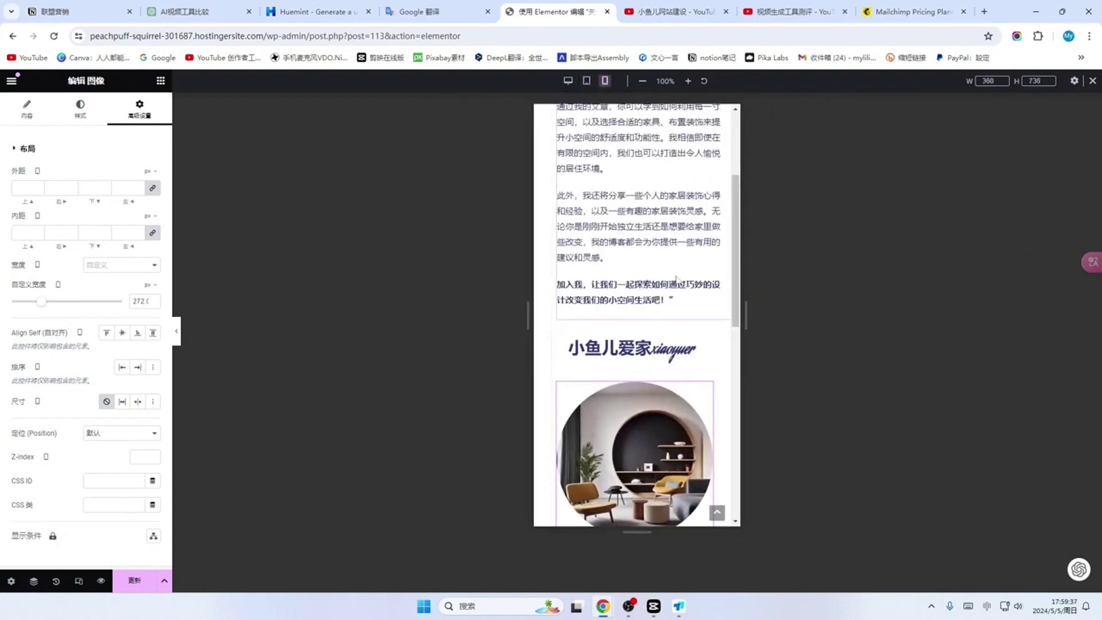
{"action": "scroll", "coordinate": [680, 321], "scroll_direction": "down", "scroll_amount": 4}
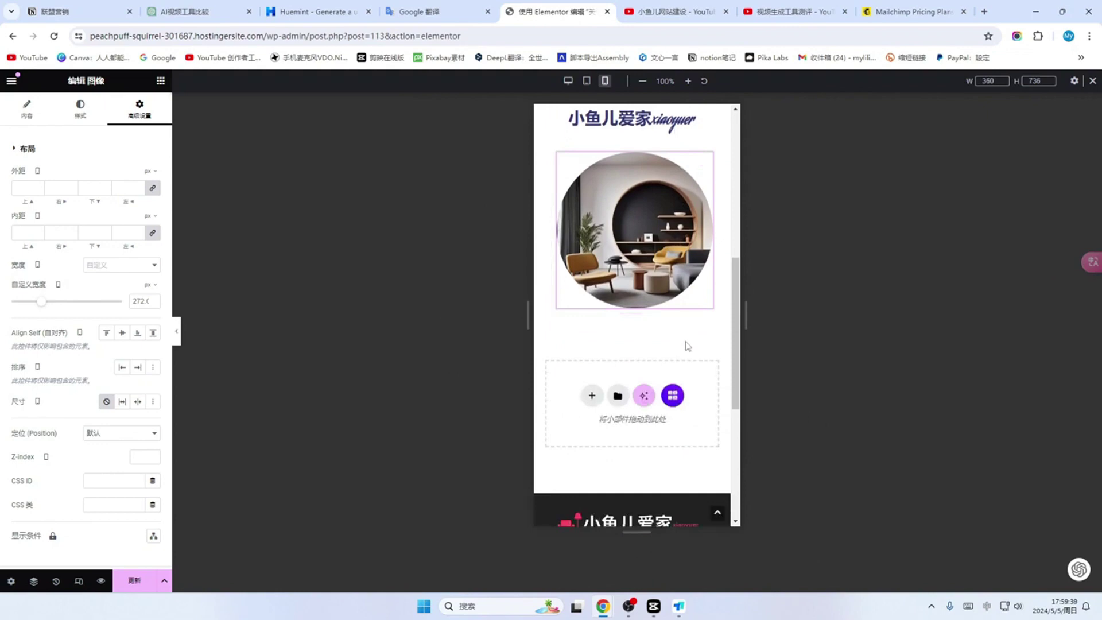
{"action": "scroll", "coordinate": [687, 345], "scroll_direction": "up", "scroll_amount": 7}
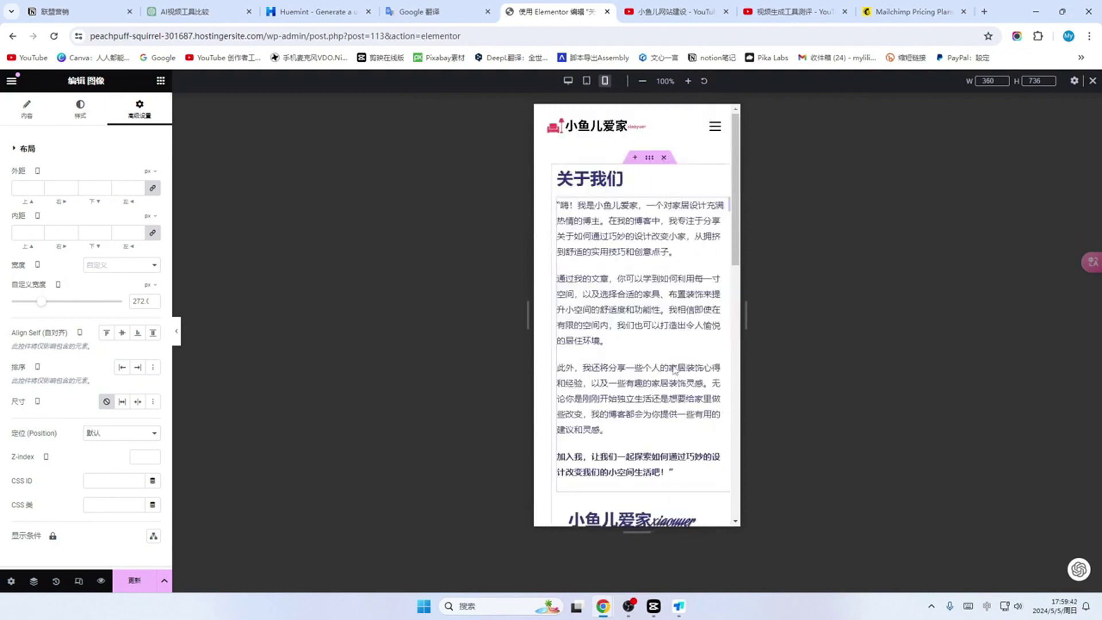
{"action": "scroll", "coordinate": [669, 373], "scroll_direction": "down", "scroll_amount": 6}
{"action": "scroll", "coordinate": [654, 368], "scroll_direction": "down", "scroll_amount": 5}
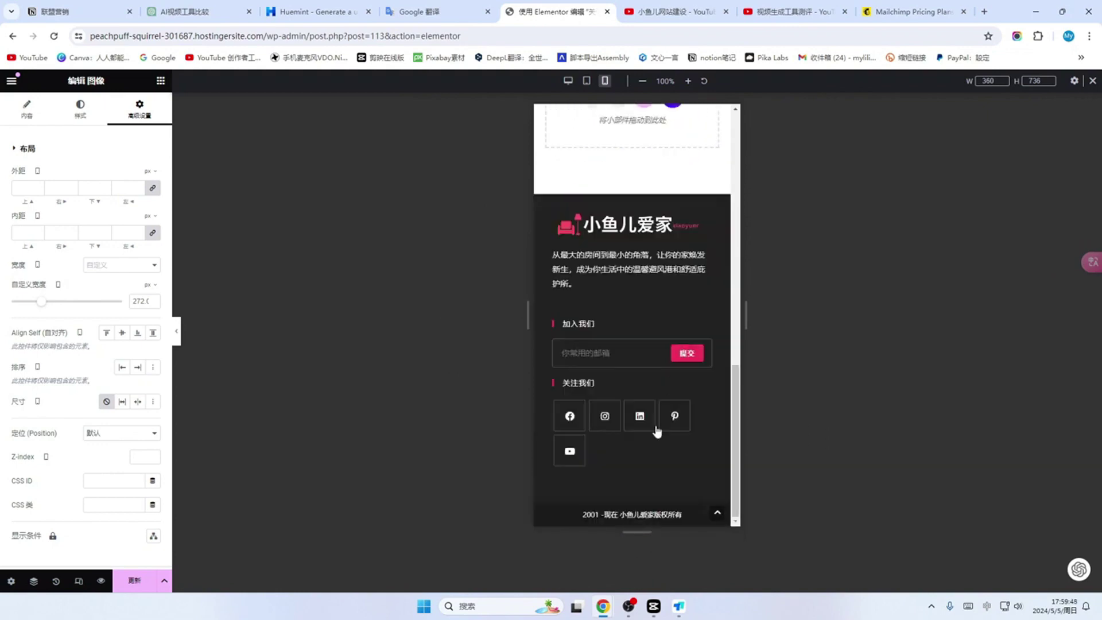
{"action": "scroll", "coordinate": [701, 450], "scroll_direction": "up", "scroll_amount": 7}
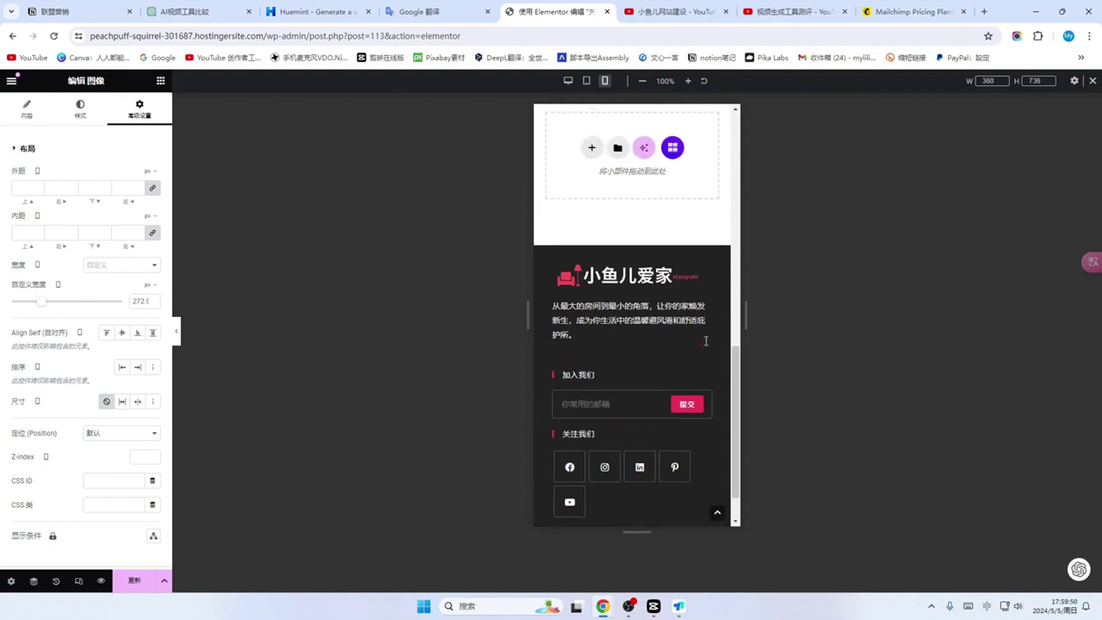
{"action": "scroll", "coordinate": [544, 413], "scroll_direction": "down", "scroll_amount": 4}
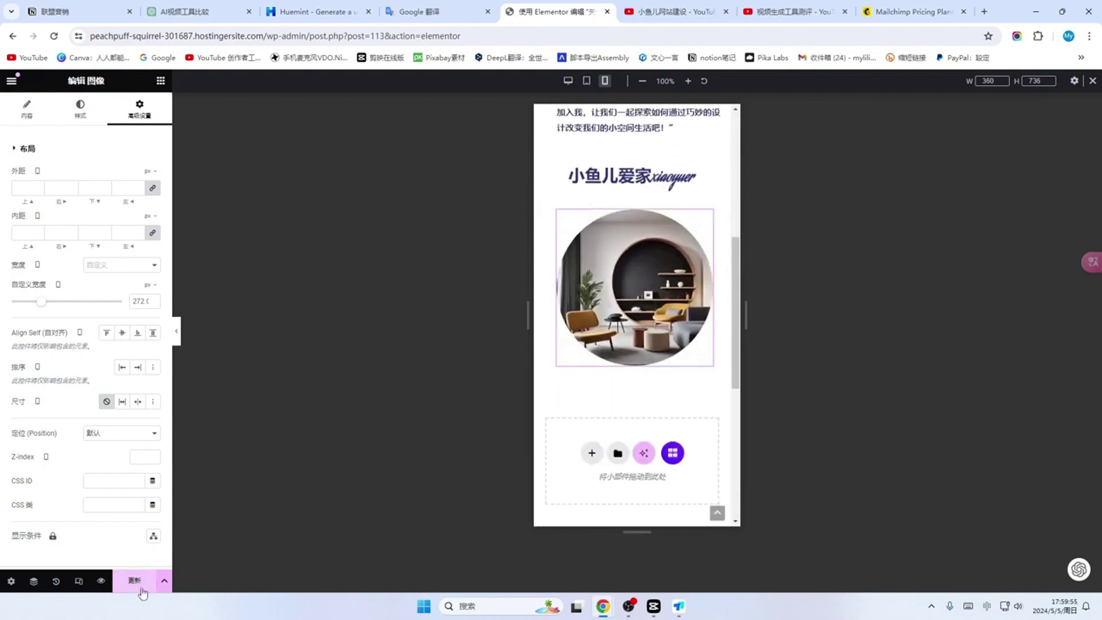
{"action": "left_click", "coordinate": [135, 581]}
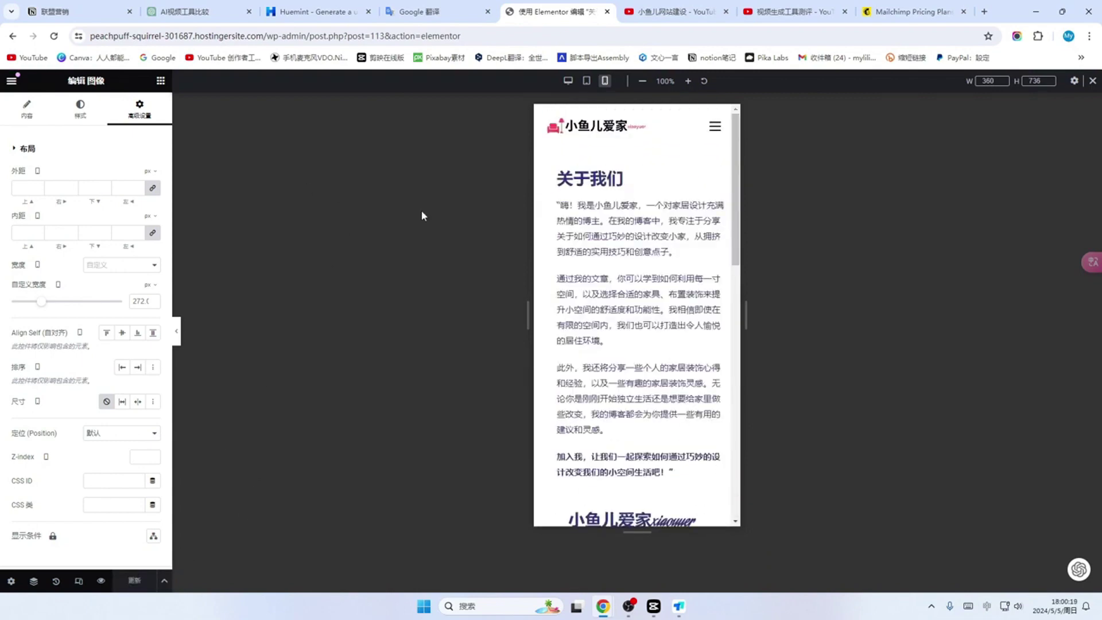
Step: Exit Elementor, return to the Pages list, and open the live site in a new tab
{"action": "left_click", "coordinate": [11, 82]}
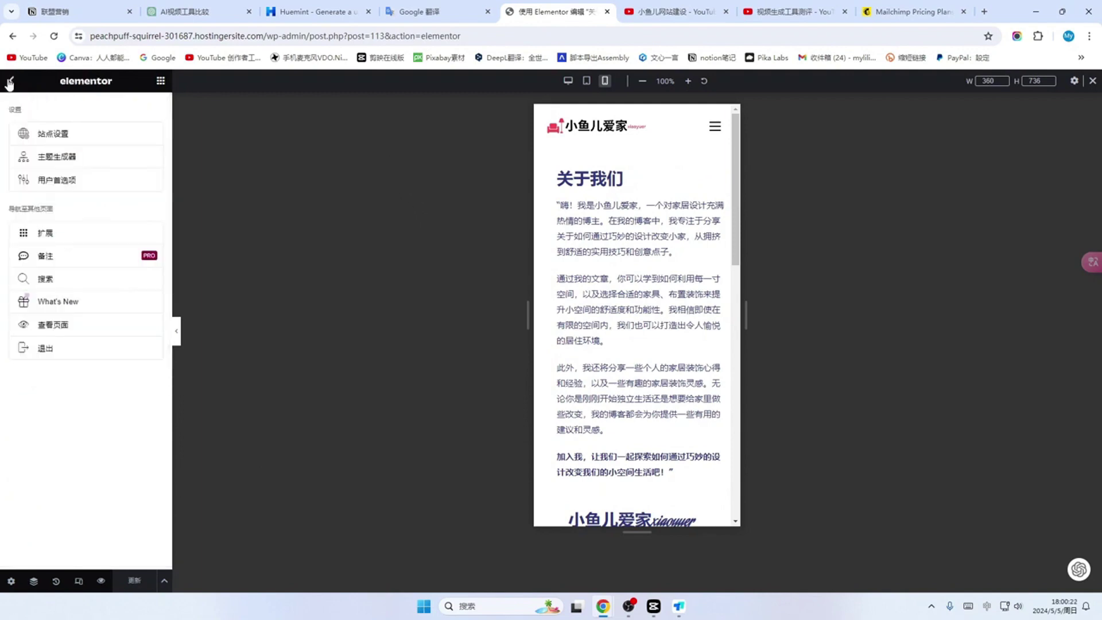
{"action": "left_click", "coordinate": [44, 348]}
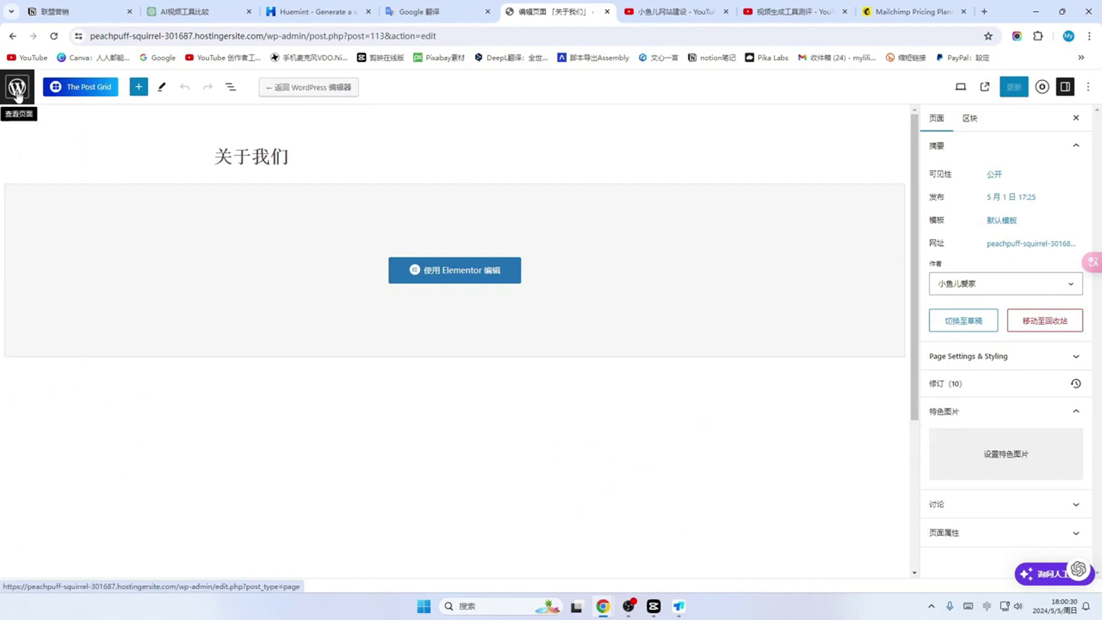
{"action": "left_click", "coordinate": [18, 92]}
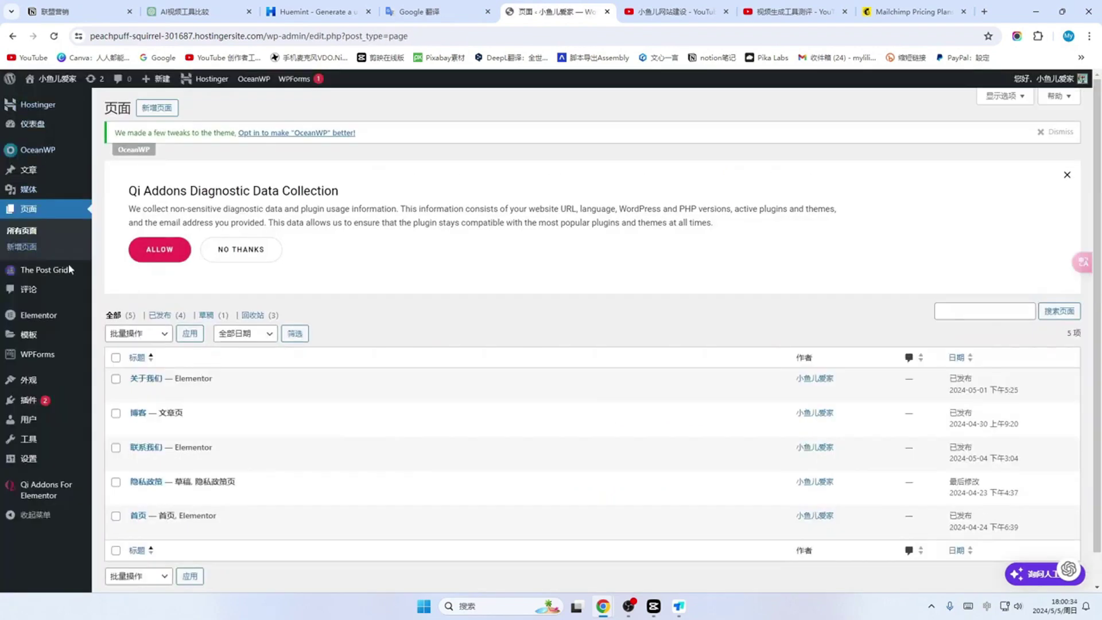
{"action": "mouse_move", "coordinate": [51, 90]}
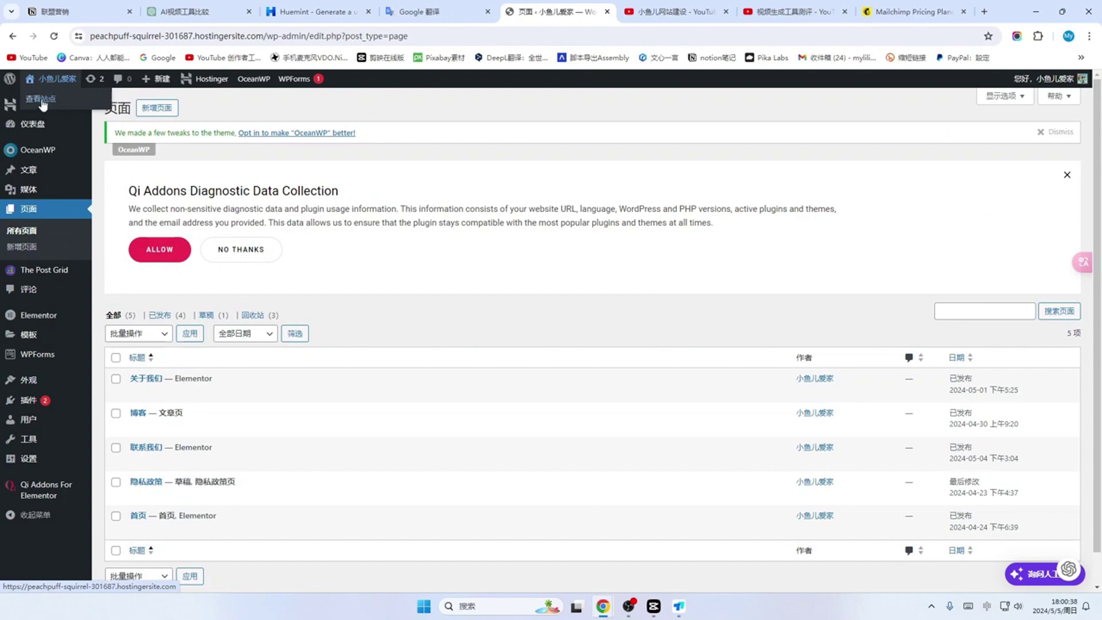
{"action": "left_click", "coordinate": [41, 101]}
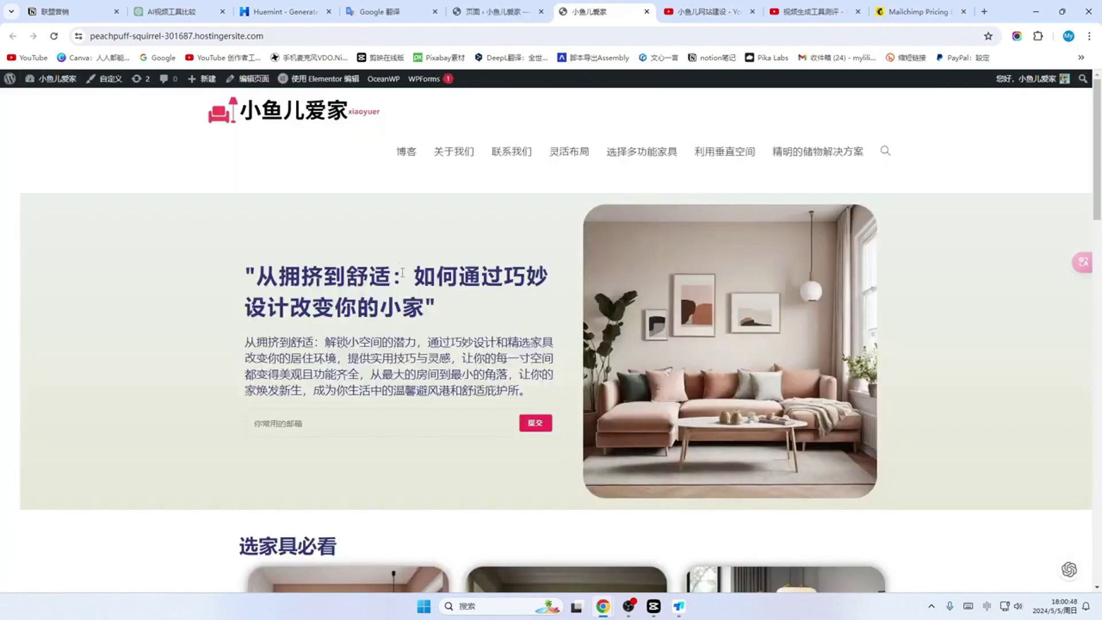
{"action": "scroll", "coordinate": [403, 272], "scroll_direction": "down", "scroll_amount": 15}
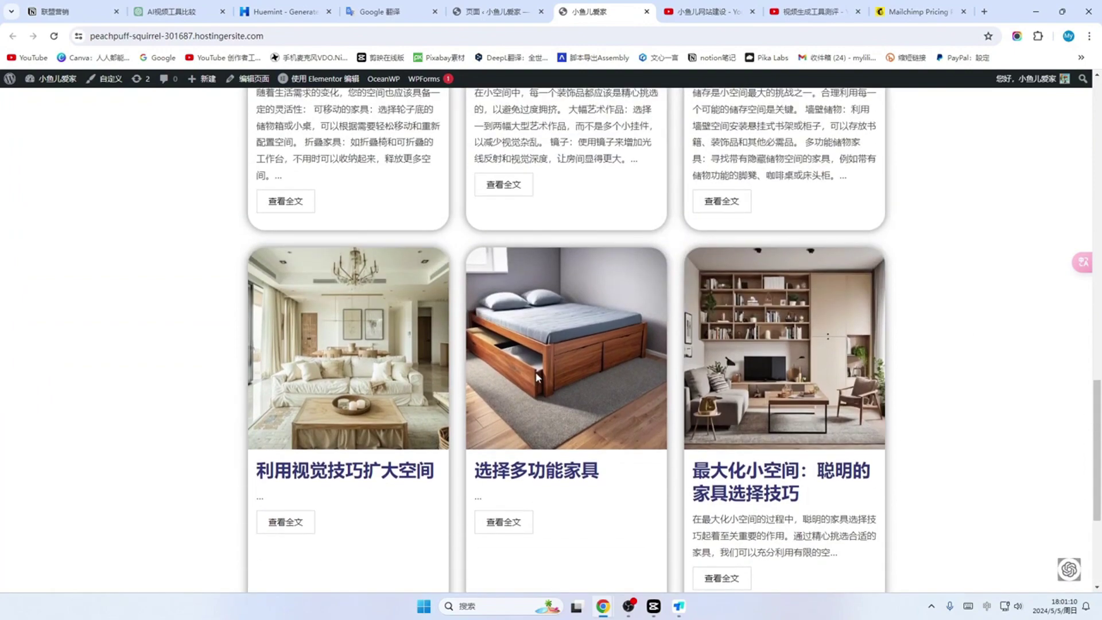
Step: Scroll through the live 小鱼儿爱家 homepage to review its hero section
{"action": "scroll", "coordinate": [538, 377], "scroll_direction": "up", "scroll_amount": 15}
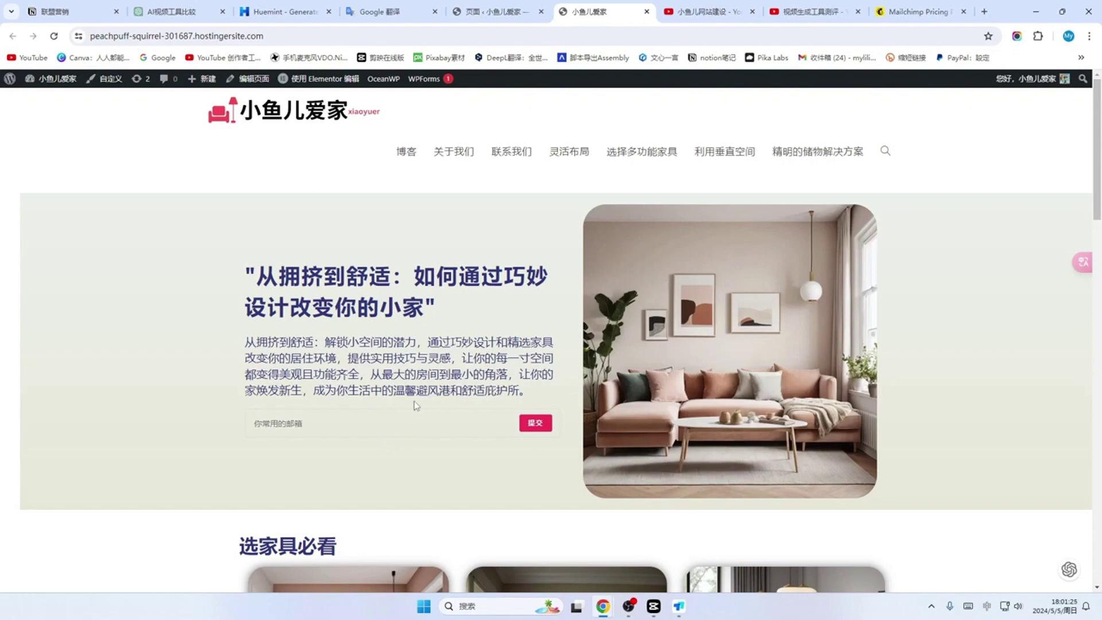
{"action": "scroll", "coordinate": [416, 405], "scroll_direction": "down", "scroll_amount": 1}
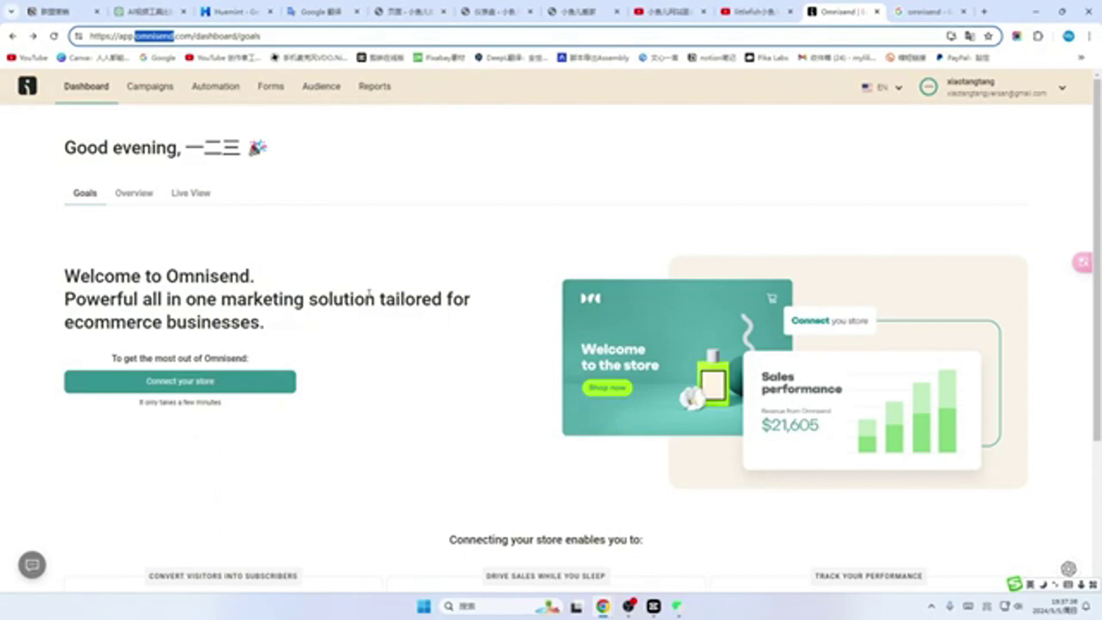
Step: Switch Omnisend's interface language from EN to Chinese (ZH) and open the 活动 campaigns page
{"action": "scroll", "coordinate": [426, 344], "scroll_direction": "down", "scroll_amount": 1}
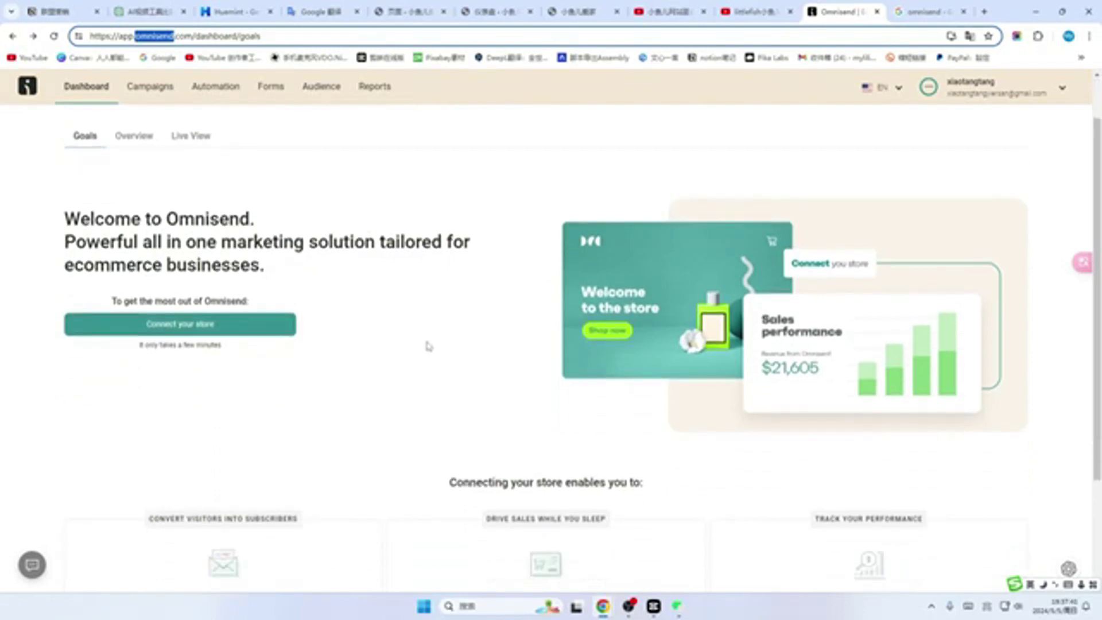
{"action": "scroll", "coordinate": [428, 345], "scroll_direction": "up", "scroll_amount": 1}
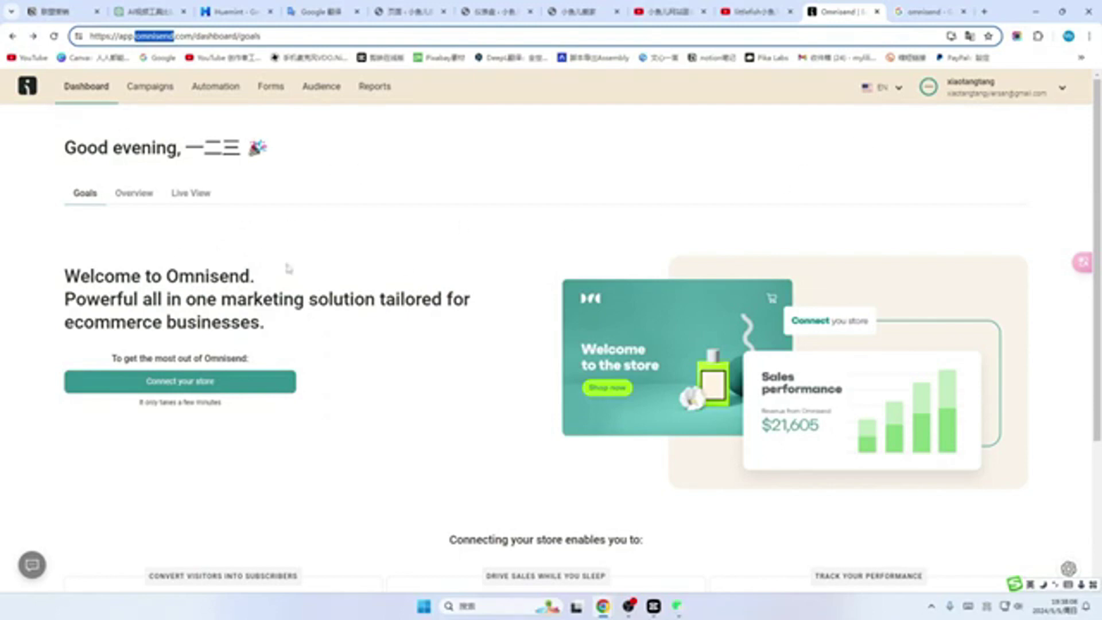
{"action": "left_click", "coordinate": [901, 93]}
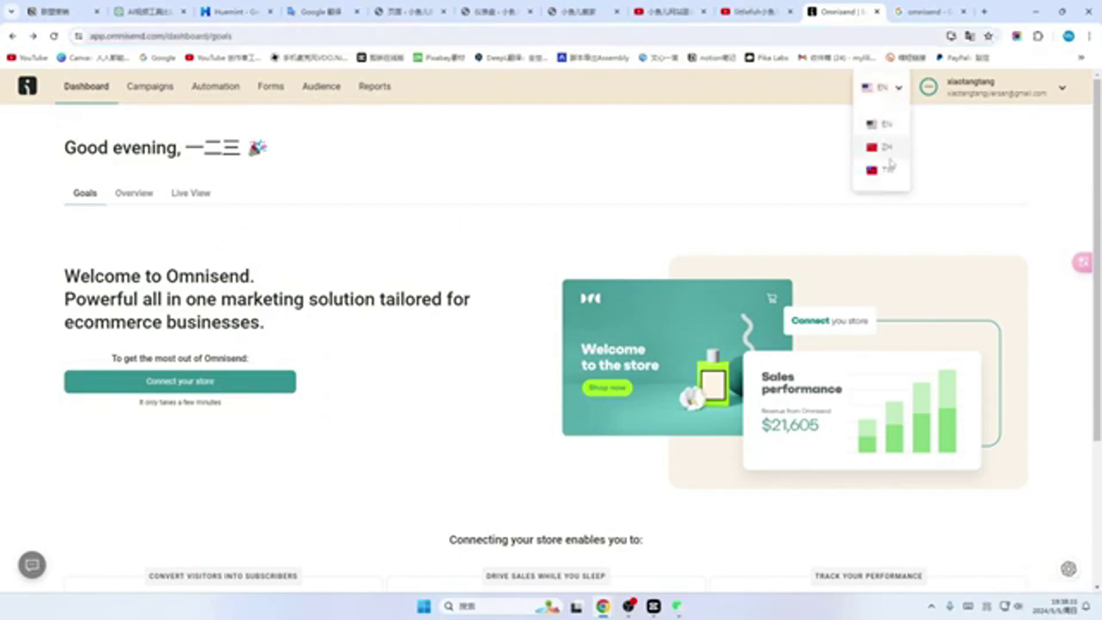
{"action": "left_click", "coordinate": [888, 150]}
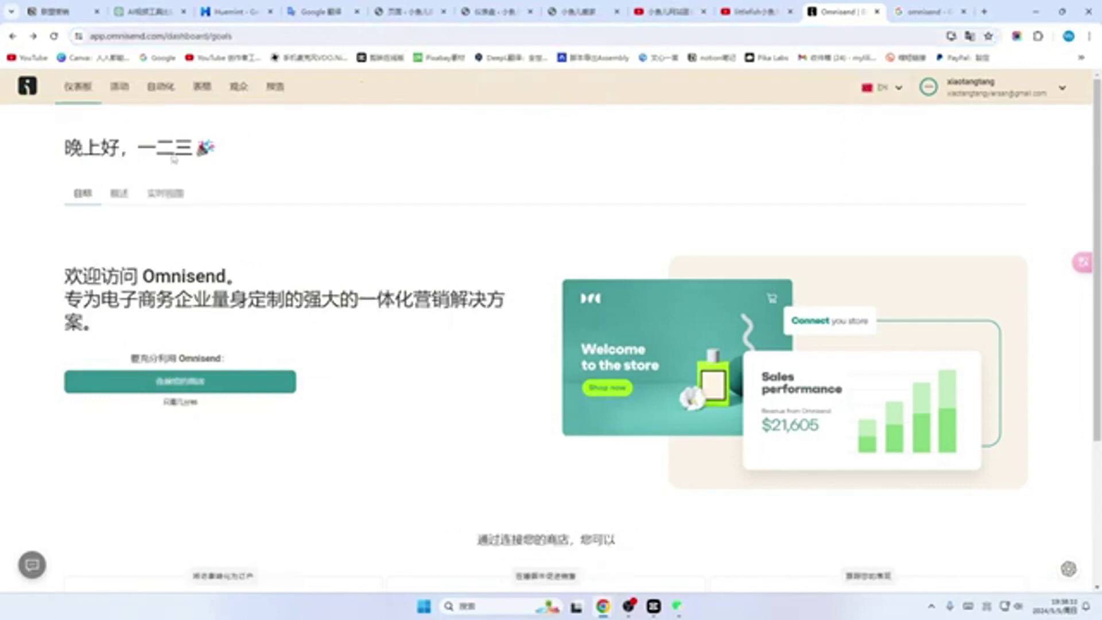
{"action": "left_click", "coordinate": [118, 90]}
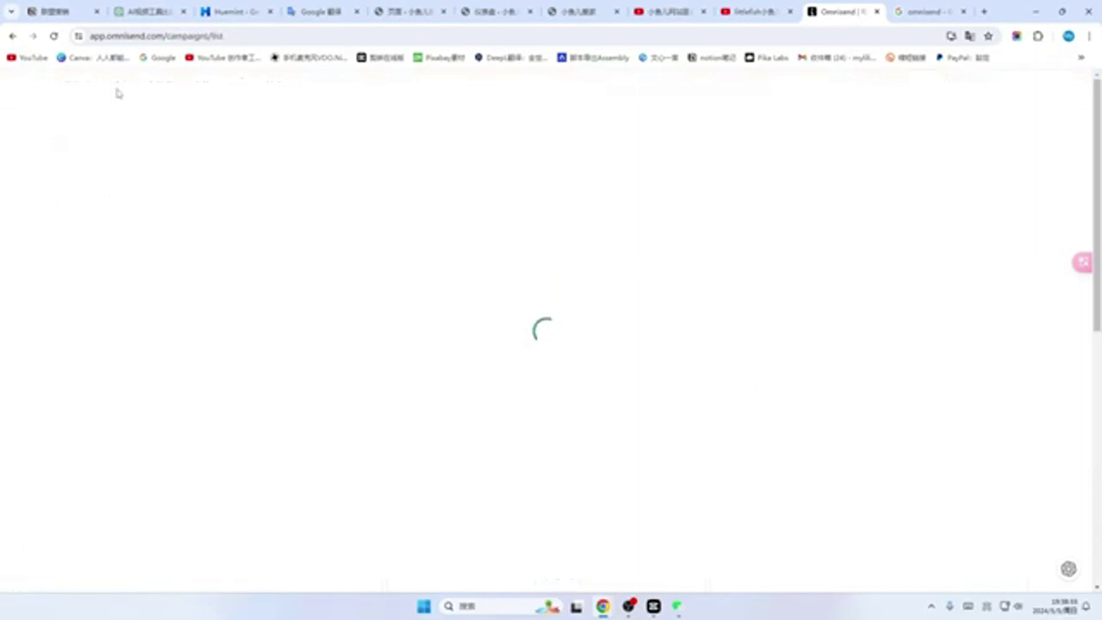
Step: Look through Omnisend's 自动化, 报告, 观众 (empty contact list) and 表格 pages
{"action": "left_click", "coordinate": [162, 99]}
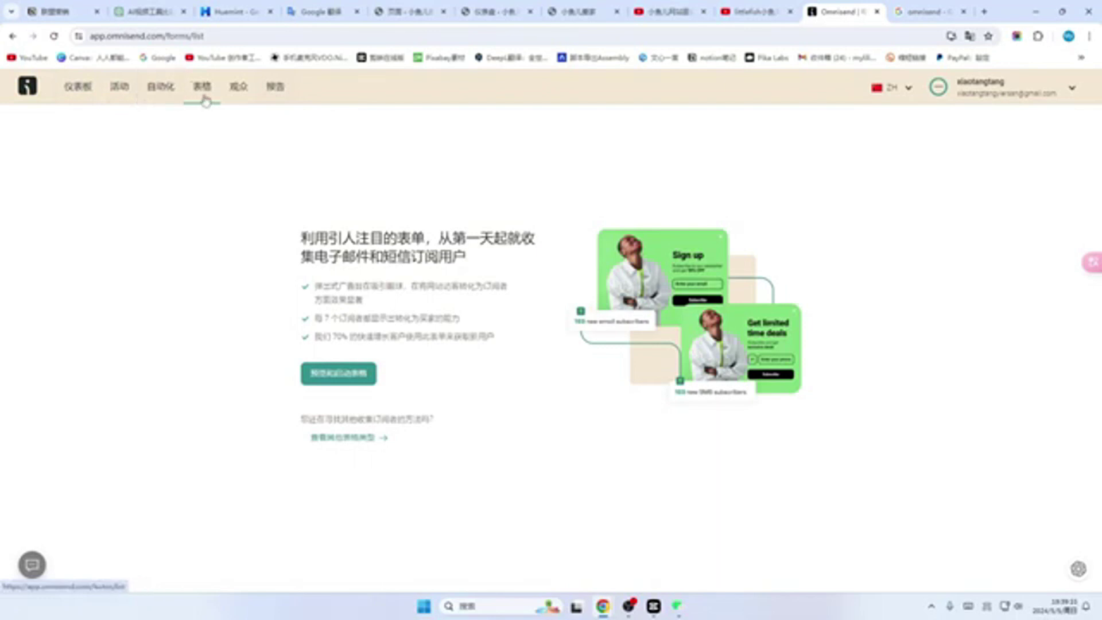
{"action": "left_click", "coordinate": [276, 88]}
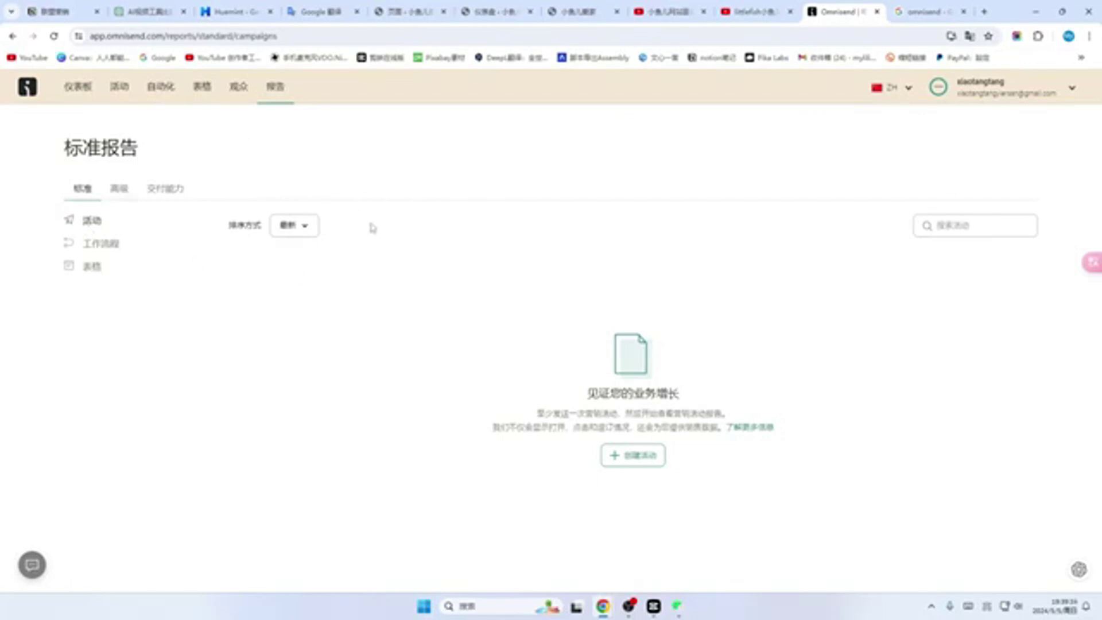
{"action": "left_click", "coordinate": [239, 91]}
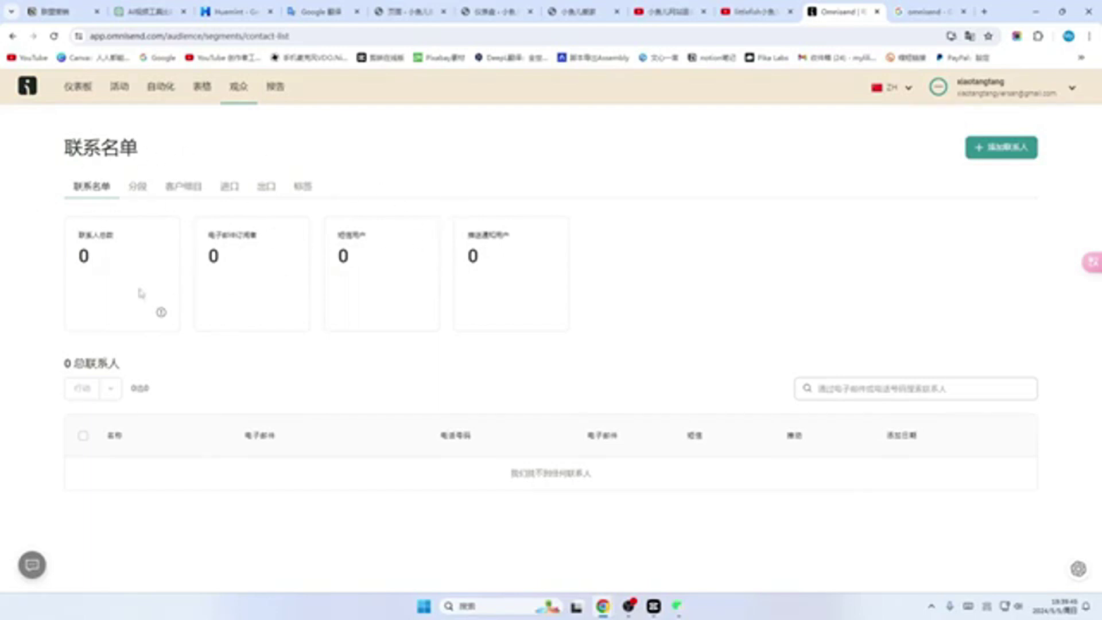
{"action": "left_click", "coordinate": [202, 86]}
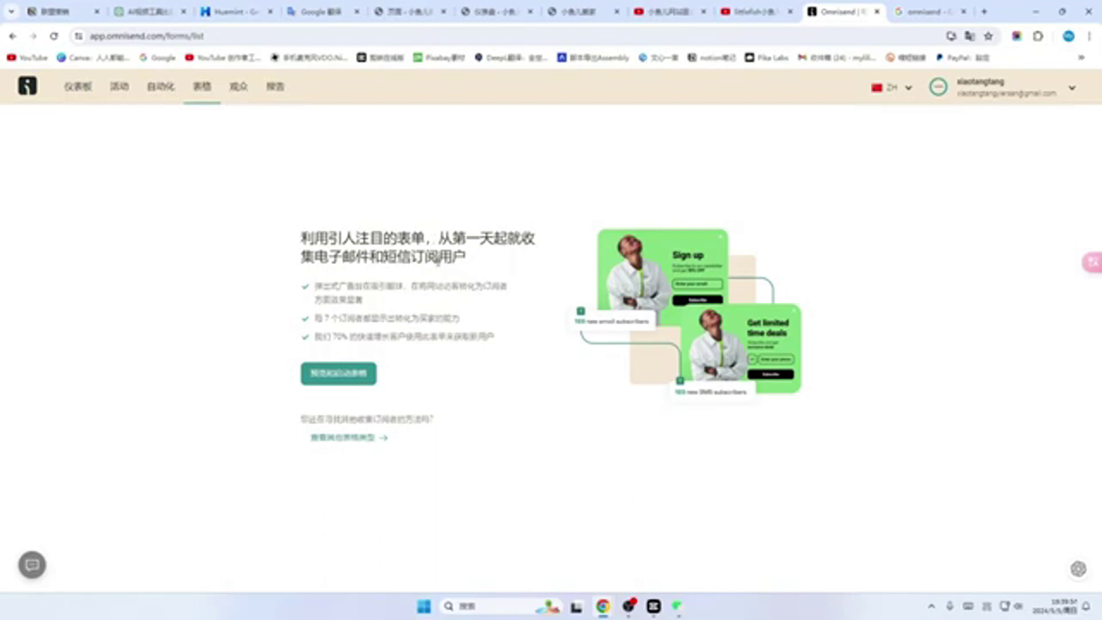
{"action": "left_click", "coordinate": [160, 97]}
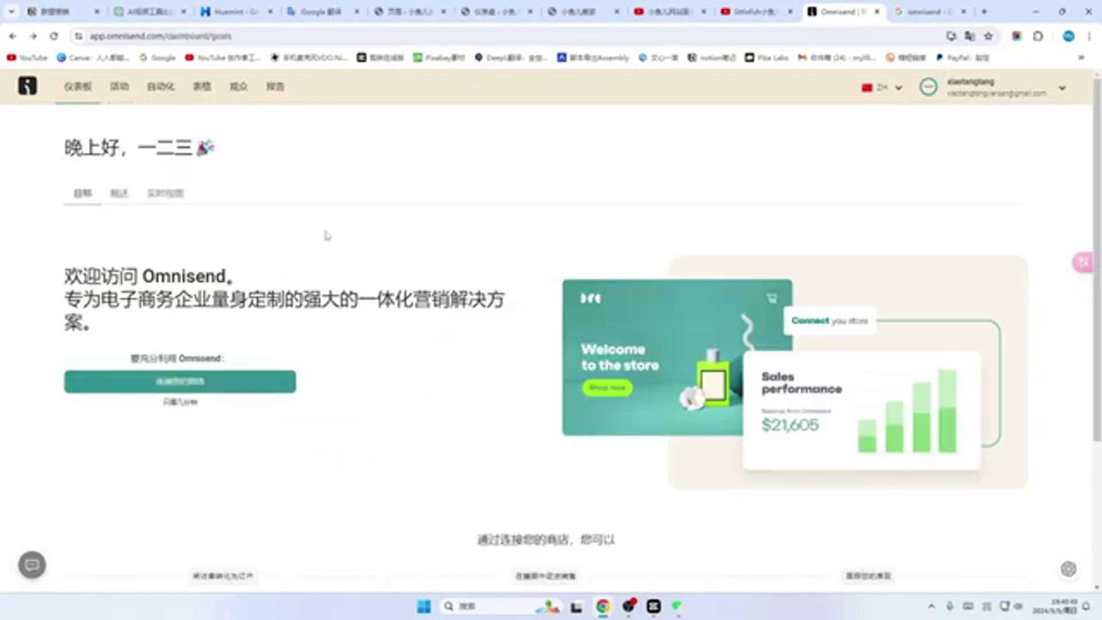
{"action": "scroll", "coordinate": [326, 235], "scroll_direction": "down", "scroll_amount": 2}
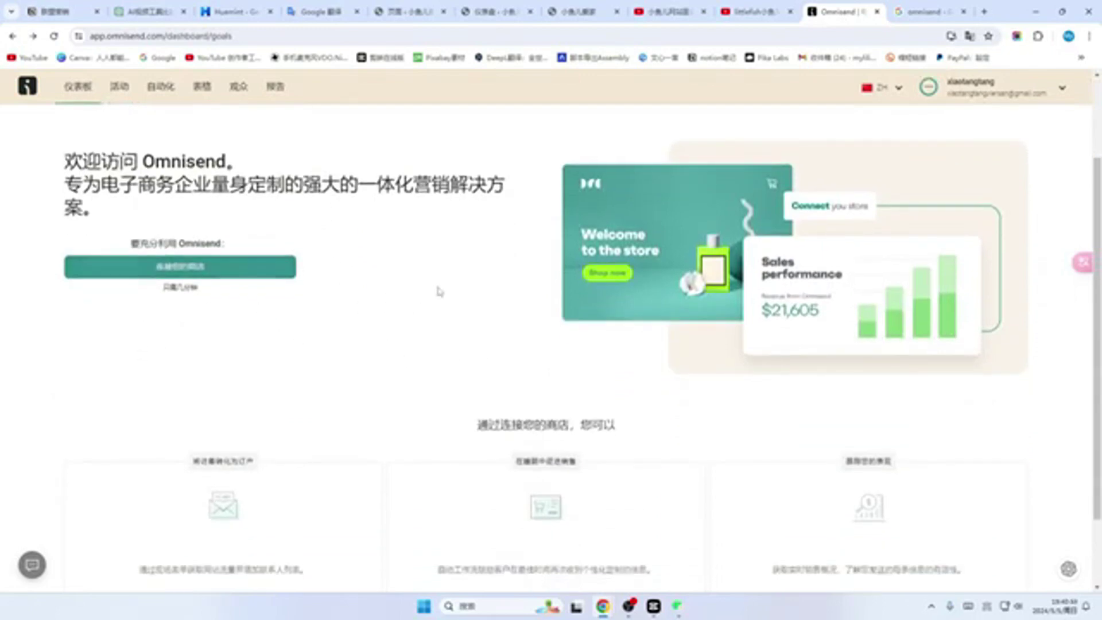
{"action": "scroll", "coordinate": [409, 285], "scroll_direction": "down", "scroll_amount": 1}
{"action": "scroll", "coordinate": [408, 285], "scroll_direction": "up", "scroll_amount": 2}
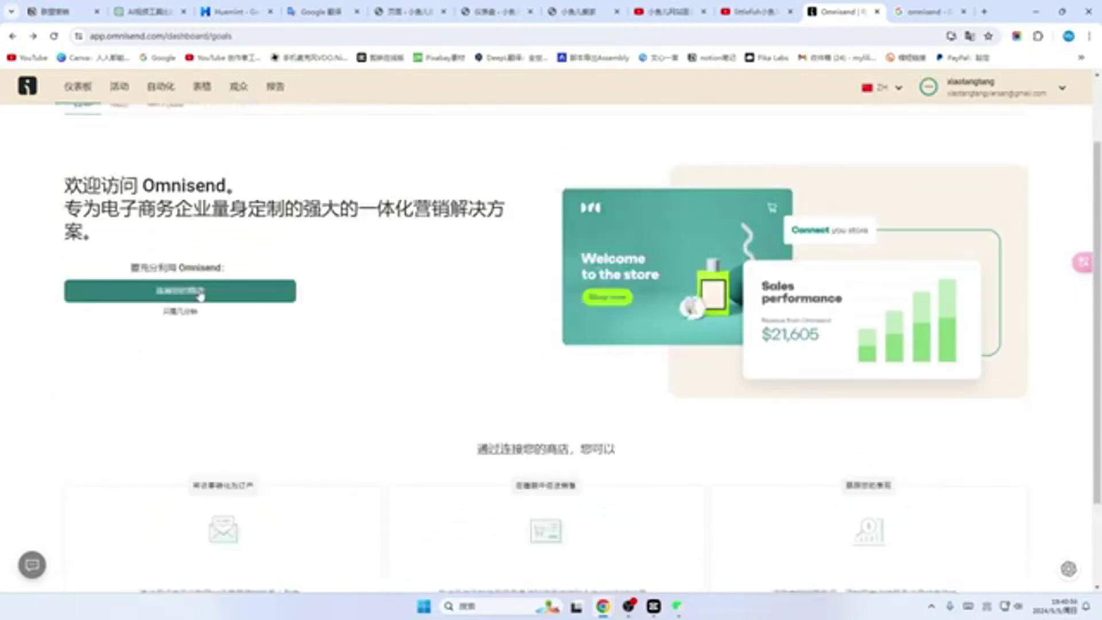
Step: Start 连接您的商店 and scroll the platform list down to the WordPress and Other cards
{"action": "left_click", "coordinate": [184, 296]}
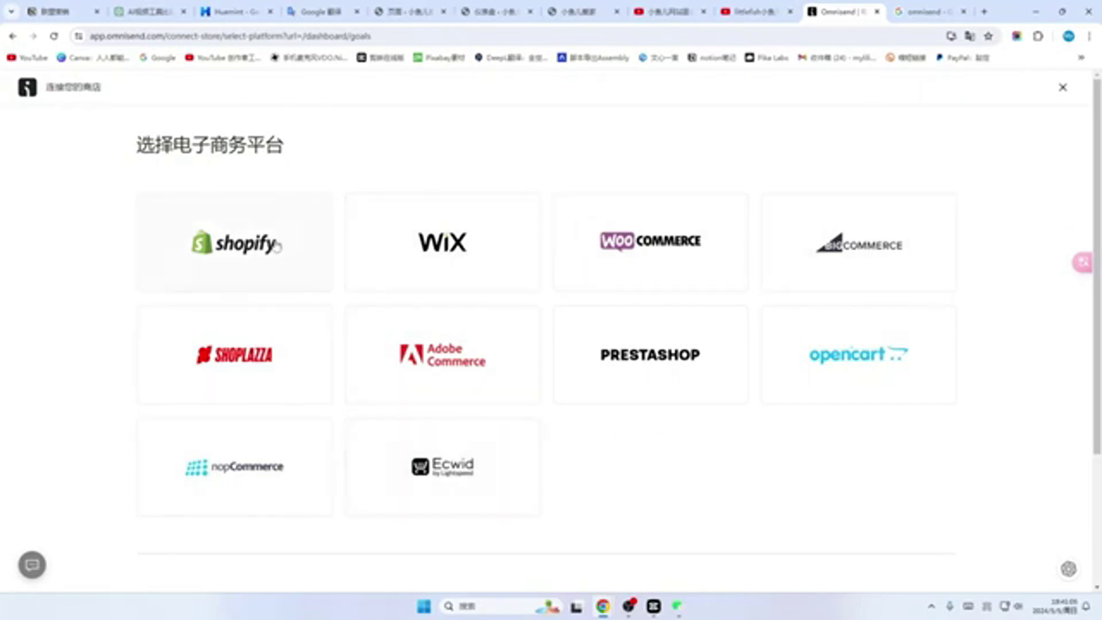
{"action": "scroll", "coordinate": [278, 244], "scroll_direction": "down", "scroll_amount": 1}
{"action": "scroll", "coordinate": [276, 244], "scroll_direction": "up", "scroll_amount": 1}
{"action": "scroll", "coordinate": [299, 253], "scroll_direction": "down", "scroll_amount": 3}
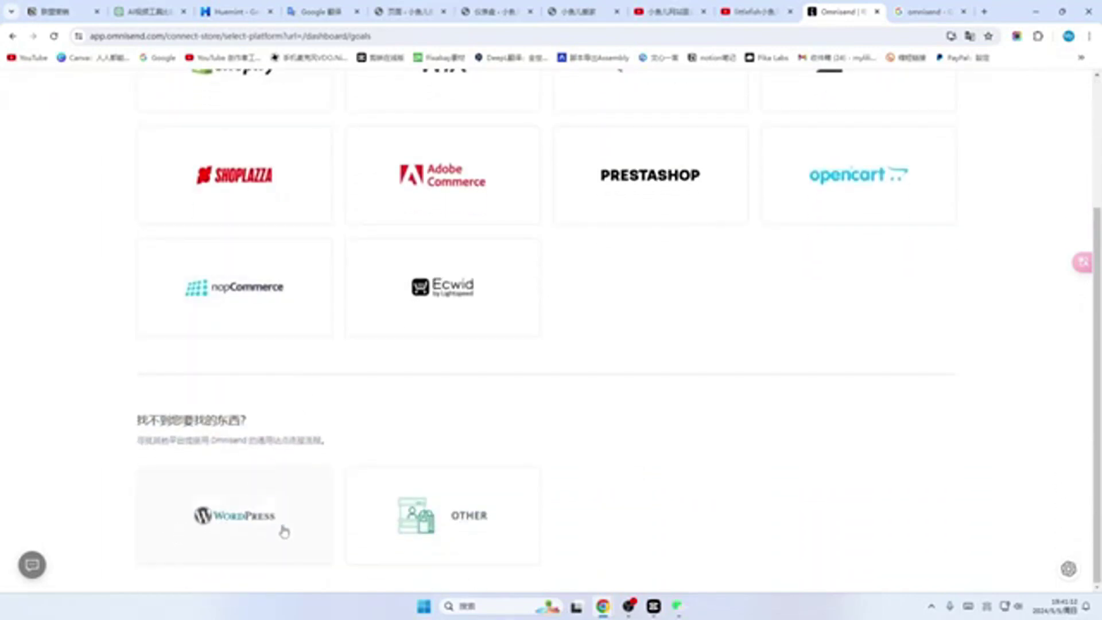
Step: Choose WordPress as the store platform and select the word 'Omnisend' in step 1 for copying
{"action": "left_click", "coordinate": [232, 521]}
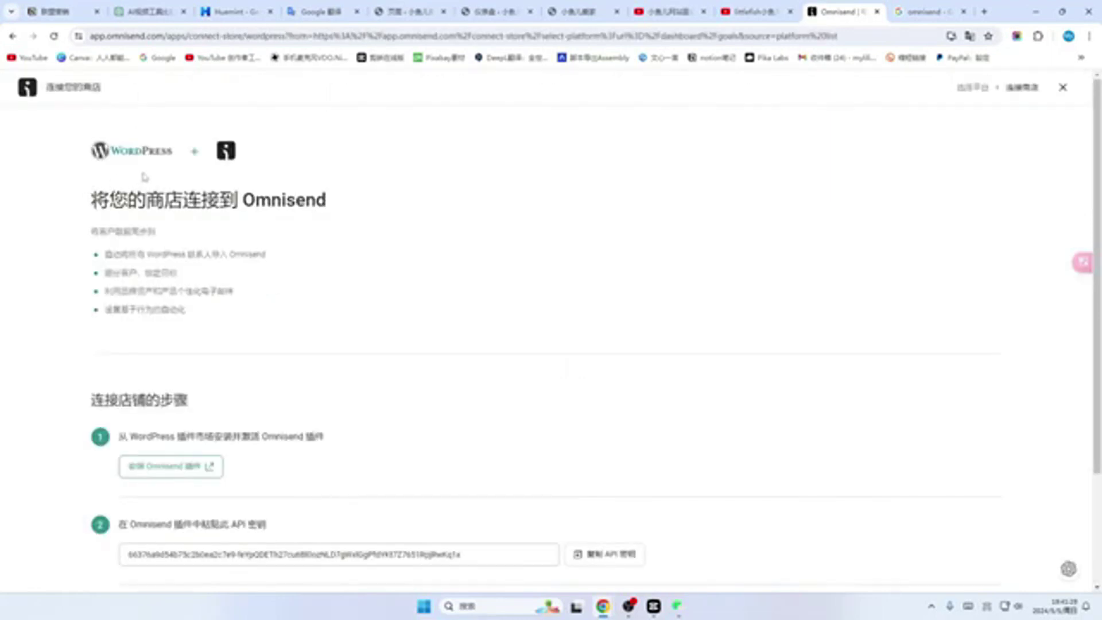
{"action": "scroll", "coordinate": [144, 176], "scroll_direction": "down", "scroll_amount": 2}
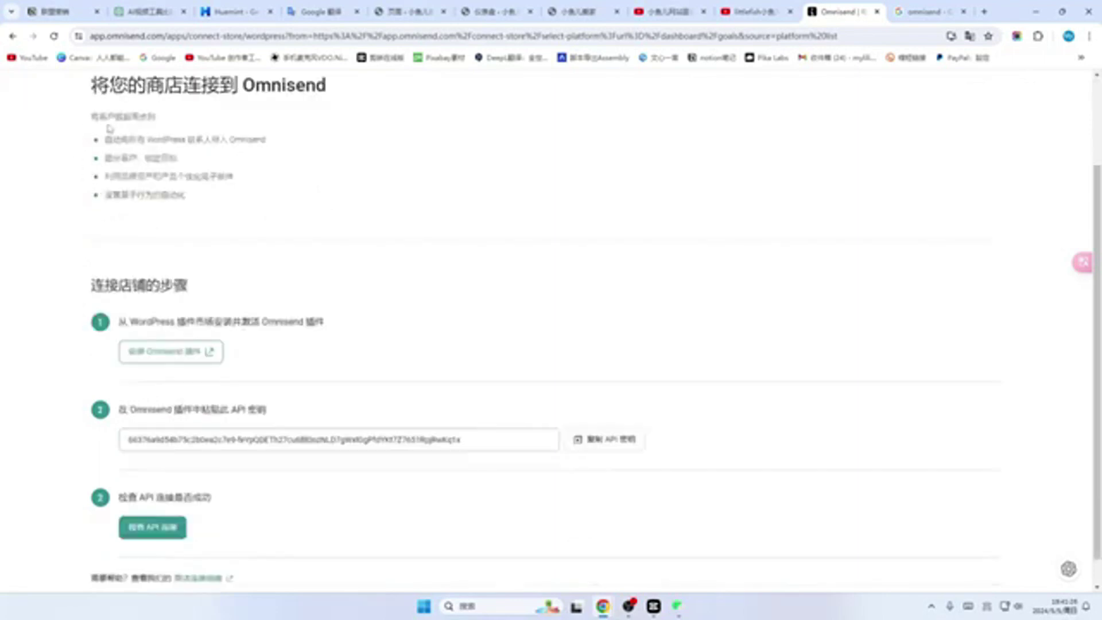
{"action": "scroll", "coordinate": [181, 208], "scroll_direction": "down", "scroll_amount": 1}
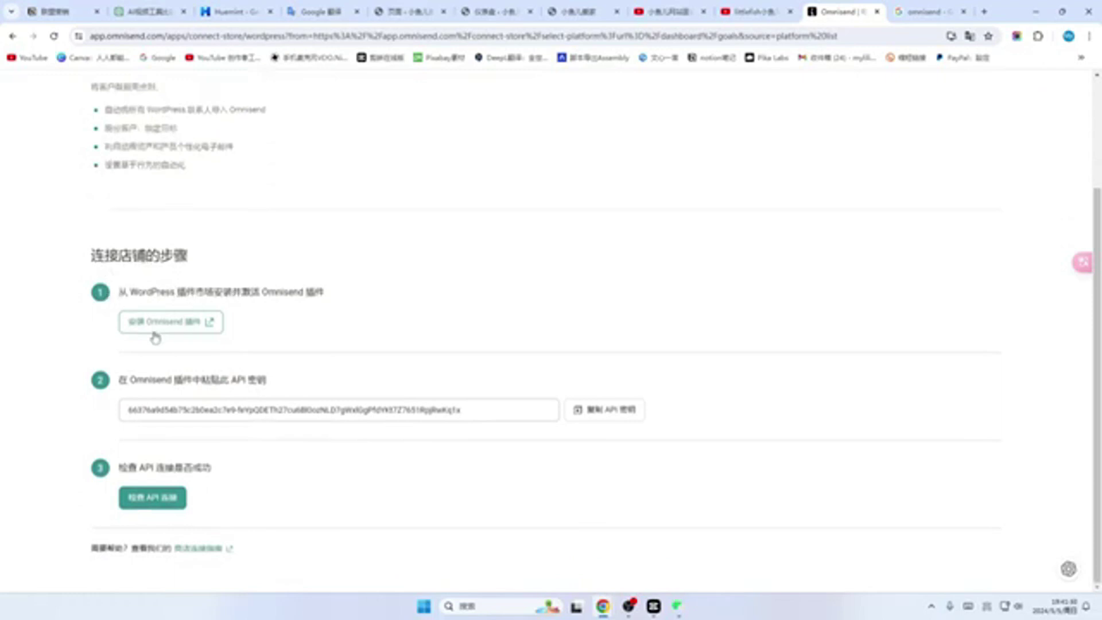
{"action": "double_click", "coordinate": [265, 292]}
{"action": "key", "text": "ctrl+c"}
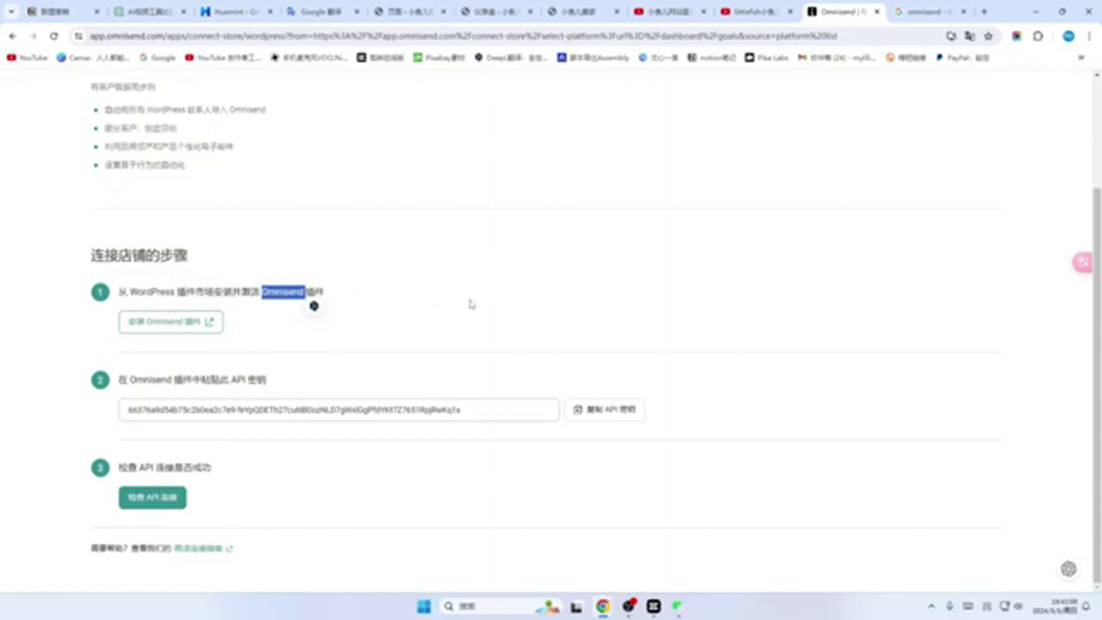
{"action": "left_click", "coordinate": [494, 12]}
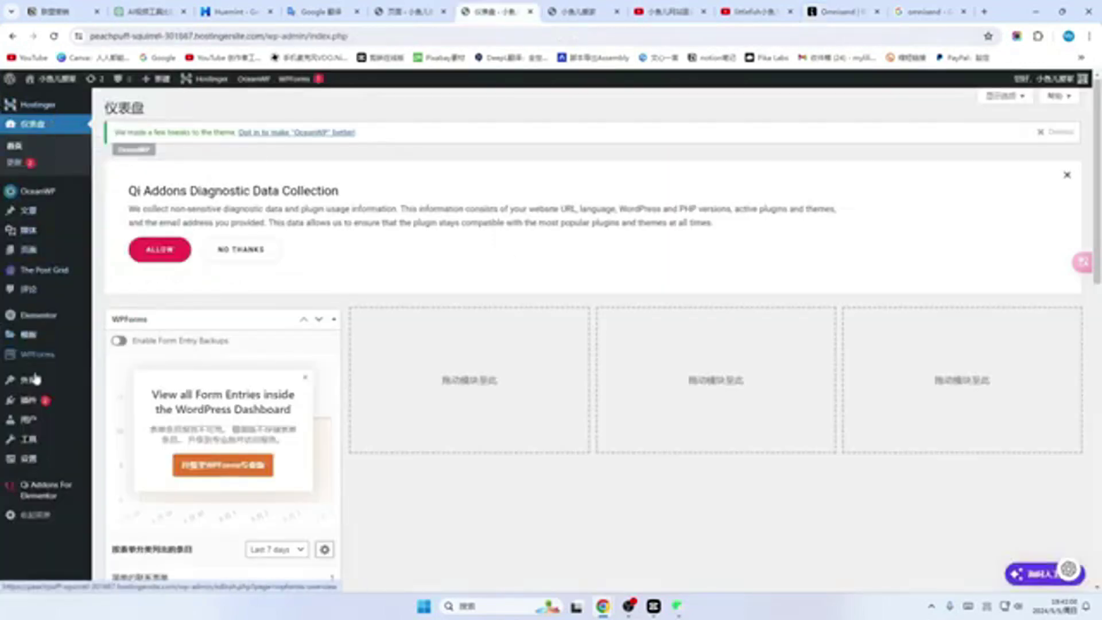
Step: Search the WordPress plugin directory for 'Omnisend' under Plugins > Add New
{"action": "mouse_move", "coordinate": [34, 439]}
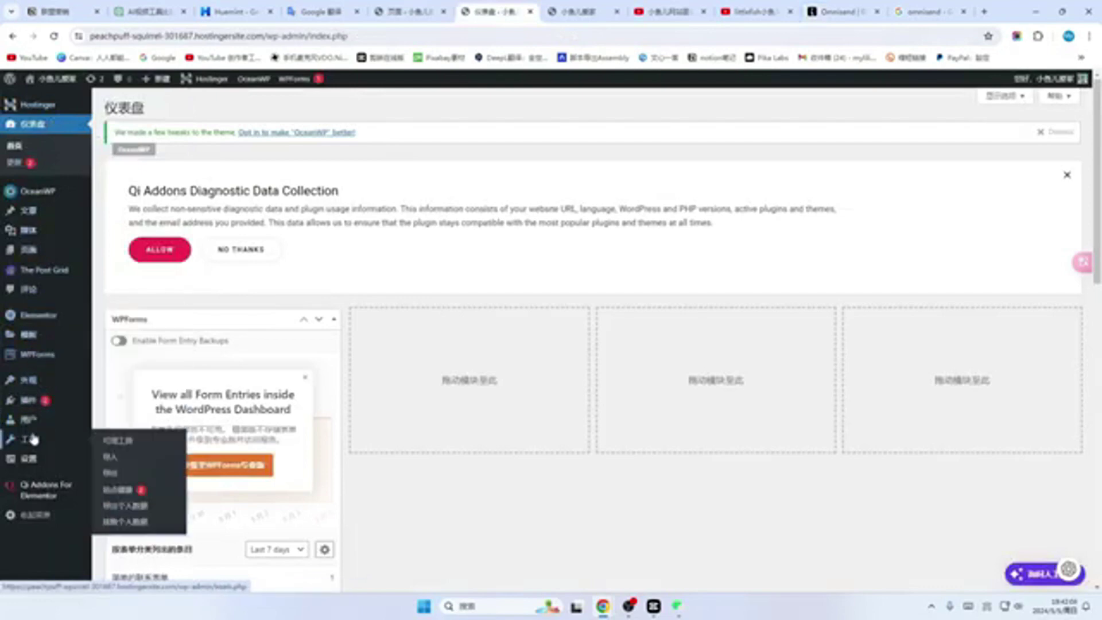
{"action": "left_click", "coordinate": [29, 400]}
{"action": "scroll", "coordinate": [379, 253], "scroll_direction": "down", "scroll_amount": 2}
{"action": "scroll", "coordinate": [379, 257], "scroll_direction": "up", "scroll_amount": 5}
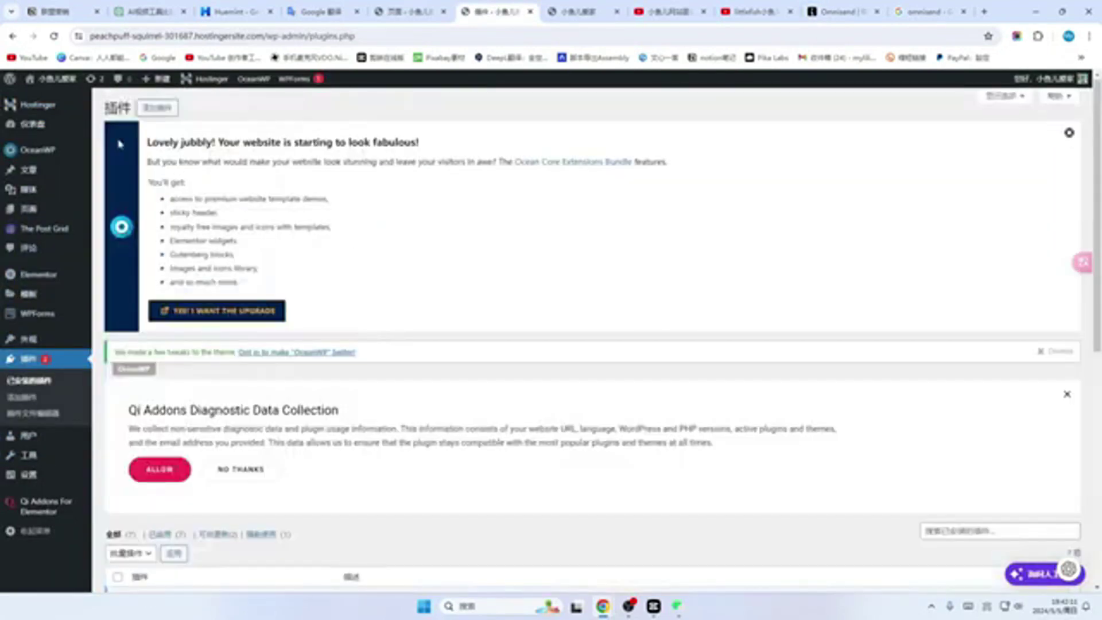
{"action": "left_click", "coordinate": [164, 114]}
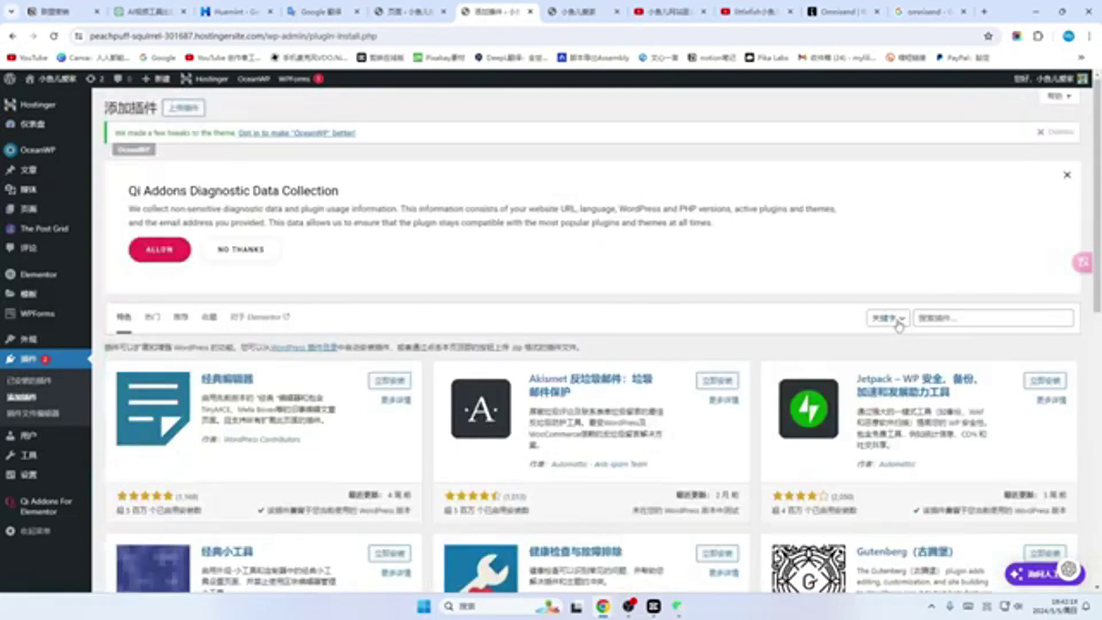
{"action": "left_click", "coordinate": [936, 318]}
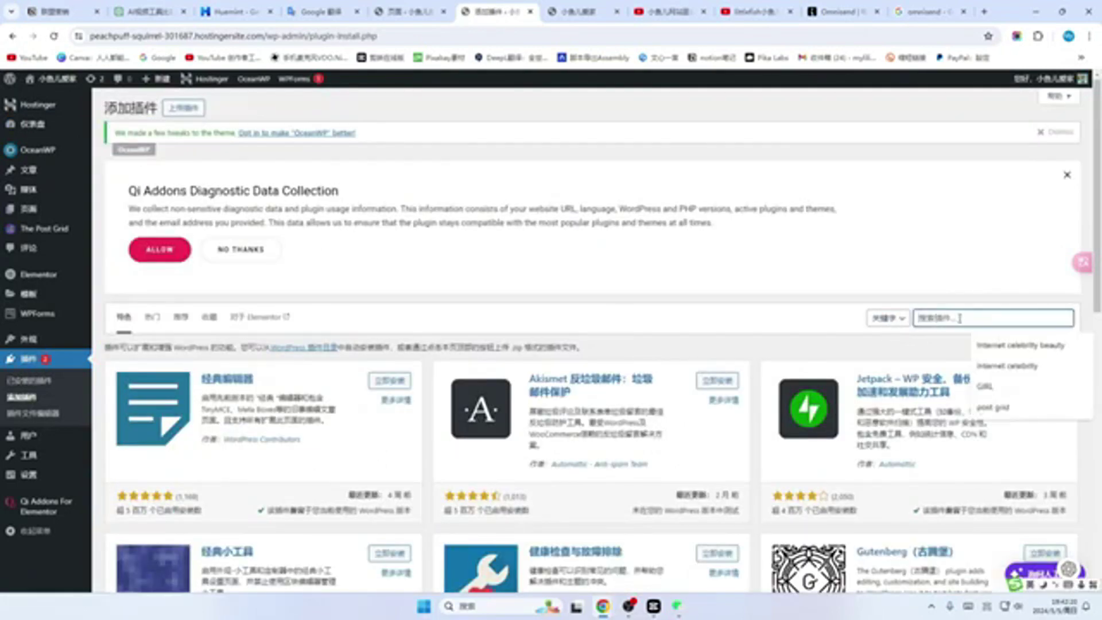
{"action": "key", "text": "ctrl+v"}
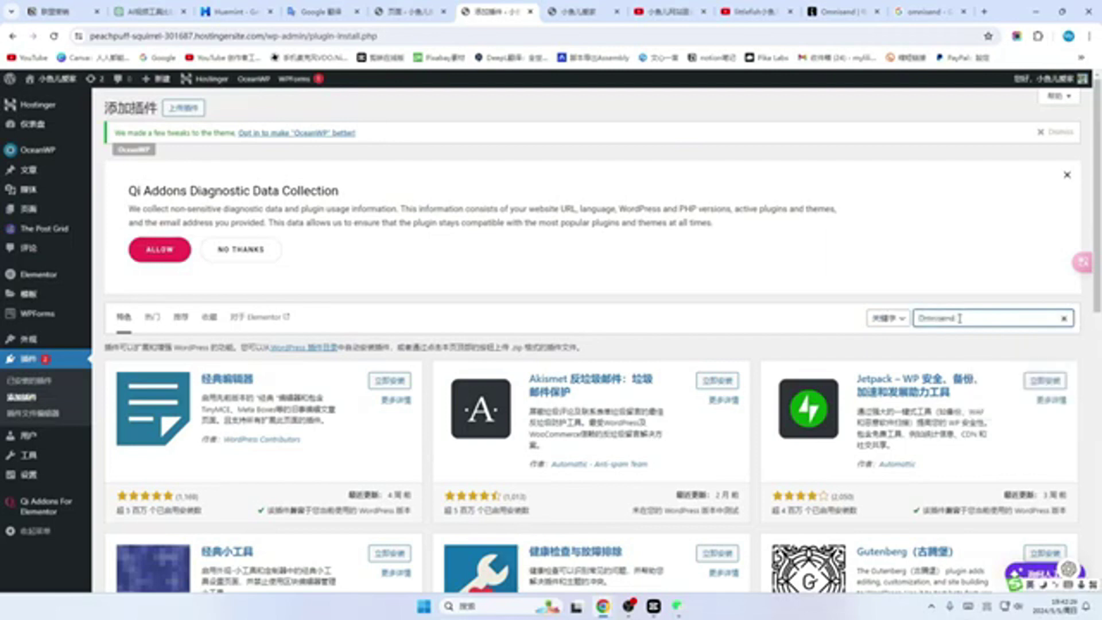
{"action": "scroll", "coordinate": [713, 276], "scroll_direction": "down", "scroll_amount": 2}
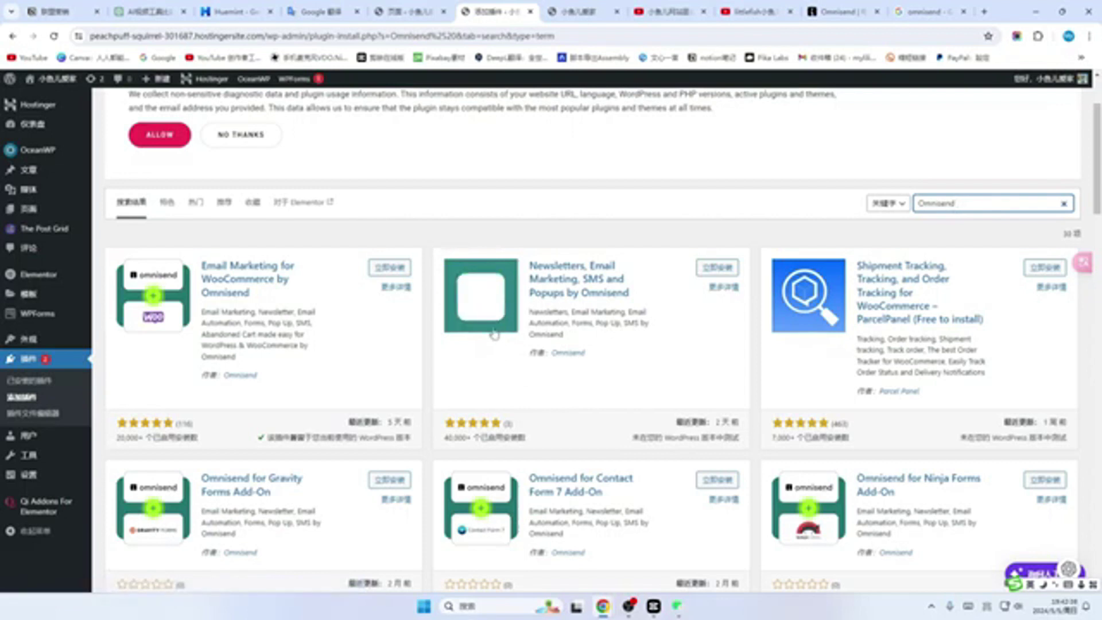
Step: Install and activate Email Marketing for WooCommerce by Omnisend, and install the Newsletters, Email Marketing, SMS and Popups plugin
{"action": "left_click", "coordinate": [841, 12]}
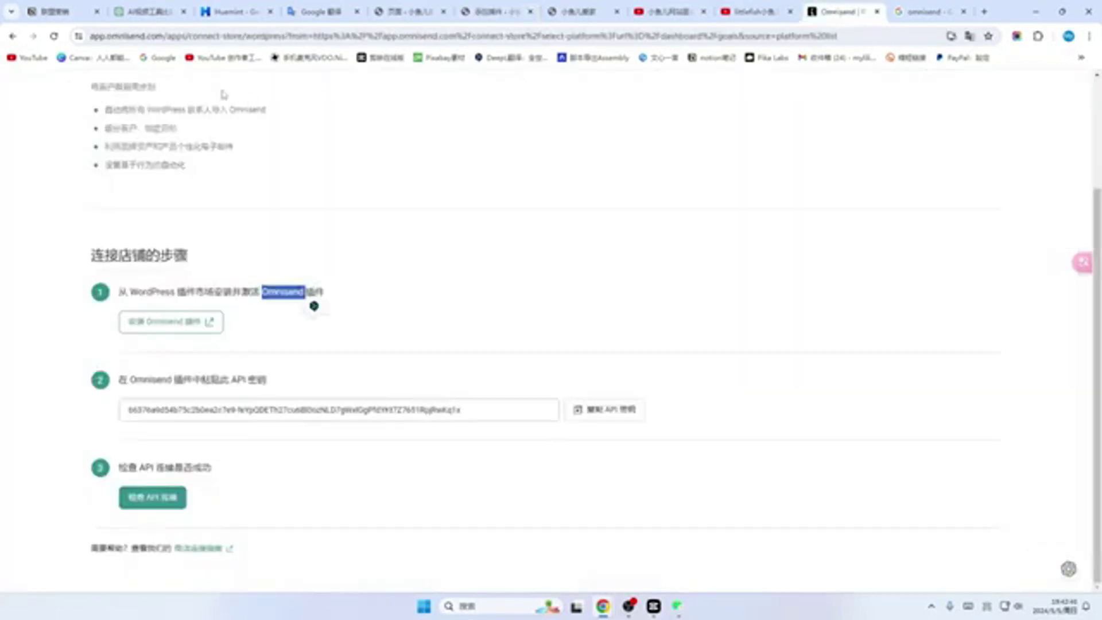
{"action": "scroll", "coordinate": [55, 86], "scroll_direction": "up", "scroll_amount": 5}
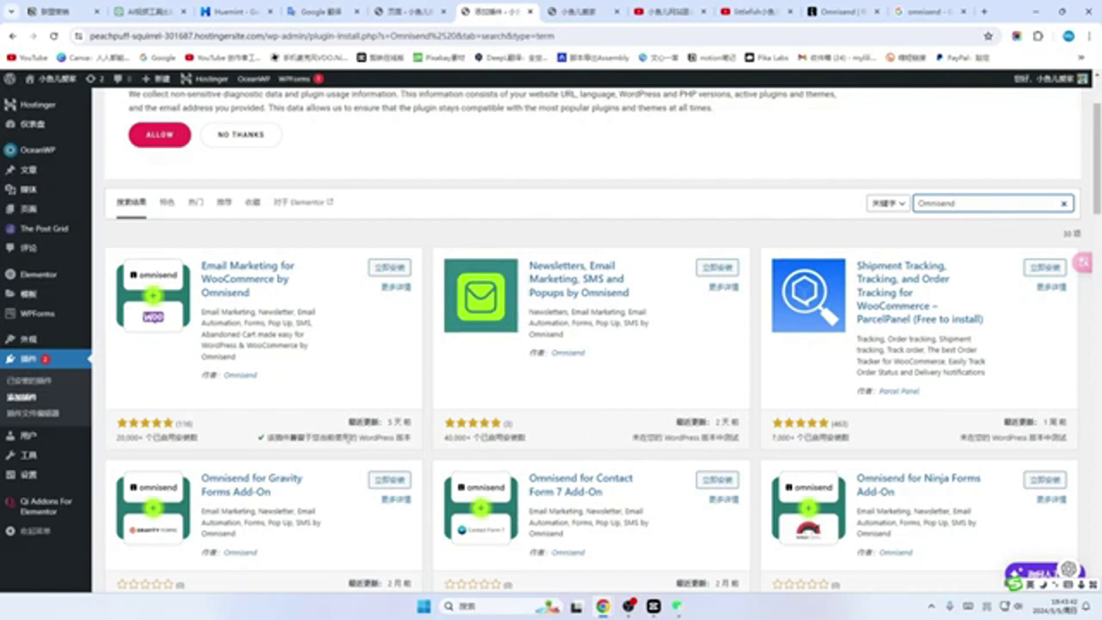
{"action": "left_click", "coordinate": [390, 268]}
{"action": "left_click", "coordinate": [396, 267]}
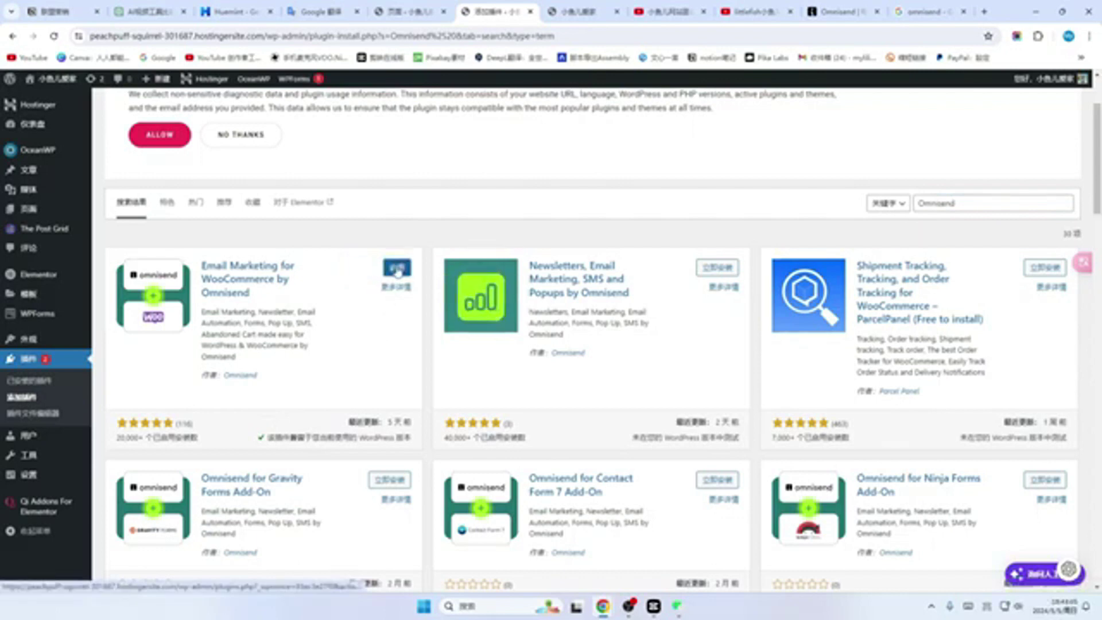
{"action": "left_click", "coordinate": [717, 267]}
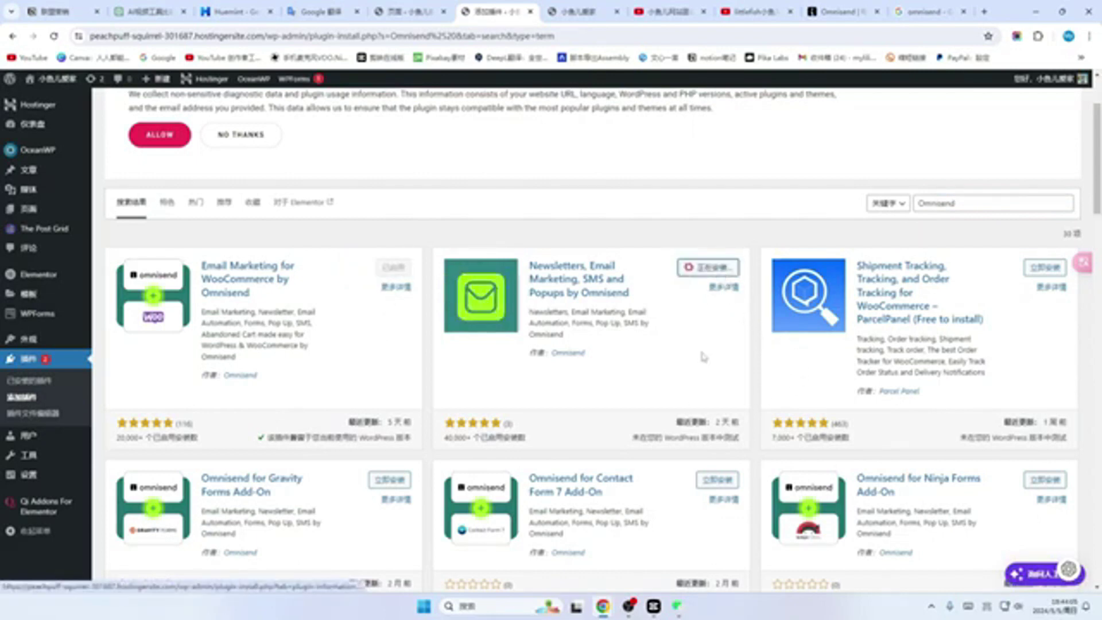
Step: Copy the API key from Omnisend's connect-store page
{"action": "left_click", "coordinate": [841, 12]}
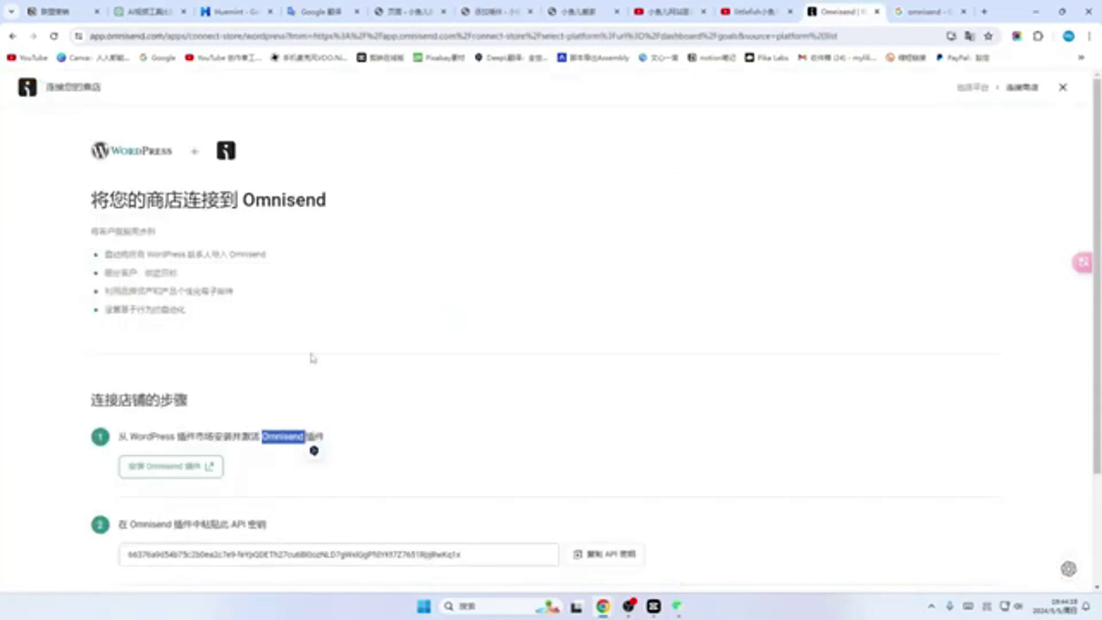
{"action": "scroll", "coordinate": [161, 383], "scroll_direction": "down", "scroll_amount": 2}
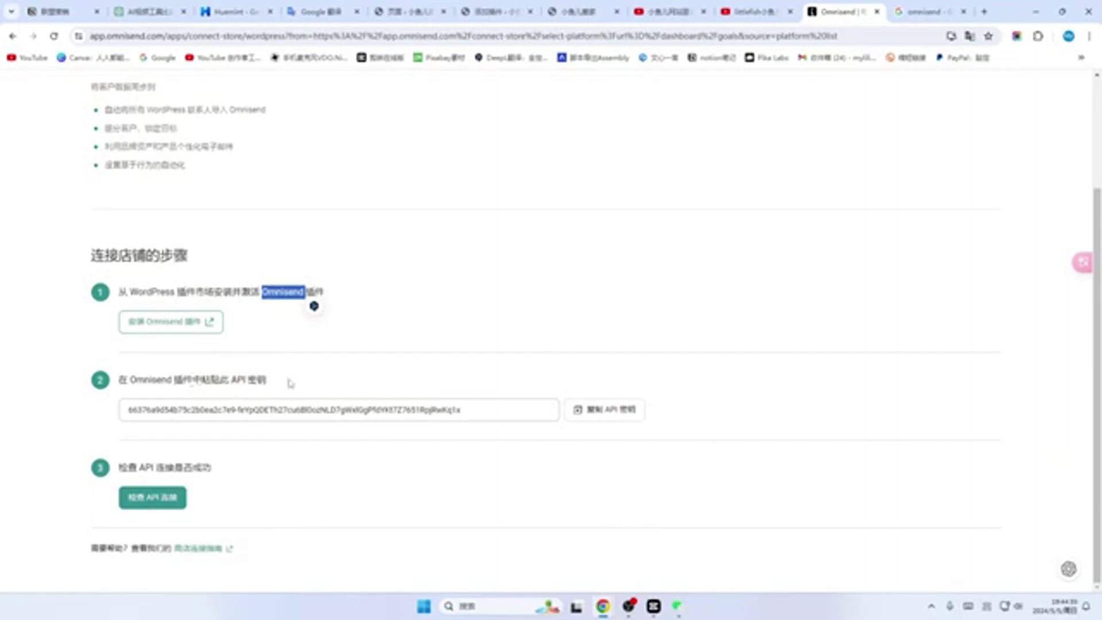
{"action": "left_click", "coordinate": [603, 409]}
{"action": "left_click", "coordinate": [496, 11]}
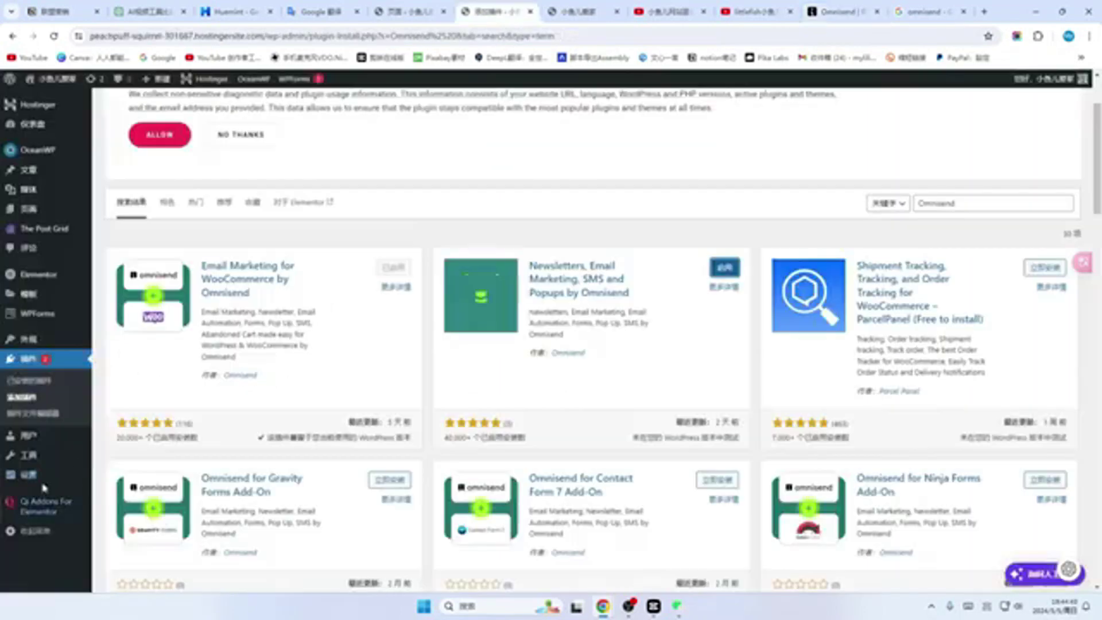
Step: Open Omnisend for WooCommerce settings, allow Qi Addons data collection, then open Omnisend Email Marketing's page
{"action": "left_click", "coordinate": [17, 363]}
{"action": "scroll", "coordinate": [310, 332], "scroll_direction": "down", "scroll_amount": 5}
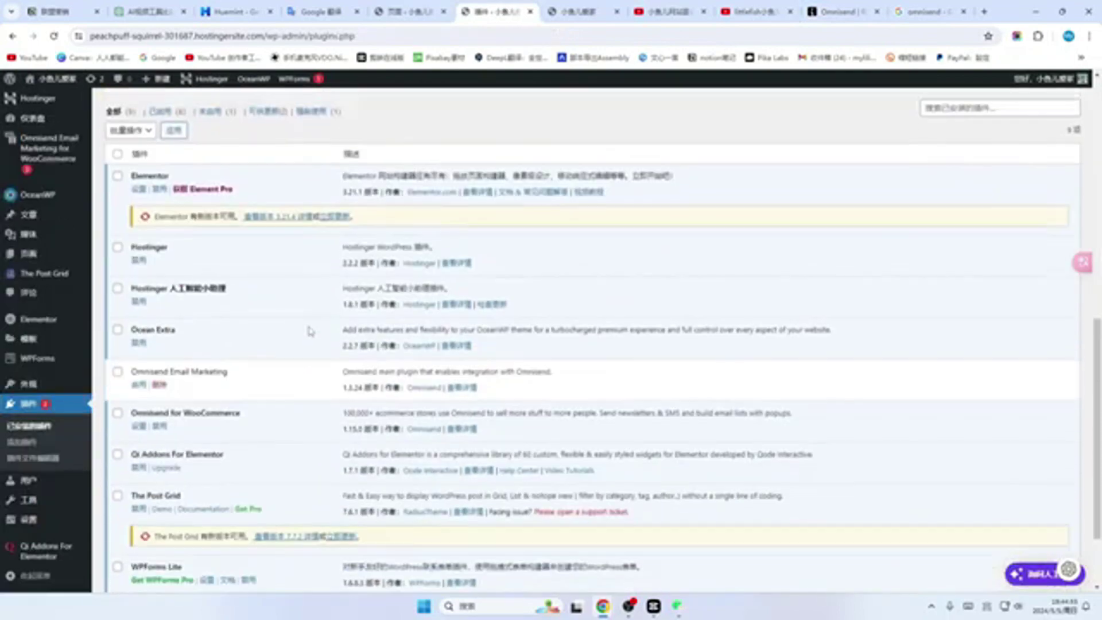
{"action": "scroll", "coordinate": [189, 337], "scroll_direction": "down", "scroll_amount": 2}
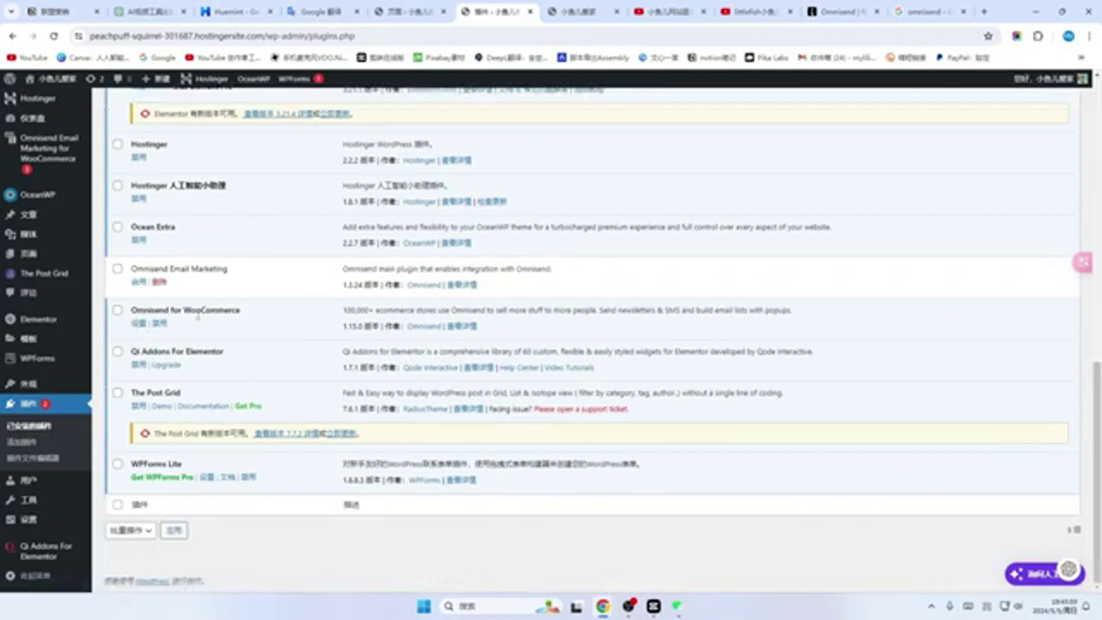
{"action": "left_click", "coordinate": [138, 324]}
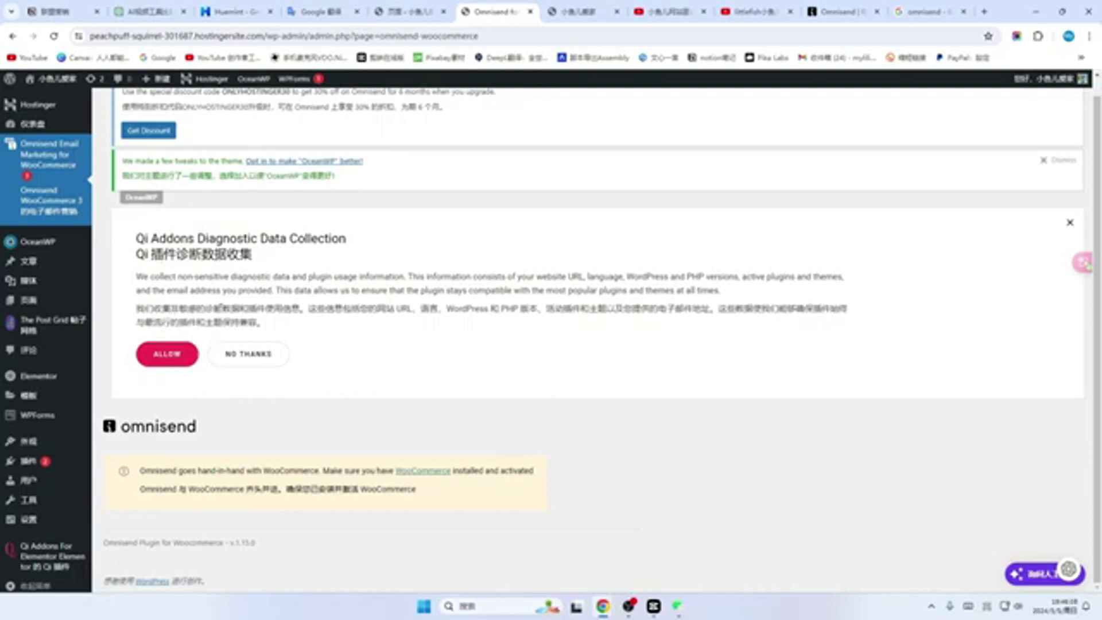
{"action": "left_click", "coordinate": [162, 364]}
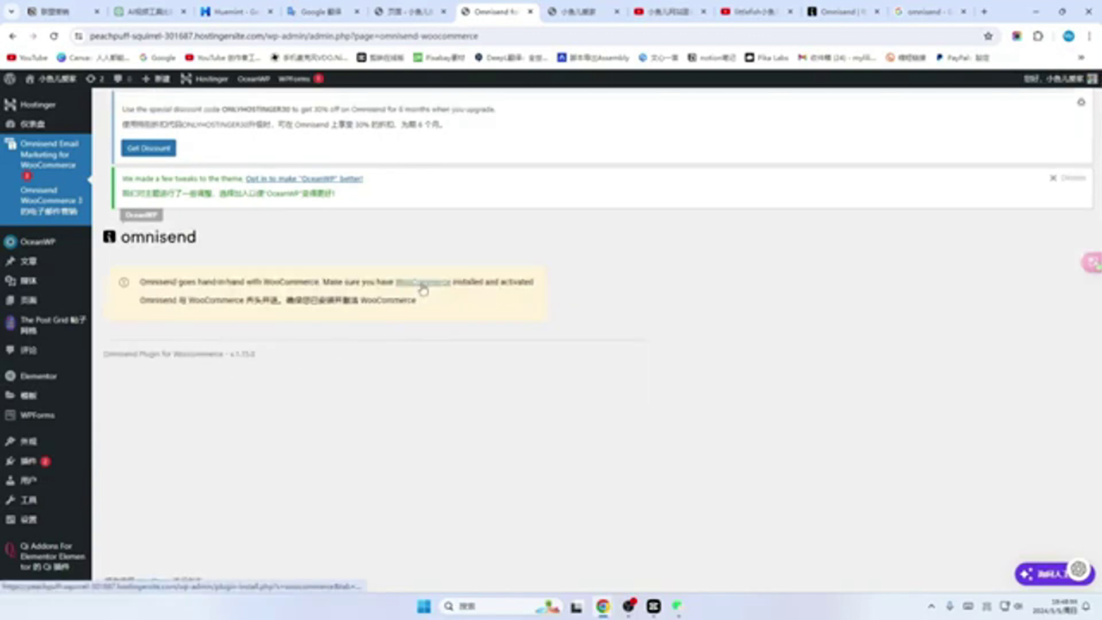
{"action": "left_click", "coordinate": [423, 282]}
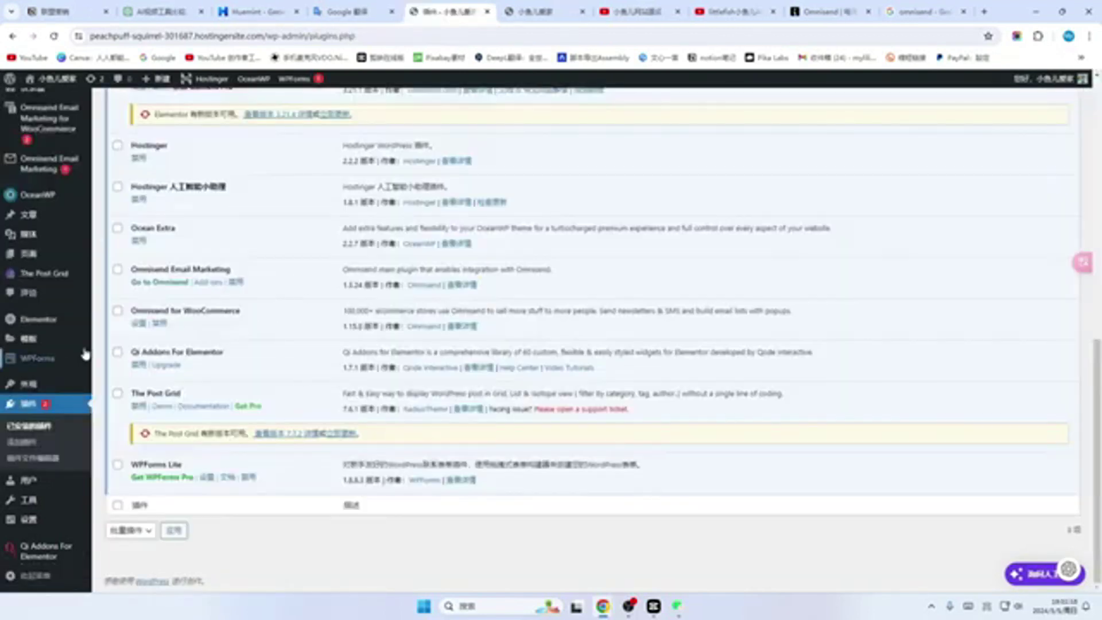
{"action": "left_click", "coordinate": [138, 283]}
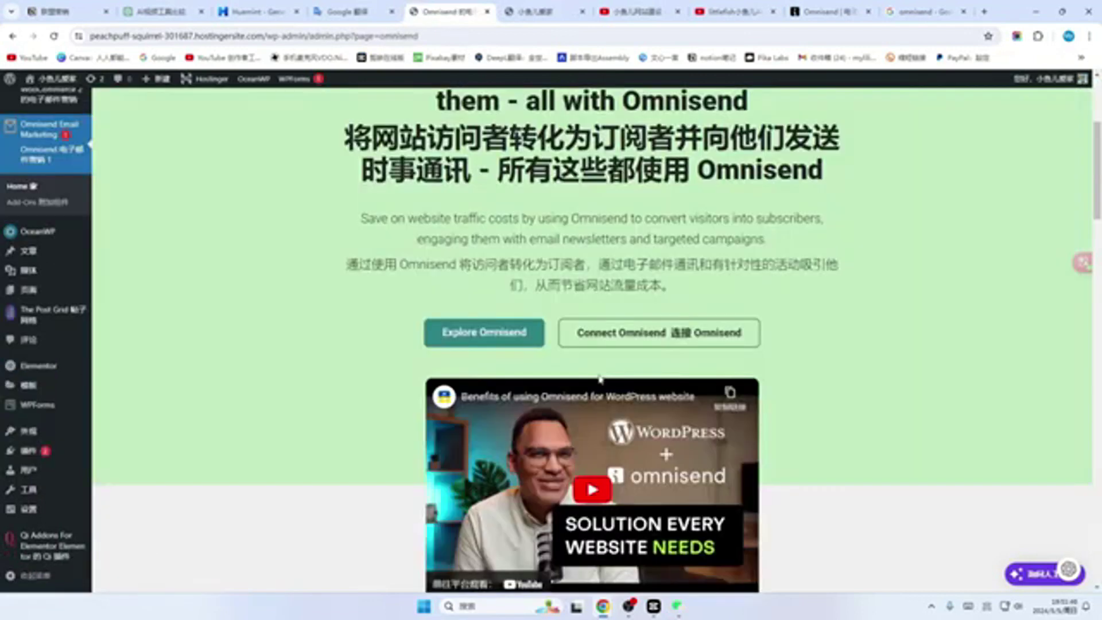
Step: Paste the Omnisend API key into the Omnisend Email Marketing plugin and connect it to Omnisend
{"action": "left_click", "coordinate": [672, 334]}
{"action": "scroll", "coordinate": [599, 323], "scroll_direction": "down", "scroll_amount": 4}
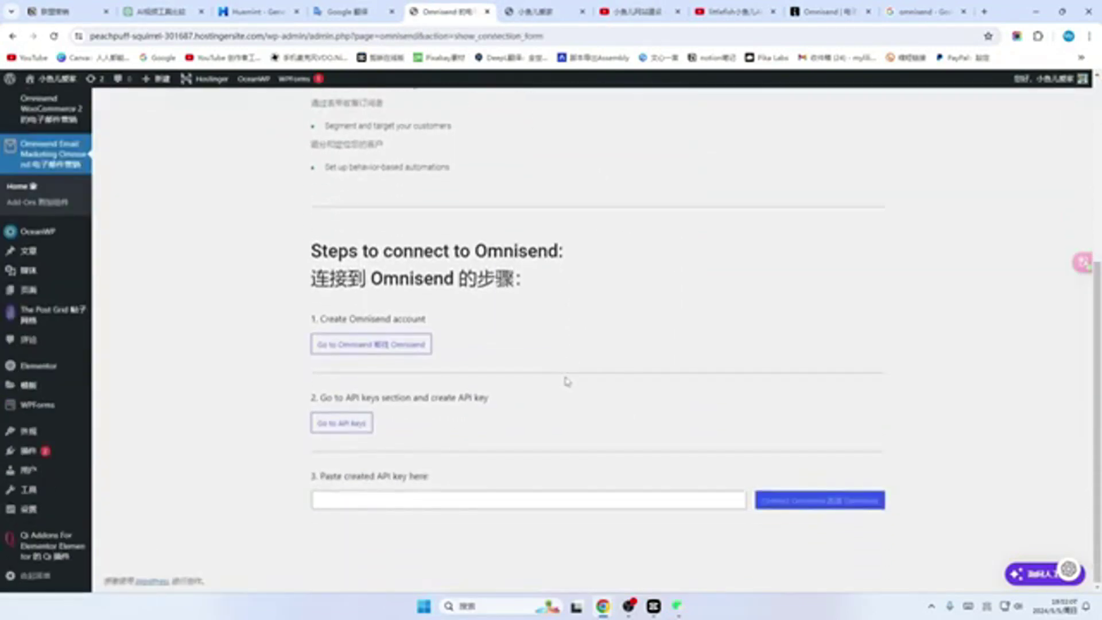
{"action": "left_click", "coordinate": [337, 501]}
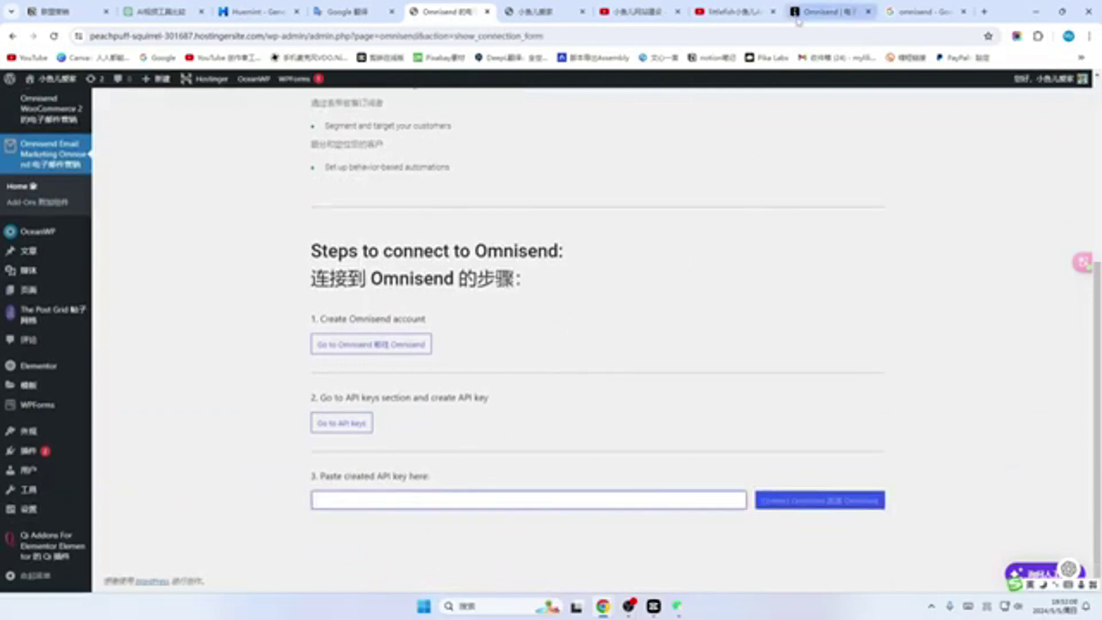
{"action": "left_click", "coordinate": [826, 12]}
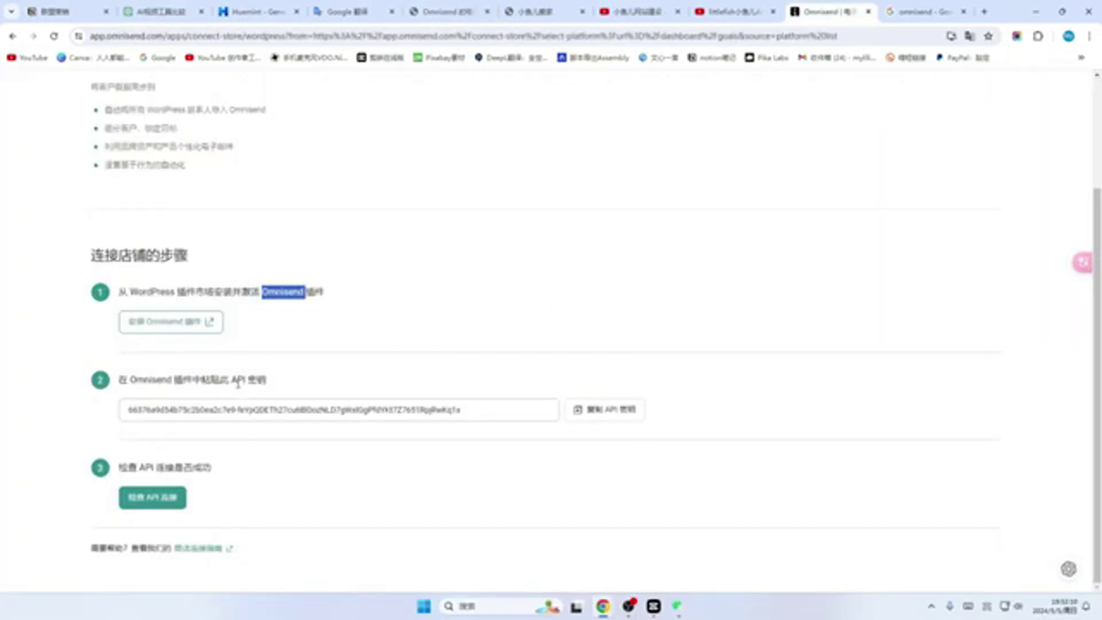
{"action": "left_click", "coordinate": [616, 417]}
{"action": "left_click", "coordinate": [448, 11]}
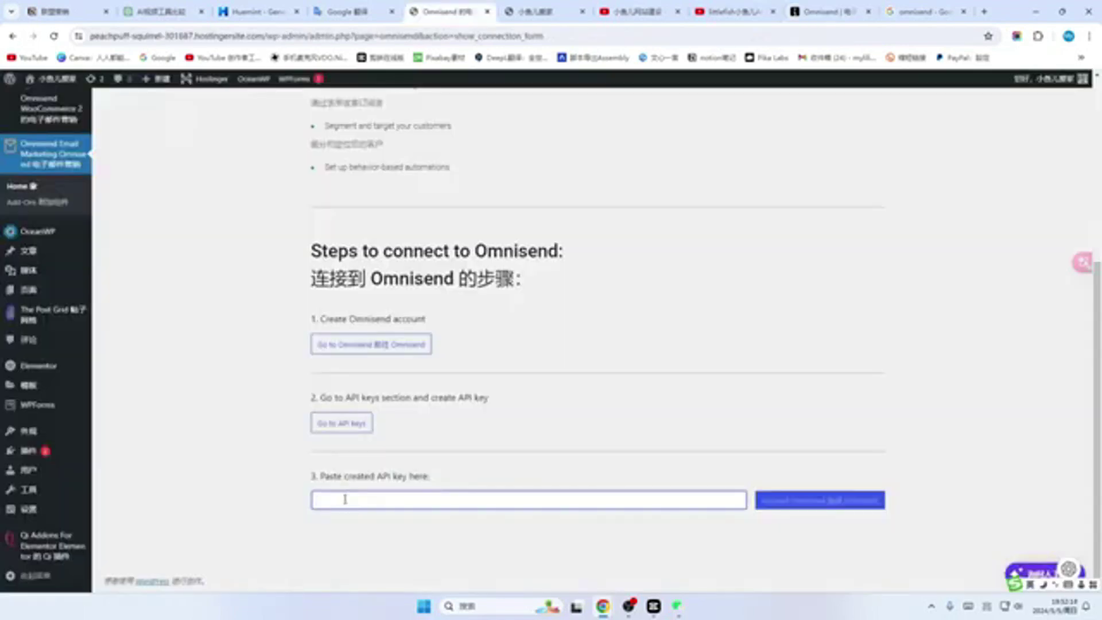
{"action": "key", "text": "ctrl+v"}
{"action": "left_click", "coordinate": [831, 501]}
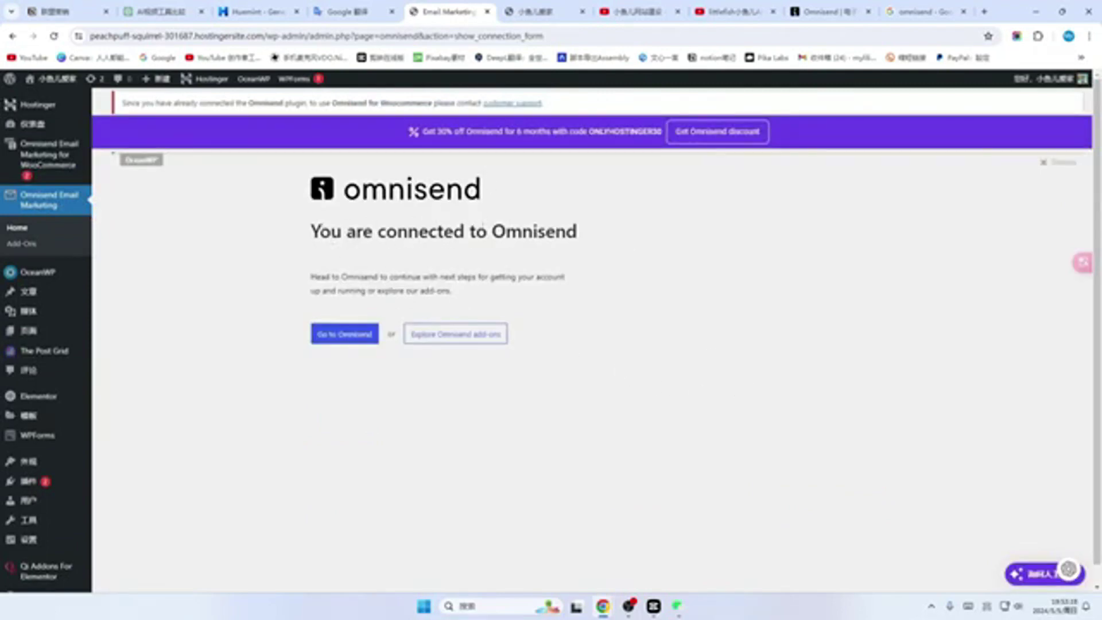
{"action": "left_click", "coordinate": [344, 339]}
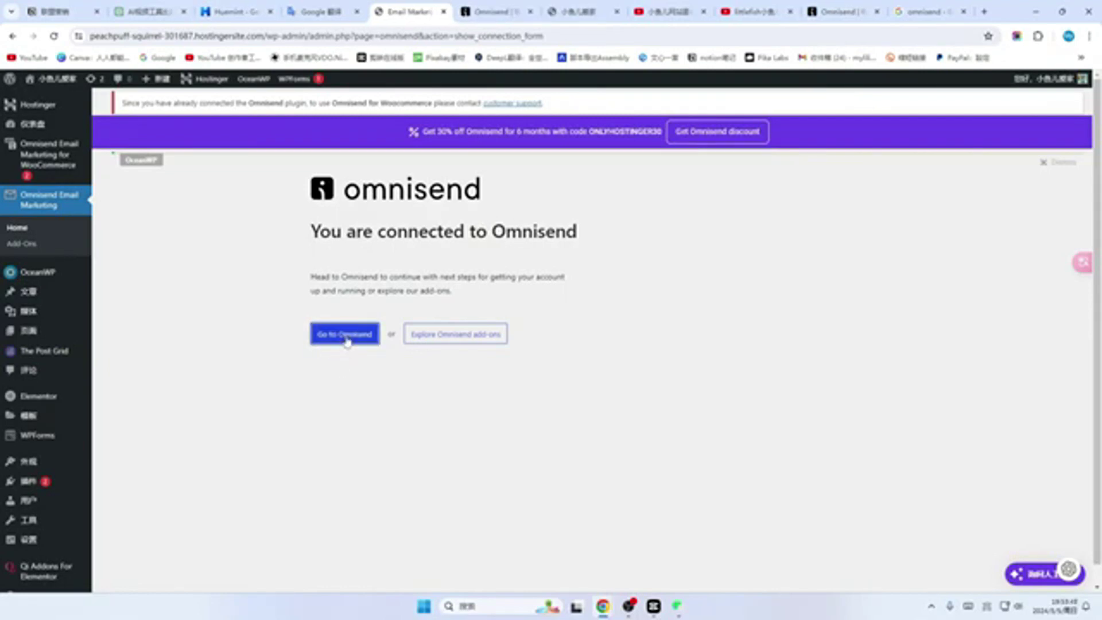
Step: Check Omnisend's audience contact list, then visit the live 小鱼儿爱家 site from the admin bar
{"action": "left_click", "coordinate": [345, 337]}
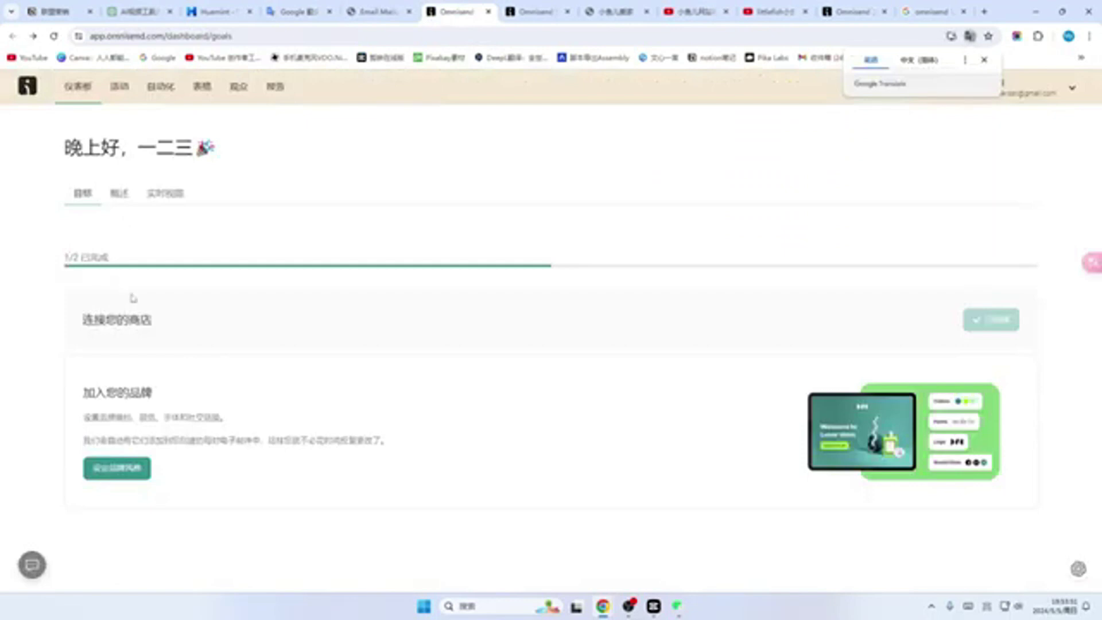
{"action": "left_click", "coordinate": [143, 501]}
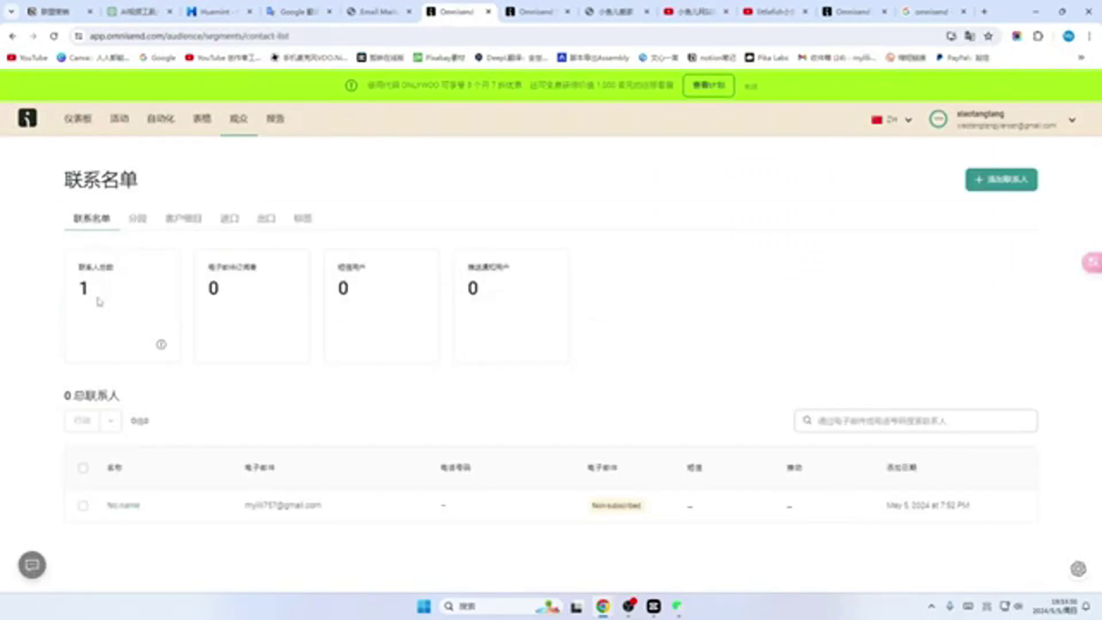
{"action": "key", "text": "ctrl+shift+Tab"}
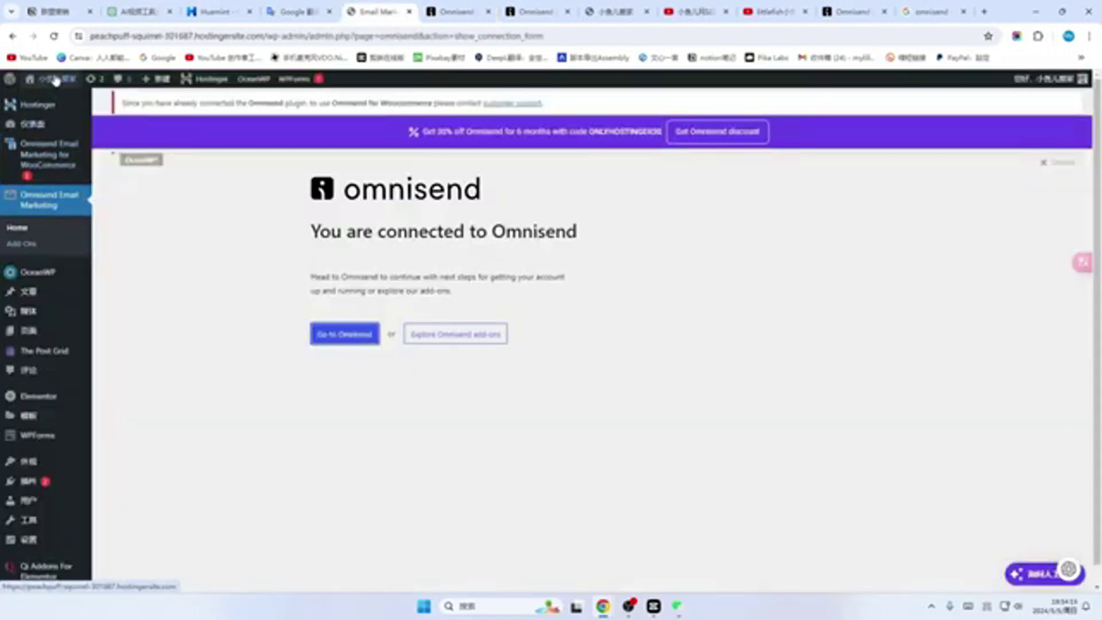
{"action": "mouse_move", "coordinate": [46, 79]}
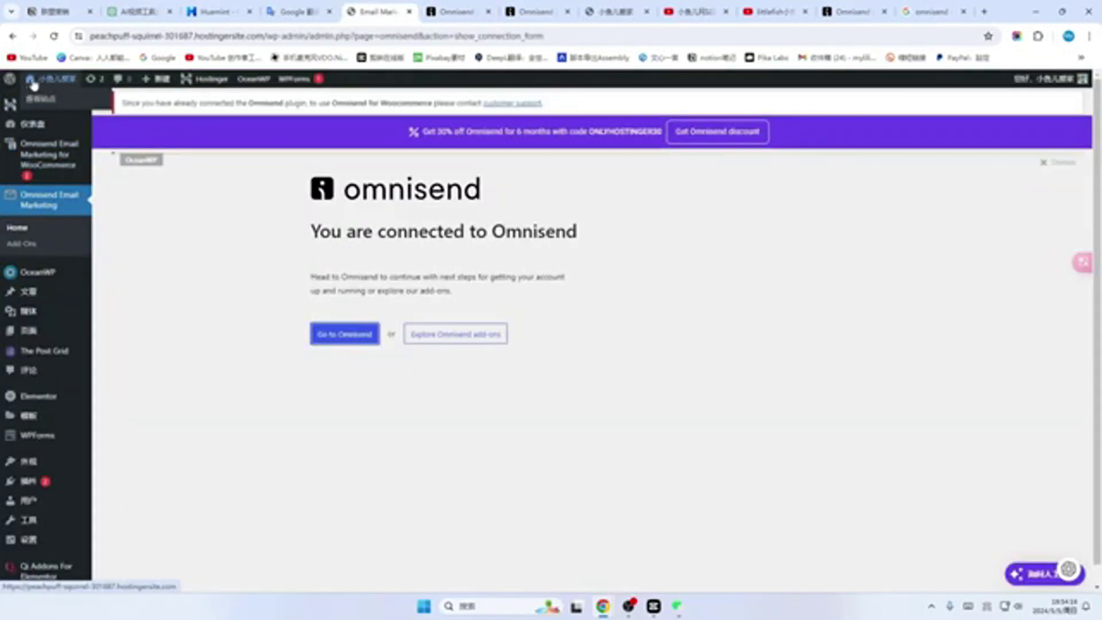
{"action": "left_click", "coordinate": [42, 102]}
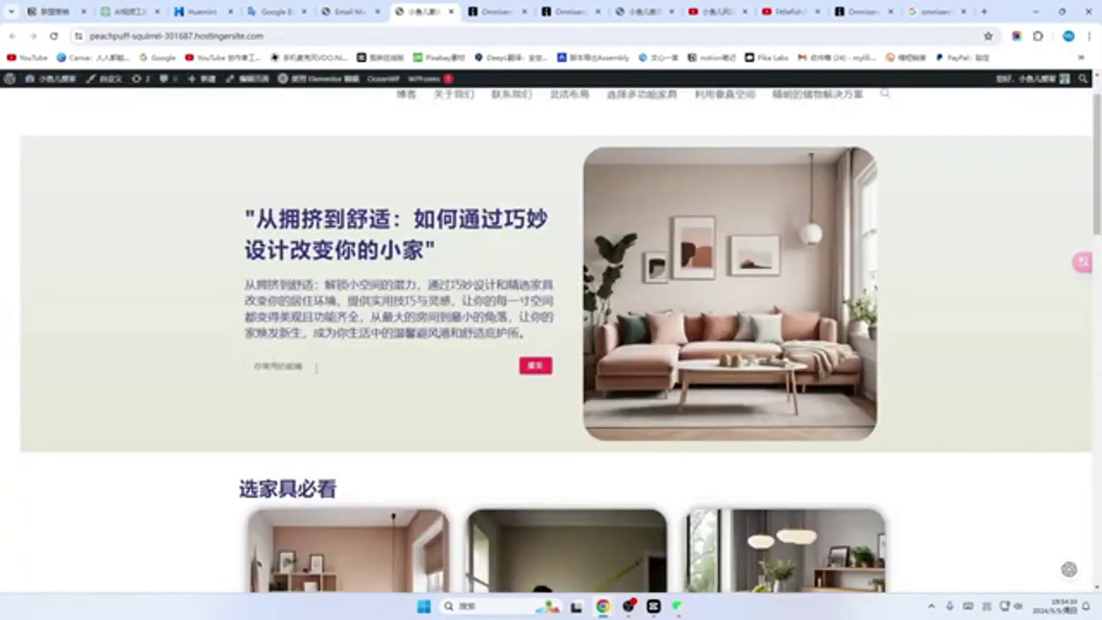
Step: Submit a test email through the homepage hero signup form and check Omnisend's audience list
{"action": "left_click", "coordinate": [328, 367]}
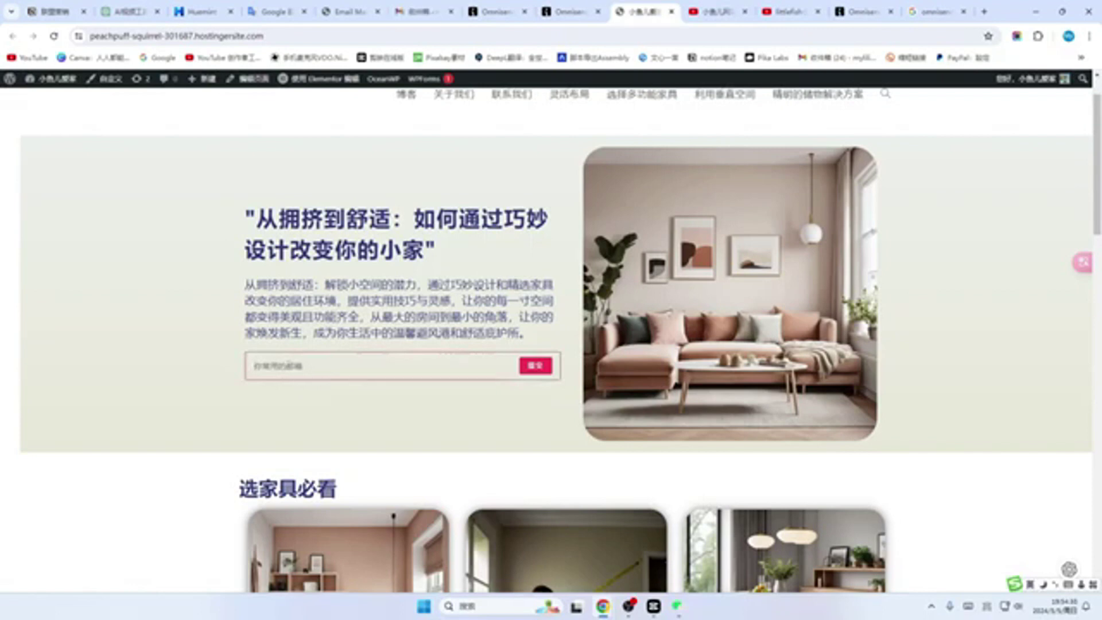
{"action": "key", "text": "ctrl+v"}
{"action": "left_click", "coordinate": [538, 370]}
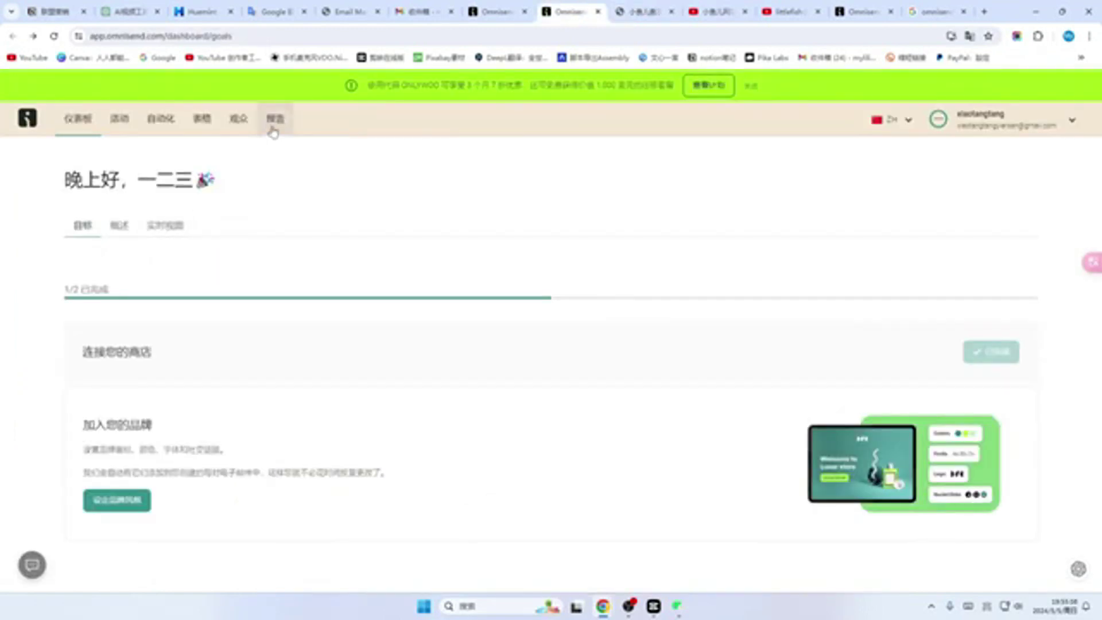
{"action": "left_click", "coordinate": [276, 121]}
{"action": "left_click", "coordinate": [239, 118]}
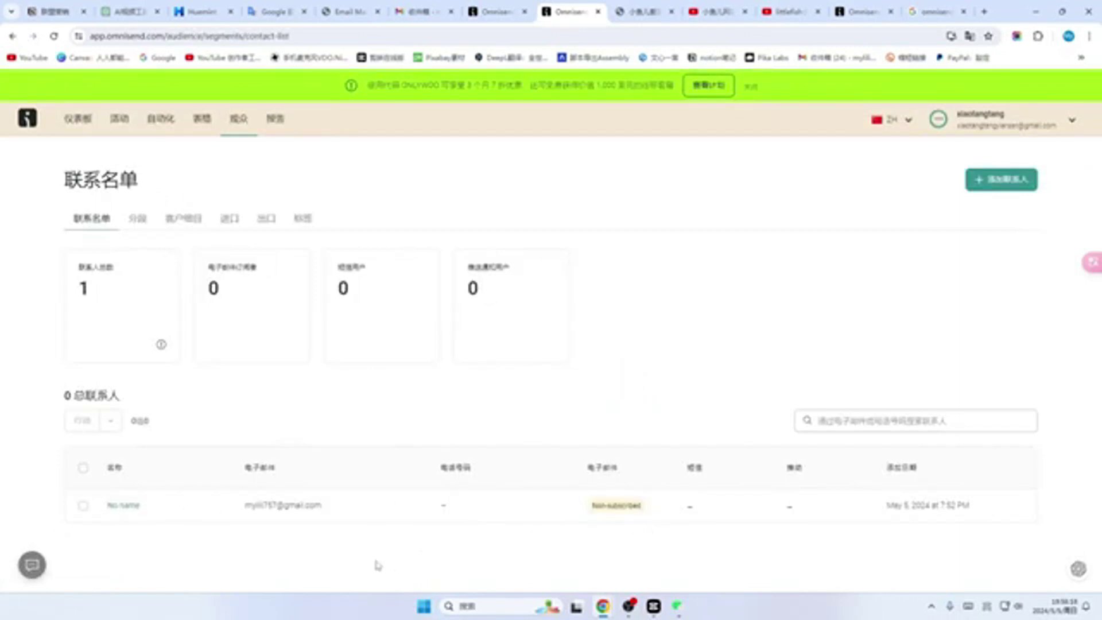
Step: Resubmit the signup form and recheck Omnisend's contact list for the new contact
{"action": "key", "text": "ctrl+Tab"}
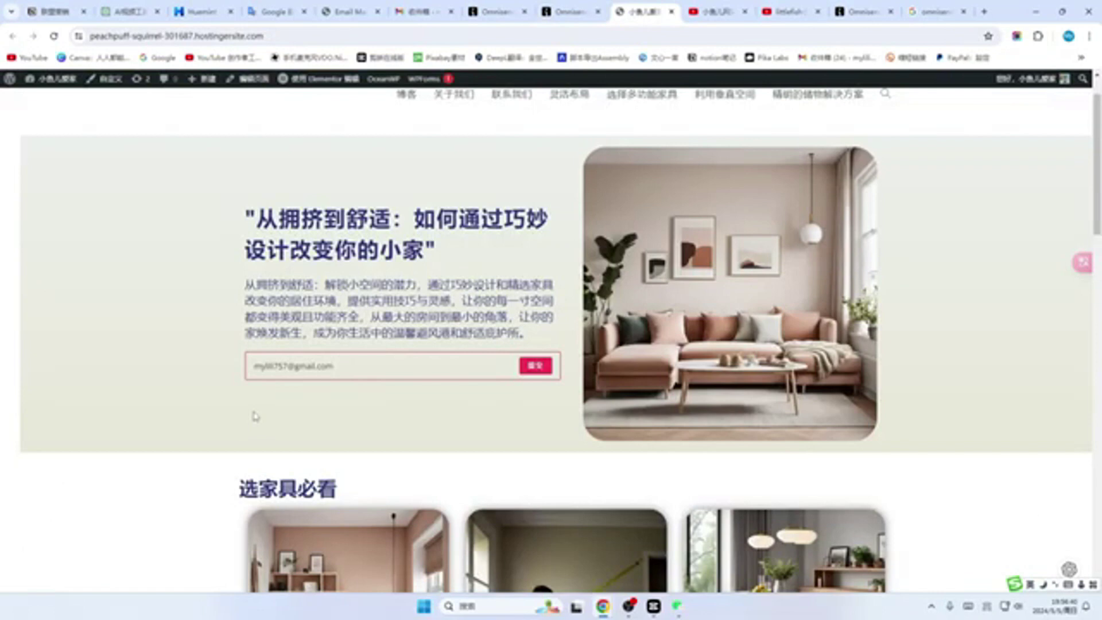
{"action": "left_click", "coordinate": [533, 372]}
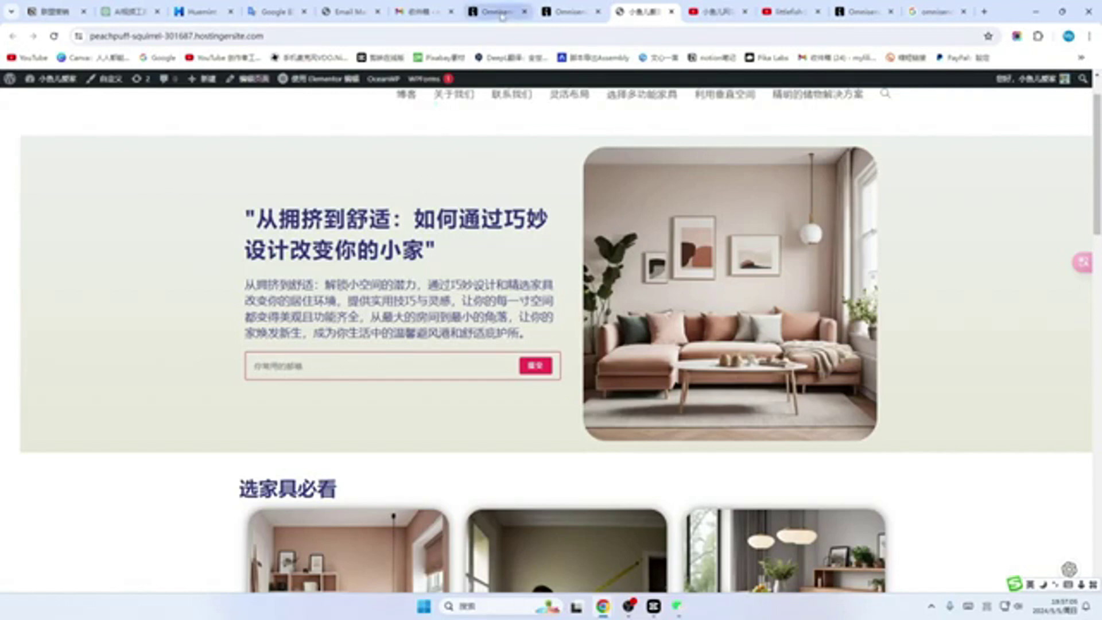
{"action": "left_click", "coordinate": [568, 11]}
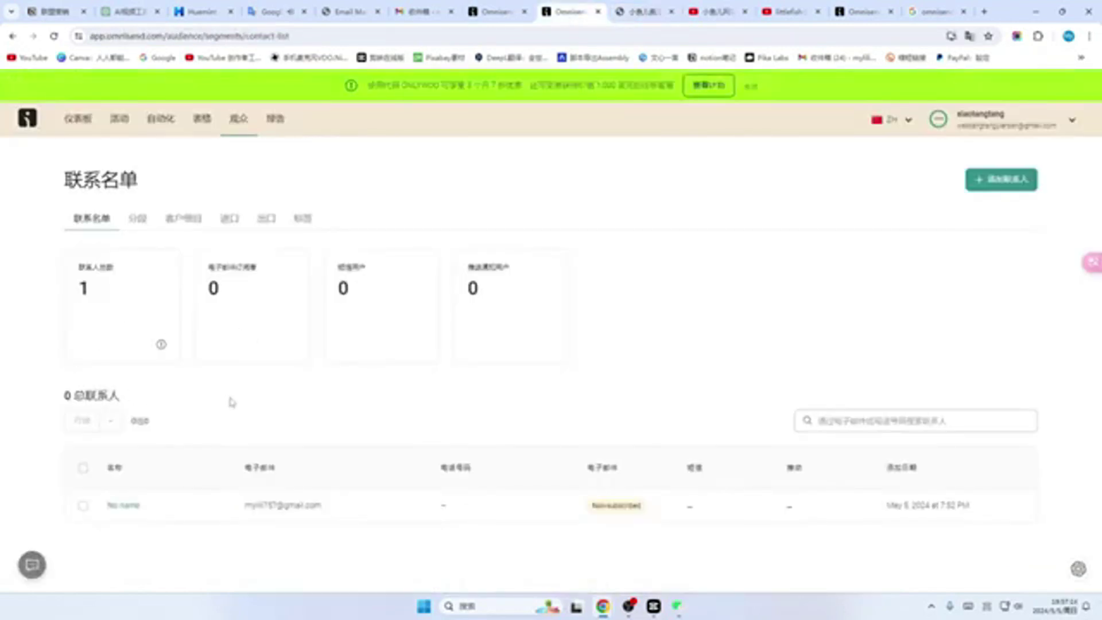
{"action": "key", "text": "ctrl+Tab"}
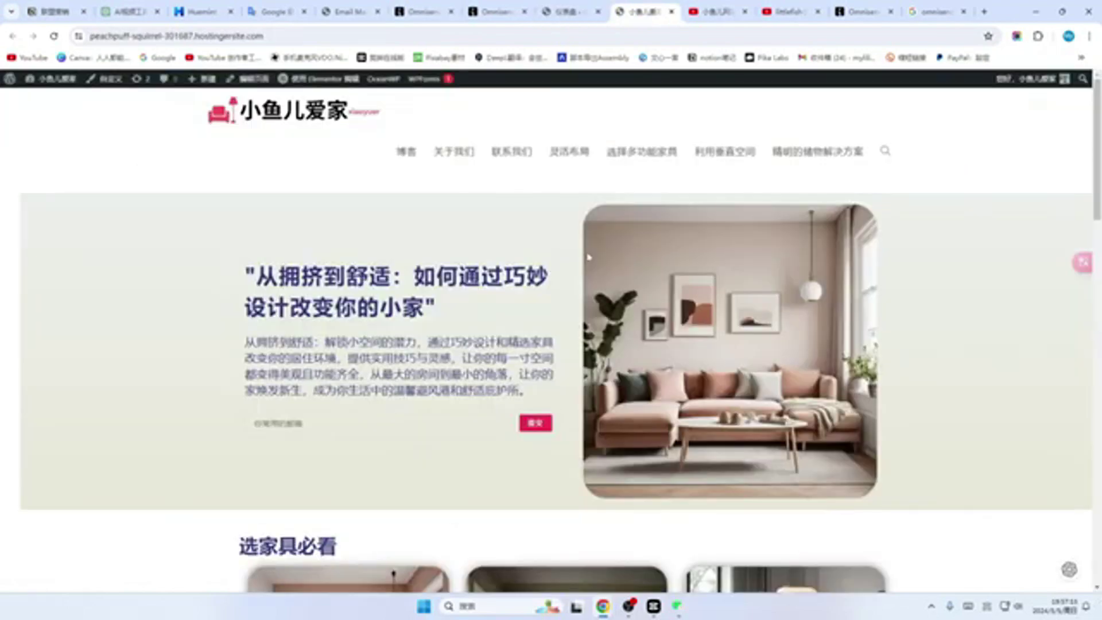
Step: Browse the homepage furniture article cards, then return to the admin dashboard's Plugins menu
{"action": "scroll", "coordinate": [494, 295], "scroll_direction": "down", "scroll_amount": 3}
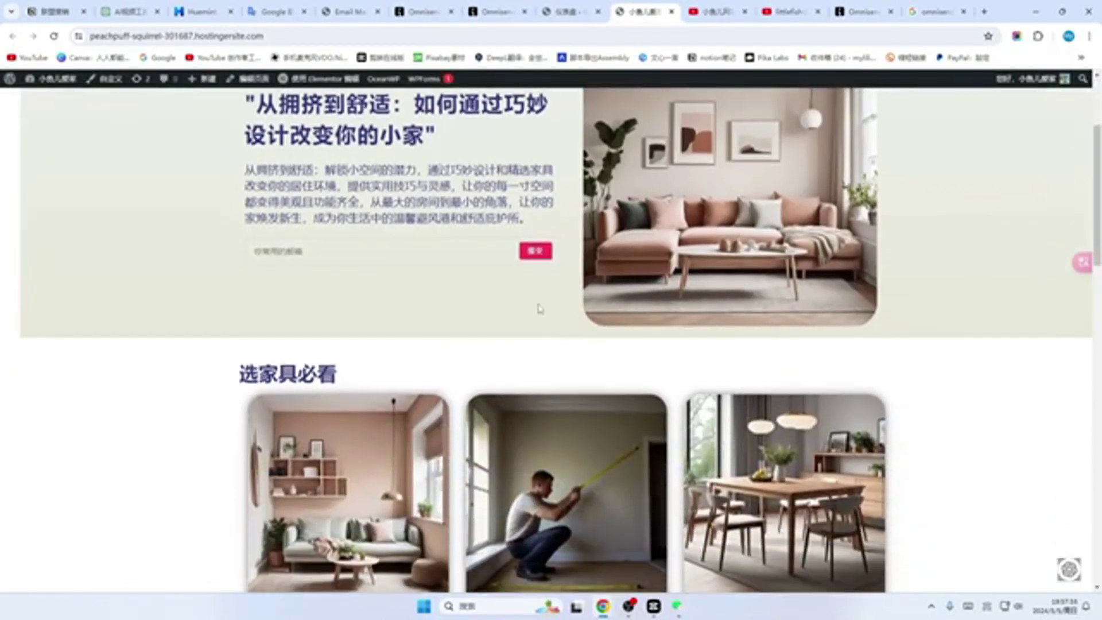
{"action": "scroll", "coordinate": [559, 337], "scroll_direction": "up", "scroll_amount": 3}
{"action": "scroll", "coordinate": [559, 336], "scroll_direction": "down", "scroll_amount": 10}
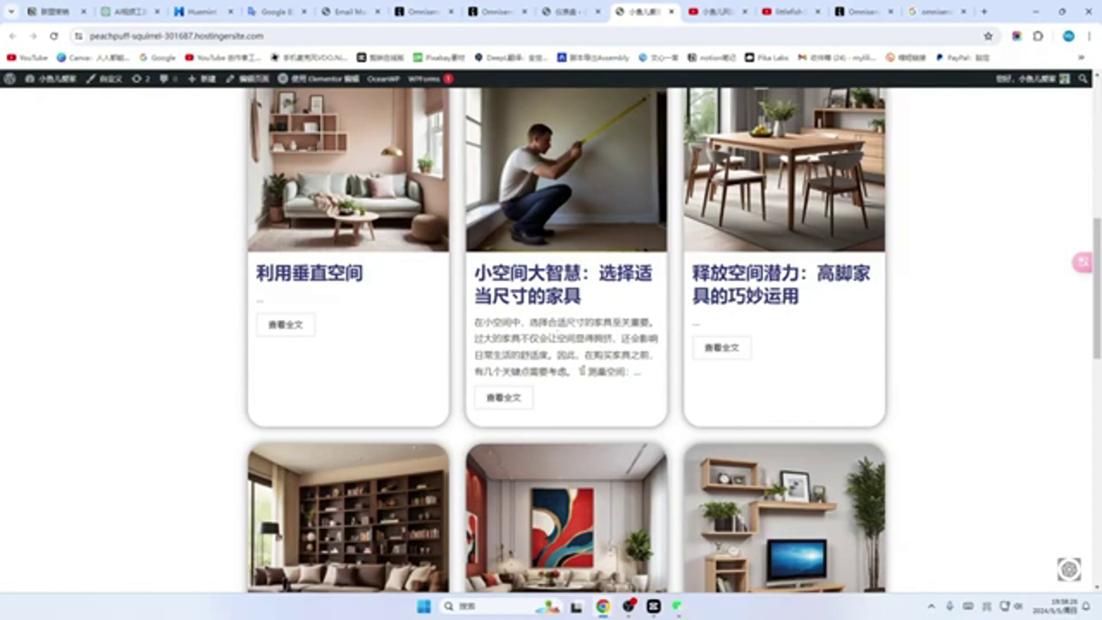
{"action": "scroll", "coordinate": [518, 359], "scroll_direction": "down", "scroll_amount": 2}
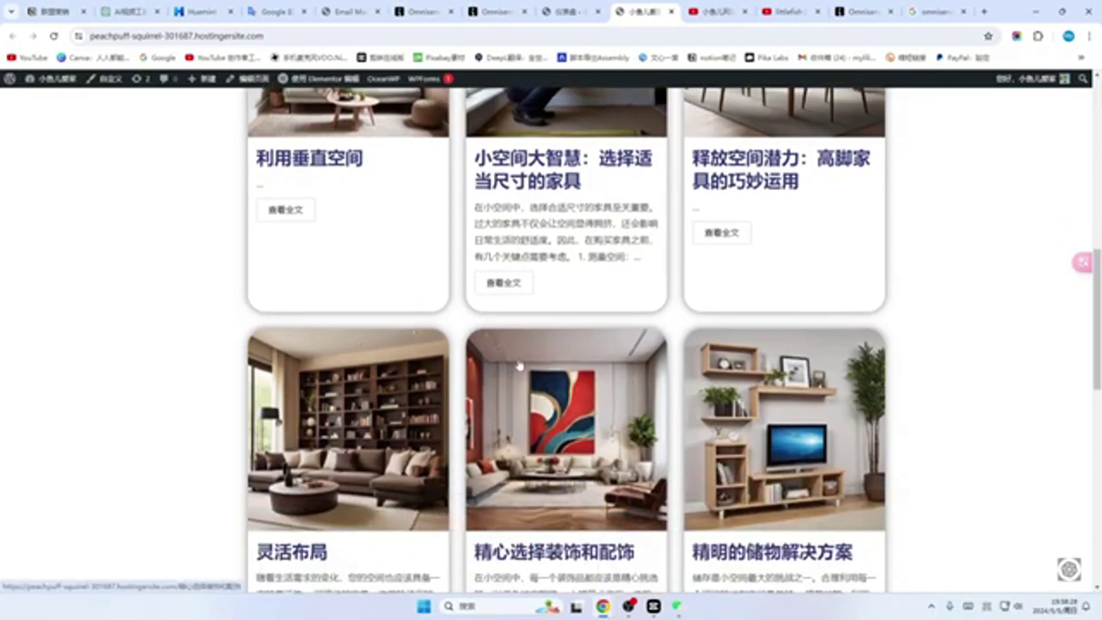
{"action": "scroll", "coordinate": [560, 343], "scroll_direction": "up", "scroll_amount": 3}
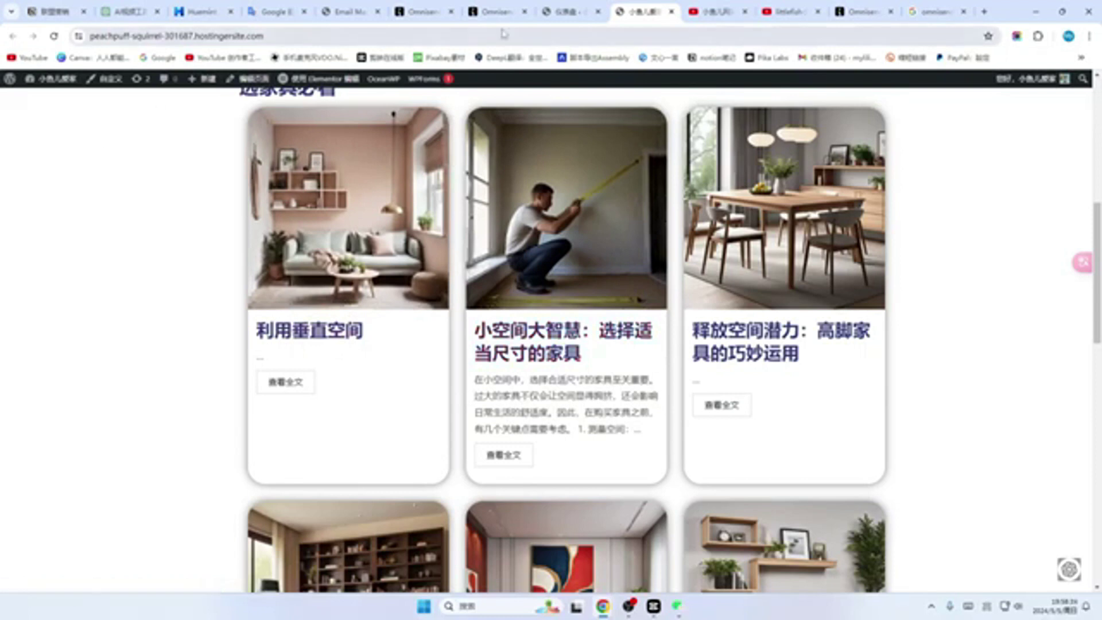
{"action": "left_click", "coordinate": [581, 14]}
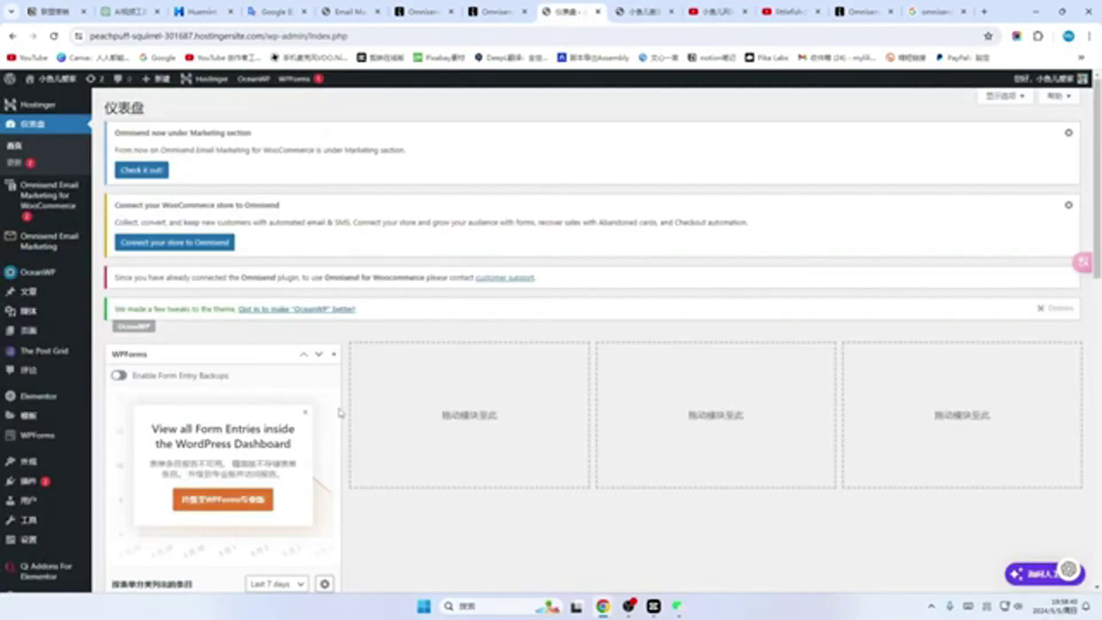
{"action": "left_click", "coordinate": [30, 485]}
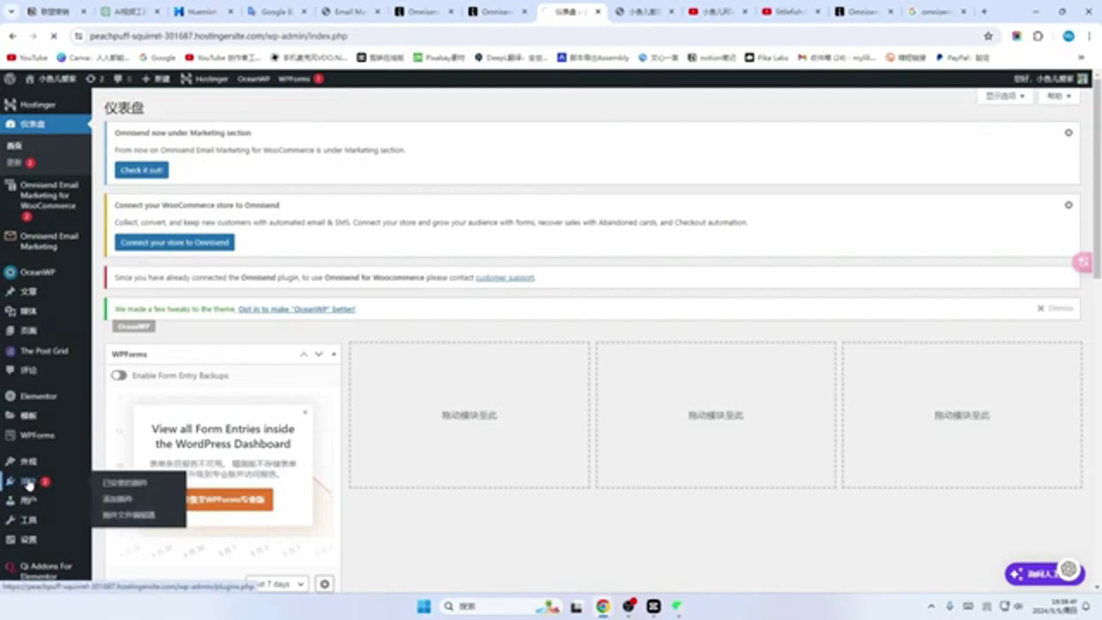
Step: Find and install the Wordfence Security plugin from Add Plugins
{"action": "left_click", "coordinate": [157, 108]}
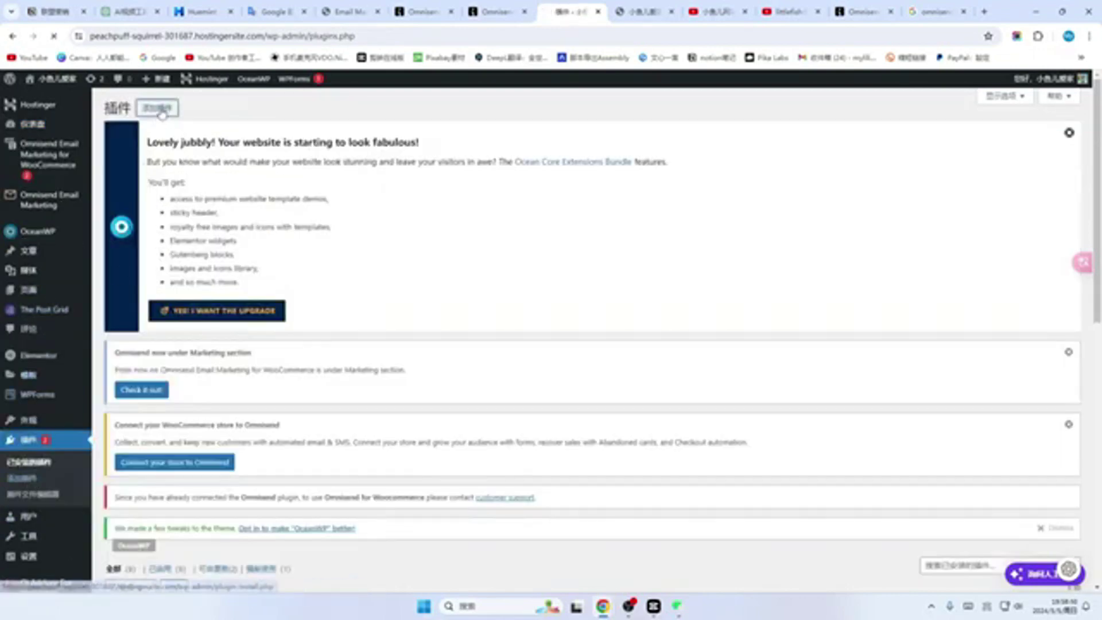
{"action": "scroll", "coordinate": [263, 341], "scroll_direction": "down", "scroll_amount": 2}
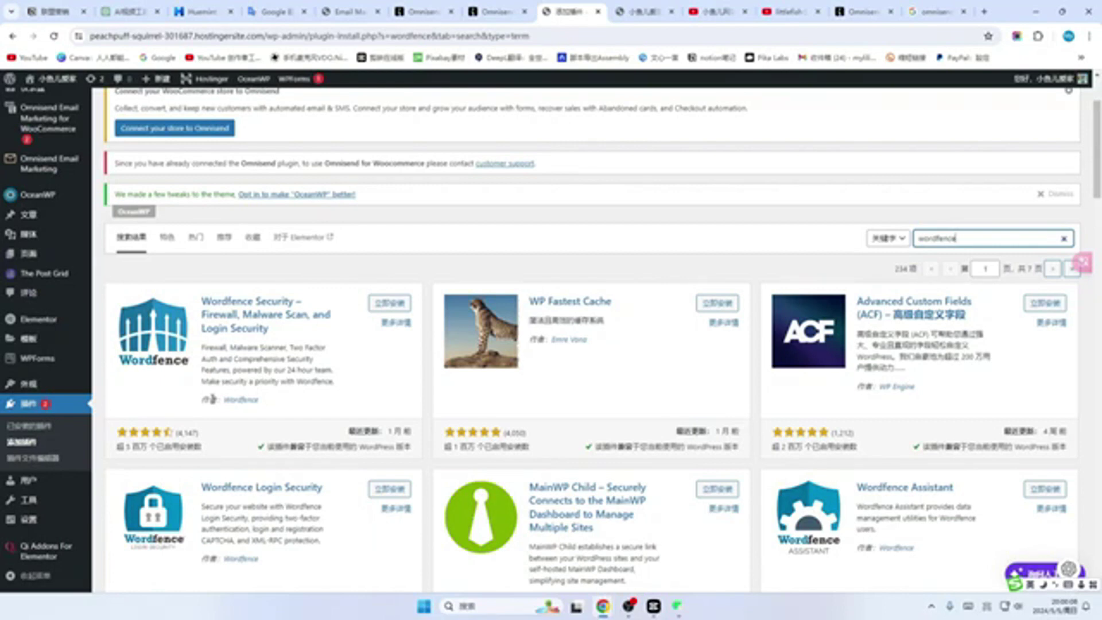
{"action": "left_click", "coordinate": [390, 303]}
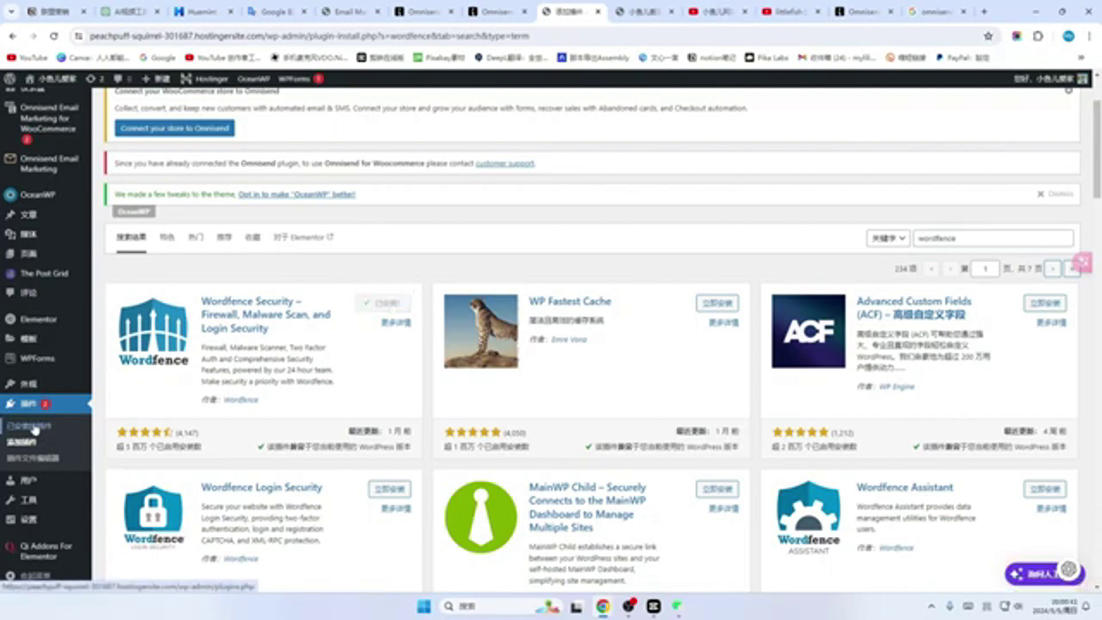
Step: Activate Wordfence in the installed plugins list and open its license pricing page
{"action": "left_click", "coordinate": [34, 408]}
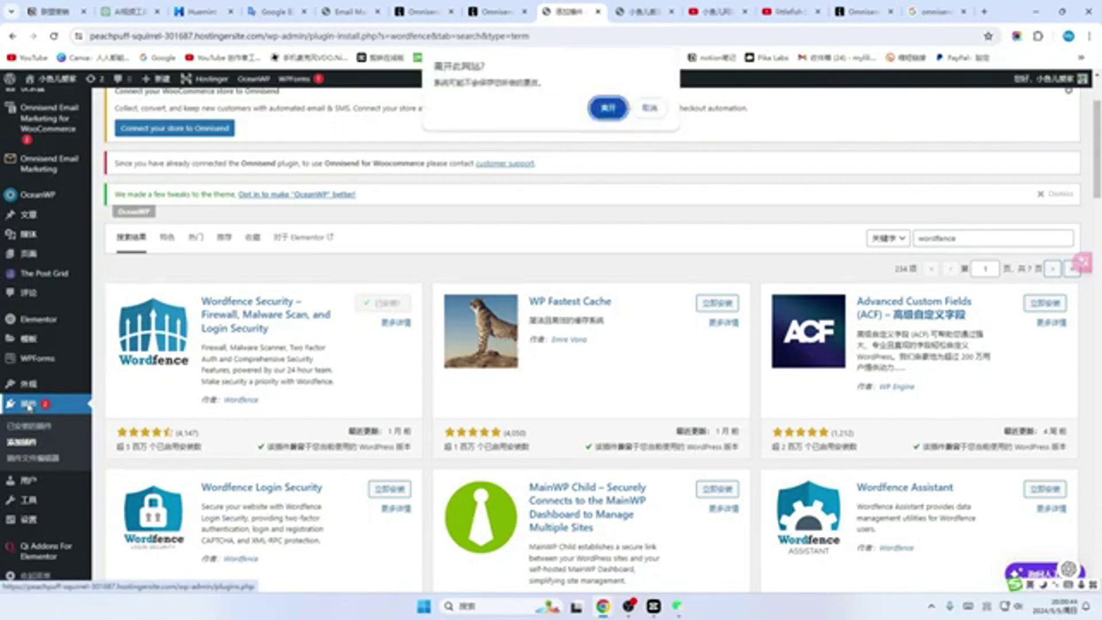
{"action": "key", "text": "Return"}
{"action": "scroll", "coordinate": [138, 281], "scroll_direction": "down", "scroll_amount": 2}
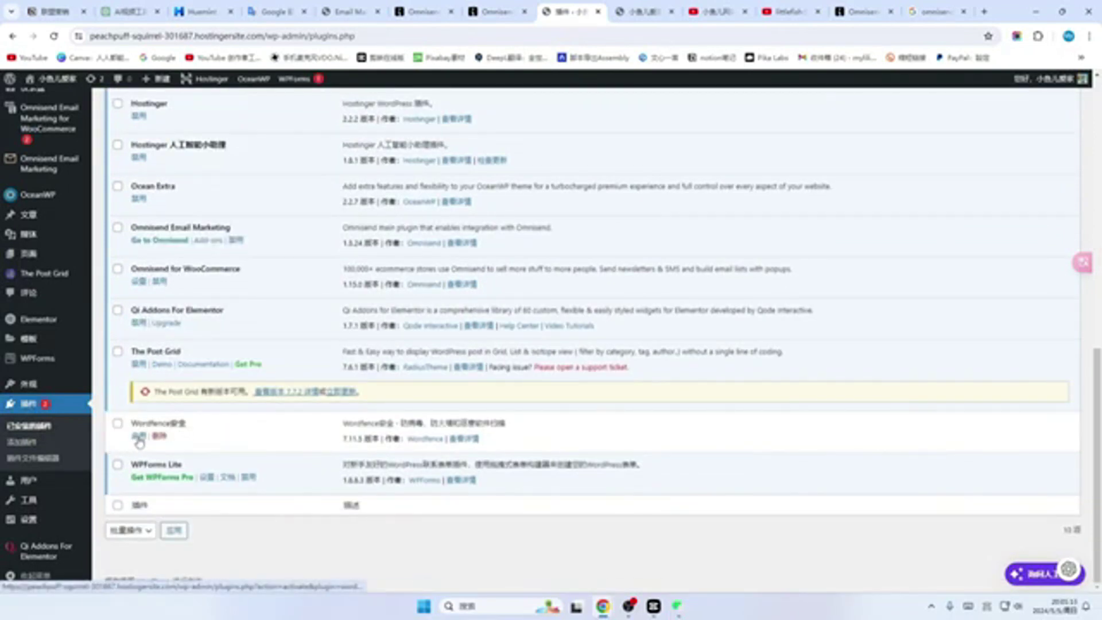
{"action": "left_click", "coordinate": [139, 438]}
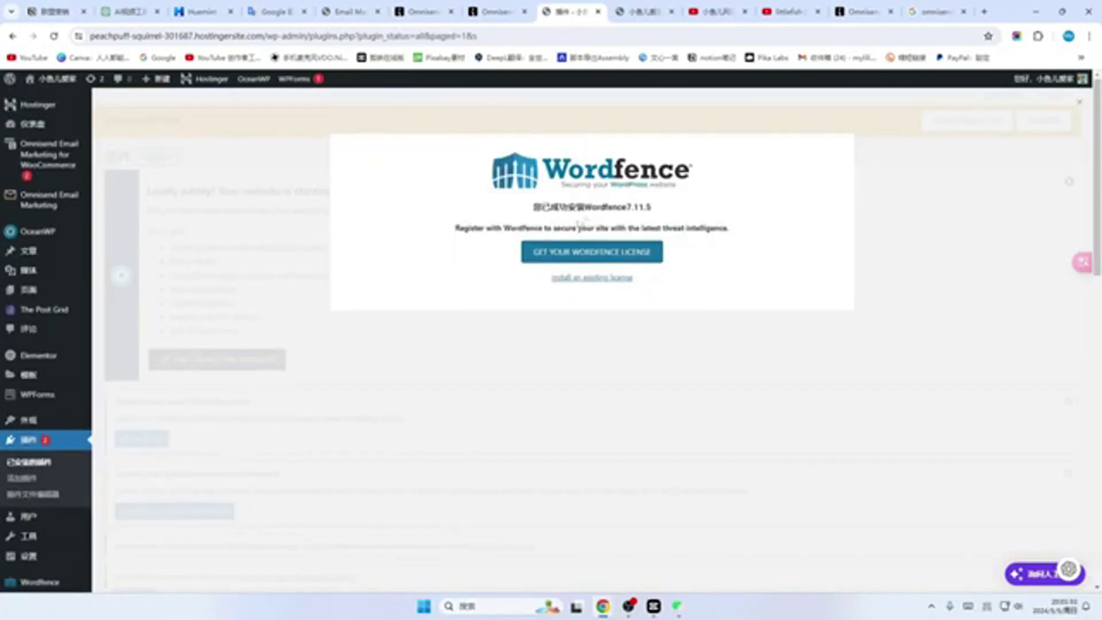
{"action": "left_click", "coordinate": [545, 251]}
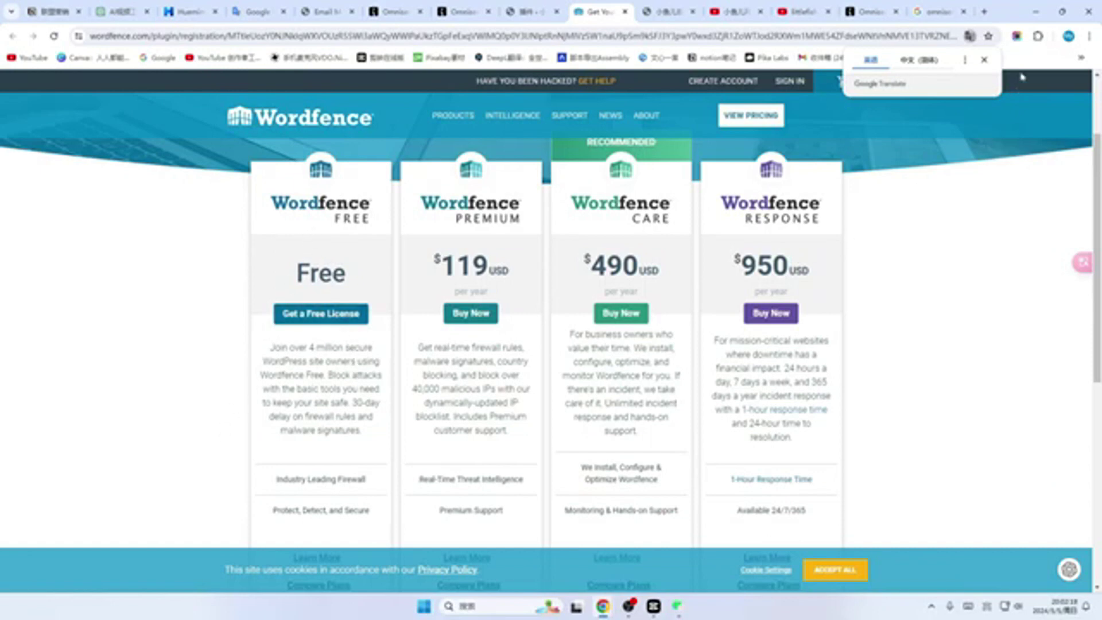
Step: Show Chinese translations alongside the Wordfence pricing page and review the plans
{"action": "left_click", "coordinate": [1037, 36]}
{"action": "left_click", "coordinate": [969, 170]}
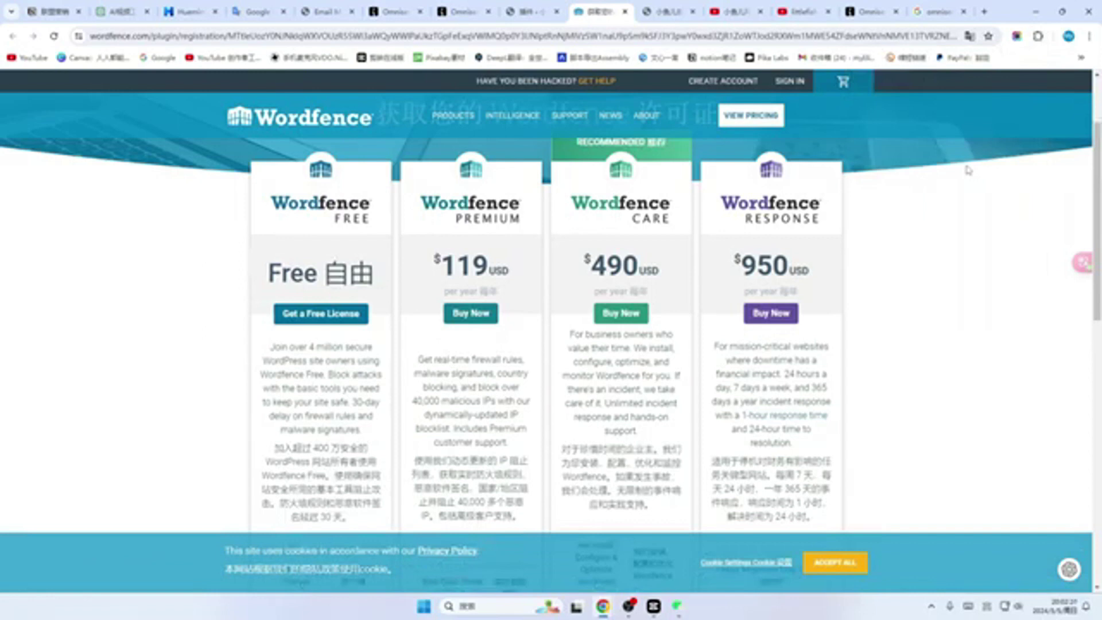
{"action": "scroll", "coordinate": [316, 357], "scroll_direction": "down", "scroll_amount": 5}
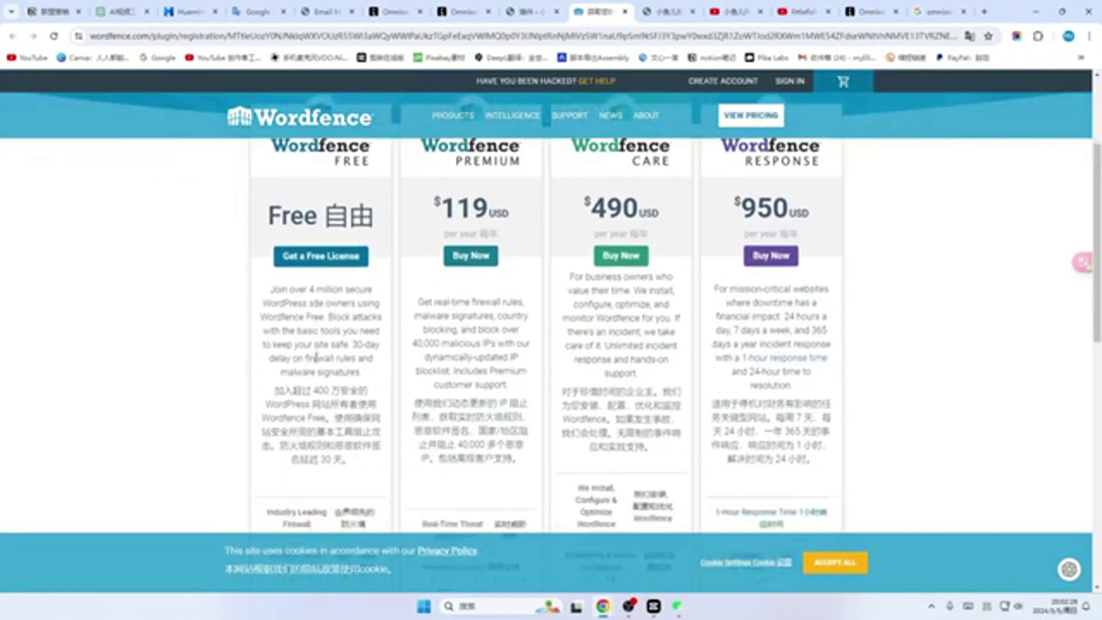
{"action": "scroll", "coordinate": [450, 369], "scroll_direction": "up", "scroll_amount": 3}
{"action": "scroll", "coordinate": [439, 385], "scroll_direction": "up", "scroll_amount": 1}
{"action": "scroll", "coordinate": [447, 313], "scroll_direction": "down", "scroll_amount": 4}
{"action": "scroll", "coordinate": [344, 314], "scroll_direction": "up", "scroll_amount": 5}
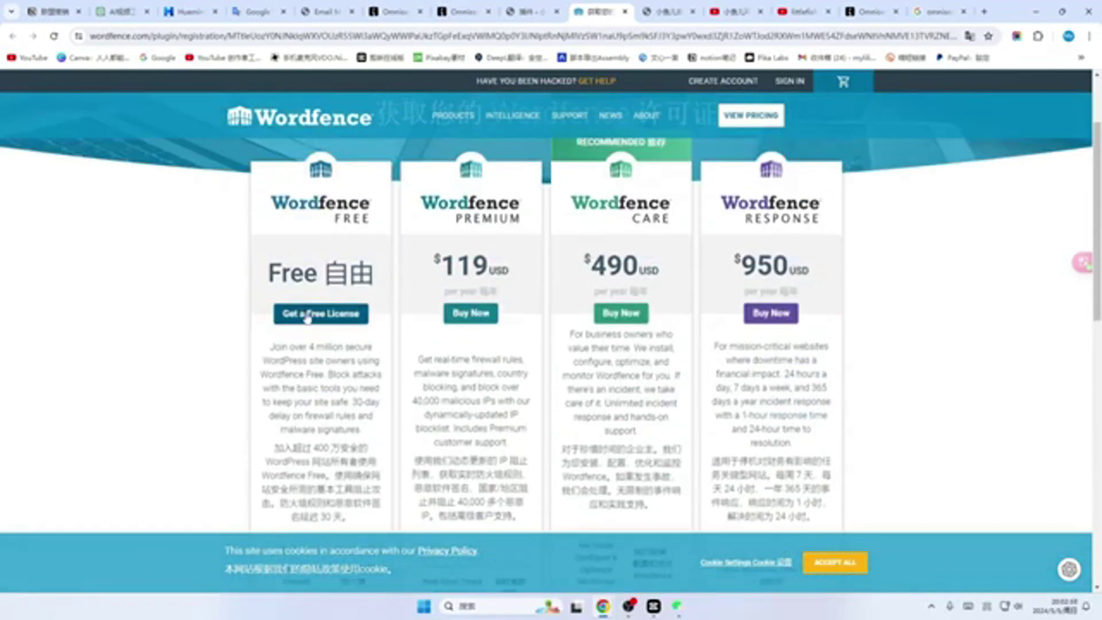
Step: Register the Free license, accepting the 30-day wait, with the account email, security alerts on, and terms accepted
{"action": "left_click", "coordinate": [307, 314]}
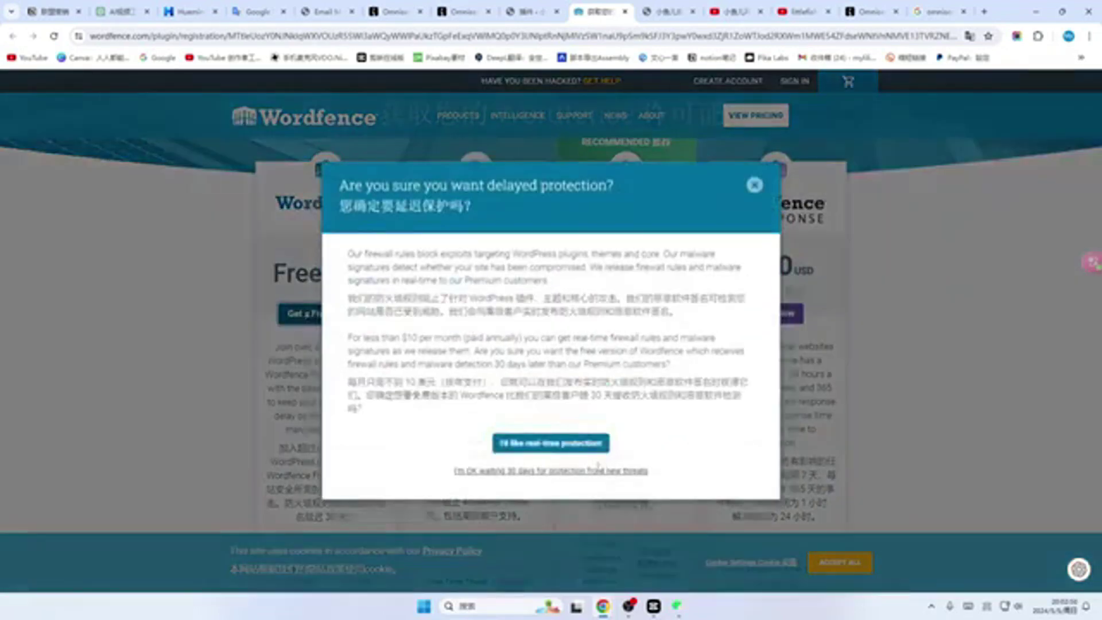
{"action": "left_click", "coordinate": [560, 472]}
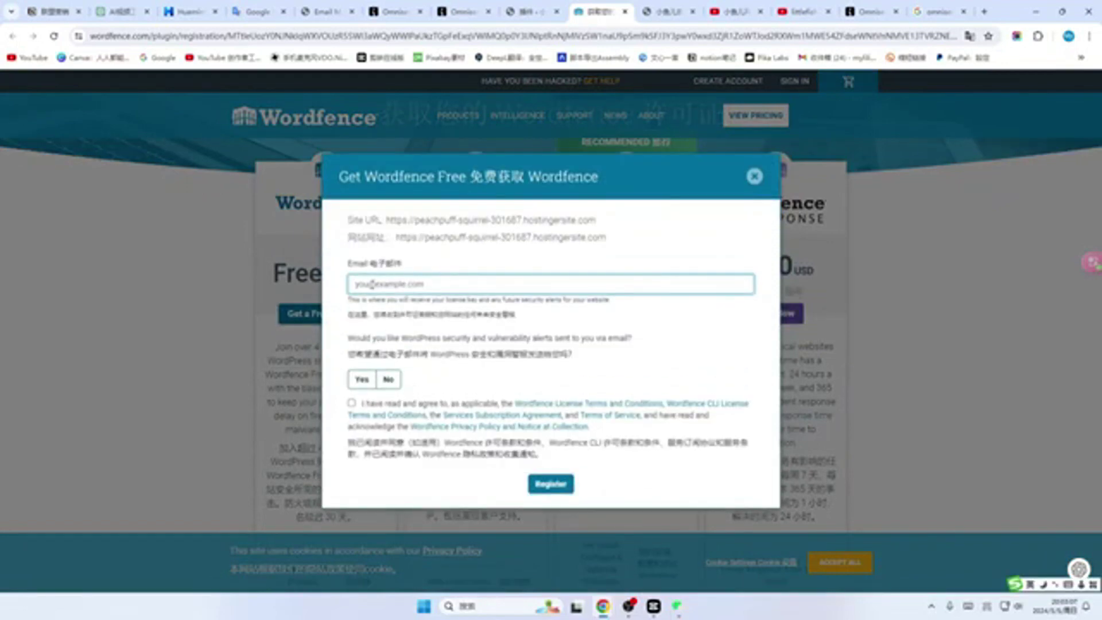
{"action": "left_click", "coordinate": [359, 280]}
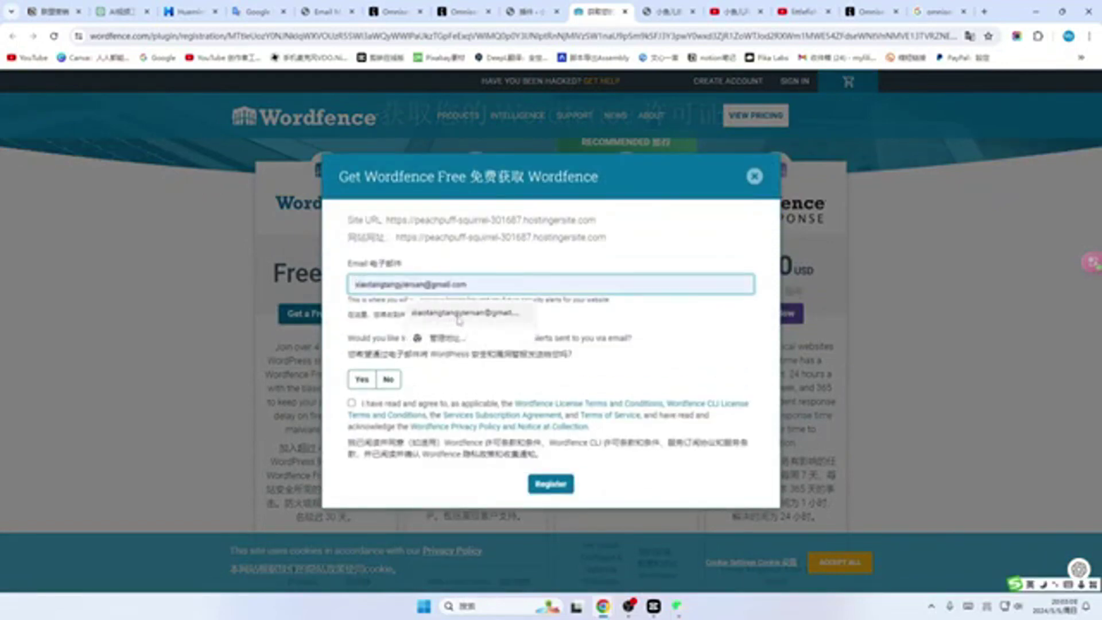
{"action": "left_click", "coordinate": [459, 319]}
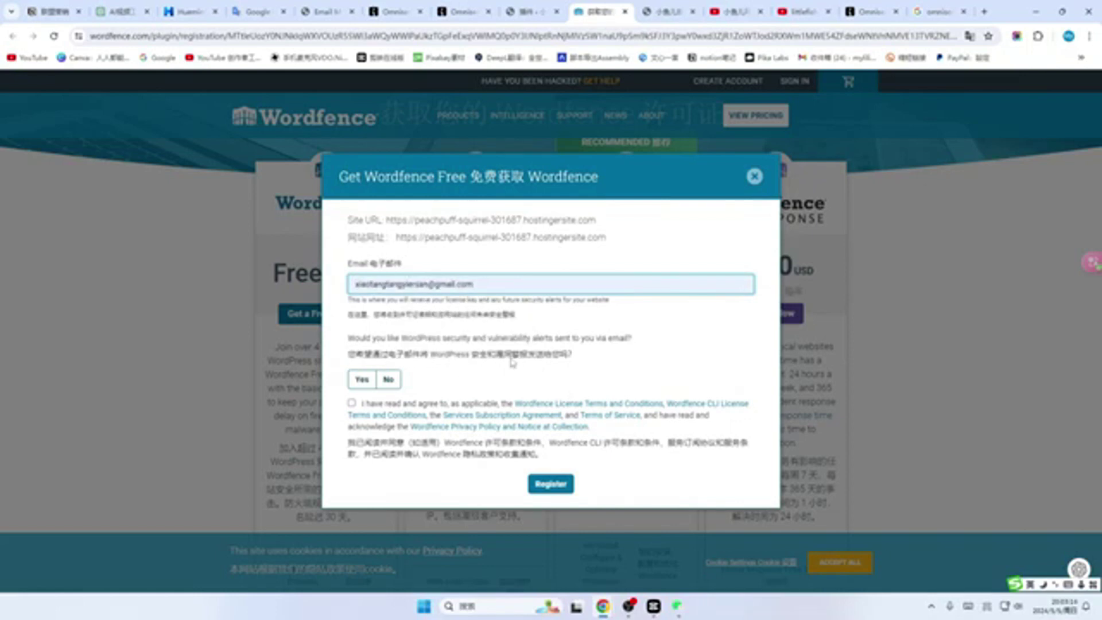
{"action": "left_click", "coordinate": [362, 380]}
{"action": "left_click", "coordinate": [352, 403]}
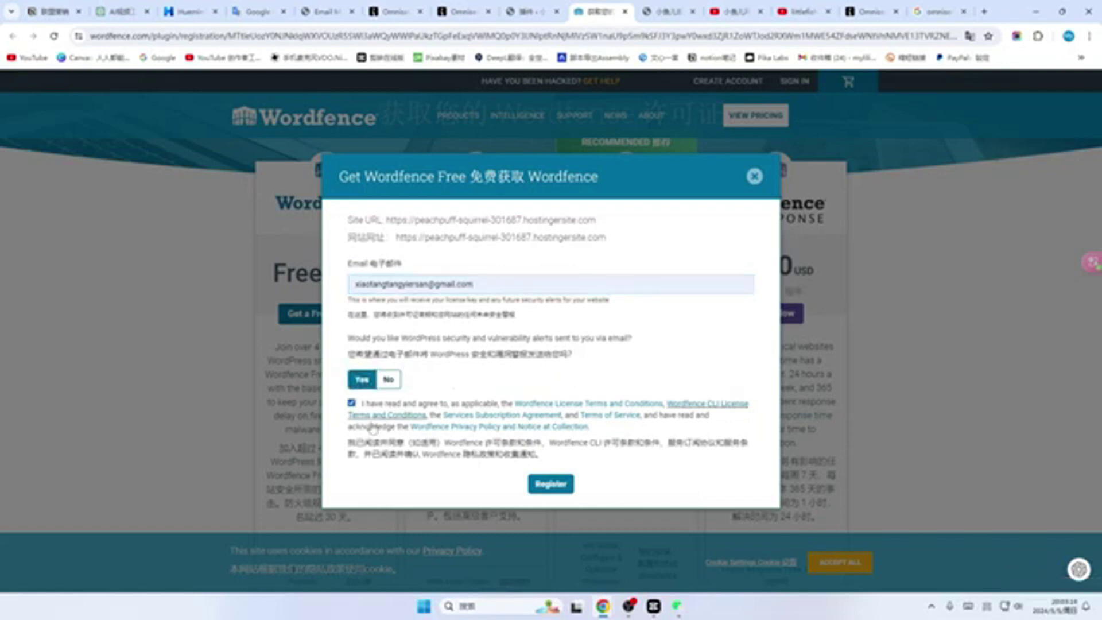
{"action": "left_click", "coordinate": [554, 485]}
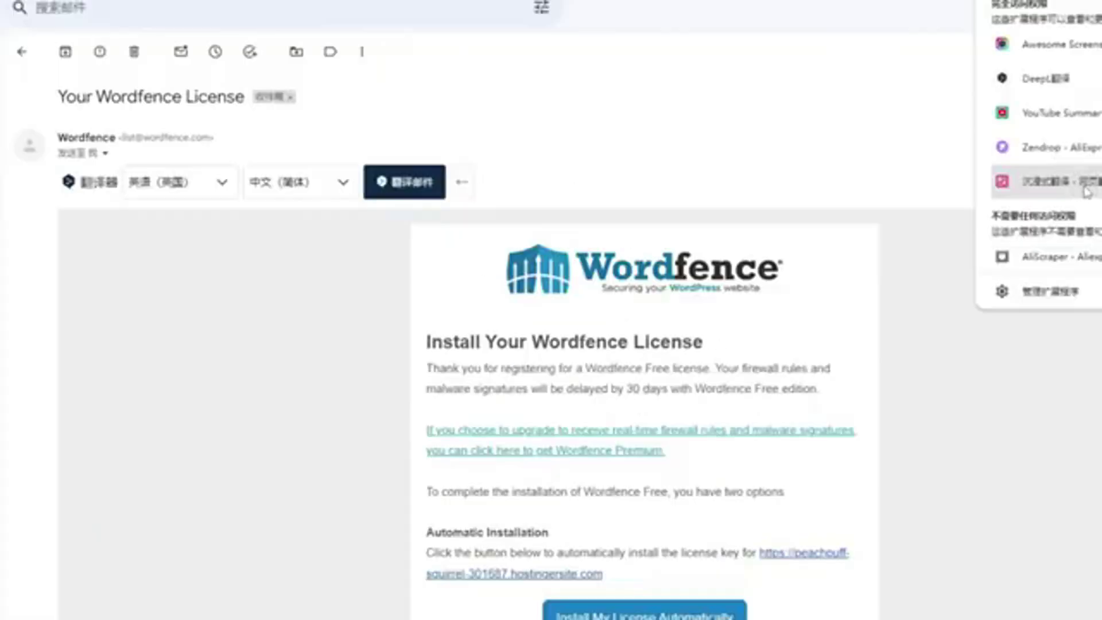
Step: Translate the Wordfence license email into Chinese and choose 'Install My License Automatically'
{"action": "left_click", "coordinate": [976, 32]}
{"action": "left_click", "coordinate": [1079, 113]}
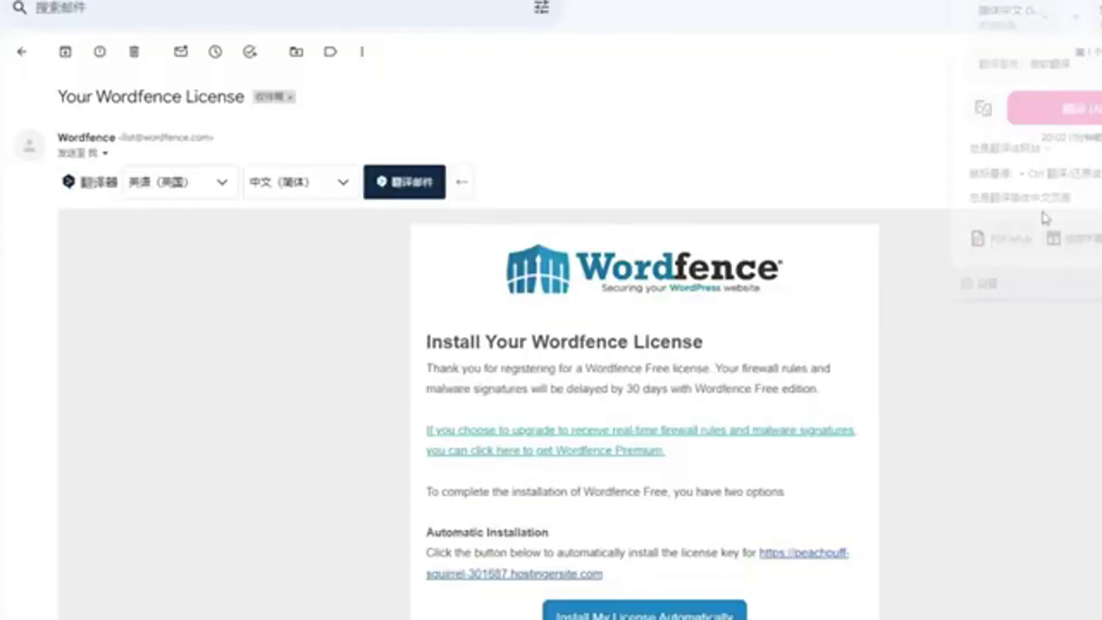
{"action": "scroll", "coordinate": [623, 435], "scroll_direction": "down", "scroll_amount": 5}
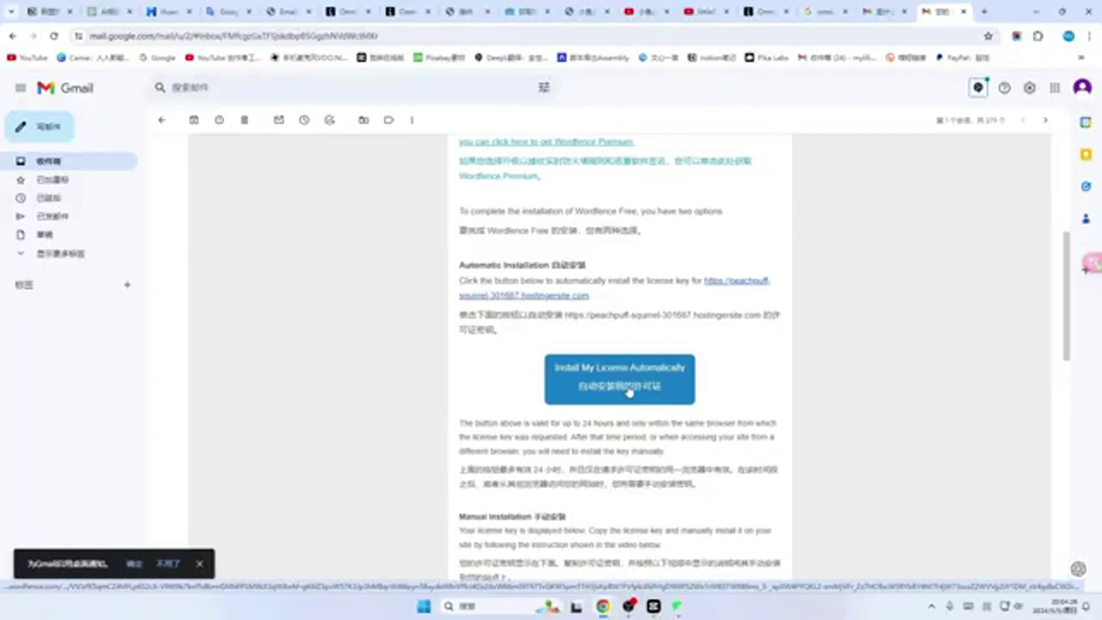
{"action": "left_click", "coordinate": [623, 434]}
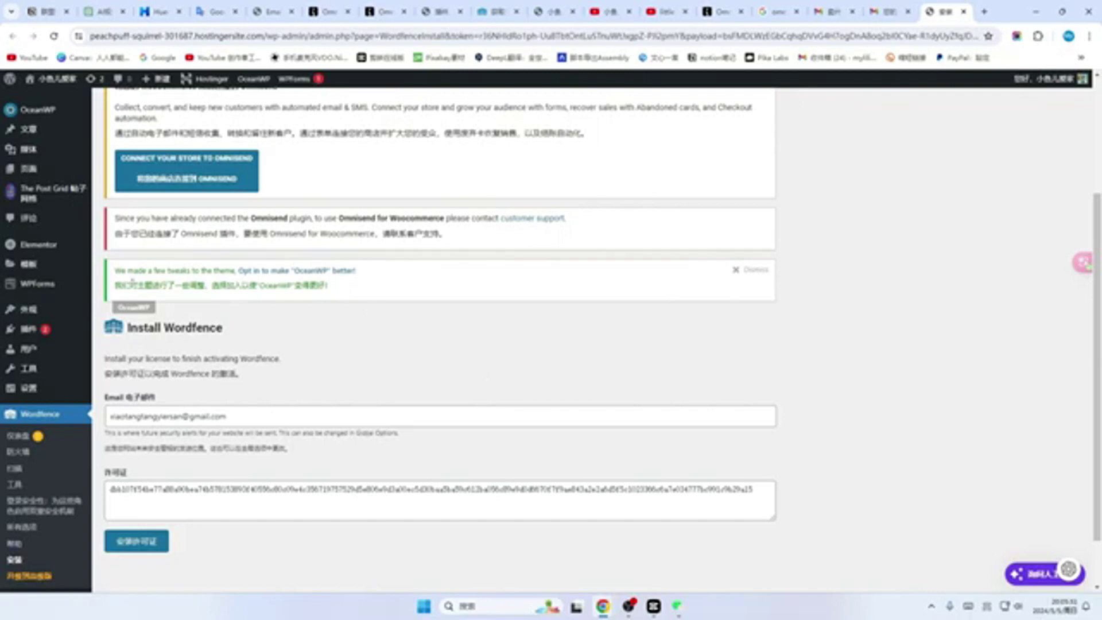
Step: Install the free Wordfence license and go to the Wordfence dashboard, dismissing its intro tip
{"action": "left_click", "coordinate": [131, 548]}
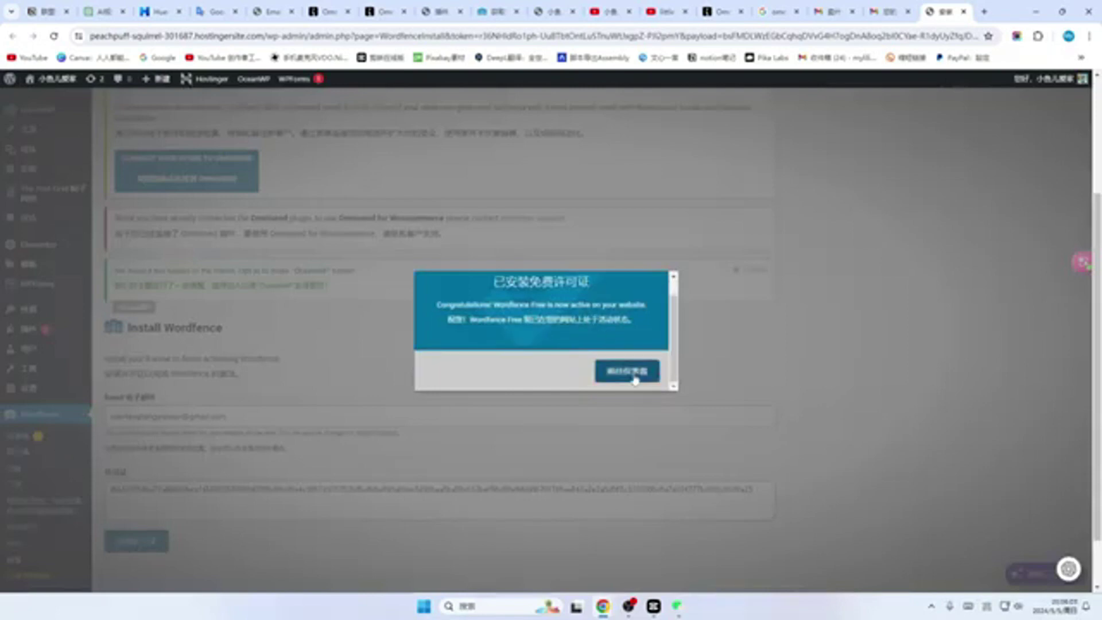
{"action": "left_click", "coordinate": [635, 380]}
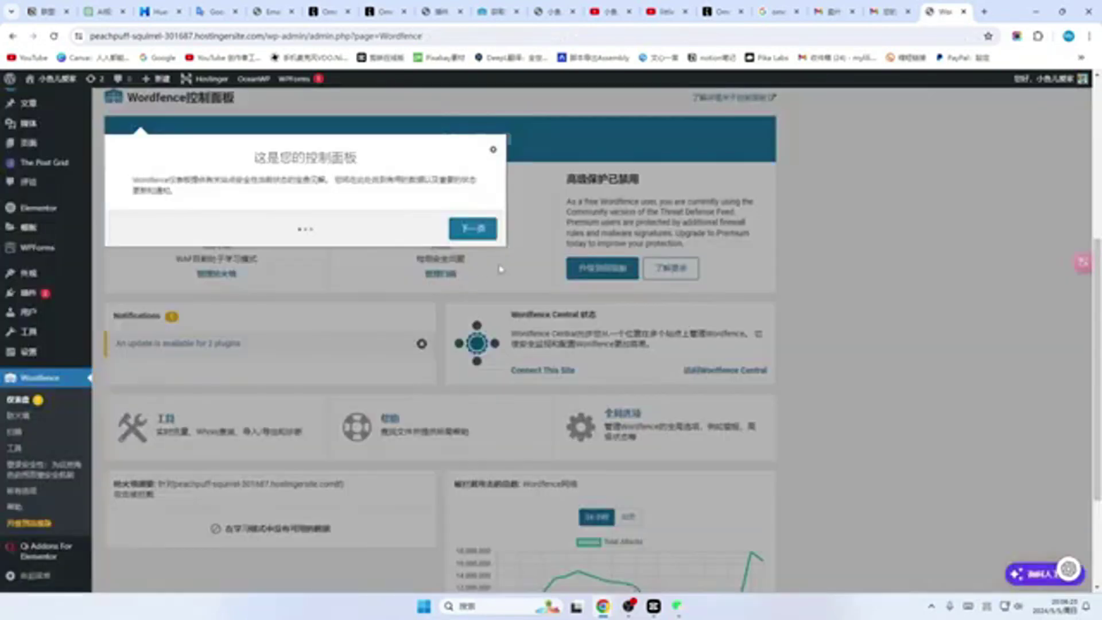
{"action": "left_click", "coordinate": [494, 155]}
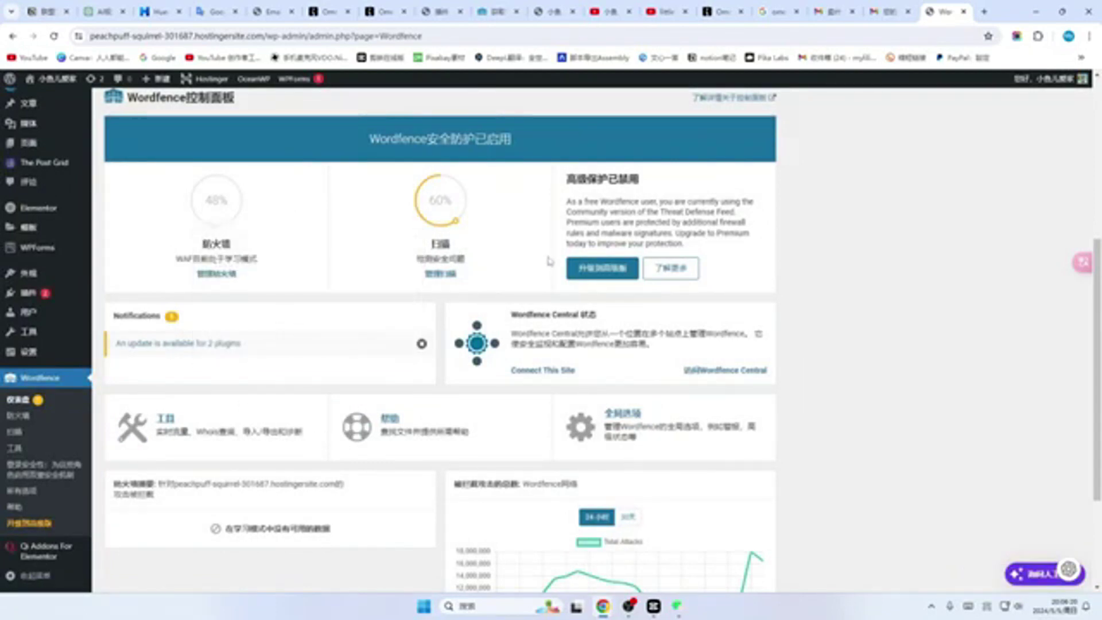
{"action": "scroll", "coordinate": [551, 261], "scroll_direction": "up", "scroll_amount": 1}
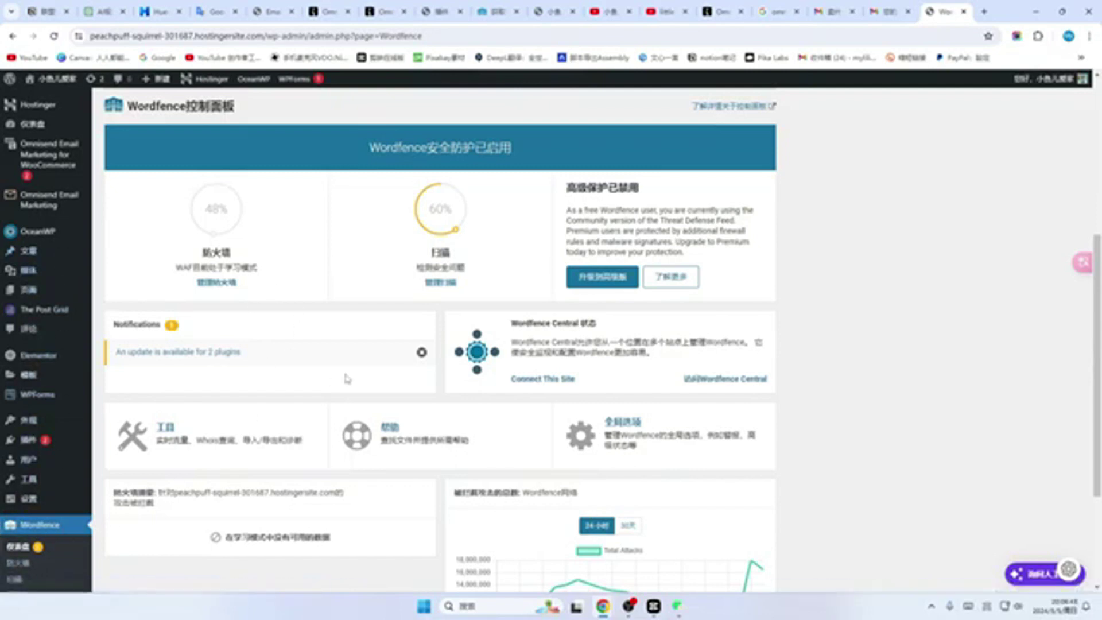
Step: Check the installed plugins list for Wordfence安全
{"action": "left_click", "coordinate": [28, 440]}
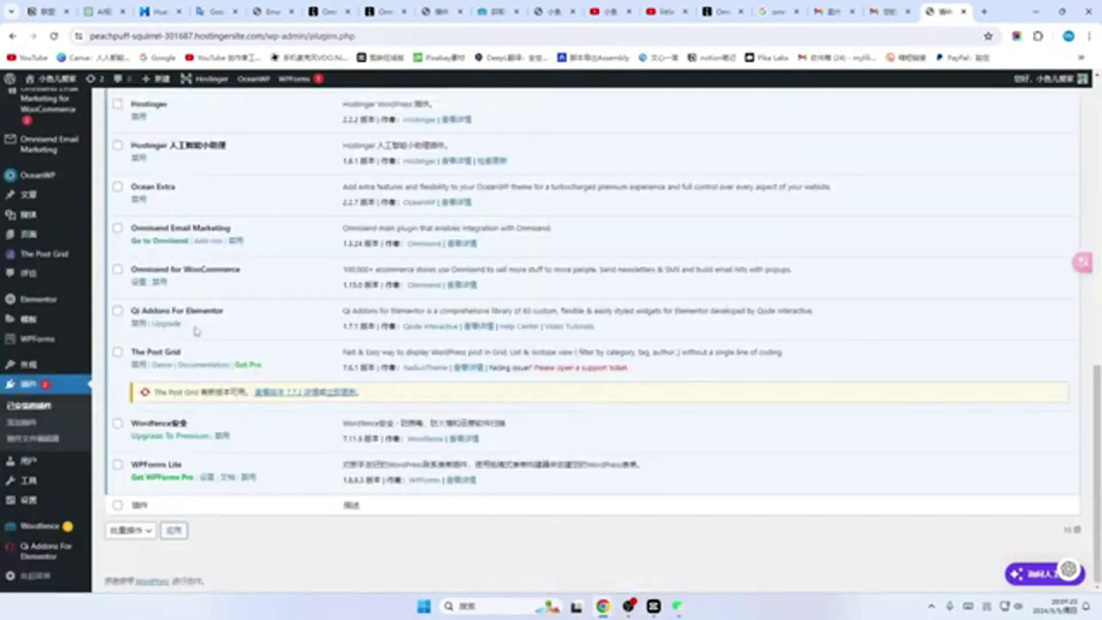
{"action": "scroll", "coordinate": [197, 331], "scroll_direction": "up", "scroll_amount": 2}
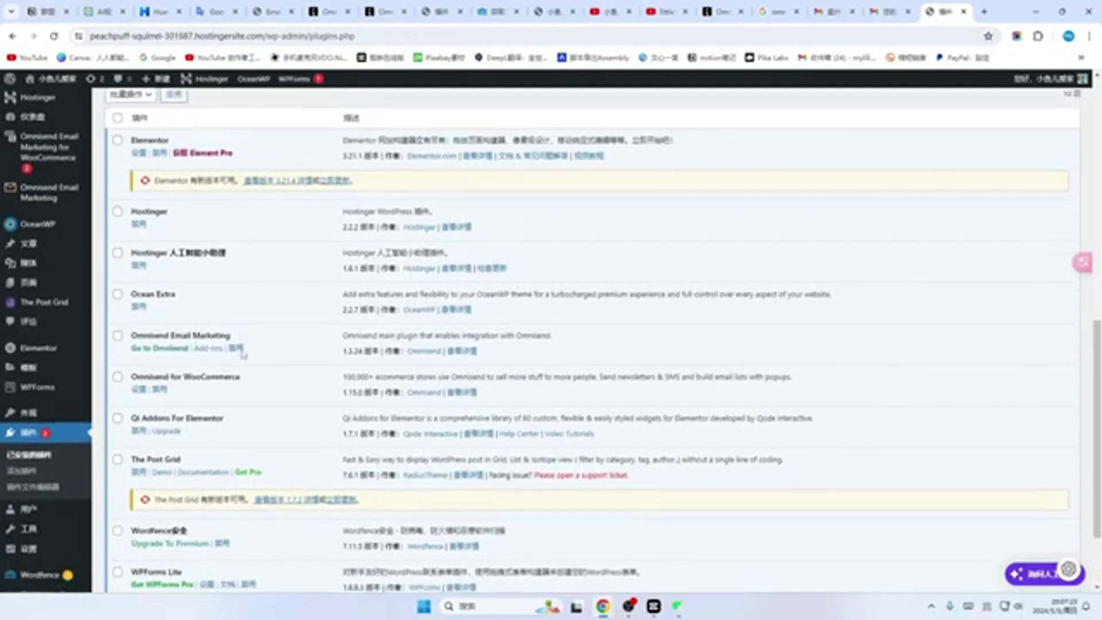
{"action": "scroll", "coordinate": [243, 354], "scroll_direction": "down", "scroll_amount": 2}
{"action": "scroll", "coordinate": [260, 380], "scroll_direction": "up", "scroll_amount": 3}
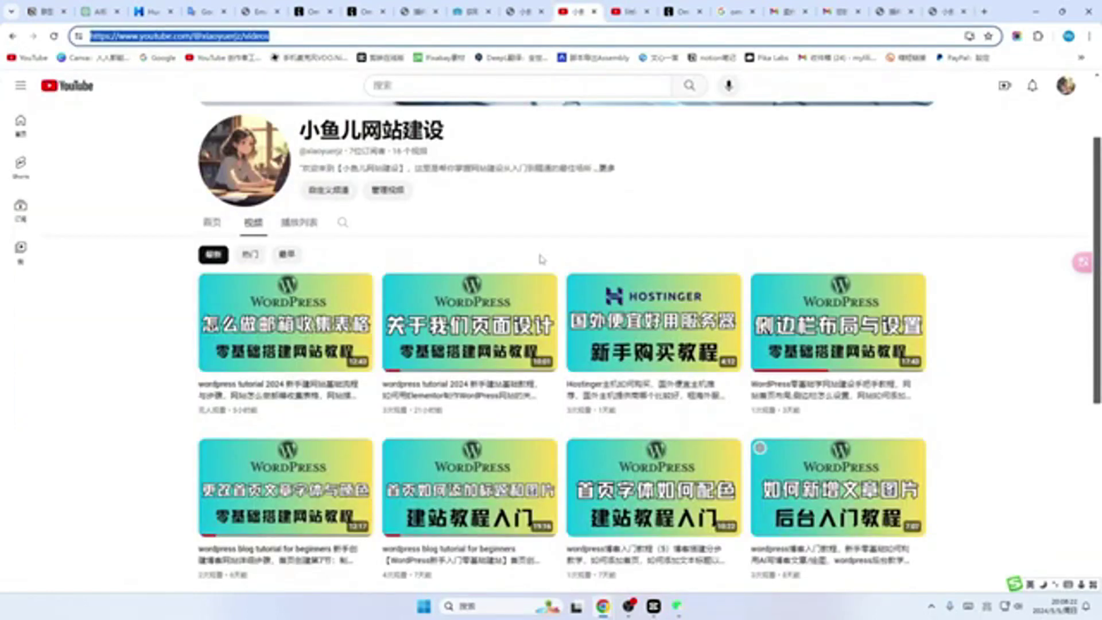
Step: Look over the channel's WordPress tutorial videos, then return to the 小鱼儿爱家 site tab
{"action": "scroll", "coordinate": [542, 276], "scroll_direction": "down", "scroll_amount": 1}
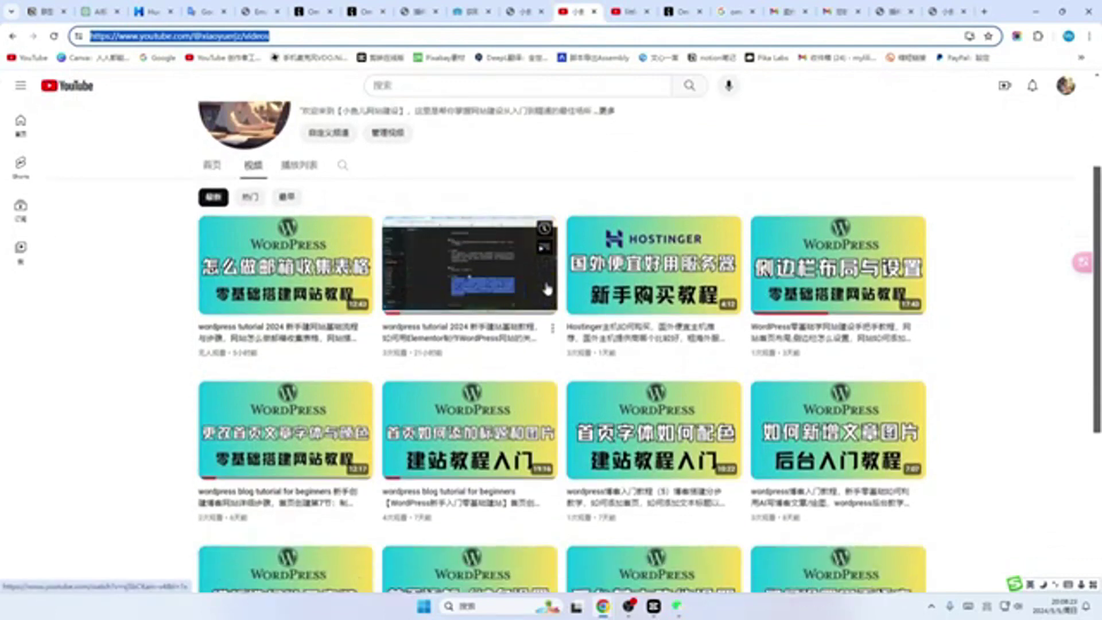
{"action": "scroll", "coordinate": [995, 325], "scroll_direction": "down", "scroll_amount": 1}
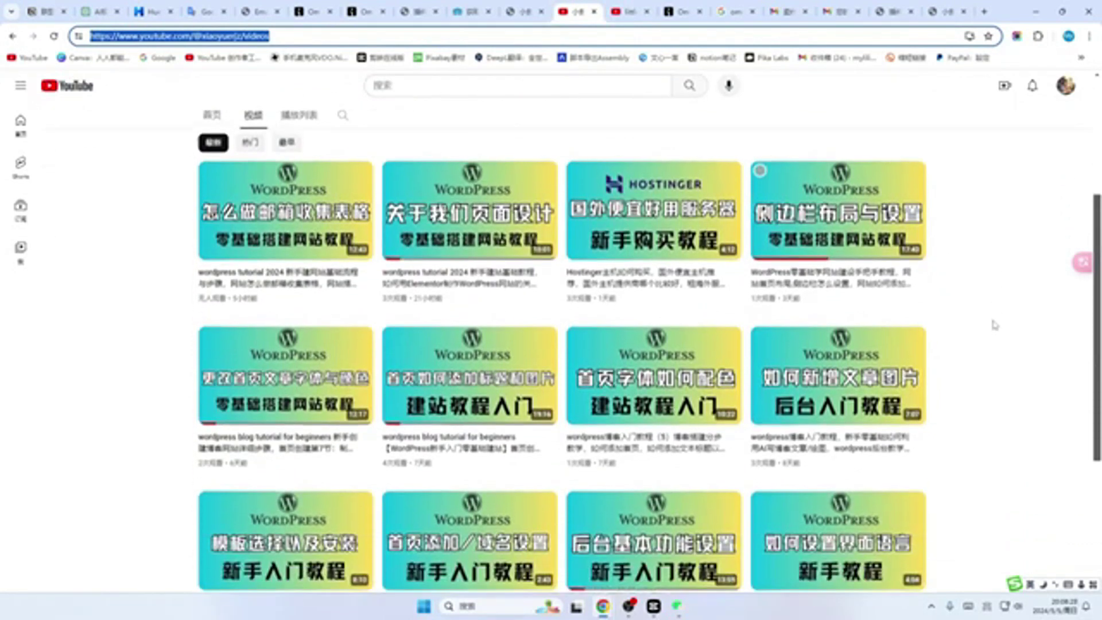
{"action": "scroll", "coordinate": [995, 325], "scroll_direction": "down", "scroll_amount": 1}
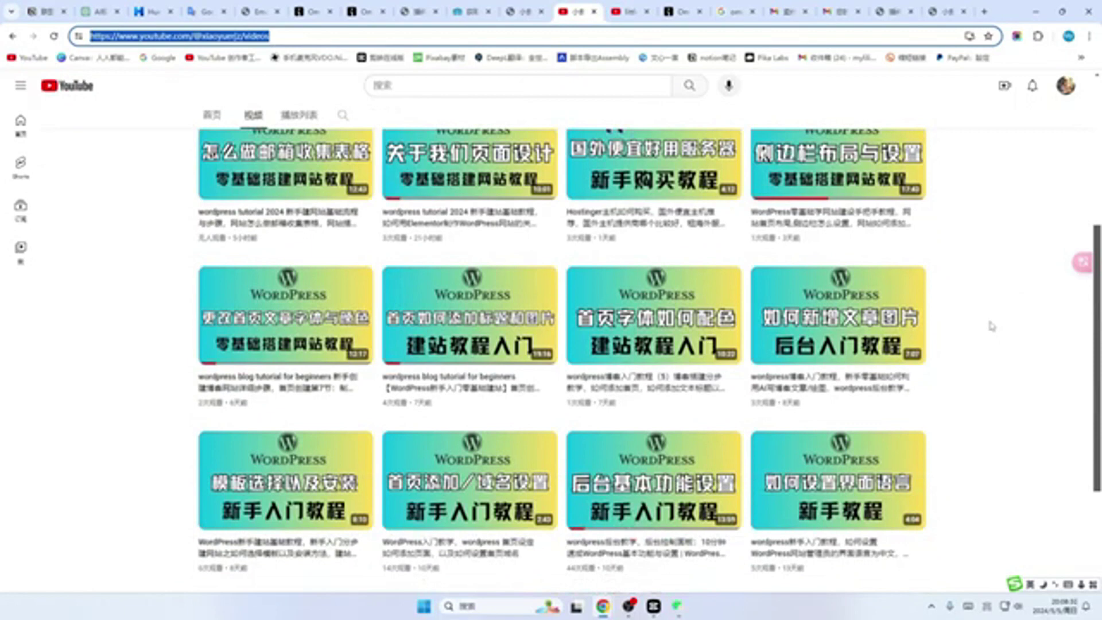
{"action": "scroll", "coordinate": [991, 326], "scroll_direction": "up", "scroll_amount": 3}
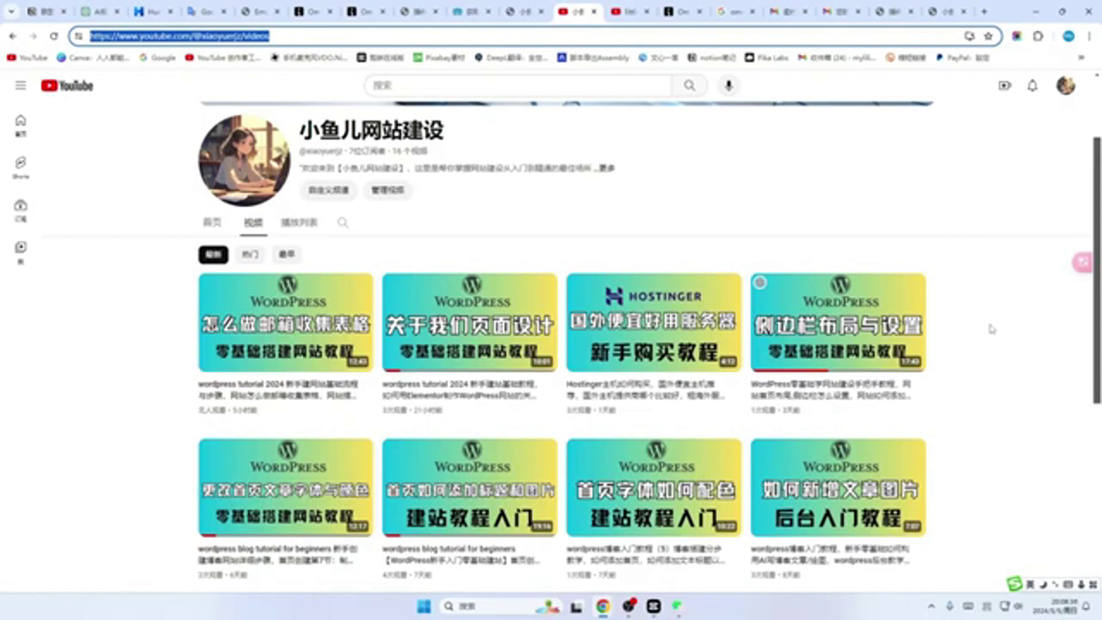
{"action": "scroll", "coordinate": [976, 345], "scroll_direction": "down", "scroll_amount": 1}
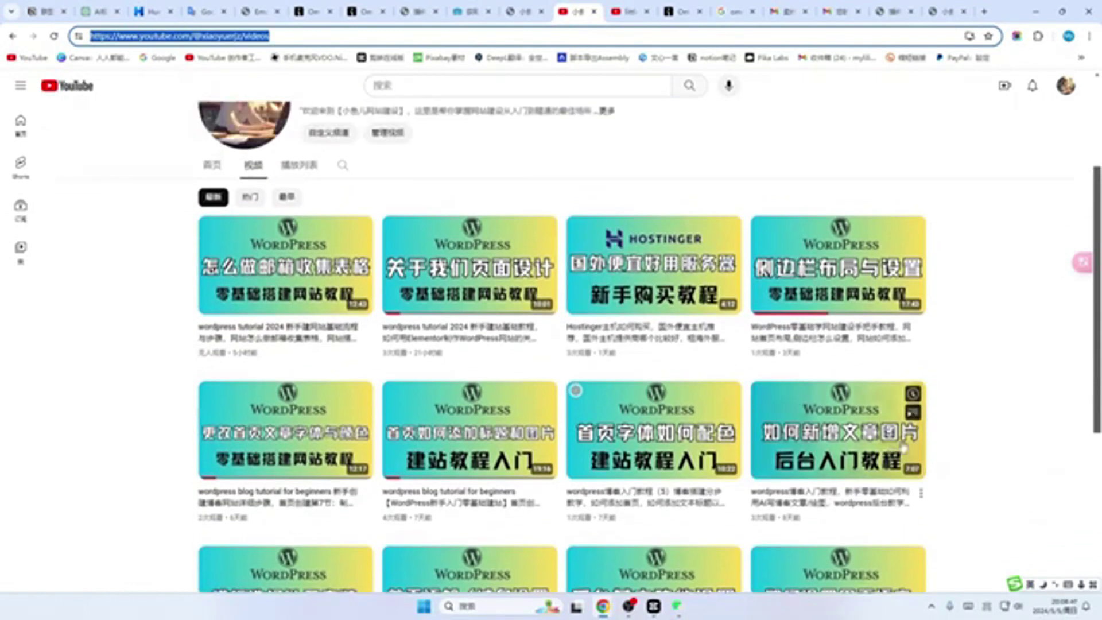
{"action": "scroll", "coordinate": [947, 416], "scroll_direction": "down", "scroll_amount": 2}
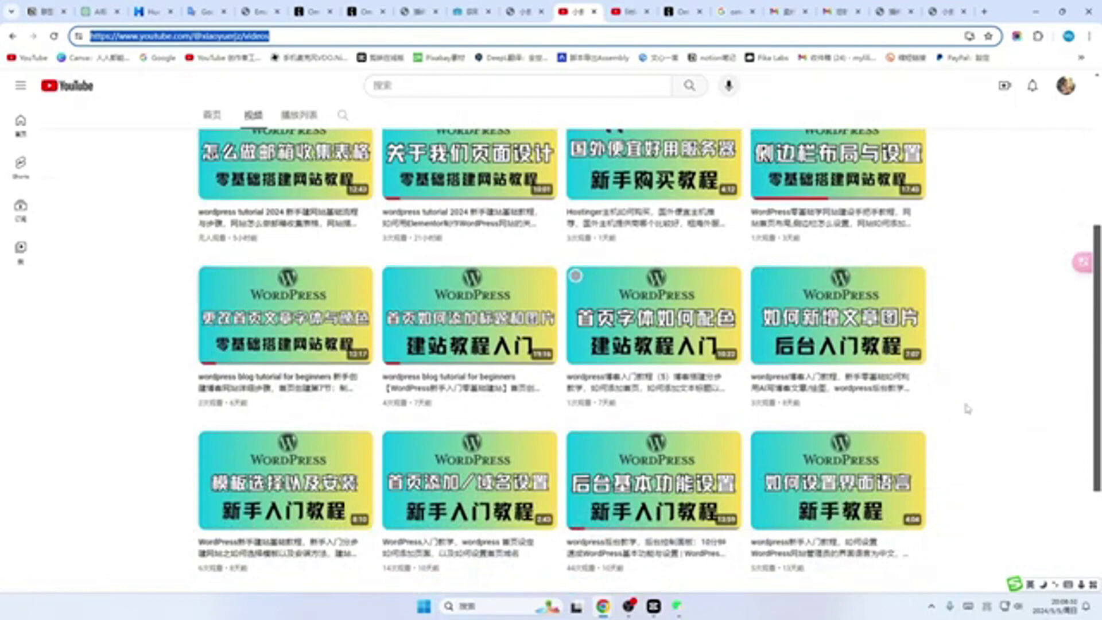
{"action": "key", "text": "ctrl+shift+Tab"}
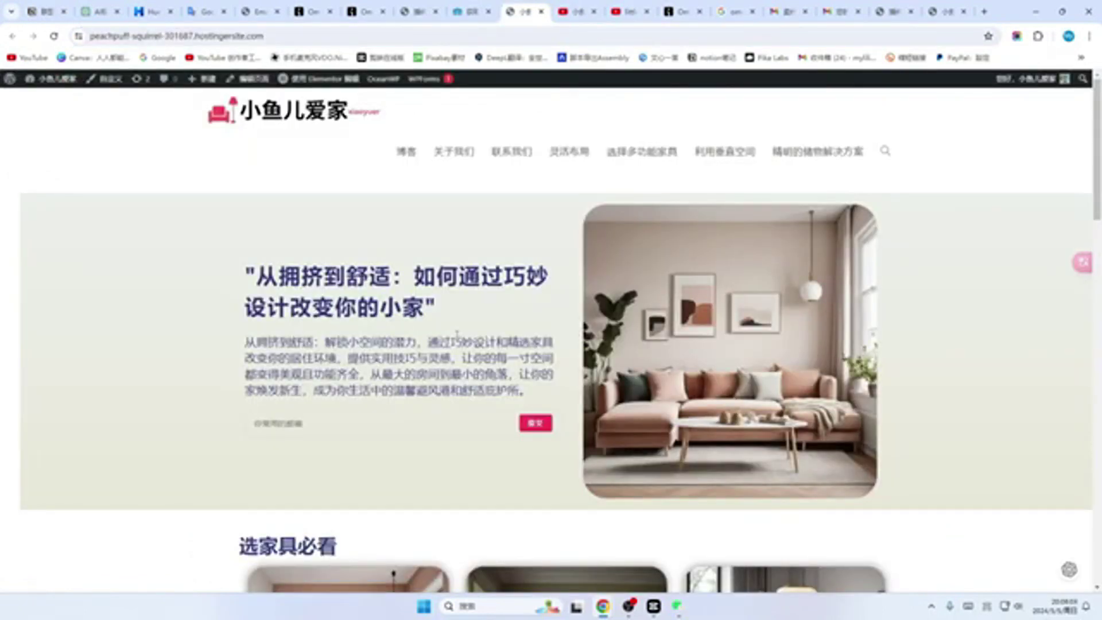
Step: Scroll the 小鱼儿爱家 homepage article cards down to the footer subscribe box, then return to YouTube
{"action": "scroll", "coordinate": [413, 344], "scroll_direction": "down", "scroll_amount": 1}
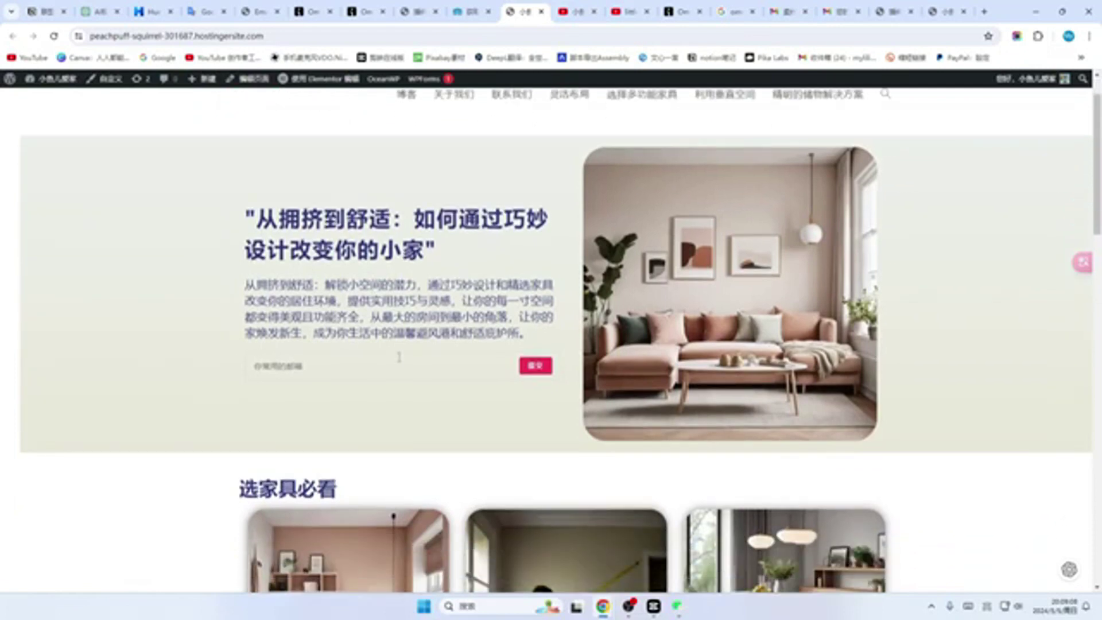
{"action": "scroll", "coordinate": [400, 361], "scroll_direction": "down", "scroll_amount": 3}
{"action": "scroll", "coordinate": [443, 368], "scroll_direction": "down", "scroll_amount": 7}
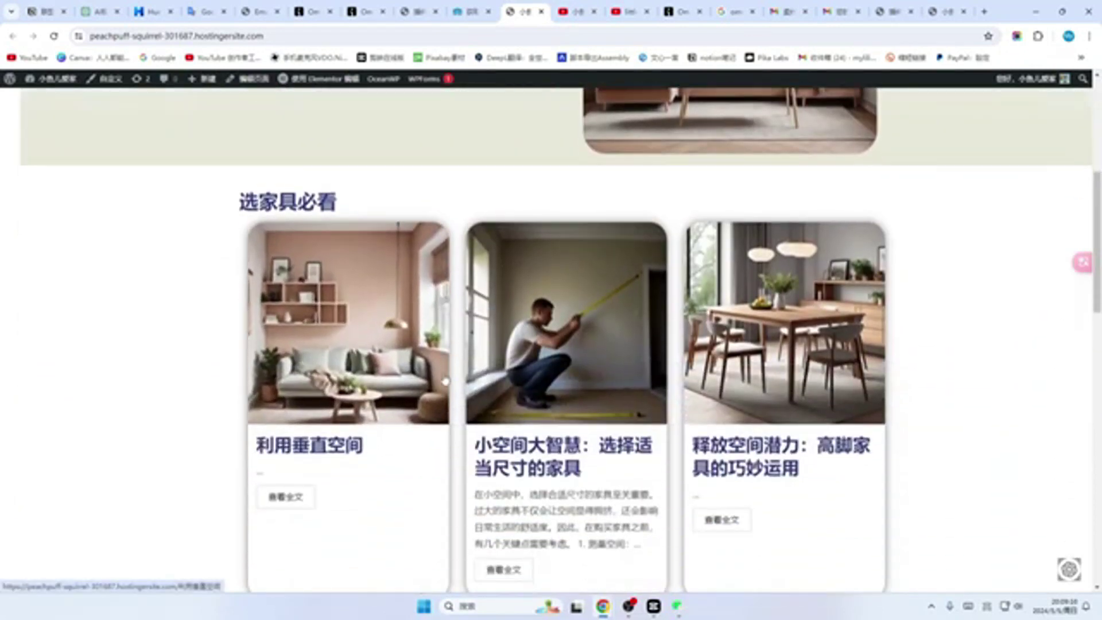
{"action": "scroll", "coordinate": [445, 377], "scroll_direction": "down", "scroll_amount": 8}
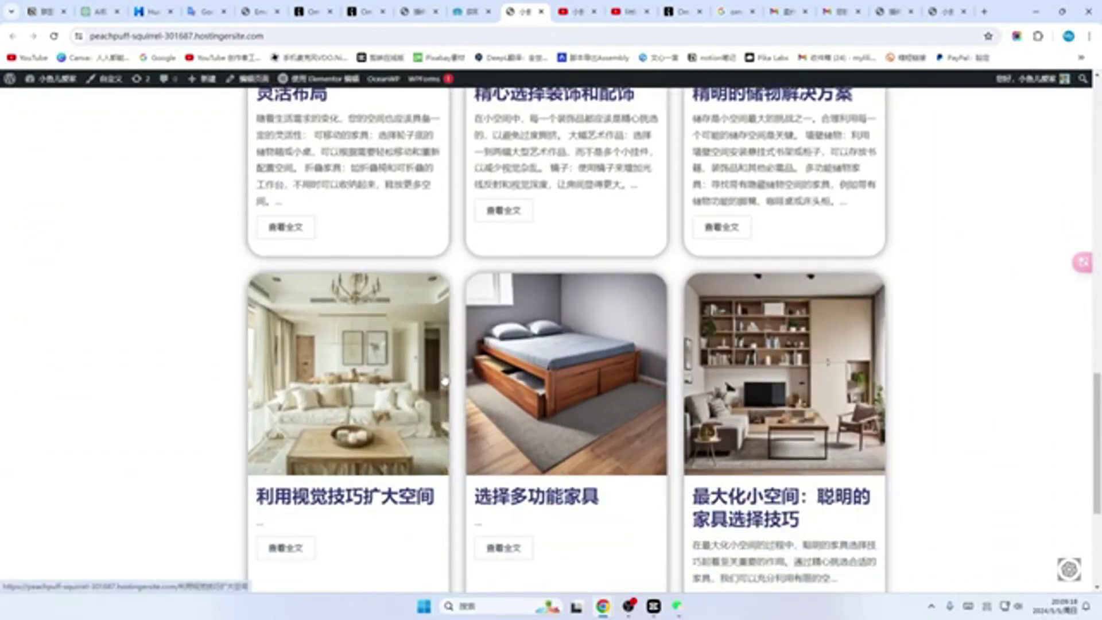
{"action": "scroll", "coordinate": [443, 377], "scroll_direction": "down", "scroll_amount": 4}
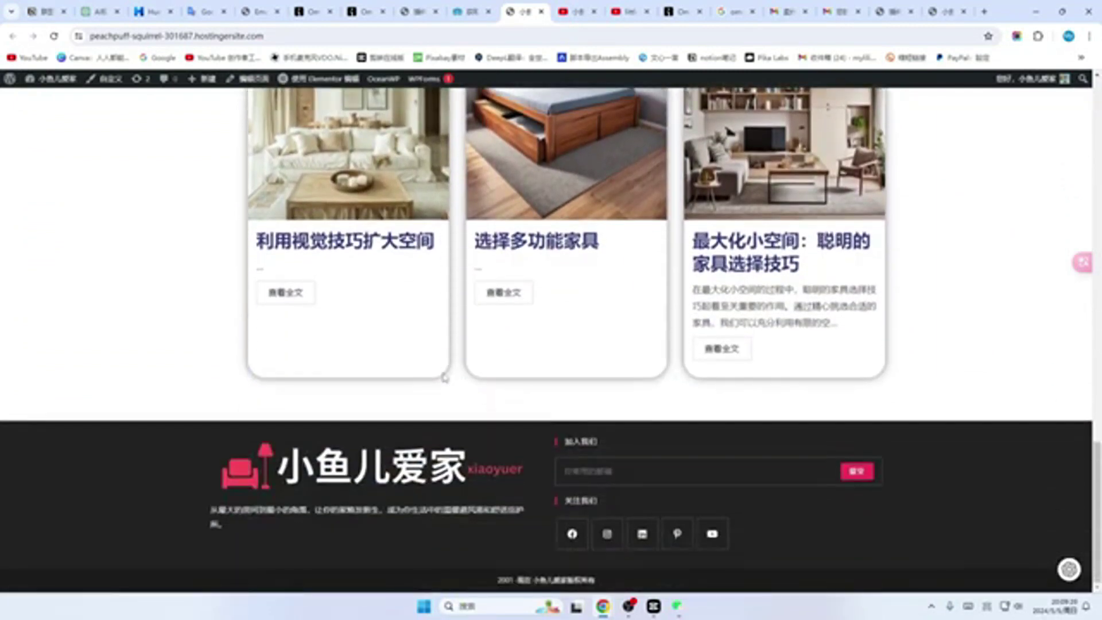
{"action": "scroll", "coordinate": [445, 377], "scroll_direction": "up", "scroll_amount": 6}
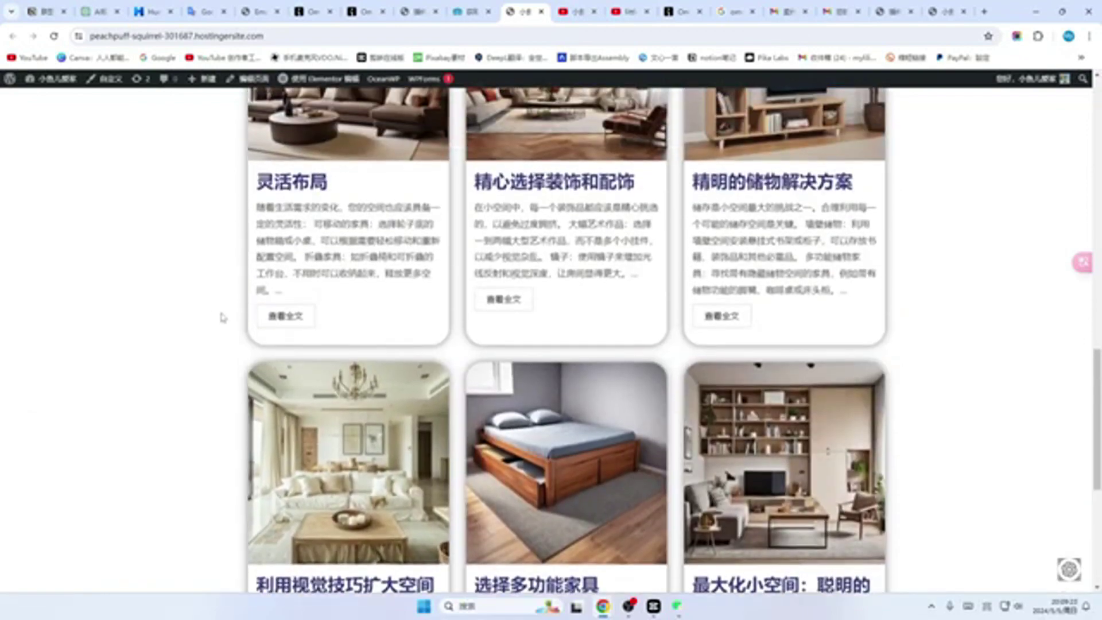
{"action": "scroll", "coordinate": [207, 345], "scroll_direction": "down", "scroll_amount": 5}
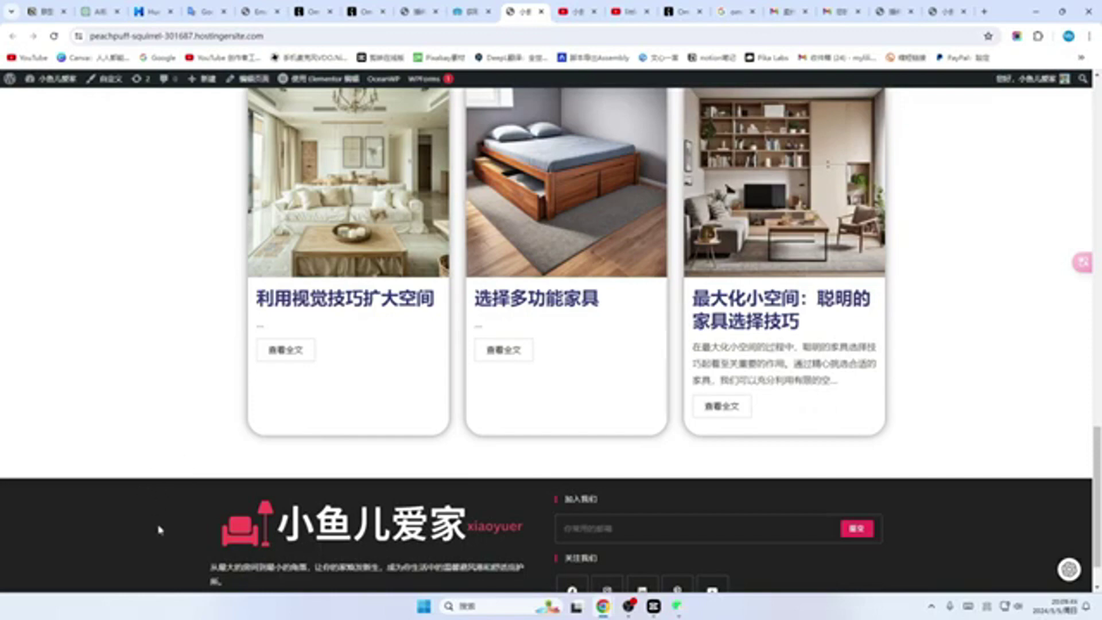
{"action": "key", "text": "ctrl+Tab"}
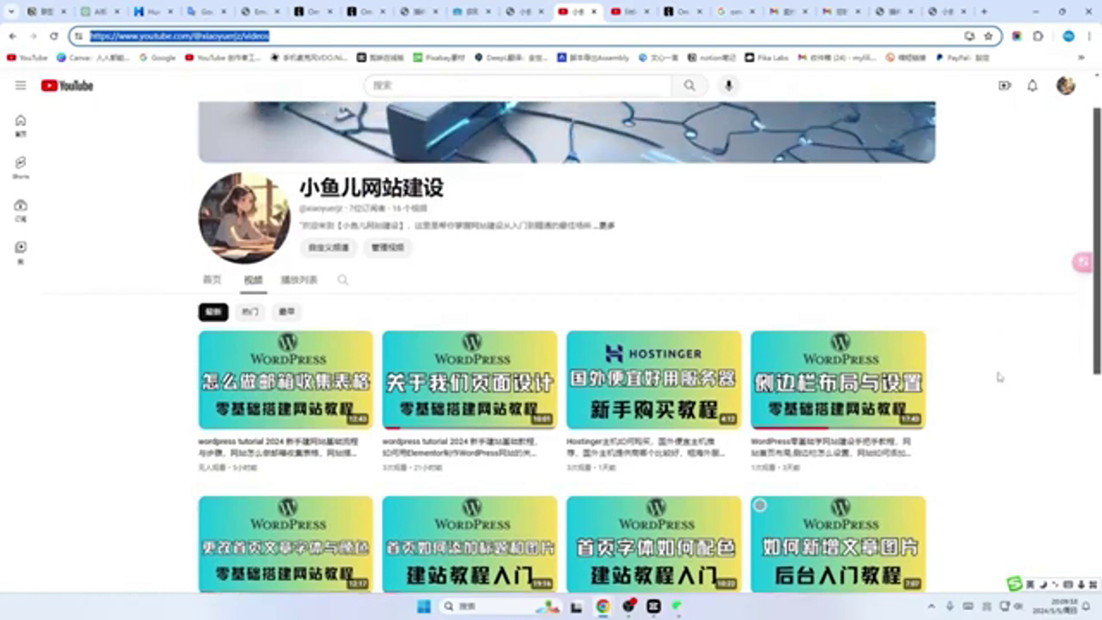
{"action": "scroll", "coordinate": [1001, 377], "scroll_direction": "up", "scroll_amount": 1}
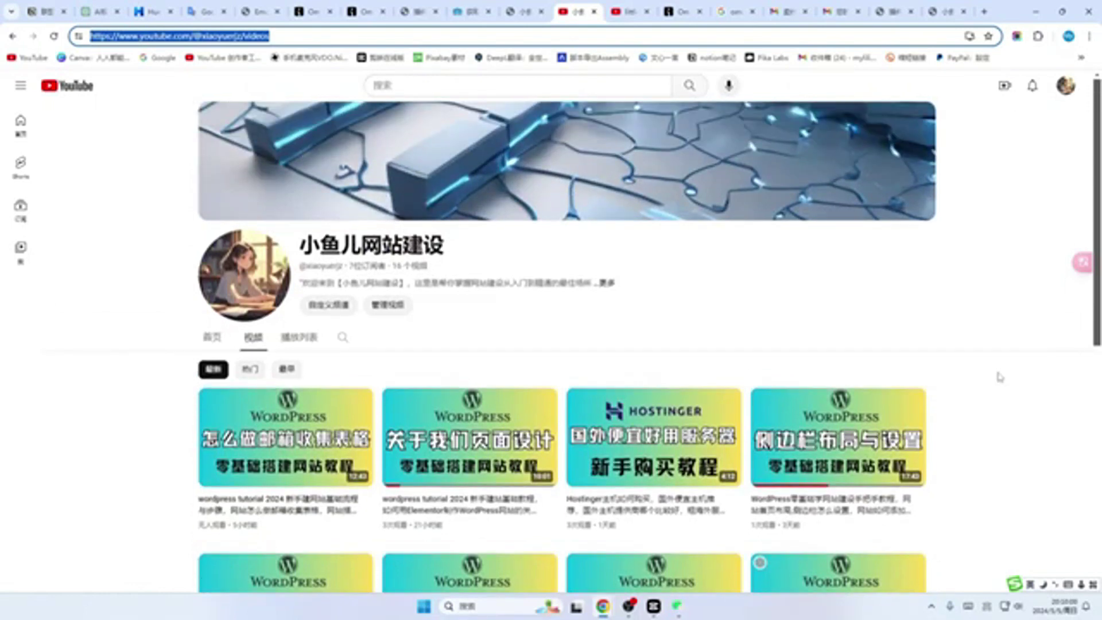
{"action": "scroll", "coordinate": [1000, 377], "scroll_direction": "down", "scroll_amount": 2}
{"action": "scroll", "coordinate": [1000, 377], "scroll_direction": "down", "scroll_amount": 2}
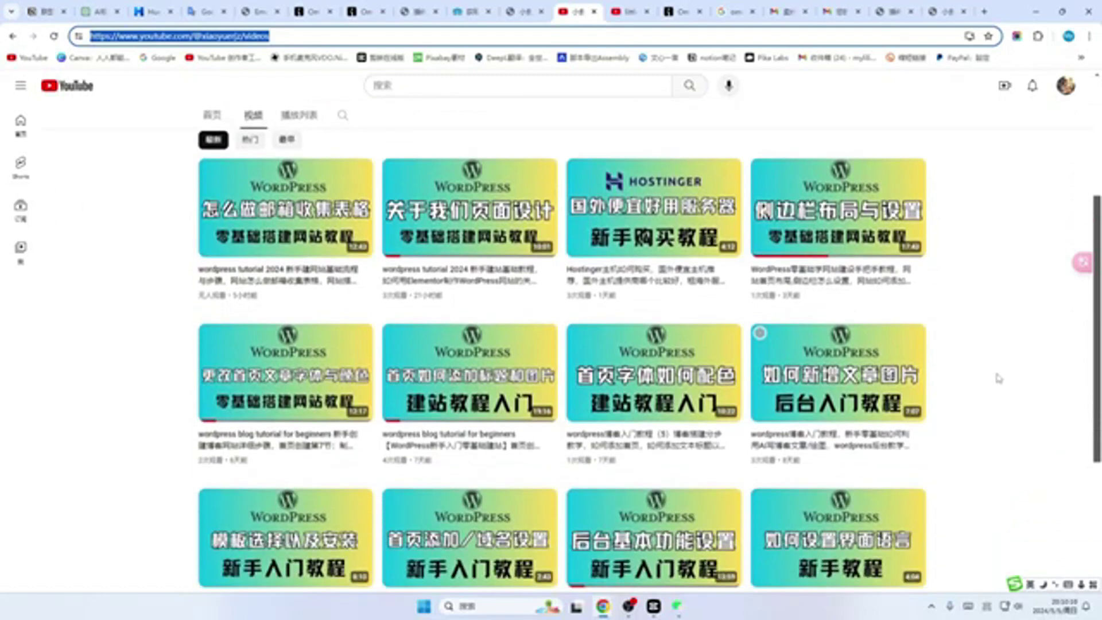
{"action": "scroll", "coordinate": [999, 378], "scroll_direction": "down", "scroll_amount": 1}
{"action": "scroll", "coordinate": [999, 377], "scroll_direction": "down", "scroll_amount": 1}
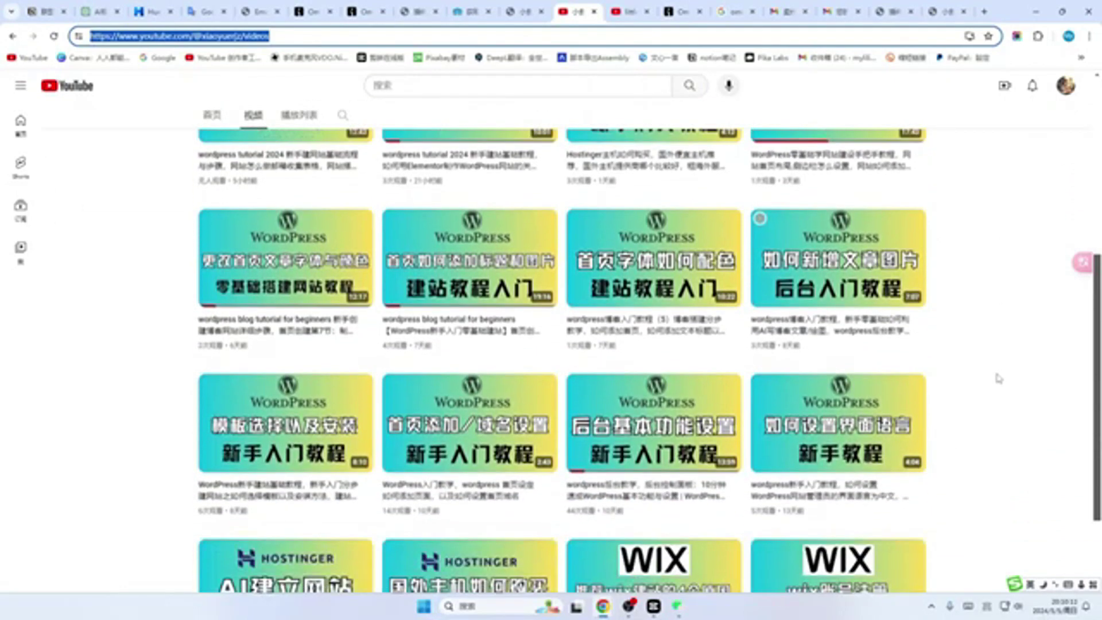
{"action": "scroll", "coordinate": [1006, 406], "scroll_direction": "up", "scroll_amount": 4}
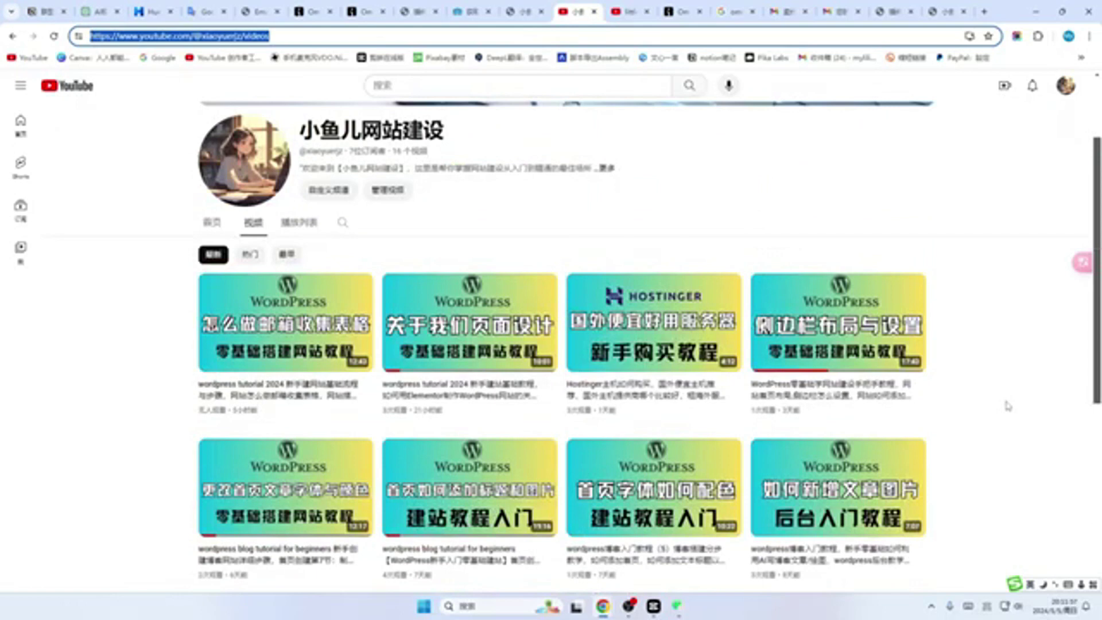